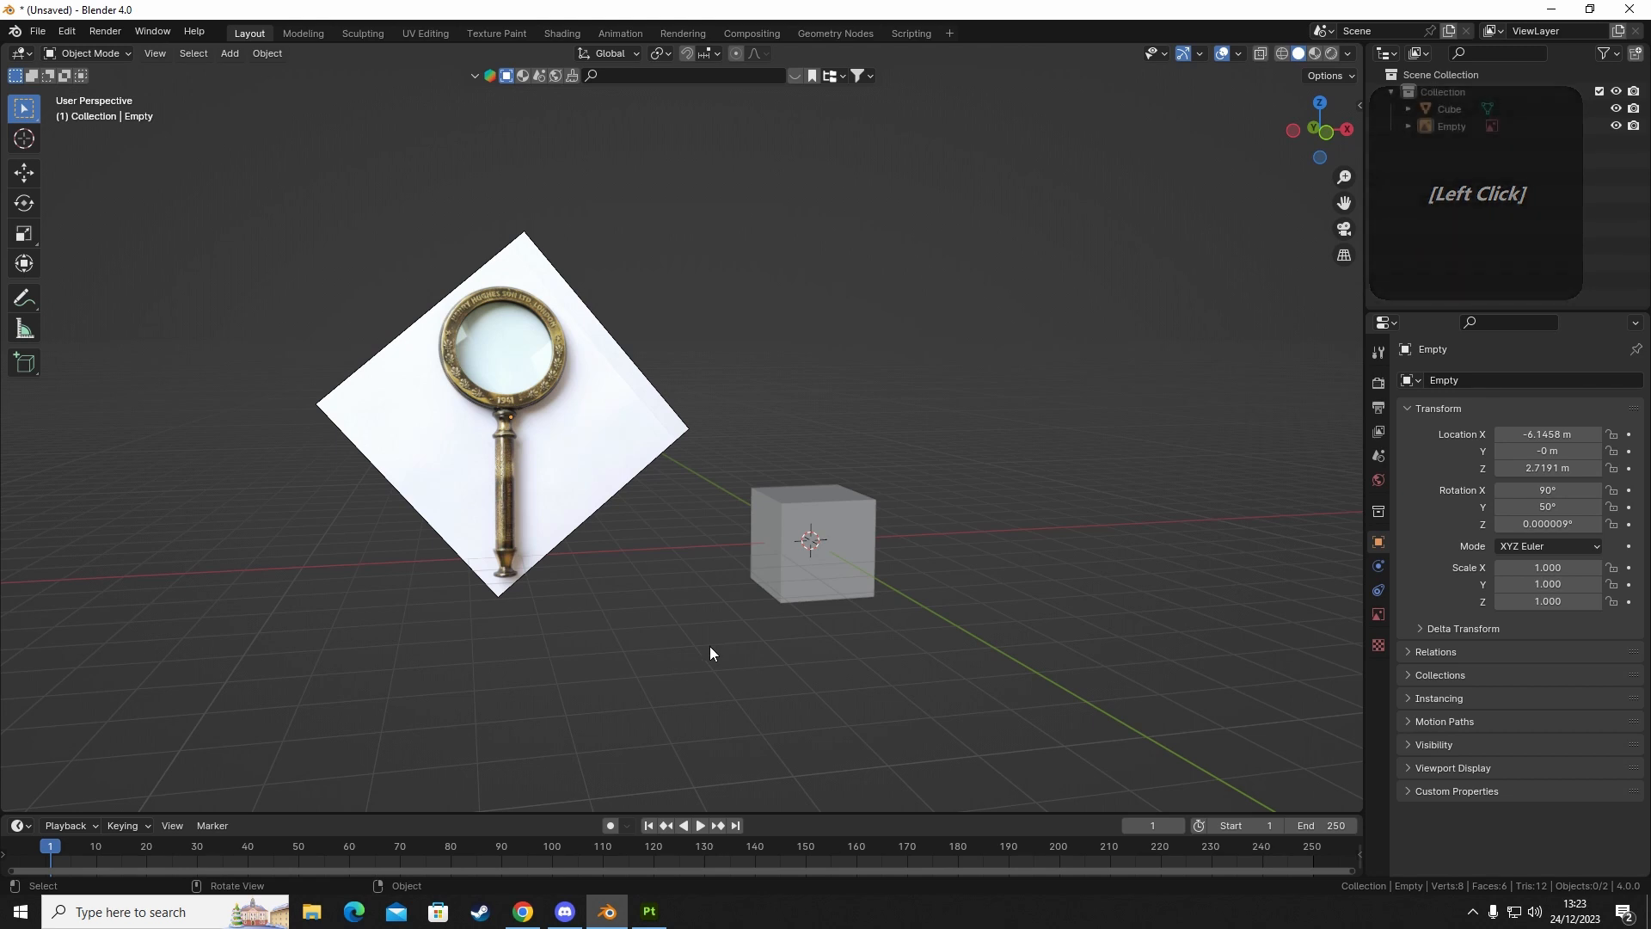
# Examine the magnifying glass reference image up close, including its engraved ring, the collar below it and the handle.
pyautogui.click(508, 328)
pyautogui.hotkey('alt', 'a')
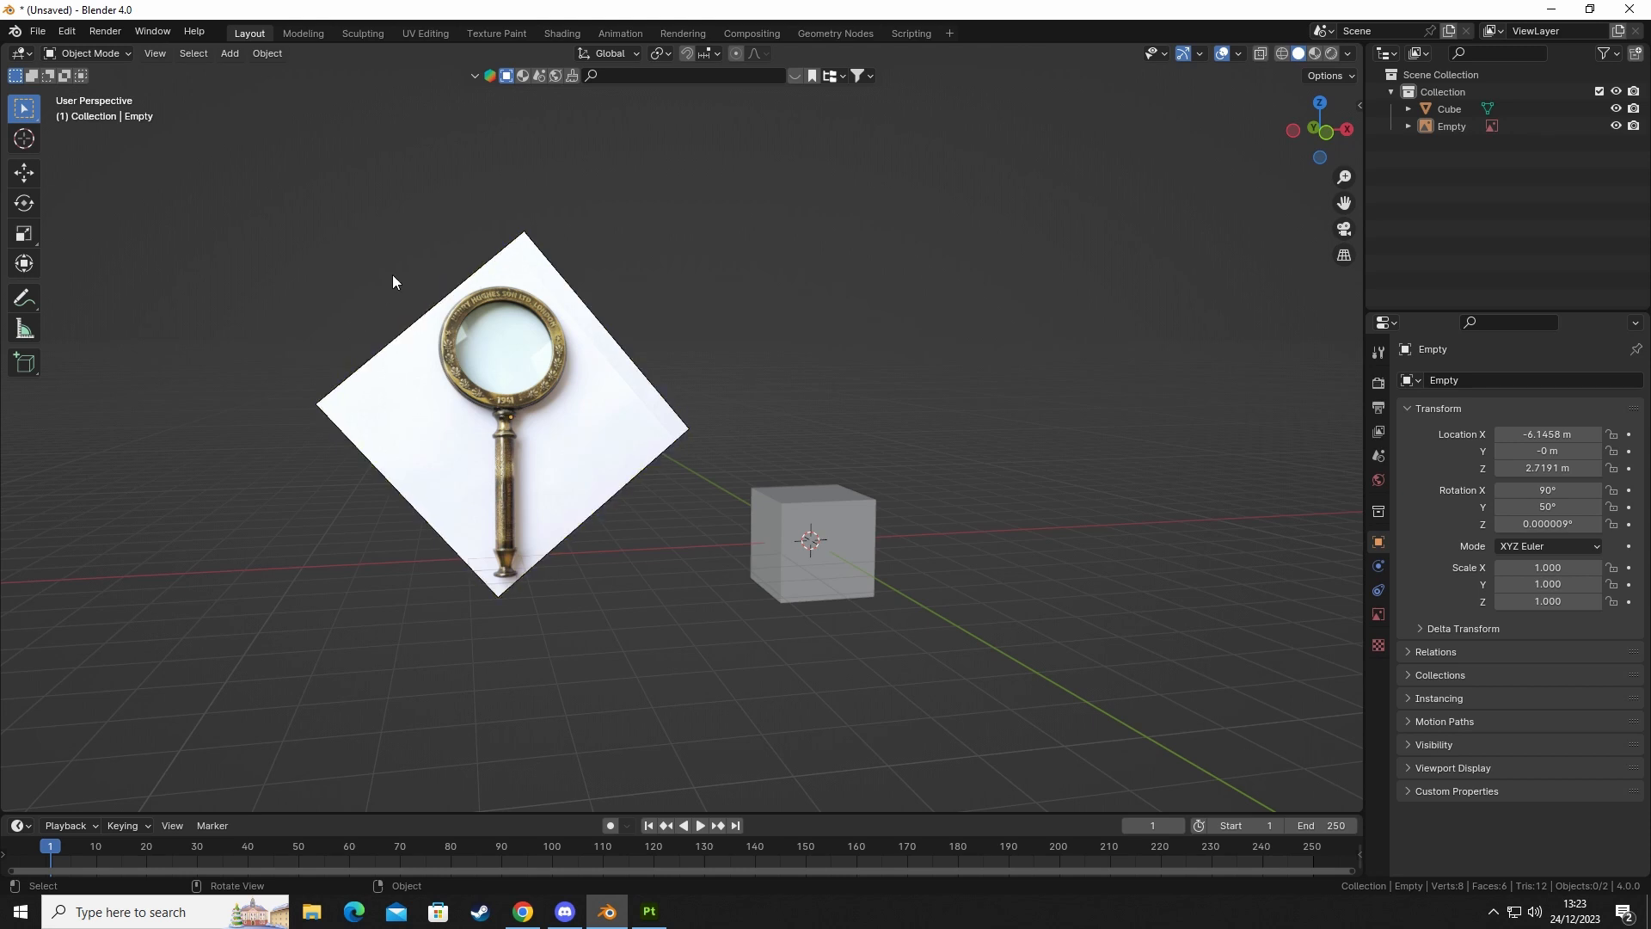
pyautogui.scroll(5, 468, 387)
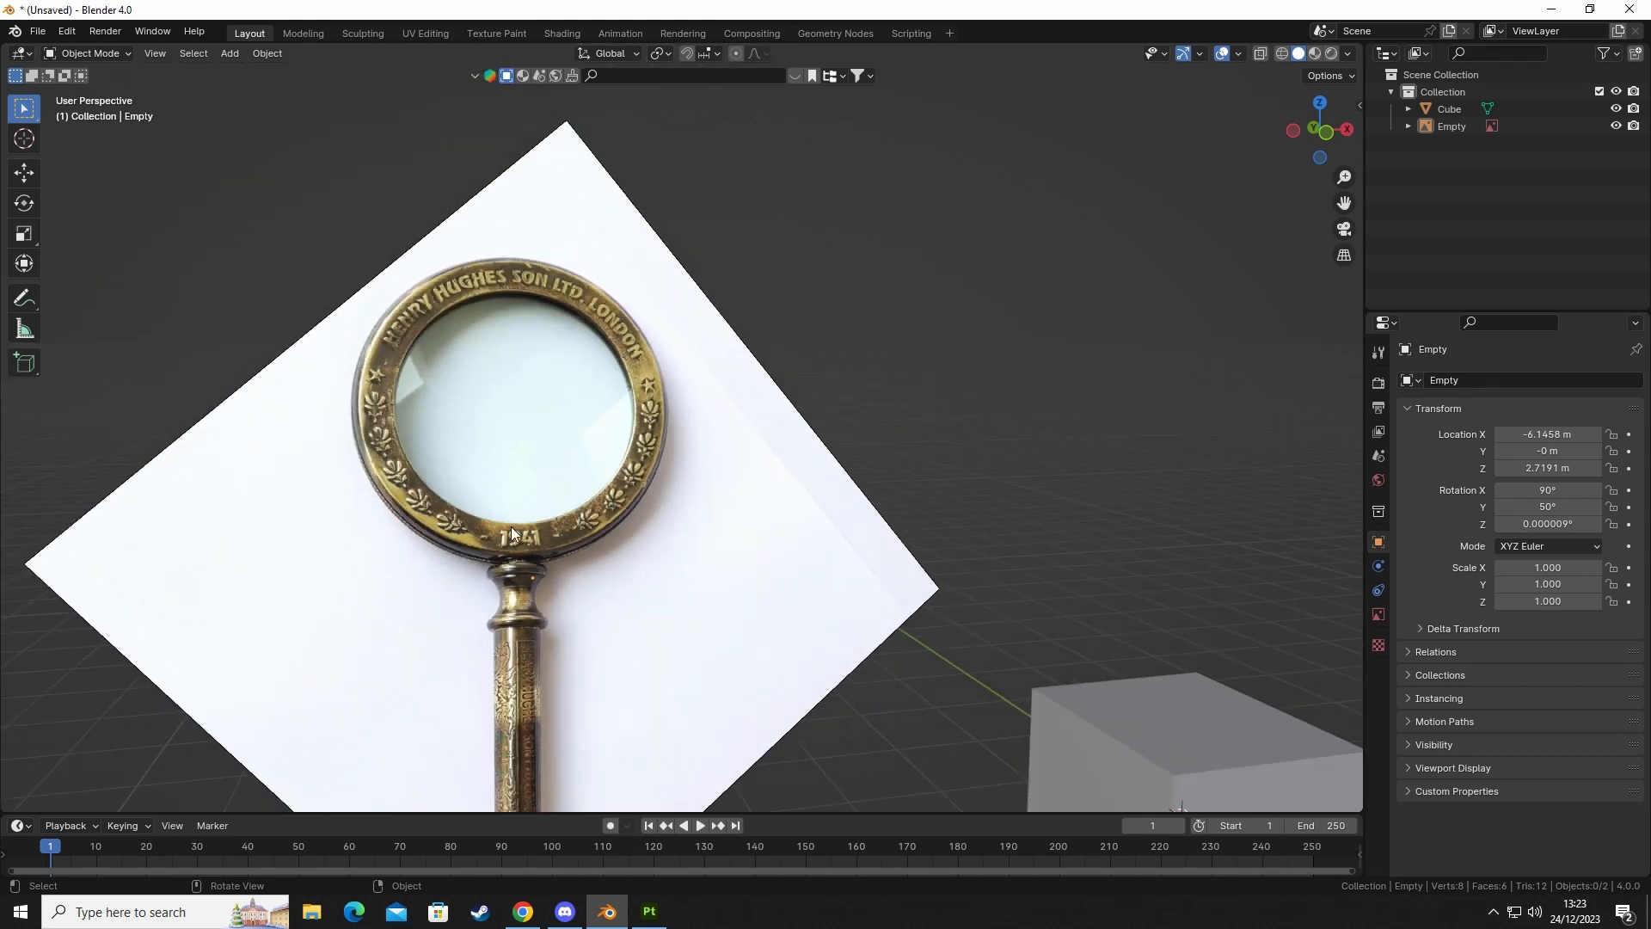
pyautogui.moveTo(511, 533); pyautogui.dragTo(541, 492, button='middle')
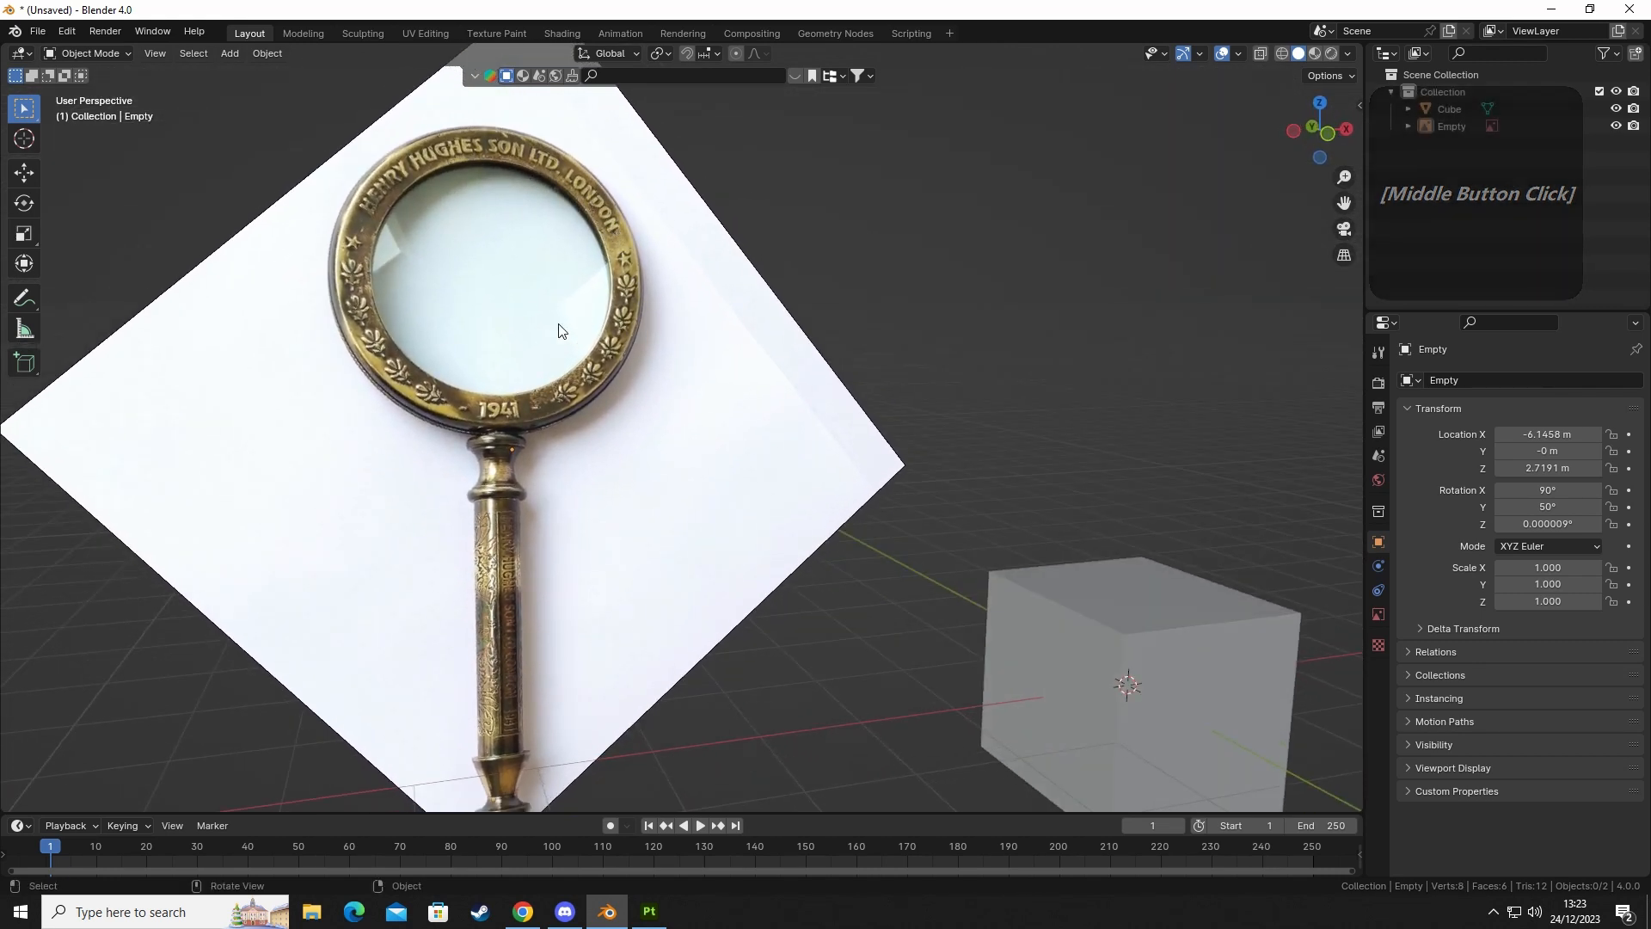
pyautogui.moveTo(560, 332); pyautogui.dragTo(489, 447, button='middle')
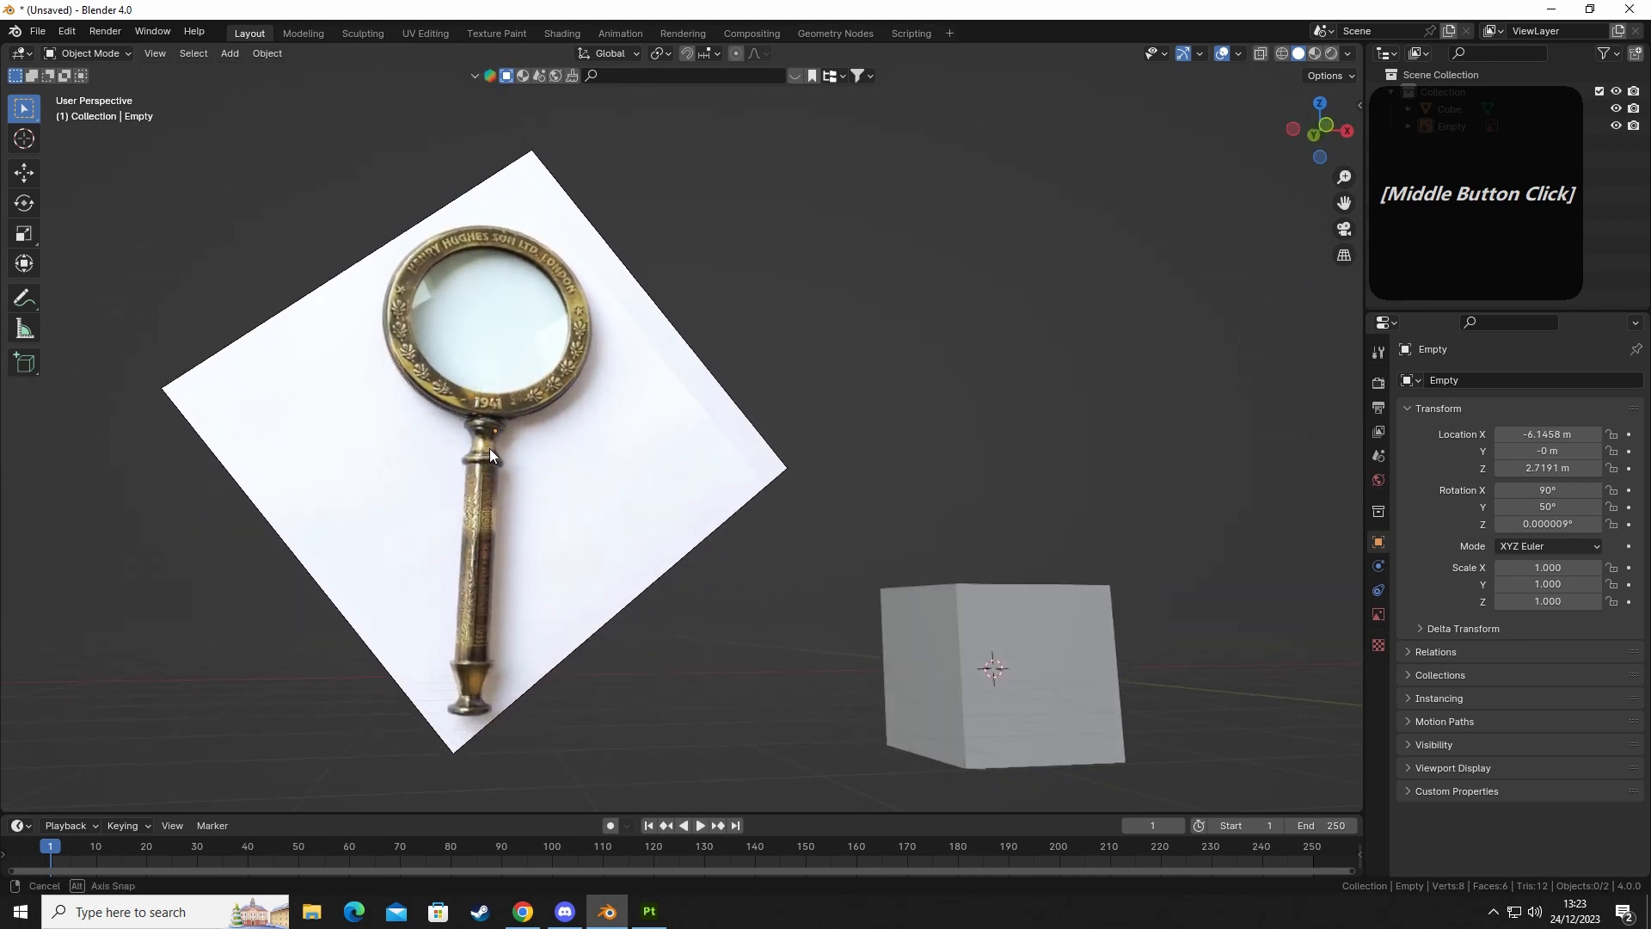
pyautogui.scroll(5, 488, 448)
pyautogui.scroll(-1, 482, 472)
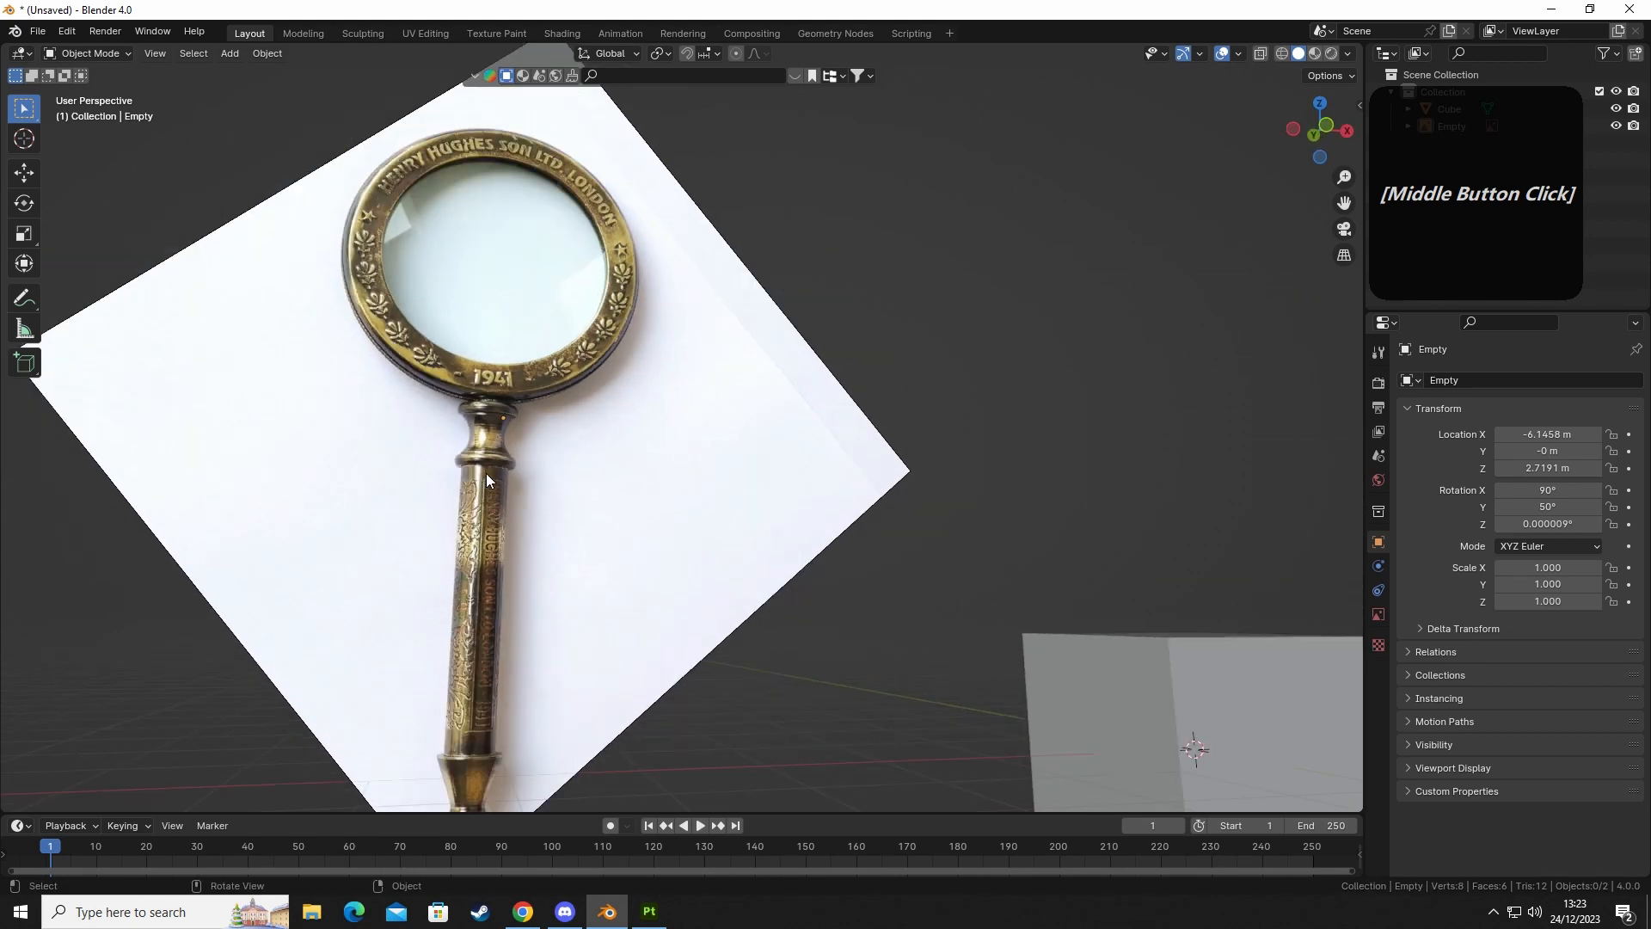
pyautogui.moveTo(484, 480); pyautogui.dragTo(478, 505, button='middle')
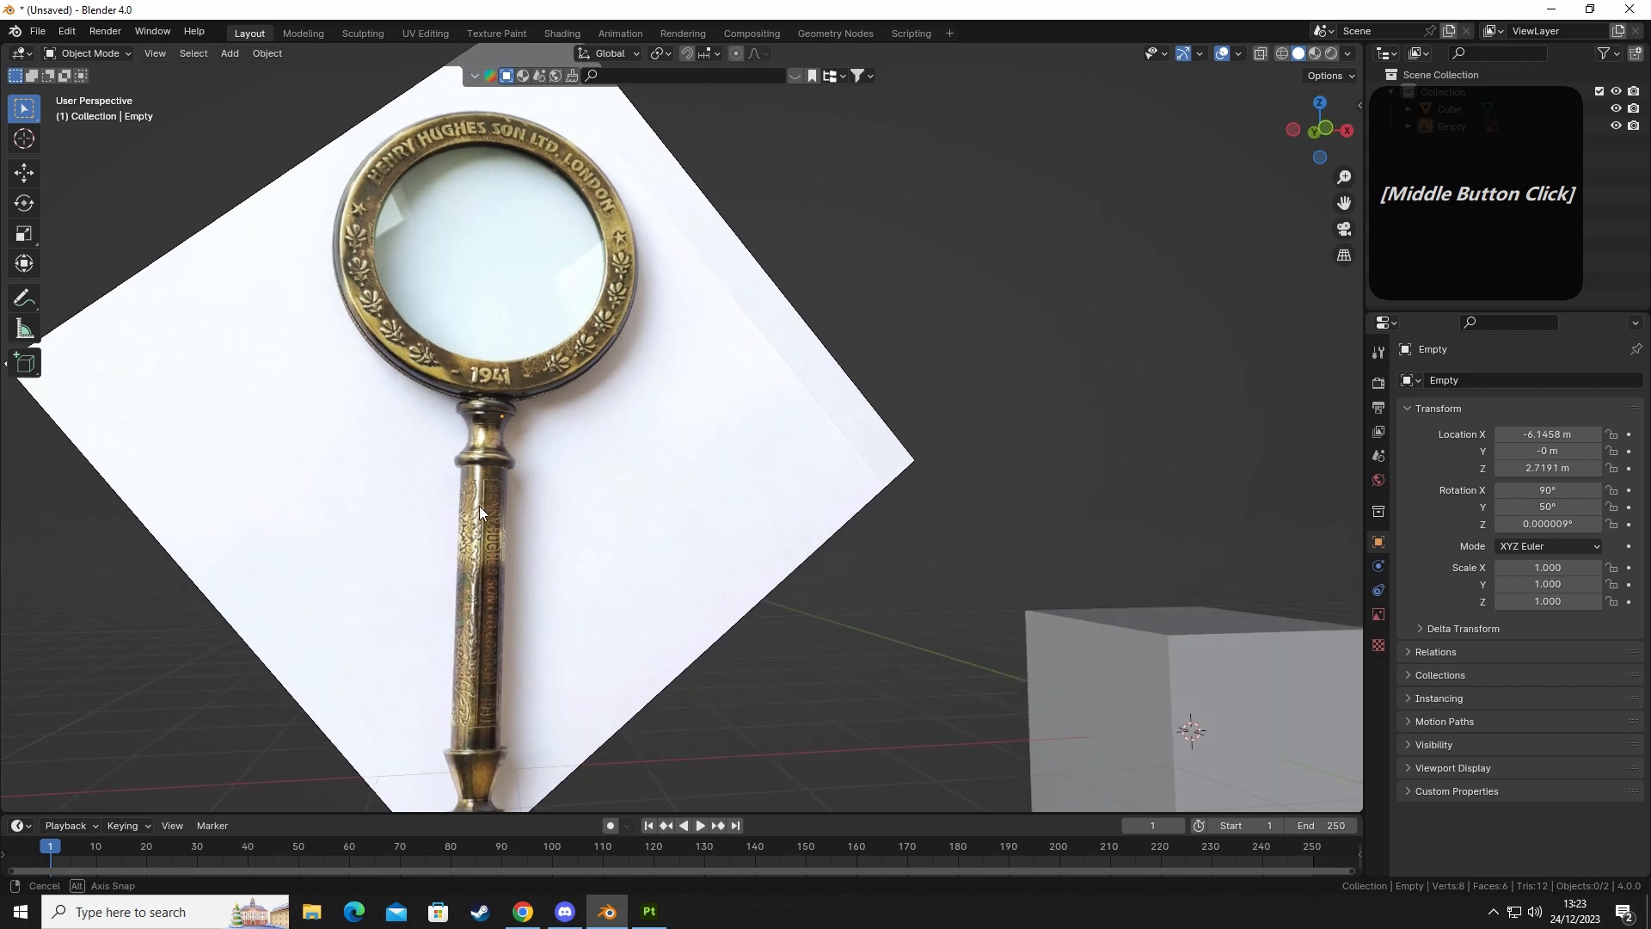
pyautogui.scroll(5, 468, 477)
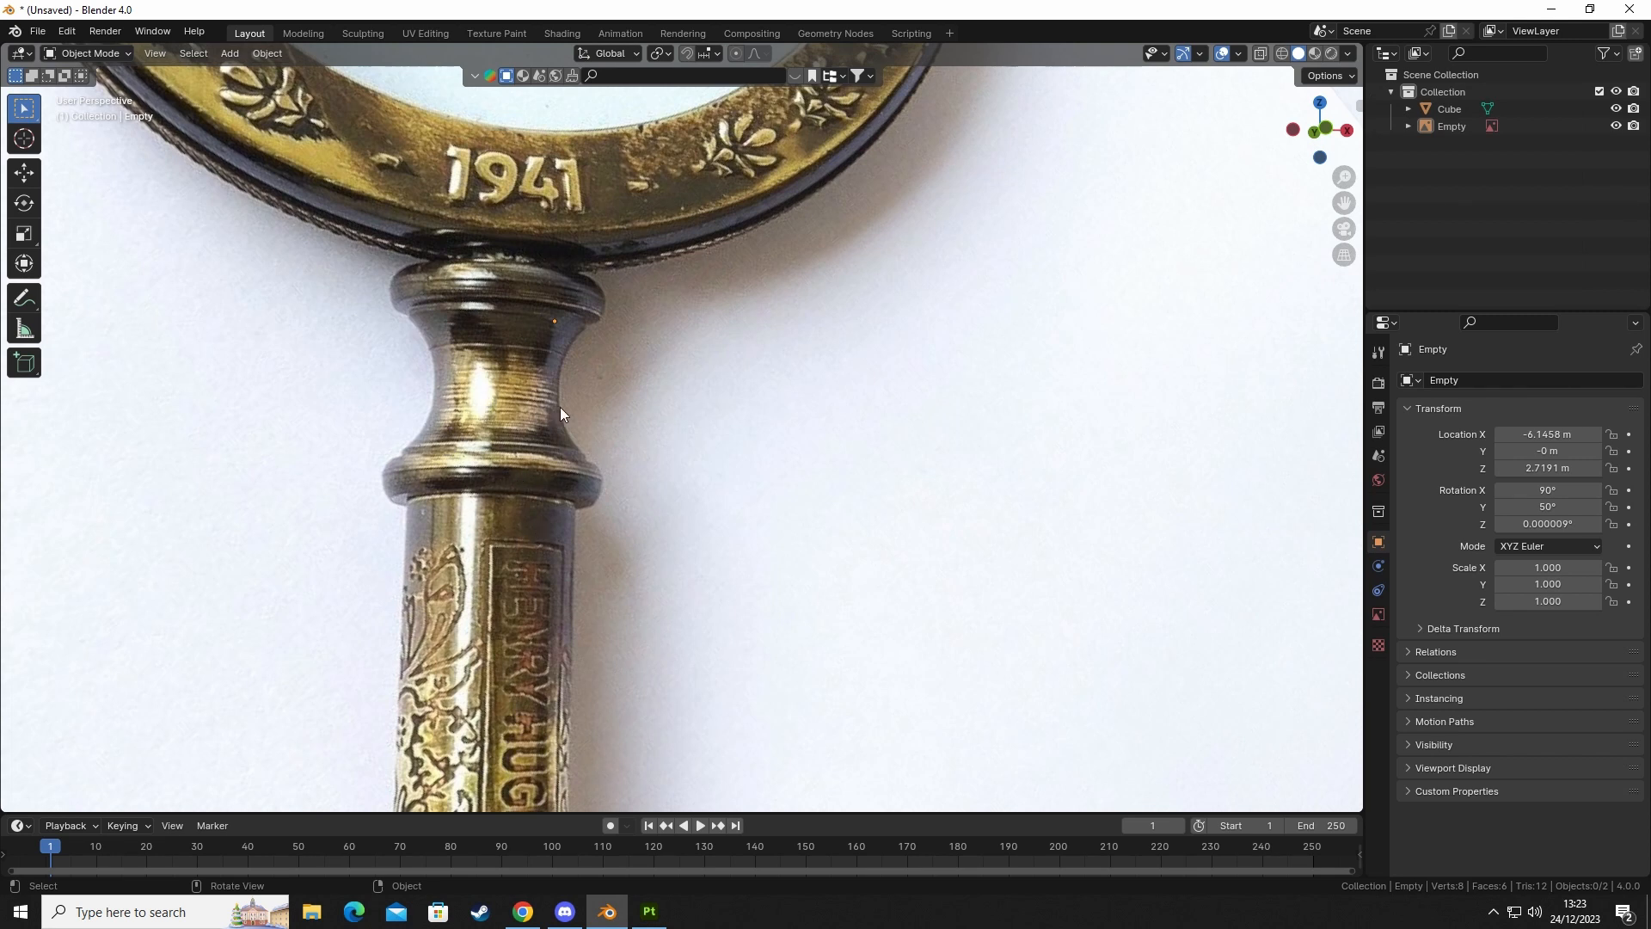
pyautogui.scroll(-10, 511, 504)
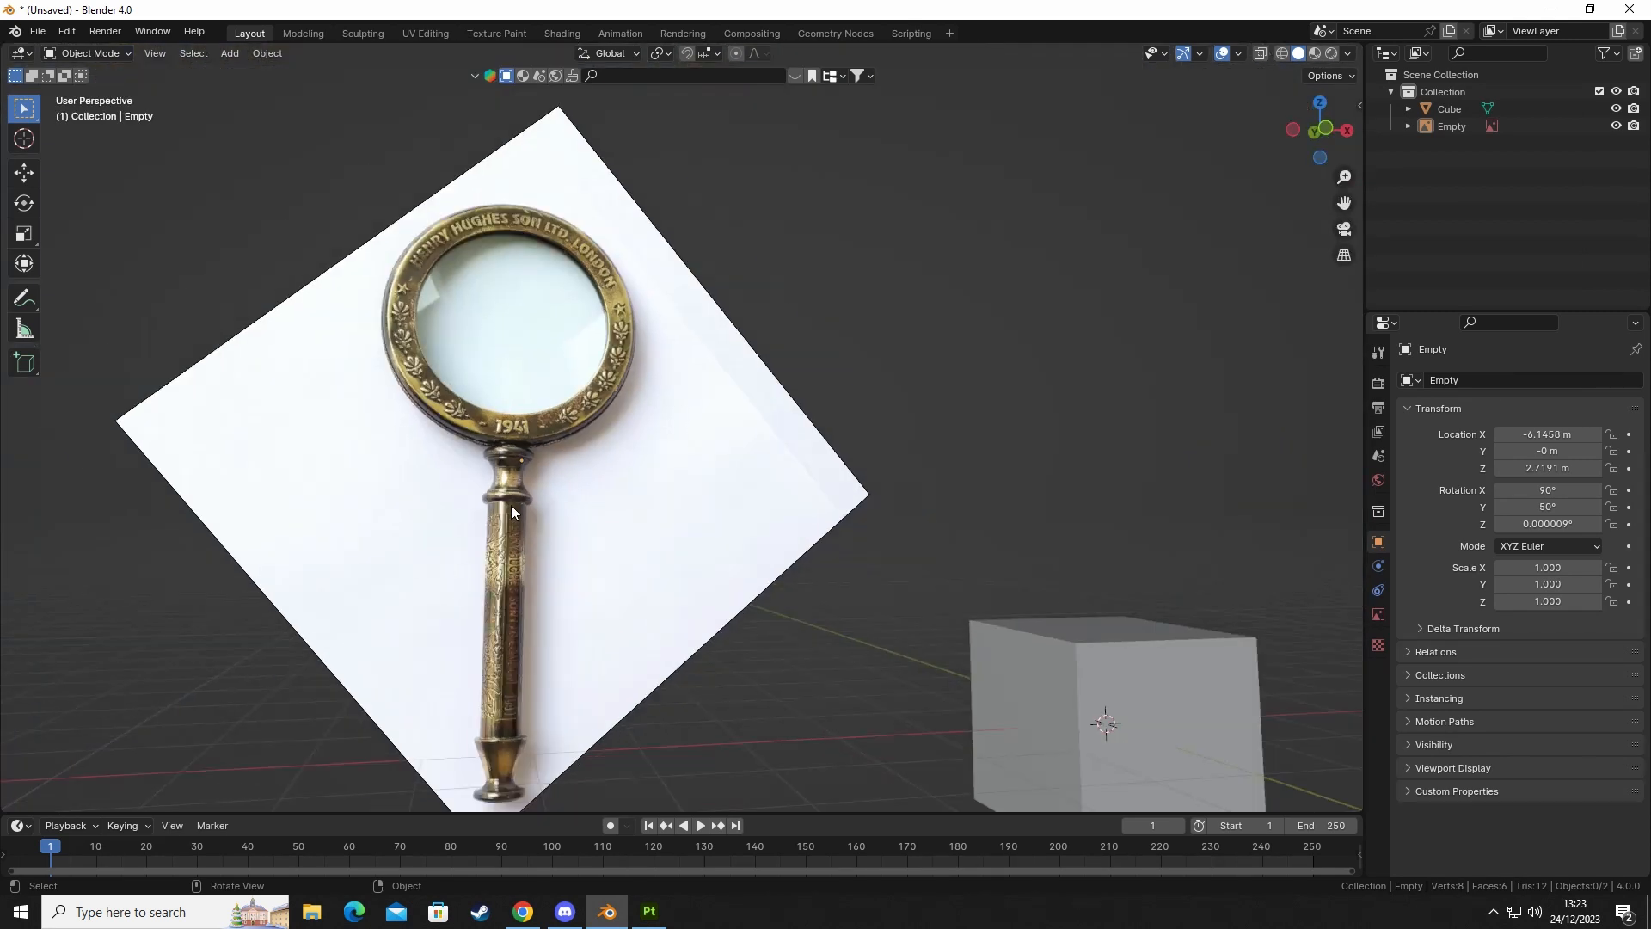
pyautogui.moveTo(513, 511); pyautogui.dragTo(560, 488, button='middle')
pyautogui.scroll(-5, 506, 499)
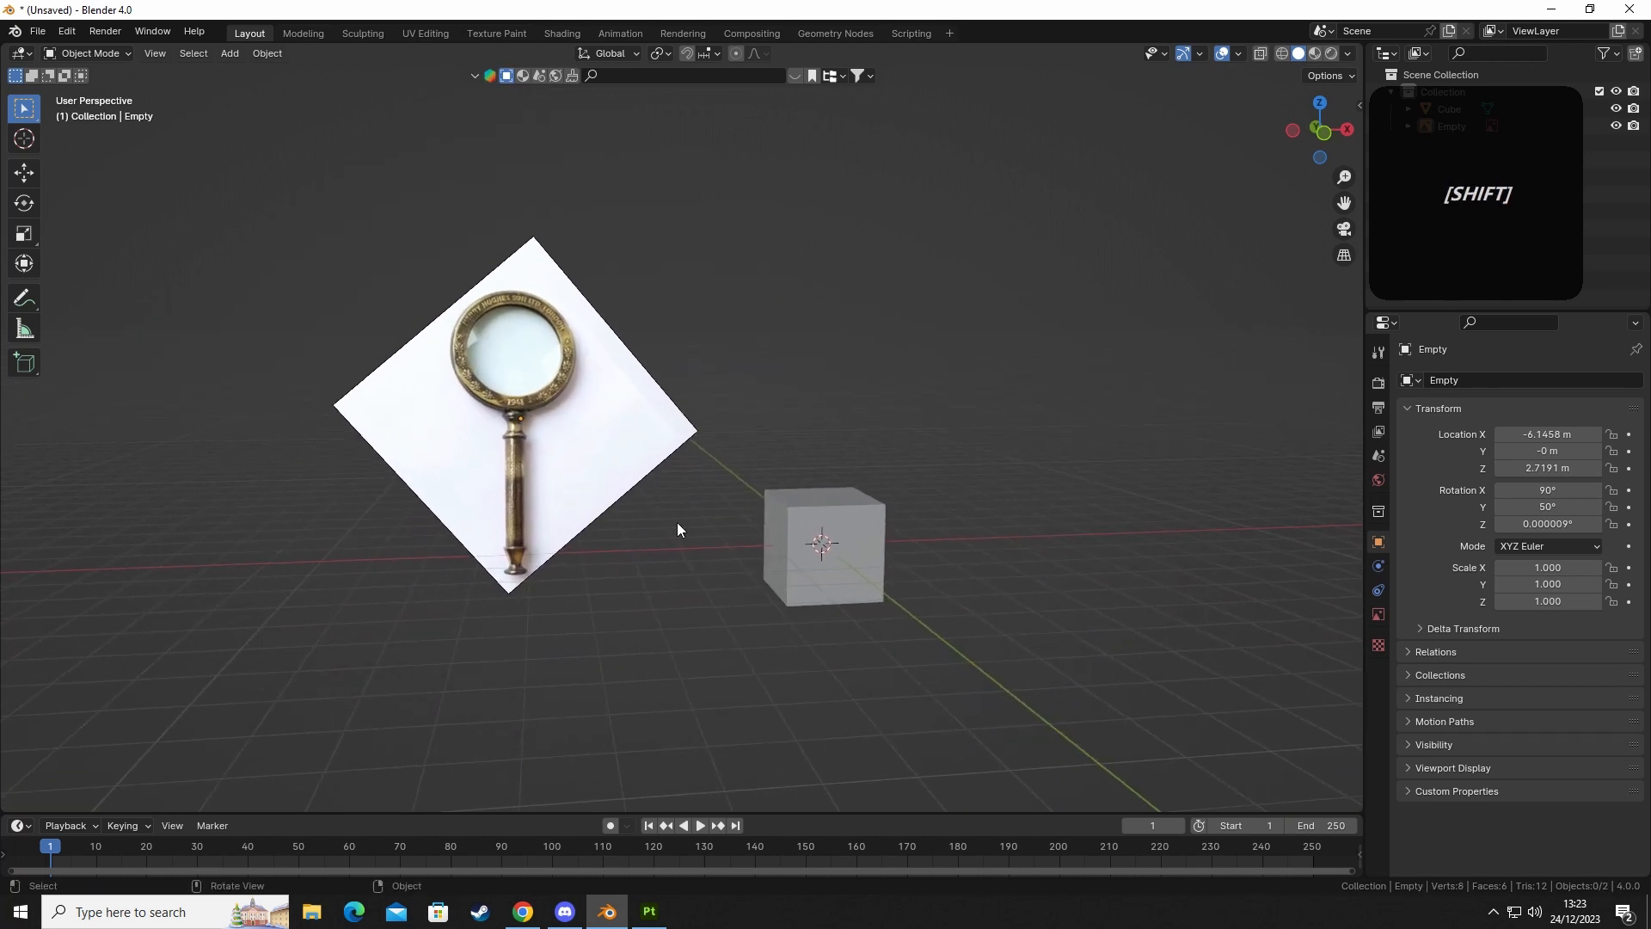
pyautogui.moveTo(733, 522)
pyautogui.mouseDown(button='middle')
pyautogui.moveTo(774, 561)
pyautogui.moveTo(731, 544)
pyautogui.mouseUp(button='middle')
pyautogui.click(779, 527)
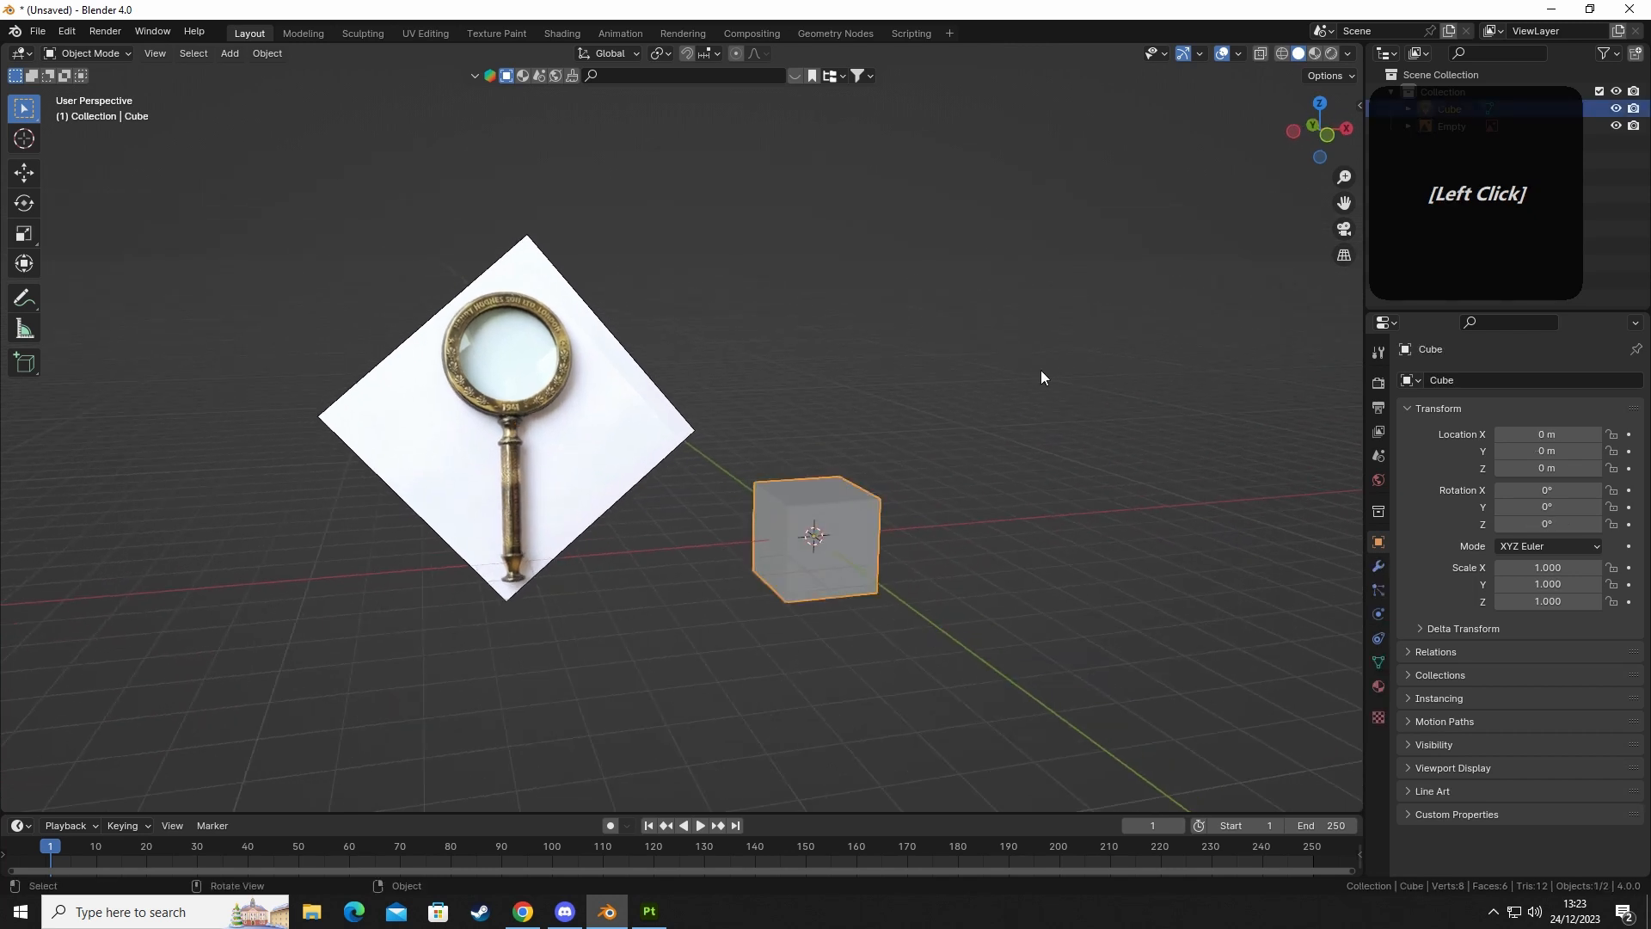
pyautogui.moveTo(1445, 142); pyautogui.dragTo(135, 182)
pyautogui.click(318, 387)
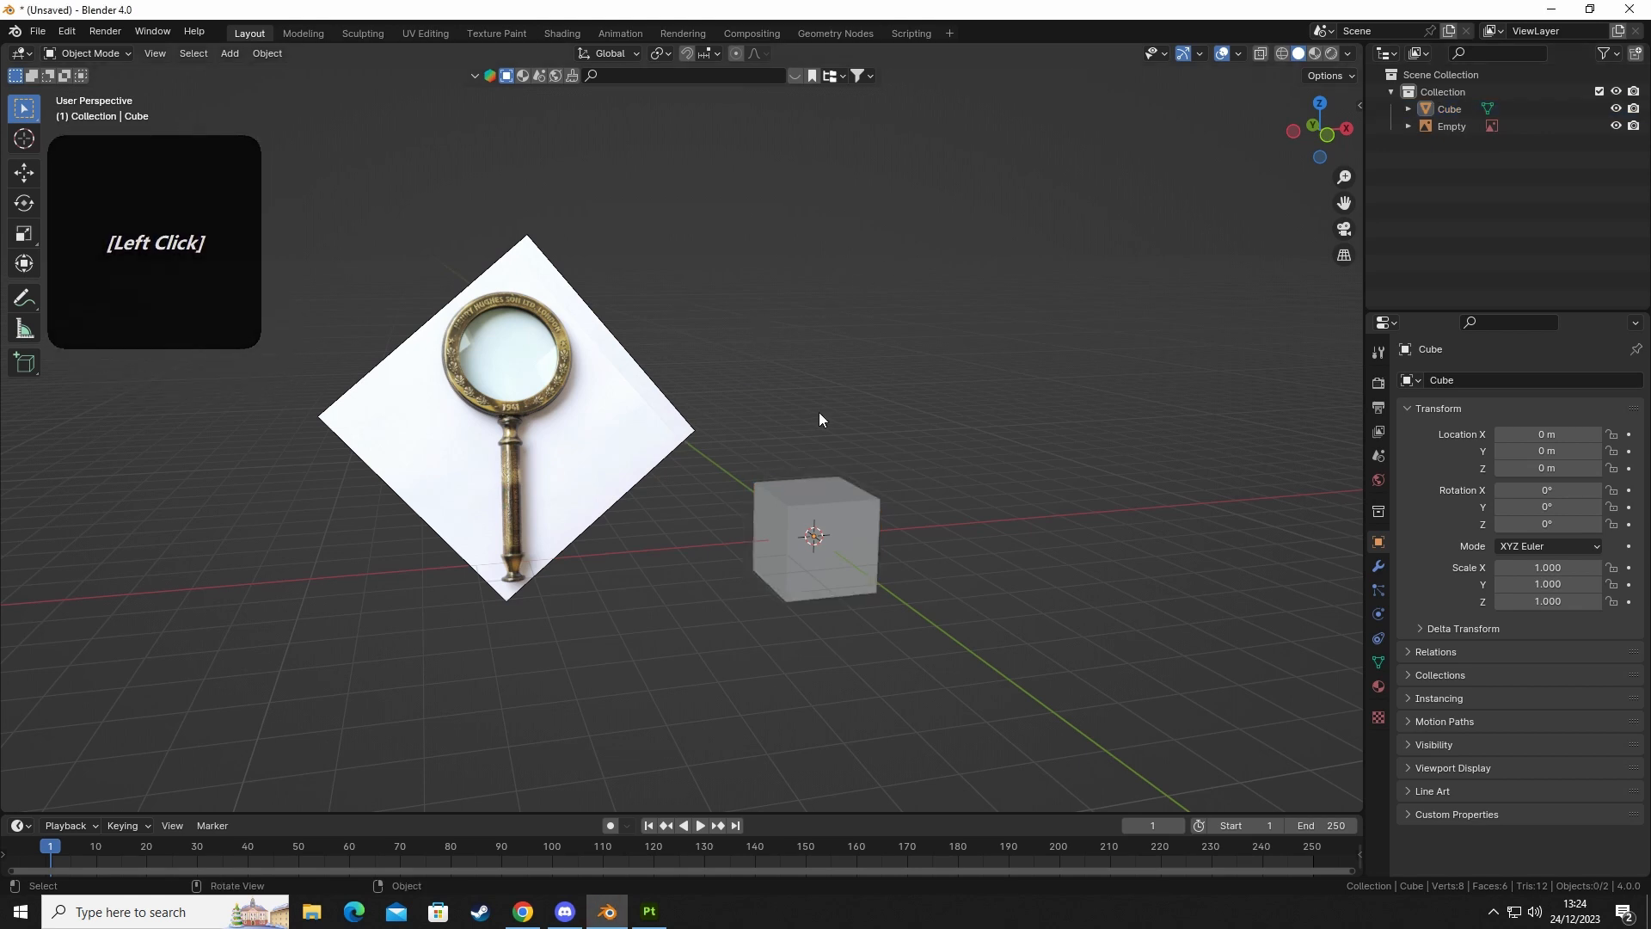
pyautogui.moveTo(819, 420); pyautogui.dragTo(910, 436, button='middle')
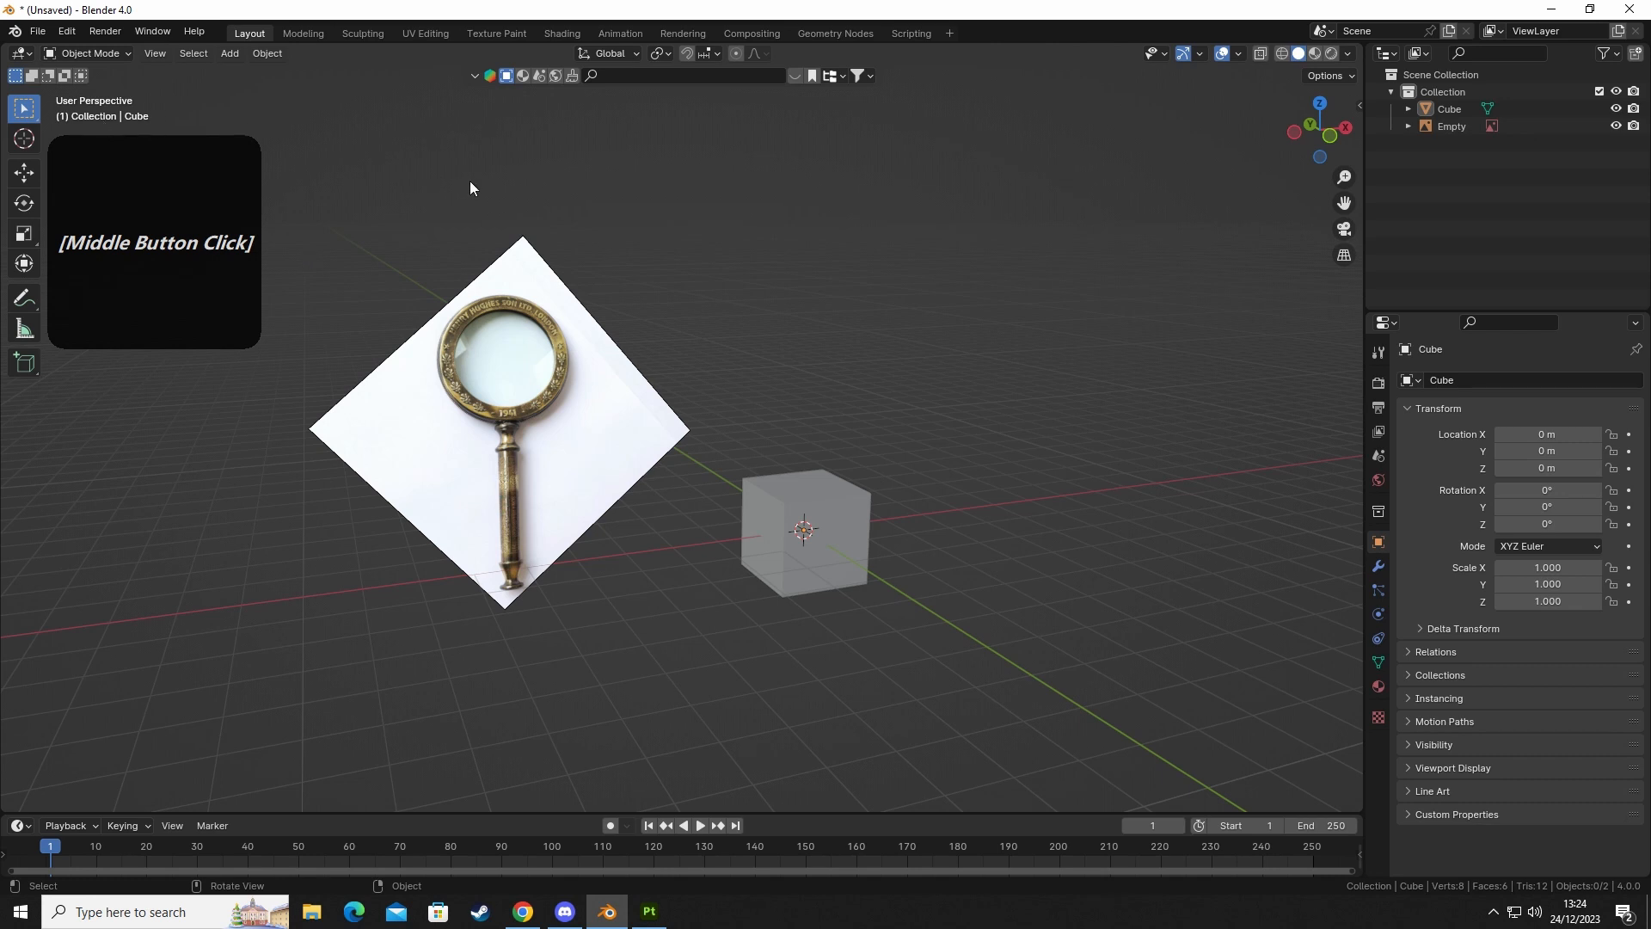
pyautogui.moveTo(857, 431)
pyautogui.mouseDown(button='middle')
pyautogui.moveTo(858, 466)
pyautogui.moveTo(903, 442)
pyautogui.moveTo(857, 448)
pyautogui.mouseUp(button='middle')
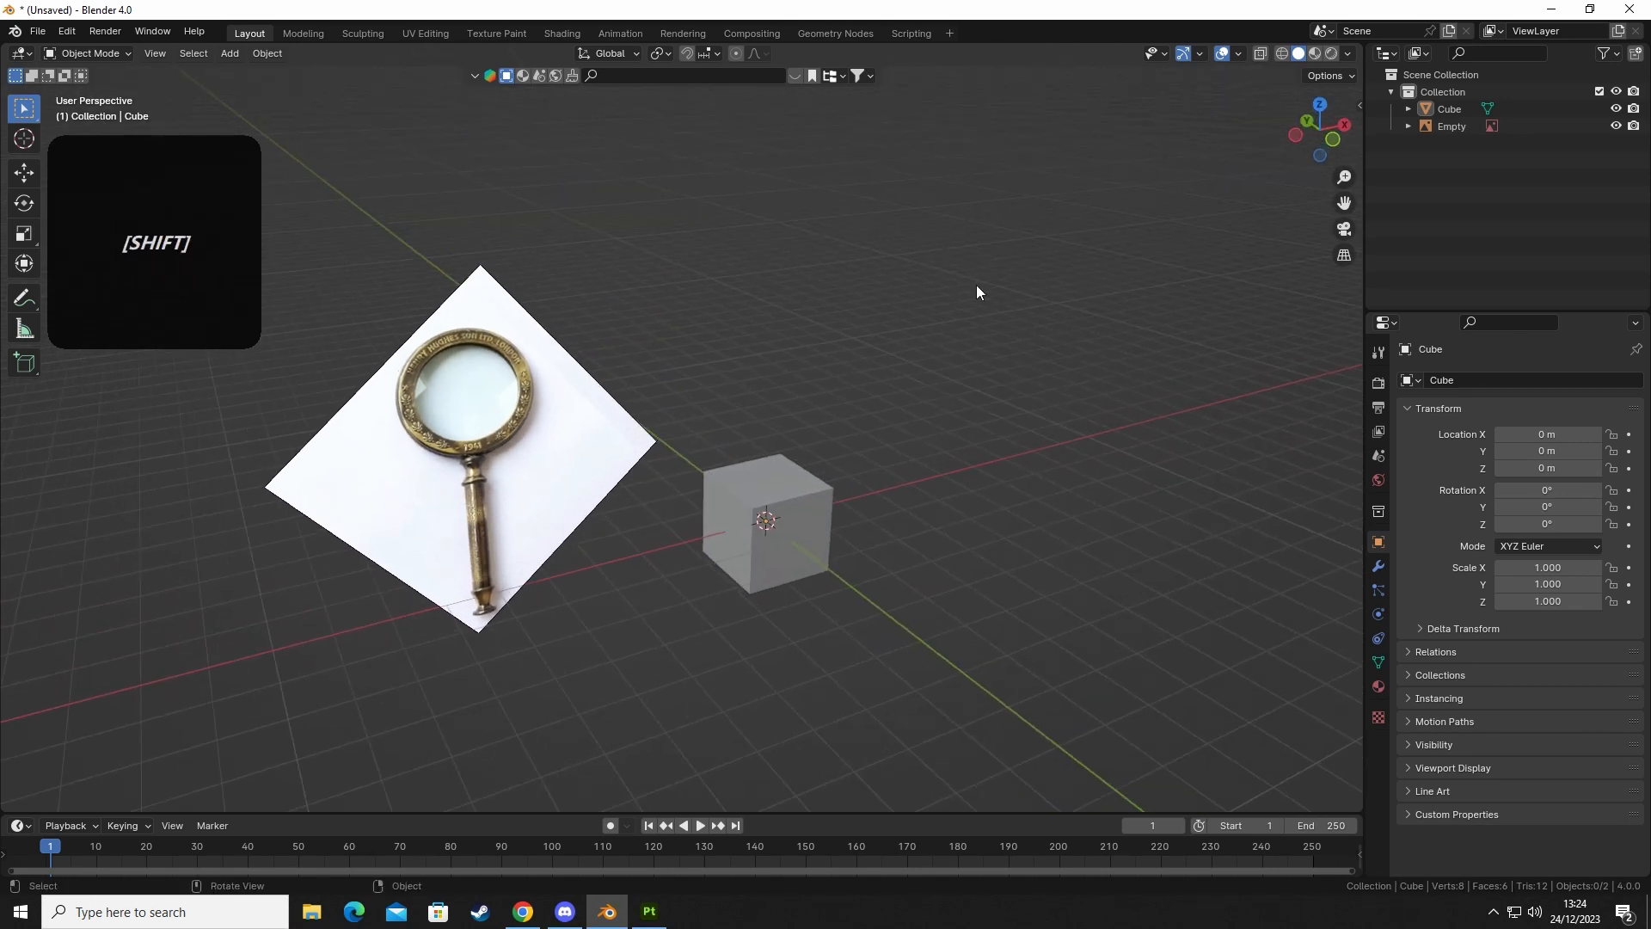
pyautogui.moveTo(750, 145); pyautogui.dragTo(1147, 372)
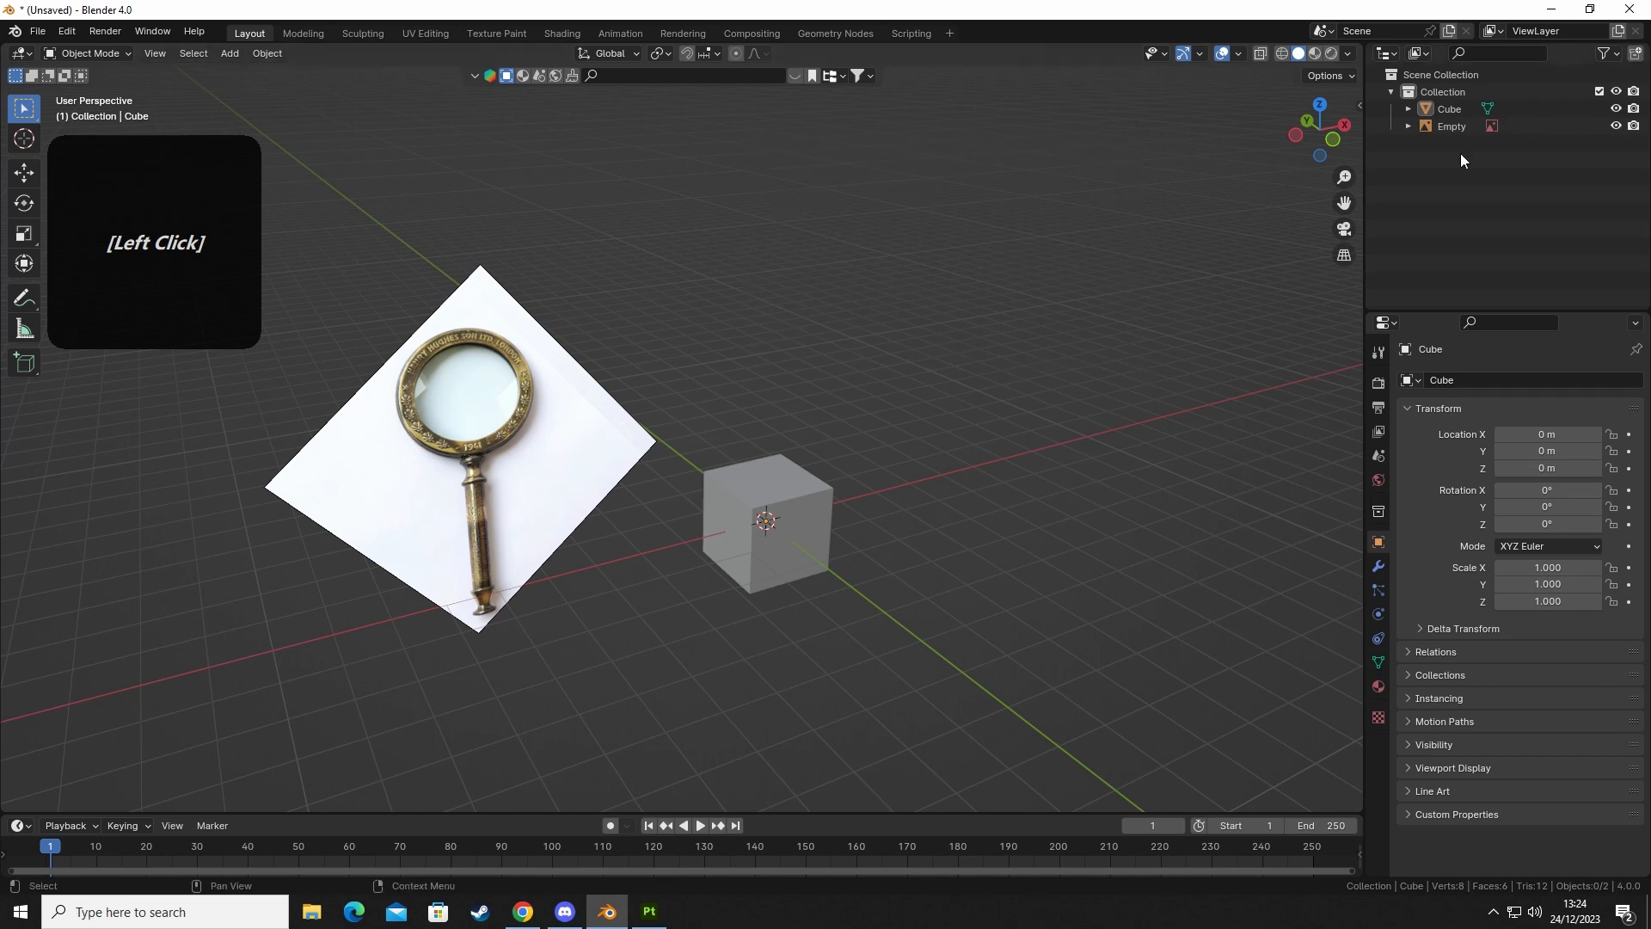
# Delete the default cube from the scene.
pyautogui.moveTo(952, 431); pyautogui.dragTo(826, 477, button='middle')
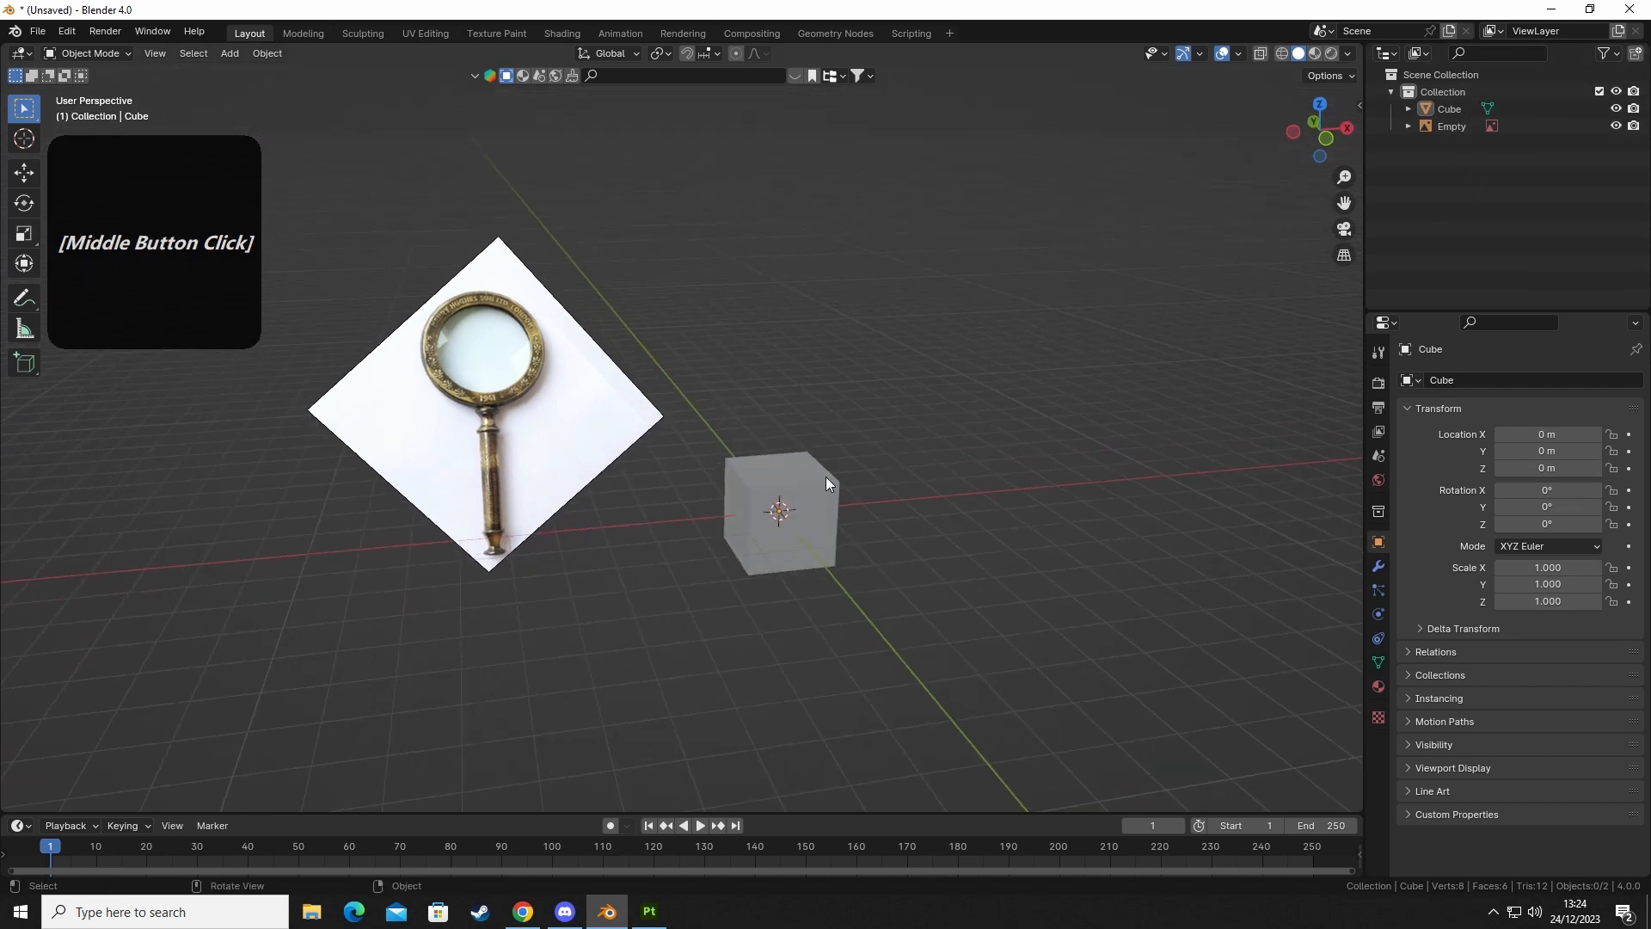
pyautogui.click(775, 523)
pyautogui.press('x')
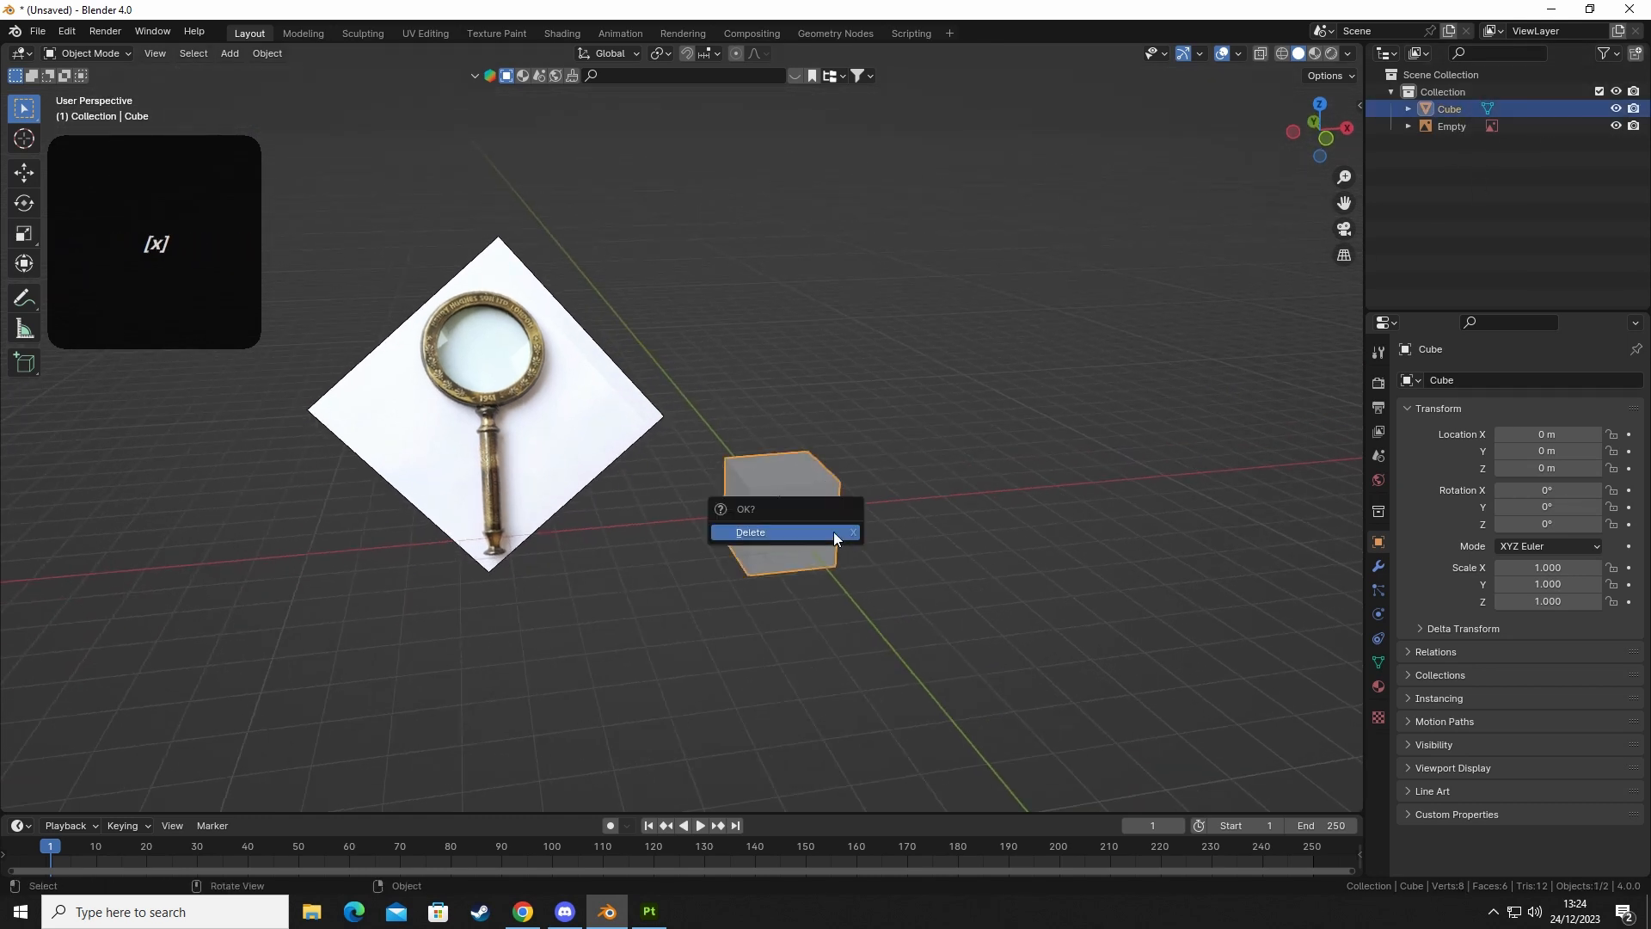
pyautogui.click(833, 532)
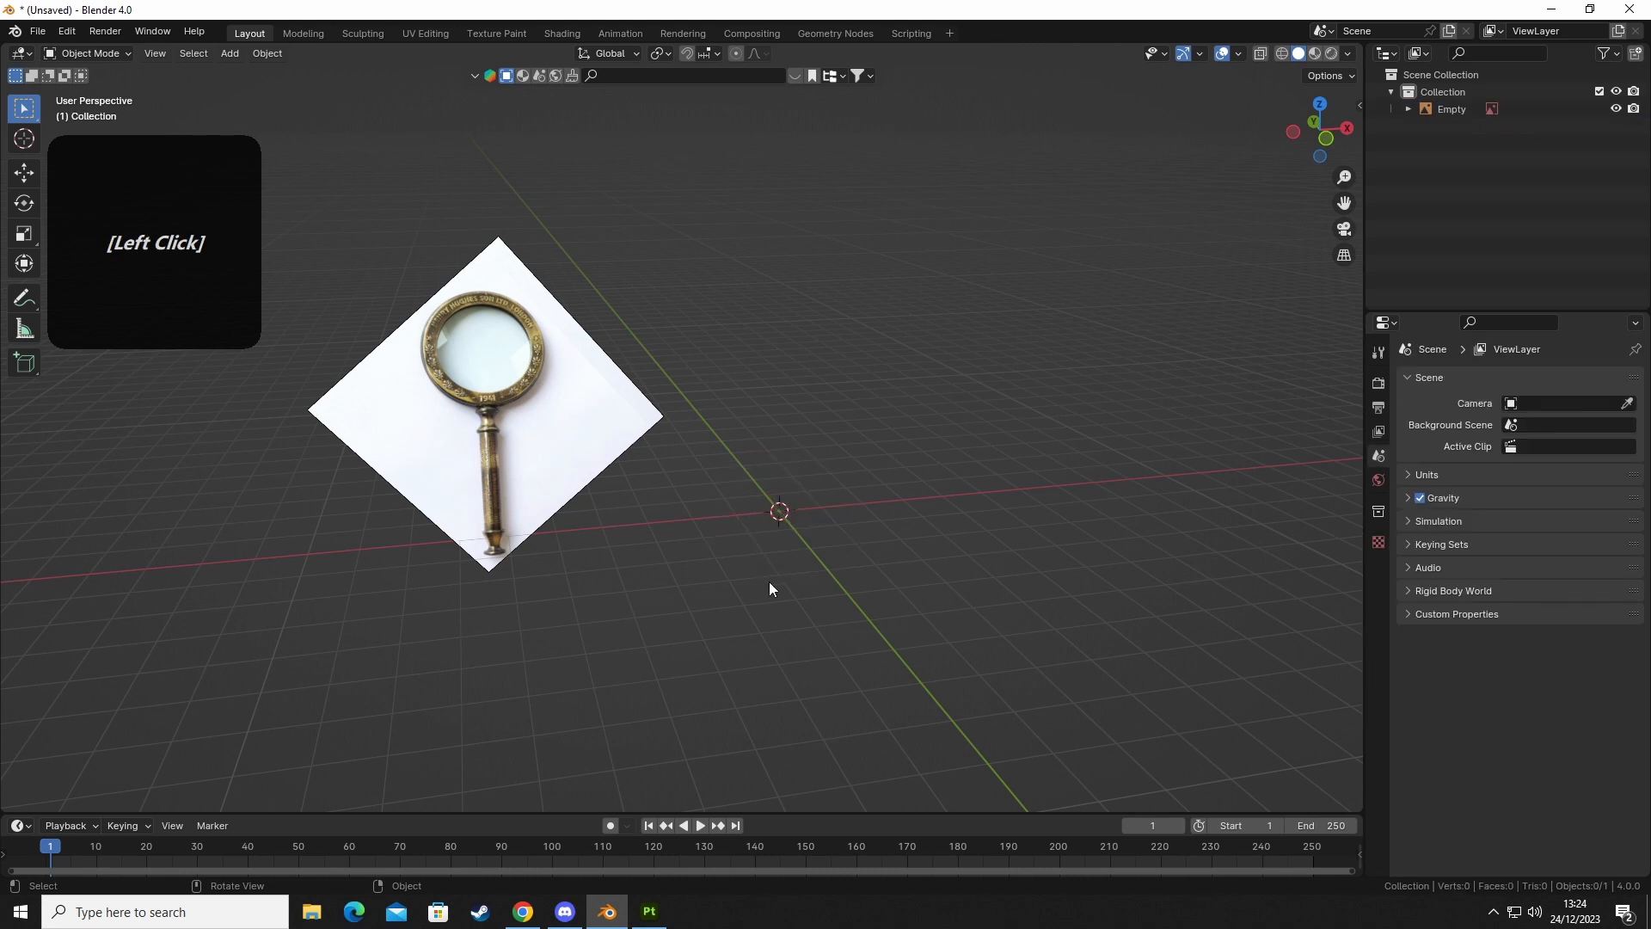
# Inspect the reference image in perspective and in the front orthographic view.
pyautogui.click(474, 427)
pyautogui.click(673, 612)
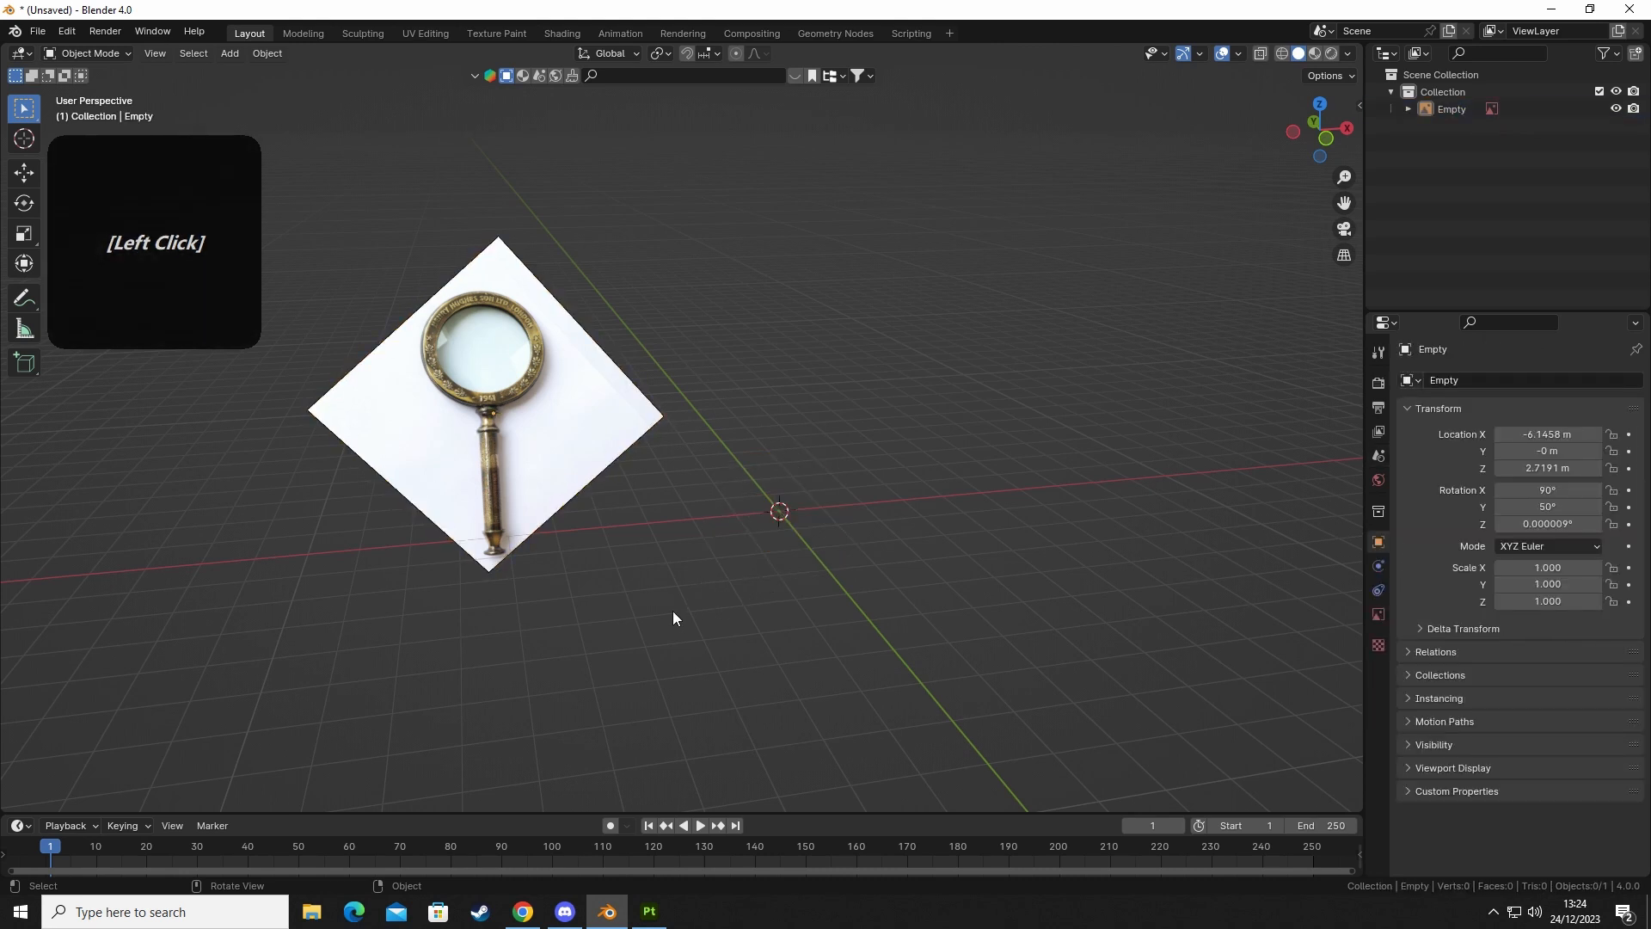
pyautogui.hotkey('shift', 'a')
pyautogui.moveTo(935, 488); pyautogui.dragTo(847, 497, button='middle')
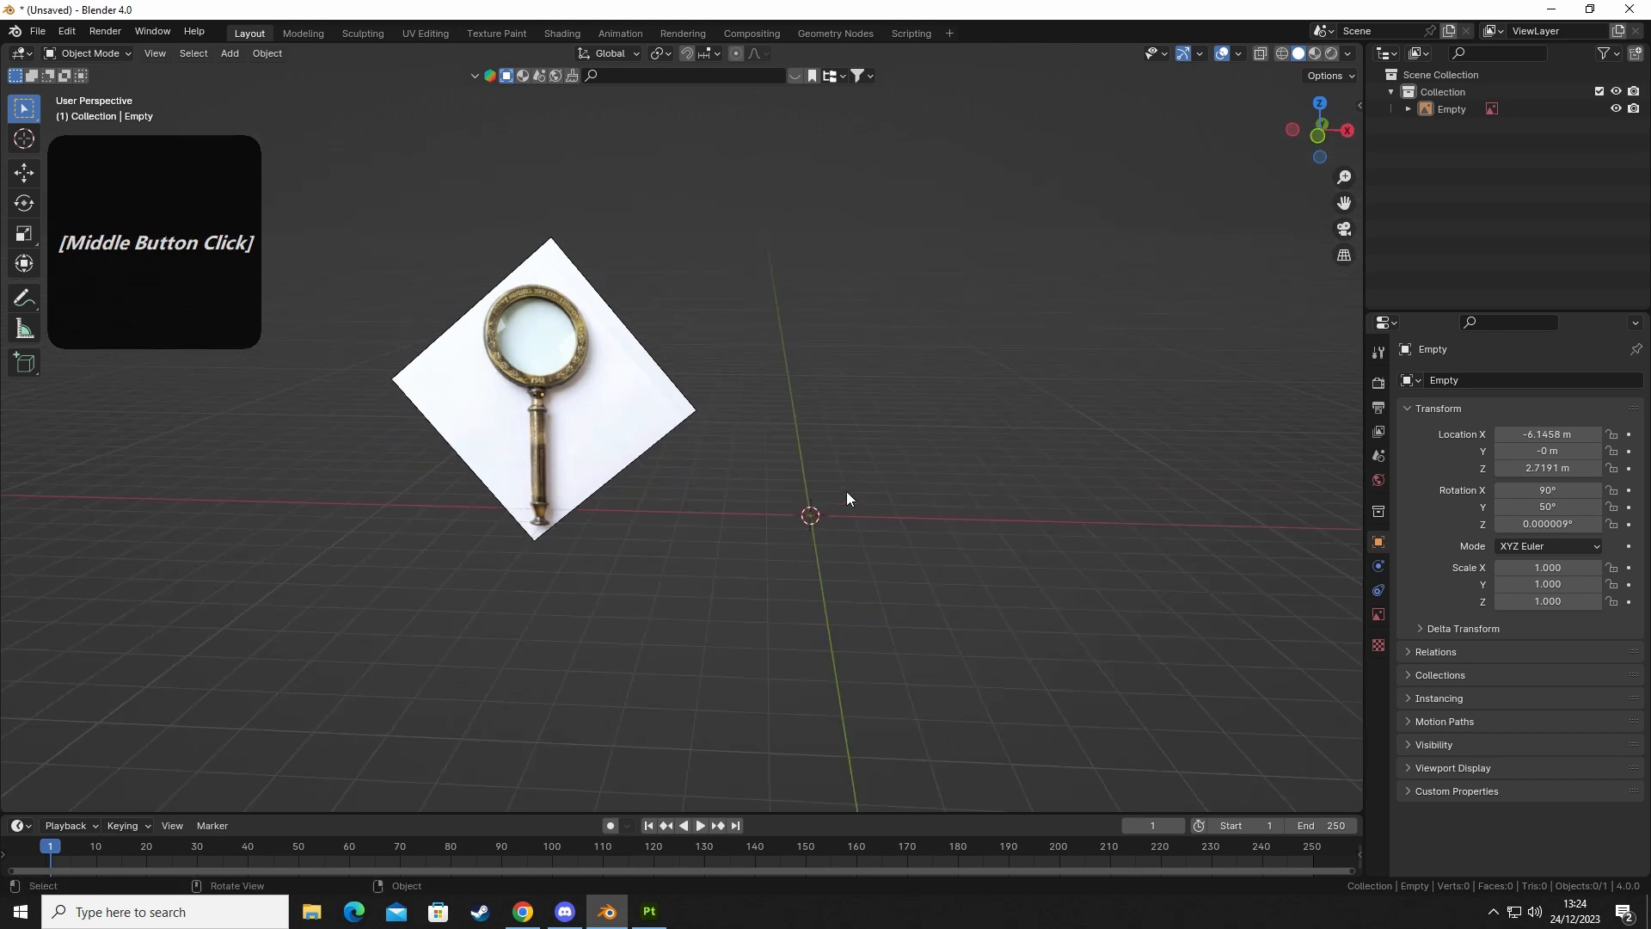
pyautogui.moveTo(737, 538); pyautogui.dragTo(595, 458, button='middle')
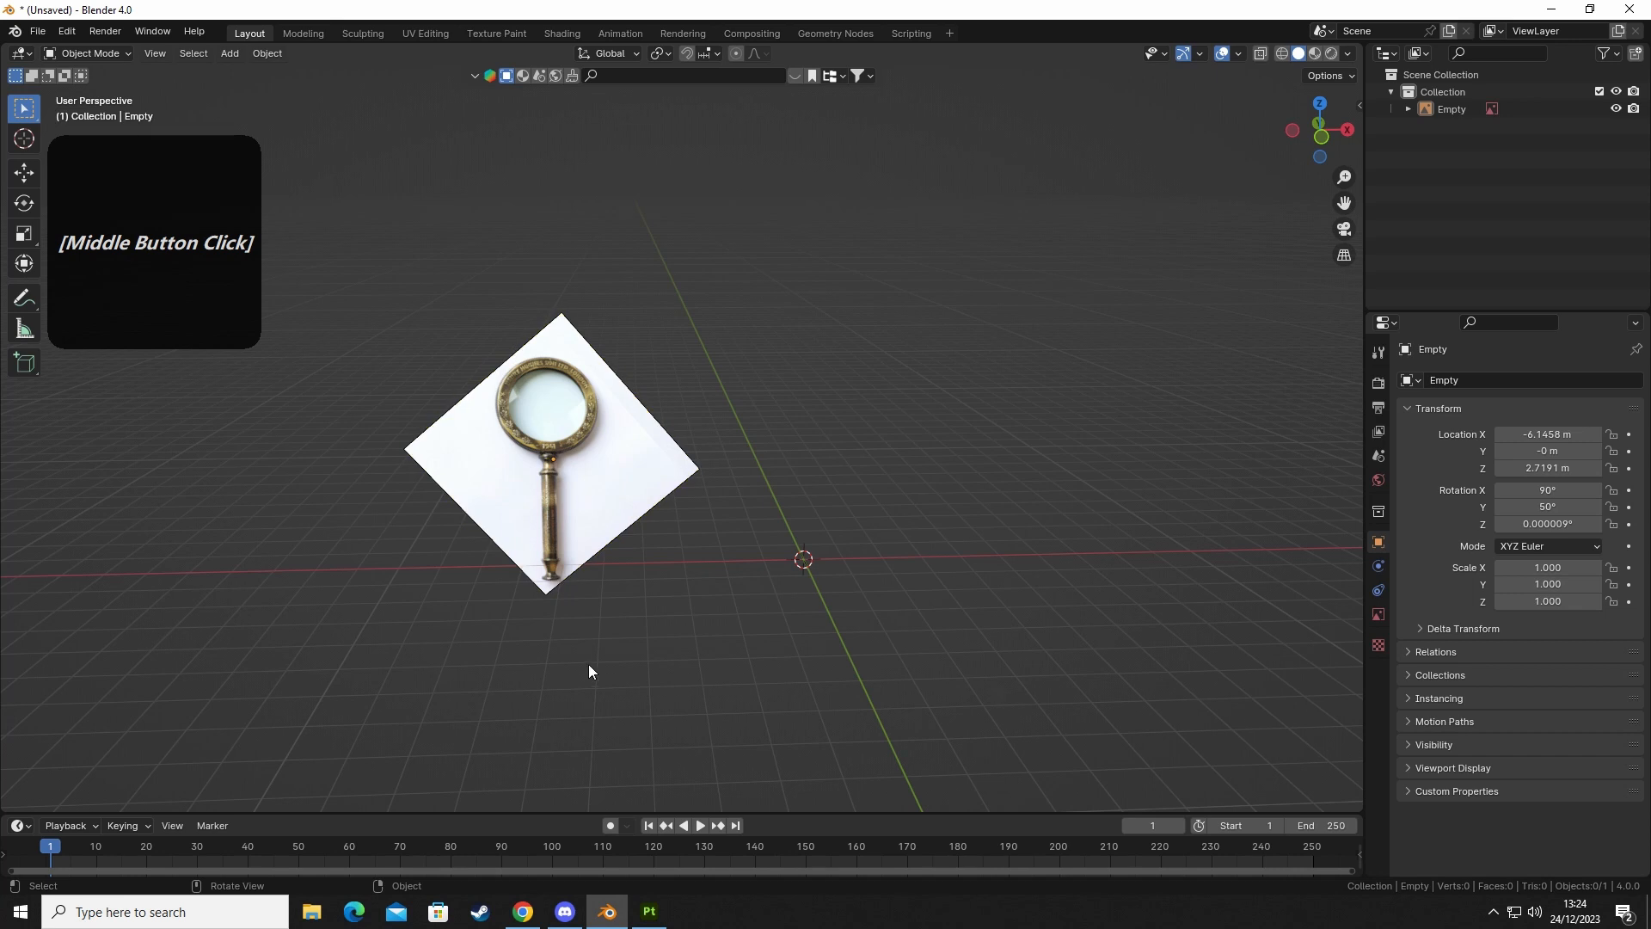
pyautogui.click(666, 486)
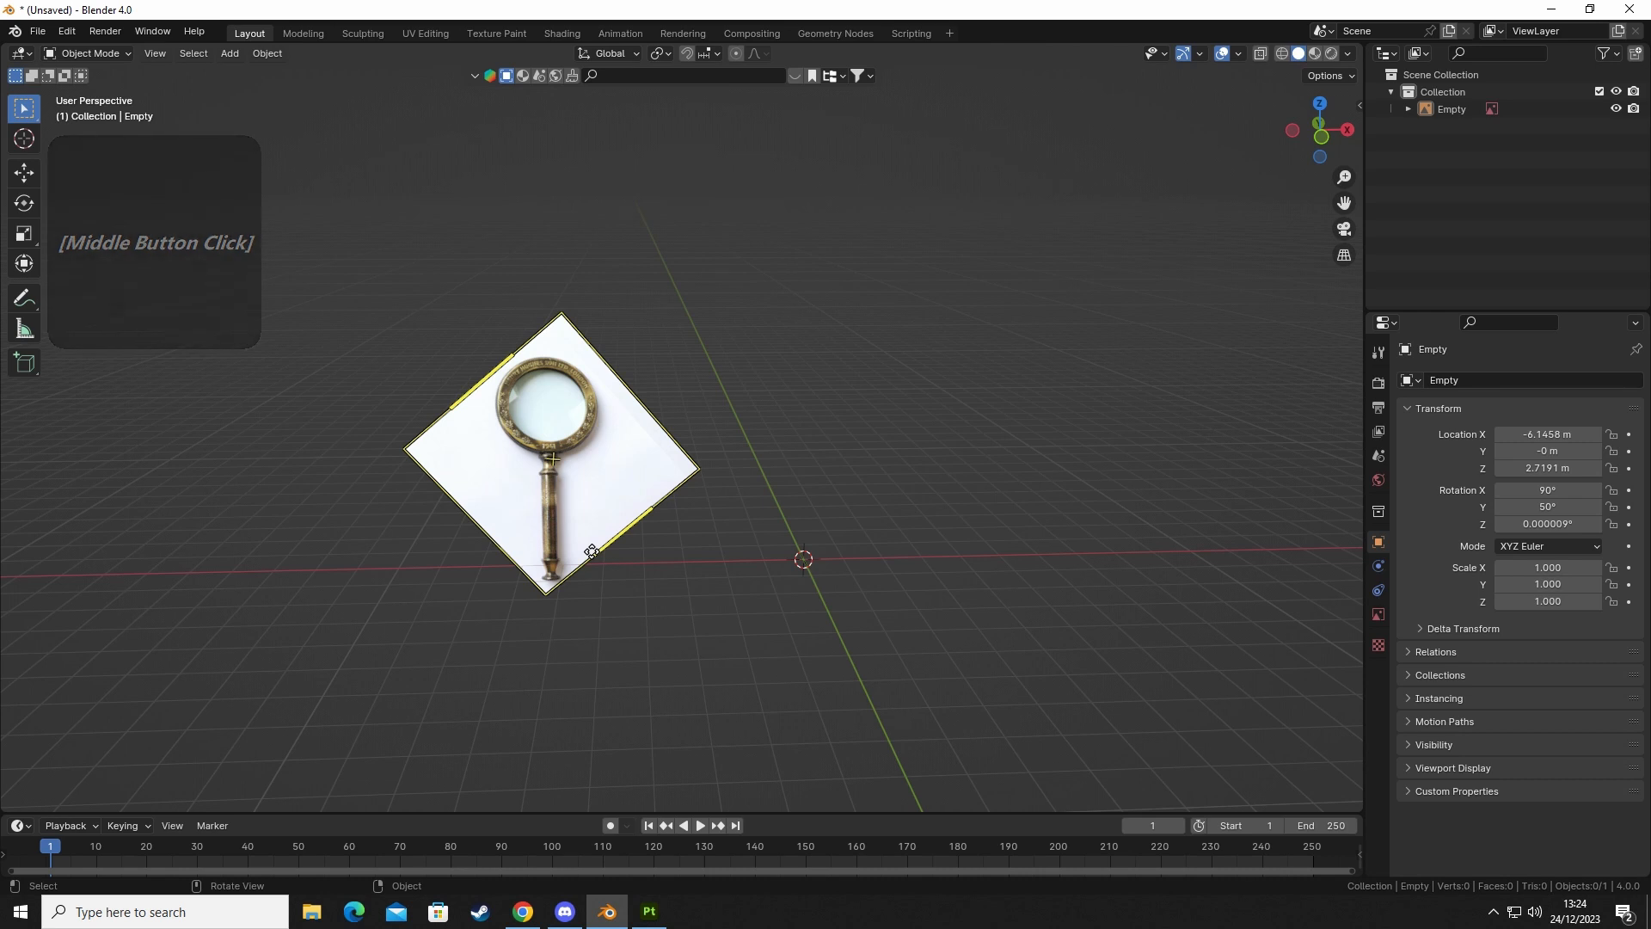
pyautogui.press('KP_1')
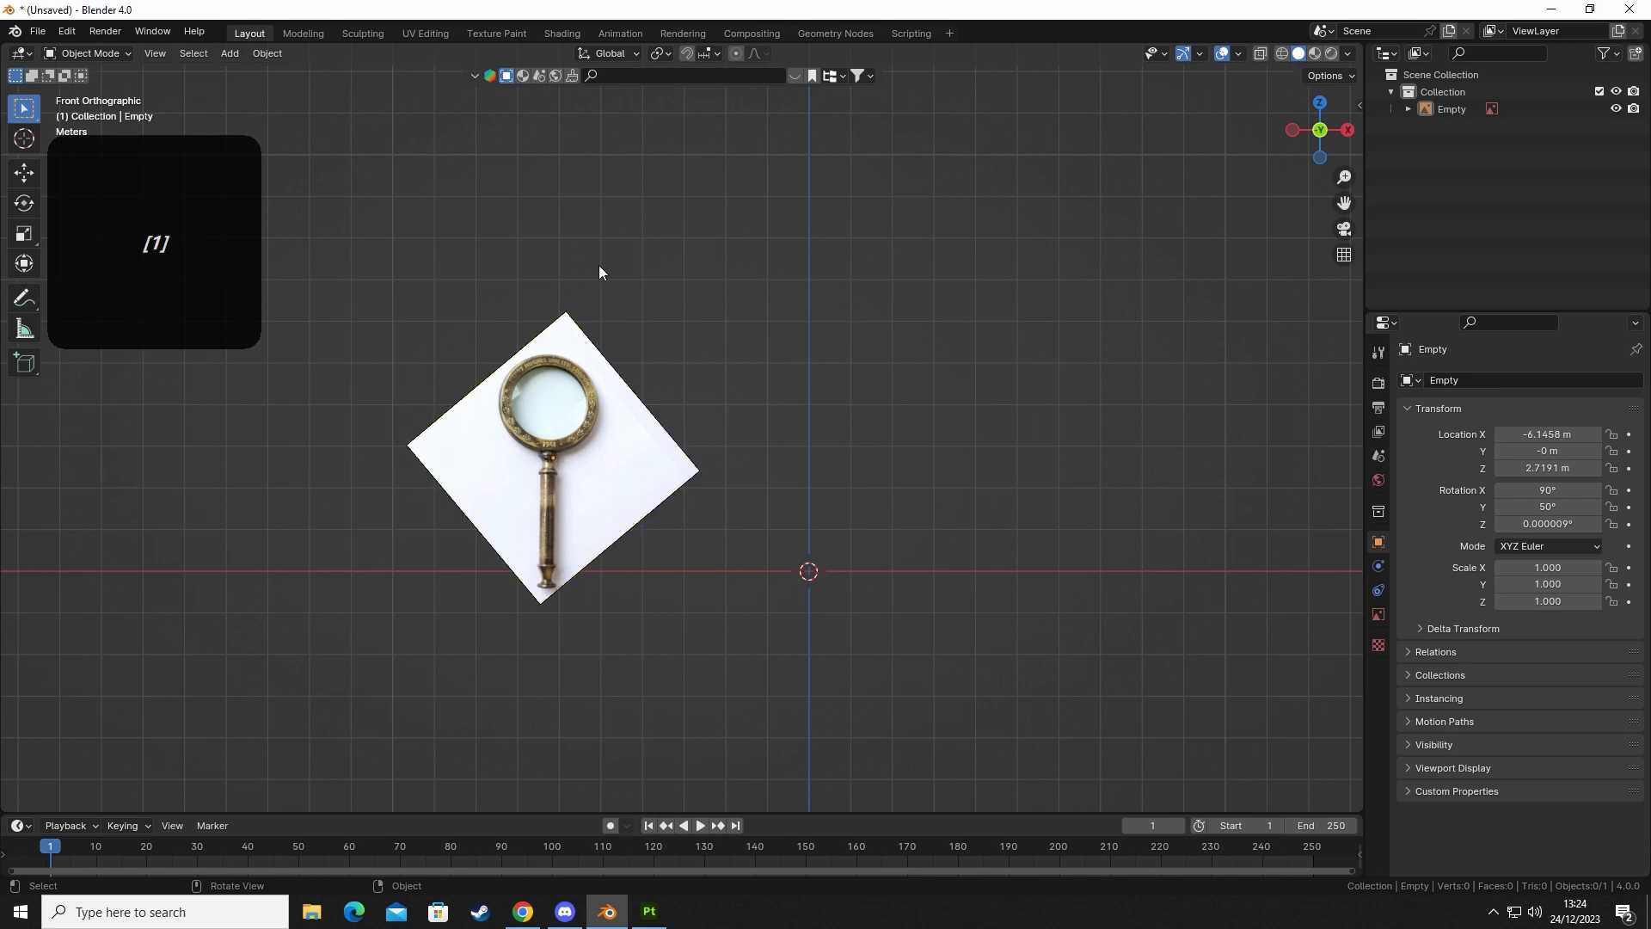
pyautogui.moveTo(622, 490); pyautogui.dragTo(698, 432, button='middle')
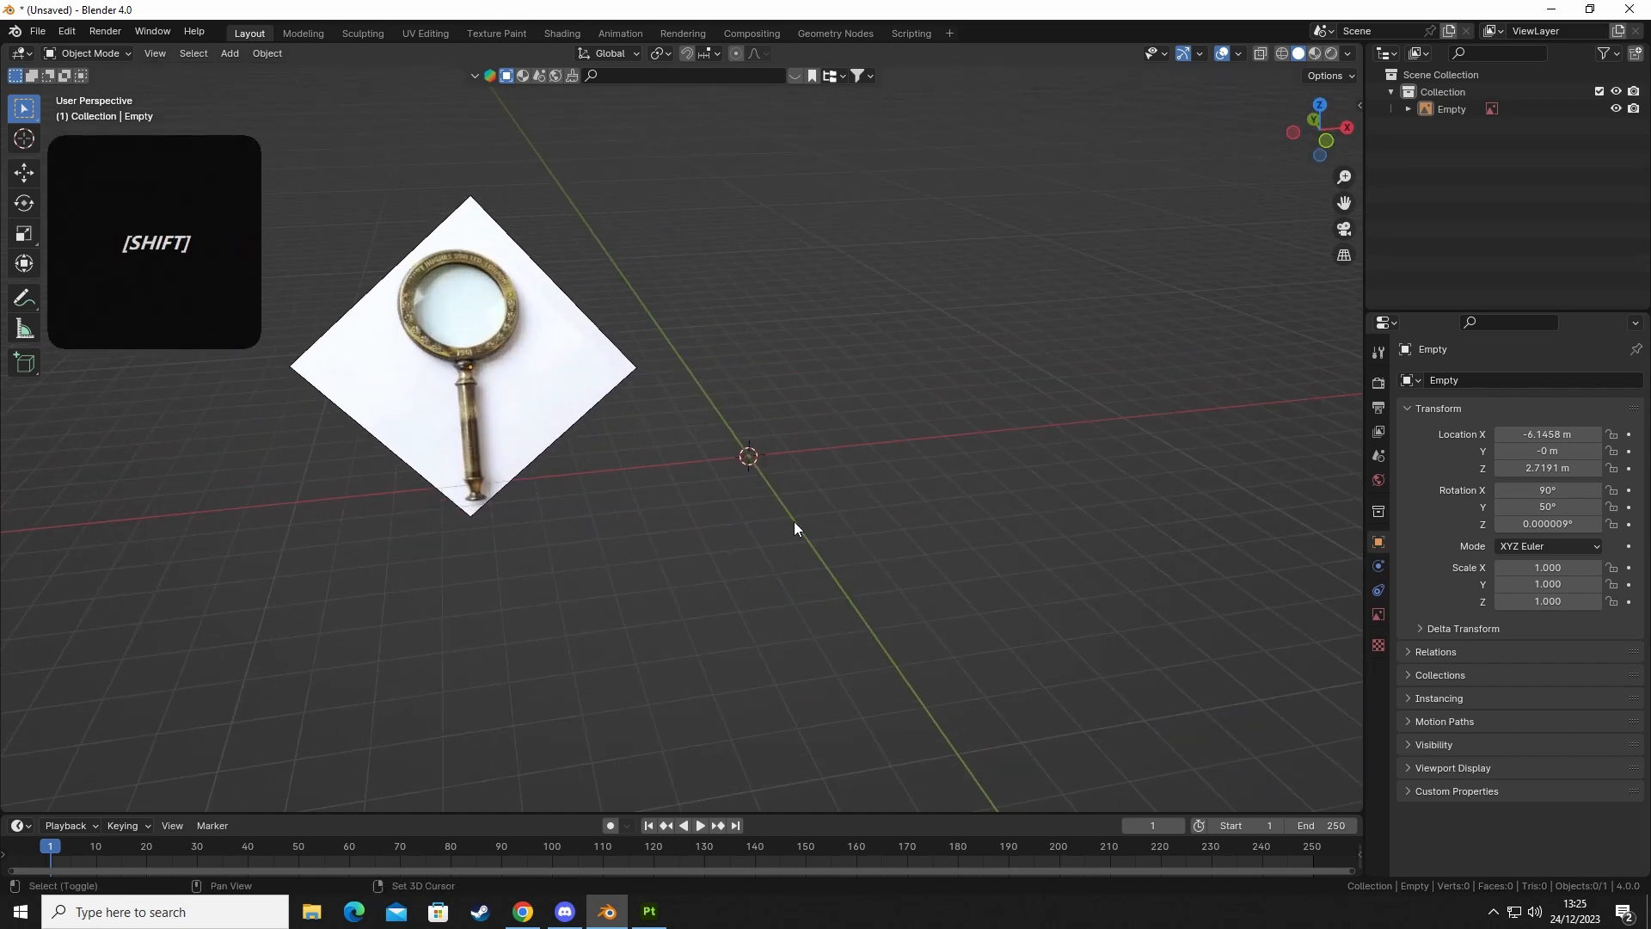
# Add a mesh circle at the world origin.
pyautogui.hotkey('shift', 'a')
pyautogui.moveTo(804, 346)
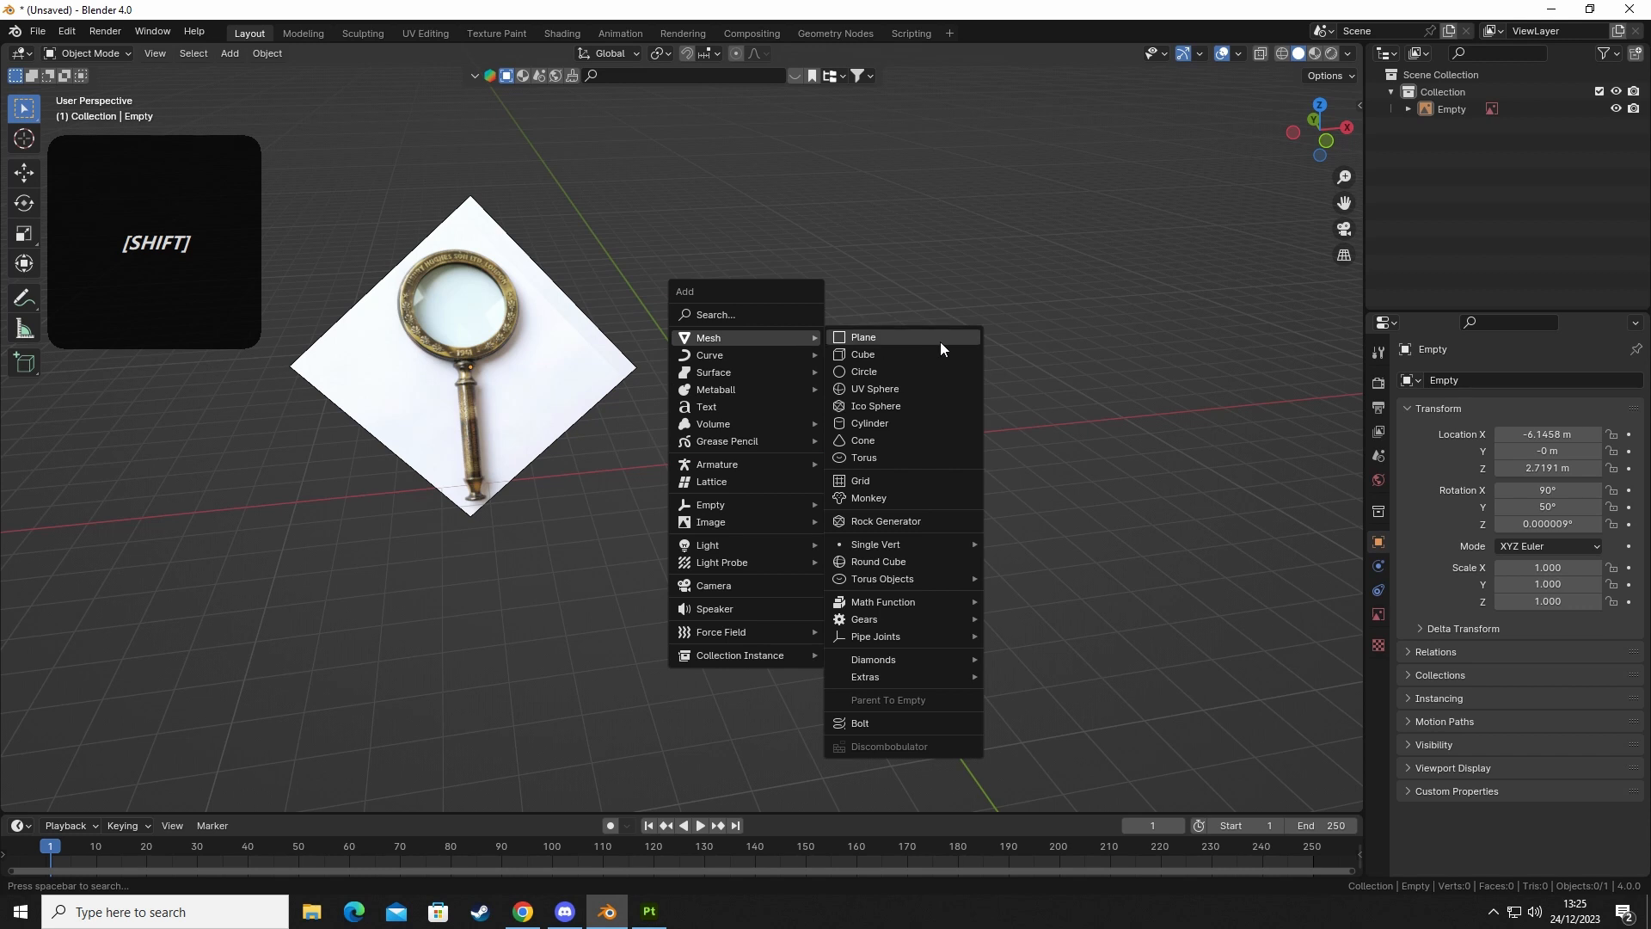
pyautogui.click(887, 368)
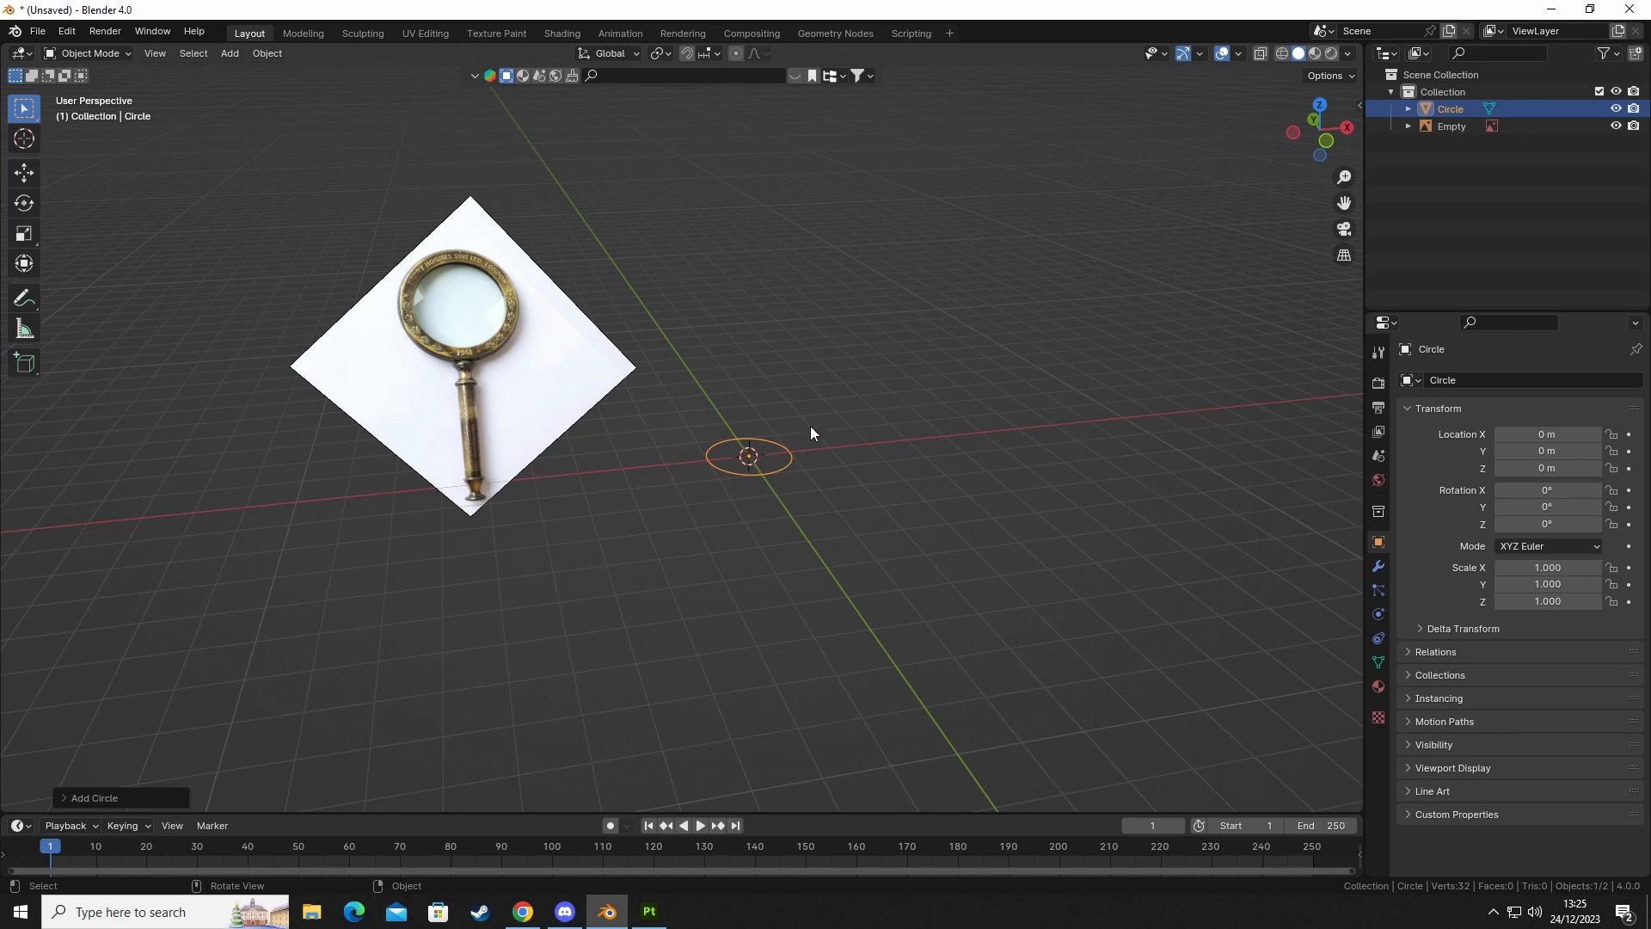
pyautogui.moveTo(769, 482); pyautogui.dragTo(767, 511, button='middle')
pyautogui.keyDown('shift'); pyautogui.moveTo(790, 370); pyautogui.dragTo(783, 497, button='middle'); pyautogui.keyUp('shift')
pyautogui.moveTo(755, 420); pyautogui.dragTo(726, 378, button='middle')
pyautogui.moveTo(701, 314); pyautogui.dragTo(889, 542)
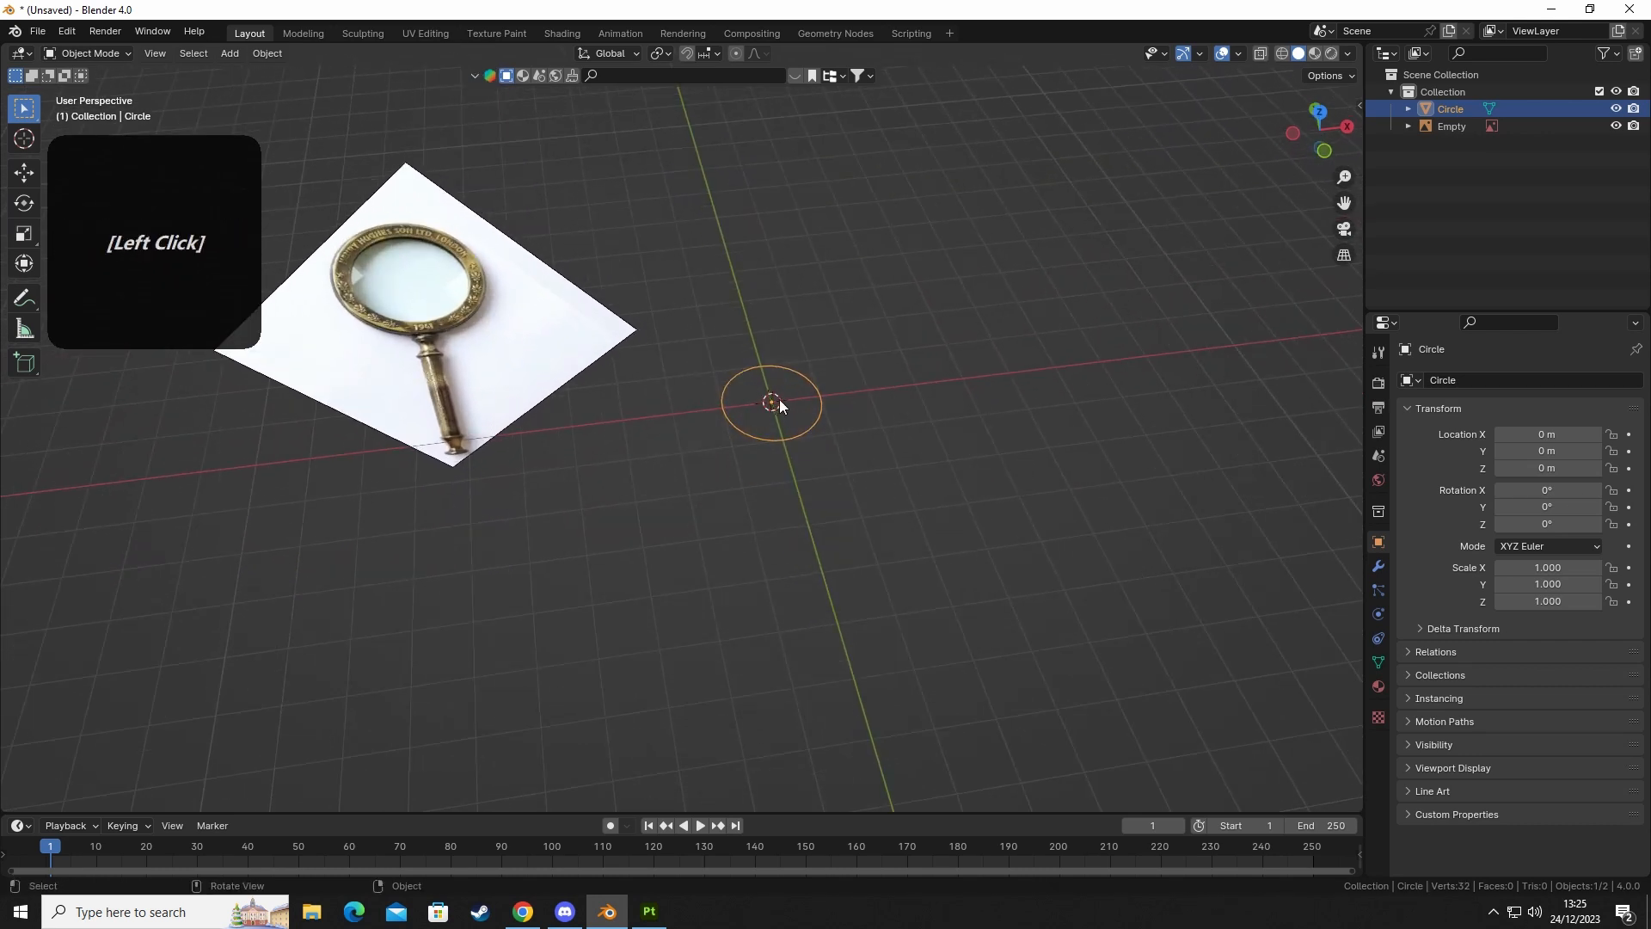
# Move the 3D cursor away from the circle and reset it to the world origin.
pyautogui.keyDown('shift'); pyautogui.click(843, 359); pyautogui.keyUp('shift')
pyautogui.keyDown('shift'); pyautogui.moveTo(843, 361); pyautogui.dragTo(698, 567, button='right'); pyautogui.keyUp('shift')
pyautogui.hotkey('shift', 'c')
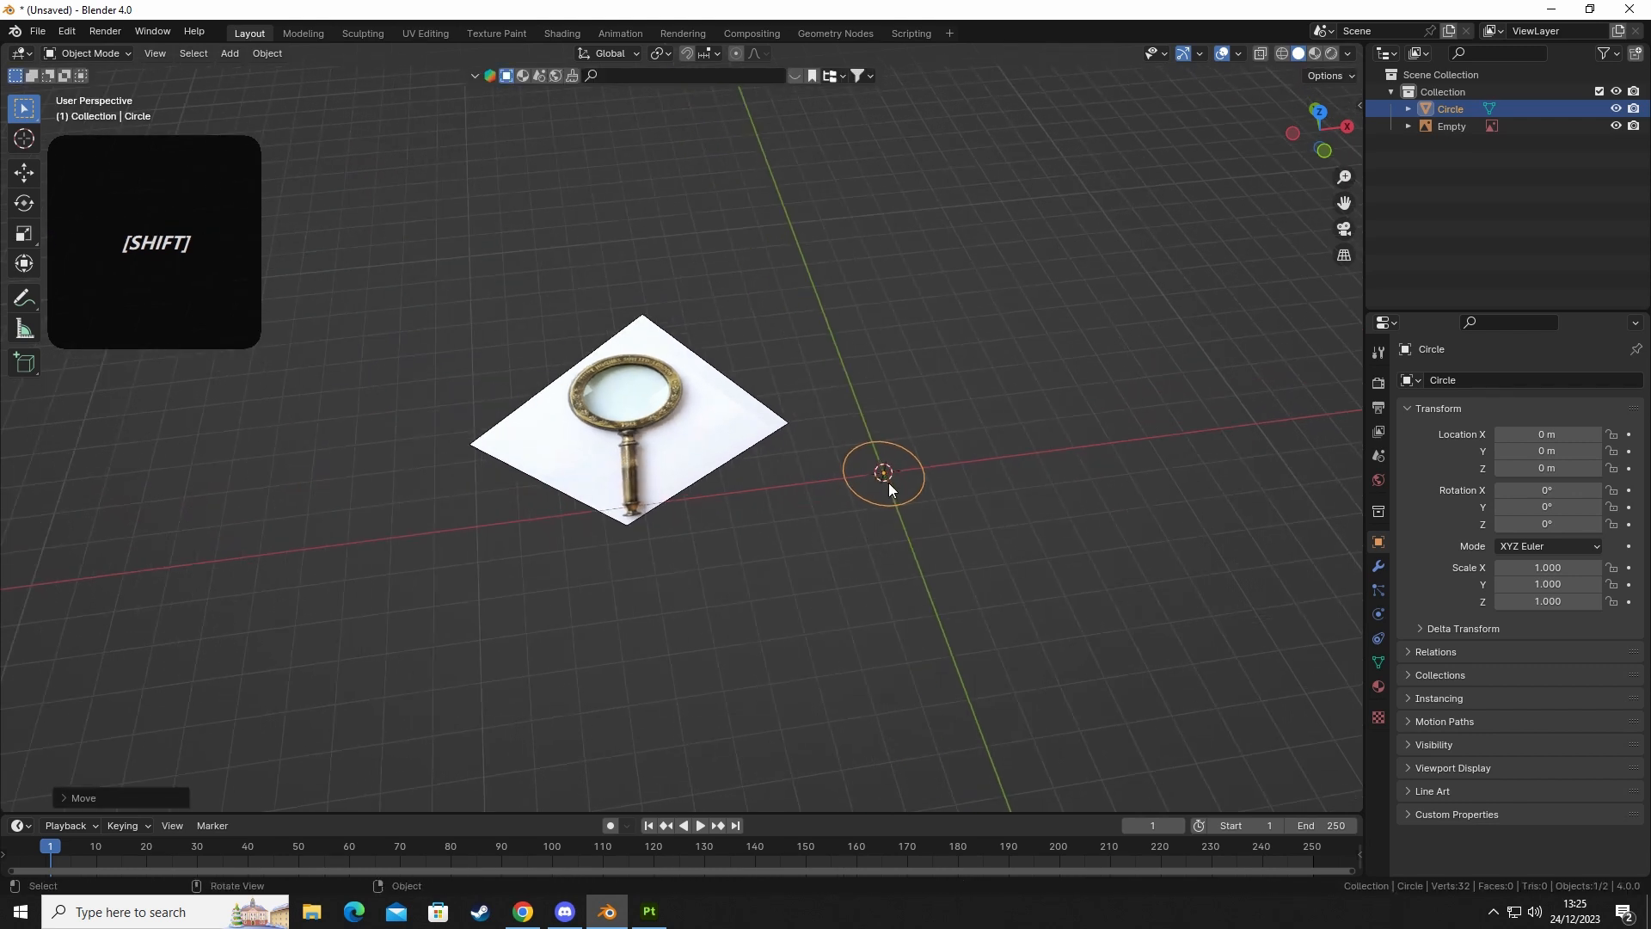
pyautogui.scroll(2, 884, 482)
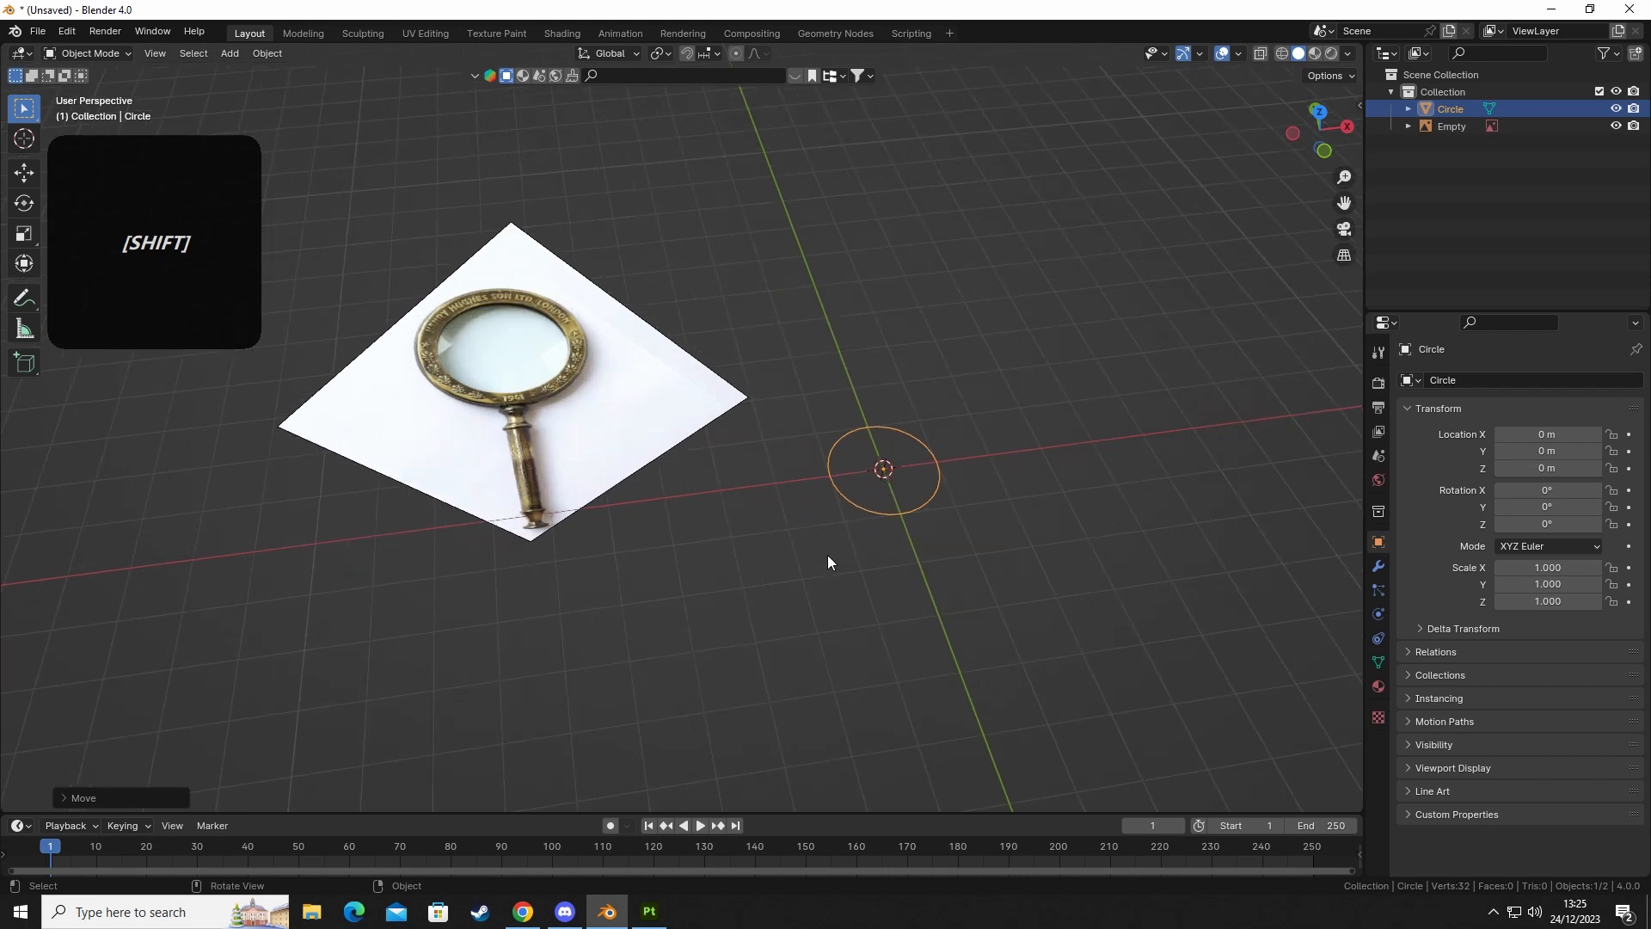
pyautogui.moveTo(779, 382); pyautogui.dragTo(1051, 614)
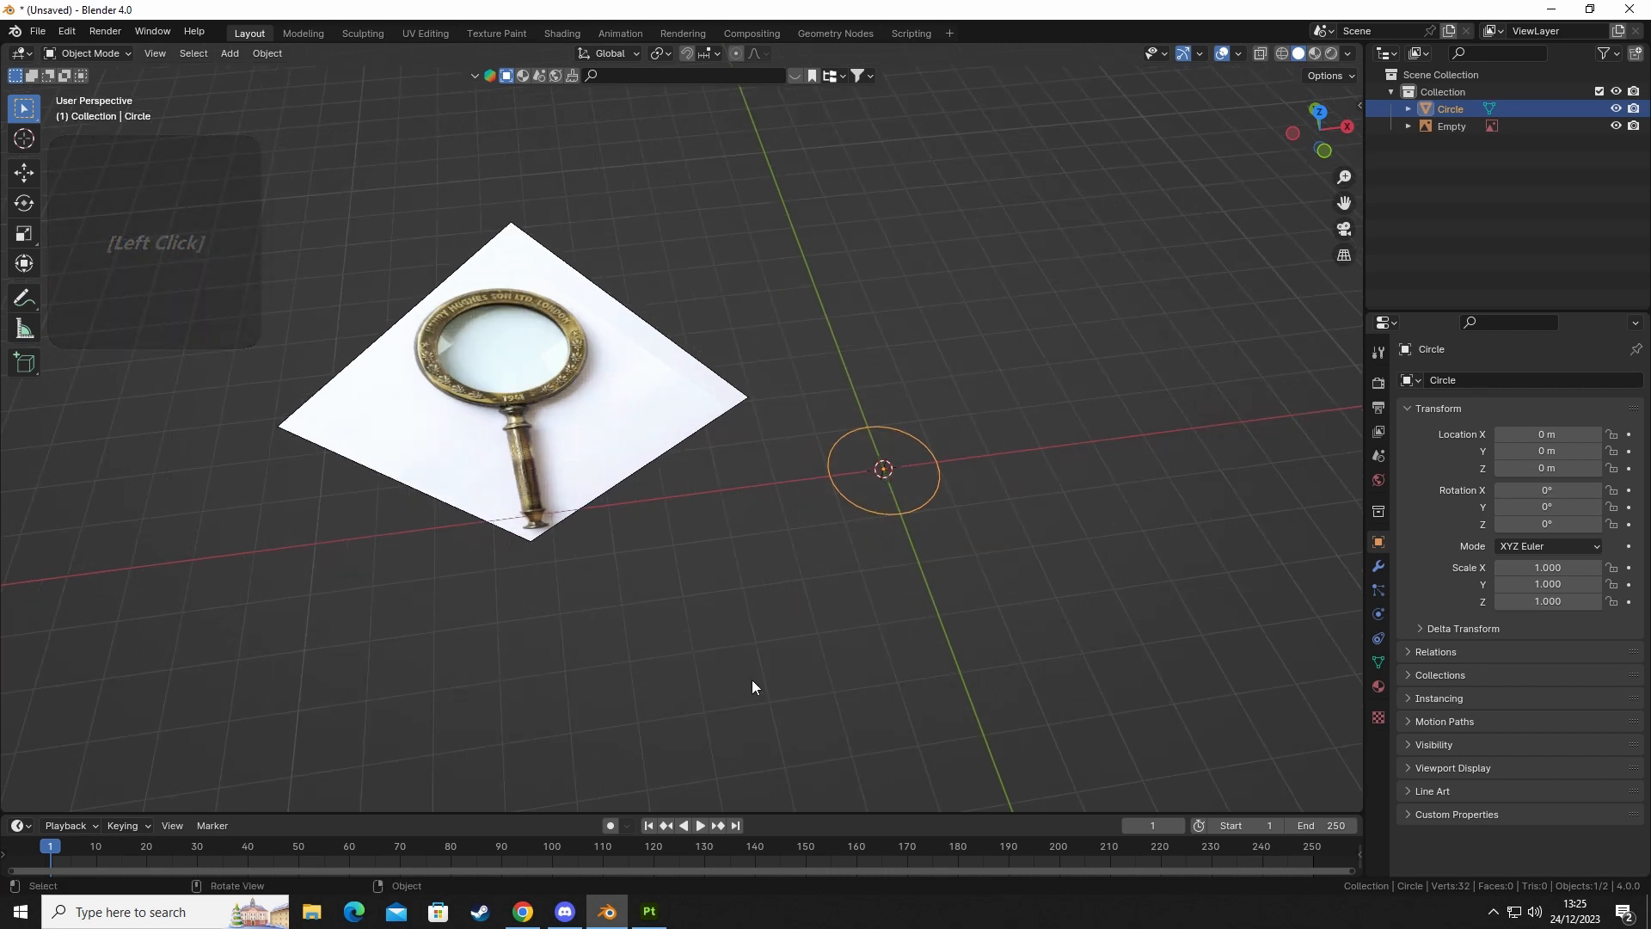
# Place the 3D cursor in the open area in front of the circle and add a mesh cube there.
pyautogui.keyDown('shift'); pyautogui.moveTo(839, 630); pyautogui.dragTo(781, 691, button='right'); pyautogui.keyUp('shift')
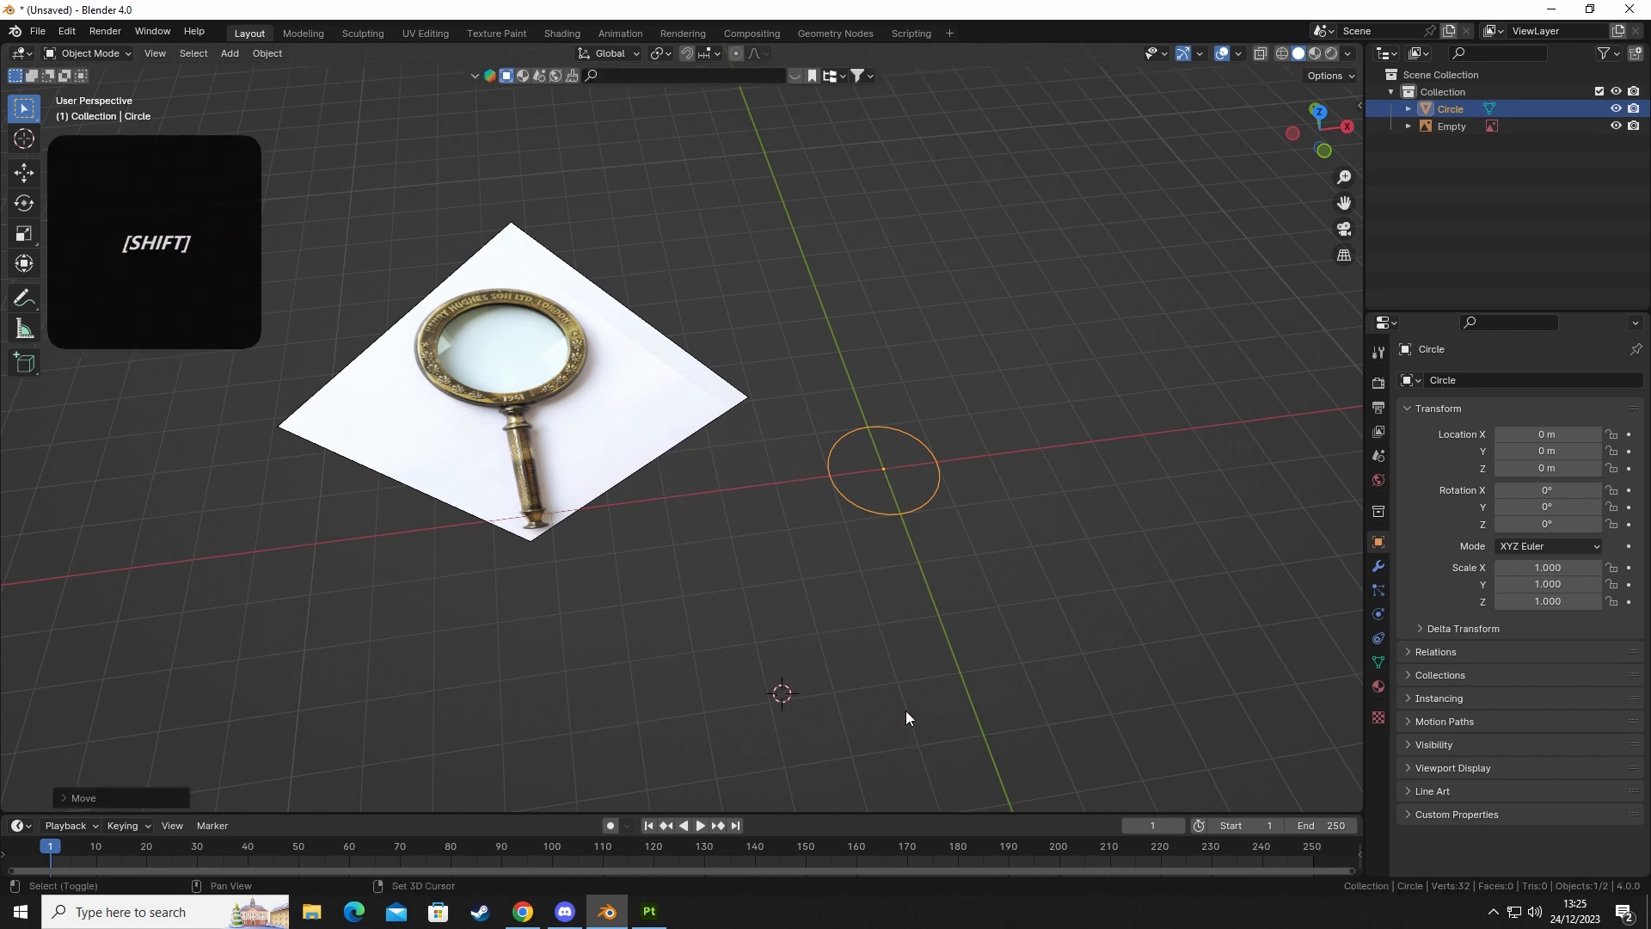
pyautogui.hotkey('shift', 'a')
pyautogui.moveTo(870, 557)
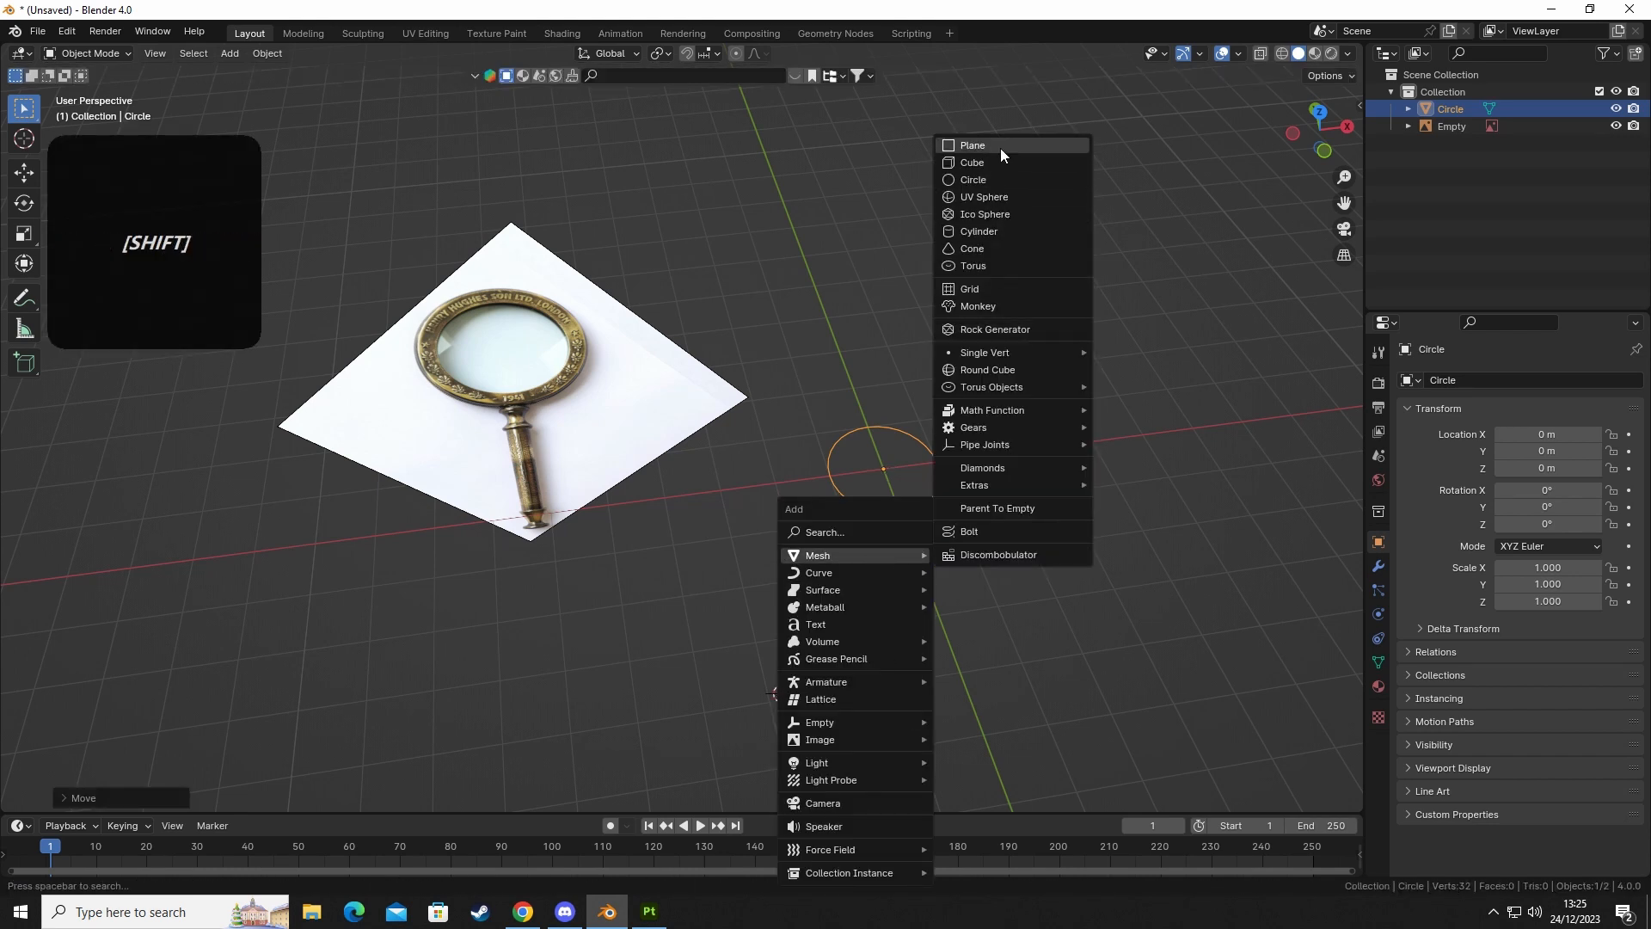
pyautogui.click(976, 163)
pyautogui.moveTo(704, 602); pyautogui.dragTo(958, 782)
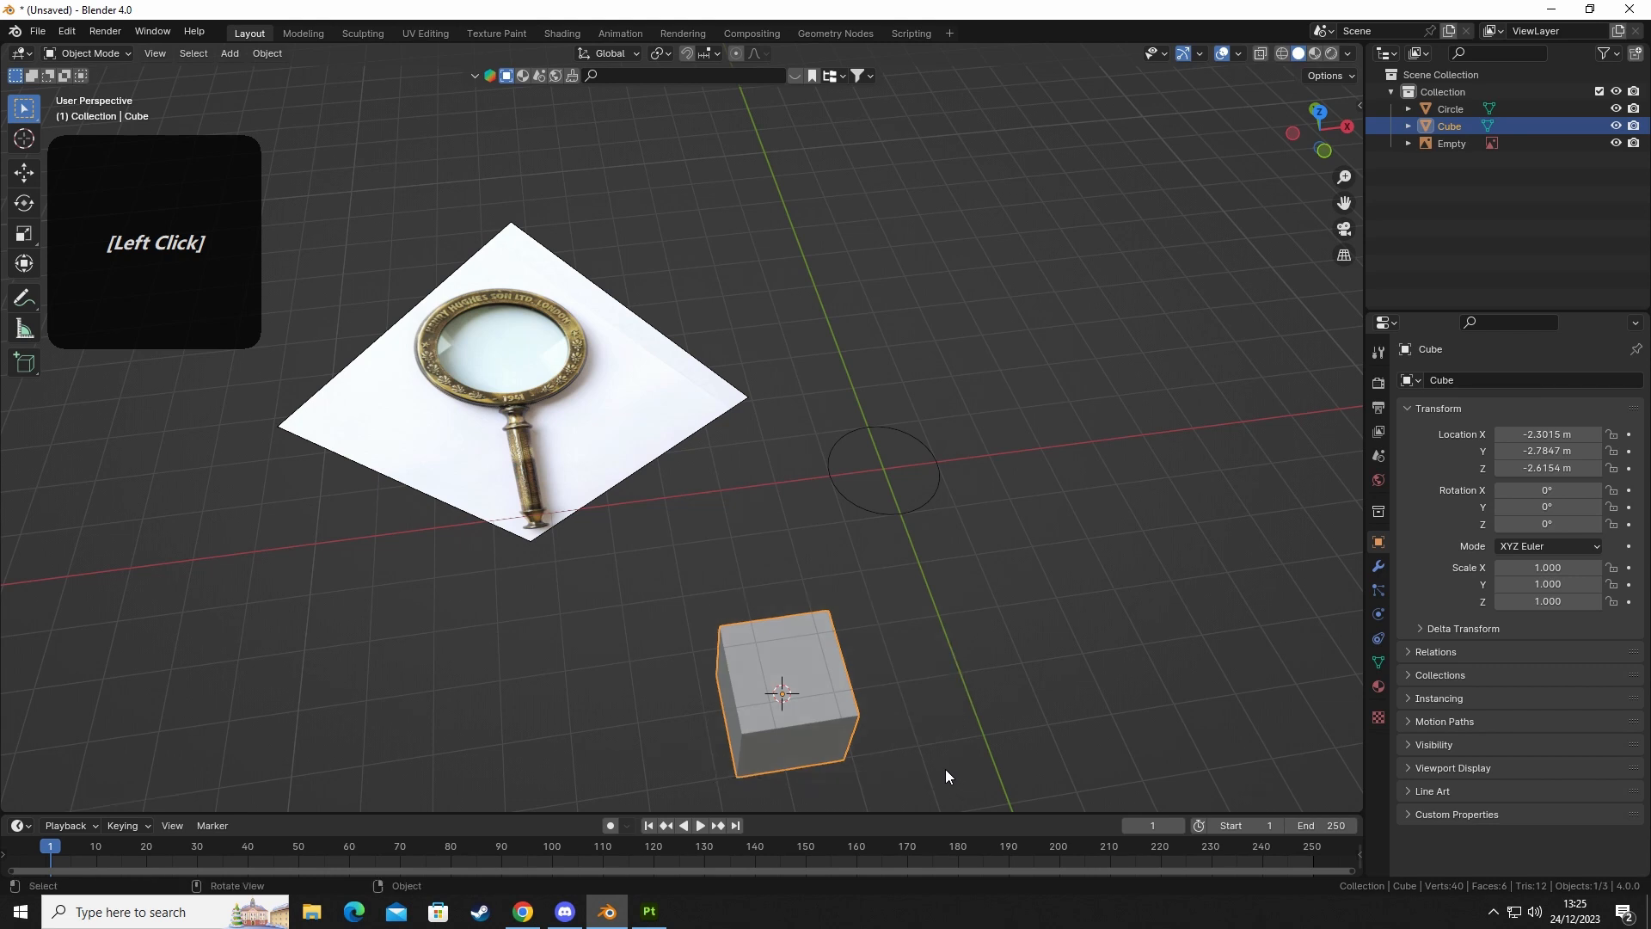
# Reset the 3D cursor to the world origin and delete the cube in front of the circle.
pyautogui.hotkey('shift', 'c')
pyautogui.click(813, 633)
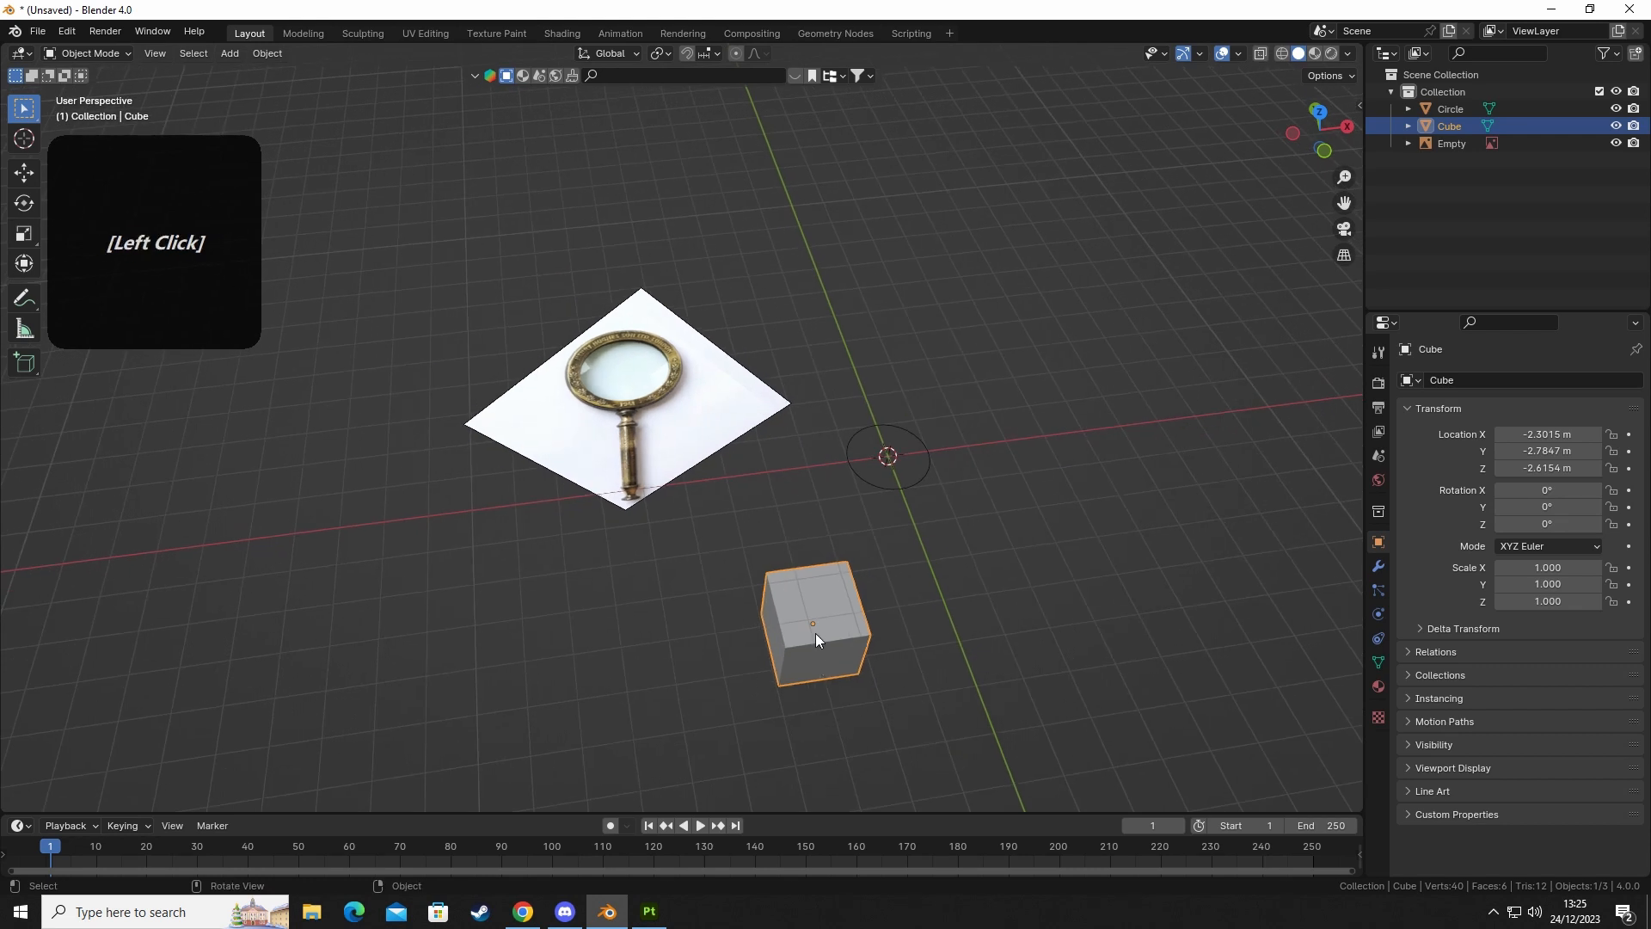
pyautogui.press('Delete')
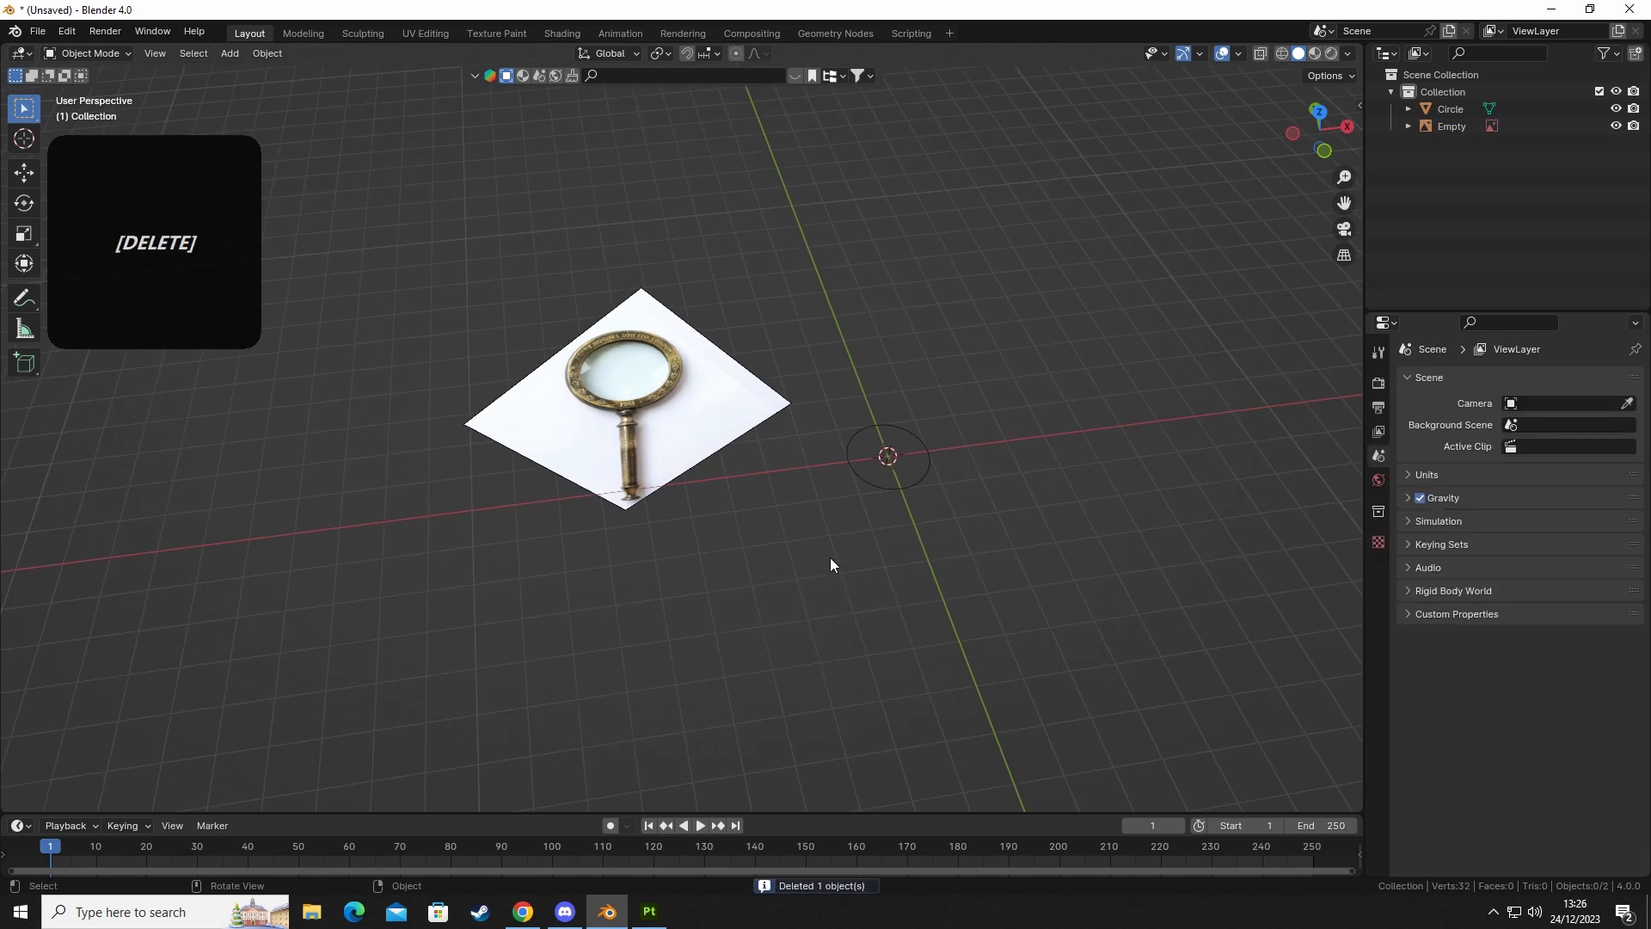
pyautogui.moveTo(867, 542); pyautogui.dragTo(914, 523, button='middle')
pyautogui.keyDown('shift'); pyautogui.moveTo(621, 555); pyautogui.dragTo(471, 578, button='middle'); pyautogui.keyUp('shift')
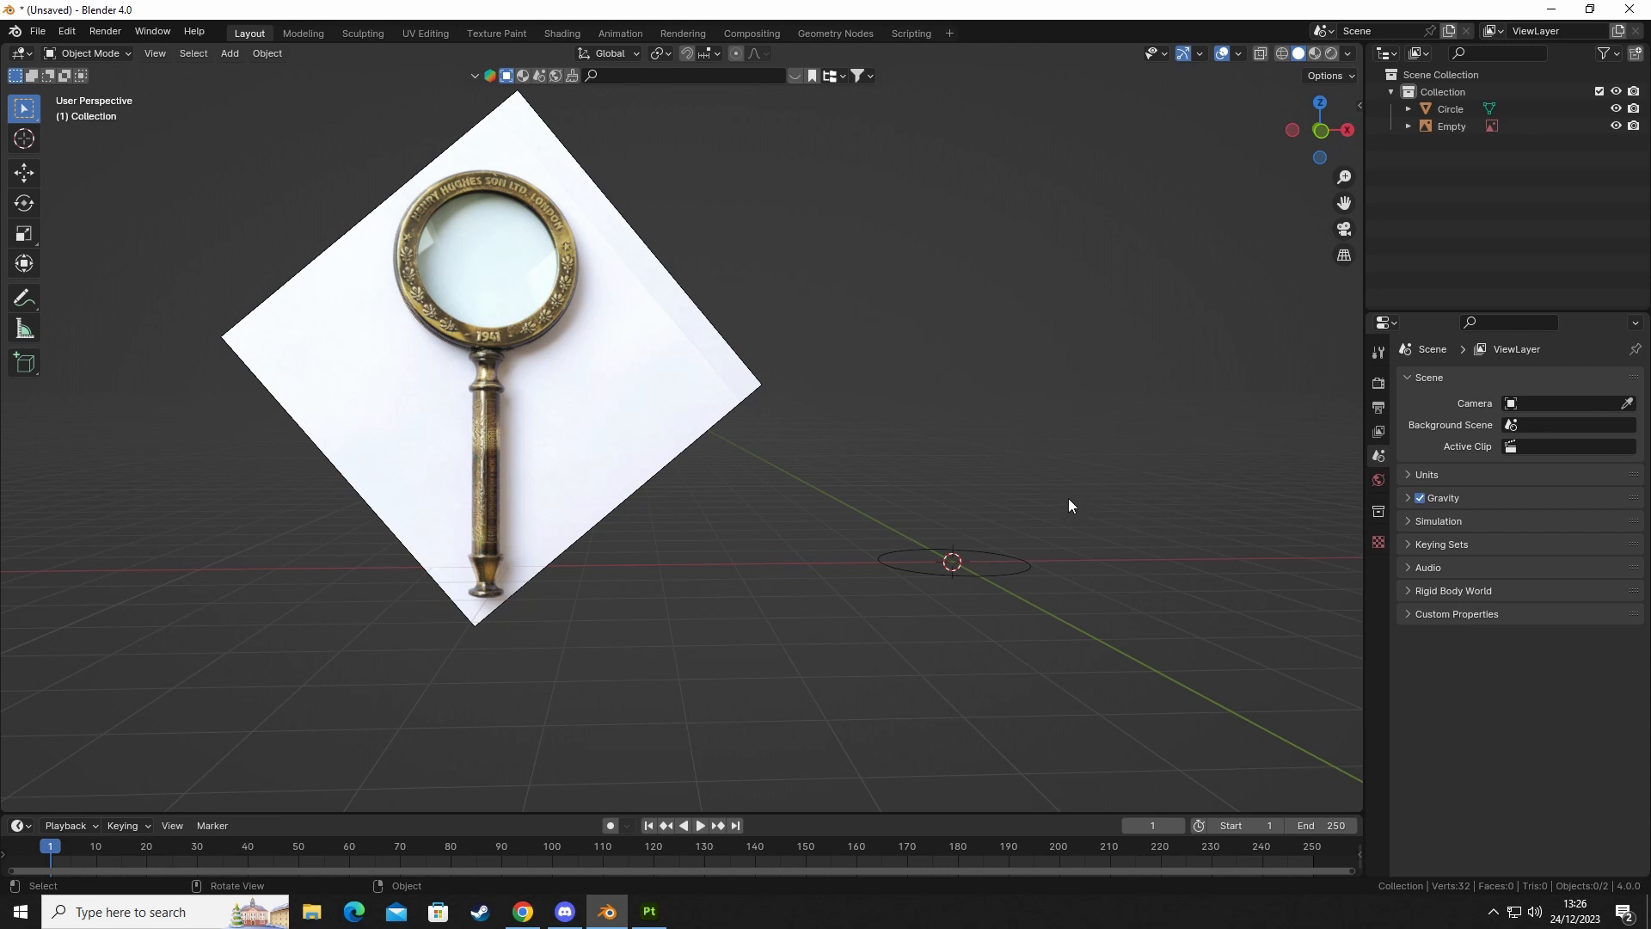
# Scale the circle down uniformly to about 0.403.
pyautogui.moveTo(1019, 574)
pyautogui.mouseDown(button='middle')
pyautogui.moveTo(1013, 590)
pyautogui.moveTo(1028, 567)
pyautogui.moveTo(1015, 561)
pyautogui.mouseUp(button='middle')
pyautogui.click(1013, 560)
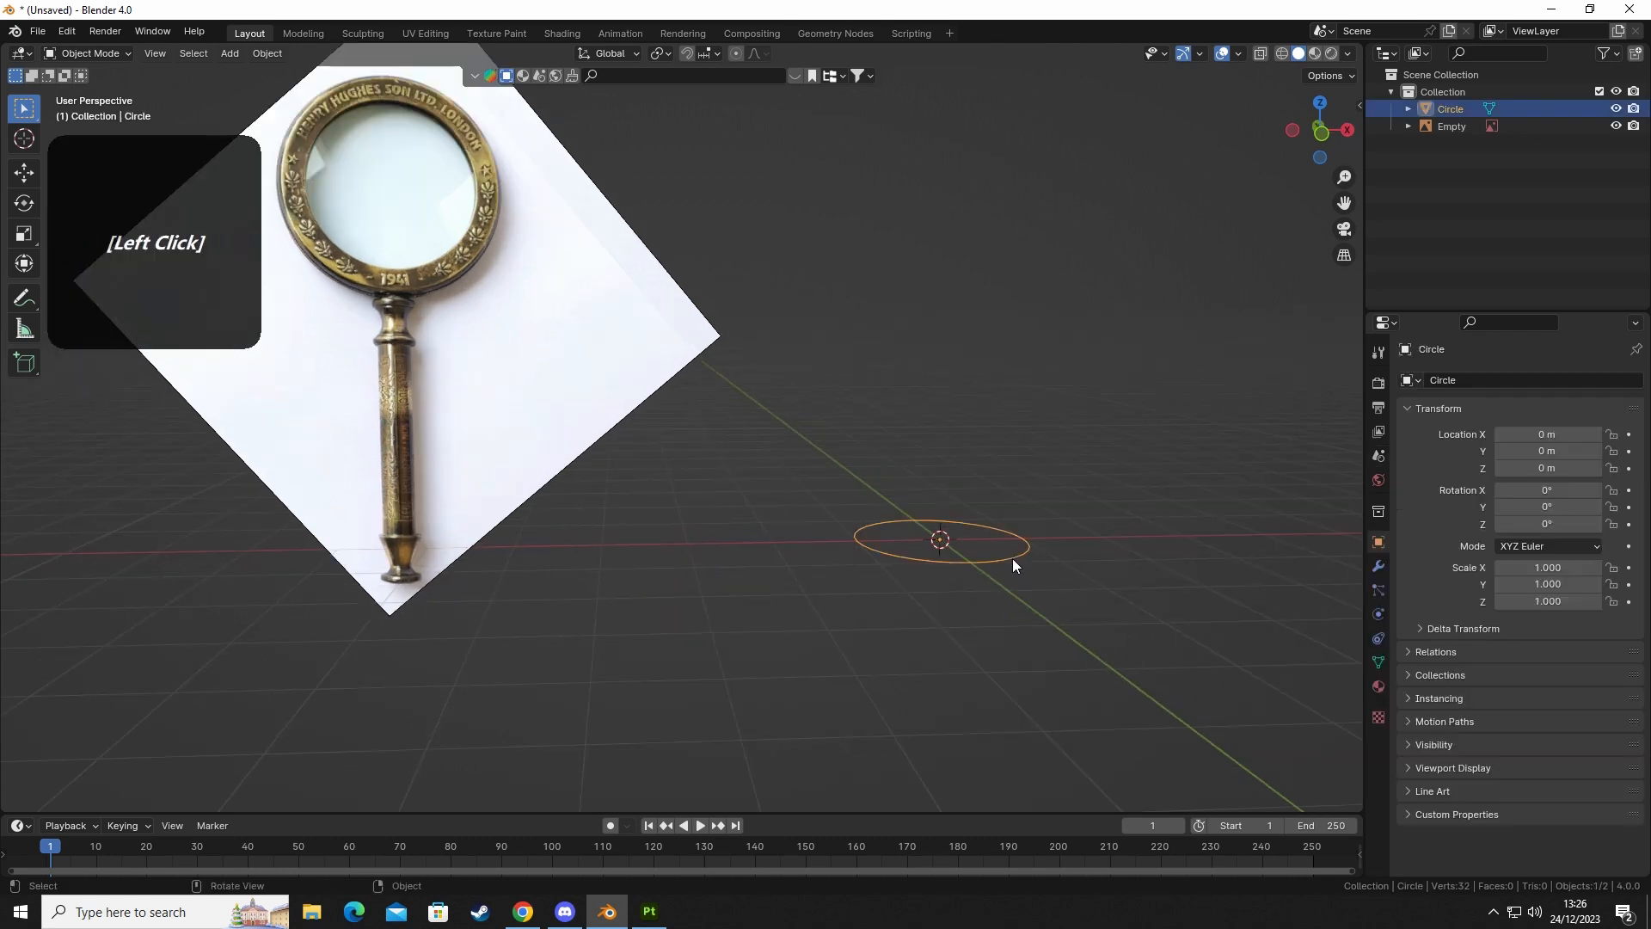
pyautogui.press('s')
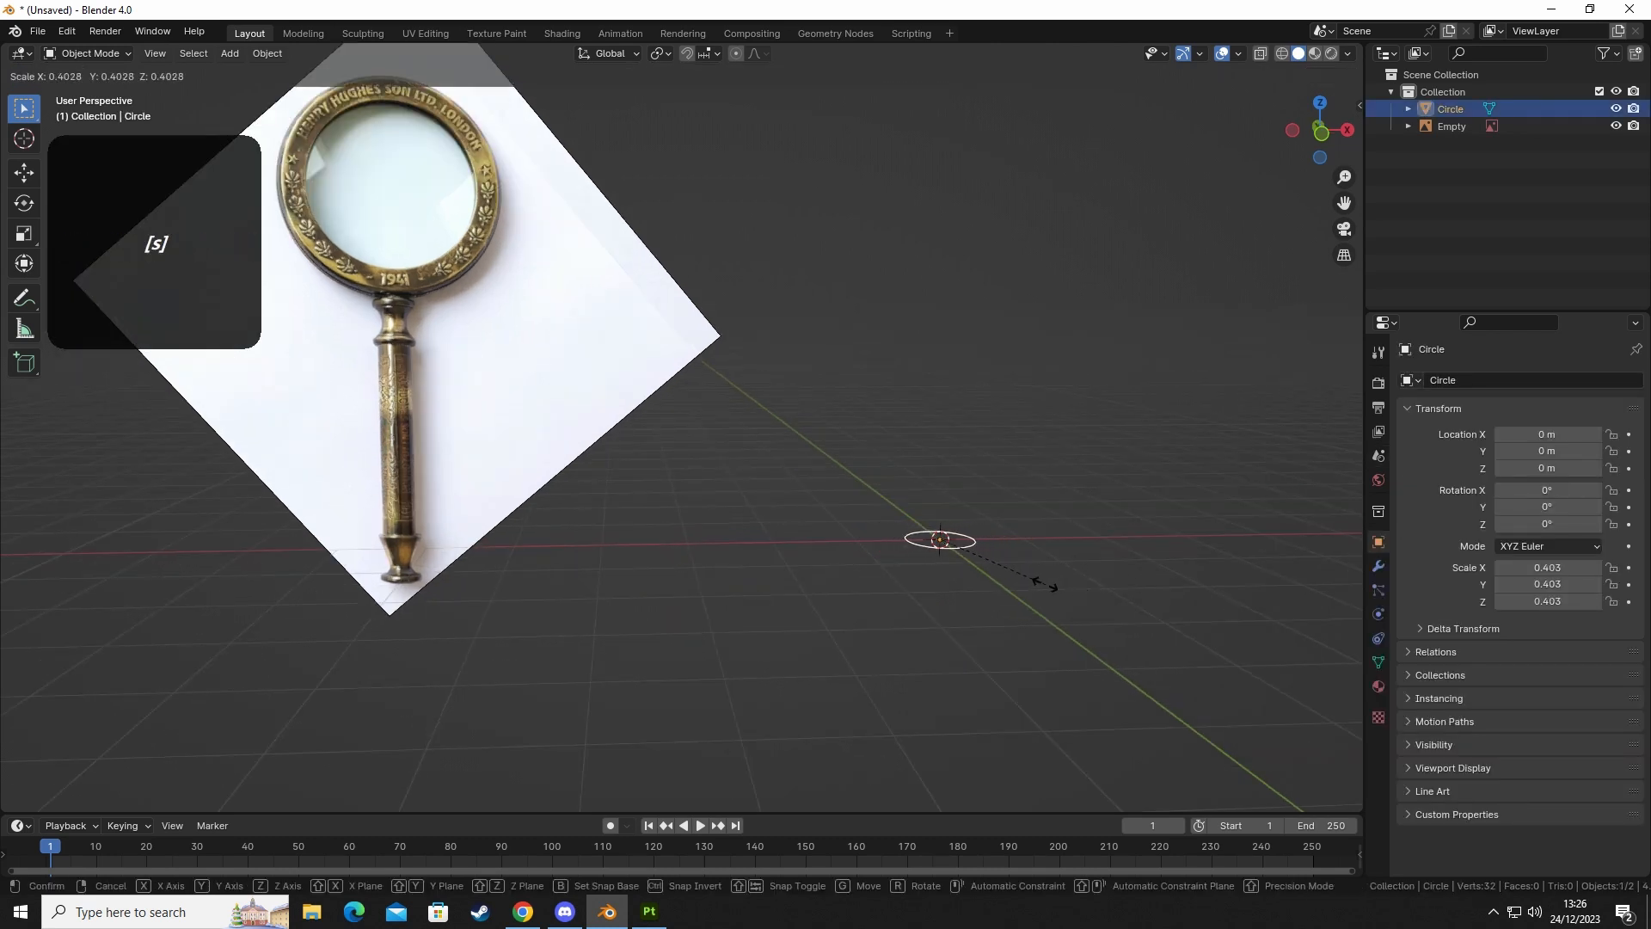
pyautogui.click(1046, 584)
# In front view, move the reference image closer to the circle, to about X -4.05 m and Z 2.83 m.
pyautogui.press('KP_1')
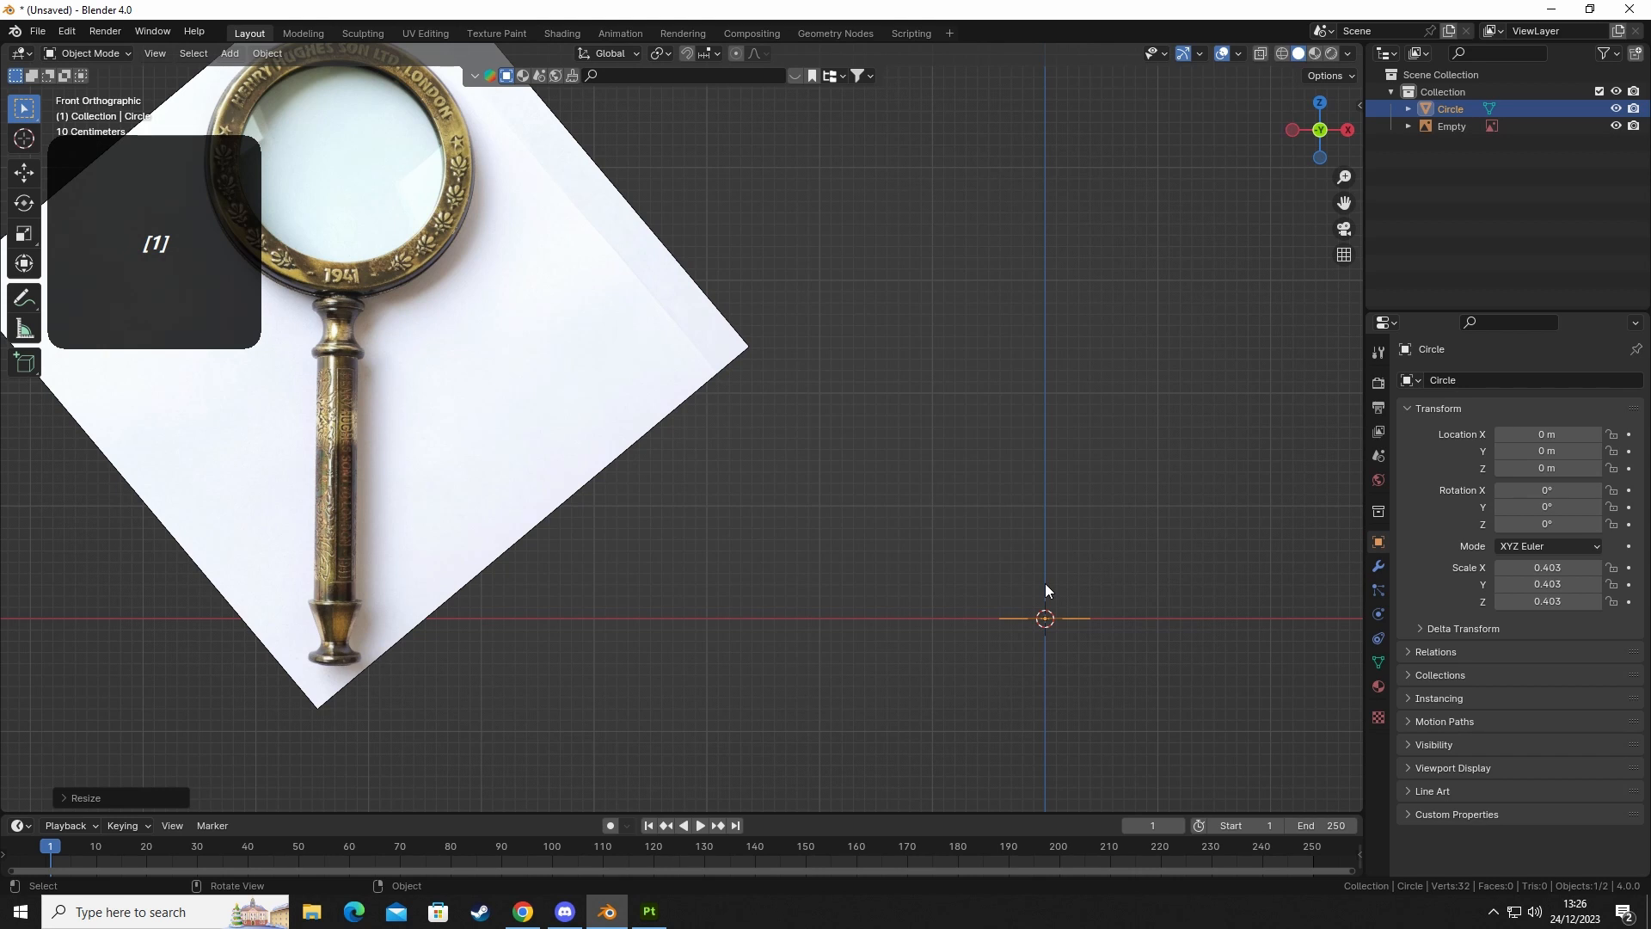
pyautogui.click(472, 421)
pyautogui.press('g')
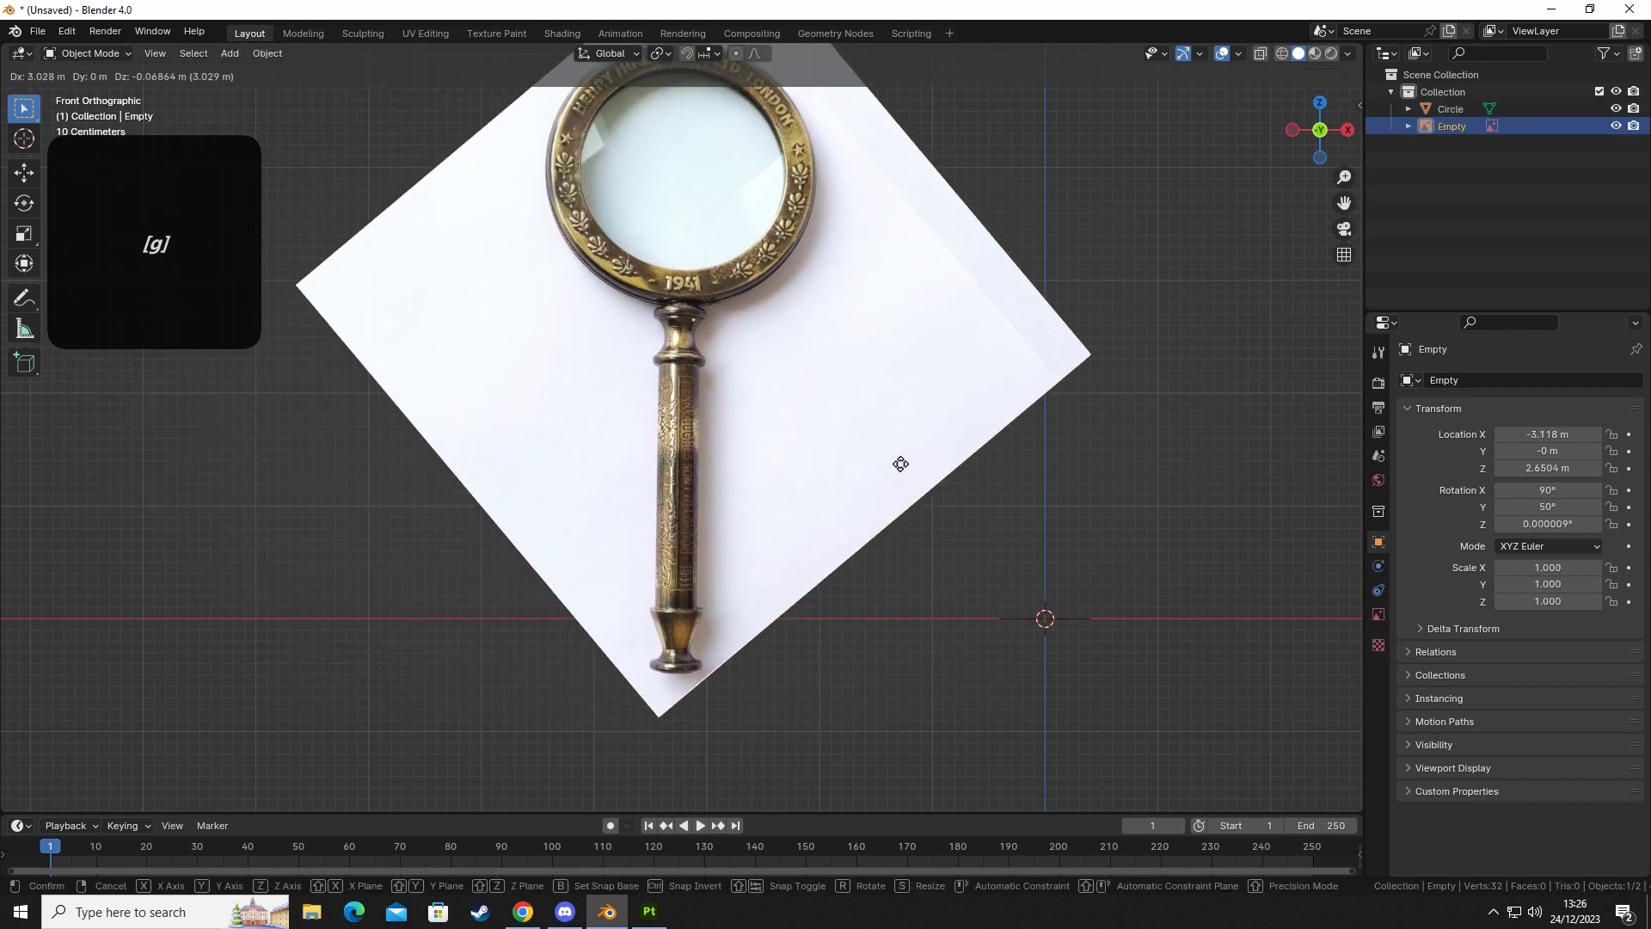
pyautogui.click(793, 449)
pyautogui.keyDown('shift'); pyautogui.moveTo(1080, 612); pyautogui.dragTo(874, 619, button='middle'); pyautogui.keyUp('shift')
pyautogui.scroll(2, 874, 612)
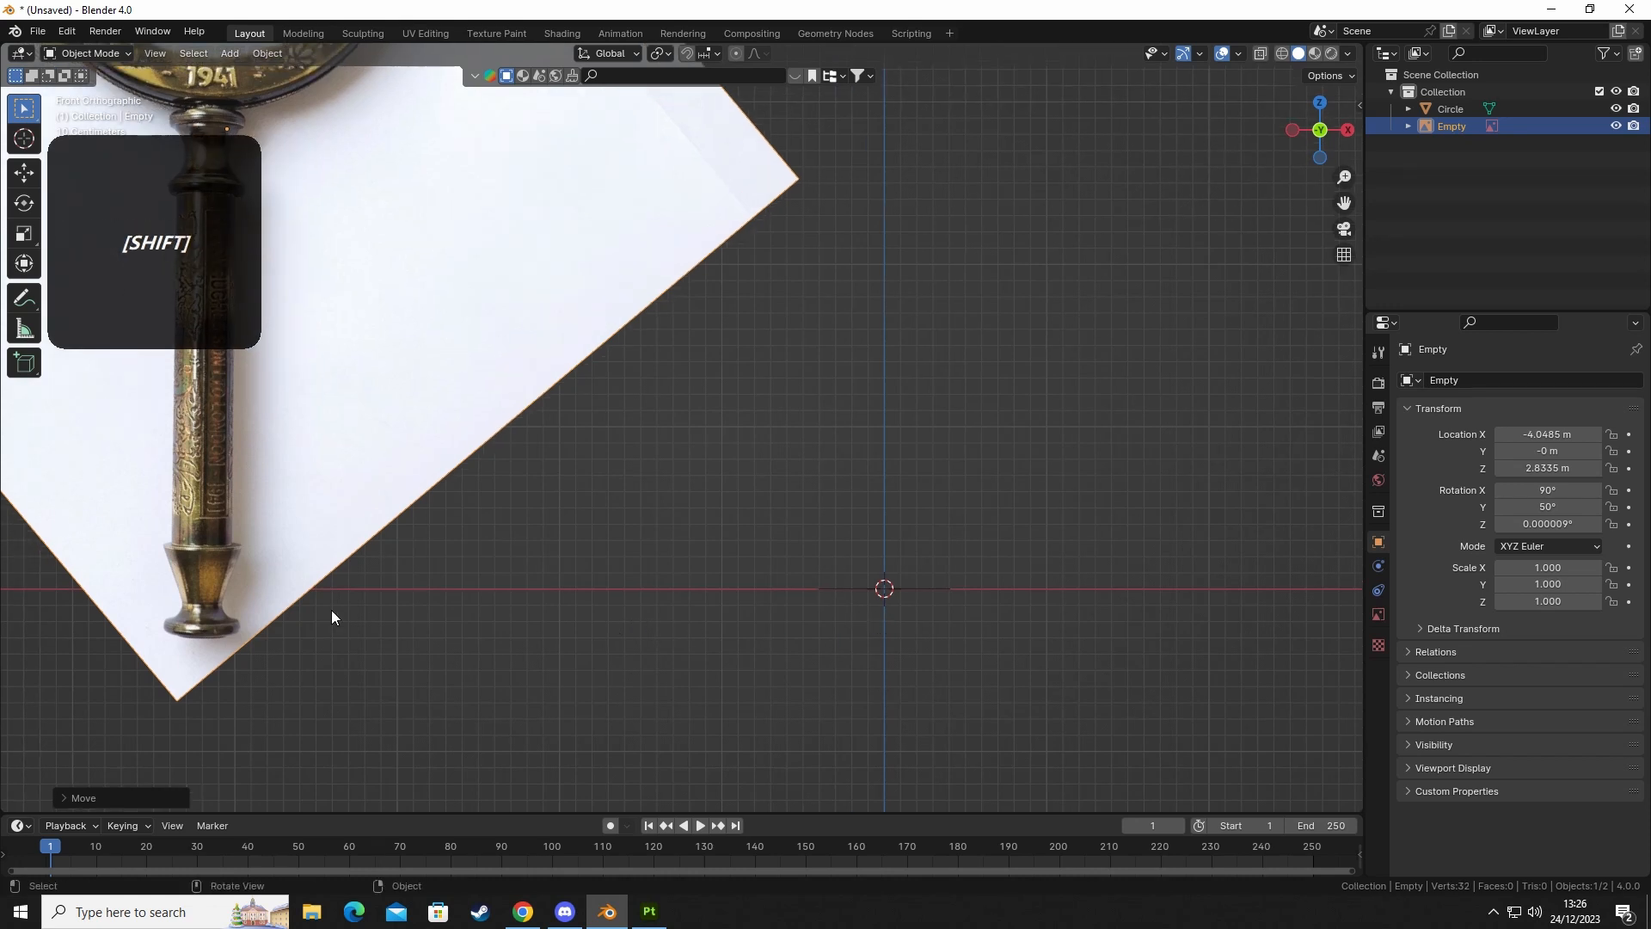
# Add a Mirror modifier to the circle that mirrors on the Z axis only.
pyautogui.click(949, 592)
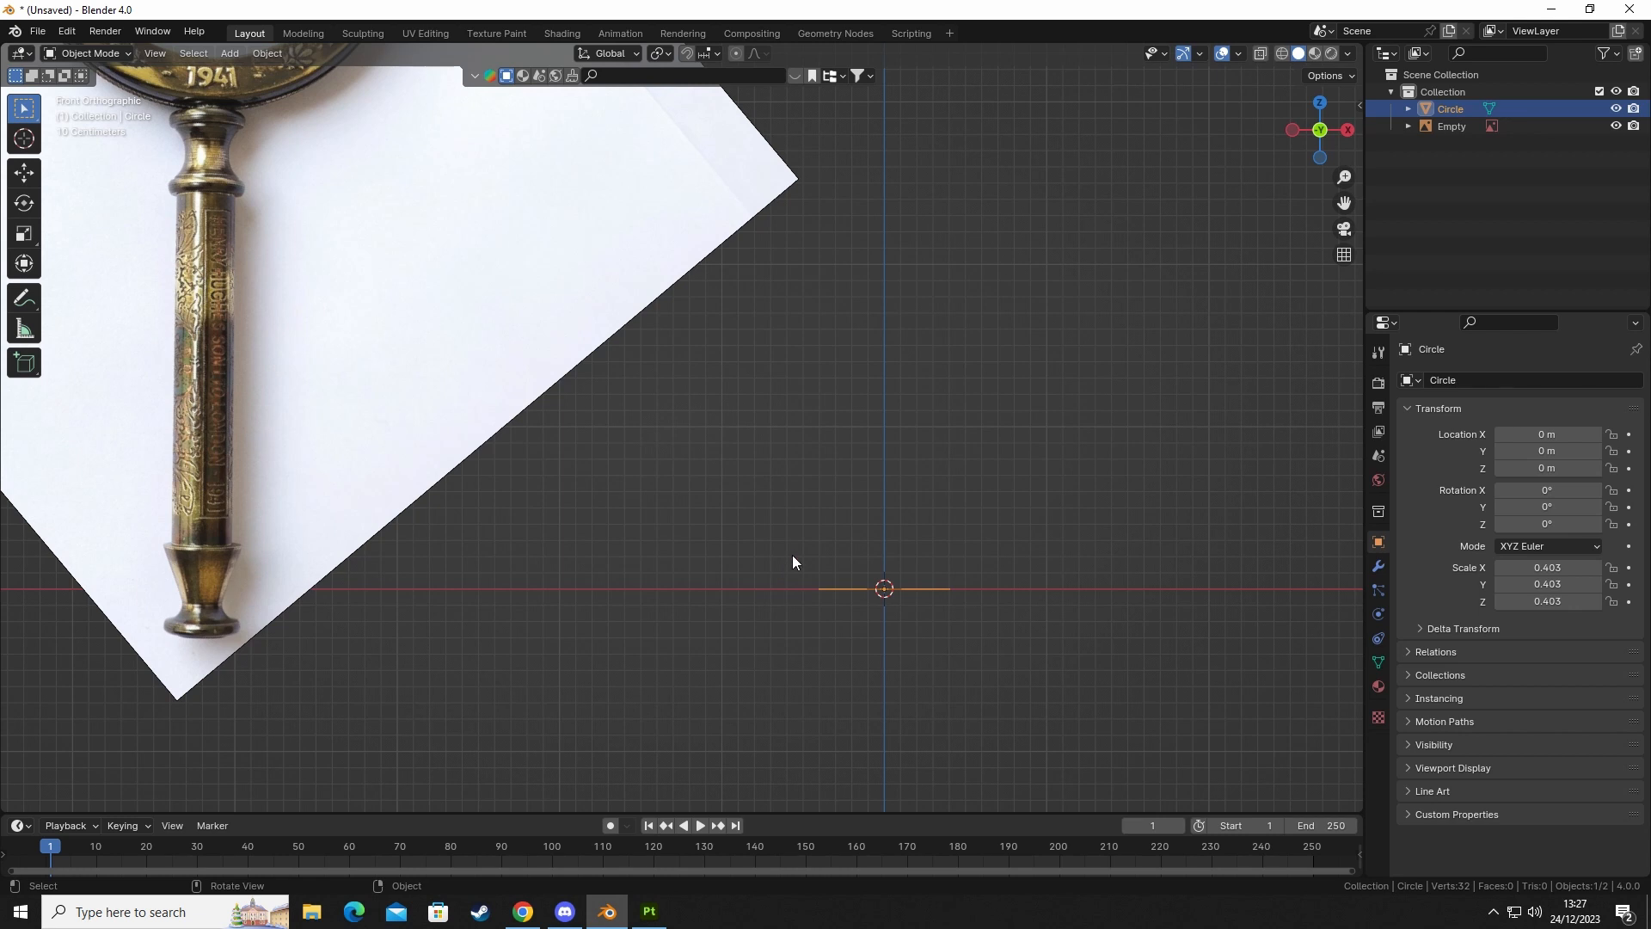
pyautogui.click(1379, 566)
pyautogui.click(1495, 383)
pyautogui.moveTo(1445, 442)
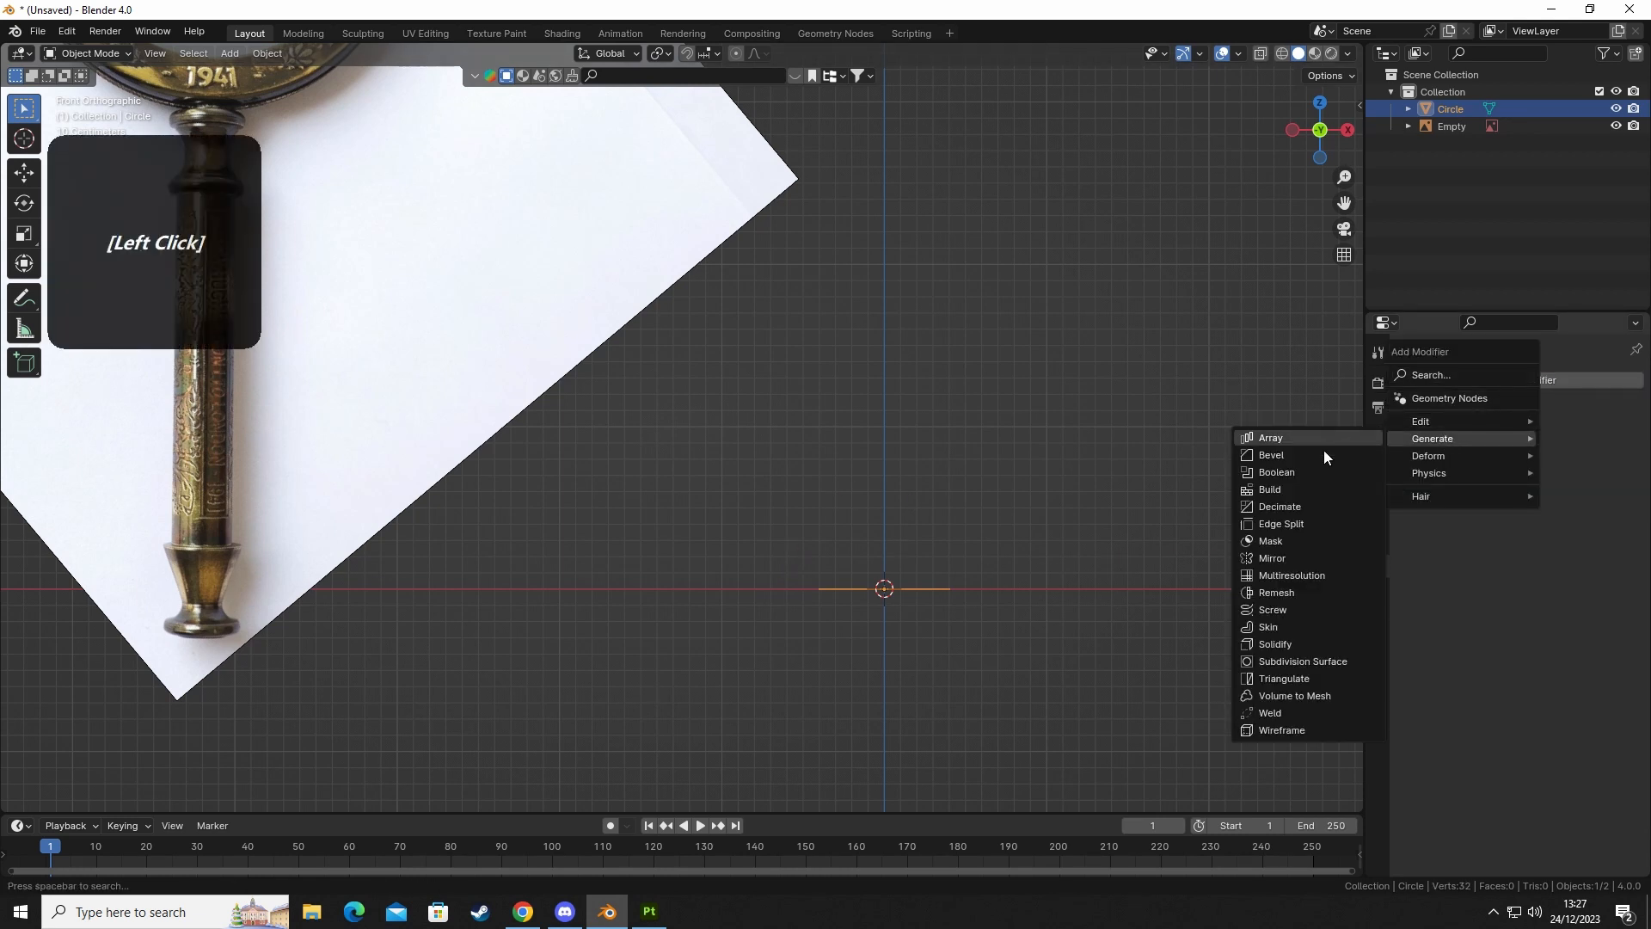
pyautogui.click(1299, 559)
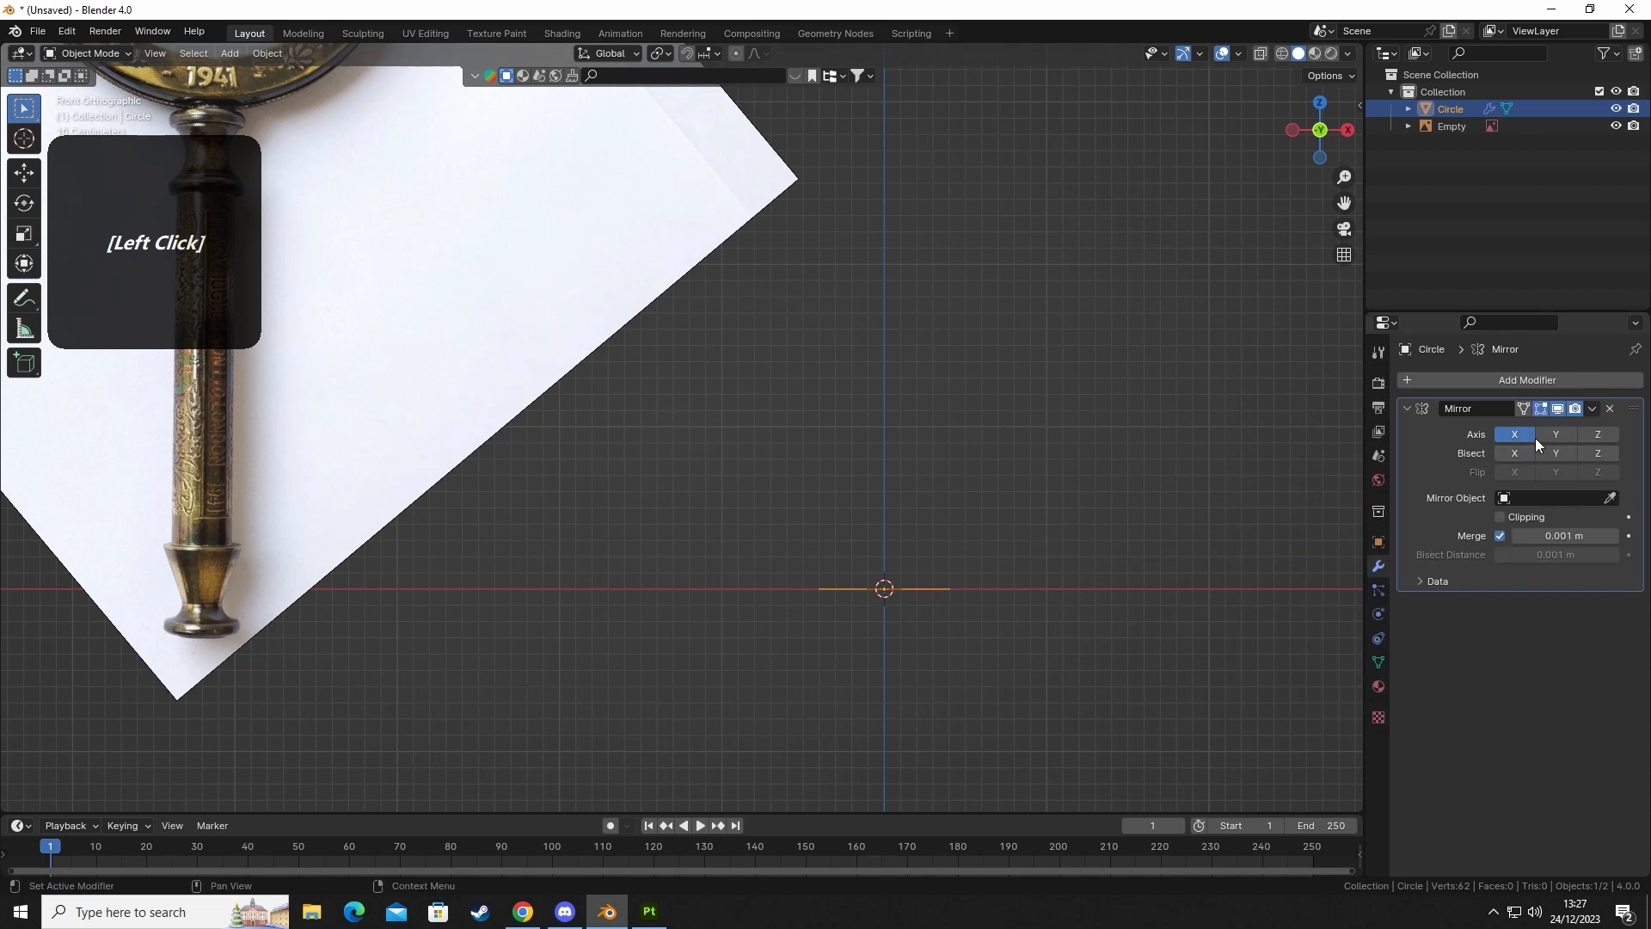
pyautogui.click(1514, 435)
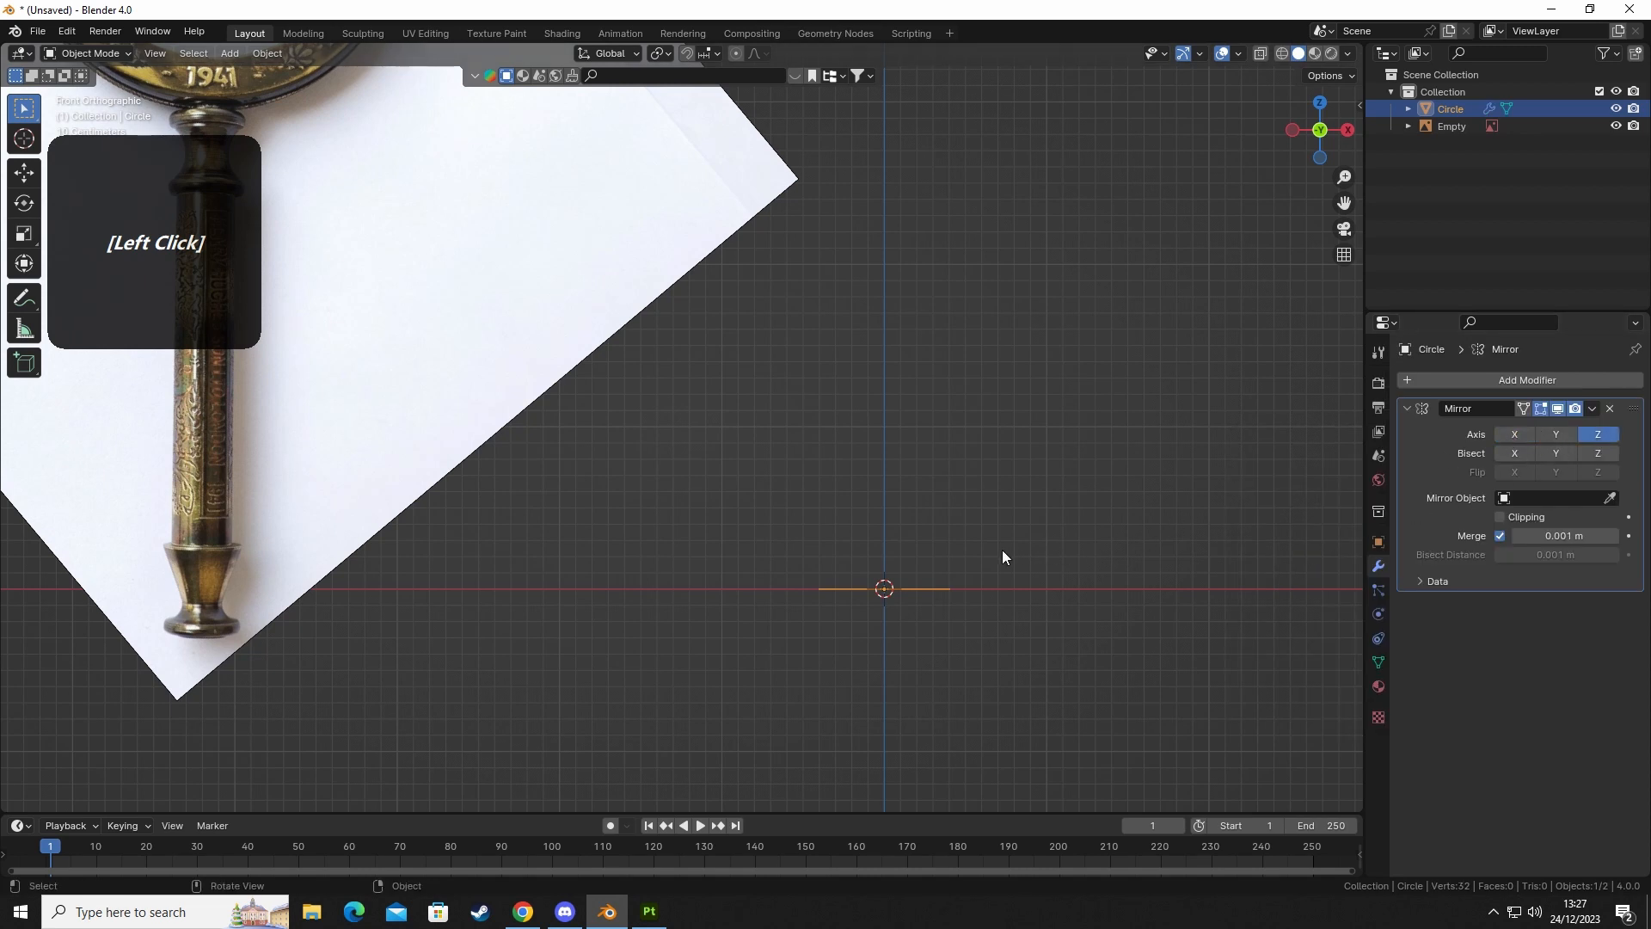
pyautogui.press('e')
pyautogui.scroll(-5, 967, 564)
pyautogui.moveTo(967, 564)
pyautogui.keyDown('shift'); pyautogui.mouseDown(button='middle')
pyautogui.moveTo(1021, 545)
pyautogui.moveTo(959, 550)
pyautogui.mouseUp(button='middle'); pyautogui.keyUp('shift')
pyautogui.press('Tab')
pyautogui.press('e')
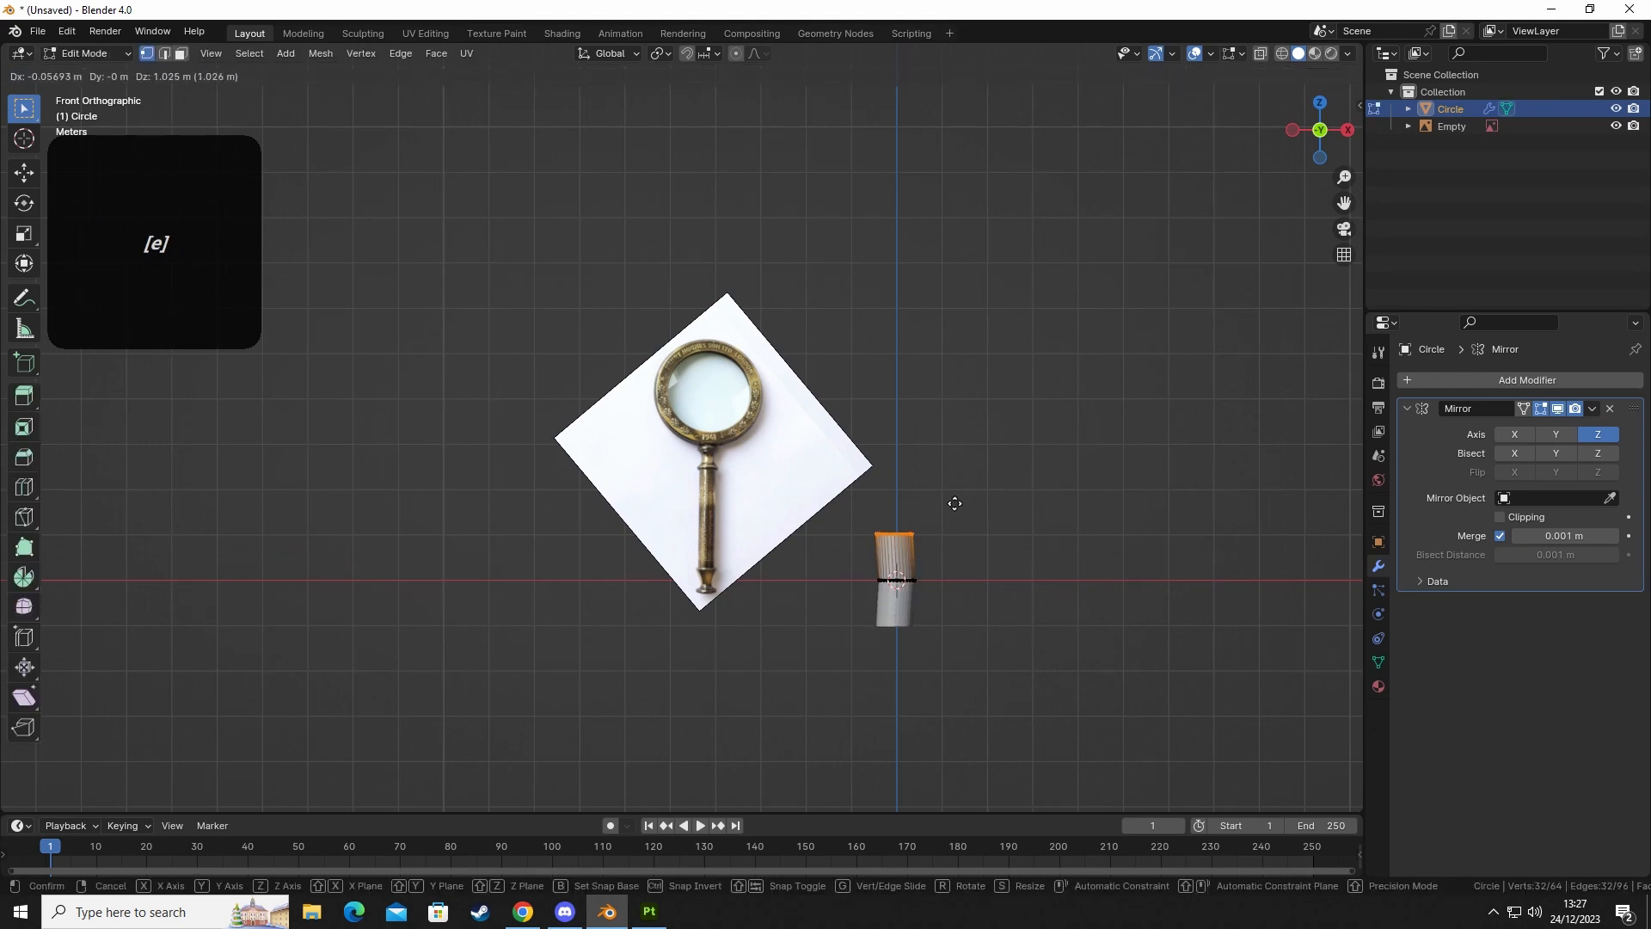
pyautogui.press('ctrl')
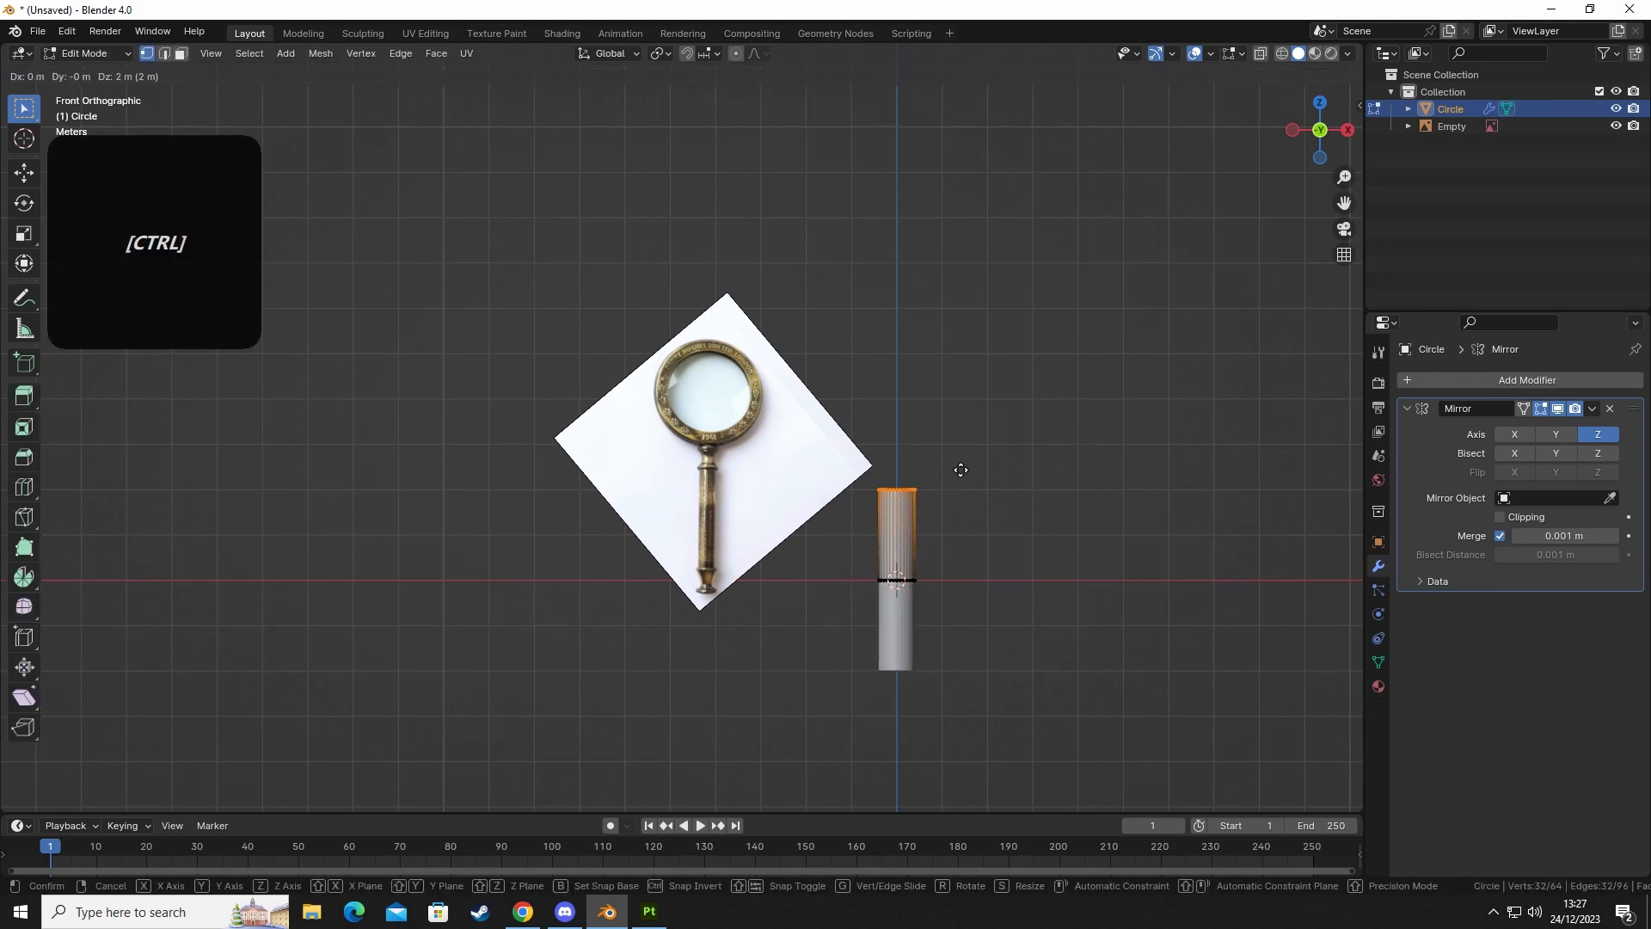
pyautogui.rightClick(936, 521)
pyautogui.scroll(5, 922, 537)
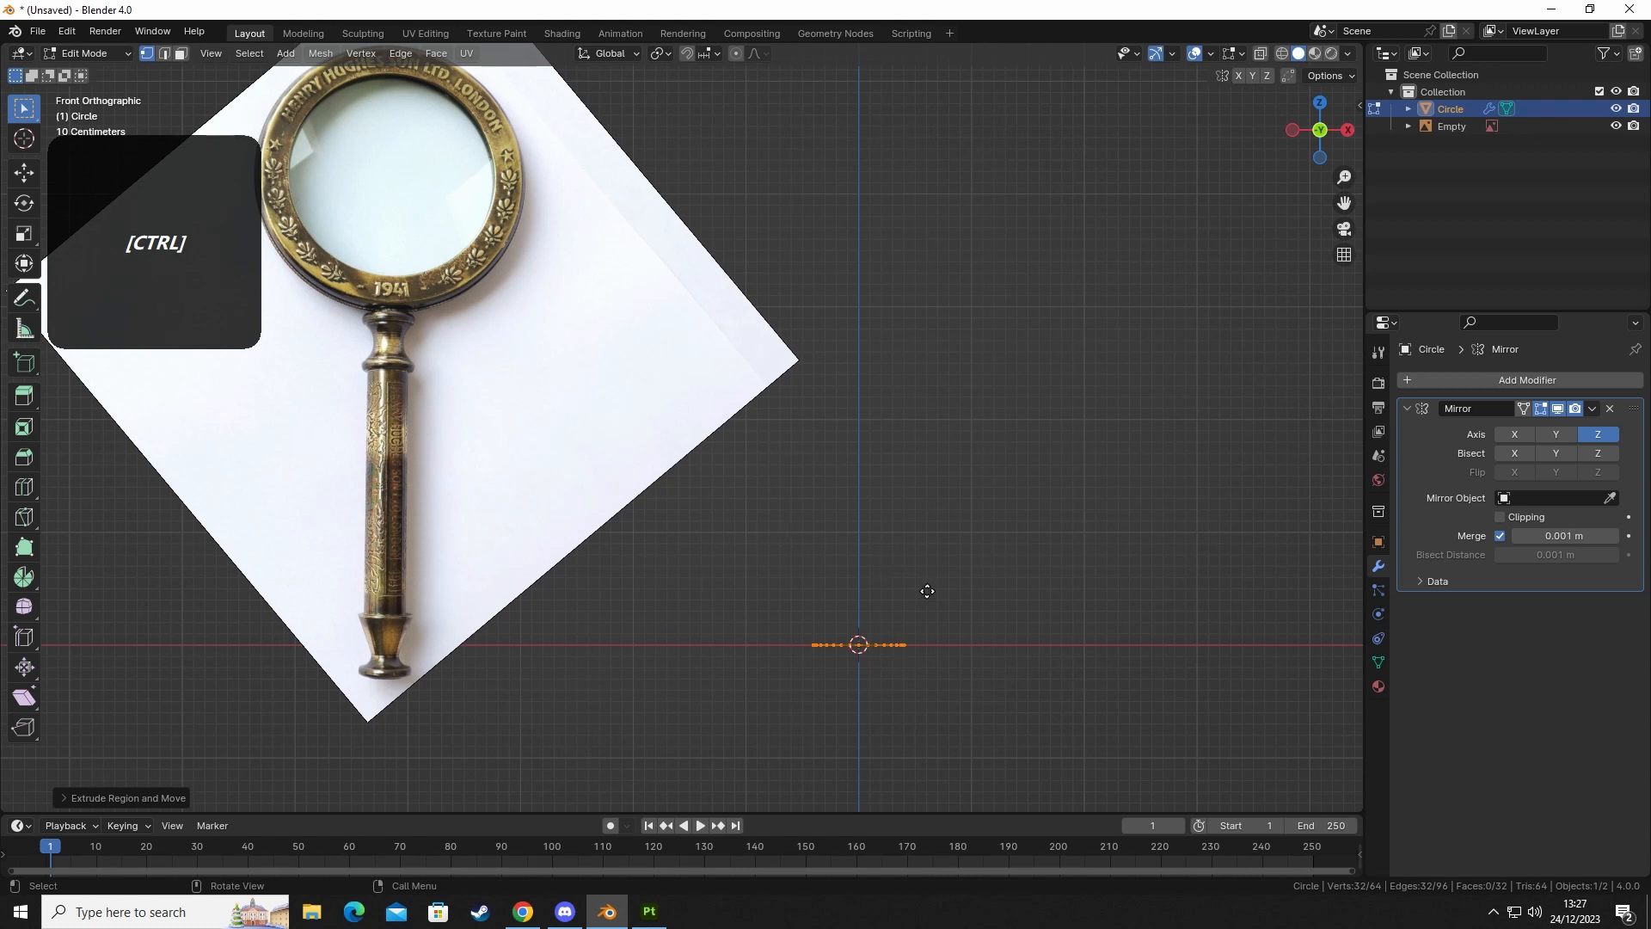
# Extrude the circle's vertices straight up along Z with snapping to form a tall tube.
pyautogui.press('e')
pyautogui.press('z')
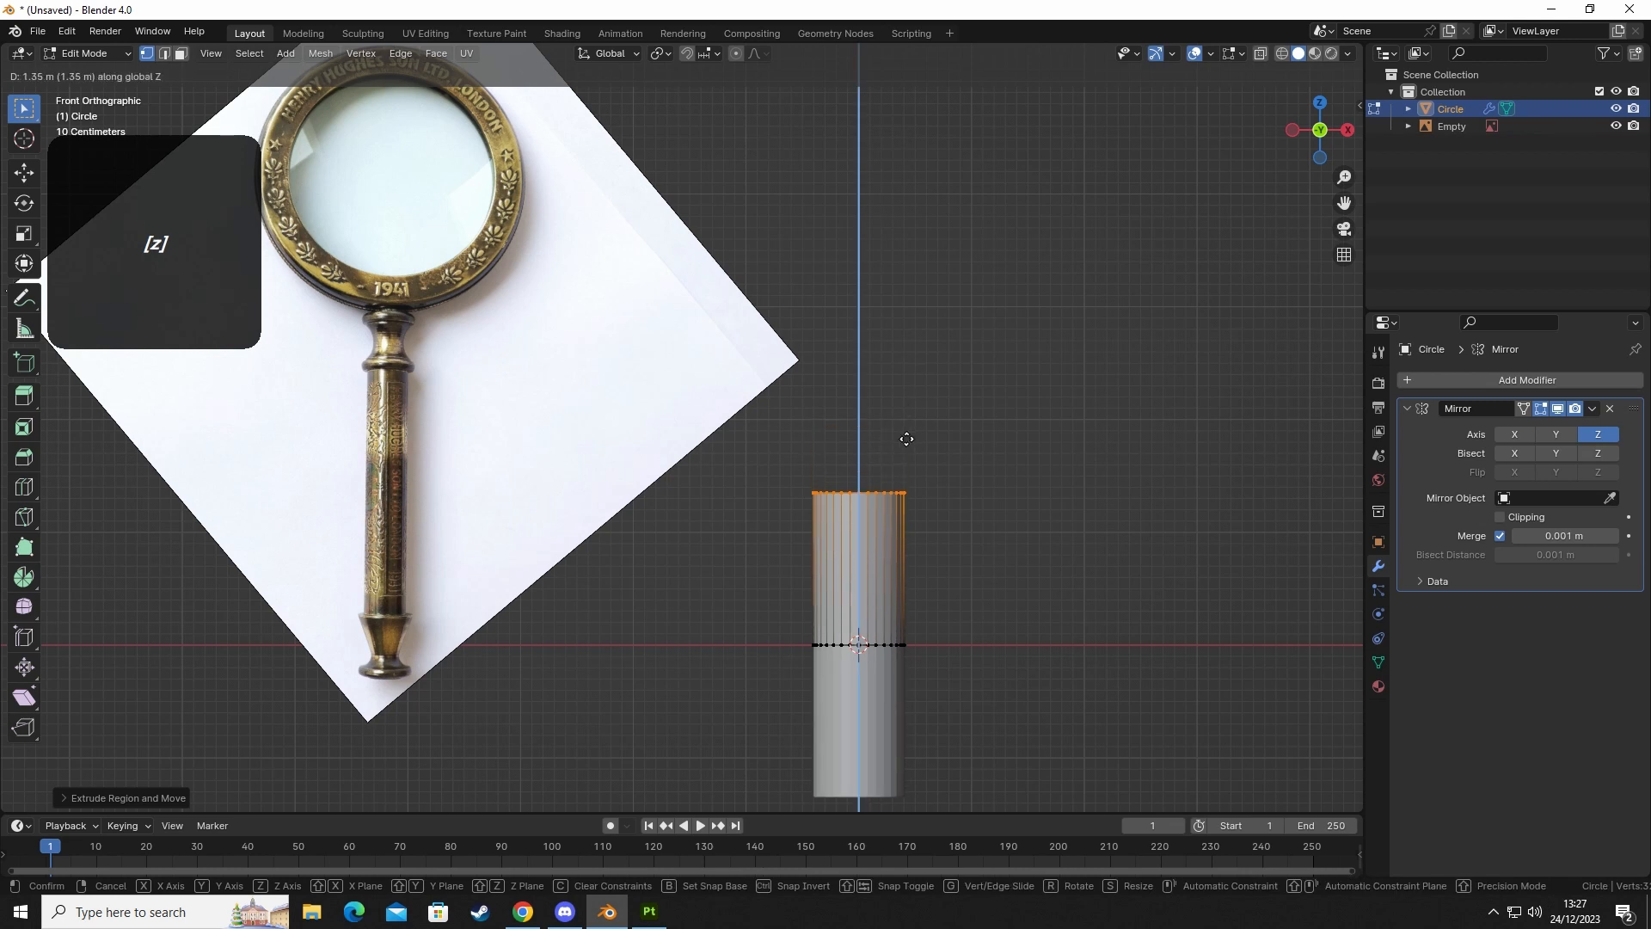
pyautogui.press('ctrl')
pyautogui.click(914, 363)
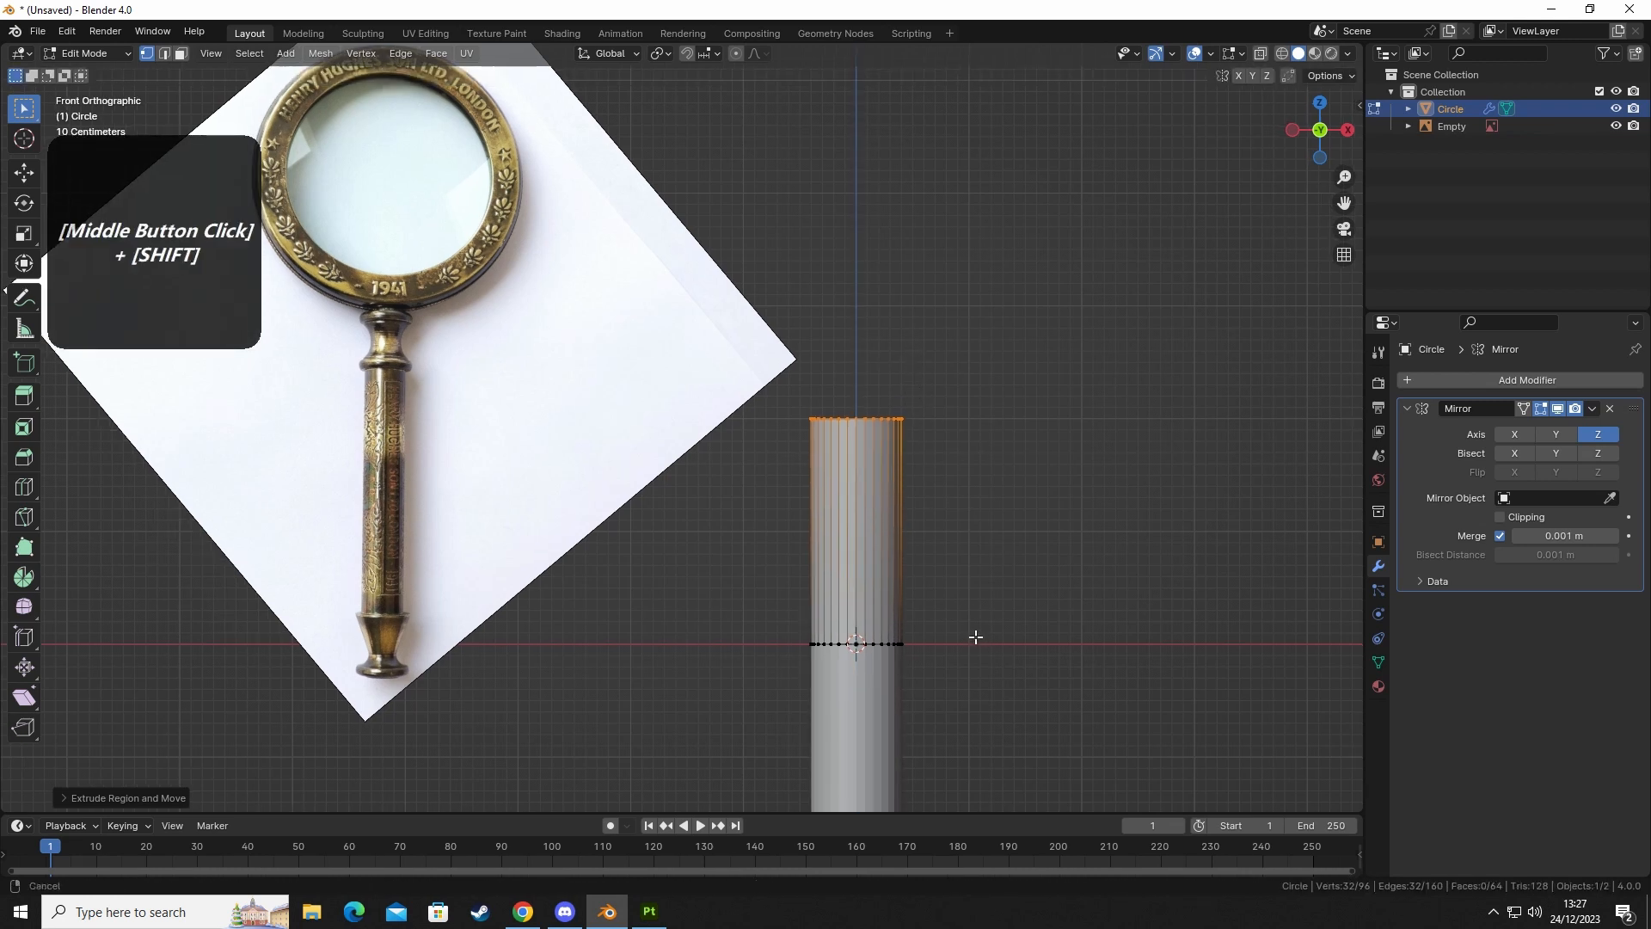
pyautogui.keyDown('shift'); pyautogui.moveTo(973, 634); pyautogui.dragTo(941, 528, button='middle'); pyautogui.keyUp('shift')
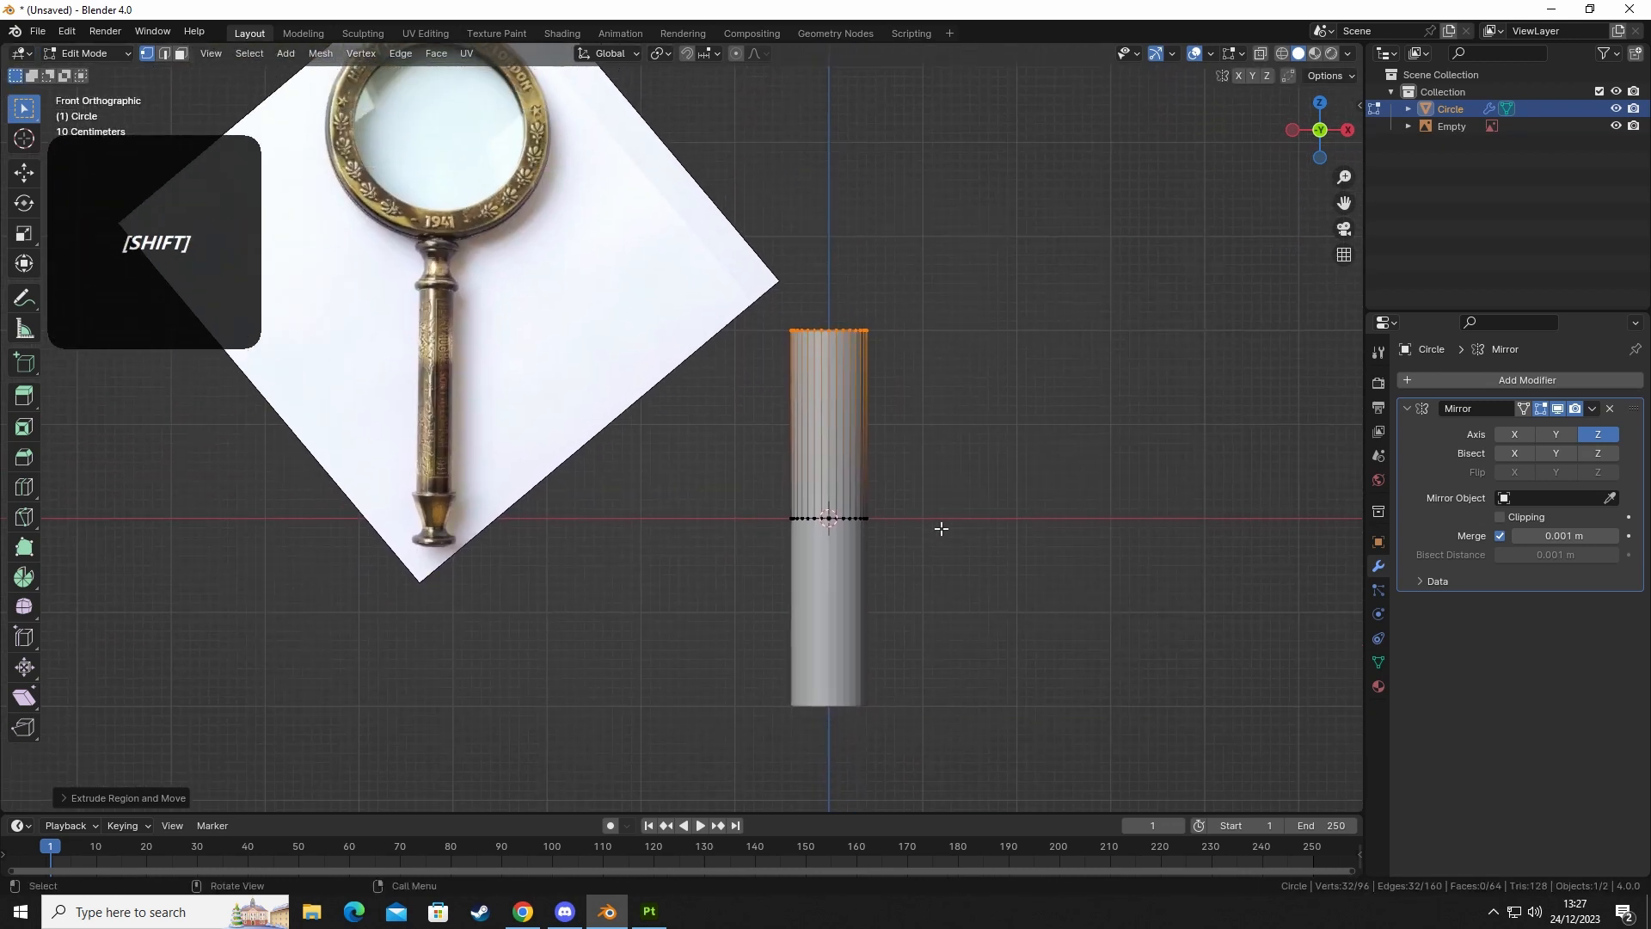
pyautogui.moveTo(916, 431)
pyautogui.keyDown('shift'); pyautogui.mouseDown(button='middle')
pyautogui.moveTo(911, 545)
pyautogui.moveTo(911, 494)
pyautogui.moveTo(941, 445)
pyautogui.mouseUp(button='middle'); pyautogui.keyUp('shift')
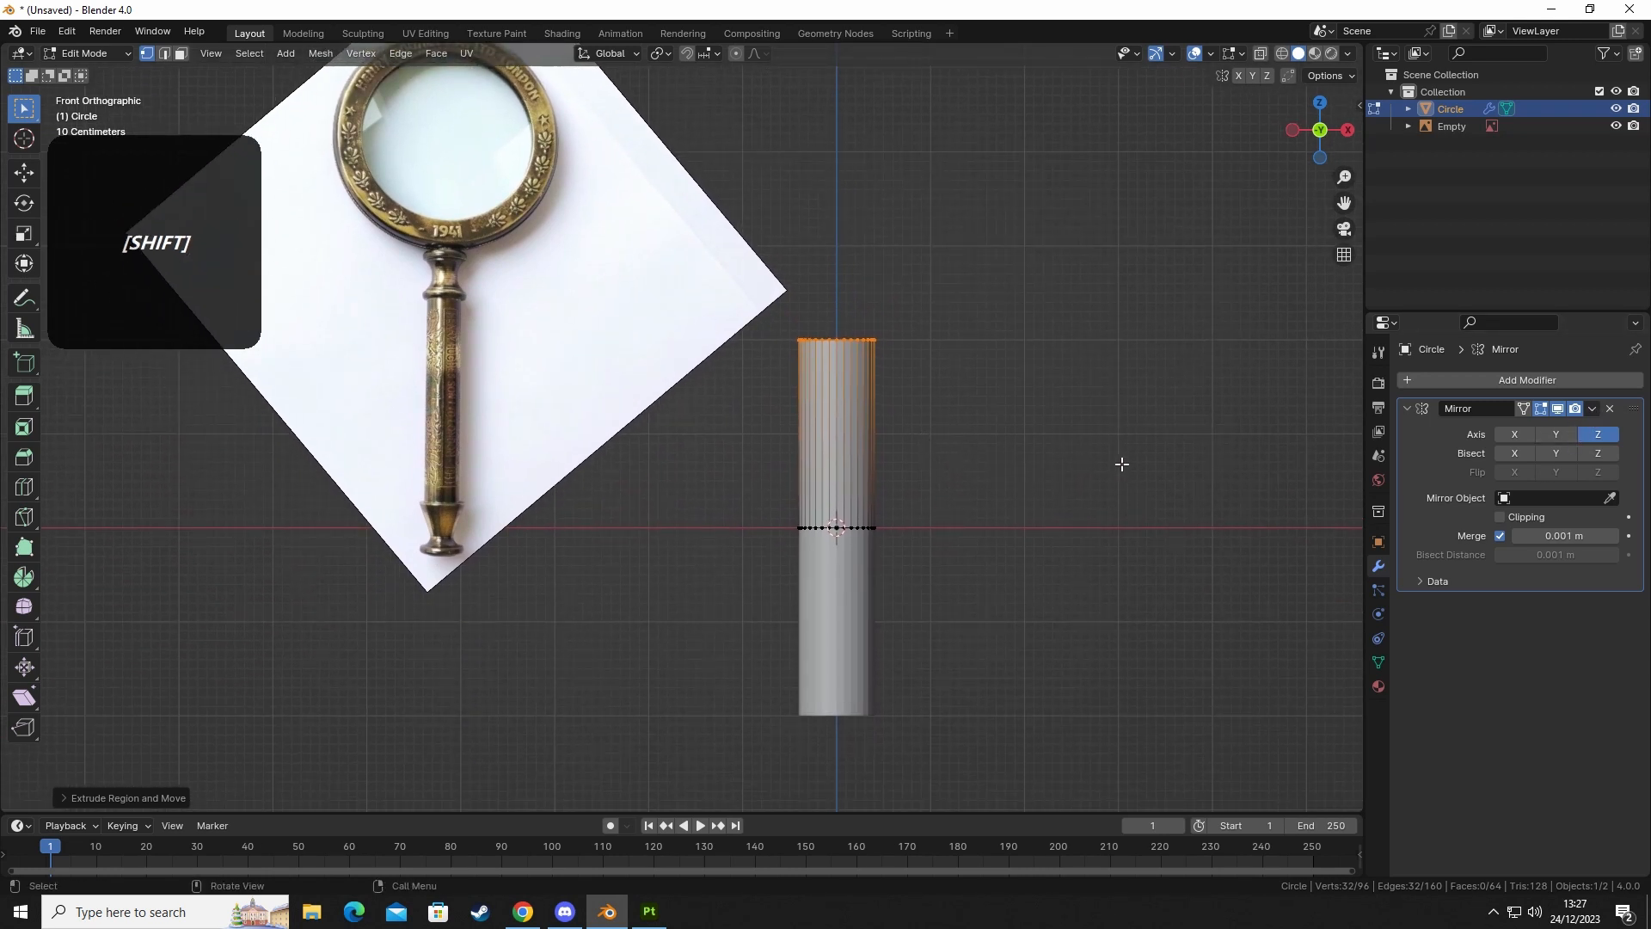
pyautogui.press('a')
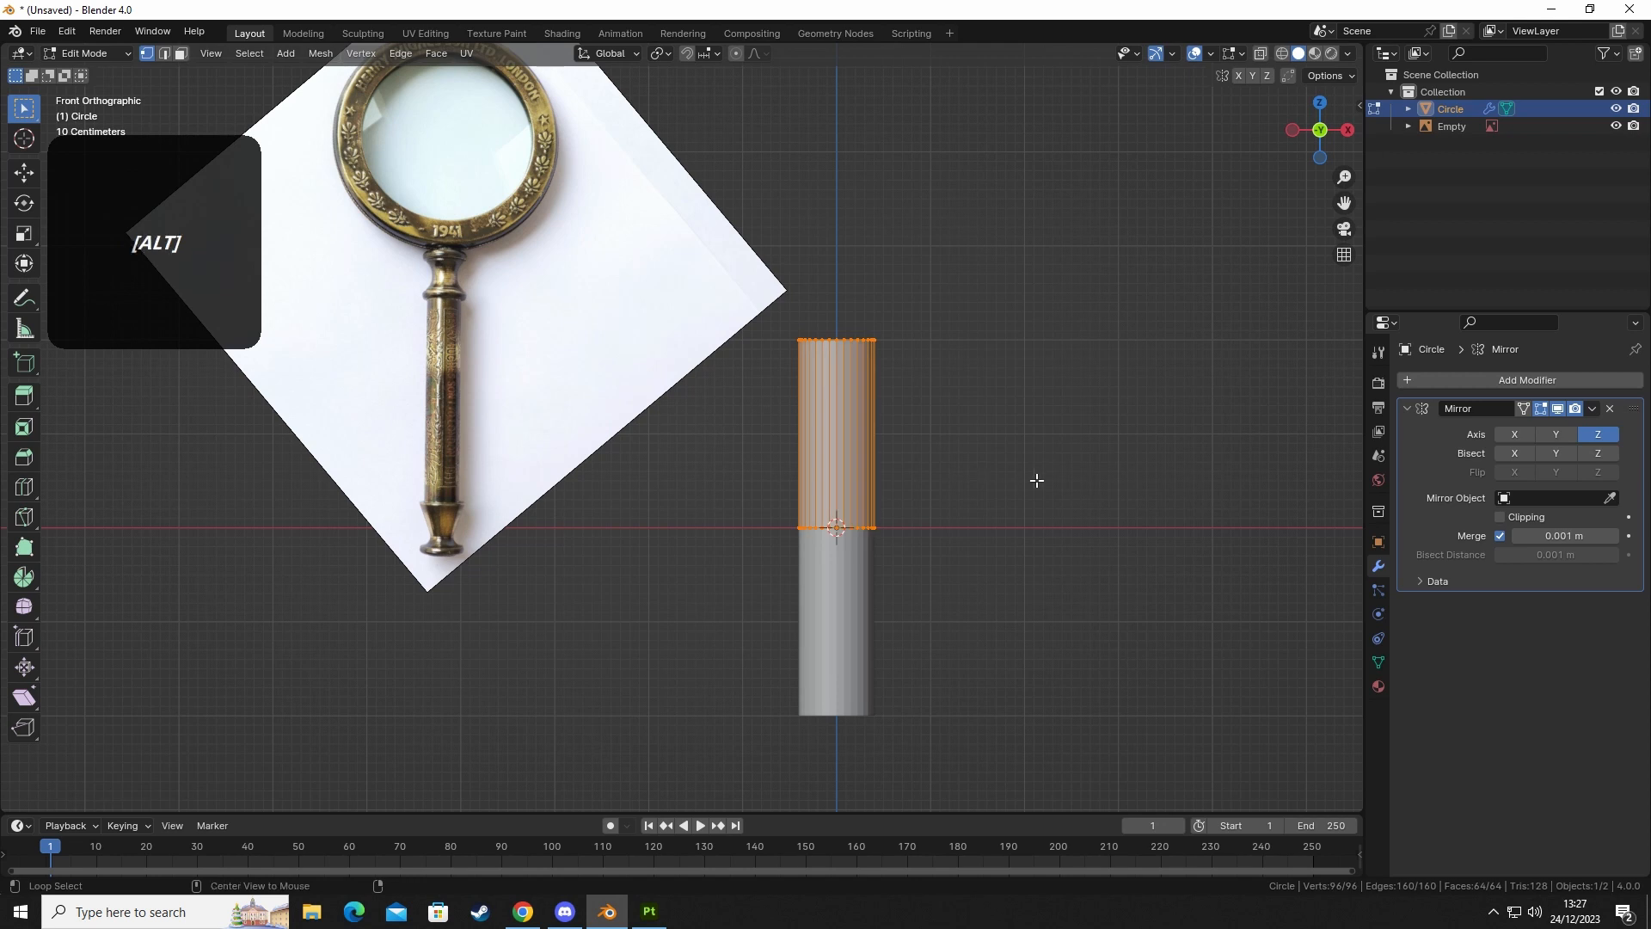
pyautogui.hotkey('alt', 's')
pyautogui.rightClick(1009, 461)
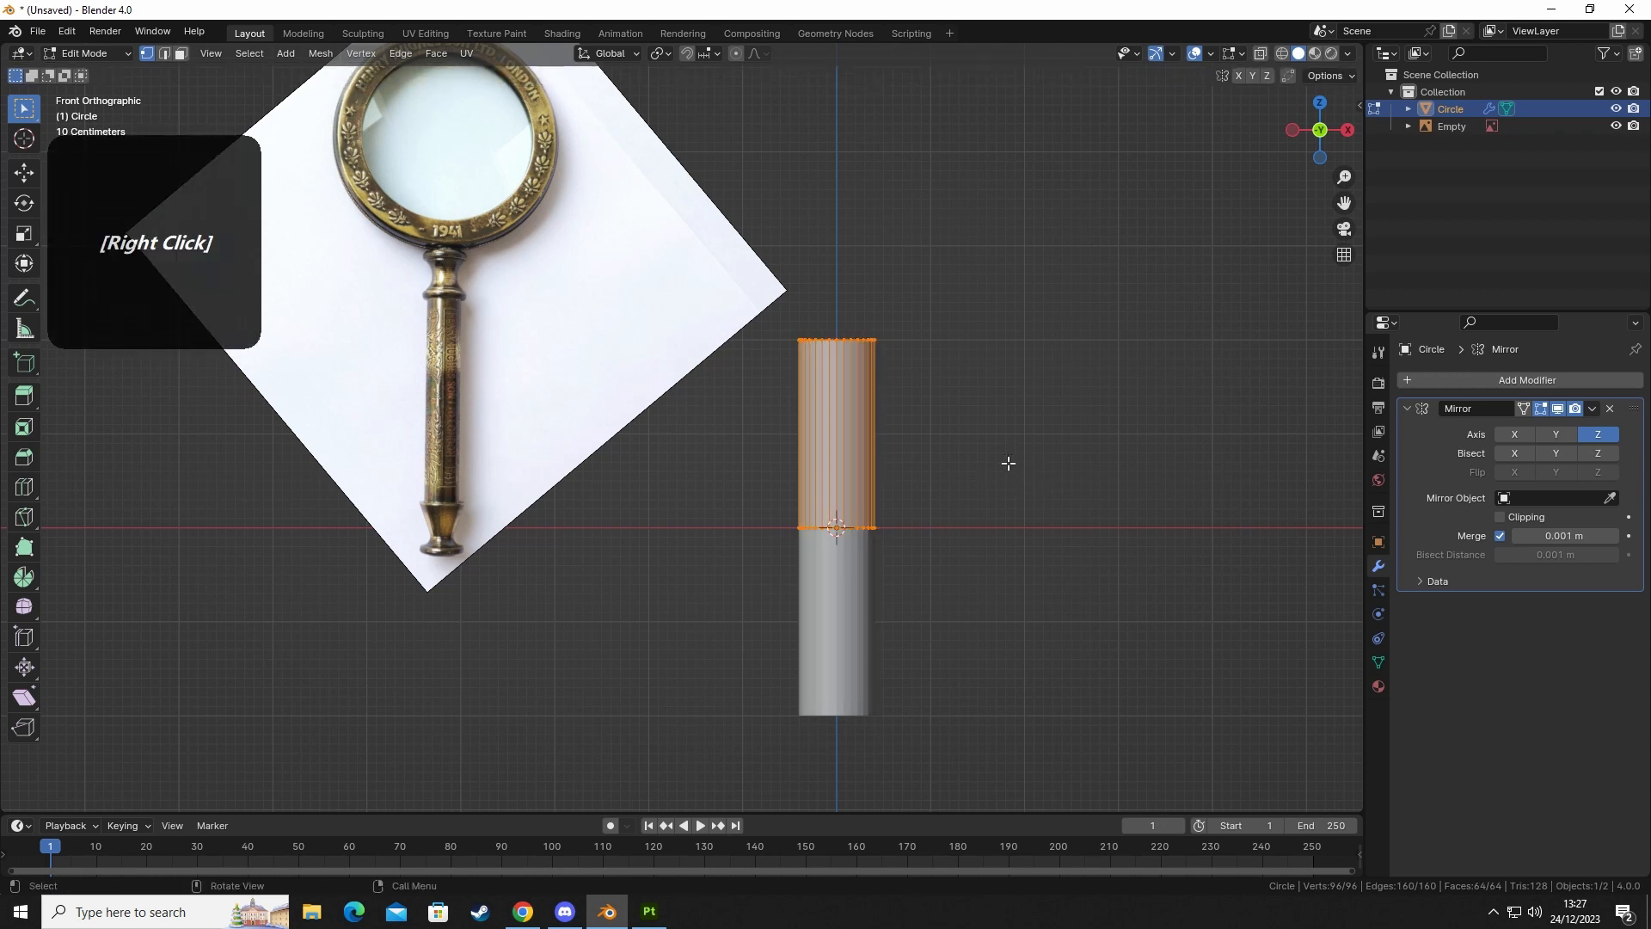
# Undo the tube extrusion and remove the Mirror modifier from the circle.
pyautogui.click(1069, 523)
pyautogui.hotkey('ctrl', 'z')
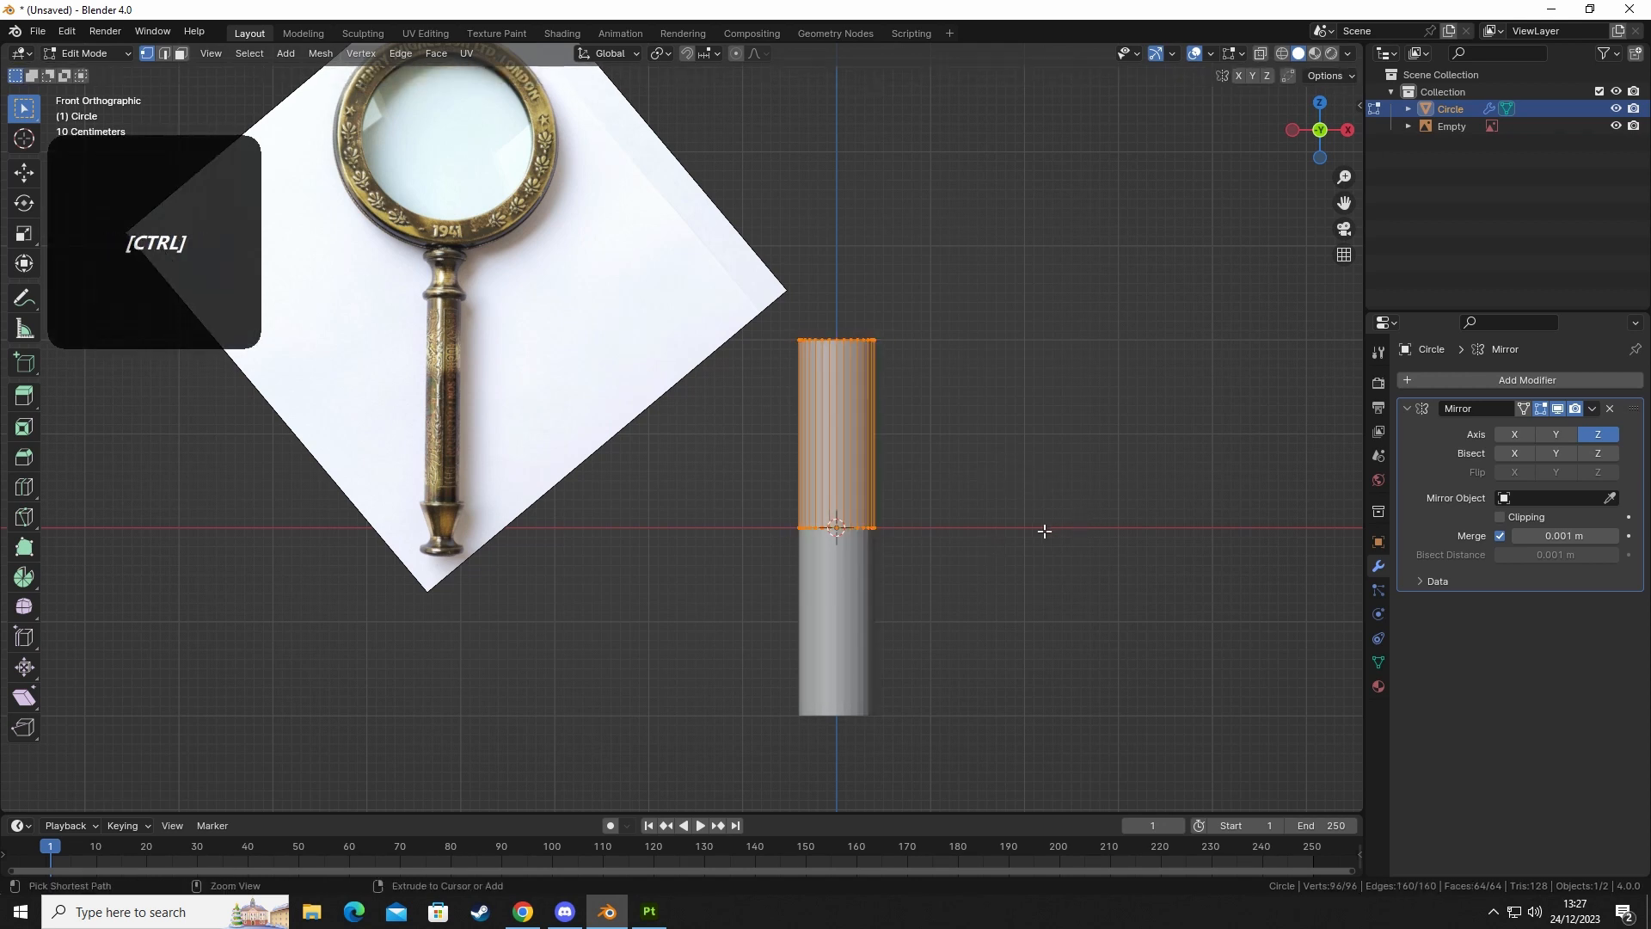
pyautogui.hotkey('ctrl', 'z')
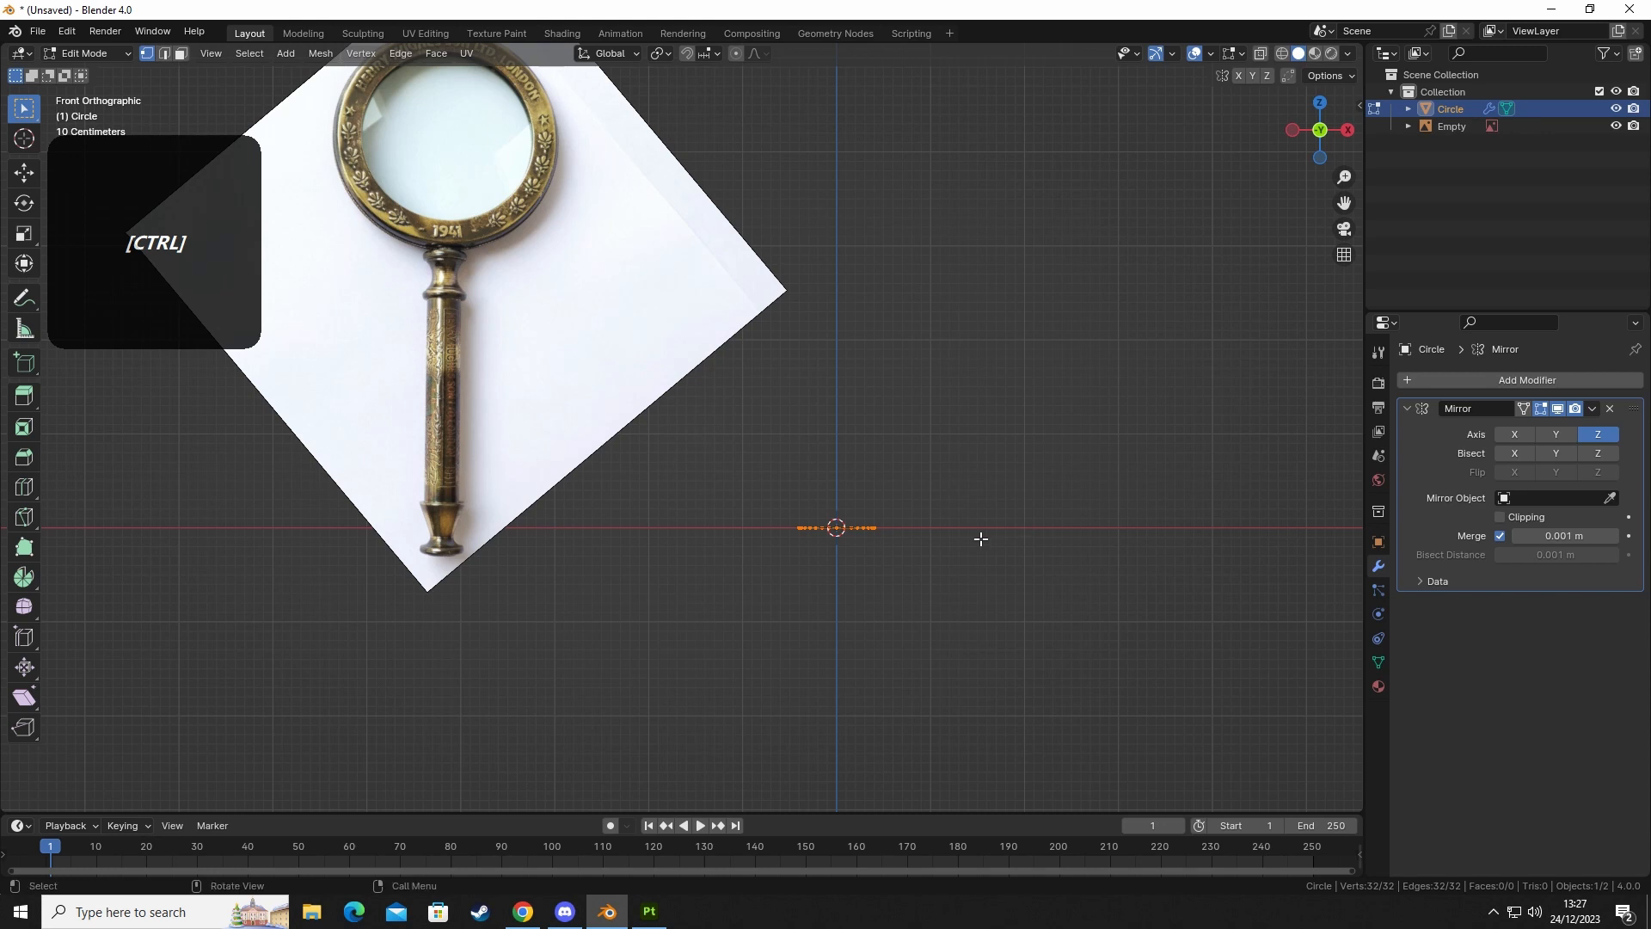
pyautogui.hotkey('ctrl', 'z')
pyautogui.hotkey('ctrl', 'z')
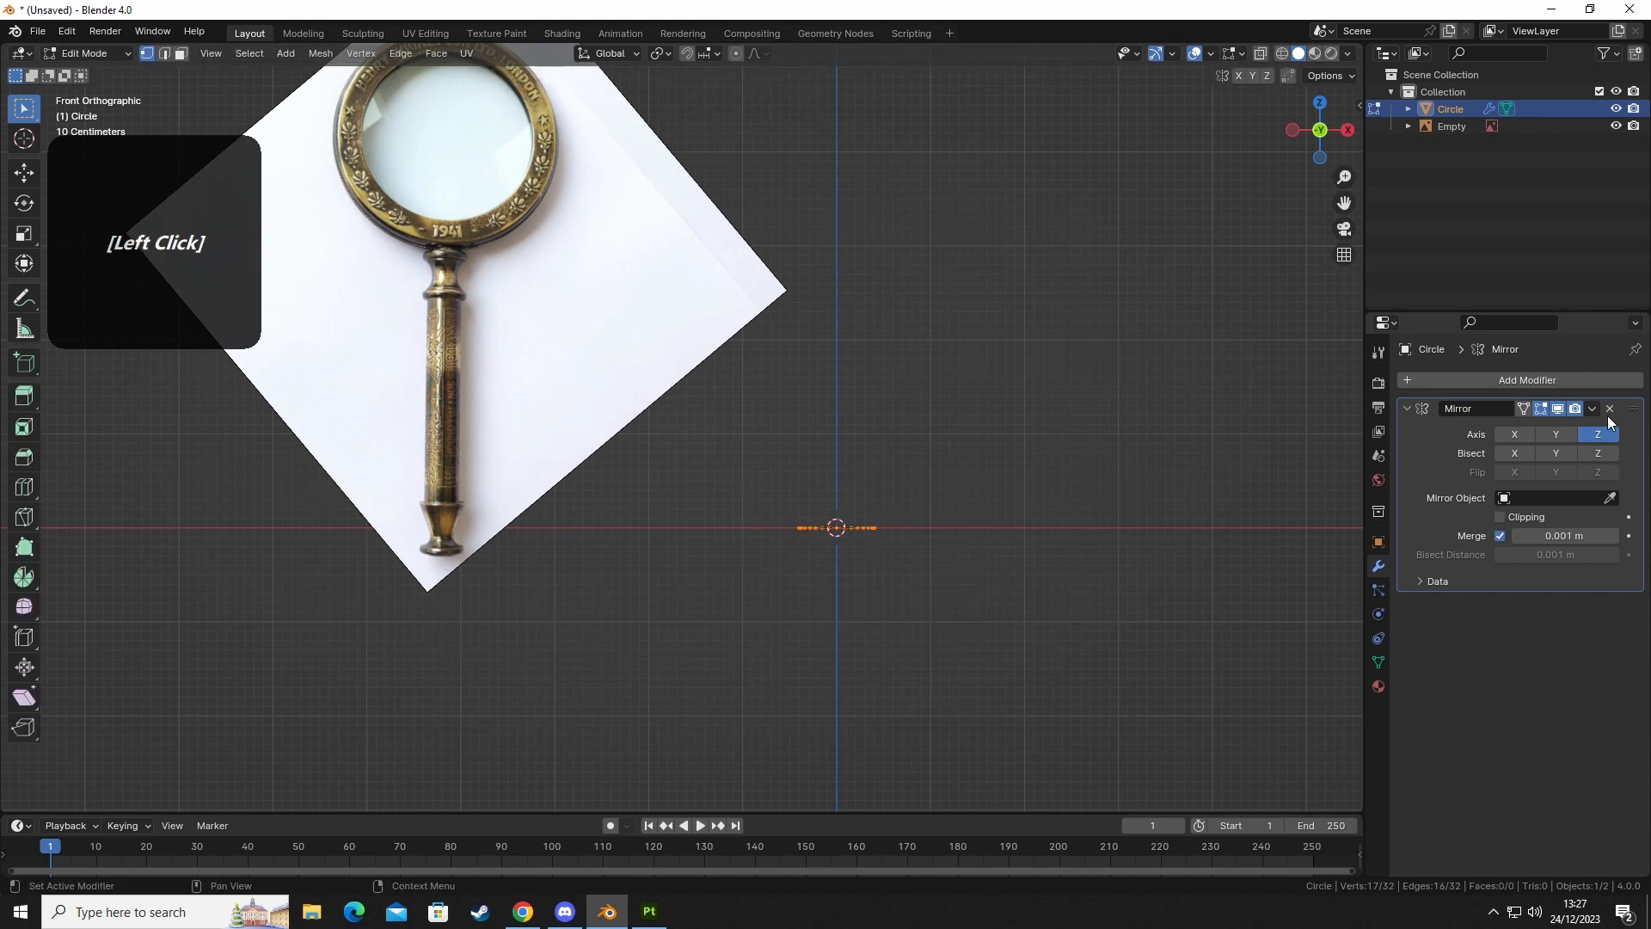
pyautogui.hotkey('ctrl', 'z')
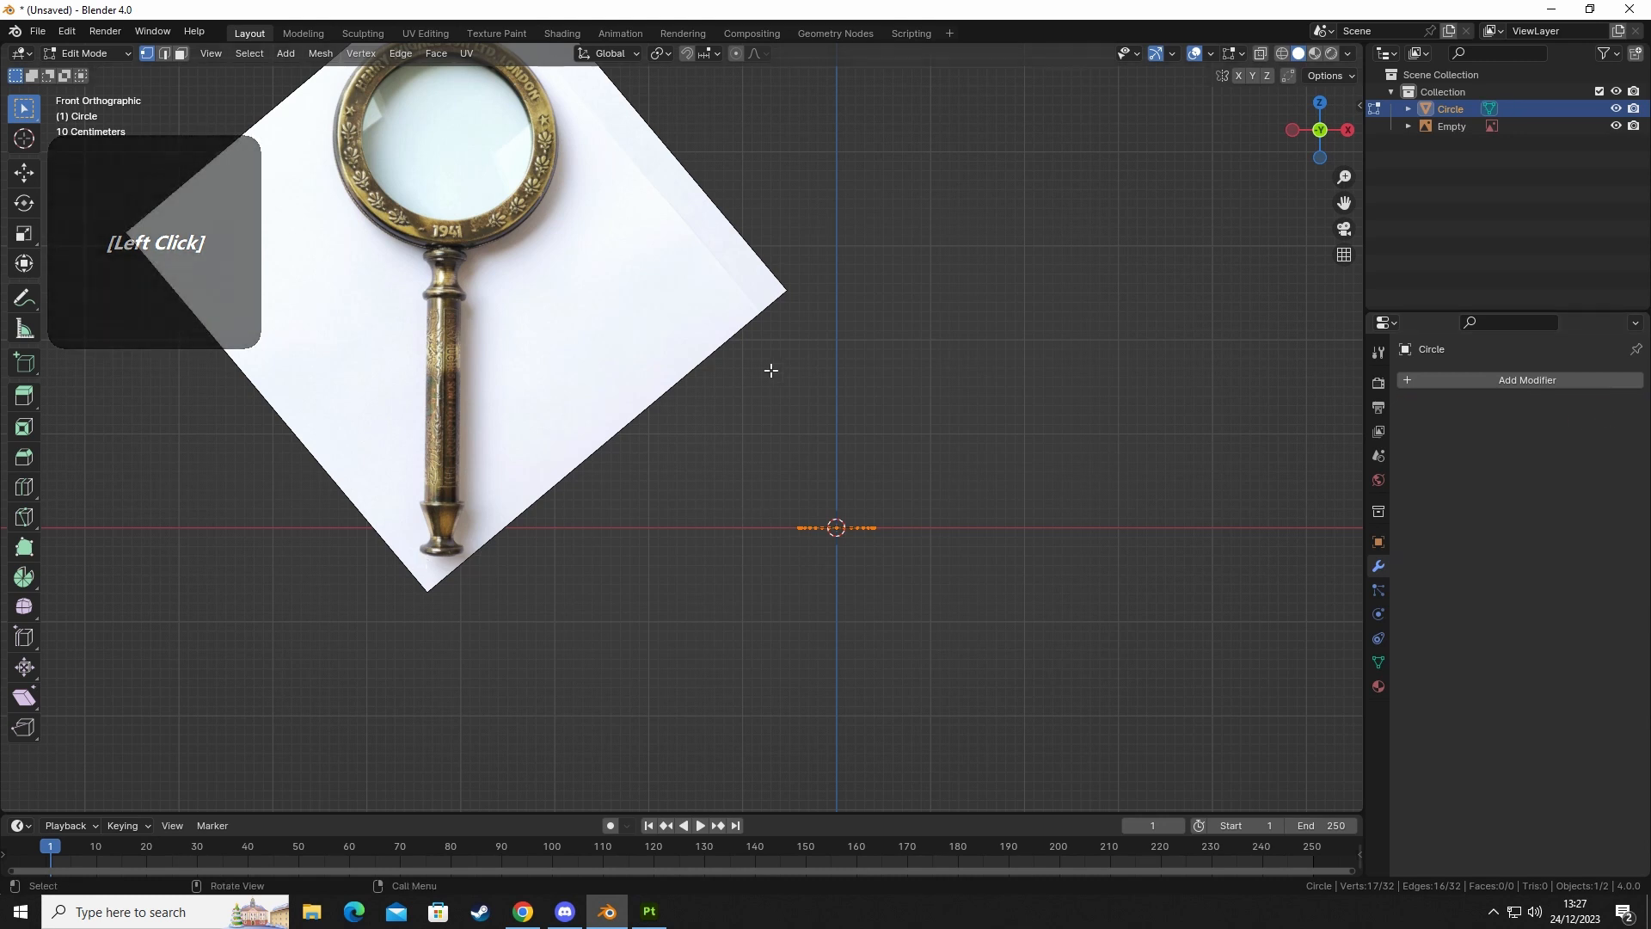
# Scale all of the circle's vertices down to about 0.61 of their size.
pyautogui.scroll(3, 807, 519)
pyautogui.scroll(-1, 807, 519)
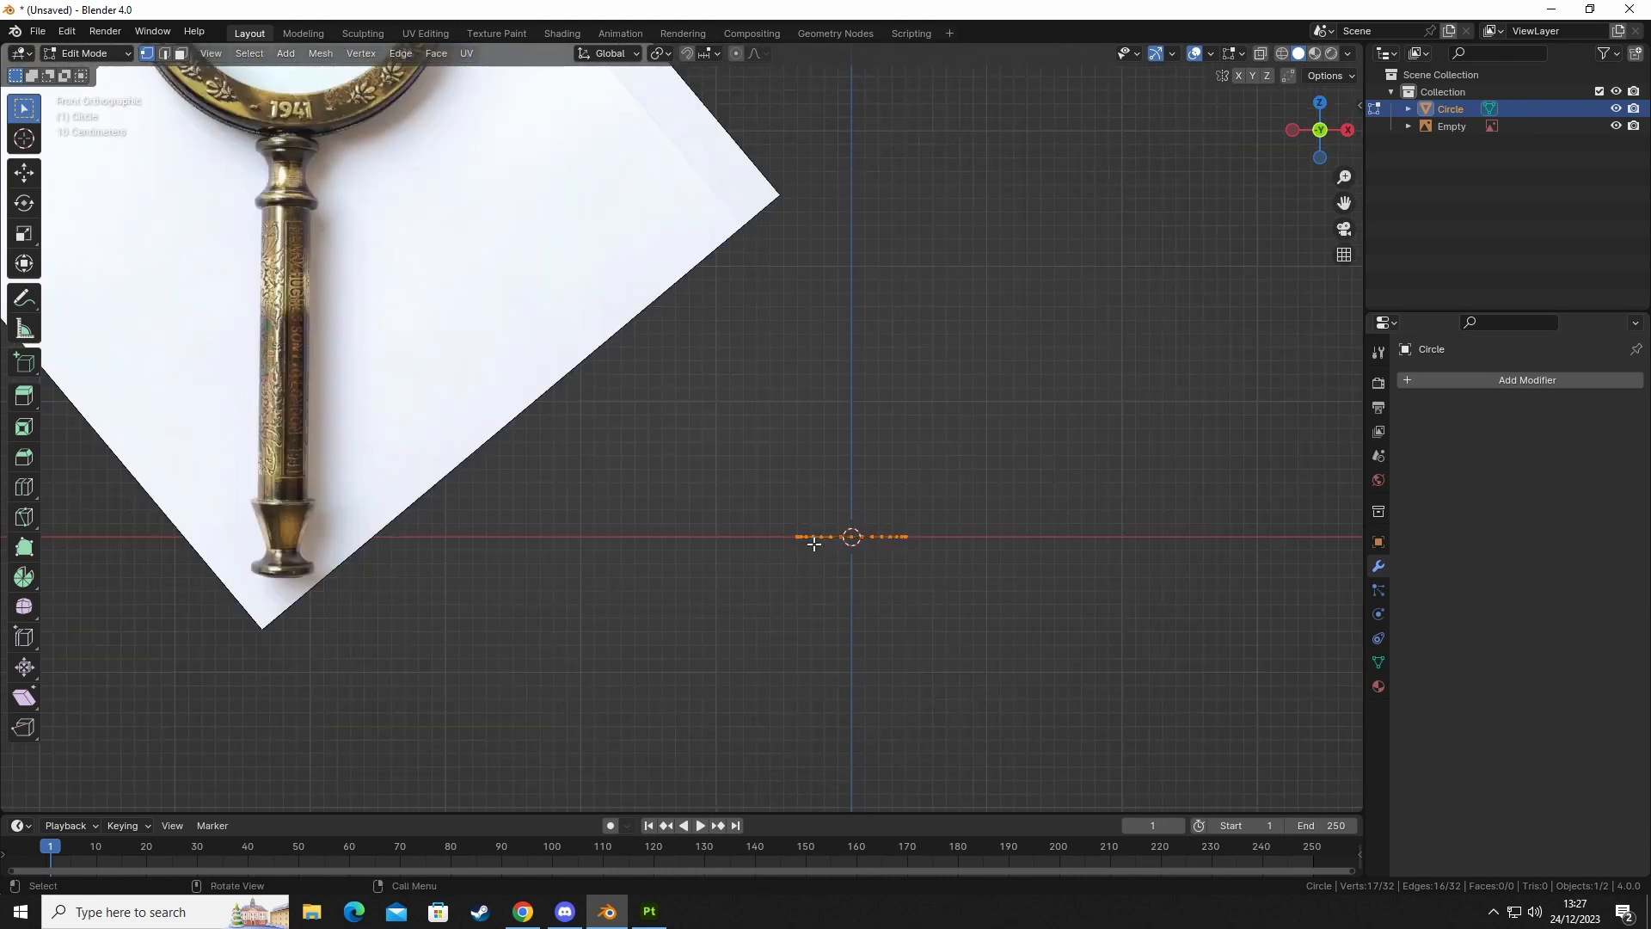
pyautogui.press('s')
pyautogui.rightClick(1003, 565)
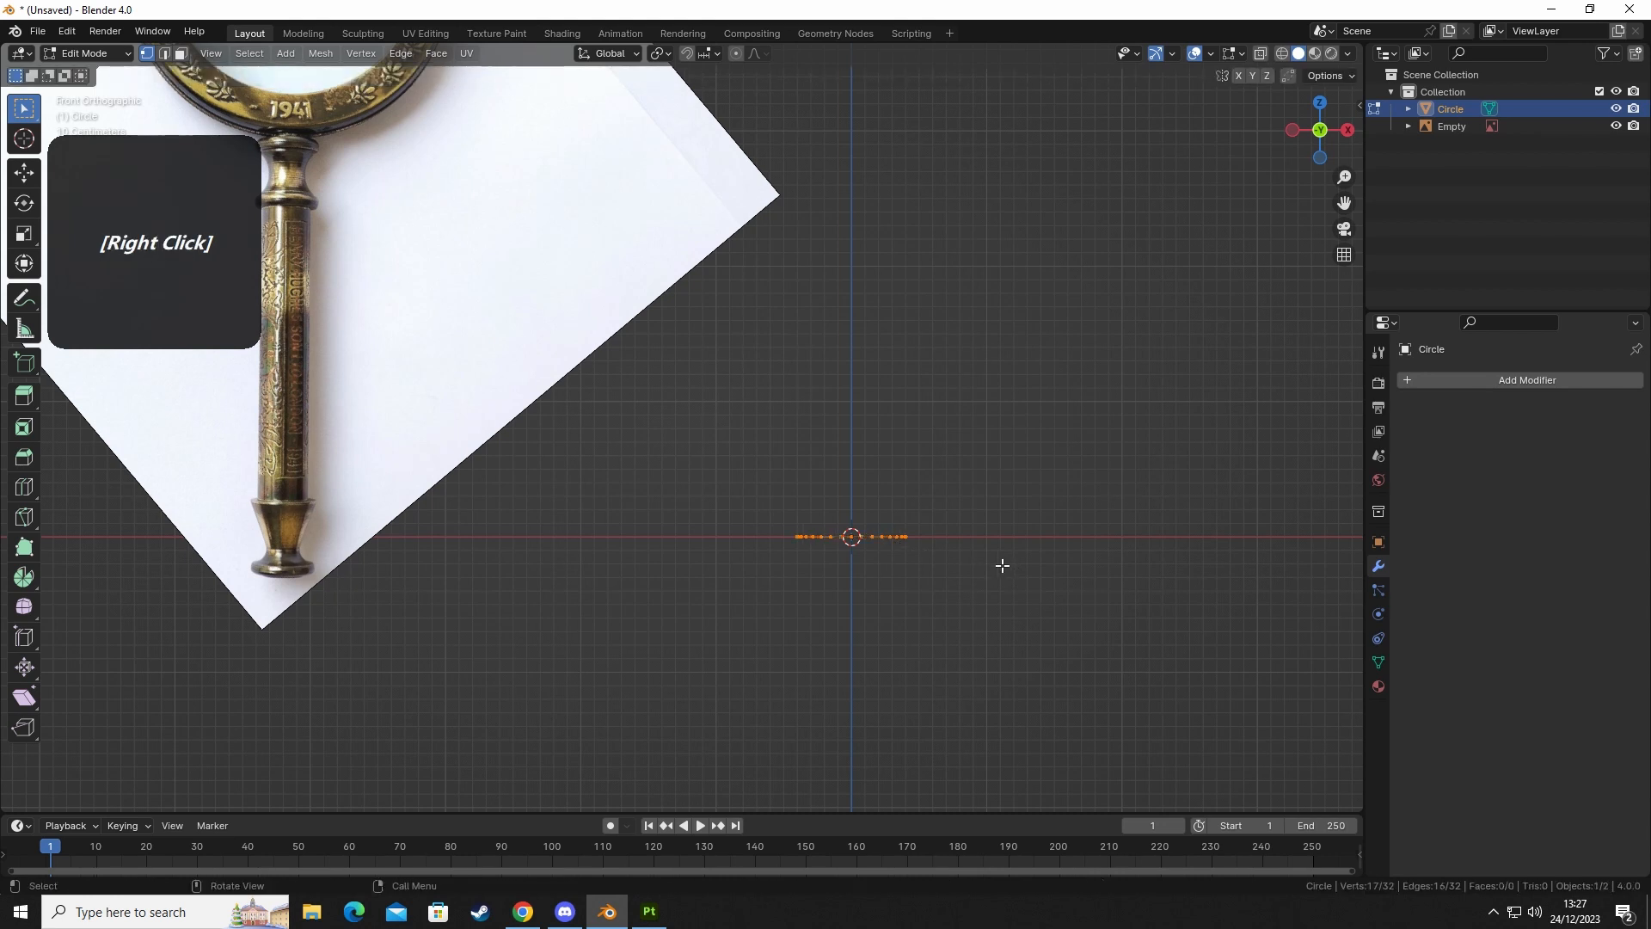
pyautogui.press('s')
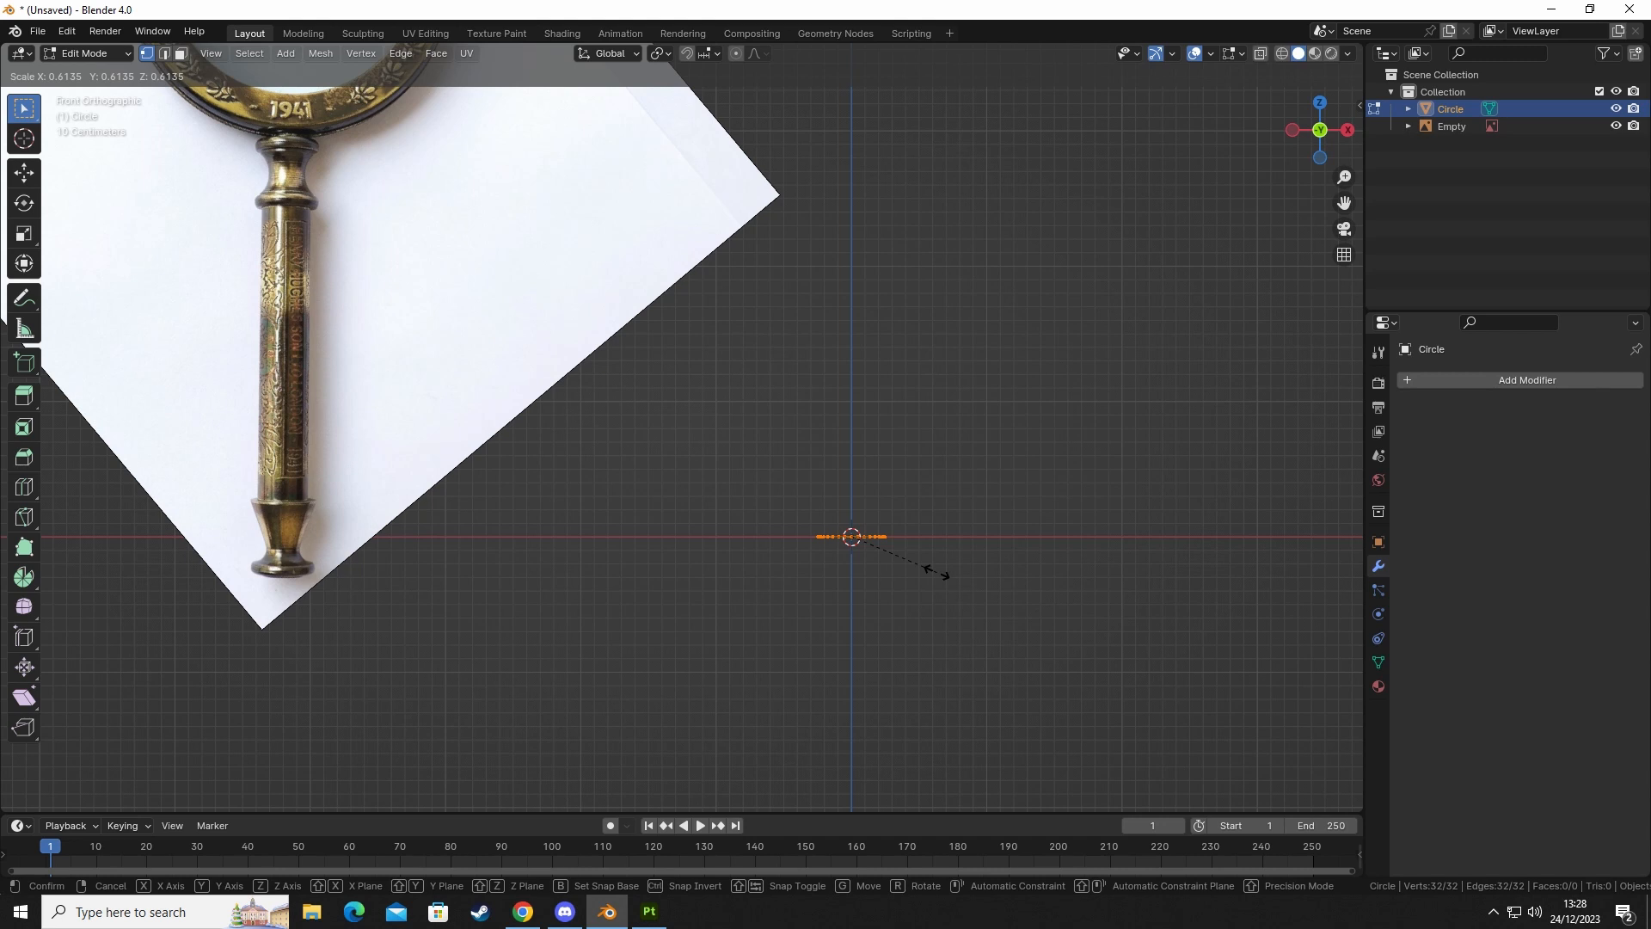
pyautogui.click(946, 575)
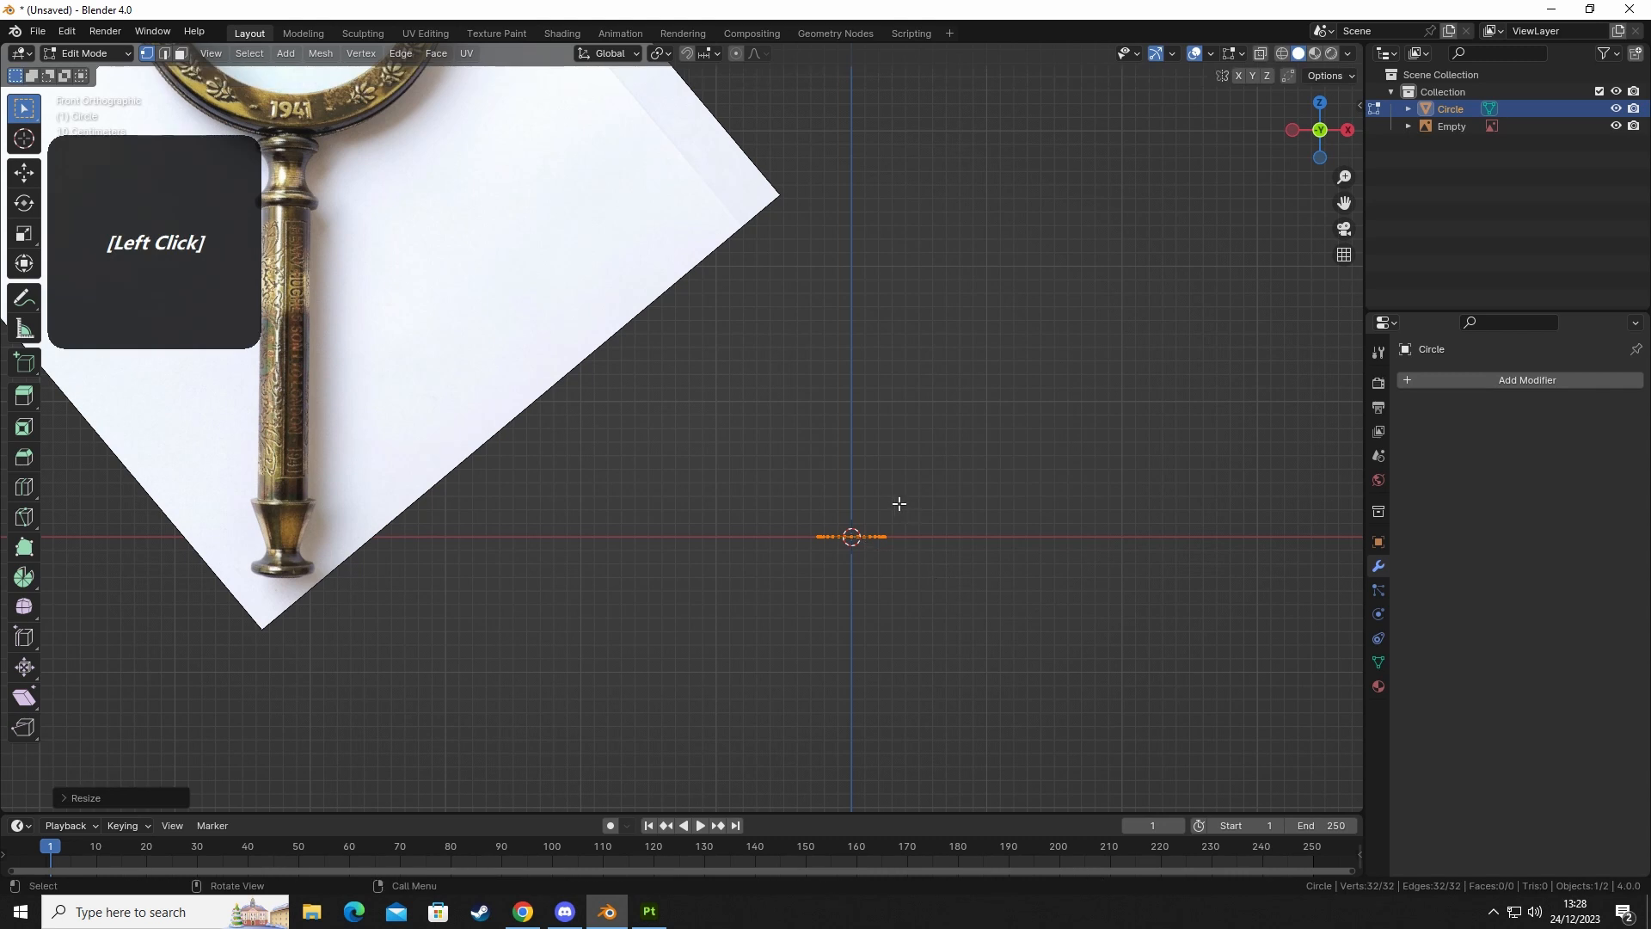
# In Object Mode, move the reference image along X to about -2.44 m, nearer to the circle.
pyautogui.scroll(2, 864, 531)
pyautogui.keyDown('shift'); pyautogui.moveTo(663, 568); pyautogui.dragTo(678, 634, button='middle'); pyautogui.keyUp('shift')
pyautogui.scroll(-4, 678, 634)
pyautogui.press('Tab')
pyautogui.click(482, 527)
pyautogui.press('g')
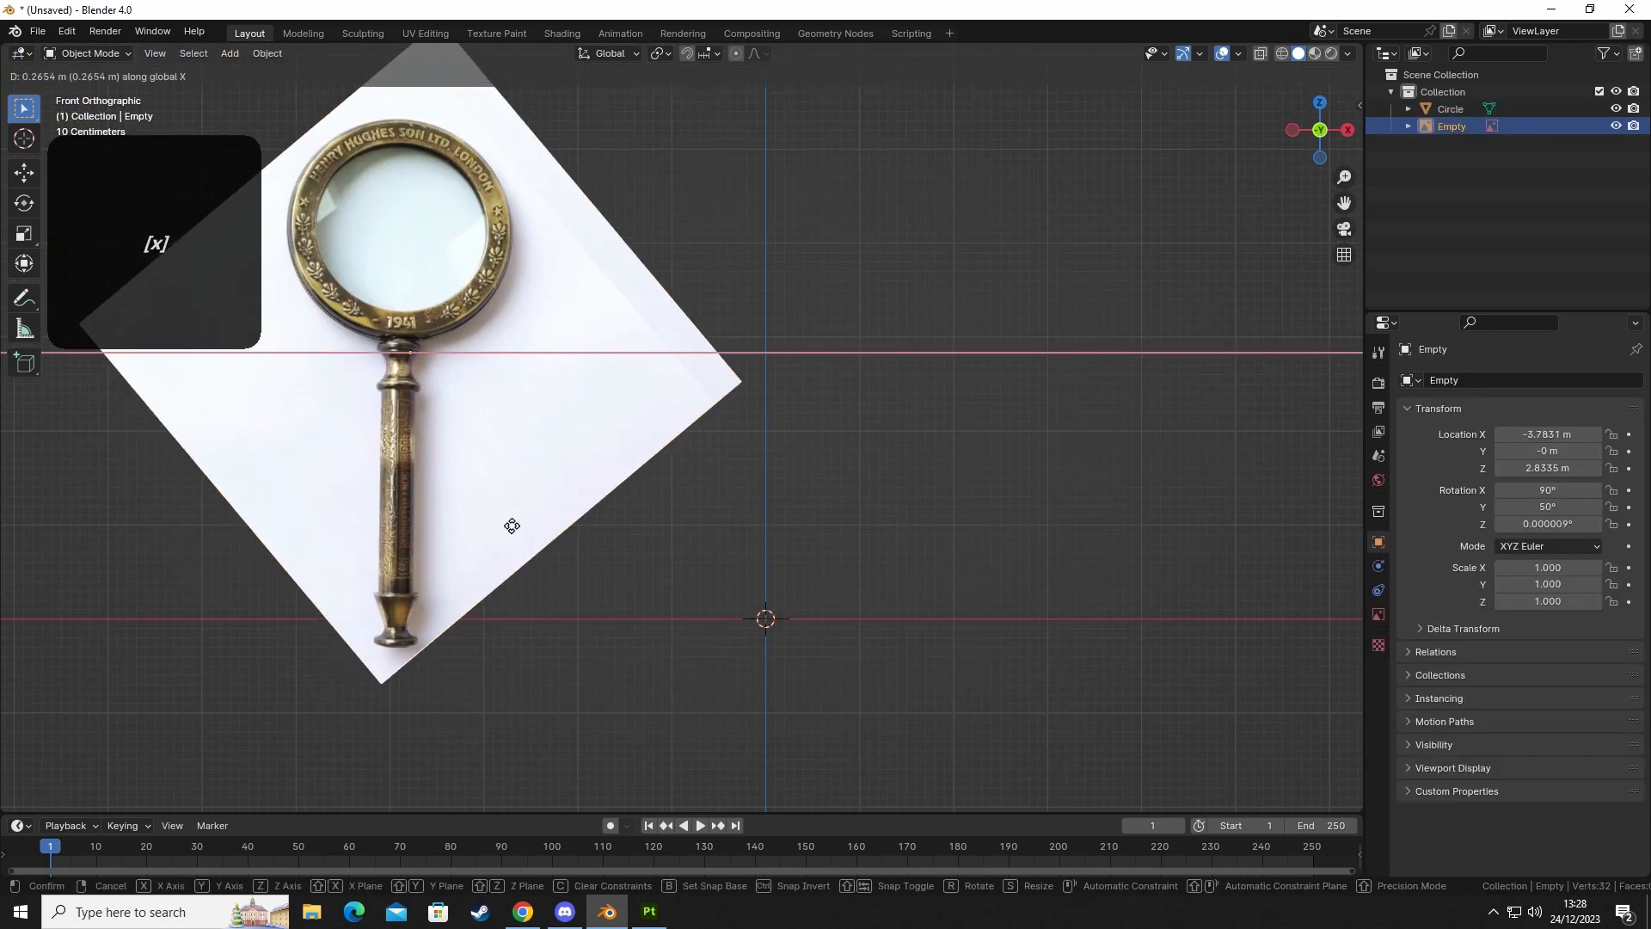
pyautogui.click(637, 542)
# Edit the circle and extrude all its vertices a short distance up along Z to form a low ring wall.
pyautogui.scroll(3, 808, 685)
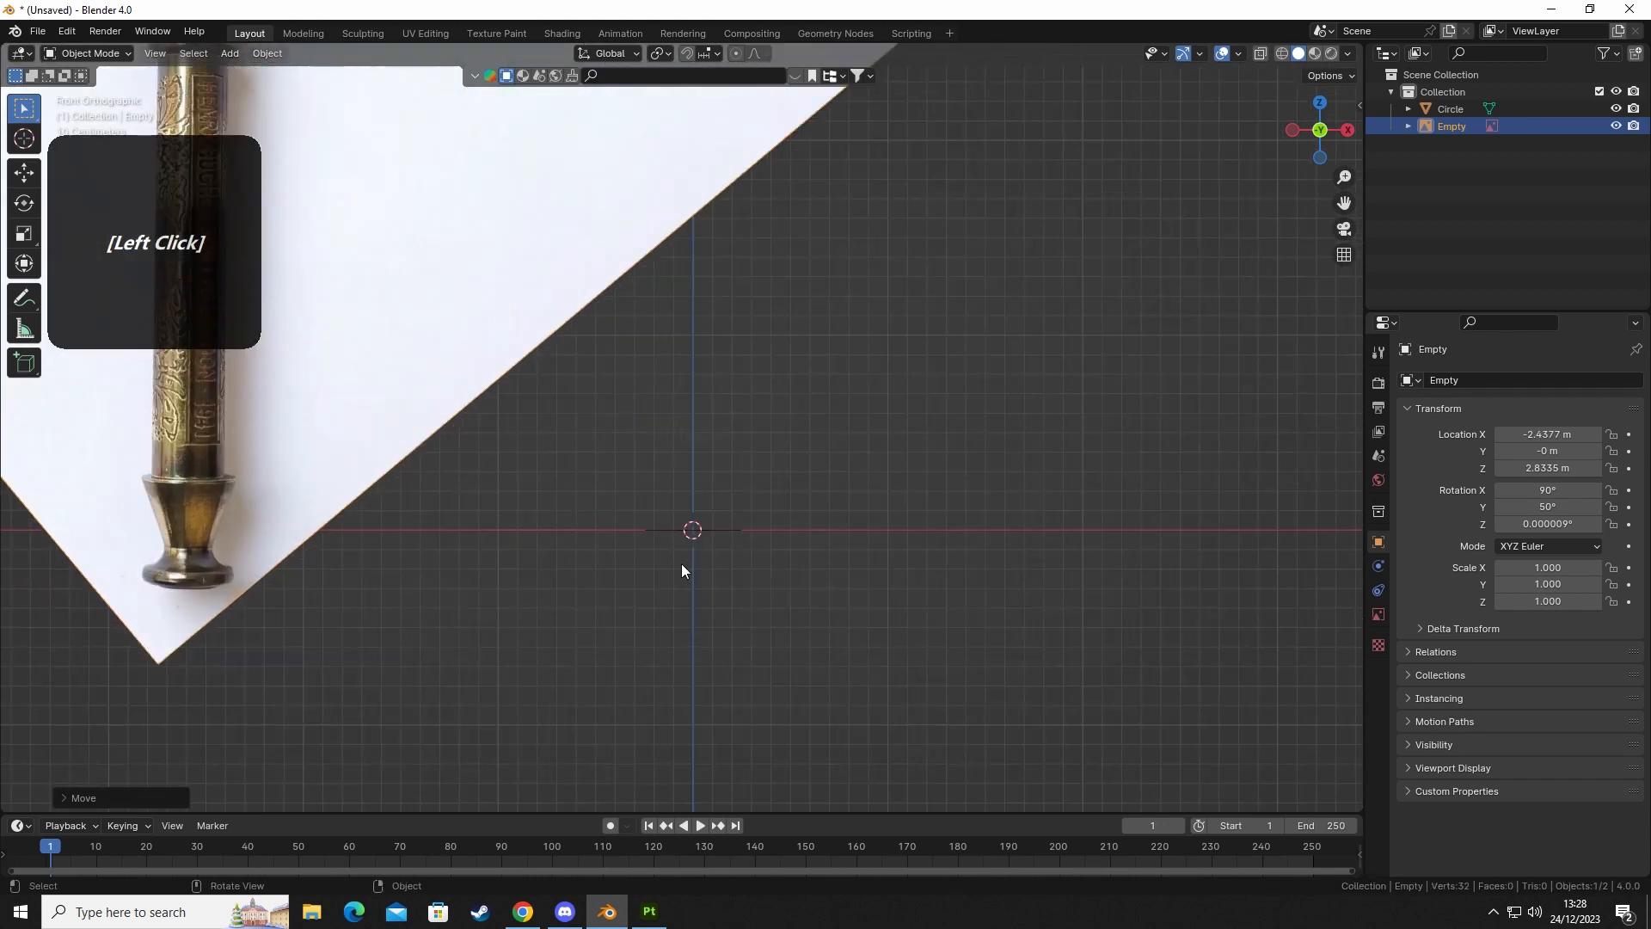
pyautogui.moveTo(595, 474); pyautogui.dragTo(878, 641)
pyautogui.press('Tab')
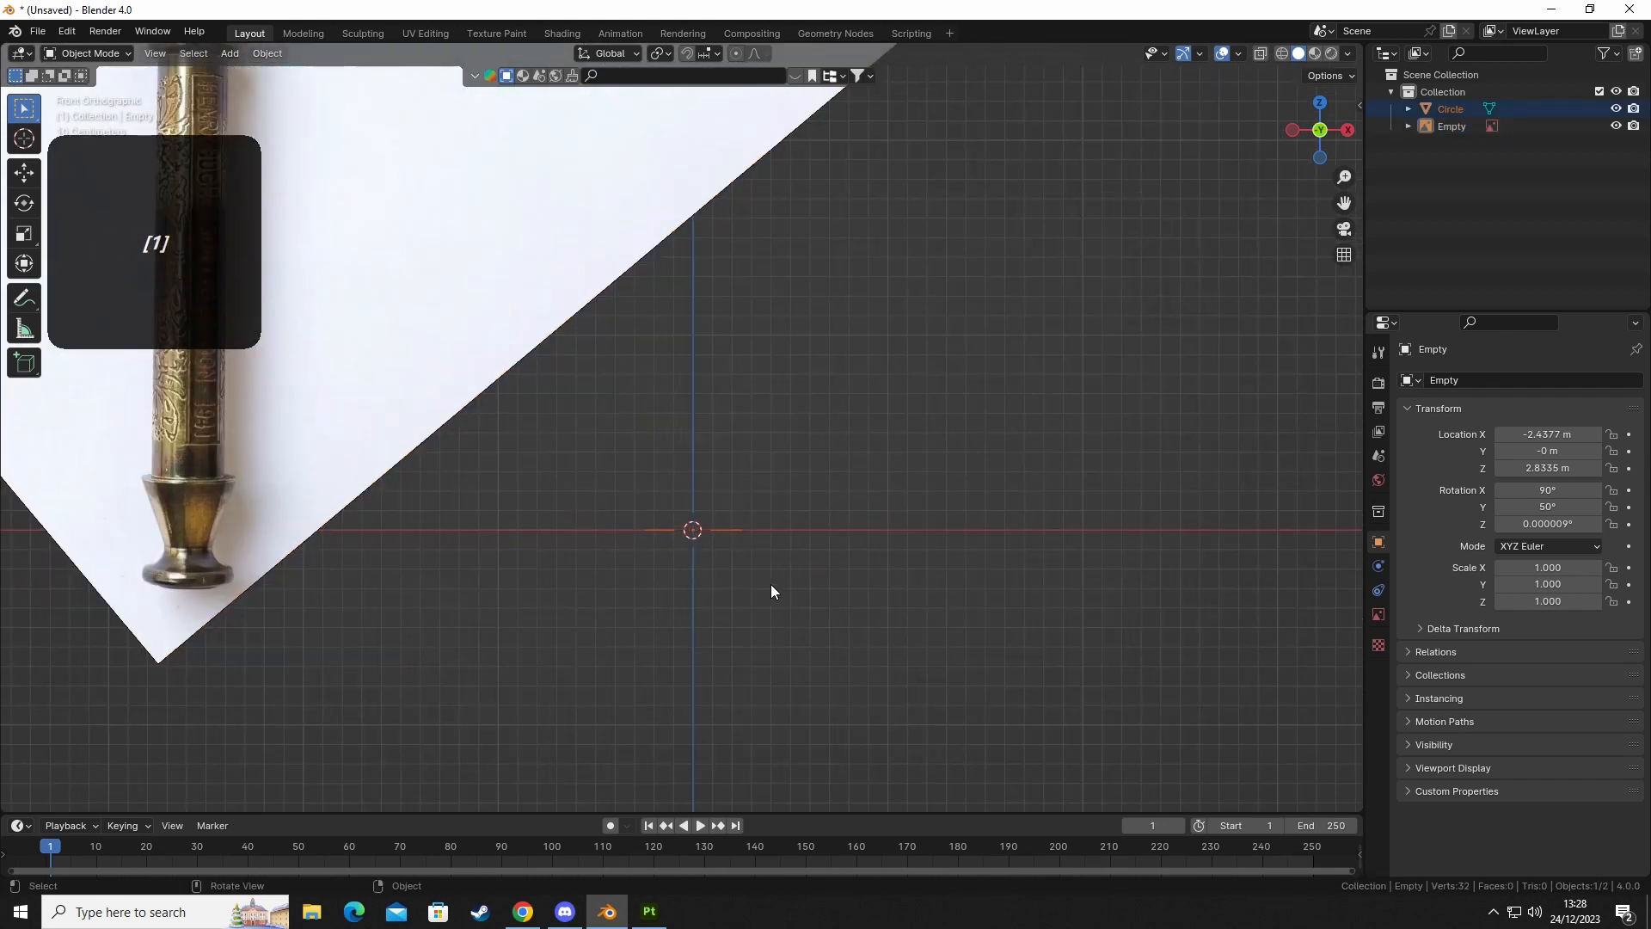
pyautogui.click(719, 523)
pyautogui.press('Tab')
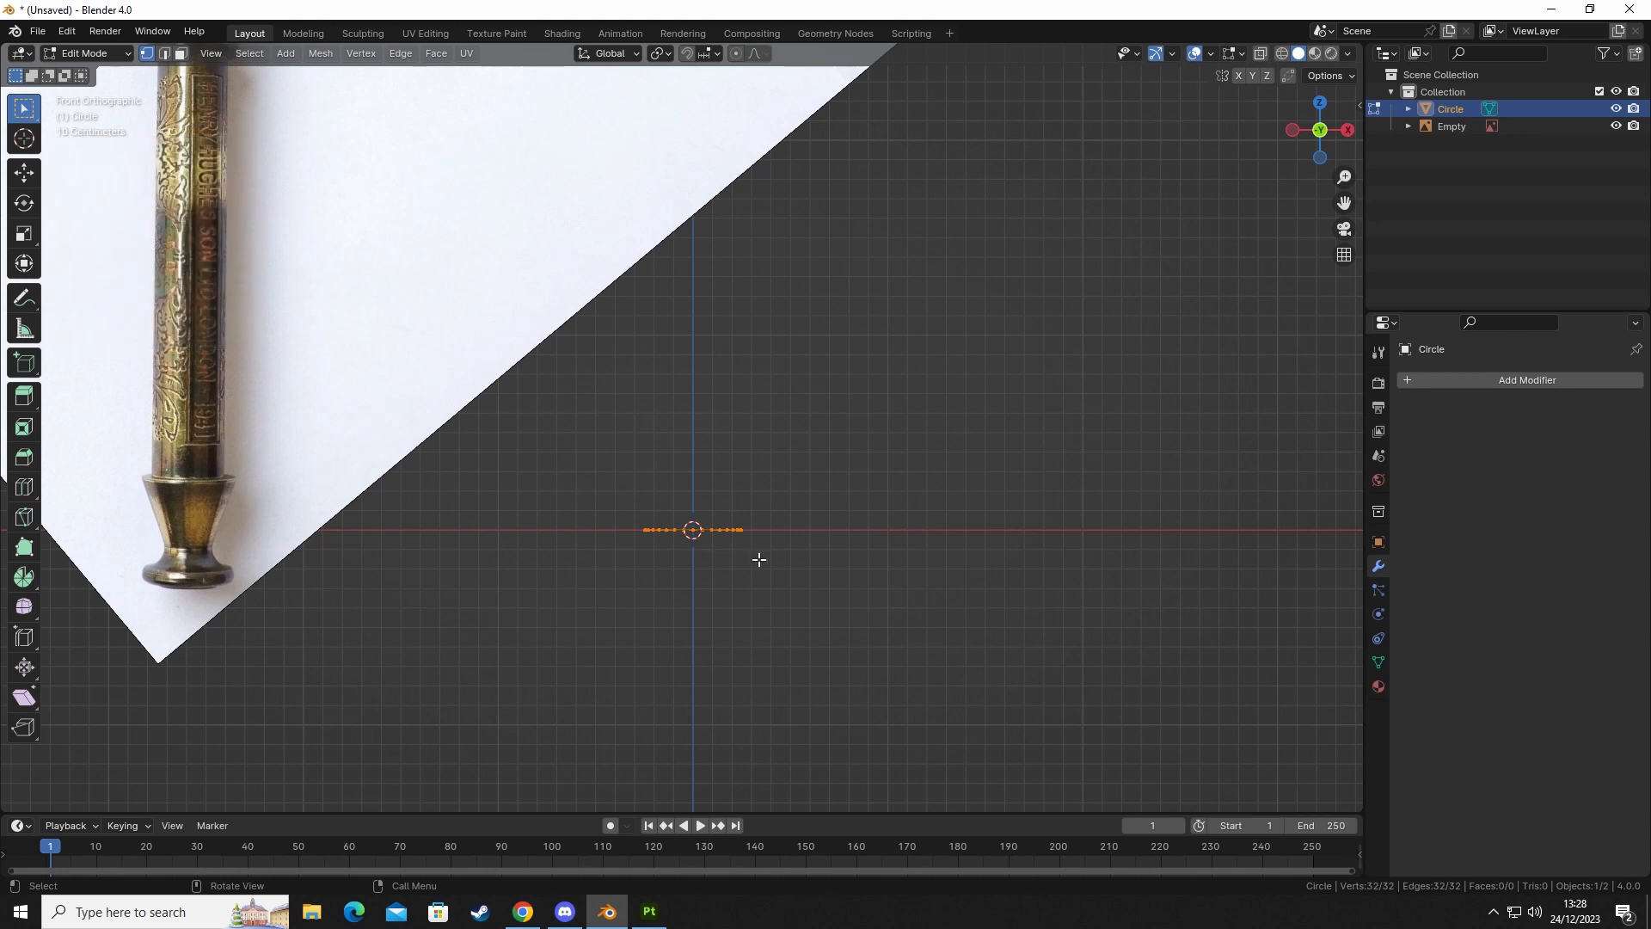
pyautogui.press('e')
pyautogui.press('z')
pyautogui.press('shift')
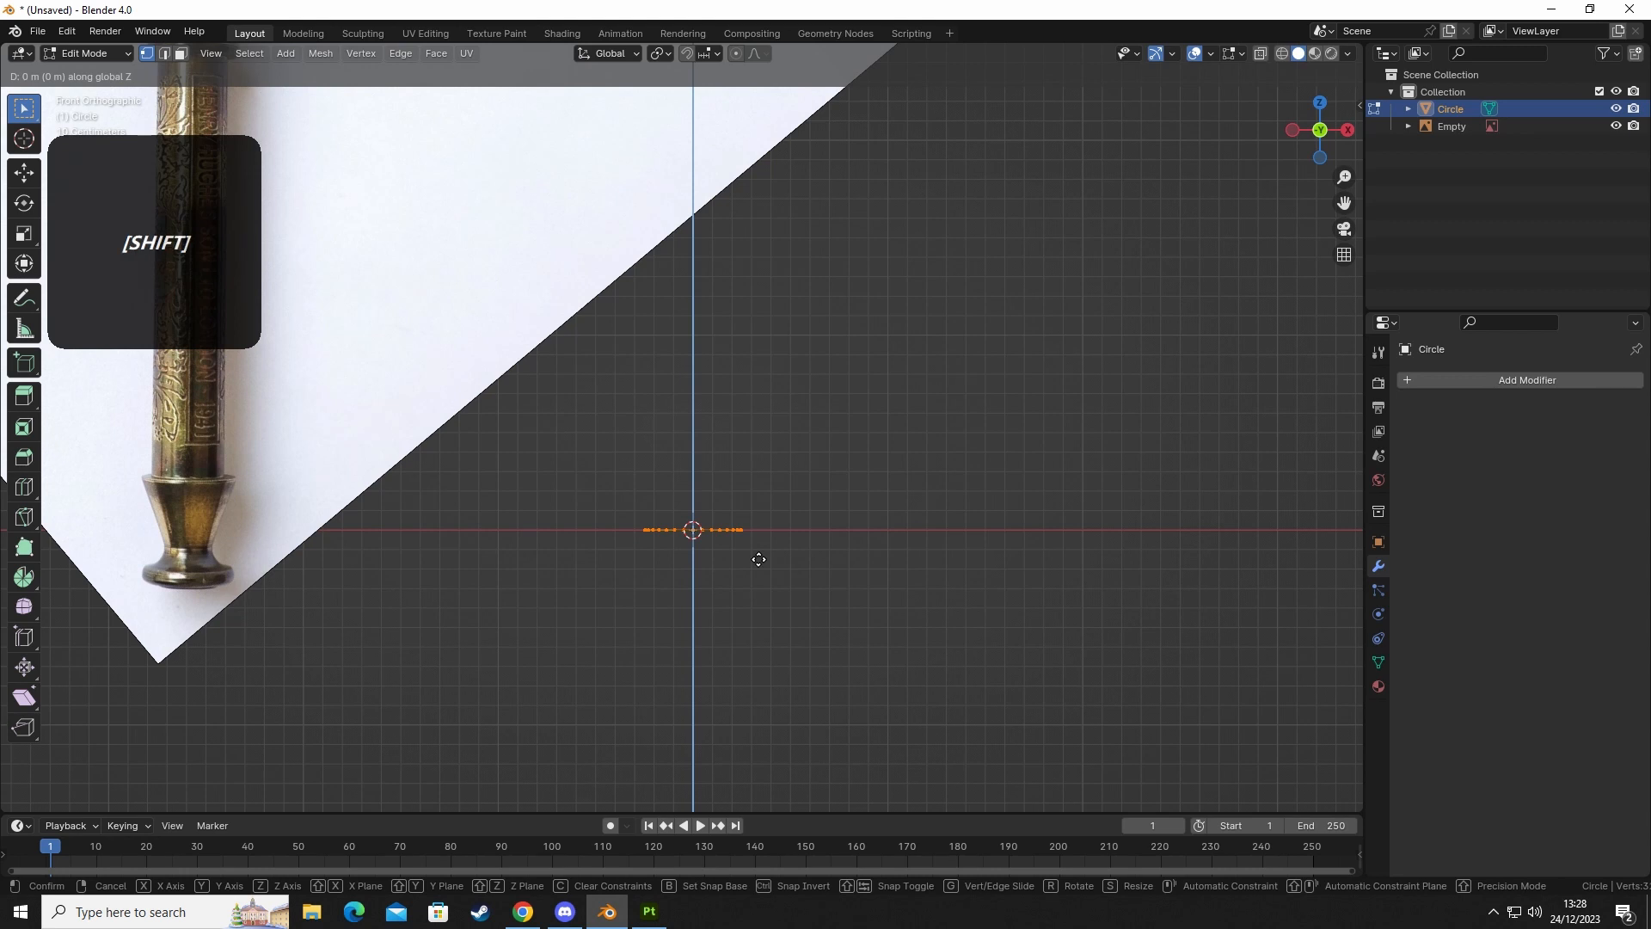
pyautogui.click(778, 370)
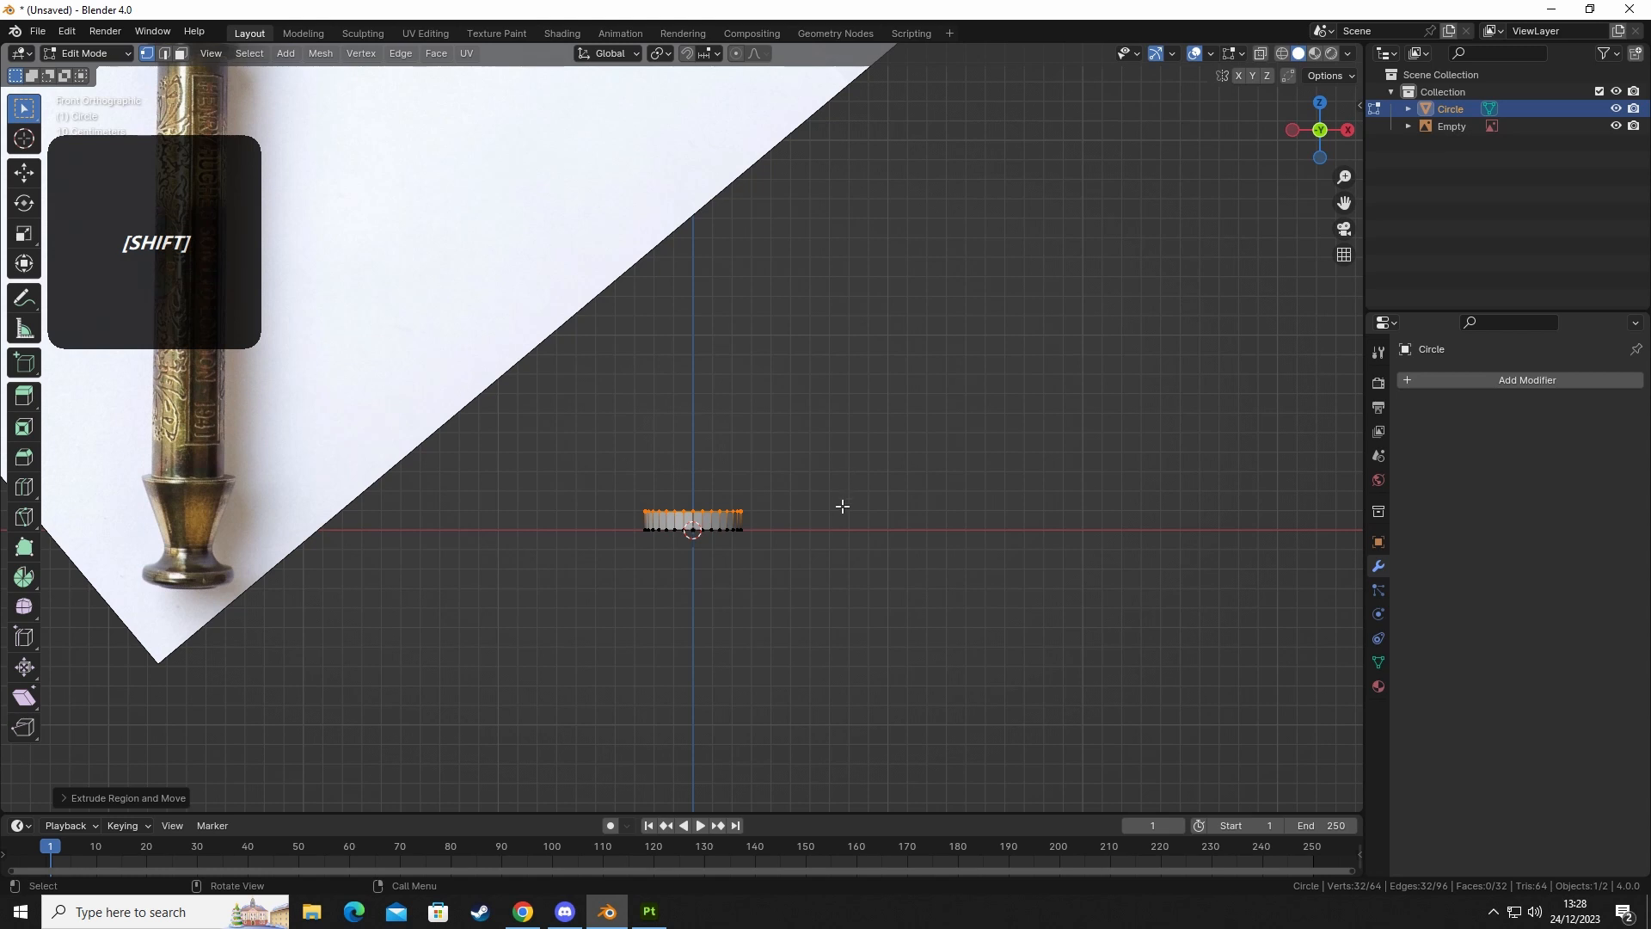
# Extrude the ring's upper edge loop and scale it slightly inward to form a narrow flat rim.
pyautogui.press('s')
pyautogui.press('shift')
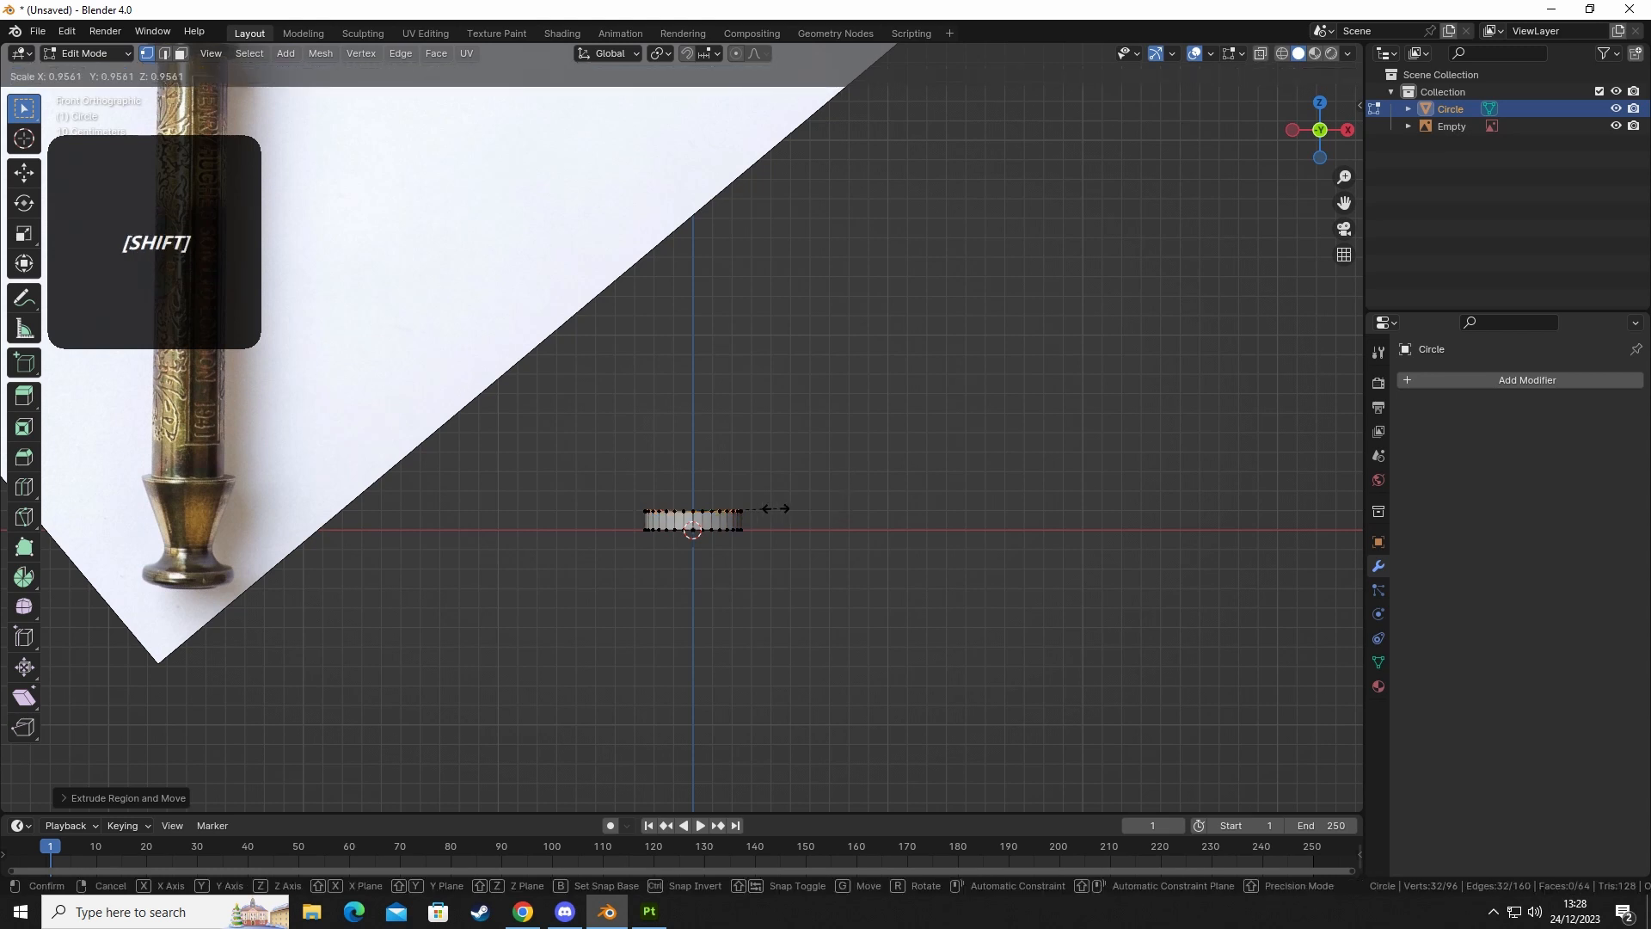
pyautogui.keyDown('shift'); pyautogui.click(730, 509); pyautogui.keyUp('shift')
pyautogui.moveTo(729, 509); pyautogui.dragTo(737, 590, button='middle')
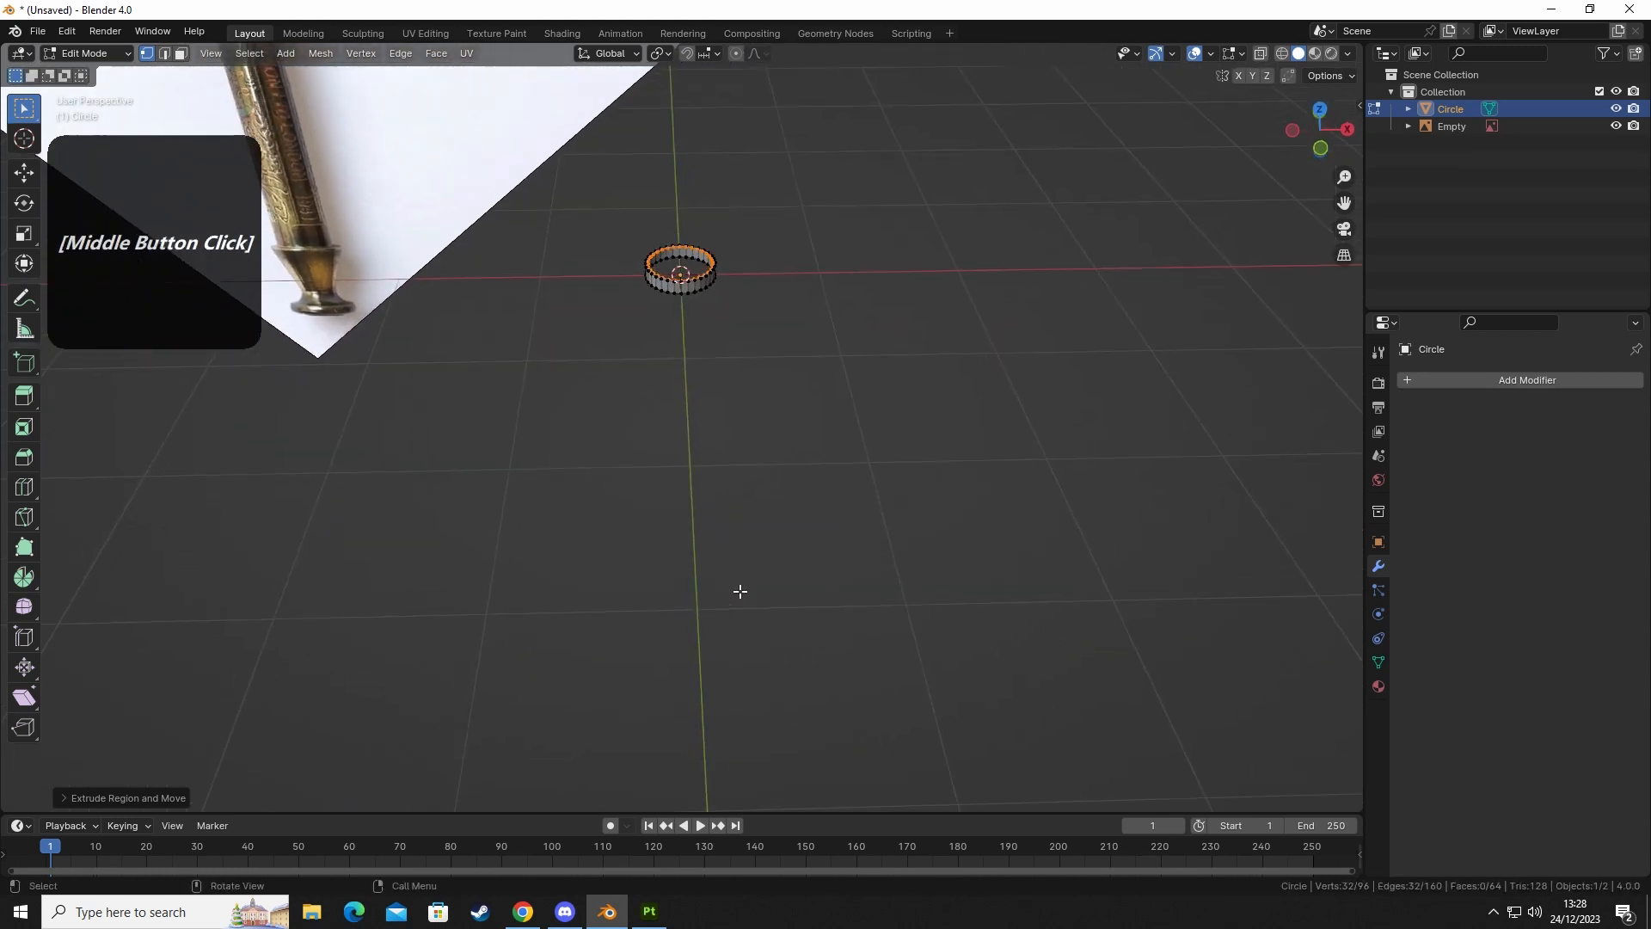
pyautogui.keyDown('shift'); pyautogui.moveTo(723, 421); pyautogui.dragTo(741, 663, button='middle'); pyautogui.keyUp('shift')
pyautogui.scroll(6, 705, 519)
pyautogui.scroll(1, 705, 525)
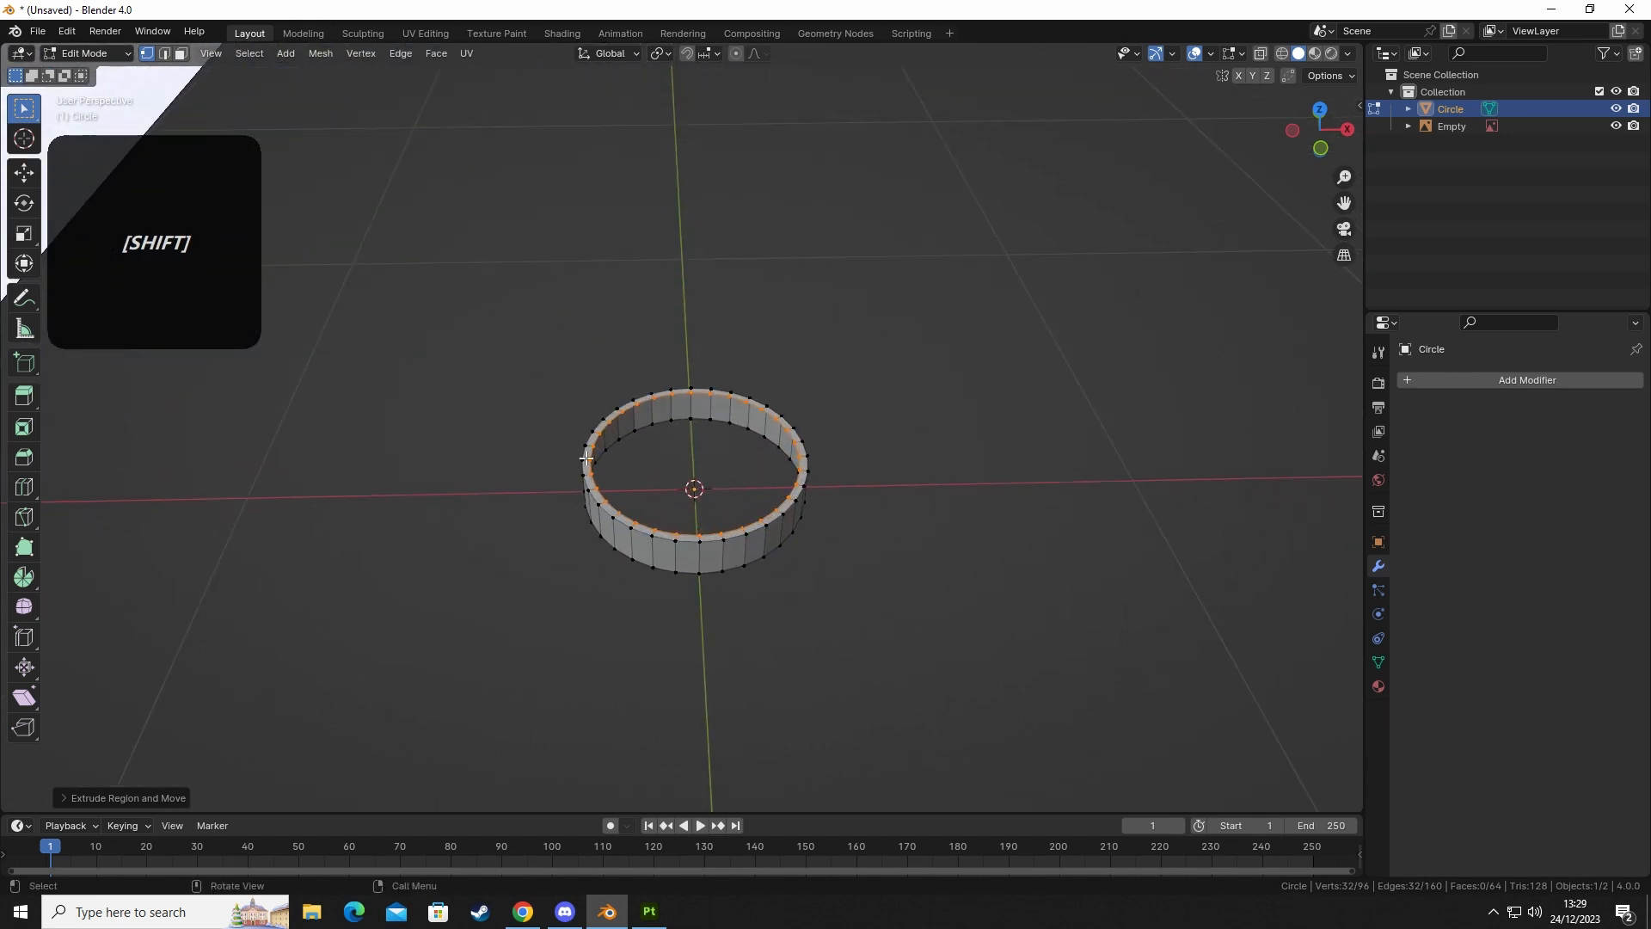
# Scale the rim's inner edge loop further inward and raise it slightly along Z to form a shallow slope above the ring wall.
pyautogui.press('s')
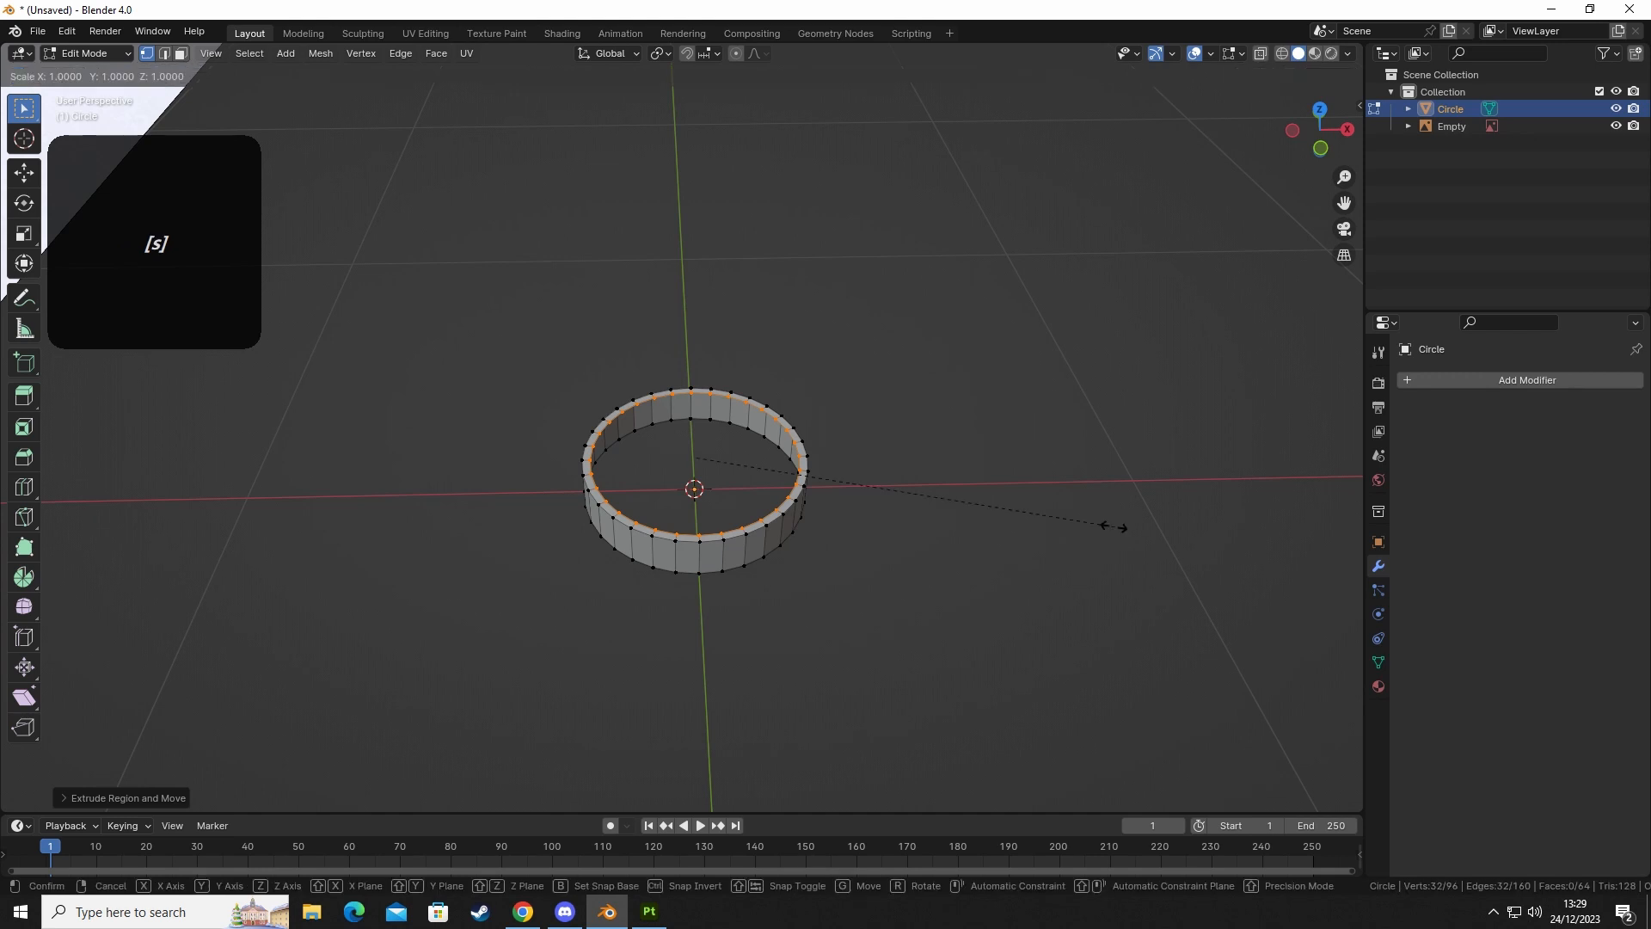
pyautogui.click(1066, 531)
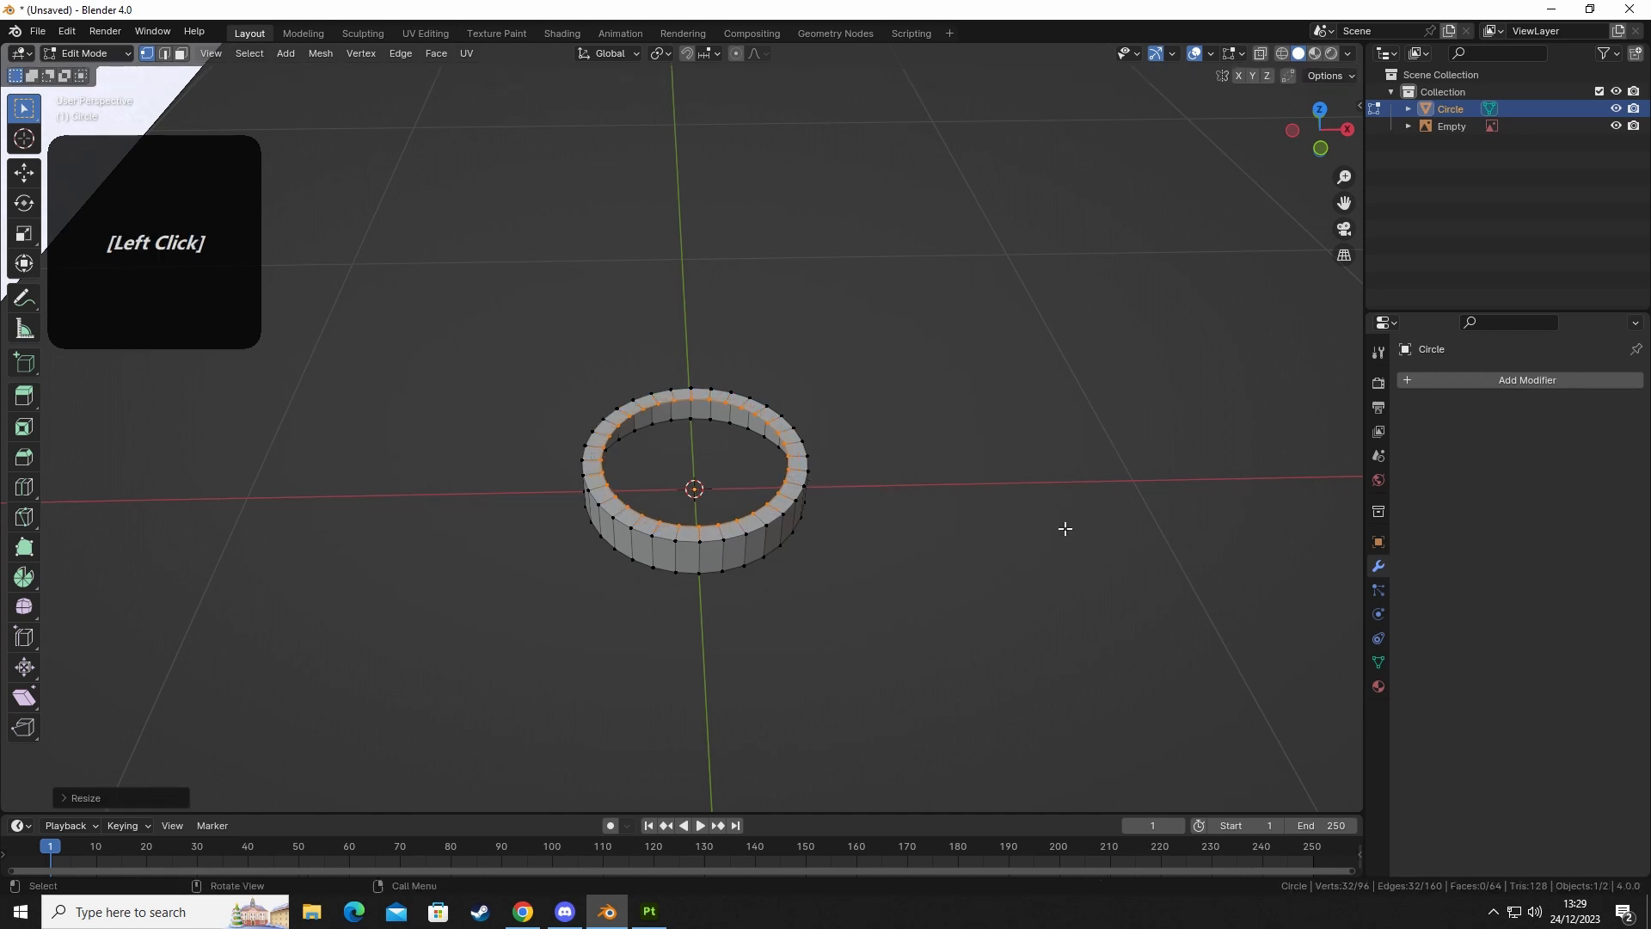
pyautogui.press('KP_1')
pyautogui.scroll(-10, 908, 600)
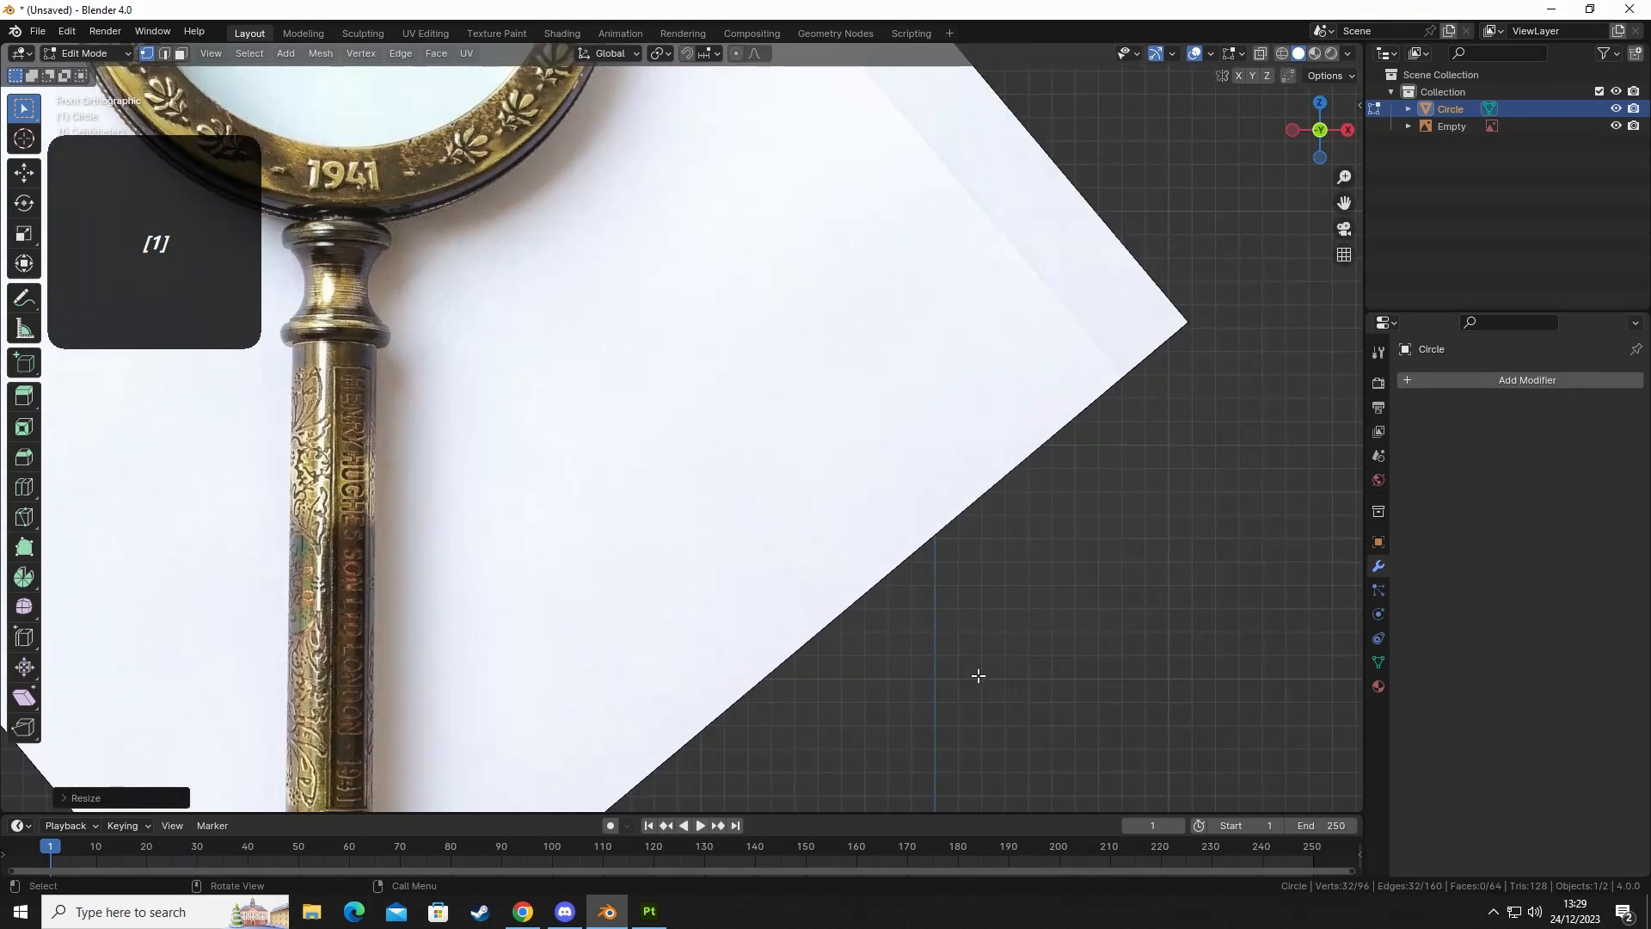
pyautogui.keyDown('shift'); pyautogui.moveTo(989, 778); pyautogui.dragTo(888, 399, button='middle'); pyautogui.keyUp('shift')
pyautogui.scroll(-2, 888, 430)
pyautogui.keyDown('shift'); pyautogui.moveTo(861, 492); pyautogui.dragTo(843, 515, button='middle'); pyautogui.keyUp('shift')
pyautogui.scroll(4, 843, 514)
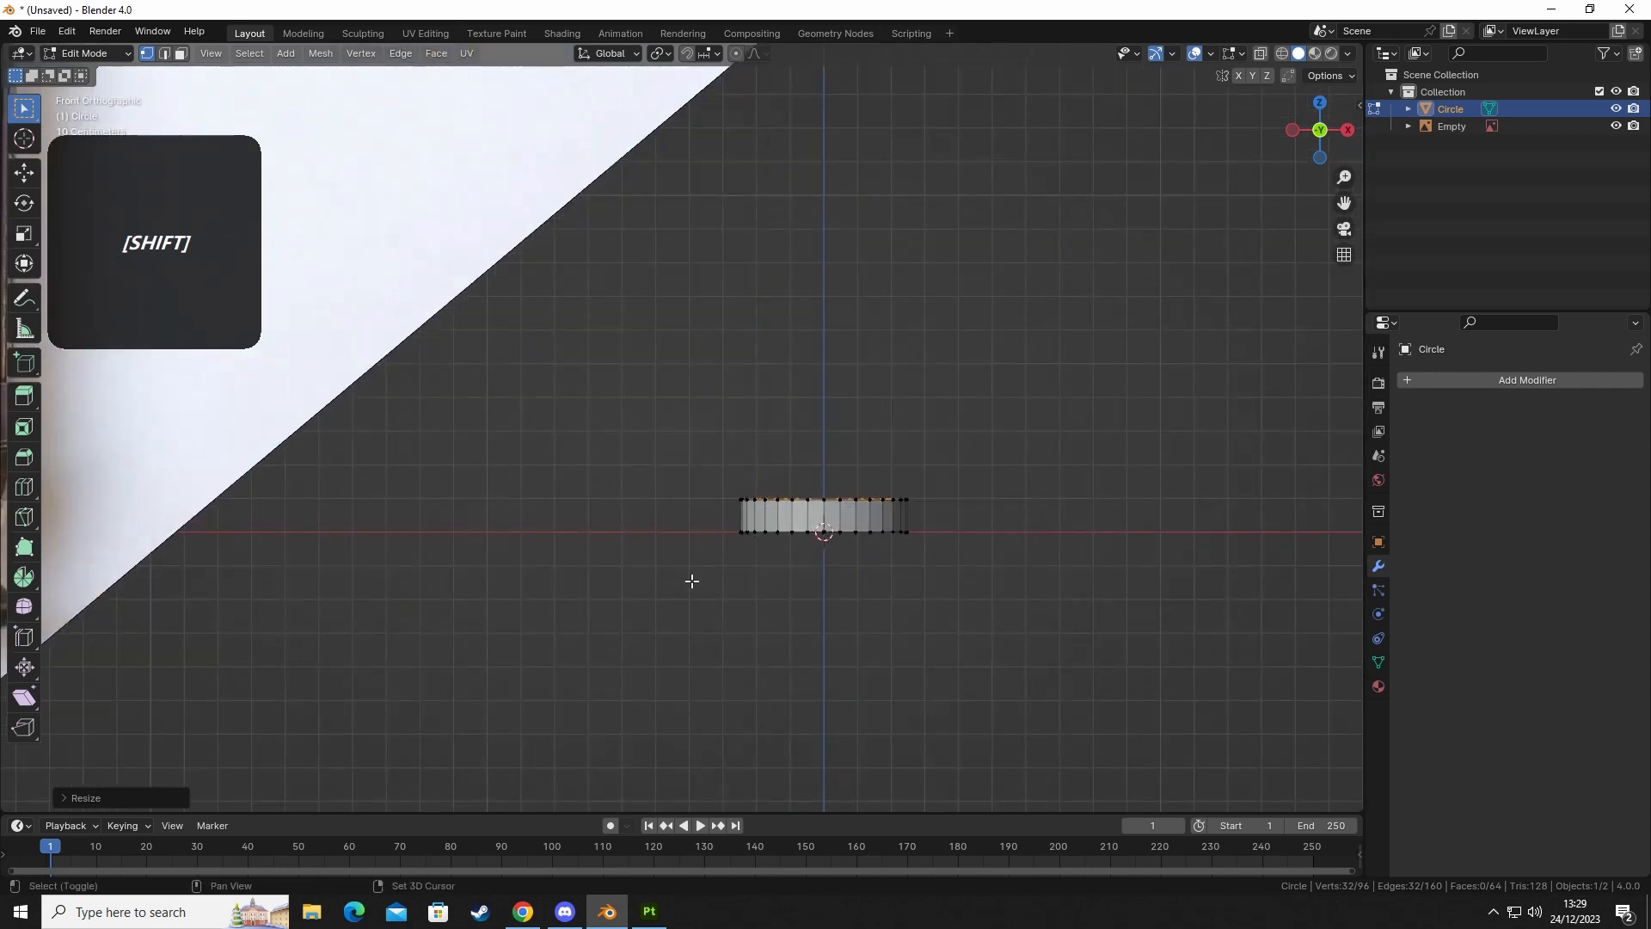
pyautogui.keyDown('shift'); pyautogui.moveTo(689, 579); pyautogui.dragTo(1017, 572, button='middle'); pyautogui.keyUp('shift')
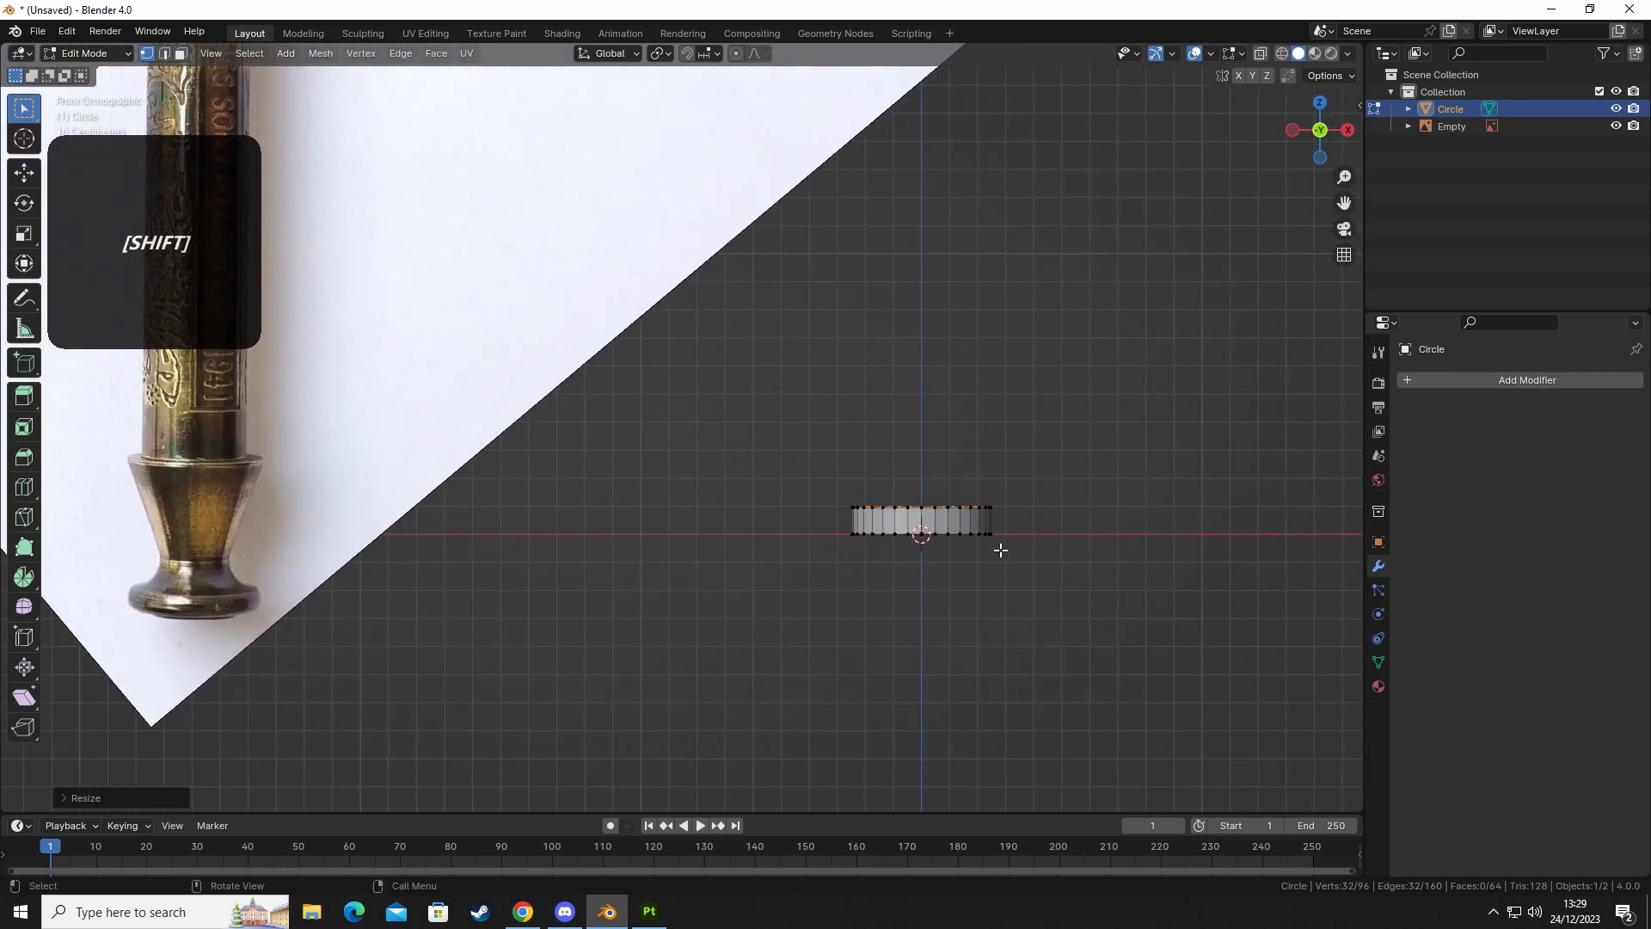
pyautogui.press('g')
pyautogui.press('z')
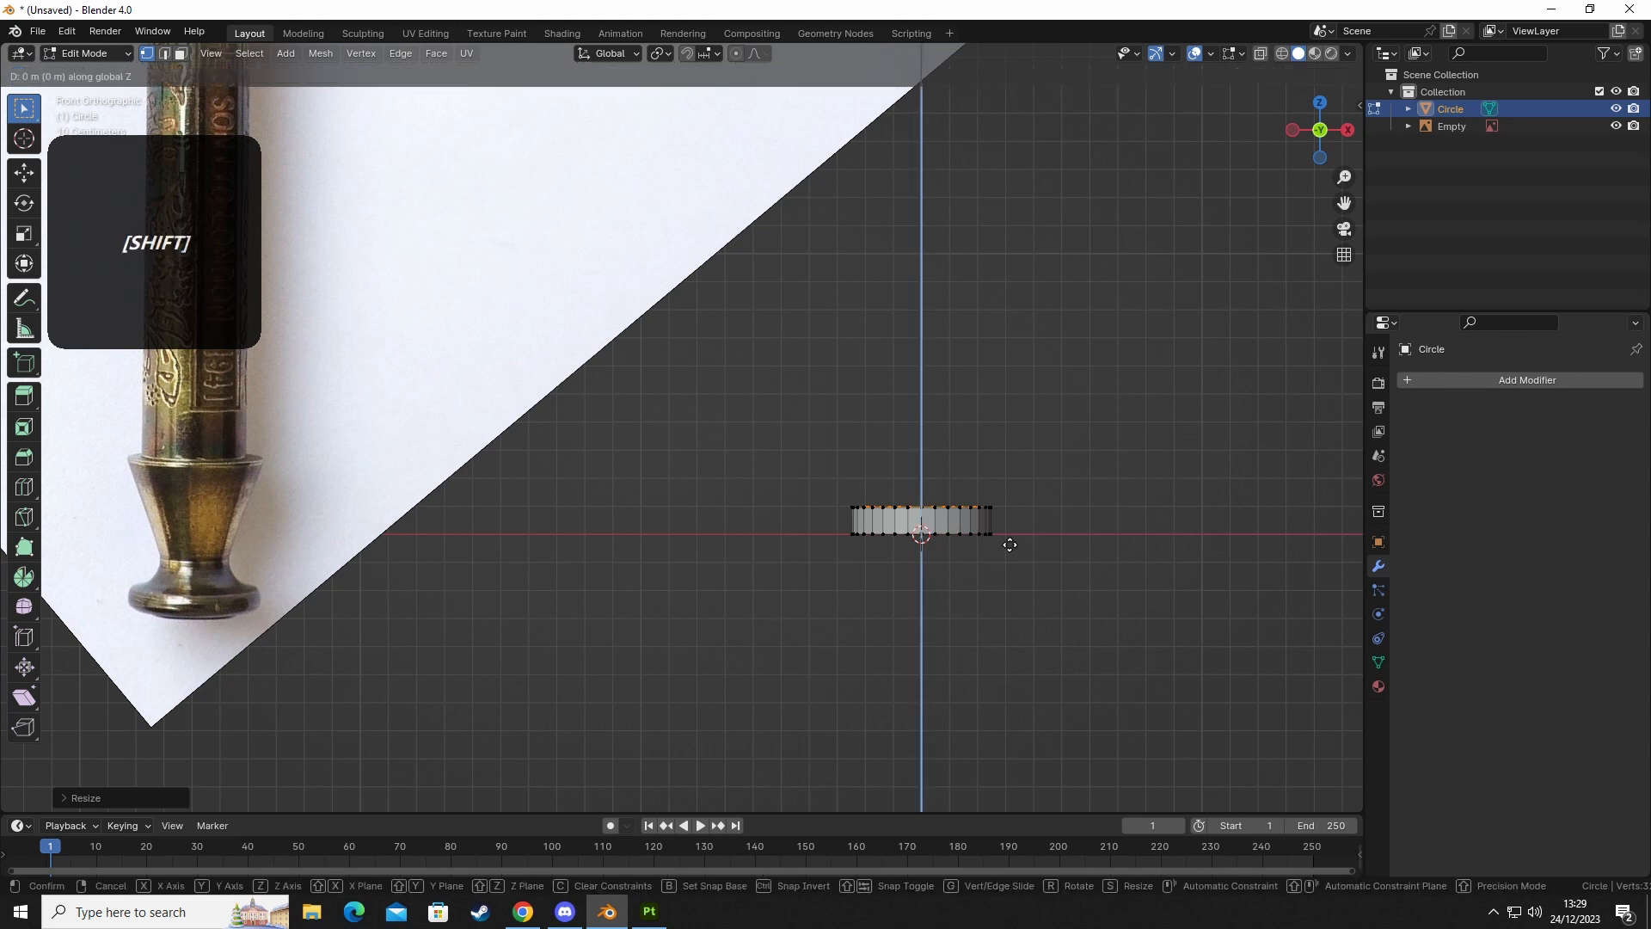
pyautogui.click(1022, 485)
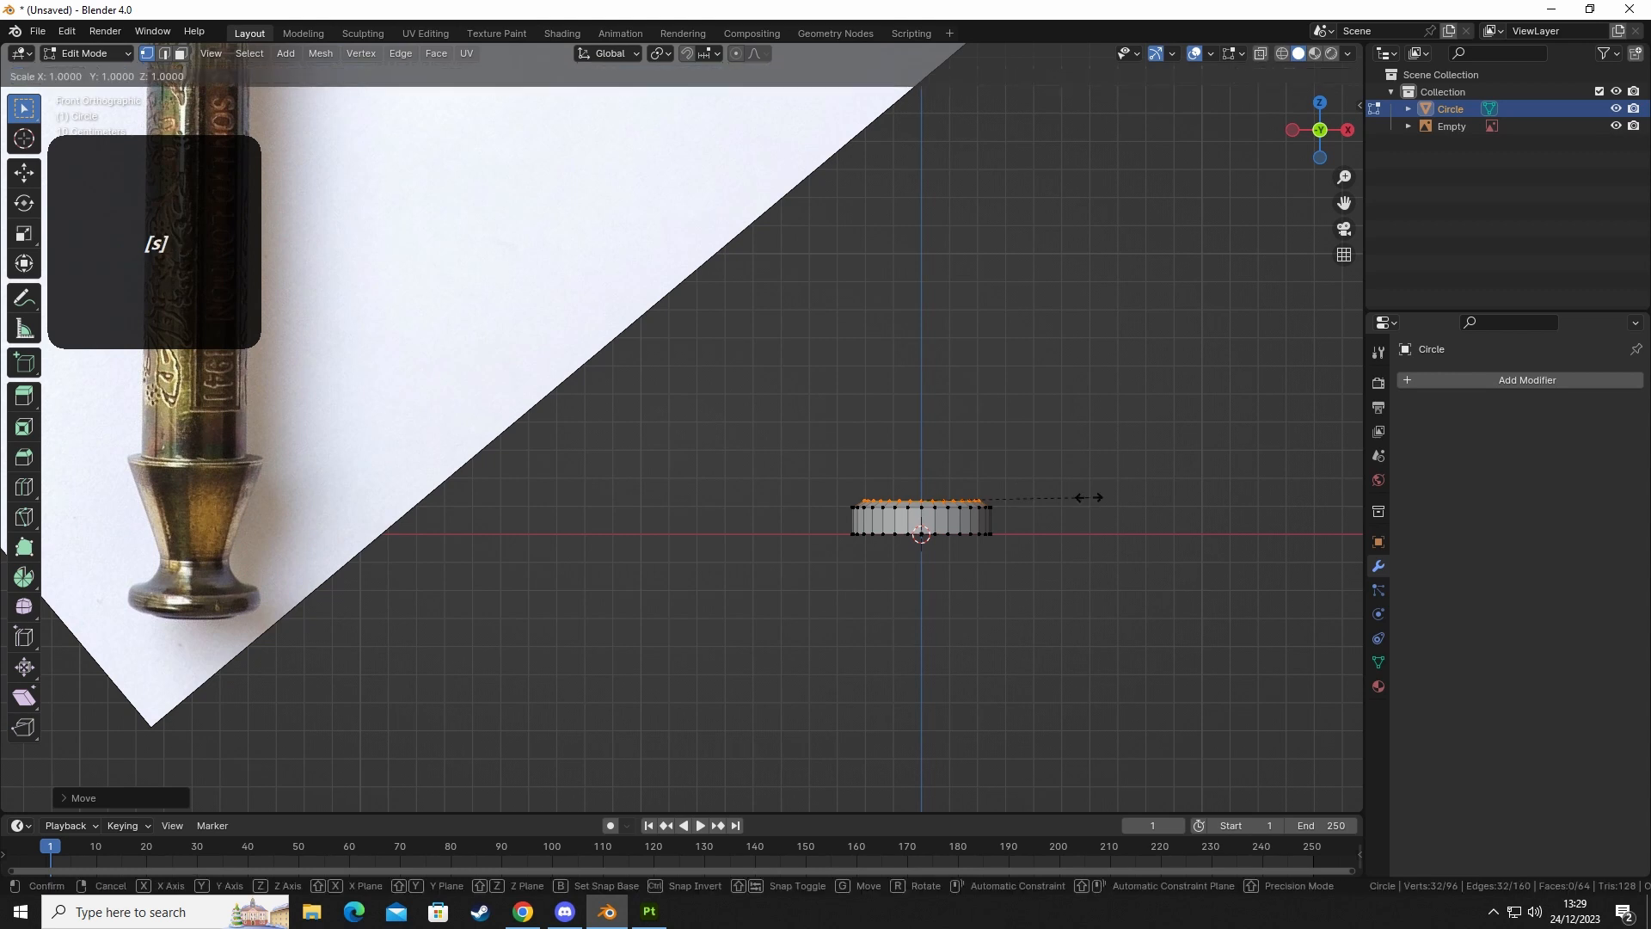
pyautogui.press('s')
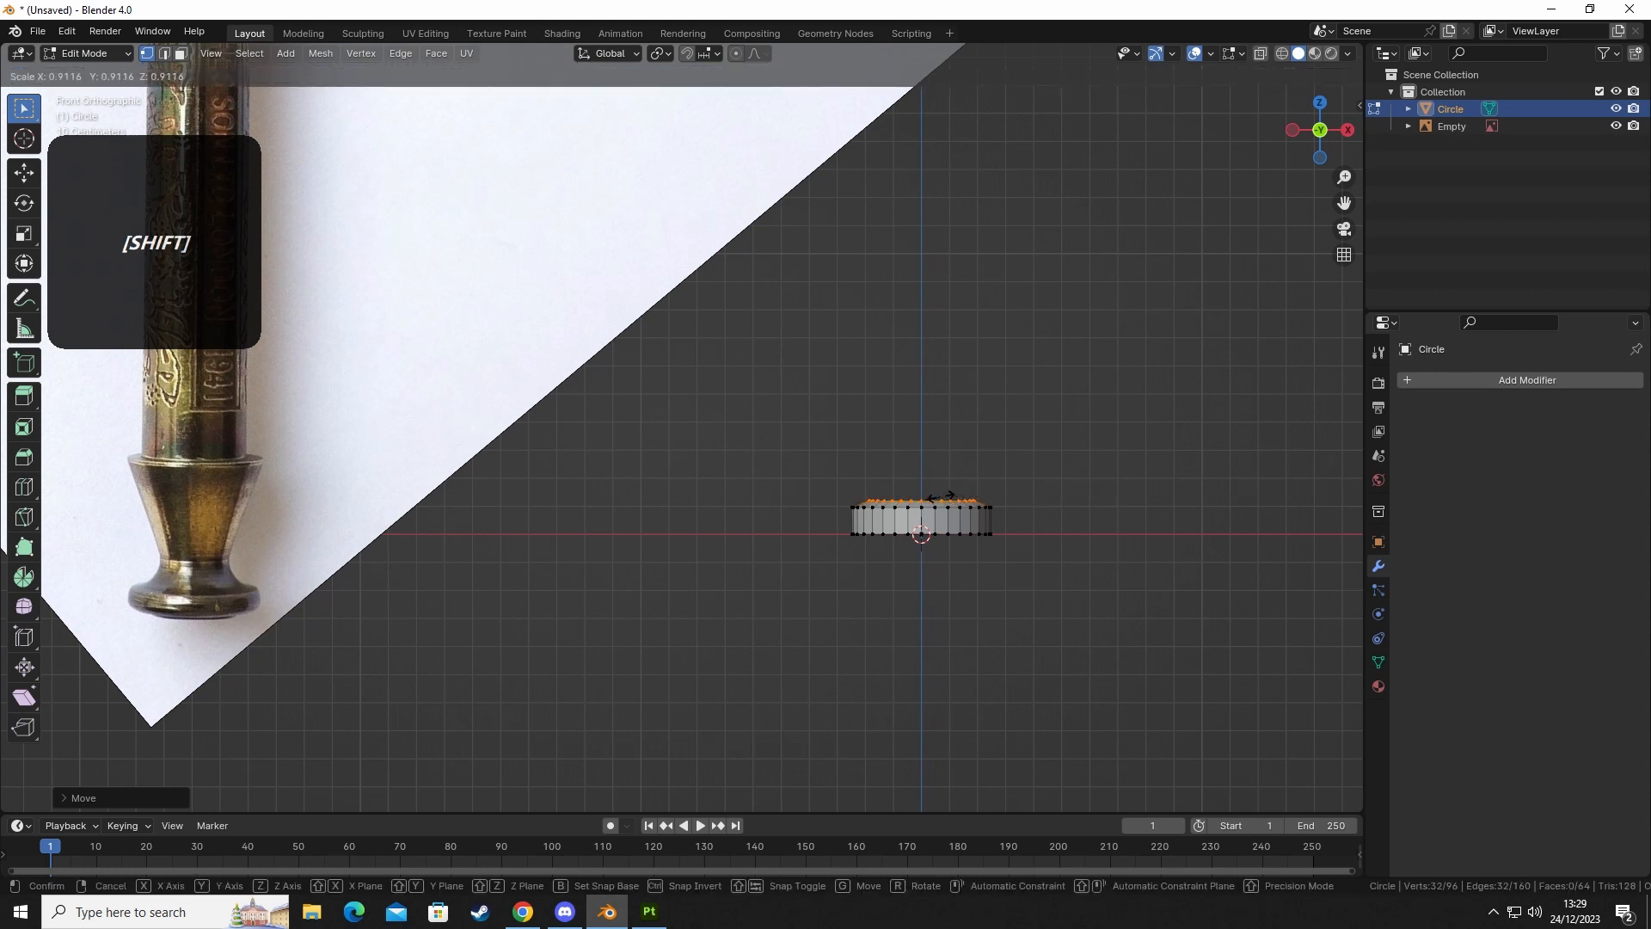
pyautogui.click(942, 497)
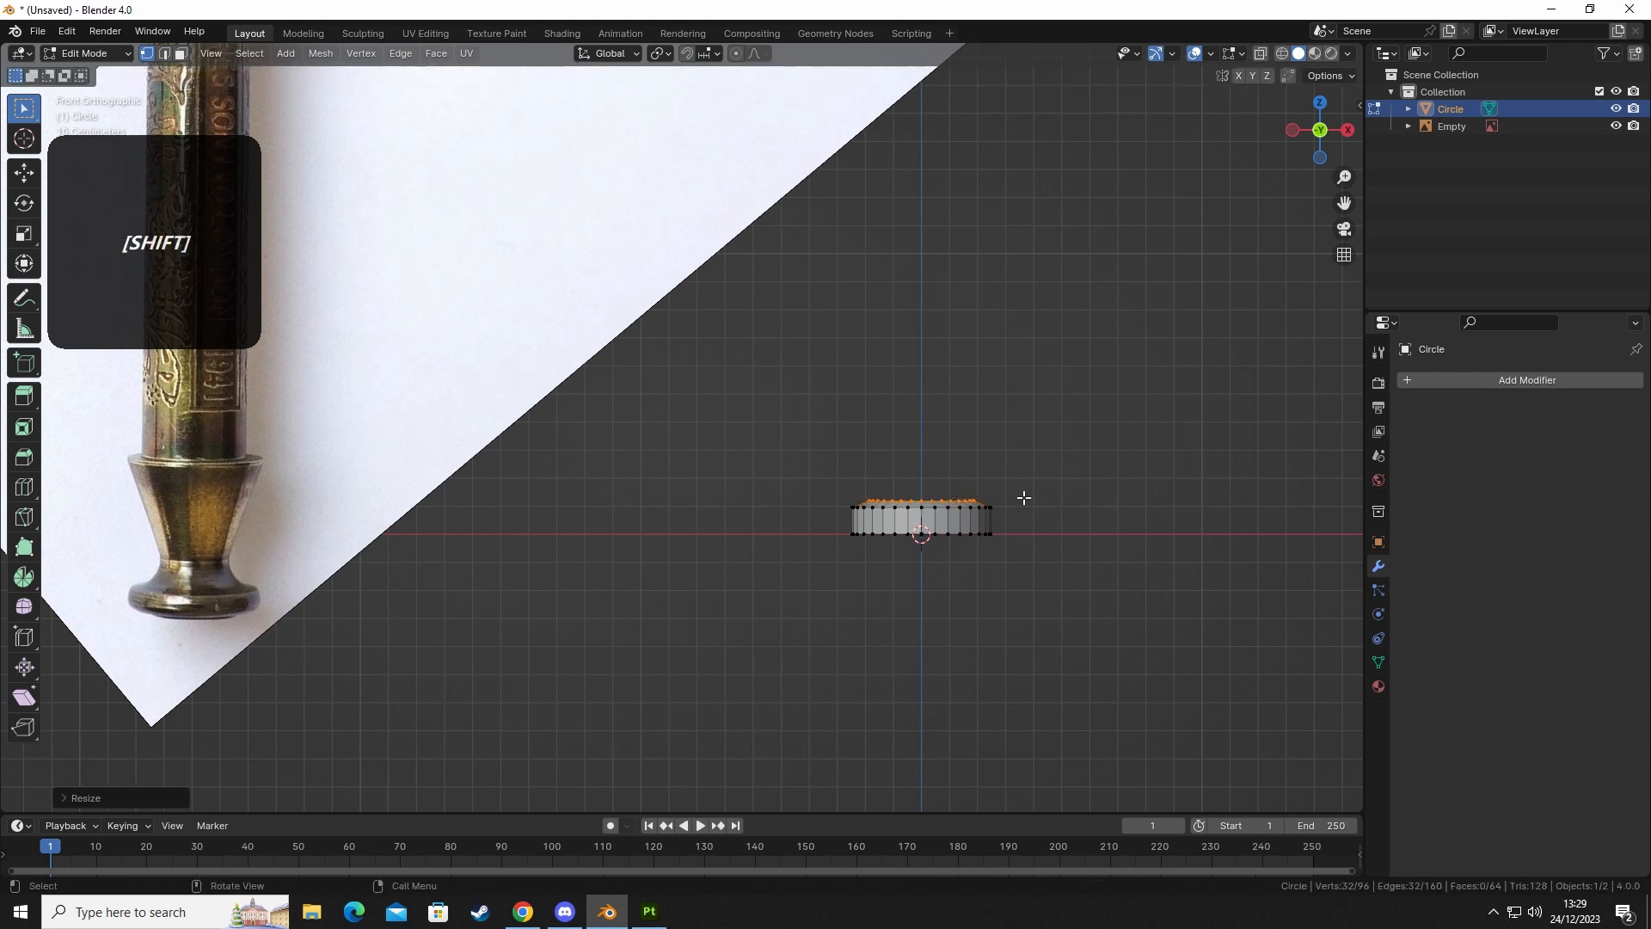
# Extrude the top edge loop up along Z, scale it inward and lower it slightly to form the base's tapered neck.
pyautogui.press('e')
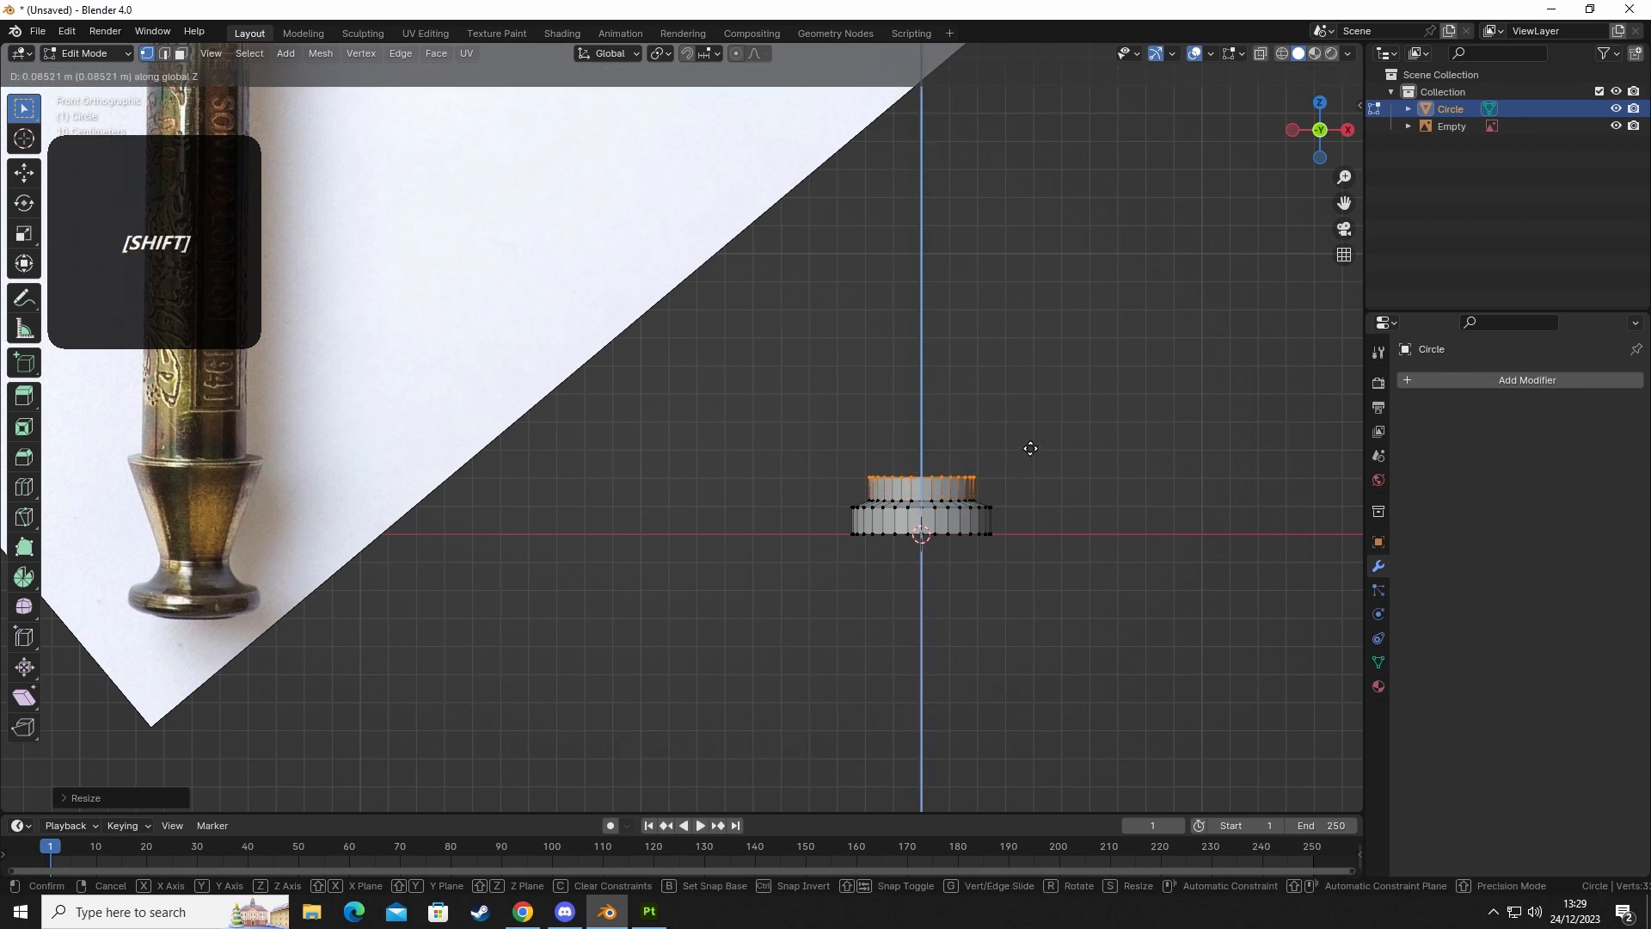
pyautogui.click(1036, 360)
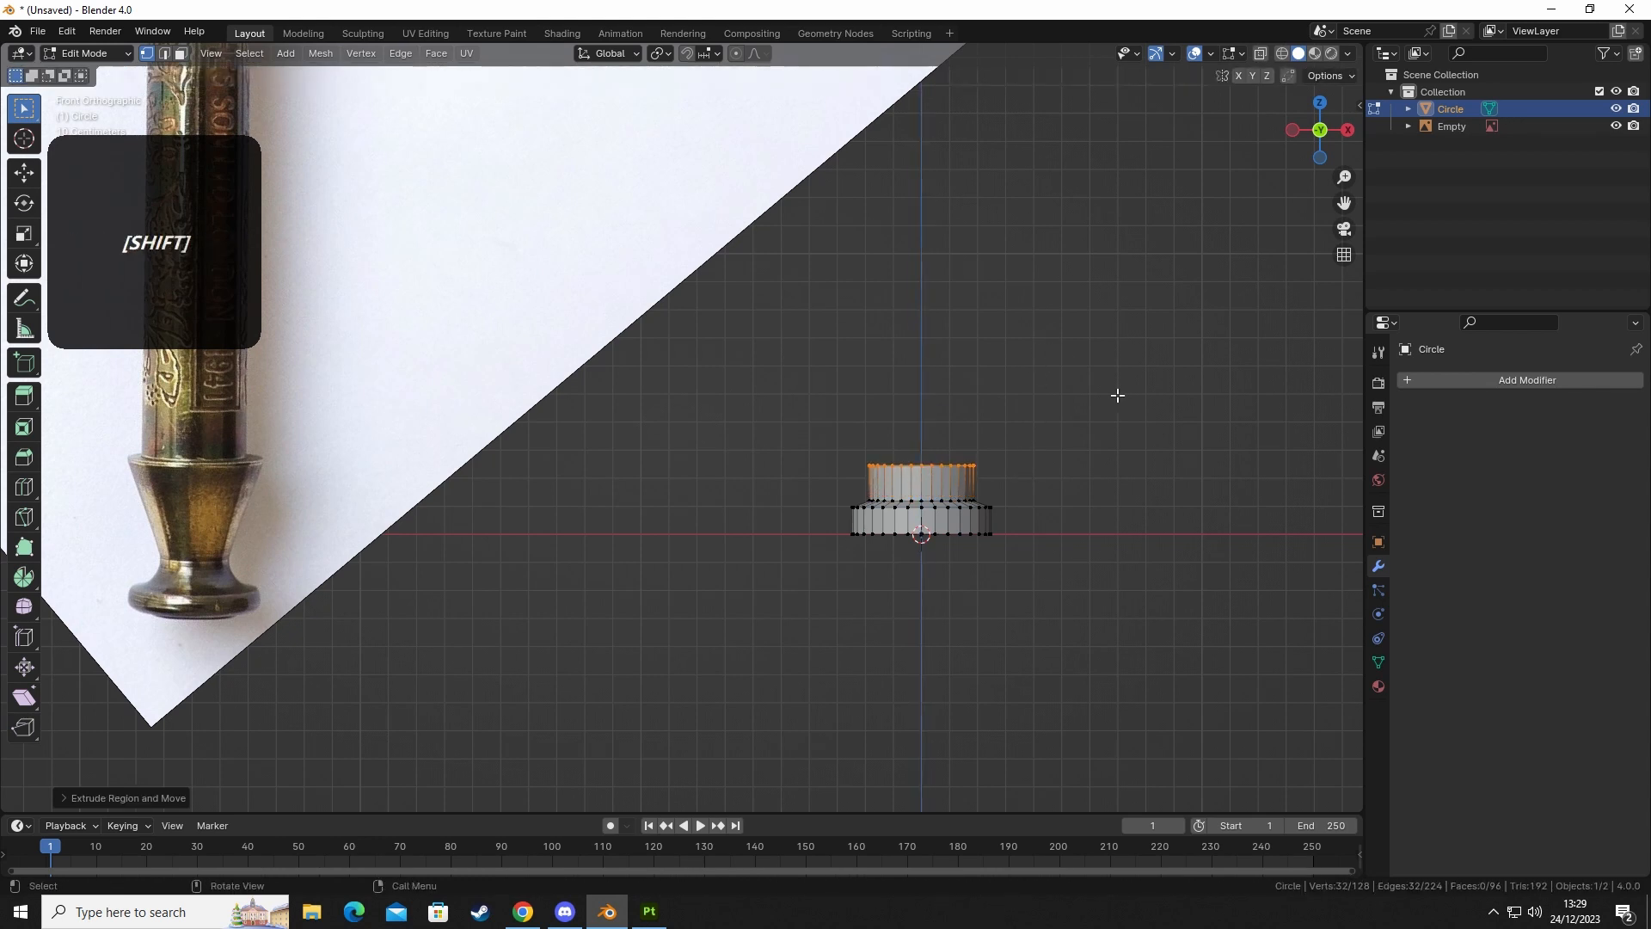
pyautogui.press('s')
pyautogui.click(1089, 421)
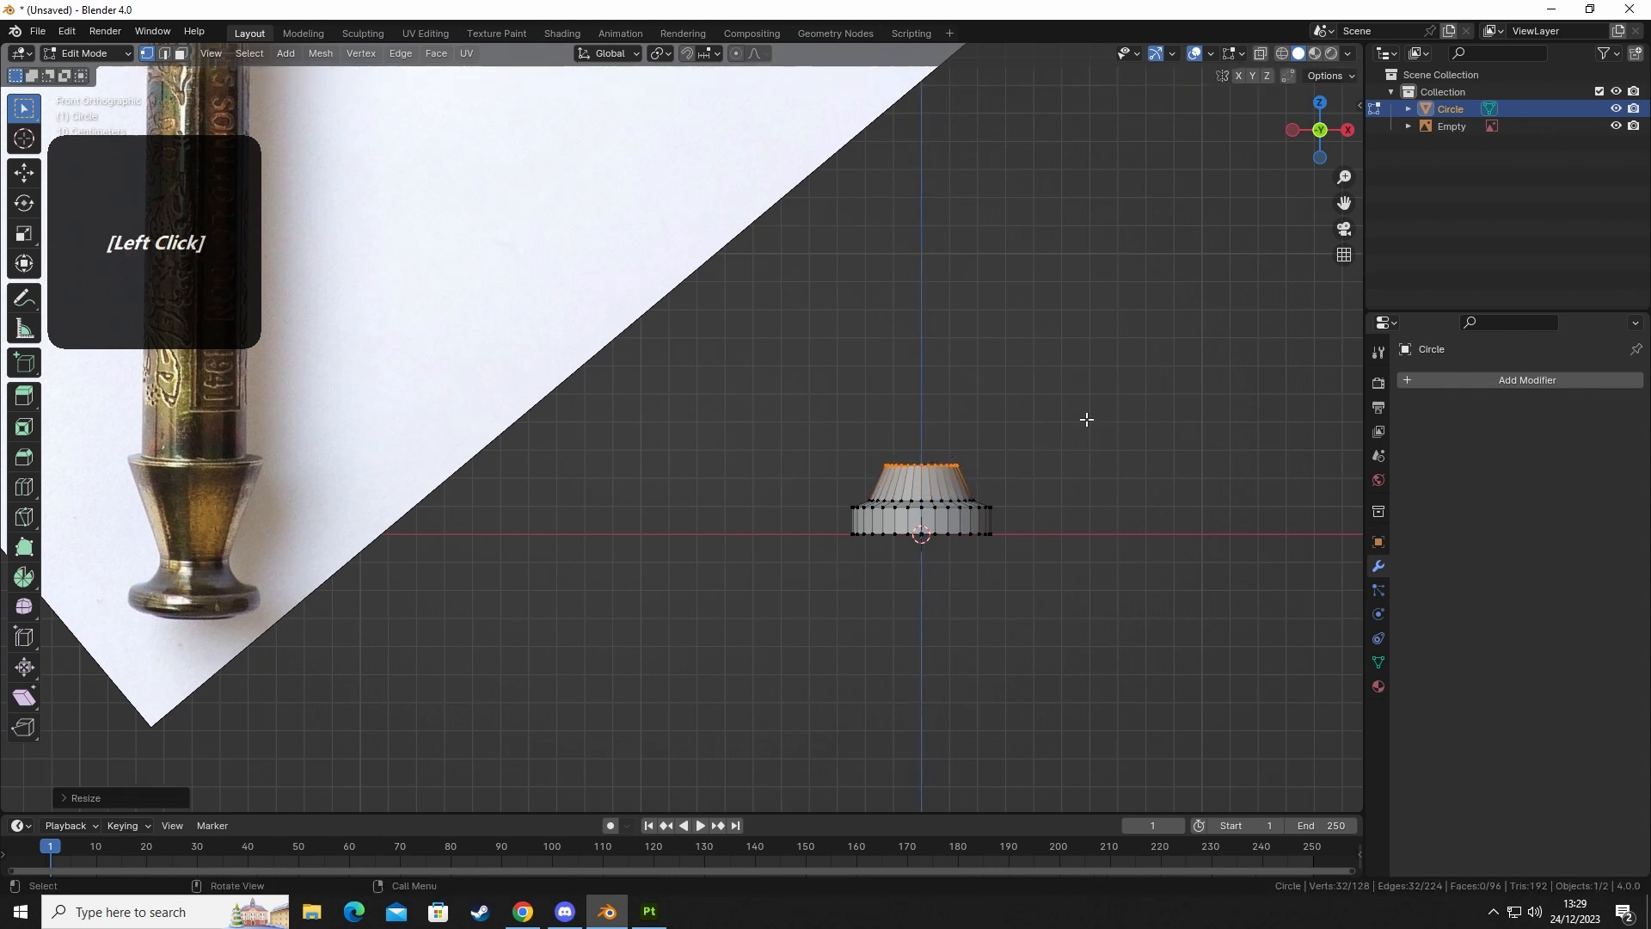
pyautogui.press('g')
pyautogui.press('z')
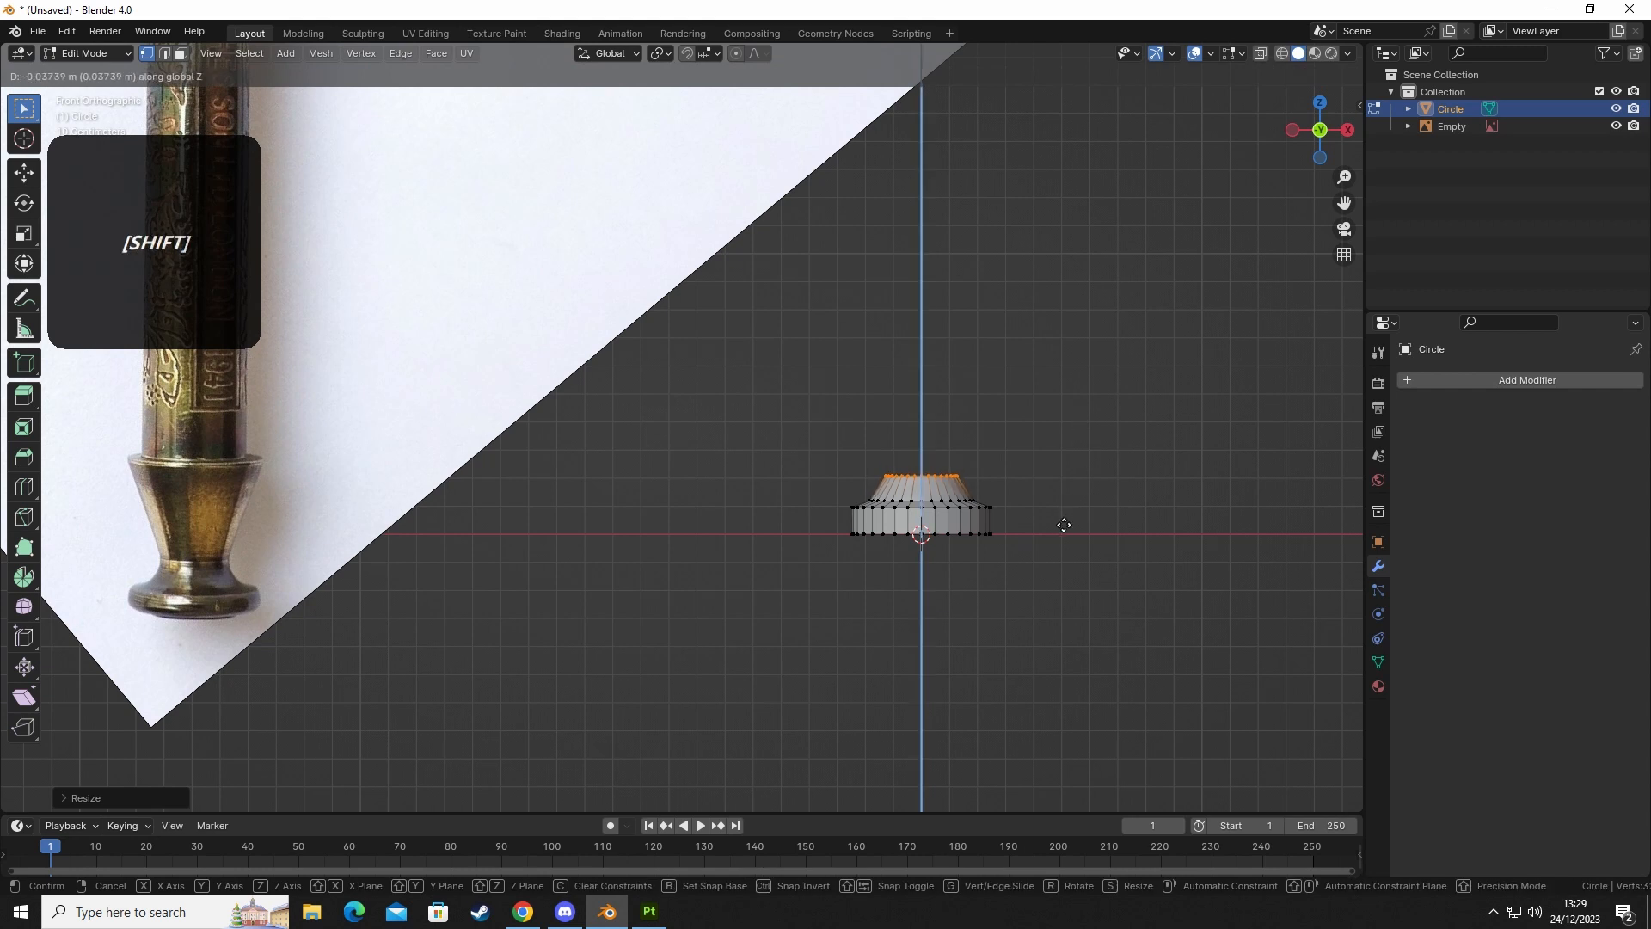
pyautogui.keyDown('shift'); pyautogui.click(1052, 551); pyautogui.keyUp('shift')
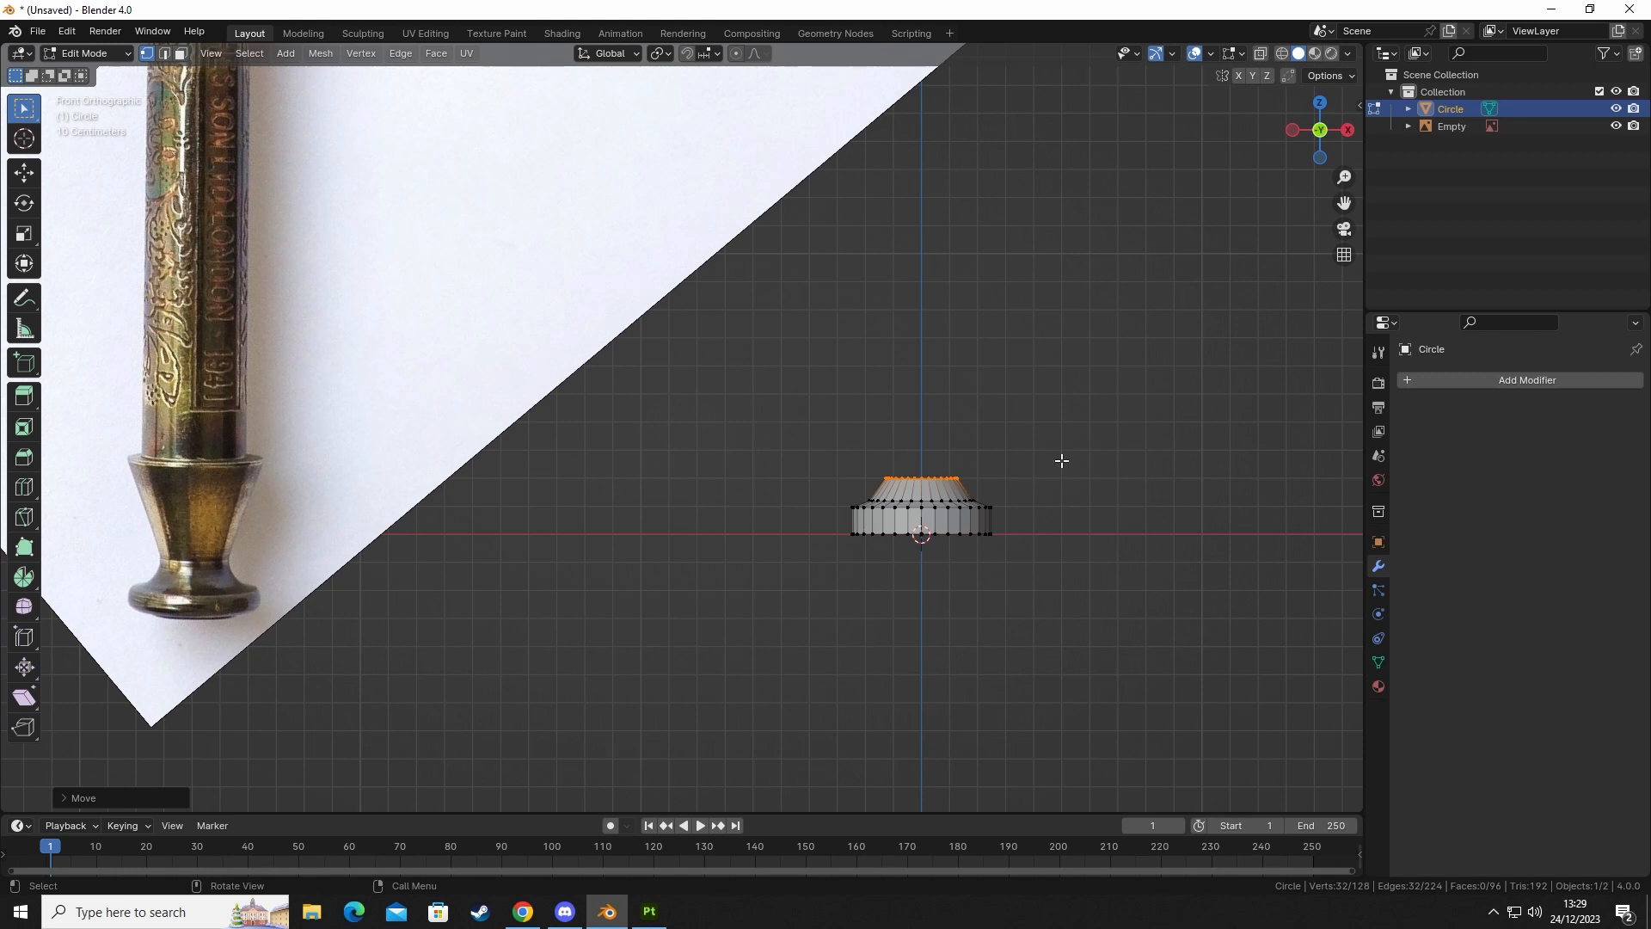
# Extrude the neck's top loop up along Z, scale it outward past the base's width, and raise it about 0.04 m to form a flared cup.
pyautogui.press('e')
pyautogui.press('z')
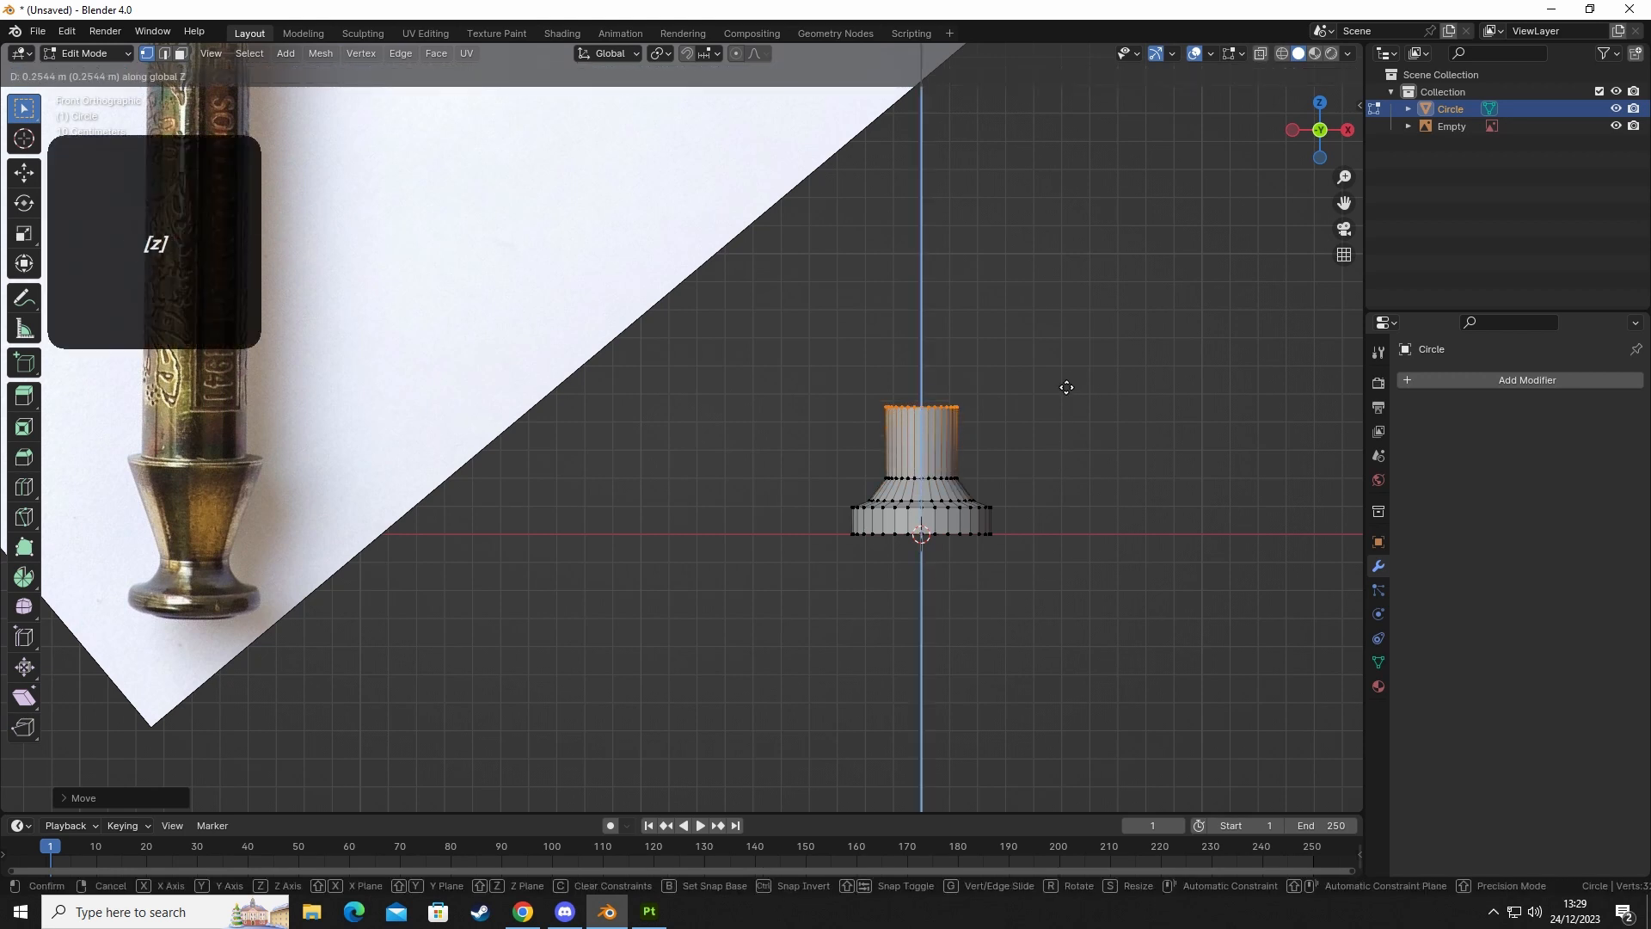
pyautogui.click(1071, 363)
pyautogui.press('s')
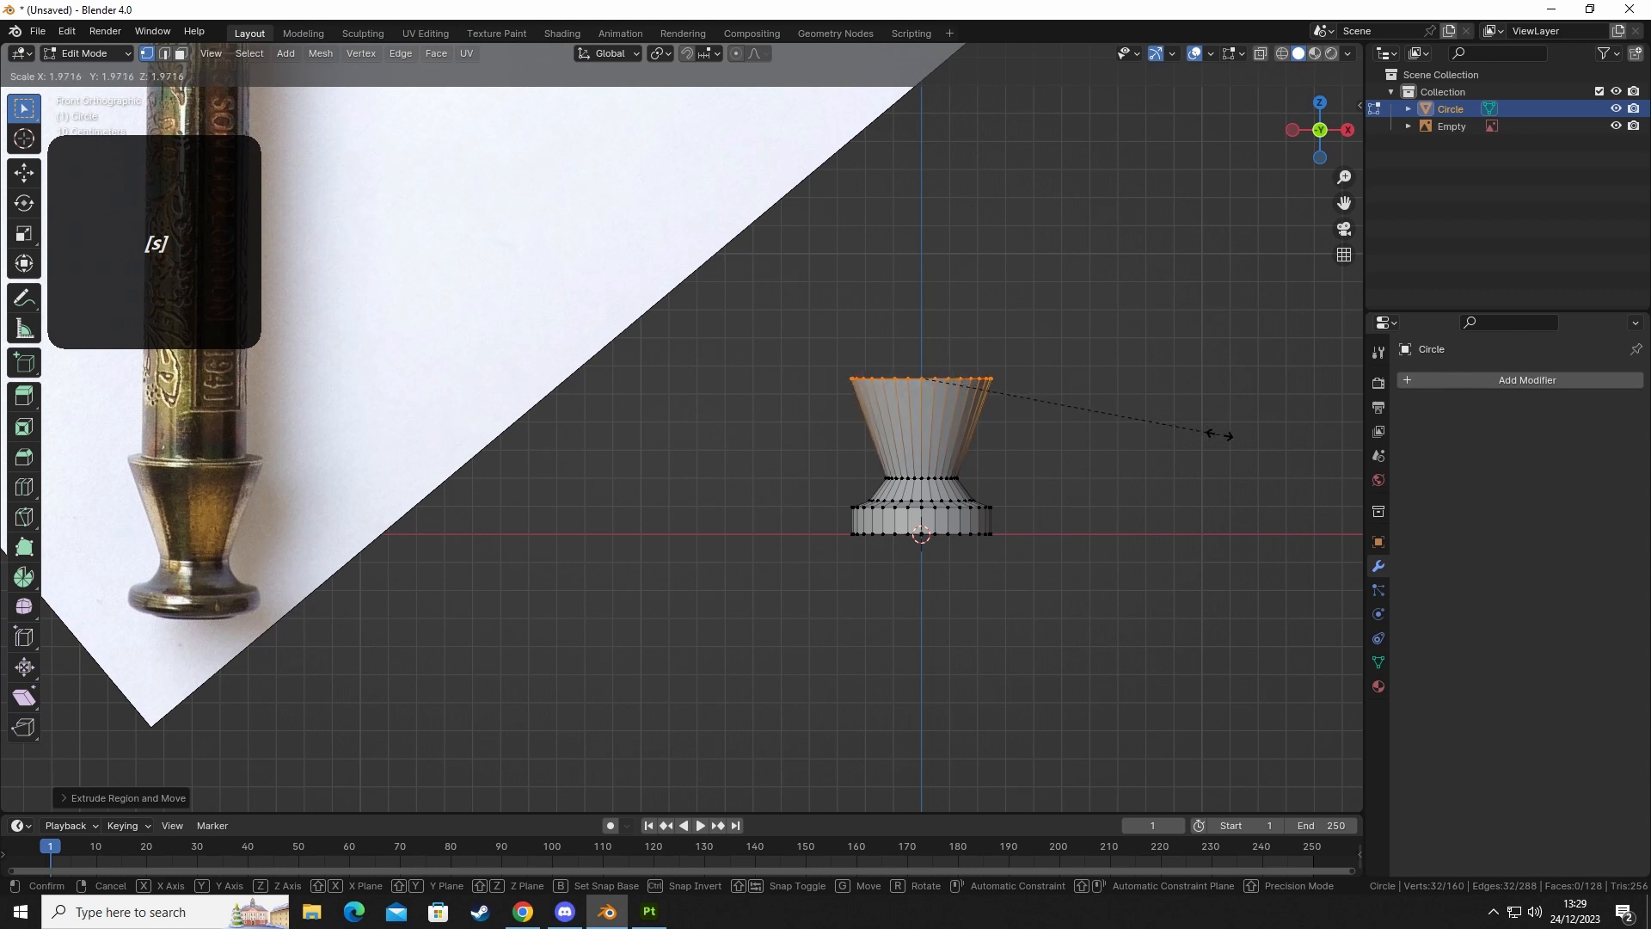
pyautogui.click(1252, 460)
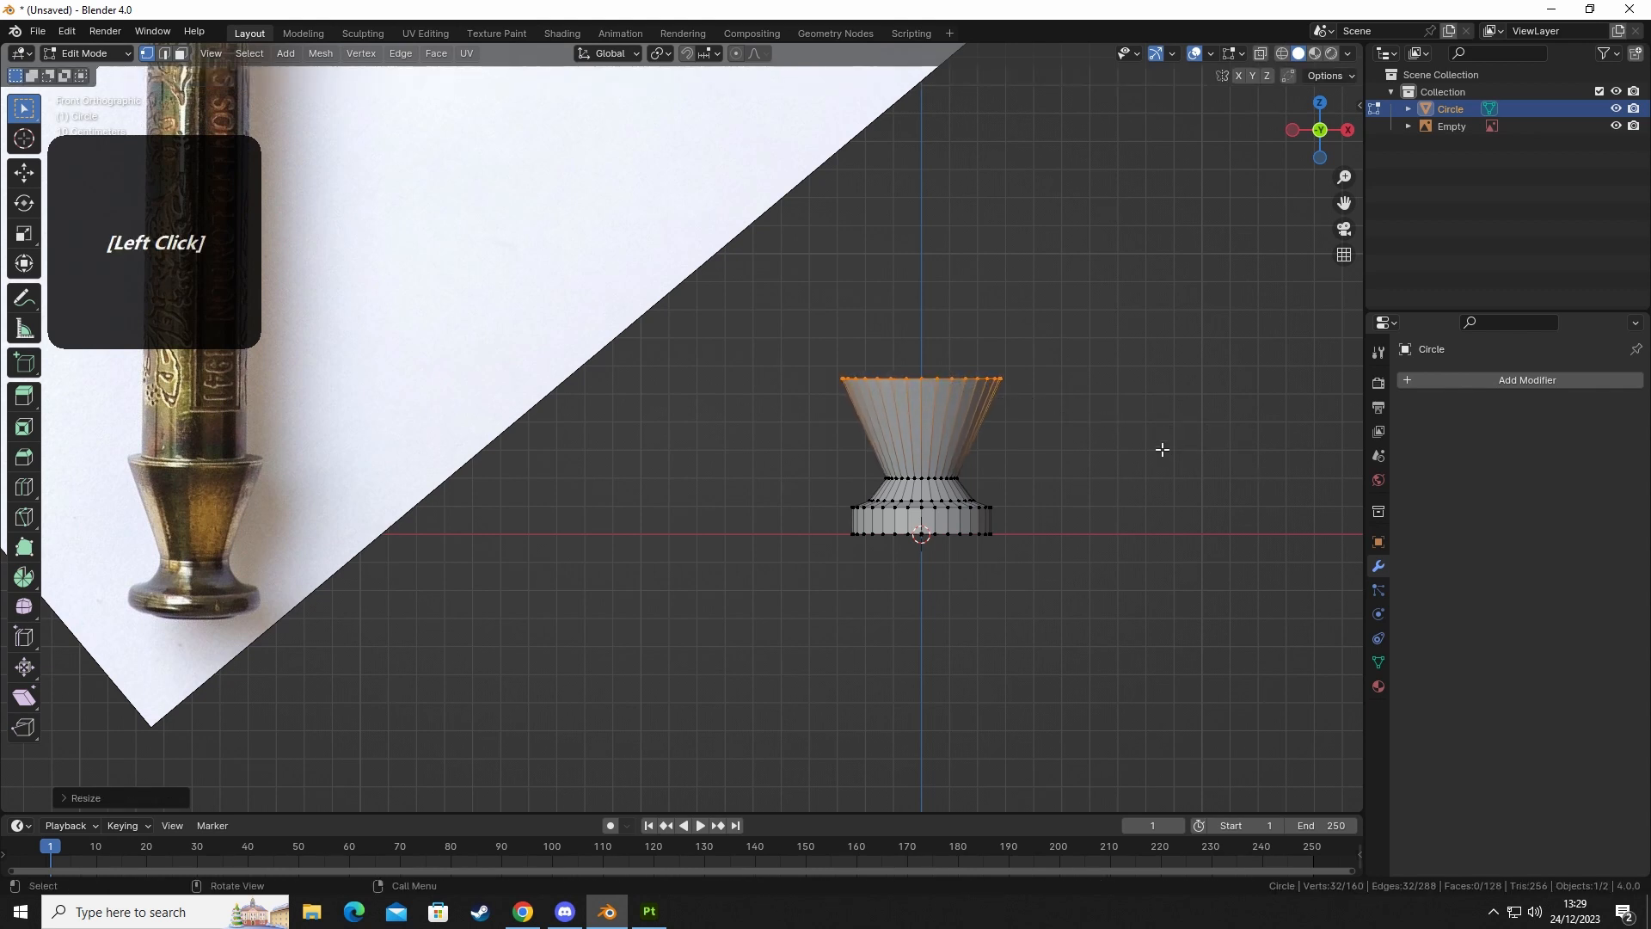
pyautogui.press('g')
pyautogui.press('z')
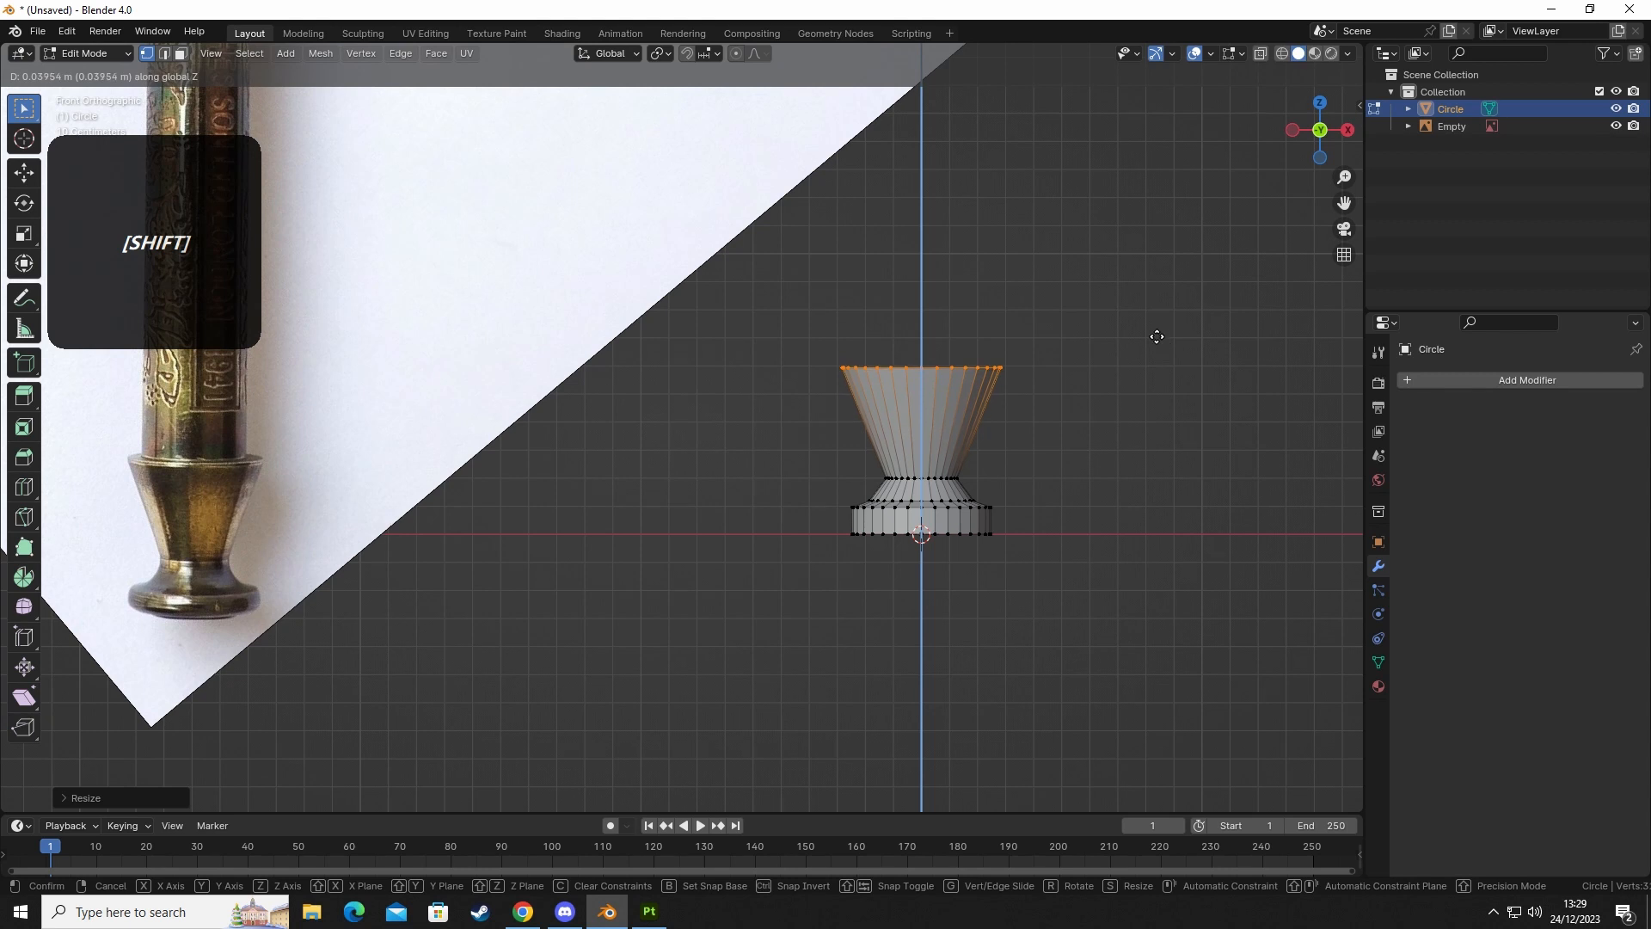
pyautogui.click(1155, 332)
# Extrude the flared cup's top loop about 0.014 m up along Z as a thin lip, and extrude it again inward to the shaft's width.
pyautogui.keyDown('shift'); pyautogui.moveTo(1044, 402); pyautogui.dragTo(1058, 468, button='middle'); pyautogui.keyUp('shift')
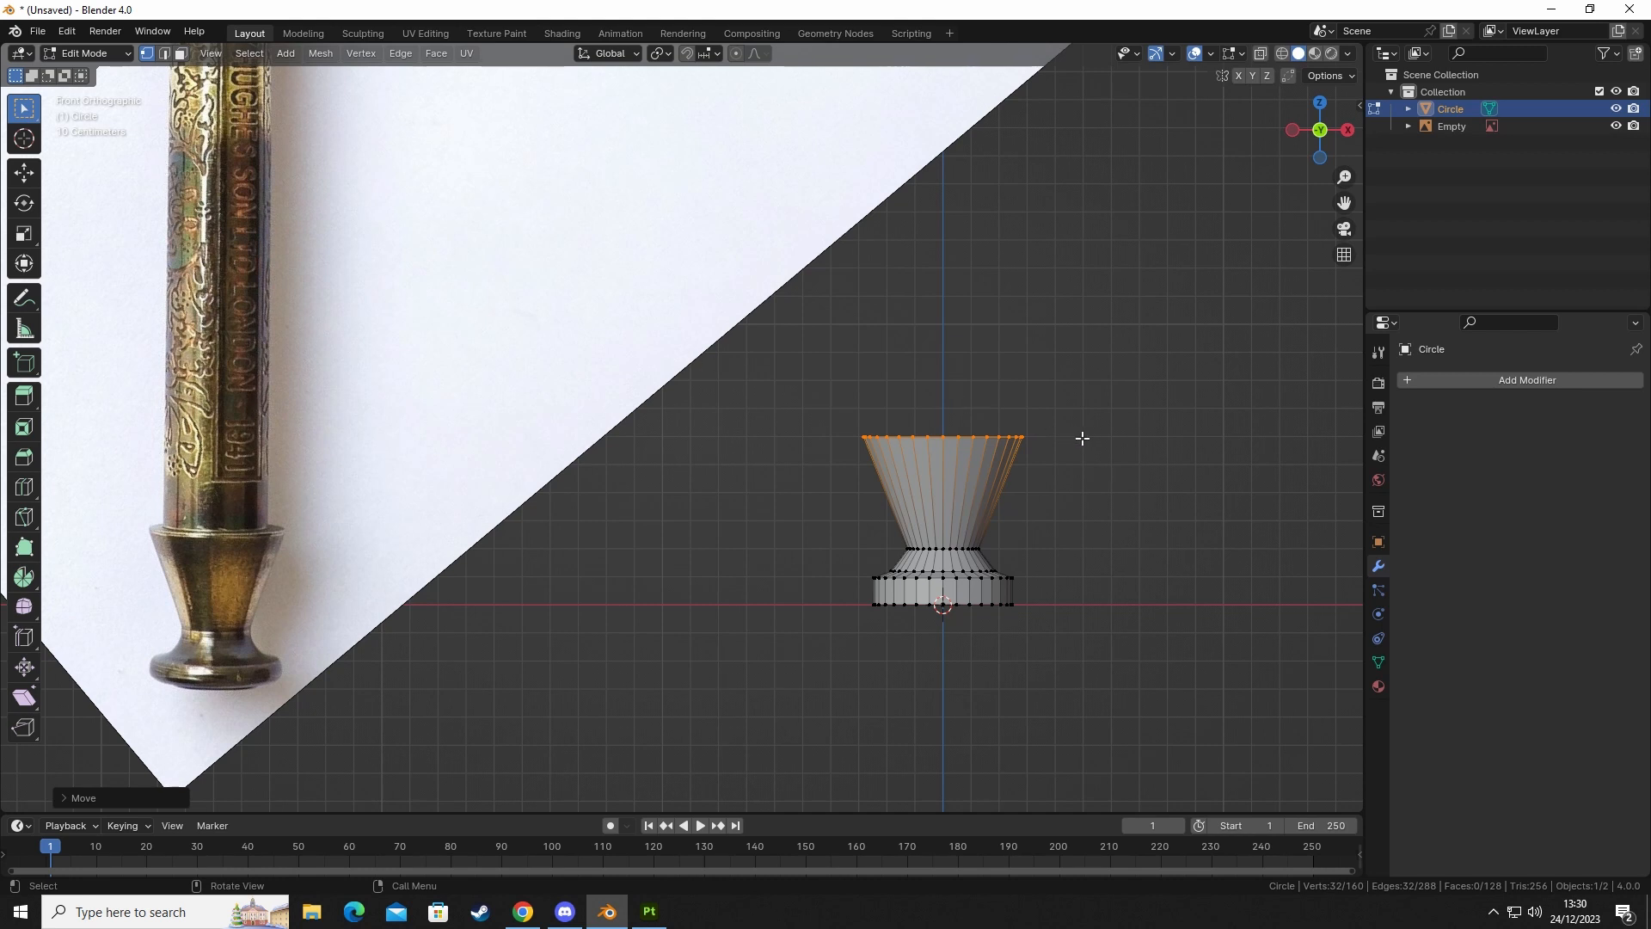
pyautogui.press('g')
pyautogui.press('z')
pyautogui.press('shift')
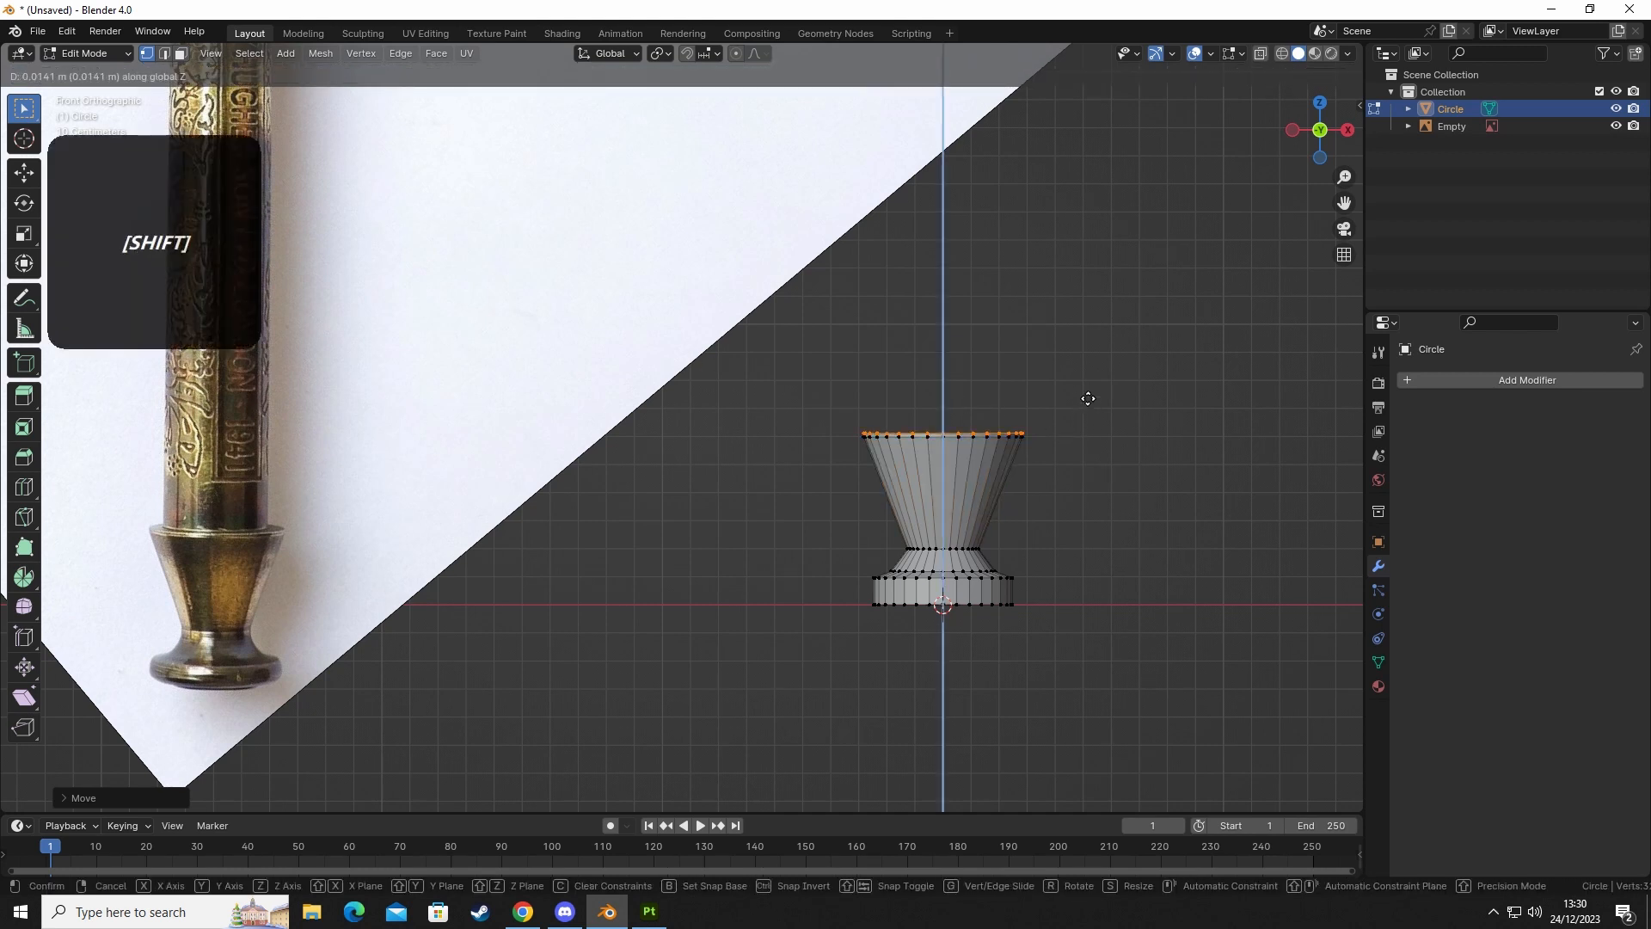
pyautogui.click(1088, 398)
pyautogui.press('e')
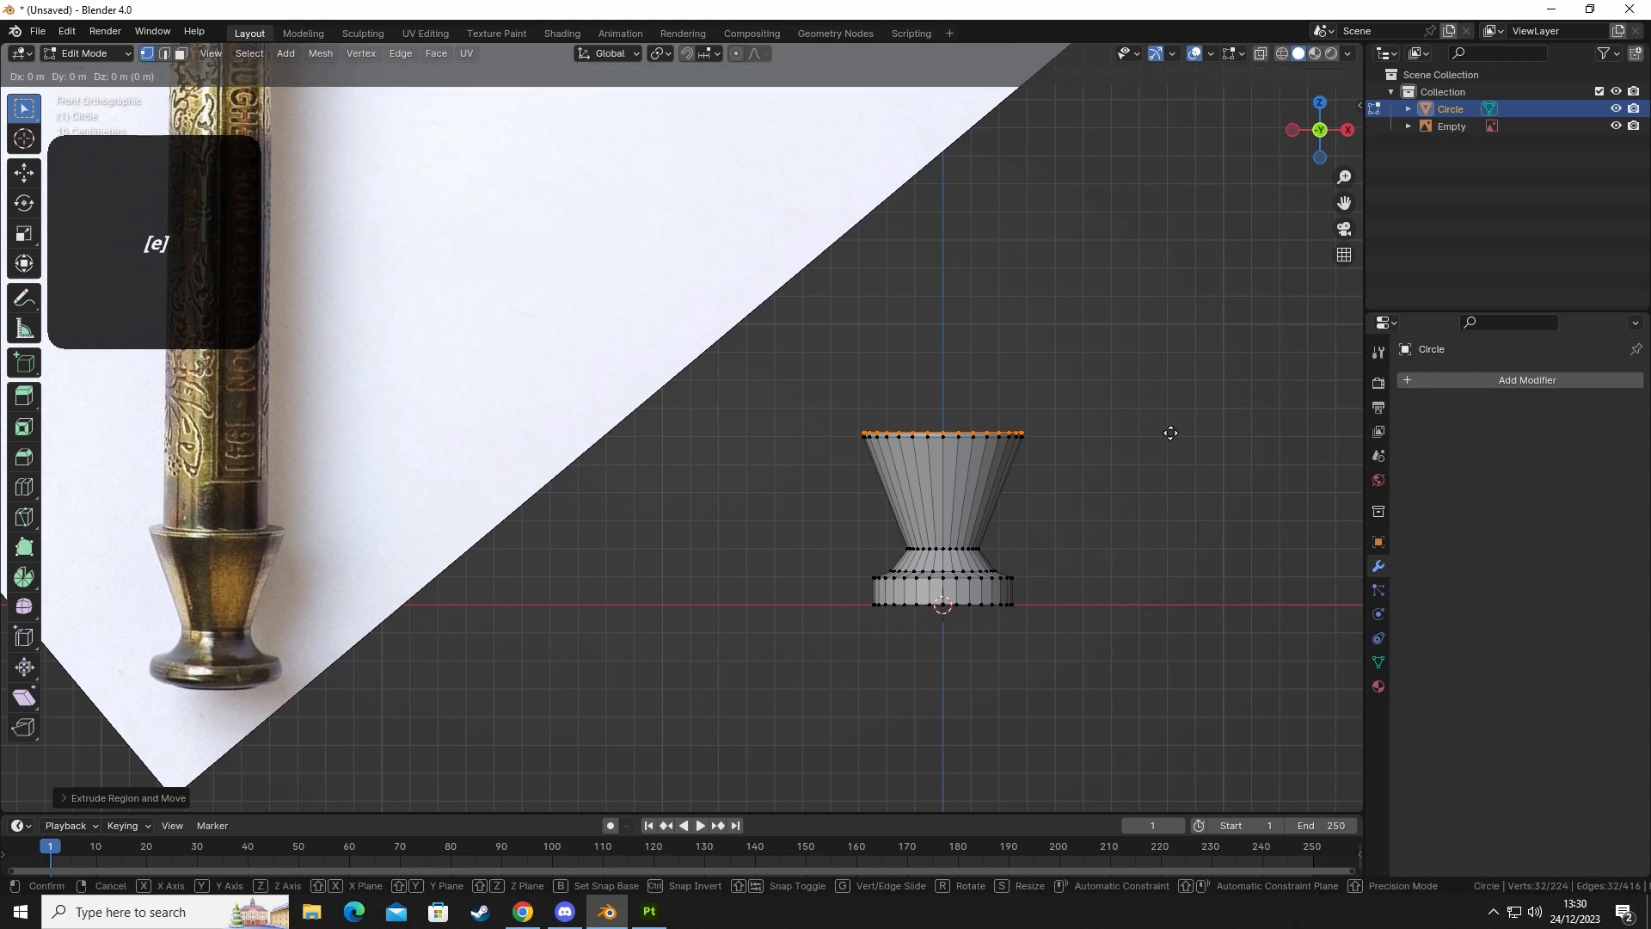
pyautogui.press('s')
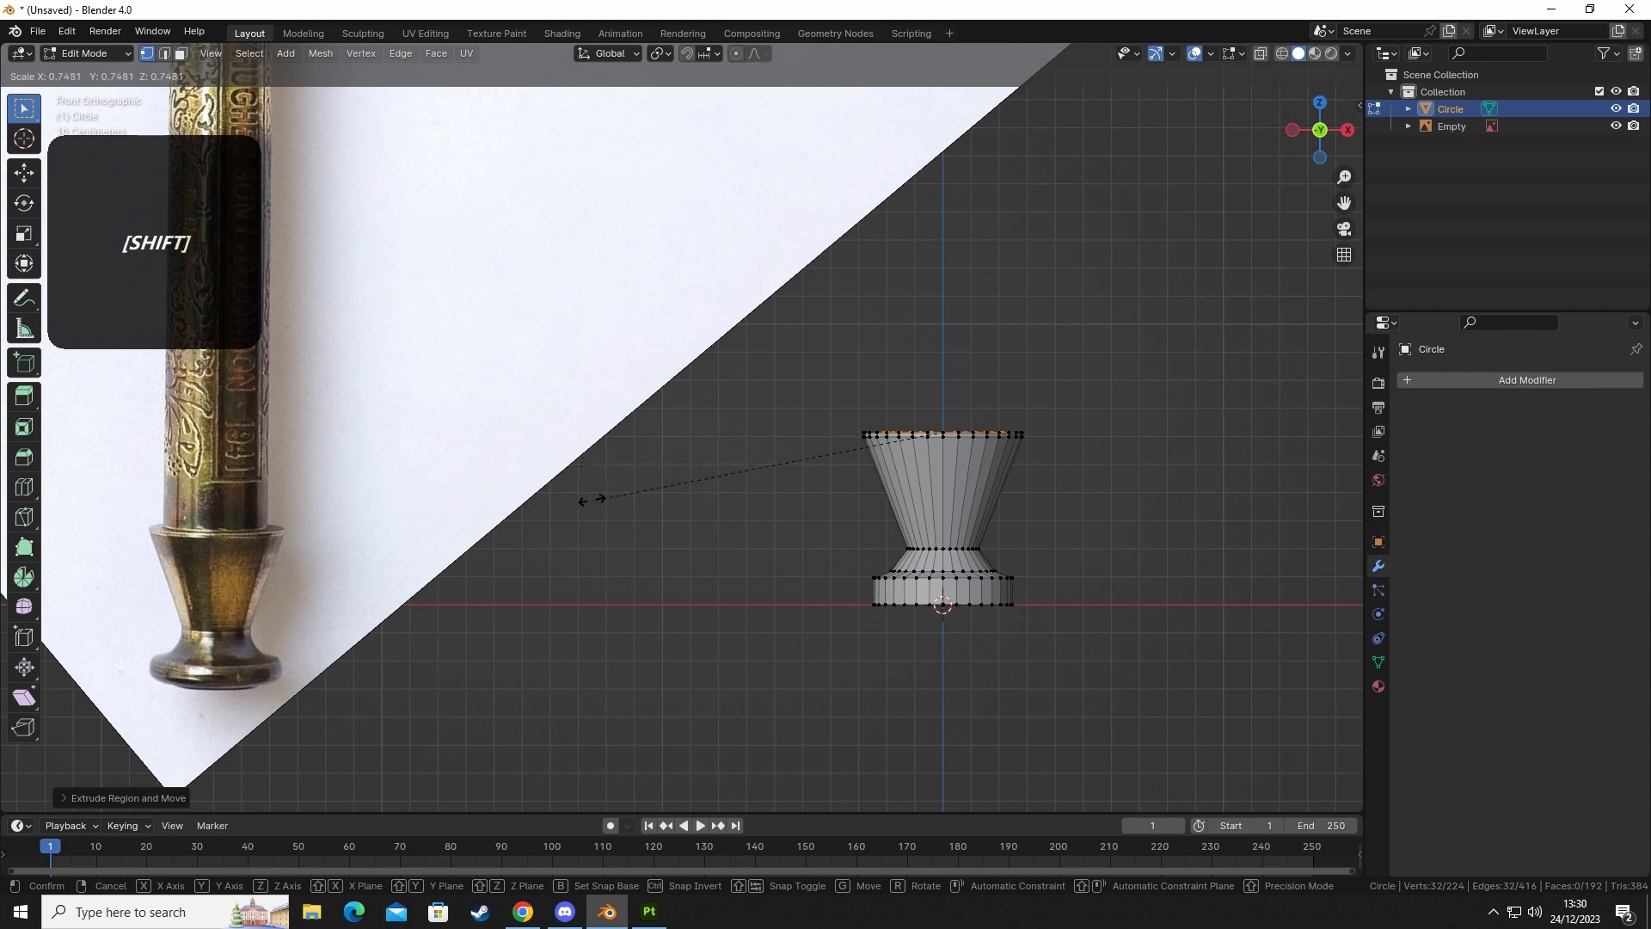
pyautogui.click(508, 498)
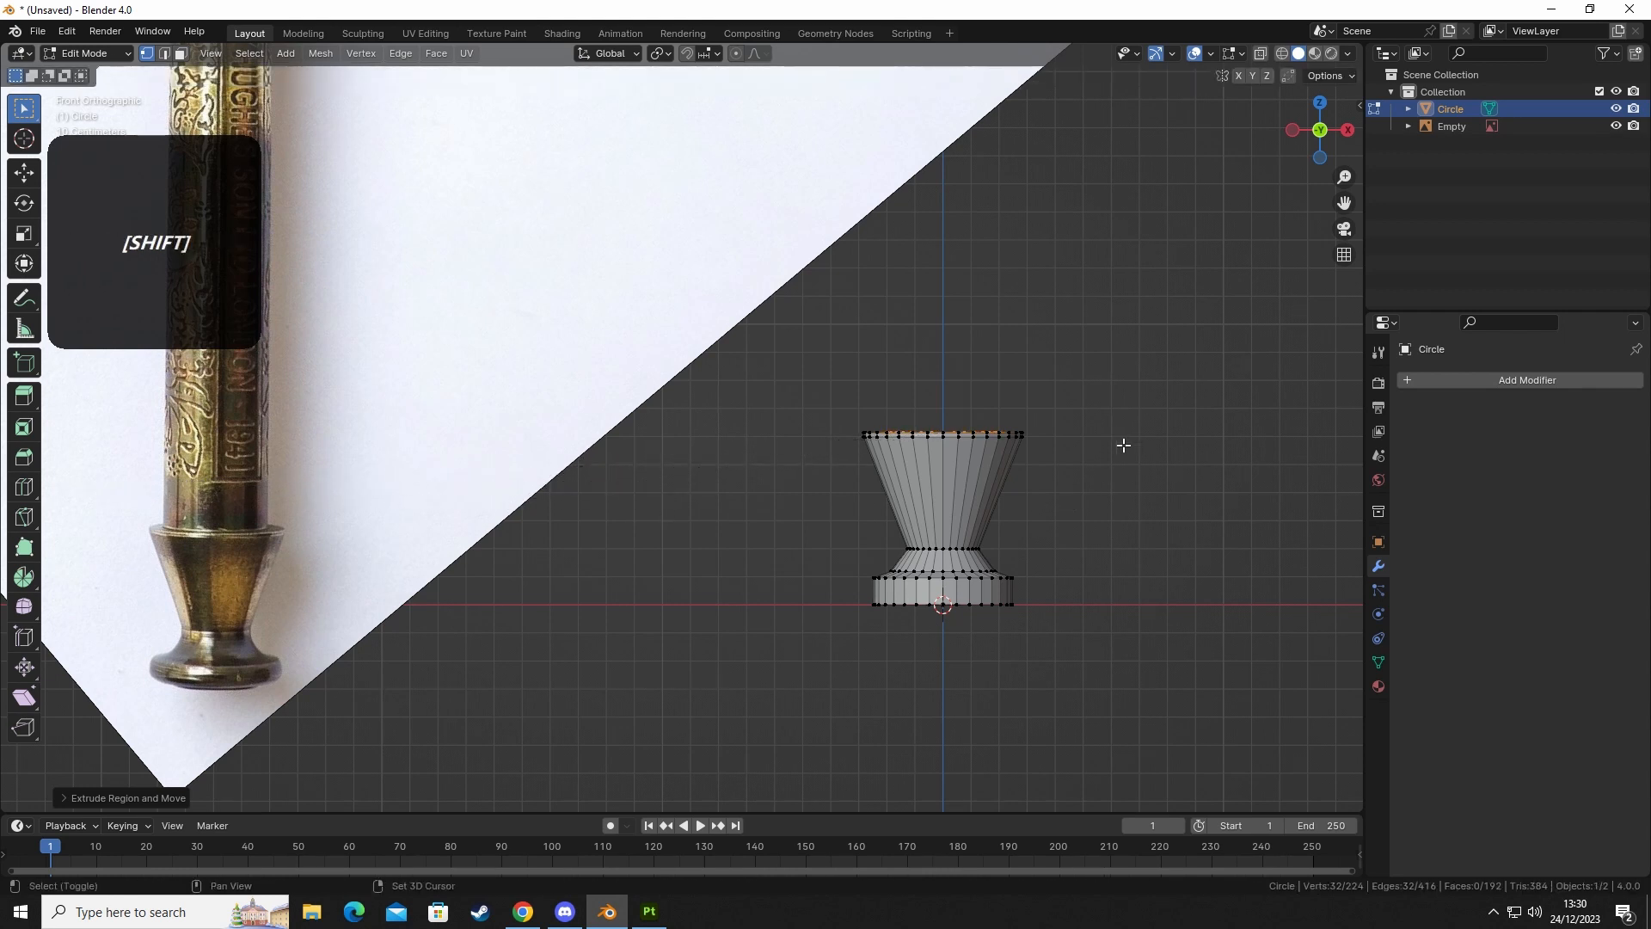
# Extrude the inner loop straight up along Z with snapping to form the handle's long cylindrical shaft.
pyautogui.keyDown('shift'); pyautogui.moveTo(1124, 444); pyautogui.dragTo(1114, 536, button='middle'); pyautogui.keyUp('shift')
pyautogui.press('e')
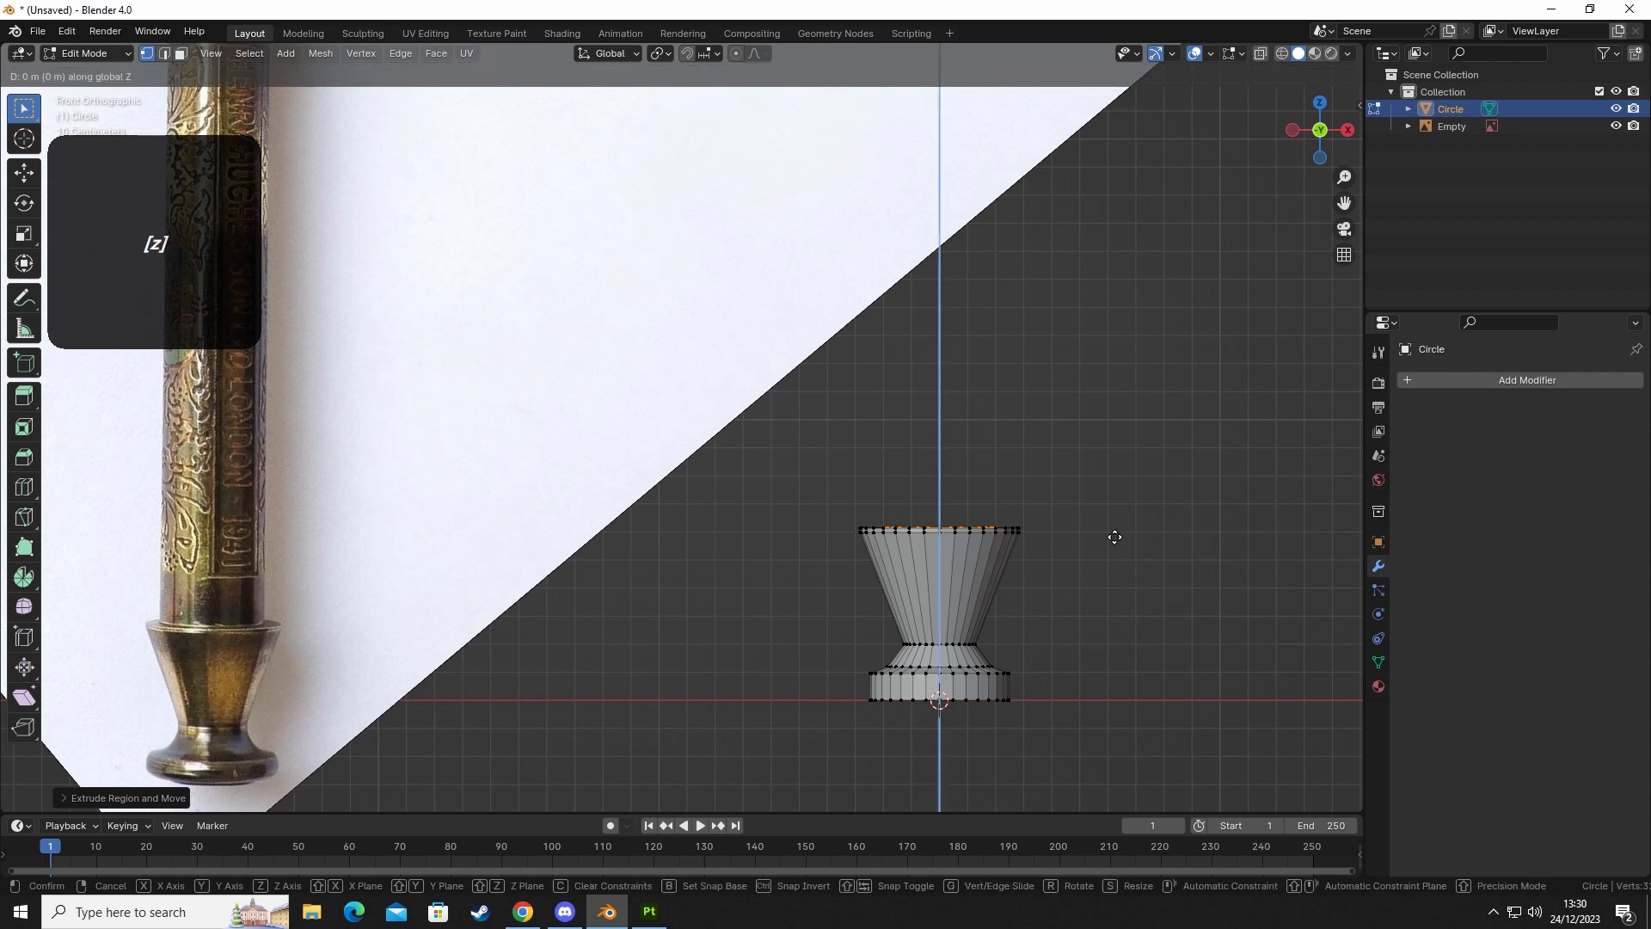
pyautogui.press('z')
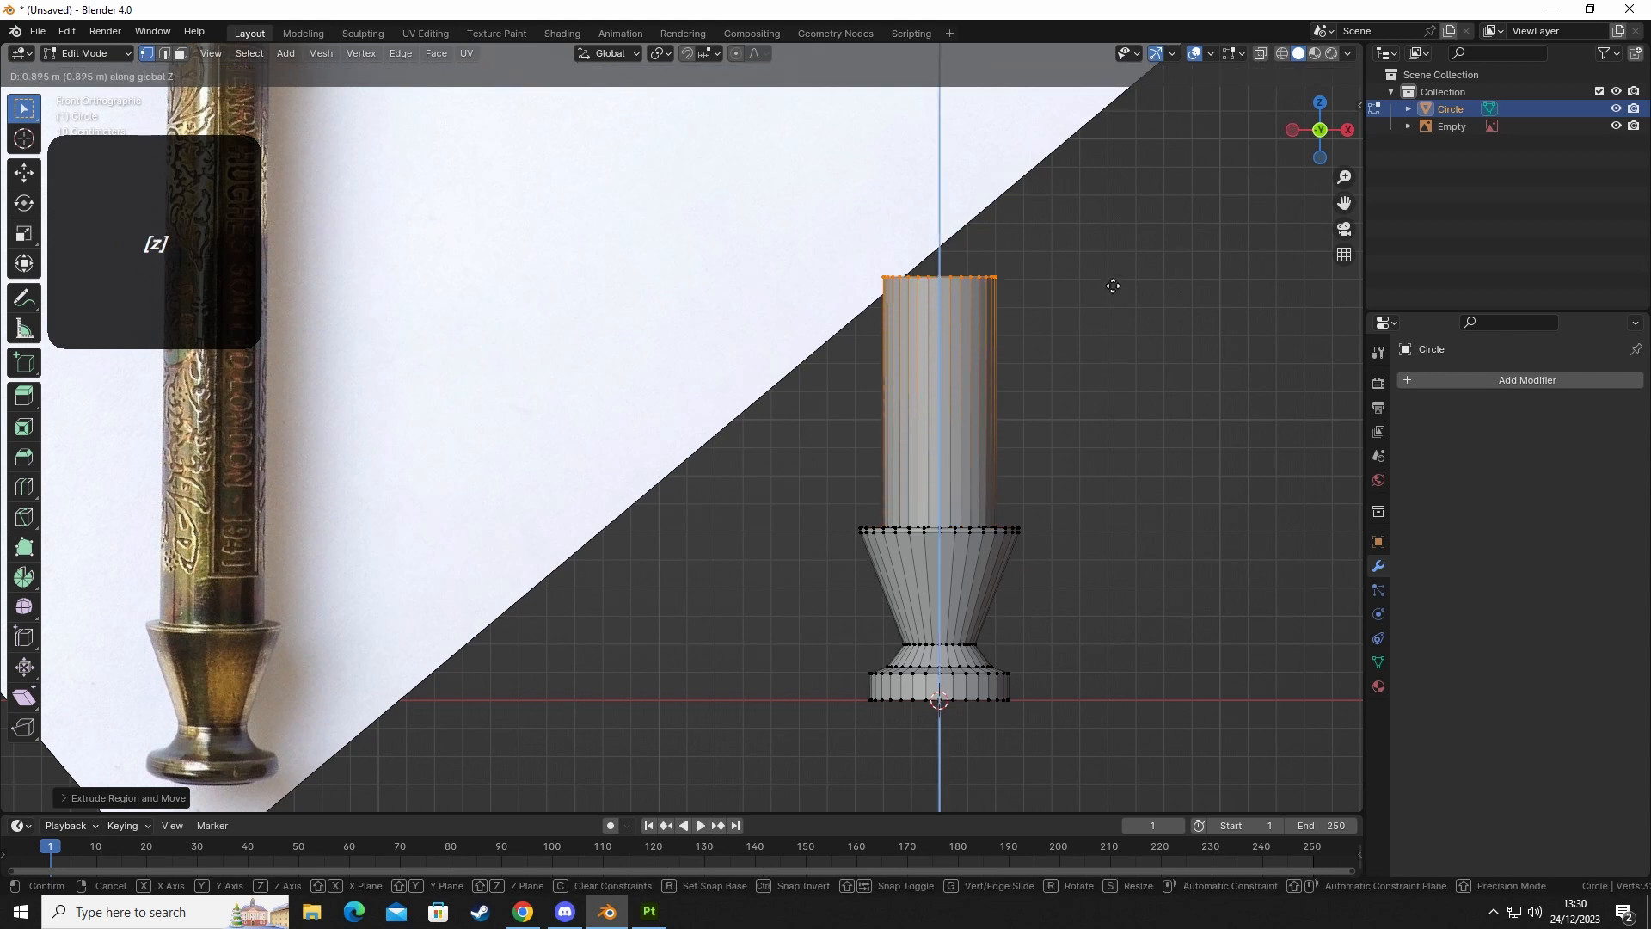
pyautogui.press('ctrl')
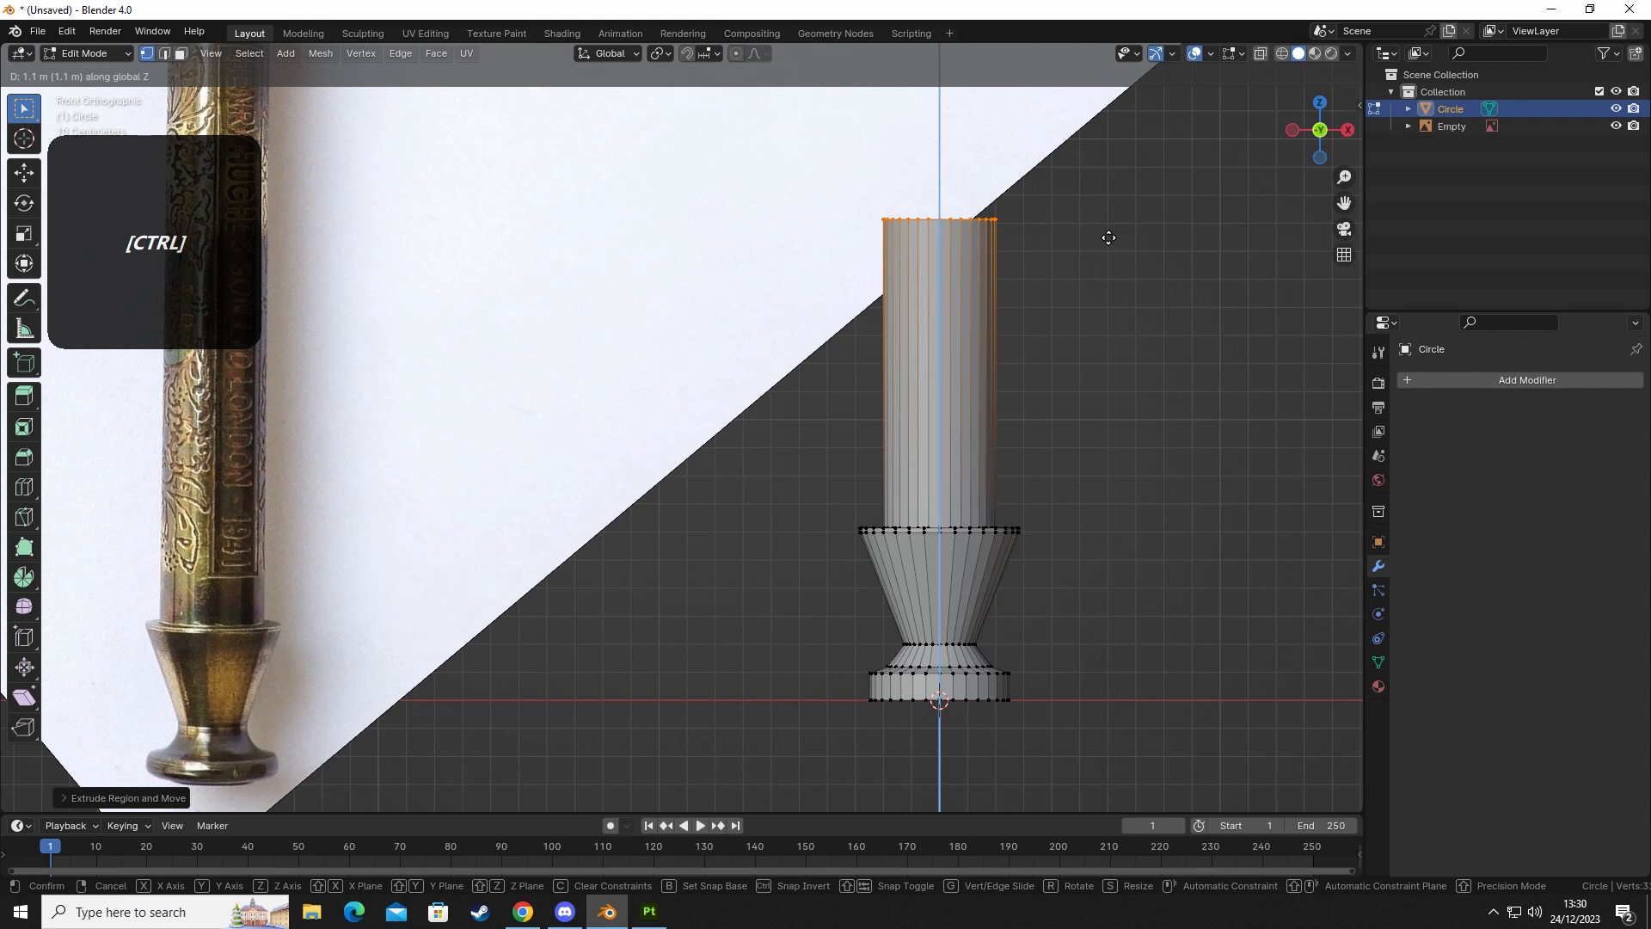
pyautogui.click(1099, 177)
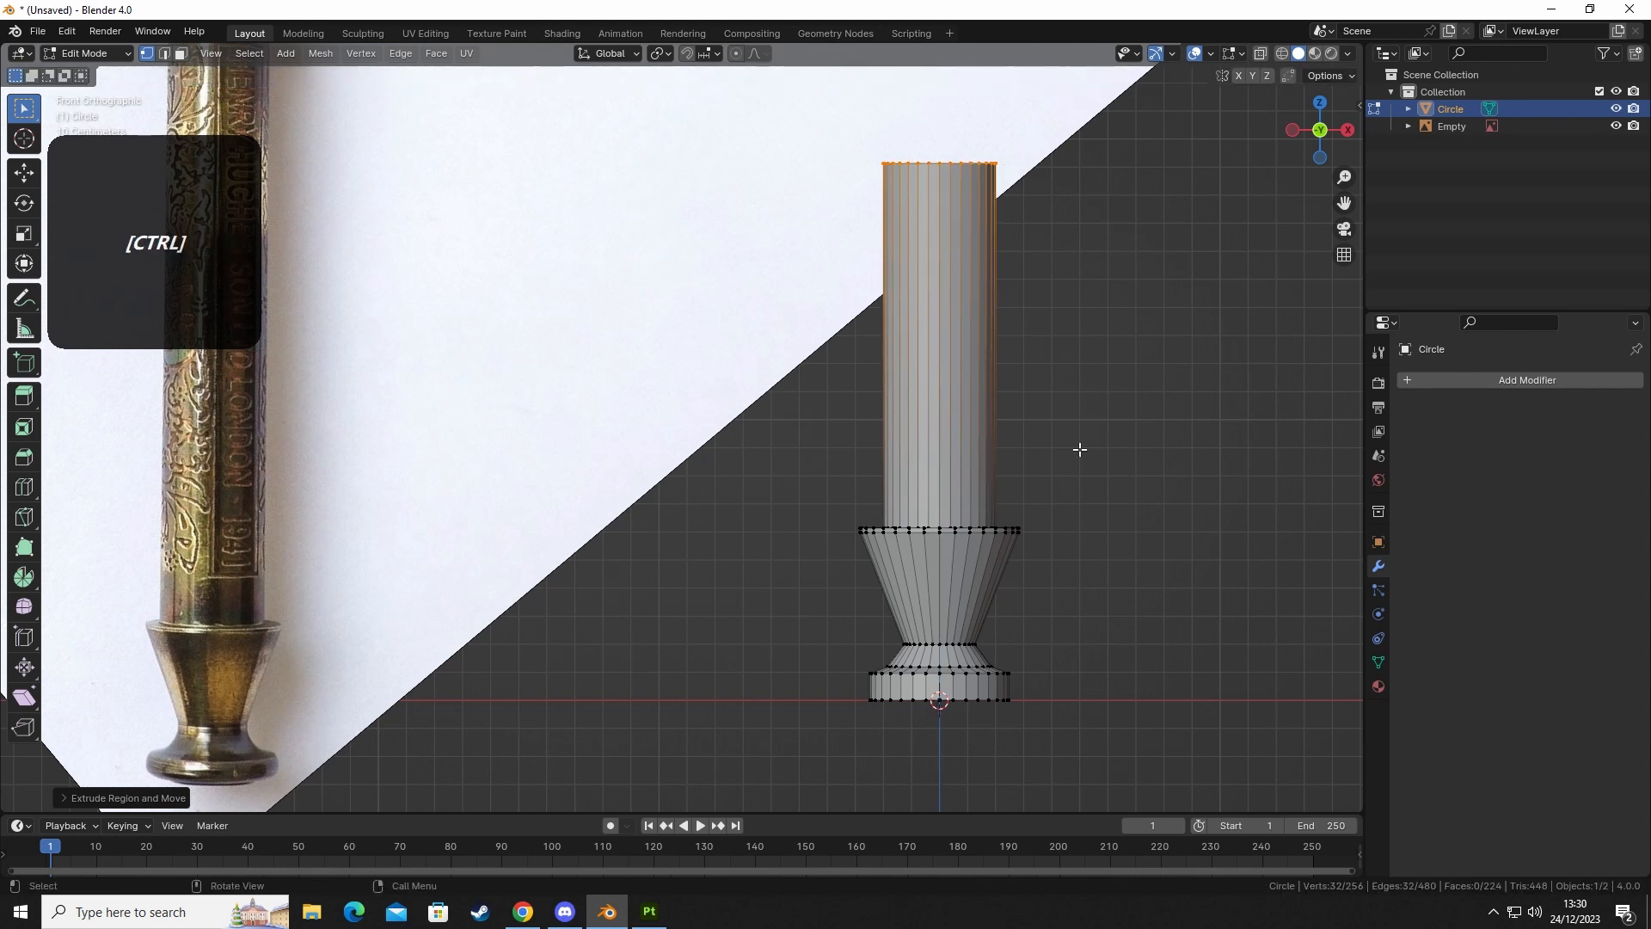
# Lower the shaft's top edge loop along Z so the model spans about half the height of the reference handle.
pyautogui.scroll(-5, 1075, 456)
pyautogui.keyDown('shift'); pyautogui.moveTo(1073, 472); pyautogui.dragTo(952, 449, button='middle'); pyautogui.keyUp('shift')
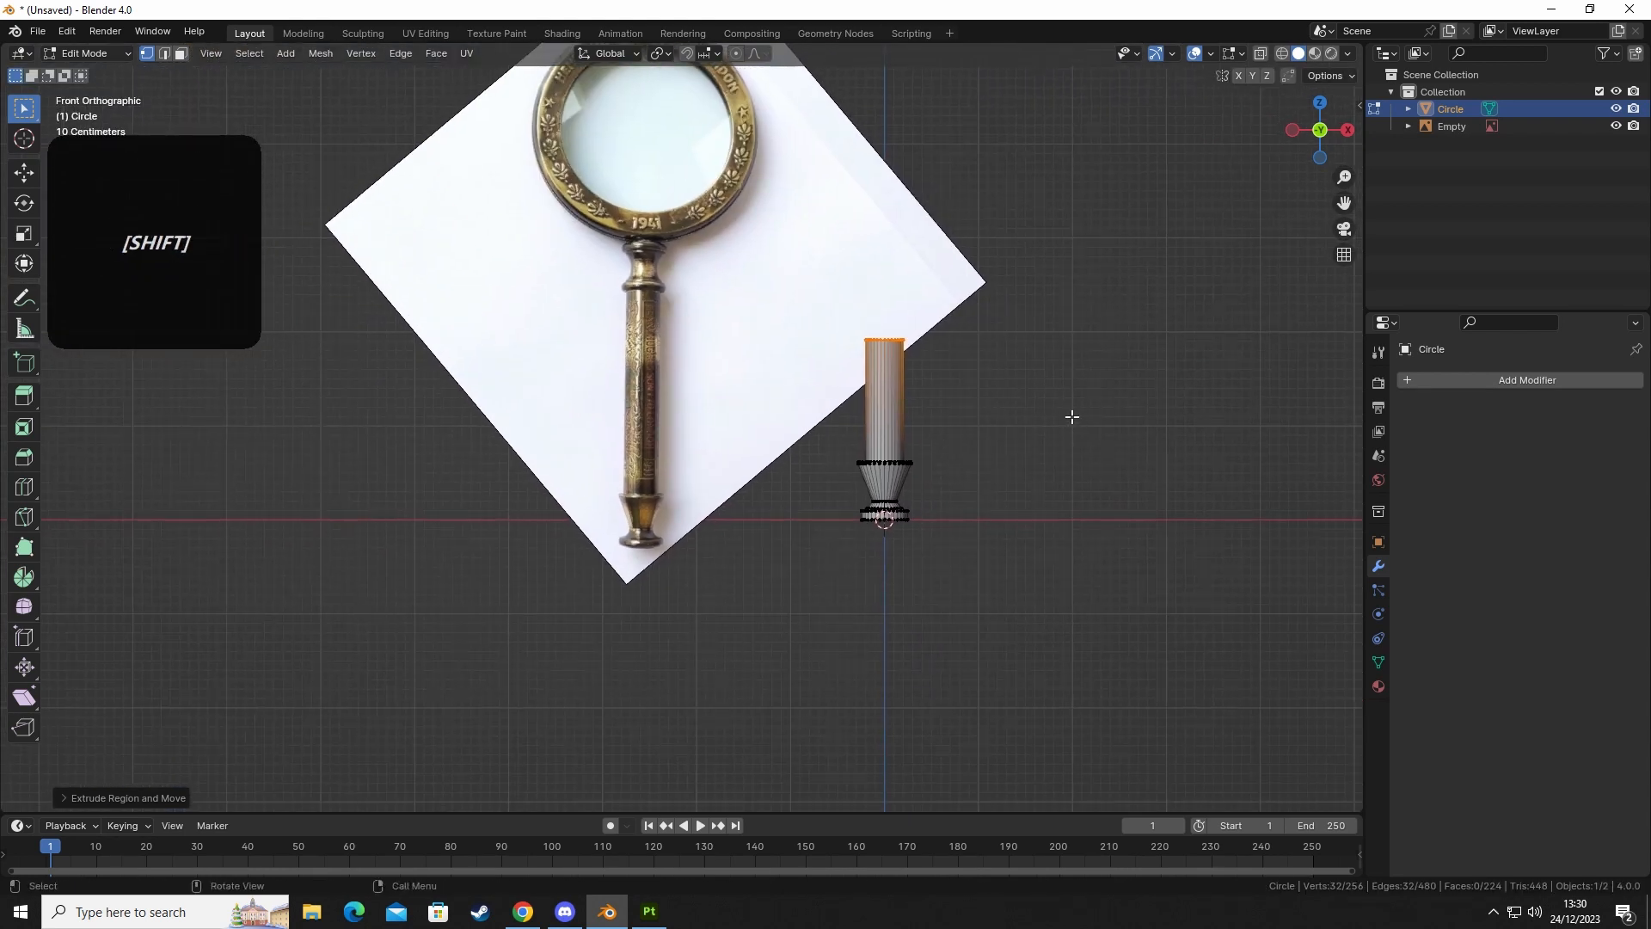
pyautogui.press('g')
pyautogui.press('z')
pyautogui.press('shift')
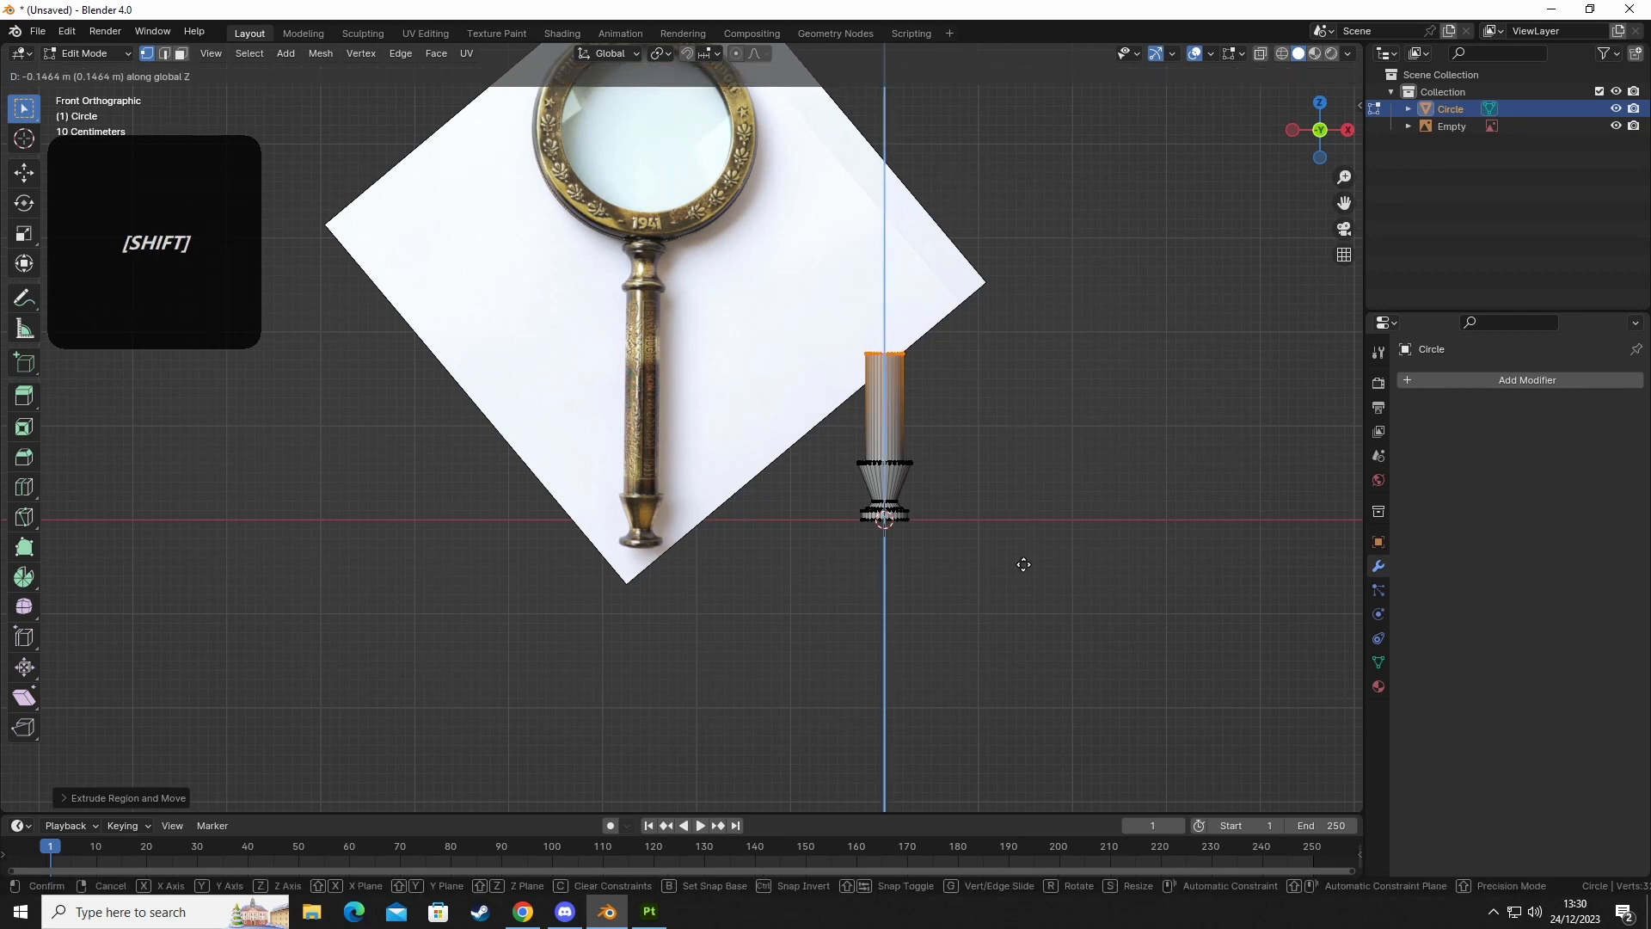
pyautogui.click(1021, 619)
pyautogui.scroll(3, 869, 520)
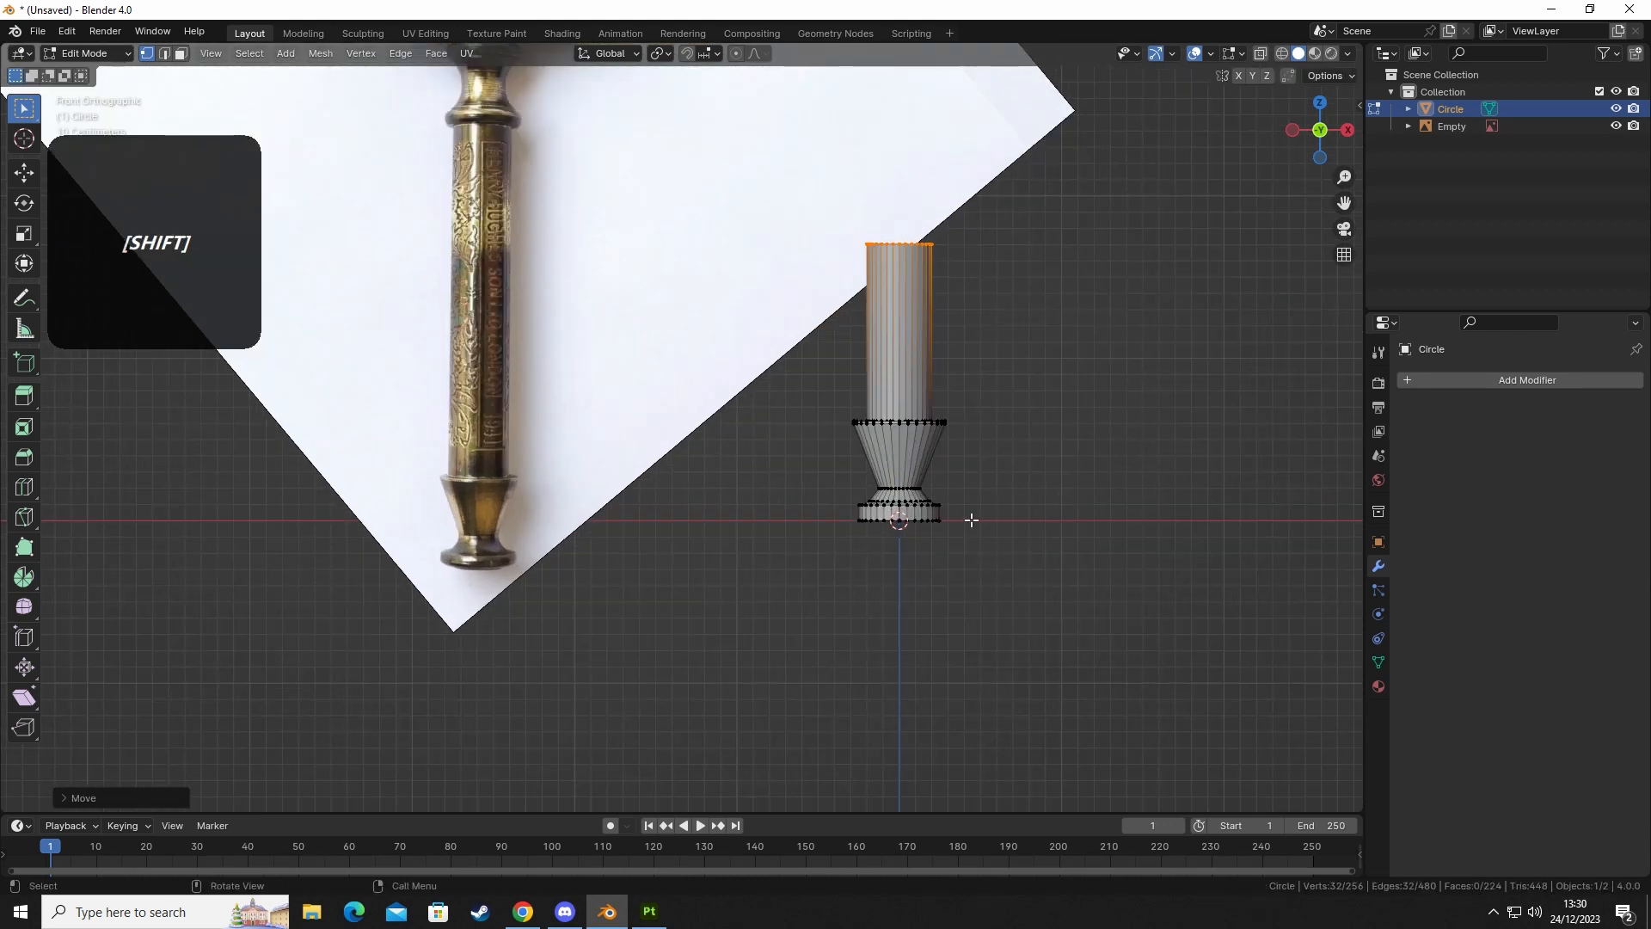
pyautogui.keyDown('shift'); pyautogui.moveTo(997, 472); pyautogui.dragTo(992, 560, button='middle'); pyautogui.keyUp('shift')
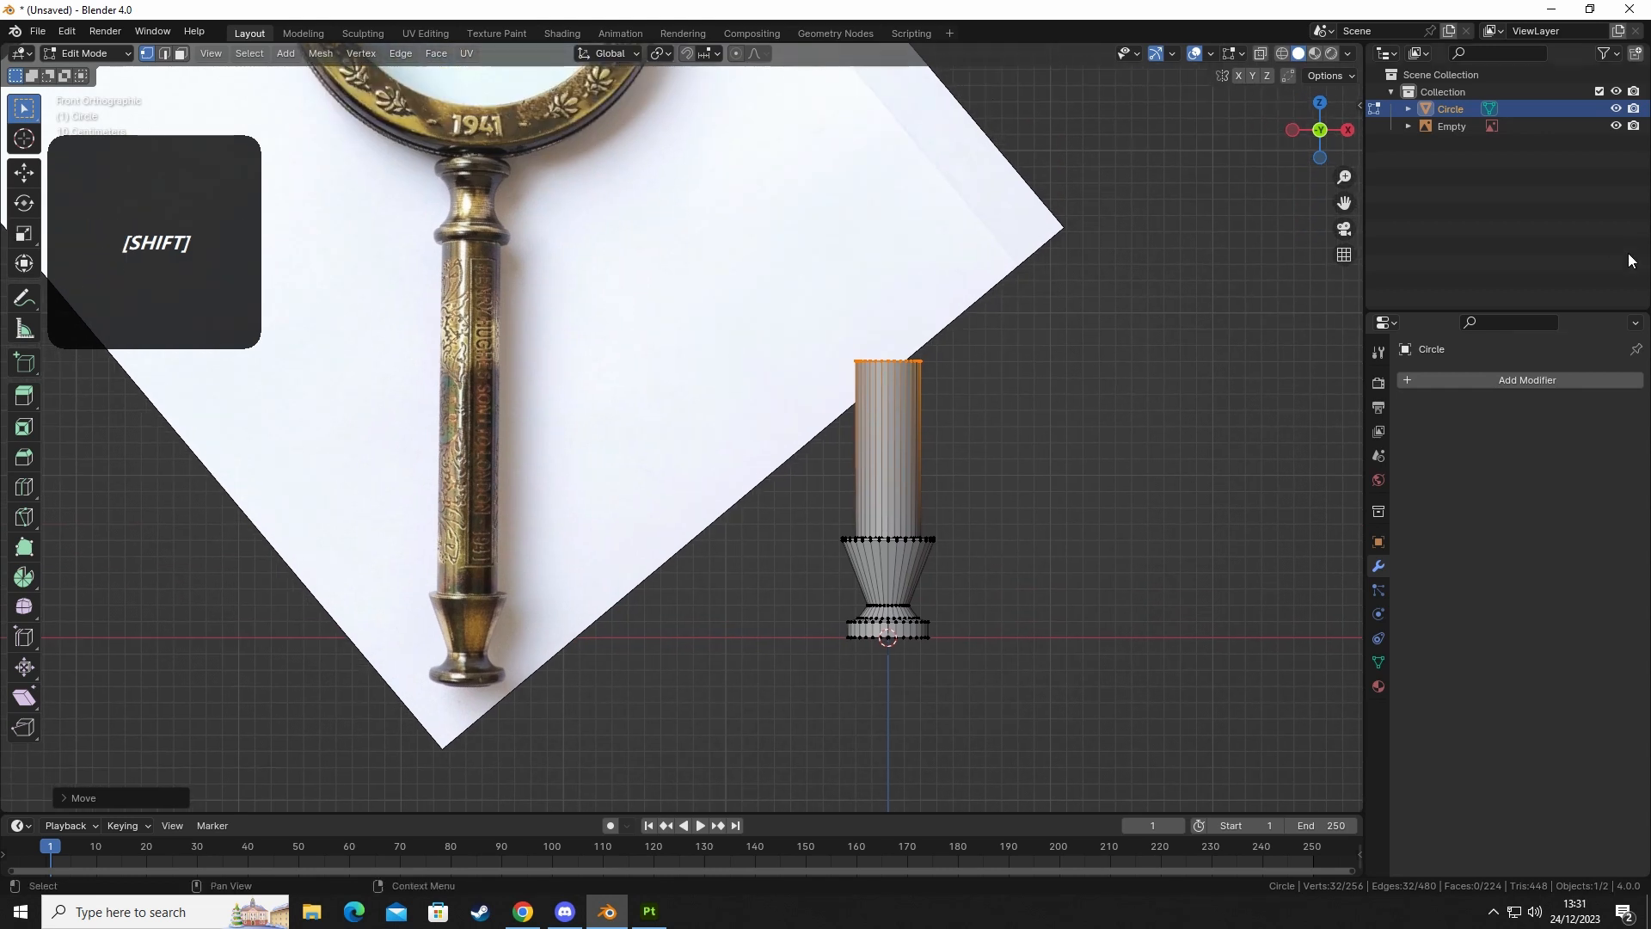
# In Object Mode, add a Mirror modifier to the handle and set it to mirror only on the Z axis.
pyautogui.press('Tab')
pyautogui.click(914, 547)
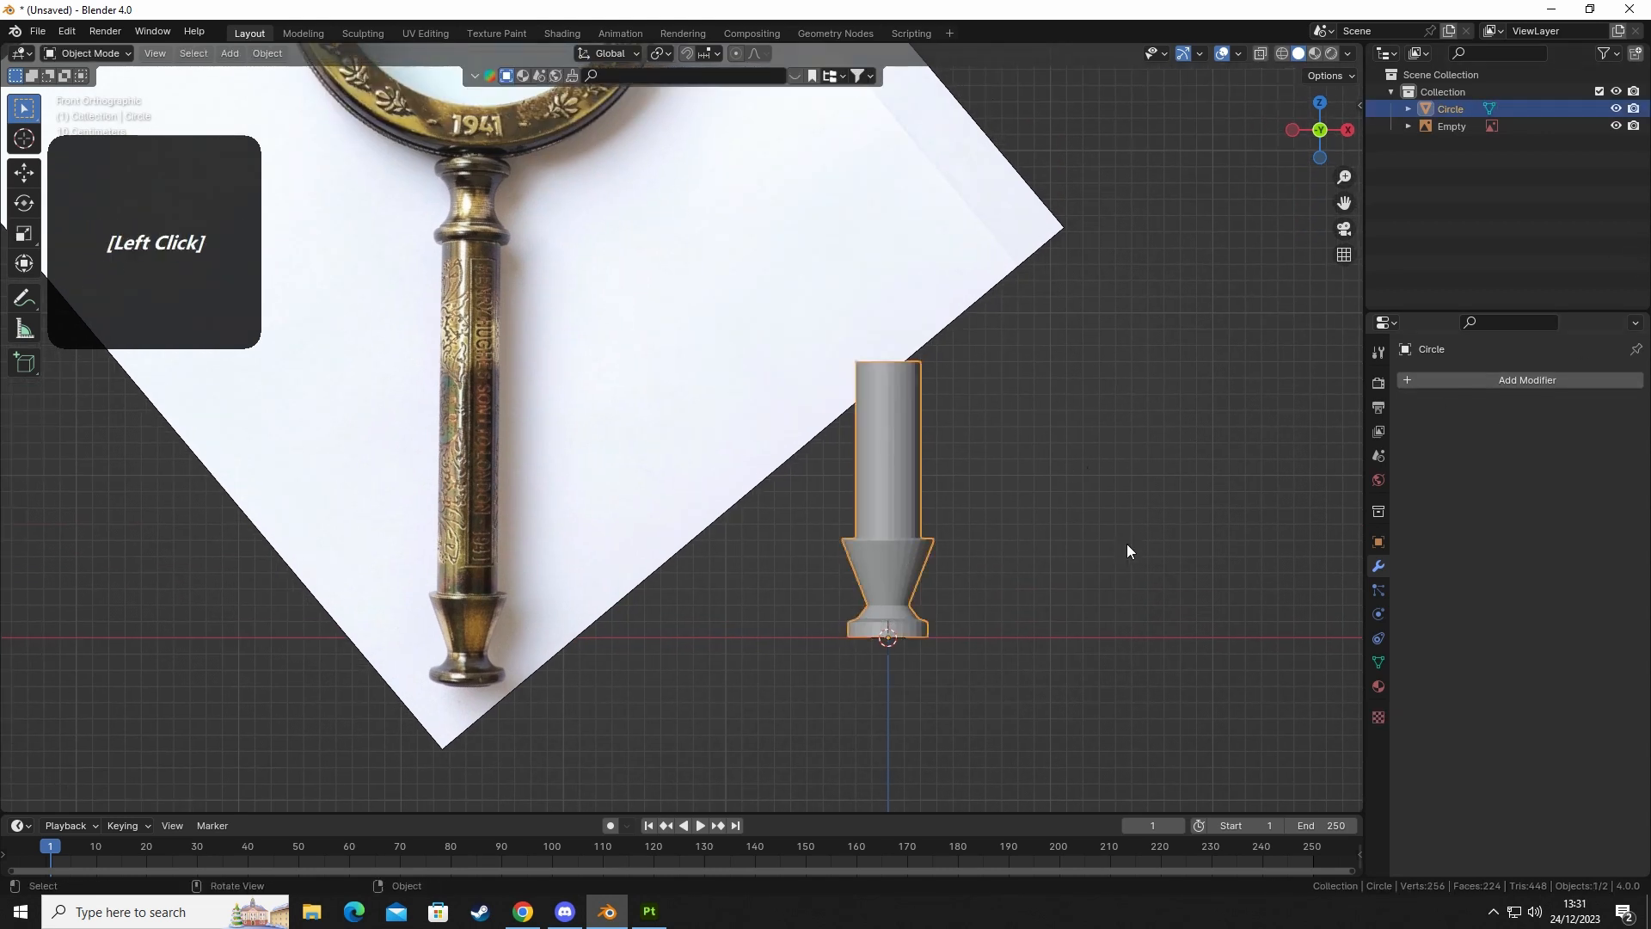
pyautogui.click(1540, 376)
pyautogui.moveTo(1468, 372)
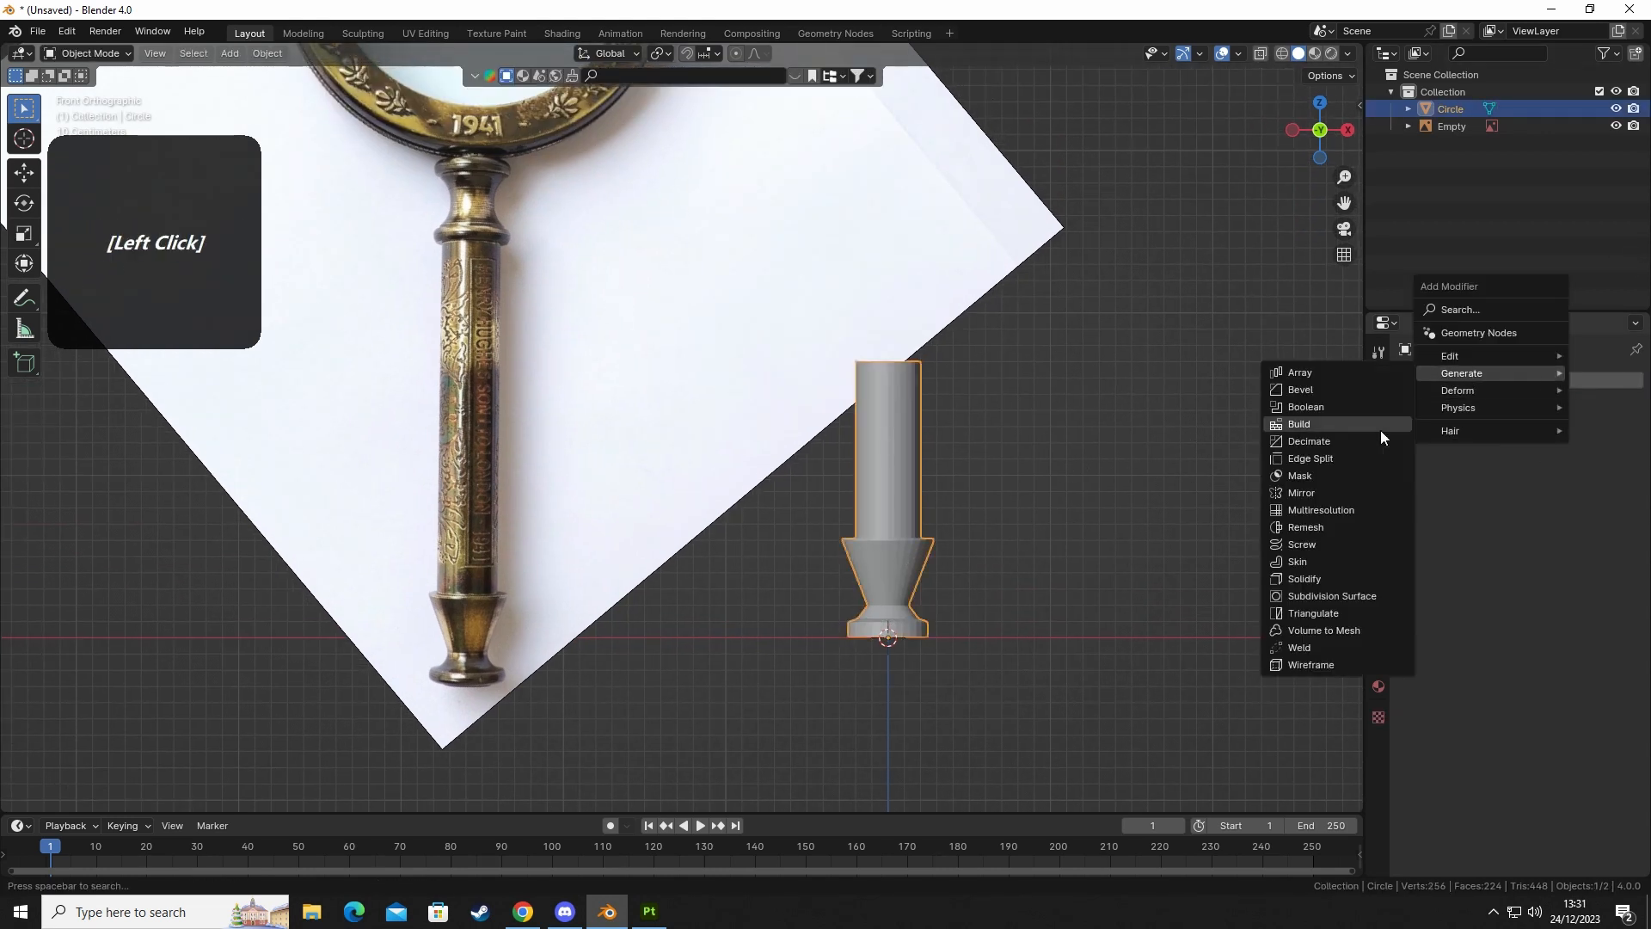
pyautogui.click(1331, 490)
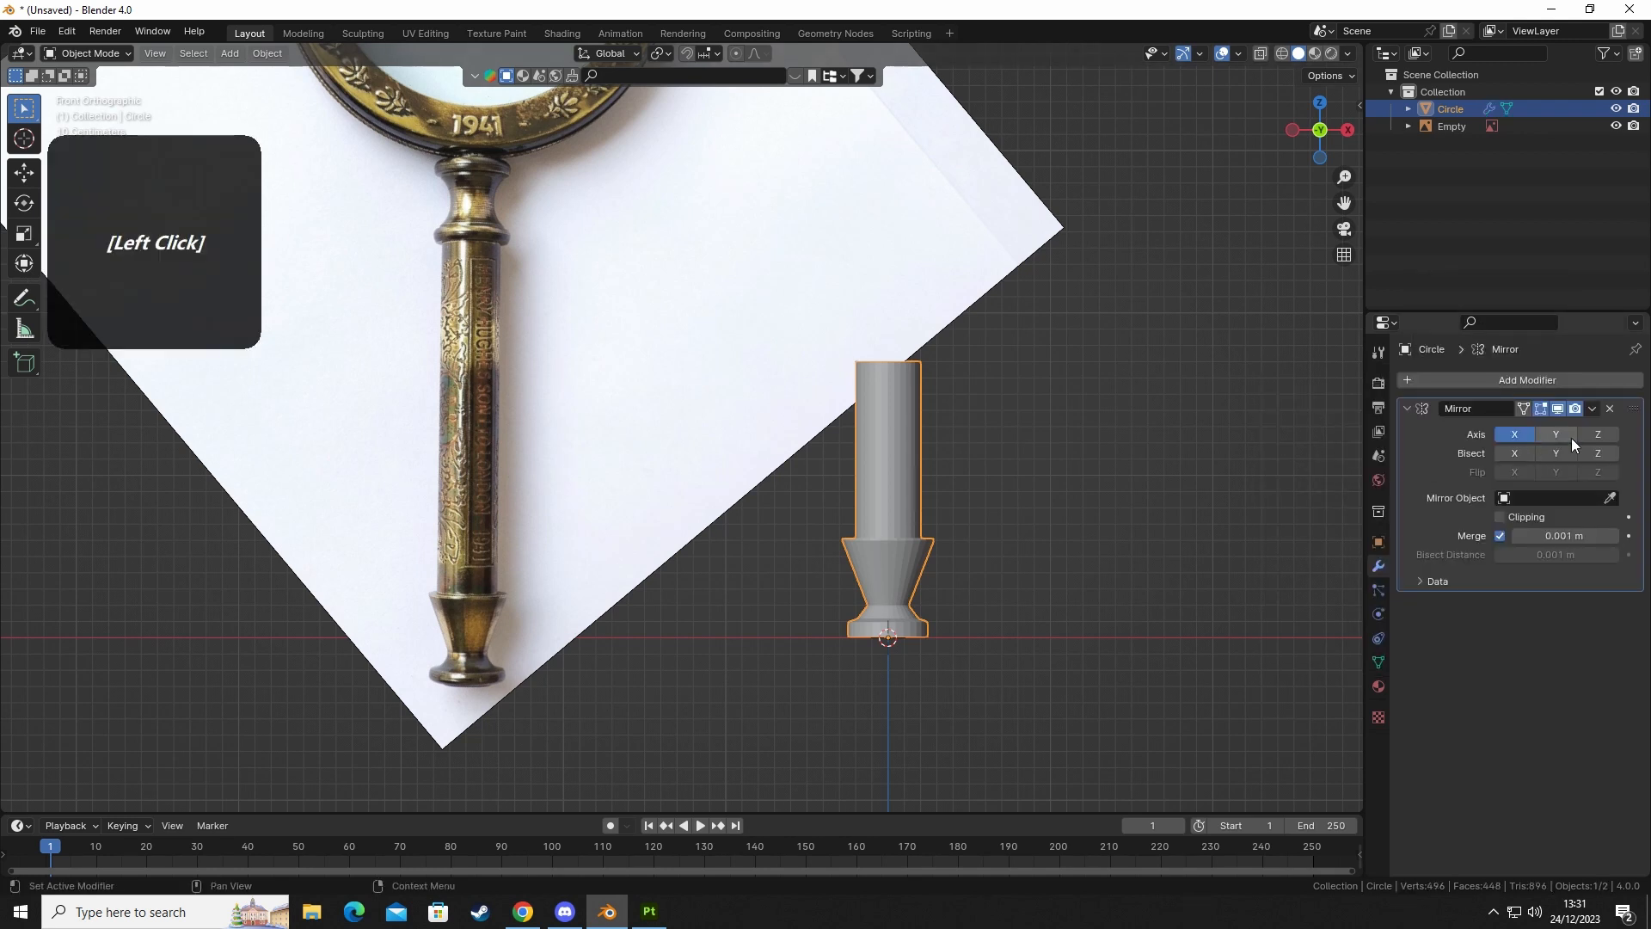
pyautogui.click(1597, 434)
pyautogui.click(1507, 435)
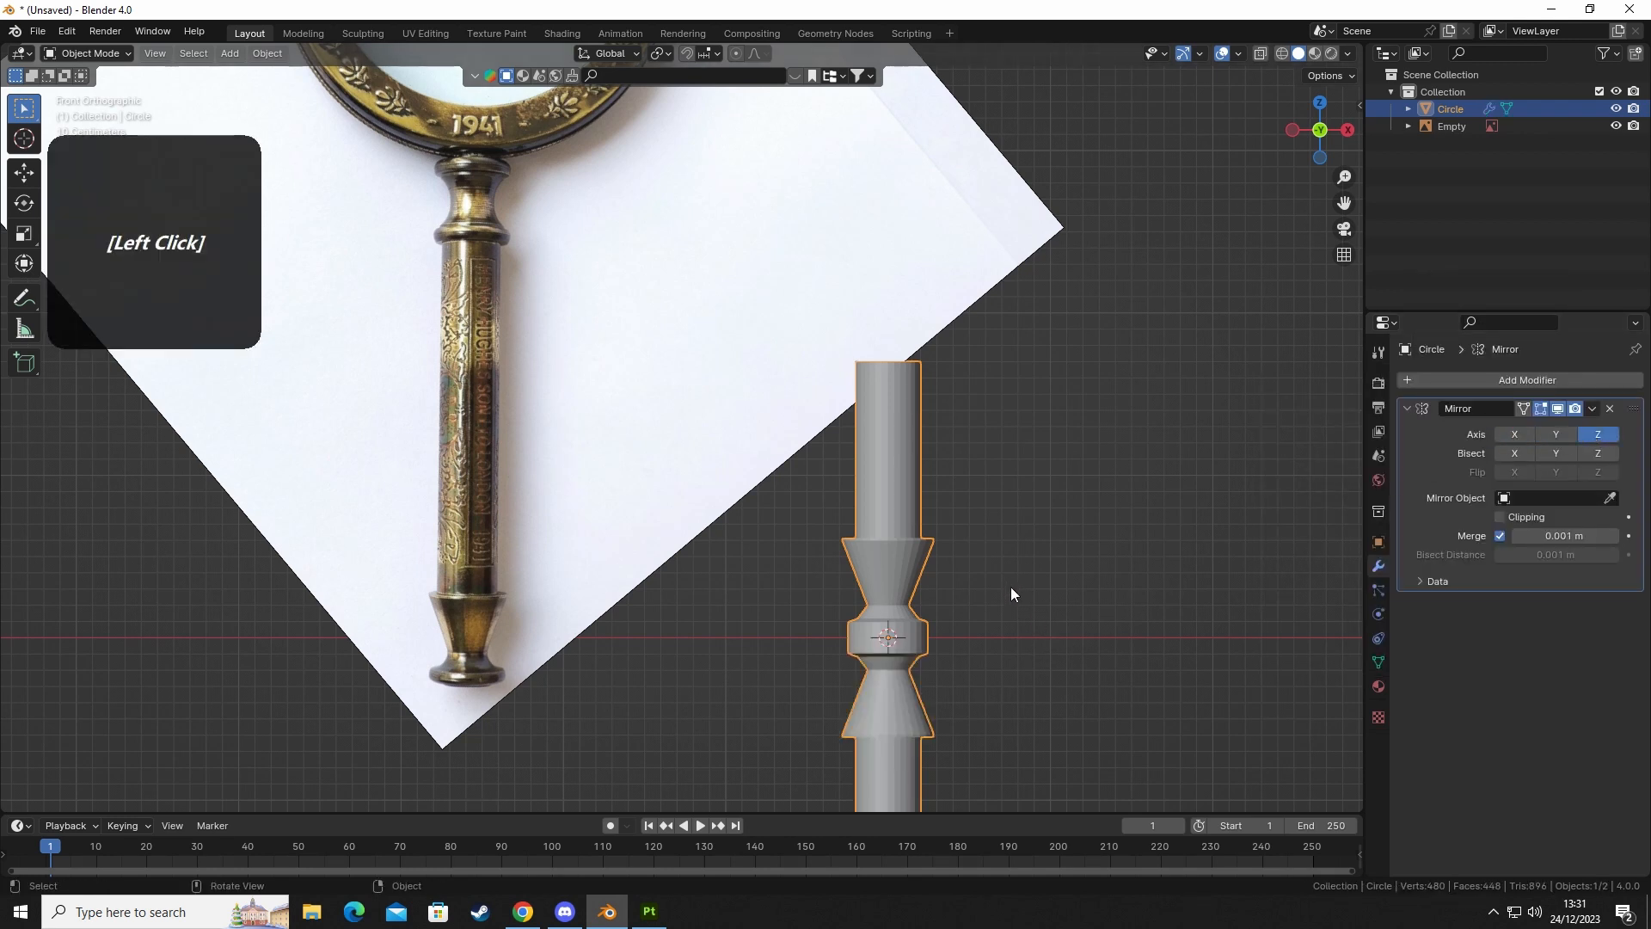
pyautogui.keyDown('shift'); pyautogui.moveTo(1010, 586); pyautogui.dragTo(1007, 564, button='middle'); pyautogui.keyUp('shift')
pyautogui.click(1035, 501)
pyautogui.press('g')
pyautogui.press('z')
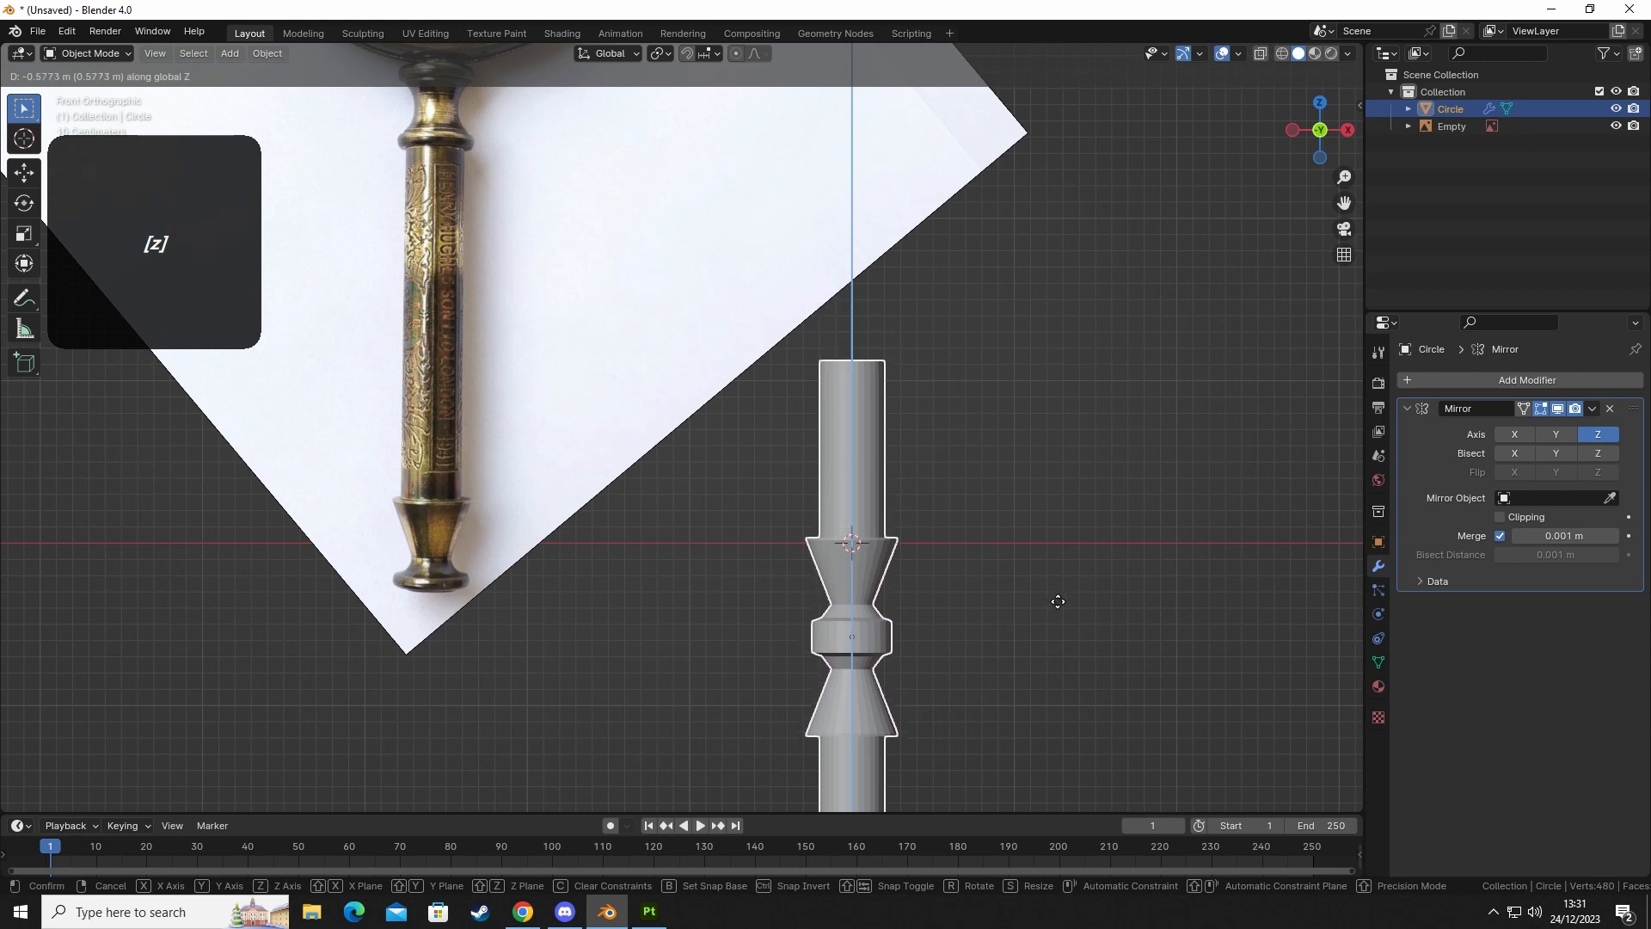
pyautogui.rightClick(937, 590)
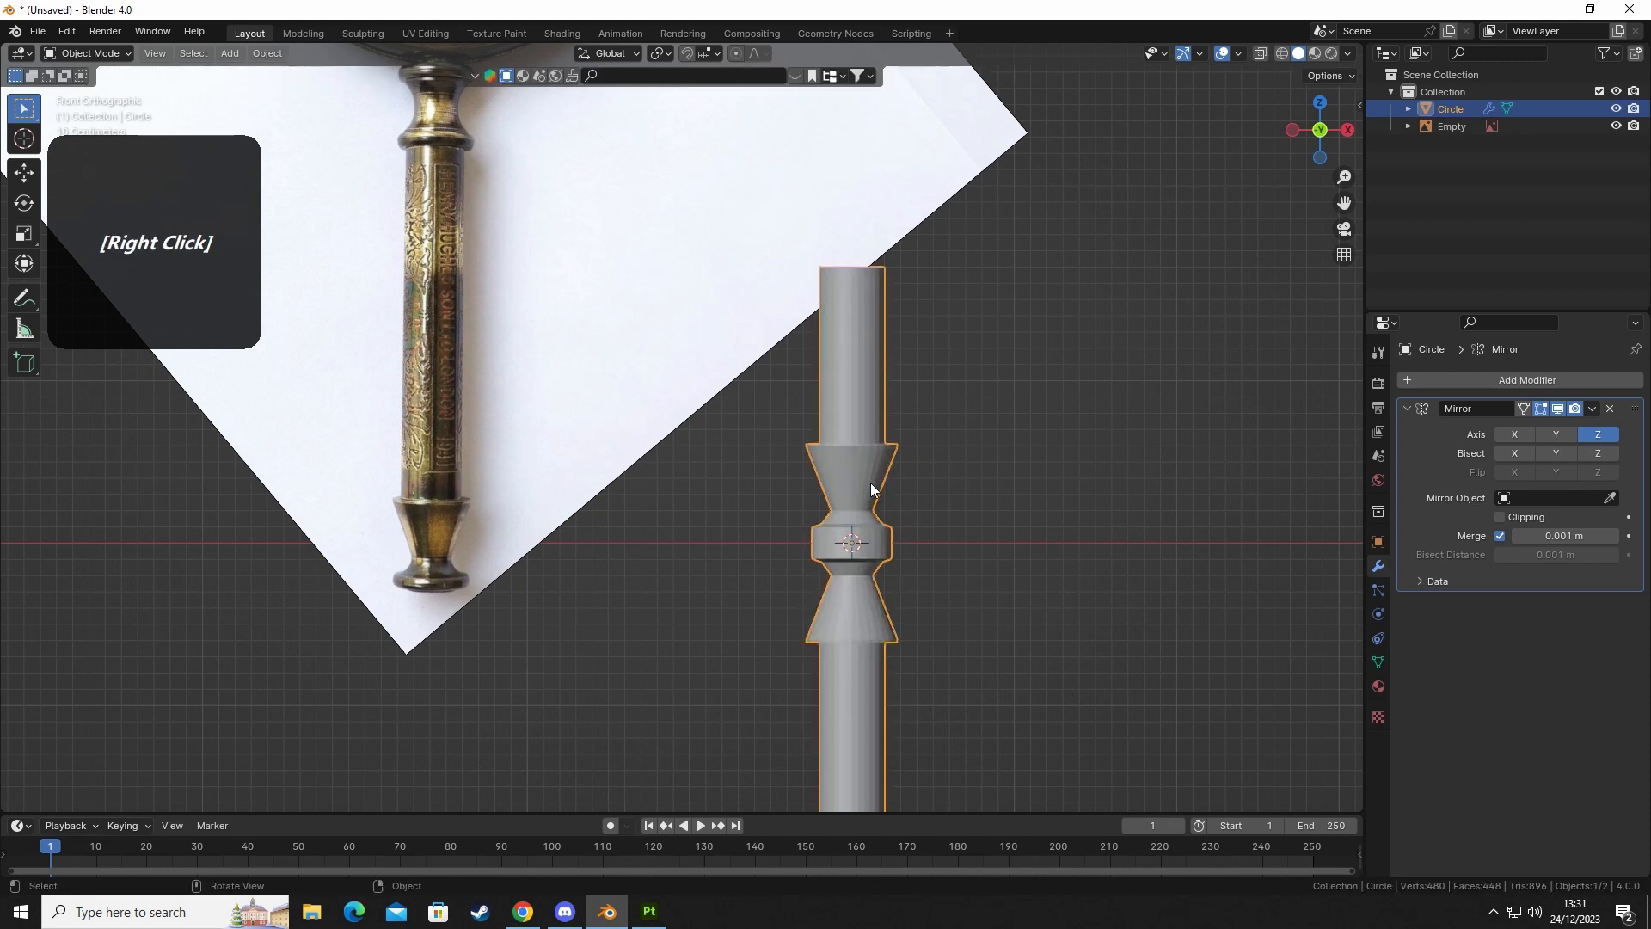
# Turn off the modifier's Z mirror axis and lower the half handle along Z with snapping until its shaft's top edge meets the world origin.
pyautogui.click(1593, 435)
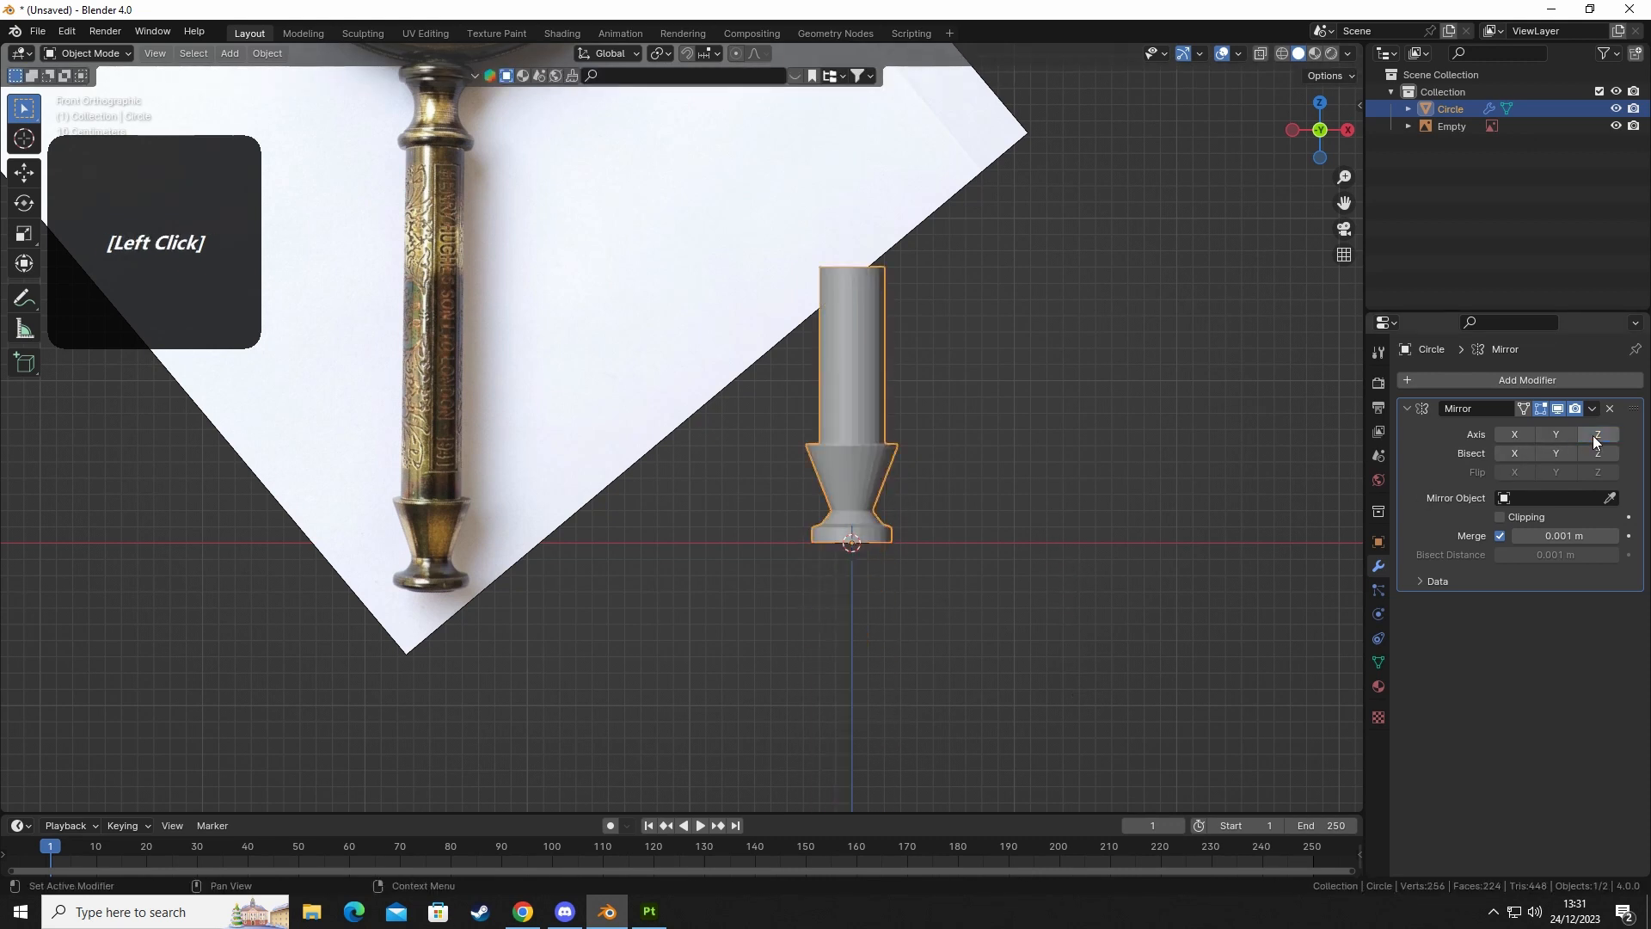
pyautogui.keyDown('shift'); pyautogui.moveTo(989, 464); pyautogui.dragTo(955, 480, button='middle'); pyautogui.keyUp('shift')
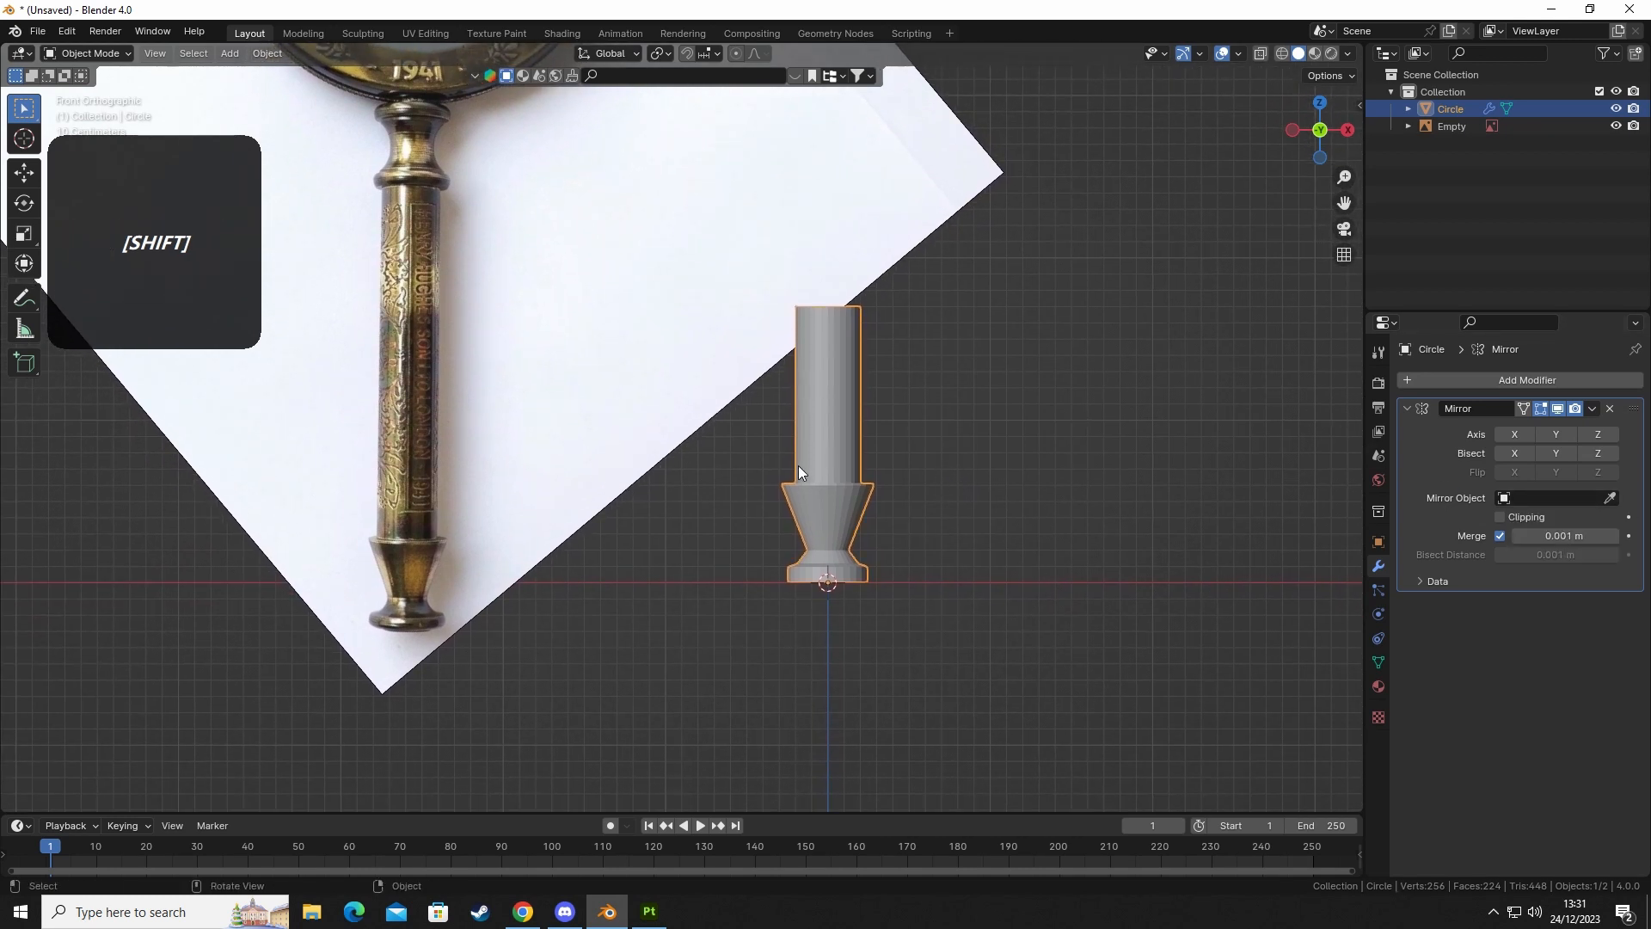
pyautogui.press('g')
pyautogui.press('z')
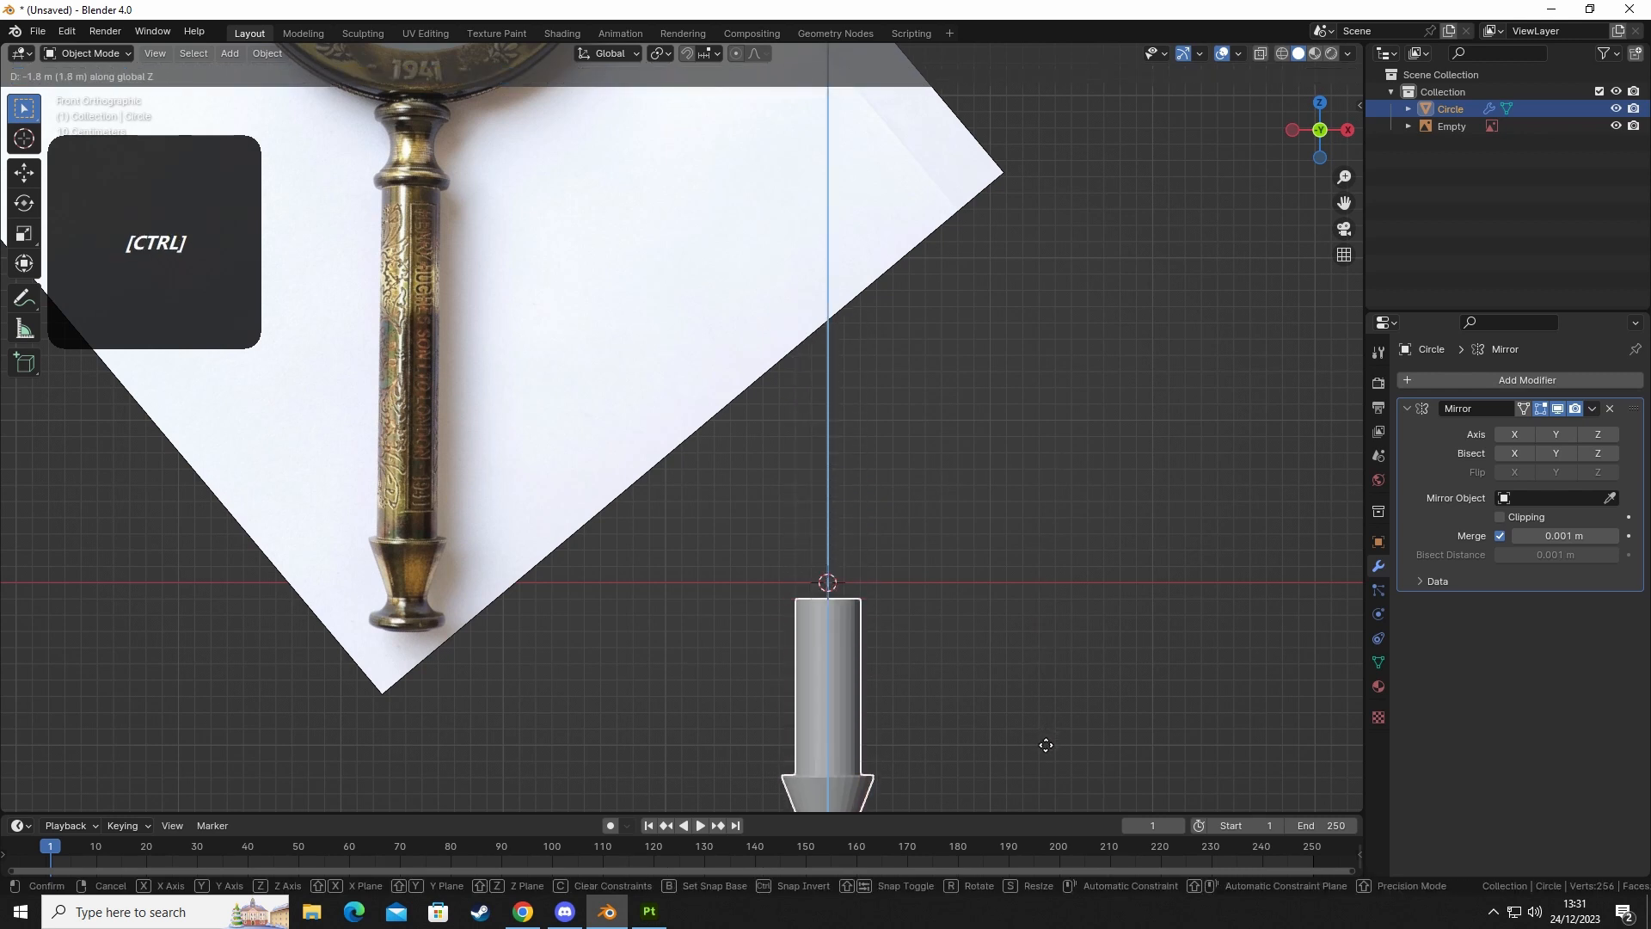
pyautogui.click(846, 663)
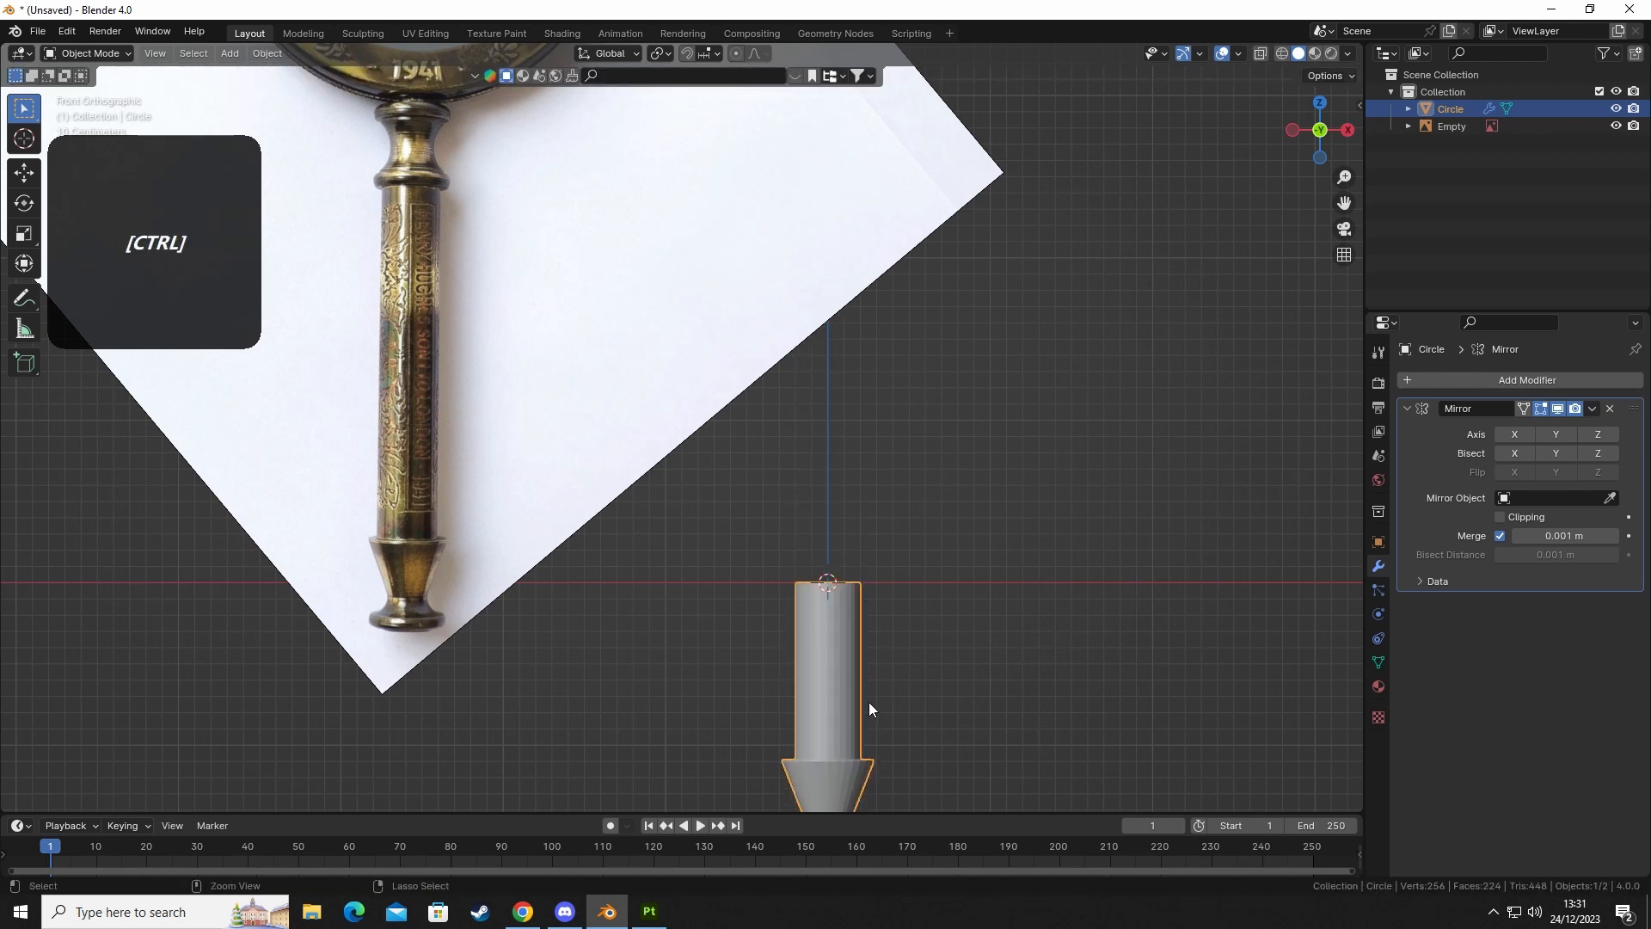
# Apply the half handle's object transform and set its origin to its geometry.
pyautogui.hotkey('ctrl', 'a')
pyautogui.click(827, 704)
pyautogui.keyDown('shift'); pyautogui.moveTo(827, 703); pyautogui.dragTo(970, 621, button='middle'); pyautogui.keyUp('shift')
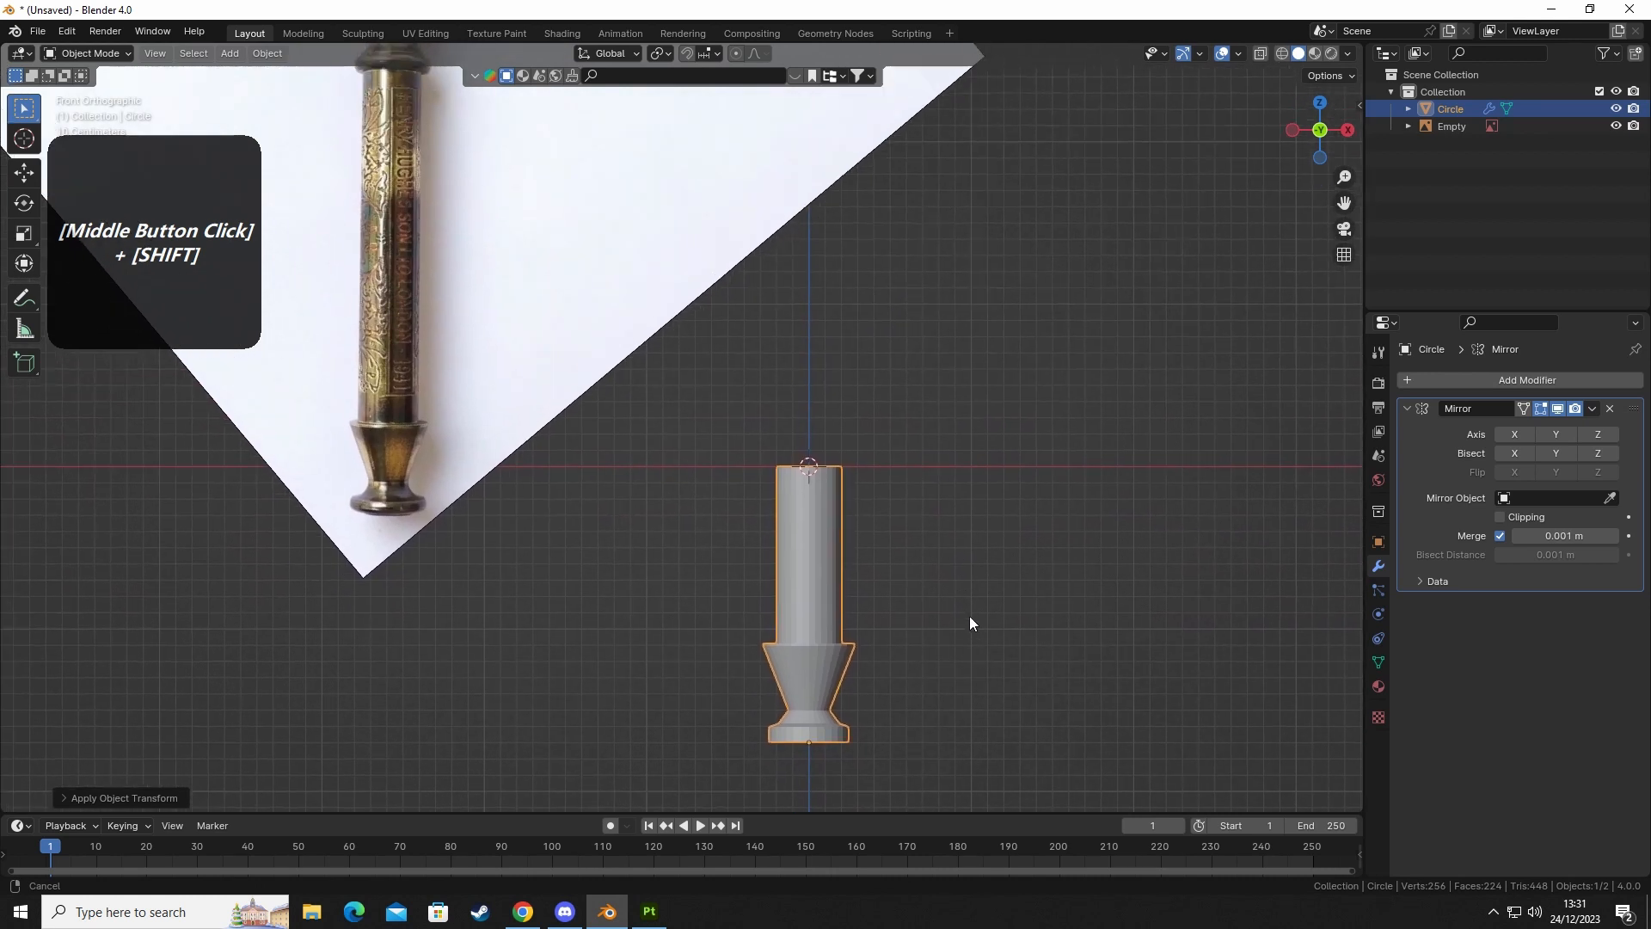
pyautogui.click(816, 627)
pyautogui.rightClick(815, 627)
pyautogui.moveTo(759, 631)
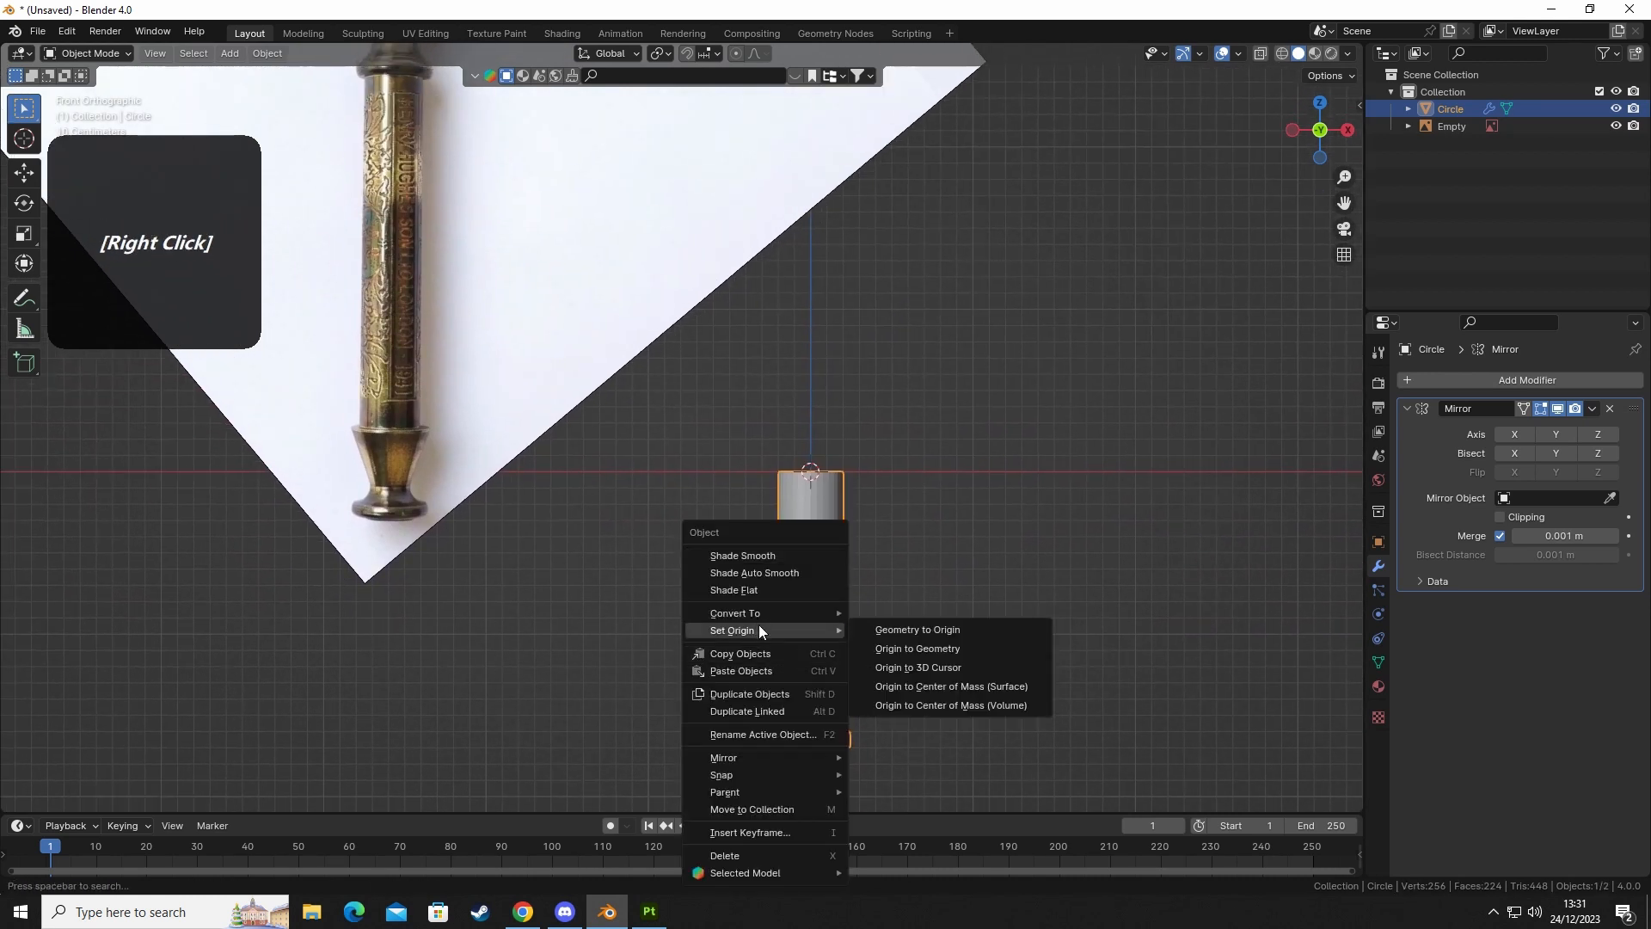
pyautogui.click(936, 651)
pyautogui.click(970, 550)
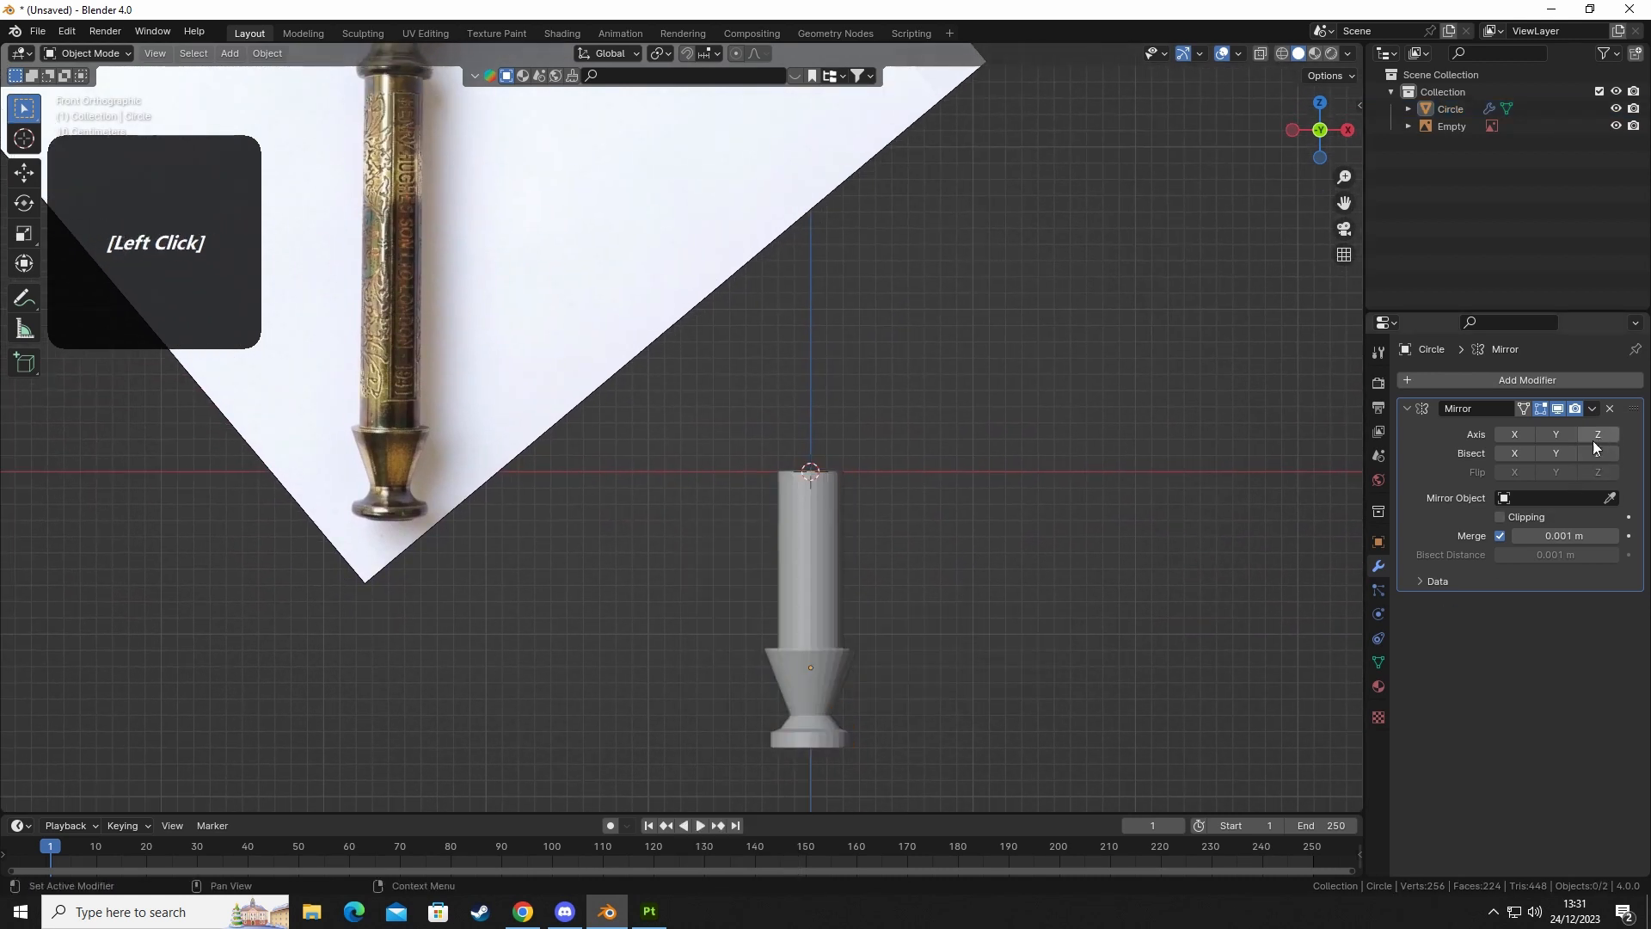
# Turn the Z axis of the half handle's Mirror modifier back on and try moving the object.
pyautogui.click(791, 551)
pyautogui.click(1598, 434)
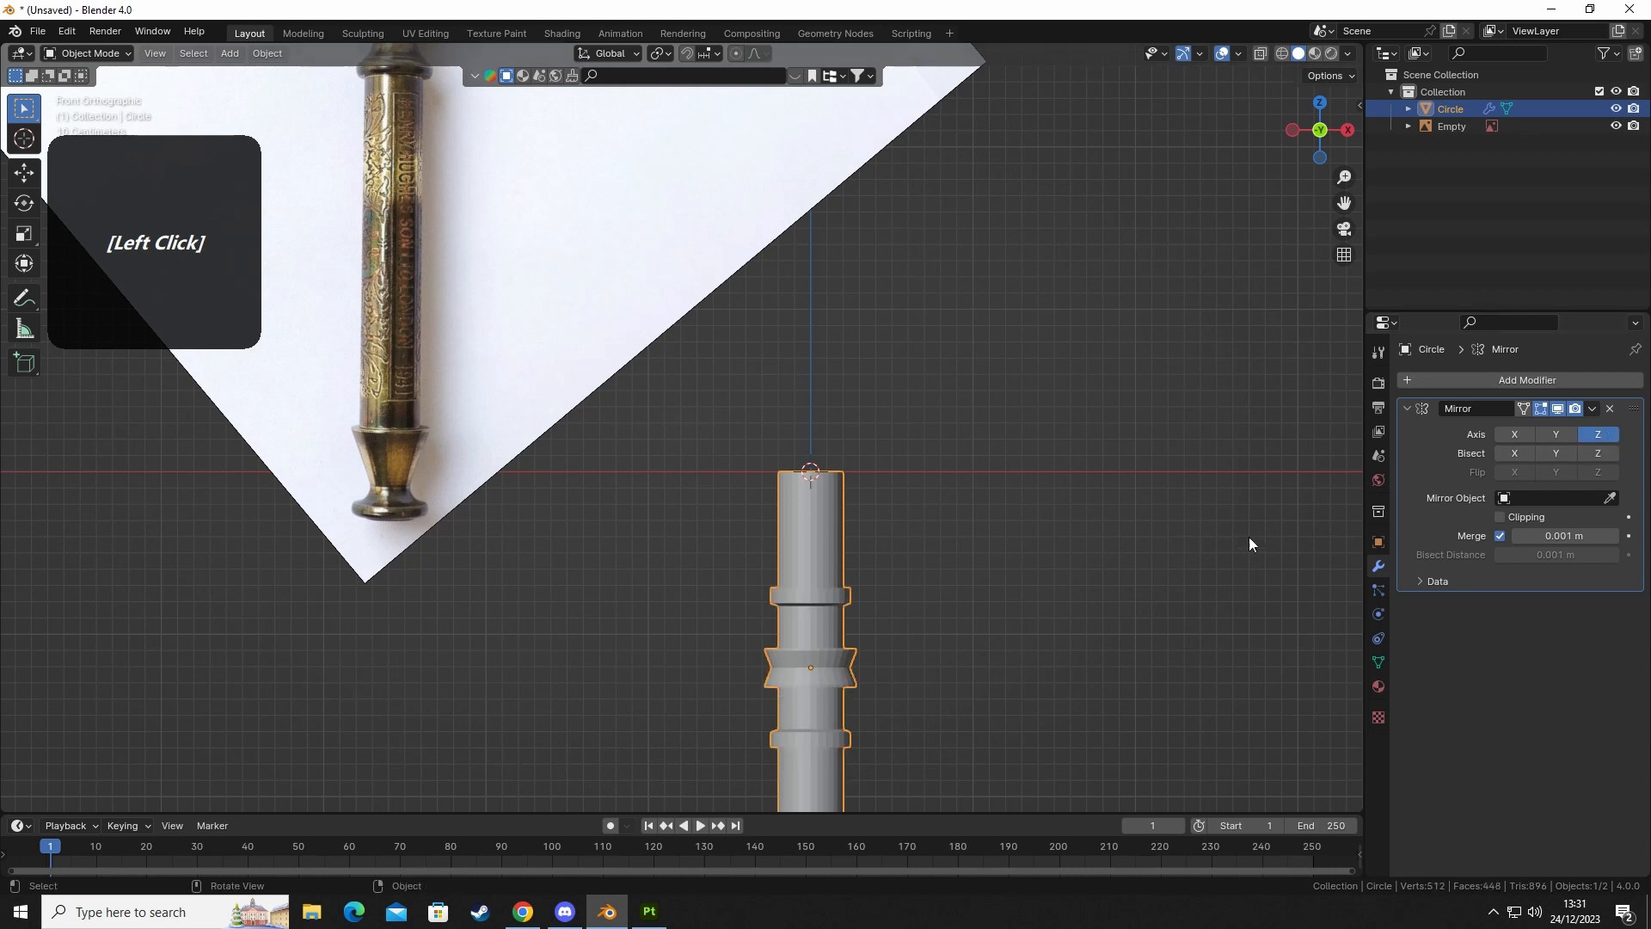
pyautogui.press('g')
pyautogui.rightClick(894, 559)
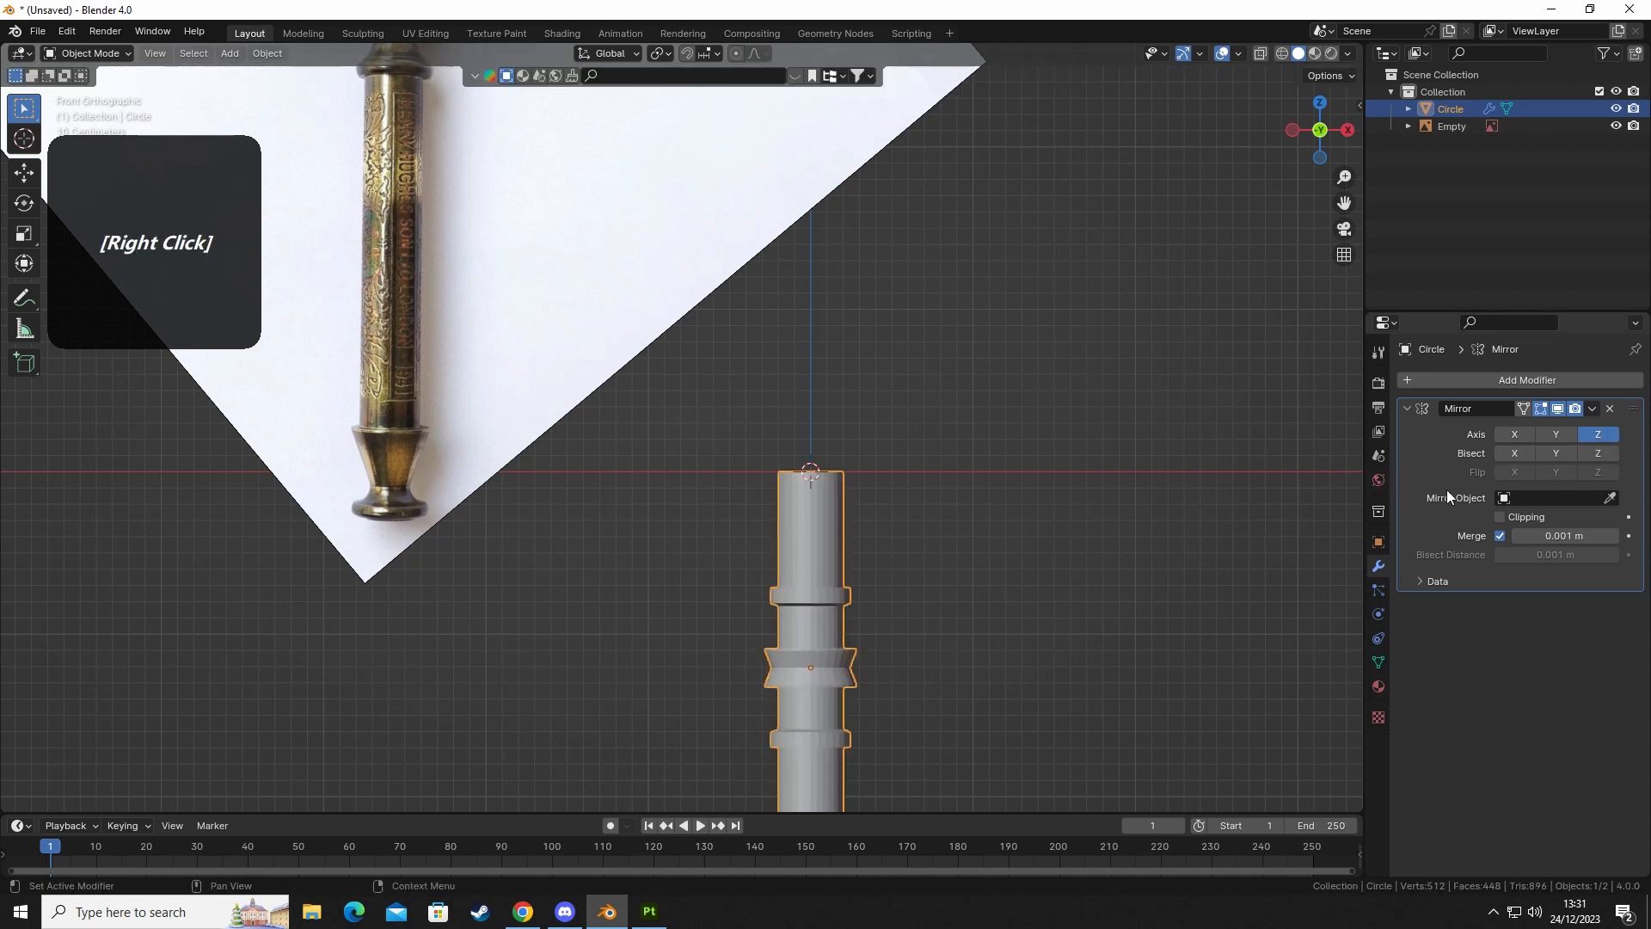
# Add a Plain Axes empty at the world origin to serve as a mirror centre.
pyautogui.click(821, 401)
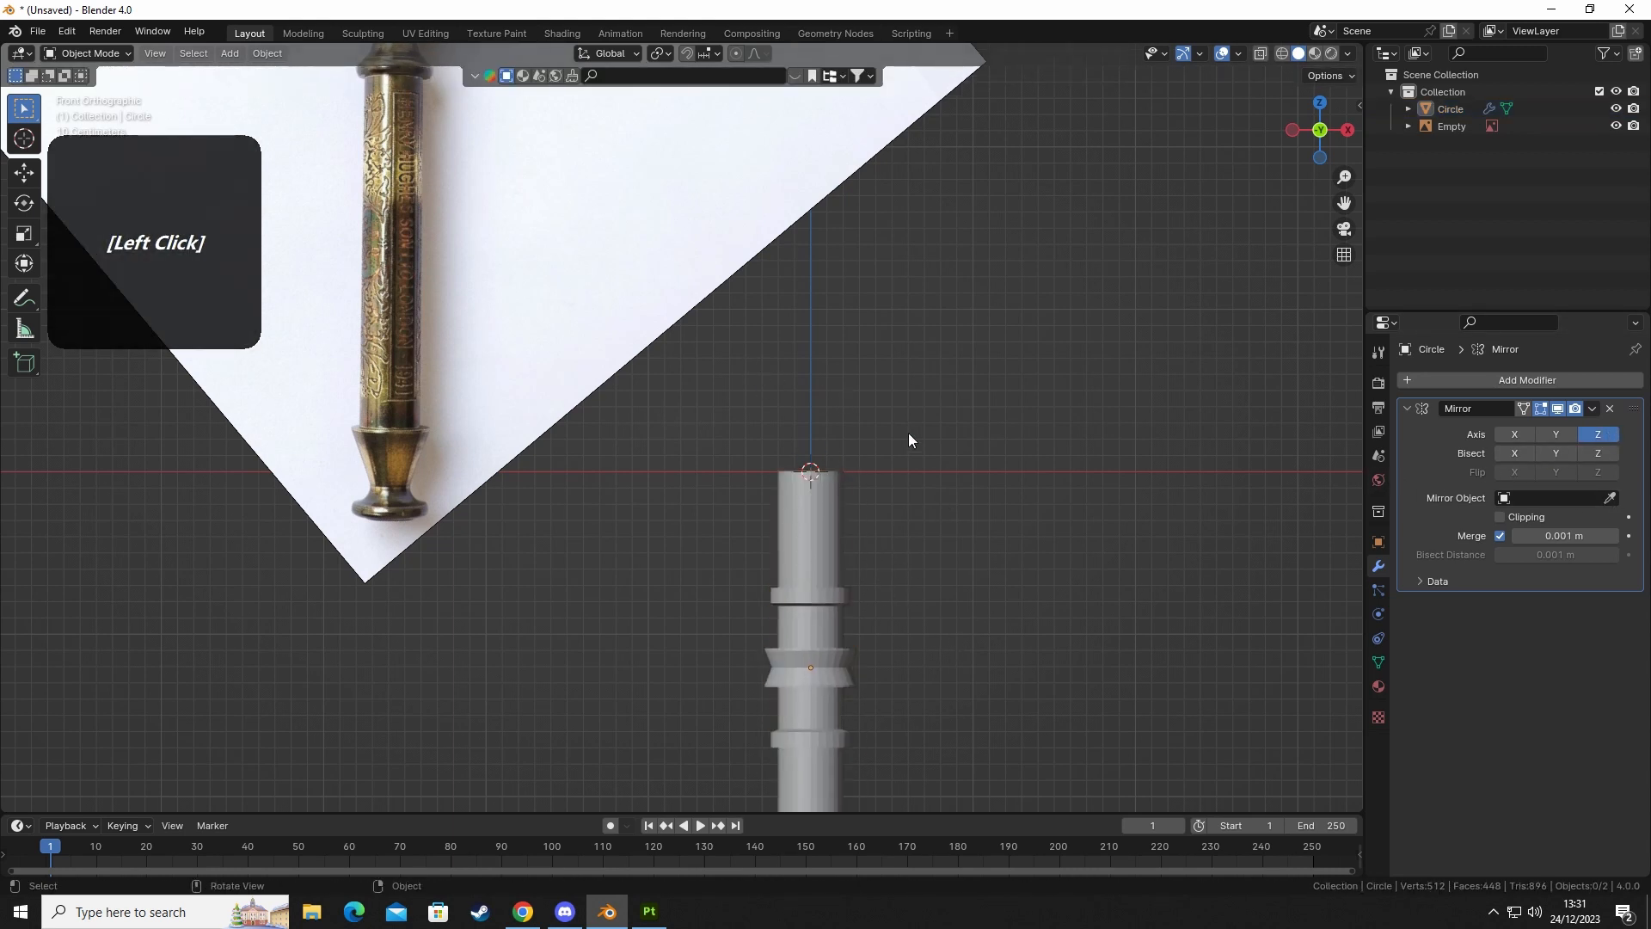
pyautogui.hotkey('shift', 'a')
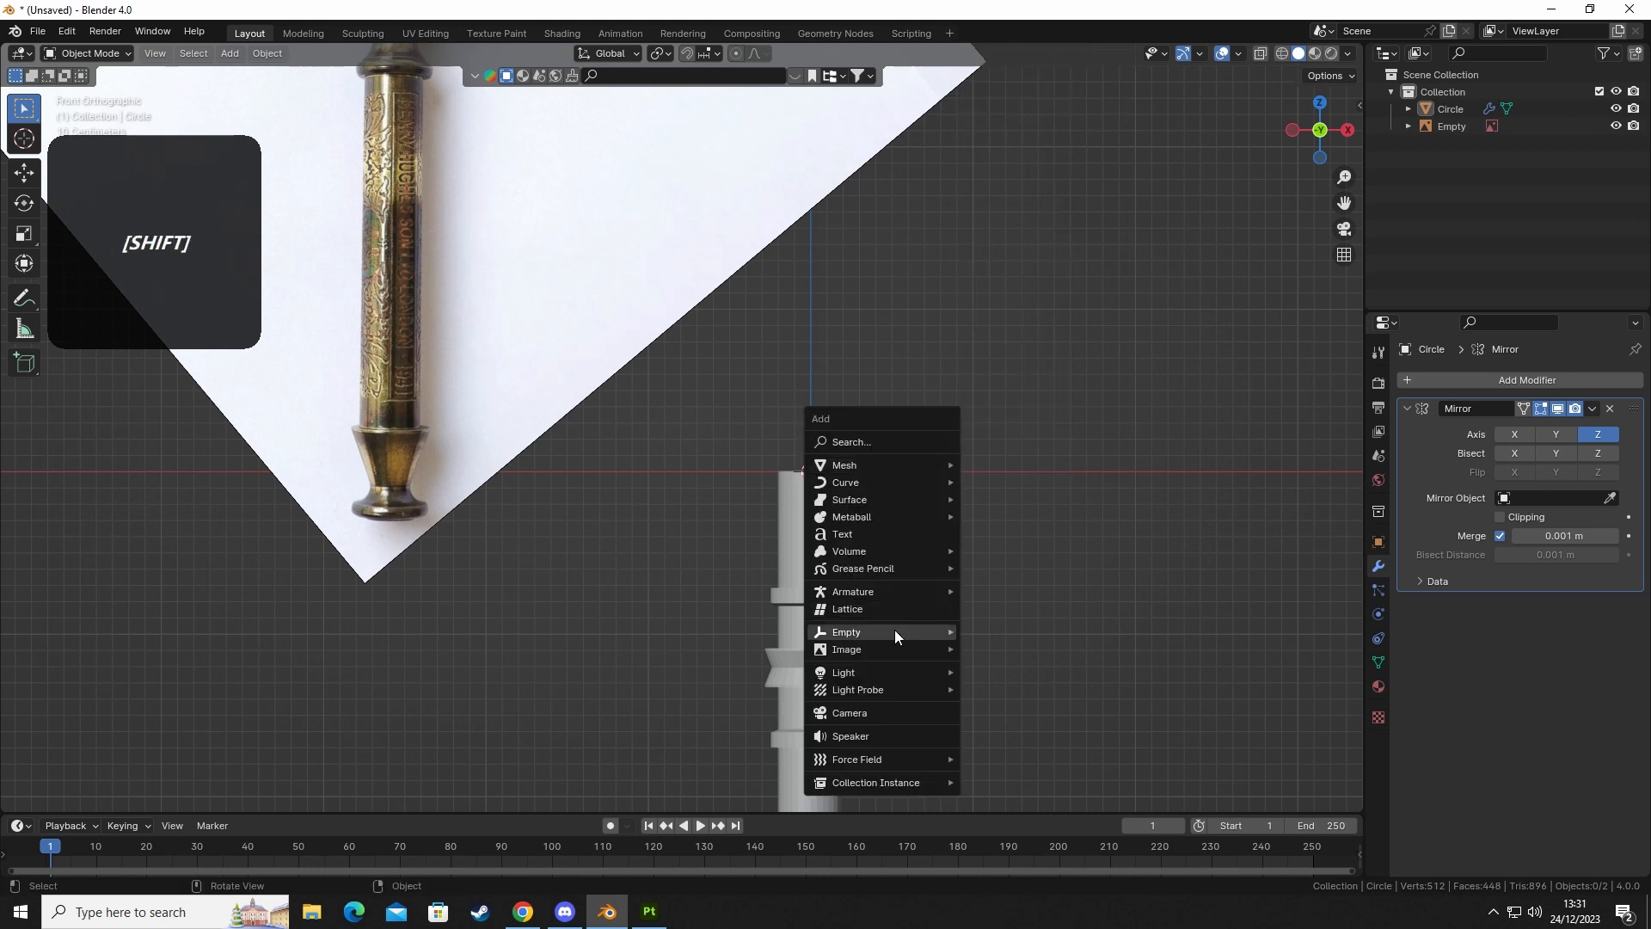
pyautogui.moveTo(953, 633)
pyautogui.click(1045, 632)
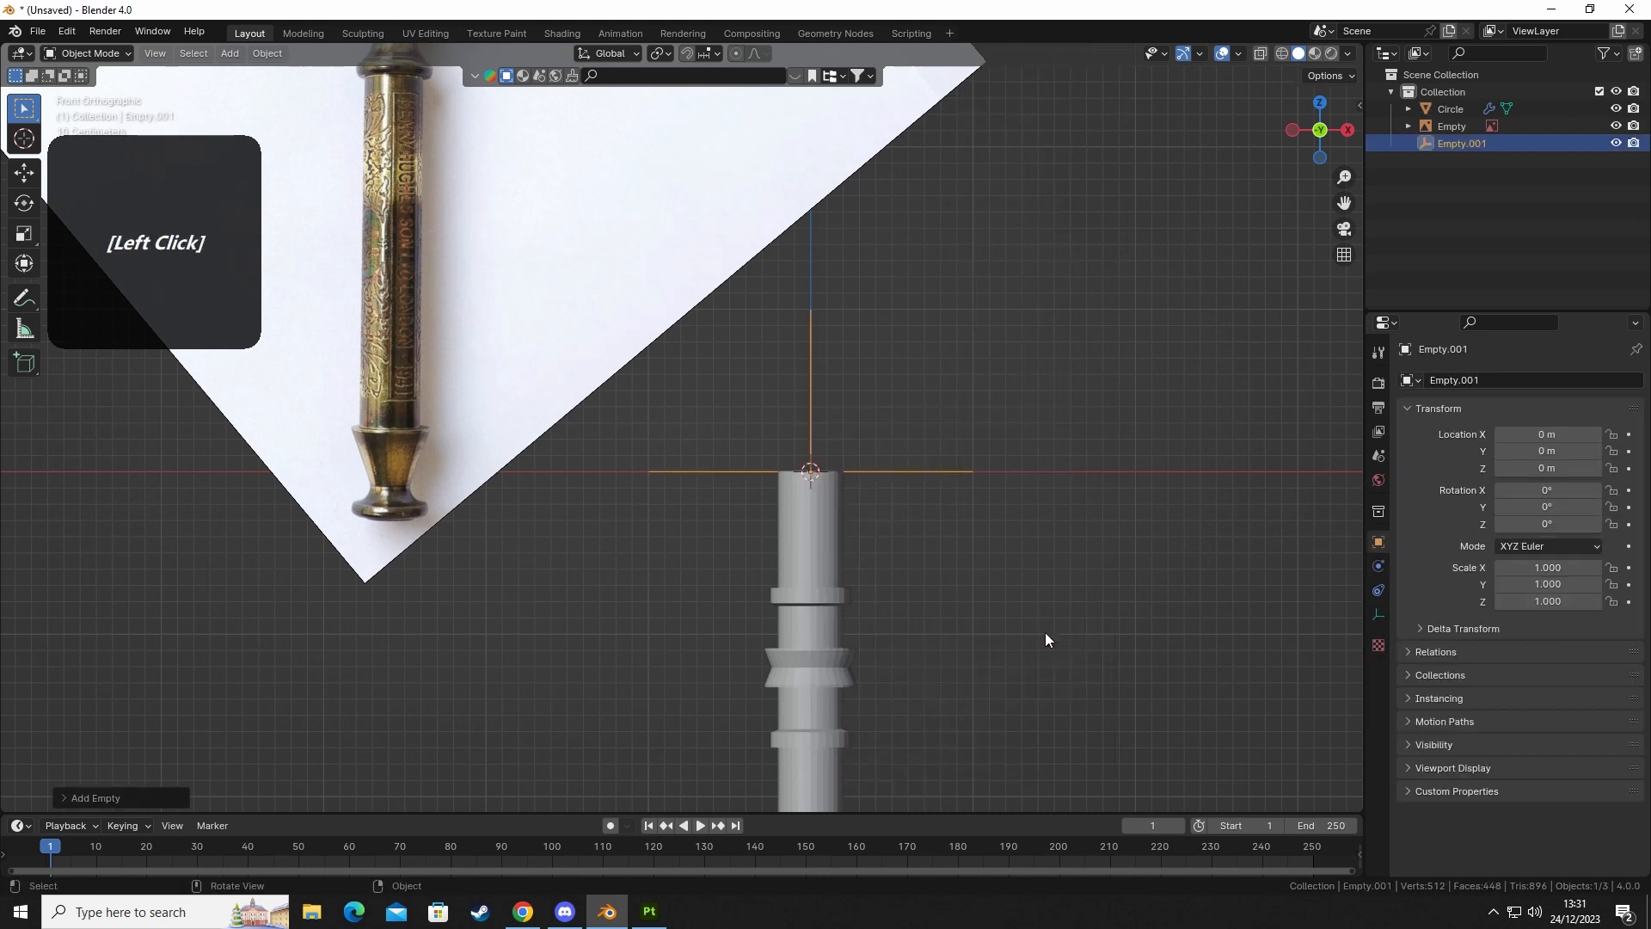
# Set the plain axes empty as the Mirror Object of the handle's Mirror modifier.
pyautogui.click(1023, 559)
pyautogui.click(829, 567)
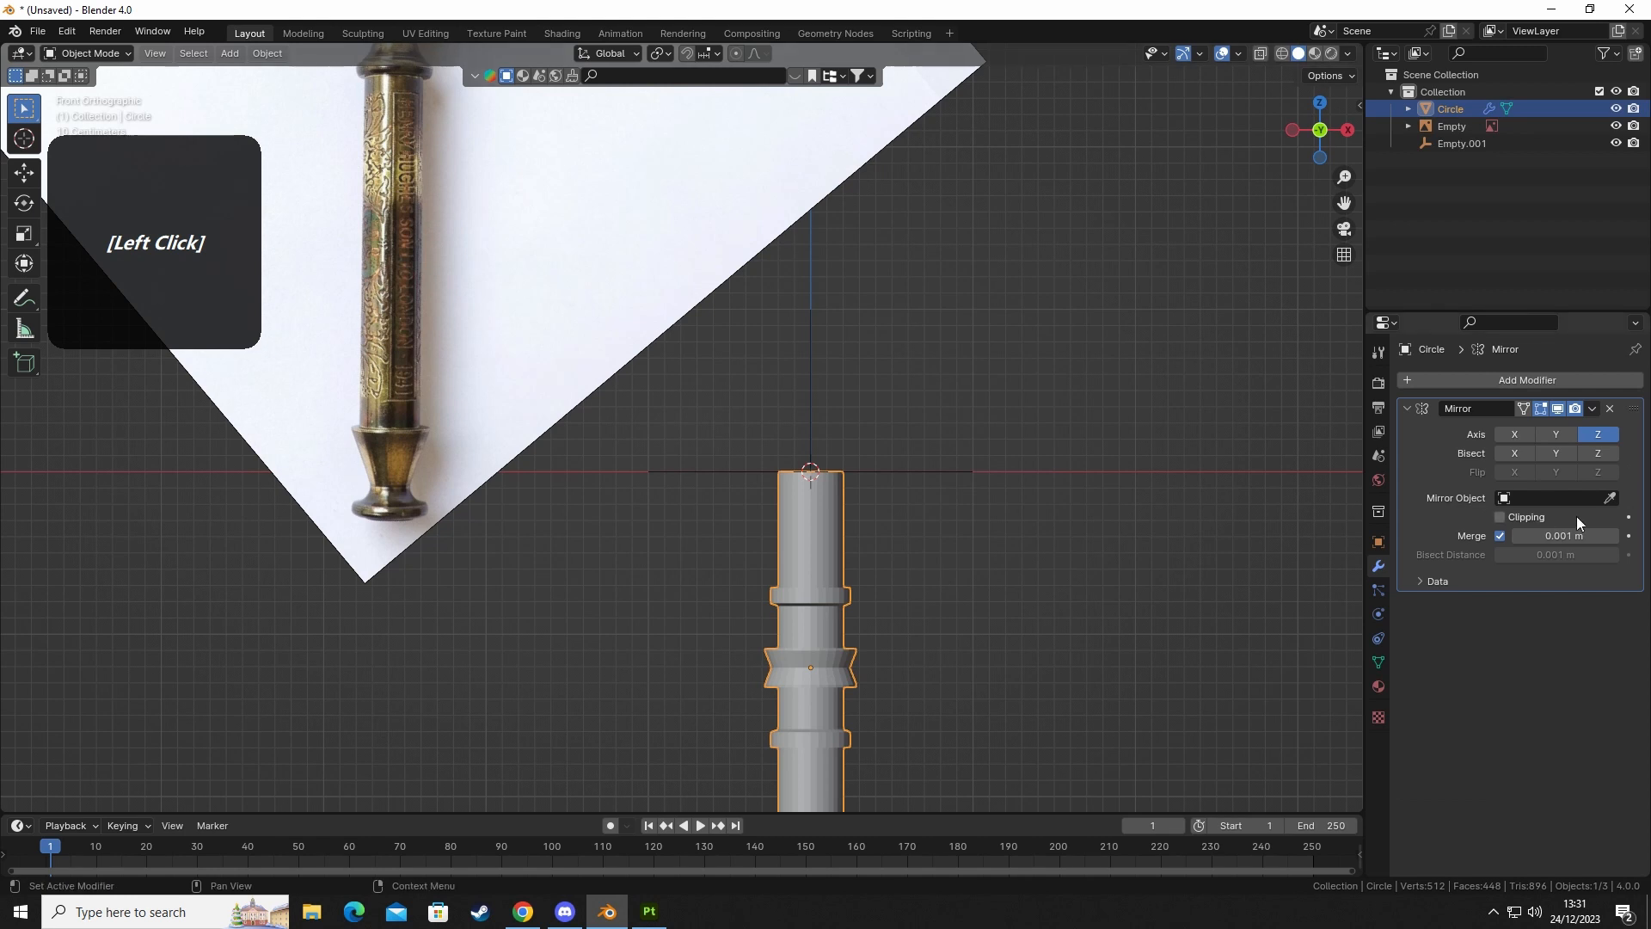
pyautogui.click(1610, 498)
pyautogui.click(946, 470)
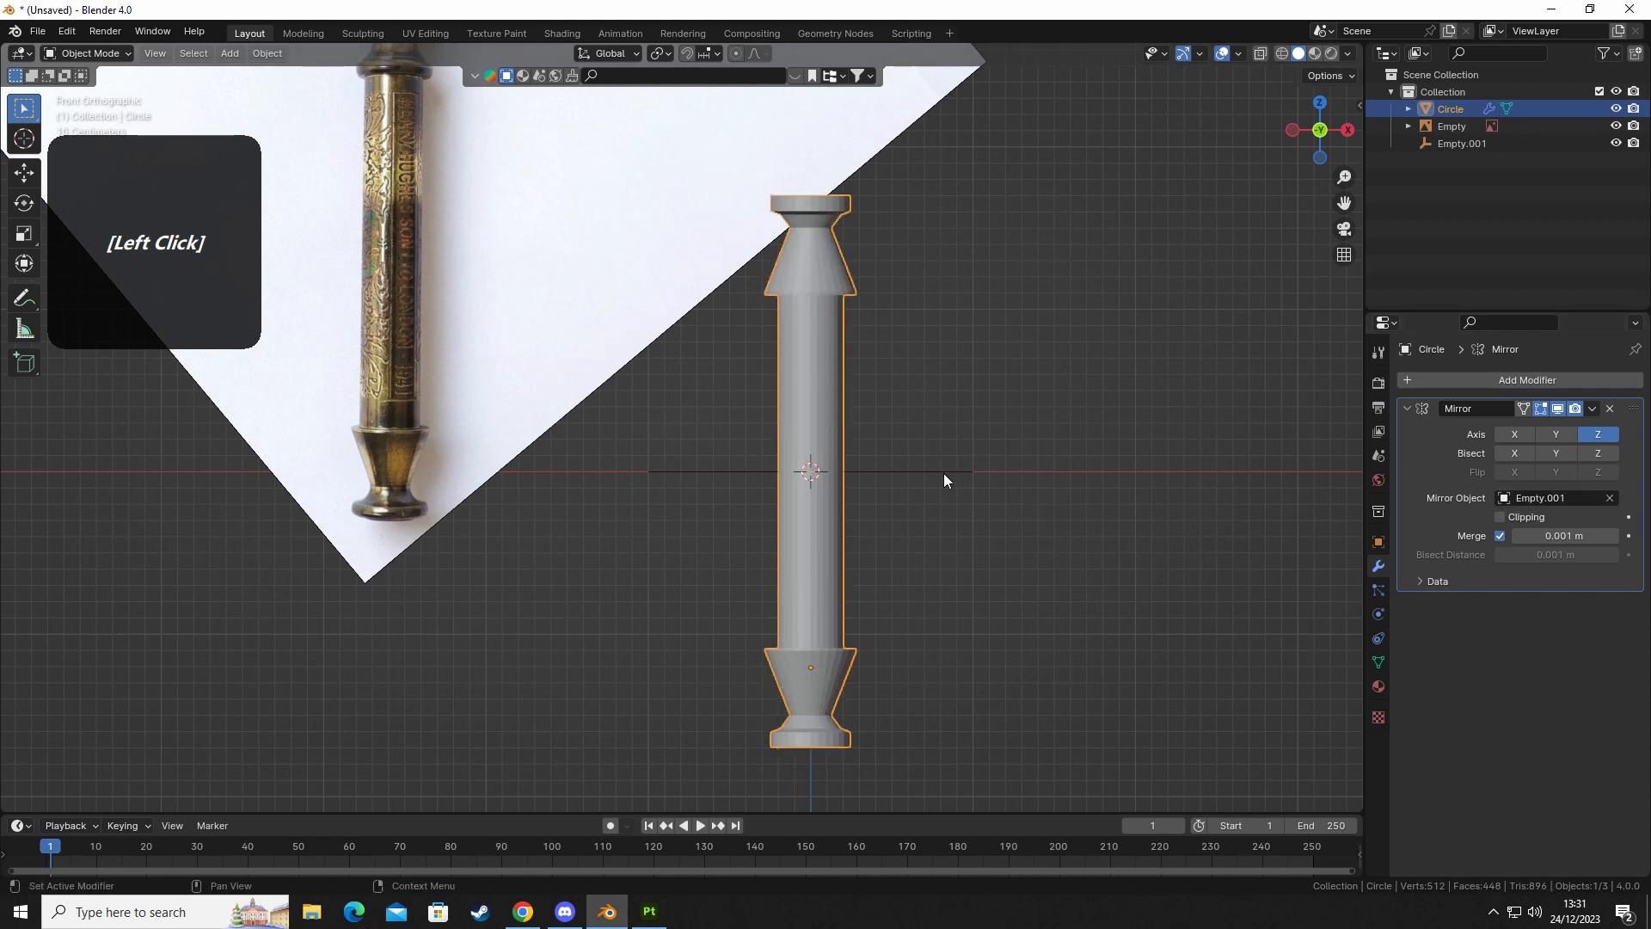
pyautogui.click(944, 577)
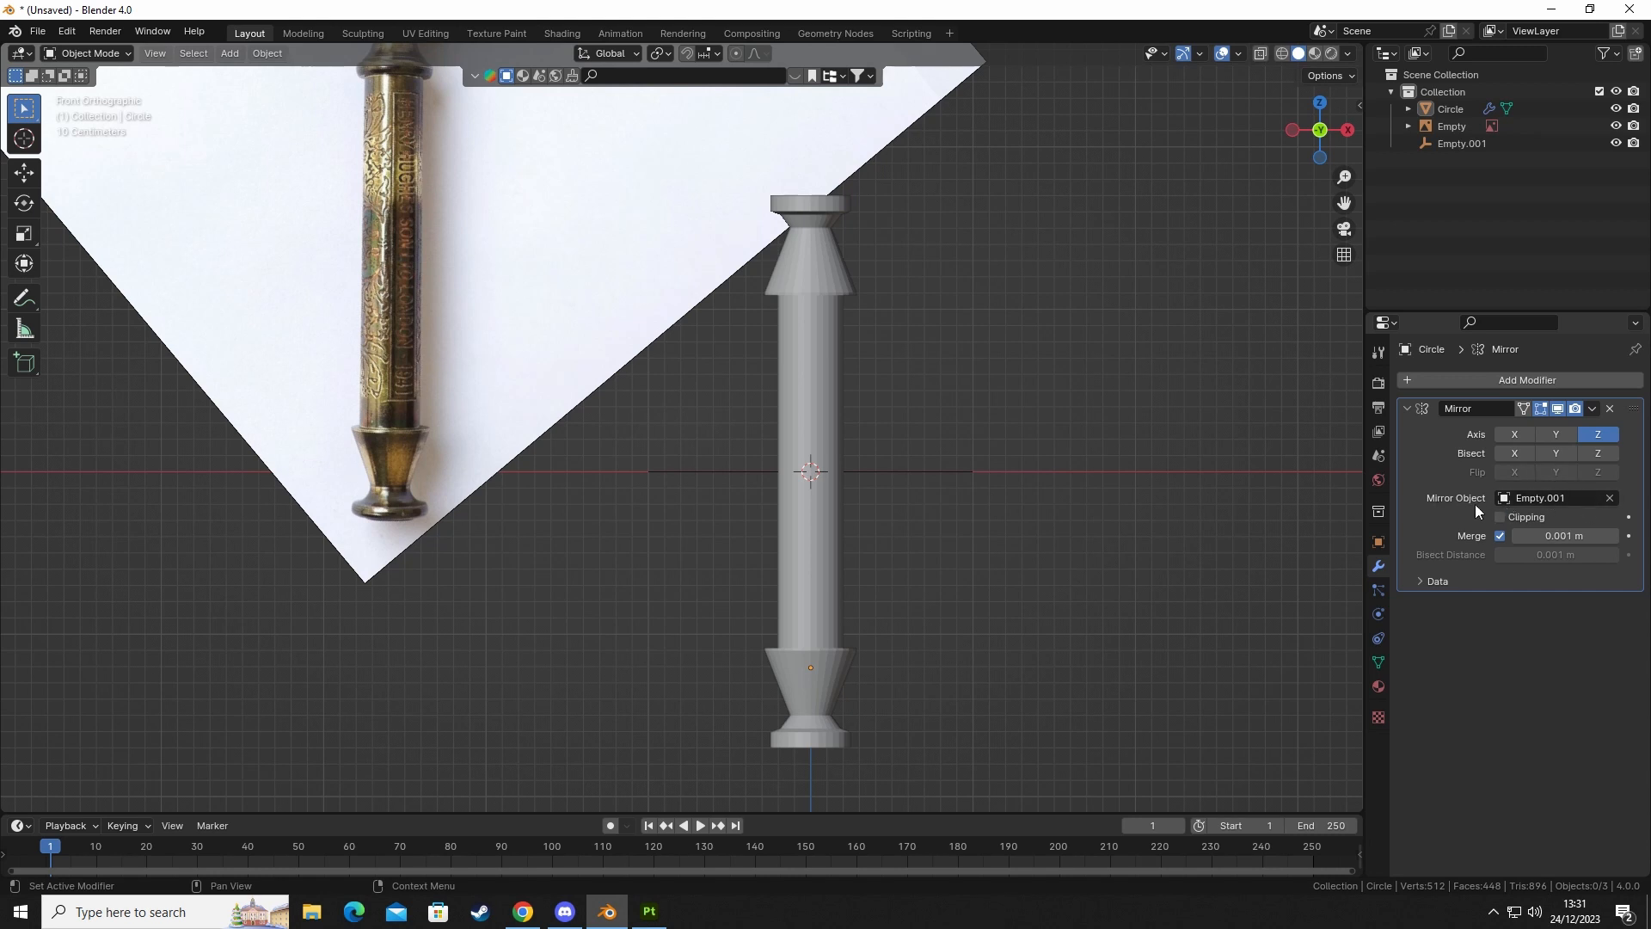
# Remove the handle's Mirror modifier and delete the plain axes empty at the world origin.
pyautogui.moveTo(969, 568); pyautogui.dragTo(905, 516, button='middle')
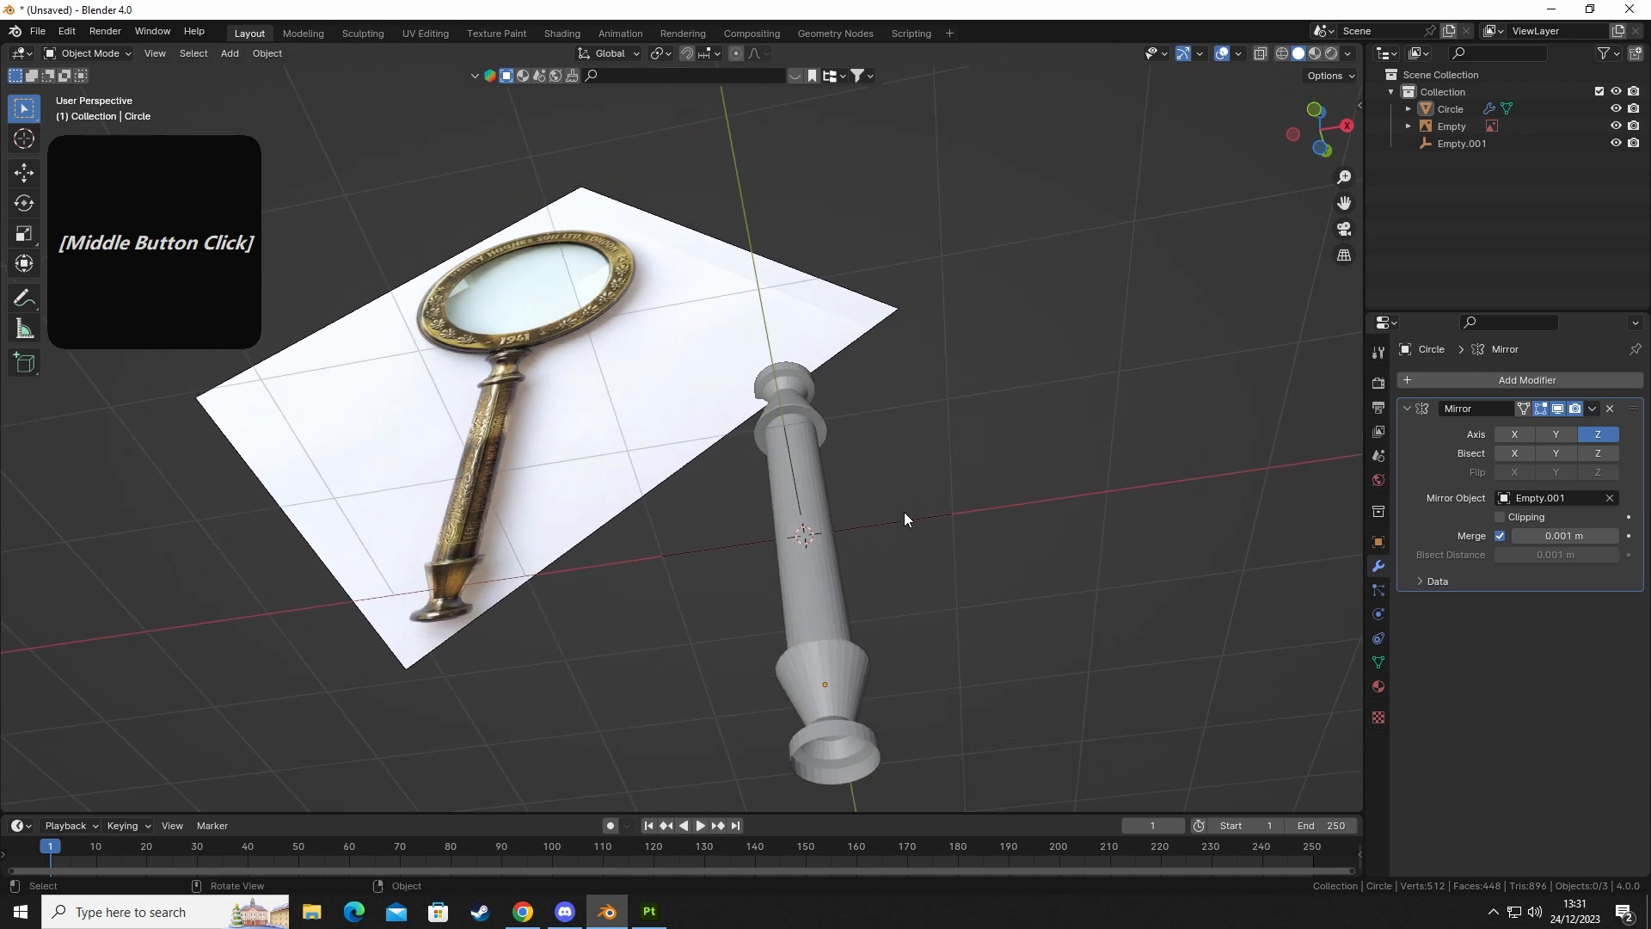
pyautogui.moveTo(915, 589); pyautogui.dragTo(845, 641, button='middle')
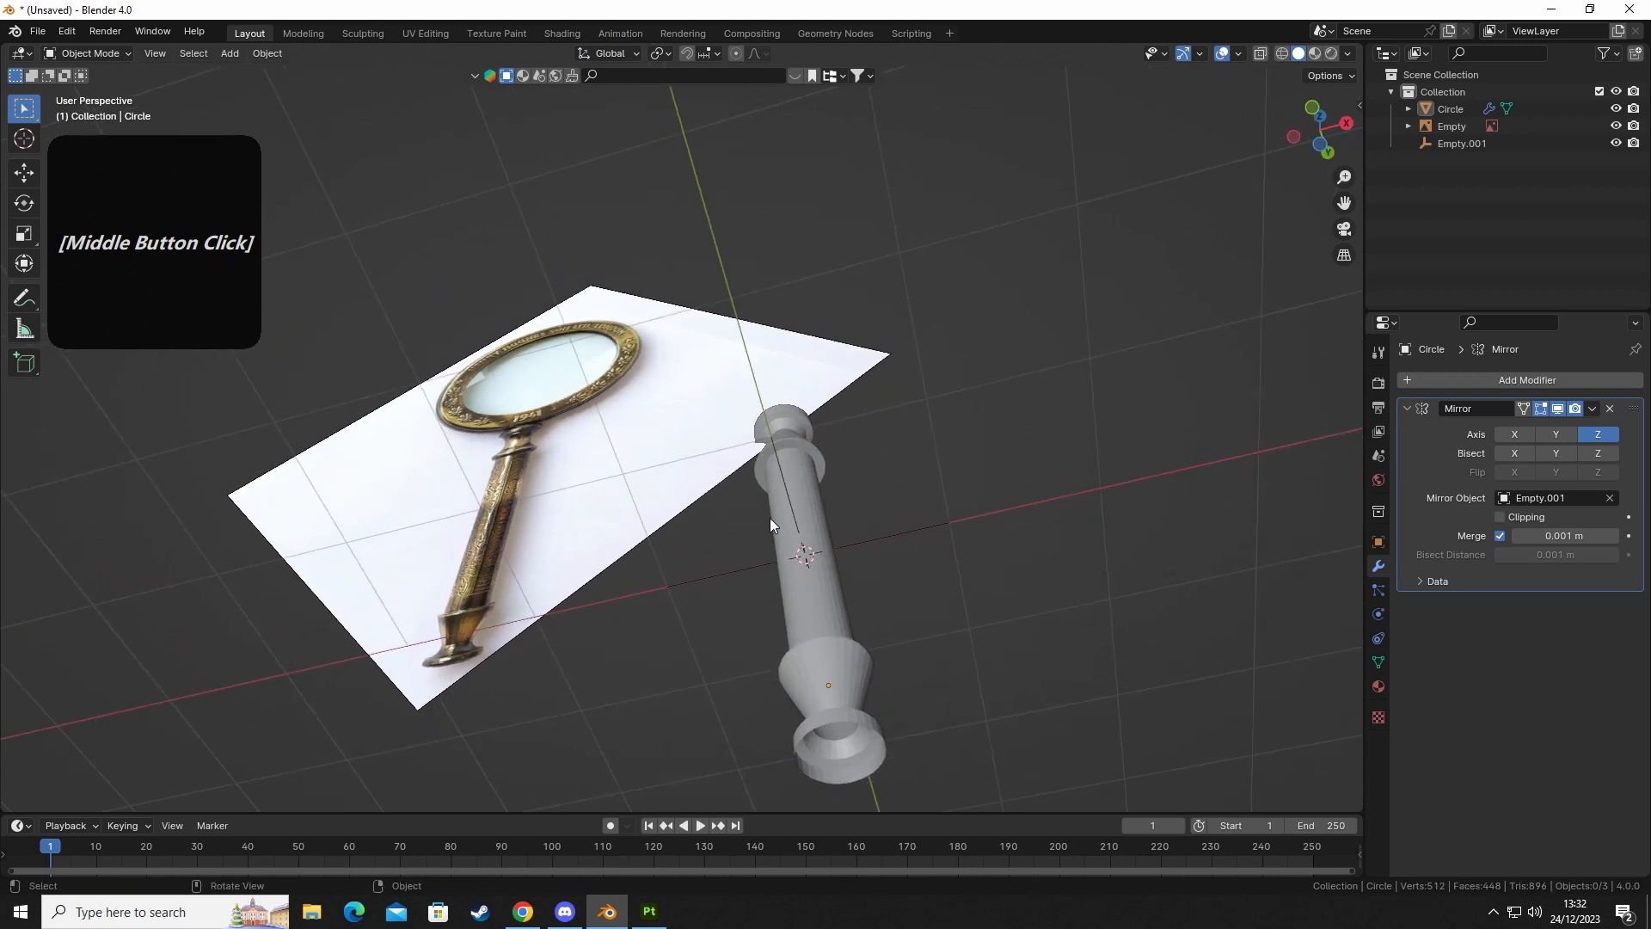
pyautogui.press('1')
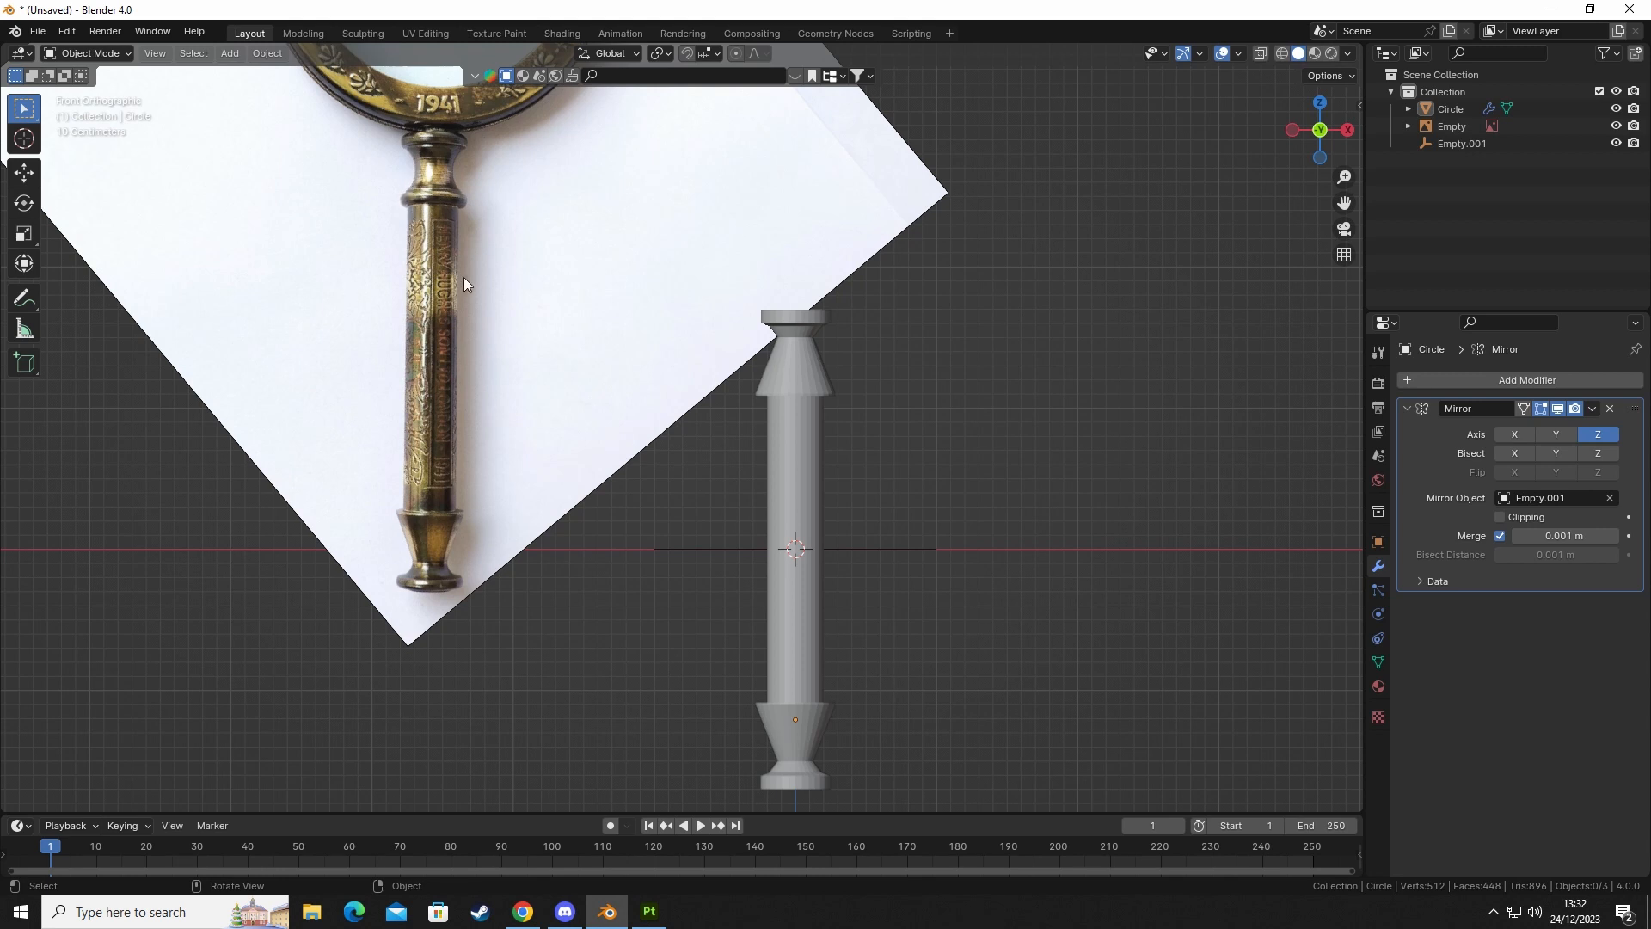
pyautogui.keyDown('shift'); pyautogui.moveTo(508, 277); pyautogui.dragTo(575, 385, button='middle'); pyautogui.keyUp('shift')
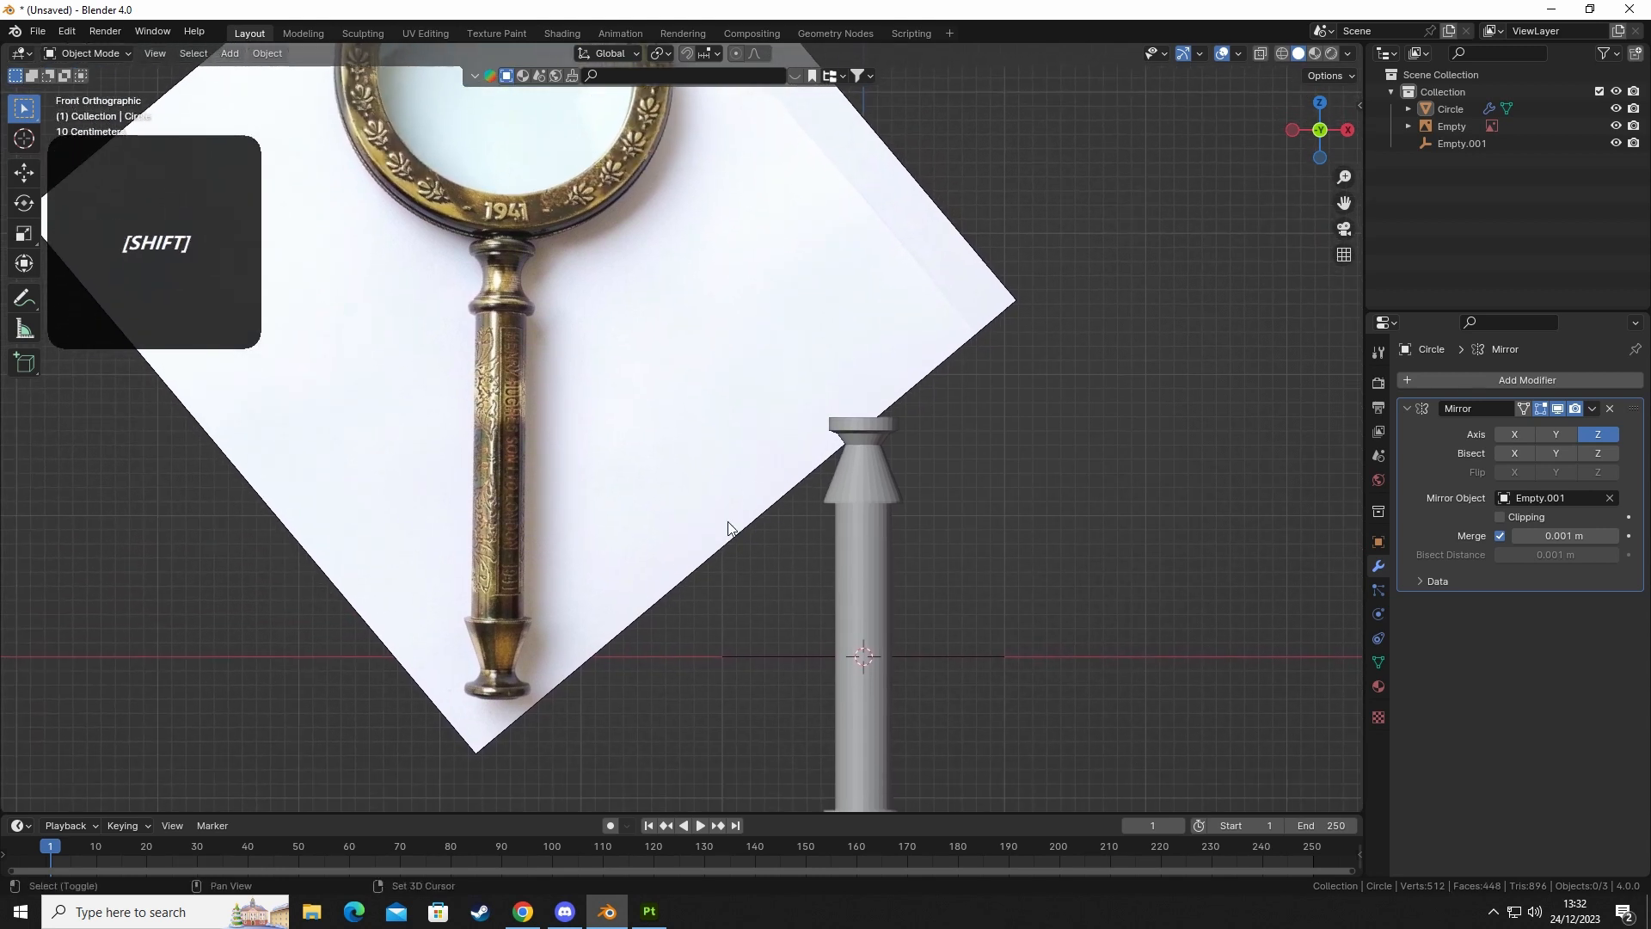
pyautogui.keyDown('shift'); pyautogui.moveTo(727, 523); pyautogui.dragTo(732, 472, button='middle'); pyautogui.keyUp('shift')
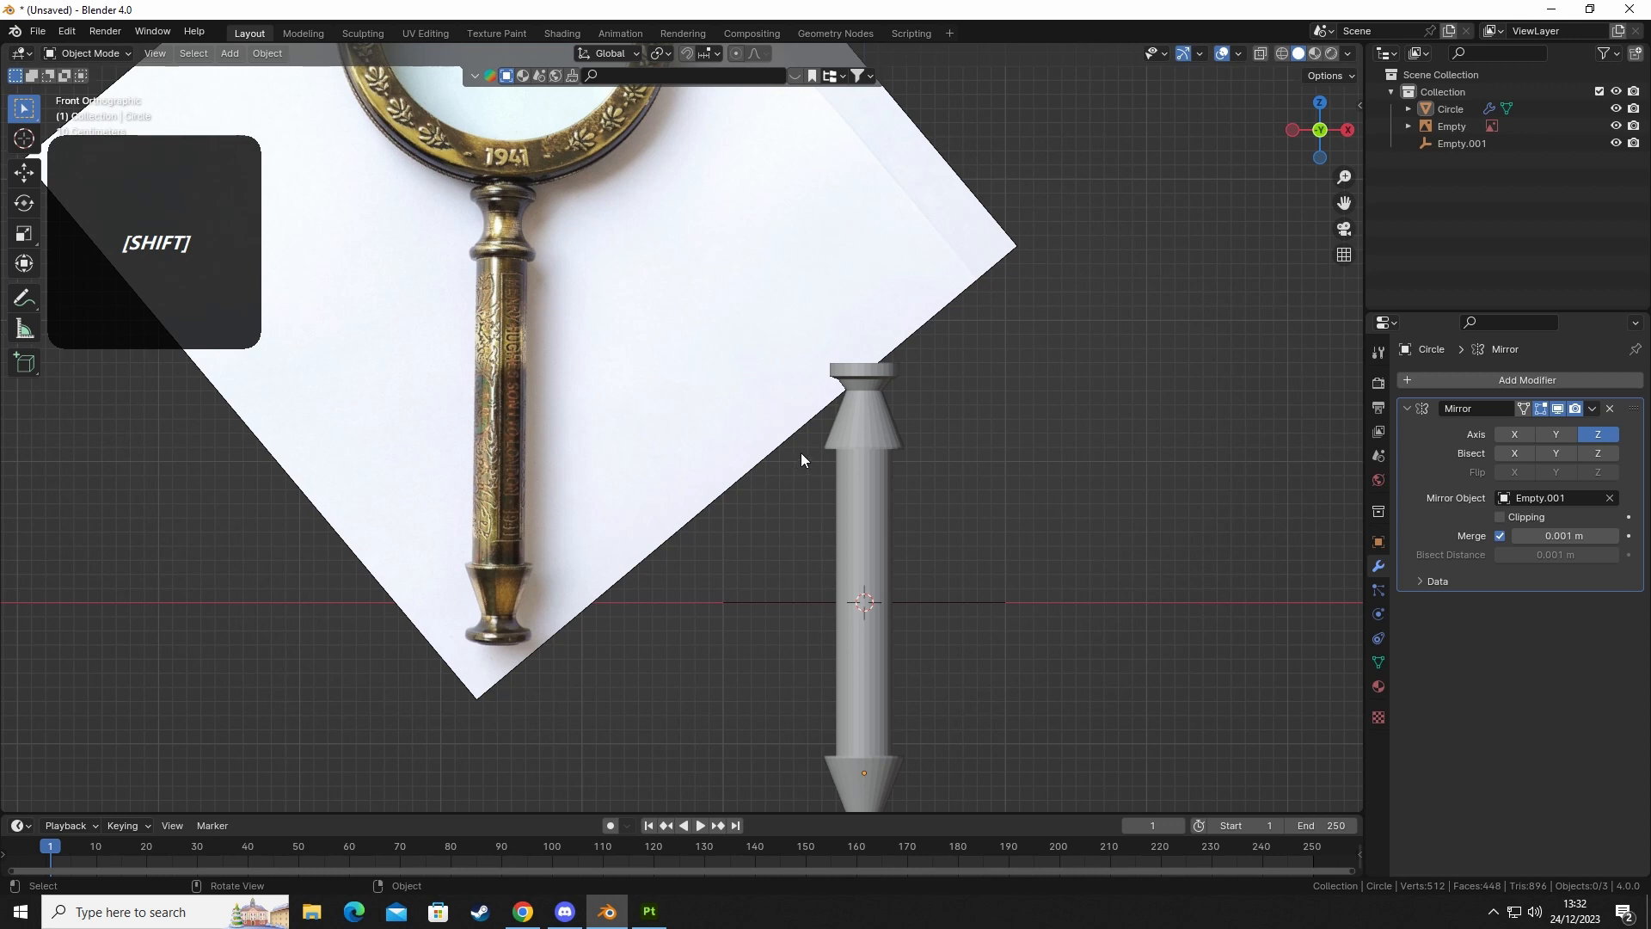
pyautogui.click(1608, 410)
pyautogui.keyDown('shift'); pyautogui.moveTo(951, 615); pyautogui.dragTo(947, 554, button='middle'); pyautogui.keyUp('shift')
pyautogui.click(947, 557)
pyautogui.press('Delete')
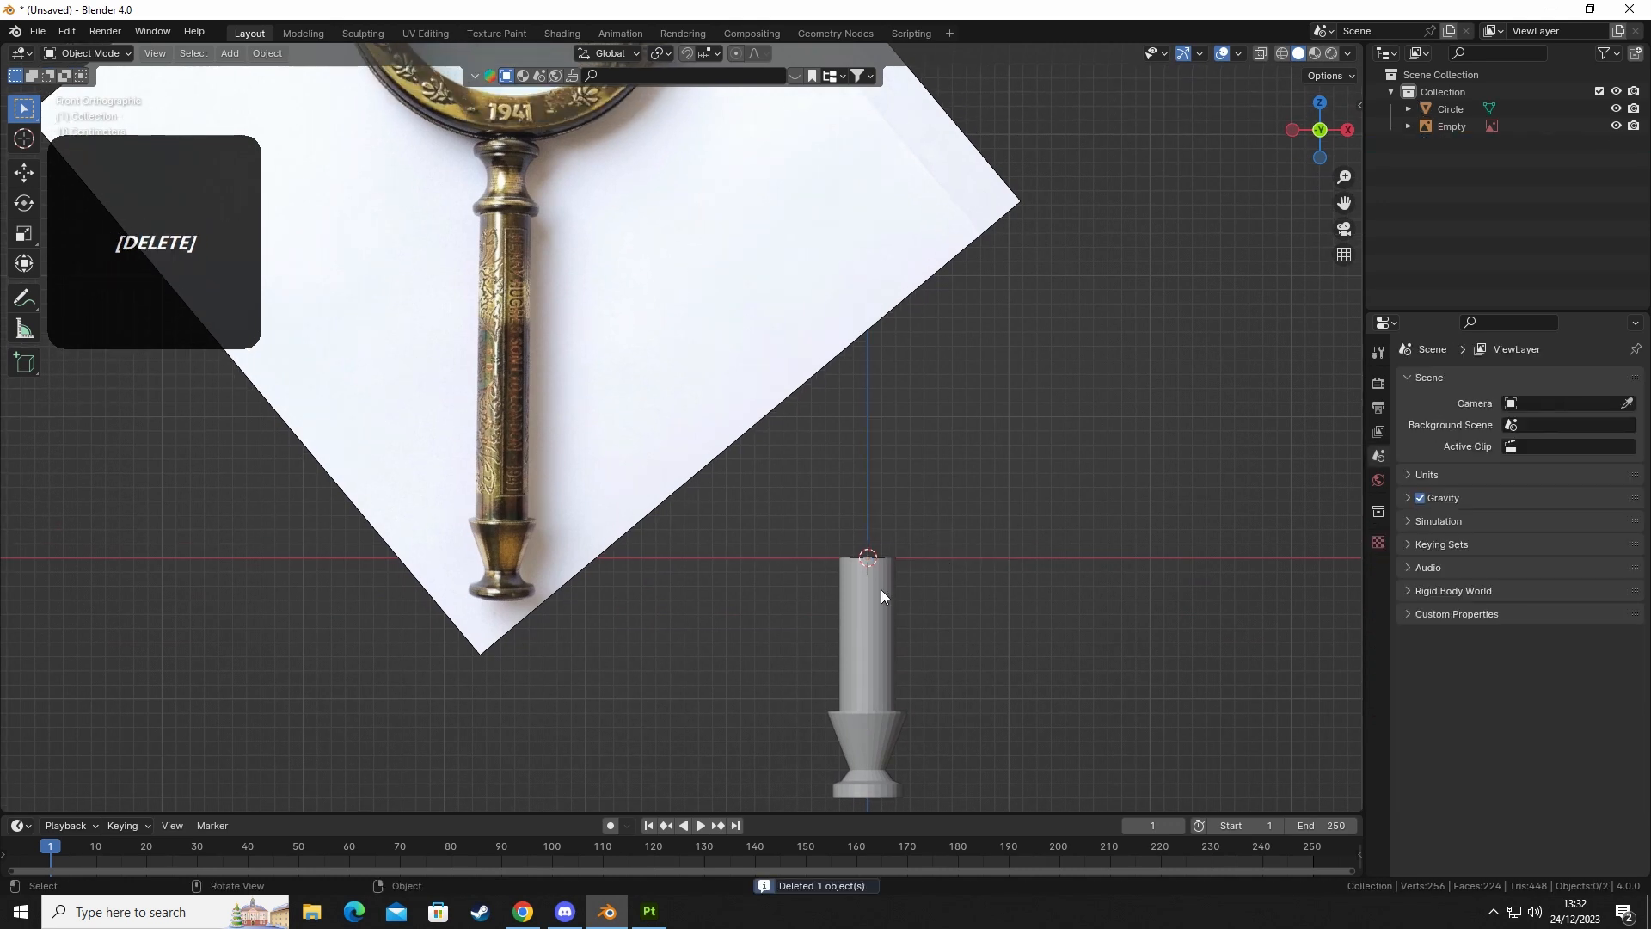
# Raise the half handle along Z with snapping until its base sits on the world origin.
pyautogui.click(881, 590)
pyautogui.press('g')
pyautogui.press('z')
pyautogui.keyDown('ctrl'); pyautogui.click(927, 348); pyautogui.keyUp('ctrl')
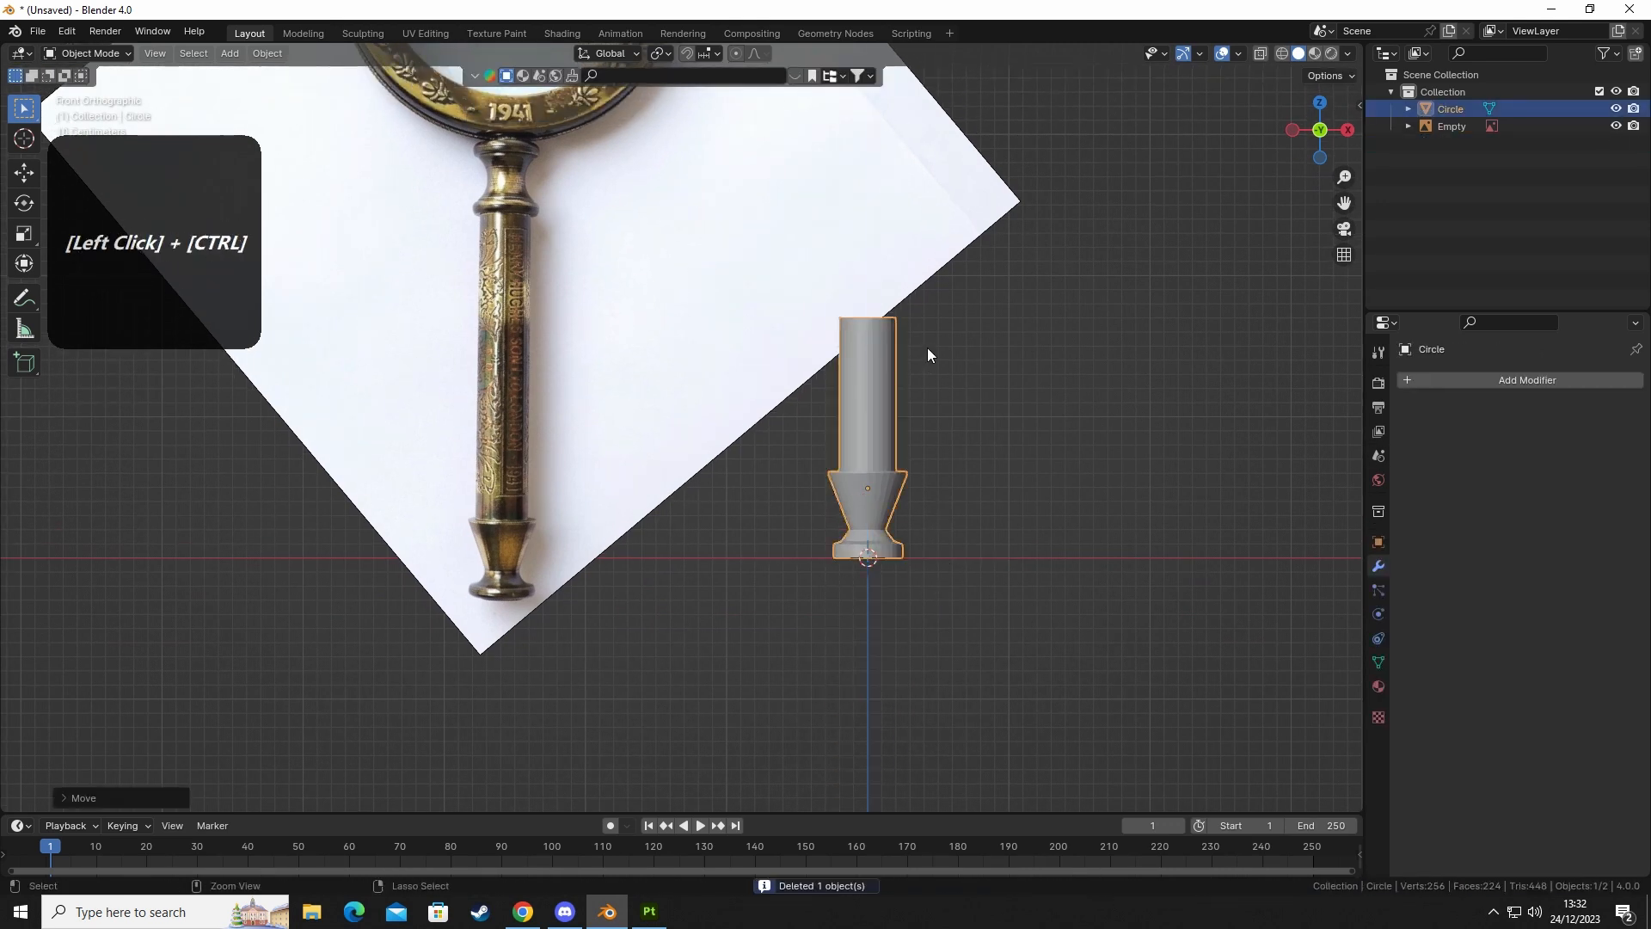
# In Edit Mode, box-select the shaft's top edge loop and extrude it about 0.9 m up along Z with snapping.
pyautogui.keyDown('shift'); pyautogui.moveTo(939, 414); pyautogui.dragTo(921, 616, button='middle'); pyautogui.keyUp('shift')
pyautogui.keyDown('shift'); pyautogui.moveTo(475, 600); pyautogui.dragTo(492, 521, button='middle'); pyautogui.keyUp('shift')
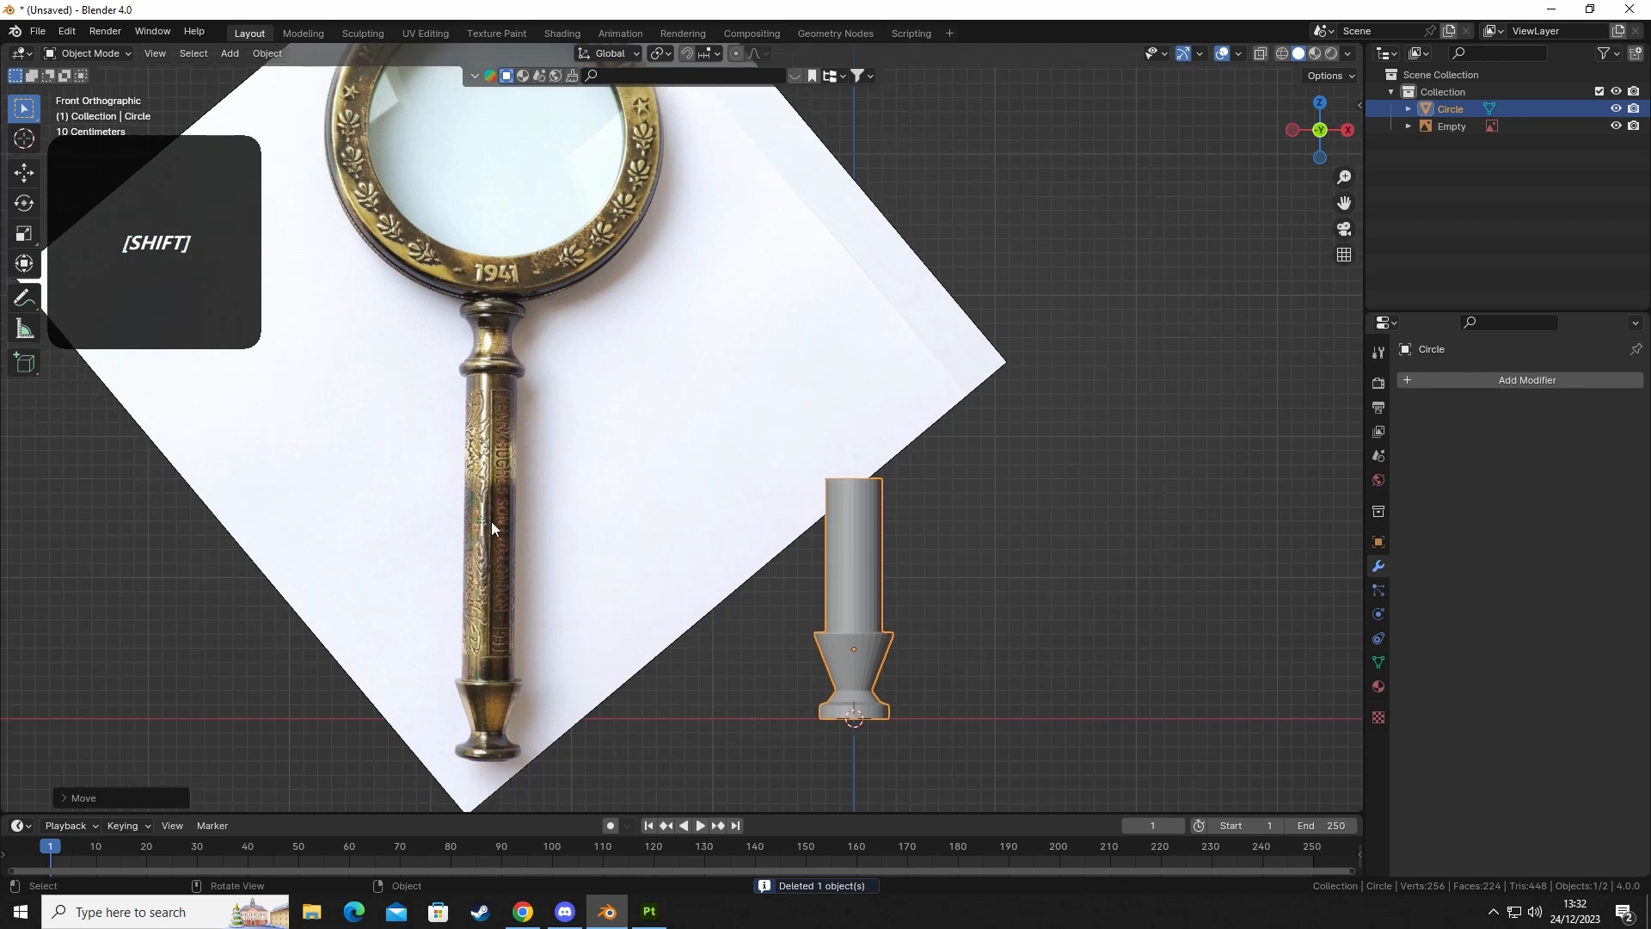
pyautogui.click(878, 508)
pyautogui.press('Tab')
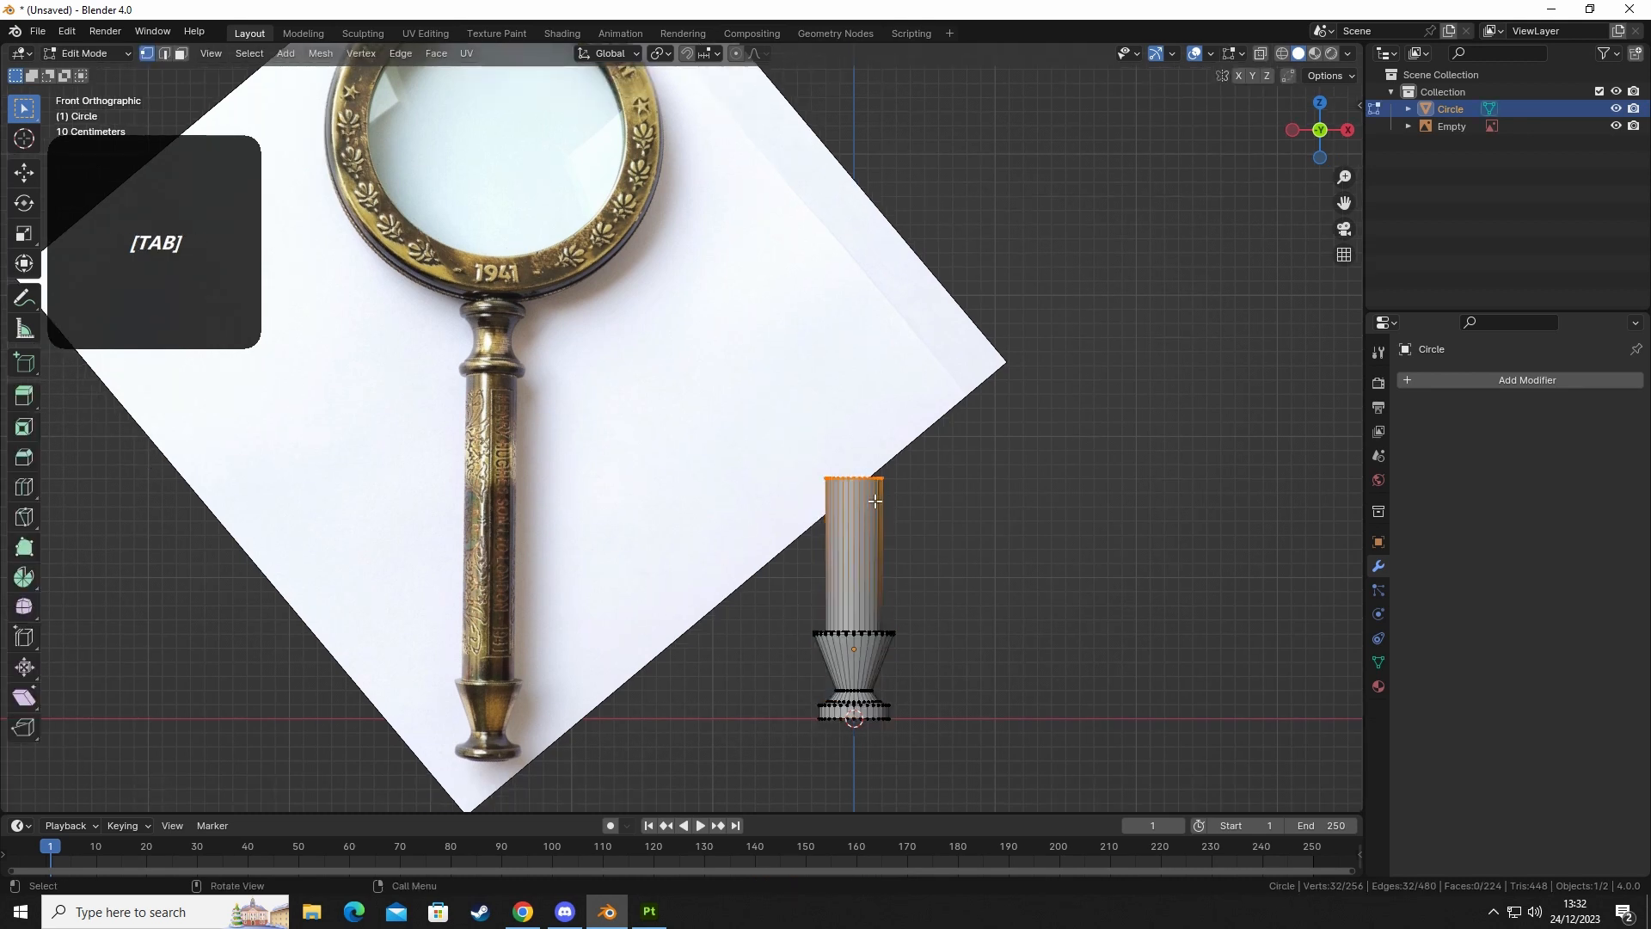
pyautogui.press('z')
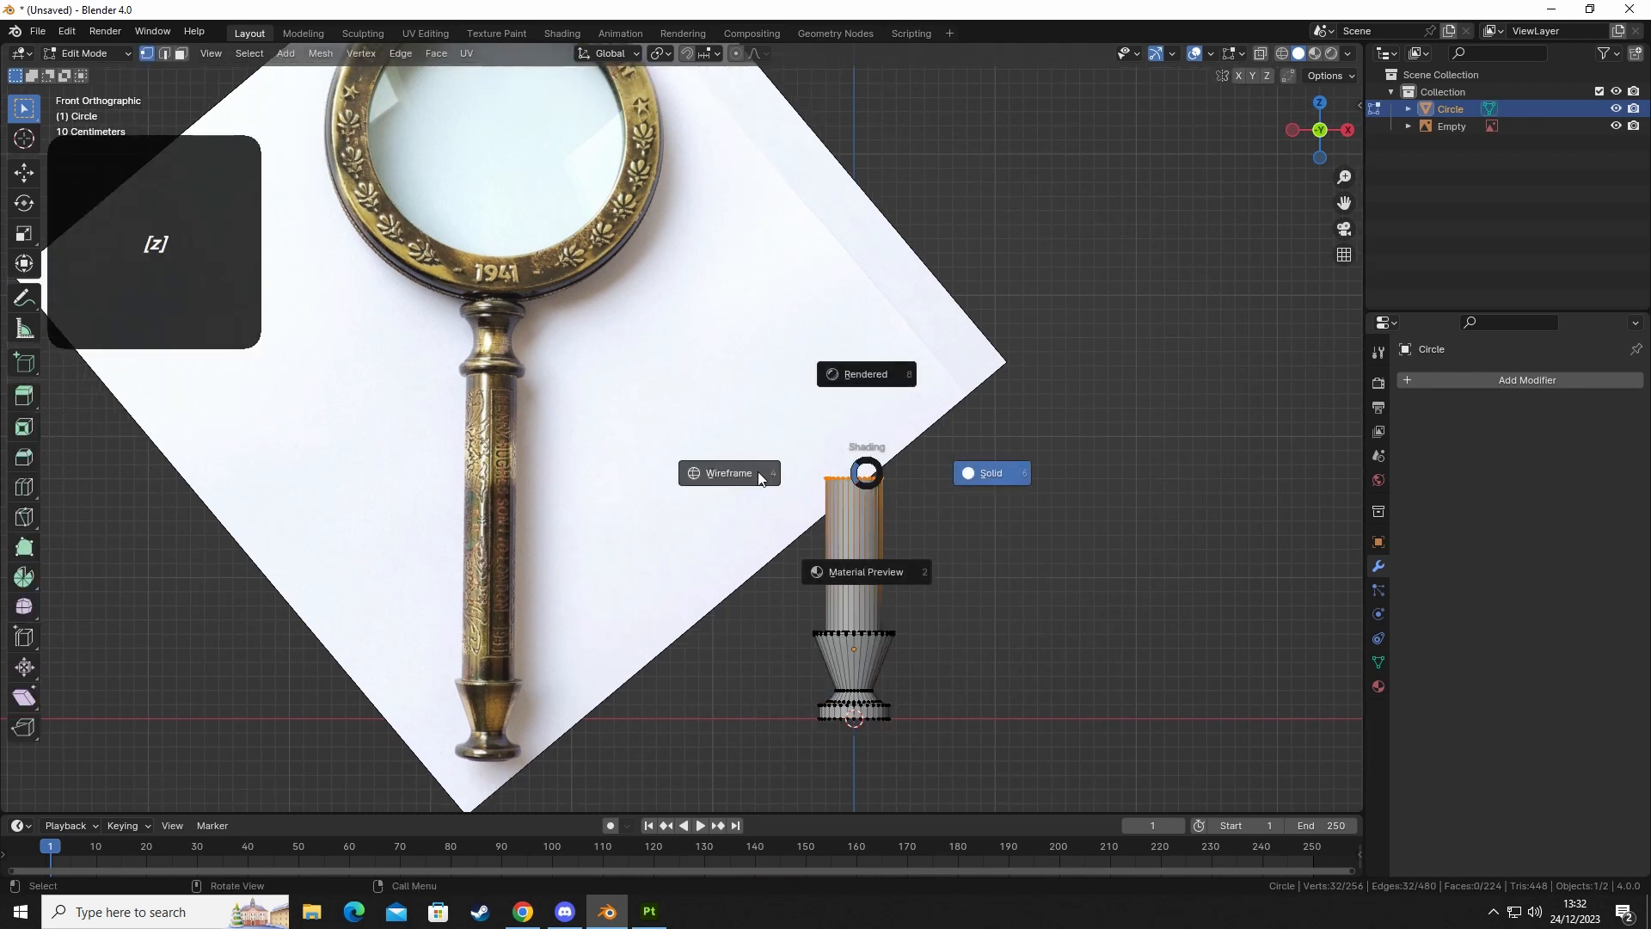
pyautogui.click(732, 477)
pyautogui.moveTo(732, 423)
pyautogui.mouseDown()
pyautogui.moveTo(1021, 518)
pyautogui.moveTo(892, 483)
pyautogui.moveTo(1020, 548)
pyautogui.moveTo(976, 537)
pyautogui.mouseUp()
pyautogui.press('z')
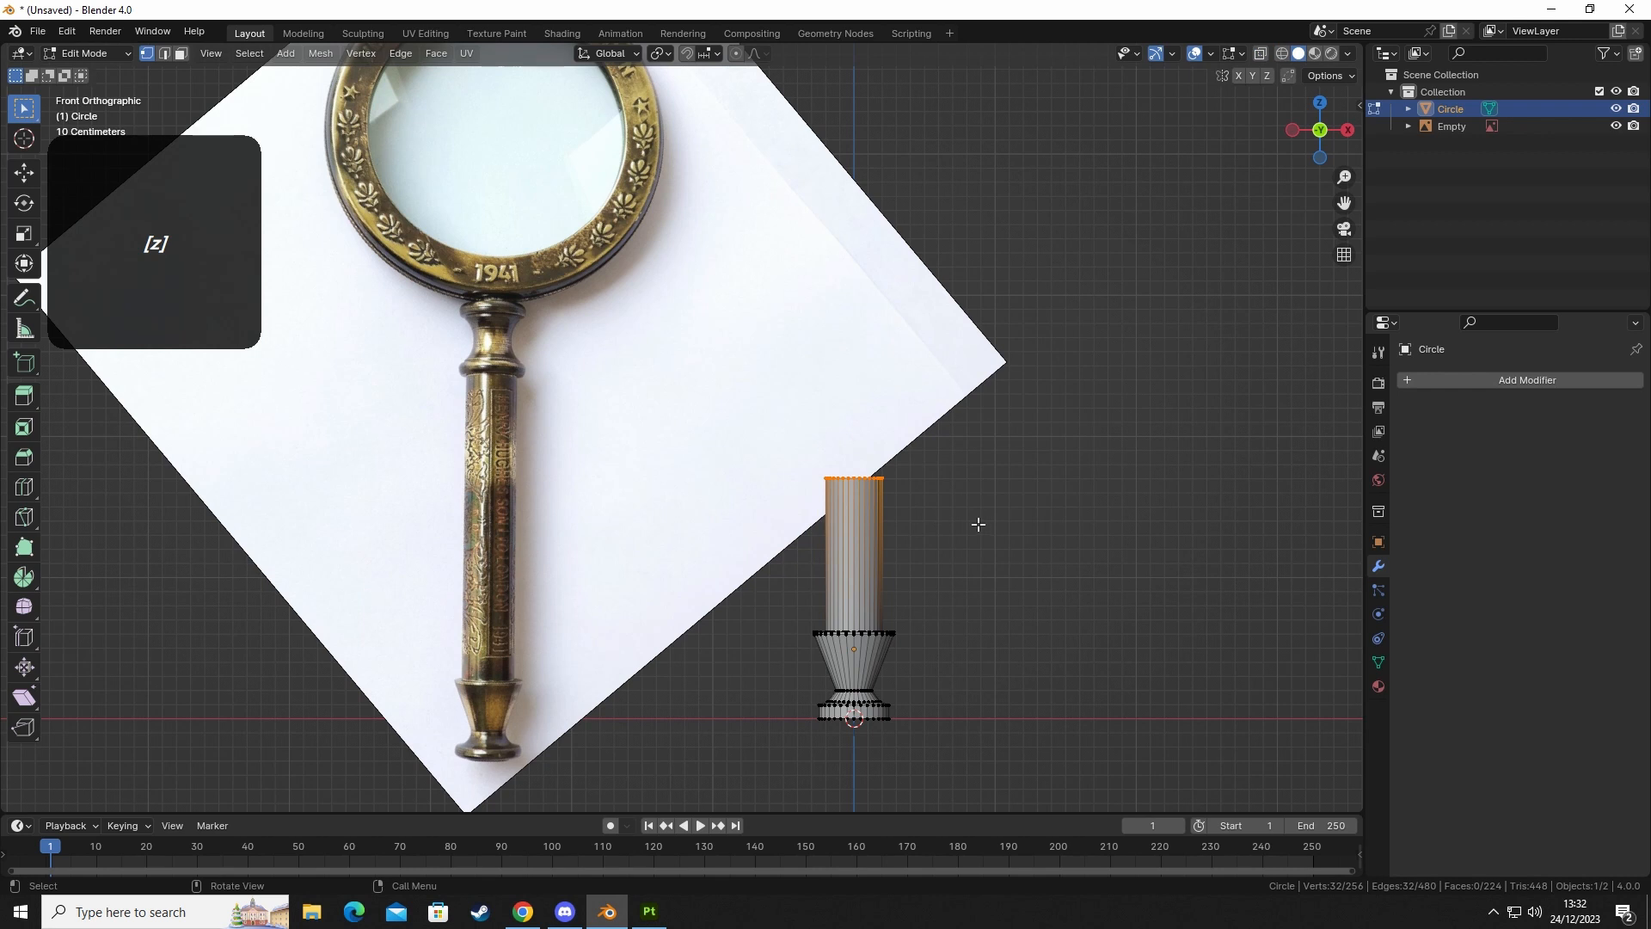
pyautogui.press('e')
pyautogui.press('z')
pyautogui.press('ctrl')
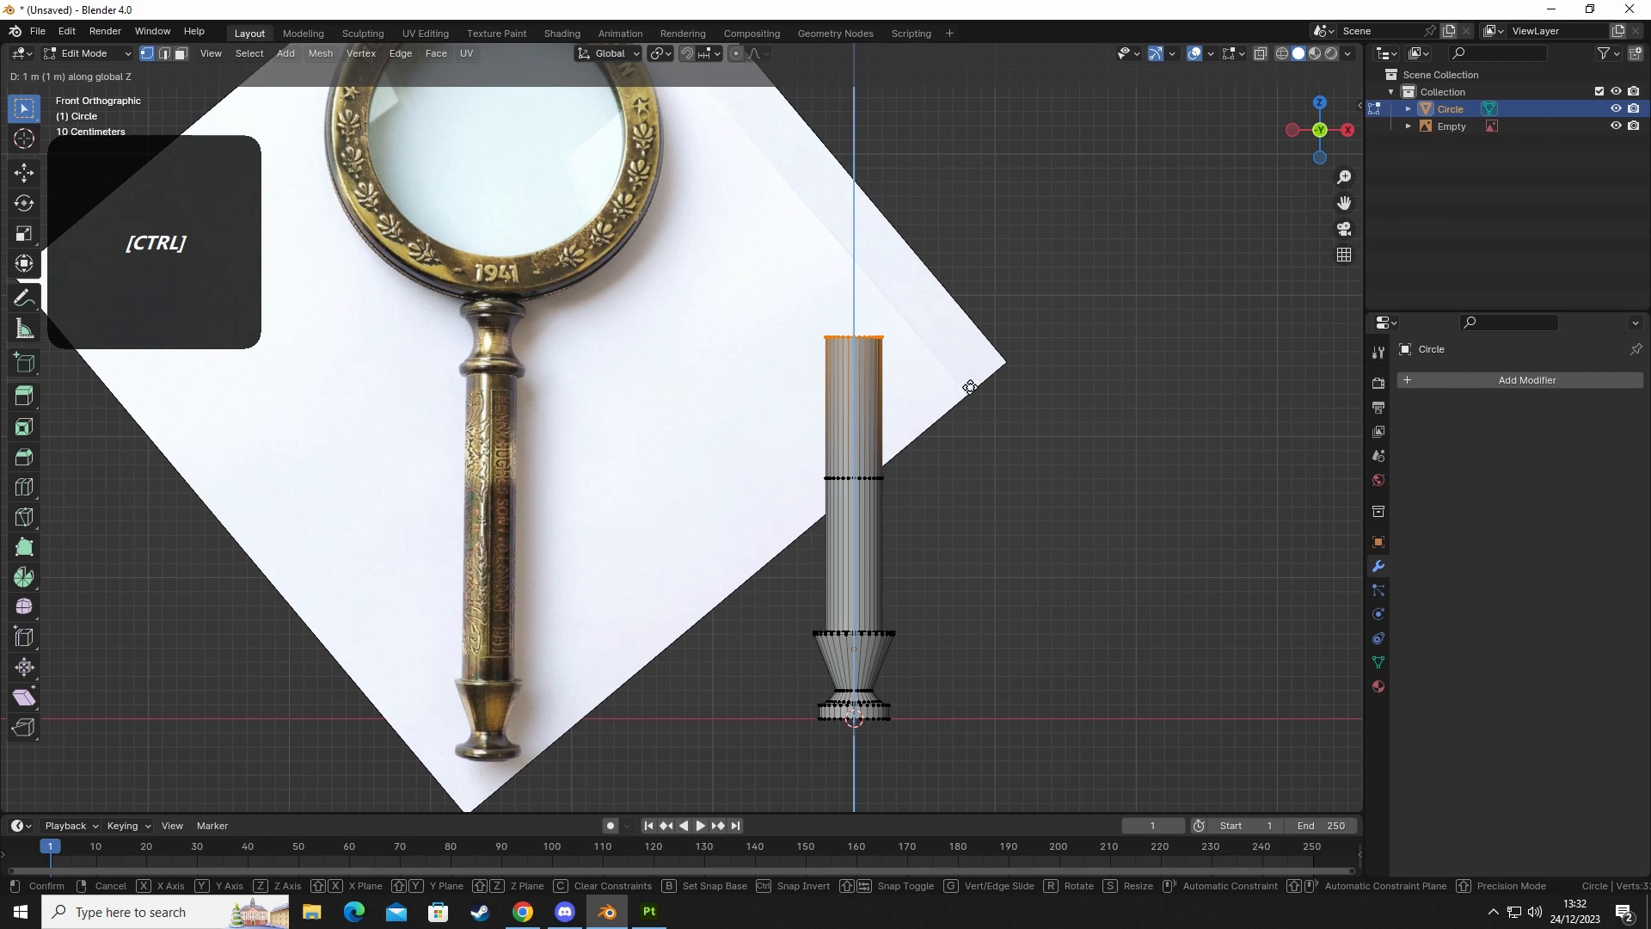
pyautogui.click(967, 398)
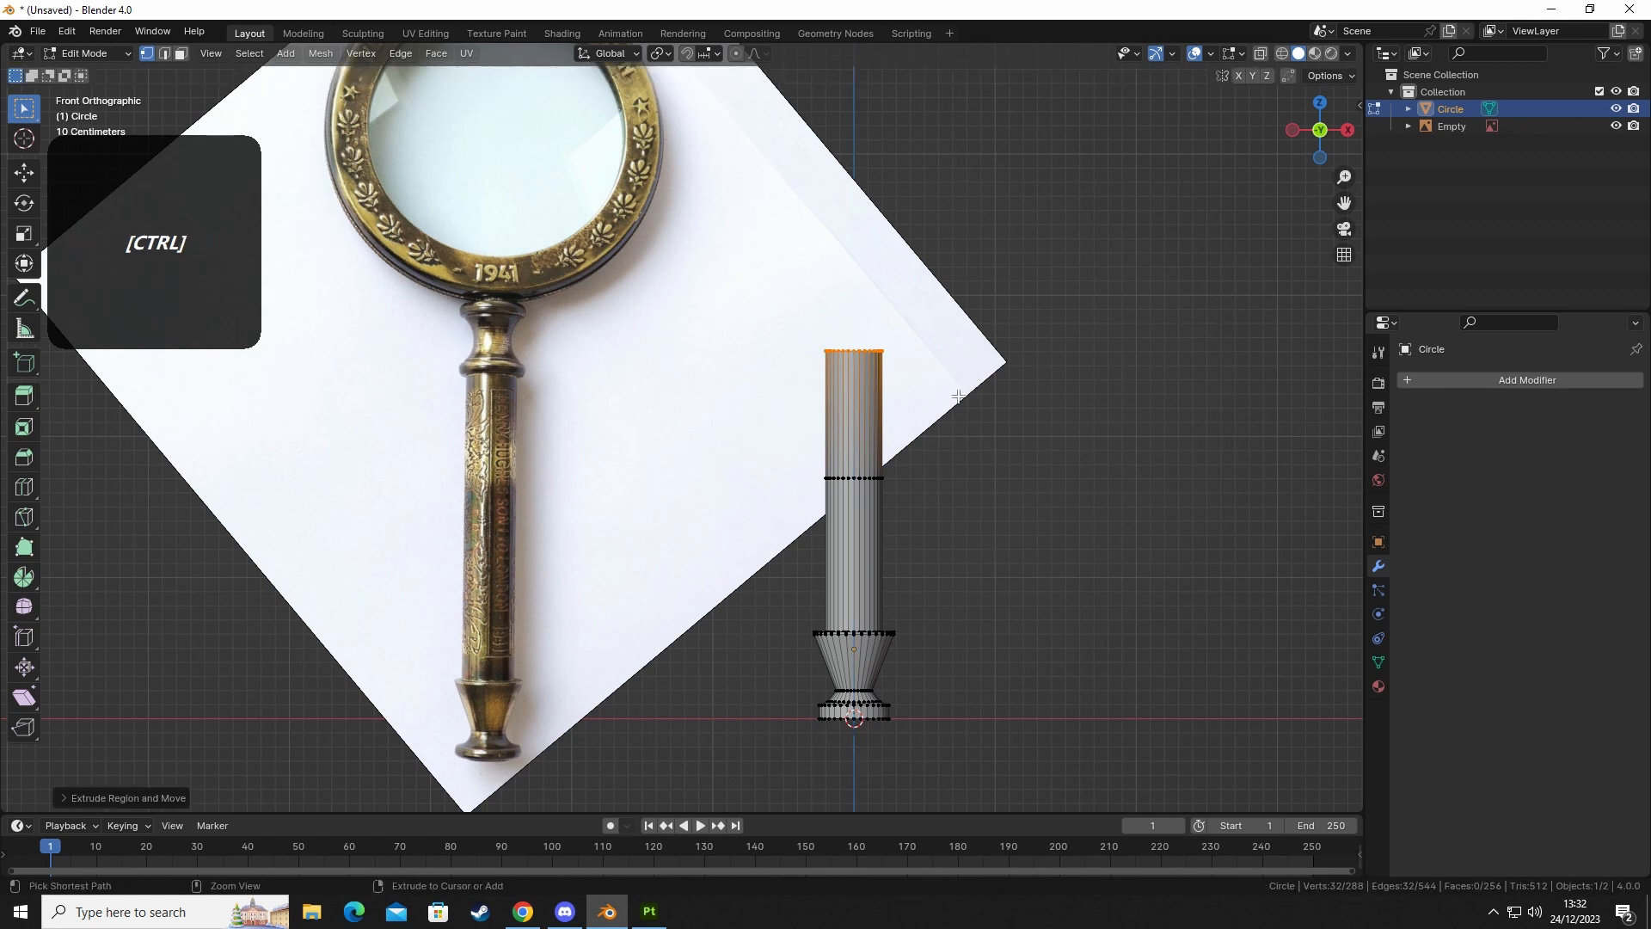
# Return to Object Mode and move the reference image closer to the modelled handle for side-by-side comparison.
pyautogui.keyDown('shift'); pyautogui.moveTo(929, 403); pyautogui.dragTo(919, 492, button='middle'); pyautogui.keyUp('shift')
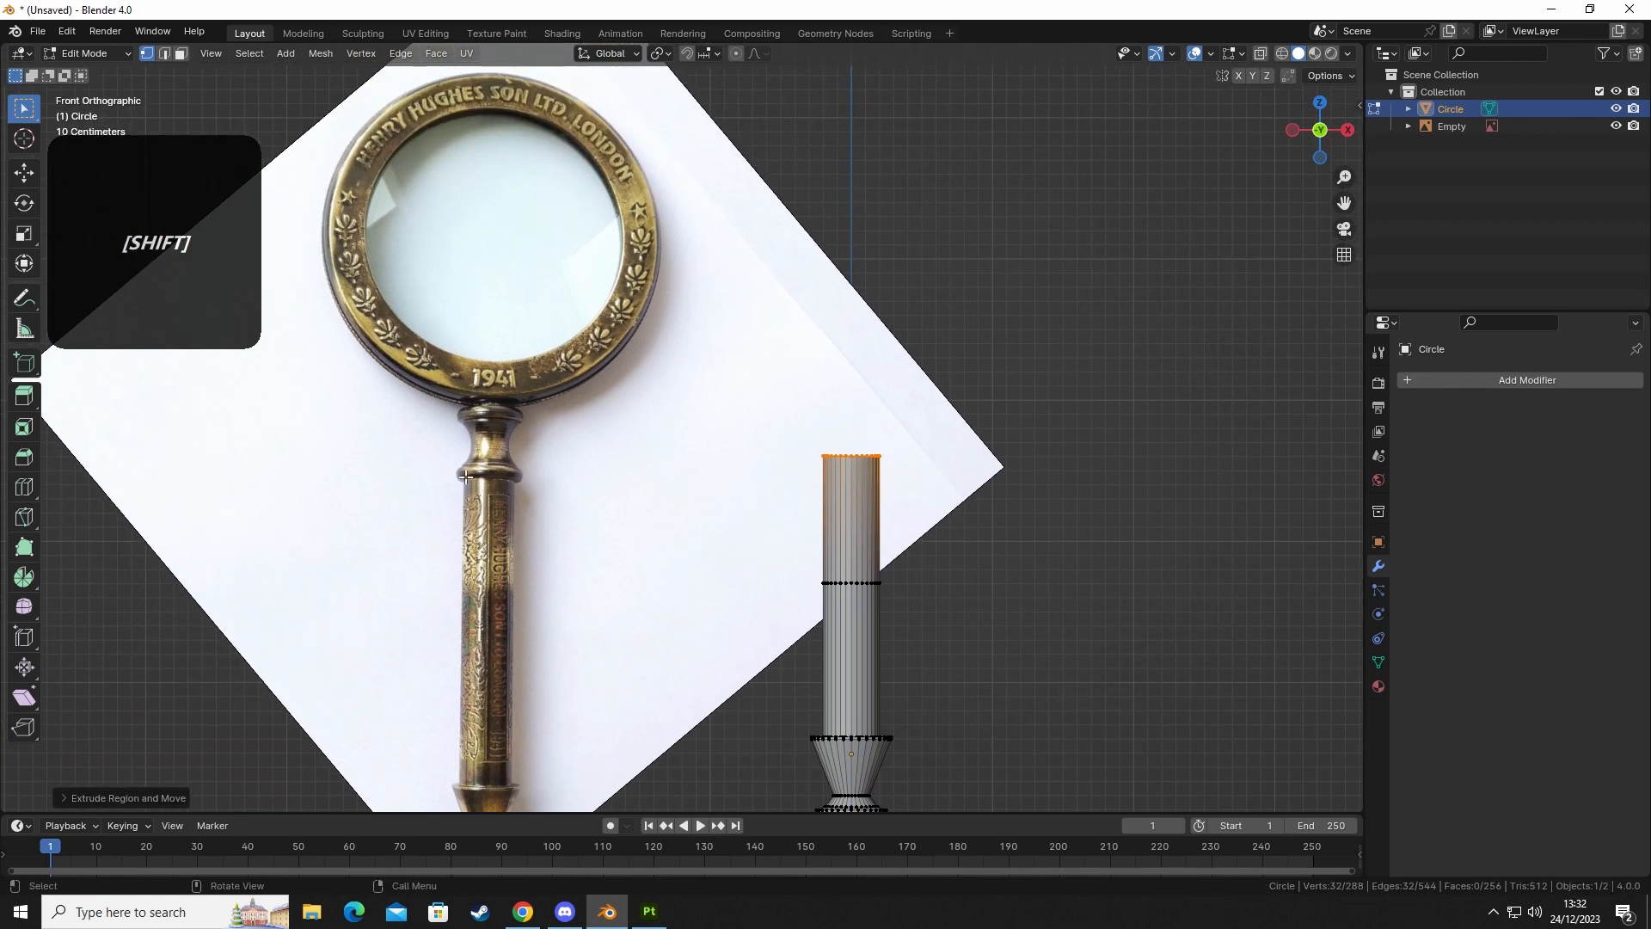
pyautogui.press('Tab')
pyautogui.click(656, 464)
pyautogui.press('g')
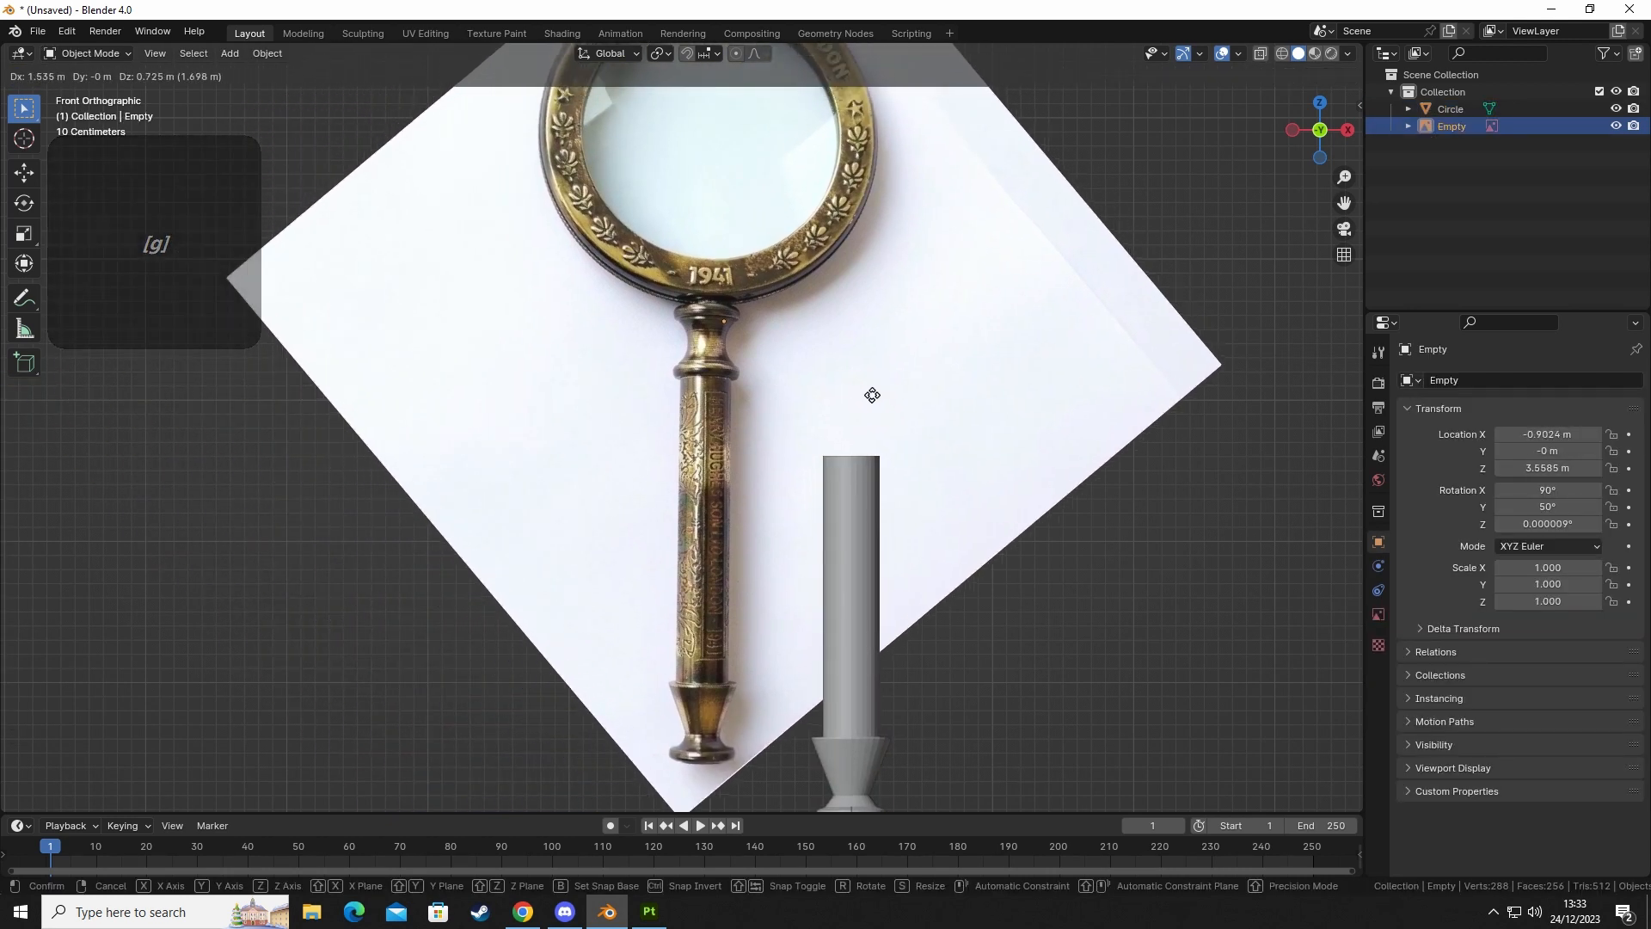
pyautogui.click(868, 497)
pyautogui.click(869, 492)
pyautogui.scroll(4, 824, 473)
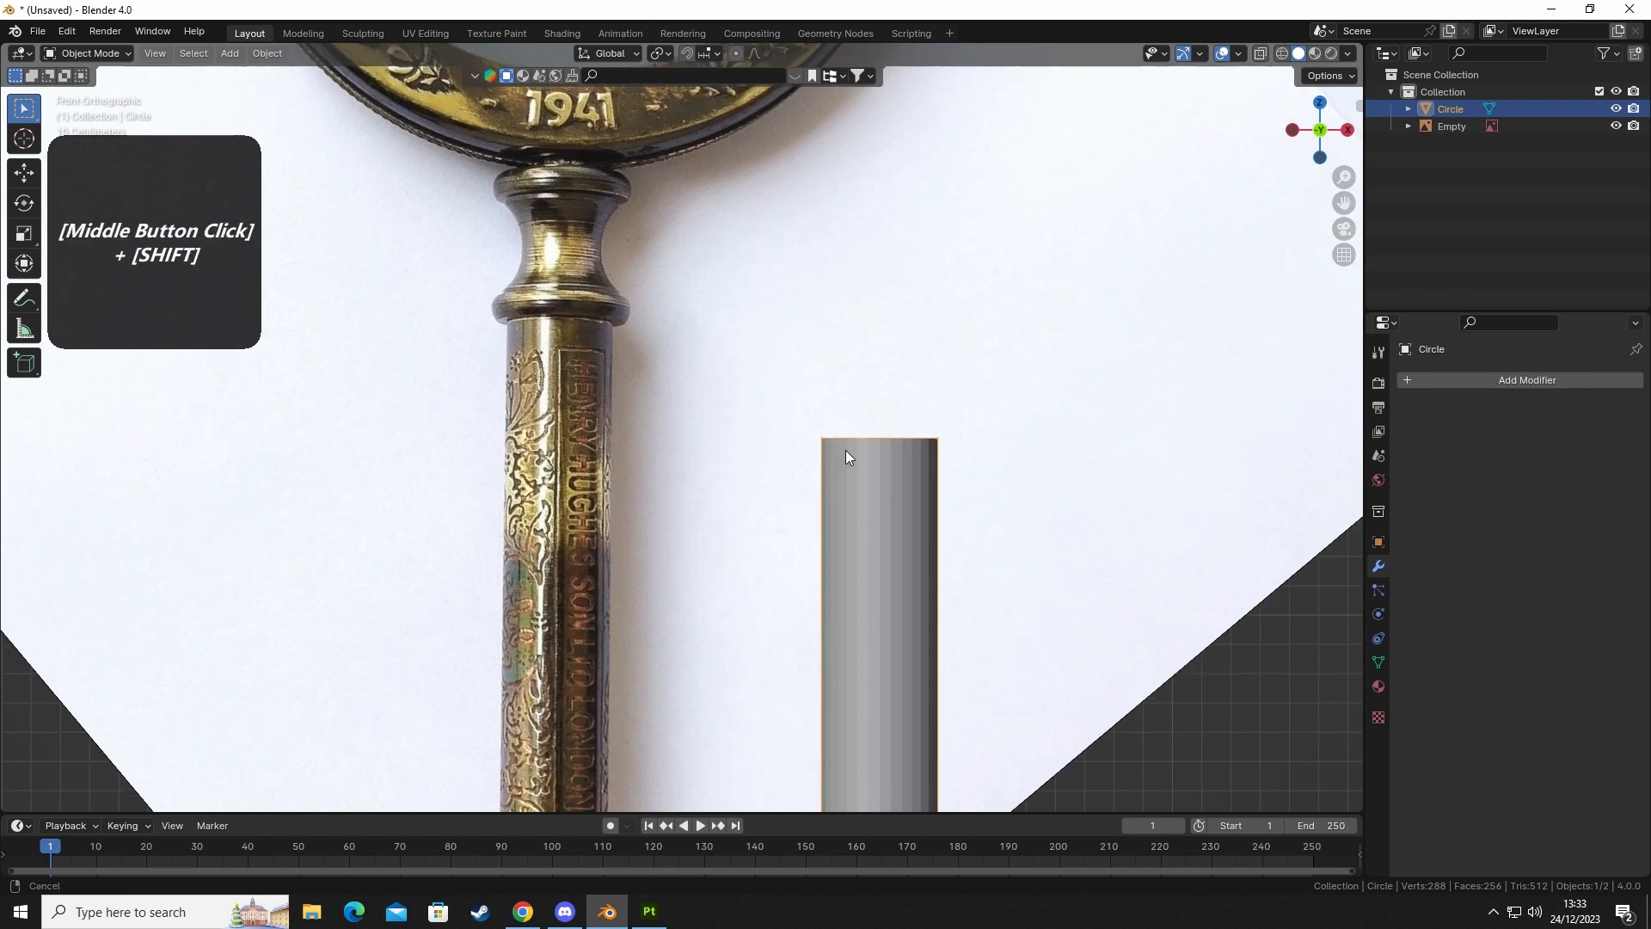
pyautogui.keyDown('shift'); pyautogui.moveTo(844, 451); pyautogui.dragTo(785, 556, button='middle'); pyautogui.keyUp('shift')
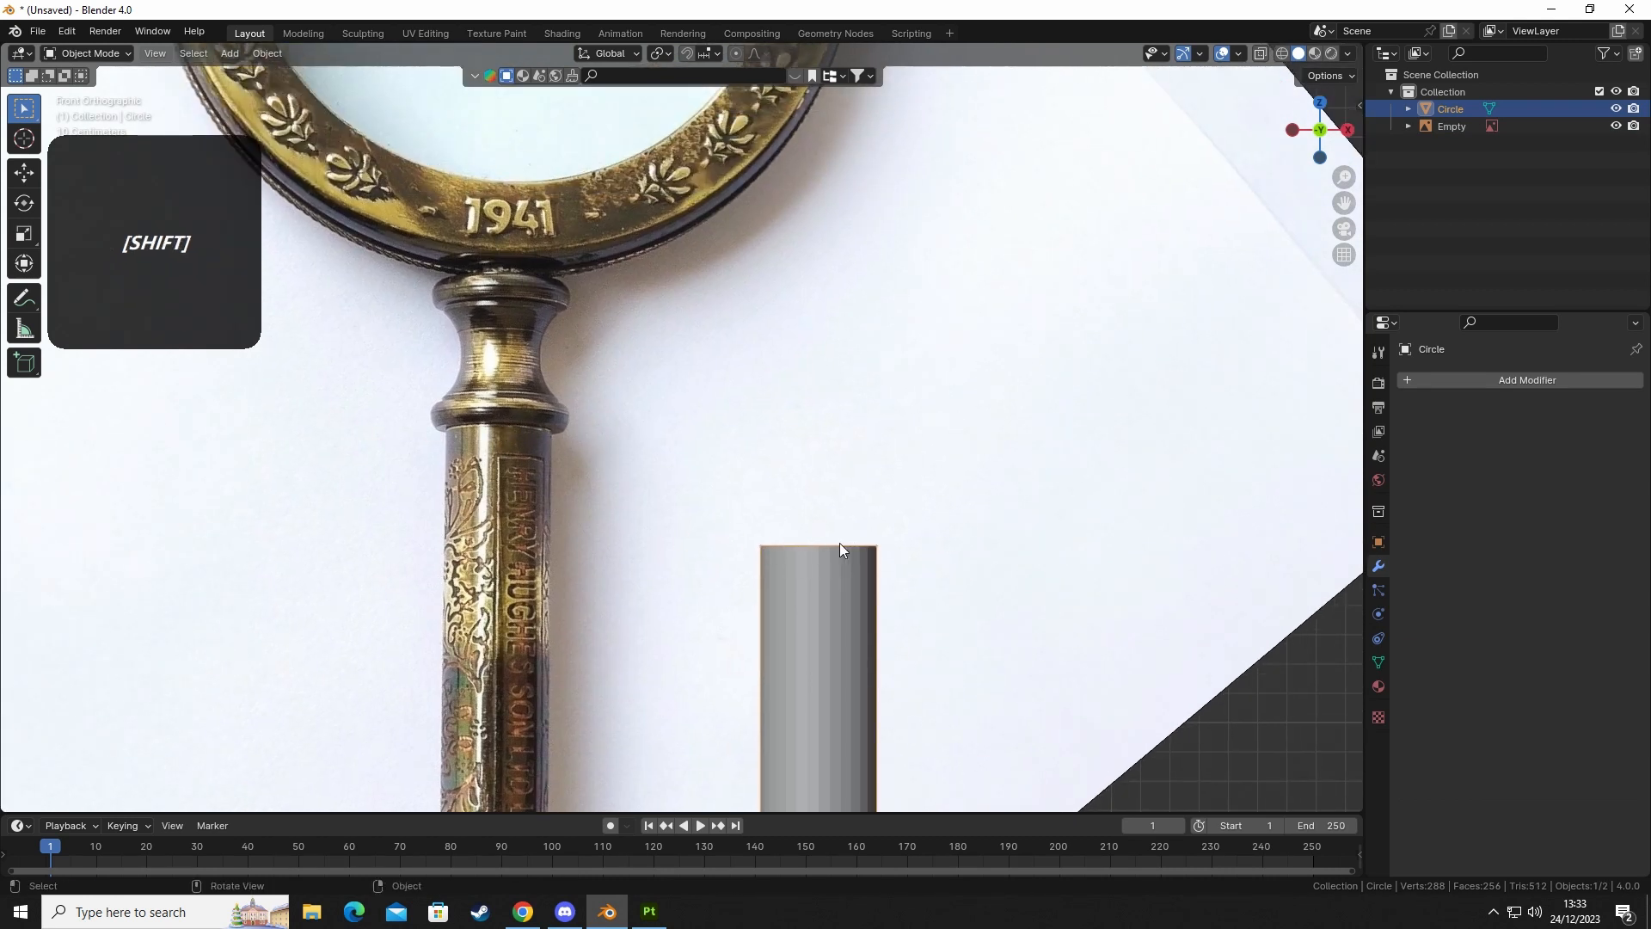
pyautogui.press('g')
pyautogui.rightClick(786, 552)
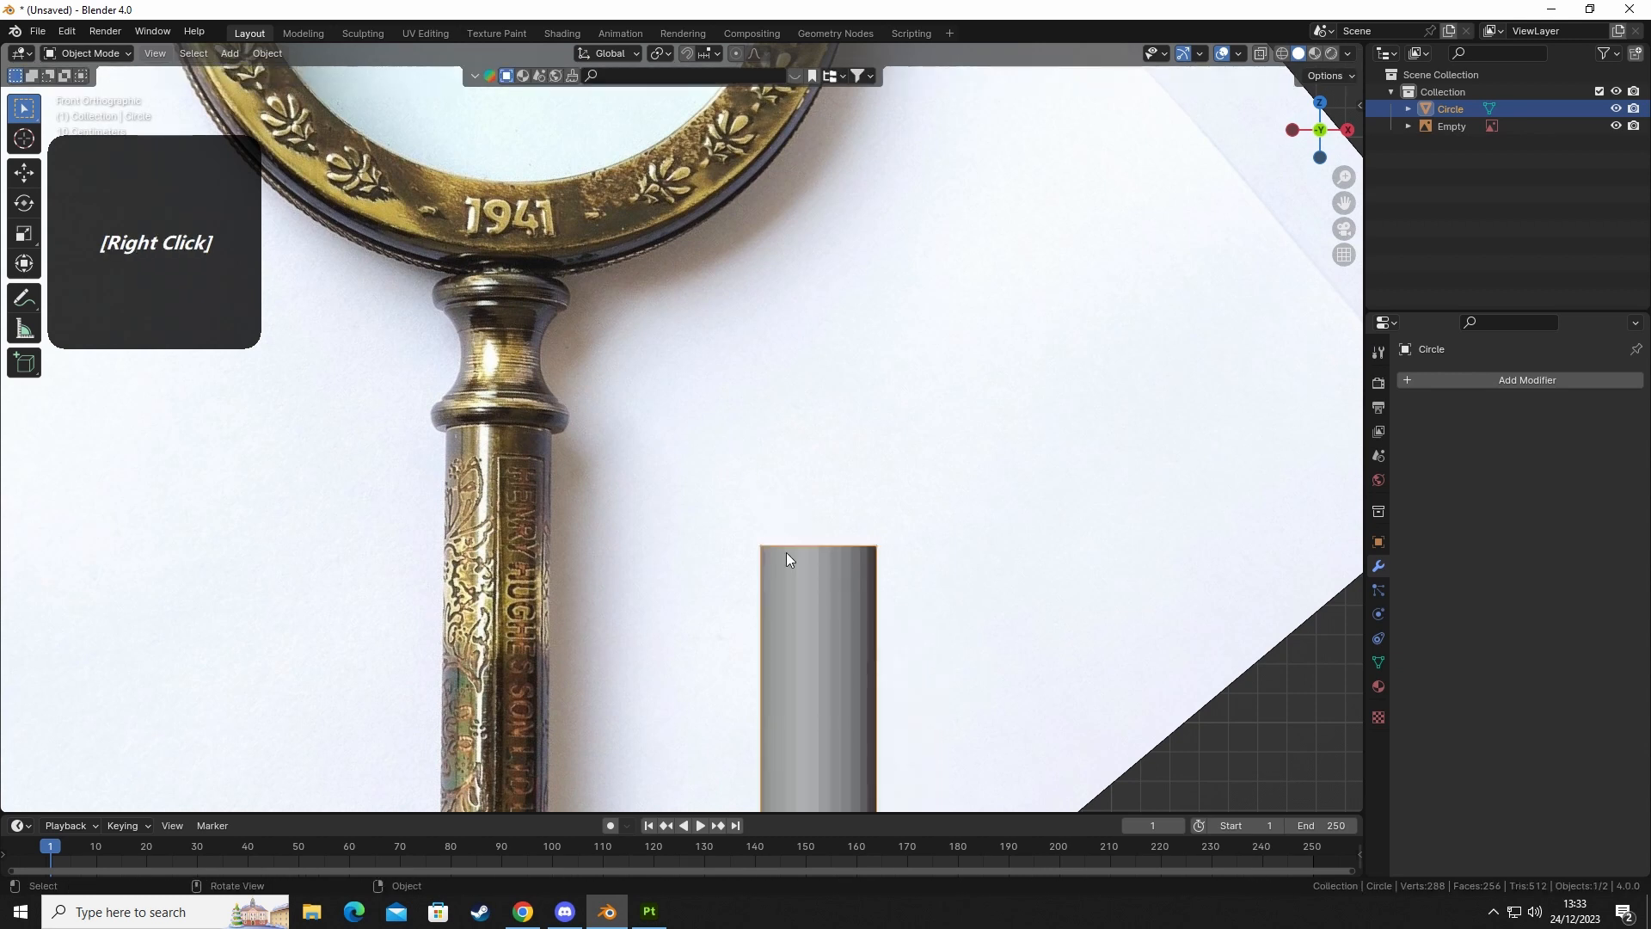
# Shift the reference image slightly down and right so its collar sits beside the top of the modelled shaft.
pyautogui.click(612, 501)
pyautogui.press('g')
pyautogui.click(637, 546)
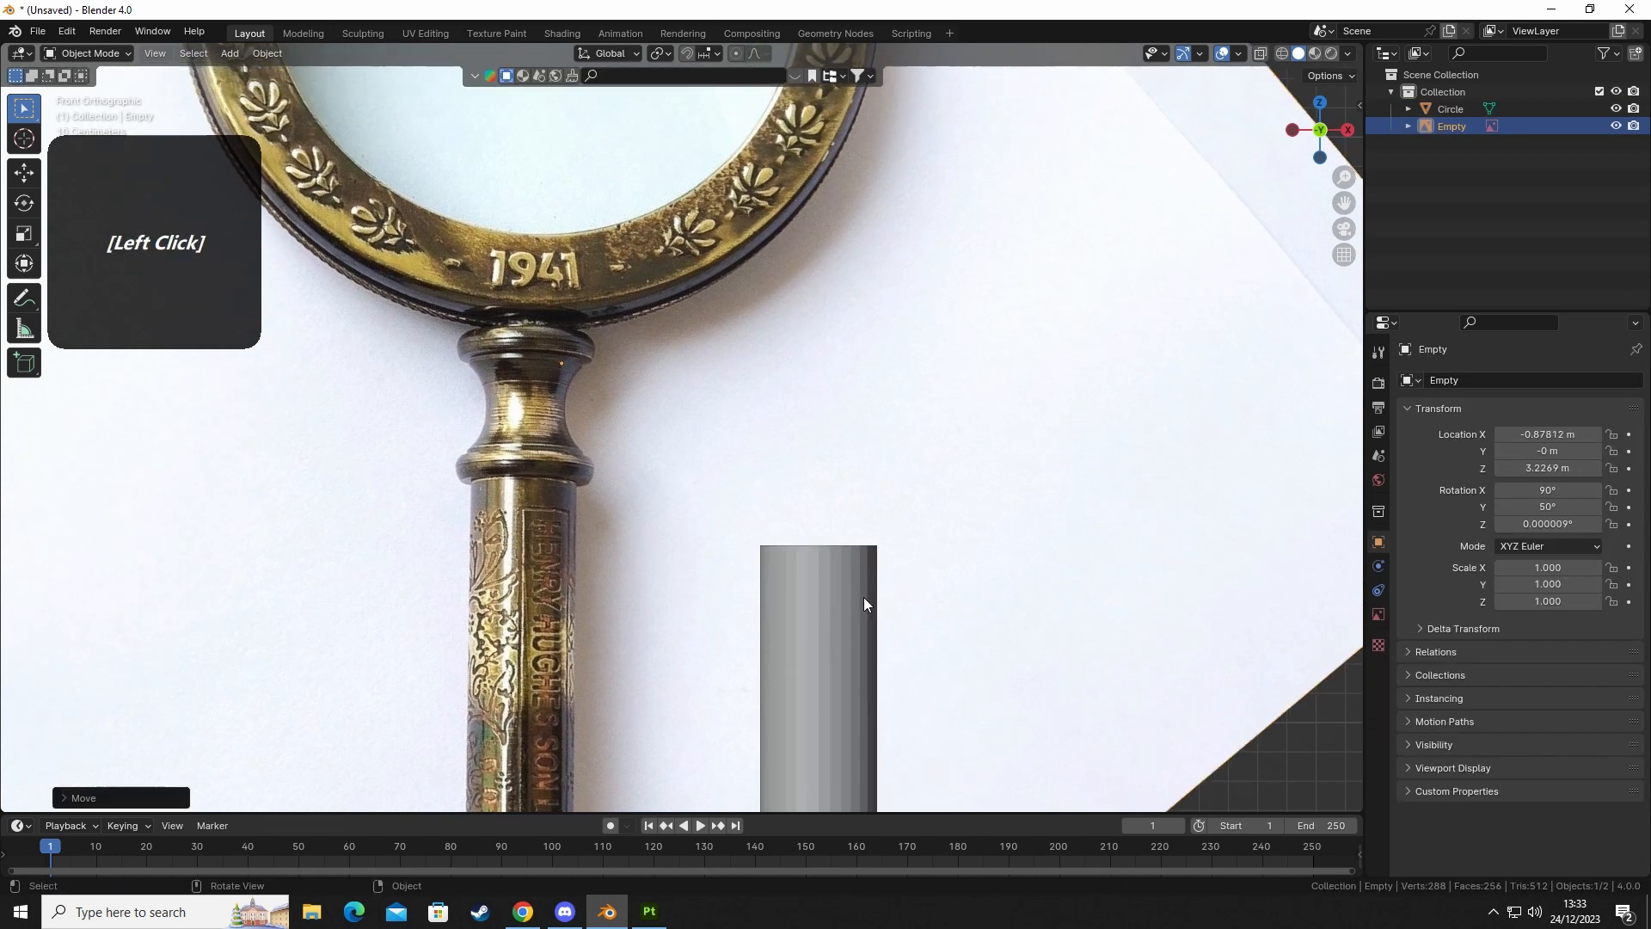
# In Edit Mode on the handle, extrude the shaft's top edge loop slightly upward and scale it outward to flare the lower collar.
pyautogui.click(863, 595)
pyautogui.keyDown('shift'); pyautogui.moveTo(855, 560); pyautogui.dragTo(724, 527, button='middle'); pyautogui.keyUp('shift')
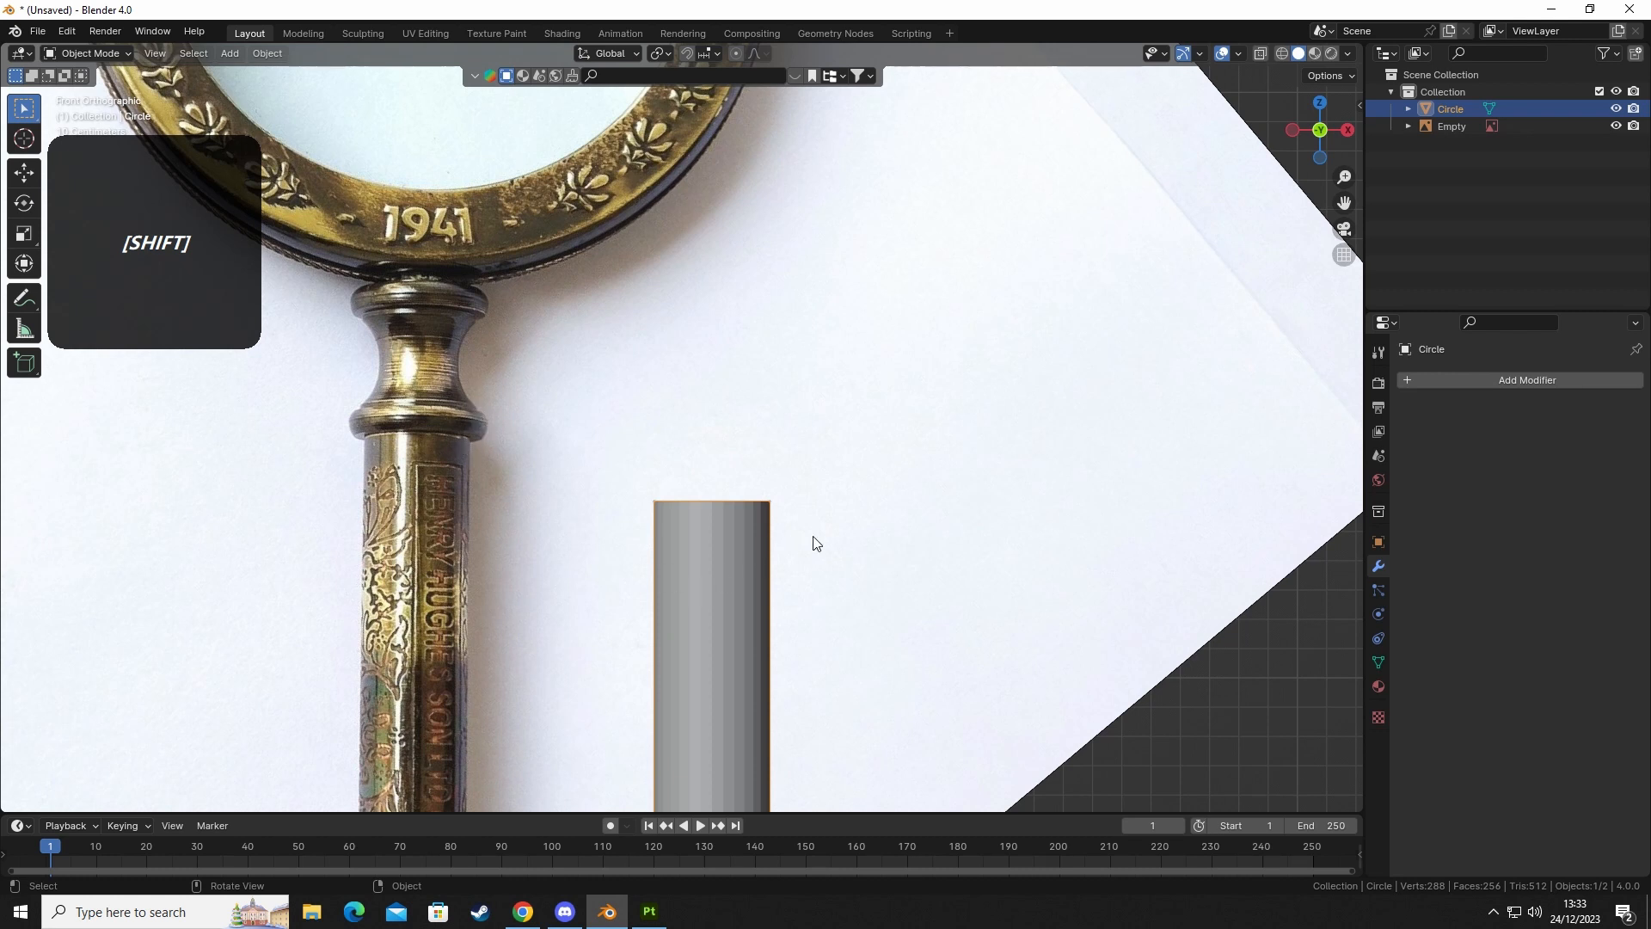
pyautogui.click(745, 525)
pyautogui.press('Tab')
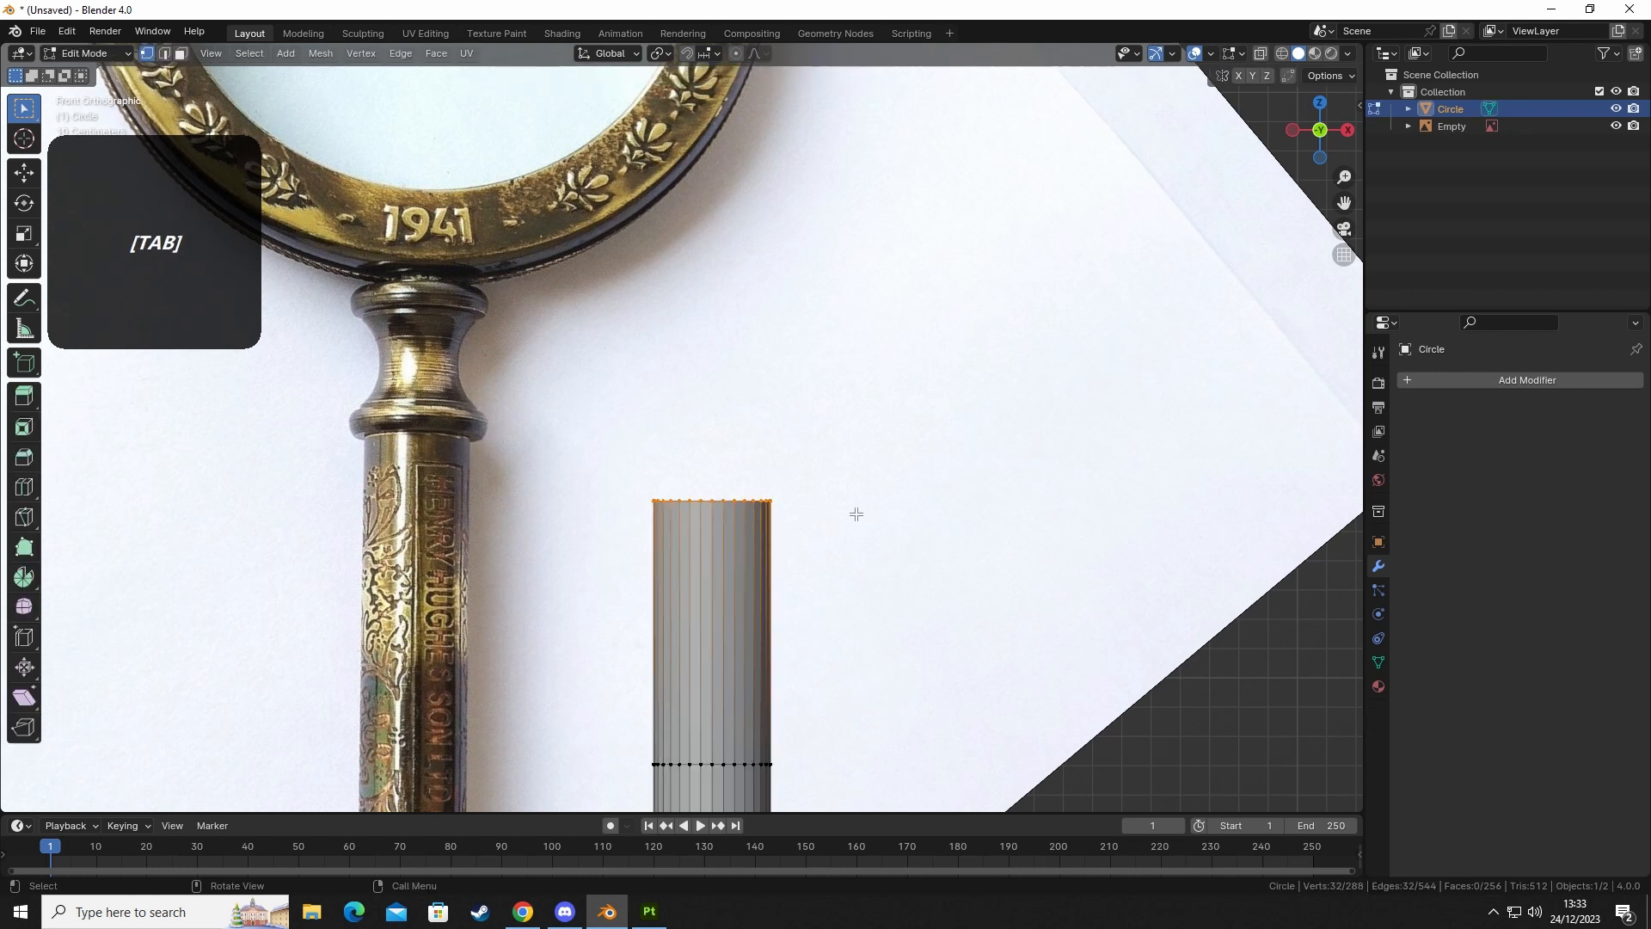
pyautogui.press('e')
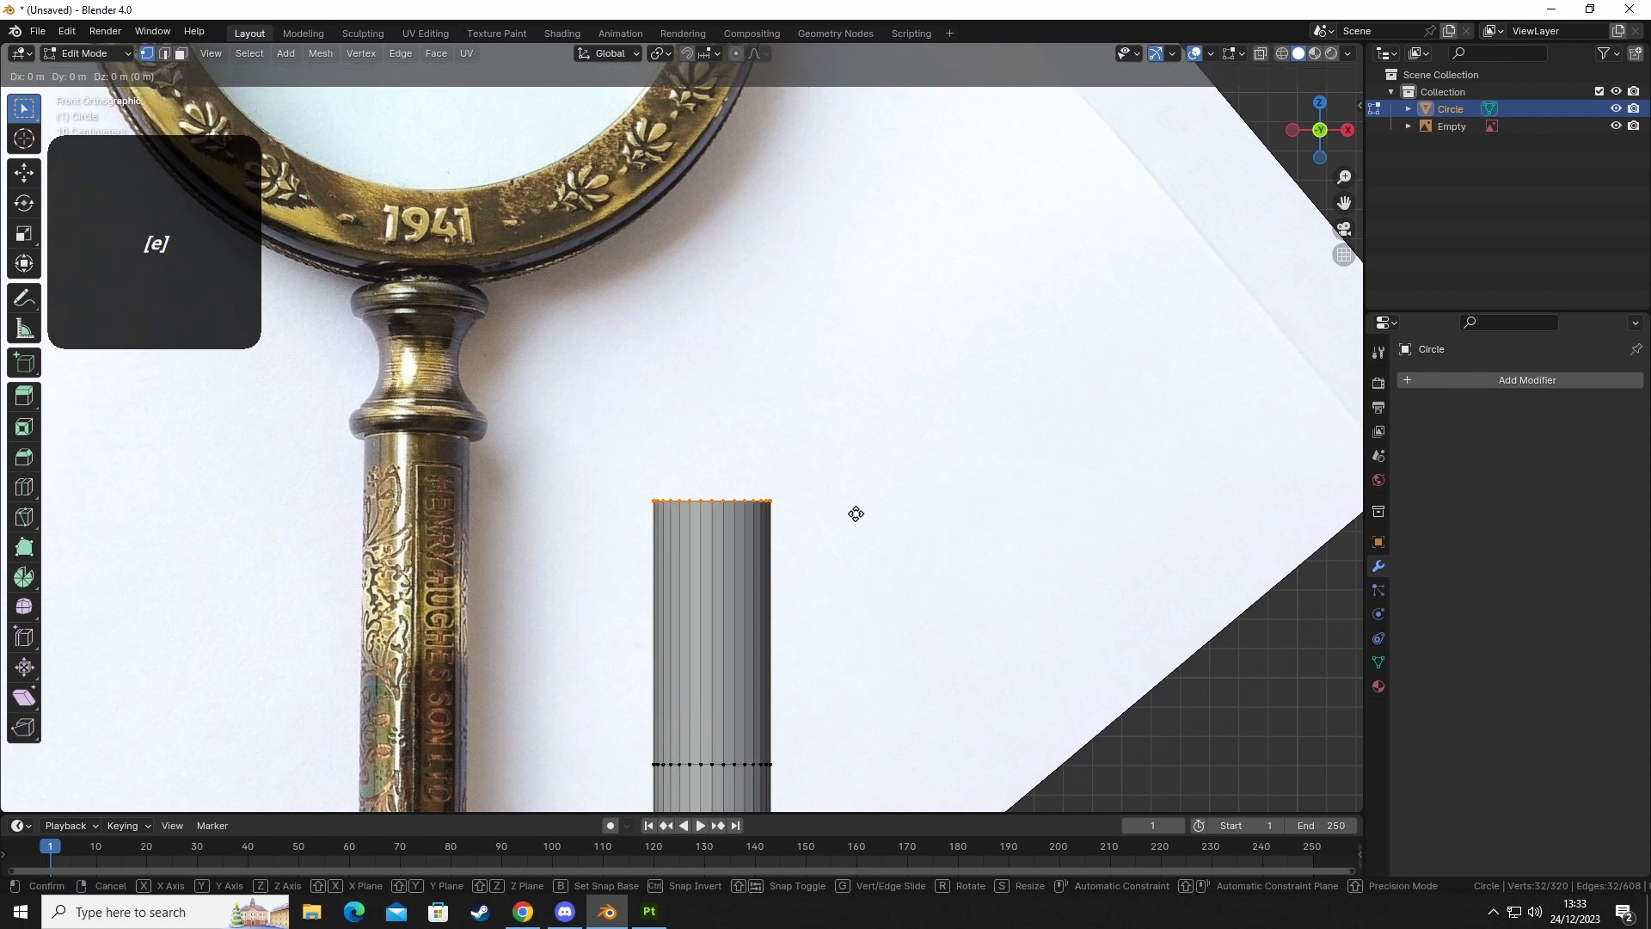
pyautogui.click(859, 365)
pyautogui.press('s')
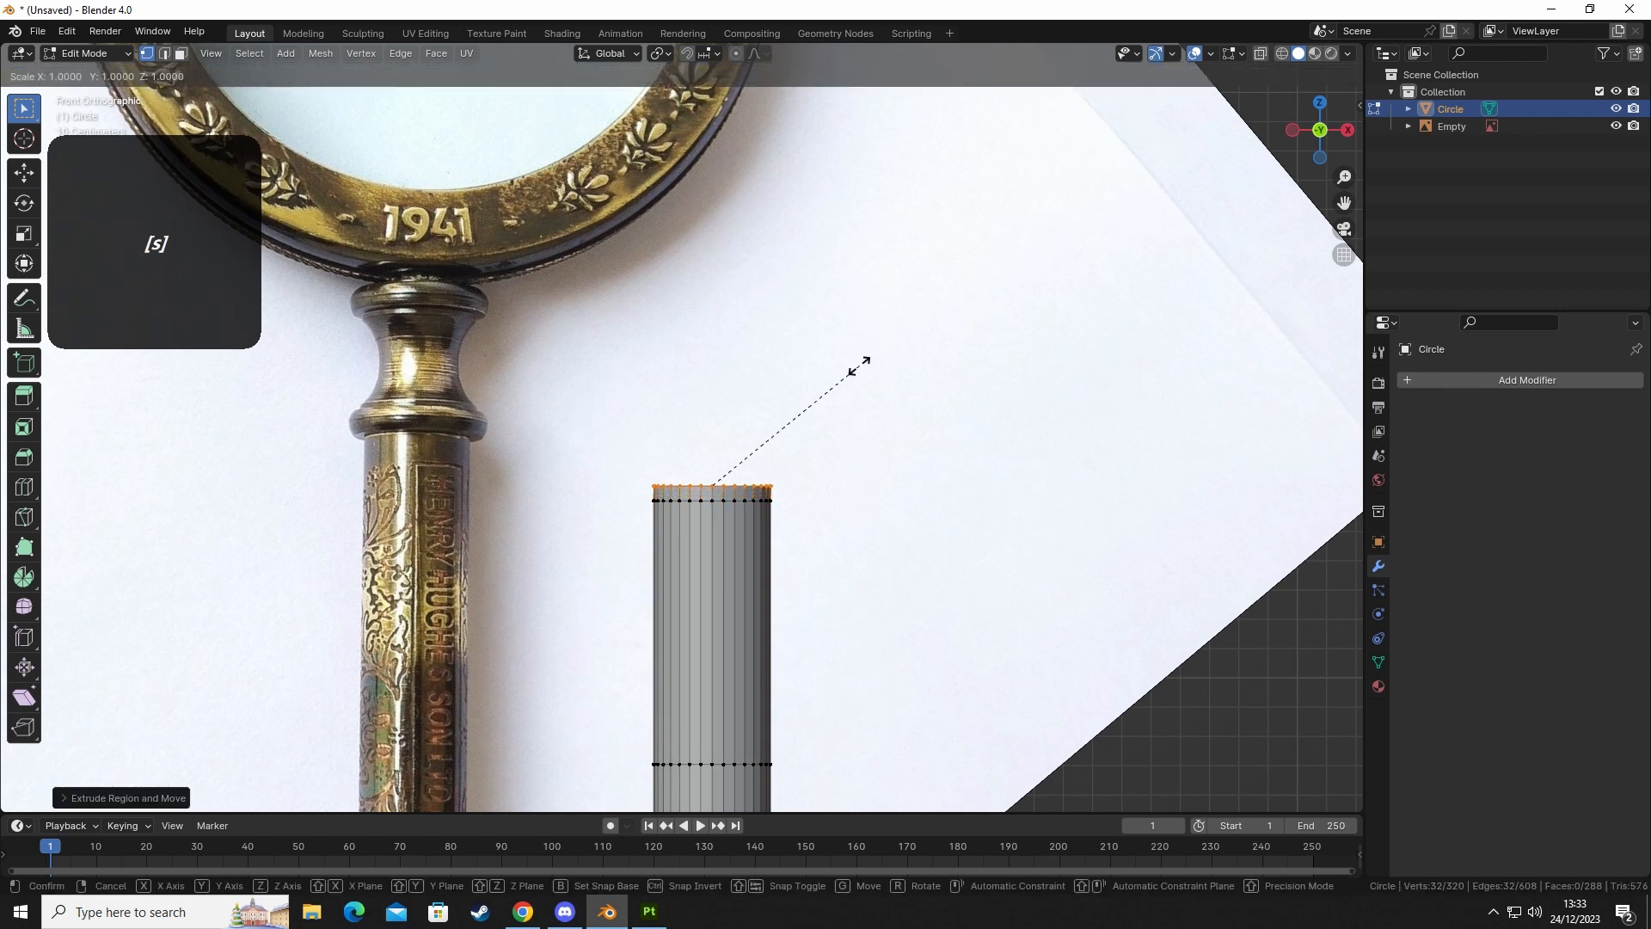
pyautogui.click(4, 395)
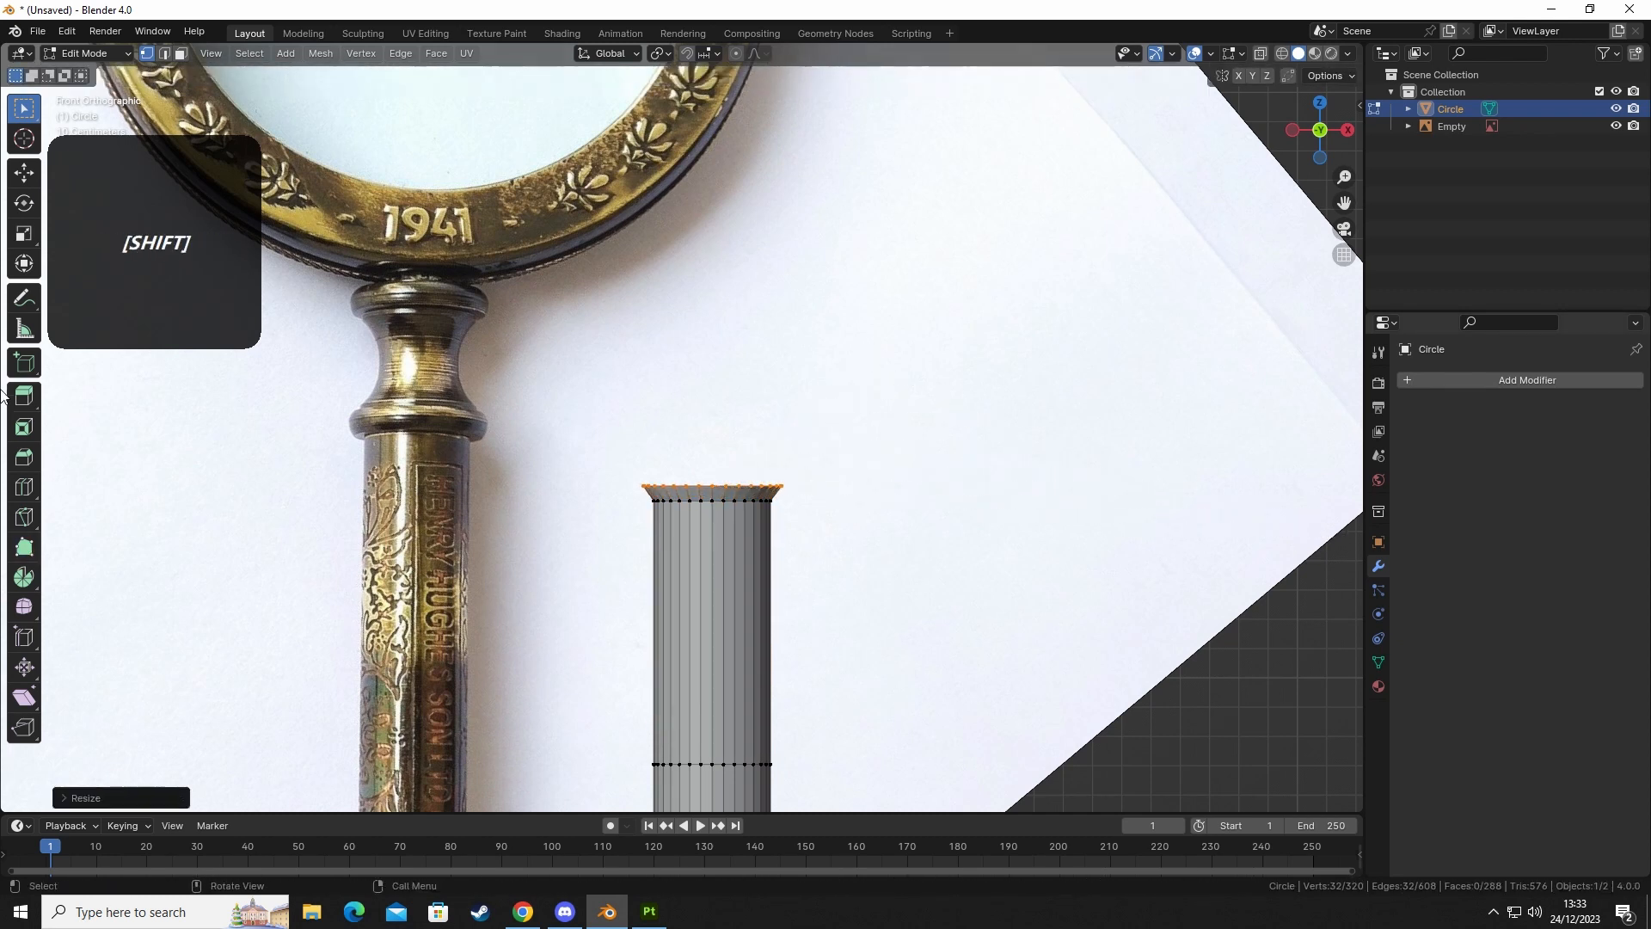
# Extrude the lower collar's rim up along Z in two short sections and scale the last loop inward to about 0.87.
pyautogui.press('e')
pyautogui.press('z')
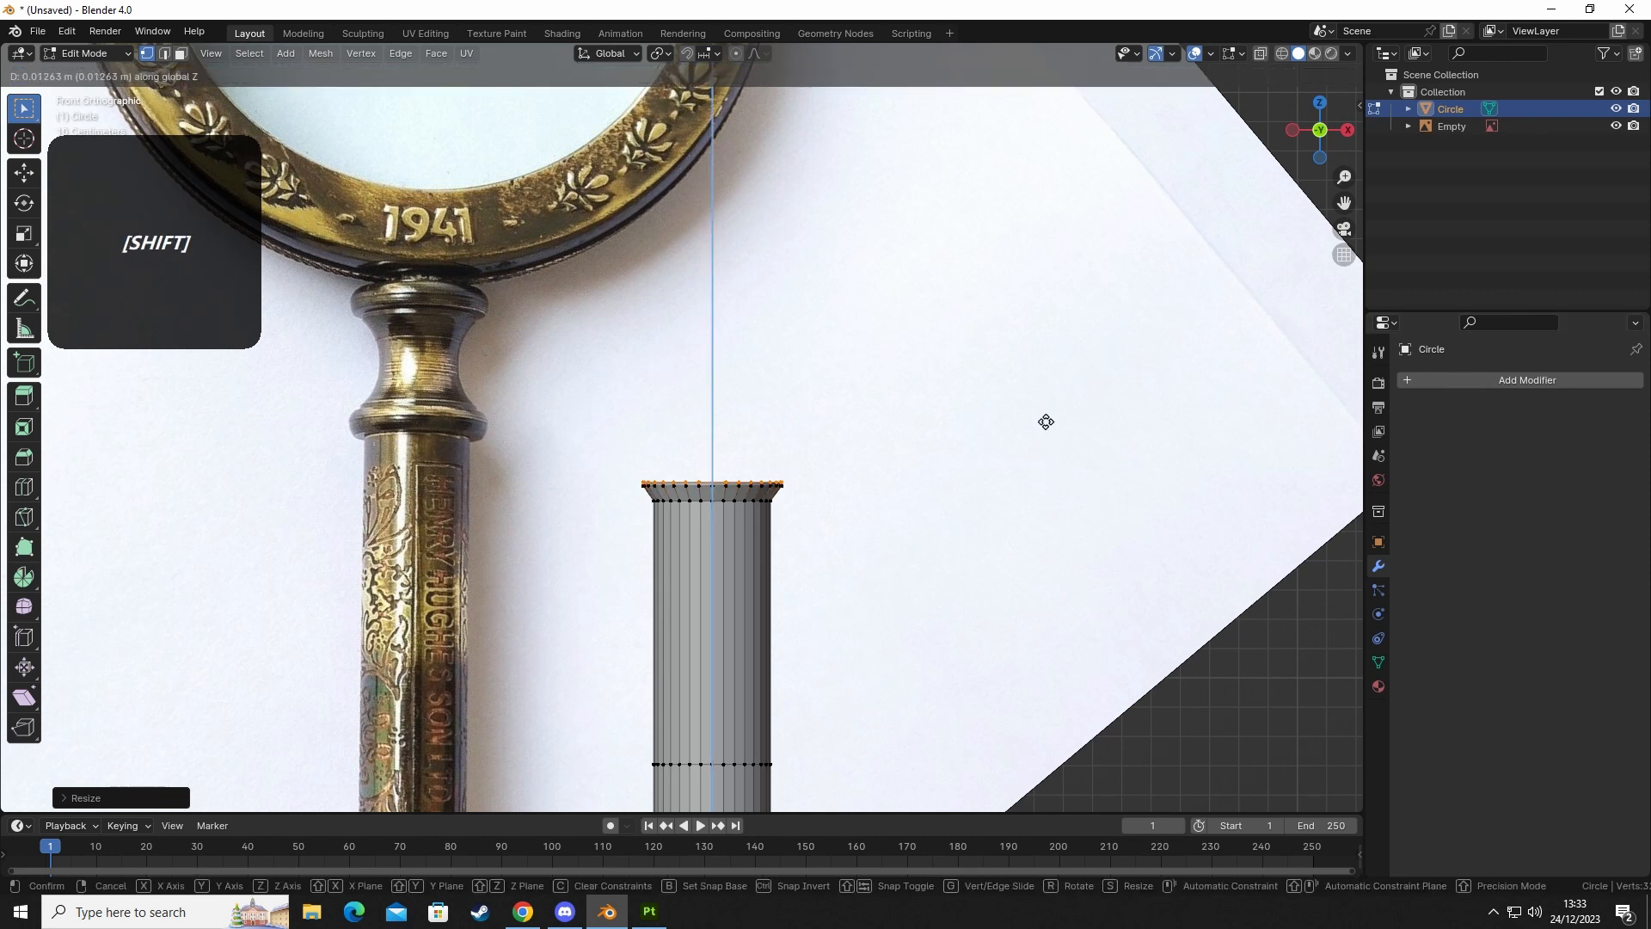
pyautogui.click(1029, 302)
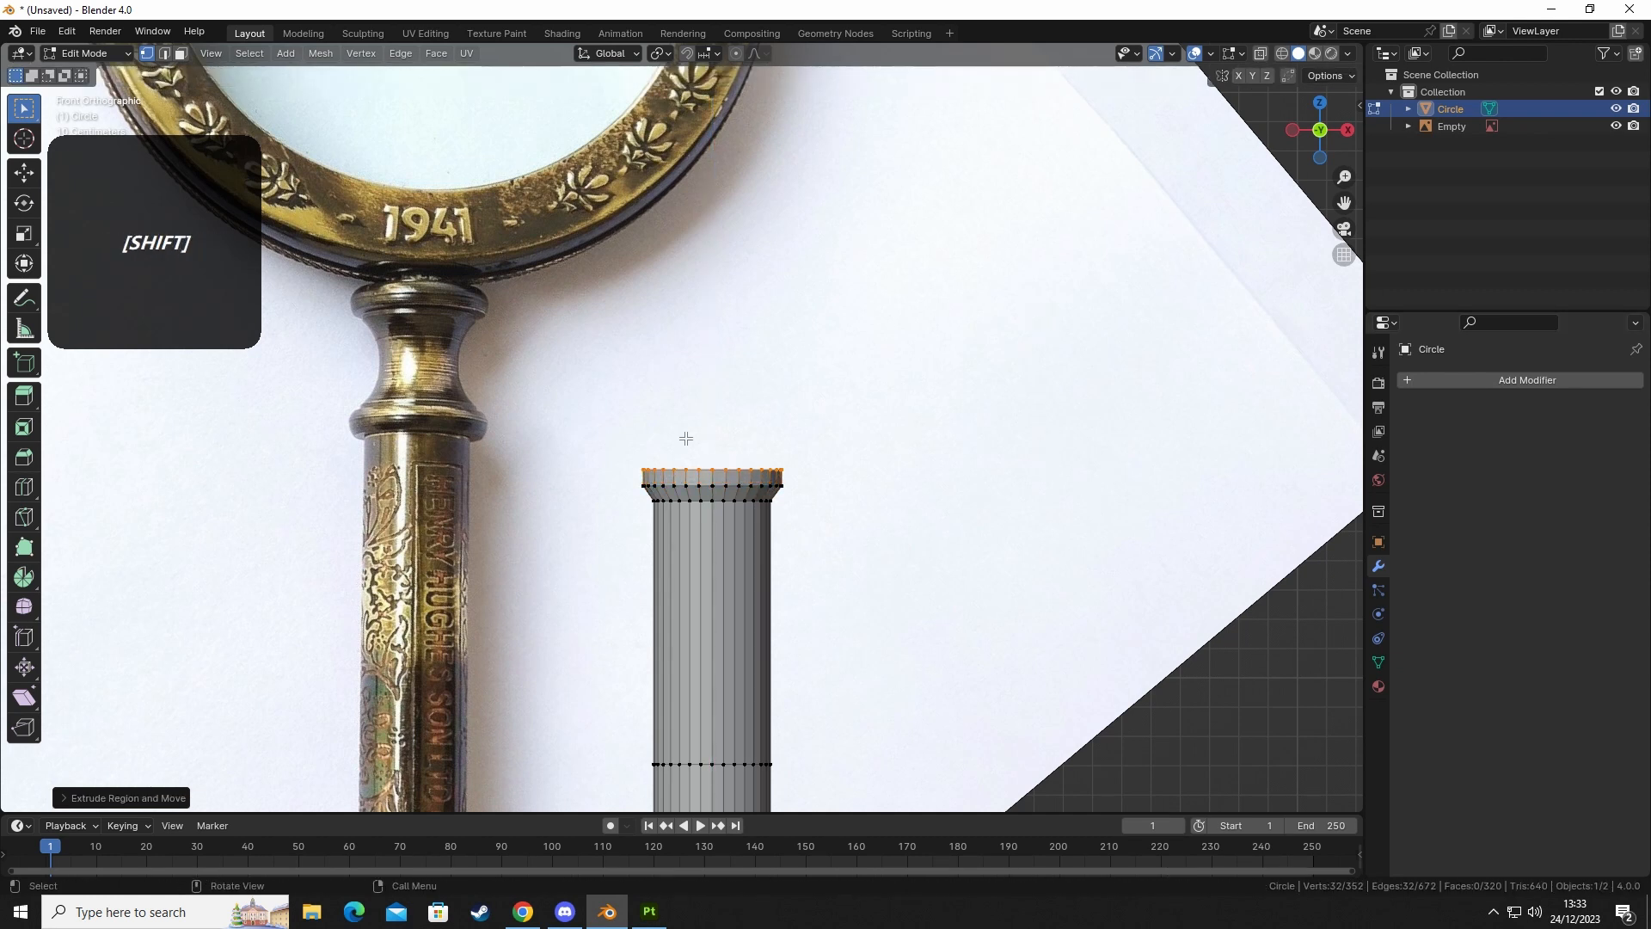
pyautogui.press('e')
pyautogui.press('z')
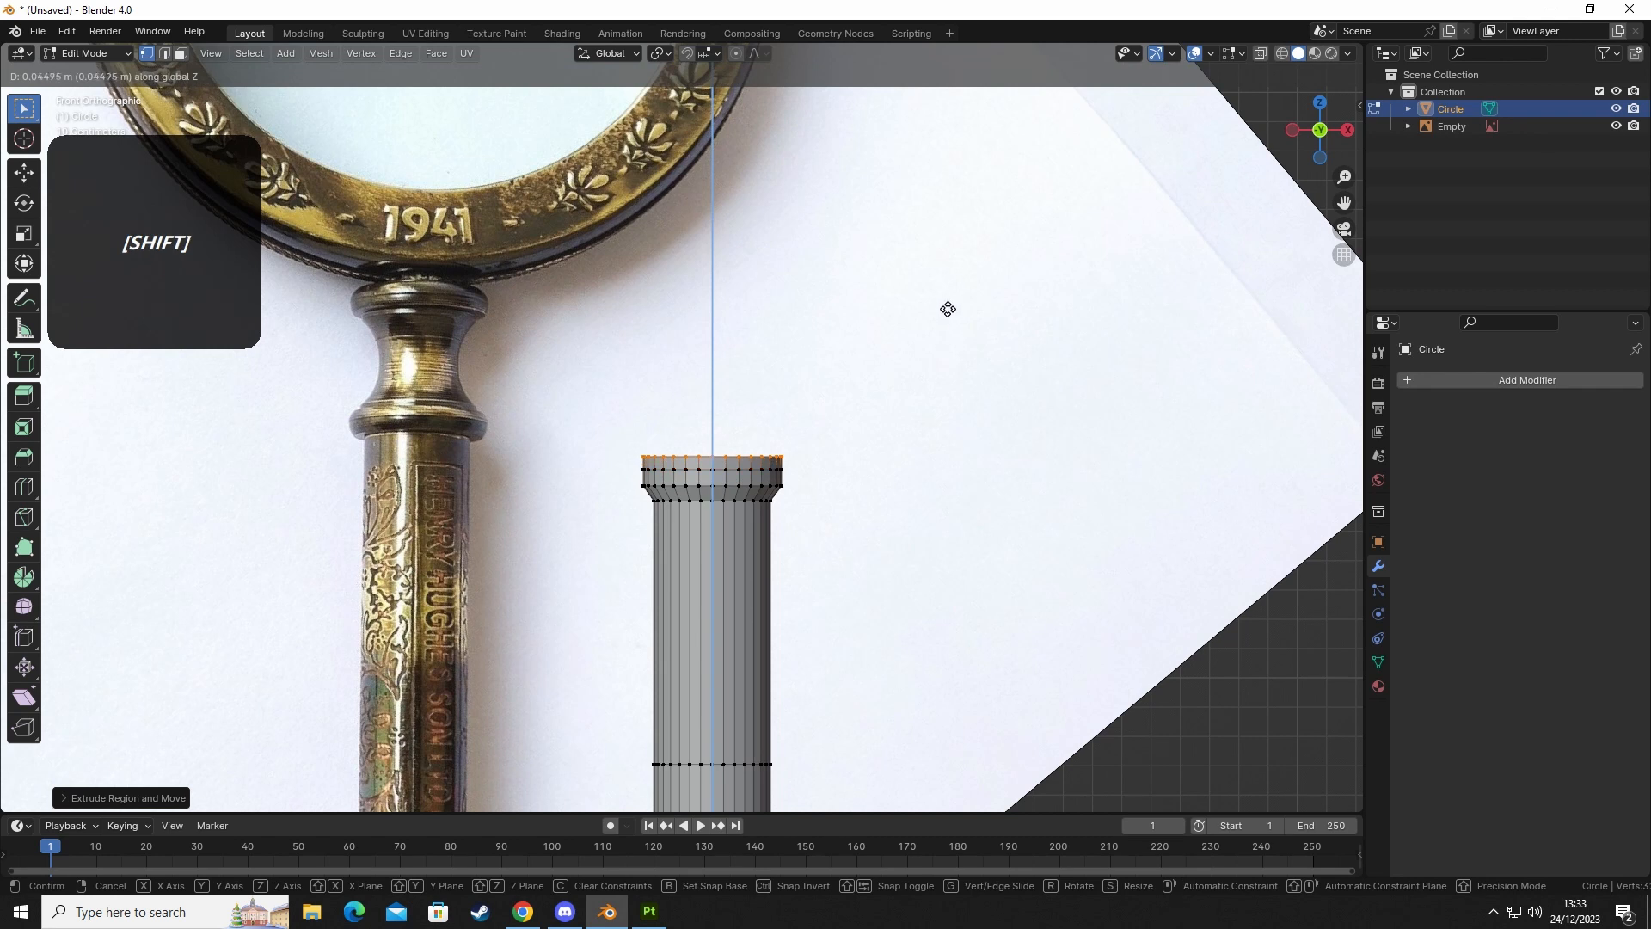
pyautogui.click(1009, 389)
pyautogui.press('s')
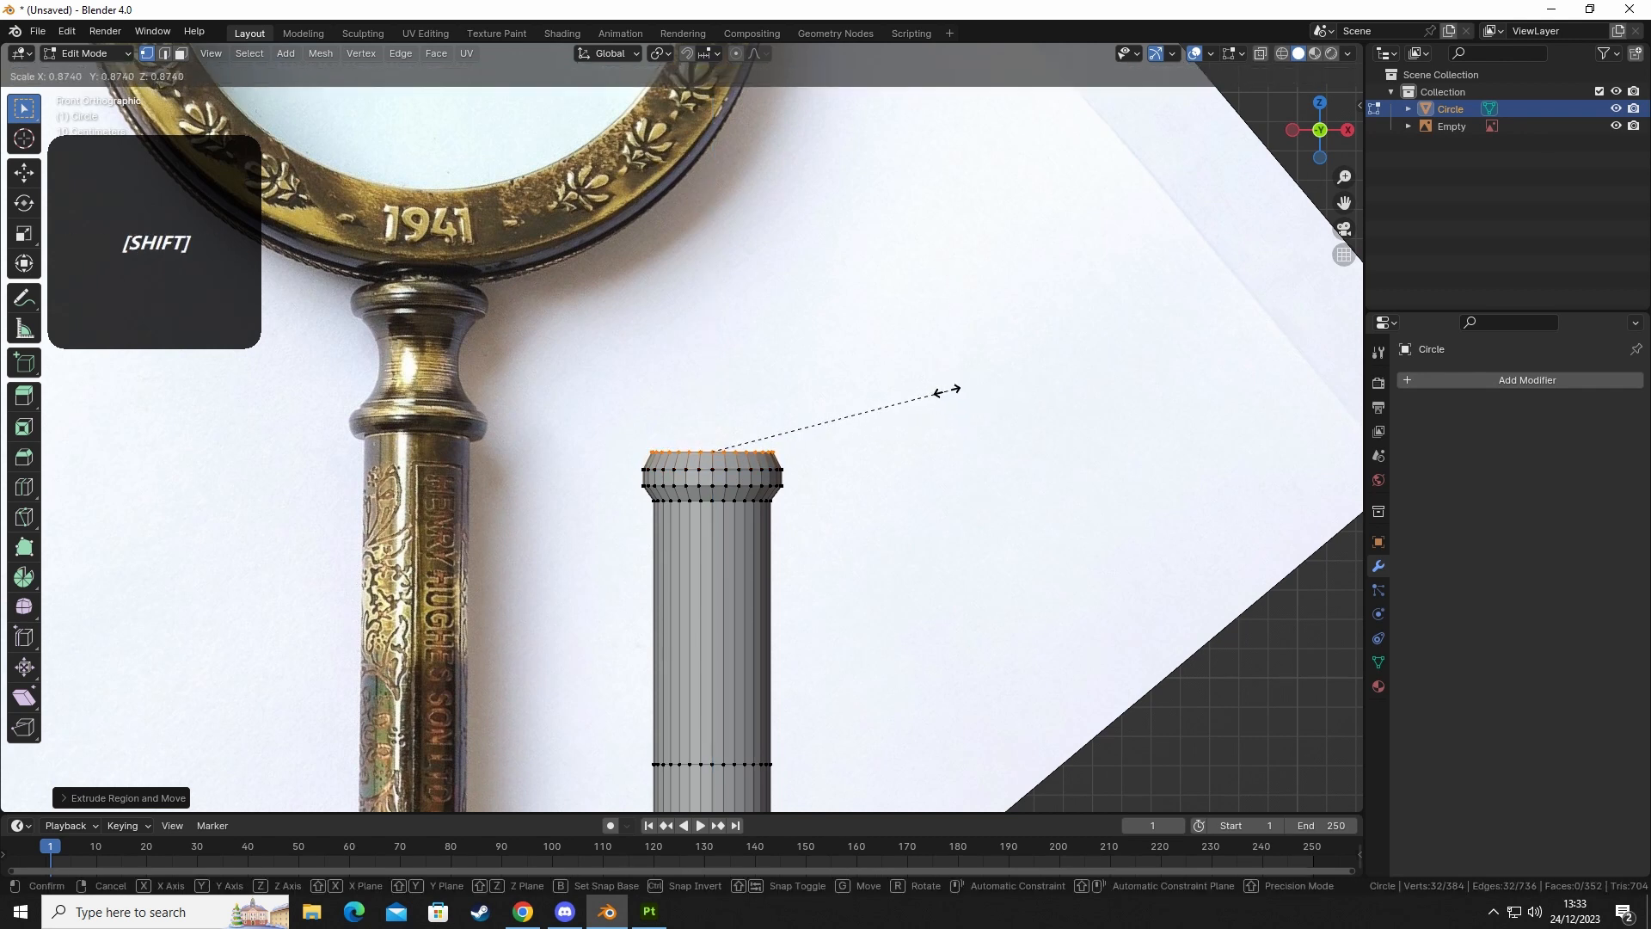
pyautogui.click(951, 387)
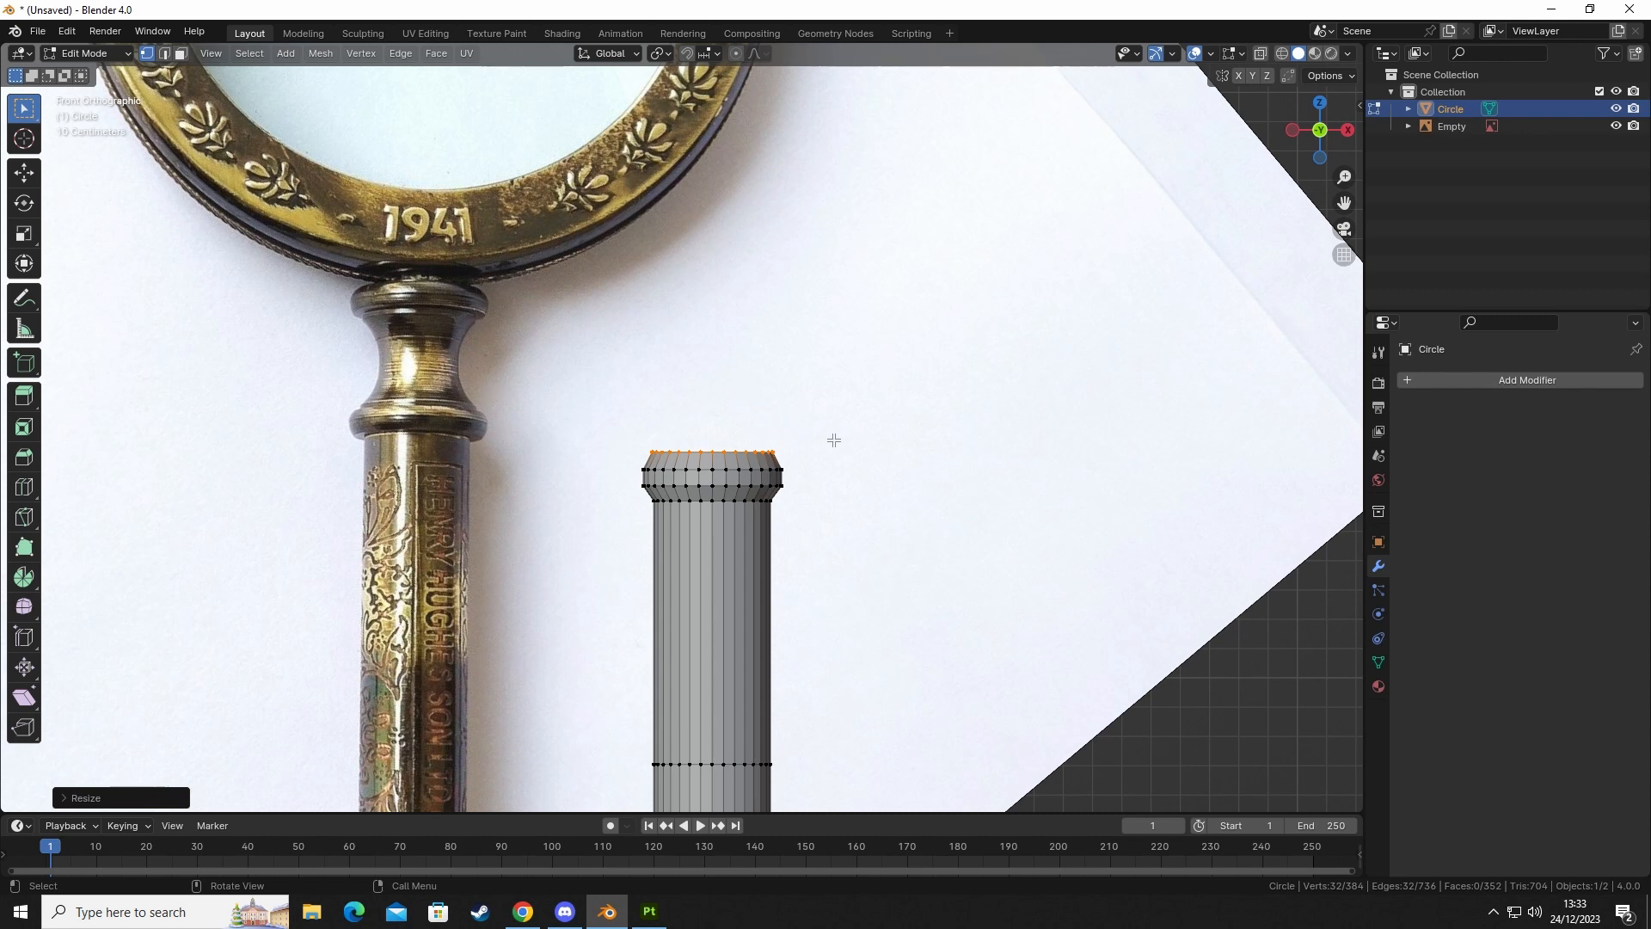
# Extrude the loop above the lower collar up along Z and scale it to about 0.64 for the narrow neck.
pyautogui.press('e')
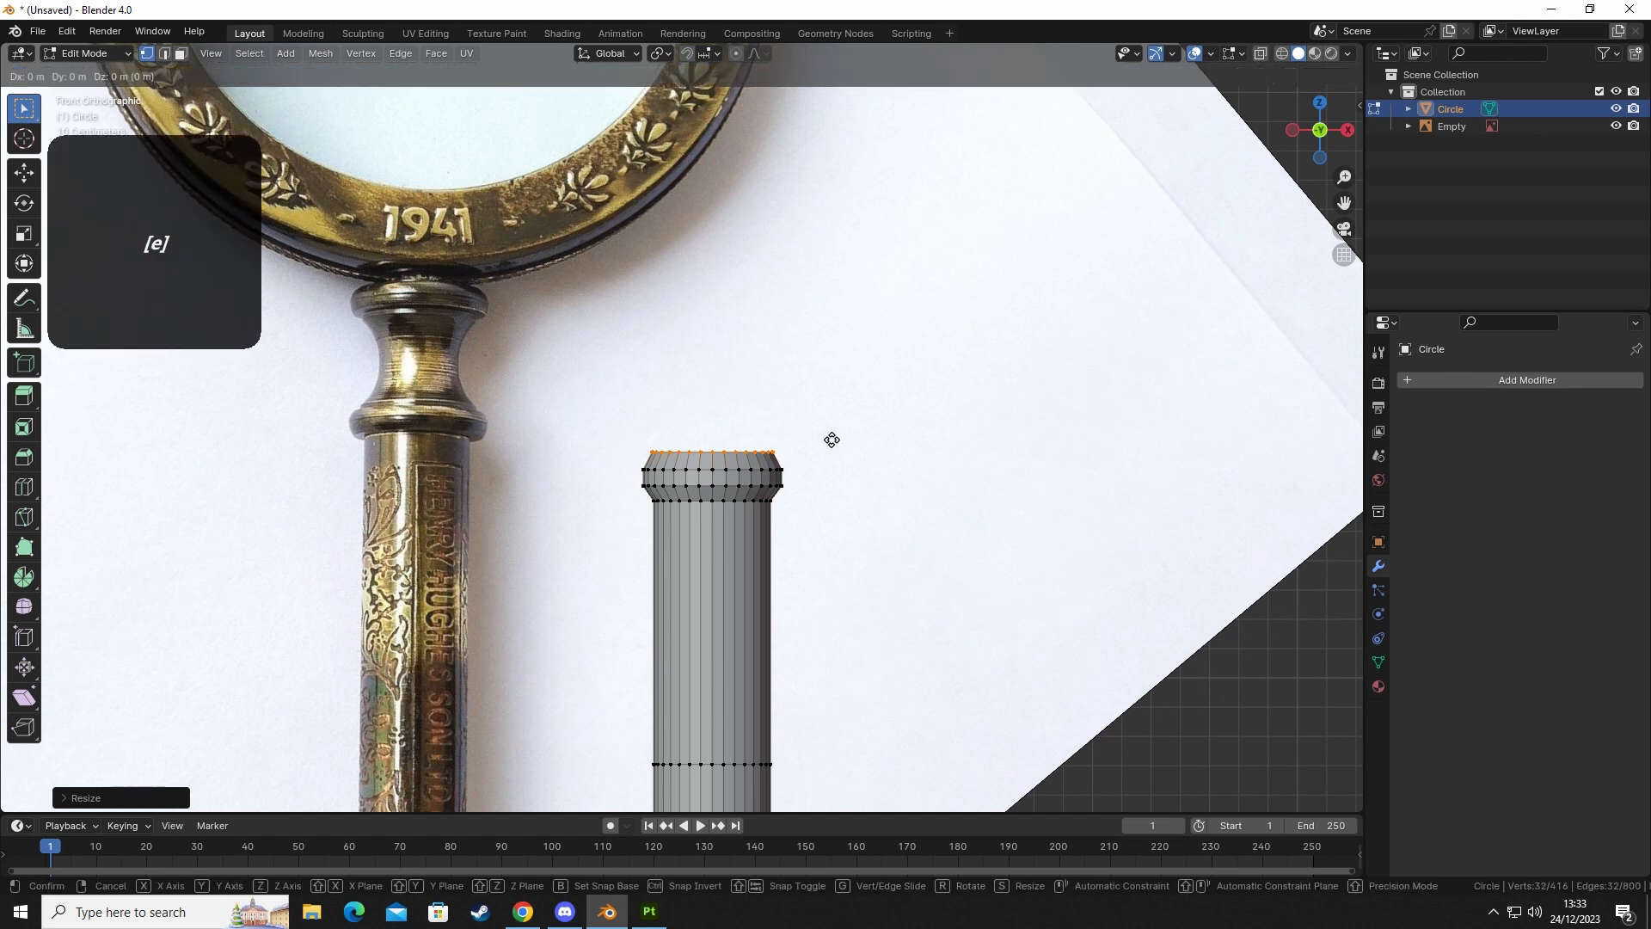
pyautogui.press('z')
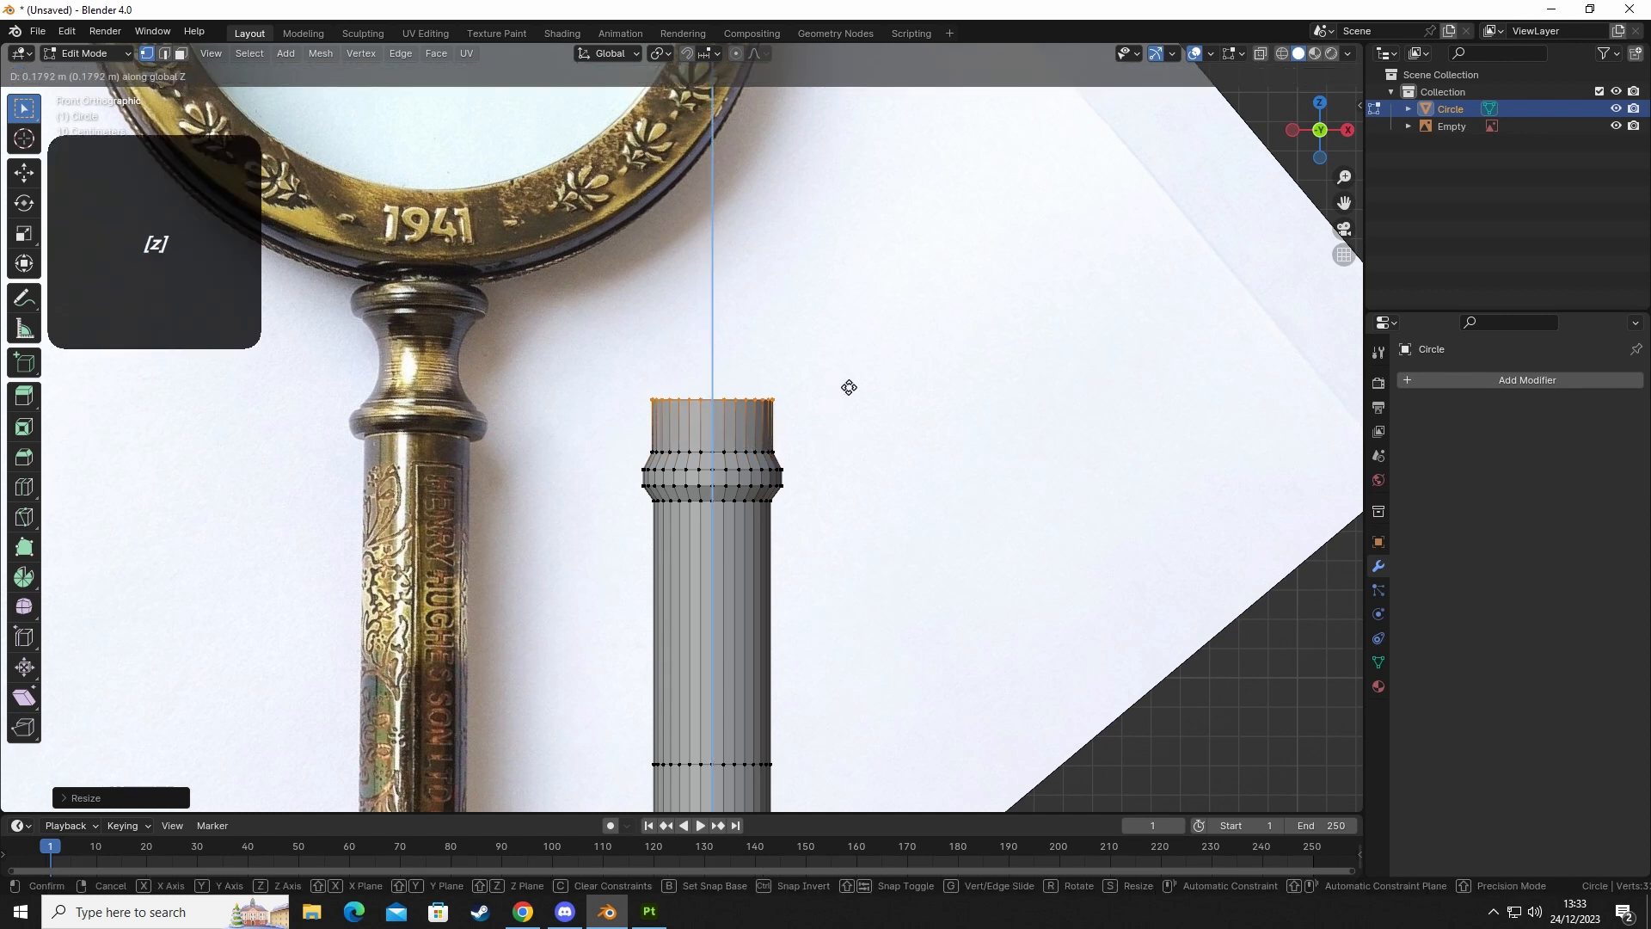
pyautogui.click(847, 381)
pyautogui.press('s')
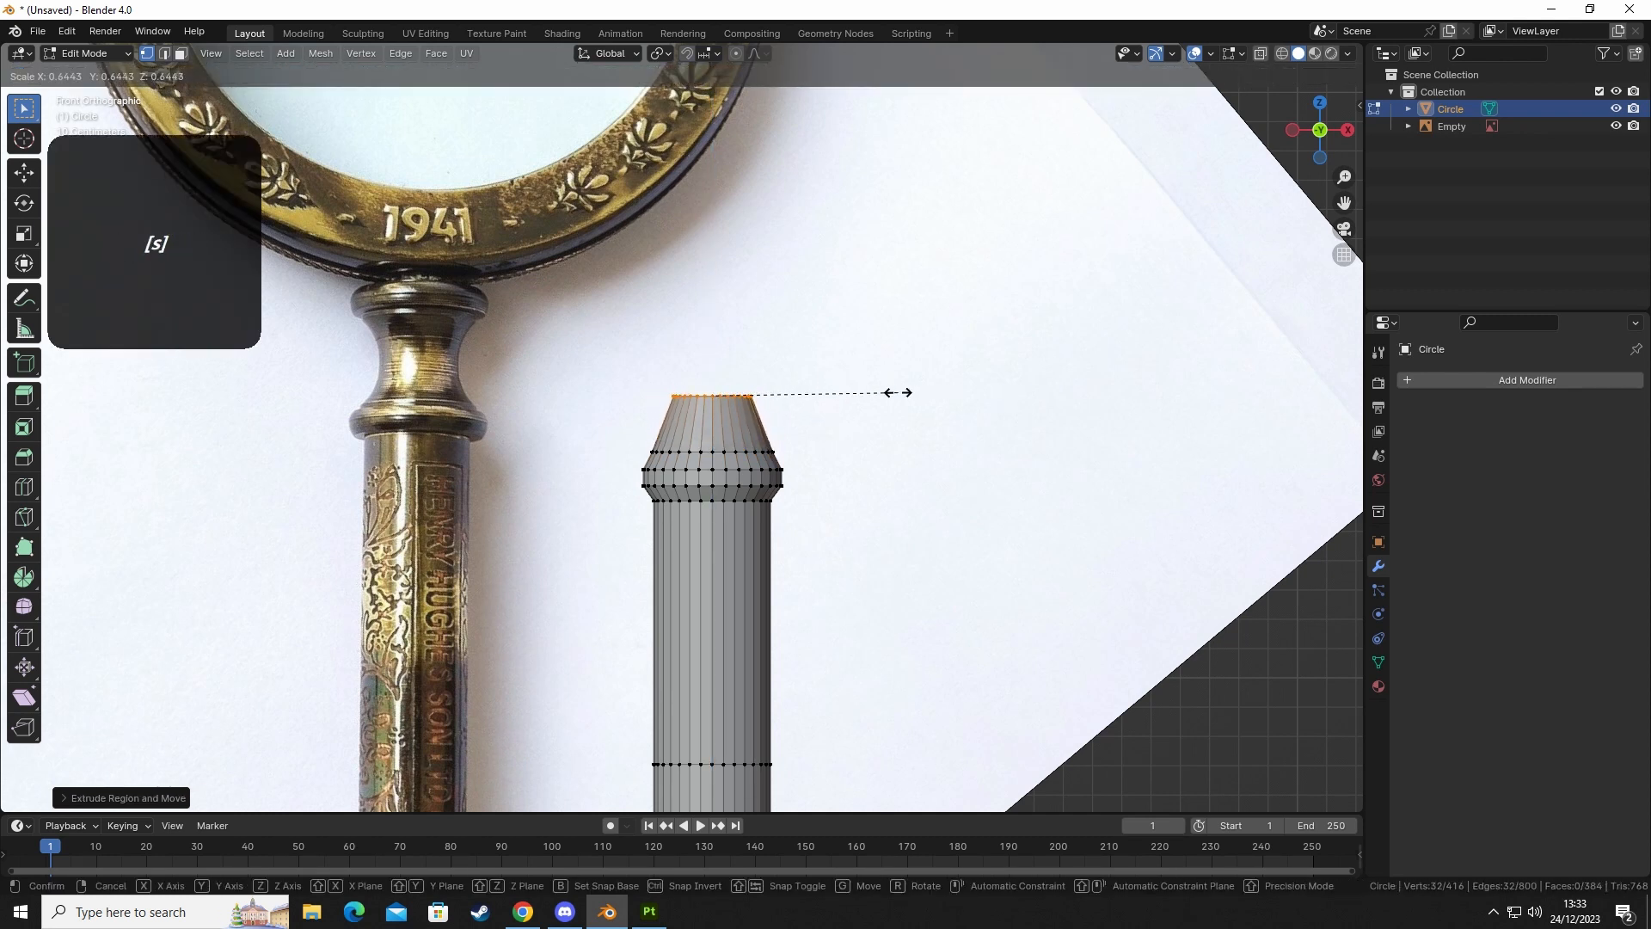
pyautogui.click(895, 388)
# Extrude the narrow neck loop up along Z and scale it outward to about 1.6 to widen the neck's upper half.
pyautogui.press('e')
pyautogui.press('z')
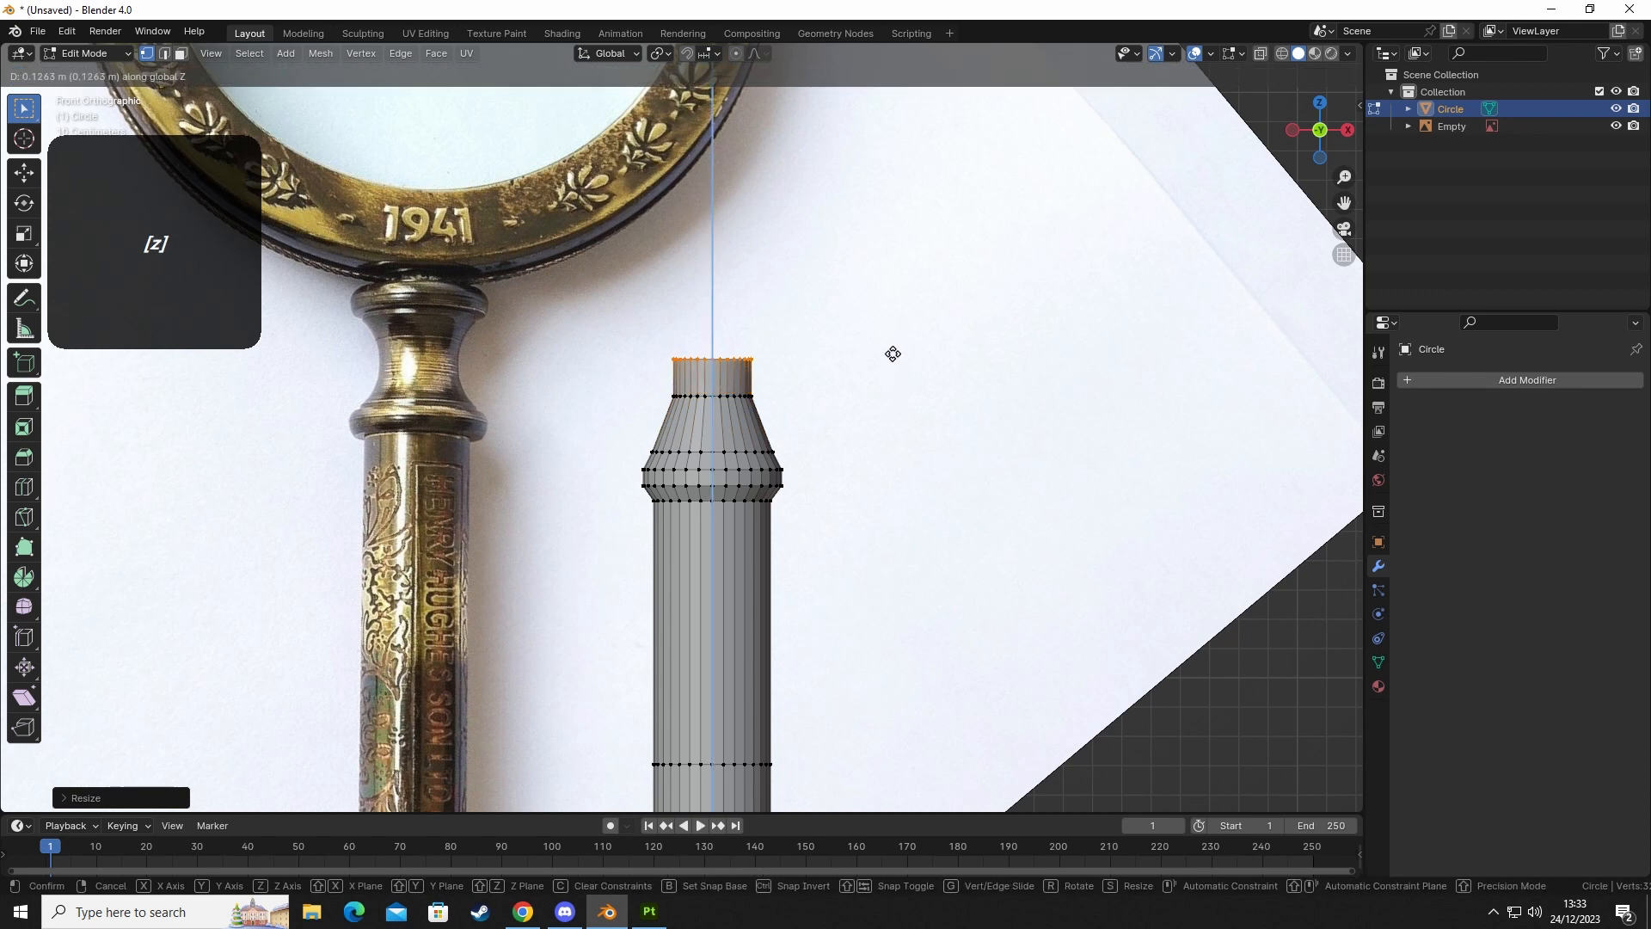
pyautogui.click(891, 338)
pyautogui.press('s')
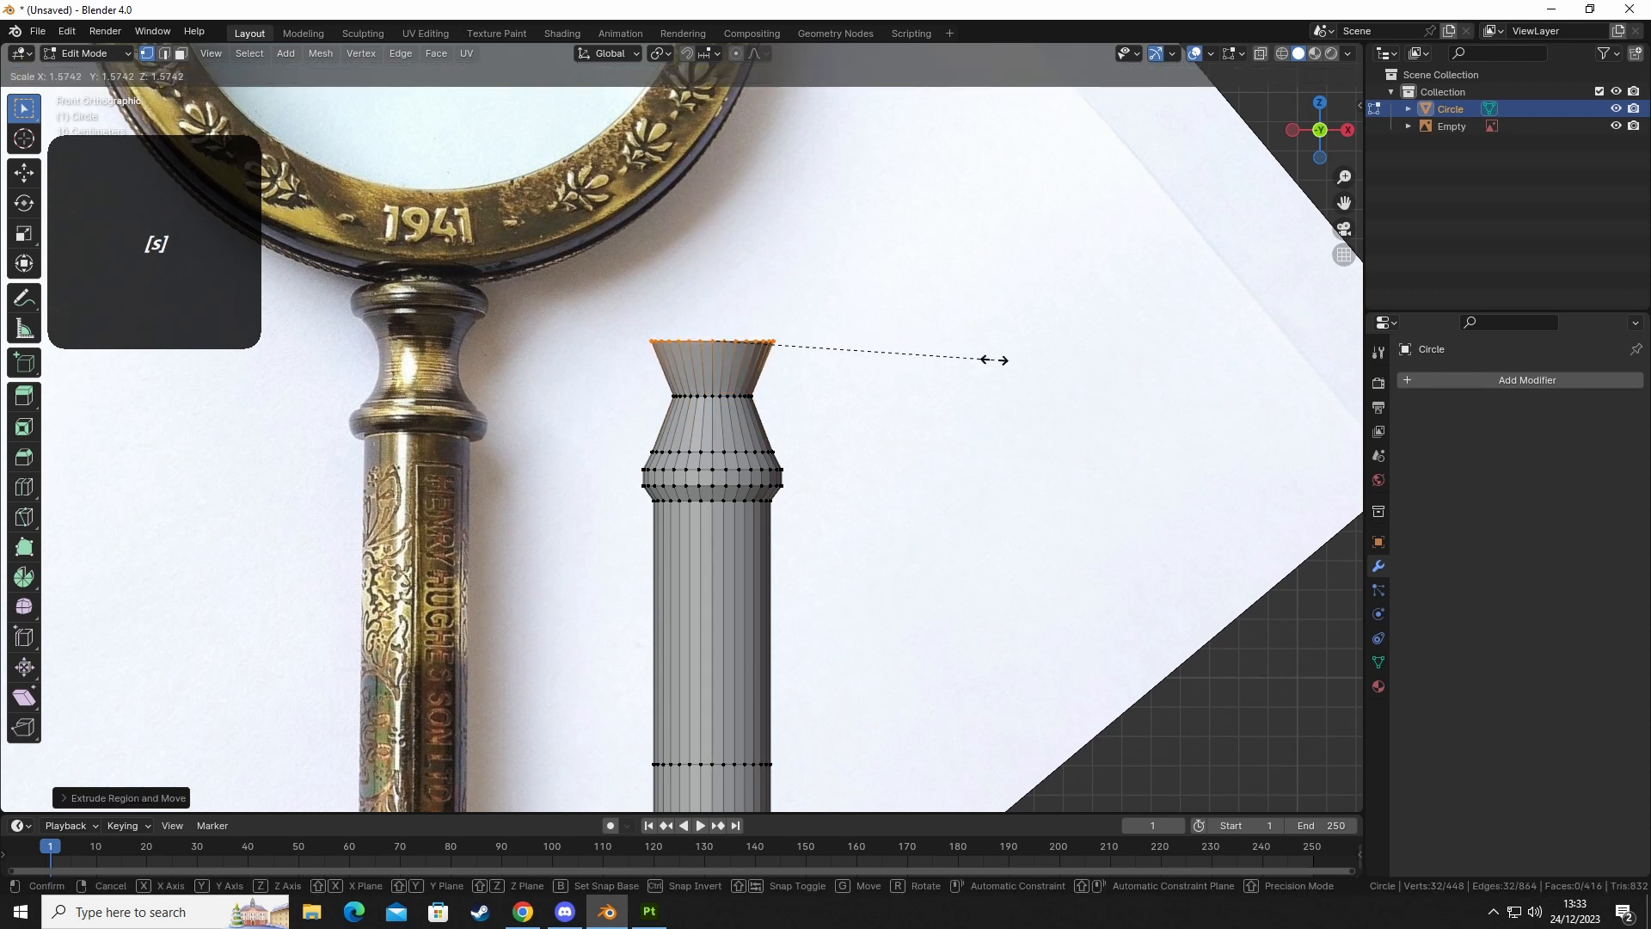
pyautogui.press('shift')
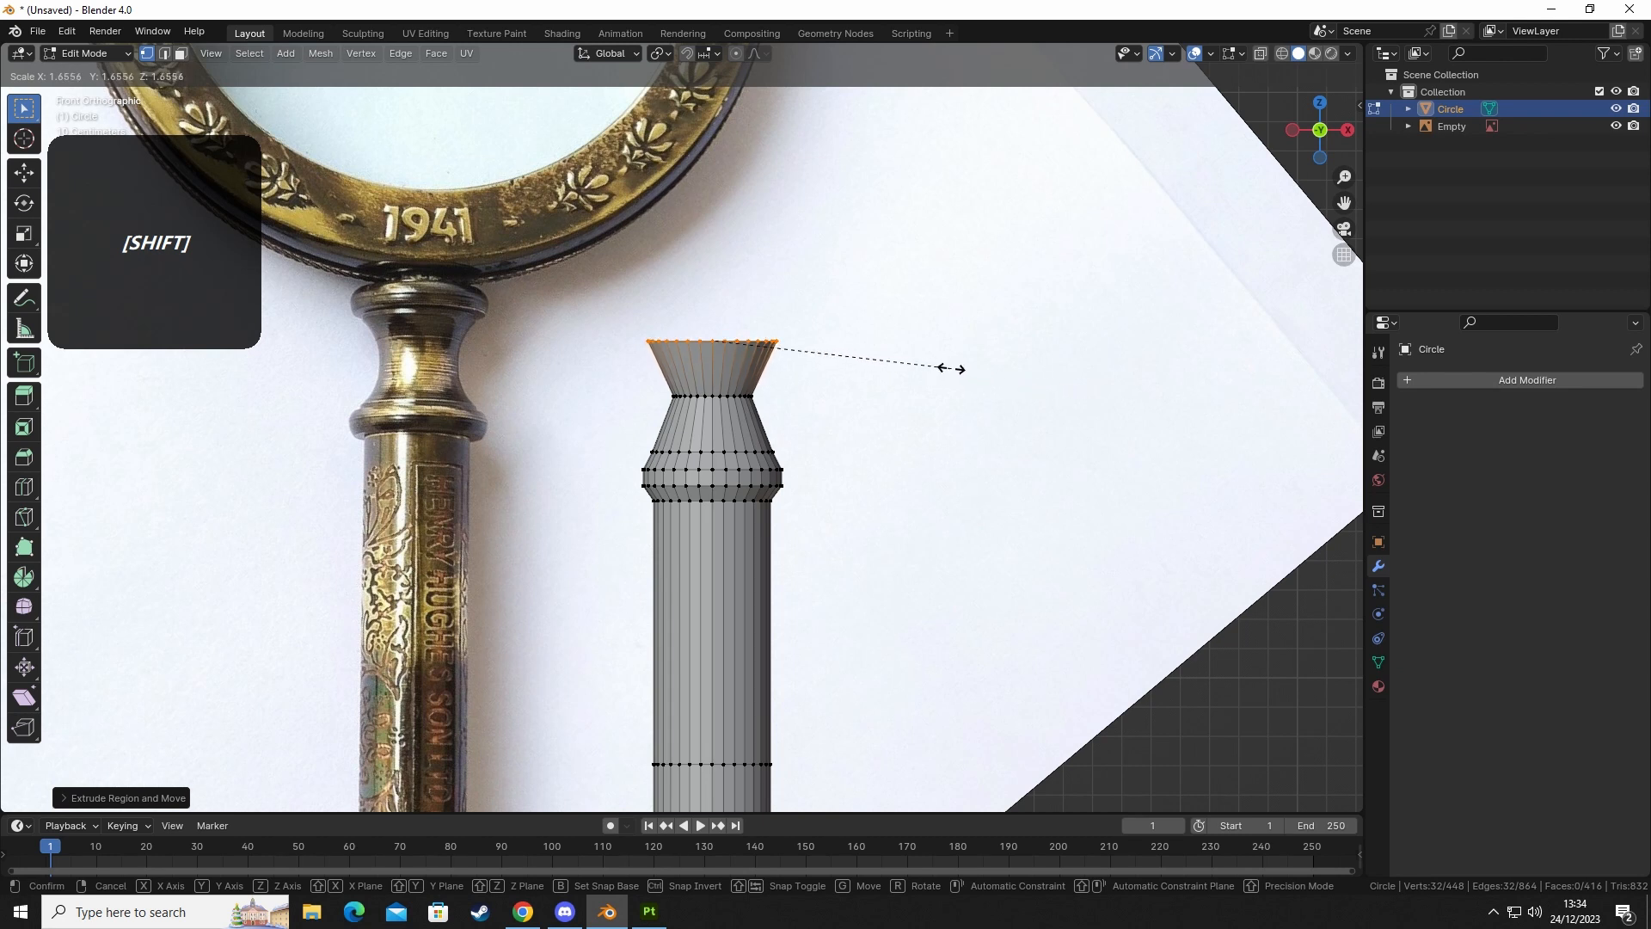
pyautogui.click(895, 361)
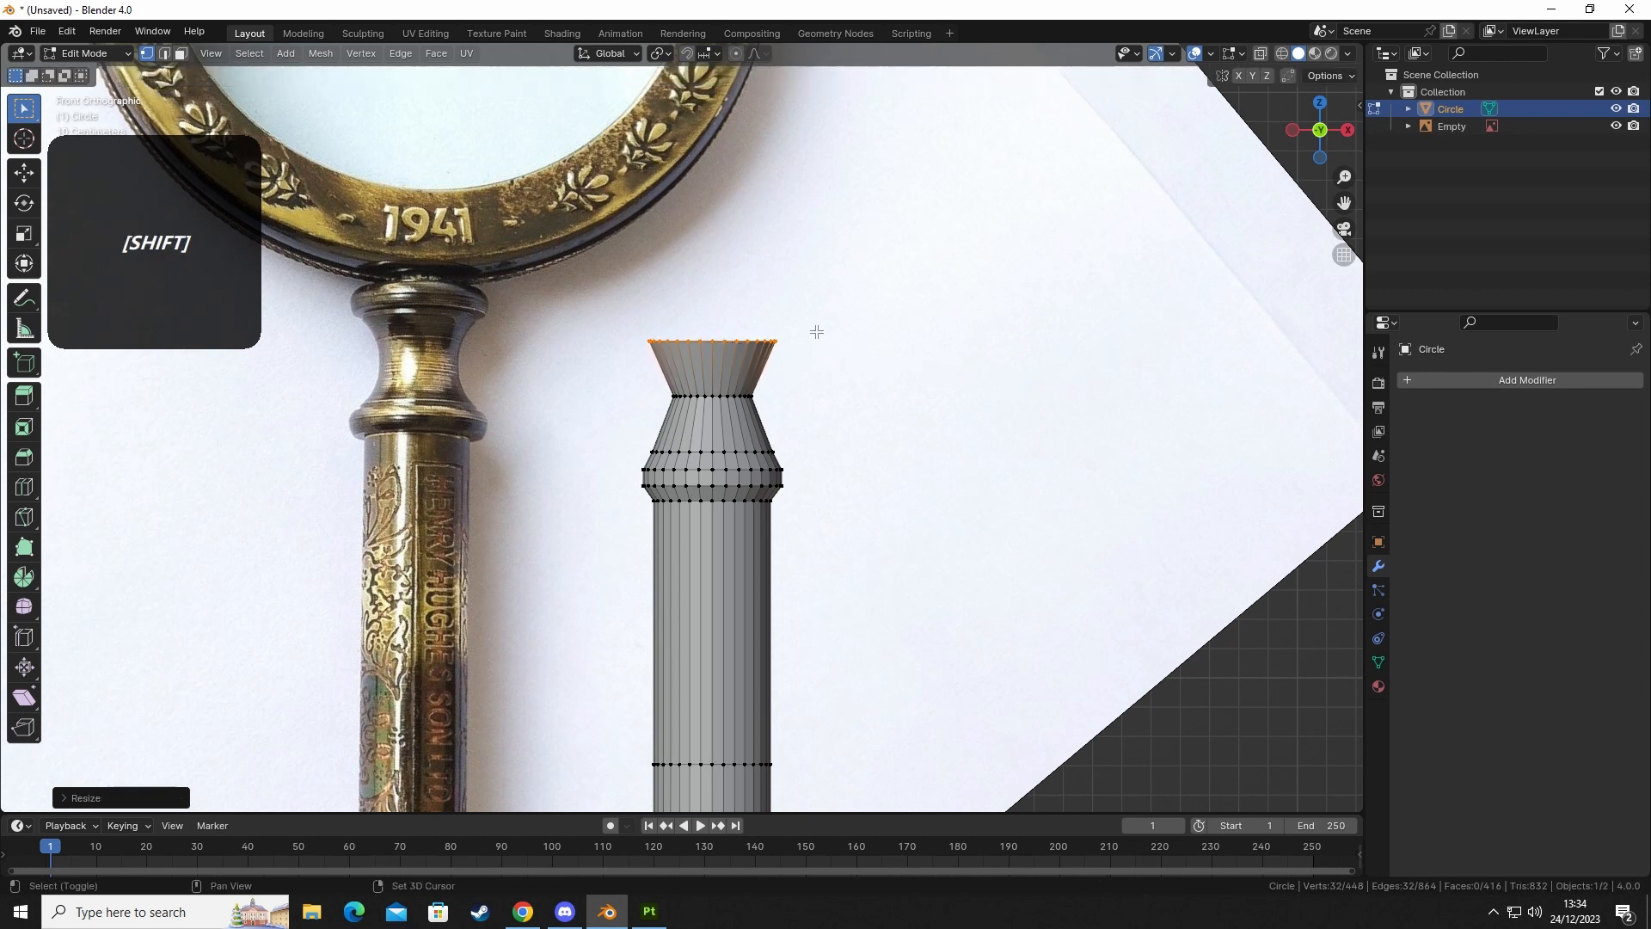
# Extrude the top loop a short distance up along Z and scale it outward to match the lower collar's width.
pyautogui.keyDown('shift'); pyautogui.scroll(3, 818, 332); pyautogui.keyUp('shift')
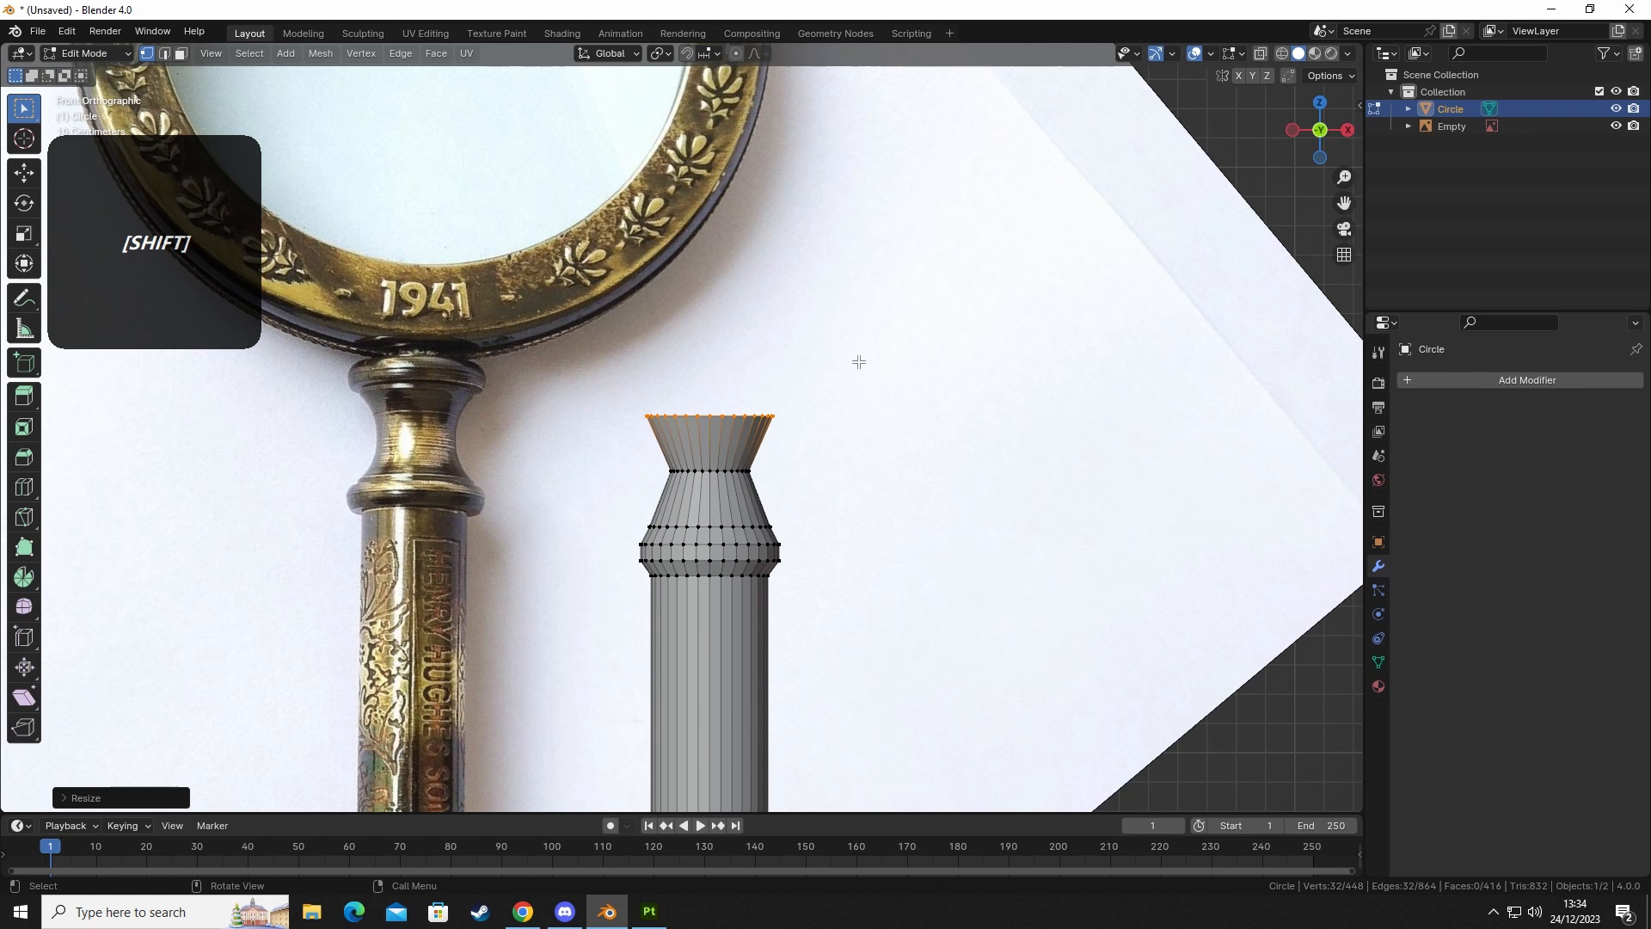
pyautogui.press('e')
pyautogui.middleClick(873, 384)
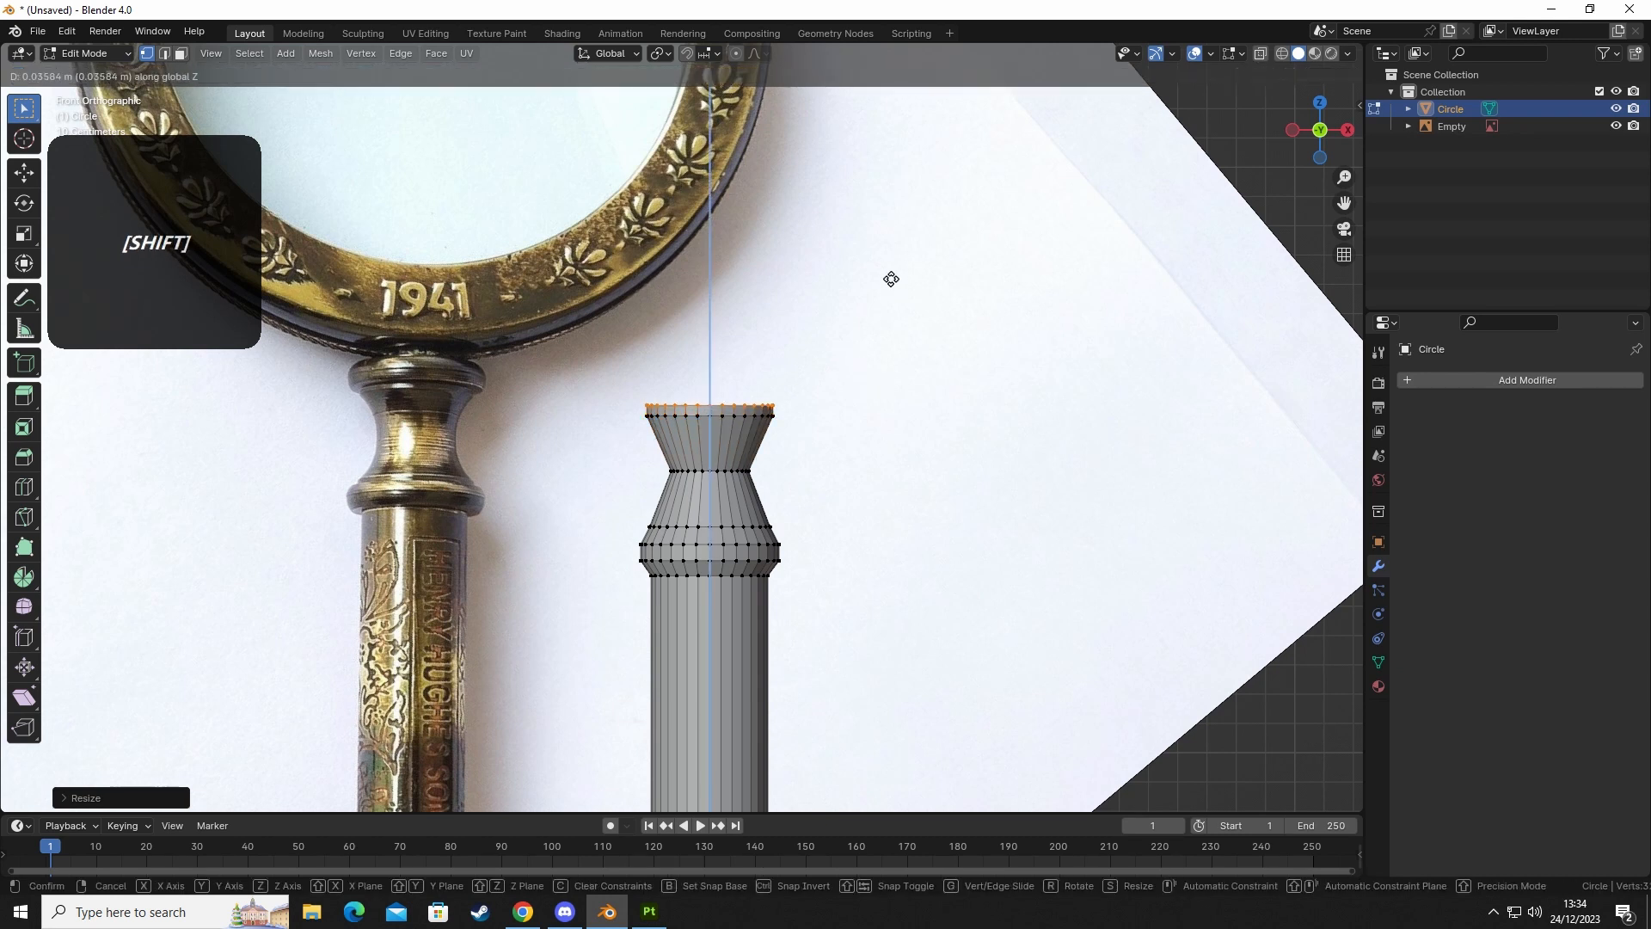
pyautogui.click(892, 245)
pyautogui.press('s')
pyautogui.click(943, 266)
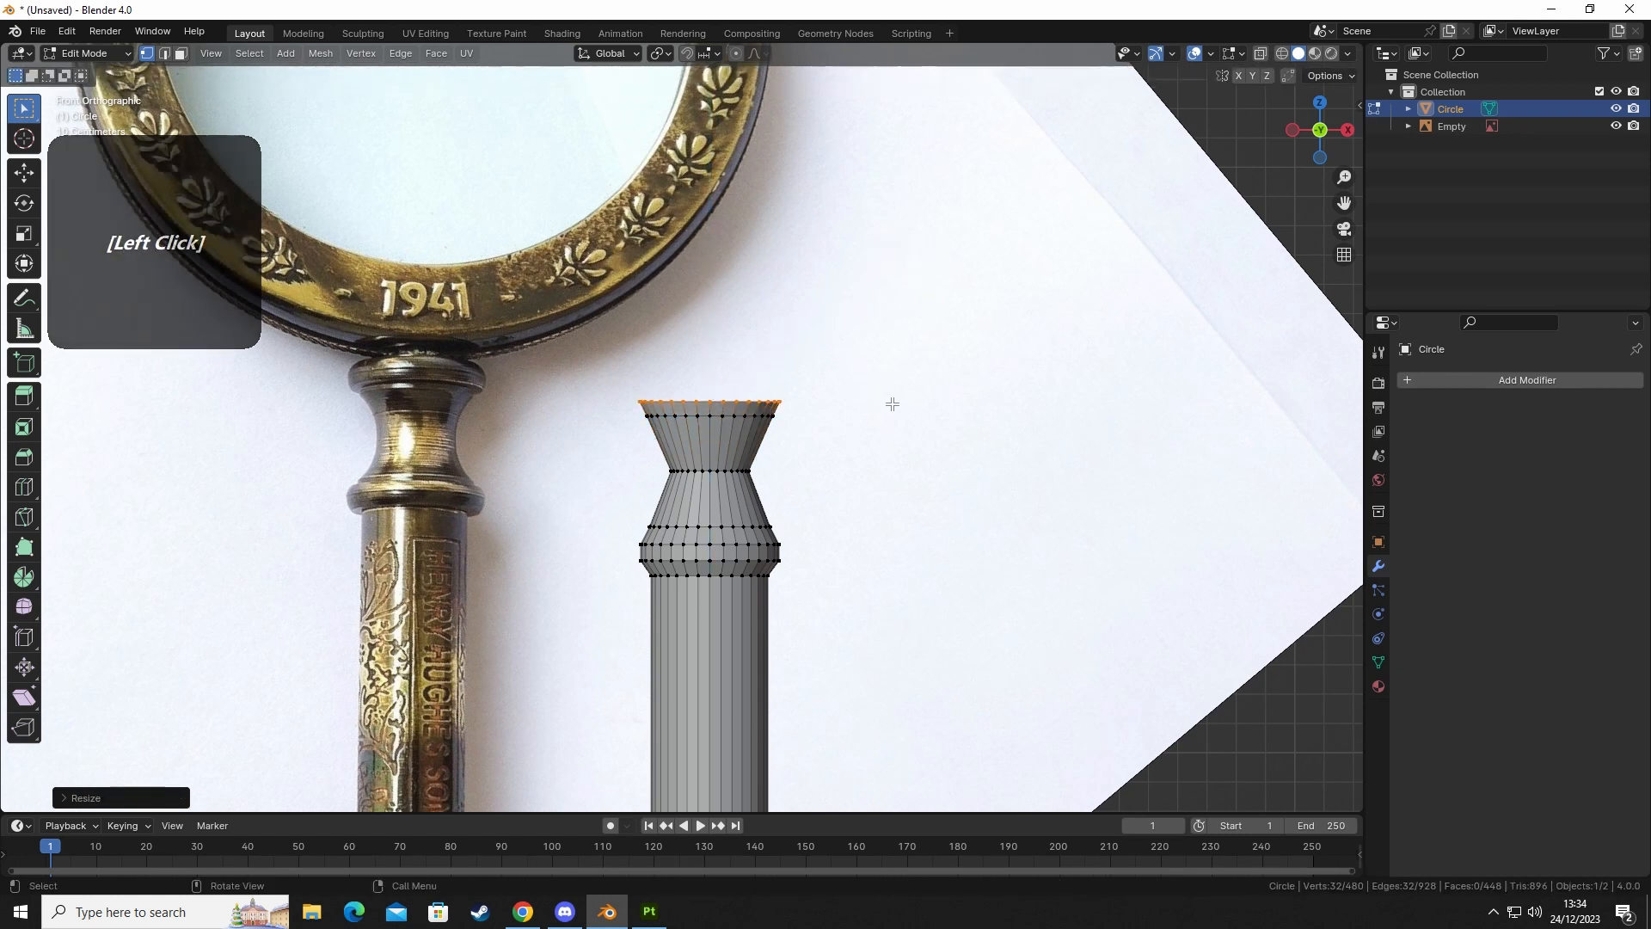
# Extrude the upper collar's rim up along Z in two sections of about 0.06 m and scale the last loop to about 0.83.
pyautogui.press('e')
pyautogui.press('z')
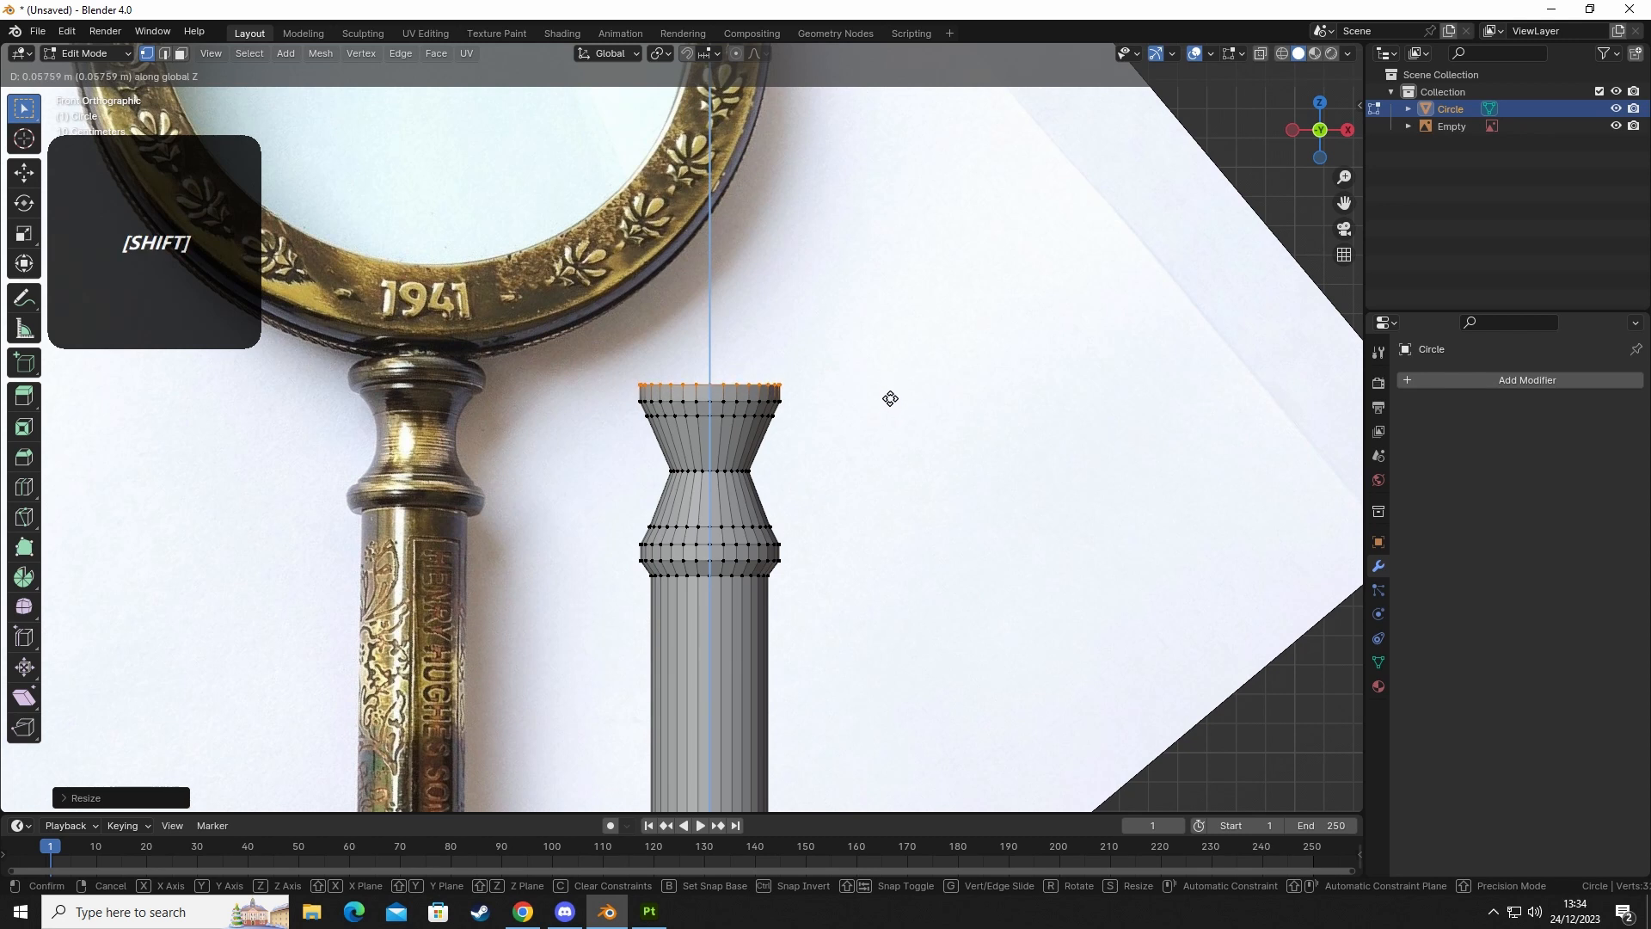
pyautogui.click(891, 396)
pyautogui.press('e')
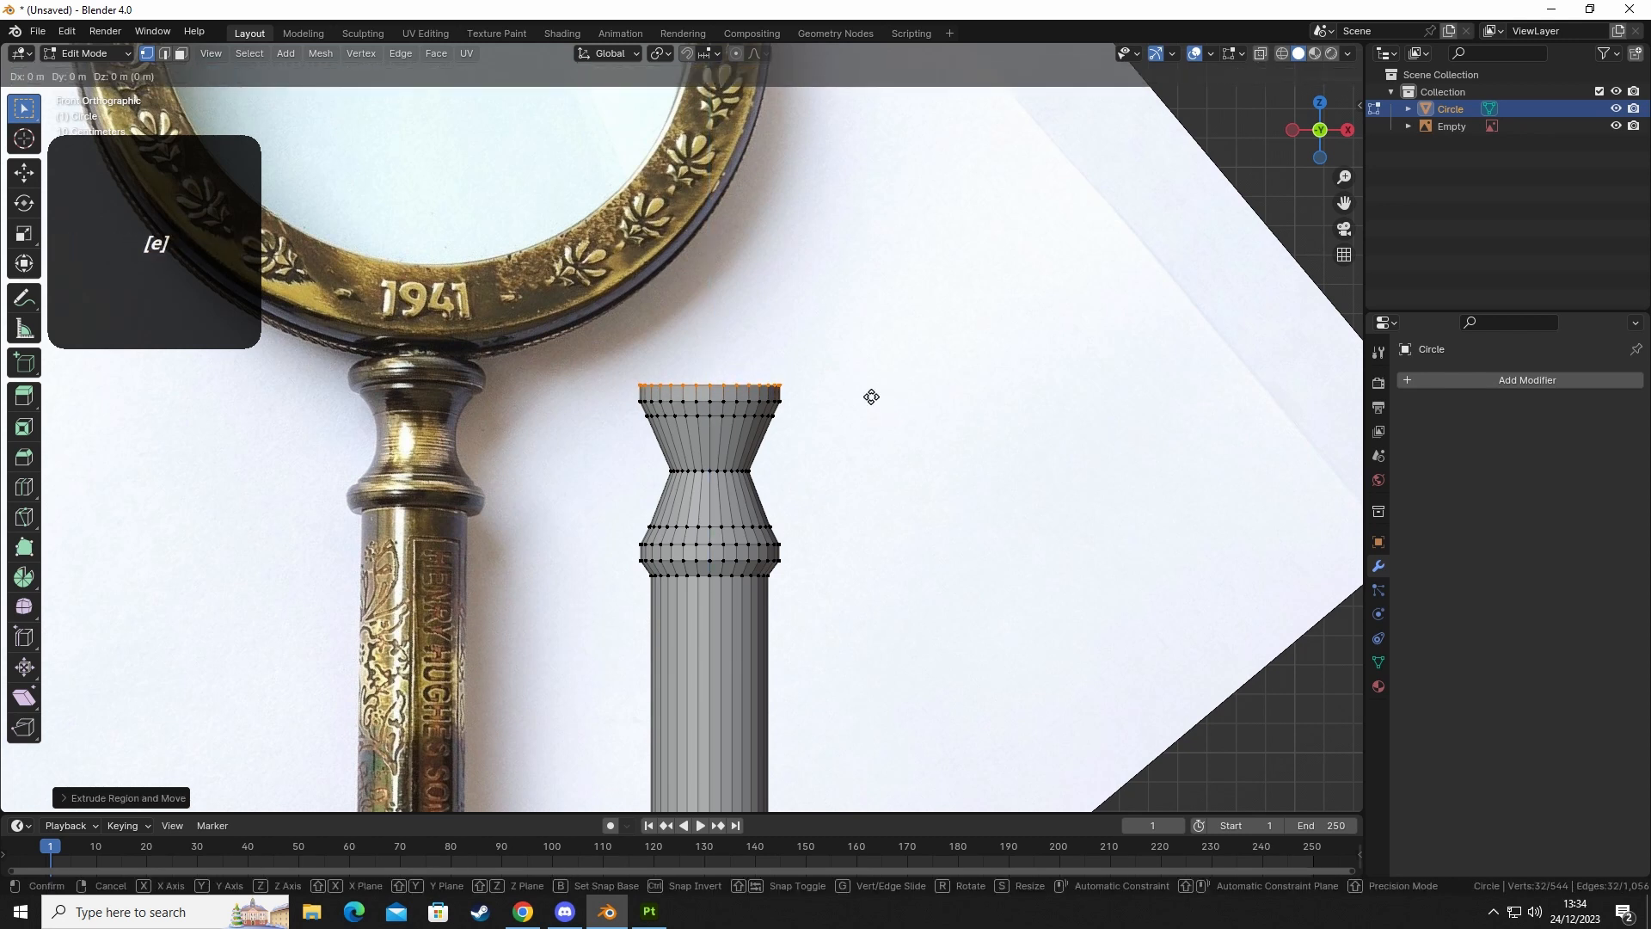
pyautogui.press('z')
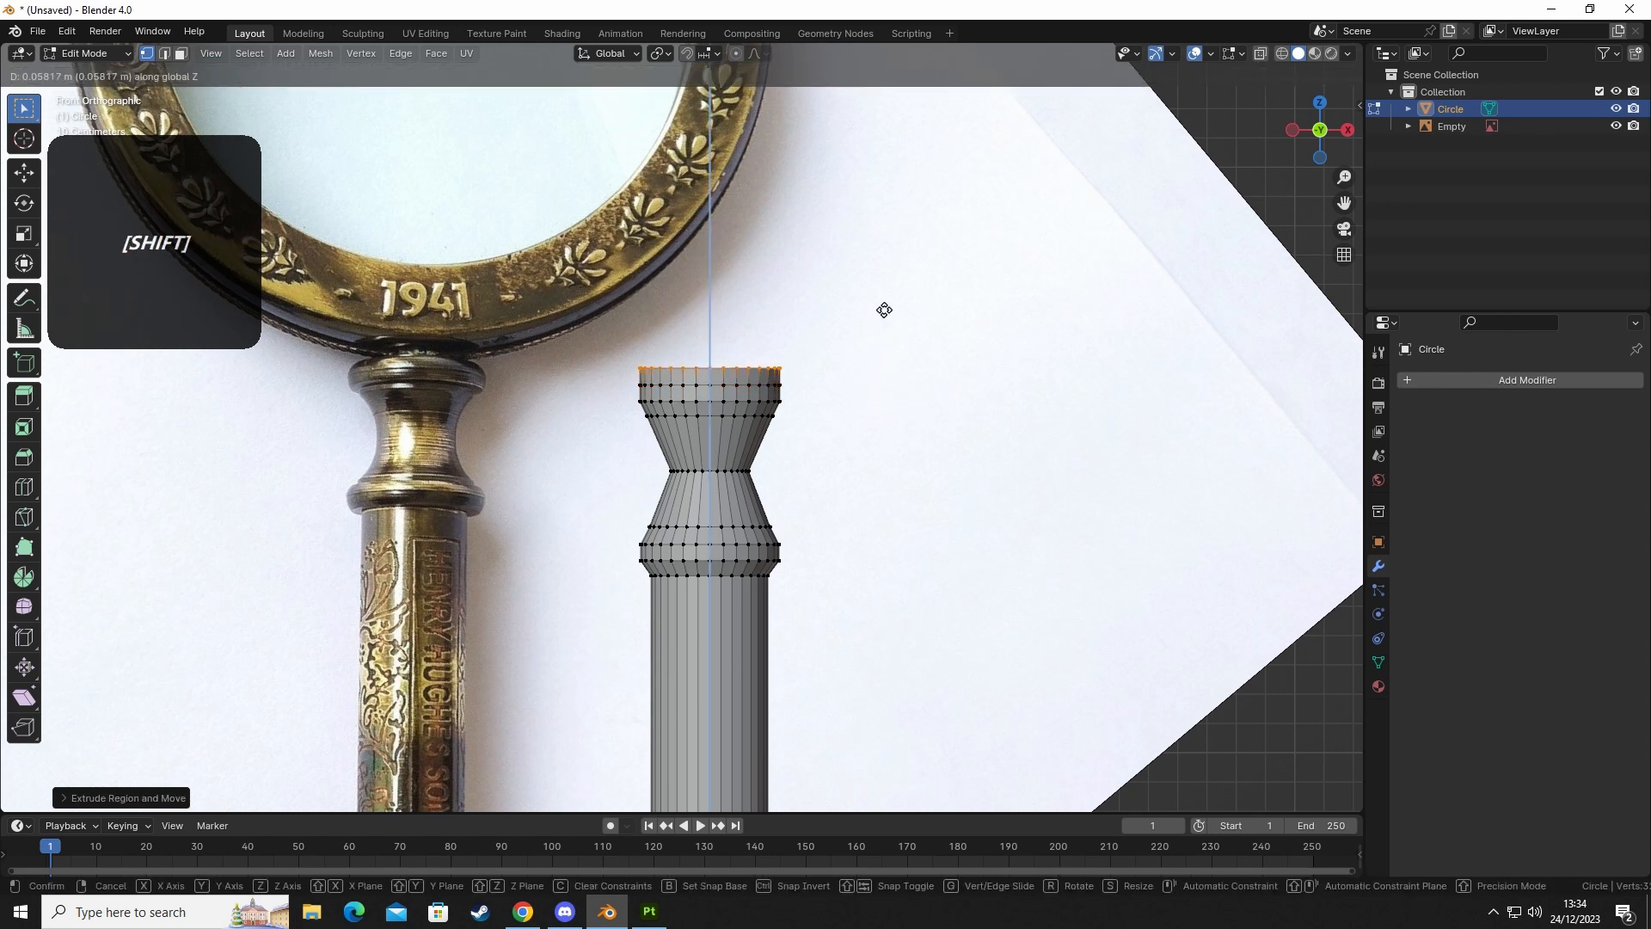
pyautogui.click(914, 329)
pyautogui.press('s')
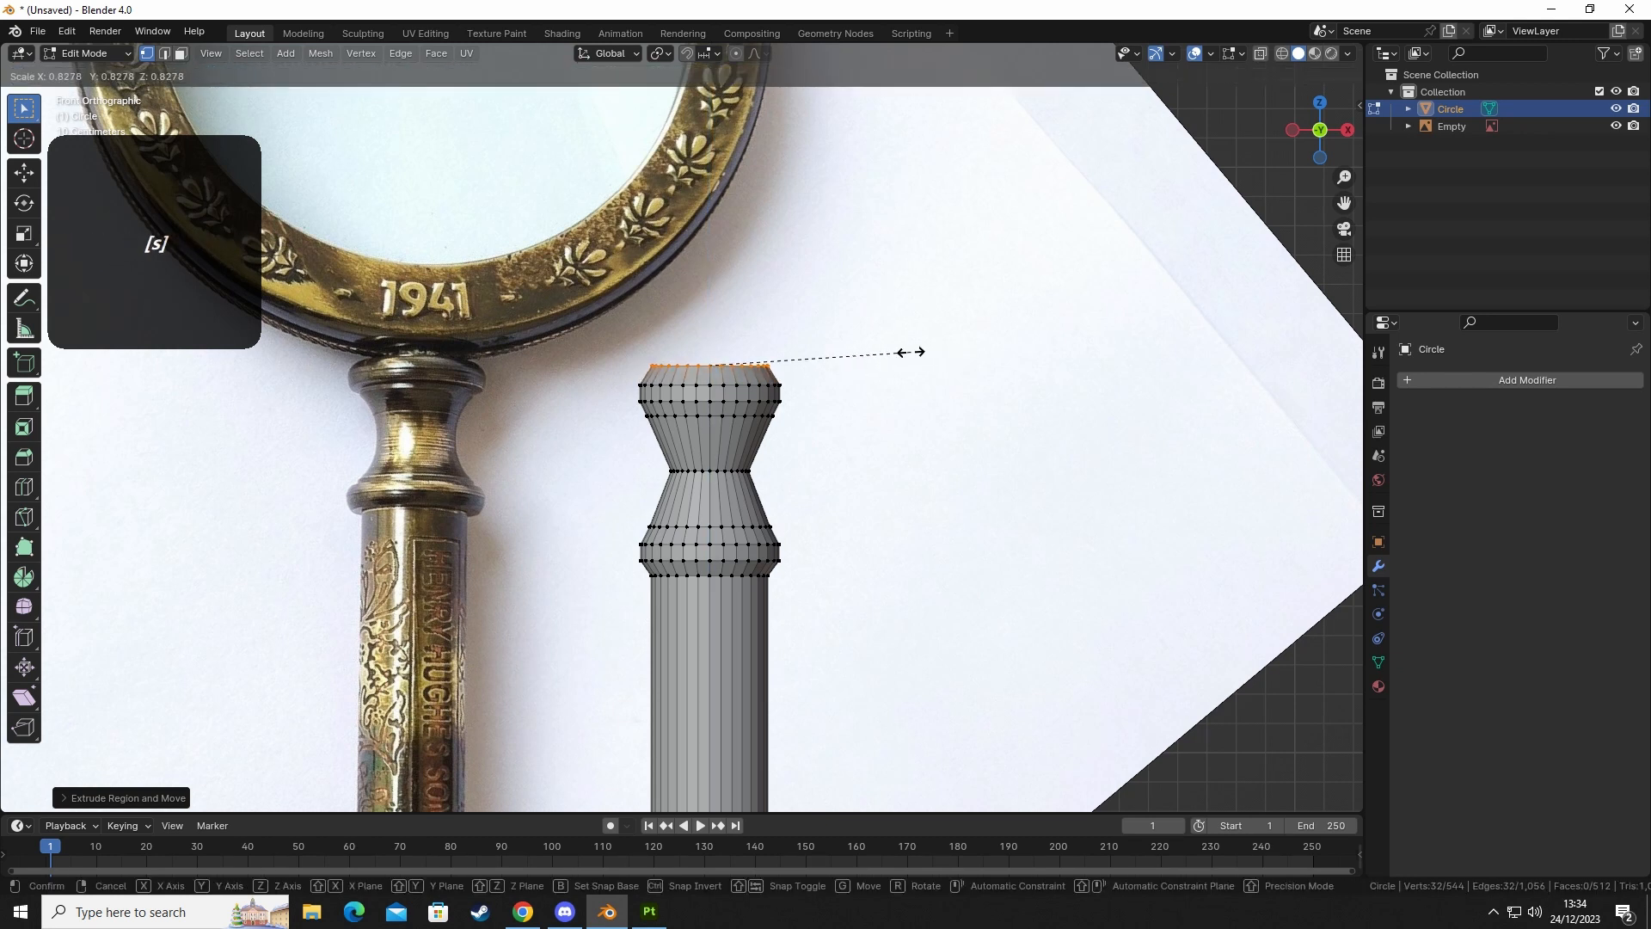
pyautogui.click(911, 353)
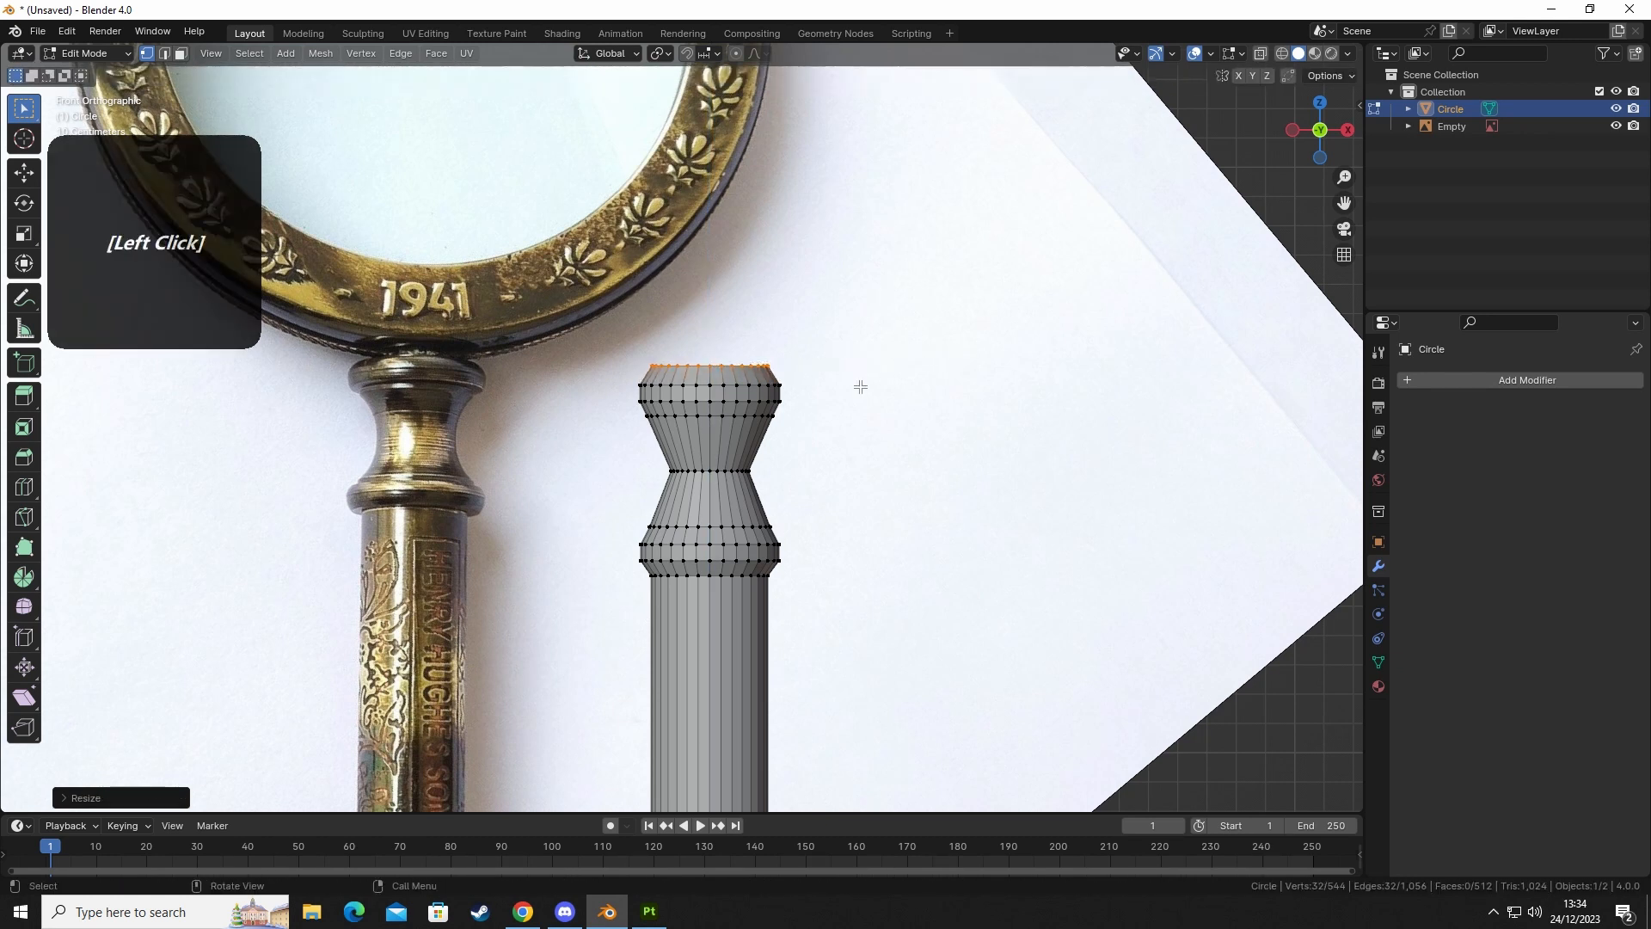
# Select the edge loops just below the upper collar and just above the lower collar in turn, scaling each to about 0.94.
pyautogui.press('2')
pyautogui.keyDown('alt'); pyautogui.click(752, 420); pyautogui.keyUp('alt')
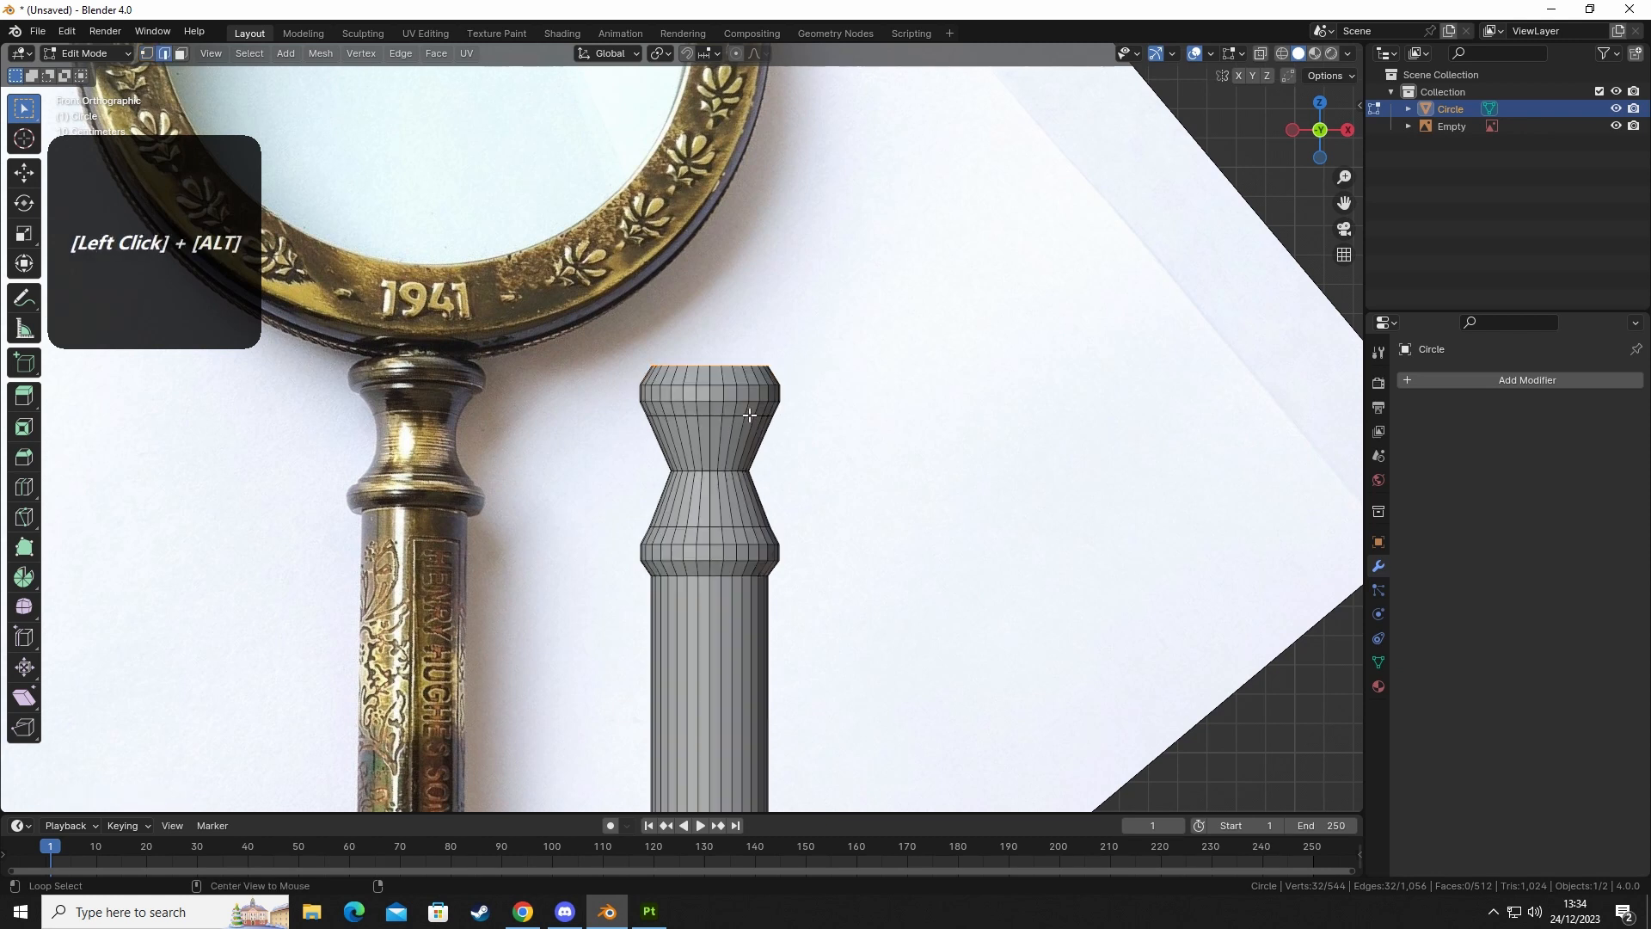
pyautogui.press('s')
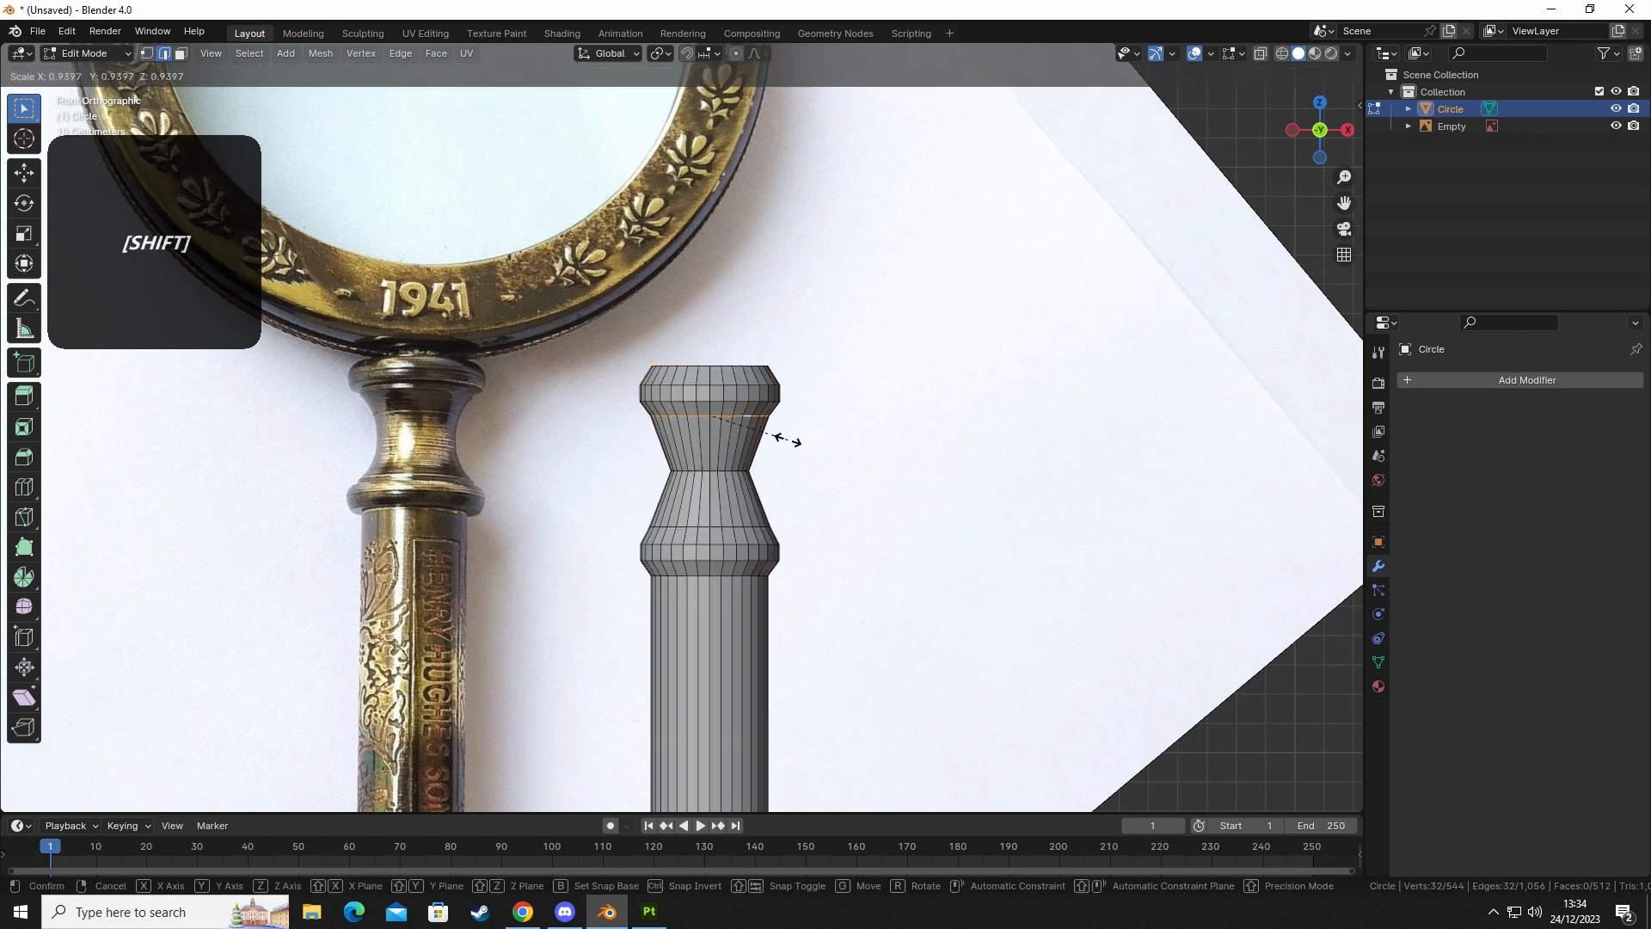
pyautogui.keyDown('shift'); pyautogui.click(779, 439); pyautogui.keyUp('shift')
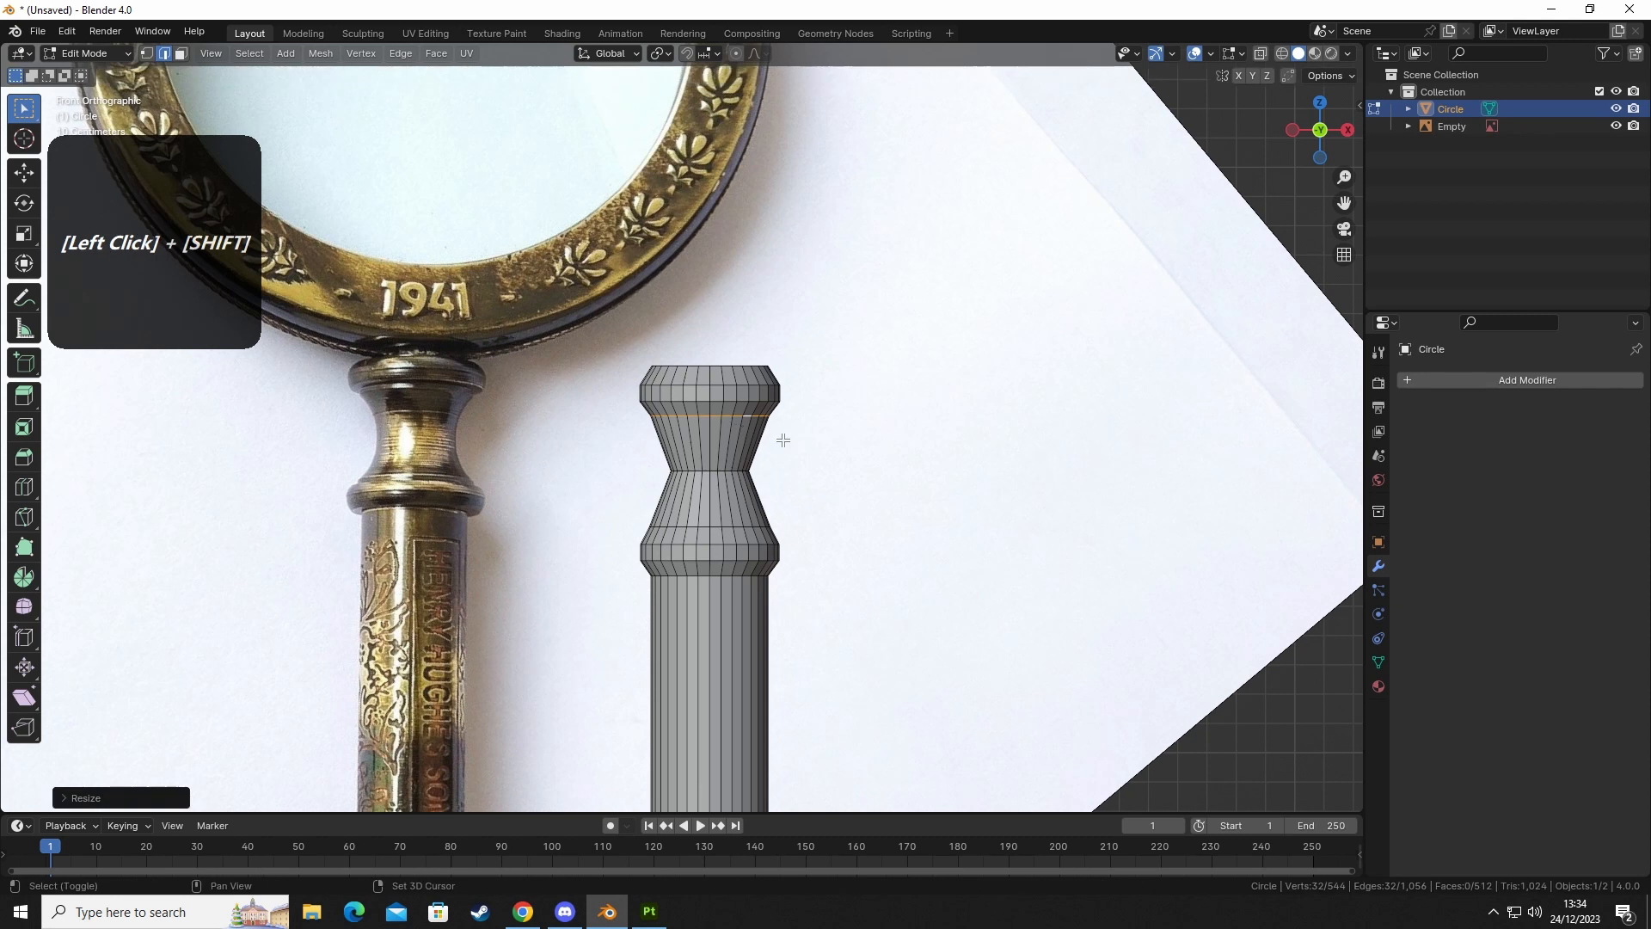
pyautogui.keyDown('alt'); pyautogui.click(739, 528); pyautogui.keyUp('alt')
pyautogui.press('s')
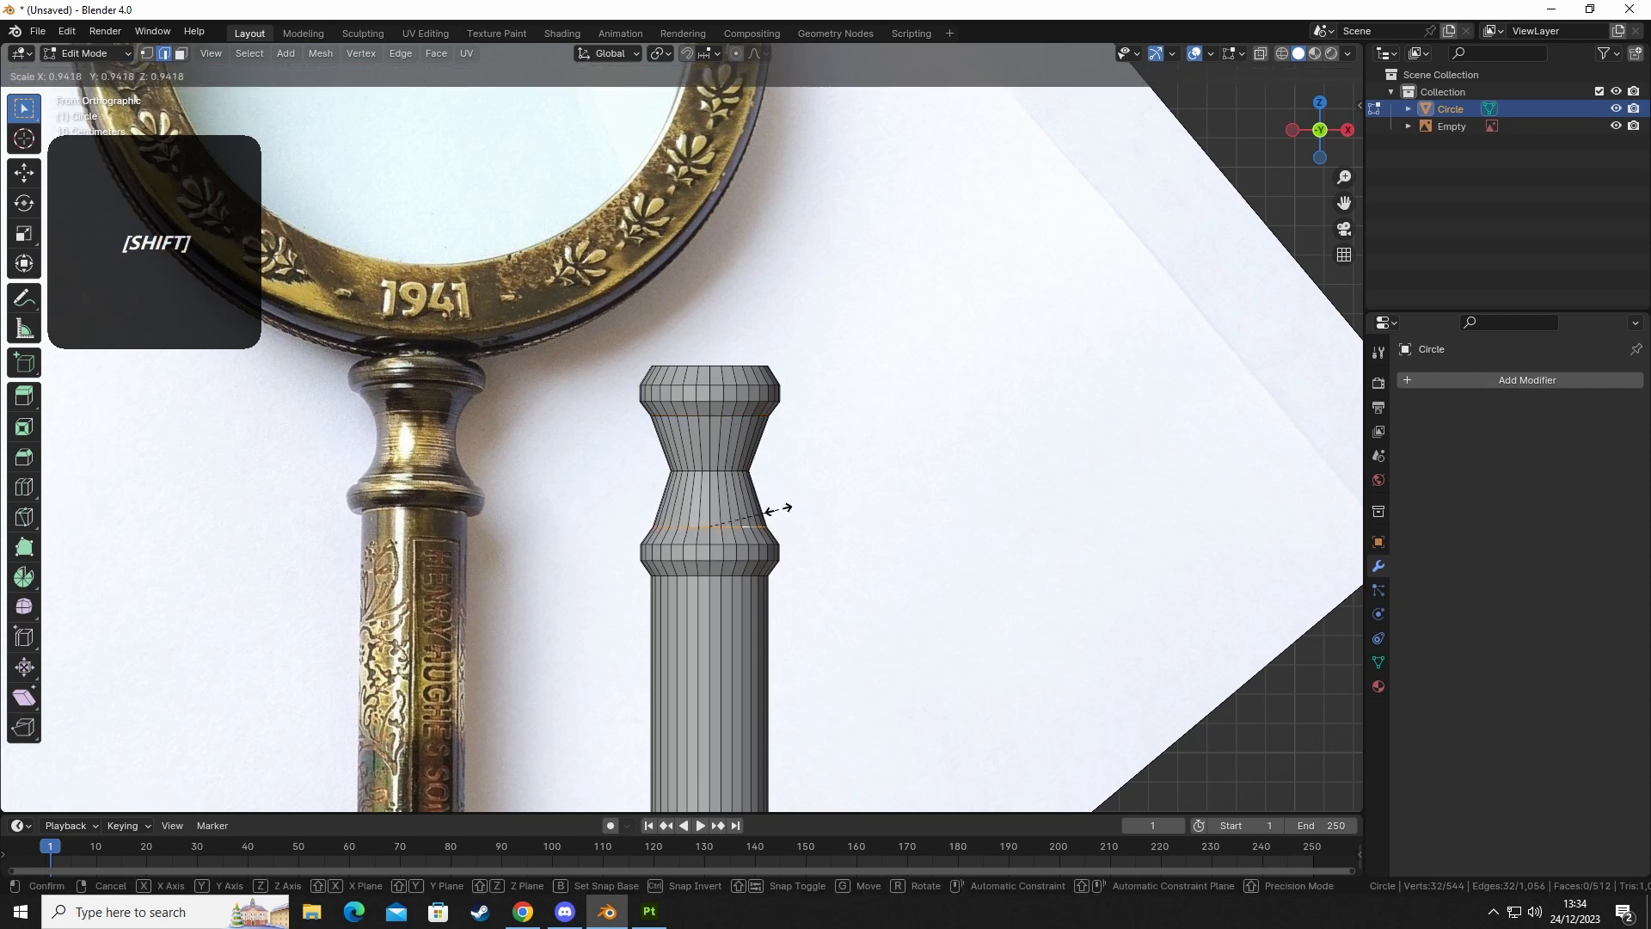
pyautogui.keyDown('shift'); pyautogui.click(770, 508); pyautogui.keyUp('shift')
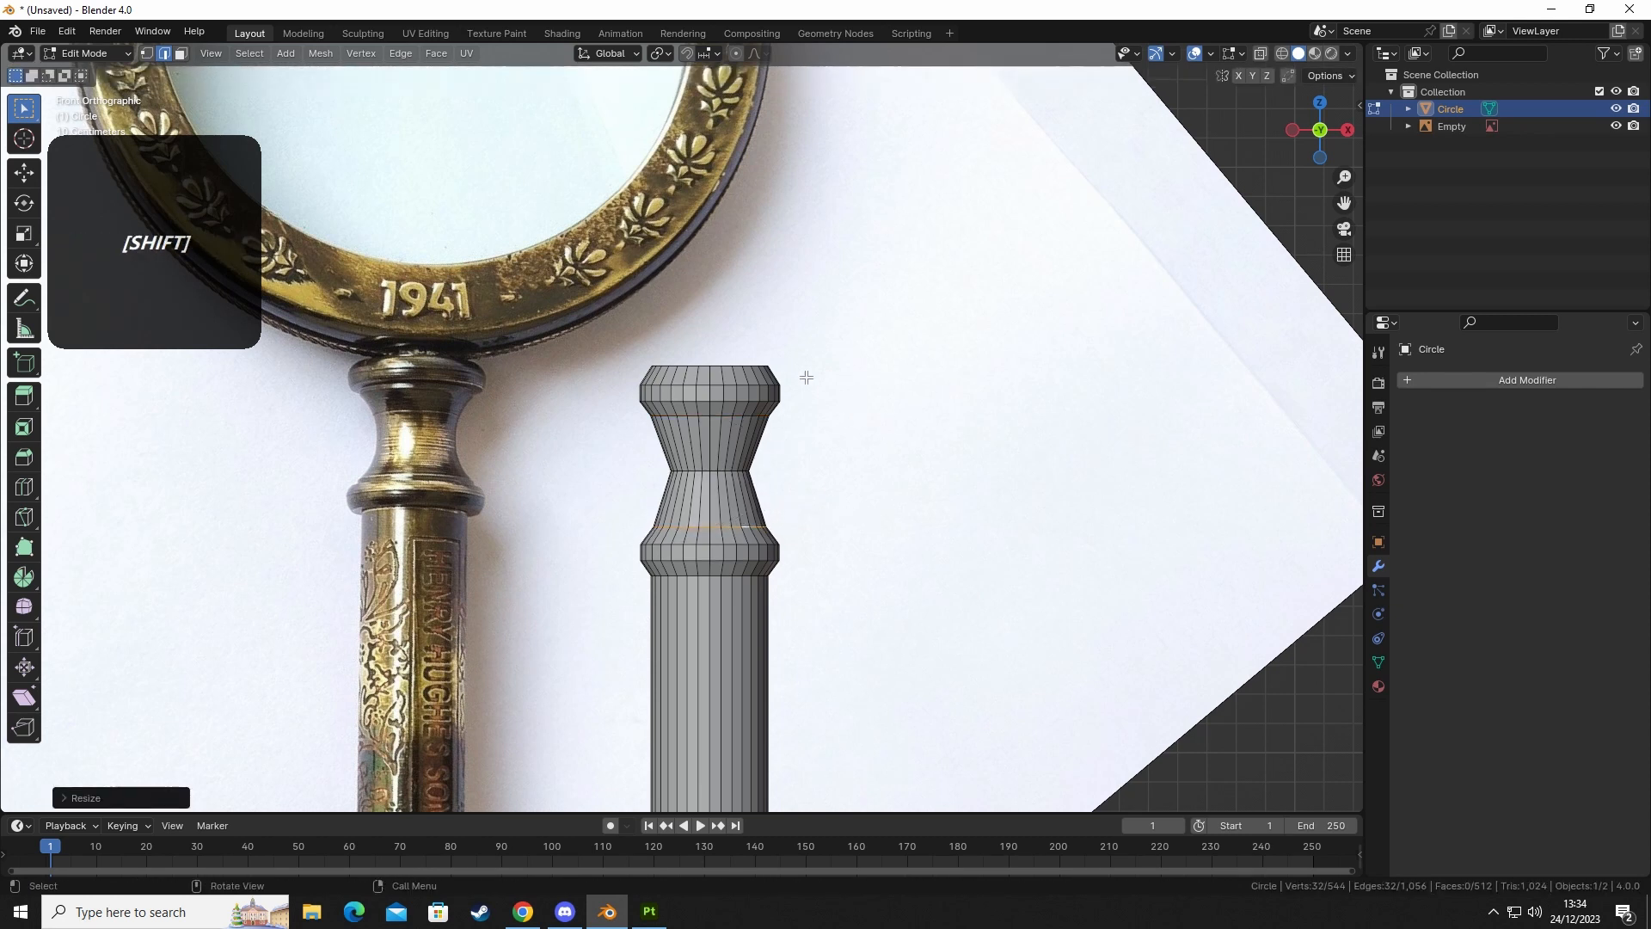
# Select the handle's top edge loop, switch to vertex selection, and inspect the open end from several angles before returning to front view.
pyautogui.keyDown('alt'); pyautogui.click(692, 366); pyautogui.keyUp('alt')
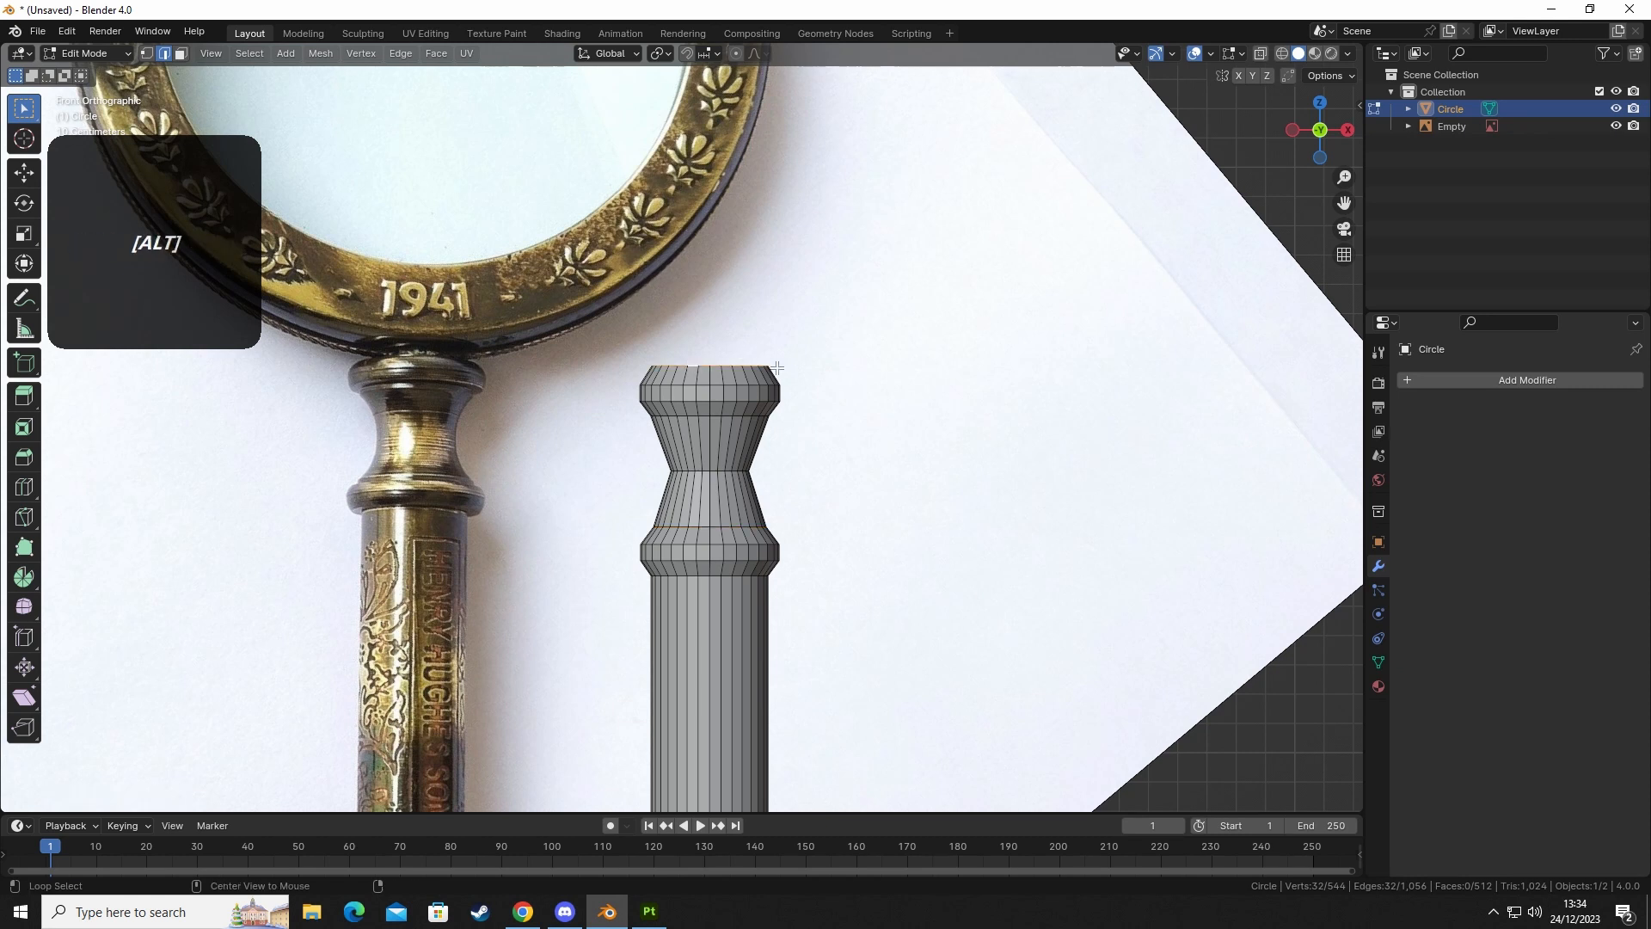
pyautogui.press('1')
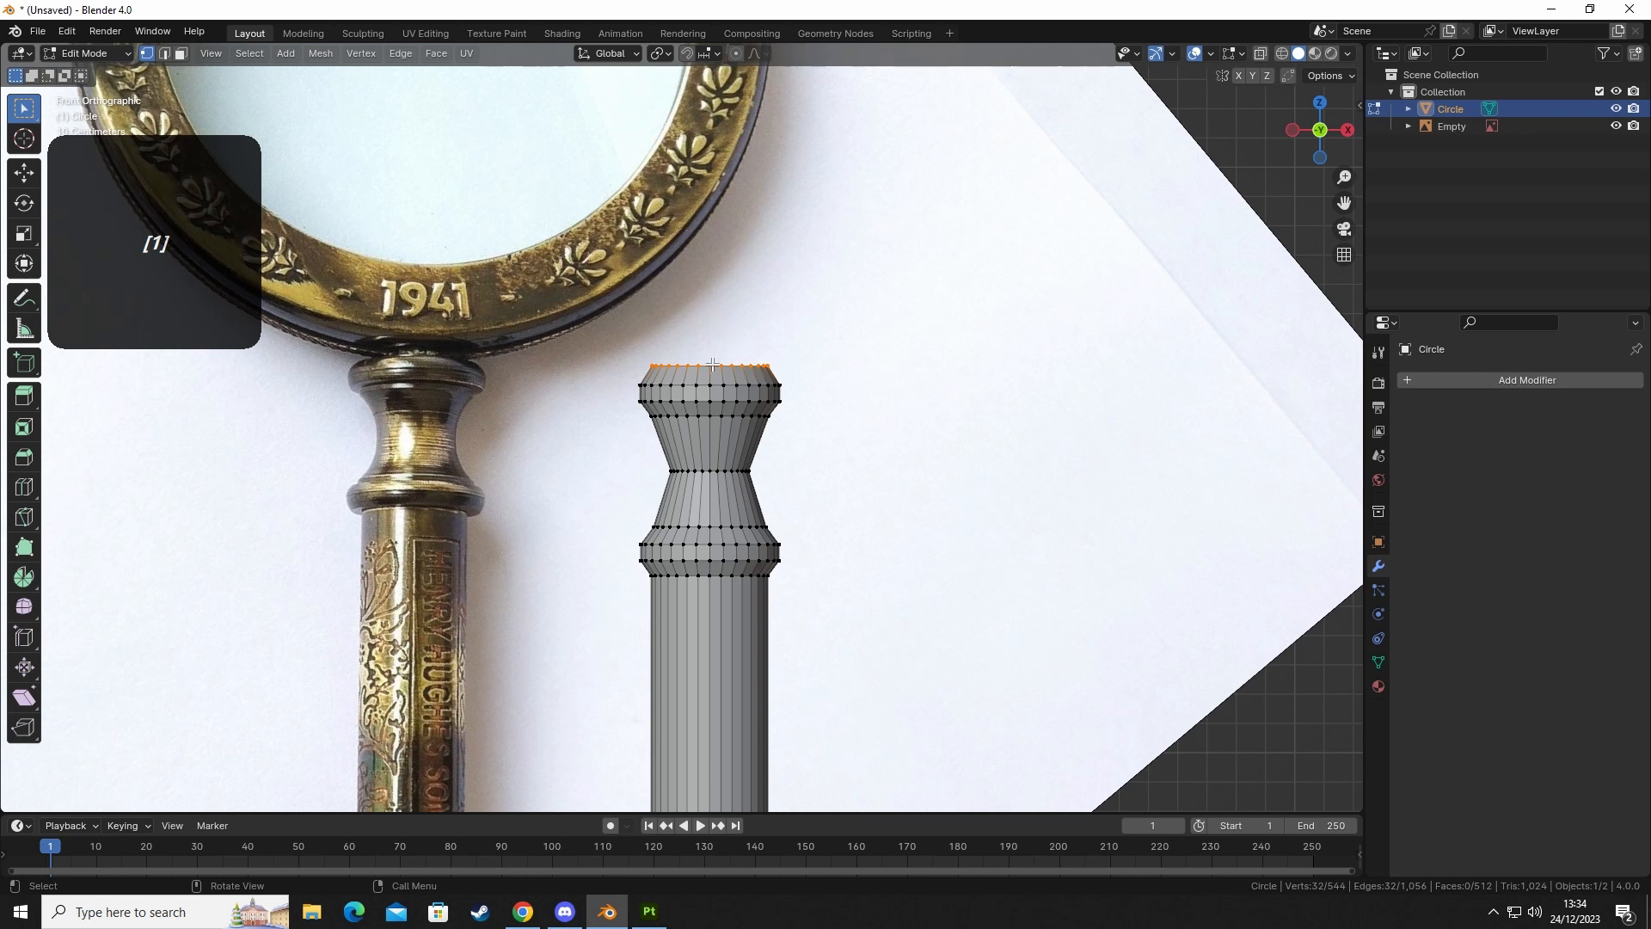
pyautogui.moveTo(781, 343); pyautogui.dragTo(671, 391, button='middle')
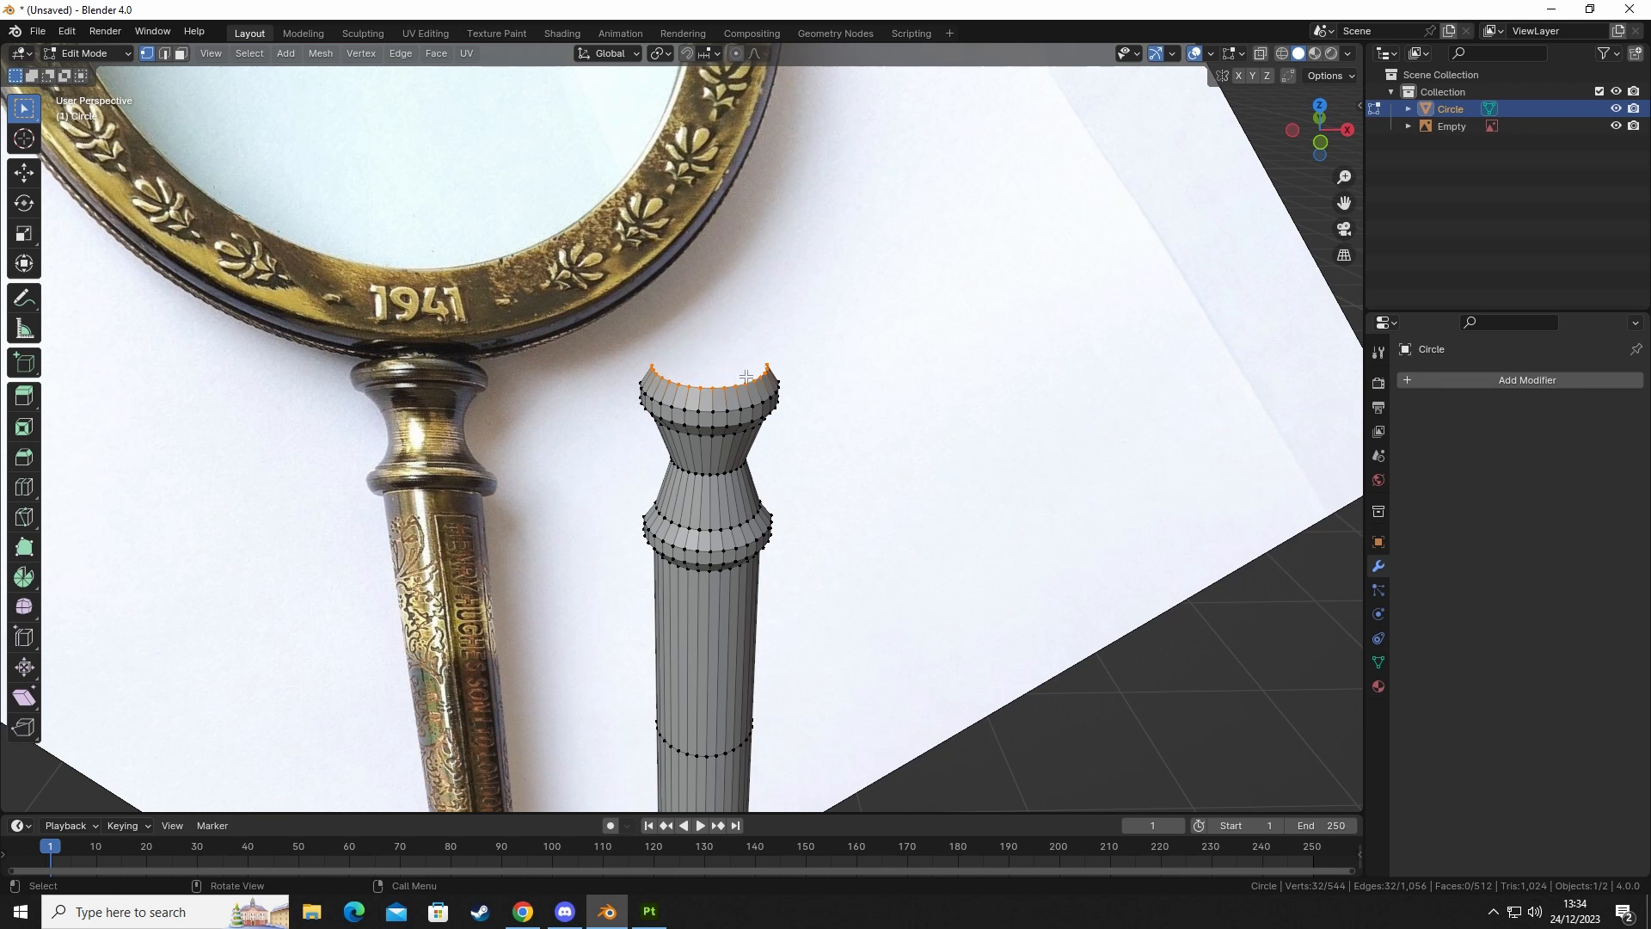
pyautogui.moveTo(790, 522); pyautogui.dragTo(408, 563, button='middle')
pyautogui.scroll(5, 847, 425)
pyautogui.moveTo(852, 417); pyautogui.dragTo(1149, 435, button='middle')
pyautogui.press('KP_1')
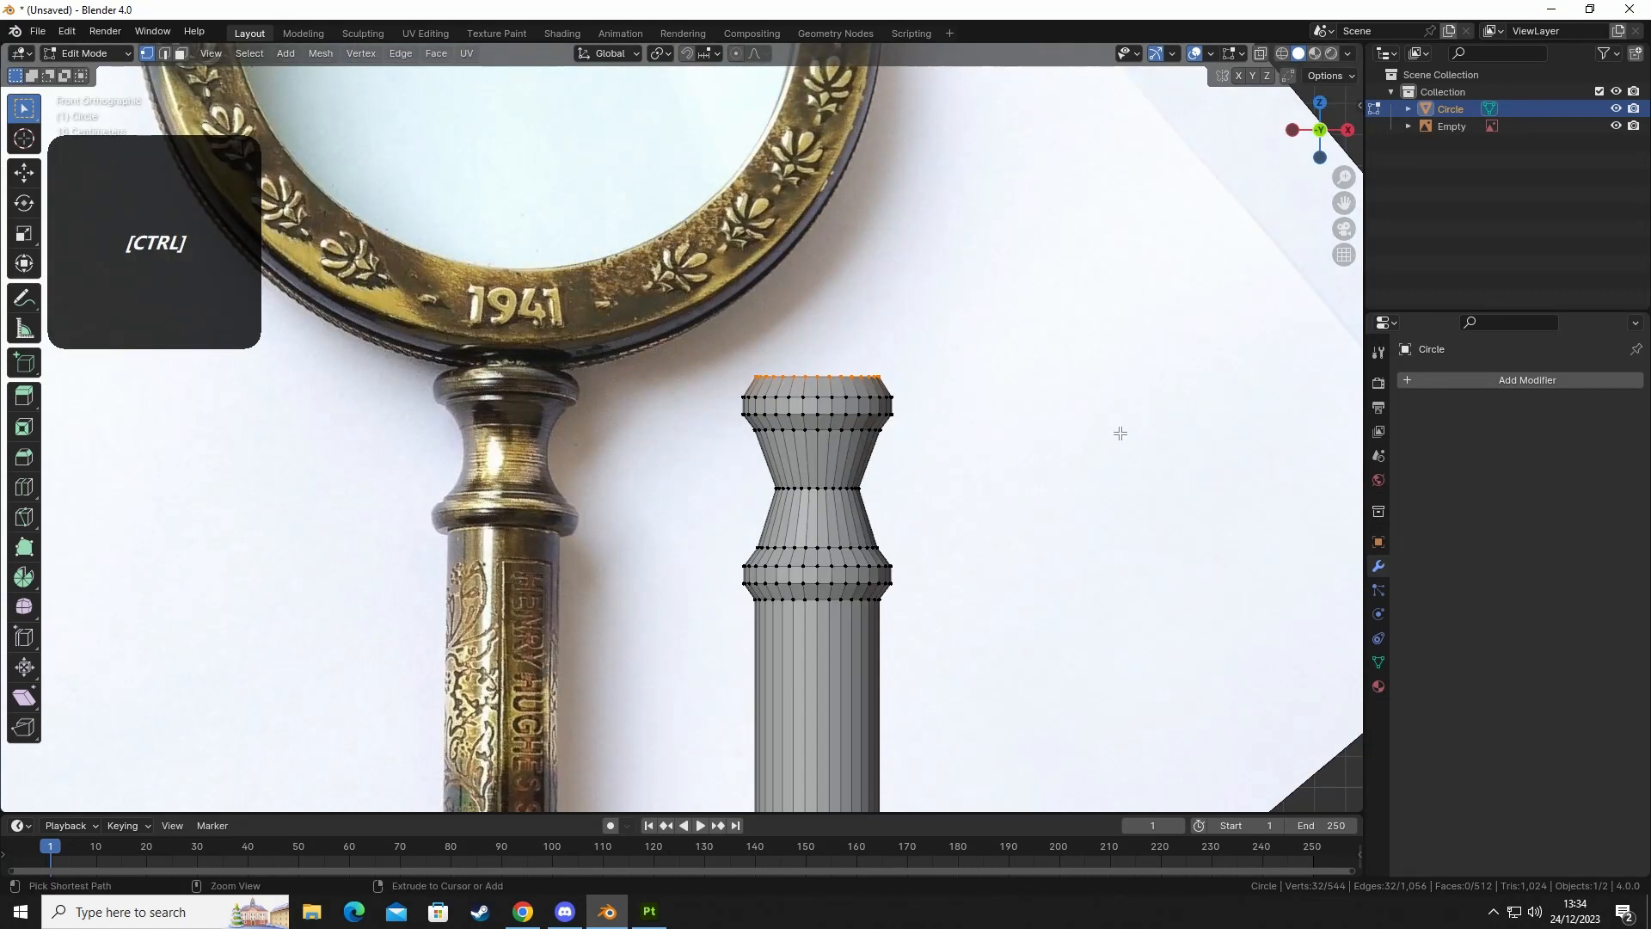
# Mark a UV seam on the vertical edge loop running down the middle of the handle's back.
pyautogui.press('ctrl+KP_1')
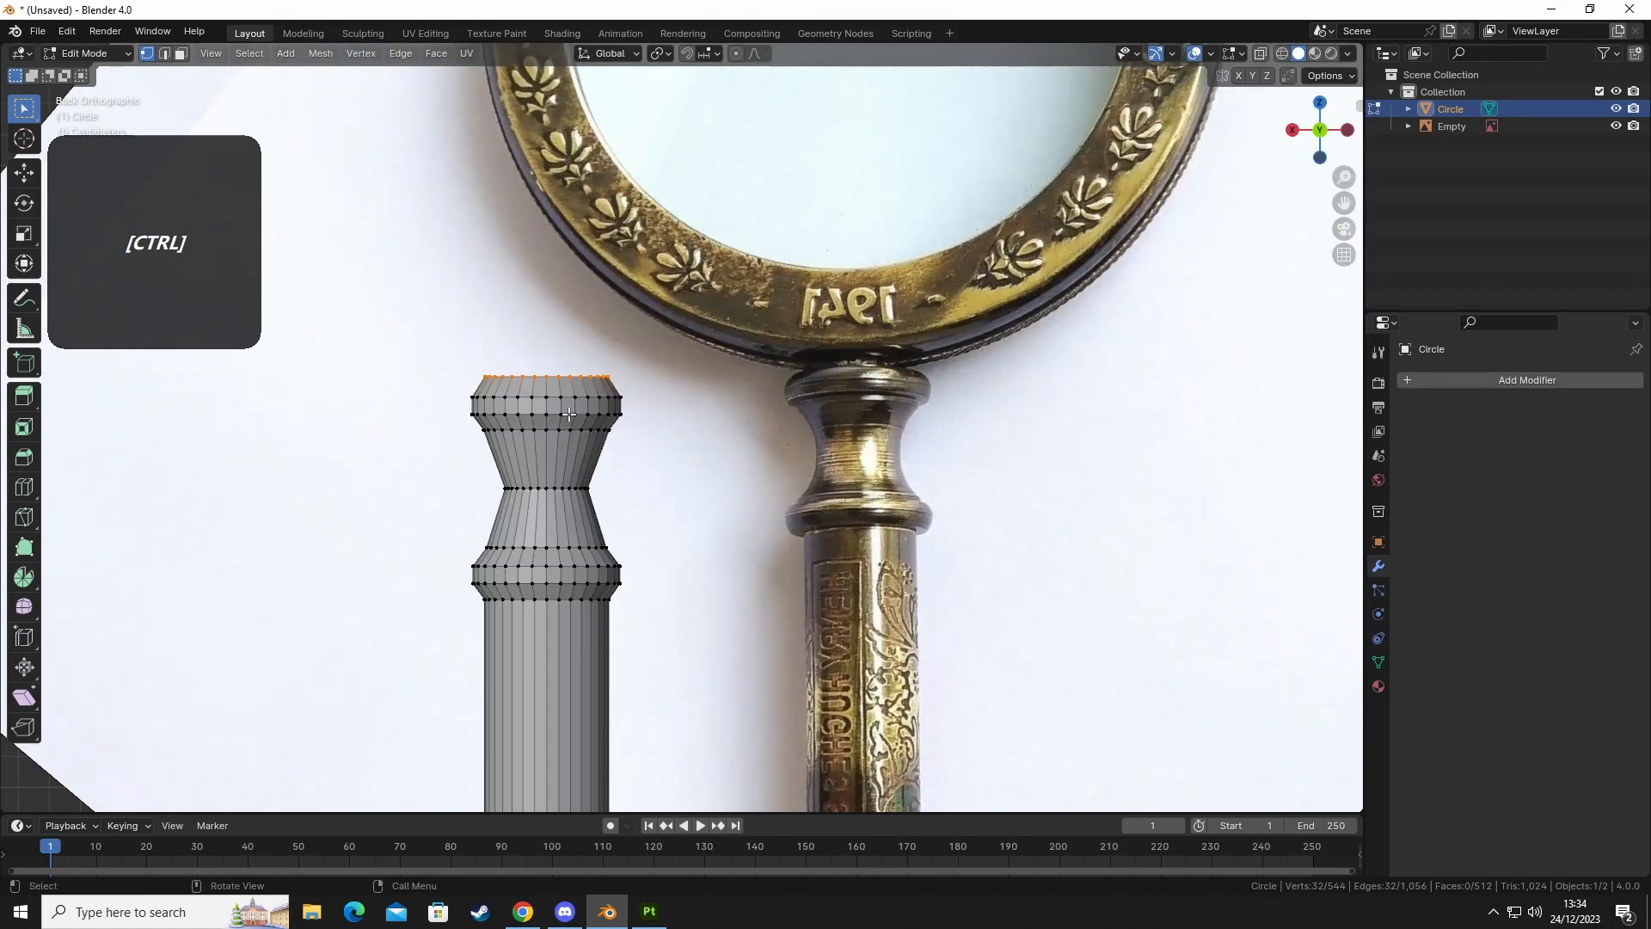
pyautogui.press('2')
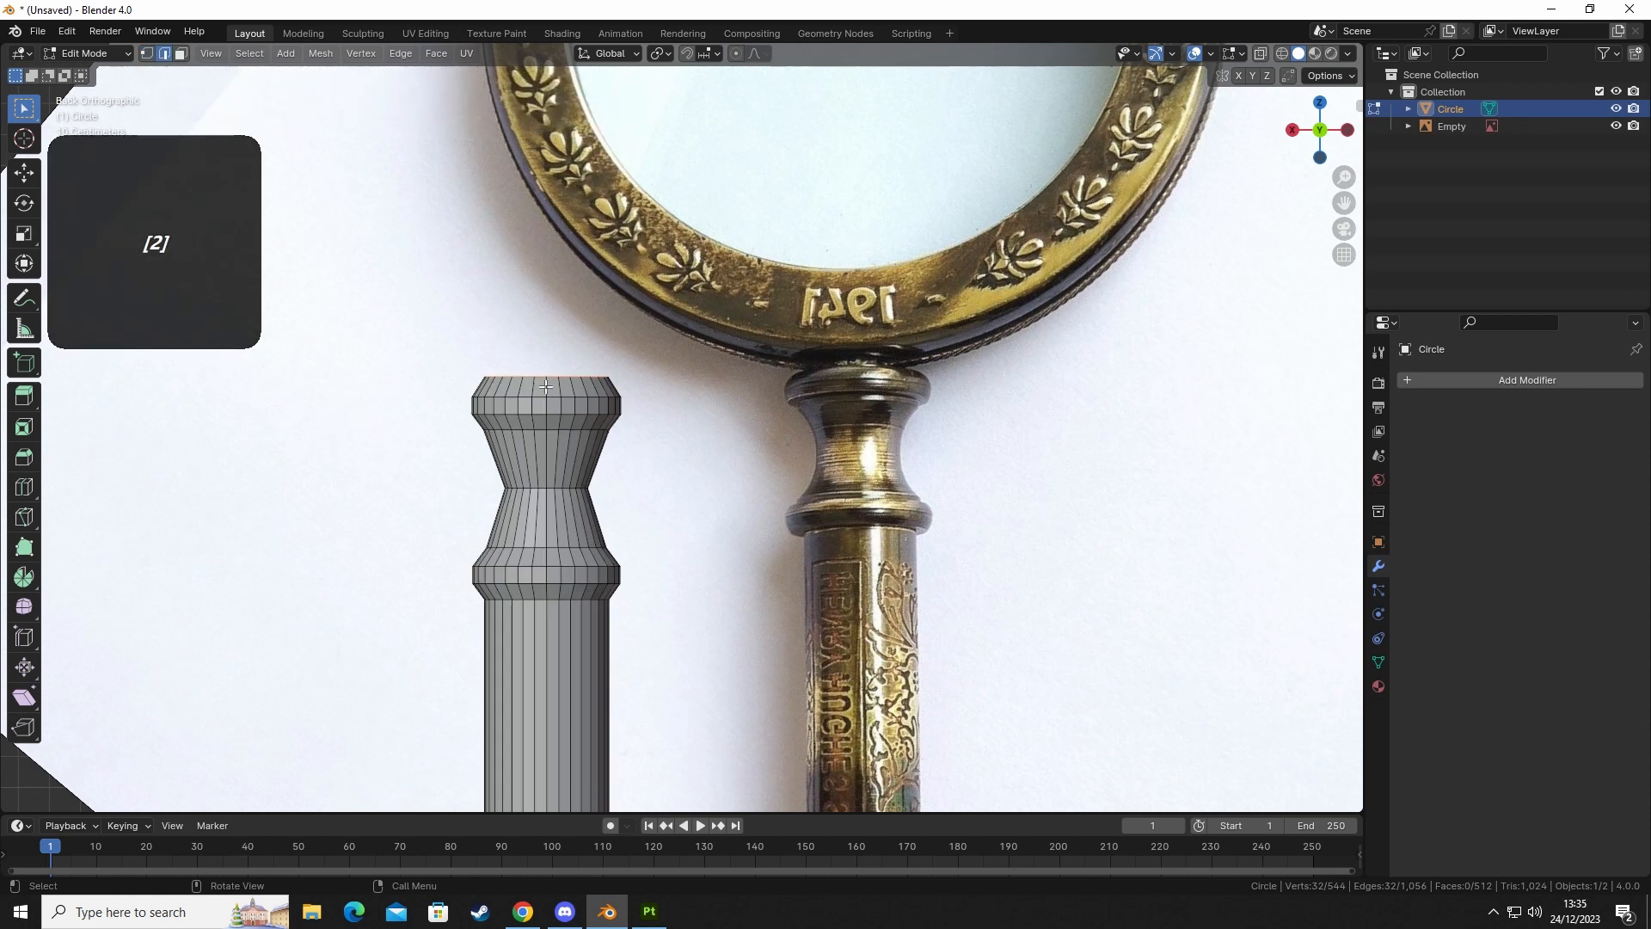
pyautogui.press('alt')
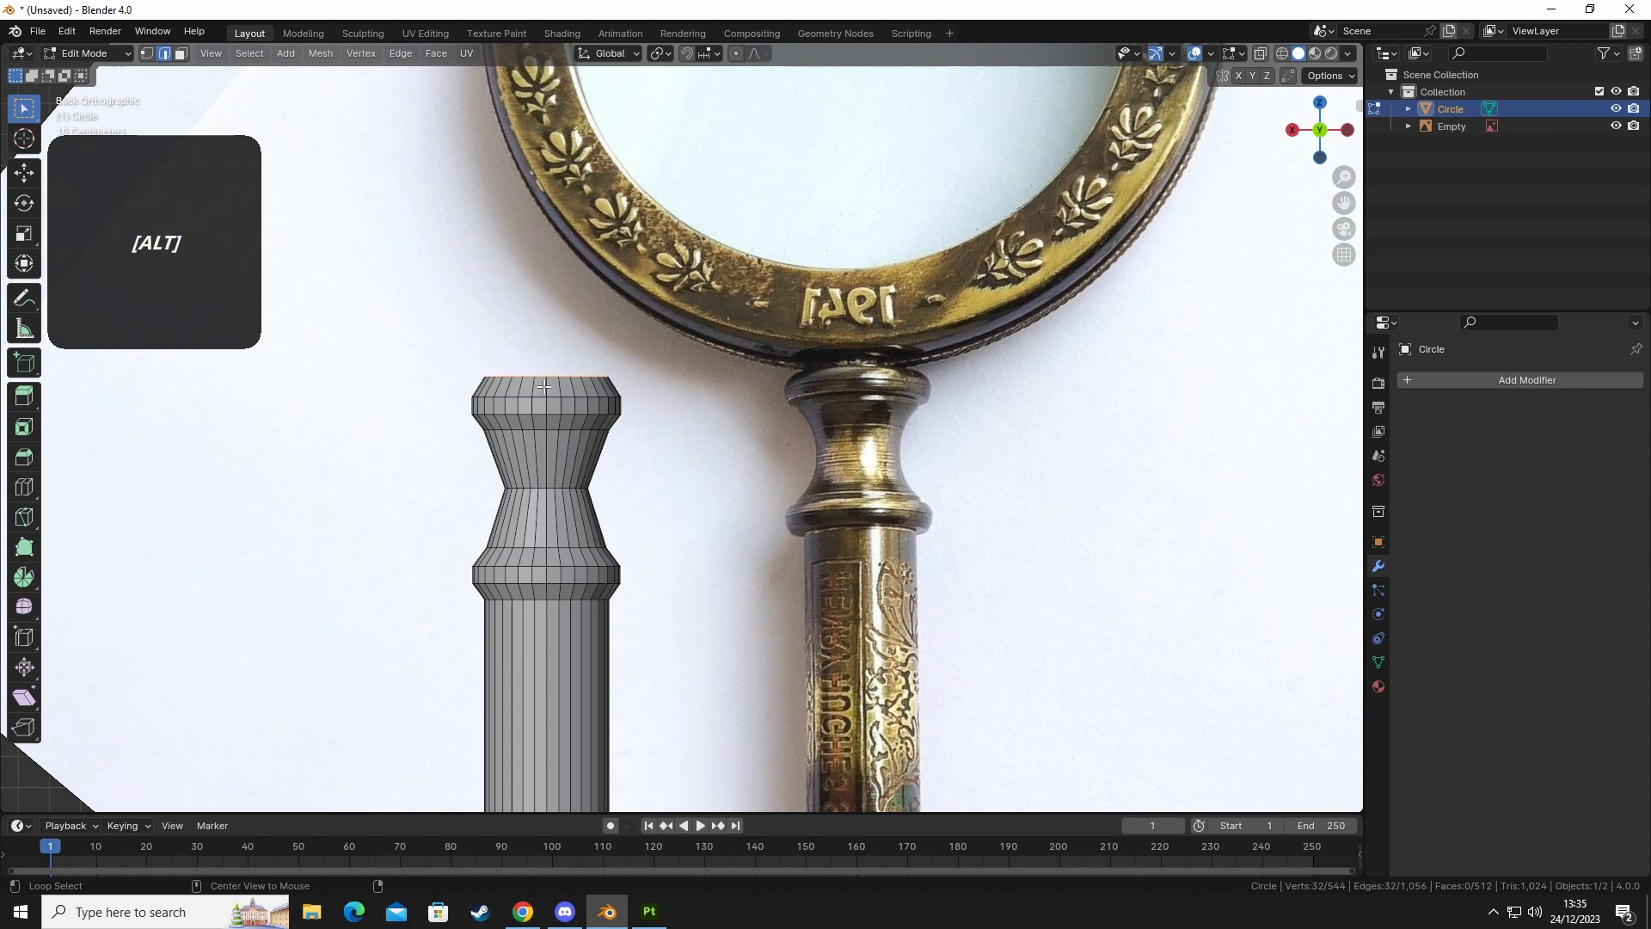
pyautogui.keyDown('alt'); pyautogui.click(545, 394); pyautogui.keyUp('alt')
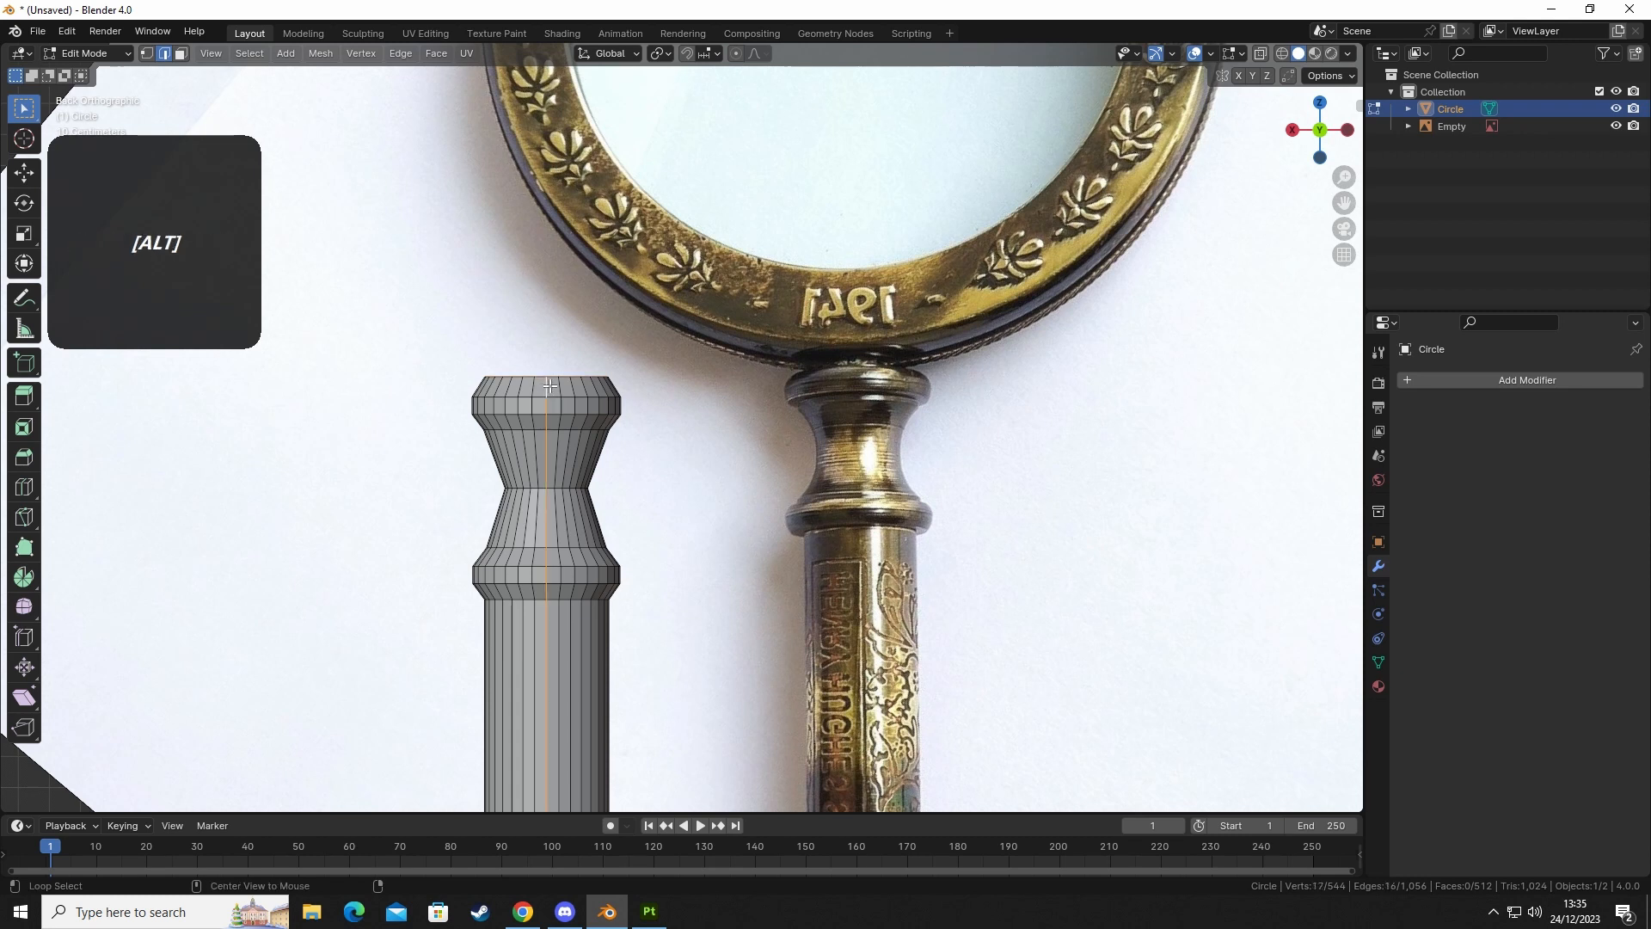
pyautogui.rightClick(540, 559)
pyautogui.click(473, 544)
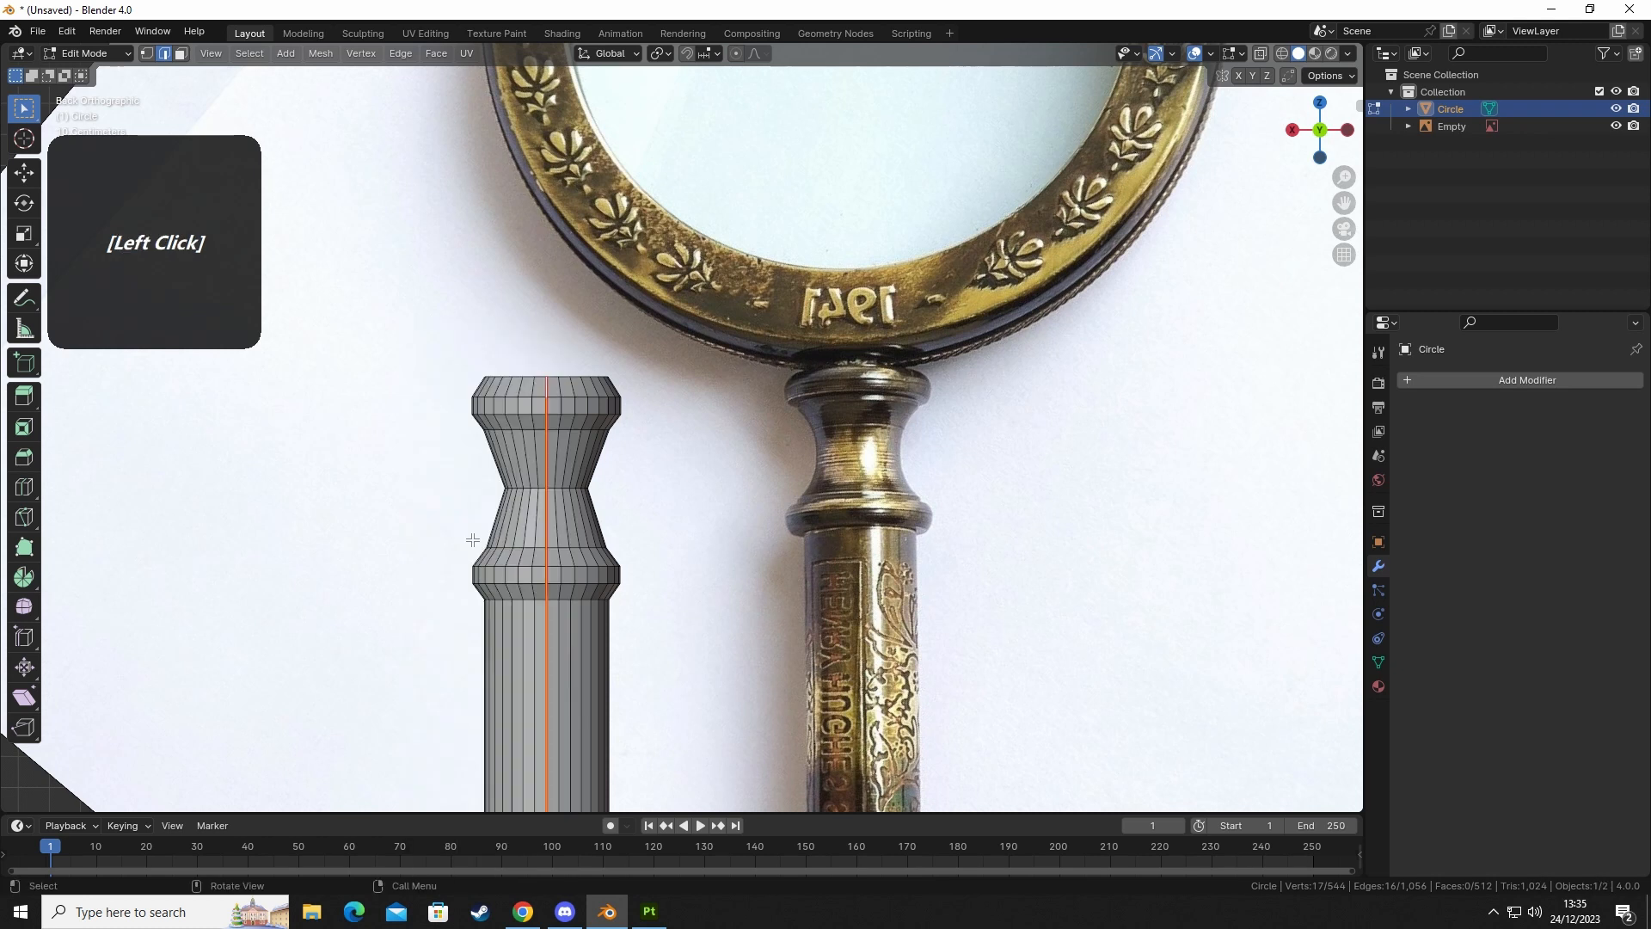
# Examine the handle from several angles, then compare its full length with the reference in front view and Object Mode.
pyautogui.moveTo(492, 398); pyautogui.dragTo(446, 340, button='middle')
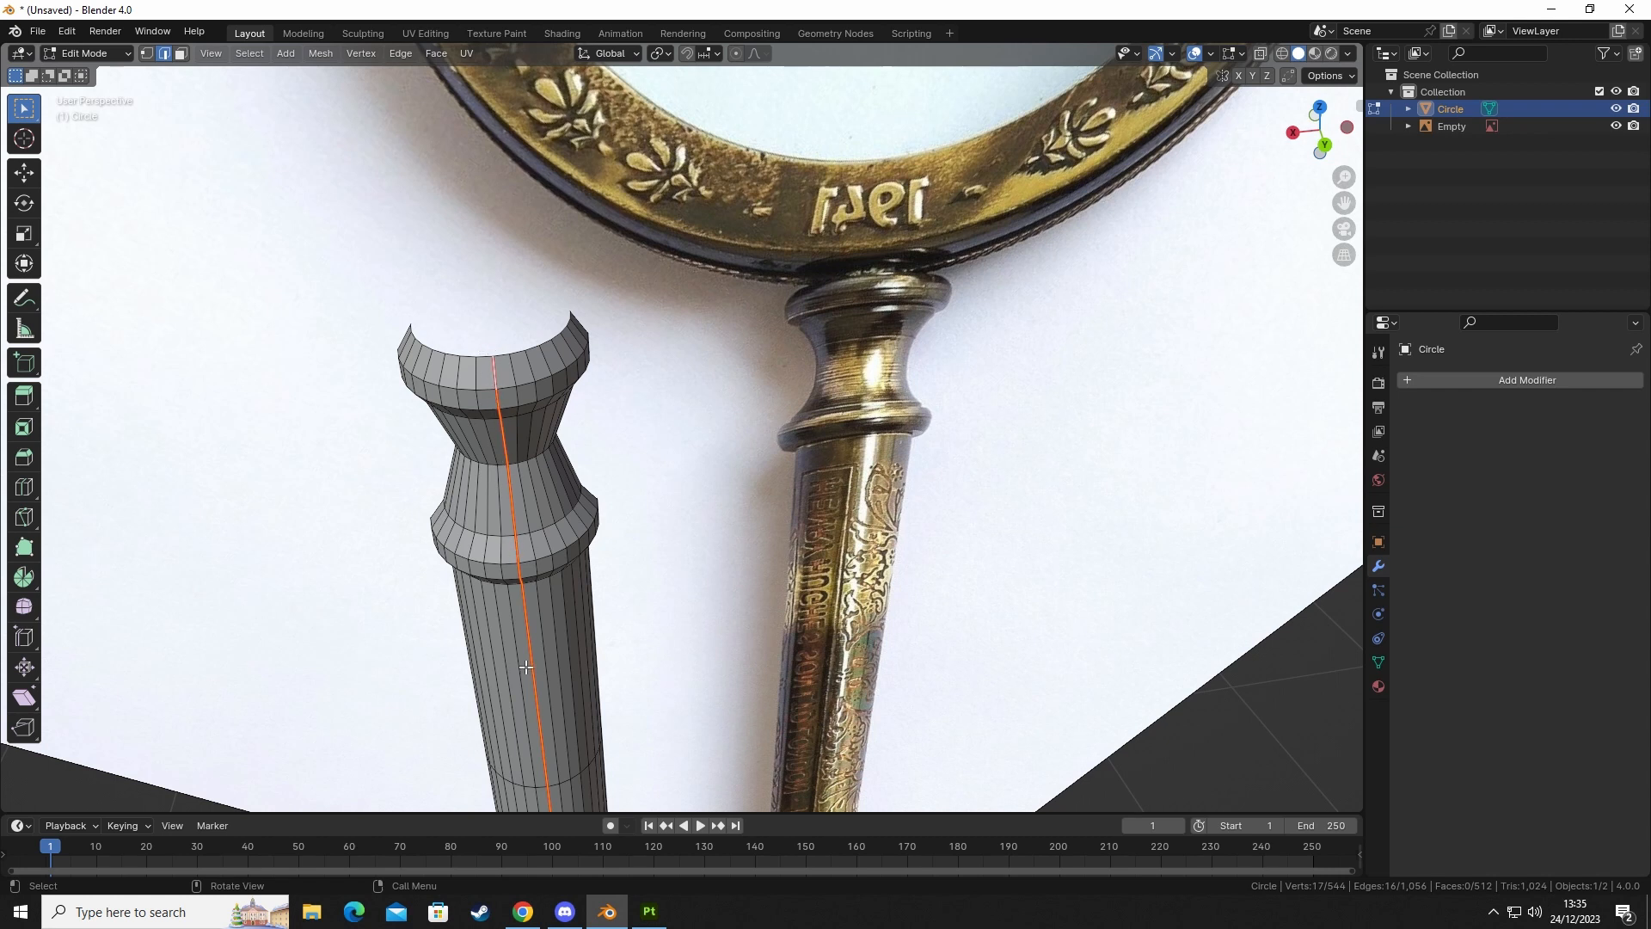
pyautogui.moveTo(472, 425); pyautogui.dragTo(788, 350, button='middle')
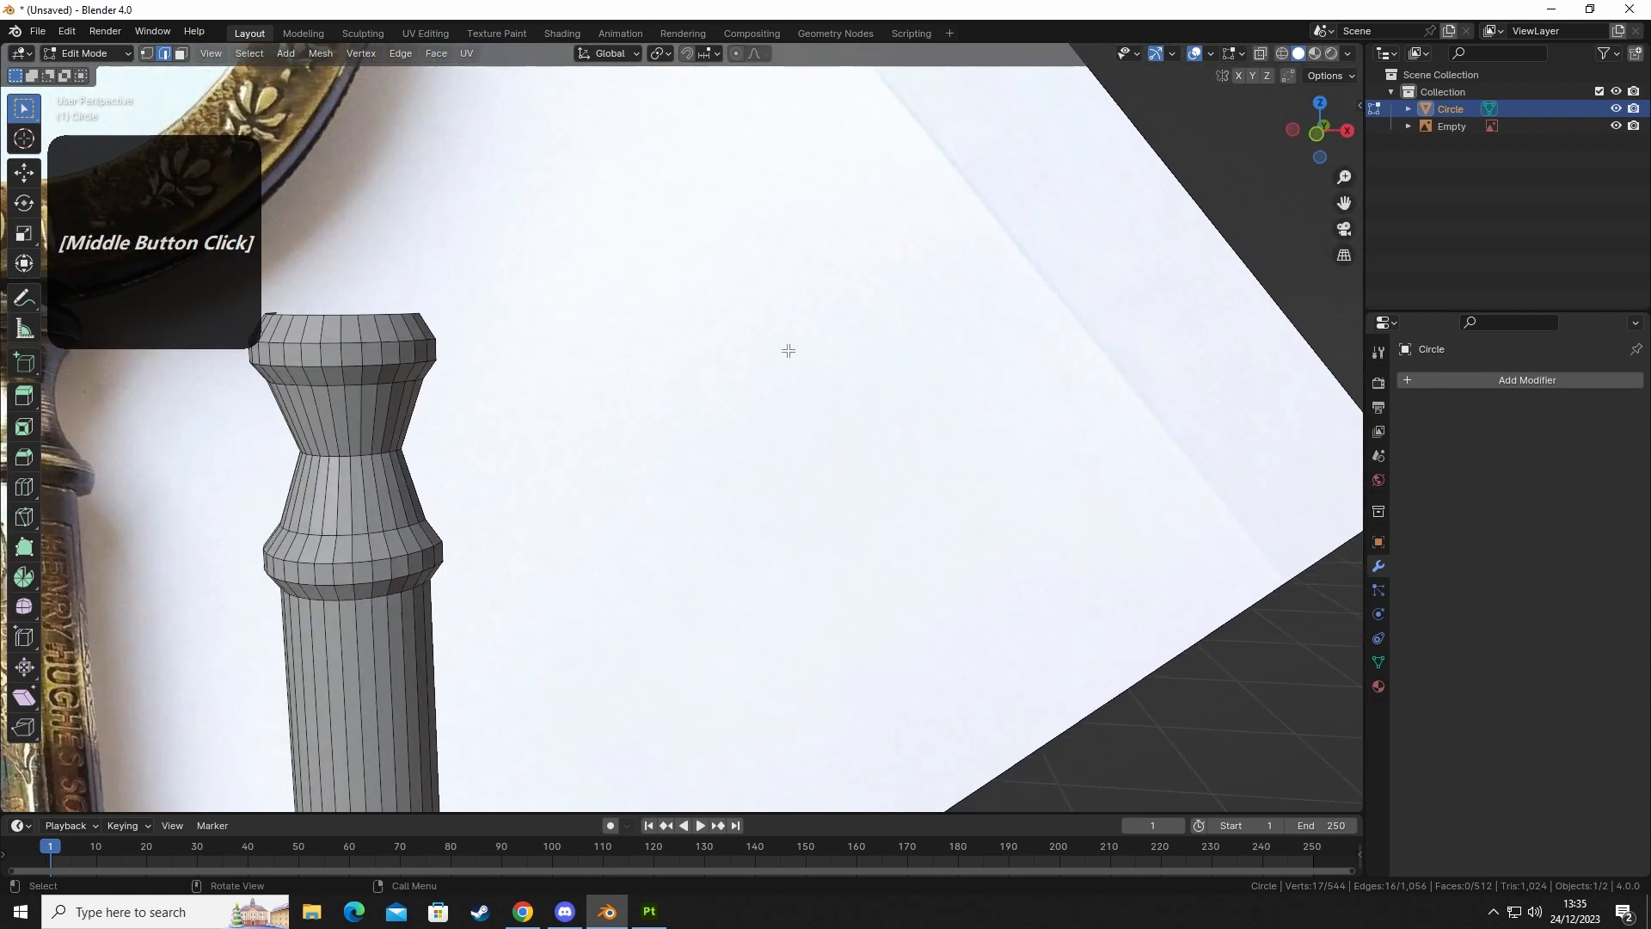
pyautogui.press('KP_1')
pyautogui.scroll(-3, 950, 493)
pyautogui.keyDown('shift'); pyautogui.moveTo(722, 531); pyautogui.dragTo(834, 305, button='middle'); pyautogui.keyUp('shift')
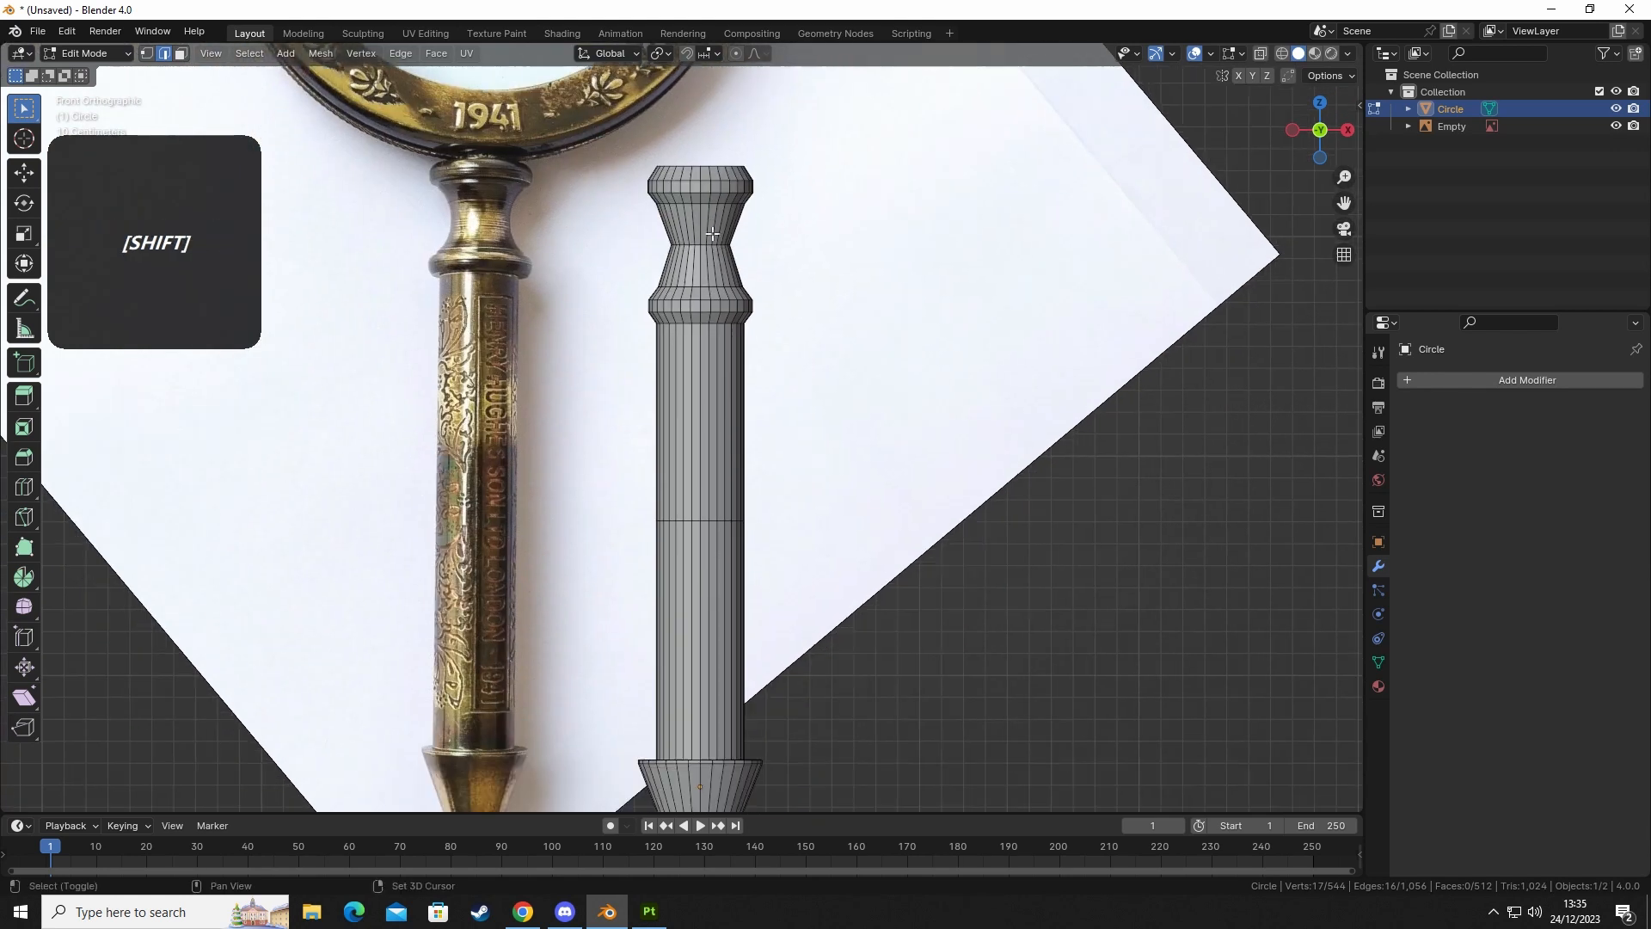
pyautogui.scroll(-4, 742, 397)
pyautogui.moveTo(782, 505)
pyautogui.keyDown('shift'); pyautogui.mouseDown(button='middle')
pyautogui.moveTo(781, 525)
pyautogui.moveTo(753, 505)
pyautogui.mouseUp(button='middle'); pyautogui.keyUp('shift')
pyautogui.press('Tab')
pyautogui.click(855, 541)
pyautogui.click(678, 404)
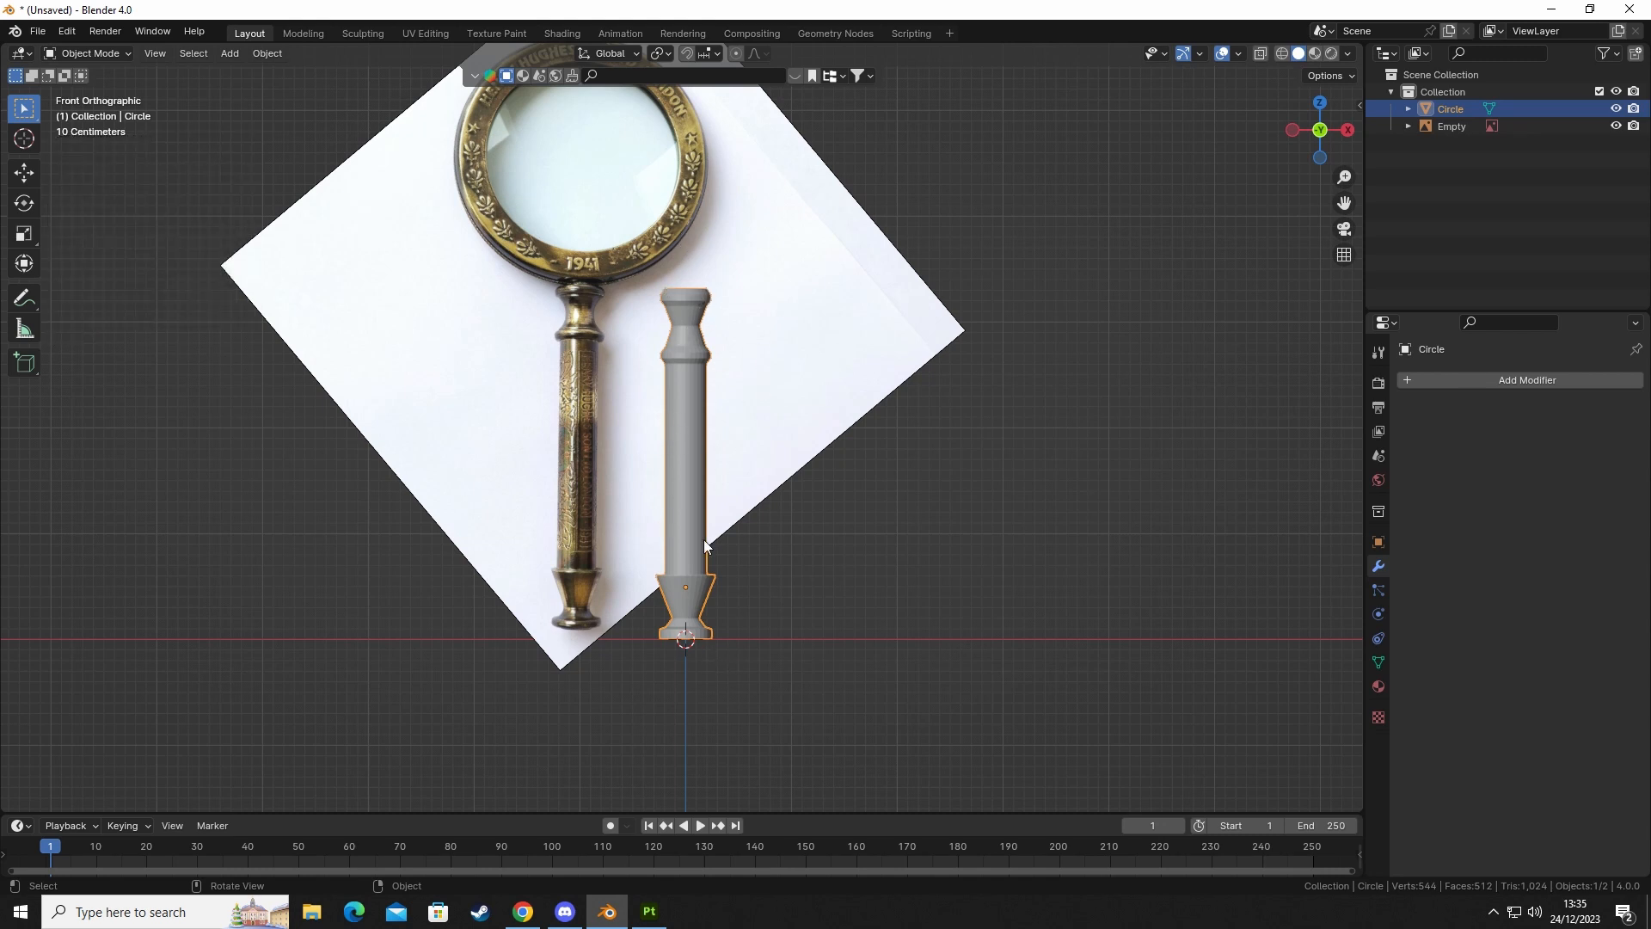
# Examine the open rim of the upper collar from above in both Edit Mode and Object Mode.
pyautogui.moveTo(666, 248); pyautogui.dragTo(690, 431, button='middle')
pyautogui.scroll(6, 694, 374)
pyautogui.click(703, 442)
pyautogui.click(688, 447)
pyautogui.press('Tab')
pyautogui.scroll(2, 461, 462)
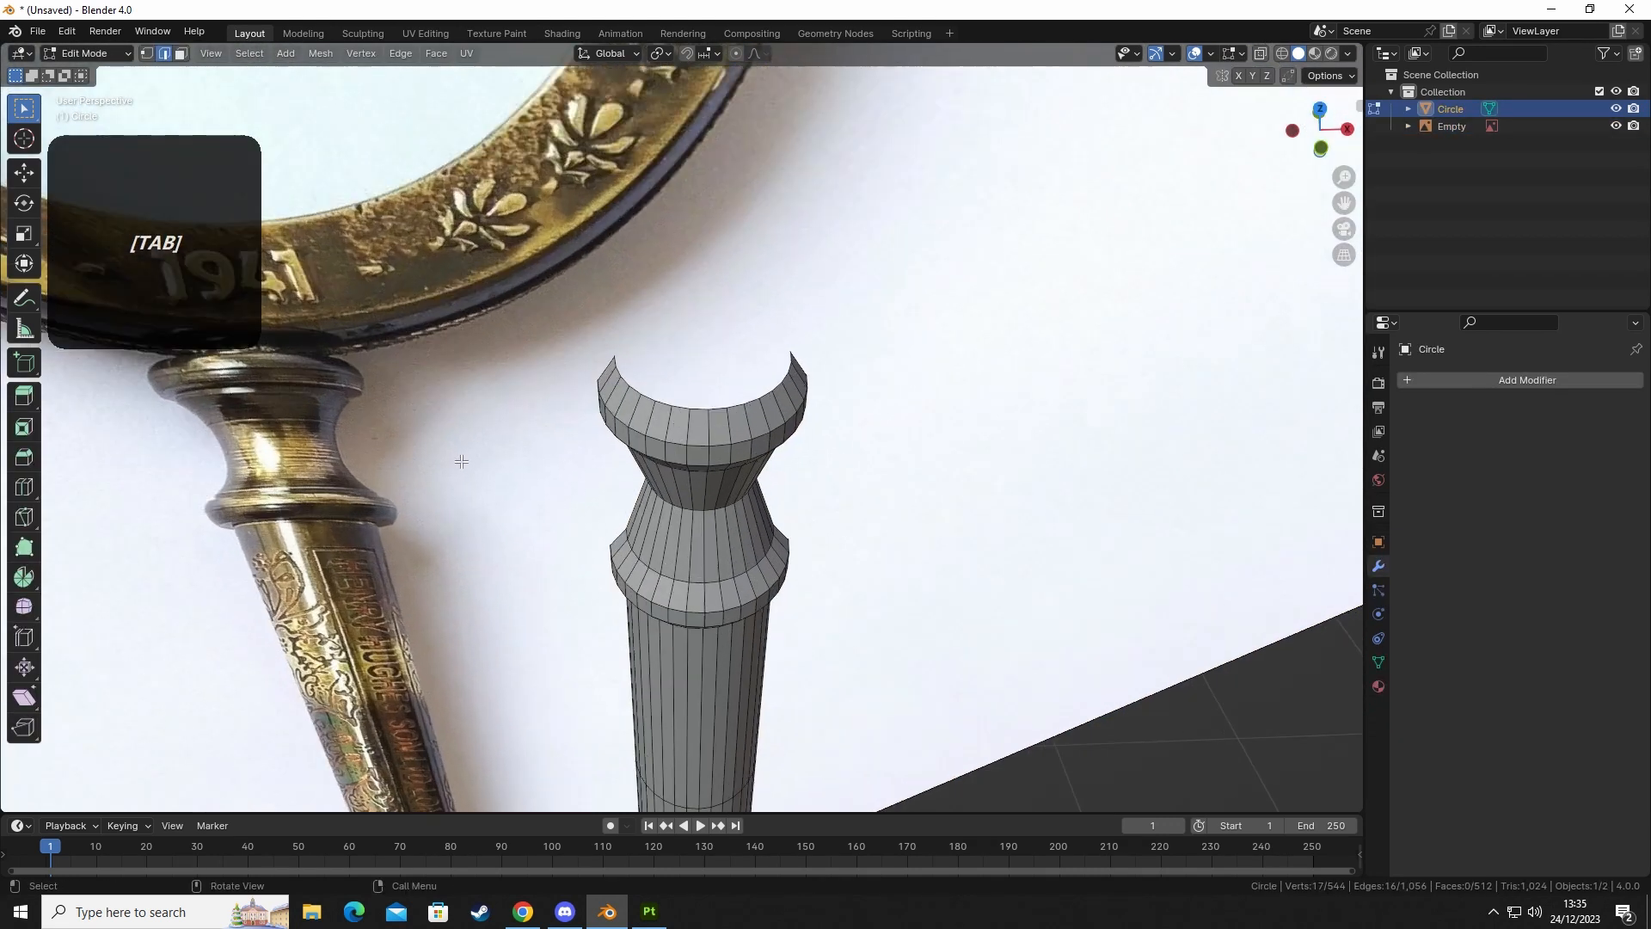
pyautogui.keyDown('shift'); pyautogui.moveTo(517, 440); pyautogui.dragTo(662, 440, button='middle'); pyautogui.keyUp('shift')
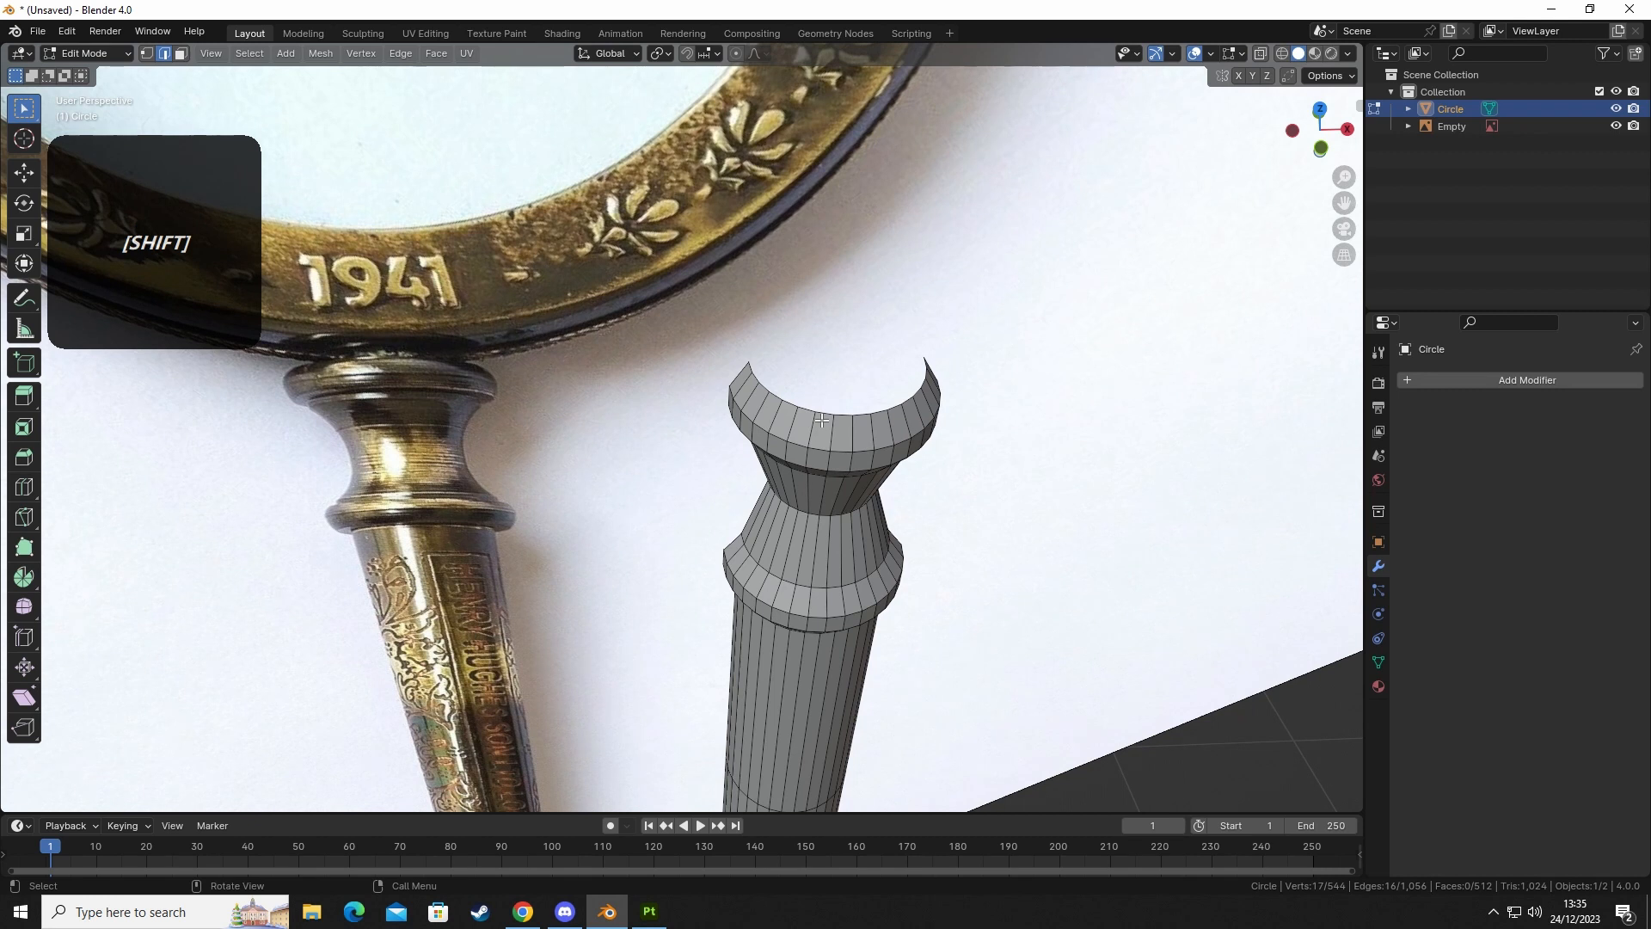
pyautogui.keyDown('alt'); pyautogui.click(821, 422); pyautogui.keyUp('alt')
pyautogui.press('2')
pyautogui.press('Tab')
pyautogui.click(832, 444)
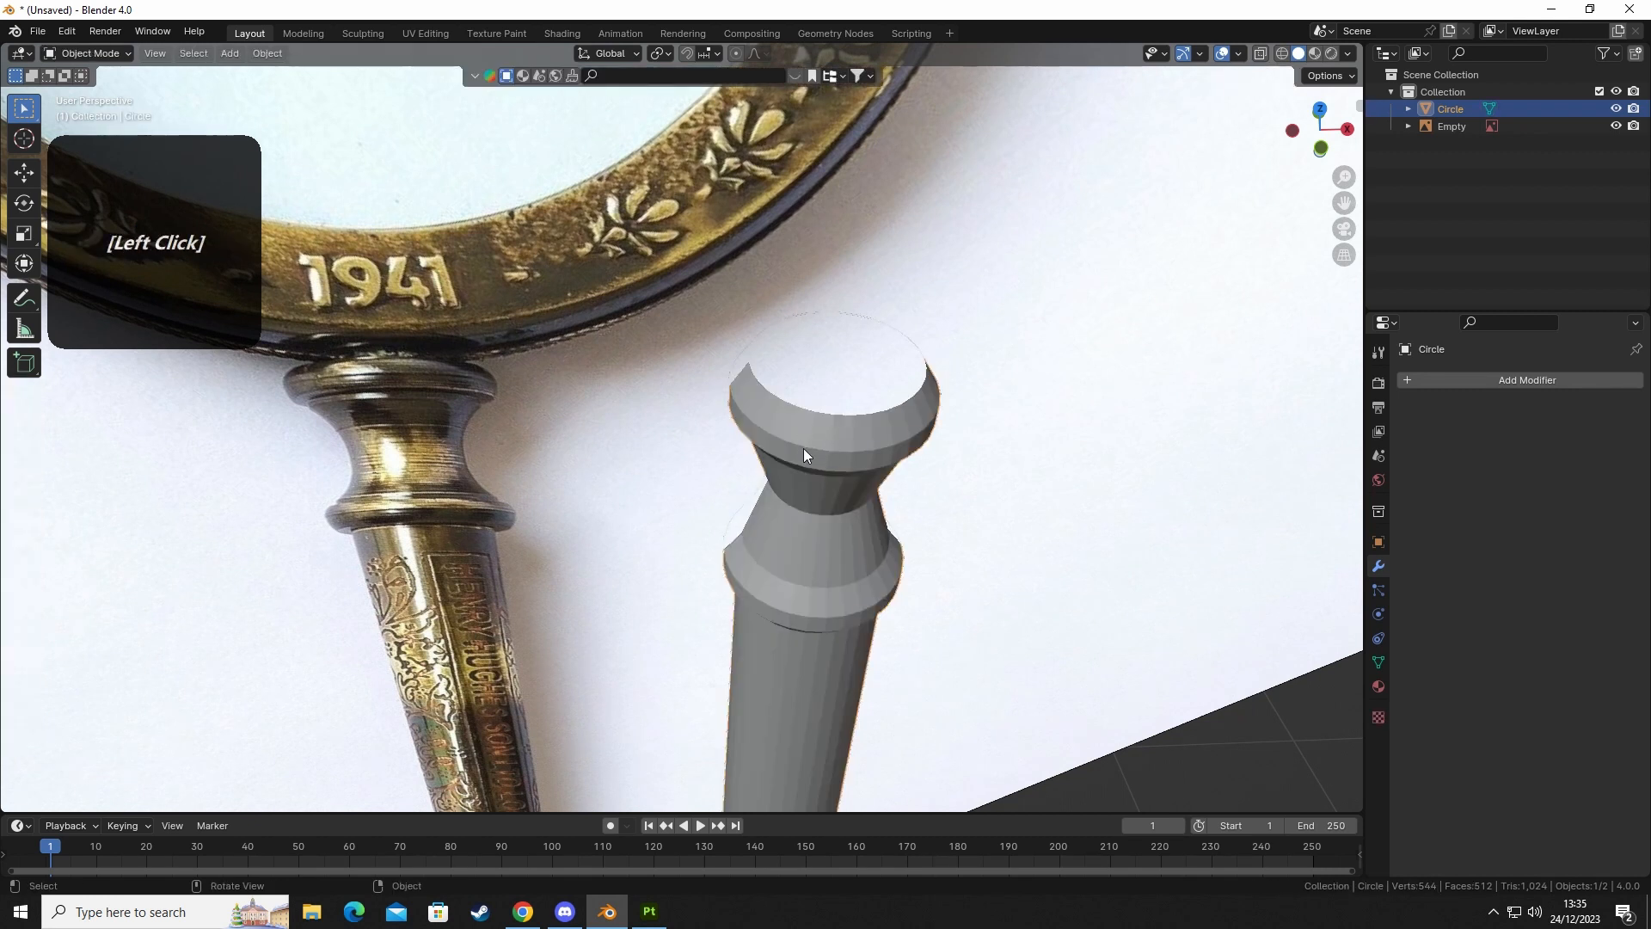
# Extrude the upper collar's open top edge loop and scale it inward to about 0.76.
pyautogui.press('Tab')
pyautogui.keyDown('alt'); pyautogui.click(840, 417); pyautogui.keyUp('alt')
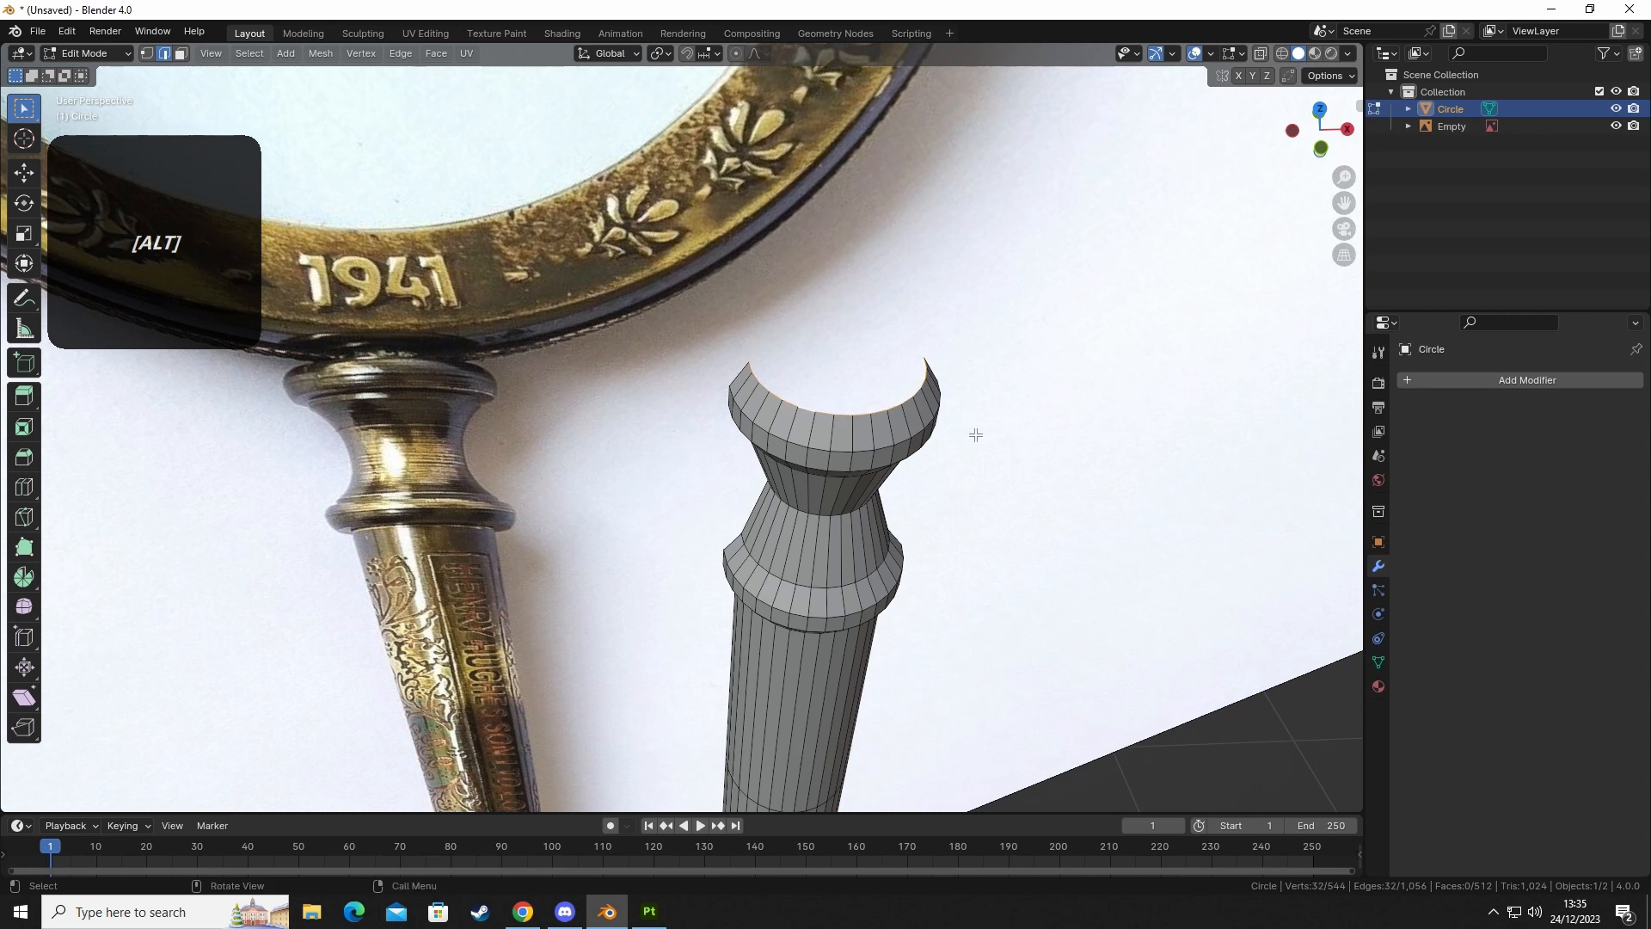
pyautogui.press('e')
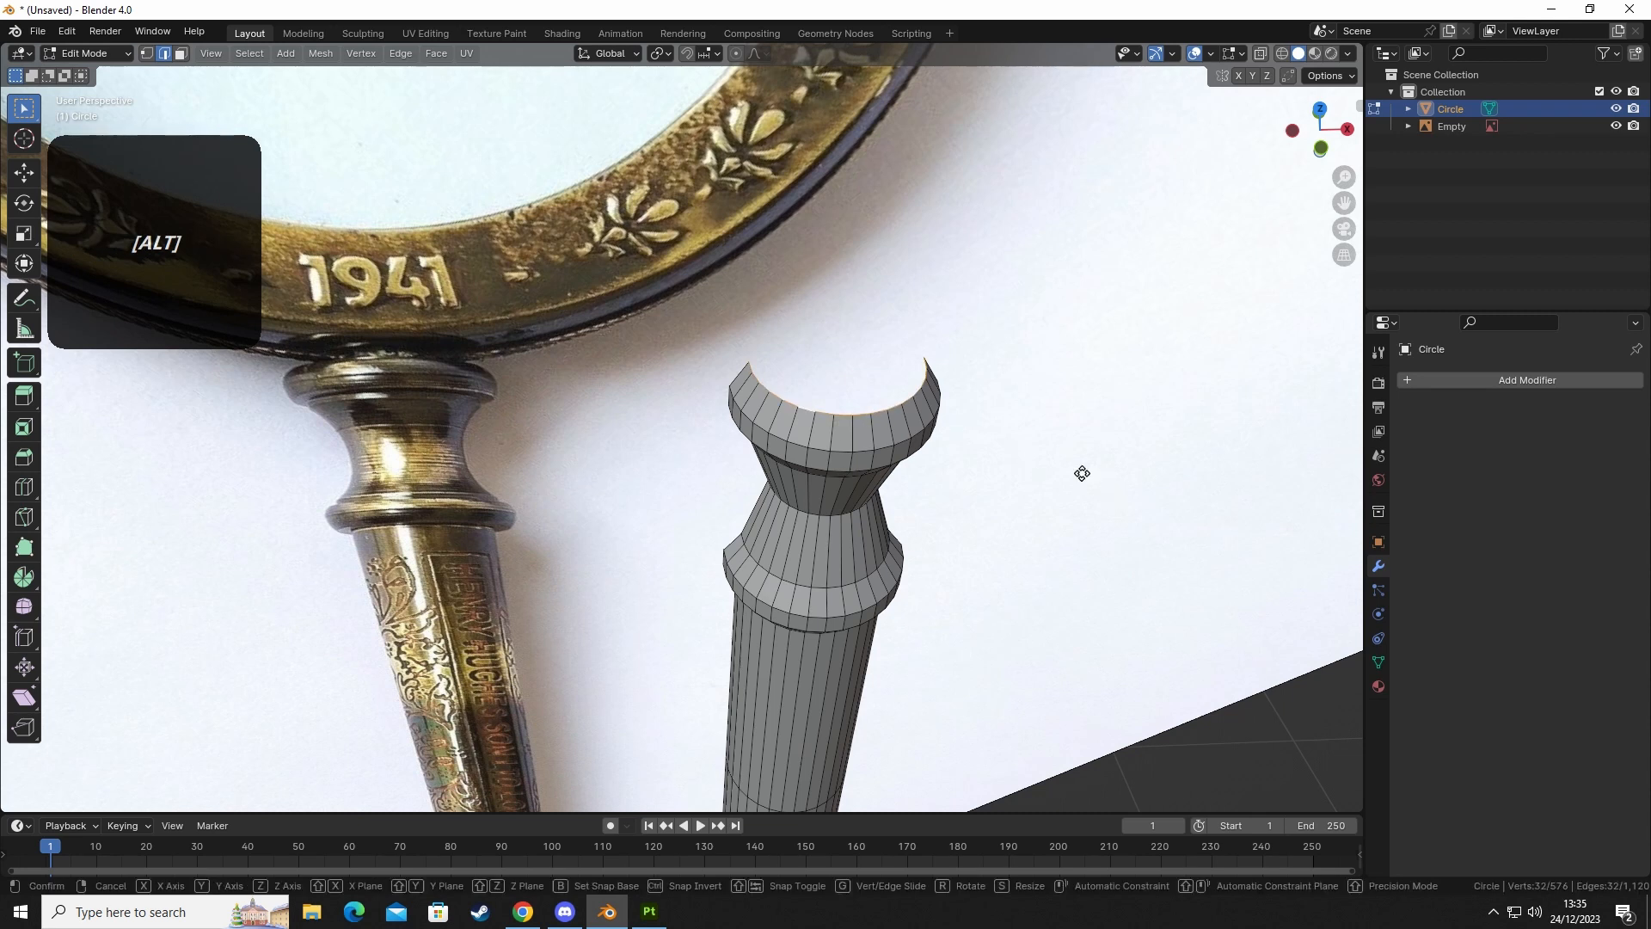
pyautogui.press('s')
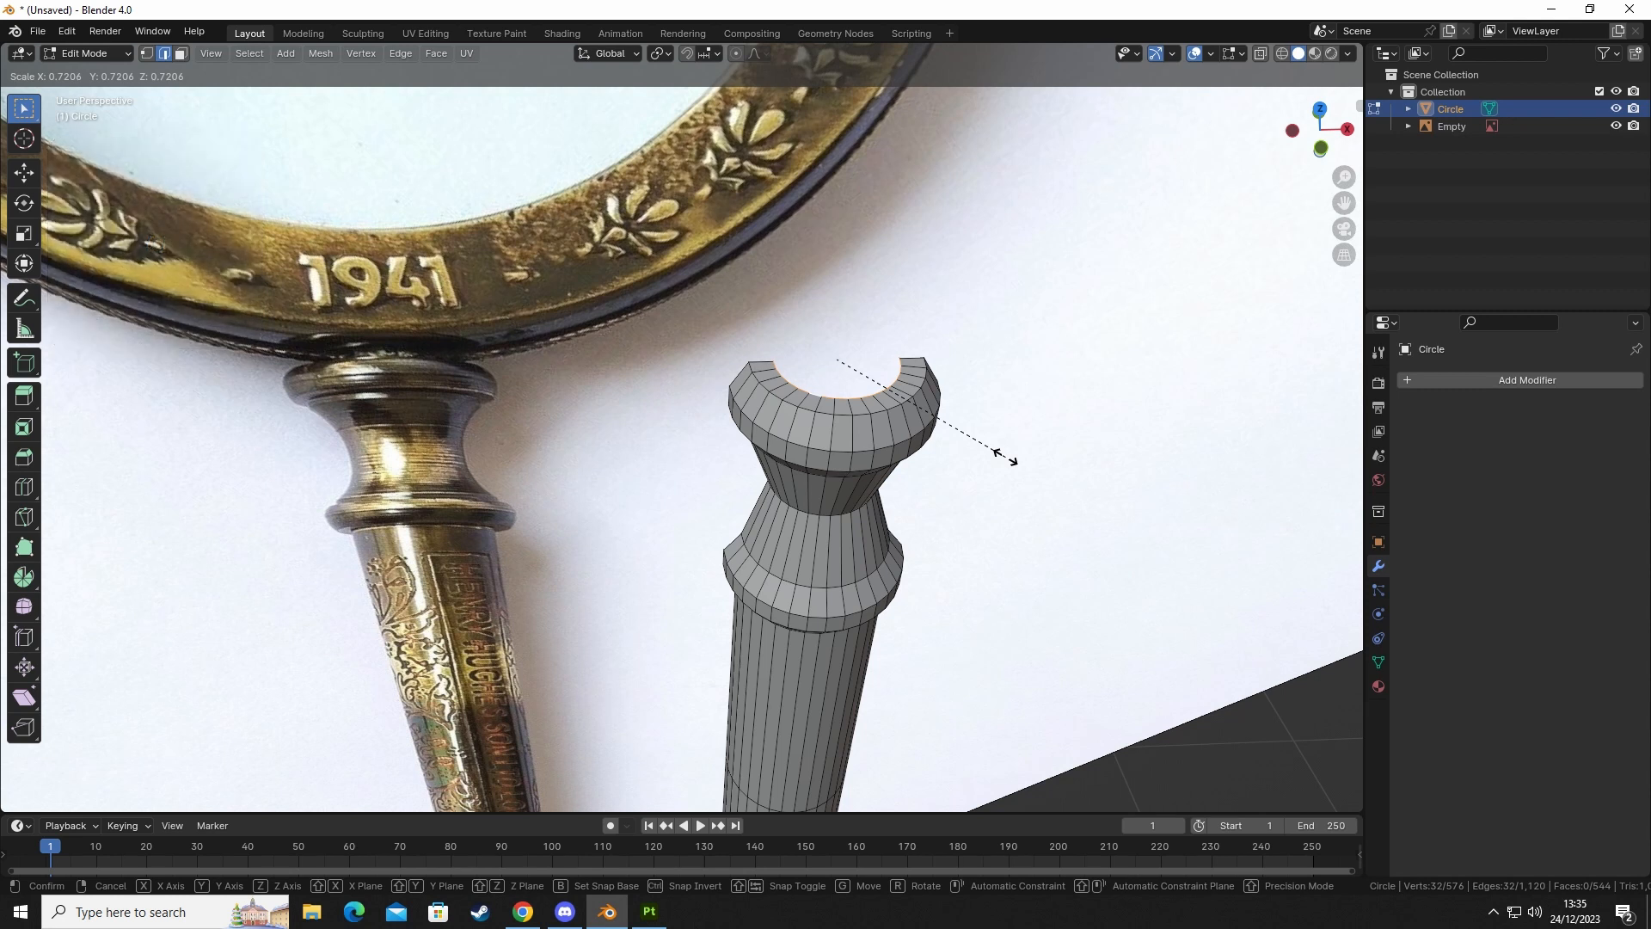
pyautogui.press('shift')
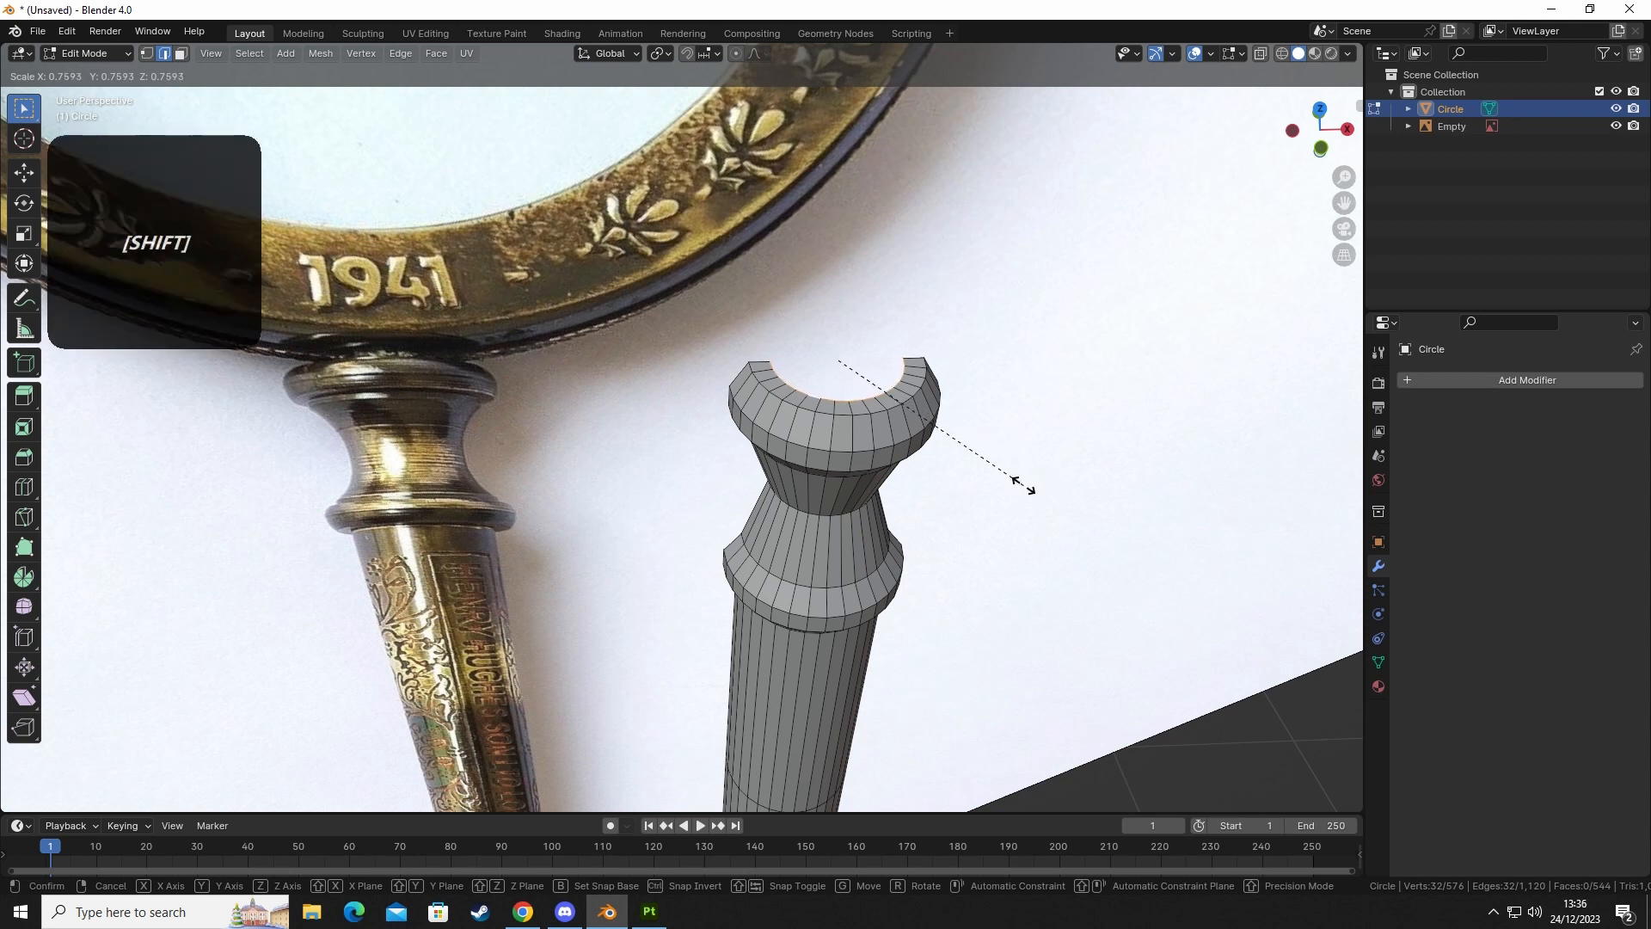
pyautogui.click(998, 473)
# Extrude the inner top edge loop up along Z by about 0.03 m.
pyautogui.keyDown('shift'); pyautogui.moveTo(958, 442); pyautogui.dragTo(867, 560, button='middle'); pyautogui.keyUp('shift')
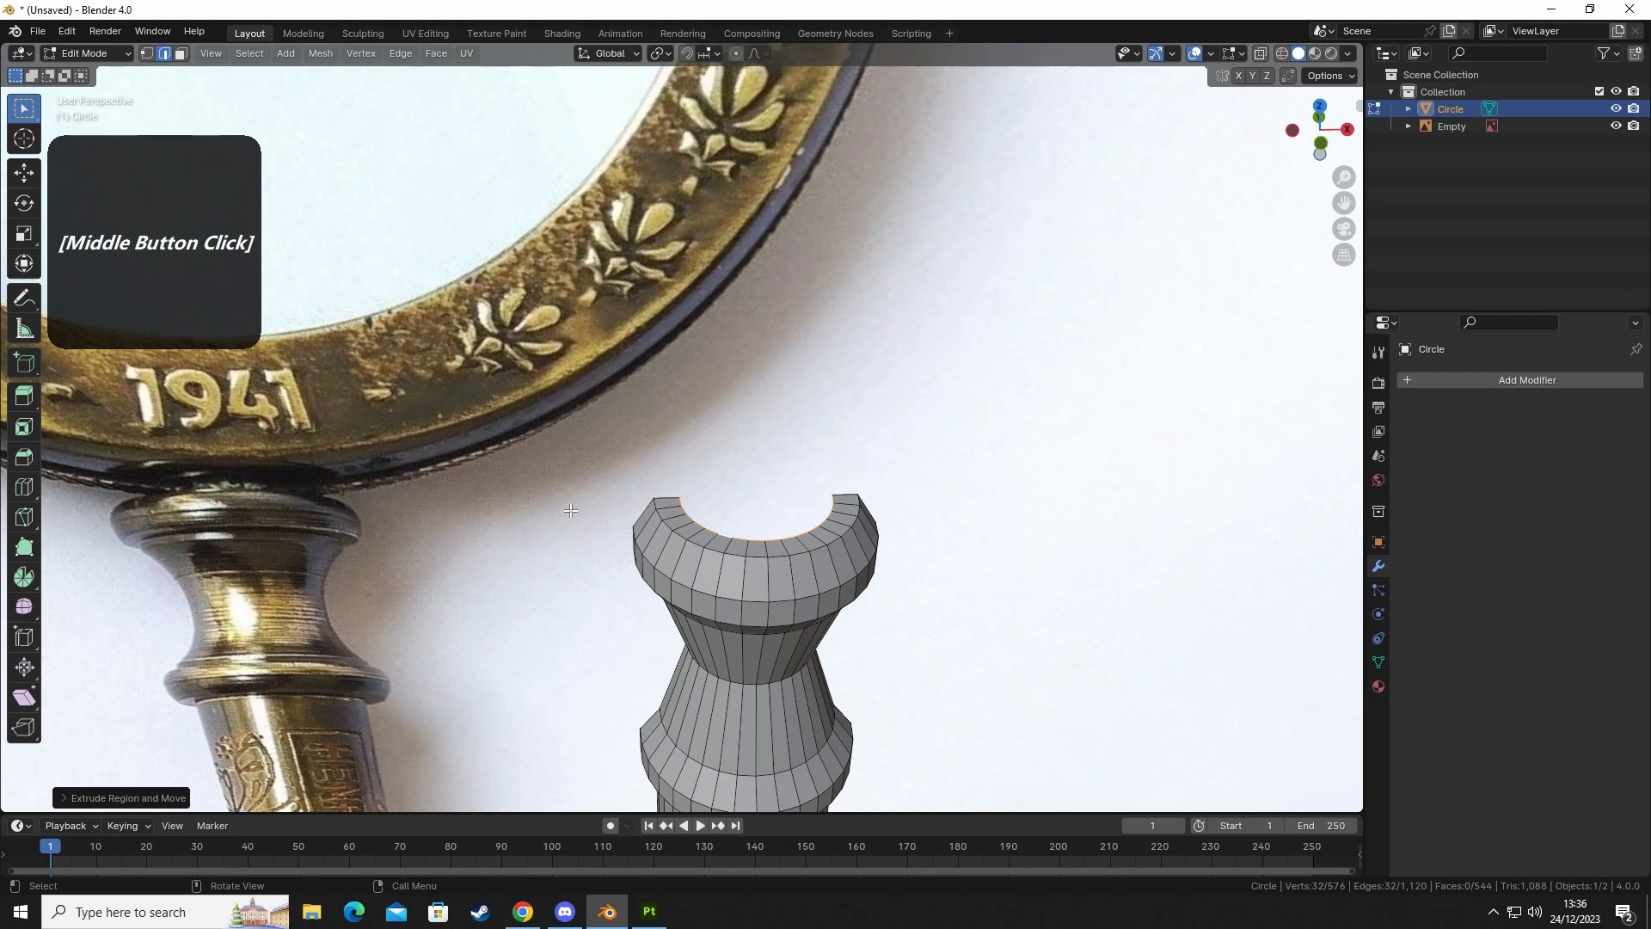
pyautogui.press('e')
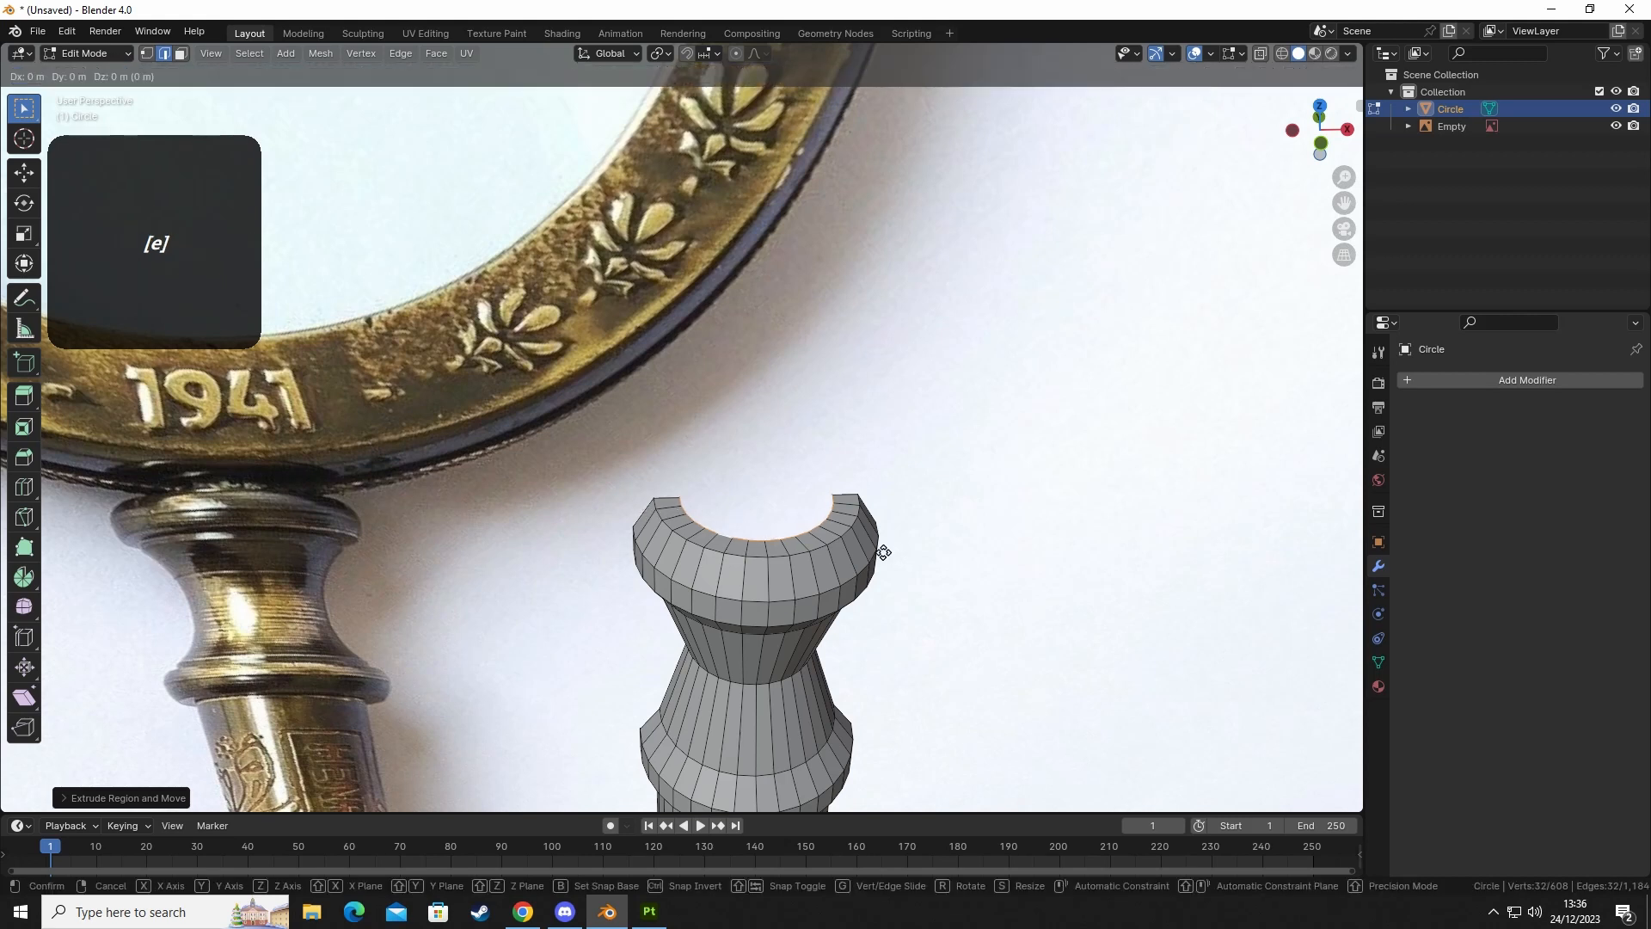
pyautogui.press('z')
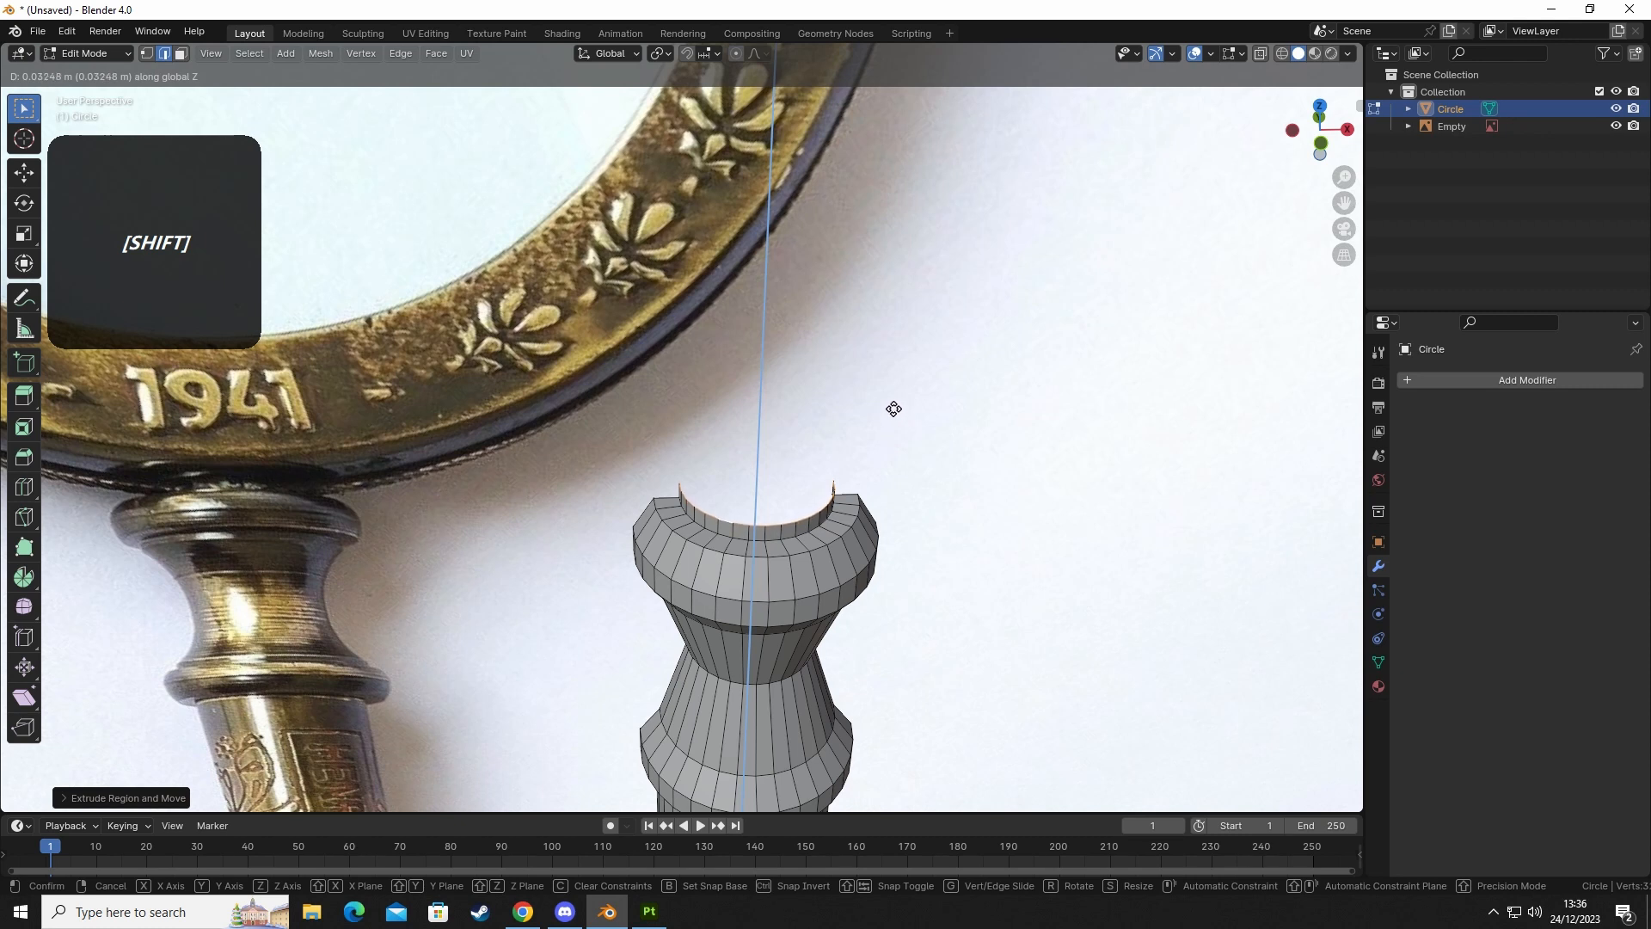
pyautogui.click(889, 400)
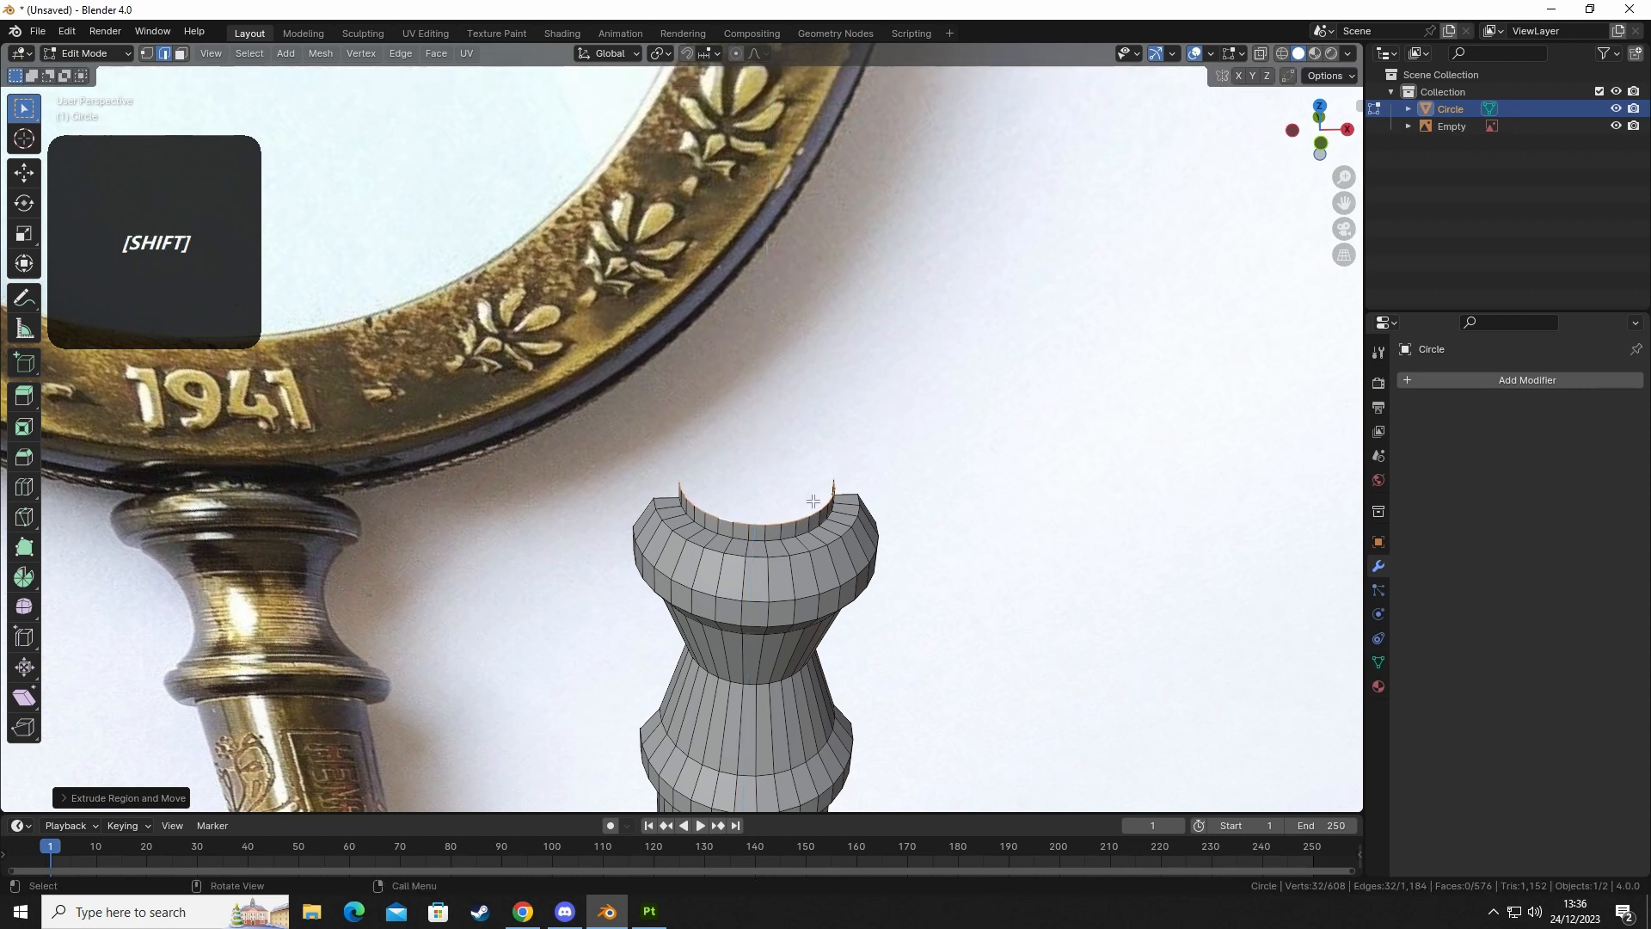
# Add the vertical edges above the back seam to the selected top rim loop and mark them all as seams.
pyautogui.moveTo(888, 400); pyautogui.dragTo(856, 461, button='middle')
pyautogui.moveTo(811, 487); pyautogui.dragTo(788, 596, button='middle')
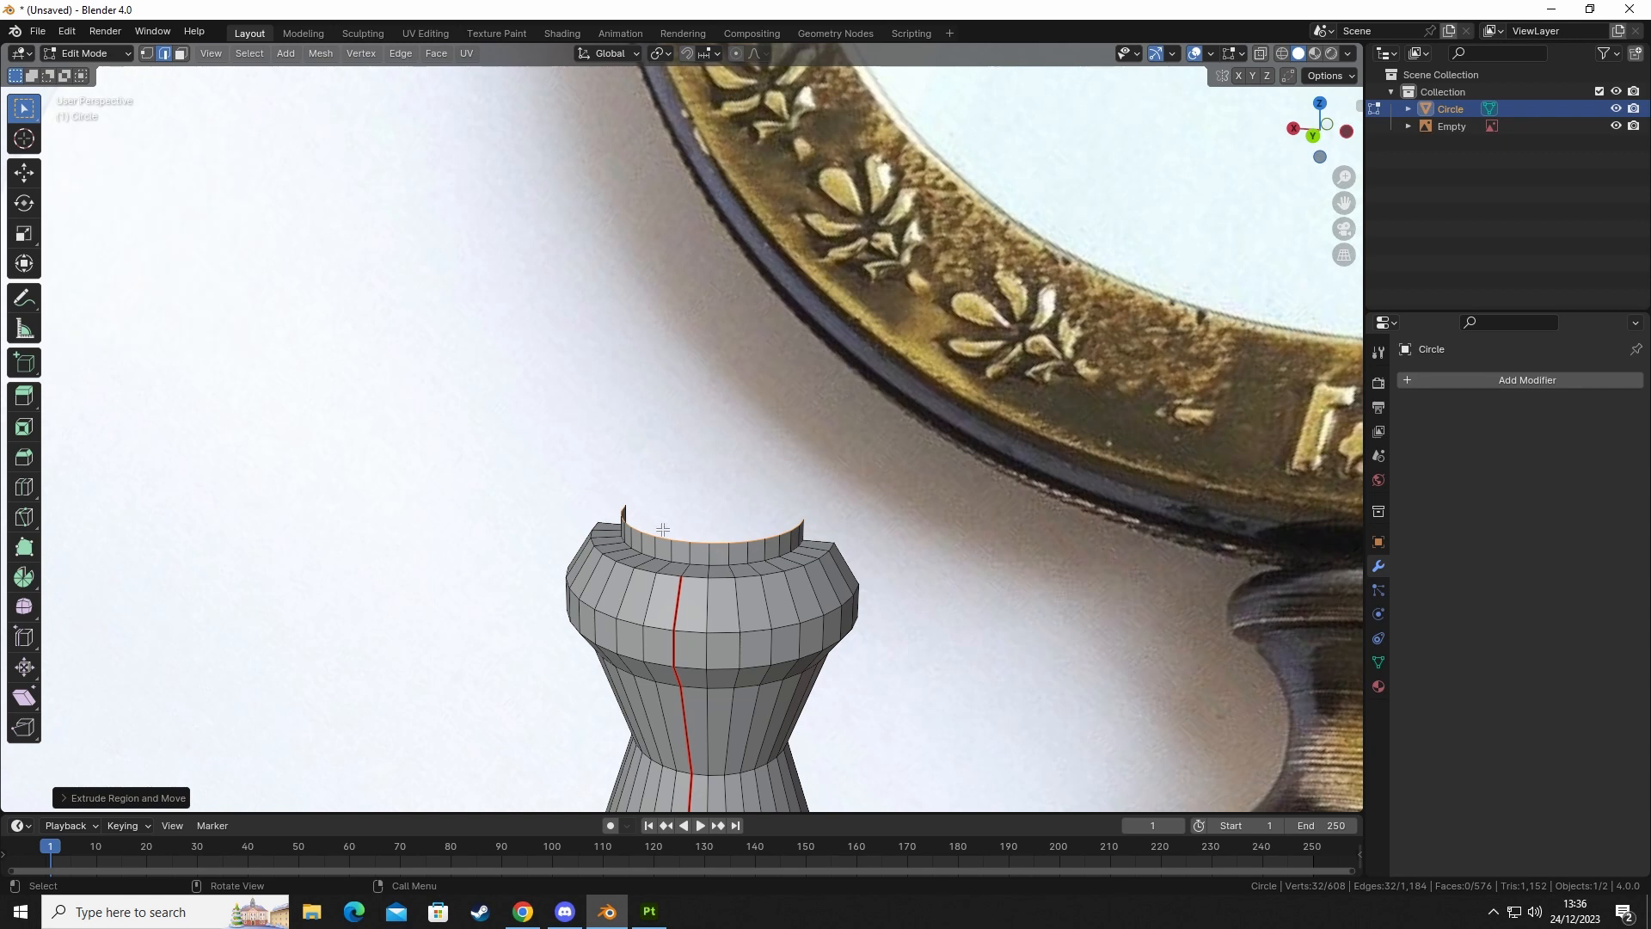
pyautogui.moveTo(662, 529); pyautogui.dragTo(985, 389, button='middle')
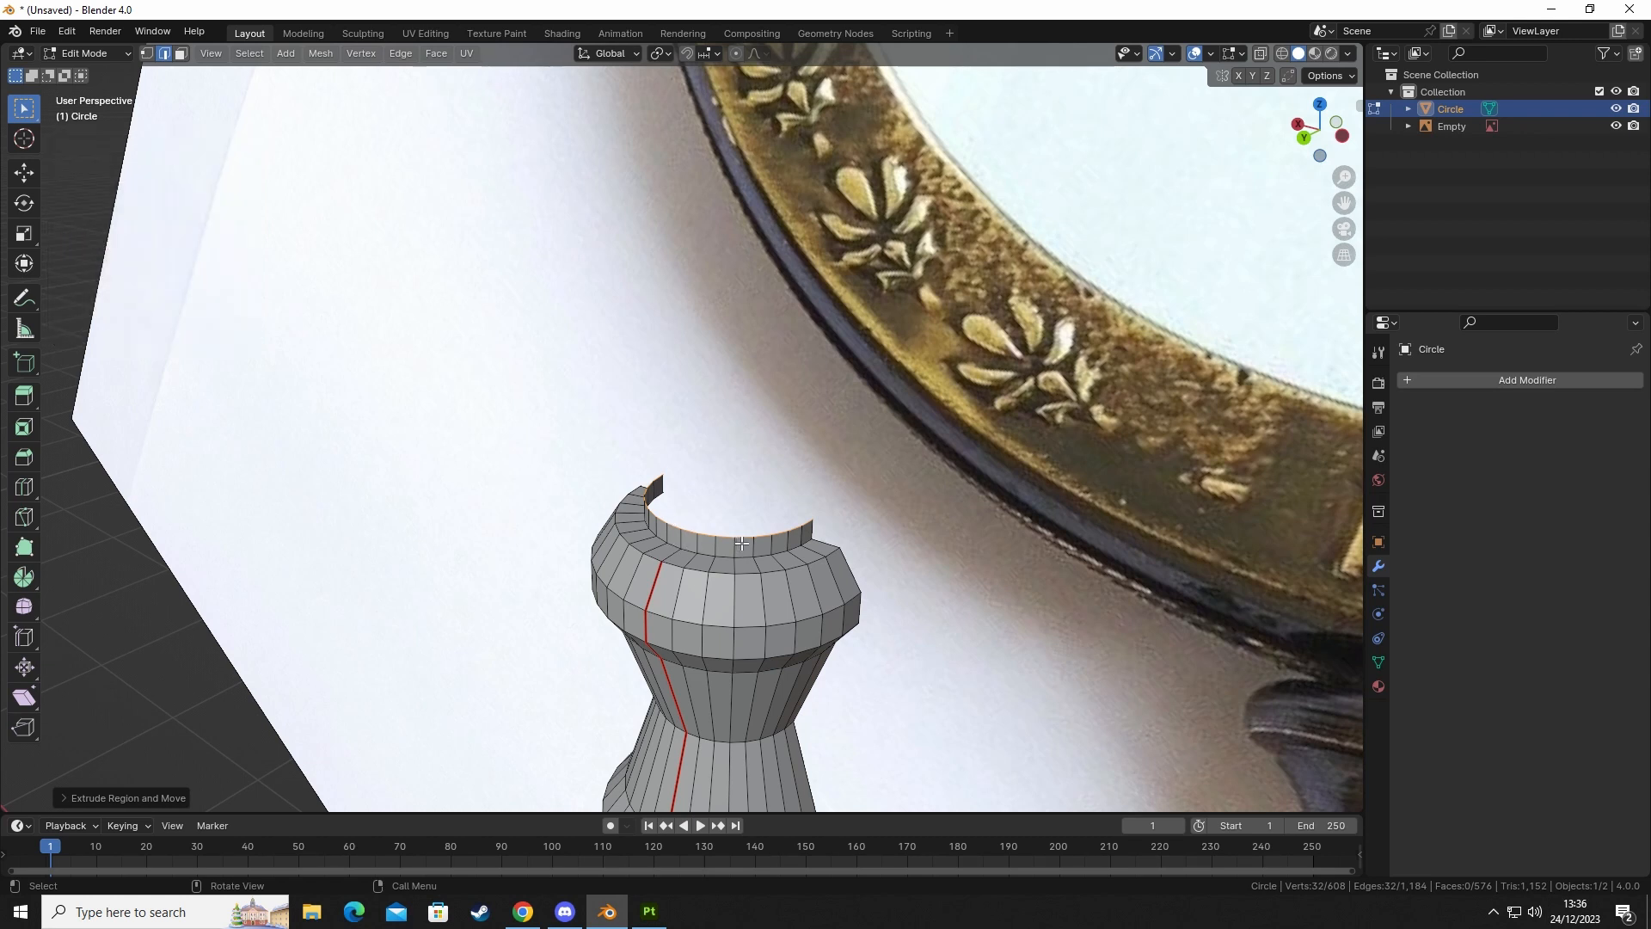
pyautogui.moveTo(750, 633); pyautogui.dragTo(747, 591, button='middle')
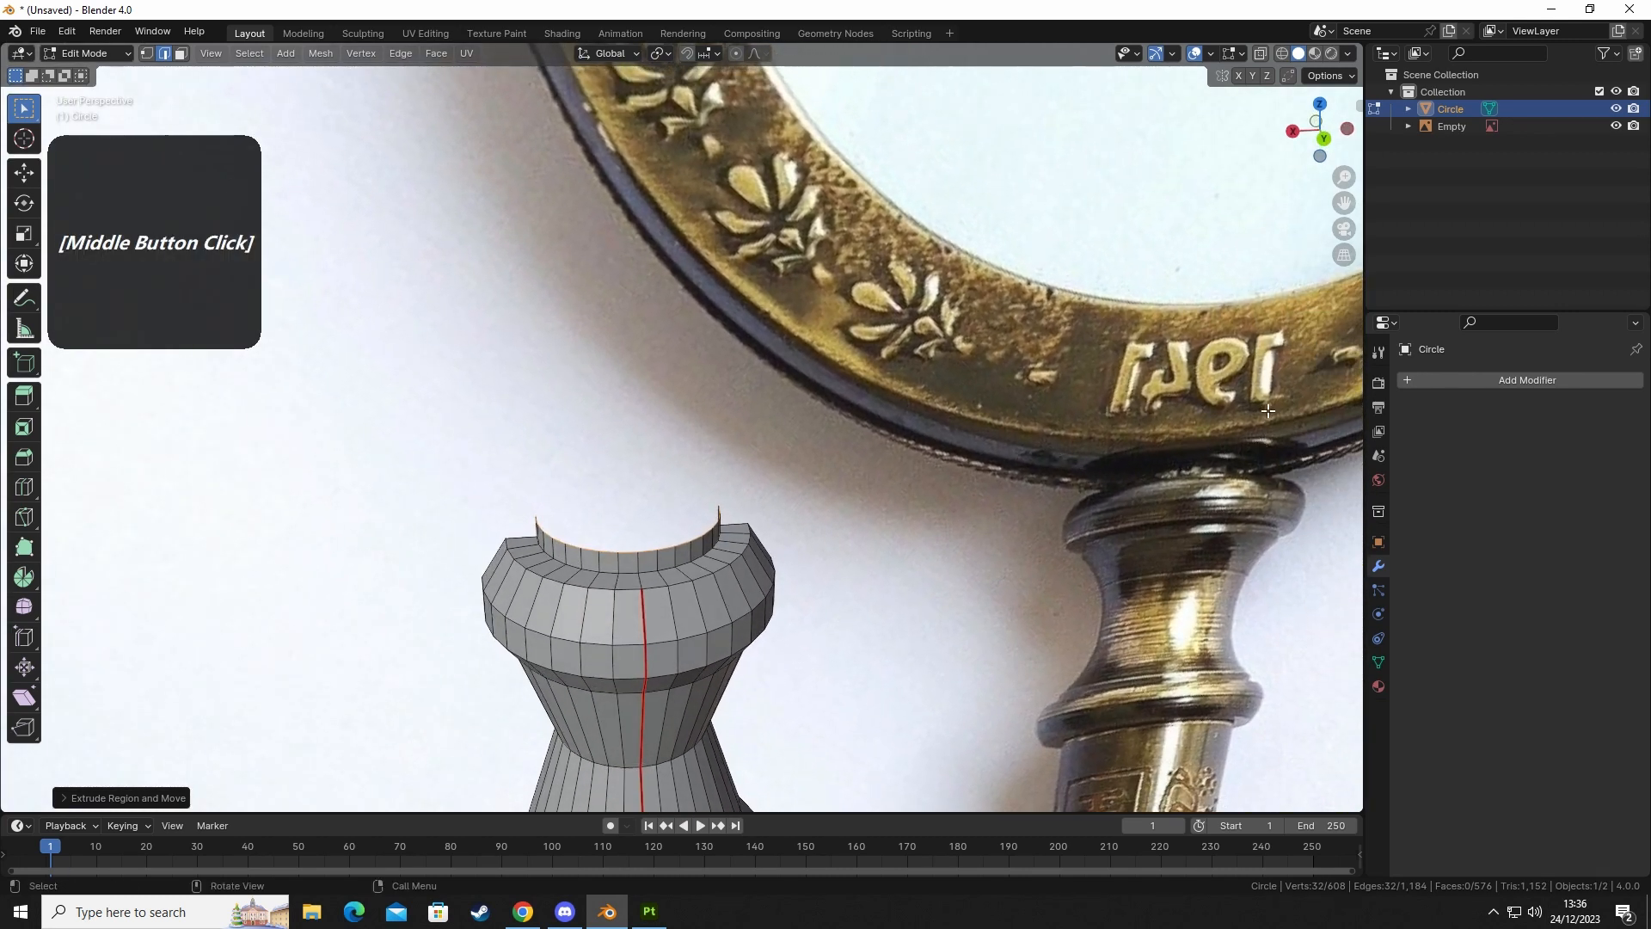
pyautogui.moveTo(650, 612); pyautogui.dragTo(663, 564, button='middle')
pyautogui.keyDown('shift'); pyautogui.click(662, 563); pyautogui.keyUp('shift')
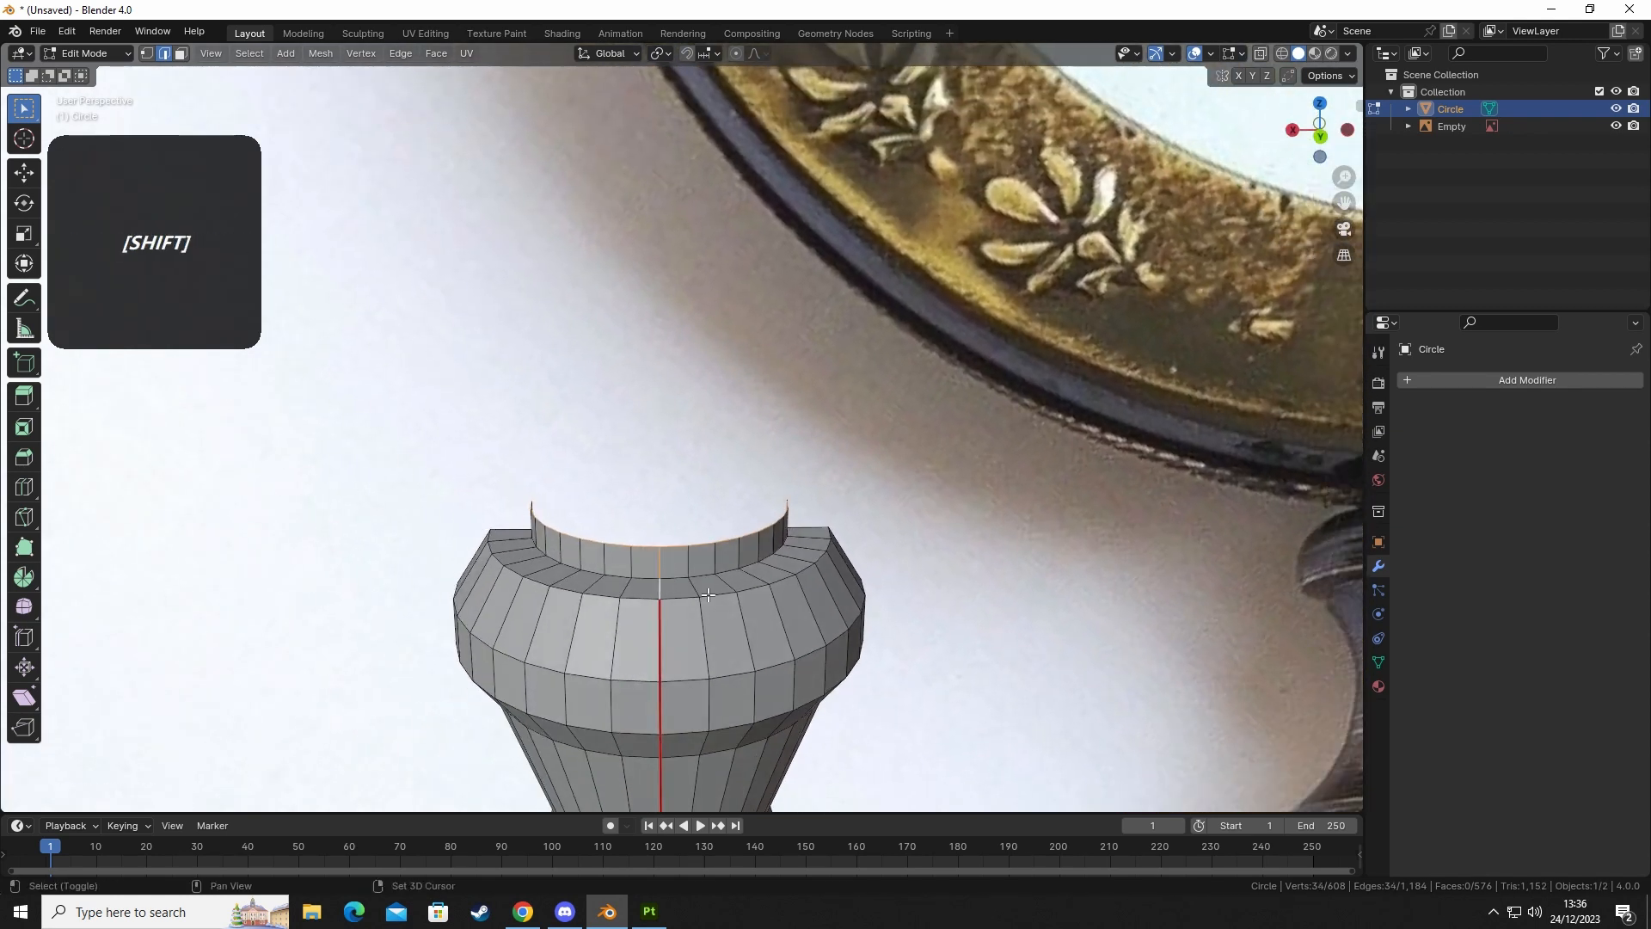
pyautogui.press('u')
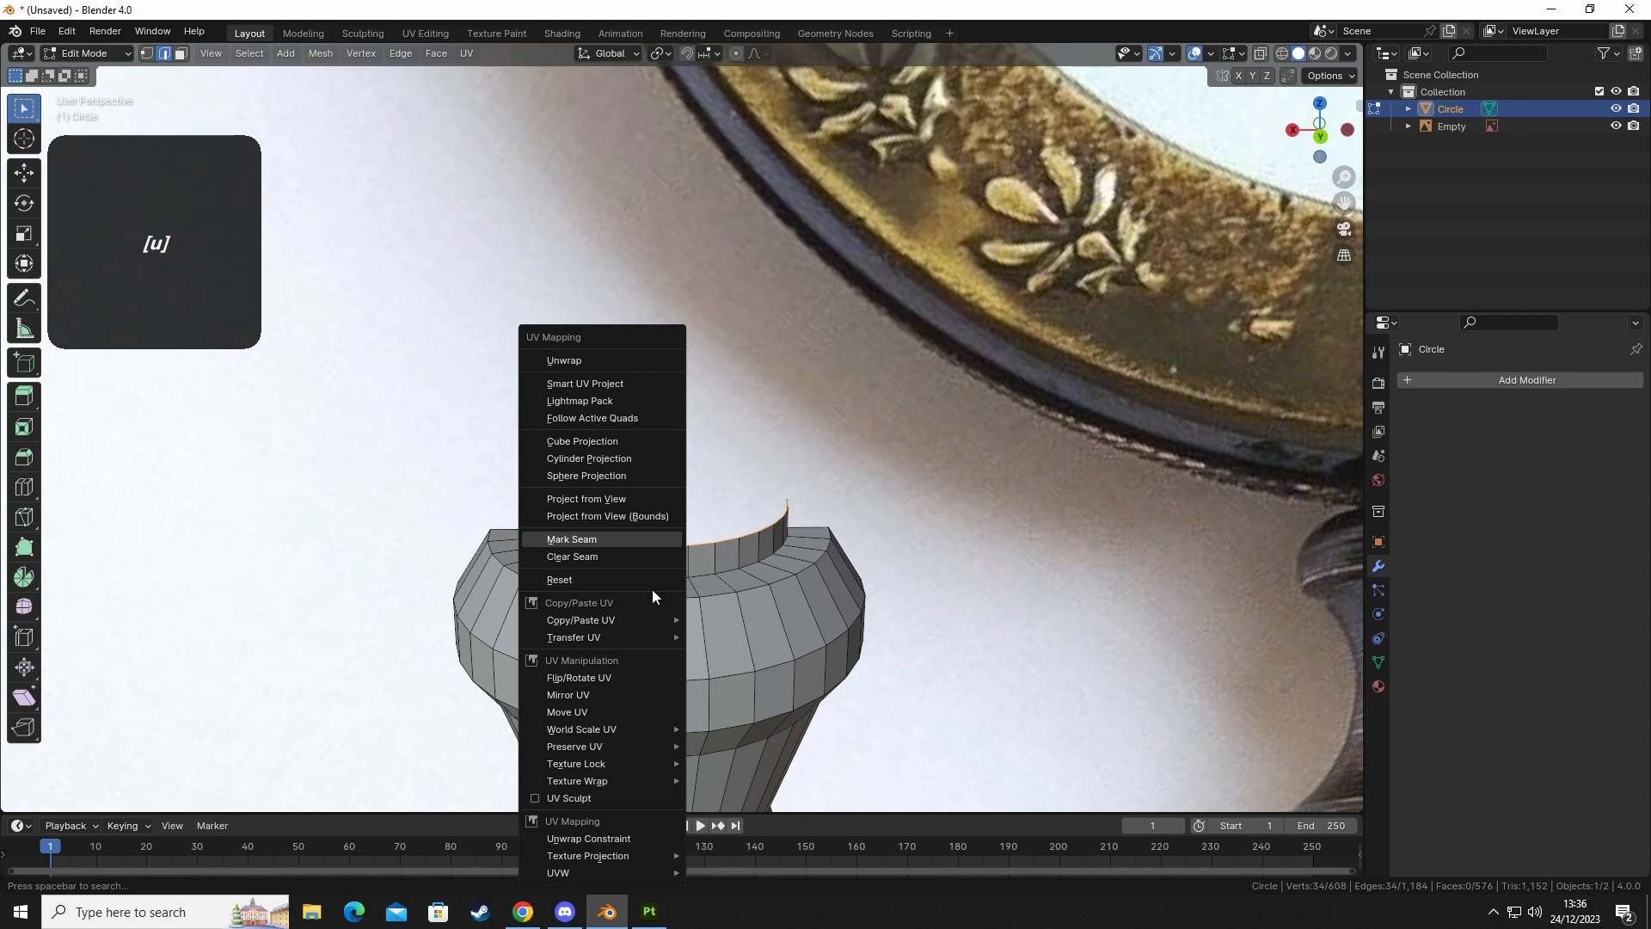
pyautogui.click(597, 540)
# Examine the seams around the neck's top rim, switching between Object Mode and Edit Mode and selecting the rim loop.
pyautogui.scroll(-3, 679, 611)
pyautogui.scroll(2, 679, 611)
pyautogui.press('Tab')
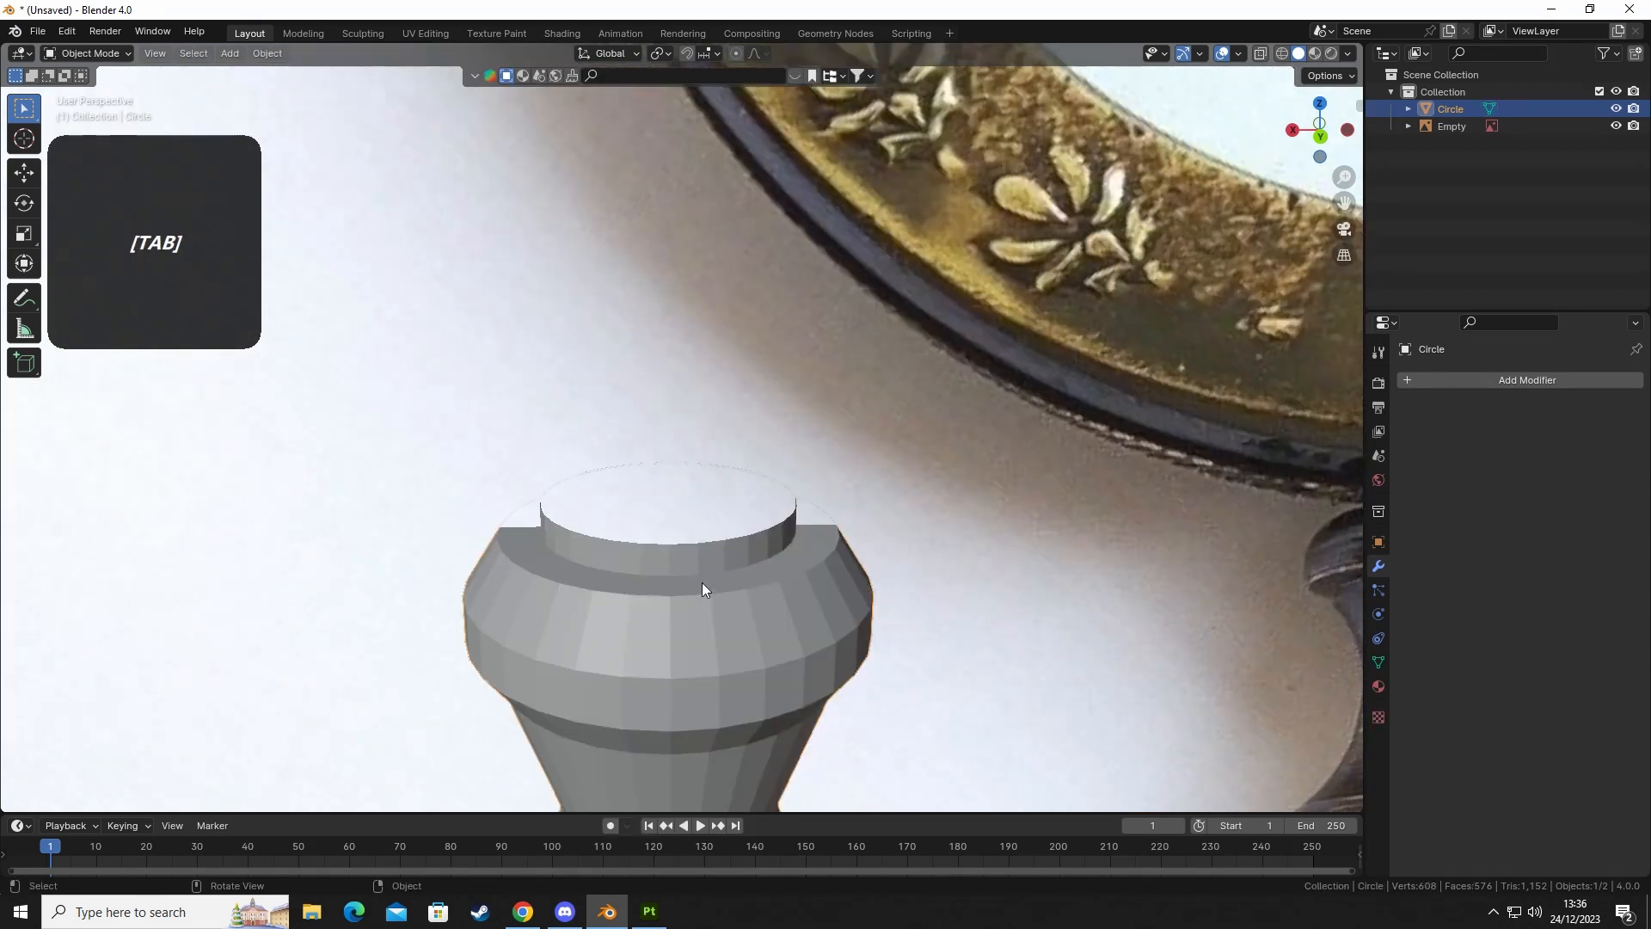
pyautogui.click(666, 605)
pyautogui.press('Tab')
pyautogui.scroll(-2, 553, 626)
pyautogui.click(811, 573)
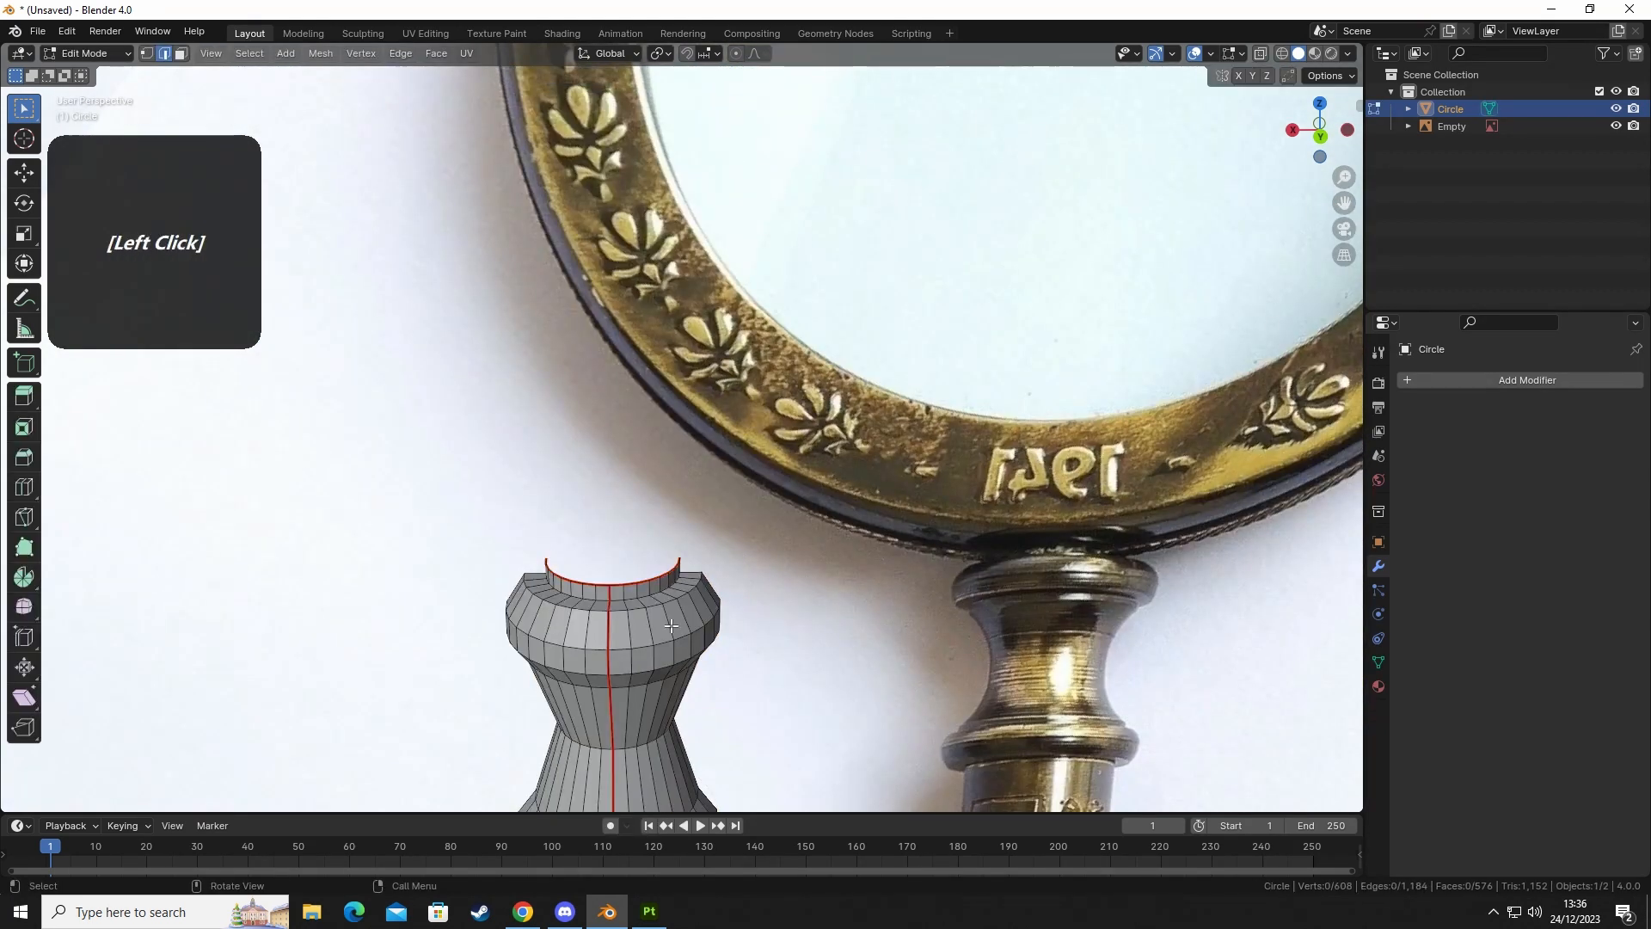
pyautogui.moveTo(671, 626)
pyautogui.mouseDown(button='middle')
pyautogui.moveTo(700, 650)
pyautogui.moveTo(700, 634)
pyautogui.mouseUp(button='middle')
pyautogui.scroll(2, 424, 585)
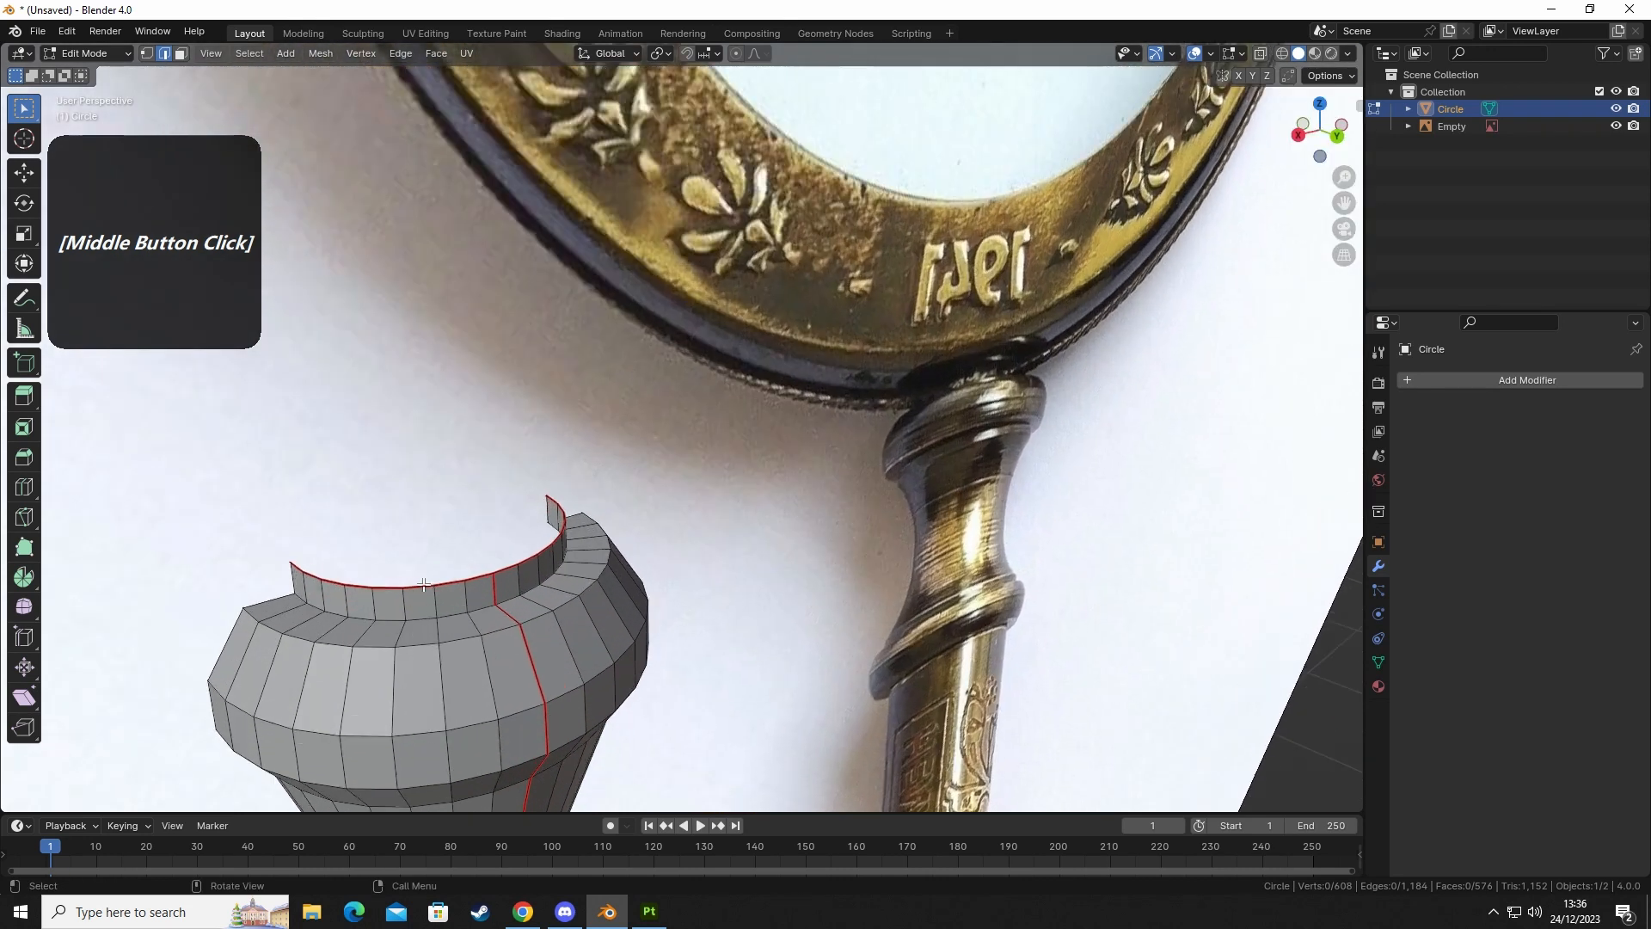
pyautogui.click(472, 581)
pyautogui.keyDown('alt'); pyautogui.click(472, 581); pyautogui.keyUp('alt')
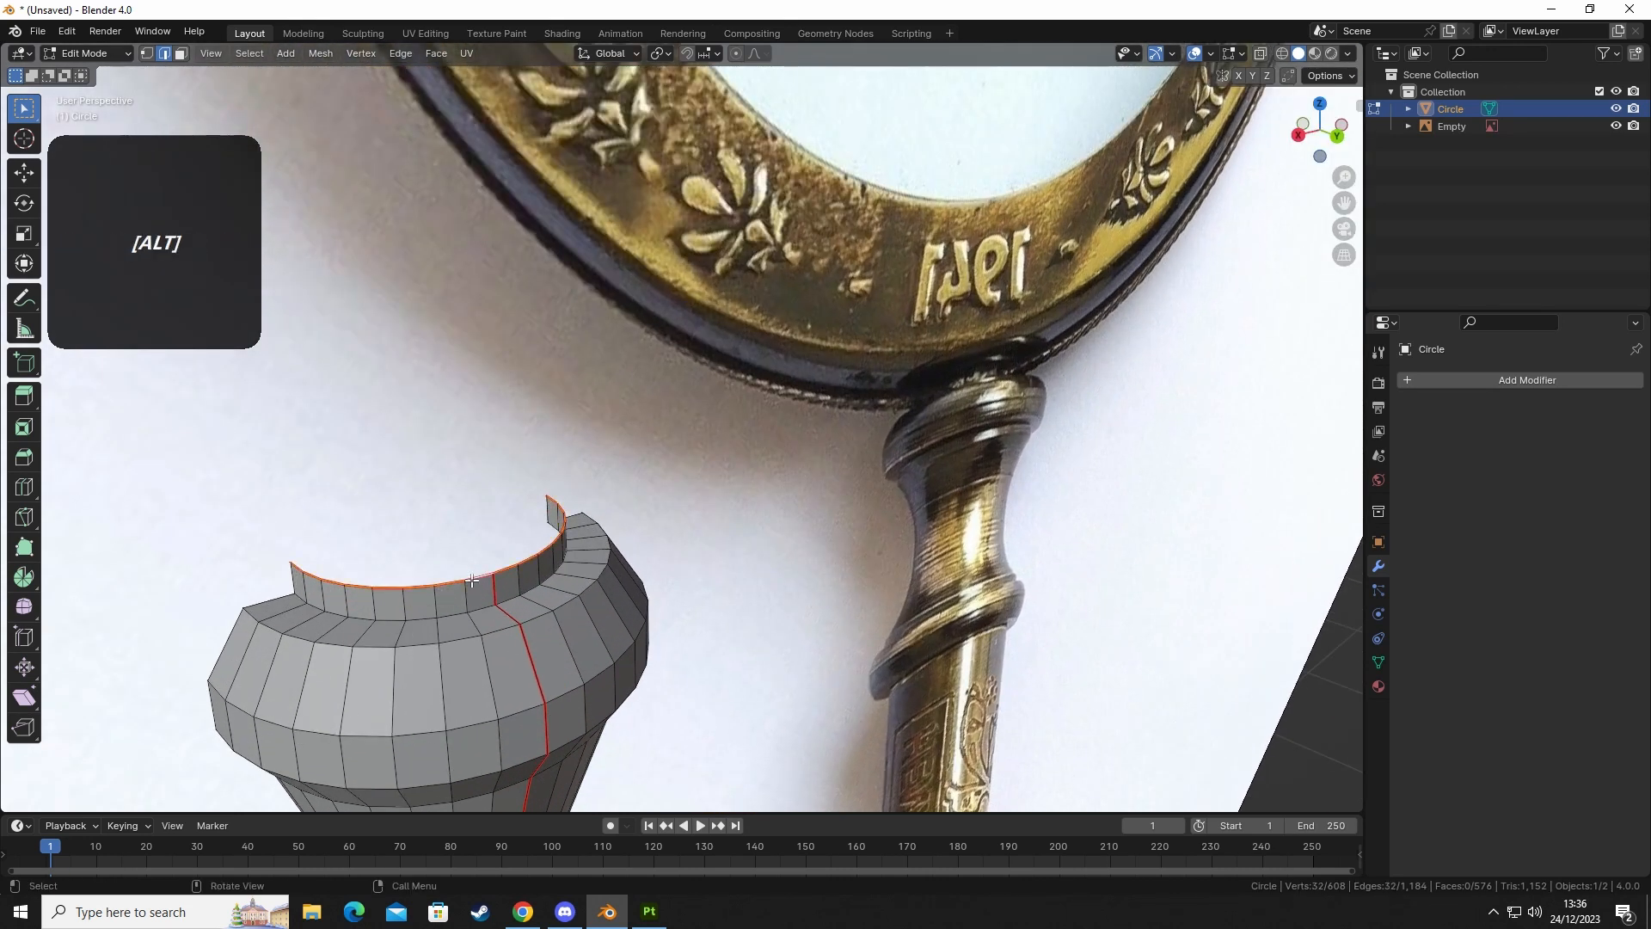
pyautogui.hotkey('ctrl', 'alt', 'z')
pyautogui.click(412, 561)
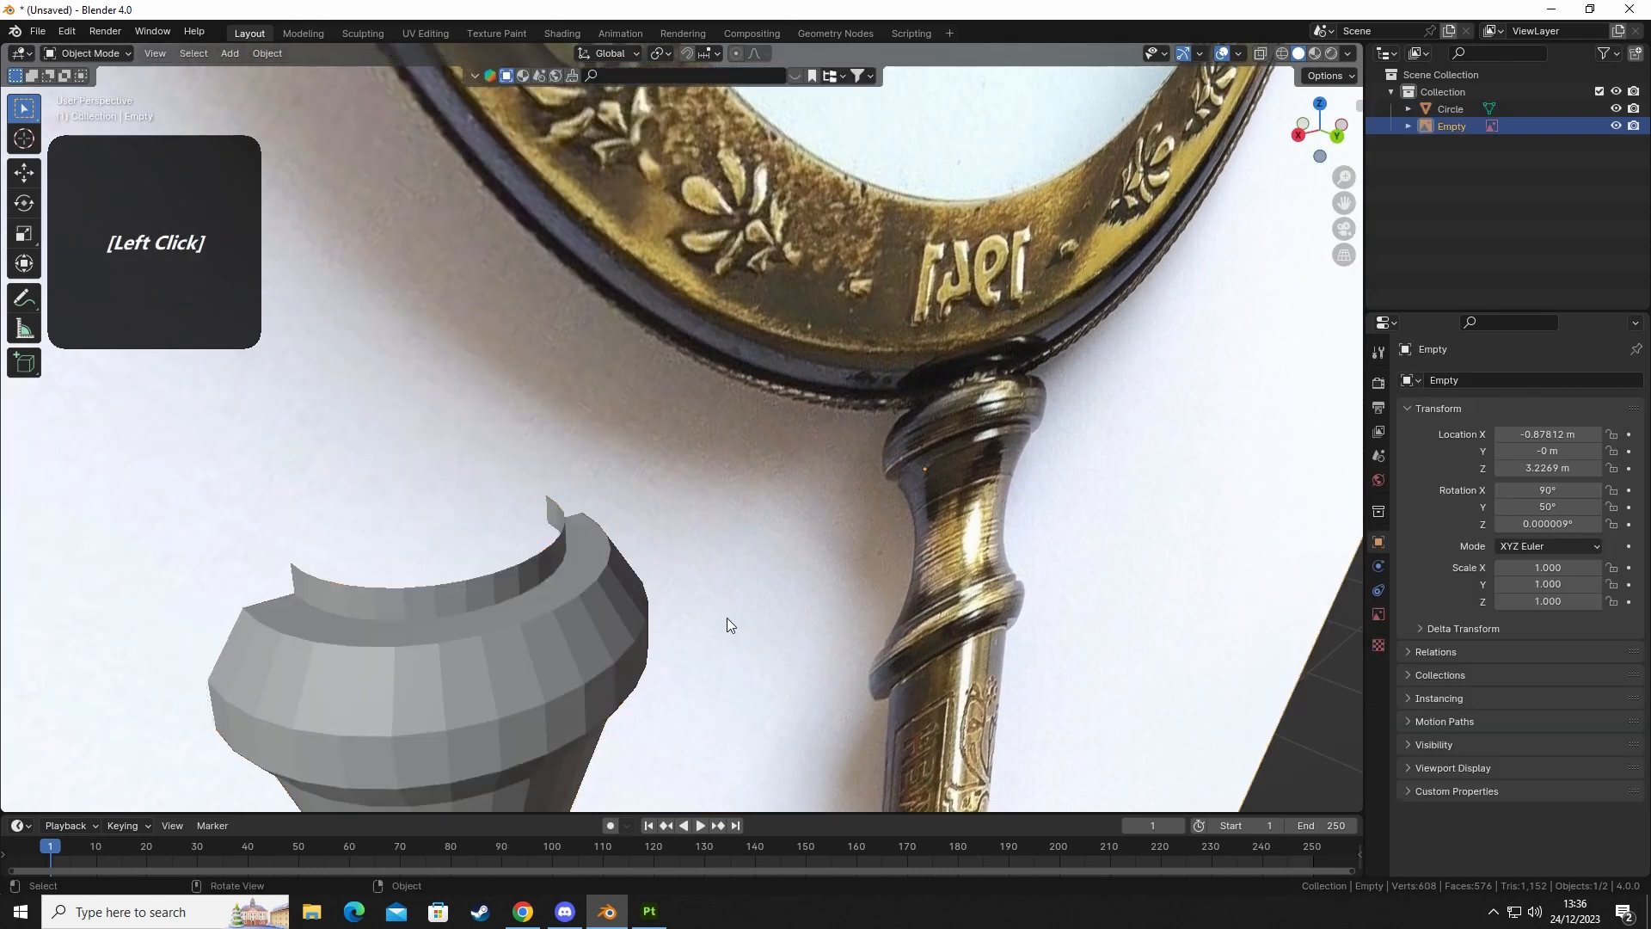
# Reselect the handle for editing, then extrude the base's open bottom edge loop and scale it inward to form a flat ring.
pyautogui.click(565, 662)
pyautogui.scroll(-6, 555, 666)
pyautogui.moveTo(545, 672); pyautogui.dragTo(653, 430, button='middle')
pyautogui.scroll(8, 736, 601)
pyautogui.press('Tab')
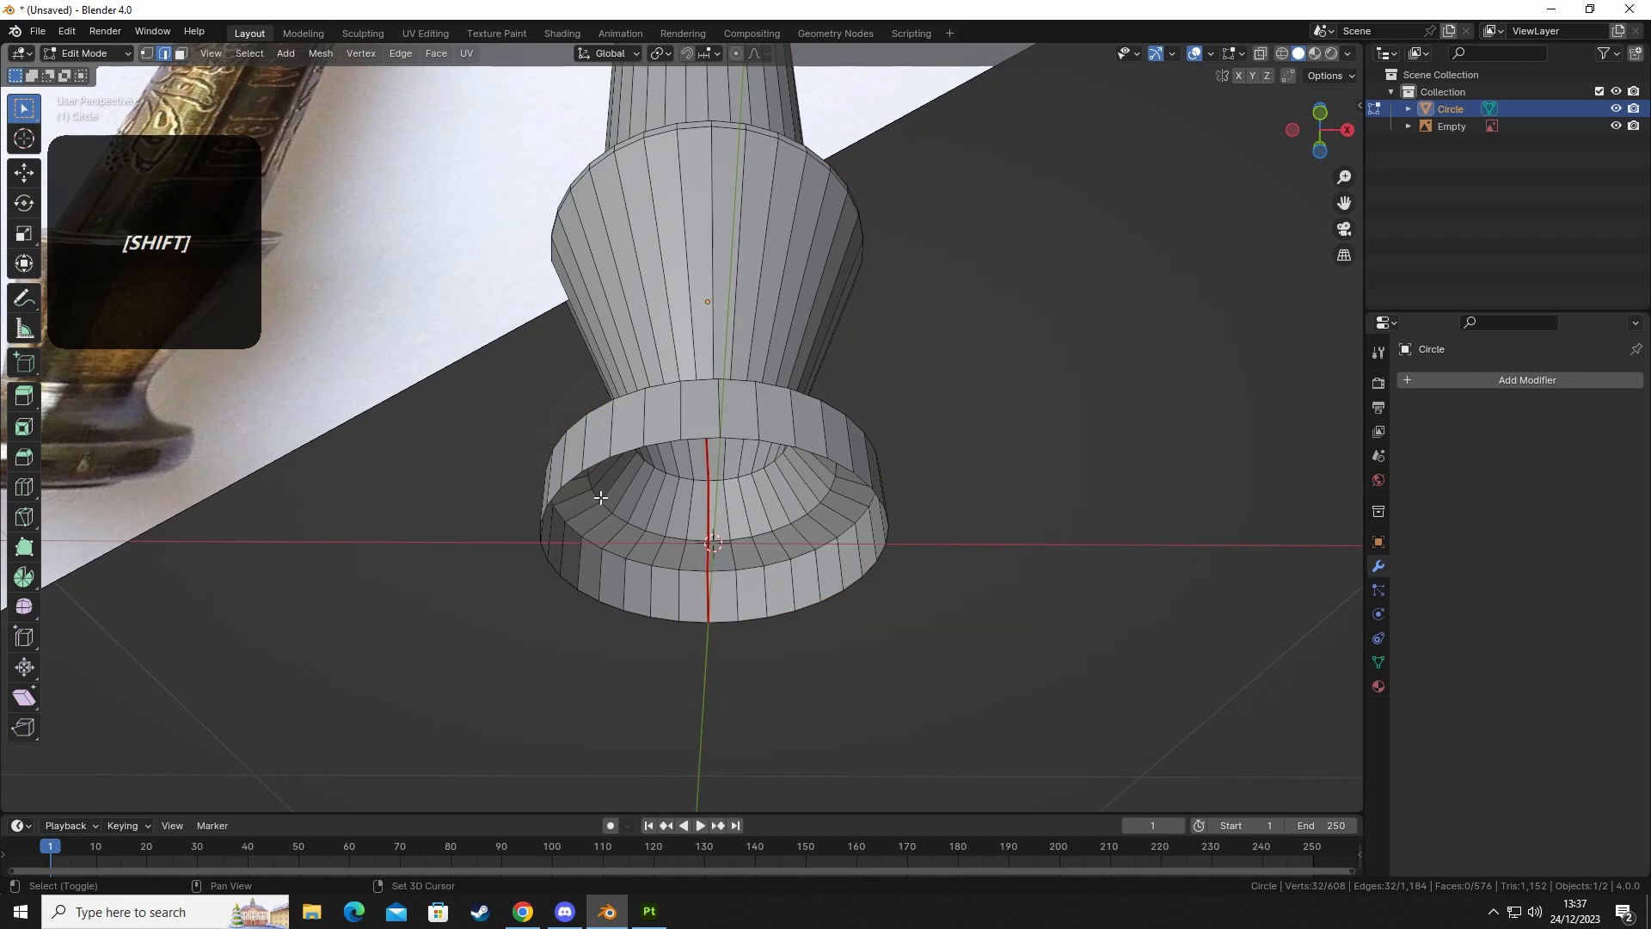
pyautogui.moveTo(602, 498); pyautogui.dragTo(602, 556, button='middle')
pyautogui.scroll(-1, 392, 554)
pyautogui.moveTo(392, 555)
pyautogui.keyDown('shift'); pyautogui.mouseDown(button='middle')
pyautogui.moveTo(639, 548)
pyautogui.moveTo(394, 579)
pyautogui.moveTo(412, 574)
pyautogui.mouseUp(button='middle'); pyautogui.keyUp('shift')
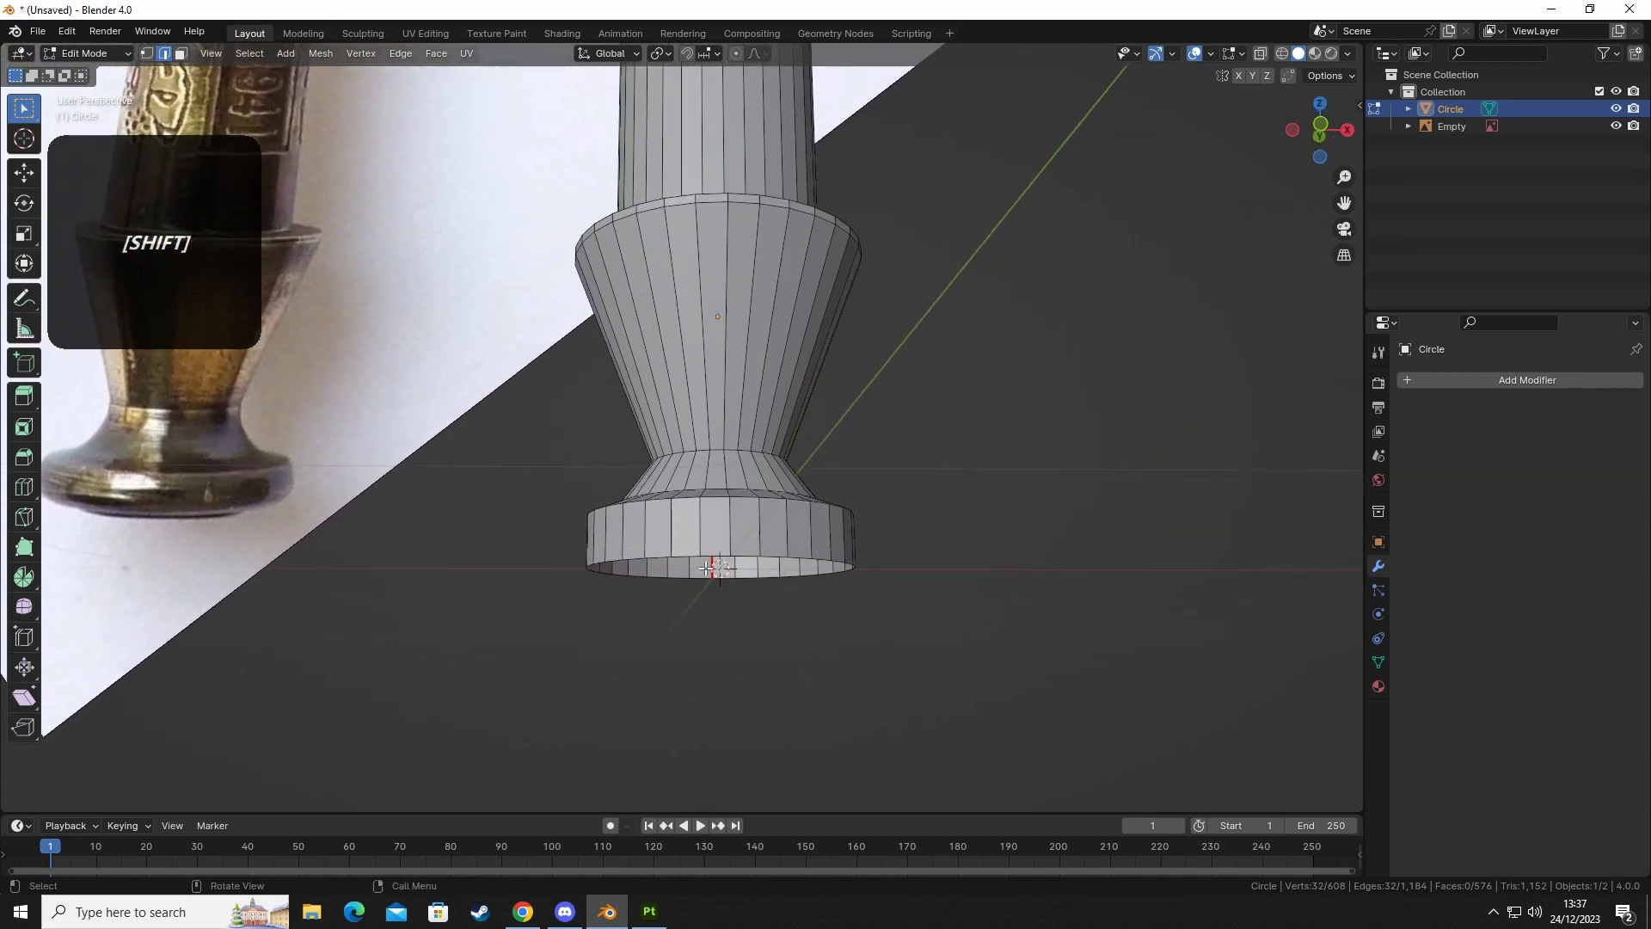
pyautogui.press('2')
pyautogui.keyDown('alt'); pyautogui.click(680, 559); pyautogui.keyUp('alt')
pyautogui.moveTo(782, 627); pyautogui.dragTo(829, 582, button='middle')
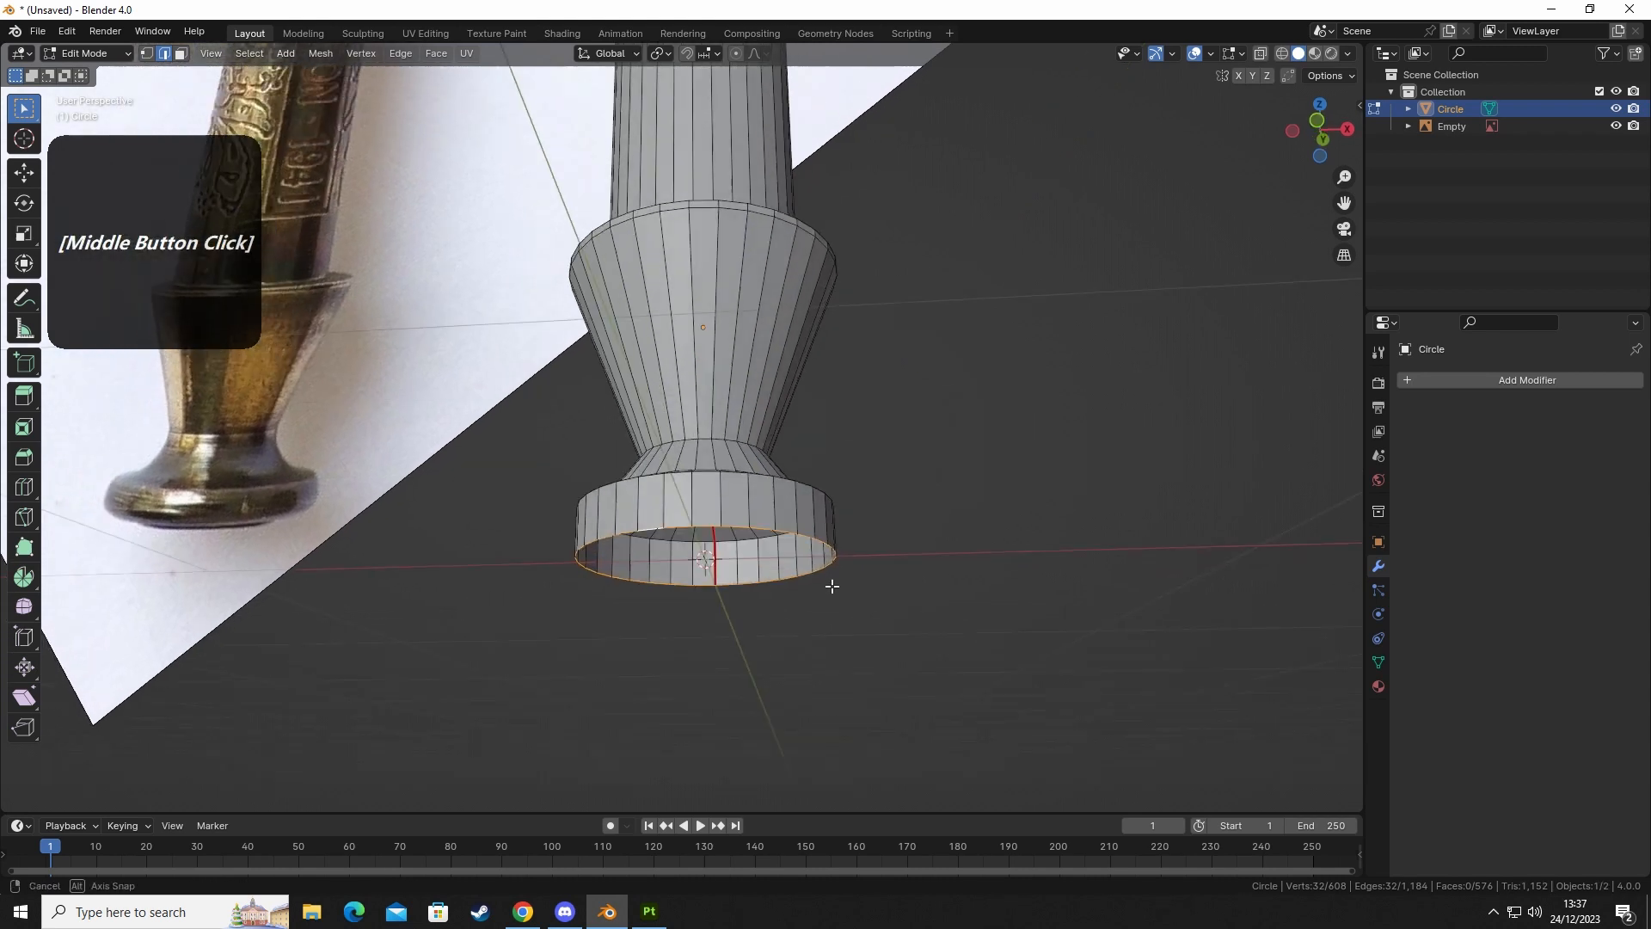
pyautogui.press('e')
pyautogui.press('s')
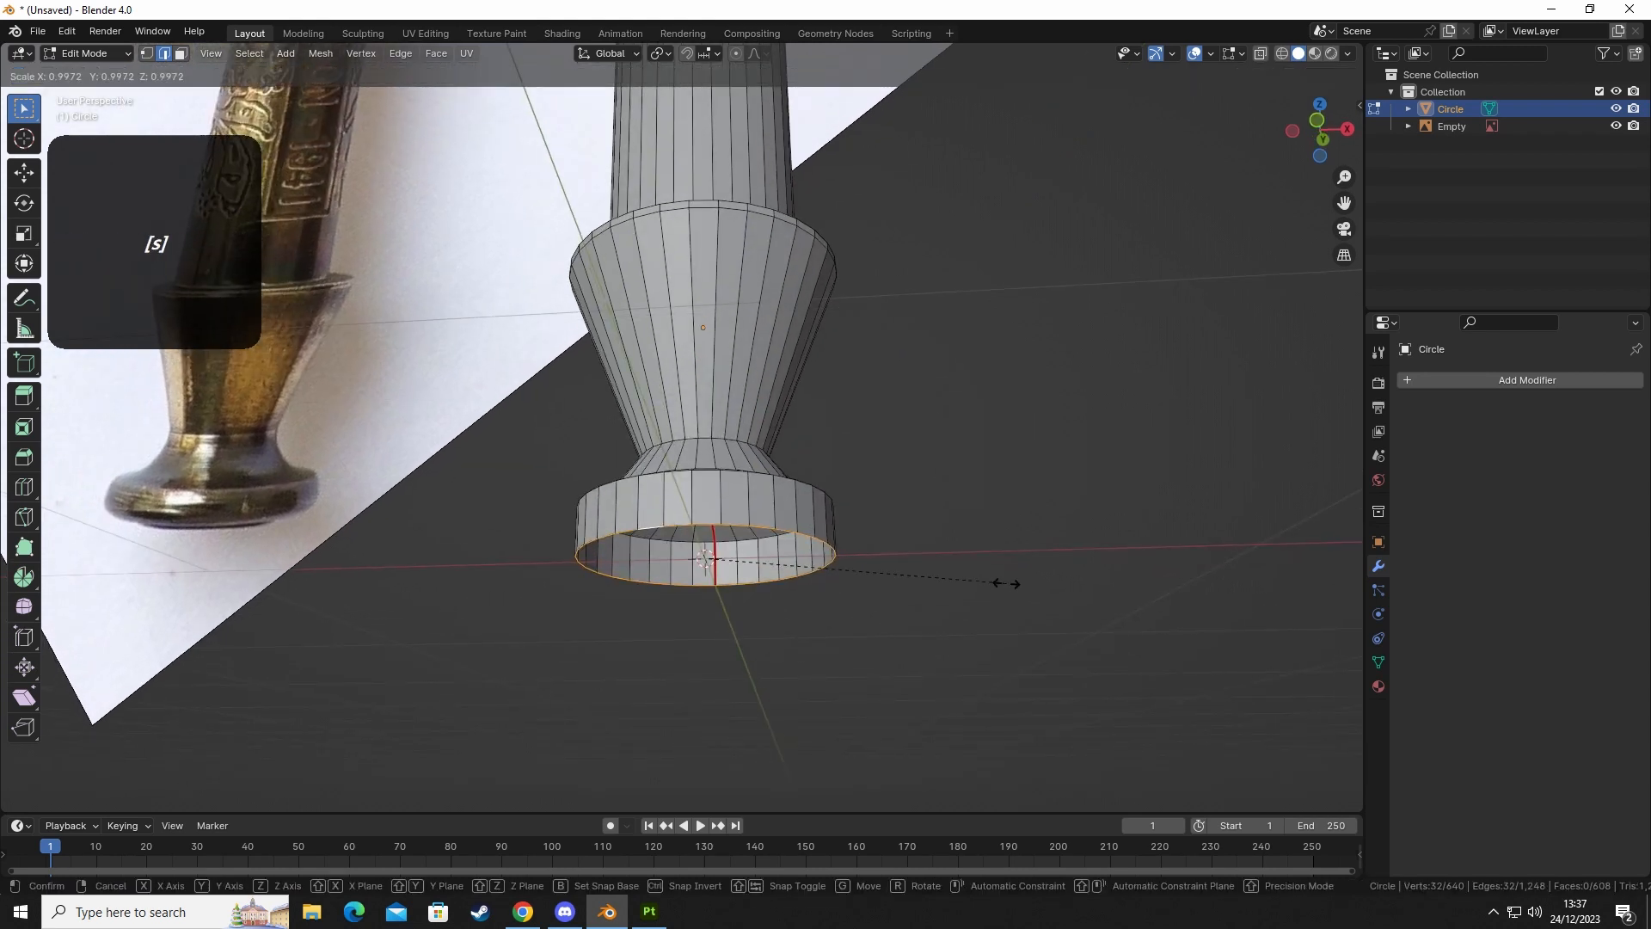
pyautogui.click(937, 591)
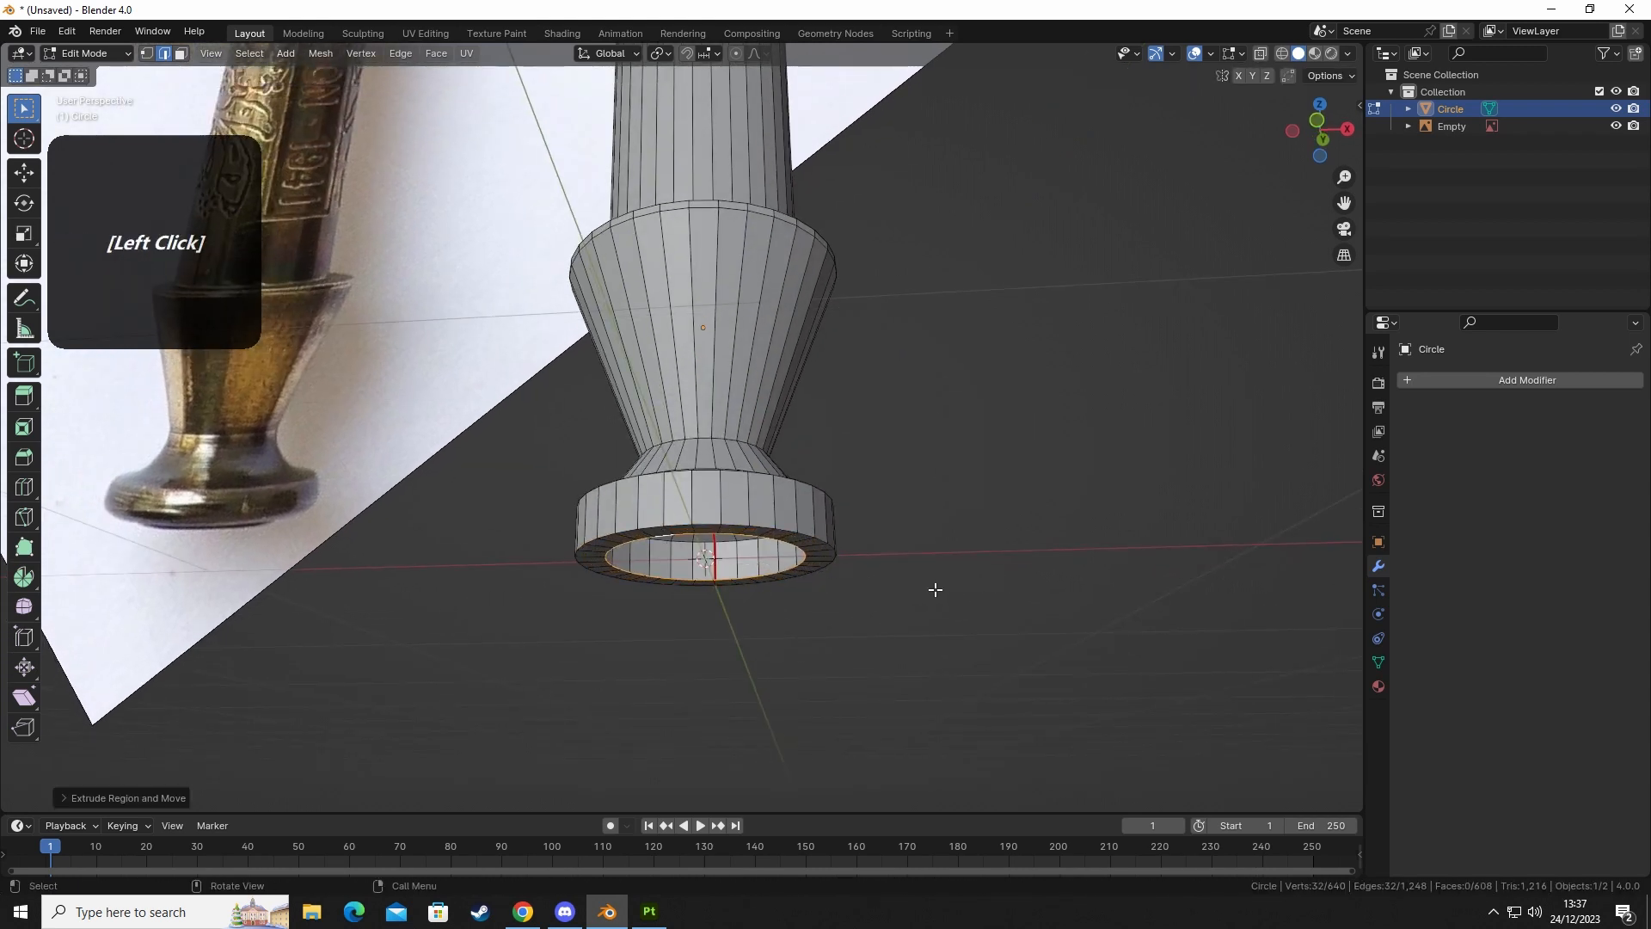
# Lower the base ring's inner edge loop about 0.009 m along Z and extrude it further down along Z.
pyautogui.press('g')
pyautogui.press('z')
pyautogui.press('shift')
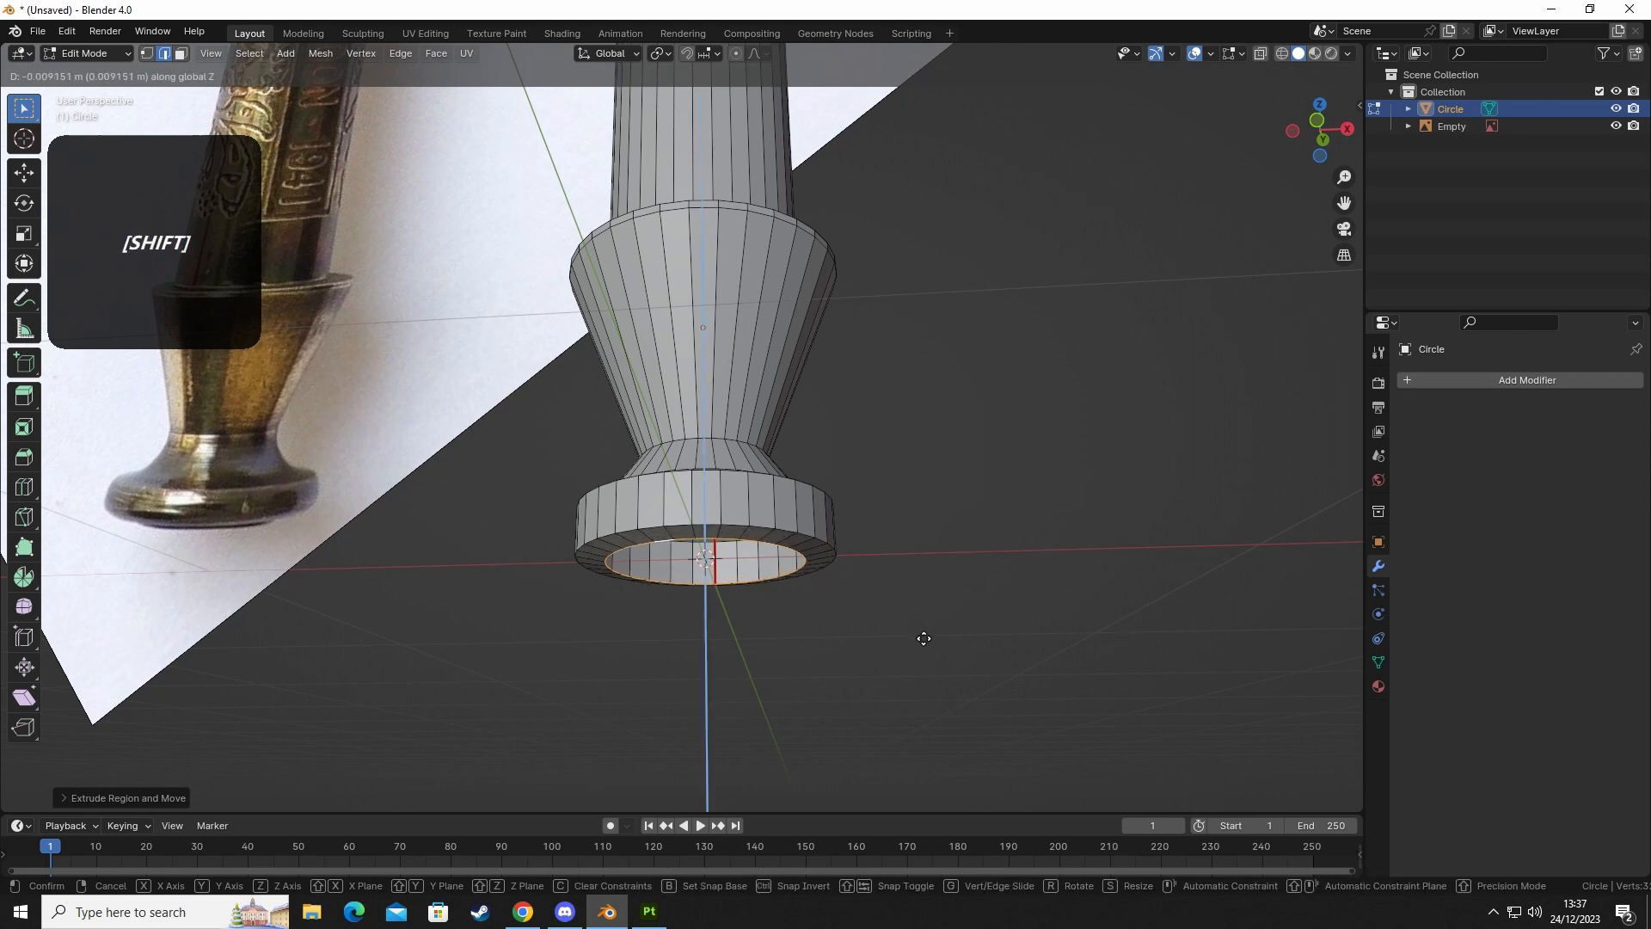
pyautogui.click(925, 636)
pyautogui.press('e')
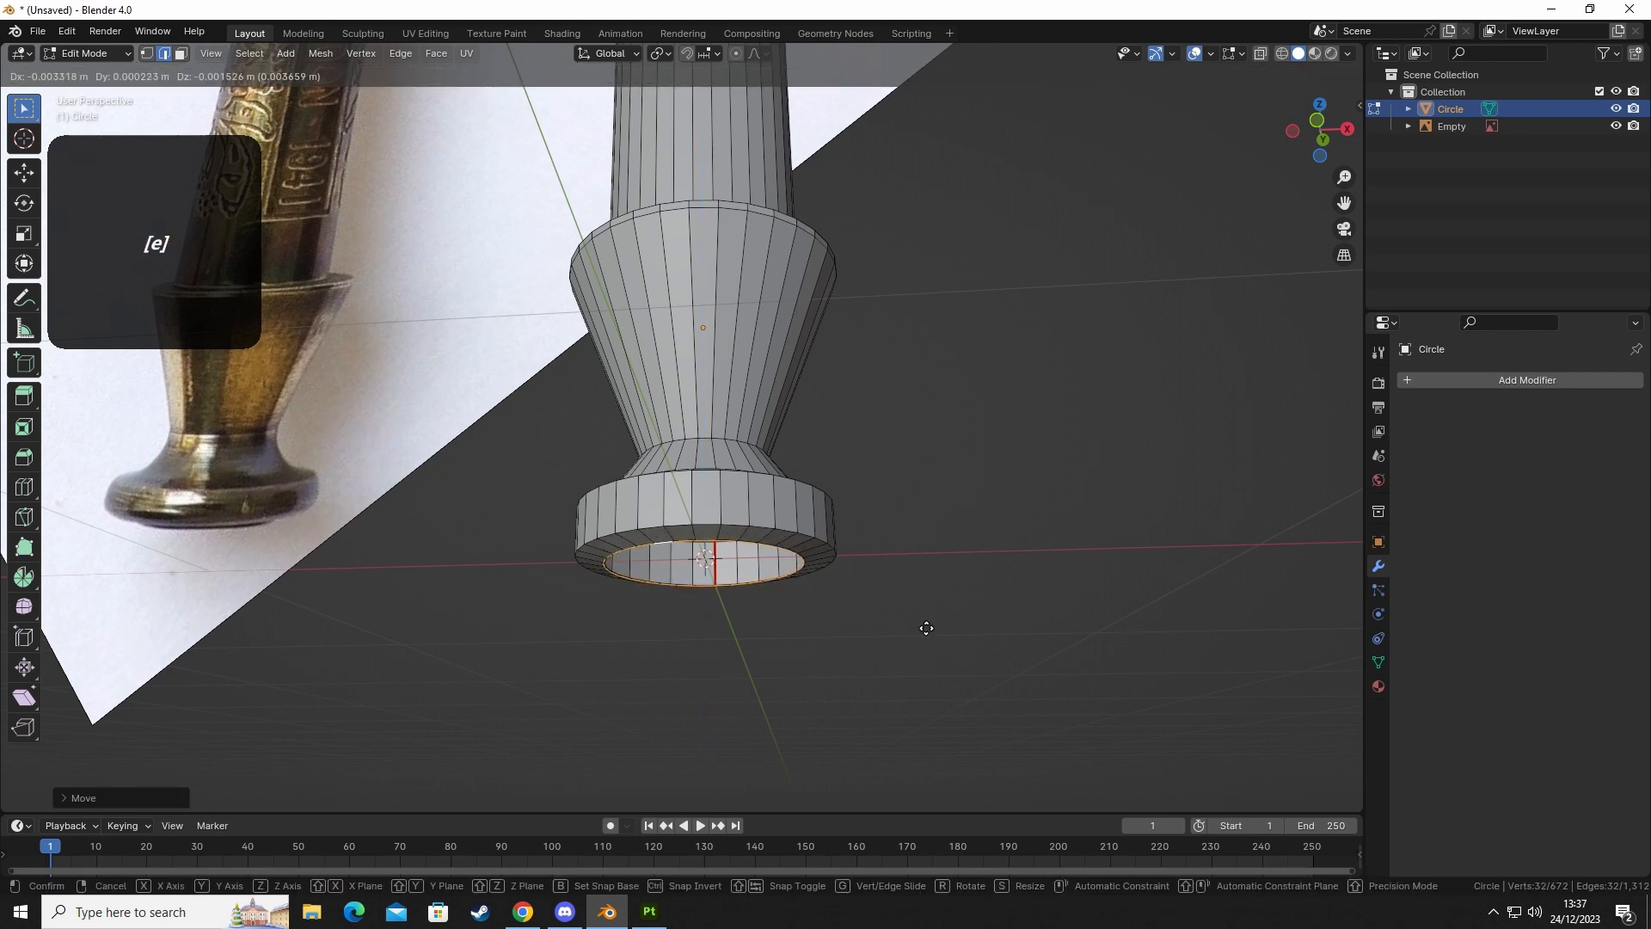
pyautogui.press('z')
pyautogui.press('shift')
pyautogui.click(921, 670)
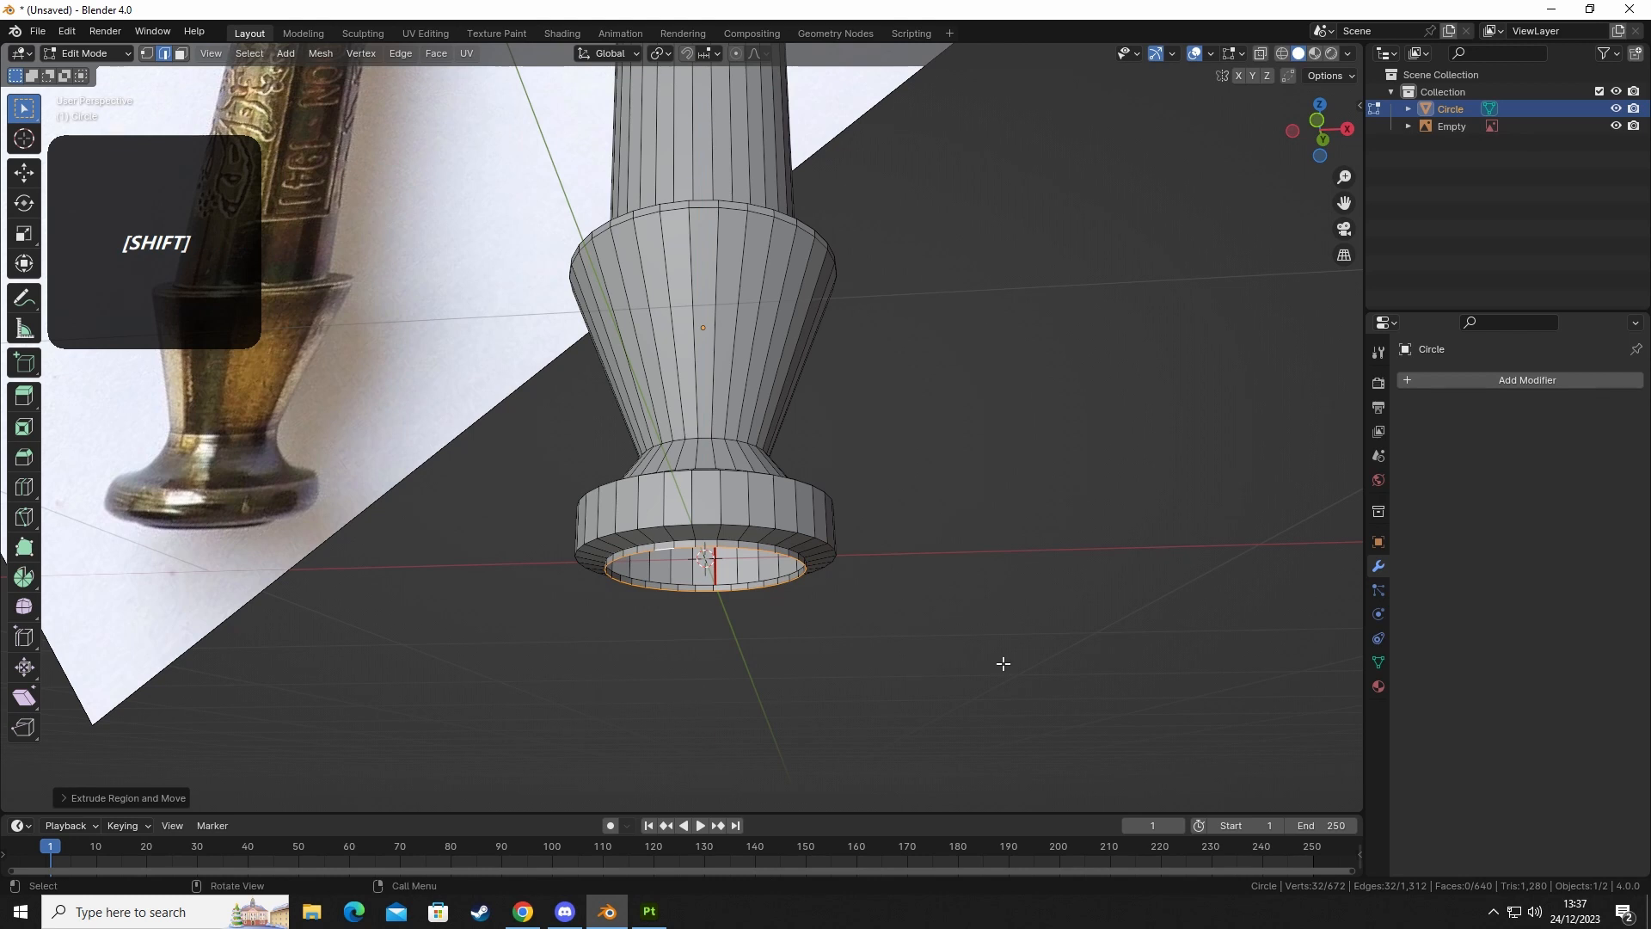
# Extrude the base's lower rim loop, scale it inward to about 0.85, and nudge the new loop slightly.
pyautogui.press('s')
pyautogui.press('shift')
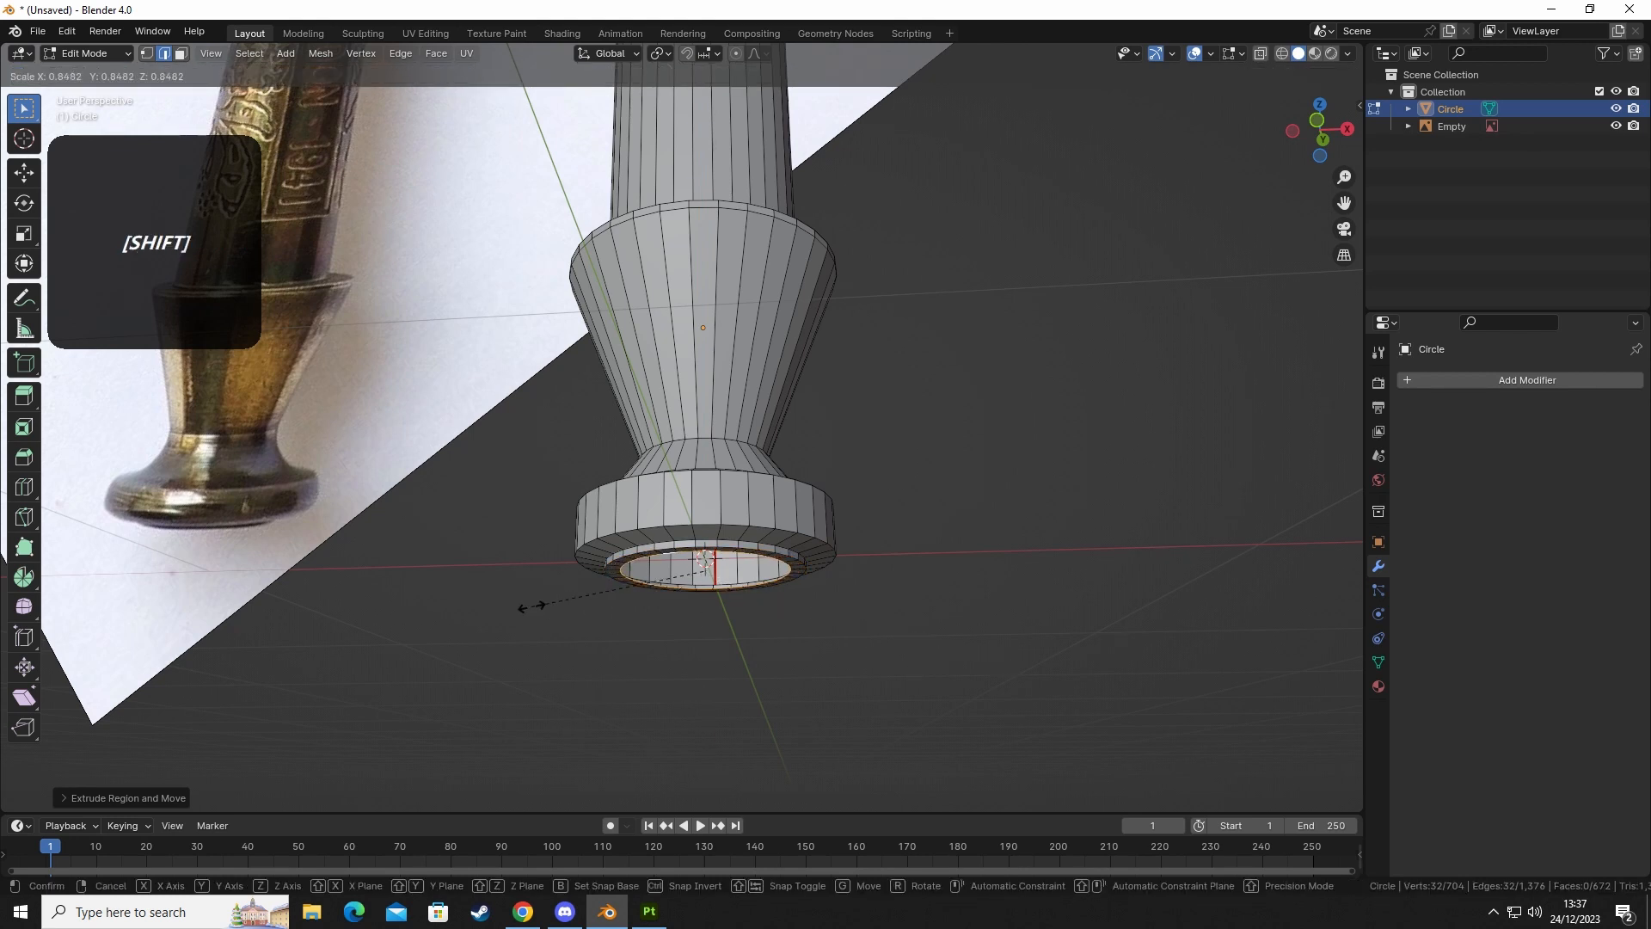
pyautogui.click(529, 607)
pyautogui.moveTo(529, 606); pyautogui.dragTo(774, 506, button='middle')
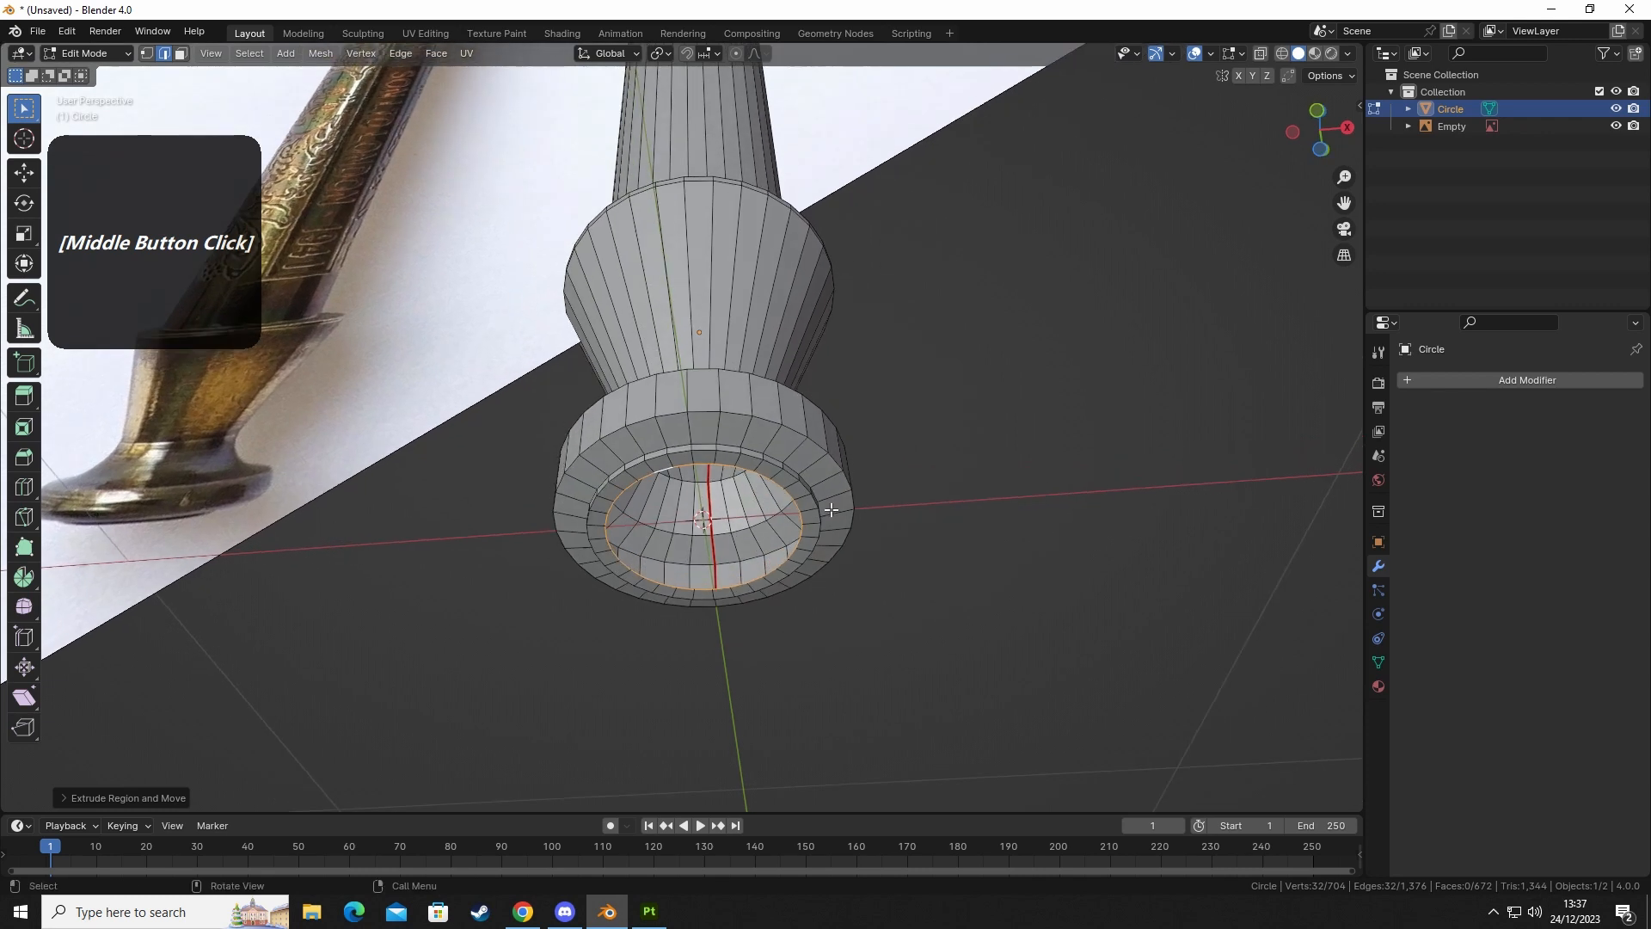
pyautogui.press('g')
pyautogui.press('shift')
pyautogui.click(927, 534)
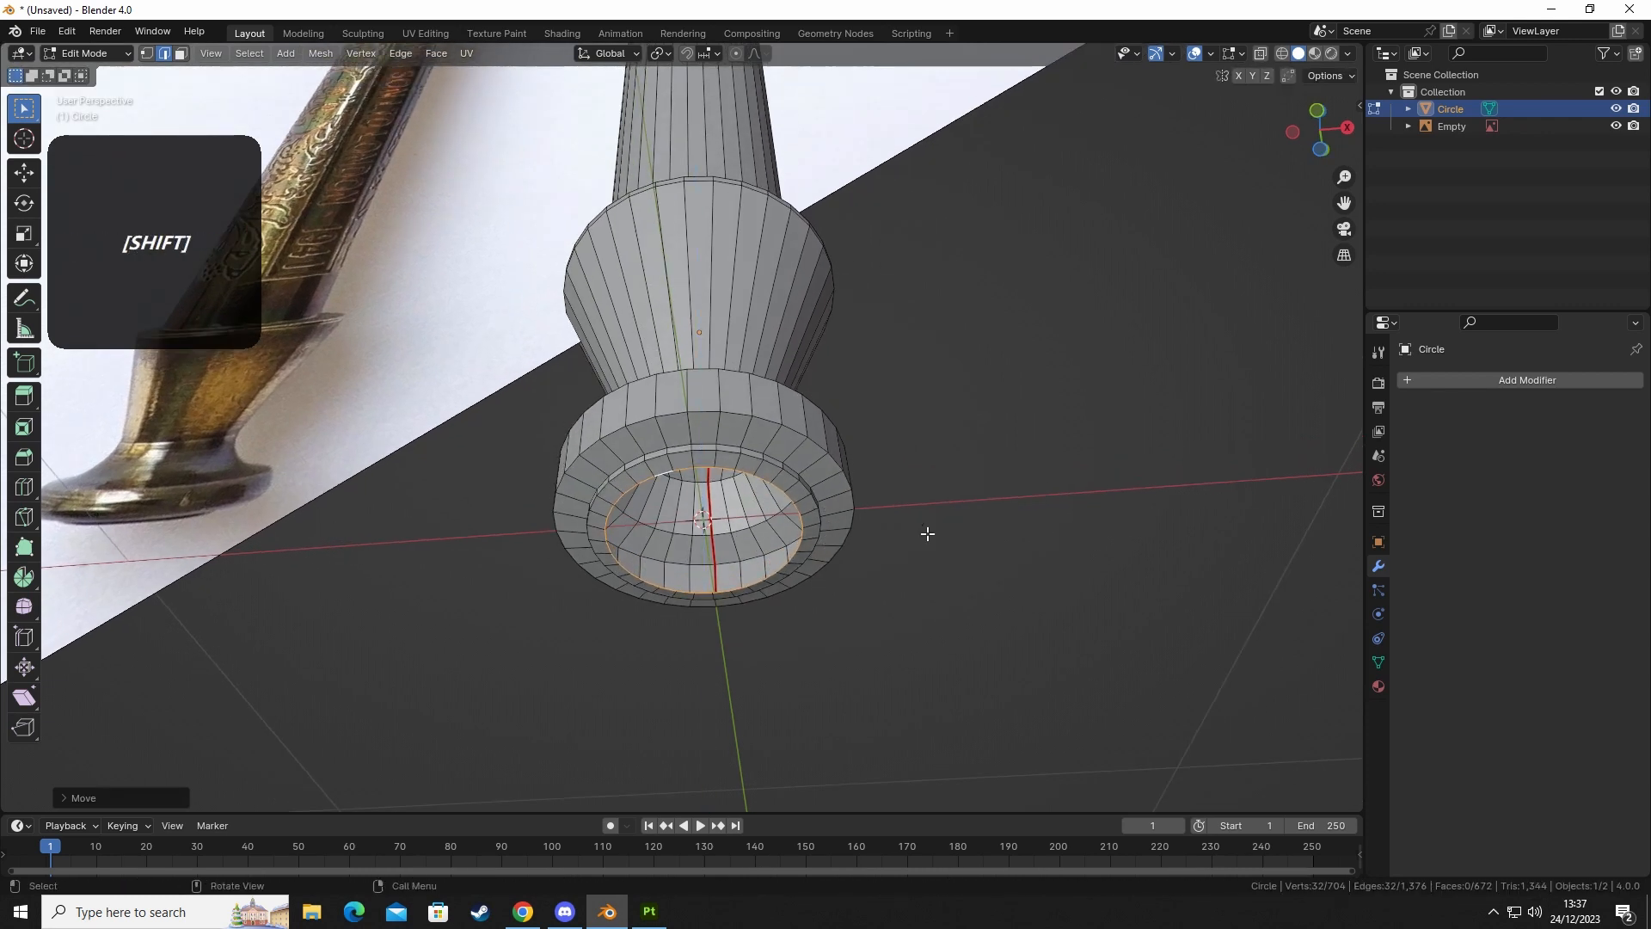
# Extrude the inner loop, scale it inward to about 0.72, and close the base's remaining hole with Grid Fill.
pyautogui.press('e')
pyautogui.press('s')
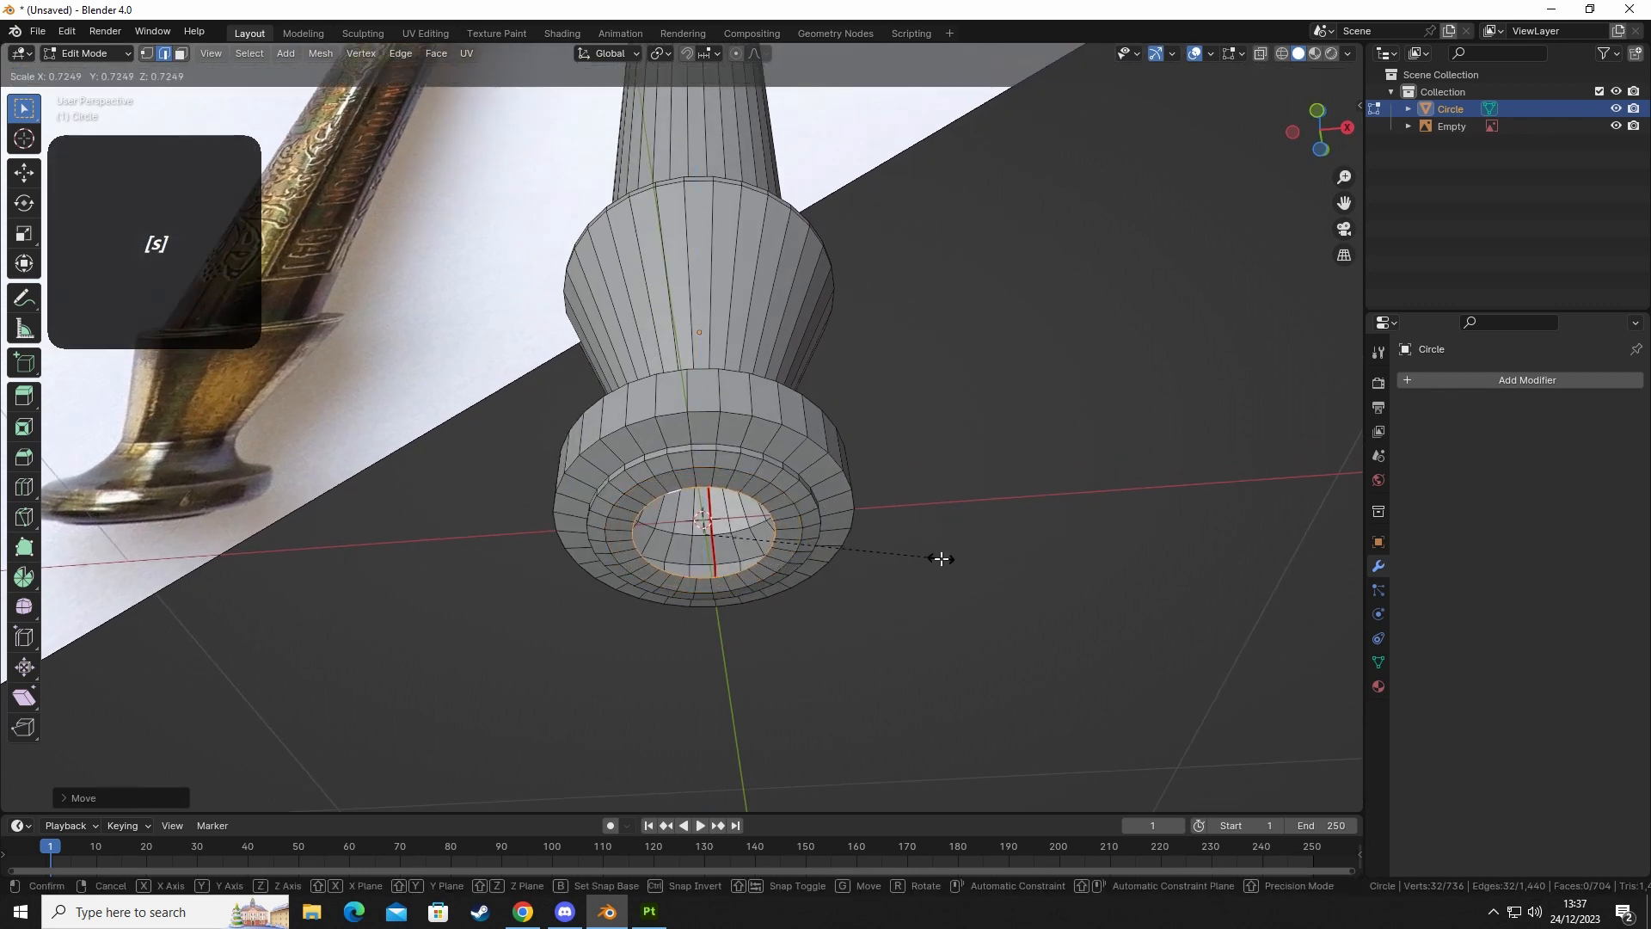
pyautogui.click(935, 557)
pyautogui.click(433, 55)
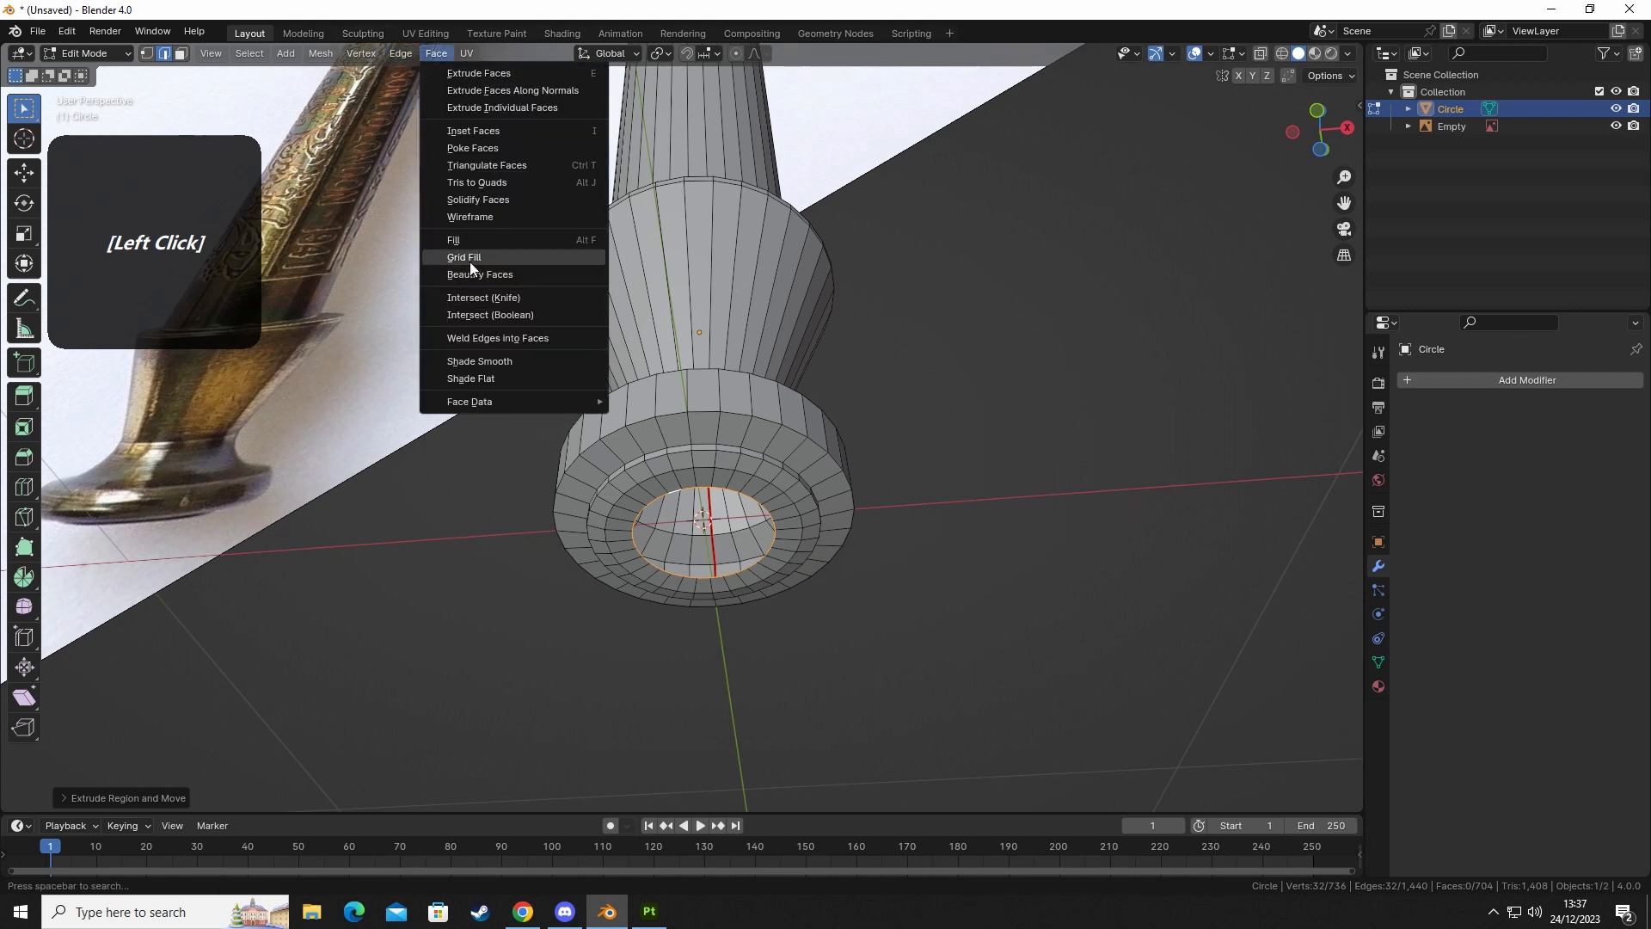
pyautogui.click(470, 260)
# Select the base's outer bottom edge loop and mark it as a seam.
pyautogui.moveTo(737, 466); pyautogui.dragTo(710, 260, button='middle')
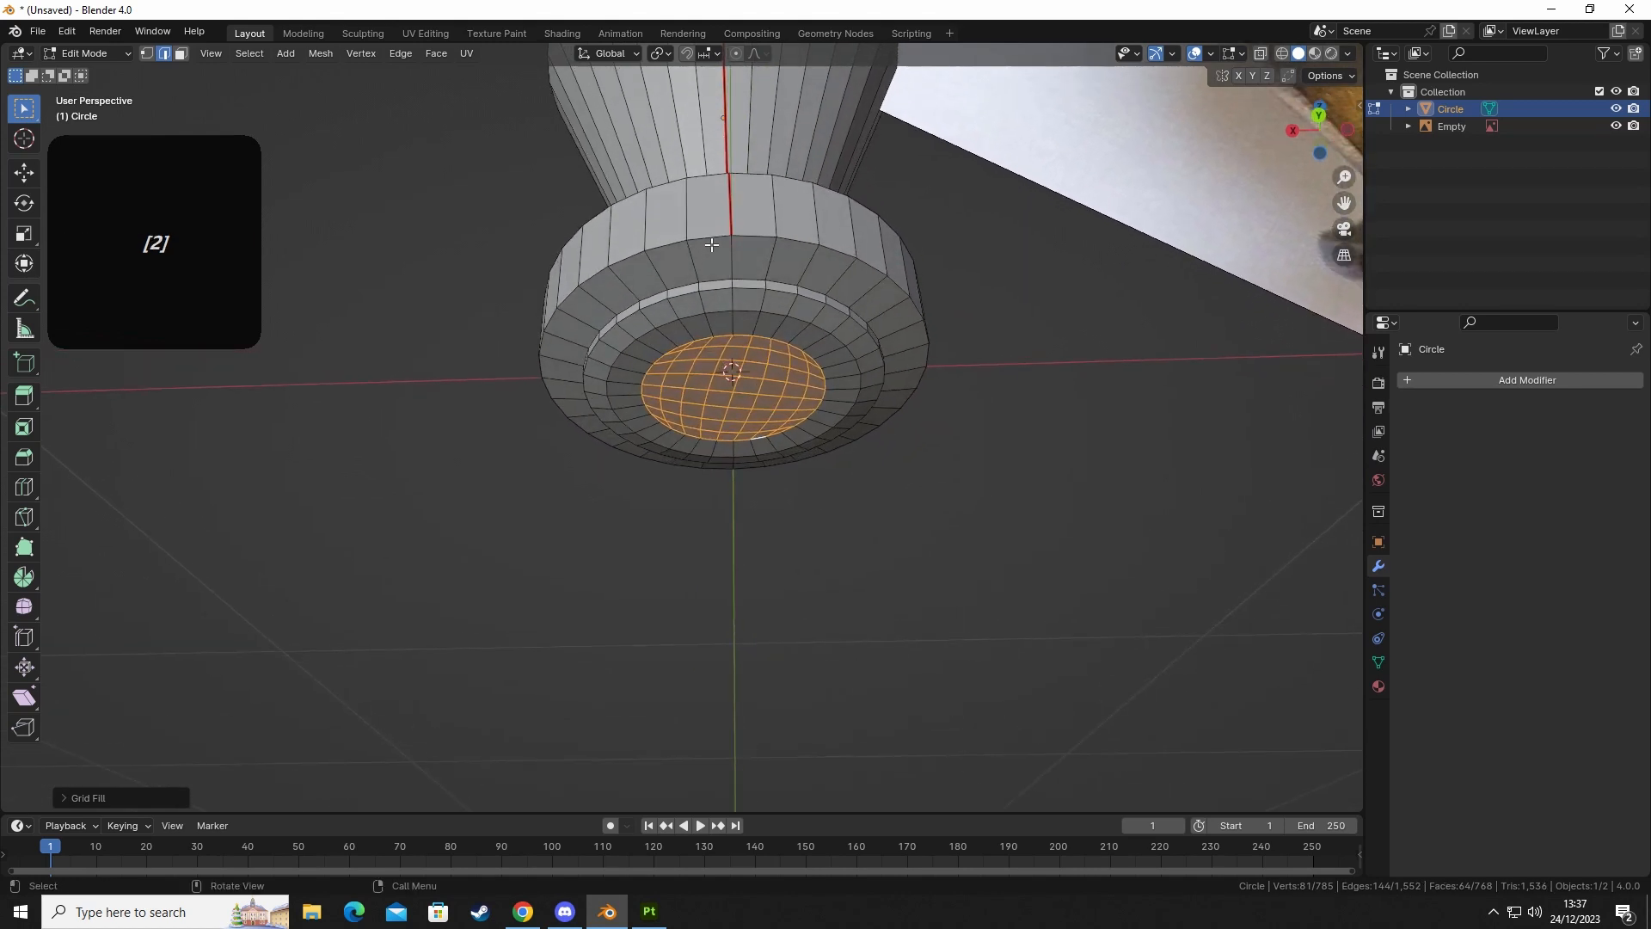
pyautogui.keyDown('alt'); pyautogui.click(714, 257); pyautogui.keyUp('alt')
pyautogui.press('u')
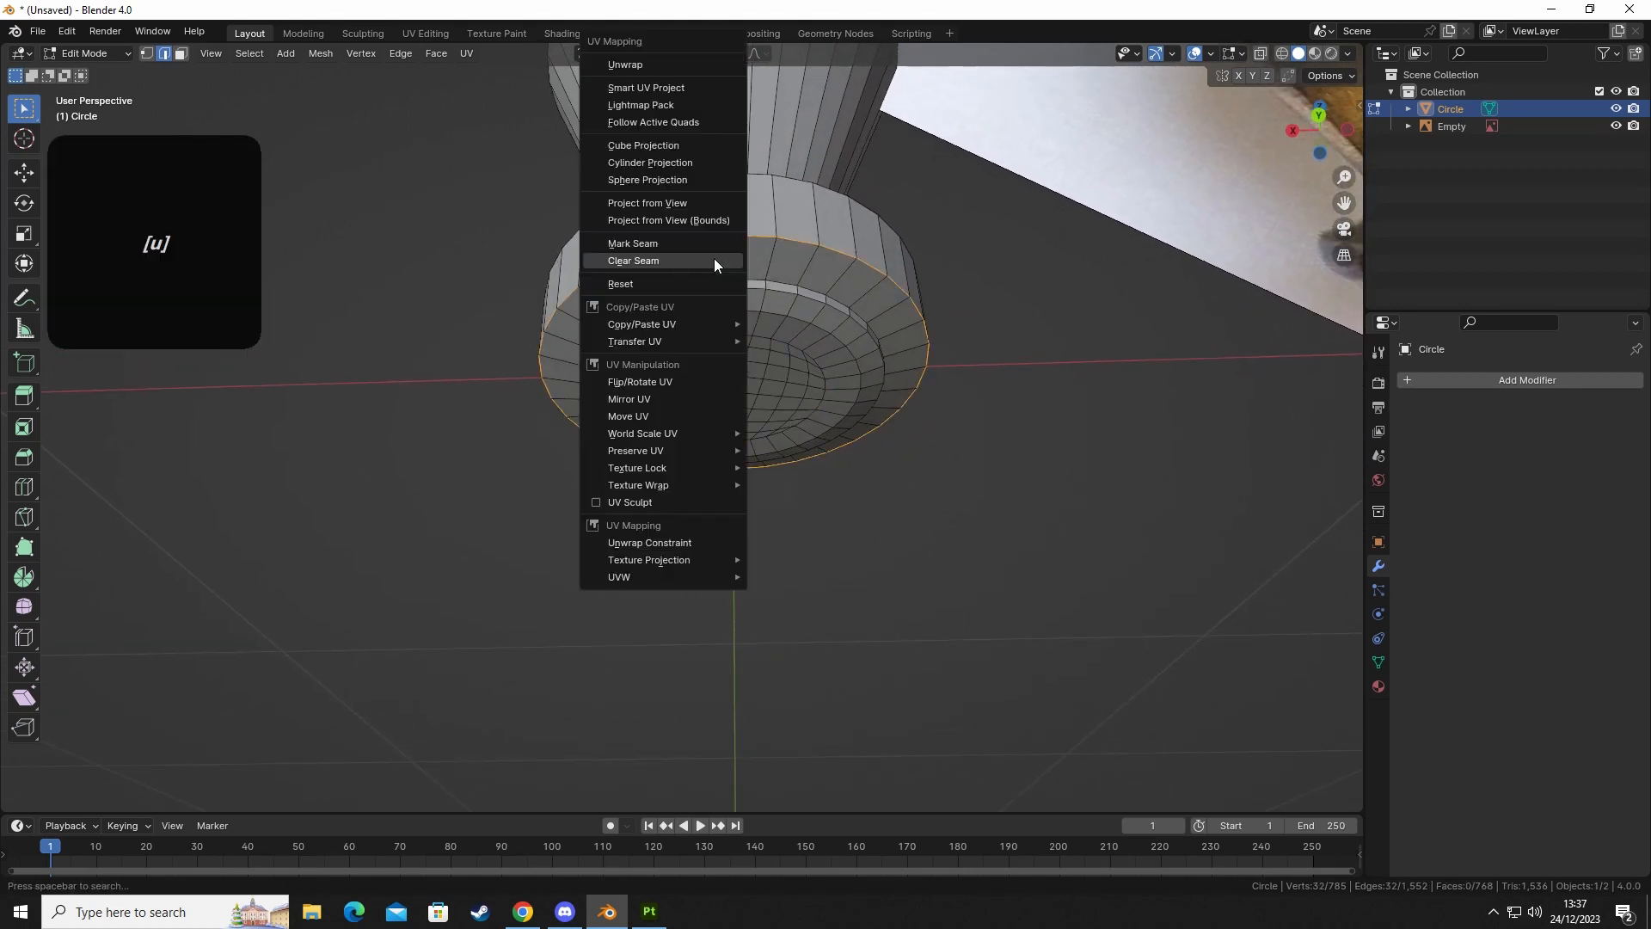
pyautogui.click(666, 242)
pyautogui.moveTo(798, 540); pyautogui.dragTo(886, 503, button='middle')
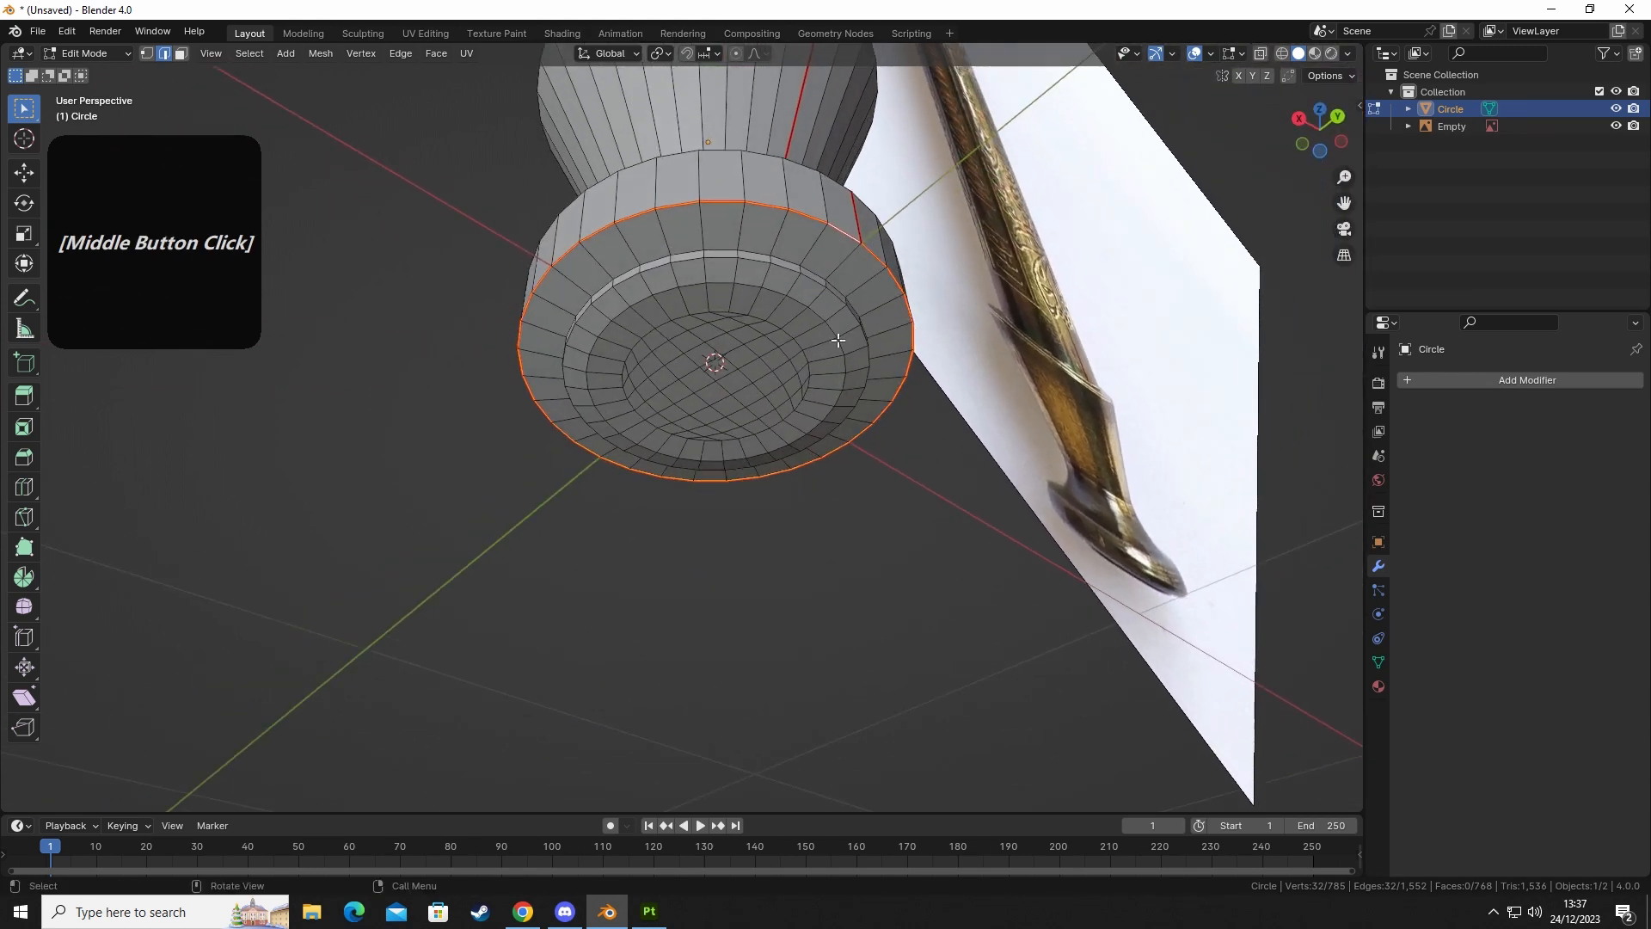
pyautogui.moveTo(745, 375)
pyautogui.mouseDown(button='middle')
pyautogui.moveTo(726, 427)
pyautogui.moveTo(817, 448)
pyautogui.moveTo(859, 447)
pyautogui.moveTo(863, 421)
pyautogui.moveTo(925, 405)
pyautogui.moveTo(1050, 412)
pyautogui.moveTo(895, 509)
pyautogui.moveTo(864, 573)
pyautogui.moveTo(766, 594)
pyautogui.moveTo(676, 470)
pyautogui.moveTo(729, 371)
pyautogui.mouseUp(button='middle')
# Try a level 1 Subdivision modifier on the handle, inspect the smoothed neck, and remove the modifier in Edit Mode.
pyautogui.press('Tab')
pyautogui.click(864, 572)
pyautogui.click(729, 371)
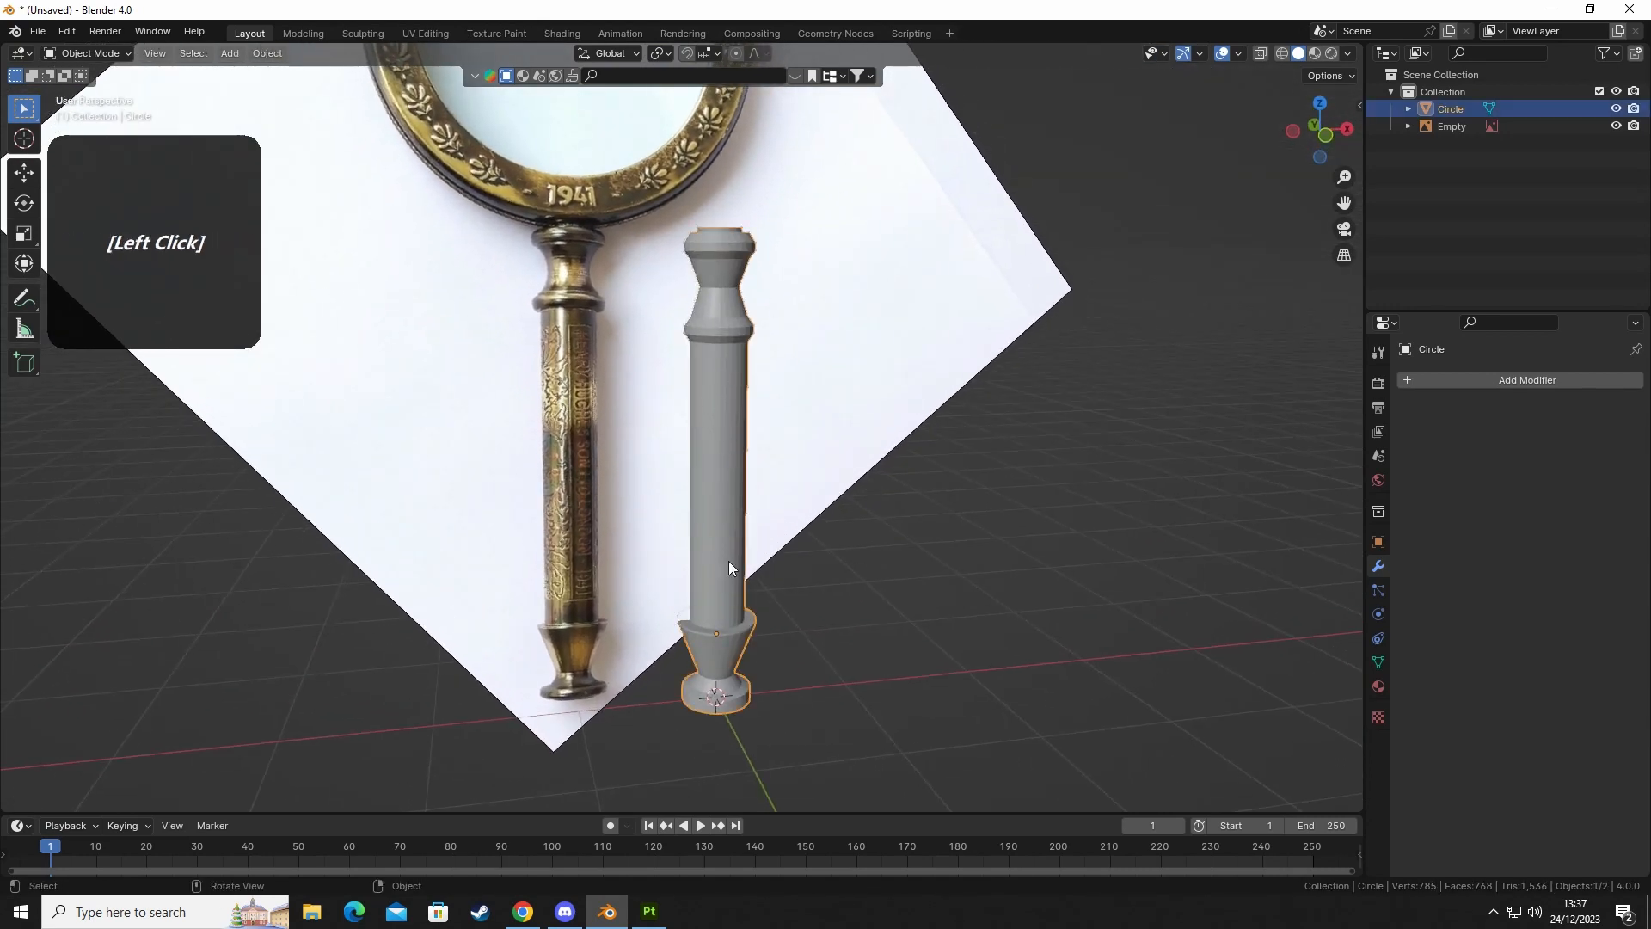
pyautogui.press('ctrl')
pyautogui.hotkey('ctrl', '1')
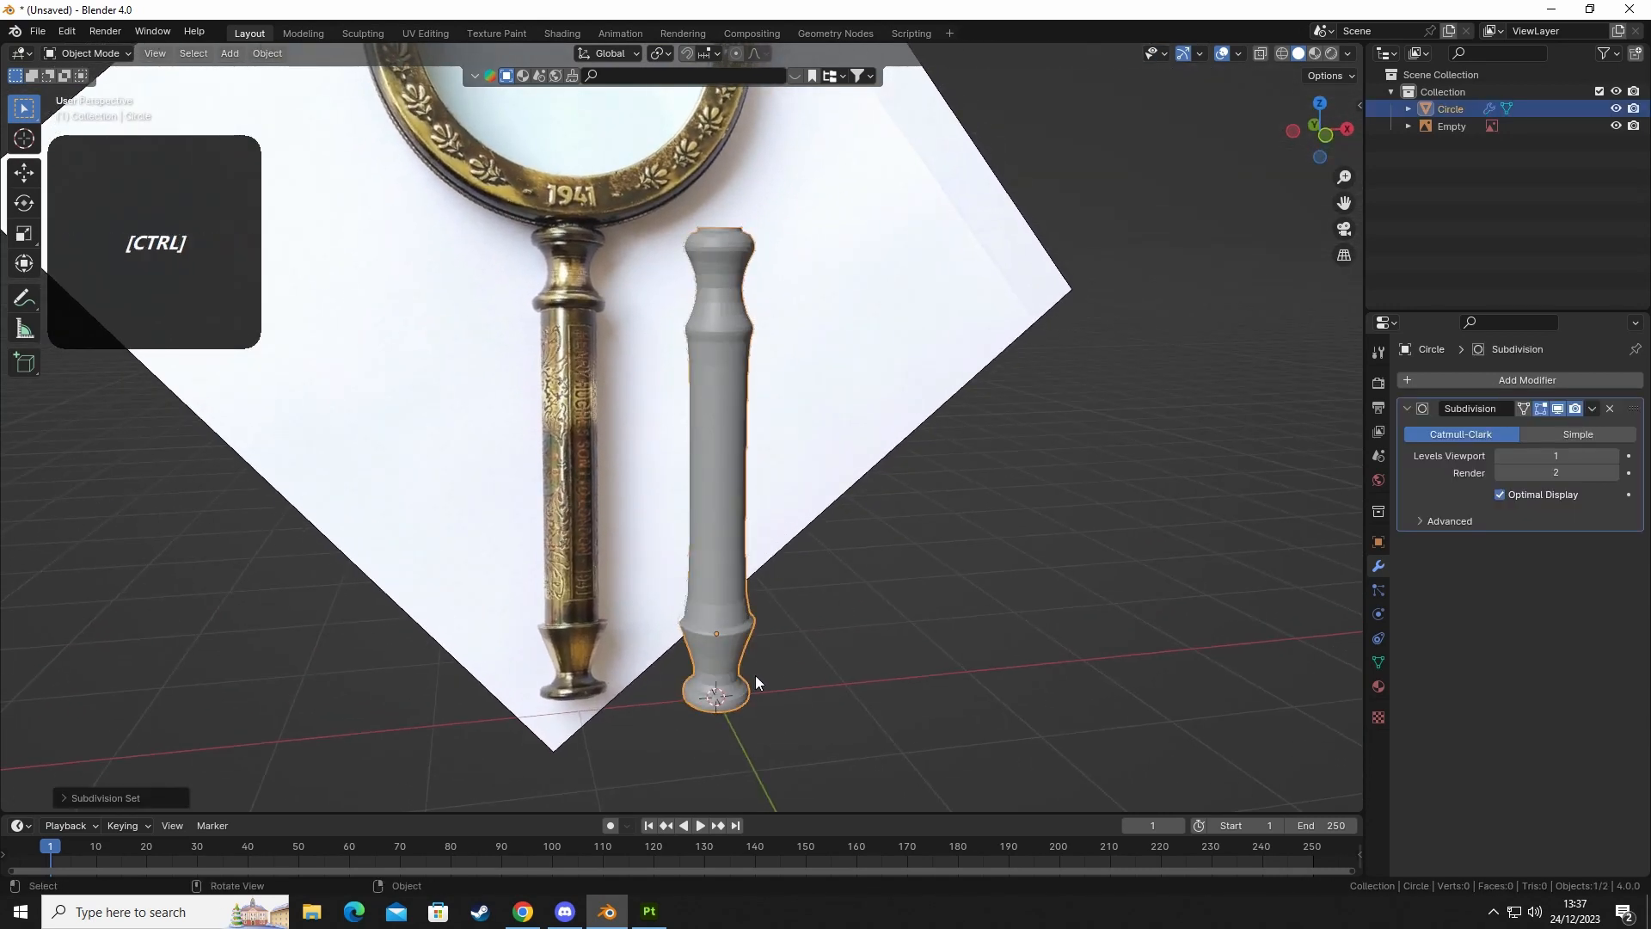
pyautogui.moveTo(695, 456); pyautogui.dragTo(682, 398, button='middle')
pyautogui.scroll(5, 695, 281)
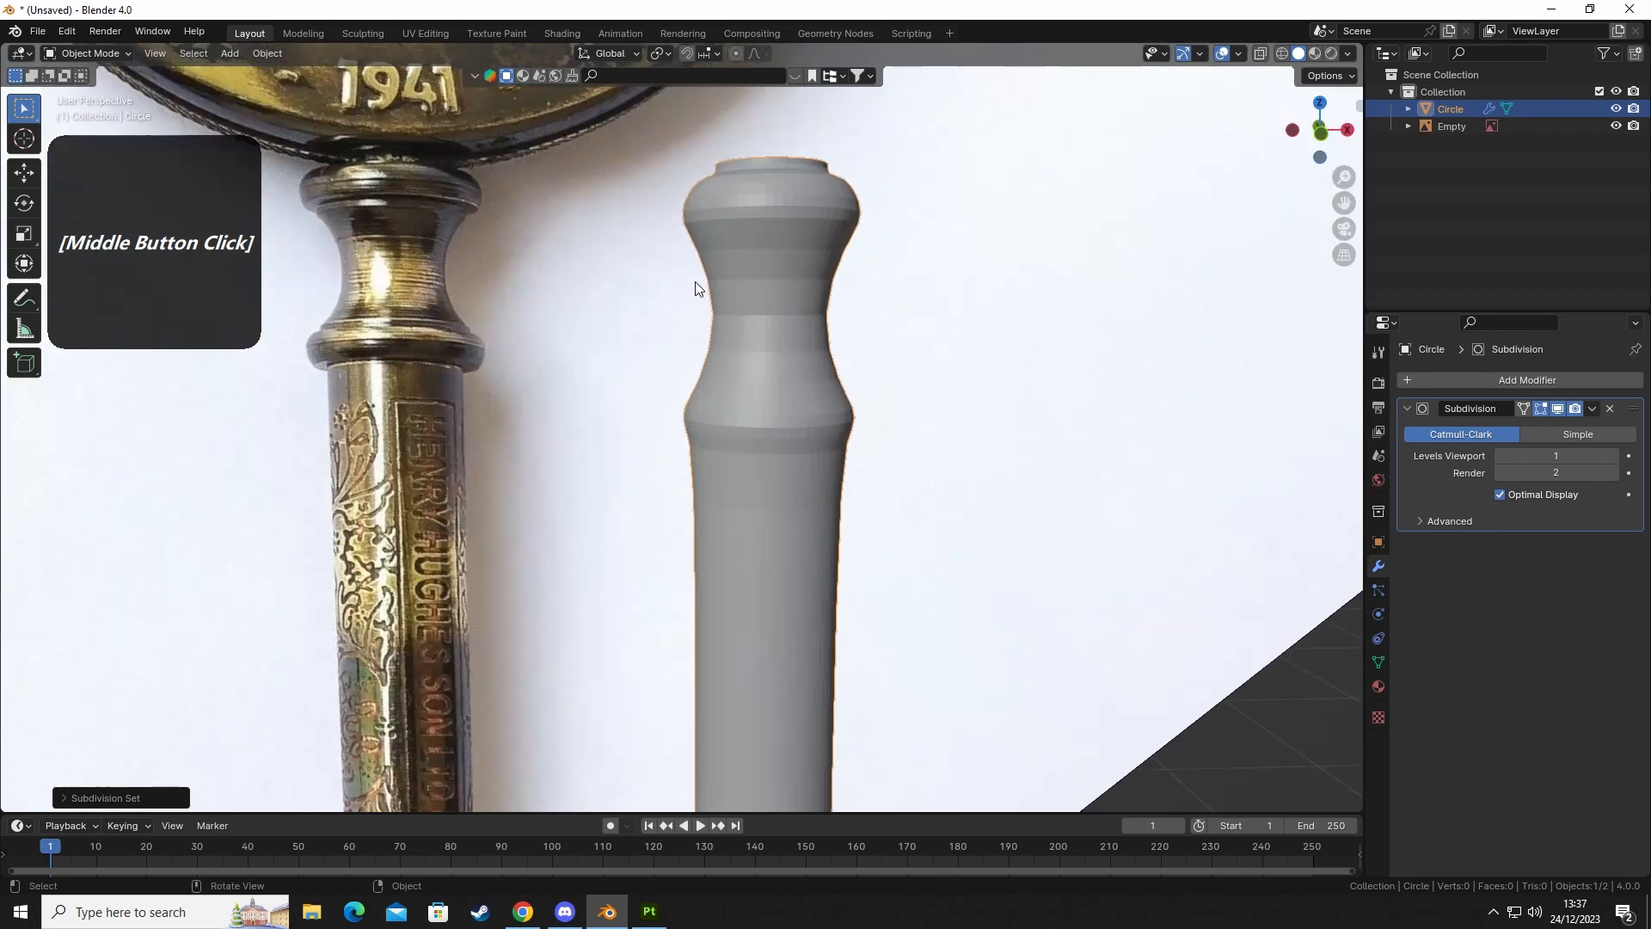
pyautogui.press('Tab')
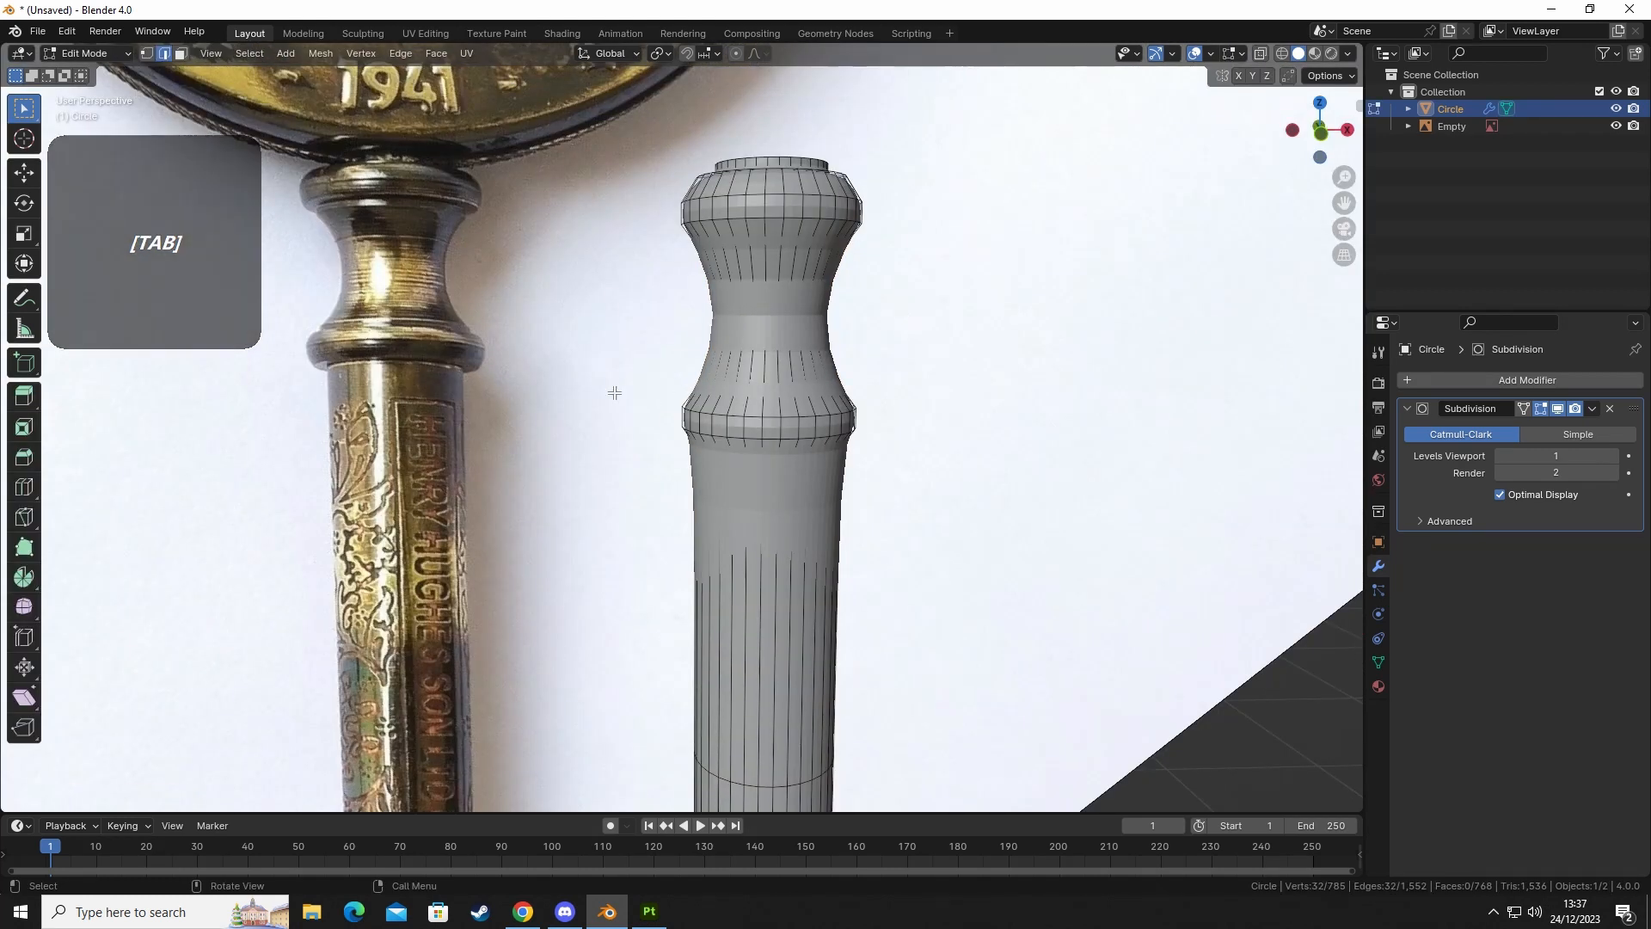
pyautogui.moveTo(779, 457)
pyautogui.mouseDown(button='middle')
pyautogui.moveTo(745, 442)
pyautogui.moveTo(829, 433)
pyautogui.moveTo(778, 436)
pyautogui.mouseUp(button='middle')
pyautogui.scroll(1, 808, 436)
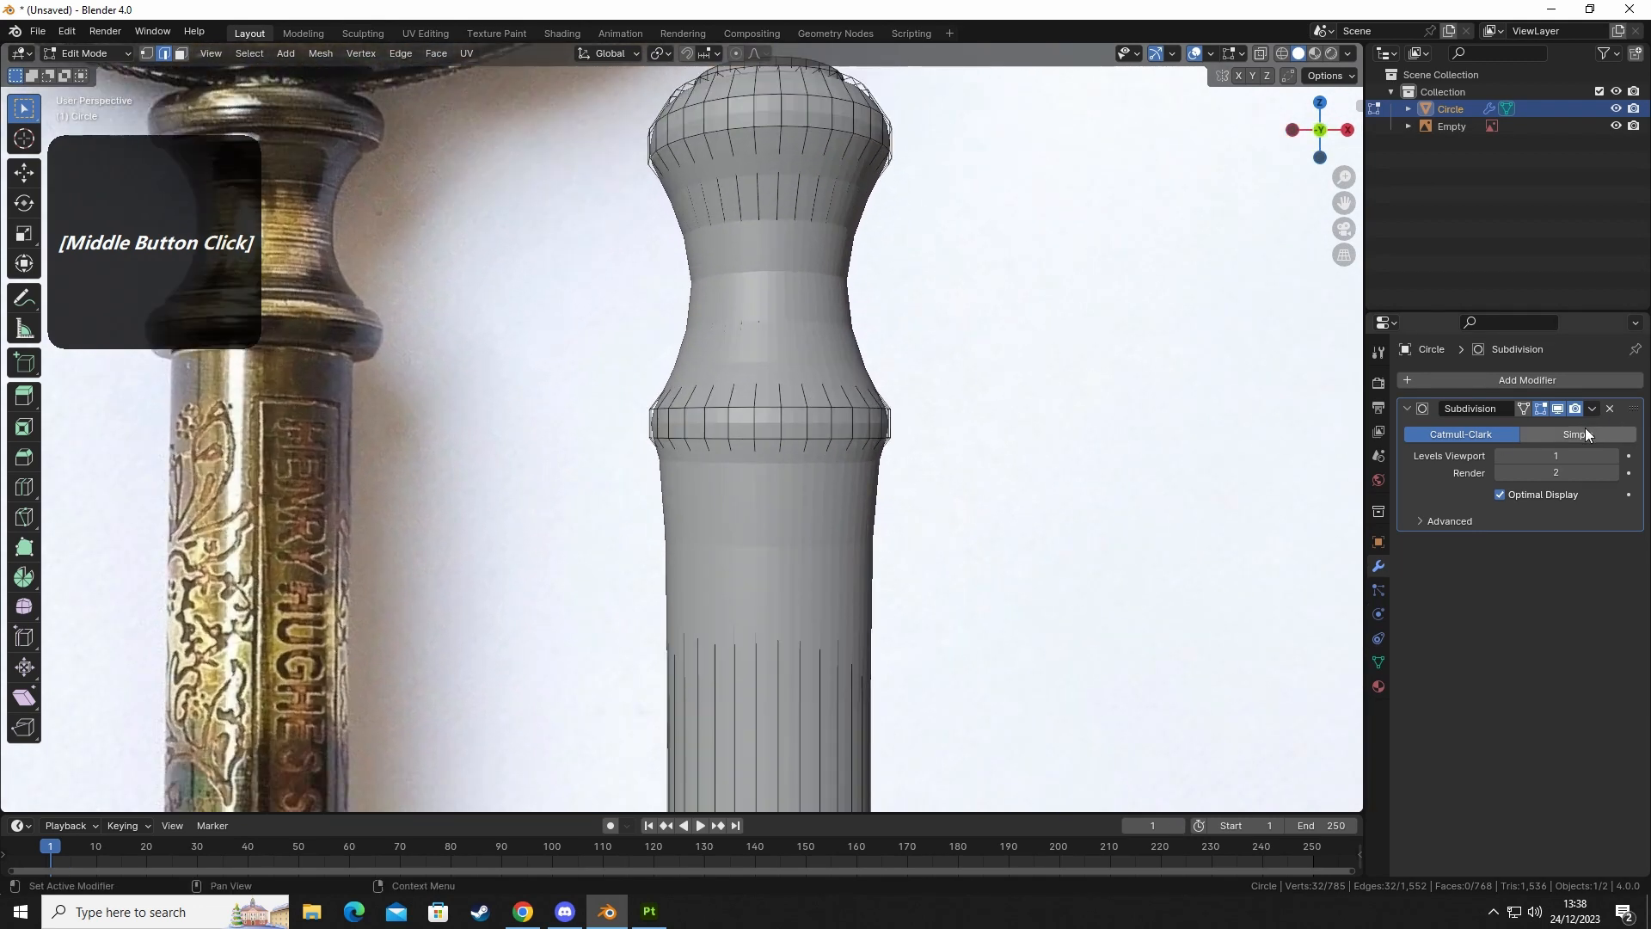
pyautogui.click(1610, 409)
# Add a centred edge loop around the neck's lower collar and give the handle a level 1 Subdivision modifier.
pyautogui.moveTo(774, 441); pyautogui.dragTo(791, 440, button='middle')
pyautogui.hotkey('ctrl', 'r')
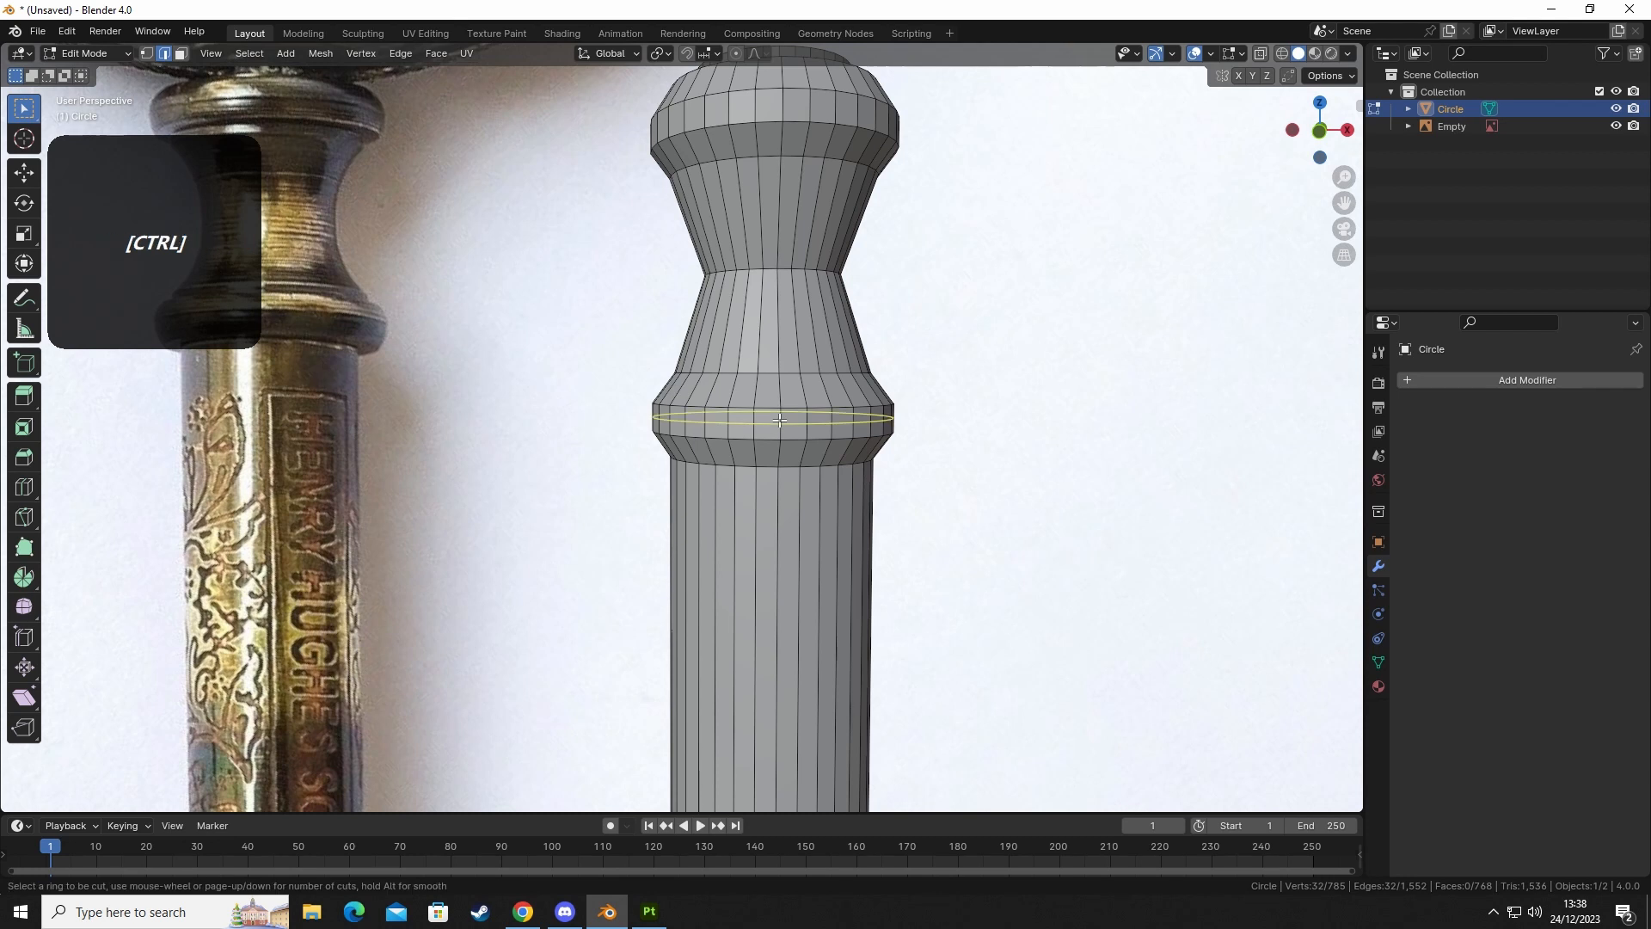
pyautogui.click(772, 425)
pyautogui.rightClick(847, 461)
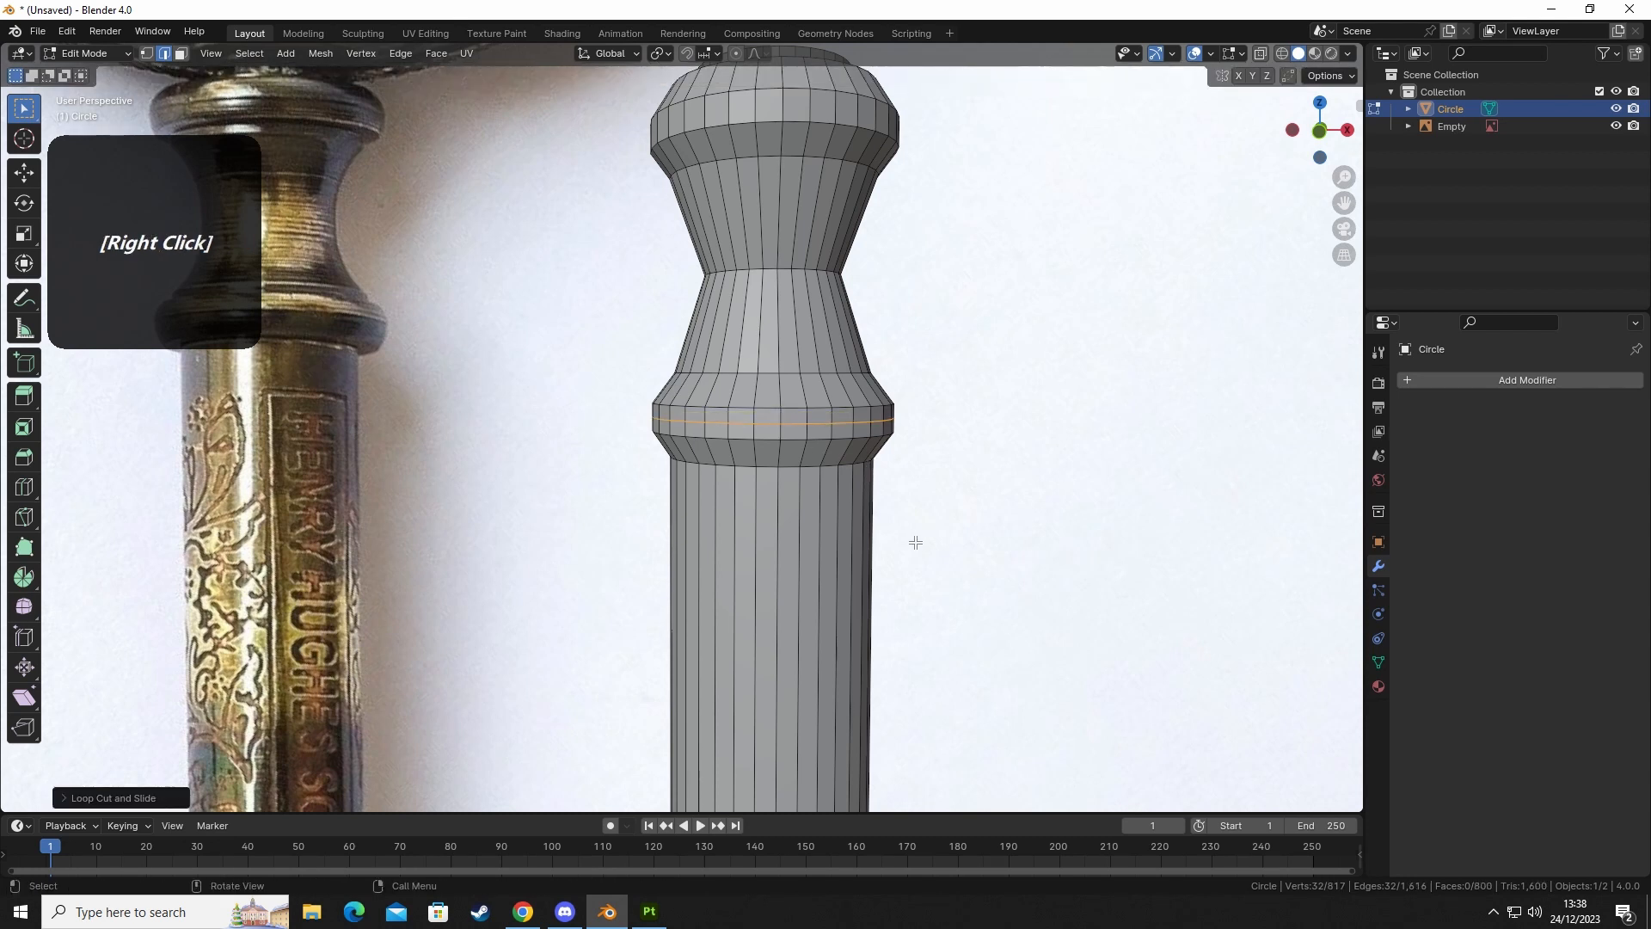
pyautogui.press('Tab')
pyautogui.click(777, 549)
pyautogui.hotkey('ctrl', '1')
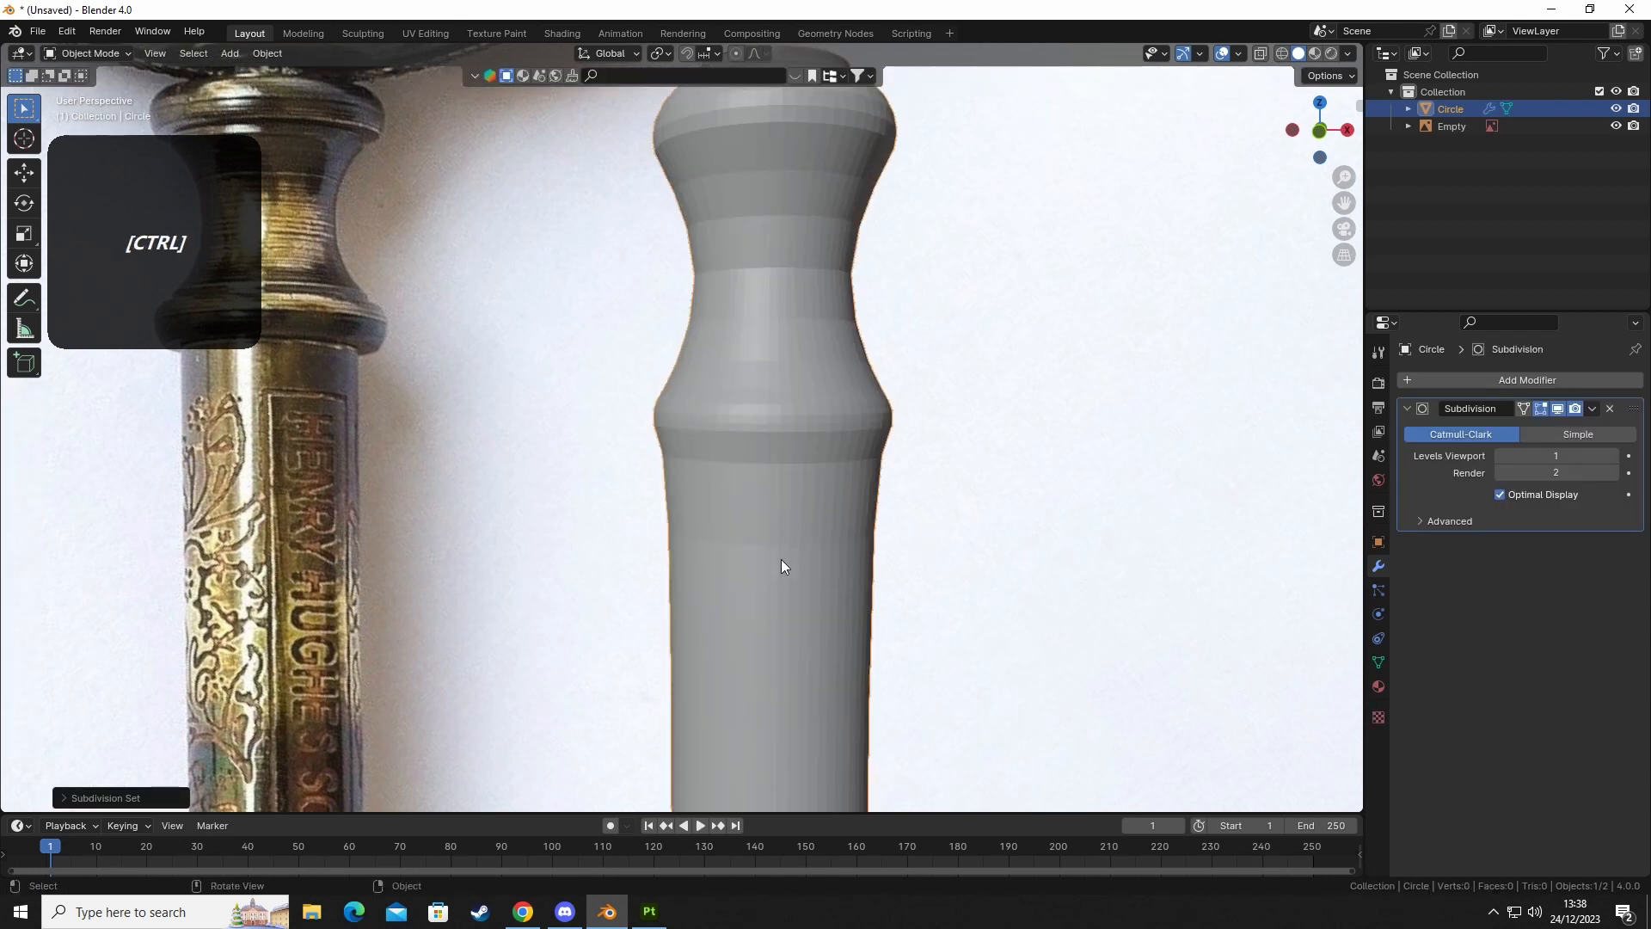
# Scale the lower collar's middle edge loop slightly outward in Edit Mode.
pyautogui.press('Tab')
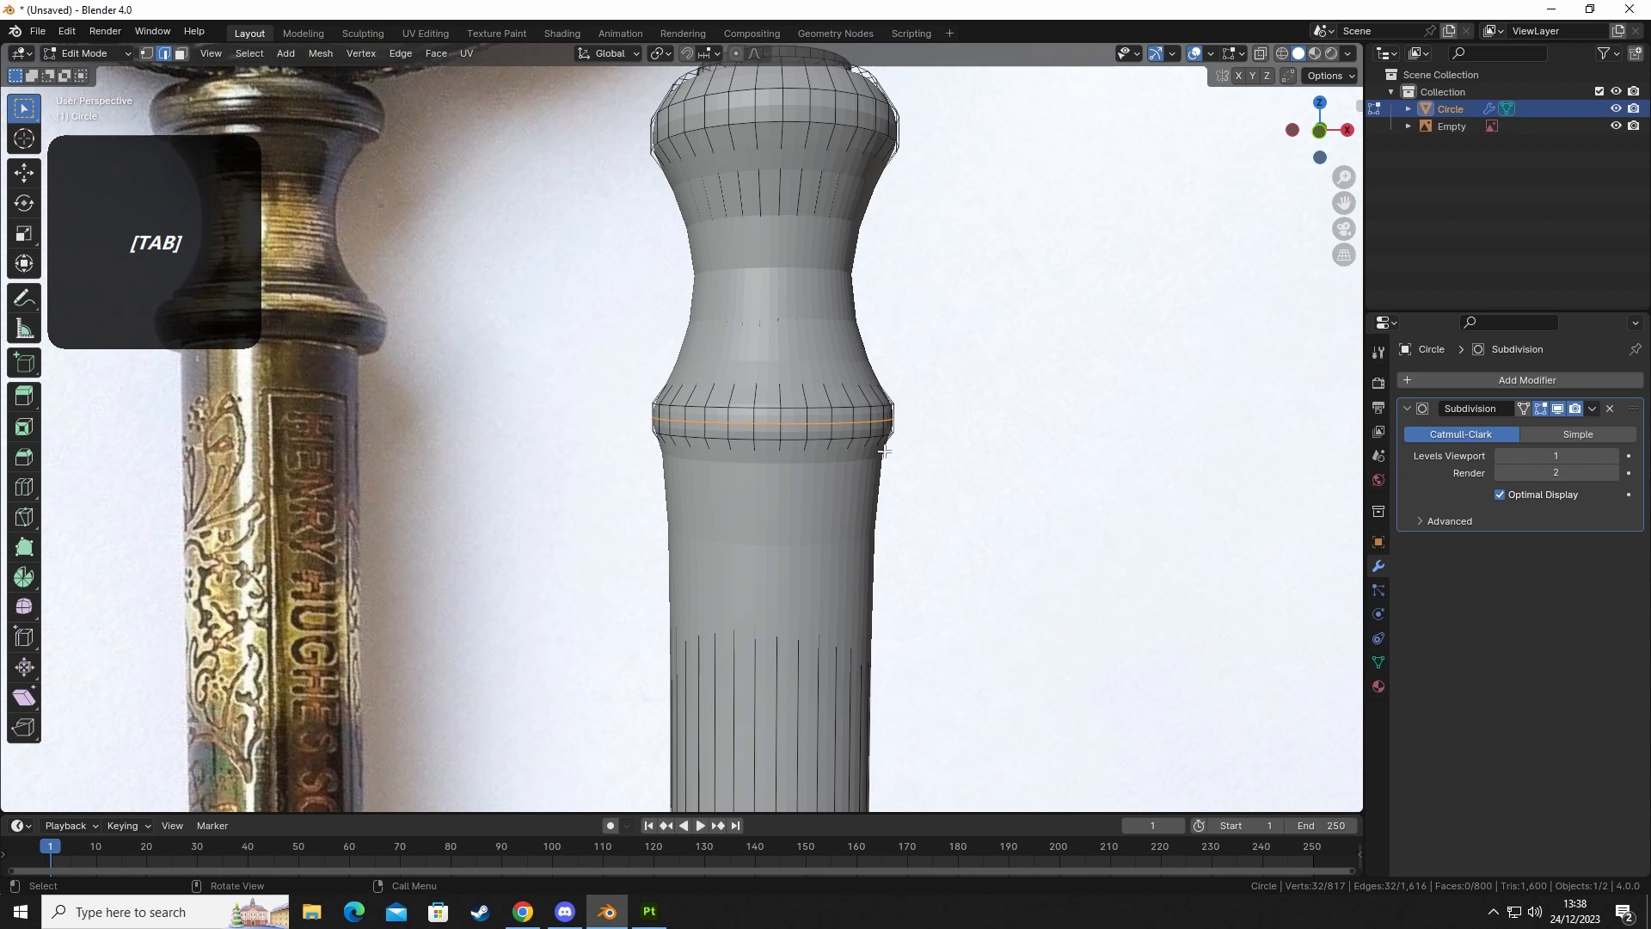
pyautogui.press('s')
pyautogui.keyDown('shift'); pyautogui.click(932, 483); pyautogui.keyUp('shift')
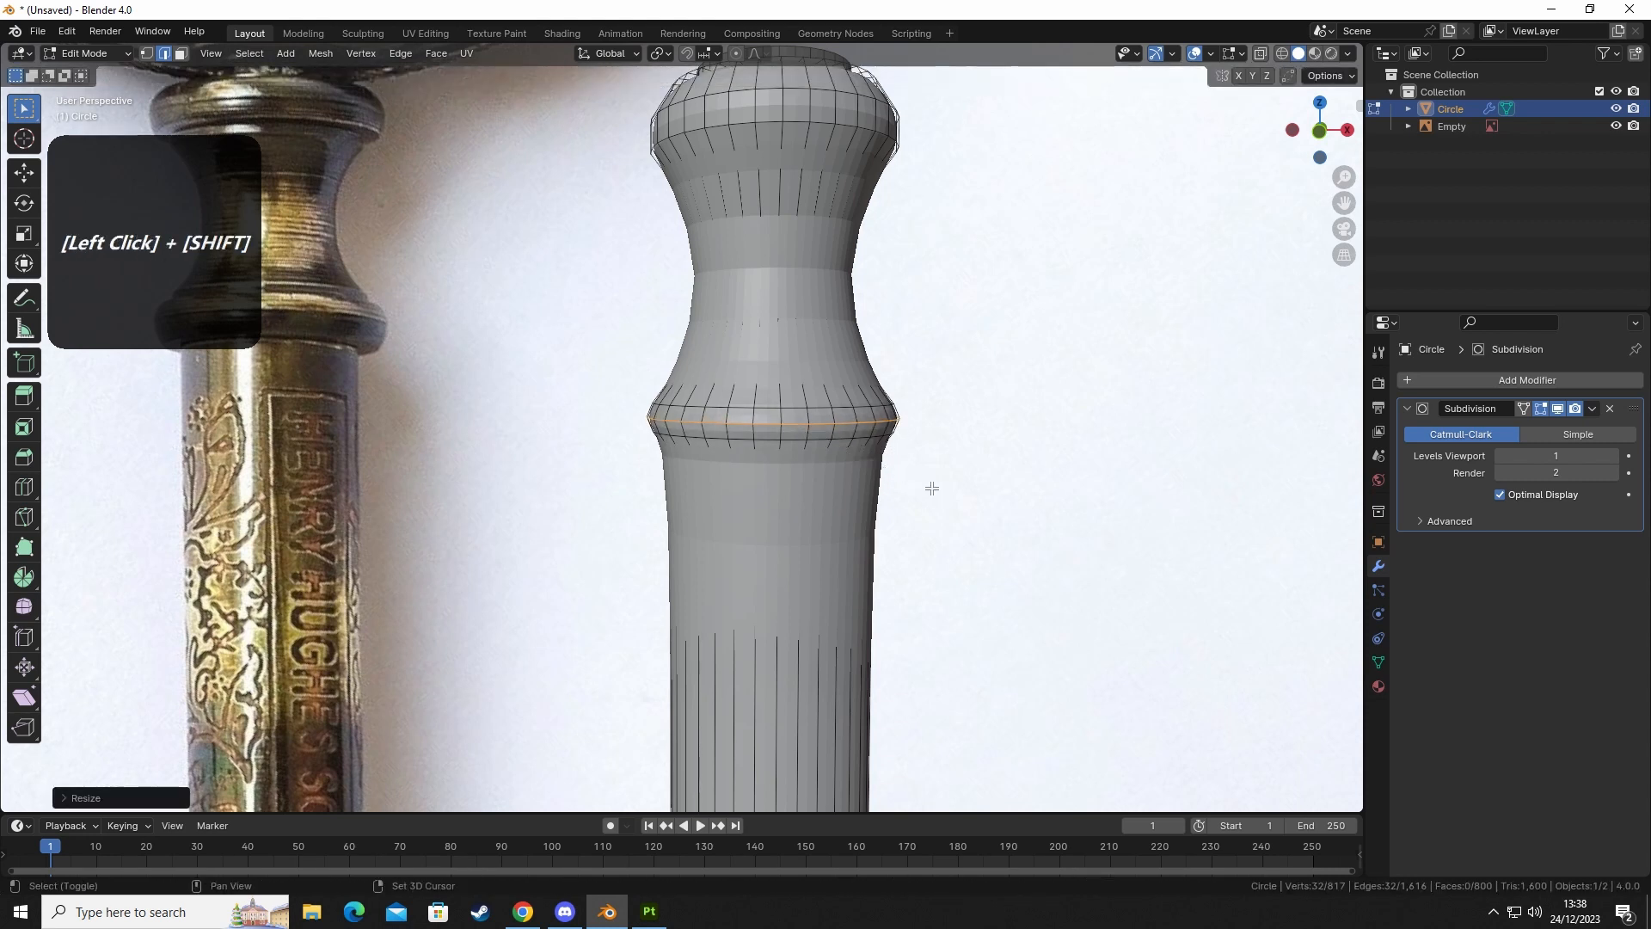
# Slide the collar's upper and lower edge loops closer to its middle loop.
pyautogui.keyDown('alt'); pyautogui.click(795, 409); pyautogui.keyUp('alt')
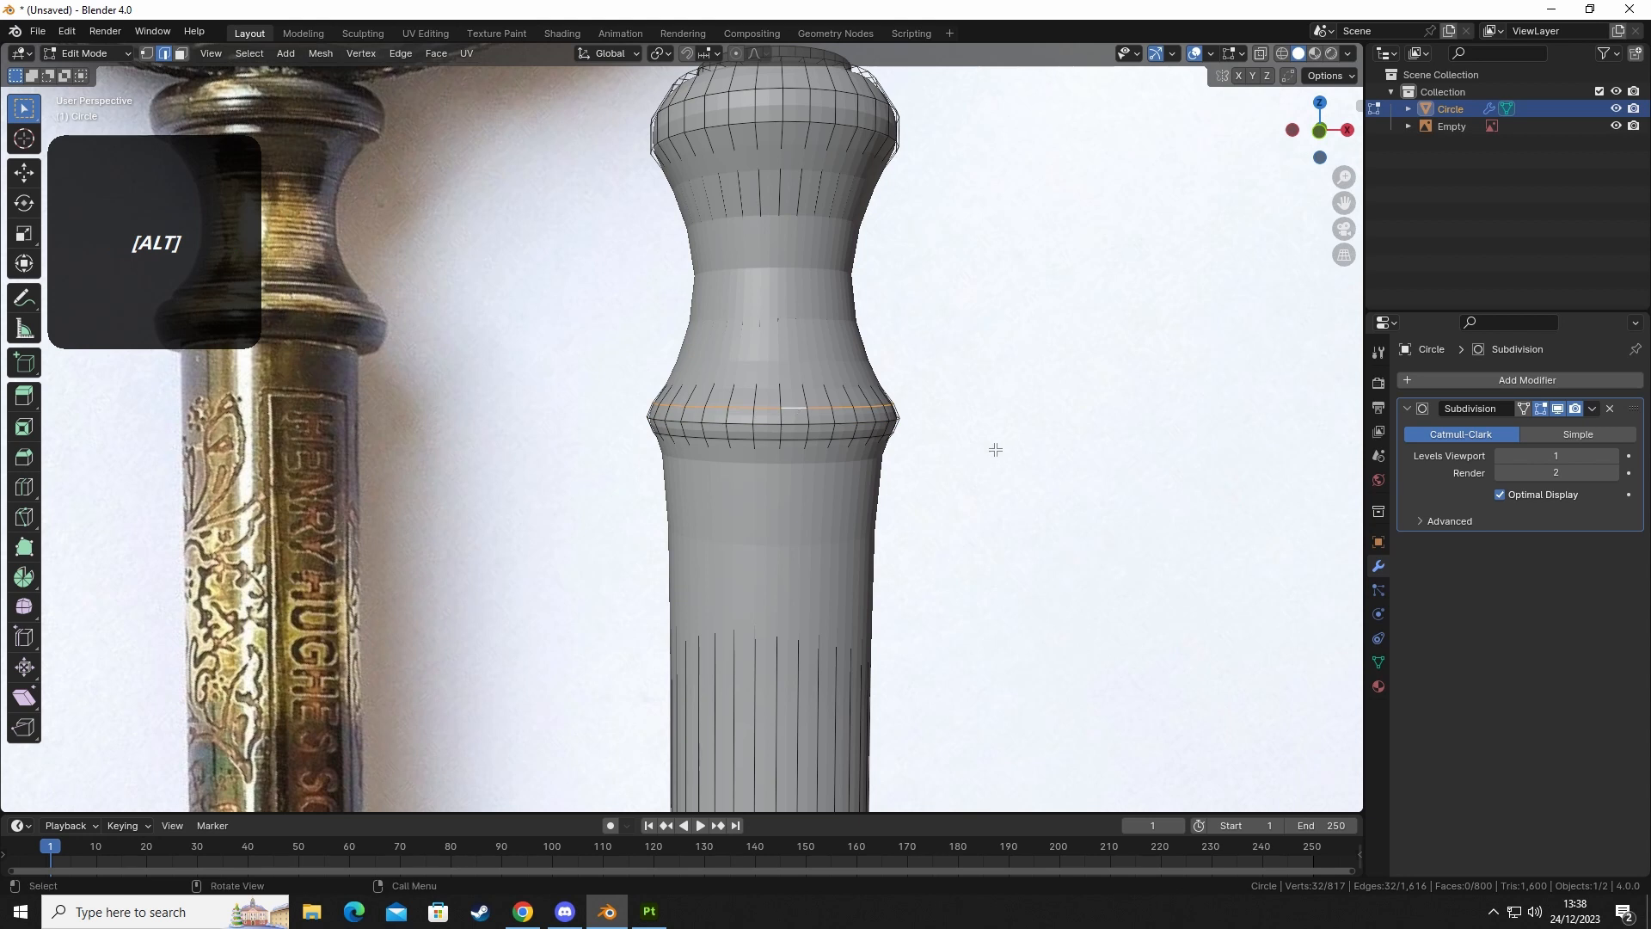
pyautogui.press('g')
pyautogui.press('g')
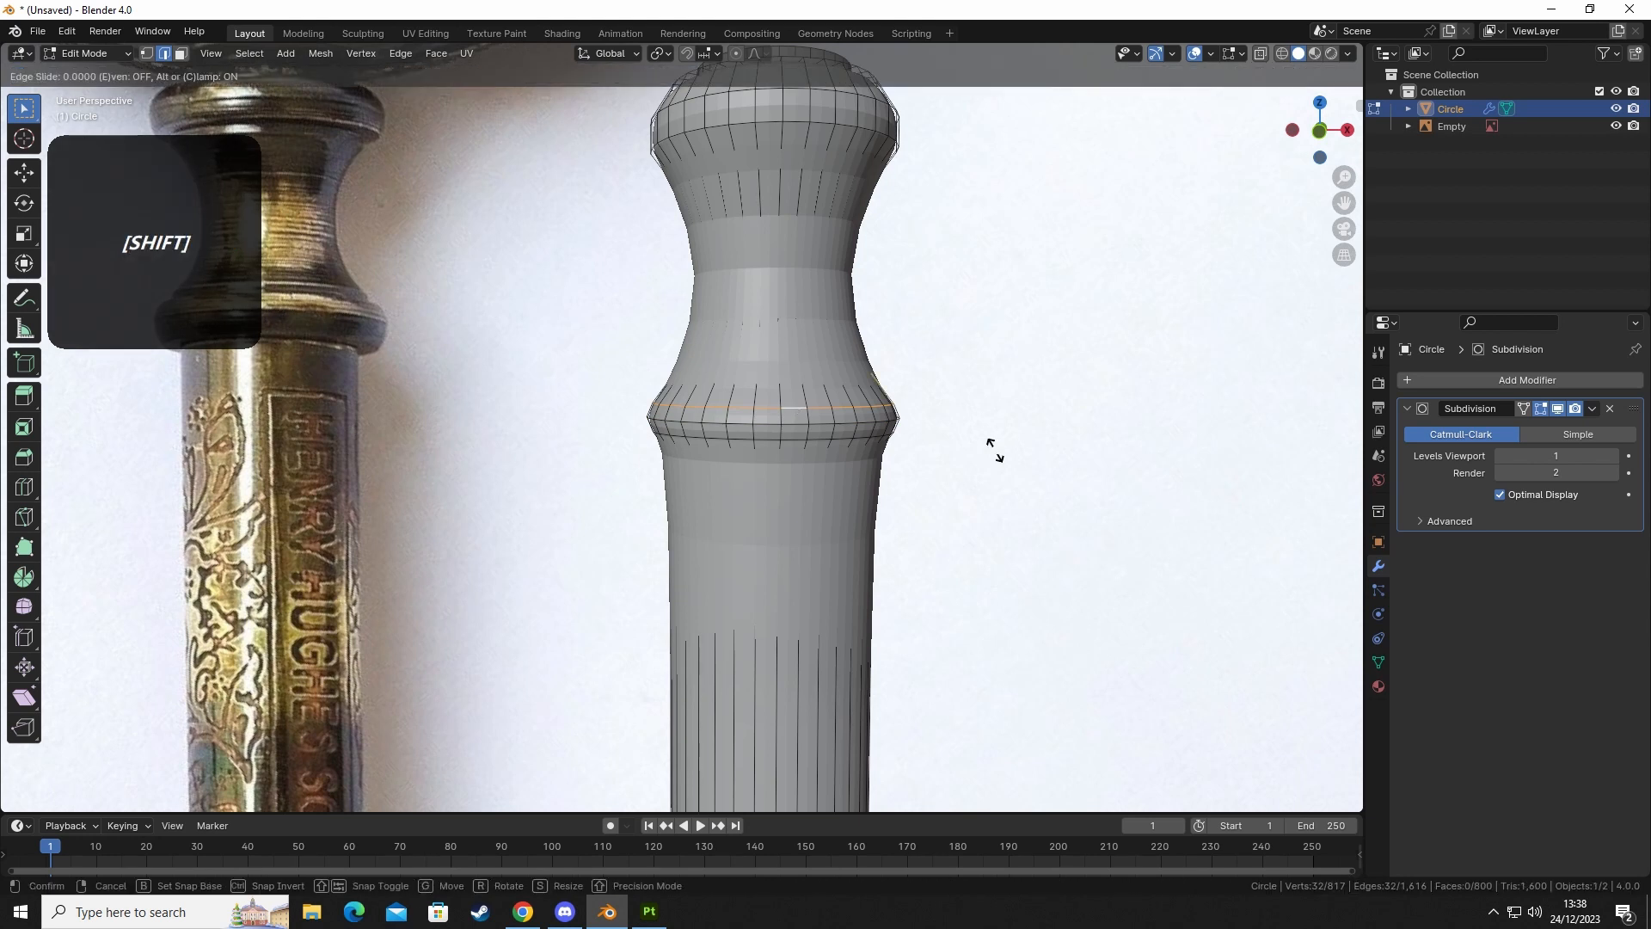
pyautogui.keyDown('shift'); pyautogui.click(1004, 563); pyautogui.keyUp('shift')
pyautogui.keyDown('alt'); pyautogui.click(793, 440); pyautogui.keyUp('alt')
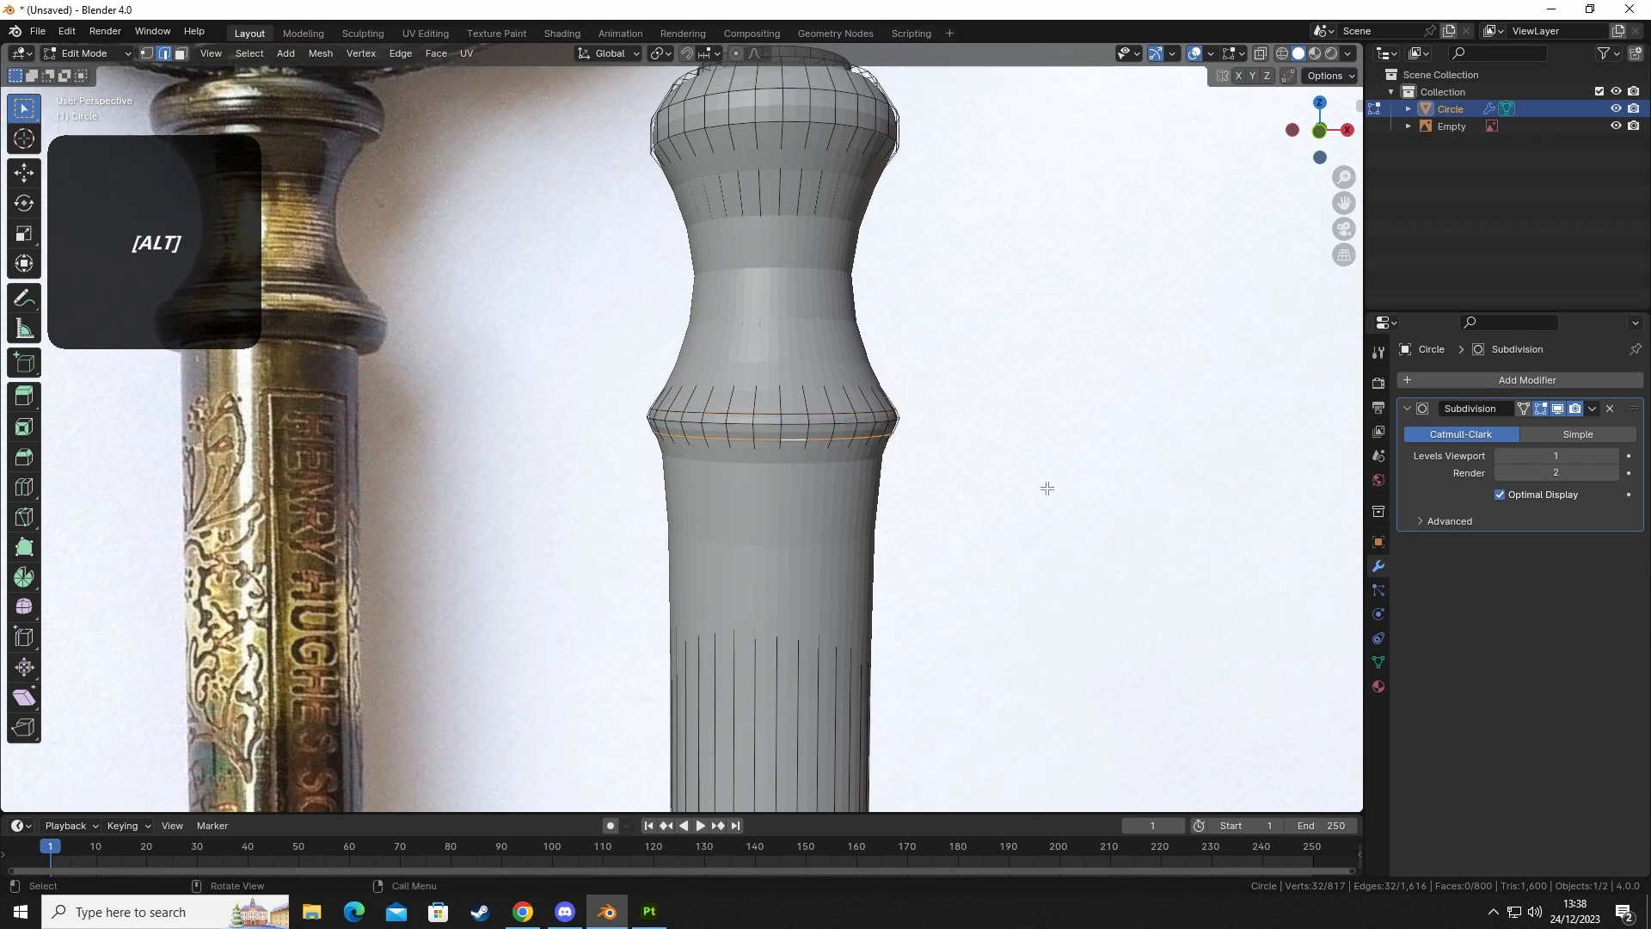
pyautogui.press('g')
pyautogui.press('g')
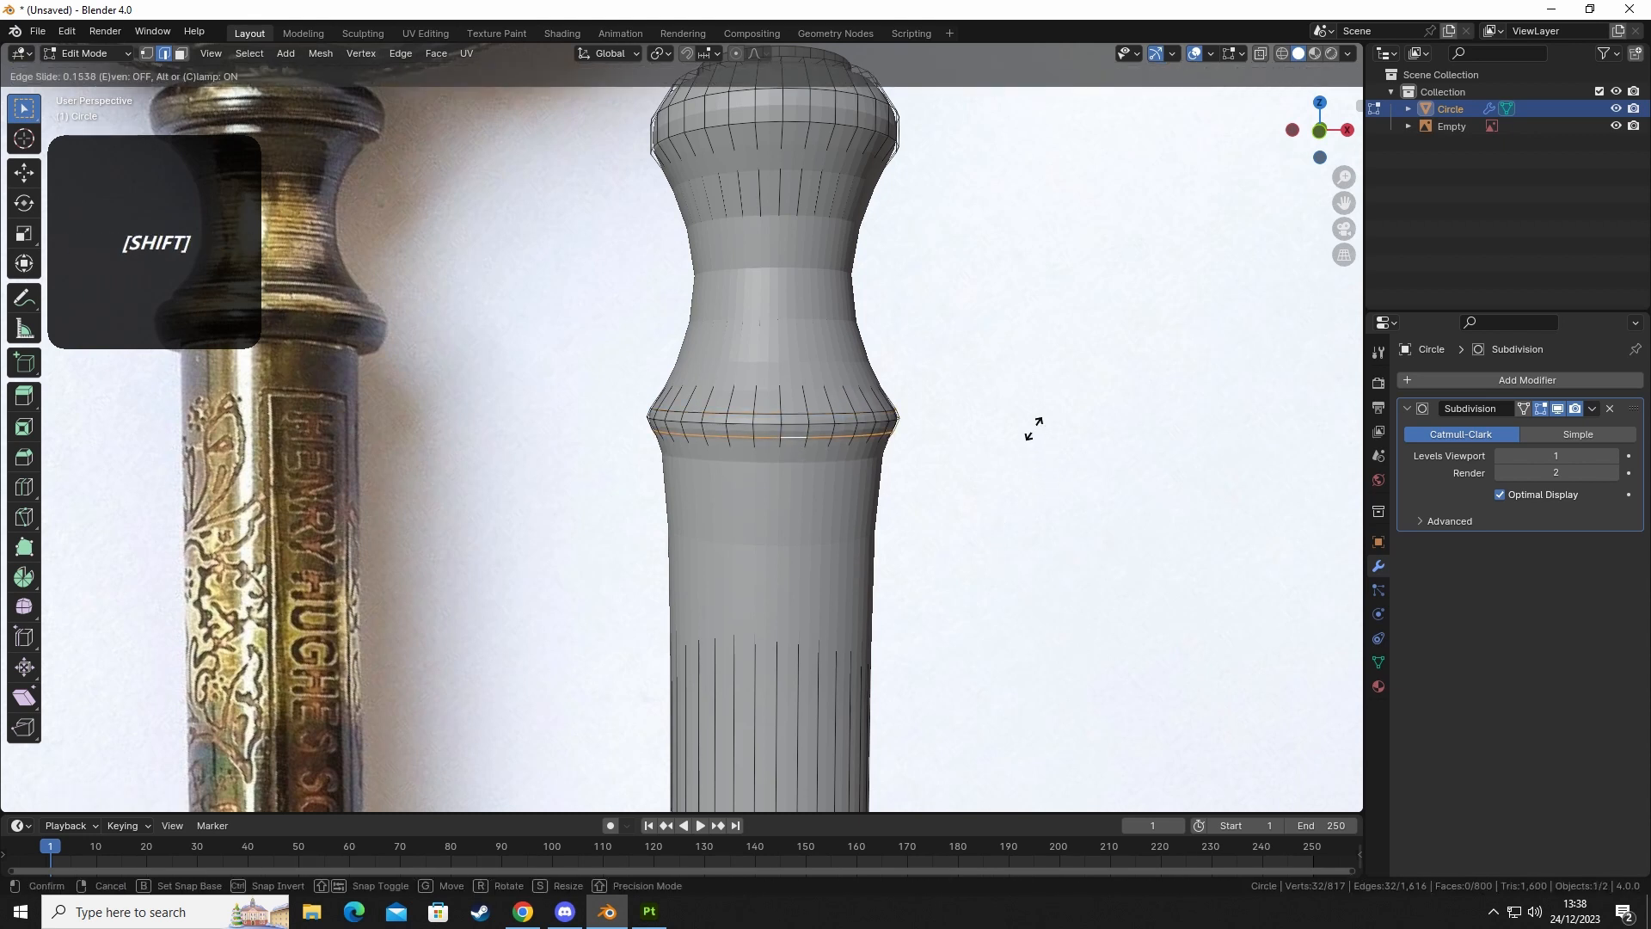
pyautogui.keyDown('shift'); pyautogui.click(1033, 420); pyautogui.keyUp('shift')
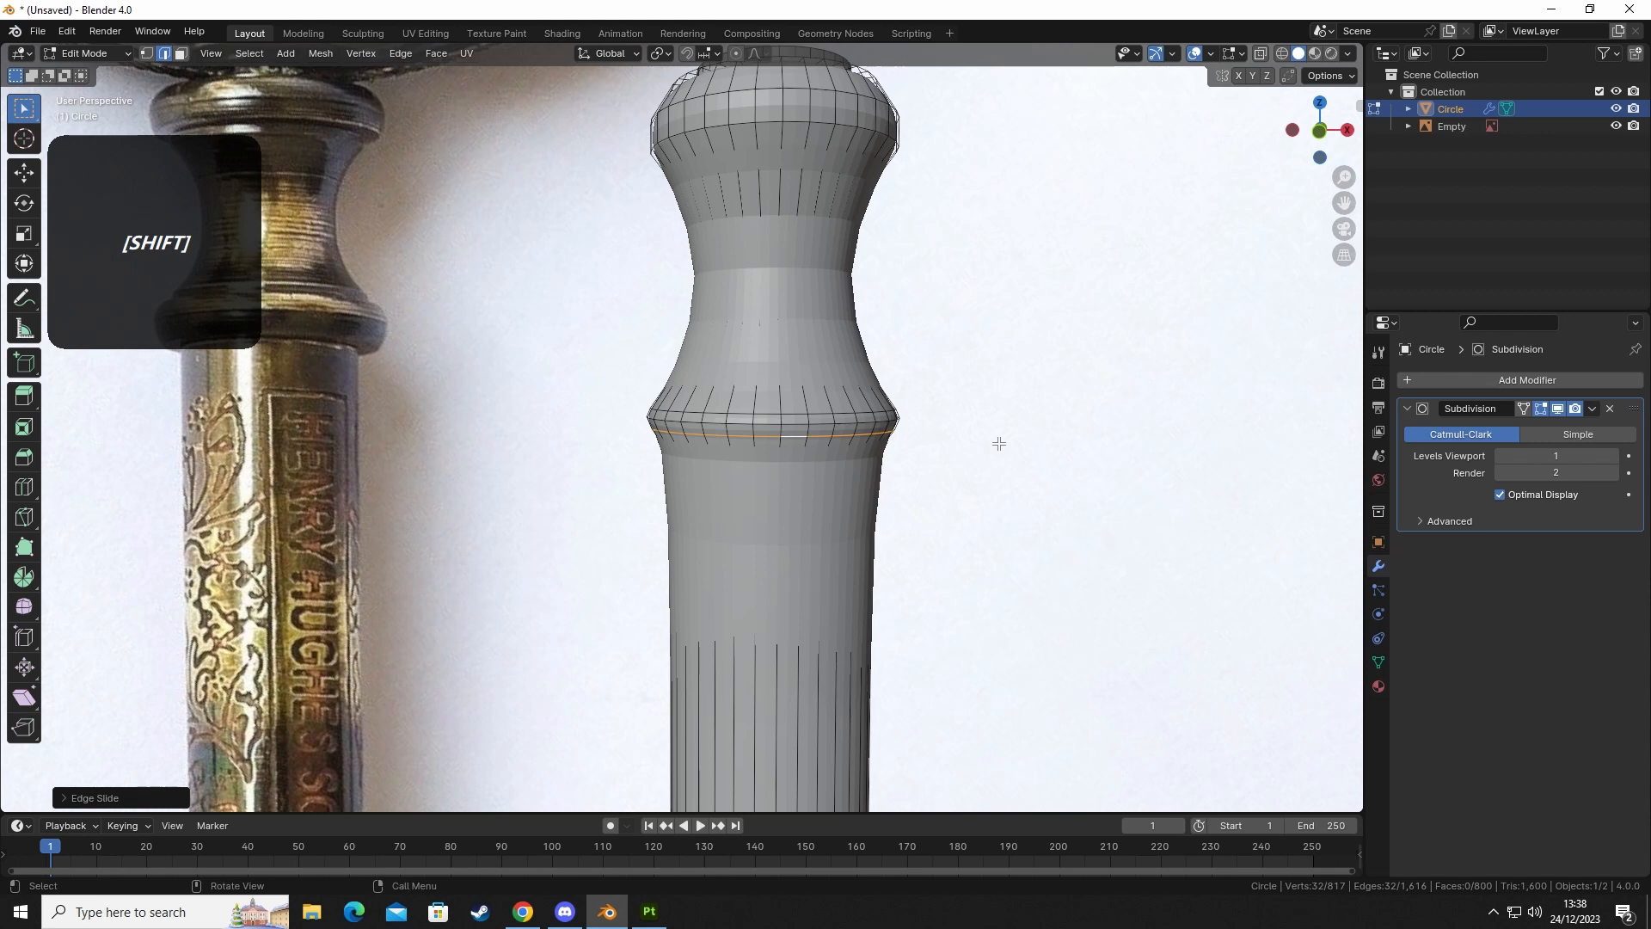
pyautogui.click(804, 441)
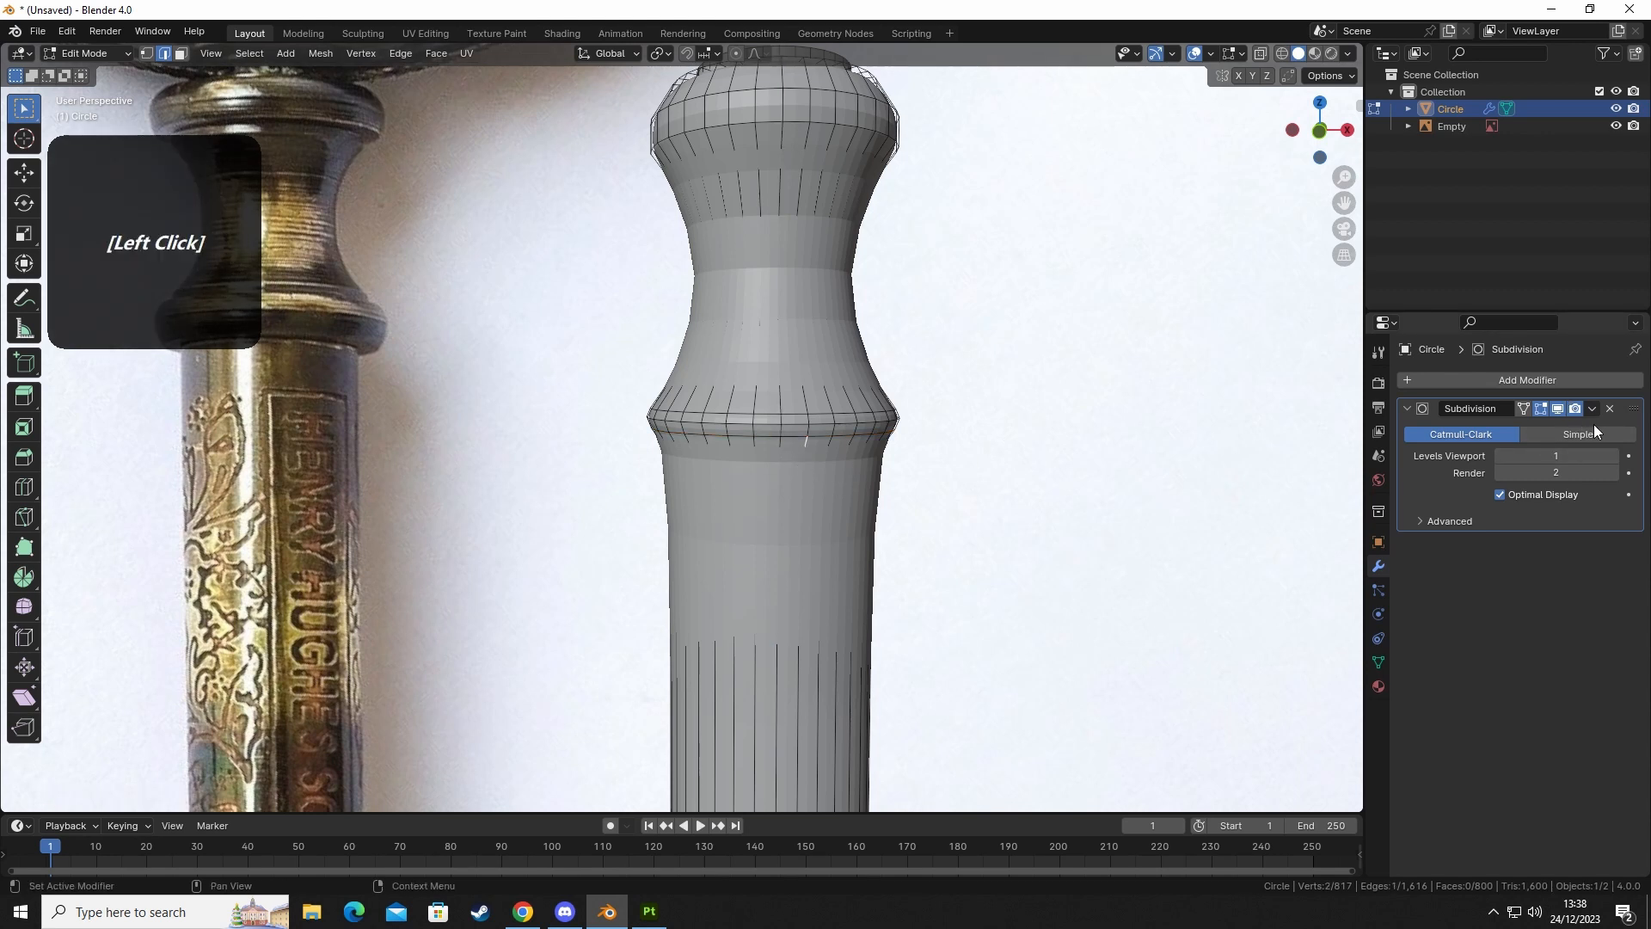
# Bevel the edge loops directly above and below the lower collar with two segments, keeping the subdivision shown in Edit Mode.
pyautogui.click(1540, 406)
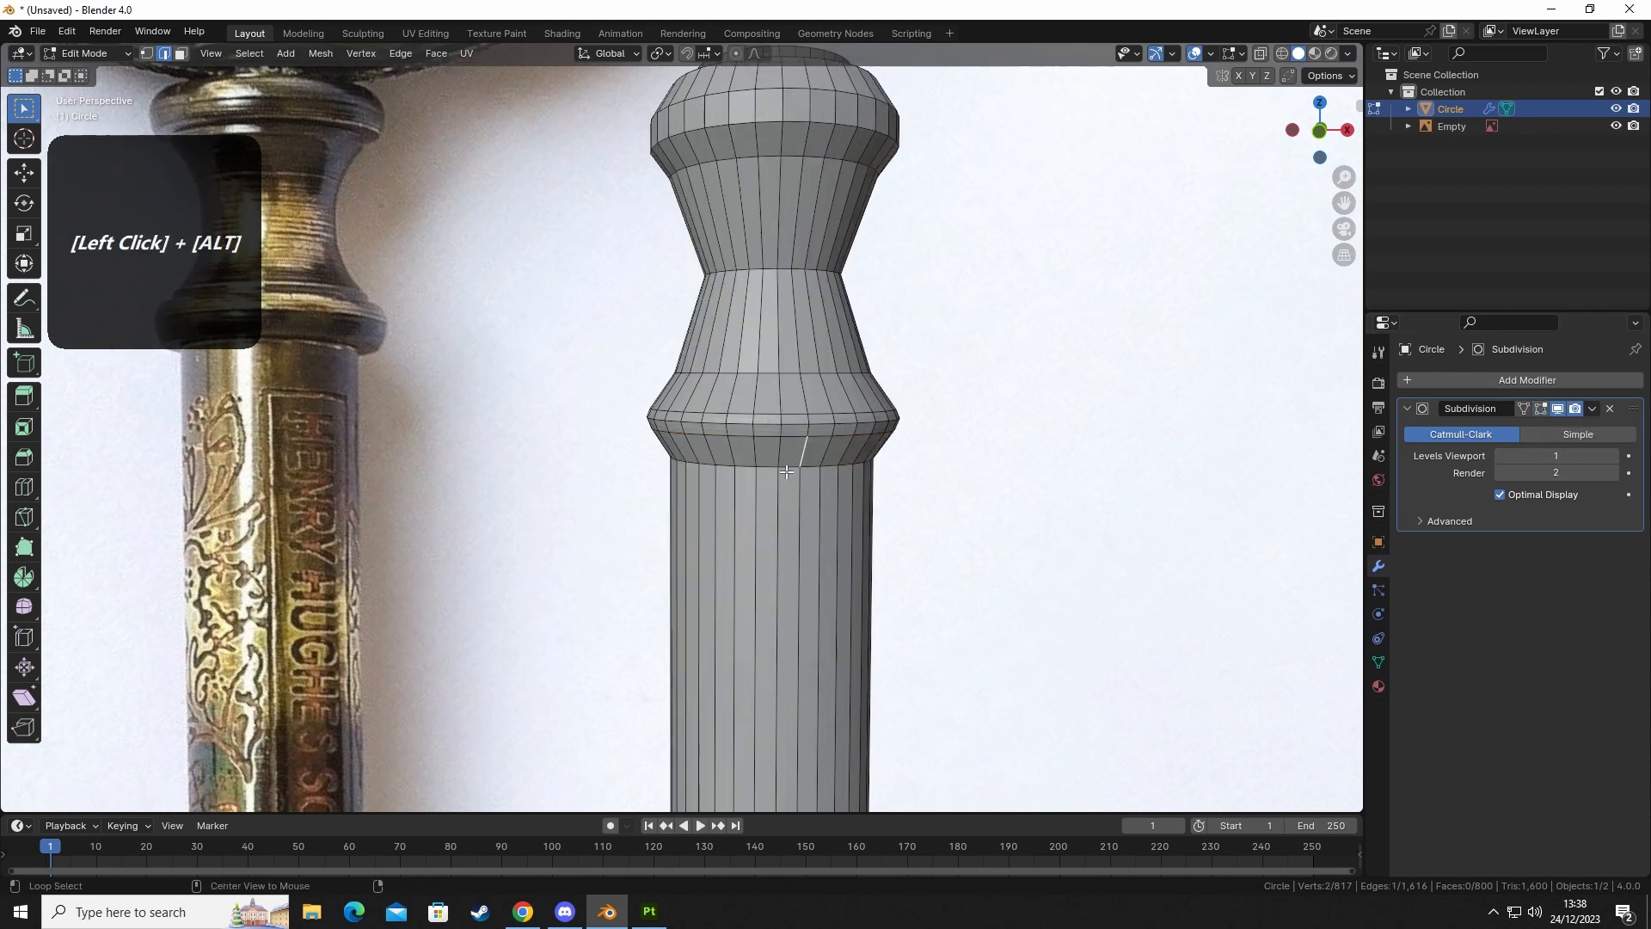
pyautogui.keyDown('alt'); pyautogui.click(788, 446); pyautogui.keyUp('alt')
pyautogui.keyDown('alt'); pyautogui.keyDown('shift'); pyautogui.click(789, 373); pyautogui.keyUp('shift'); pyautogui.keyUp('alt')
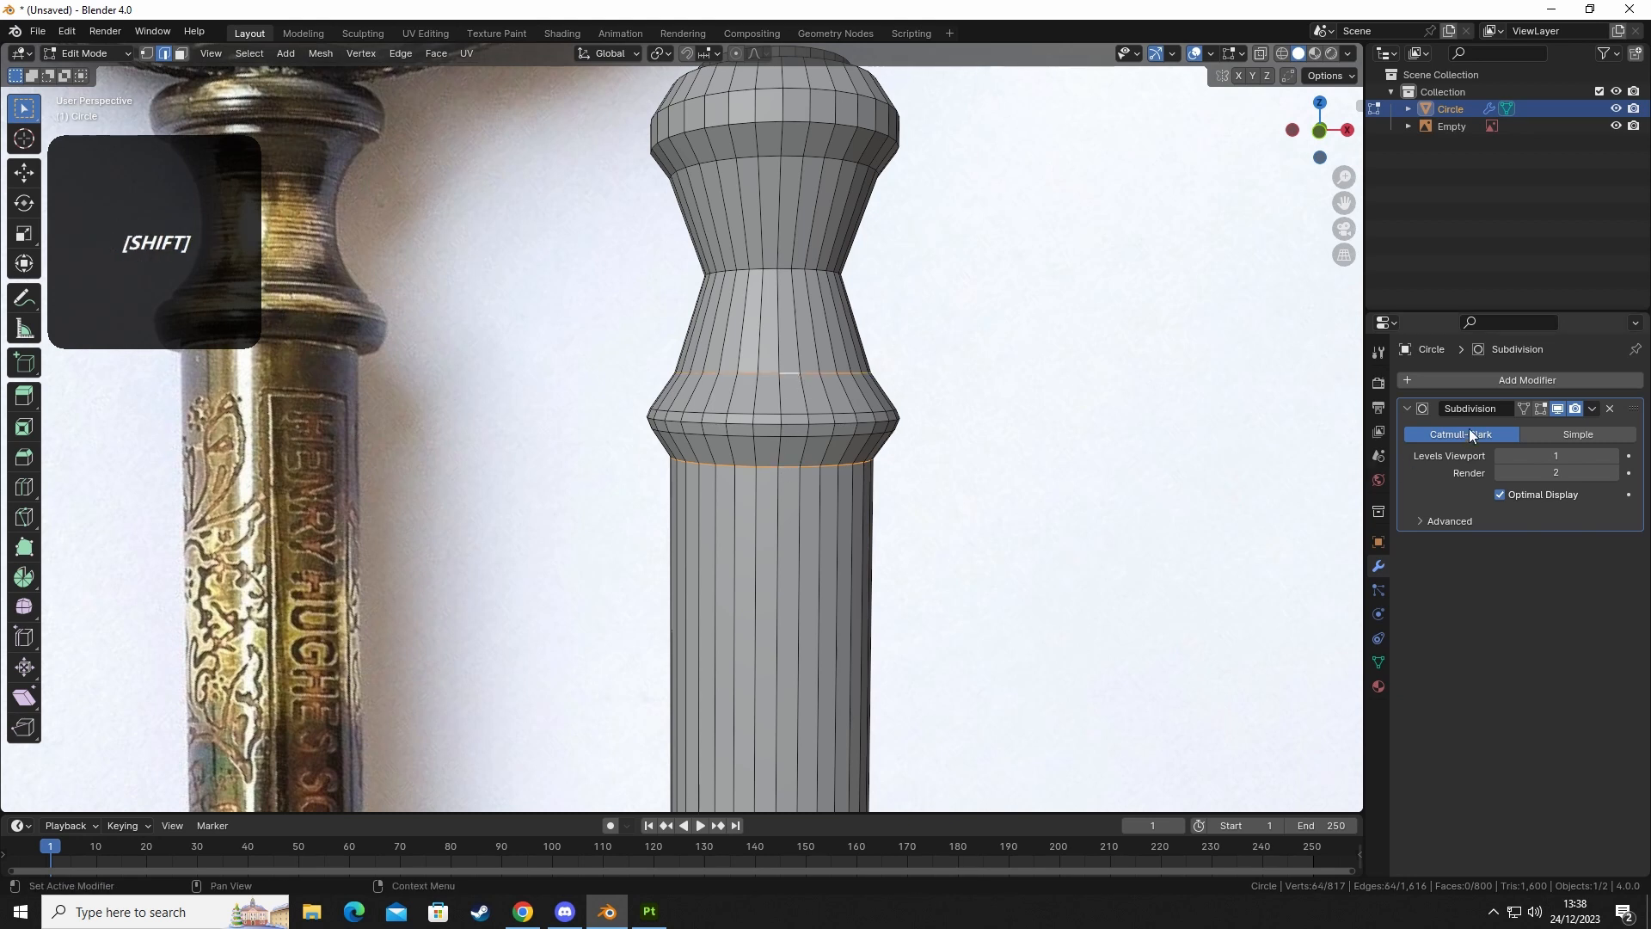
pyautogui.click(1559, 410)
pyautogui.click(1540, 408)
pyautogui.hotkey('ctrl', 'b')
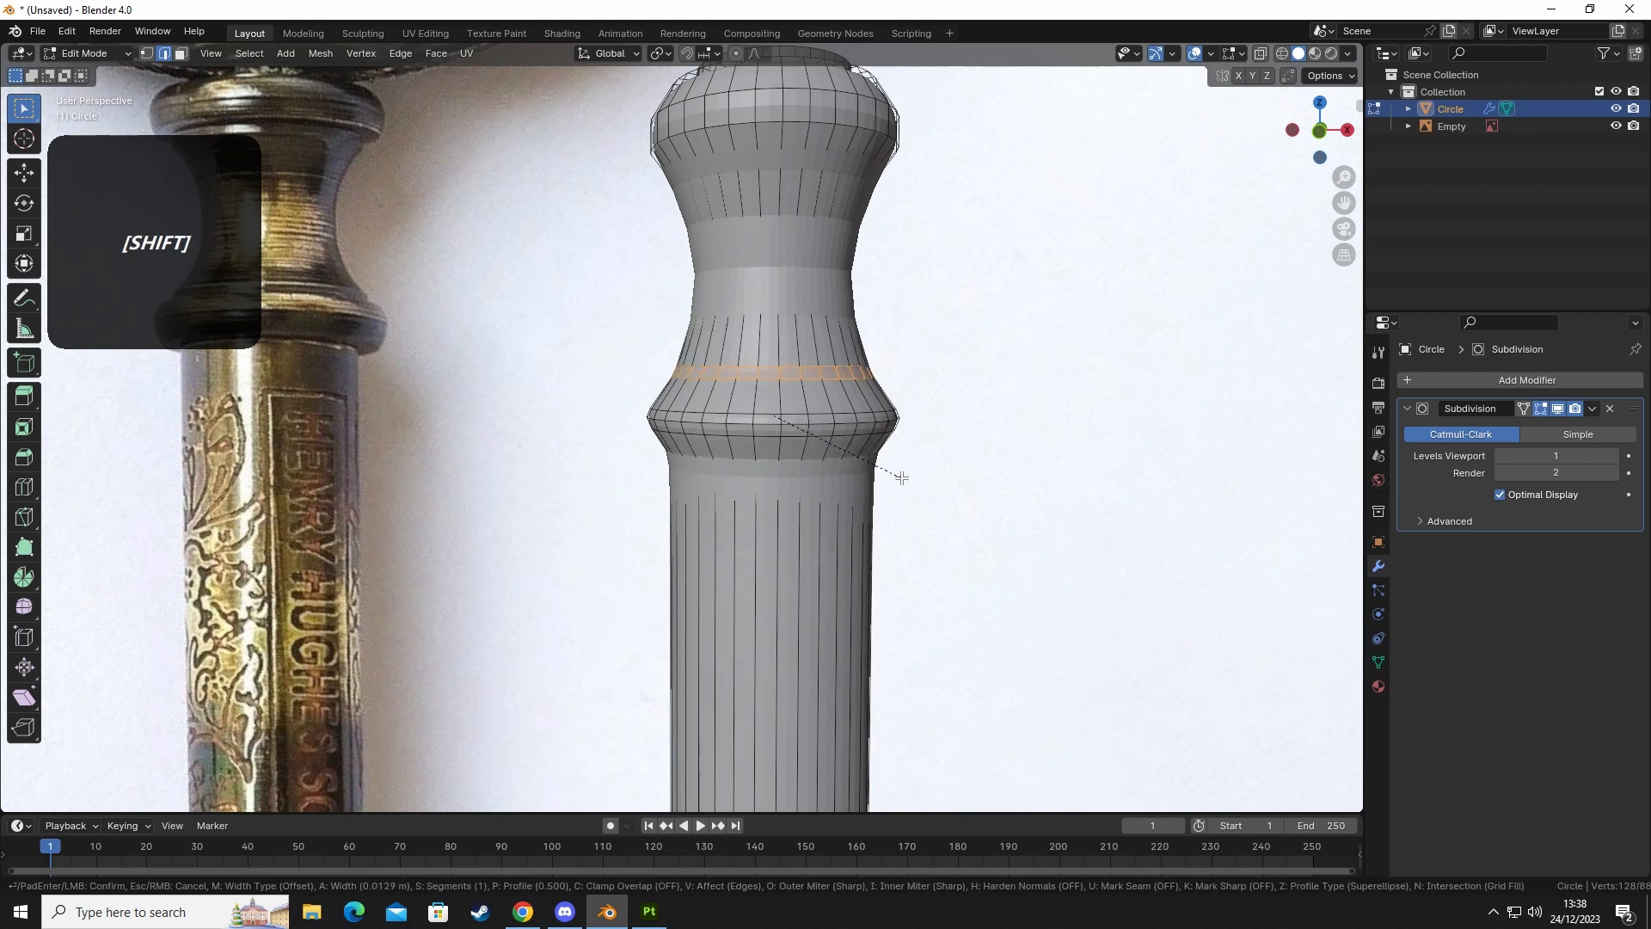
pyautogui.scroll(1, 886, 473)
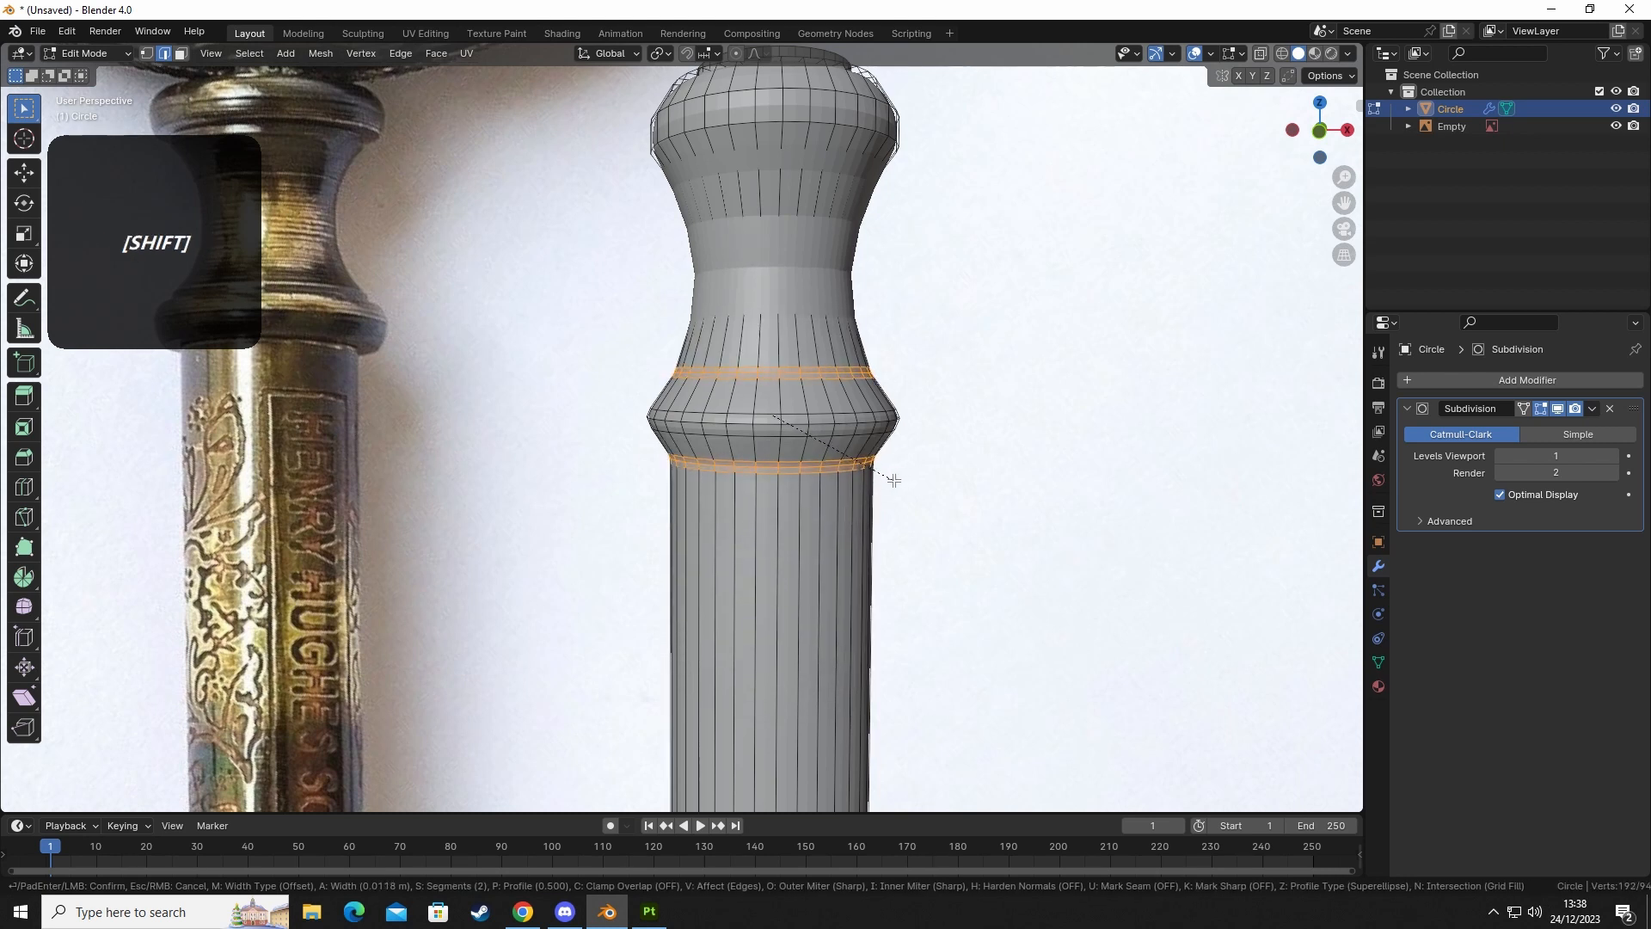
pyautogui.scroll(-1, 894, 482)
pyautogui.scroll(1, 897, 483)
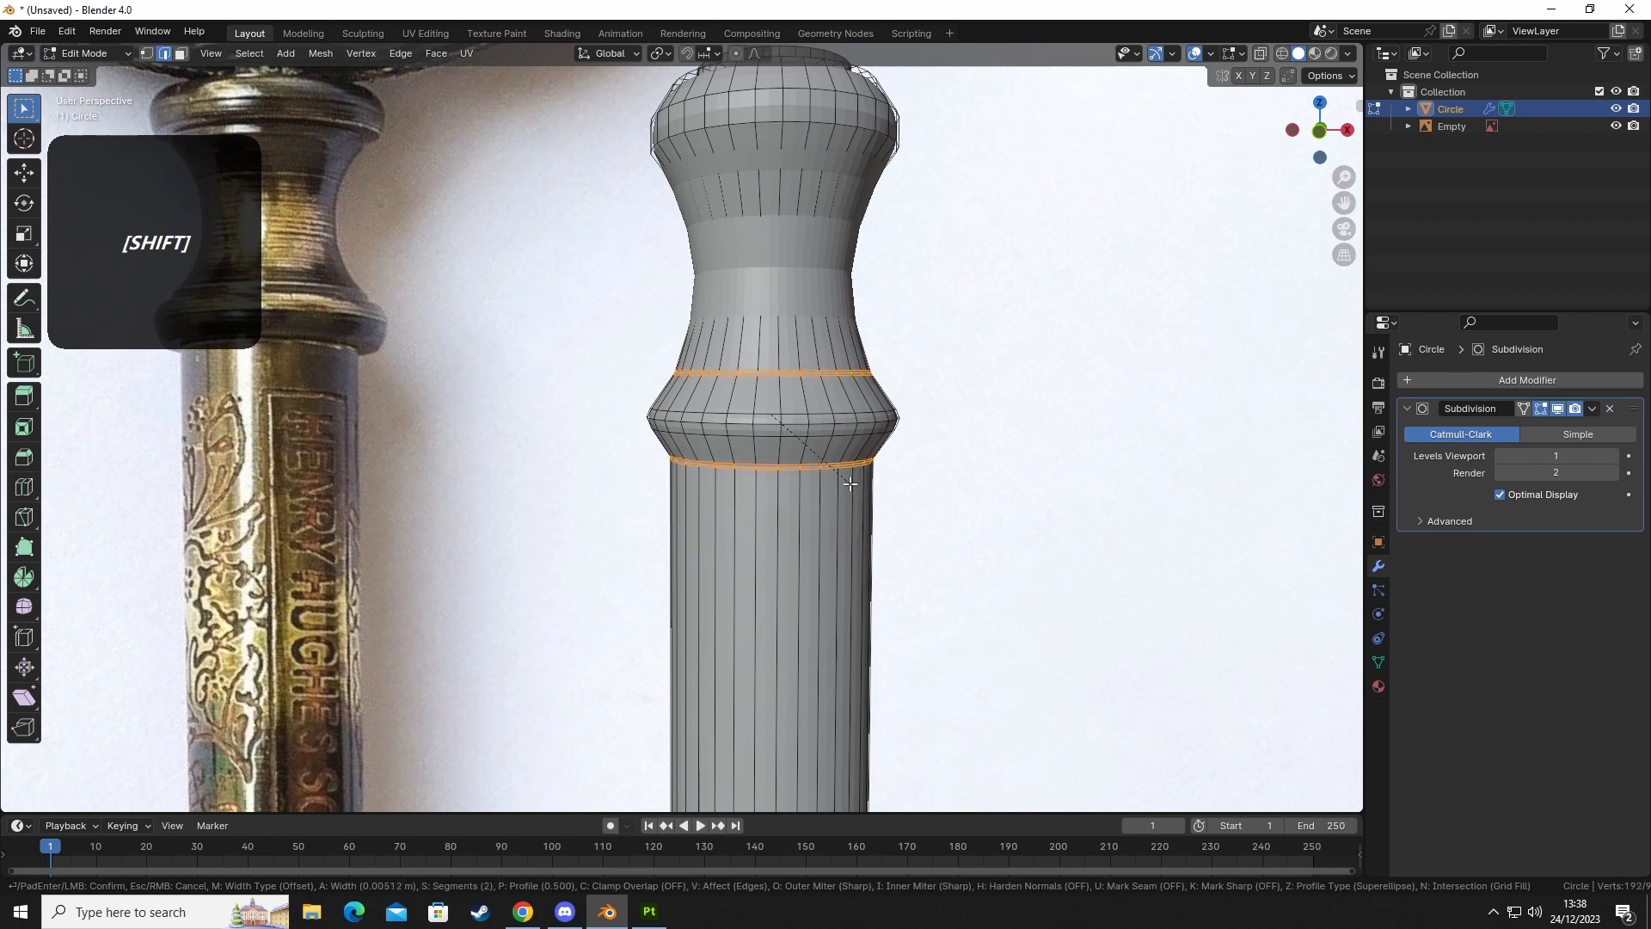
pyautogui.click(873, 486)
# Examine the smoothed neck and collar in Object Mode, and reopen the handle for editing.
pyautogui.click(975, 525)
pyautogui.press('Tab')
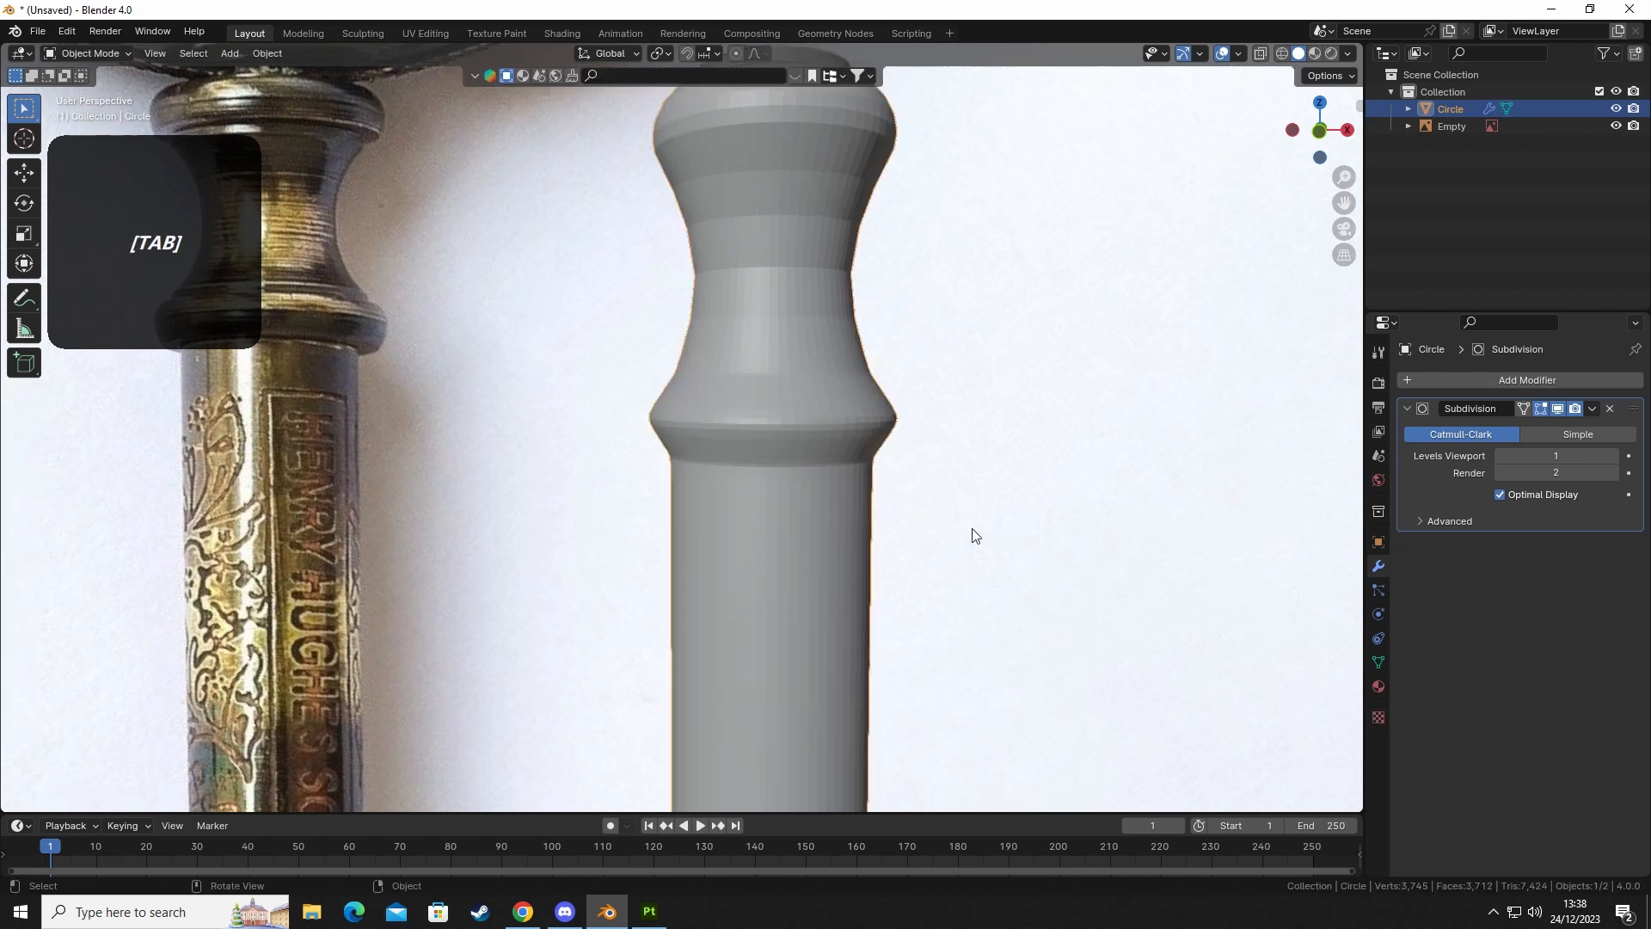
pyautogui.click(973, 531)
pyautogui.moveTo(955, 531); pyautogui.dragTo(834, 582, button='middle')
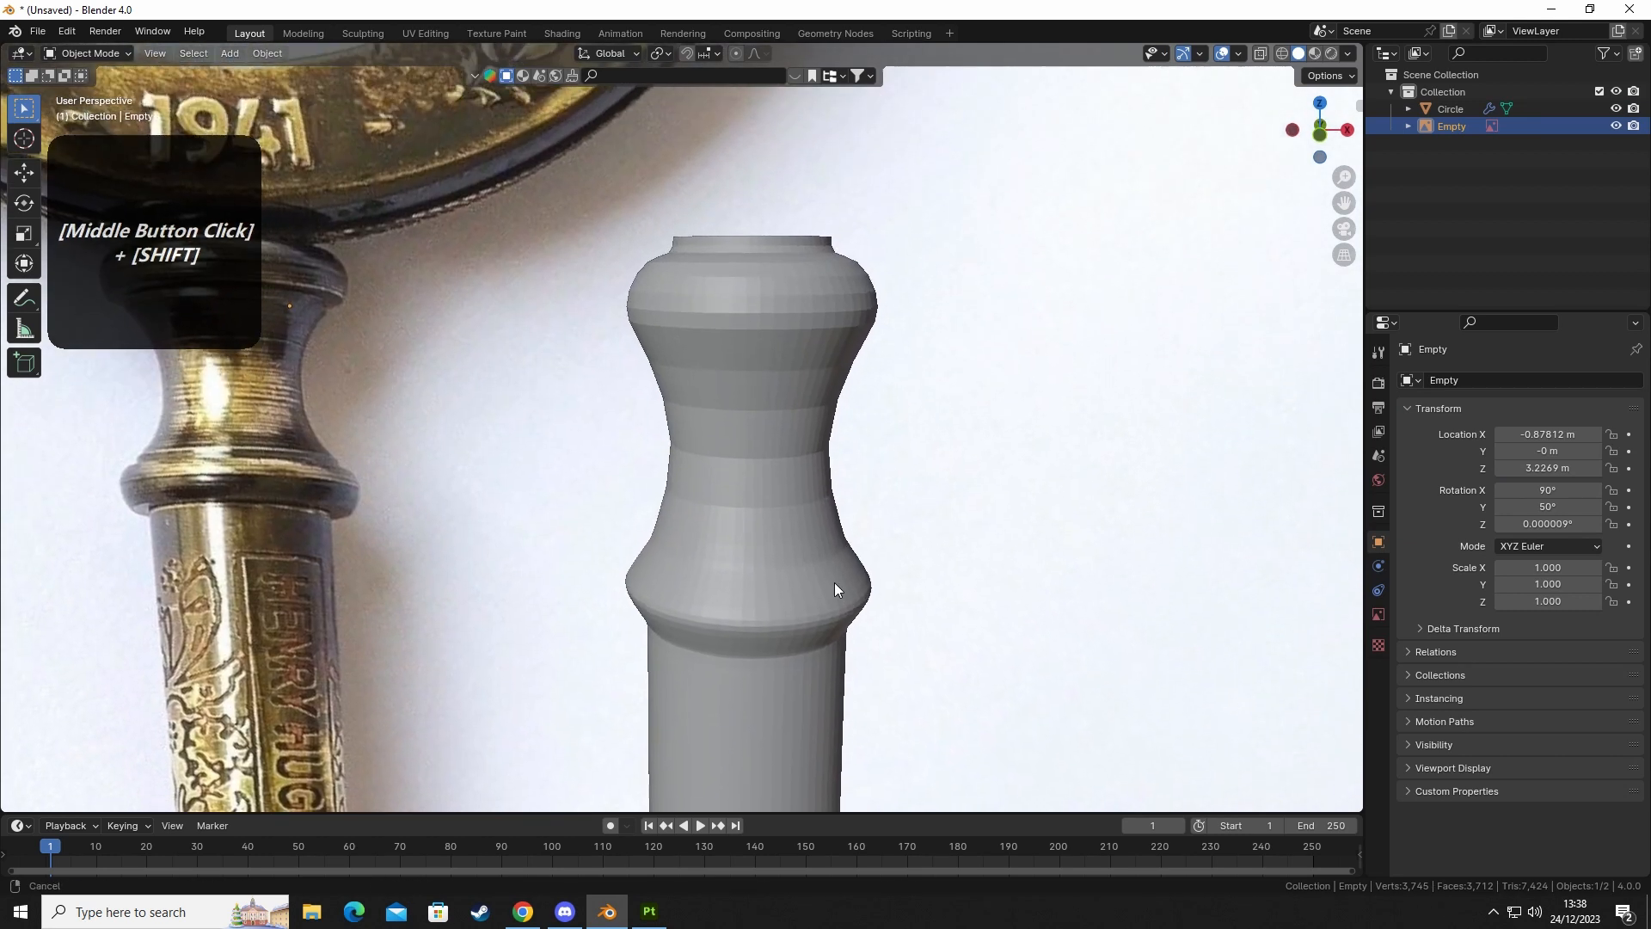
pyautogui.click(767, 510)
pyautogui.press('Tab')
pyautogui.moveTo(735, 395); pyautogui.dragTo(745, 372, button='middle')
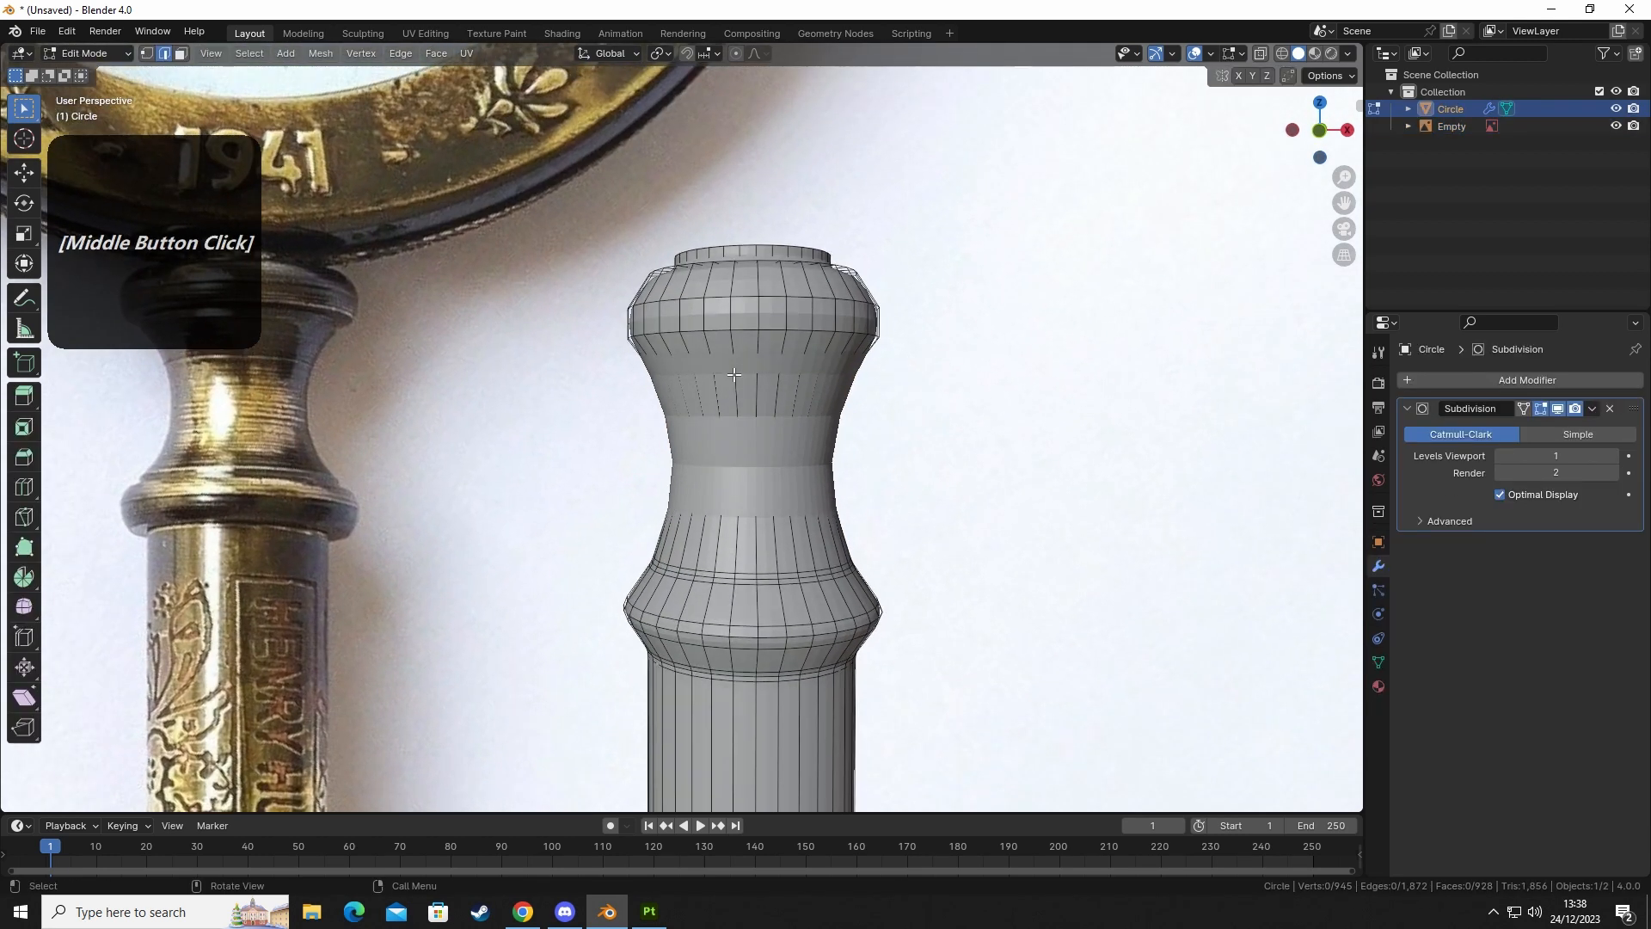
# Bevel the edge loop directly below the upper collar with two segments, about 0.009 m wide, keeping the subdivision shown in Edit Mode.
pyautogui.press('Tab')
pyautogui.press('Tab')
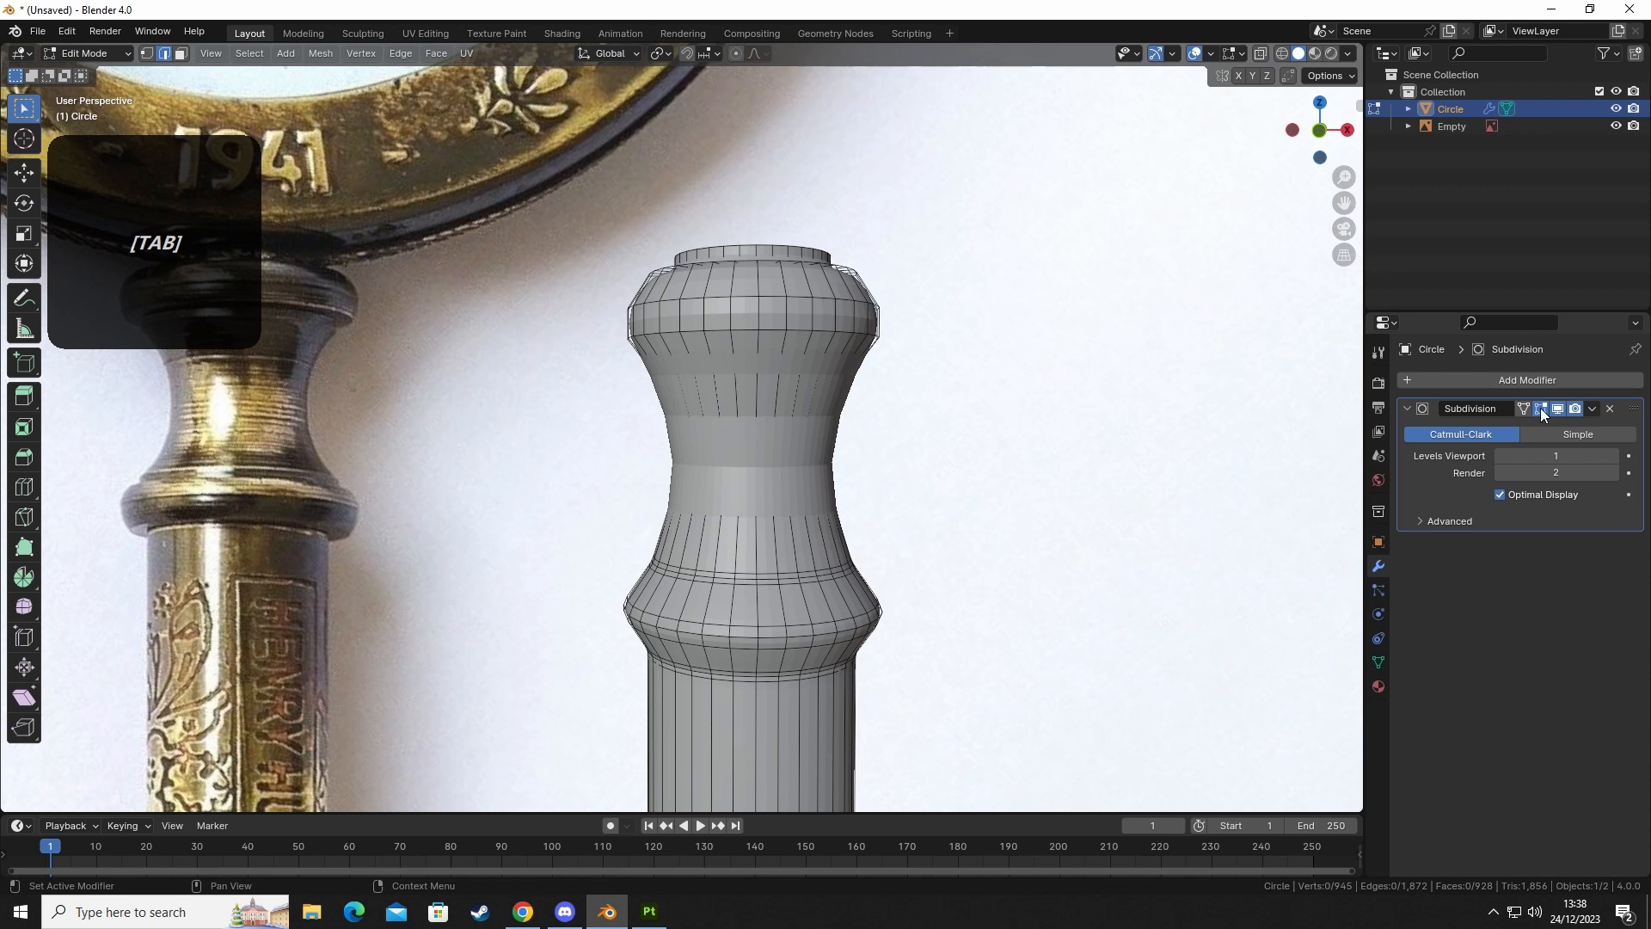
pyautogui.click(1541, 408)
pyautogui.keyDown('alt'); pyautogui.click(774, 365); pyautogui.keyUp('alt')
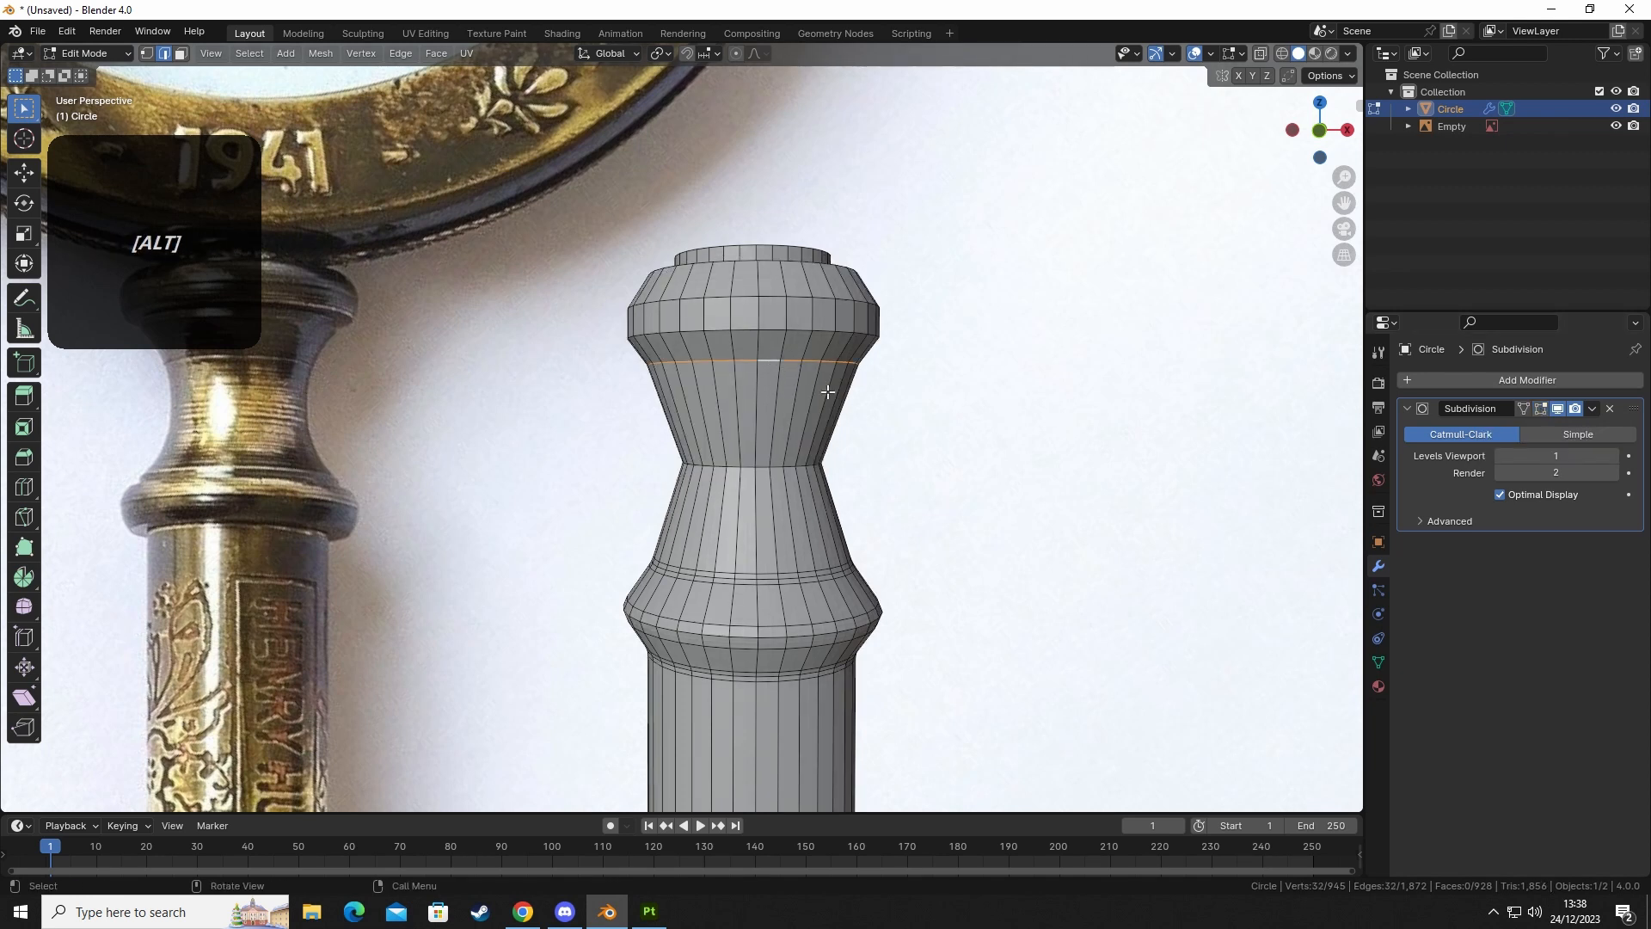
pyautogui.click(1540, 408)
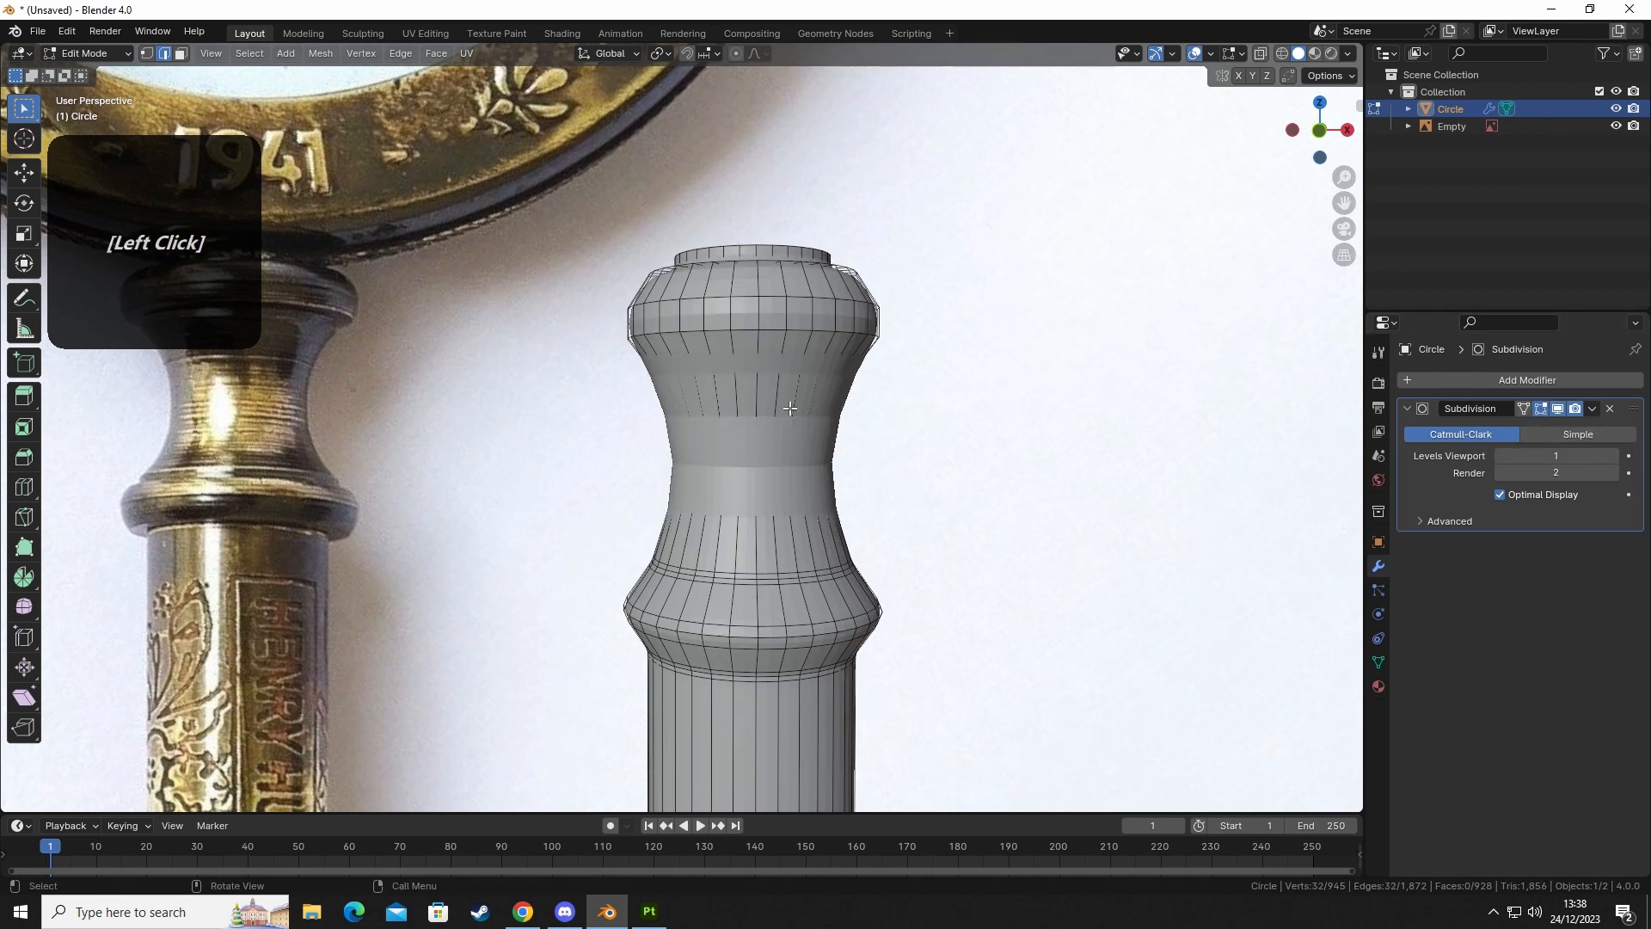
pyautogui.hotkey('ctrl', 'b')
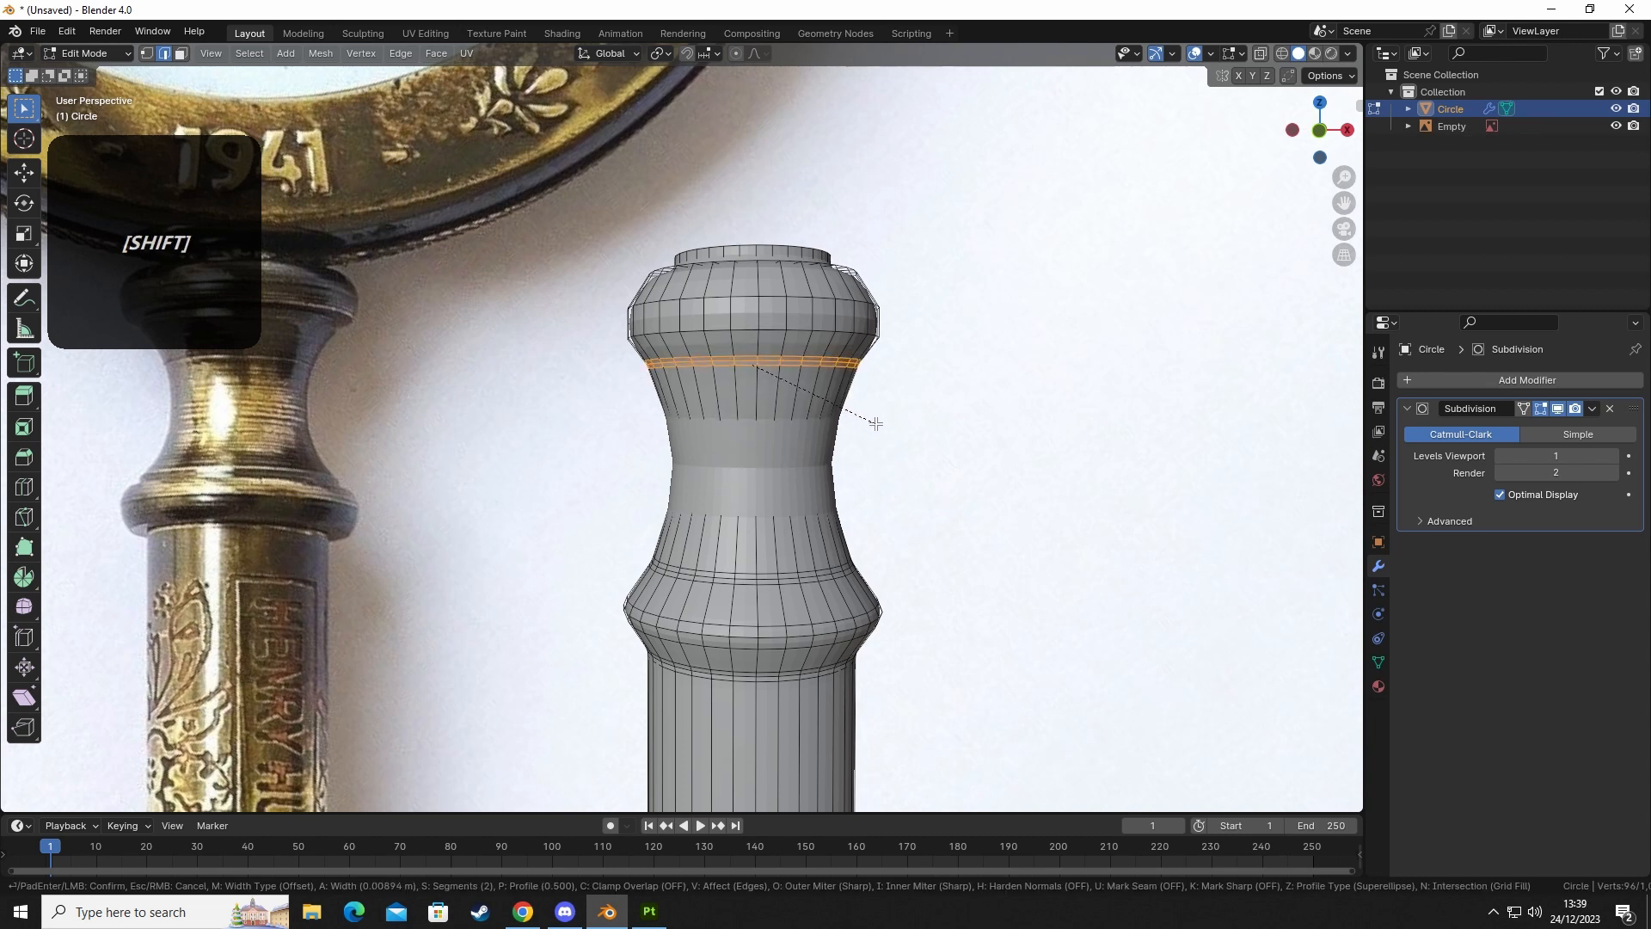
pyautogui.click(875, 423)
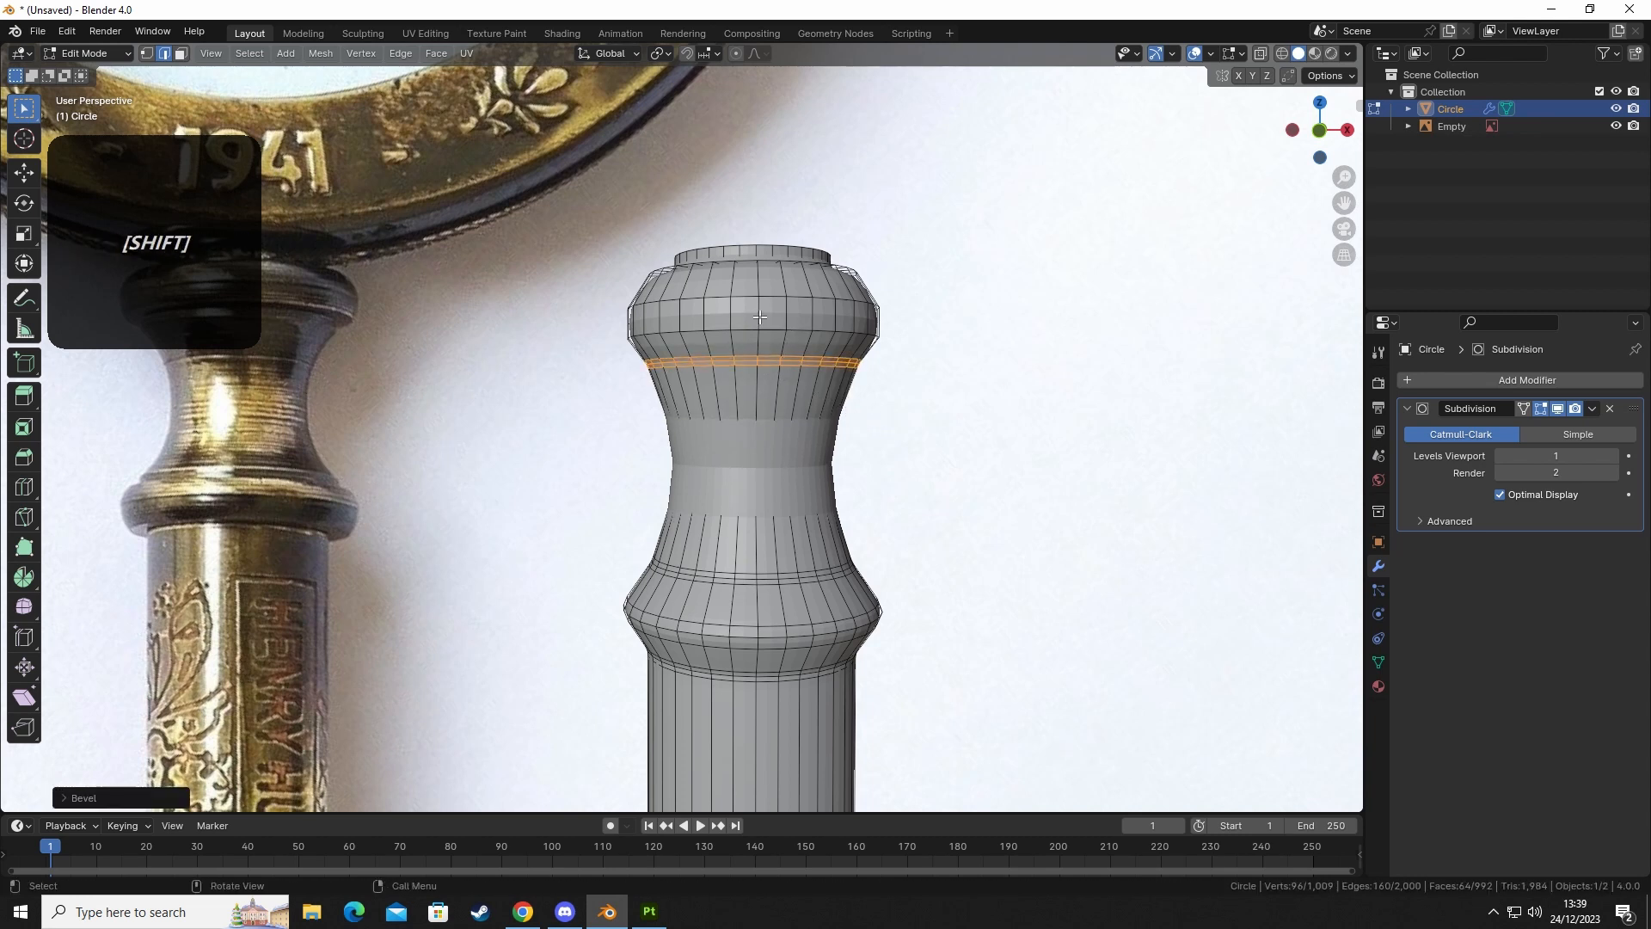
# Add a centred loop cut around the middle of the upper collar and scale it slightly outward.
pyautogui.hotkey('ctrl', 'r')
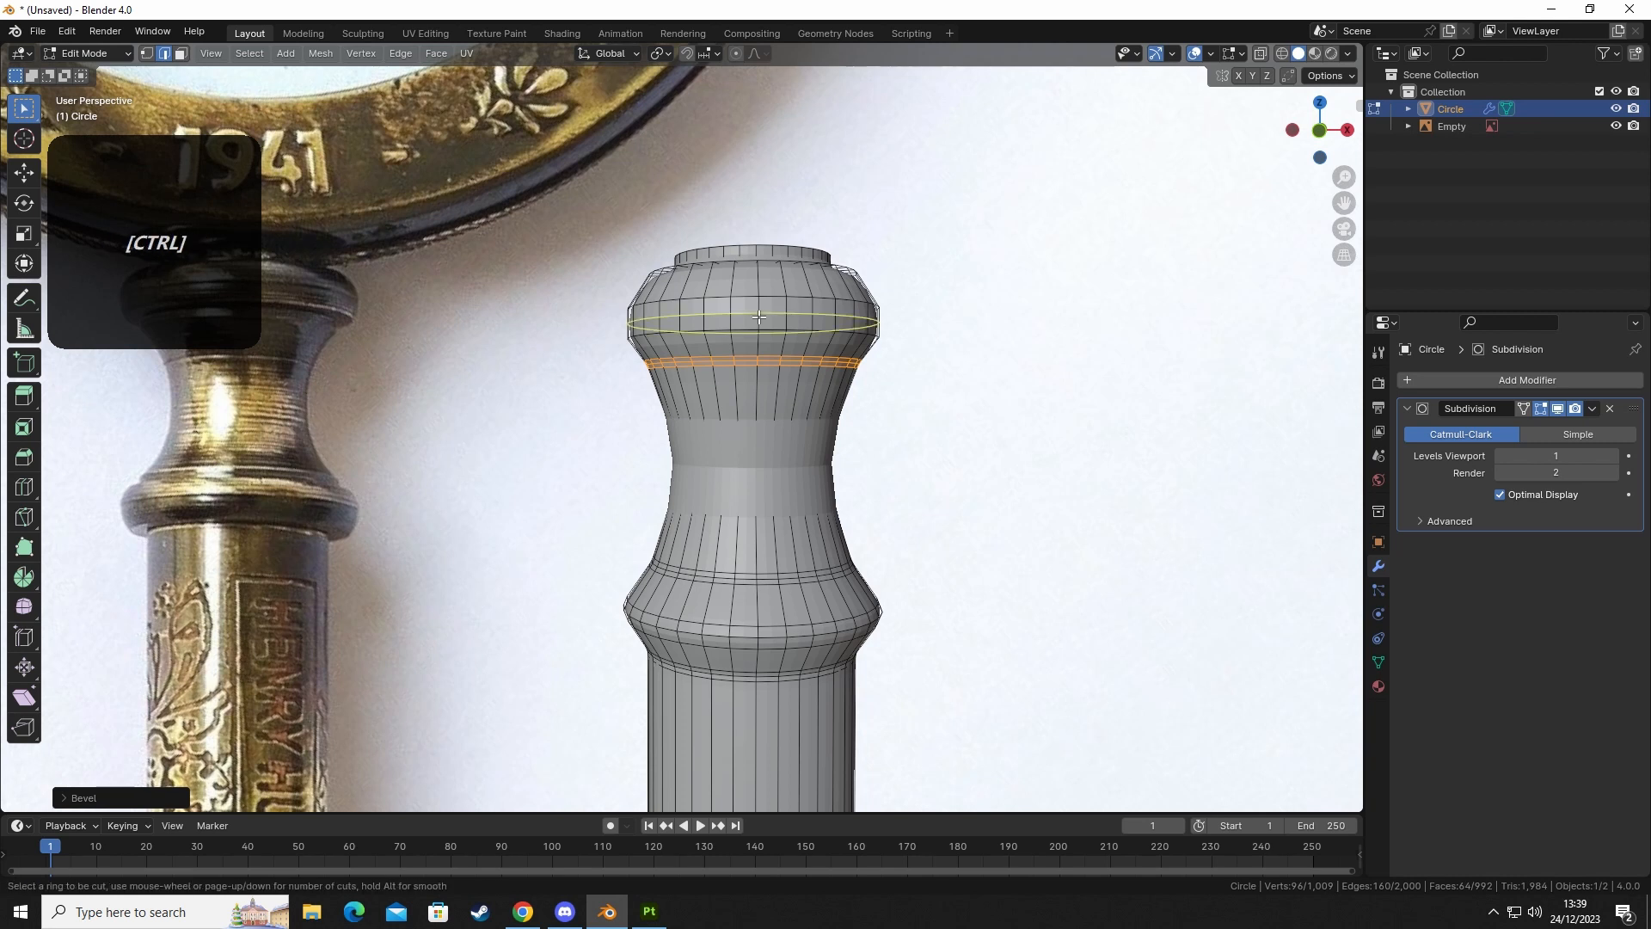
pyautogui.click(758, 317)
pyautogui.rightClick(751, 295)
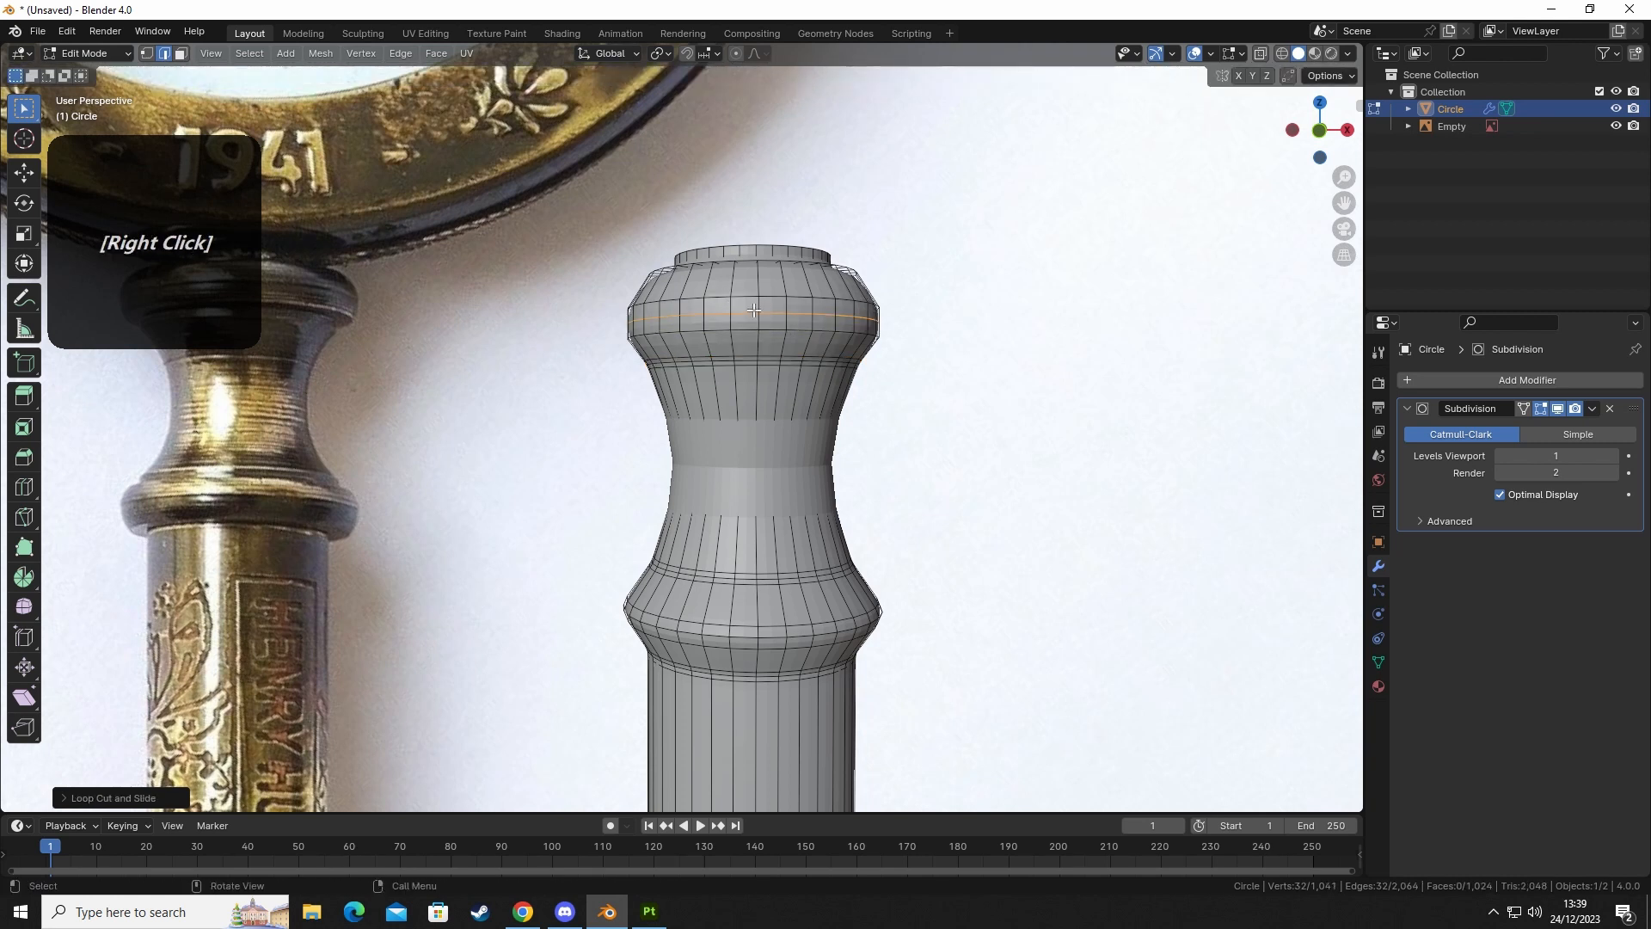
pyautogui.press('s')
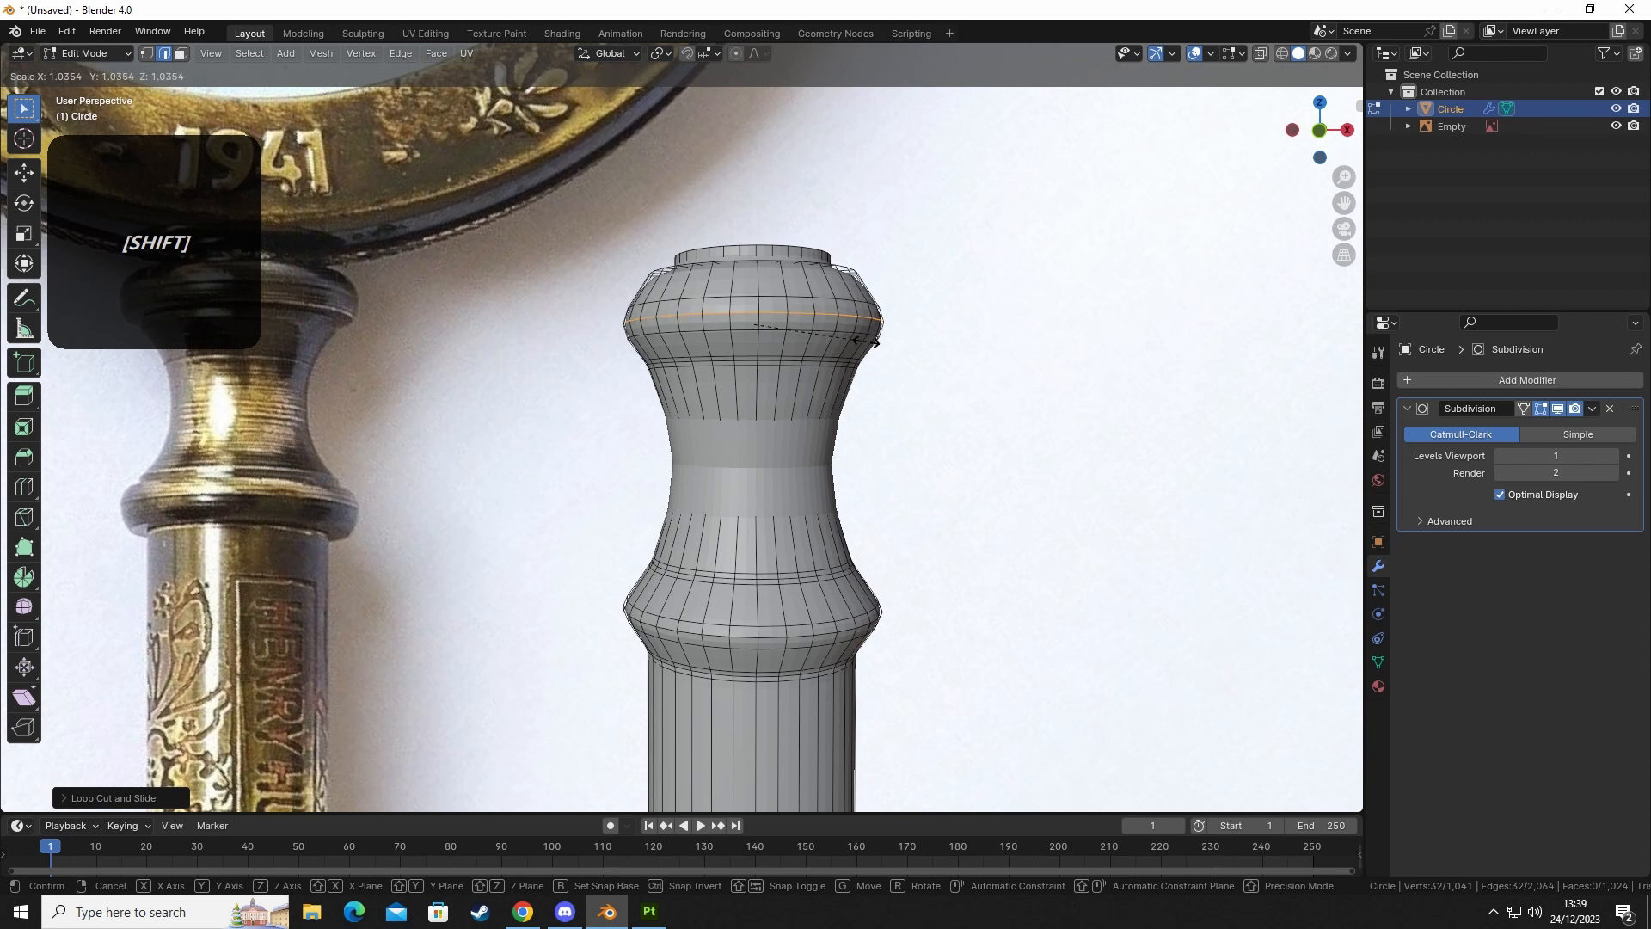
pyautogui.click(885, 349)
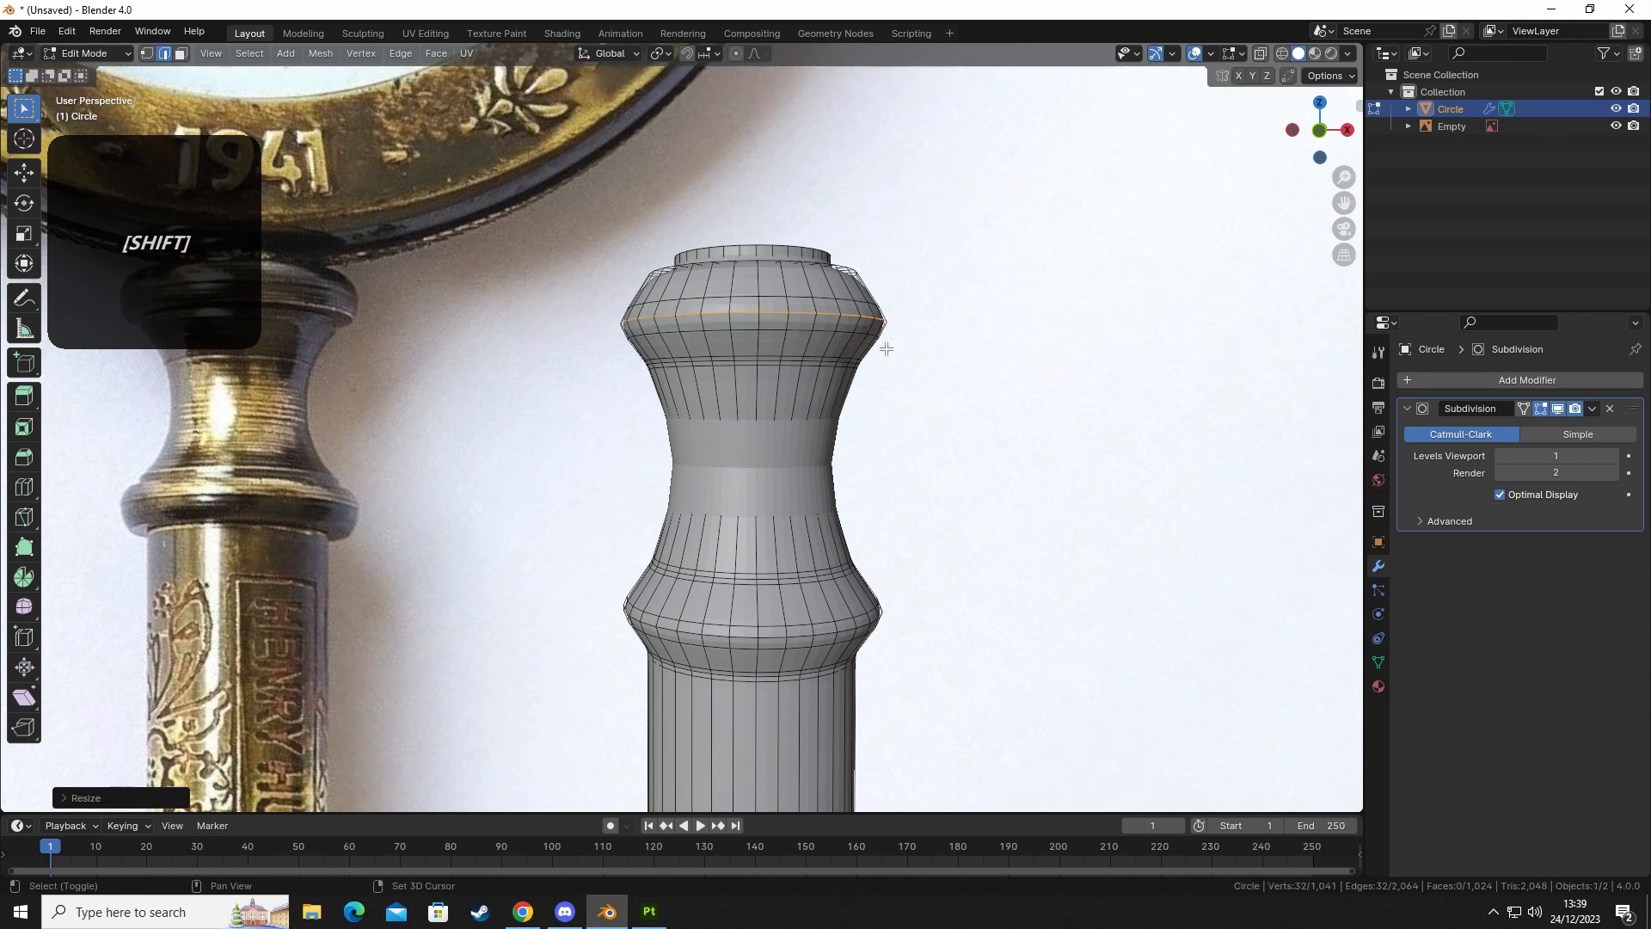
# Slide the upper collar's lower and upper edge loops closer to its middle loop.
pyautogui.keyDown('alt'); pyautogui.click(751, 336); pyautogui.keyUp('alt')
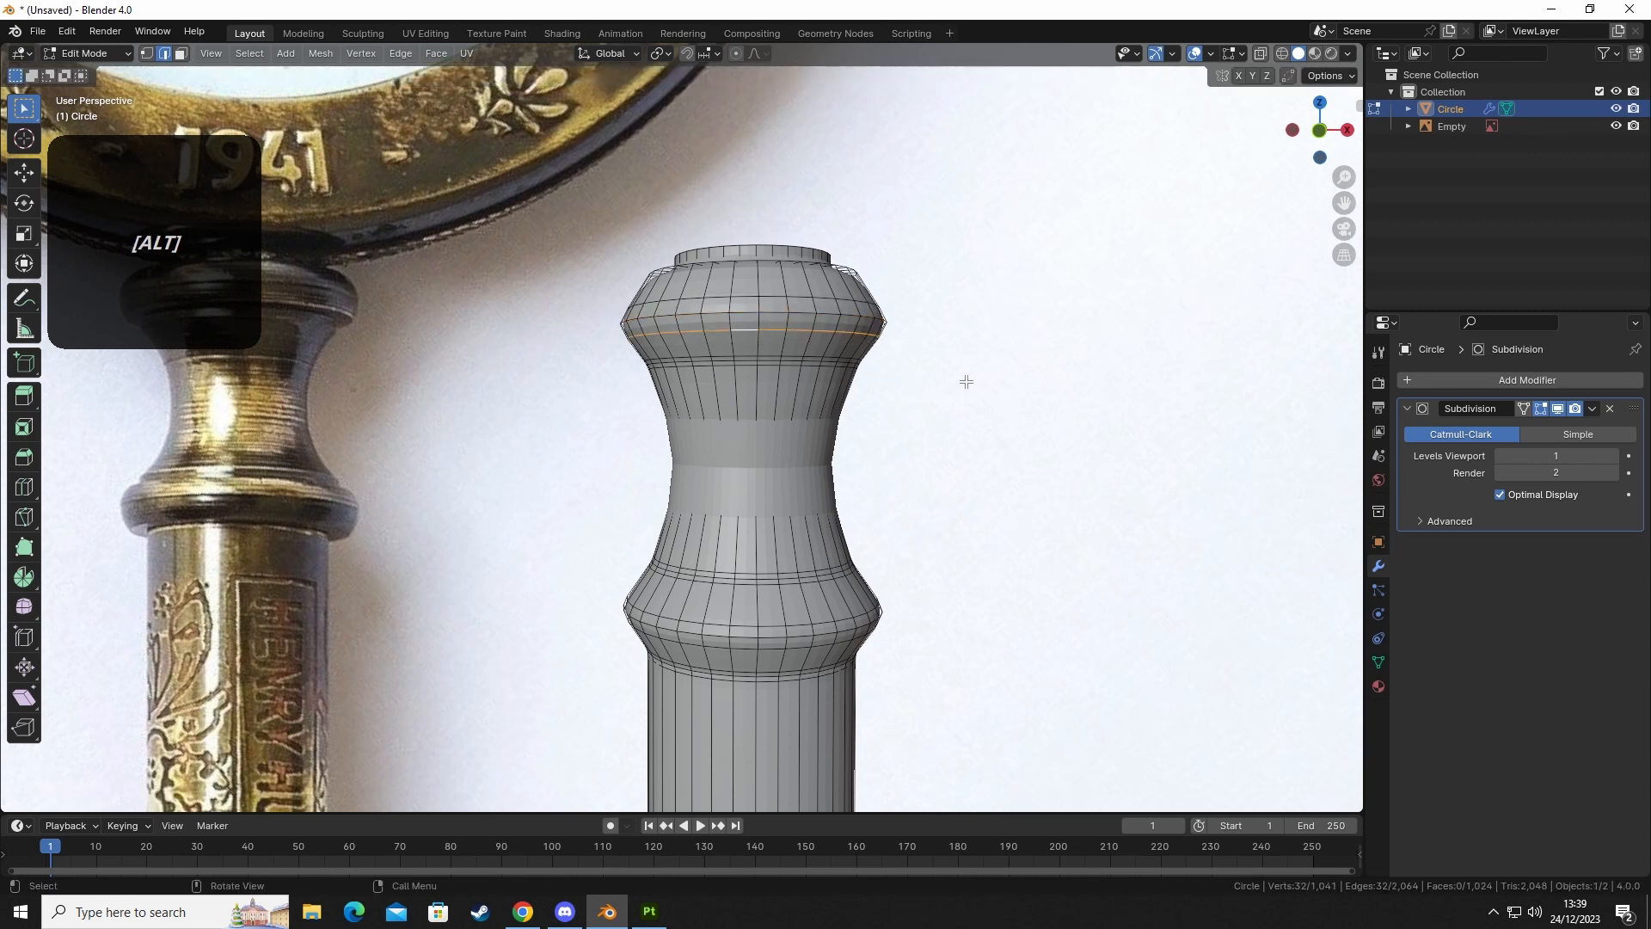
pyautogui.press('g')
pyautogui.press('g')
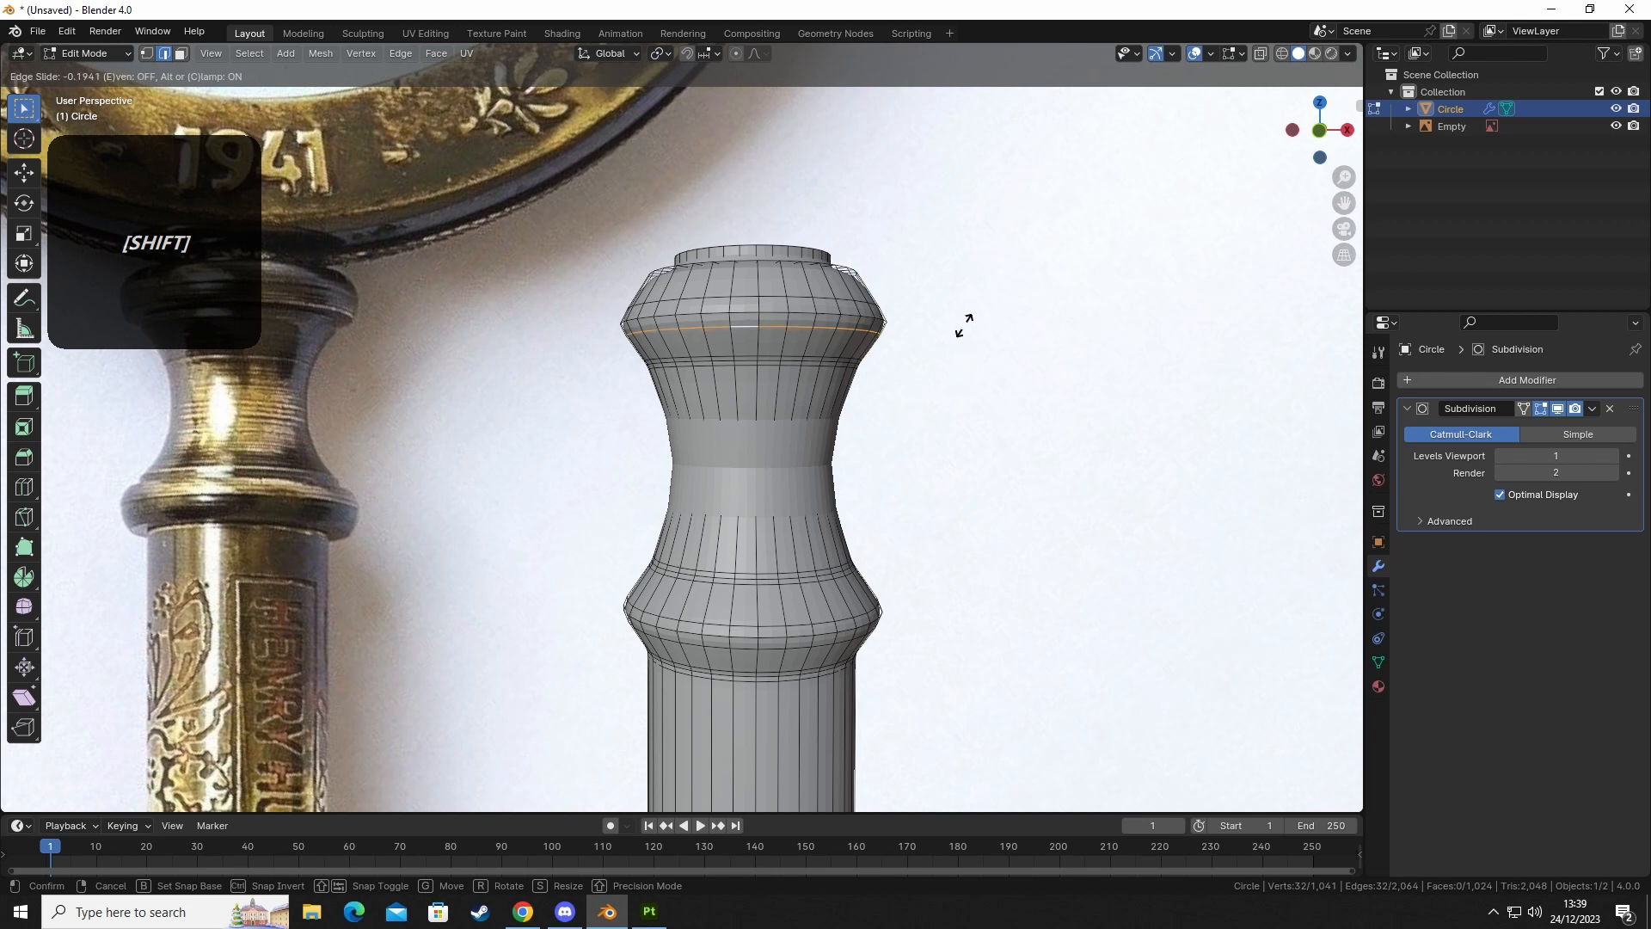
pyautogui.click(964, 325)
pyautogui.keyDown('alt'); pyautogui.click(772, 297); pyautogui.keyUp('alt')
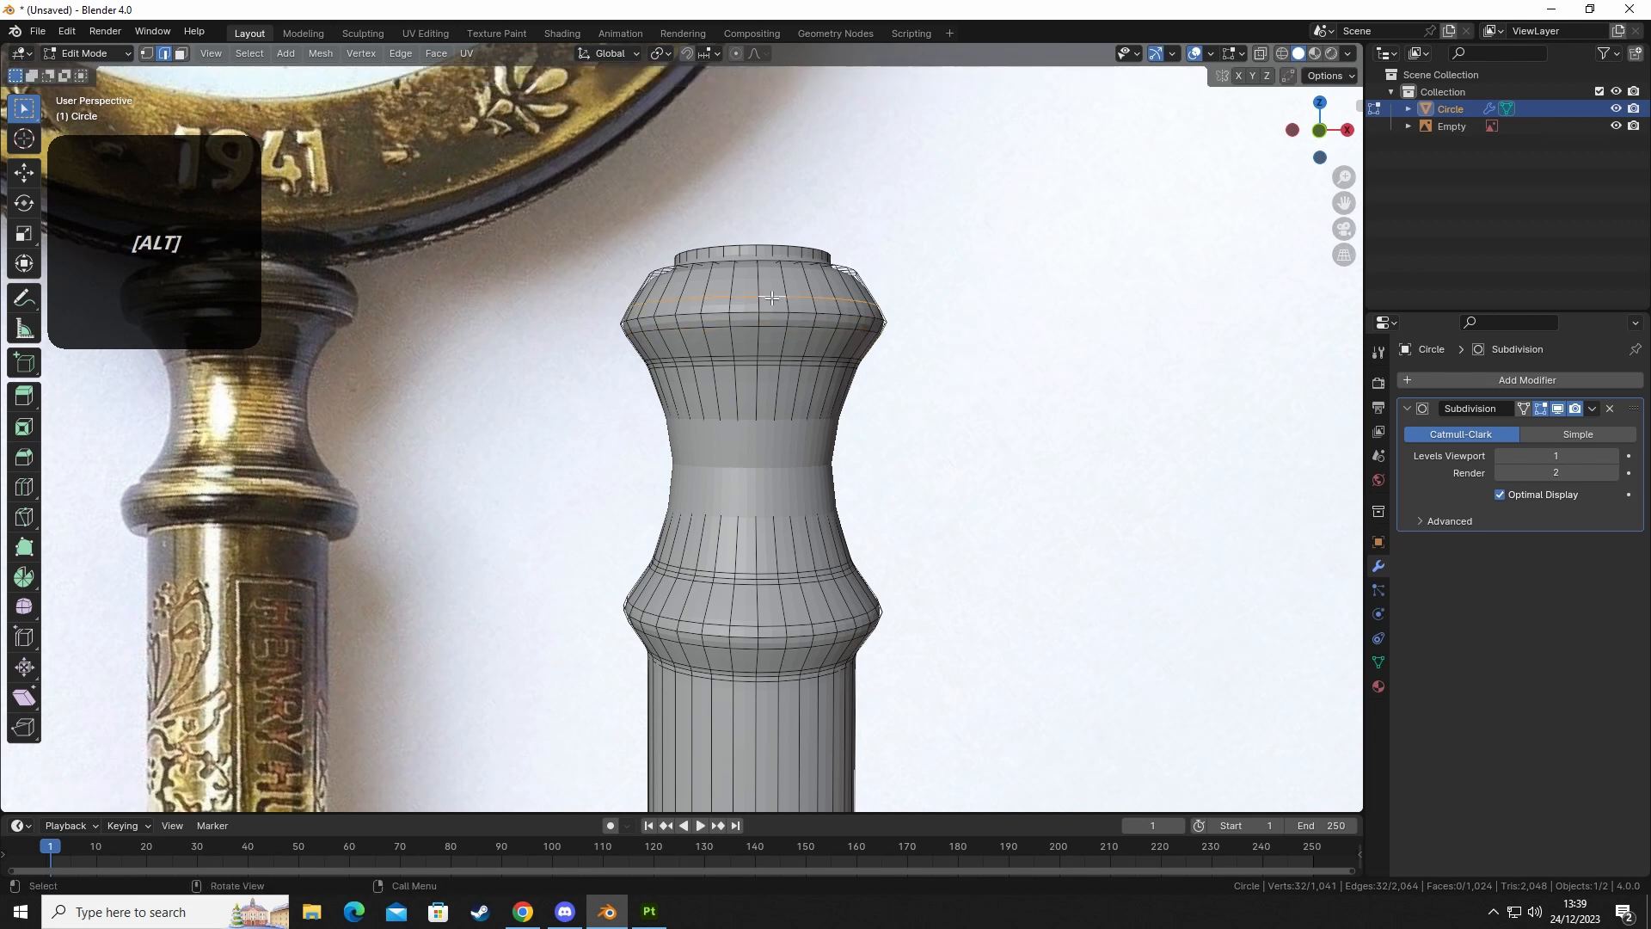
pyautogui.press('g')
pyautogui.press('g')
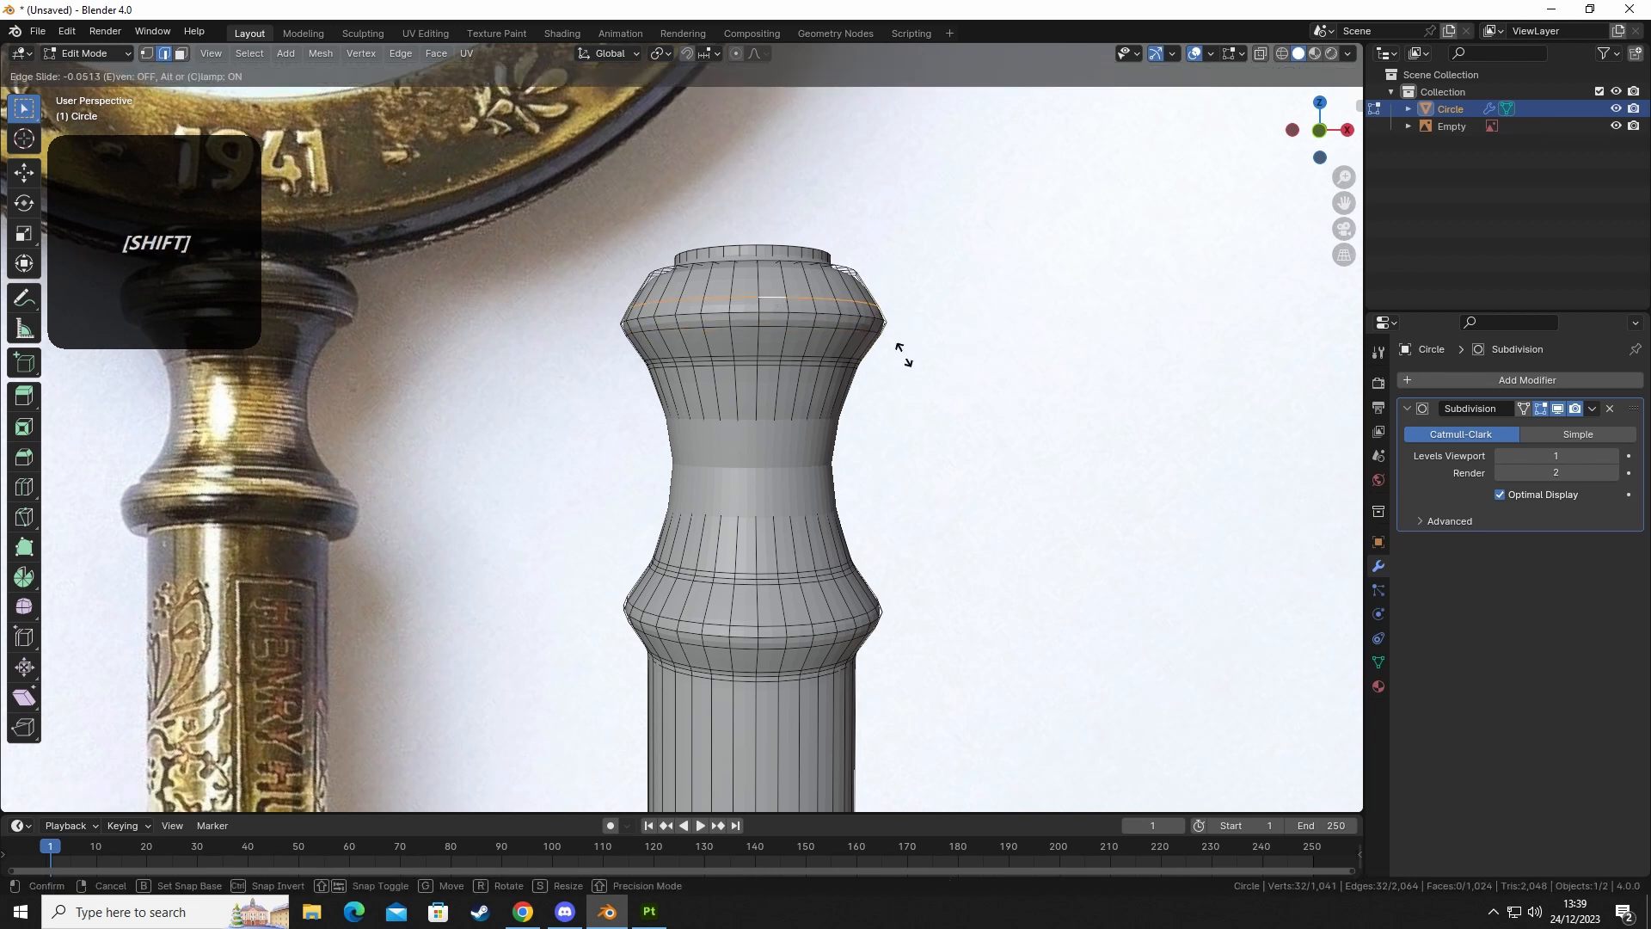
pyautogui.click(905, 455)
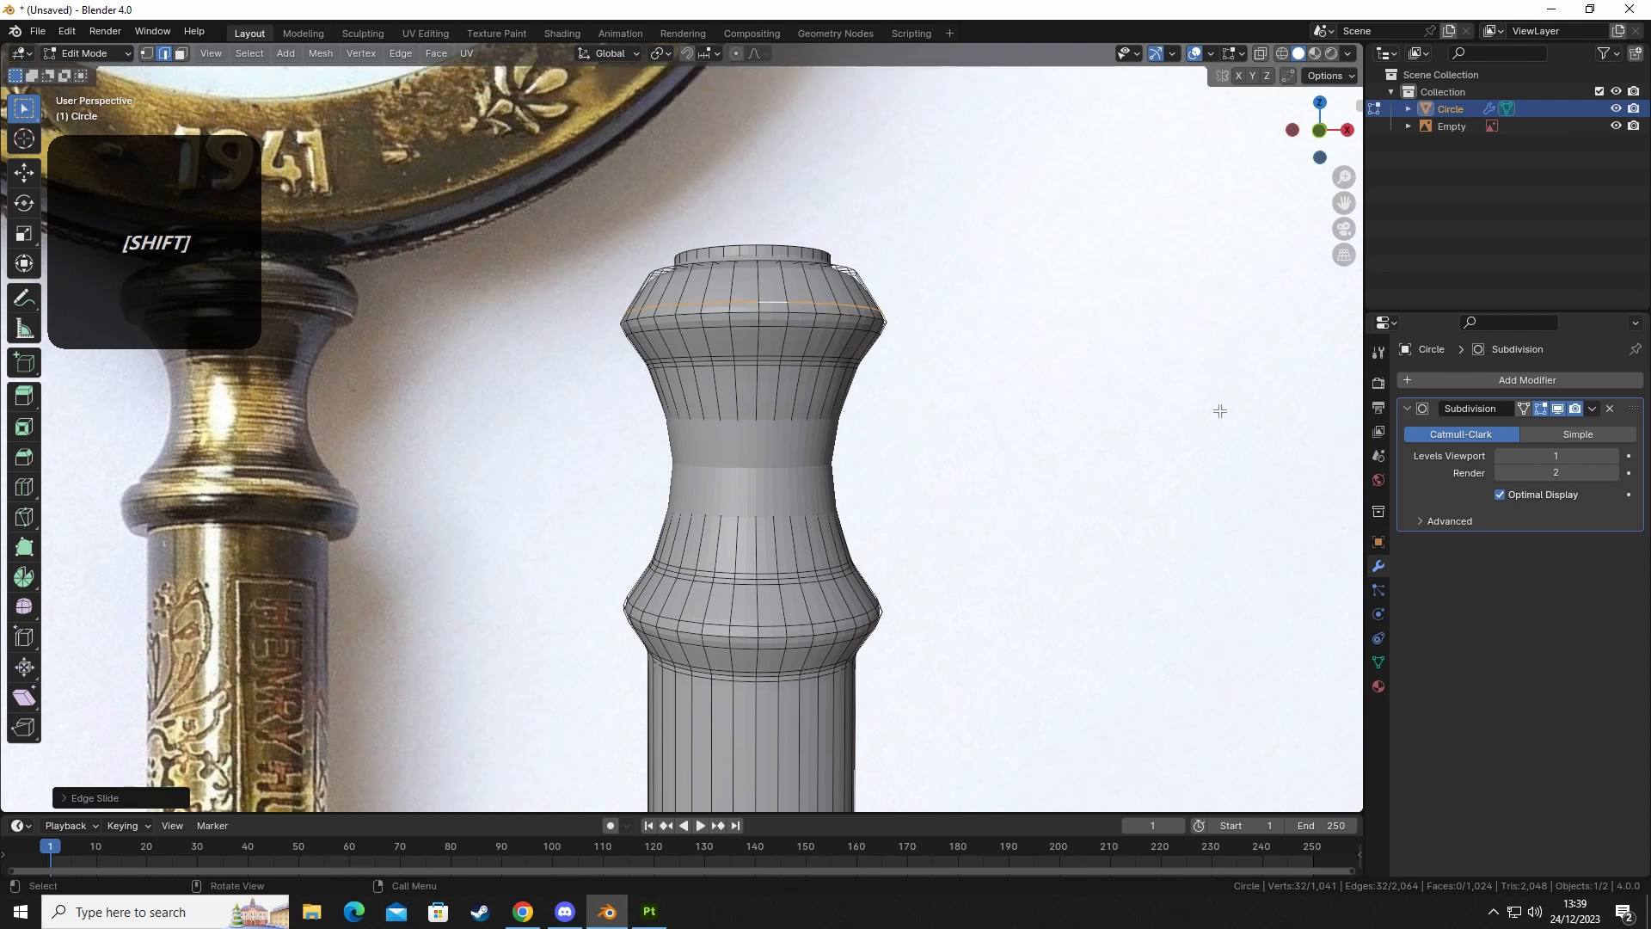
# Bevel the upper collar's middle edge loop with two segments to soften its rim, and check it in Object Mode.
pyautogui.press('Tab')
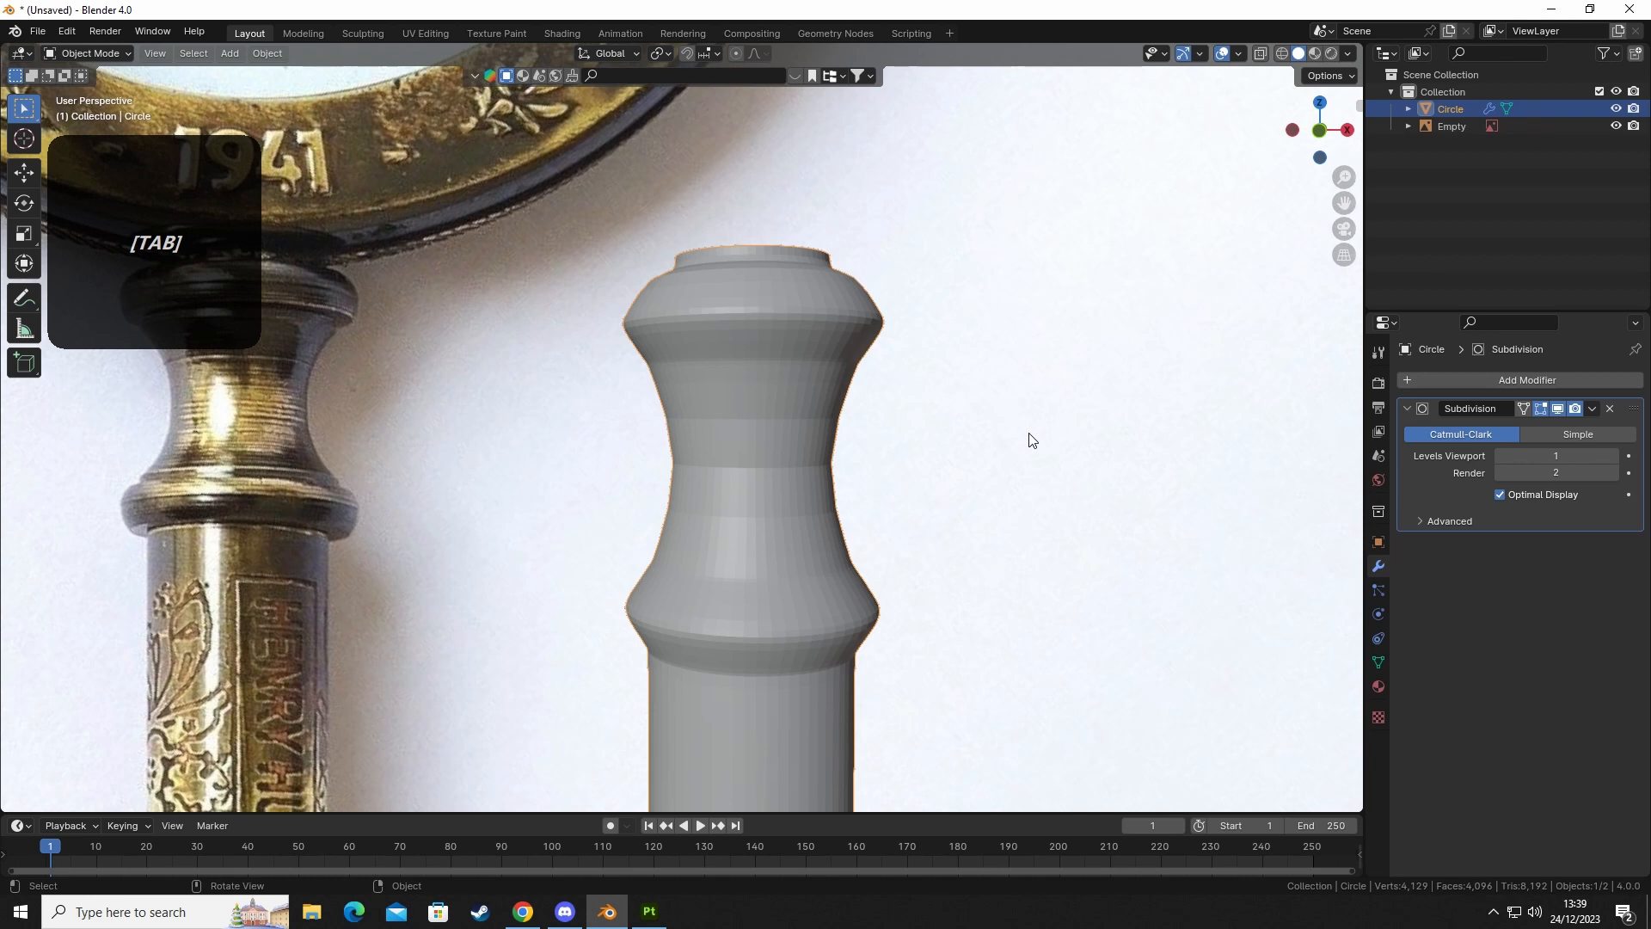
pyautogui.press('Tab')
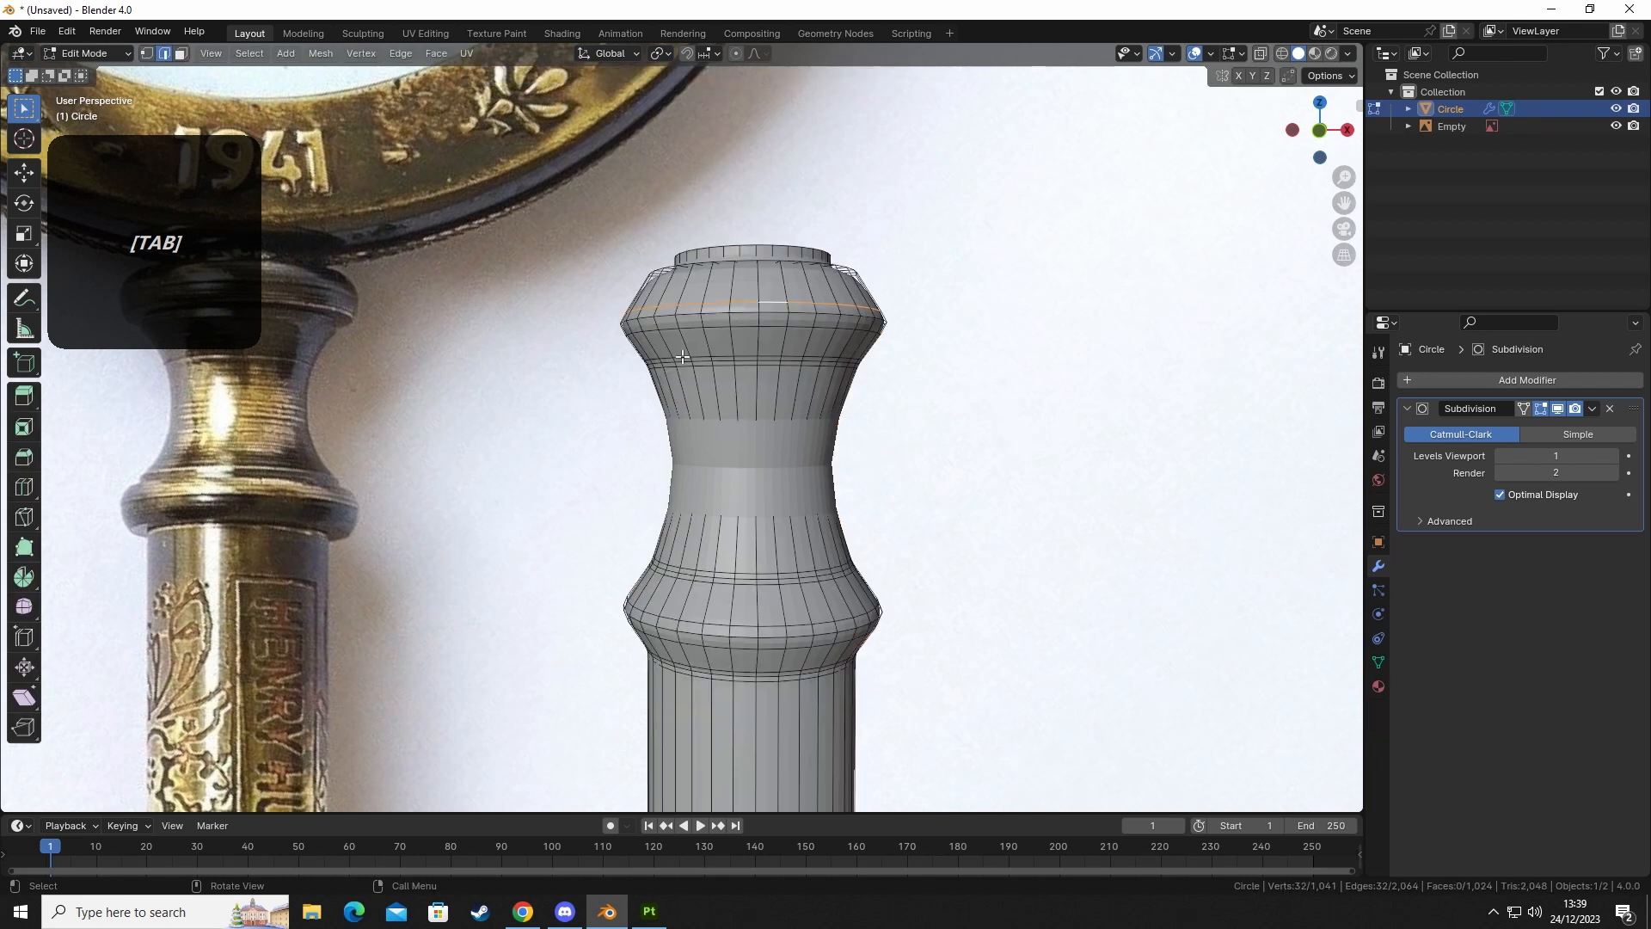
pyautogui.keyDown('alt'); pyautogui.click(691, 325); pyautogui.keyUp('alt')
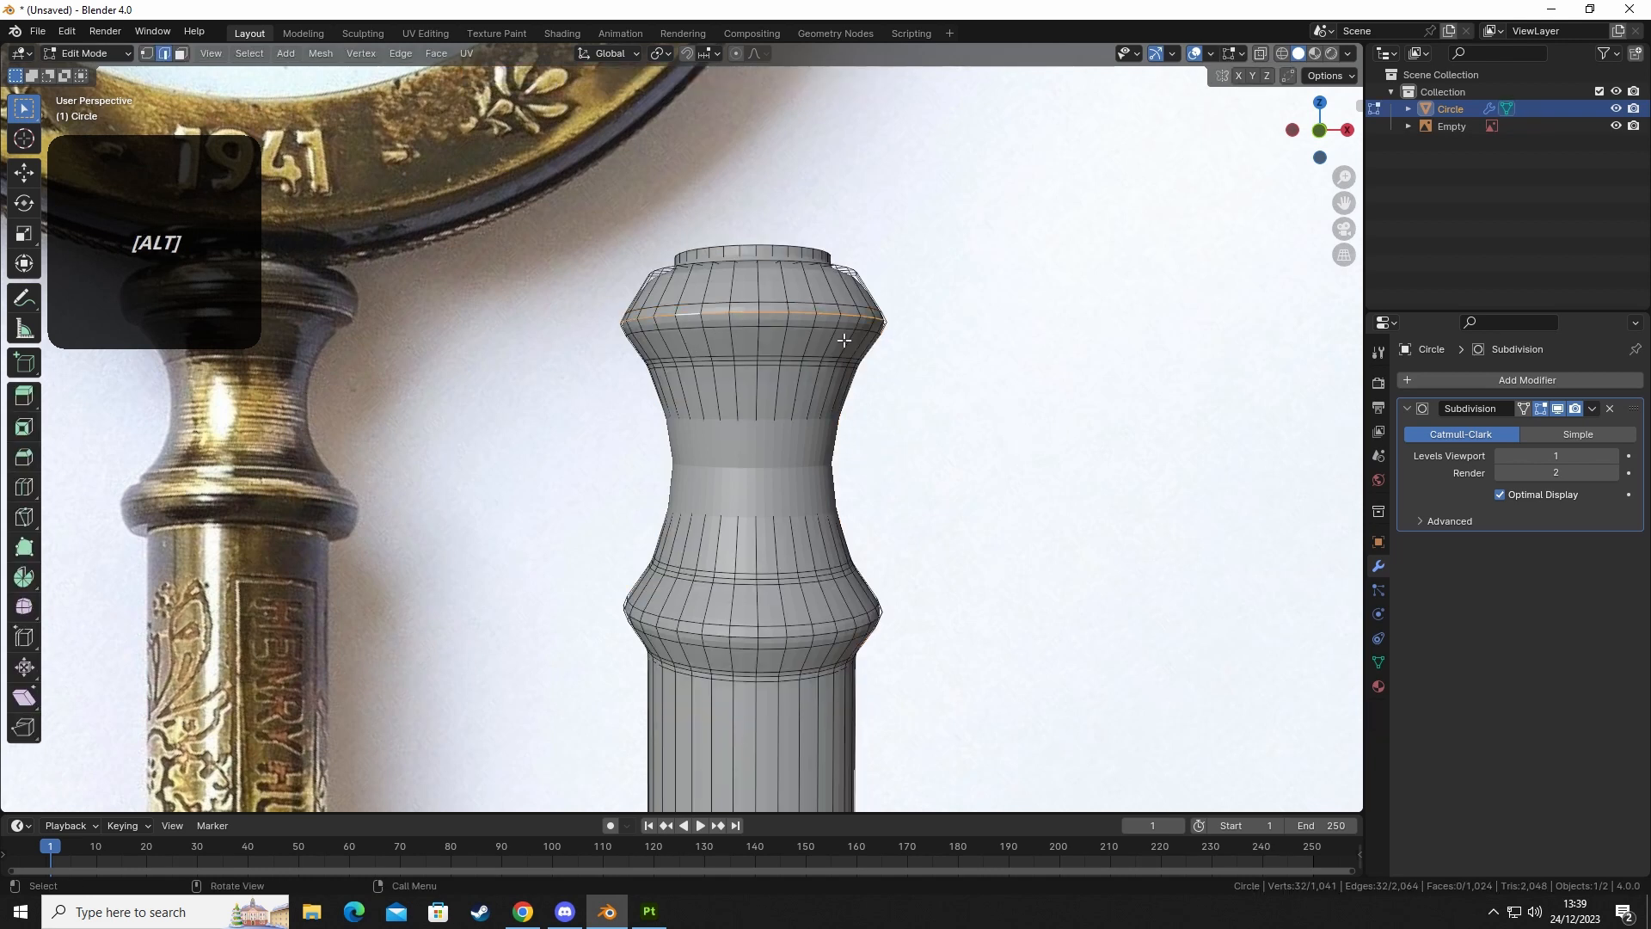
pyautogui.hotkey('ctrl', 'b')
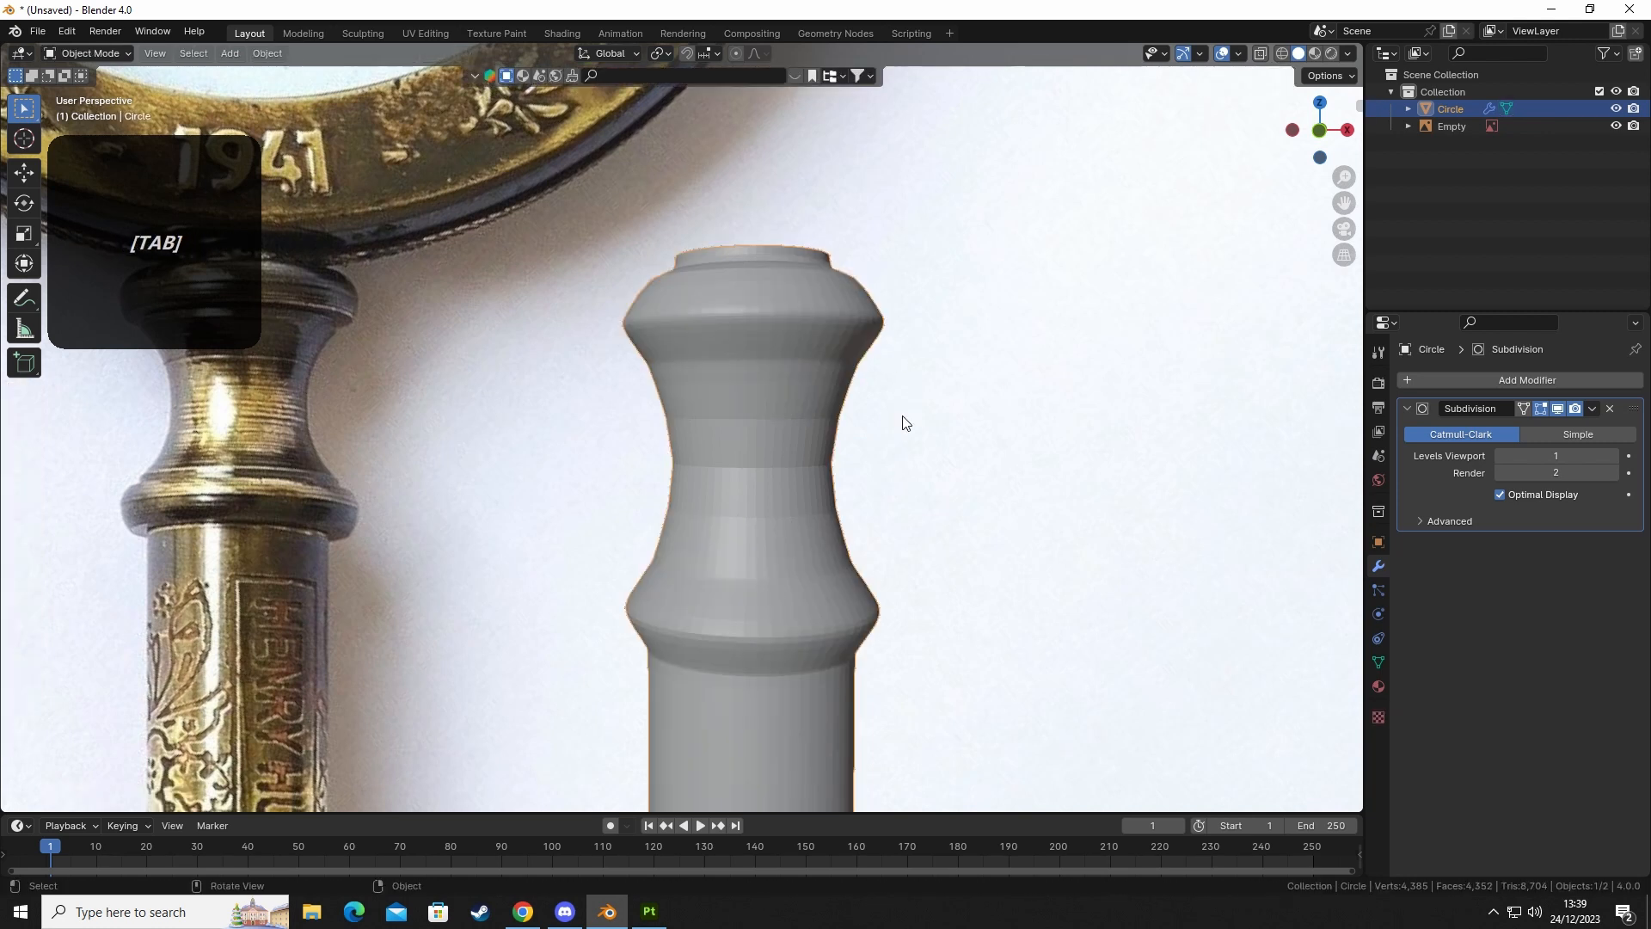
# Scale the edge loops just above and below the upper collar's bevelled rim slightly inward in Edit Mode.
pyautogui.press('Tab')
pyautogui.keyDown('alt'); pyautogui.click(746, 303); pyautogui.keyUp('alt')
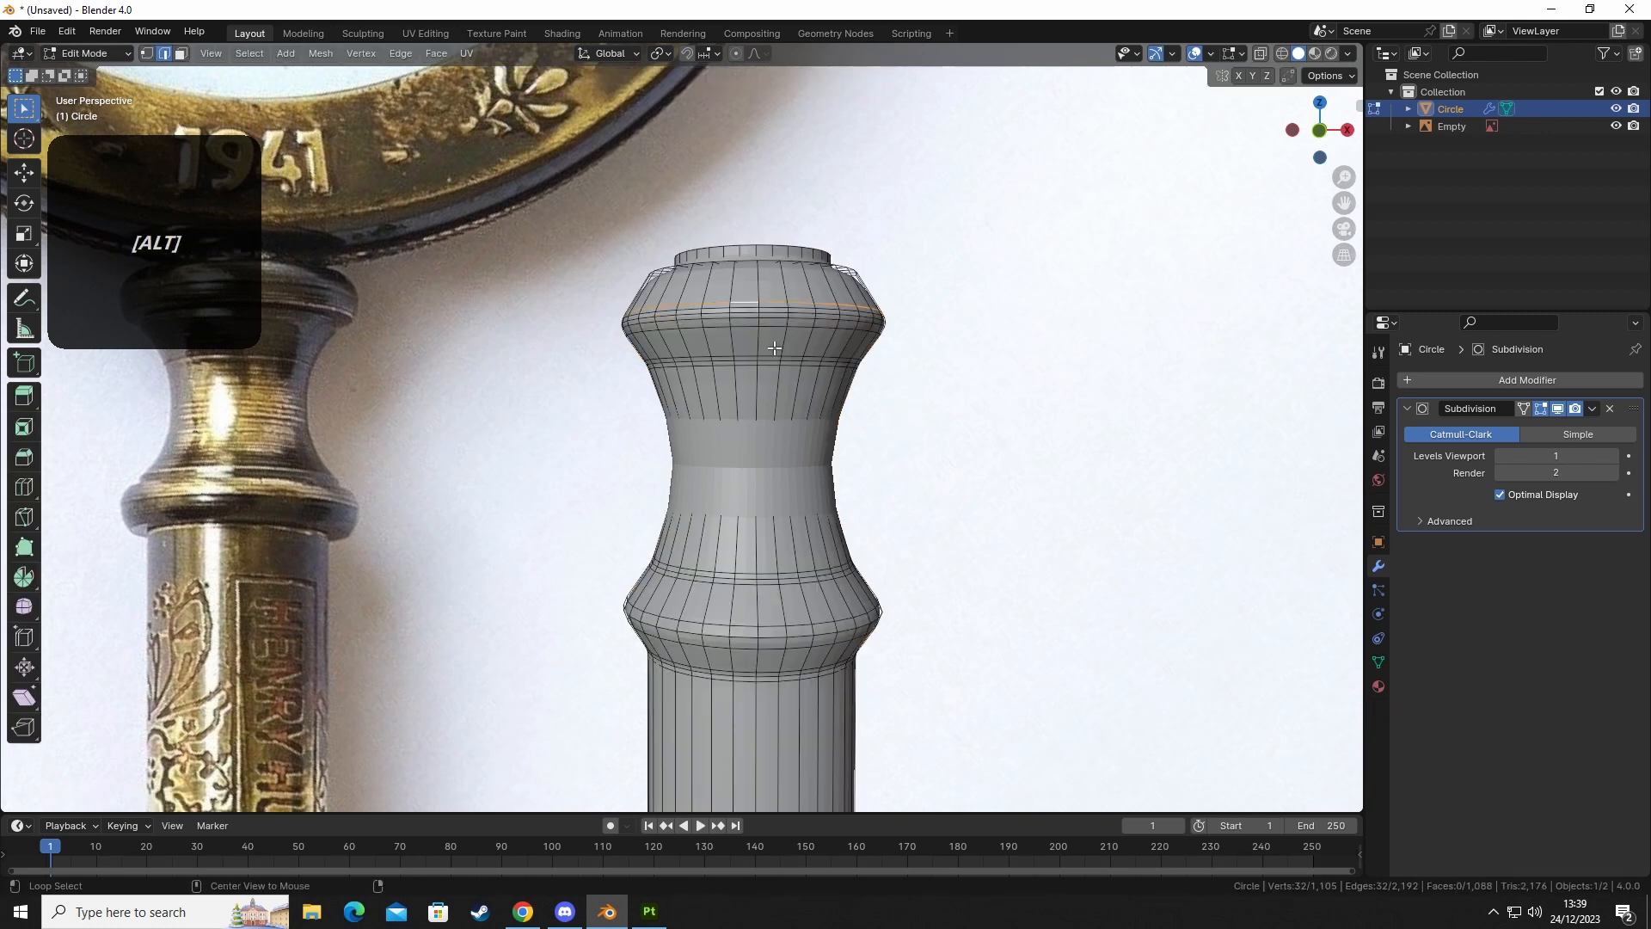
pyautogui.press('s')
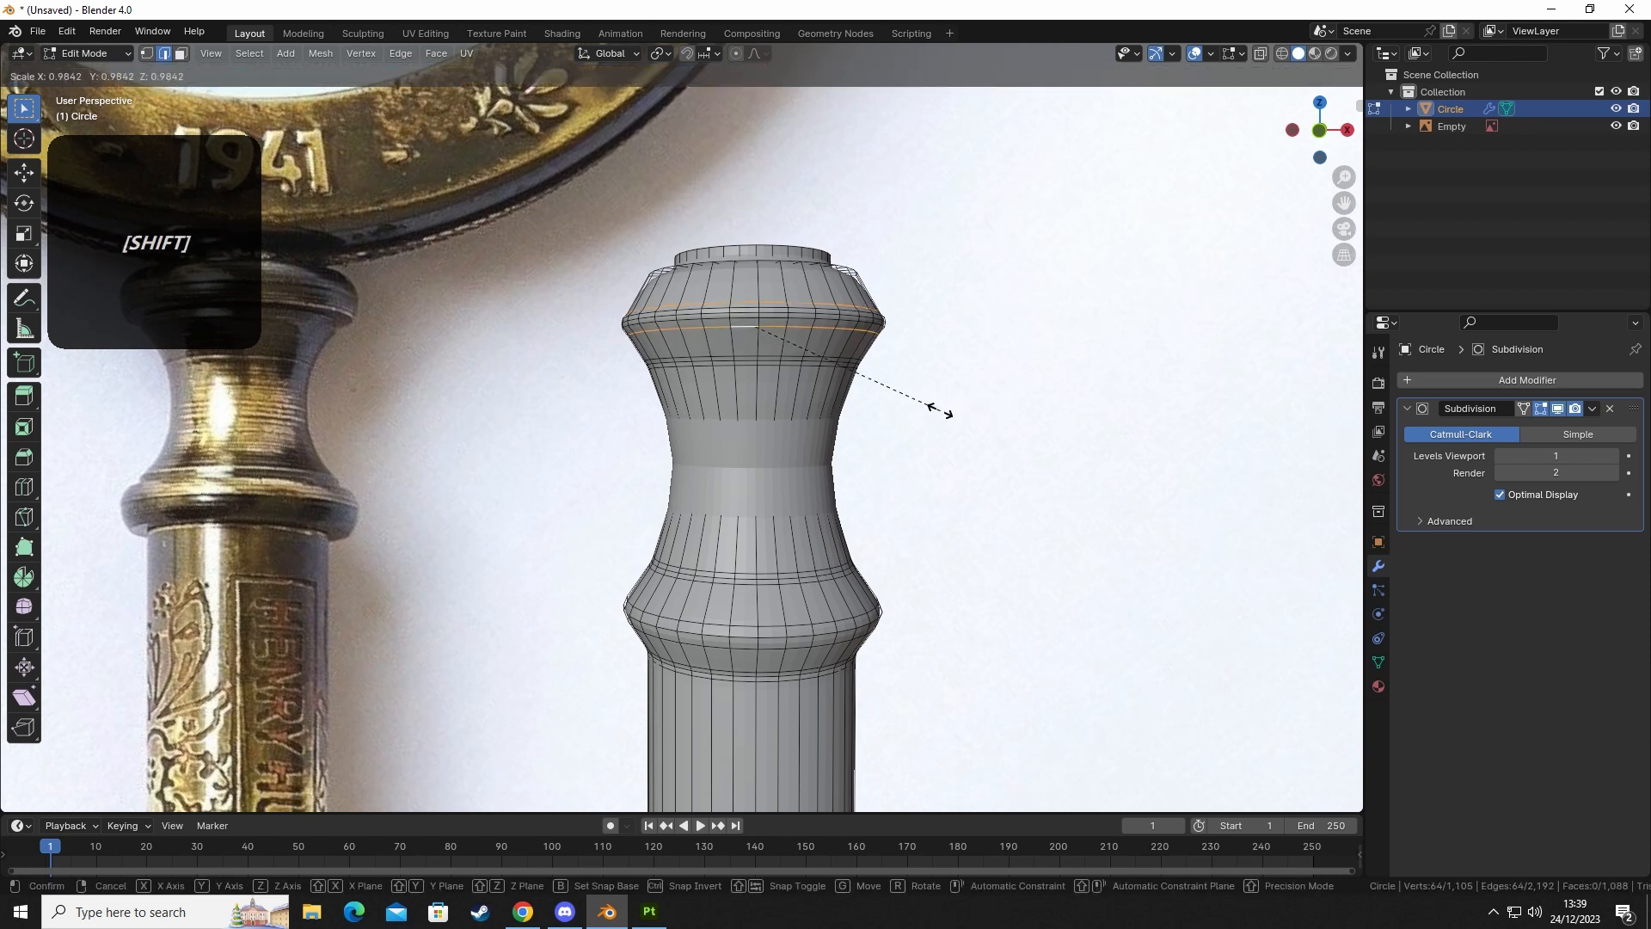
pyautogui.click(927, 408)
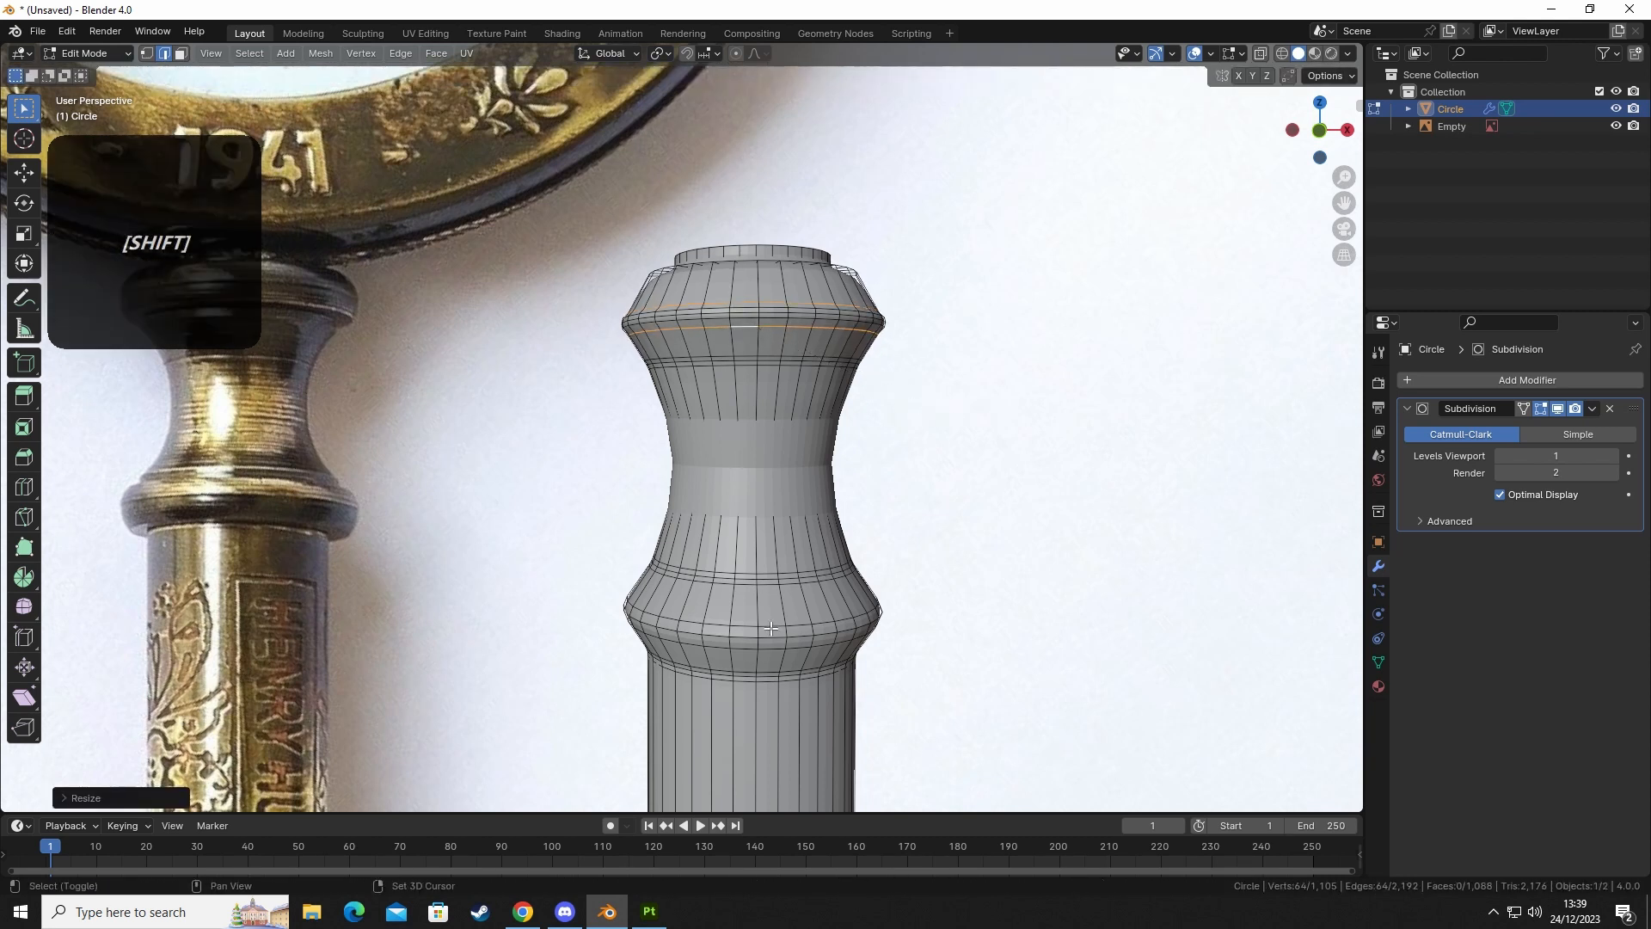
# Finely adjust the scale of the two edge loops just above and below the lower collar's middle loop.
pyautogui.keyDown('shift'); pyautogui.moveTo(843, 461); pyautogui.dragTo(834, 375, button='middle'); pyautogui.keyUp('shift')
pyautogui.keyDown('alt'); pyautogui.click(736, 533); pyautogui.keyUp('alt')
pyautogui.keyDown('alt'); pyautogui.keyDown('shift'); pyautogui.click(739, 555); pyautogui.keyUp('shift'); pyautogui.keyUp('alt')
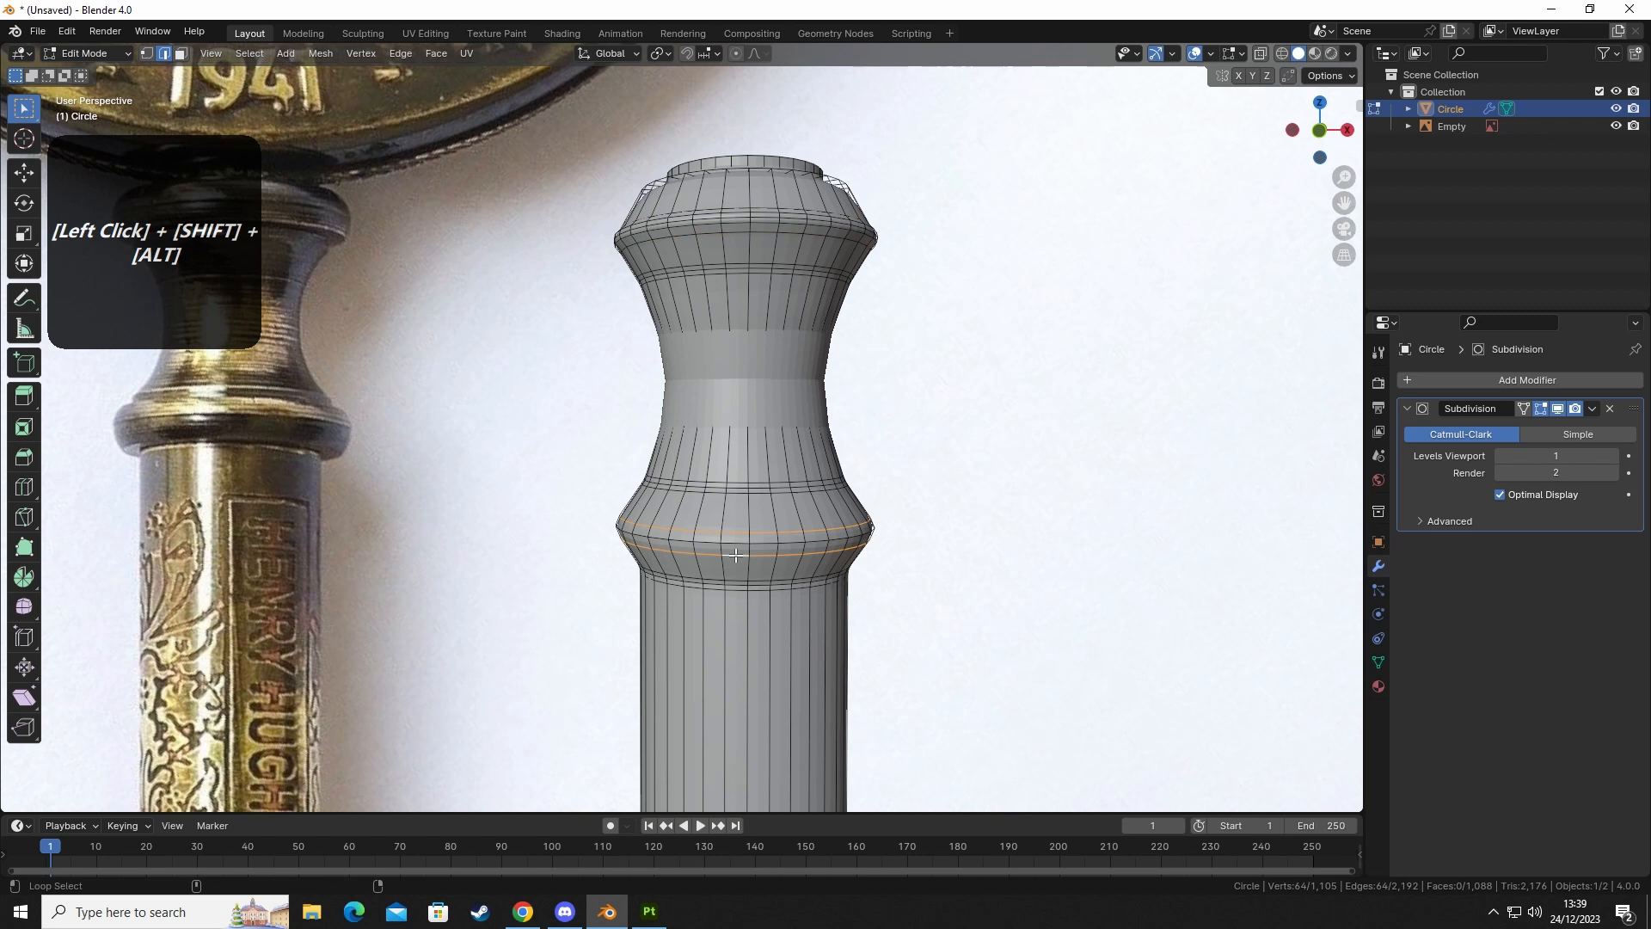
pyautogui.hotkey('ctrl', 'b')
pyautogui.click(881, 572)
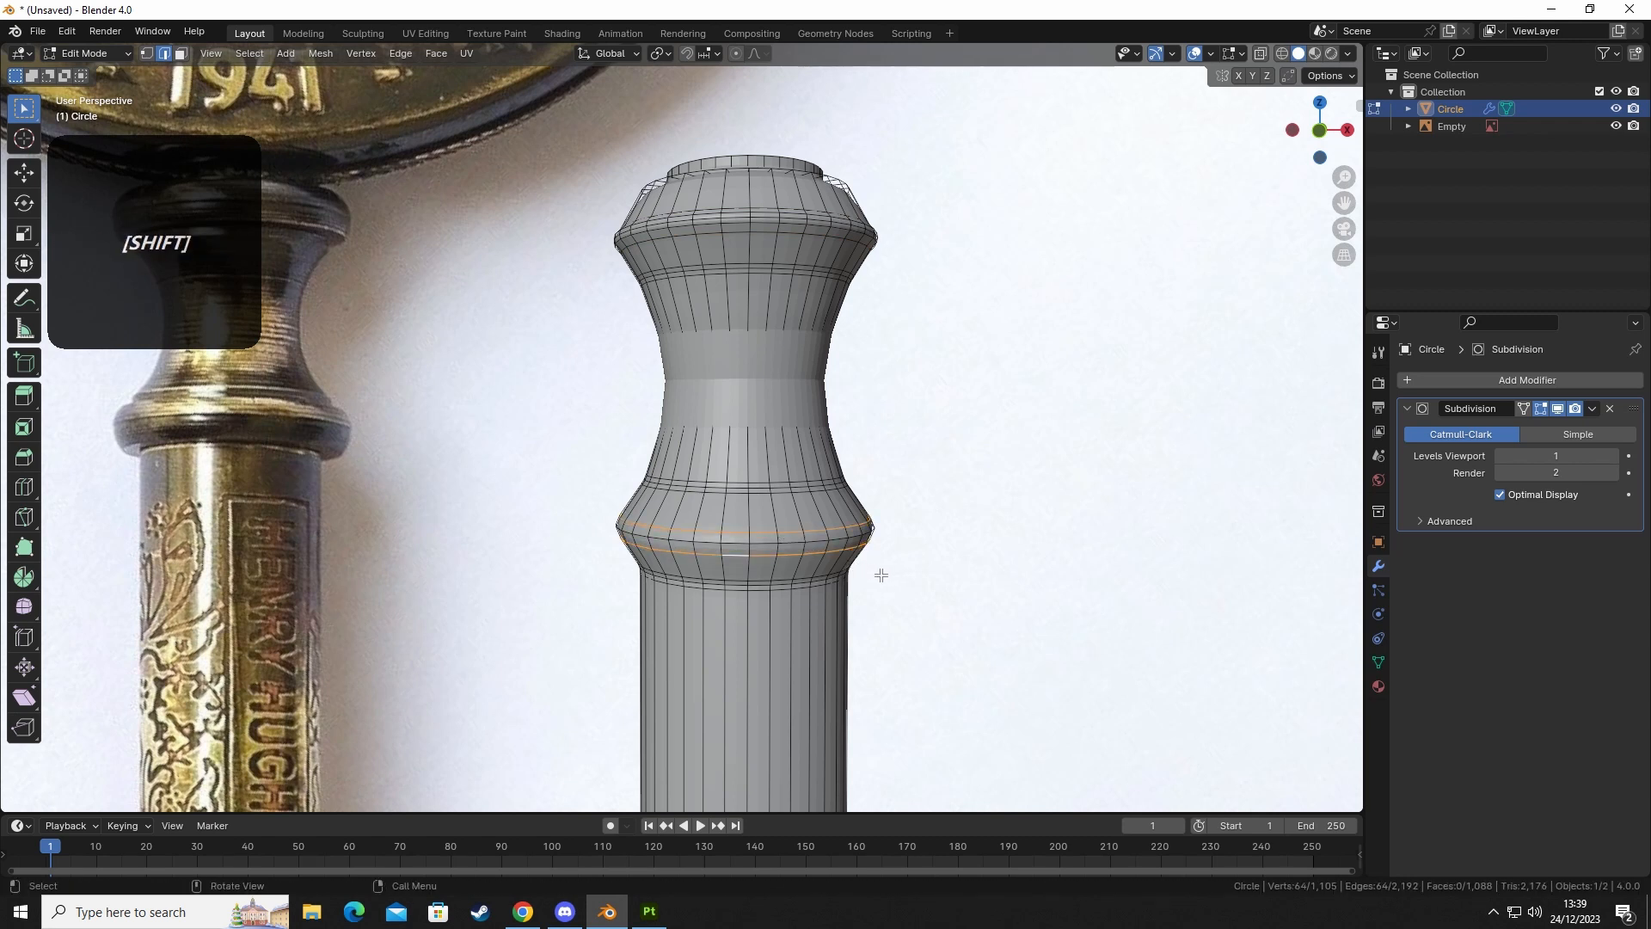
pyautogui.press('s')
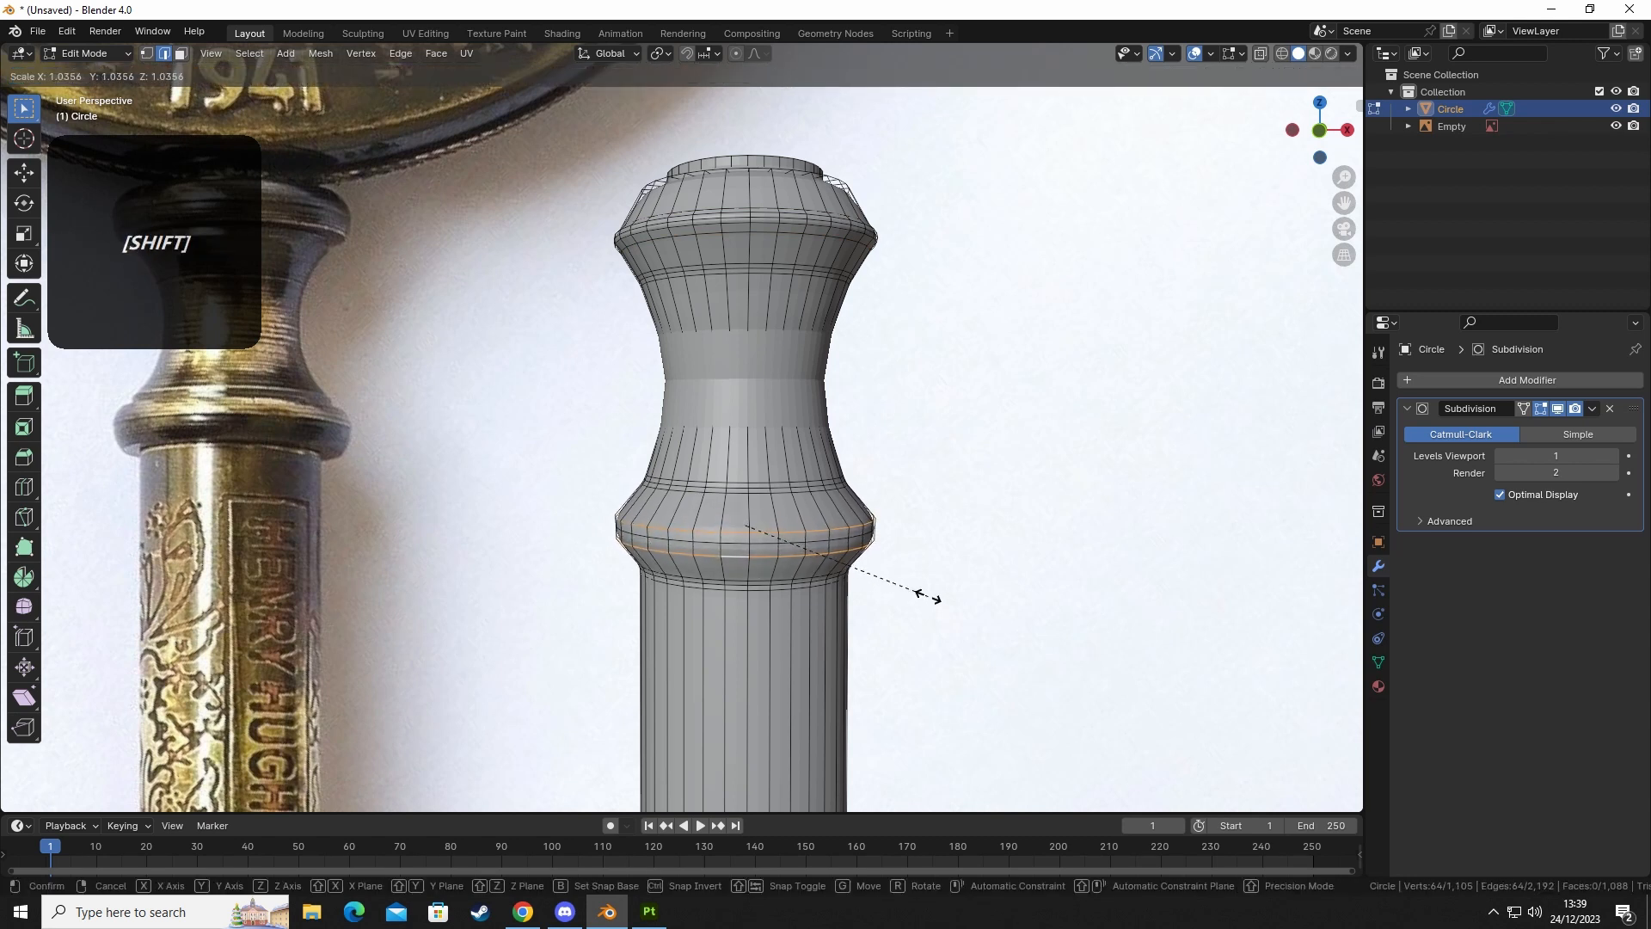
pyautogui.click(911, 601)
pyautogui.press('s')
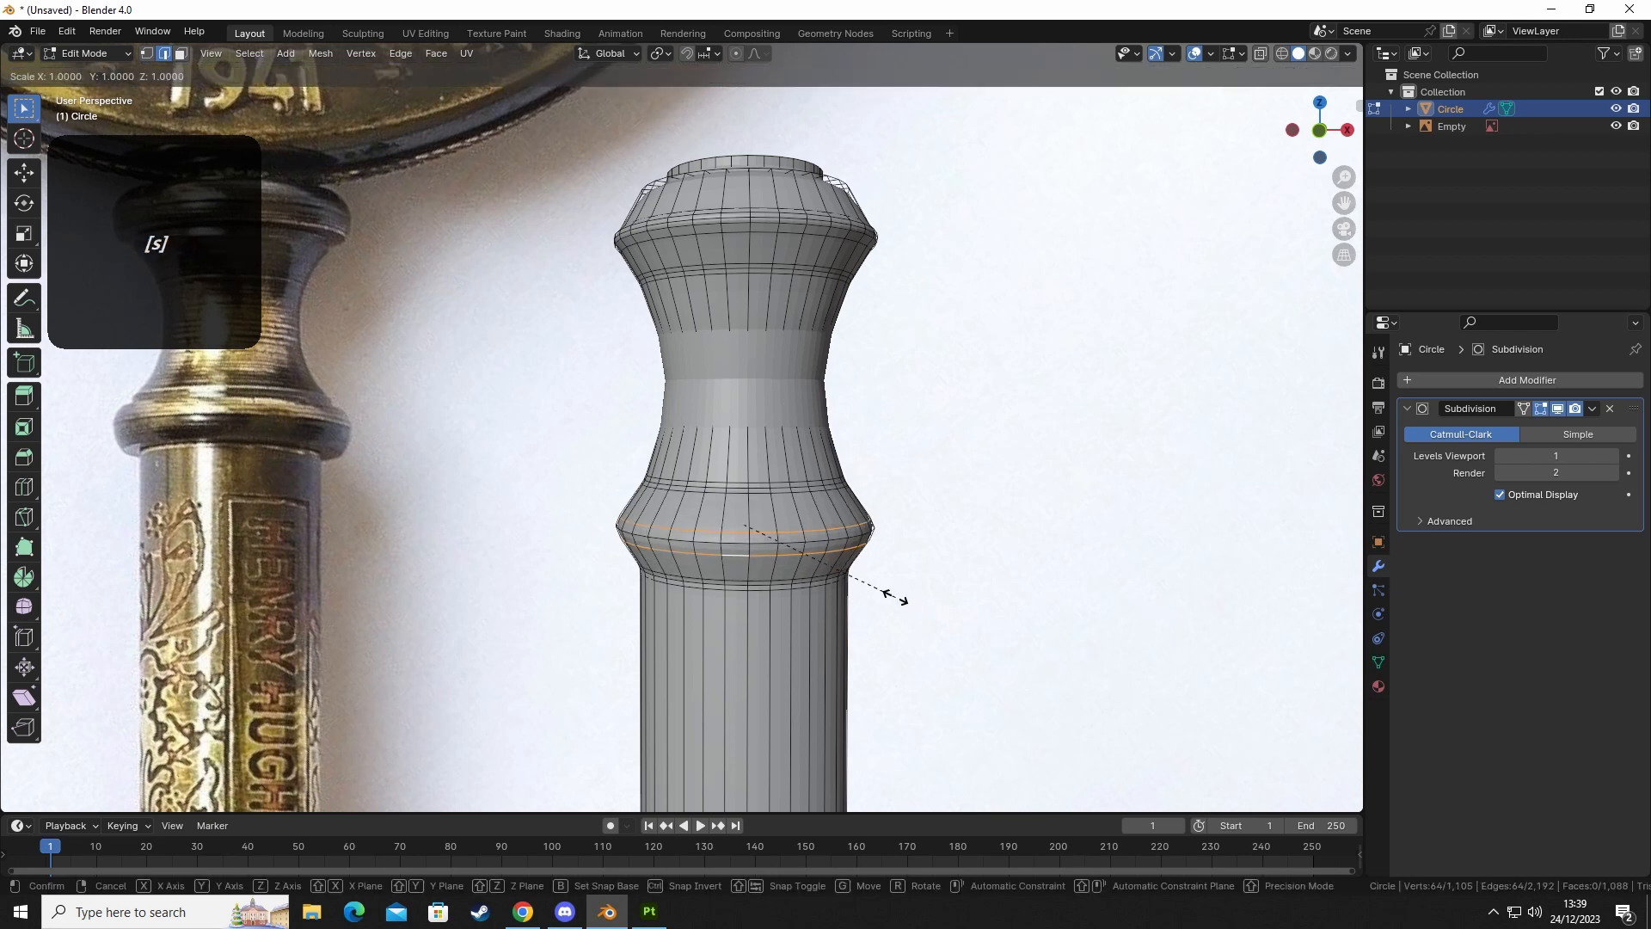
pyautogui.press('shift')
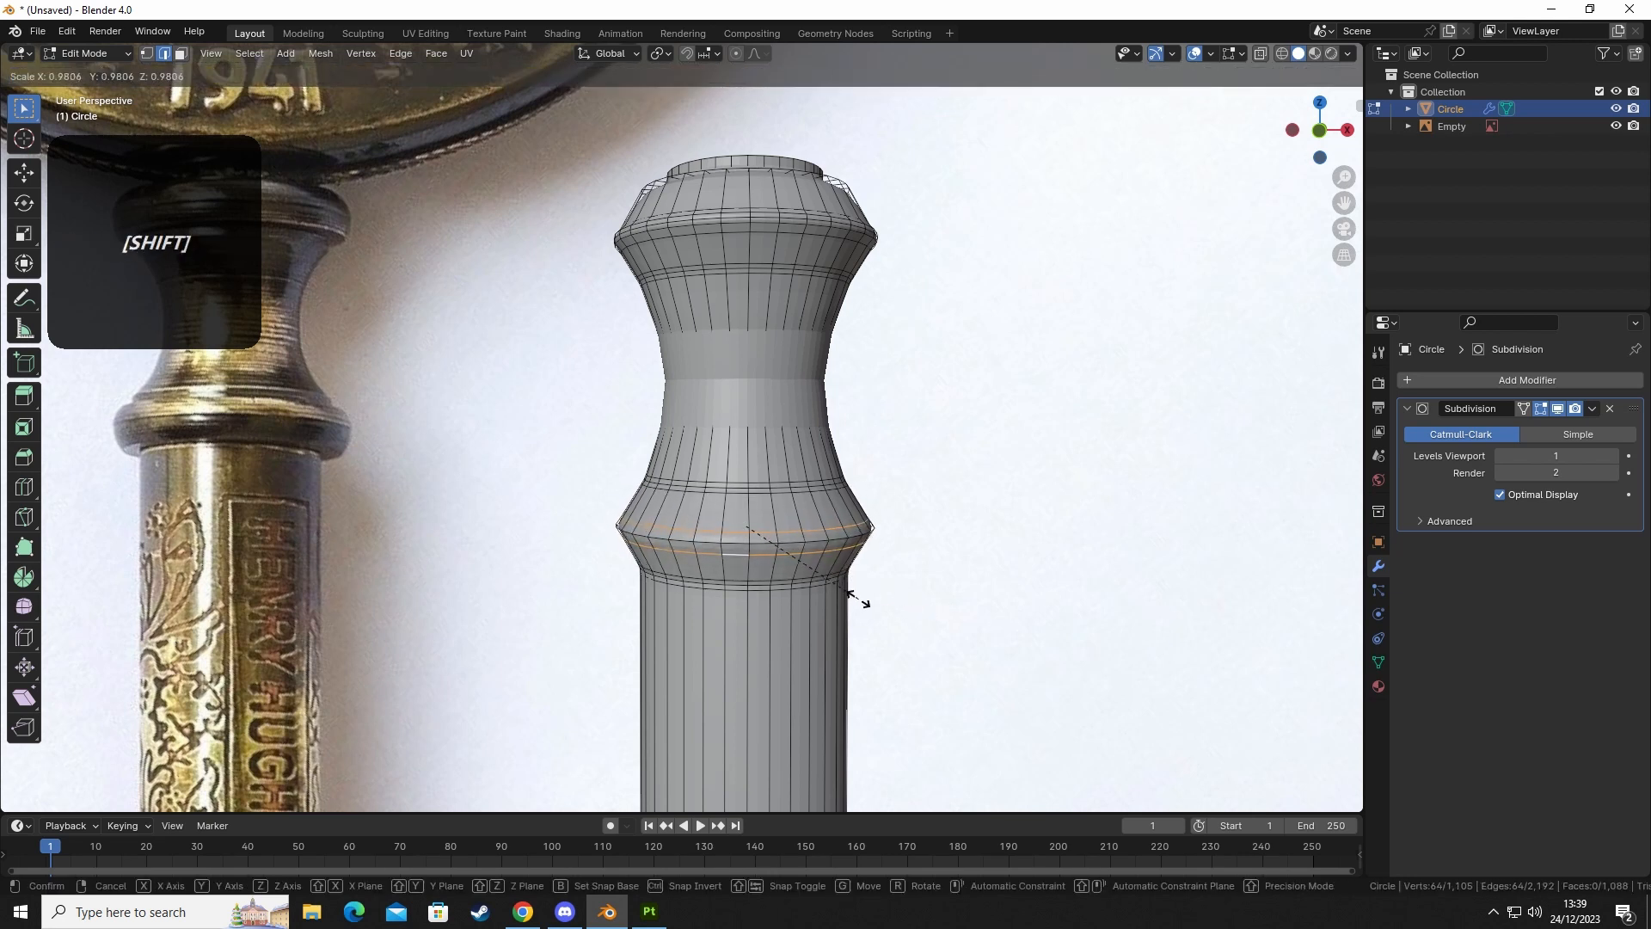
pyautogui.click(904, 616)
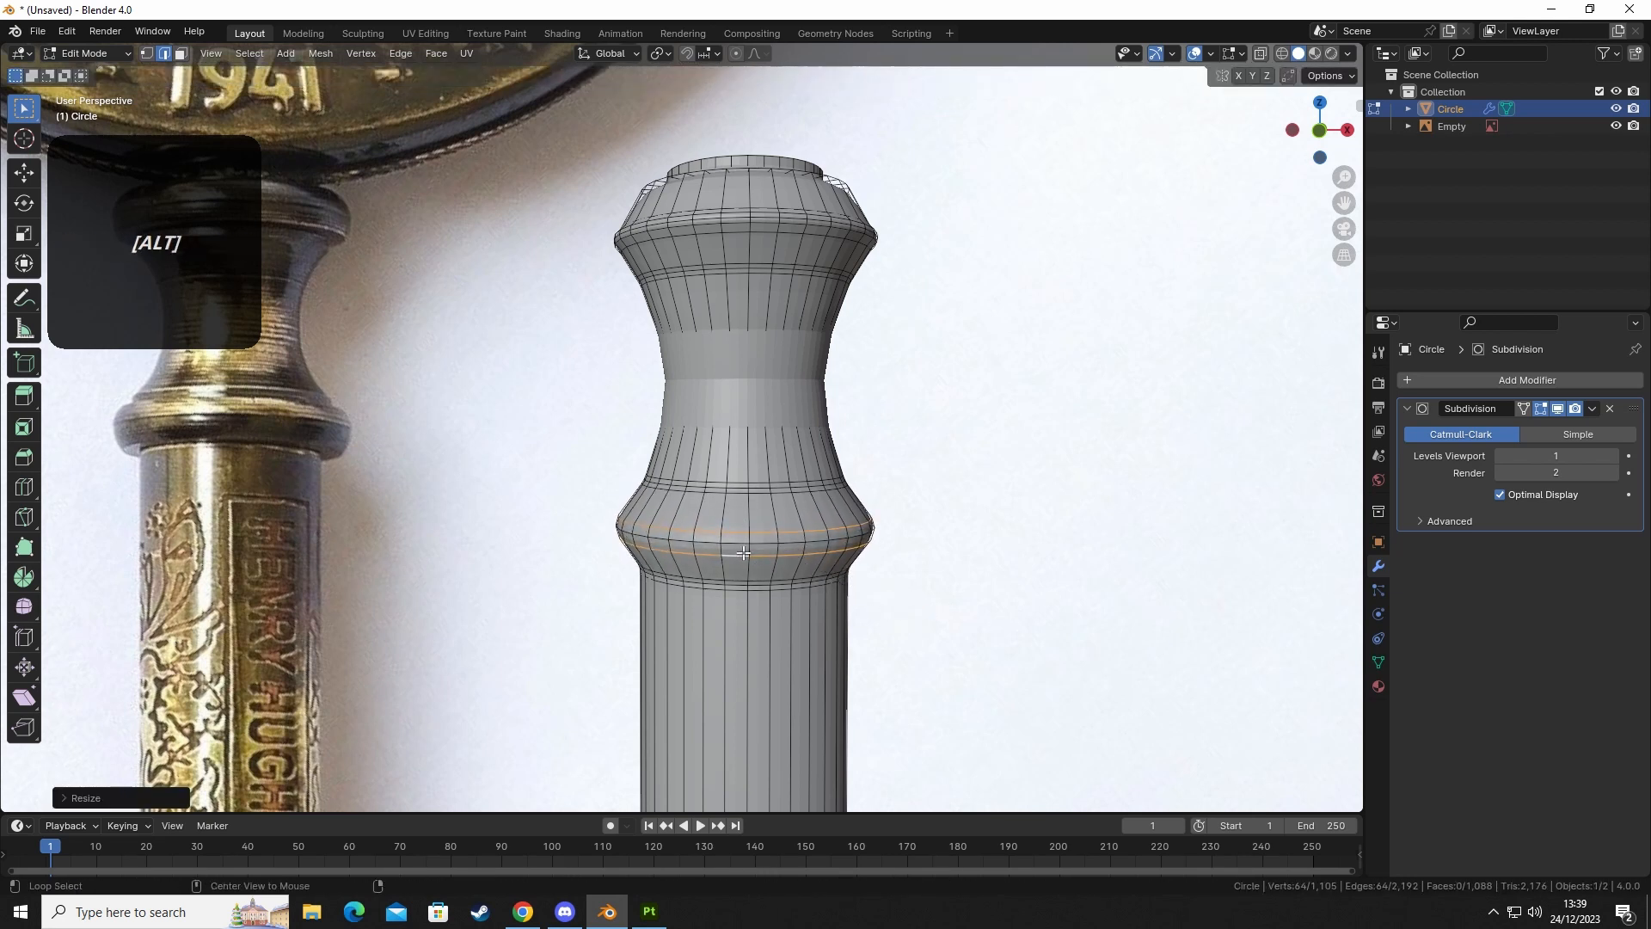
# Scale the lower collar's middle edge loop slightly outward and bevel it with two segments.
pyautogui.keyDown('alt'); pyautogui.click(821, 569); pyautogui.keyUp('alt')
pyautogui.press('s')
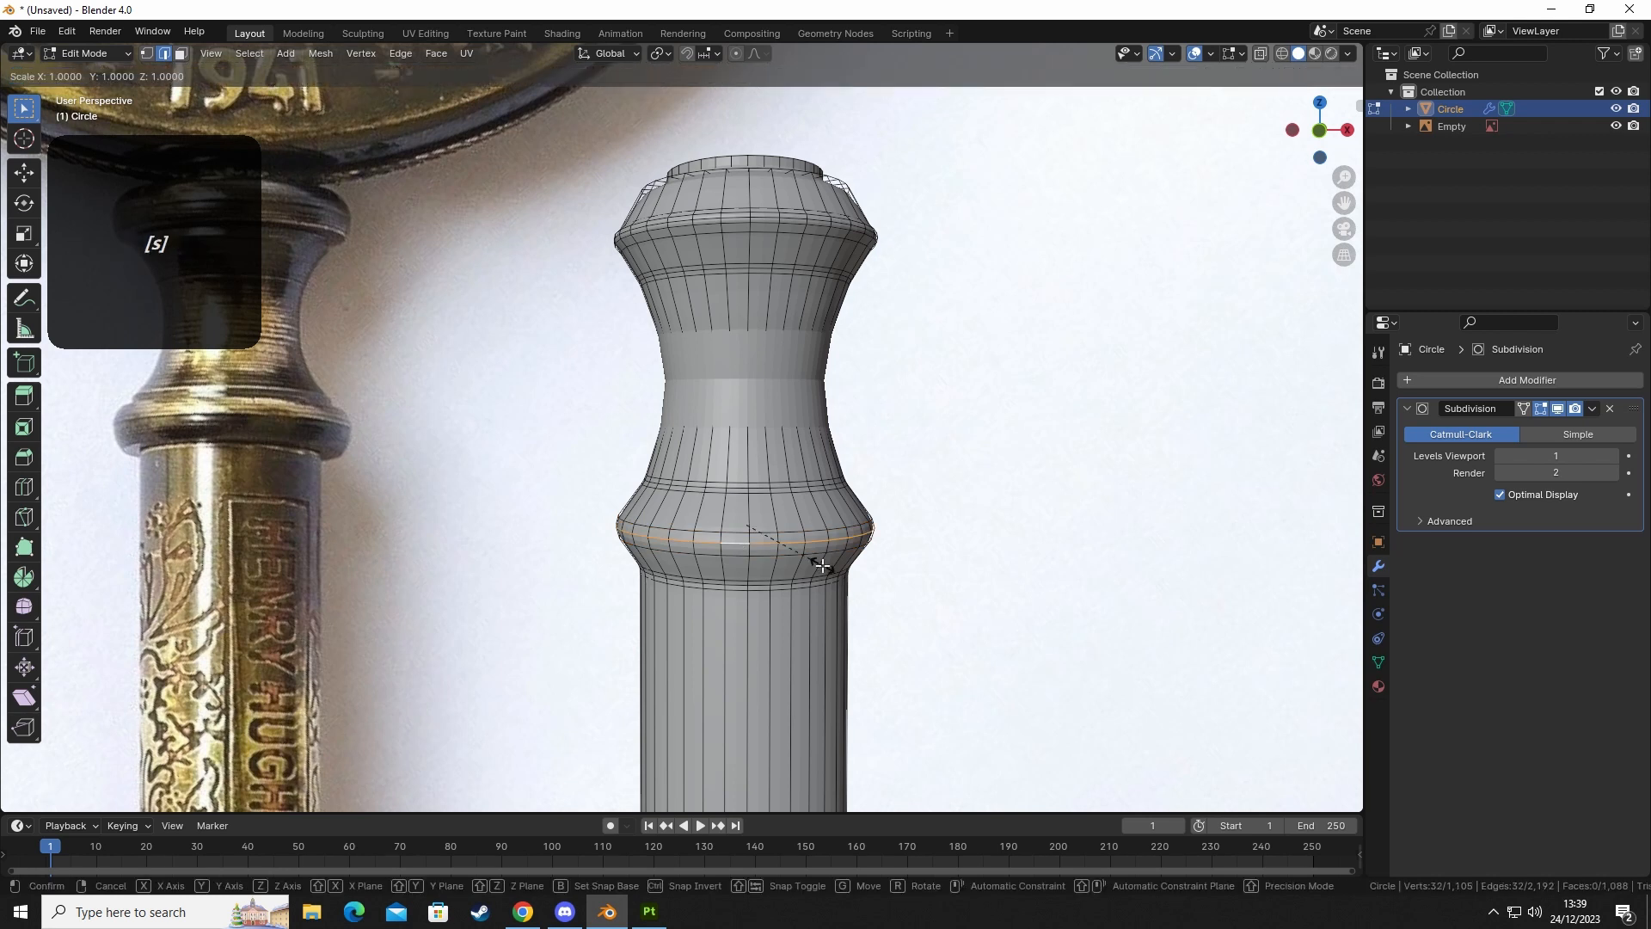
pyautogui.click(868, 578)
pyautogui.hotkey('ctrl', 'b')
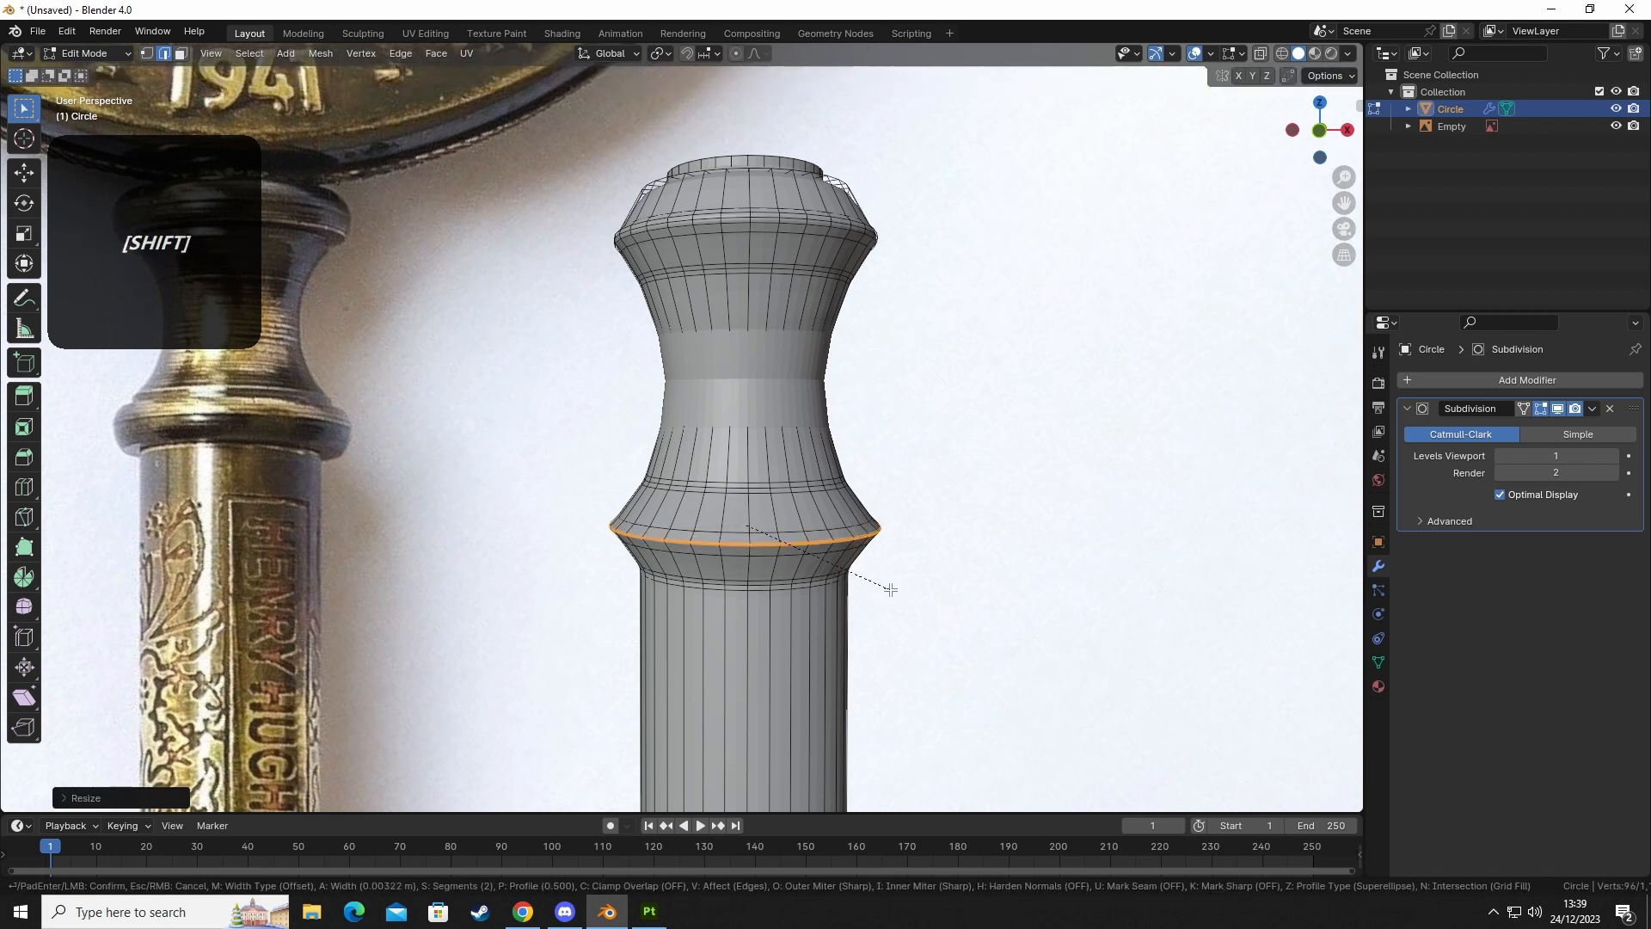
pyautogui.click(947, 596)
# Return to Object Mode and apply smooth shading to the handle.
pyautogui.press('Tab')
pyautogui.click(955, 612)
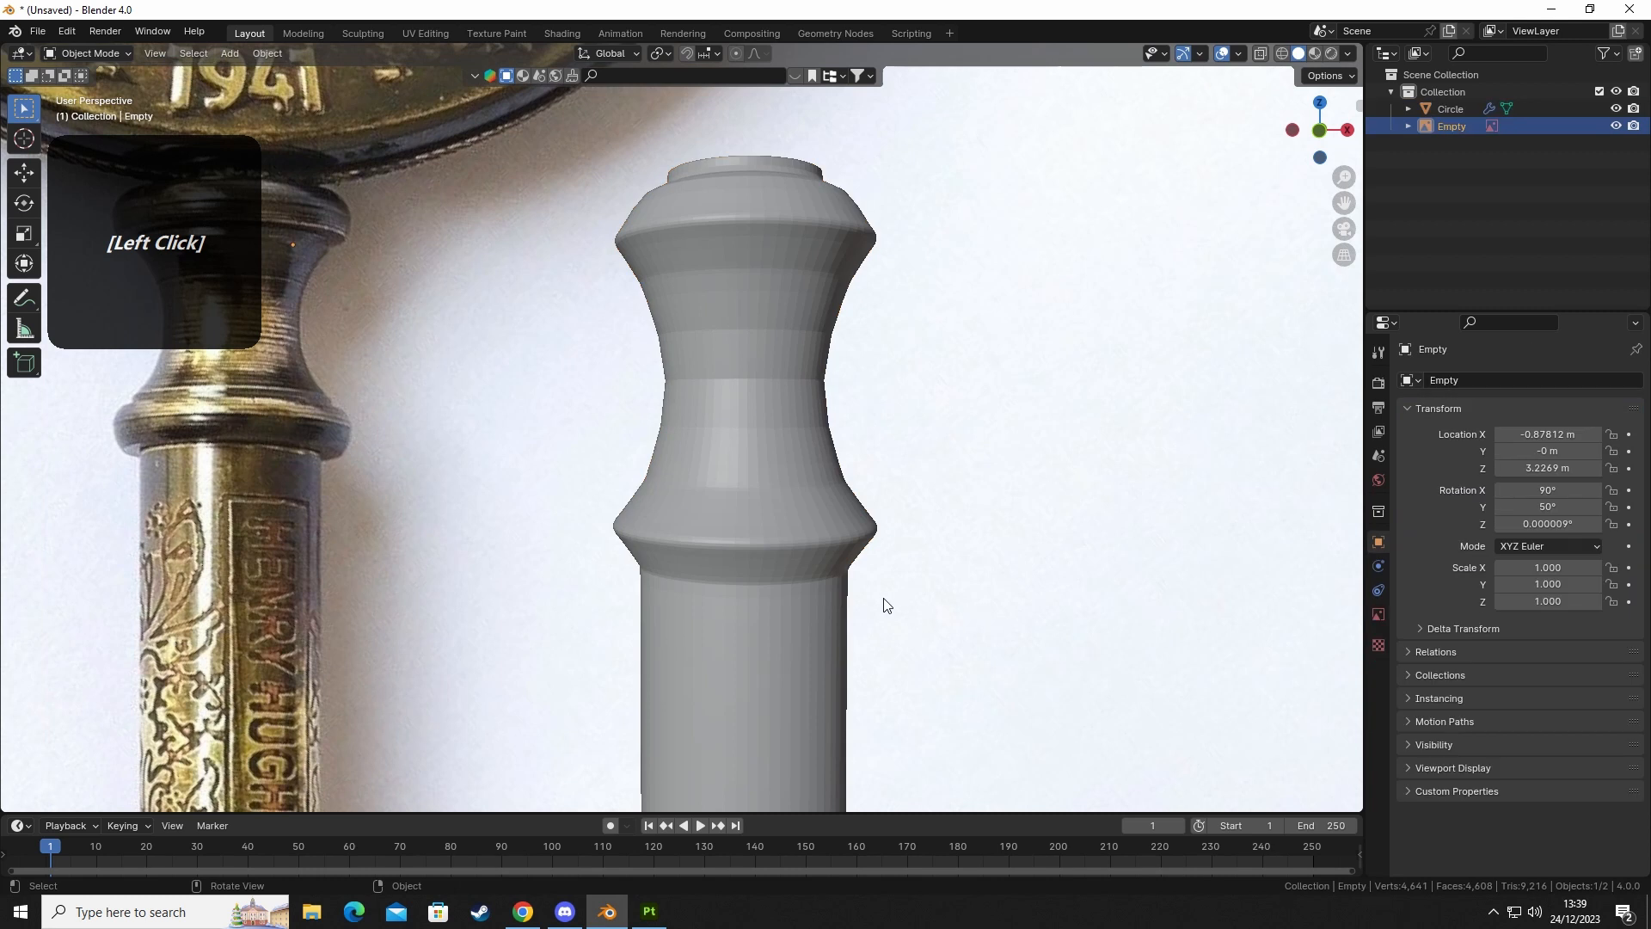
pyautogui.moveTo(881, 601); pyautogui.dragTo(740, 421, button='middle')
pyautogui.click(756, 551)
pyautogui.rightClick(745, 461)
pyautogui.click(745, 461)
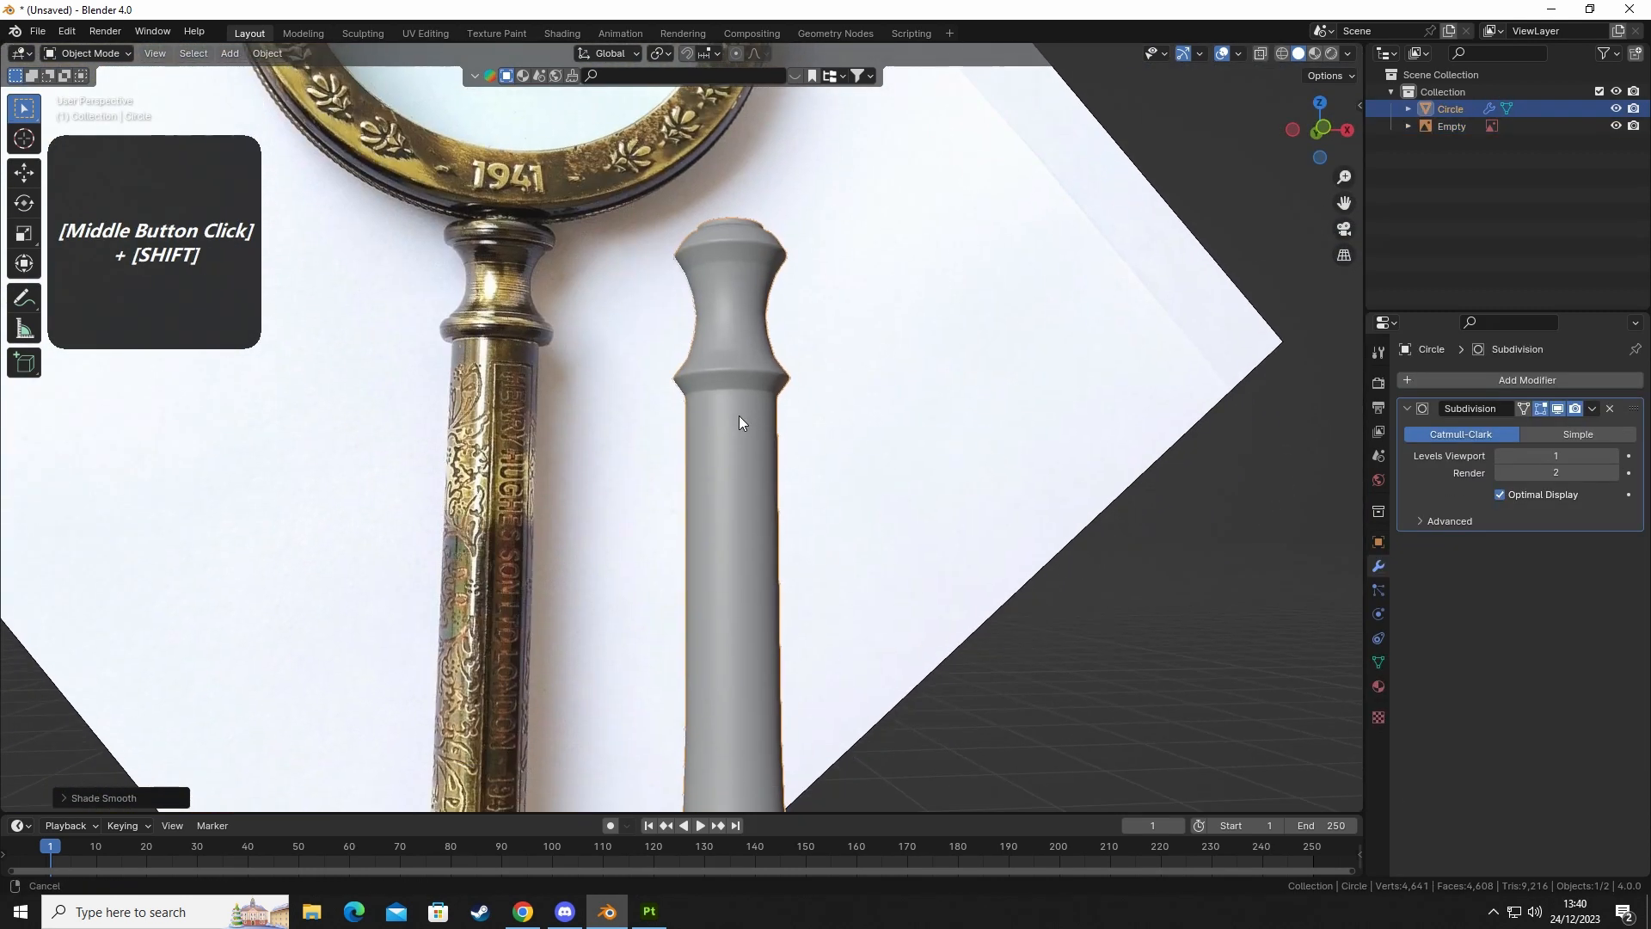
# Show the subdivision in Edit Mode and bevel the loop where the shaft meets the tapered base with three segments, about 0.014 m wide.
pyautogui.keyDown('shift'); pyautogui.moveTo(763, 550); pyautogui.dragTo(774, 487, button='middle'); pyautogui.keyUp('shift')
pyautogui.scroll(3, 706, 493)
pyautogui.click(724, 516)
pyautogui.press('Tab')
pyautogui.press('Tab')
pyautogui.press('Tab')
pyautogui.keyDown('alt'); pyautogui.click(775, 487); pyautogui.keyUp('alt')
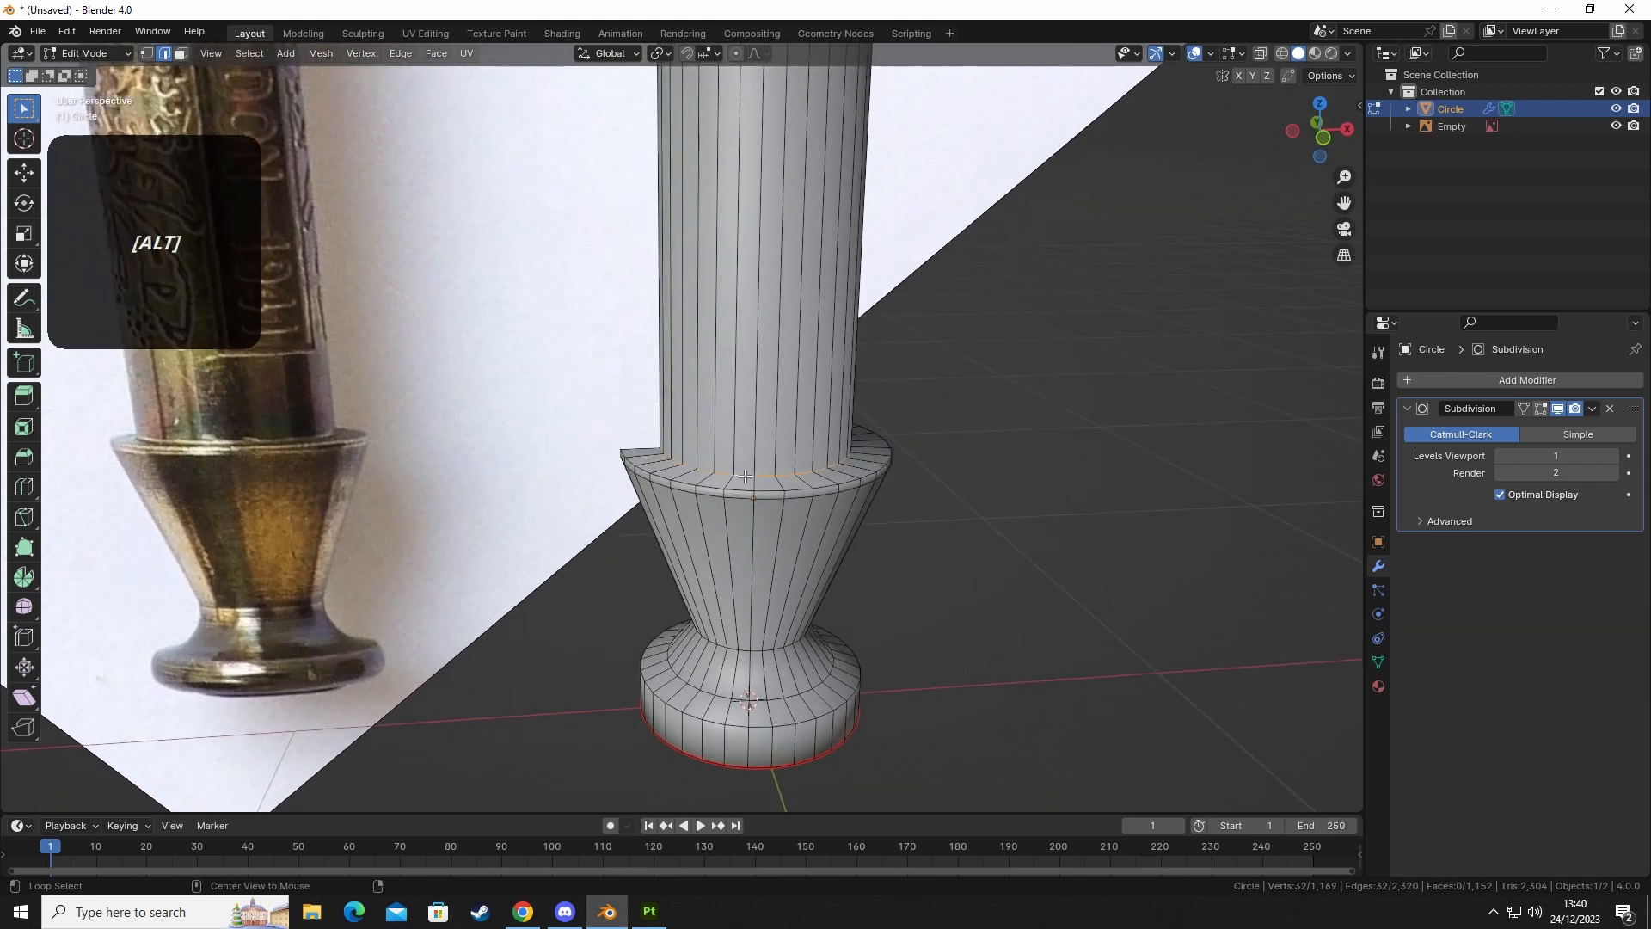
pyautogui.click(1540, 406)
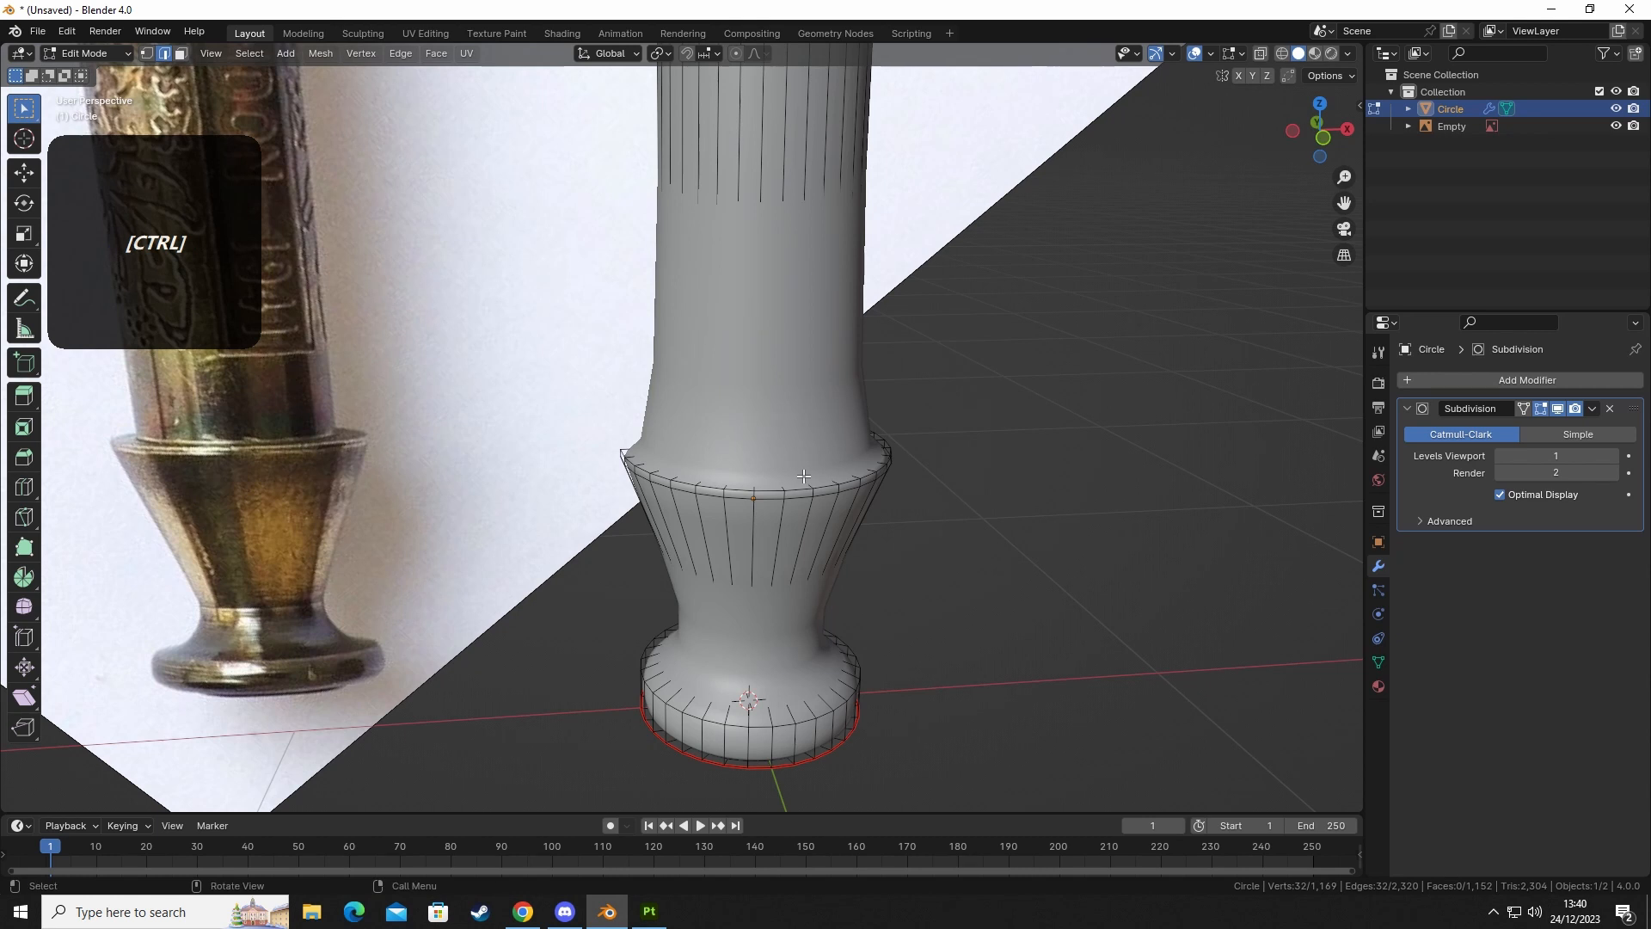
pyautogui.hotkey('ctrl', 'b')
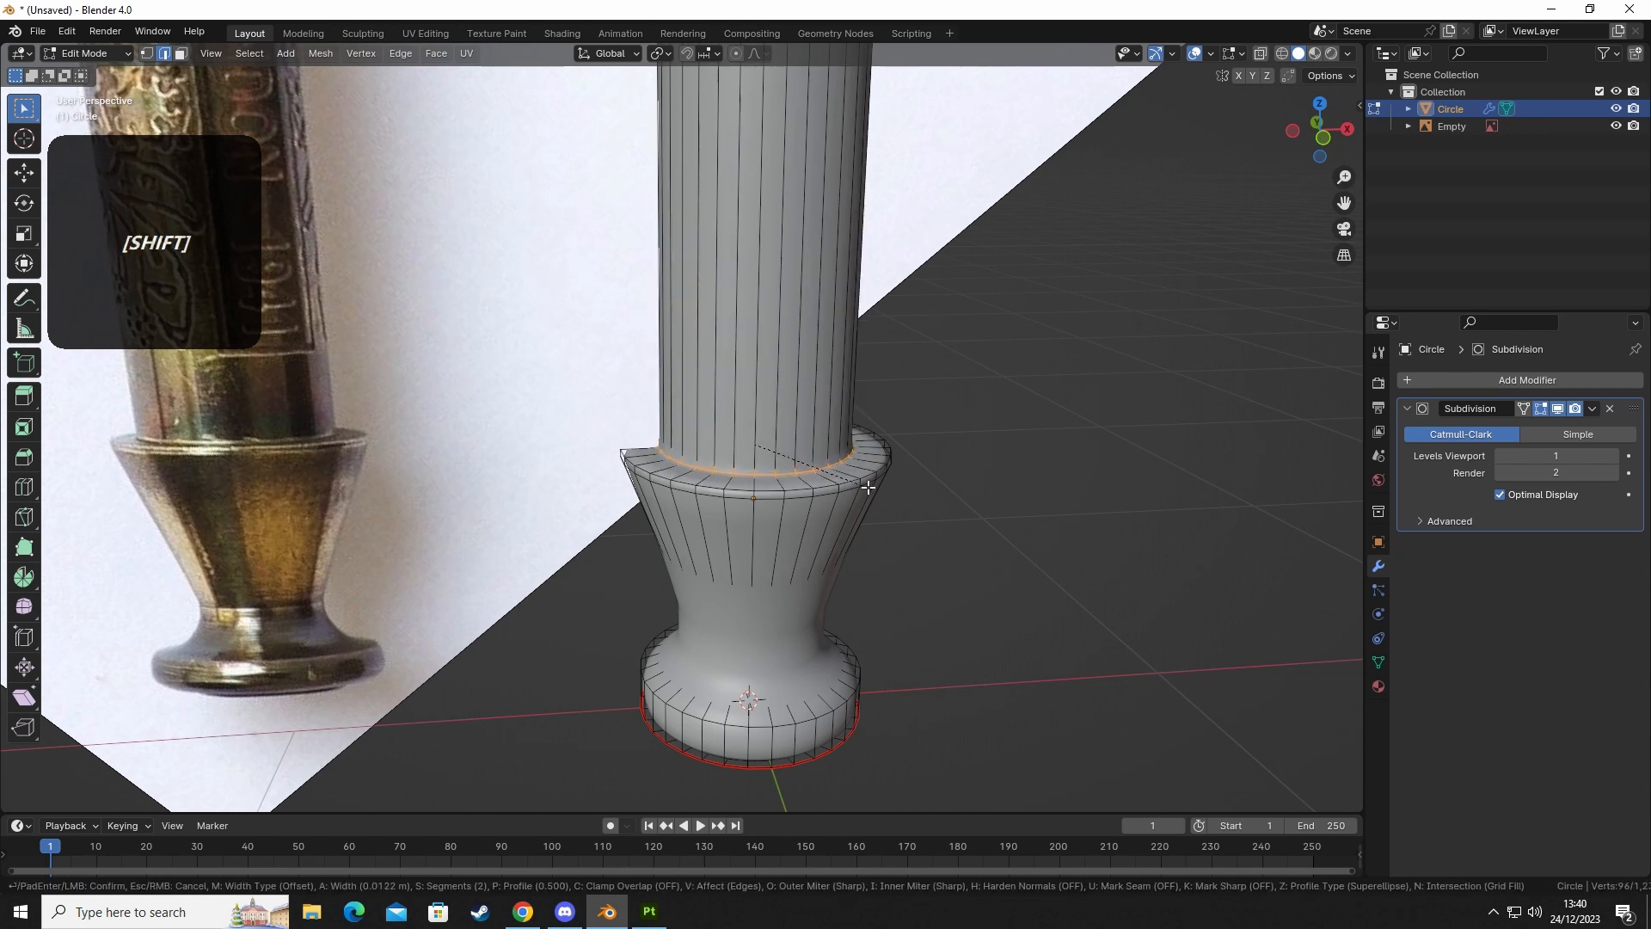
pyautogui.scroll(-1, 864, 499)
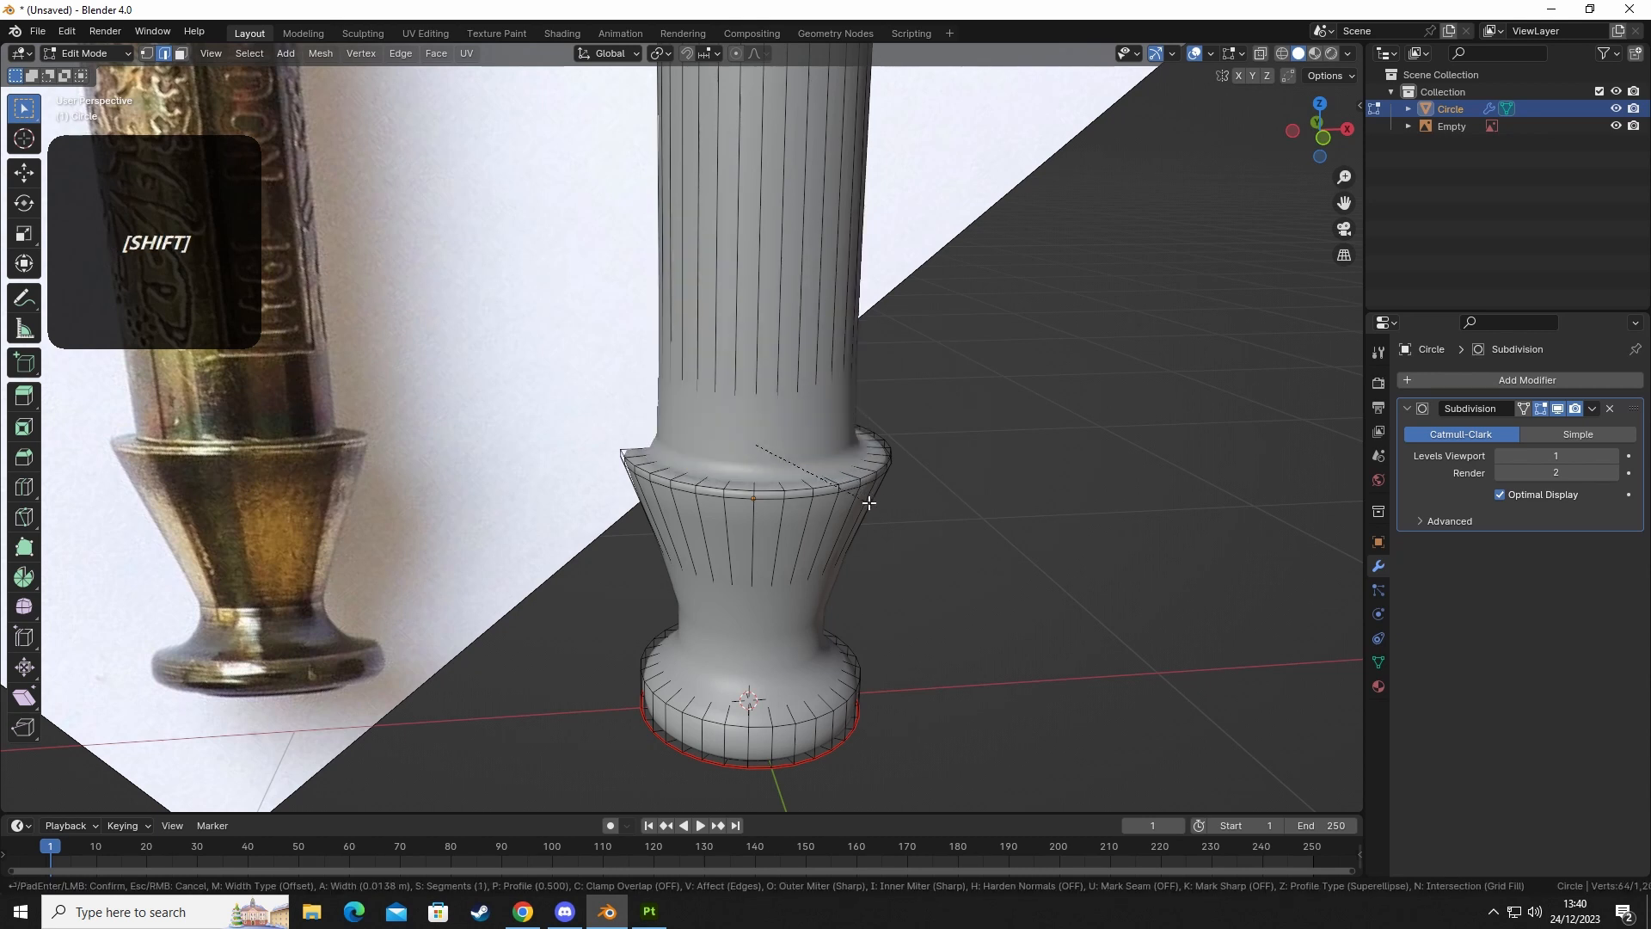
pyautogui.scroll(1, 853, 505)
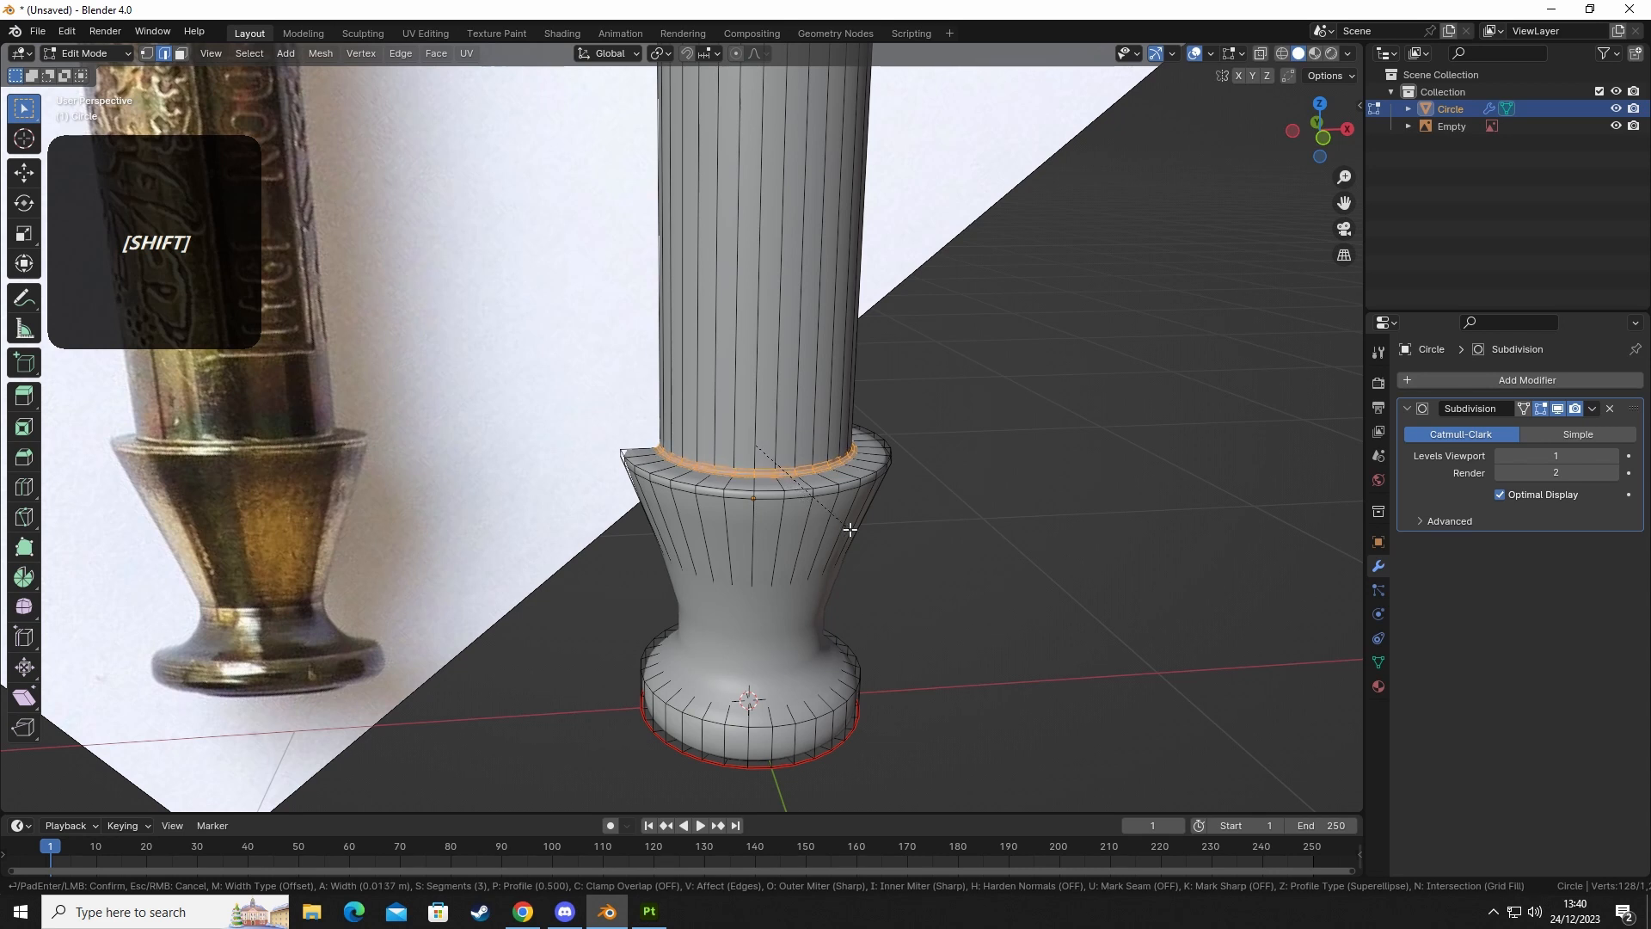
pyautogui.keyDown('shift'); pyautogui.click(849, 530); pyautogui.keyUp('shift')
pyautogui.press('Tab')
pyautogui.click(931, 612)
# Add an edge loop around the tapered base section and slide it up close beneath the rim.
pyautogui.moveTo(931, 612); pyautogui.dragTo(873, 581, button='middle')
pyautogui.click(802, 540)
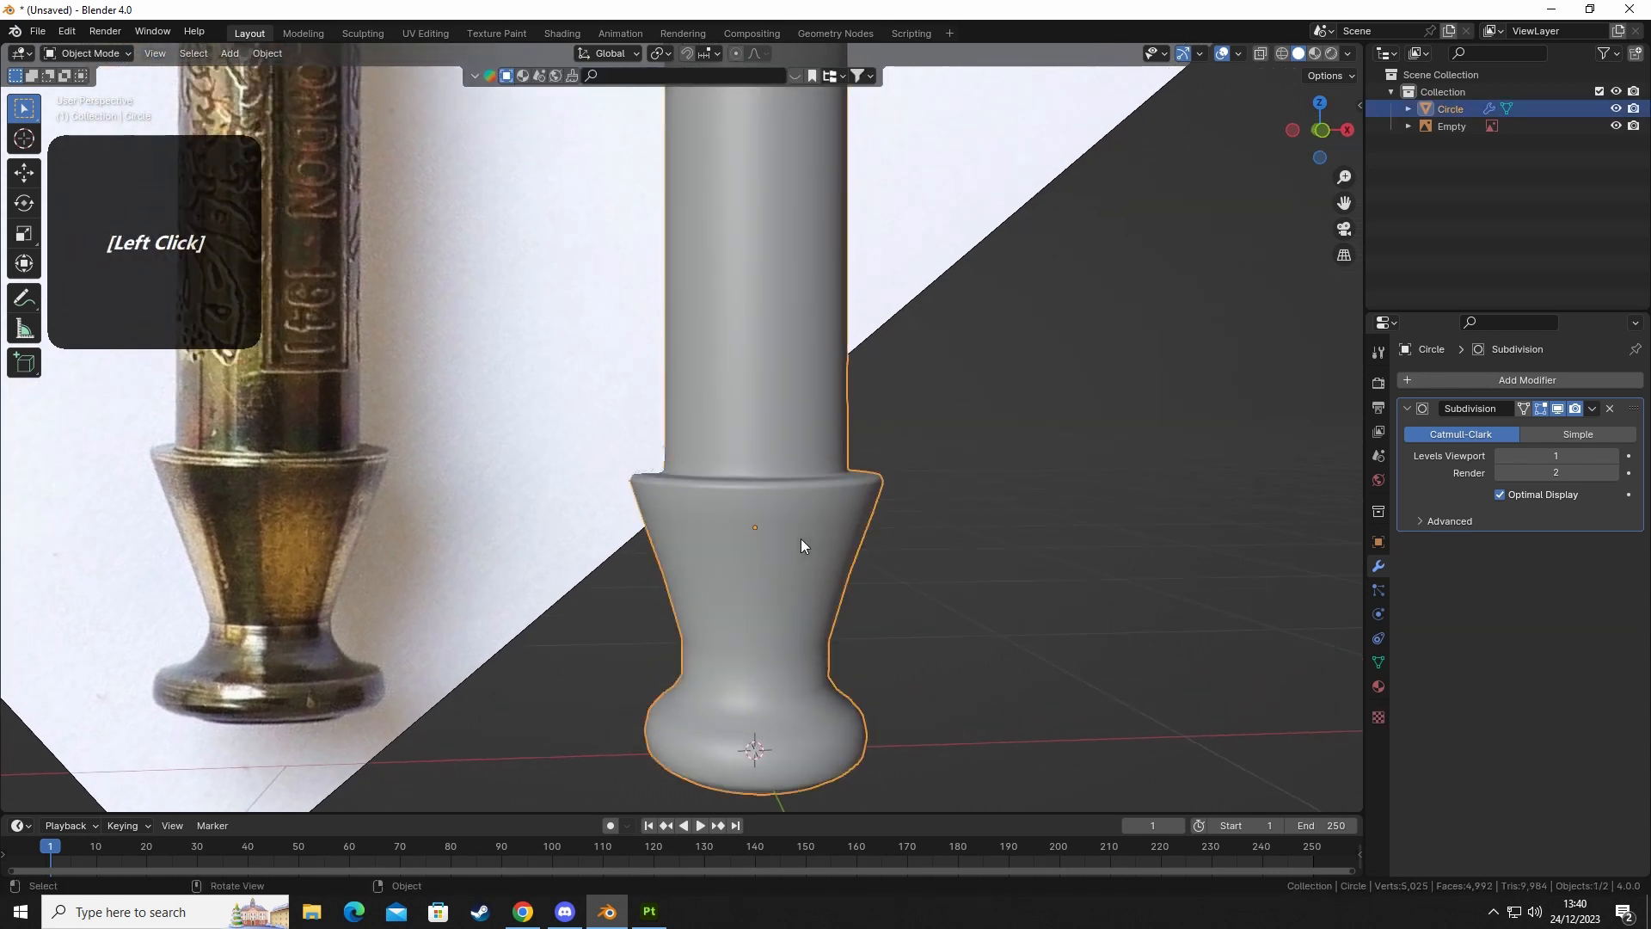
pyautogui.press('Tab')
pyautogui.scroll(2, 774, 516)
pyautogui.hotkey('ctrl', 'r')
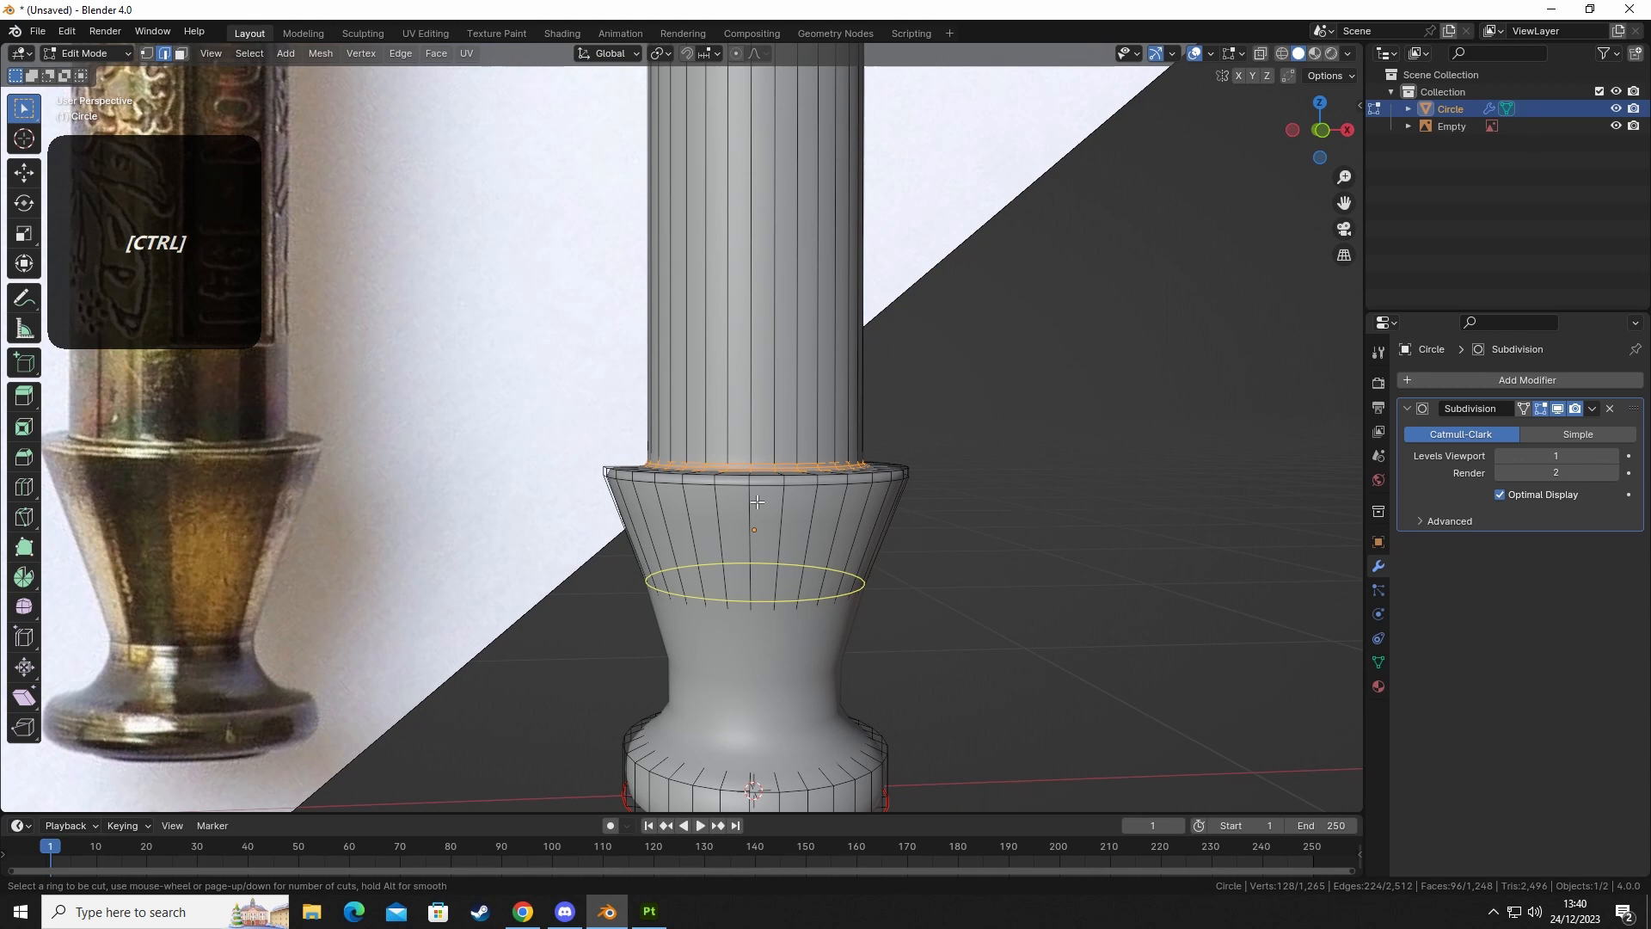
pyautogui.click(757, 502)
pyautogui.rightClick(914, 591)
pyautogui.press('g')
pyautogui.press('g')
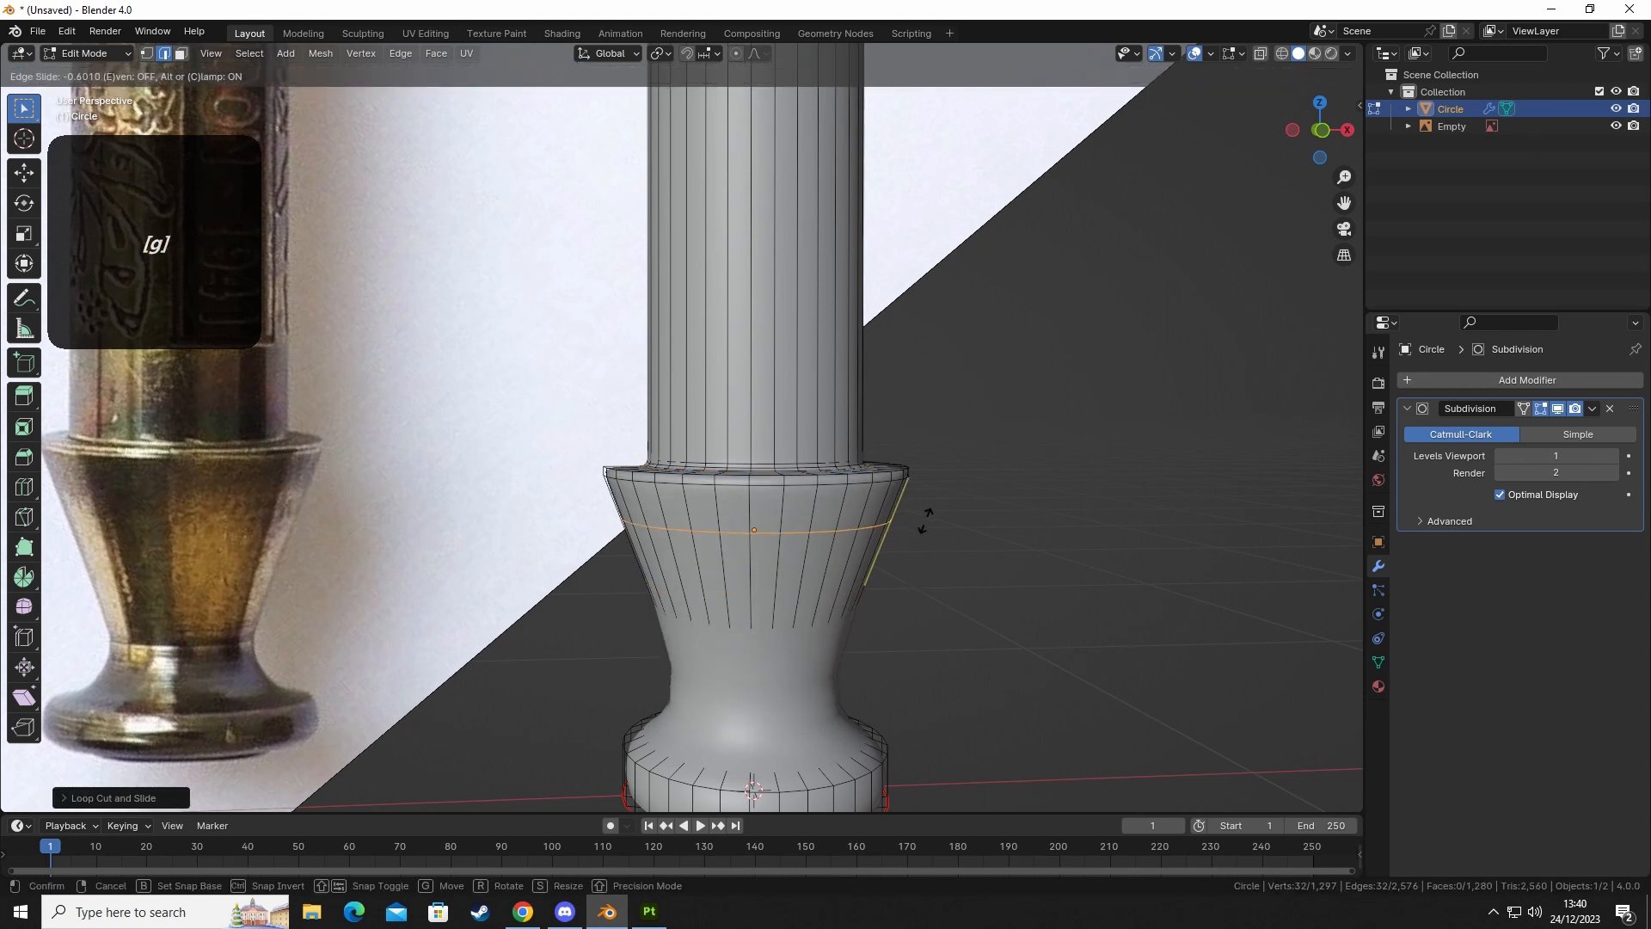
pyautogui.press('shift')
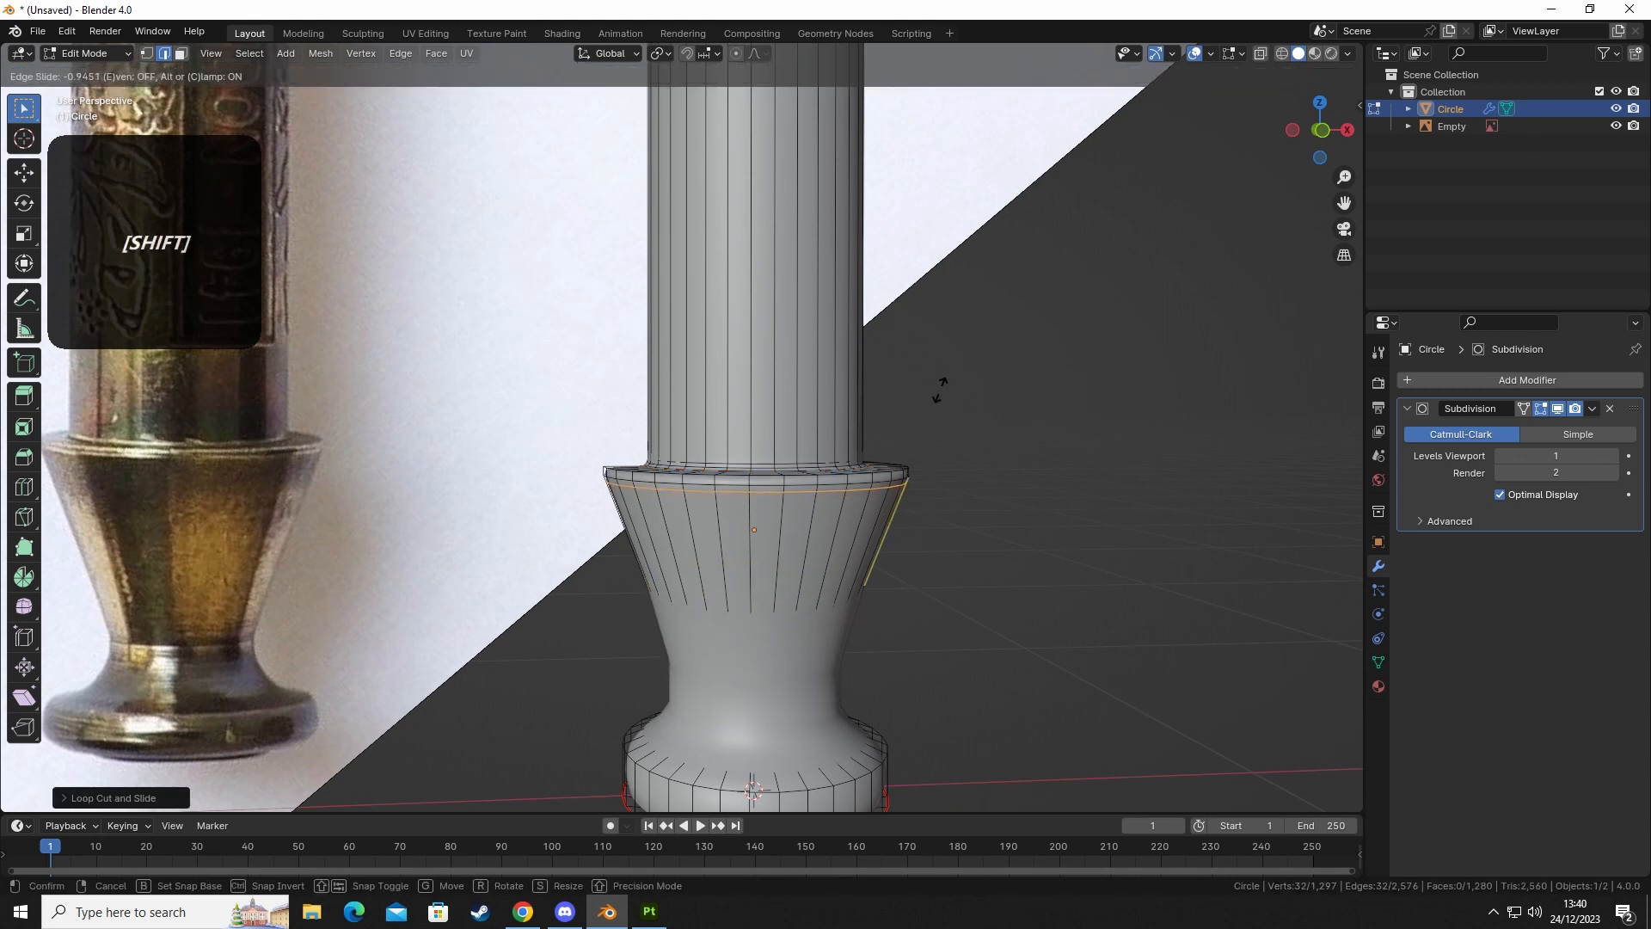
pyautogui.click(939, 390)
# Bevel the upper outer edge loop of the tapered section's rim narrowly with three segments and return to Object Mode.
pyautogui.keyDown('alt'); pyautogui.click(766, 487); pyautogui.keyUp('alt')
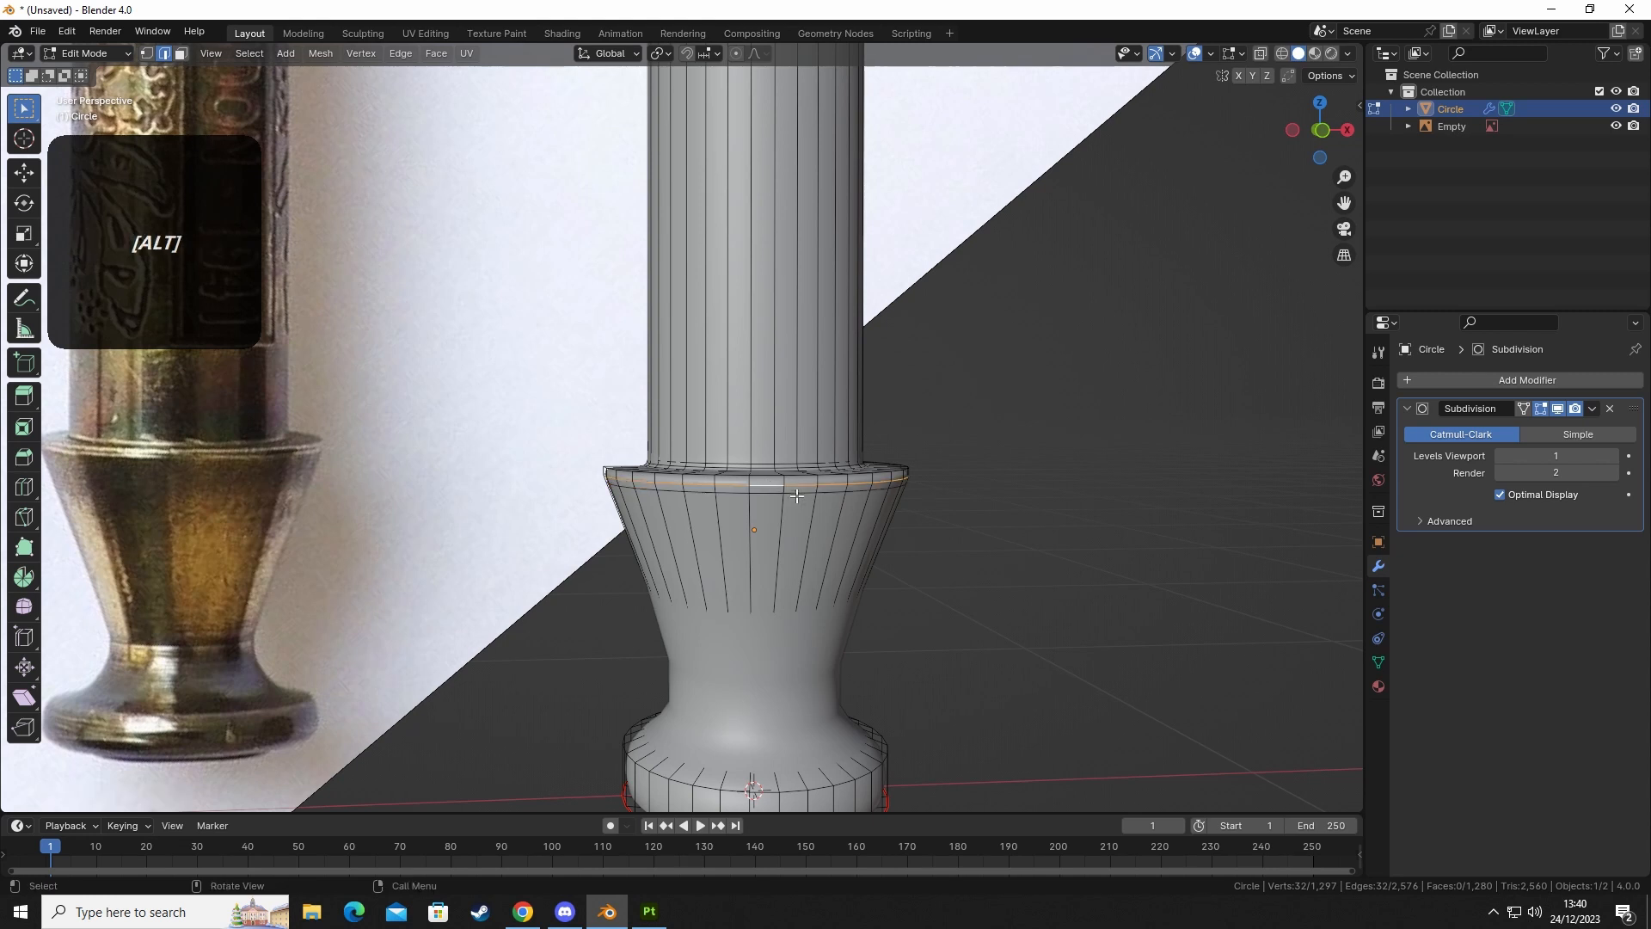
pyautogui.scroll(3, 796, 496)
pyautogui.moveTo(756, 488); pyautogui.dragTo(764, 474, button='middle')
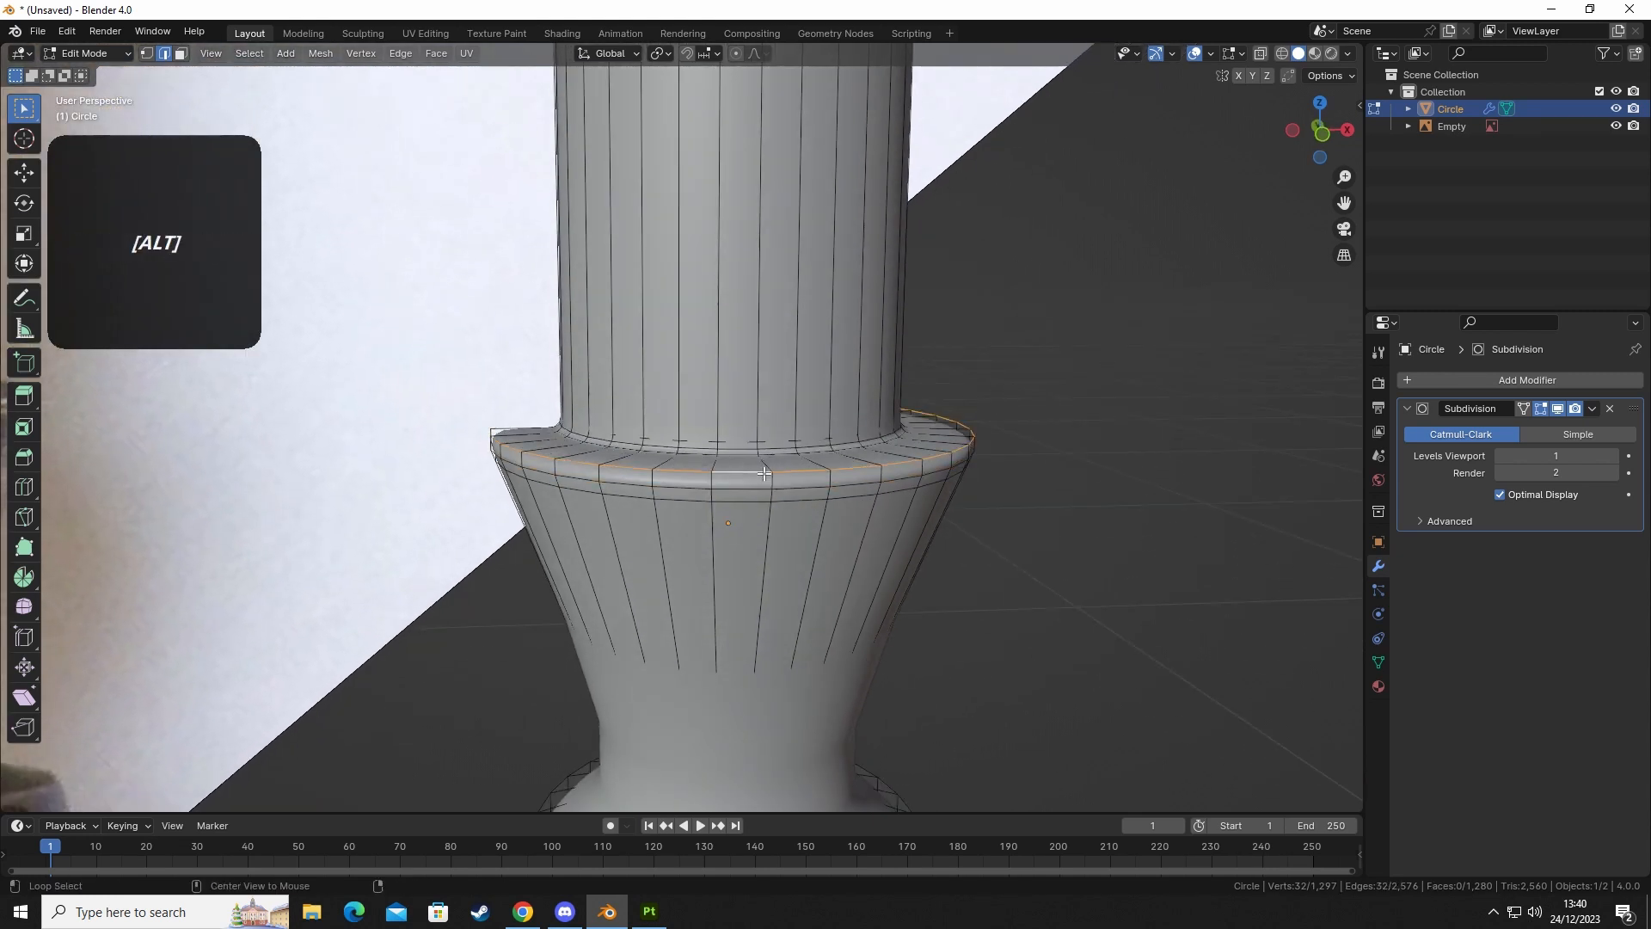
pyautogui.hotkey('ctrl', 'b')
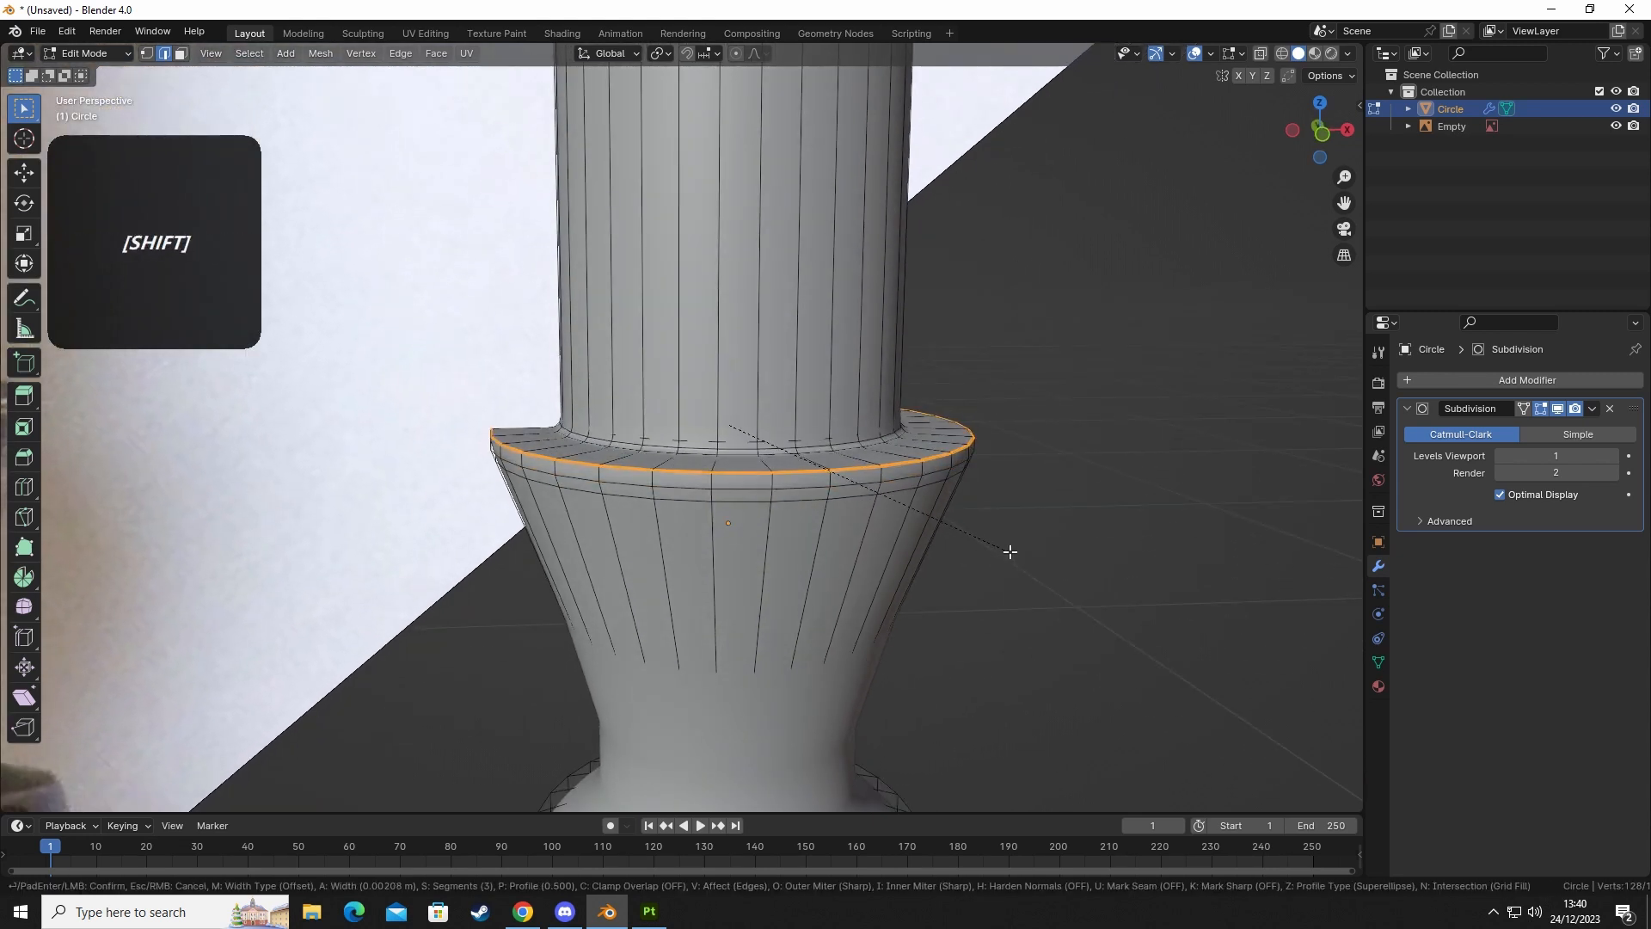
pyautogui.click(1052, 561)
pyautogui.press('Tab')
pyautogui.click(1006, 641)
# Bevel the edge loop at the base's narrow waist with four segments, about 0.06 m wide, to form a smooth curve.
pyautogui.scroll(-2, 846, 649)
pyautogui.moveTo(848, 649); pyautogui.dragTo(839, 526, button='middle')
pyautogui.keyDown('shift'); pyautogui.moveTo(800, 627); pyautogui.dragTo(786, 562, button='middle'); pyautogui.keyUp('shift')
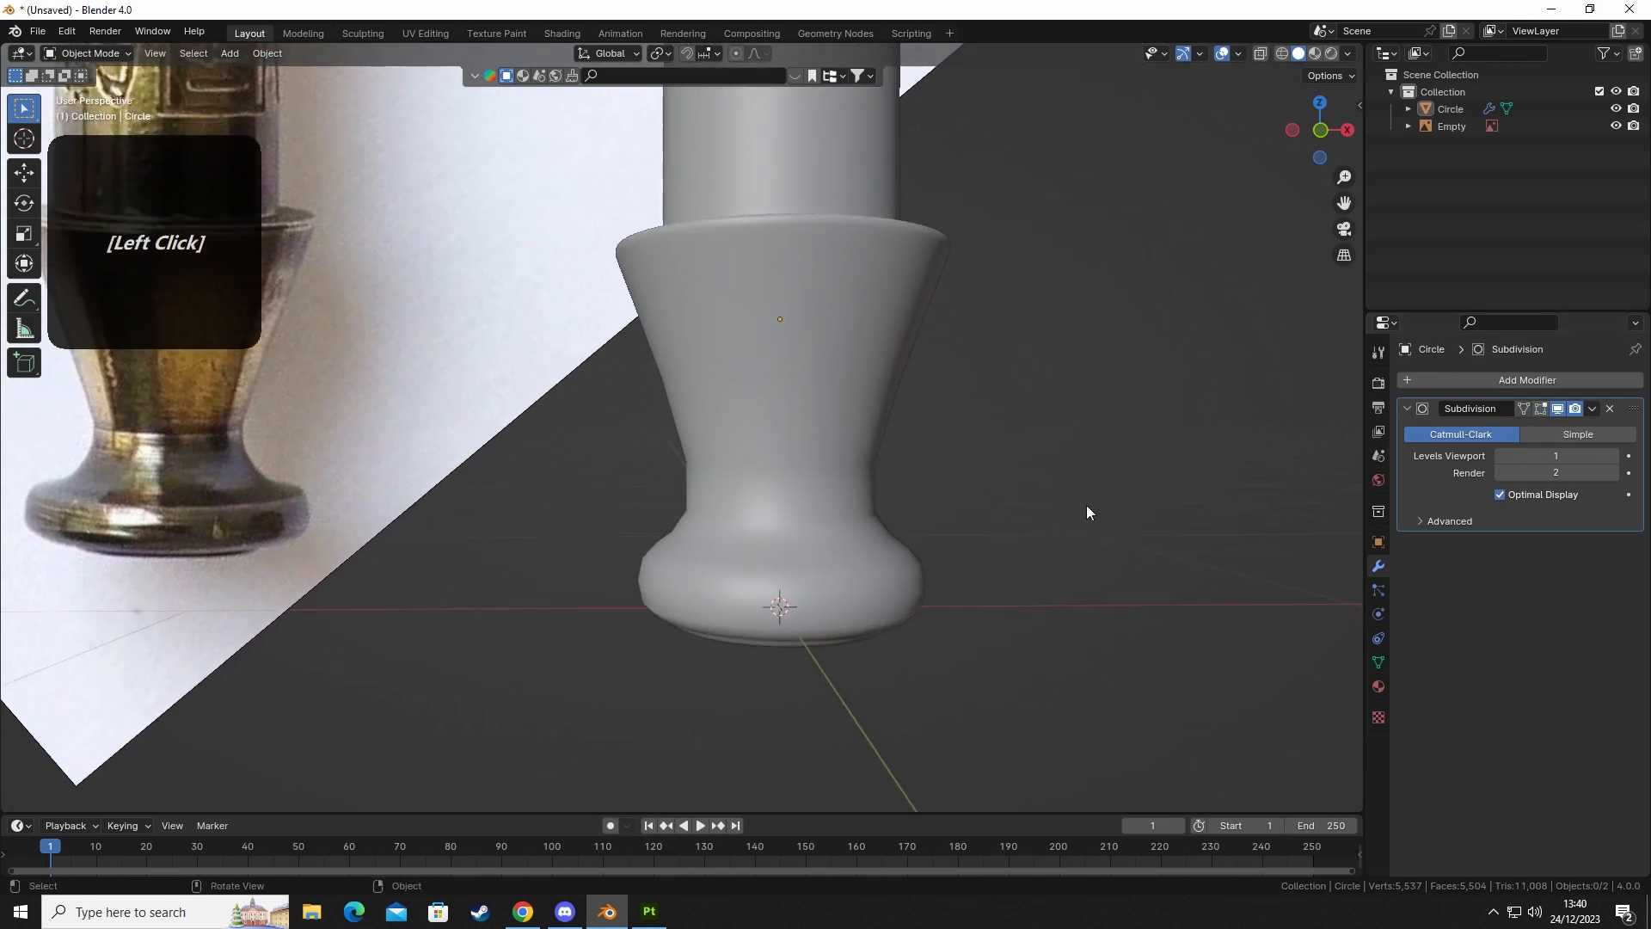
pyautogui.click(854, 539)
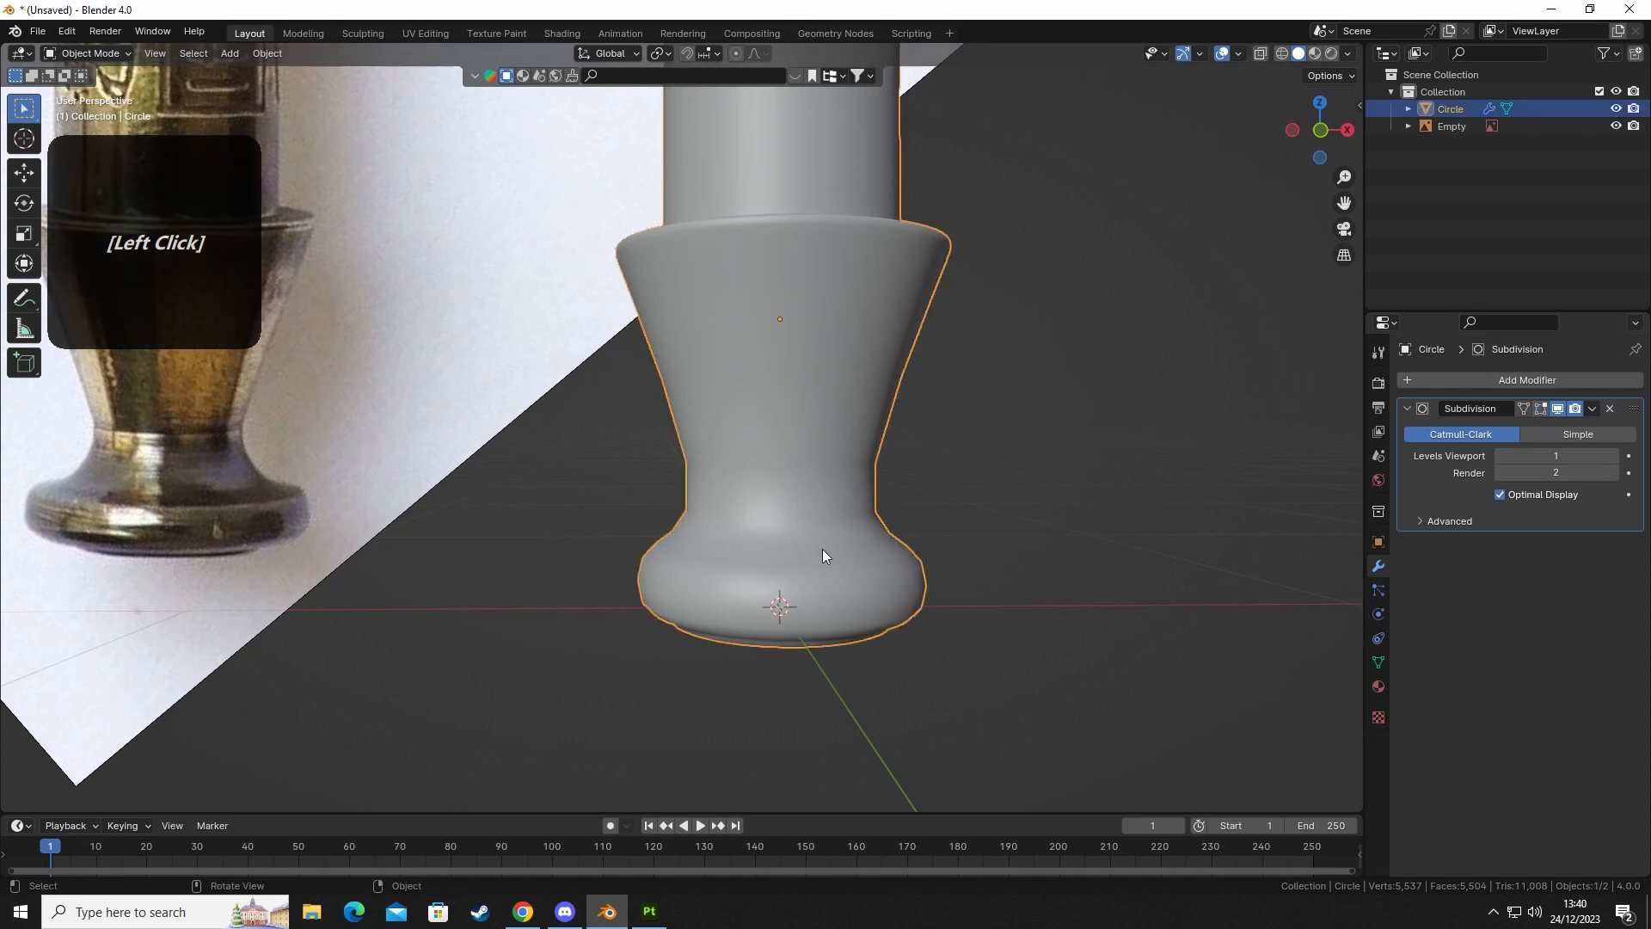
pyautogui.press('Tab')
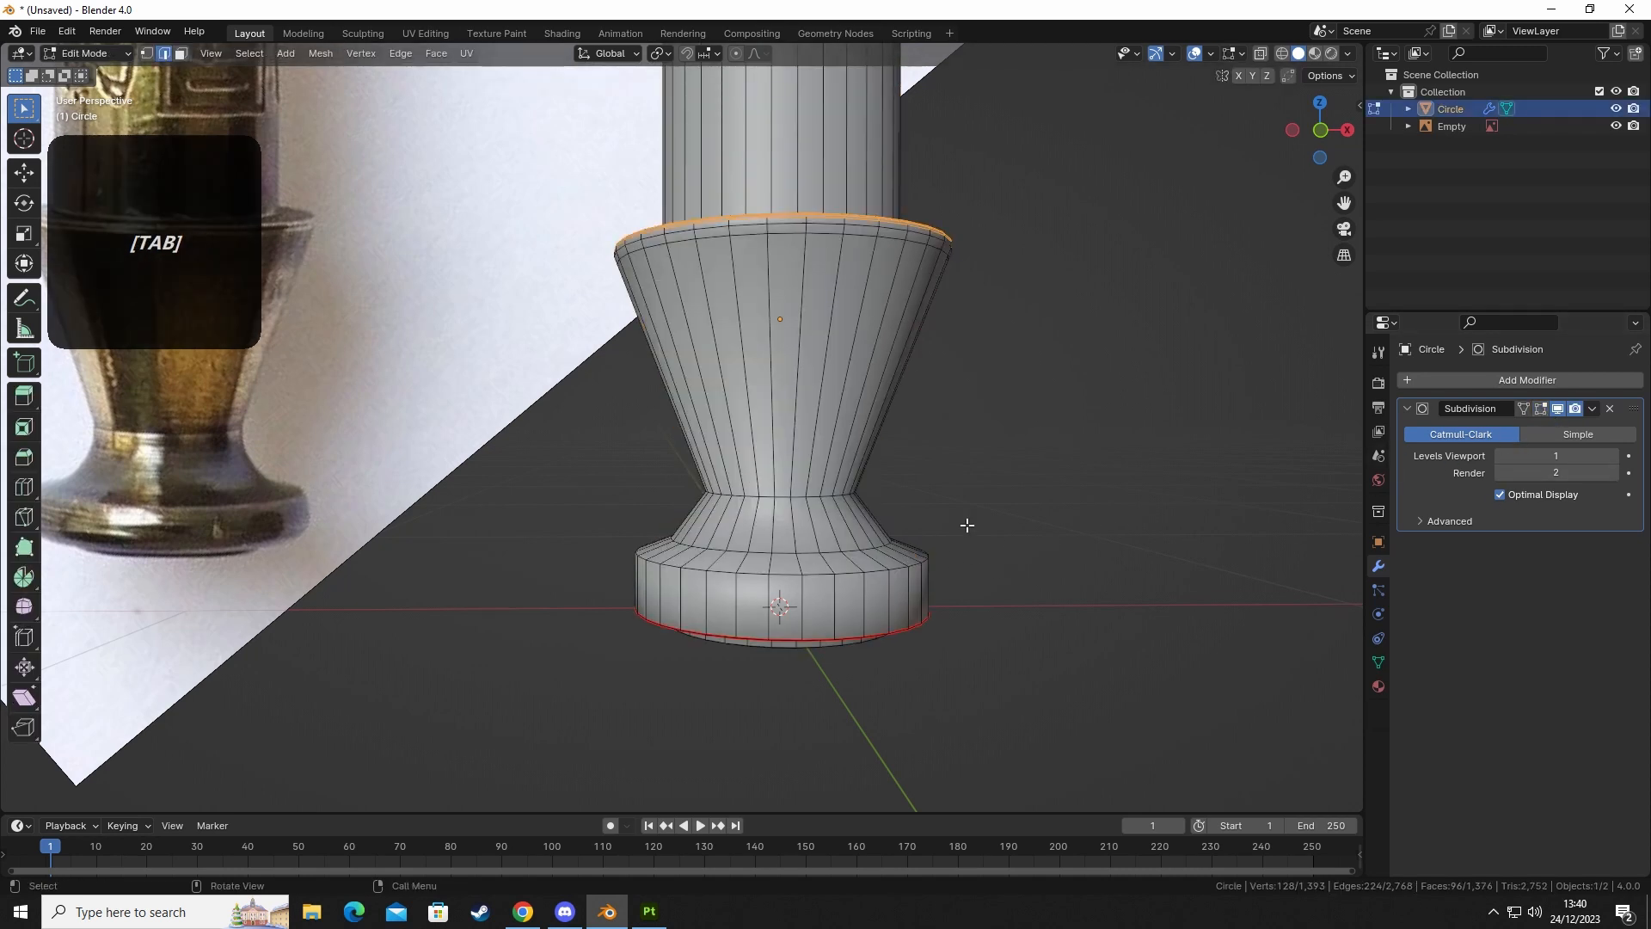
pyautogui.keyDown('alt'); pyautogui.click(783, 499); pyautogui.keyUp('alt')
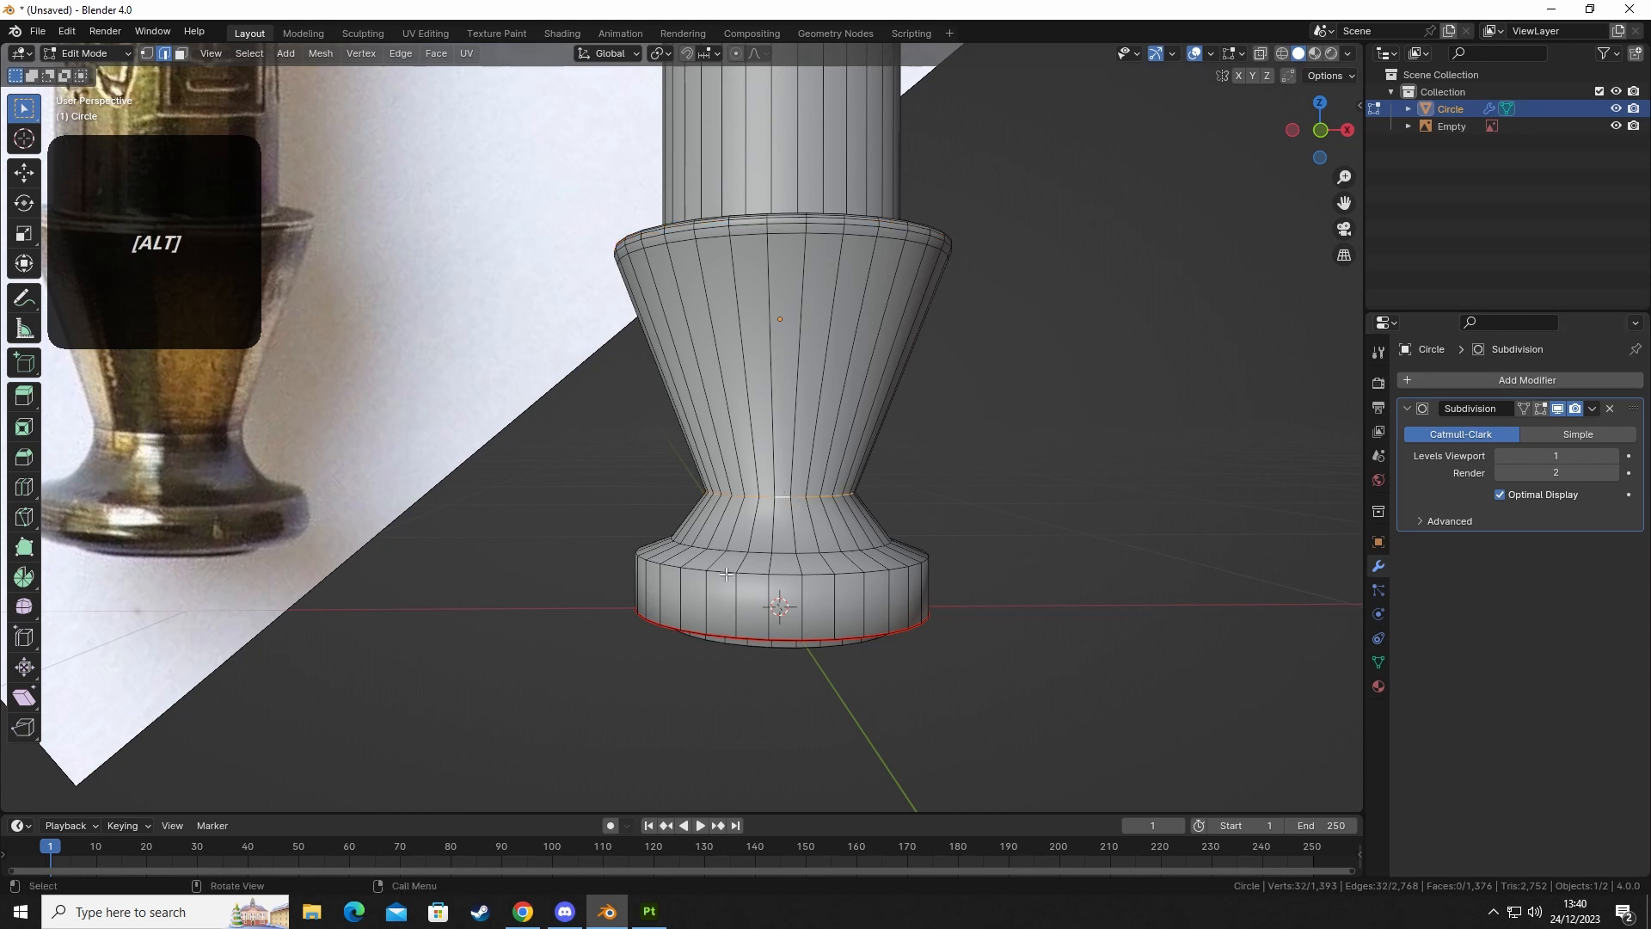
pyautogui.hotkey('ctrl', 'b')
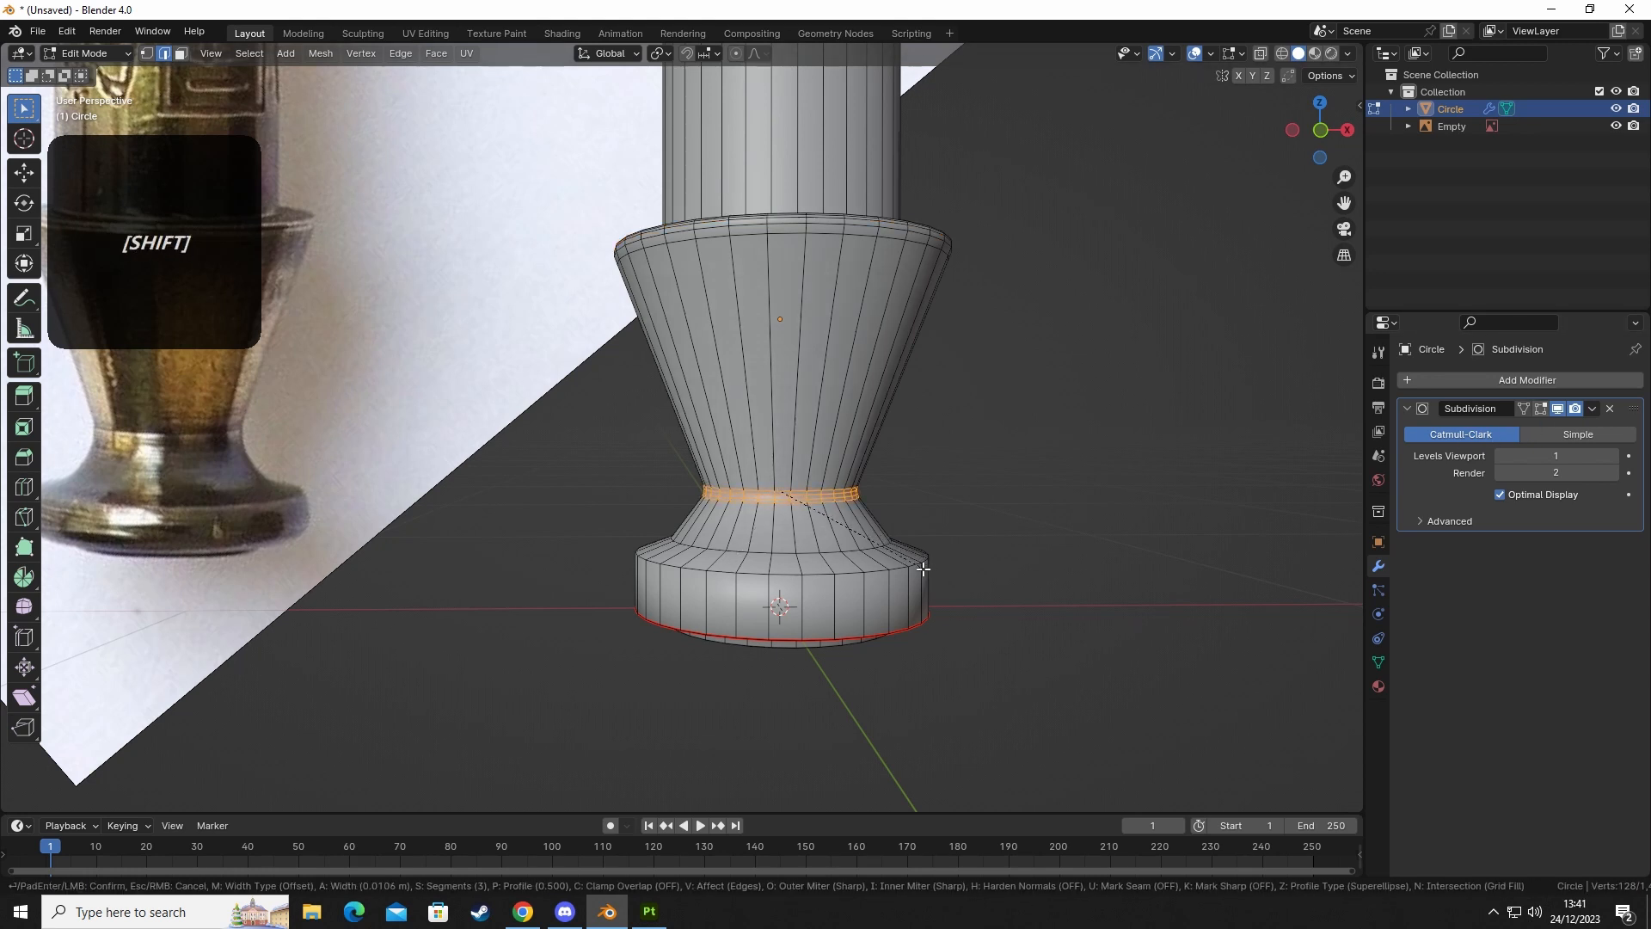
pyautogui.scroll(-2, 922, 572)
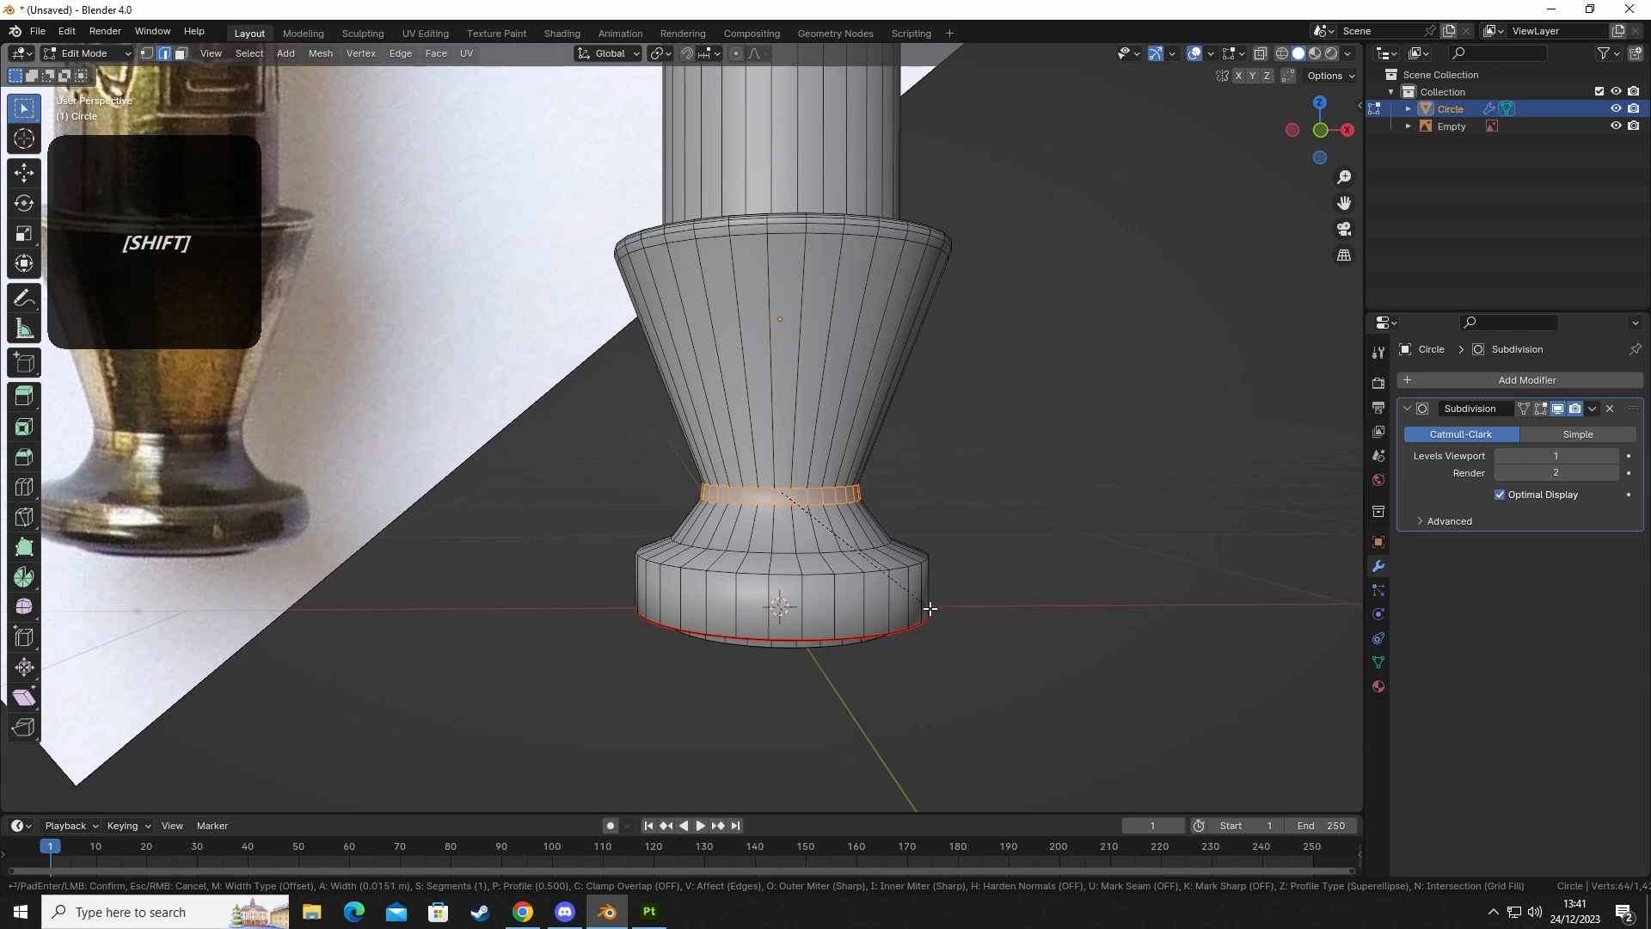
pyautogui.scroll(1, 914, 606)
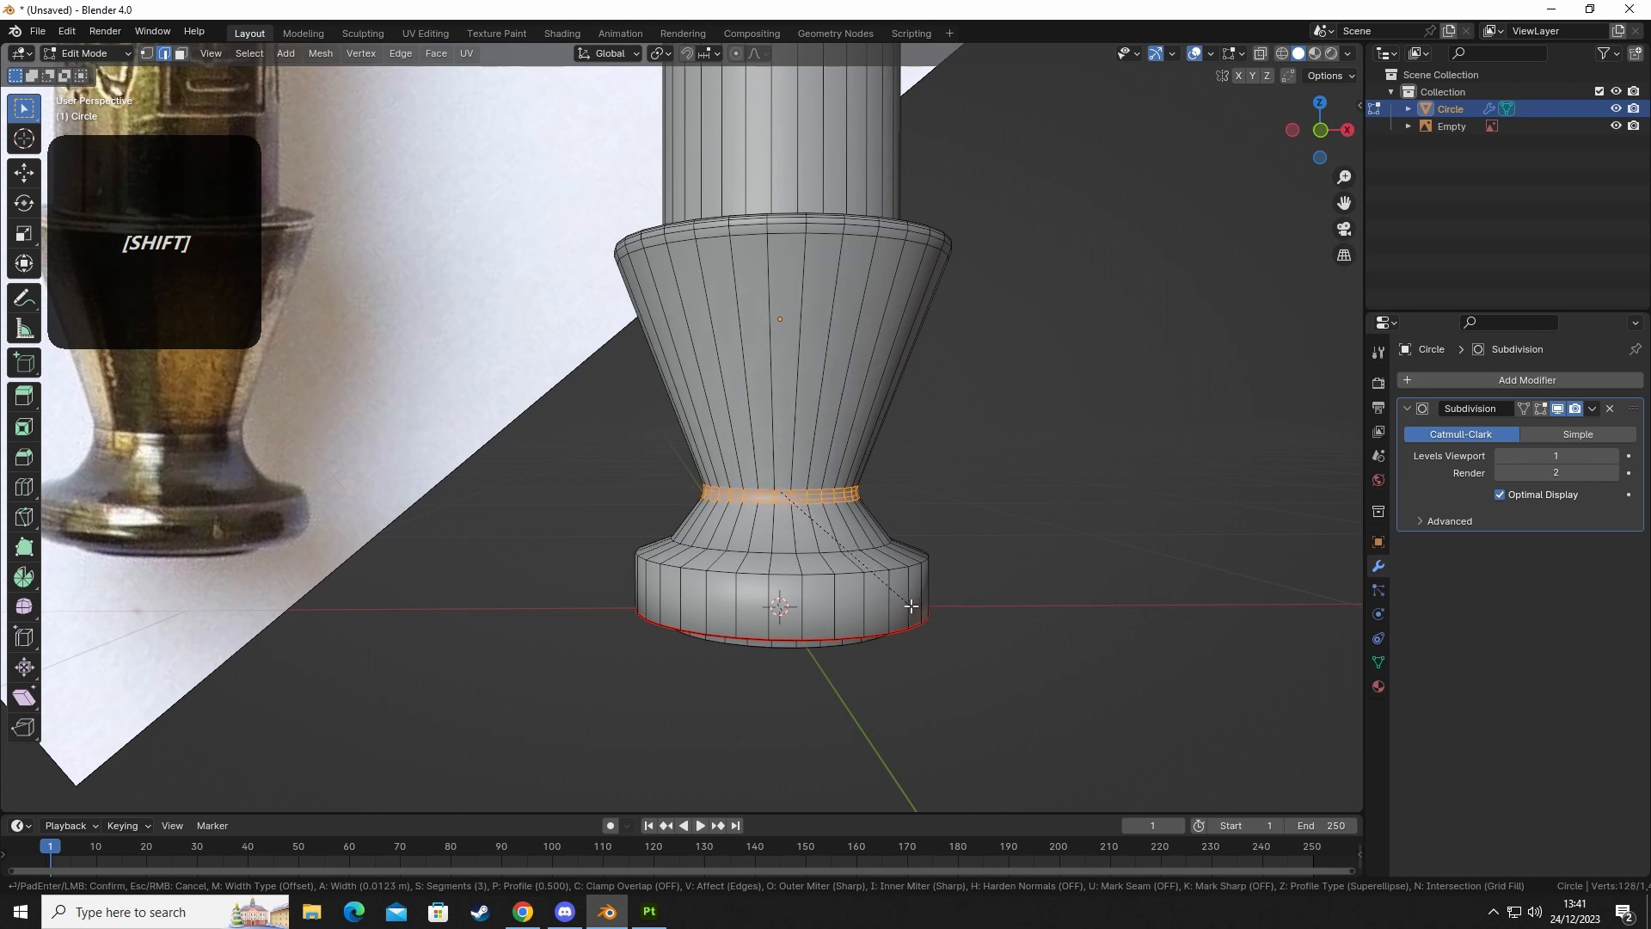
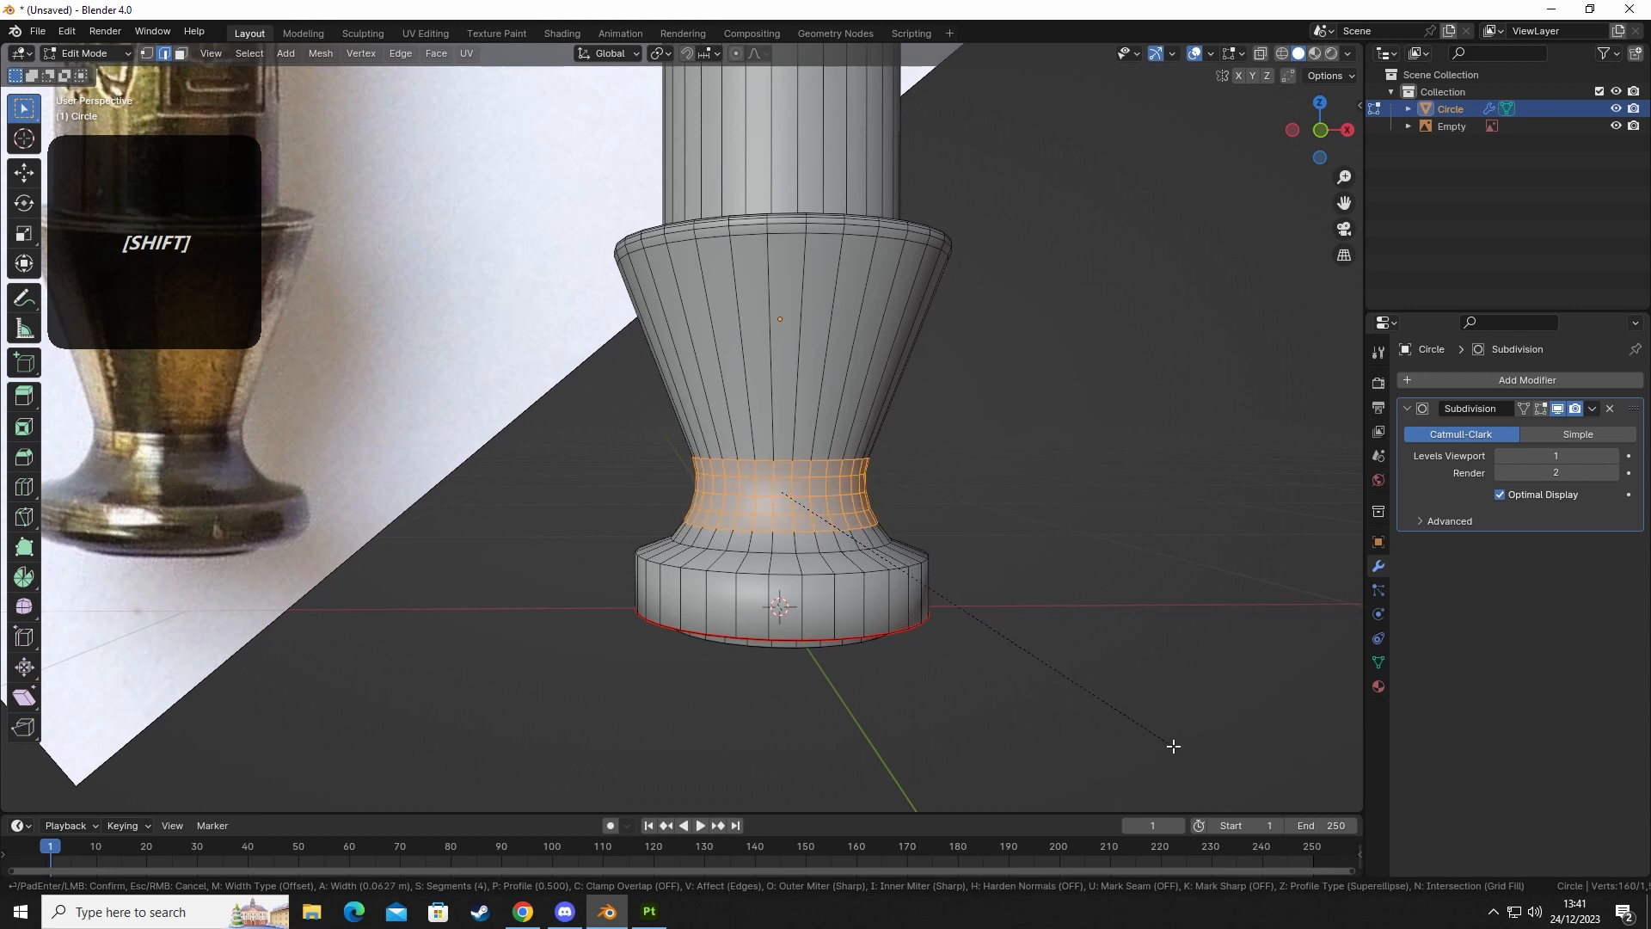
pyautogui.scroll(1, 1154, 740)
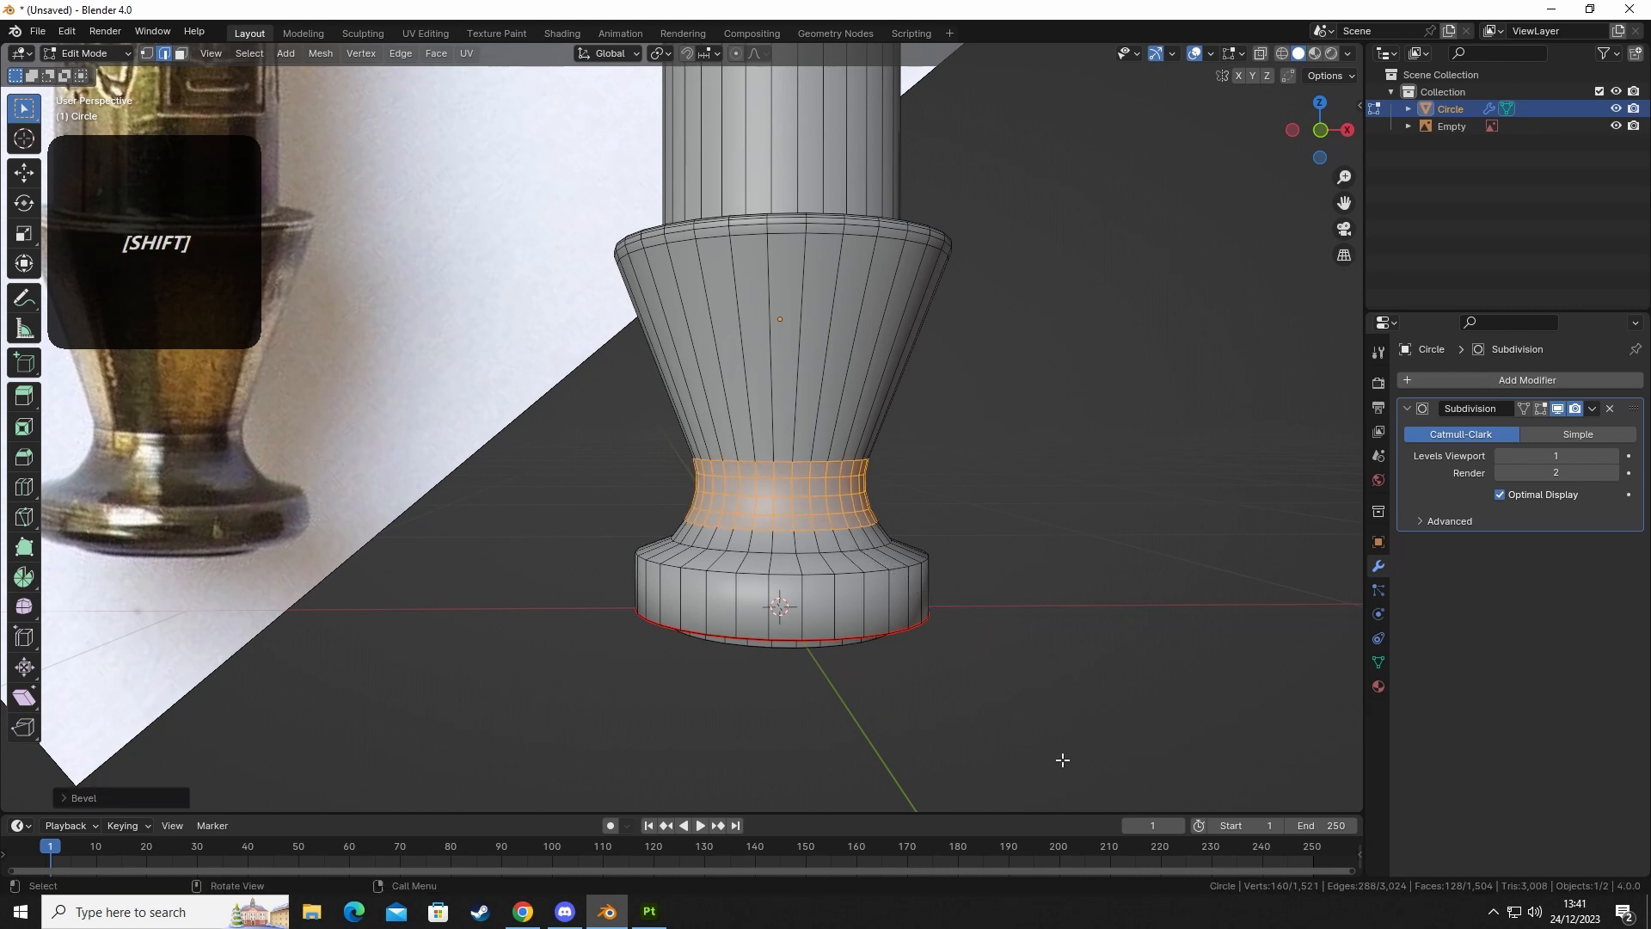
pyautogui.click(866, 719)
# Bevel the upper outer edge loop of the bottom foot with two segments and return to Object Mode.
pyautogui.moveTo(860, 714); pyautogui.dragTo(835, 703, button='middle')
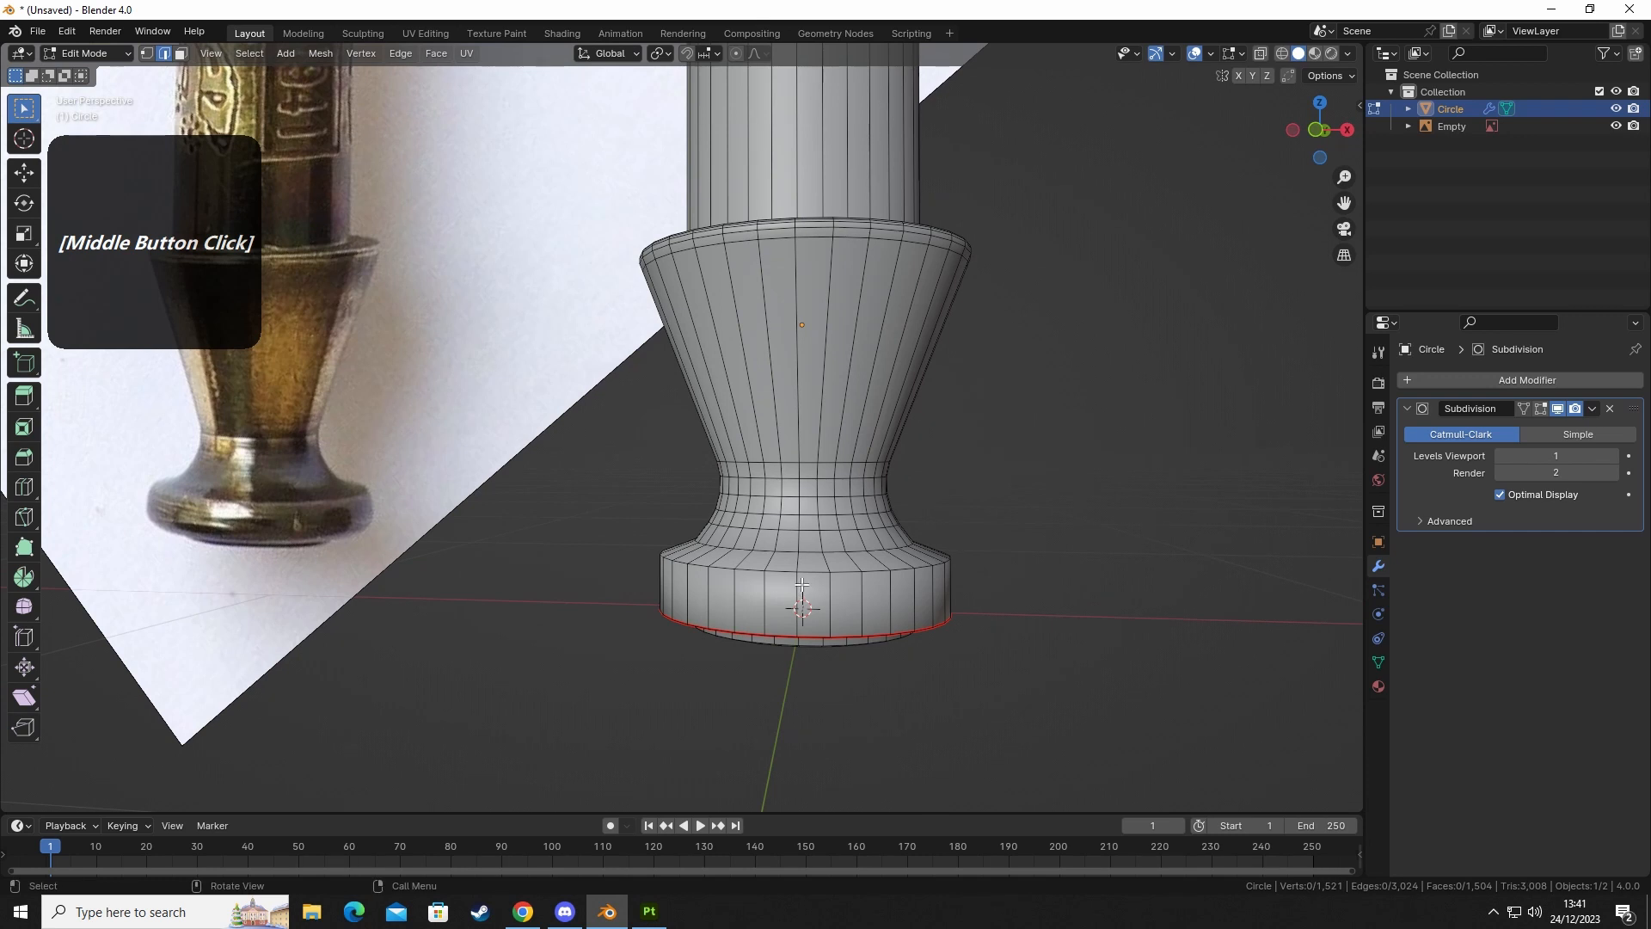
pyautogui.keyDown('alt'); pyautogui.click(852, 595); pyautogui.keyUp('alt')
pyautogui.hotkey('ctrl', 'b')
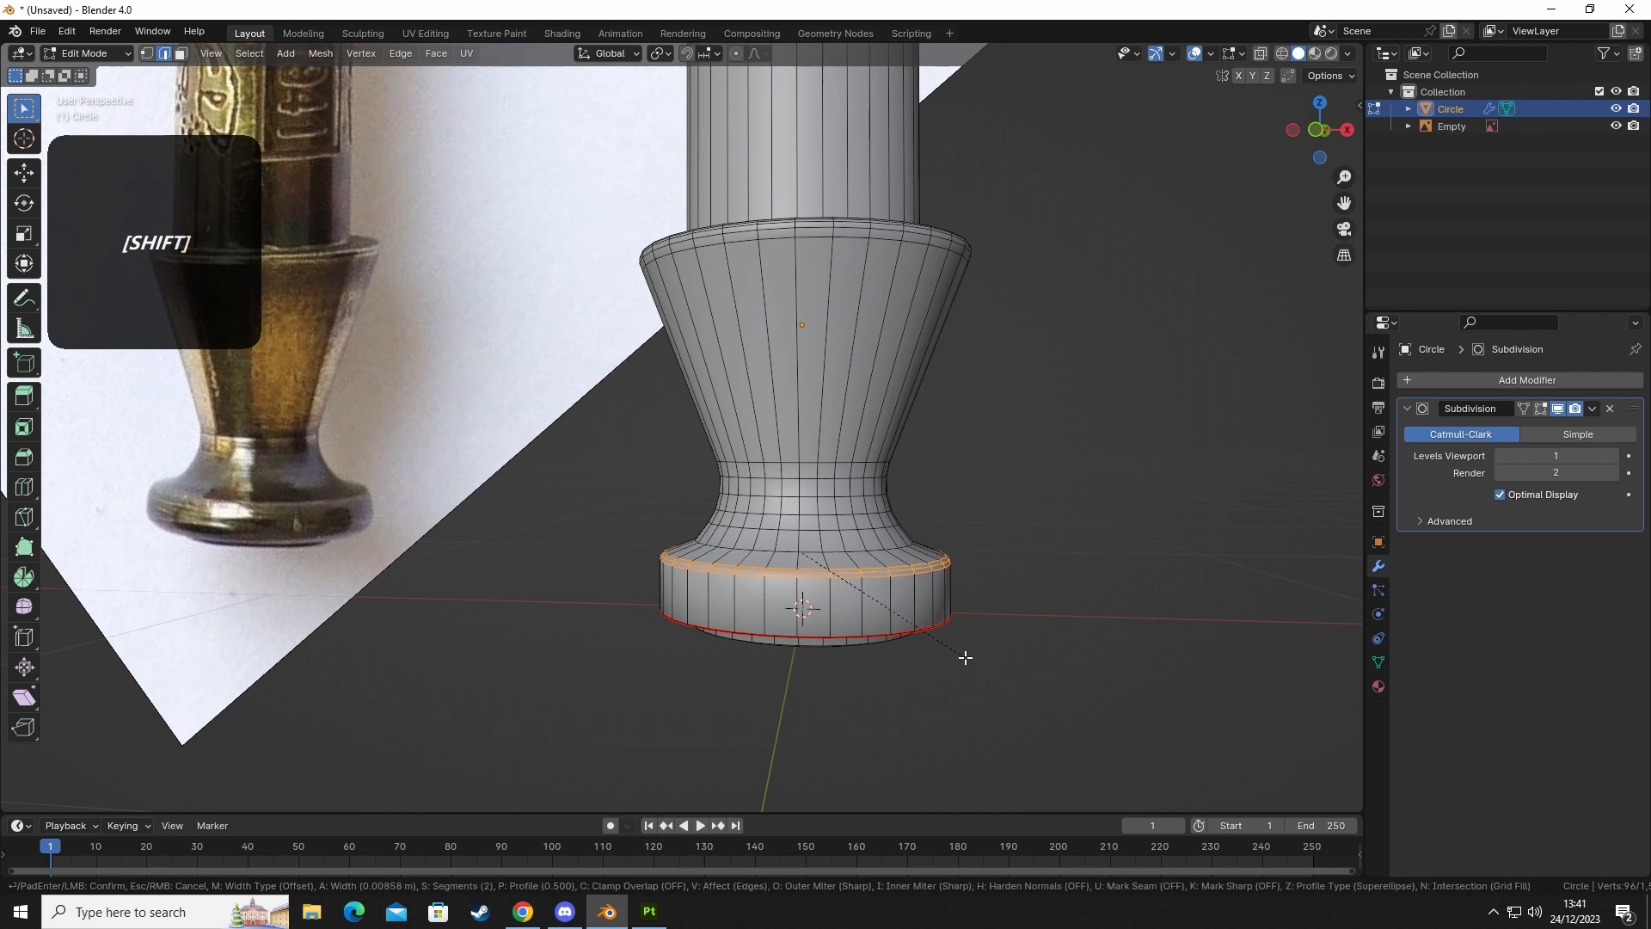
pyautogui.click(963, 688)
pyautogui.press('Tab')
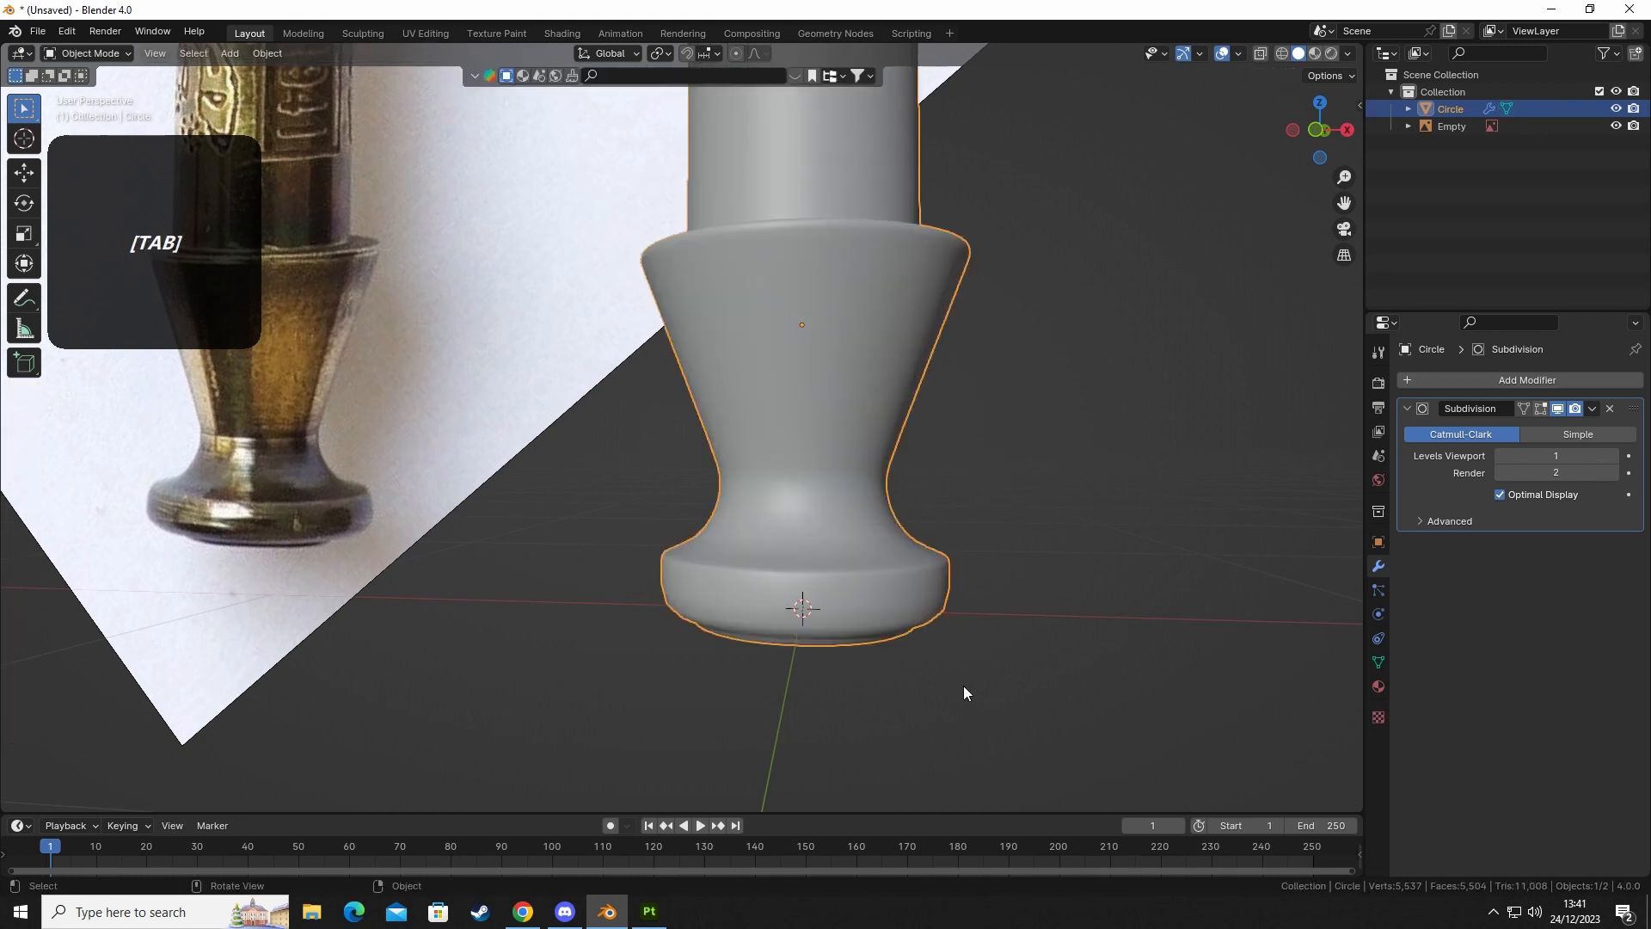
# Examine the smoothed handle's full profile beside the reference image and the underside of its foot.
pyautogui.click(1415, 487)
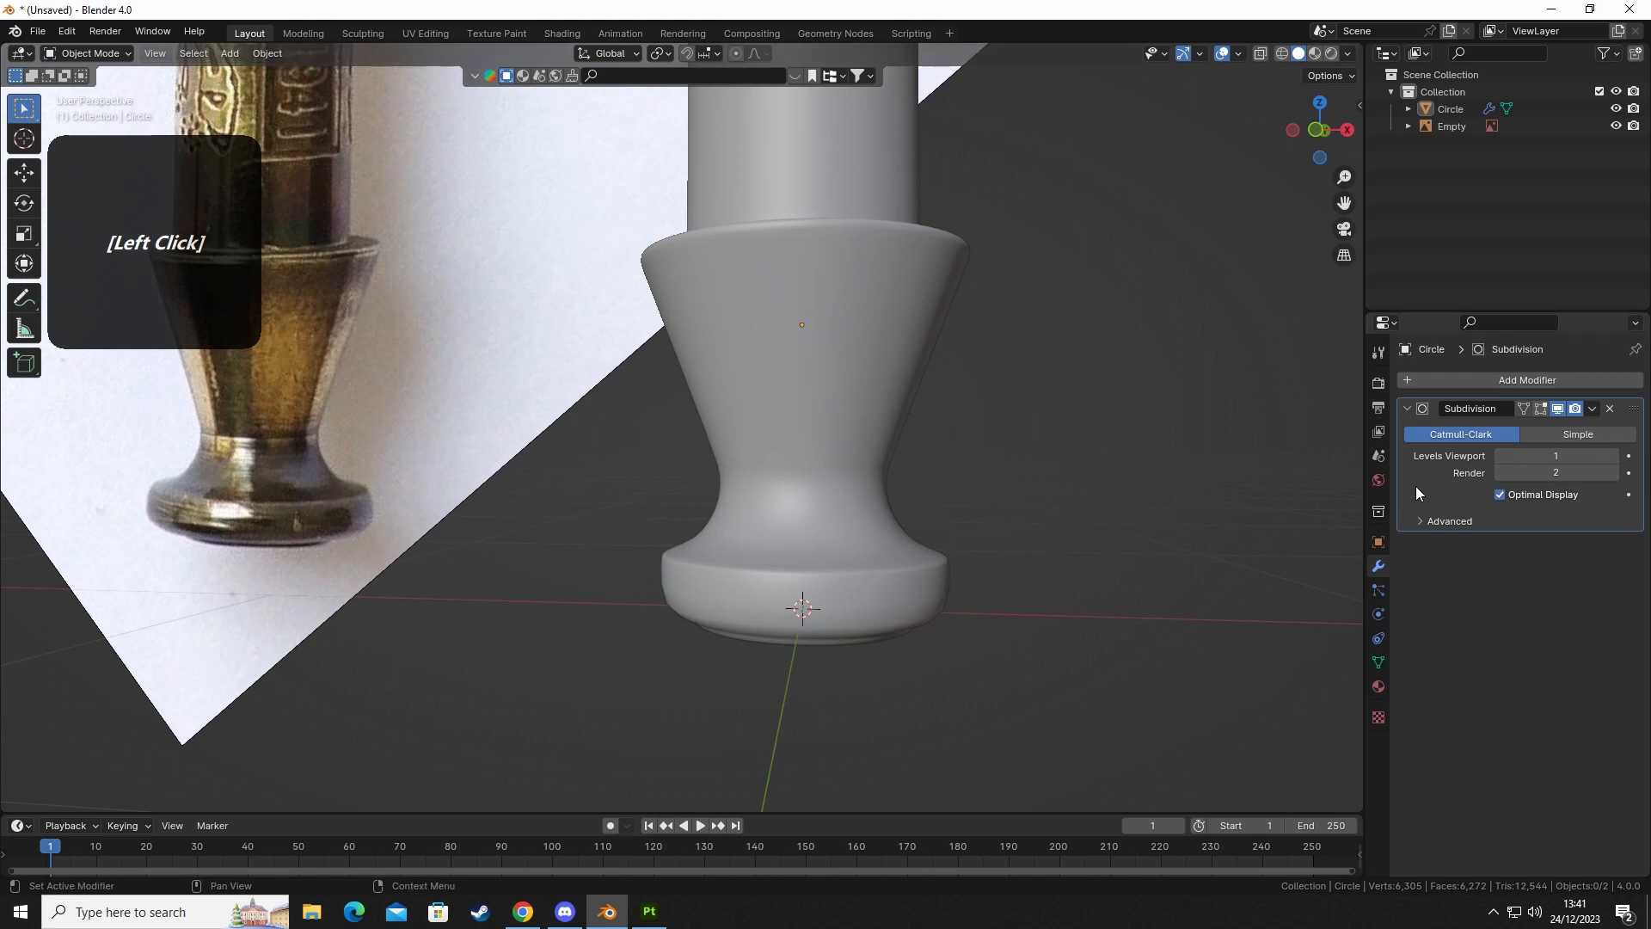
pyautogui.click(807, 487)
pyautogui.scroll(-5, 989, 623)
pyautogui.click(932, 703)
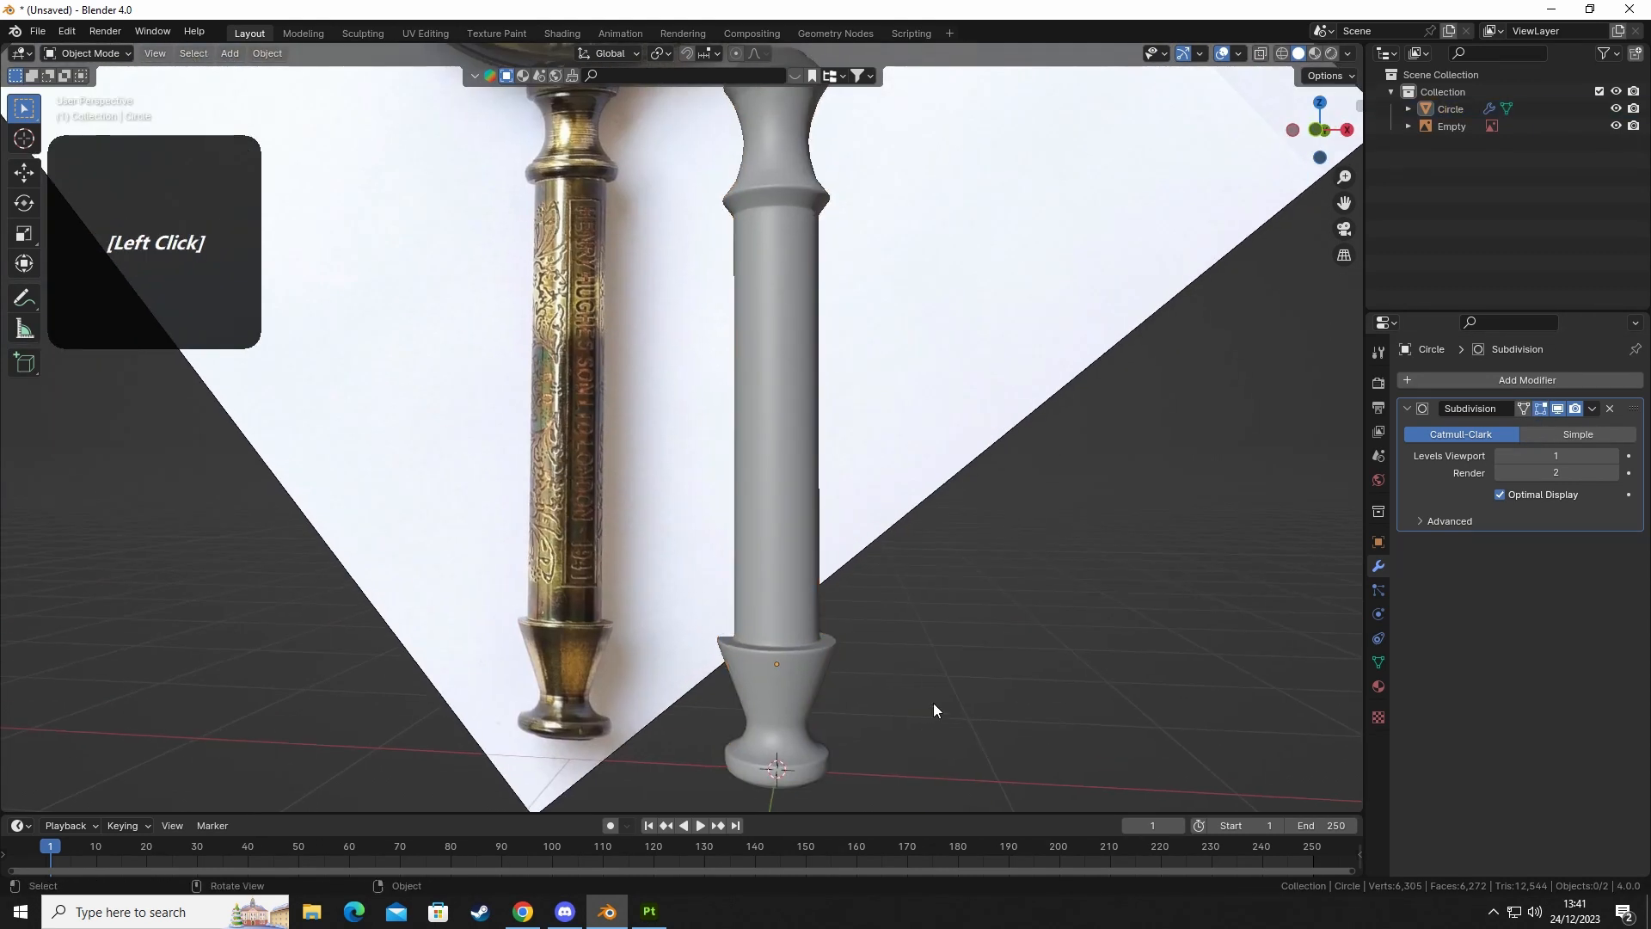
pyautogui.moveTo(932, 704); pyautogui.dragTo(866, 572, button='middle')
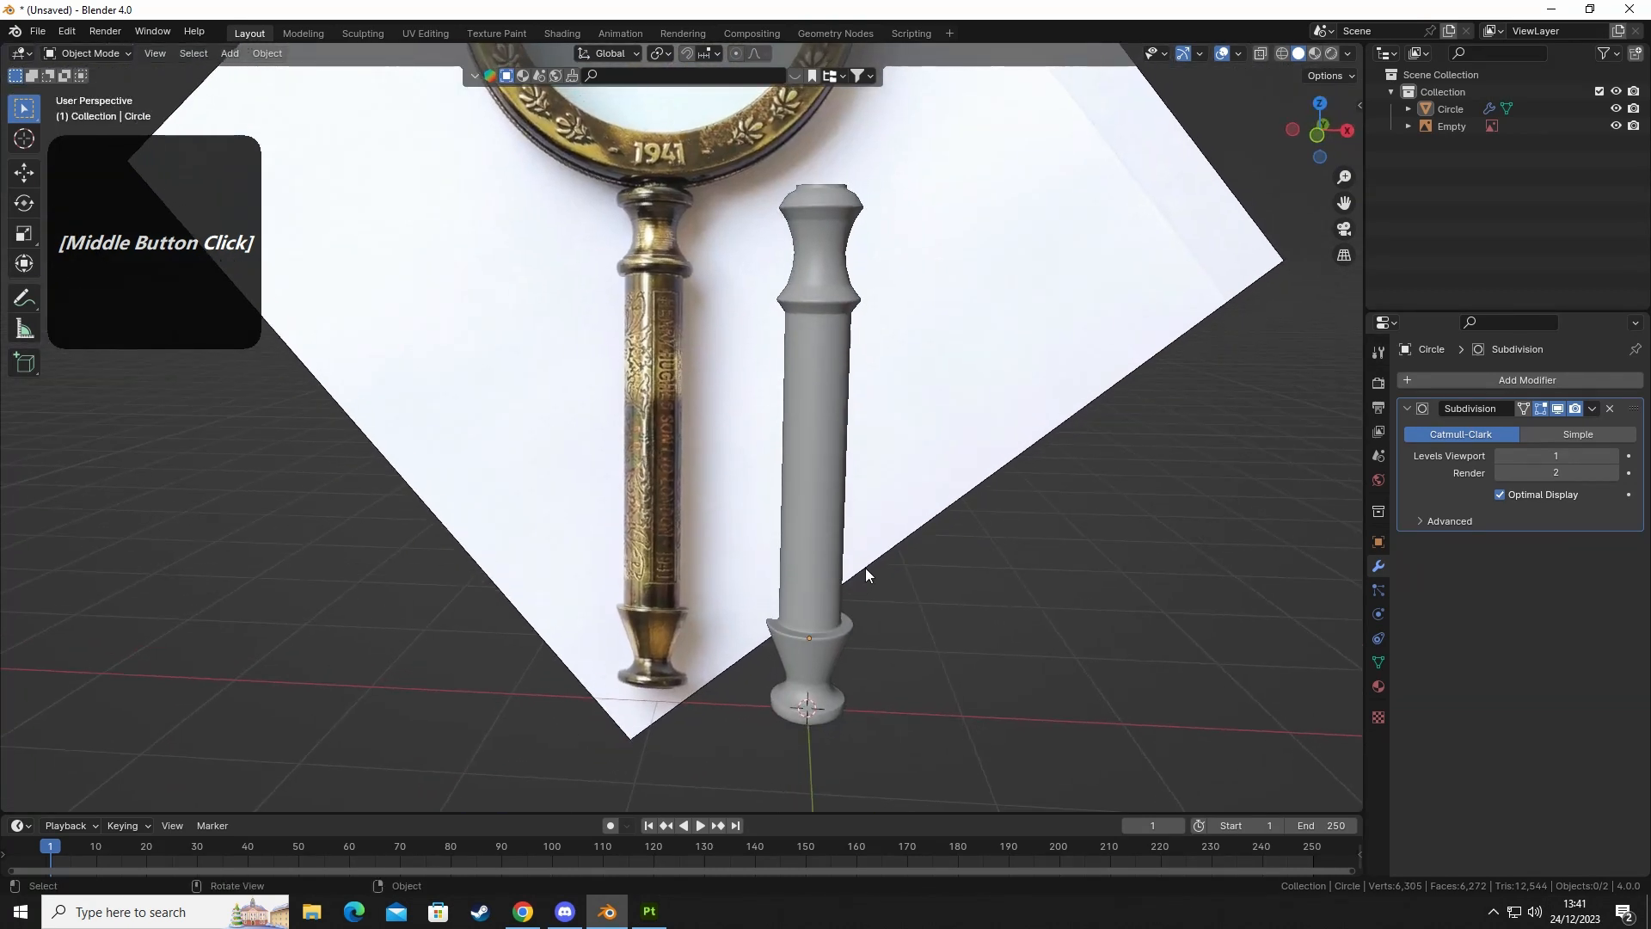
pyautogui.keyDown('shift'); pyautogui.moveTo(912, 678); pyautogui.dragTo(898, 593, button='middle'); pyautogui.keyUp('shift')
pyautogui.moveTo(896, 599); pyautogui.dragTo(814, 545, button='middle')
pyautogui.scroll(5, 820, 643)
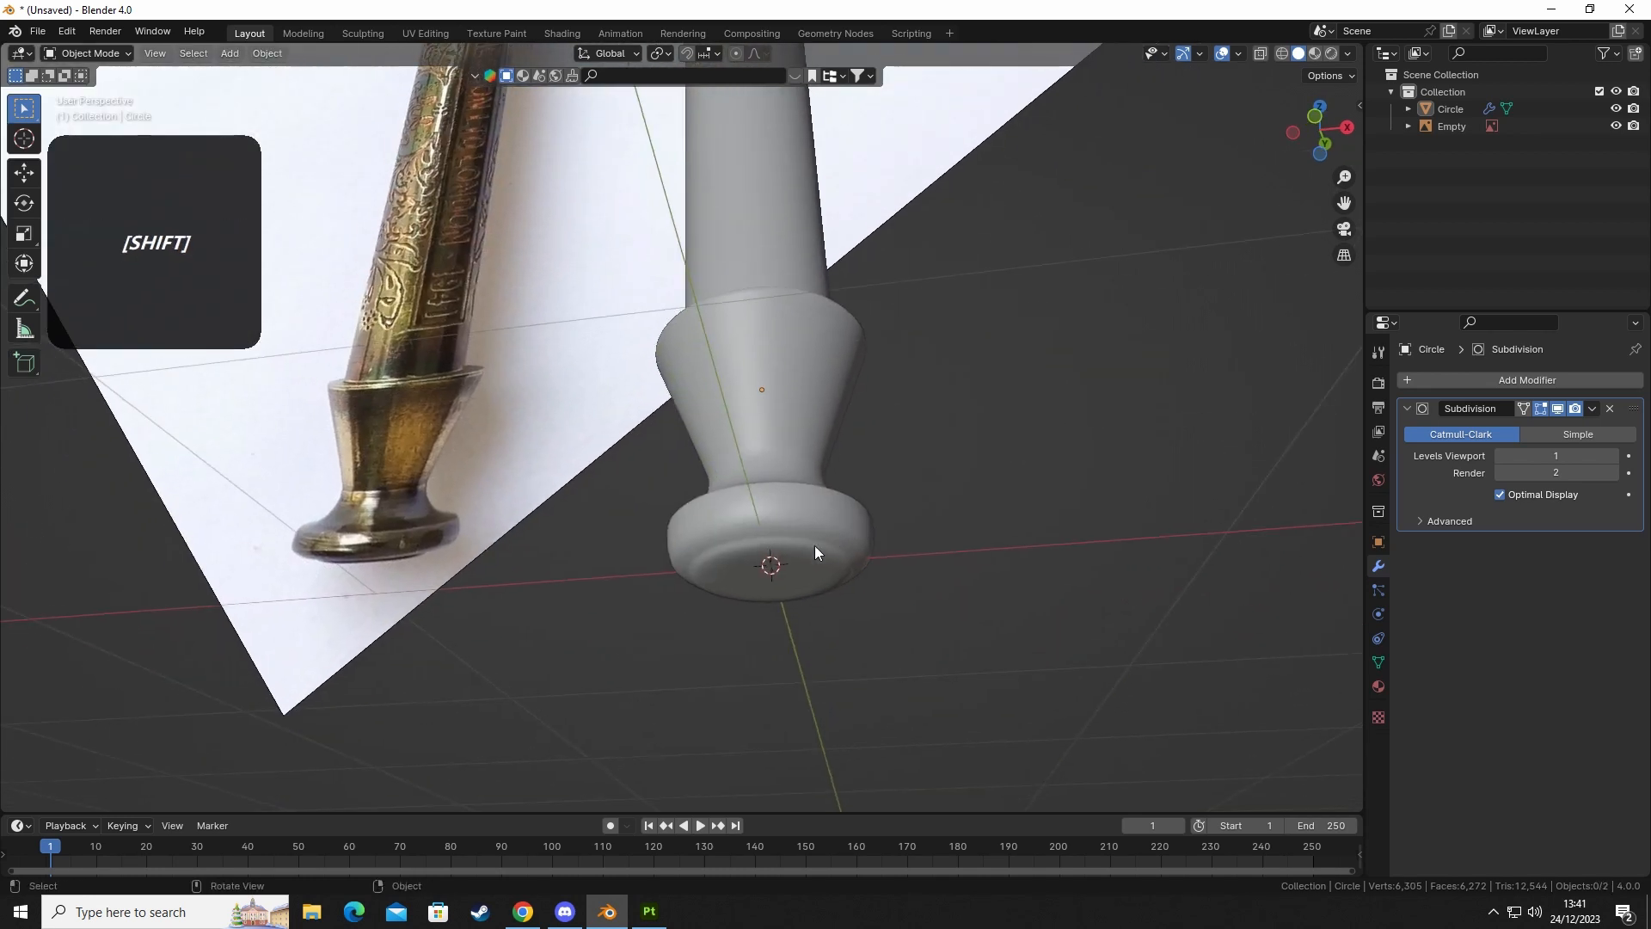
# Bevel the red-marked lower outer edge loop of the foot with two segments in Edit Mode.
pyautogui.press('Tab')
pyautogui.scroll(4, 758, 529)
pyautogui.keyDown('alt'); pyautogui.click(758, 528); pyautogui.keyUp('alt')
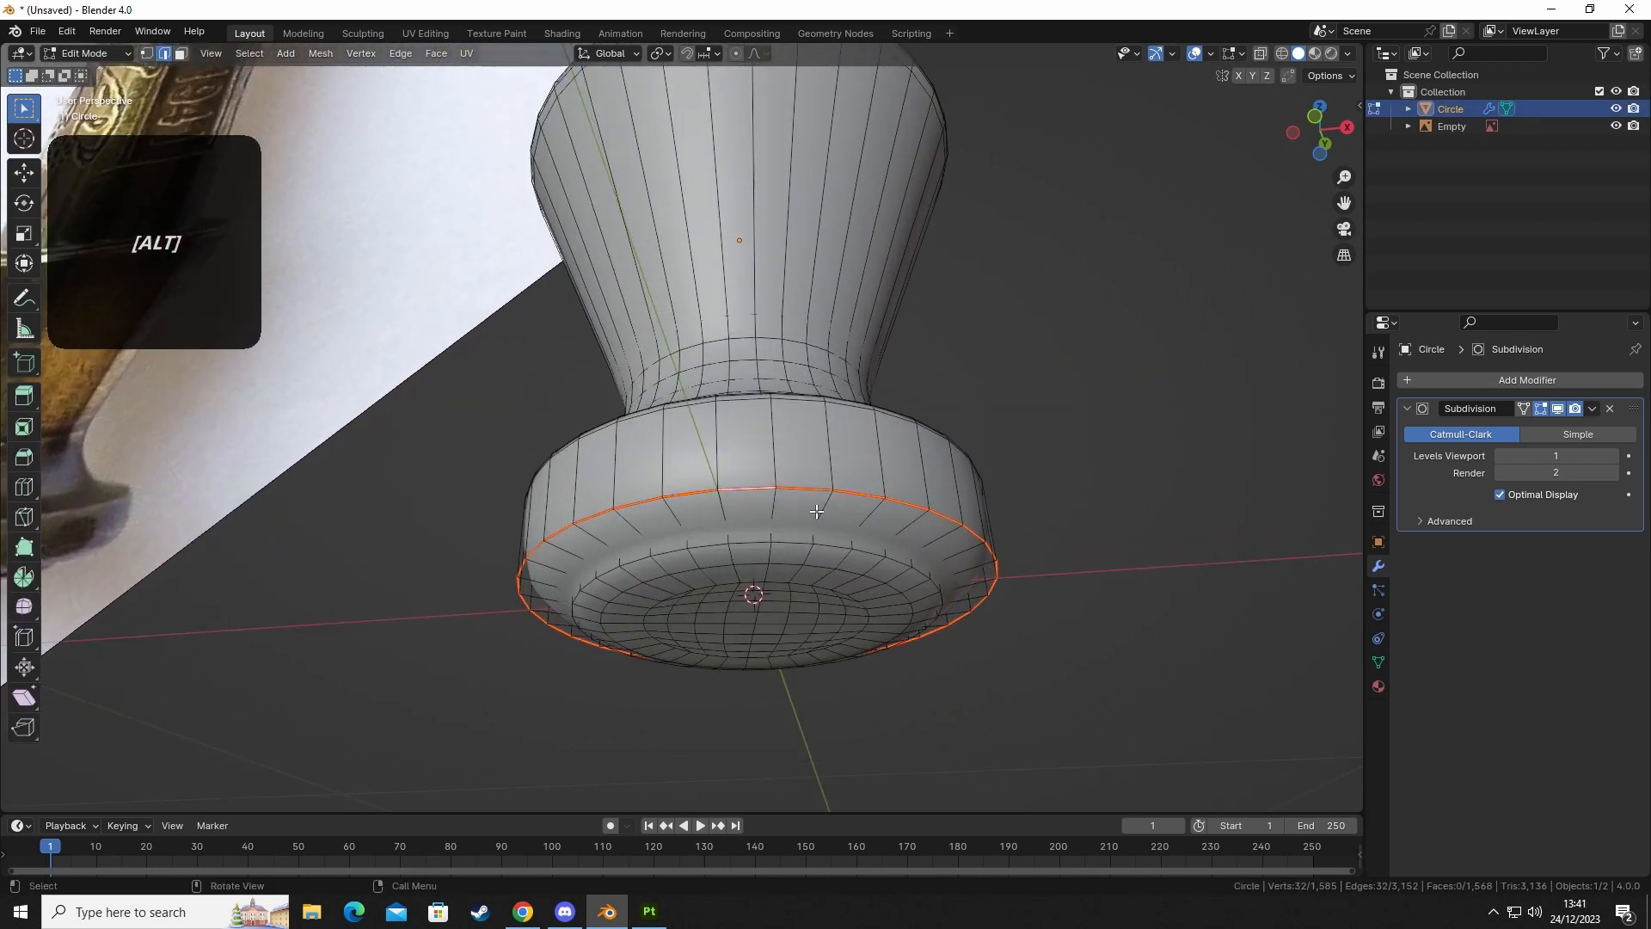
pyautogui.hotkey('ctrl', 'b')
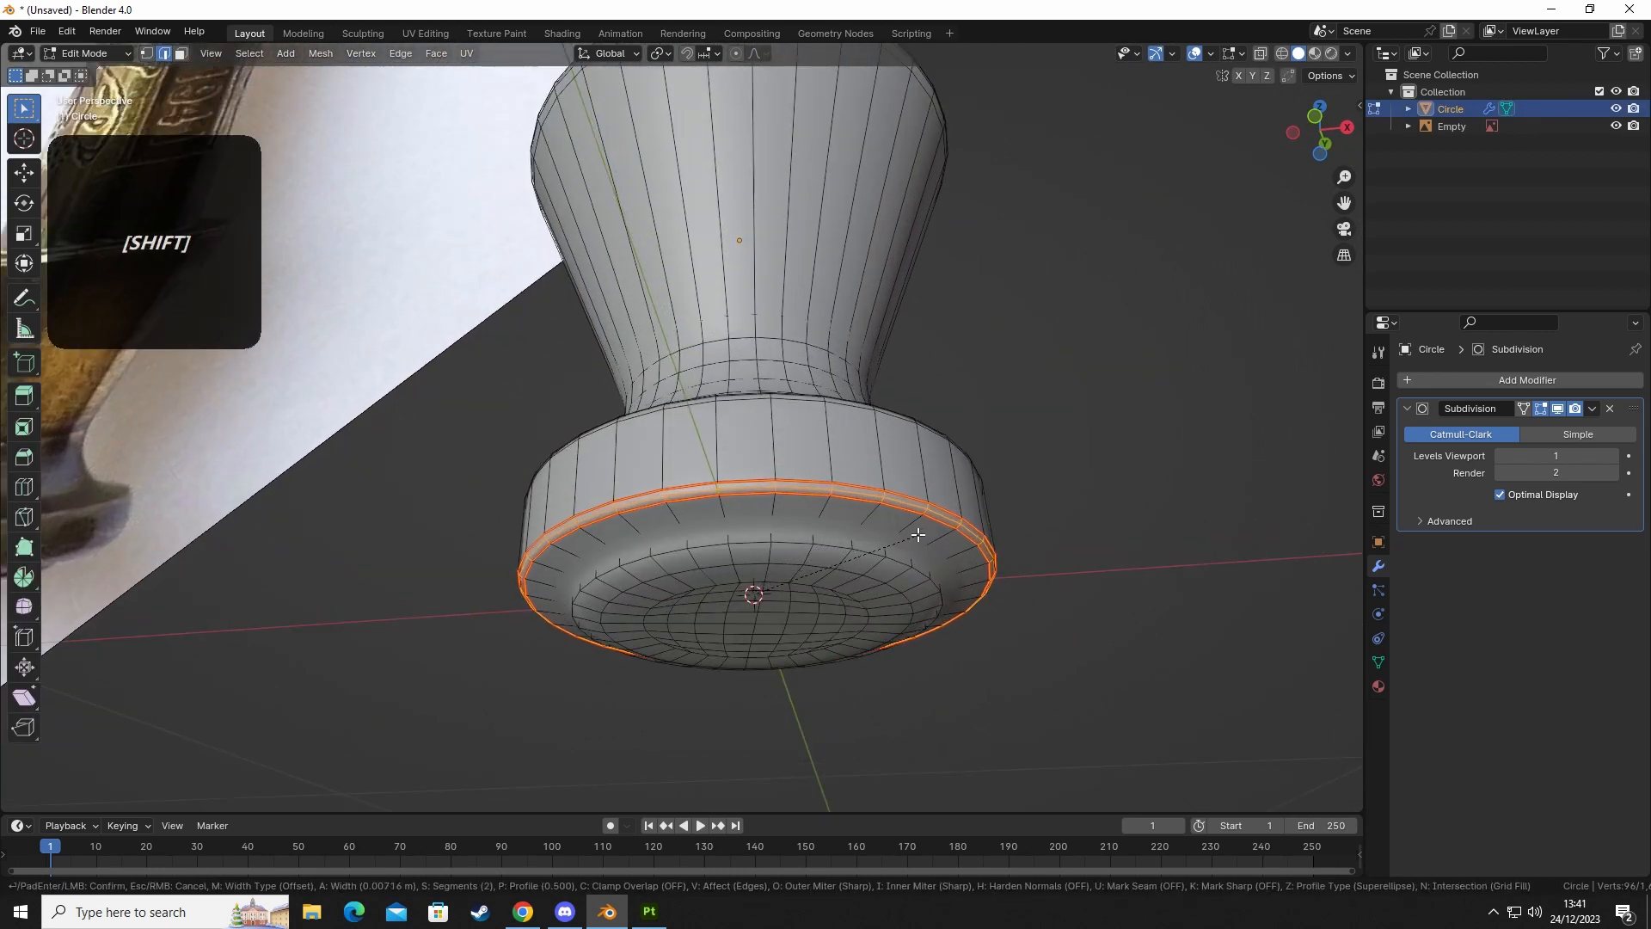
pyautogui.click(903, 539)
# Bevel the outer edge loop of the raised disc on the foot's underside with two segments.
pyautogui.click(893, 588)
pyautogui.keyDown('alt'); pyautogui.click(893, 588); pyautogui.keyUp('alt')
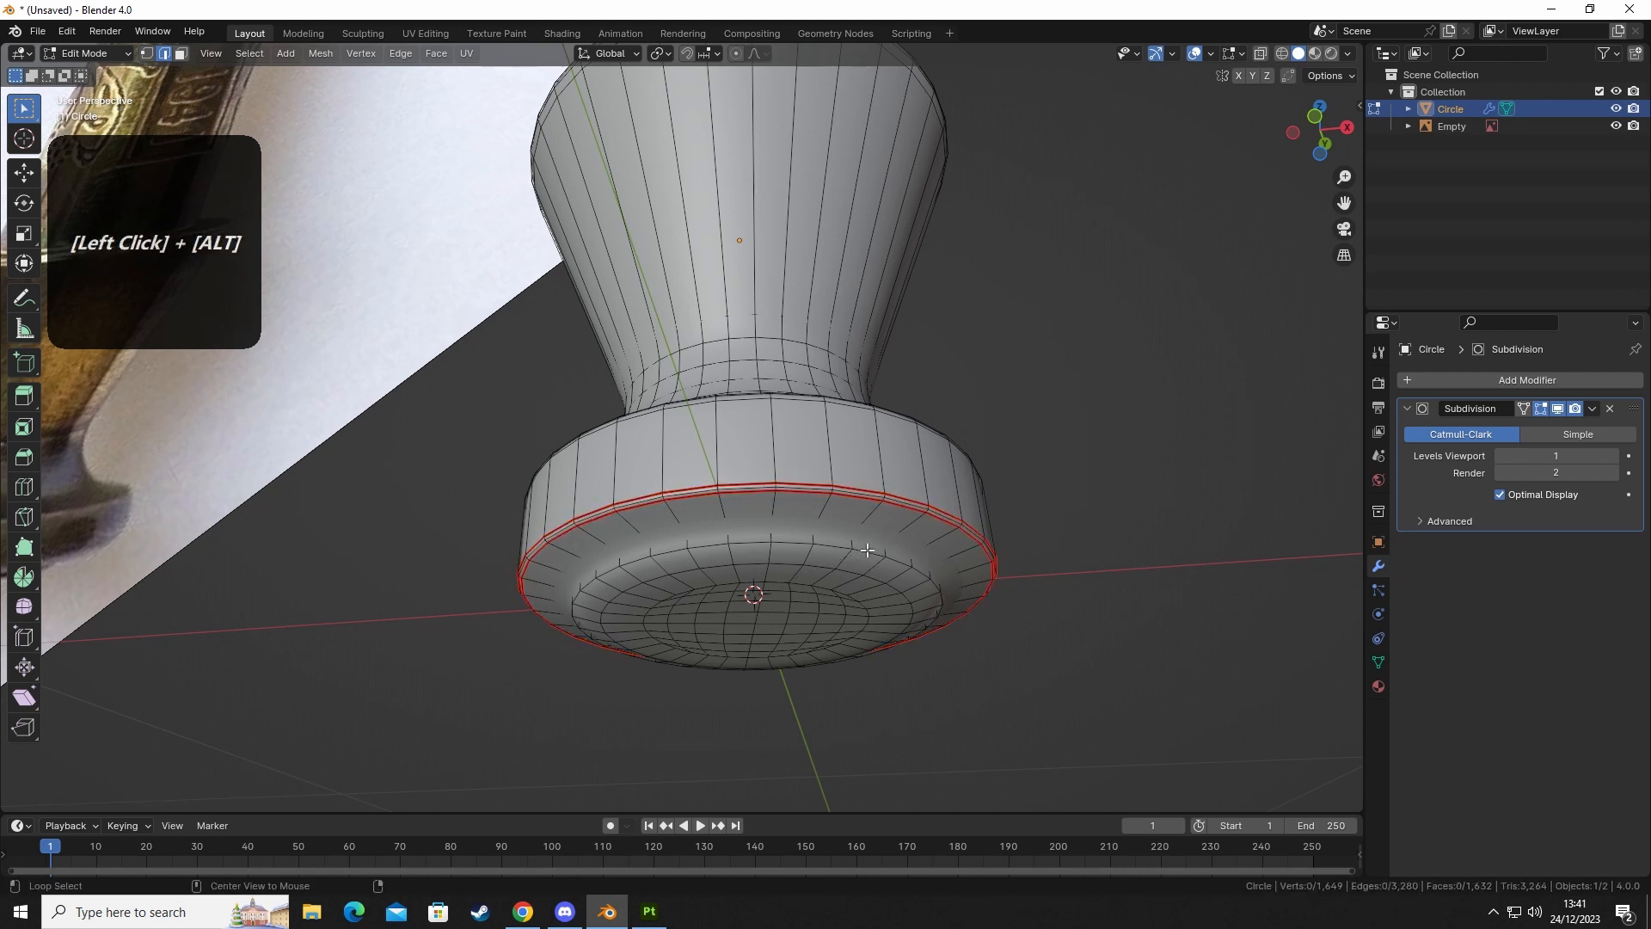
pyautogui.hotkey('ctrl', 'b')
pyautogui.click(914, 595)
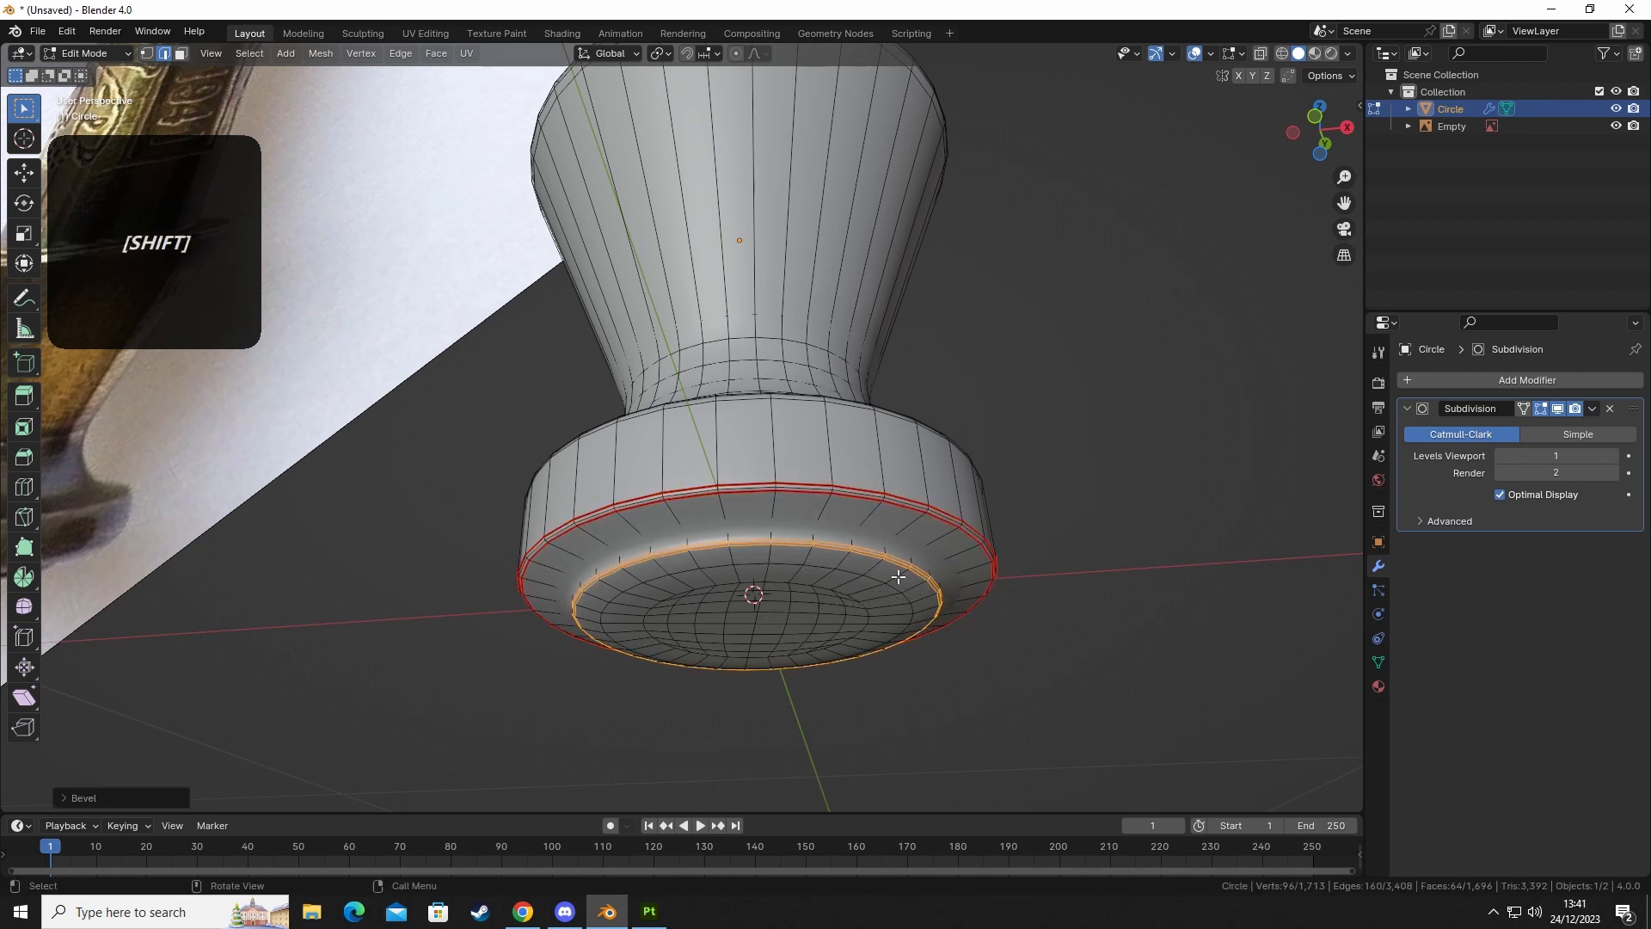
# Bevel the loop where the raised disc meets the foot's underside with two segments, about 0.003 m wide, and return to Object Mode.
pyautogui.keyDown('alt'); pyautogui.click(848, 533); pyautogui.keyUp('alt')
pyautogui.hotkey('ctrl', 'b')
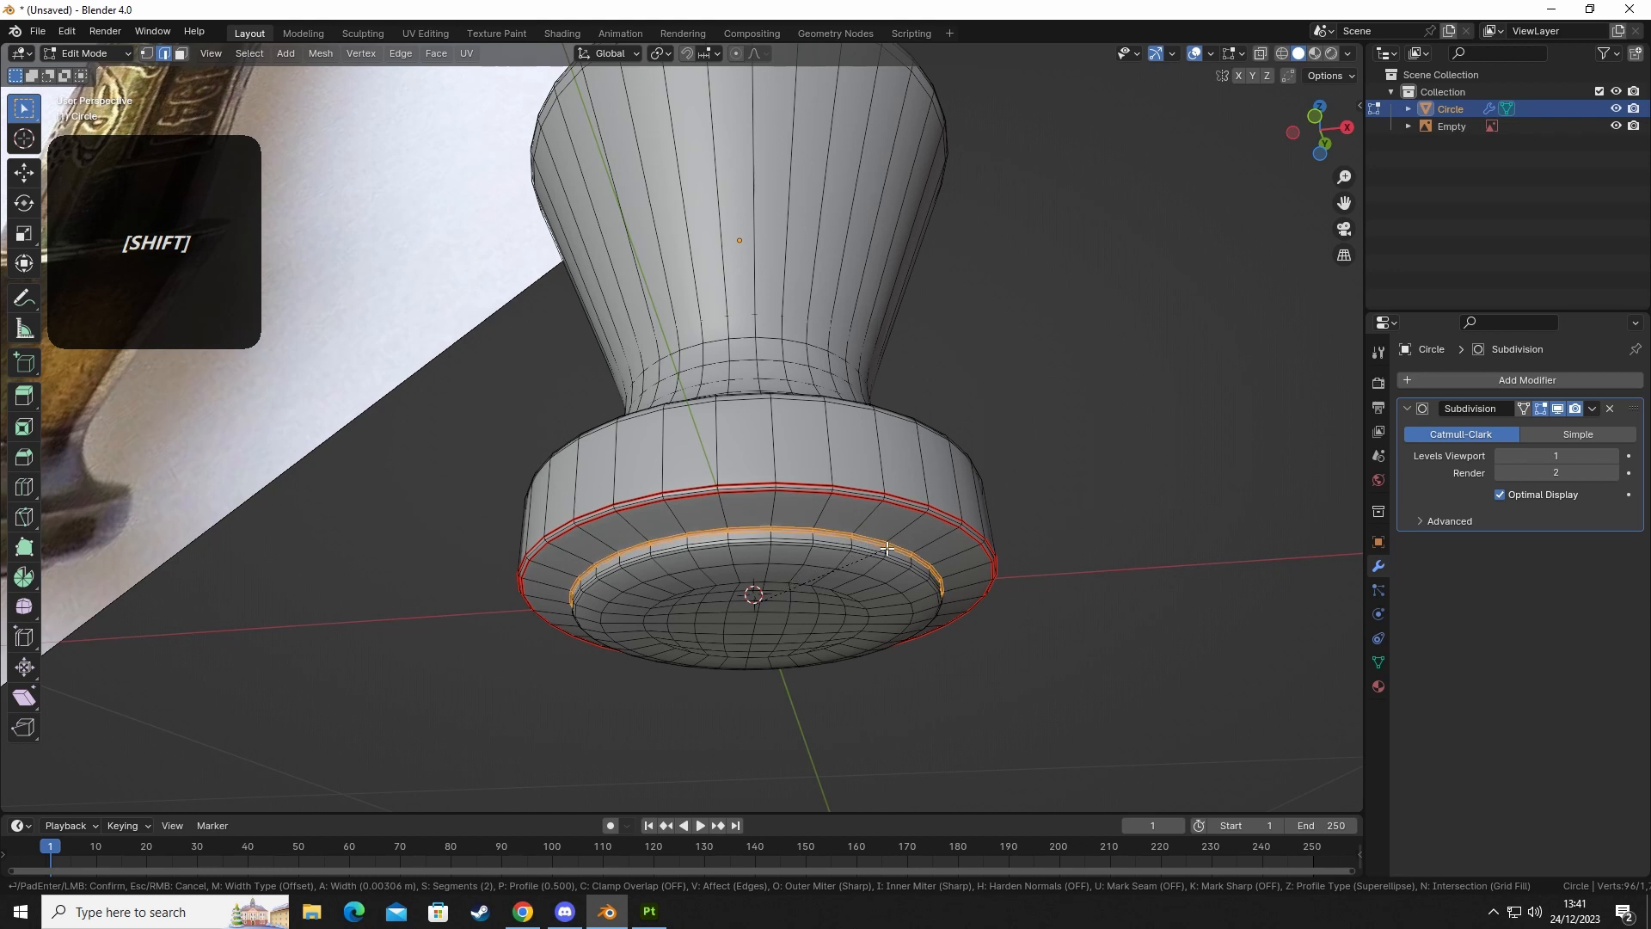
pyautogui.click(887, 549)
pyautogui.press('Tab')
pyautogui.click(1055, 695)
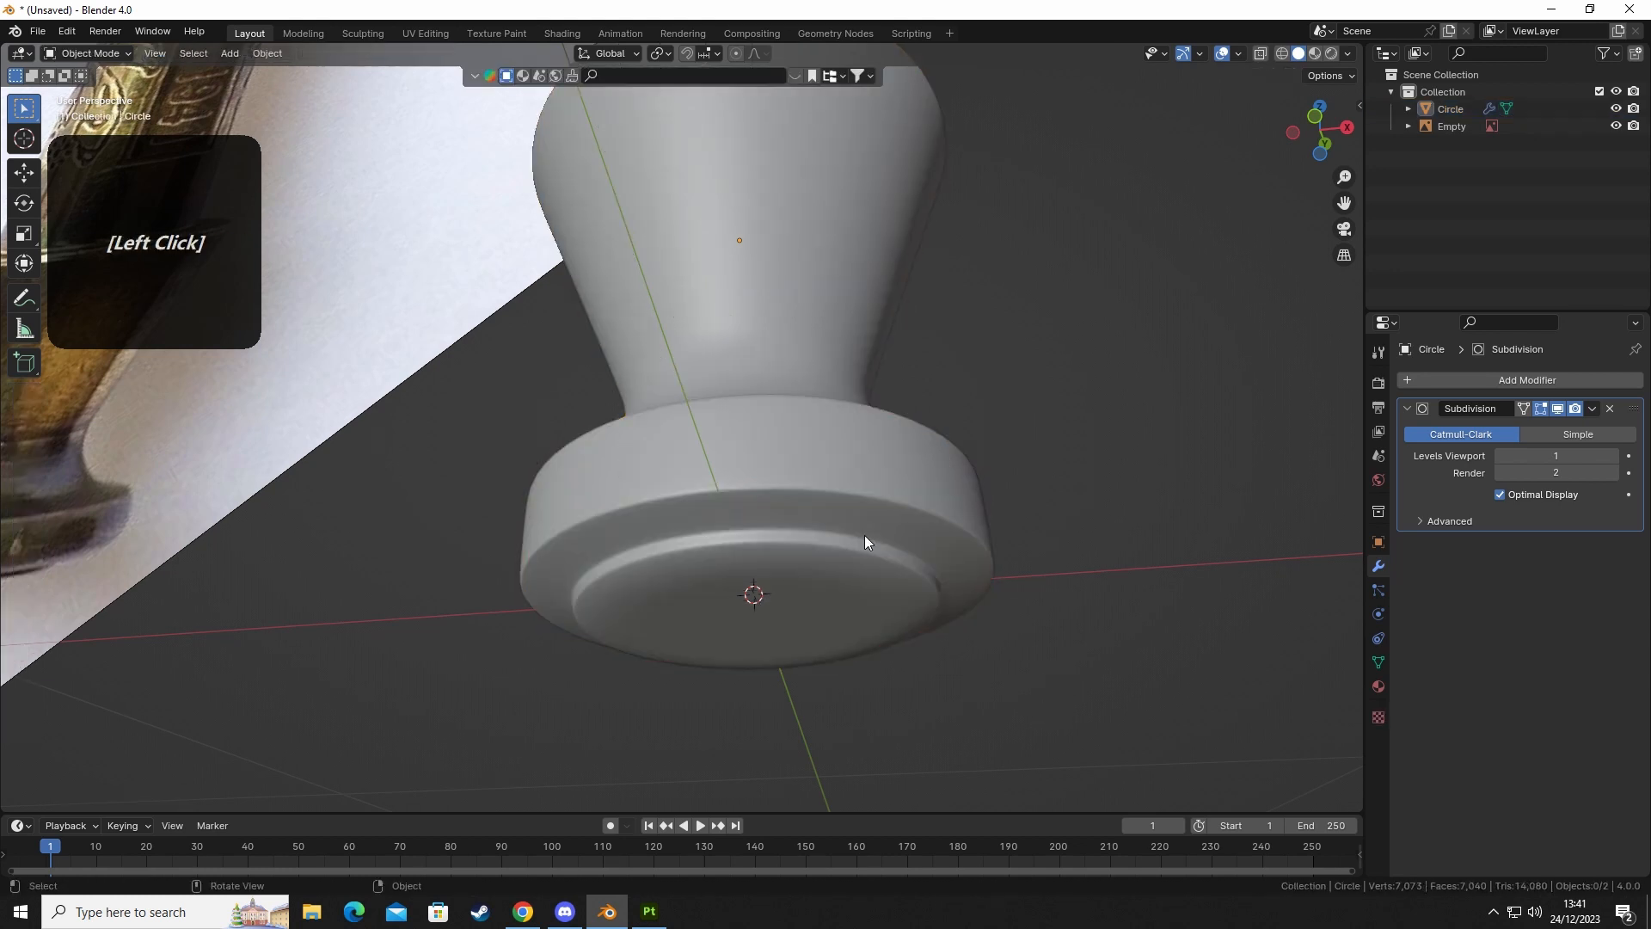
# Clear the seam from the upper of the two red edge loops around the foot's lower edge in Edit Mode.
pyautogui.click(865, 535)
pyautogui.press('Tab')
pyautogui.scroll(4, 910, 524)
pyautogui.keyDown('alt'); pyautogui.click(768, 453); pyautogui.keyUp('alt')
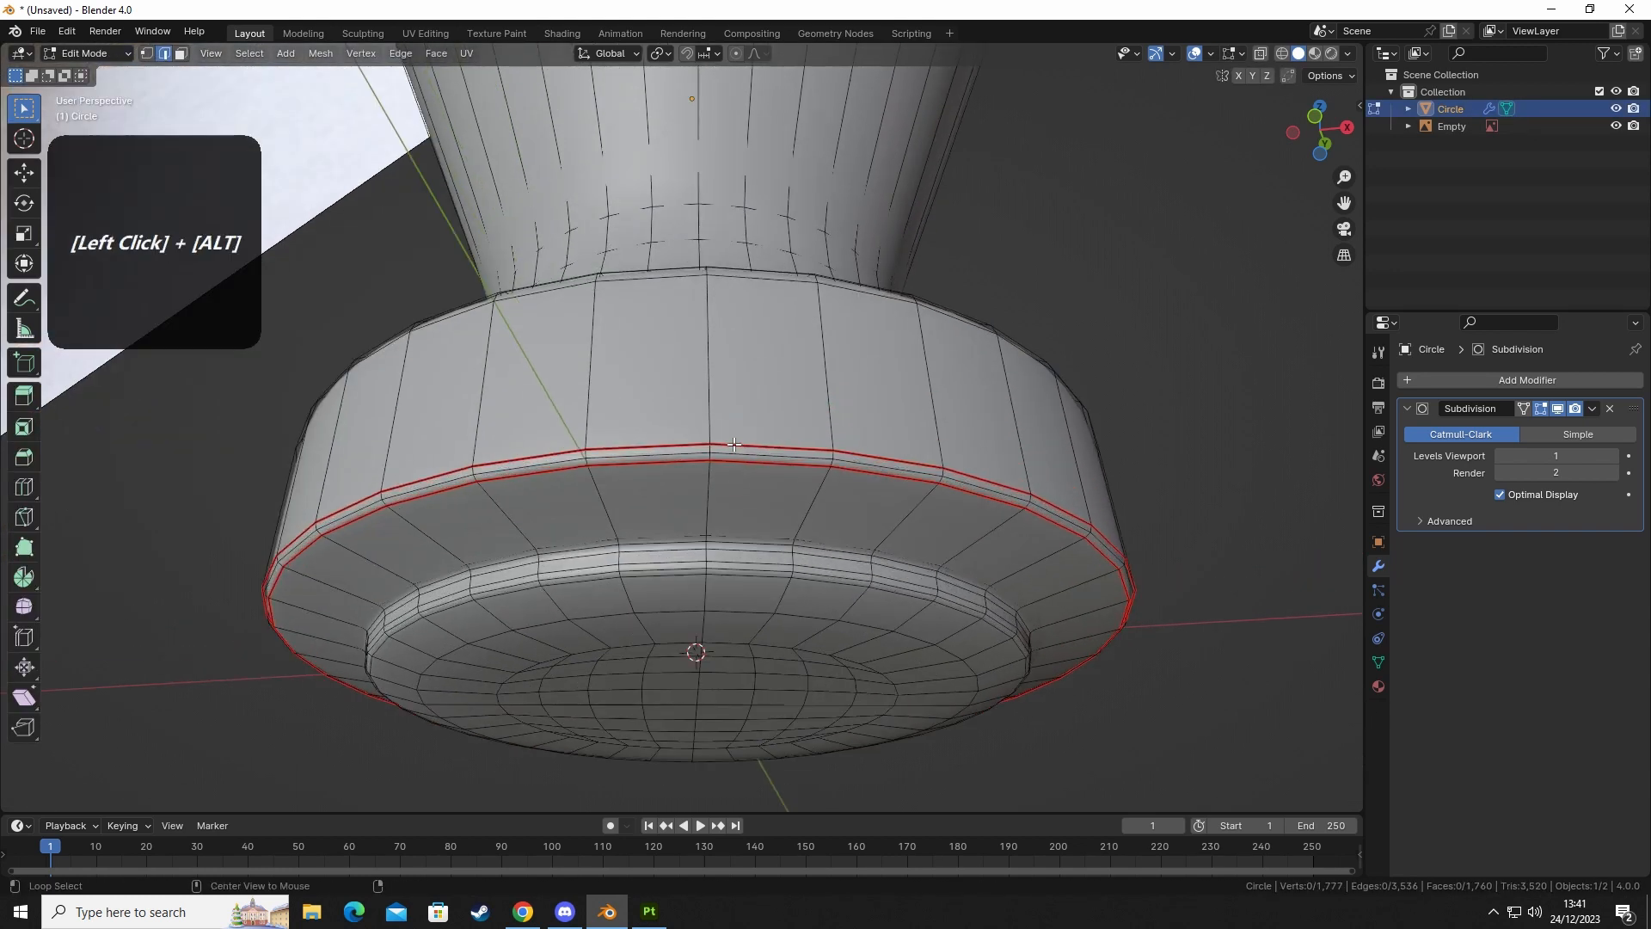
pyautogui.press('u')
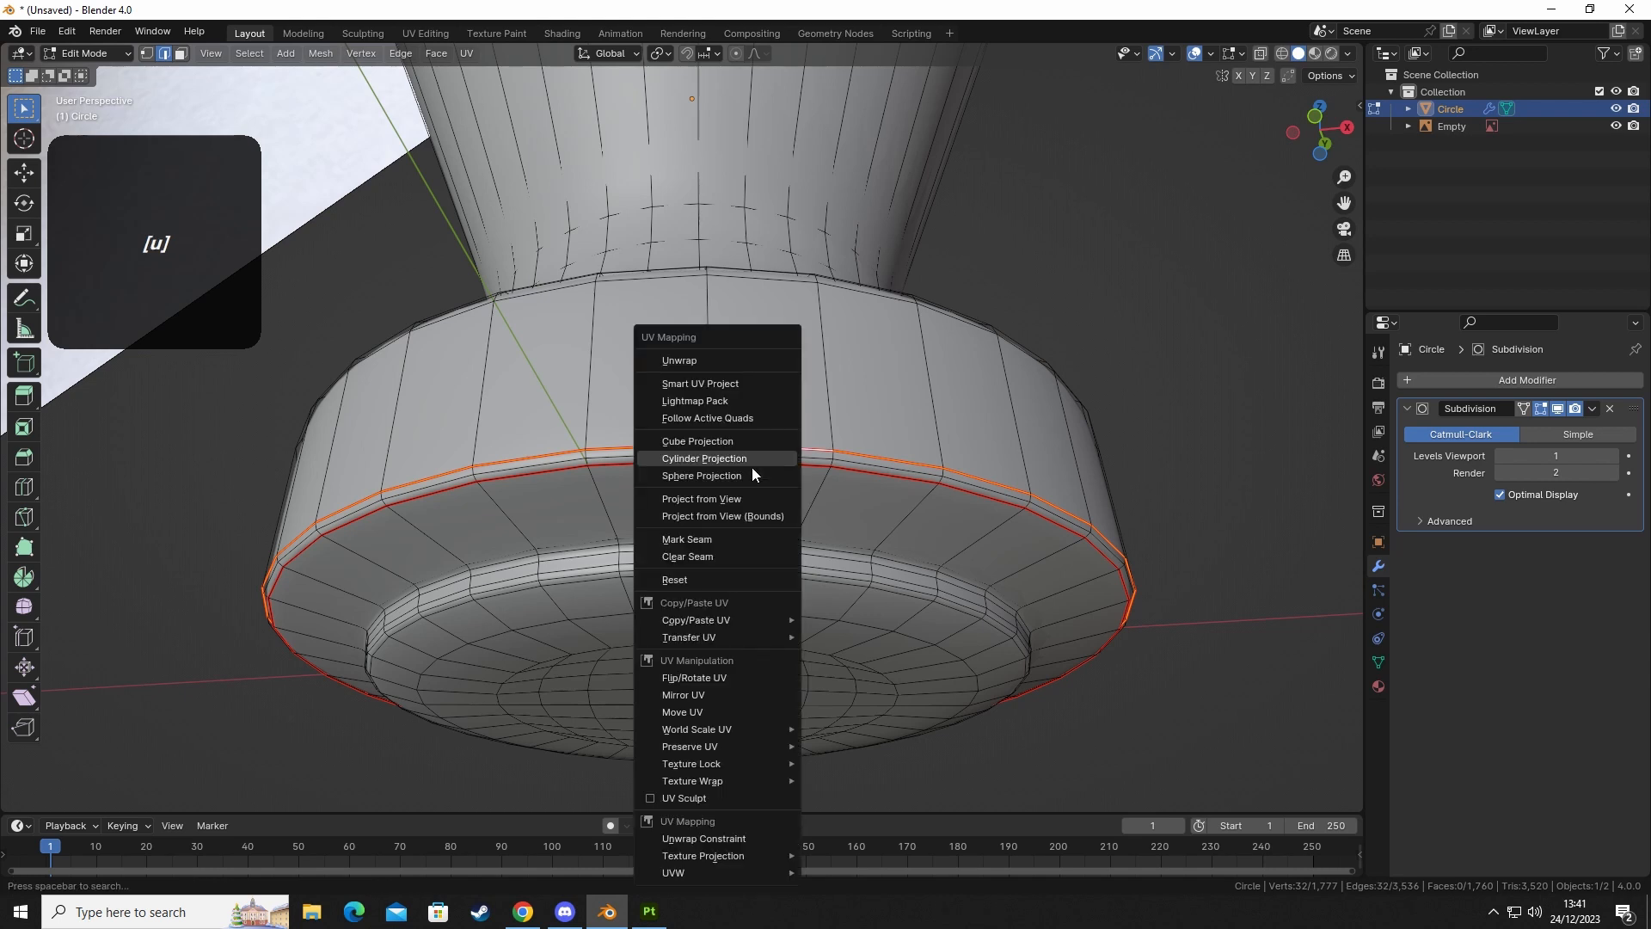
pyautogui.click(698, 558)
pyautogui.click(1144, 755)
# Mark the two short bevel edges below the foot's vertical seam as seams, joining it to the lower seam loop.
pyautogui.moveTo(994, 562); pyautogui.dragTo(520, 449, button='middle')
pyautogui.click(518, 415)
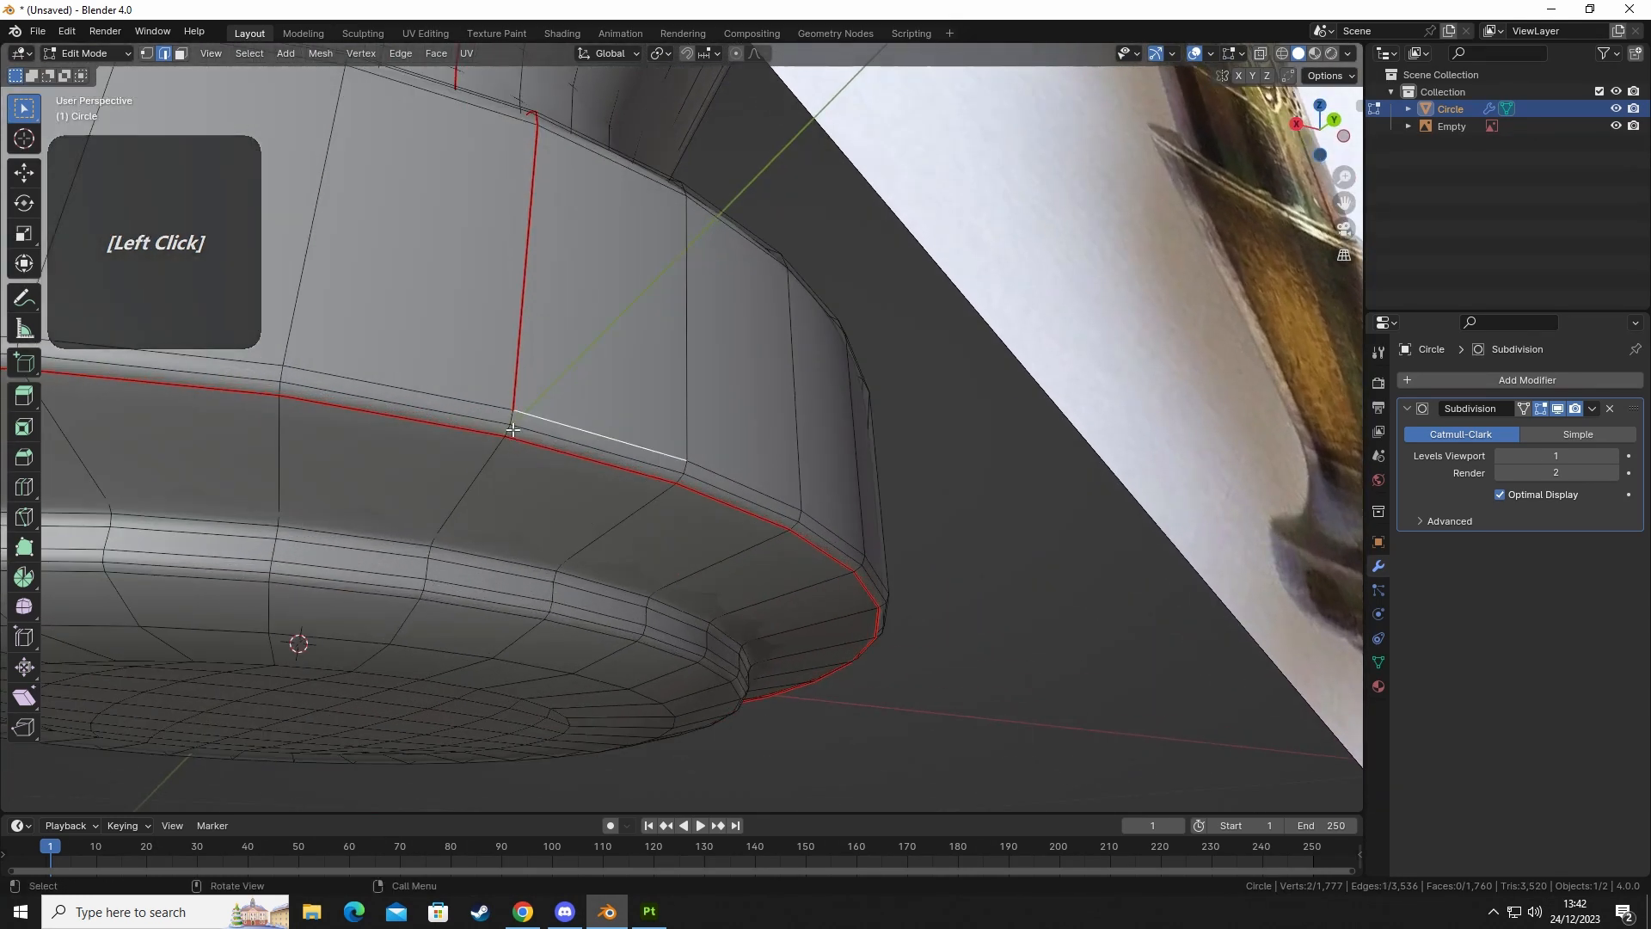
pyautogui.click(514, 420)
pyautogui.keyDown('shift'); pyautogui.click(508, 438); pyautogui.keyUp('shift')
pyautogui.press('u')
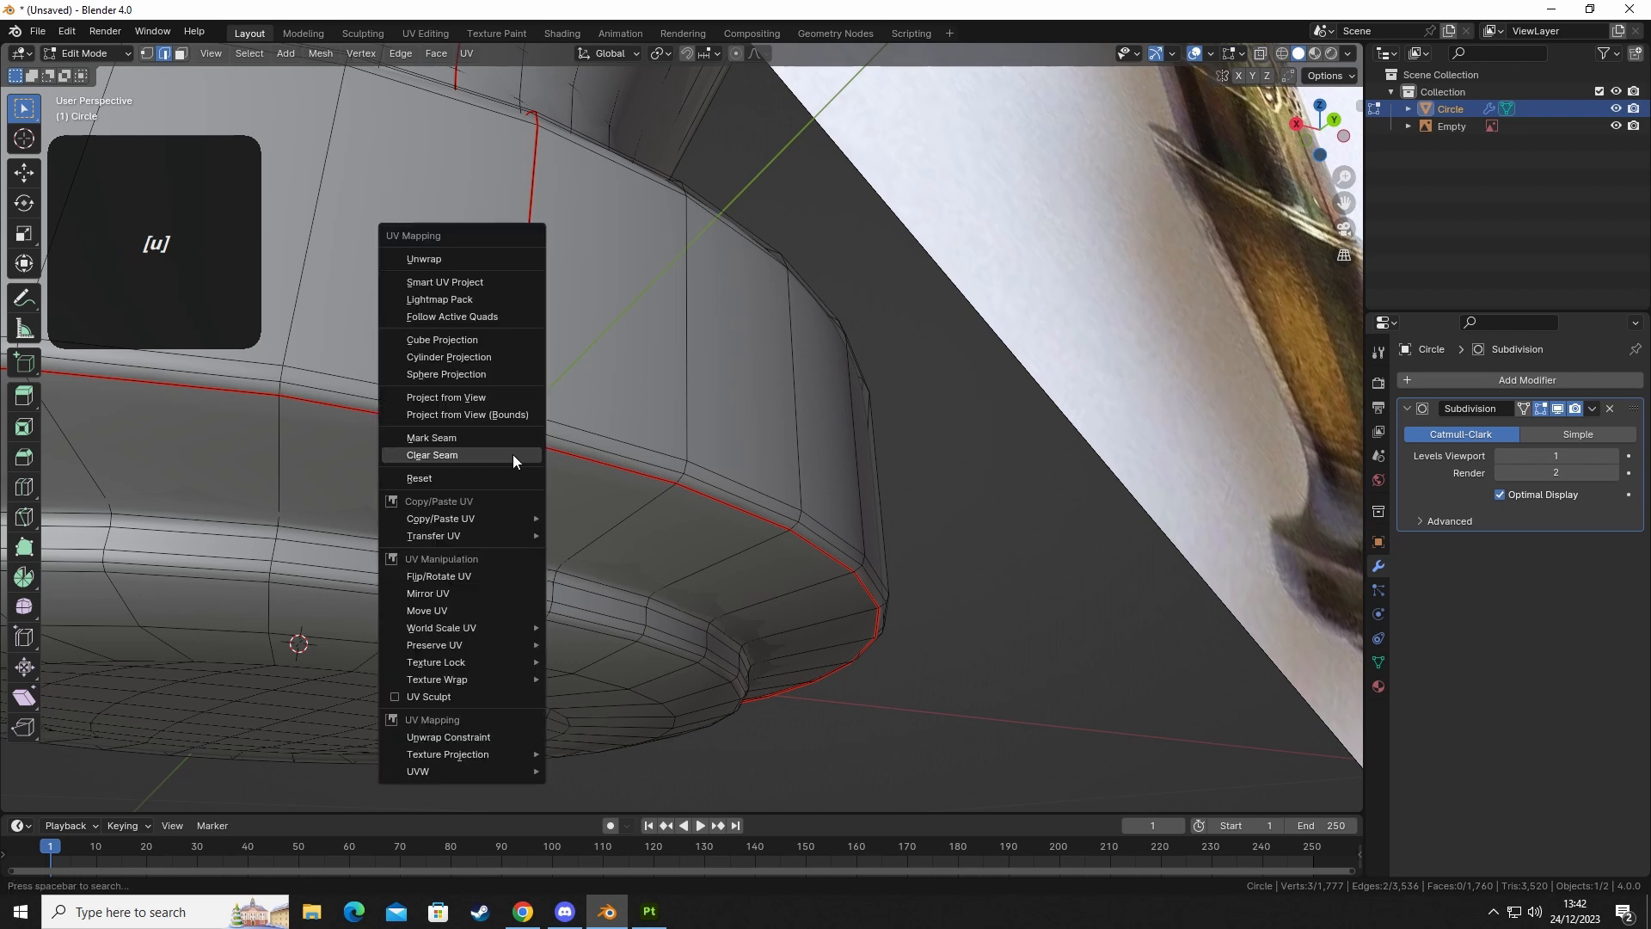
pyautogui.click(445, 441)
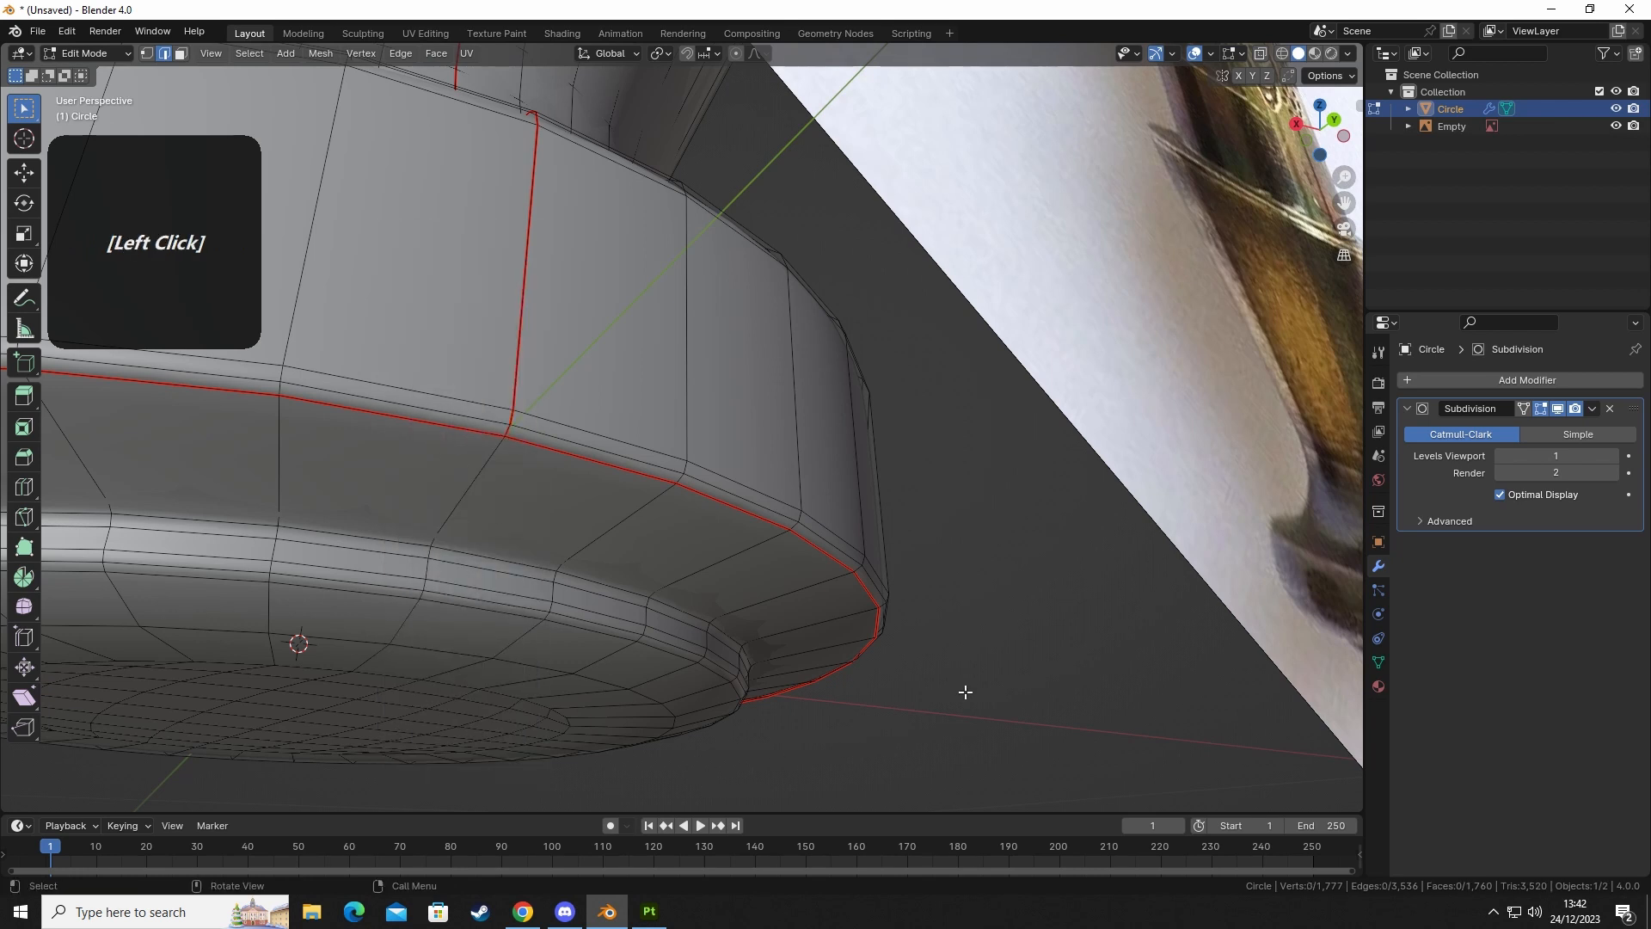
# Turn off the Subdivision display in Edit Mode and bevel the edge loop where the neck meets the foot's top with two segments.
pyautogui.moveTo(965, 691); pyautogui.dragTo(571, 668, button='middle')
pyautogui.scroll(2, 474, 504)
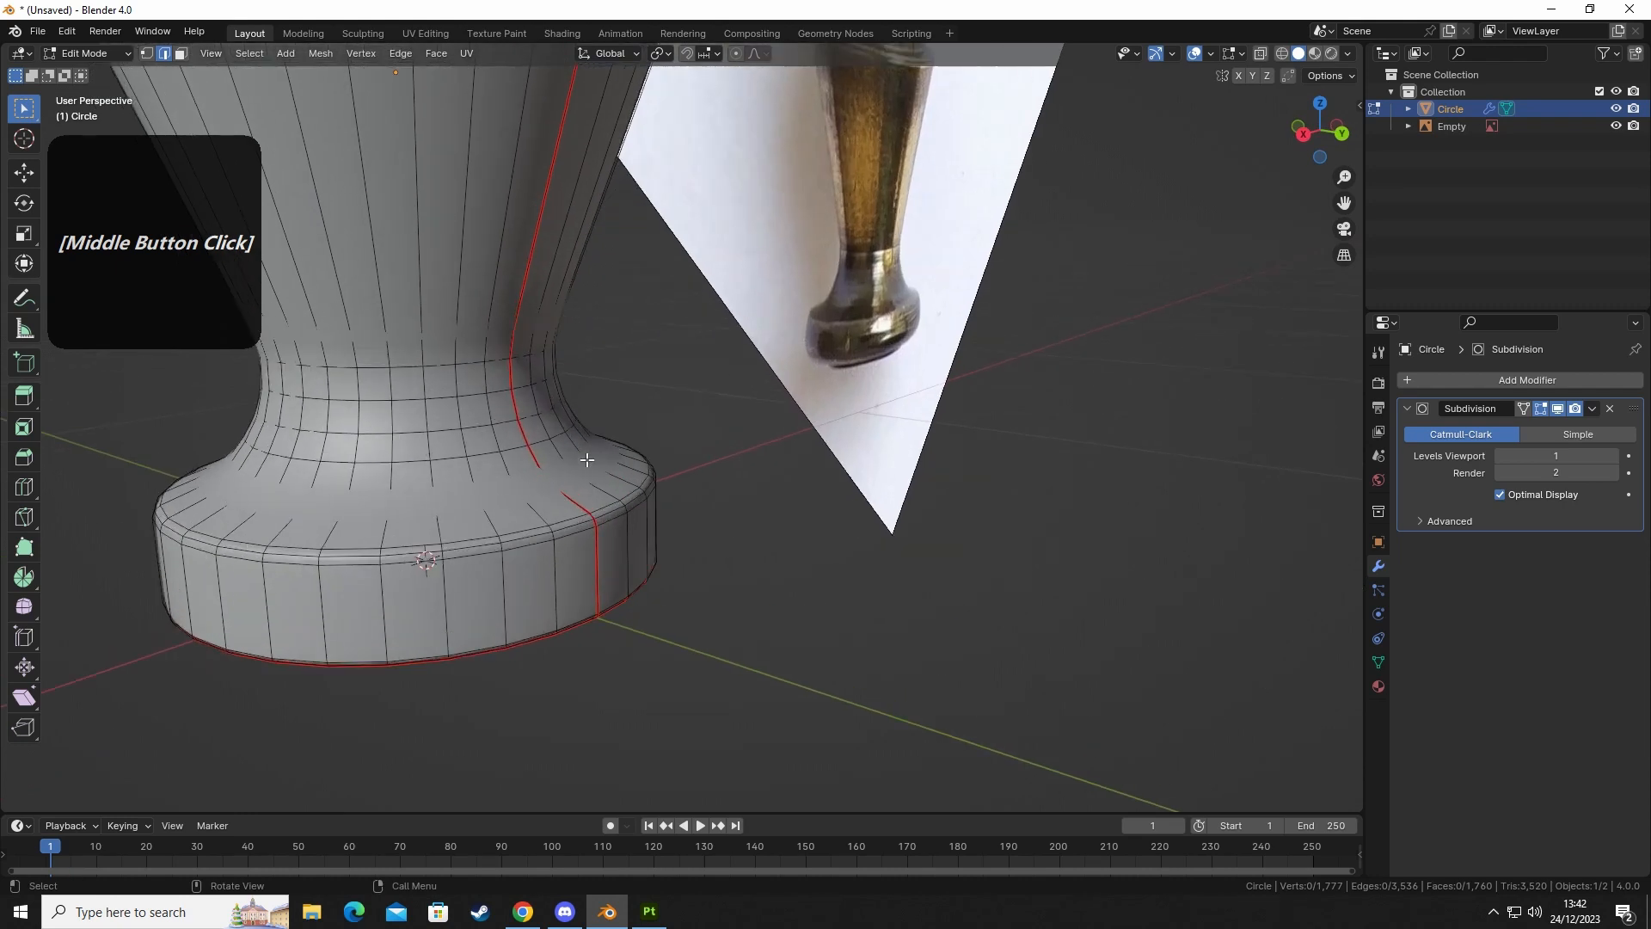
pyautogui.click(1535, 410)
pyautogui.keyDown('alt'); pyautogui.click(492, 499); pyautogui.keyUp('alt')
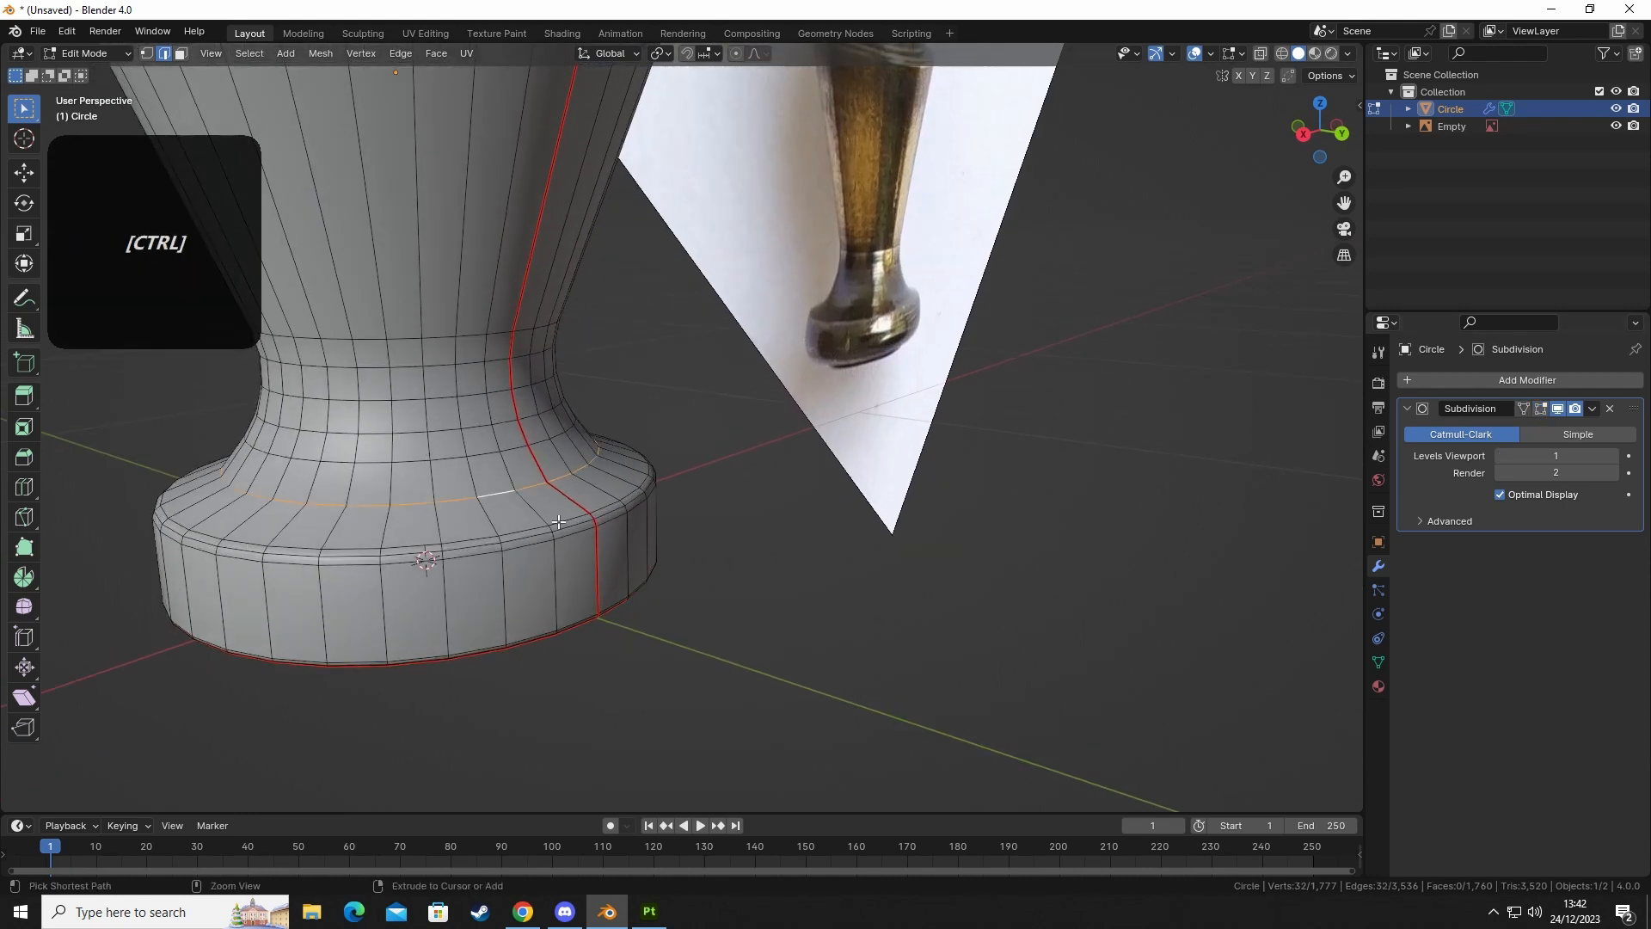
pyautogui.hotkey('ctrl', 'b')
pyautogui.click(915, 615)
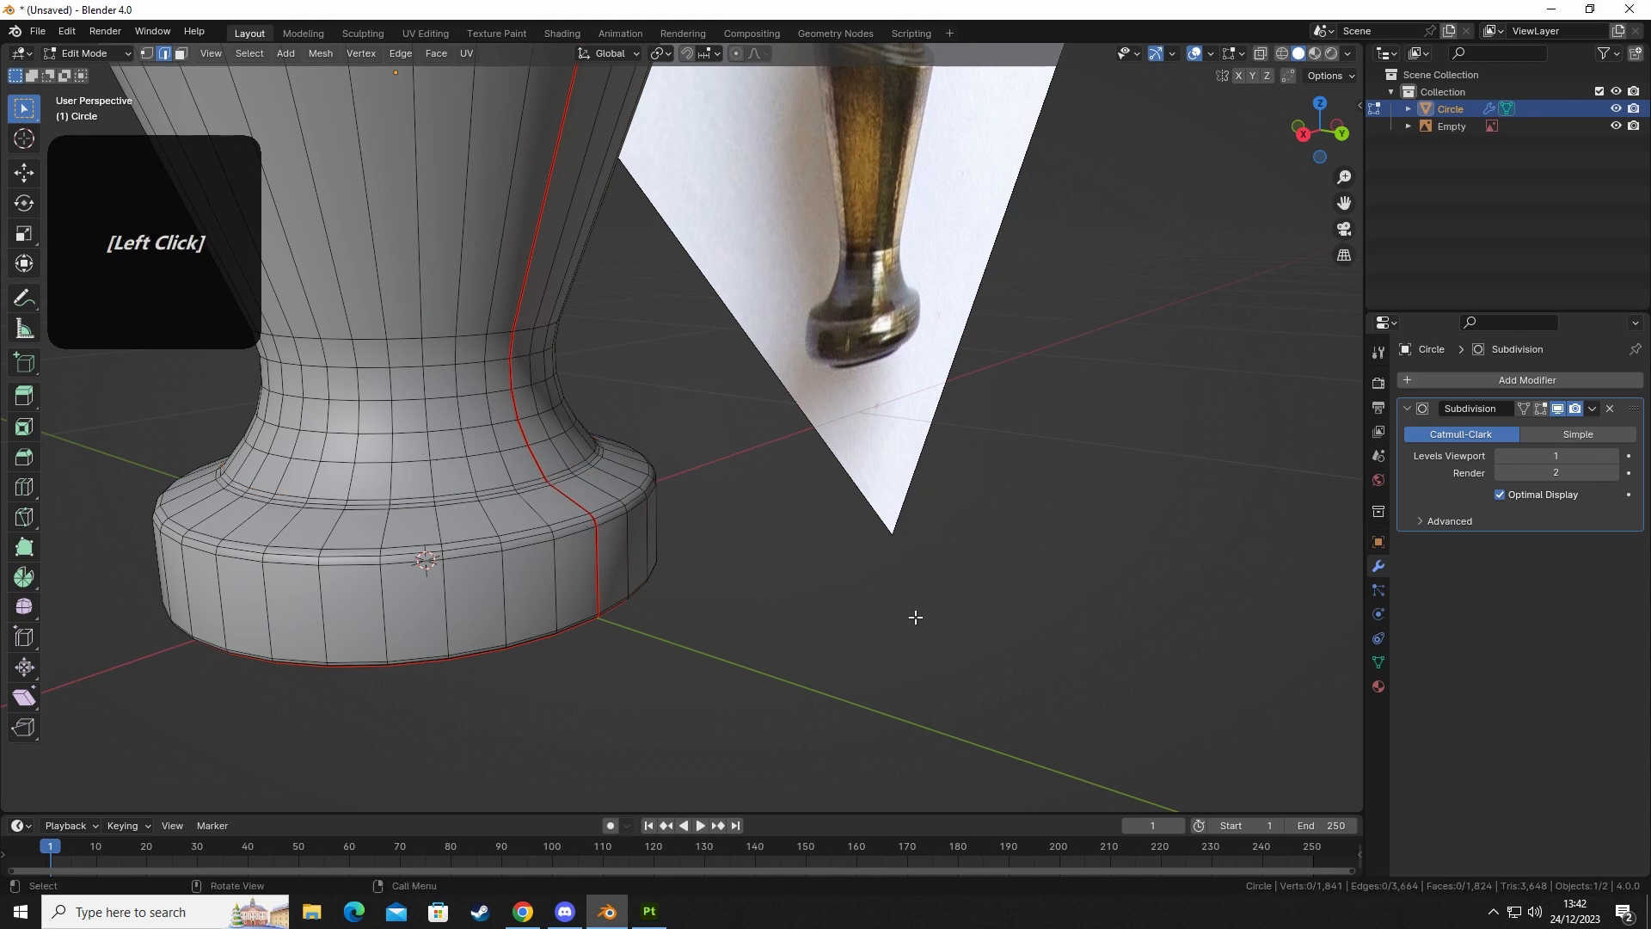
# Examine the new bevel between neck and foot in Object Mode and Edit Mode, and compare the base with the reference image.
pyautogui.press('Tab')
pyautogui.click(804, 615)
pyautogui.scroll(2, 535, 494)
pyautogui.press('Tab')
pyautogui.scroll(1, 563, 507)
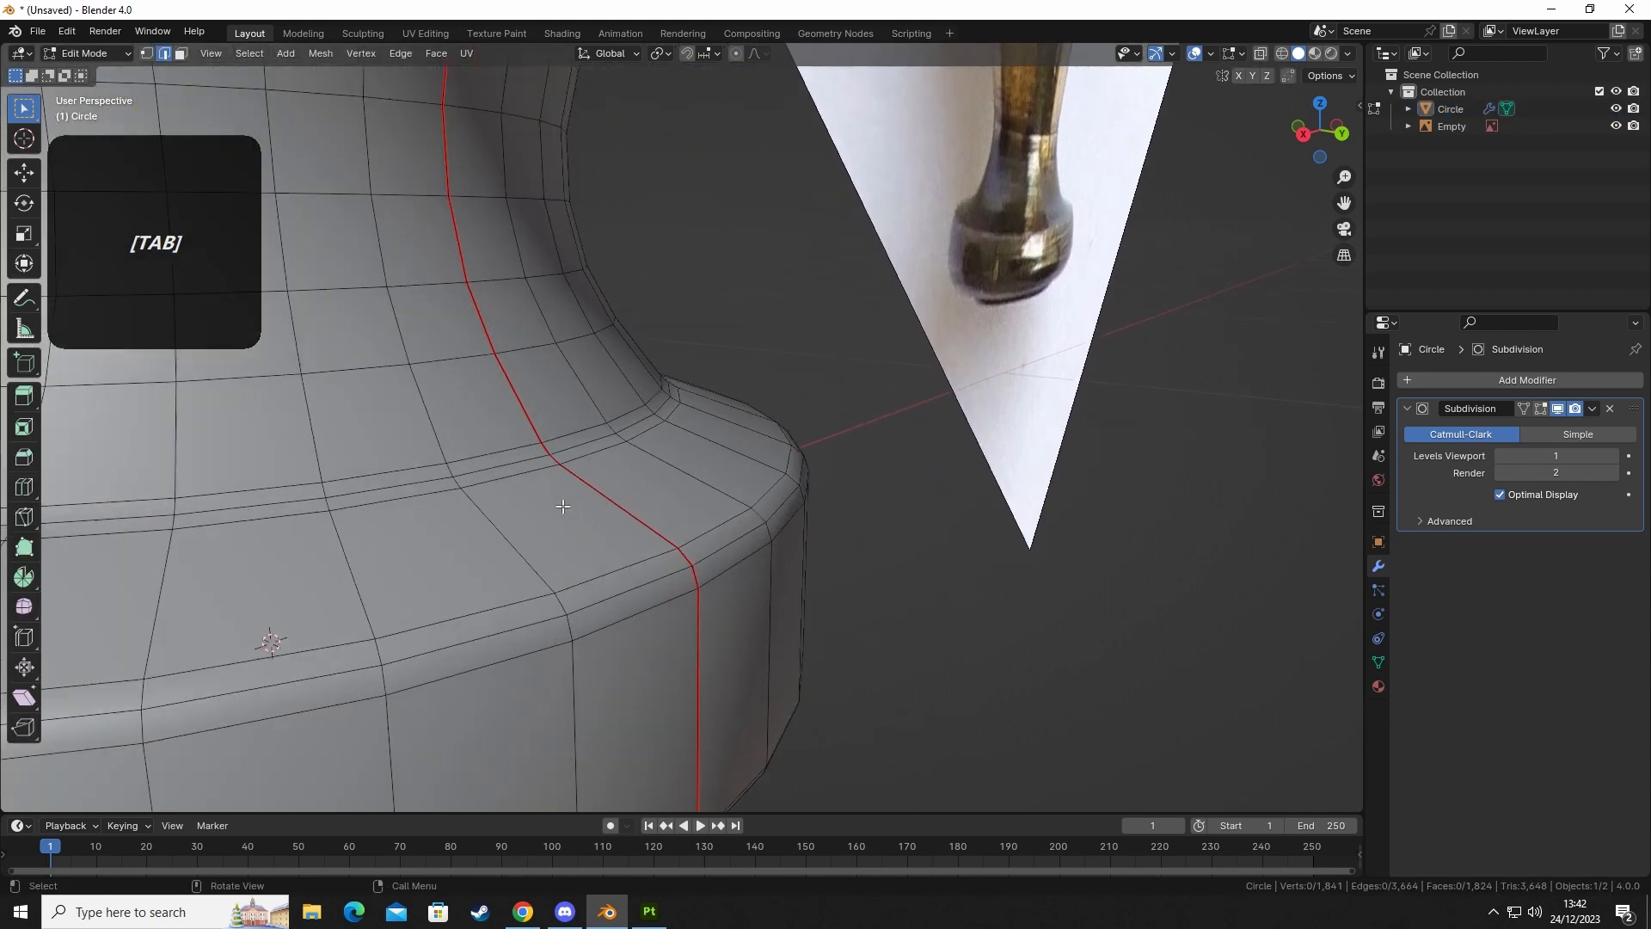
pyautogui.press('Tab')
pyautogui.scroll(-4, 824, 704)
pyautogui.moveTo(824, 704); pyautogui.dragTo(959, 701, button='middle')
pyautogui.moveTo(675, 731); pyautogui.dragTo(899, 483, button='middle')
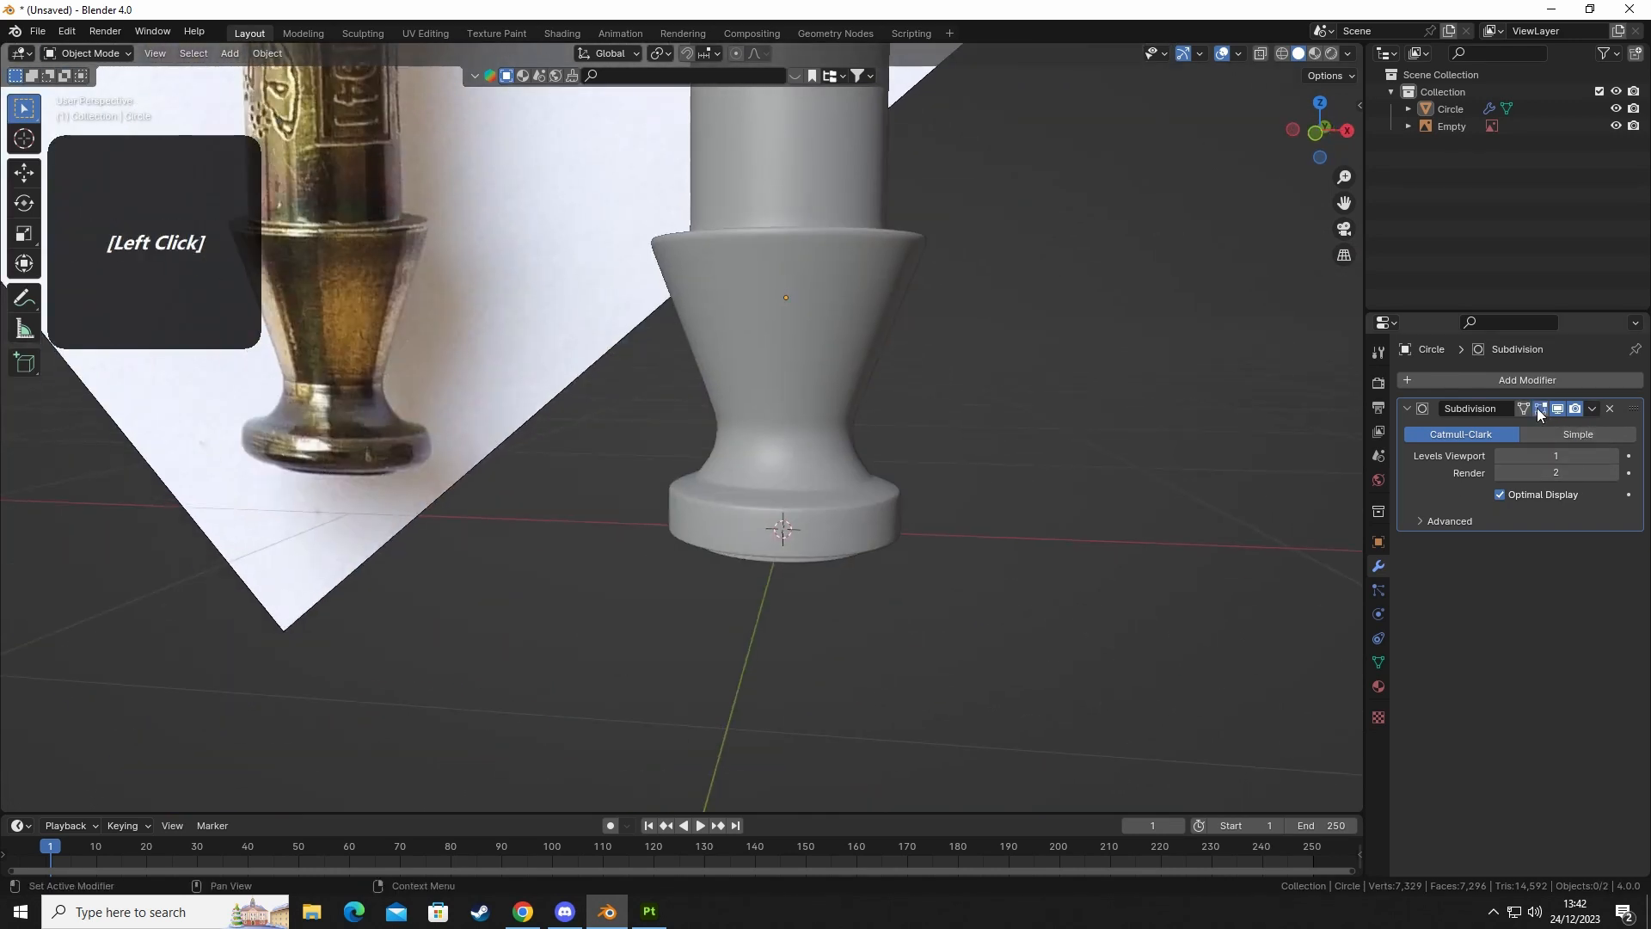
# Turn the Subdivision modifier's Edit Mode display back on and return to Object Mode.
pyautogui.click(704, 505)
pyautogui.press('Tab')
pyautogui.scroll(-3, 832, 572)
pyautogui.press('Tab')
pyautogui.click(931, 536)
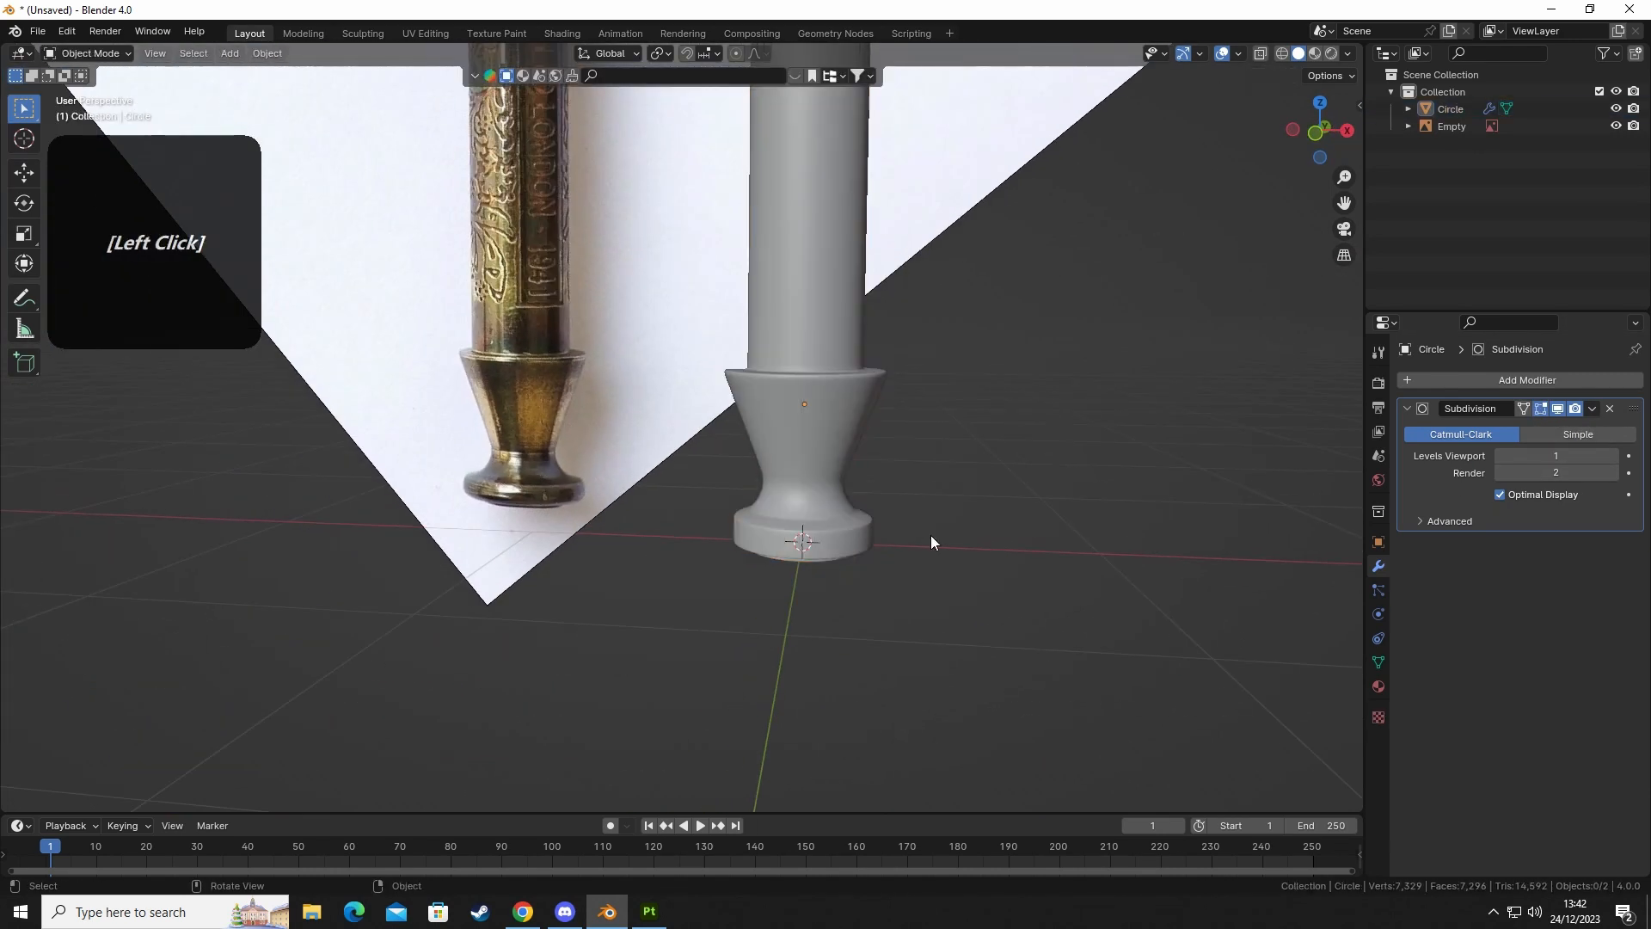
# Bevel the edge loop where the tapered base meets the narrow neck with three segments, about 0.012 m wide.
pyautogui.keyDown('shift'); pyautogui.moveTo(931, 535); pyautogui.dragTo(738, 609, button='middle'); pyautogui.keyUp('shift')
pyautogui.scroll(3, 704, 612)
pyautogui.press('Tab')
pyautogui.scroll(4, 738, 609)
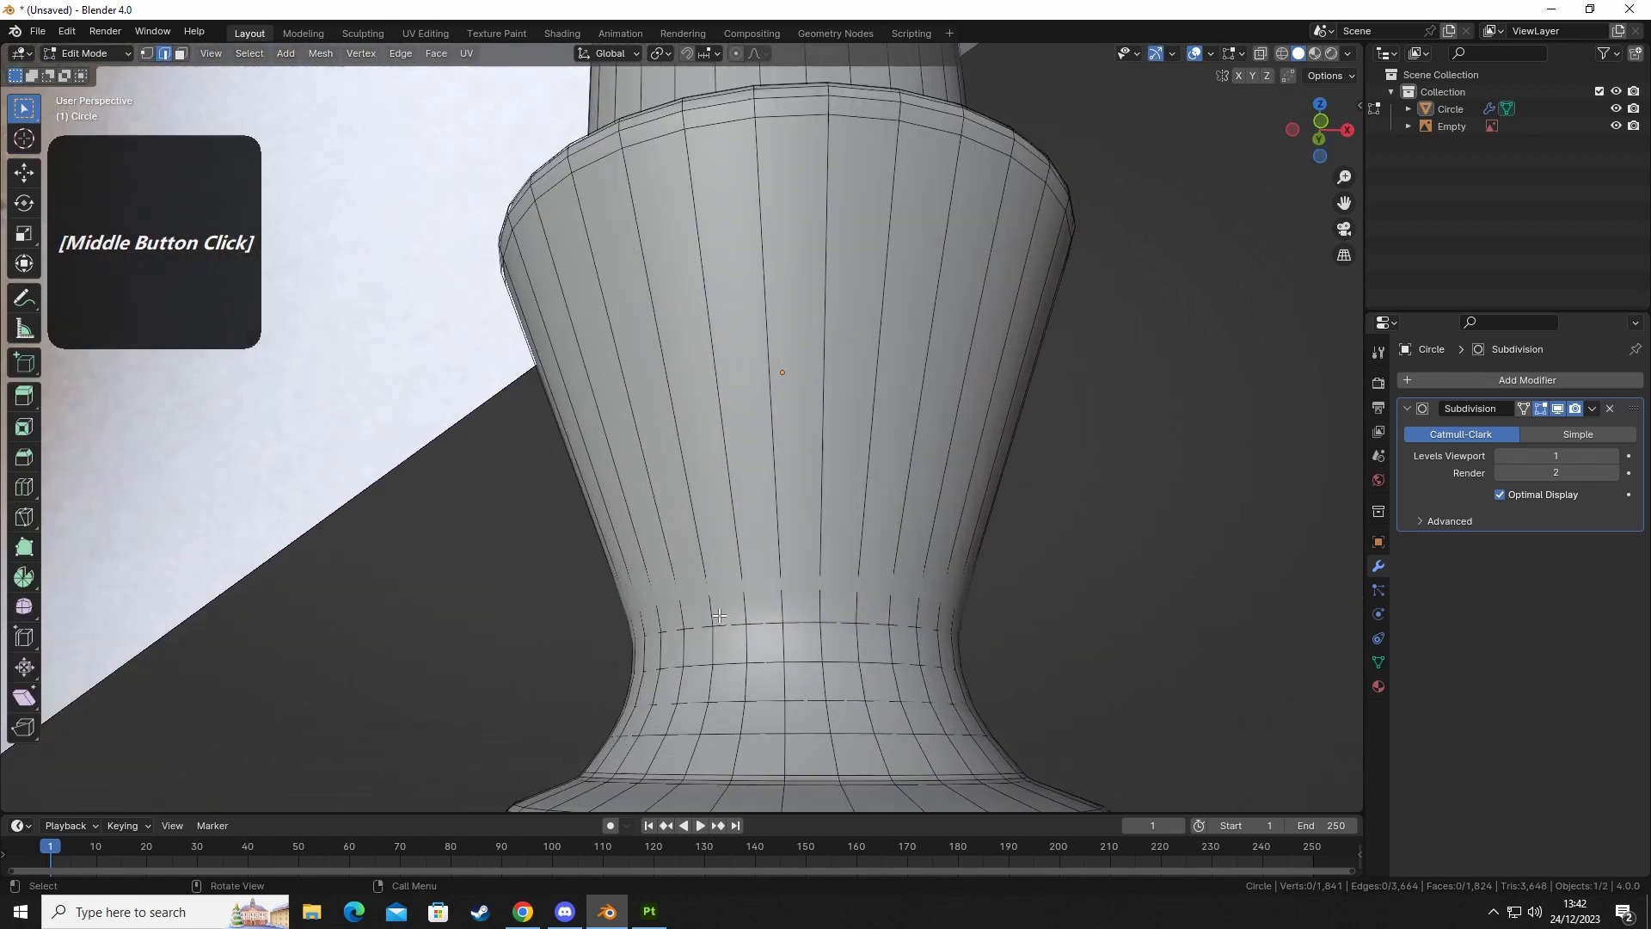
pyautogui.click(1536, 409)
pyautogui.click(1535, 410)
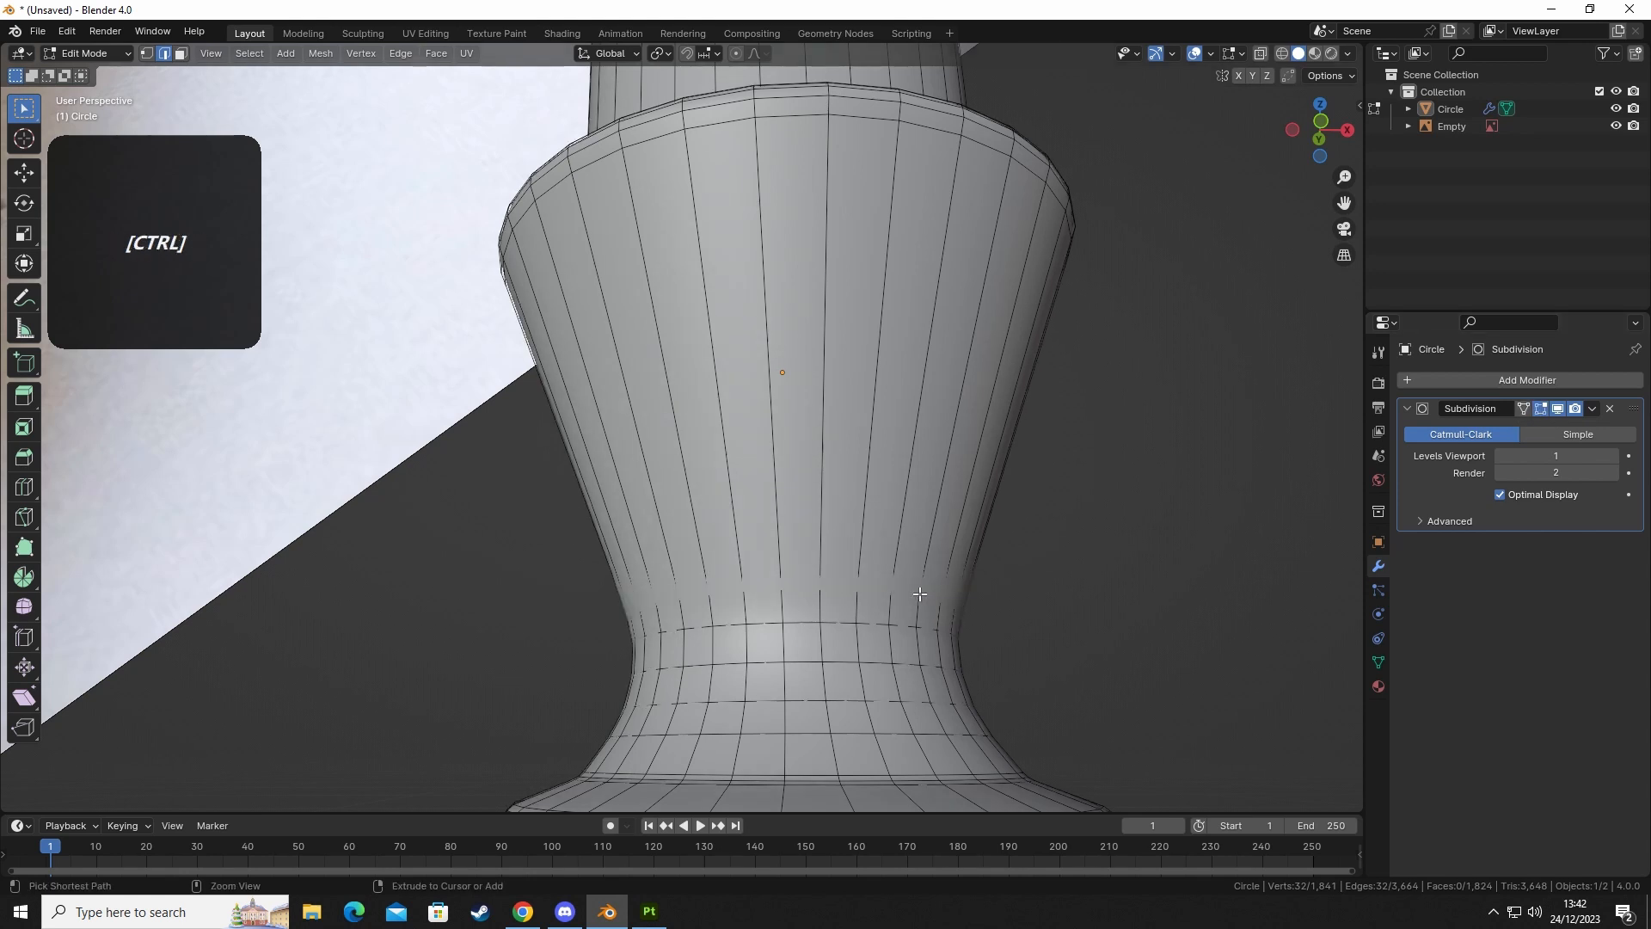
pyautogui.hotkey('ctrl', 'b')
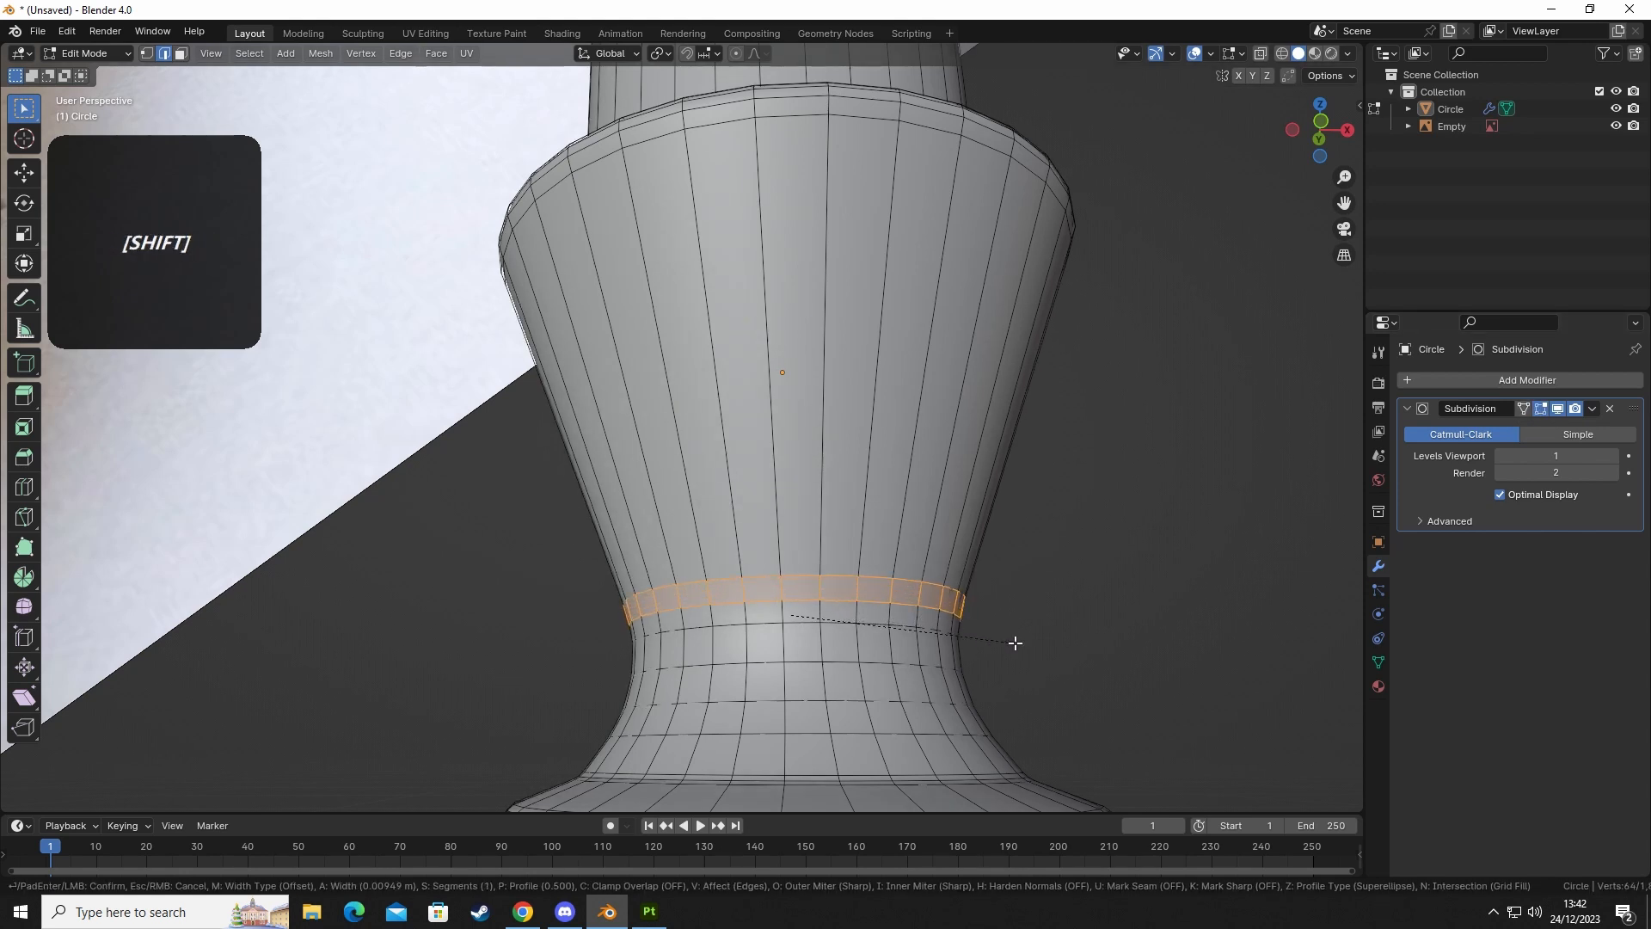
pyautogui.keyDown('shift'); pyautogui.scroll(1, 1020, 644); pyautogui.keyUp('shift')
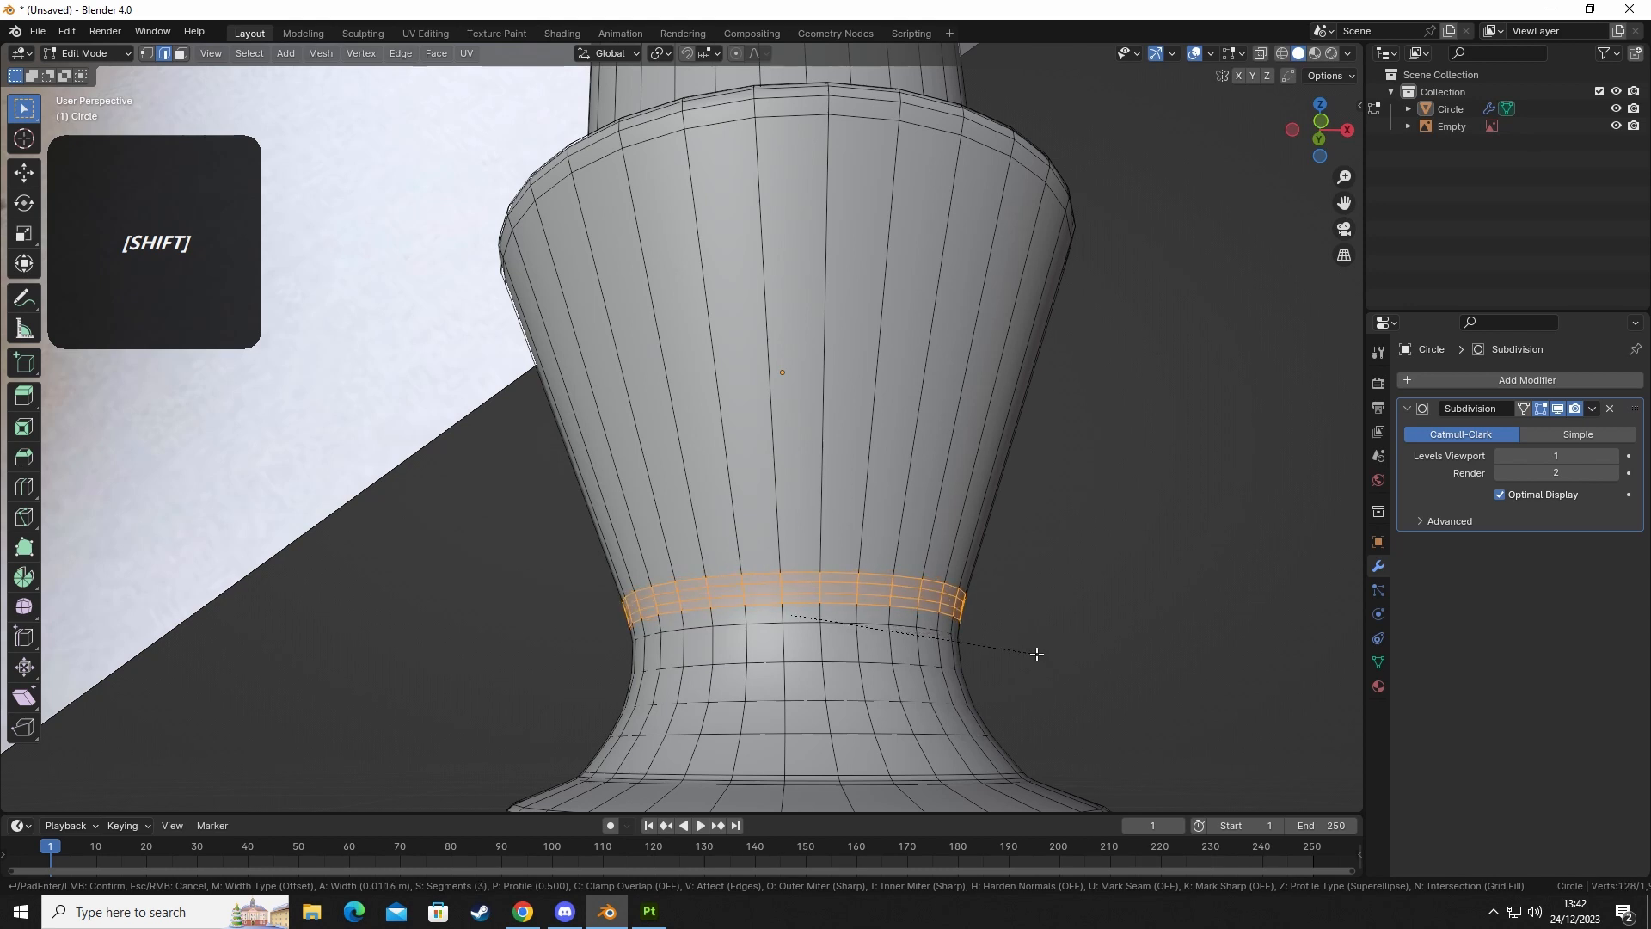
pyautogui.click(1058, 659)
# Return to Object Mode and set the Subdivision modifier's viewport level to 2.
pyautogui.press('Tab')
pyautogui.moveTo(1056, 679); pyautogui.dragTo(958, 682, button='middle')
pyautogui.scroll(-5, 996, 712)
pyautogui.keyDown('shift'); pyautogui.moveTo(958, 683); pyautogui.dragTo(804, 664, button='middle'); pyautogui.keyUp('shift')
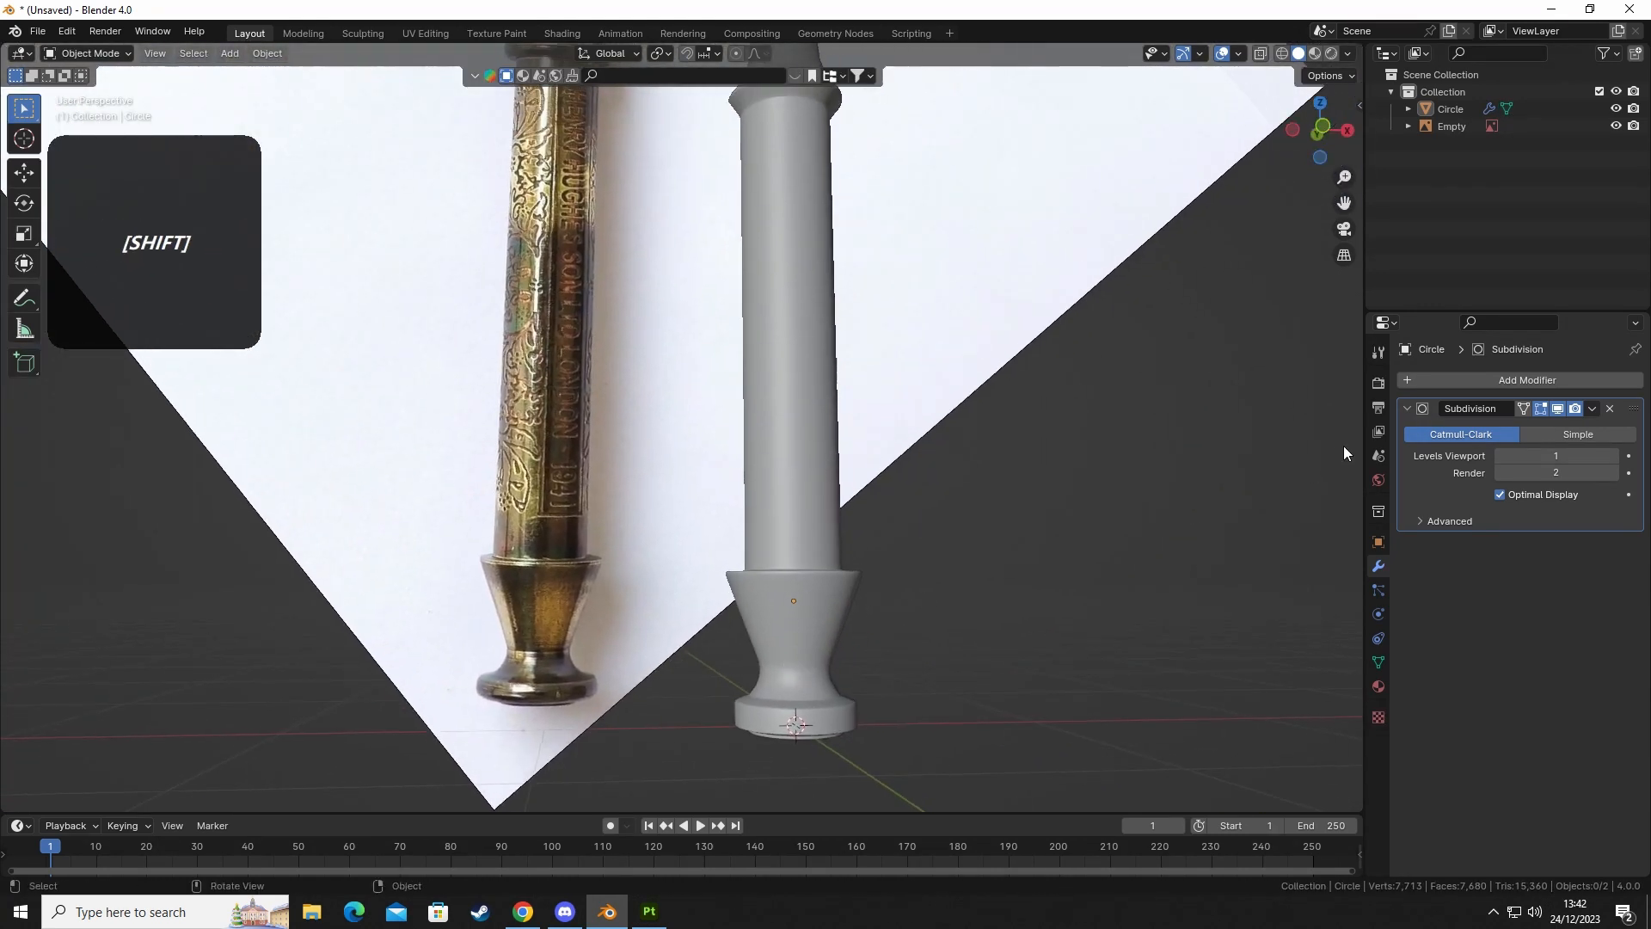
pyautogui.click(1610, 456)
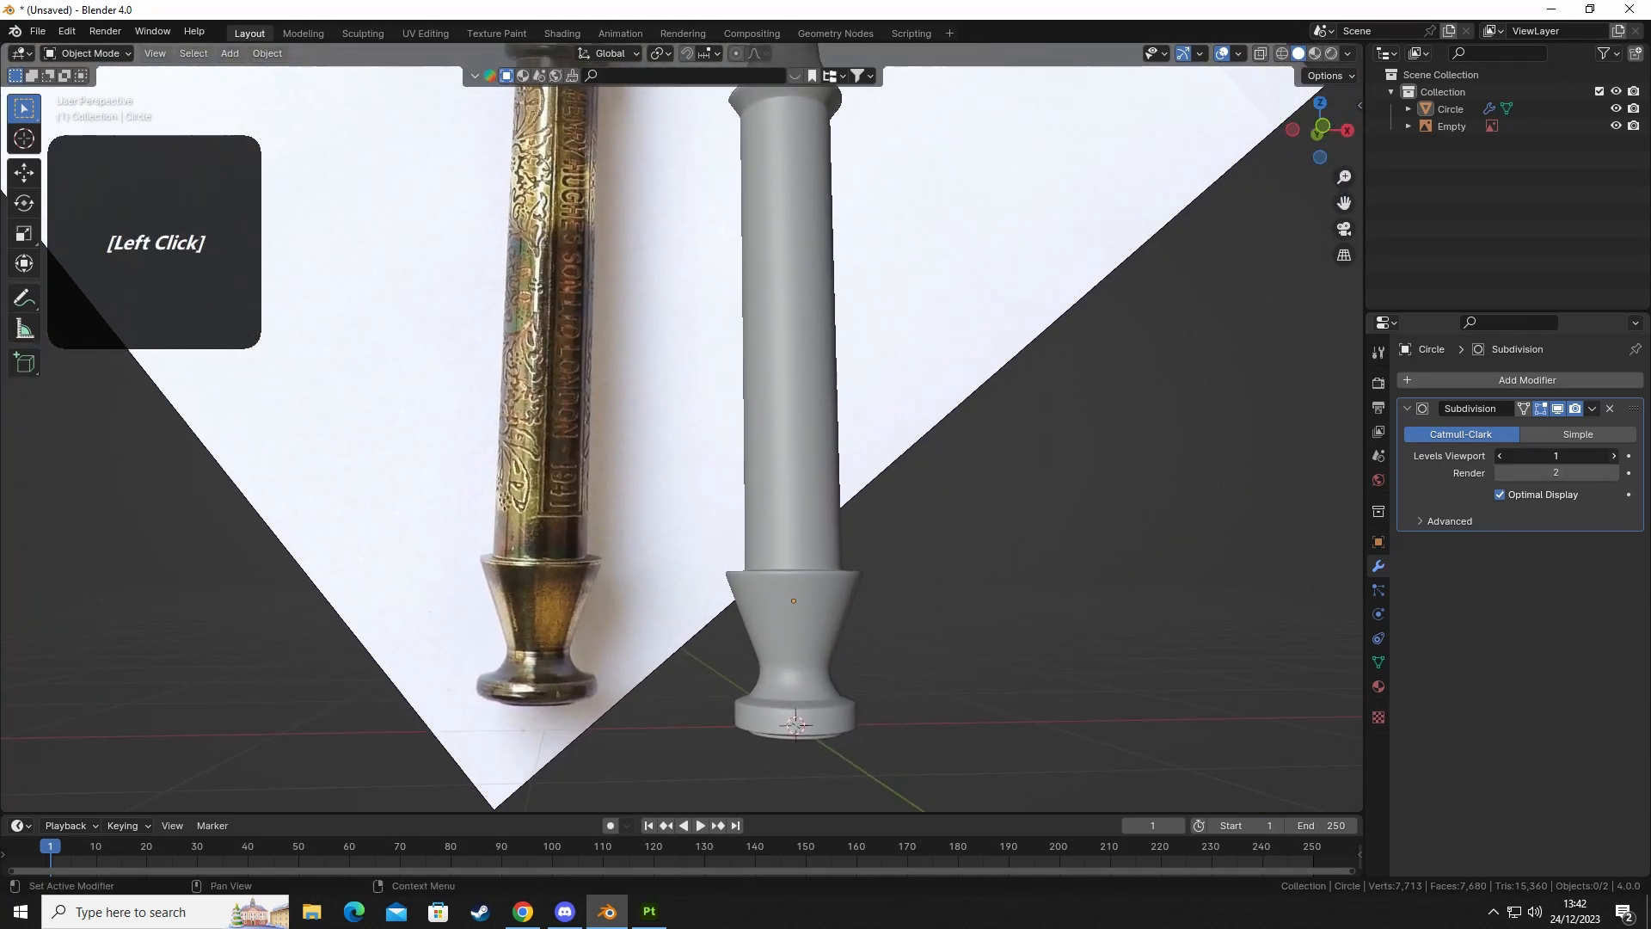
pyautogui.moveTo(1030, 519); pyautogui.dragTo(760, 570, button='middle')
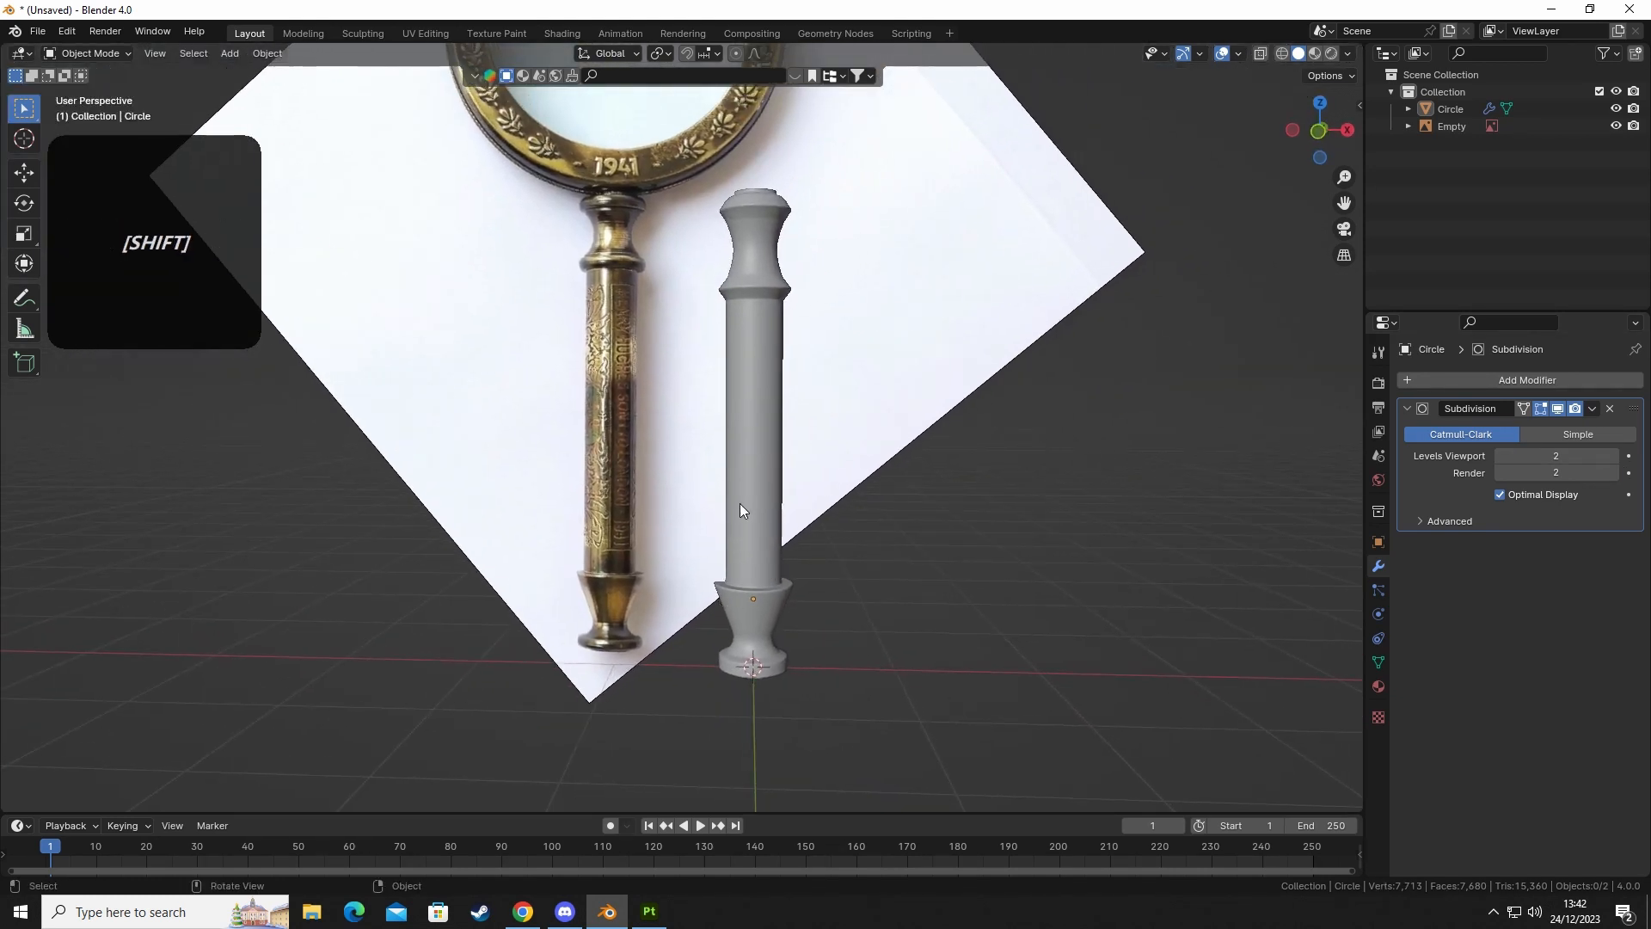
# Scale the edge loop around the middle of the handle's upper collar rim to about 0.988 in Edit Mode.
pyautogui.moveTo(740, 503); pyautogui.dragTo(633, 313, button='middle')
pyautogui.moveTo(689, 329); pyautogui.dragTo(679, 422, button='middle')
pyautogui.scroll(2, 787, 415)
pyautogui.click(787, 415)
pyautogui.press('Tab')
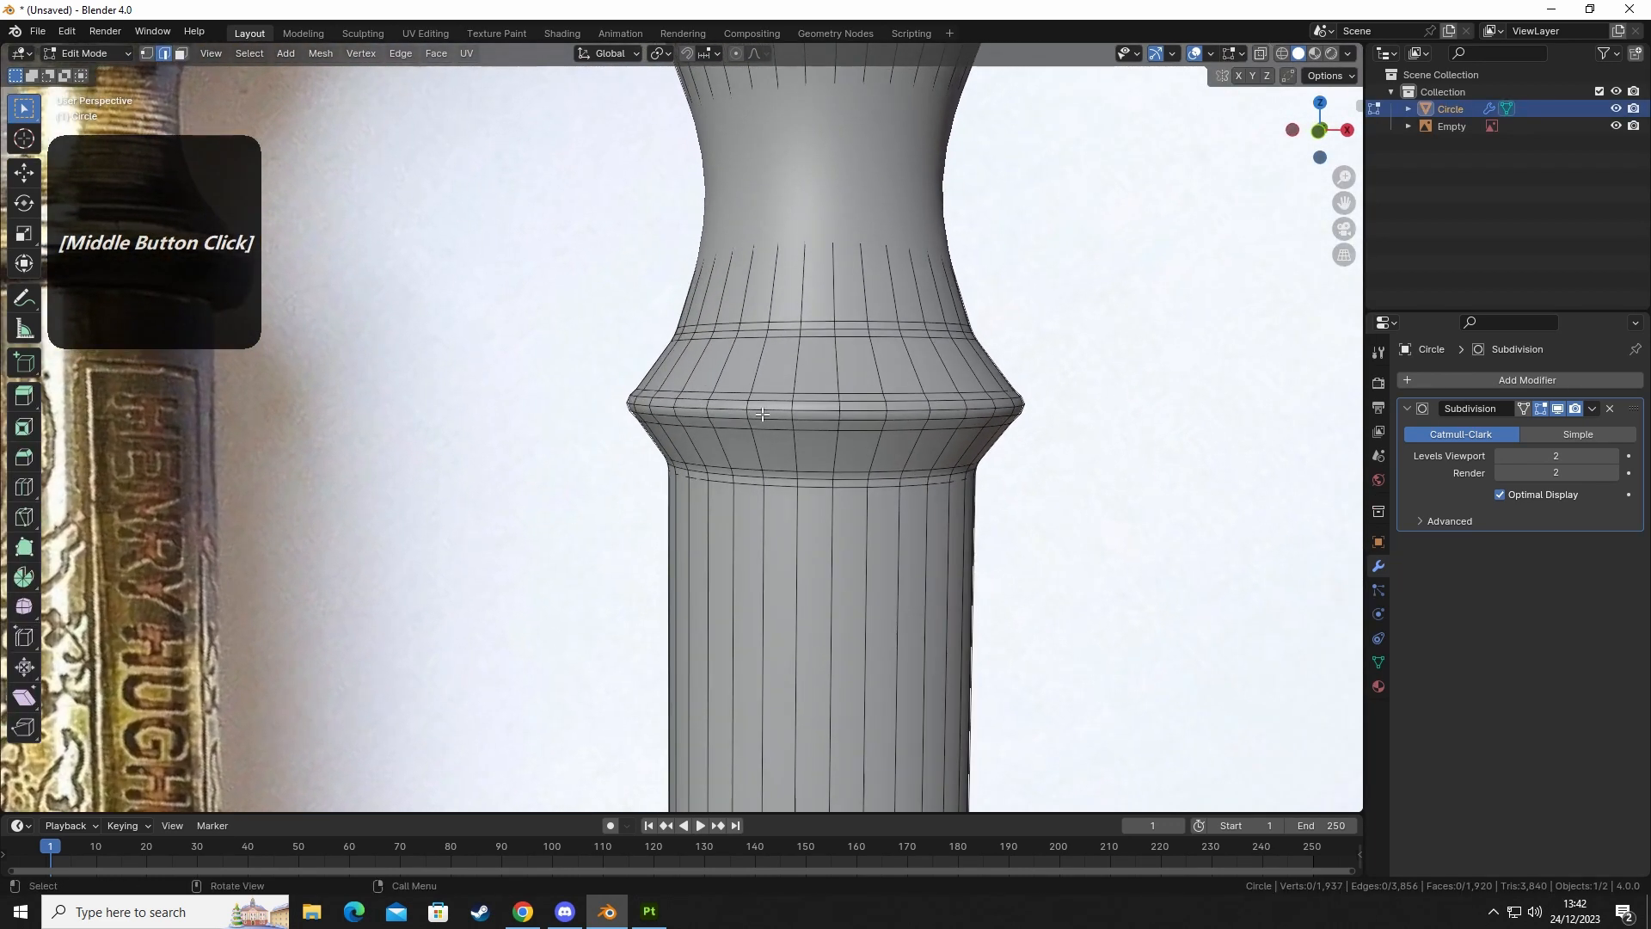
pyautogui.keyDown('alt'); pyautogui.click(1019, 409); pyautogui.keyUp('alt')
pyautogui.press('s')
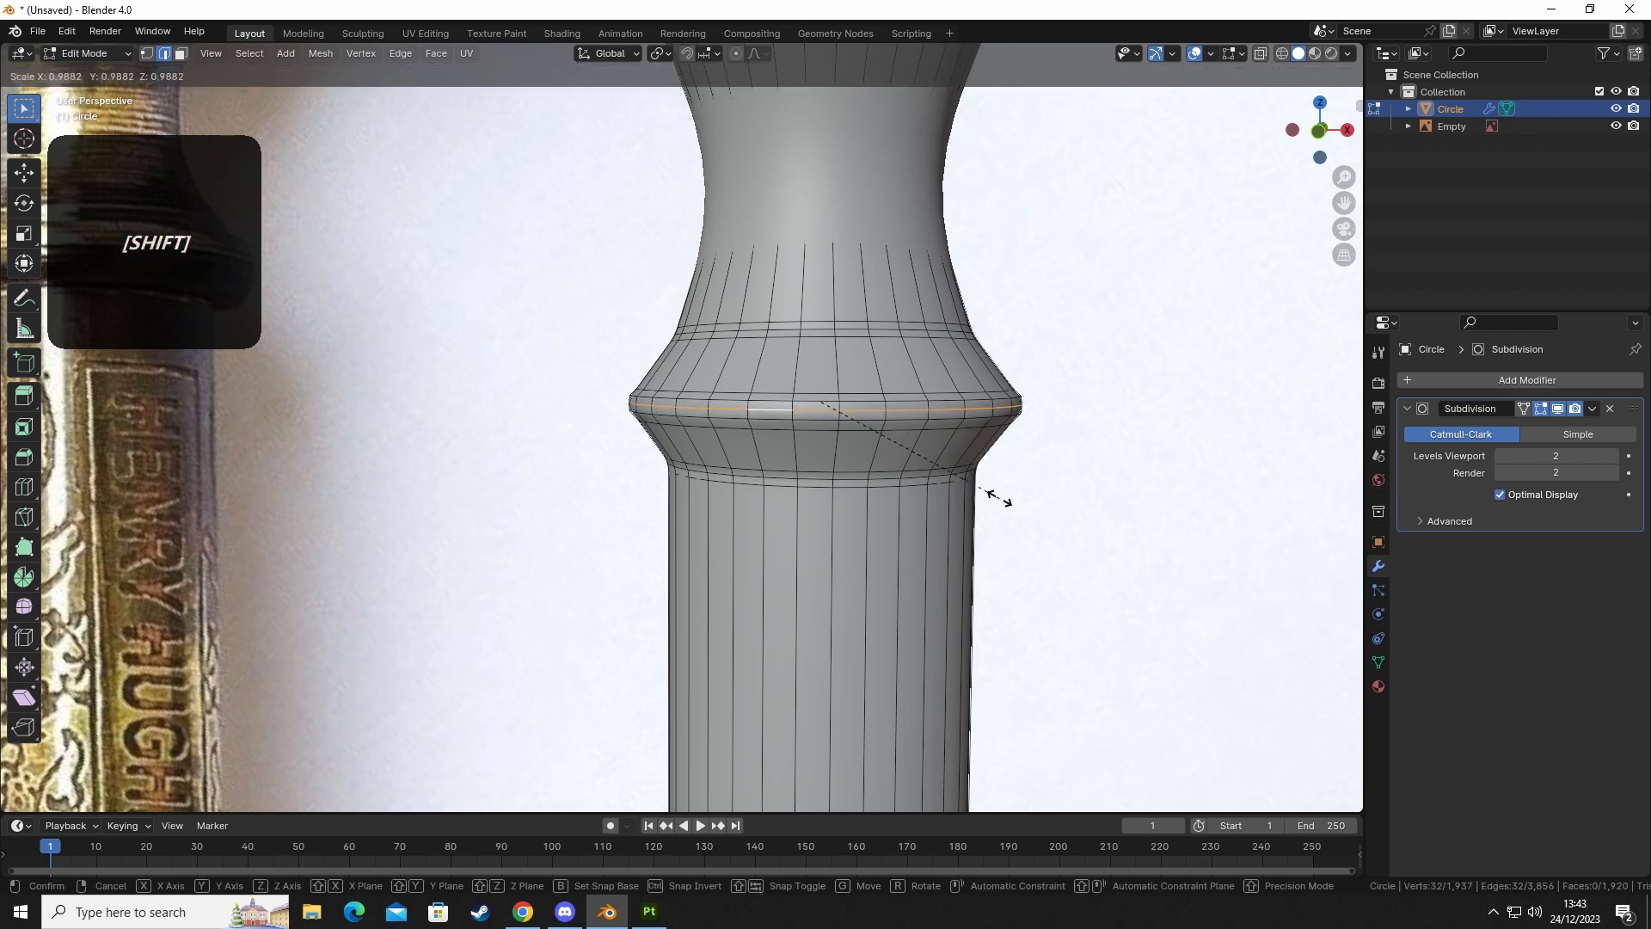
pyautogui.keyDown('shift'); pyautogui.click(998, 497); pyautogui.keyUp('shift')
# Return to Object Mode and compare the whole handle with the magnifying glass in the reference image.
pyautogui.press('Tab')
pyautogui.click(1066, 594)
pyautogui.scroll(-4, 997, 596)
pyautogui.moveTo(935, 599); pyautogui.dragTo(736, 448, button='middle')
pyautogui.scroll(-3, 869, 490)
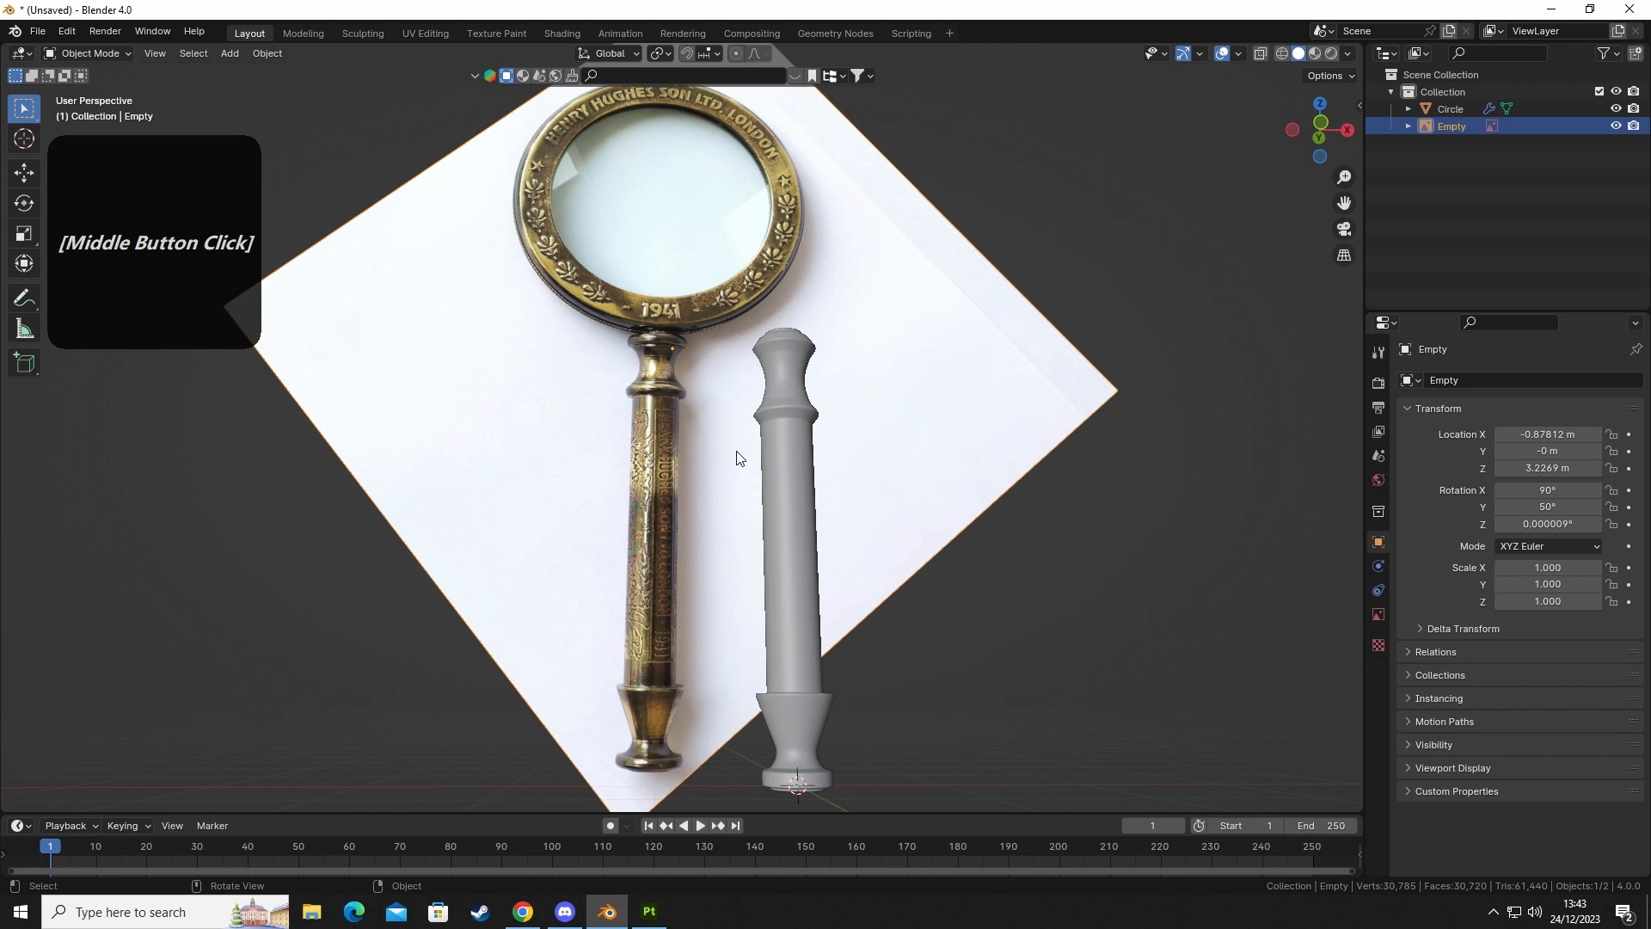
pyautogui.moveTo(711, 472); pyautogui.dragTo(493, 568, button='middle')
pyautogui.keyDown('shift'); pyautogui.moveTo(465, 543); pyautogui.dragTo(623, 562, button='middle'); pyautogui.keyUp('shift')
# Move the reference image along the X axis, farther away from the handle.
pyautogui.click(582, 337)
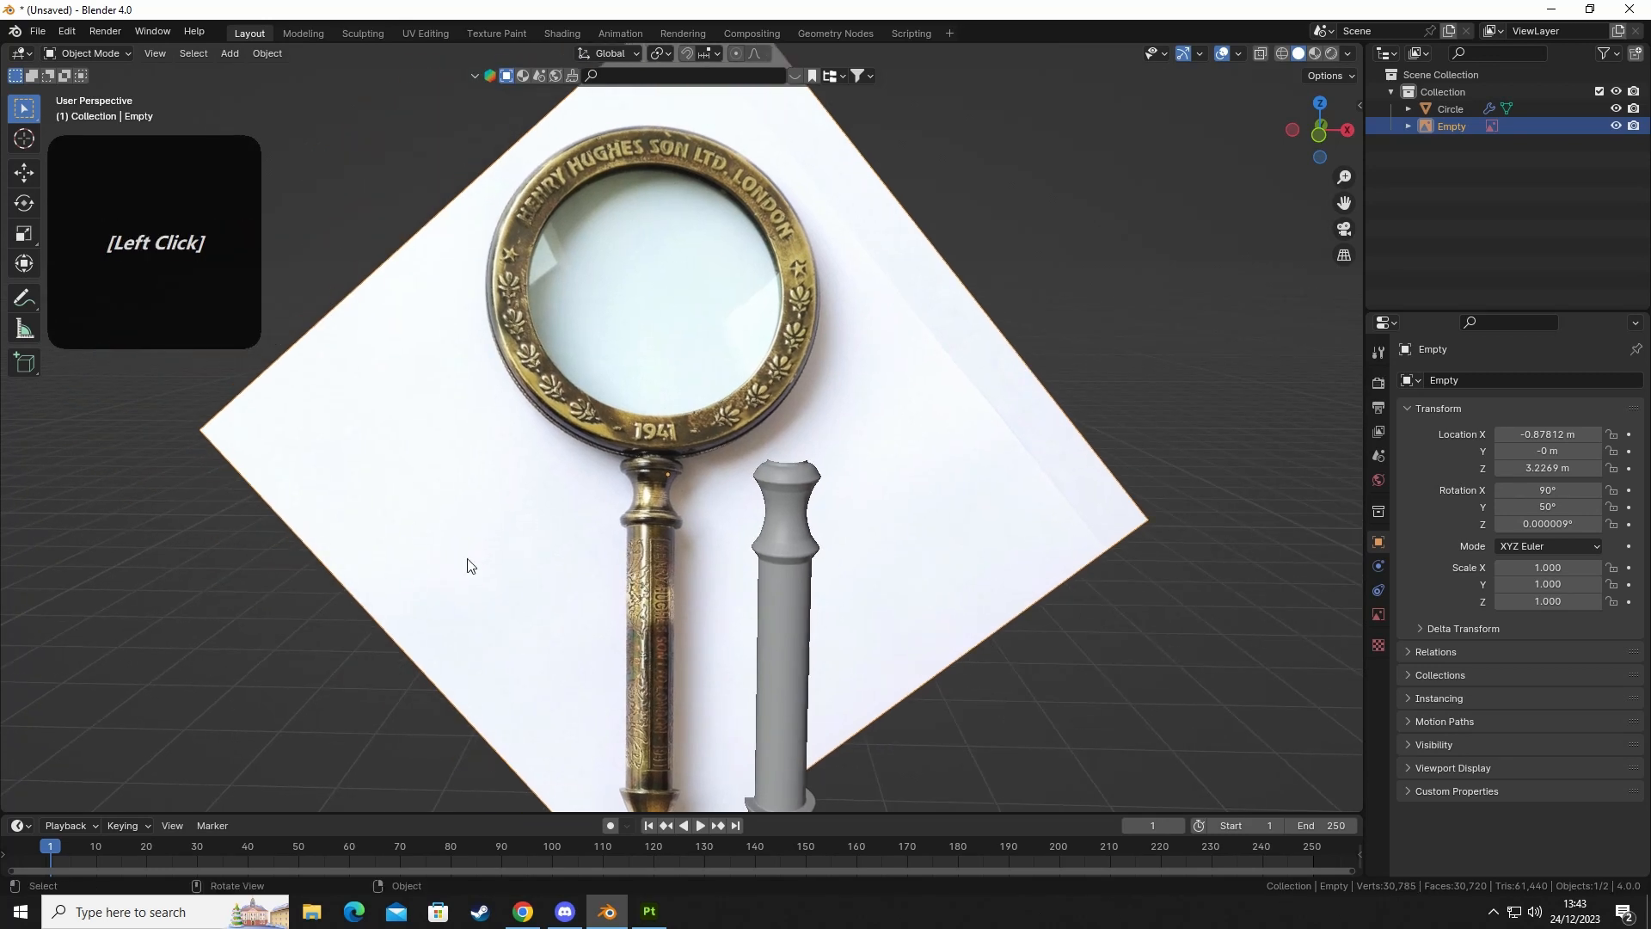
pyautogui.scroll(-2, 767, 513)
pyautogui.keyDown('shift'); pyautogui.moveTo(789, 499); pyautogui.dragTo(758, 500, button='middle'); pyautogui.keyUp('shift')
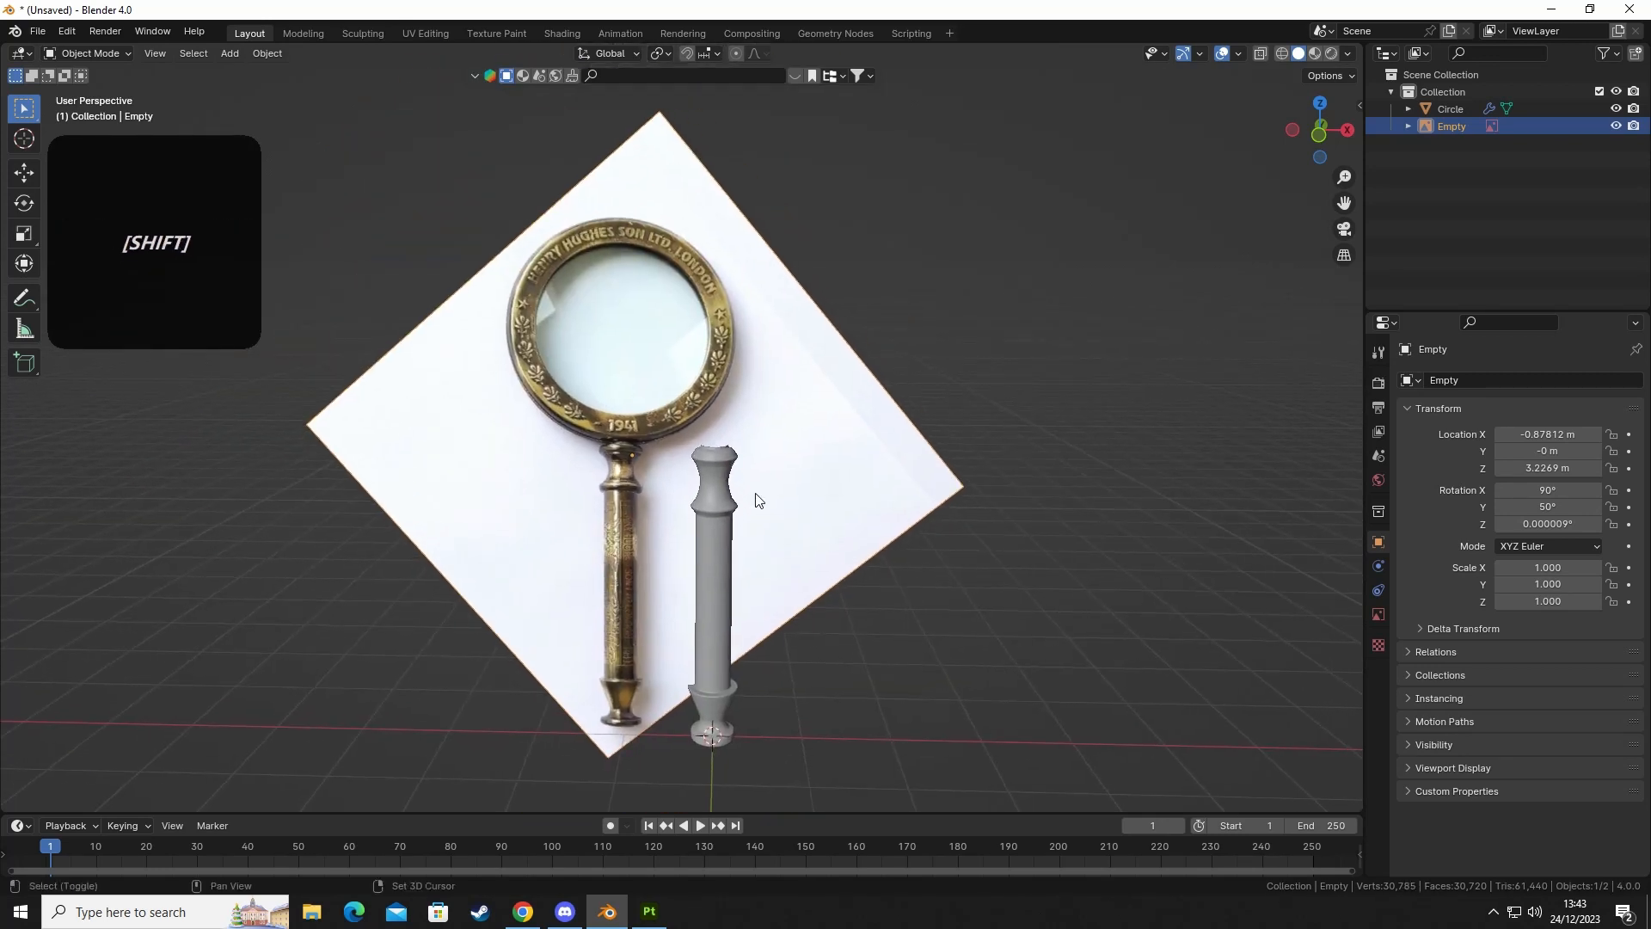
pyautogui.moveTo(623, 513); pyautogui.dragTo(566, 514, button='middle')
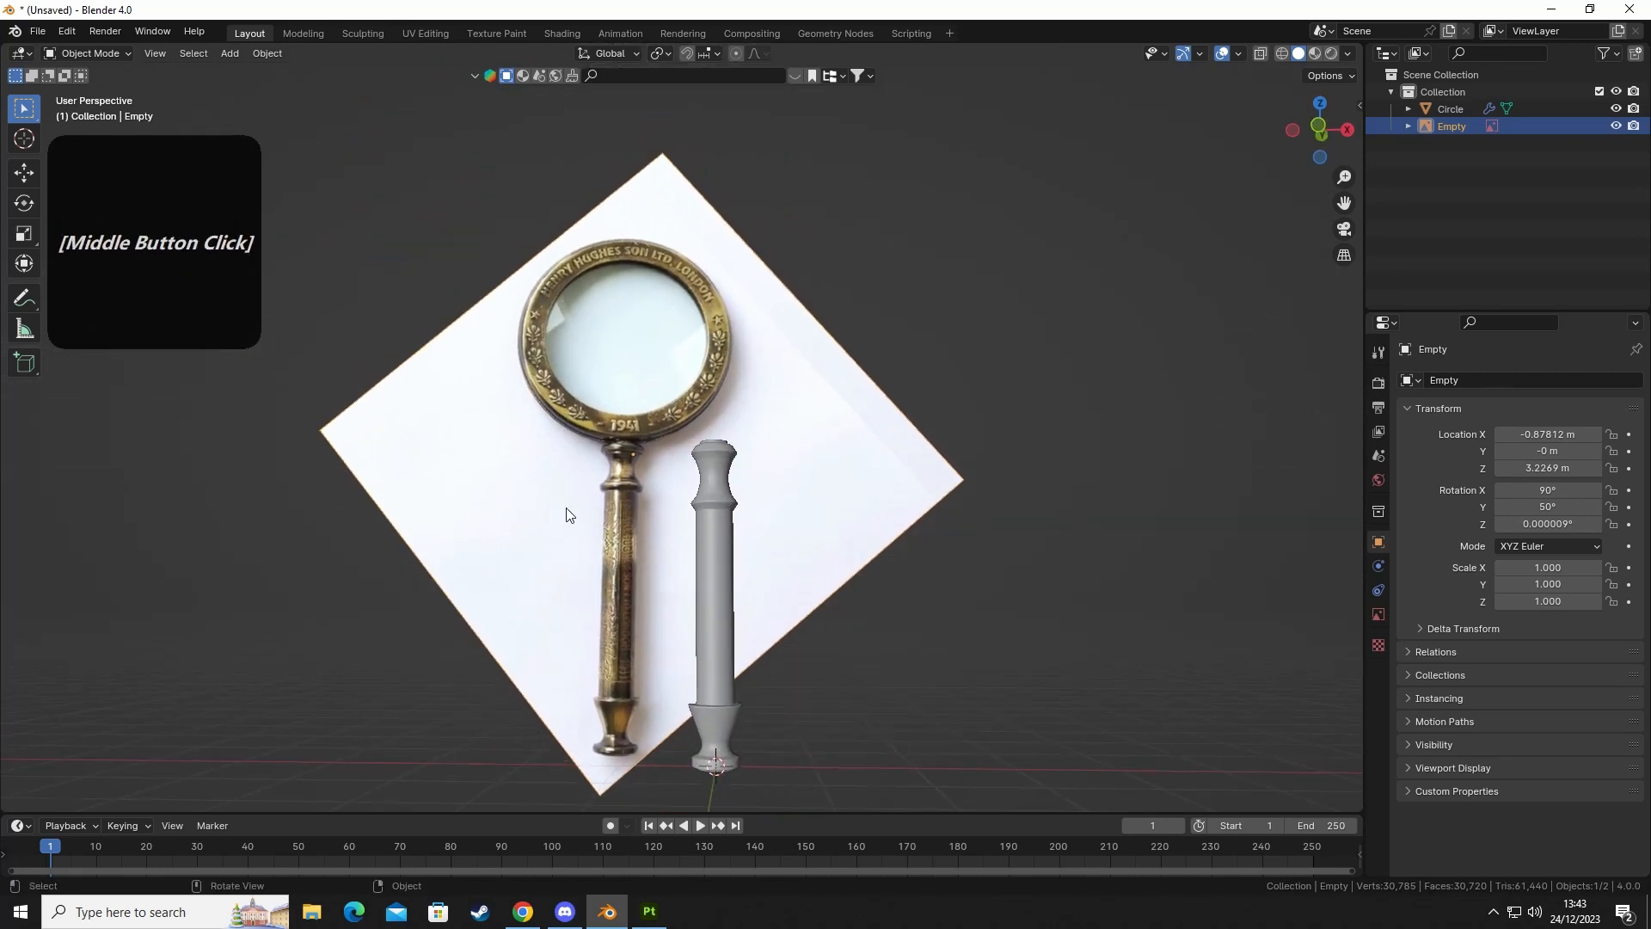
pyautogui.press('g')
pyautogui.press('x')
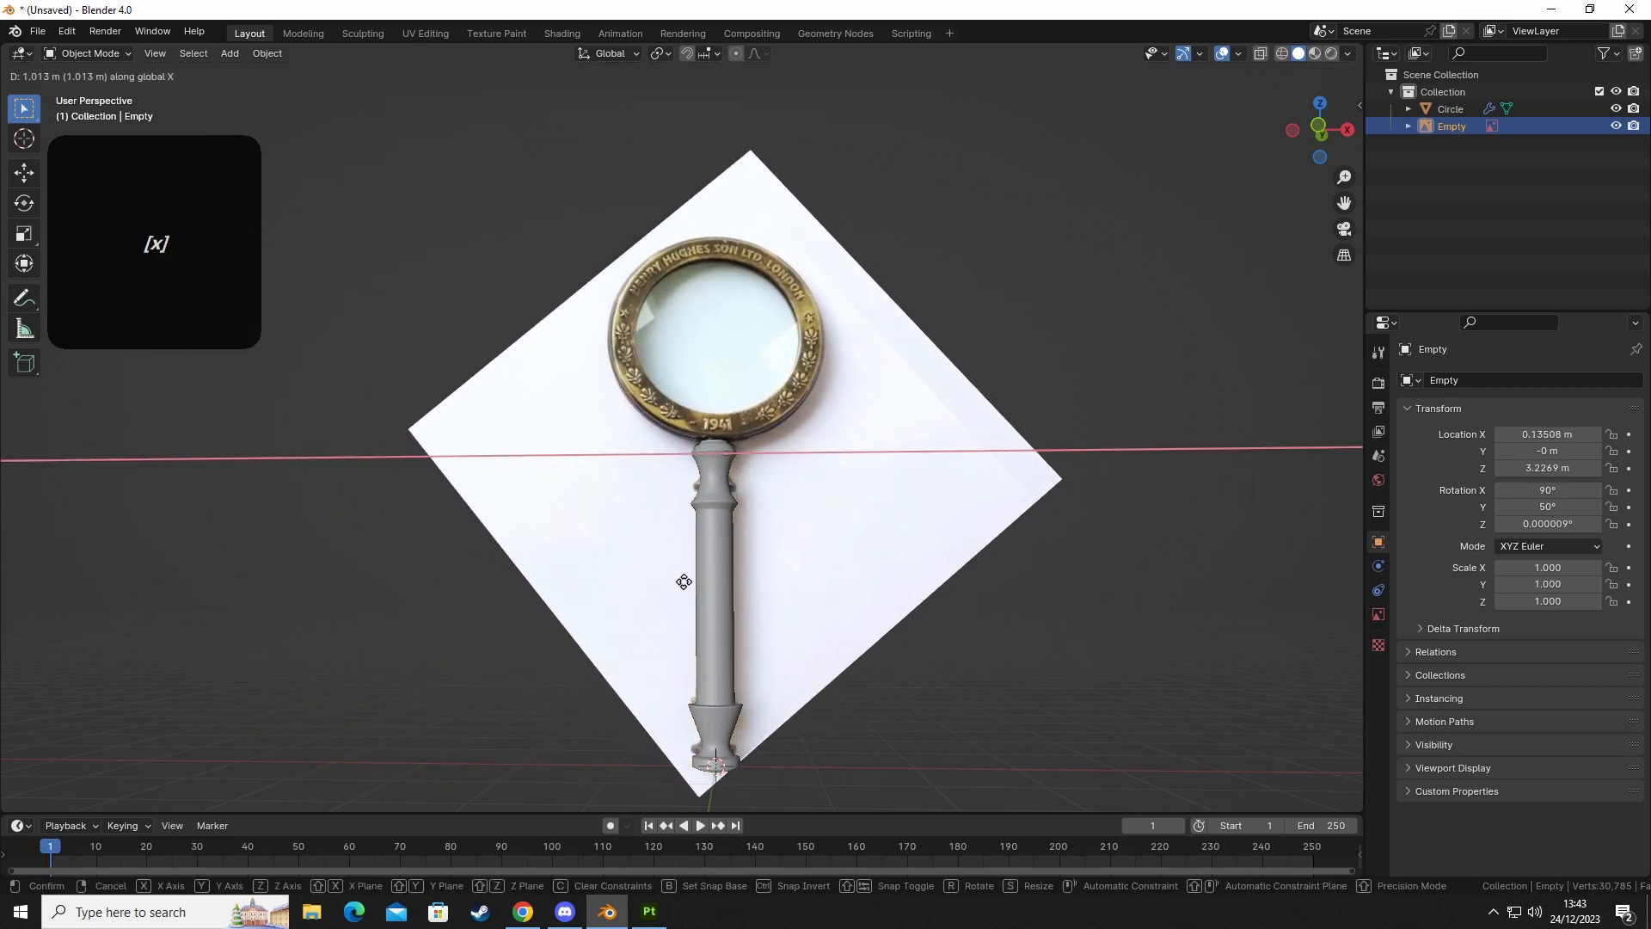
pyautogui.click(488, 603)
pyautogui.moveTo(1024, 575); pyautogui.dragTo(895, 616, button='middle')
pyautogui.click(729, 522)
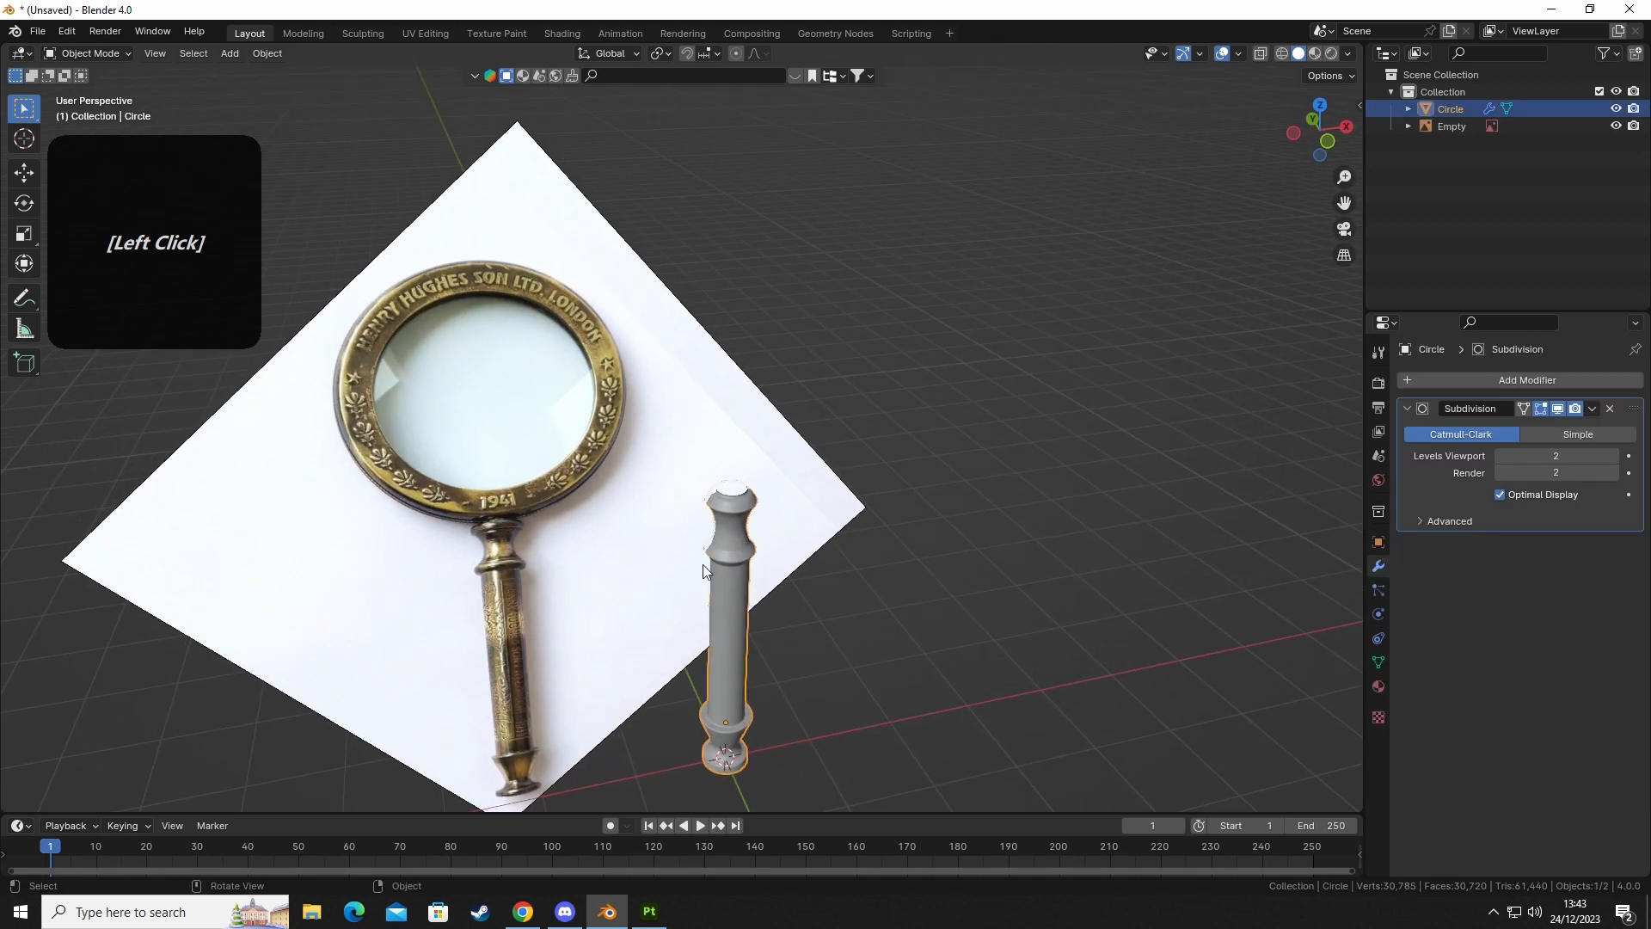
pyautogui.click(944, 637)
pyautogui.hotkey('shift', 'a')
pyautogui.moveTo(915, 477)
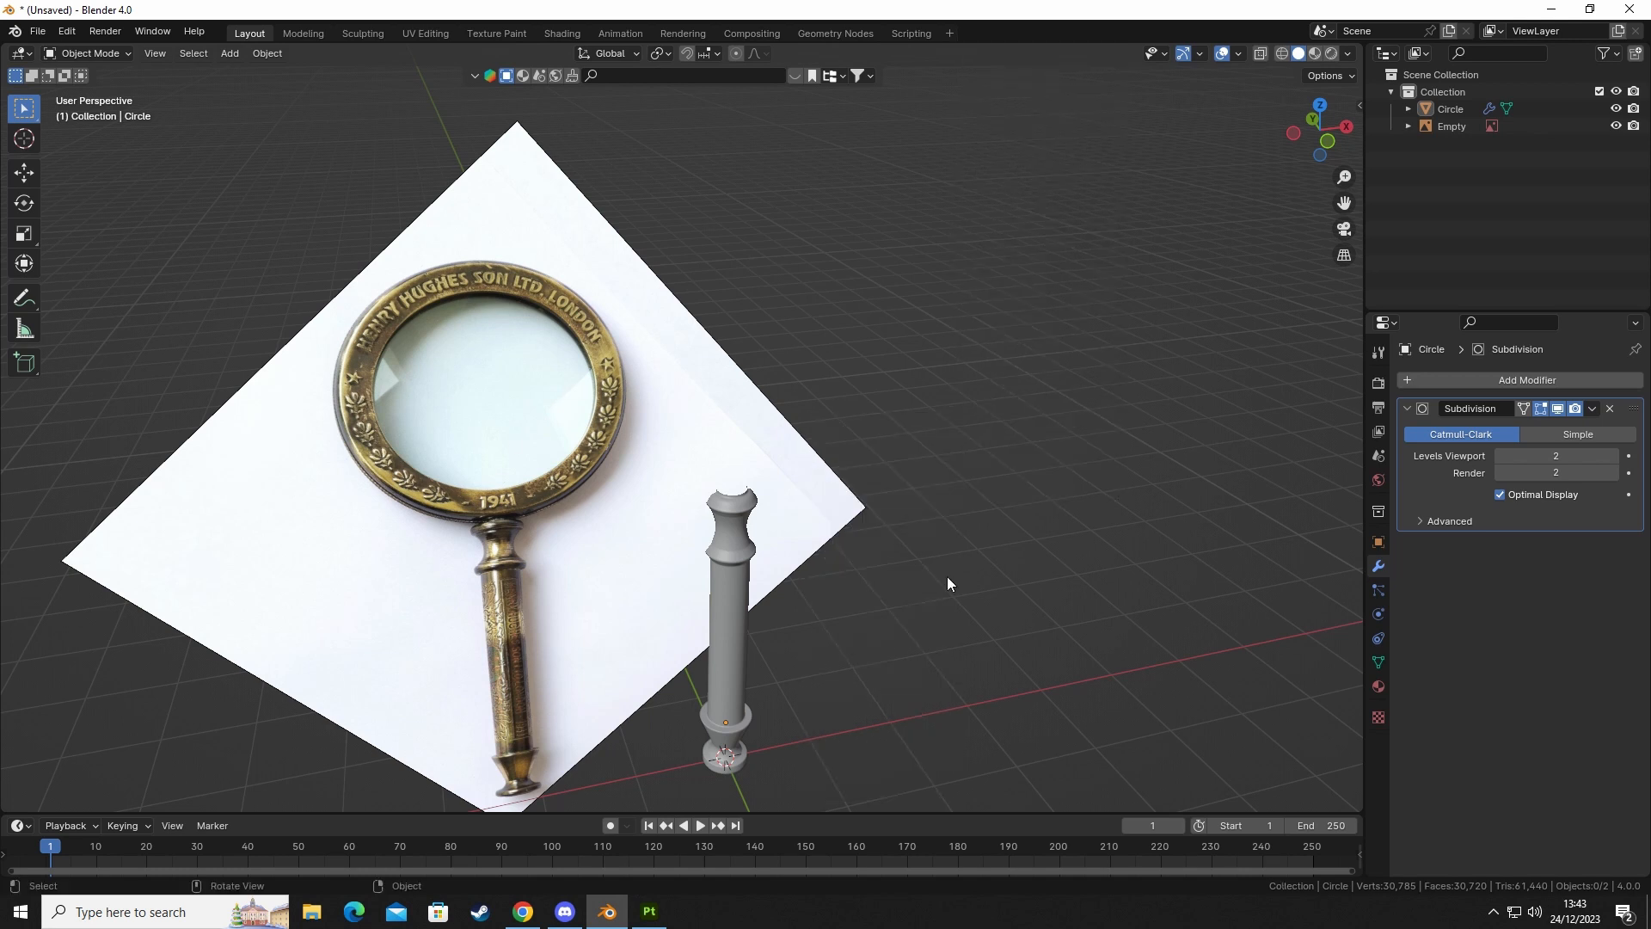
pyautogui.moveTo(681, 498); pyautogui.dragTo(686, 503, button='middle')
pyautogui.scroll(6, 698, 508)
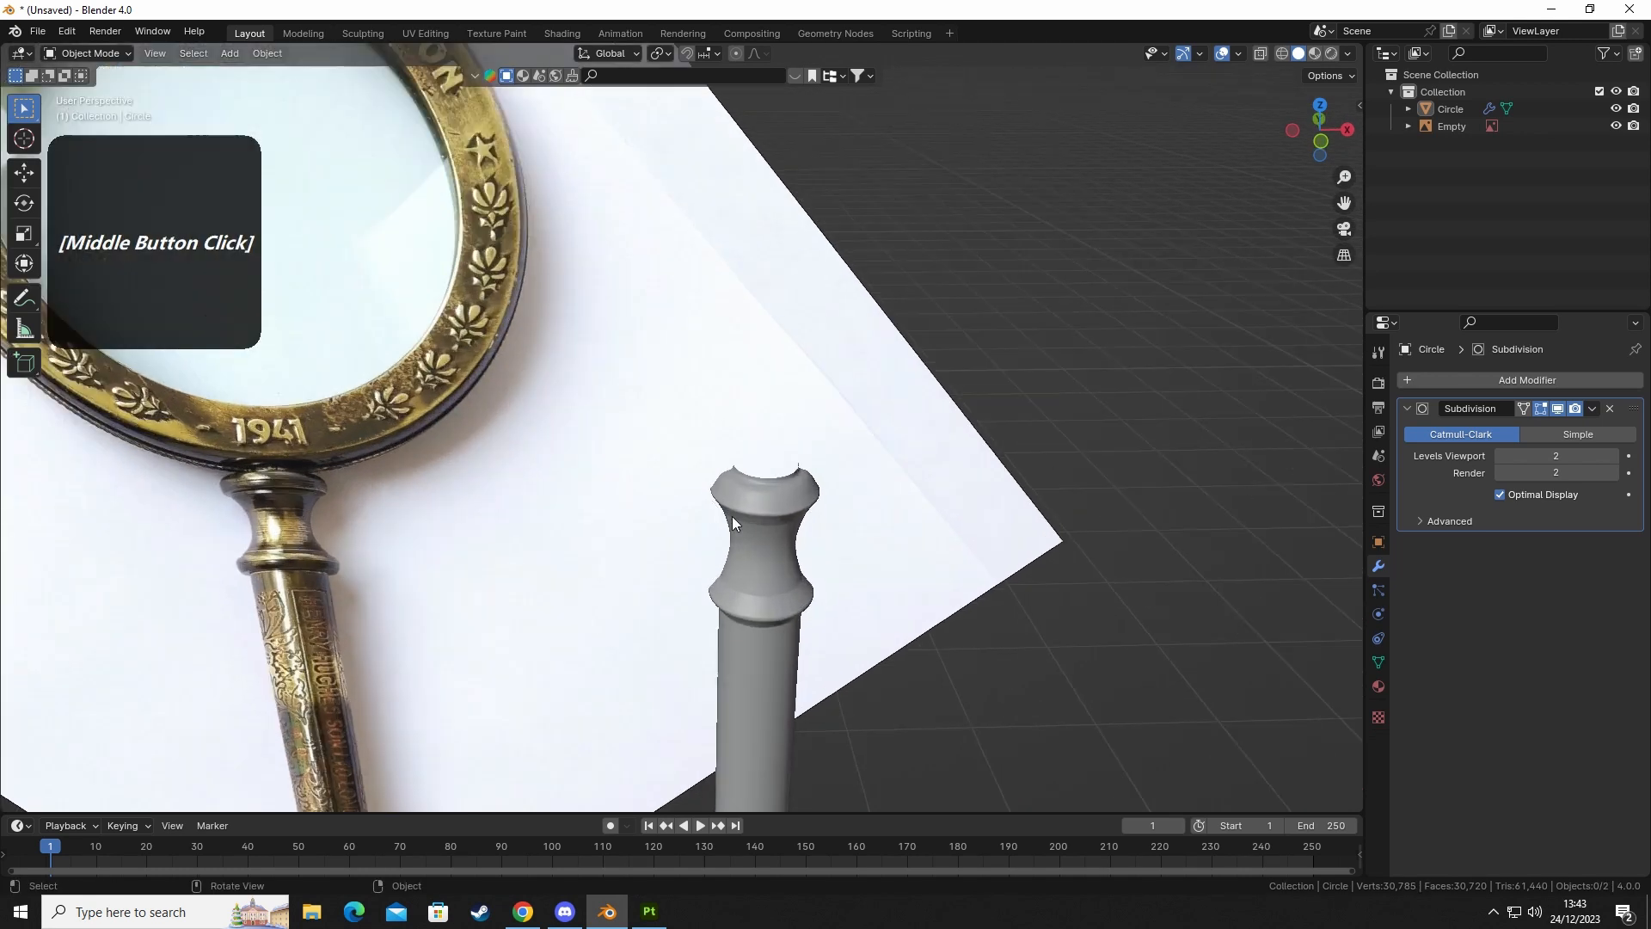
pyautogui.scroll(-6, 740, 513)
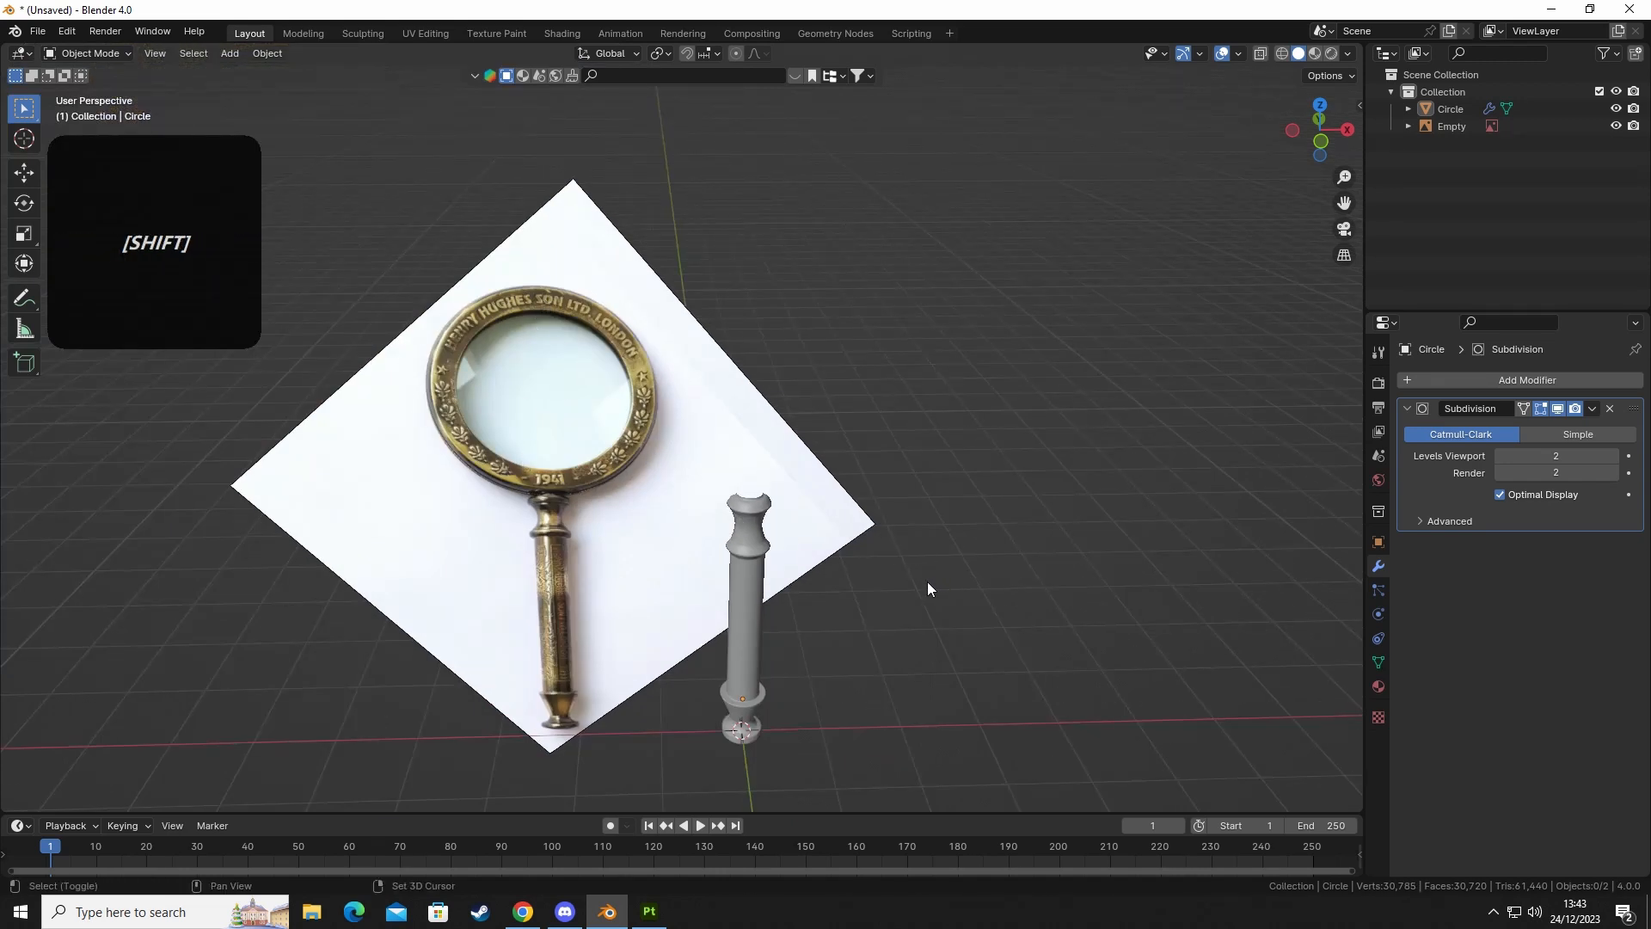
# Add a circle mesh and move it up along the Z axis to just above the handle's top end.
pyautogui.hotkey('shift', 'a')
pyautogui.moveTo(880, 417)
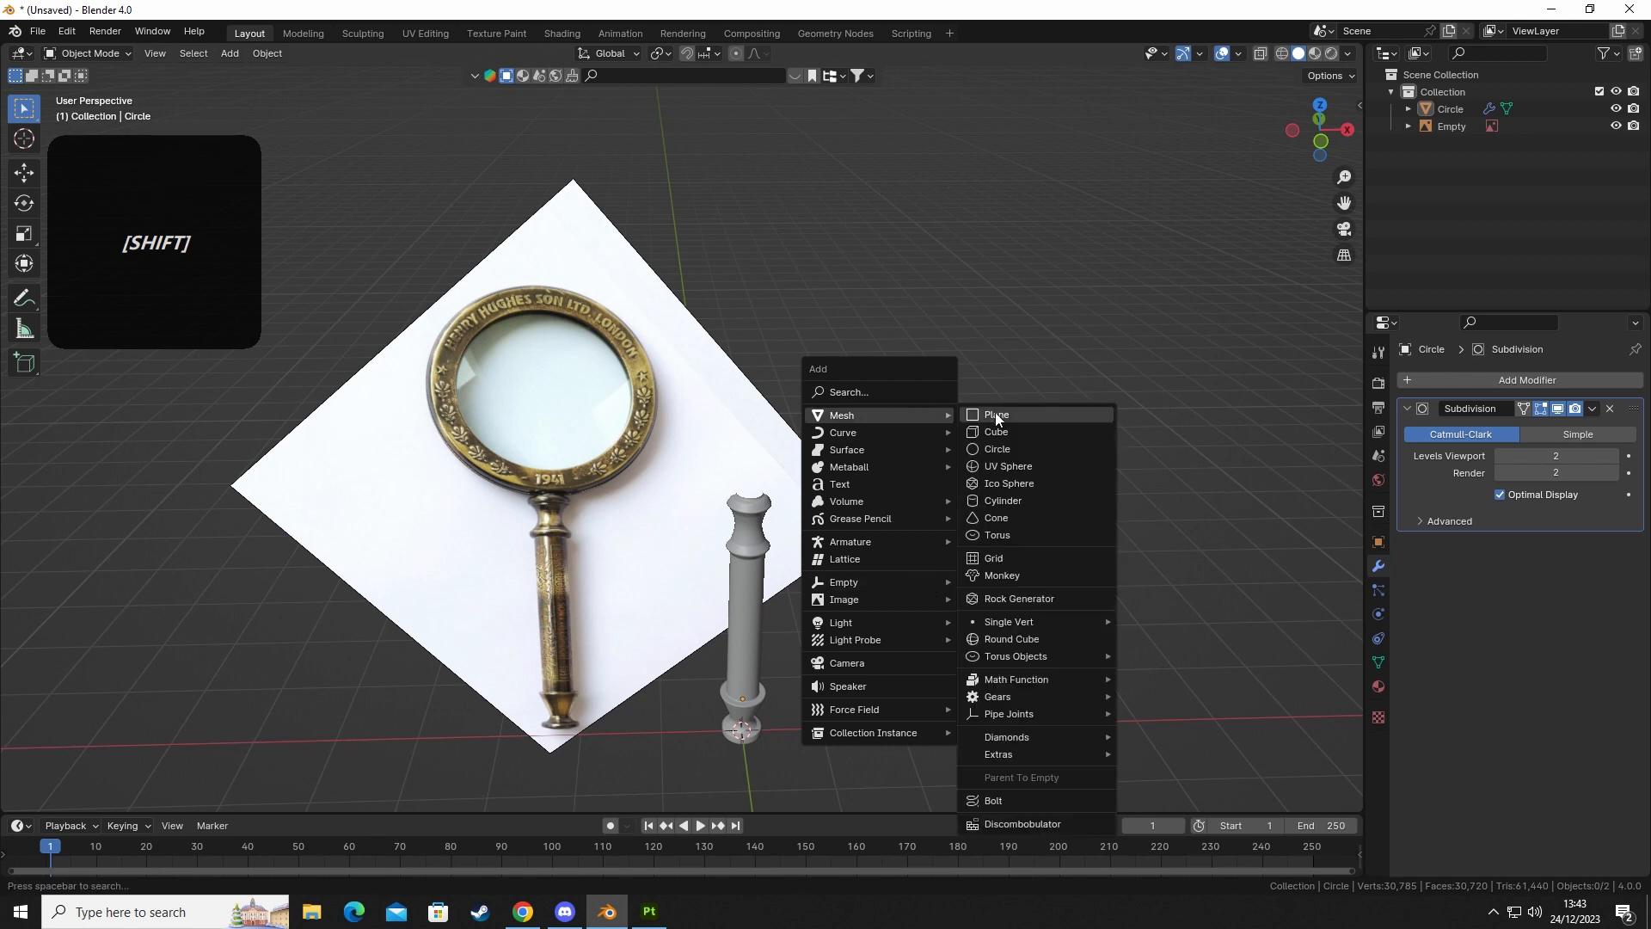
pyautogui.click(1004, 453)
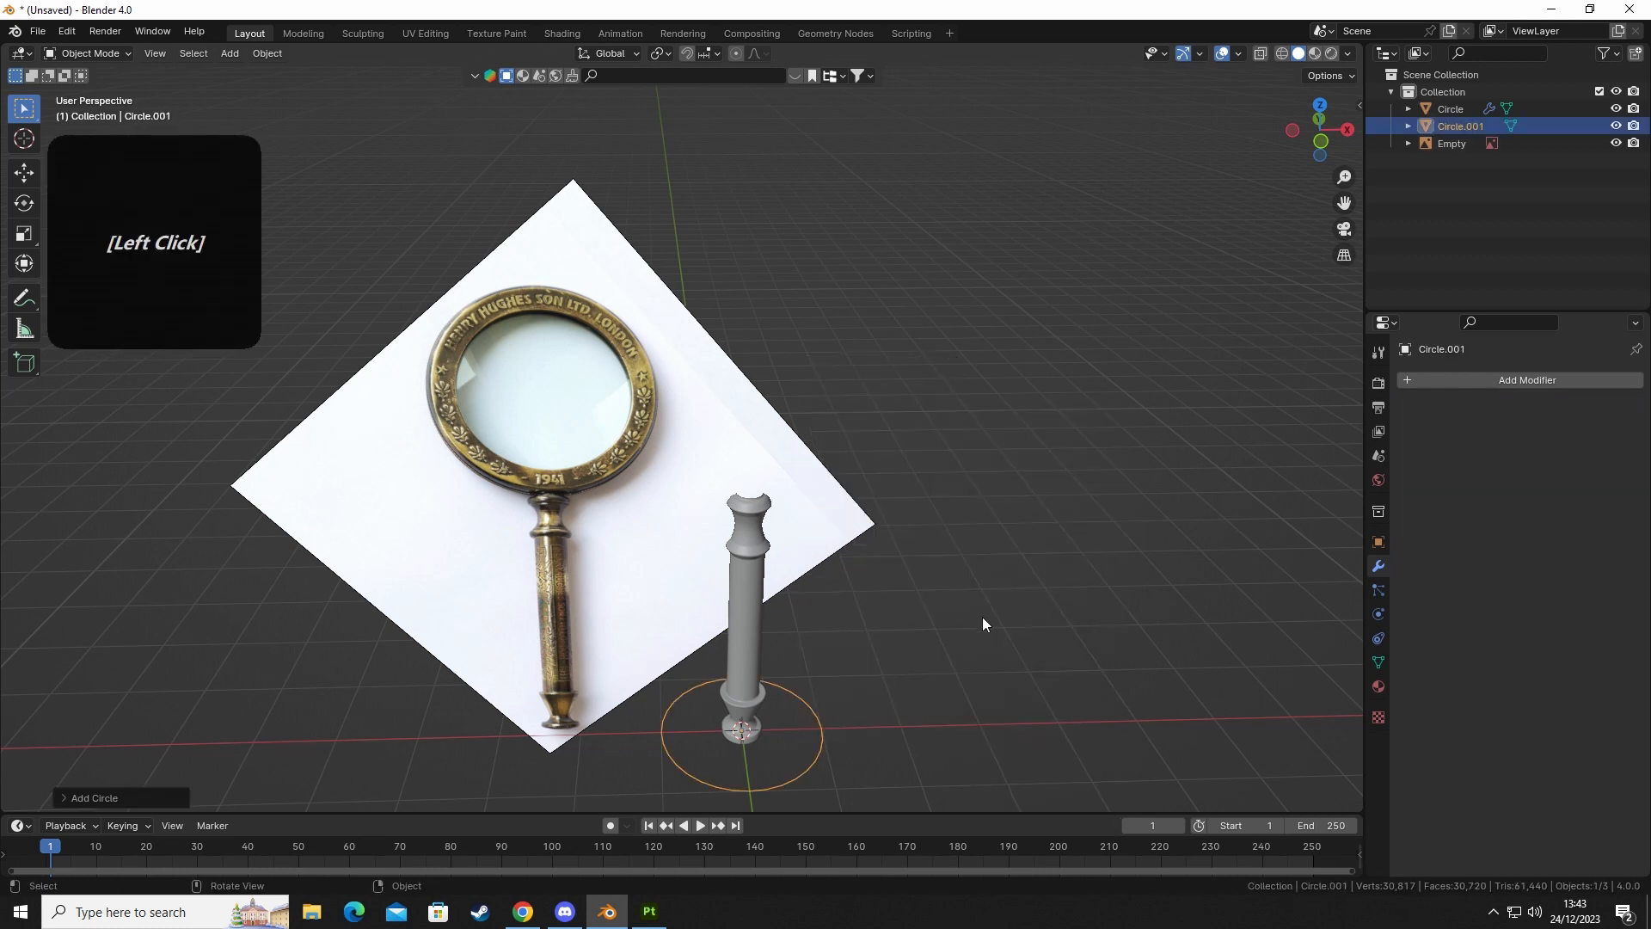
pyautogui.press('g')
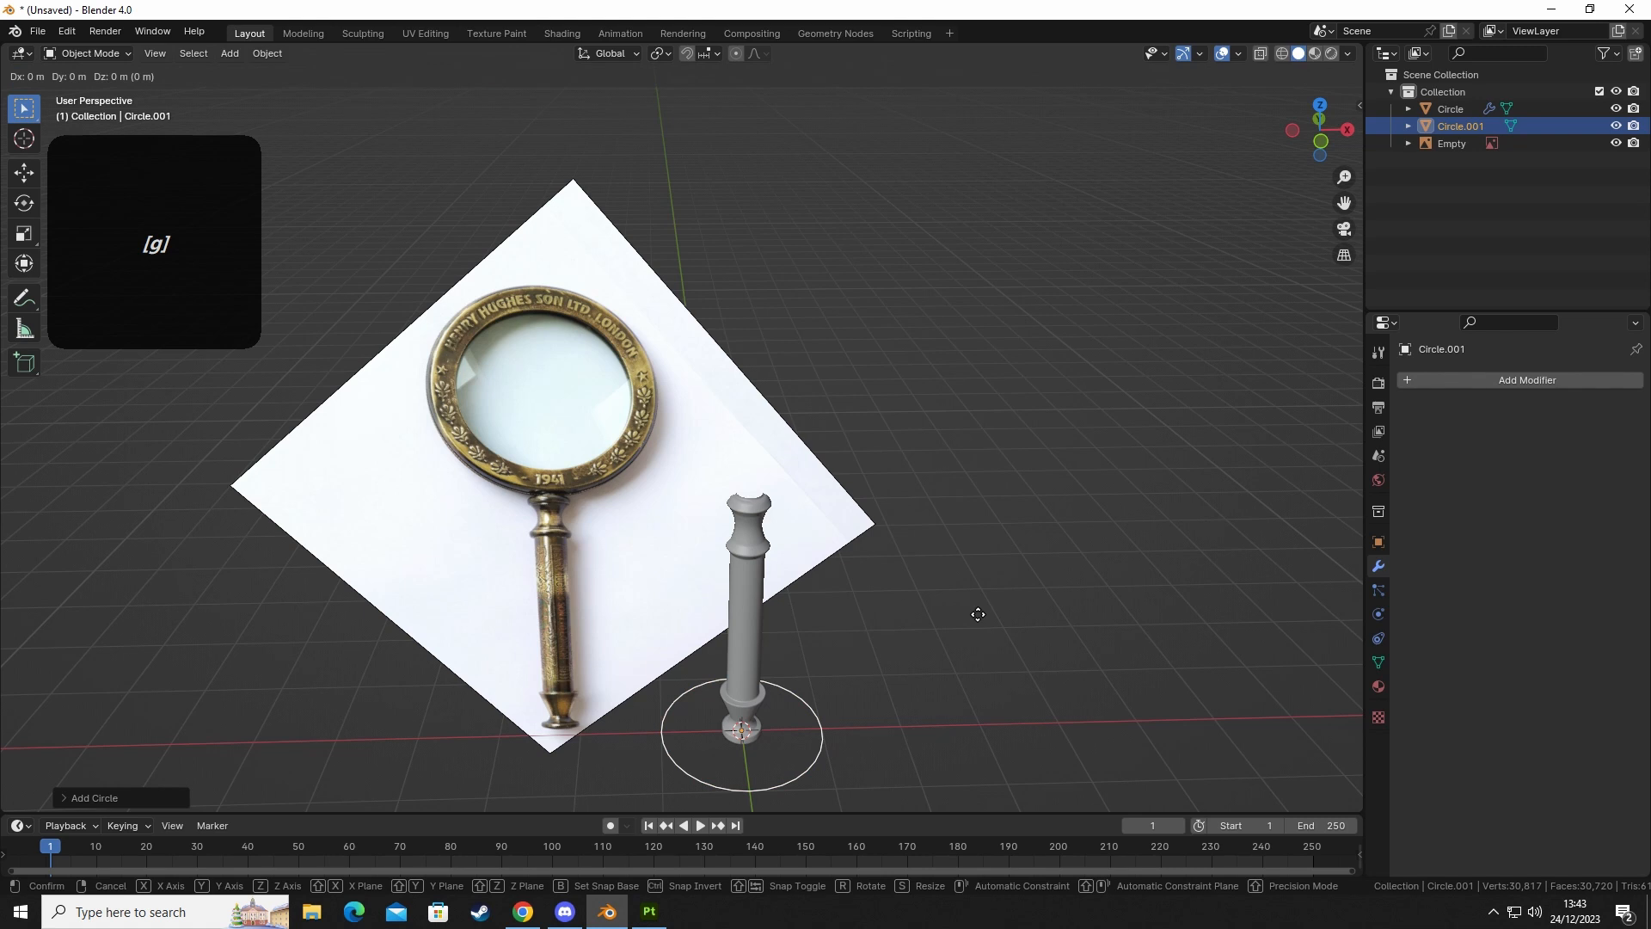
pyautogui.press('z')
pyautogui.click(968, 323)
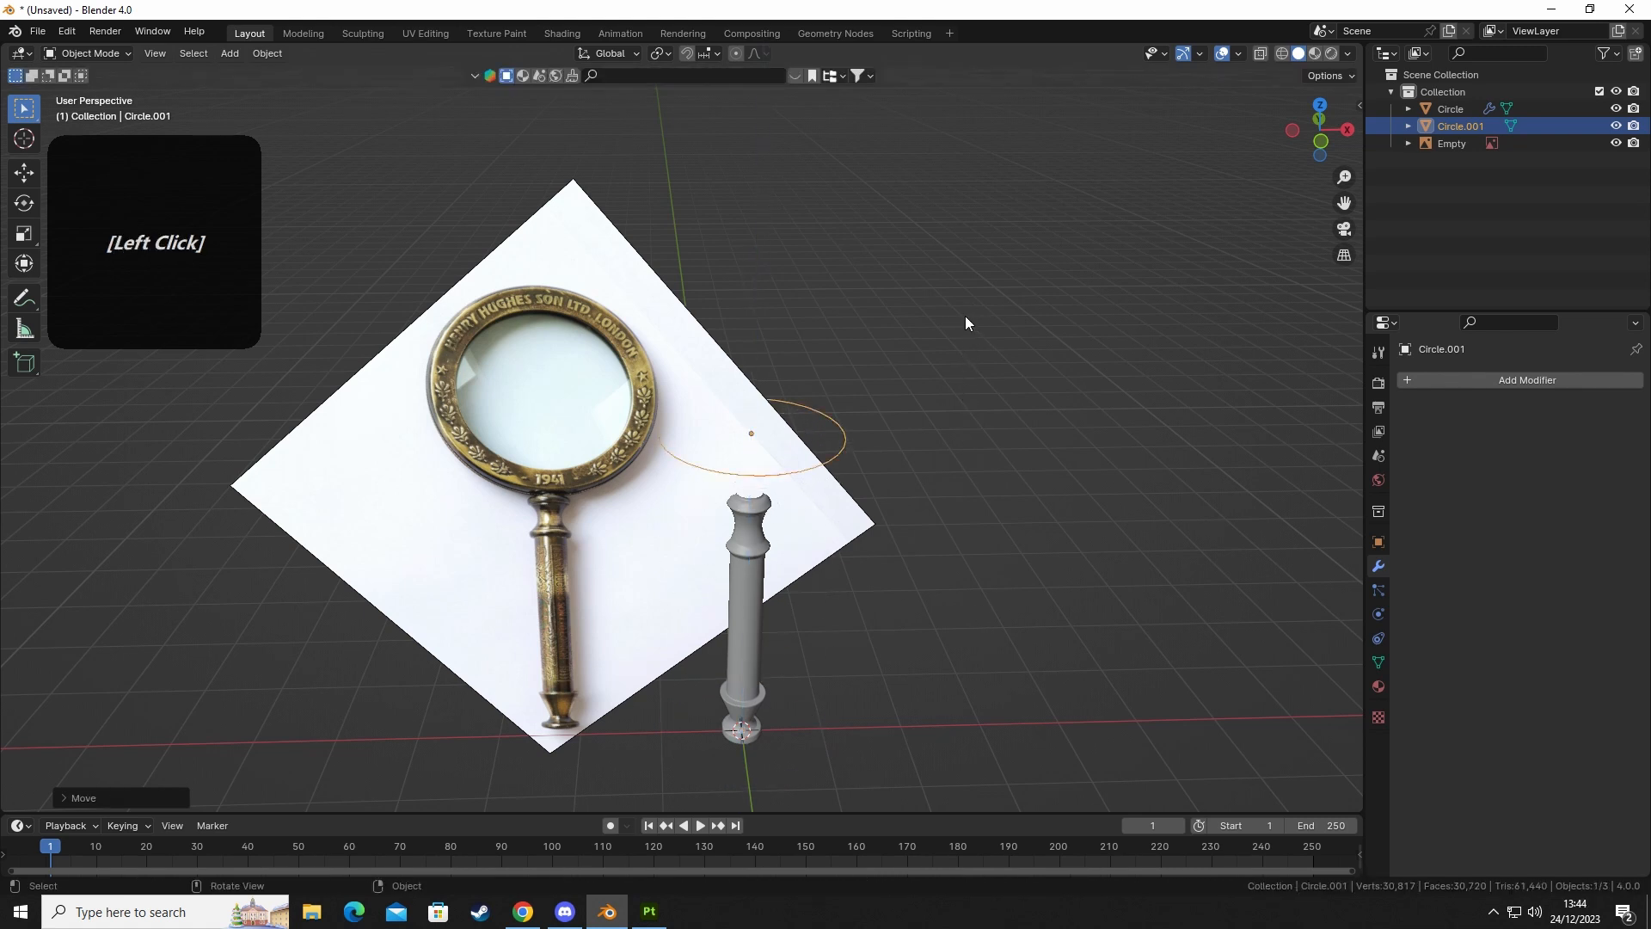
pyautogui.moveTo(965, 316); pyautogui.dragTo(875, 472, button='middle')
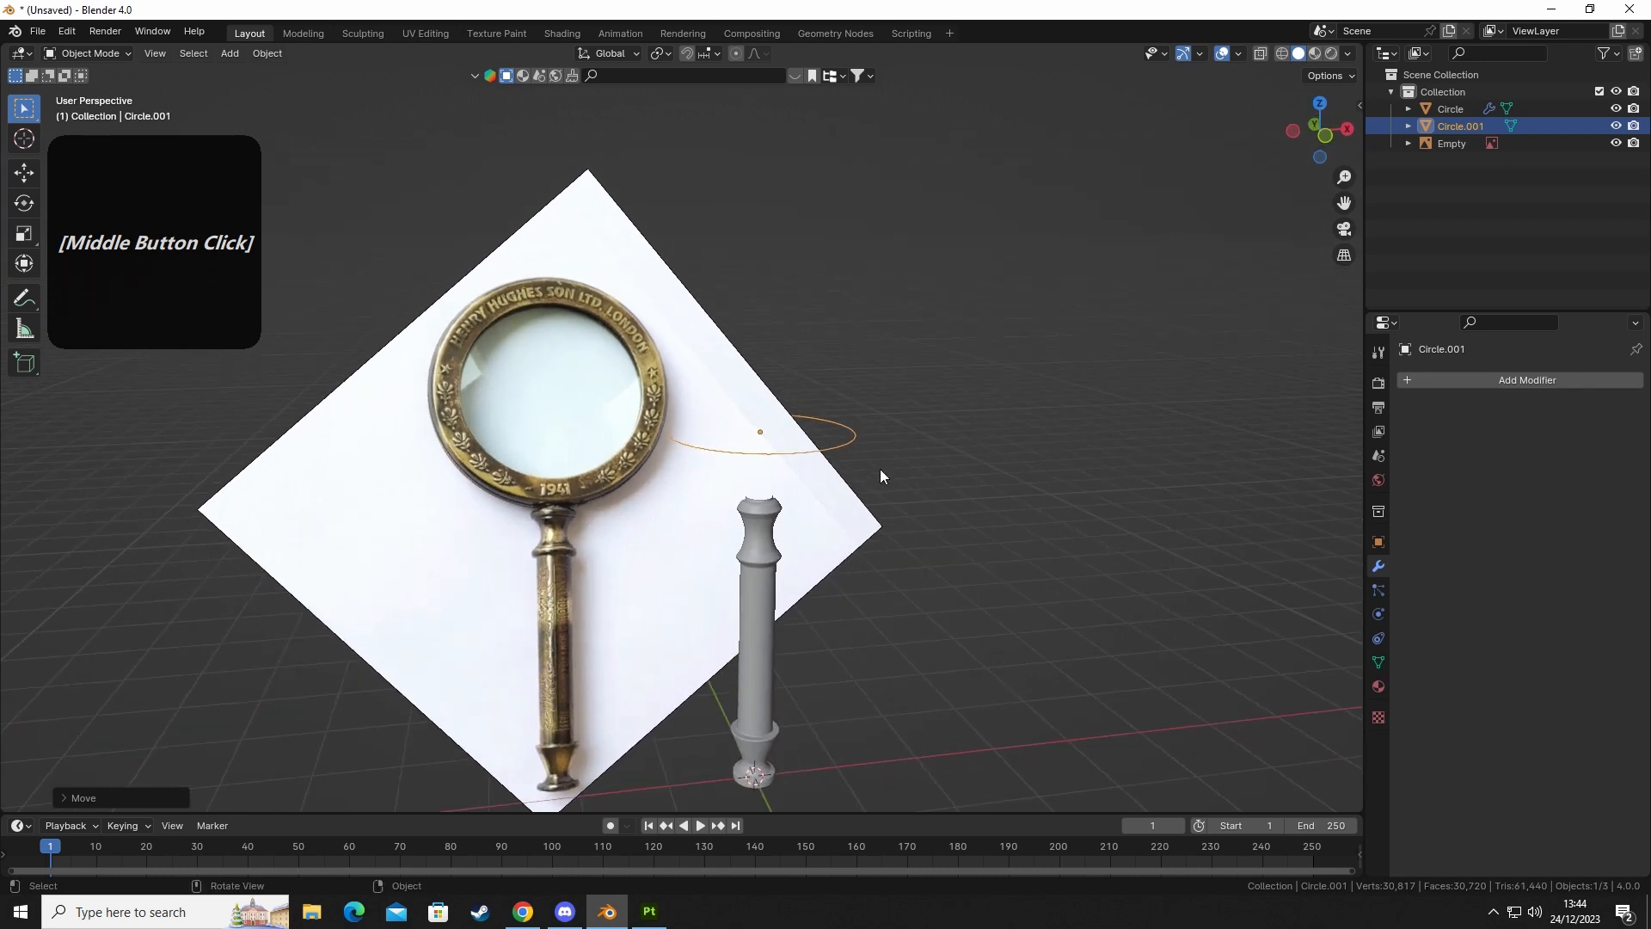
pyautogui.press('z')
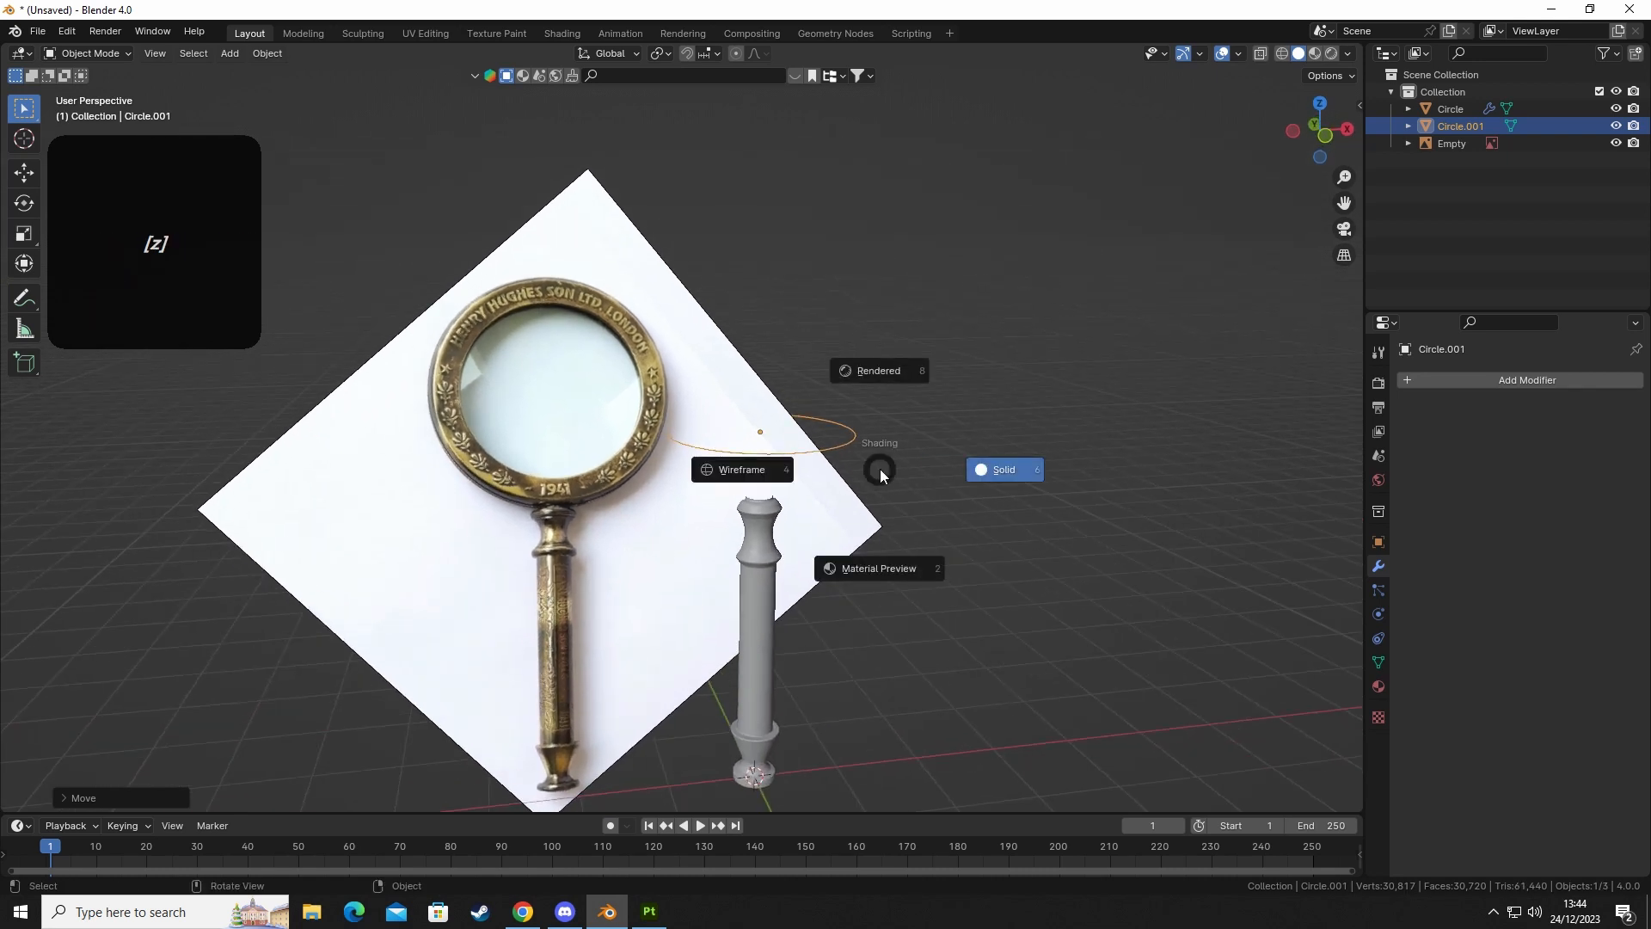
# Delete the circle mesh floating above the handle.
pyautogui.click(814, 451)
pyautogui.press('x')
pyautogui.click(827, 445)
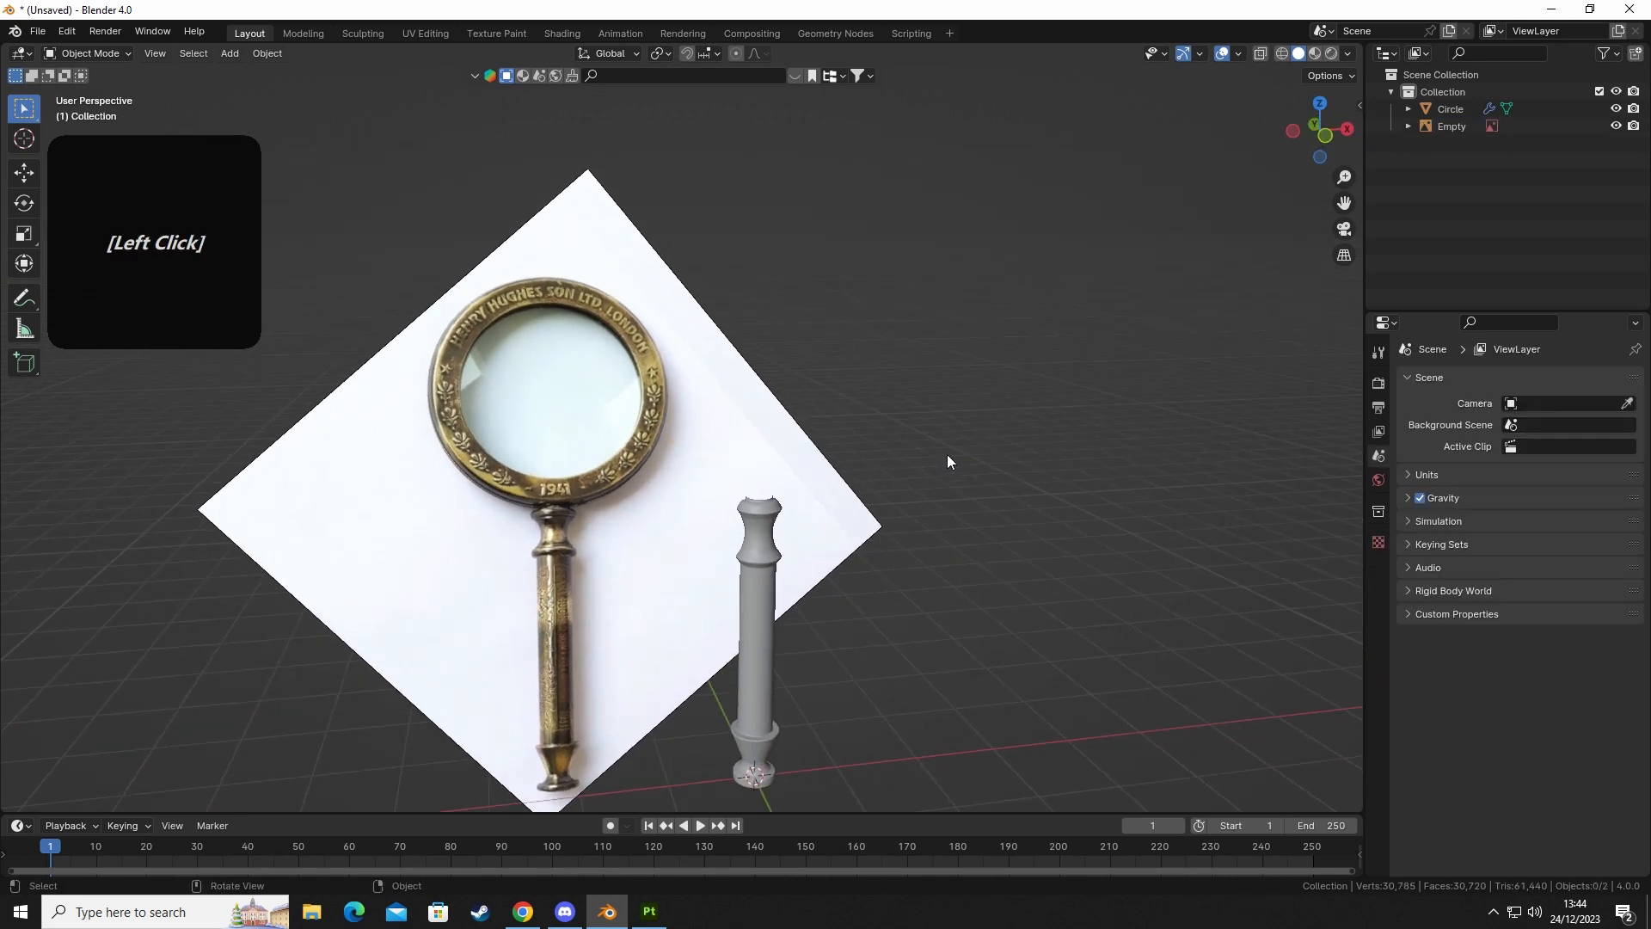
# Add a cylinder mesh with 42 vertices, 1 m radius and 2 m depth.
pyautogui.hotkey('shift', 'a')
pyautogui.moveTo(929, 554)
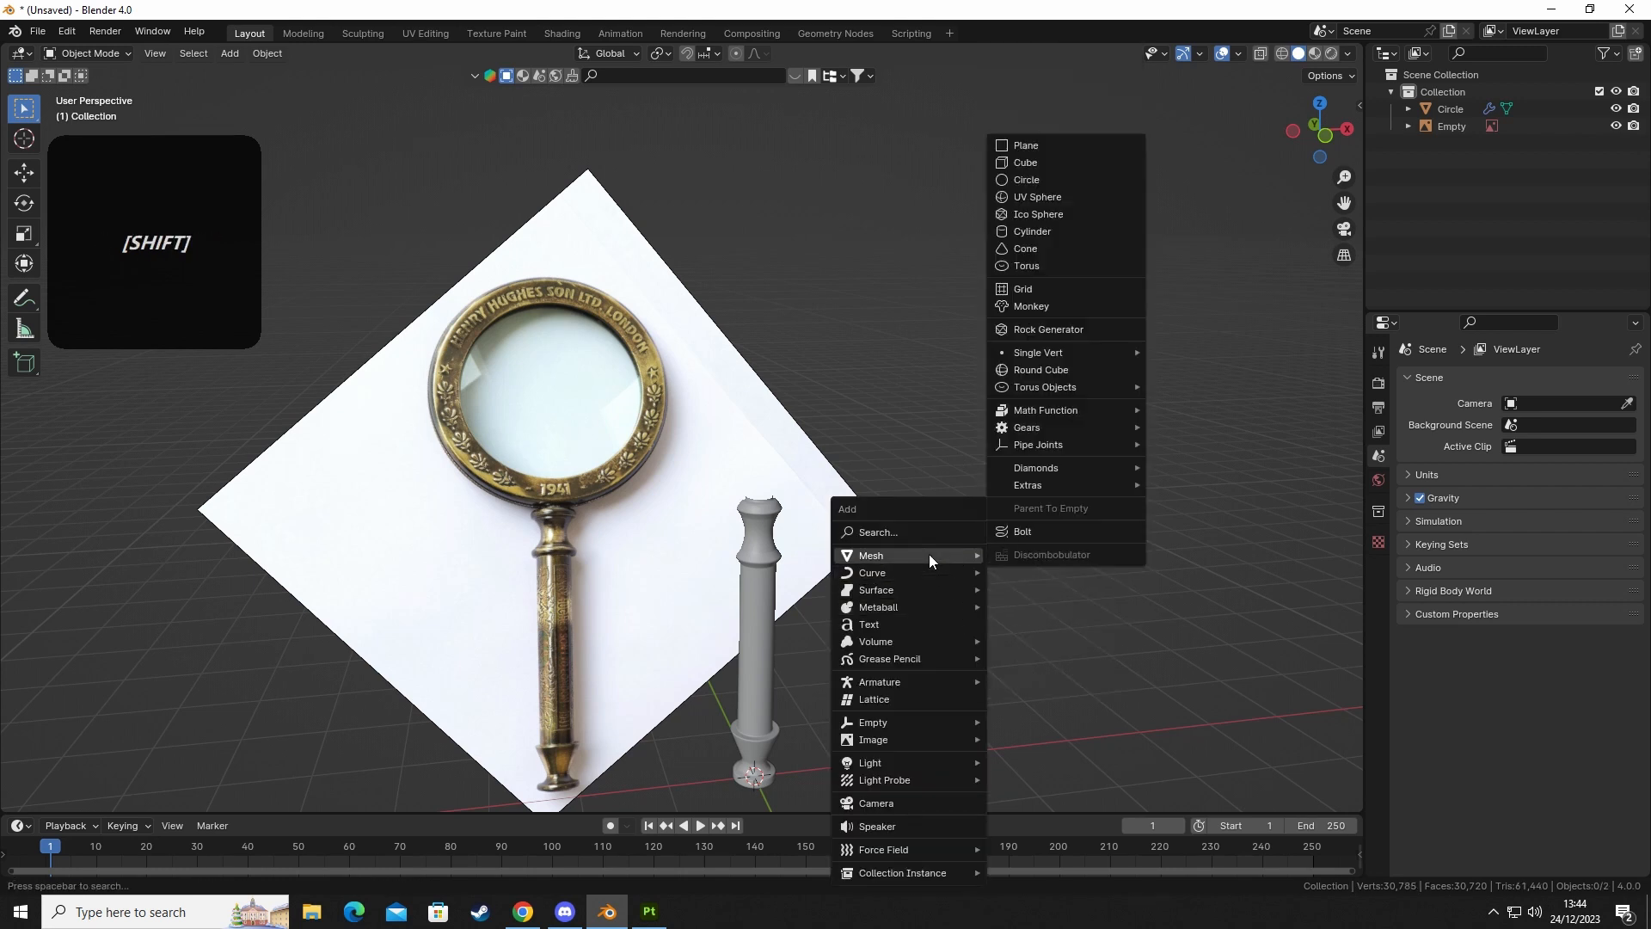
pyautogui.click(1053, 234)
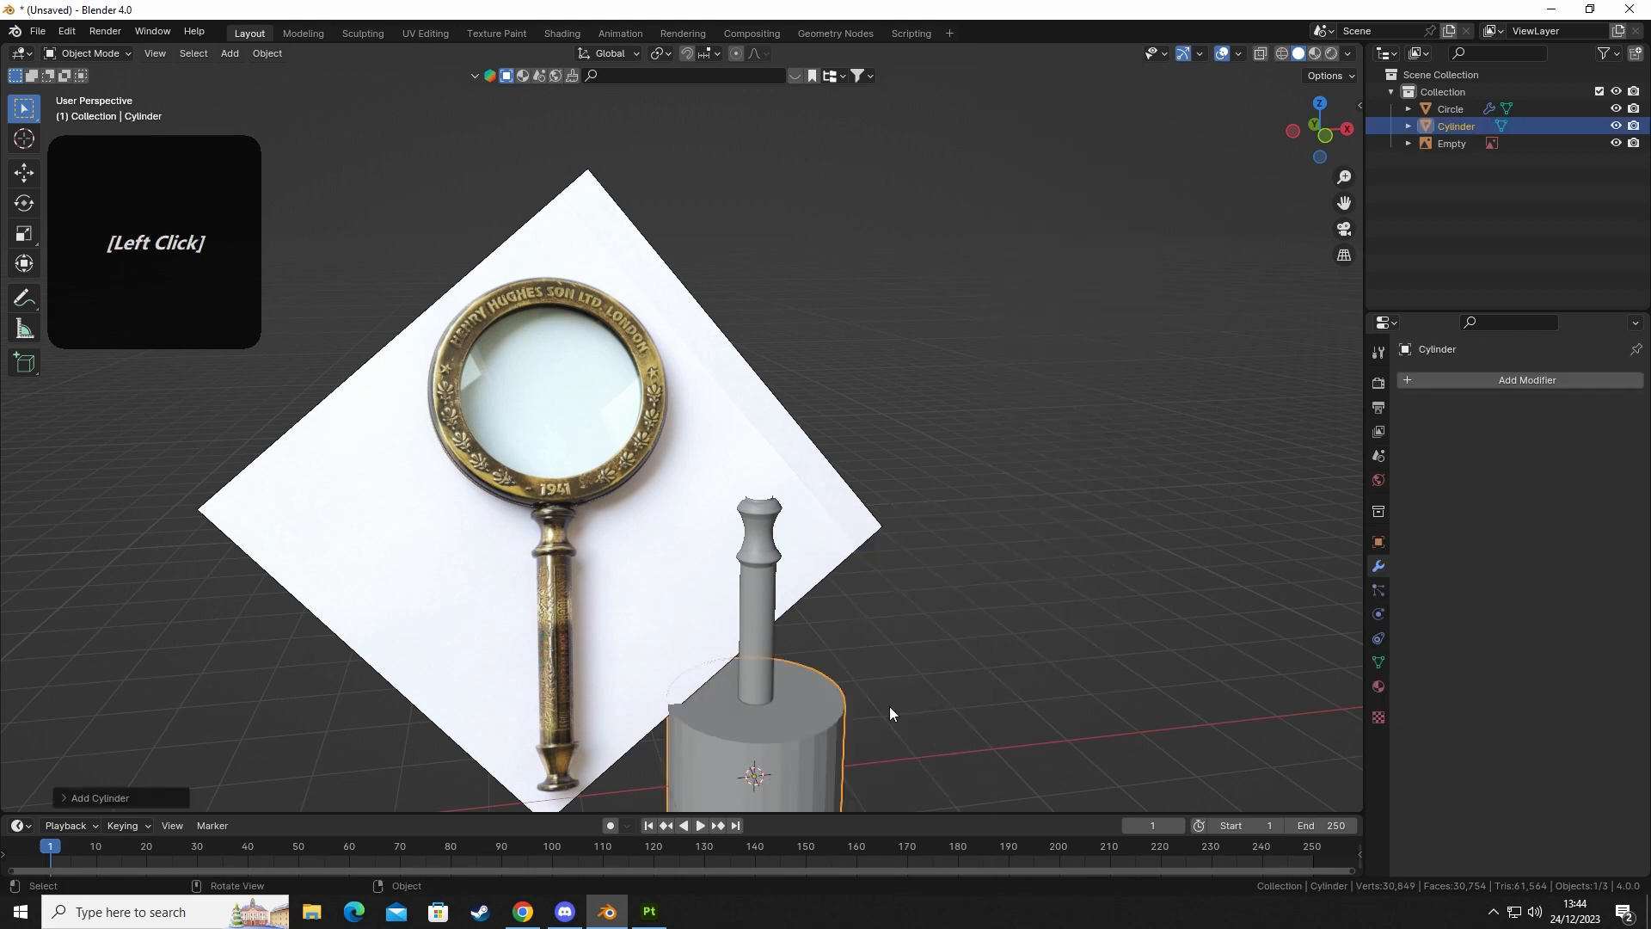
pyautogui.click(61, 799)
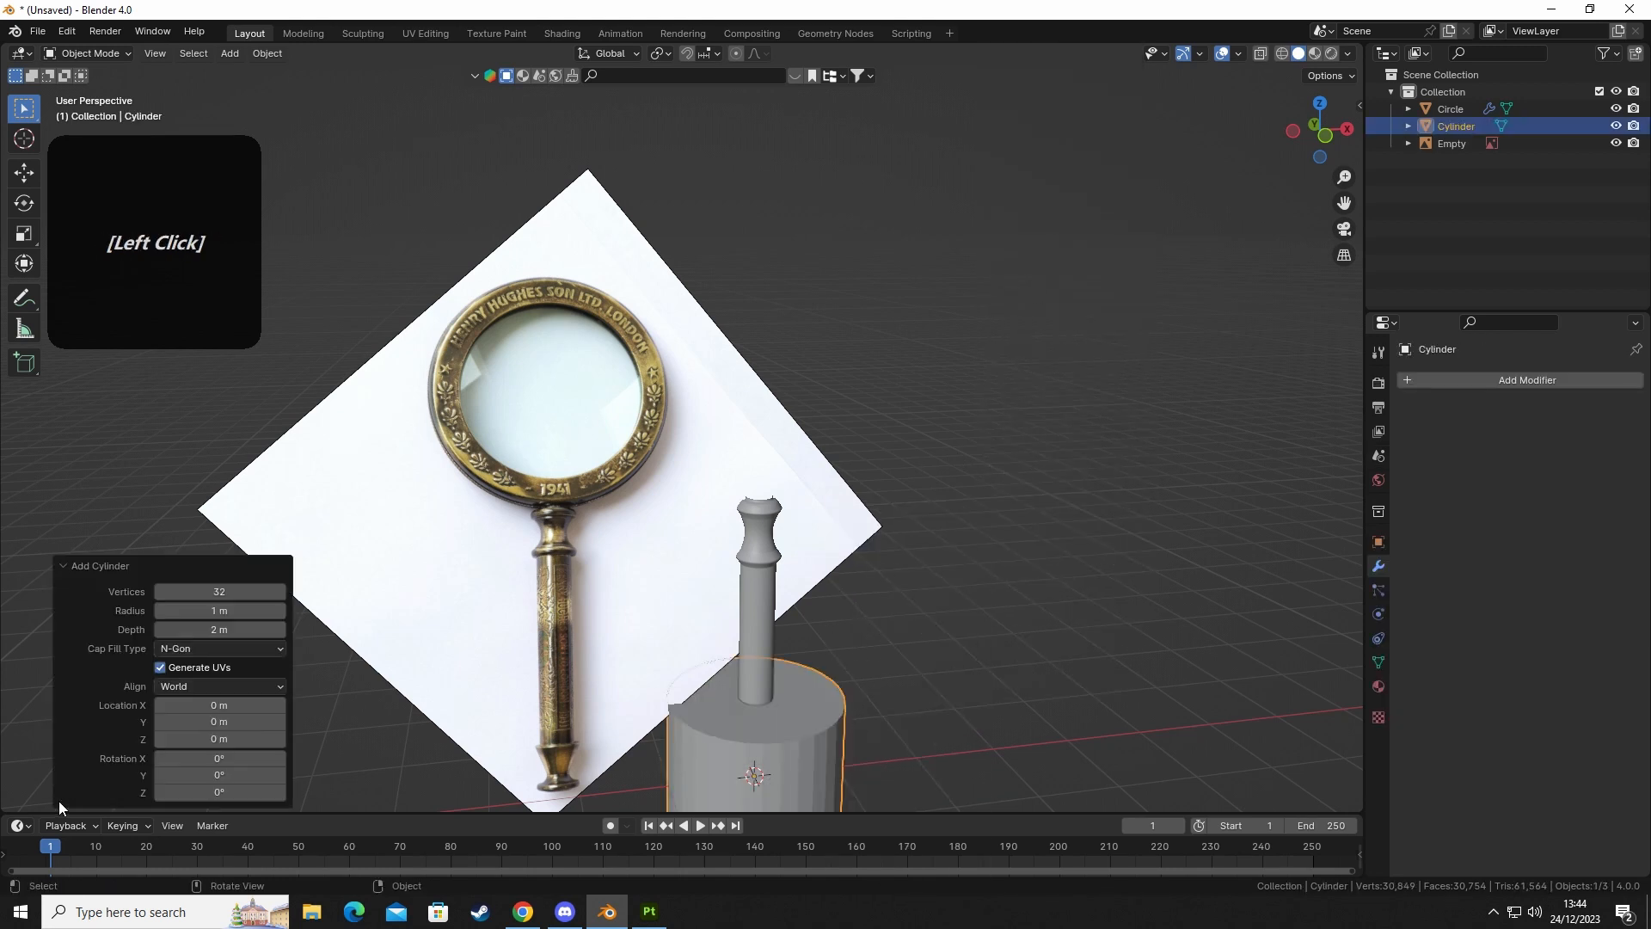
pyautogui.click(237, 591)
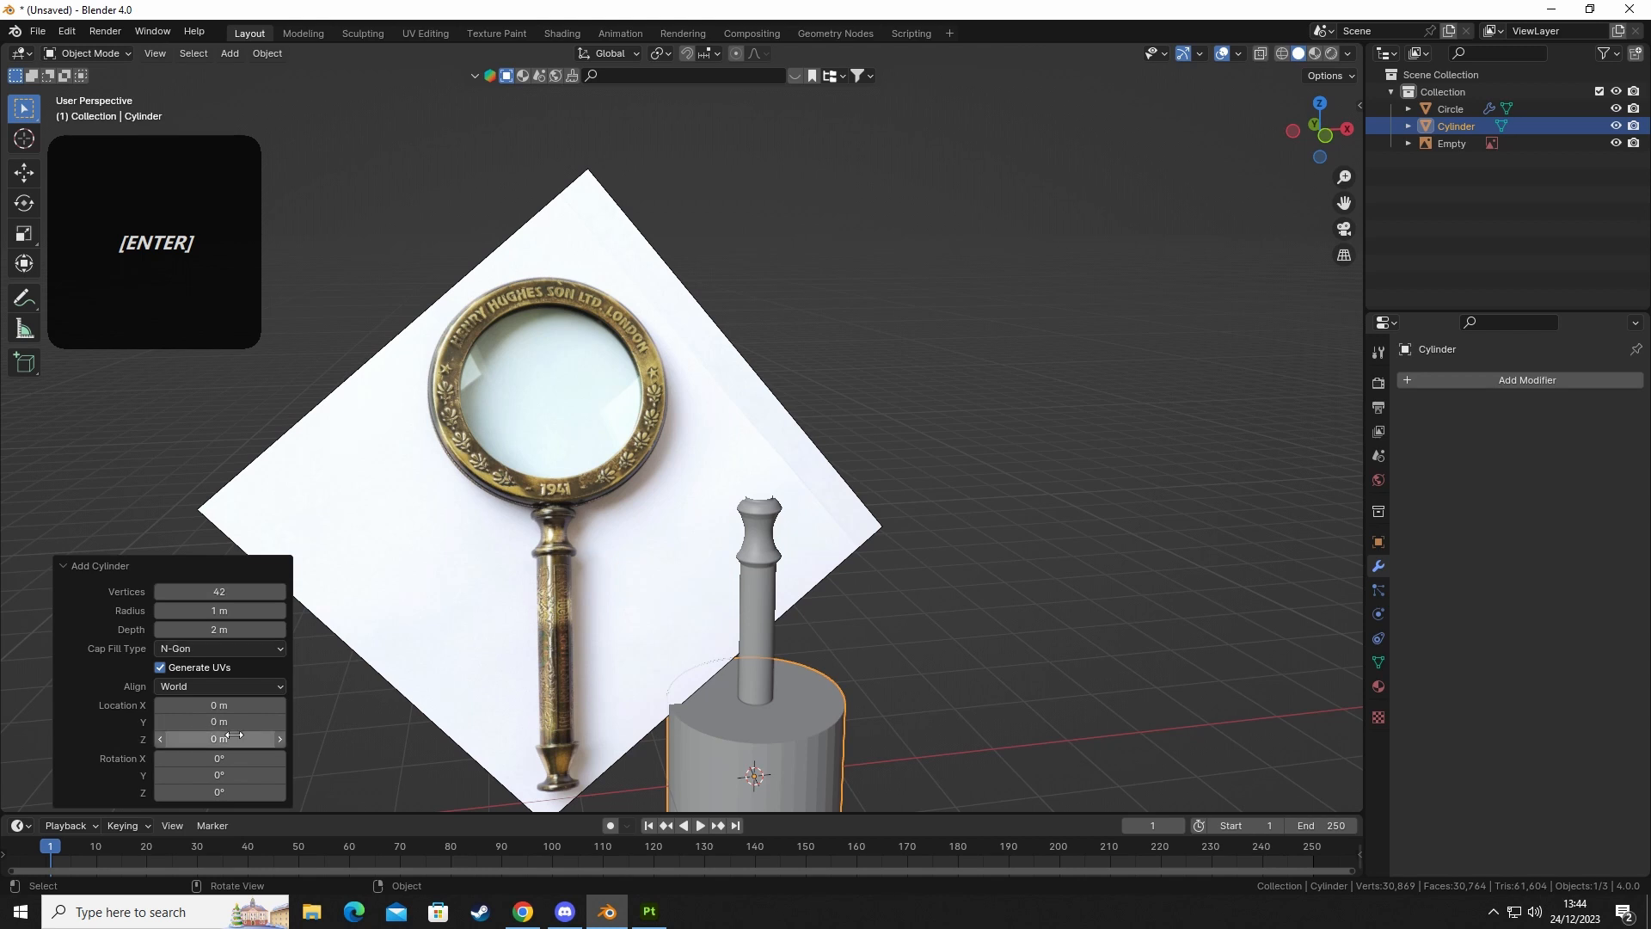
# Move the cylinder up about 4.49 m along the Z axis so it sits at the handle's top end.
pyautogui.click(870, 702)
pyautogui.click(810, 747)
pyautogui.press('g')
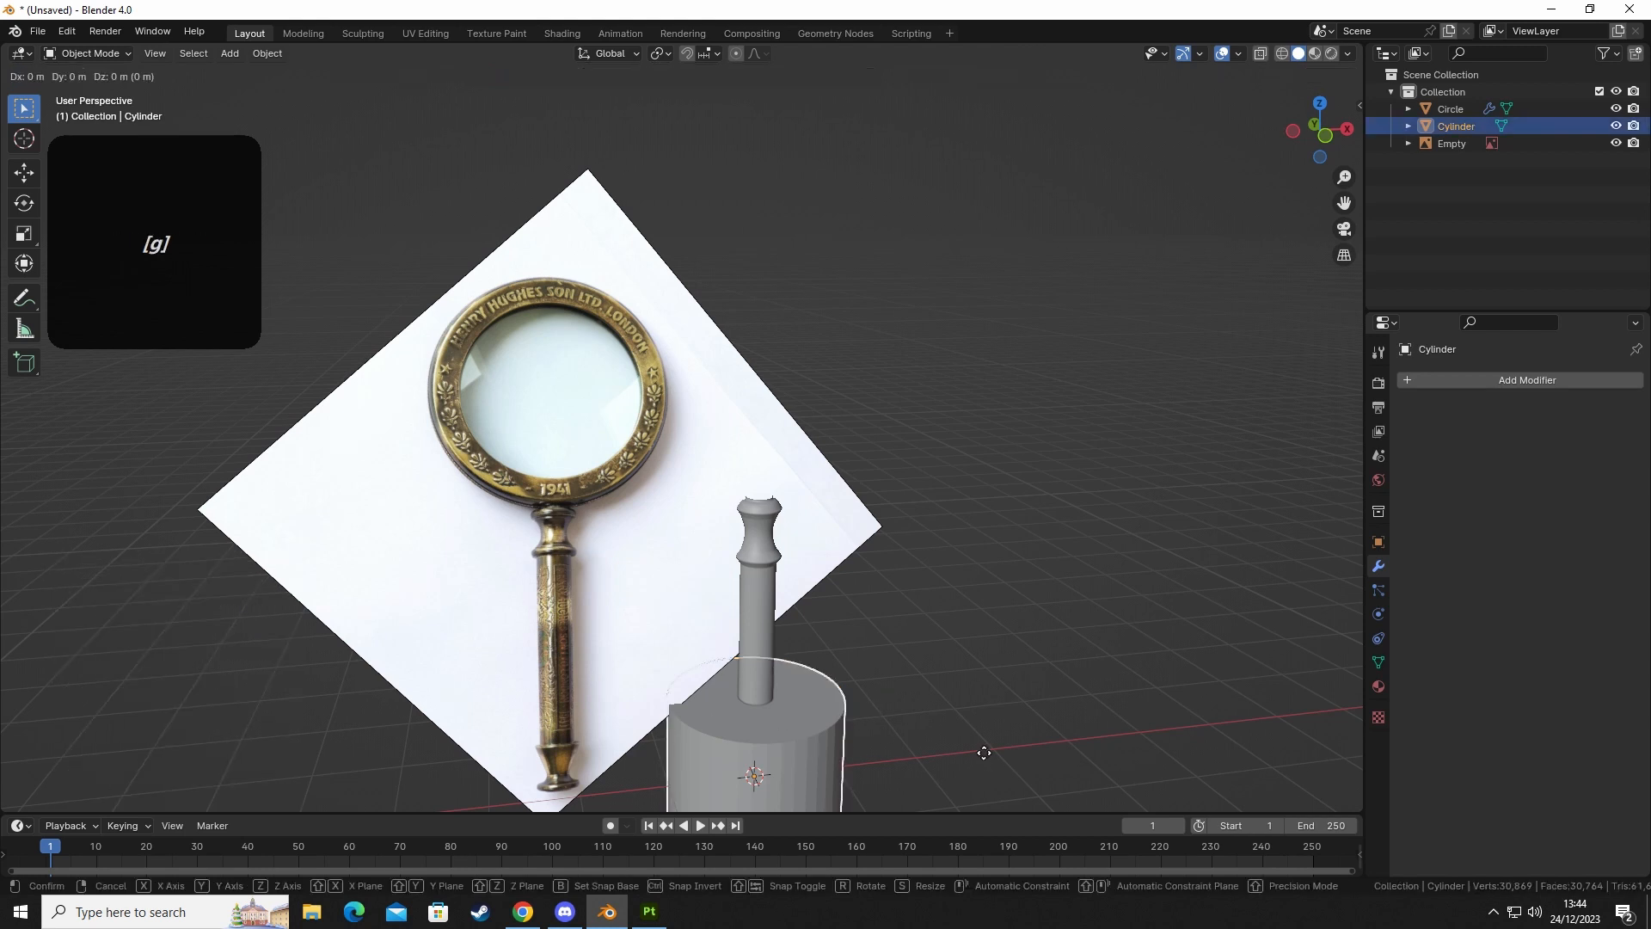
pyautogui.press('z')
pyautogui.click(988, 368)
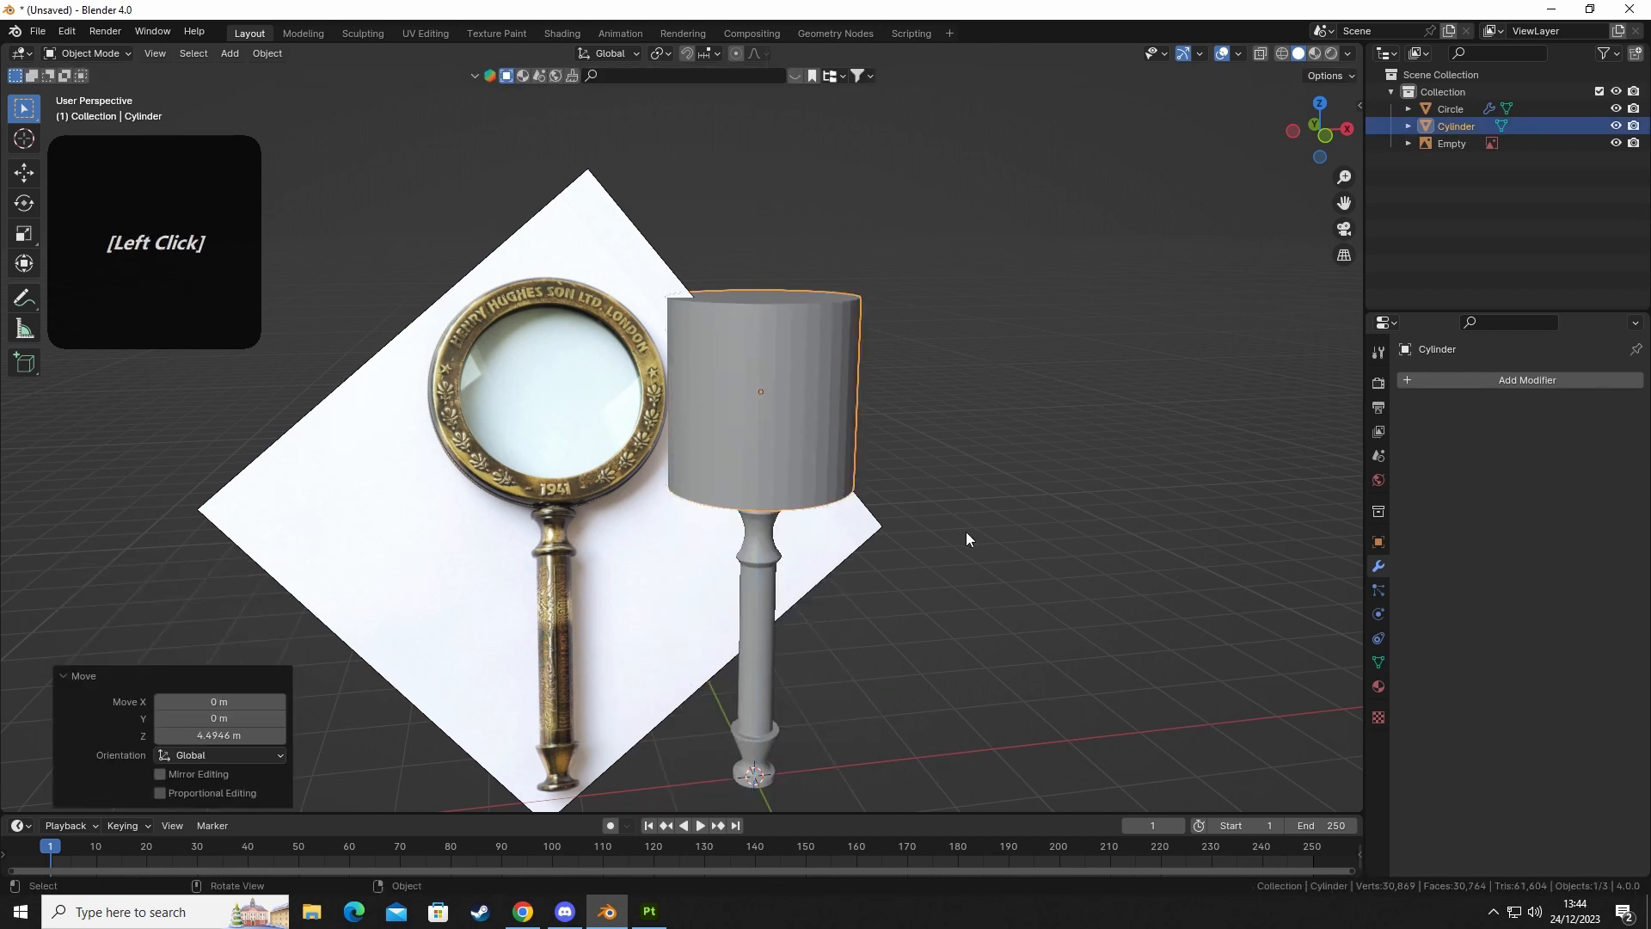
# Rotate the cylinder 90° around the X axis so its round face points forward.
pyautogui.press('r')
pyautogui.press('y')
pyautogui.write('x')
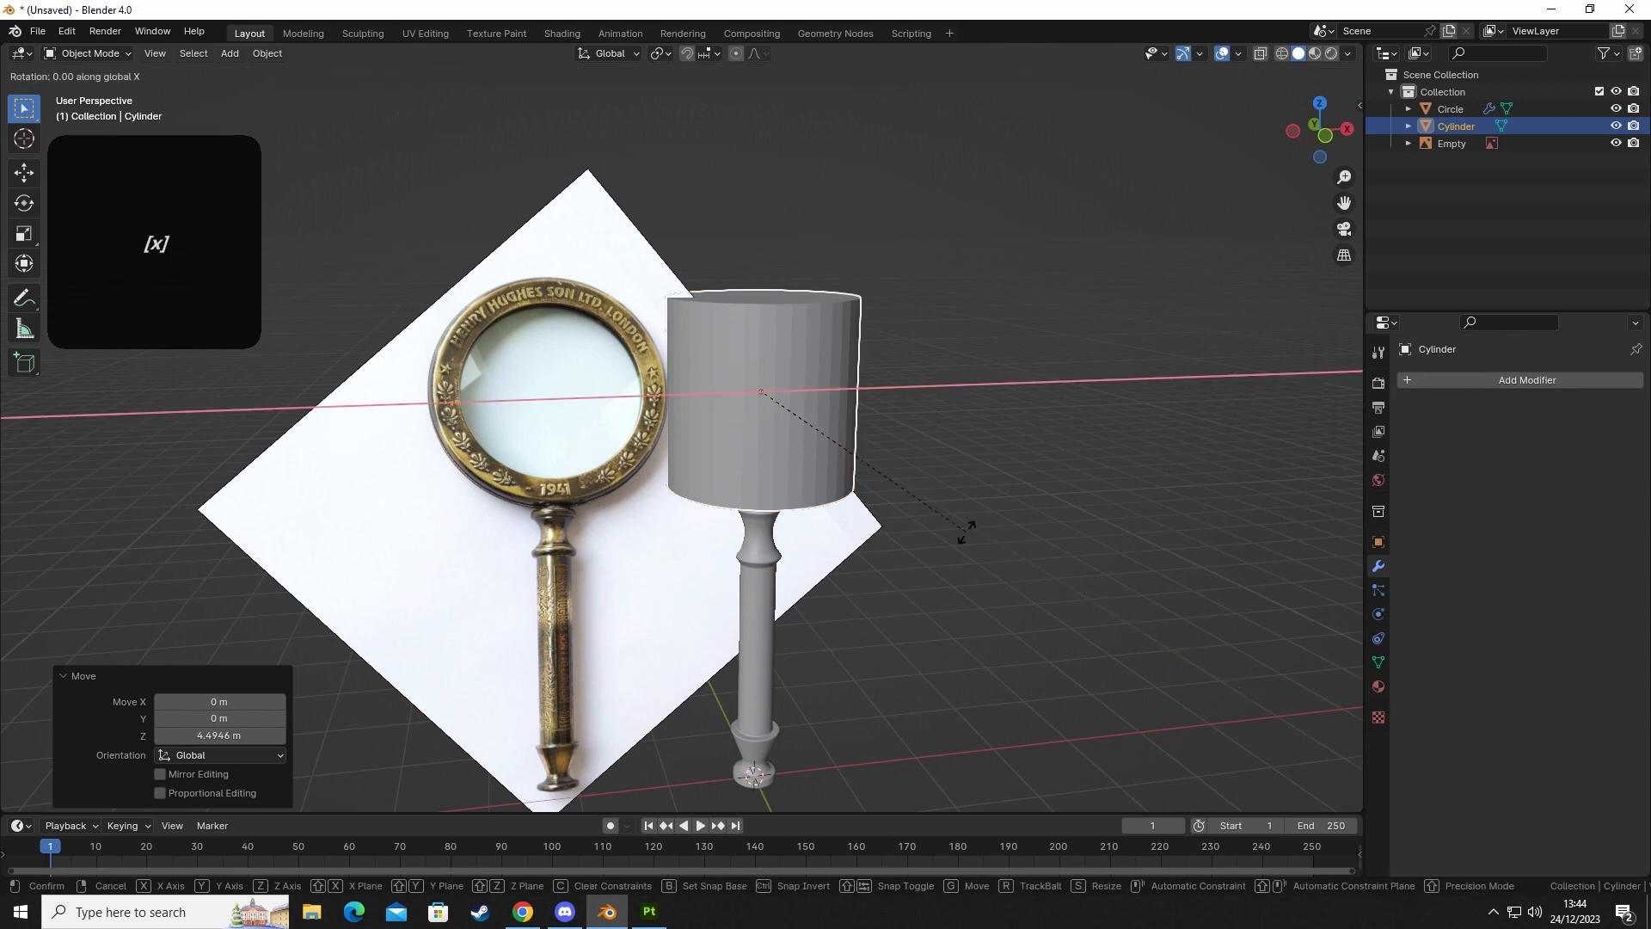
pyautogui.write('90')
pyautogui.click(967, 535)
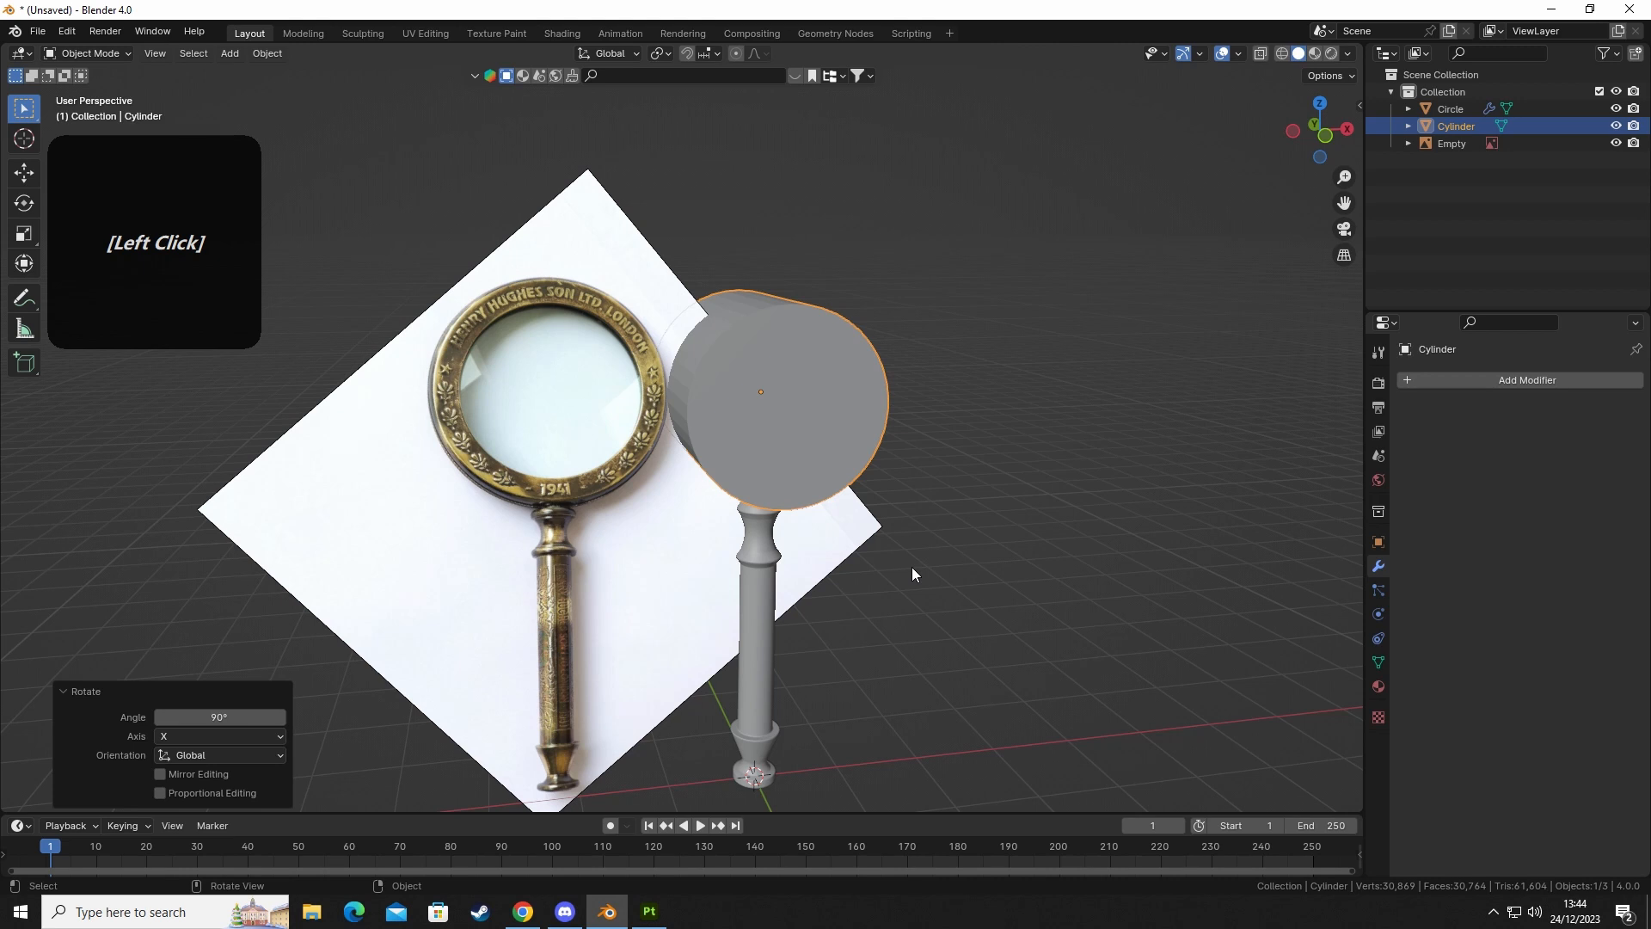
# Flatten the cylinder into a thin disc by scaling it to about 0.141 along the Y axis.
pyautogui.moveTo(914, 574); pyautogui.dragTo(1069, 550, button='middle')
pyautogui.press('s')
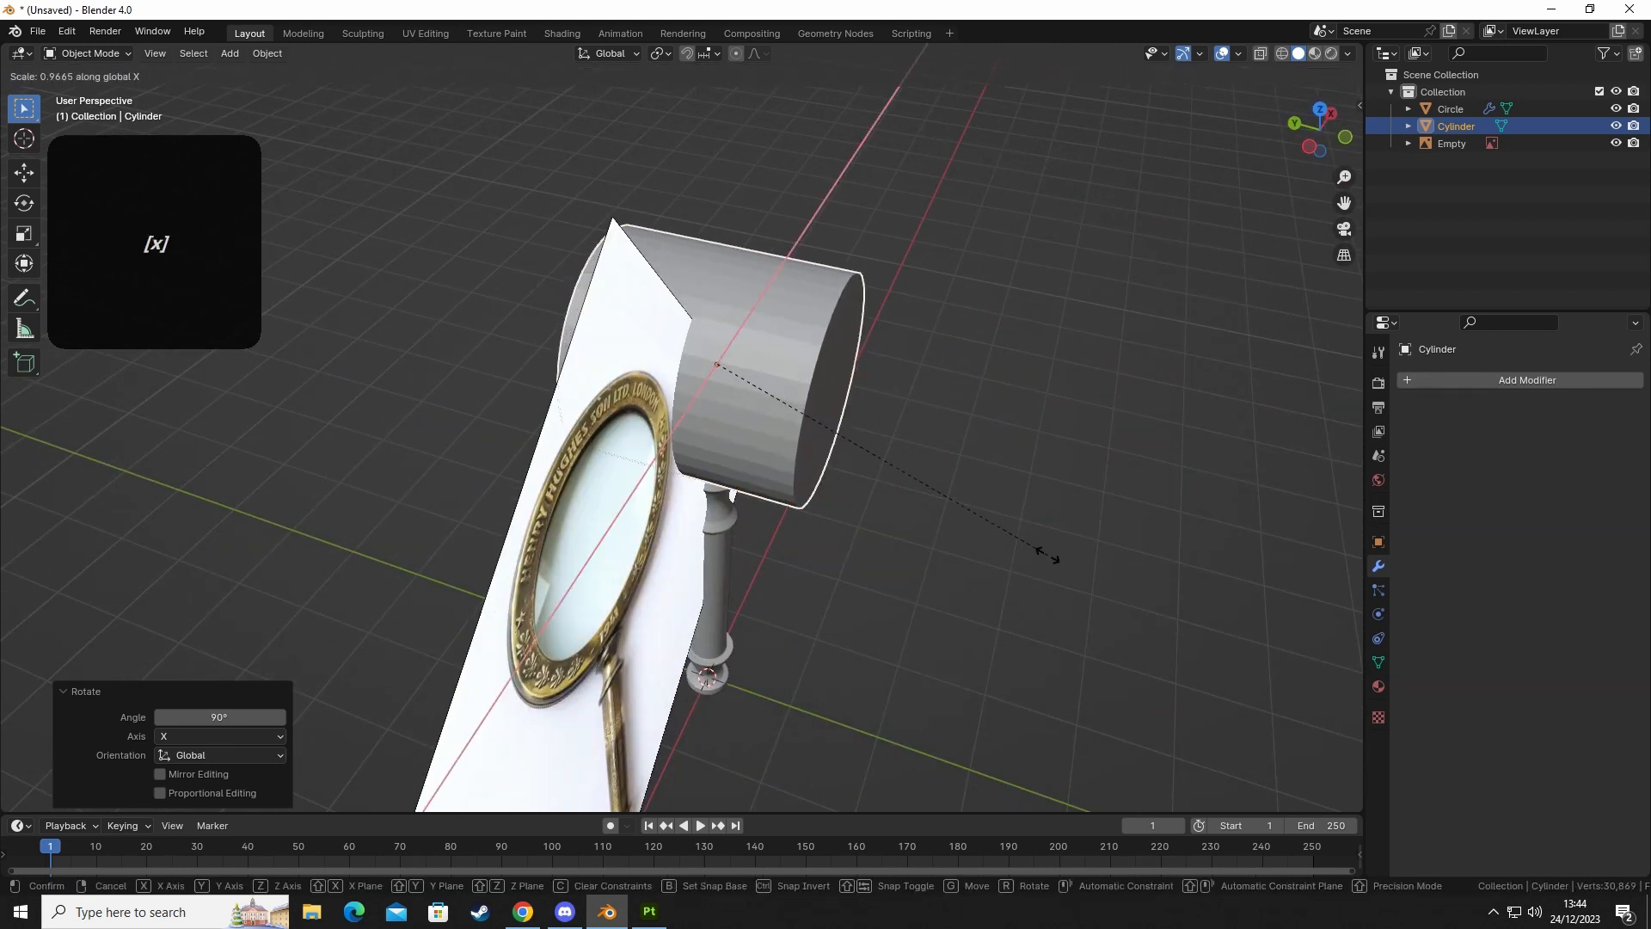
pyautogui.press('x')
pyautogui.press('y')
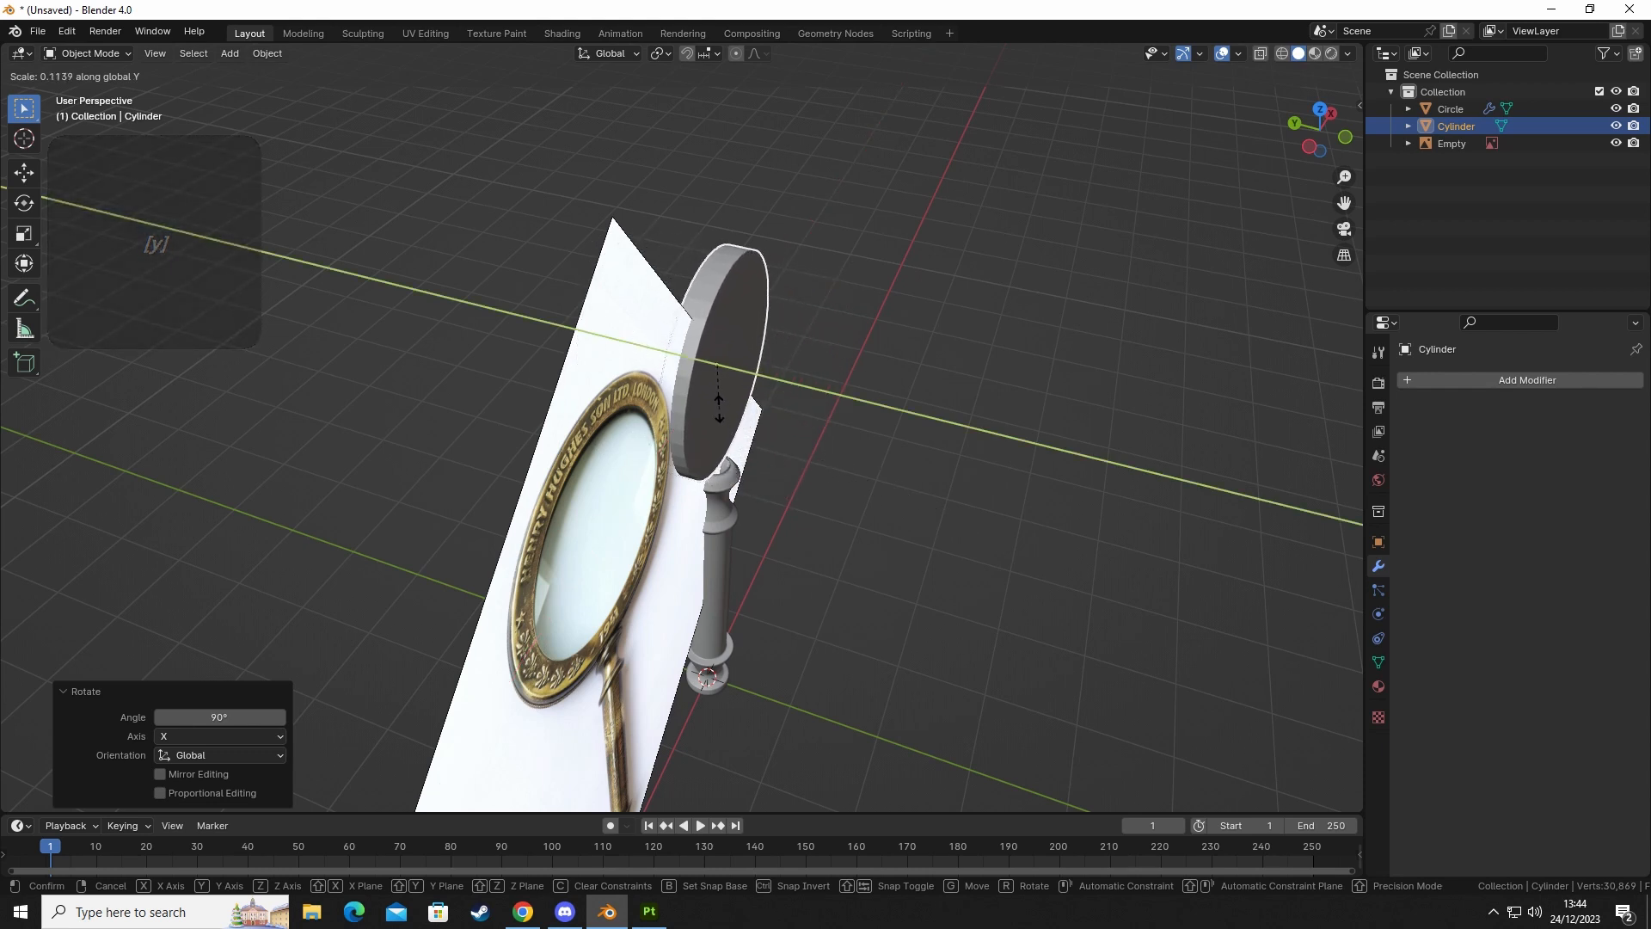
pyautogui.click(729, 404)
# Hide the reference image behind the handle and disc.
pyautogui.moveTo(730, 404); pyautogui.dragTo(523, 423, button='middle')
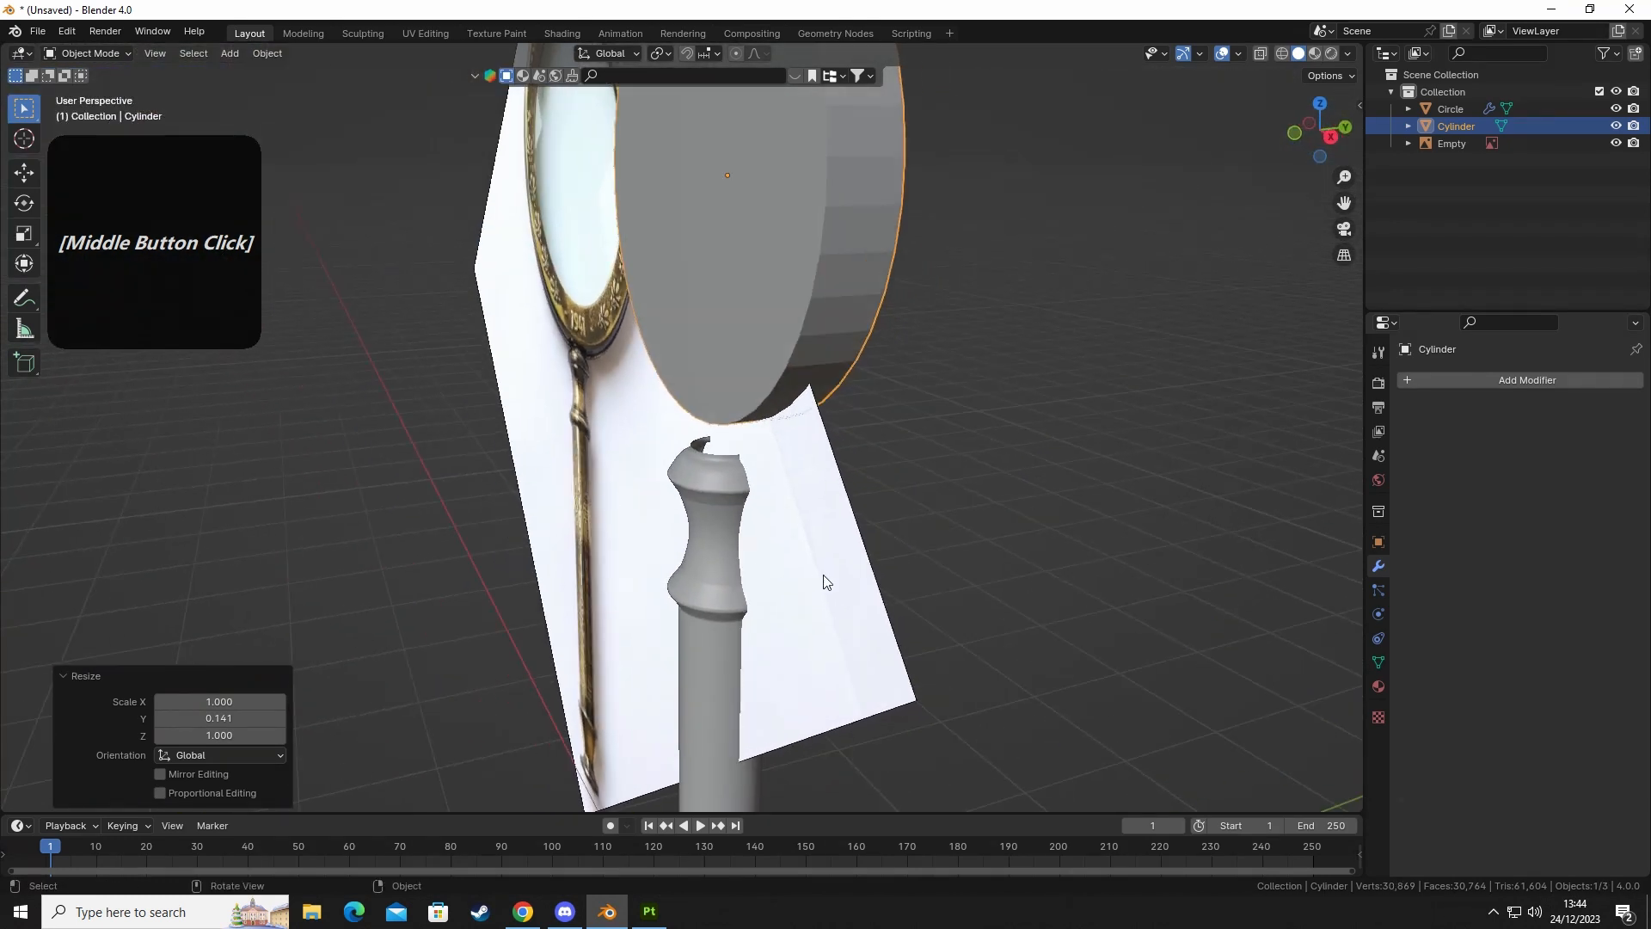
pyautogui.click(850, 571)
pyautogui.press('h')
# Select the disc and thicken it by scaling it to about 1.178 along the Y axis.
pyautogui.moveTo(818, 565); pyautogui.dragTo(726, 435, button='middle')
pyautogui.click(745, 347)
pyautogui.moveTo(831, 456); pyautogui.dragTo(874, 440, button='middle')
pyautogui.press('s')
pyautogui.press('y')
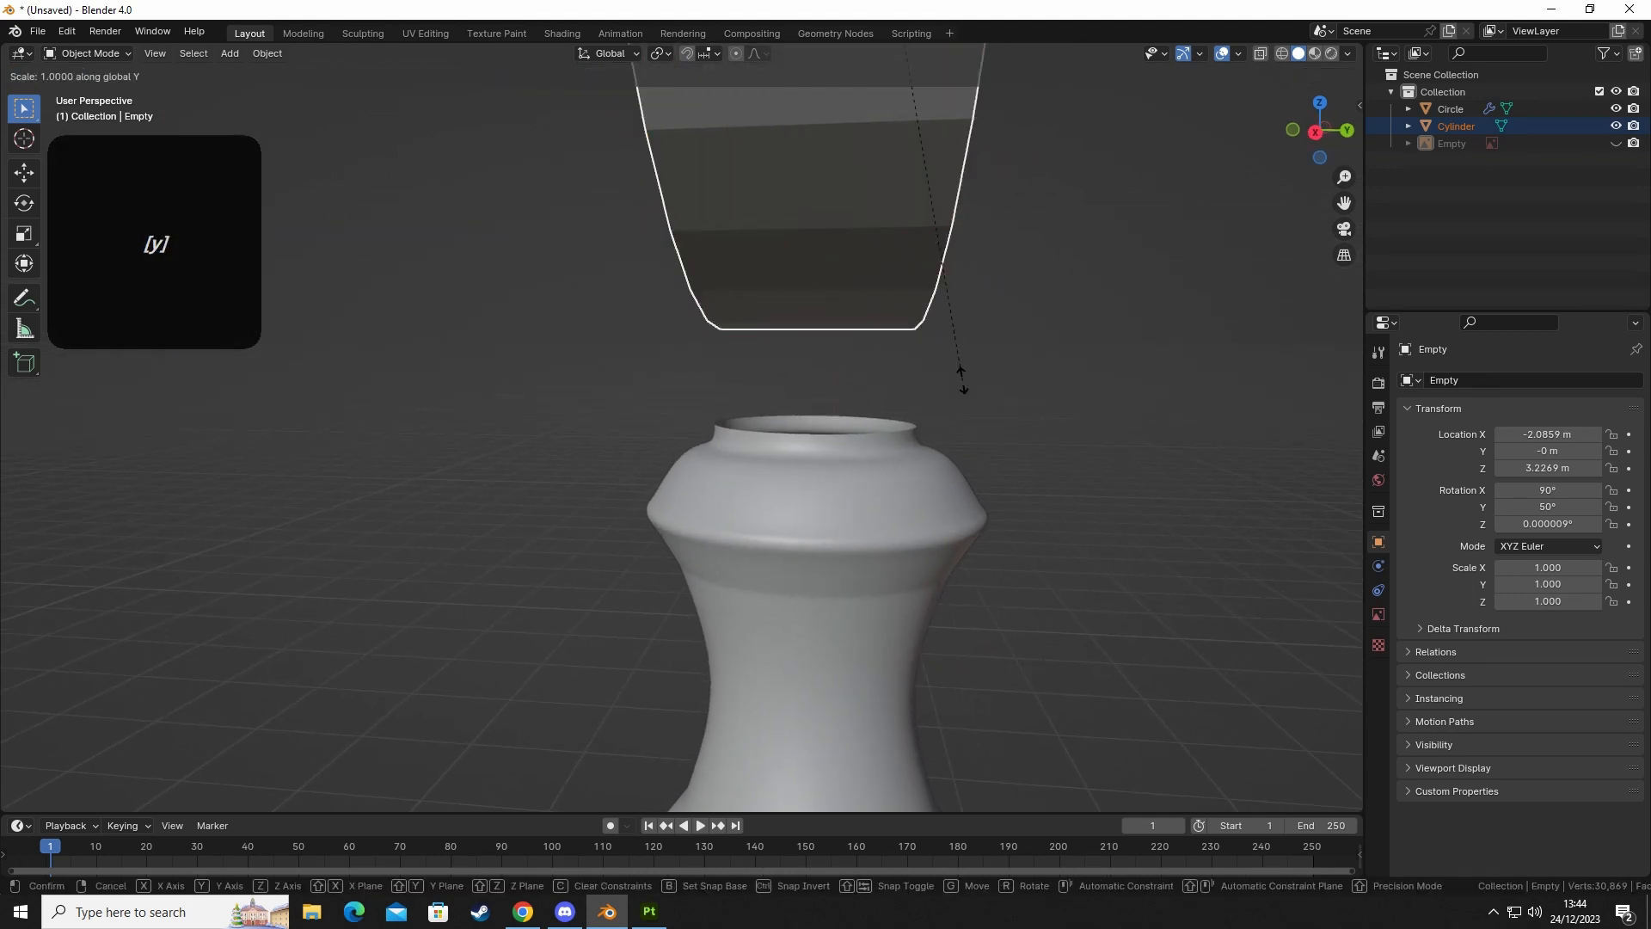
pyautogui.click(1110, 443)
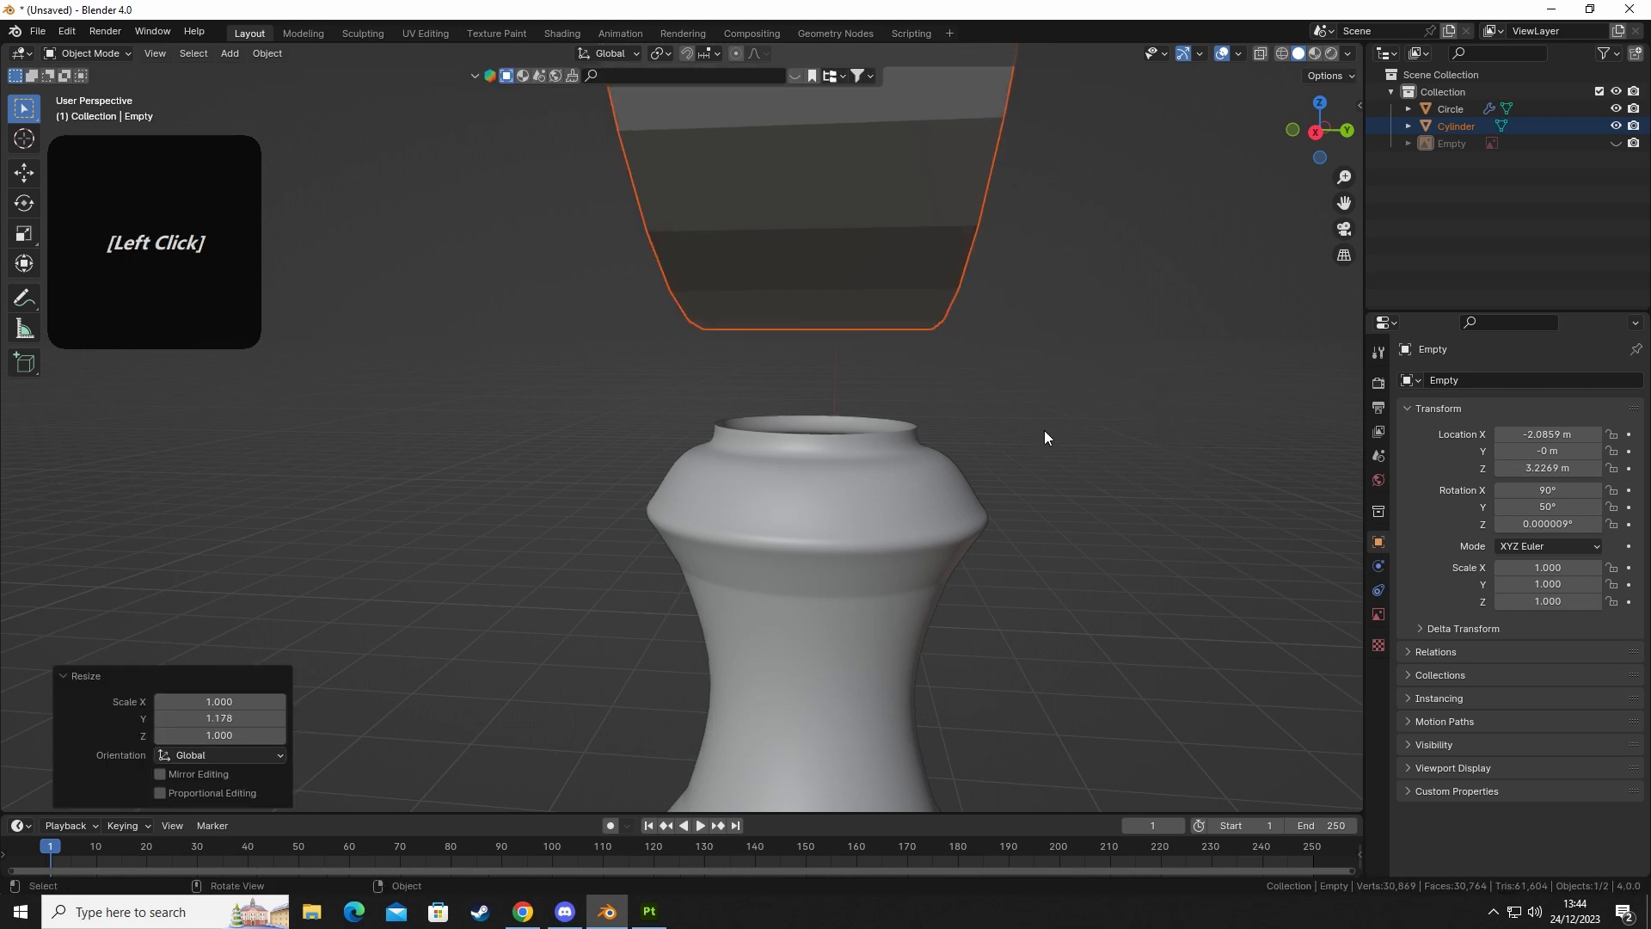
# Lower the disc about 0.157 m along Z onto the top of the handle, then deselect it.
pyautogui.press('g')
pyautogui.press('z')
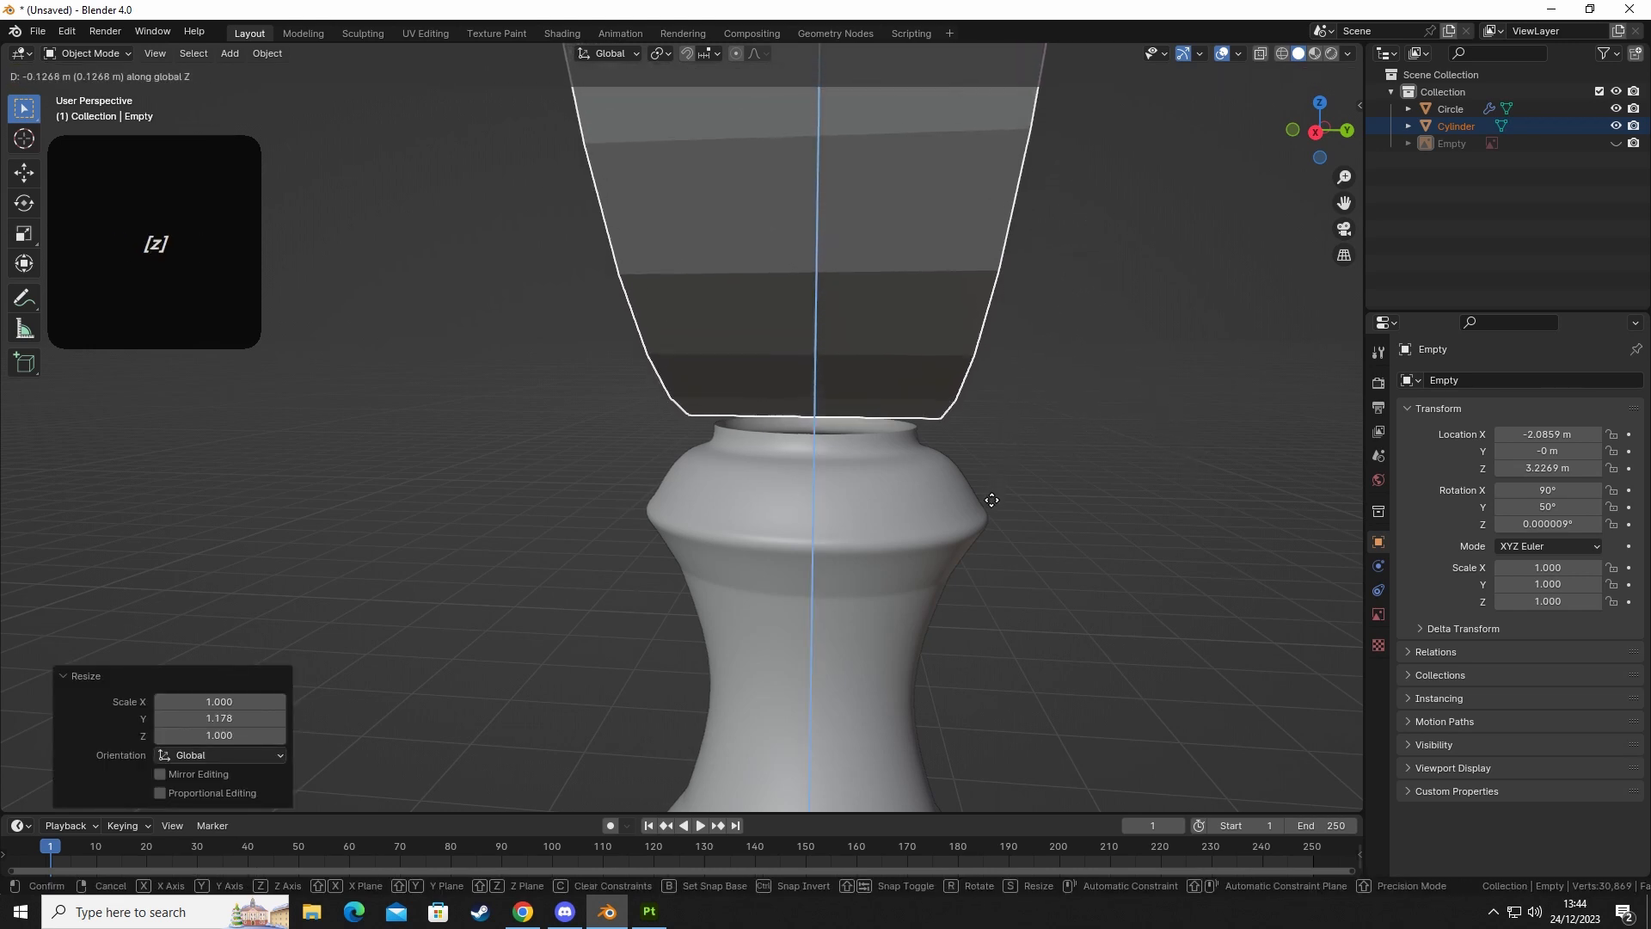
pyautogui.click(990, 522)
pyautogui.moveTo(664, 526); pyautogui.dragTo(849, 560, button='middle')
pyautogui.scroll(-10, 823, 596)
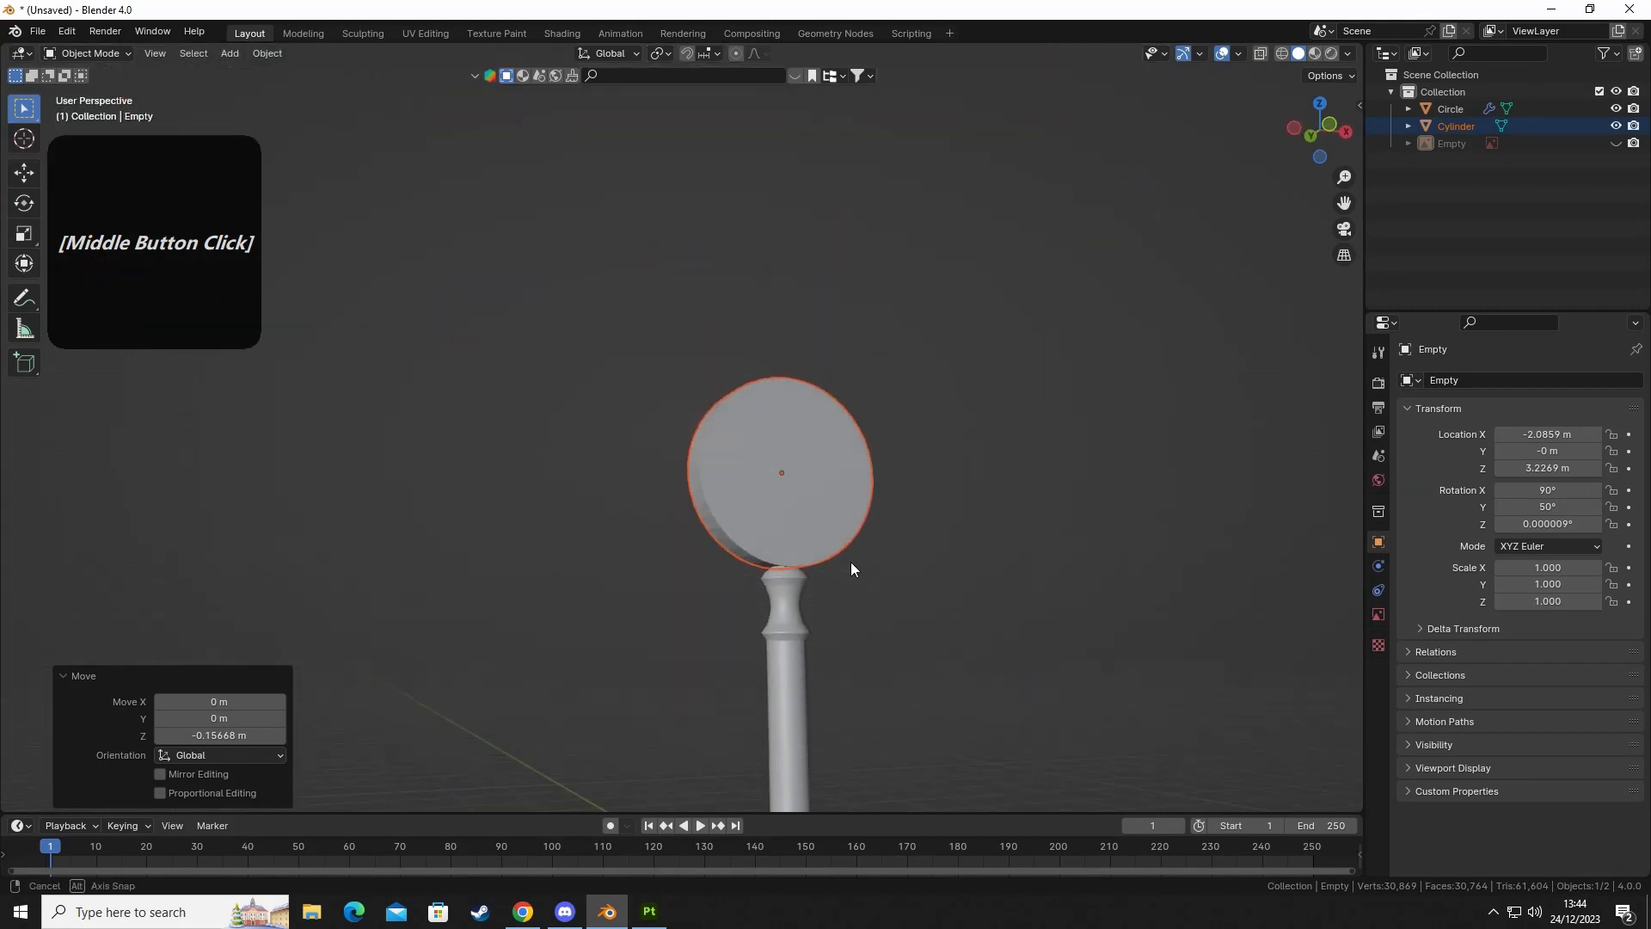
pyautogui.scroll(-2, 833, 600)
pyautogui.keyDown('shift'); pyautogui.moveTo(807, 621); pyautogui.dragTo(715, 569, button='middle'); pyautogui.keyUp('shift')
pyautogui.click(812, 611)
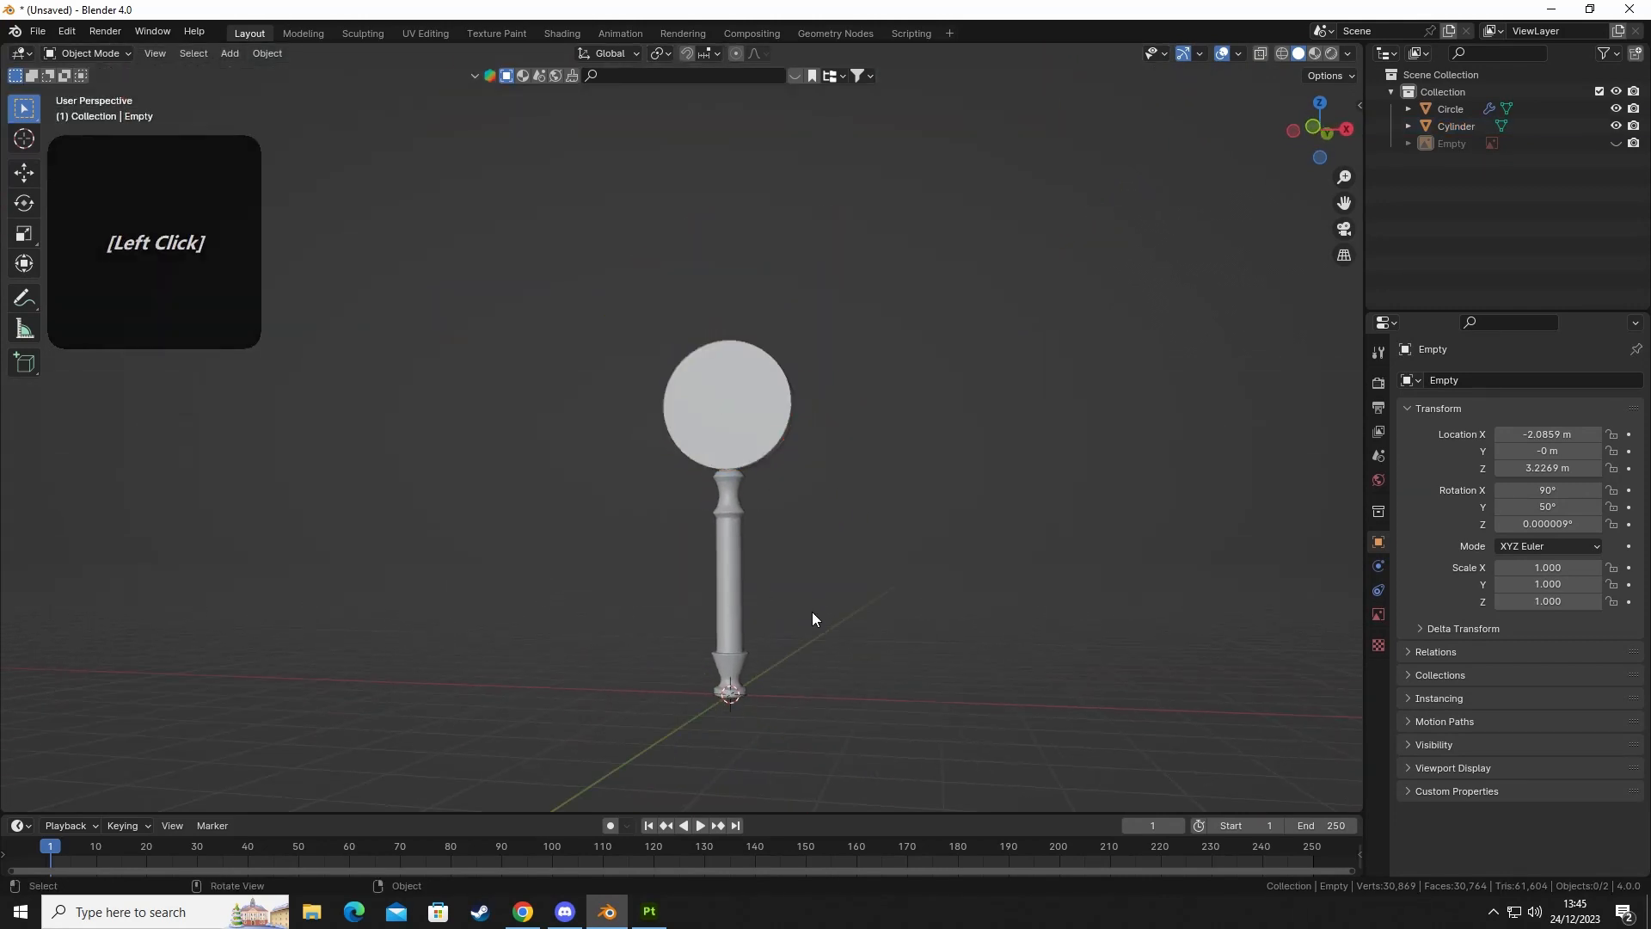
# Scale the disc above the handle up uniformly by about 1.213.
pyautogui.moveTo(812, 612); pyautogui.dragTo(819, 424, button='middle')
pyautogui.scroll(3, 695, 416)
pyautogui.scroll(4, 757, 449)
pyautogui.scroll(-3, 835, 497)
pyautogui.click(769, 297)
pyautogui.press('s')
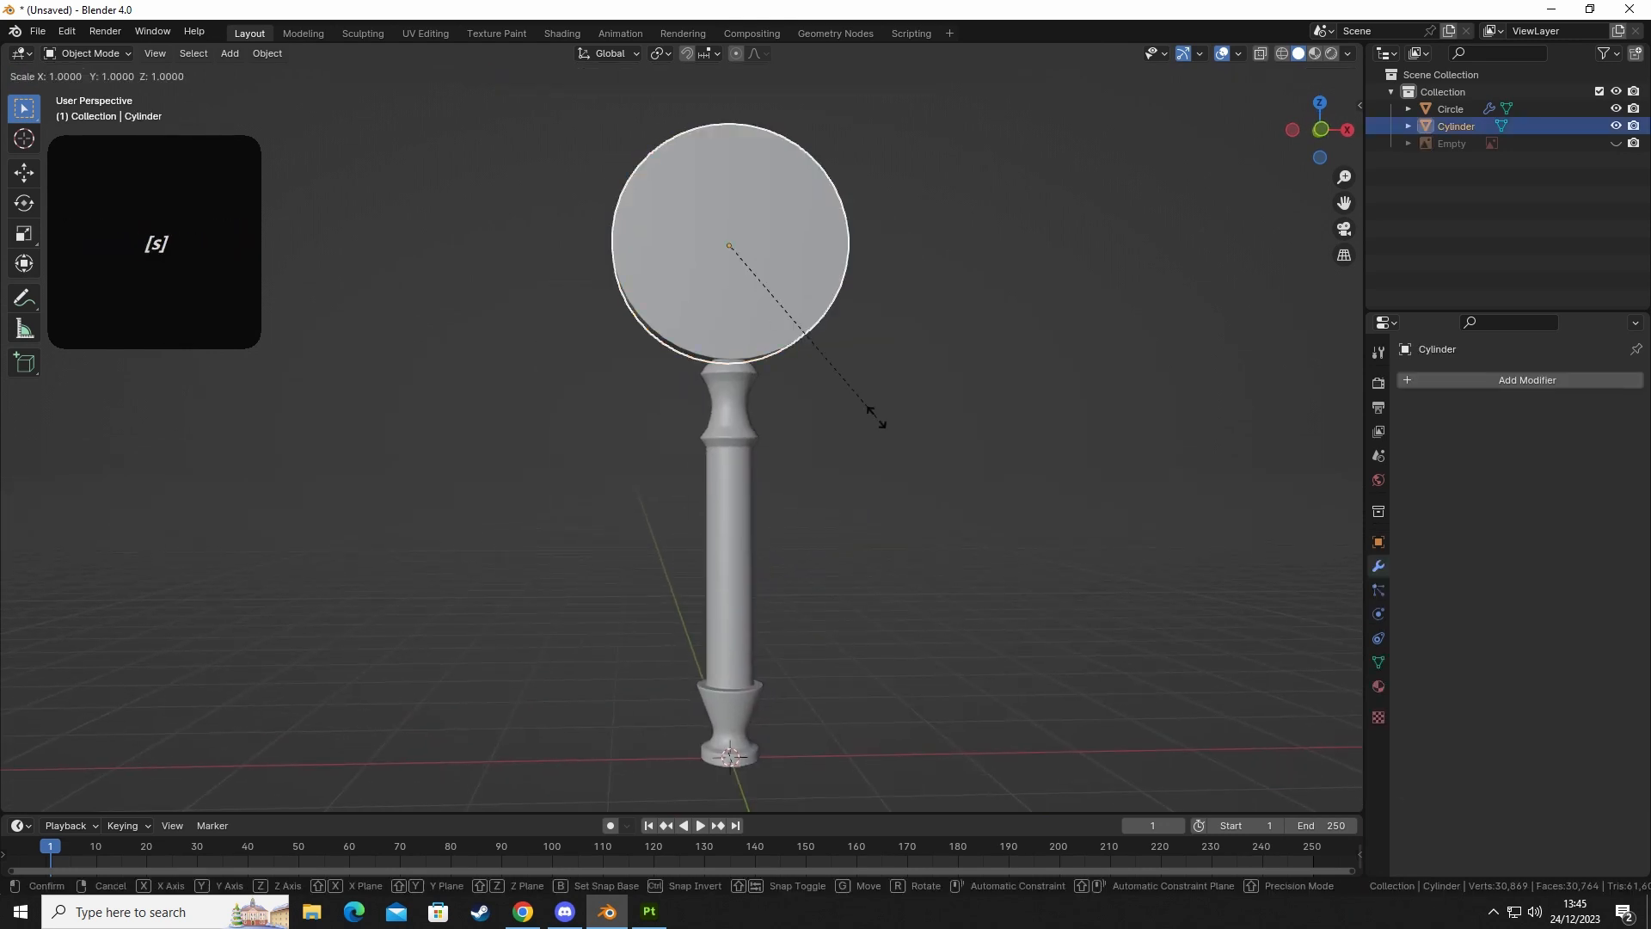
pyautogui.click(916, 447)
# Raise the enlarged disc along Z until its lowest edge sits just above the handle's top.
pyautogui.press('g')
pyautogui.press('z')
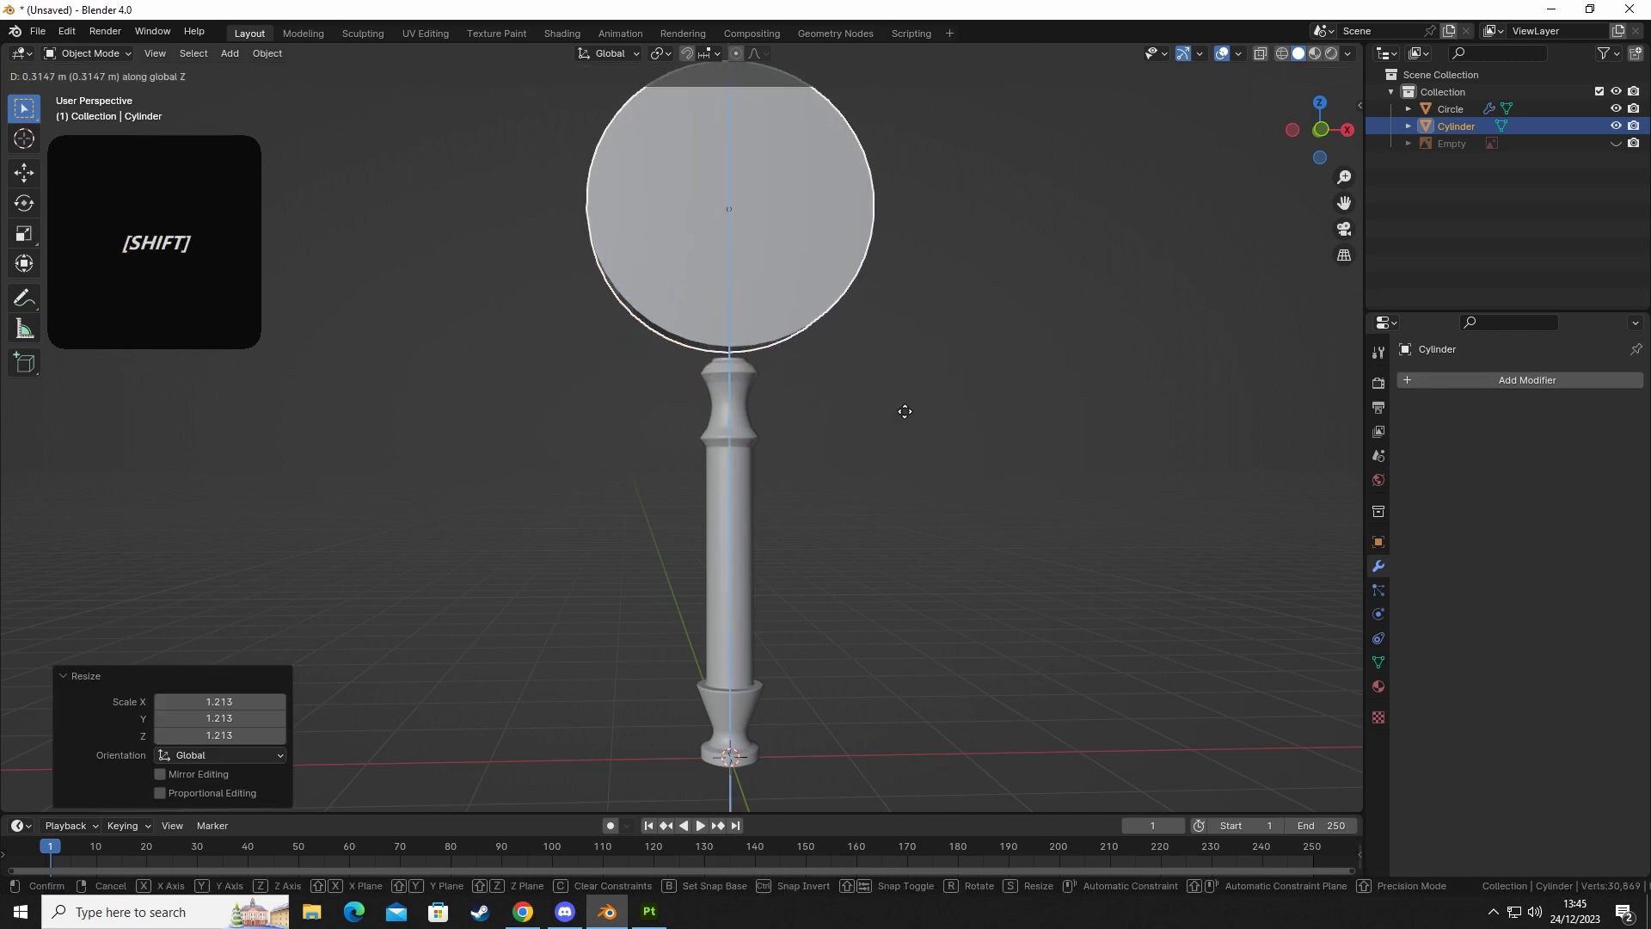
pyautogui.keyDown('shift'); pyautogui.click(909, 498); pyautogui.keyUp('shift')
pyautogui.click(906, 497)
pyautogui.scroll(-3, 866, 485)
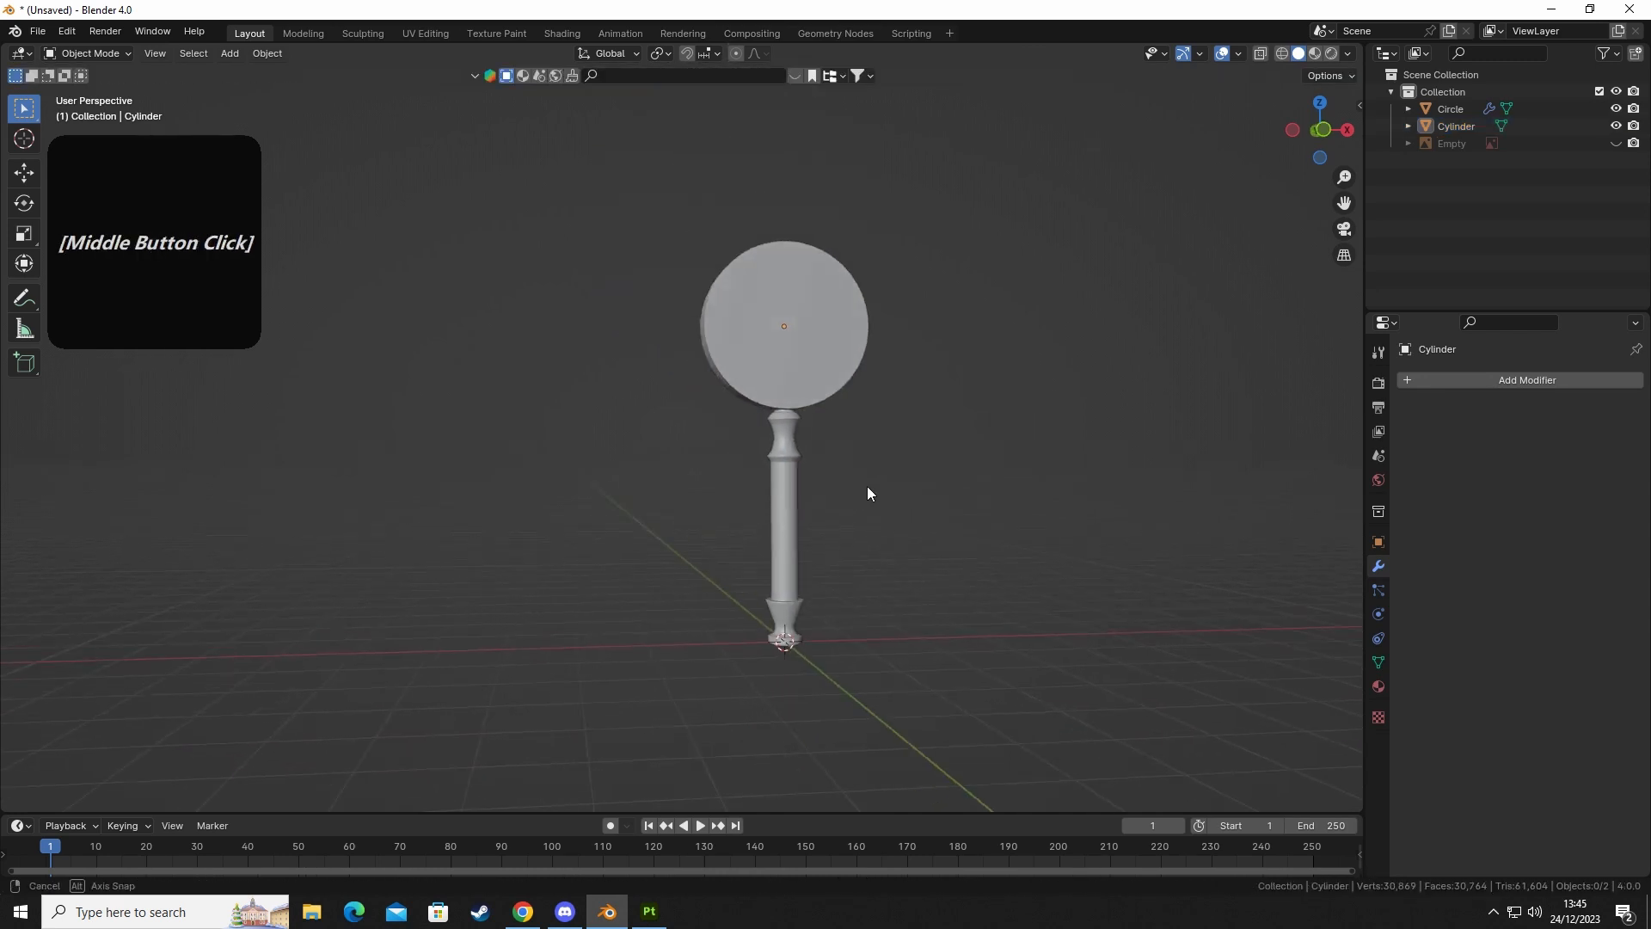
# Lower the disc about 0.023 m along Z so its bottom edge sinks slightly into the handle's neck.
pyautogui.moveTo(867, 487); pyautogui.dragTo(808, 404, button='middle')
pyautogui.scroll(6, 776, 410)
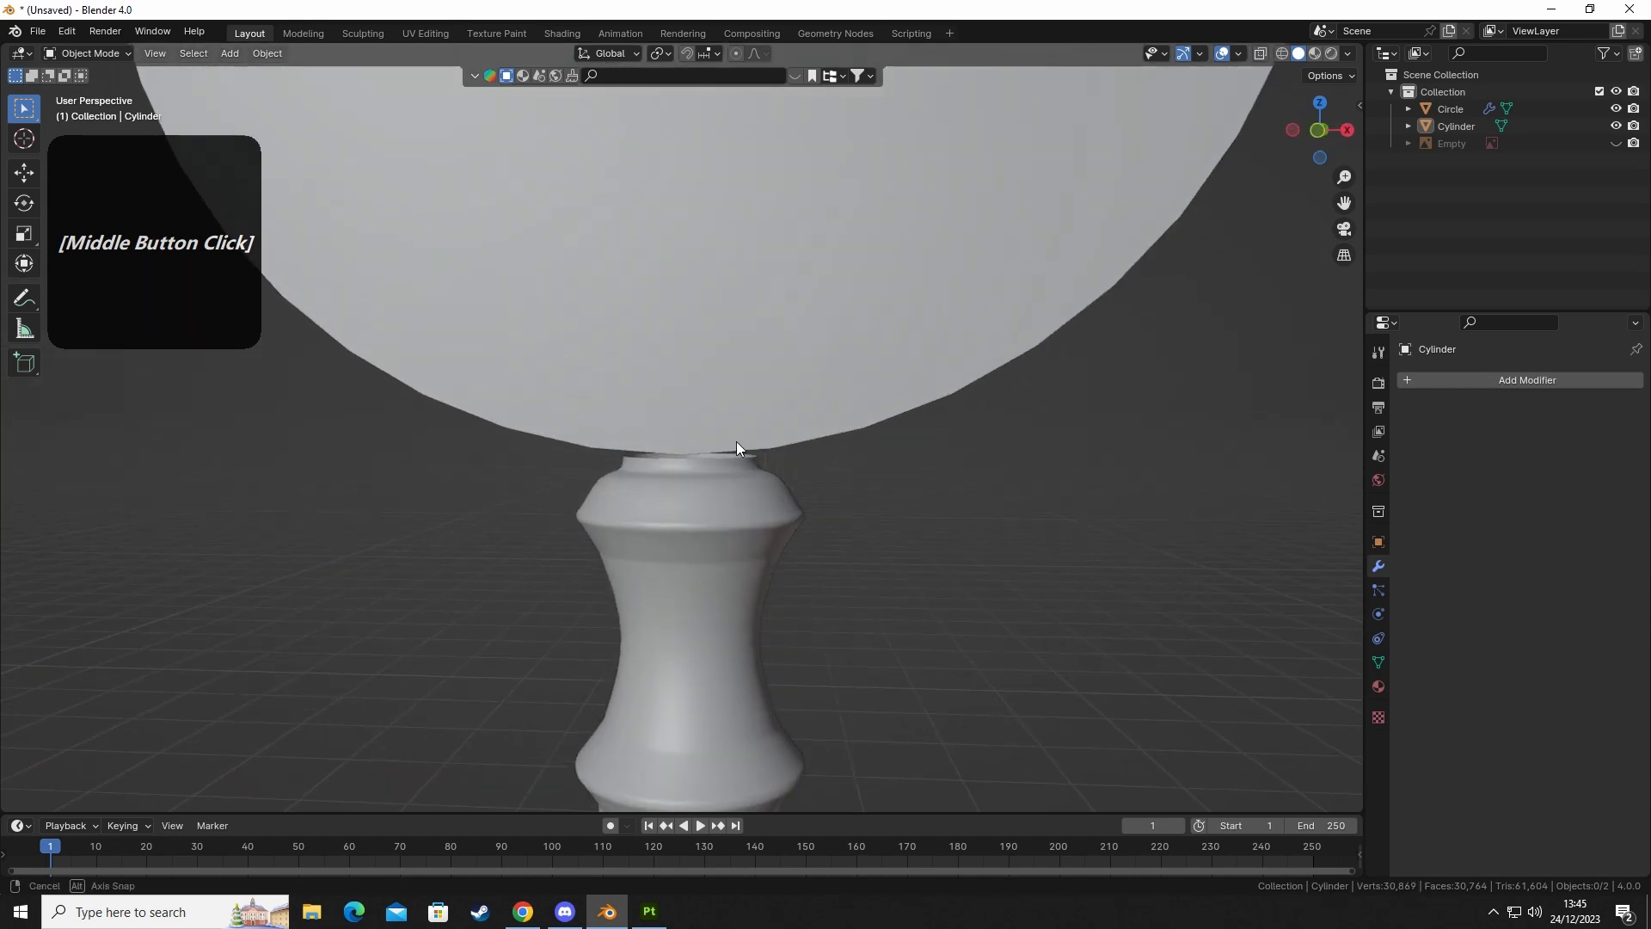
pyautogui.moveTo(734, 447)
pyautogui.mouseDown(button='middle')
pyautogui.moveTo(695, 469)
pyautogui.moveTo(721, 466)
pyautogui.mouseUp(button='middle')
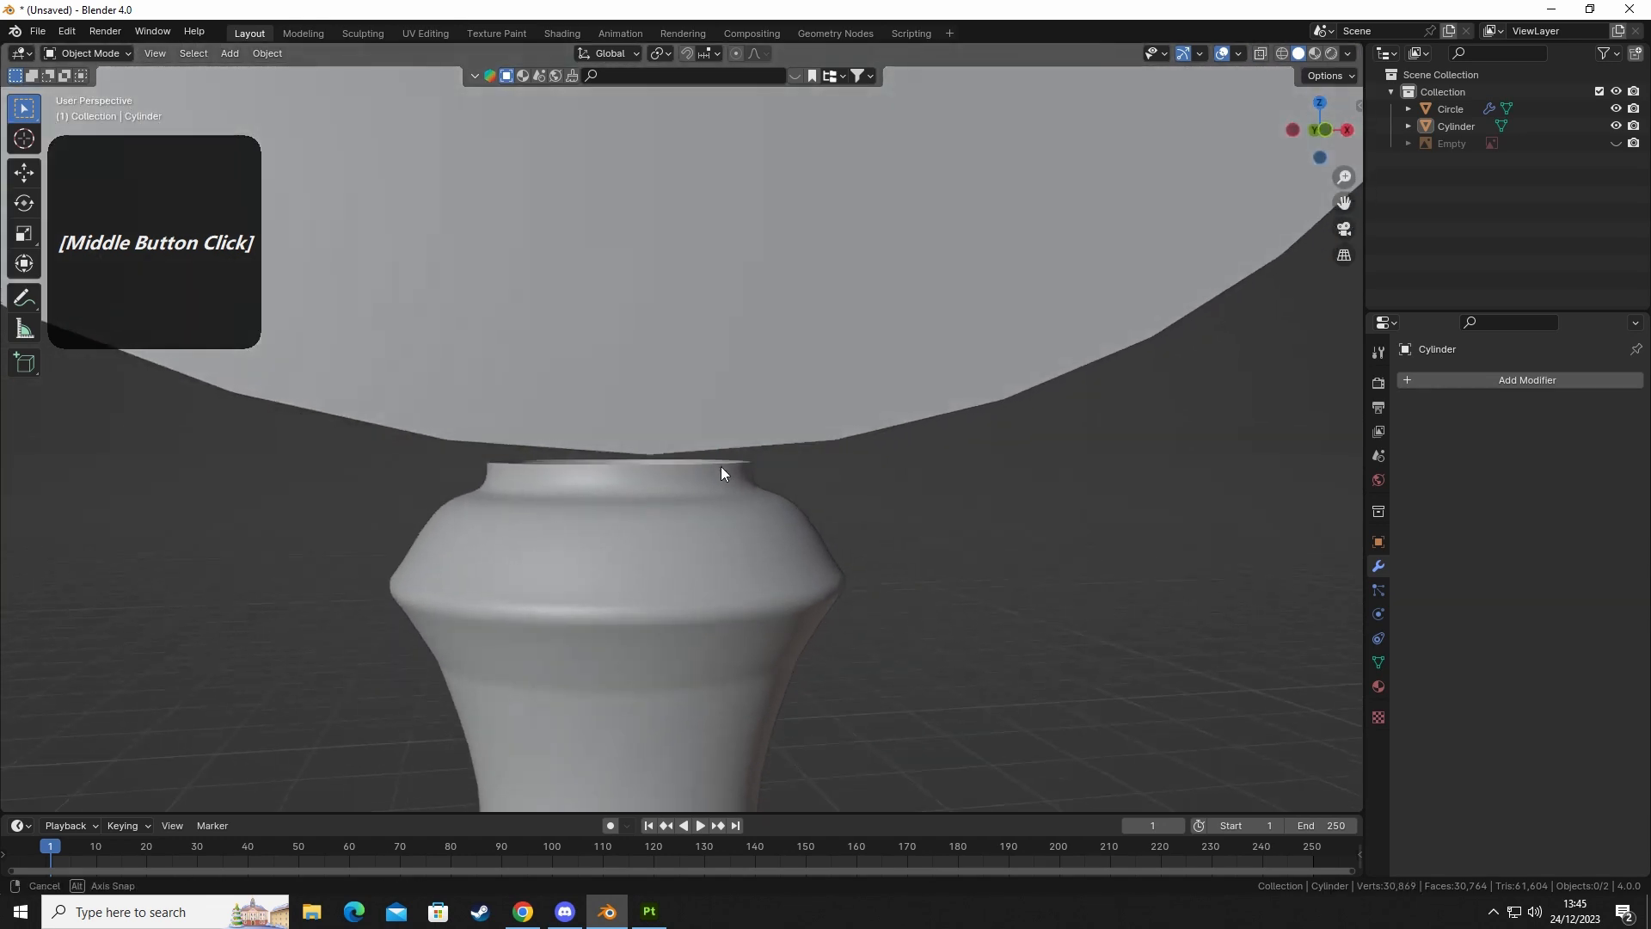
pyautogui.click(714, 423)
pyautogui.press('g')
pyautogui.press('z')
pyautogui.press('shift')
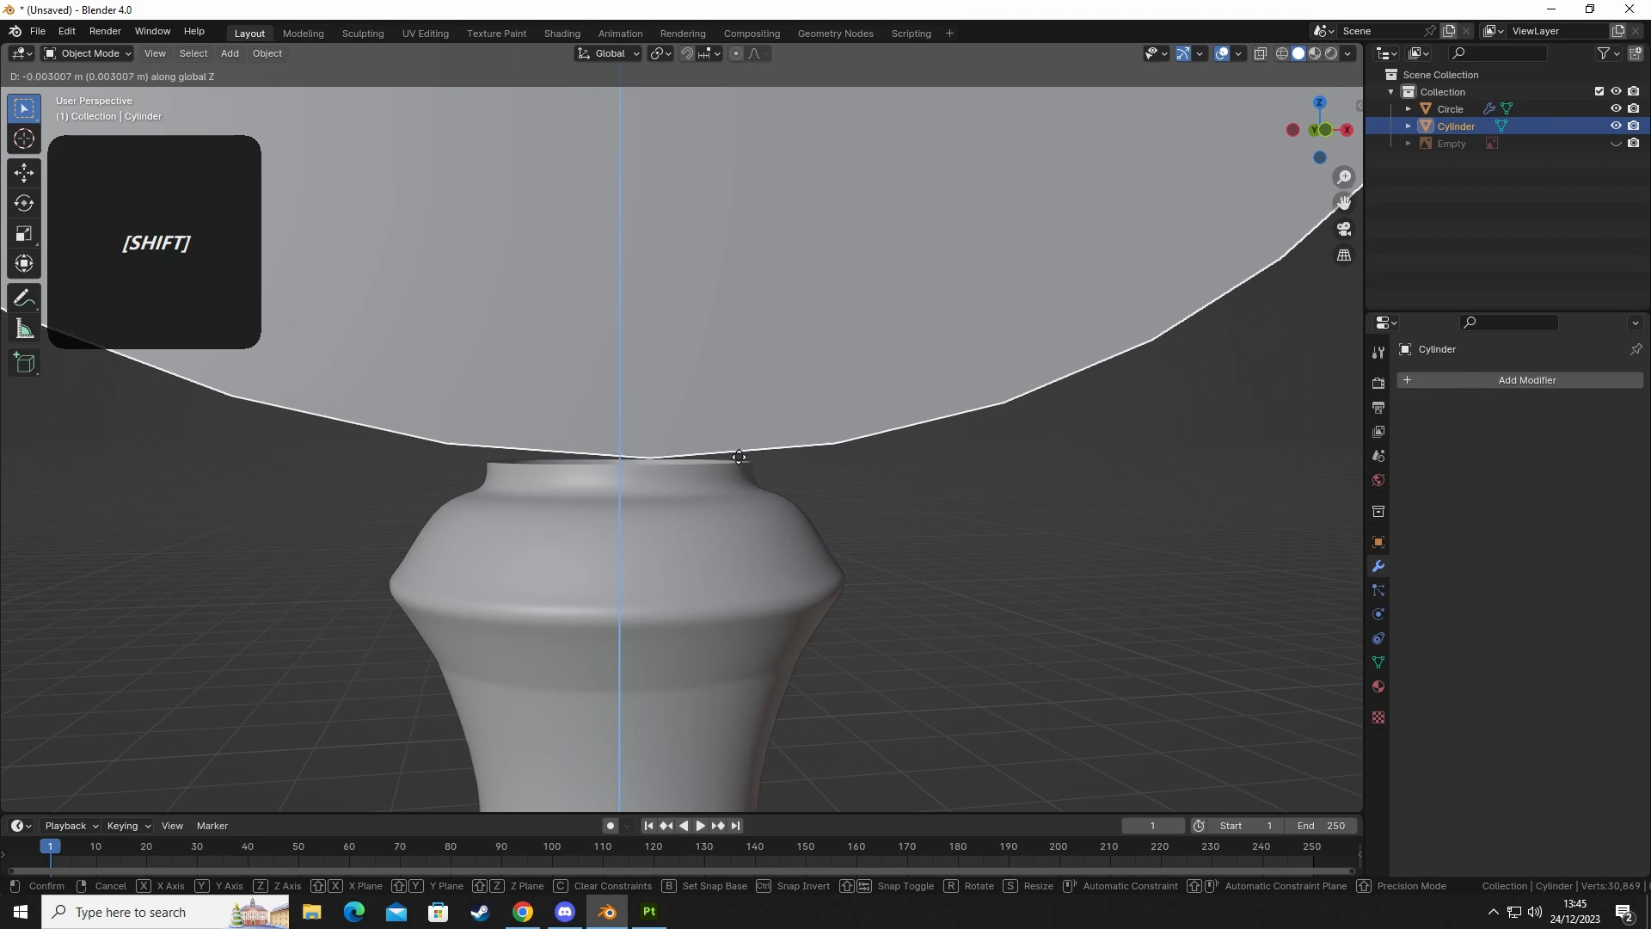
pyautogui.click(745, 632)
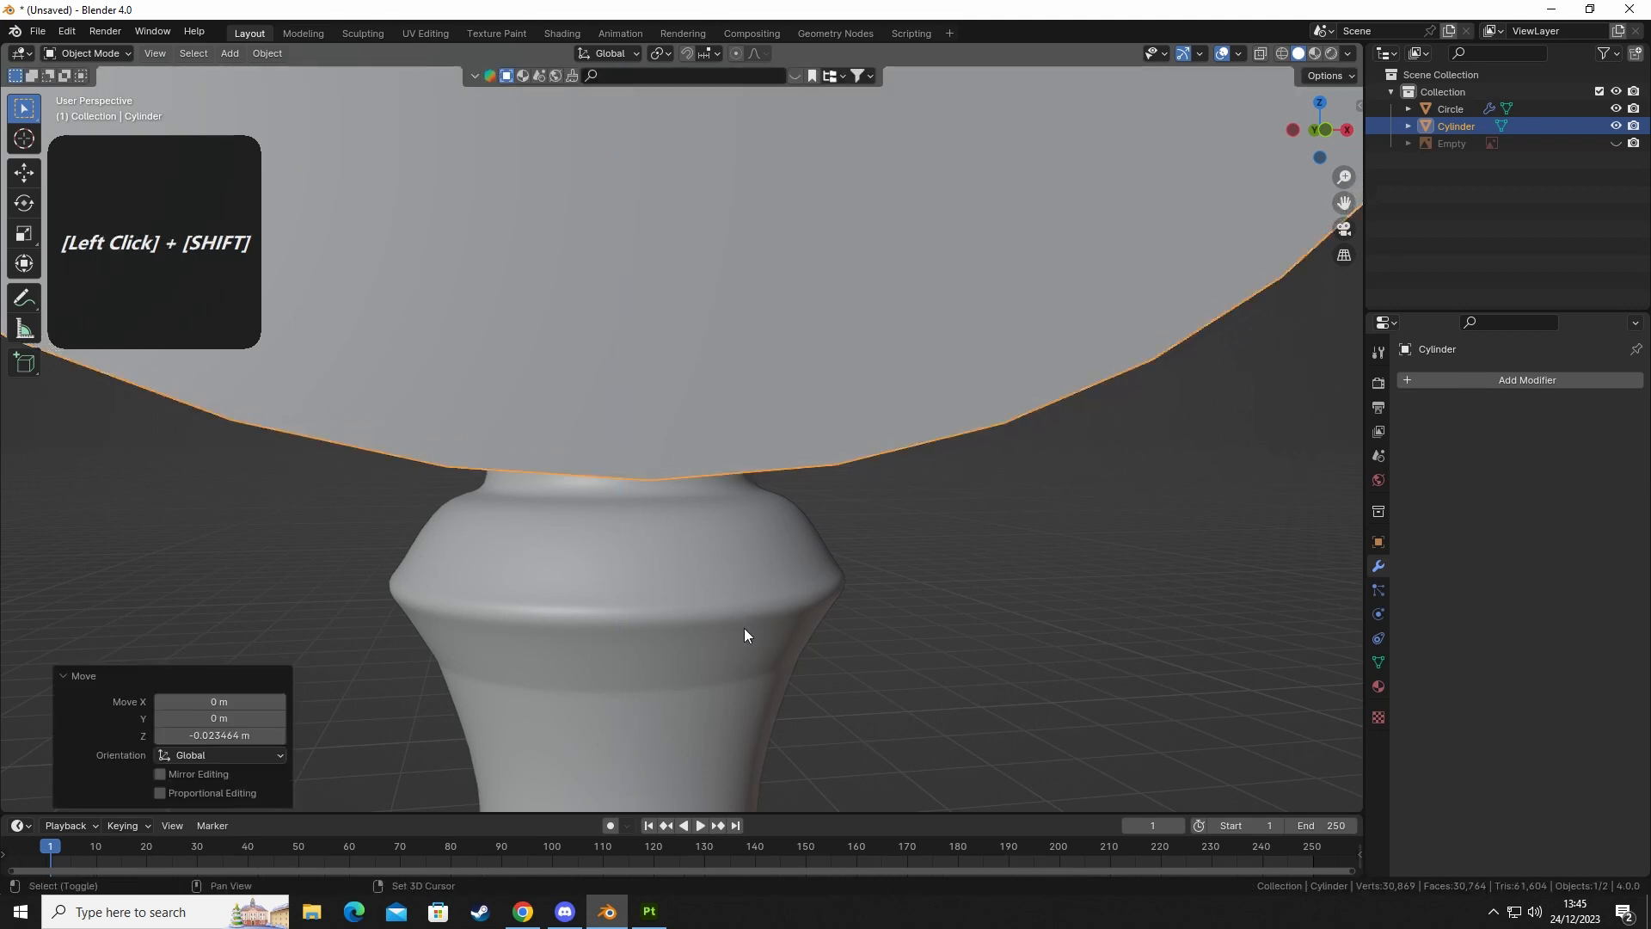
# Inset the disc's front and back circular faces by about 0.215 m.
pyautogui.moveTo(745, 634); pyautogui.dragTo(847, 492, button='middle')
pyautogui.scroll(-5, 907, 628)
pyautogui.press('Tab')
pyautogui.click(855, 504)
pyautogui.keyDown('shift'); pyautogui.click(830, 490); pyautogui.keyUp('shift')
pyautogui.keyDown('shift'); pyautogui.moveTo(1178, 507); pyautogui.dragTo(926, 563, button='middle'); pyautogui.keyUp('shift')
pyautogui.press('i')
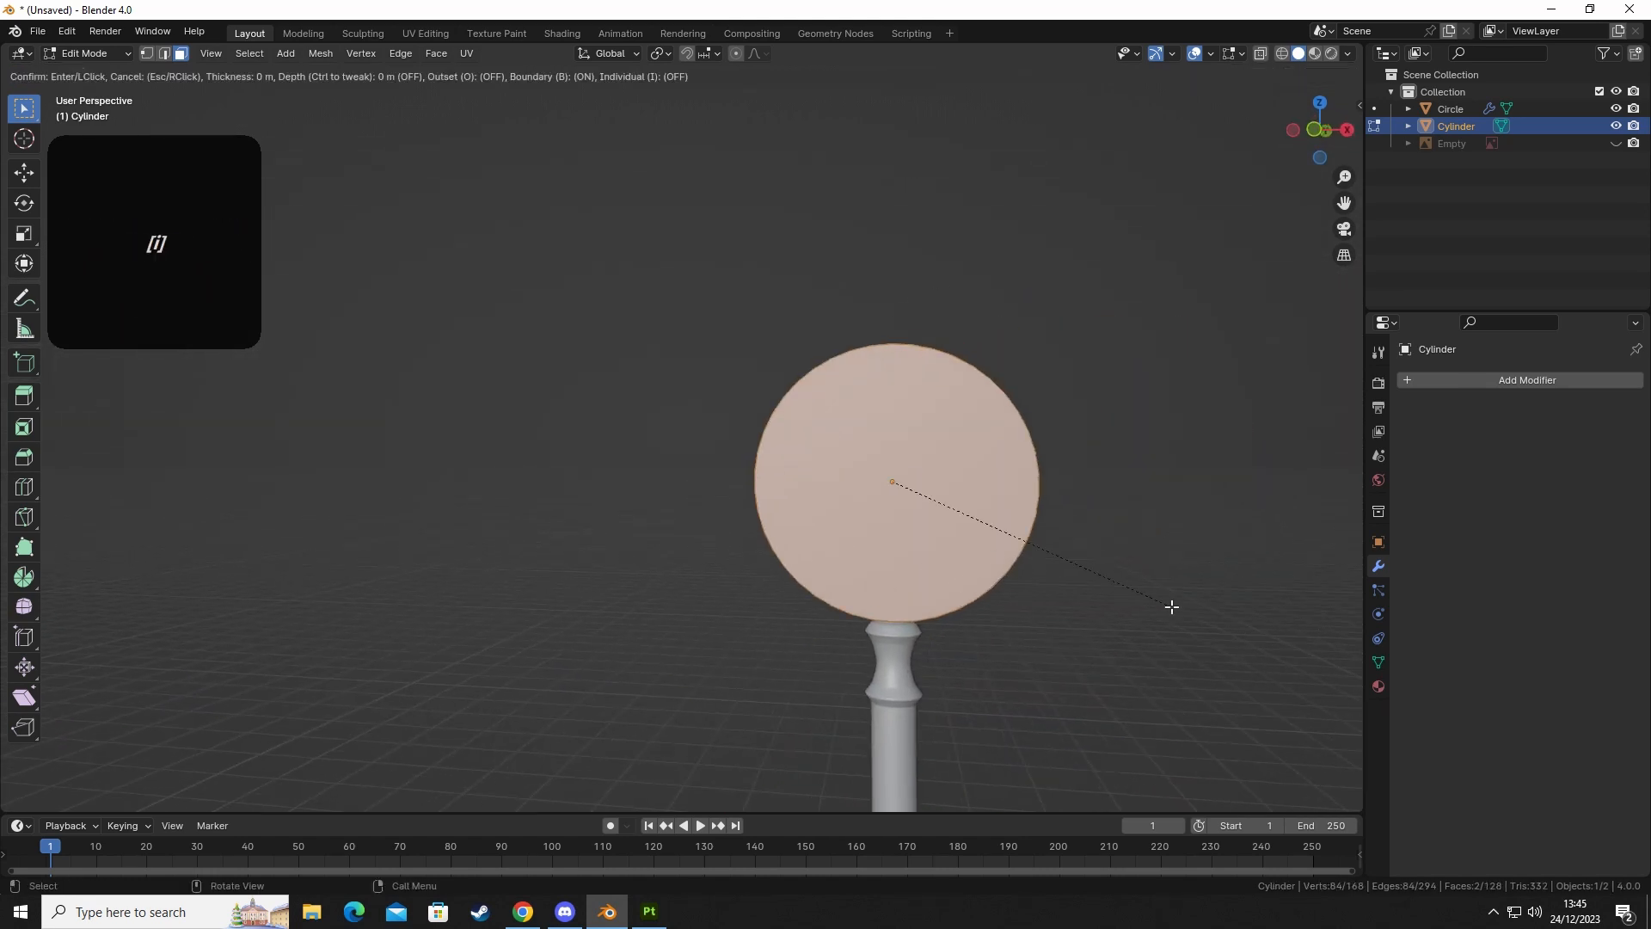
pyautogui.press('shift')
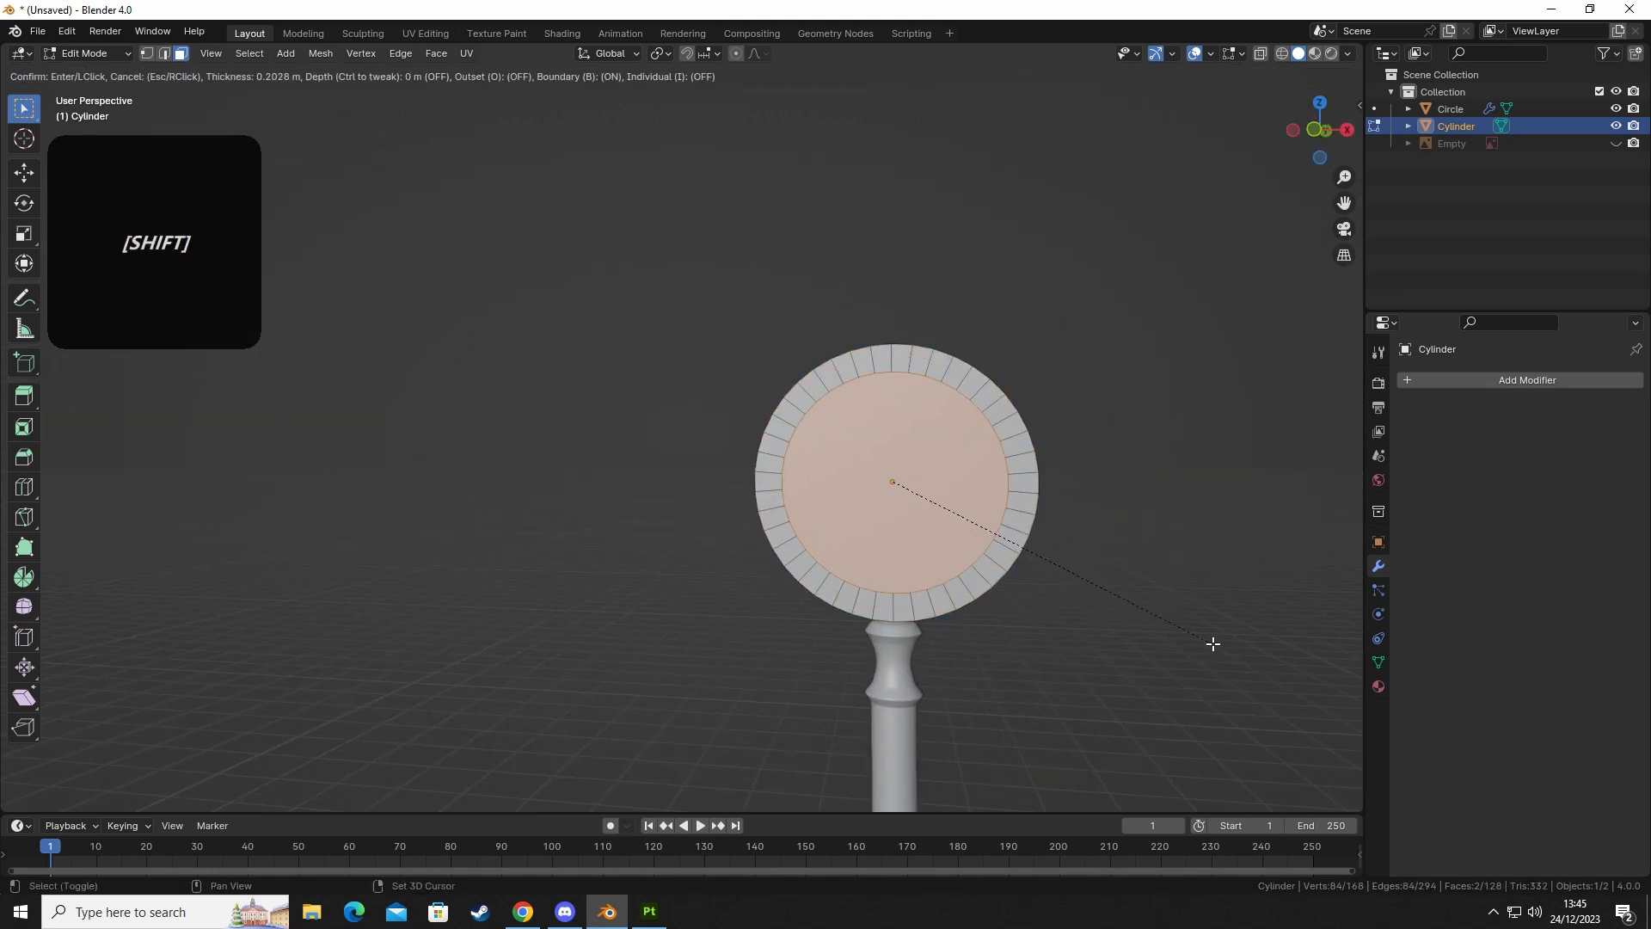
pyautogui.keyDown('shift'); pyautogui.click(1192, 654); pyautogui.keyUp('shift')
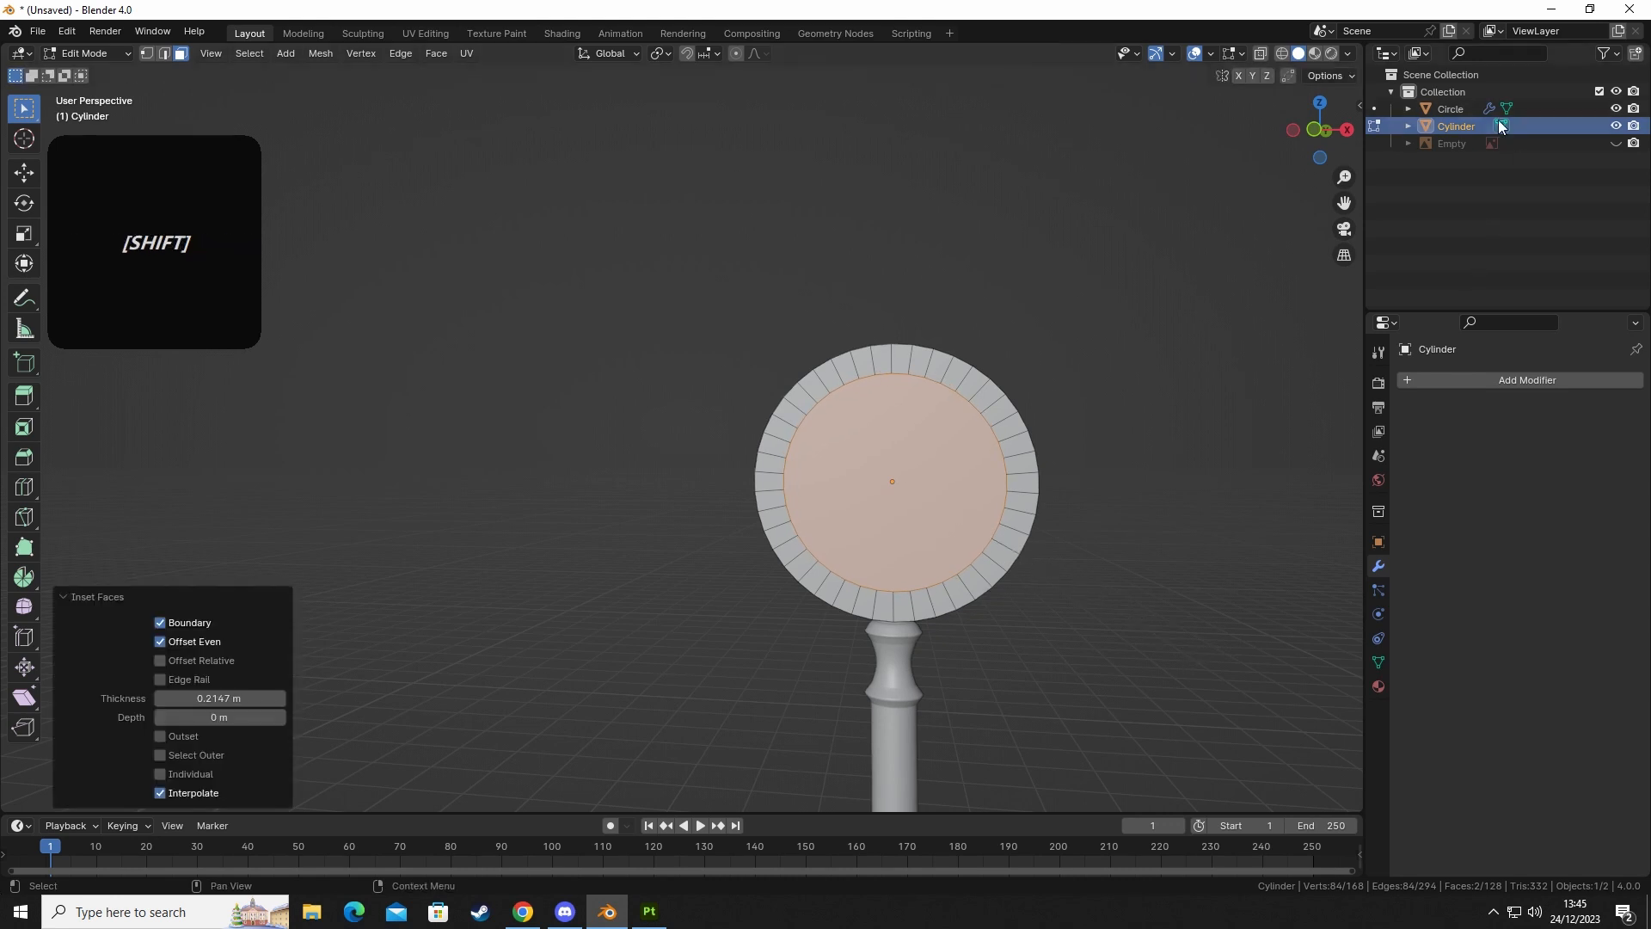
# Unhide the magnifying glass reference image beside the model.
pyautogui.click(1616, 144)
pyautogui.keyDown('shift'); pyautogui.moveTo(950, 584); pyautogui.dragTo(967, 532, button='middle'); pyautogui.keyUp('shift')
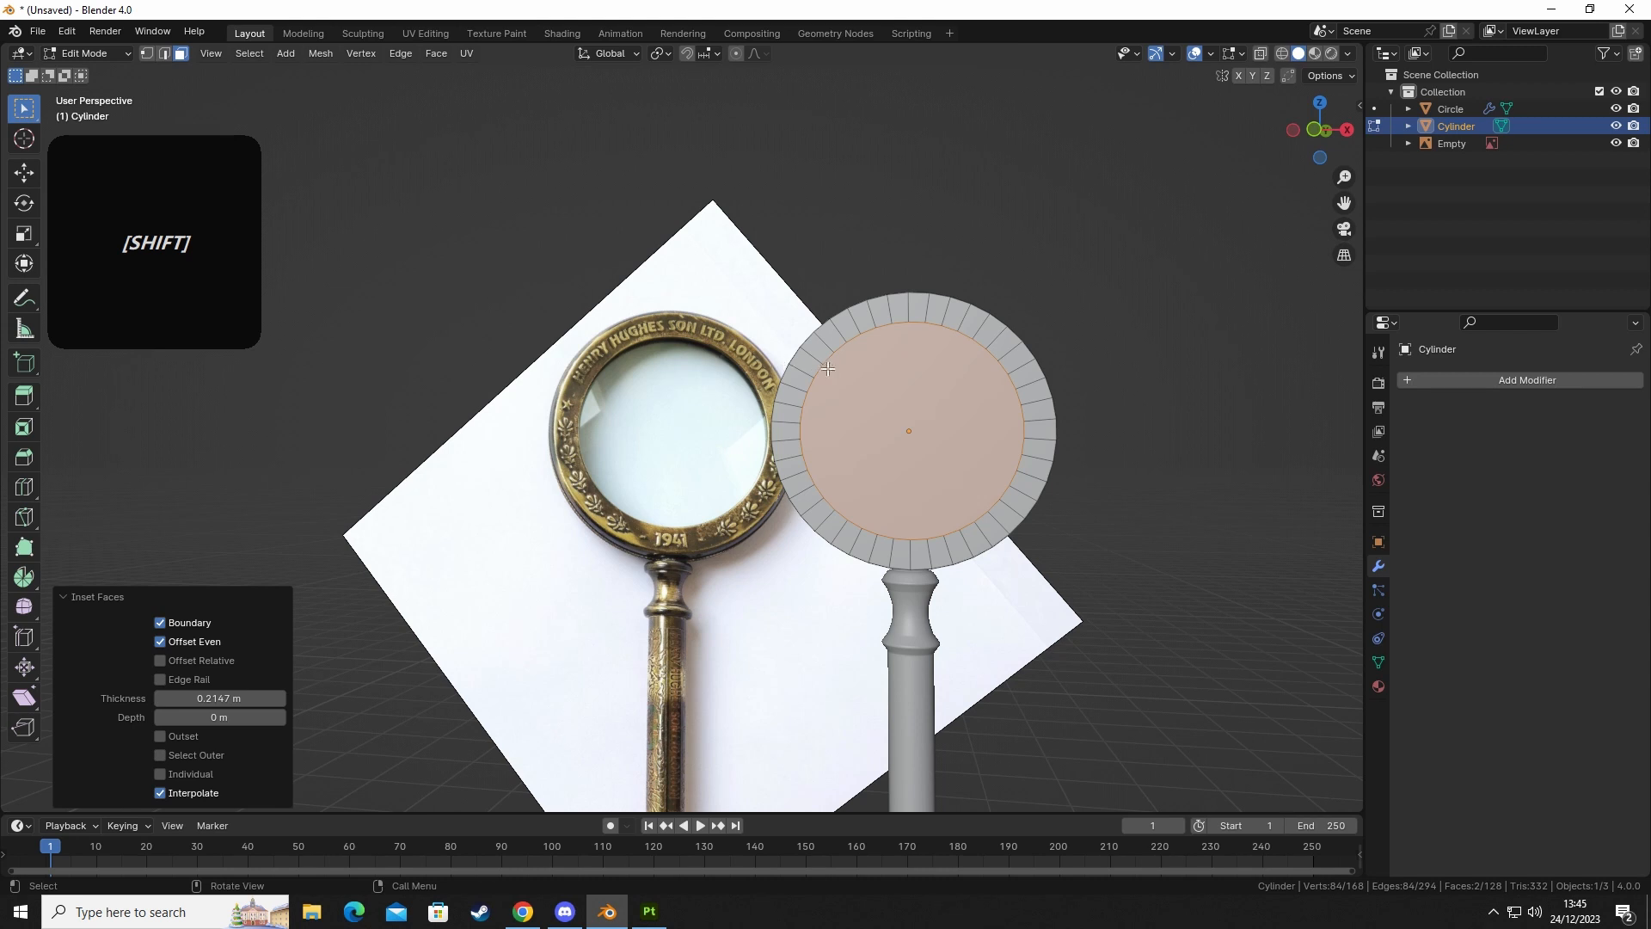
pyautogui.moveTo(878, 394); pyautogui.dragTo(1018, 507, button='middle')
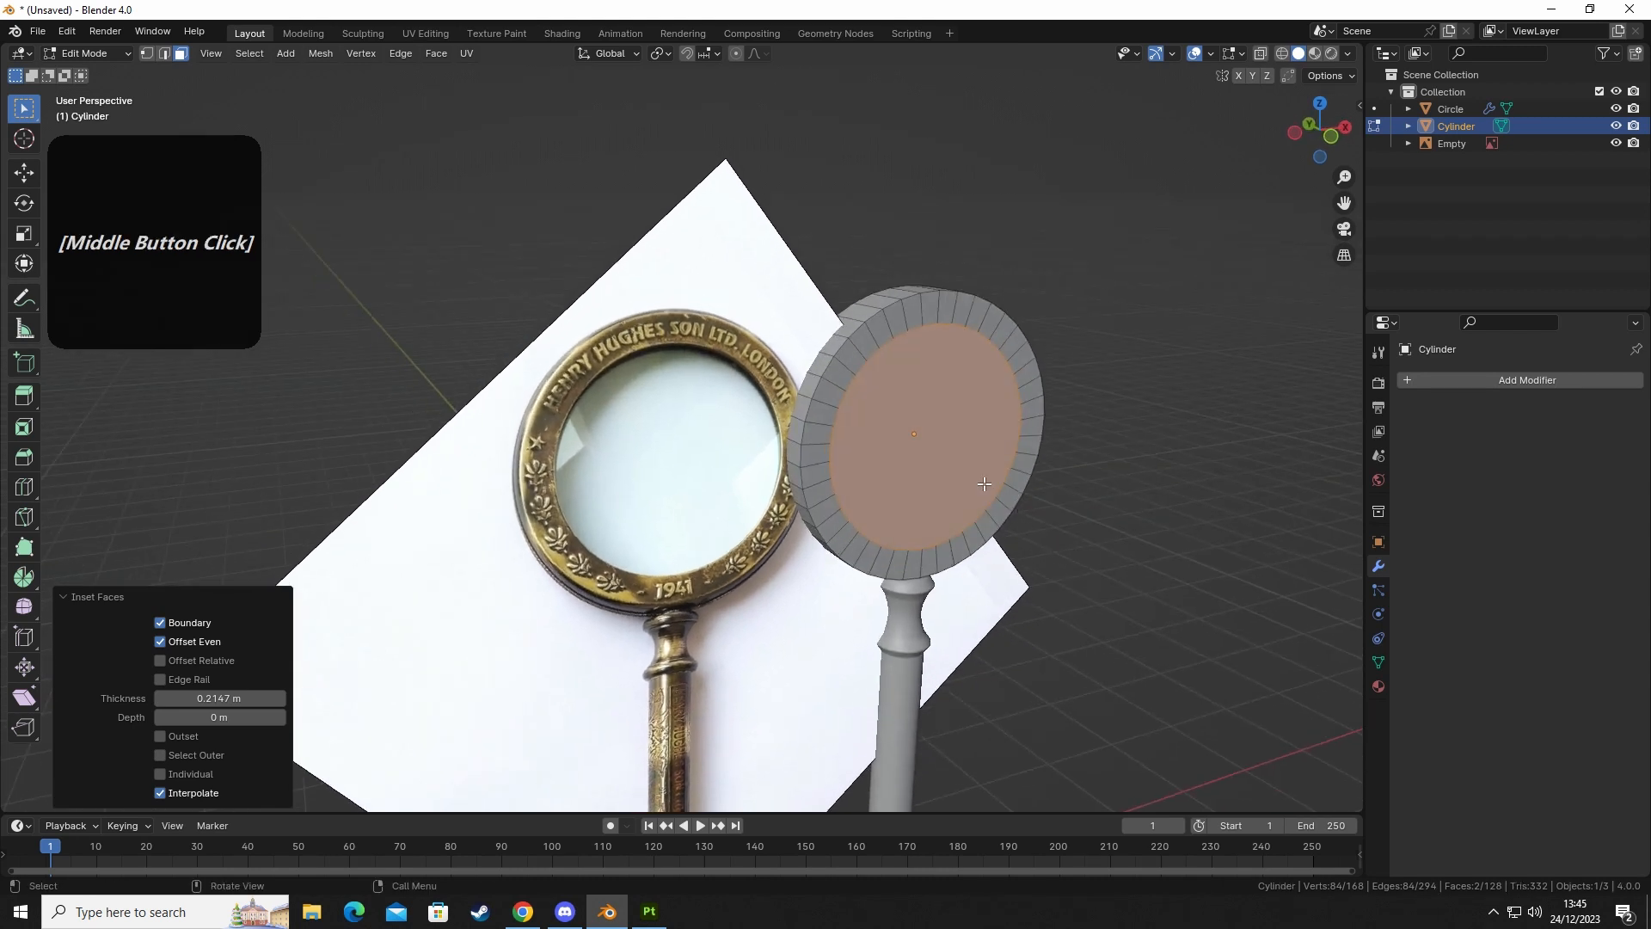
# Bridge the two inset faces with Bridge Edge Loops to turn the disc into an open ring.
pyautogui.rightClick(965, 460)
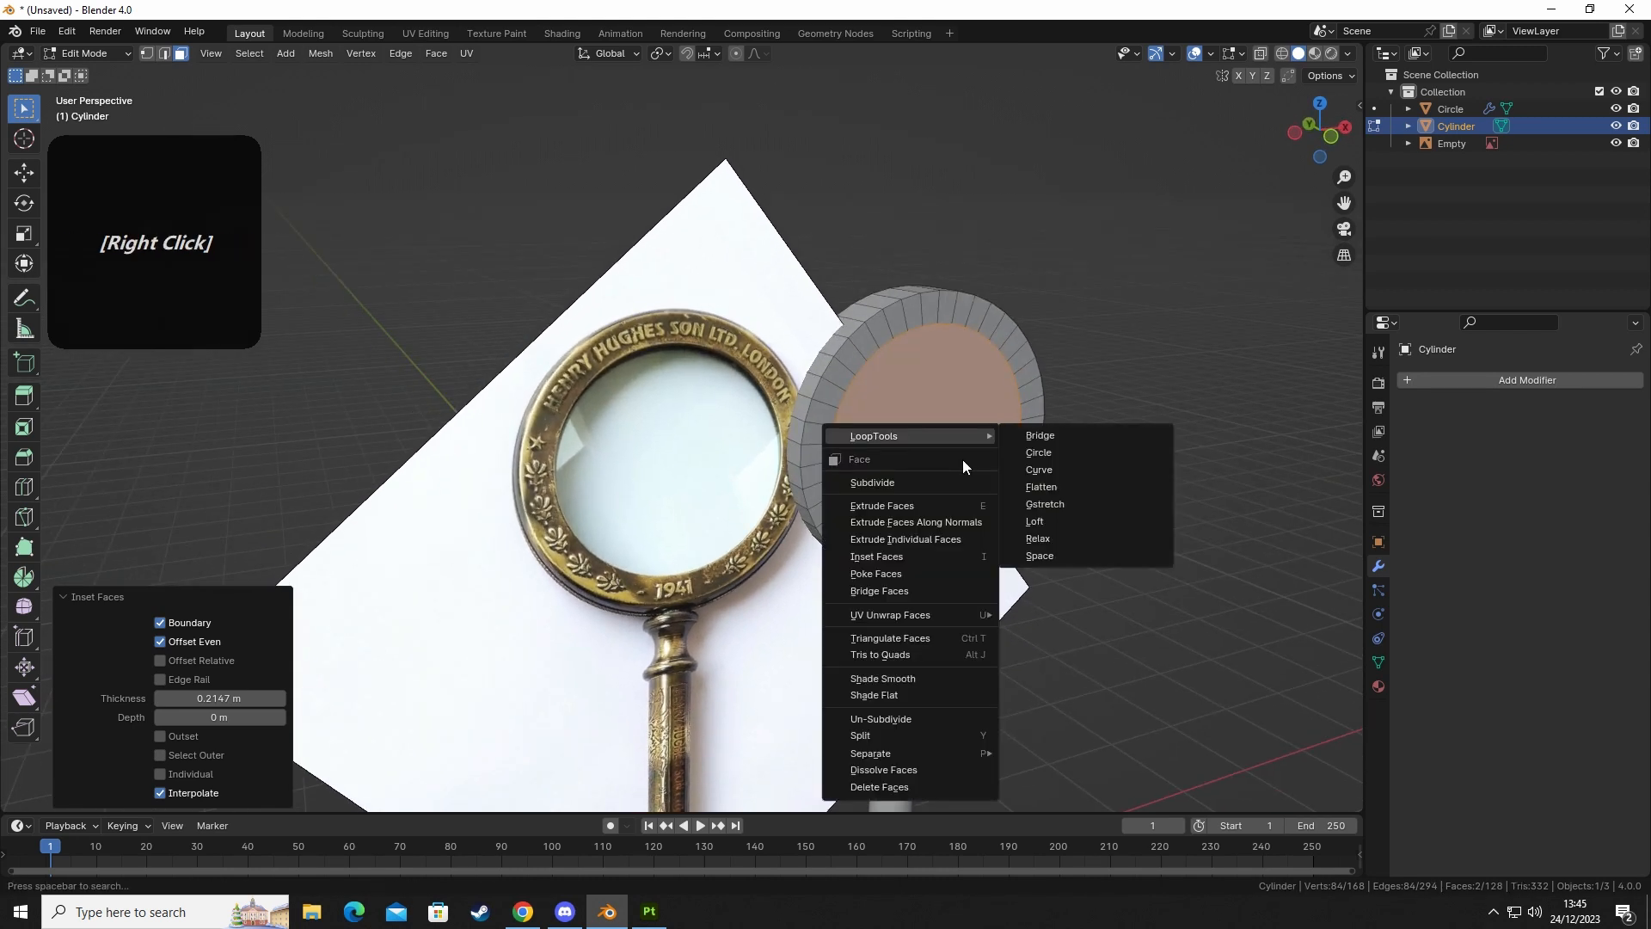
pyautogui.moveTo(924, 438)
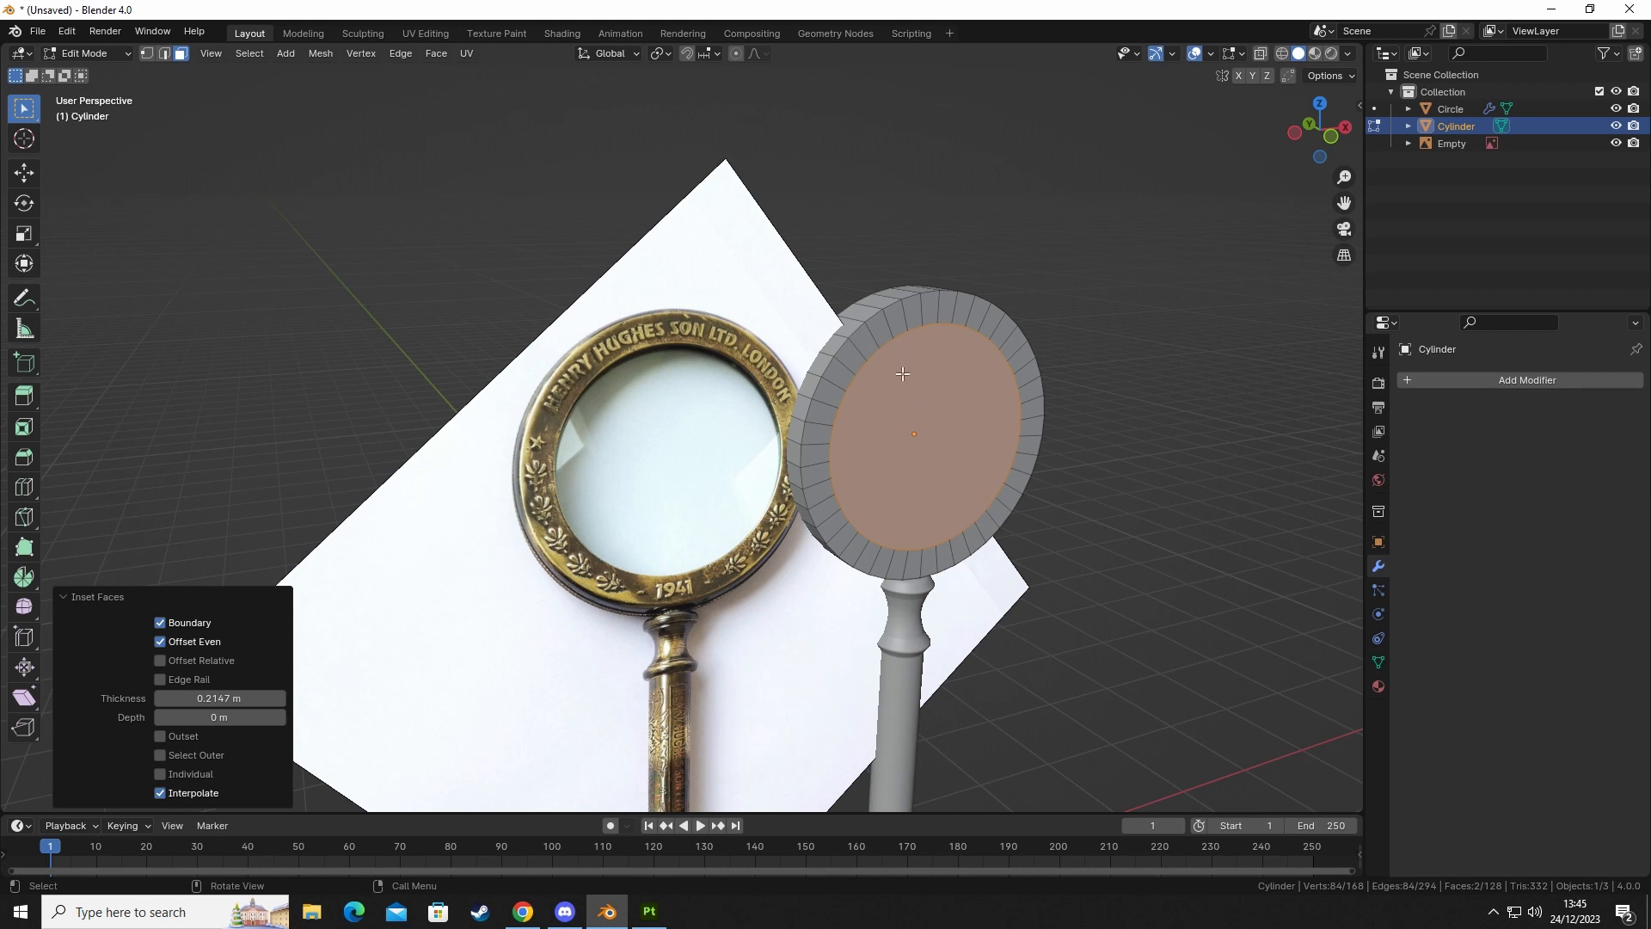
pyautogui.click(395, 54)
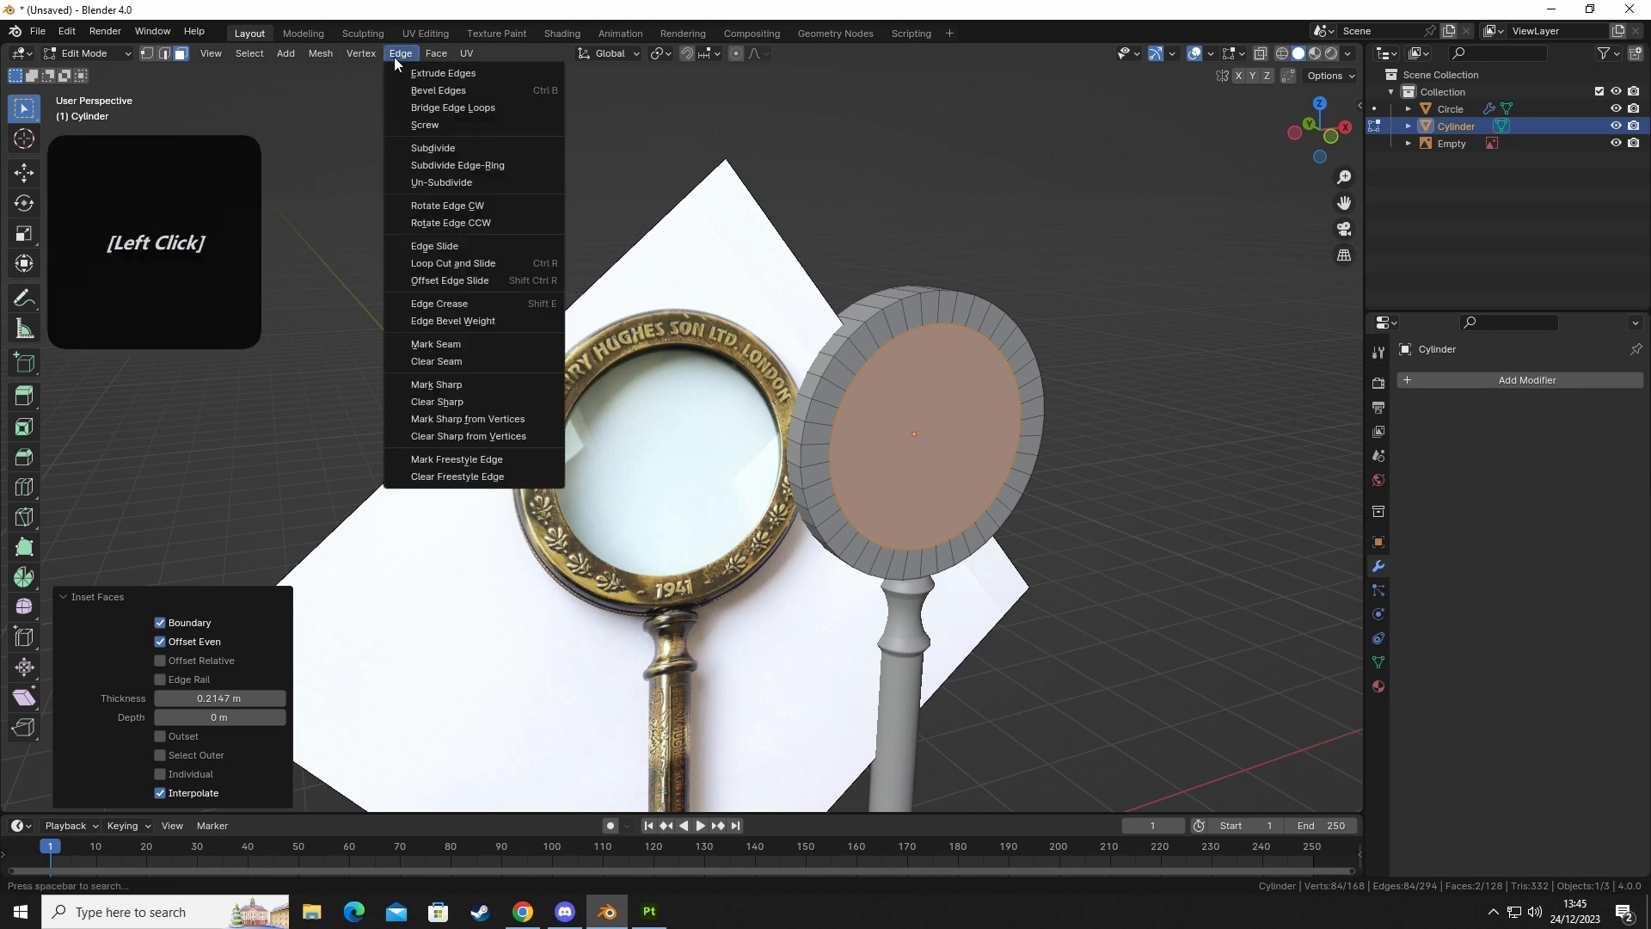
pyautogui.click(465, 110)
# Compare the open ring's shape and rim with the magnifying glass in the reference image.
pyautogui.moveTo(1032, 504); pyautogui.dragTo(901, 382, button='middle')
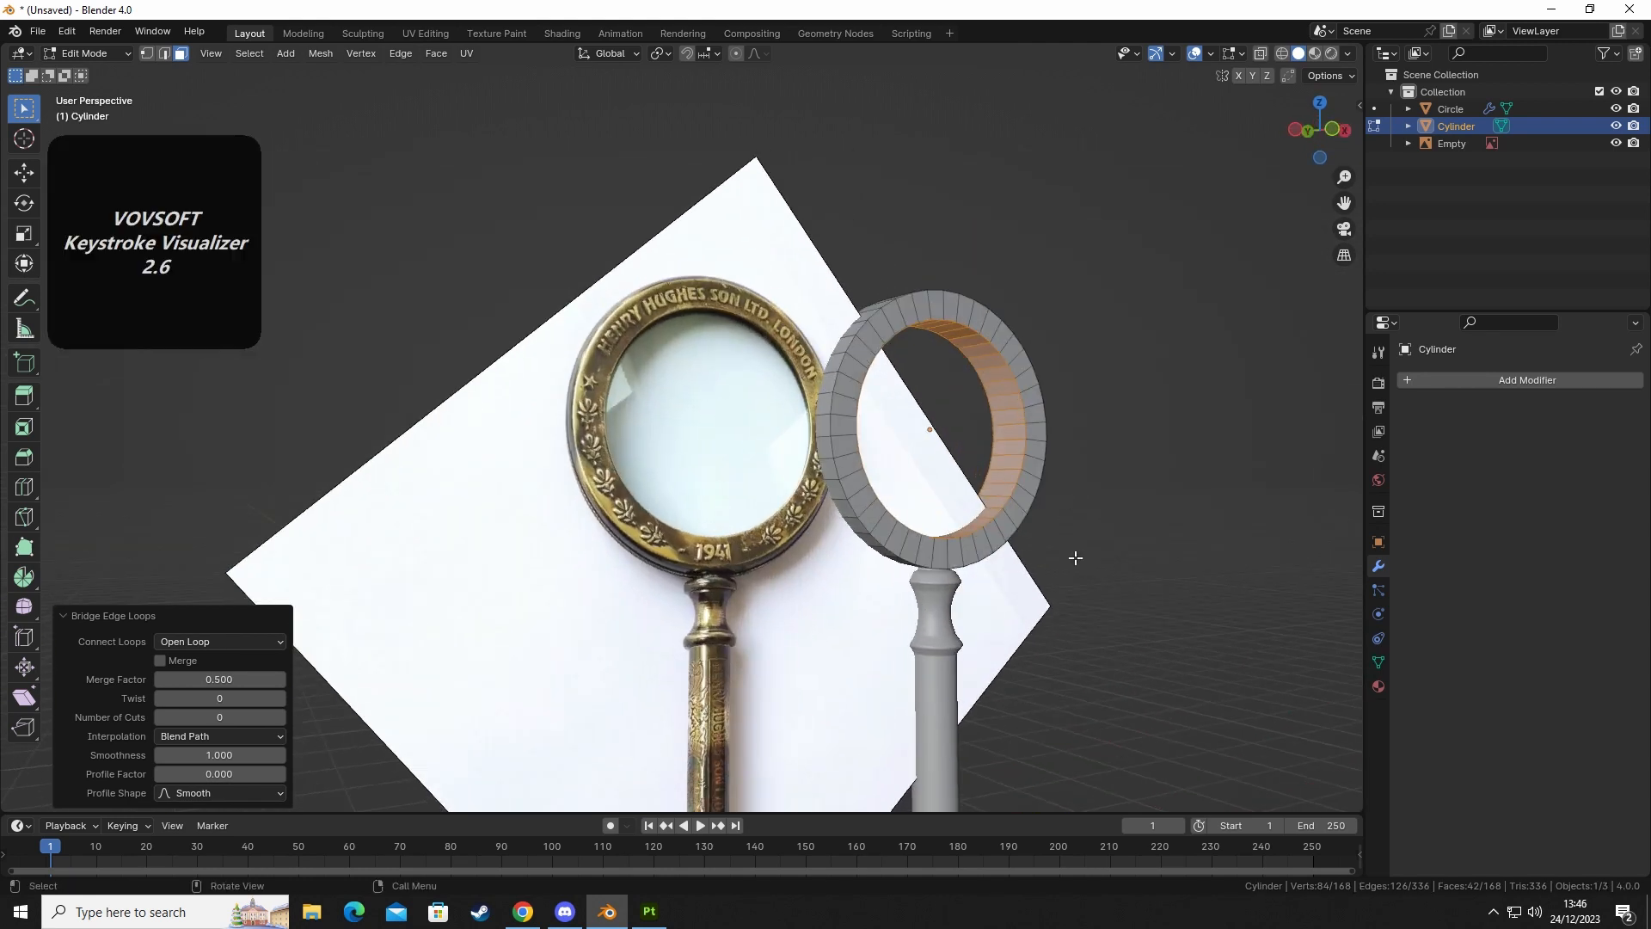
pyautogui.moveTo(1076, 557); pyautogui.dragTo(989, 525, button='middle')
pyautogui.keyDown('shift'); pyautogui.moveTo(932, 421); pyautogui.dragTo(665, 421, button='middle'); pyautogui.keyUp('shift')
pyautogui.moveTo(746, 525); pyautogui.dragTo(712, 557, button='middle')
pyautogui.keyDown('shift'); pyautogui.moveTo(677, 556); pyautogui.dragTo(509, 531, button='middle'); pyautogui.keyUp('shift')
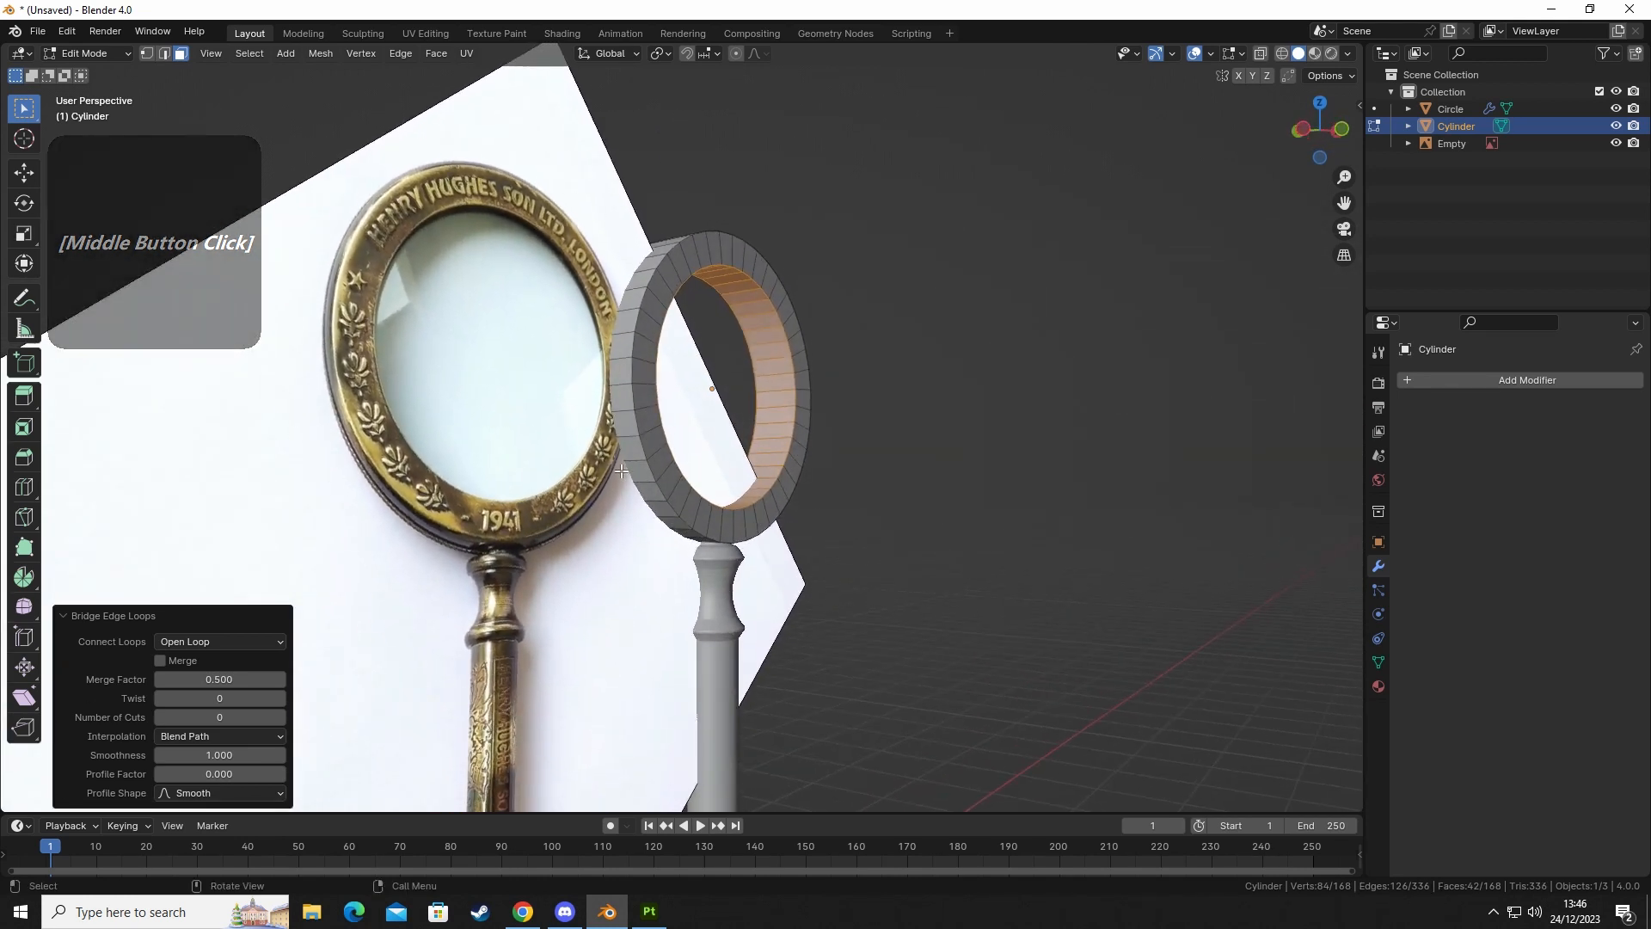
pyautogui.moveTo(562, 503); pyautogui.dragTo(733, 500, button='middle')
pyautogui.keyDown('shift'); pyautogui.moveTo(630, 399); pyautogui.dragTo(900, 503, button='middle'); pyautogui.keyUp('shift')
pyautogui.scroll(3, 774, 594)
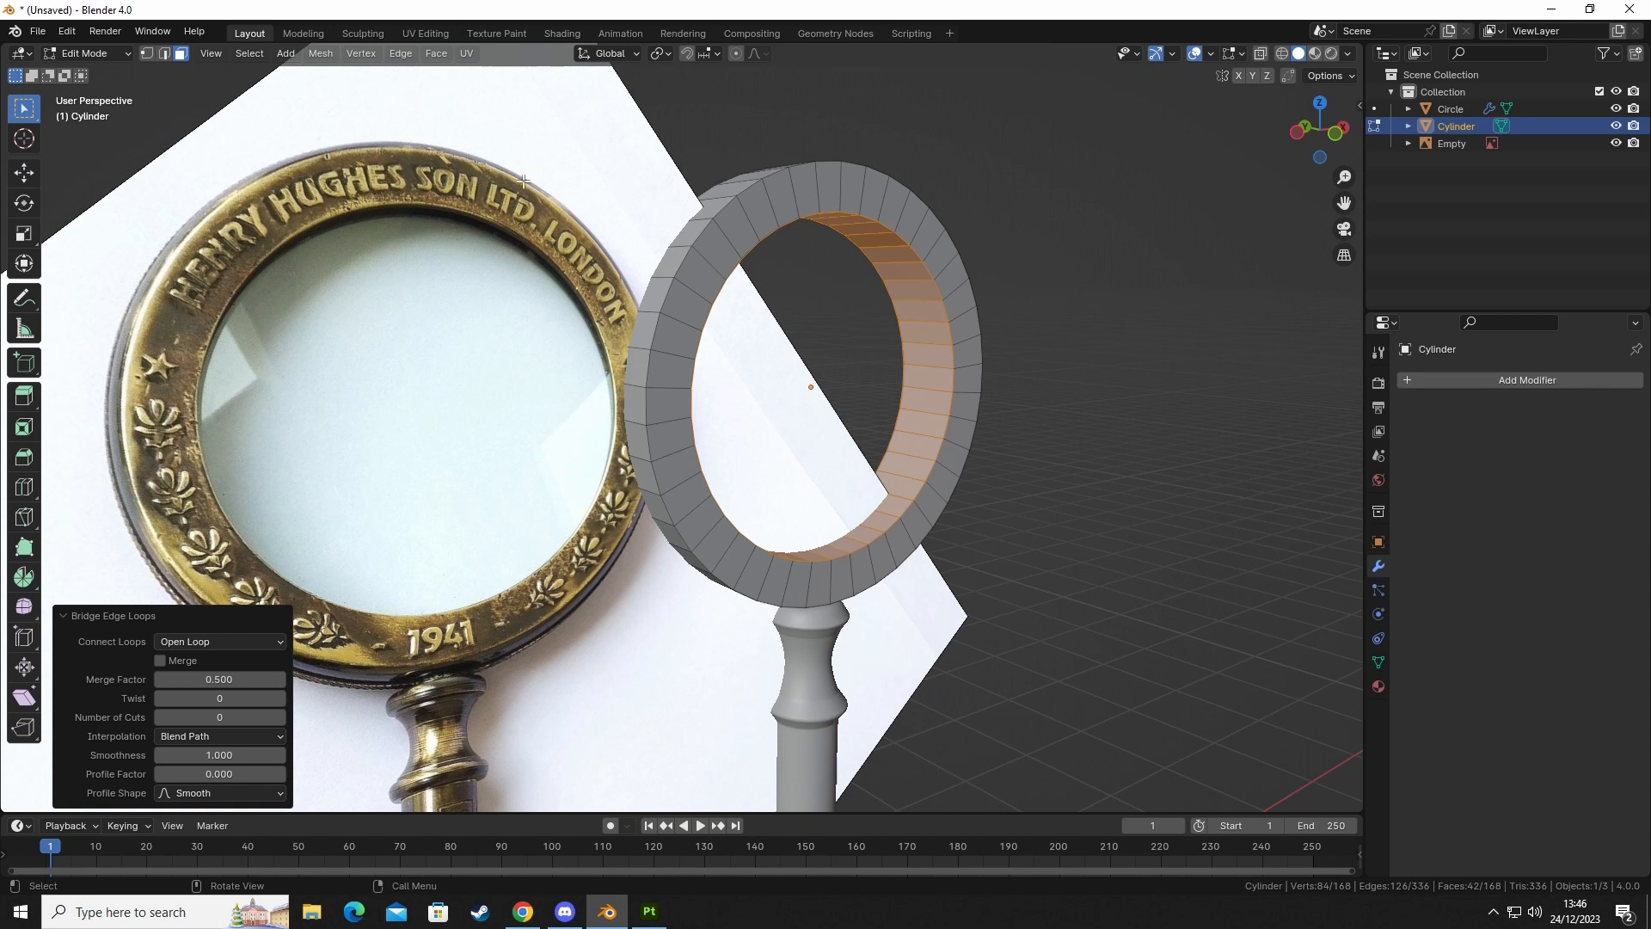
# Select the four circular edge loops of the ring, inner and outer on both the front and back sides.
pyautogui.moveTo(849, 392); pyautogui.dragTo(785, 306, button='middle')
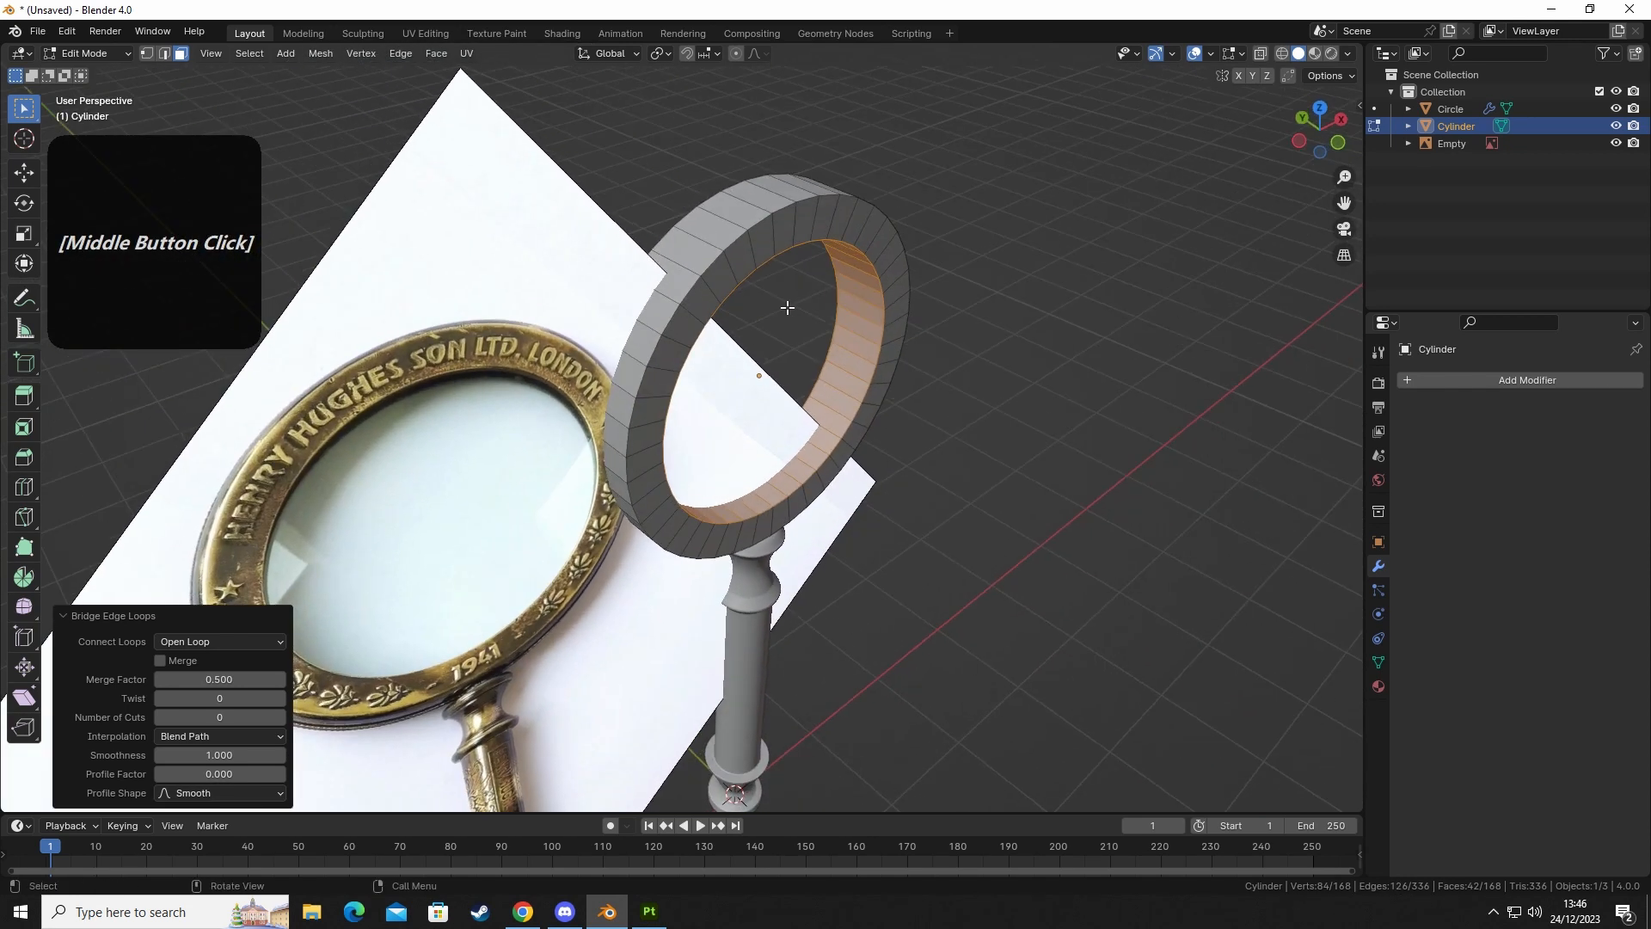
pyautogui.press('2')
pyautogui.keyDown('alt'); pyautogui.click(779, 214); pyautogui.keyUp('alt')
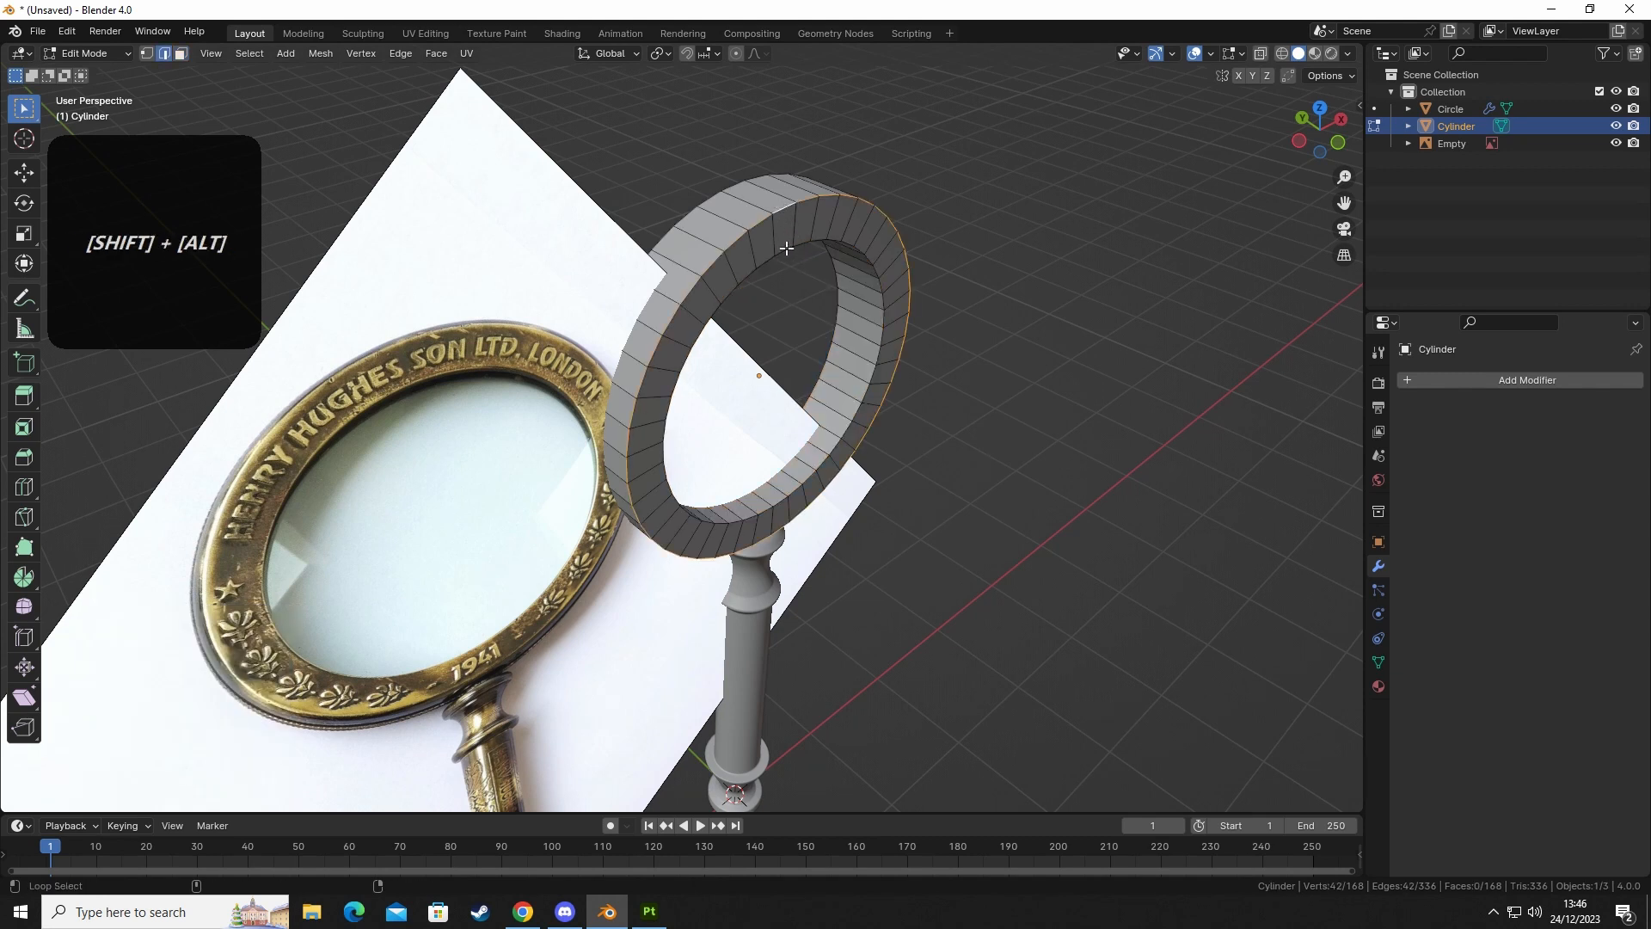
pyautogui.keyDown('alt'); pyautogui.keyDown('shift'); pyautogui.click(777, 247); pyautogui.keyUp('shift'); pyautogui.keyUp('alt')
pyautogui.moveTo(778, 246); pyautogui.dragTo(884, 268, button='middle')
pyautogui.keyDown('alt'); pyautogui.keyDown('shift'); pyautogui.click(758, 231); pyautogui.keyUp('shift'); pyautogui.keyUp('alt')
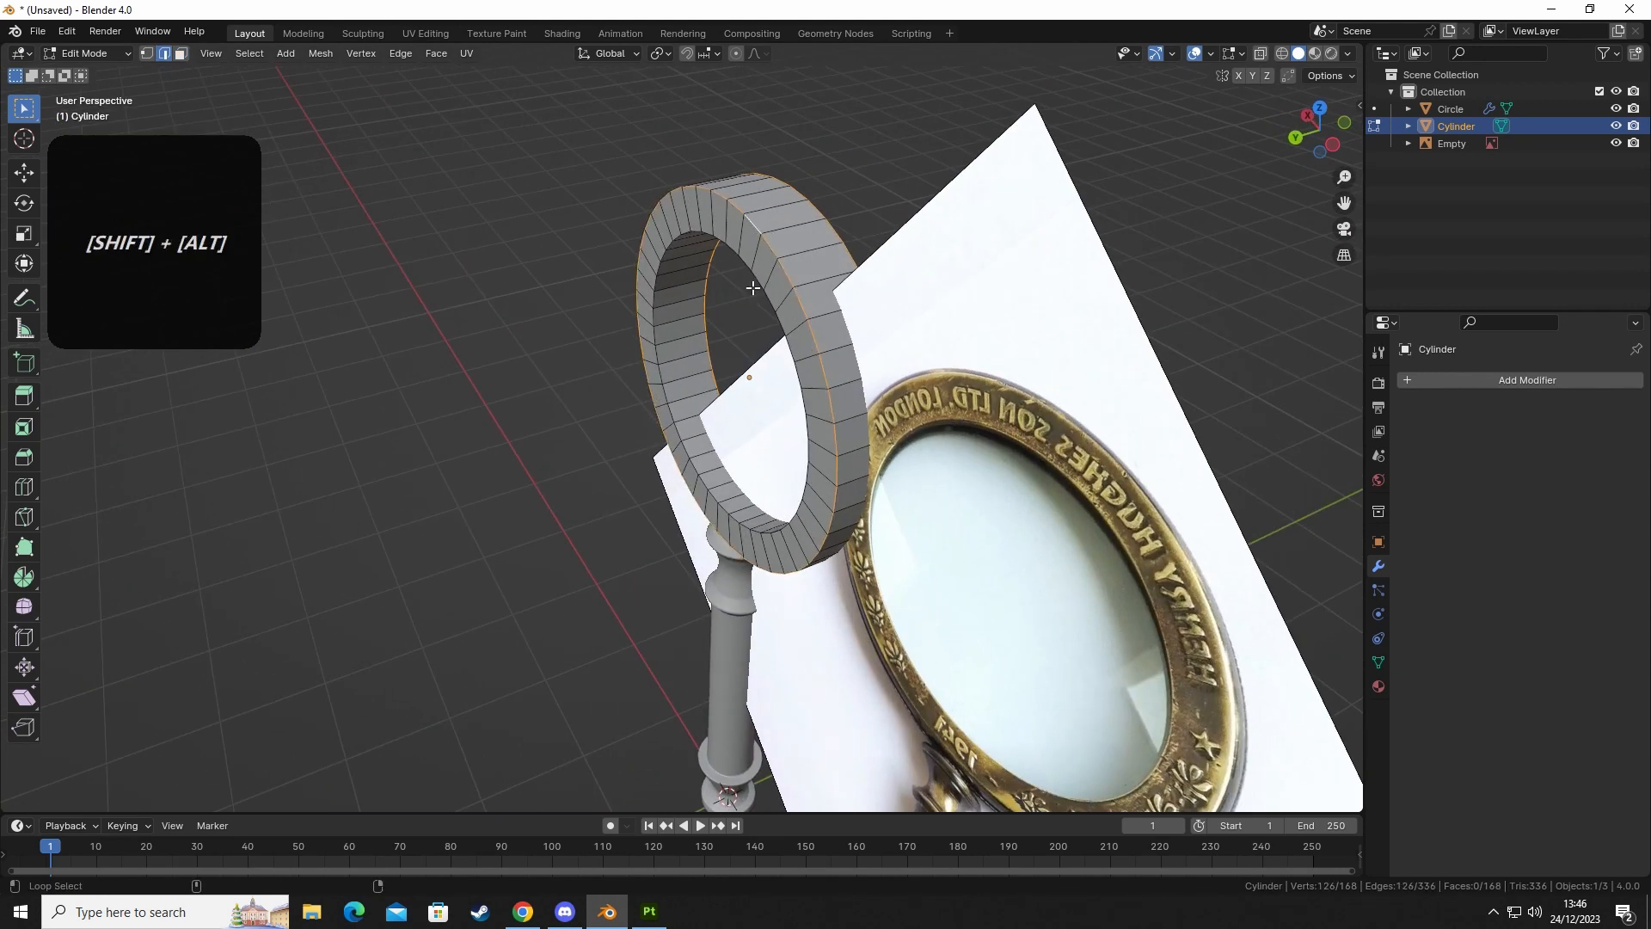
pyautogui.keyDown('alt'); pyautogui.keyDown('shift'); pyautogui.click(744, 265); pyautogui.keyUp('shift'); pyautogui.keyUp('alt')
pyautogui.moveTo(745, 265); pyautogui.dragTo(894, 306, button='middle')
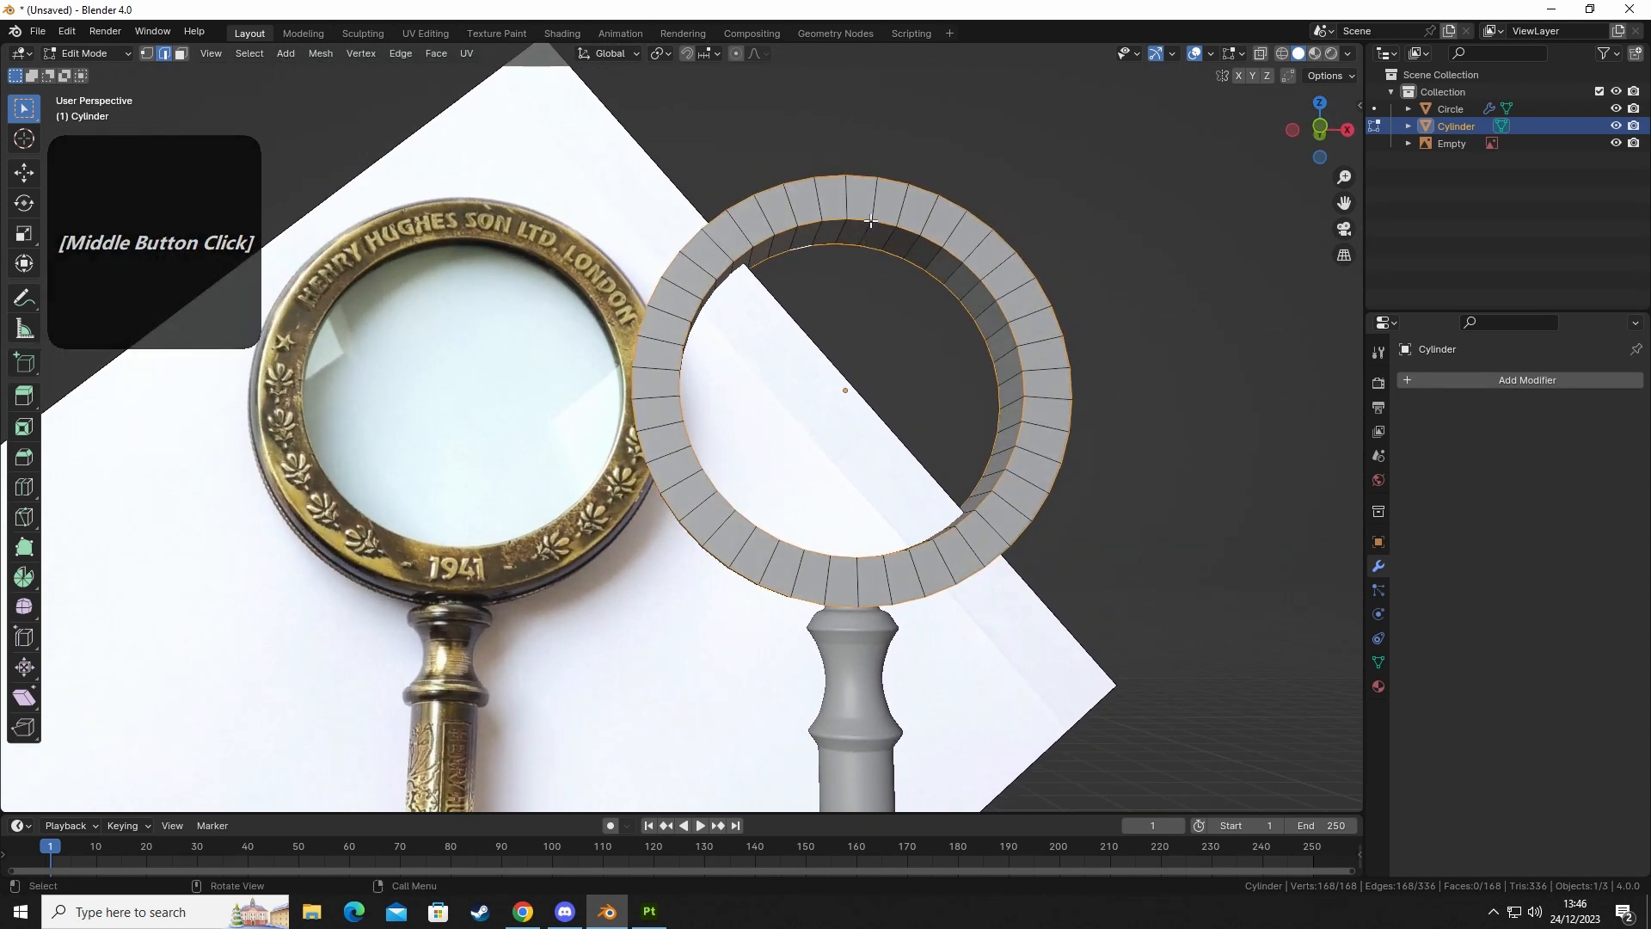
pyautogui.moveTo(901, 180); pyautogui.dragTo(761, 185, button='middle')
pyautogui.moveTo(861, 366); pyautogui.dragTo(895, 385, button='middle')
pyautogui.hotkey('ctrl', 'b')
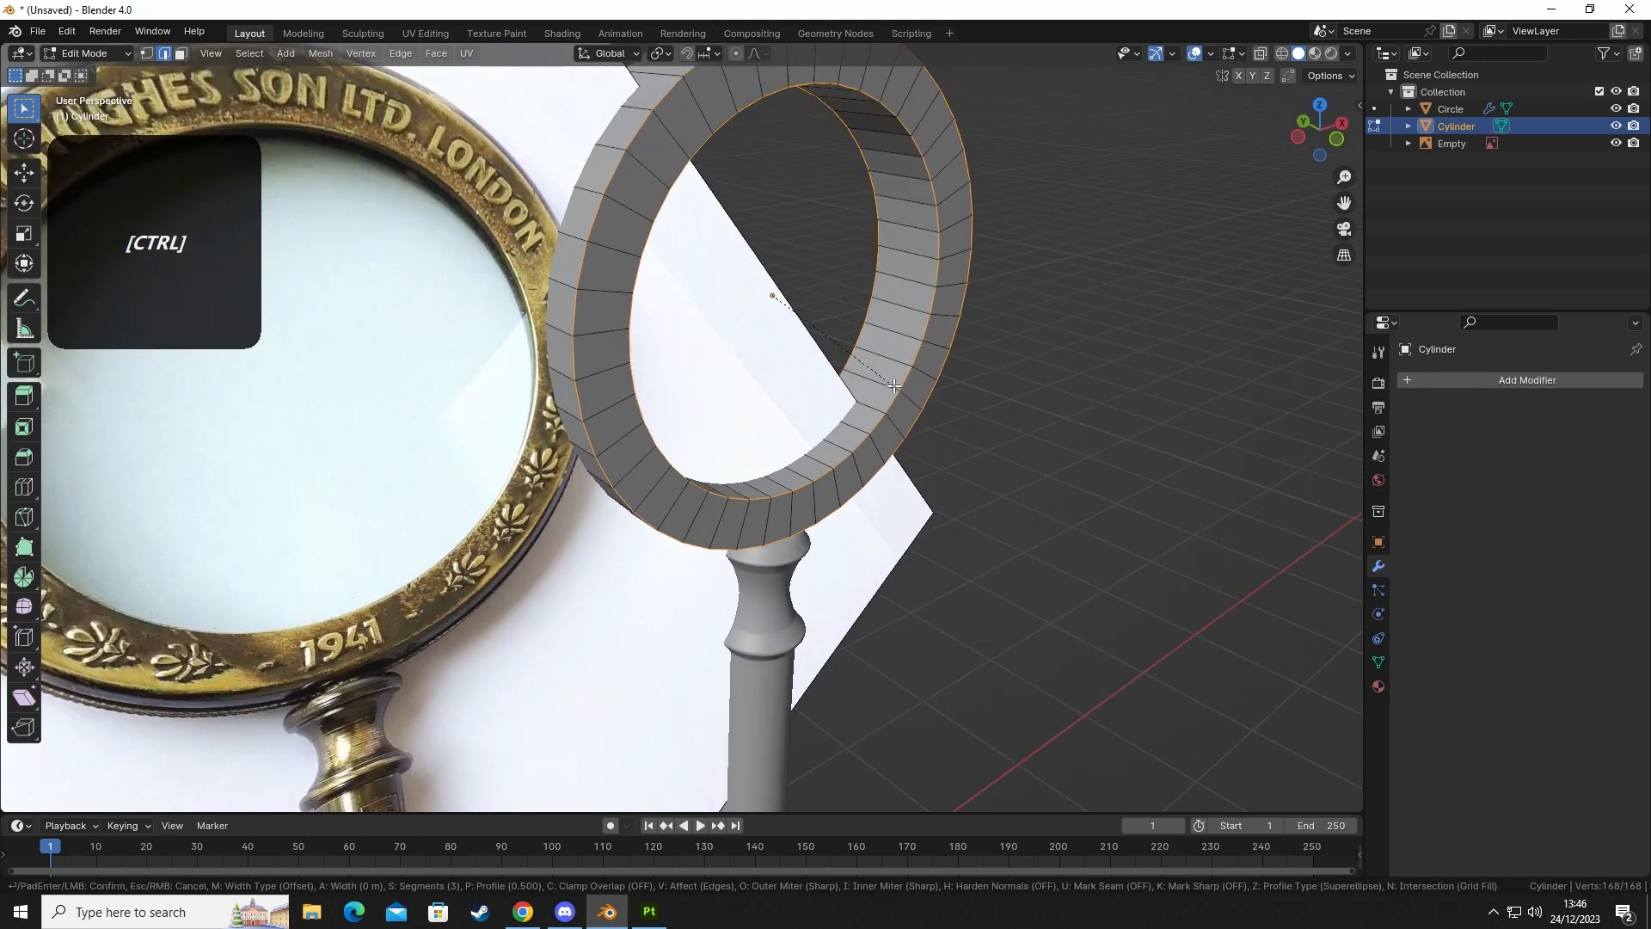
pyautogui.scroll(-2, 917, 400)
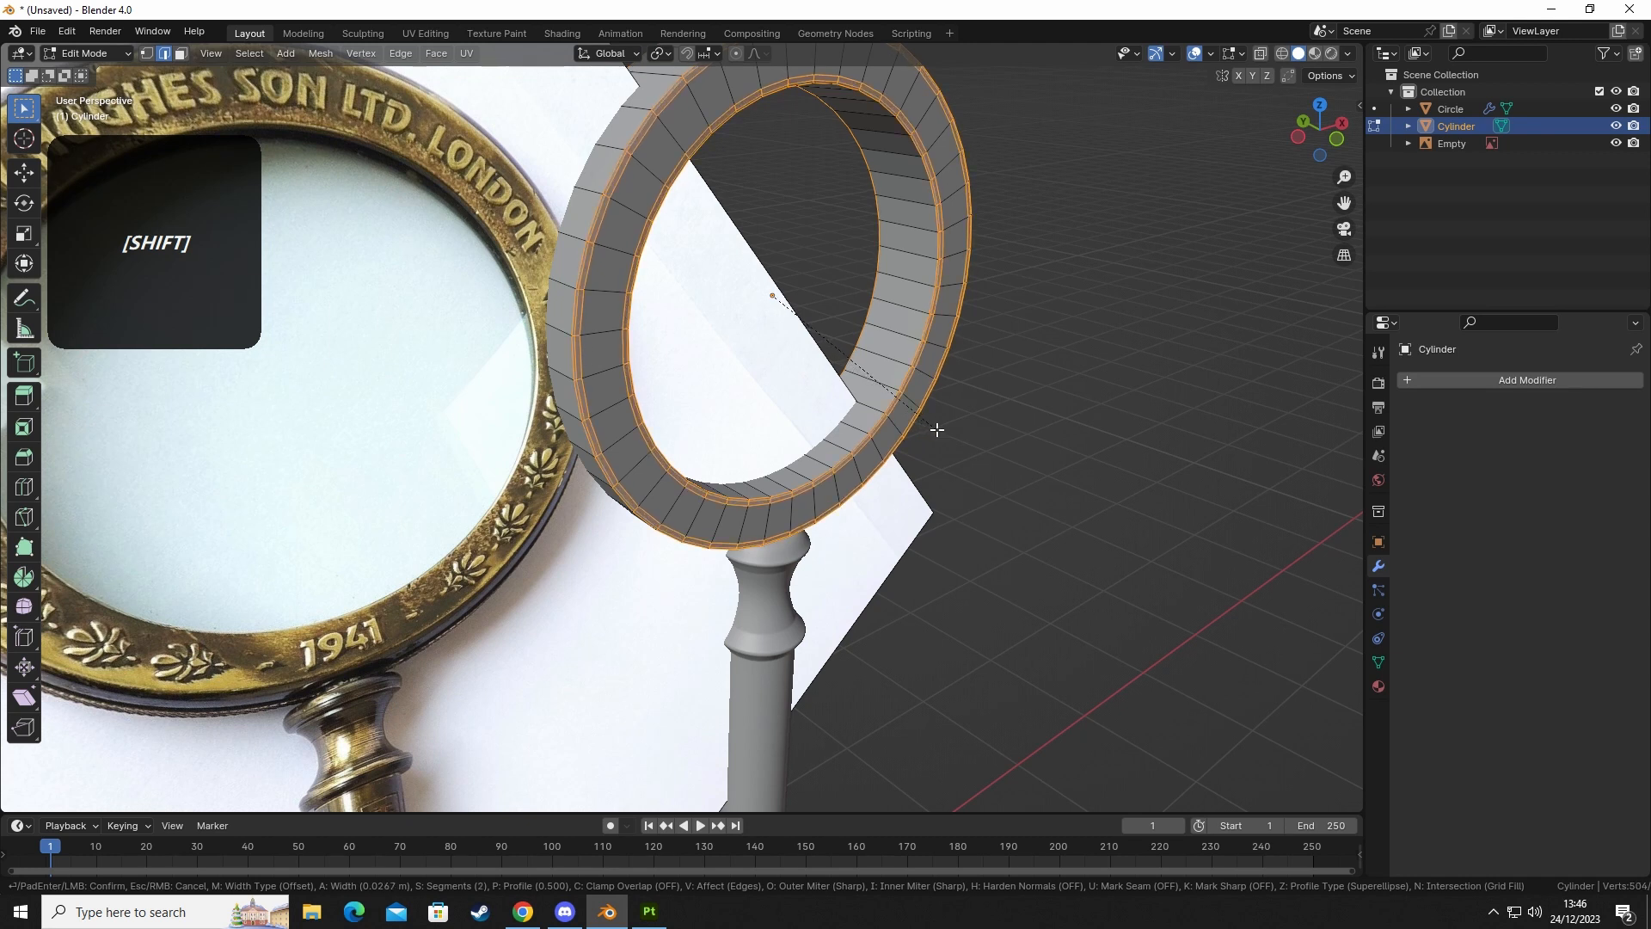
pyautogui.click(965, 443)
# Apply the ring's rotation and scale in Object Mode.
pyautogui.press('Tab')
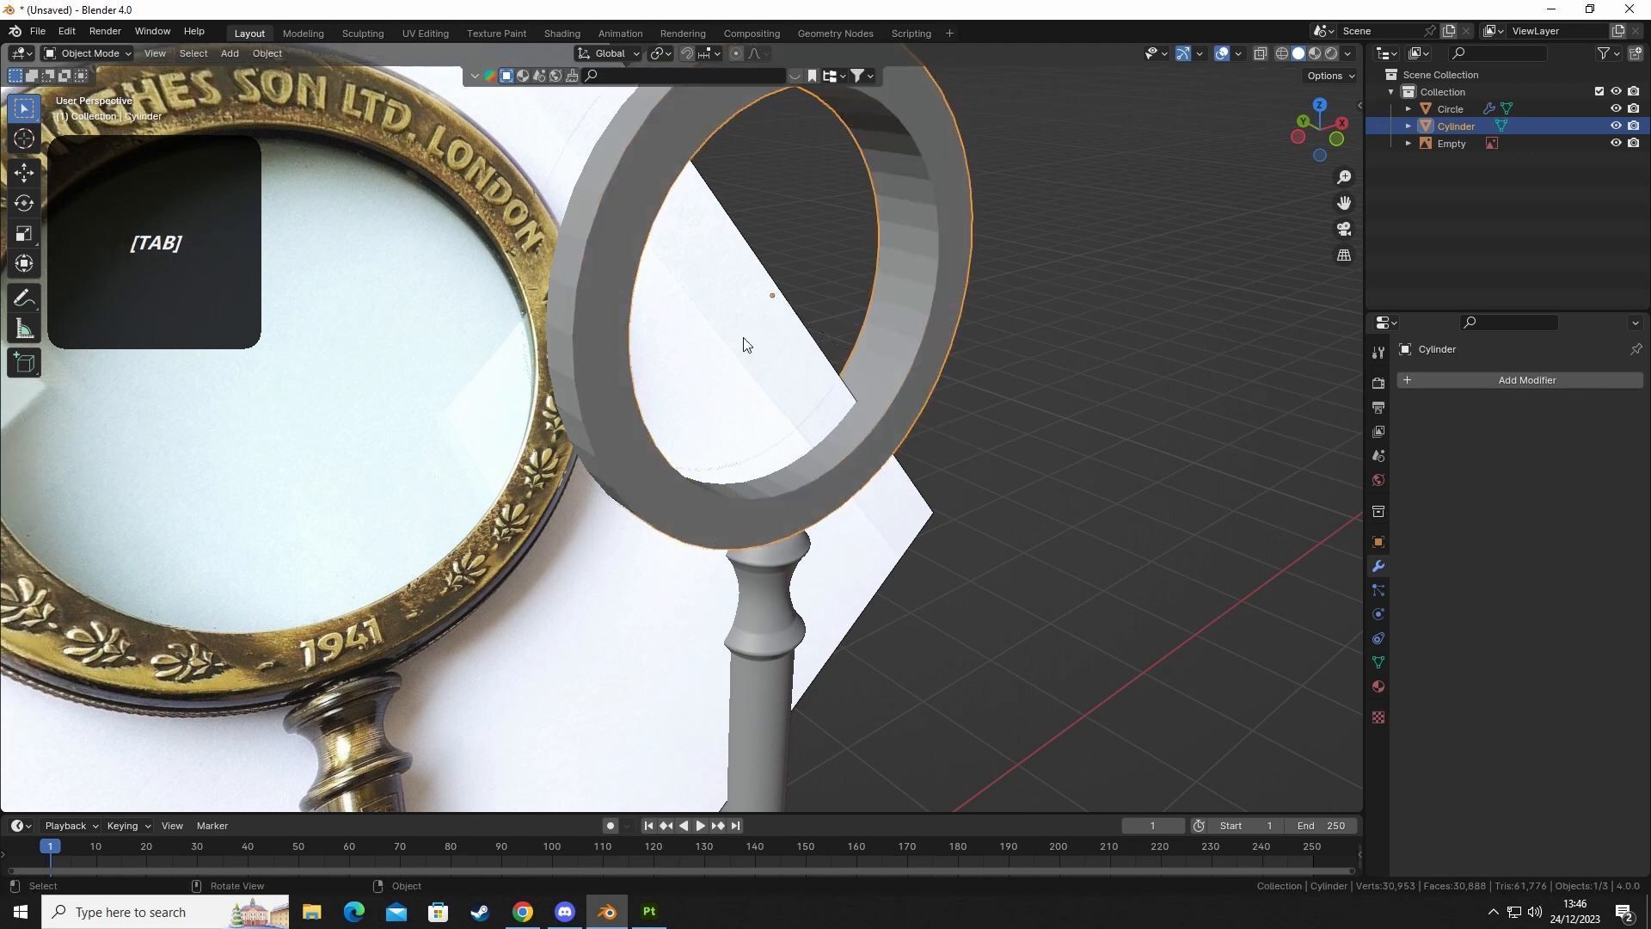
pyautogui.click(929, 378)
pyautogui.hotkey('ctrl', 'a')
pyautogui.click(879, 441)
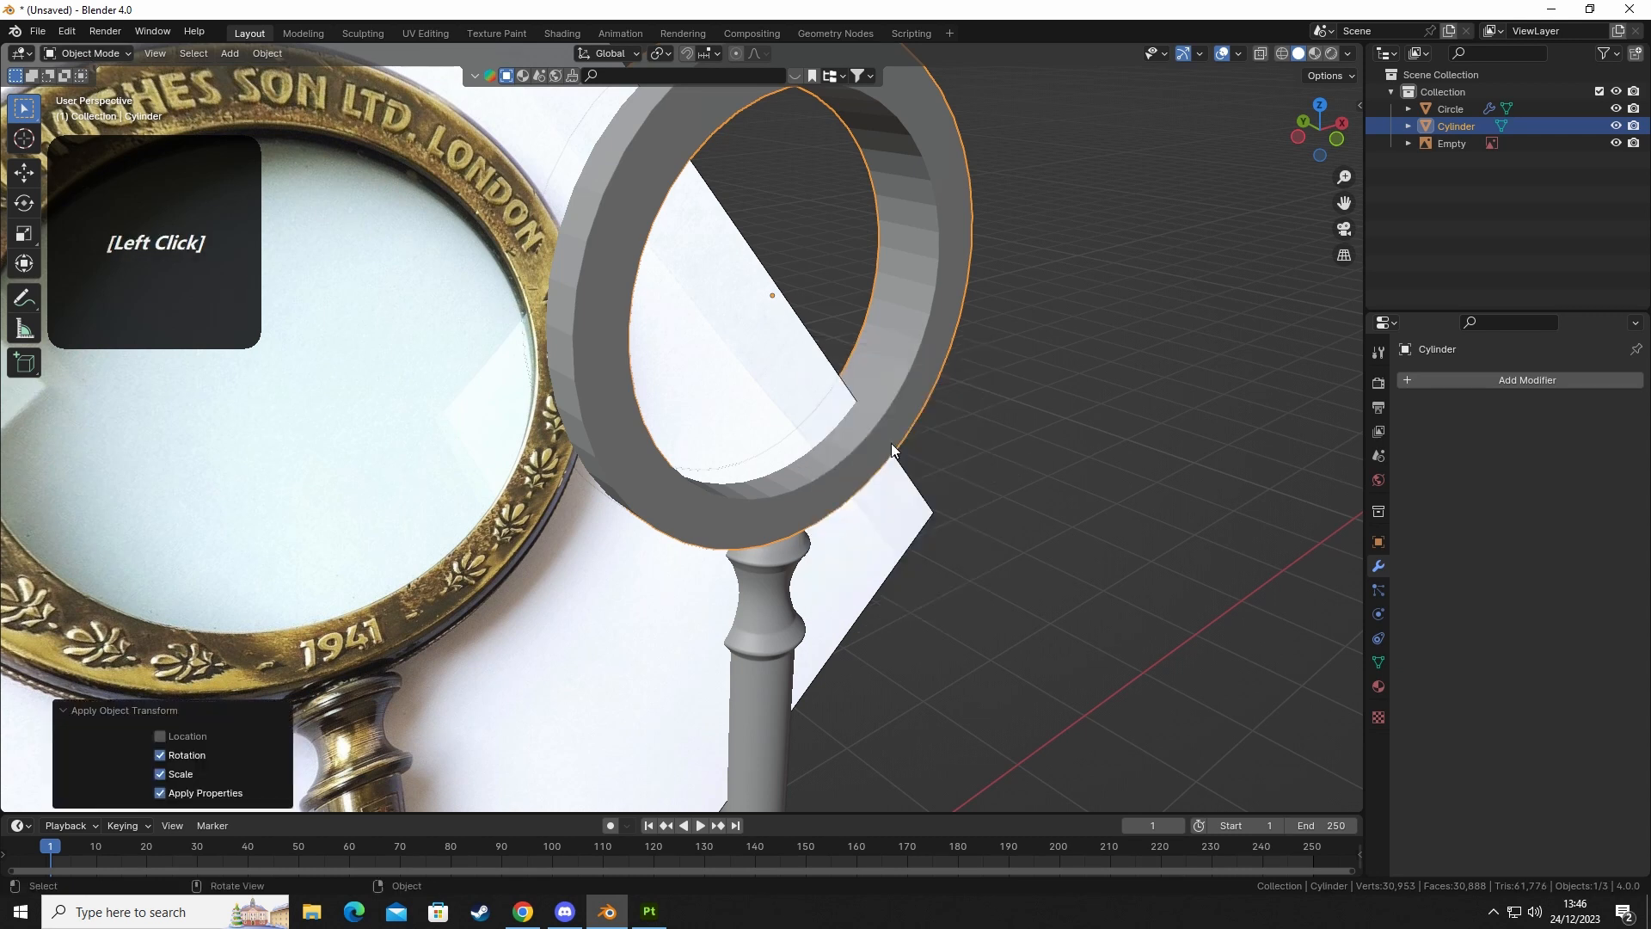
# Bevel the ring's four selected edge loops with three segments, then return to Object Mode and deselect the ring.
pyautogui.press('Tab')
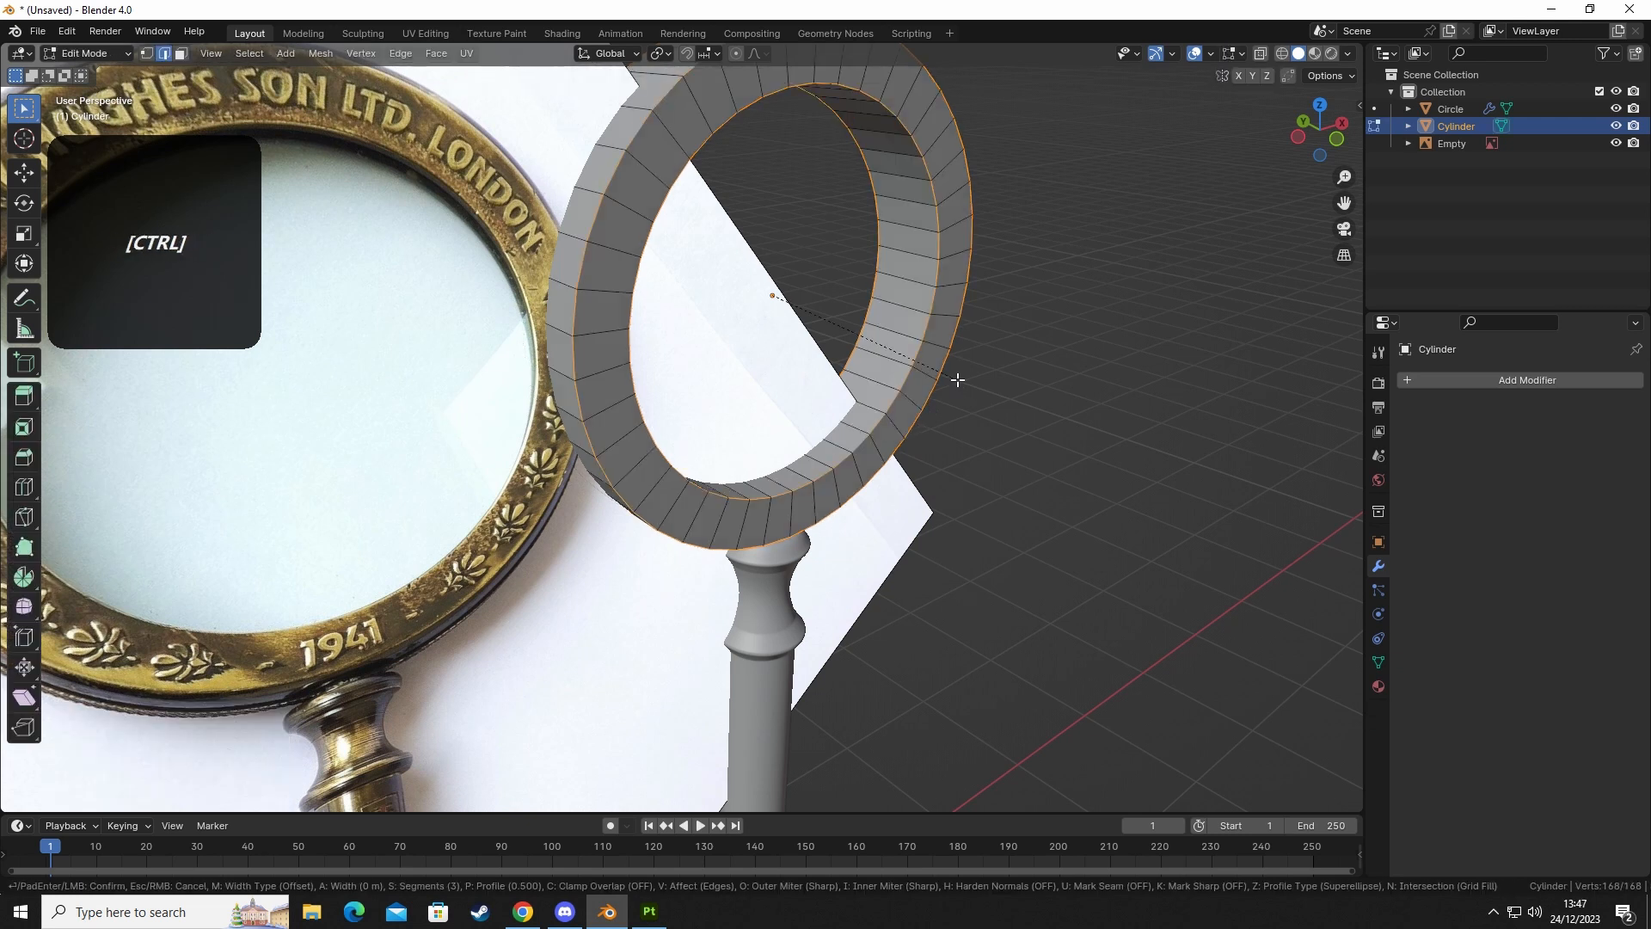
pyautogui.hotkey('ctrl', 'b')
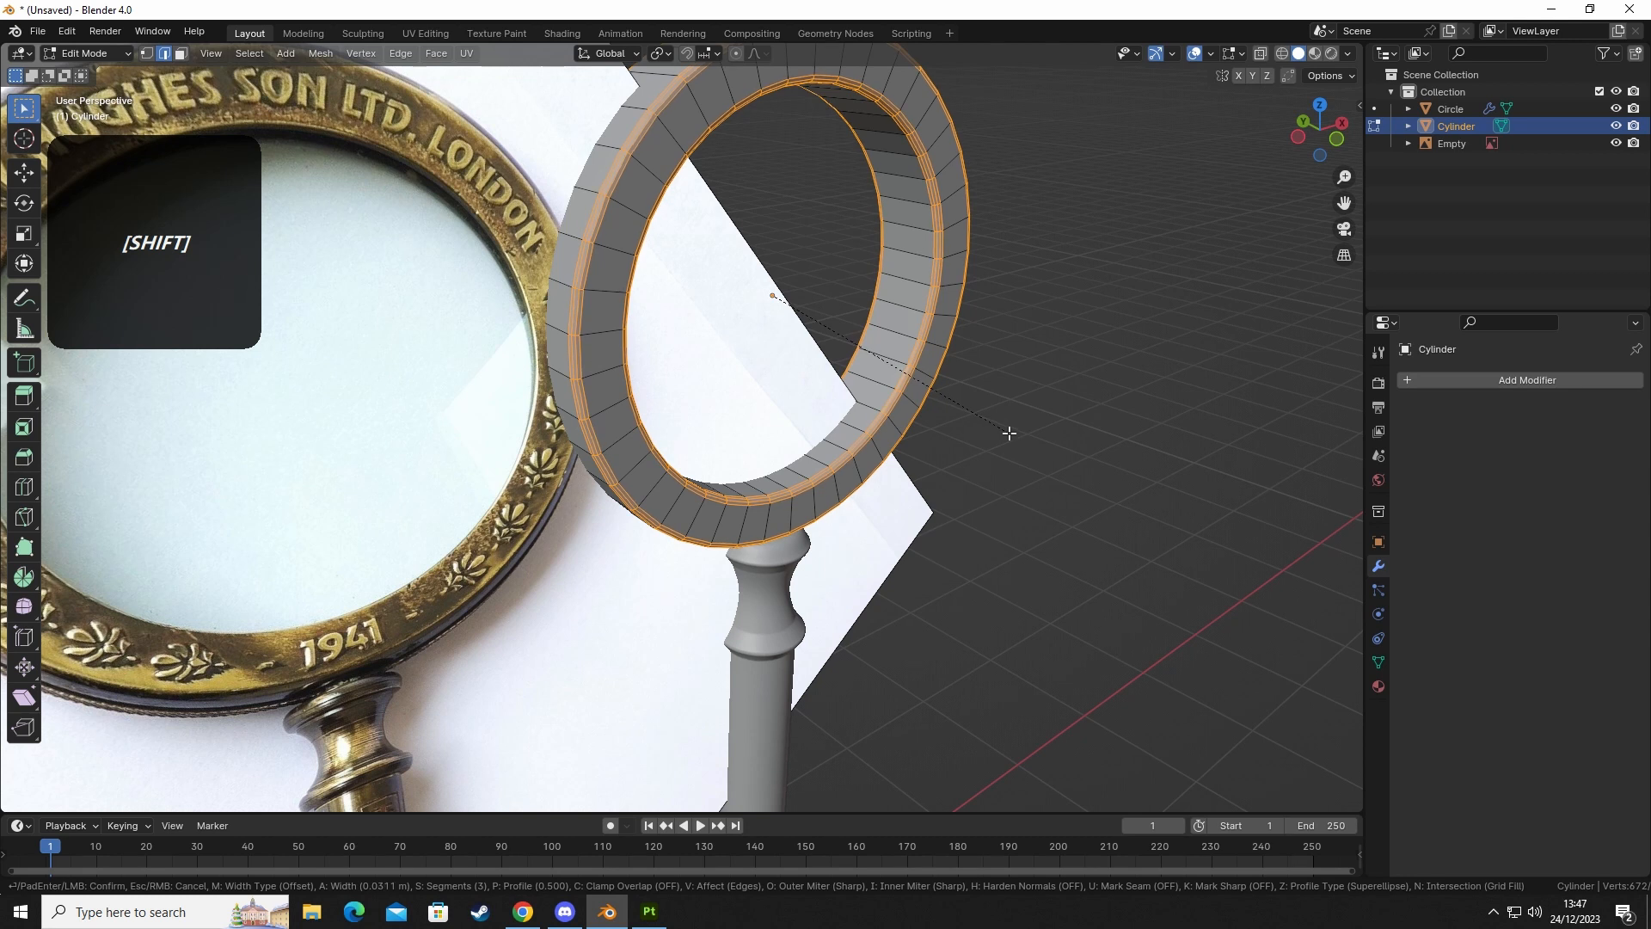
pyautogui.keyDown('shift'); pyautogui.rightClick(1011, 434); pyautogui.keyUp('shift')
pyautogui.hotkey('ctrl', 'b')
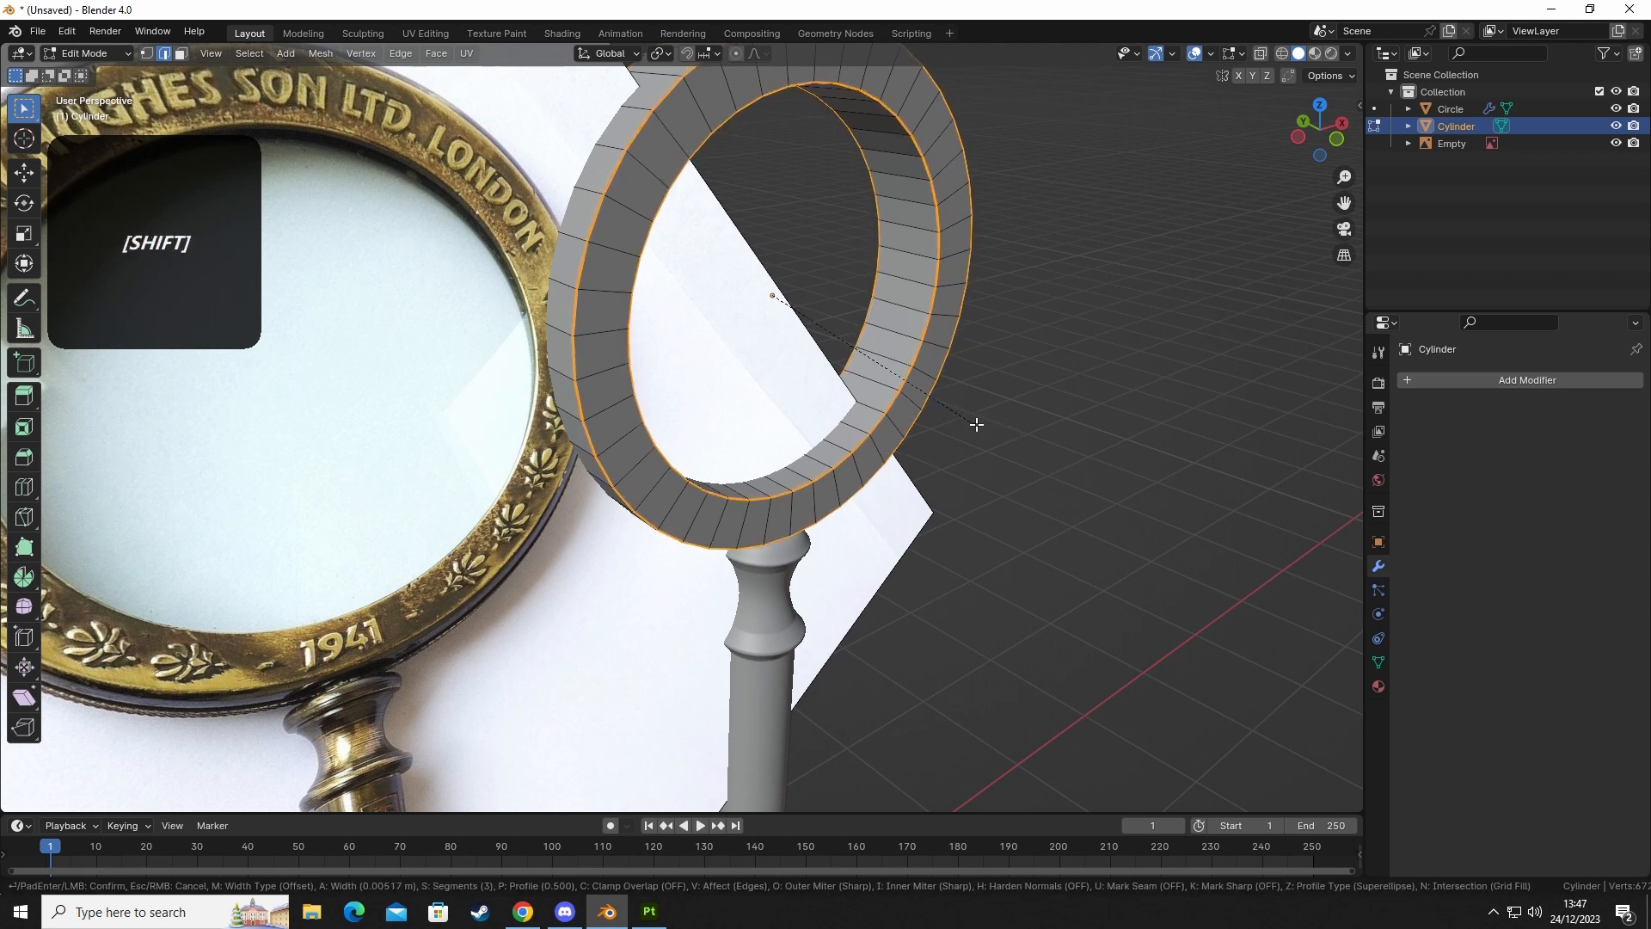
pyautogui.click(1013, 458)
pyautogui.press('Tab')
pyautogui.click(992, 538)
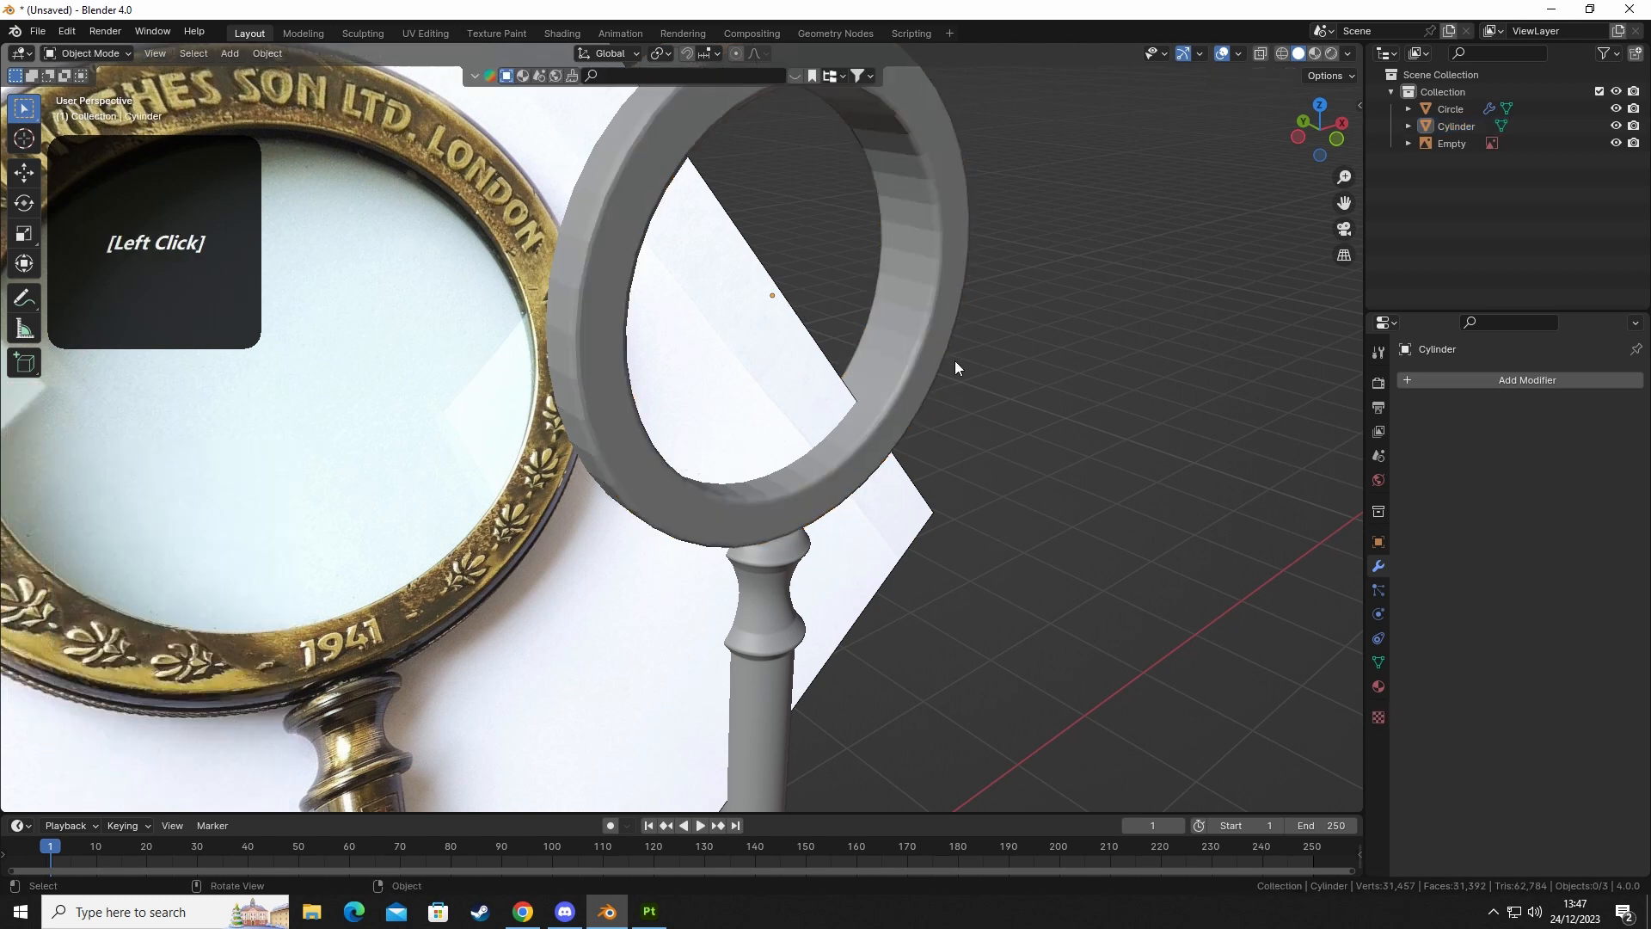
# Shade the bevelled ring smooth and deselect it.
pyautogui.click(917, 315)
pyautogui.rightClick(917, 315)
pyautogui.click(916, 330)
pyautogui.click(1018, 413)
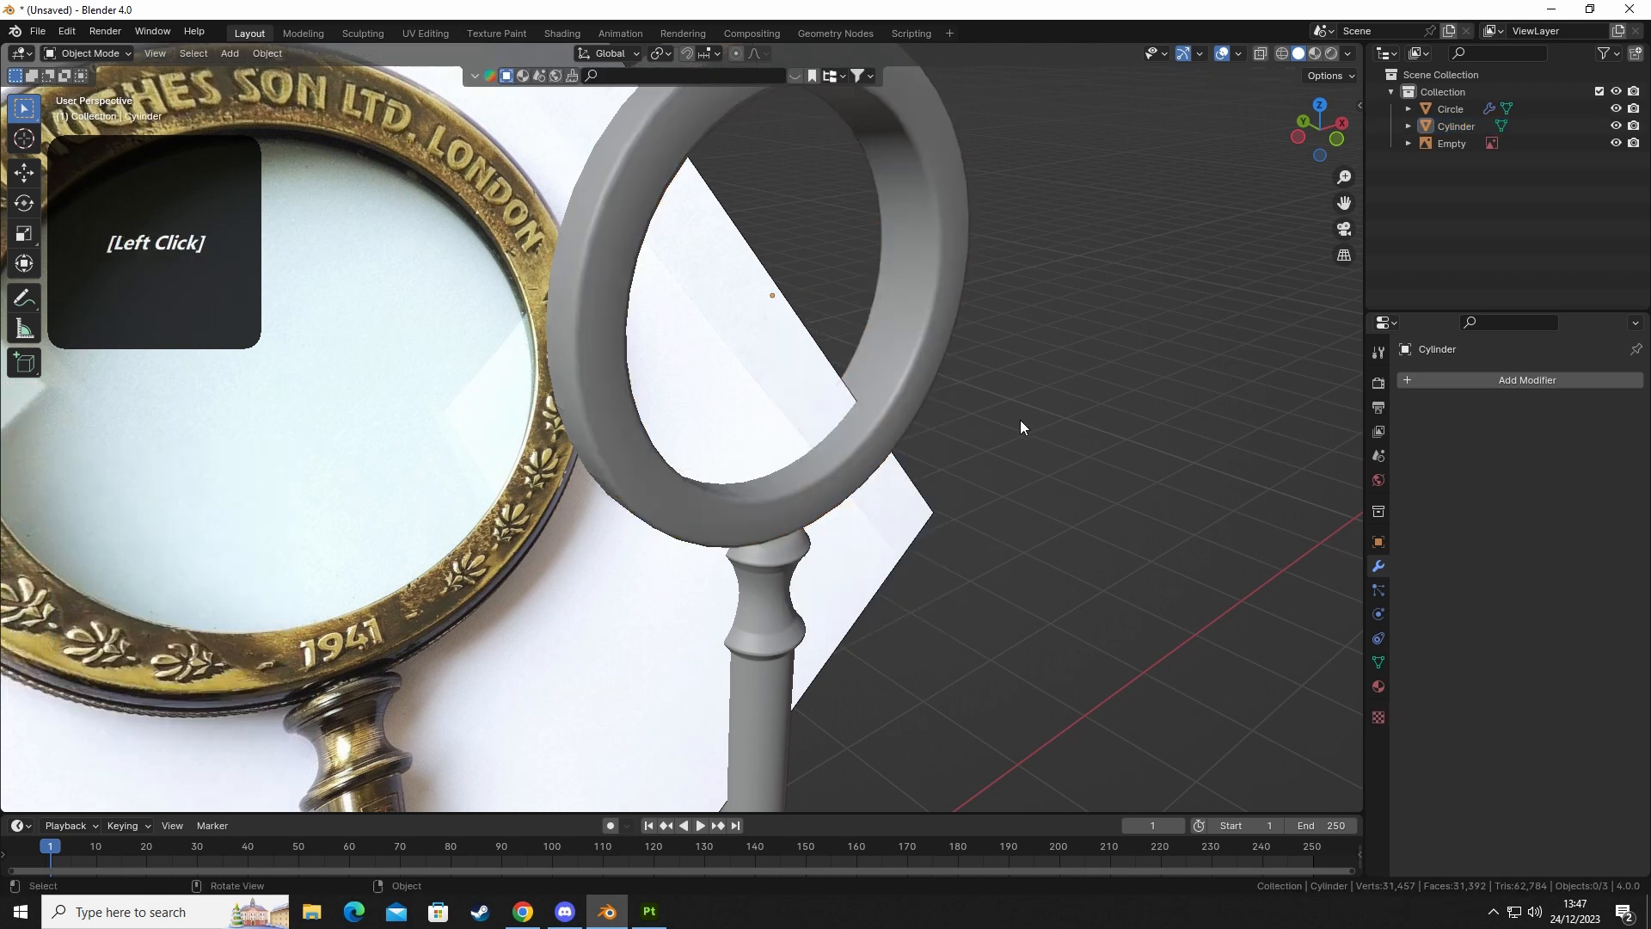
pyautogui.moveTo(1020, 420); pyautogui.dragTo(927, 381, button='middle')
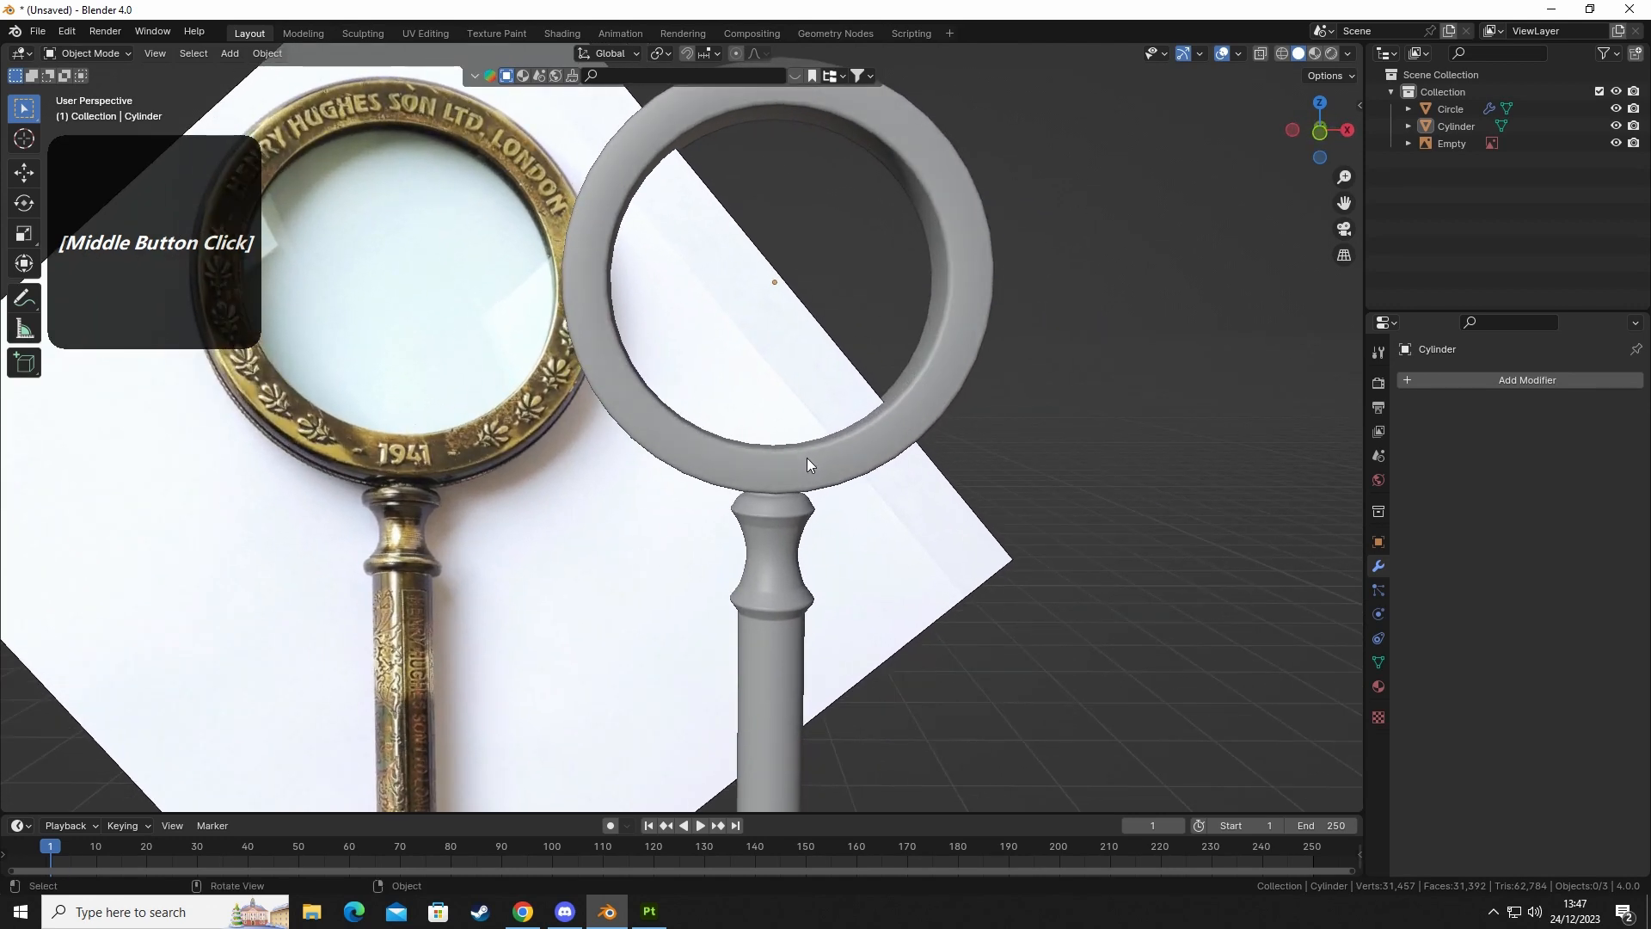
# Add one centred edge loop around the inner wall of the ring in Edit Mode.
pyautogui.moveTo(807, 457); pyautogui.dragTo(913, 303, button='middle')
pyautogui.press('Tab')
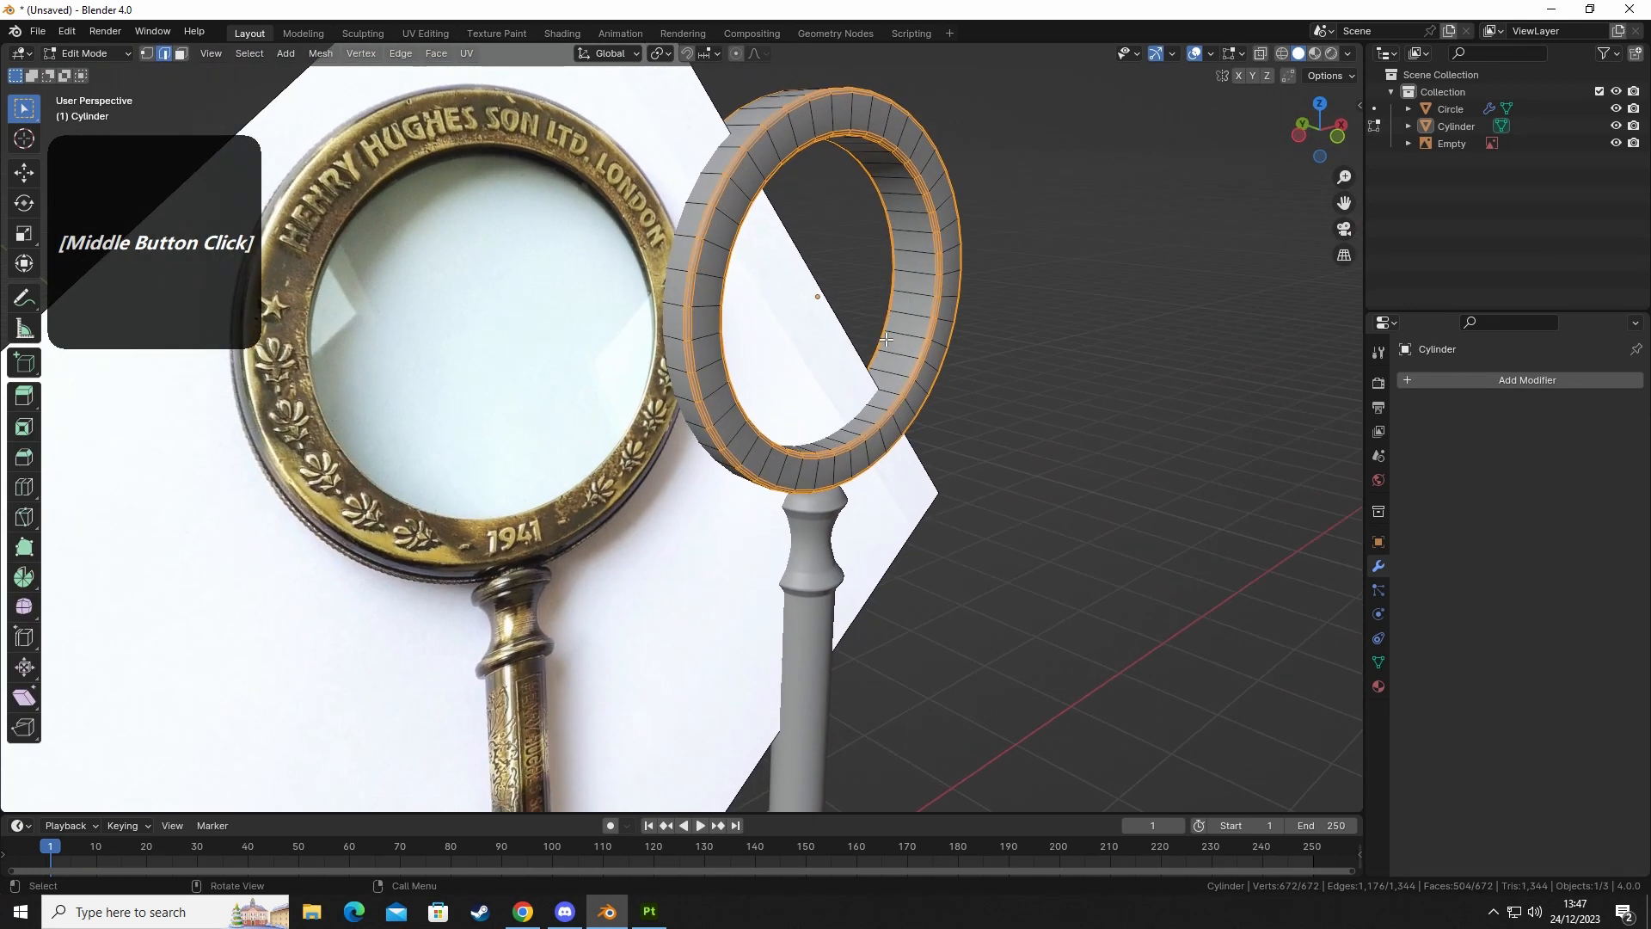
pyautogui.hotkey('ctrl', 'r')
pyautogui.click(897, 319)
pyautogui.rightClick(897, 319)
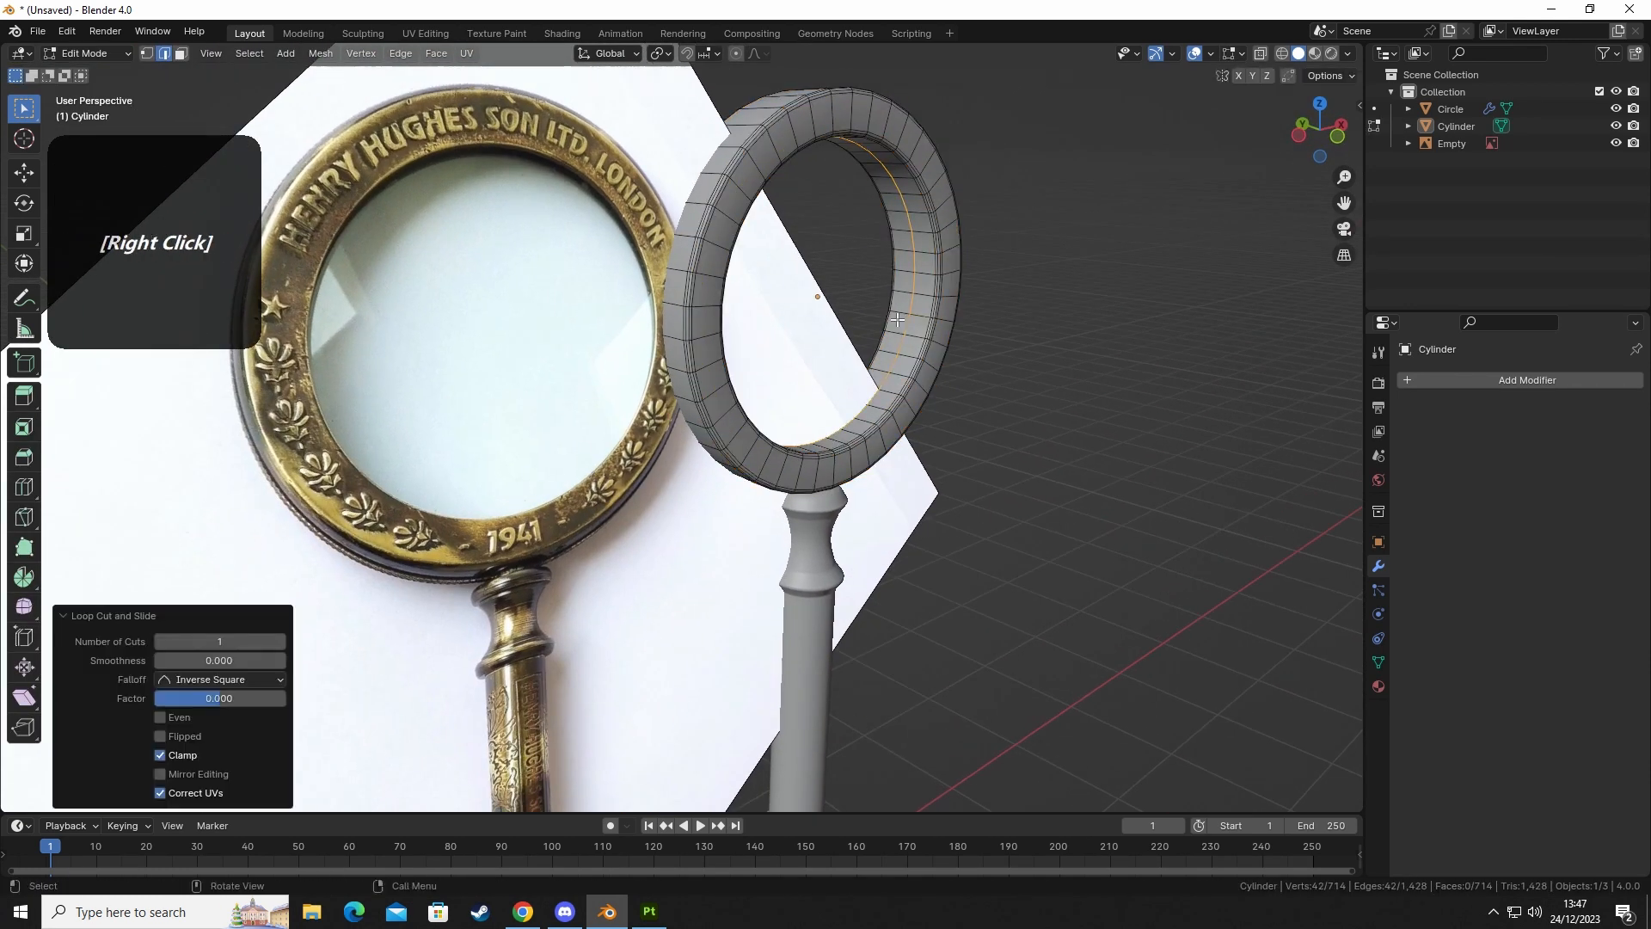
# Duplicate the new inner edge loop and move the copy about -1.5 m along the global Y axis.
pyautogui.moveTo(939, 339); pyautogui.dragTo(961, 364, button='middle')
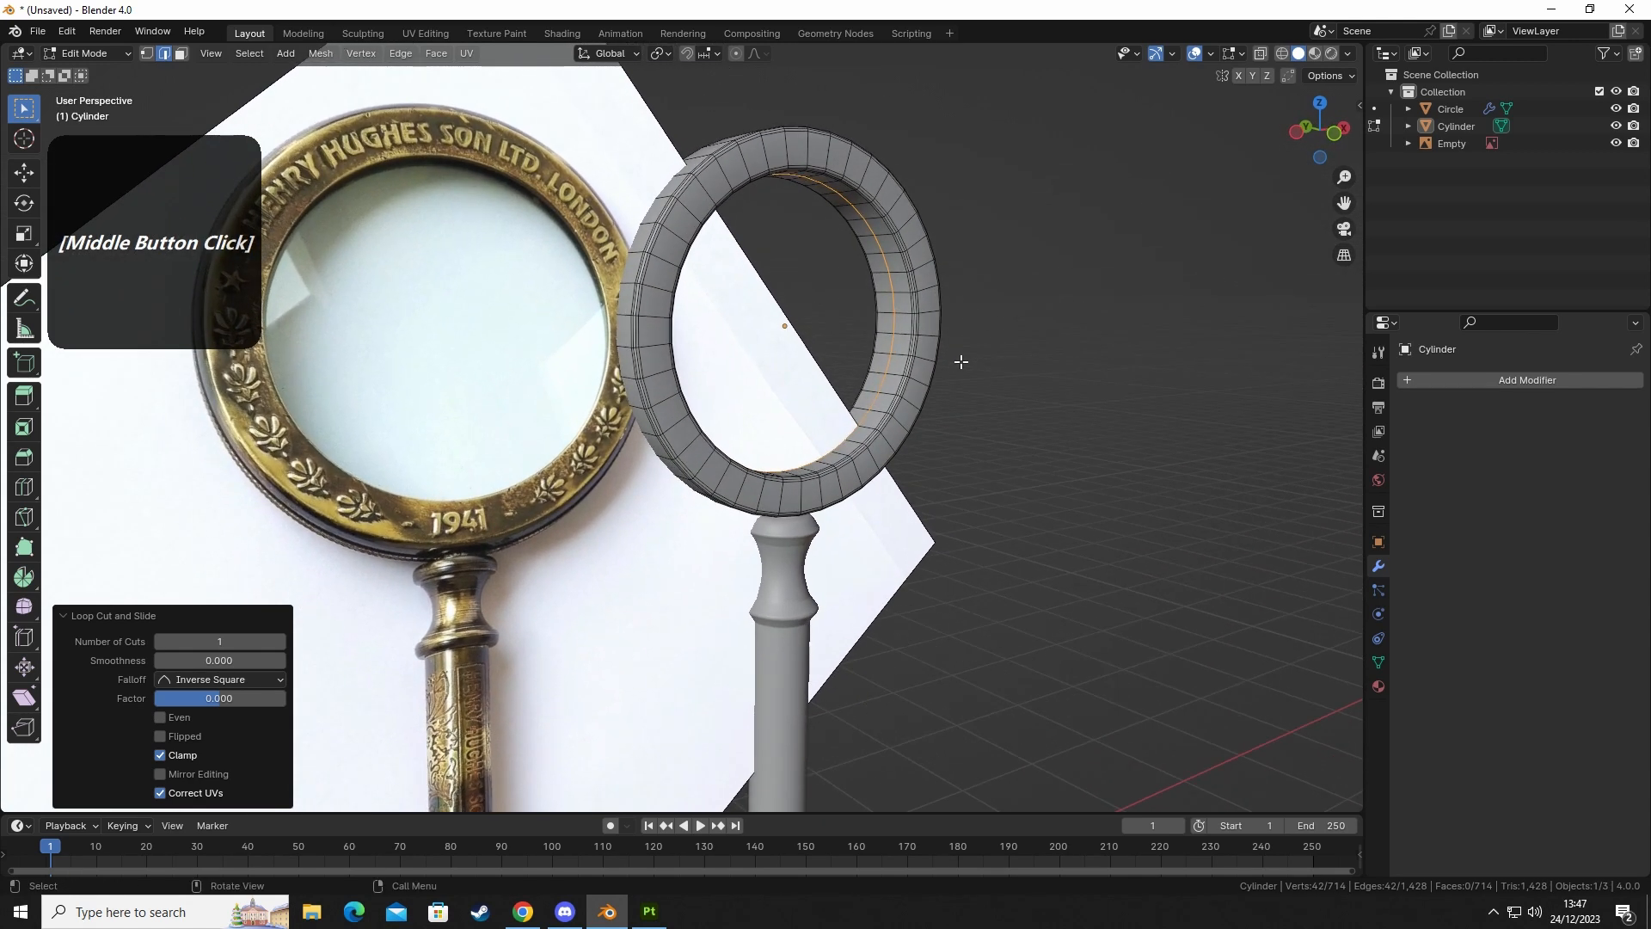
pyautogui.hotkey('shift', 'd')
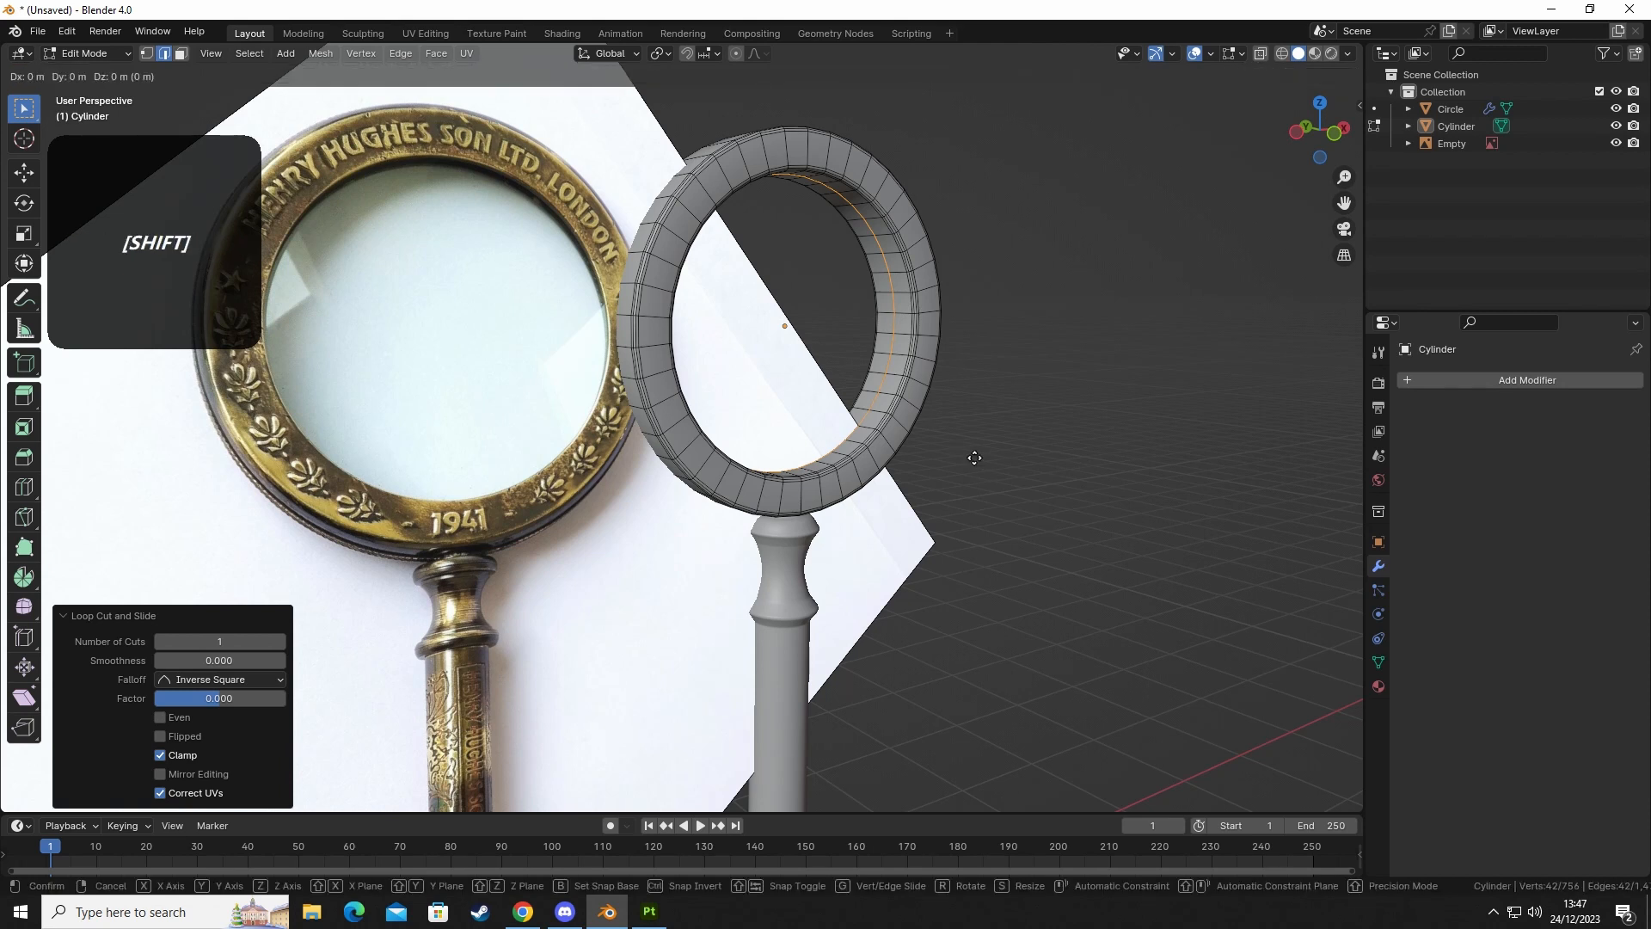
pyautogui.press('x')
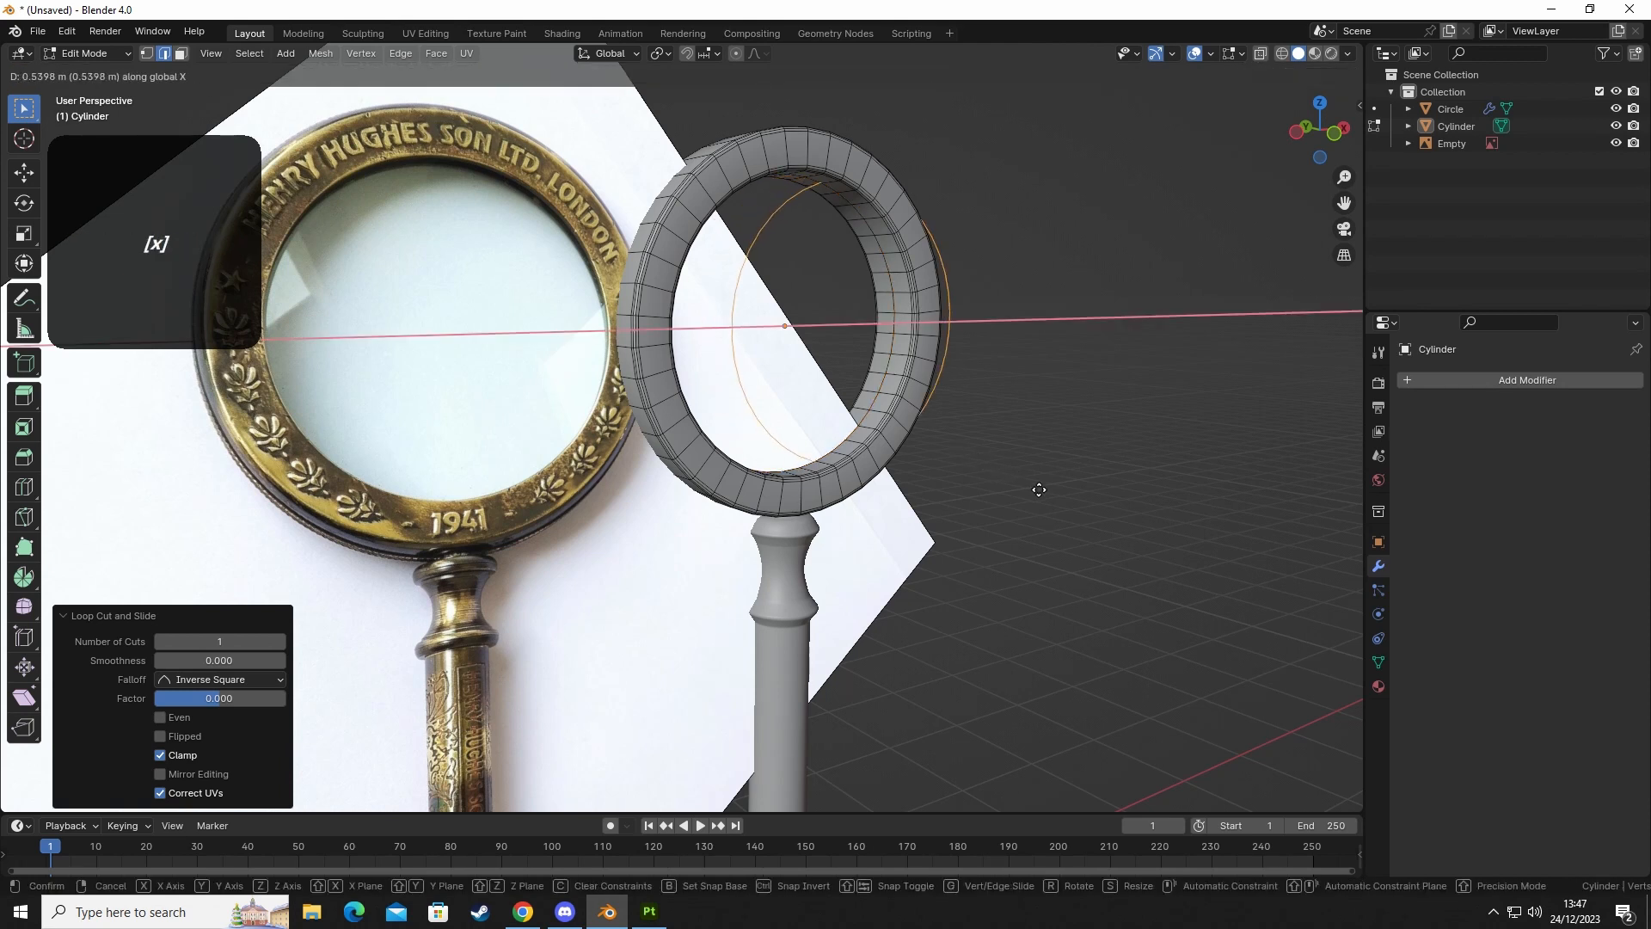
pyautogui.press('y')
pyautogui.click(1147, 560)
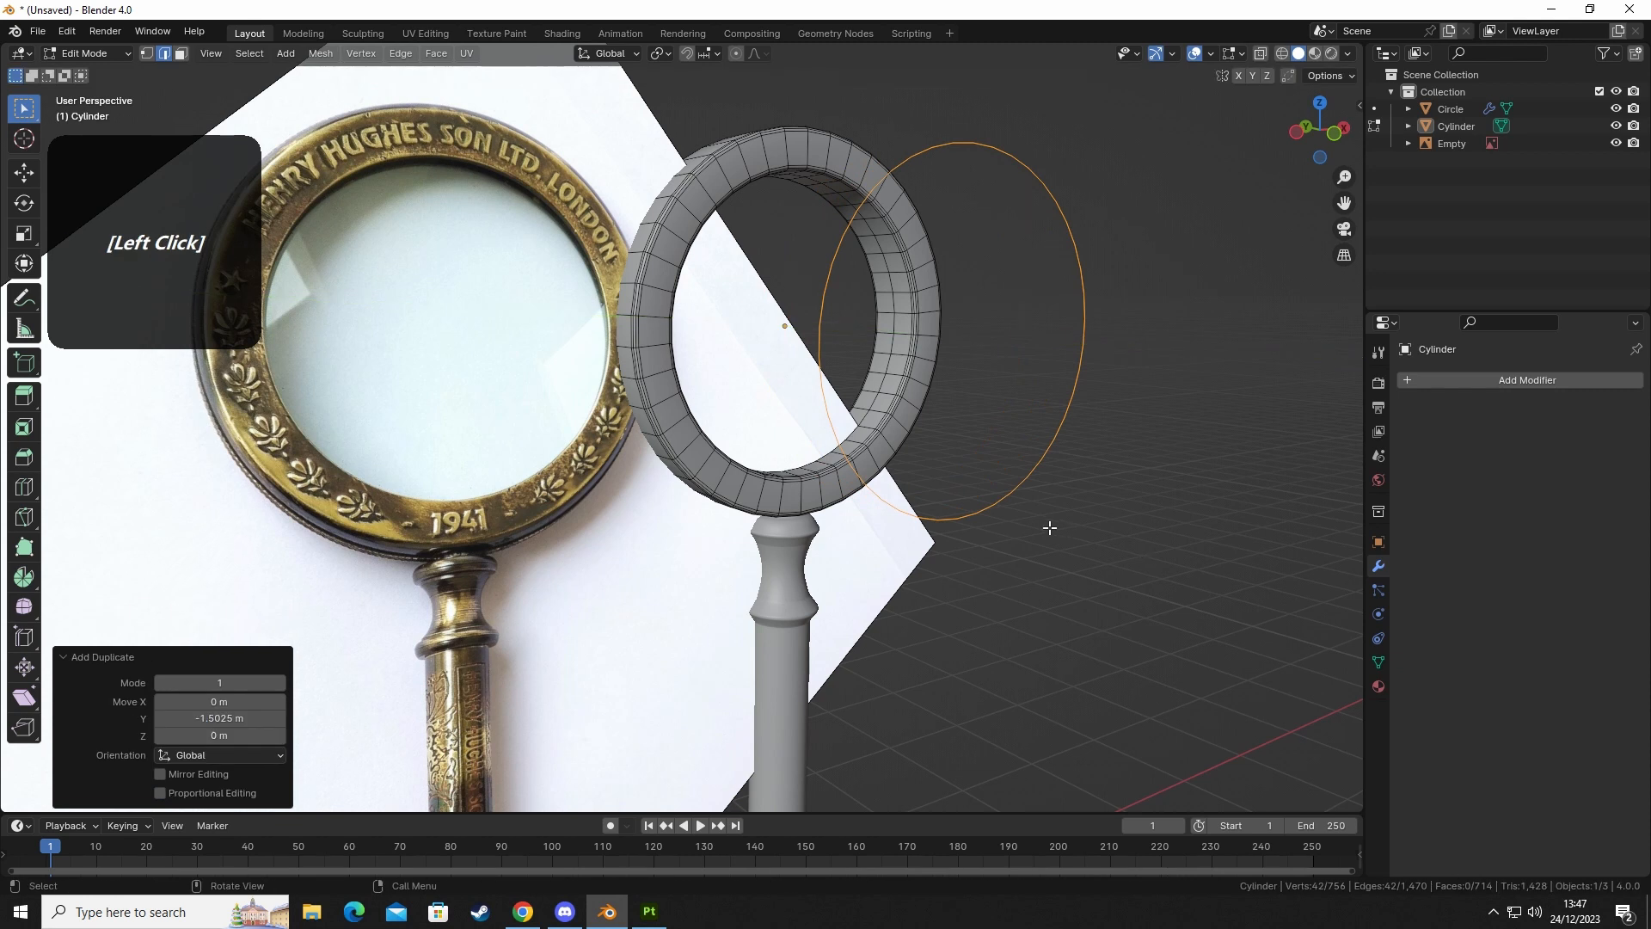
# Separate the duplicated loop from the ring into its own object and return to Object Mode.
pyautogui.moveTo(1050, 527); pyautogui.dragTo(1114, 537, button='middle')
pyautogui.rightClick(1074, 496)
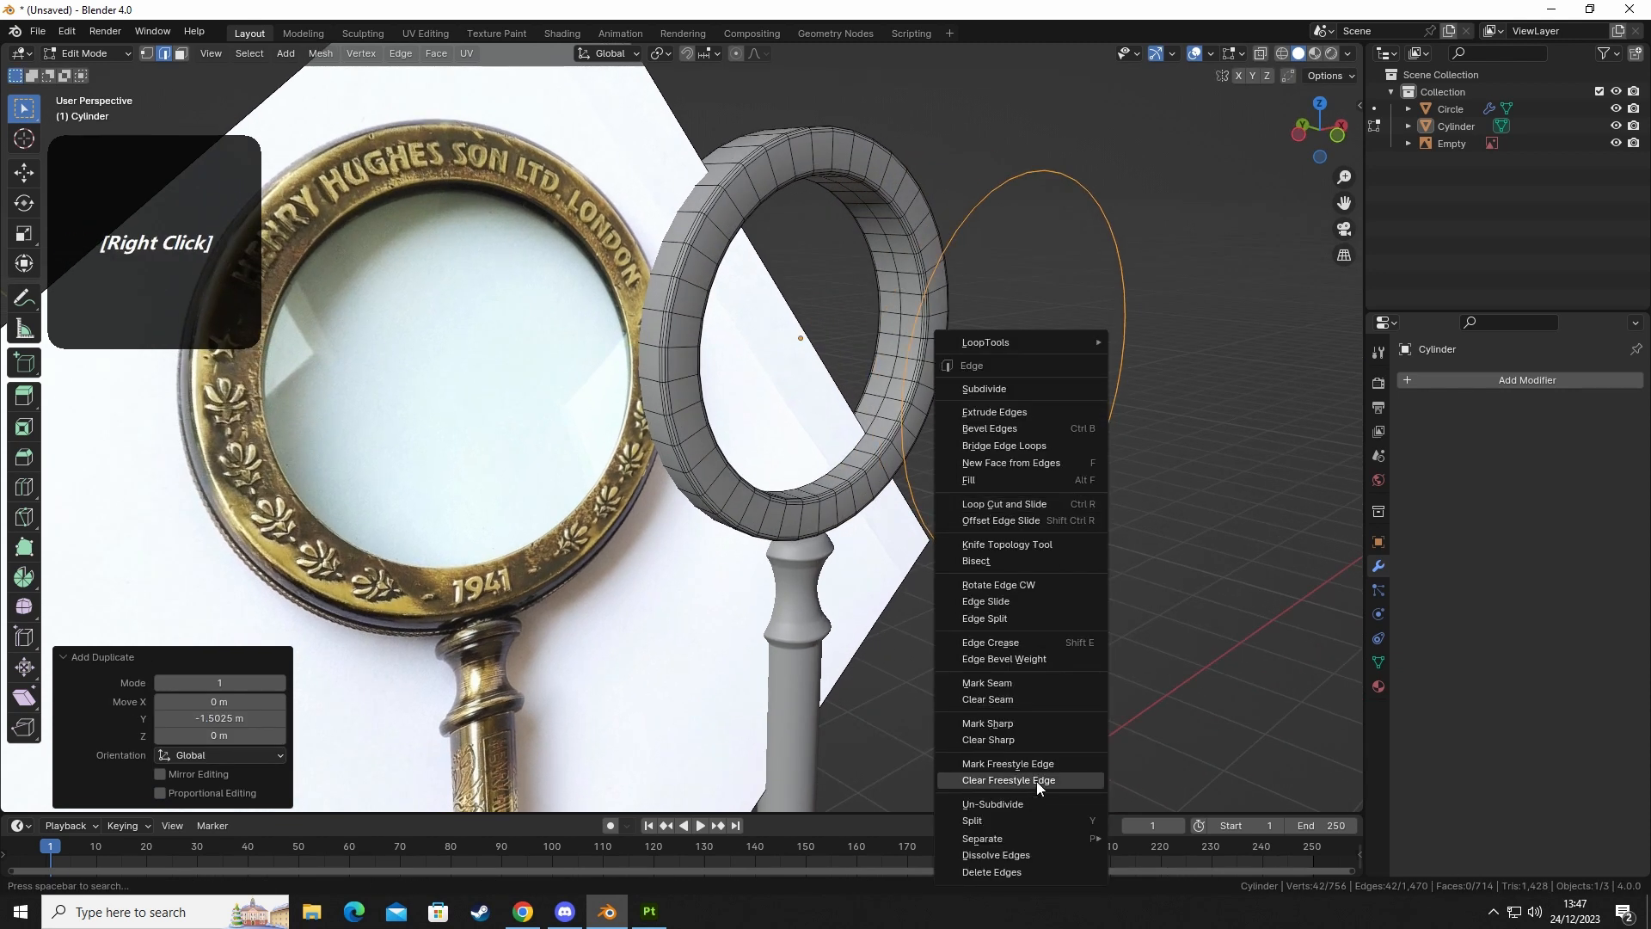
pyautogui.moveTo(1039, 838)
pyautogui.click(1188, 796)
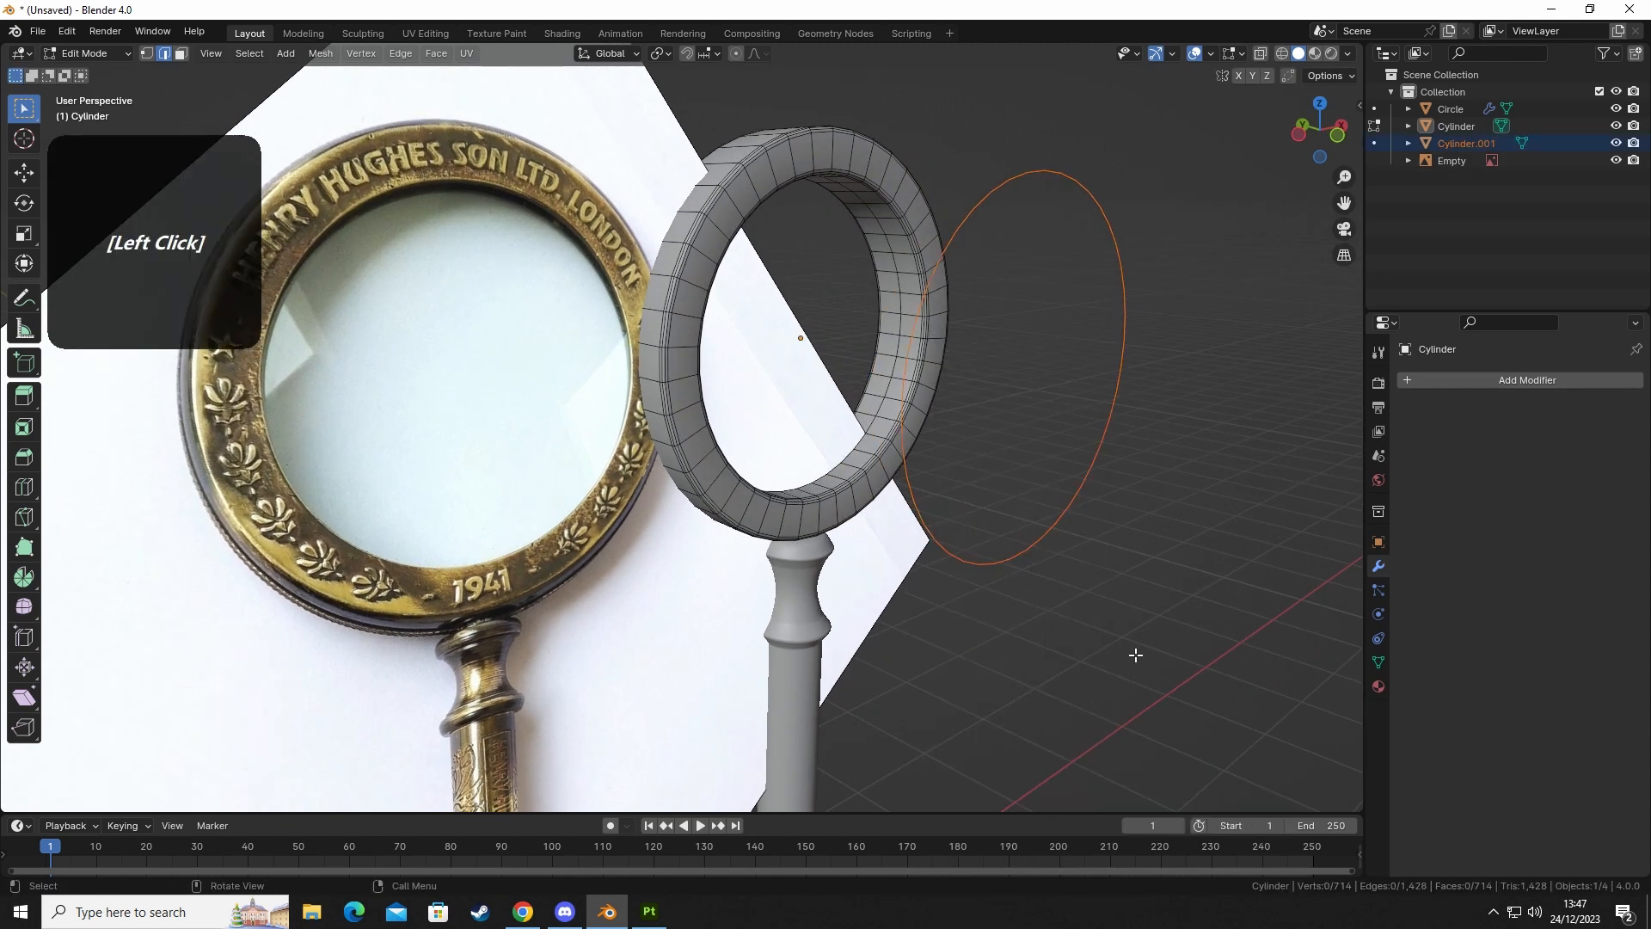
pyautogui.press('Tab')
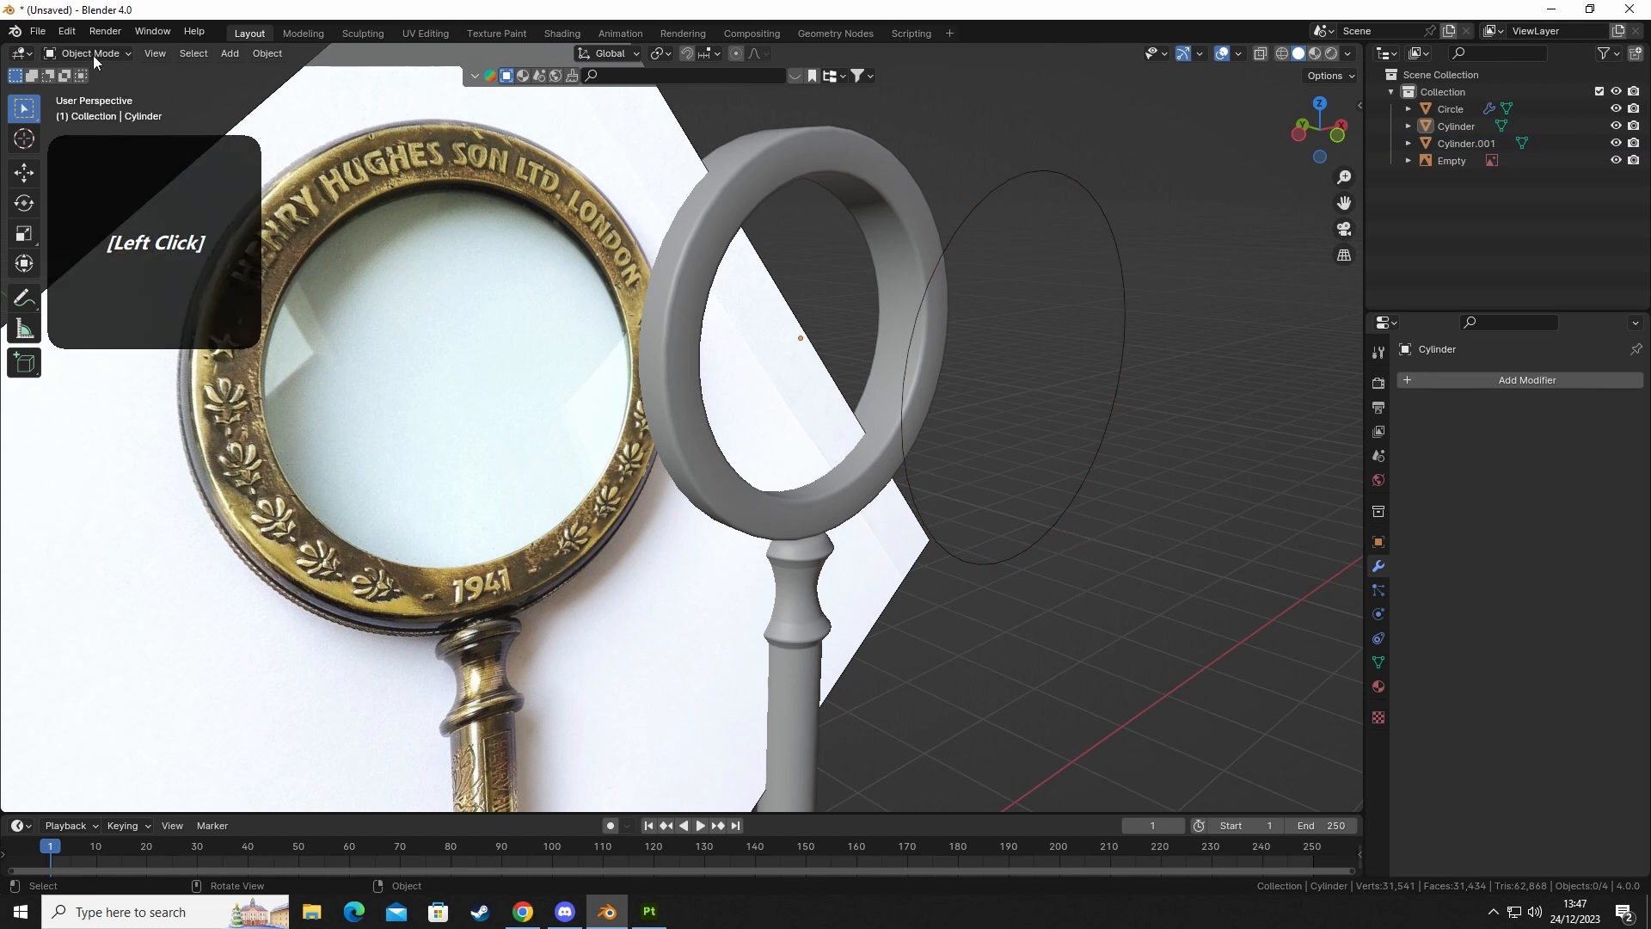
pyautogui.press('Tab')
# Extrude all vertices of the separated circle inward, scaling the new loop to about 0.715.
pyautogui.click(1034, 536)
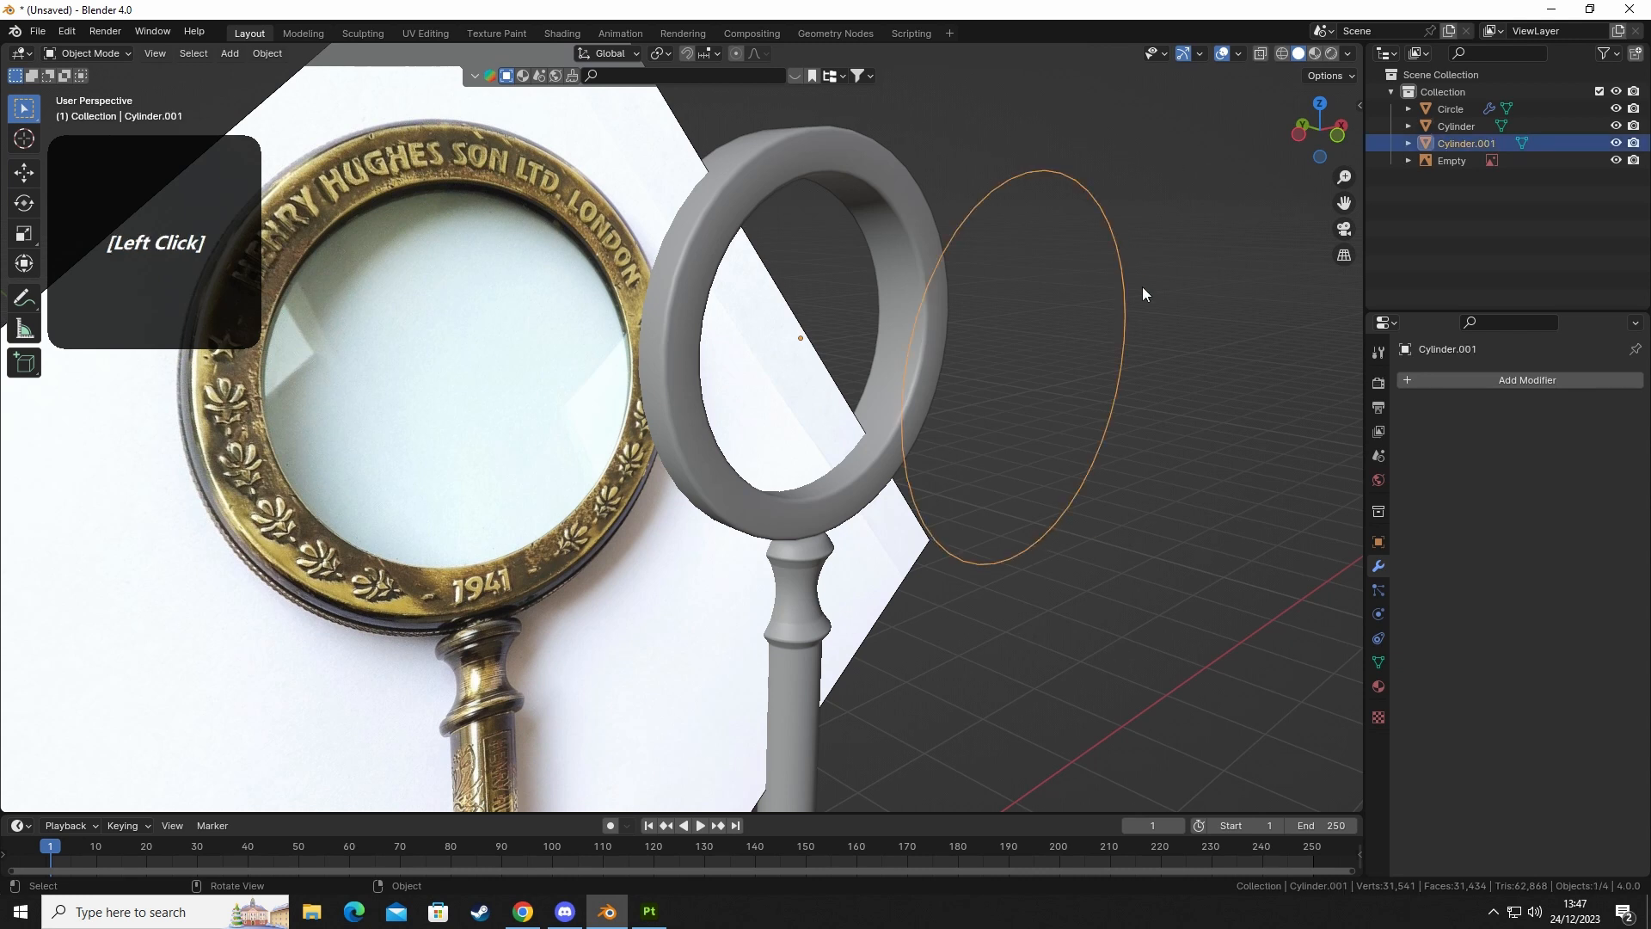
pyautogui.keyDown('shift'); pyautogui.moveTo(1144, 295); pyautogui.dragTo(1085, 344, button='middle'); pyautogui.keyUp('shift')
pyautogui.press('Tab')
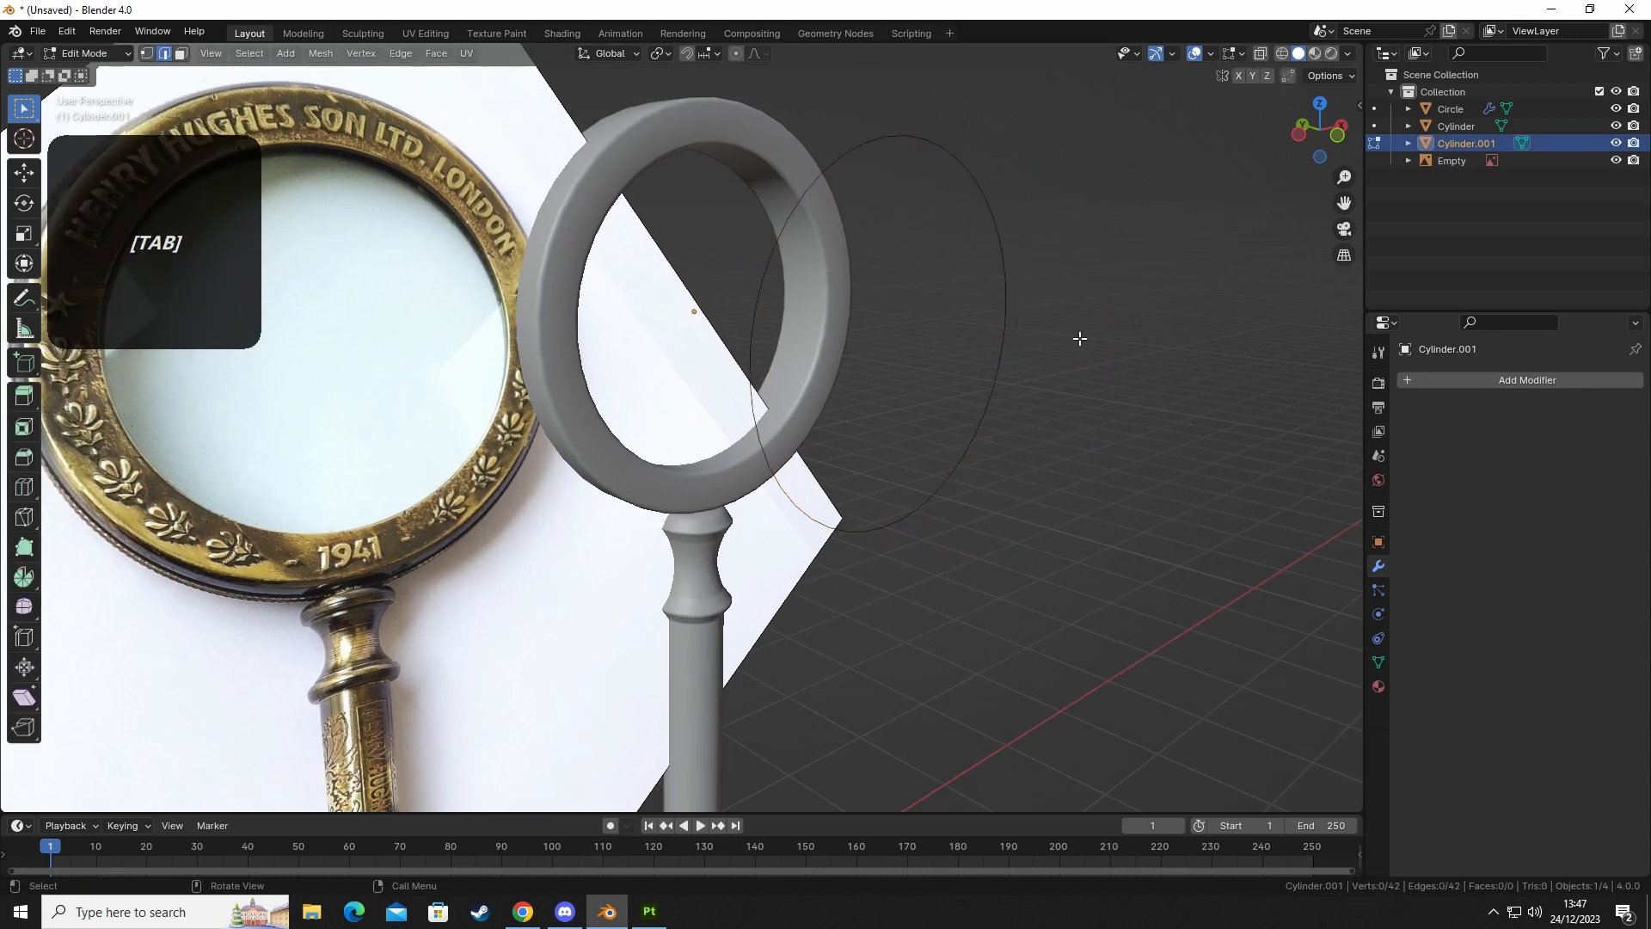
pyautogui.press('a')
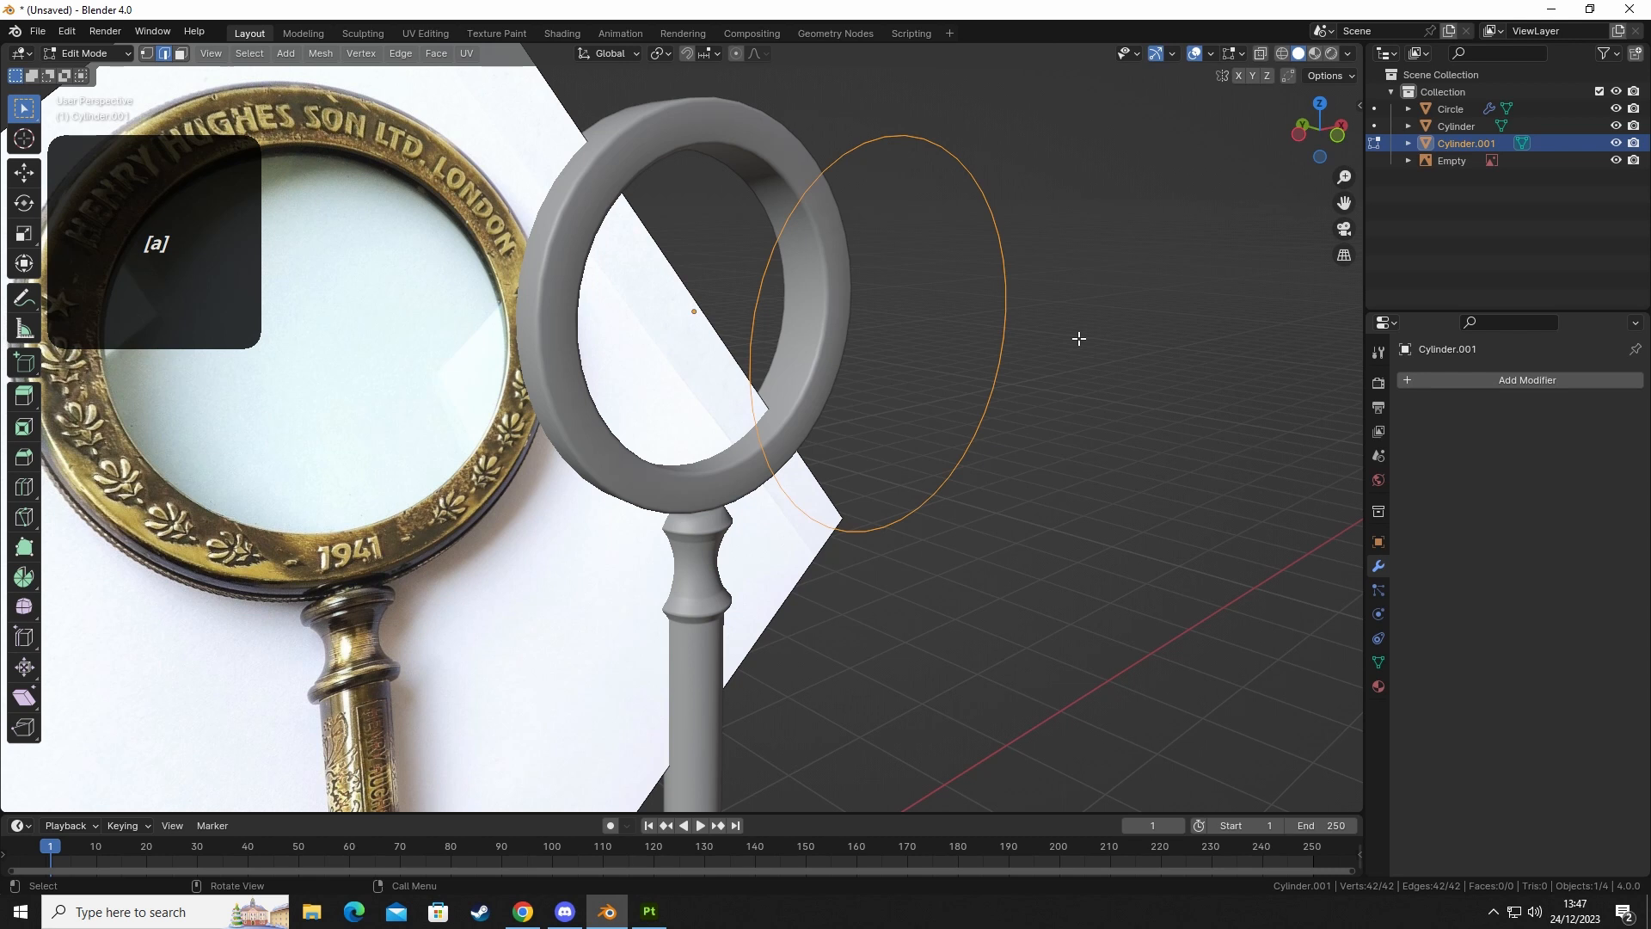
pyautogui.press('1')
pyautogui.moveTo(1076, 367); pyautogui.dragTo(1110, 405, button='middle')
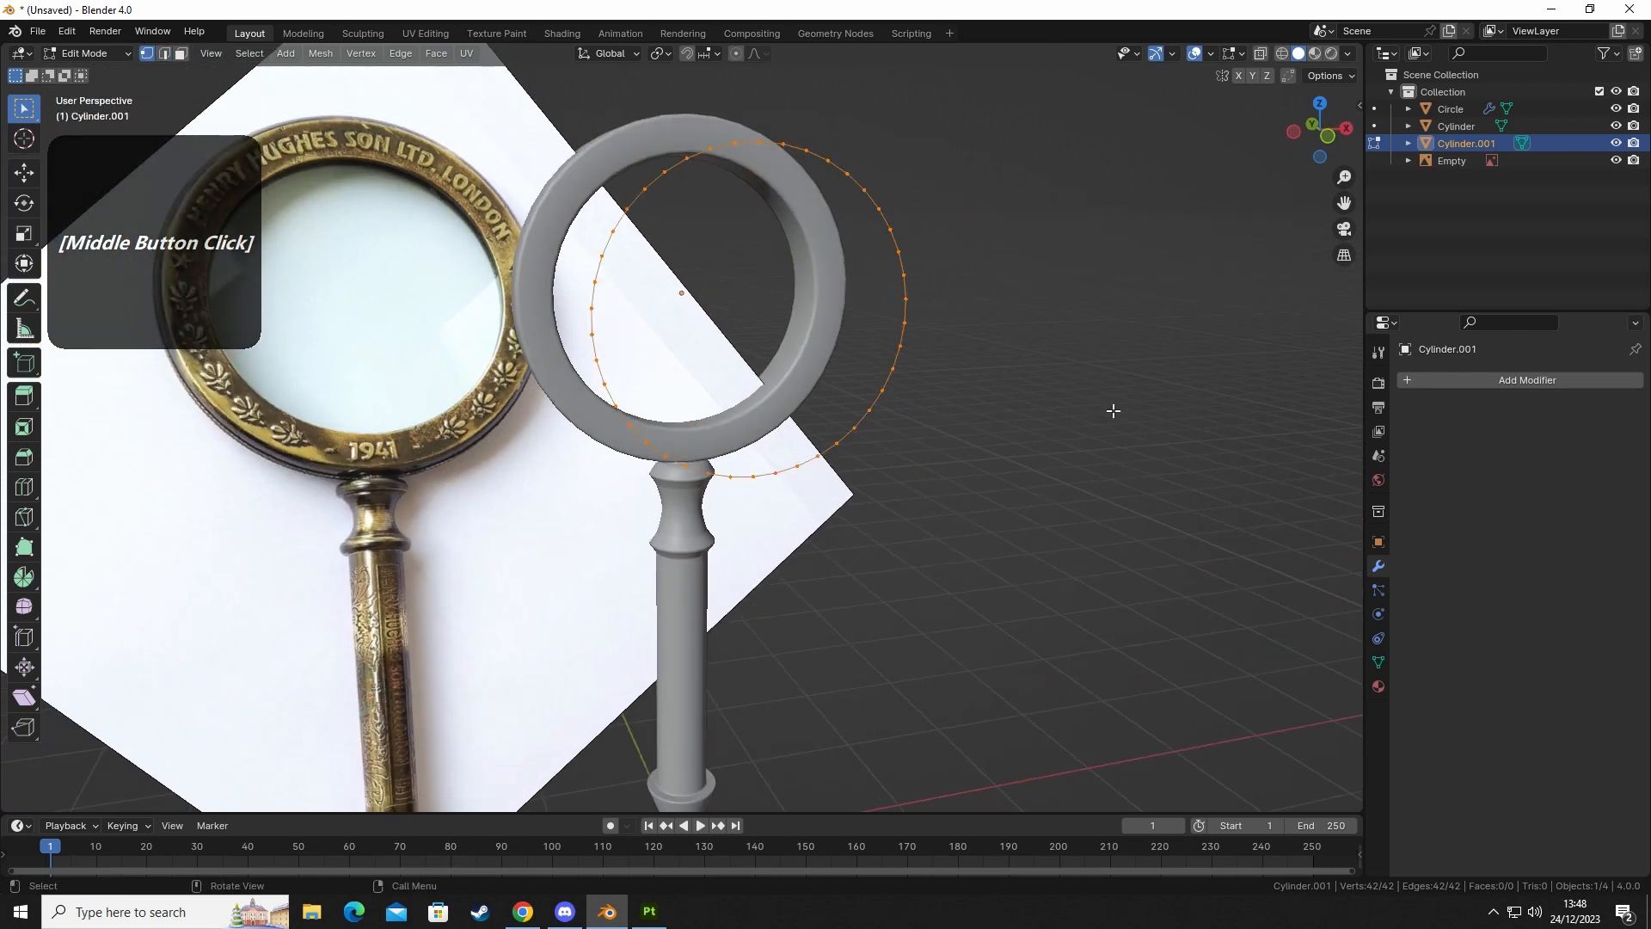
pyautogui.press('e')
pyautogui.press('s')
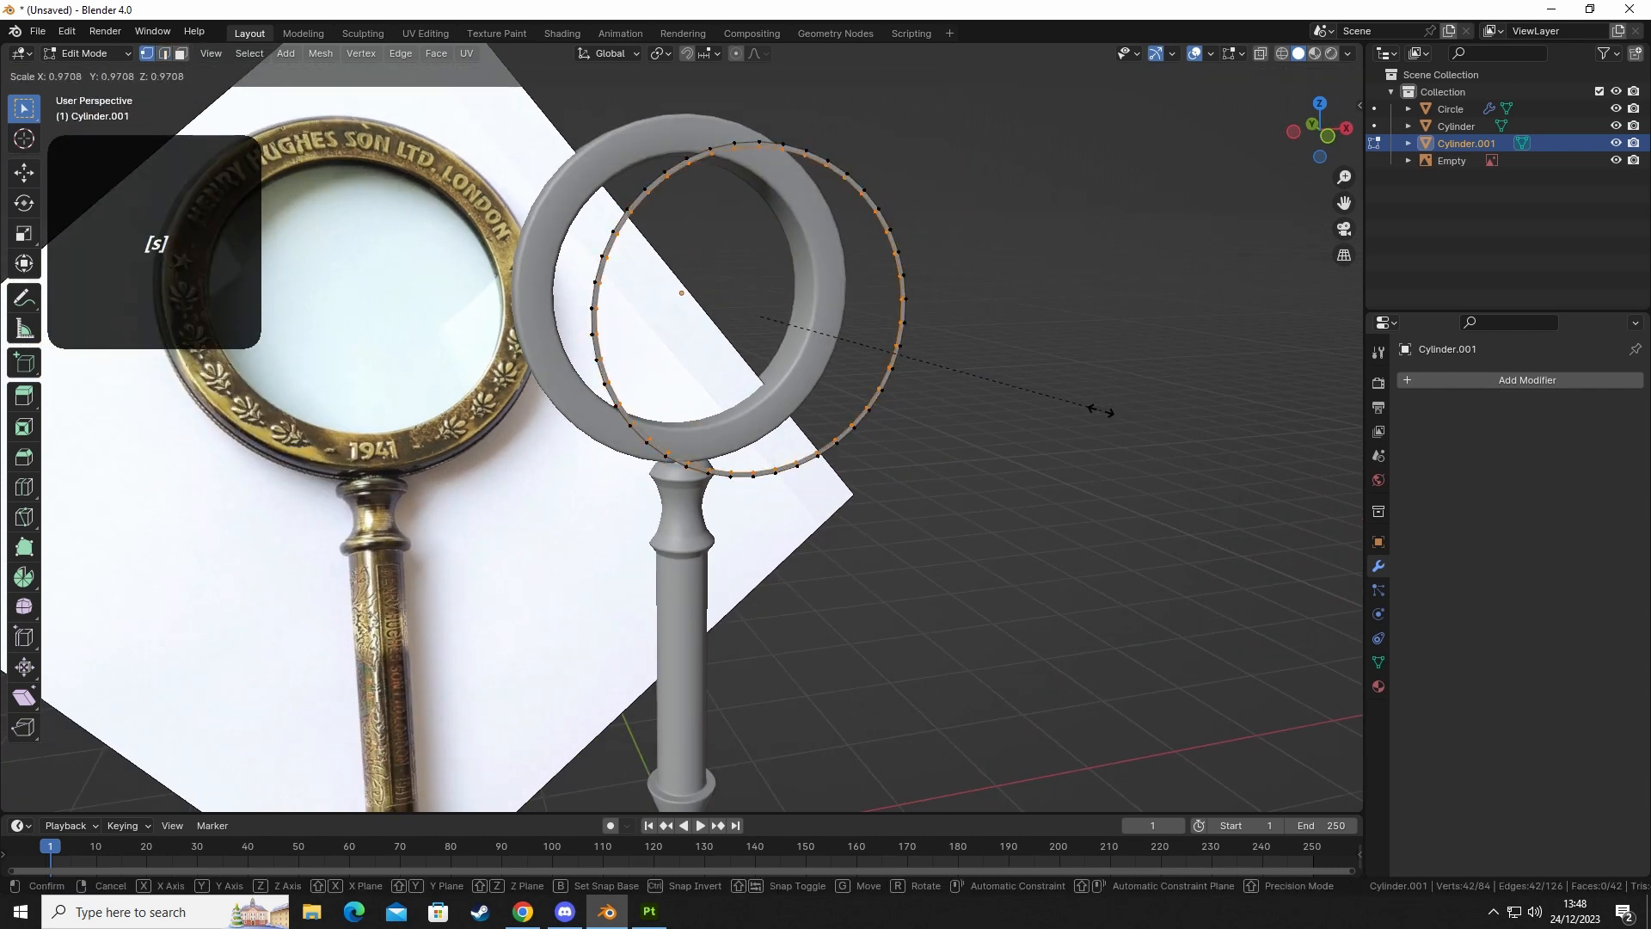
pyautogui.click(1085, 452)
# Extrude the circle's inner loop inward once more, scaled to about 0.649.
pyautogui.press('e')
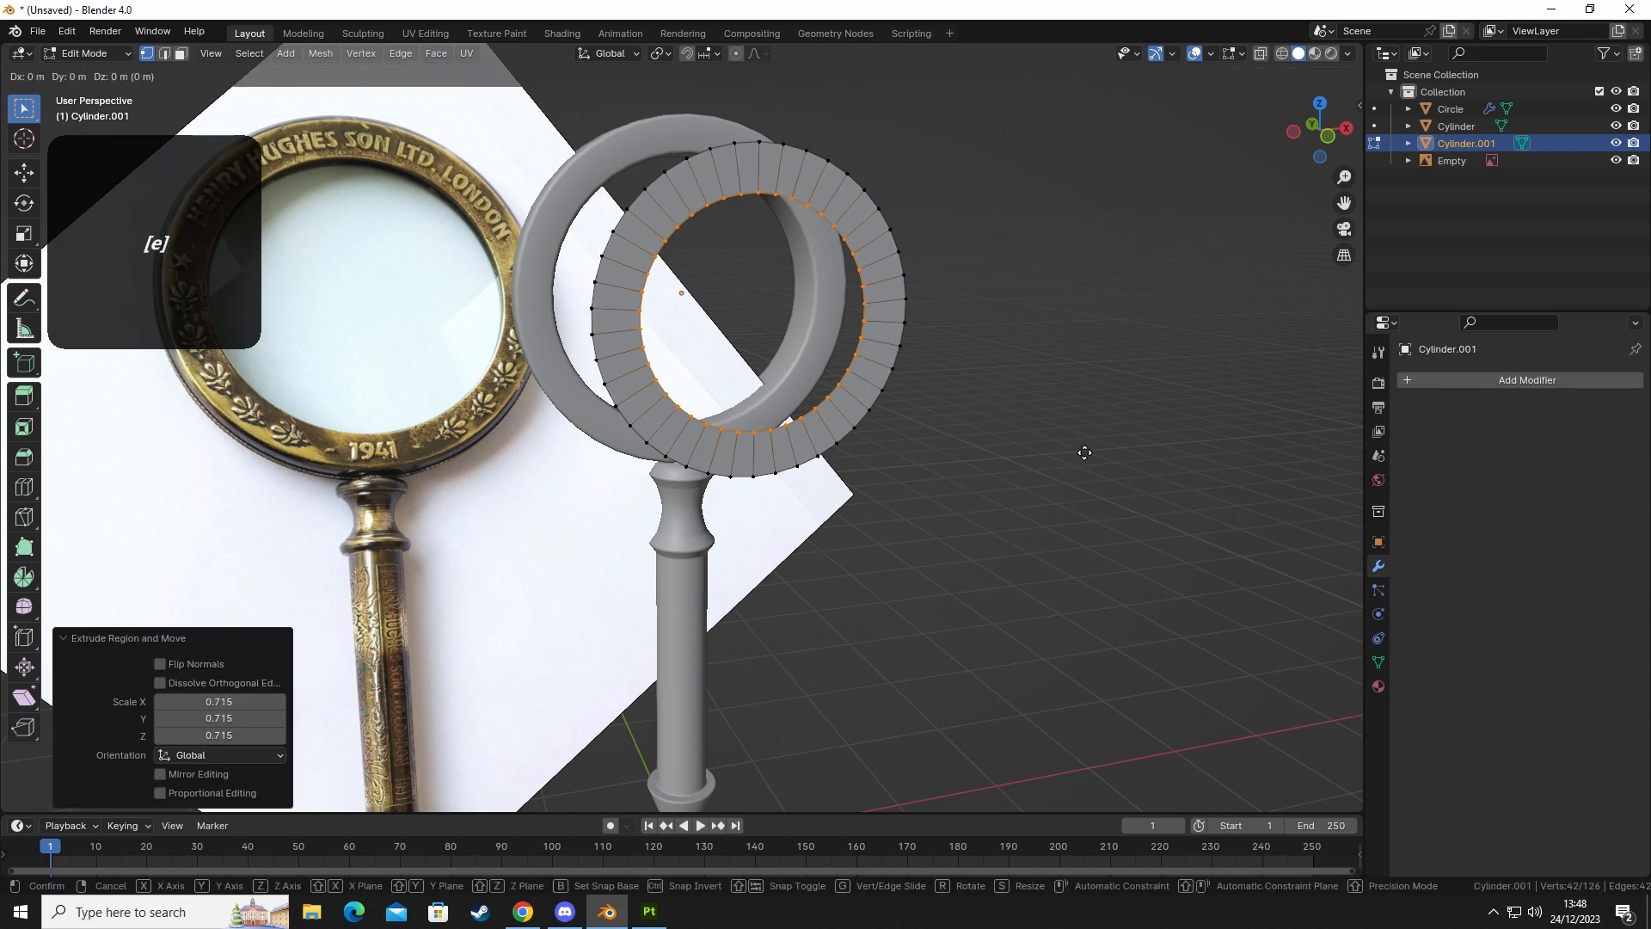
pyautogui.press('s')
pyautogui.click(942, 451)
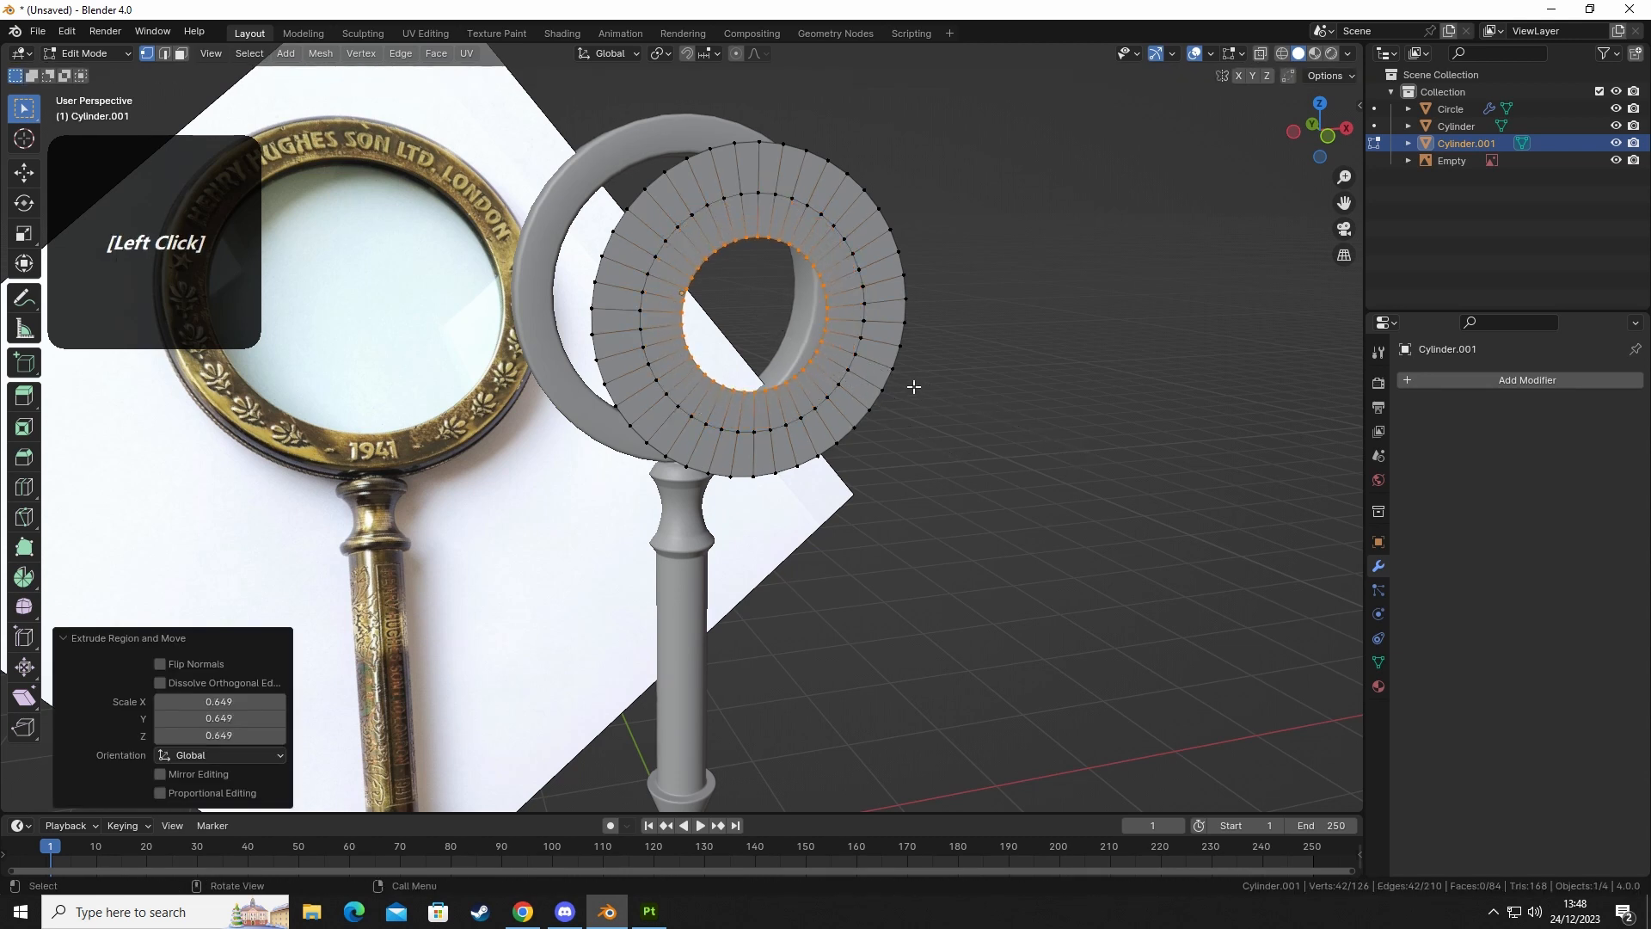
# Close the hole in the middle of the disc with a Grid Fill.
pyautogui.moveTo(911, 387); pyautogui.dragTo(880, 365, button='middle')
pyautogui.click(411, 55)
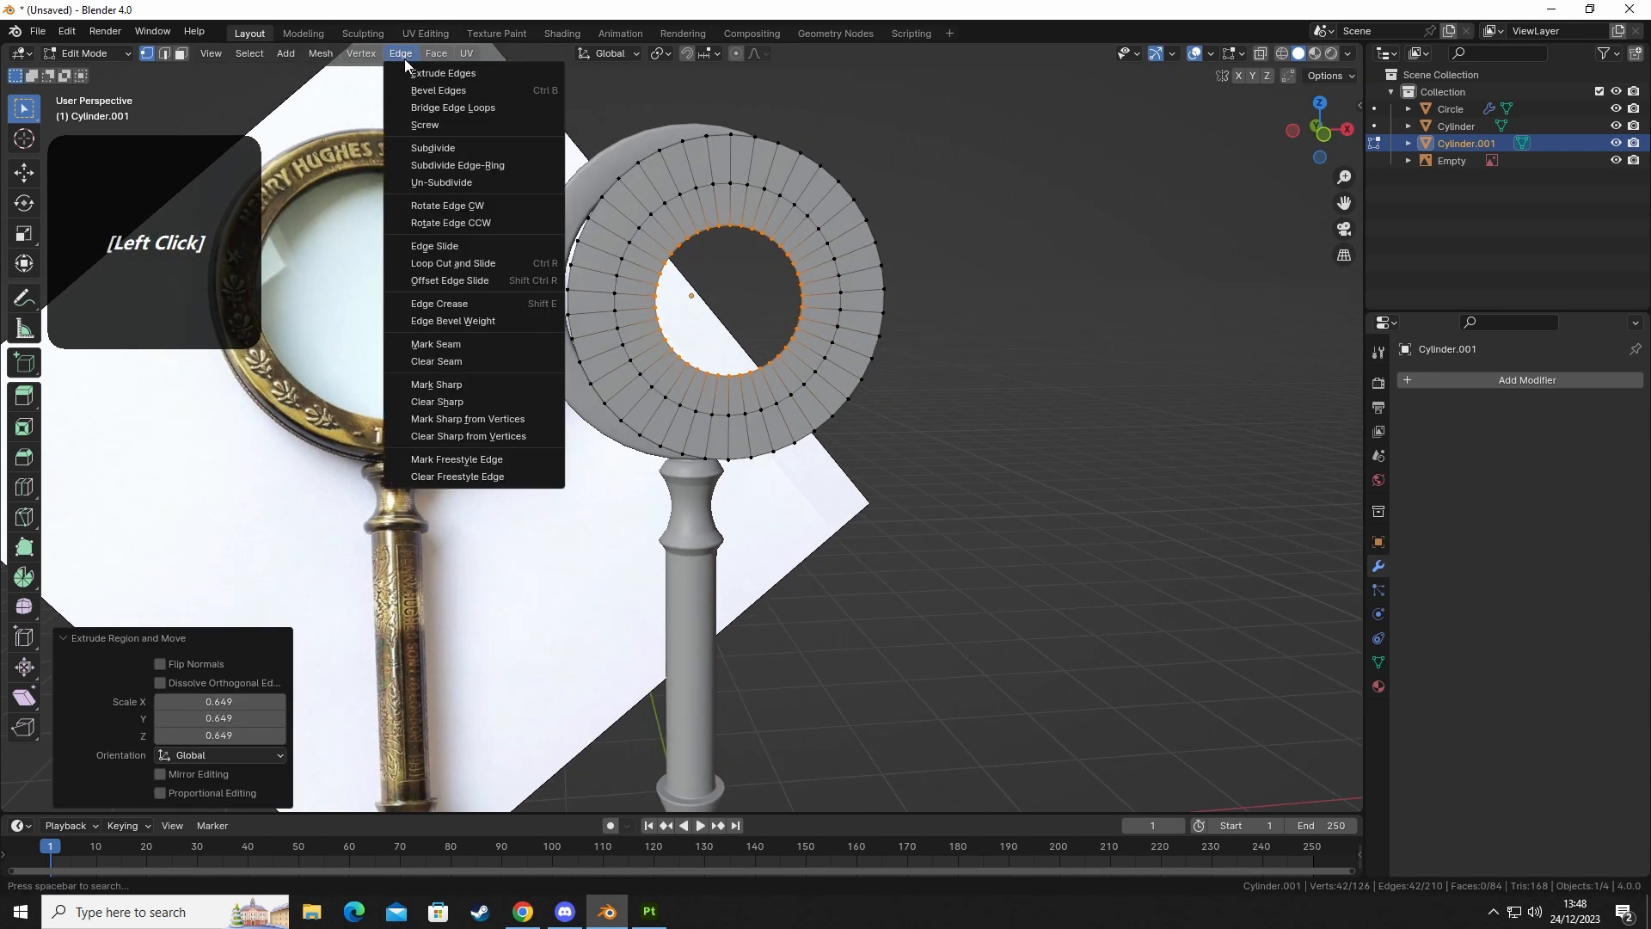
pyautogui.moveTo(430, 56)
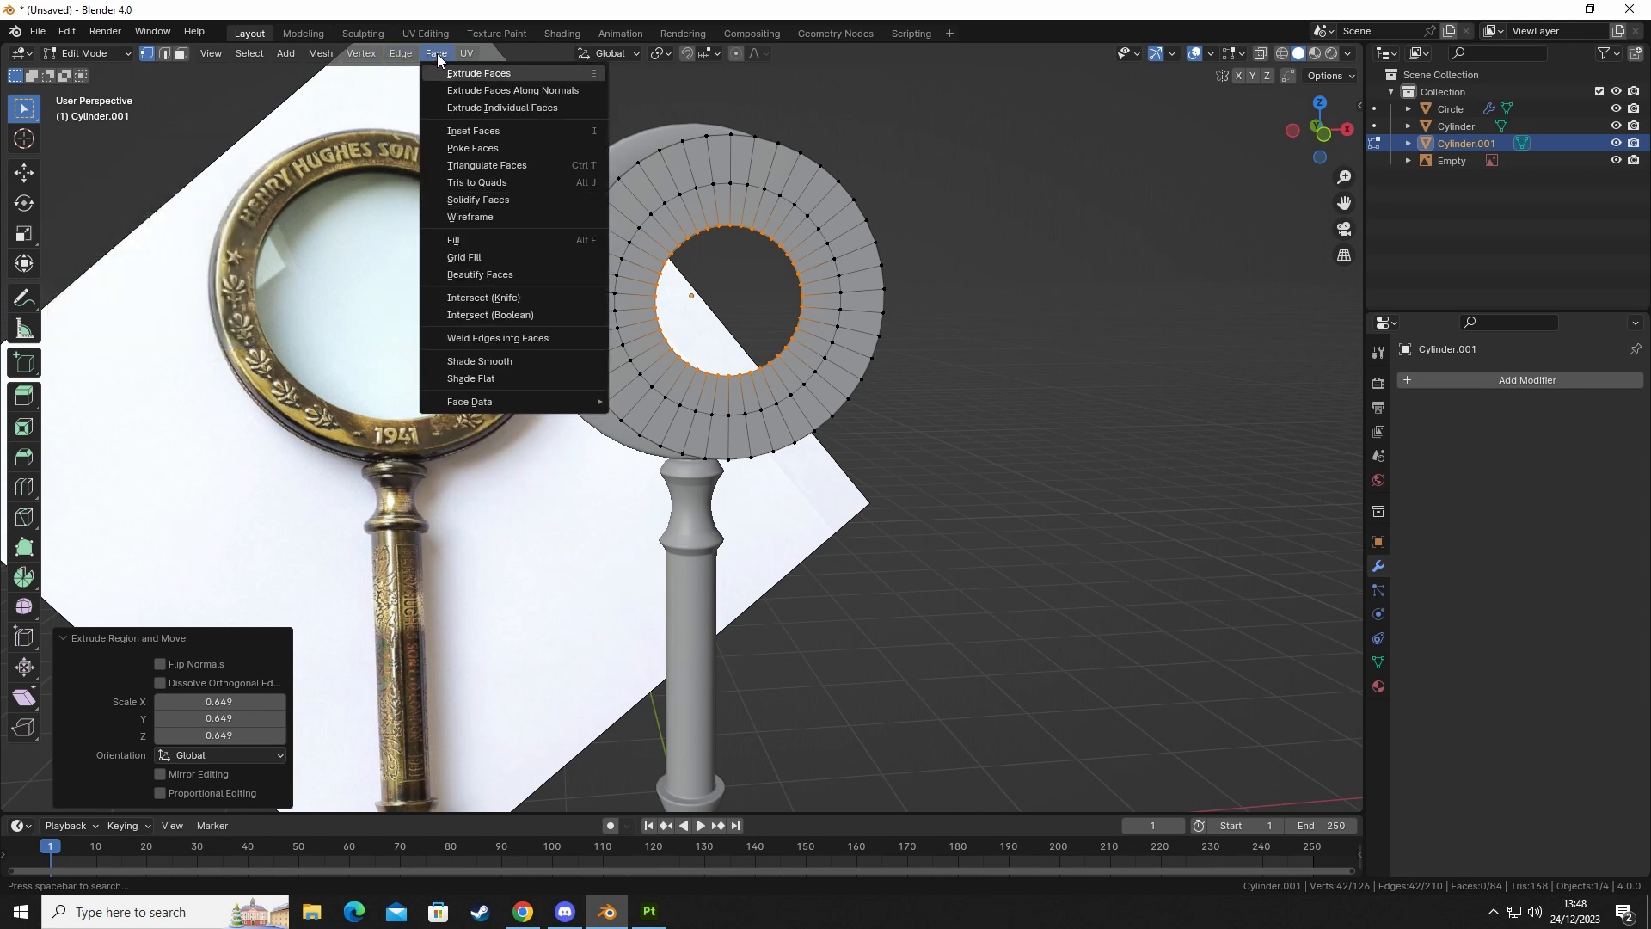
pyautogui.click(473, 256)
# Scale the disc's grid-filled centre up to about 1.245 and deselect it.
pyautogui.moveTo(815, 360); pyautogui.dragTo(755, 386, button='middle')
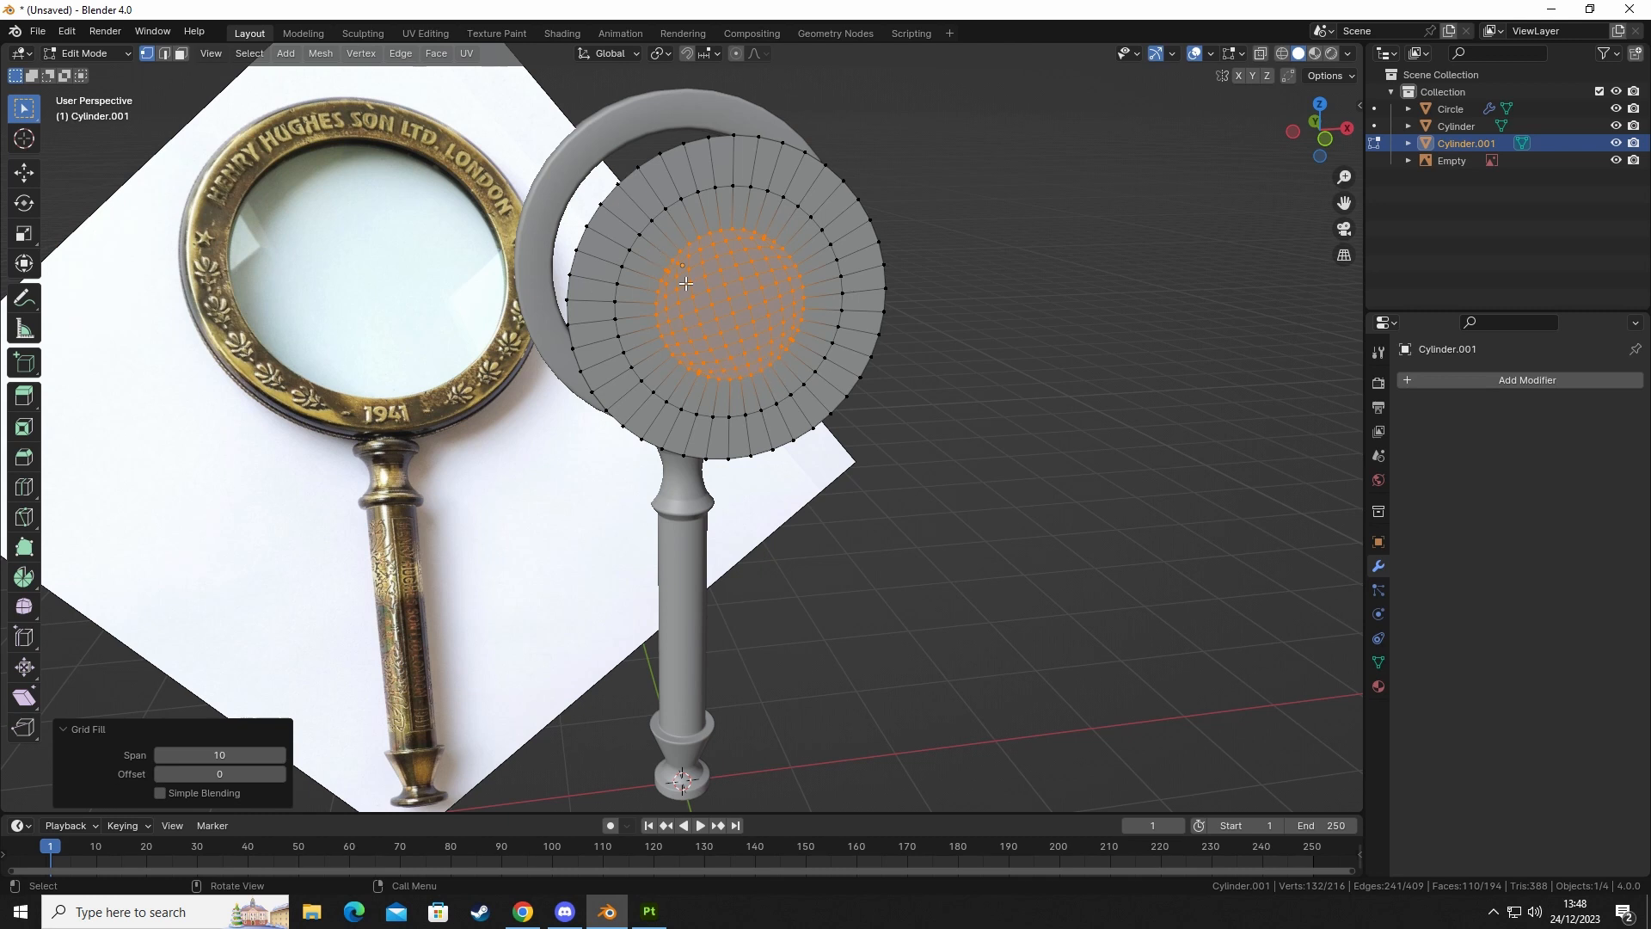
pyautogui.press('s')
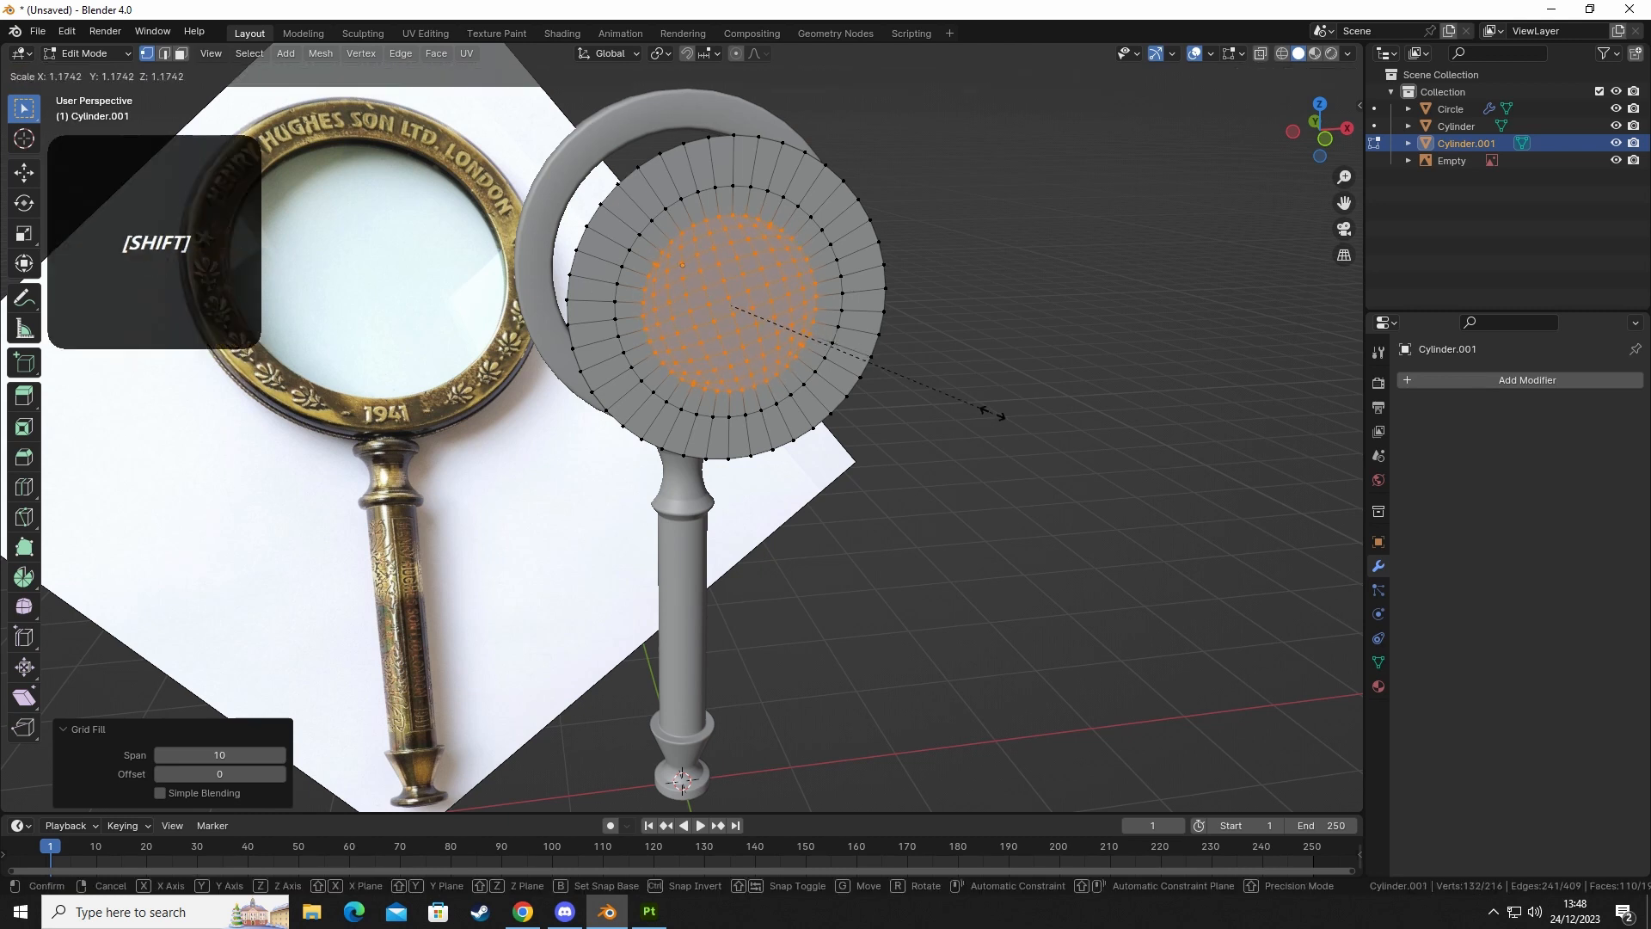
pyautogui.click(1041, 477)
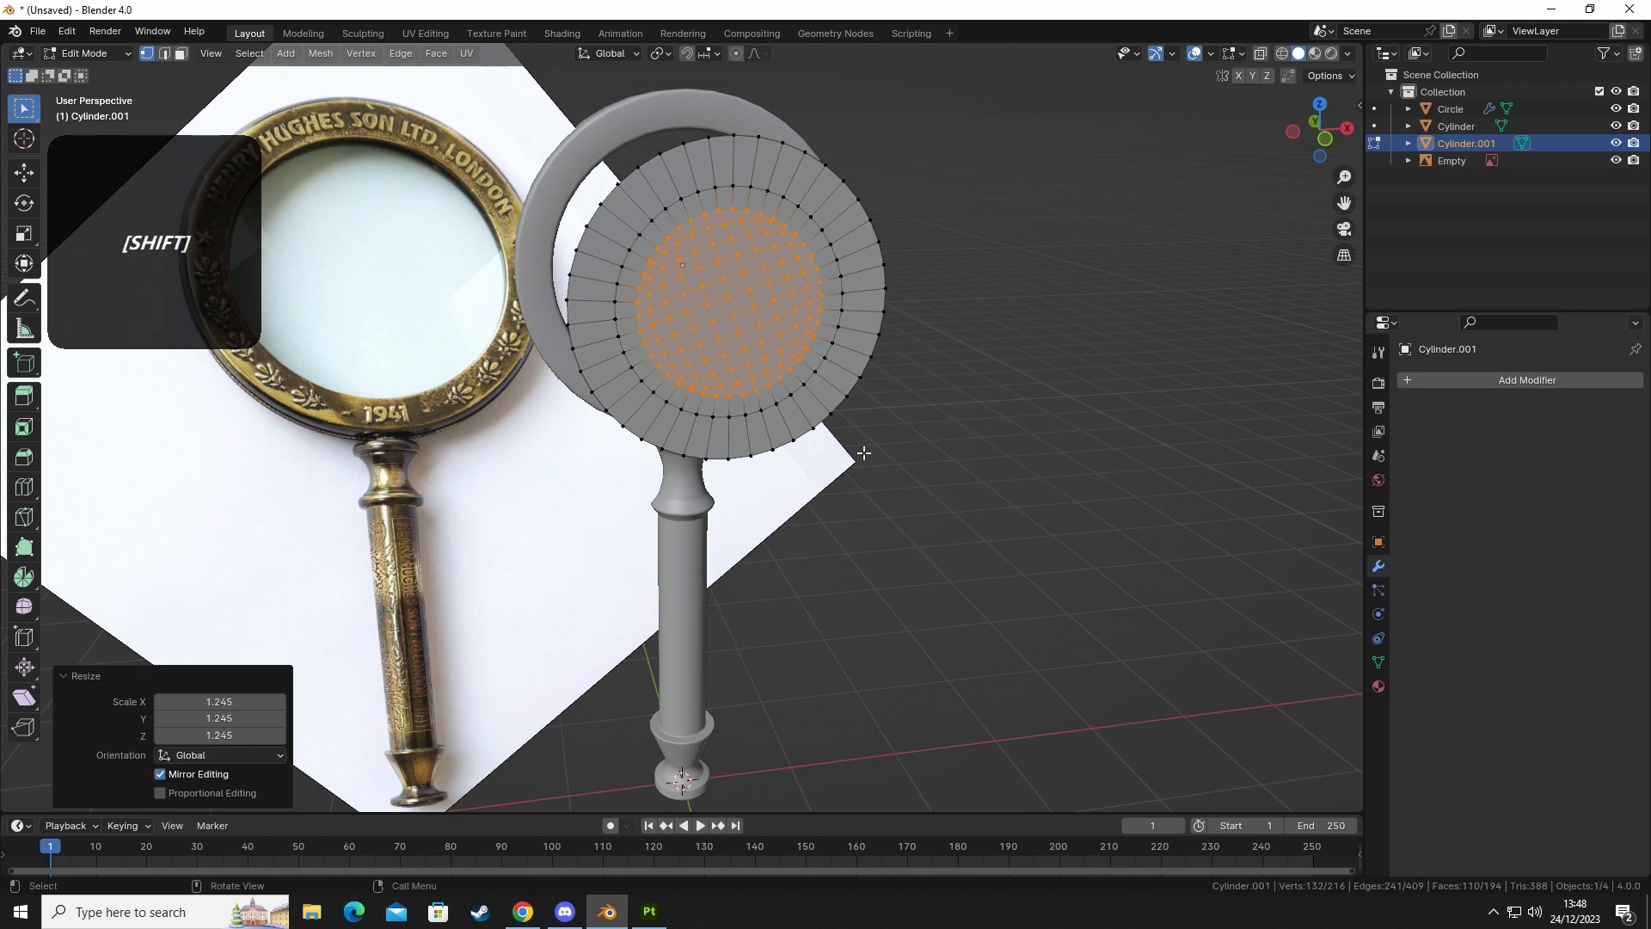
pyautogui.click(978, 423)
pyautogui.moveTo(711, 291); pyautogui.dragTo(829, 335, button='middle')
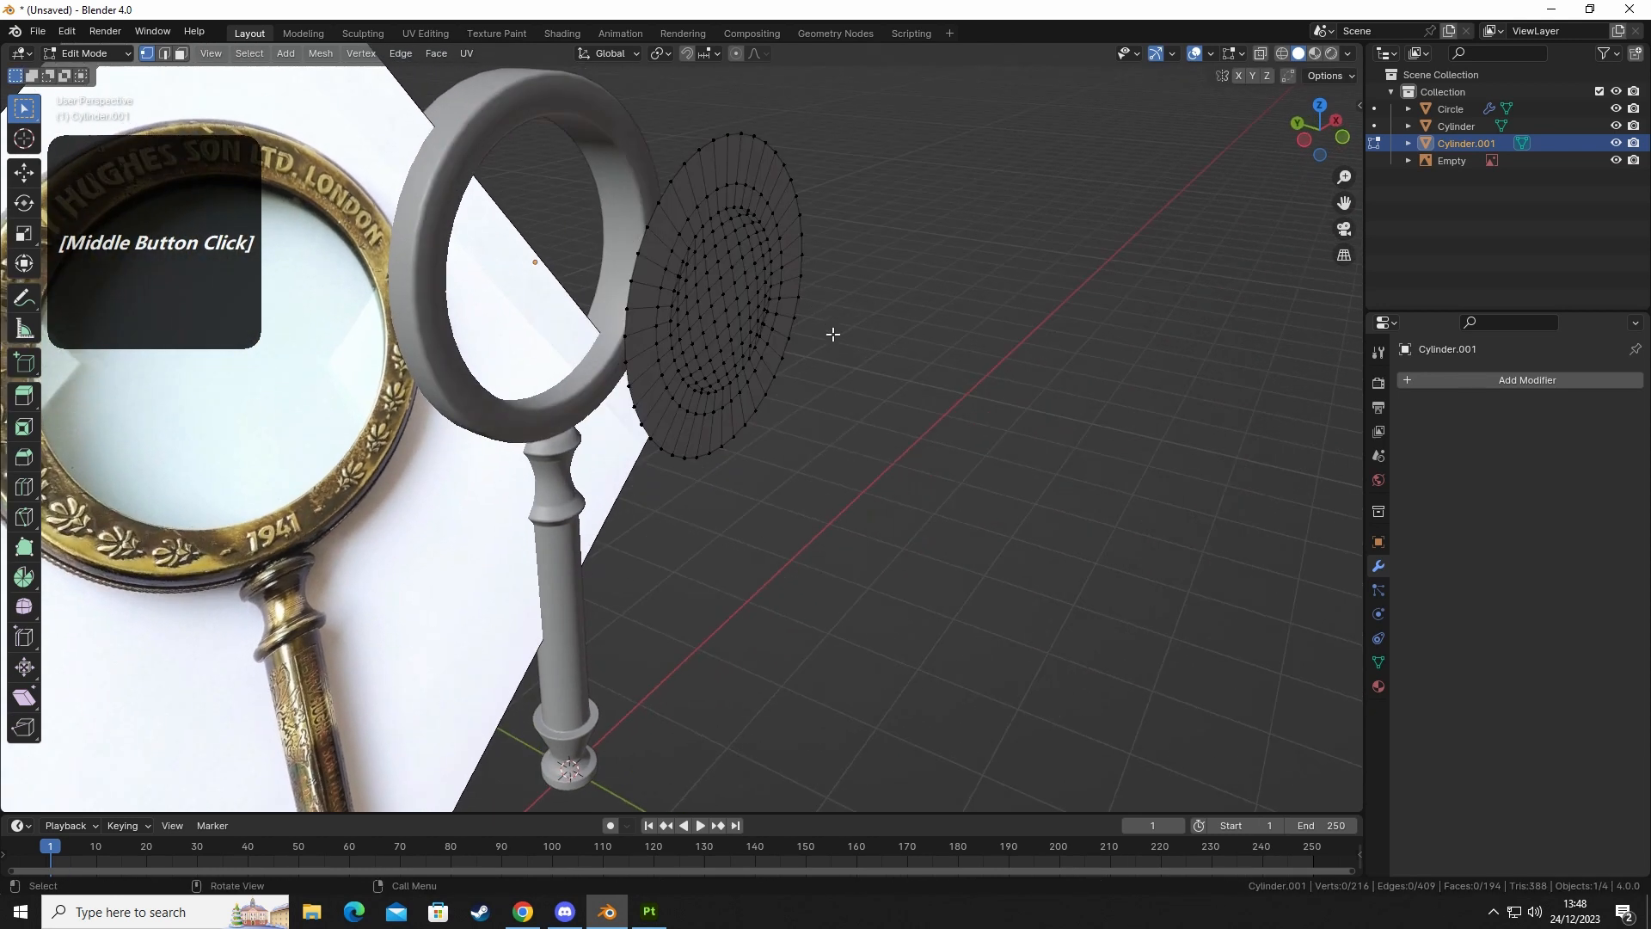
pyautogui.press('Tab')
pyautogui.click(707, 306)
pyautogui.moveTo(707, 306); pyautogui.dragTo(831, 437, button='middle')
pyautogui.click(755, 361)
pyautogui.press('Tab')
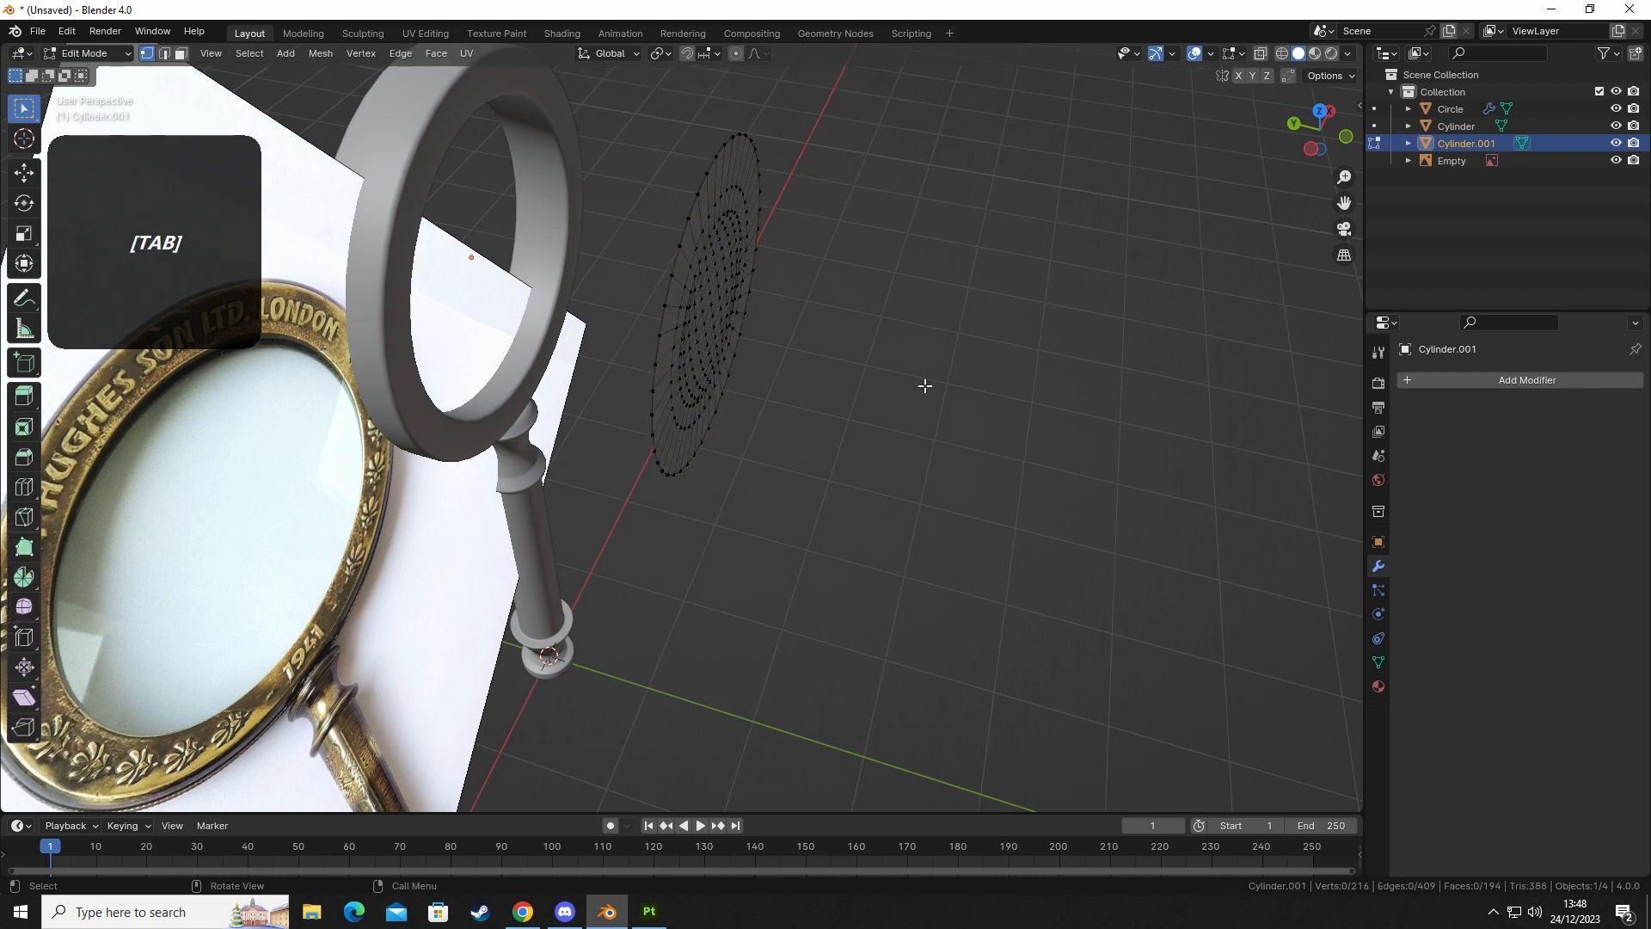
pyautogui.moveTo(921, 384); pyautogui.dragTo(834, 355, button='middle')
pyautogui.press('a')
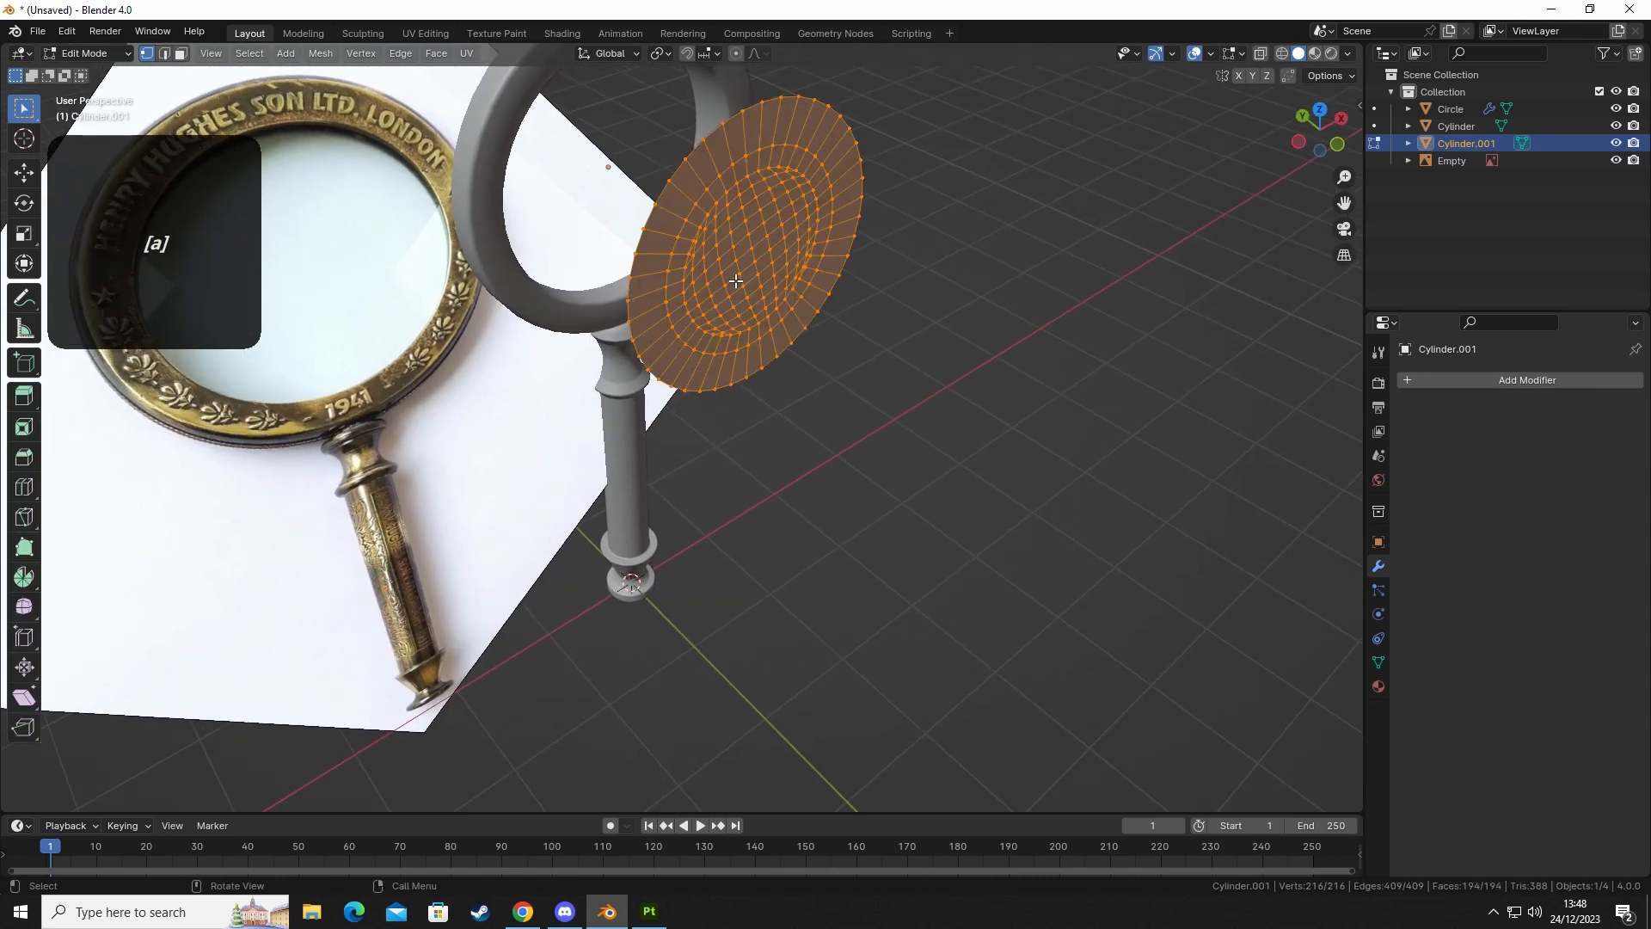
# Set the disc's origin to its geometry in Object Mode.
pyautogui.press('Tab')
pyautogui.click(751, 206)
pyautogui.rightClick(741, 269)
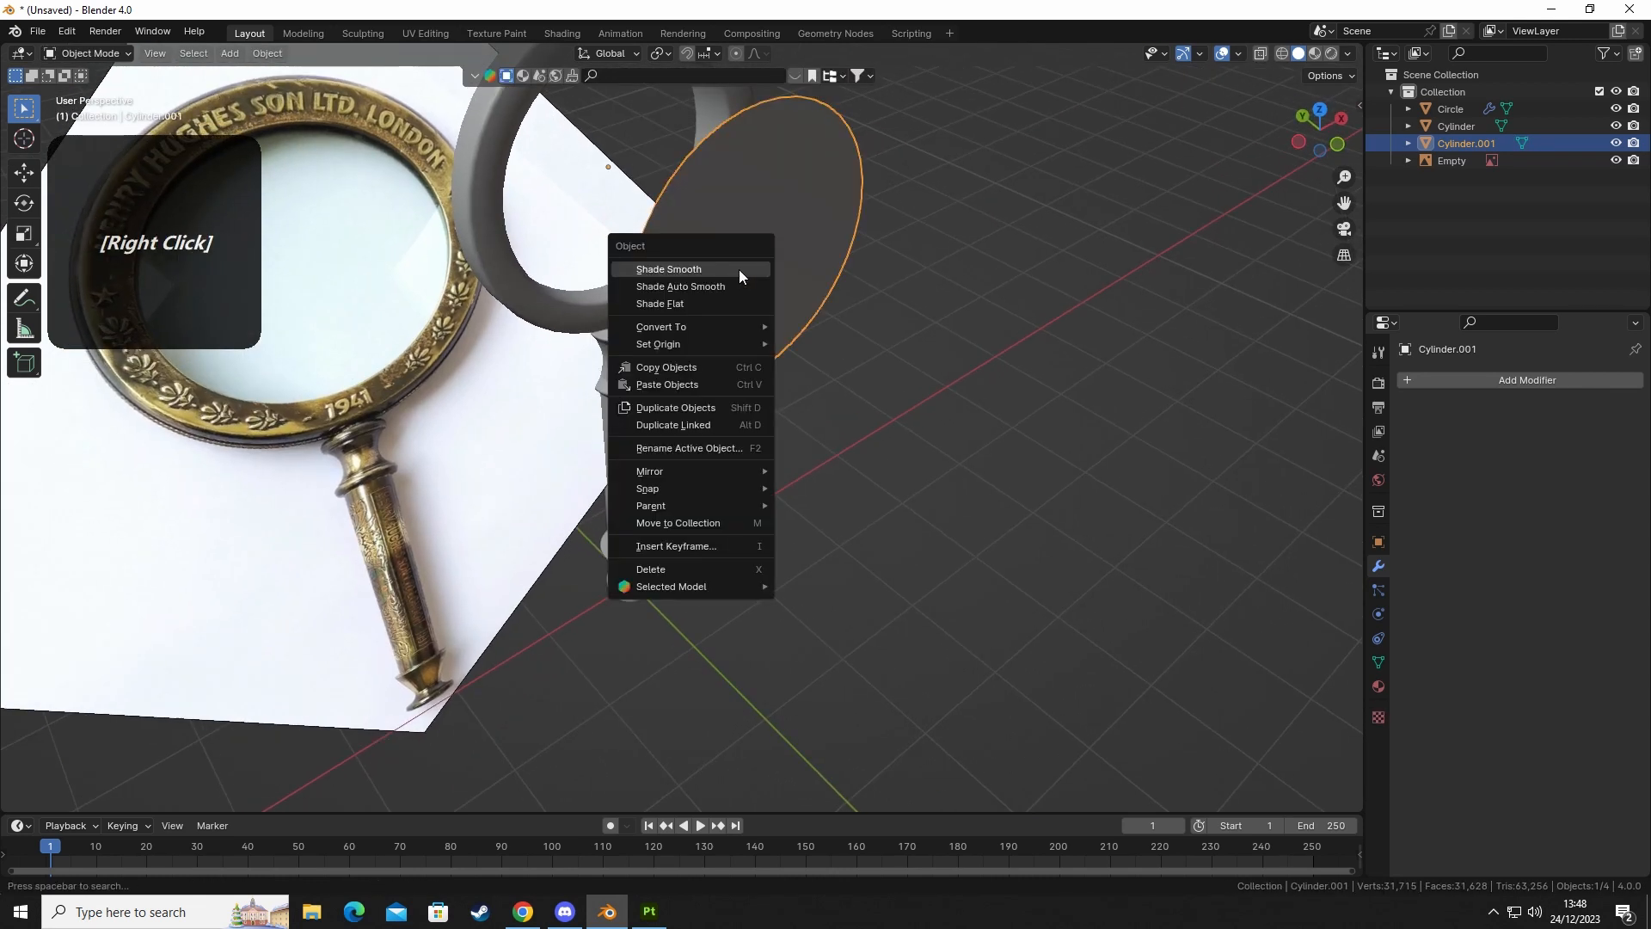
pyautogui.moveTo(669, 349)
pyautogui.click(844, 362)
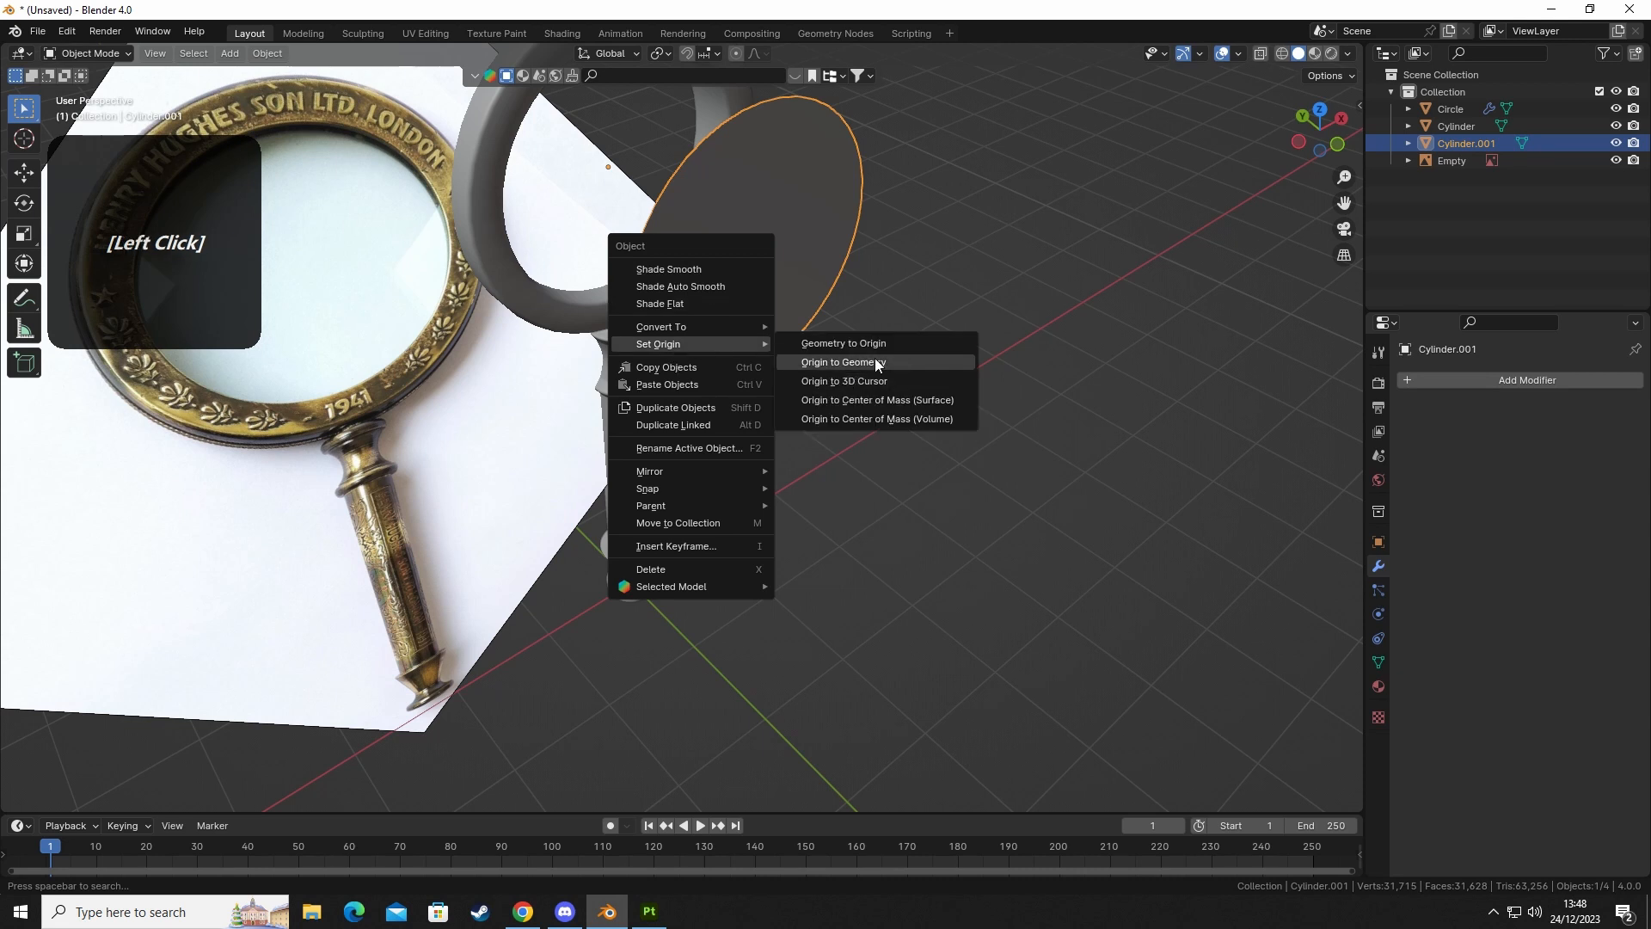
pyautogui.click(879, 367)
# Snap the 3D cursor to the ring's inner middle edge loop, then return to Object Mode and deselect the ring.
pyautogui.moveTo(876, 366); pyautogui.dragTo(676, 344, button='middle')
pyautogui.click(559, 178)
pyautogui.keyDown('shift'); pyautogui.moveTo(559, 179); pyautogui.dragTo(647, 374, button='middle'); pyautogui.keyUp('shift')
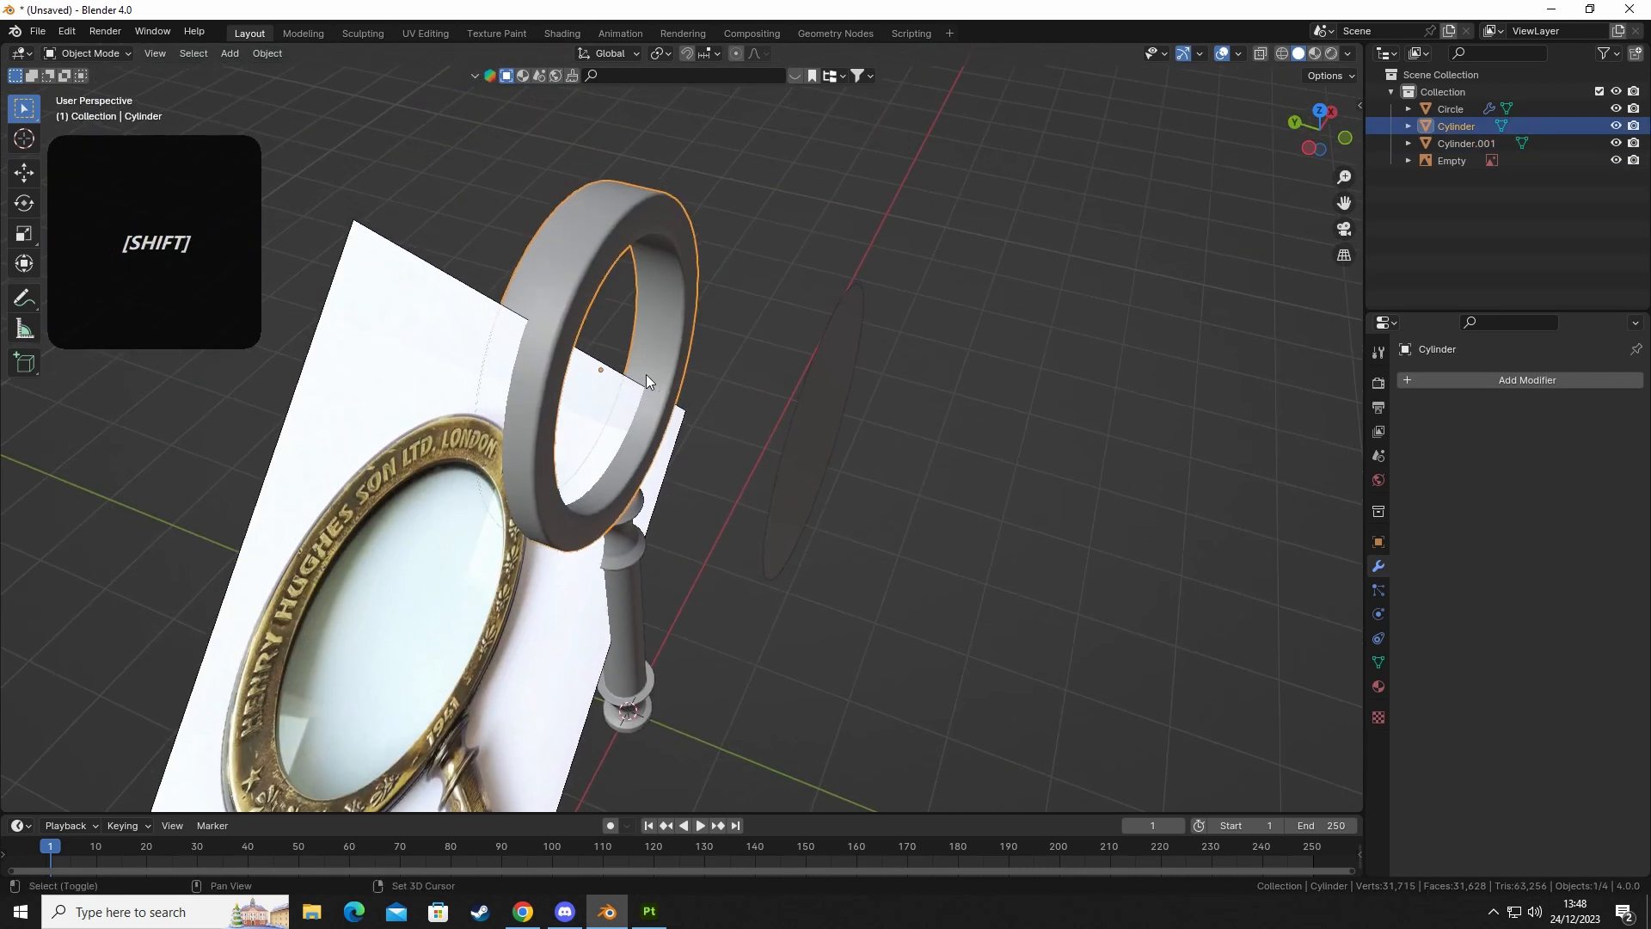
pyautogui.keyDown('shift'); pyautogui.moveTo(686, 296); pyautogui.dragTo(674, 268, button='middle'); pyautogui.keyUp('shift')
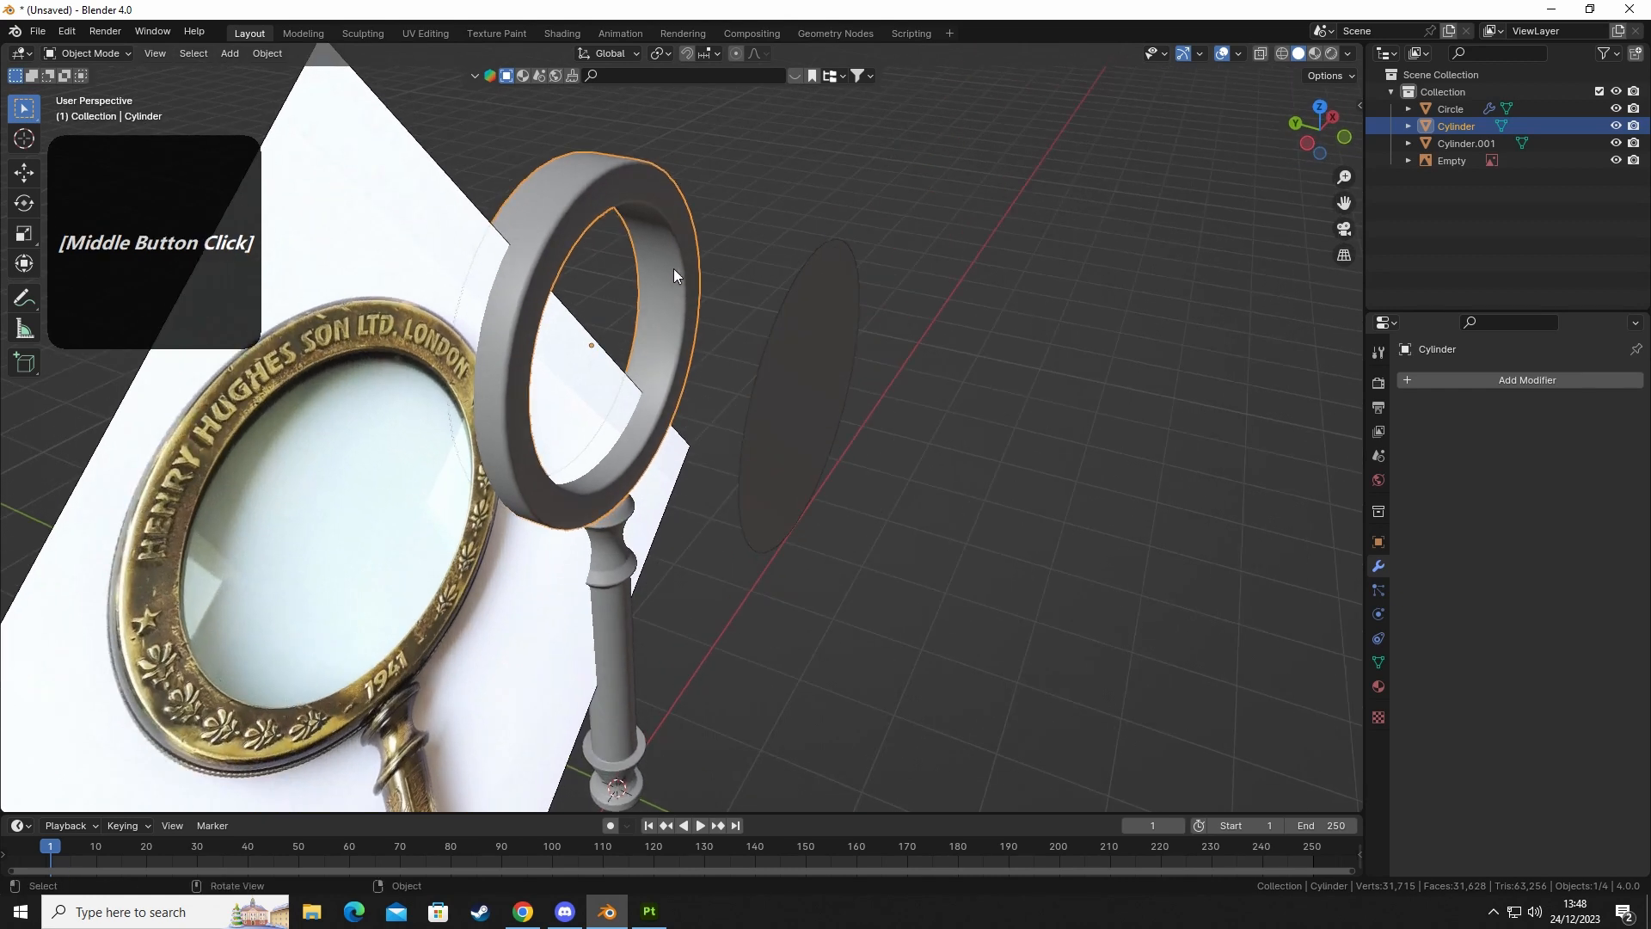
pyautogui.press('Tab')
pyautogui.keyDown('alt'); pyautogui.click(659, 277); pyautogui.keyUp('alt')
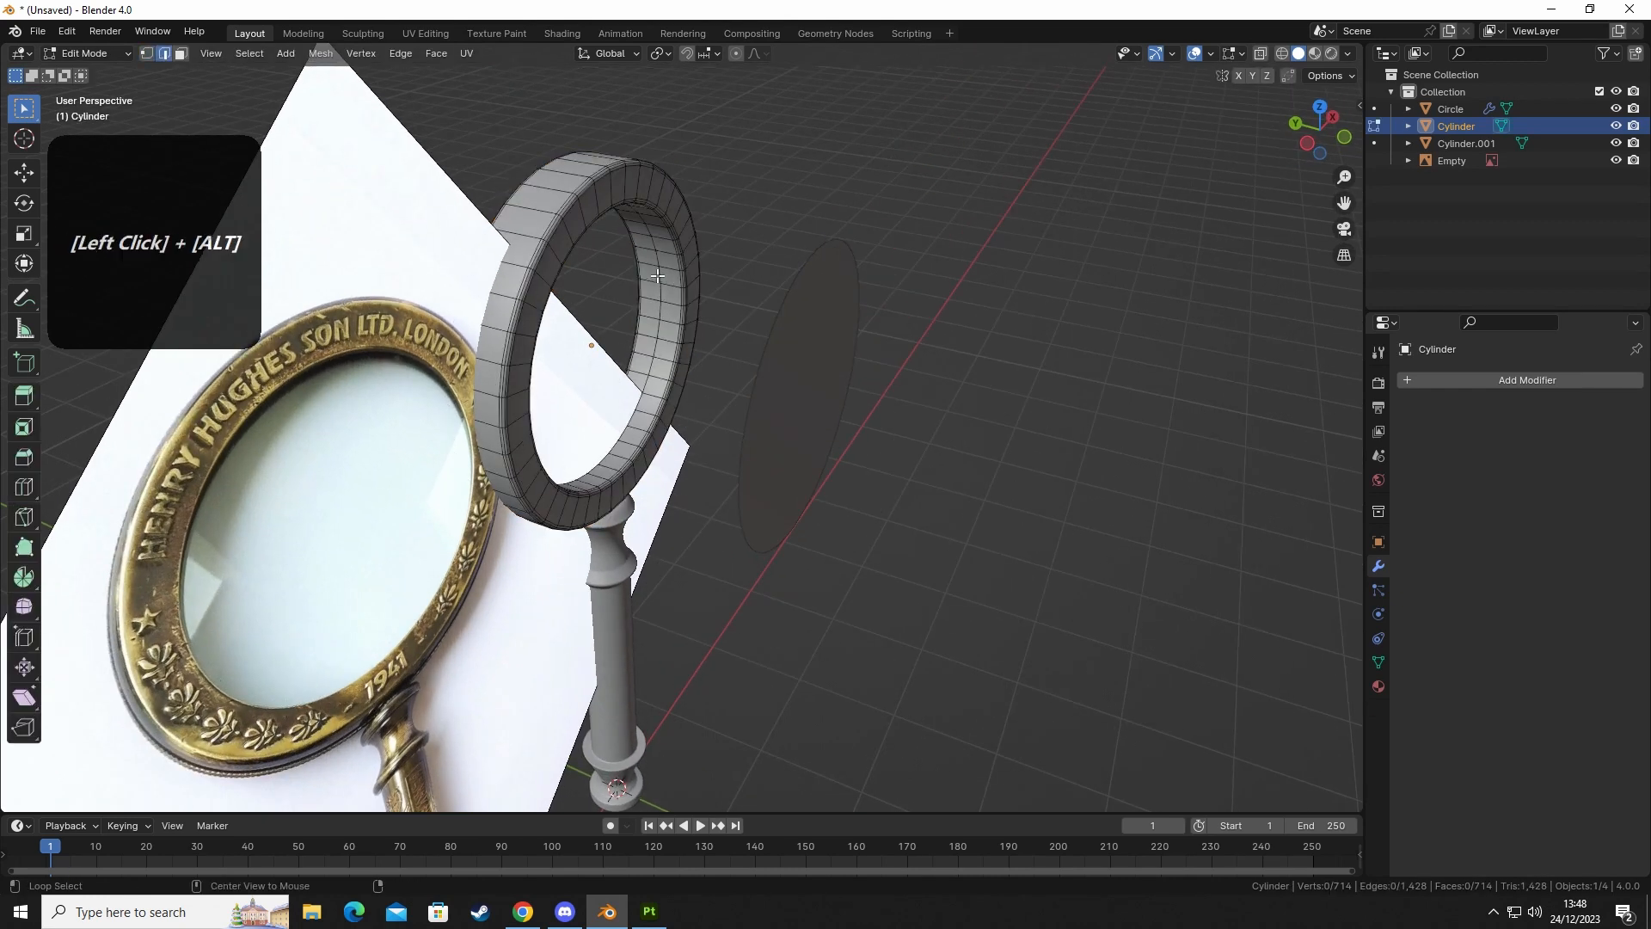
pyautogui.hotkey('shift', 's')
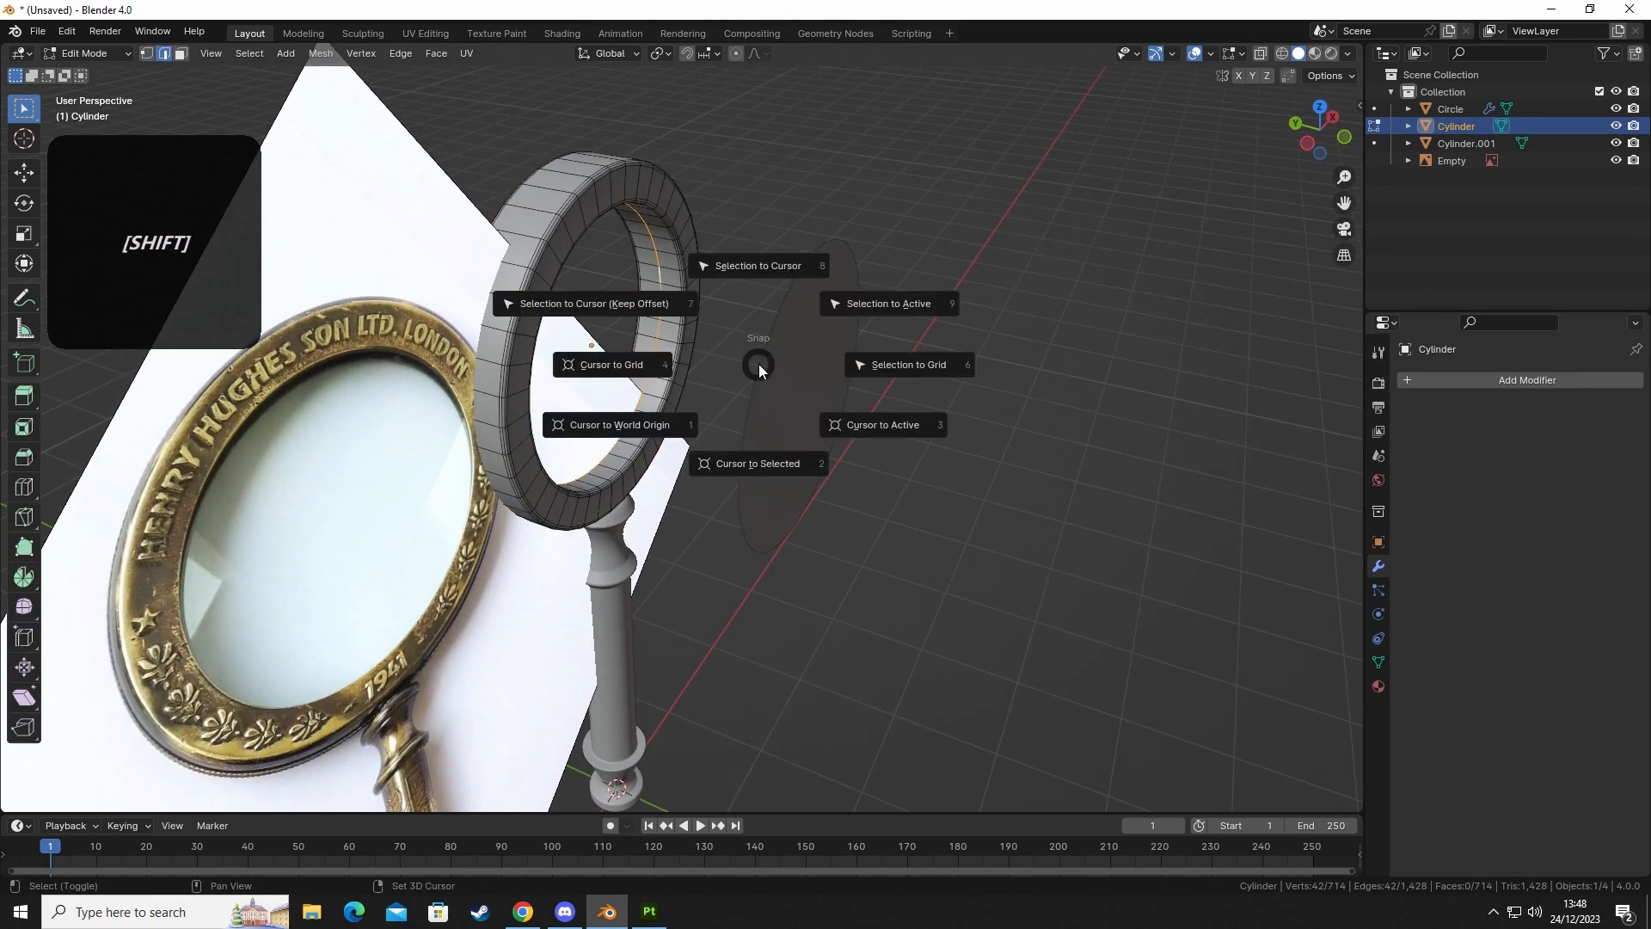
pyautogui.click(750, 463)
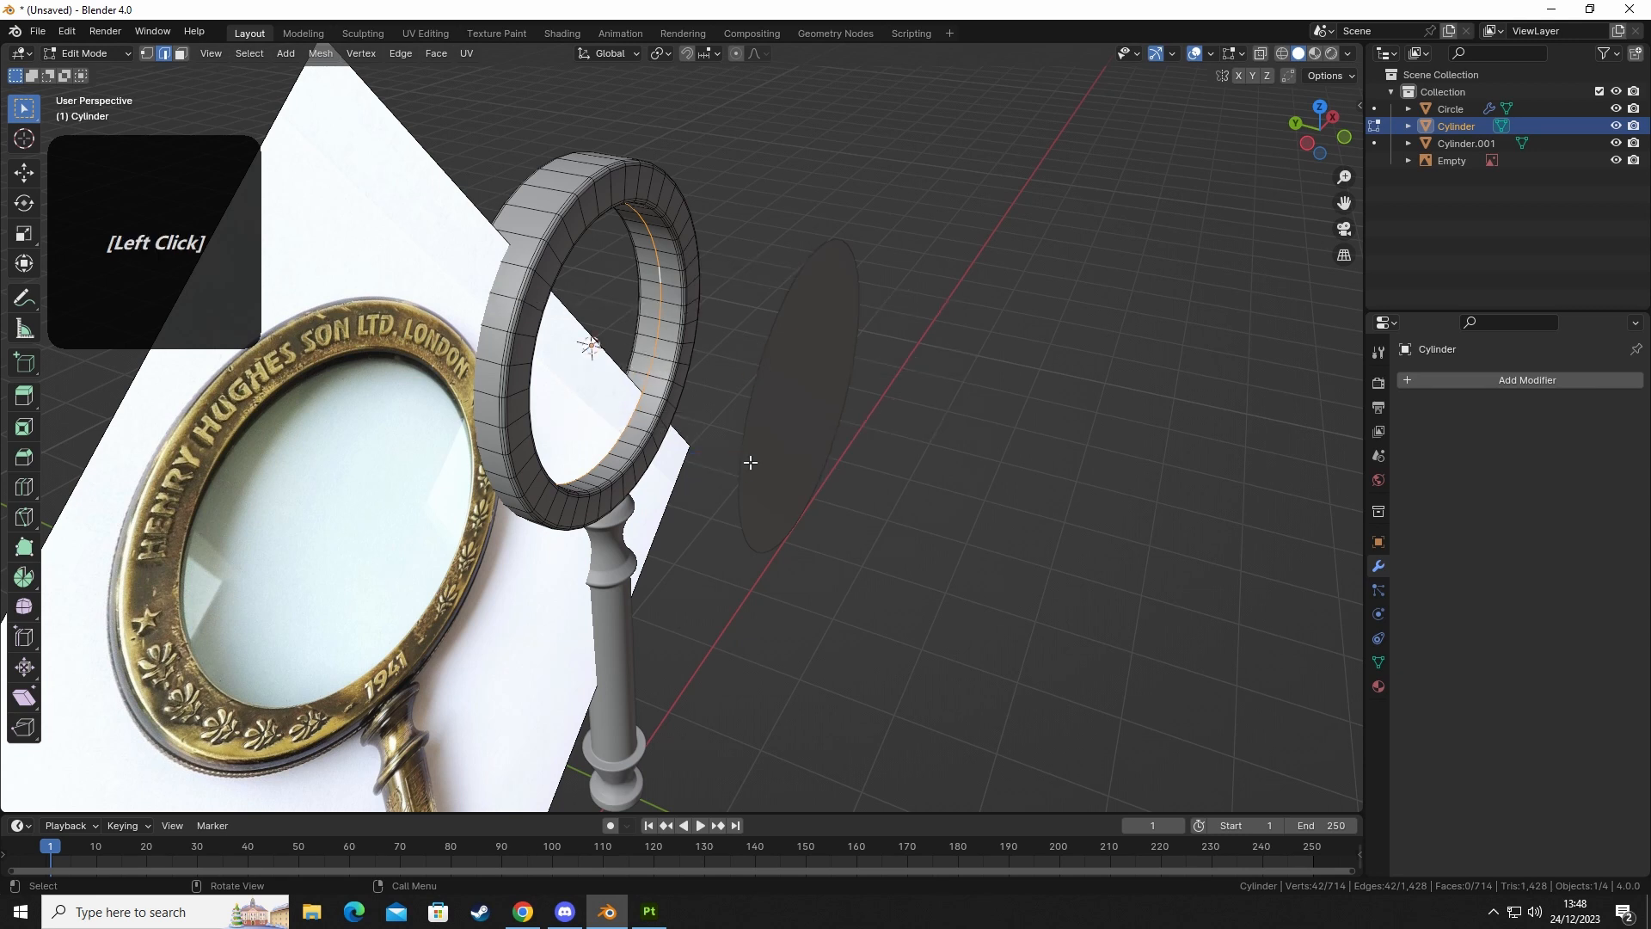
pyautogui.press('Tab')
pyautogui.click(865, 539)
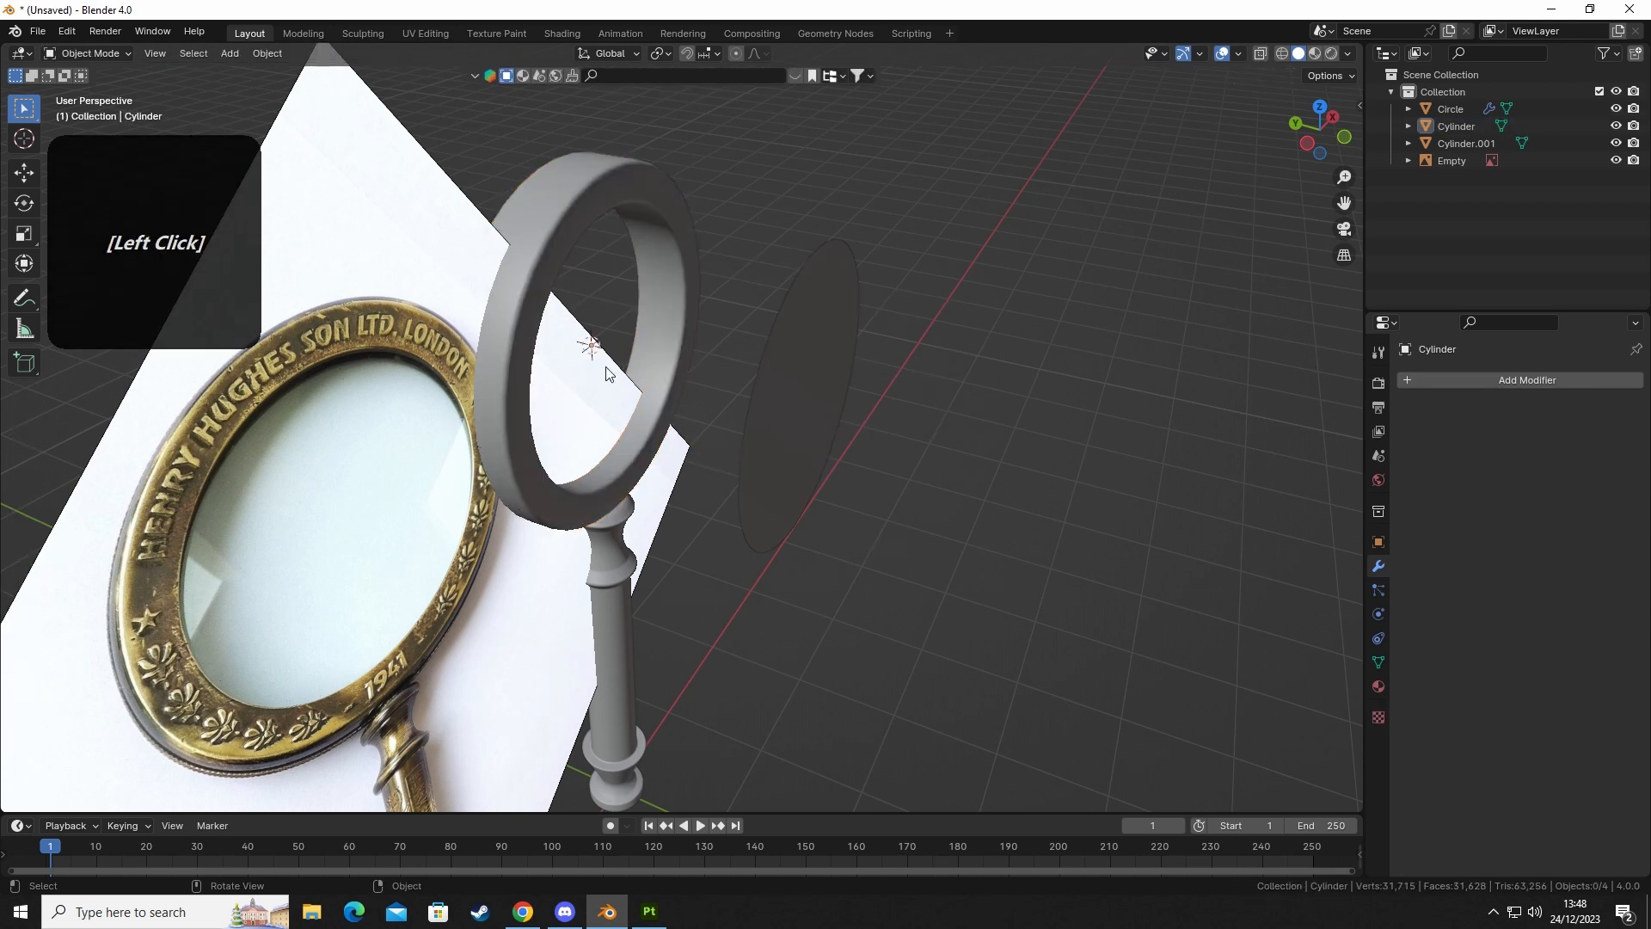
# Snap the disc to the 3D cursor so it sits inside the ring, and deselect it.
pyautogui.moveTo(607, 372); pyautogui.dragTo(525, 317, button='middle')
pyautogui.click(776, 408)
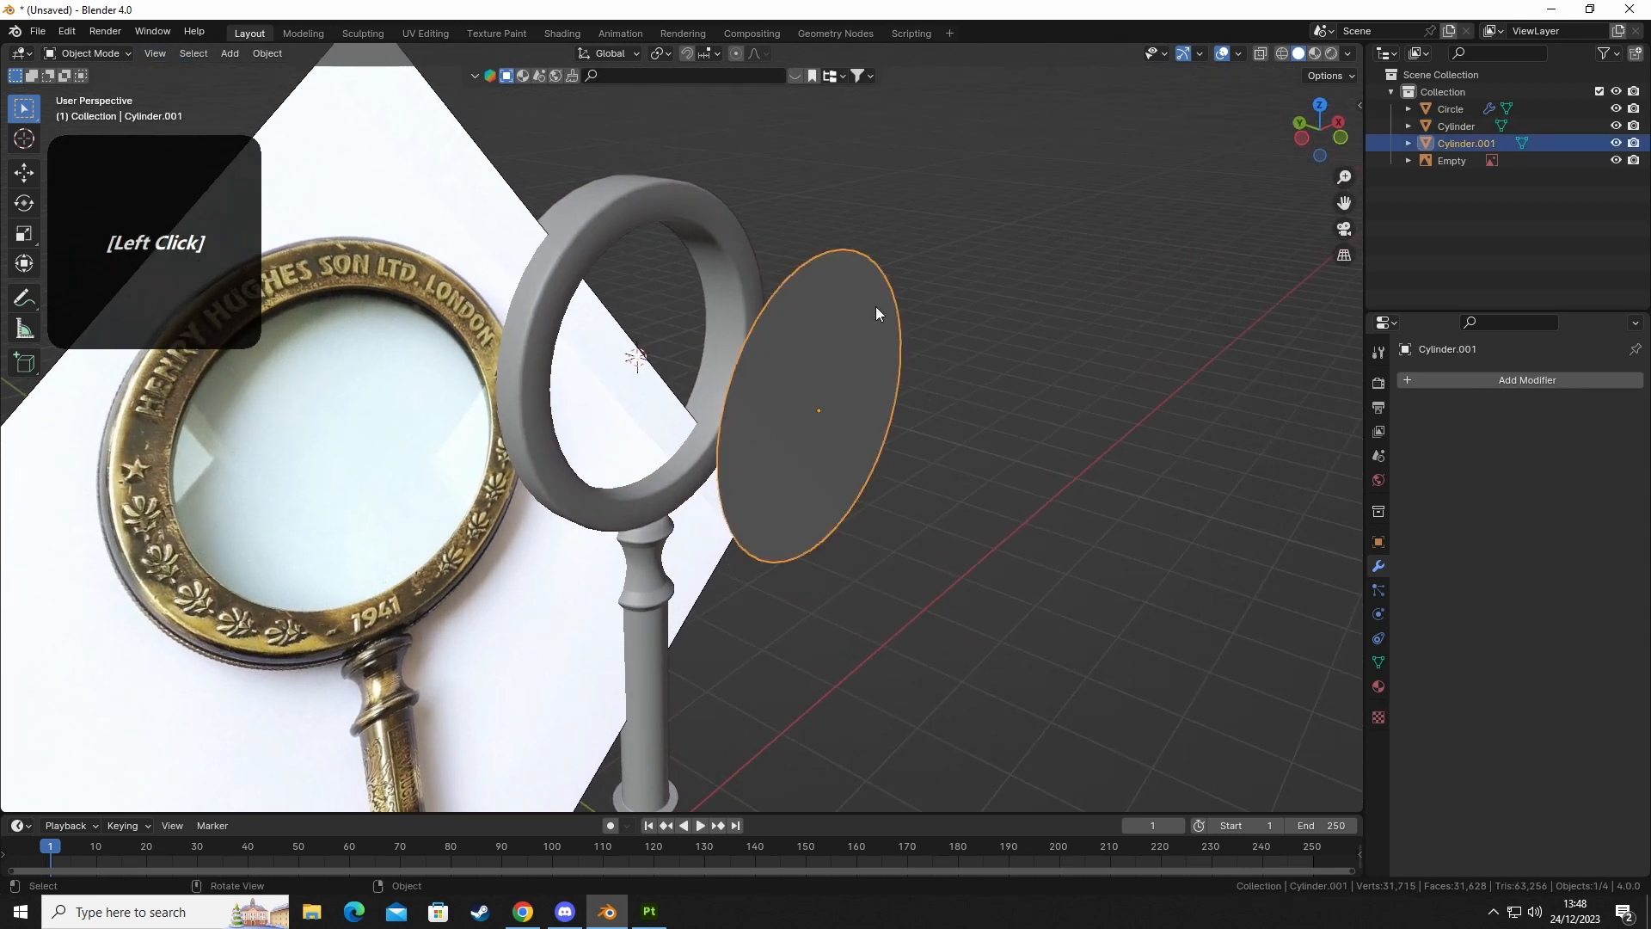
pyautogui.hotkey('shift', 's')
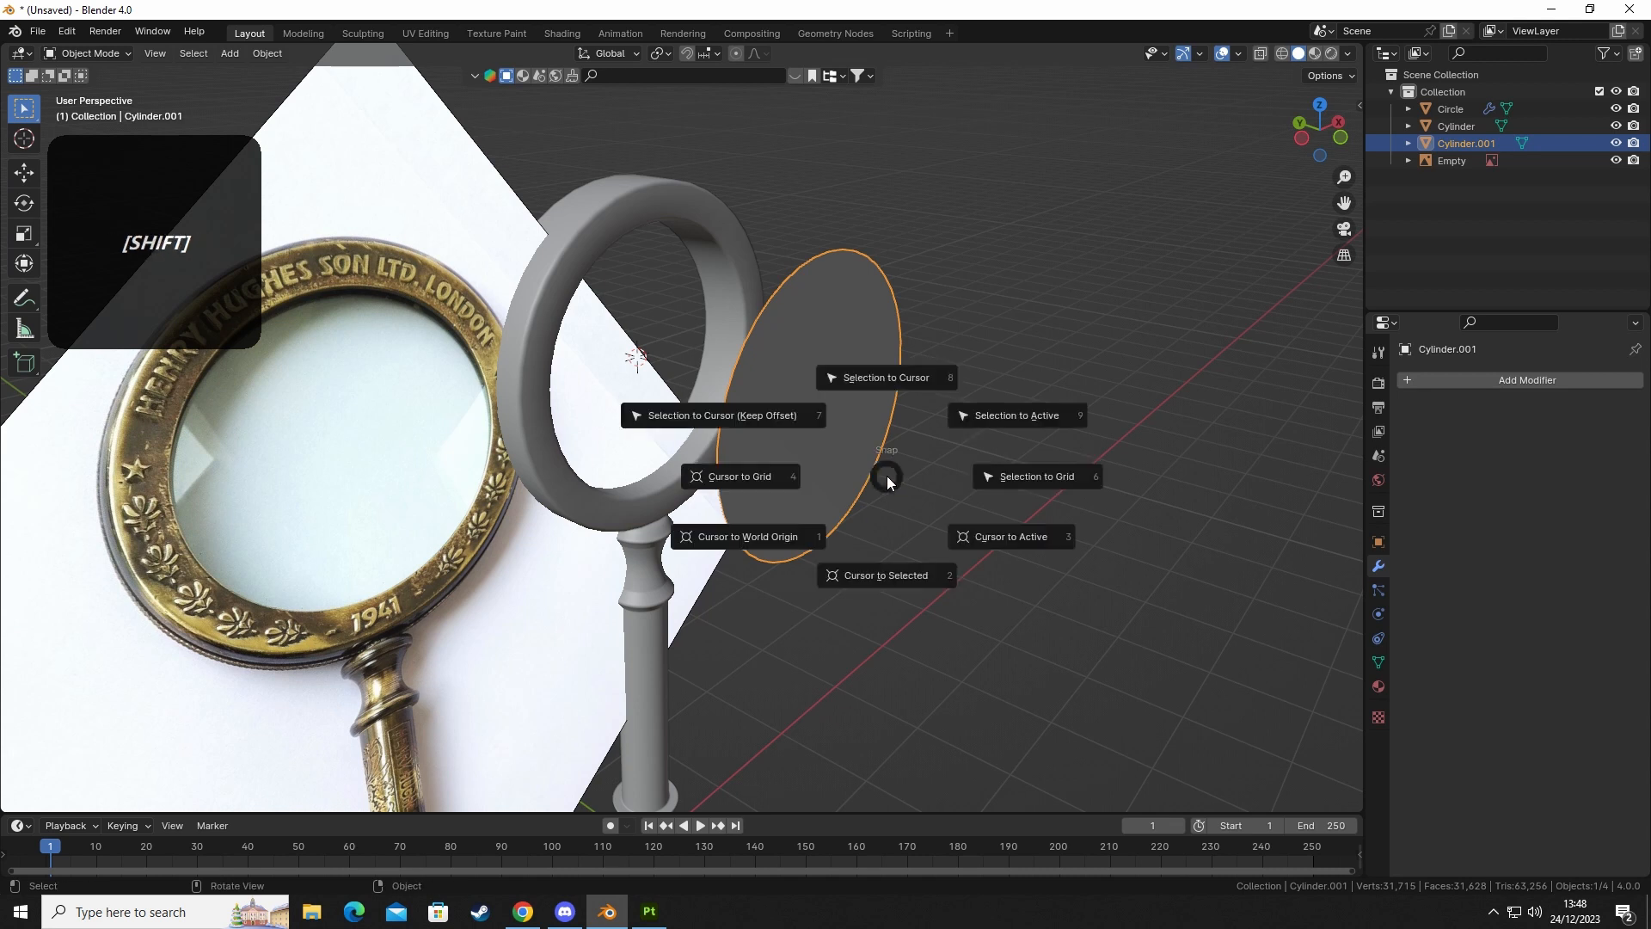
pyautogui.click(870, 380)
pyautogui.click(915, 531)
pyautogui.moveTo(915, 532); pyautogui.dragTo(1187, 520, button='middle')
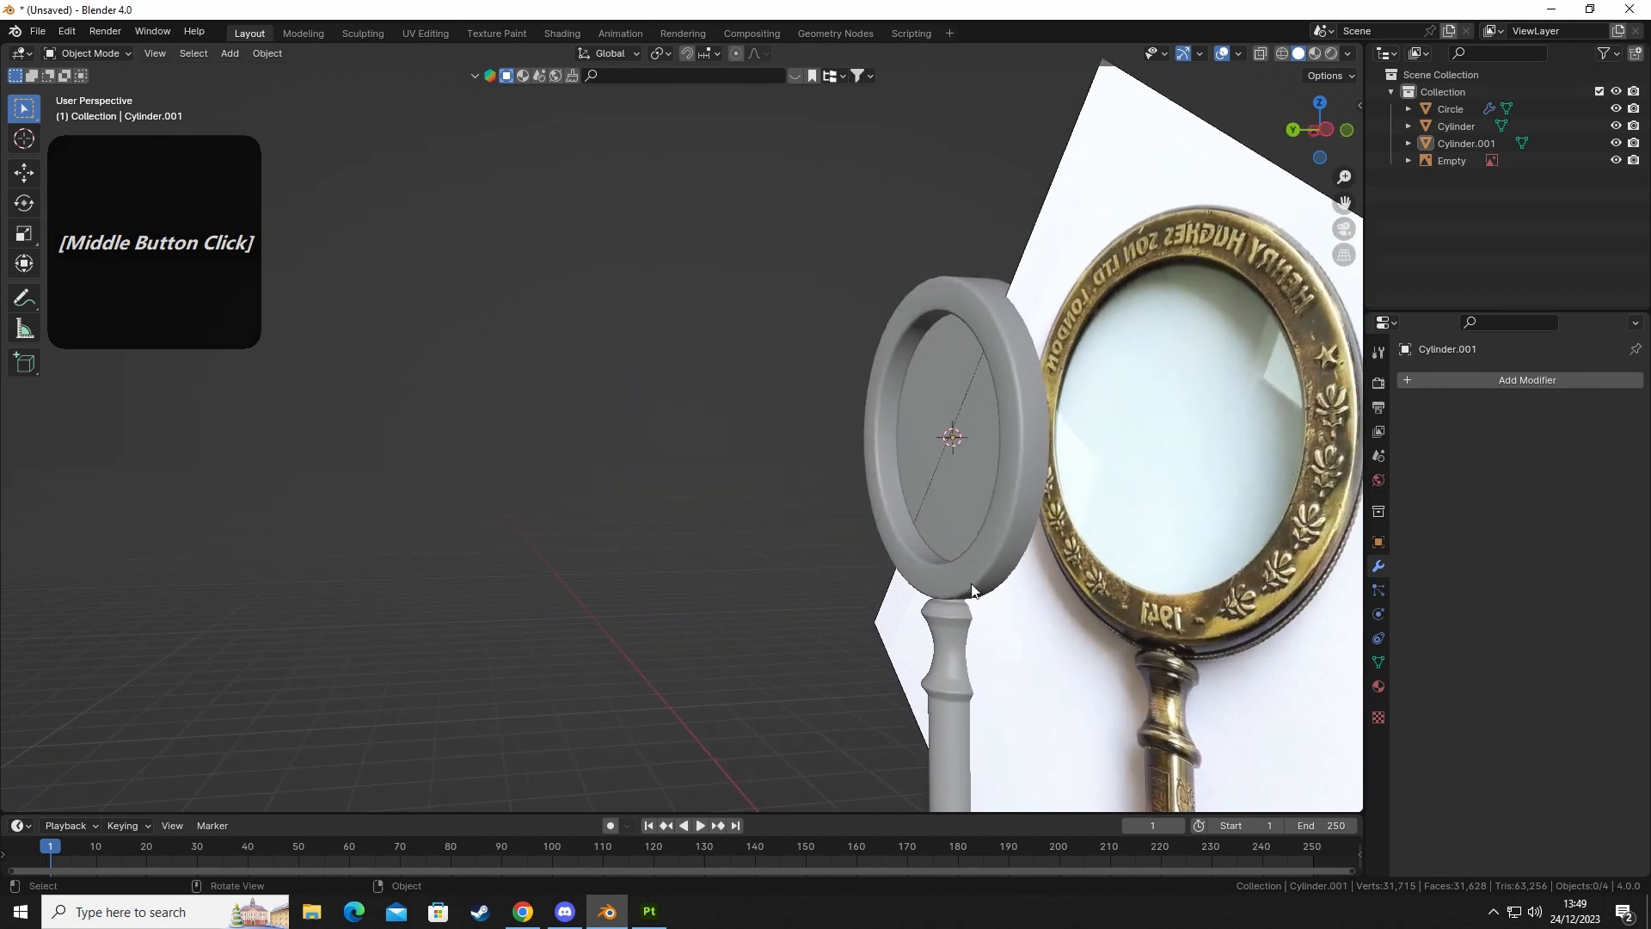
# Examine the handle, ring frame and lens disc from several angles, checking each part as a separate object.
pyautogui.moveTo(972, 590); pyautogui.dragTo(749, 540, button='middle')
pyautogui.click(713, 642)
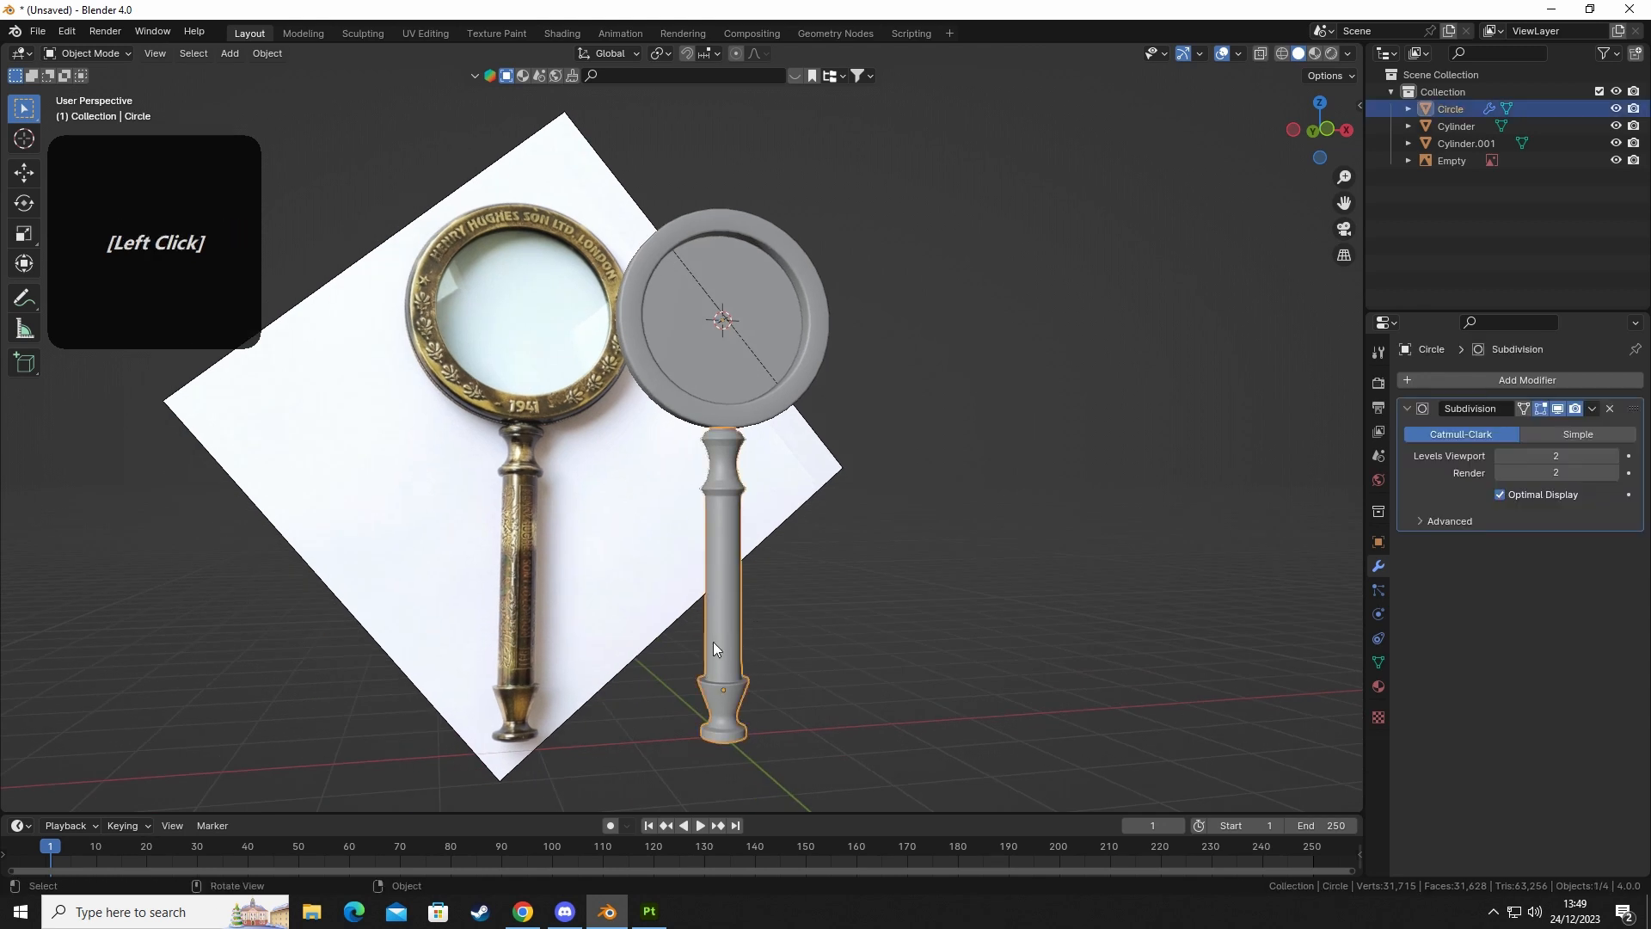
pyautogui.moveTo(842, 398); pyautogui.dragTo(922, 537, button='middle')
pyautogui.click(838, 331)
pyautogui.click(860, 409)
pyautogui.scroll(3, 922, 537)
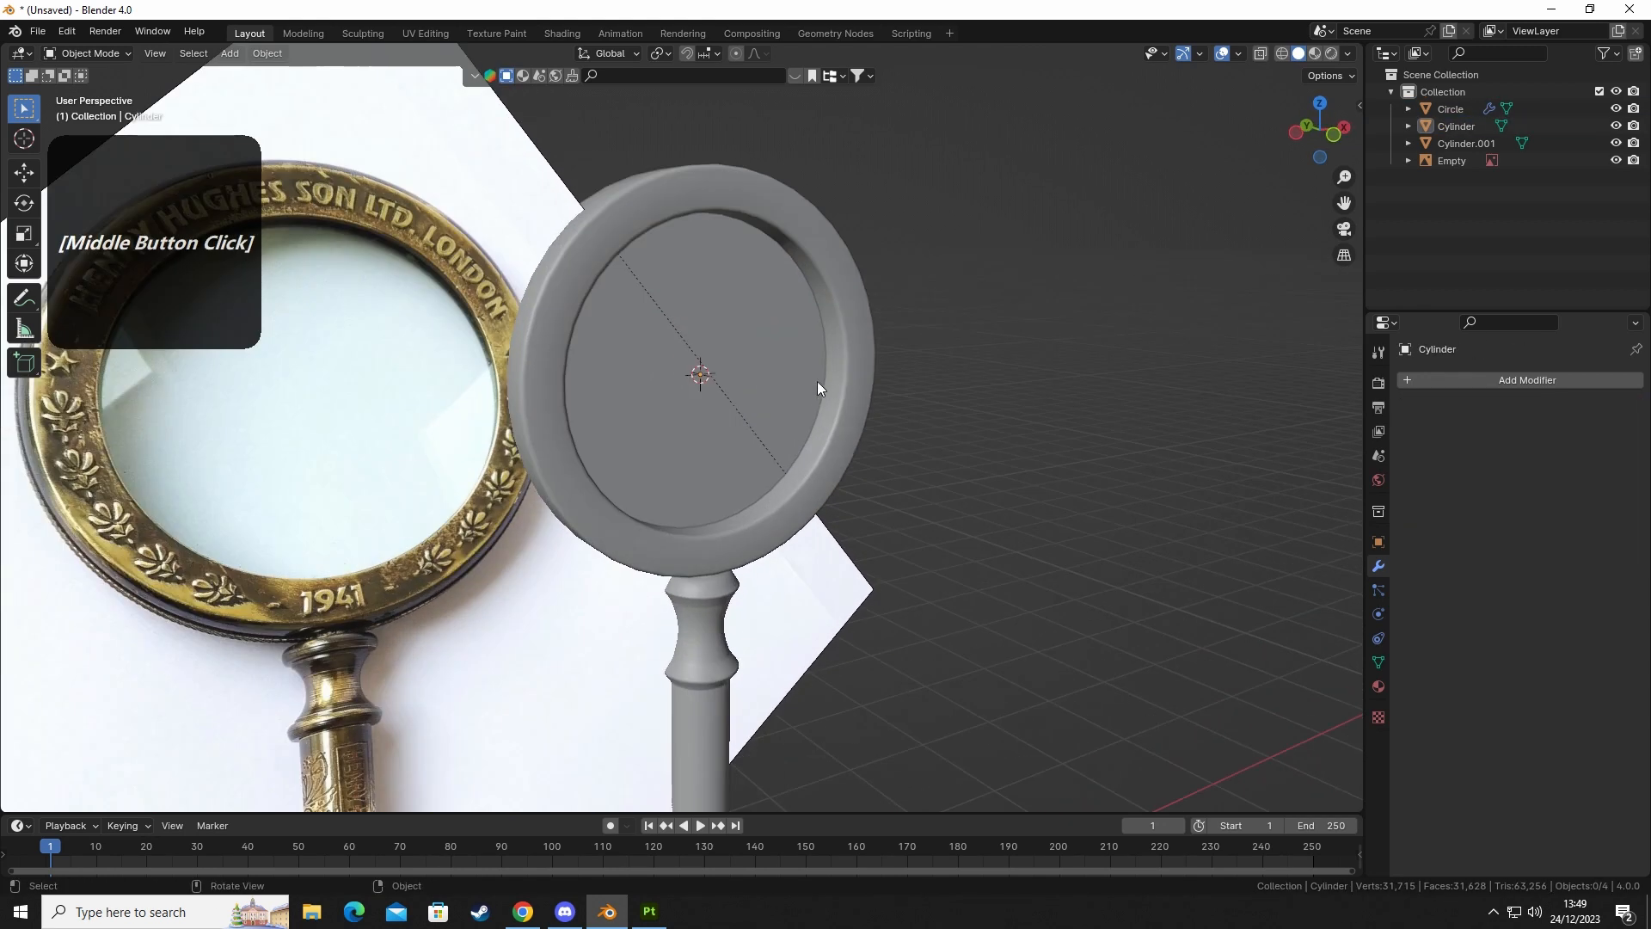
pyautogui.click(839, 370)
pyautogui.moveTo(923, 474); pyautogui.dragTo(716, 536, button='middle')
pyautogui.click(609, 476)
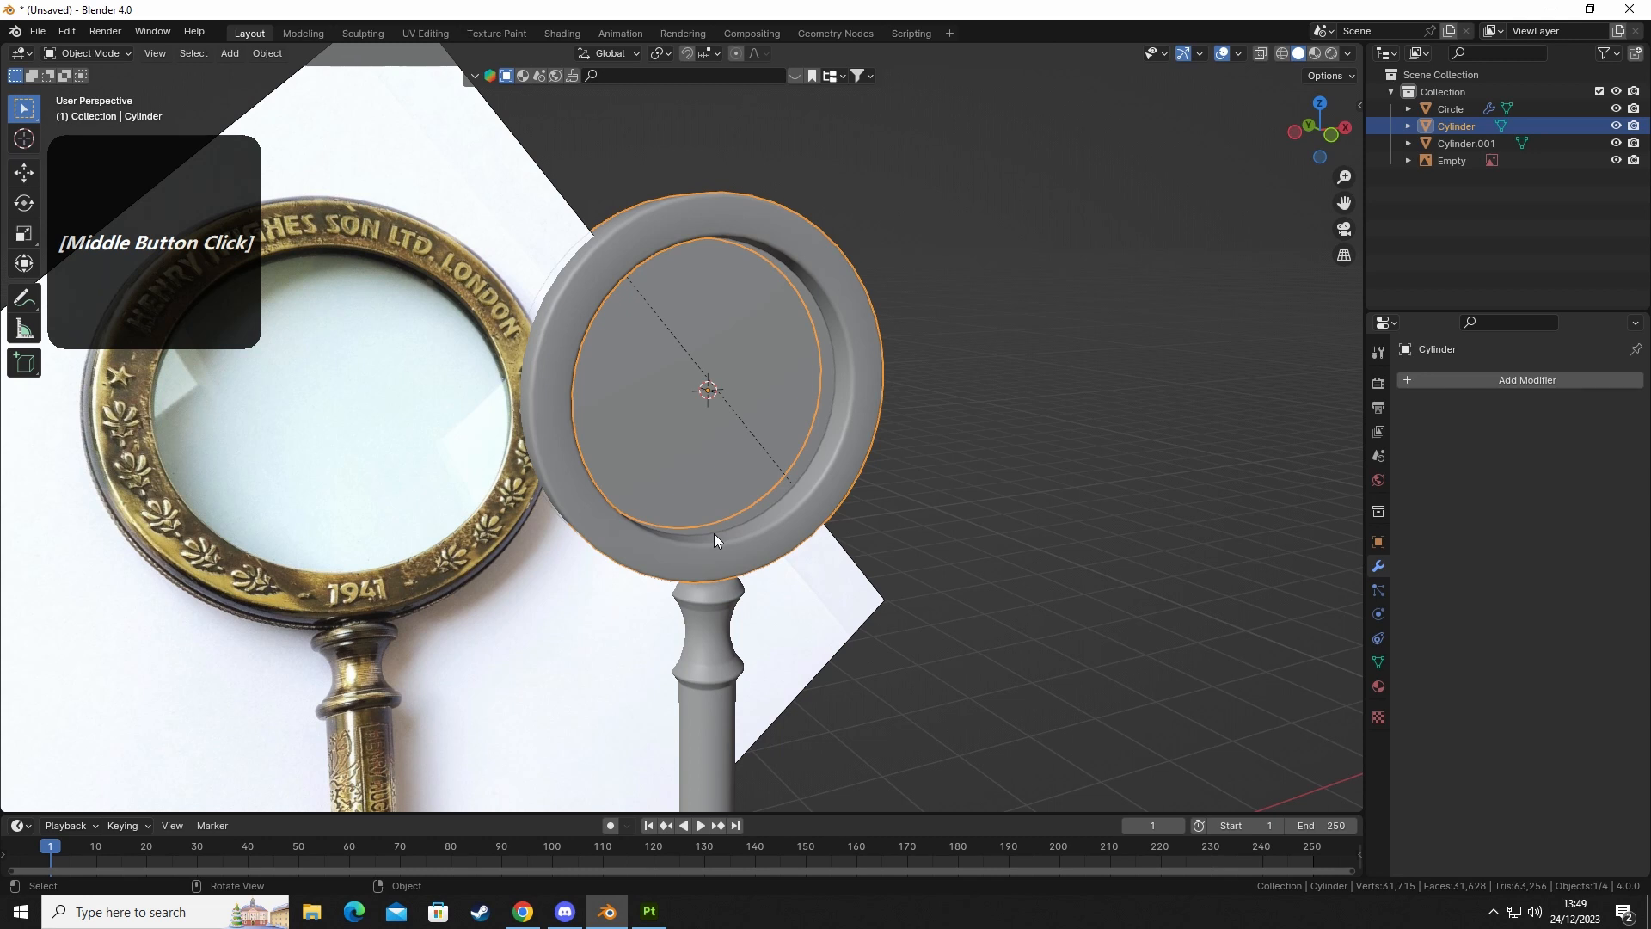
pyautogui.moveTo(704, 473); pyautogui.dragTo(604, 473, button='middle')
# Move the reference image -2.3944 m along the X axis, away from the magnifying glass model.
pyautogui.click(1075, 673)
pyautogui.keyDown('shift'); pyautogui.moveTo(571, 526); pyautogui.dragTo(991, 544, button='middle'); pyautogui.keyUp('shift')
pyautogui.click(760, 509)
pyautogui.press('g')
pyautogui.press('x')
pyautogui.click(492, 497)
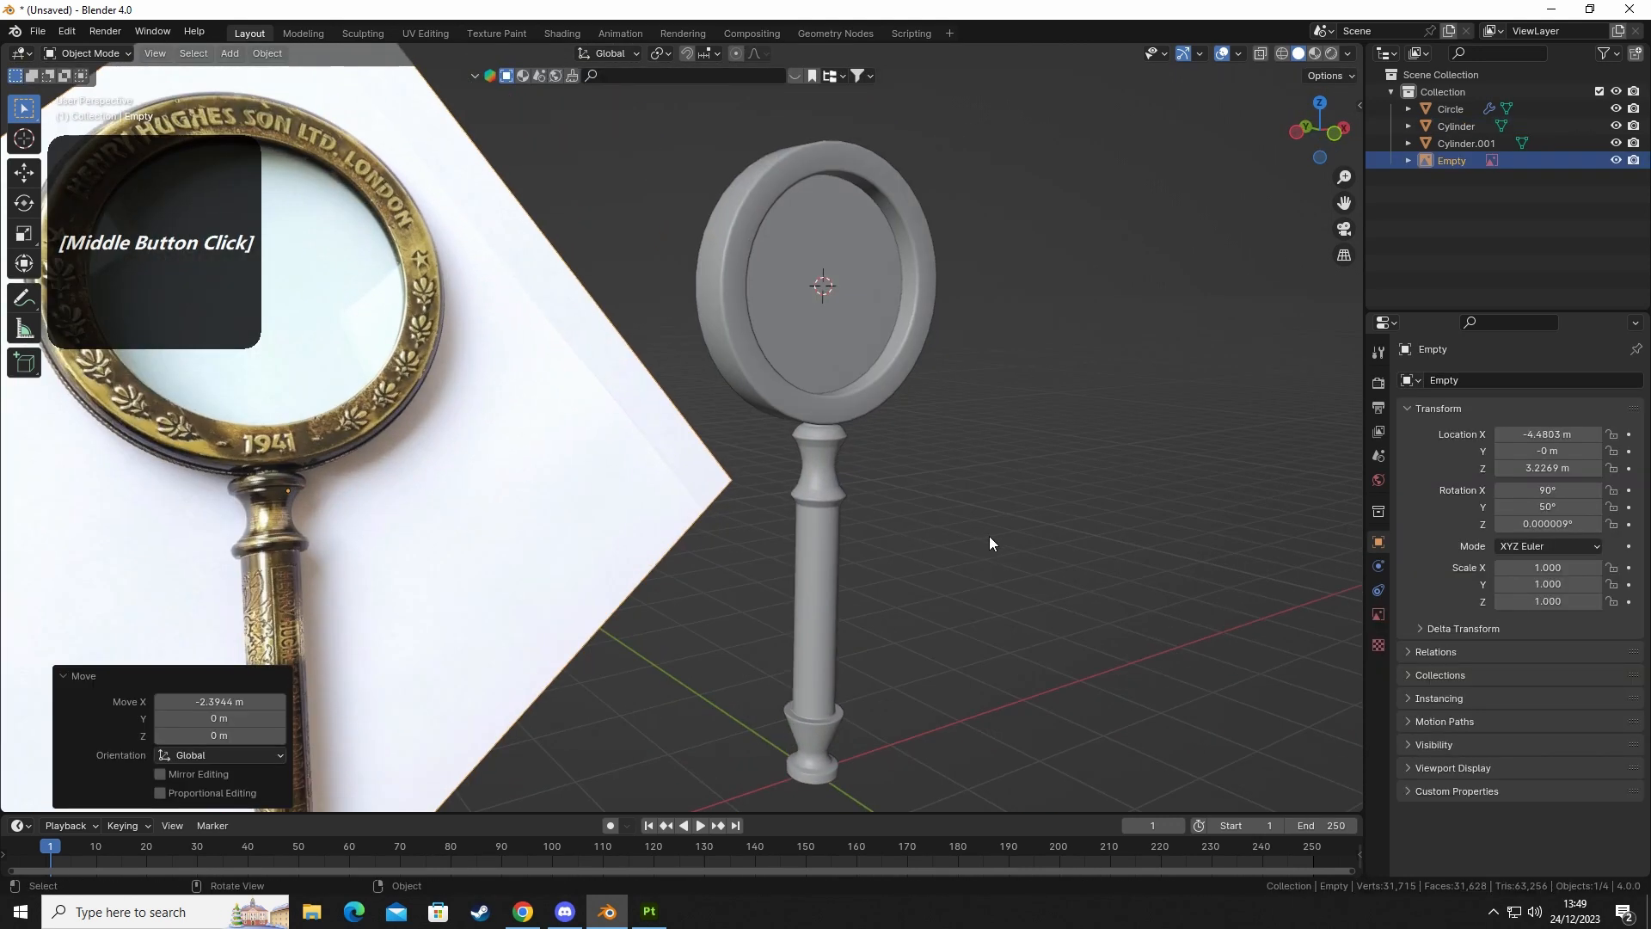
# Turn on the Face Orientation overlay in the viewport and leave all objects deselected.
pyautogui.click(989, 421)
pyautogui.moveTo(695, 124); pyautogui.dragTo(1020, 712)
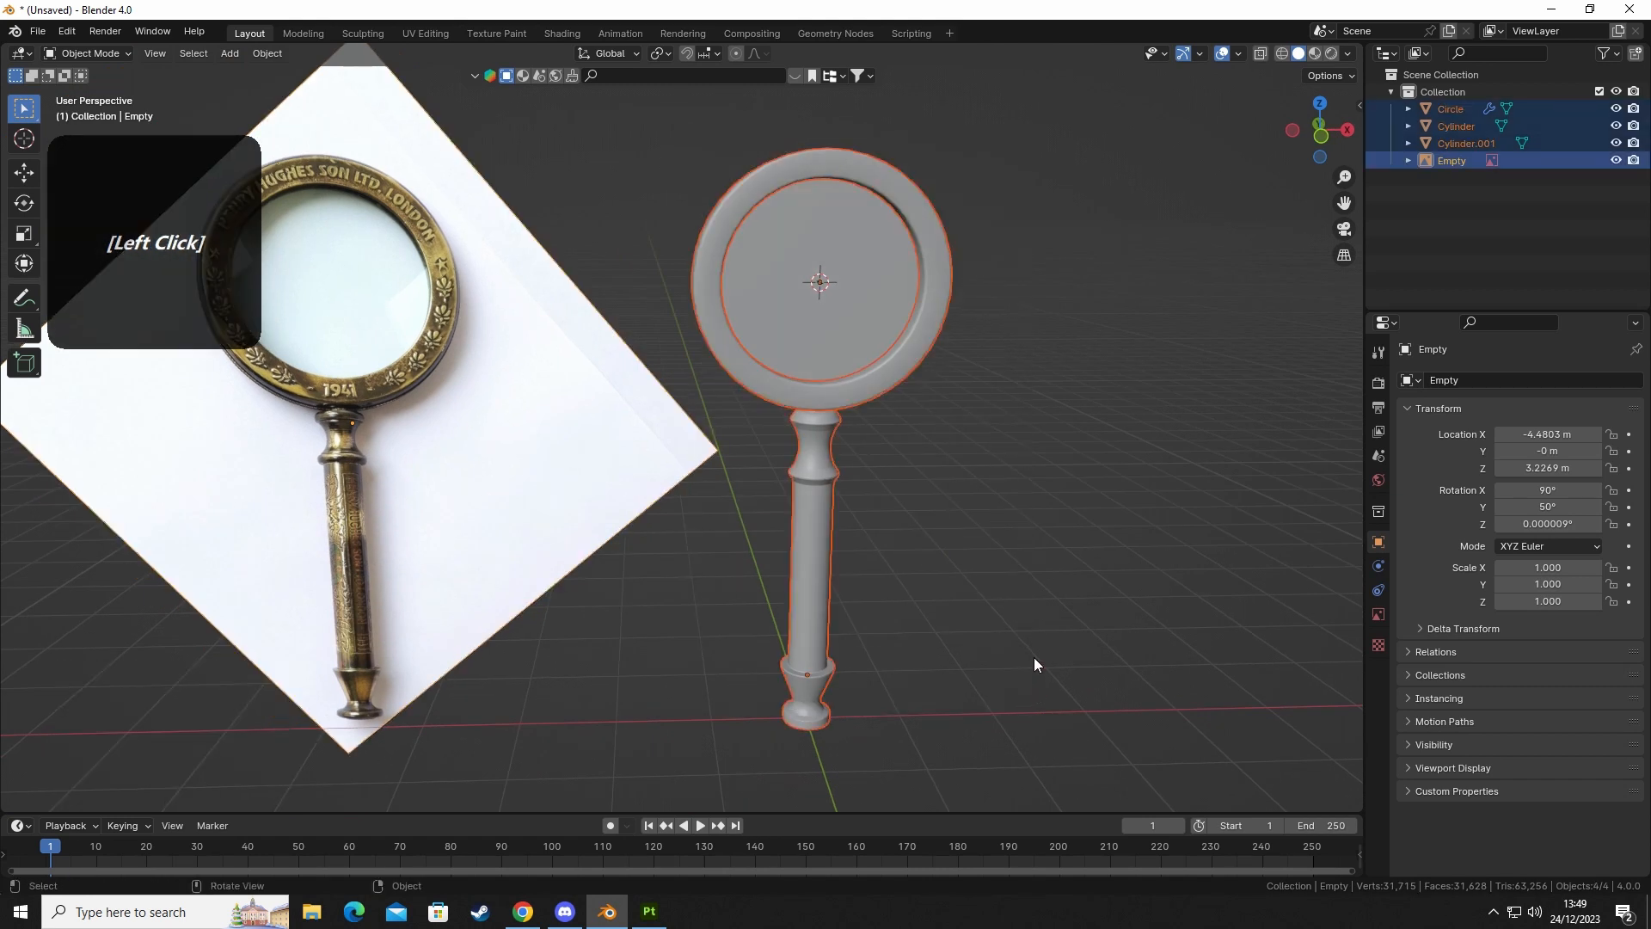
pyautogui.click(1119, 209)
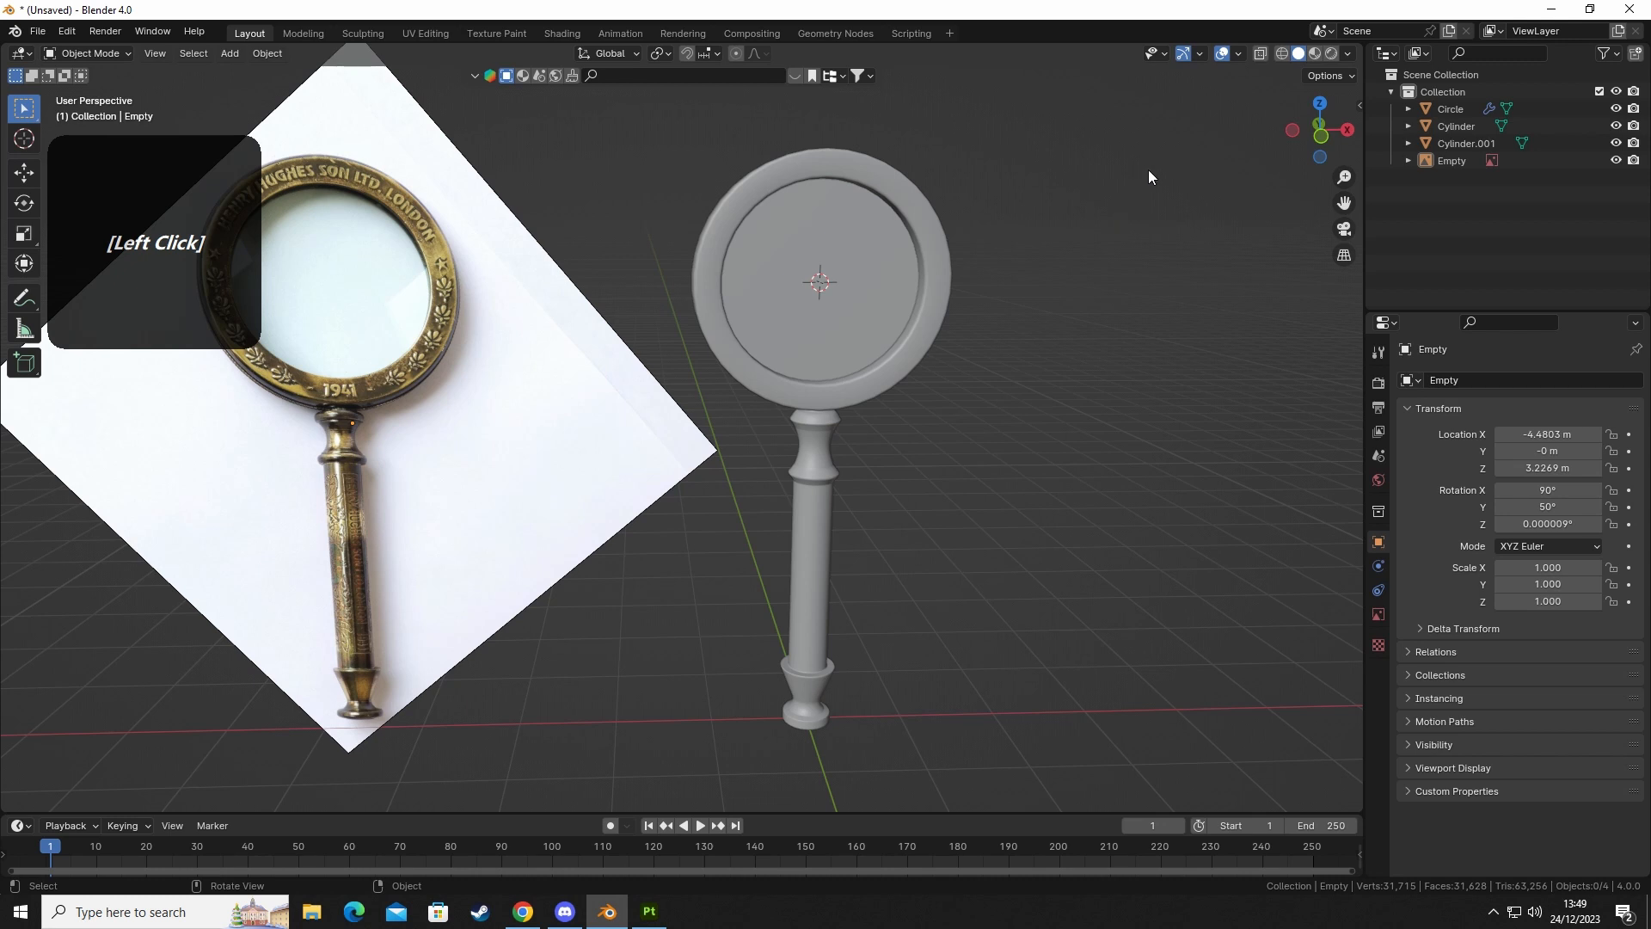
pyautogui.click(1240, 54)
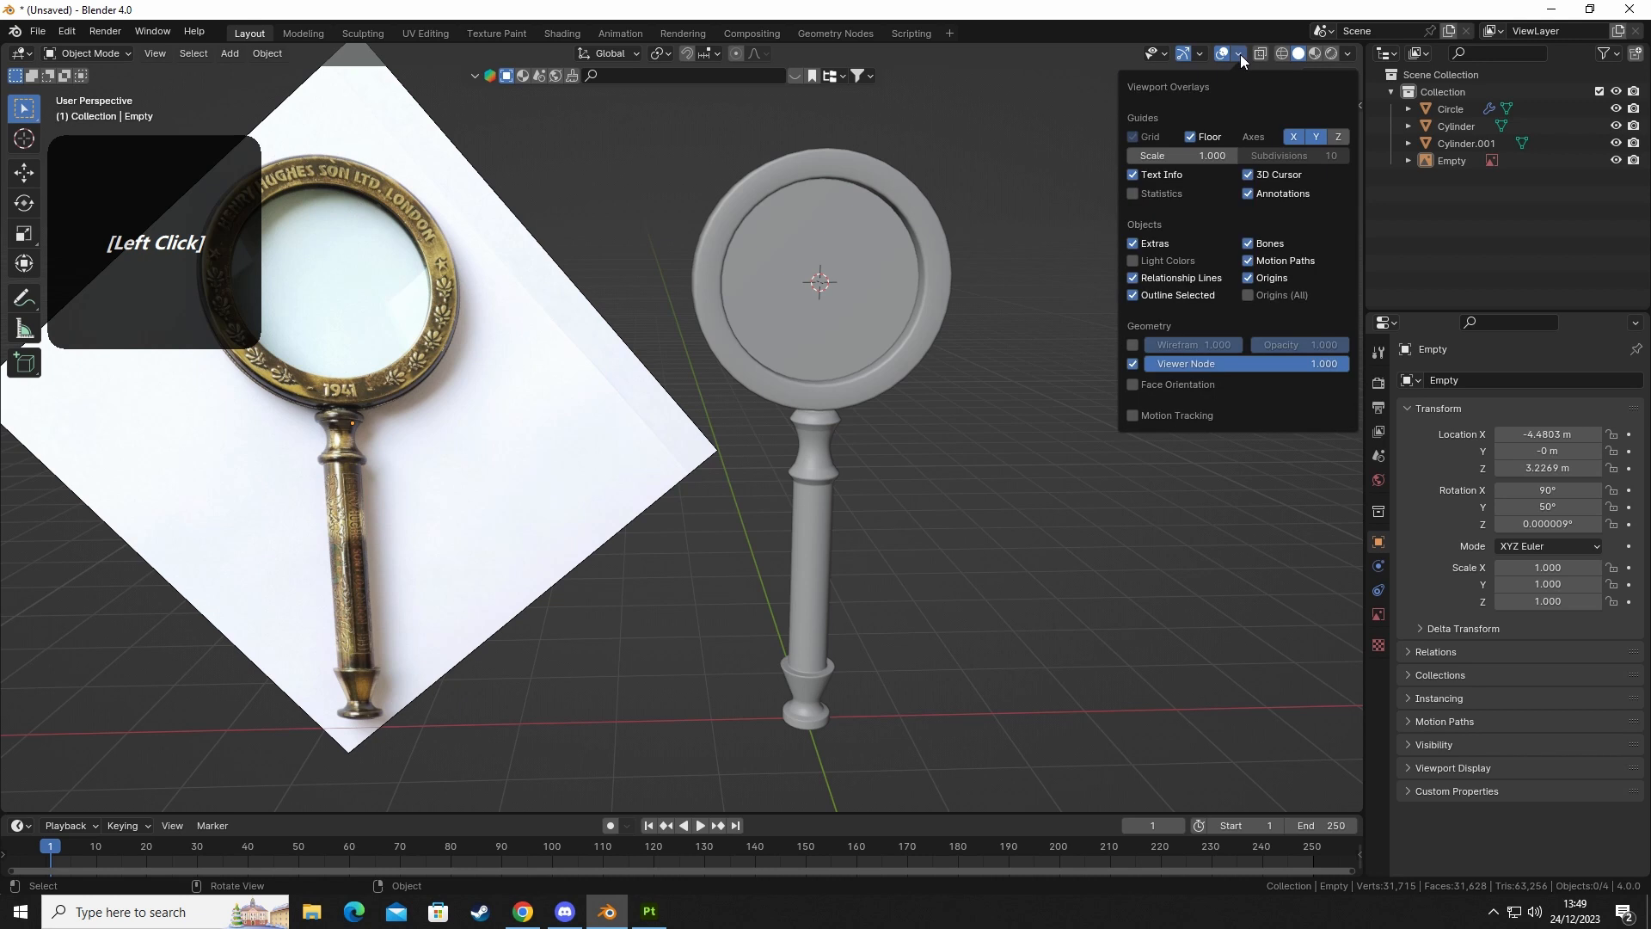
pyautogui.click(1132, 384)
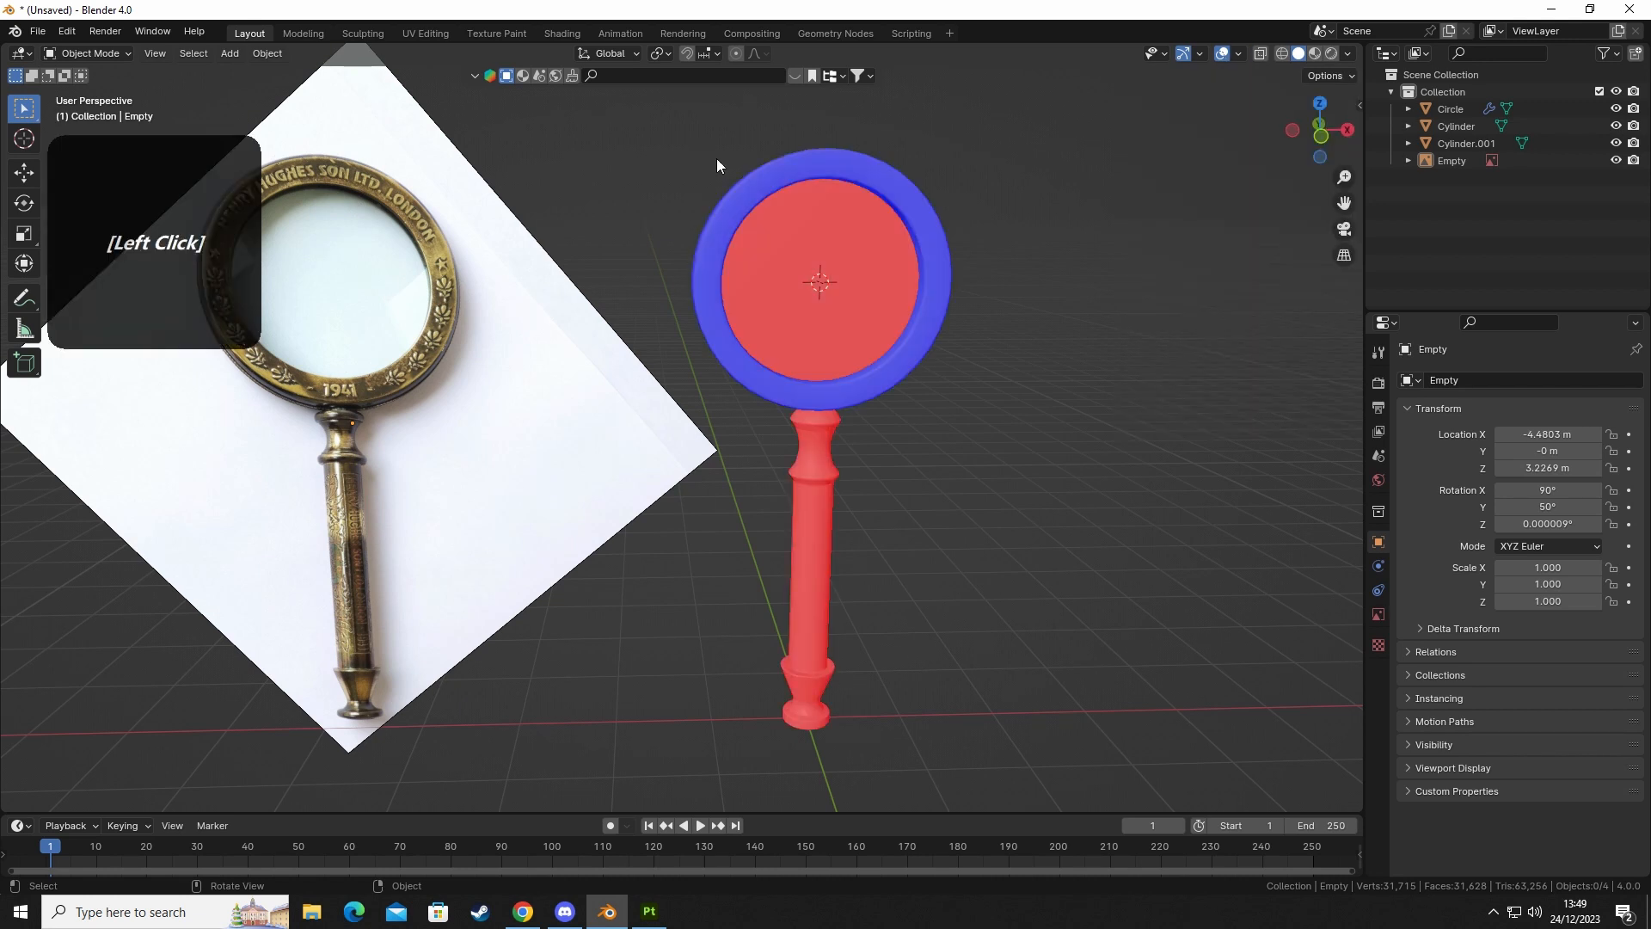
pyautogui.moveTo(699, 138); pyautogui.dragTo(983, 730)
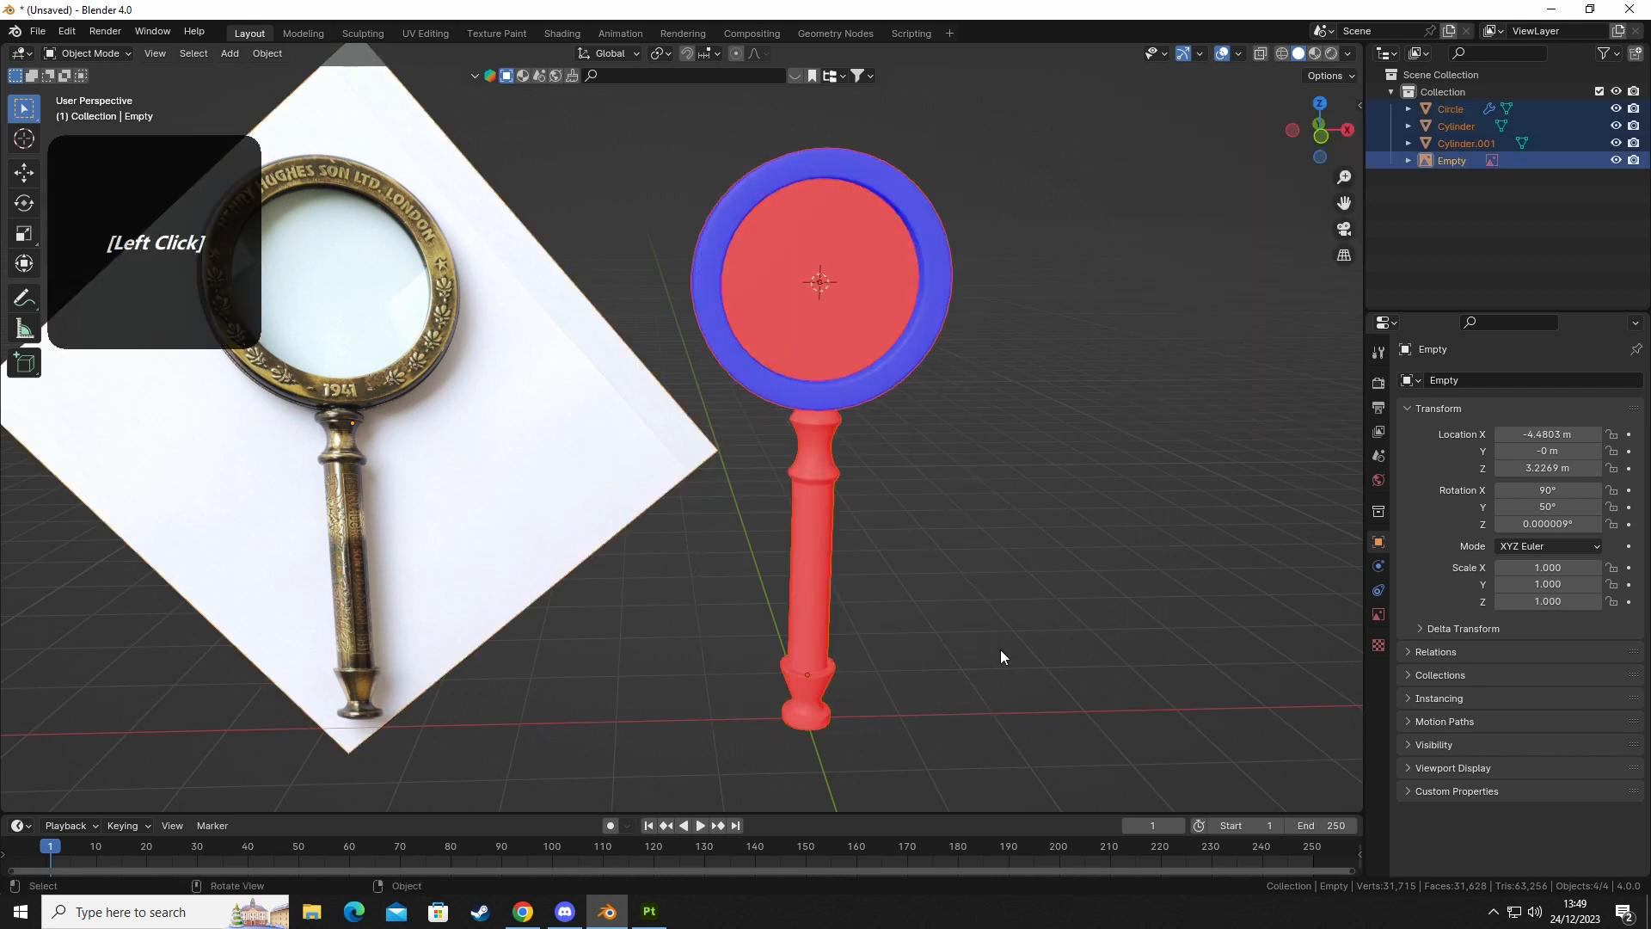
pyautogui.click(1025, 577)
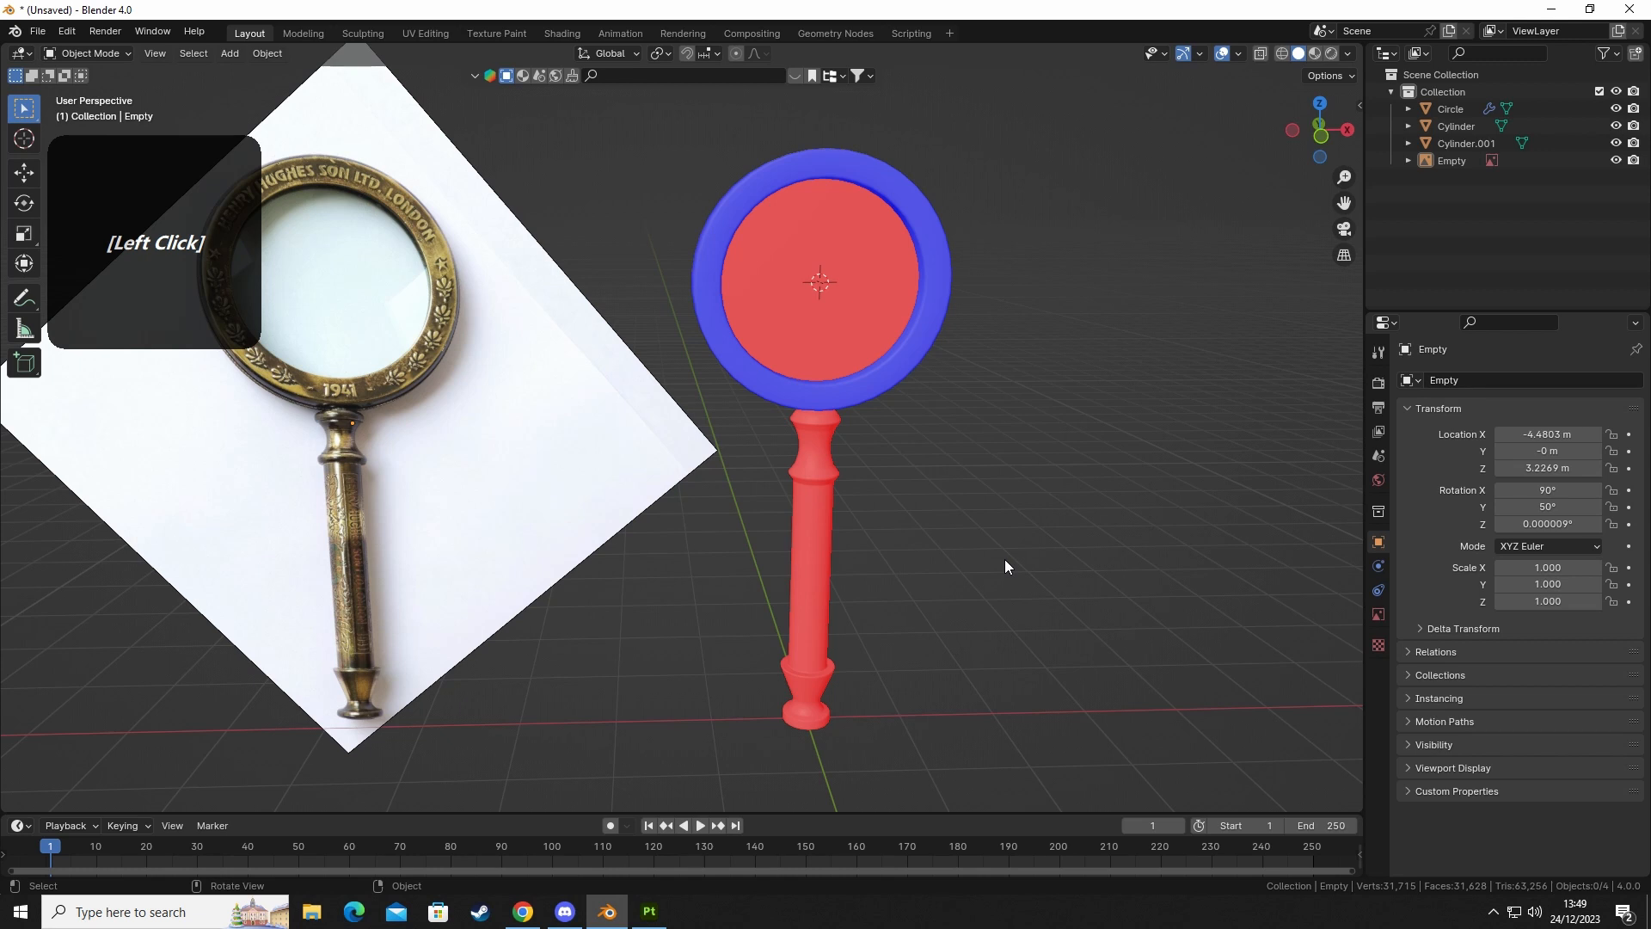
pyautogui.moveTo(920, 520); pyautogui.dragTo(918, 518)
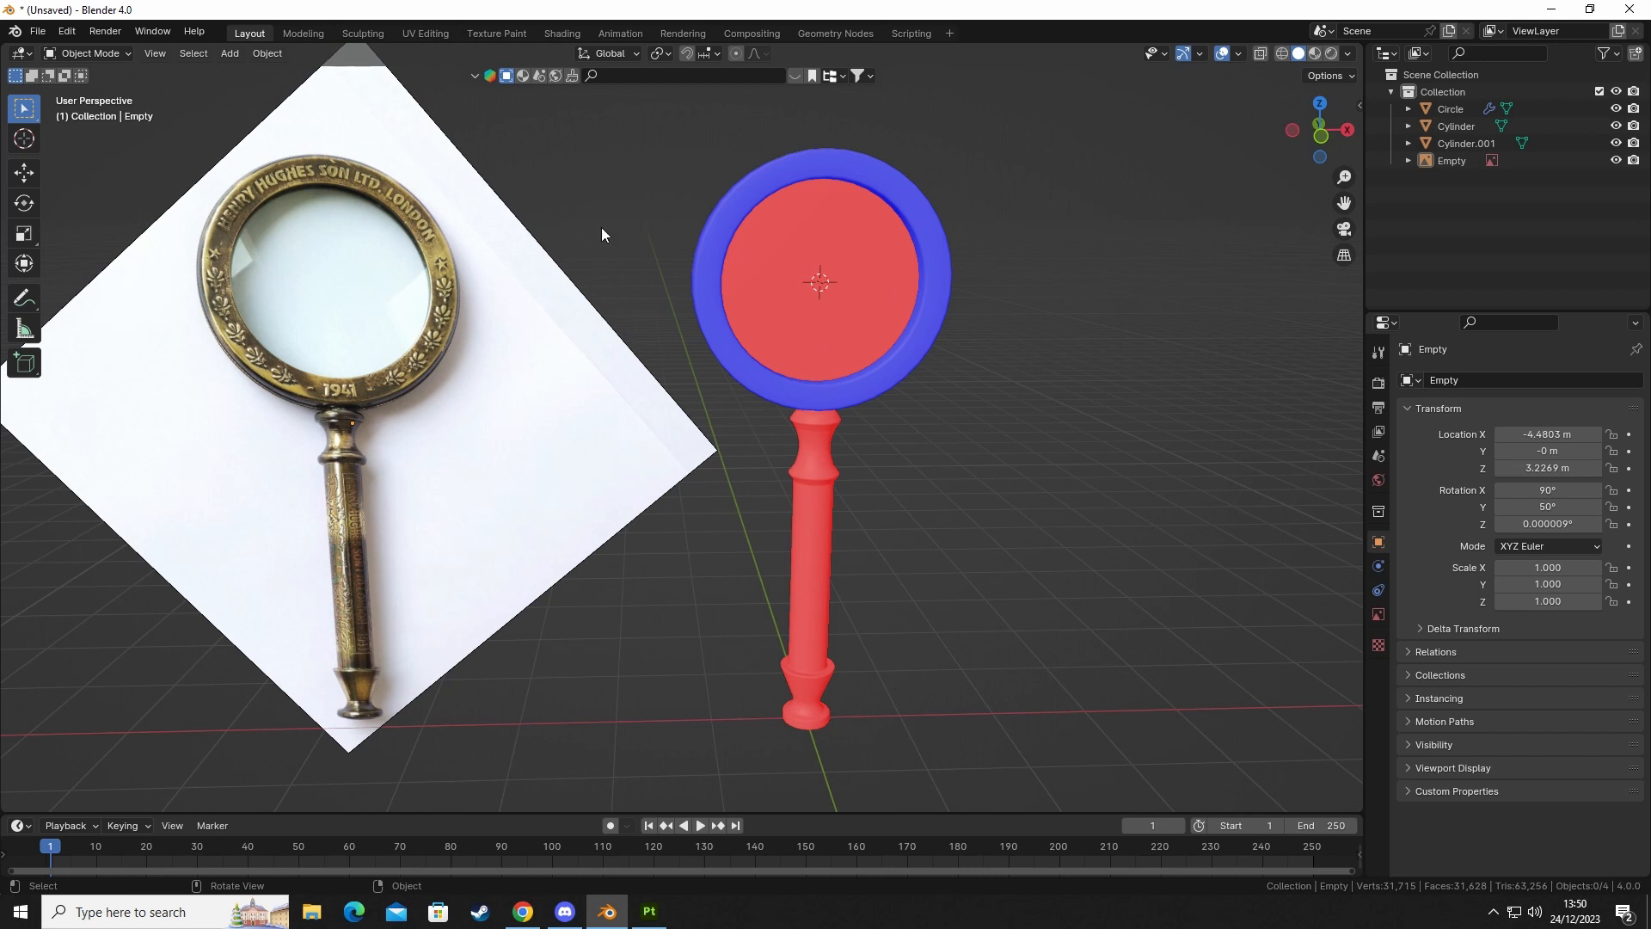
# Examine the face orientation of the lens disc and ring frame from the front and back.
pyautogui.click(747, 268)
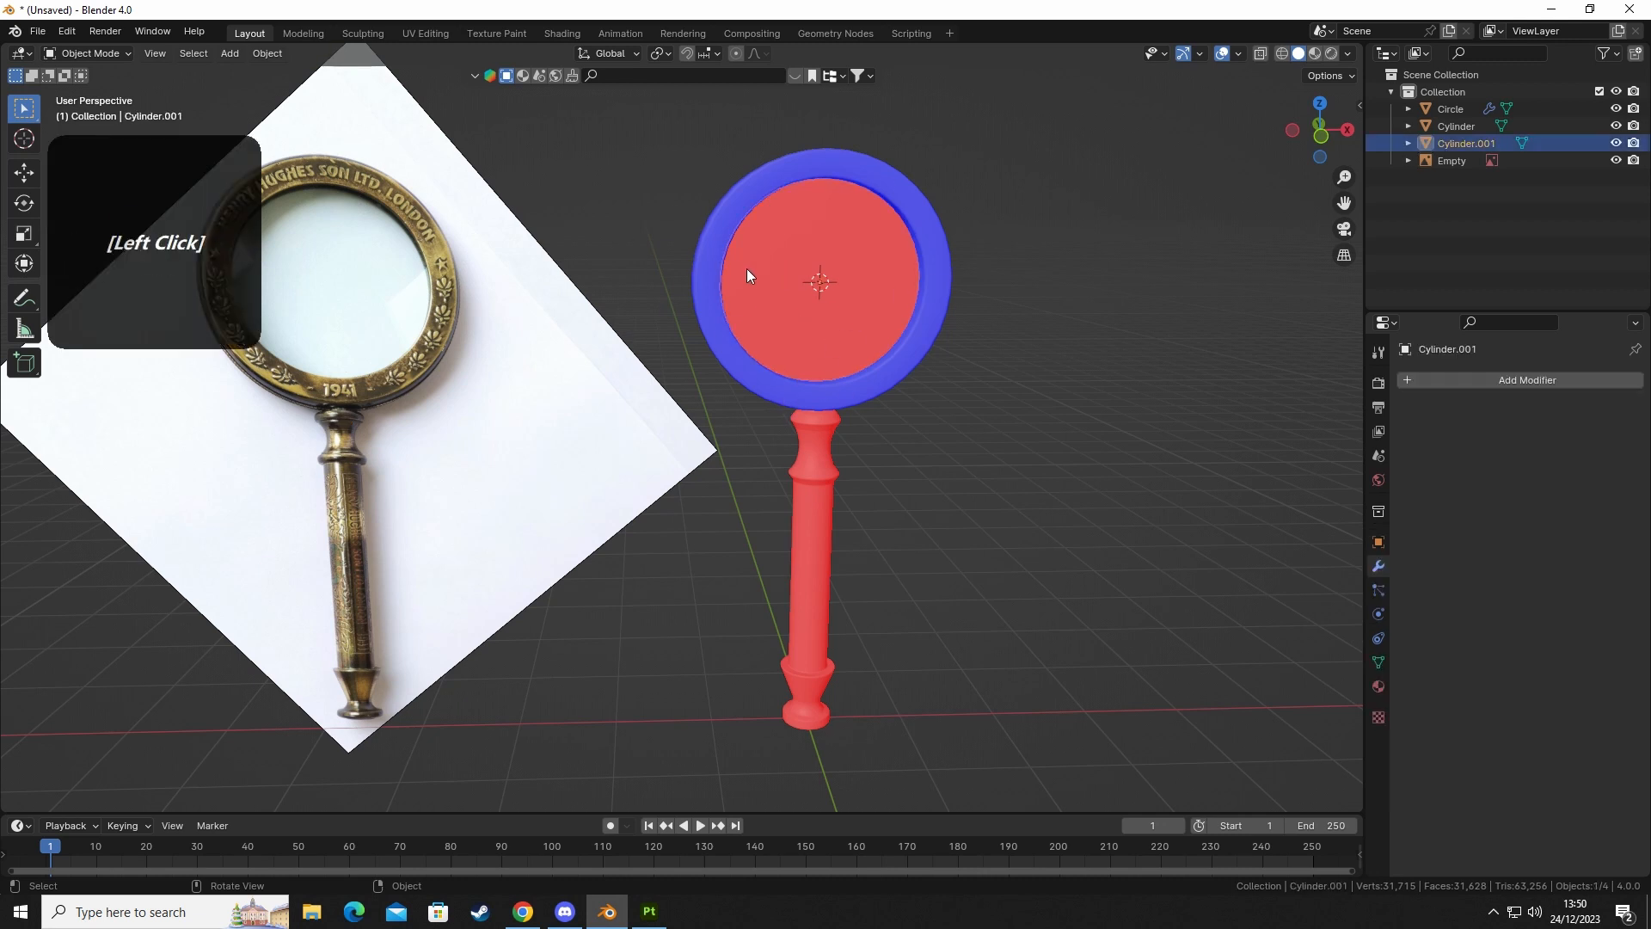
pyautogui.click(704, 245)
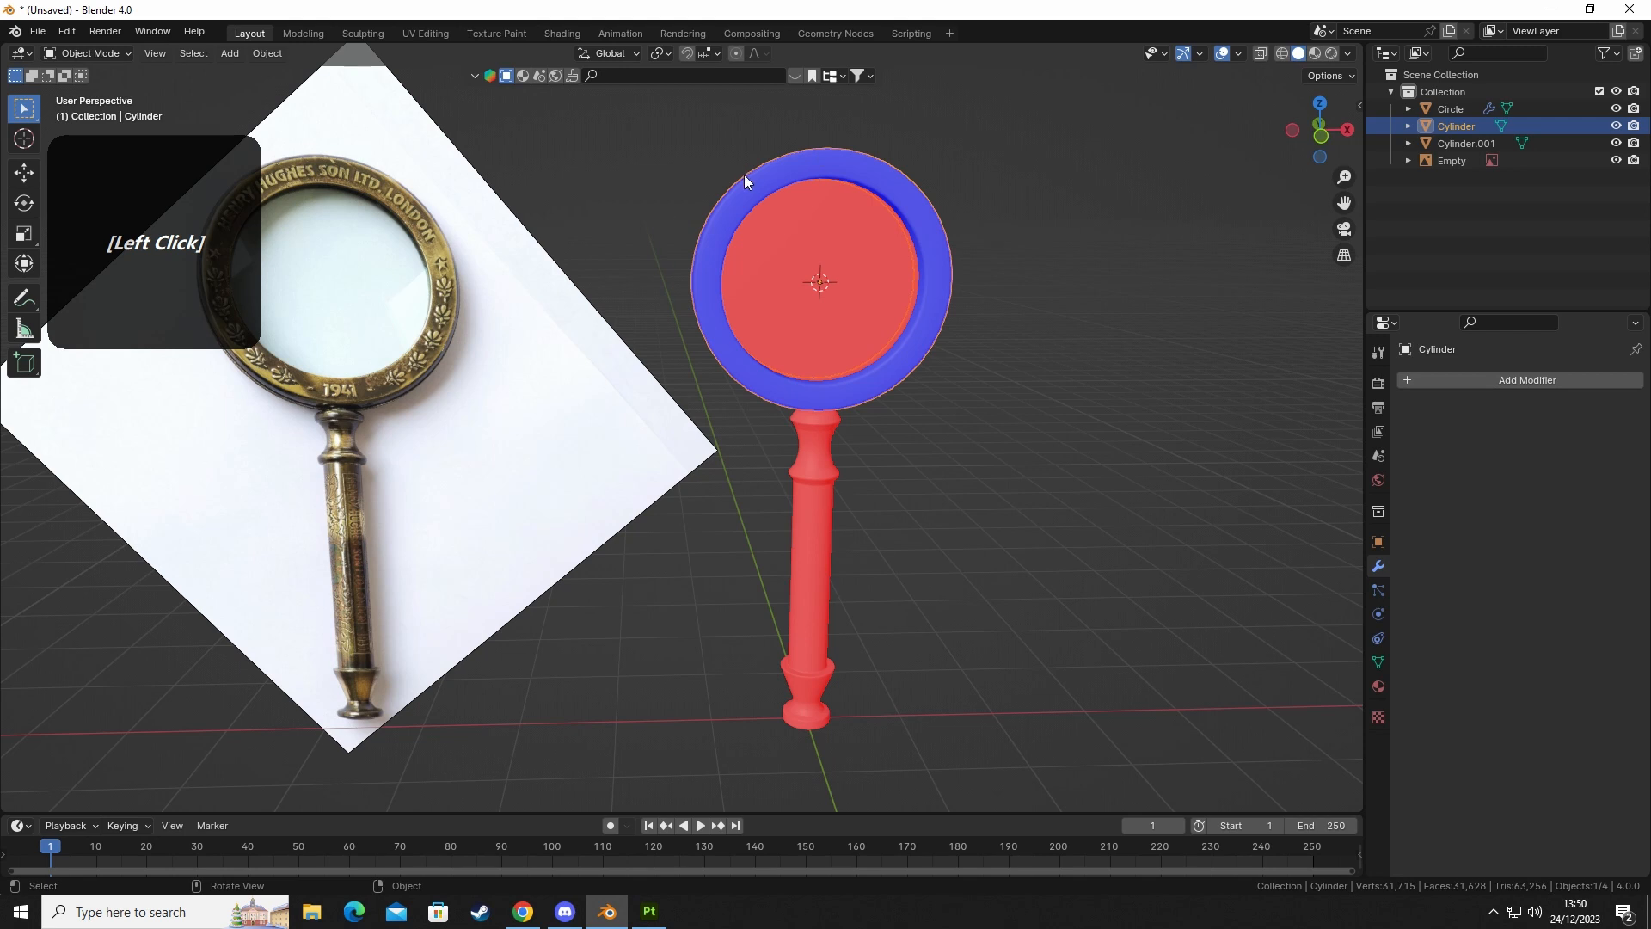
pyautogui.click(781, 294)
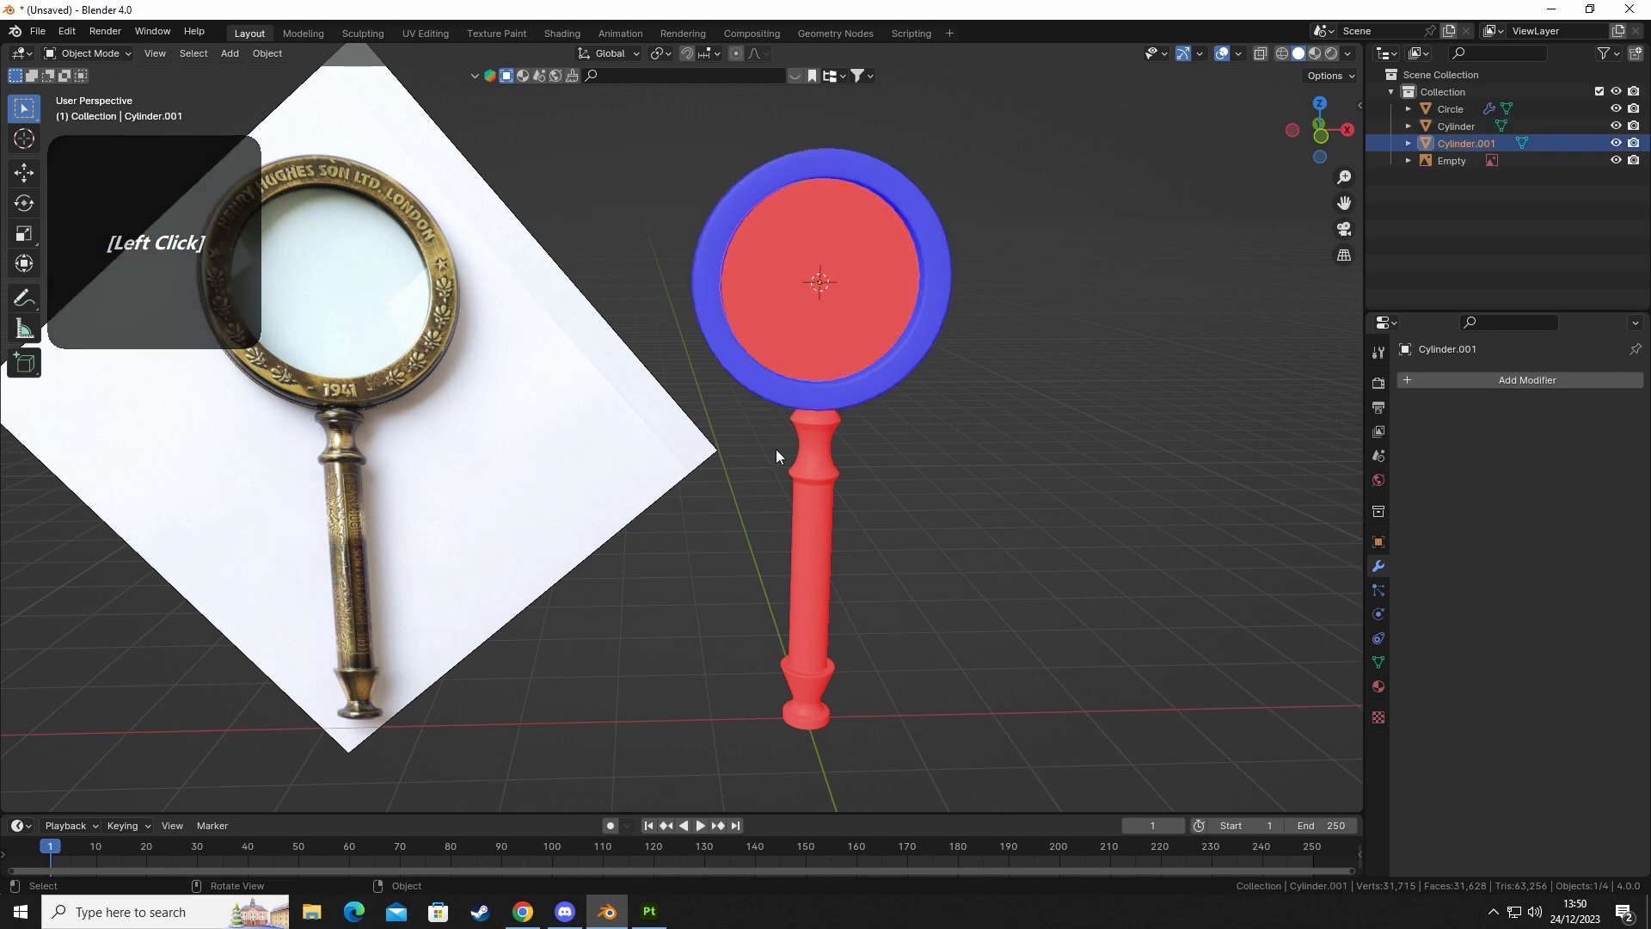
pyautogui.moveTo(814, 359); pyautogui.dragTo(999, 367, button='middle')
pyautogui.click(829, 285)
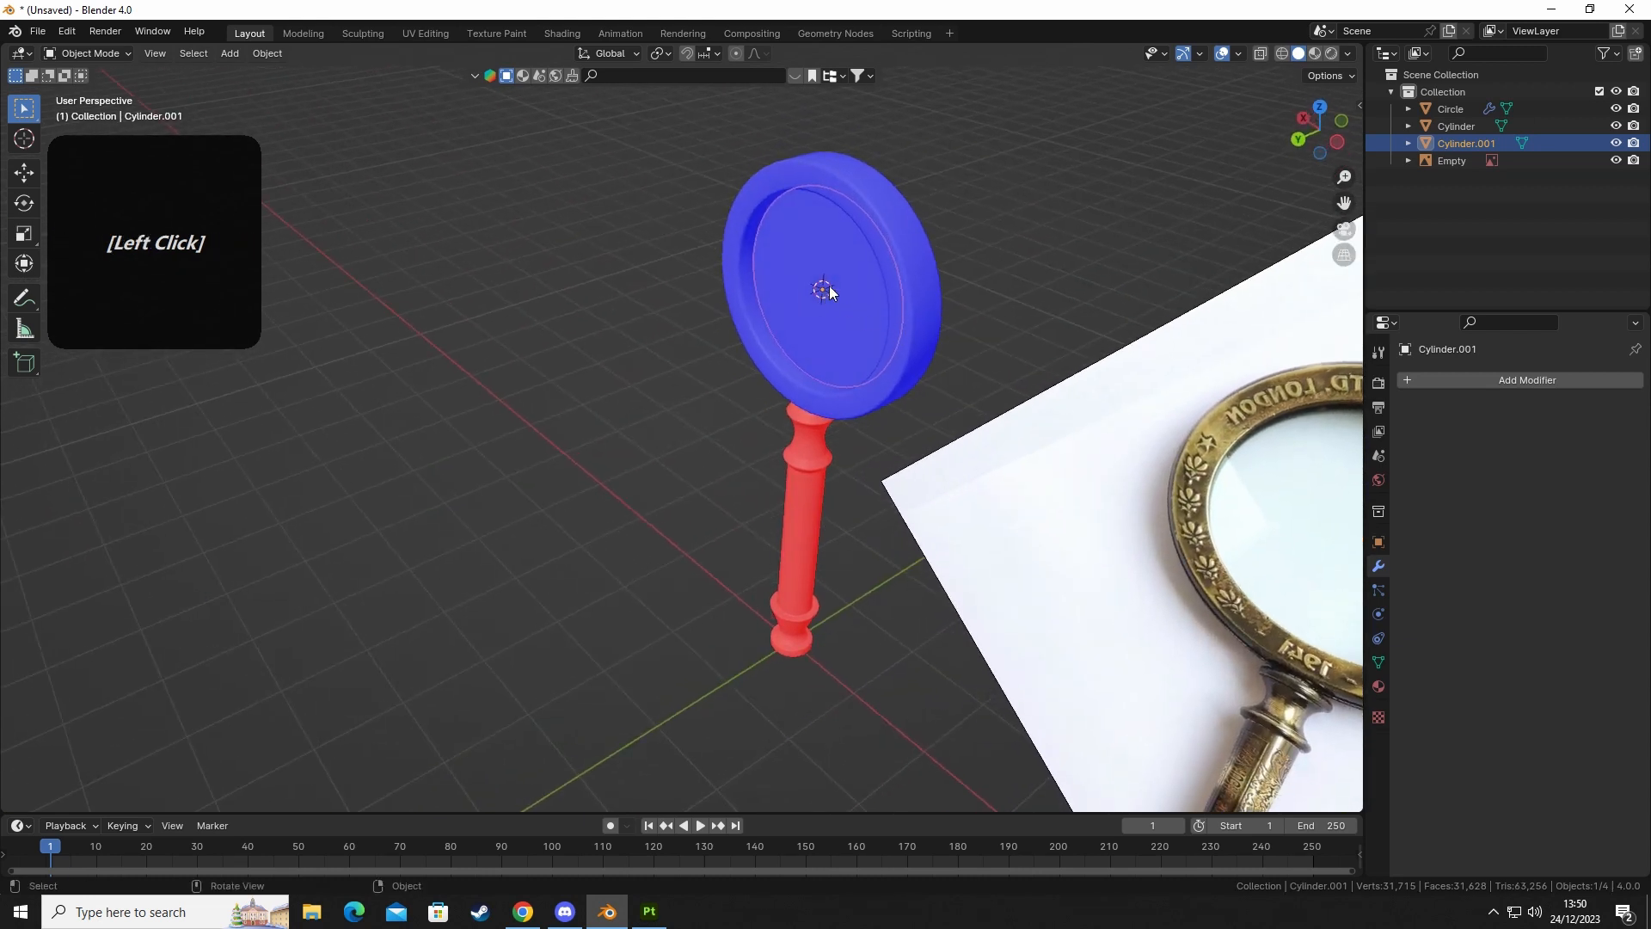
pyautogui.moveTo(803, 342); pyautogui.dragTo(608, 332, button='middle')
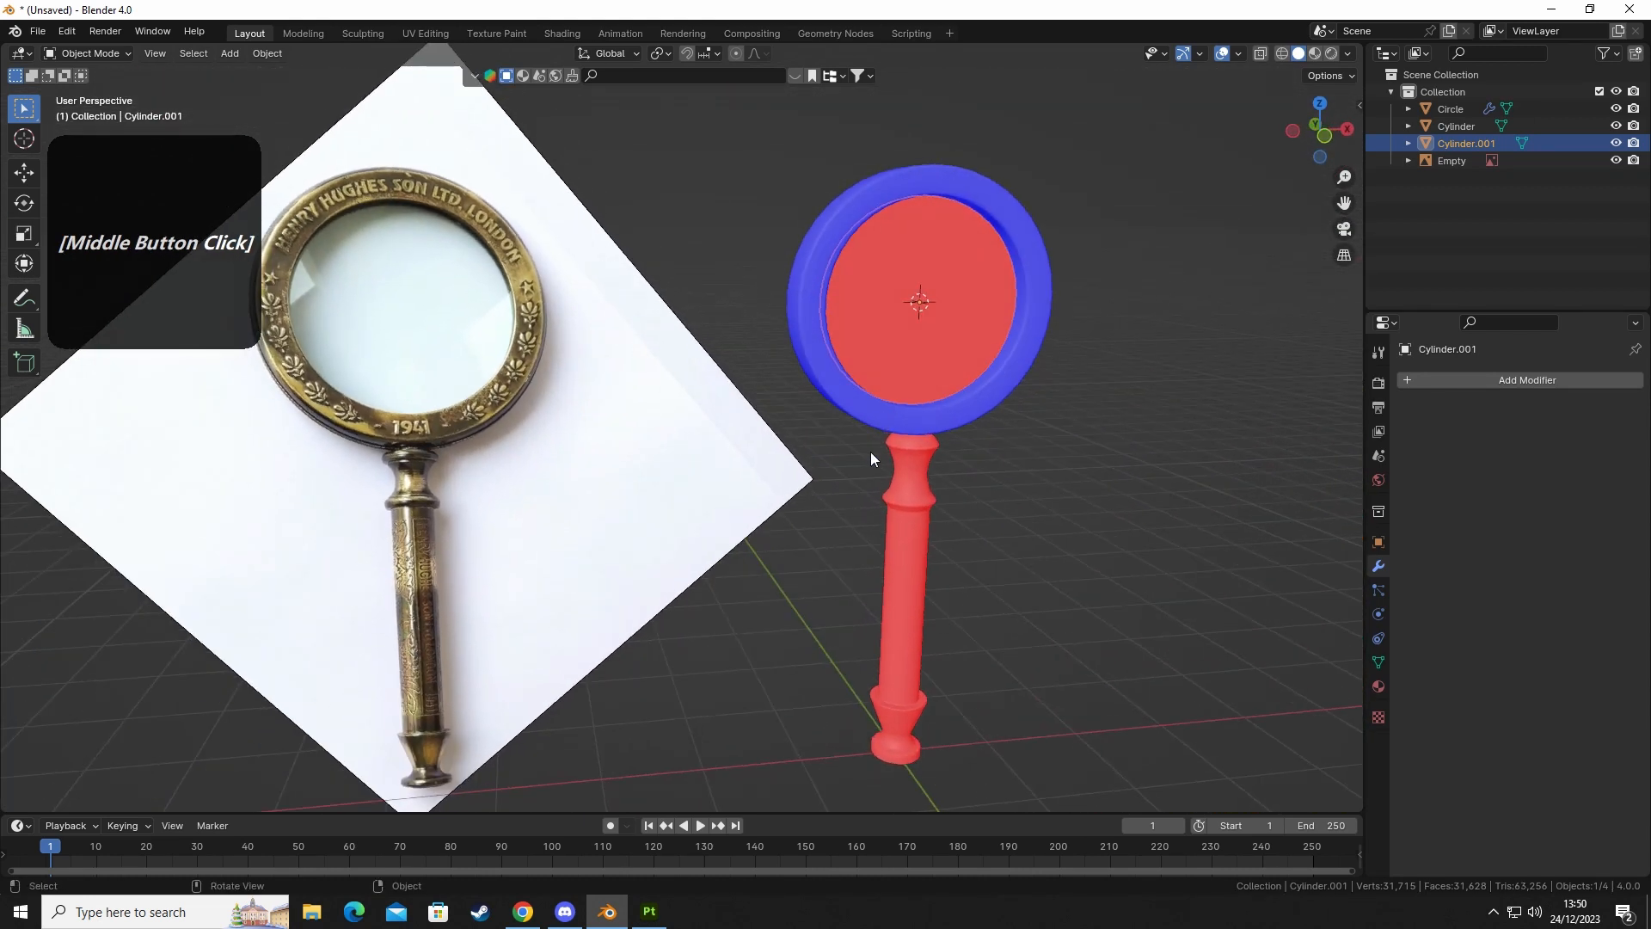
pyautogui.moveTo(870, 452); pyautogui.dragTo(1056, 505, button='middle')
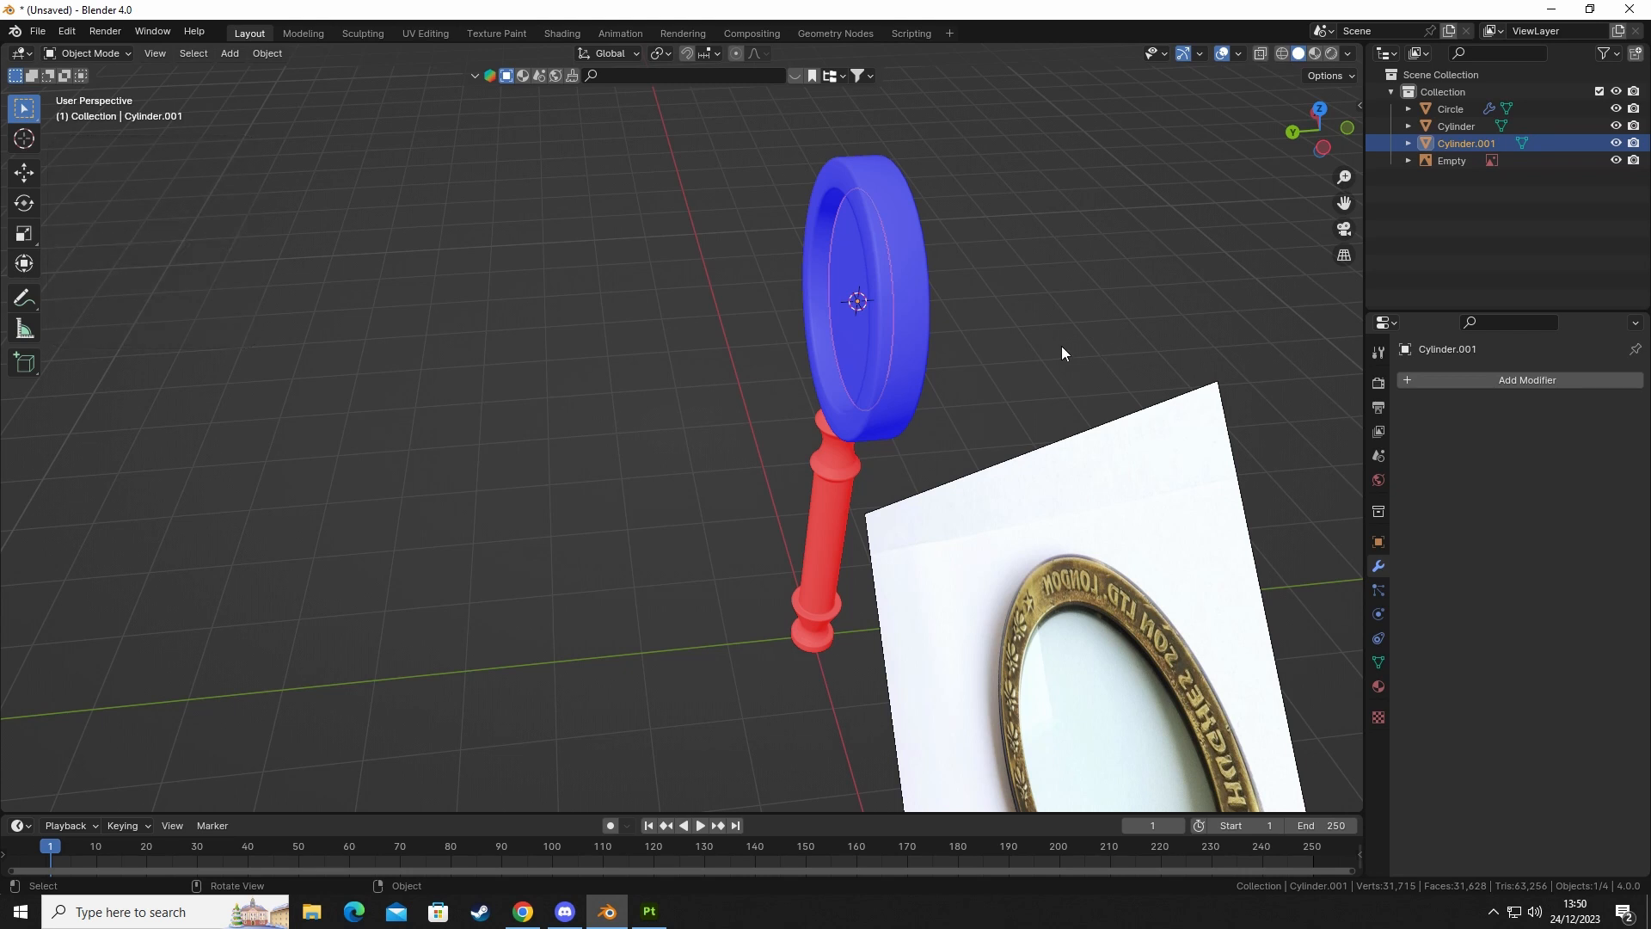
pyautogui.moveTo(1063, 351); pyautogui.dragTo(1124, 253, button='middle')
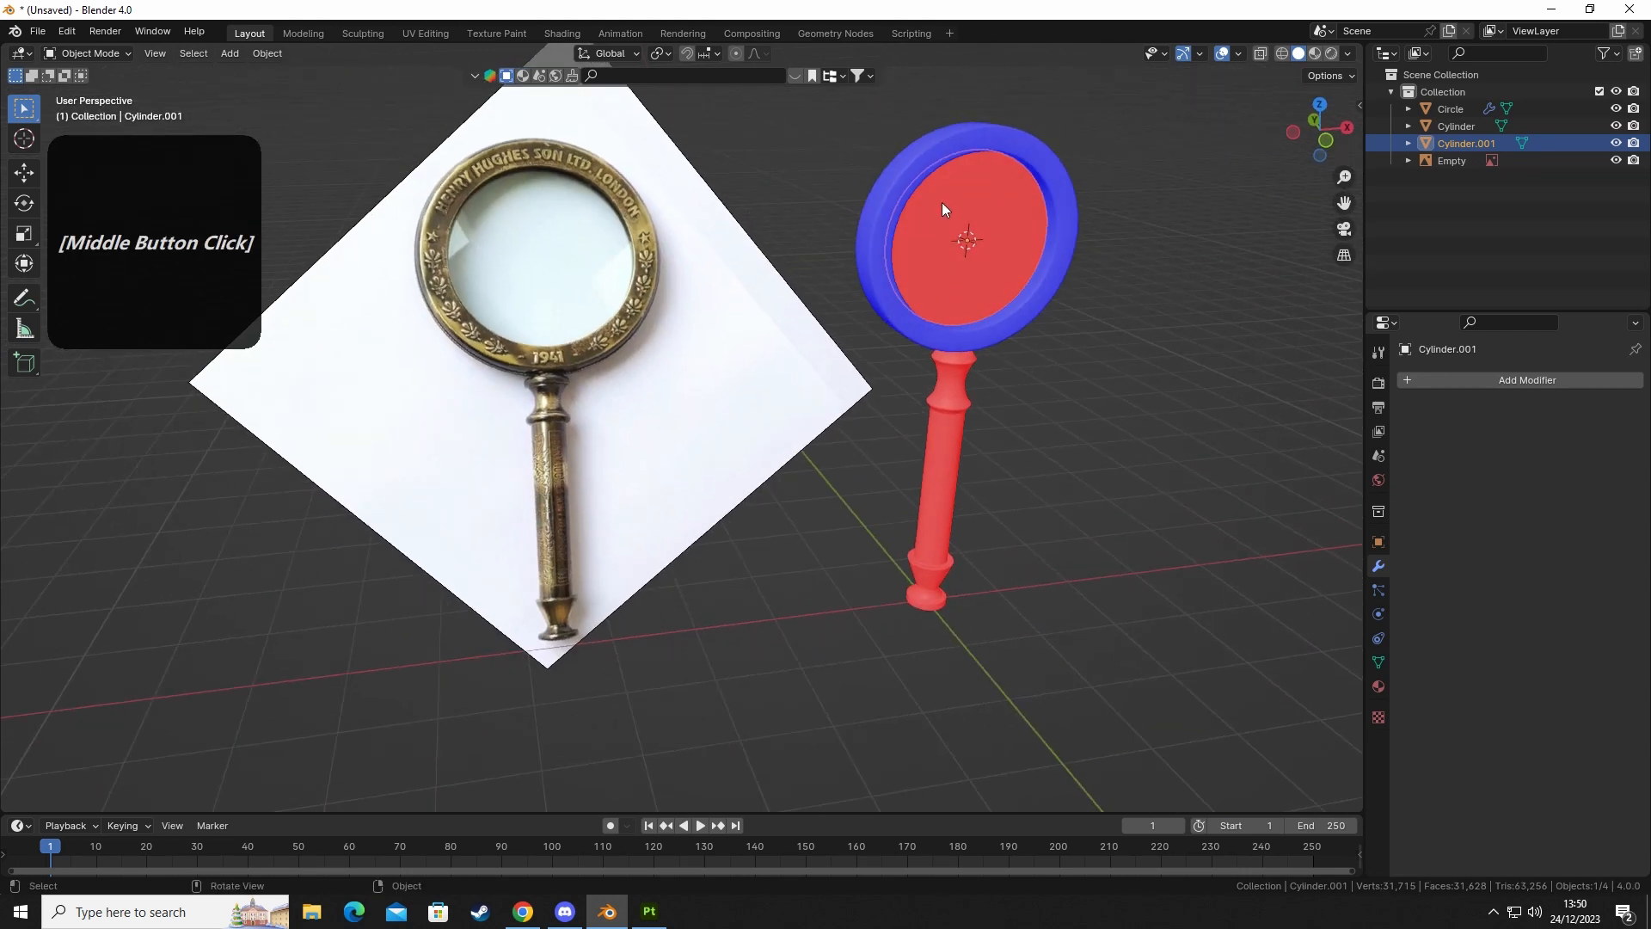
pyautogui.keyDown('shift'); pyautogui.moveTo(994, 359); pyautogui.dragTo(817, 437, button='middle'); pyautogui.keyUp('shift')
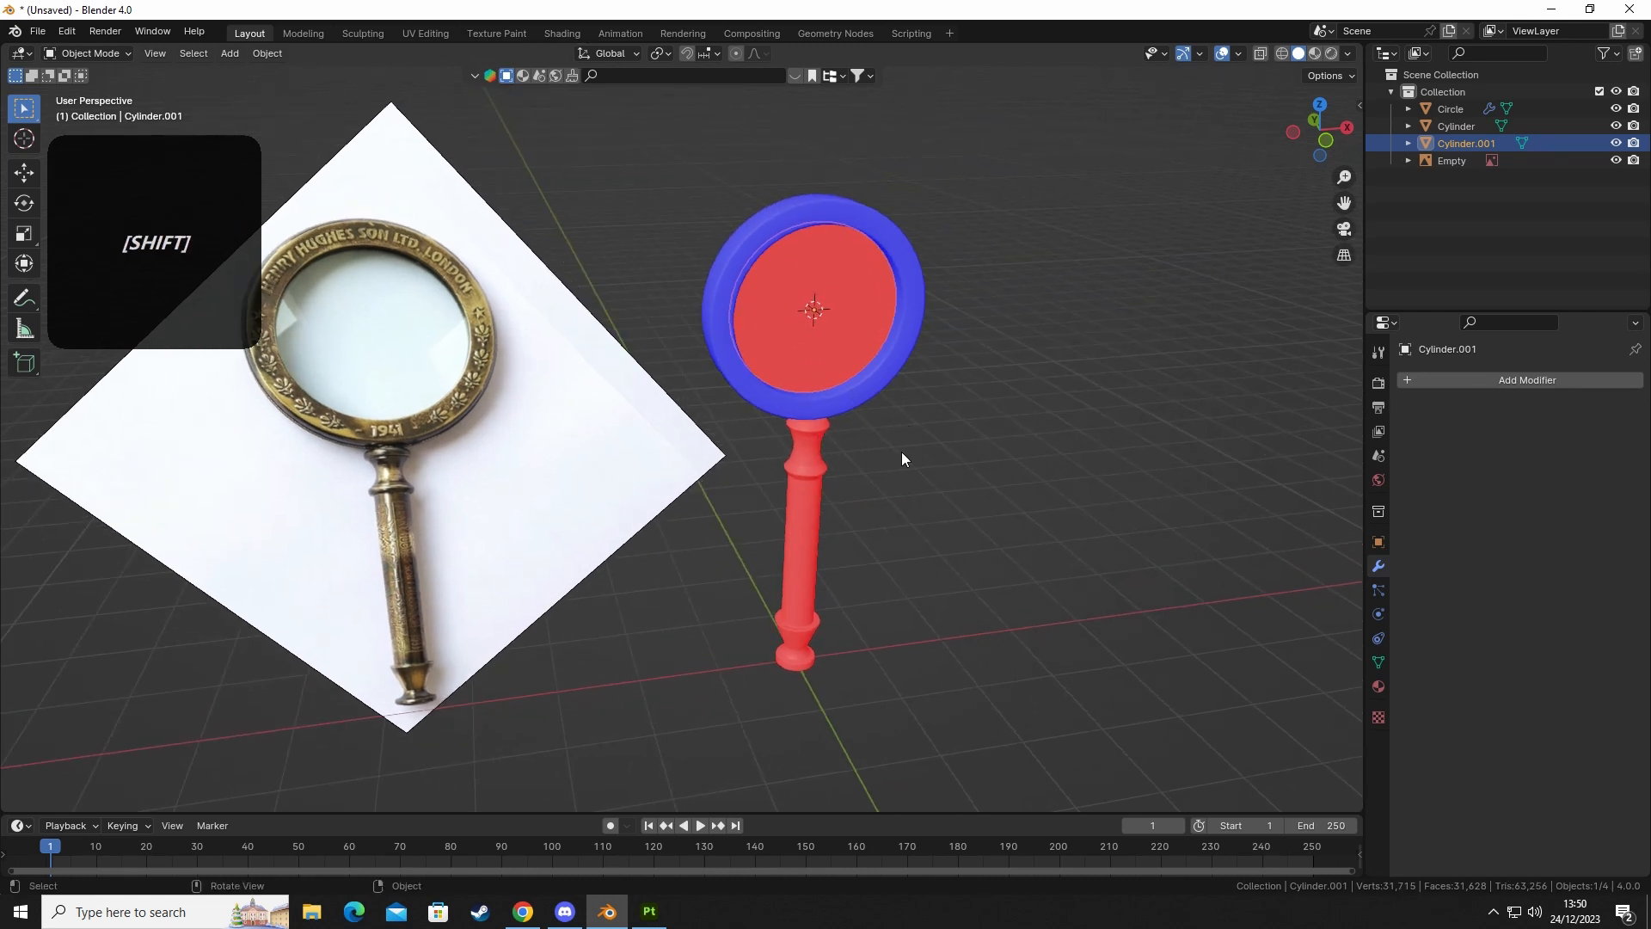
# Rotate the lens disc 90° around the global Z axis twice to turn its outward face to the front.
pyautogui.click(789, 339)
pyautogui.press('r')
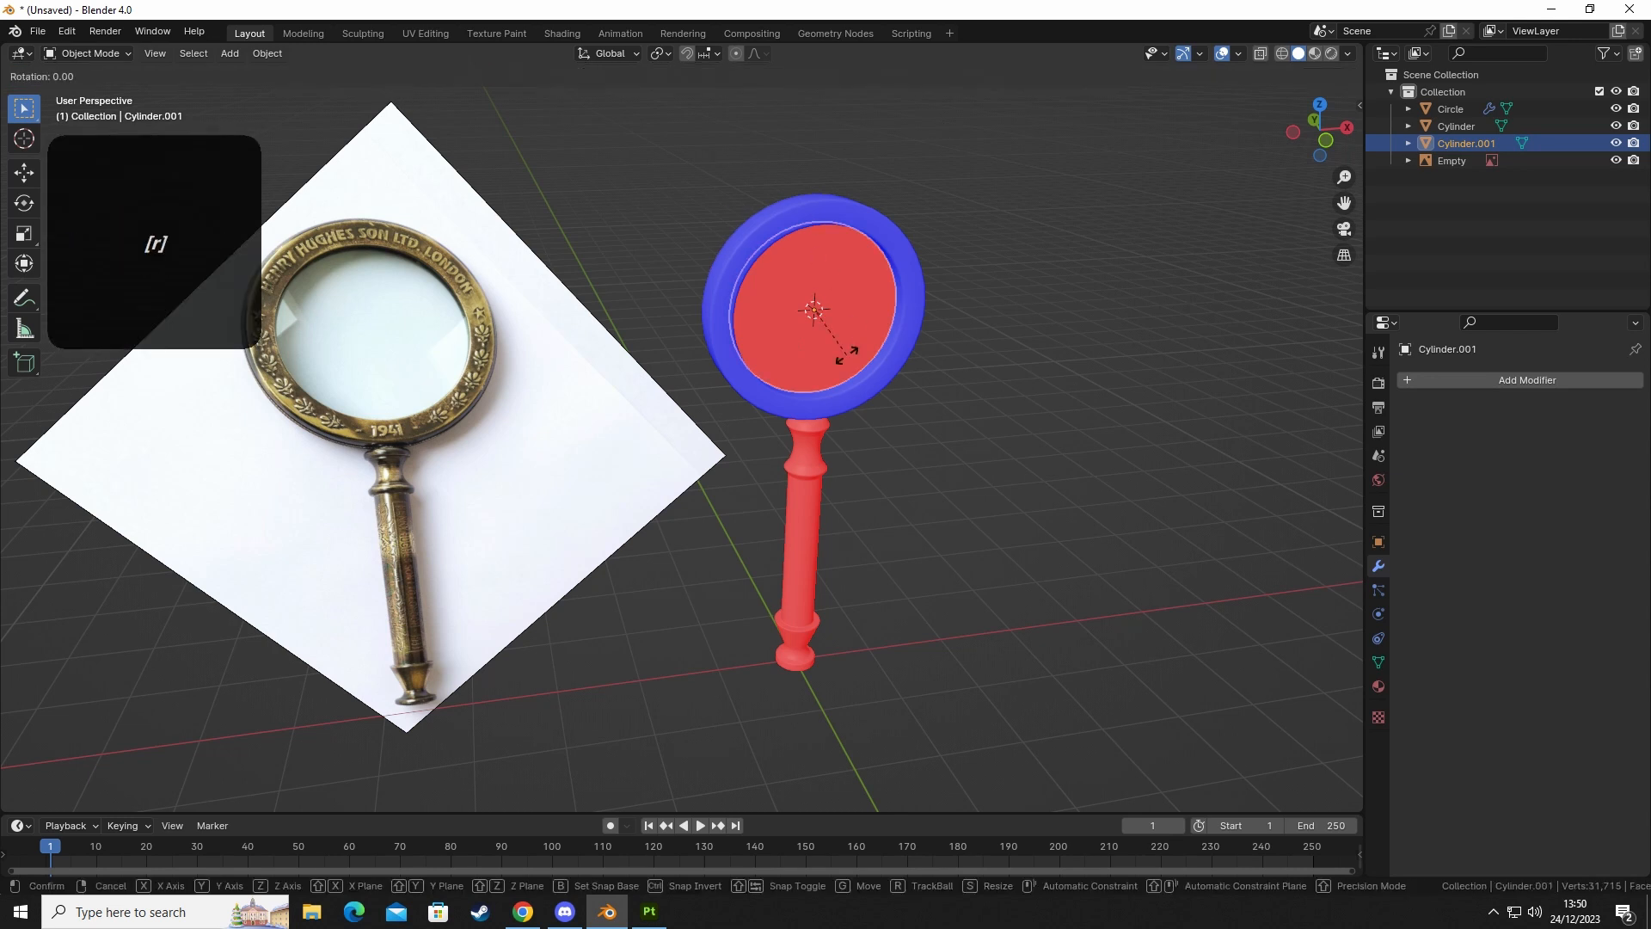
pyautogui.write('z')
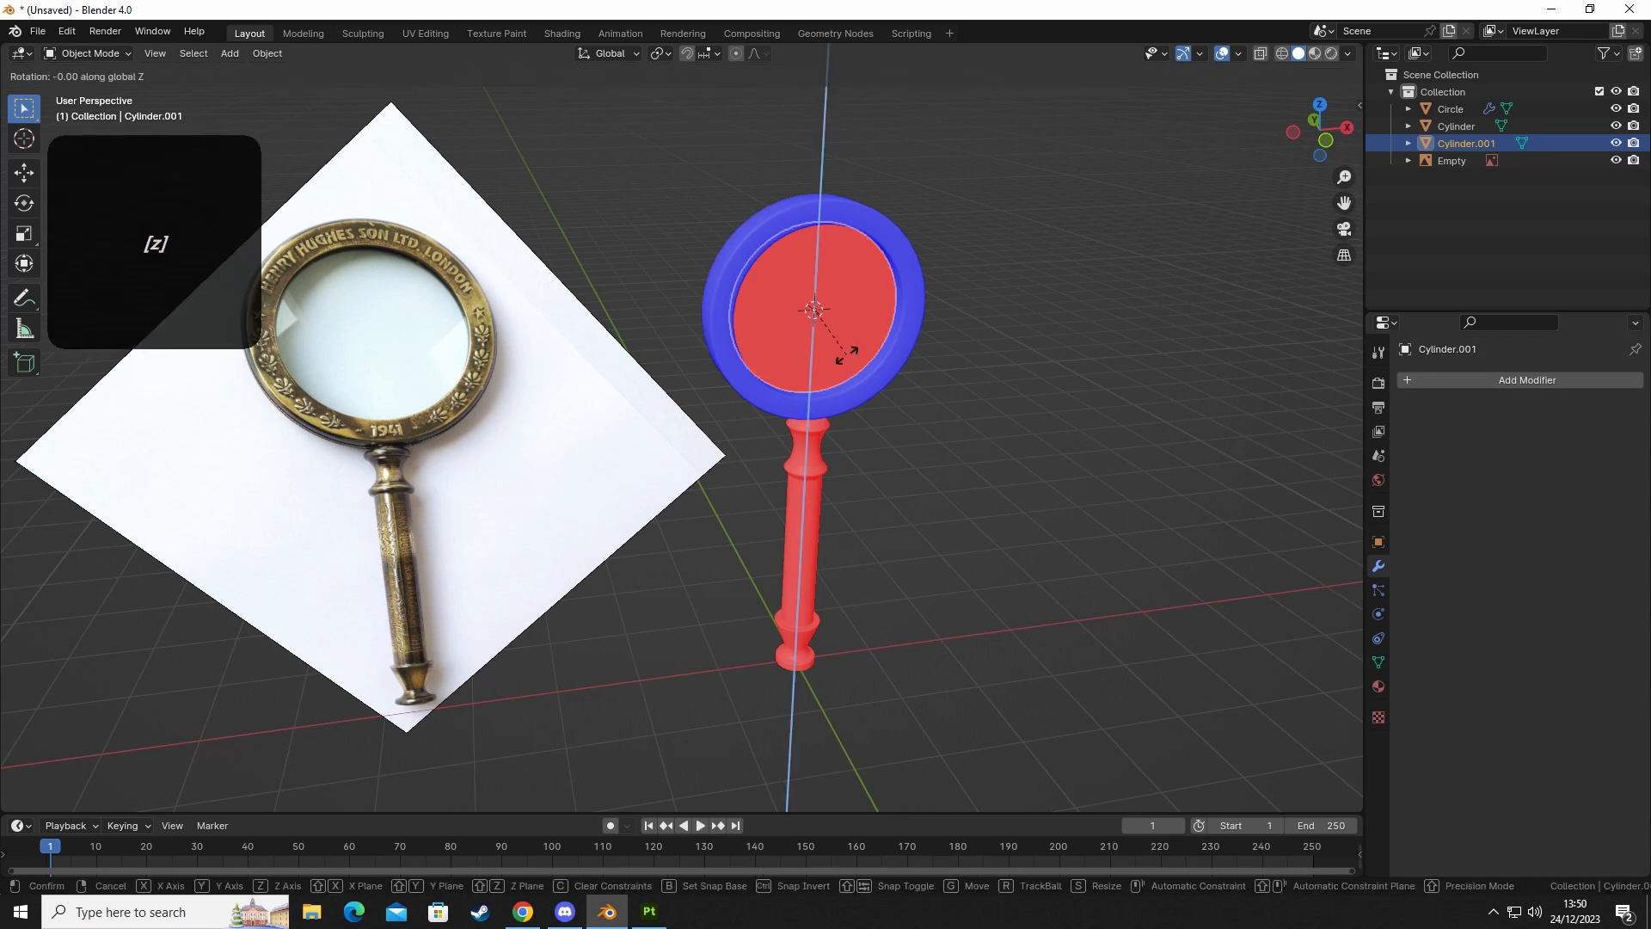
pyautogui.write('90')
pyautogui.click(846, 355)
pyautogui.write('r')
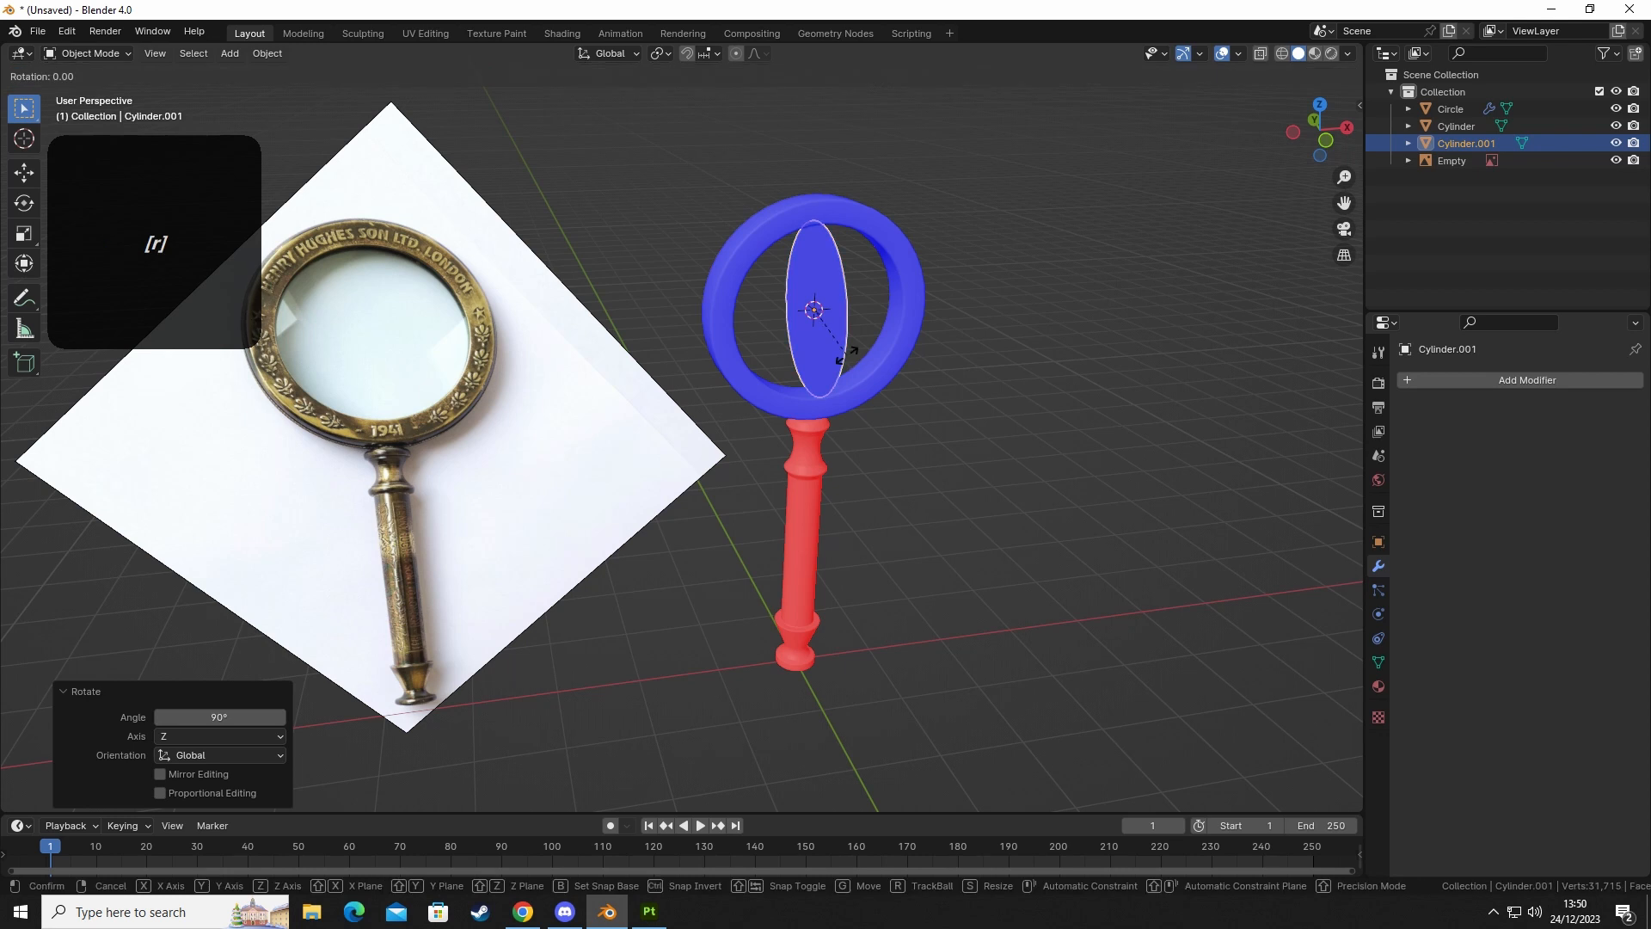
pyautogui.write('z90')
pyautogui.click(847, 357)
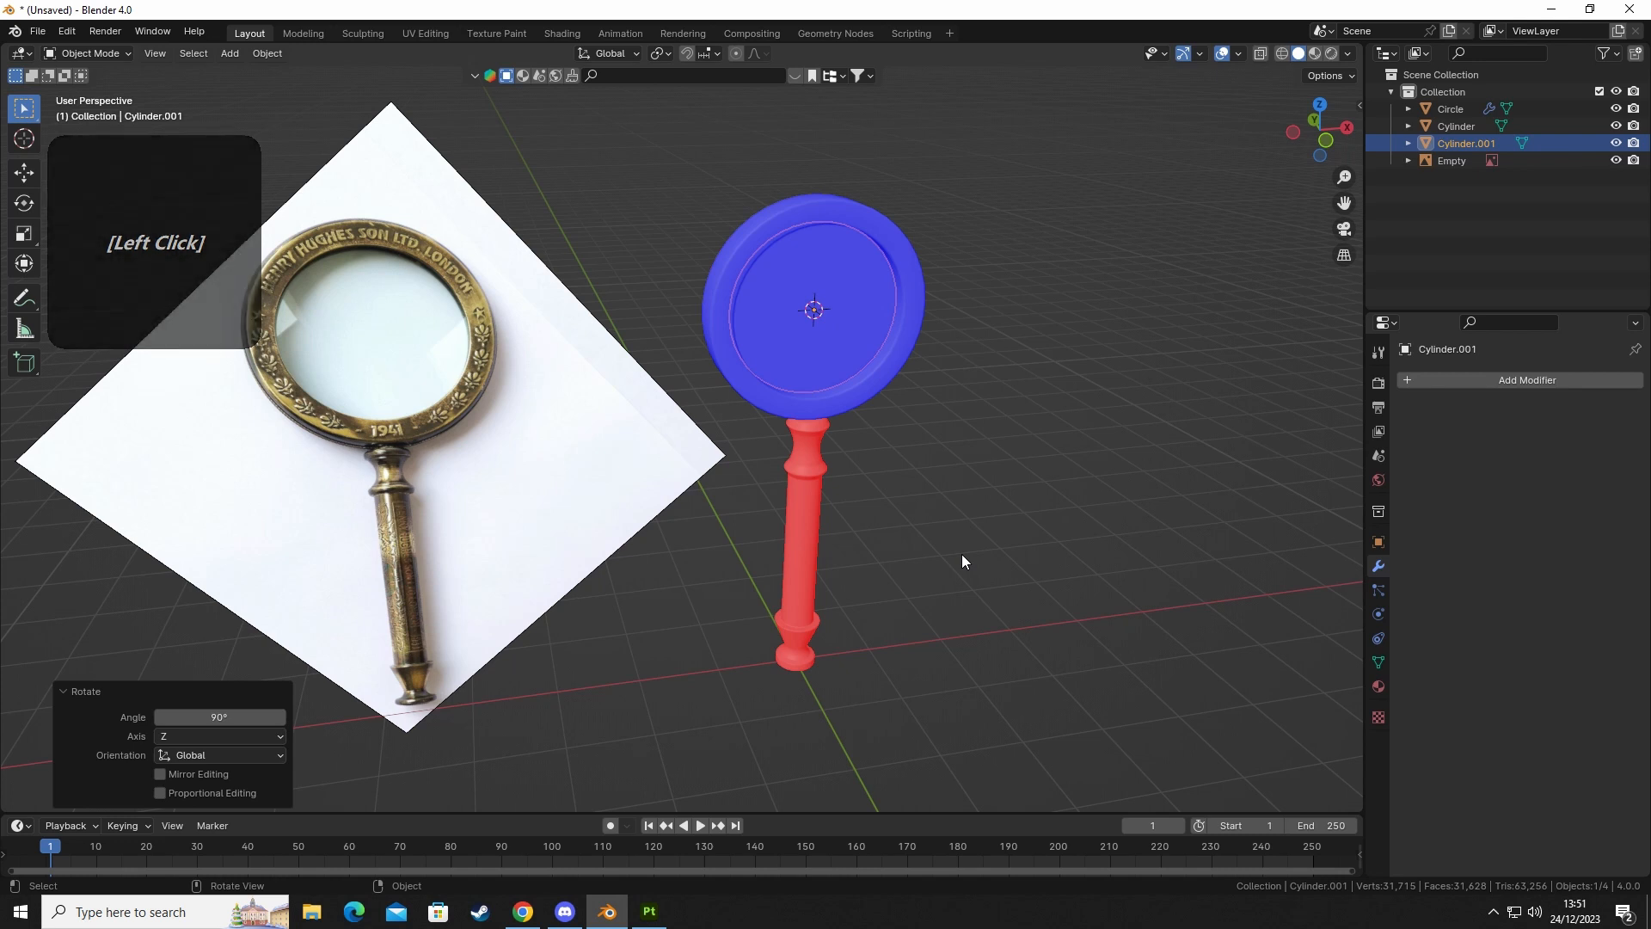
# Apply the Subdivision modifier on the handle.
pyautogui.click(802, 539)
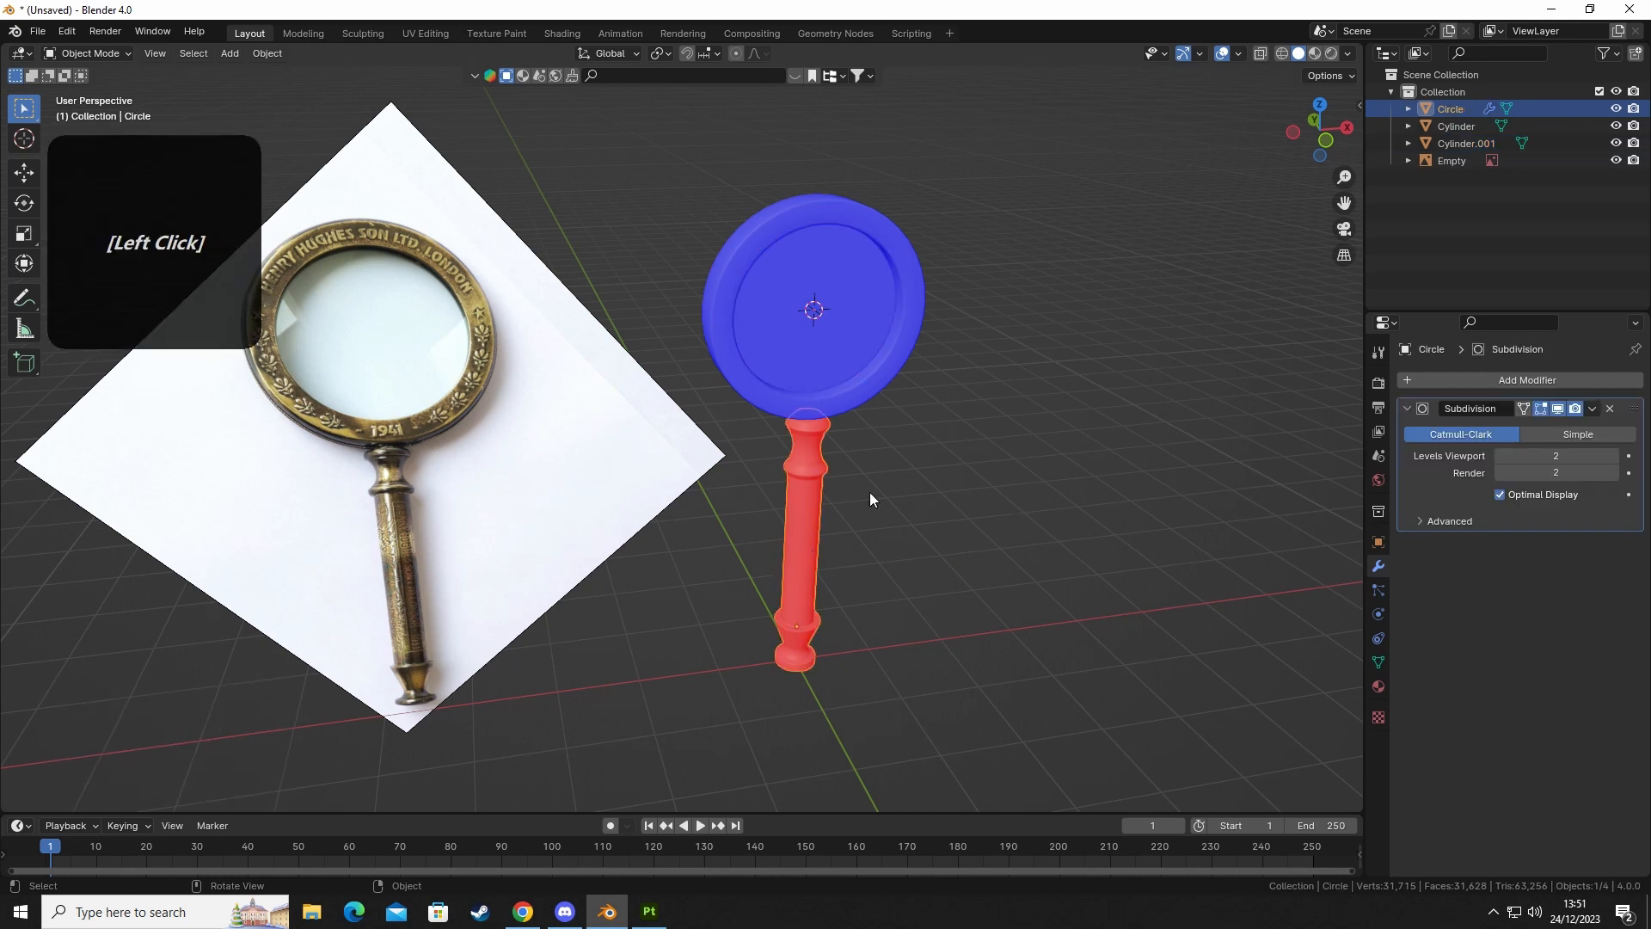
pyautogui.click(1591, 409)
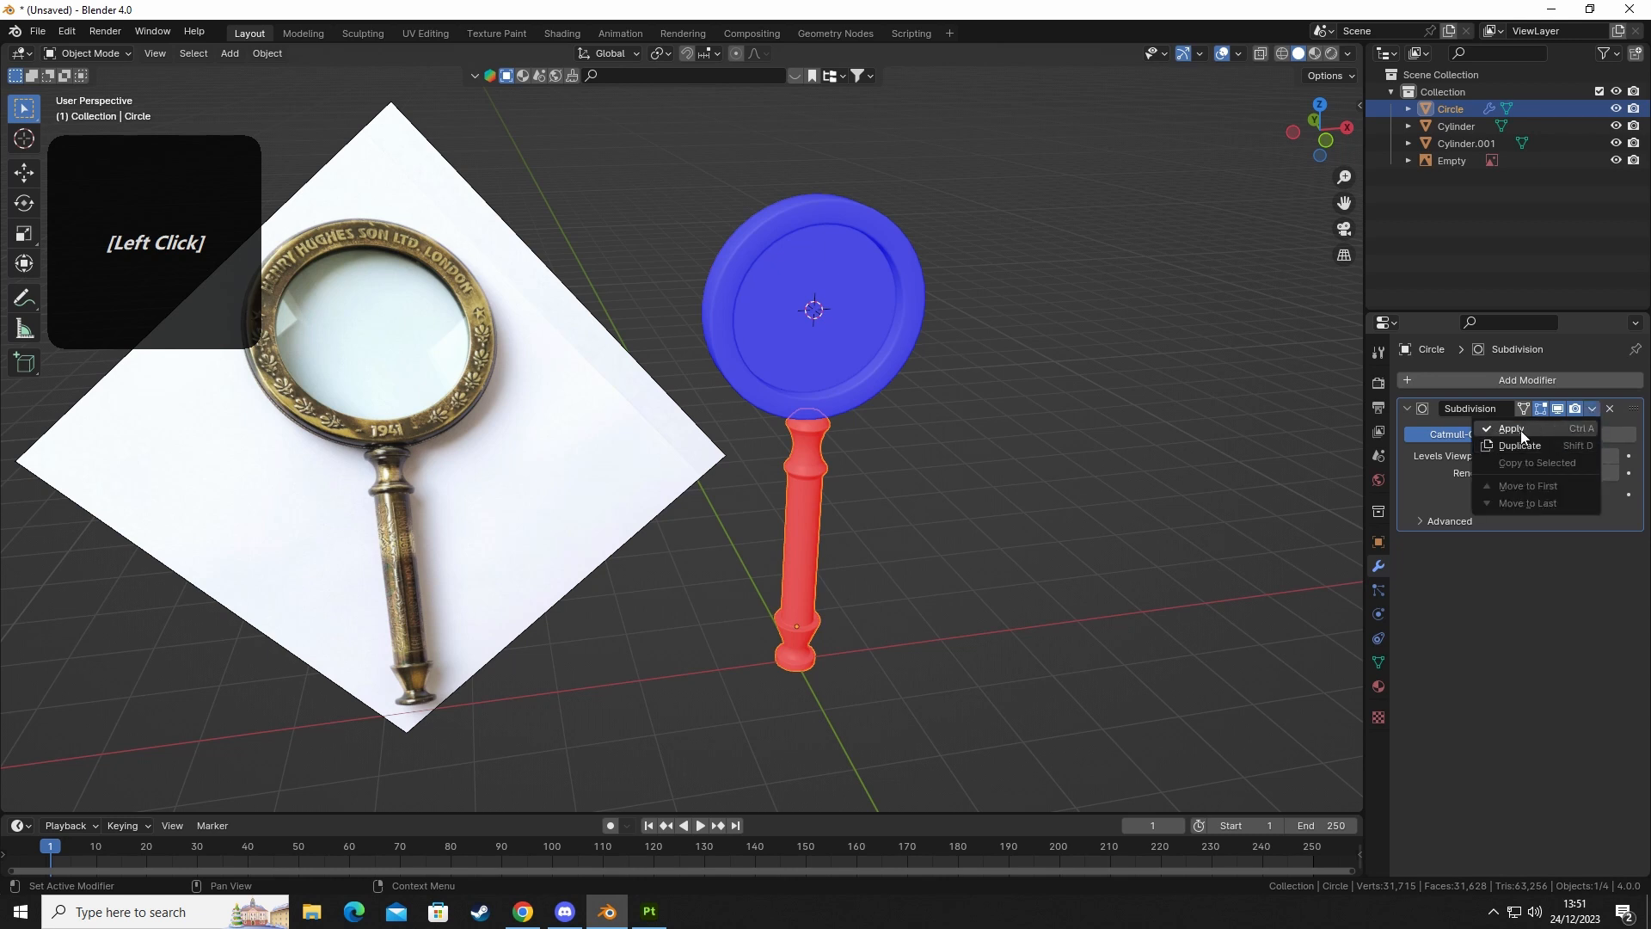
pyautogui.click(1519, 429)
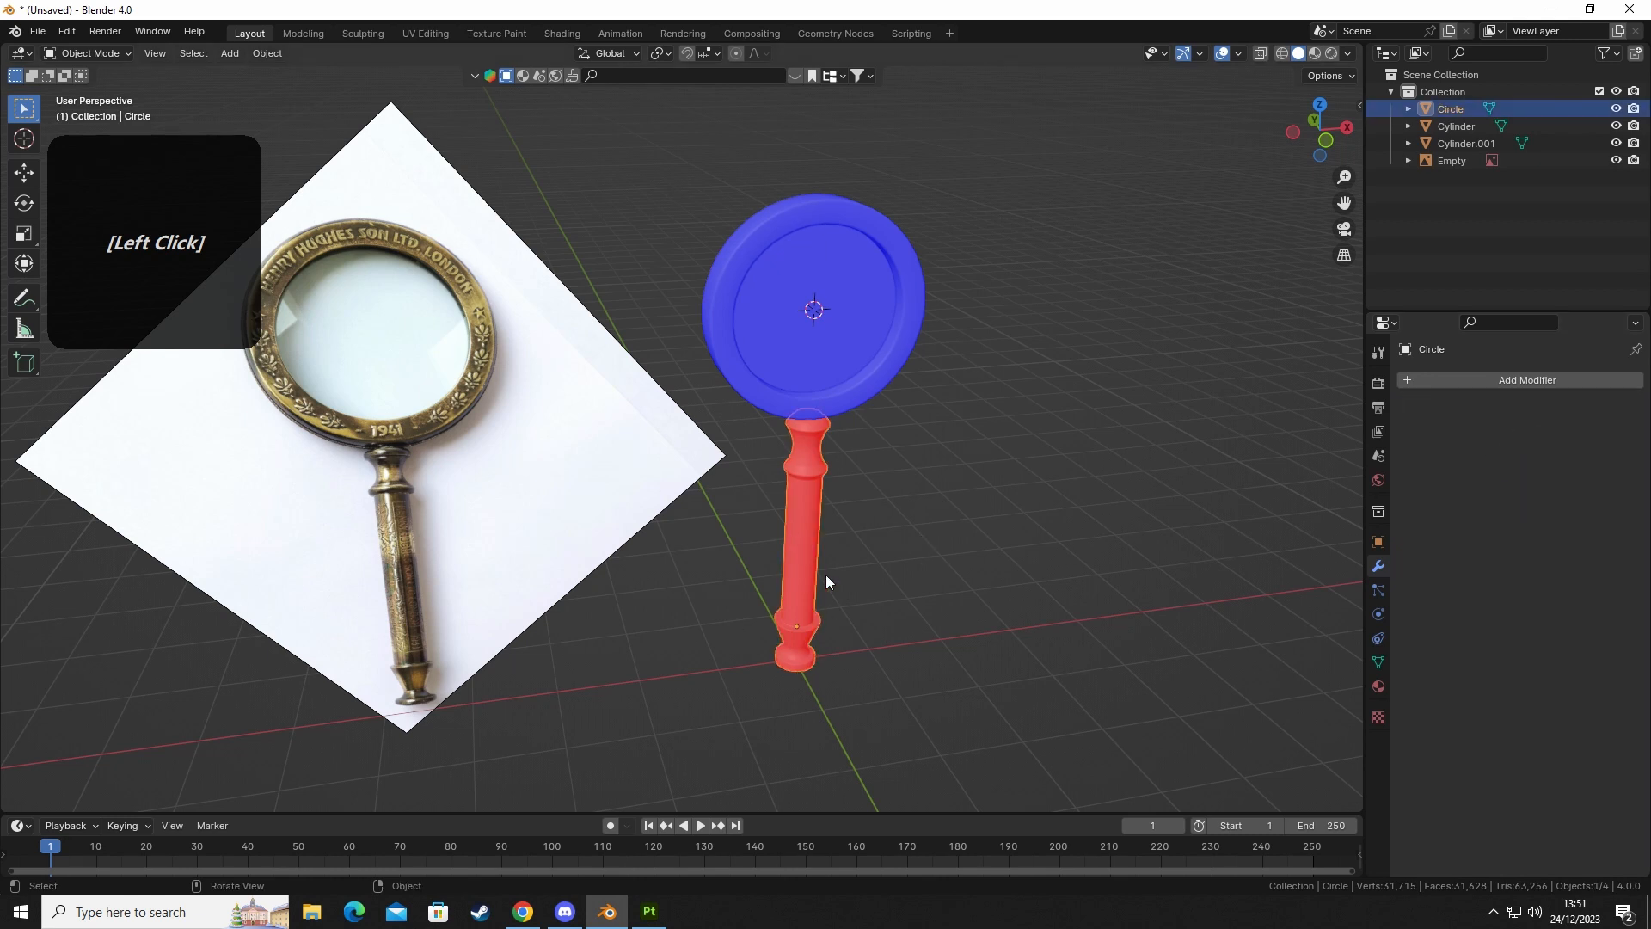
# Recalculate the normals of the handle's entire mesh to the outside, then return to Object Mode and deselect it.
pyautogui.press('Tab')
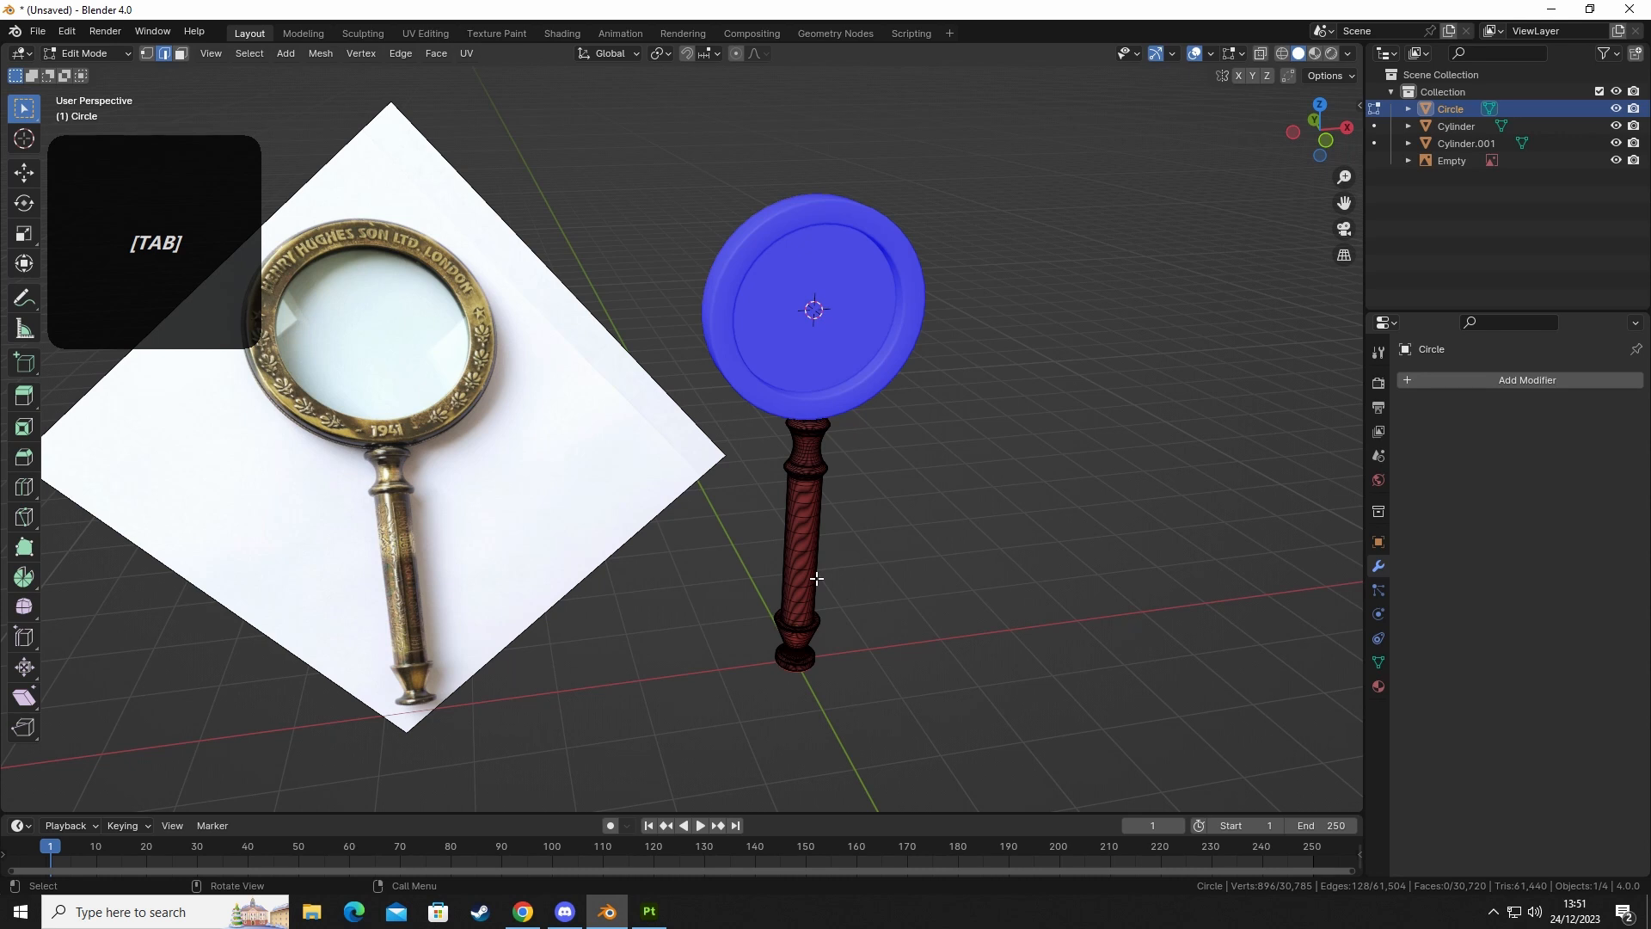
pyautogui.press('a')
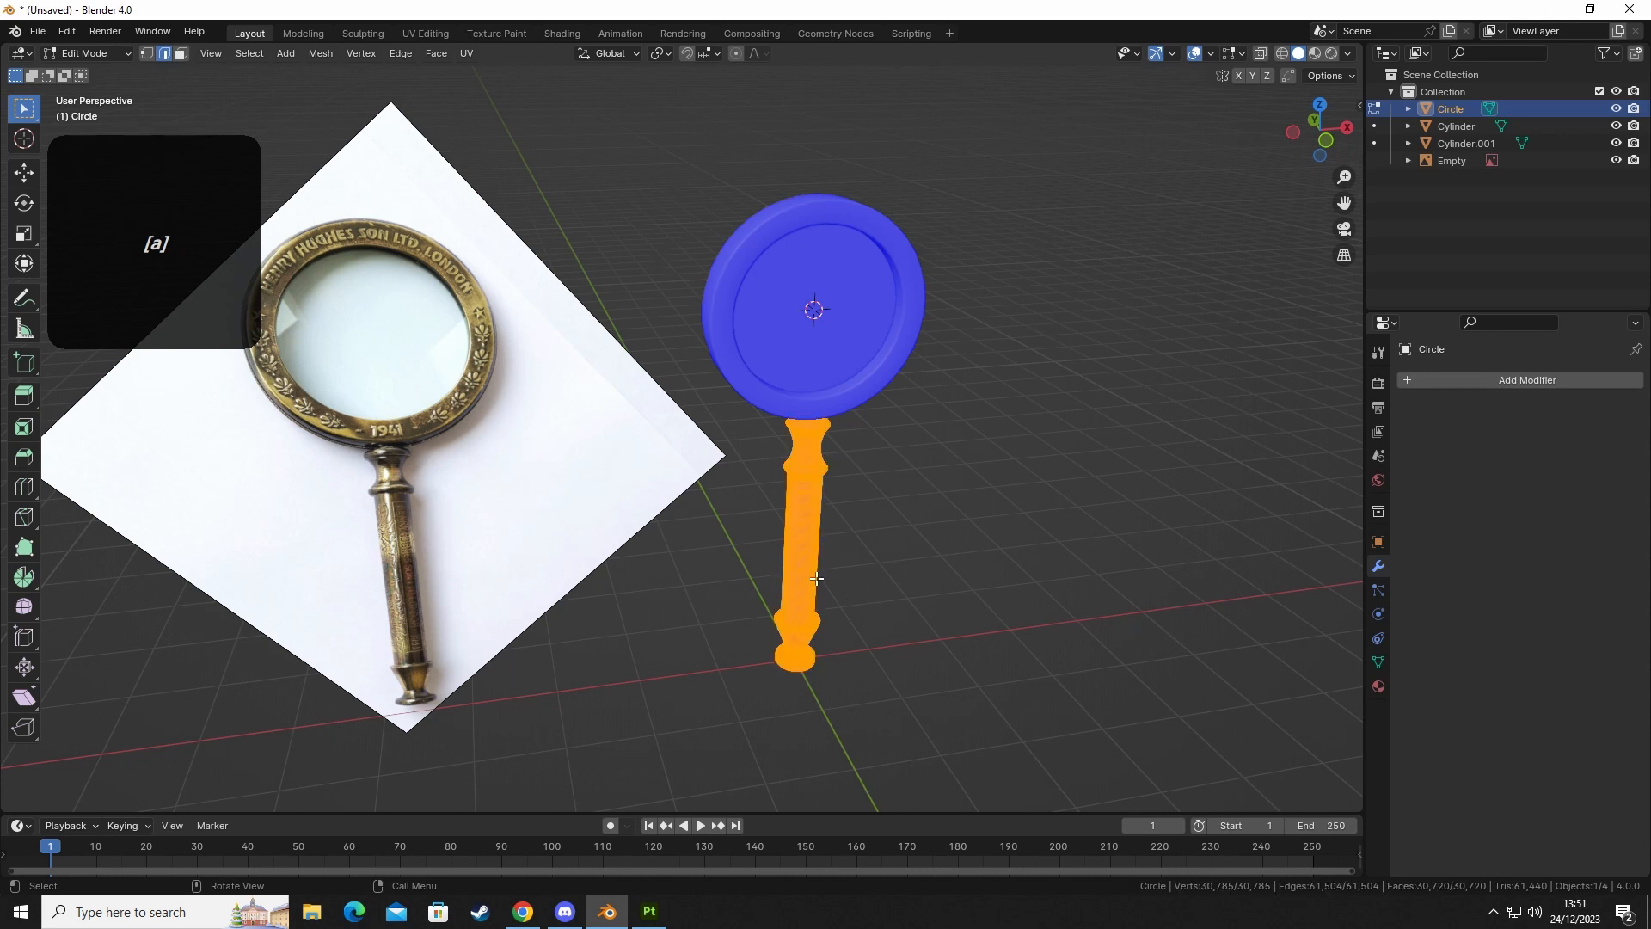
pyautogui.click(323, 54)
pyautogui.moveTo(379, 368)
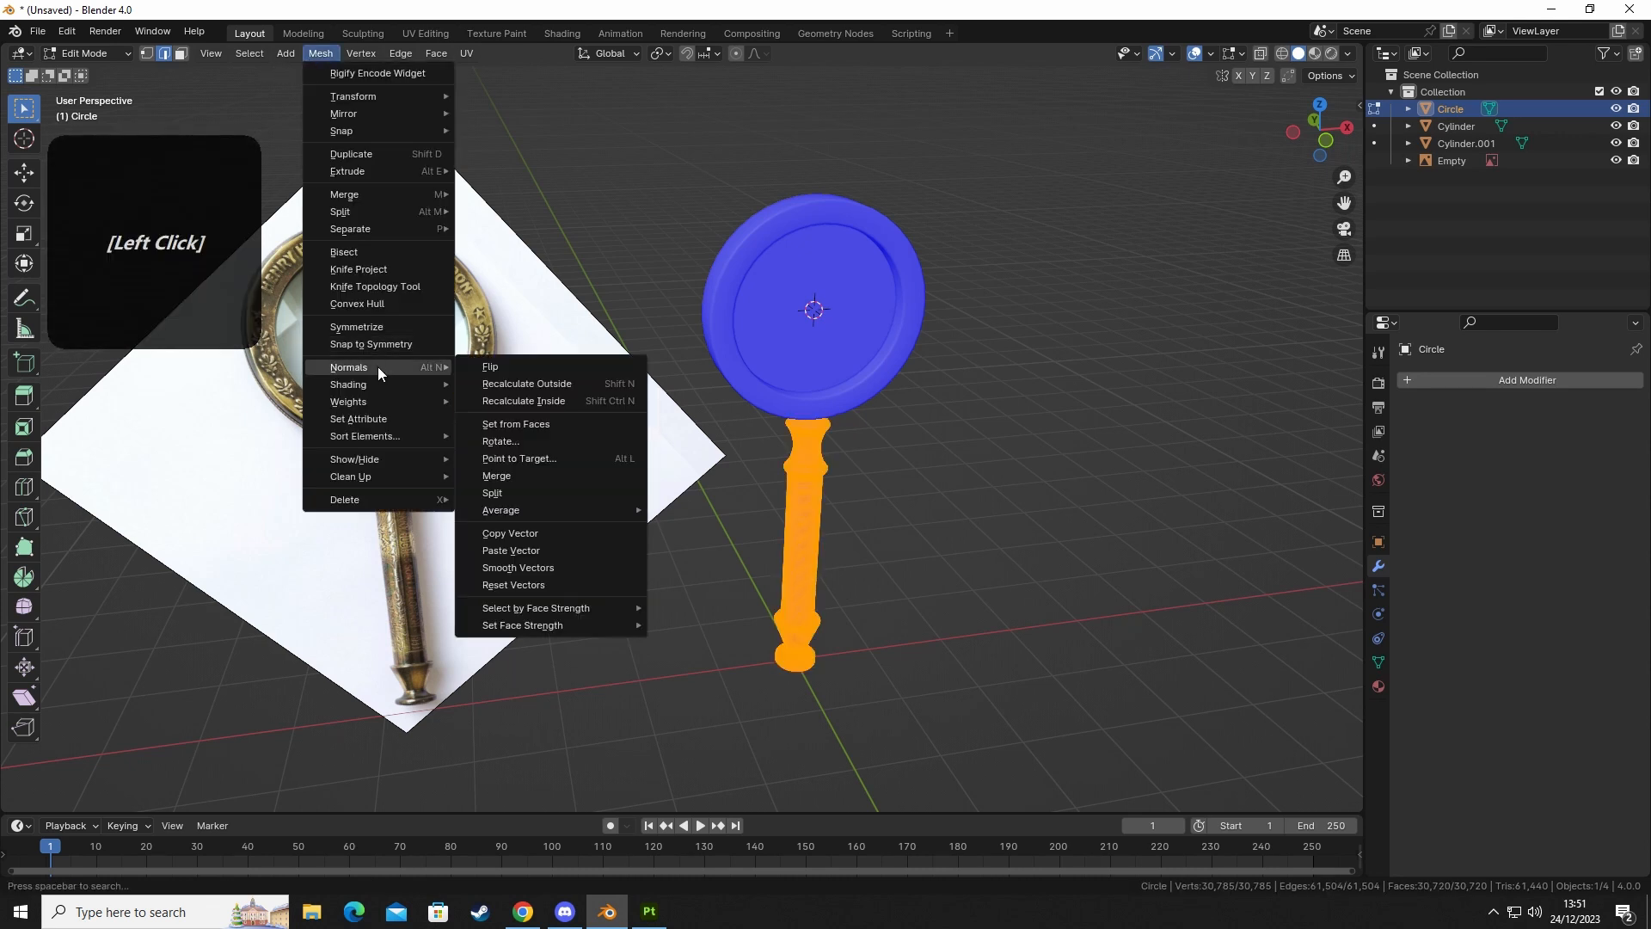
pyautogui.click(548, 382)
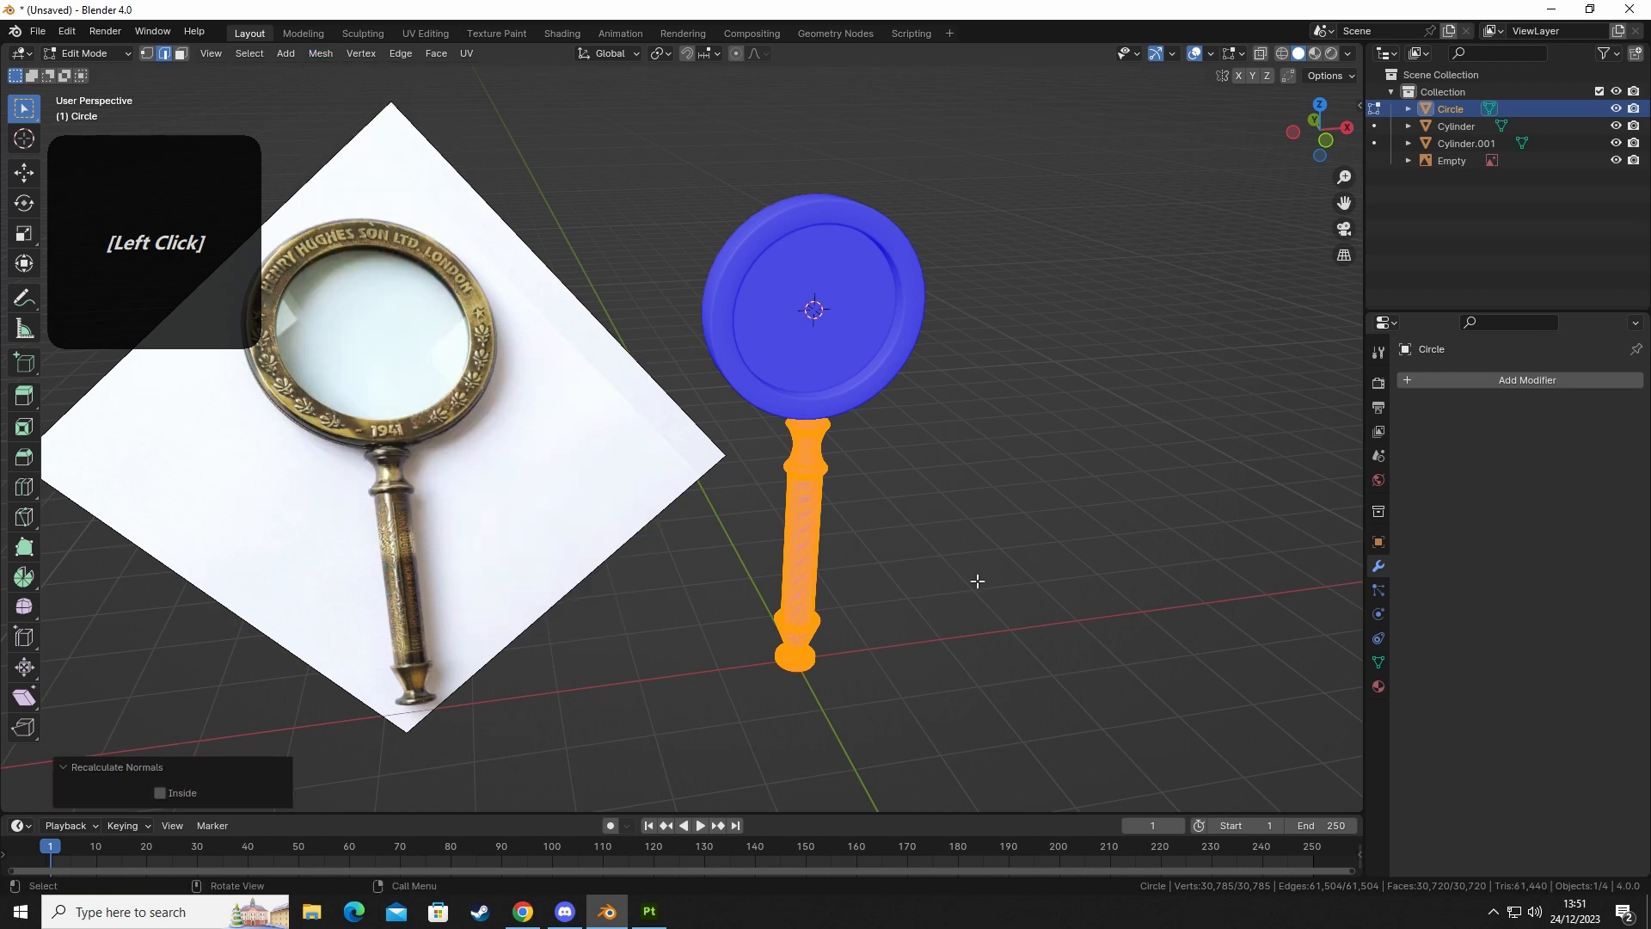
pyautogui.click(976, 578)
pyautogui.press('Tab')
pyautogui.click(975, 578)
# Check the face orientation of the whole magnifying glass from the front and back.
pyautogui.moveTo(975, 578); pyautogui.dragTo(860, 481, button='middle')
pyautogui.moveTo(728, 183); pyautogui.dragTo(954, 804)
pyautogui.click(955, 803)
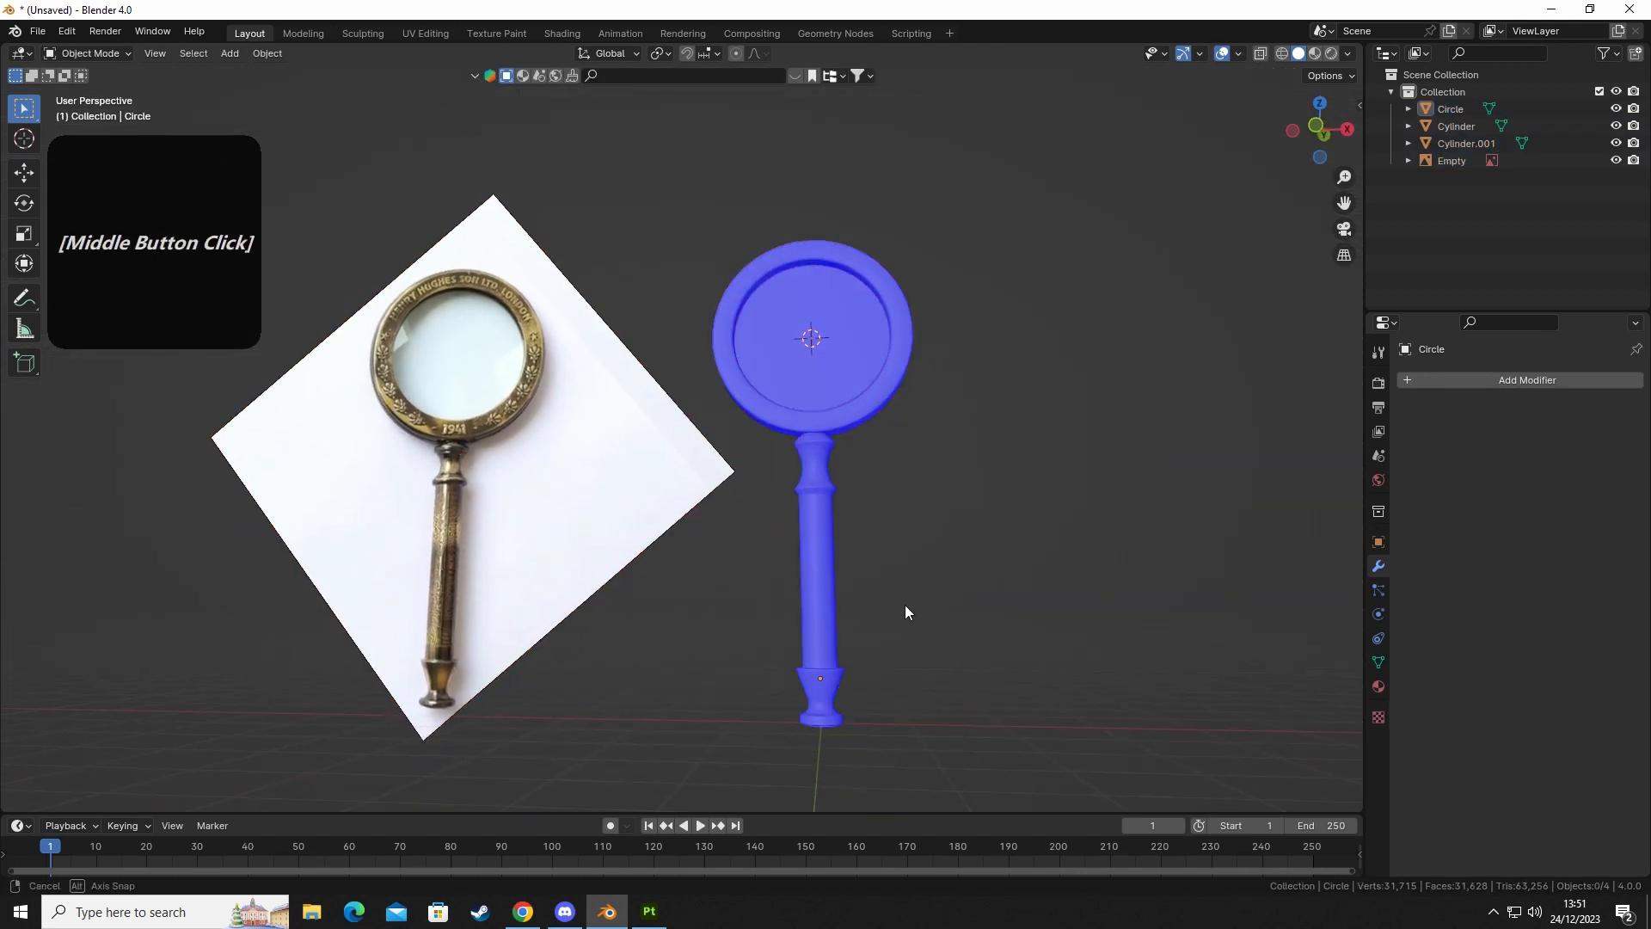
pyautogui.moveTo(905, 605); pyautogui.dragTo(980, 621, button='middle')
pyautogui.moveTo(705, 430); pyautogui.dragTo(910, 443, button='middle')
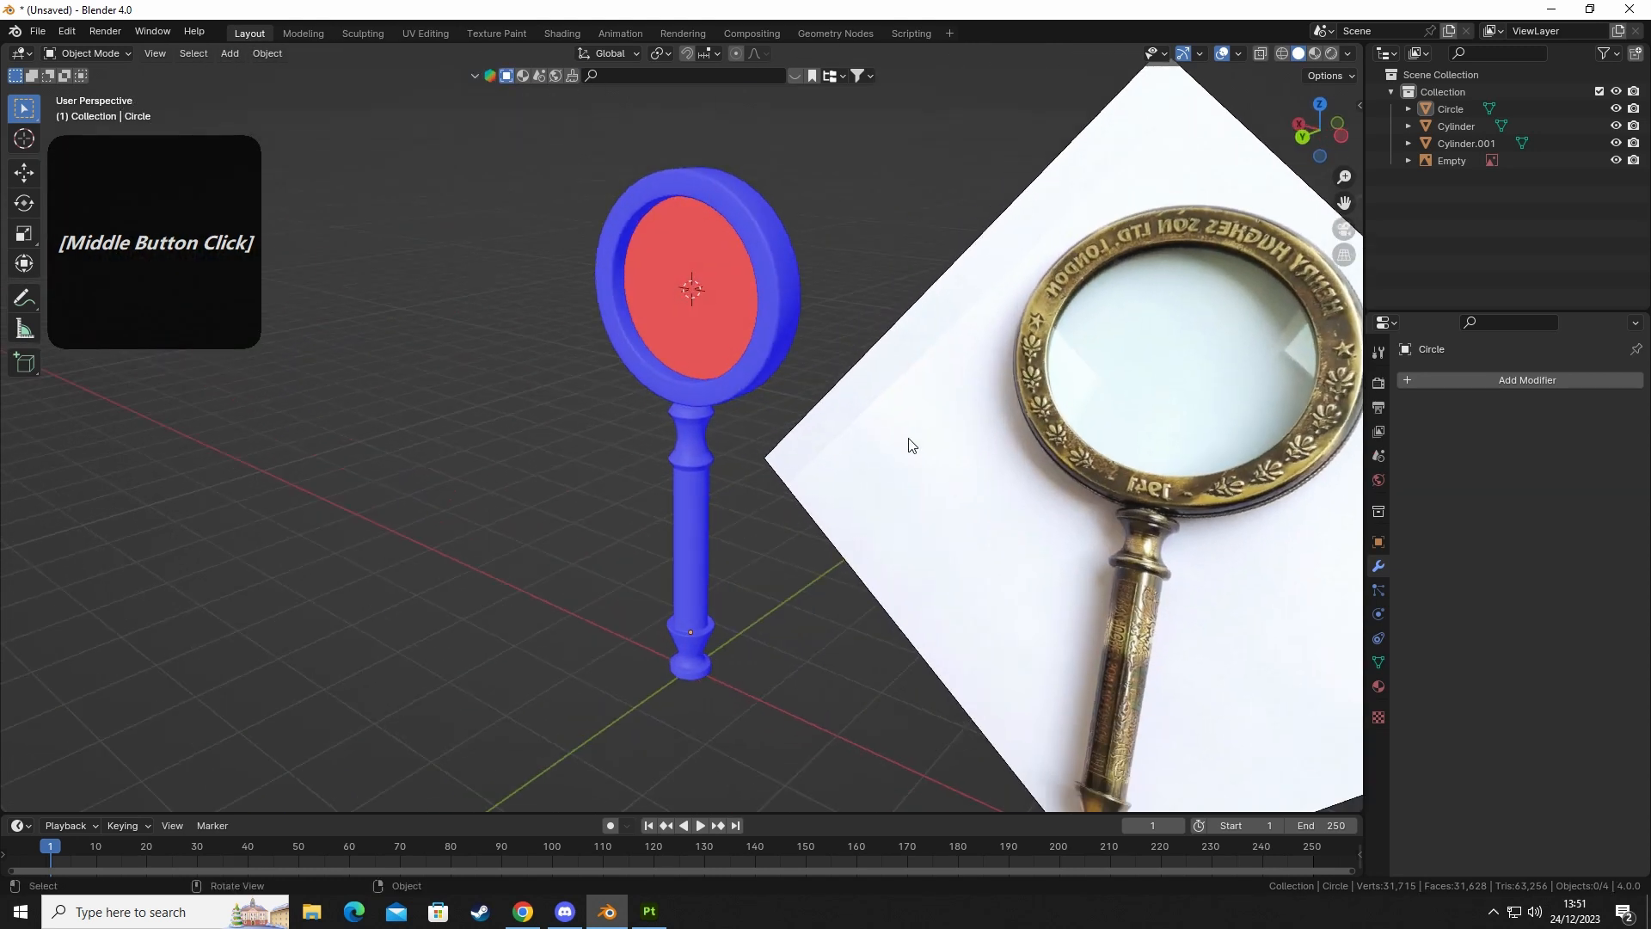
pyautogui.moveTo(689, 332); pyautogui.dragTo(901, 545, button='middle')
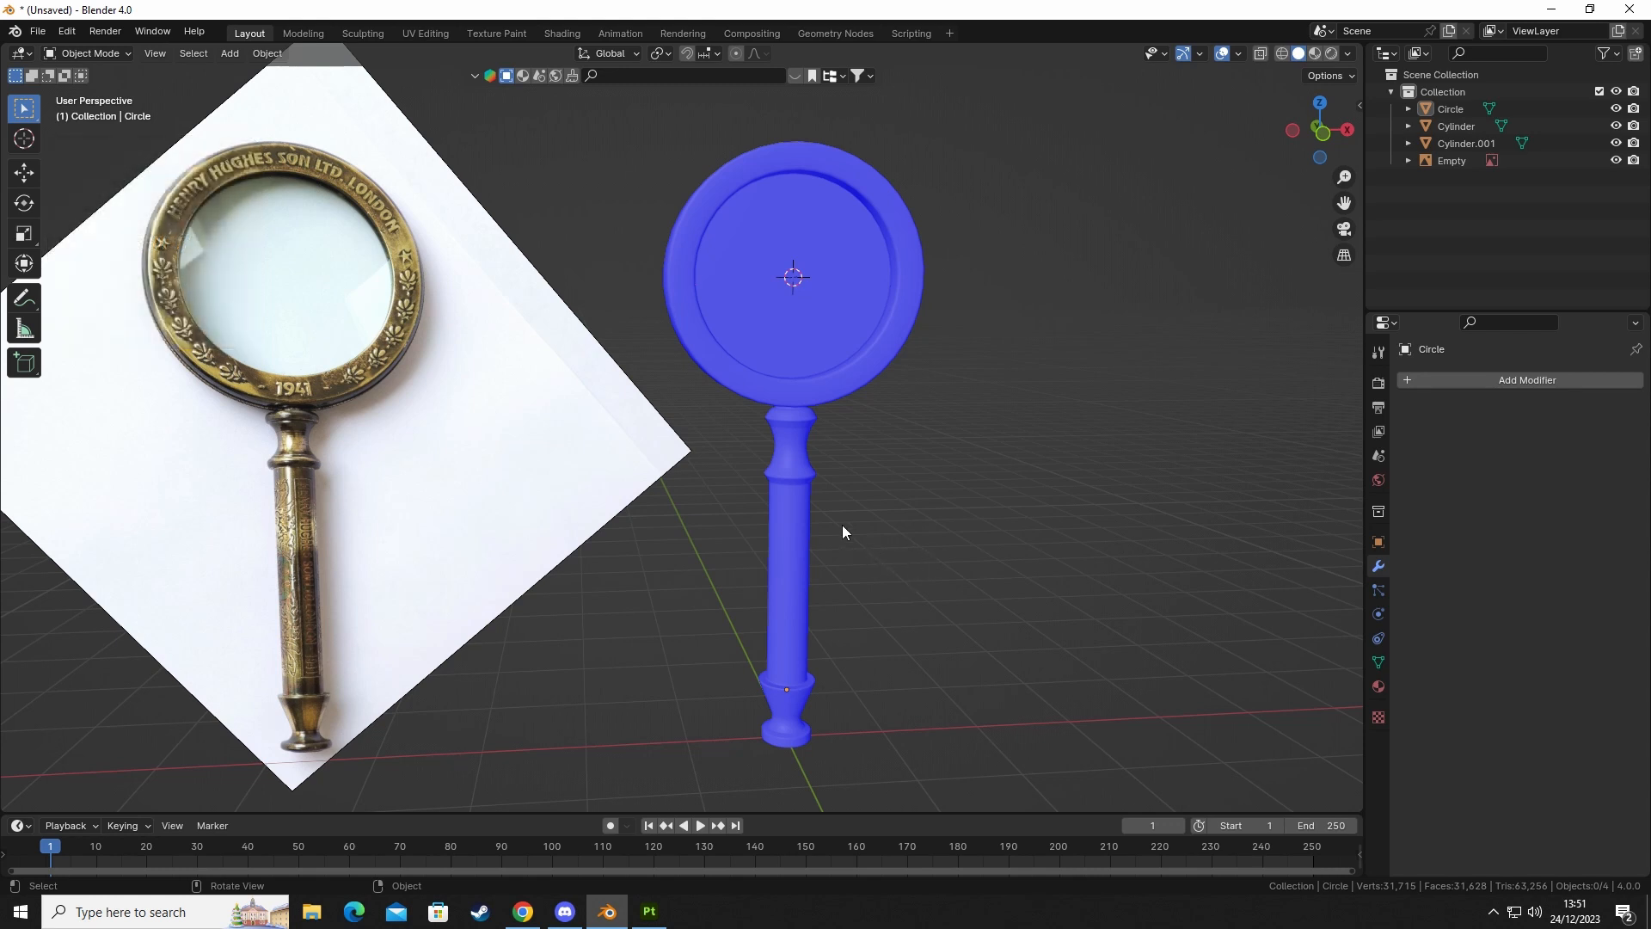
# In Edit Mode on the ring frame, select the outer rim edge loops on both the front and back faces.
pyautogui.click(802, 389)
pyautogui.scroll(3, 799, 401)
pyautogui.moveTo(736, 380); pyautogui.dragTo(806, 387, button='middle')
pyautogui.keyDown('shift'); pyautogui.moveTo(807, 387); pyautogui.dragTo(777, 566, button='middle'); pyautogui.keyUp('shift')
pyautogui.press('Tab')
pyautogui.moveTo(833, 264); pyautogui.dragTo(743, 351, button='middle')
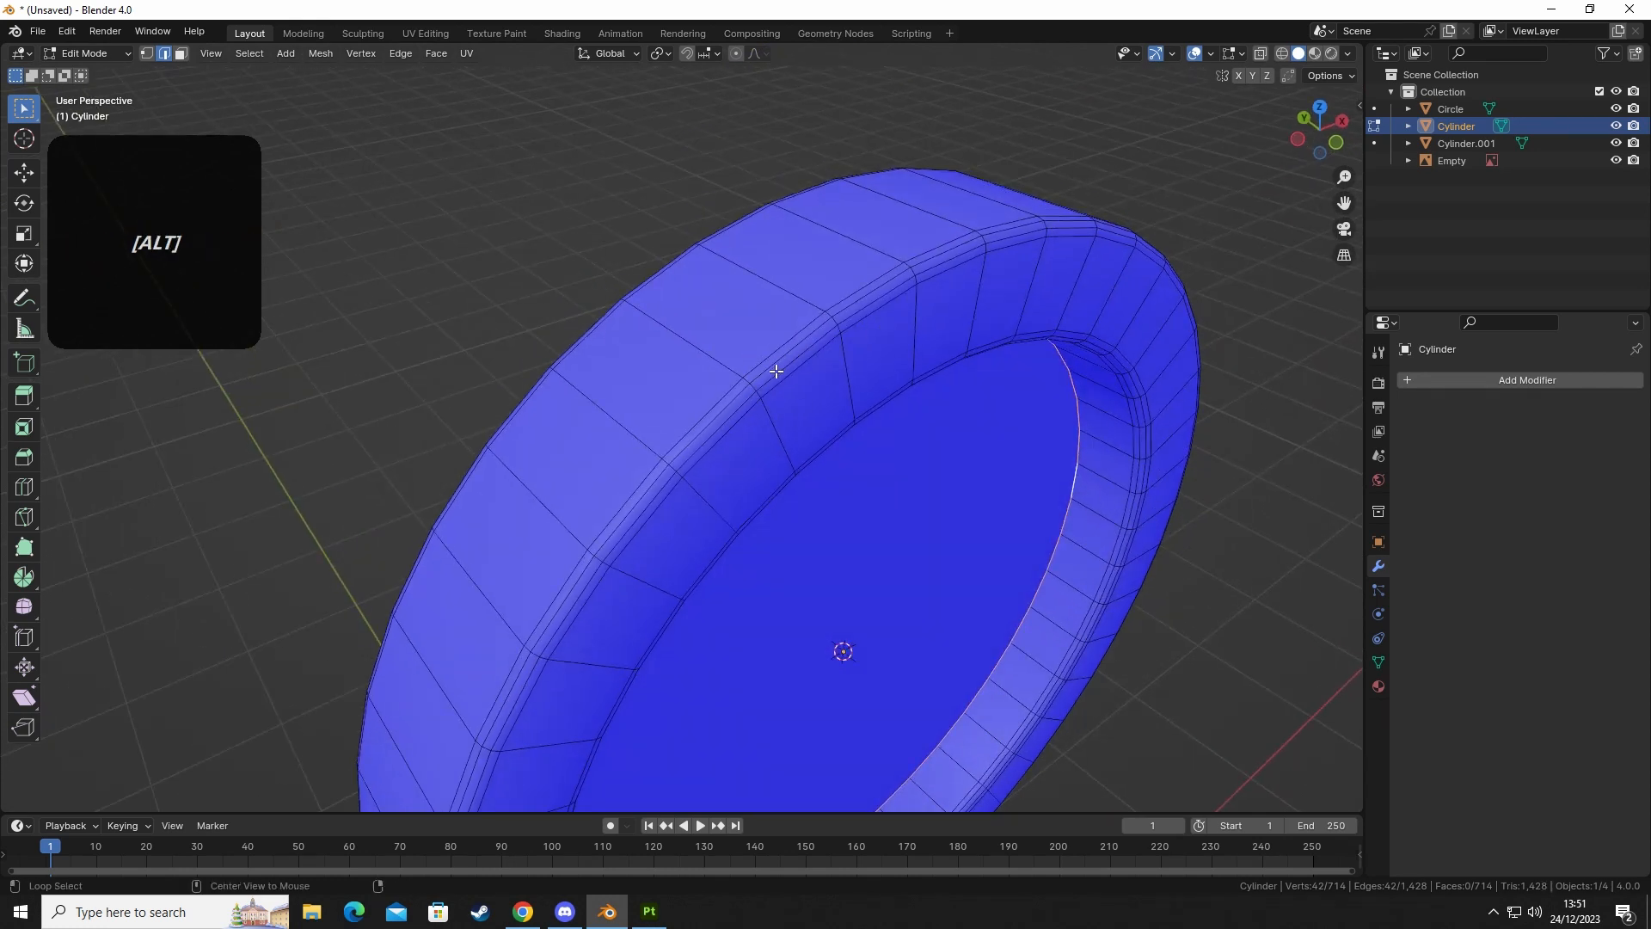
pyautogui.keyDown('alt'); pyautogui.click(777, 371); pyautogui.keyUp('alt')
pyautogui.moveTo(777, 370); pyautogui.dragTo(748, 439, button='middle')
pyautogui.keyDown('alt'); pyautogui.click(738, 420); pyautogui.keyUp('alt')
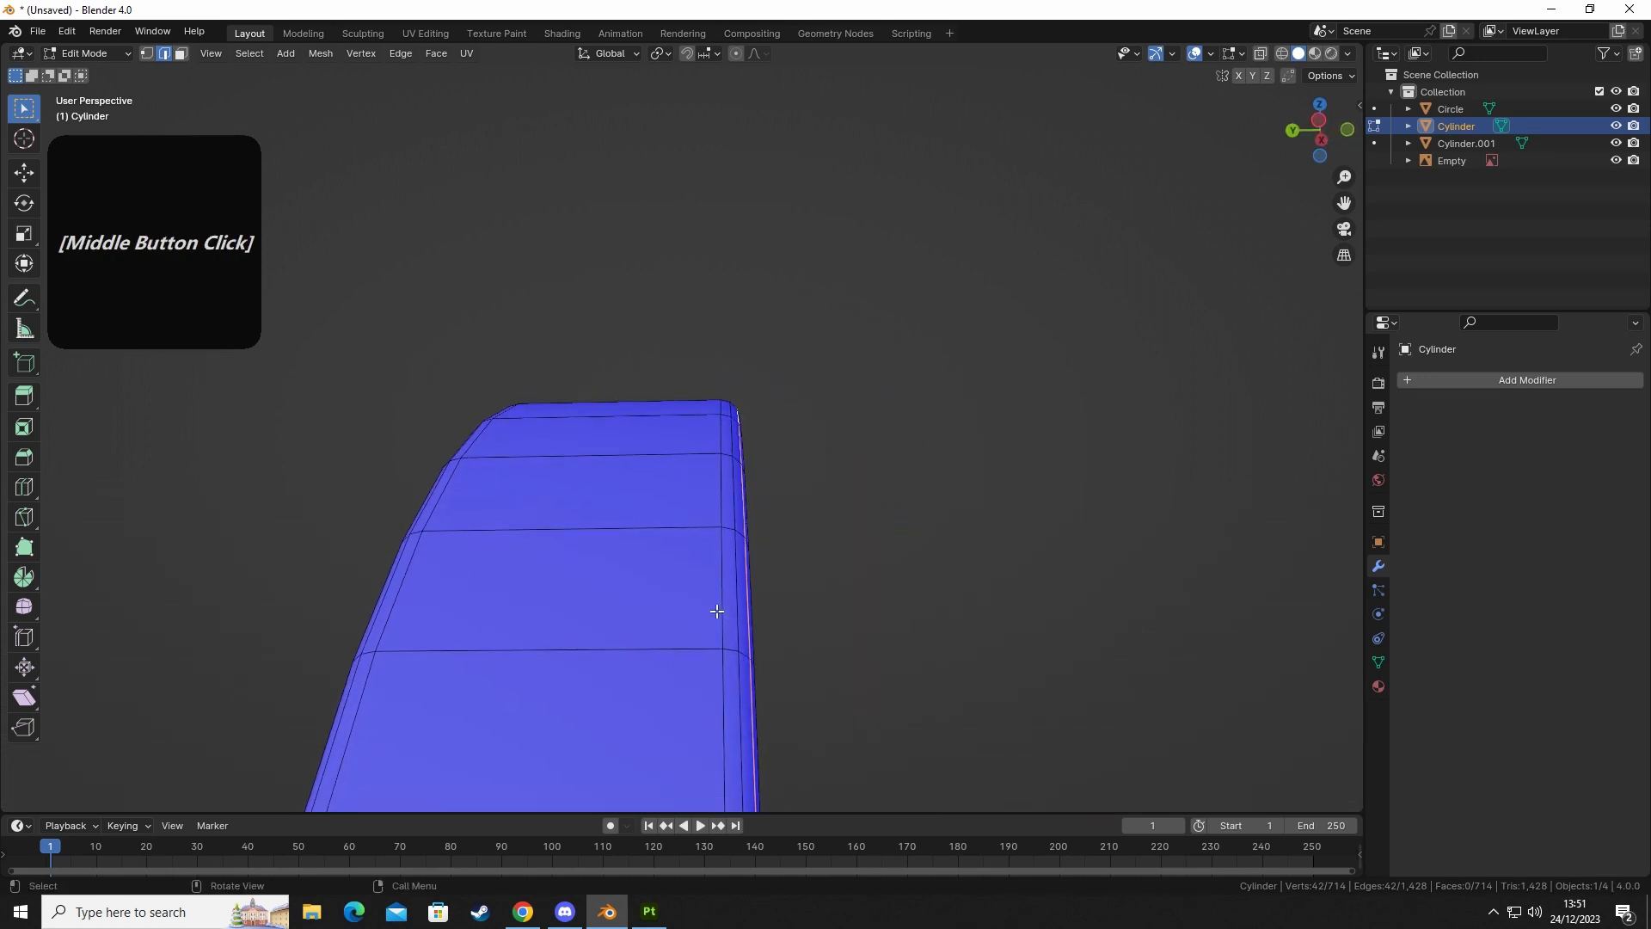
pyautogui.moveTo(718, 612); pyautogui.dragTo(711, 512, button='middle')
pyautogui.moveTo(730, 616); pyautogui.dragTo(742, 542, button='middle')
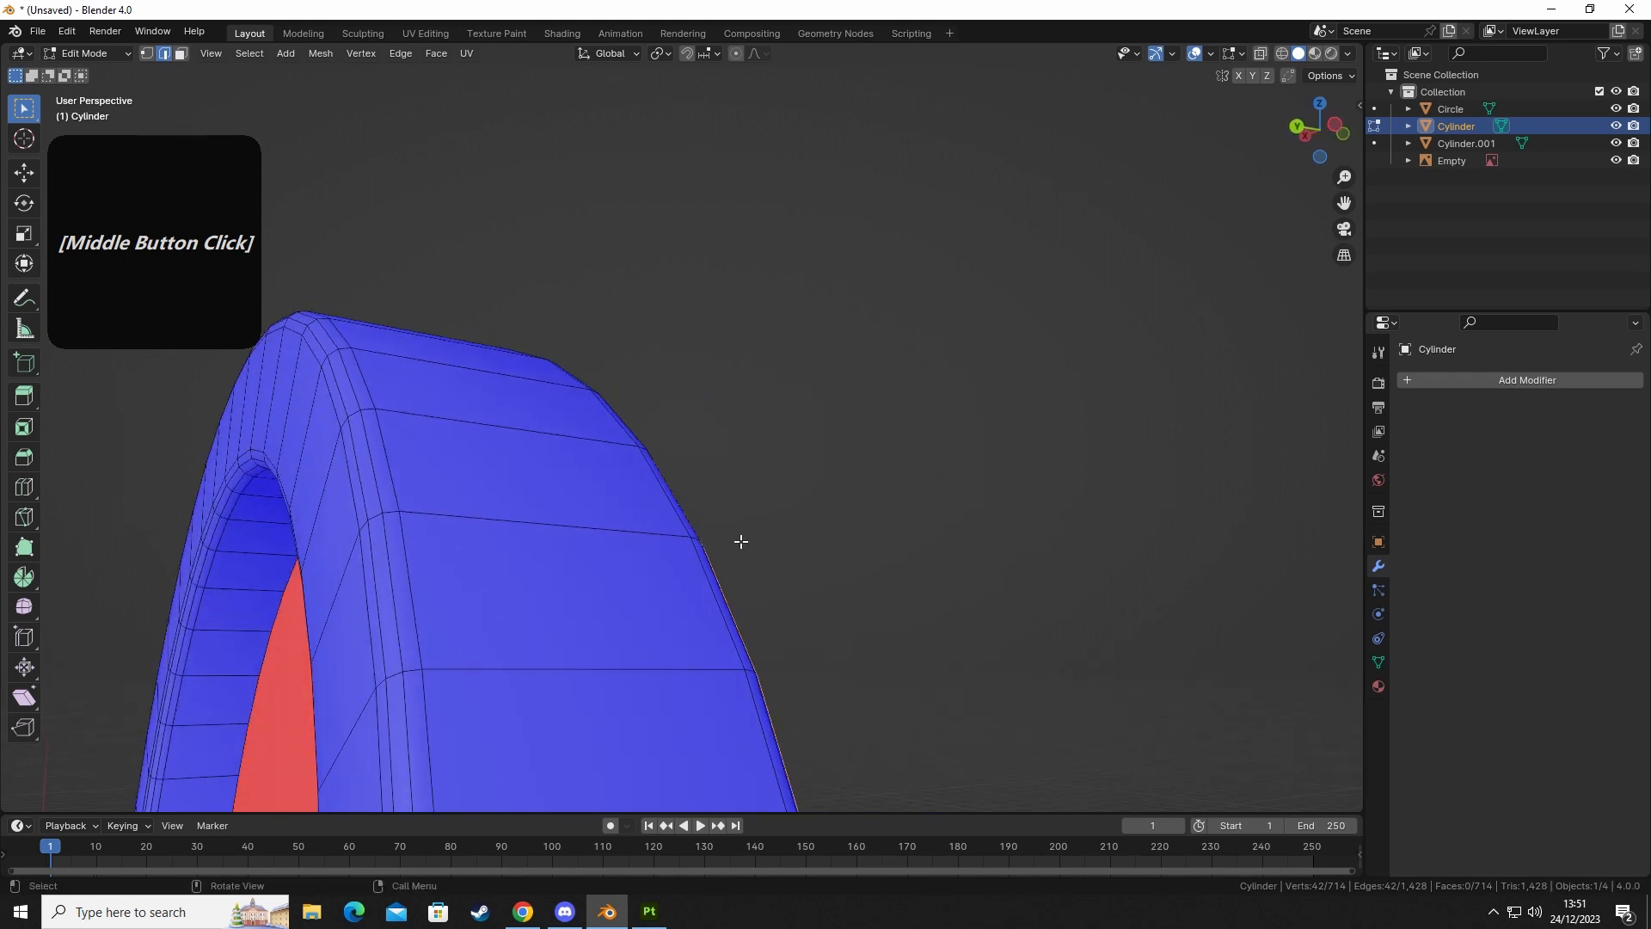
pyautogui.keyDown('alt'); pyautogui.keyDown('shift'); pyautogui.click(353, 448); pyautogui.keyUp('shift'); pyautogui.keyUp('alt')
pyautogui.moveTo(549, 508); pyautogui.dragTo(726, 617, button='middle')
pyautogui.keyDown('shift'); pyautogui.moveTo(593, 555); pyautogui.dragTo(689, 607, button='middle'); pyautogui.keyUp('shift')
pyautogui.moveTo(585, 533); pyautogui.dragTo(740, 584, button='middle')
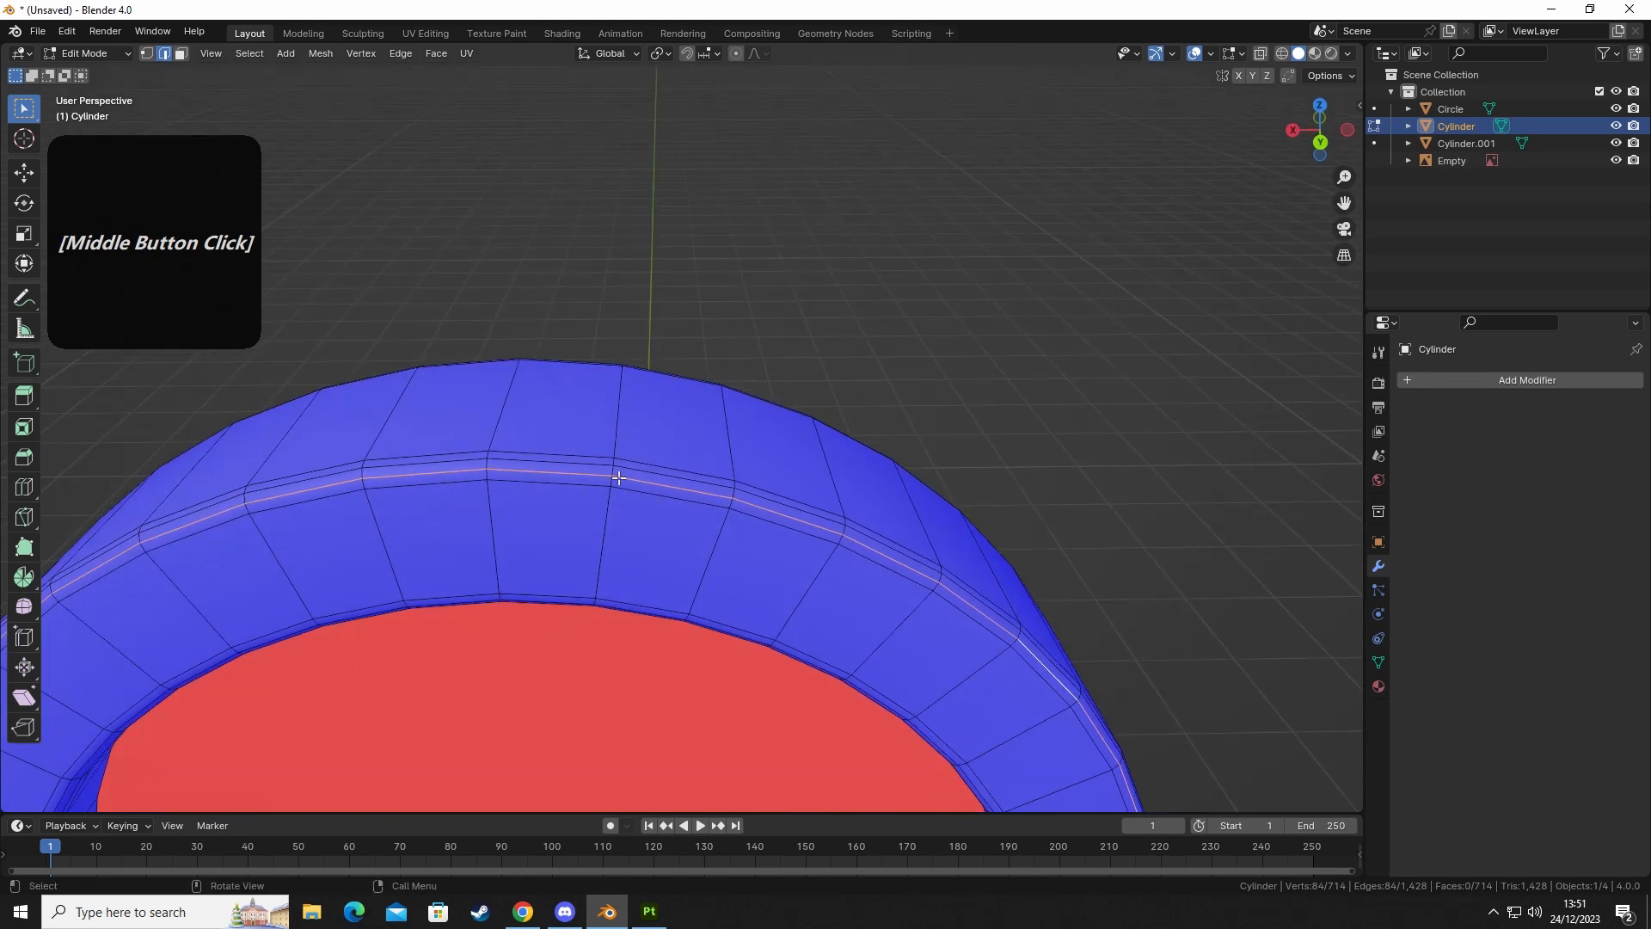
# Add one edge loop running across the ring's band and the two inner rim edge loops to the selection.
pyautogui.moveTo(618, 478); pyautogui.dragTo(642, 435, button='middle')
pyautogui.keyDown('alt'); pyautogui.keyDown('shift'); pyautogui.click(637, 423); pyautogui.keyUp('shift'); pyautogui.keyUp('alt')
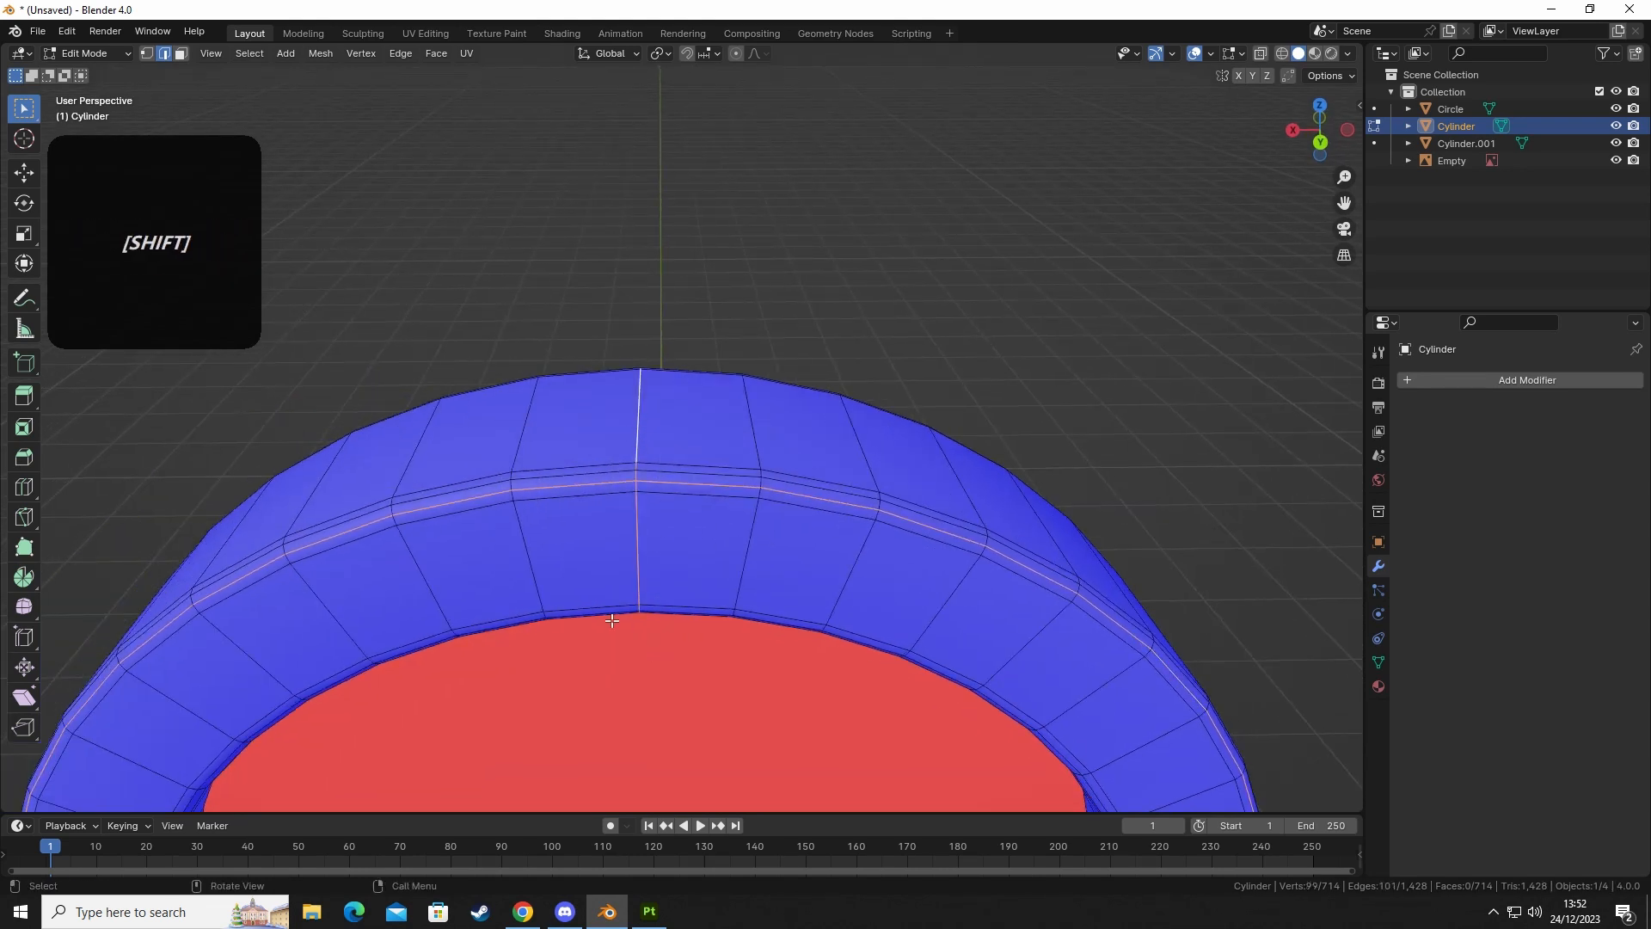
pyautogui.moveTo(612, 621); pyautogui.dragTo(671, 379, button='middle')
pyautogui.keyDown('alt'); pyautogui.keyDown('shift'); pyautogui.click(705, 347); pyautogui.keyUp('shift'); pyautogui.keyUp('alt')
pyautogui.keyDown('shift'); pyautogui.moveTo(498, 284); pyautogui.dragTo(567, 362, button='middle'); pyautogui.keyUp('shift')
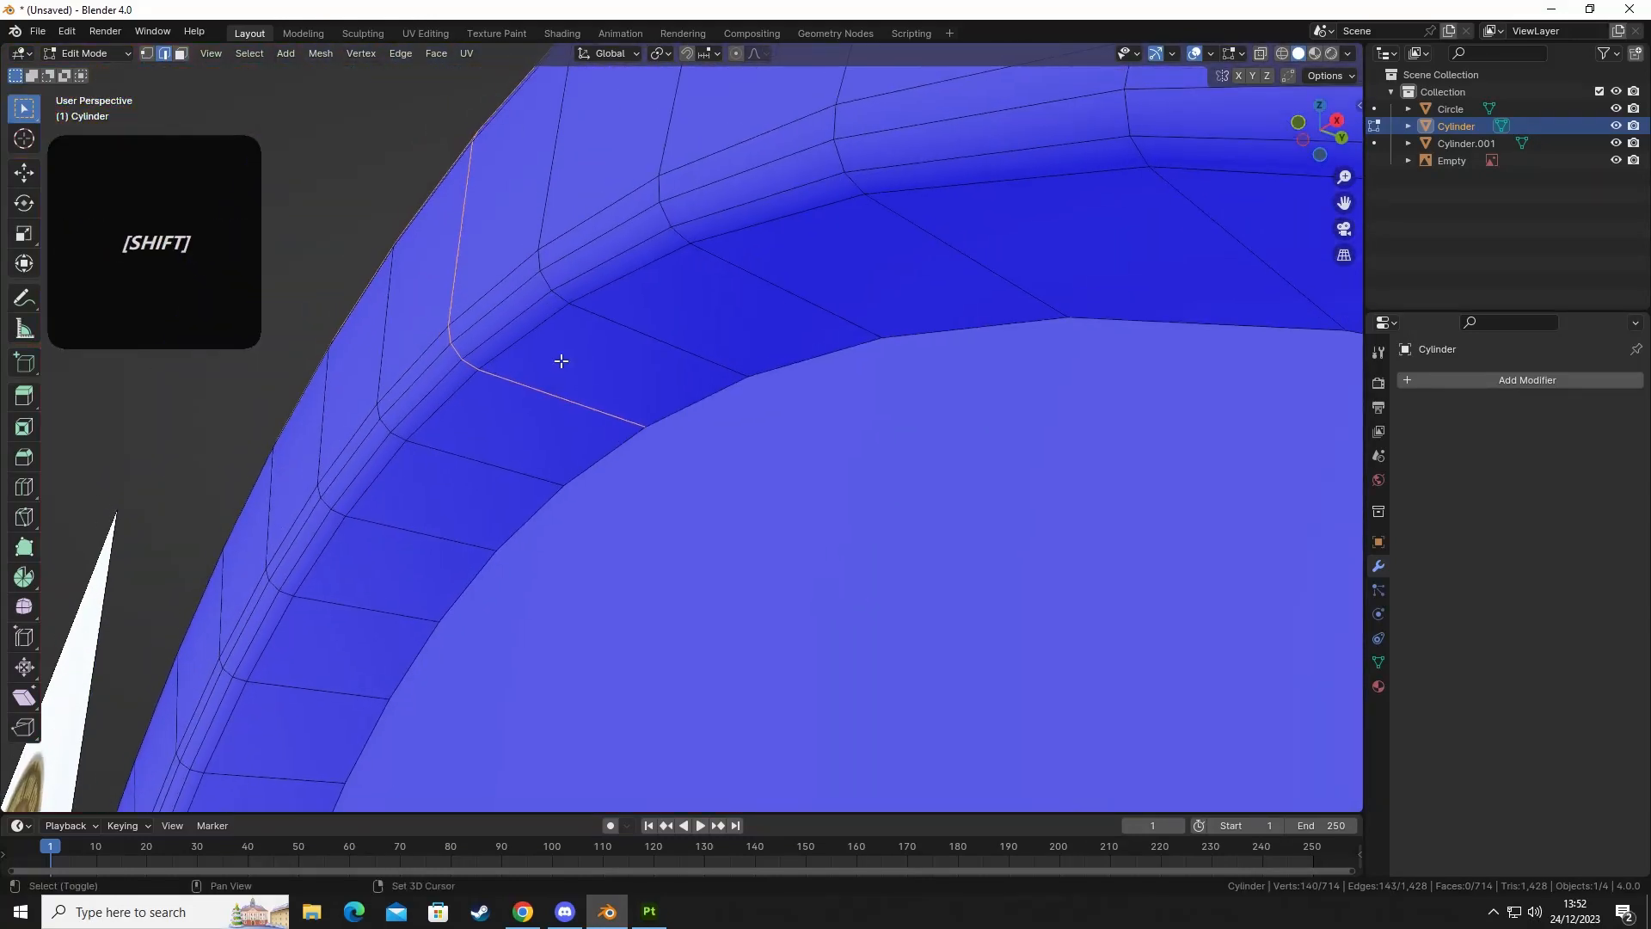
pyautogui.keyDown('alt'); pyautogui.keyDown('shift'); pyautogui.click(486, 315); pyautogui.keyUp('shift'); pyautogui.keyUp('alt')
# Mark the selected ring frame edge loops as UV seams and return to Object Mode.
pyautogui.scroll(-6, 501, 467)
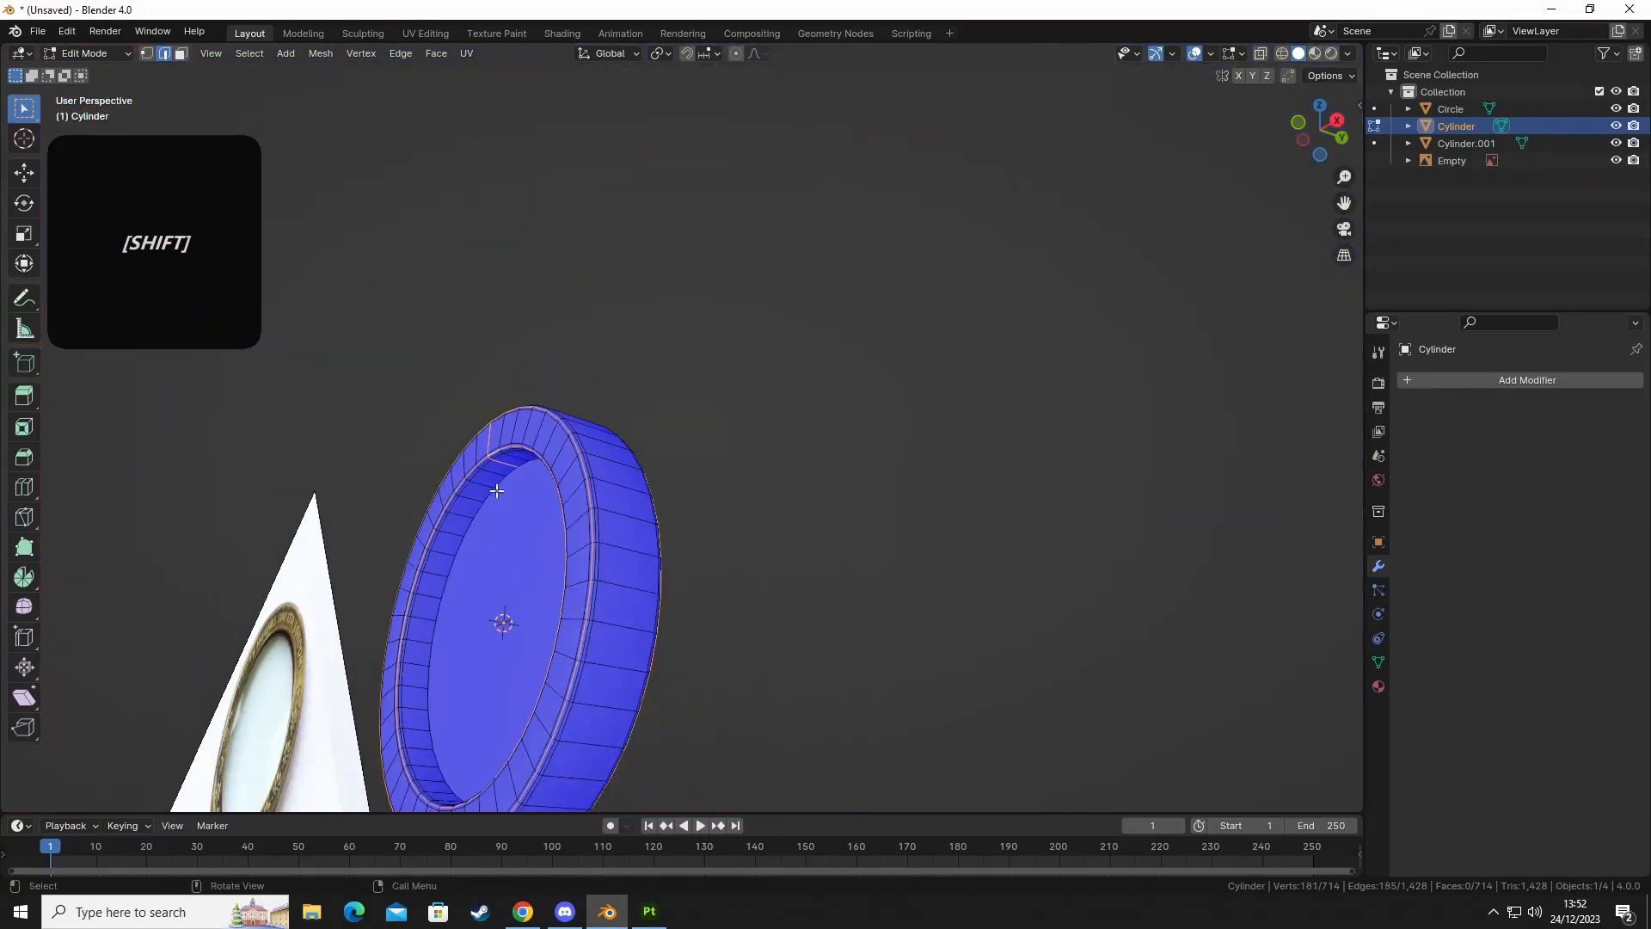
pyautogui.moveTo(497, 490); pyautogui.dragTo(685, 520, button='middle')
pyautogui.press('u')
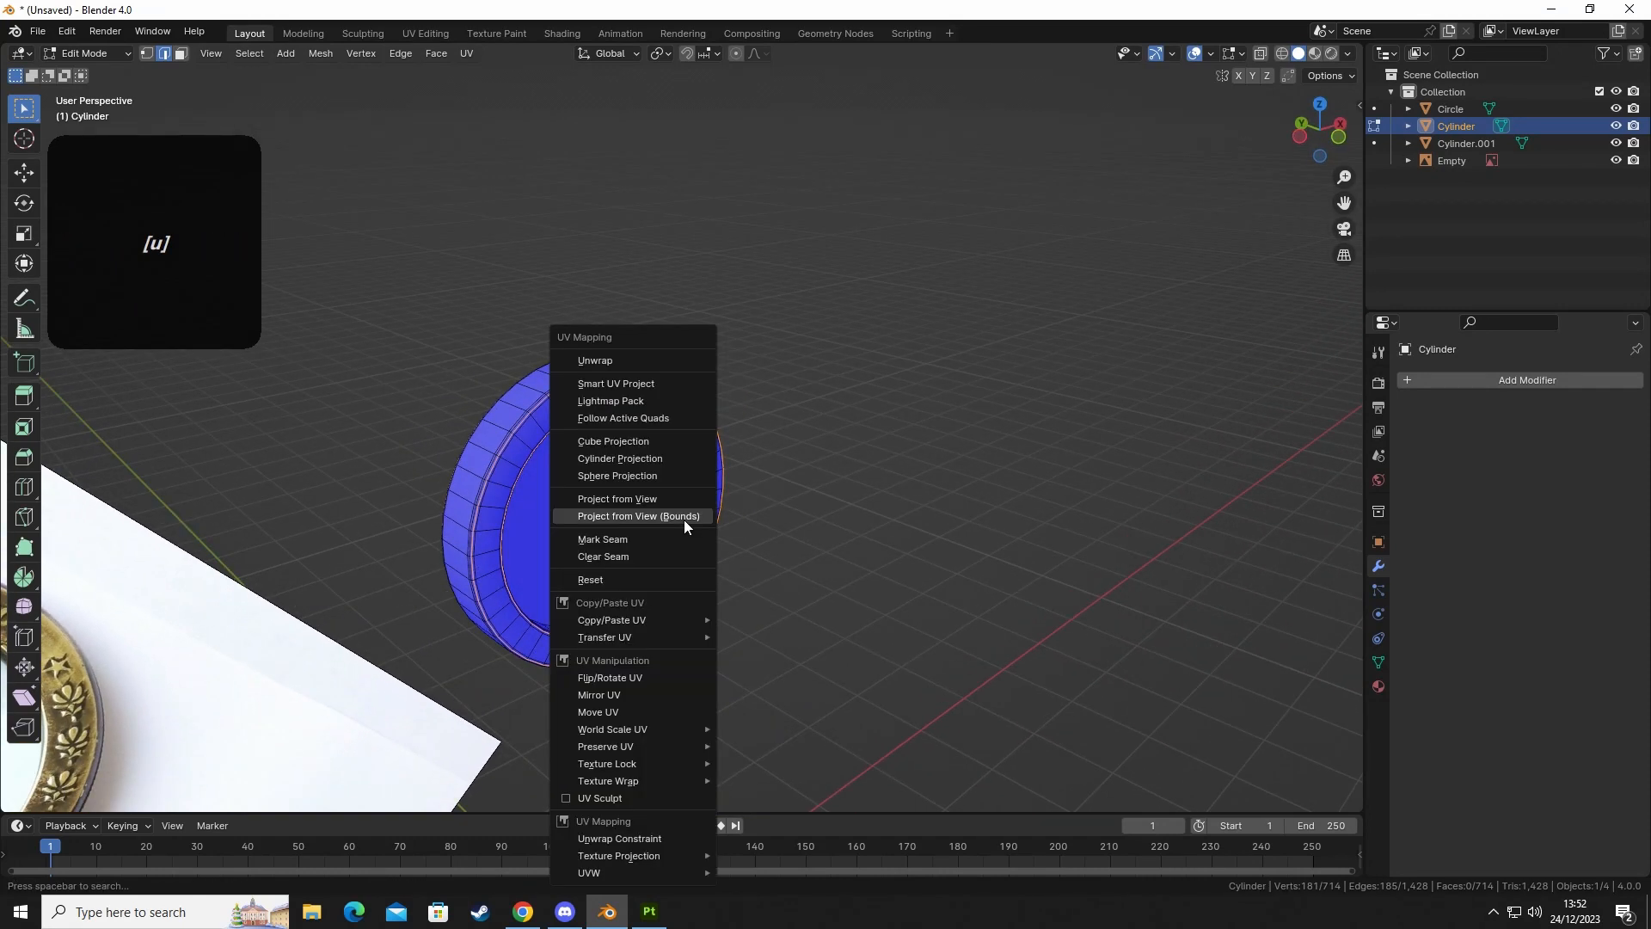
pyautogui.click(638, 516)
pyautogui.press('Tab')
pyautogui.moveTo(782, 616); pyautogui.dragTo(834, 497, button='middle')
pyautogui.click(781, 626)
pyautogui.keyDown('shift'); pyautogui.moveTo(883, 586); pyautogui.dragTo(891, 545, button='middle'); pyautogui.keyUp('shift')
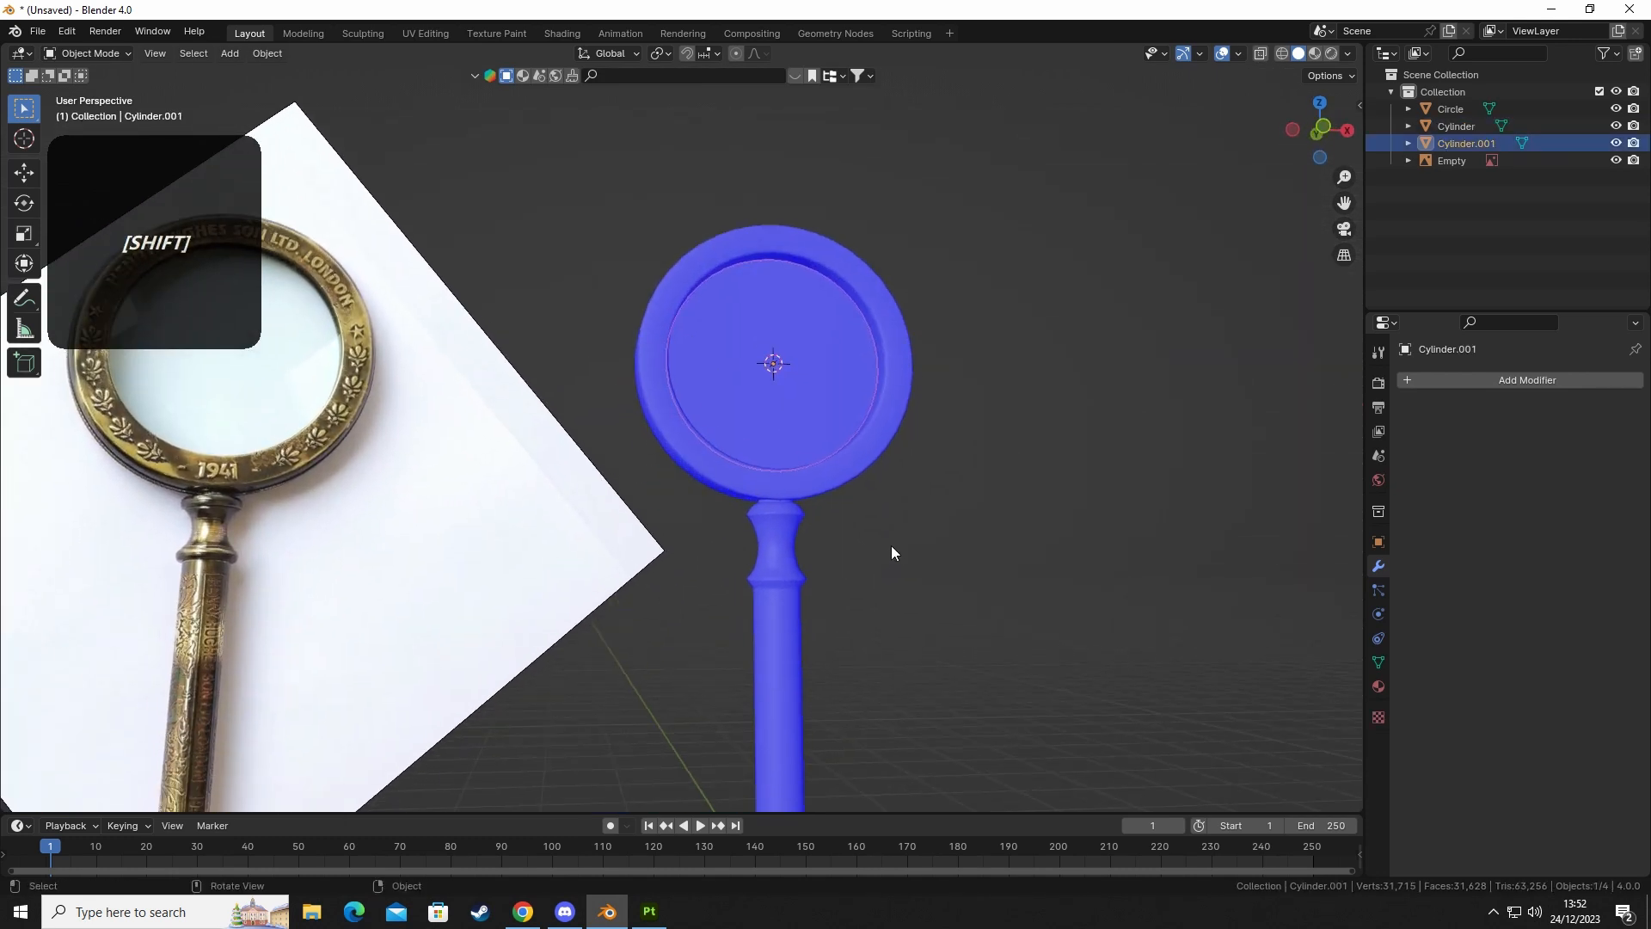
pyautogui.scroll(-2, 891, 545)
pyautogui.click(813, 406)
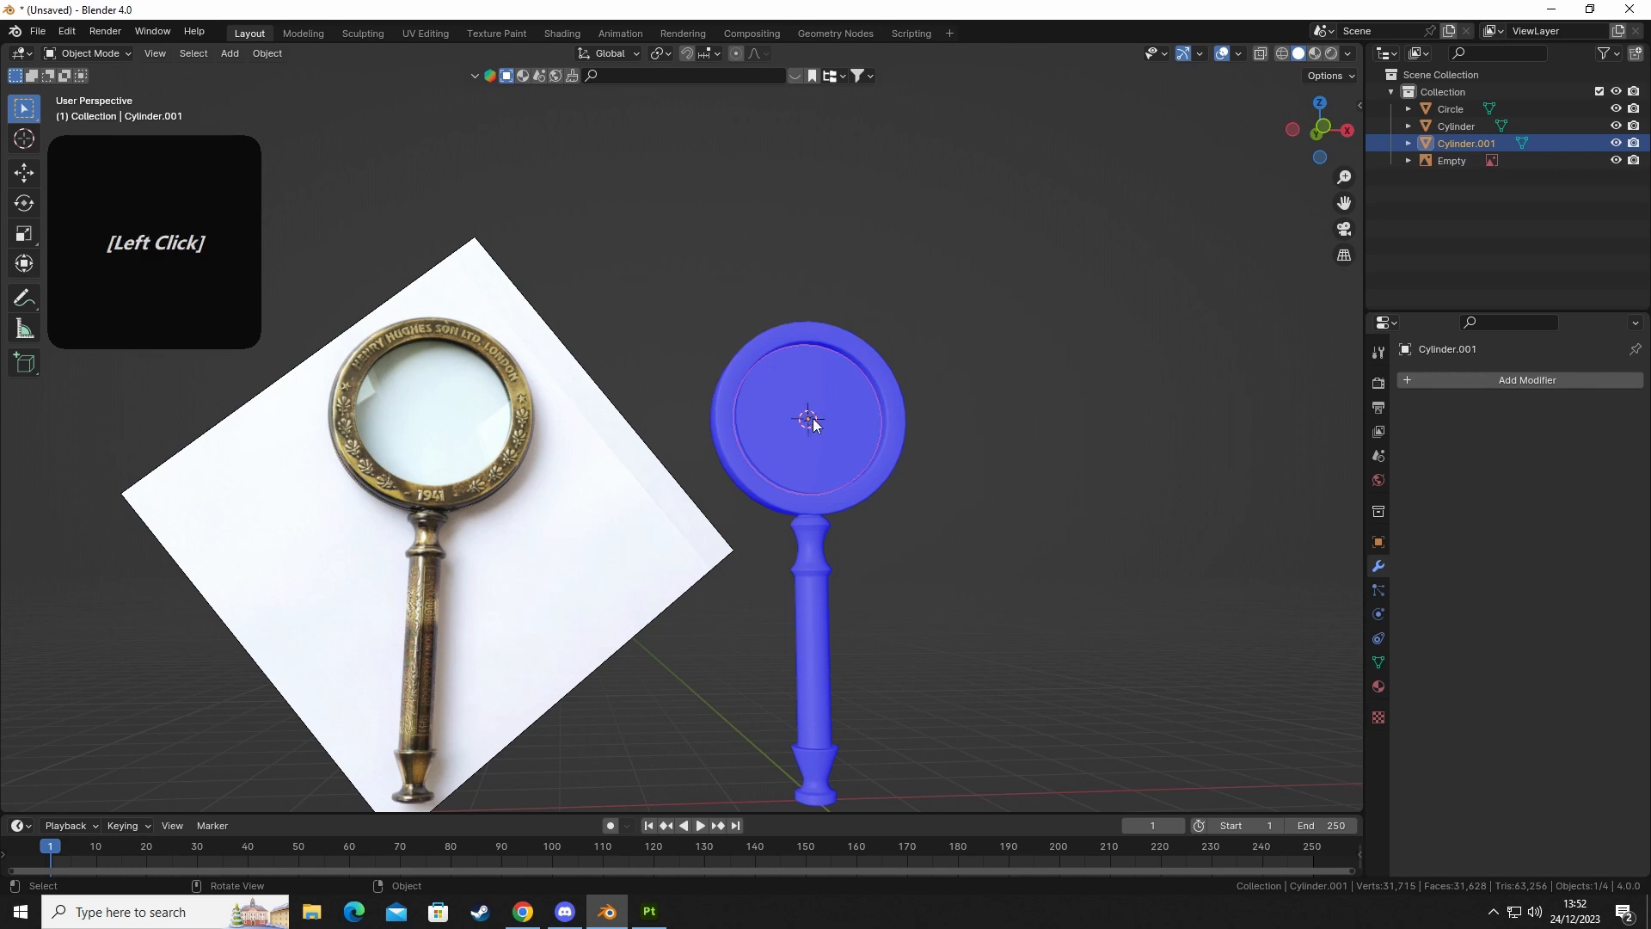
pyautogui.moveTo(939, 515); pyautogui.dragTo(912, 576, button='middle')
pyautogui.click(876, 509)
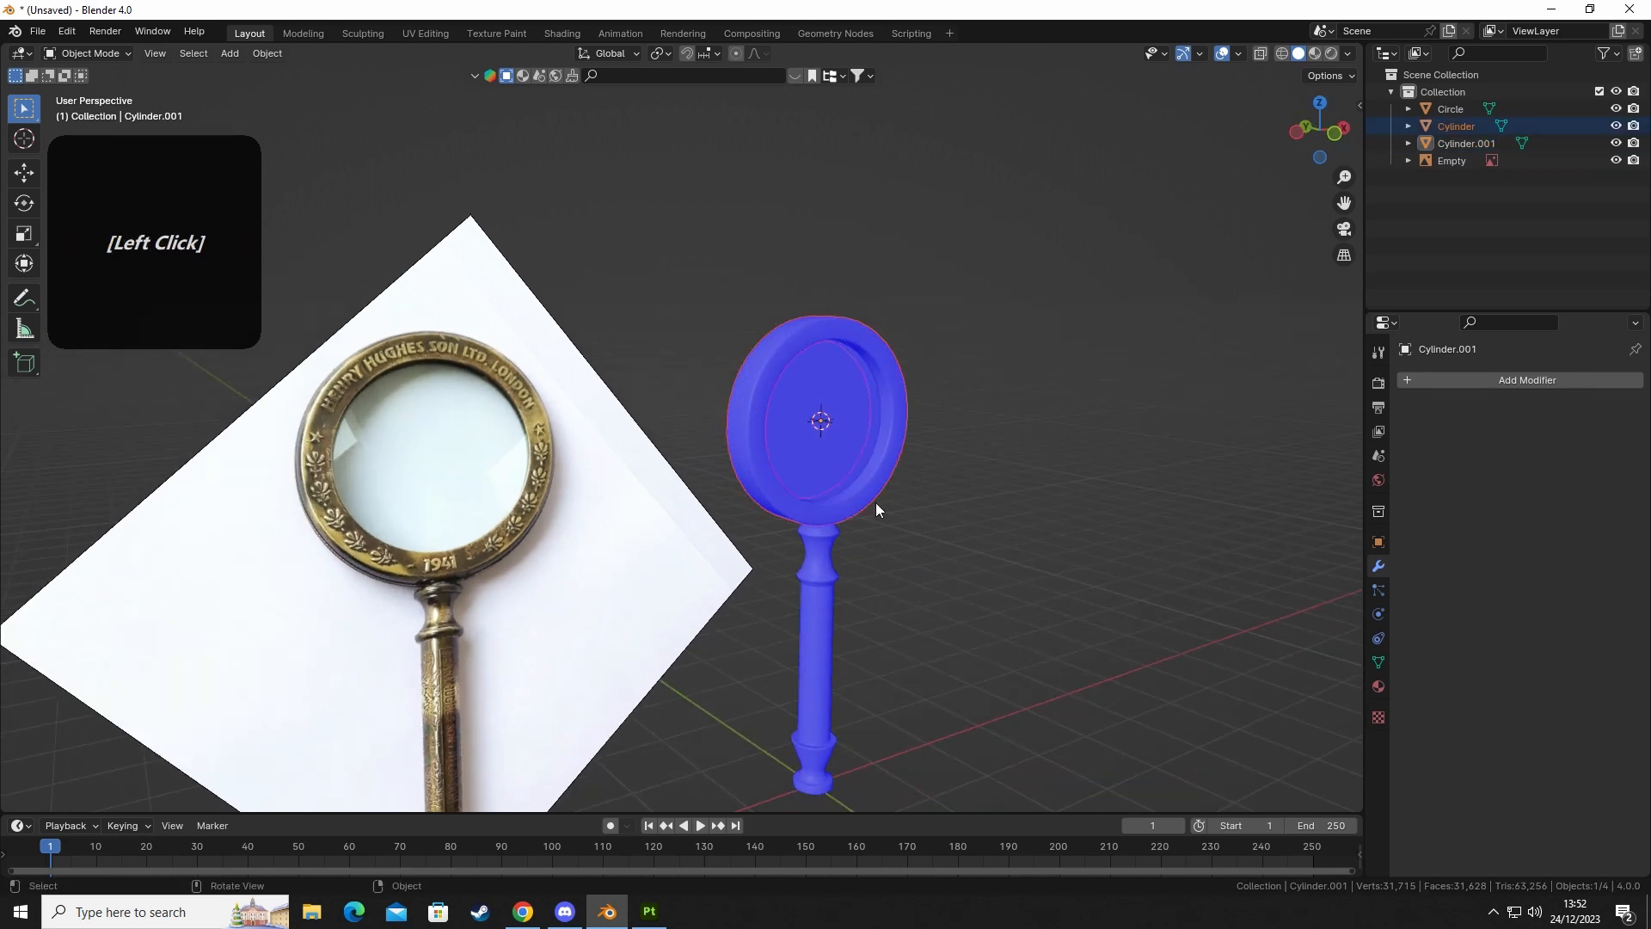
pyautogui.press('Tab')
pyautogui.press('Tab')
pyautogui.click(951, 493)
pyautogui.moveTo(951, 494); pyautogui.dragTo(929, 524, button='middle')
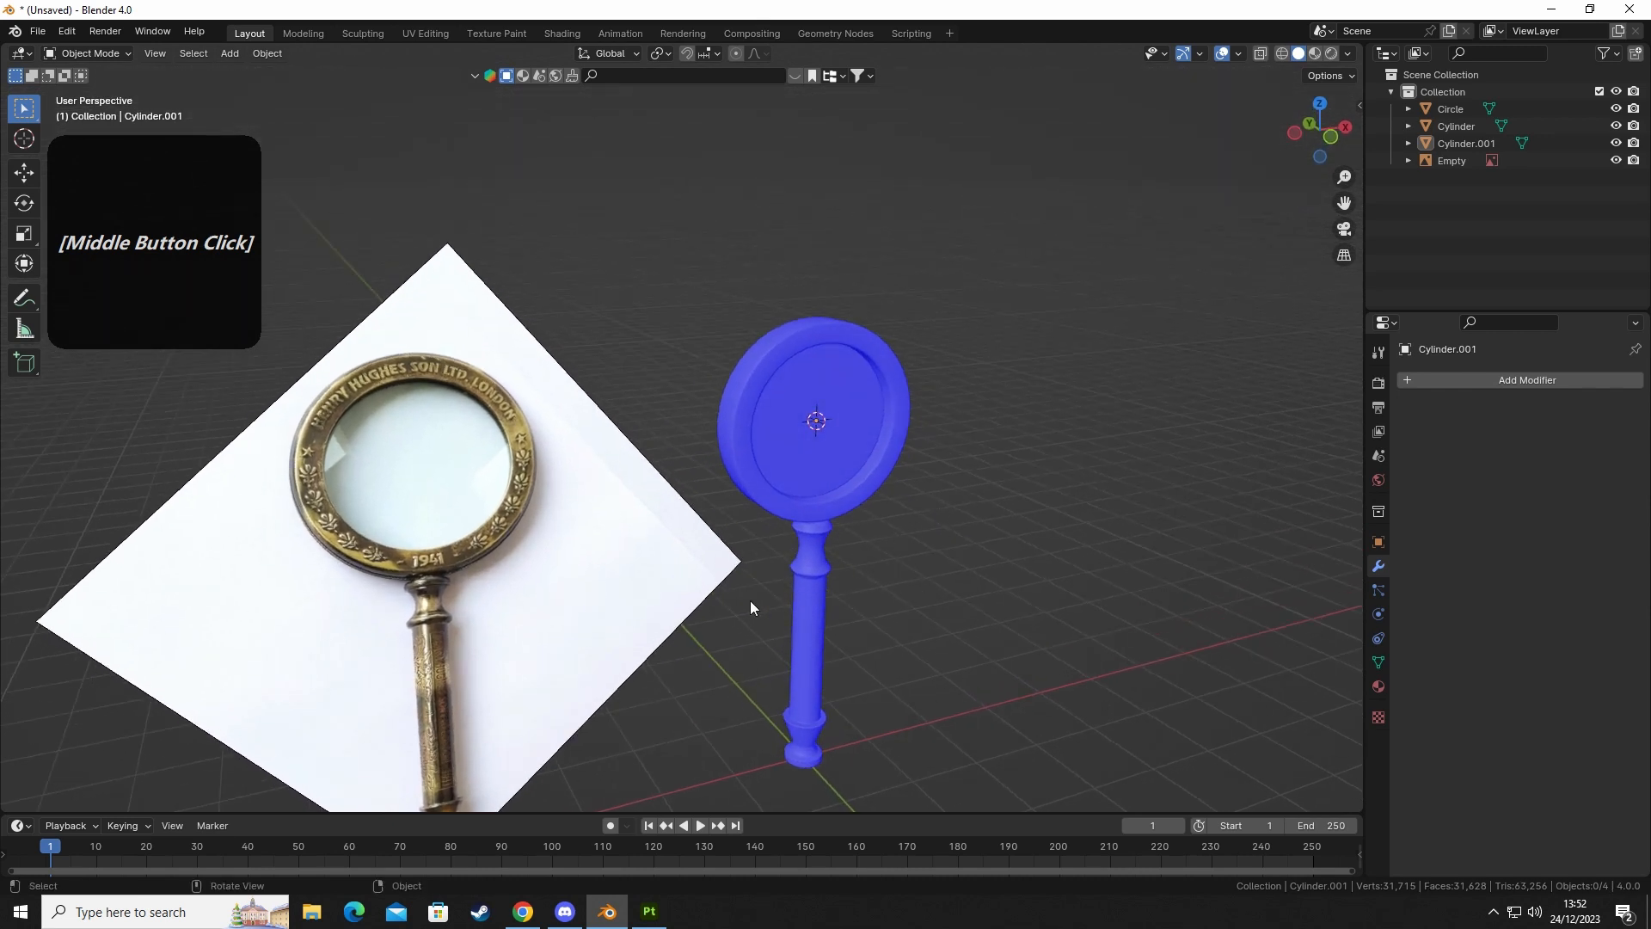
# Rotate the reference image 40° around the global Y axis.
pyautogui.moveTo(752, 601); pyautogui.dragTo(471, 495, button='middle')
pyautogui.click(648, 461)
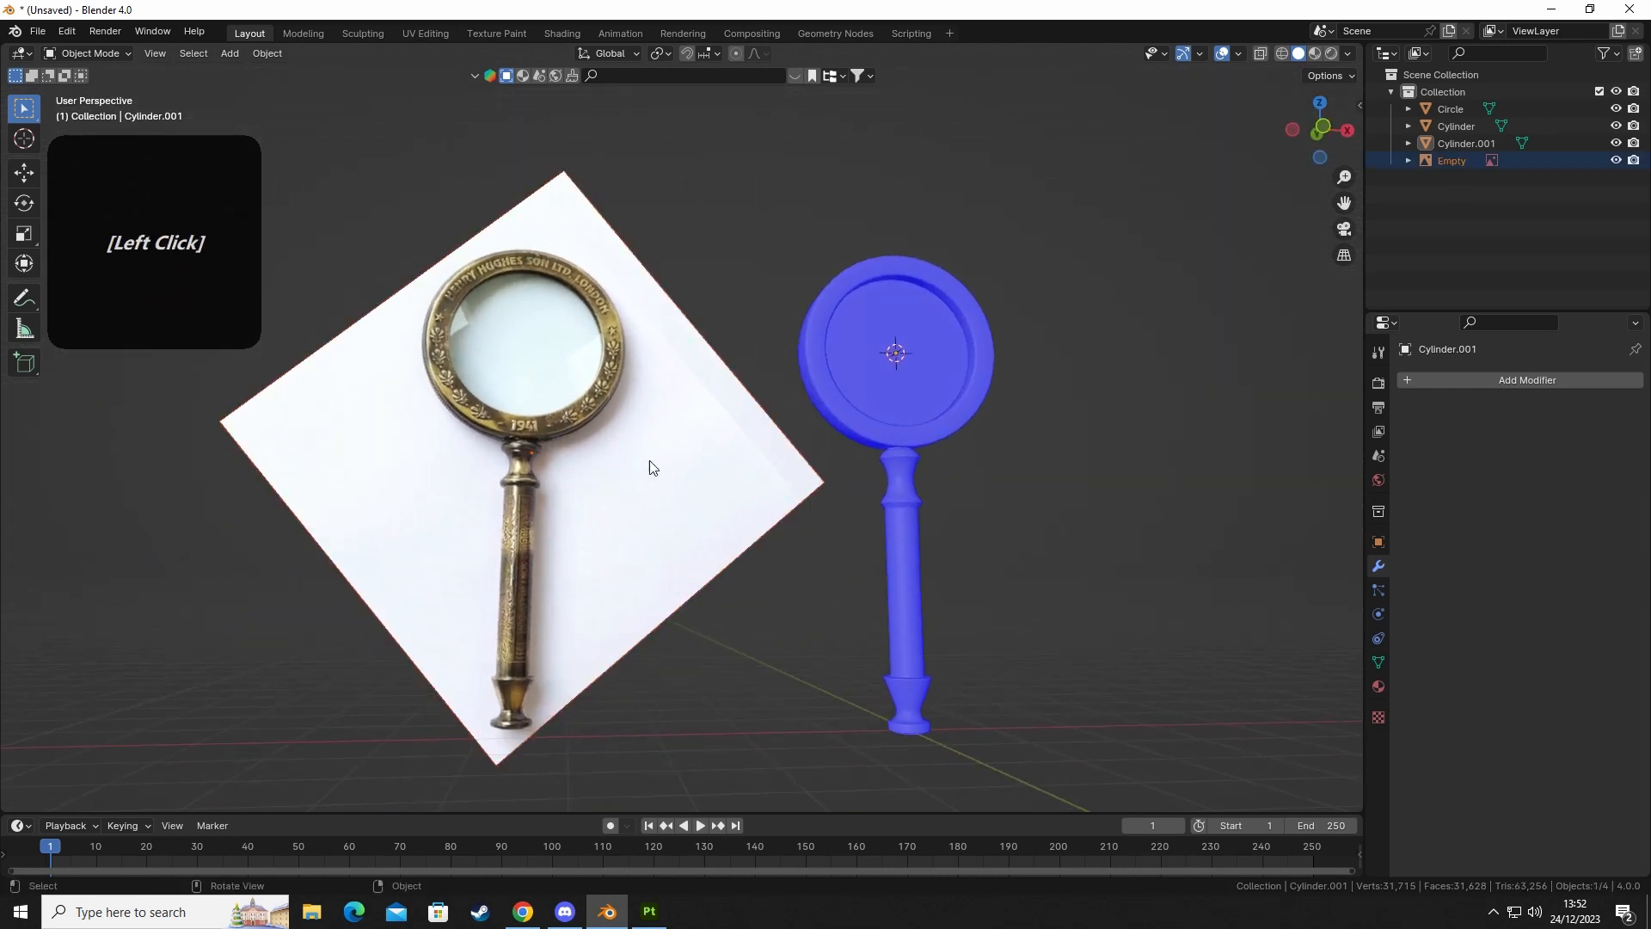
pyautogui.press('r')
pyautogui.press('z')
pyautogui.press('x')
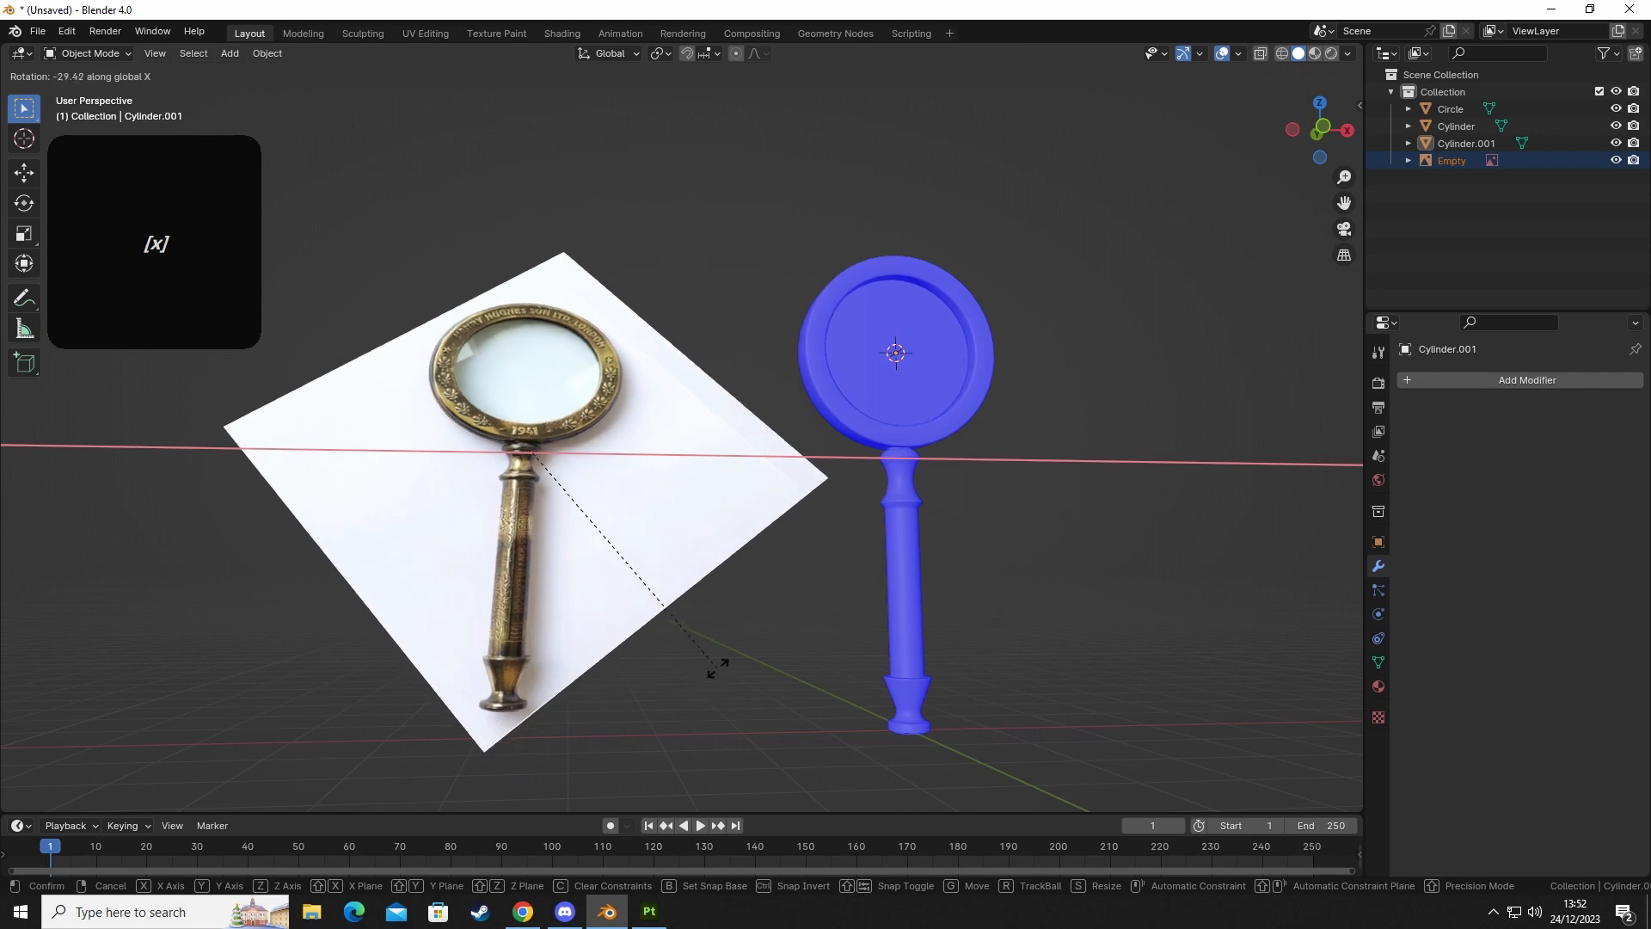
pyautogui.press('y')
pyautogui.keyDown('ctrl'); pyautogui.click(676, 680); pyautogui.keyUp('ctrl')
pyautogui.moveTo(726, 694); pyautogui.dragTo(708, 695, button='middle')
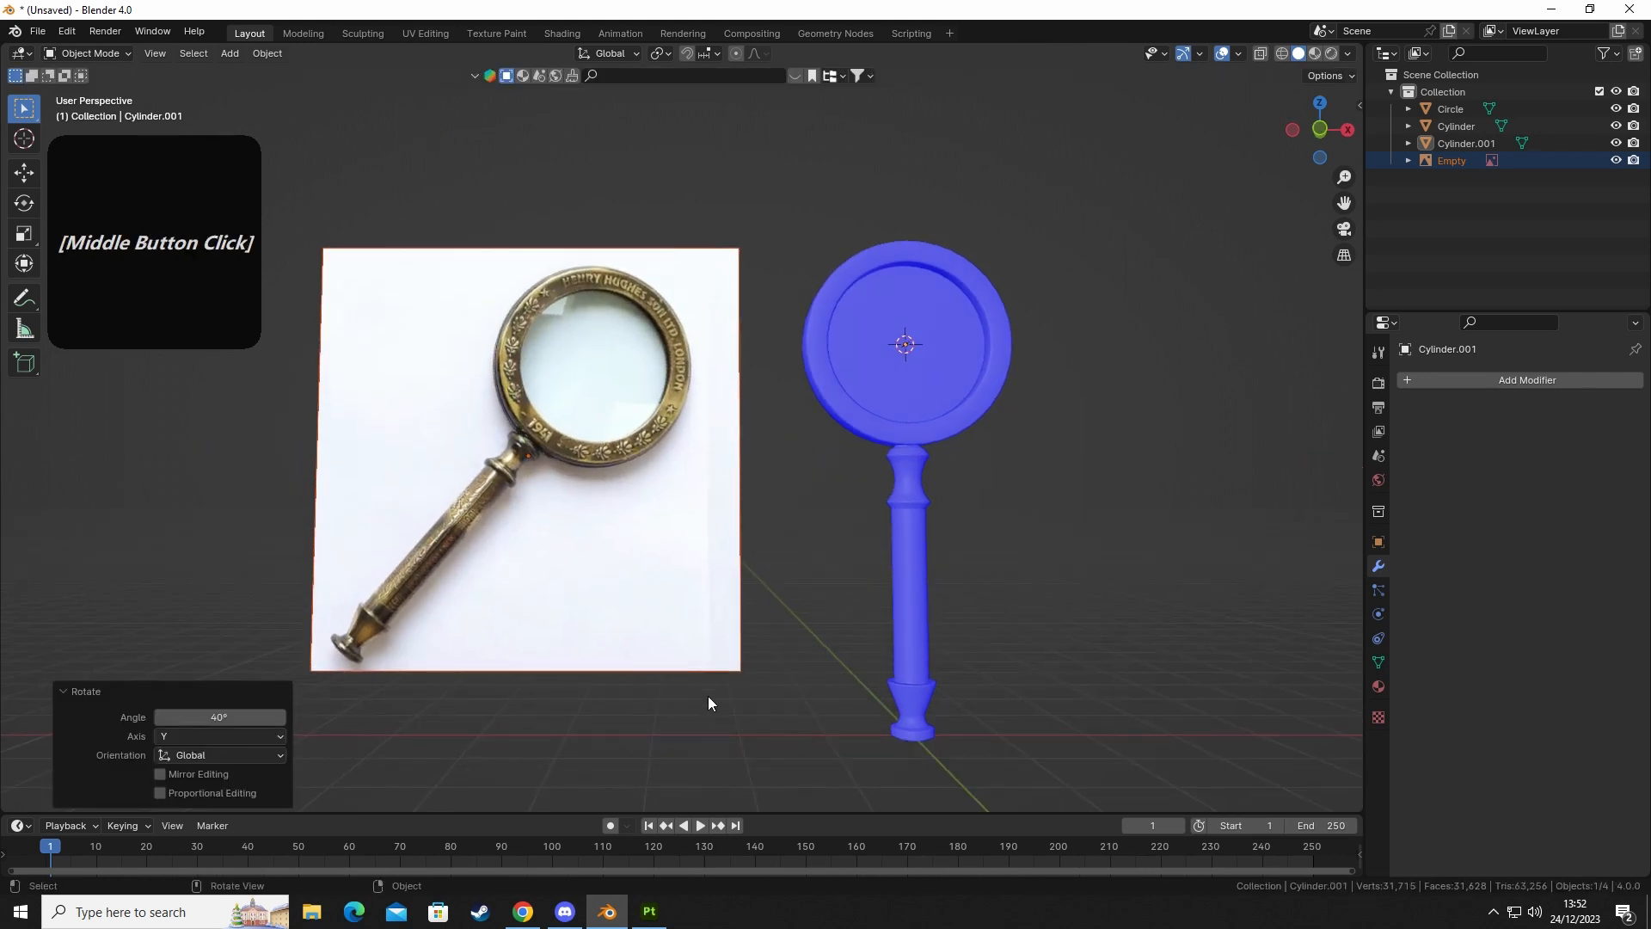
pyautogui.keyDown('shift'); pyautogui.moveTo(571, 661); pyautogui.dragTo(671, 697, button='middle'); pyautogui.keyUp('shift')
pyautogui.moveTo(369, 214); pyautogui.dragTo(906, 770)
pyautogui.keyDown('shift'); pyautogui.moveTo(853, 745); pyautogui.dragTo(825, 700, button='middle'); pyautogui.keyUp('shift')
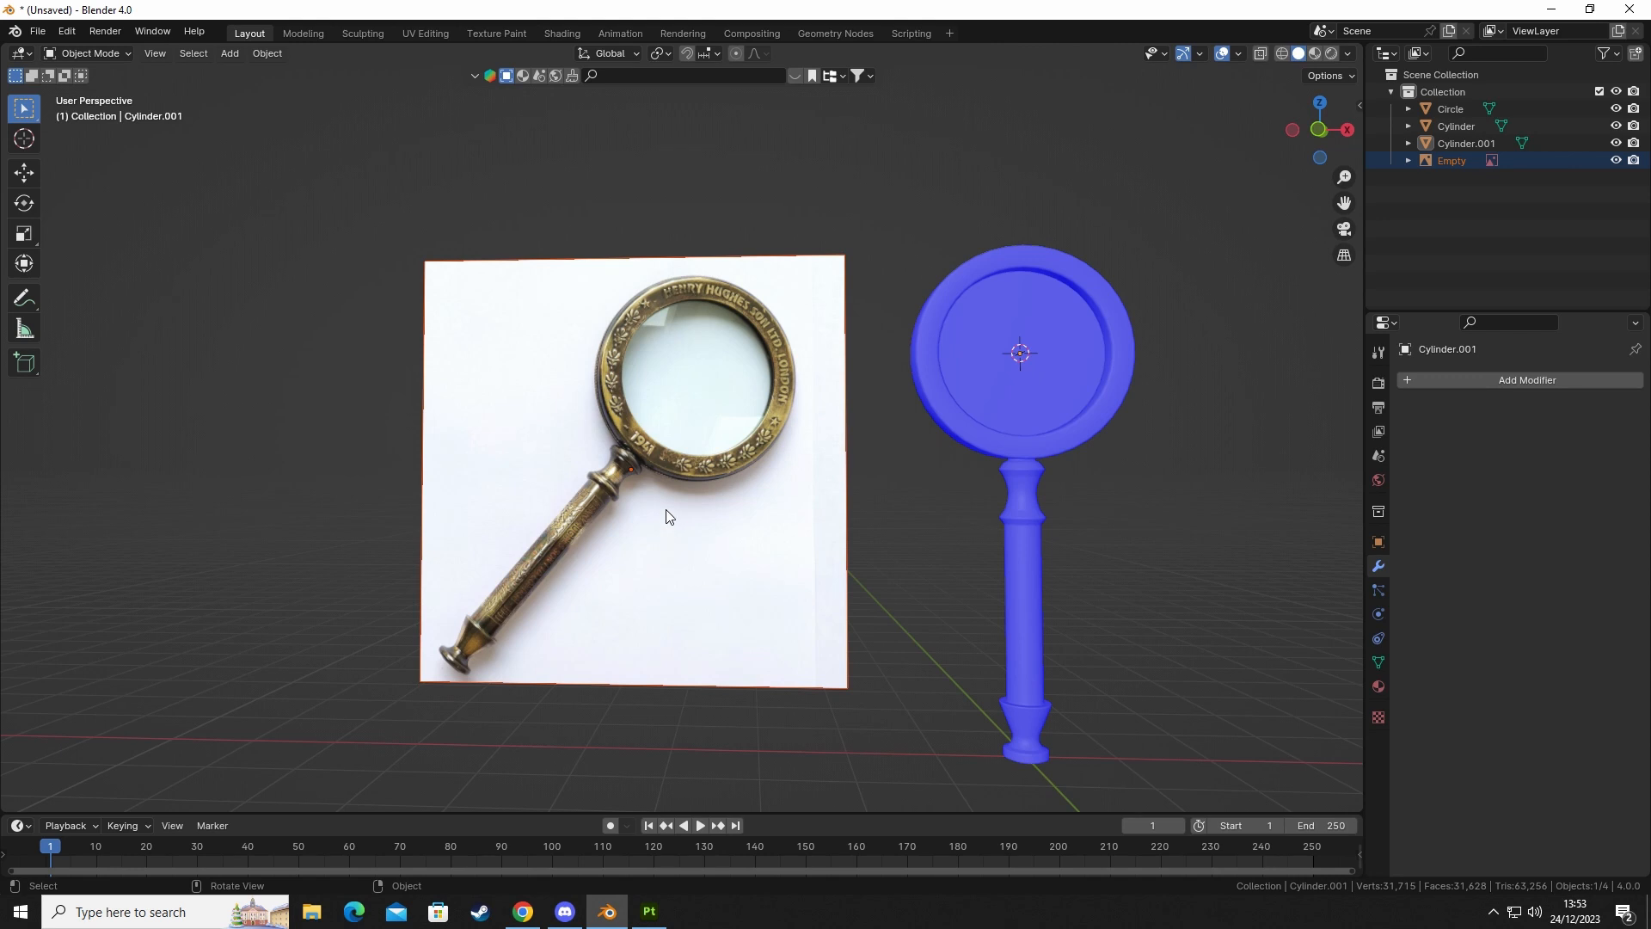
pyautogui.keyDown('shift'); pyautogui.moveTo(866, 405); pyautogui.dragTo(683, 515, button='middle'); pyautogui.keyUp('shift')
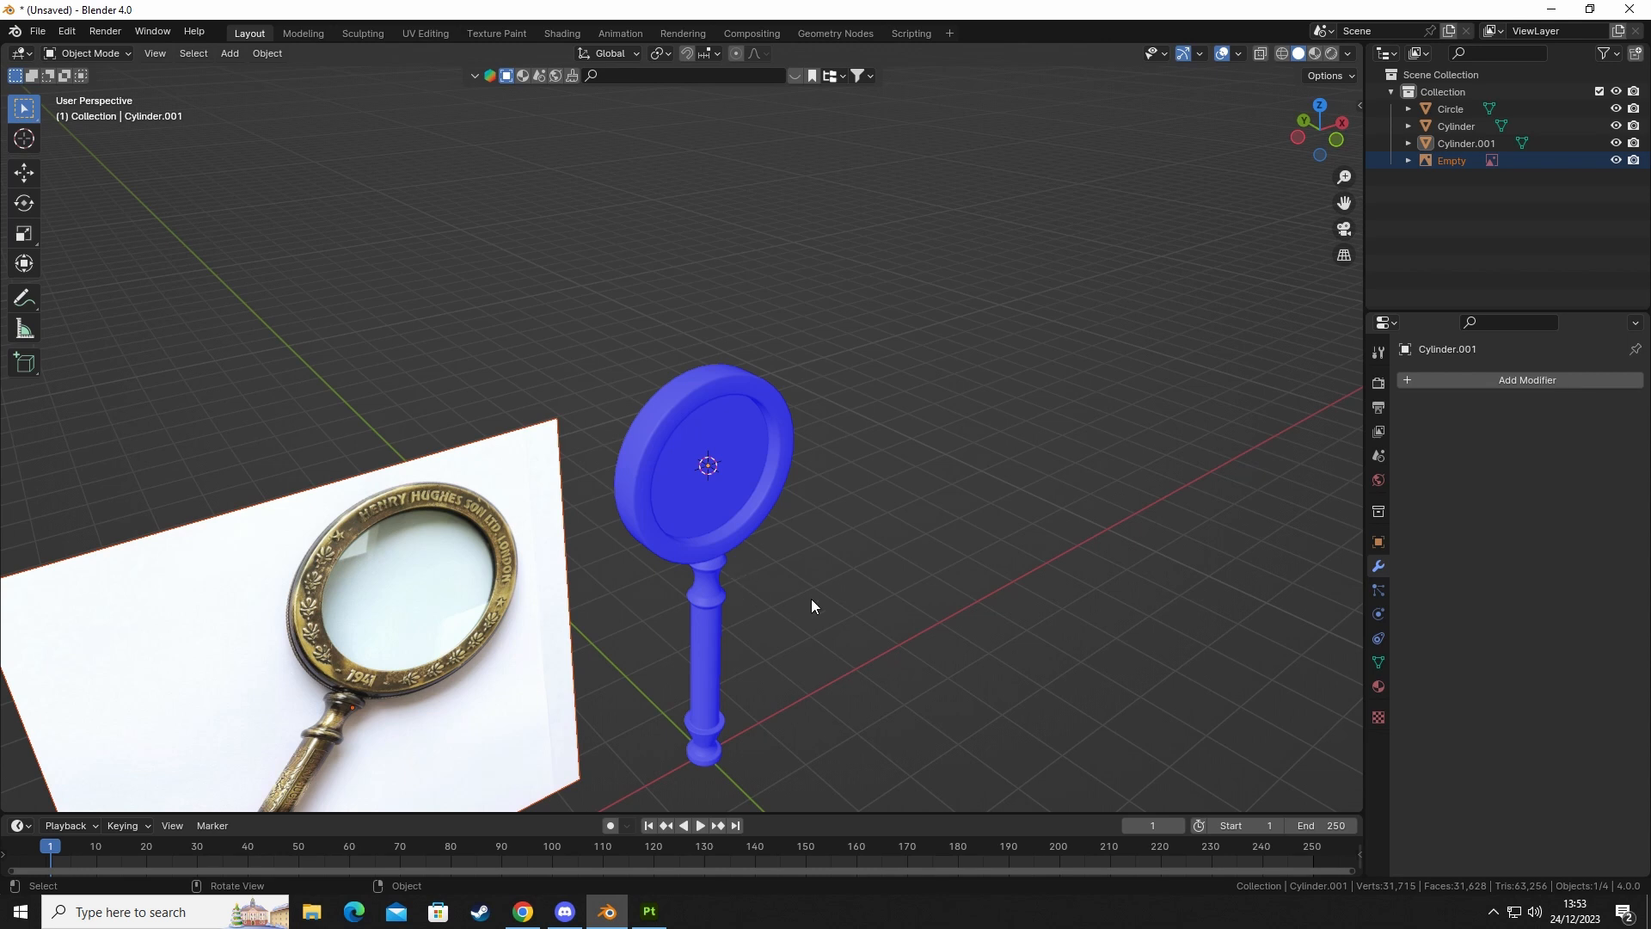
pyautogui.moveTo(812, 599); pyautogui.dragTo(735, 560, button='middle')
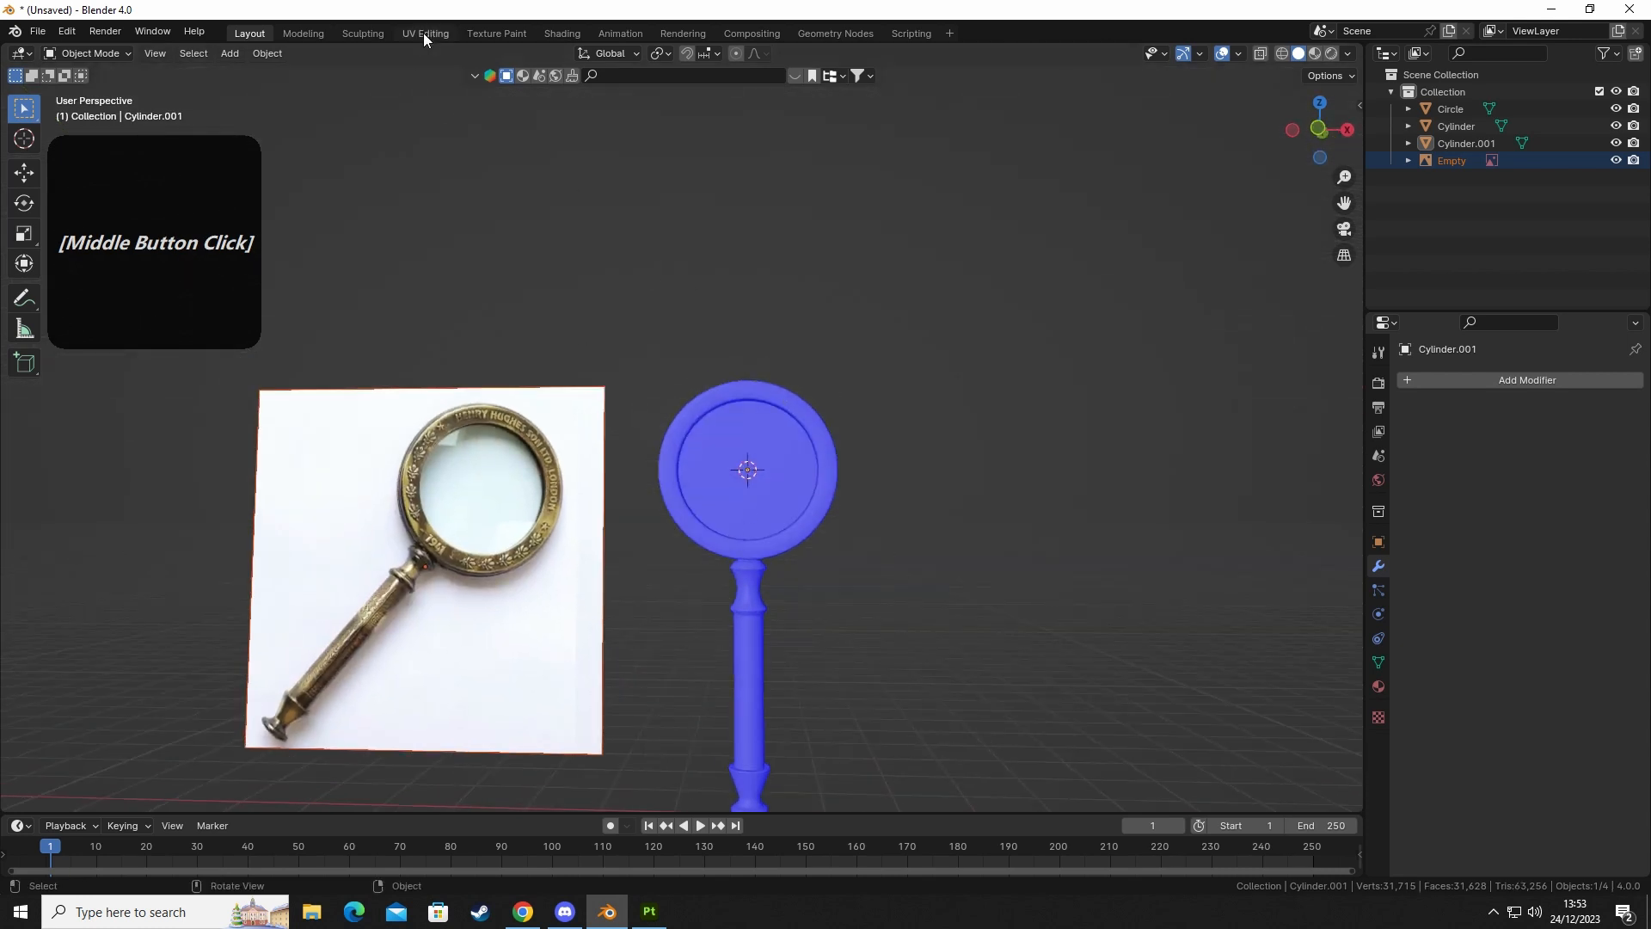
# Switch to the UV Editing workspace and bring the magnifying glass and the UV grid into close view.
pyautogui.click(426, 33)
pyautogui.moveTo(869, 343); pyautogui.dragTo(1098, 610, button='middle')
pyautogui.moveTo(1097, 611); pyautogui.dragTo(1062, 571, button='middle')
pyautogui.click(1032, 640)
pyautogui.moveTo(178, 299); pyautogui.dragTo(167, 831)
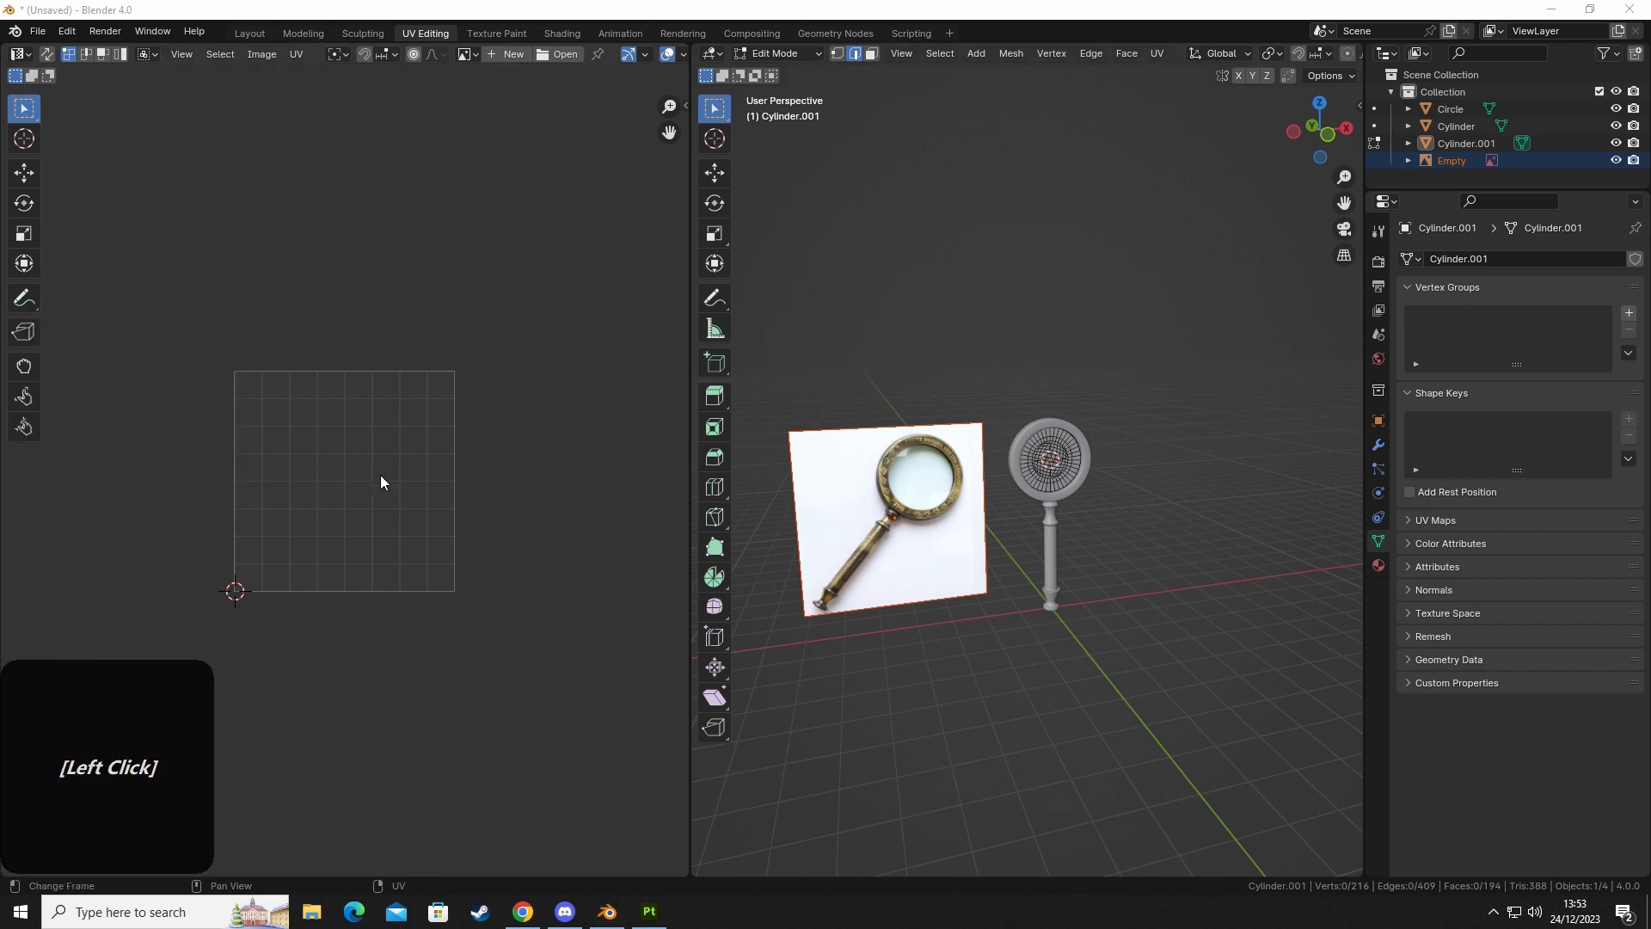
pyautogui.click(861, 507)
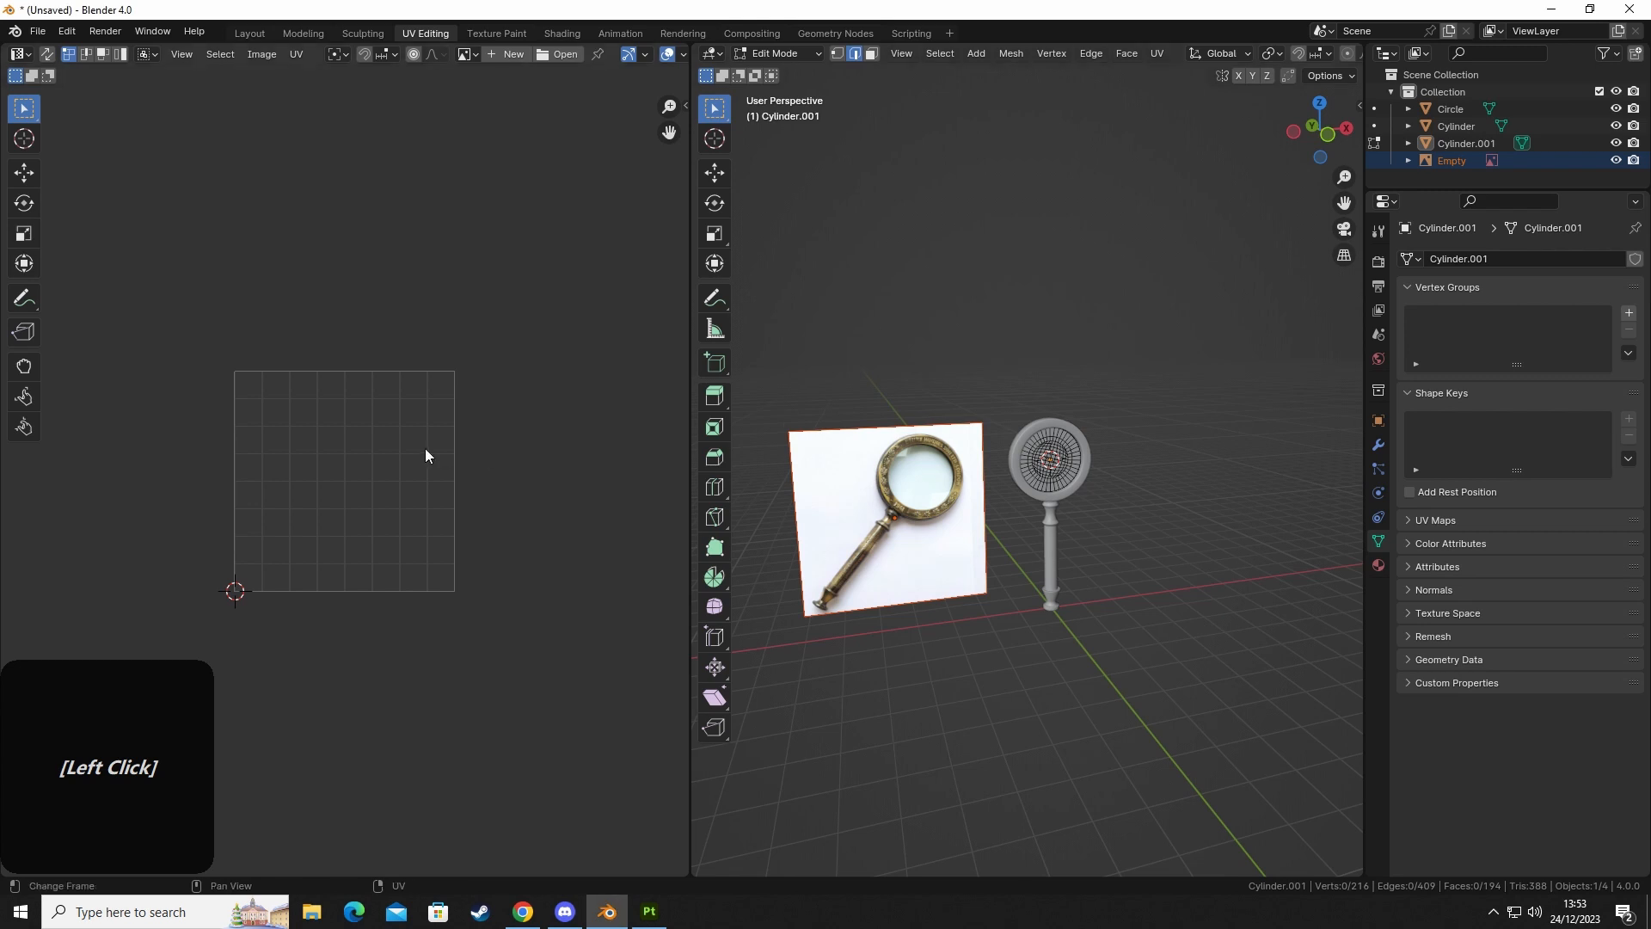
pyautogui.scroll(2, 315, 463)
pyautogui.moveTo(332, 476); pyautogui.dragTo(373, 417, button='middle')
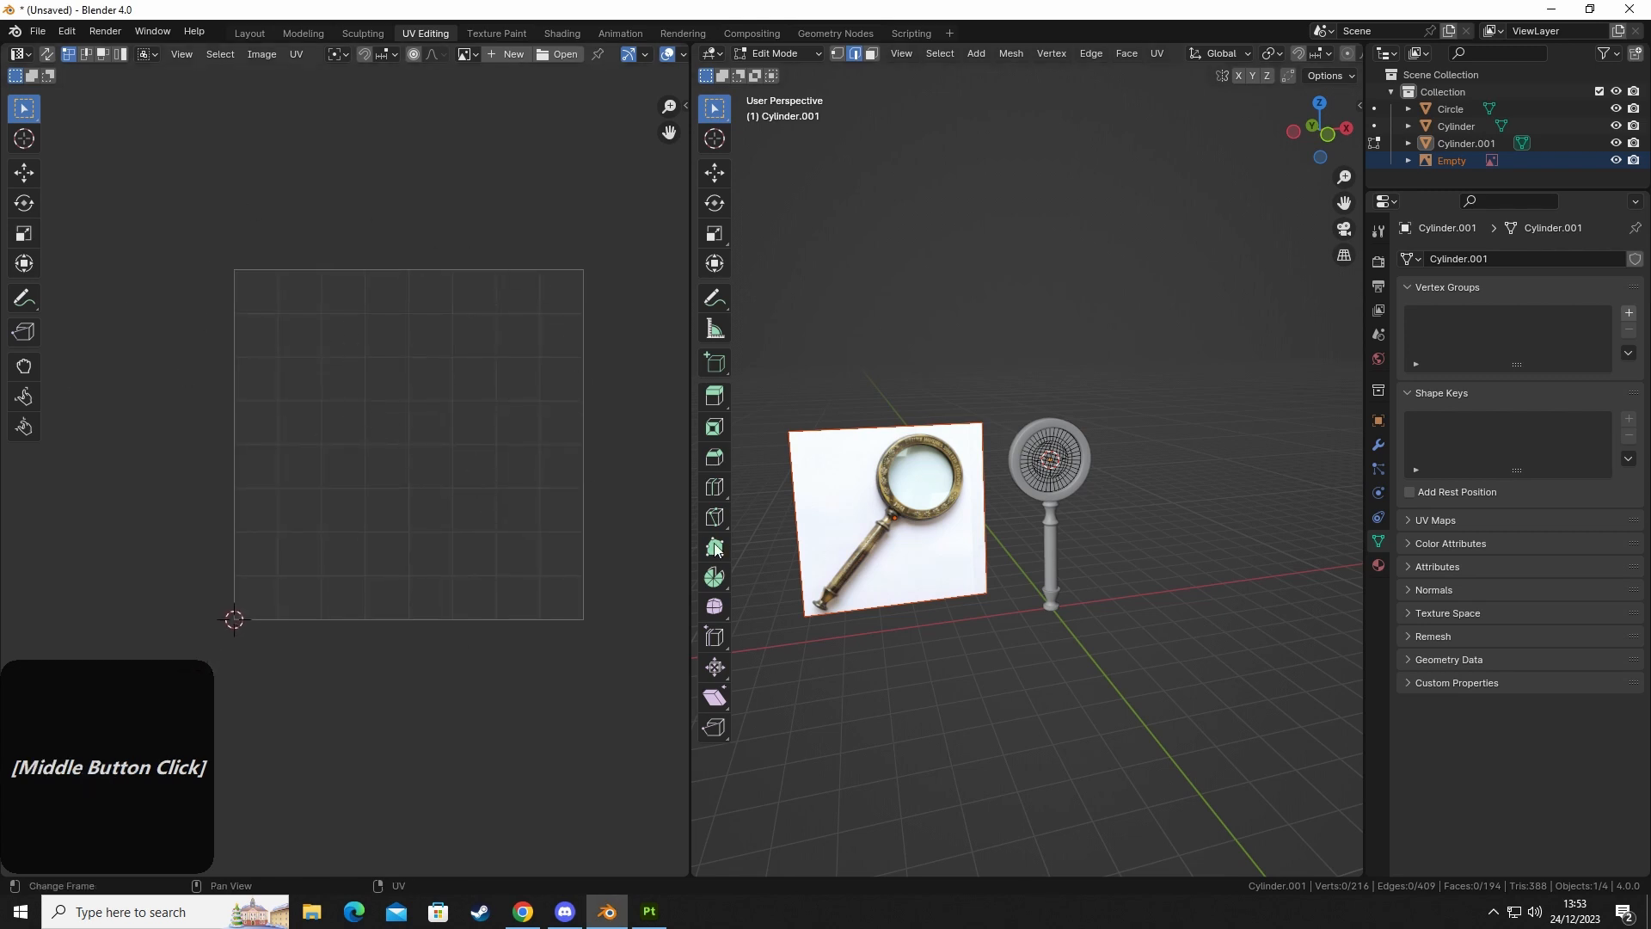
pyautogui.keyDown('shift'); pyautogui.moveTo(1012, 543); pyautogui.dragTo(929, 494, button='middle'); pyautogui.keyUp('shift')
pyautogui.scroll(4, 928, 493)
pyautogui.scroll(1, 972, 556)
pyautogui.moveTo(973, 557); pyautogui.dragTo(1079, 563, button='middle')
# Open the lens disc, ring frame and handle together in Edit Mode, select their whole meshes and enable UV sync selection.
pyautogui.press('Tab')
pyautogui.click(1019, 453)
pyautogui.keyDown('shift'); pyautogui.click(1076, 493); pyautogui.keyUp('shift')
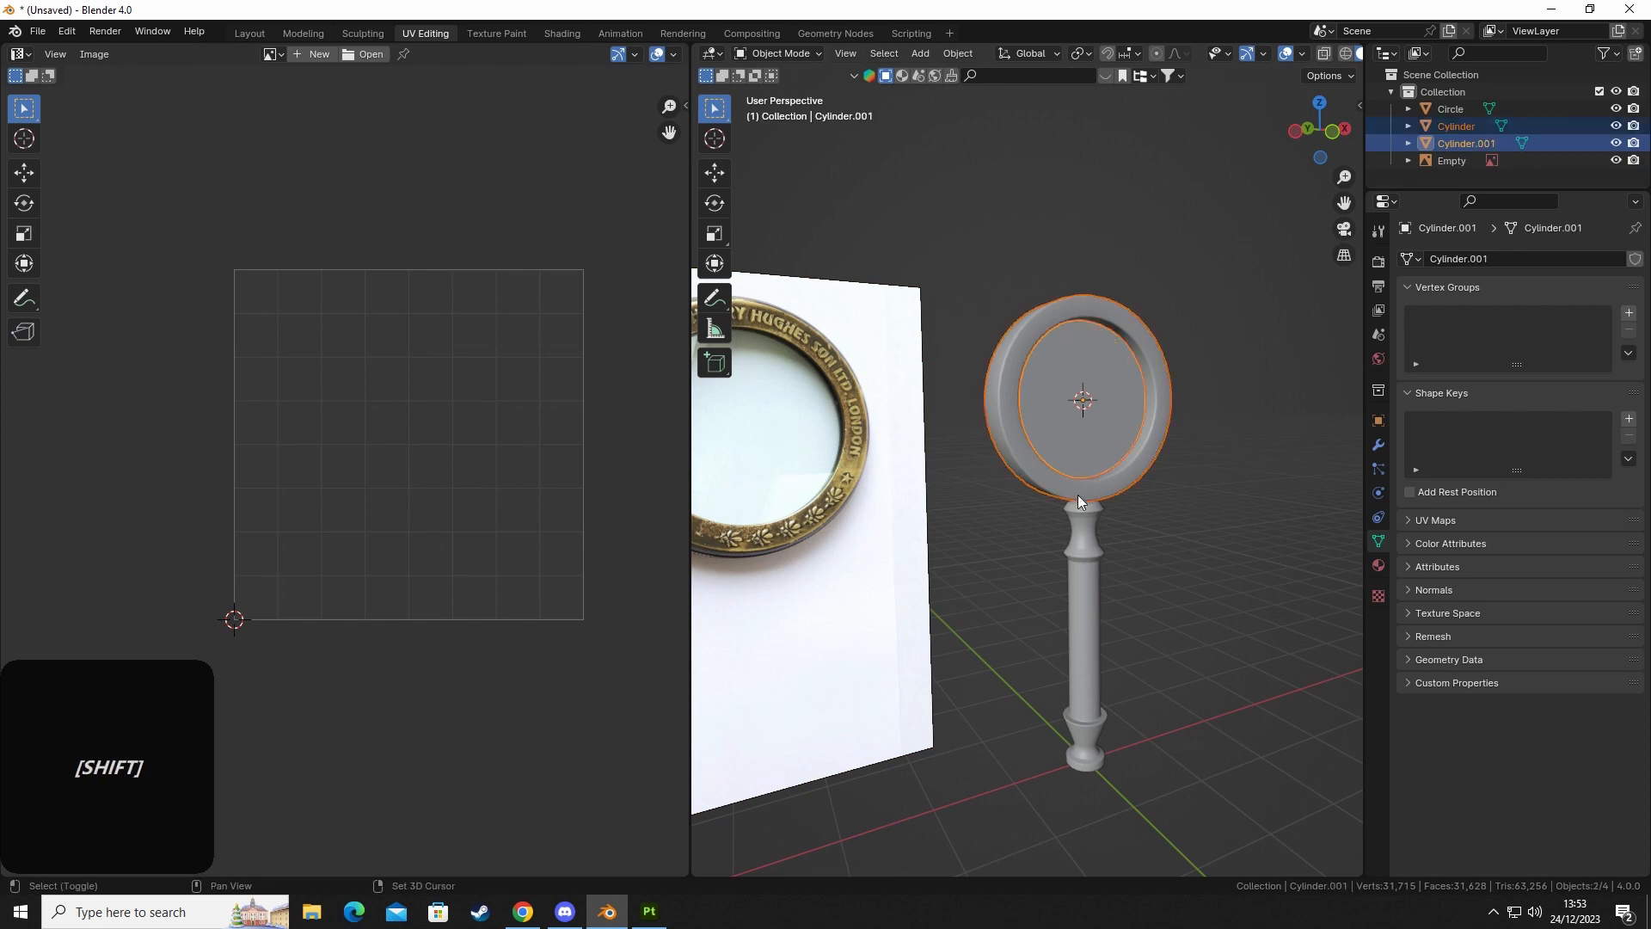
pyautogui.keyDown('shift'); pyautogui.click(1088, 507); pyautogui.keyUp('shift')
pyautogui.press('Tab')
pyautogui.press('a')
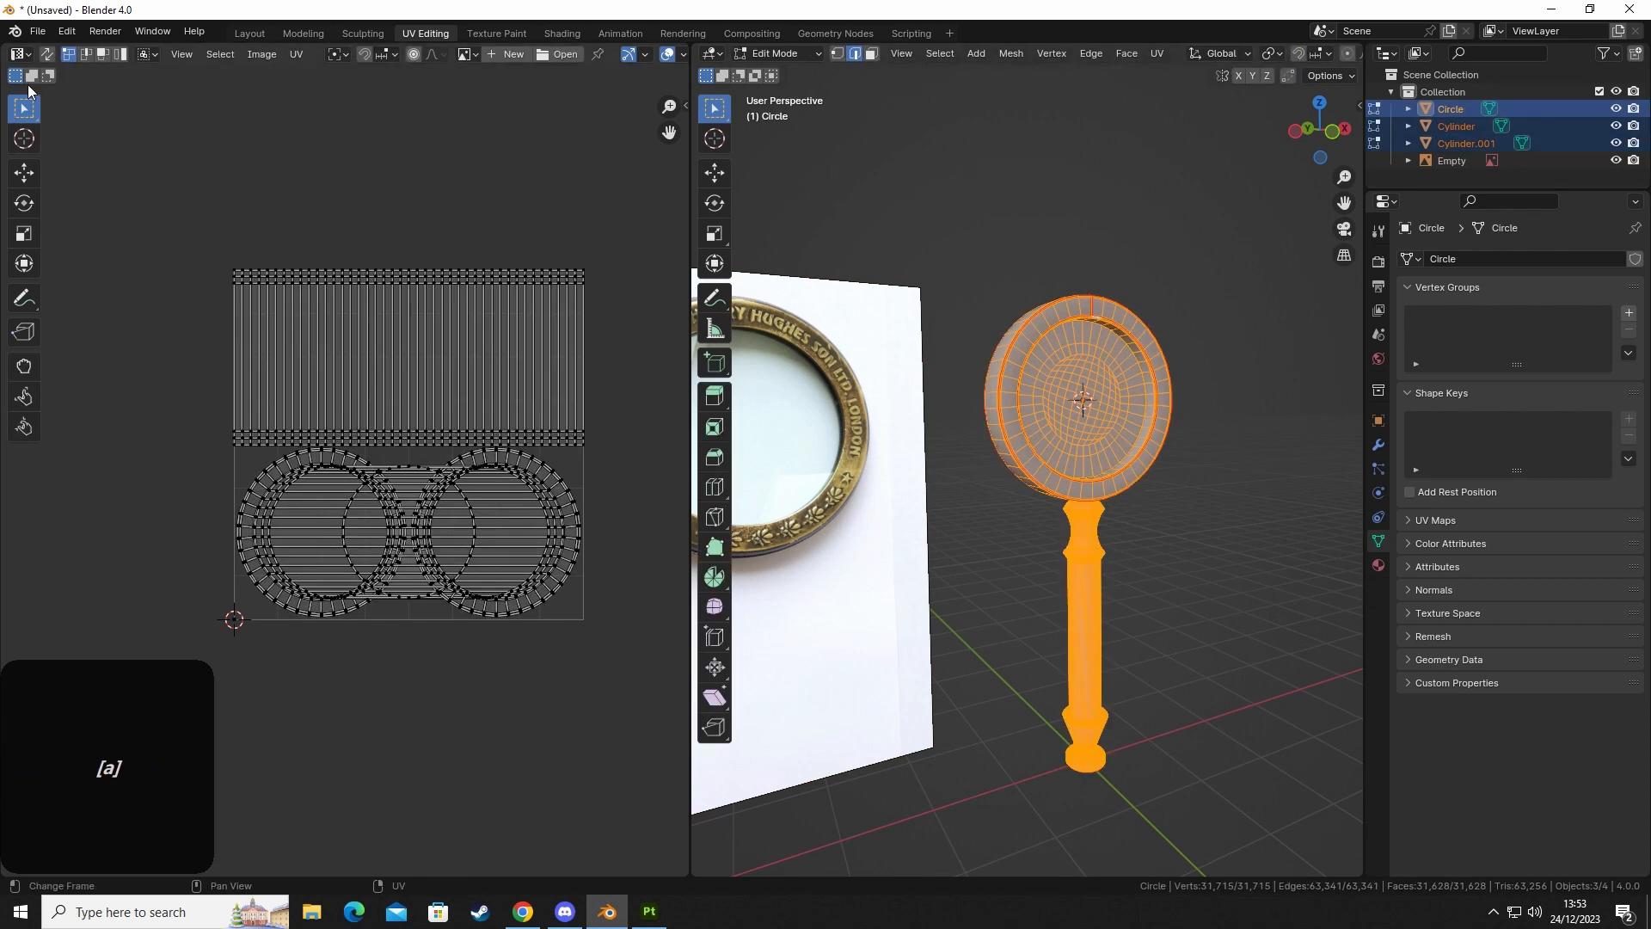
pyautogui.click(47, 53)
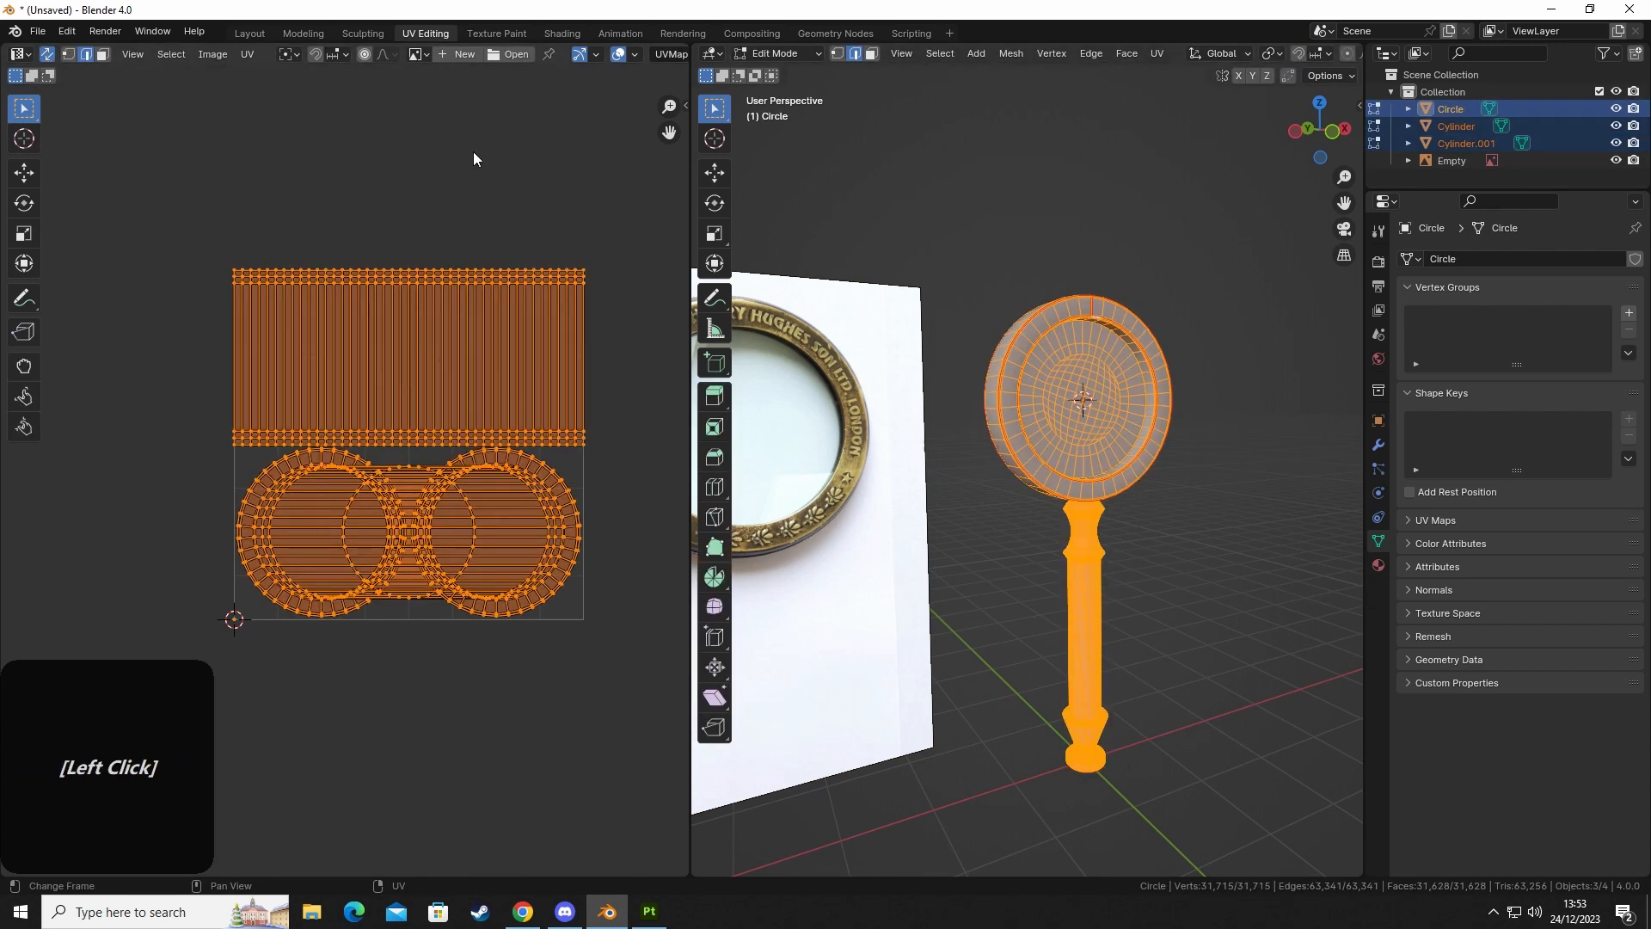
# Examine the UV layout of the lens disc on its own in Edit Mode.
pyautogui.press('Tab')
pyautogui.click(1051, 442)
pyautogui.press('Tab')
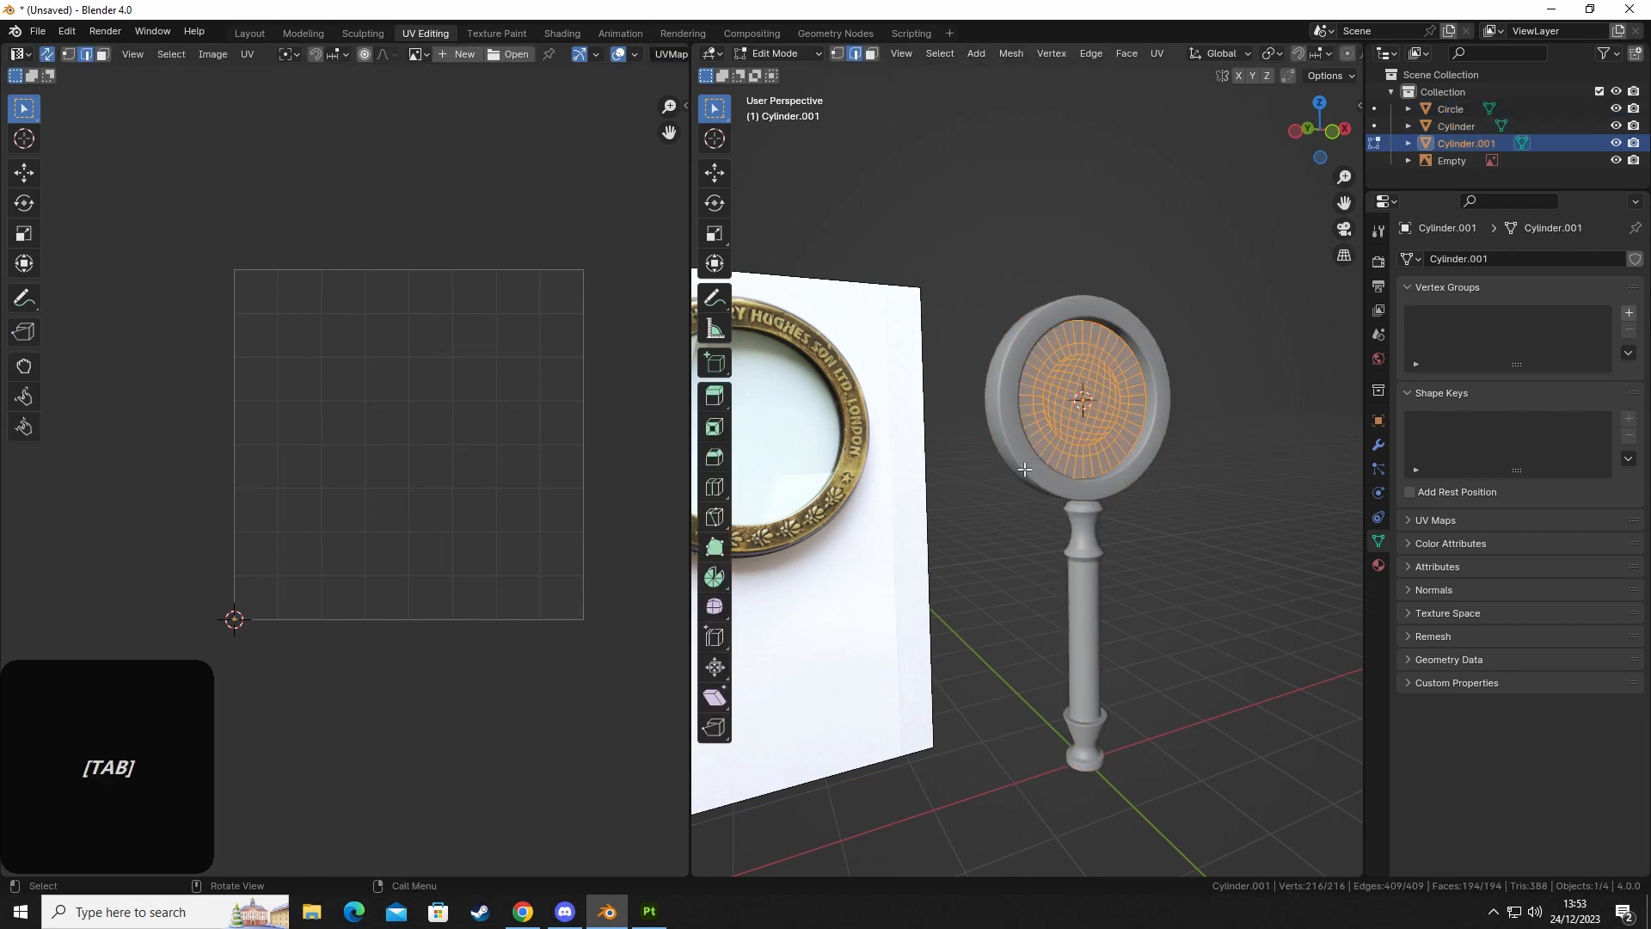
pyautogui.click(1019, 472)
# Examine the combined UVs of the ring frame, lens disc and handle in Edit Mode, then return to Object Mode and deselect everything.
pyautogui.press('Tab')
pyautogui.click(1013, 473)
pyautogui.keyDown('shift'); pyautogui.click(1071, 444); pyautogui.keyUp('shift')
pyautogui.keyDown('shift'); pyautogui.click(1089, 564); pyautogui.keyUp('shift')
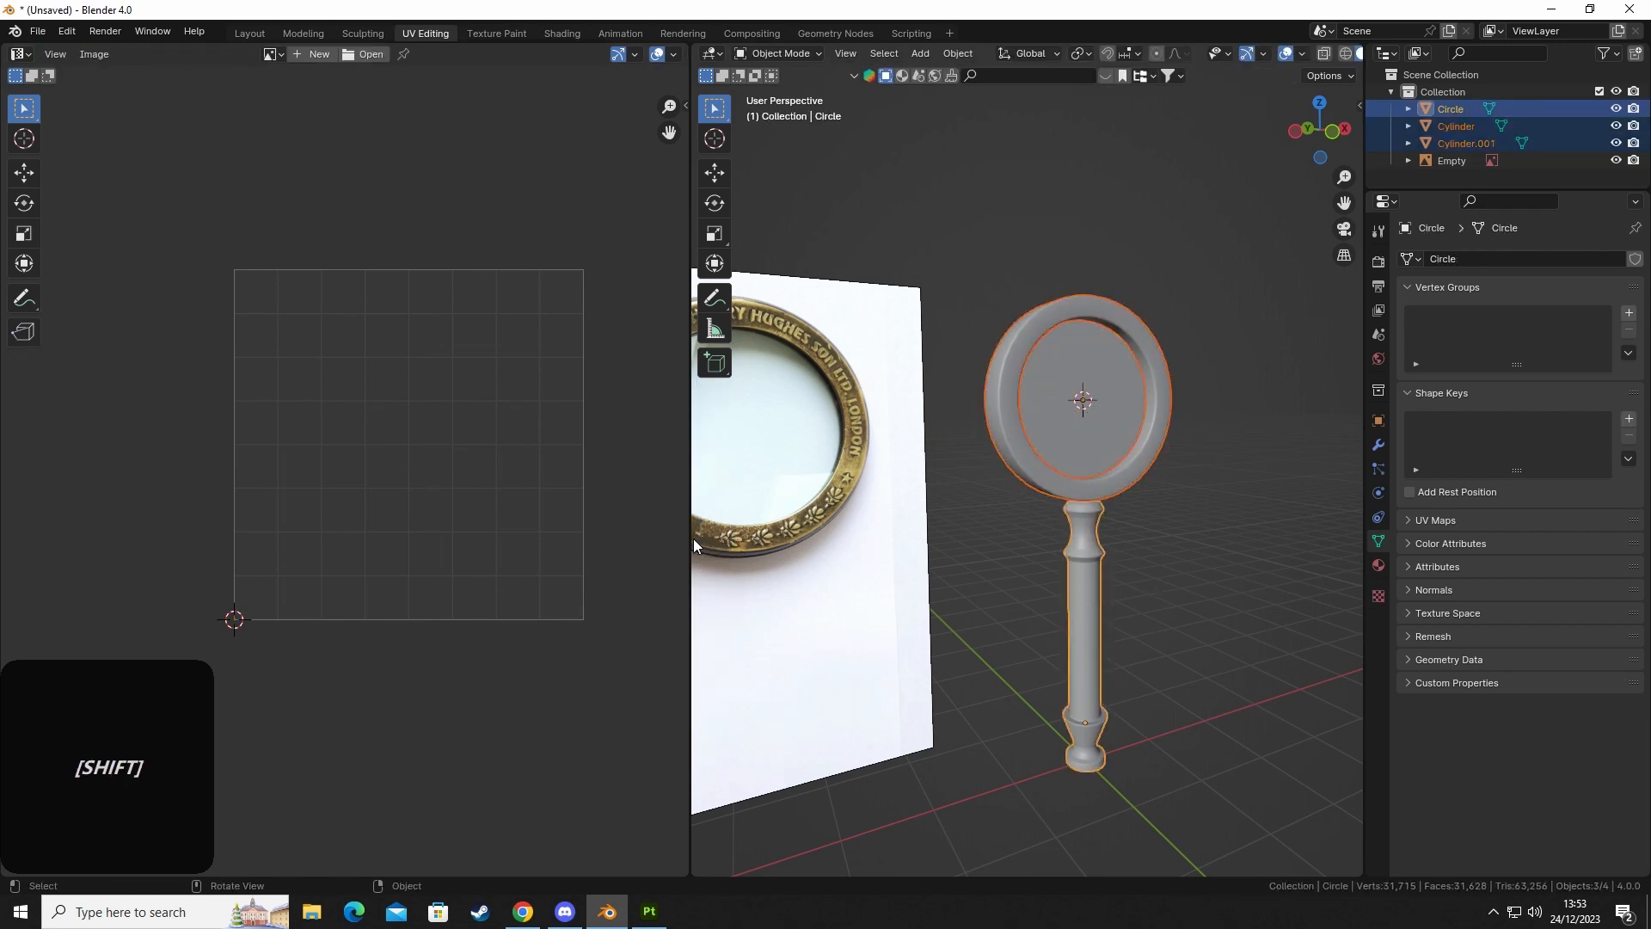
pyautogui.press('Tab')
pyautogui.click(491, 685)
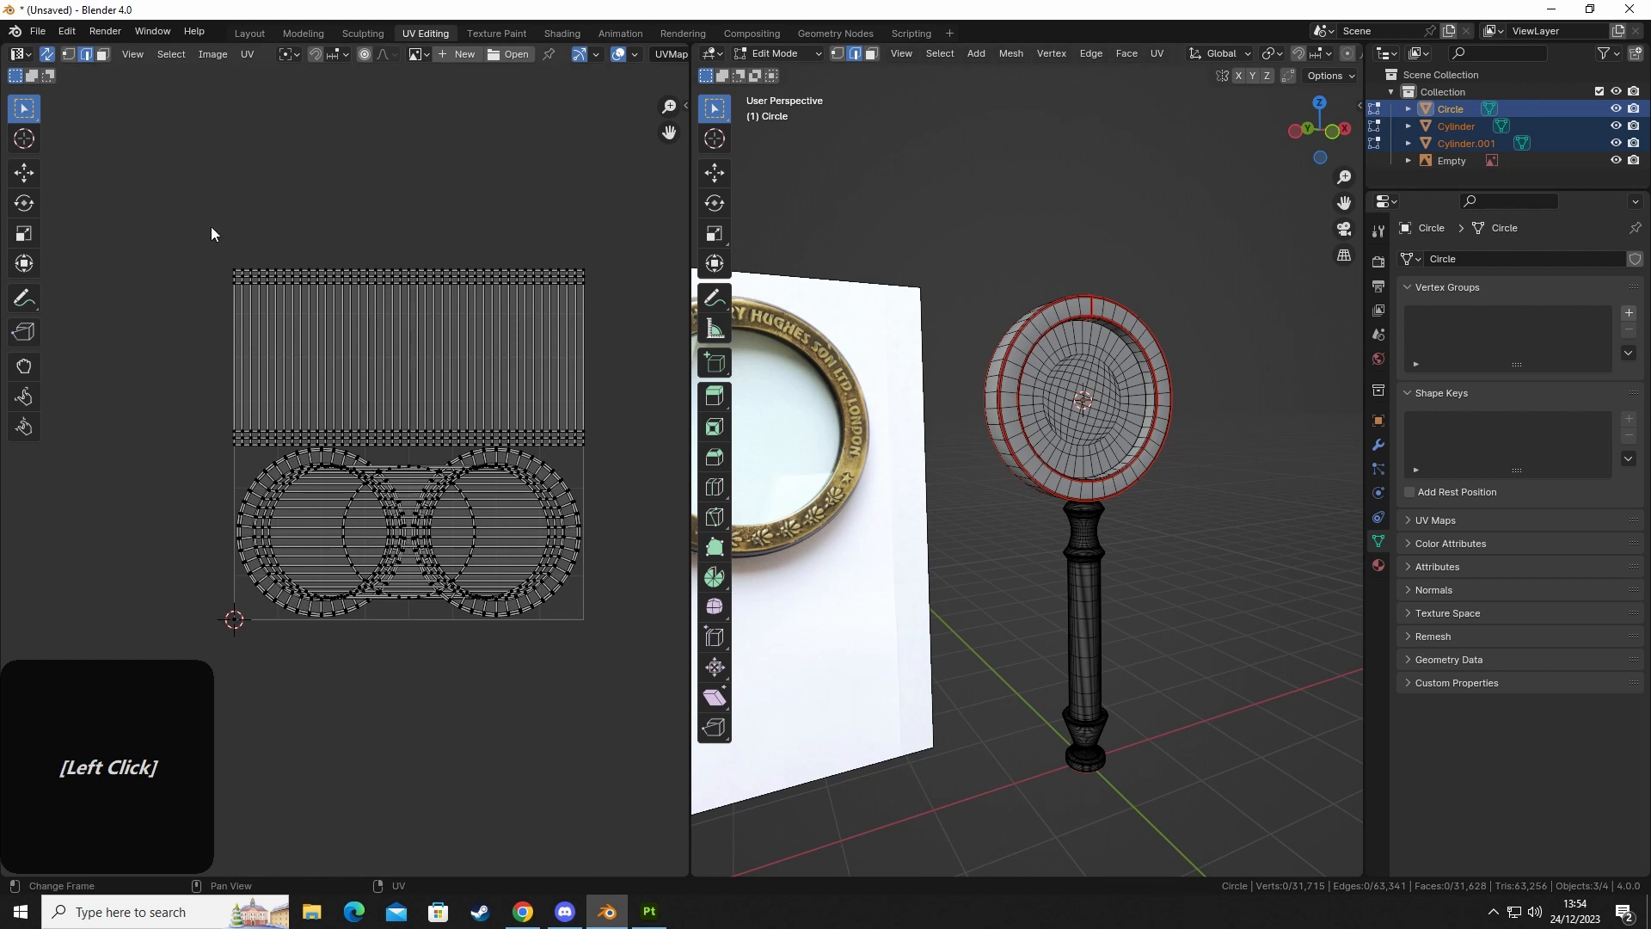
pyautogui.moveTo(162, 173); pyautogui.dragTo(632, 647)
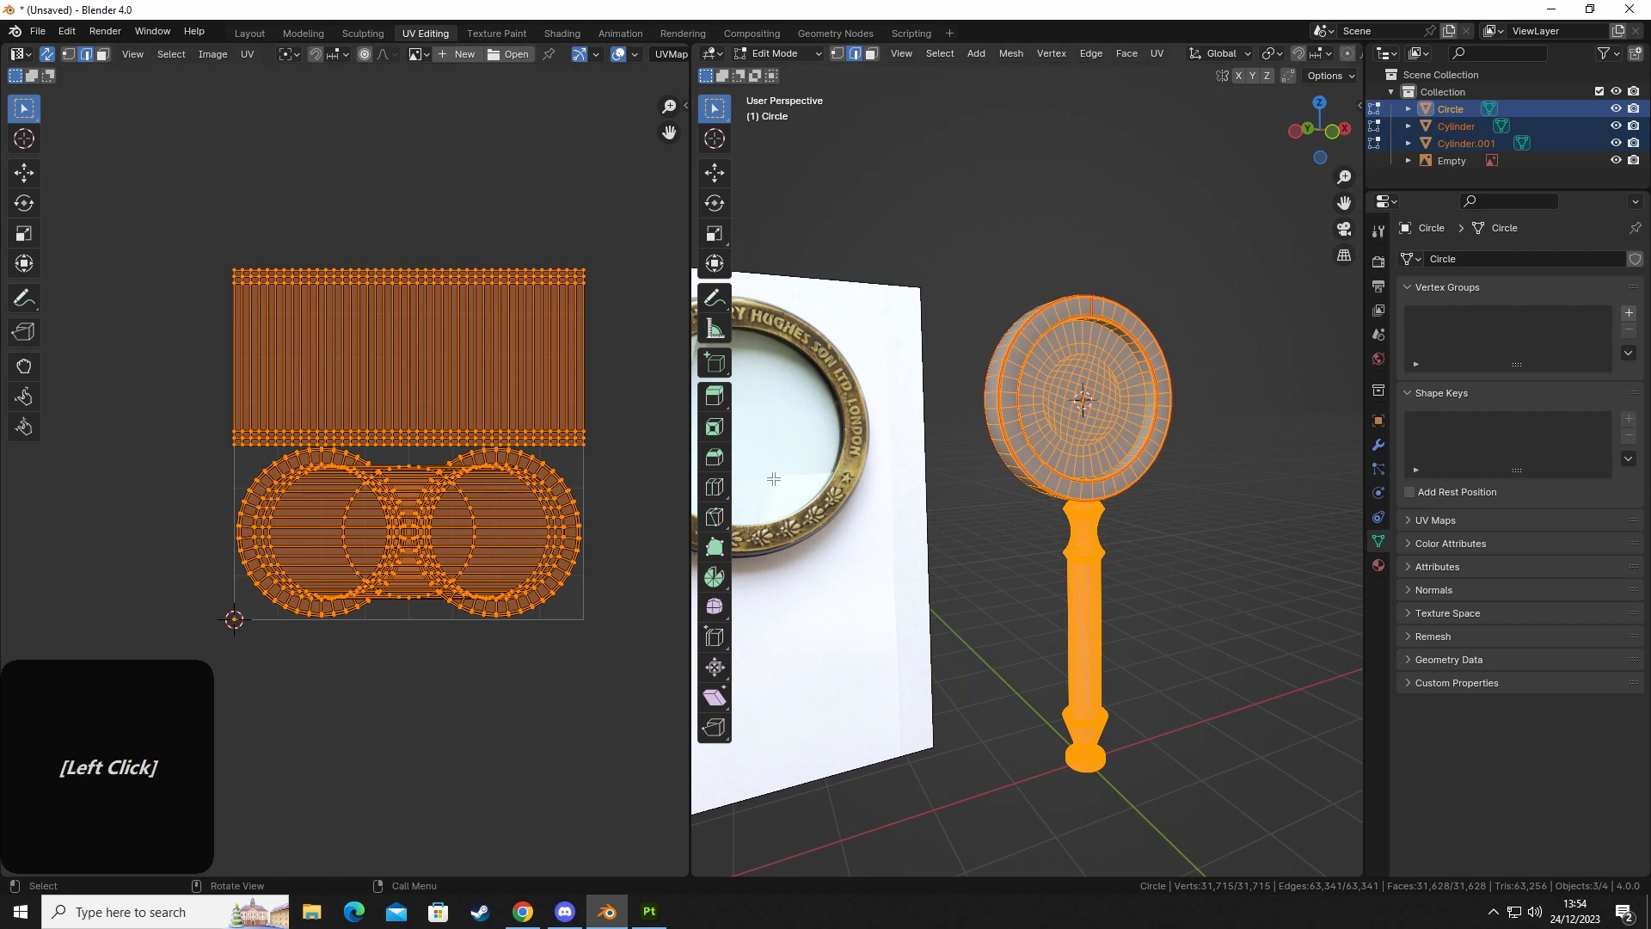
pyautogui.press('Tab')
pyautogui.click(1013, 686)
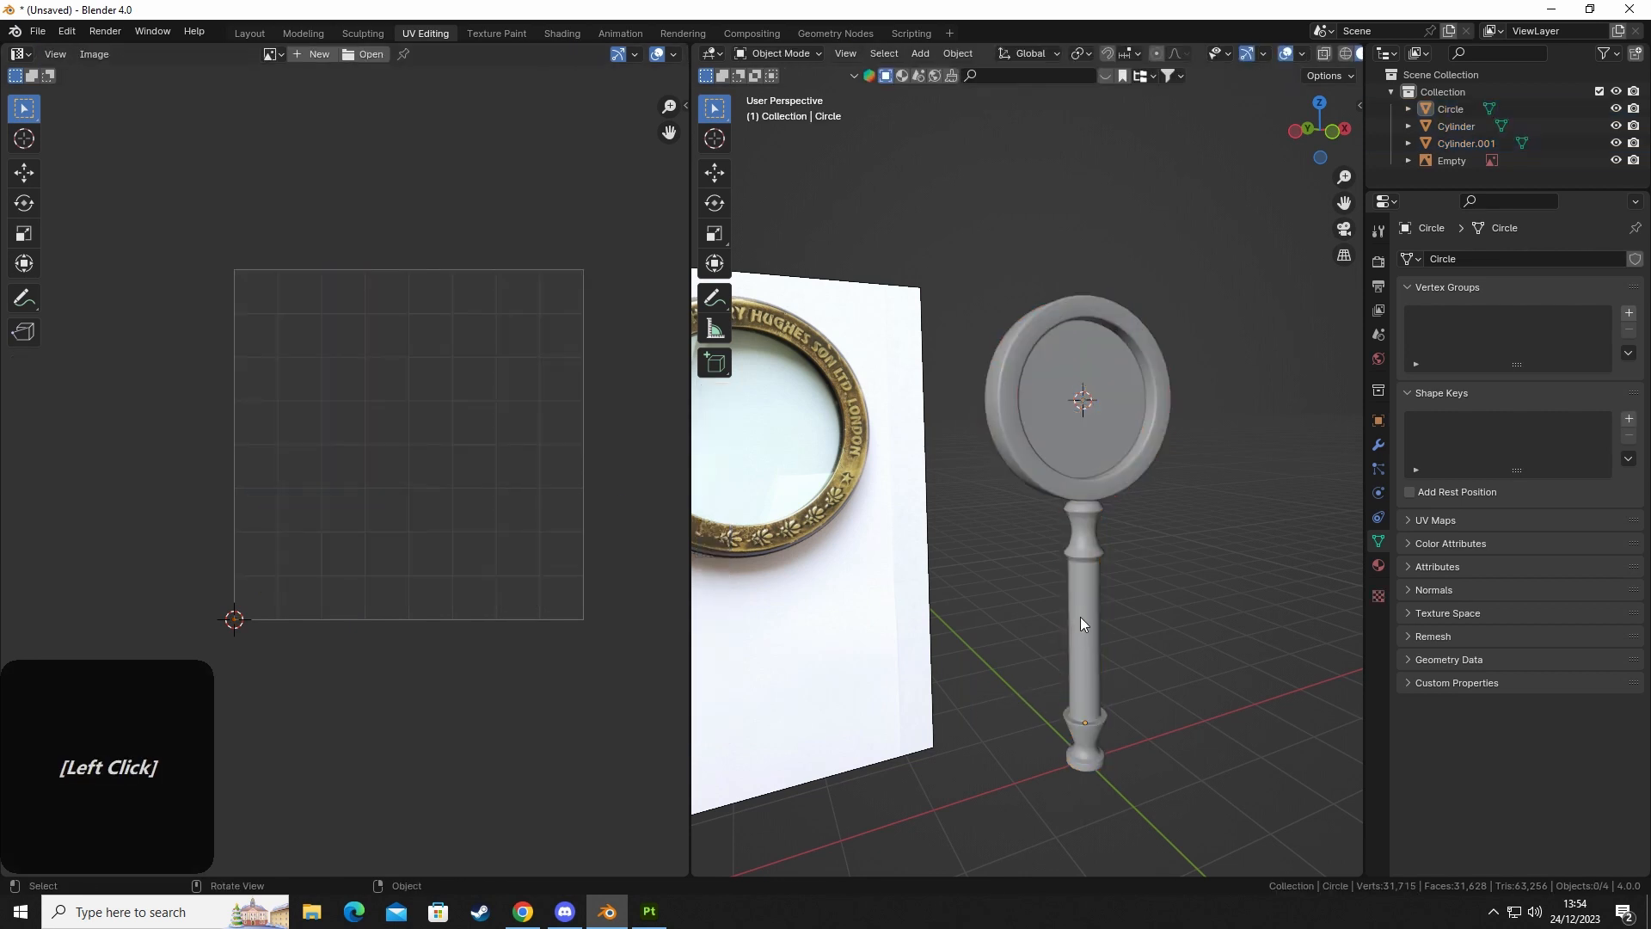
# Unwrap the entire ring frame mesh along its marked seams.
pyautogui.click(1081, 616)
pyautogui.click(1003, 442)
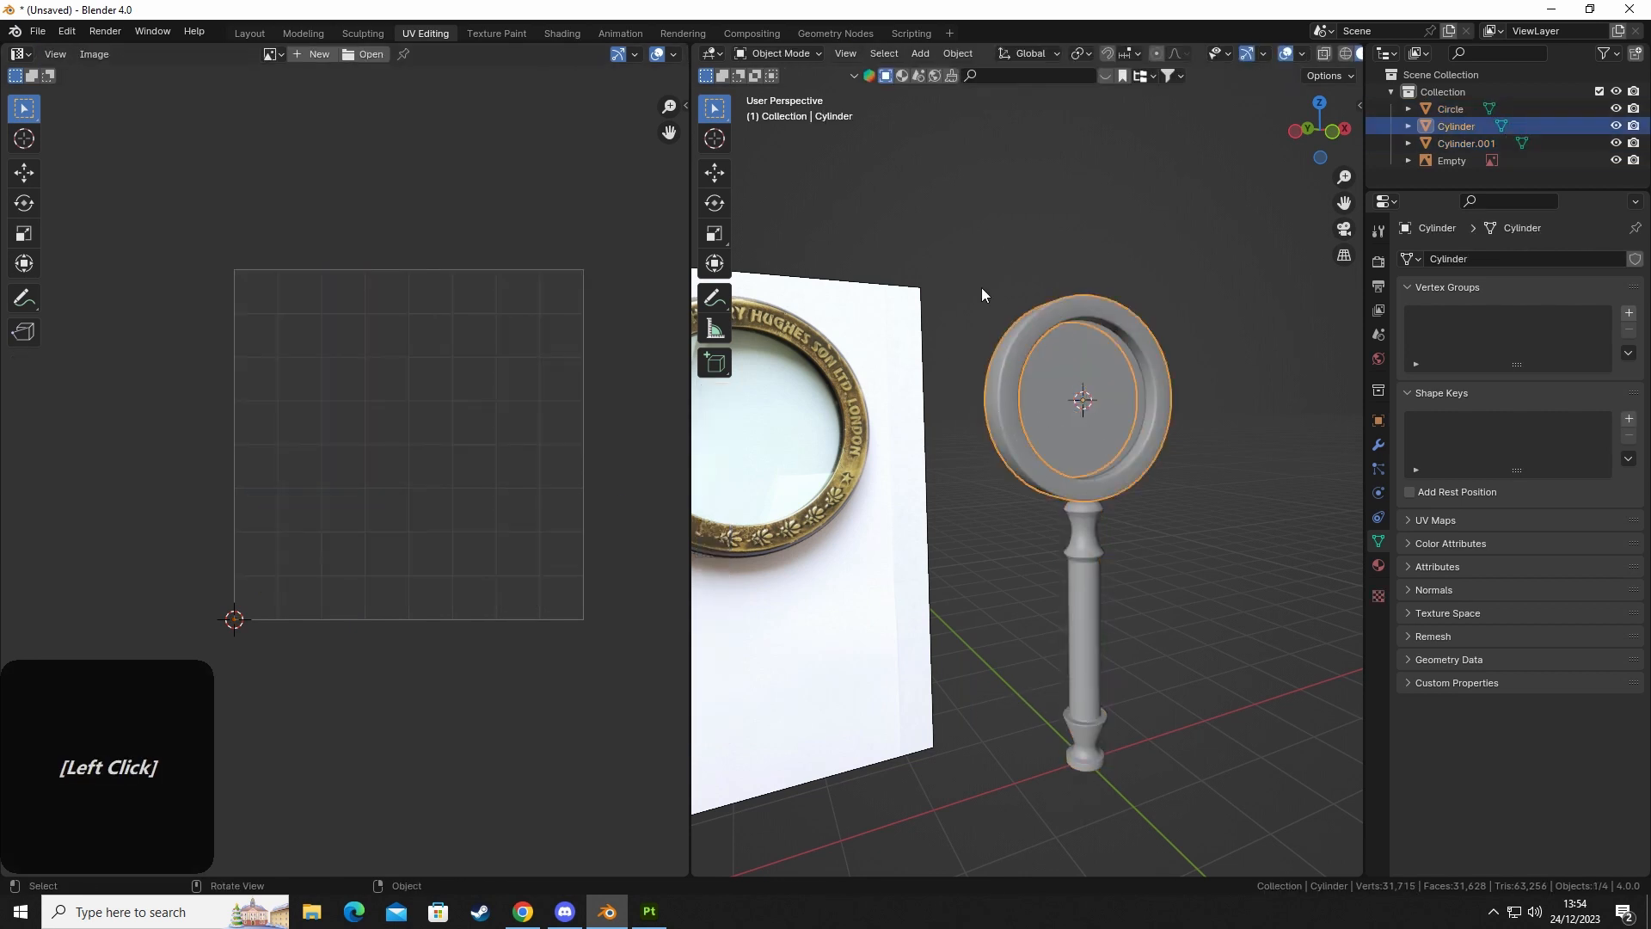
pyautogui.press('Tab')
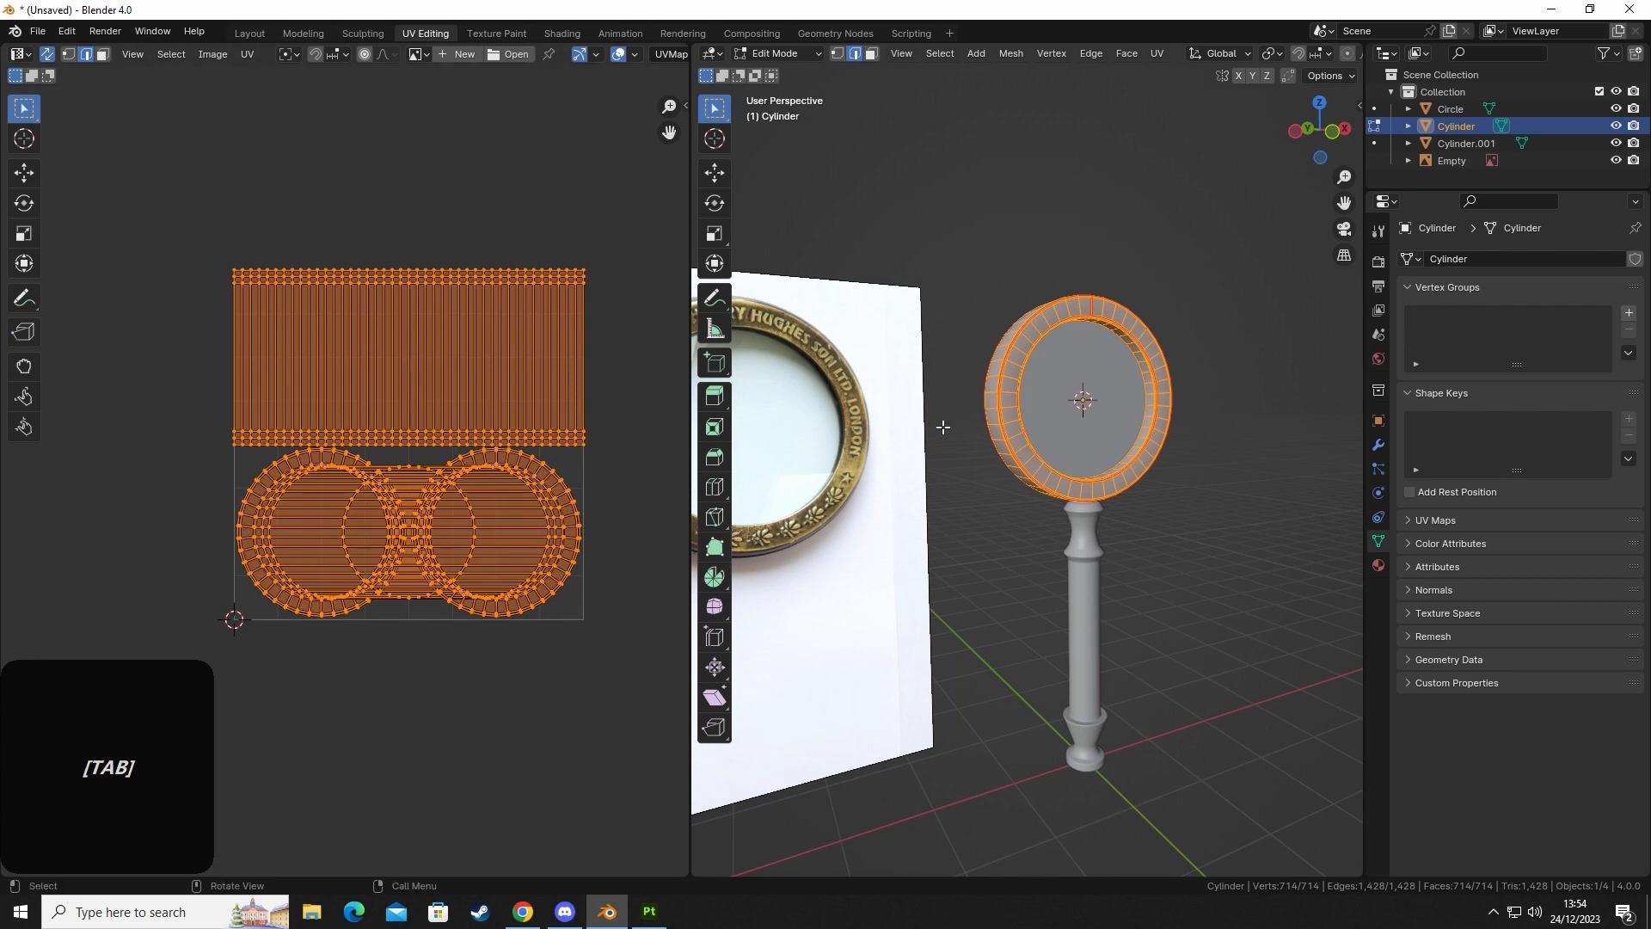
pyautogui.press('a')
pyautogui.press('u')
pyautogui.click(1037, 226)
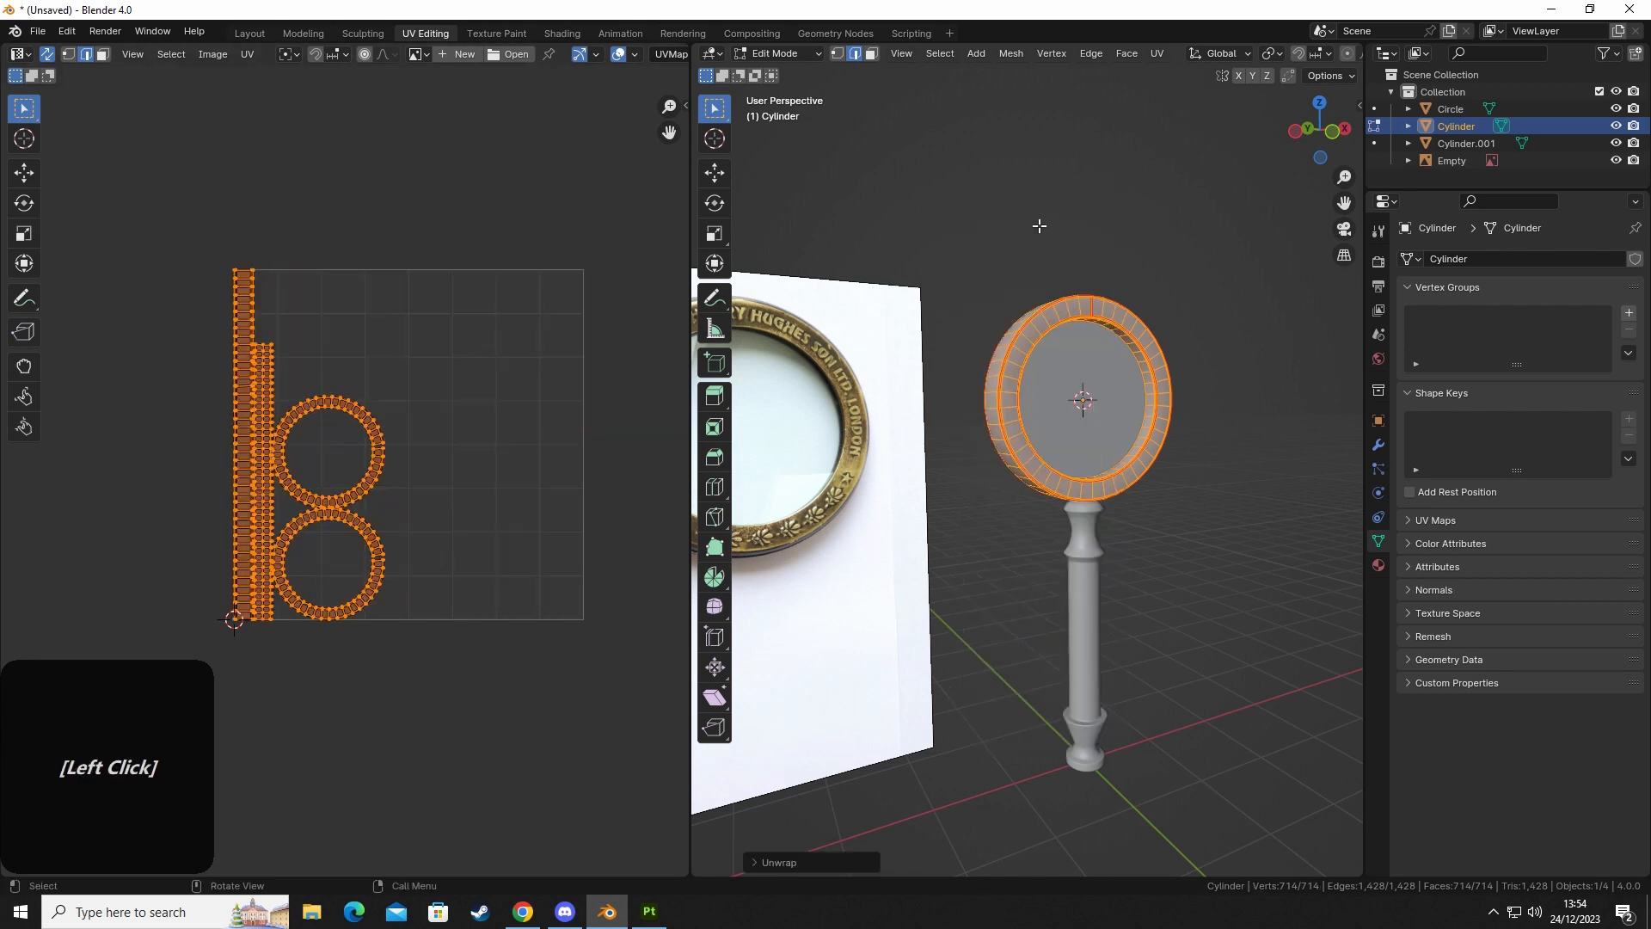
# Examine the ring frame's unwrapped UV islands up close and clear the UV selection.
pyautogui.scroll(3, 327, 465)
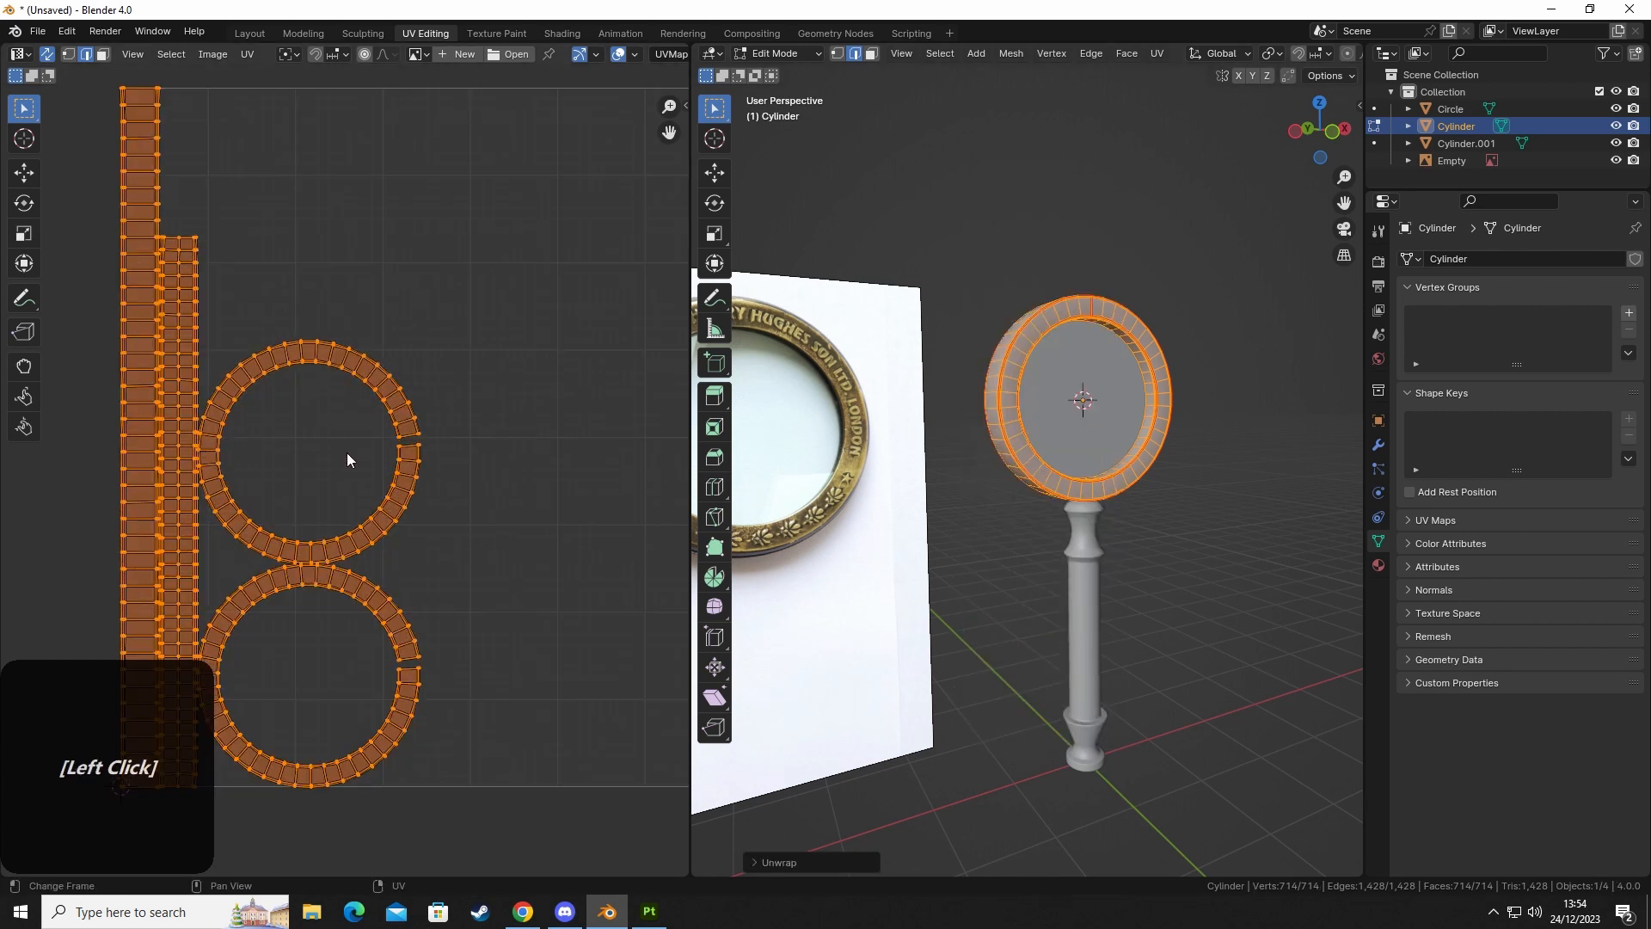
pyautogui.keyDown('shift'); pyautogui.moveTo(234, 461); pyautogui.dragTo(432, 409, button='middle'); pyautogui.keyUp('shift')
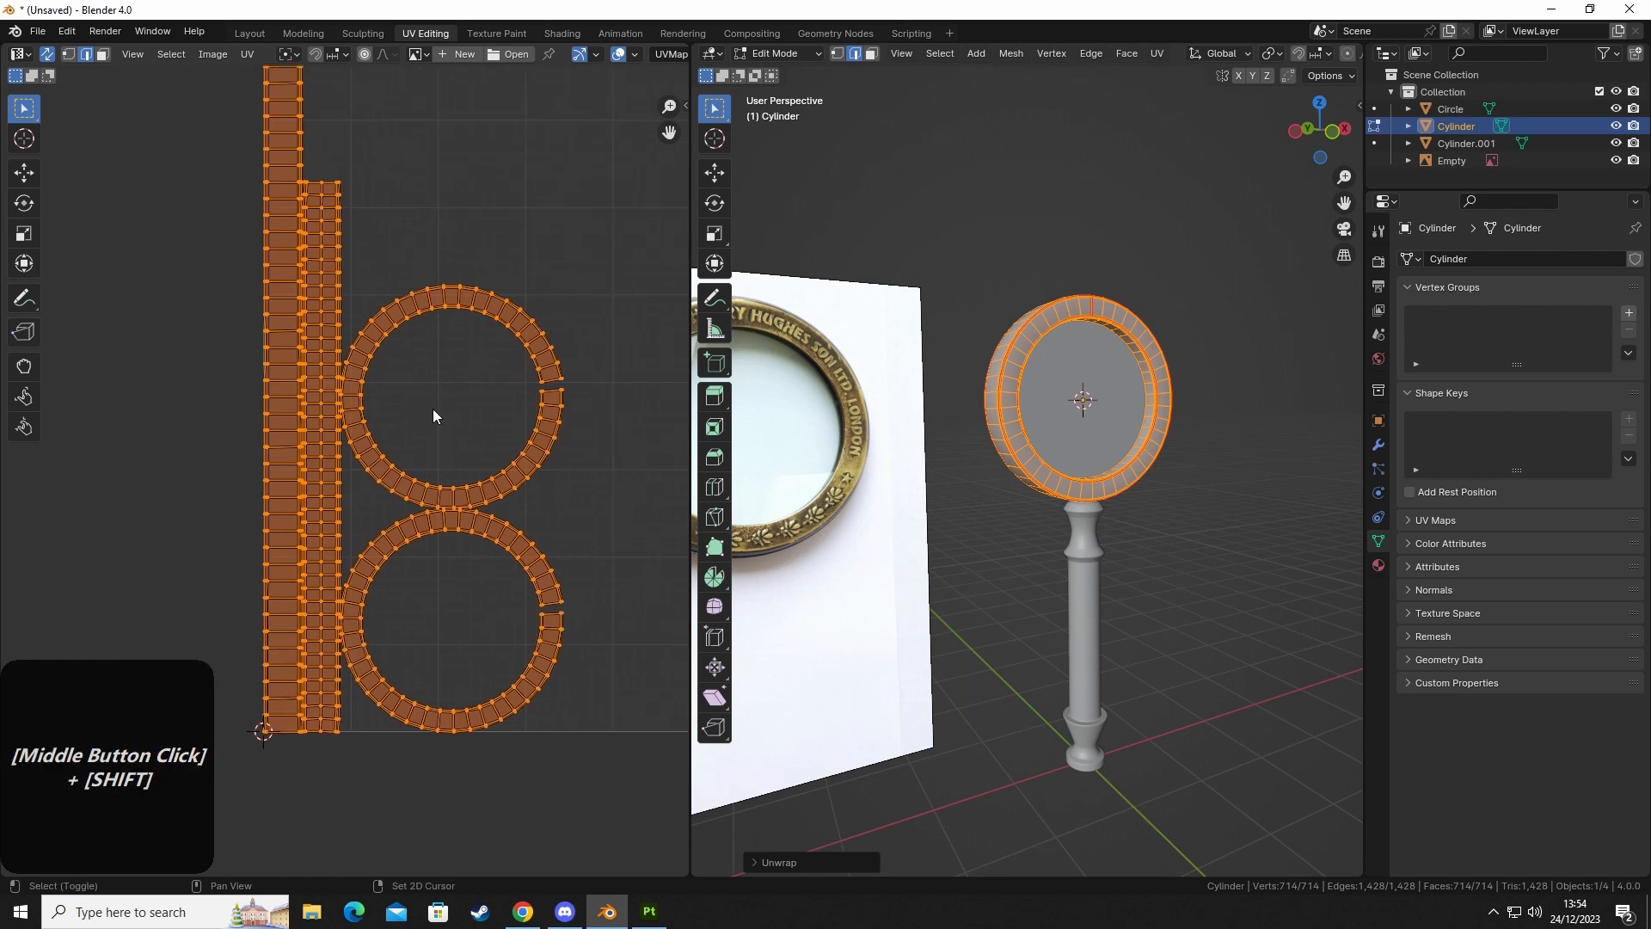
pyautogui.moveTo(372, 234); pyautogui.dragTo(592, 738)
pyautogui.click(617, 562)
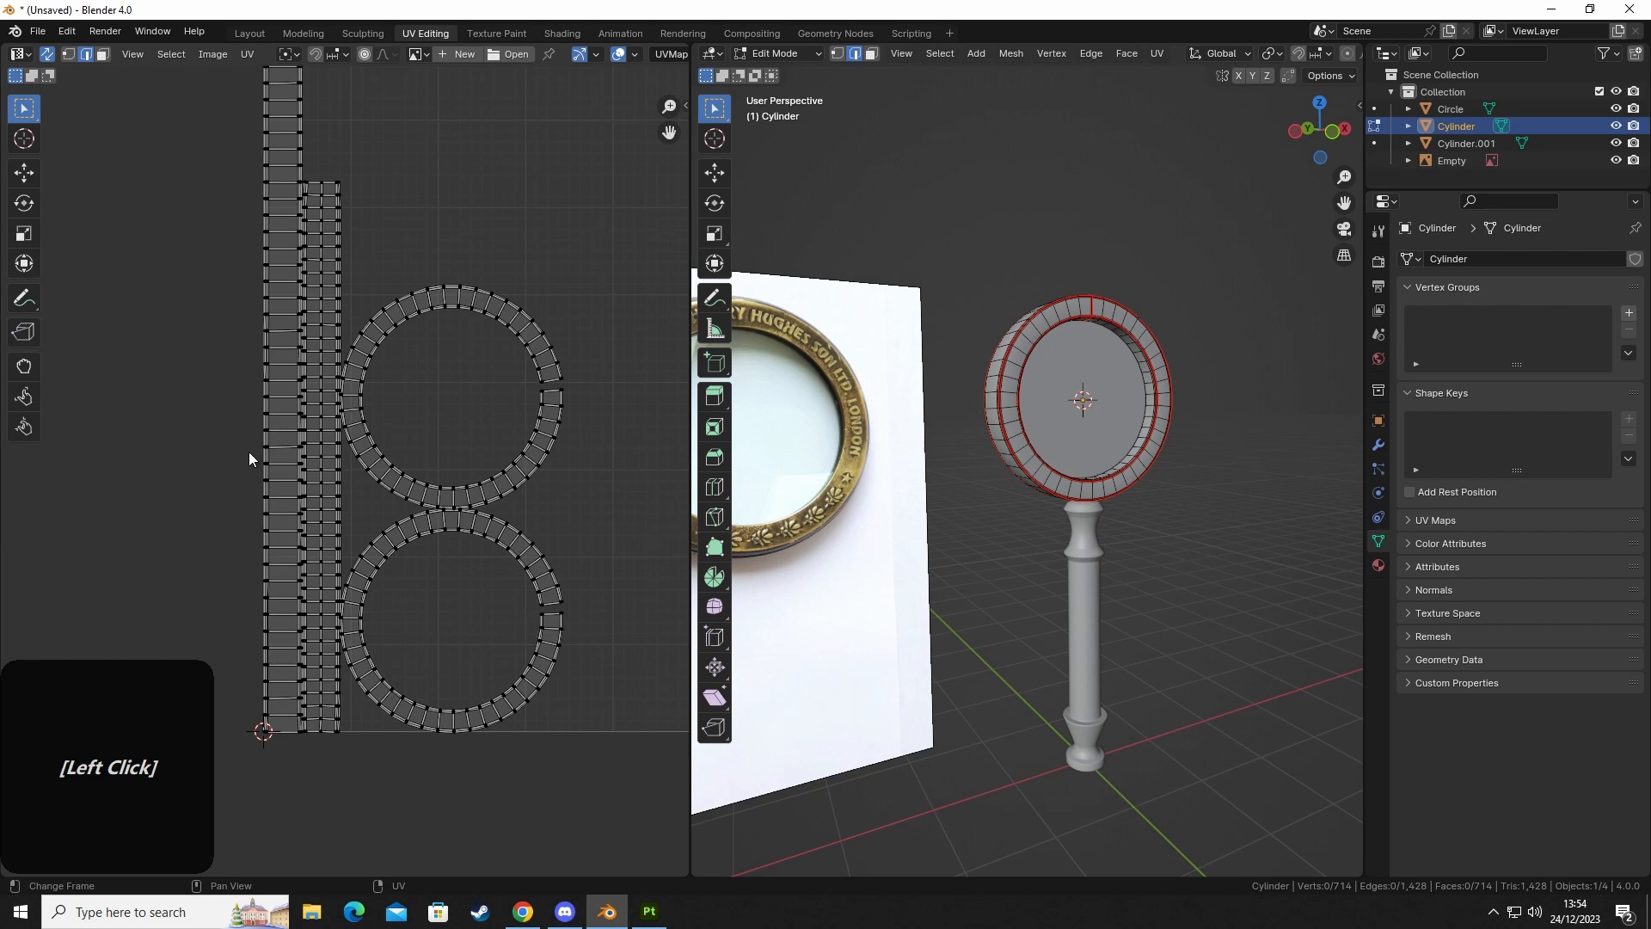
# Highlight the straight strip islands of the ring frame's UVs in face select mode, then clear the selection.
pyautogui.moveTo(245, 82); pyautogui.dragTo(332, 755)
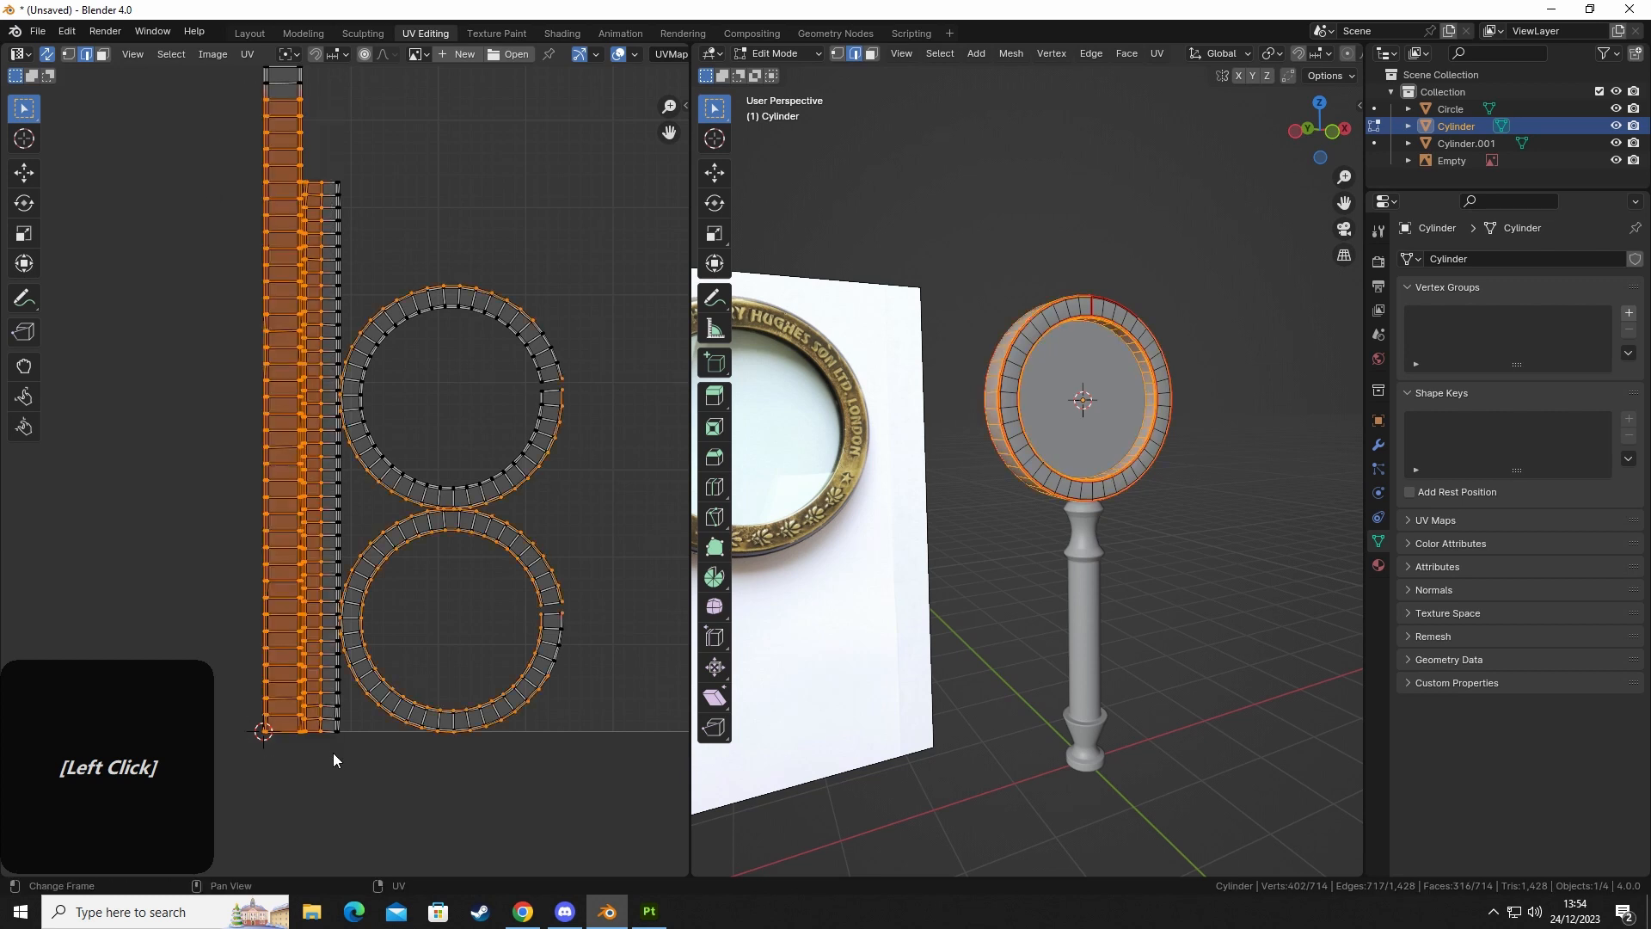
pyautogui.click(163, 411)
pyautogui.press('3')
pyautogui.moveTo(225, 213); pyautogui.dragTo(332, 755)
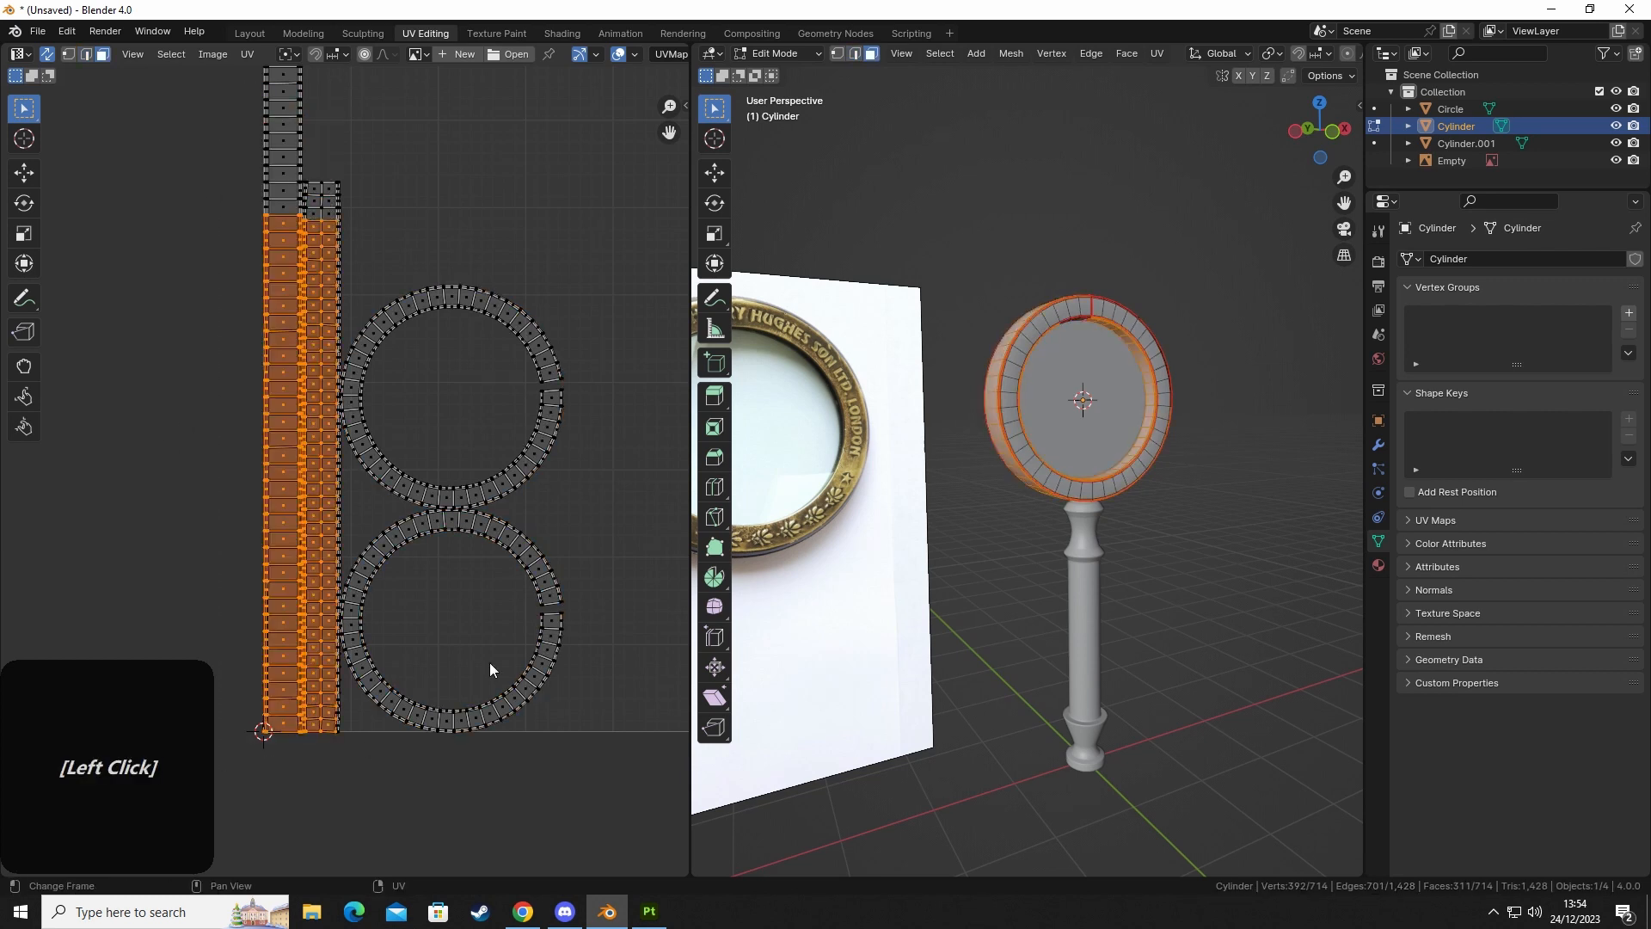
pyautogui.click(556, 173)
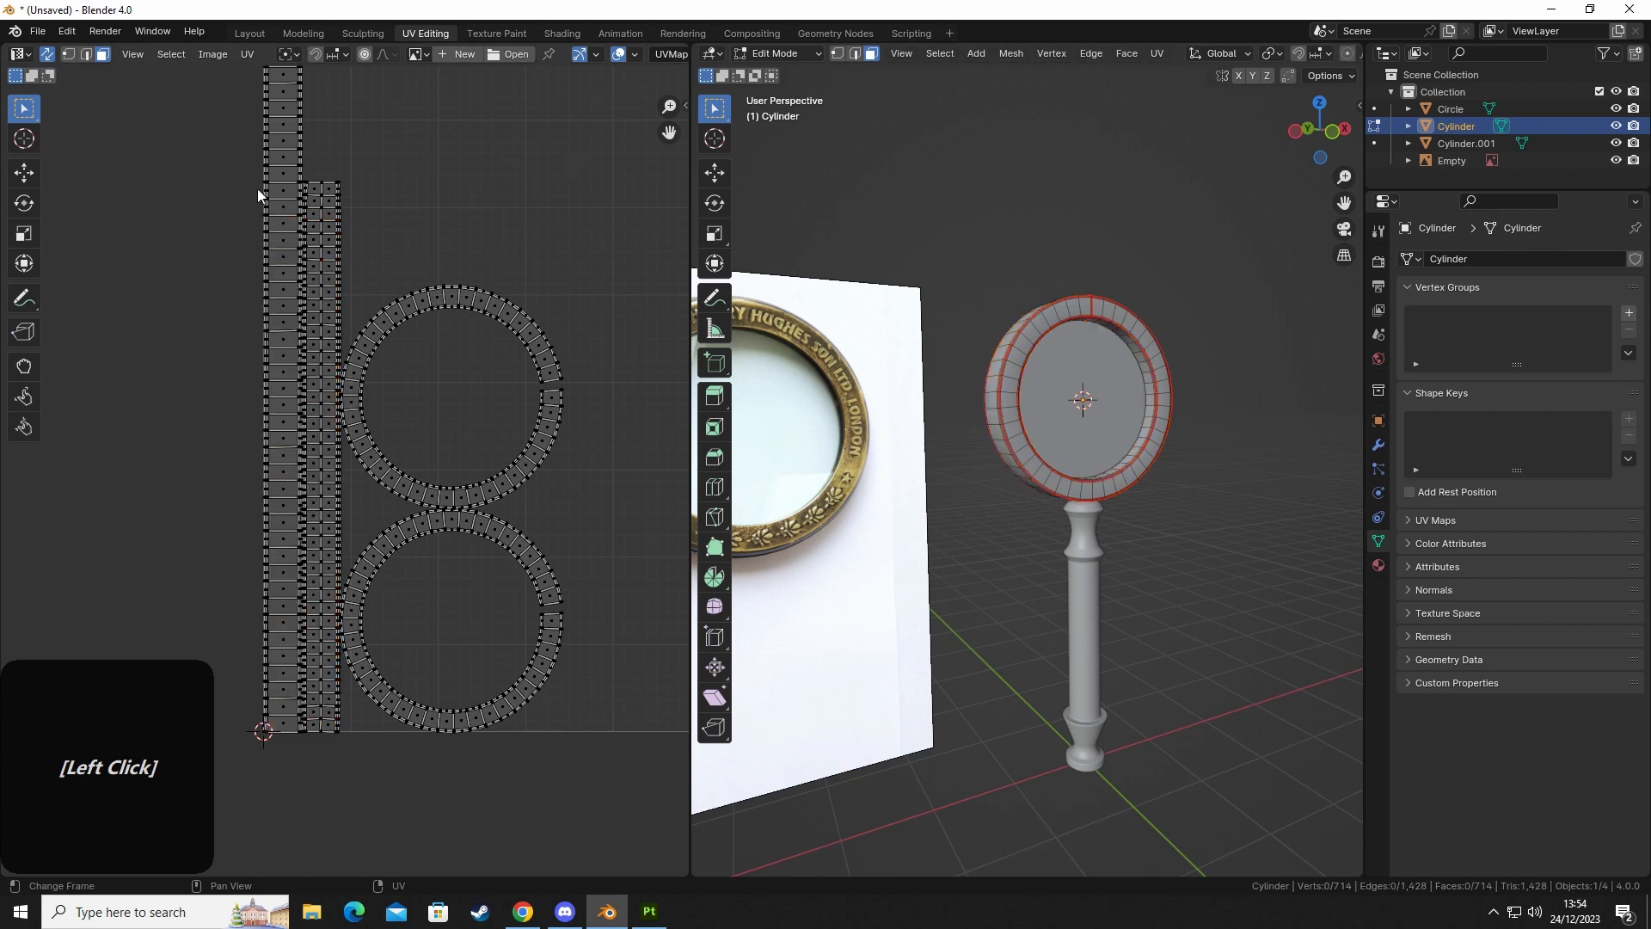
pyautogui.keyDown('shift'); pyautogui.moveTo(380, 243); pyautogui.dragTo(366, 182, button='middle'); pyautogui.keyUp('shift')
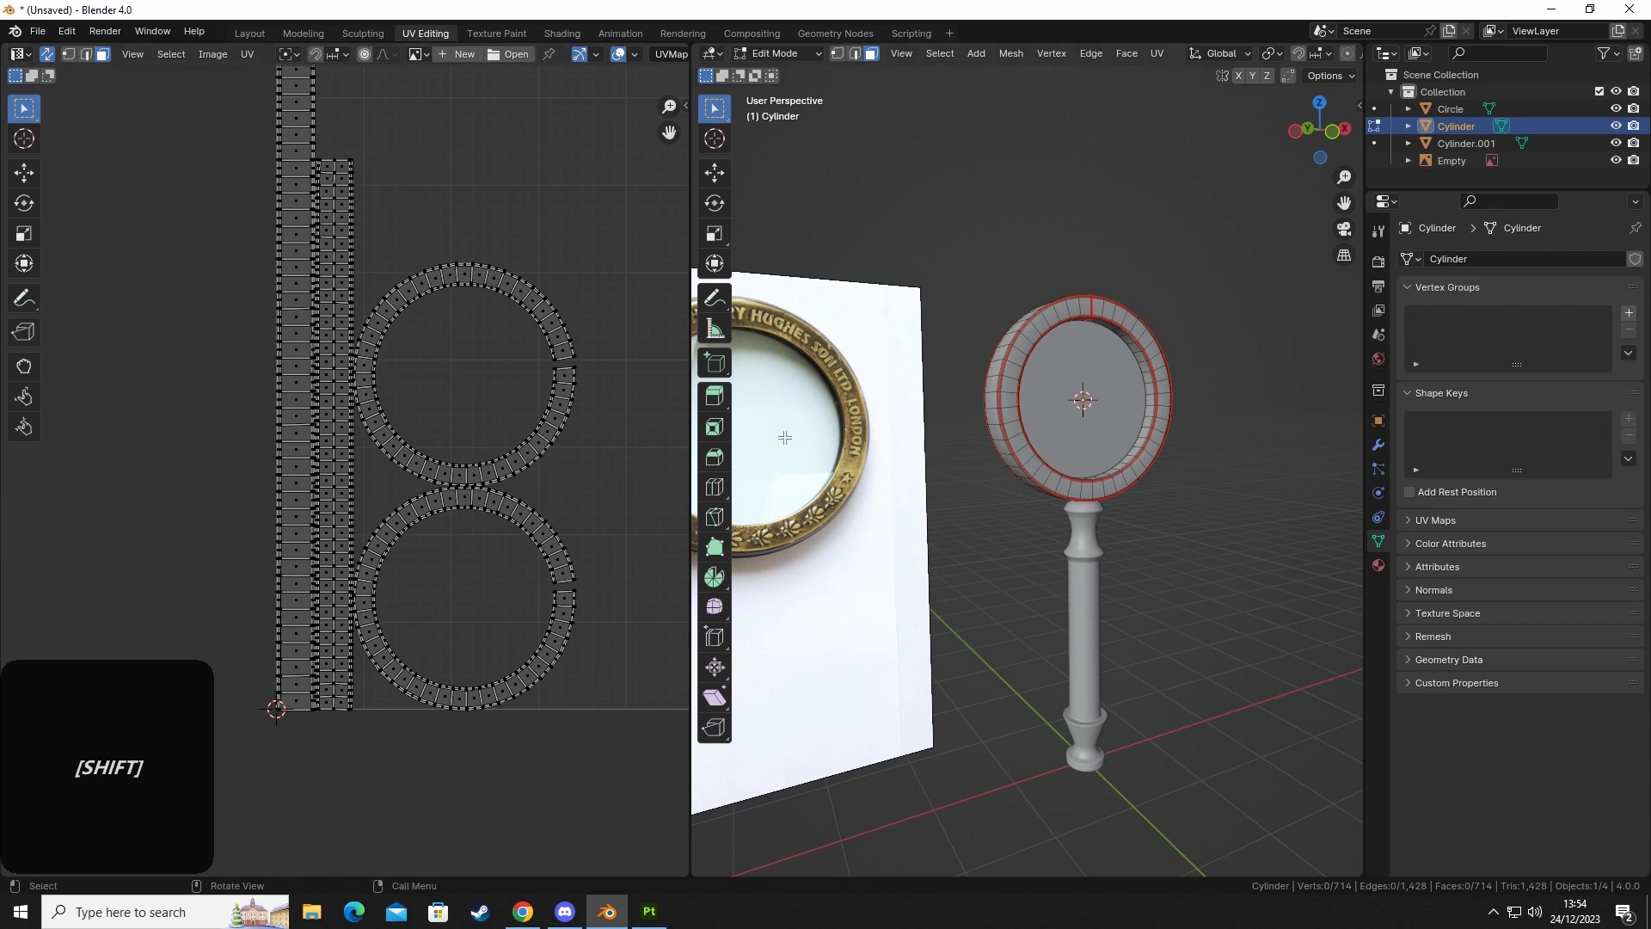
# Check which UV faces match the ring's top seam by selecting the faces around it, then clear the selection.
pyautogui.scroll(2, 552, 355)
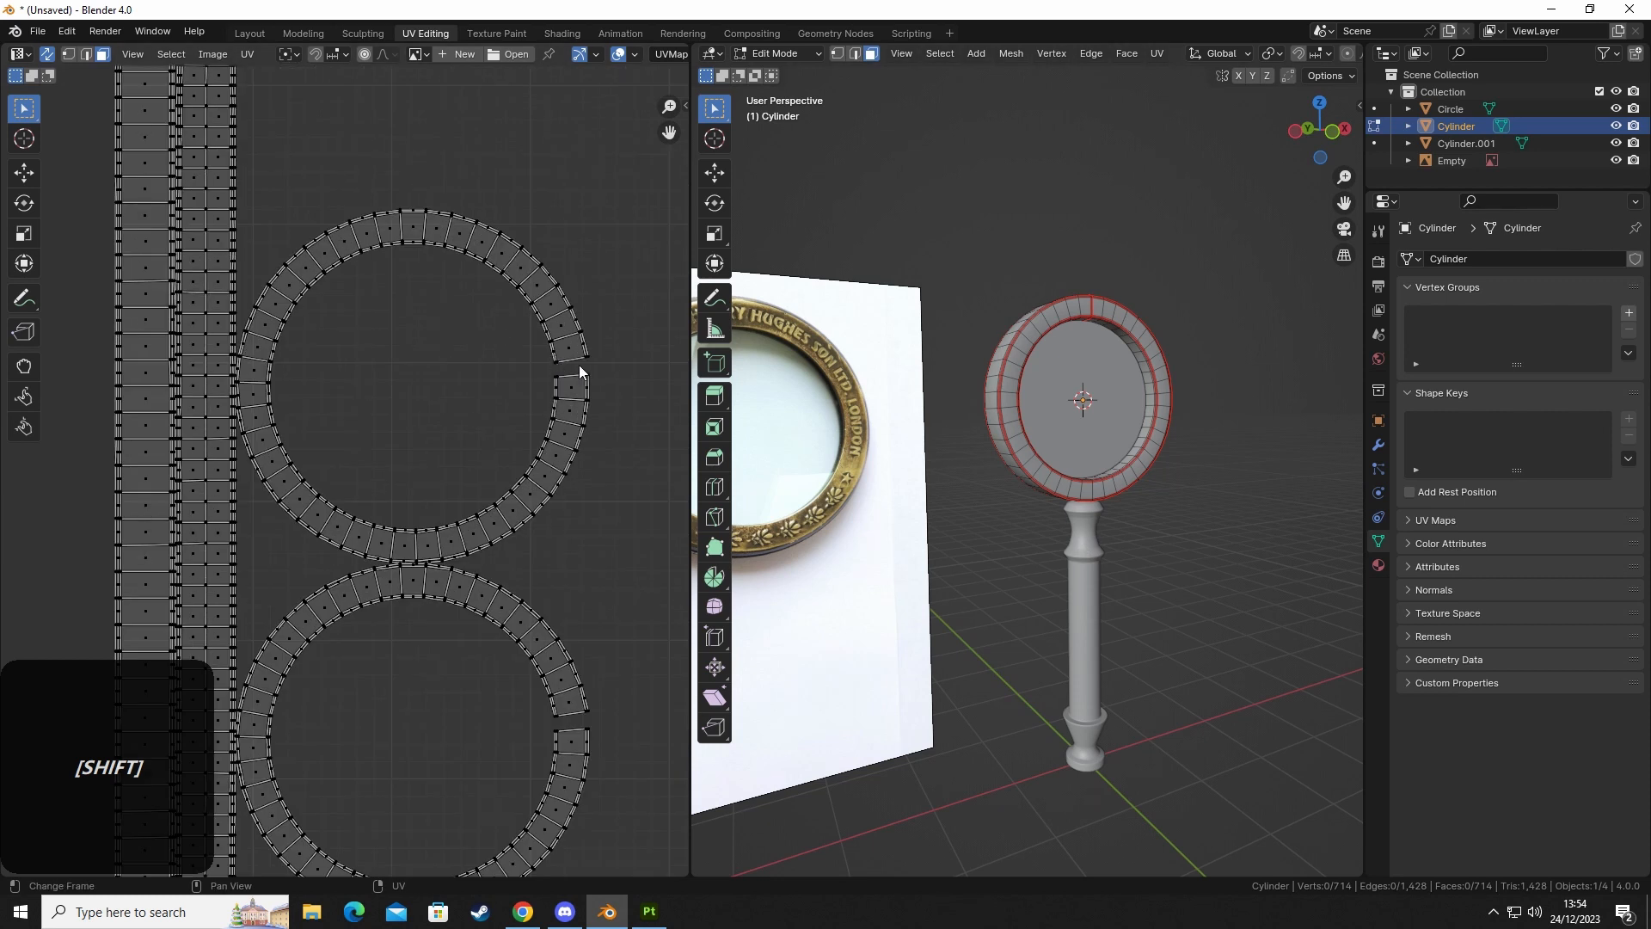
pyautogui.moveTo(1110, 320); pyautogui.dragTo(1092, 305, button='middle')
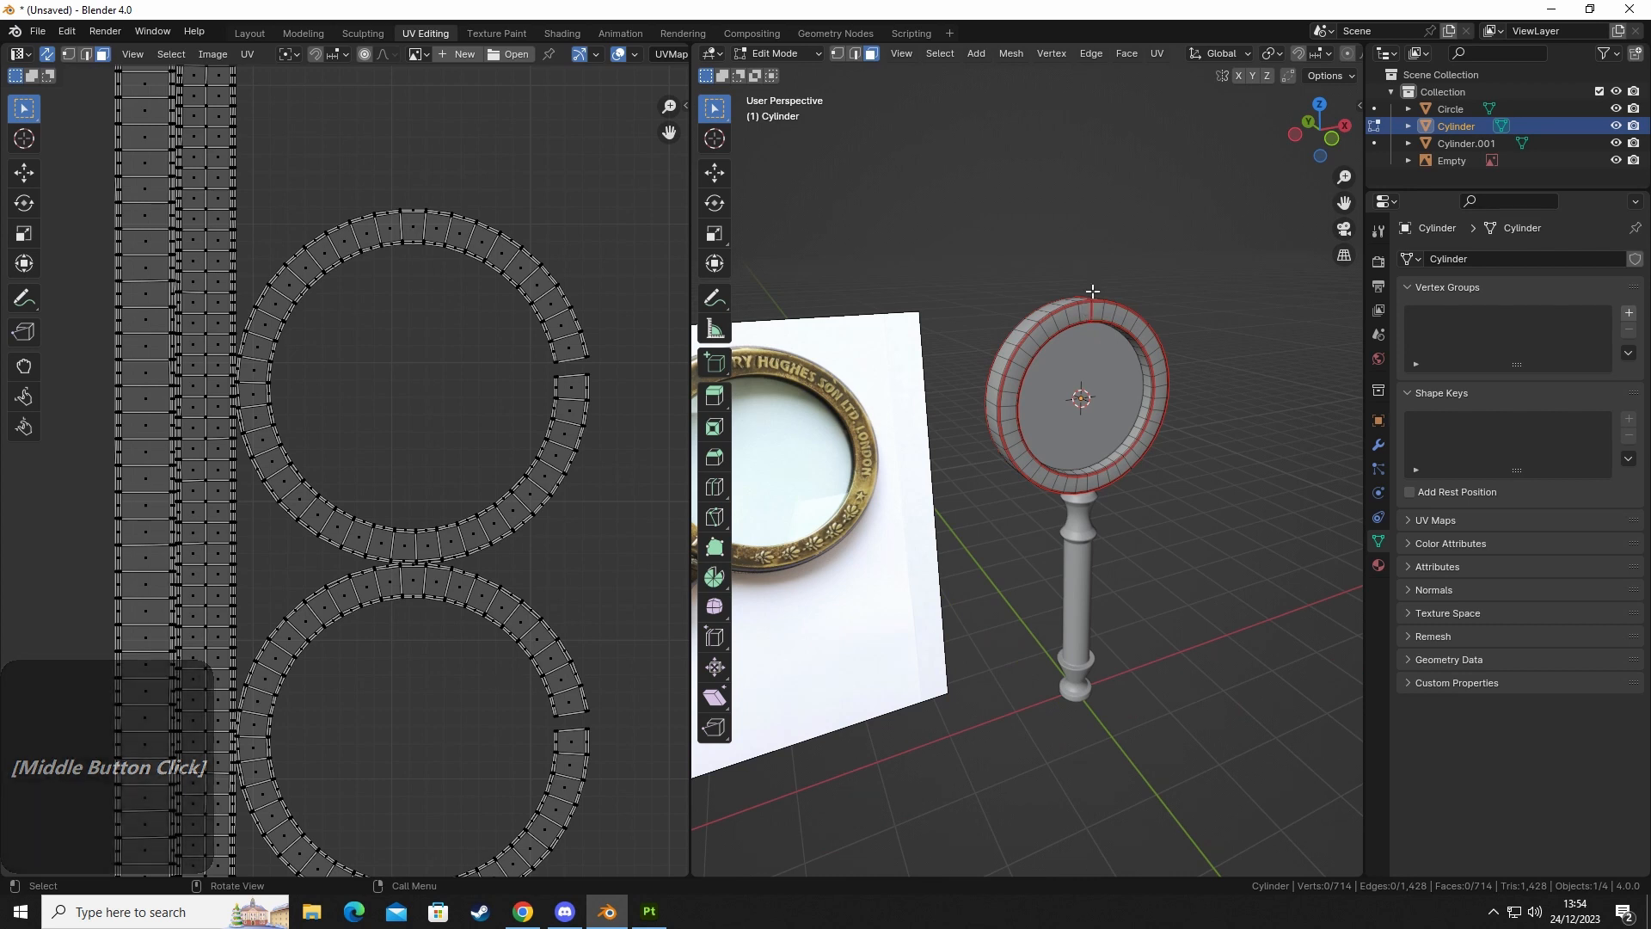
pyautogui.moveTo(1074, 274); pyautogui.dragTo(1128, 334)
pyautogui.moveTo(523, 665); pyautogui.dragTo(607, 767)
pyautogui.moveTo(1048, 256); pyautogui.dragTo(1128, 352)
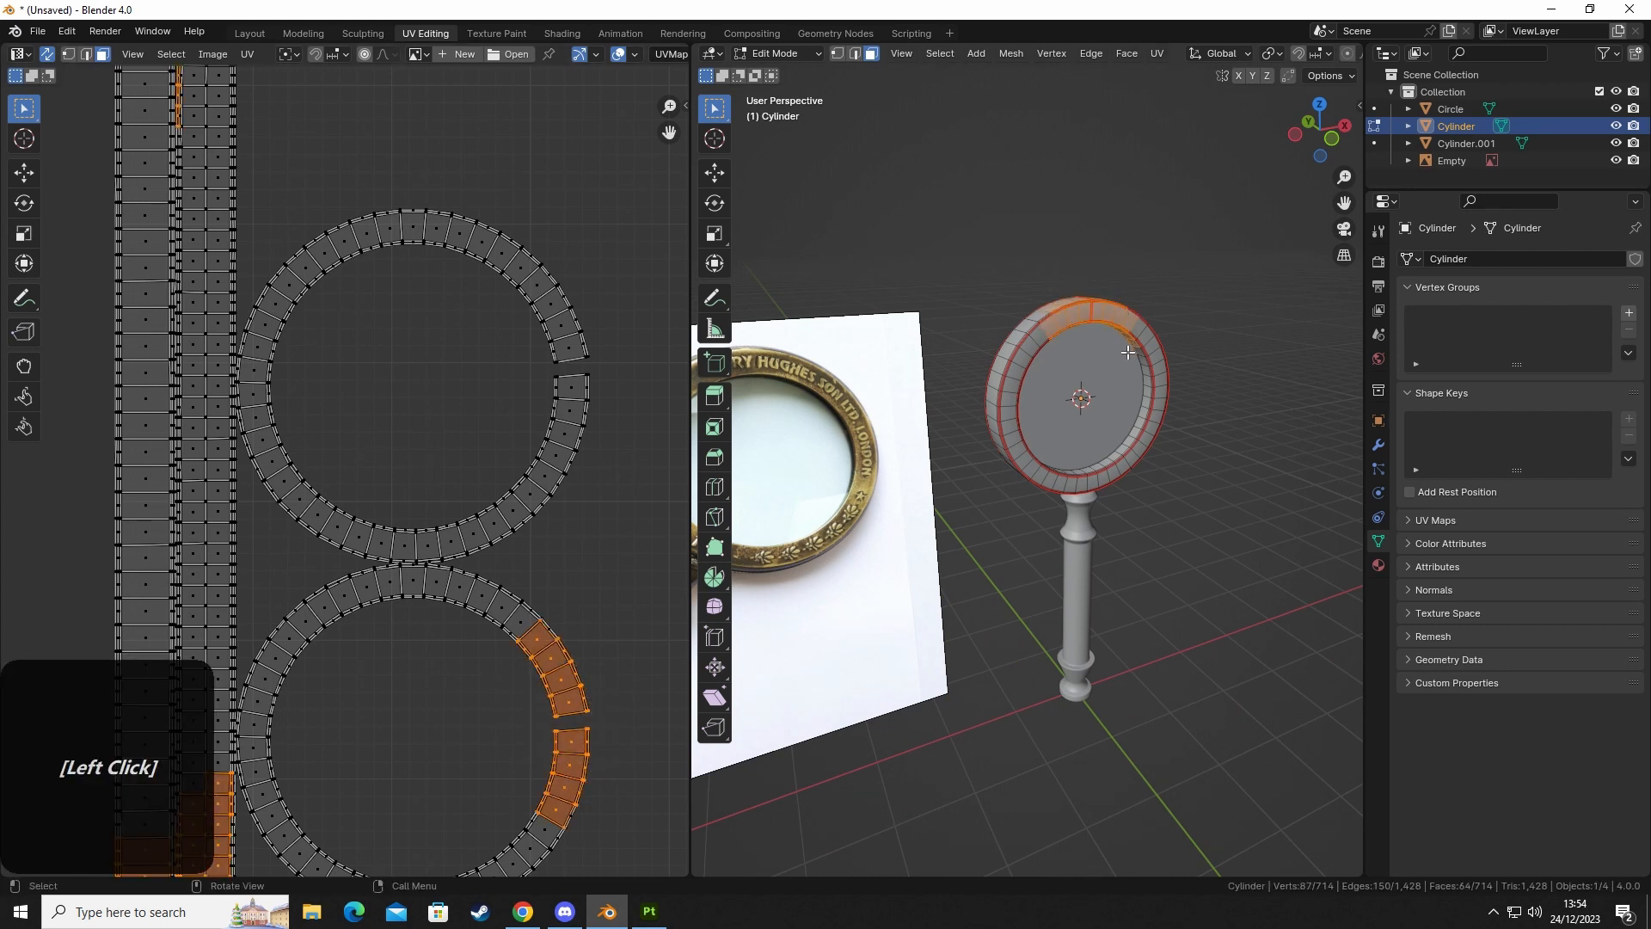
pyautogui.click(495, 723)
# Select the quad opposite the gap in the lower circular UV island and flatten its upper edge by scaling it to 0 along Y.
pyautogui.keyDown('shift'); pyautogui.moveTo(445, 694); pyautogui.dragTo(401, 509, button='middle'); pyautogui.keyUp('shift')
pyautogui.keyDown('shift'); pyautogui.moveTo(381, 421); pyautogui.dragTo(485, 451, button='middle'); pyautogui.keyUp('shift')
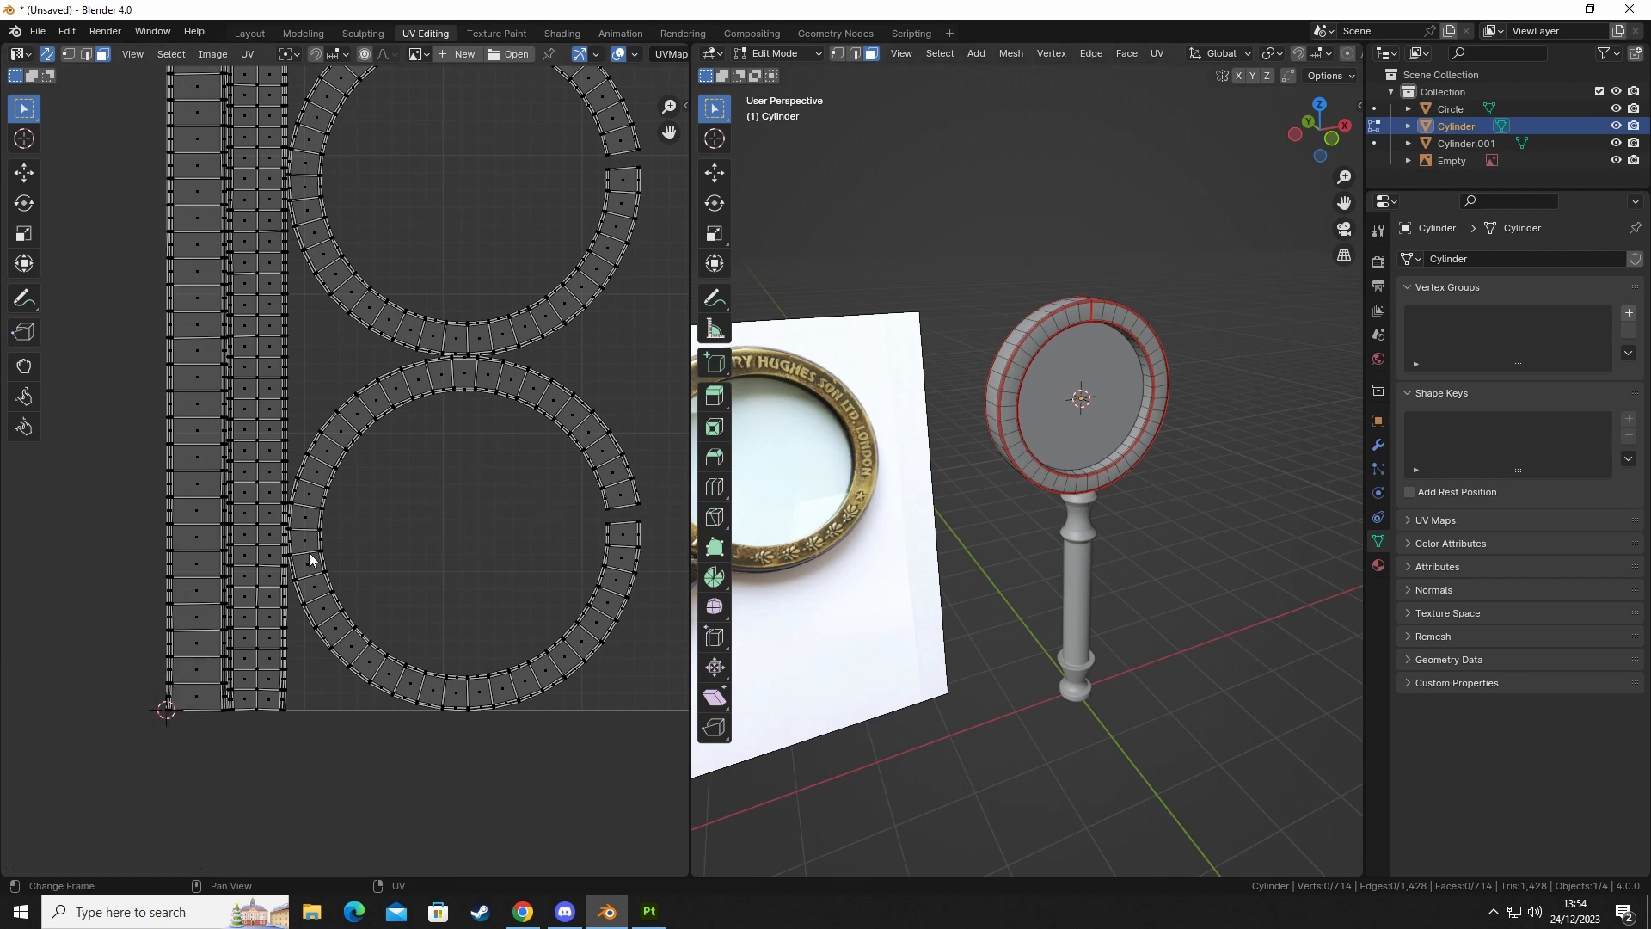
pyautogui.scroll(1, 333, 540)
pyautogui.moveTo(322, 538); pyautogui.dragTo(350, 533, button='middle')
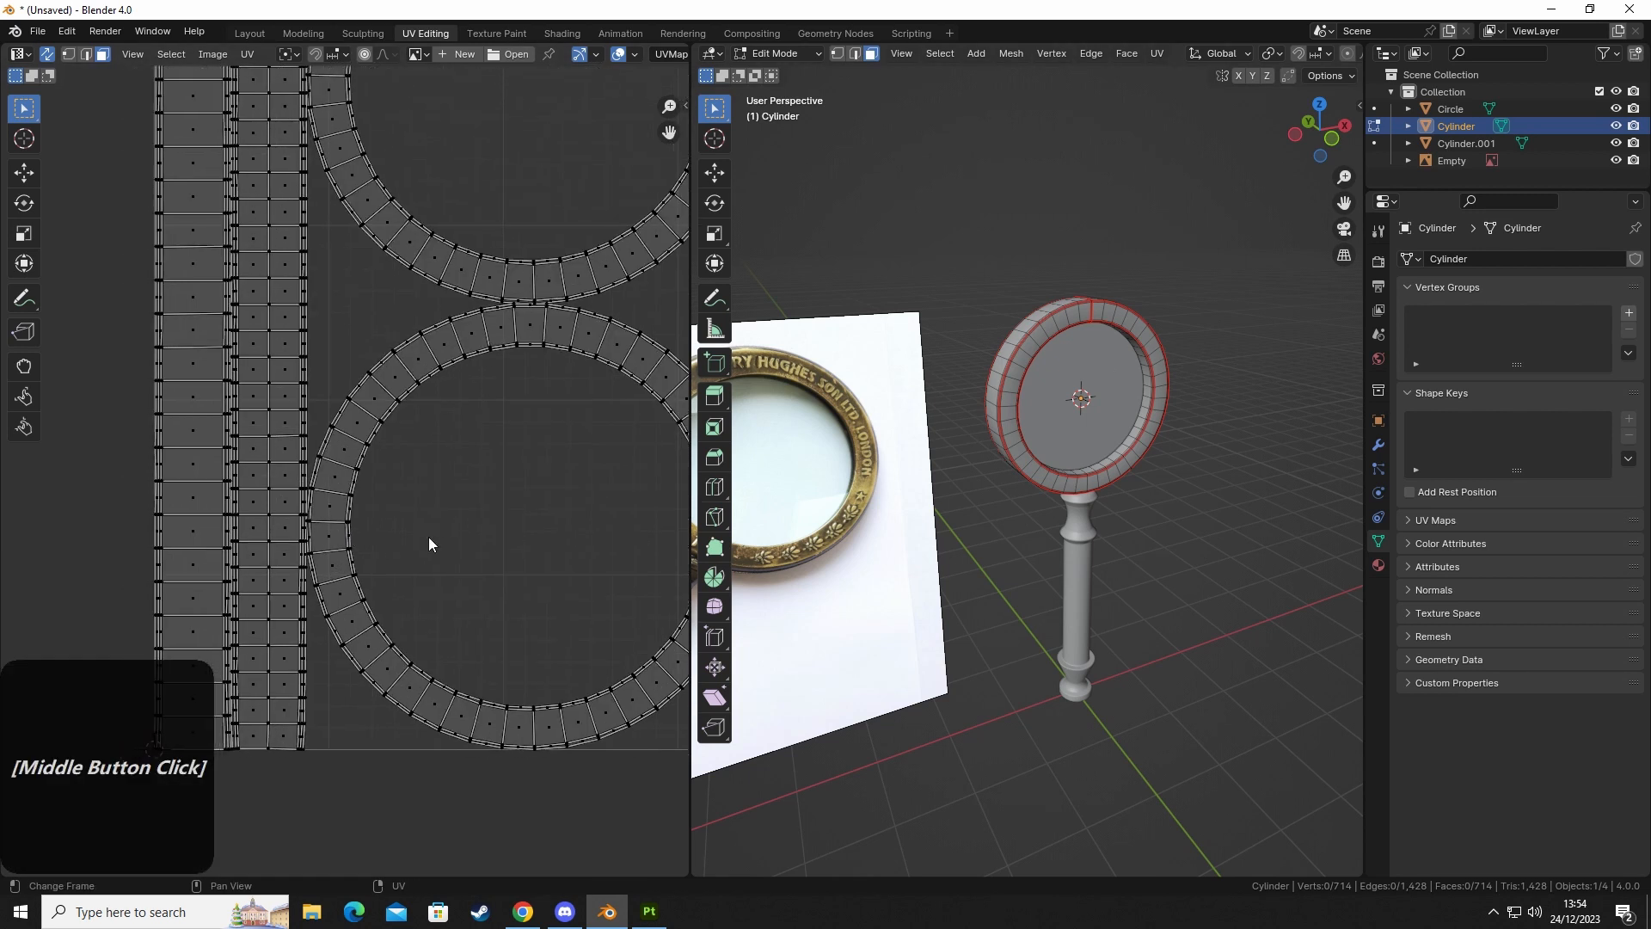
pyautogui.click(325, 535)
pyautogui.keyDown('shift'); pyautogui.moveTo(466, 577); pyautogui.dragTo(507, 534, button='middle'); pyautogui.keyUp('shift')
pyautogui.scroll(1, 384, 501)
pyautogui.press('2')
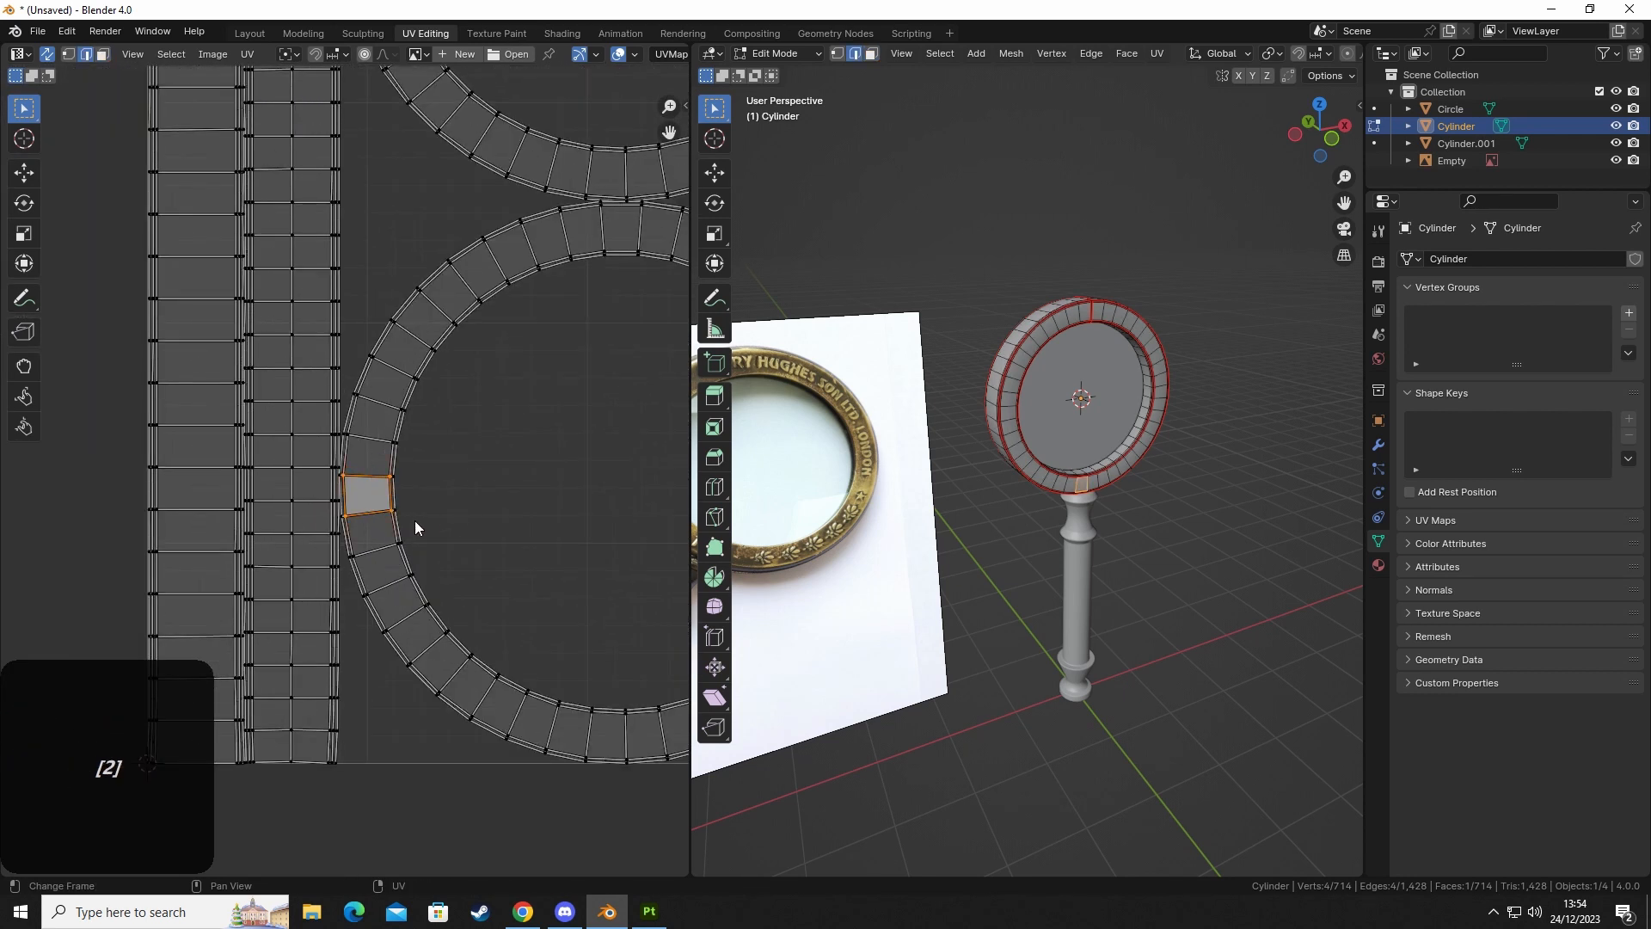
pyautogui.click(363, 472)
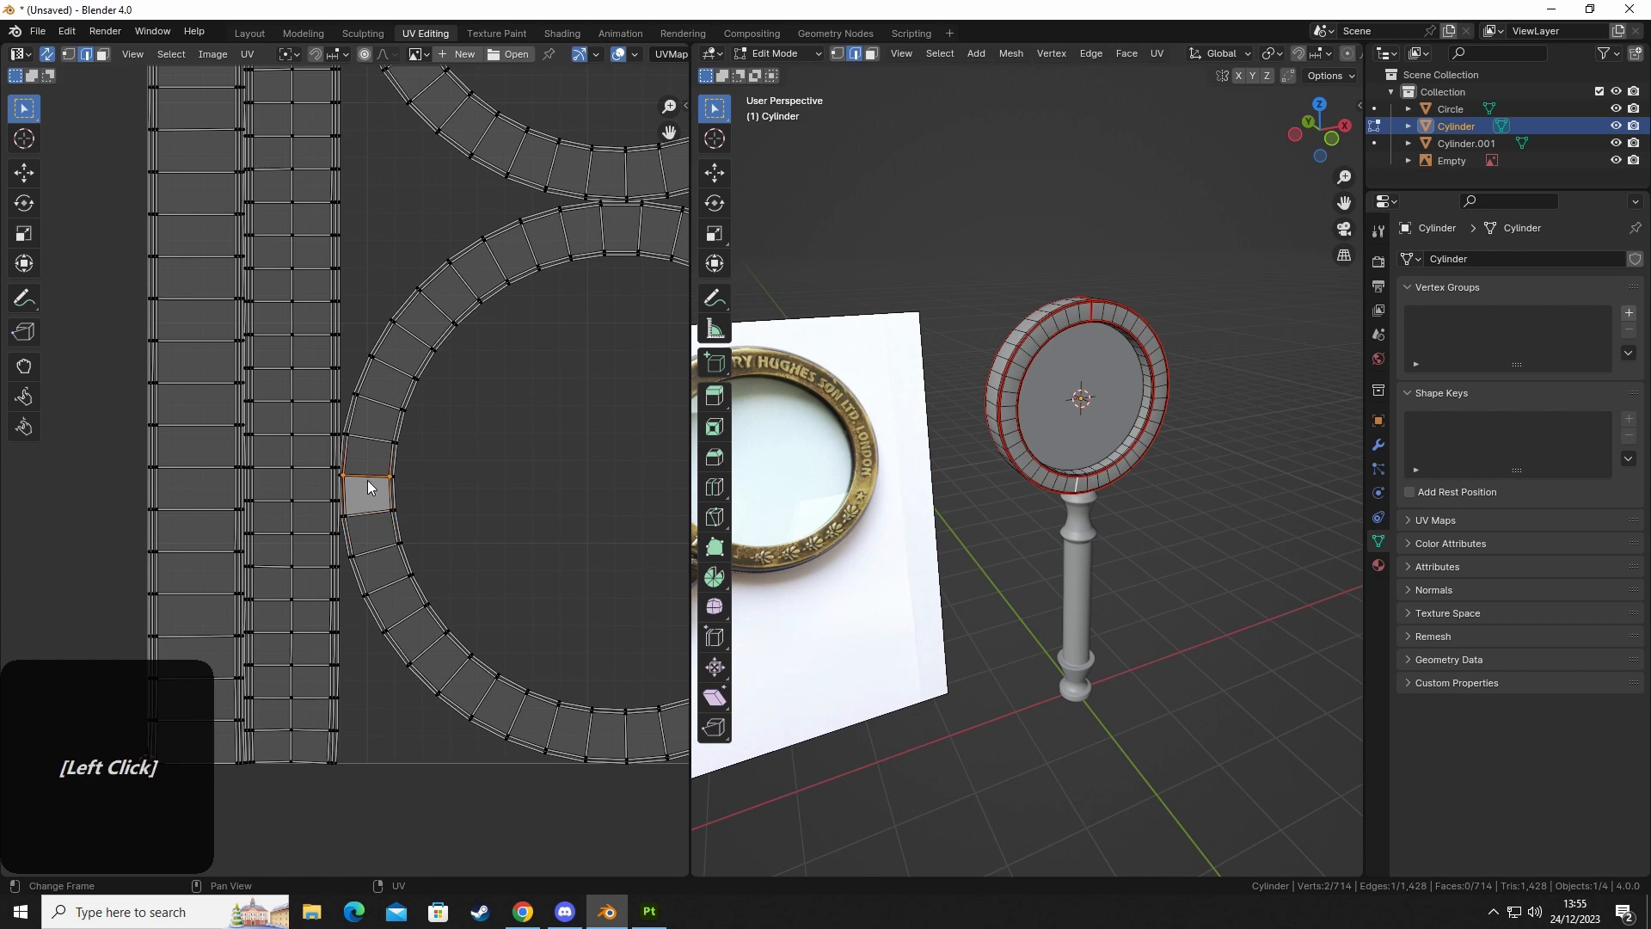
pyautogui.press('s')
pyautogui.press('y')
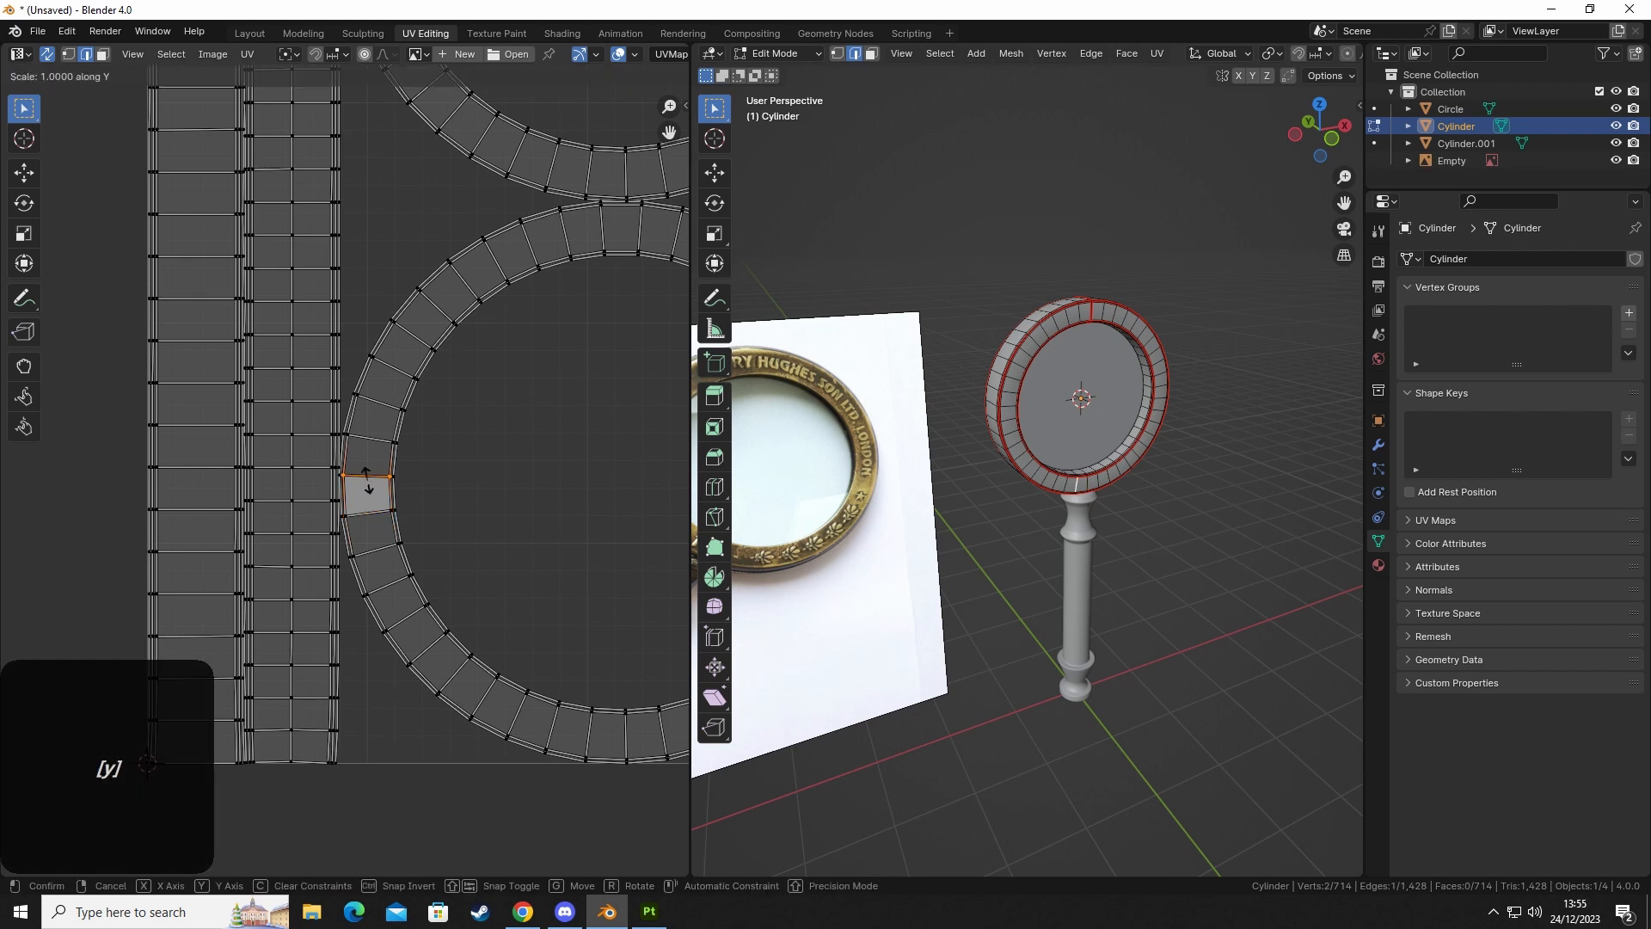
pyautogui.press('0')
pyautogui.click(363, 507)
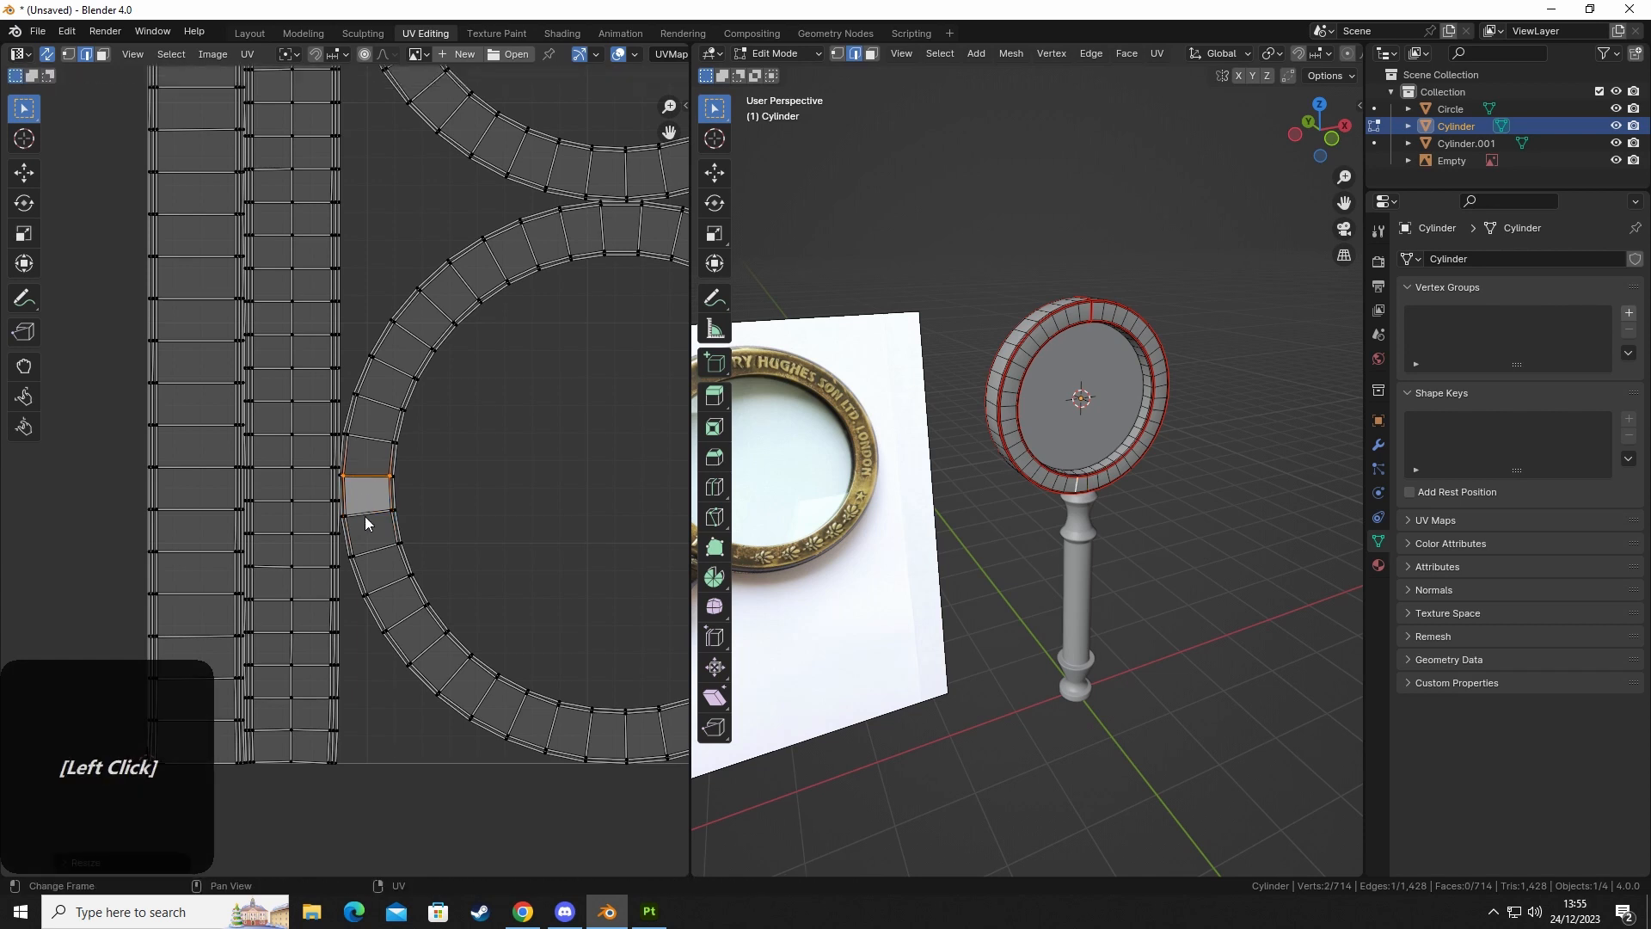
pyautogui.press('a')
pyautogui.press('s')
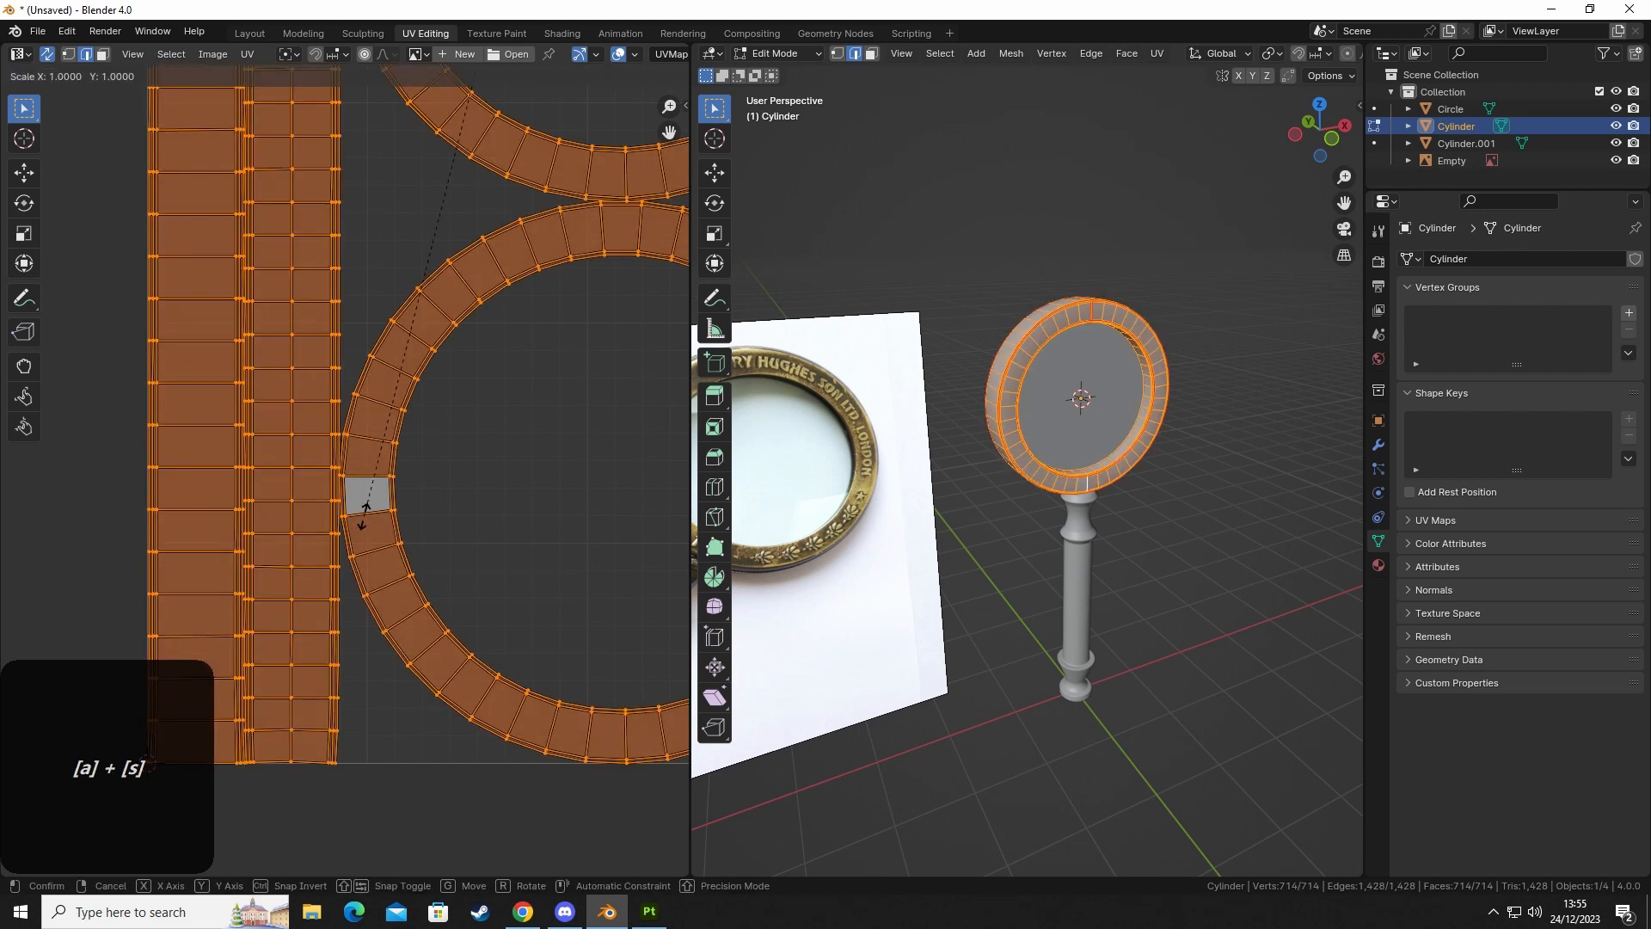
pyautogui.click(380, 514)
pyautogui.rightClick(380, 514)
pyautogui.click(507, 514)
pyautogui.hotkey('ctrl', 'z')
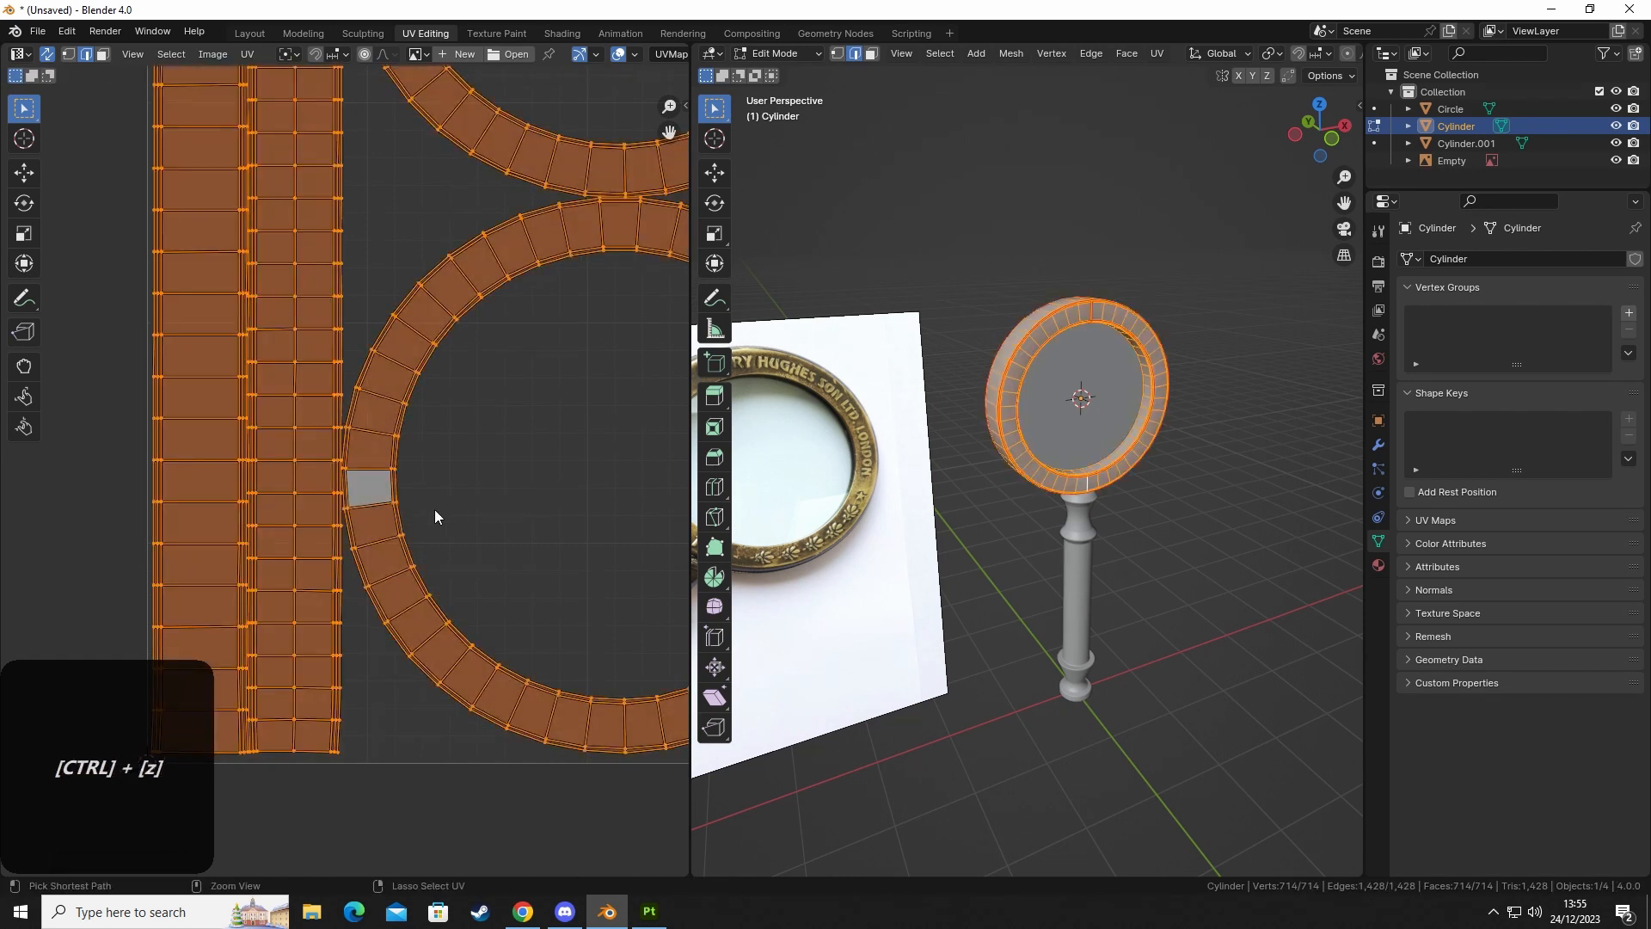
# Flatten the same quad's lower edge by scaling it to 0 along Y.
pyautogui.click(366, 516)
pyautogui.press('s')
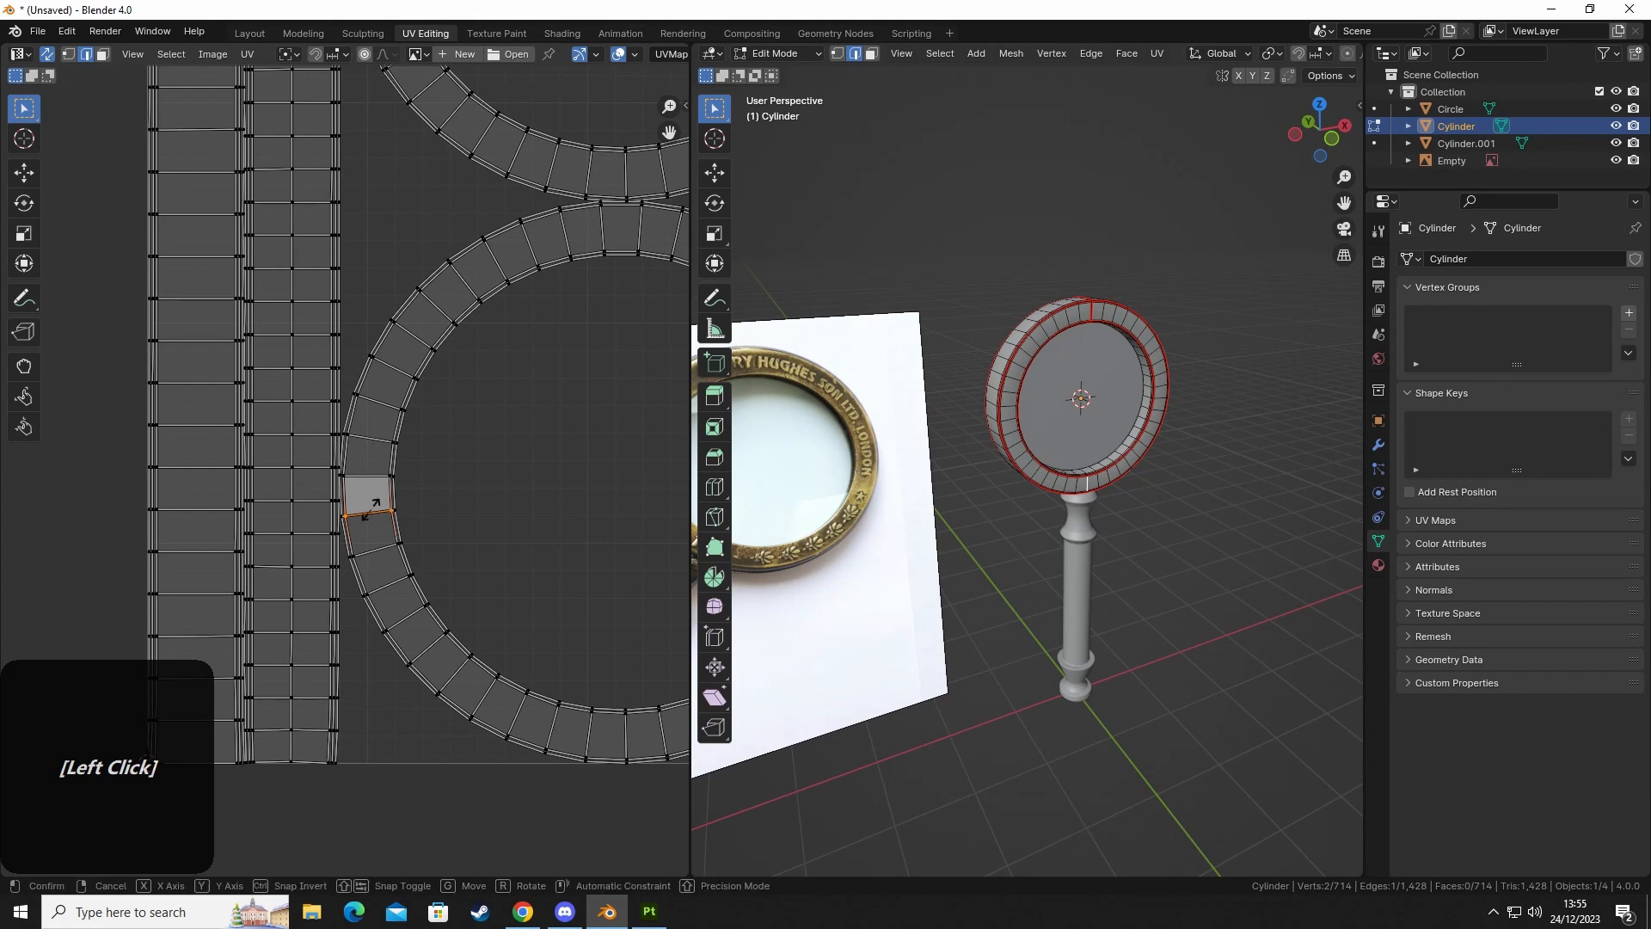
pyautogui.press('y')
pyautogui.press('0')
pyautogui.click(372, 499)
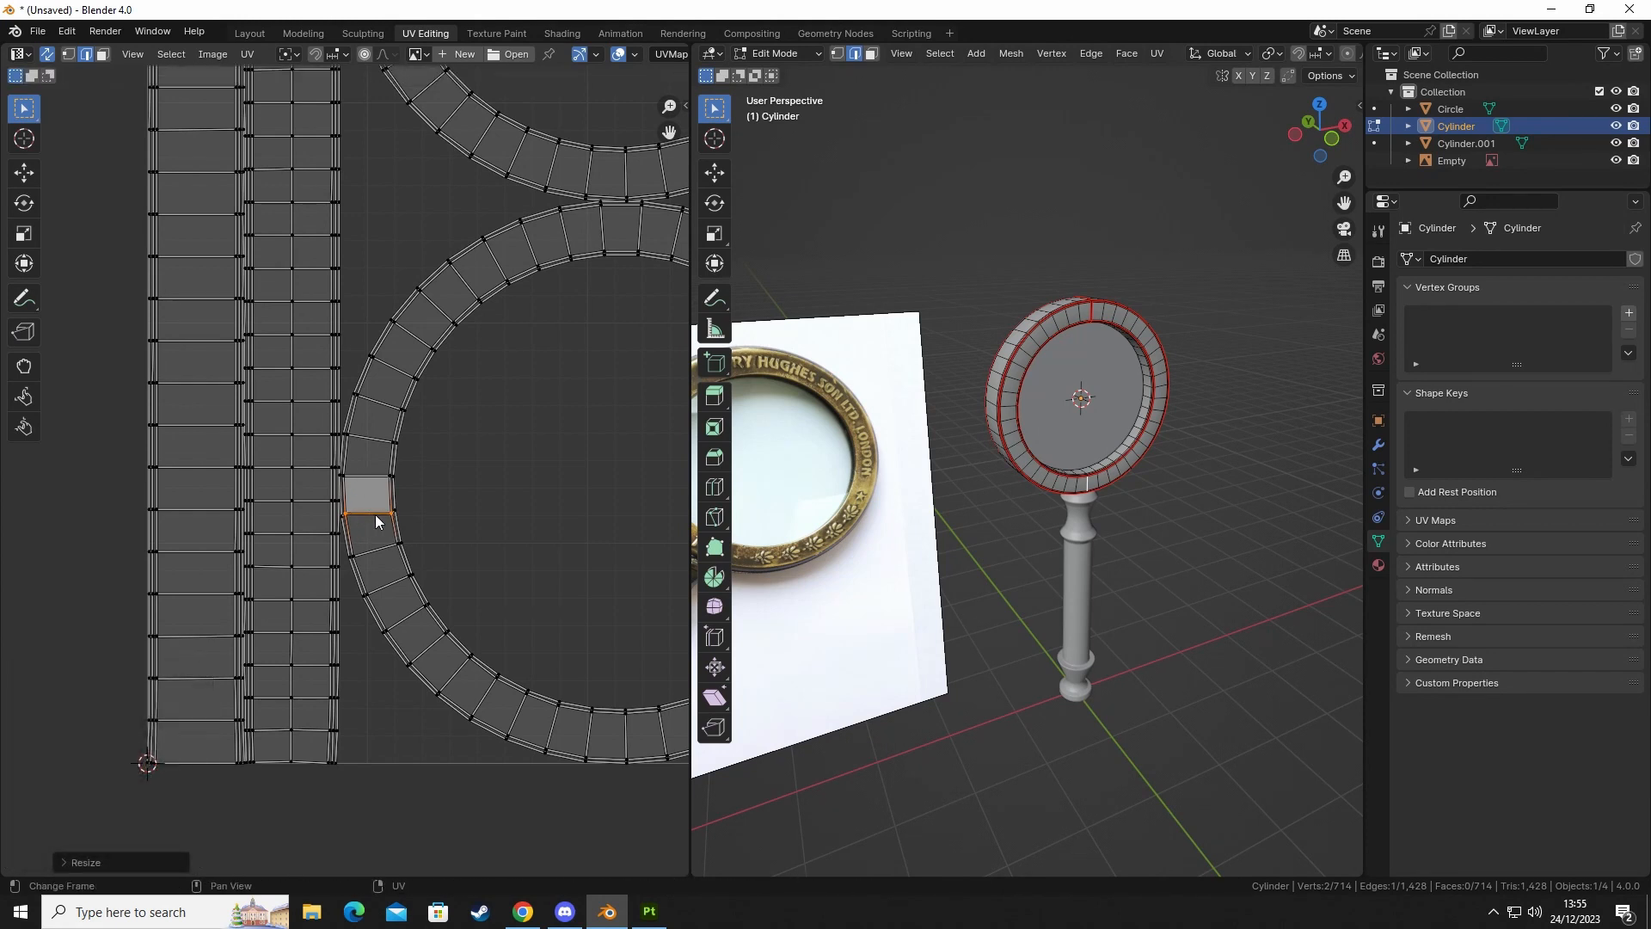
# Straighten the quad's inner side edge, facing the circle's centre, by scaling it to 0 along X.
pyautogui.scroll(6, 384, 503)
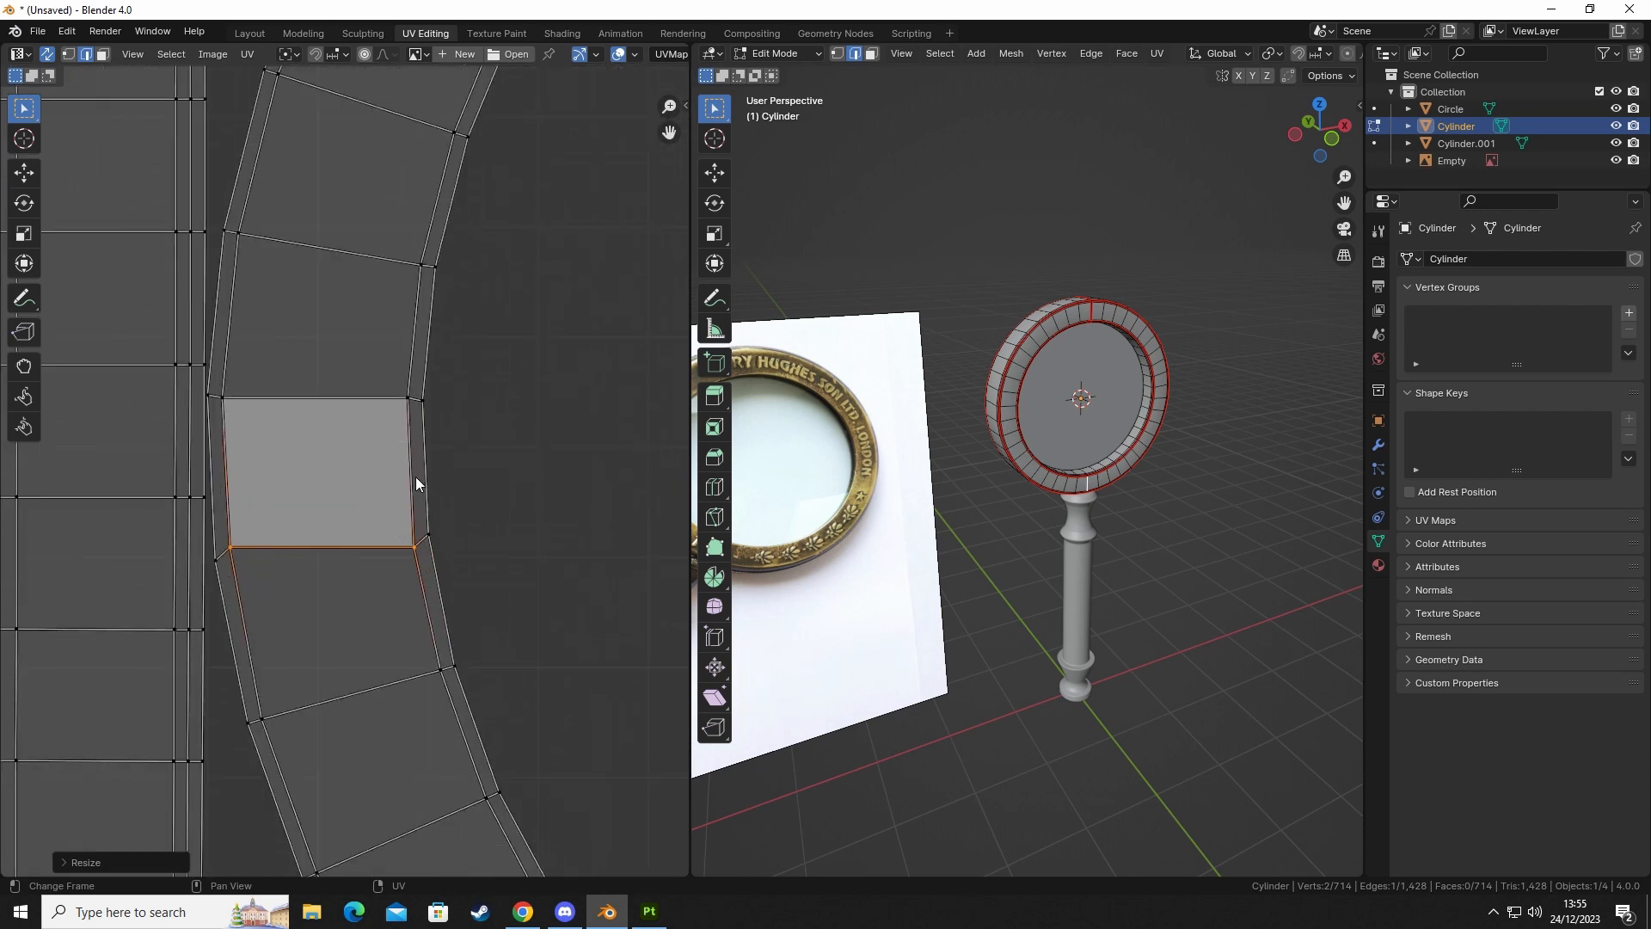
pyautogui.click(408, 467)
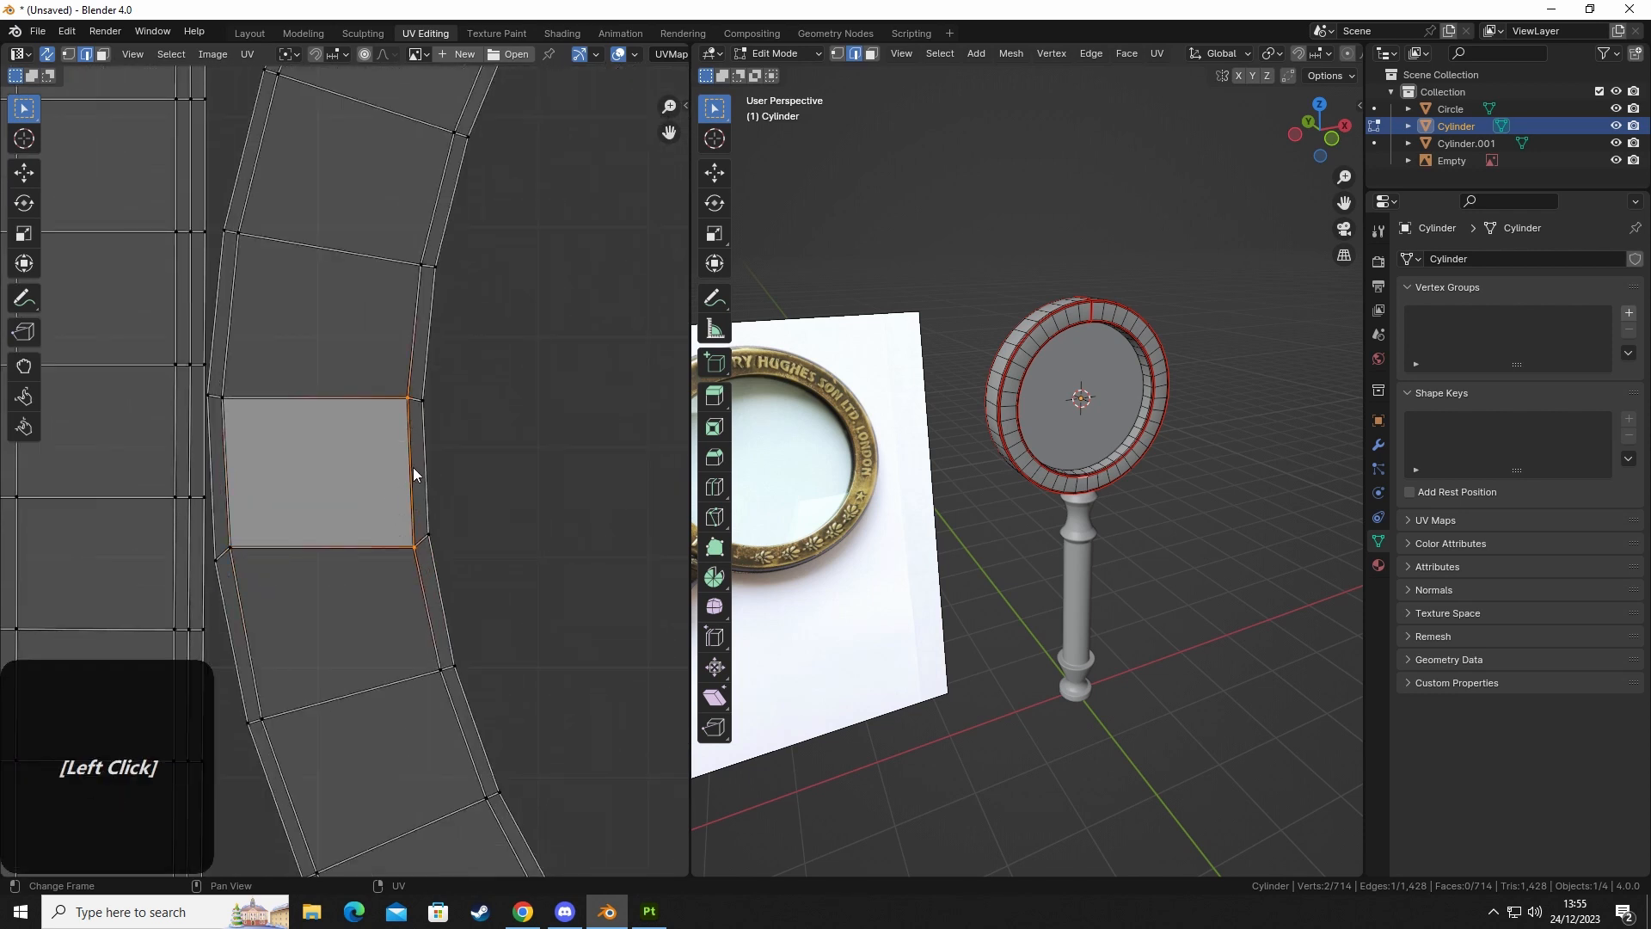
pyautogui.press('s')
pyautogui.press('x')
pyautogui.press('0')
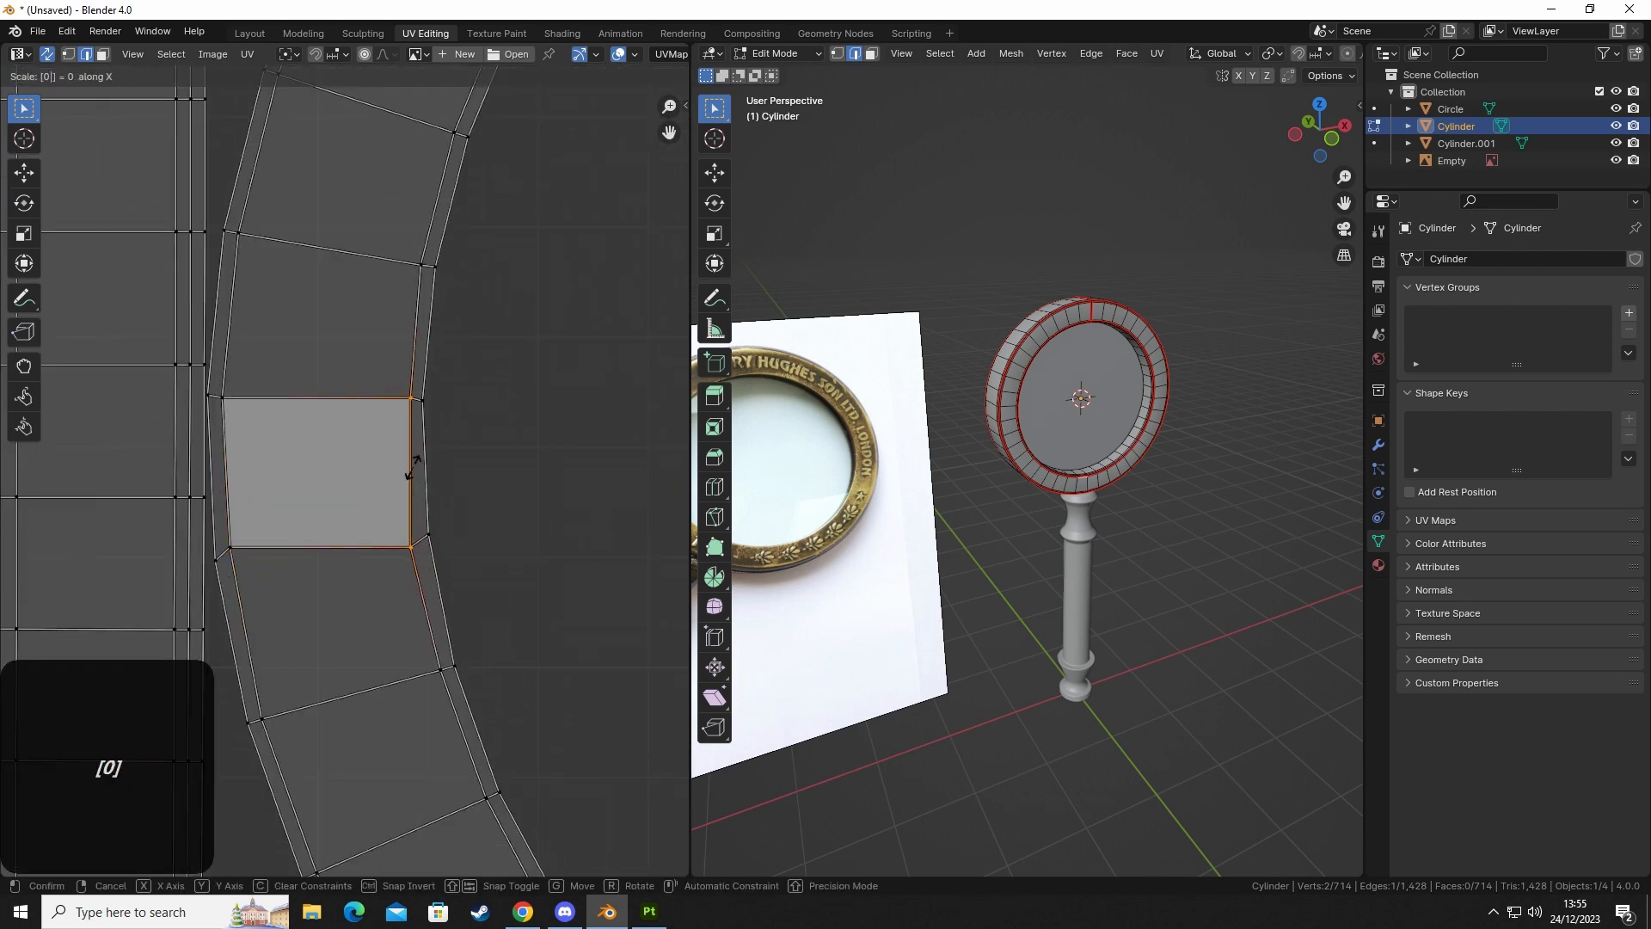
pyautogui.click(414, 431)
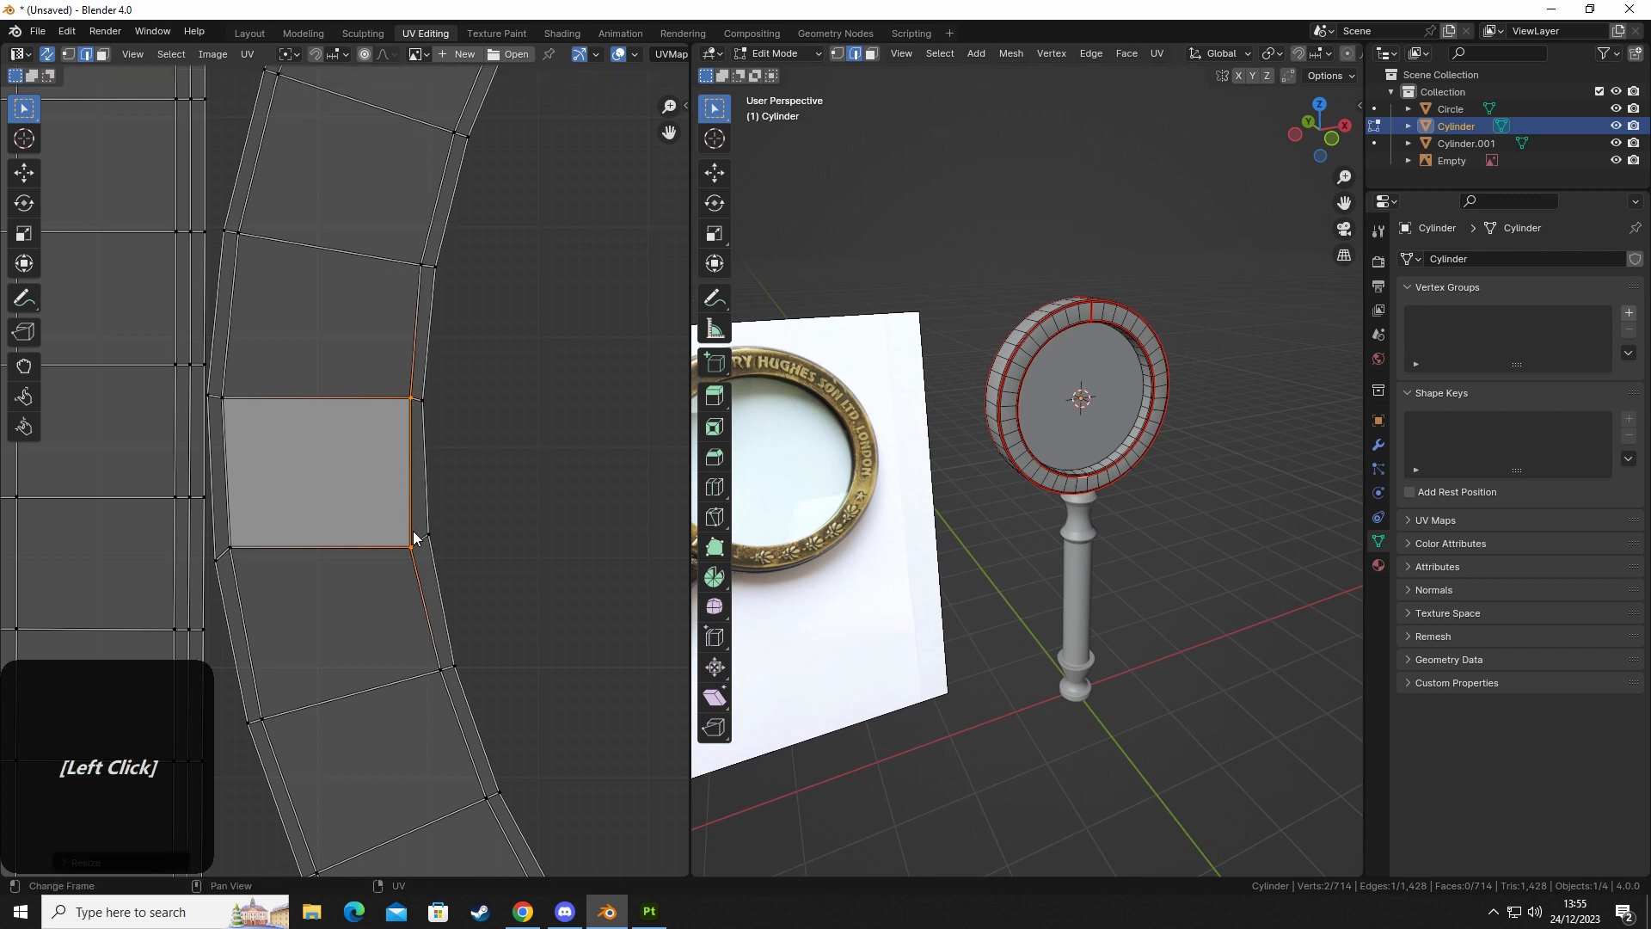
# Straighten the quad's outer side edge by scaling it to 0 along X.
pyautogui.click(229, 492)
pyautogui.press('s')
pyautogui.press('x')
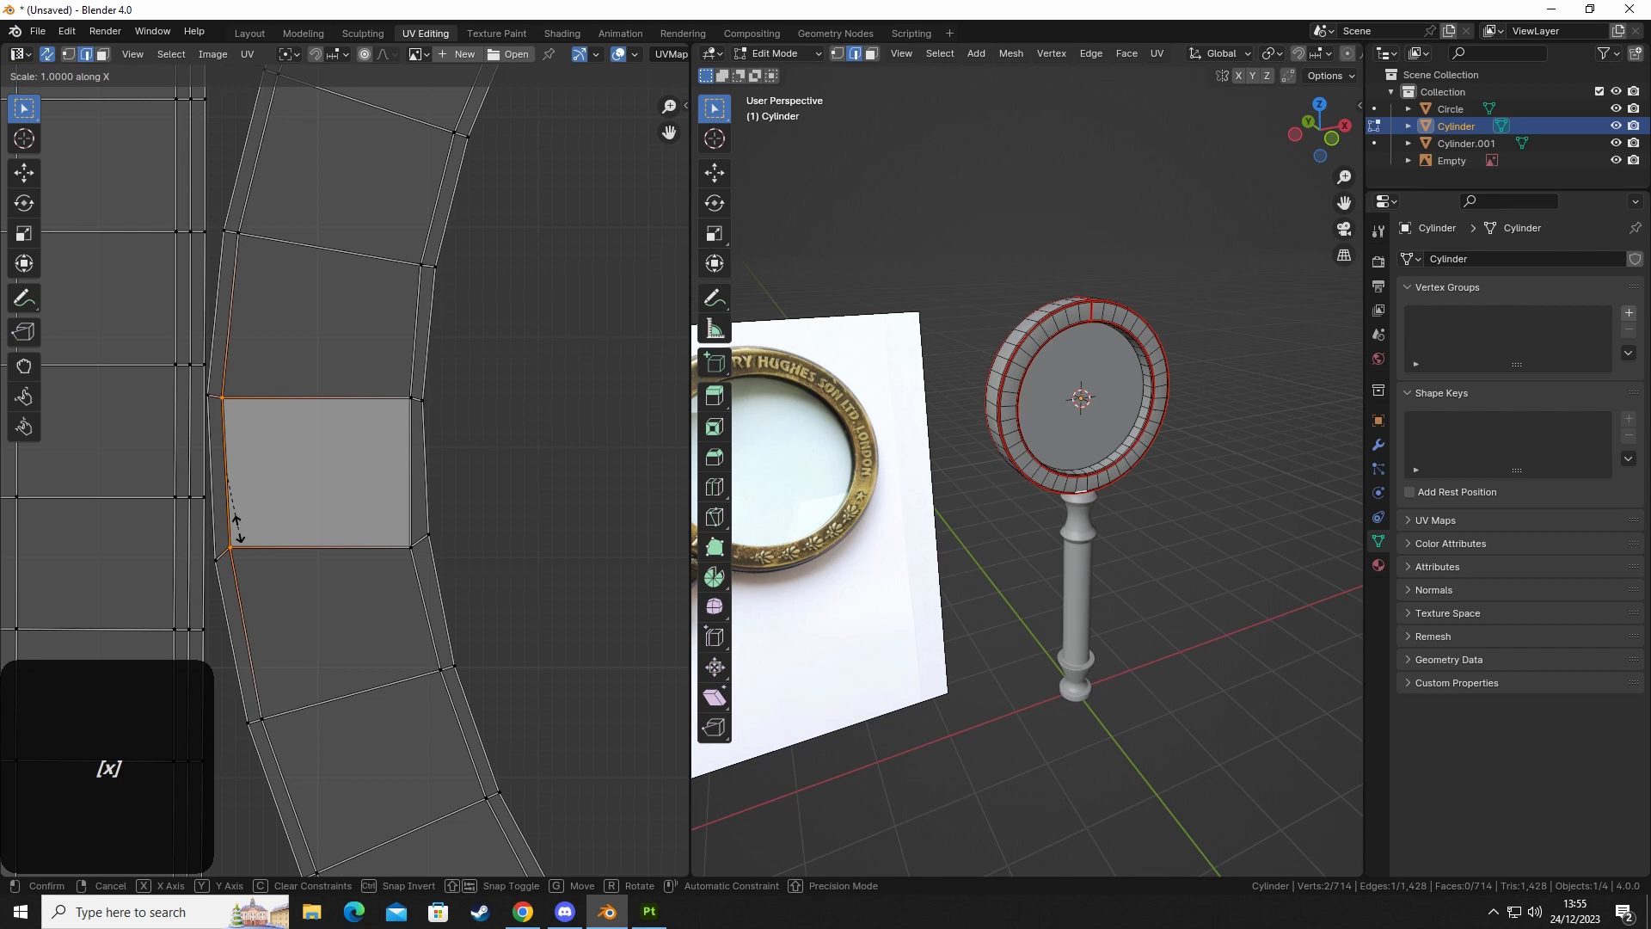
pyautogui.press('0')
pyautogui.click(298, 542)
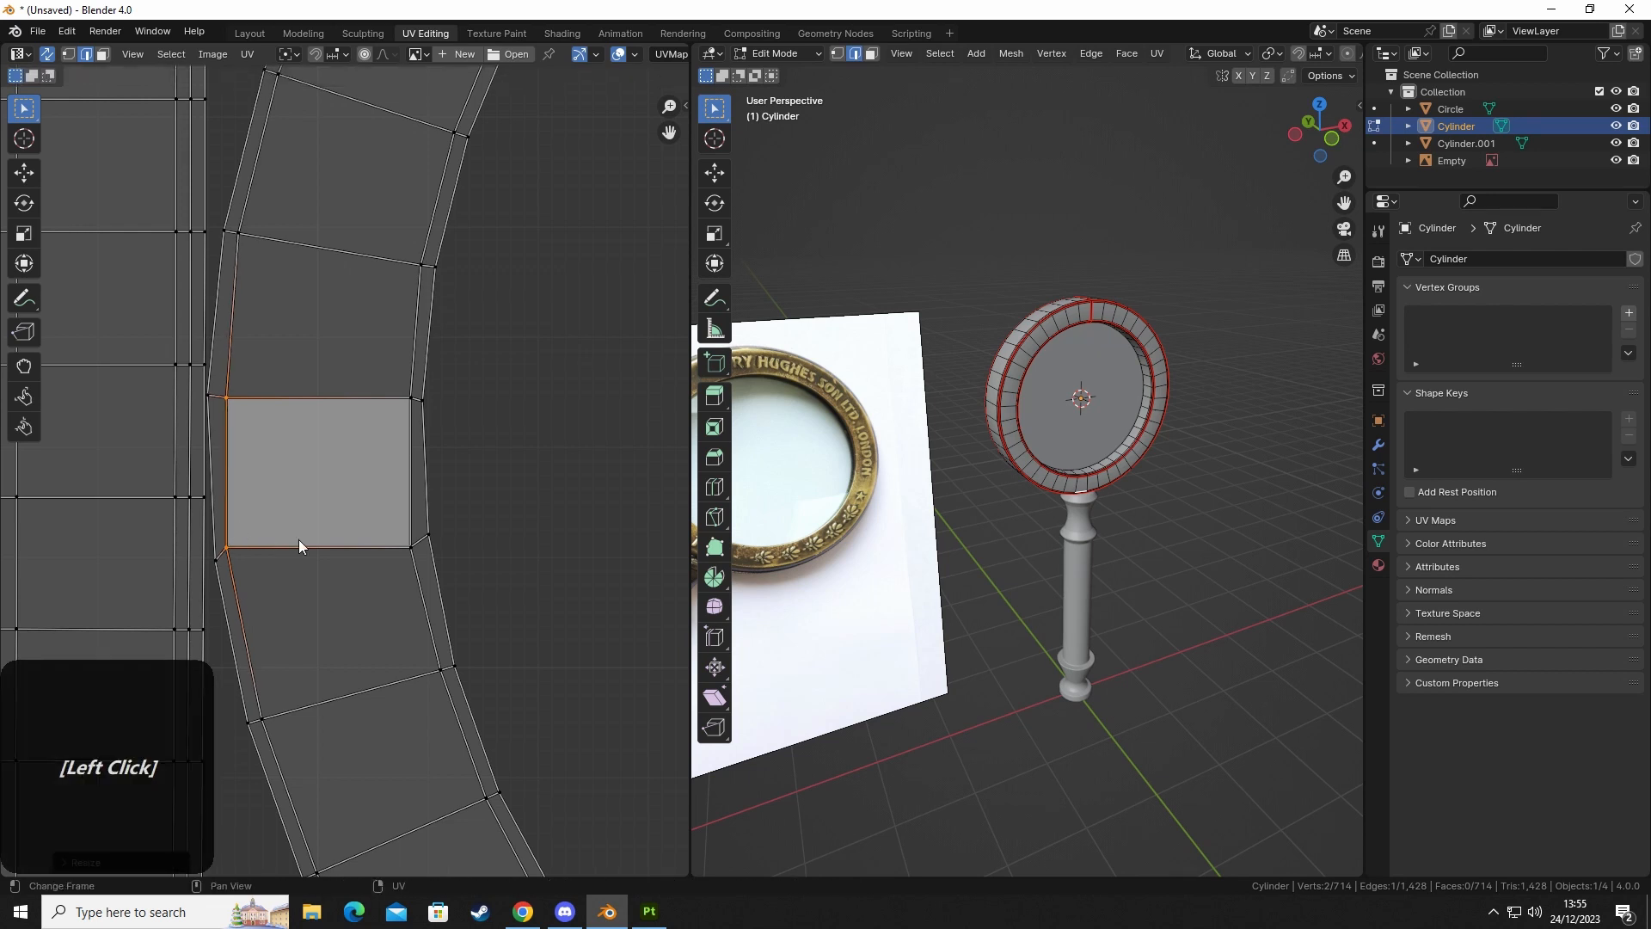
# Make the squared quad the active face, select its whole linked circular island and apply Follow Active Quads.
pyautogui.press('3')
pyautogui.click(319, 485)
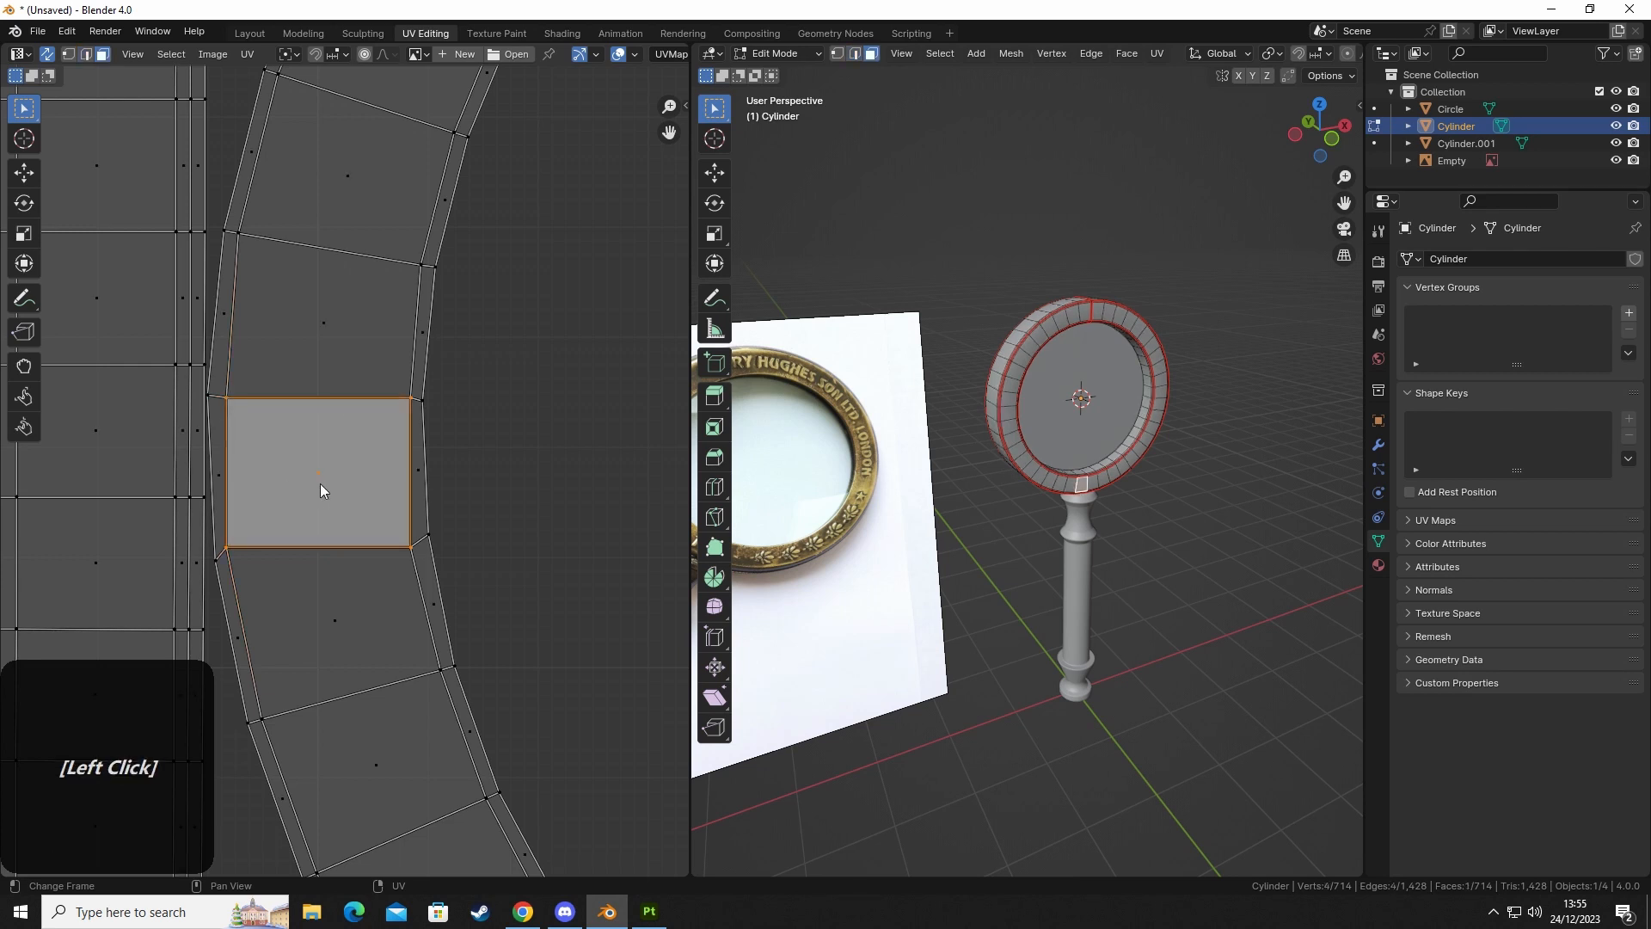
pyautogui.press('l')
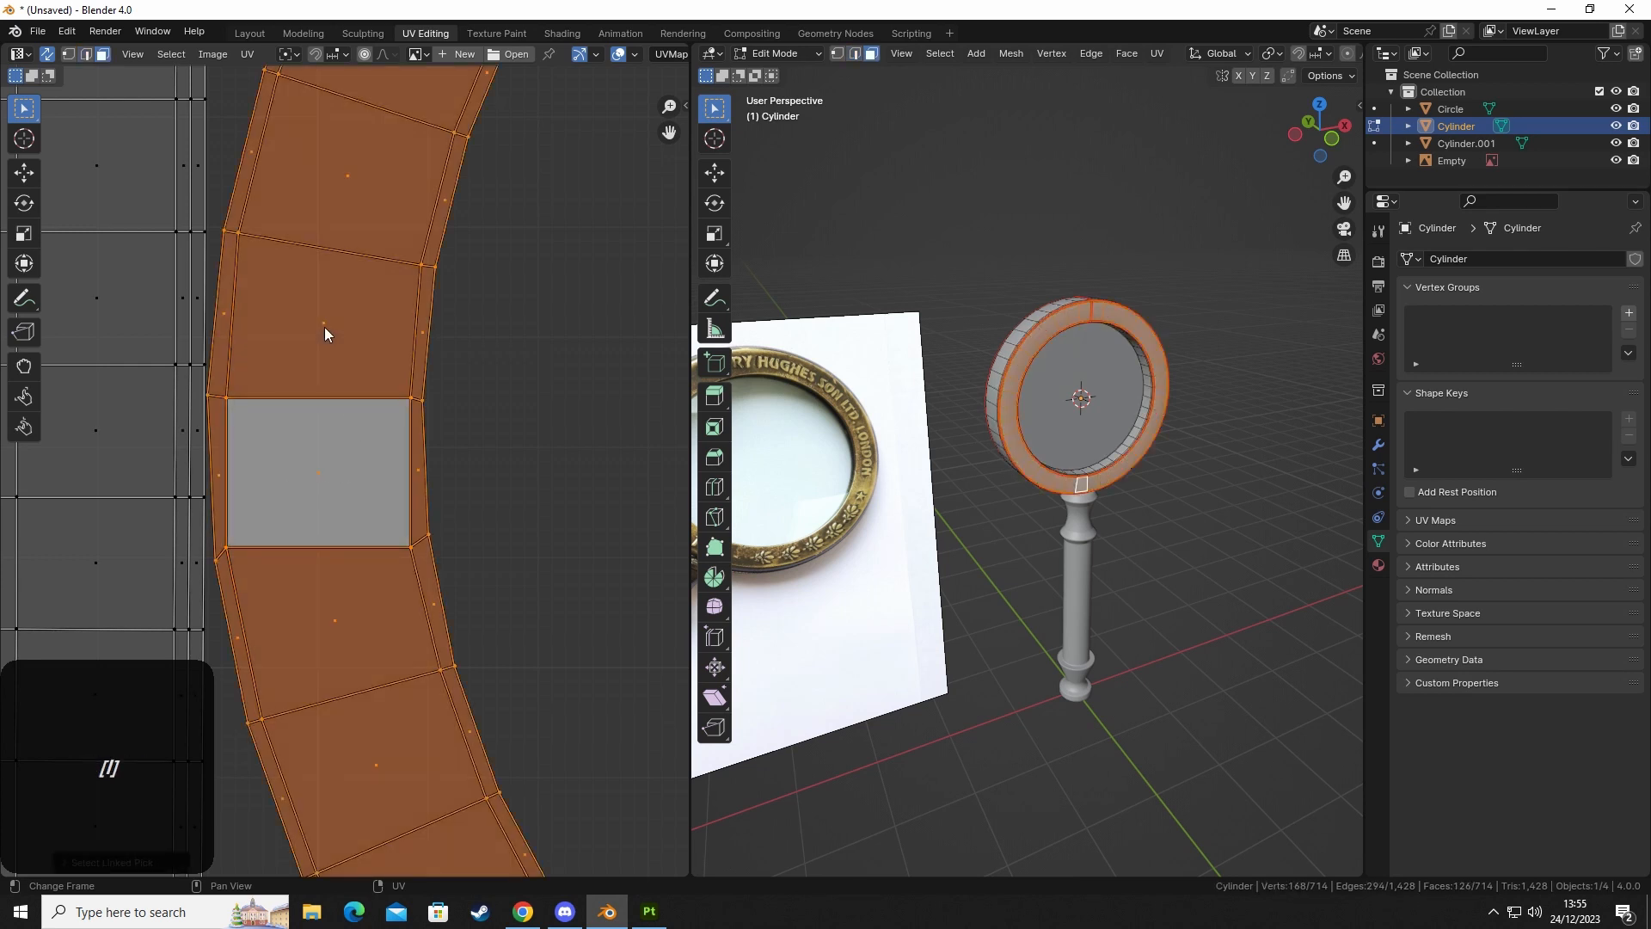
pyautogui.scroll(-8, 325, 331)
pyautogui.keyDown('shift'); pyautogui.moveTo(325, 337); pyautogui.dragTo(304, 430, button='middle'); pyautogui.keyUp('shift')
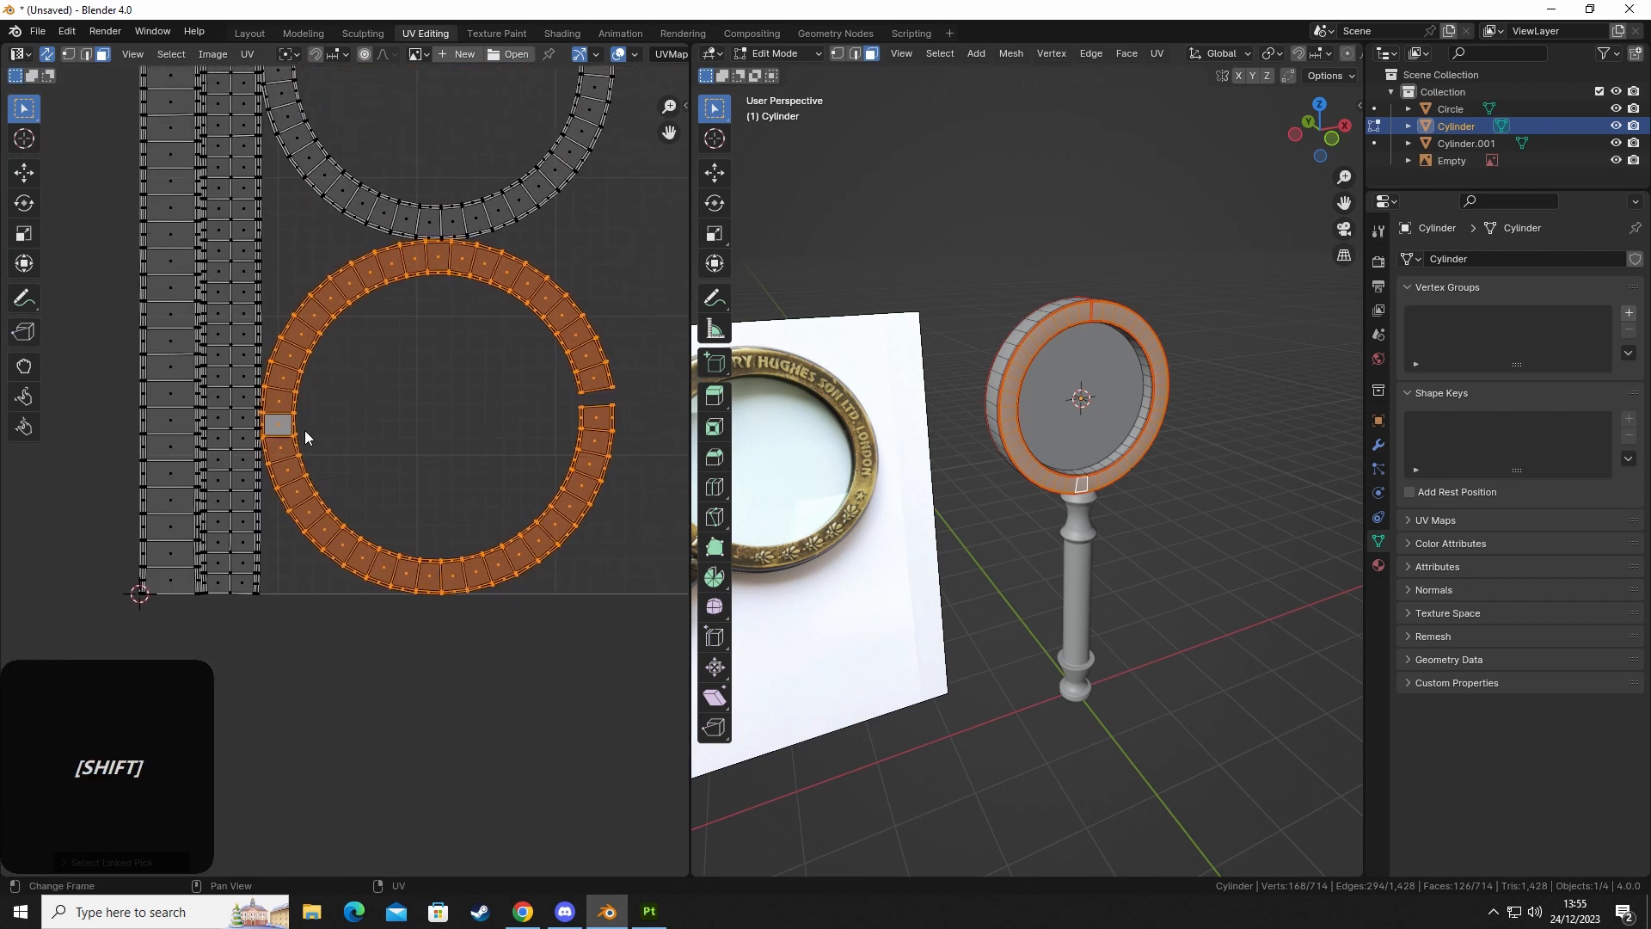
pyautogui.rightClick(278, 423)
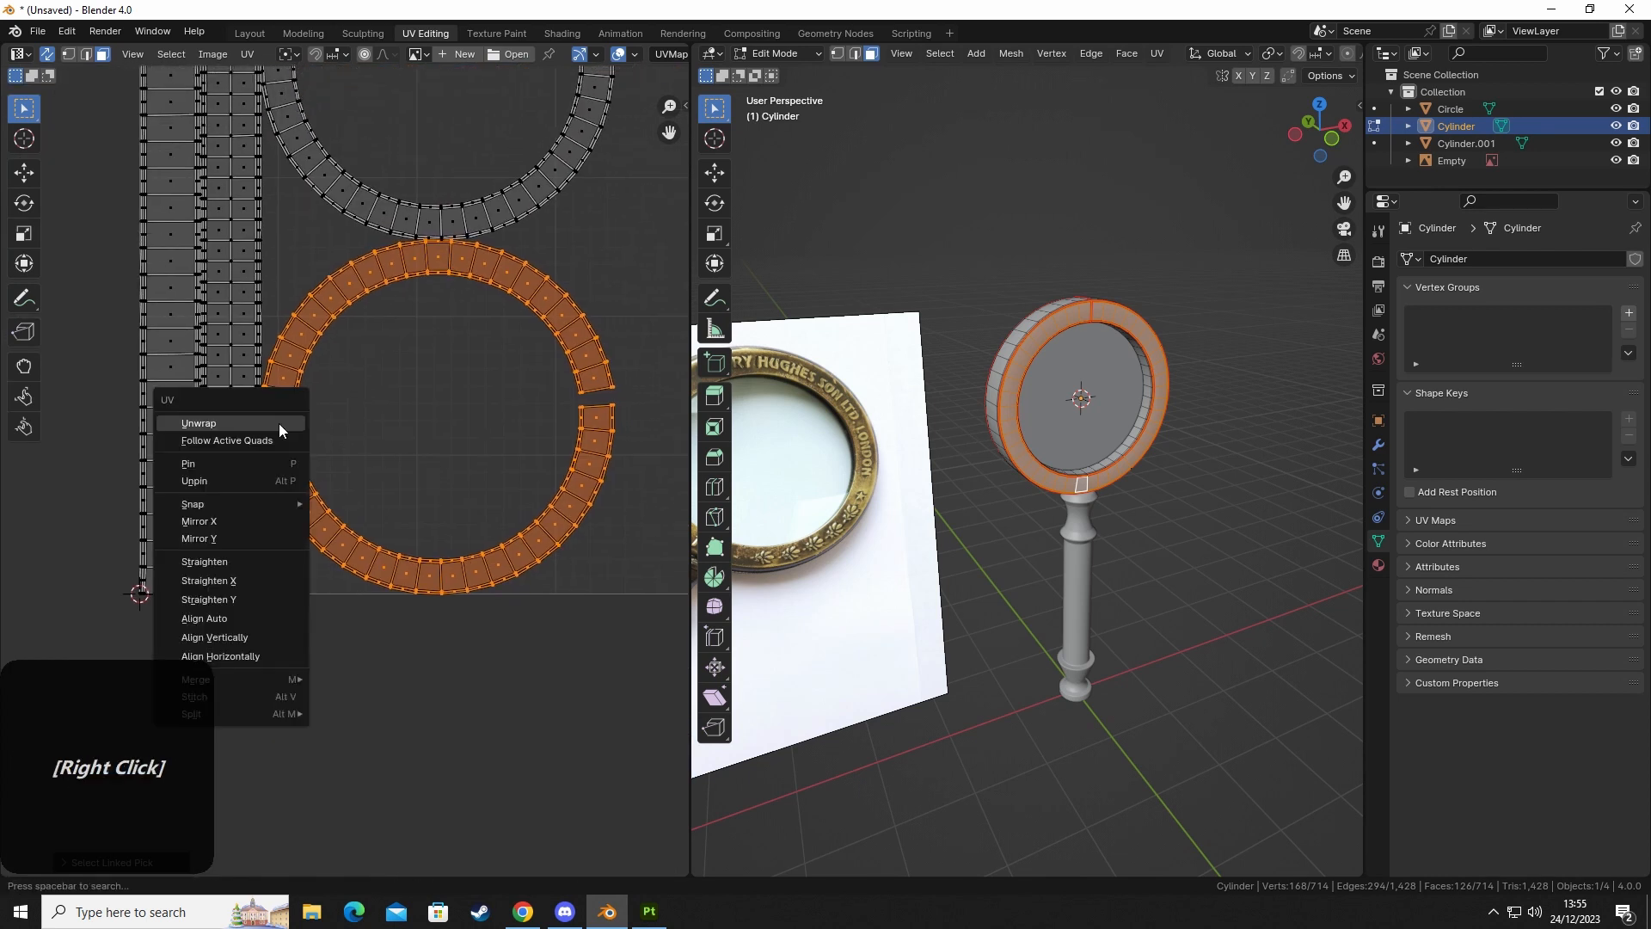
pyautogui.click(231, 442)
# Move the straightened ring strip clear of the other islands, just outside the UV square beside the widest strip.
pyautogui.scroll(-5, 389, 470)
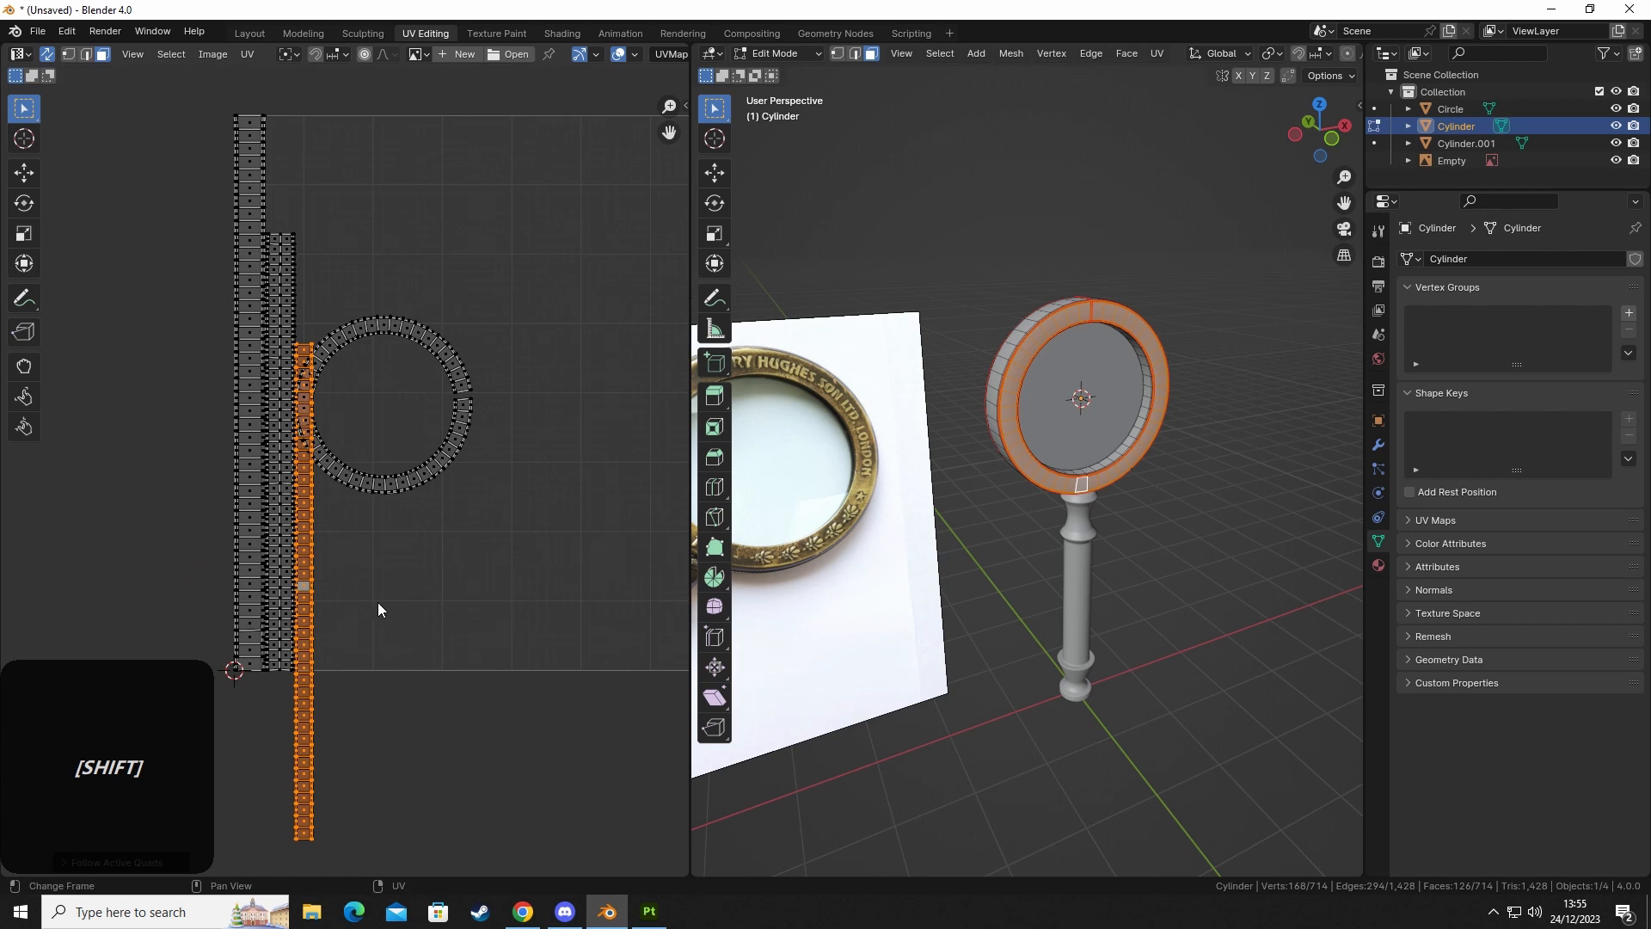
pyautogui.press('g')
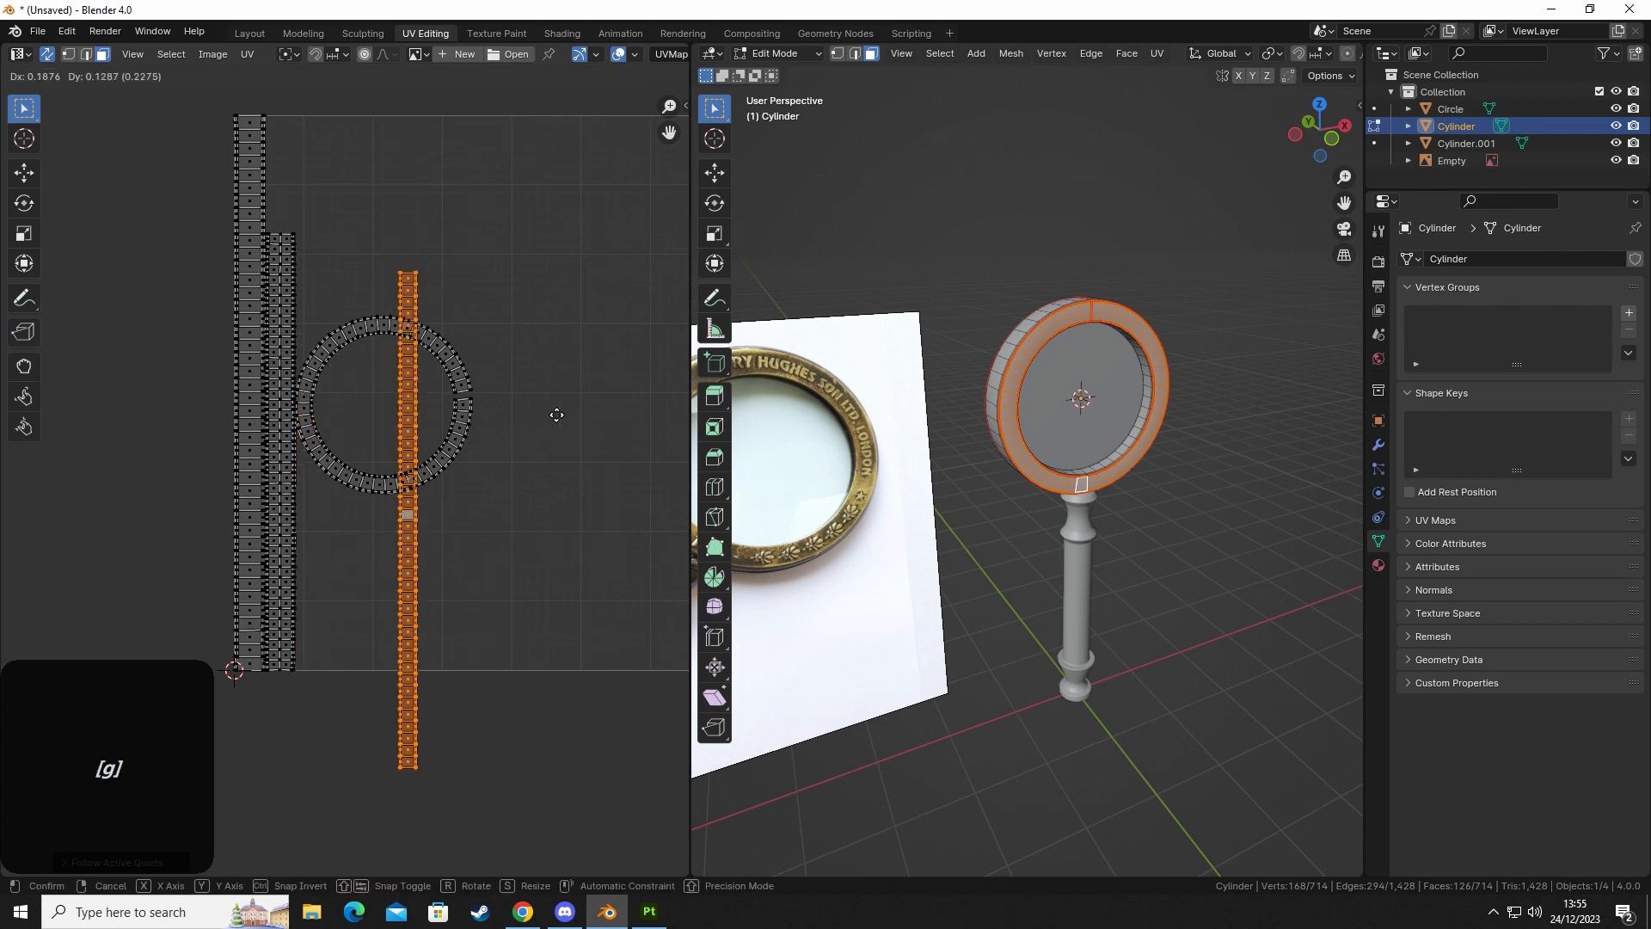
pyautogui.click(574, 380)
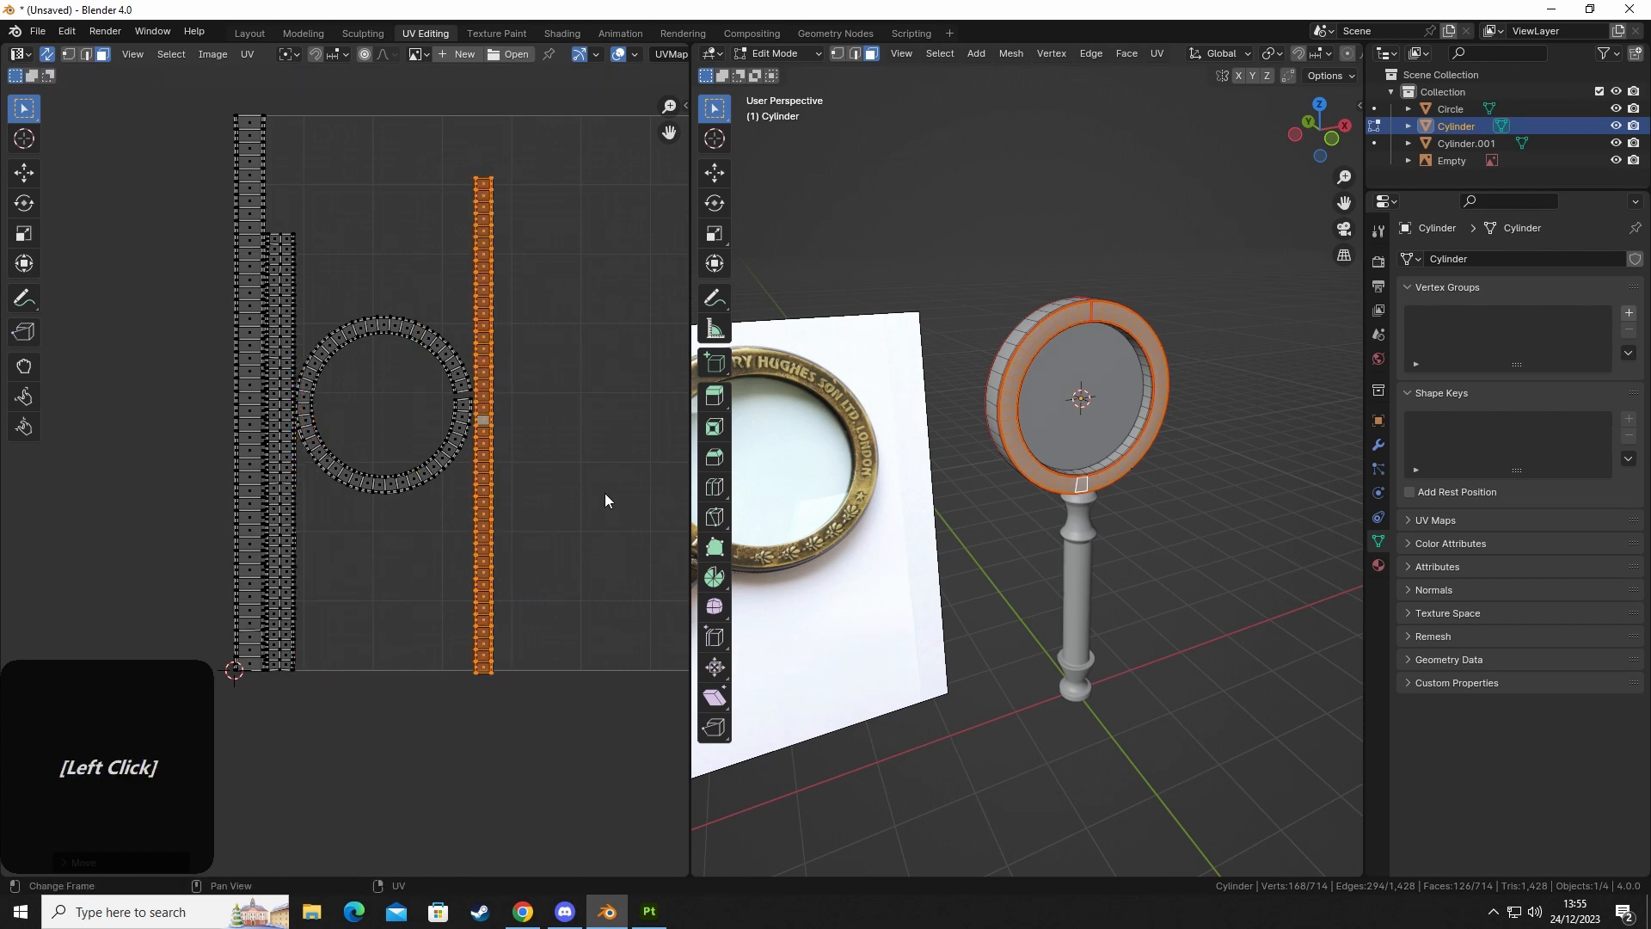
pyautogui.press('g')
pyautogui.click(341, 509)
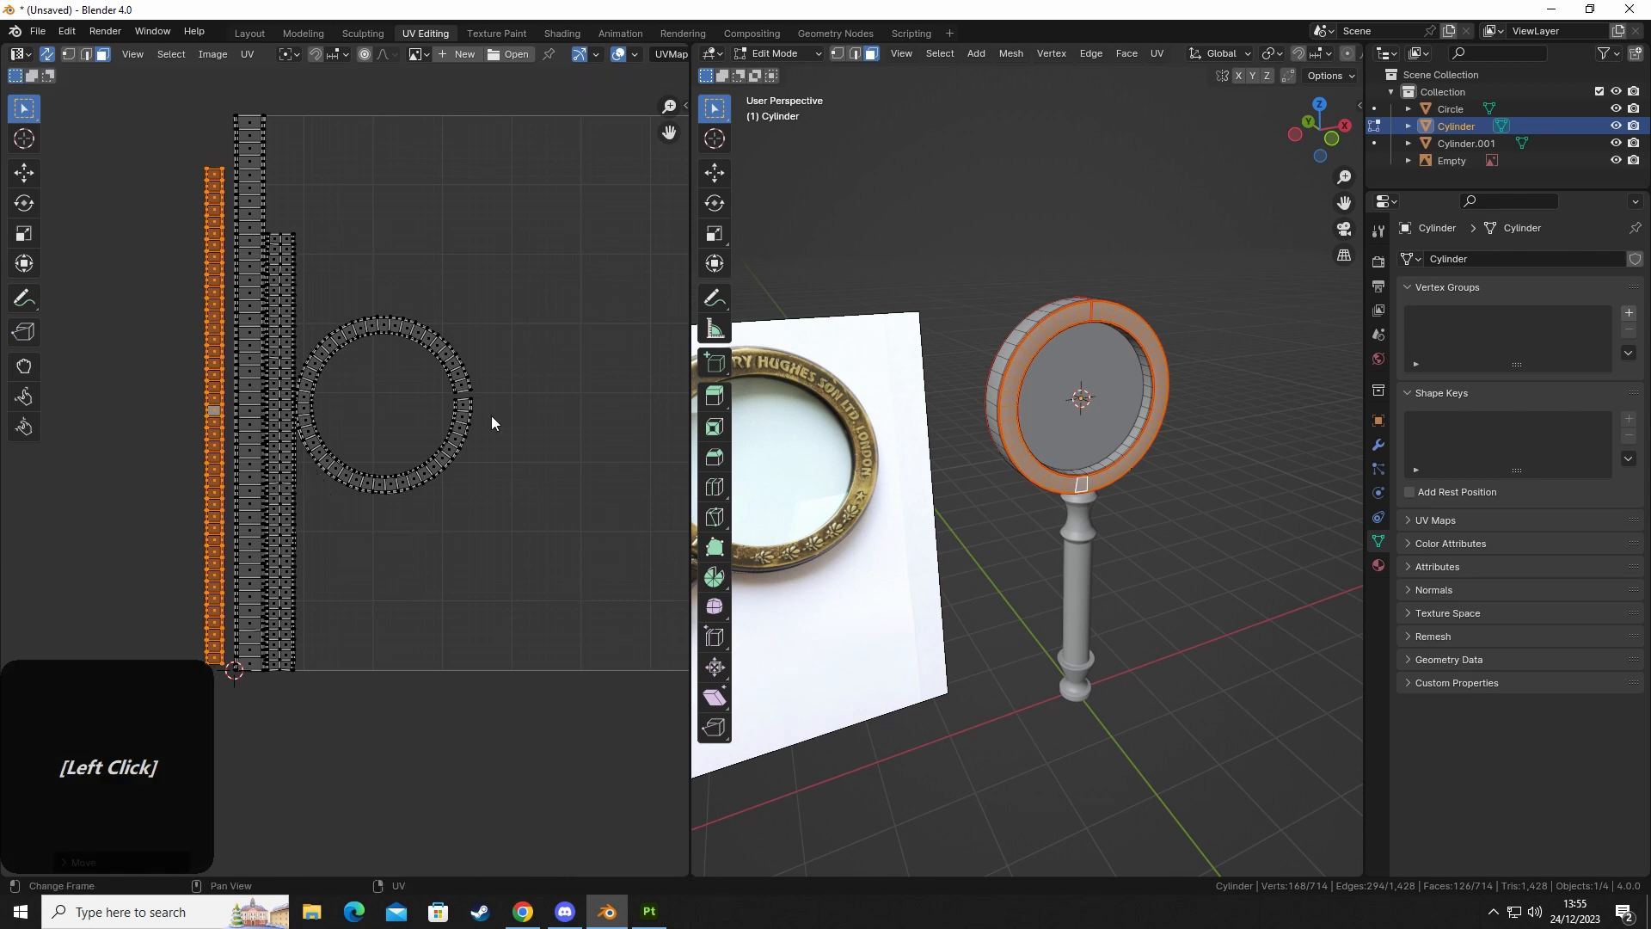
# On the remaining circular UV island, pick the quad nearest the strips and flatten its upper edge by scaling it to 0 along Y.
pyautogui.scroll(7, 323, 403)
pyautogui.keyDown('shift'); pyautogui.moveTo(307, 396); pyautogui.dragTo(331, 458, button='middle'); pyautogui.keyUp('shift')
pyautogui.scroll(-4, 293, 454)
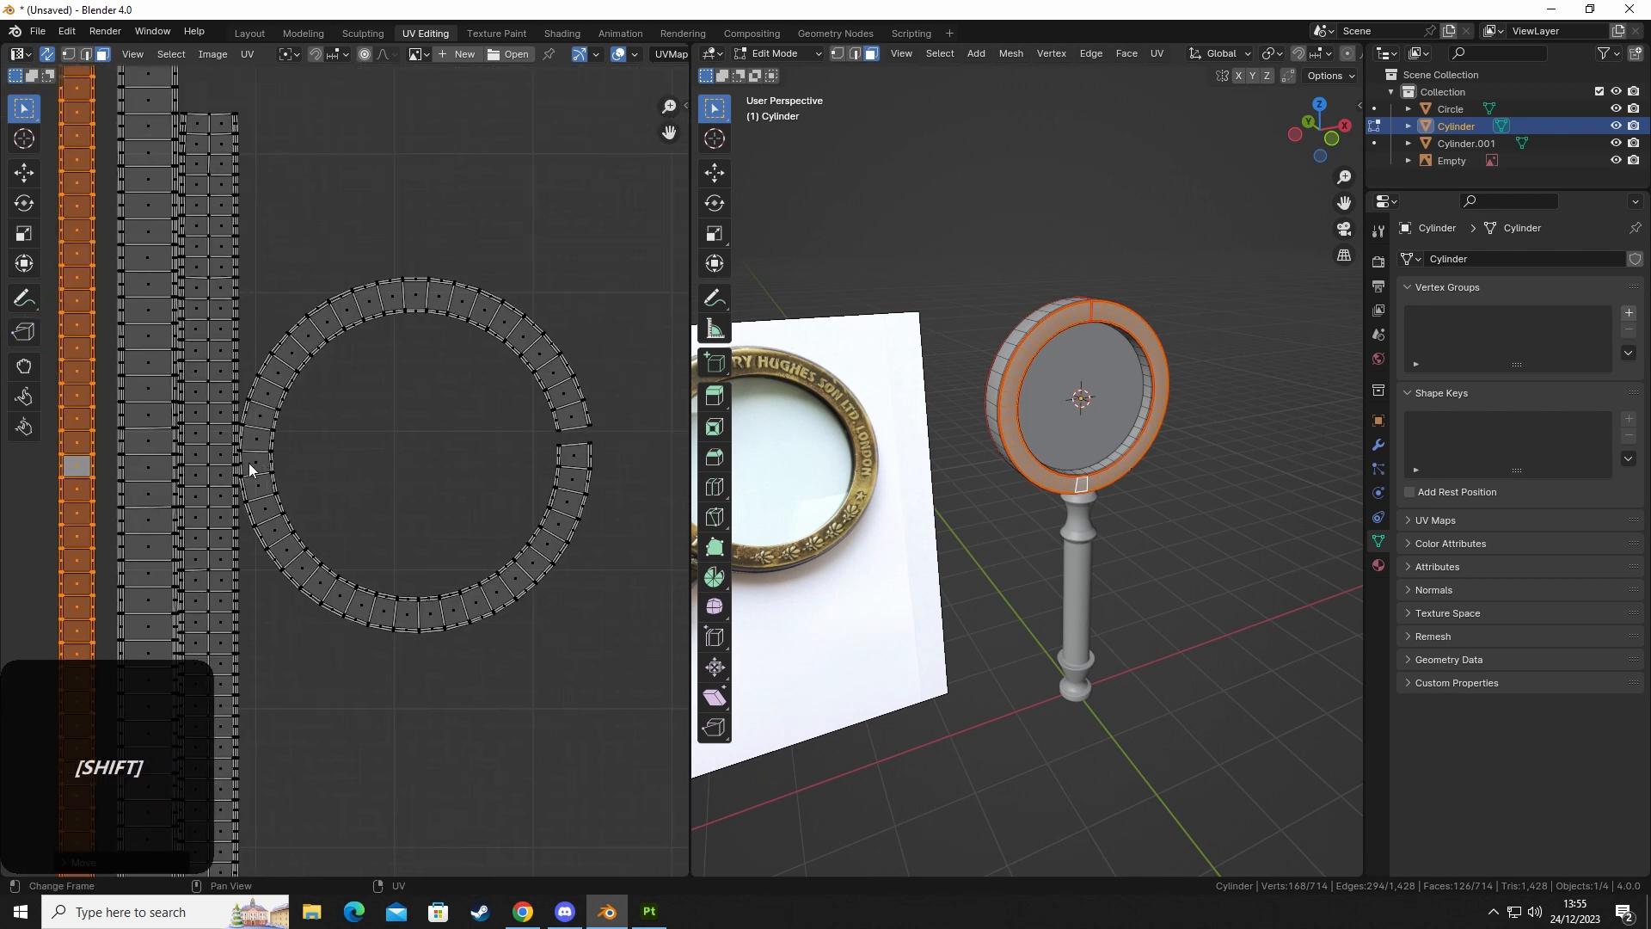
pyautogui.keyDown('shift'); pyautogui.moveTo(249, 463); pyautogui.dragTo(420, 472, button='middle'); pyautogui.keyUp('shift')
pyautogui.scroll(6, 402, 471)
pyautogui.click(332, 482)
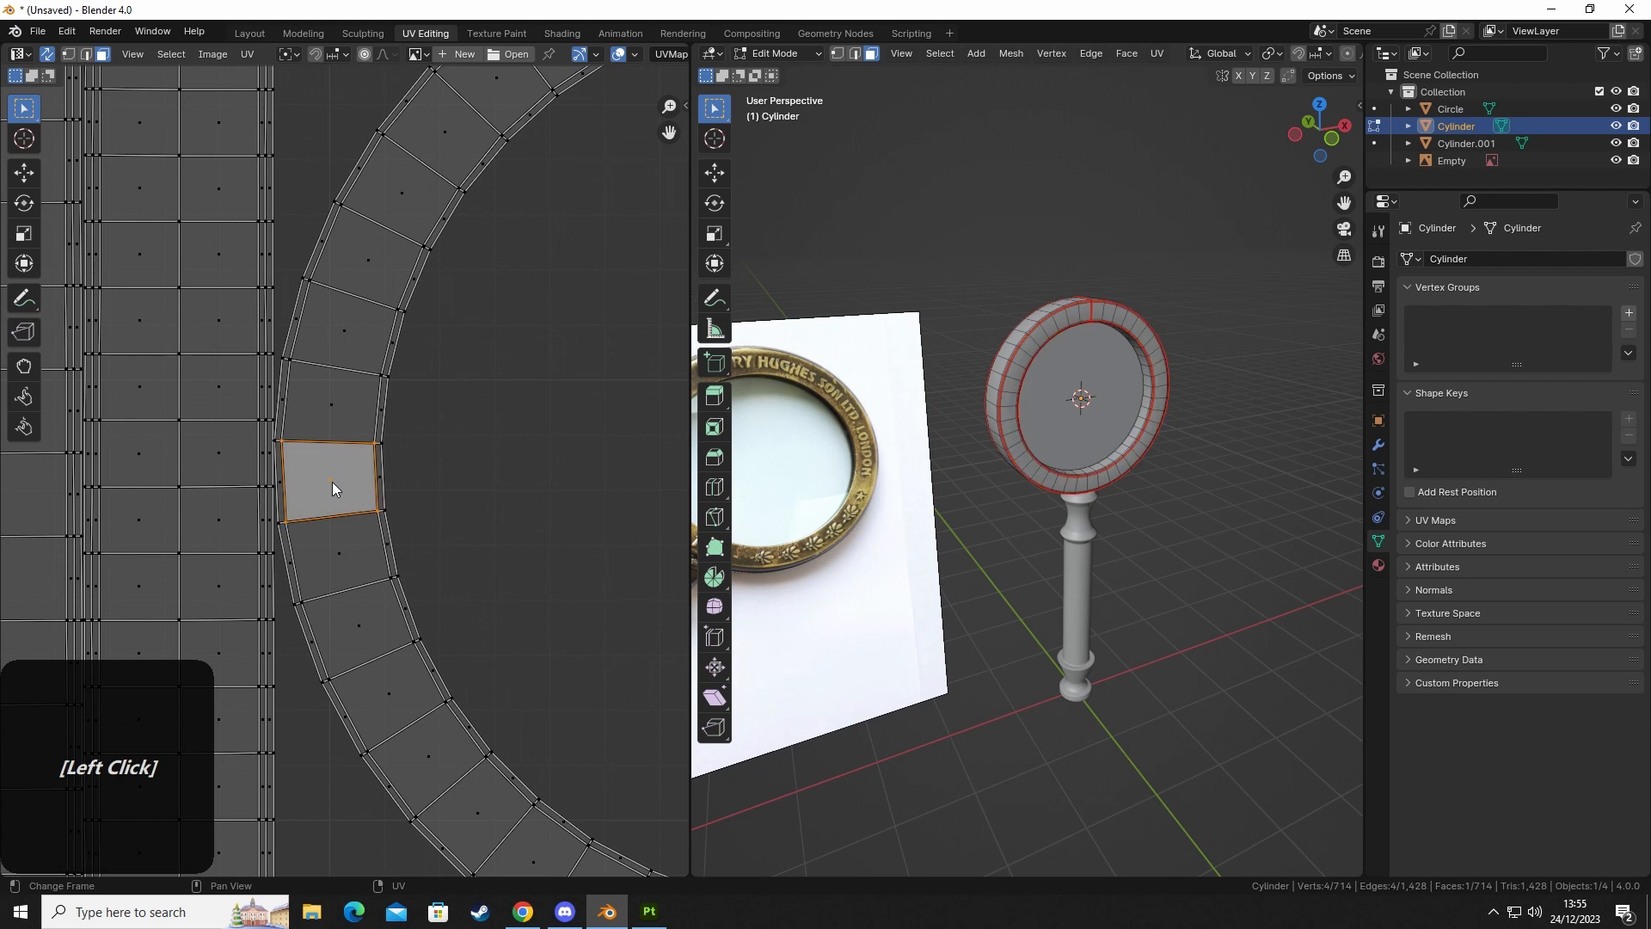
pyautogui.press('2')
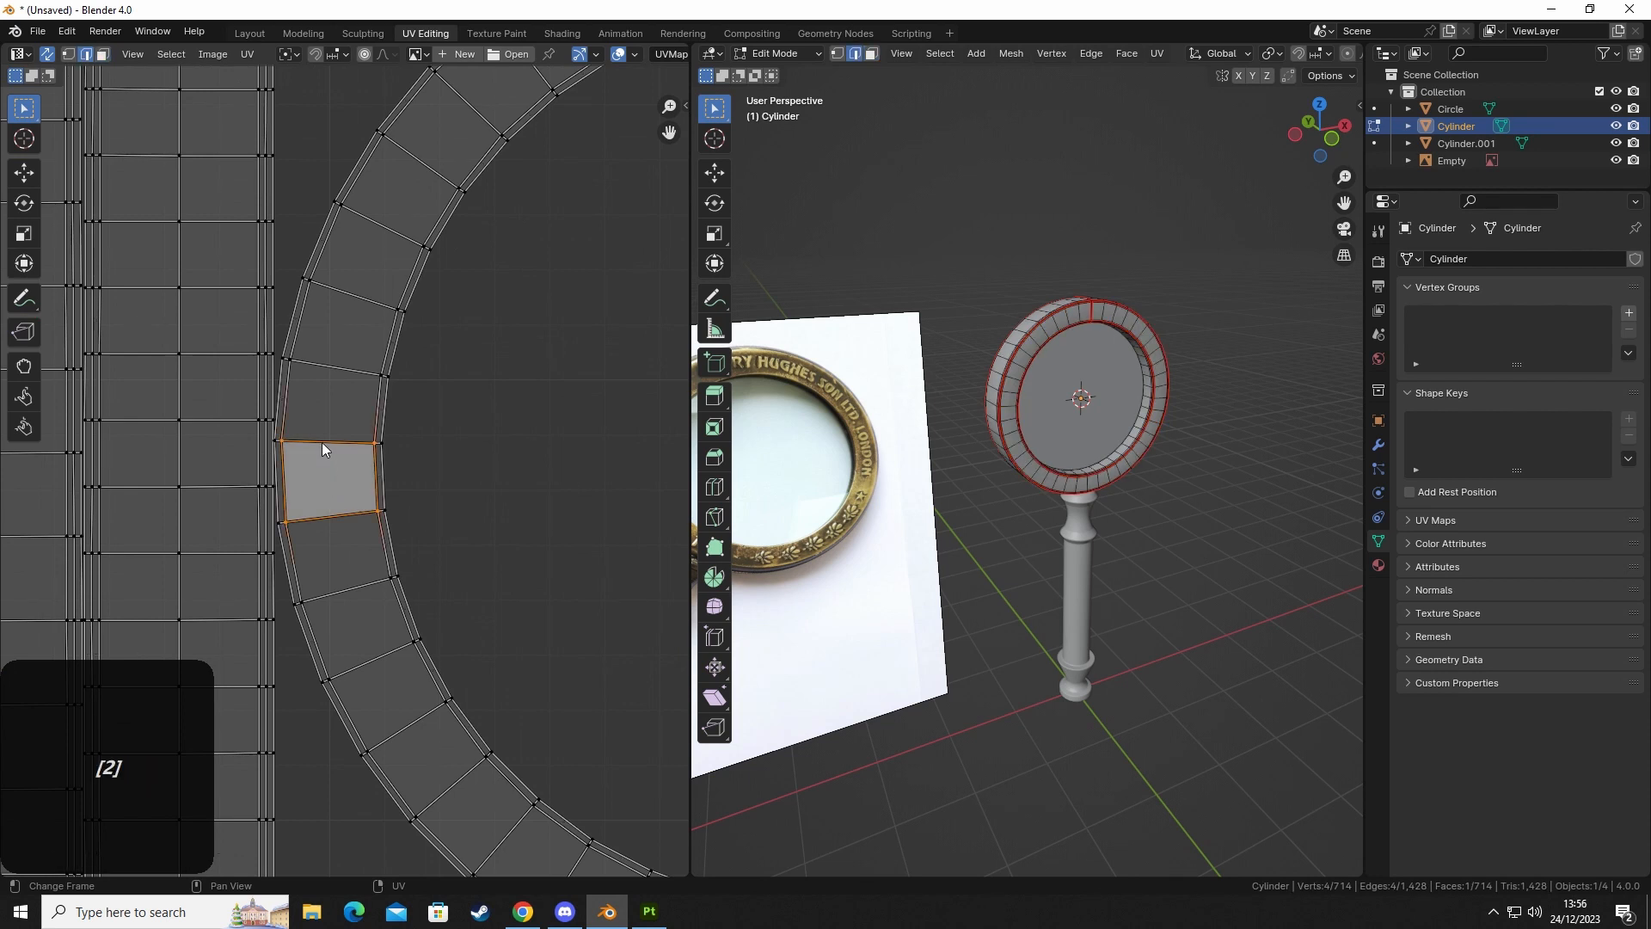
pyautogui.click(323, 442)
pyautogui.press('s')
pyautogui.press('y')
pyautogui.press('0')
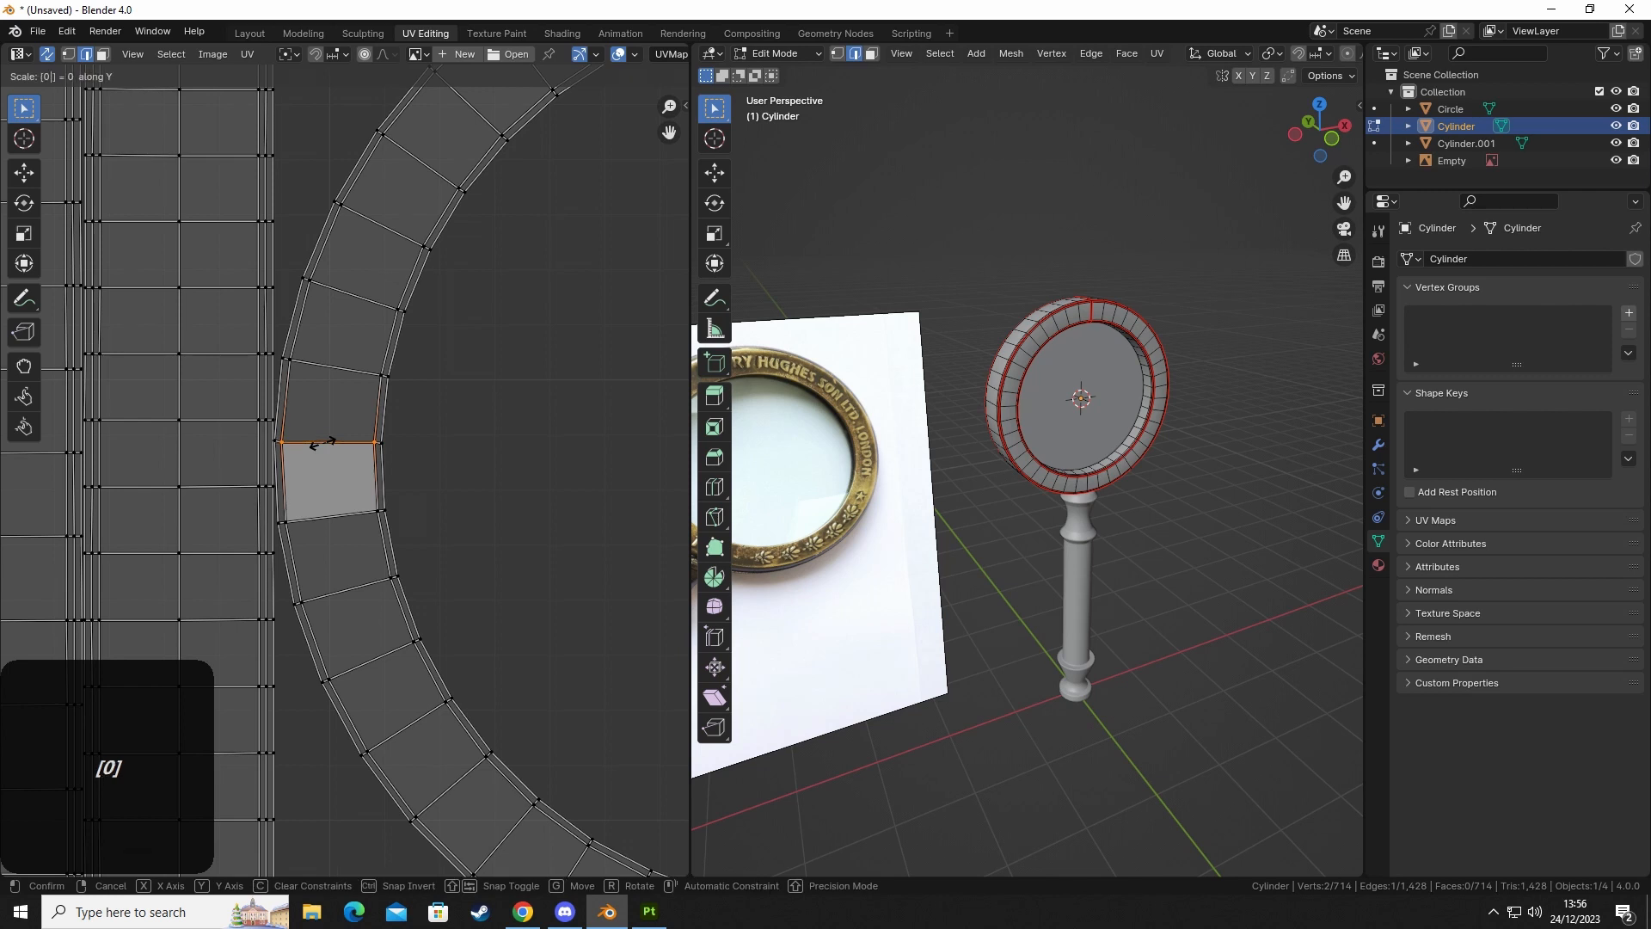
pyautogui.click(329, 506)
# Flatten the same quad's lower edge by scaling it to 0 along Y.
pyautogui.click(319, 521)
pyautogui.press('s')
pyautogui.press('y')
pyautogui.press('0')
pyautogui.click(319, 521)
# Straighten the quad's inner side edge, facing the circle's centre, by scaling it to 0 along X.
pyautogui.click(377, 483)
pyautogui.press('s')
pyautogui.press('x')
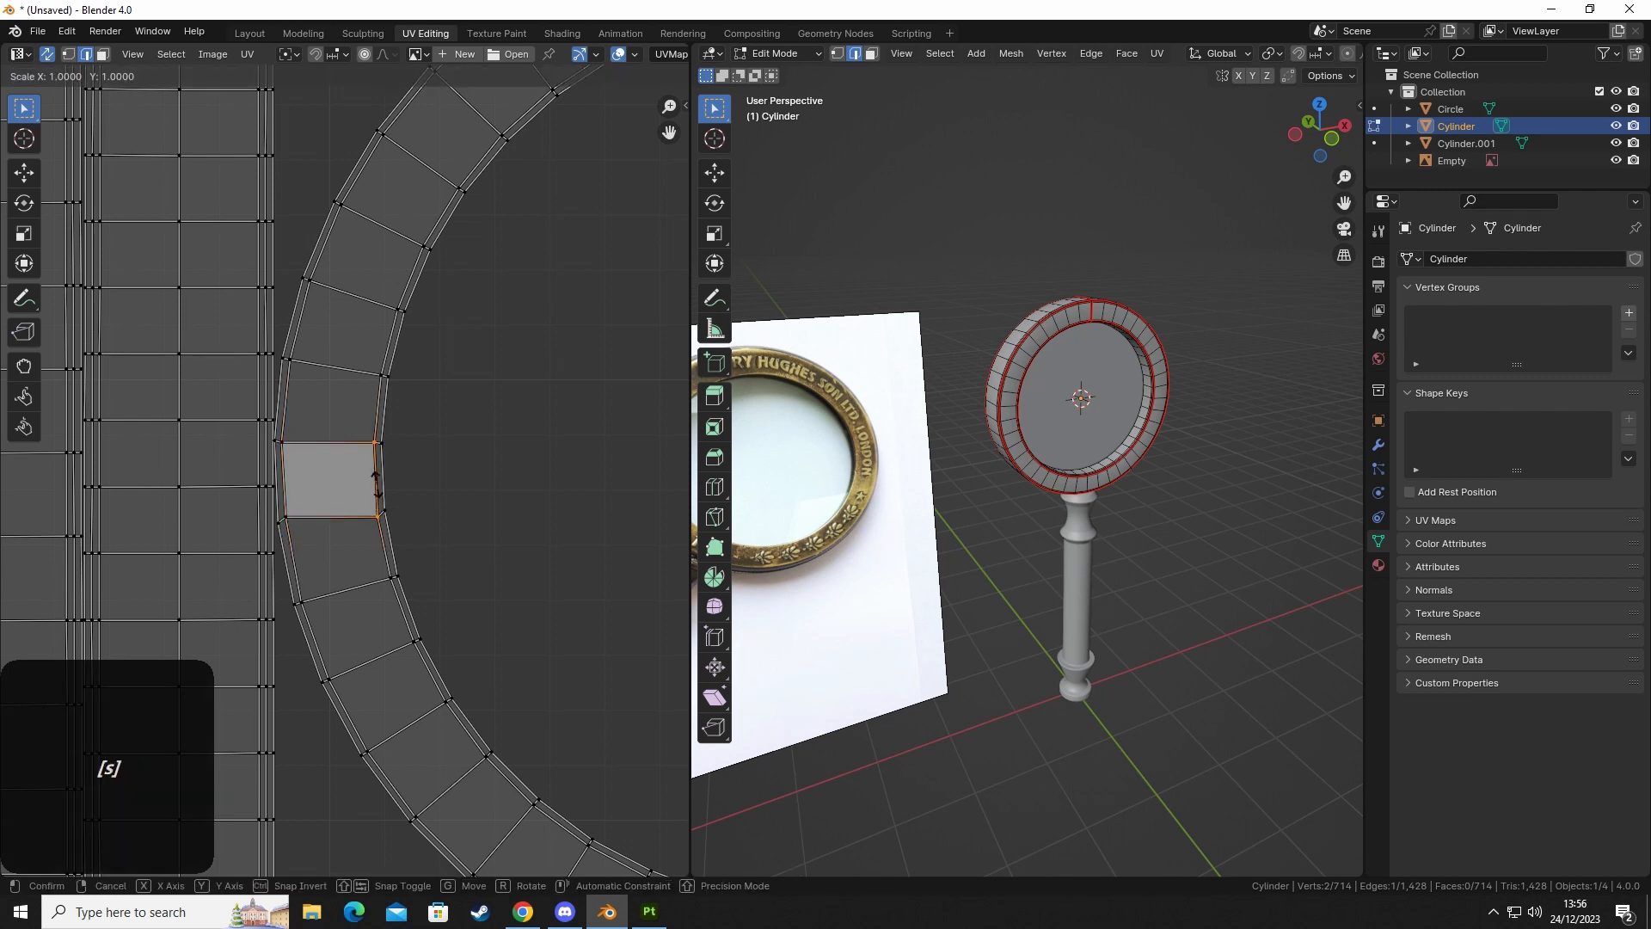
pyautogui.press('0')
pyautogui.click(377, 489)
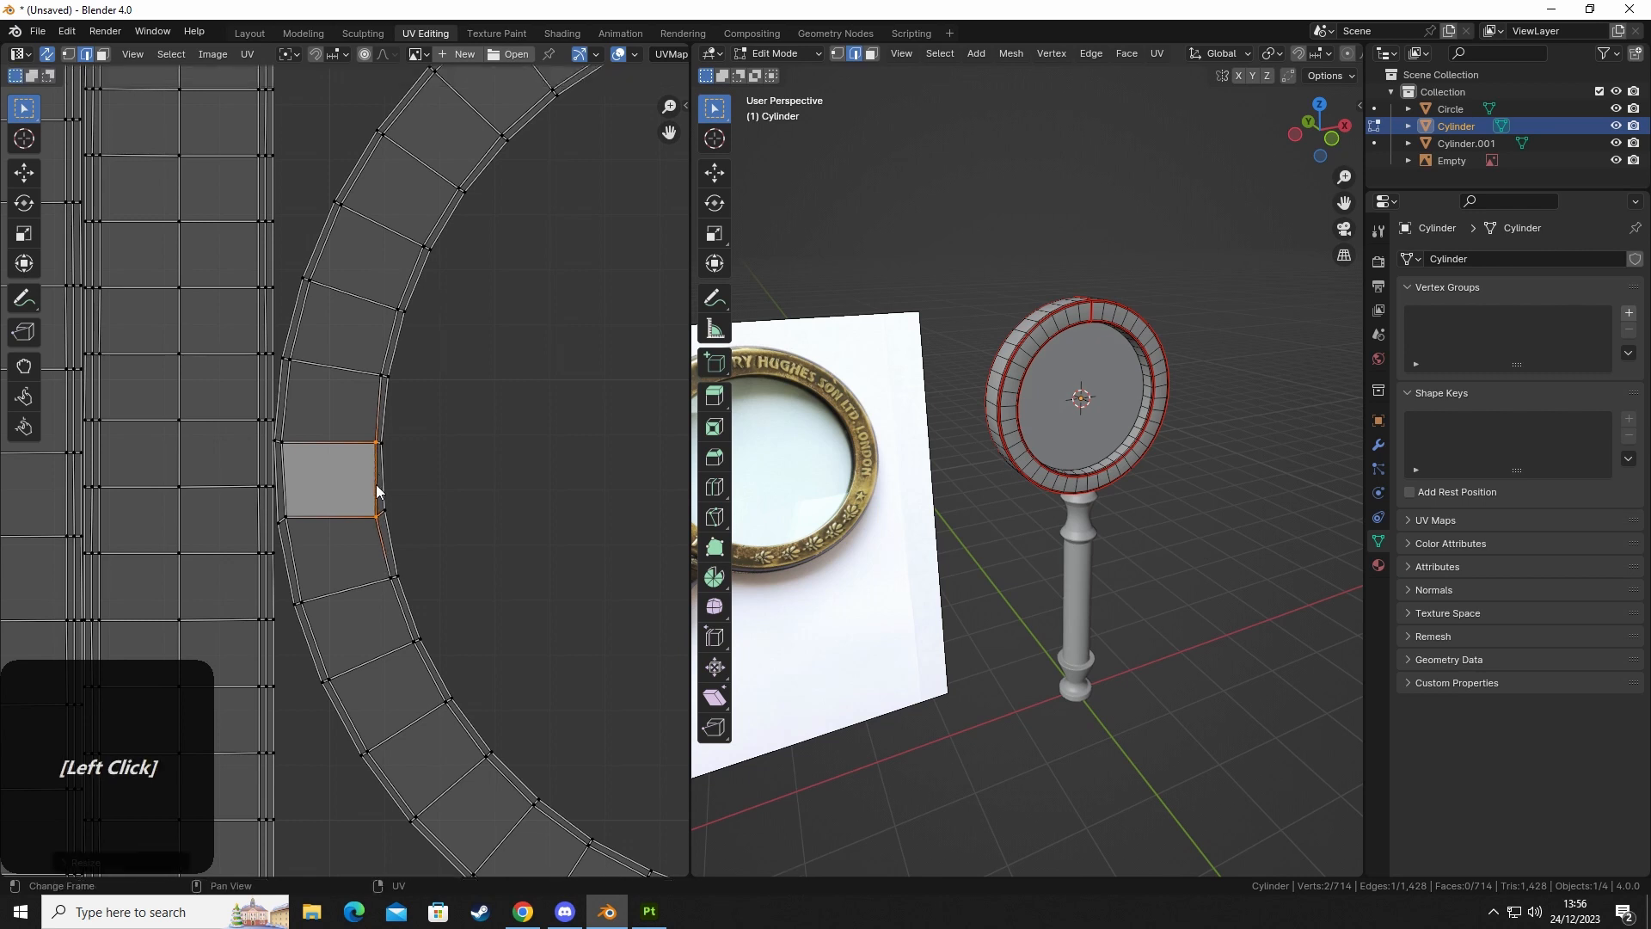
# Straighten the quad's outer side edge, facing the strips, by scaling it to 0 along X.
pyautogui.click(283, 485)
pyautogui.press('s')
pyautogui.press('x')
pyautogui.press('0')
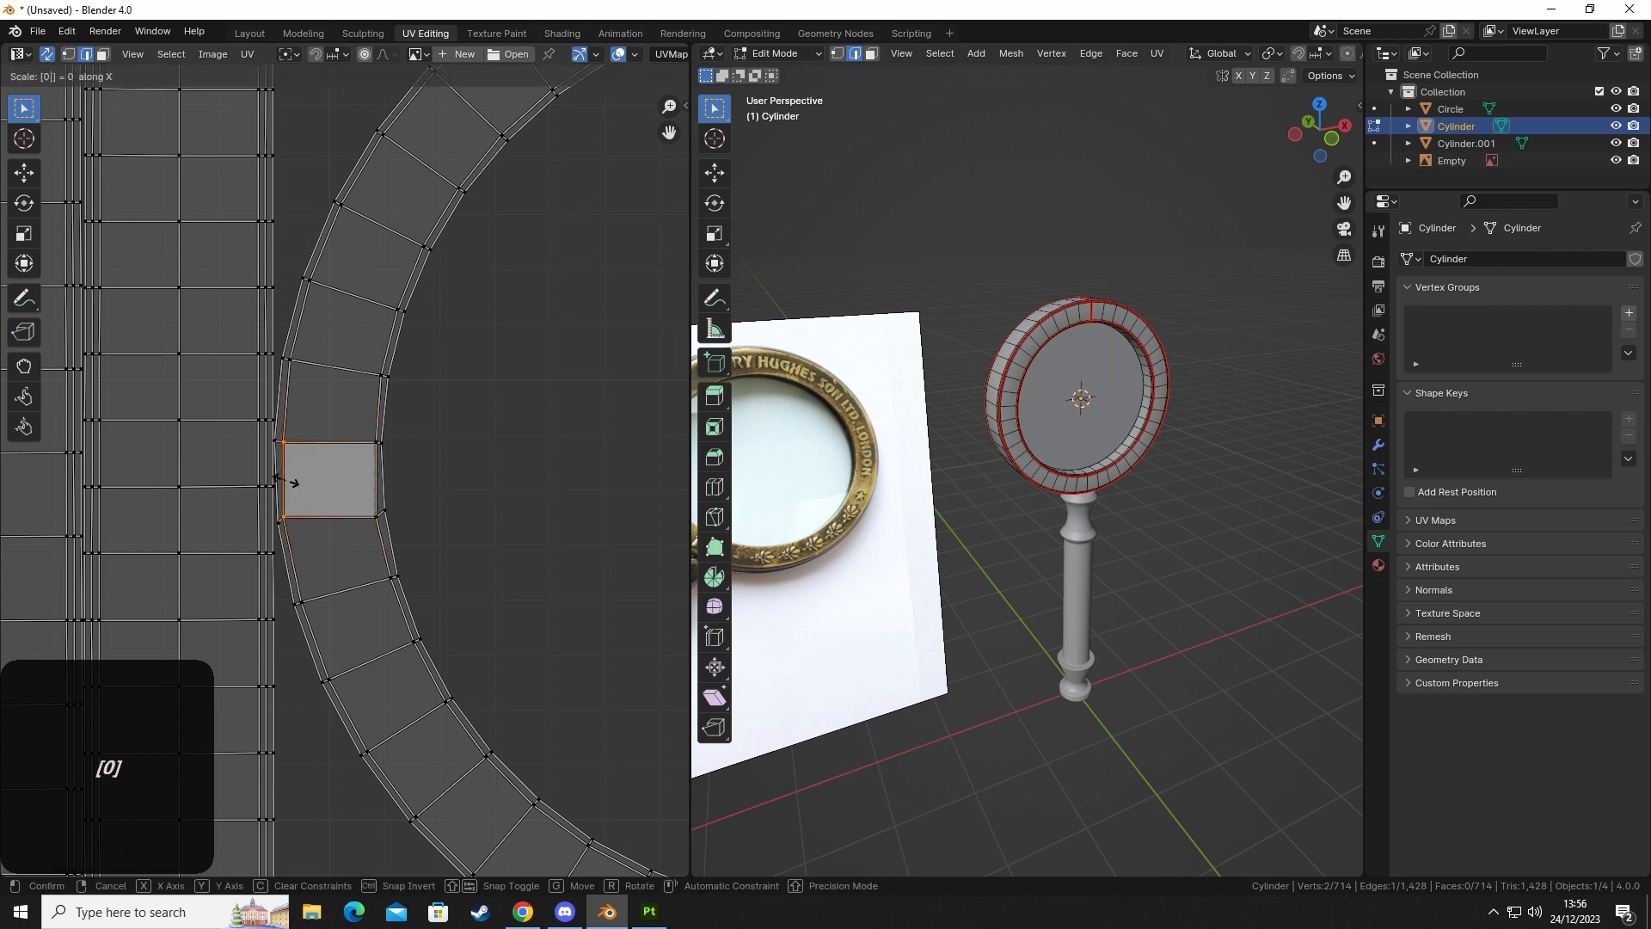
pyautogui.click(334, 491)
# With the squared quad as active face, apply Follow Active Quads to its linked island and move the resulting strip just beyond the two-column strip.
pyautogui.press('3')
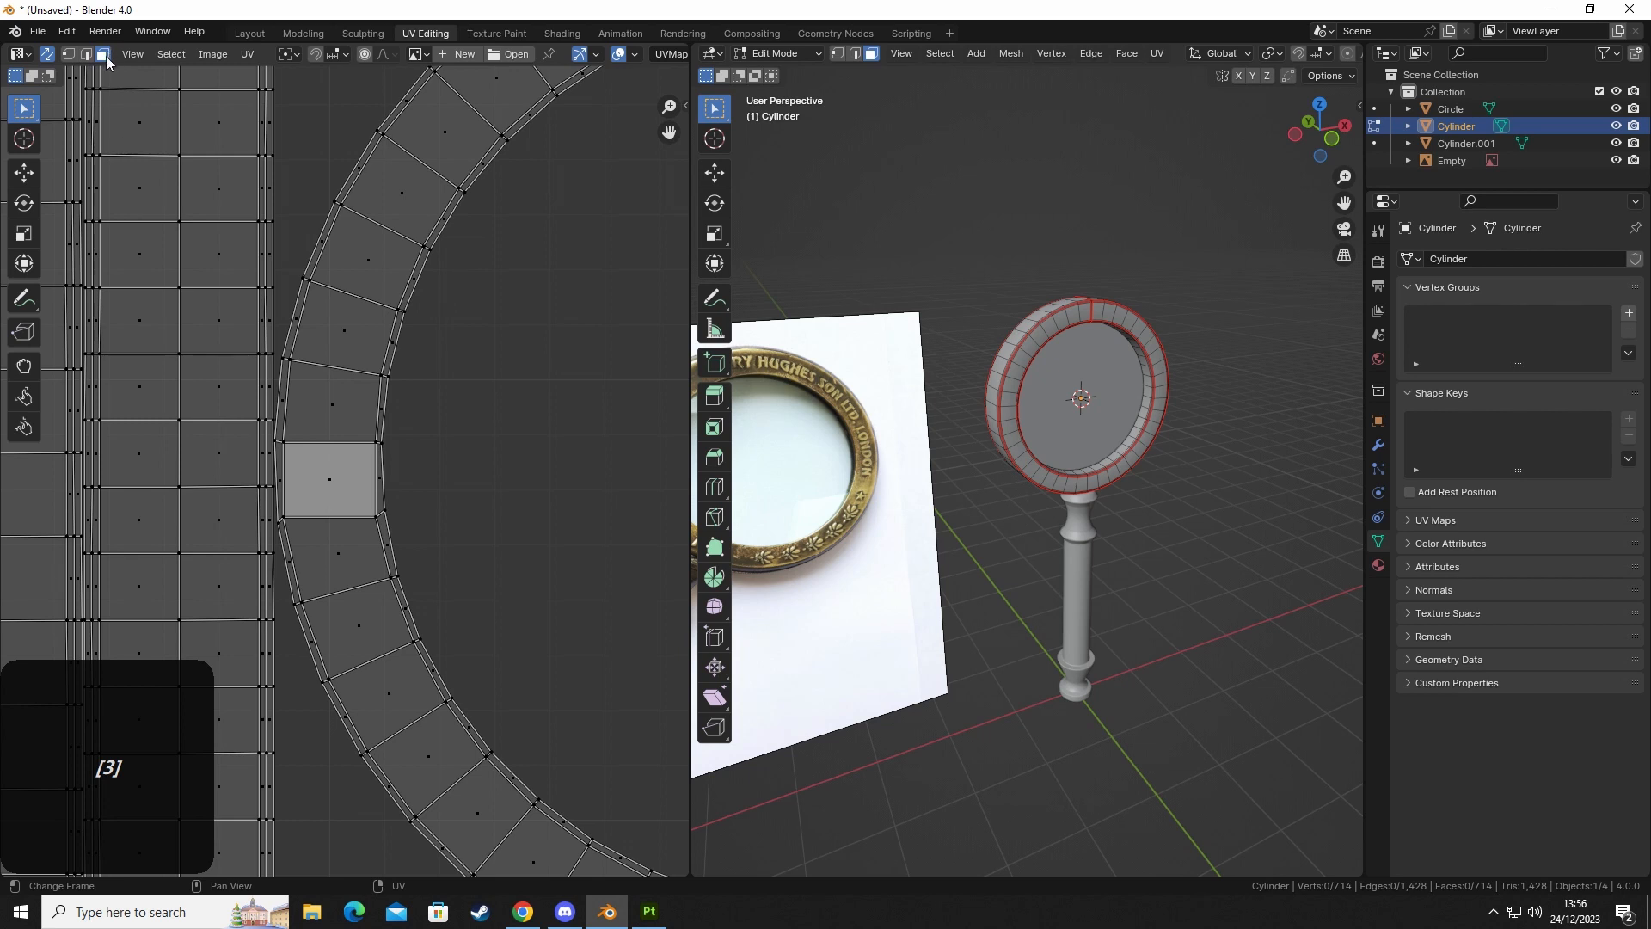
pyautogui.click(318, 478)
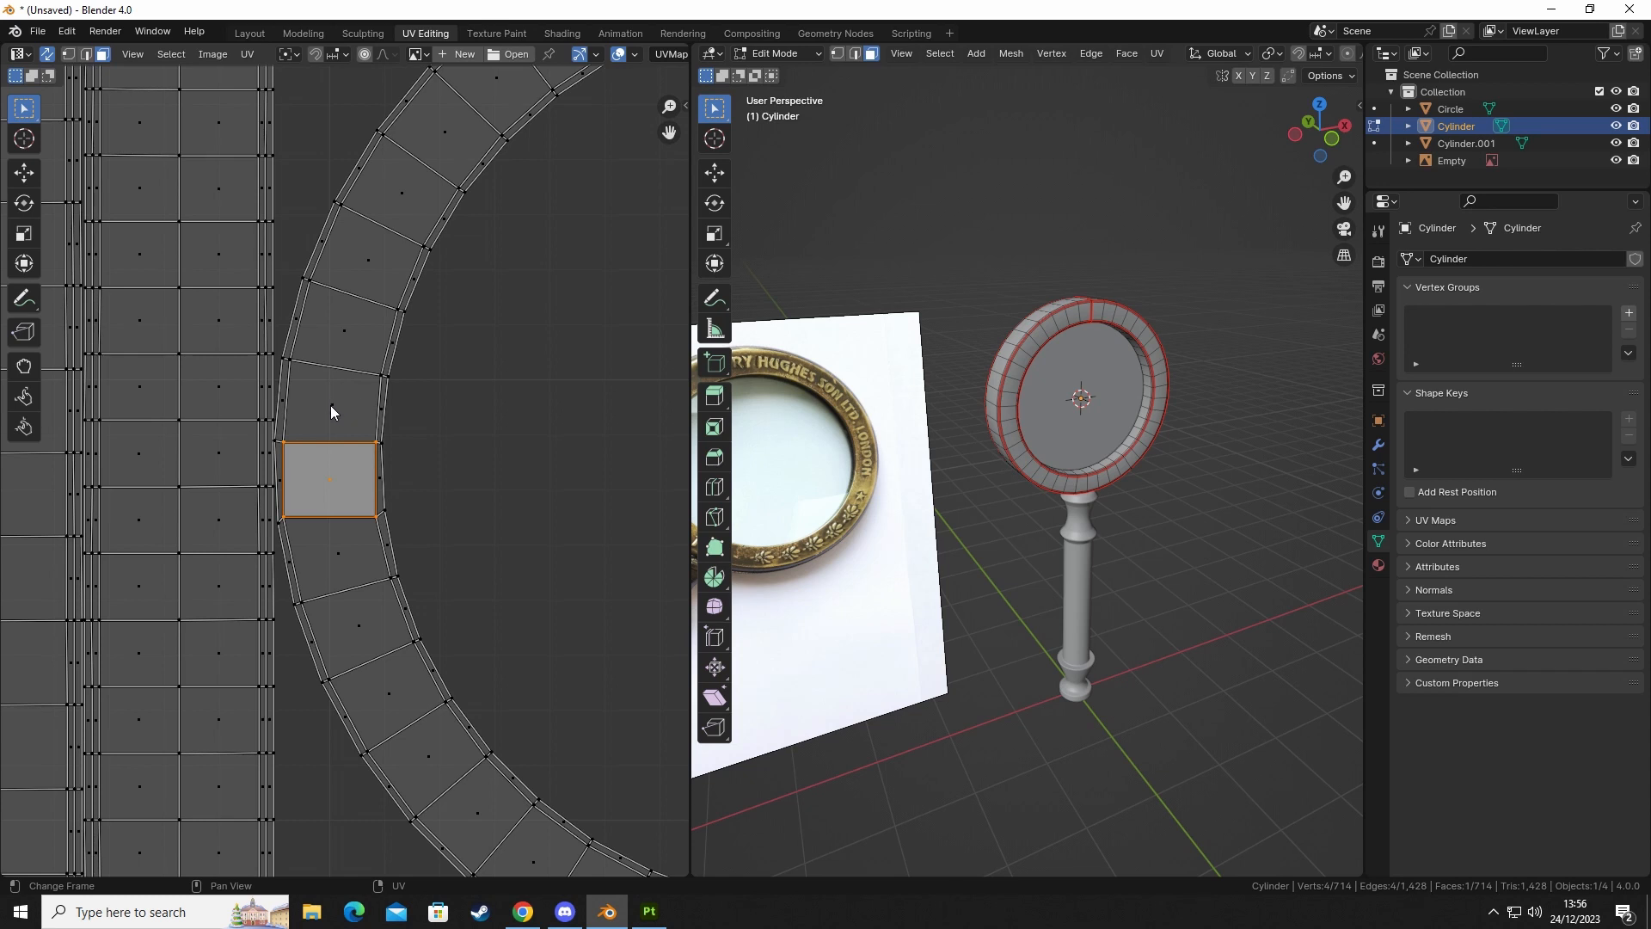
pyautogui.press('l')
pyautogui.scroll(-8, 374, 449)
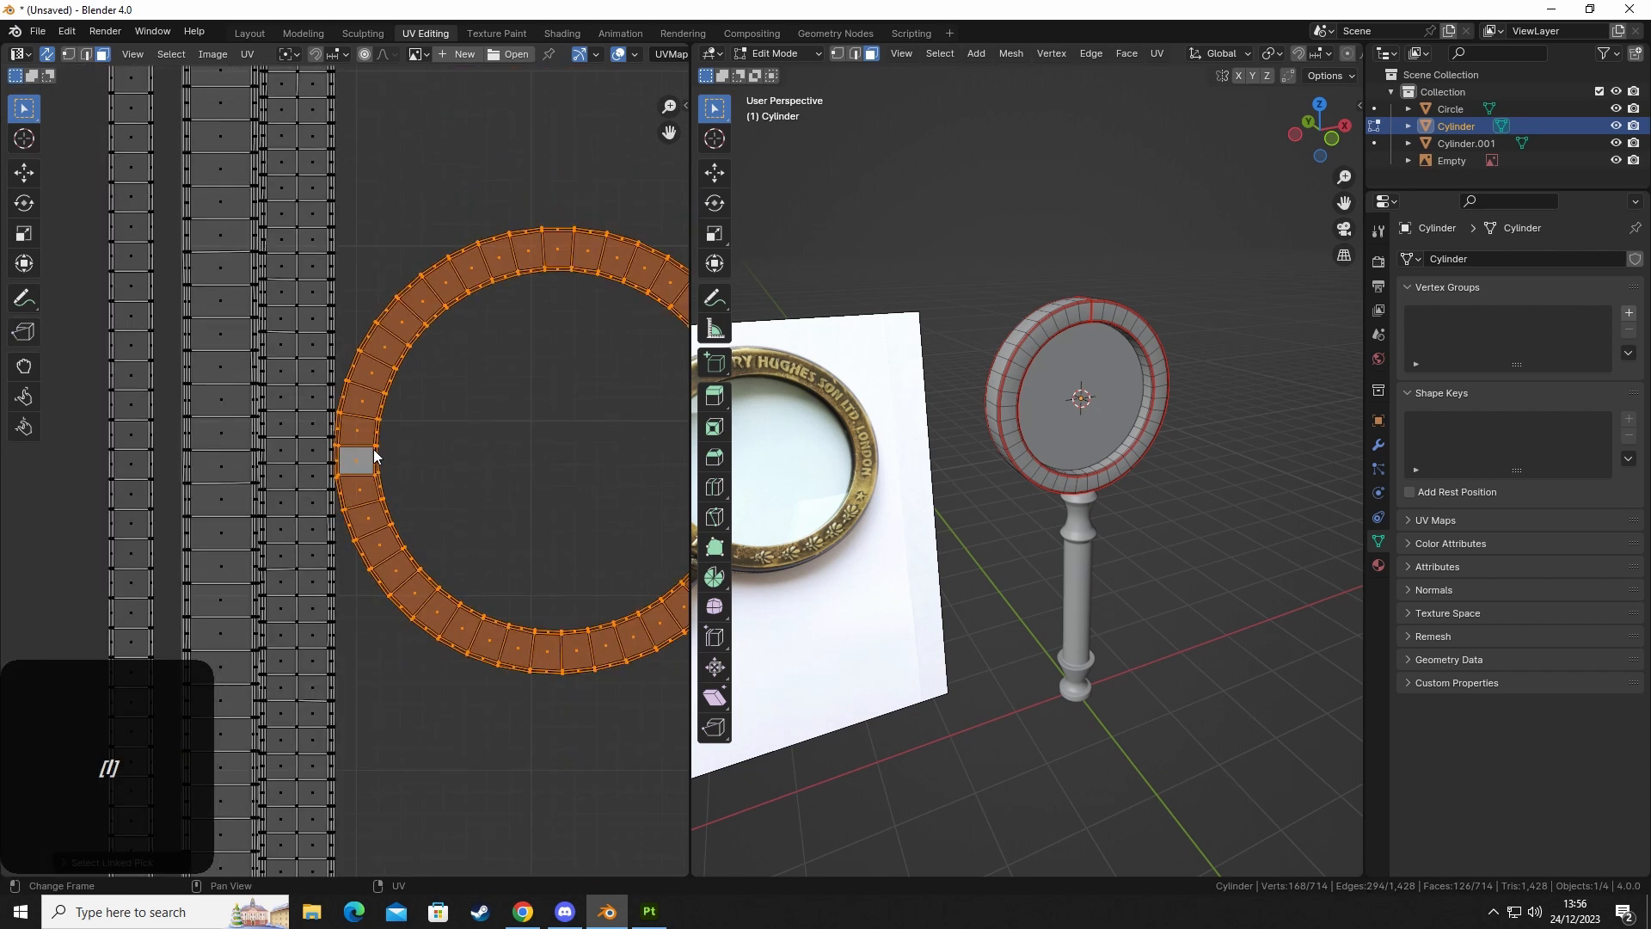
pyautogui.scroll(-3, 371, 460)
pyautogui.rightClick(368, 457)
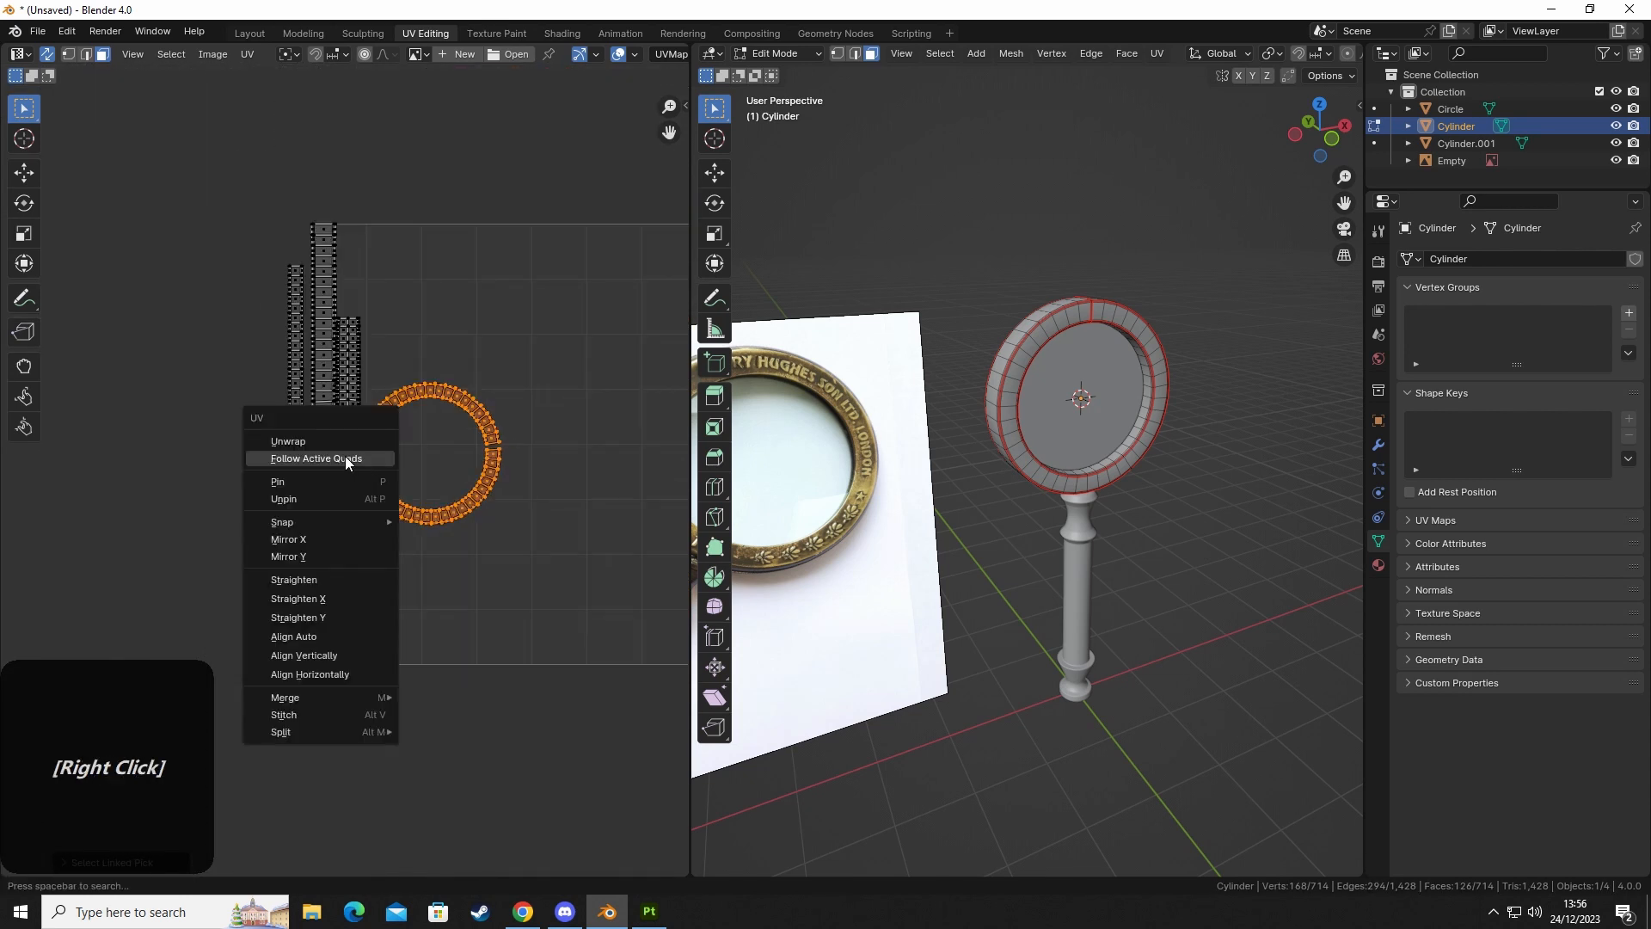
pyautogui.click(347, 461)
pyautogui.press('g')
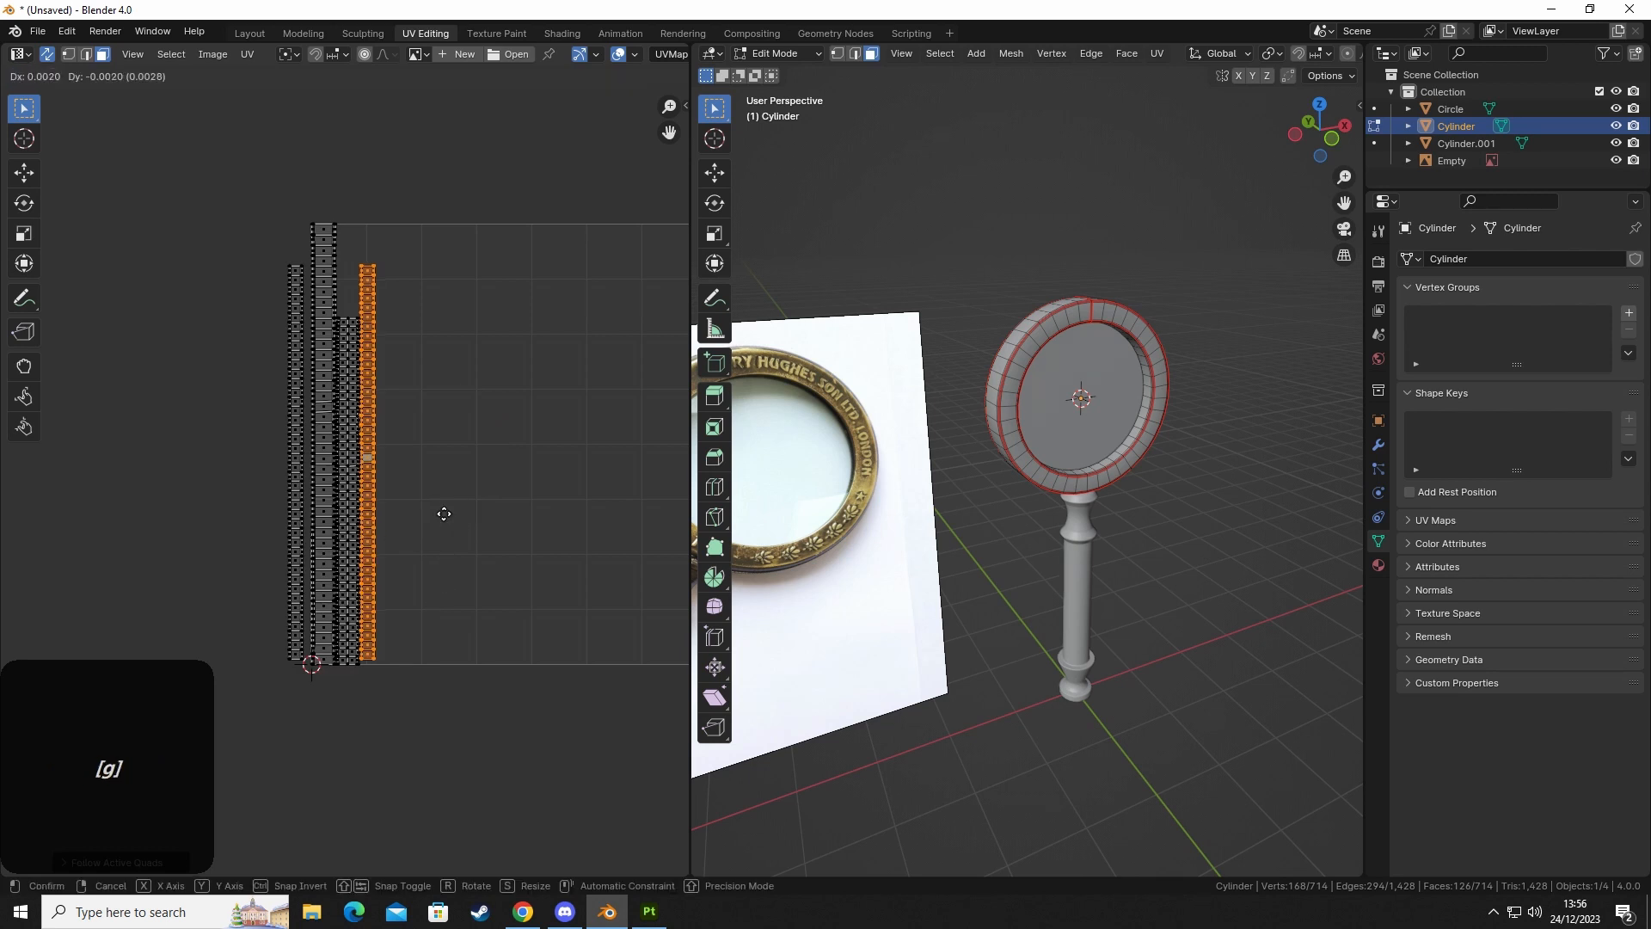
pyautogui.click(467, 550)
# Move the ring strip lying outside the UV square to the far side of the newly straightened strip, leaving a narrow gap between them.
pyautogui.click(261, 504)
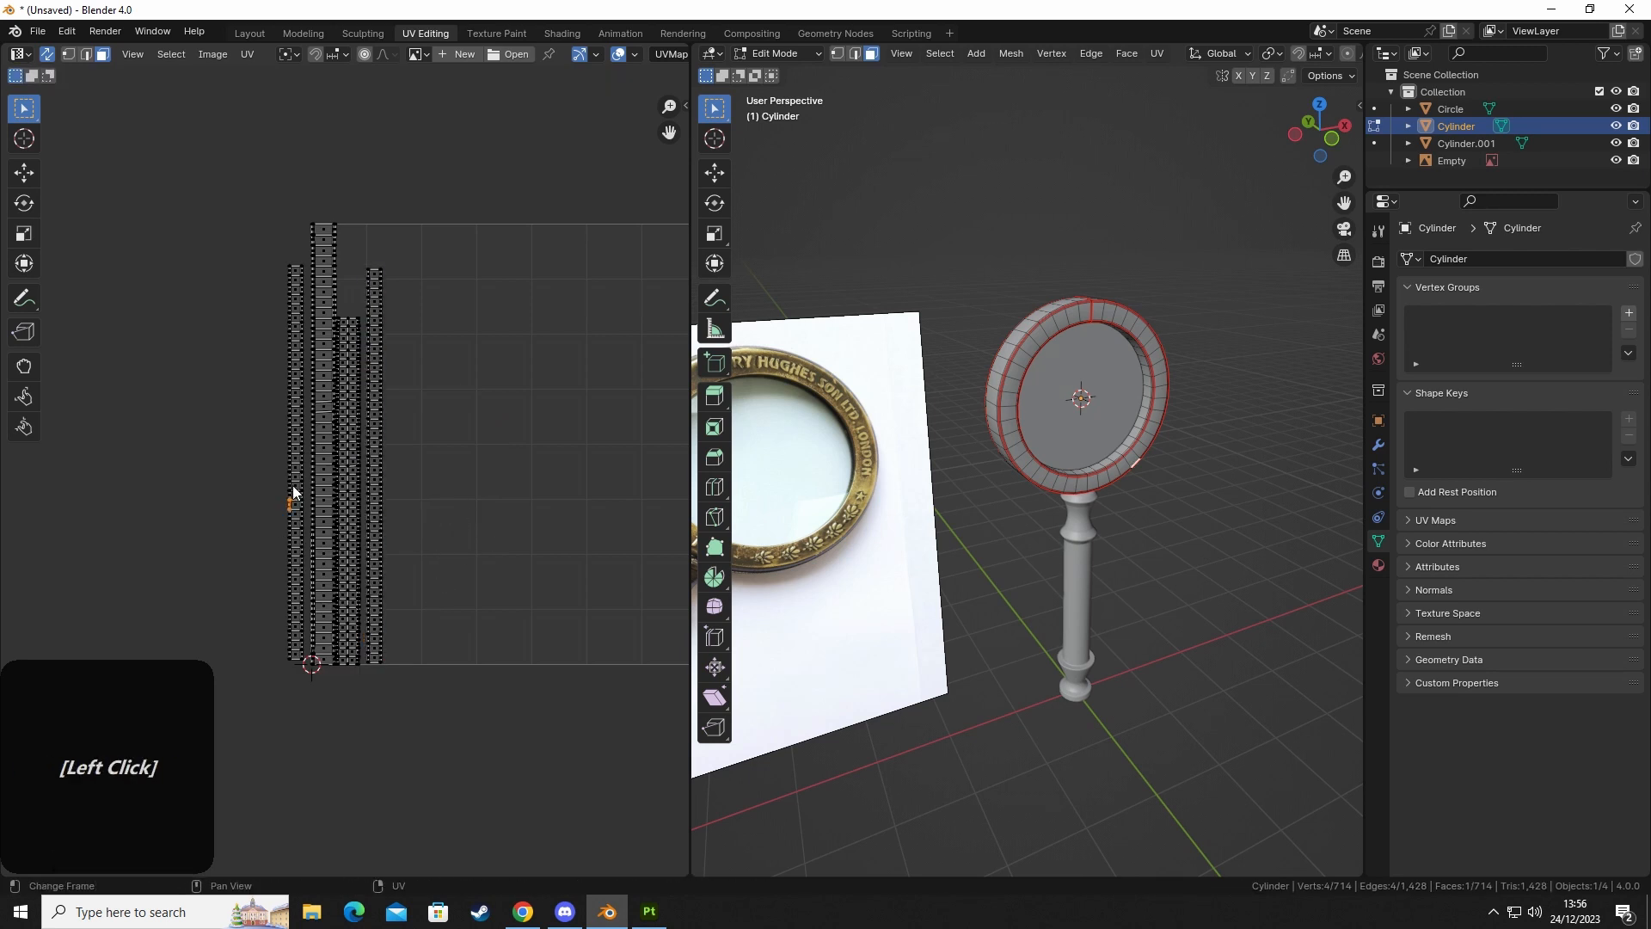
pyautogui.press('l')
pyautogui.press('g')
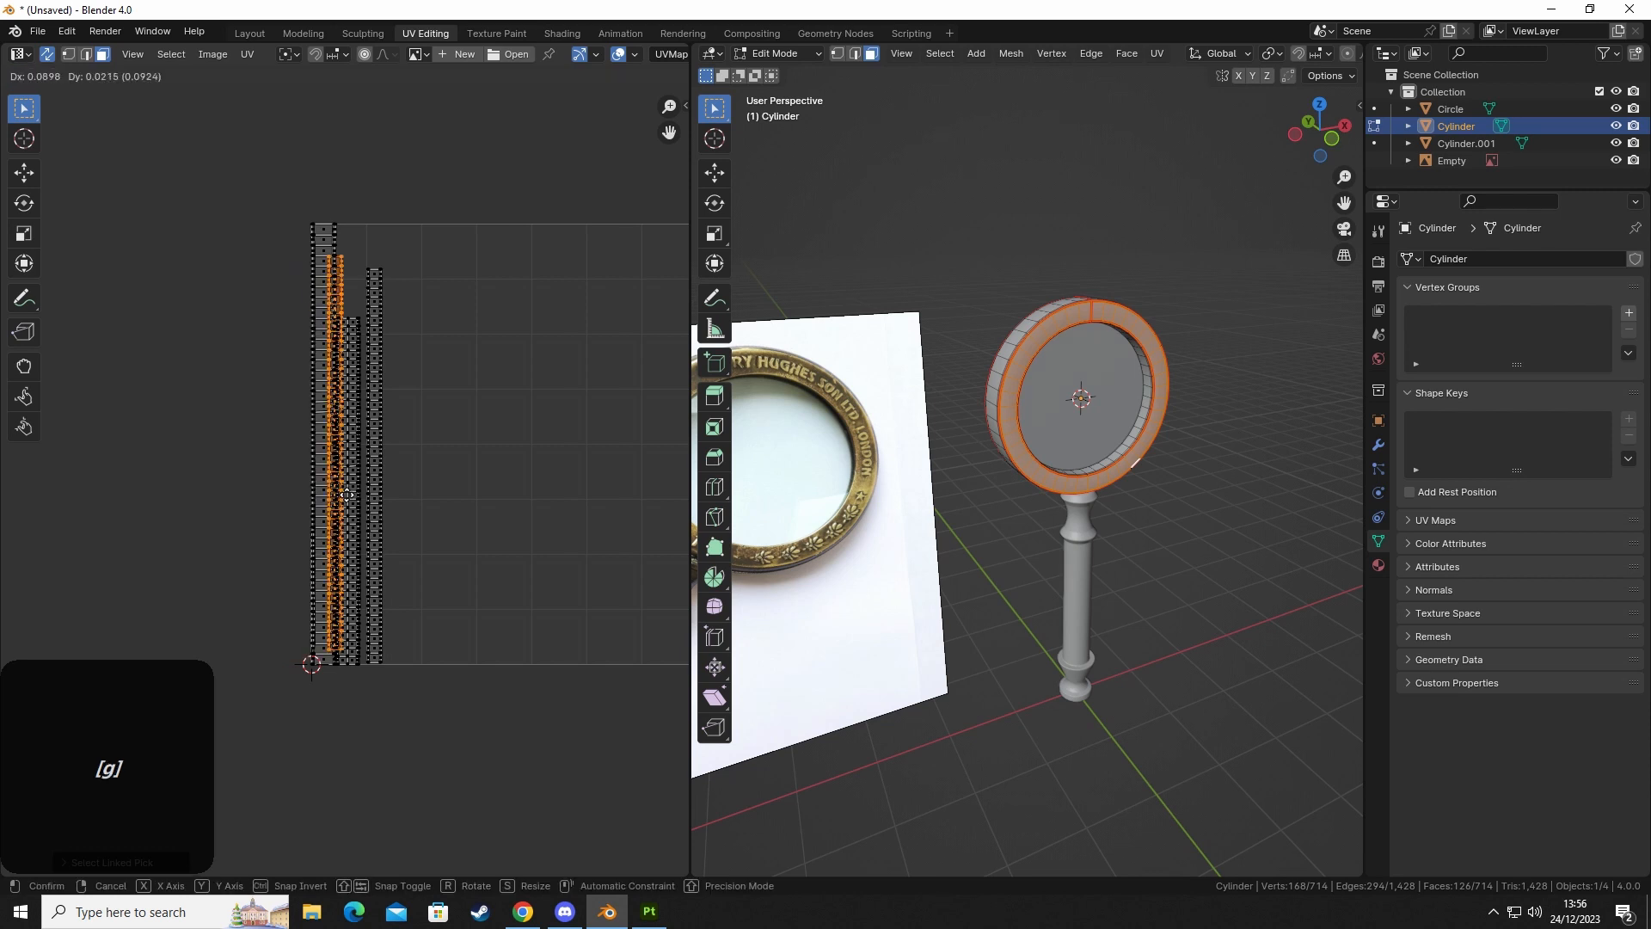
pyautogui.click(349, 535)
pyautogui.scroll(6, 388, 289)
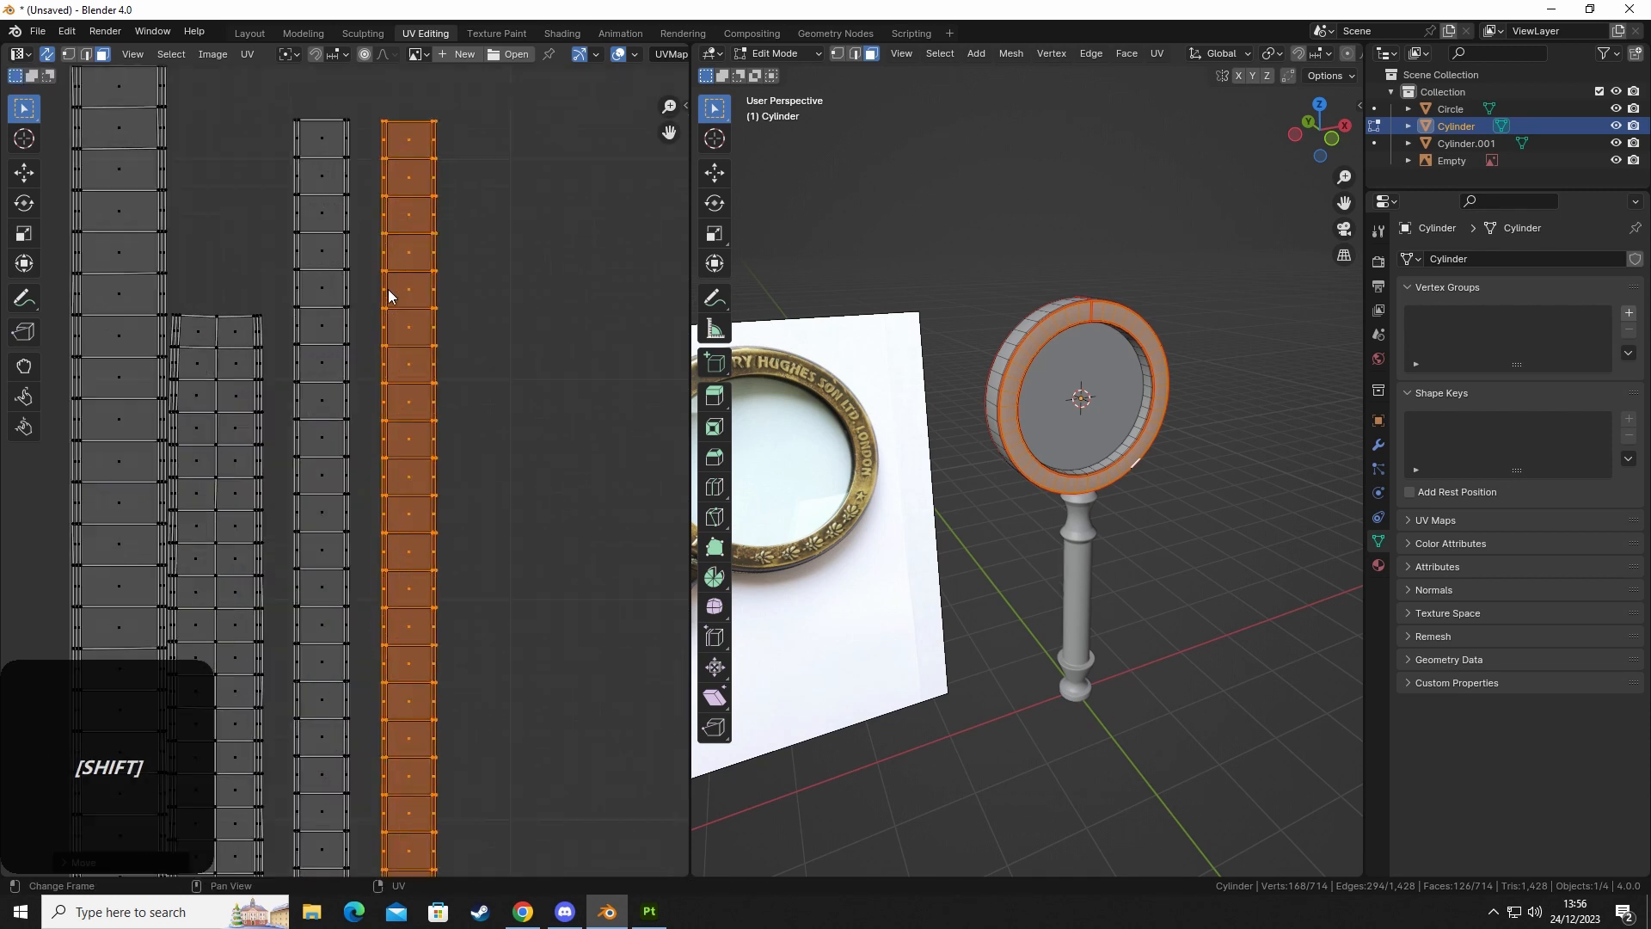
pyautogui.press('g')
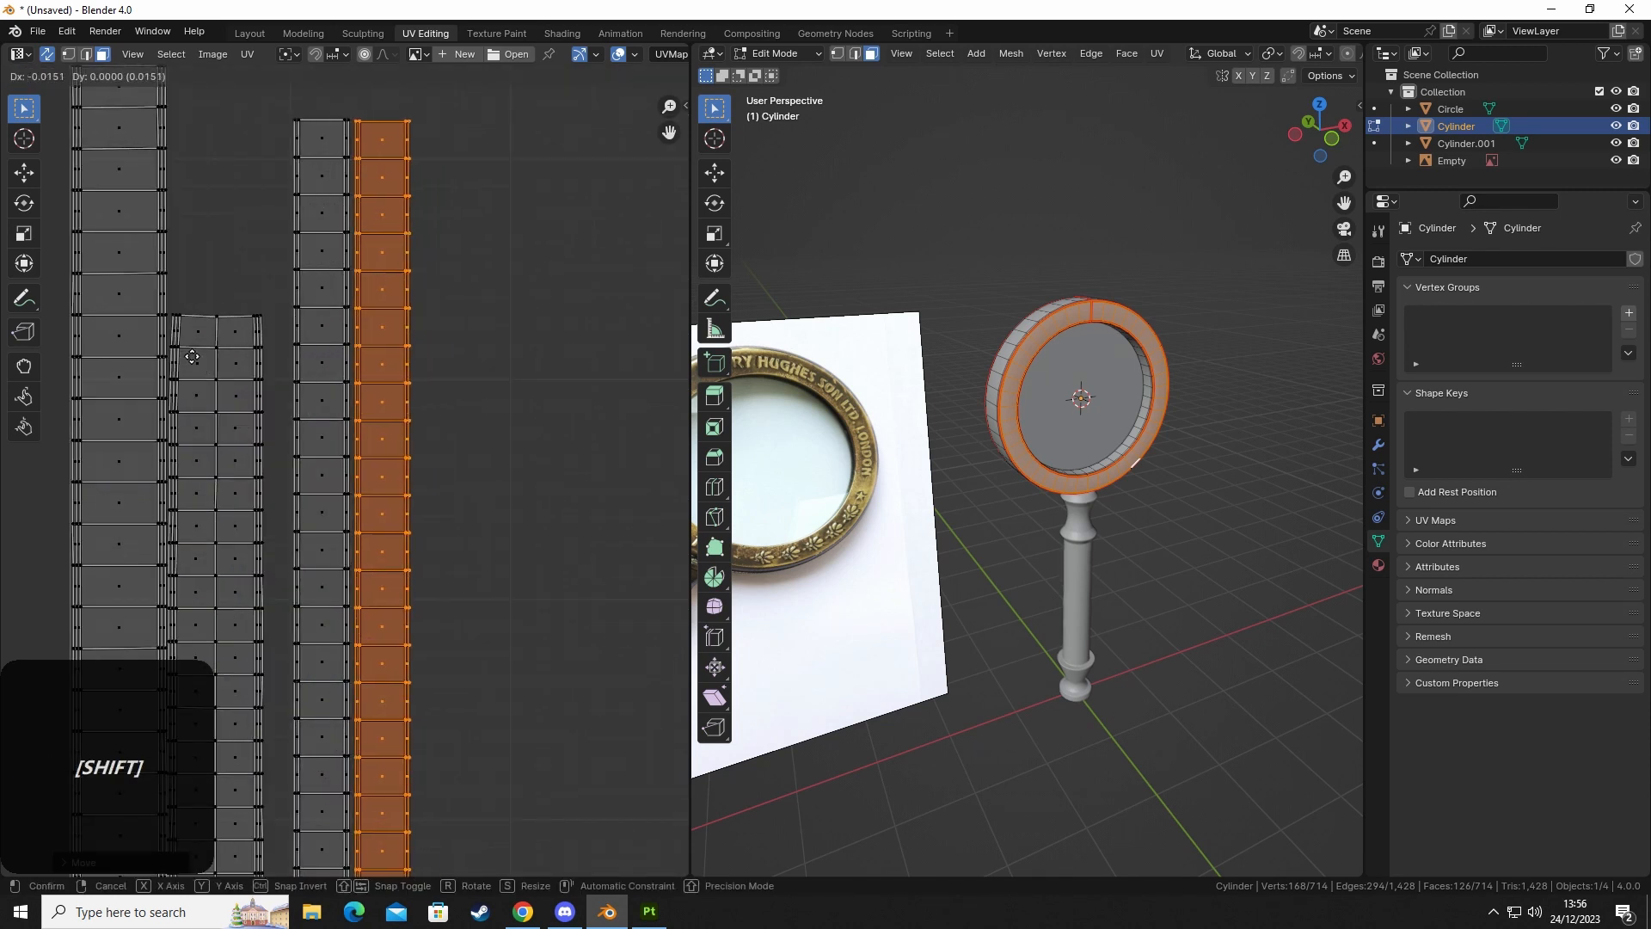
pyautogui.click(216, 357)
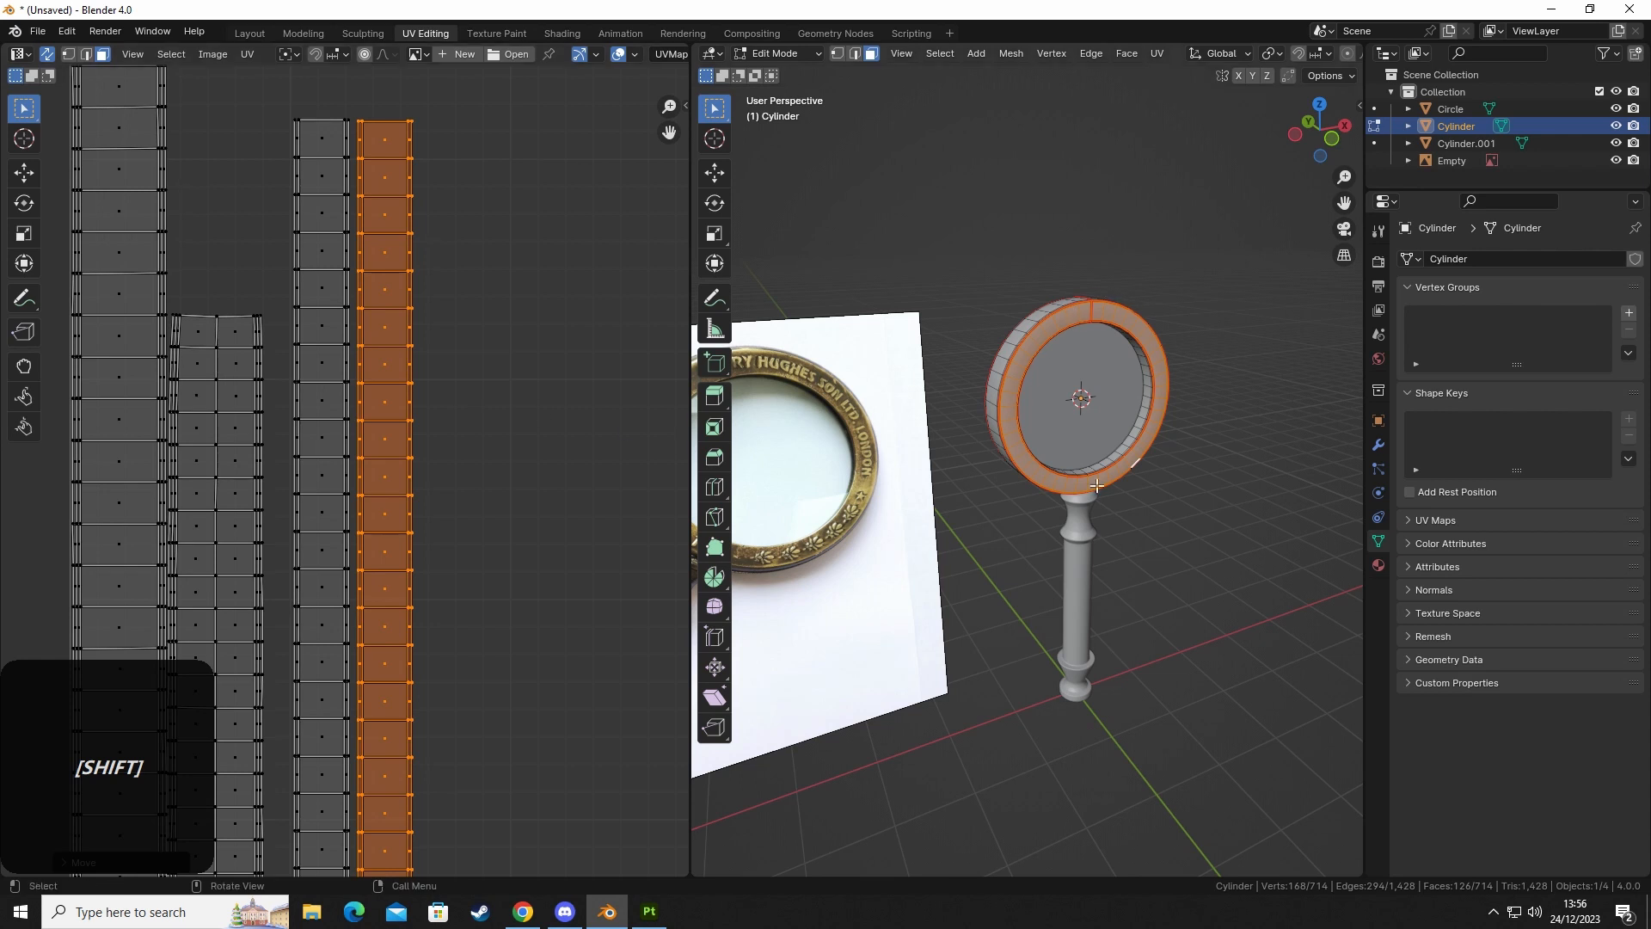
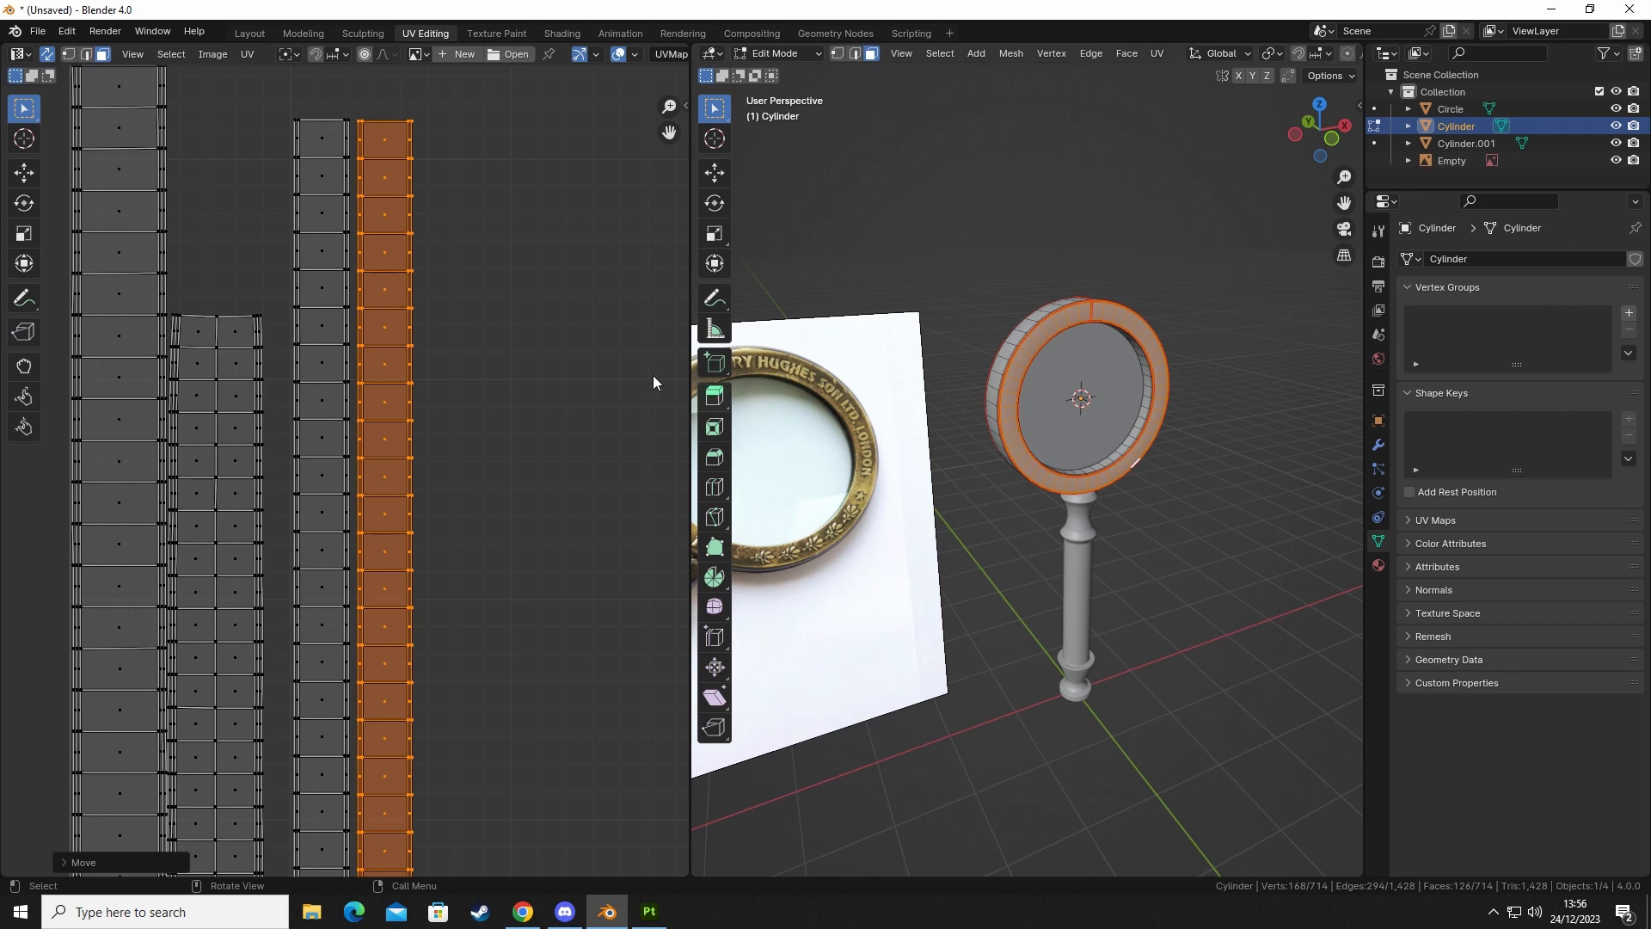
# Select both linked ring strips and move them together next to the two-column strip, aligned with the lower border of the UV square.
pyautogui.click(502, 422)
pyautogui.scroll(-3, 498, 421)
pyautogui.scroll(3, 333, 576)
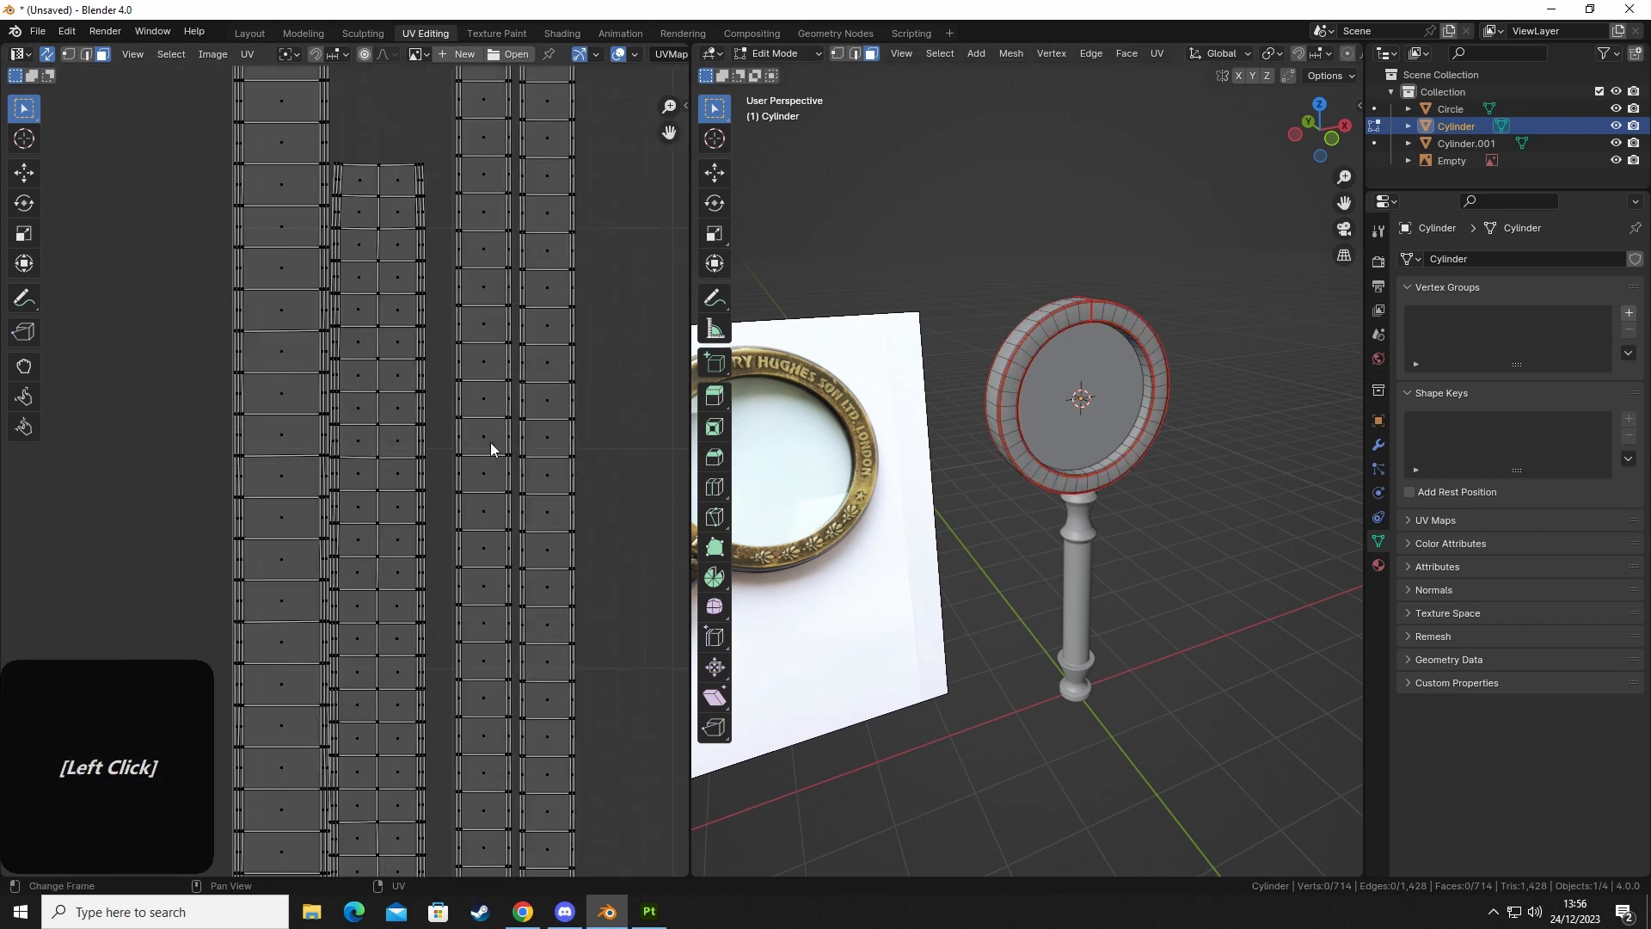
pyautogui.scroll(-5, 491, 446)
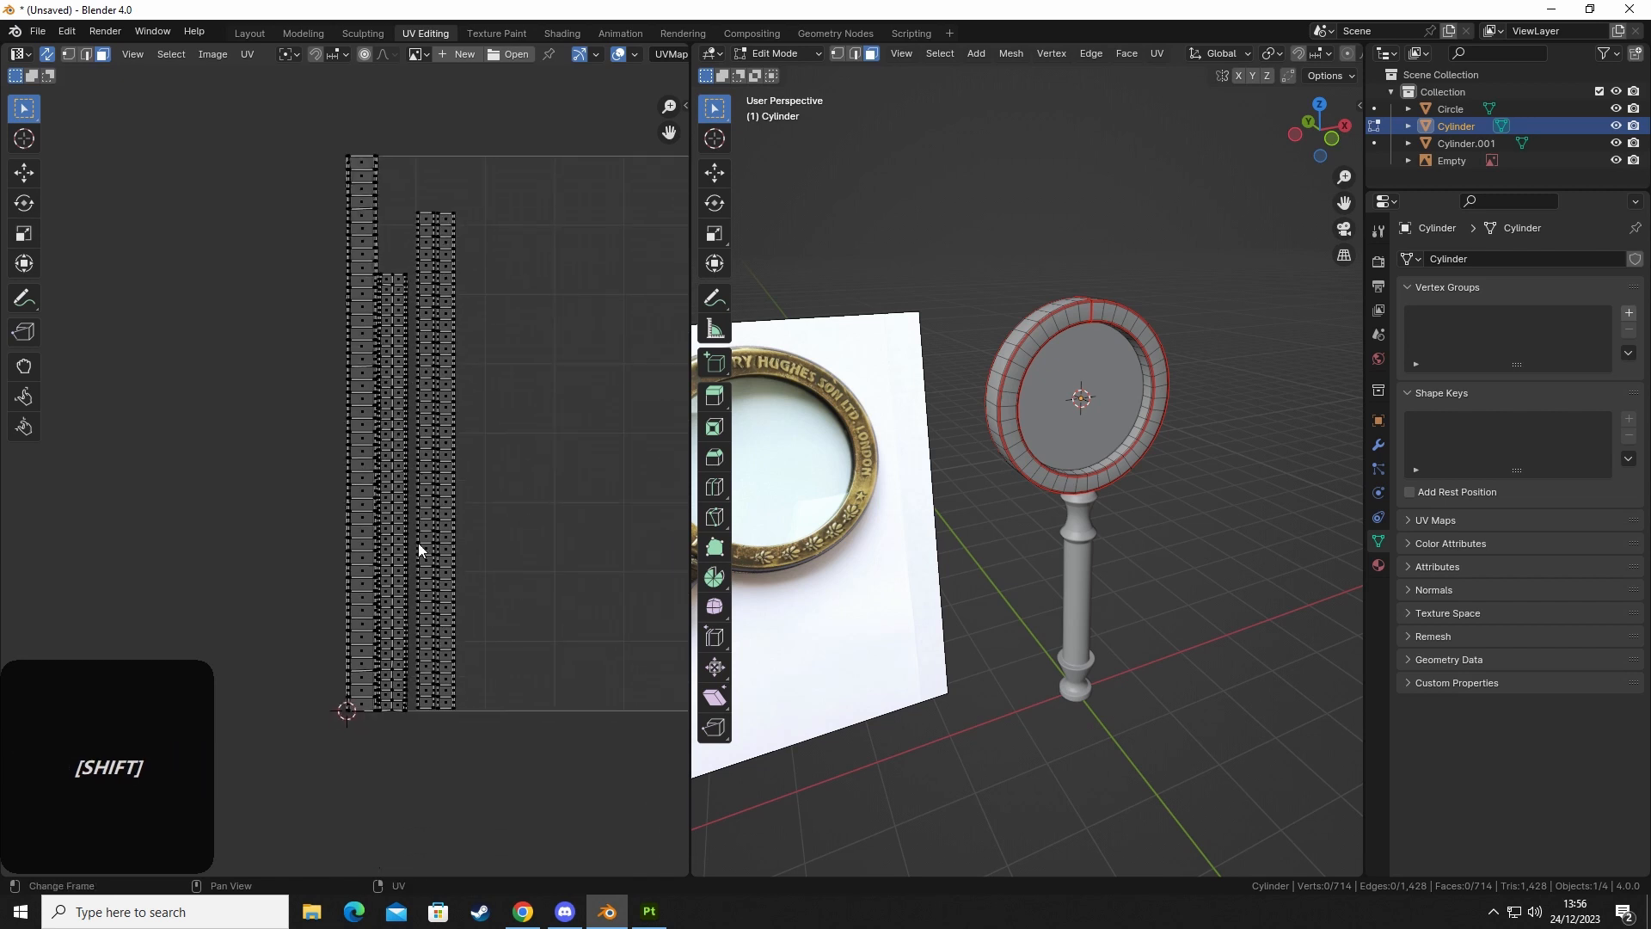
pyautogui.scroll(3, 420, 540)
pyautogui.press('l')
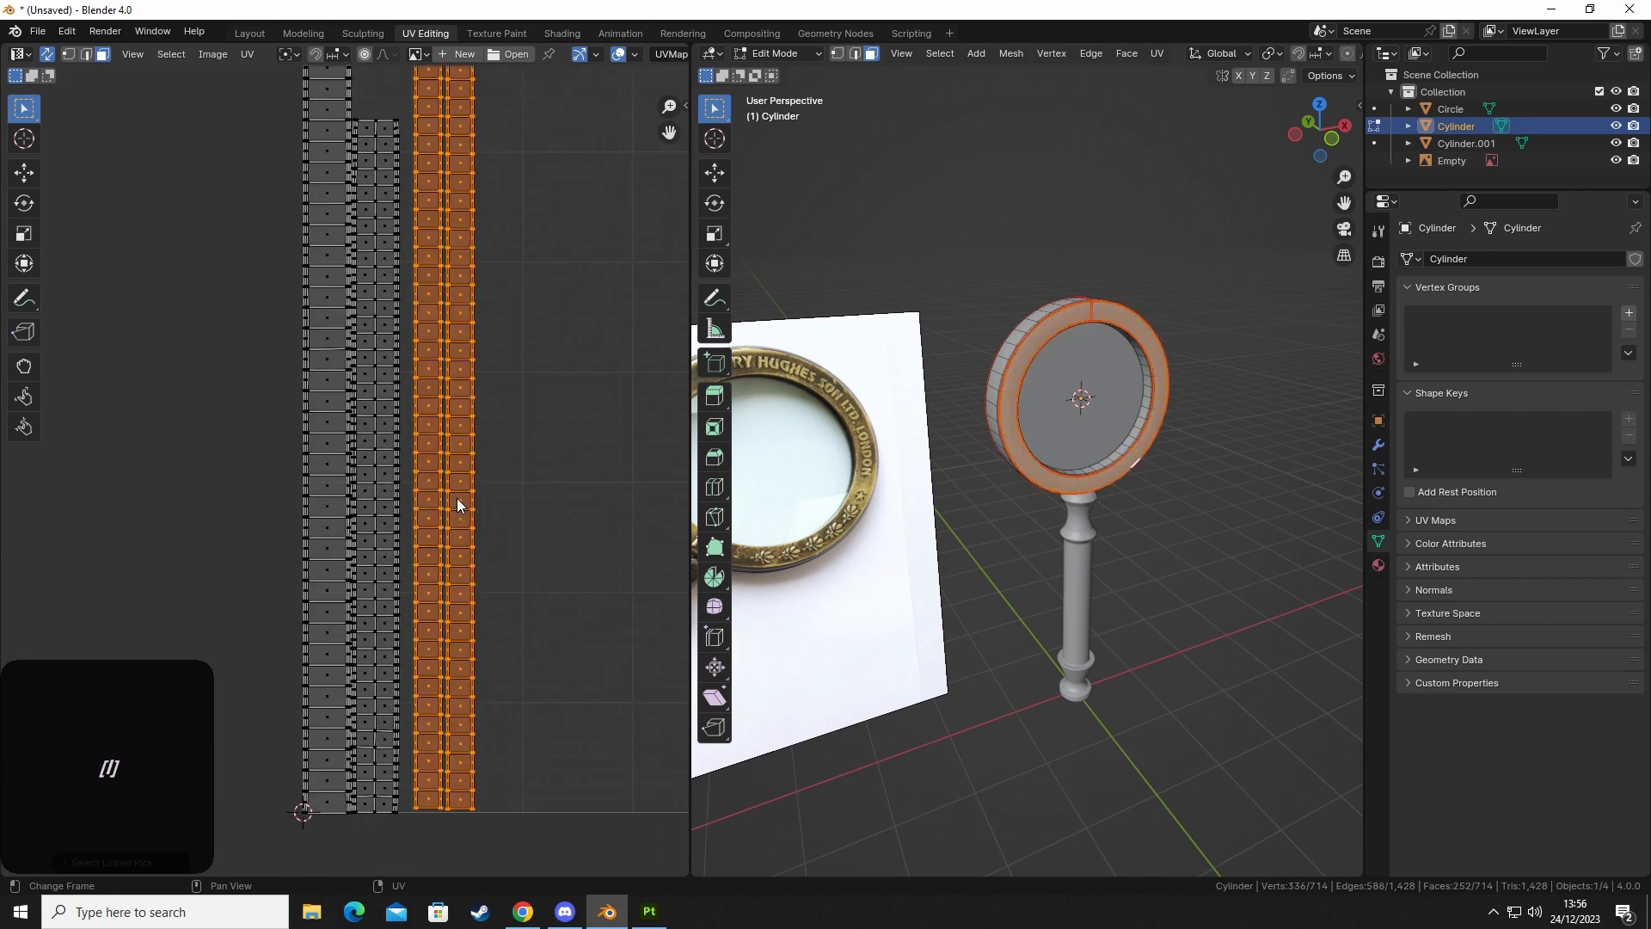
pyautogui.press('g')
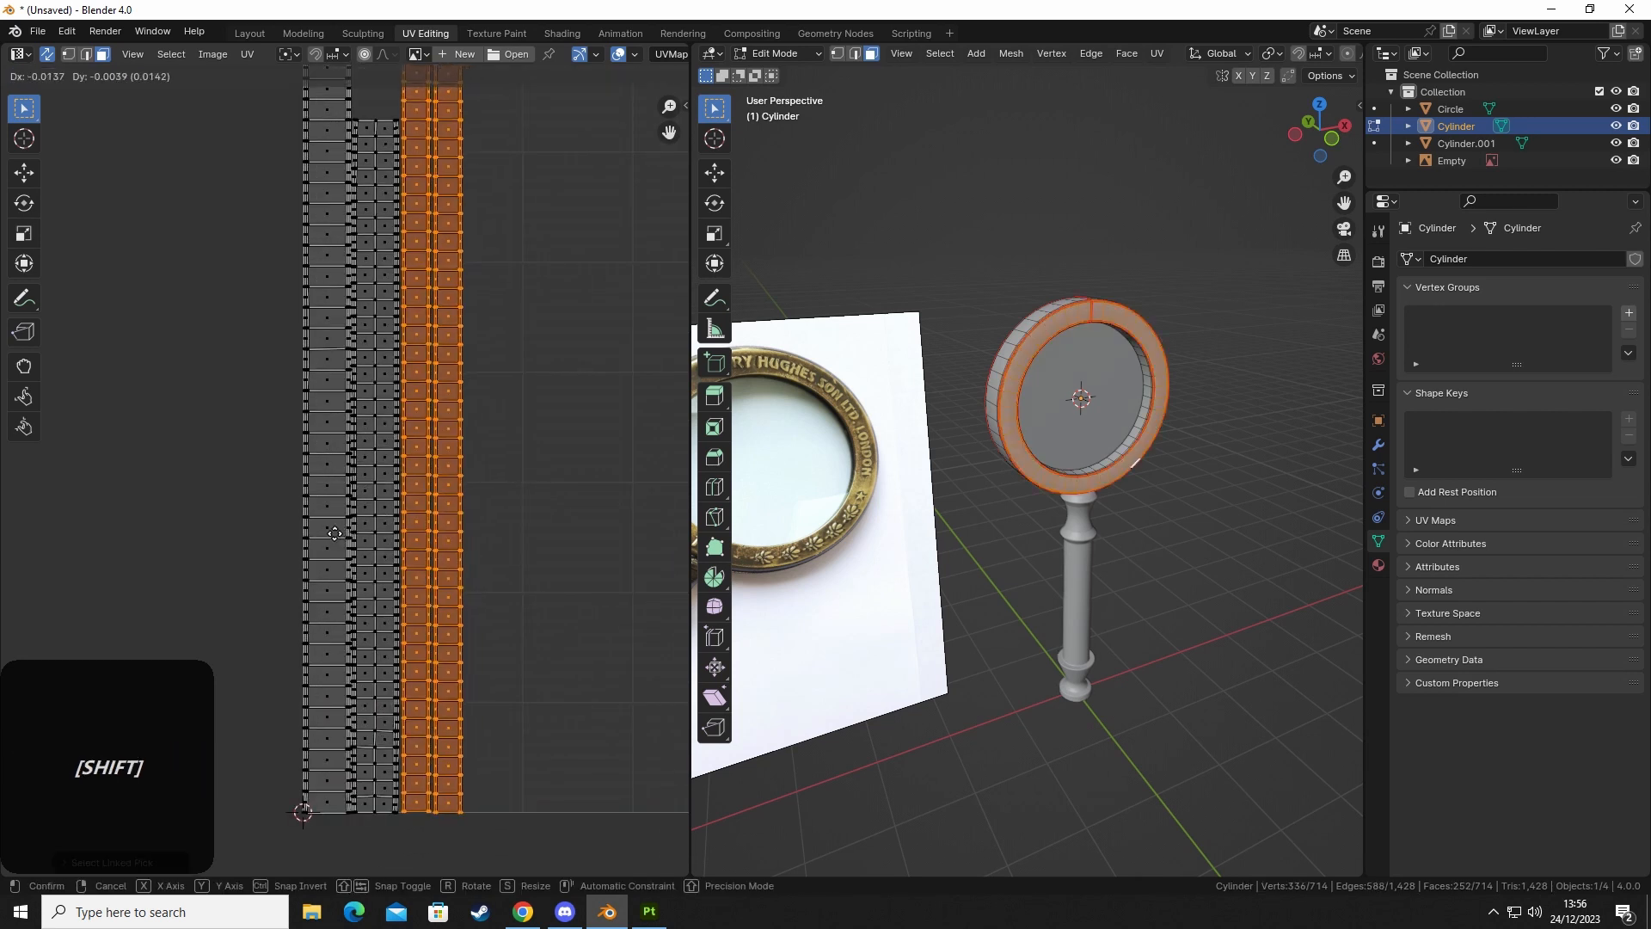
pyautogui.click(335, 533)
# Check the strips' lower ends and nudge the two selected ring strips slightly closer to the two-column strip.
pyautogui.keyDown('shift'); pyautogui.moveTo(368, 782); pyautogui.dragTo(360, 447, button='middle'); pyautogui.keyUp('shift')
pyautogui.scroll(7, 468, 544)
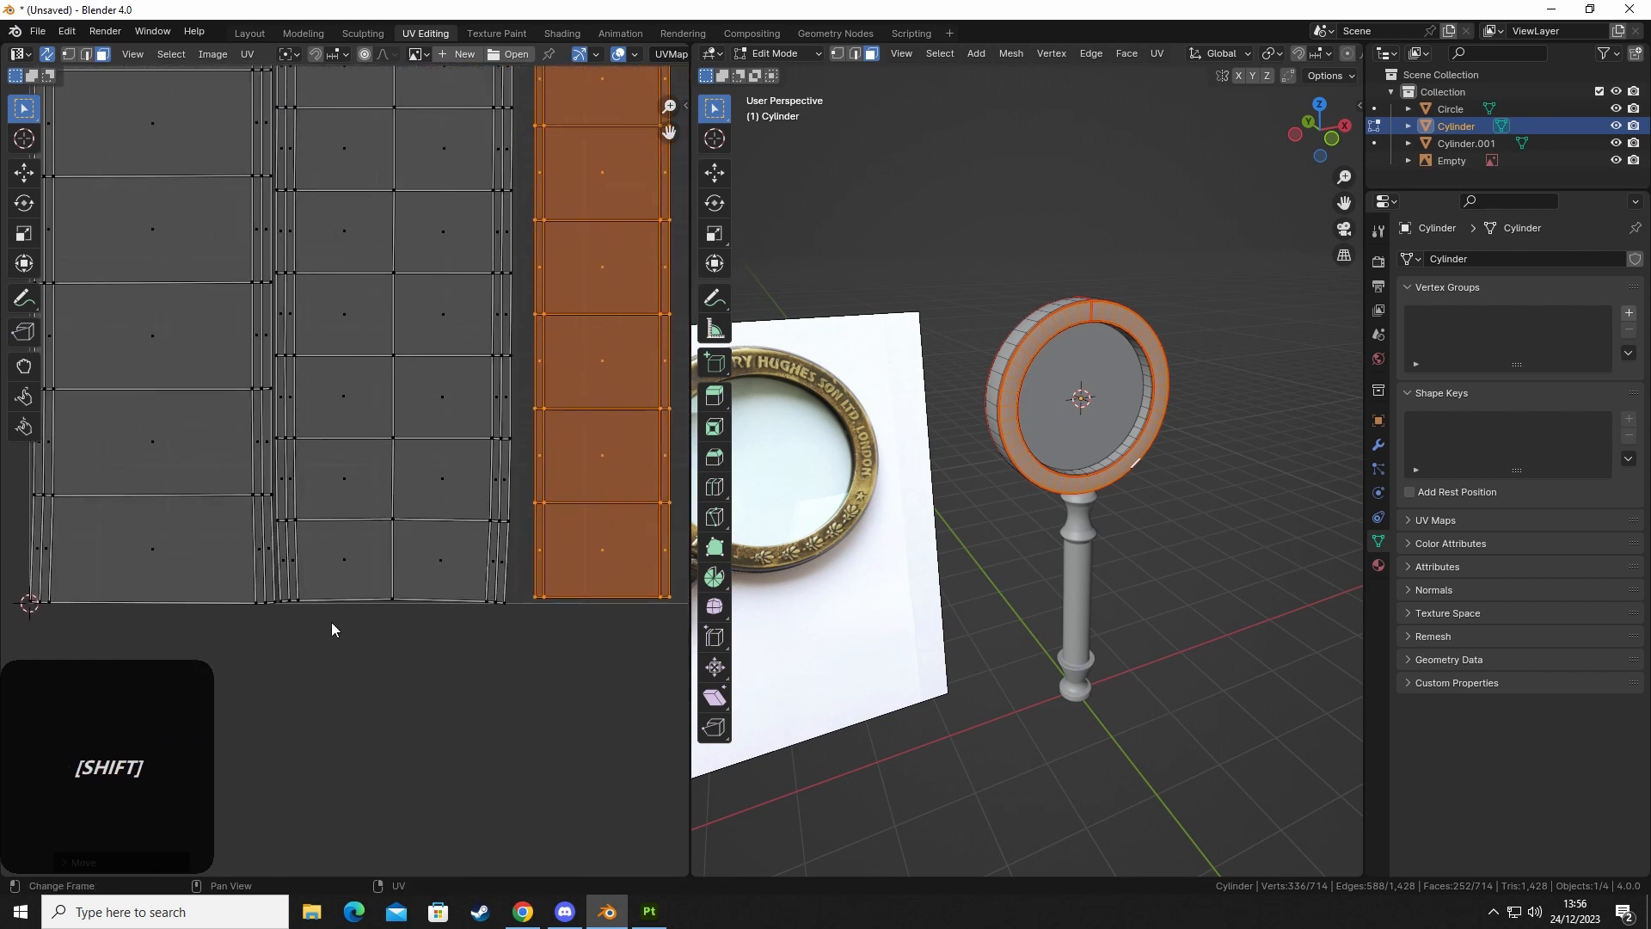
pyautogui.scroll(2, 427, 616)
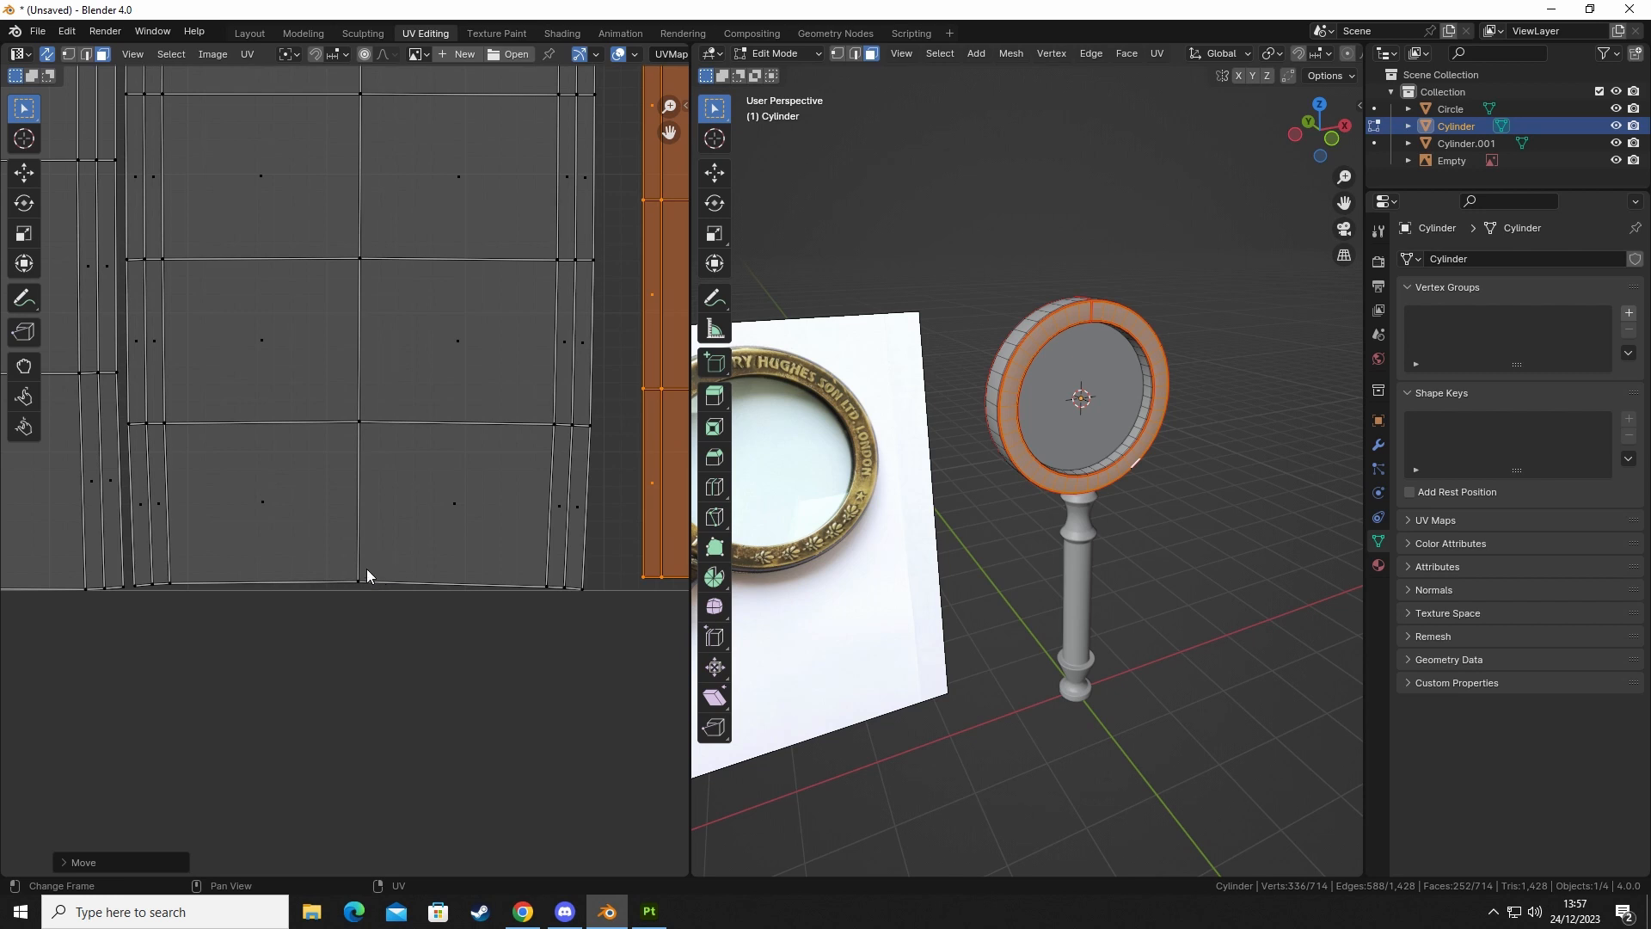
pyautogui.scroll(-6, 366, 550)
pyautogui.keyDown('shift'); pyautogui.moveTo(378, 538); pyautogui.dragTo(433, 588, button='middle'); pyautogui.keyUp('shift')
pyautogui.scroll(-3, 426, 547)
pyautogui.click(565, 469)
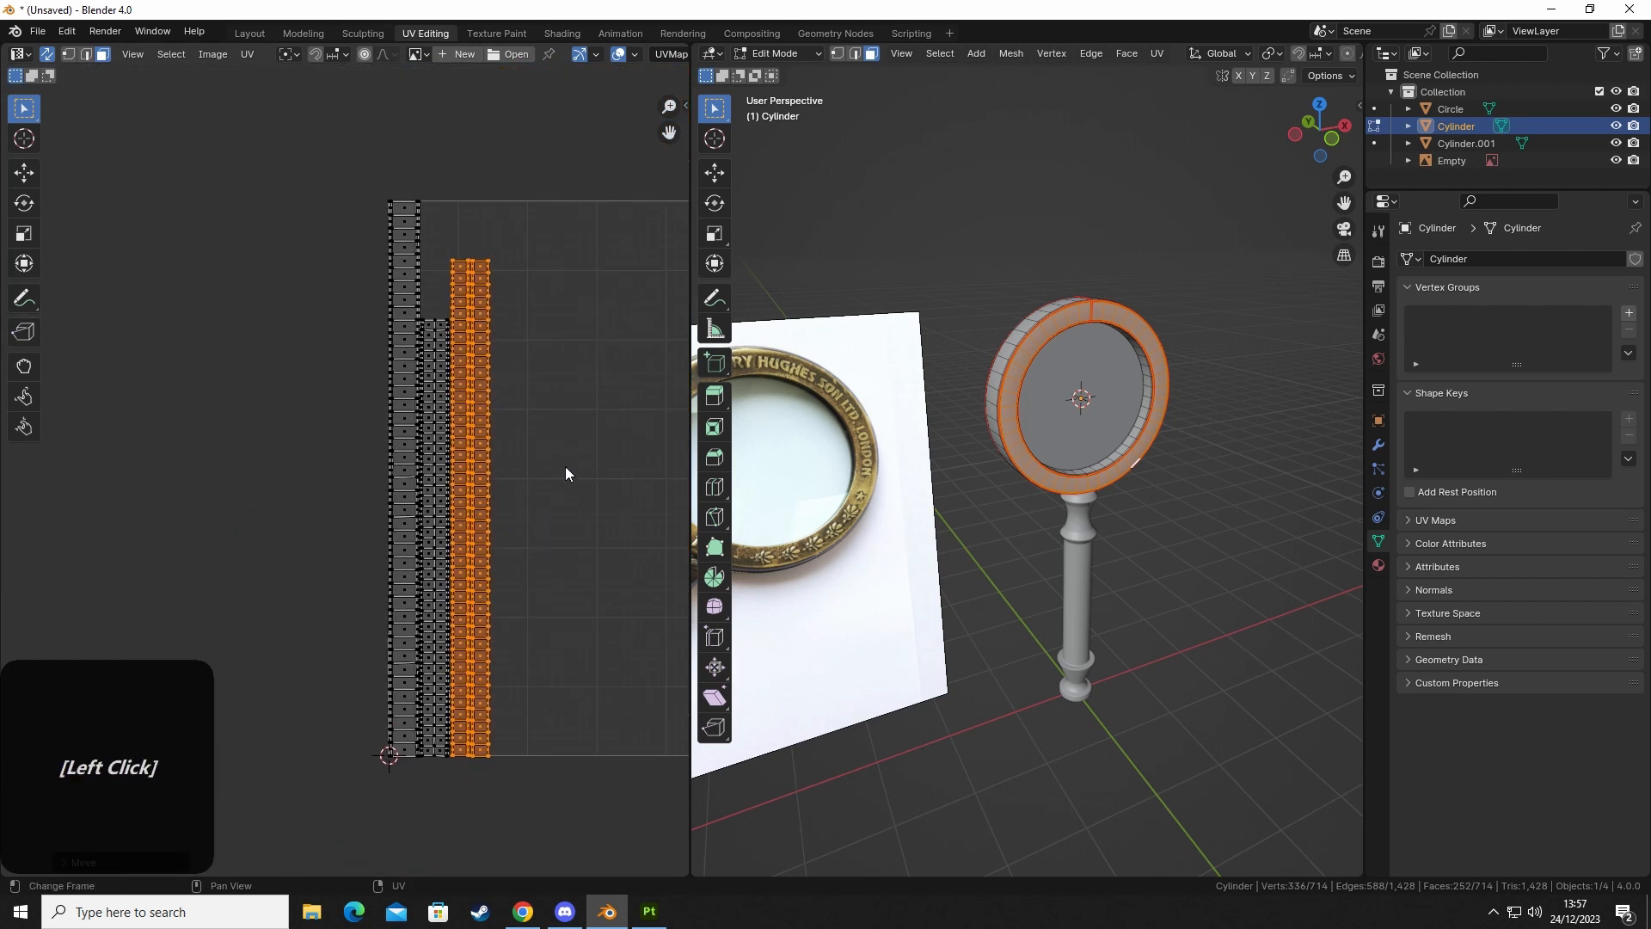
# Pick a large quad midway along the two-column strip and flatten its upper and lower edges by scaling each one.
pyautogui.scroll(7, 416, 513)
pyautogui.keyDown('shift'); pyautogui.moveTo(491, 507); pyautogui.dragTo(395, 515, button='middle'); pyautogui.keyUp('shift')
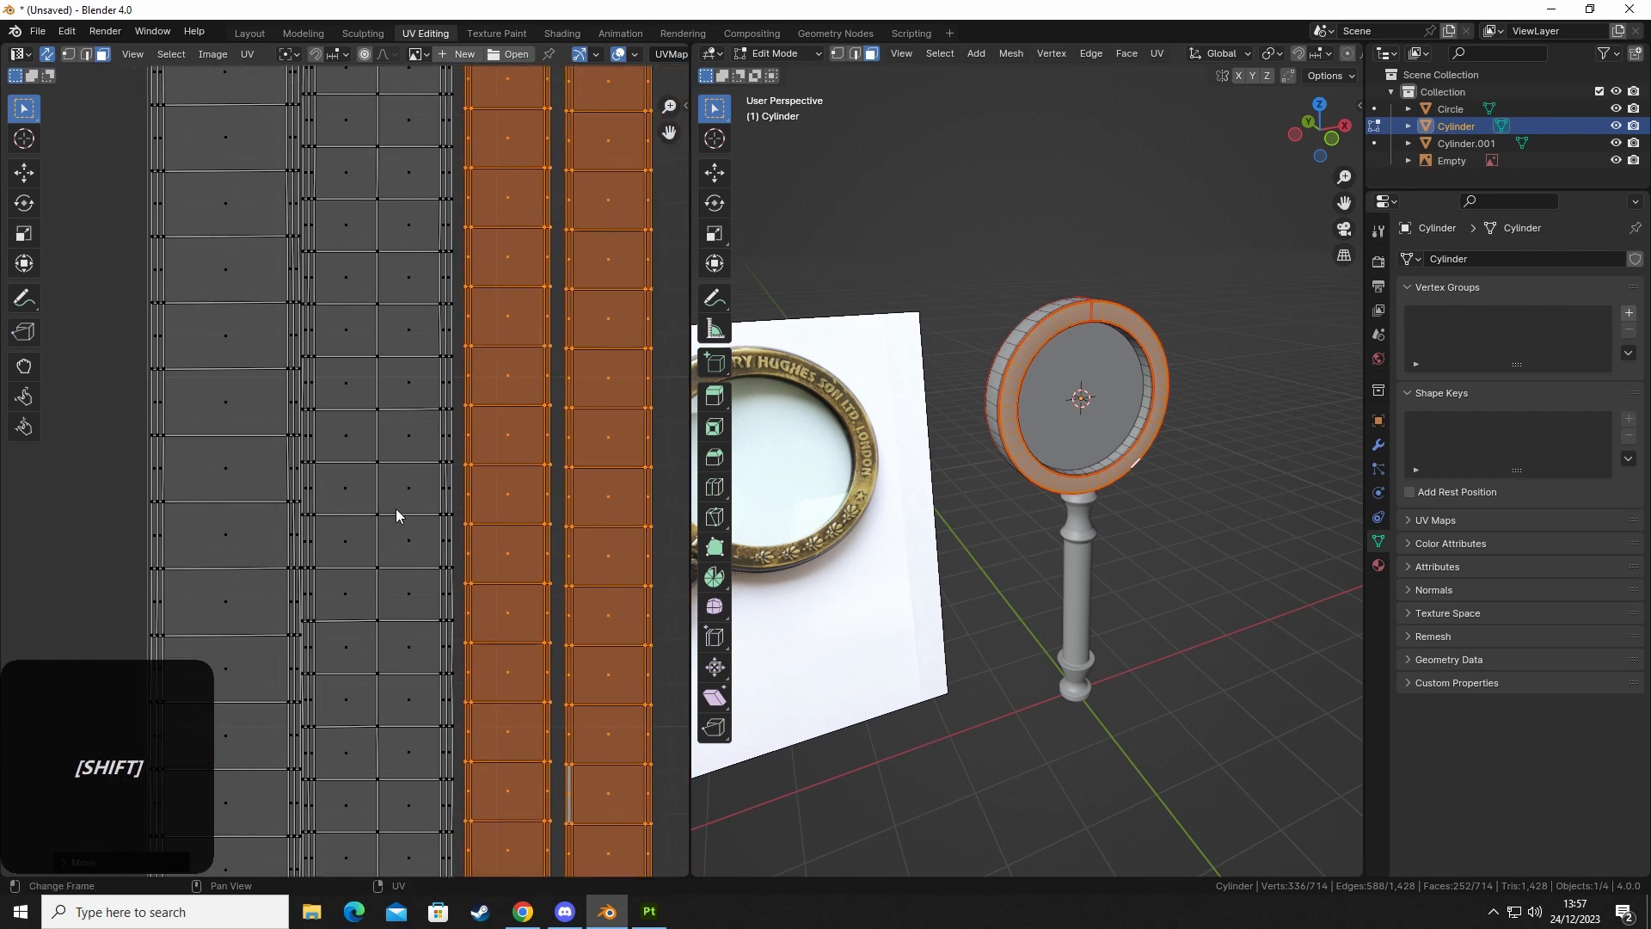
pyautogui.scroll(1, 335, 511)
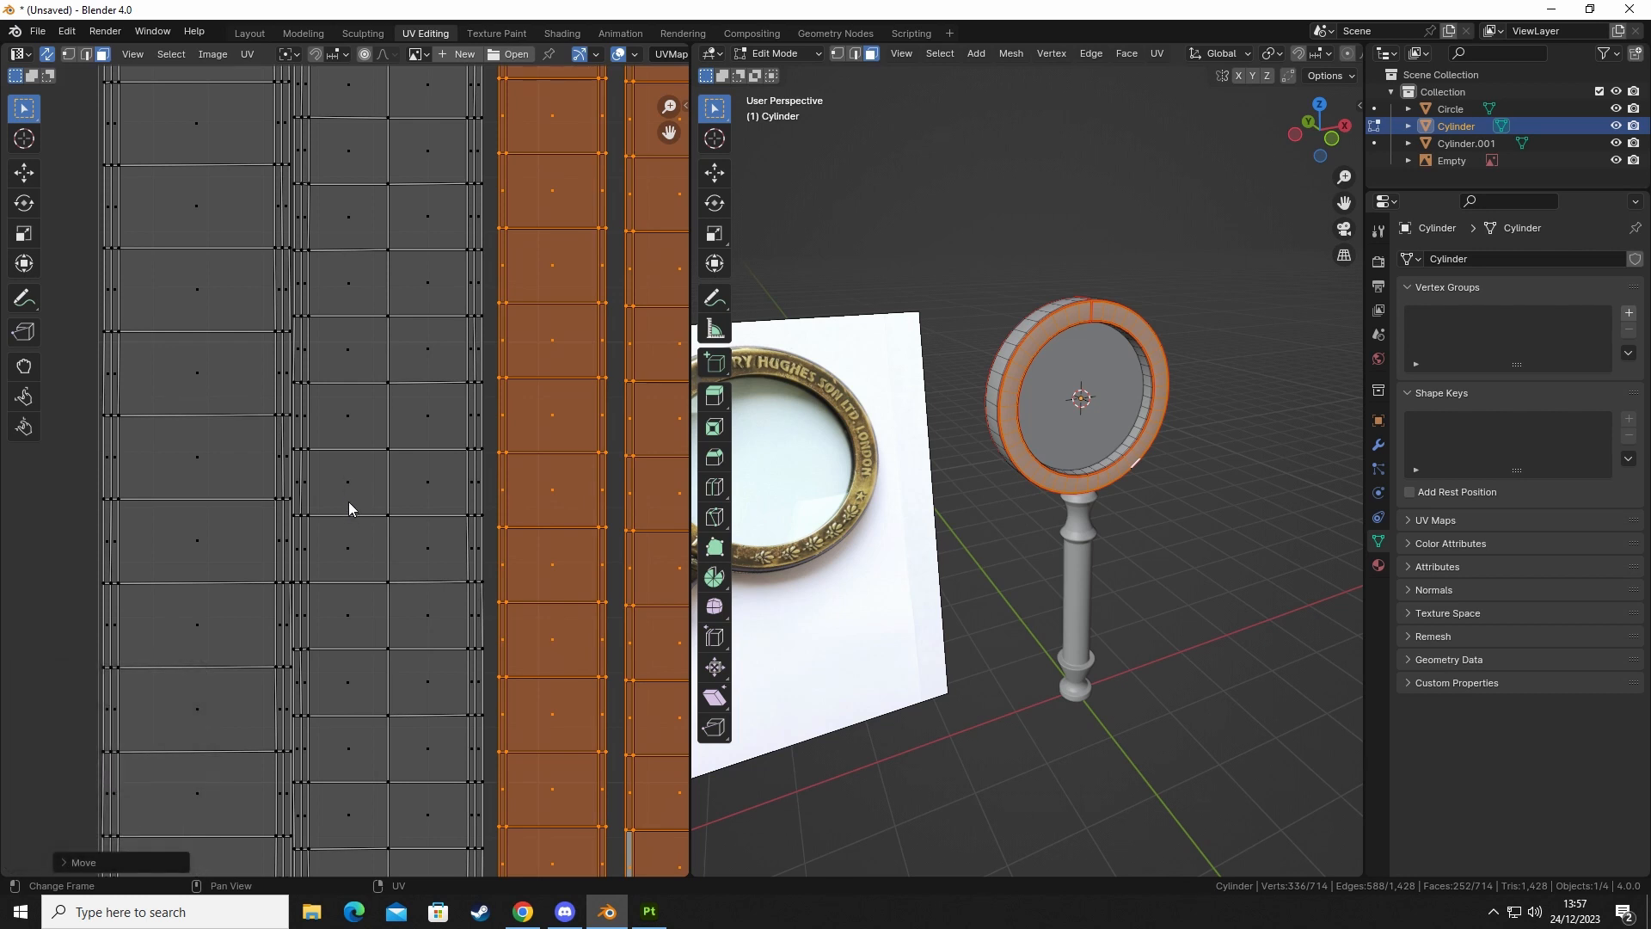
pyautogui.click(349, 483)
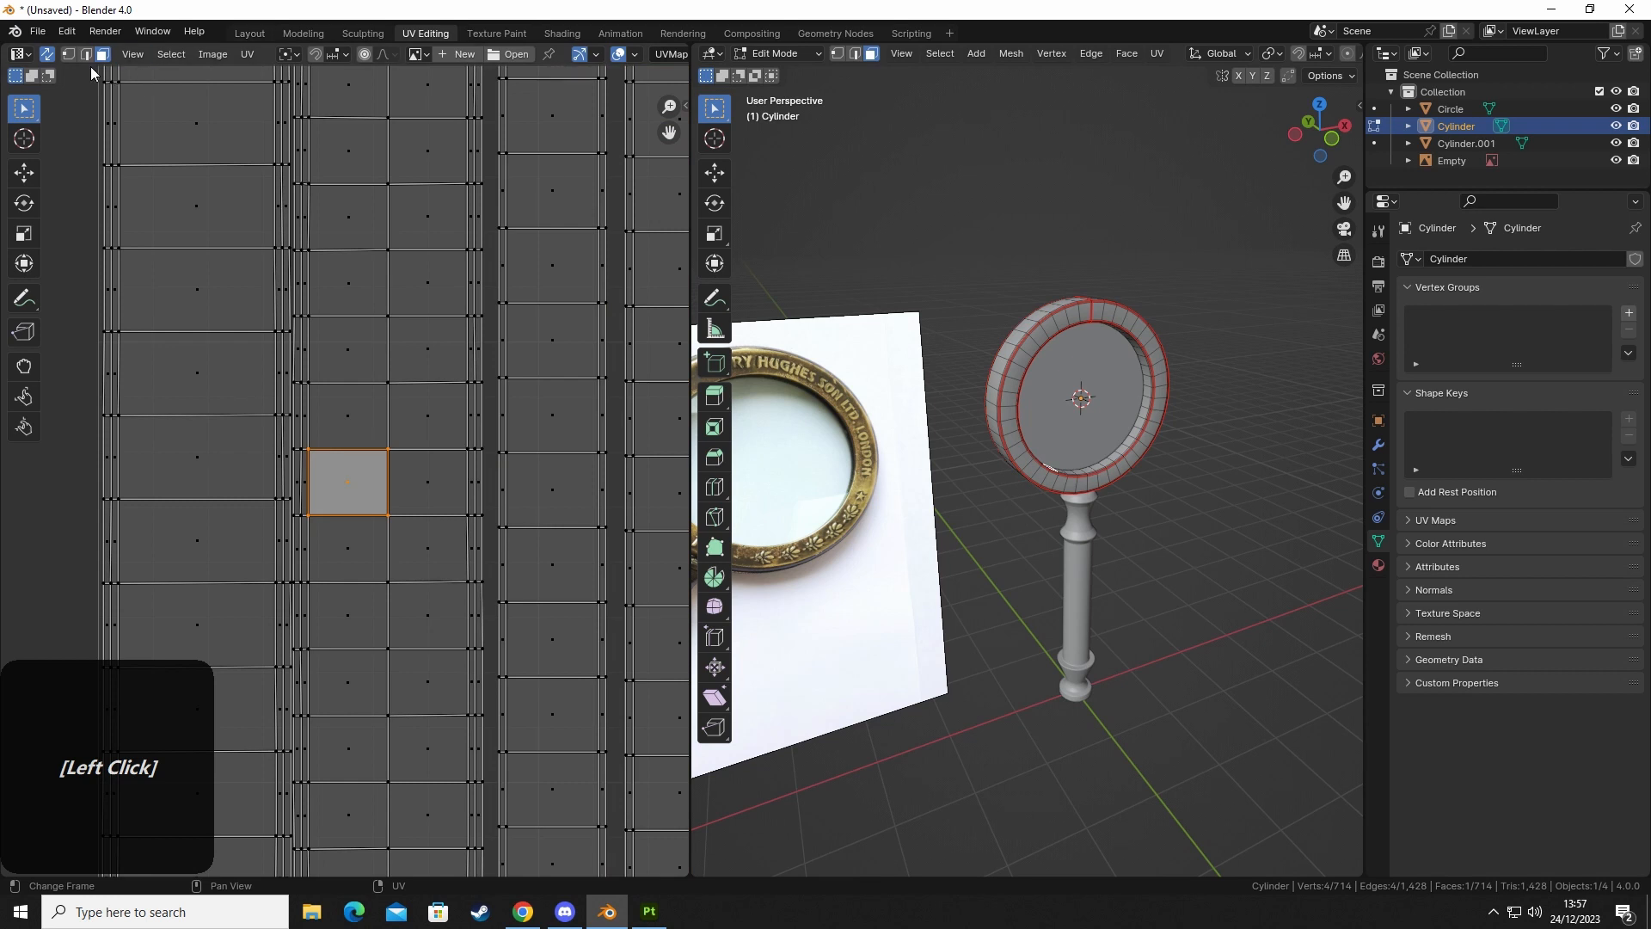
pyautogui.click(84, 55)
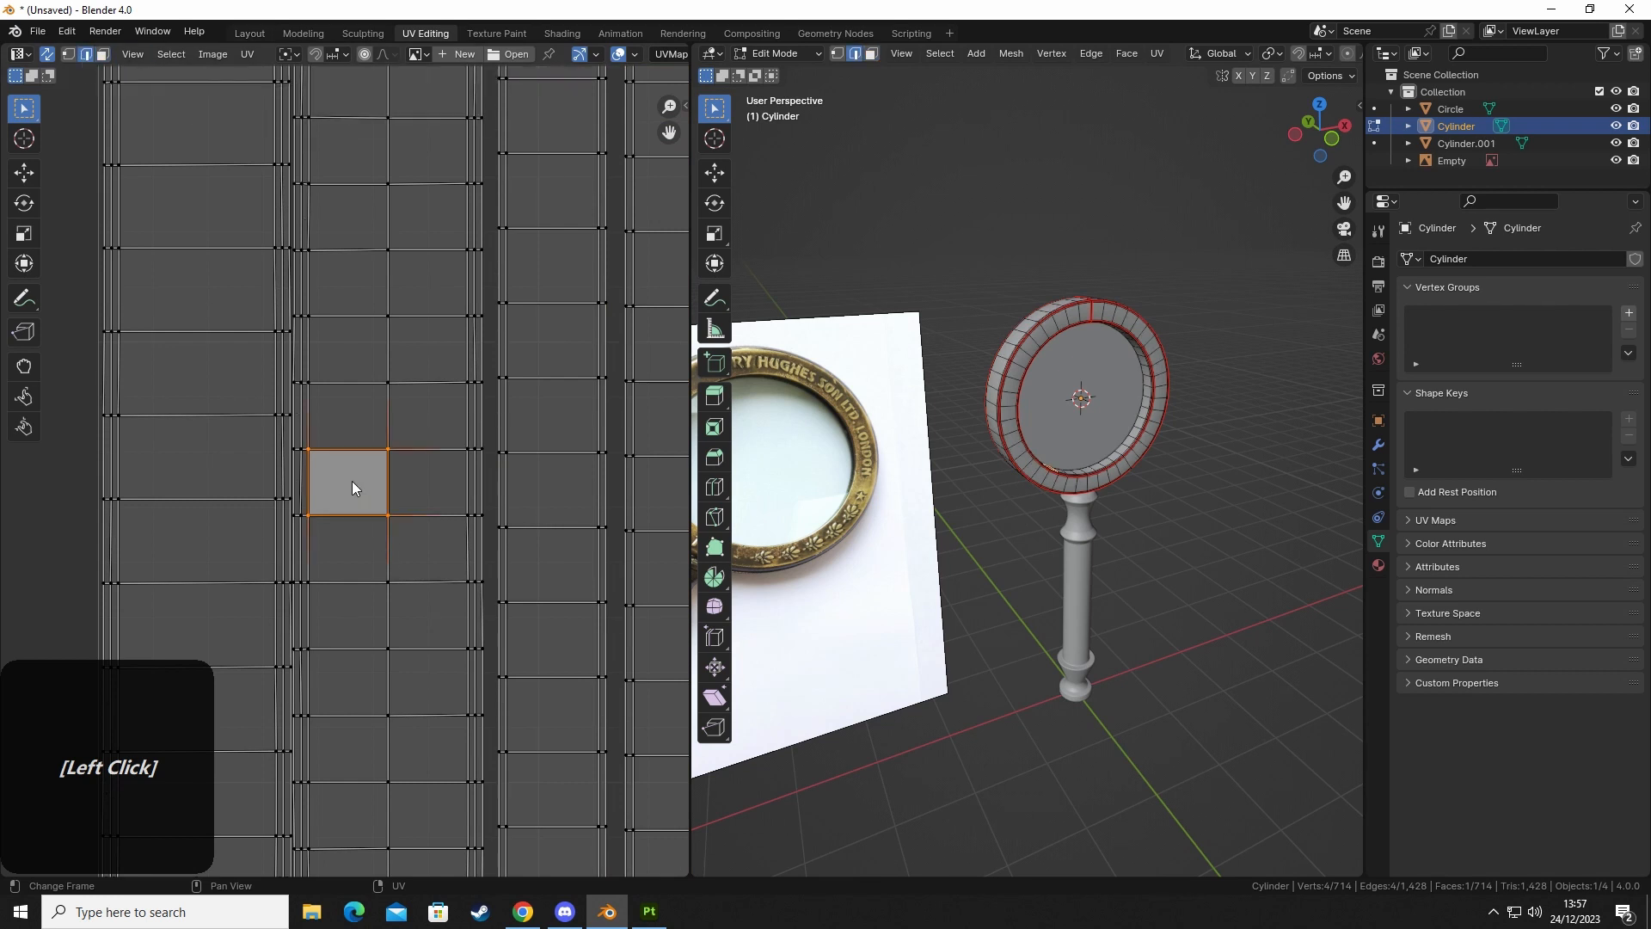
pyautogui.click(352, 448)
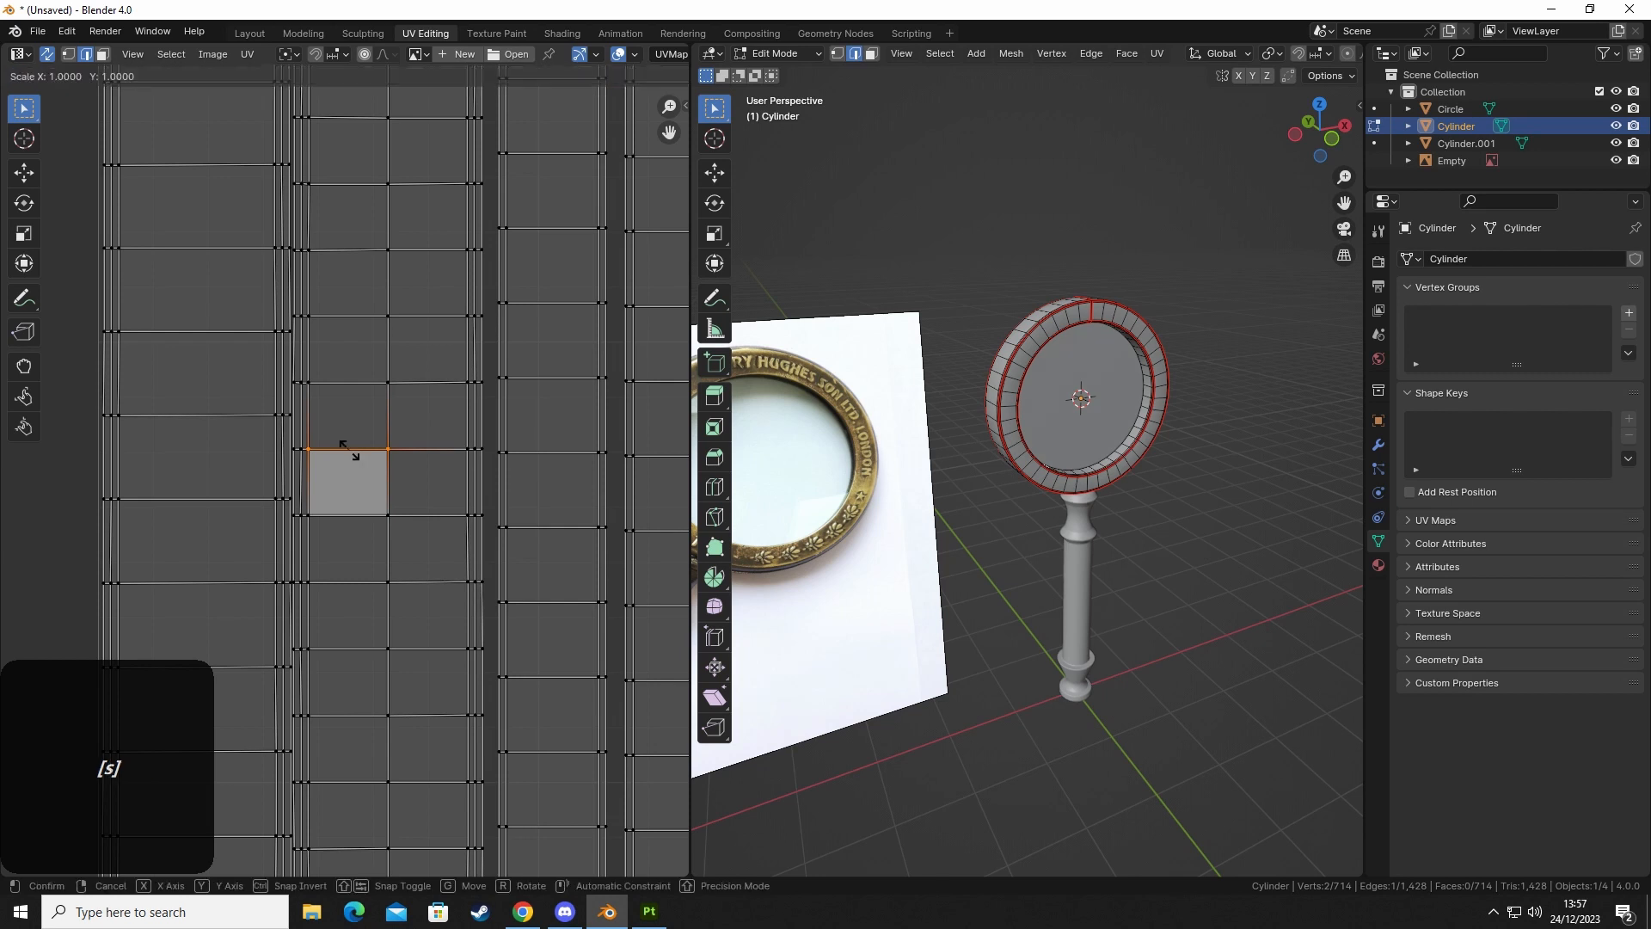
pyautogui.click(348, 517)
pyautogui.press('s')
pyautogui.click(348, 517)
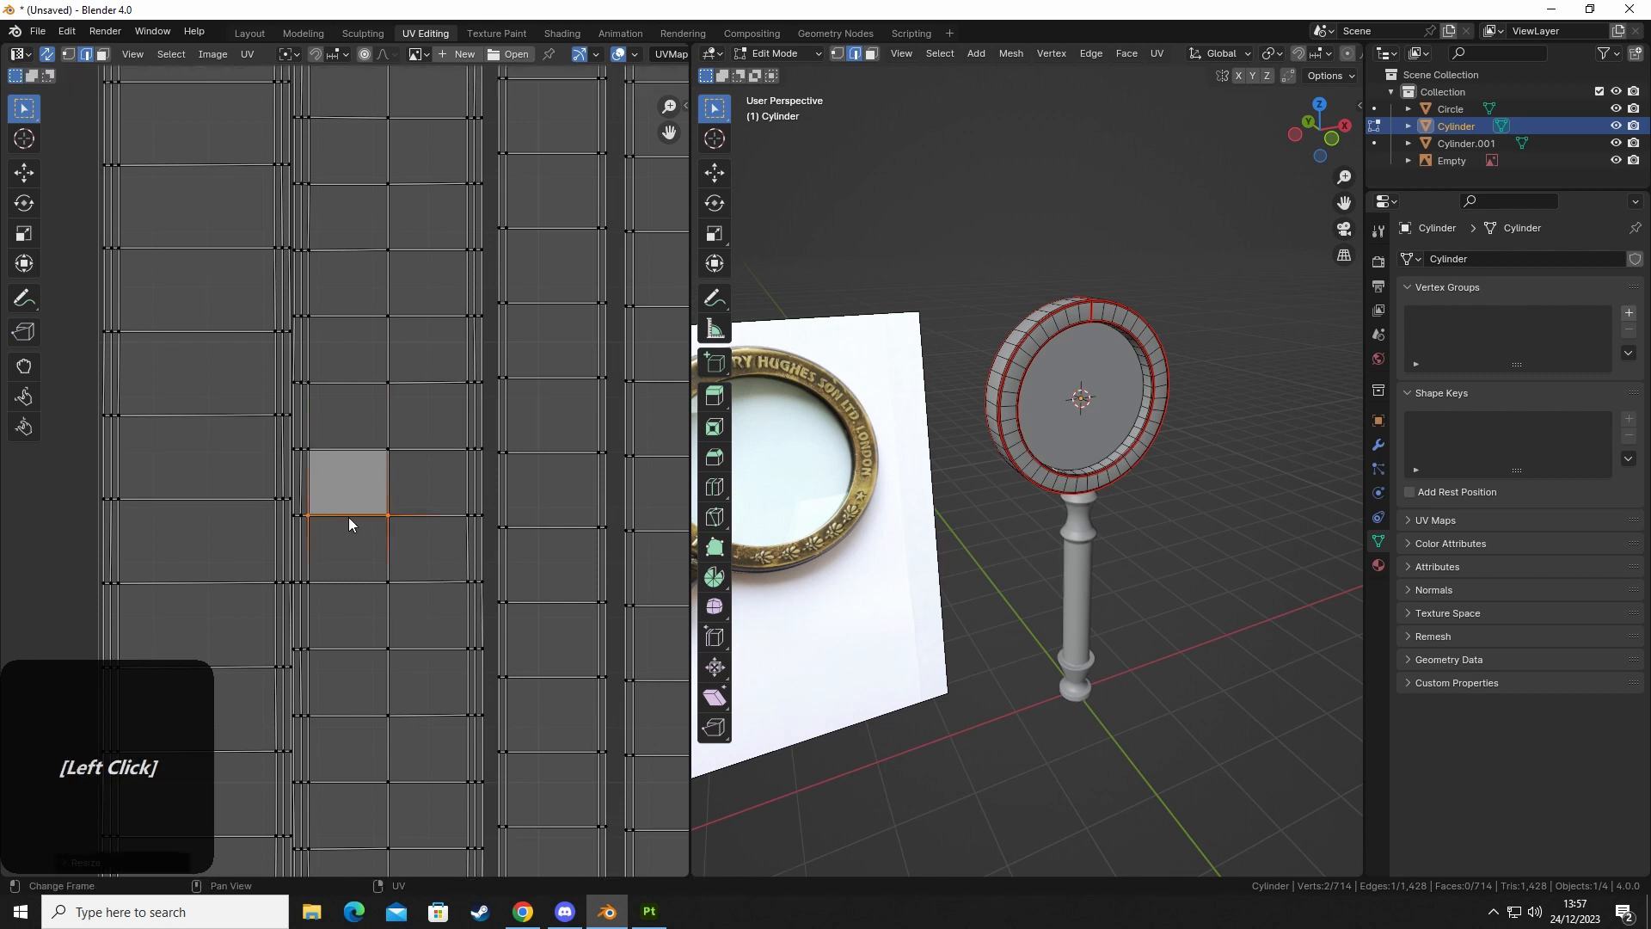
# Straighten the quad's side edge on the strip's centre line by scaling it to 0 along X.
pyautogui.click(385, 480)
pyautogui.press('s')
pyautogui.press('x')
pyautogui.press('0')
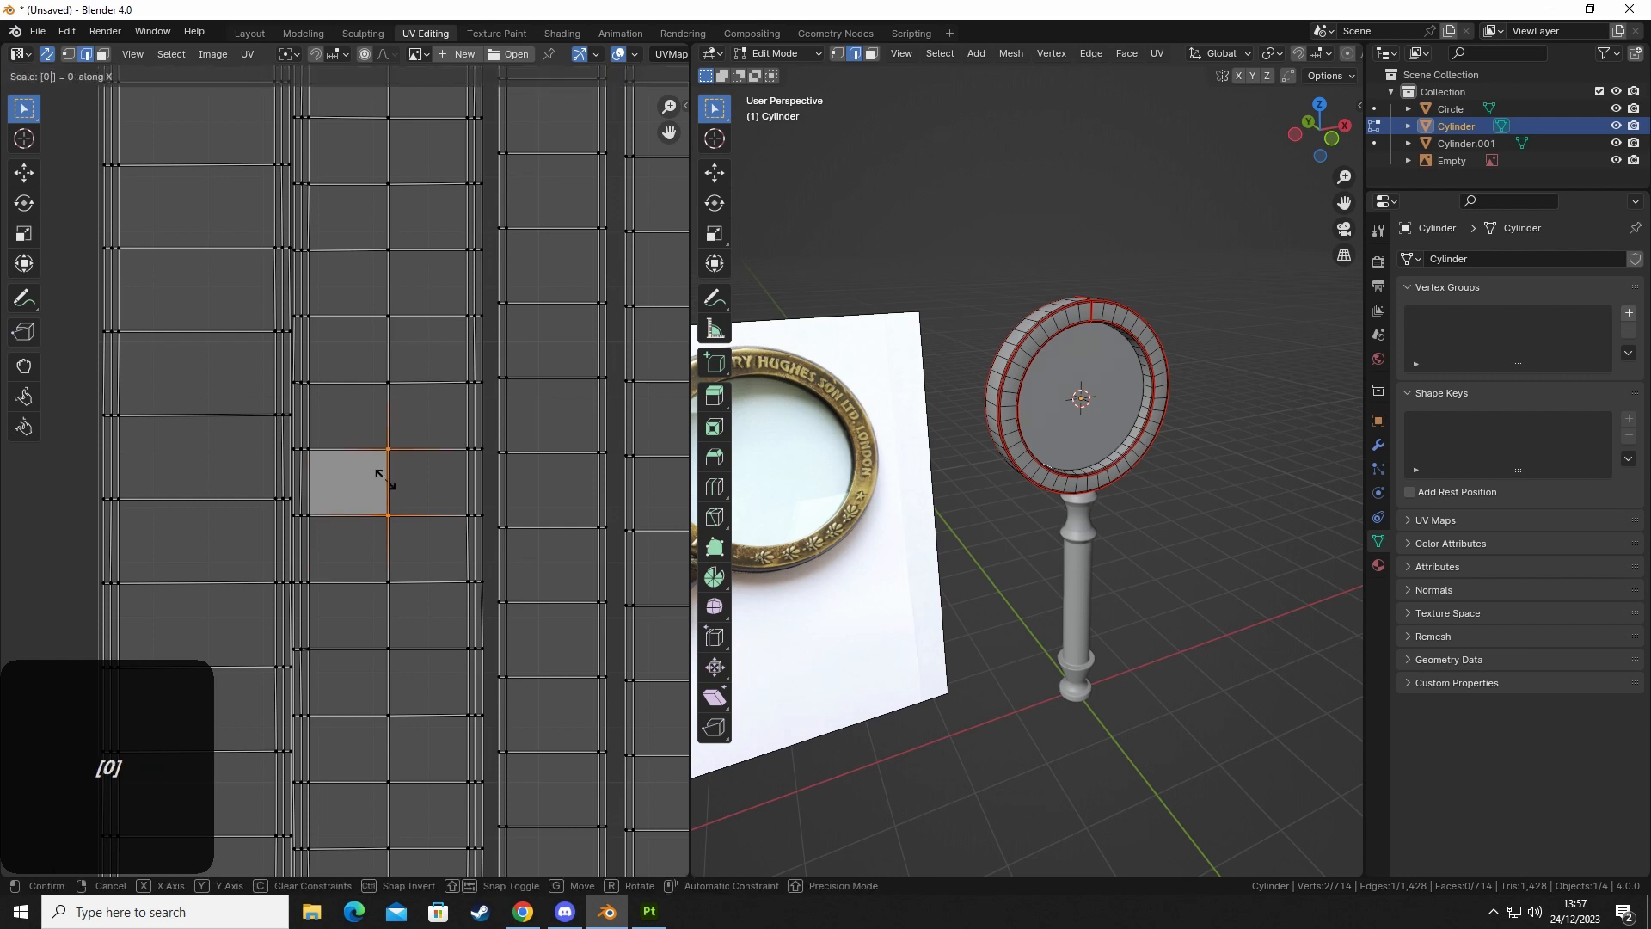
pyautogui.click(384, 483)
# Straighten the quad's opposite side edge by scaling it to 0 along X, and select the squared quad as the active face.
pyautogui.click(312, 484)
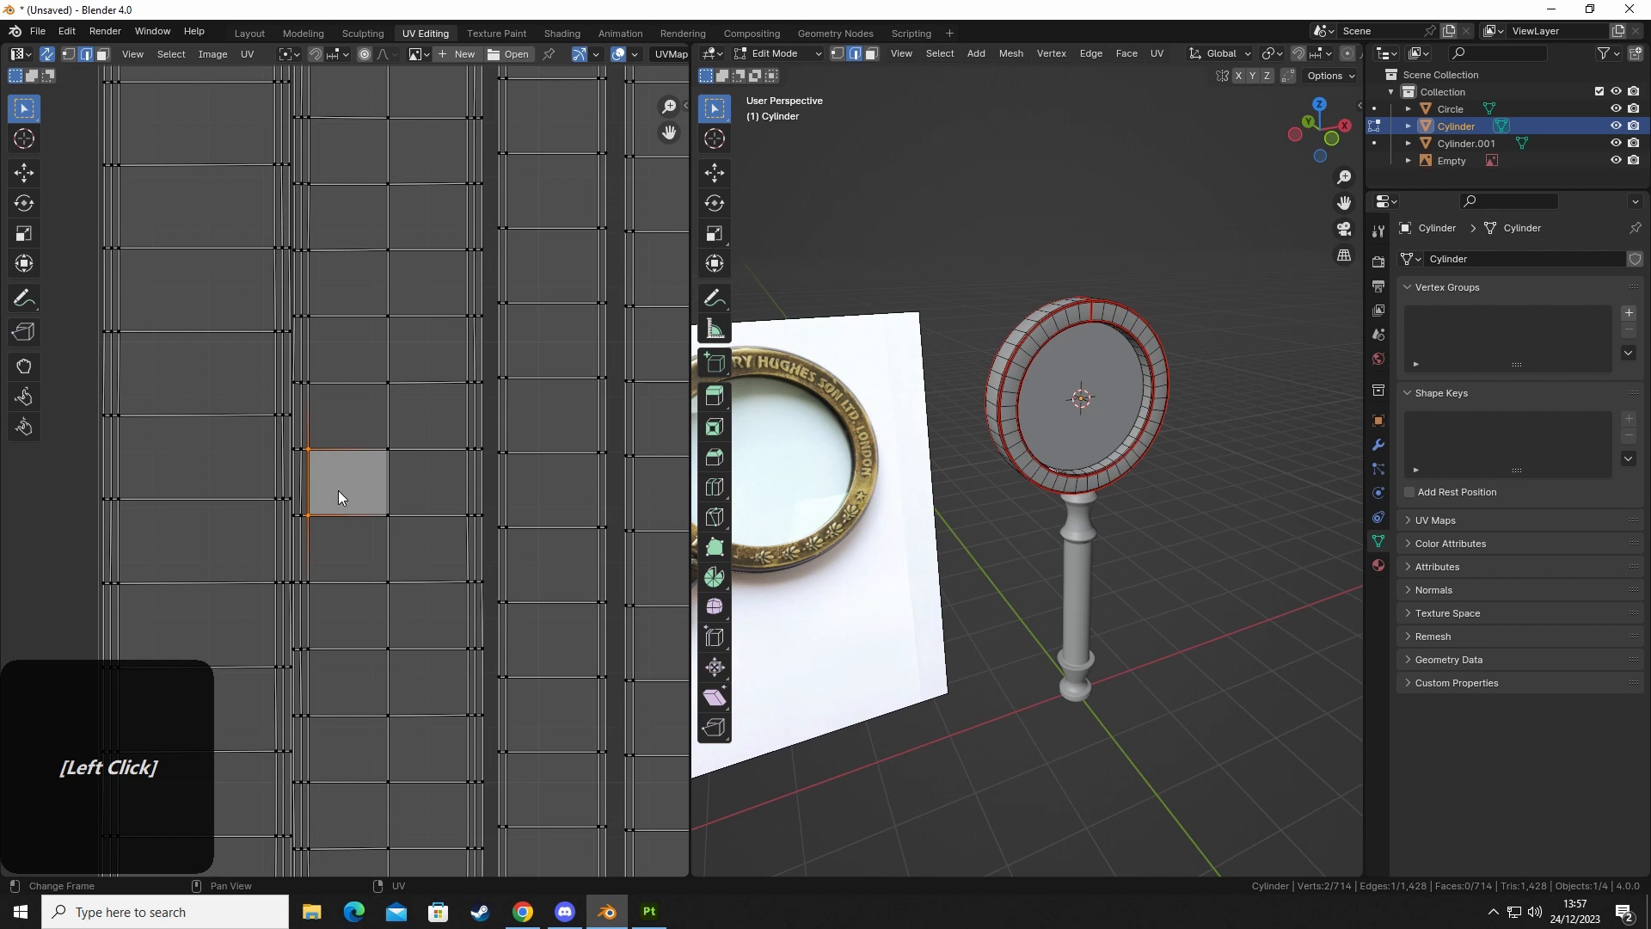
pyautogui.press('s')
pyautogui.press('x')
pyautogui.press('0')
pyautogui.click(338, 489)
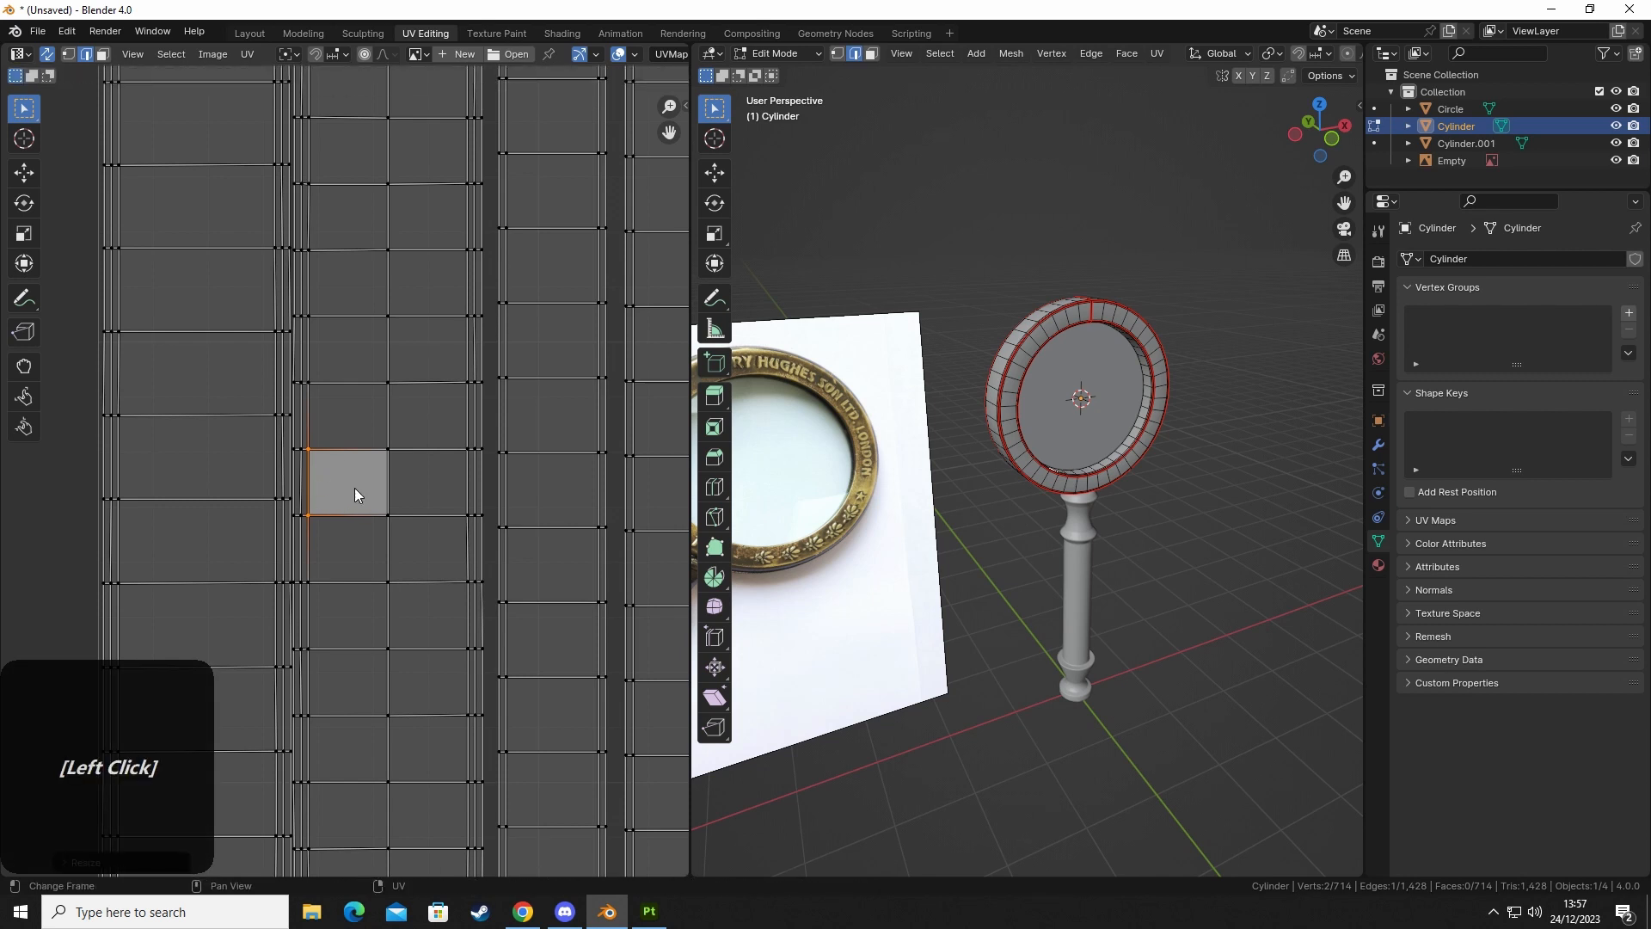
pyautogui.press('3')
pyautogui.click(346, 492)
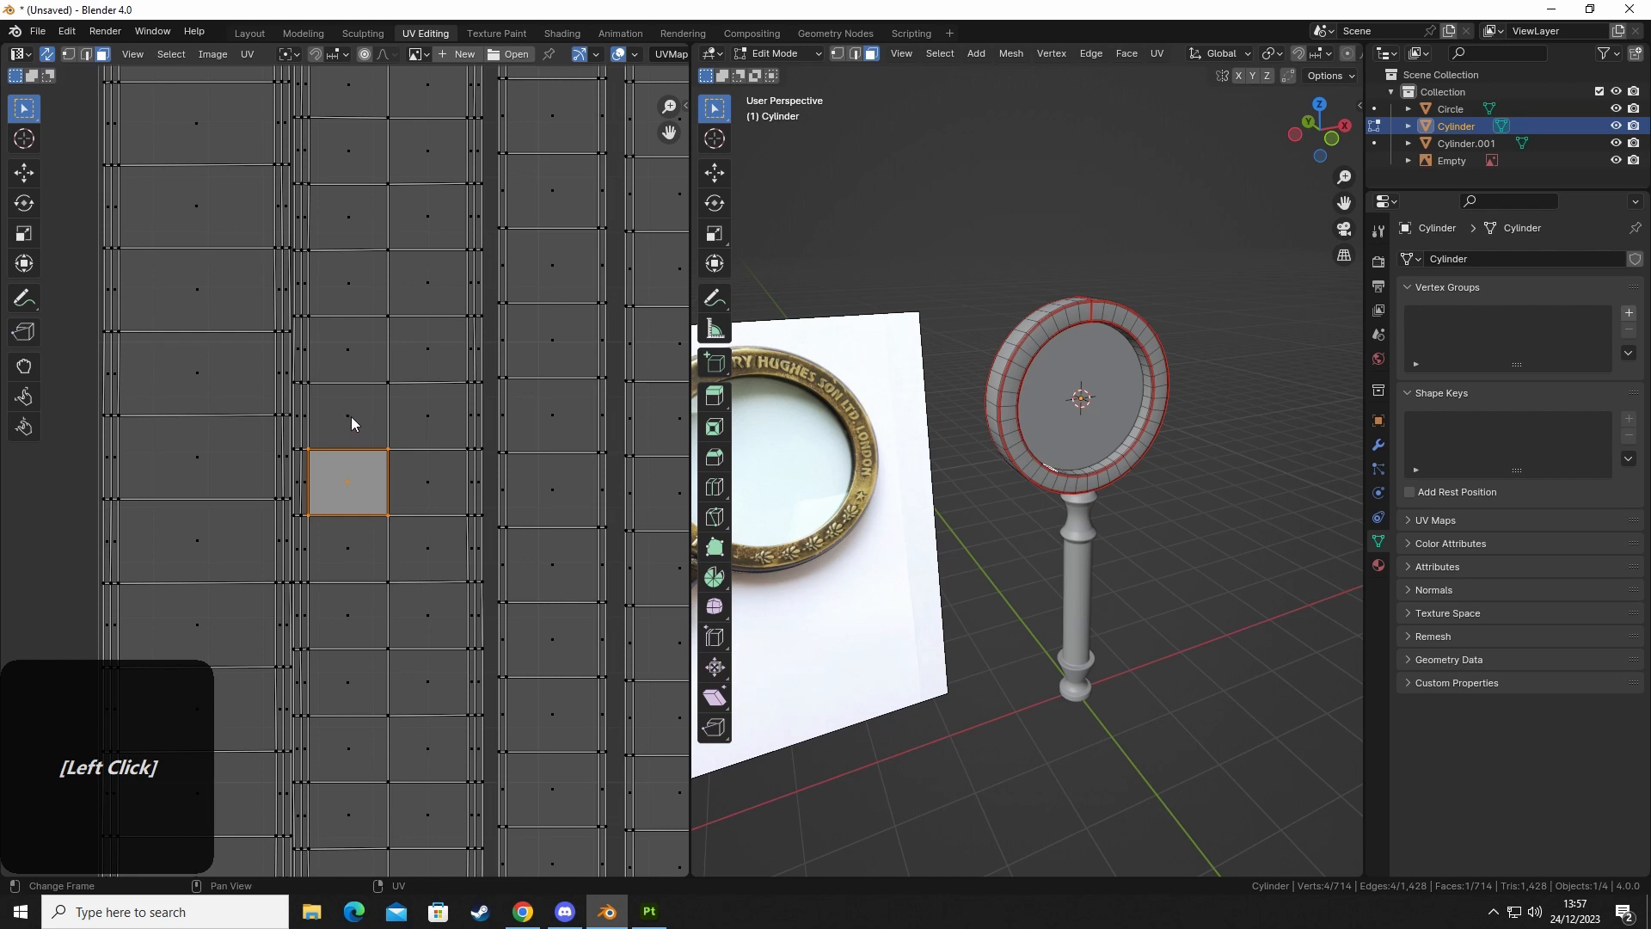
# Select the whole two-column strip and straighten it with Follow Active Quads based on the squared quad.
pyautogui.press('l')
pyautogui.scroll(-8, 361, 425)
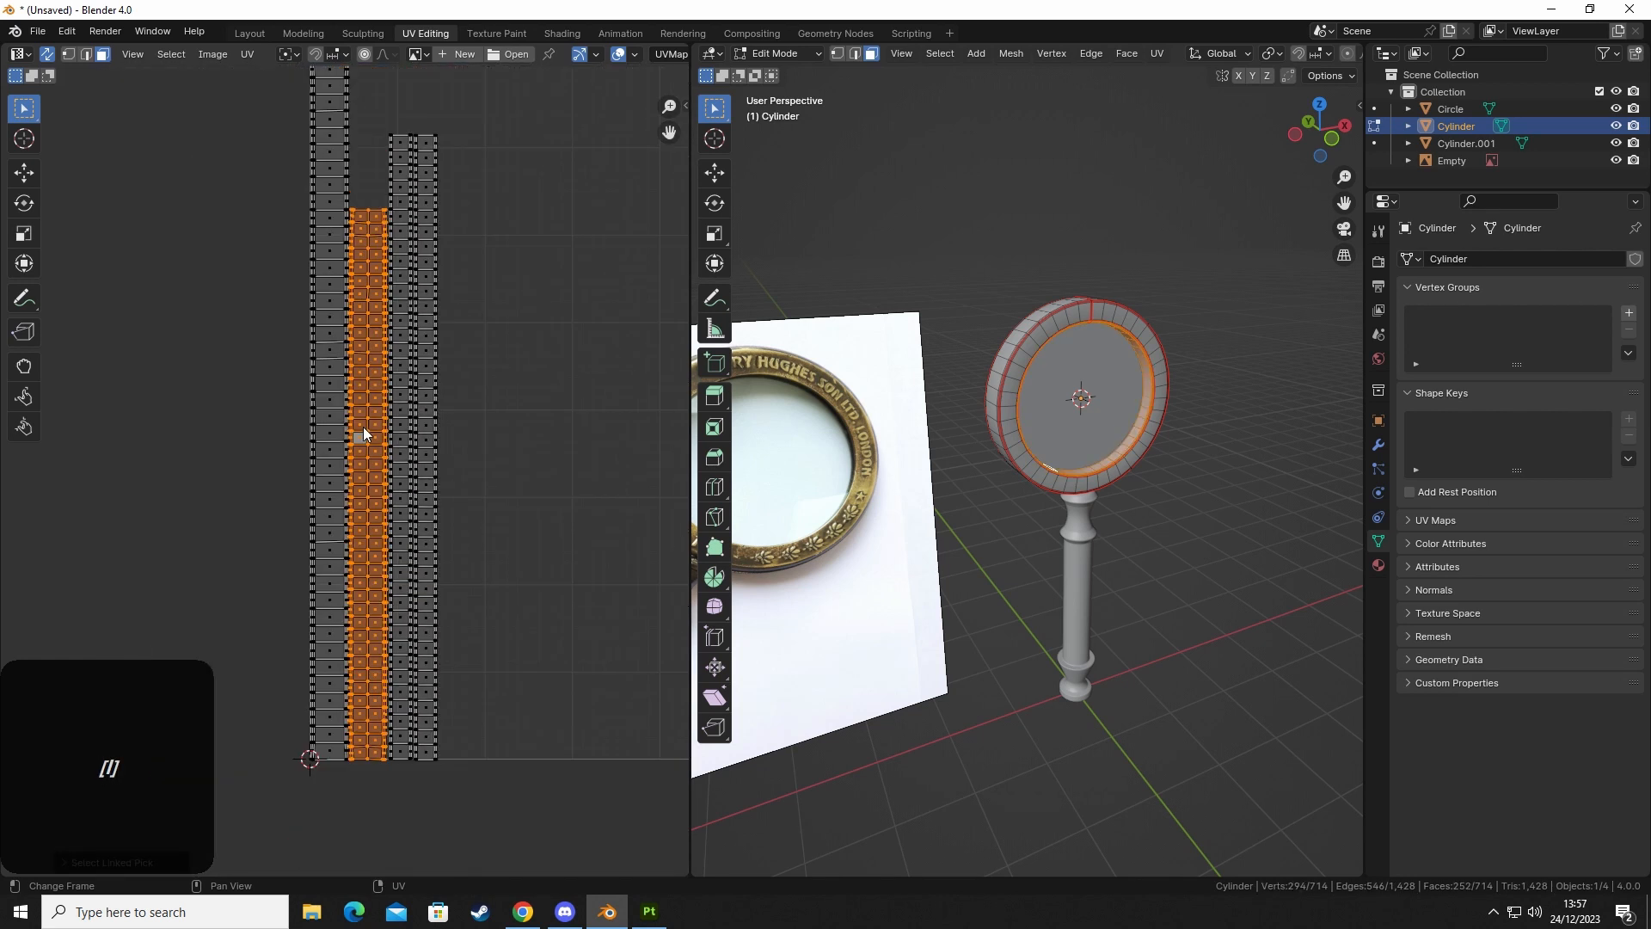
pyautogui.rightClick(363, 426)
pyautogui.click(363, 427)
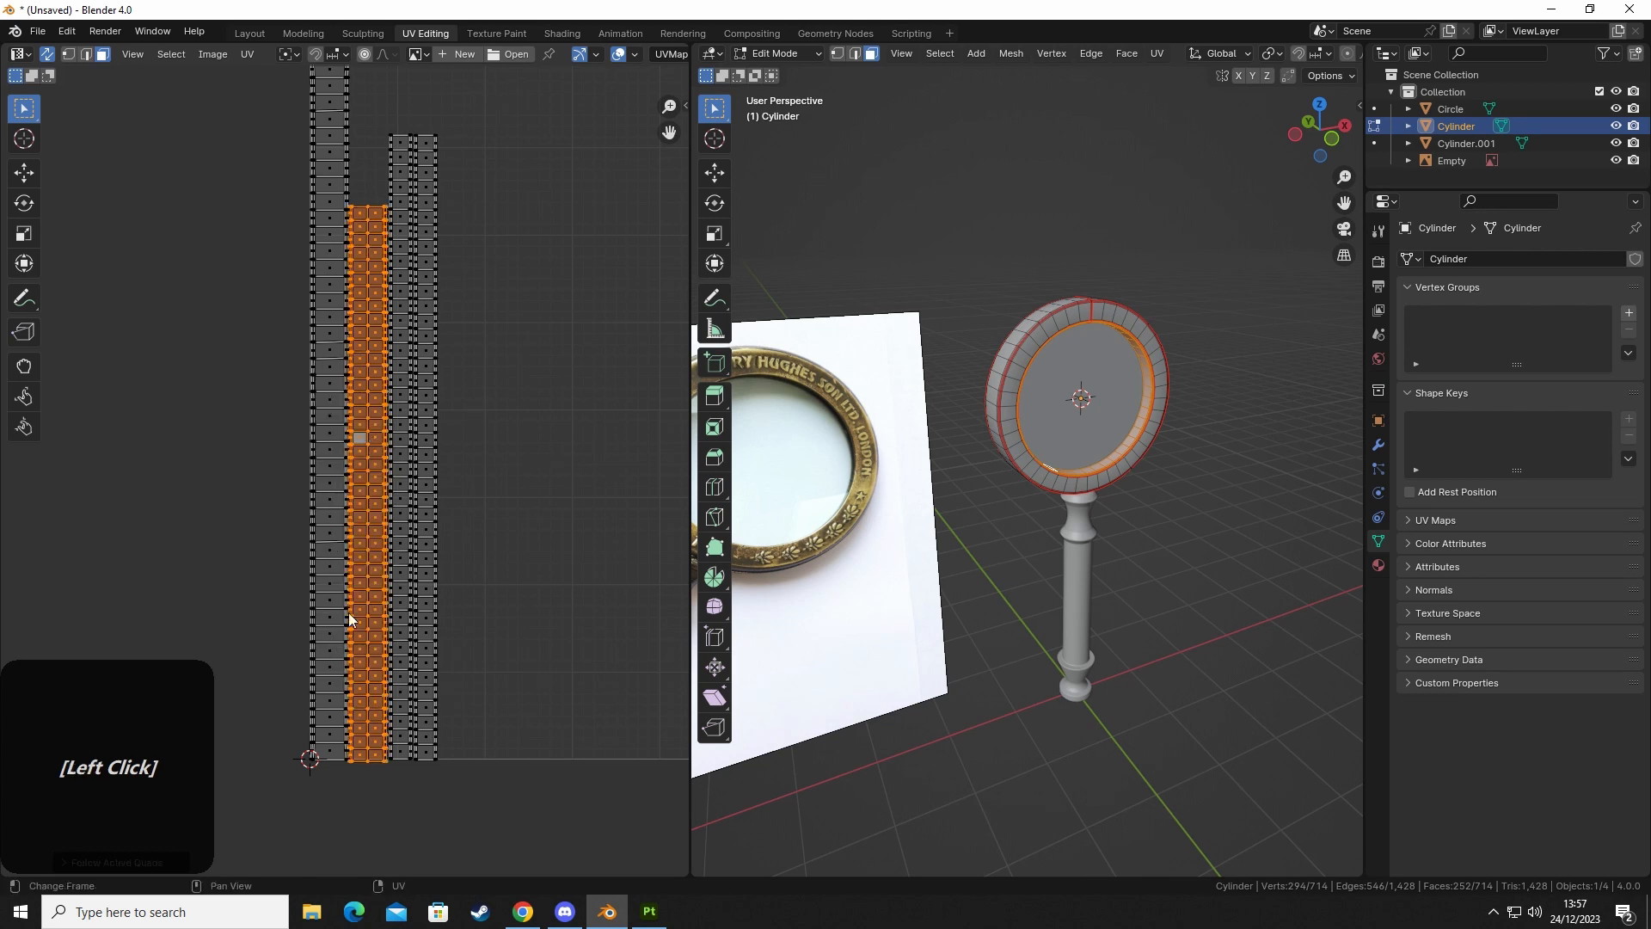
# Move the straightened two-column strip slightly so it sits inside the UV bounds, between the neighbouring strips without overlap.
pyautogui.scroll(10, 363, 771)
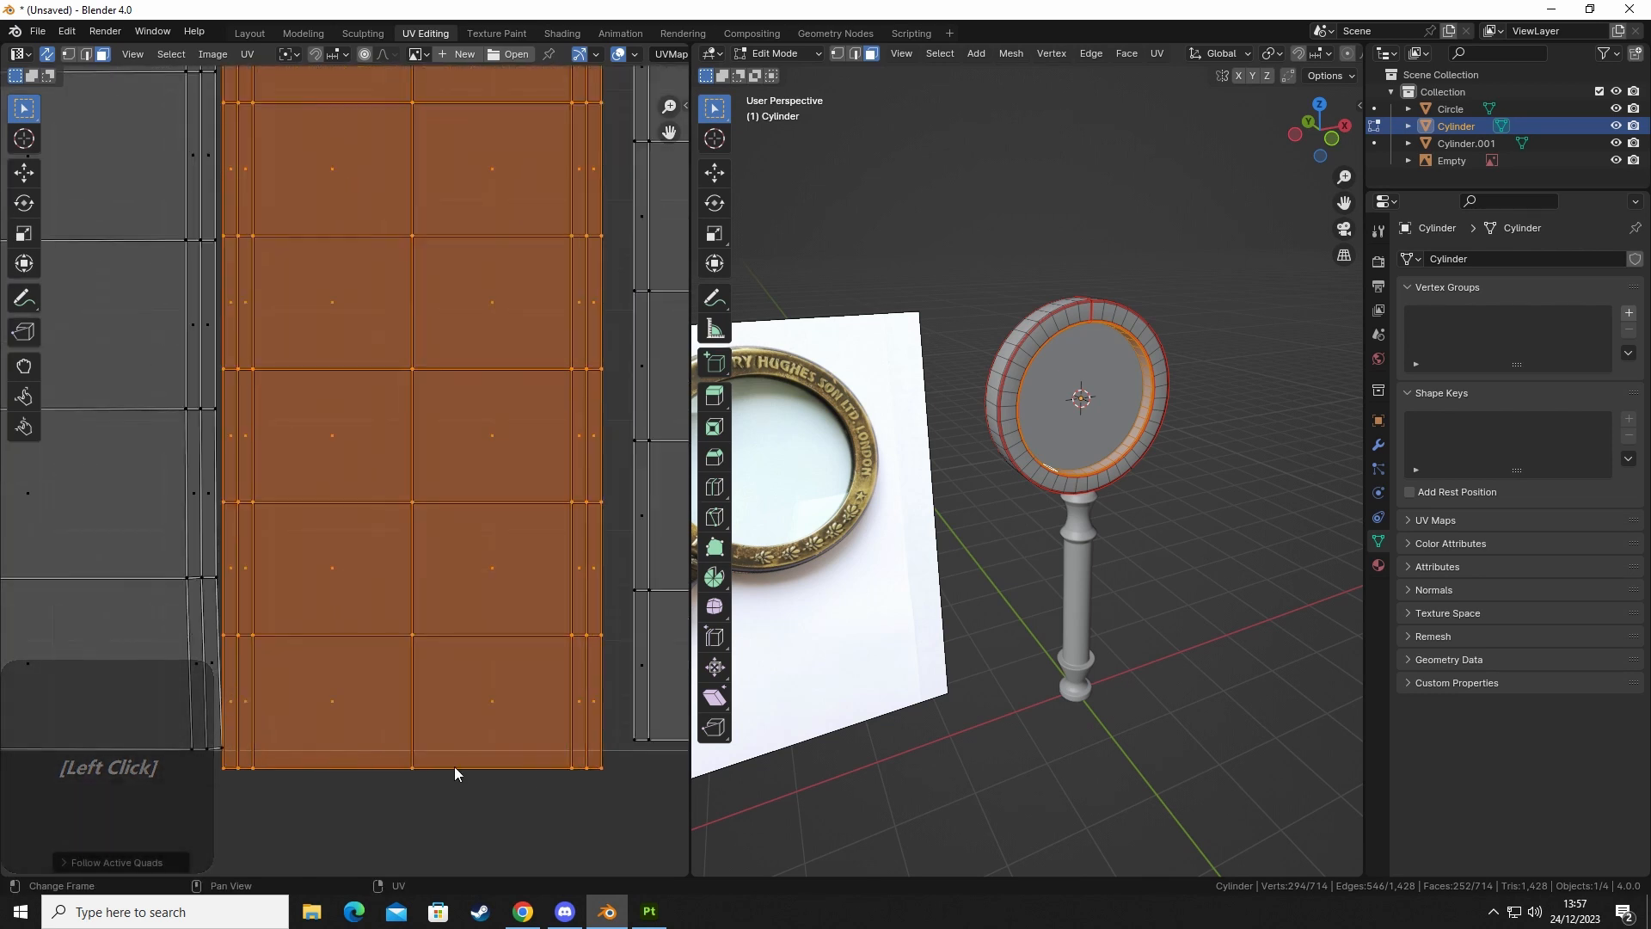
pyautogui.press('g')
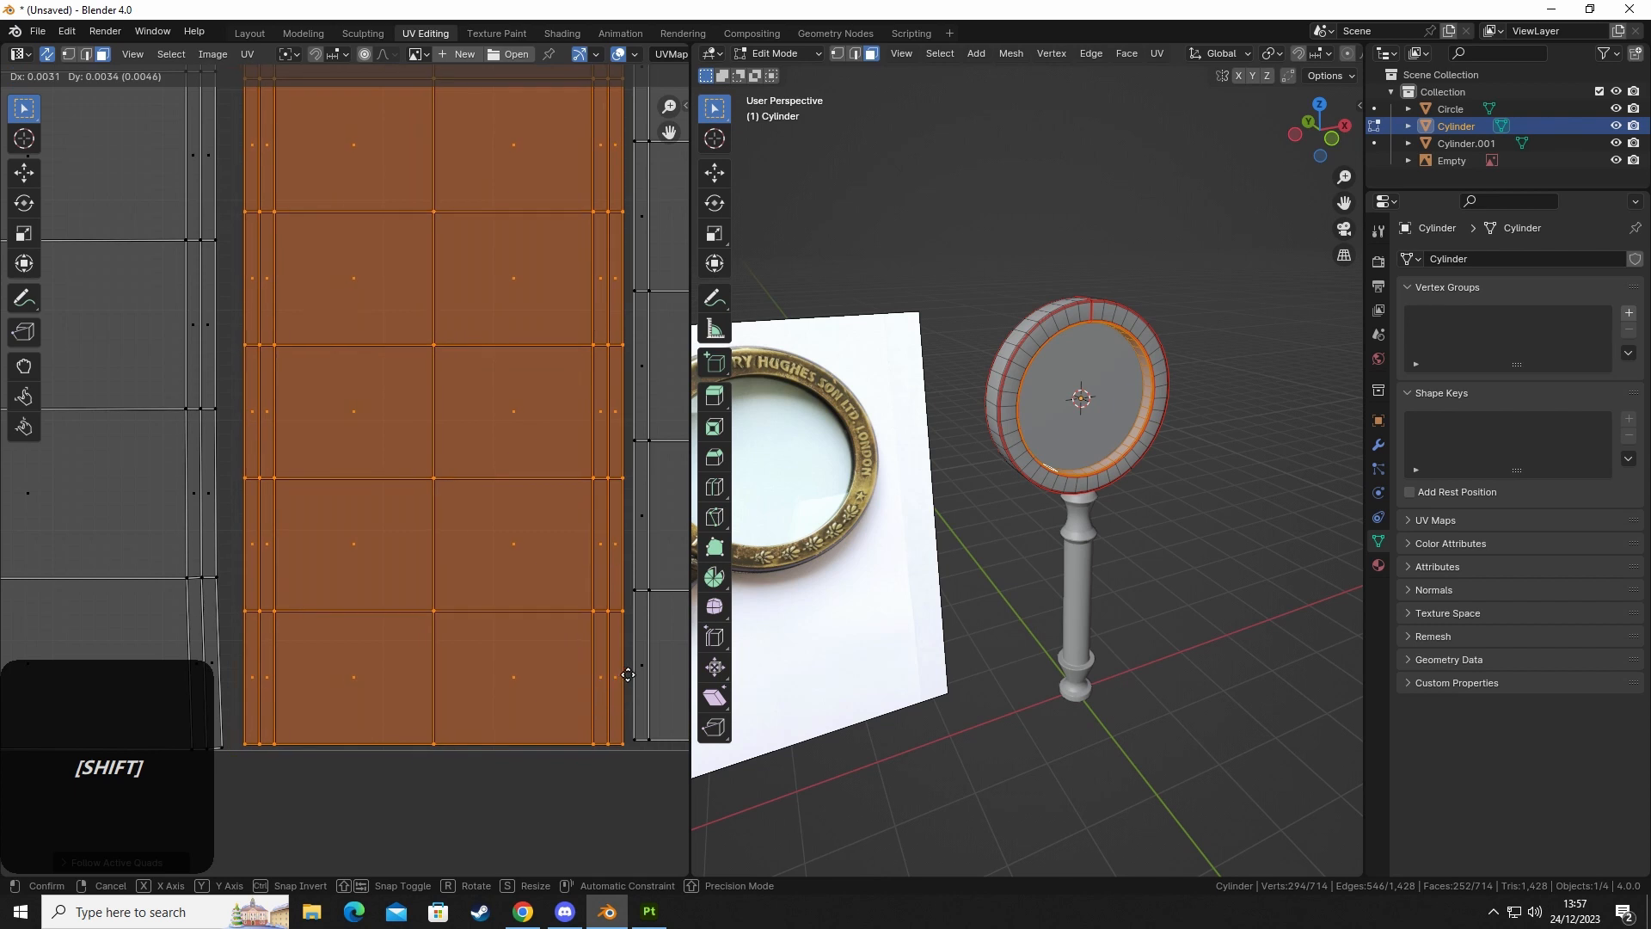
pyautogui.click(626, 673)
# Clear the face selection at the widest strip's lower end and turn on Display Stretch for the UVs, using Angle.
pyautogui.moveTo(320, 572); pyautogui.dragTo(375, 449, button='middle')
pyautogui.moveTo(361, 403); pyautogui.dragTo(467, 626)
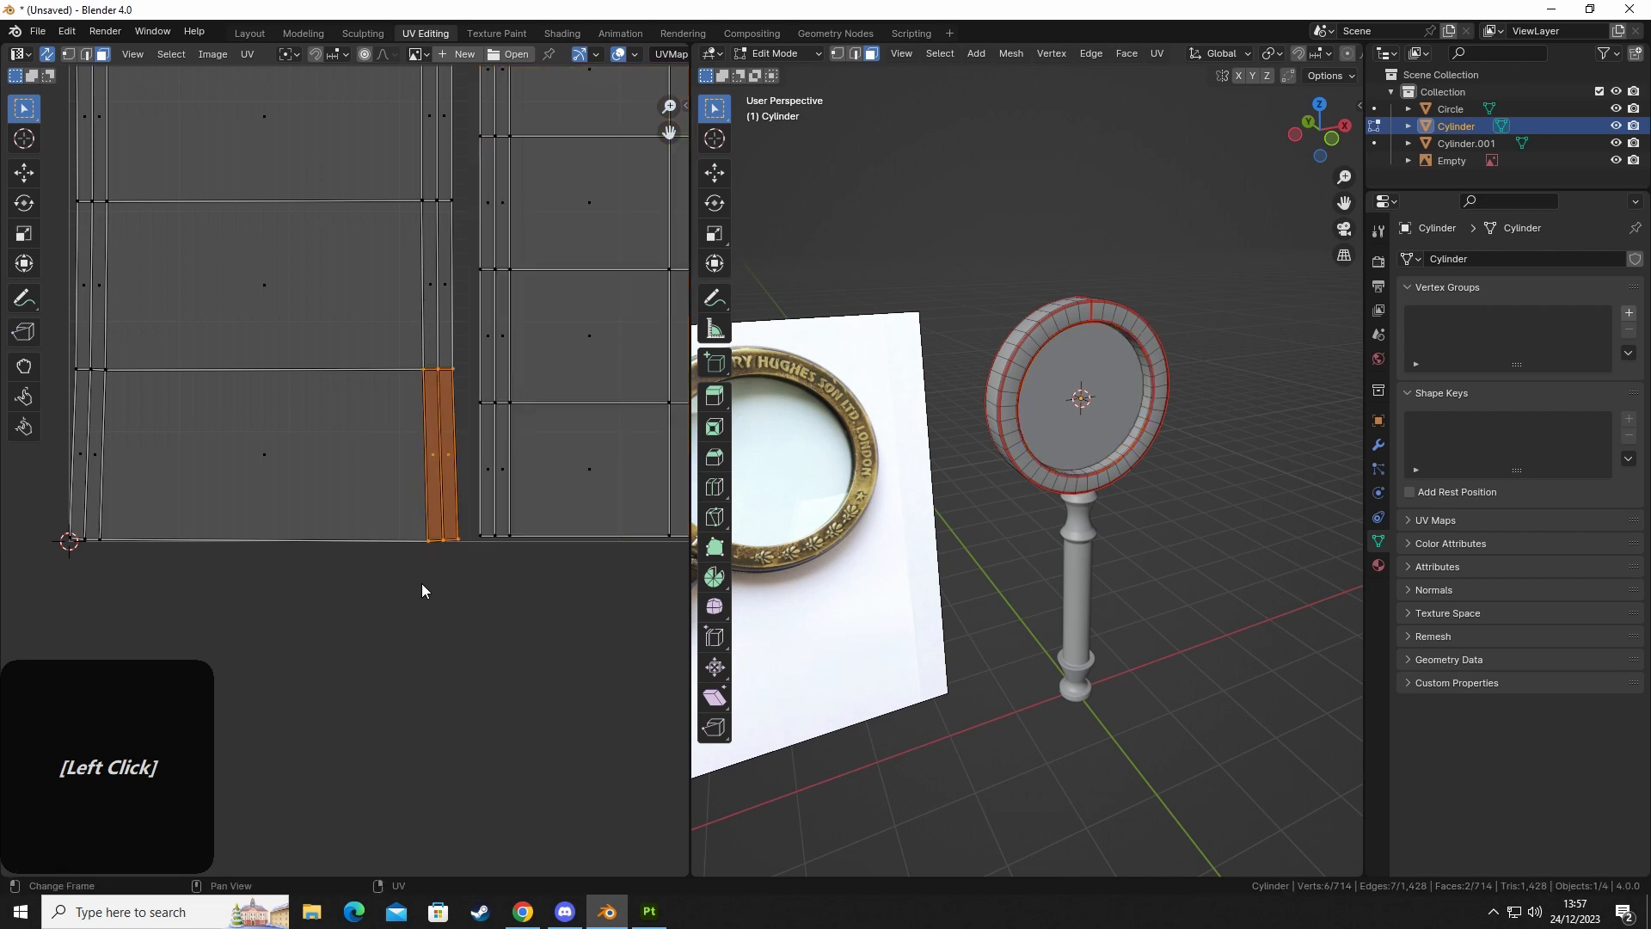
pyautogui.click(402, 589)
pyautogui.keyDown('shift'); pyautogui.moveTo(392, 463); pyautogui.dragTo(421, 607, button='middle'); pyautogui.keyUp('shift')
pyautogui.scroll(-4, 392, 378)
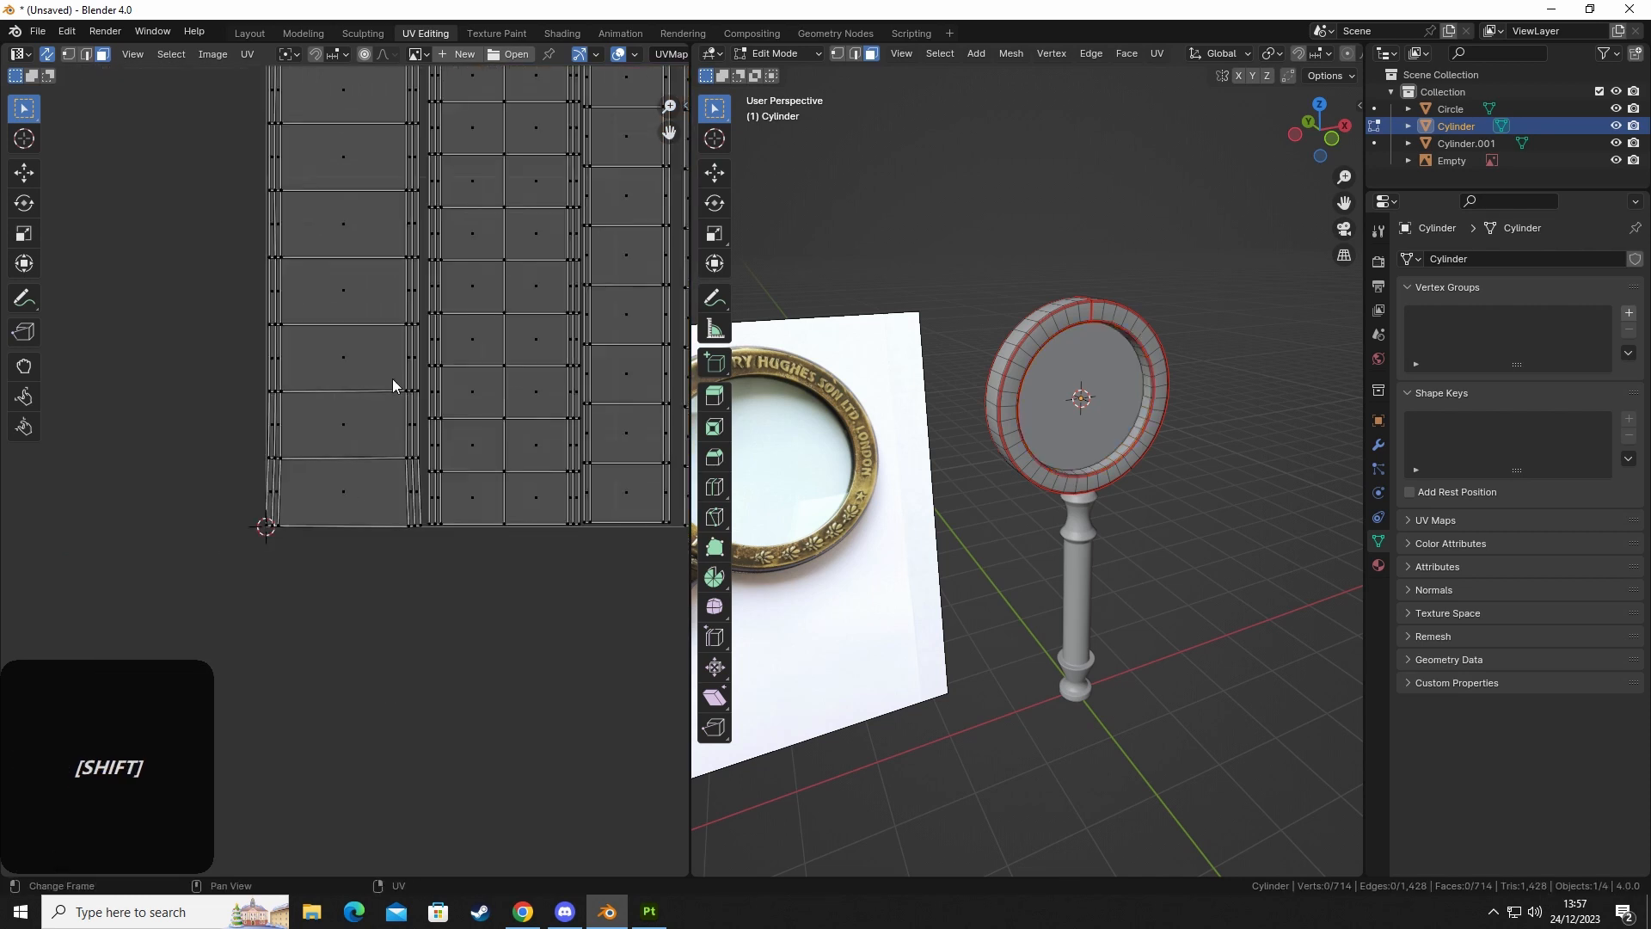
pyautogui.moveTo(393, 379); pyautogui.dragTo(420, 616, button='middle')
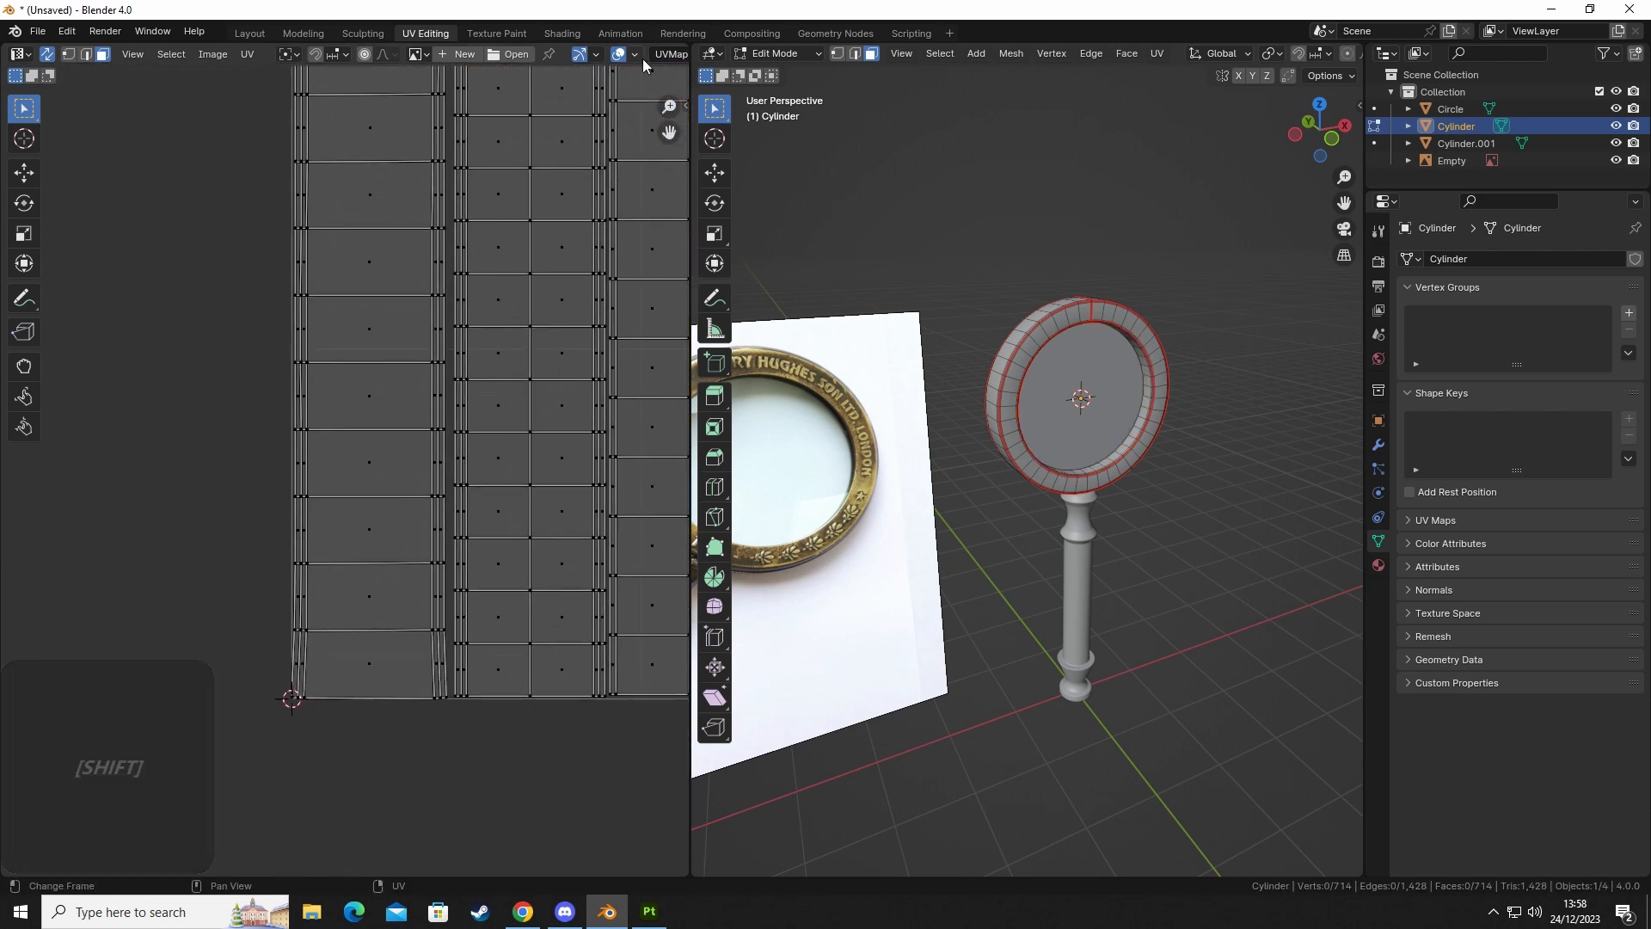
pyautogui.click(636, 54)
pyautogui.click(528, 248)
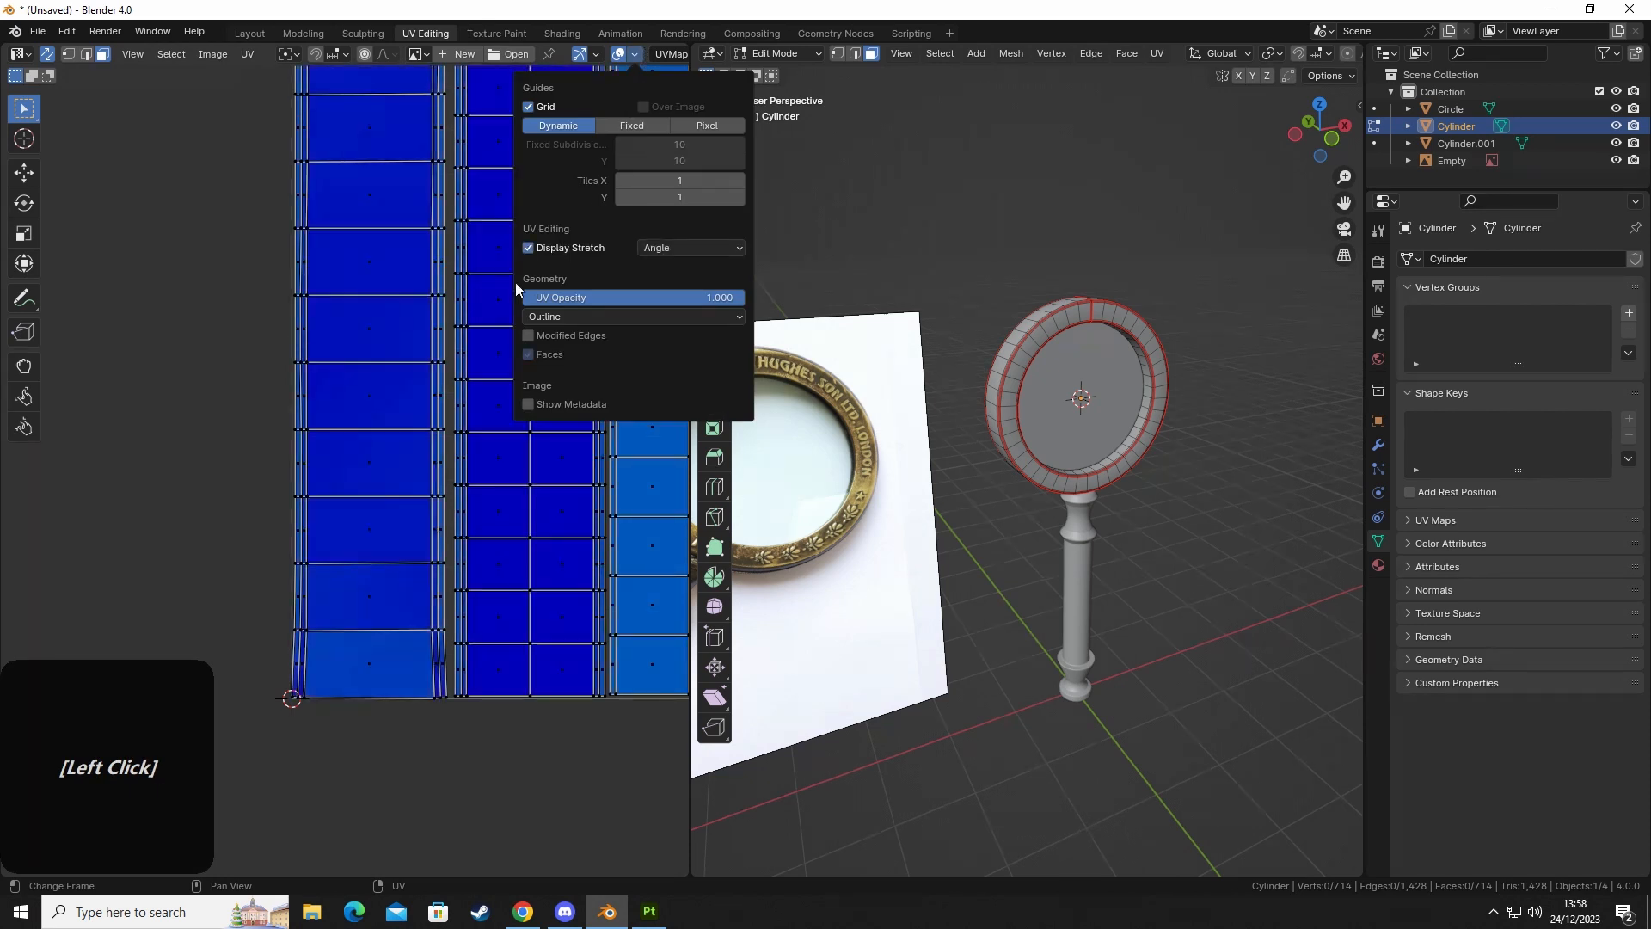
# Examine the stretch colours along all four ring strips, comparing the widest strip's tapered lower end with the straightened strips.
pyautogui.keyDown('shift'); pyautogui.moveTo(559, 464); pyautogui.dragTo(310, 358, button='middle'); pyautogui.keyUp('shift')
pyautogui.keyDown('shift'); pyautogui.moveTo(232, 475); pyautogui.dragTo(324, 438, button='middle'); pyautogui.keyUp('shift')
pyautogui.keyDown('shift'); pyautogui.moveTo(510, 382); pyautogui.dragTo(363, 433, button='middle'); pyautogui.keyUp('shift')
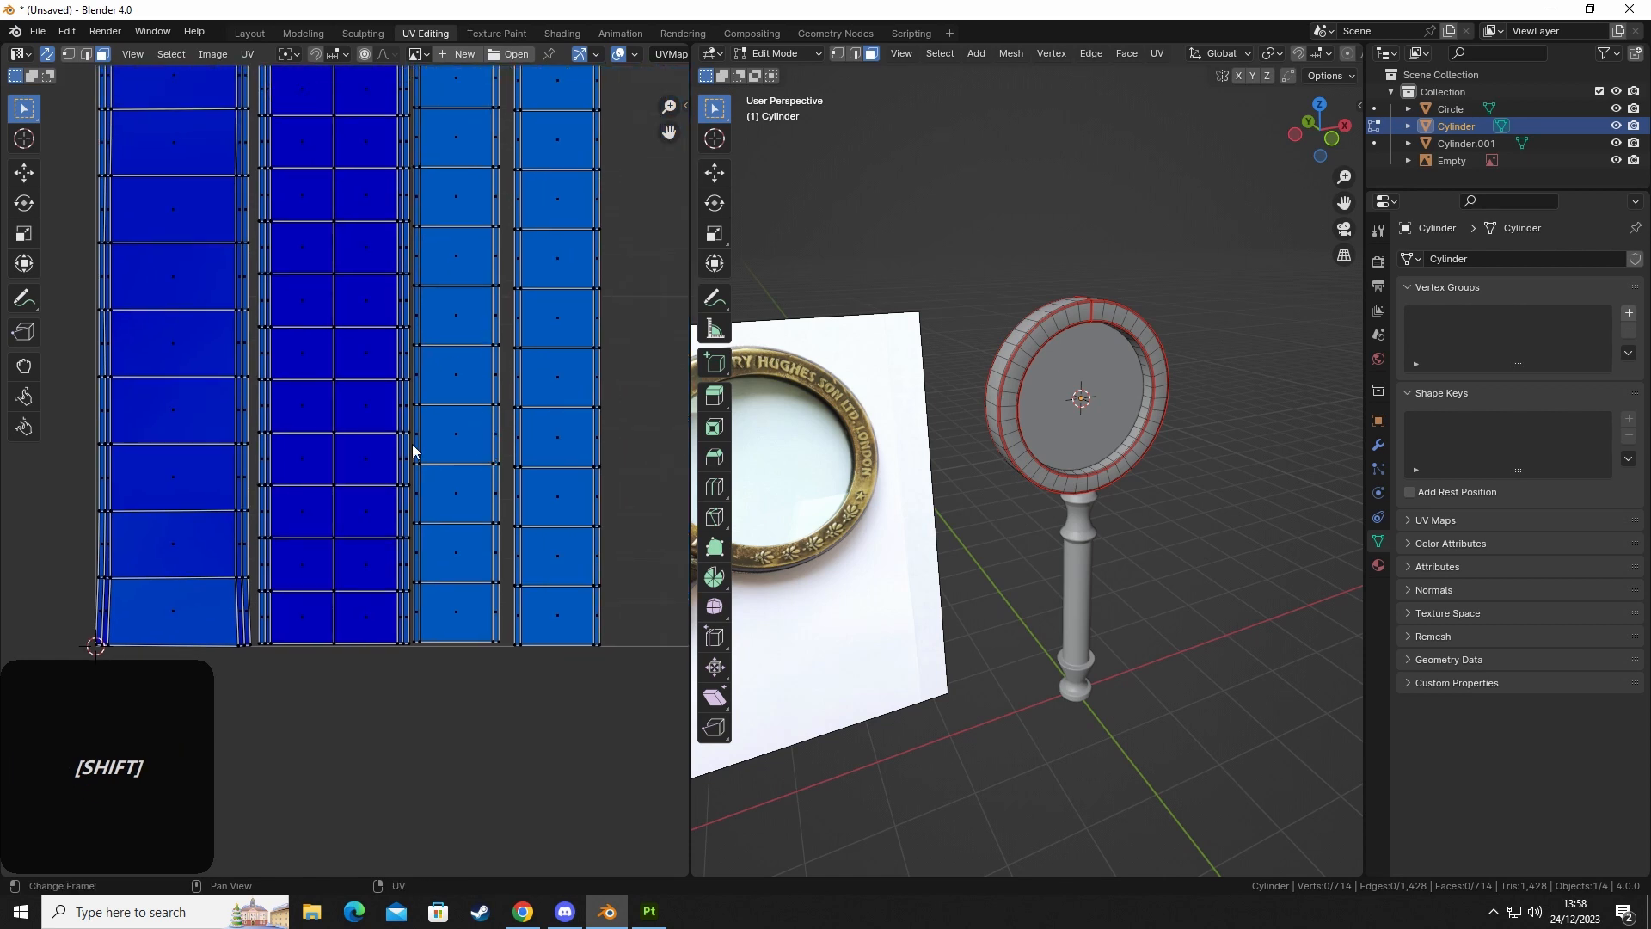
pyautogui.keyDown('shift'); pyautogui.moveTo(173, 486); pyautogui.dragTo(136, 460, button='middle'); pyautogui.keyUp('shift')
pyautogui.scroll(-4, 464, 314)
pyautogui.keyDown('shift'); pyautogui.moveTo(451, 296); pyautogui.dragTo(428, 852, button='middle'); pyautogui.keyUp('shift')
pyautogui.keyDown('shift'); pyautogui.moveTo(428, 225); pyautogui.dragTo(427, 370, button='middle'); pyautogui.keyUp('shift')
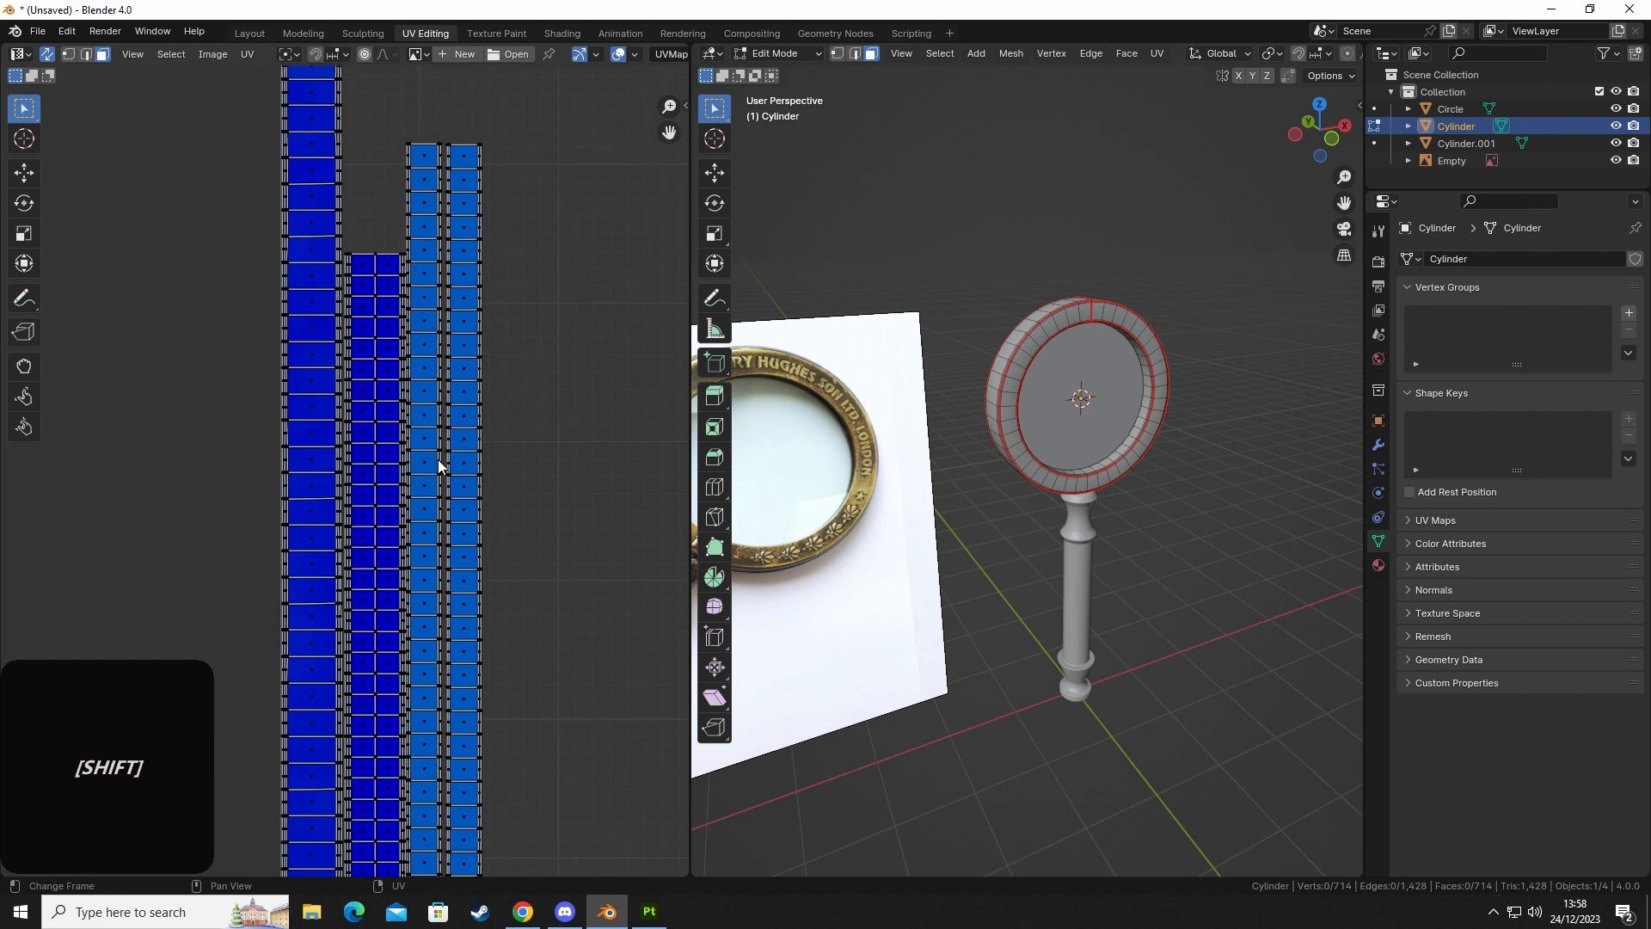
pyautogui.keyDown('shift'); pyautogui.moveTo(365, 743); pyautogui.dragTo(408, 190, button='middle'); pyautogui.keyUp('shift')
pyautogui.keyDown('shift'); pyautogui.moveTo(295, 503); pyautogui.dragTo(367, 390, button='middle'); pyautogui.keyUp('shift')
pyautogui.scroll(1, 400, 627)
pyautogui.scroll(4, 401, 633)
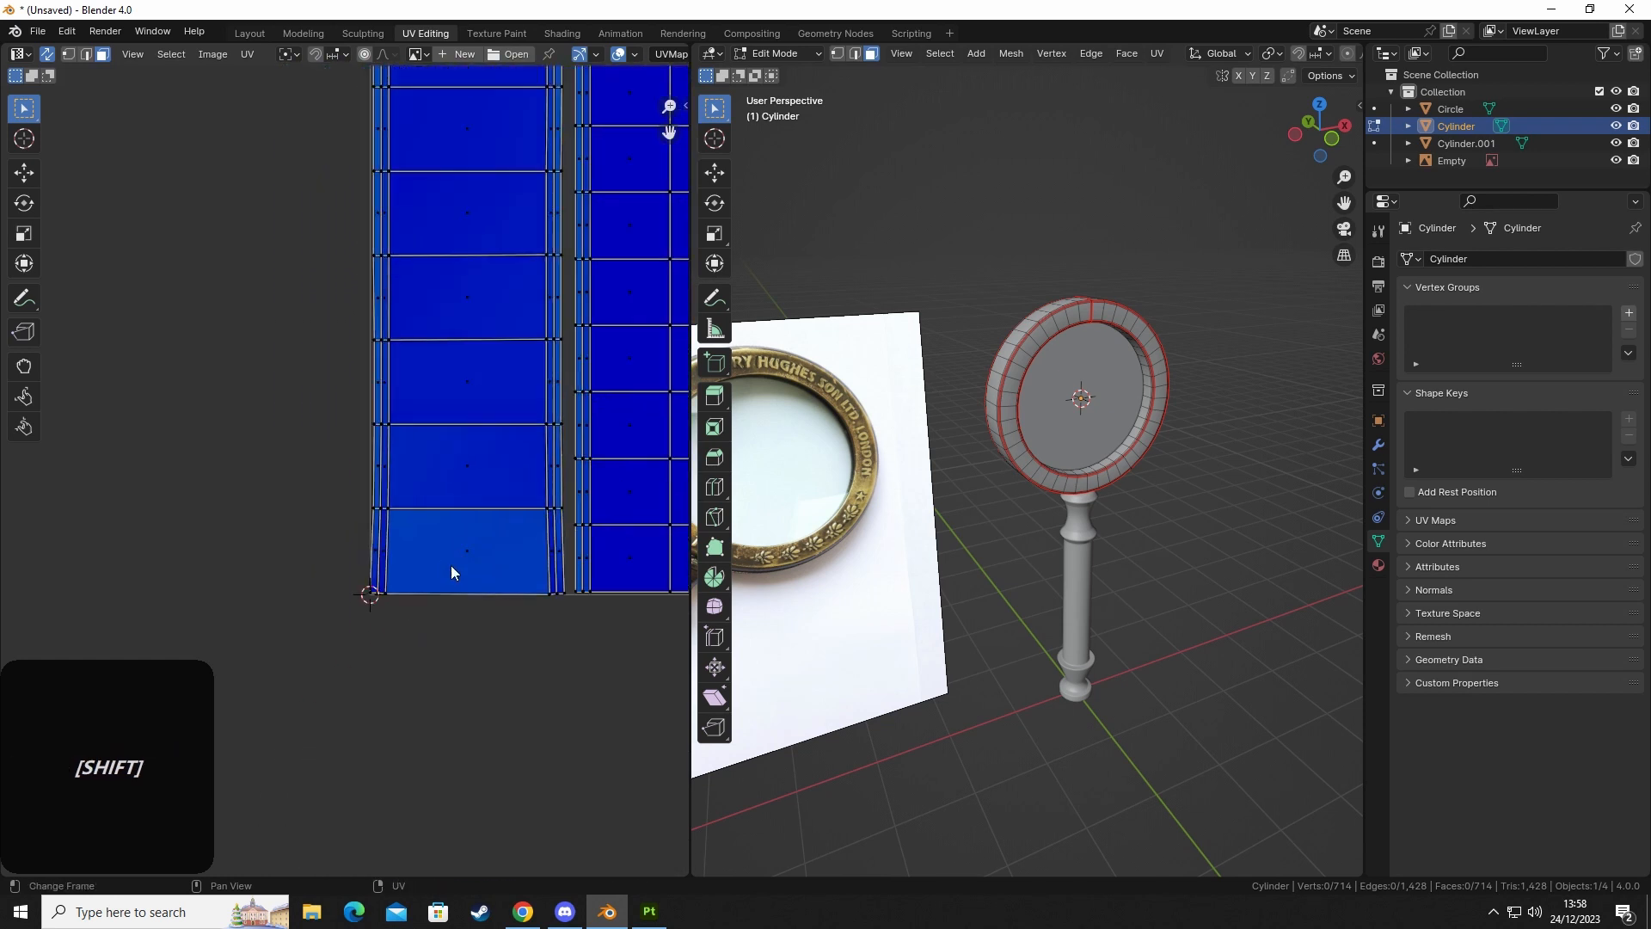
pyautogui.keyDown('shift'); pyautogui.moveTo(451, 565); pyautogui.dragTo(327, 460, button='middle'); pyautogui.keyUp('shift')
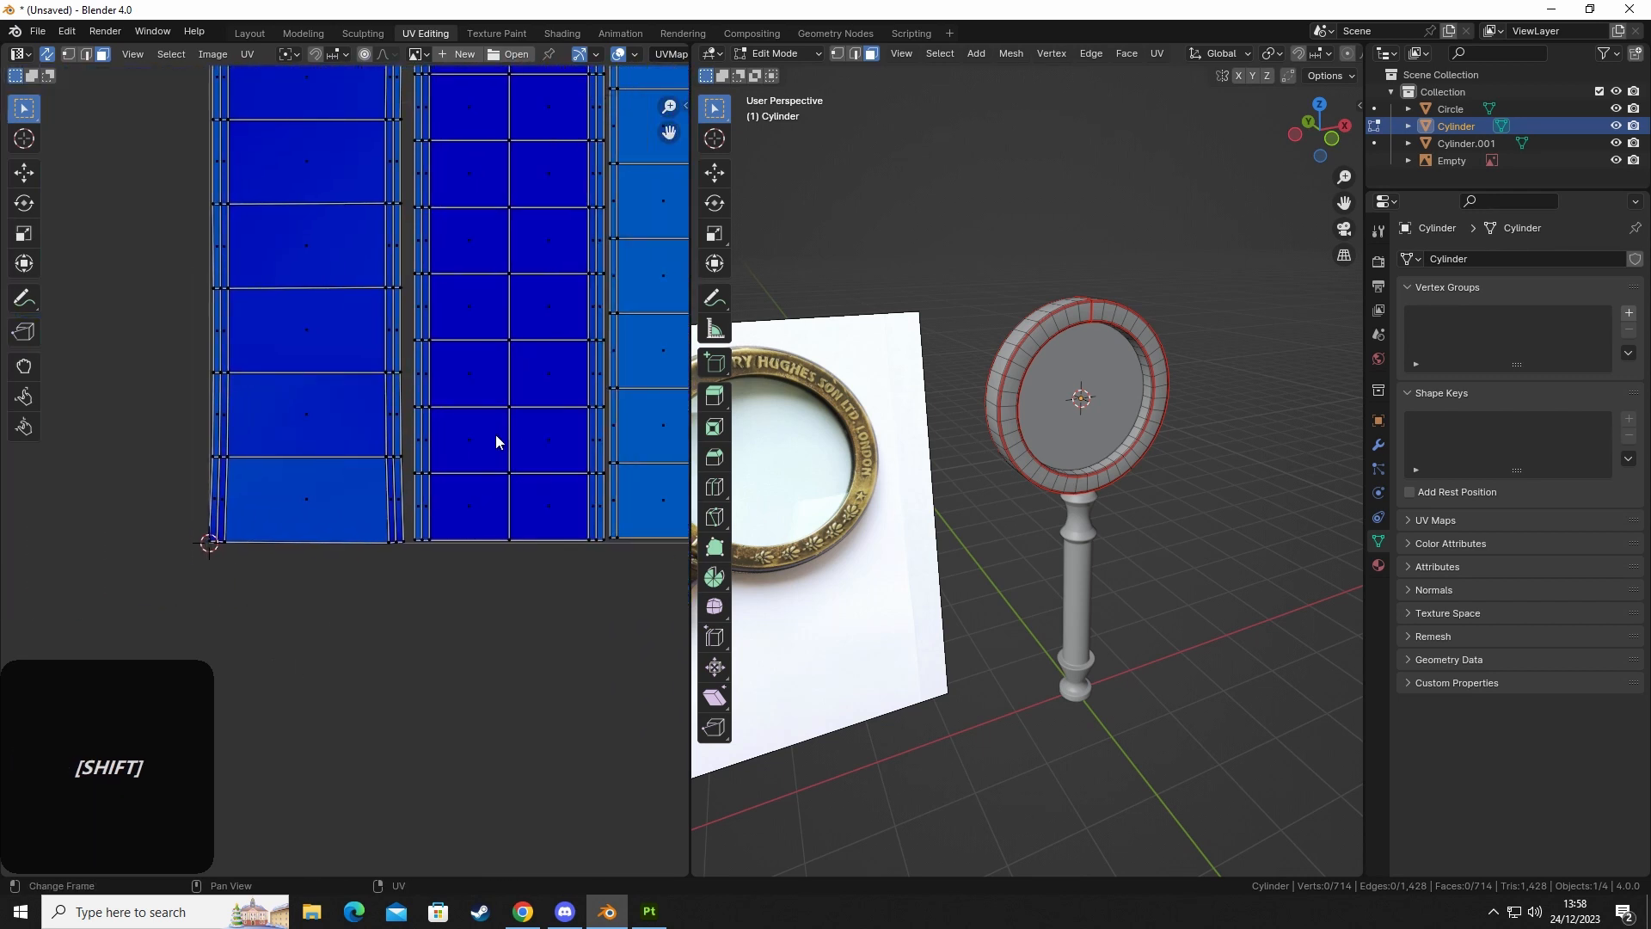
pyautogui.keyDown('shift'); pyautogui.moveTo(303, 548); pyautogui.dragTo(378, 559, button='middle'); pyautogui.keyUp('shift')
pyautogui.scroll(1, 334, 626)
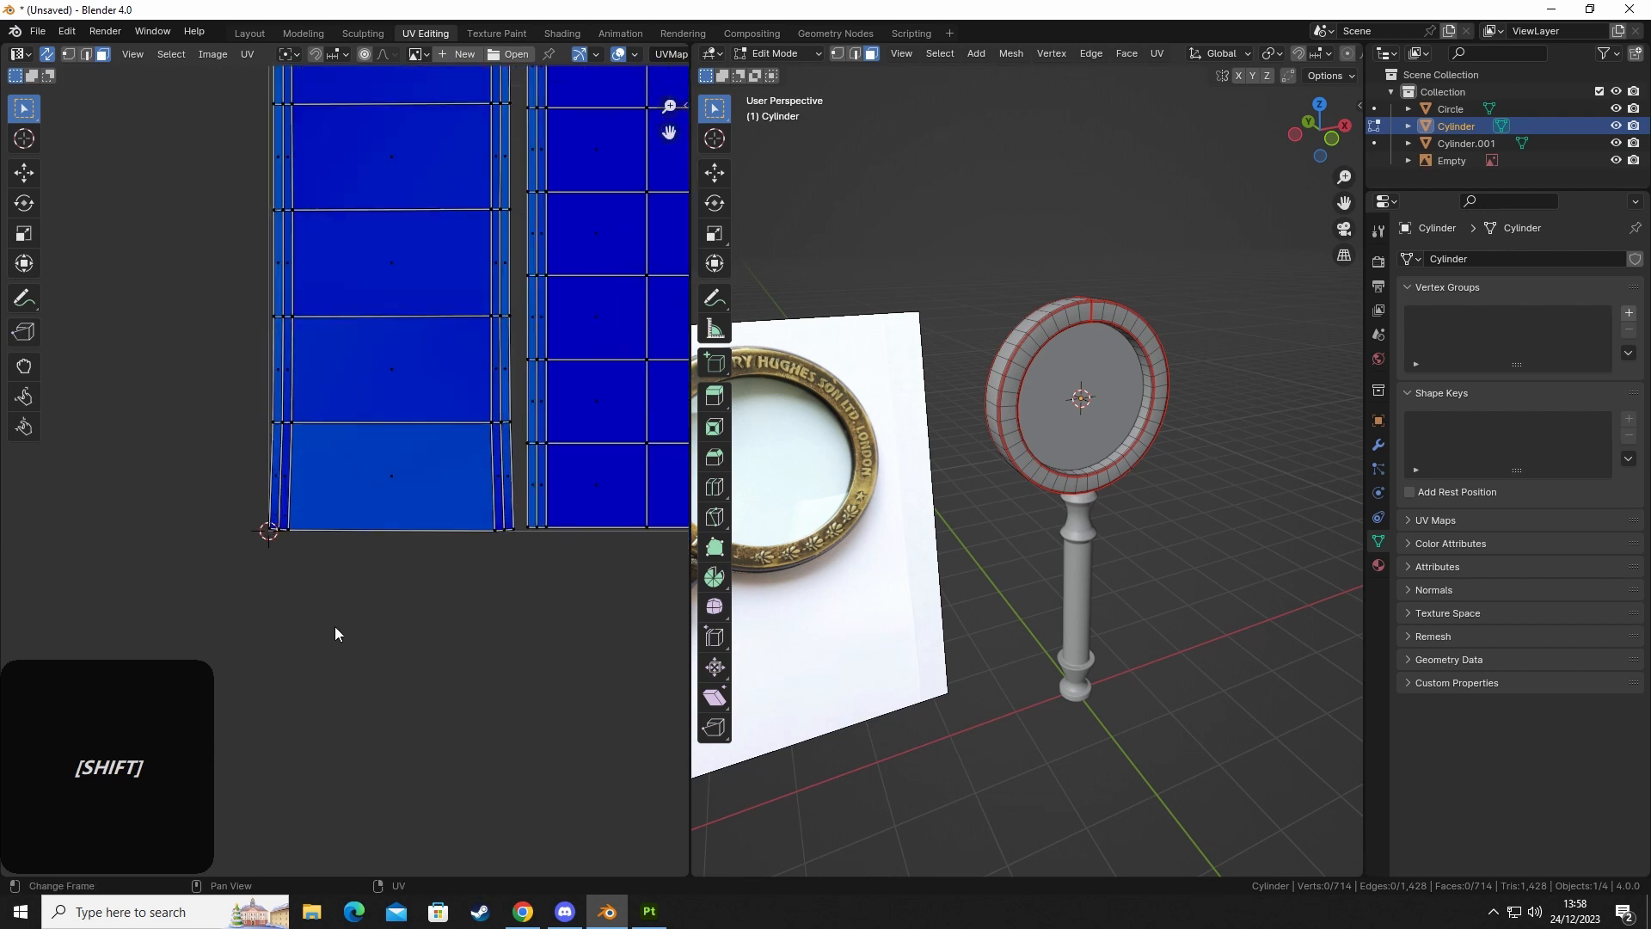
pyautogui.keyDown('shift'); pyautogui.moveTo(405, 327); pyautogui.dragTo(416, 358, button='middle'); pyautogui.keyUp('shift')
pyautogui.scroll(-4, 396, 413)
pyautogui.keyDown('shift'); pyautogui.moveTo(383, 461); pyautogui.dragTo(406, 529, button='middle'); pyautogui.keyUp('shift')
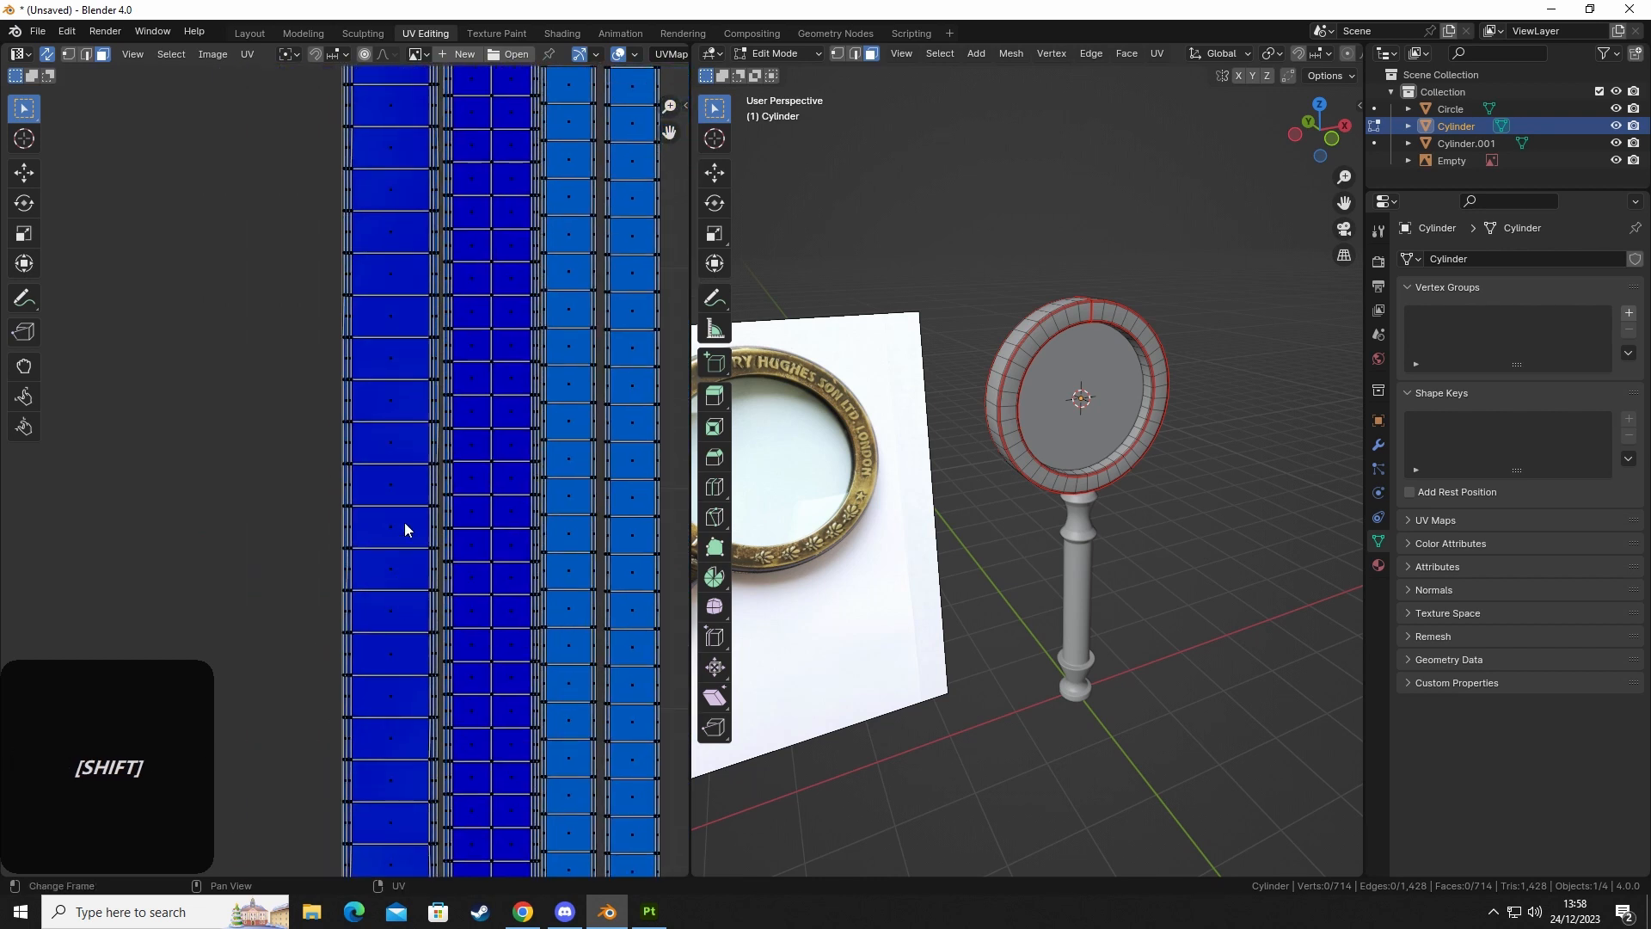
# Pick a large quad midway along the widest strip and flatten its upper and lower edges by scaling each along Y.
pyautogui.click(391, 441)
pyautogui.scroll(5, 391, 441)
pyautogui.press('2')
pyautogui.click(399, 380)
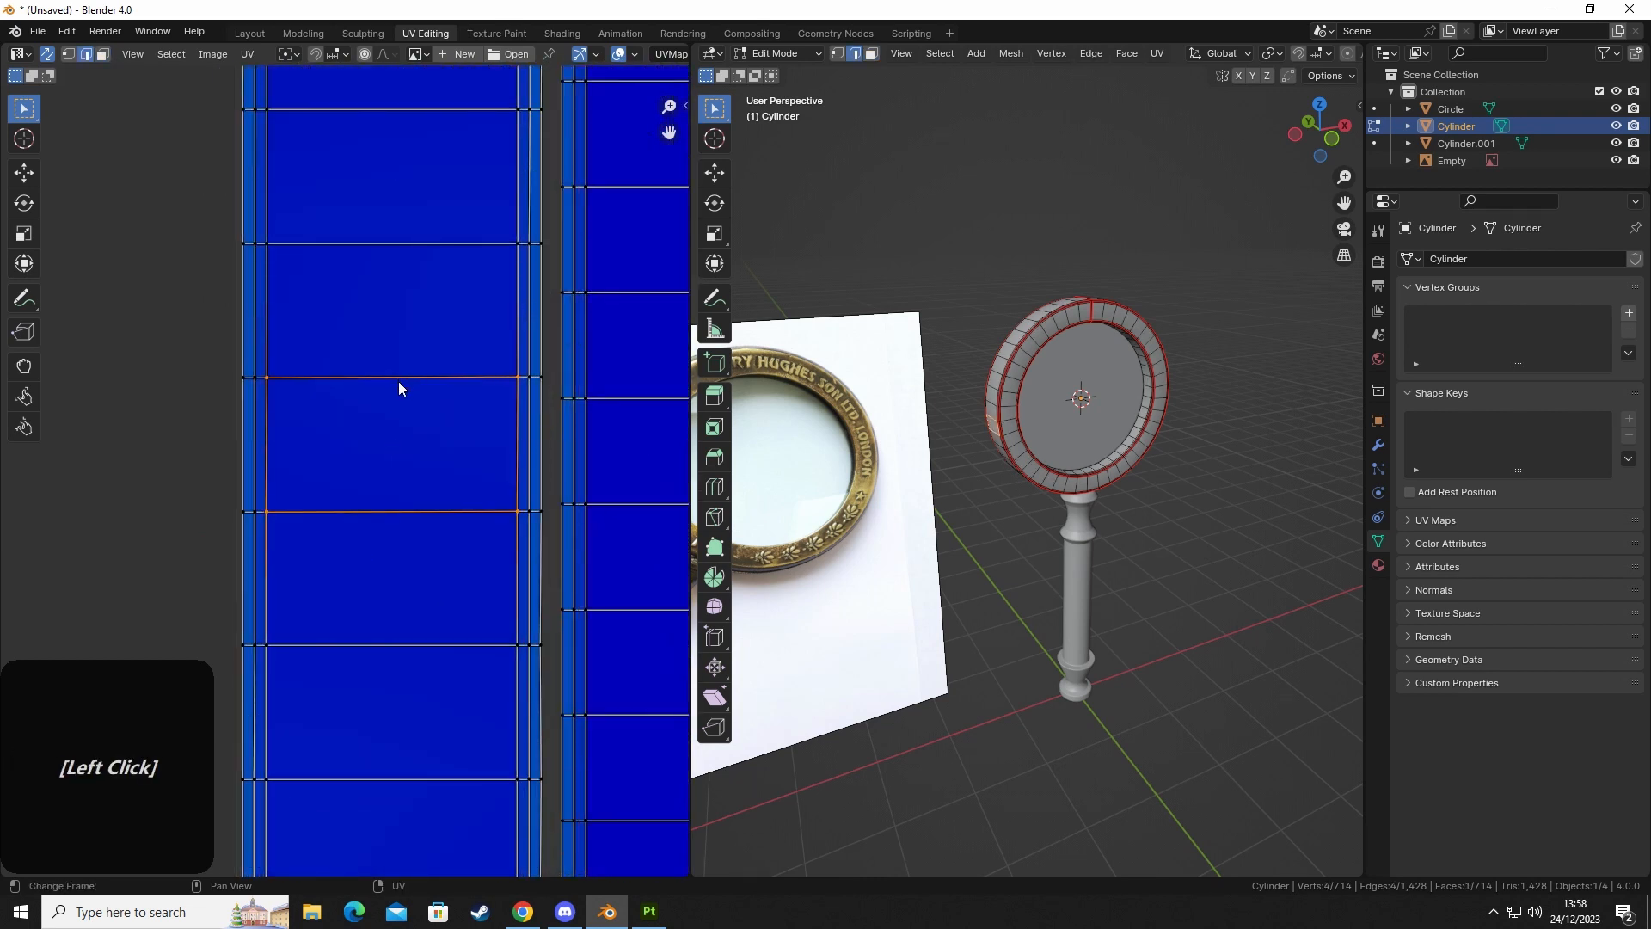
pyautogui.press('y')
pyautogui.click(399, 380)
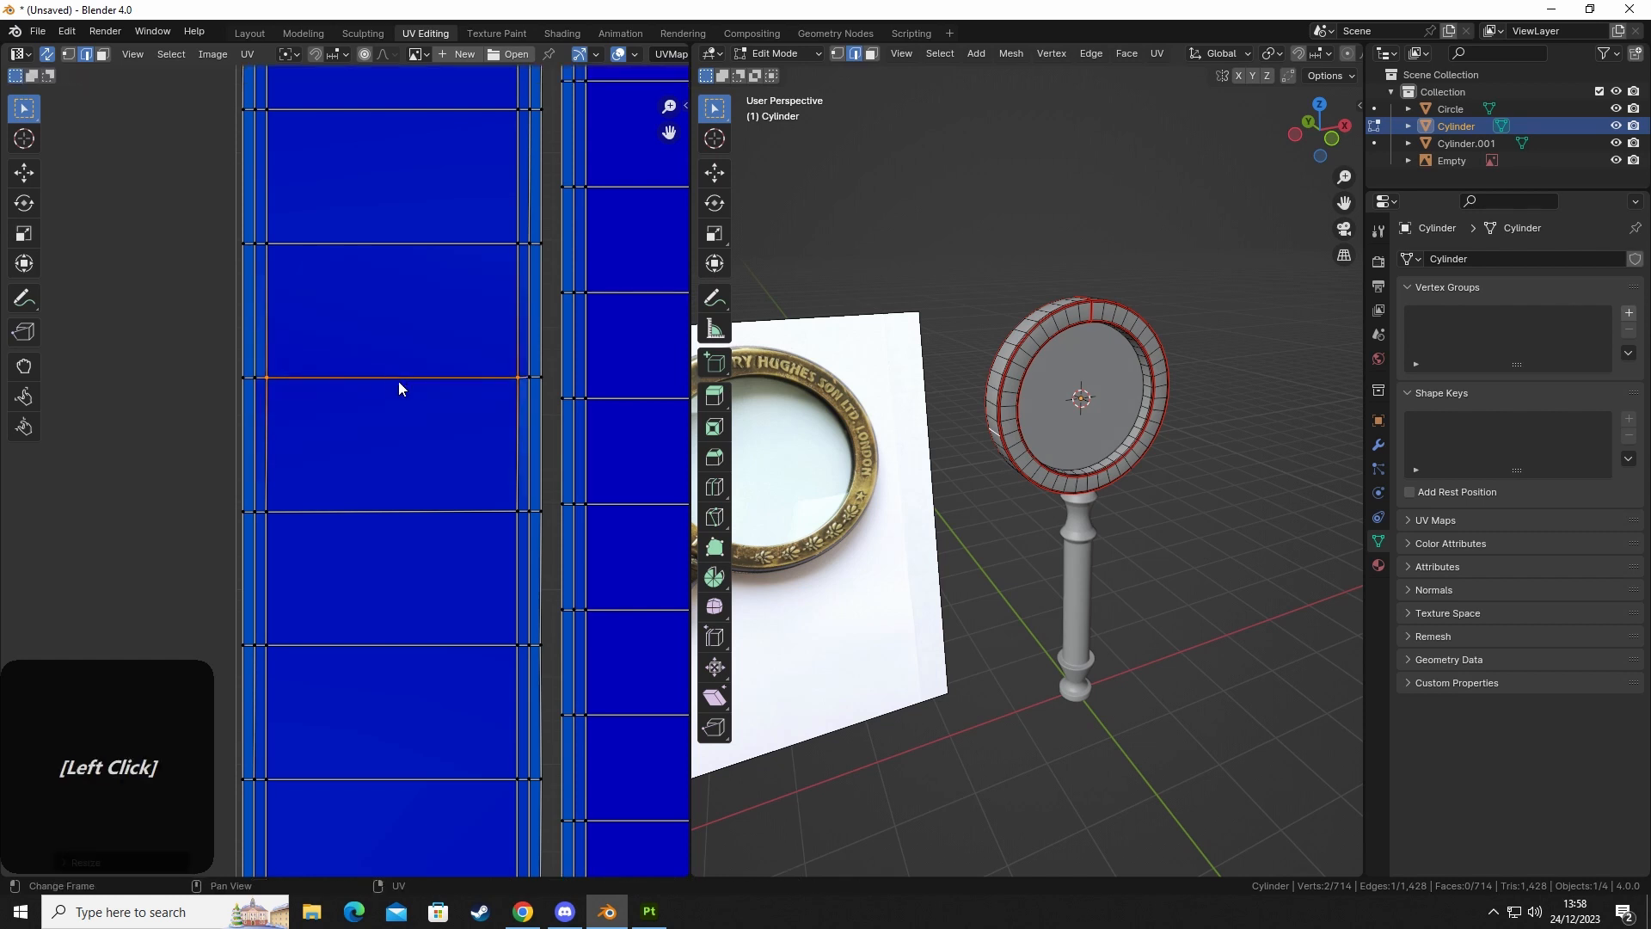
pyautogui.click(387, 511)
pyautogui.press('s')
pyautogui.press('y')
pyautogui.click(432, 483)
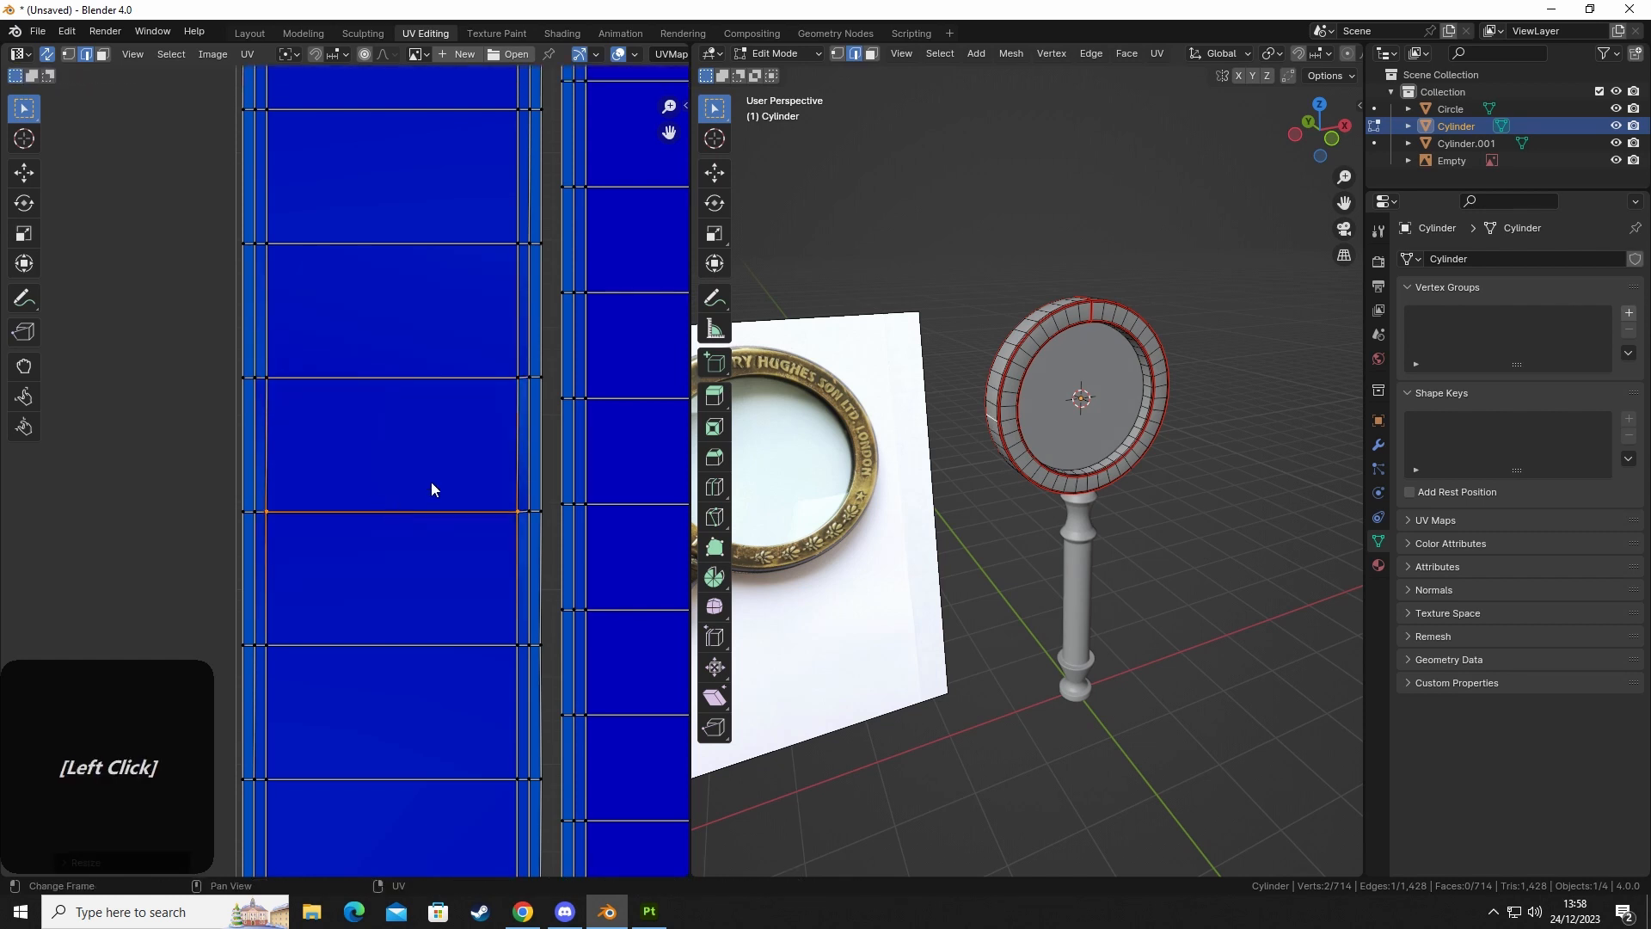
# Straighten both side edges of the widest strip's chosen quad by scaling each one along X.
pyautogui.click(510, 435)
pyautogui.press('s')
pyautogui.press('x')
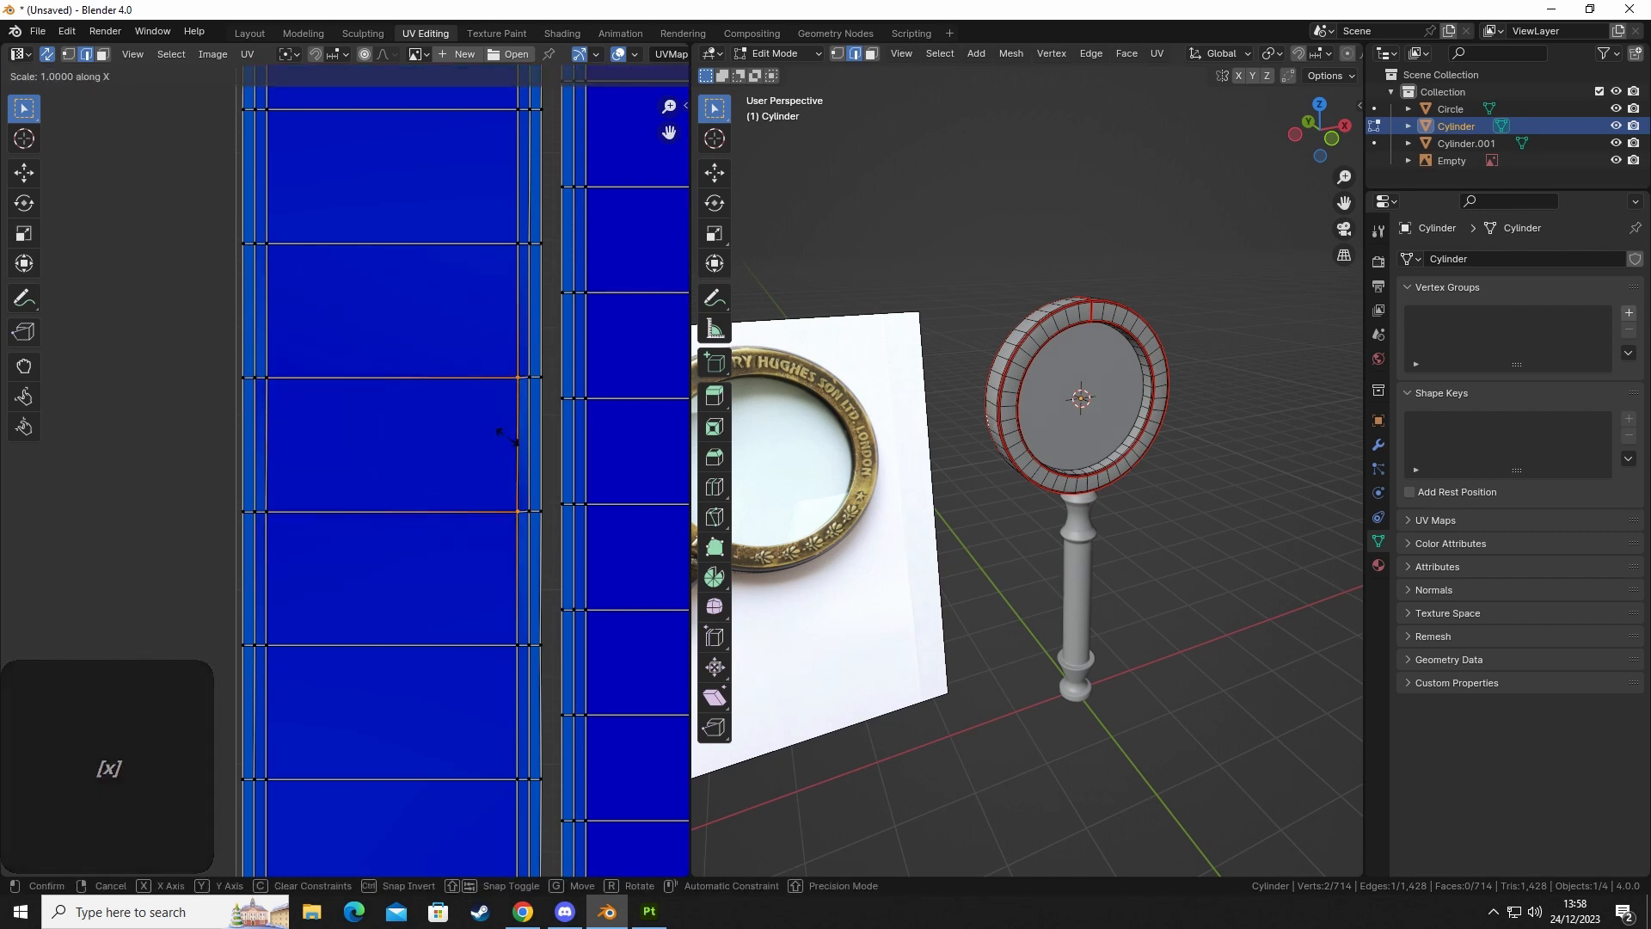
pyautogui.click(478, 457)
pyautogui.click(270, 433)
pyautogui.press('s')
pyautogui.press('x')
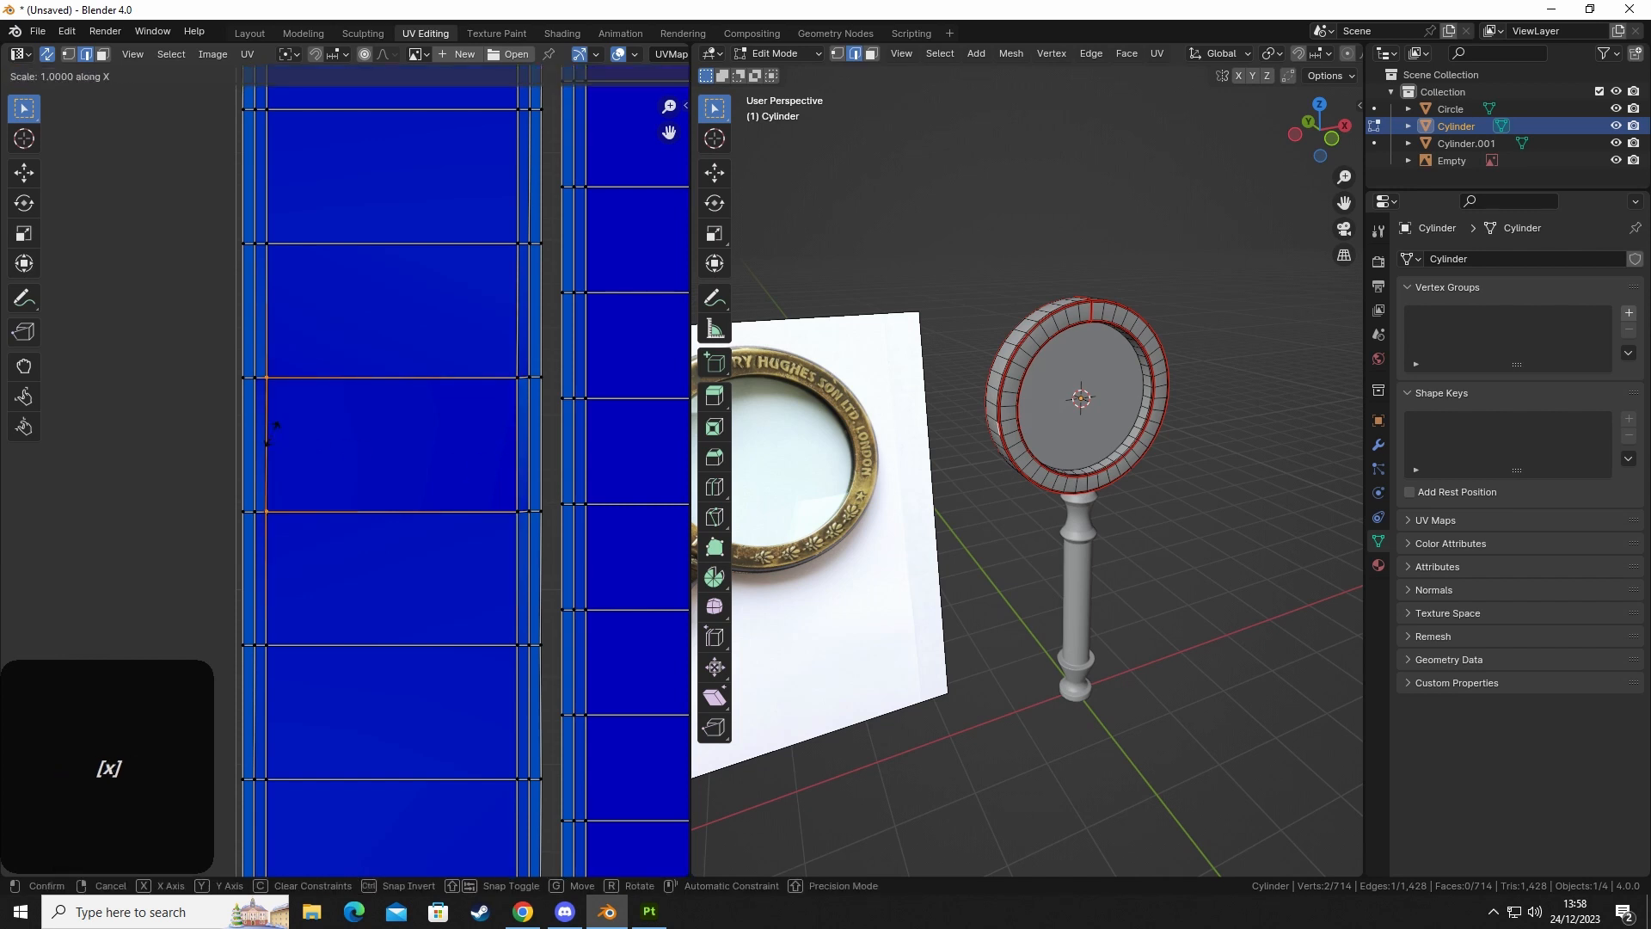
pyautogui.click(327, 456)
# Make the squared quad the active face, select the whole widest strip and straighten it with Follow Active Quads.
pyautogui.press('3')
pyautogui.click(390, 447)
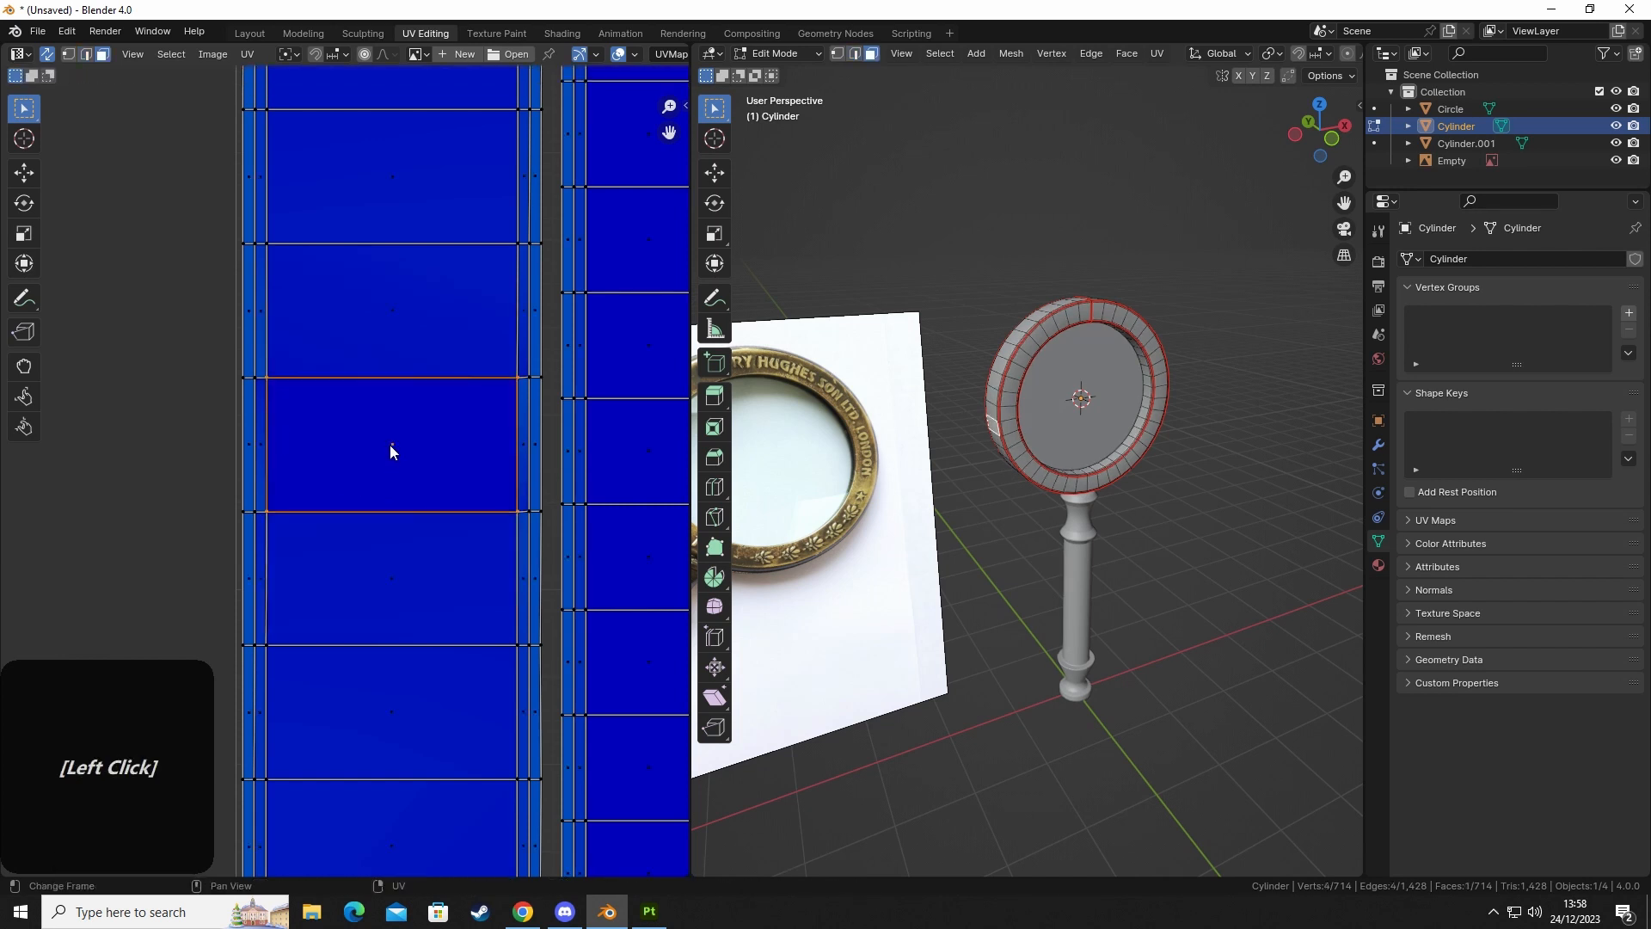
pyautogui.press('l')
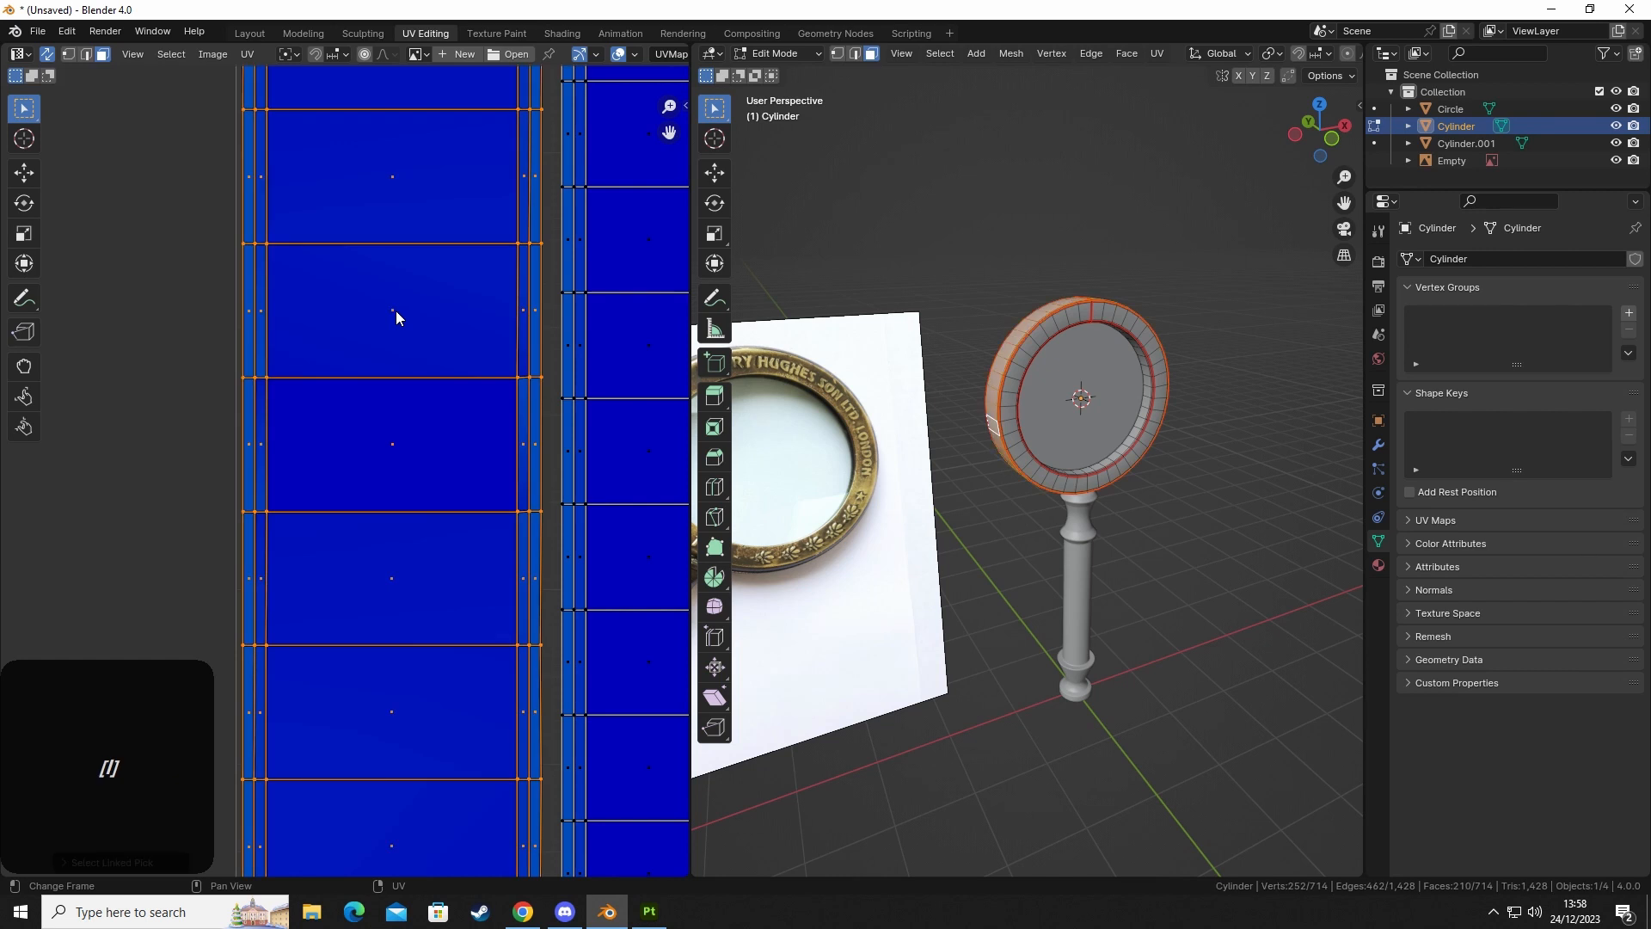
pyautogui.rightClick(422, 373)
pyautogui.click(394, 373)
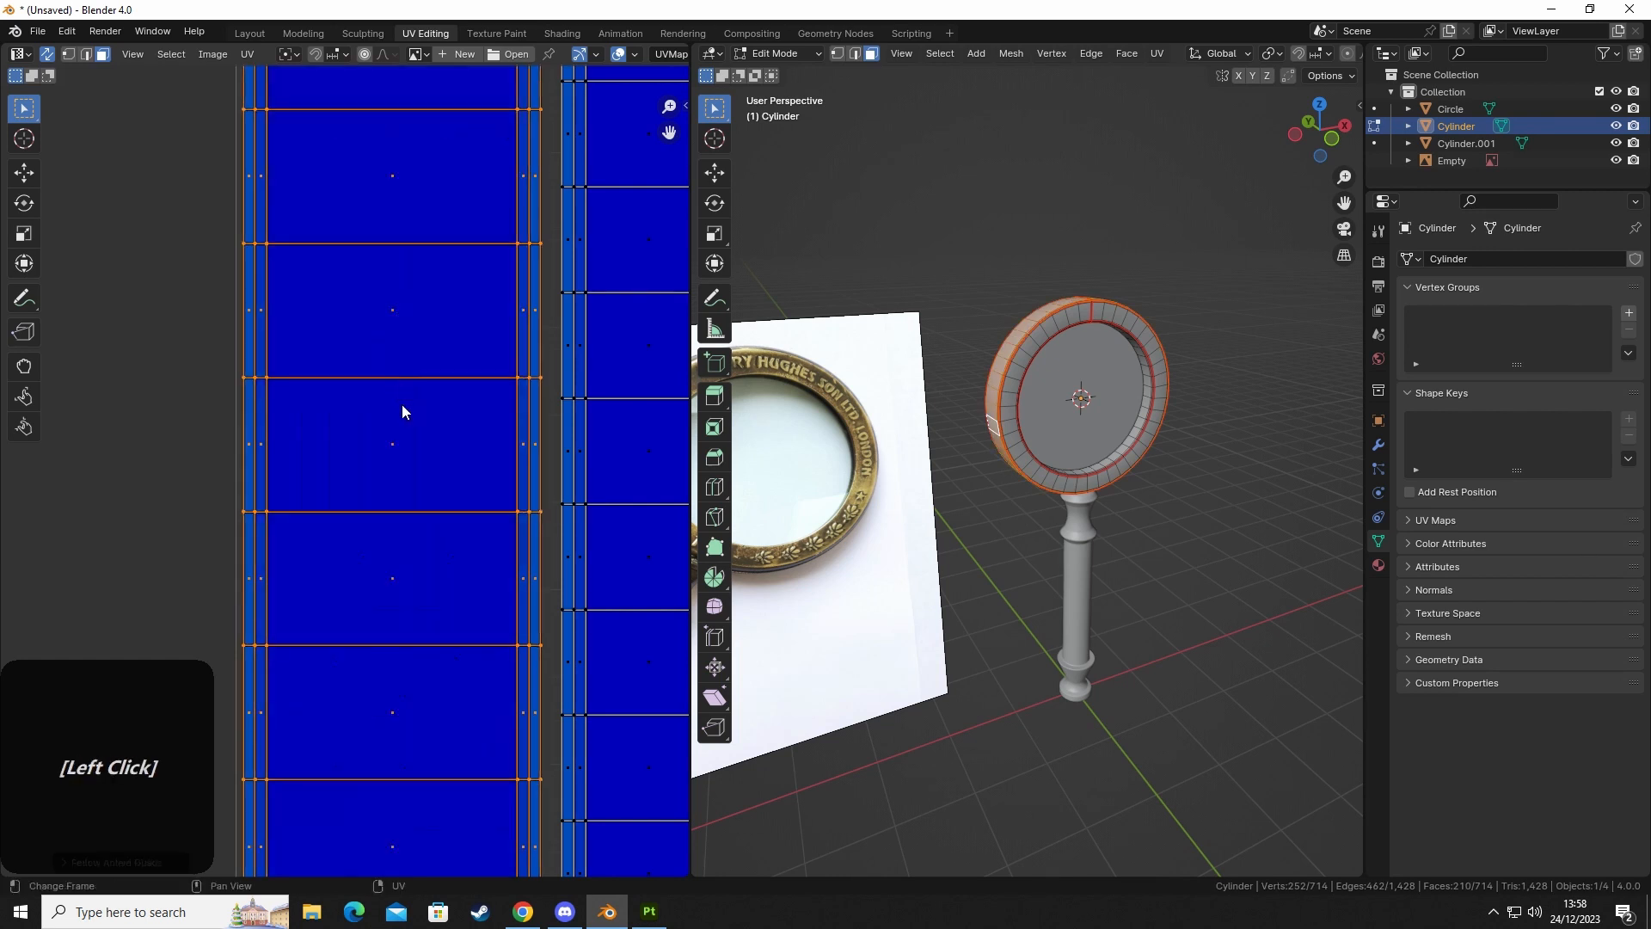
# Move the straightened widest strip slightly so its lower end sits just inside the UV square's origin corner.
pyautogui.keyDown('shift'); pyautogui.moveTo(579, 443); pyautogui.dragTo(499, 701, button='middle'); pyautogui.keyUp('shift')
pyautogui.keyDown('shift'); pyautogui.moveTo(469, 514); pyautogui.dragTo(533, 133, button='middle'); pyautogui.keyUp('shift')
pyautogui.scroll(5, 395, 522)
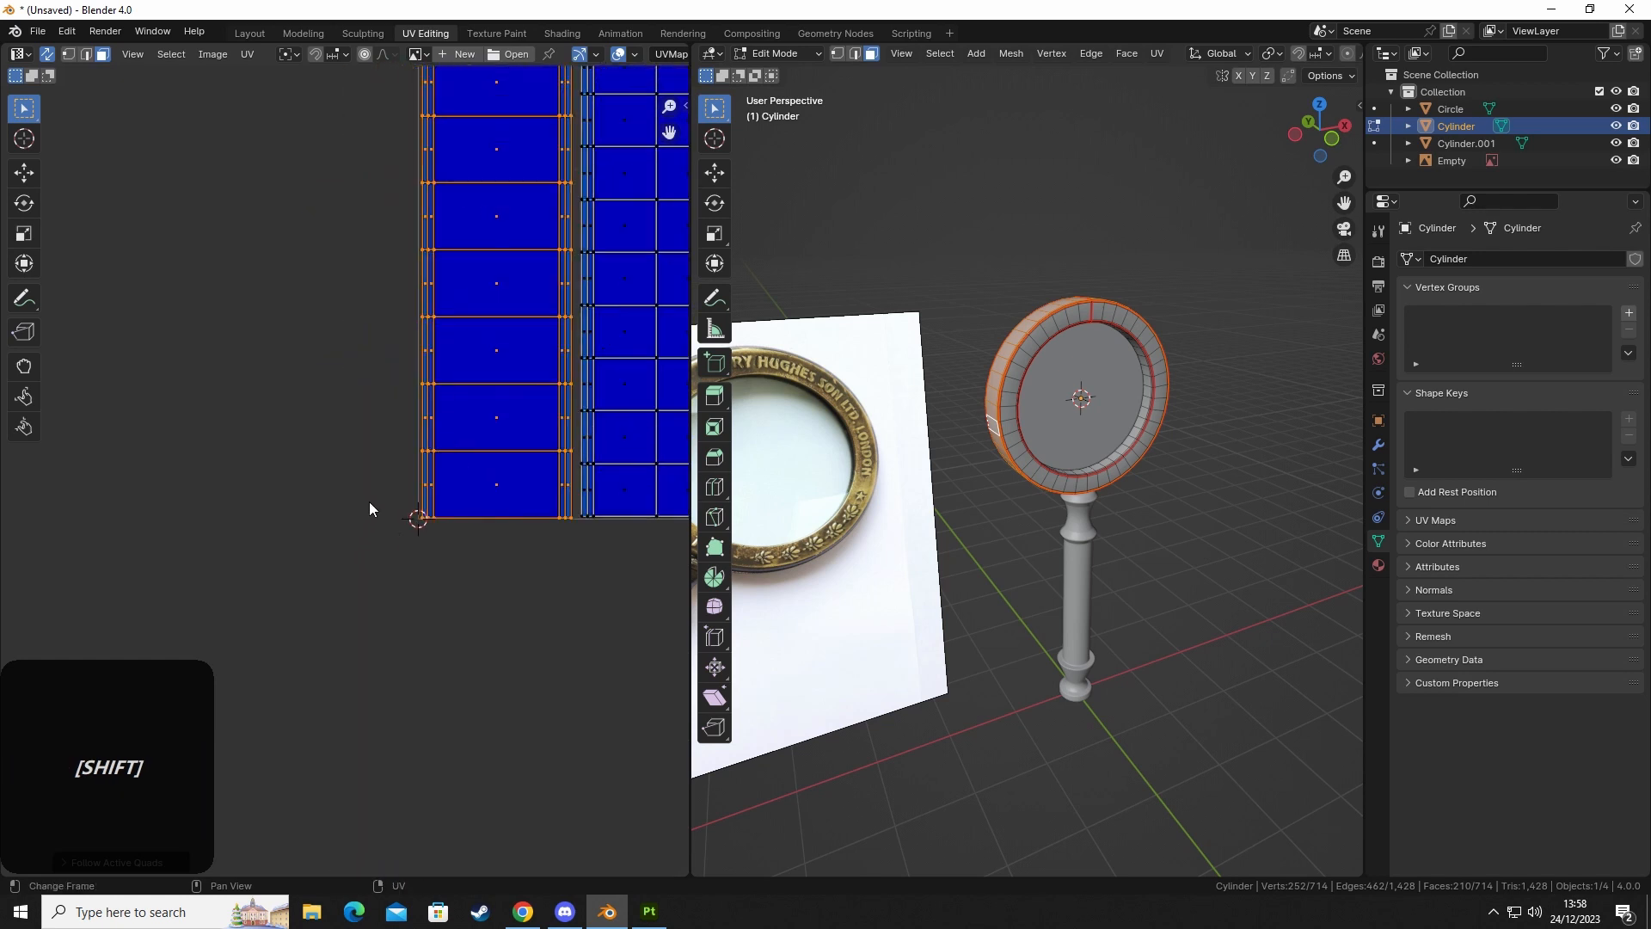
pyautogui.scroll(3, 540, 544)
pyautogui.press('g')
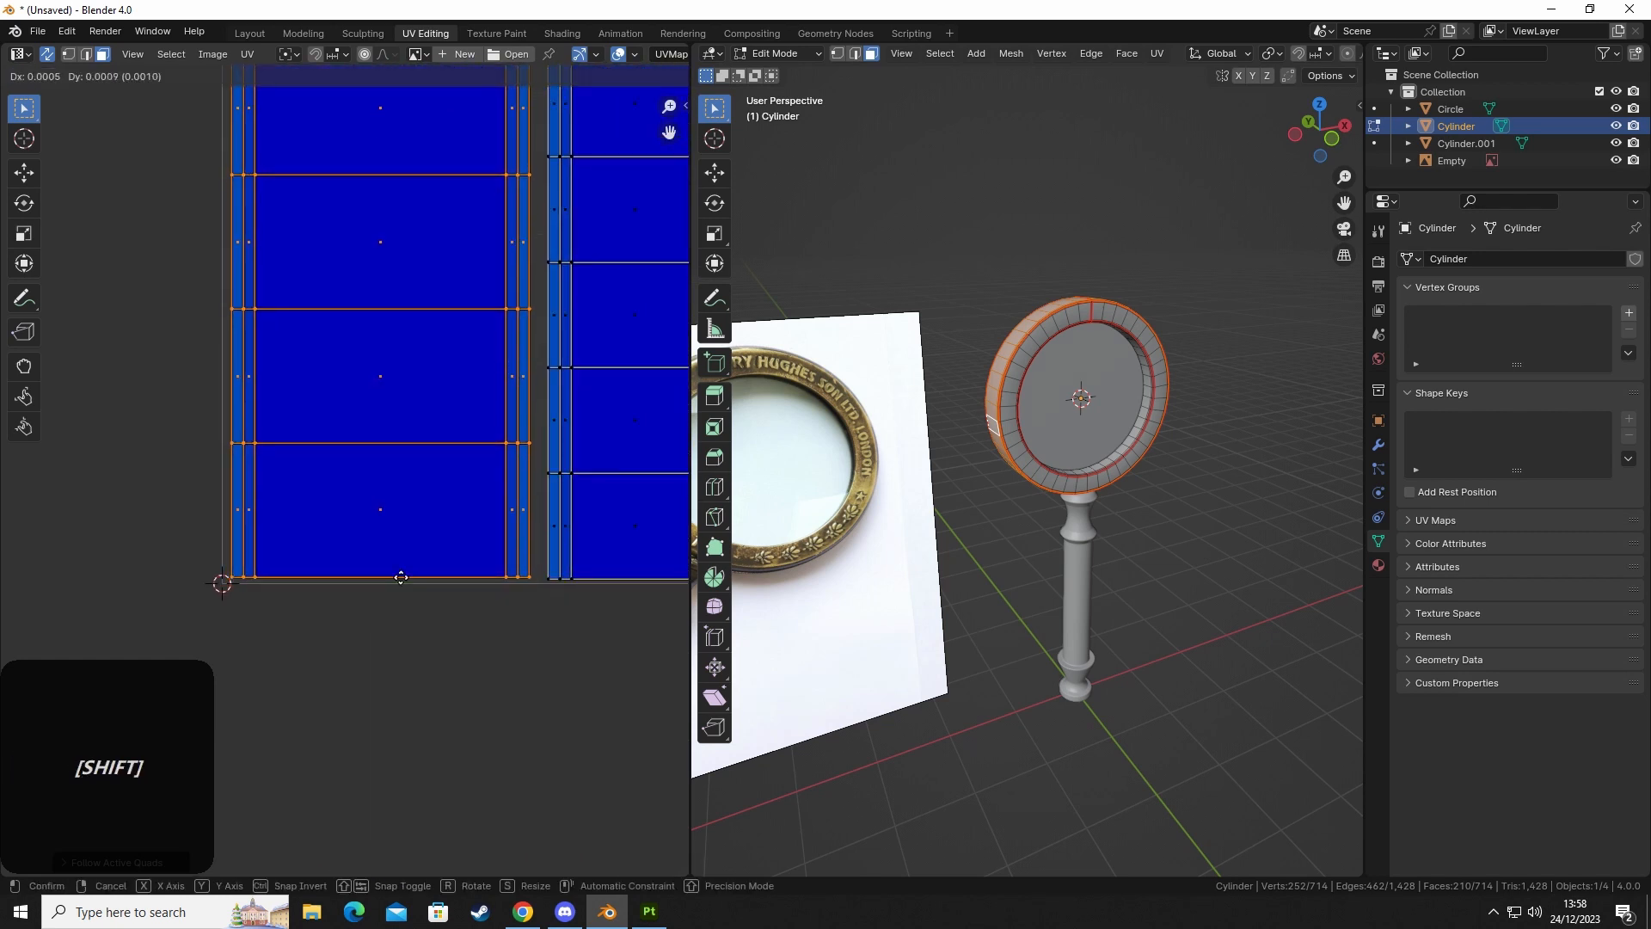
pyautogui.click(383, 600)
# Scale the widest strip down slightly so its length fits within the UV square's height.
pyautogui.scroll(-4, 385, 597)
pyautogui.keyDown('shift'); pyautogui.moveTo(416, 637); pyautogui.dragTo(345, 817, button='middle'); pyautogui.keyUp('shift')
pyautogui.keyDown('shift'); pyautogui.moveTo(318, 267); pyautogui.dragTo(365, 594, button='middle'); pyautogui.keyUp('shift')
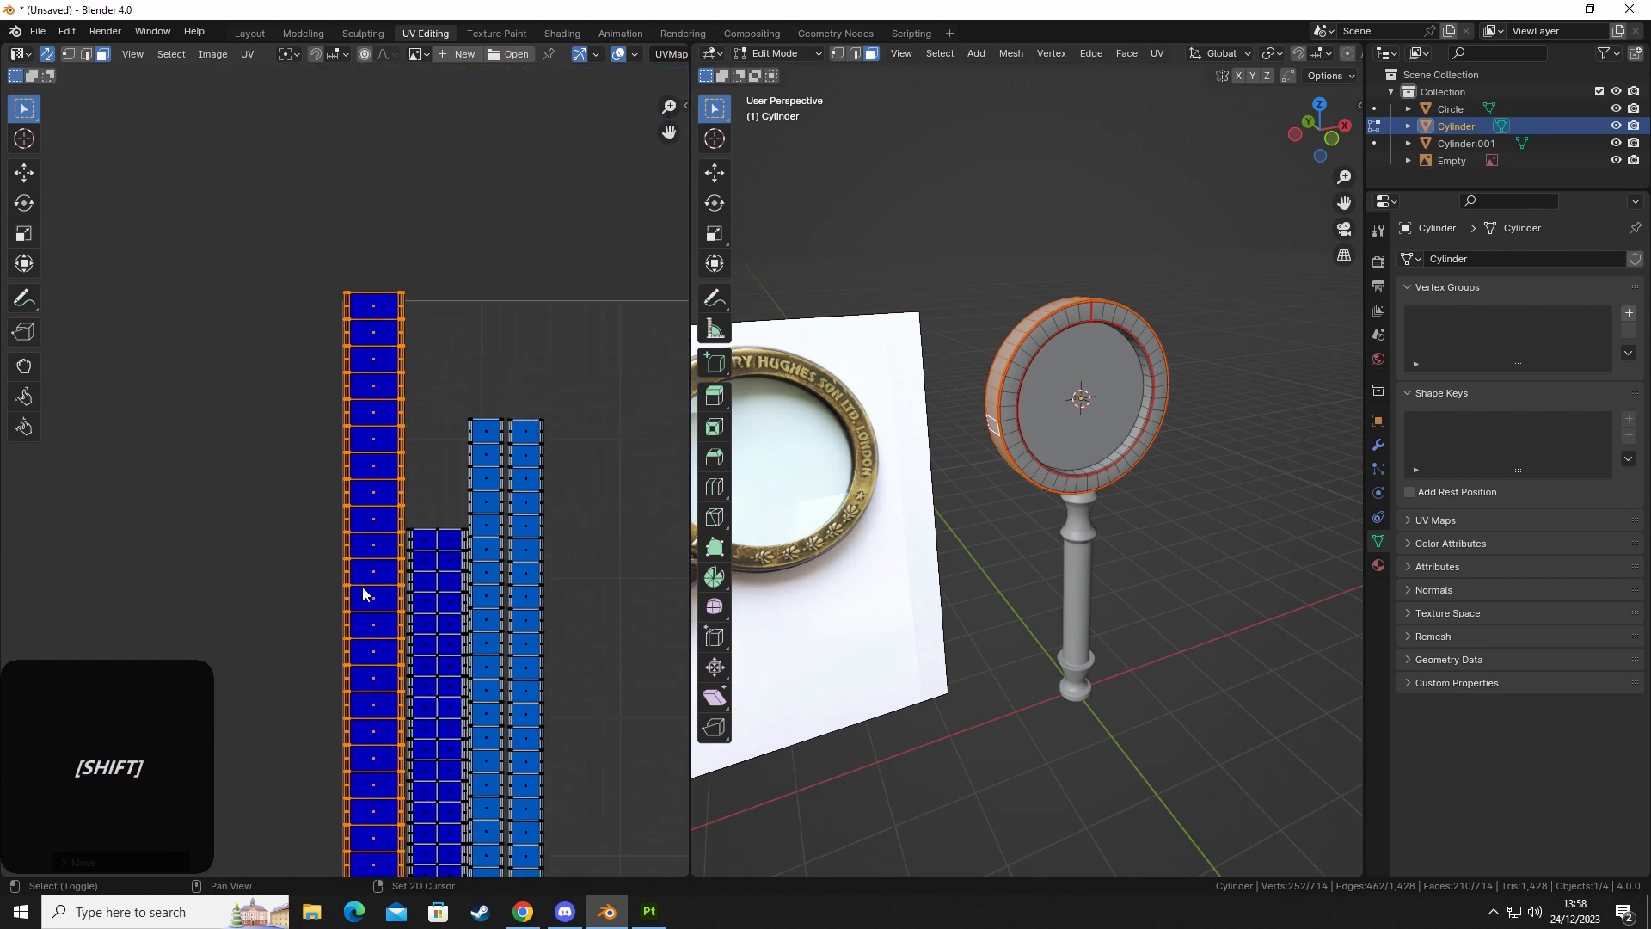
pyautogui.keyDown('shift'); pyautogui.moveTo(350, 295); pyautogui.dragTo(387, 424, button='middle'); pyautogui.keyUp('shift')
pyautogui.scroll(4, 392, 413)
pyautogui.press('s')
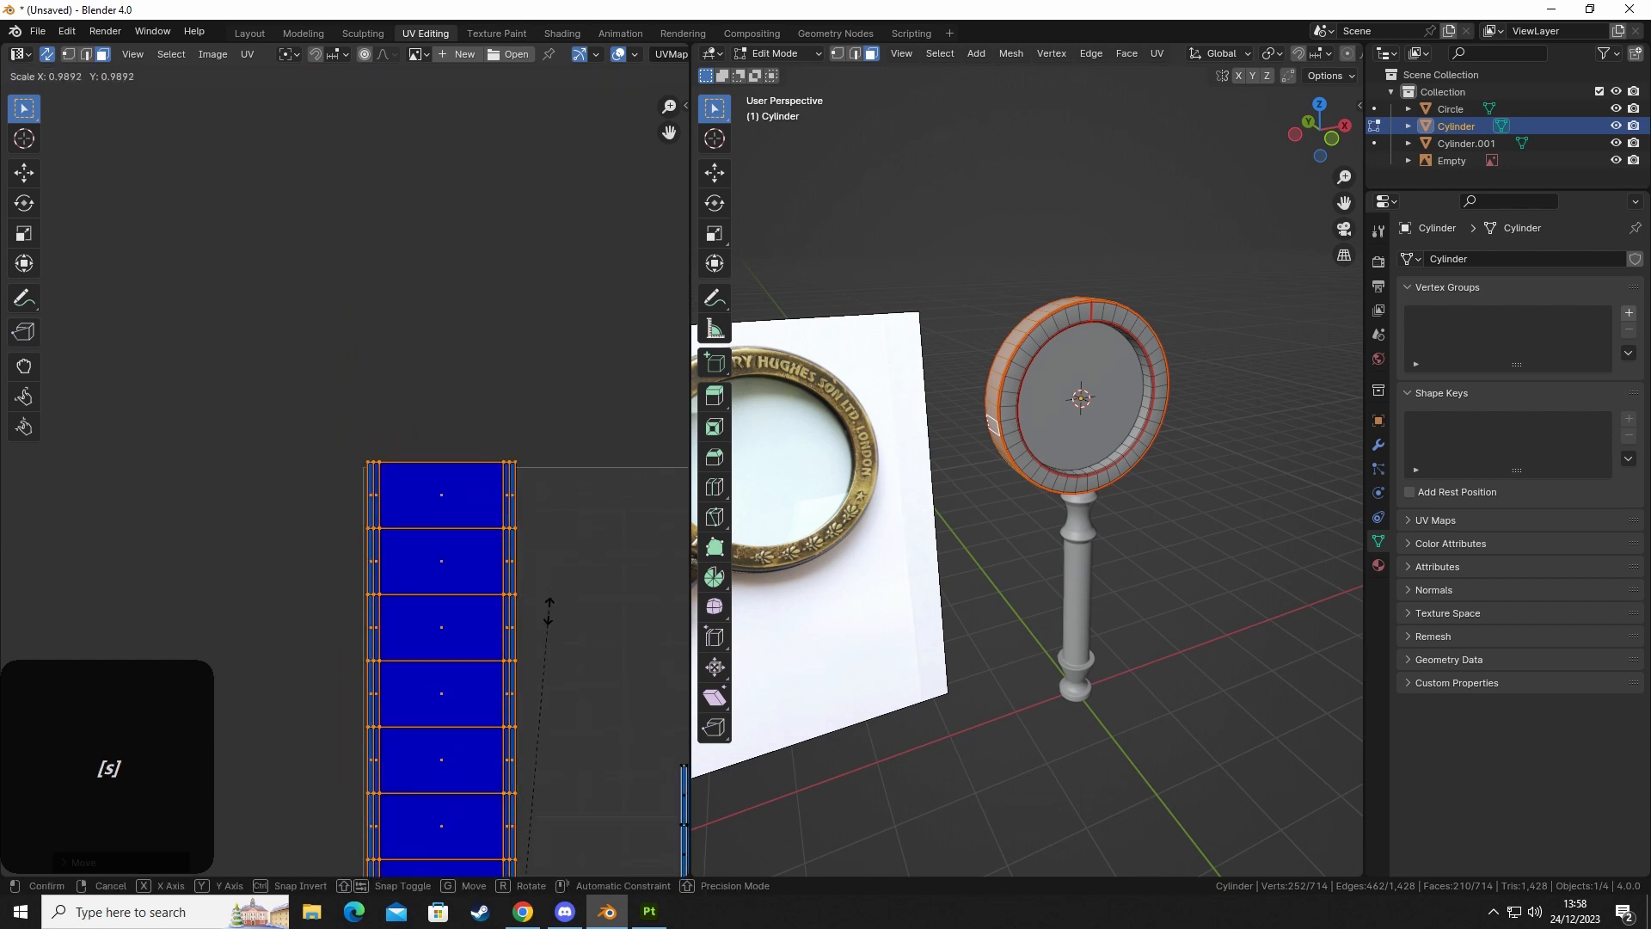
pyautogui.click(553, 621)
# Select all four ring strips and widen them together horizontally, keeping their length.
pyautogui.scroll(-4, 559, 759)
pyautogui.keyDown('shift'); pyautogui.moveTo(559, 758); pyautogui.dragTo(426, 419, button='middle'); pyautogui.keyUp('shift')
pyautogui.keyDown('shift'); pyautogui.moveTo(570, 483); pyautogui.dragTo(478, 676, button='middle'); pyautogui.keyUp('shift')
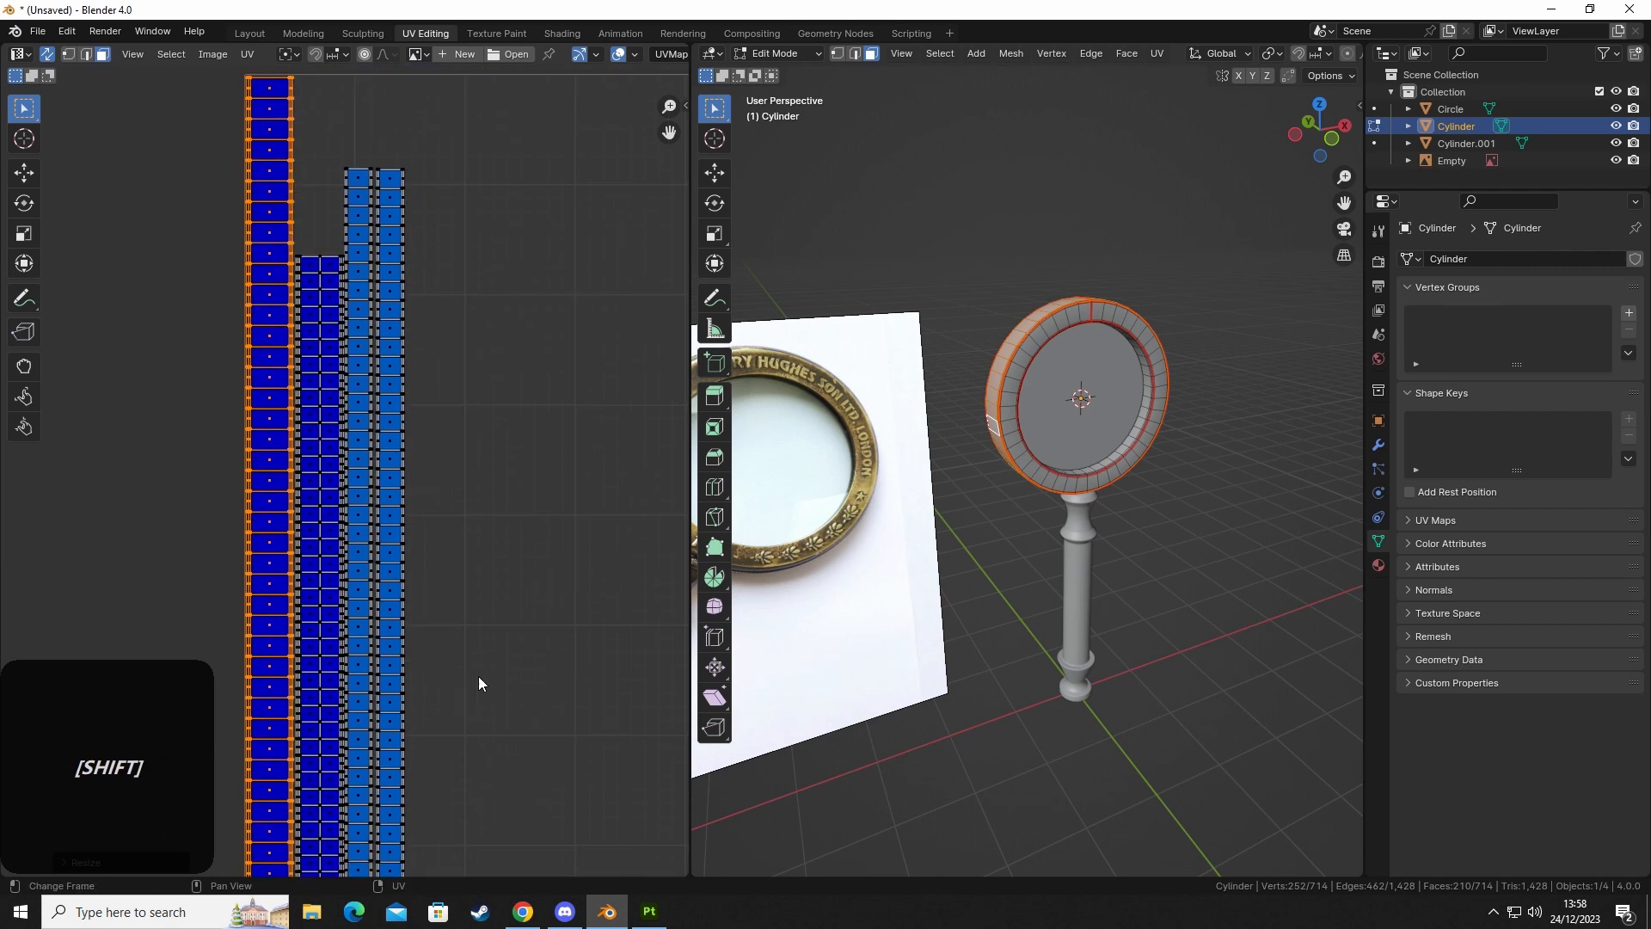
pyautogui.scroll(-4, 495, 604)
pyautogui.keyDown('shift'); pyautogui.moveTo(495, 604); pyautogui.dragTo(409, 453, button='middle'); pyautogui.keyUp('shift')
pyautogui.moveTo(282, 276); pyautogui.dragTo(537, 743)
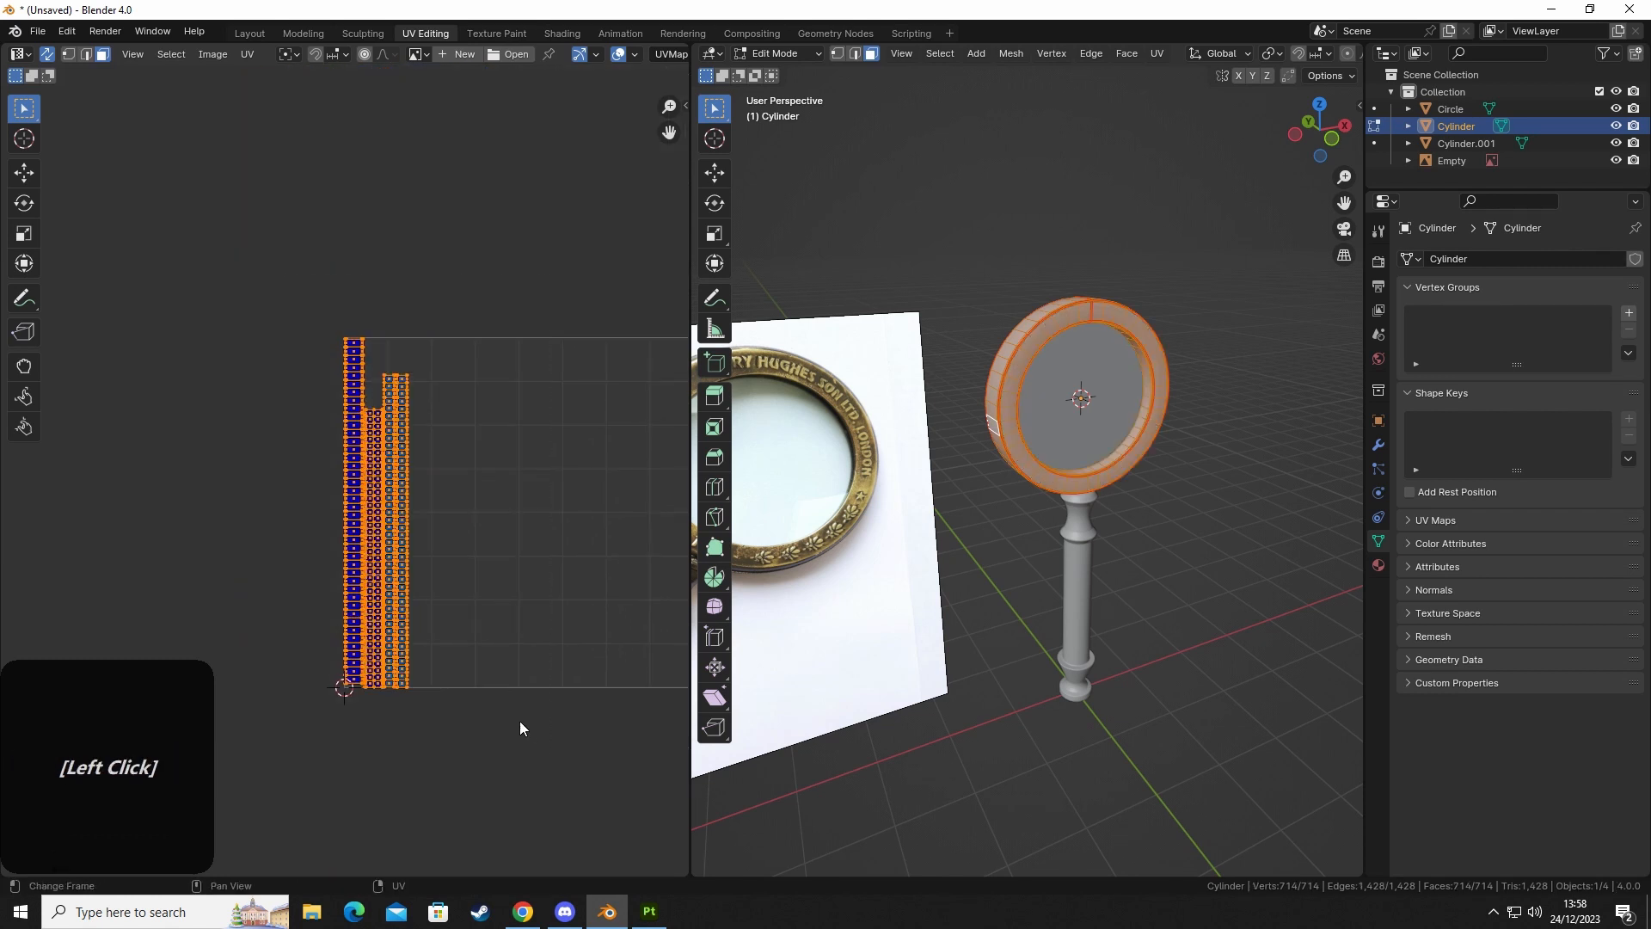
pyautogui.press('g')
pyautogui.click(588, 762)
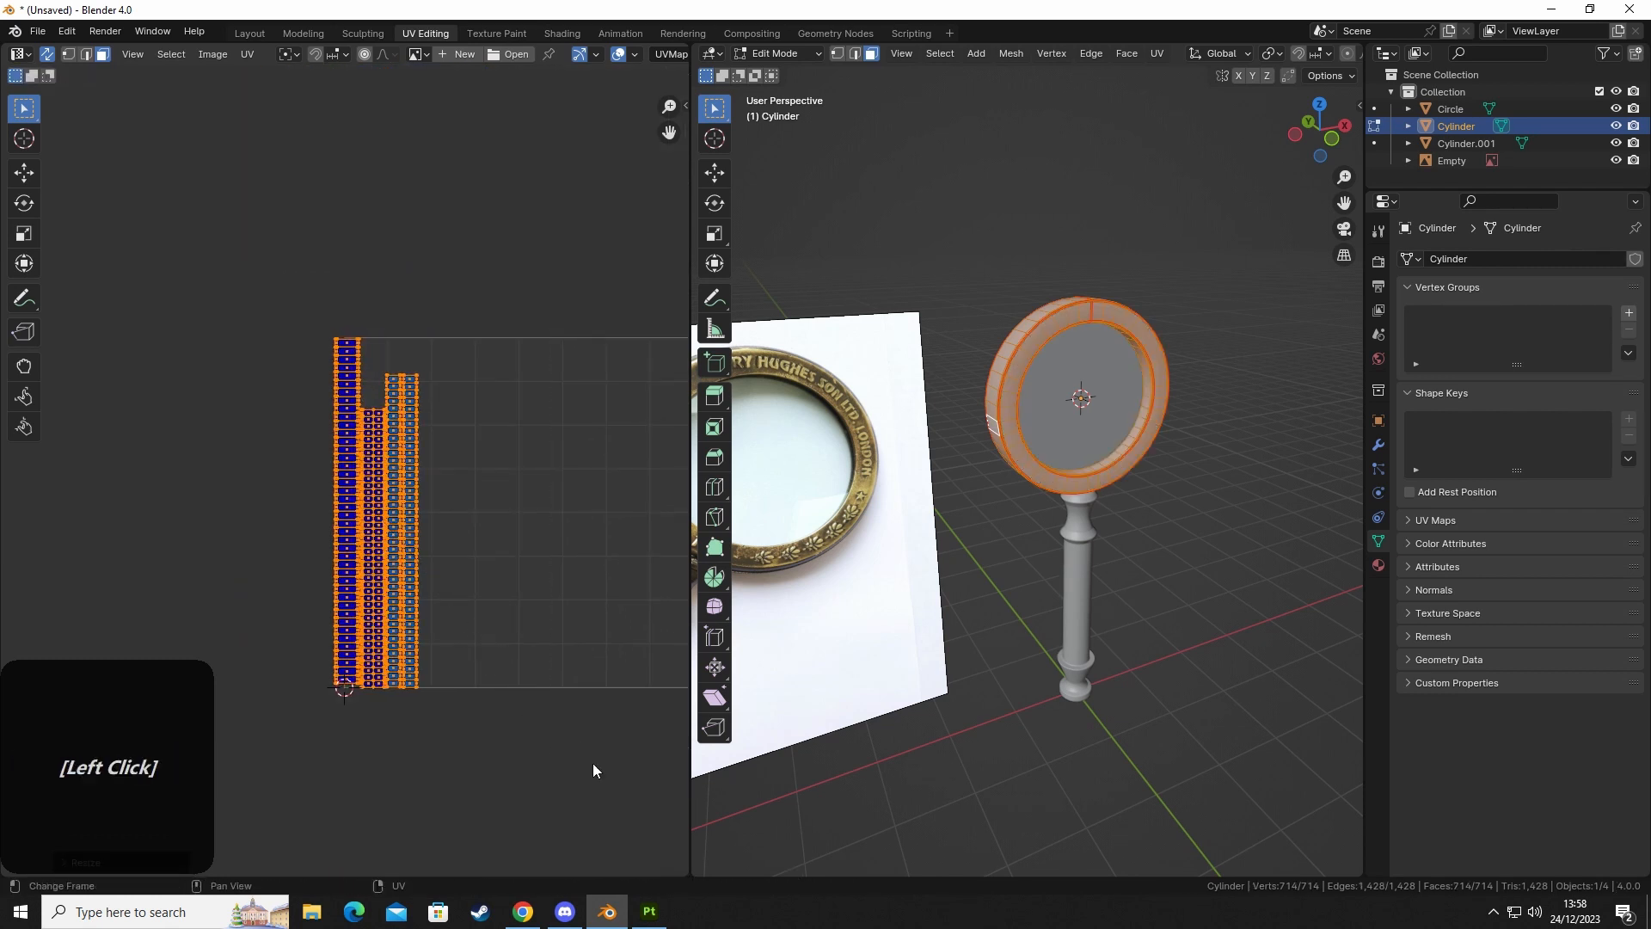
# Move all the widened strips back inside the UV square, leaving a small margin from its side and lower edges.
pyautogui.press('g')
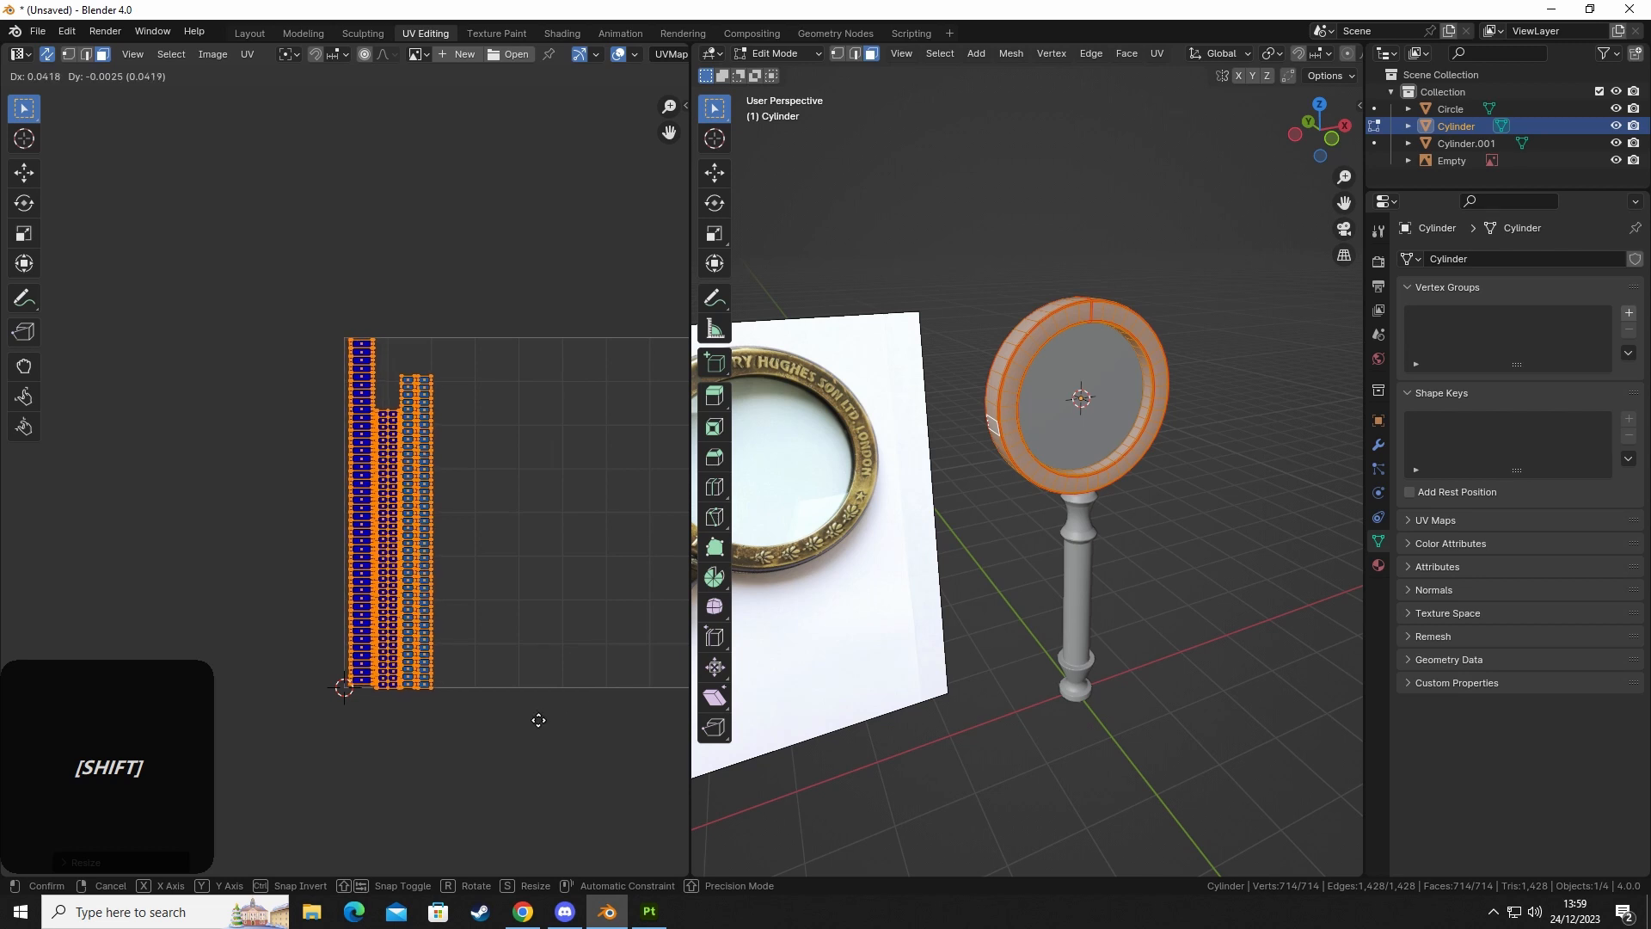
pyautogui.click(534, 719)
pyautogui.scroll(6, 490, 678)
pyautogui.press('g')
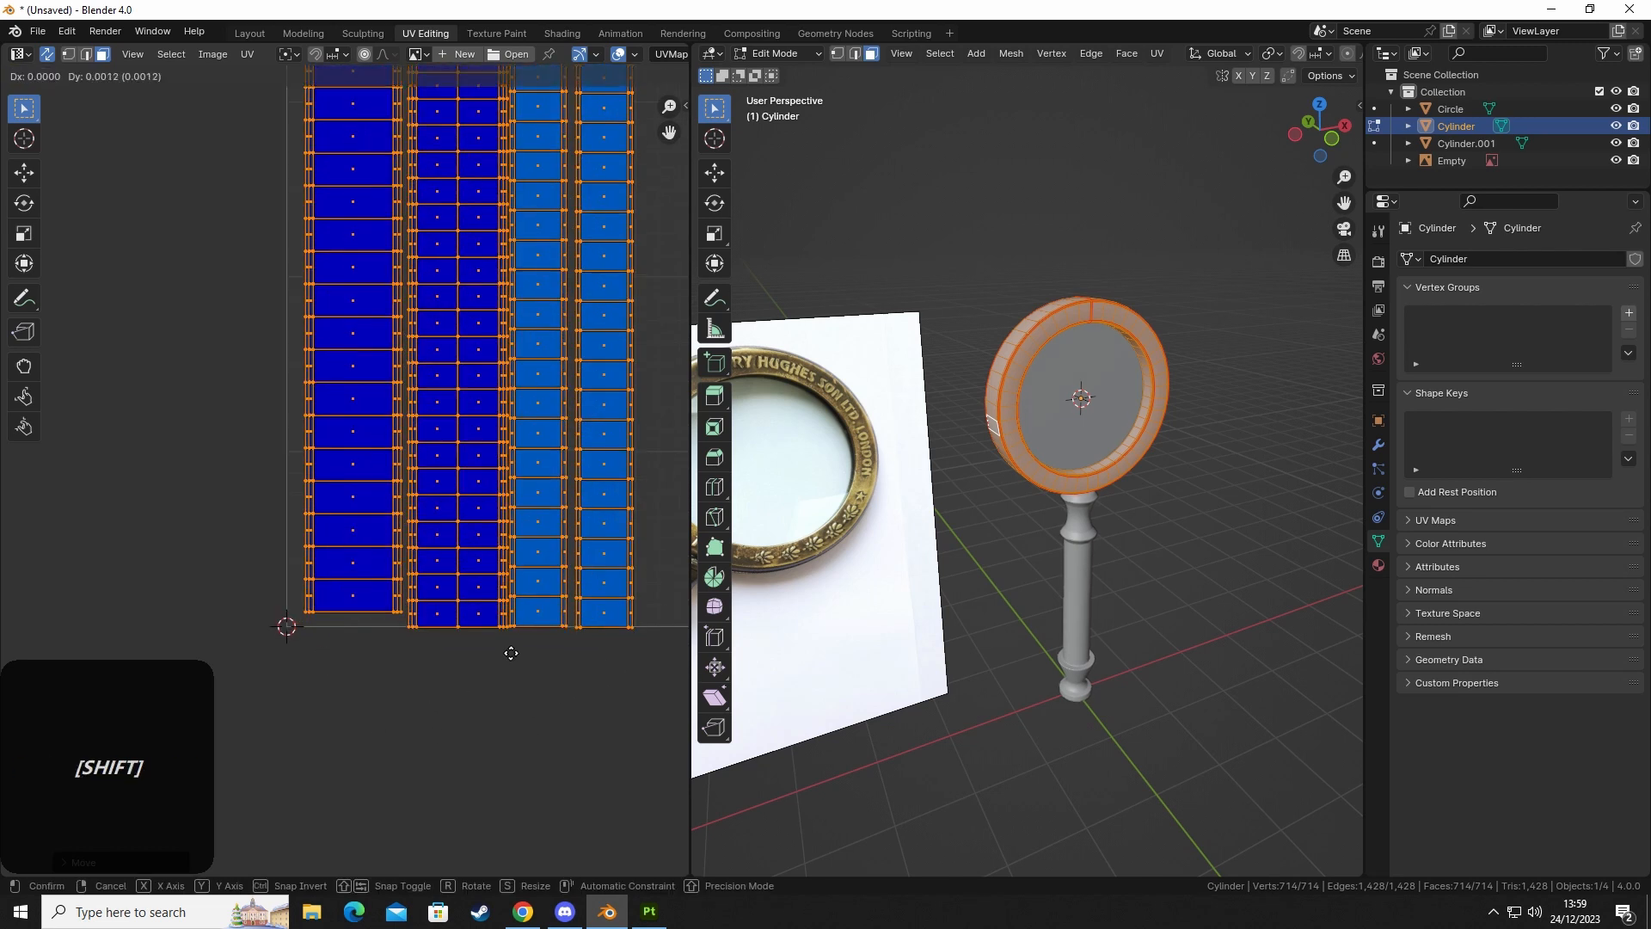
pyautogui.click(510, 618)
# Select only the widest strip, move it down so its lower end lines up with the other strips, and deselect it.
pyautogui.click(431, 676)
pyautogui.press('l')
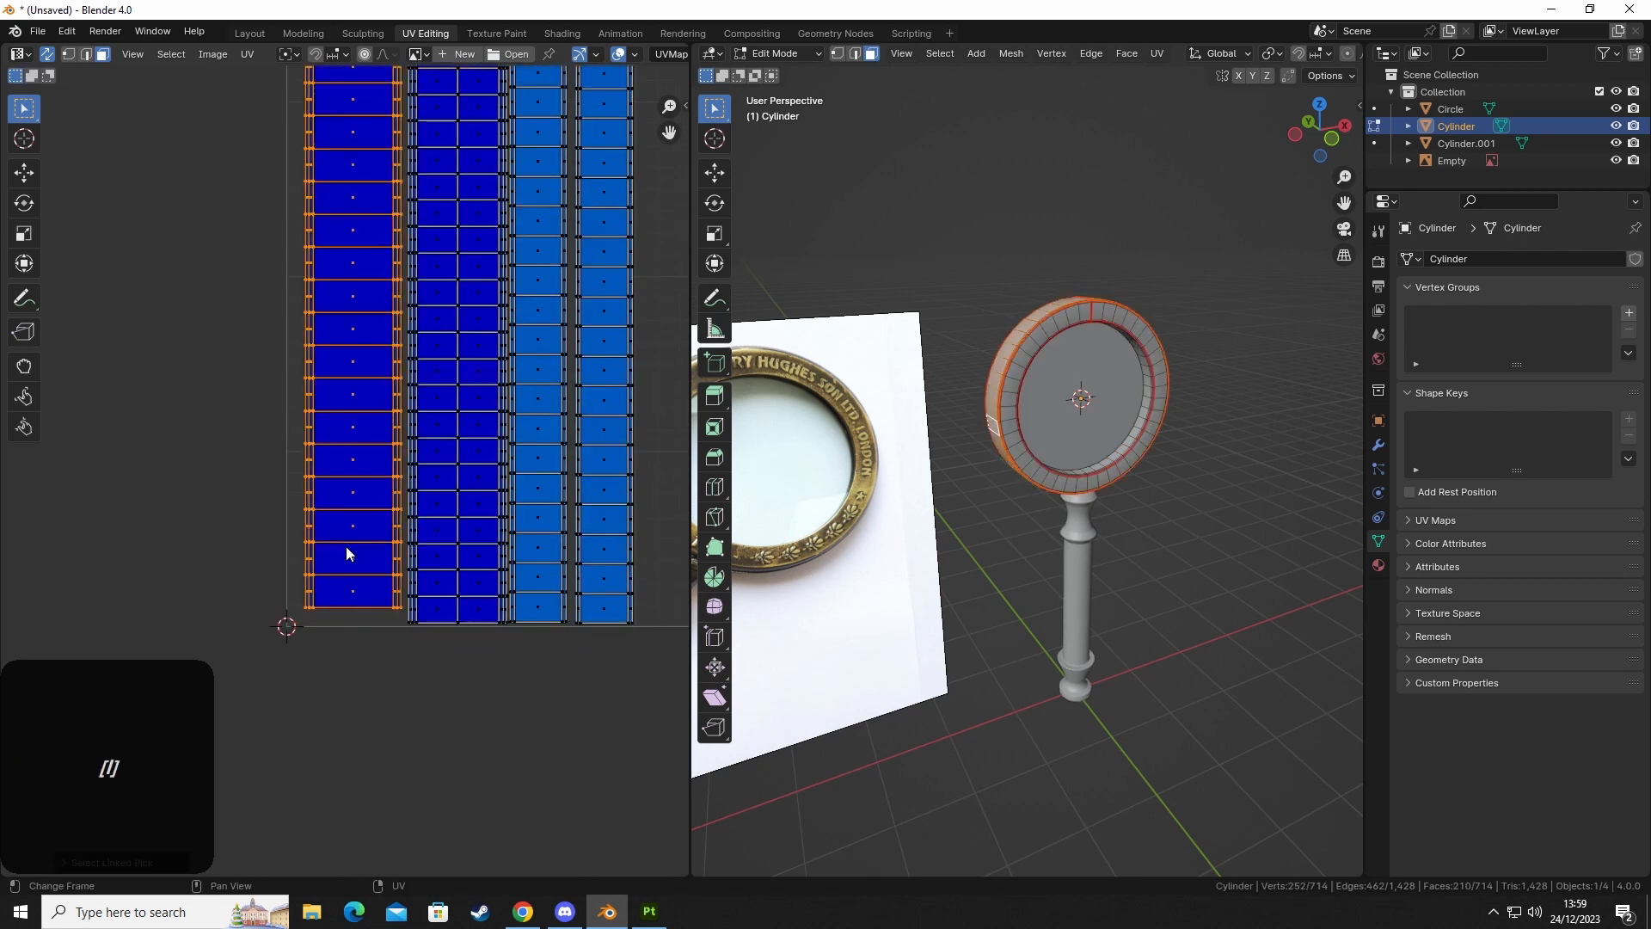
pyautogui.press('g')
pyautogui.click(442, 726)
pyautogui.click(442, 726)
pyautogui.scroll(-5, 468, 709)
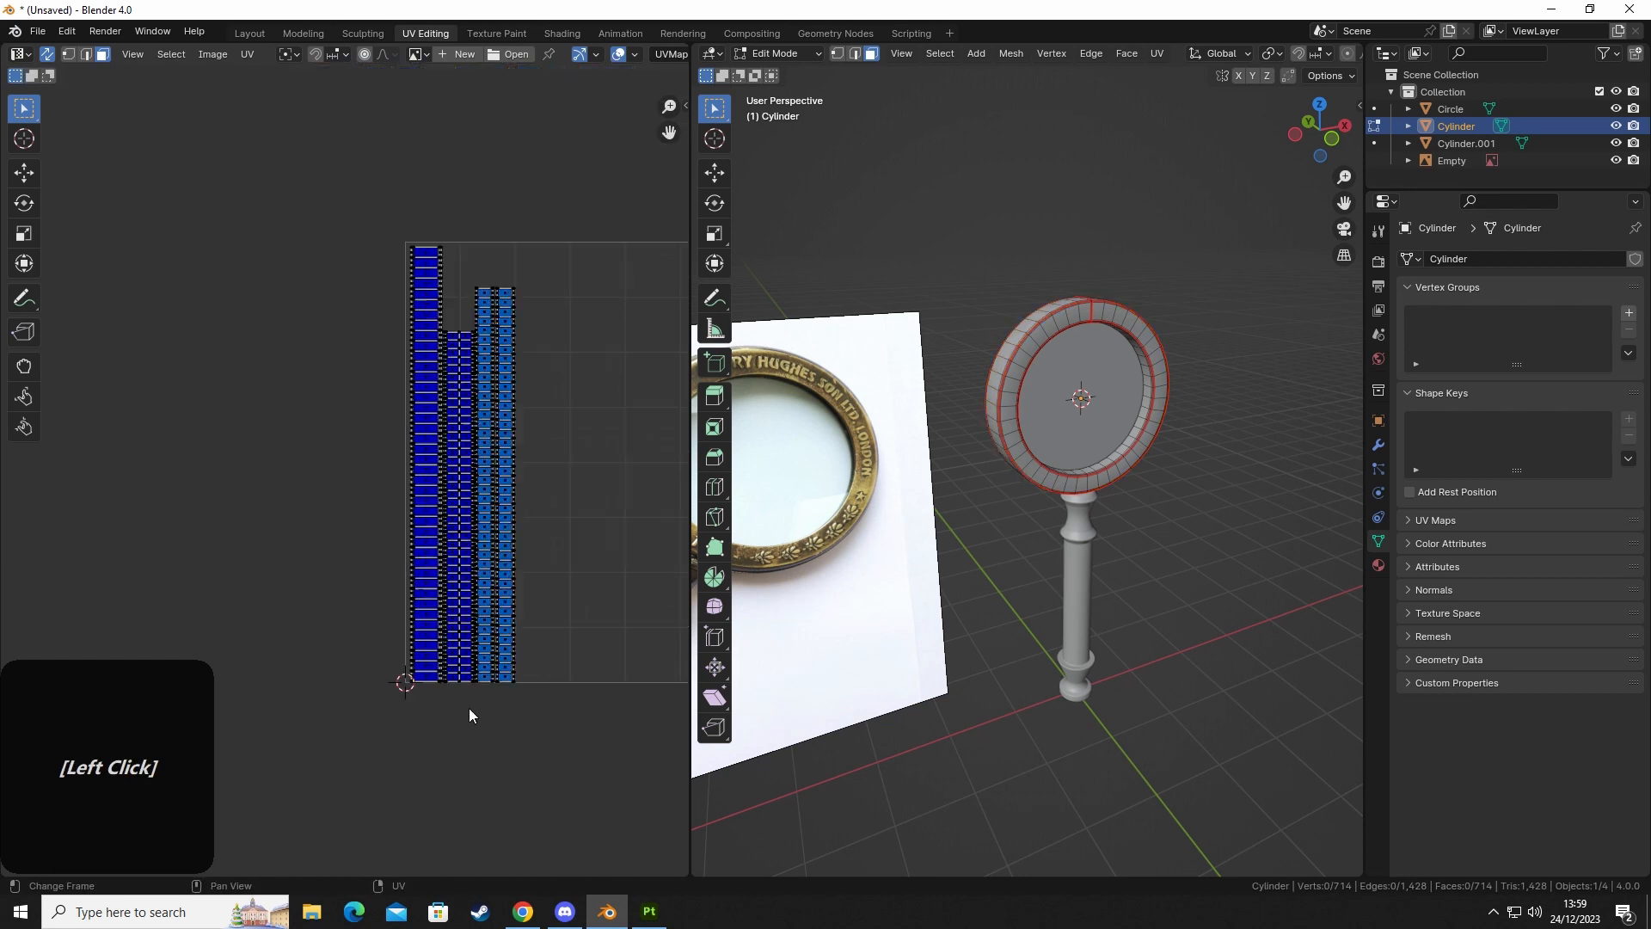
pyautogui.scroll(2, 396, 482)
pyautogui.keyDown('shift'); pyautogui.moveTo(438, 554); pyautogui.dragTo(345, 479, button='middle'); pyautogui.keyUp('shift')
pyautogui.scroll(-1, 384, 490)
# Leave the ring frame and open the glass lens disc in Edit Mode with all its faces selected.
pyautogui.press('Tab')
pyautogui.click(1081, 439)
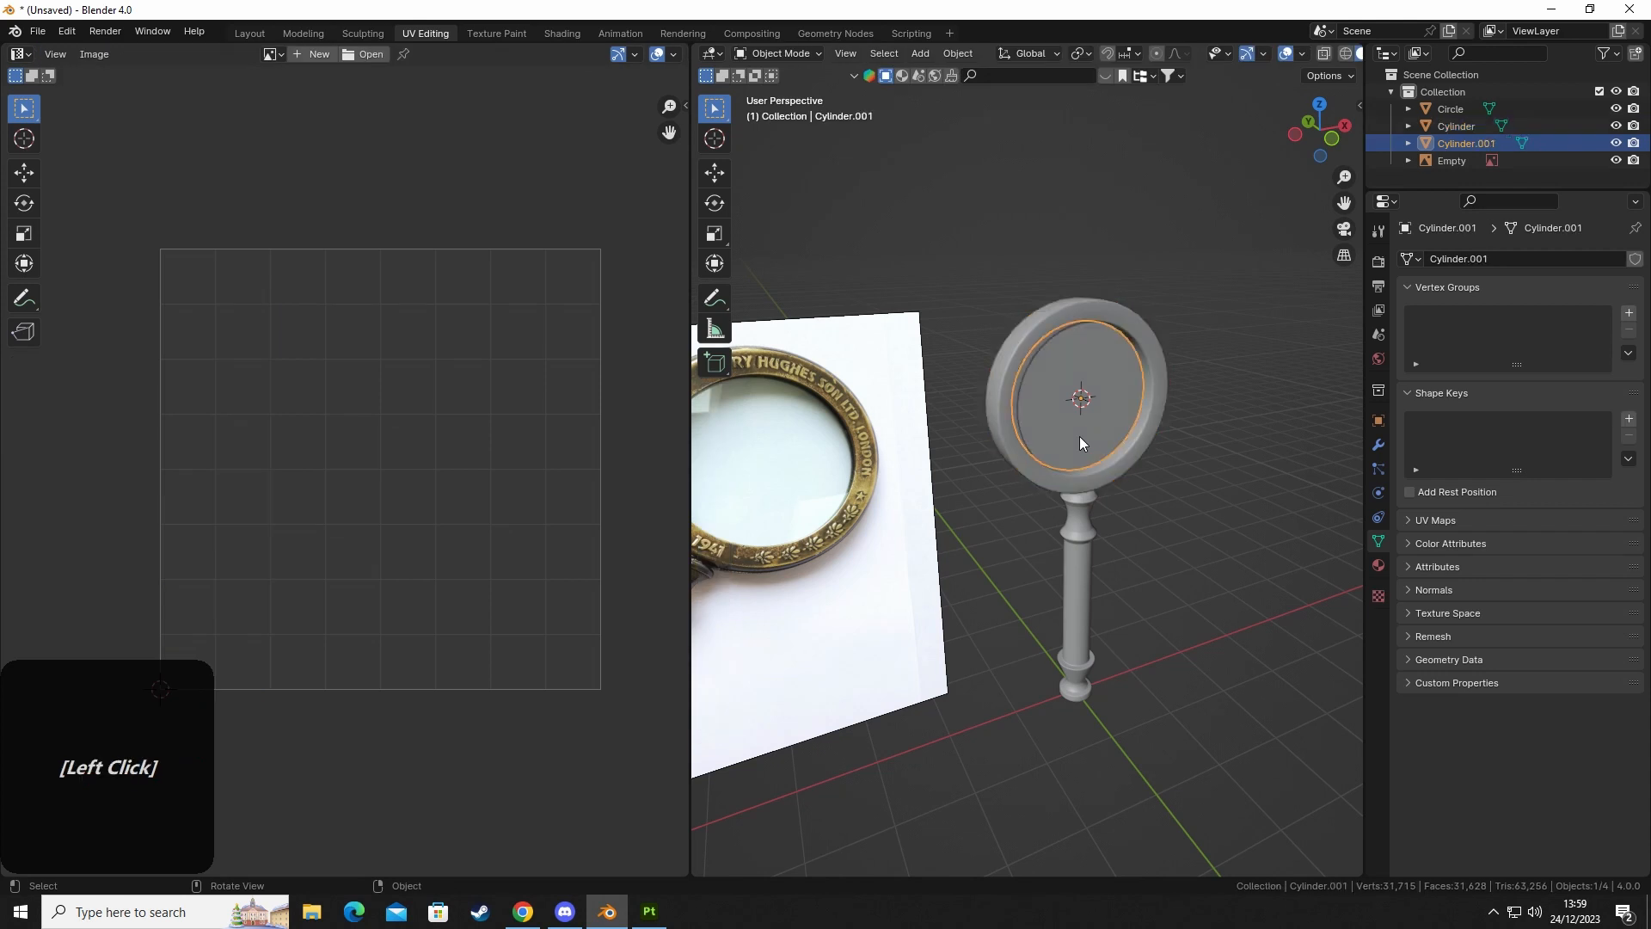
pyautogui.press('Tab')
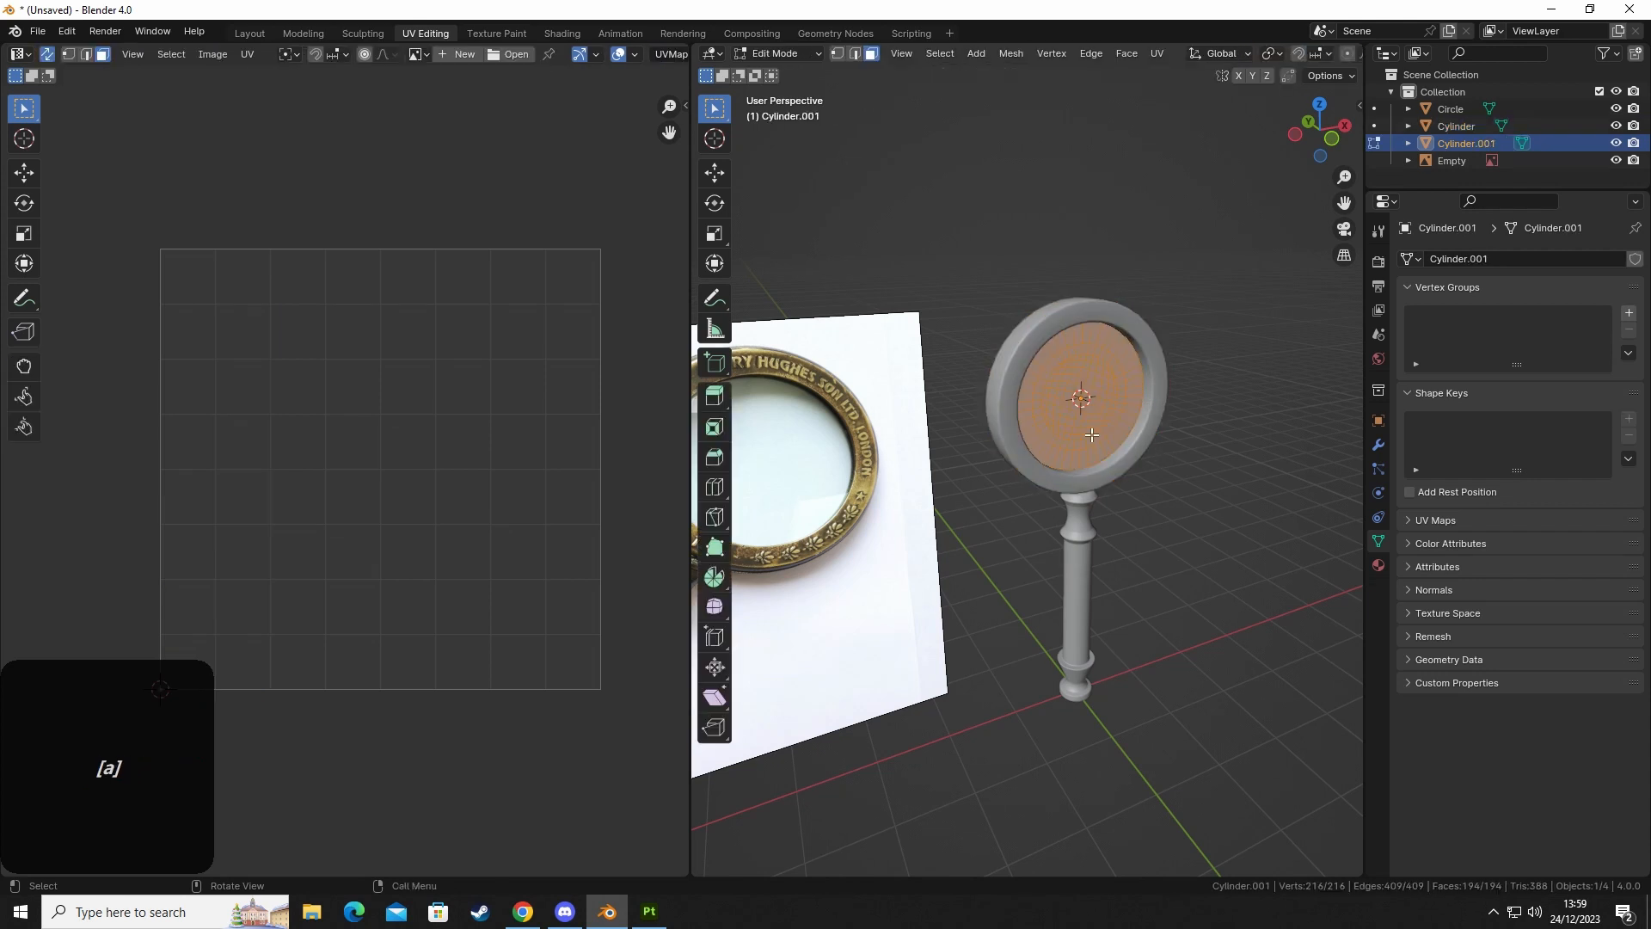
# Unwrap all faces of the lens disc, then shrink its circular UV island and move it to the UV square's upper right corner.
pyautogui.press('a')
pyautogui.press('u')
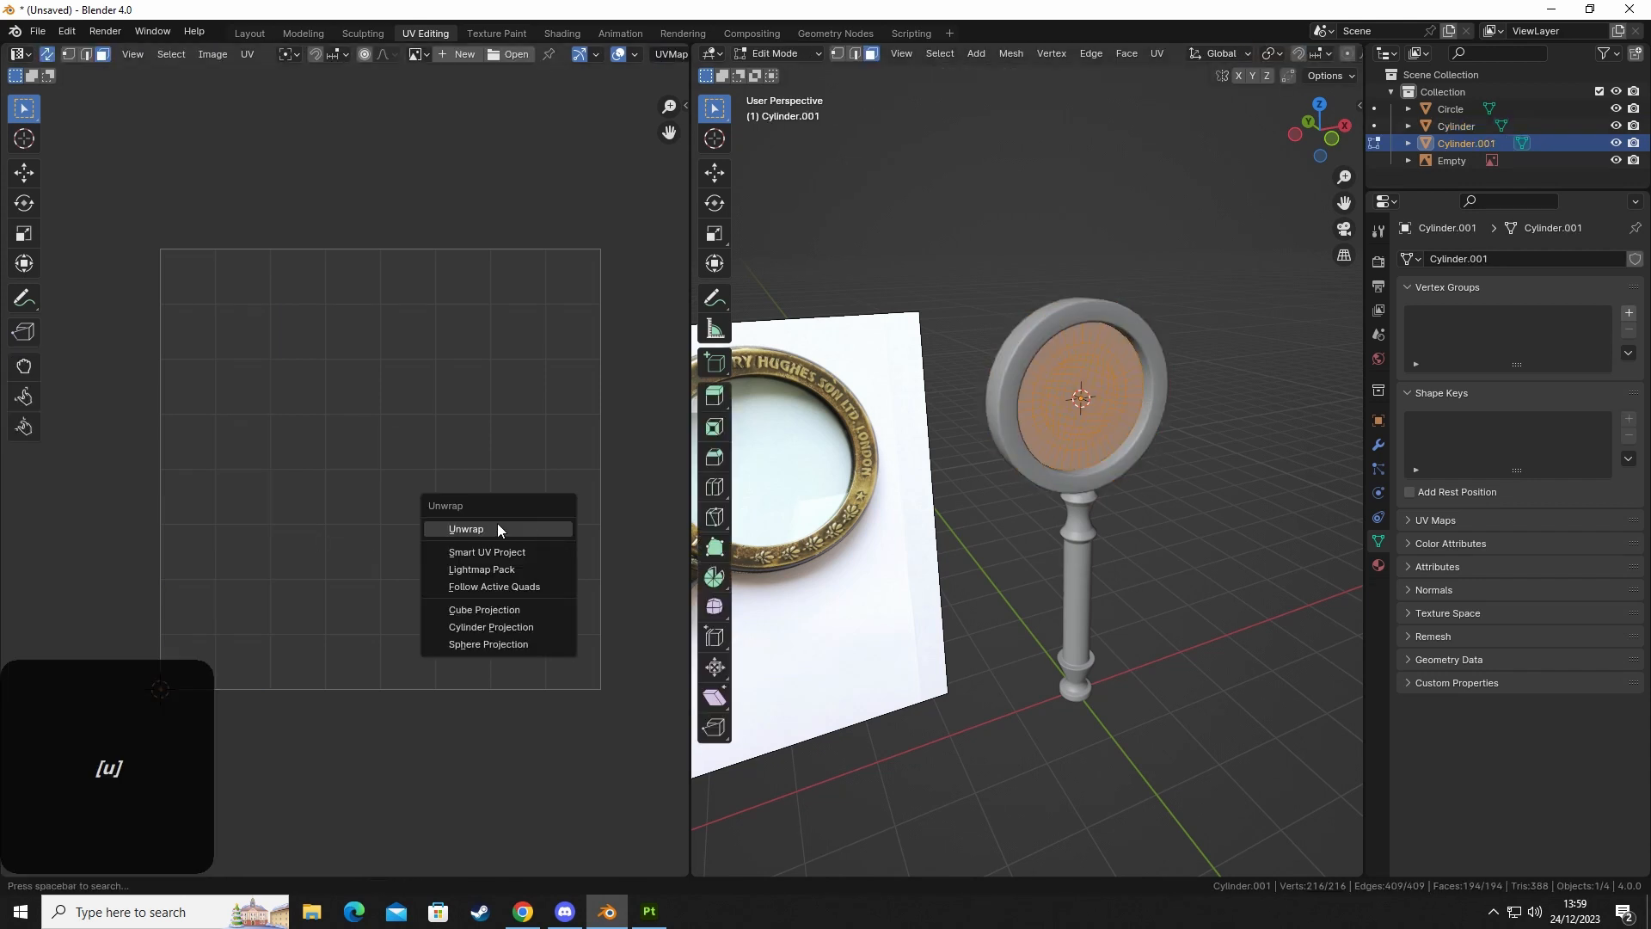
pyautogui.click(499, 524)
pyautogui.press('s')
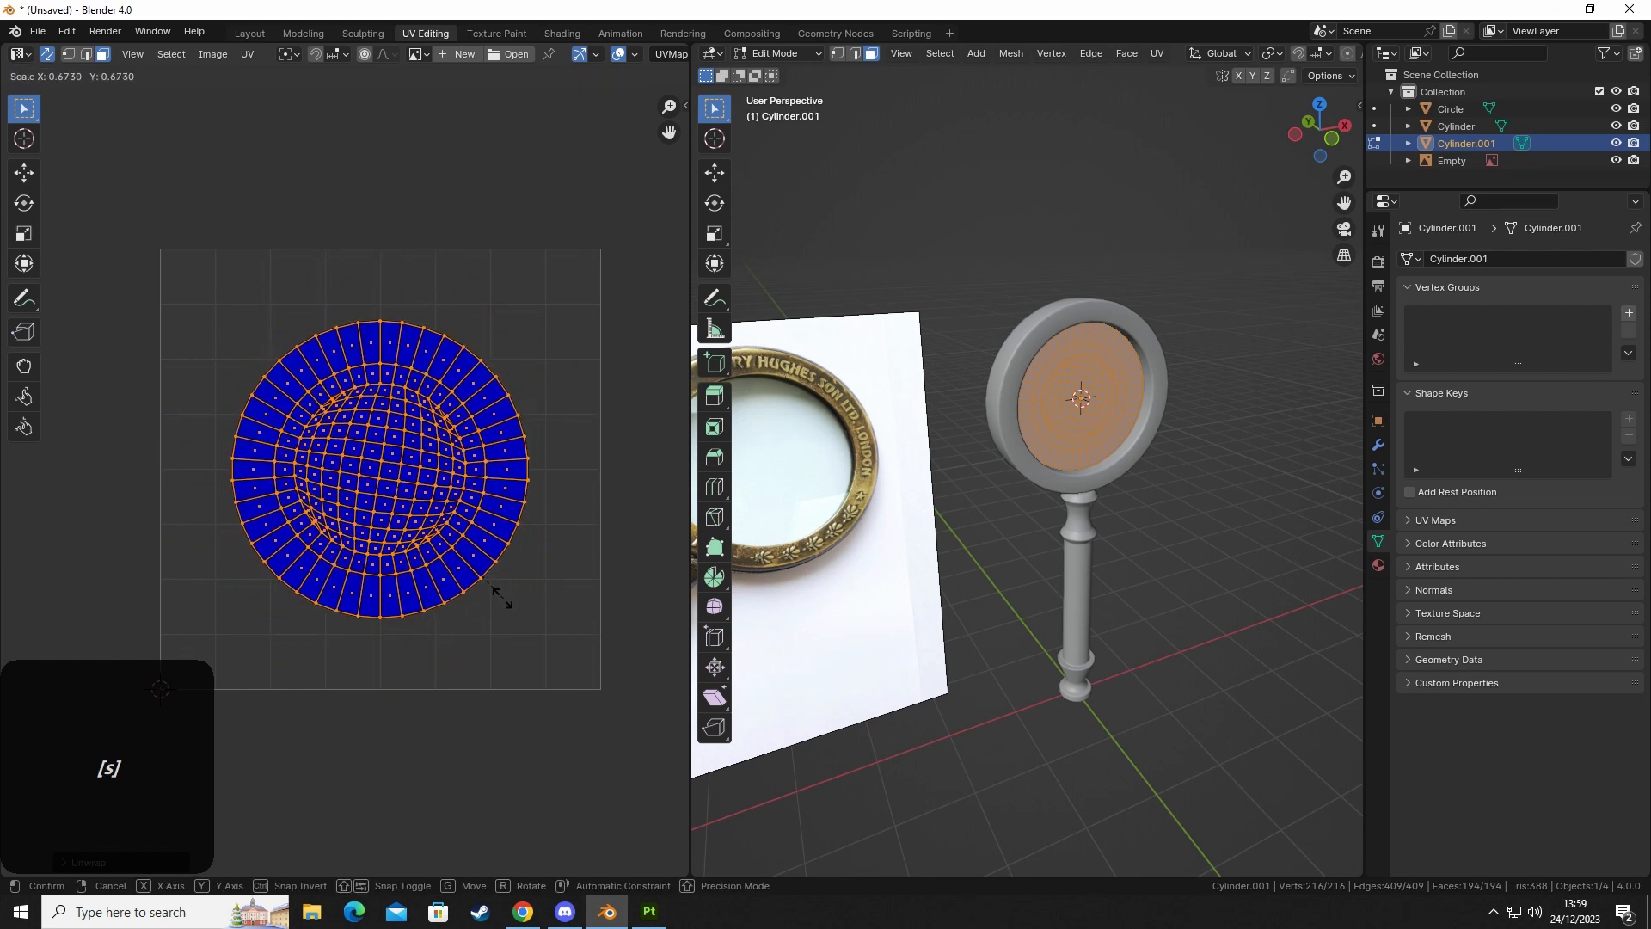
pyautogui.press('g')
pyautogui.press('shift')
pyautogui.click(523, 516)
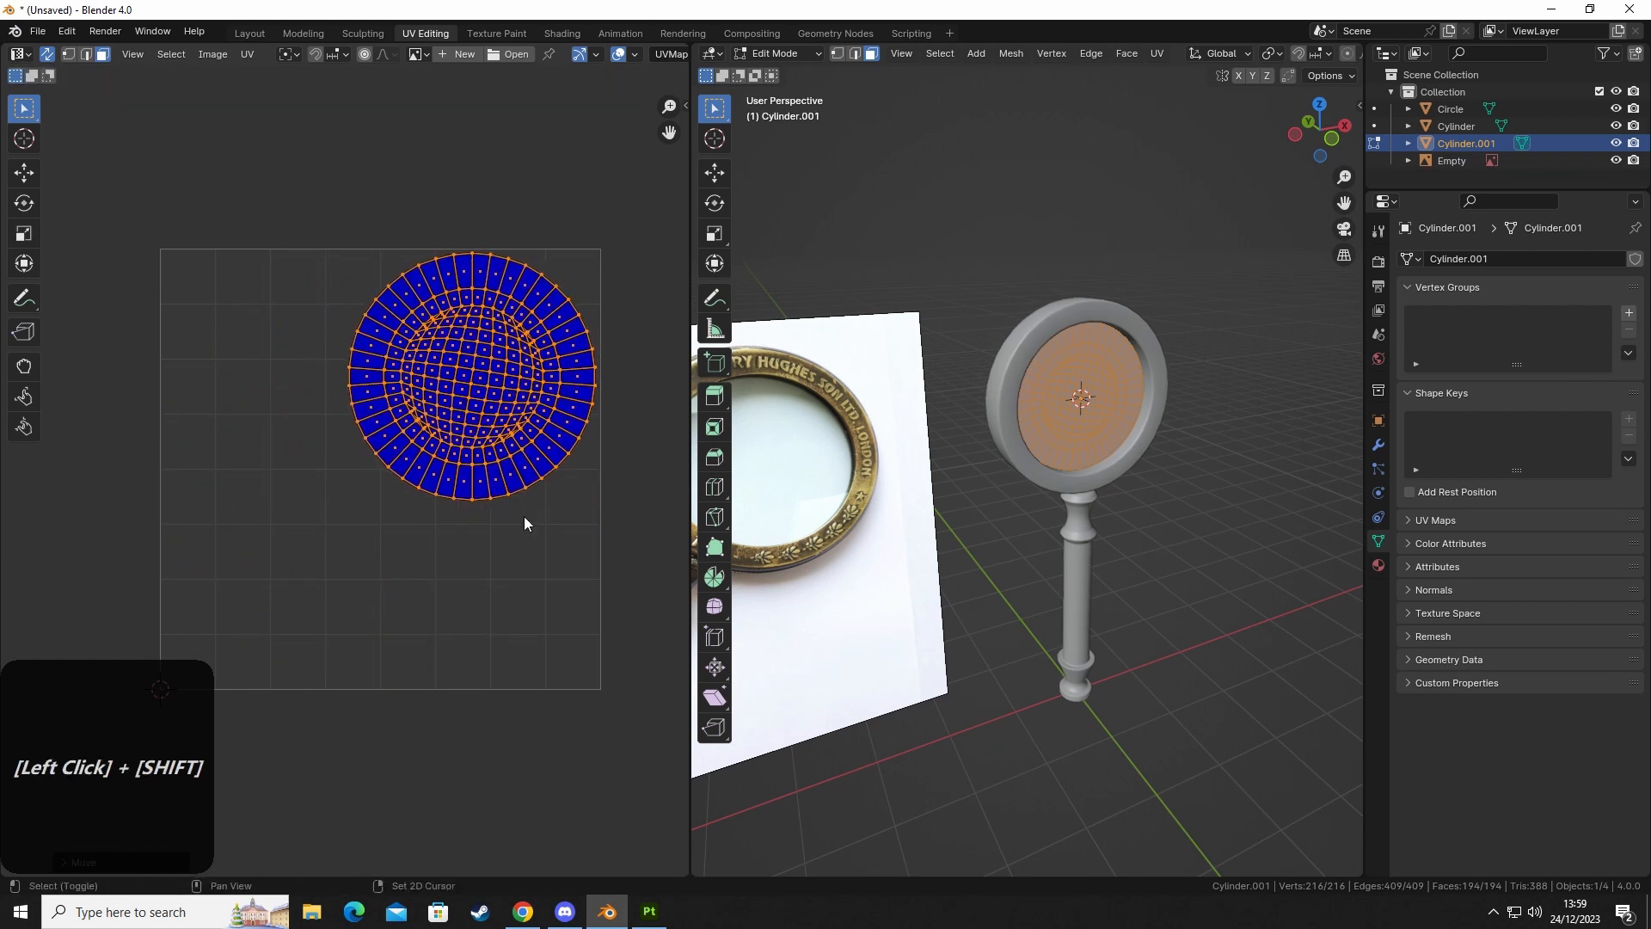
# Select the whole lens island, move it just above the UV square, and leave the lens's Edit Mode.
pyautogui.click(497, 626)
pyautogui.keyDown('shift'); pyautogui.moveTo(301, 303); pyautogui.dragTo(222, 378, button='middle'); pyautogui.keyUp('shift')
pyautogui.moveTo(241, 262); pyautogui.dragTo(586, 653)
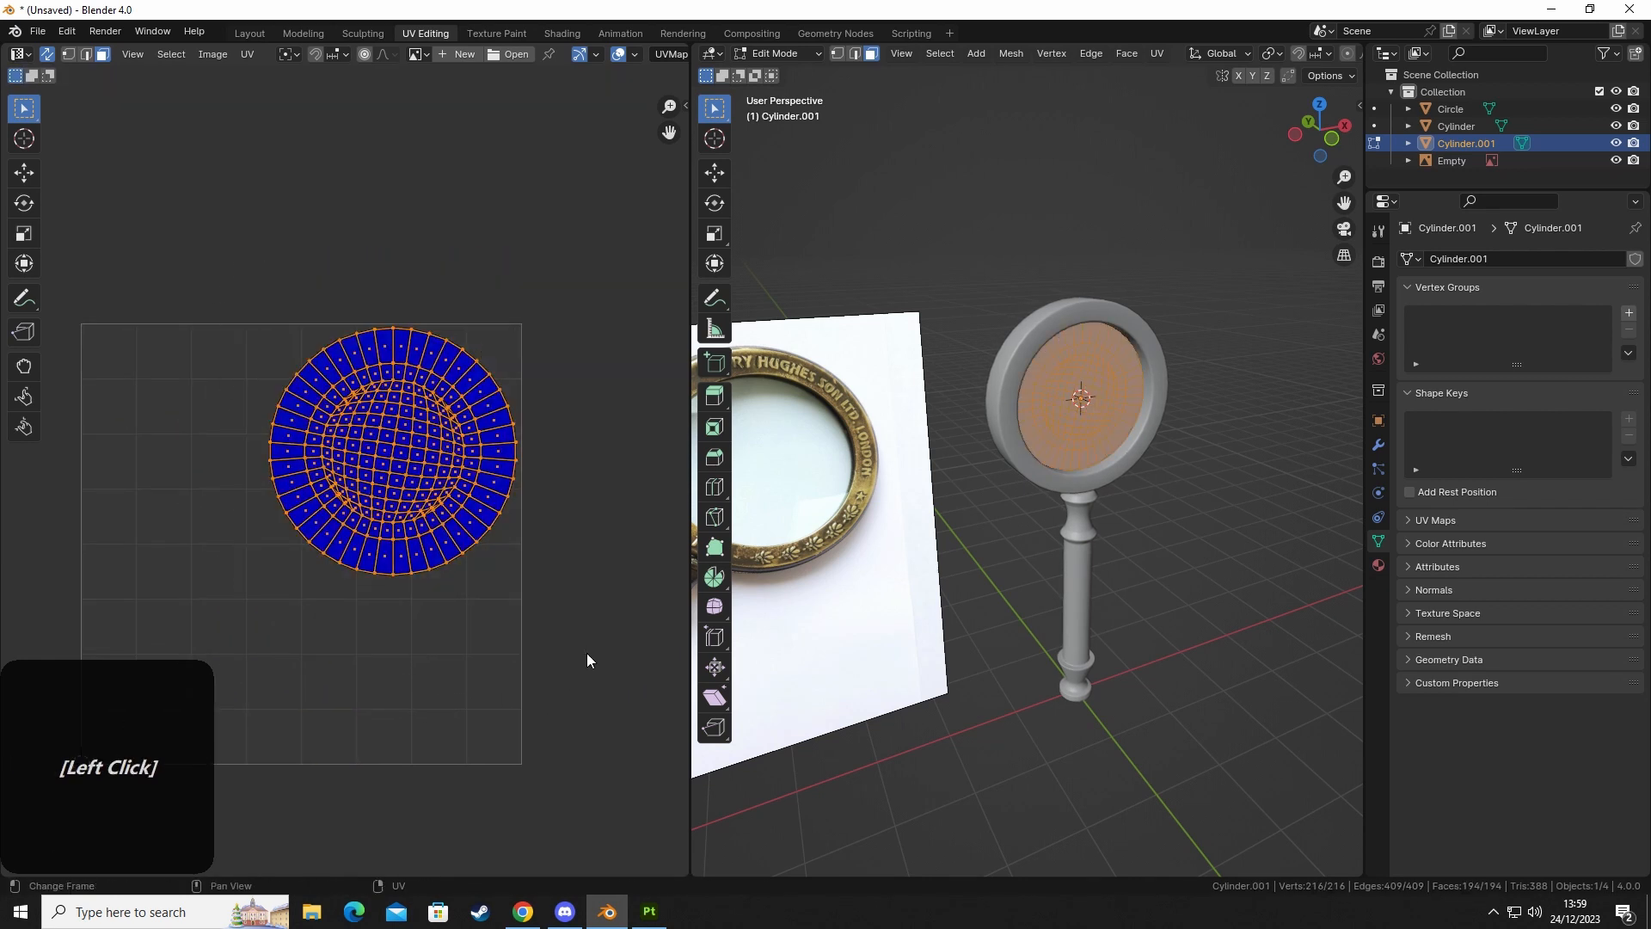
pyautogui.press('g')
pyautogui.click(590, 389)
pyautogui.click(564, 515)
pyautogui.press('Tab')
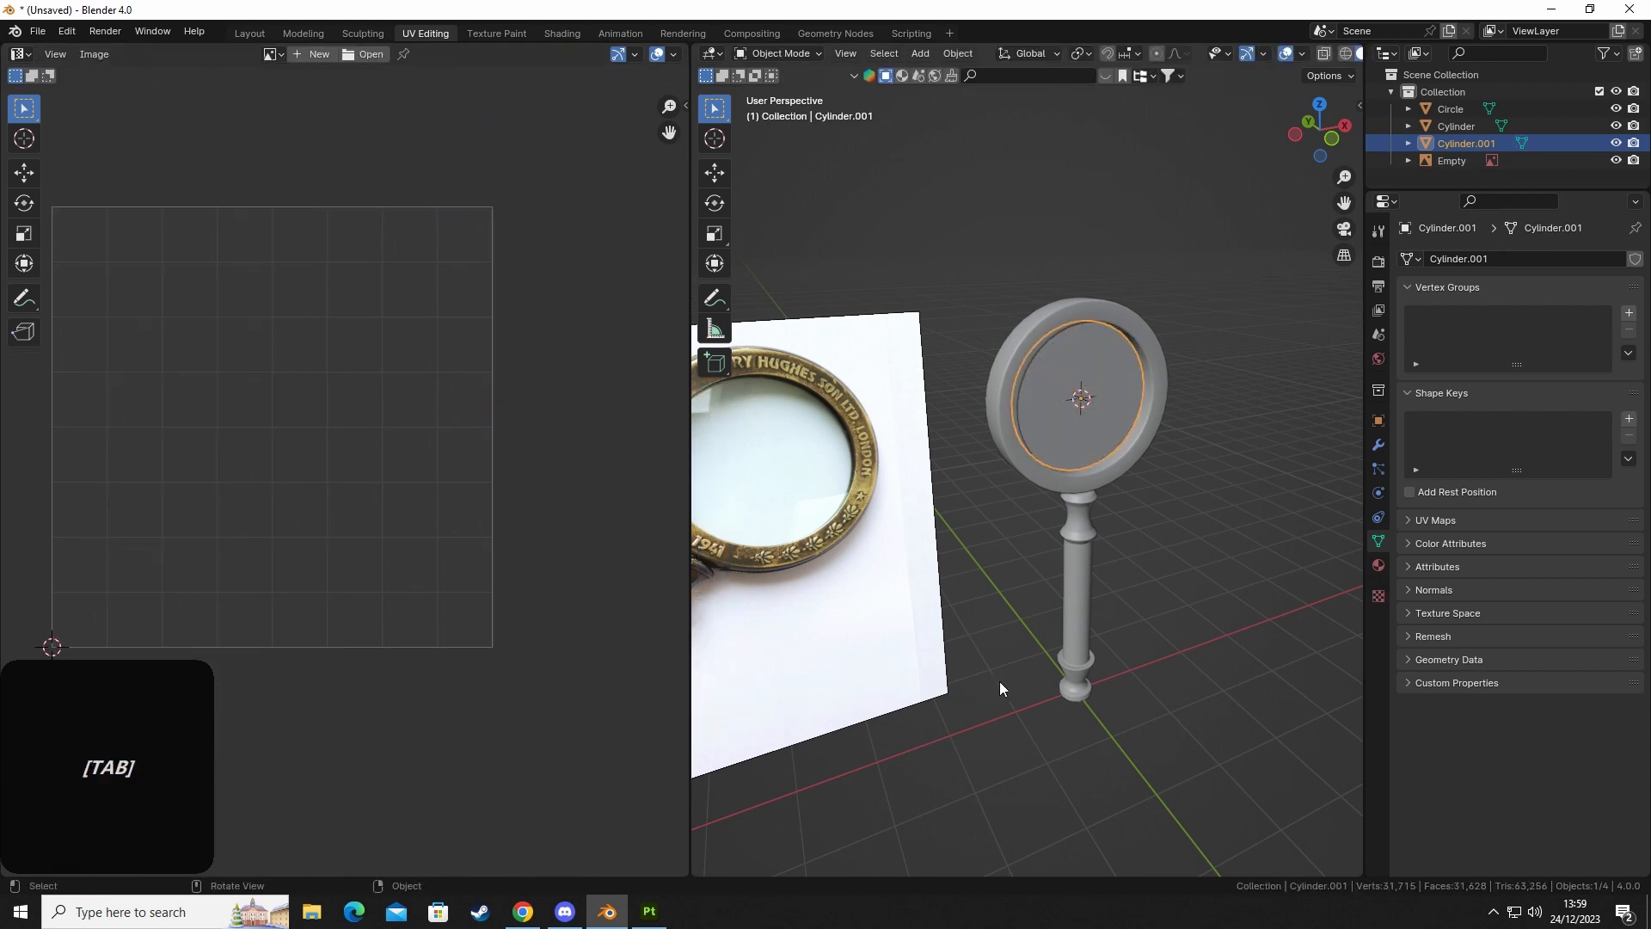
# Open the handle in Edit Mode, unwrap all its faces, shift the islands toward the UV square's right side, and deselect them.
pyautogui.click(1081, 572)
pyautogui.press('Tab')
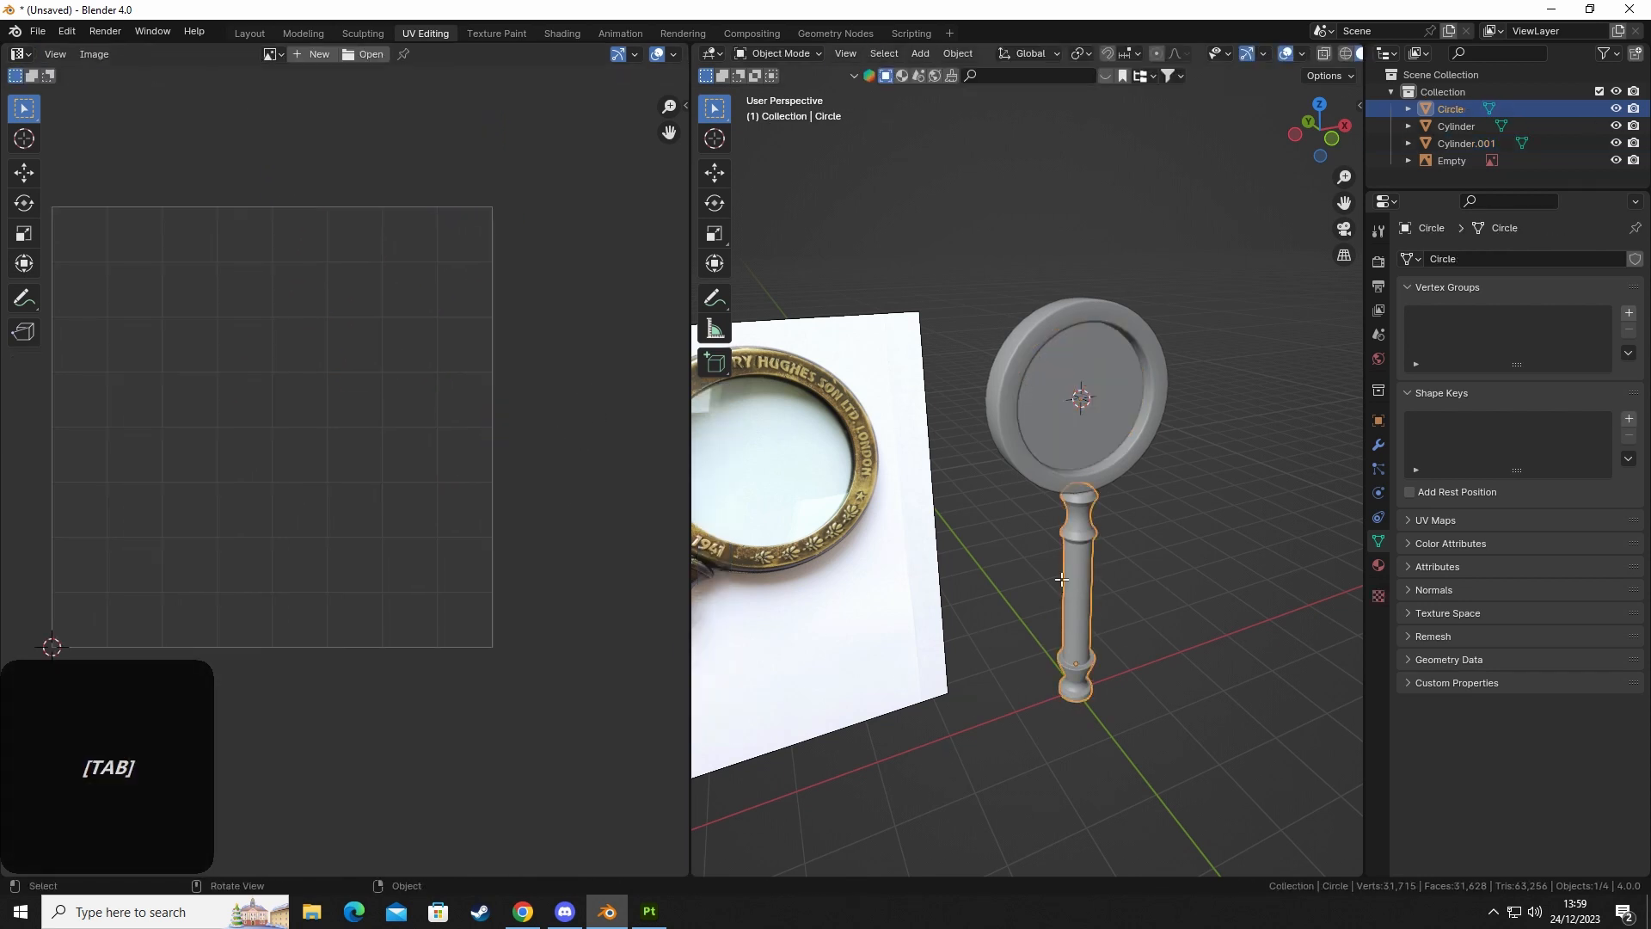
pyautogui.press('u')
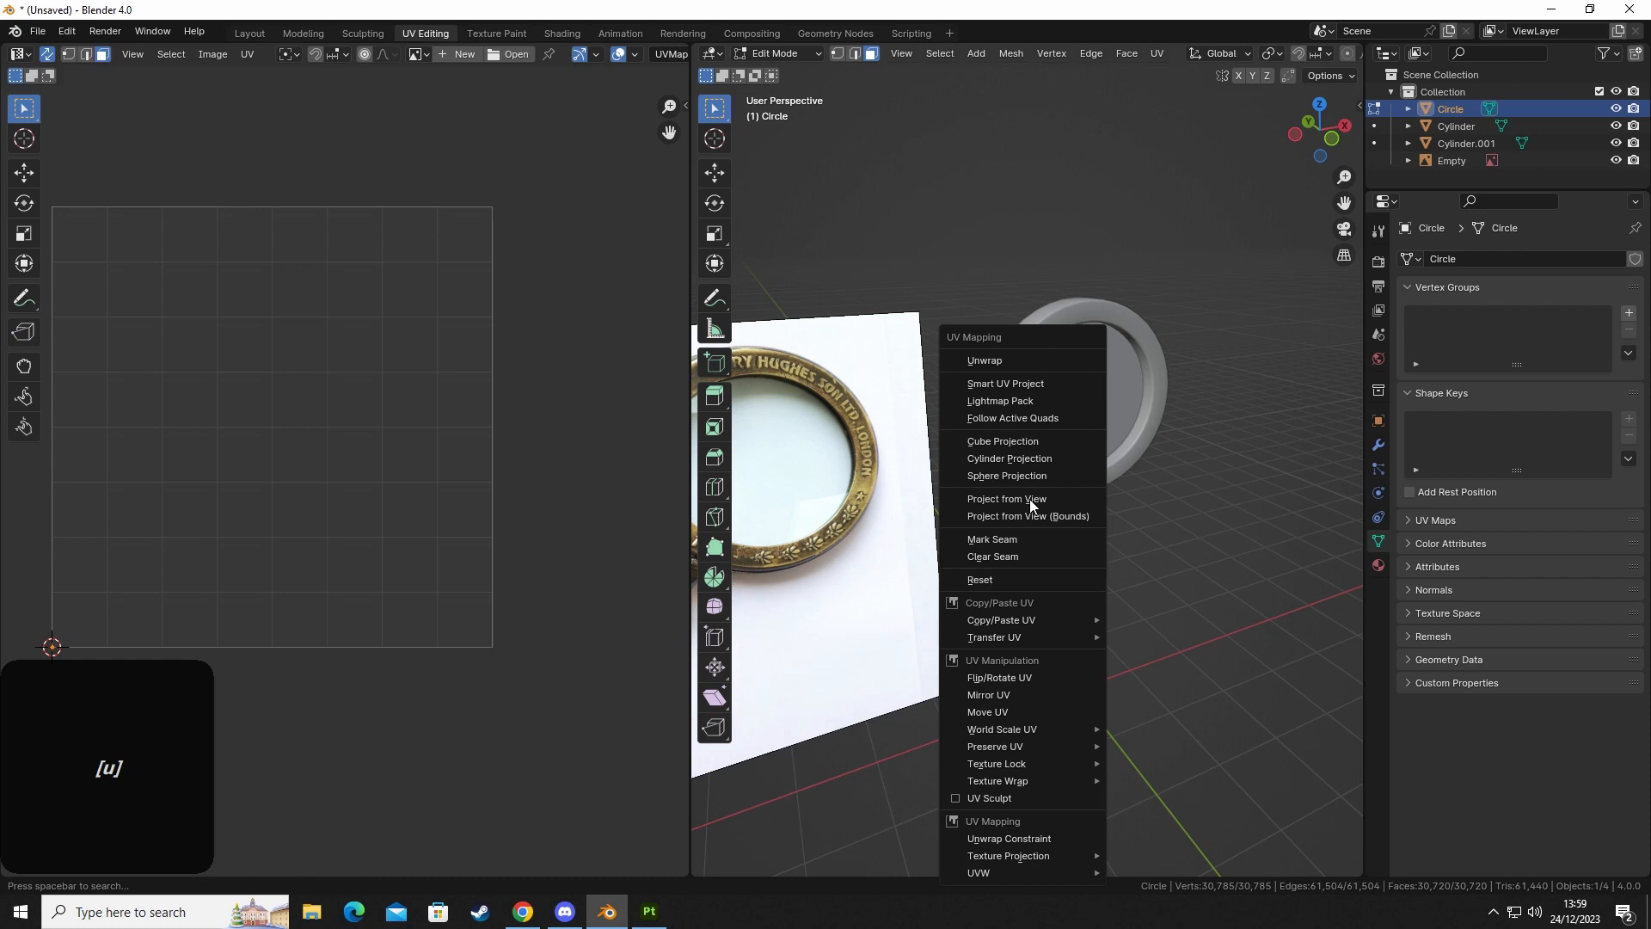
pyautogui.click(1005, 360)
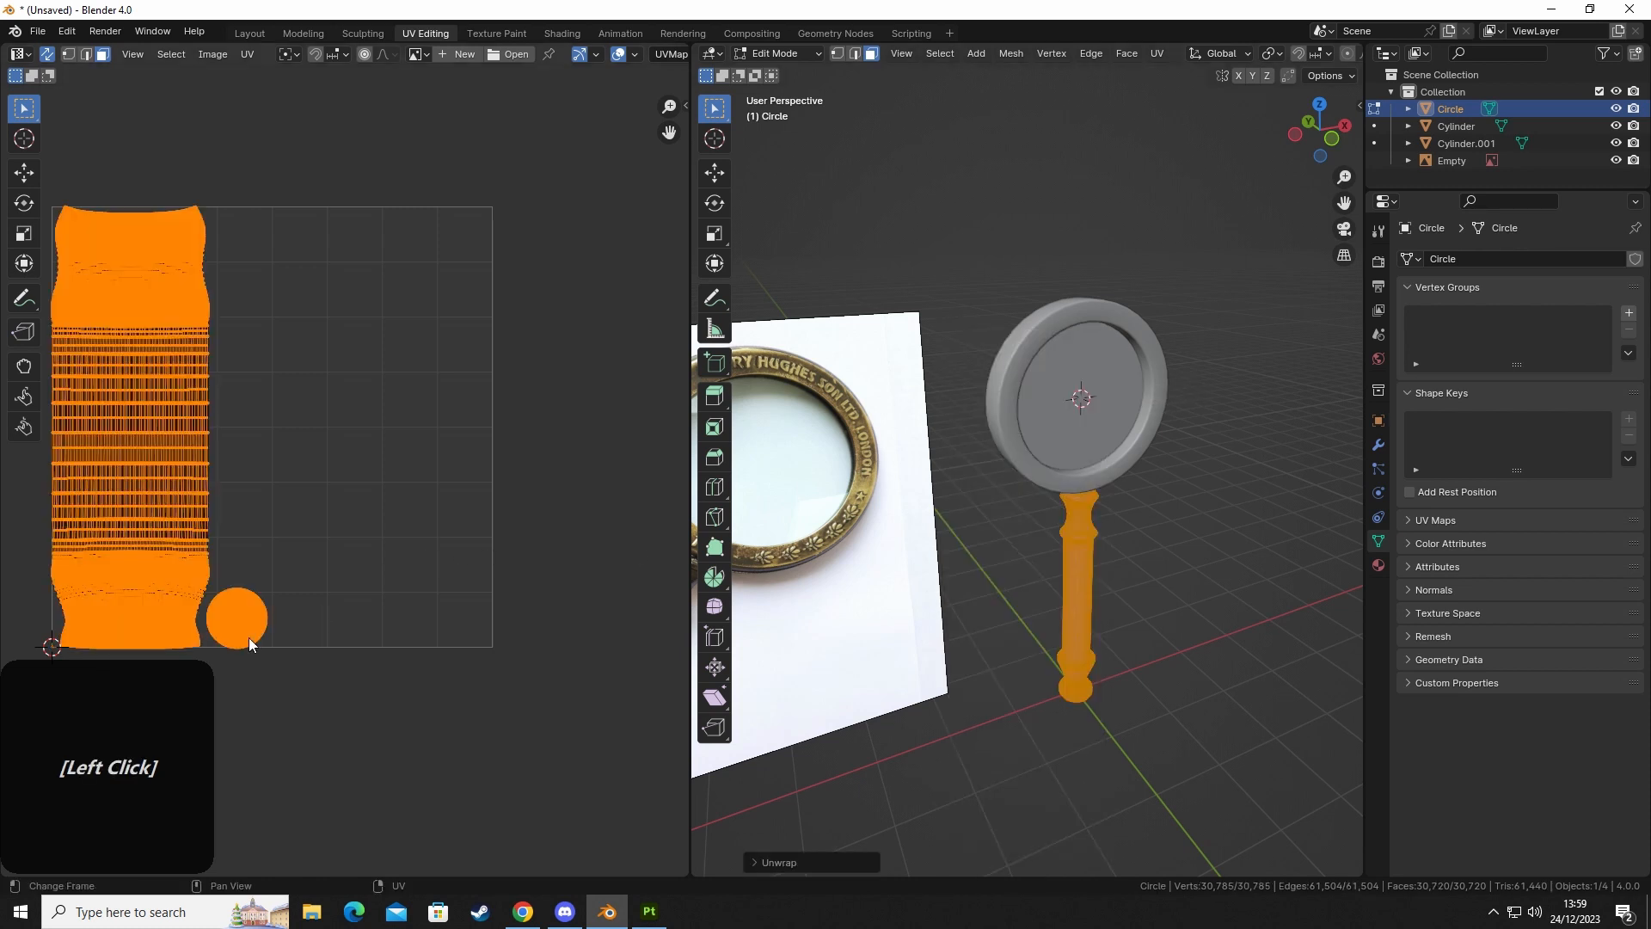
pyautogui.press('g')
pyautogui.click(523, 664)
pyautogui.click(514, 499)
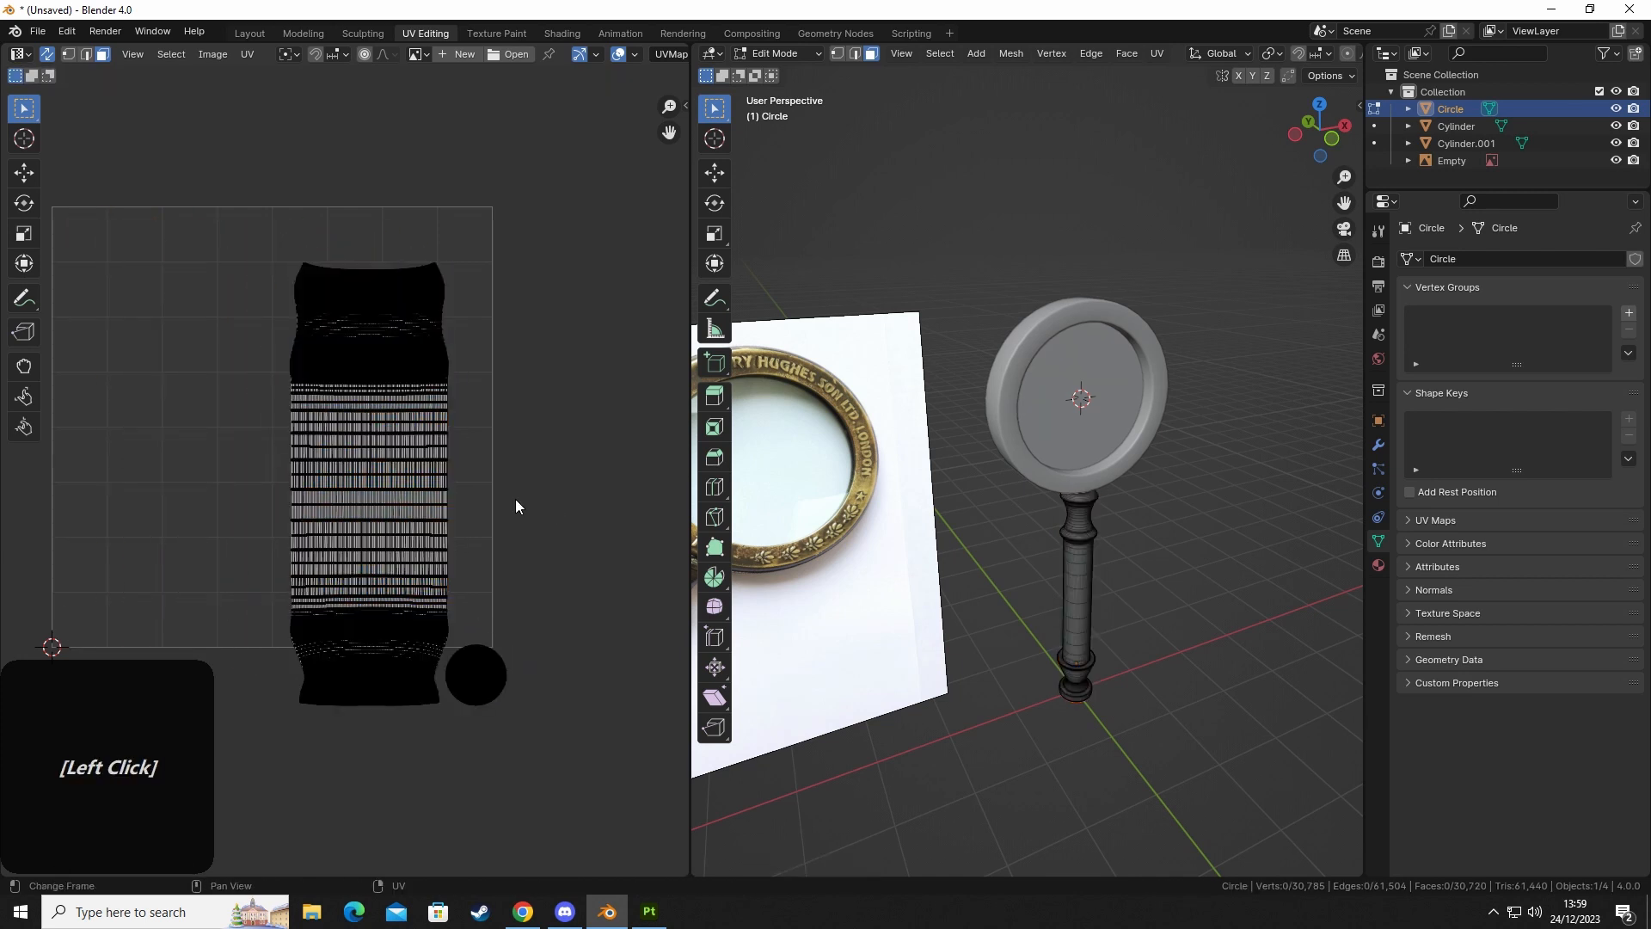
# Examine the handle's unwrapped UV island and compare it with the mesh rings around the handle's neck.
pyautogui.scroll(3, 370, 530)
pyautogui.press('a')
pyautogui.scroll(5, 343, 619)
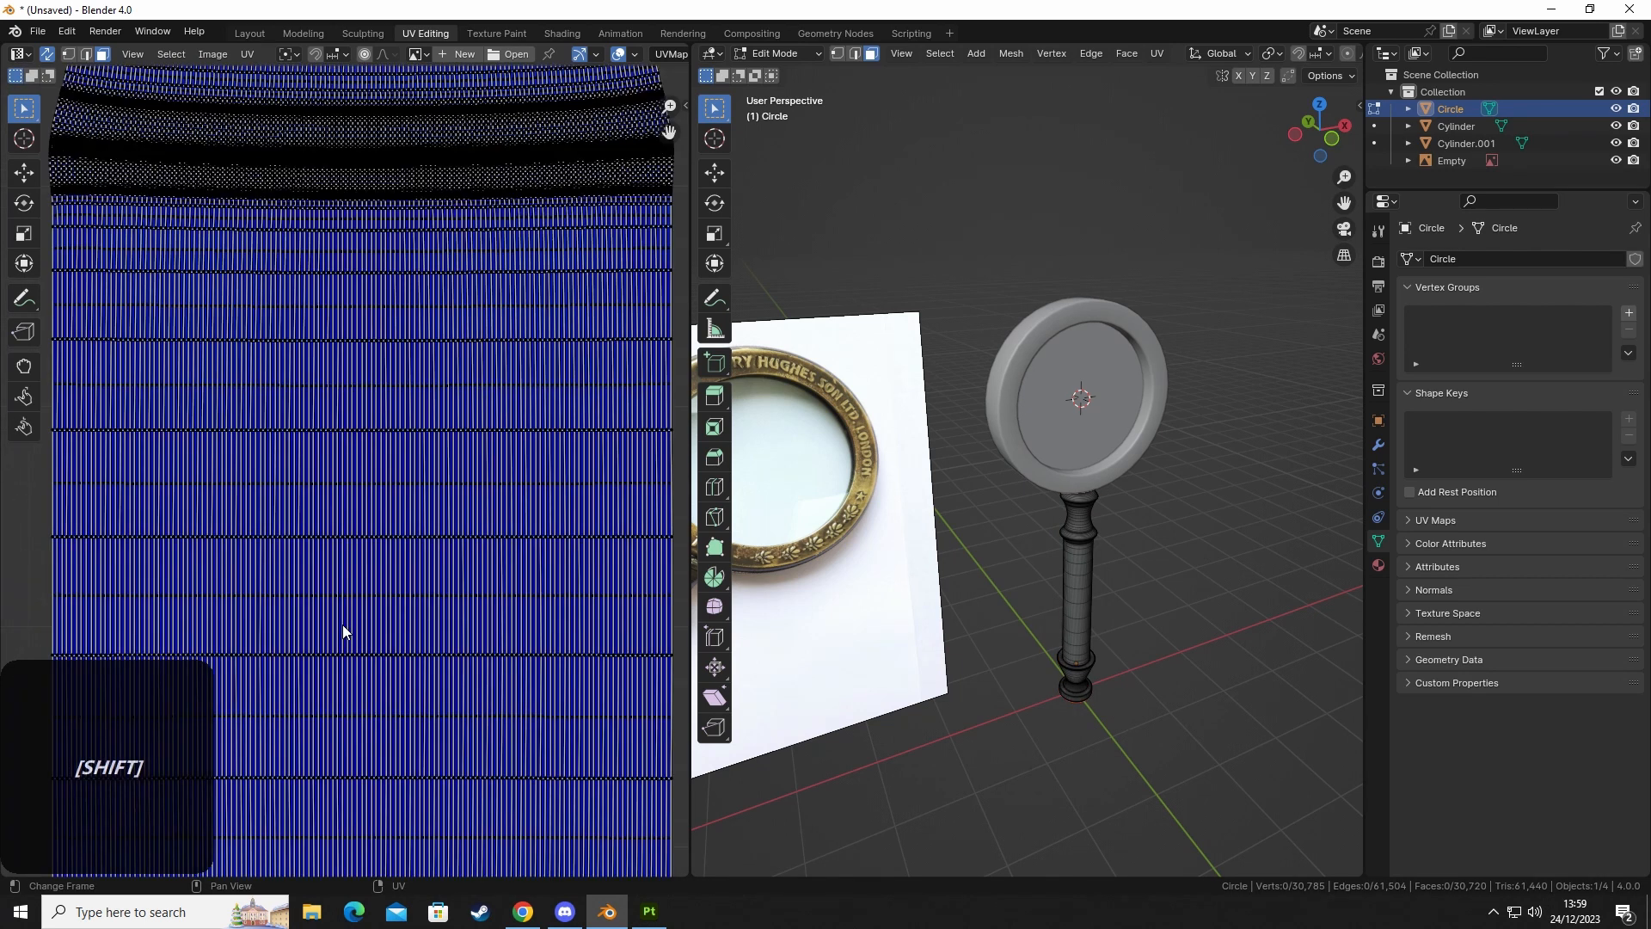
pyautogui.scroll(-3, 361, 628)
pyautogui.scroll(-5, 375, 638)
pyautogui.keyDown('shift'); pyautogui.moveTo(387, 689); pyautogui.dragTo(375, 535, button='middle'); pyautogui.keyUp('shift')
pyautogui.scroll(2, 375, 535)
pyautogui.keyDown('shift'); pyautogui.moveTo(370, 633); pyautogui.dragTo(401, 534, button='middle'); pyautogui.keyUp('shift')
pyautogui.moveTo(1101, 548); pyautogui.dragTo(1106, 524, button='middle')
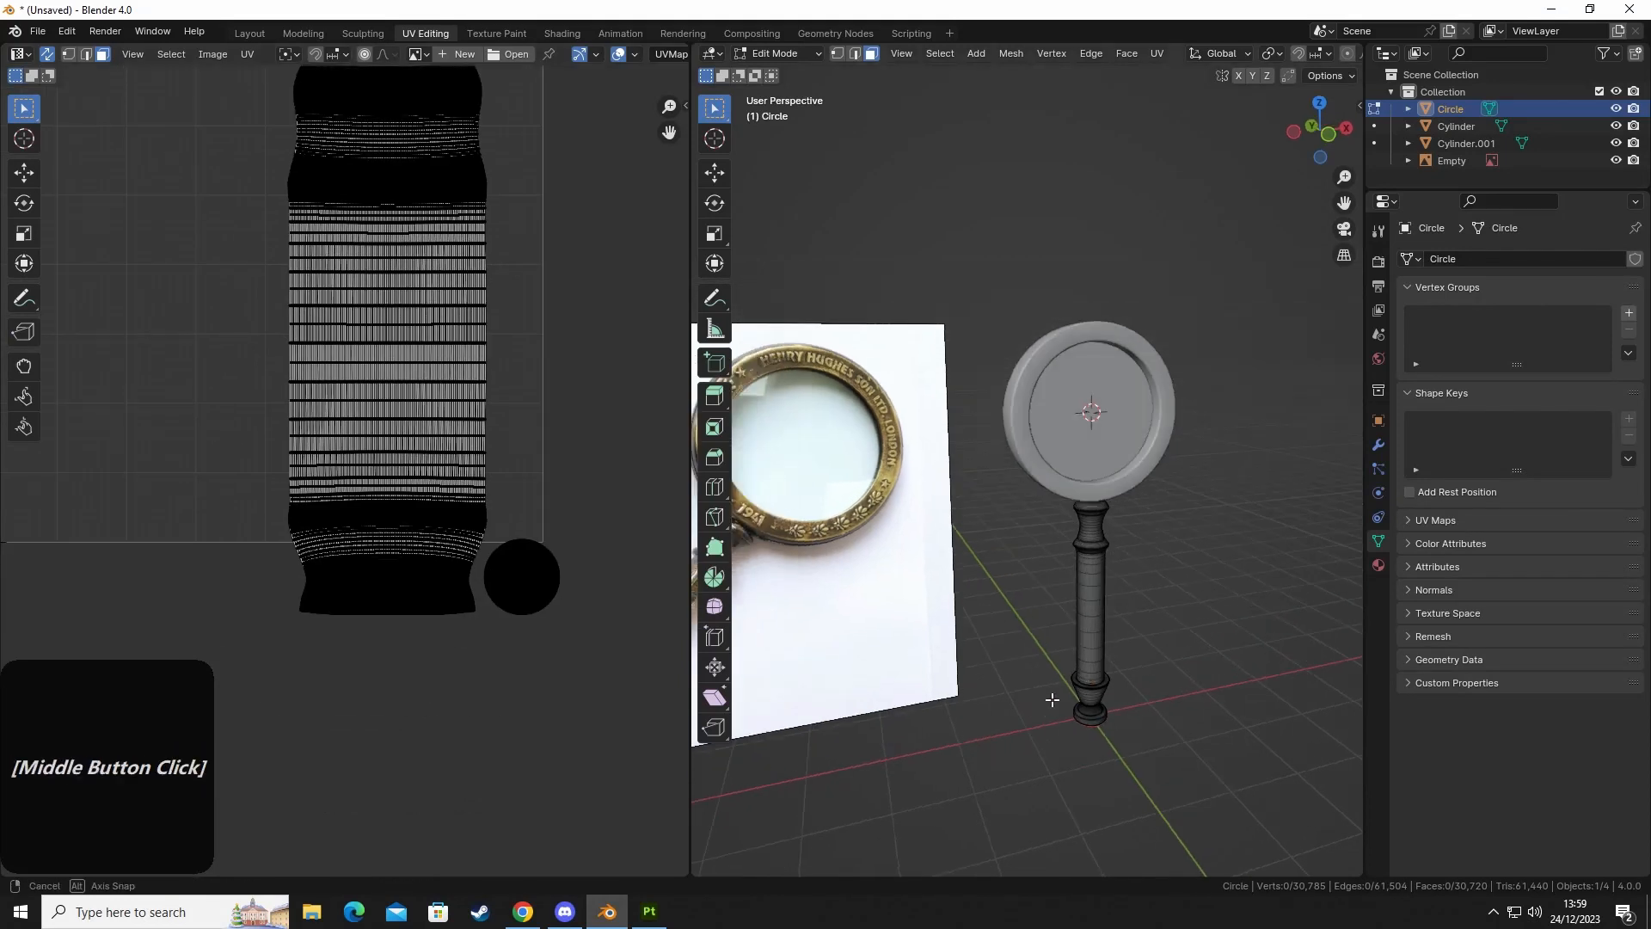
pyautogui.scroll(8, 1108, 499)
pyautogui.moveTo(1110, 467); pyautogui.dragTo(1007, 557, button='middle')
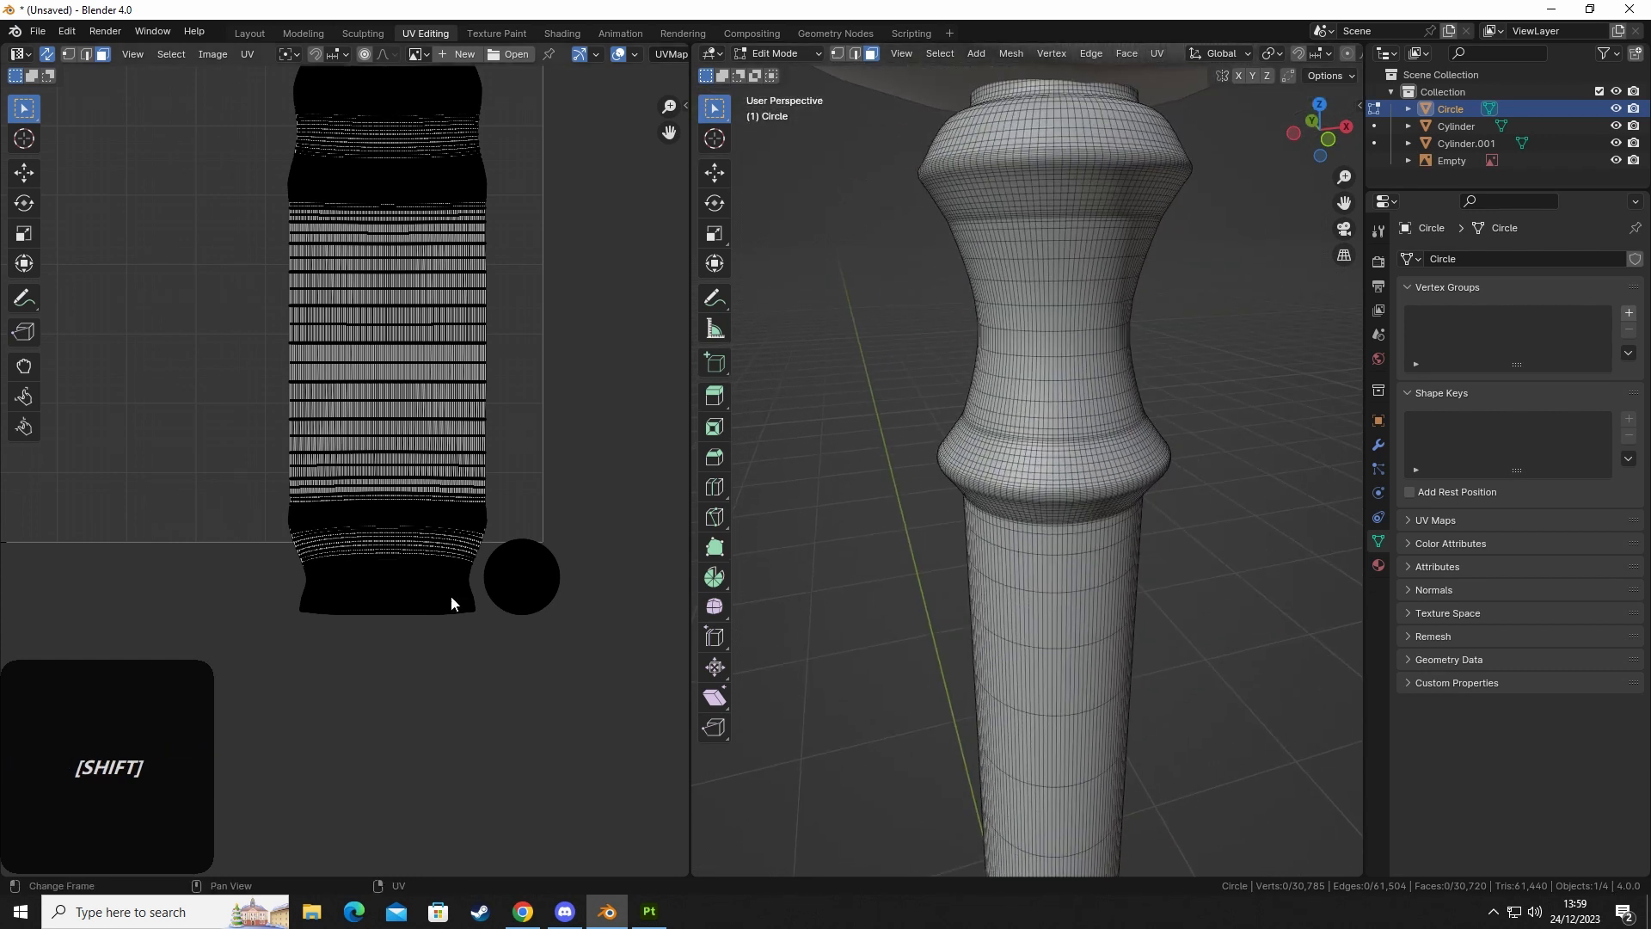
# Inspect the quads in the middle section of the handle's UV island up close.
pyautogui.scroll(-2, 483, 356)
pyautogui.scroll(8, 379, 453)
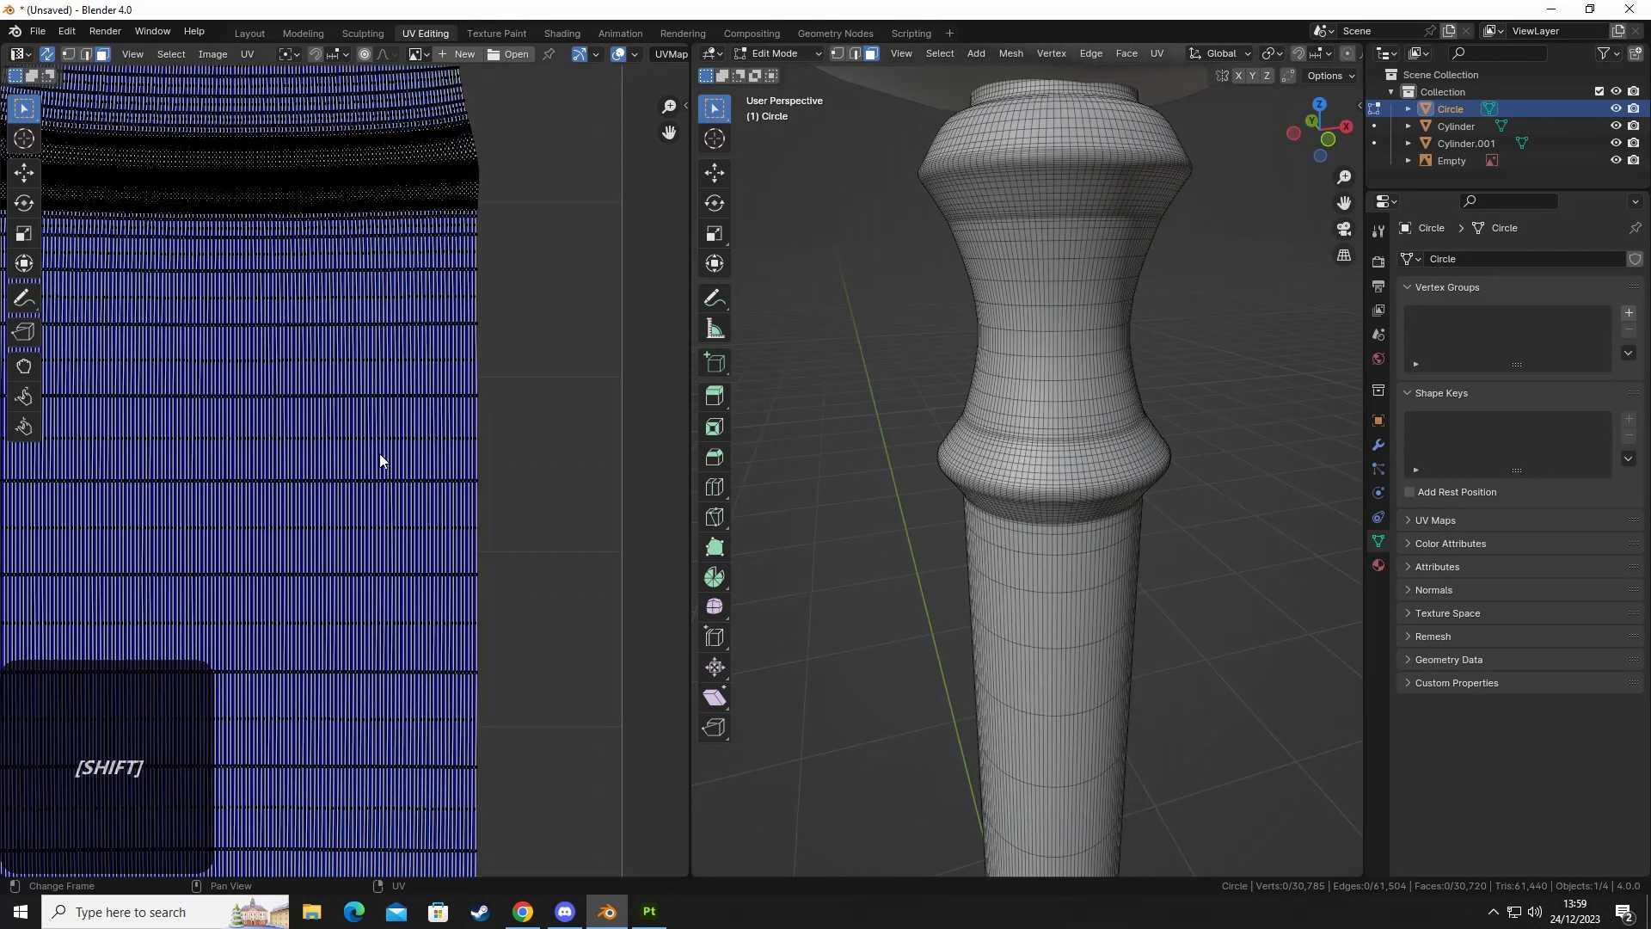
pyautogui.keyDown('shift'); pyautogui.moveTo(380, 452); pyautogui.dragTo(626, 276, button='middle'); pyautogui.keyUp('shift')
pyautogui.keyDown('shift'); pyautogui.moveTo(612, 367); pyautogui.dragTo(502, 405, button='middle'); pyautogui.keyUp('shift')
pyautogui.scroll(2, 360, 385)
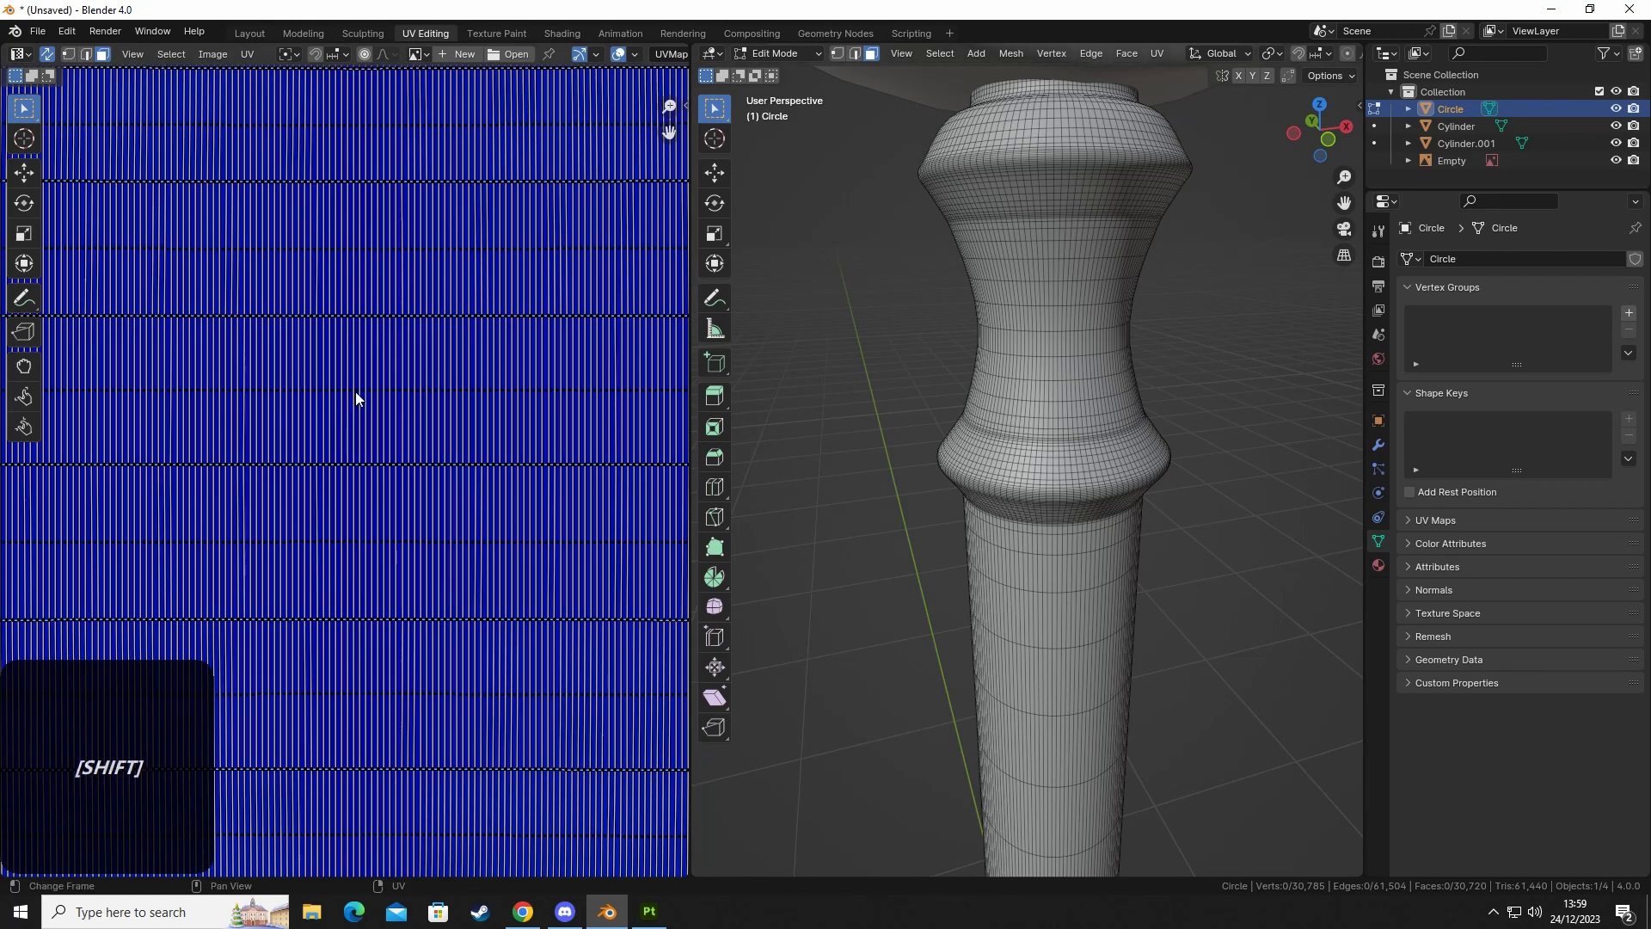
pyautogui.scroll(4, 337, 437)
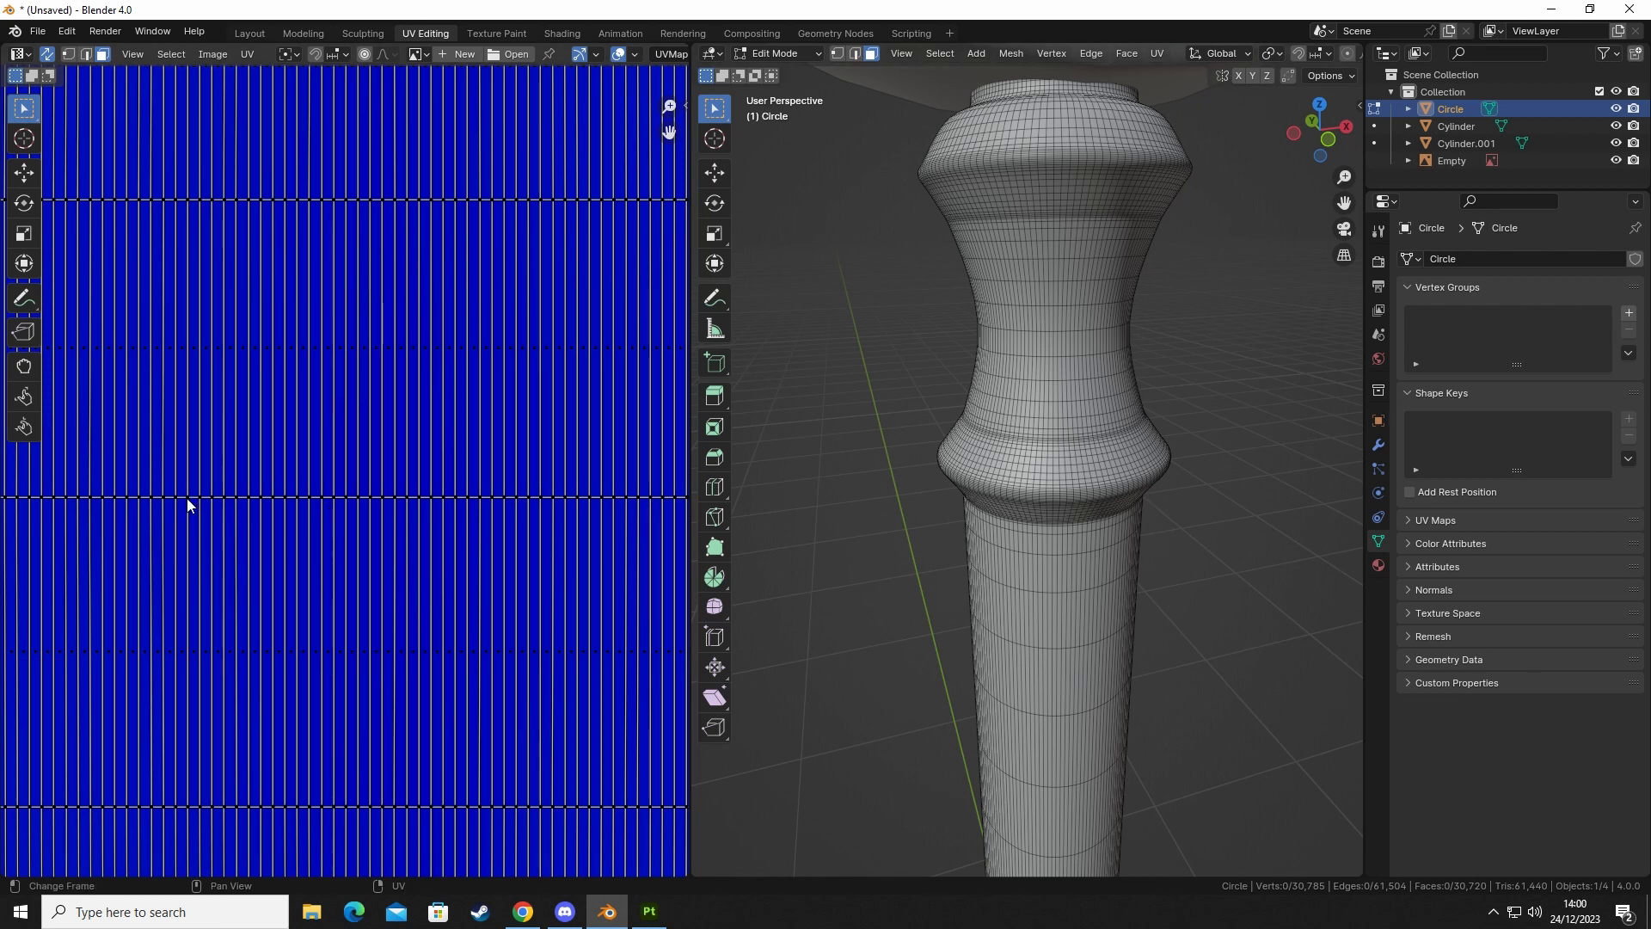
pyautogui.scroll(-6, 316, 509)
pyautogui.keyDown('shift'); pyautogui.moveTo(336, 600); pyautogui.dragTo(387, 591, button='middle'); pyautogui.keyUp('shift')
pyautogui.scroll(8, 387, 591)
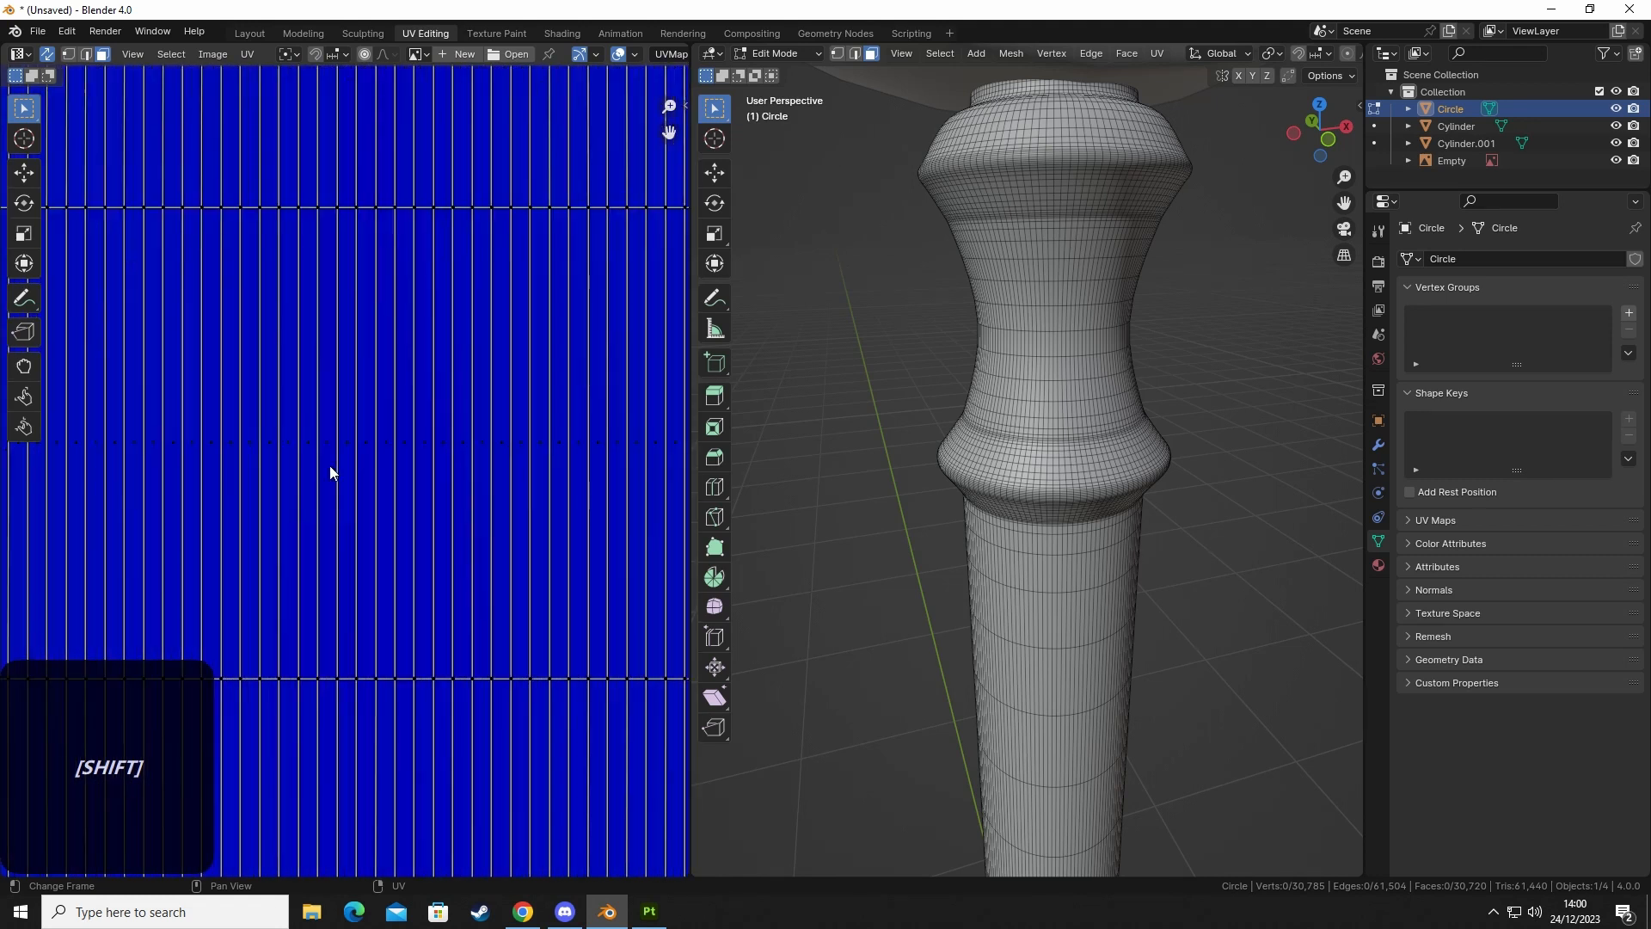
pyautogui.moveTo(332, 472); pyautogui.dragTo(359, 545, button='middle')
pyautogui.scroll(-8, 354, 545)
pyautogui.moveTo(224, 174); pyautogui.dragTo(526, 383)
pyautogui.keyDown('shift'); pyautogui.moveTo(303, 640); pyautogui.dragTo(302, 425, button='middle'); pyautogui.keyUp('shift')
pyautogui.moveTo(261, 405); pyautogui.dragTo(484, 681)
pyautogui.click(599, 324)
# Select a single tall face in the middle section of the handle's UV island.
pyautogui.keyDown('shift'); pyautogui.moveTo(585, 315); pyautogui.dragTo(612, 426, button='middle'); pyautogui.keyUp('shift')
pyautogui.scroll(13, 431, 410)
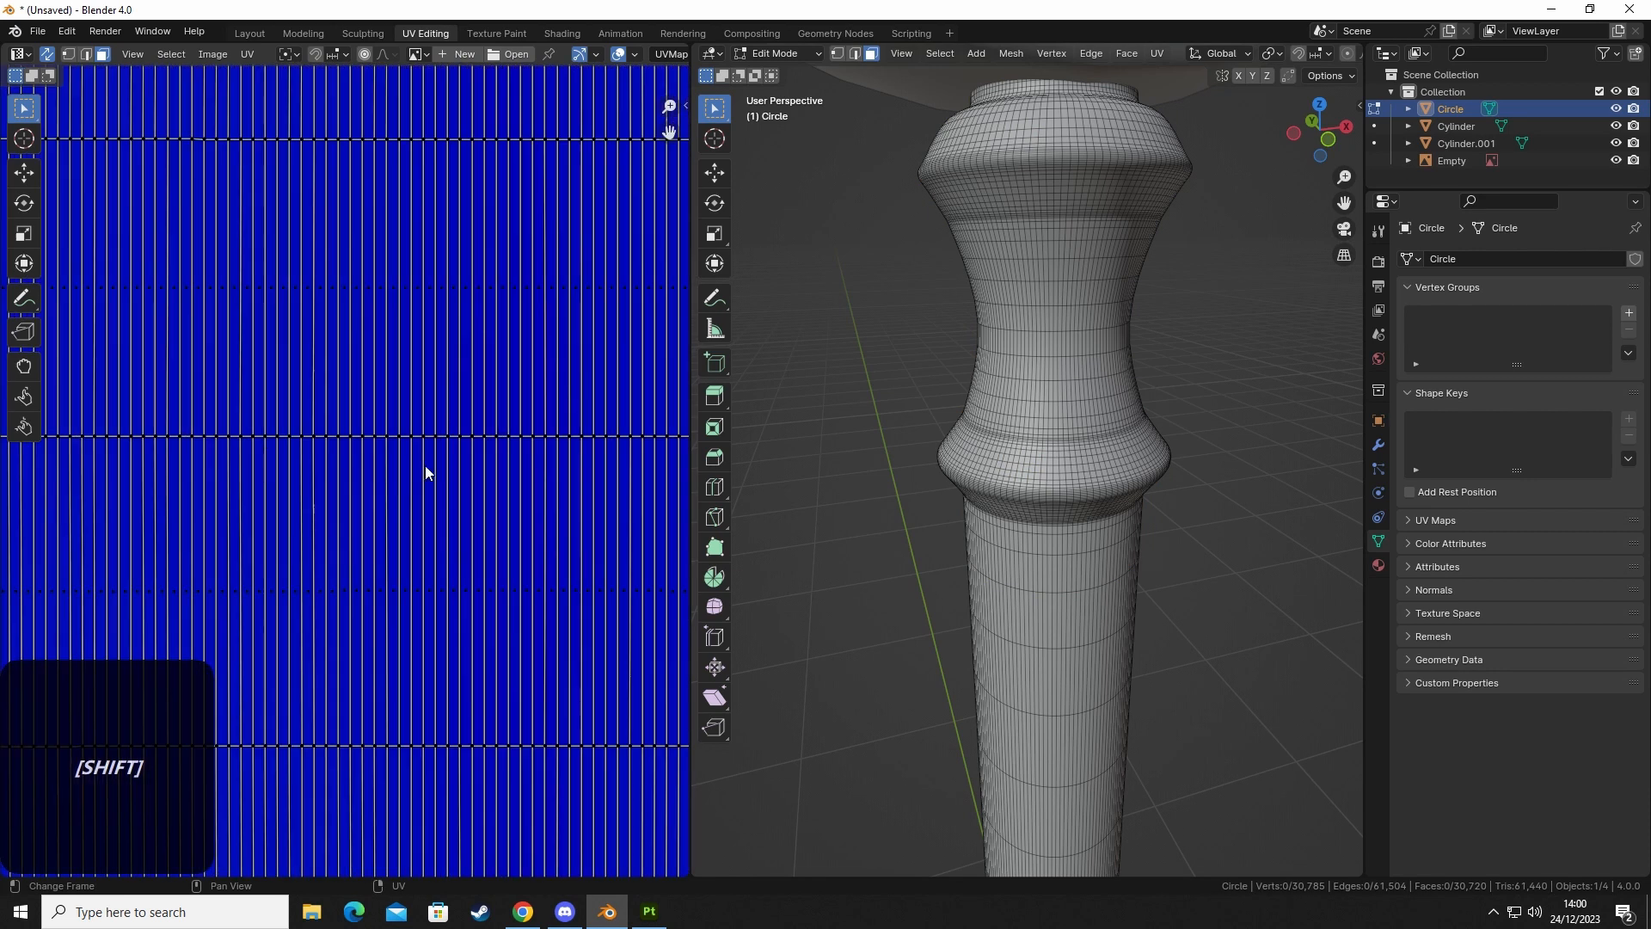
pyautogui.keyDown('shift'); pyautogui.moveTo(360, 553); pyautogui.dragTo(360, 523, button='middle'); pyautogui.keyUp('shift')
pyautogui.scroll(2, 389, 592)
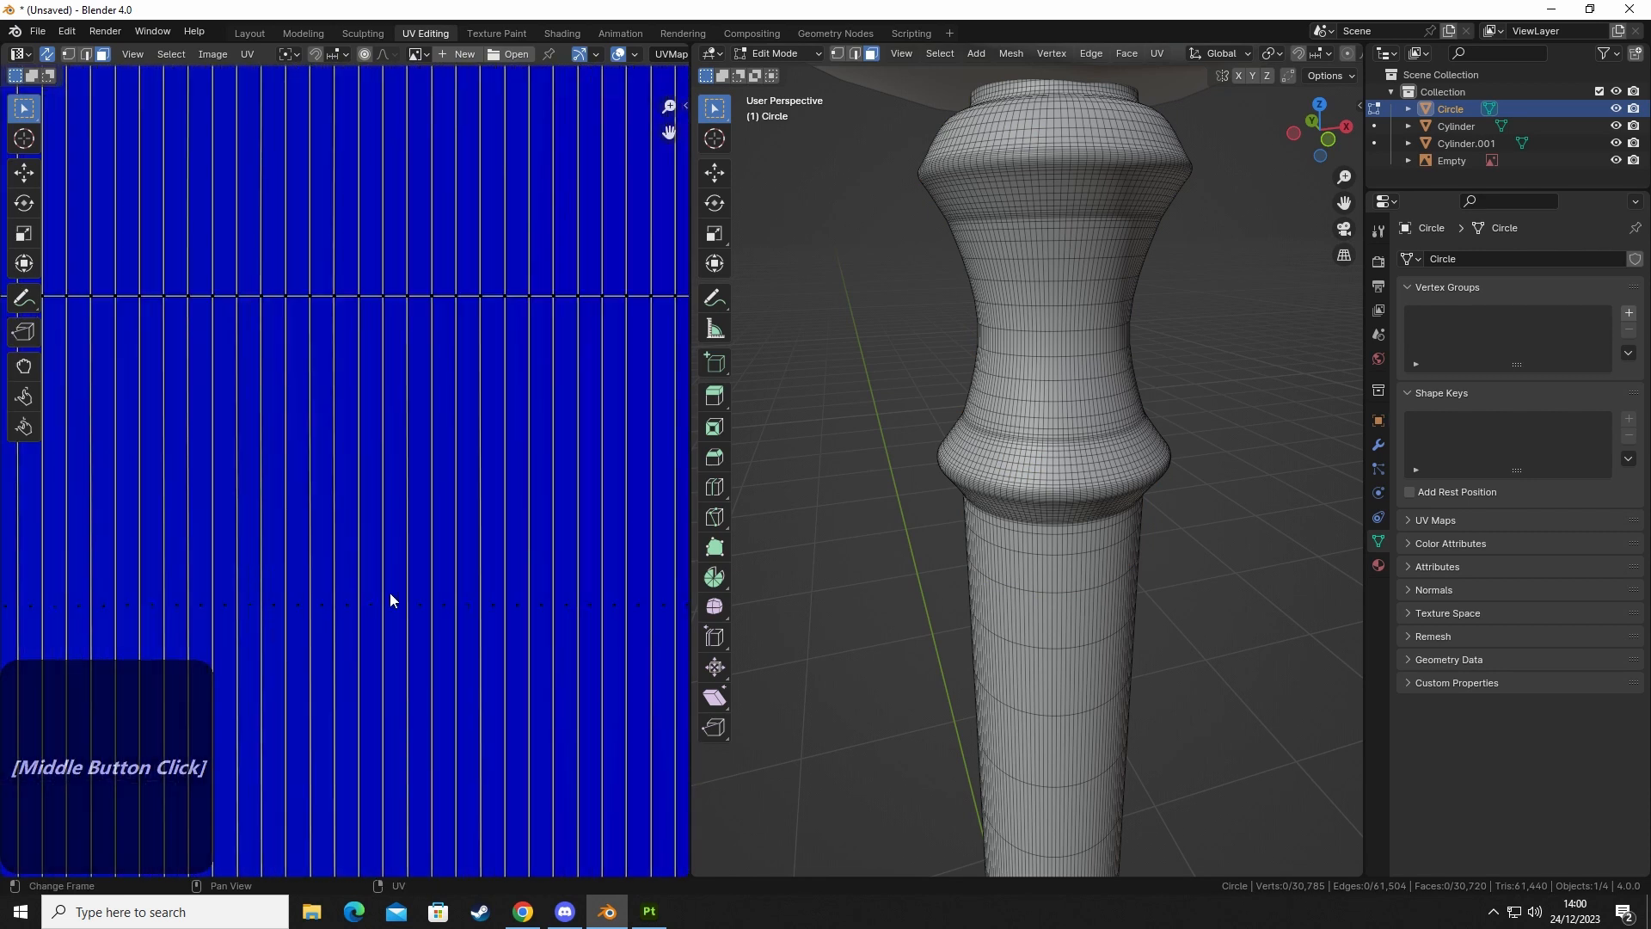
pyautogui.keyDown('shift'); pyautogui.moveTo(390, 602); pyautogui.dragTo(390, 493, button='middle'); pyautogui.keyUp('shift')
pyautogui.click(393, 506)
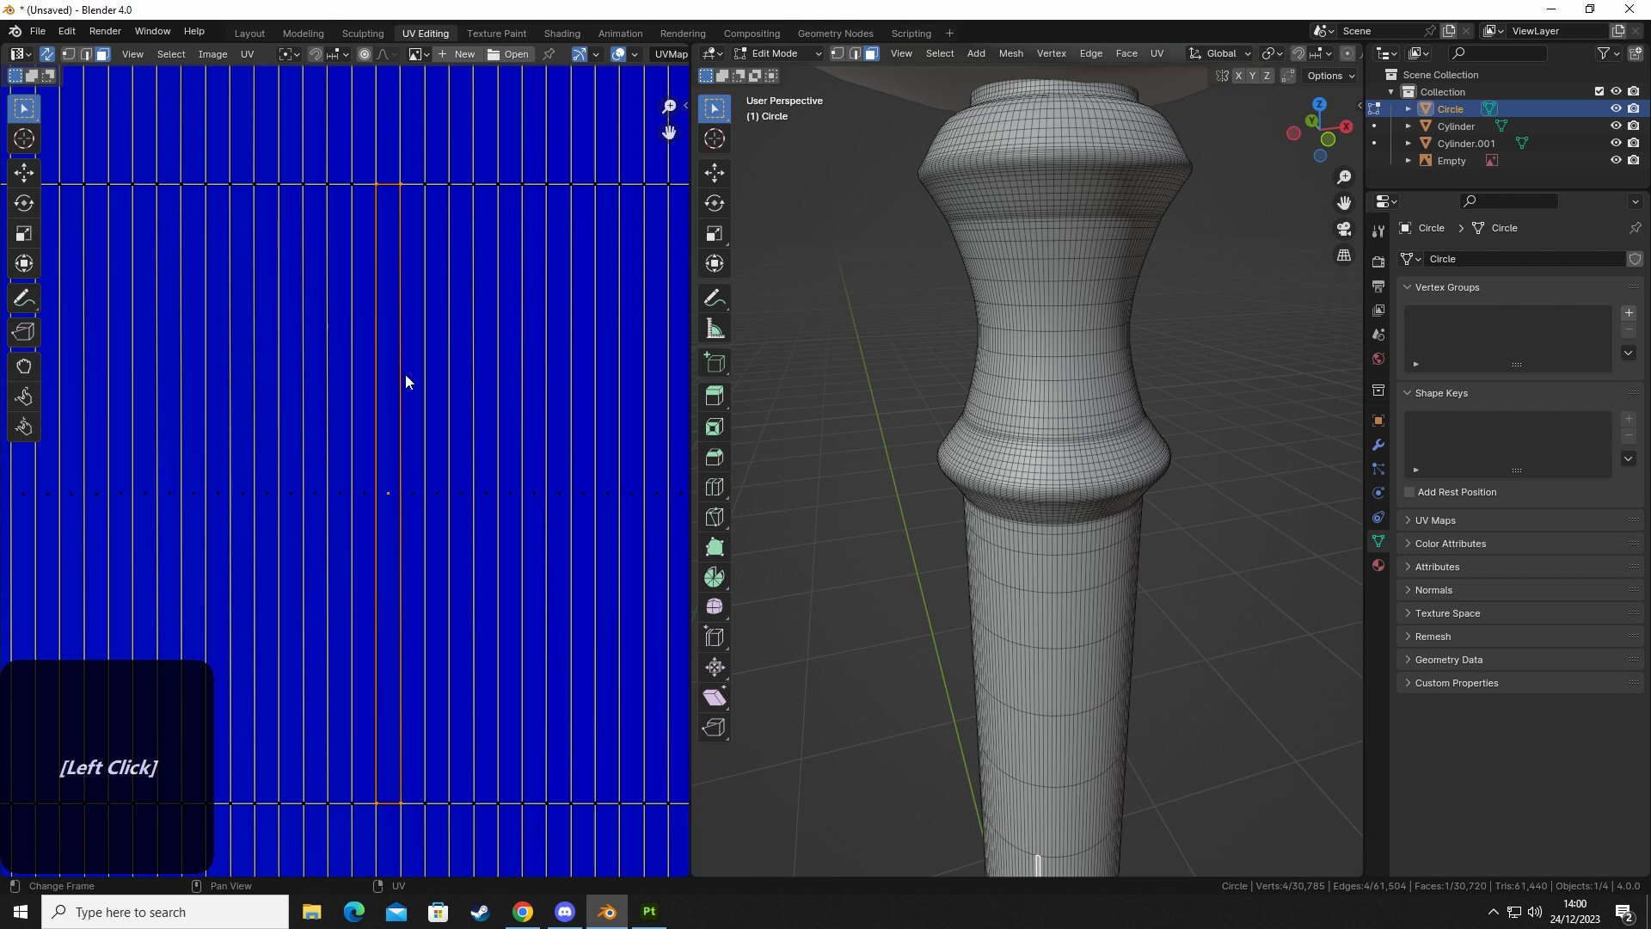
# Flatten the chosen face's upper edge and lower edge in turn by scaling each to 0 along Y.
pyautogui.press('2')
pyautogui.click(385, 184)
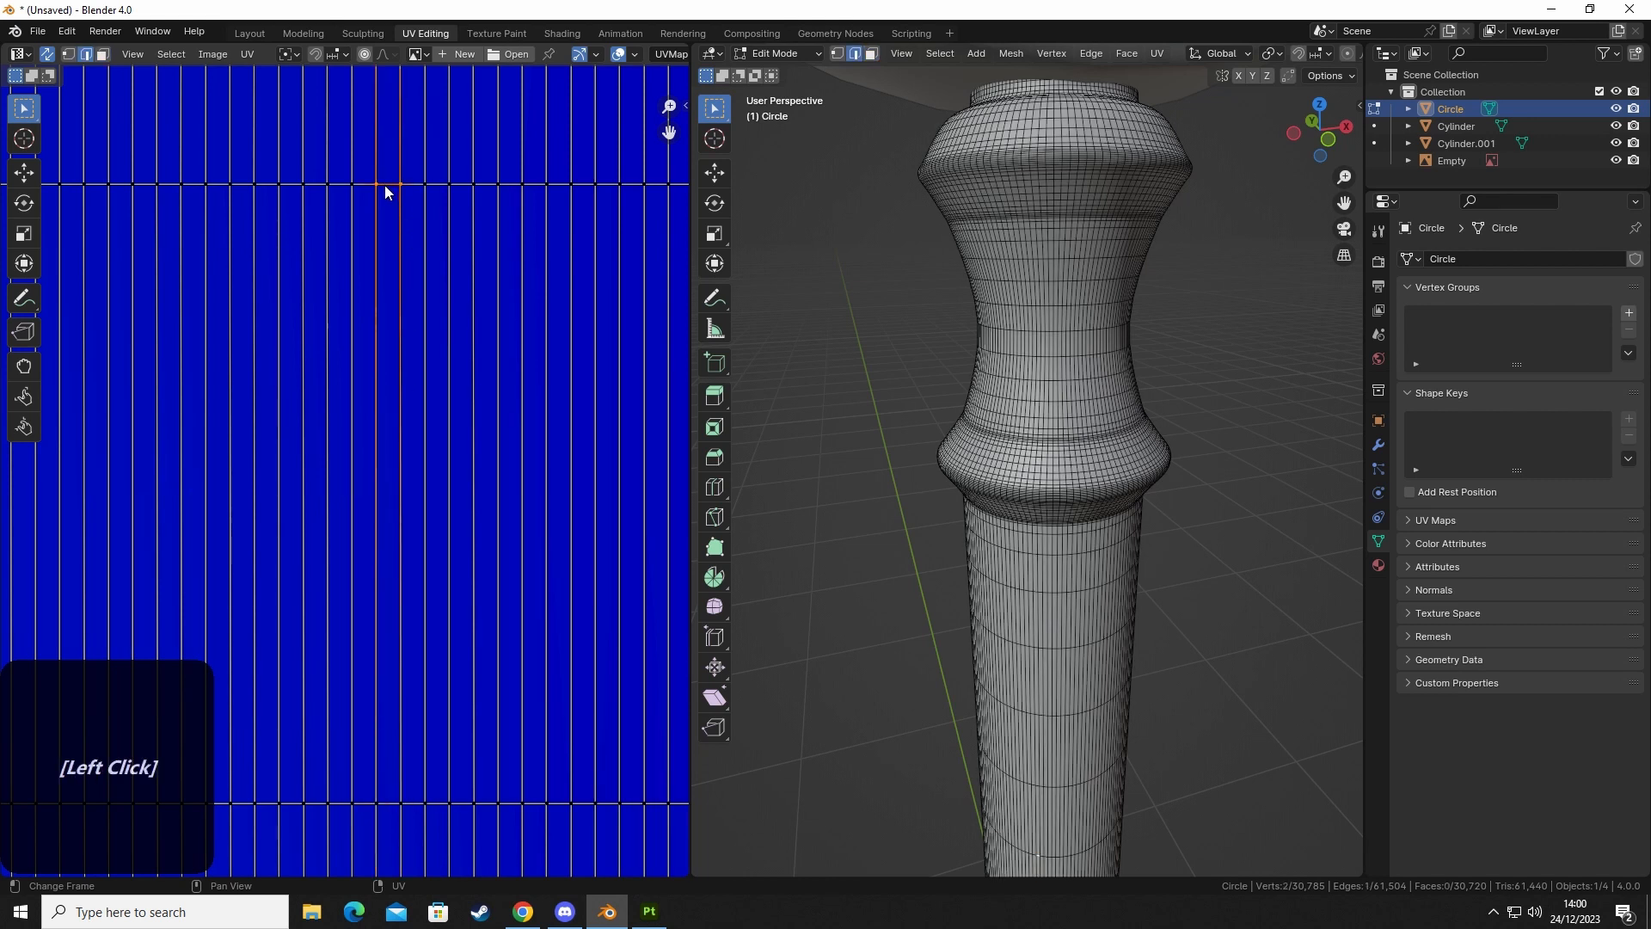
pyautogui.press('s')
pyautogui.press('y')
pyautogui.press('0')
pyautogui.click(396, 279)
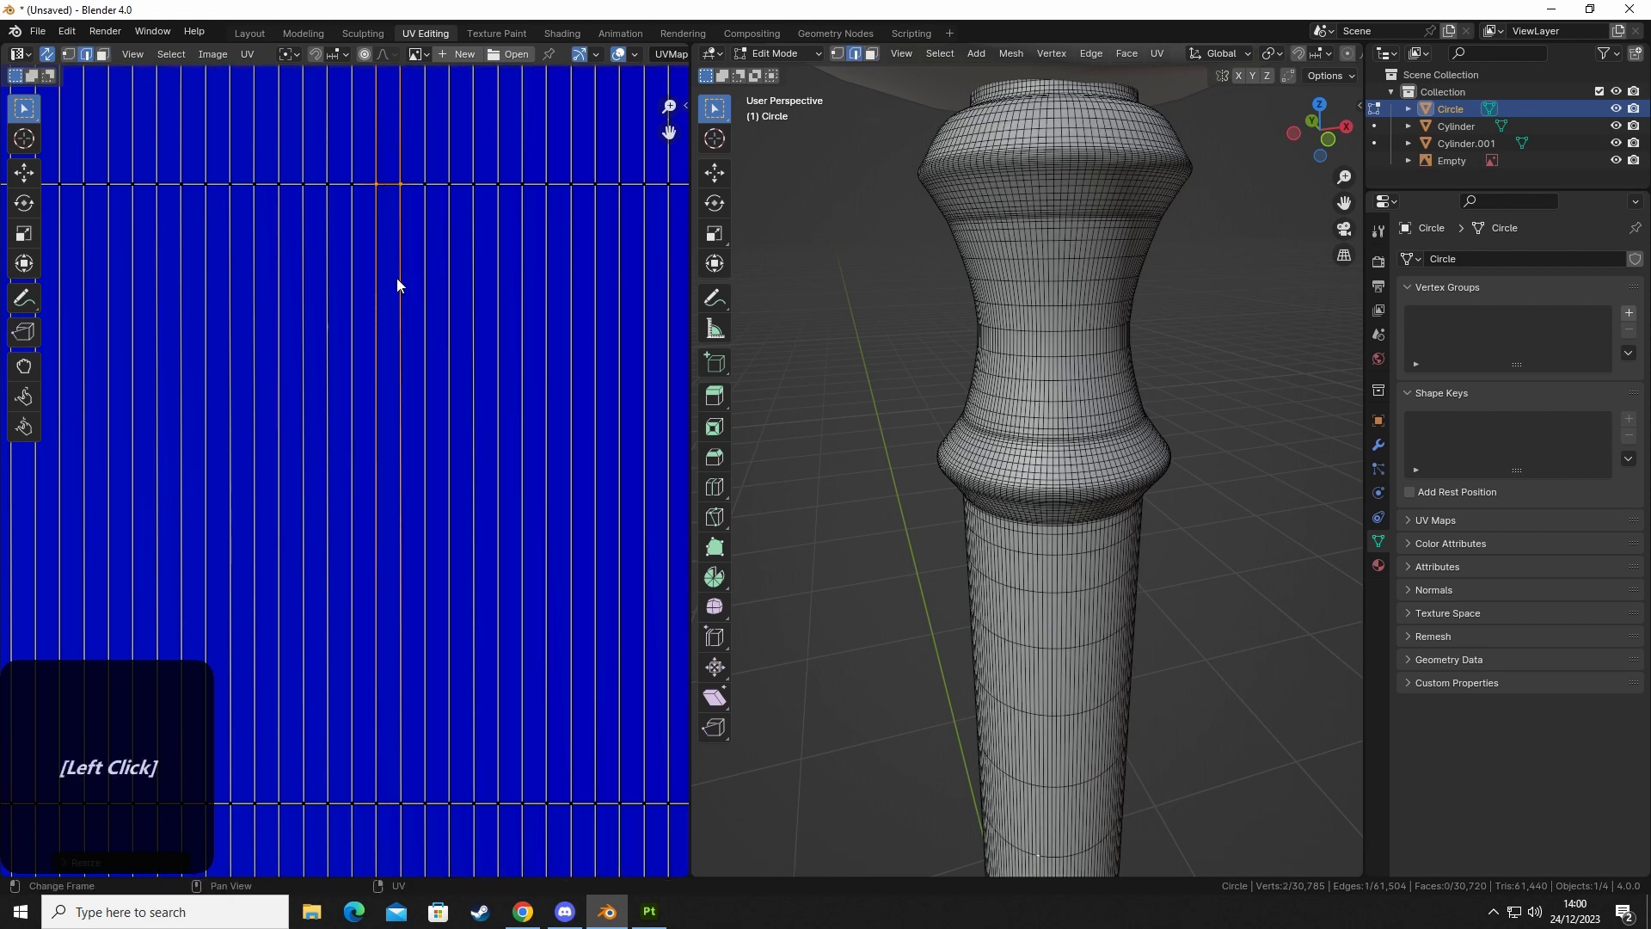
pyautogui.click(388, 809)
pyautogui.press('s')
pyautogui.press('y')
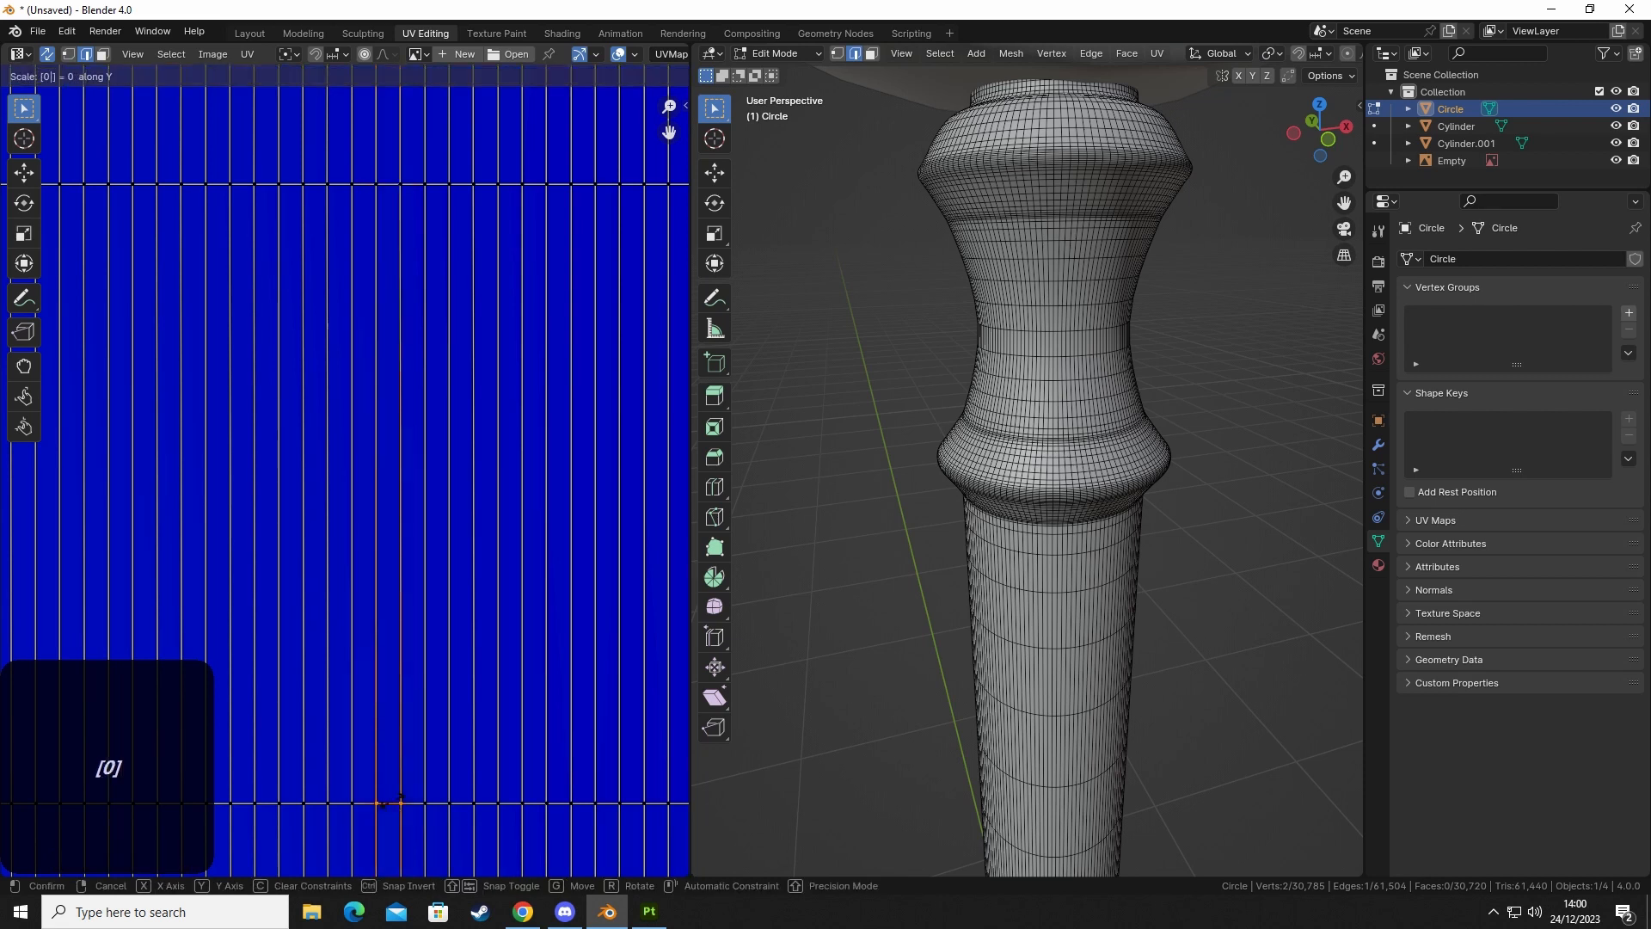
pyautogui.click(392, 773)
# Straighten the chosen face's two vertical edges in turn by scaling each along X.
pyautogui.click(380, 592)
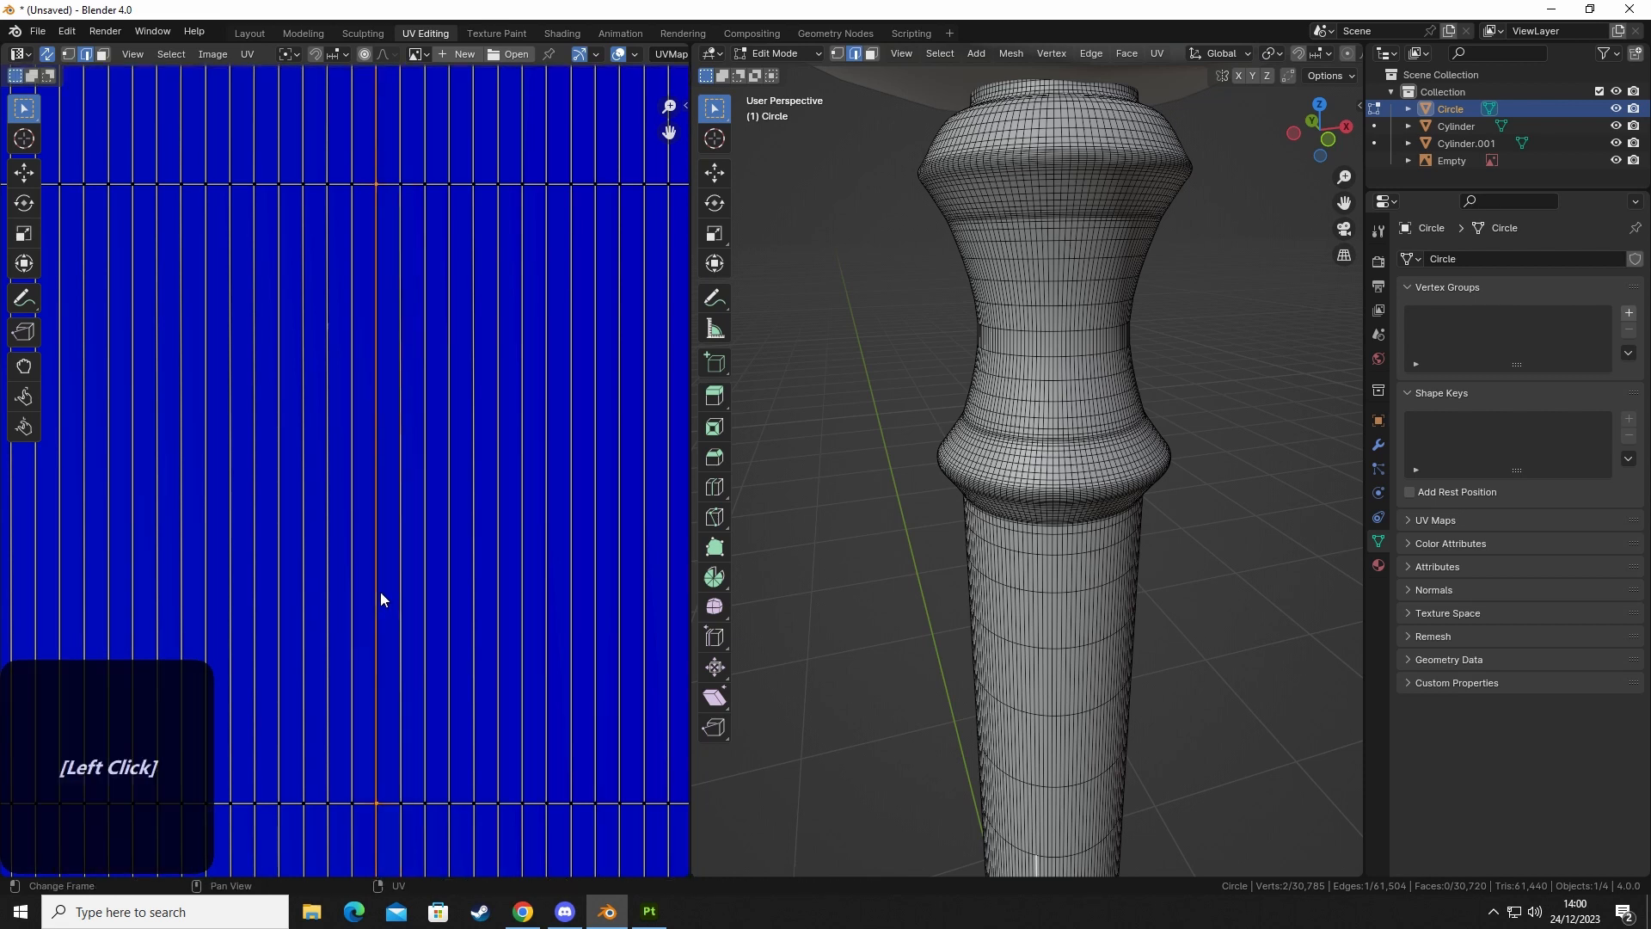
pyautogui.press('s')
pyautogui.press('x')
pyautogui.click(381, 594)
pyautogui.click(402, 578)
pyautogui.press('s')
pyautogui.press('x')
pyautogui.click(402, 567)
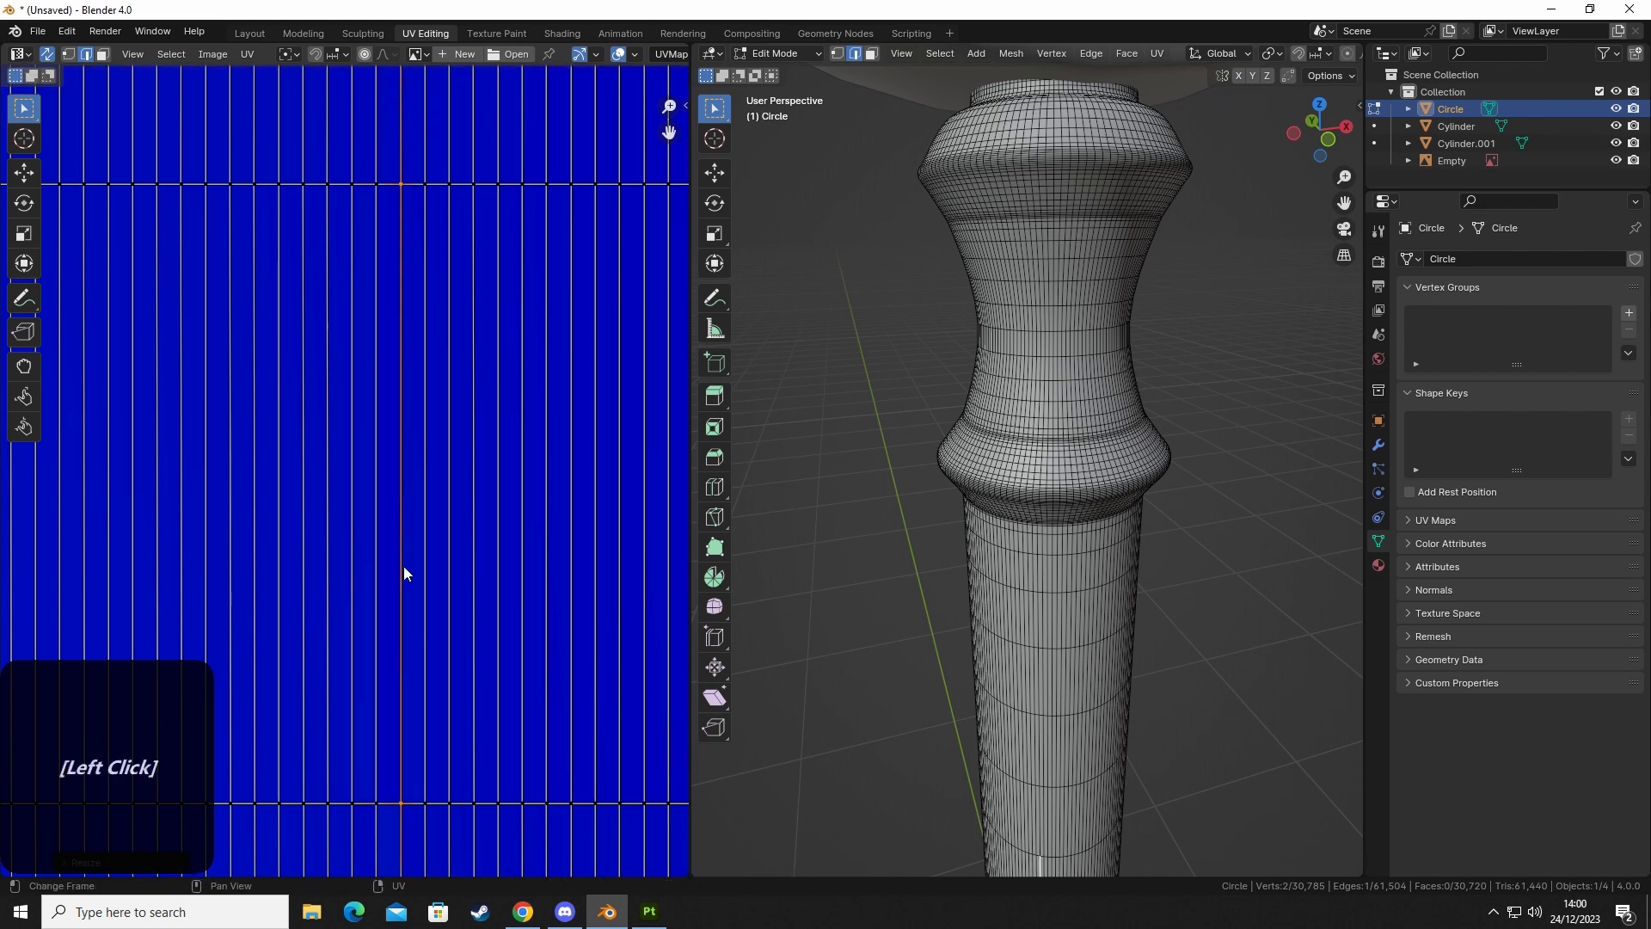
# Make the straightened face active, select its linked island, and apply Follow Active Quads to straighten the whole handle strip.
pyautogui.press('3')
pyautogui.click(394, 492)
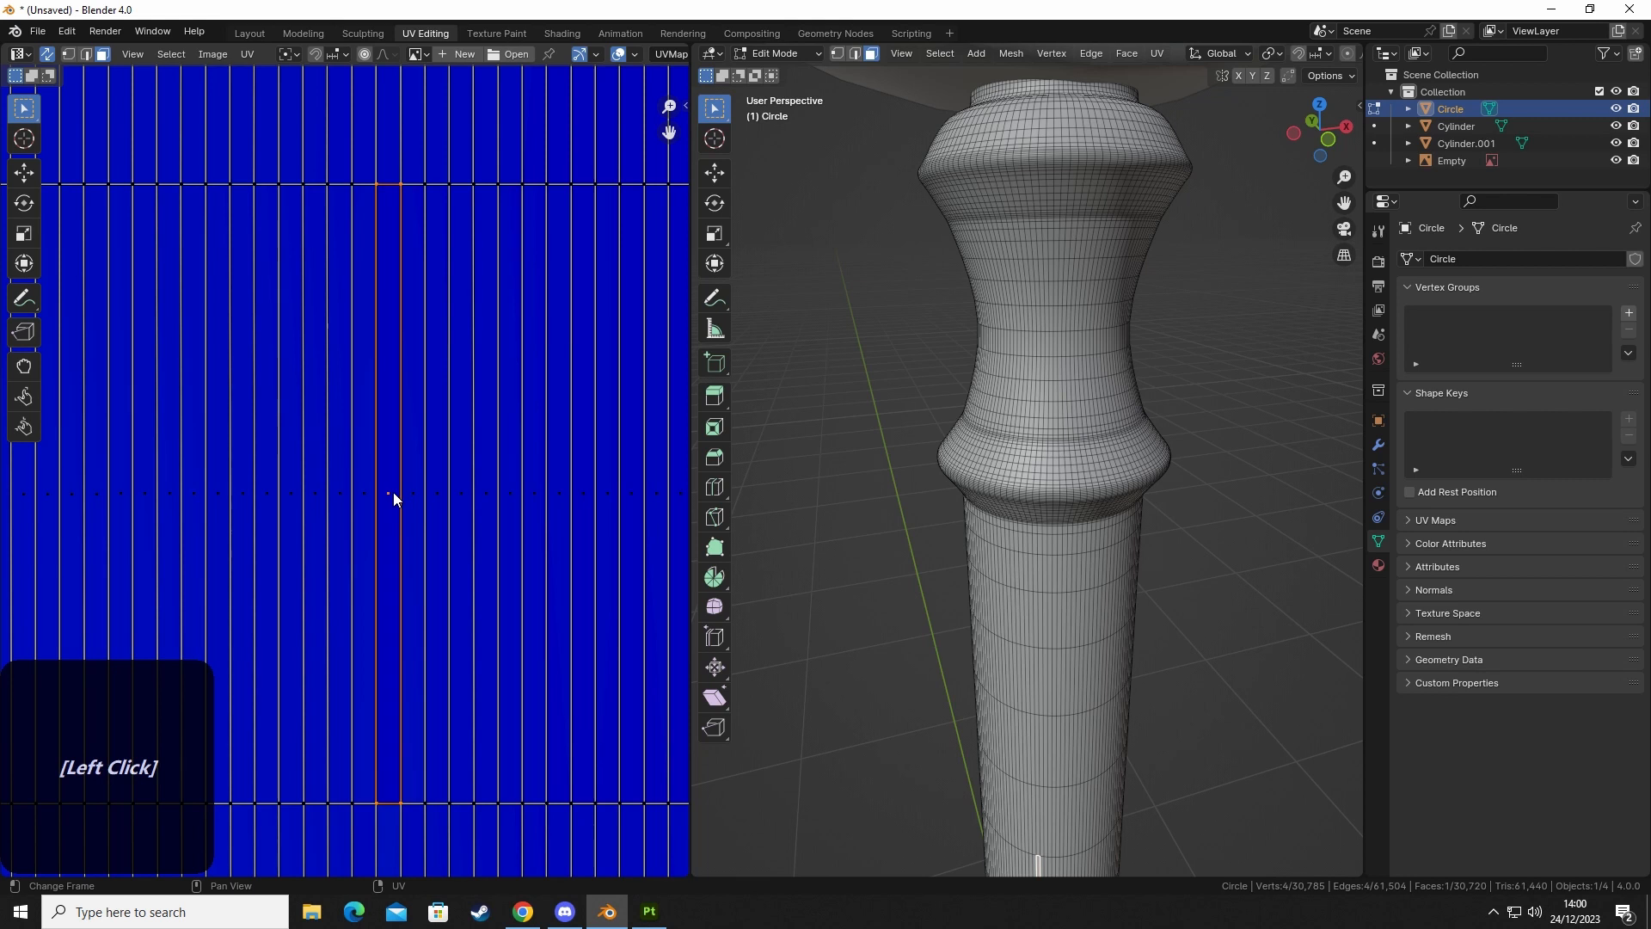
pyautogui.press('l')
pyautogui.rightClick(440, 493)
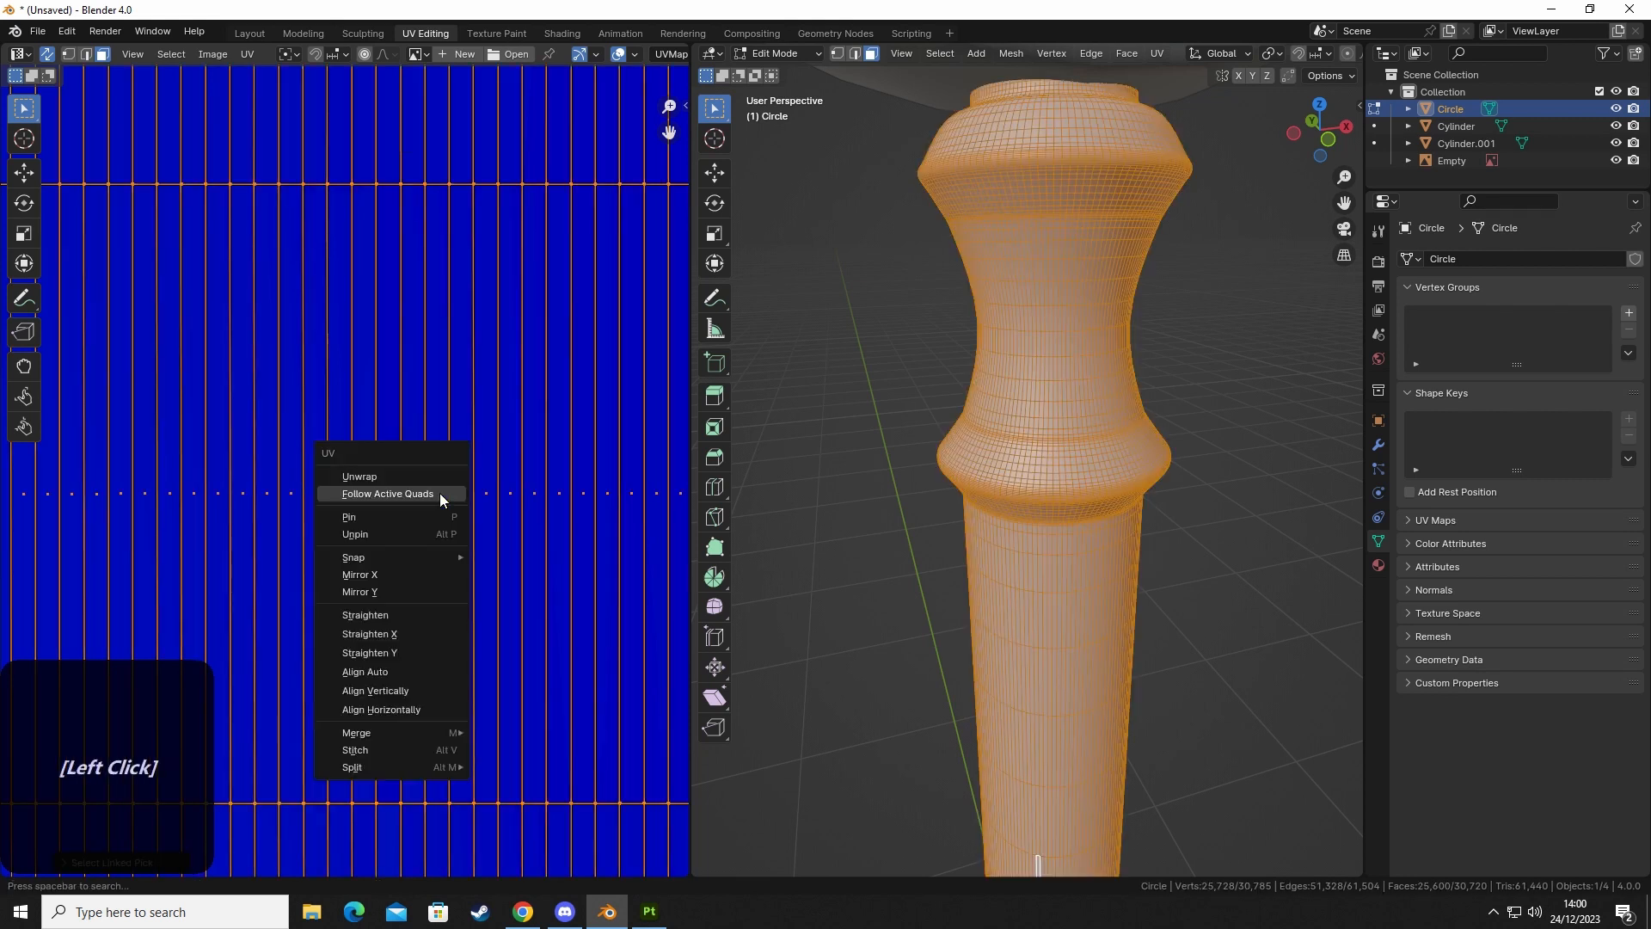
pyautogui.click(436, 491)
pyautogui.scroll(-5, 446, 522)
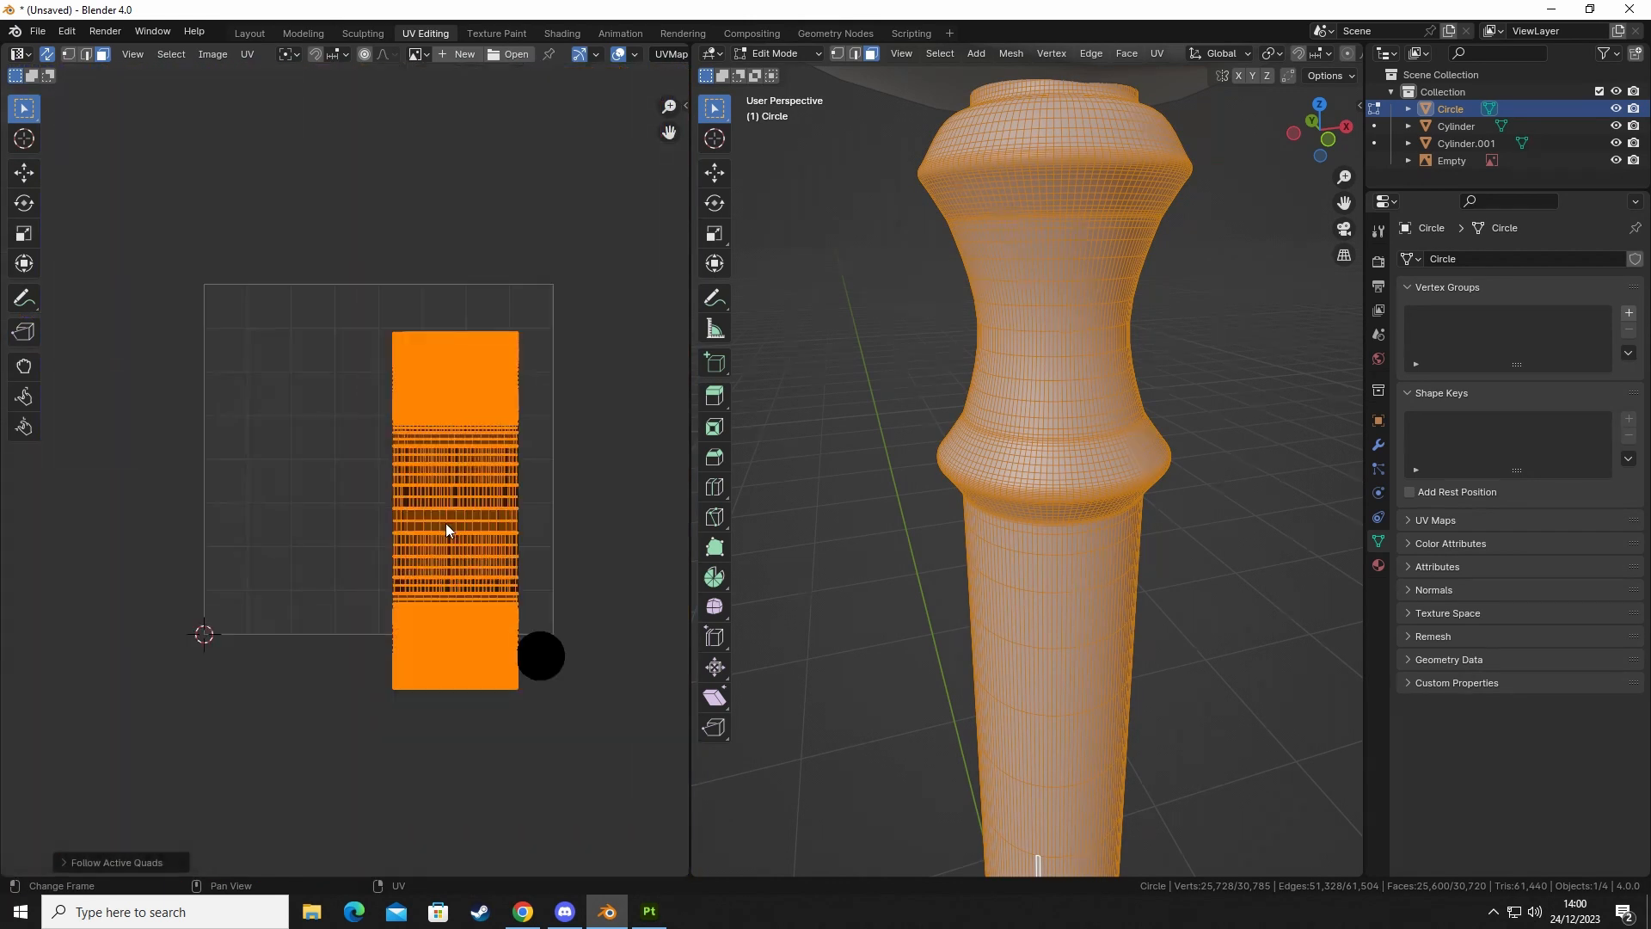
# Shrink the straightened handle strip slightly and place it inside the UV square along its right edge with a small margin.
pyautogui.press('g')
pyautogui.click(462, 531)
pyautogui.press('s')
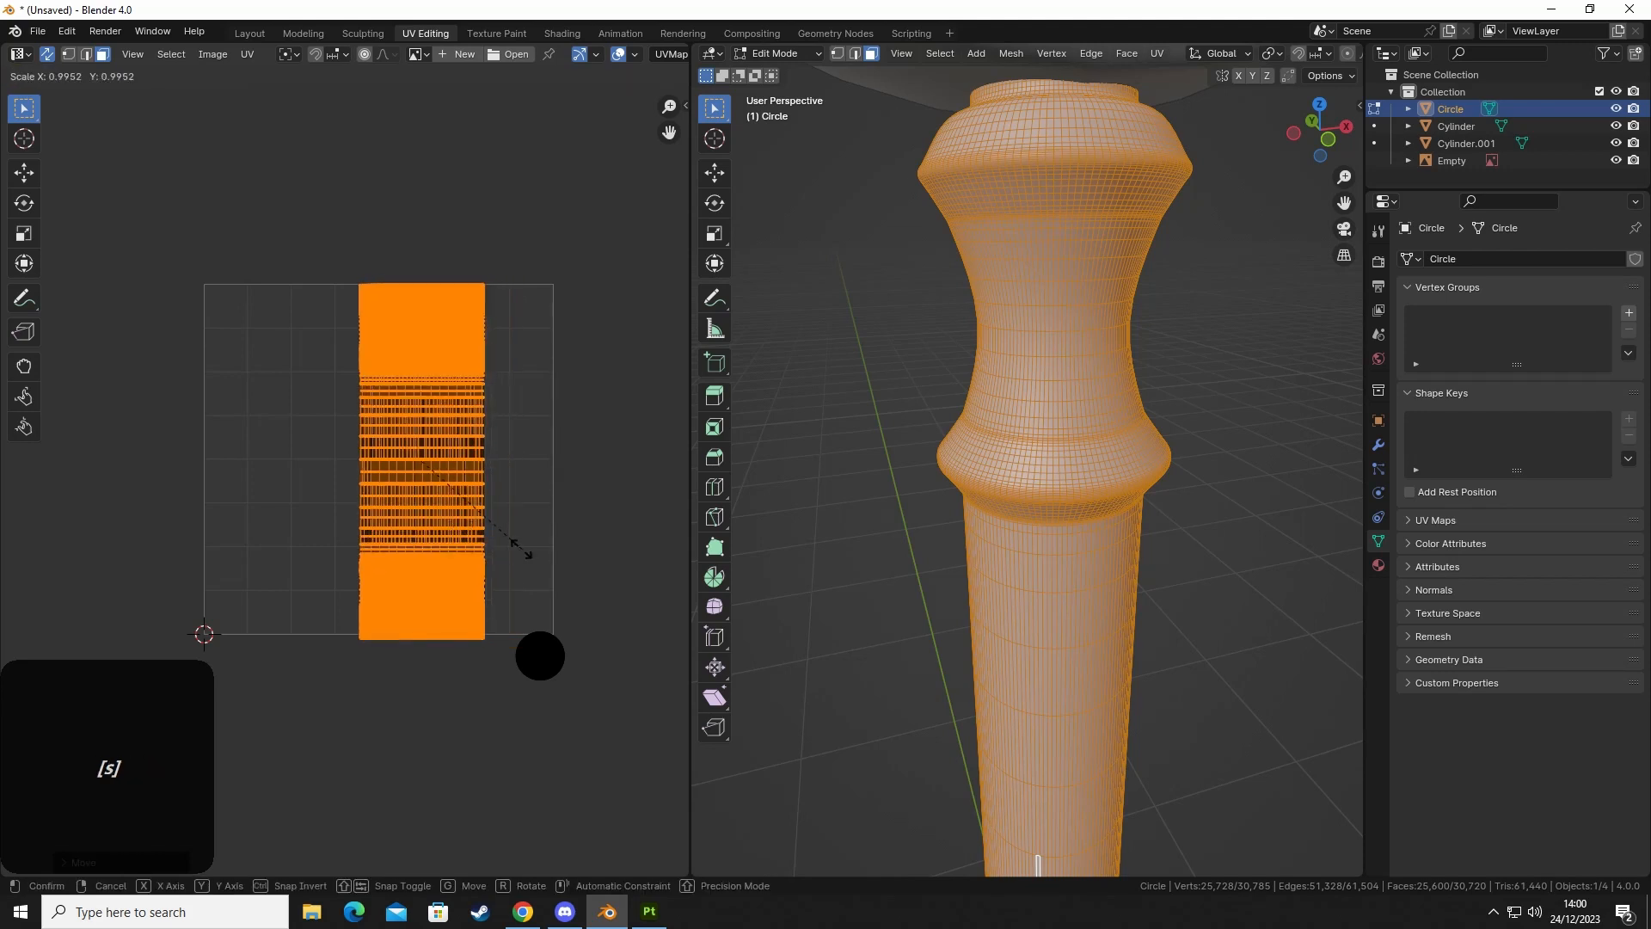
pyautogui.click(512, 547)
pyautogui.press('g')
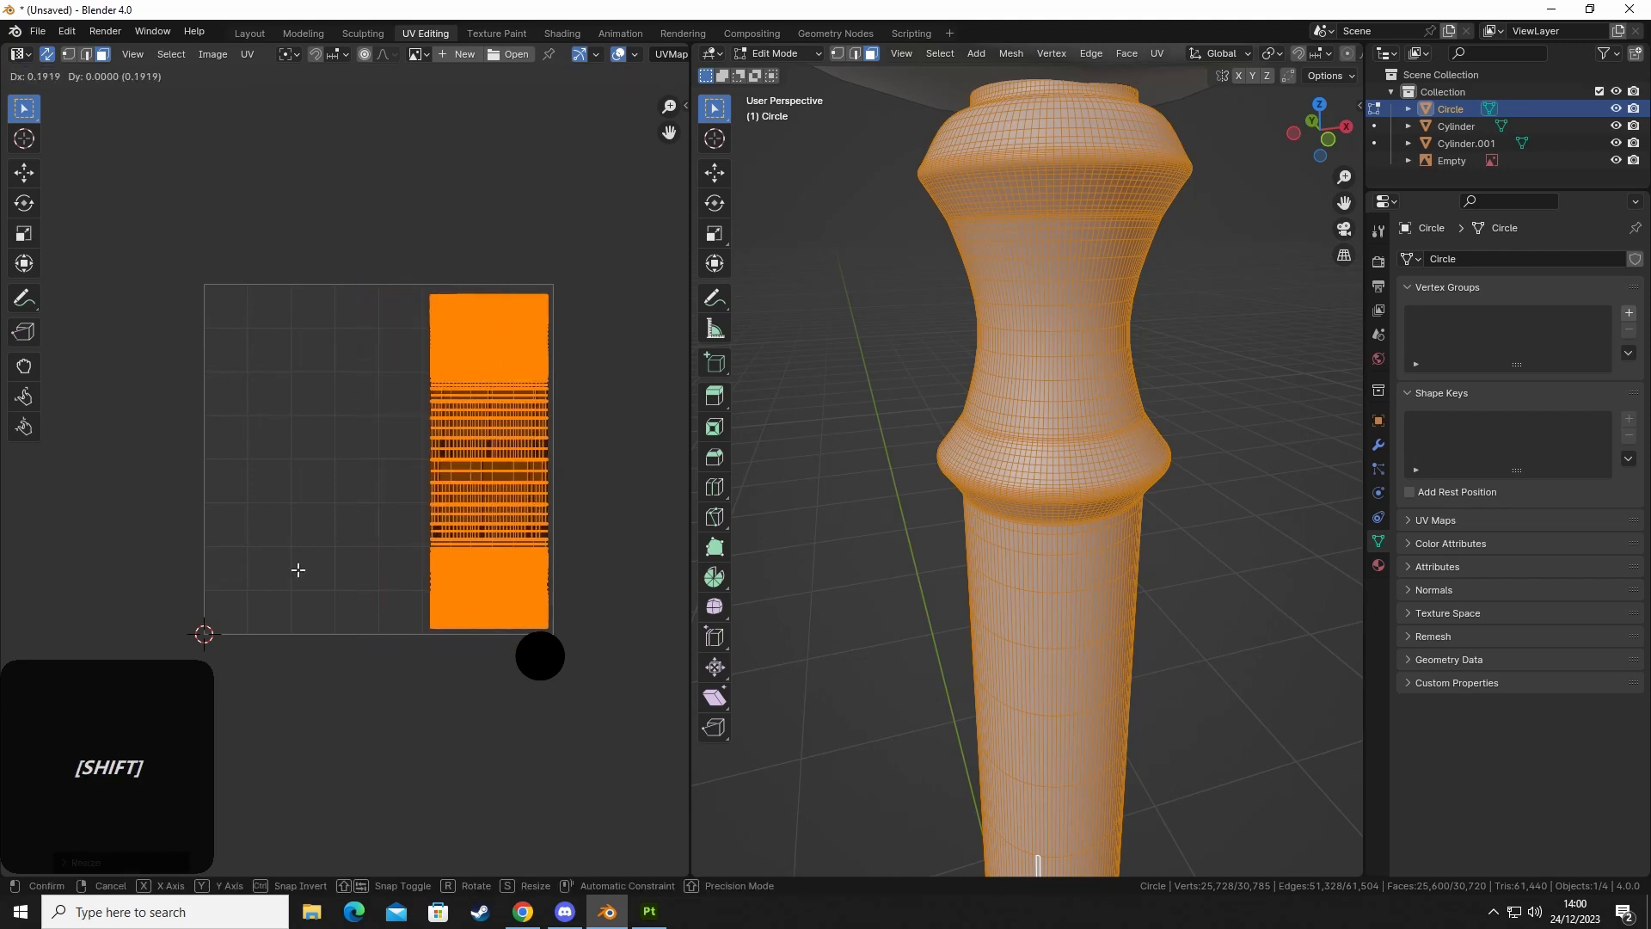
pyautogui.click(295, 567)
pyautogui.click(586, 748)
pyautogui.scroll(2, 570, 697)
pyautogui.press('3')
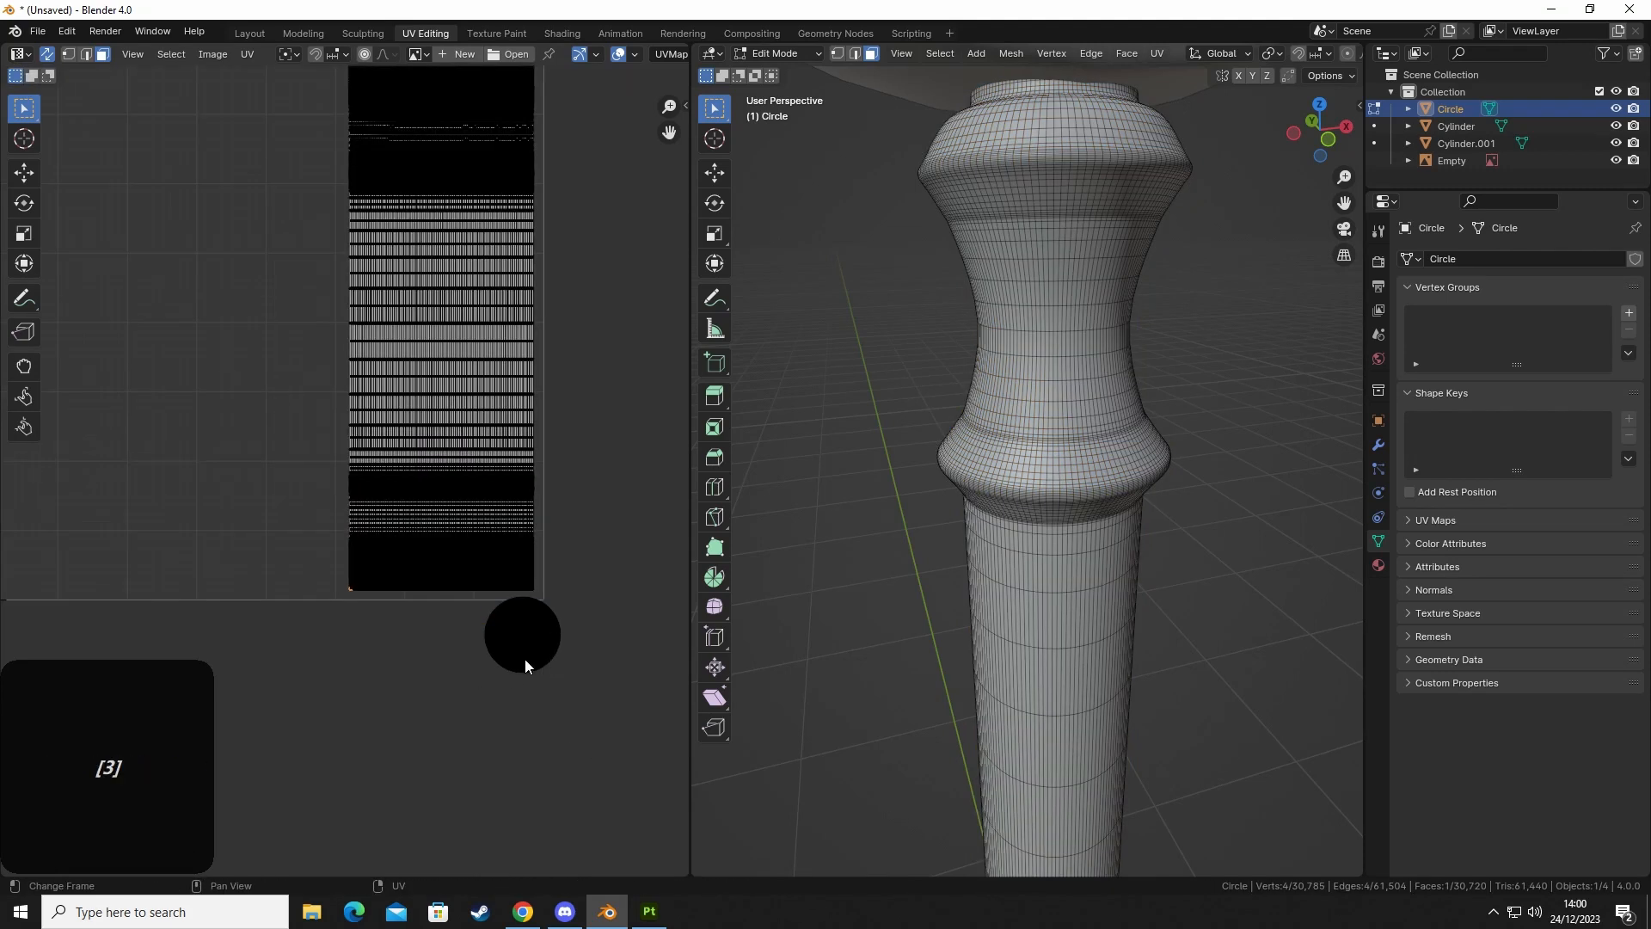
pyautogui.press('l')
pyautogui.press('g')
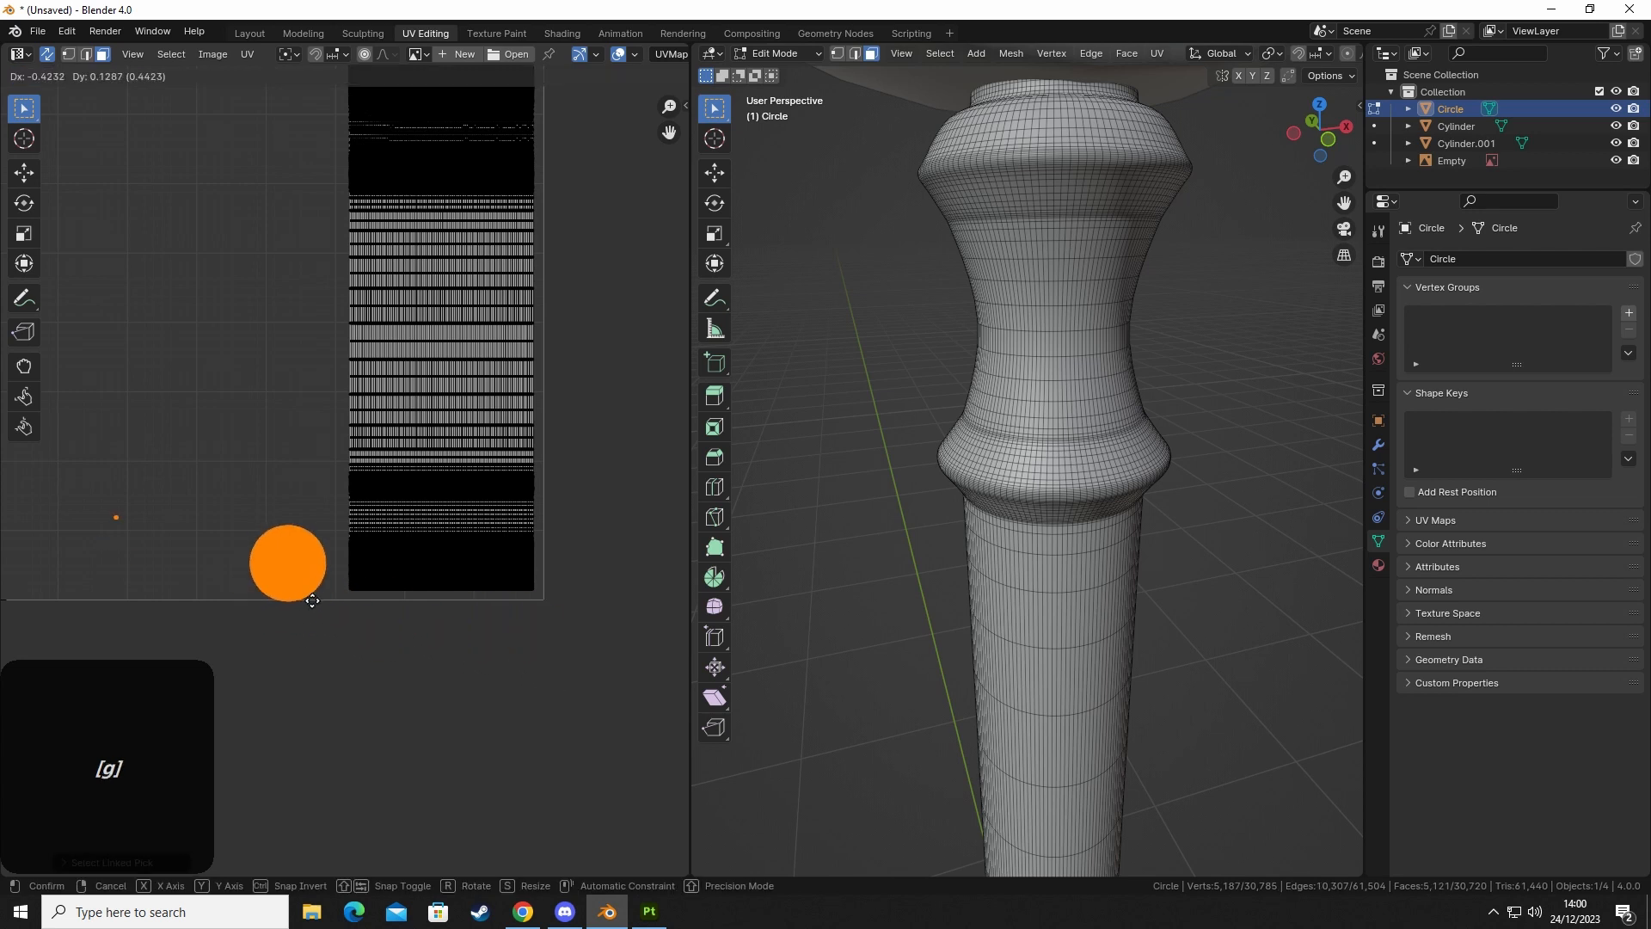
pyautogui.rightClick(312, 600)
pyautogui.click(469, 719)
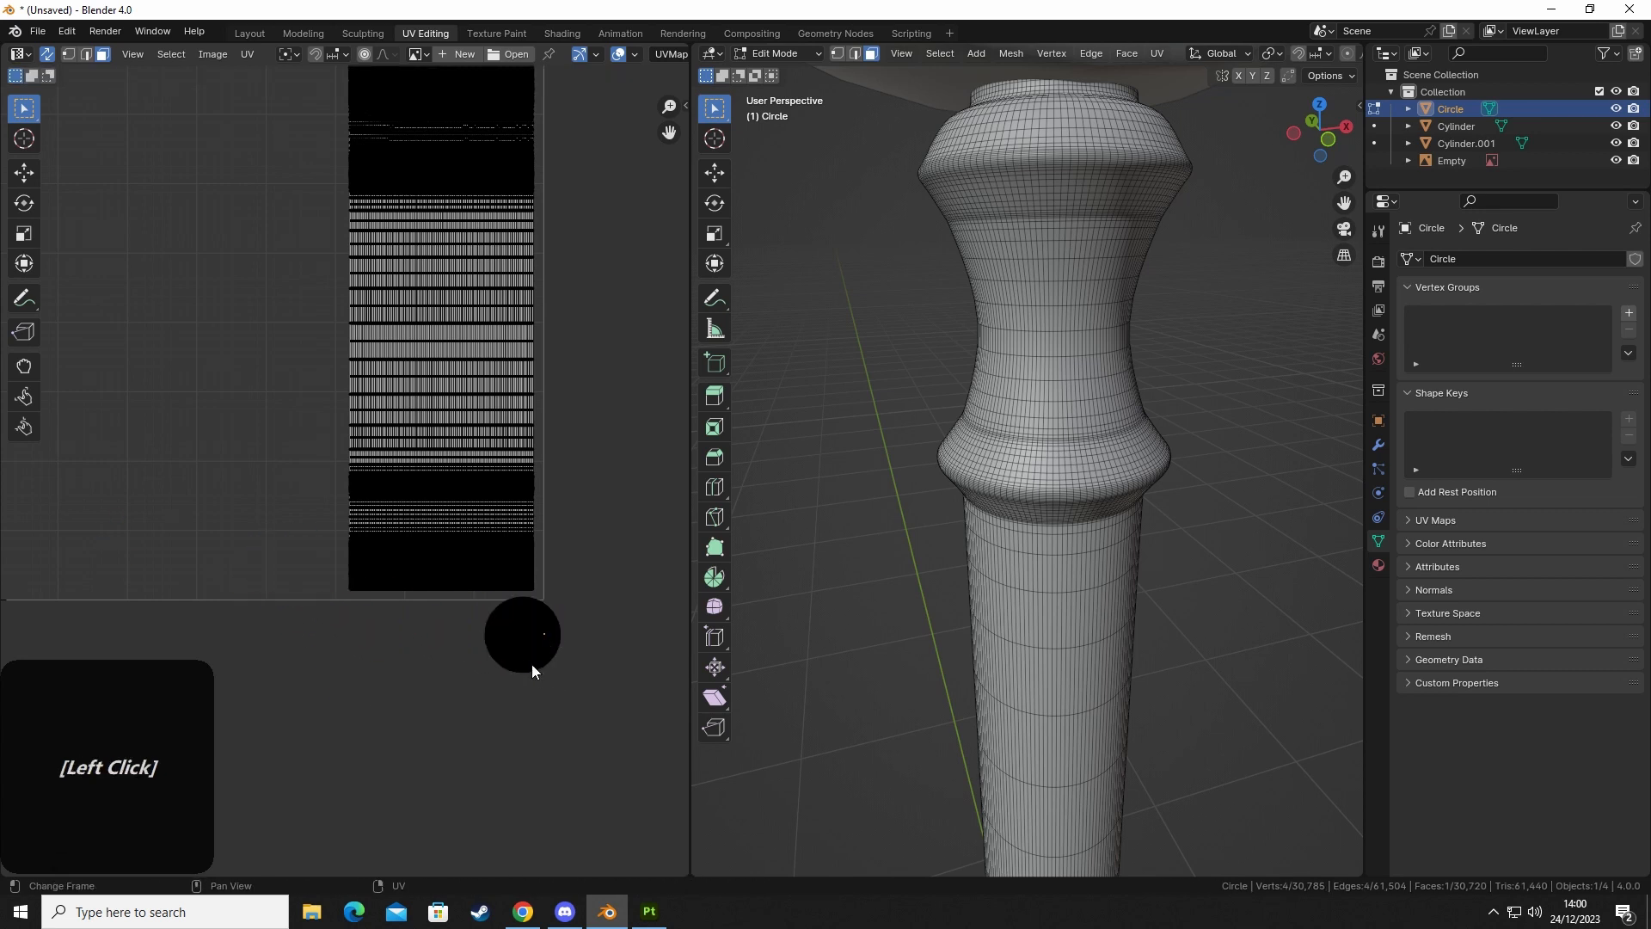
# Select only the handle's circular cap island, move it inside the UV square beside the strip's lower end, and deselect it.
pyautogui.press('l')
pyautogui.press('g')
pyautogui.click(338, 616)
pyautogui.click(339, 617)
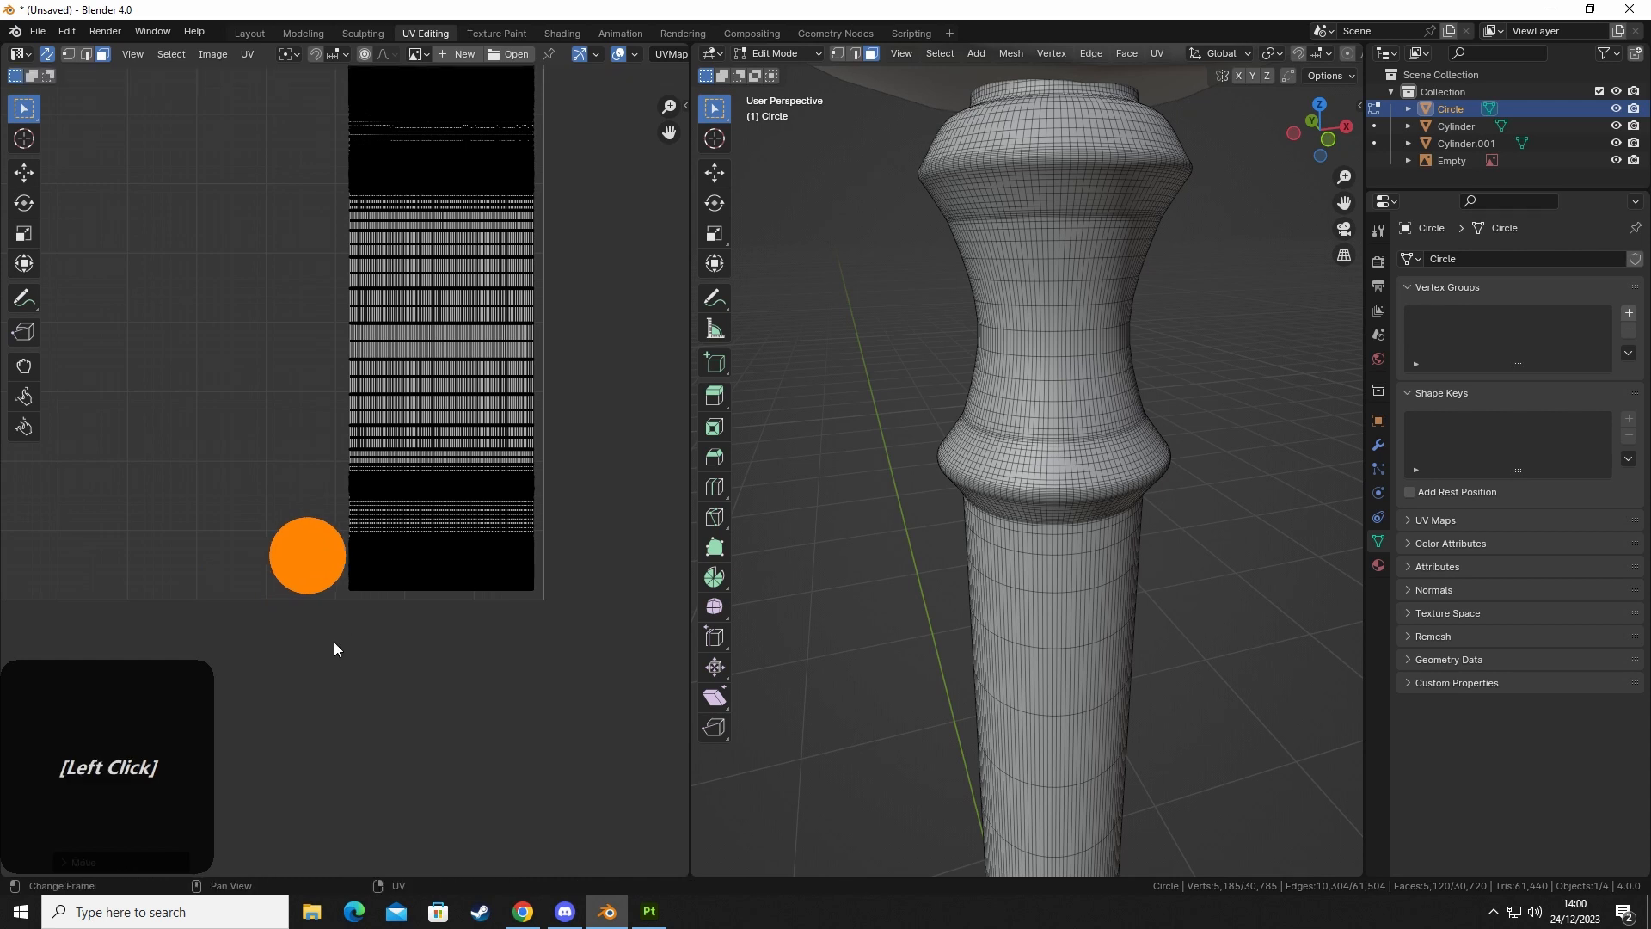
pyautogui.click(324, 677)
pyautogui.scroll(-3, 321, 679)
pyautogui.click(323, 676)
pyautogui.scroll(-3, 321, 679)
pyautogui.keyDown('shift'); pyautogui.moveTo(349, 668); pyautogui.dragTo(505, 654, button='middle'); pyautogui.keyUp('shift')
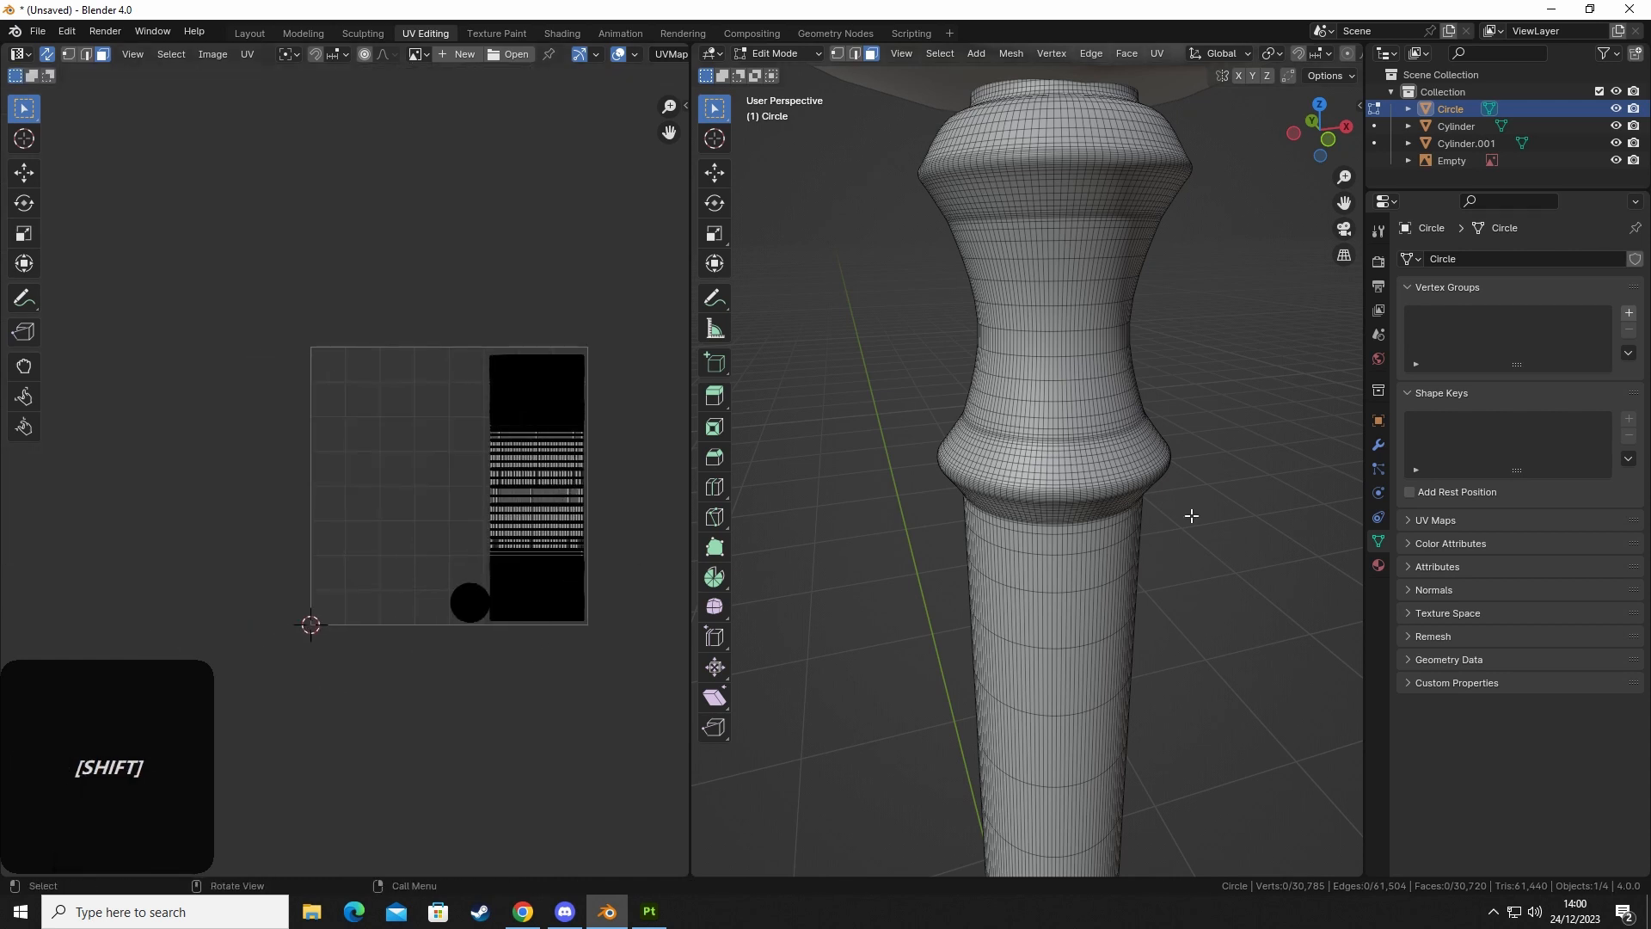
# Open the handle, ring frame and lens together in Edit Mode and select all their faces to show every UV island.
pyautogui.keyDown('shift'); pyautogui.click(1262, 539); pyautogui.keyUp('shift')
pyautogui.press('Tab')
pyautogui.press('Tab')
pyautogui.press('a')
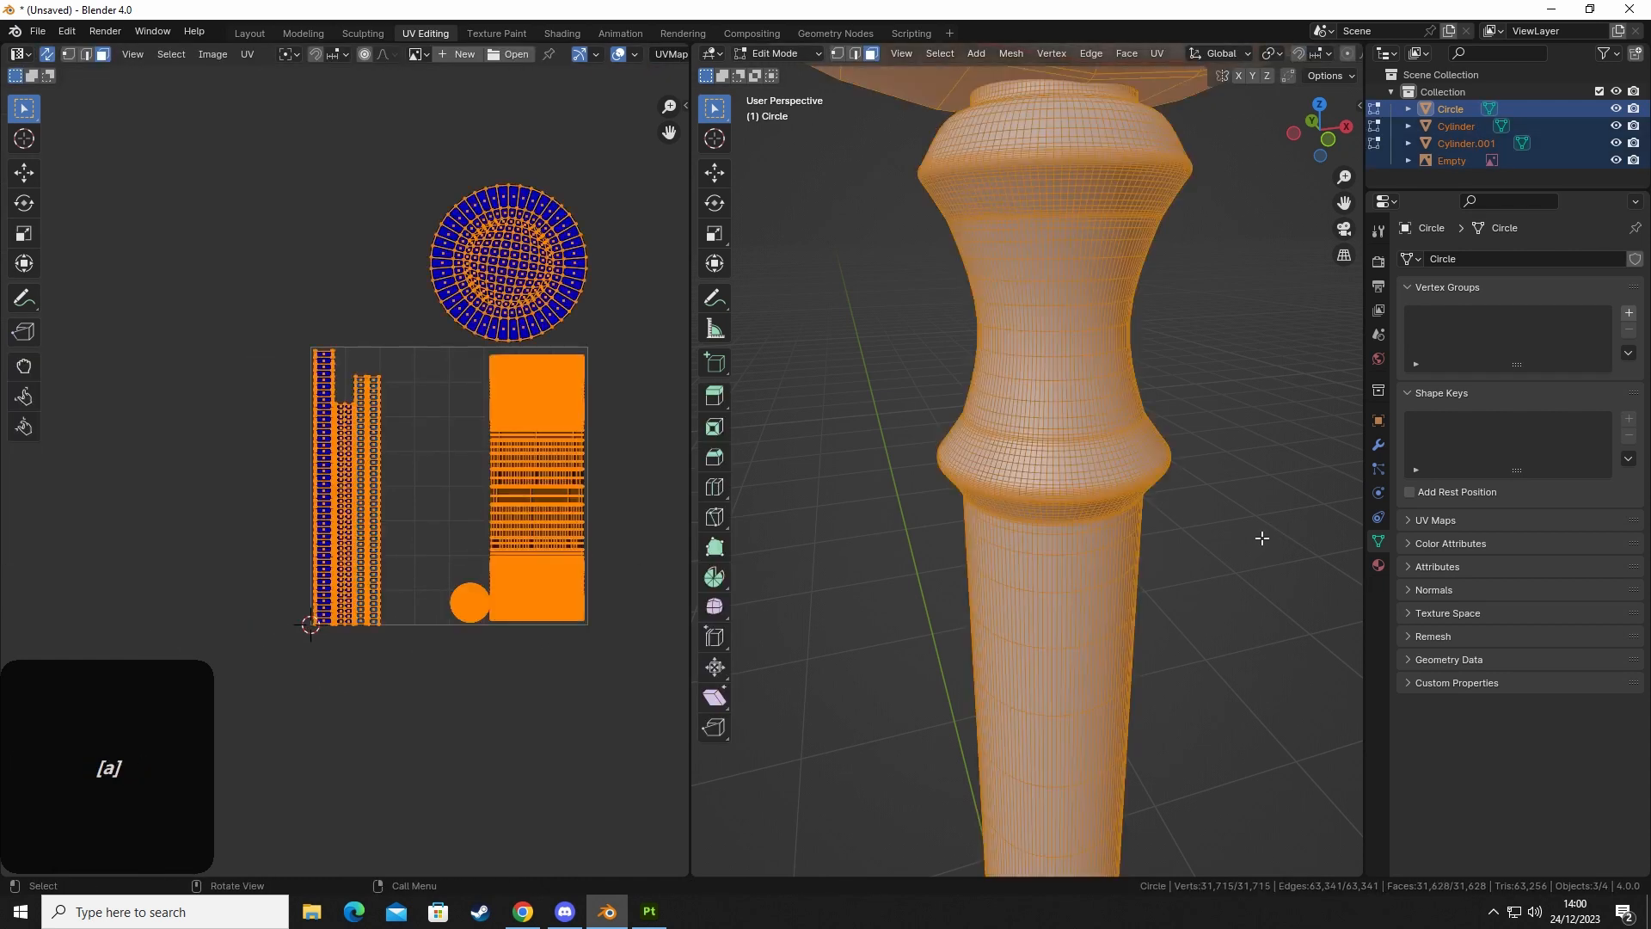
# Deselect all UVs, then select only the handle's circular cap island and move it out below the UV square.
pyautogui.scroll(3, 293, 456)
pyautogui.keyDown('shift'); pyautogui.moveTo(411, 503); pyautogui.dragTo(191, 419, button='middle'); pyautogui.keyUp('shift')
pyautogui.click(234, 478)
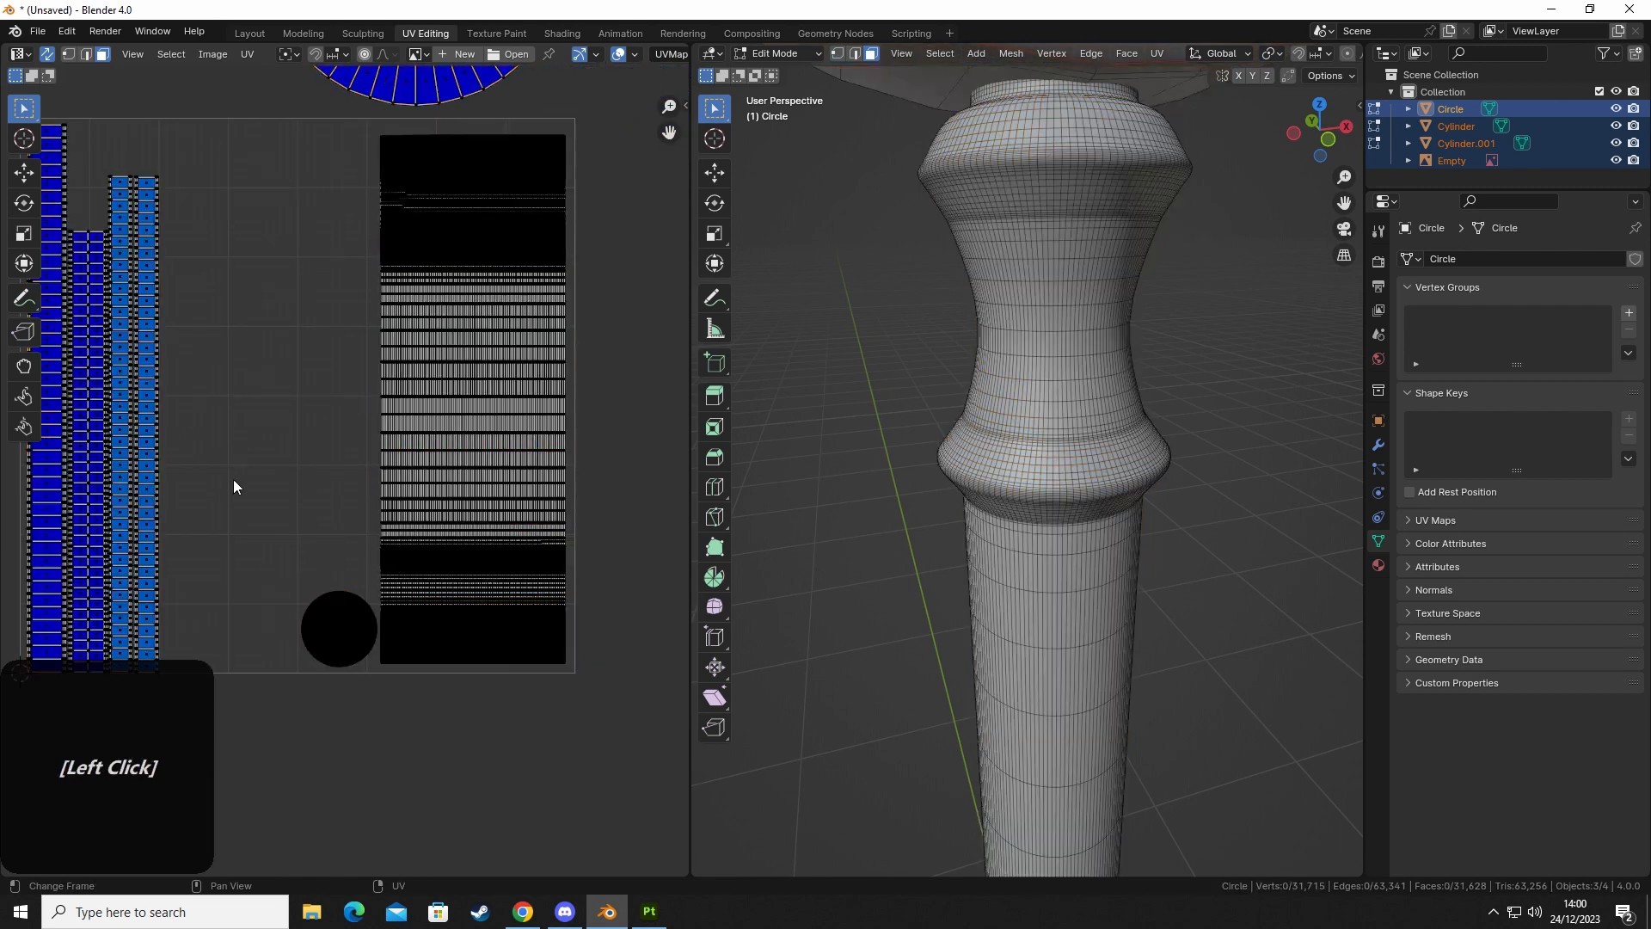
pyautogui.keyDown('shift'); pyautogui.moveTo(232, 511); pyautogui.dragTo(299, 439, button='middle'); pyautogui.keyUp('shift')
pyautogui.scroll(-2, 301, 447)
pyautogui.press('l')
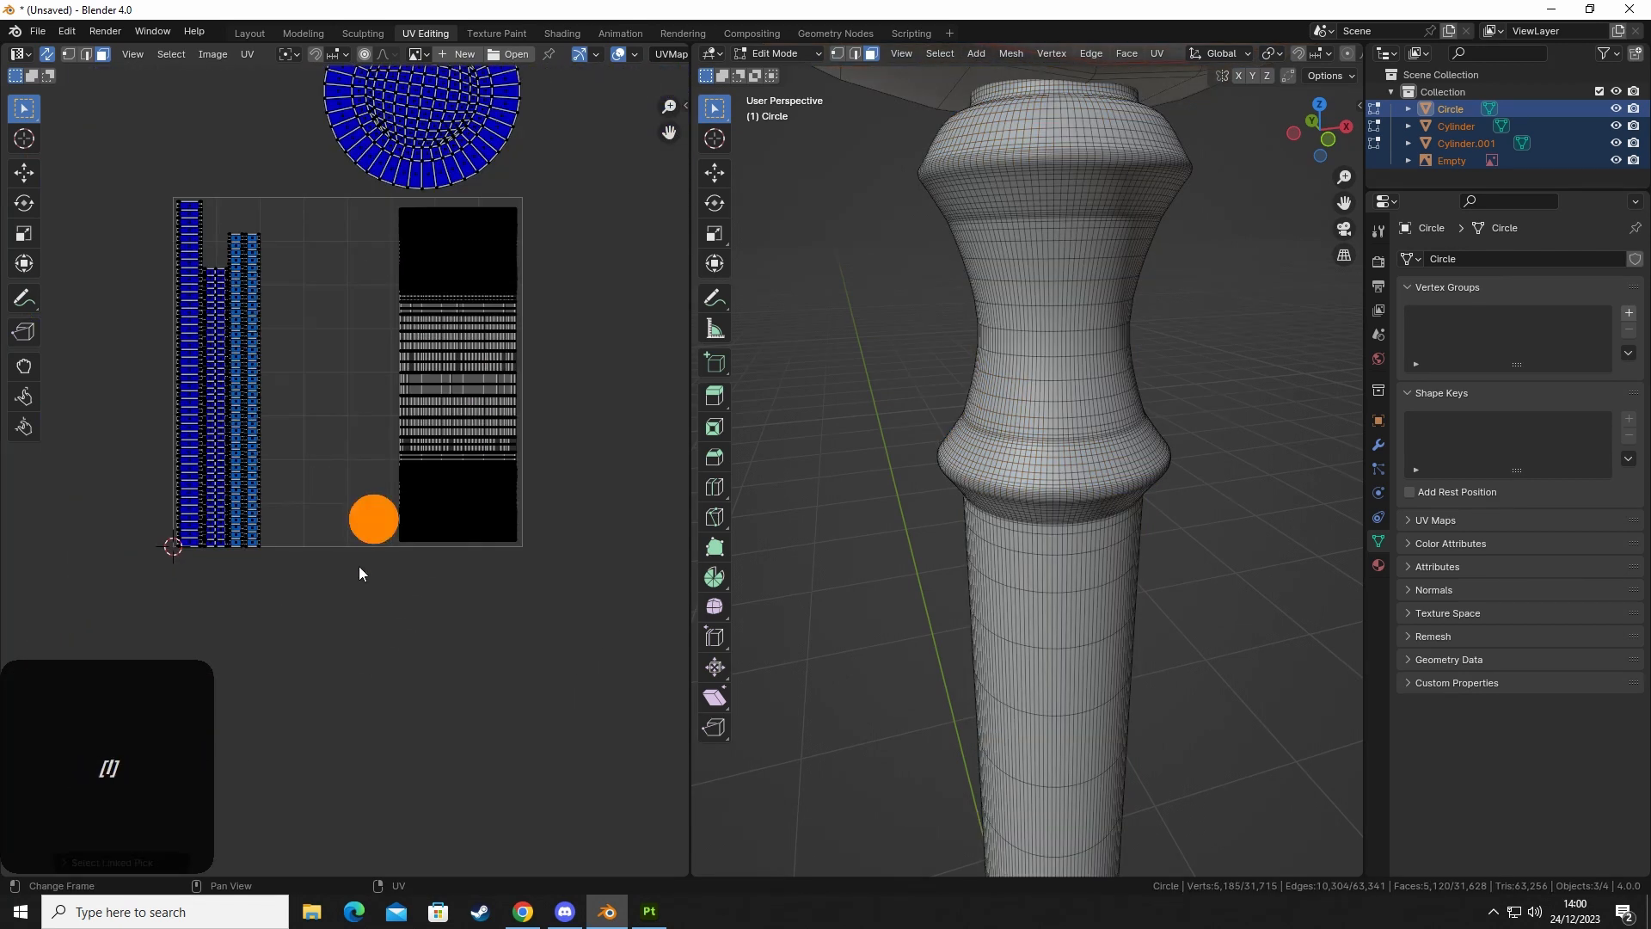
pyautogui.press('g')
pyautogui.click(496, 653)
# Select the handle's wide strip island and move it across the UV square, close beside the narrow strips.
pyautogui.click(459, 507)
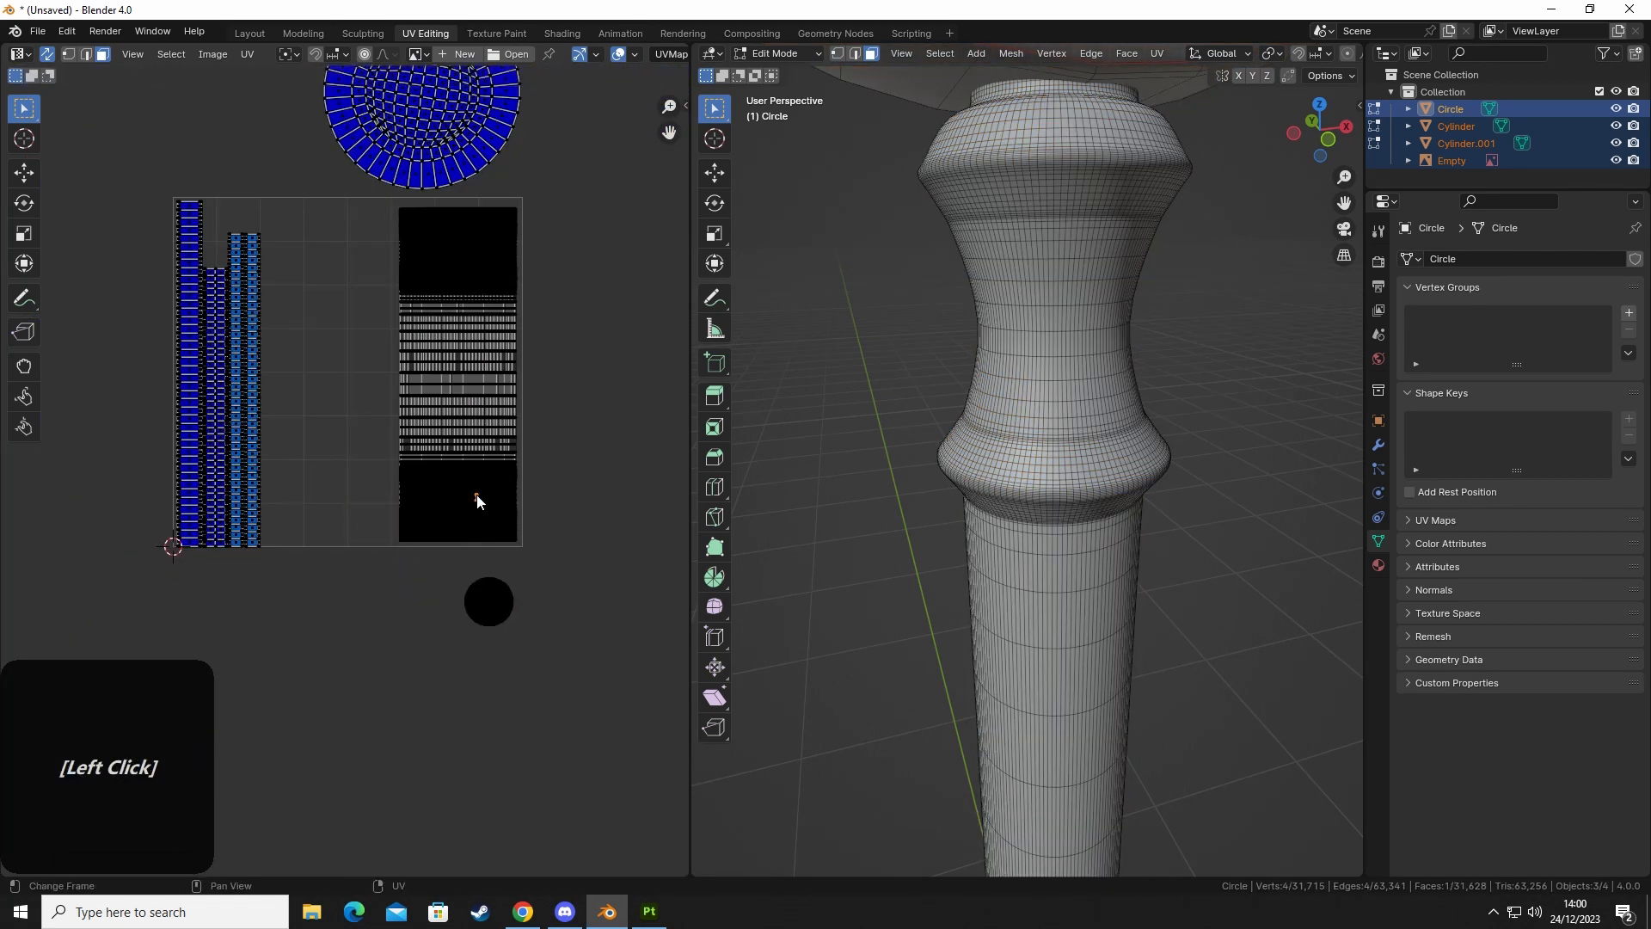
pyautogui.press('l')
pyautogui.press('g')
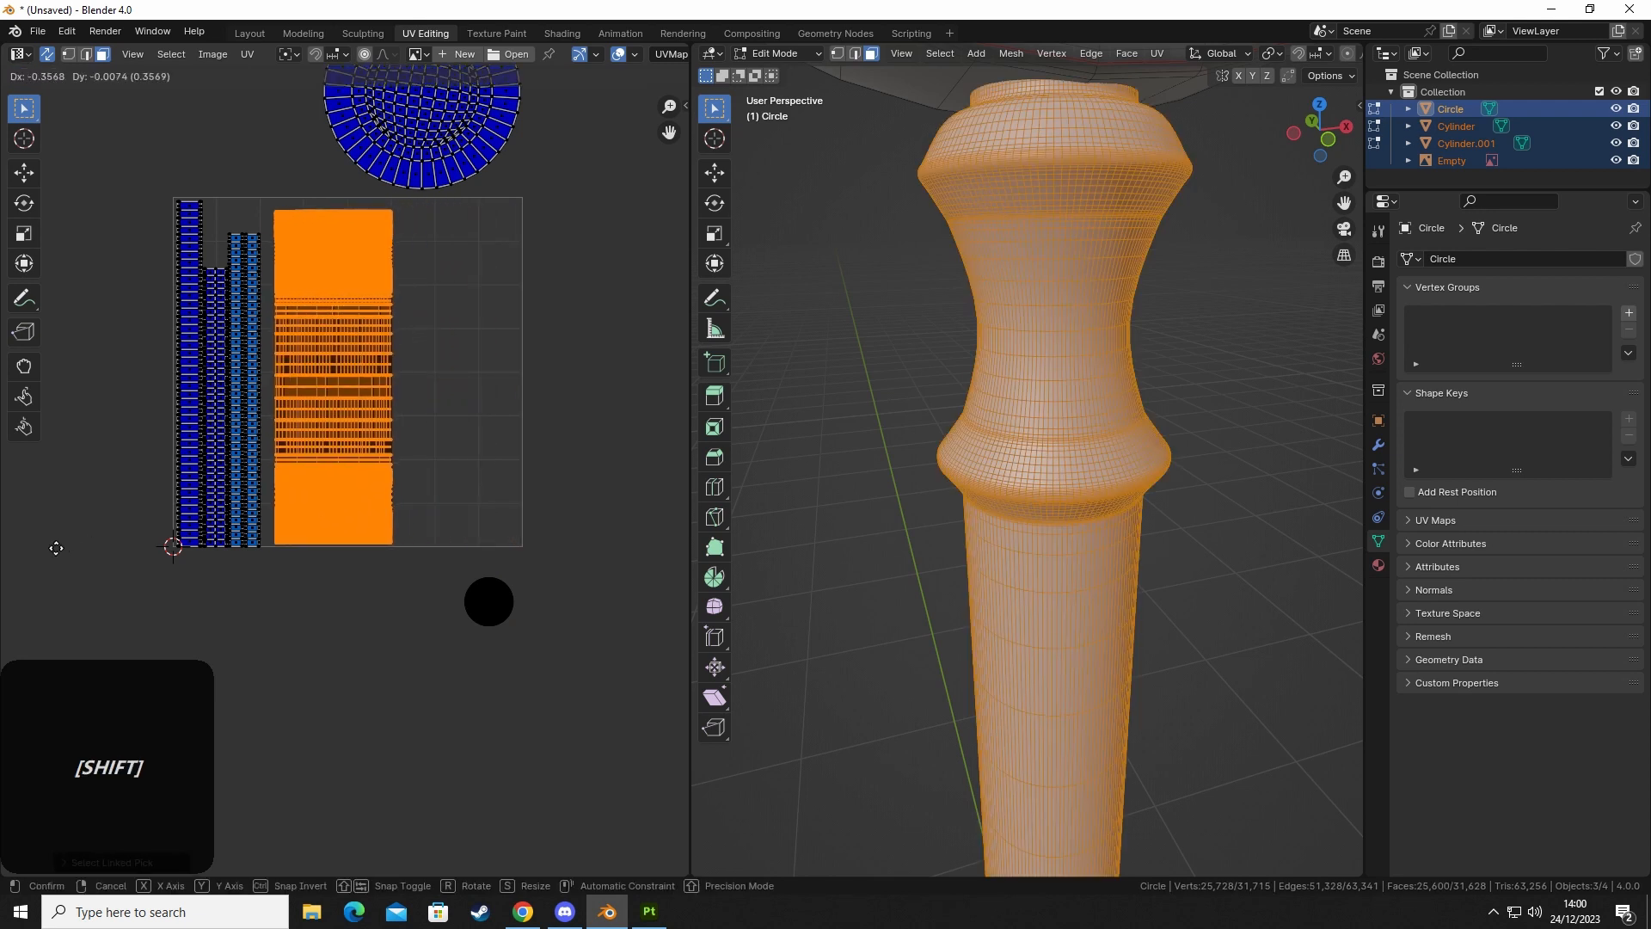
pyautogui.click(661, 547)
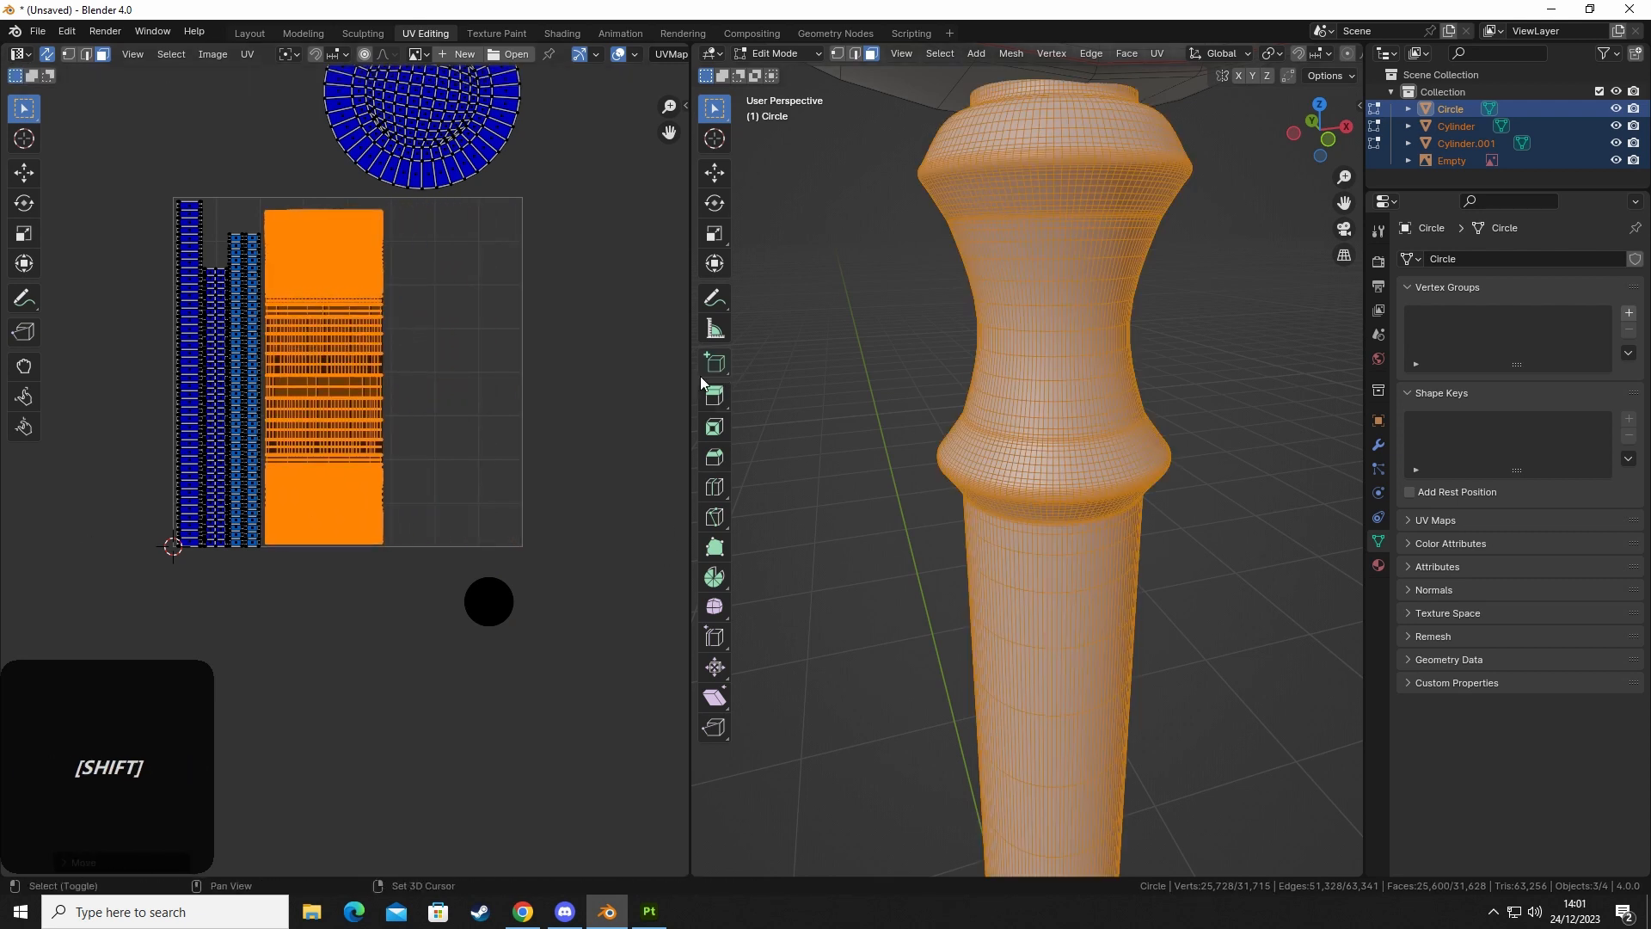
# Select only the large round island, move it into the UV square beside the handle strip, and scale it down.
pyautogui.keyDown('shift'); pyautogui.moveTo(609, 320); pyautogui.dragTo(550, 466, button='middle'); pyautogui.keyUp('shift')
pyautogui.click(549, 463)
pyautogui.press('l')
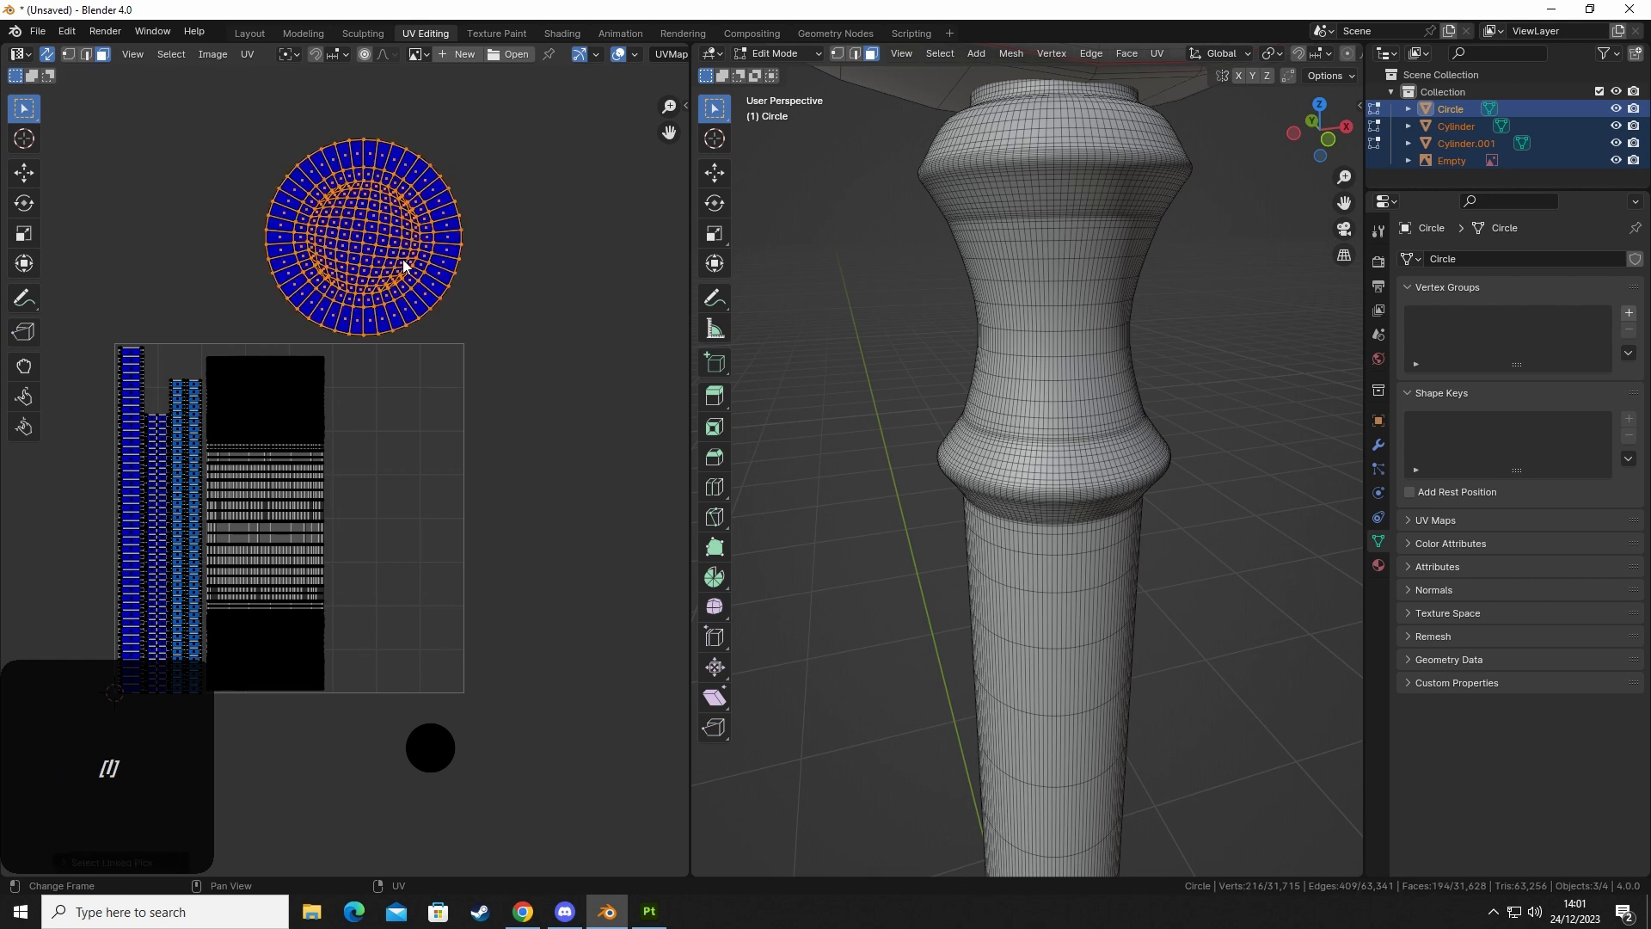
pyautogui.press('g')
pyautogui.click(608, 486)
pyautogui.press('s')
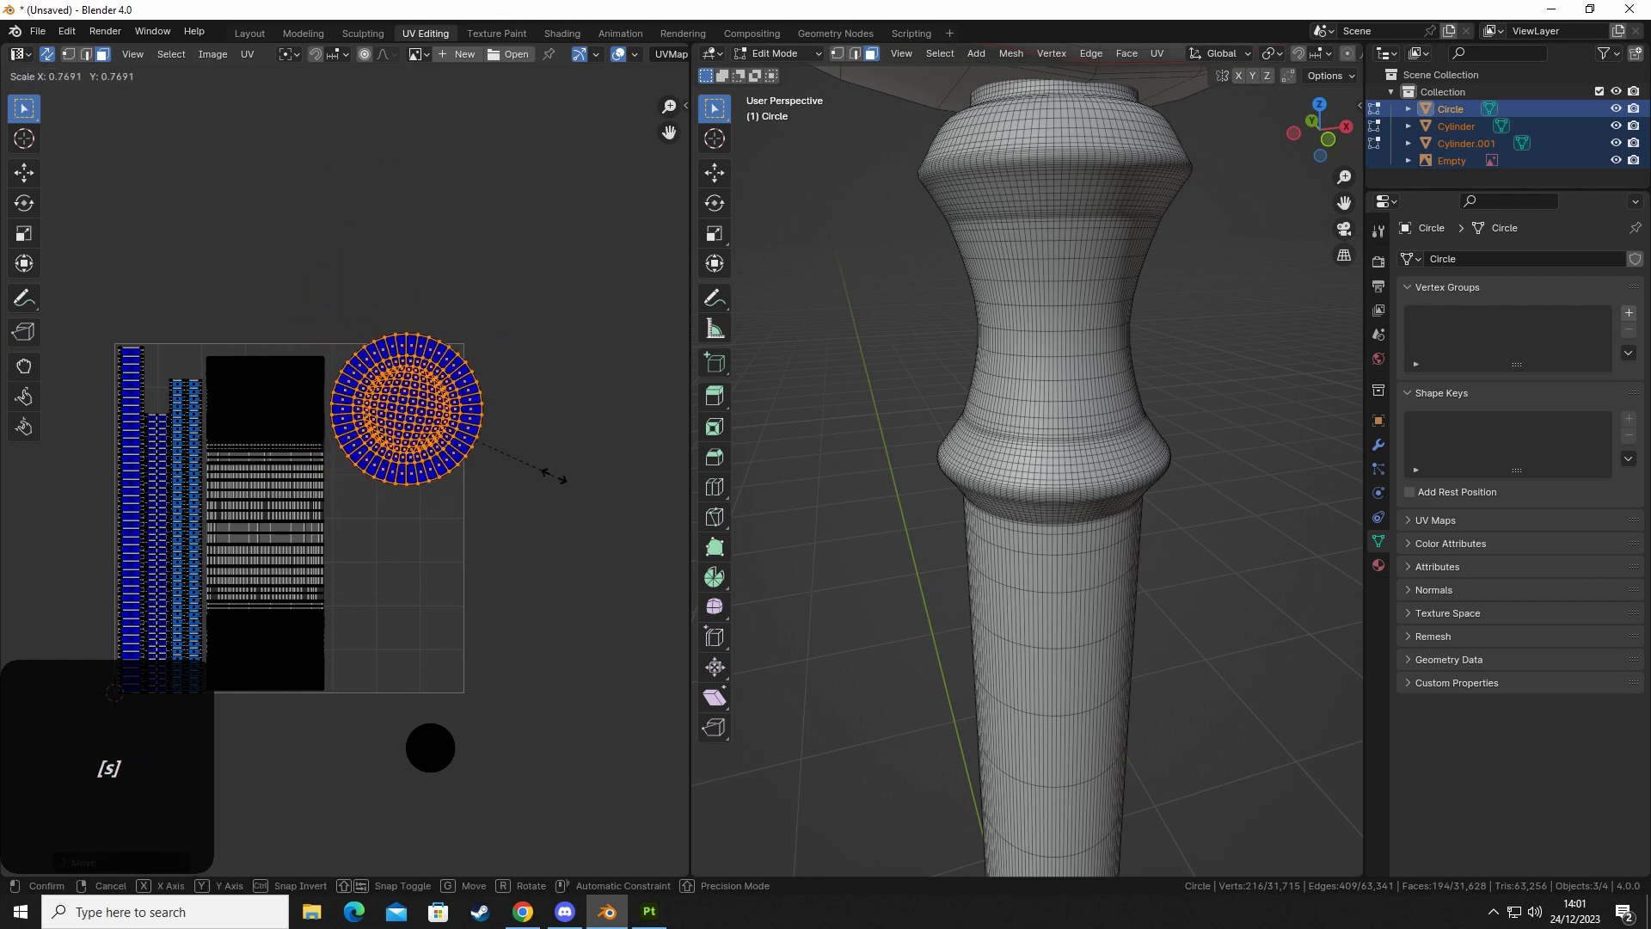
pyautogui.click(536, 473)
# Shrink the round island a little more and fit it inside the UV square's upper-right corner with a small margin.
pyautogui.press('g')
pyautogui.press('s')
pyautogui.press('shift')
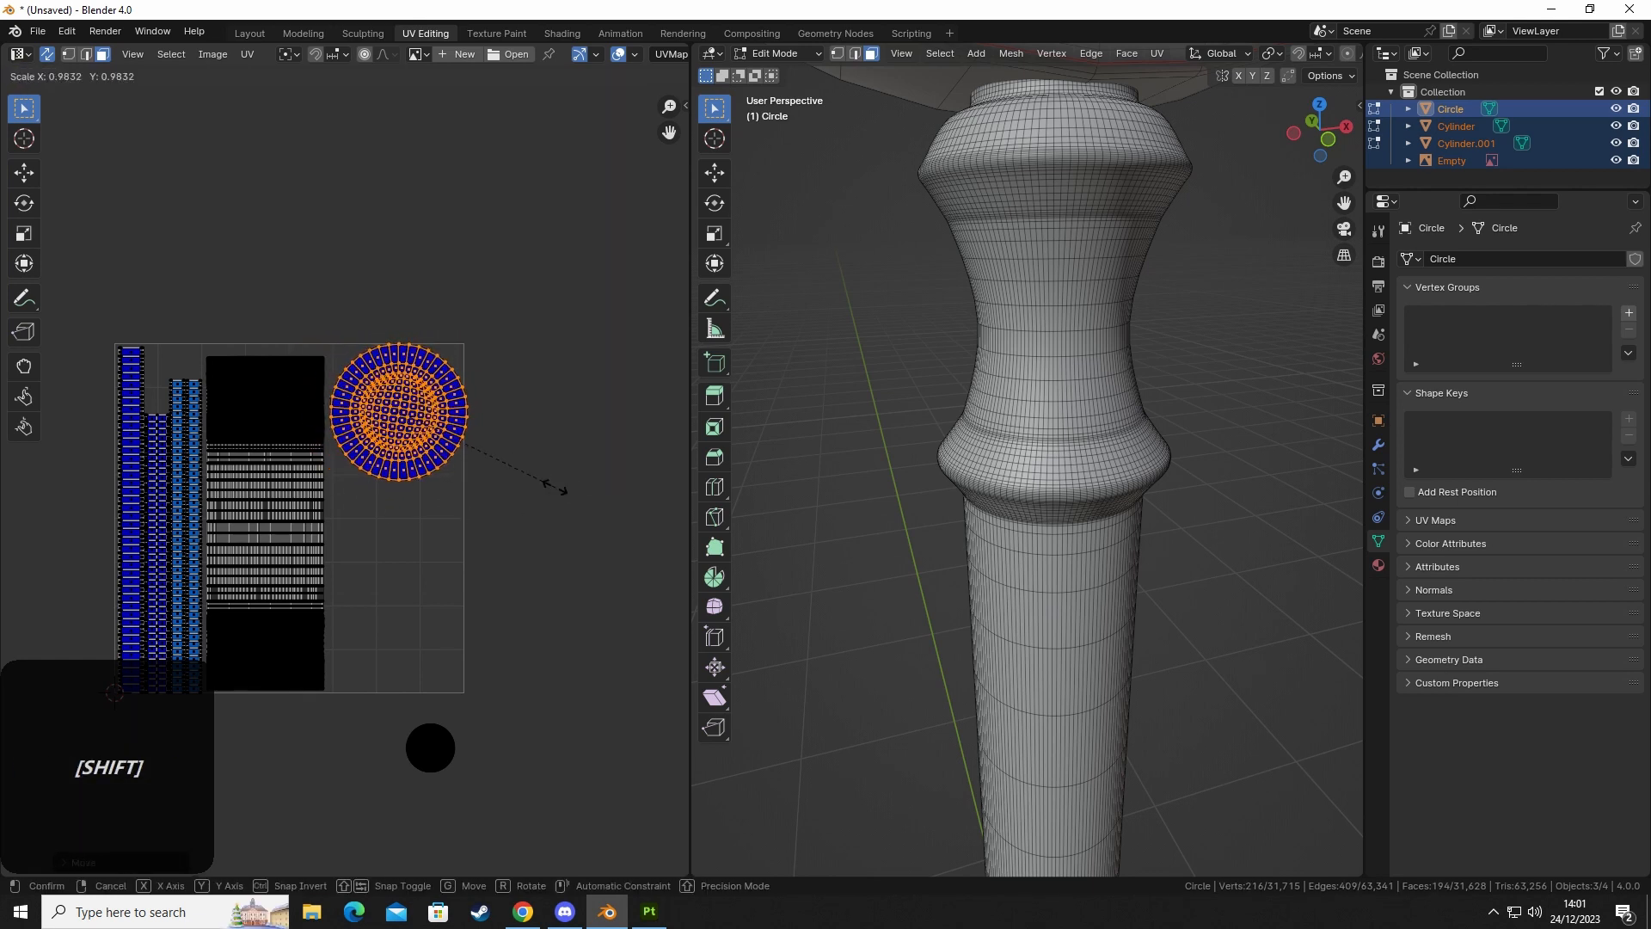
pyautogui.click(488, 478)
pyautogui.press('g')
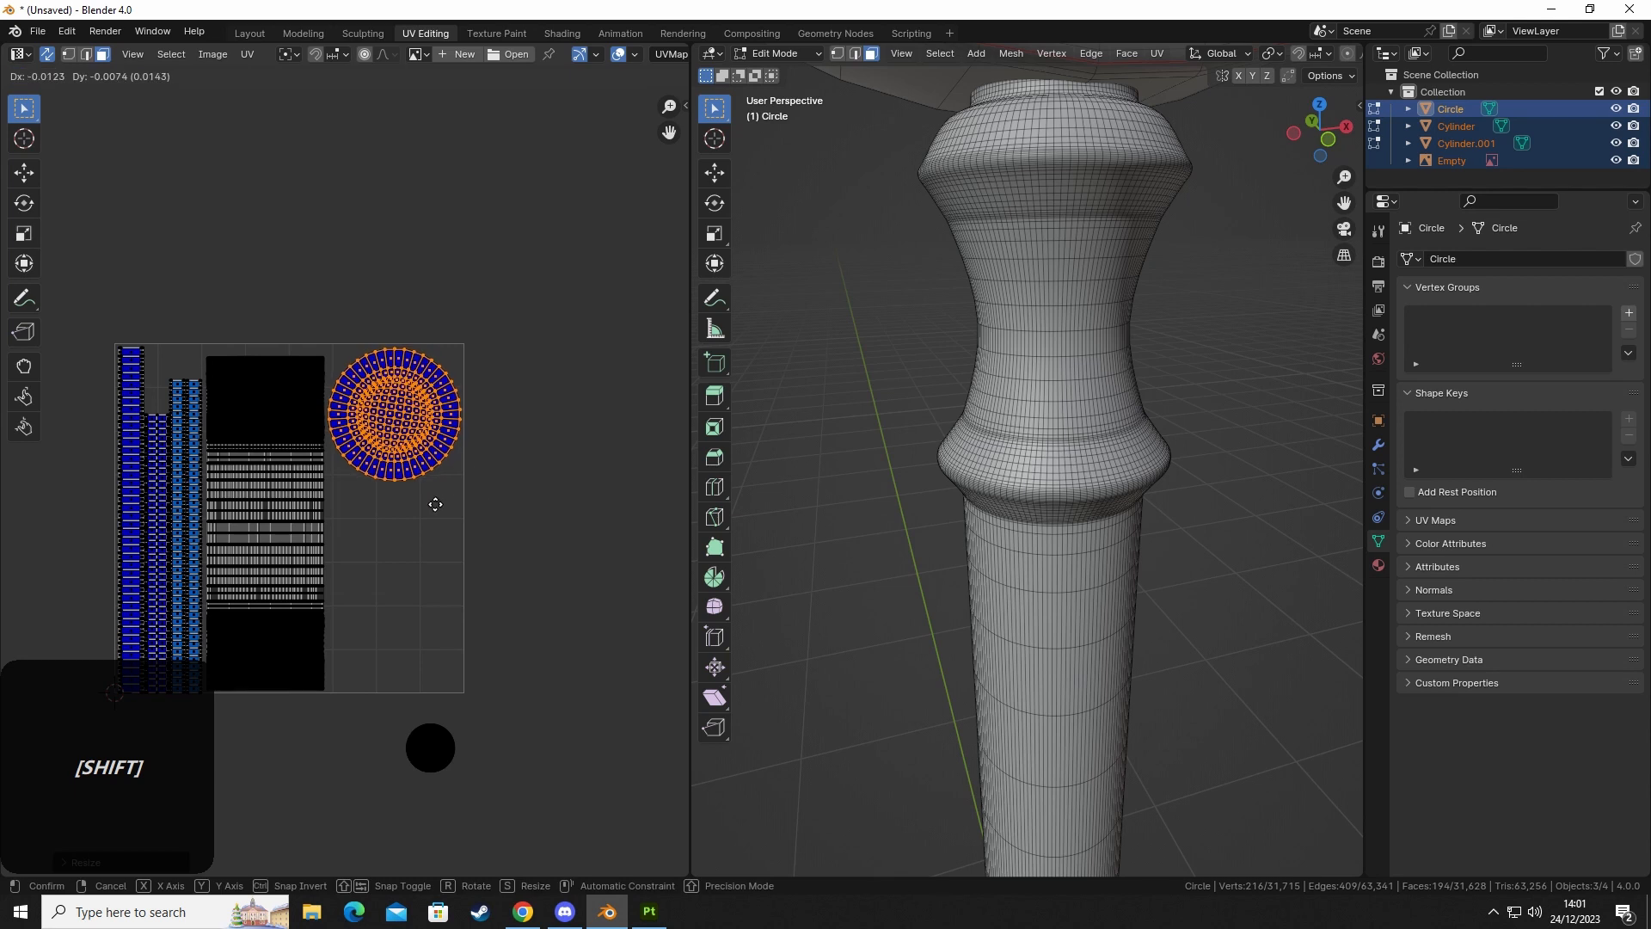
pyautogui.click(431, 564)
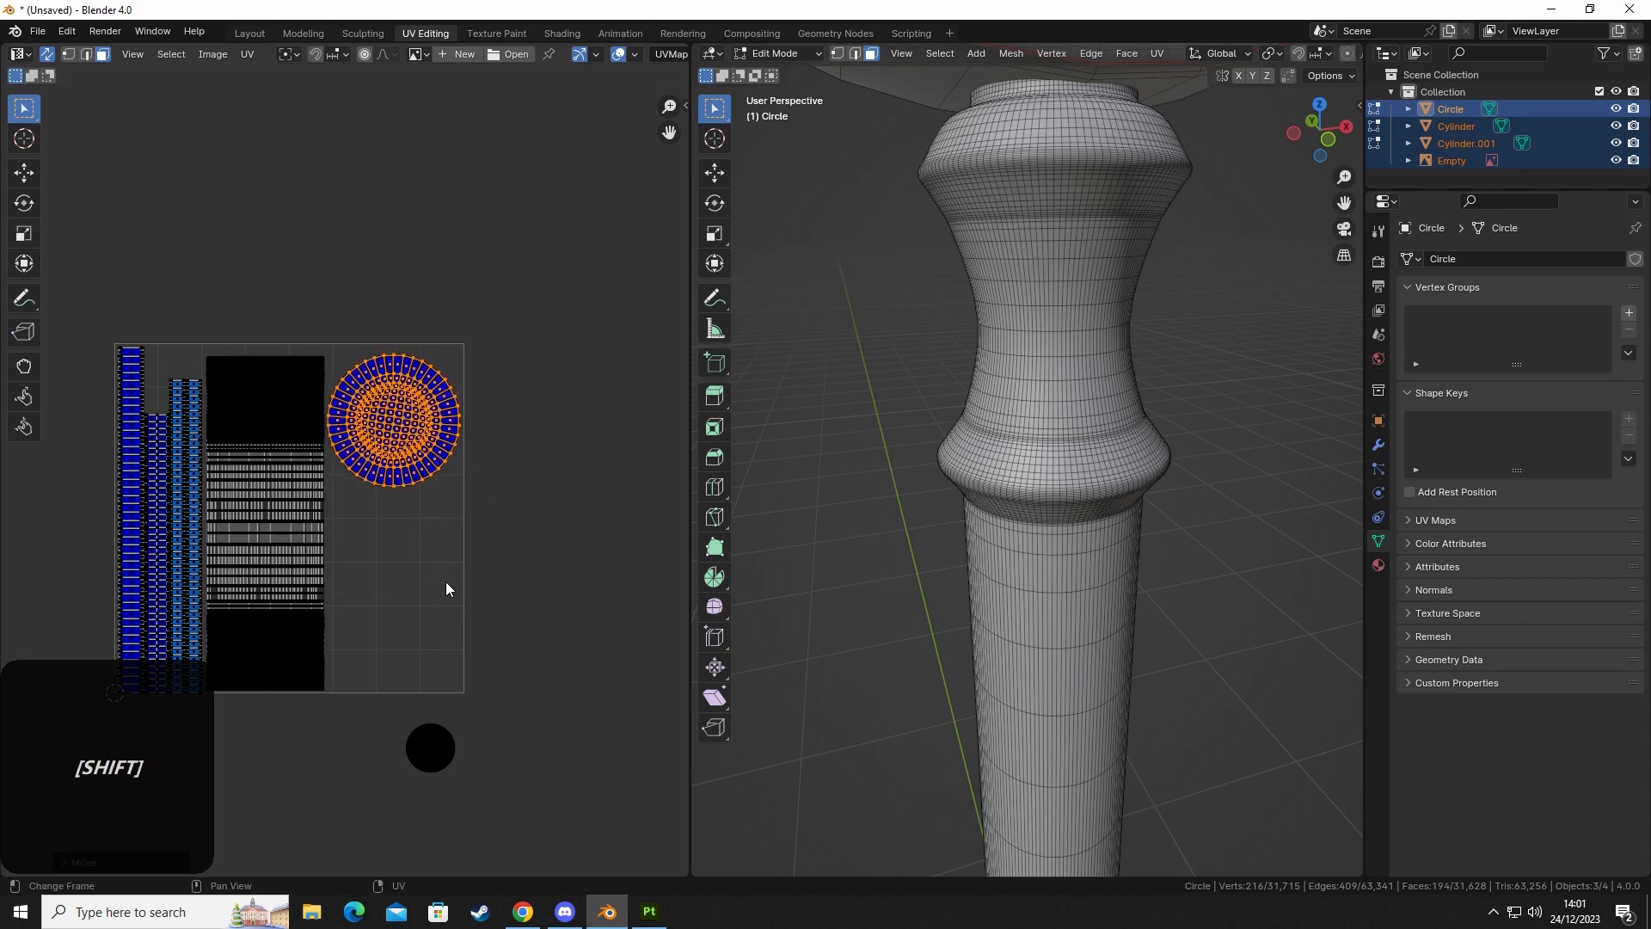
# Select only the small cap island, move it into the UV square's free area below the large round island, and deselect it.
pyautogui.keyDown('shift'); pyautogui.moveTo(473, 626); pyautogui.dragTo(519, 479, button='middle'); pyautogui.keyUp('shift')
pyautogui.moveTo(413, 552); pyautogui.dragTo(537, 667)
pyautogui.press('g')
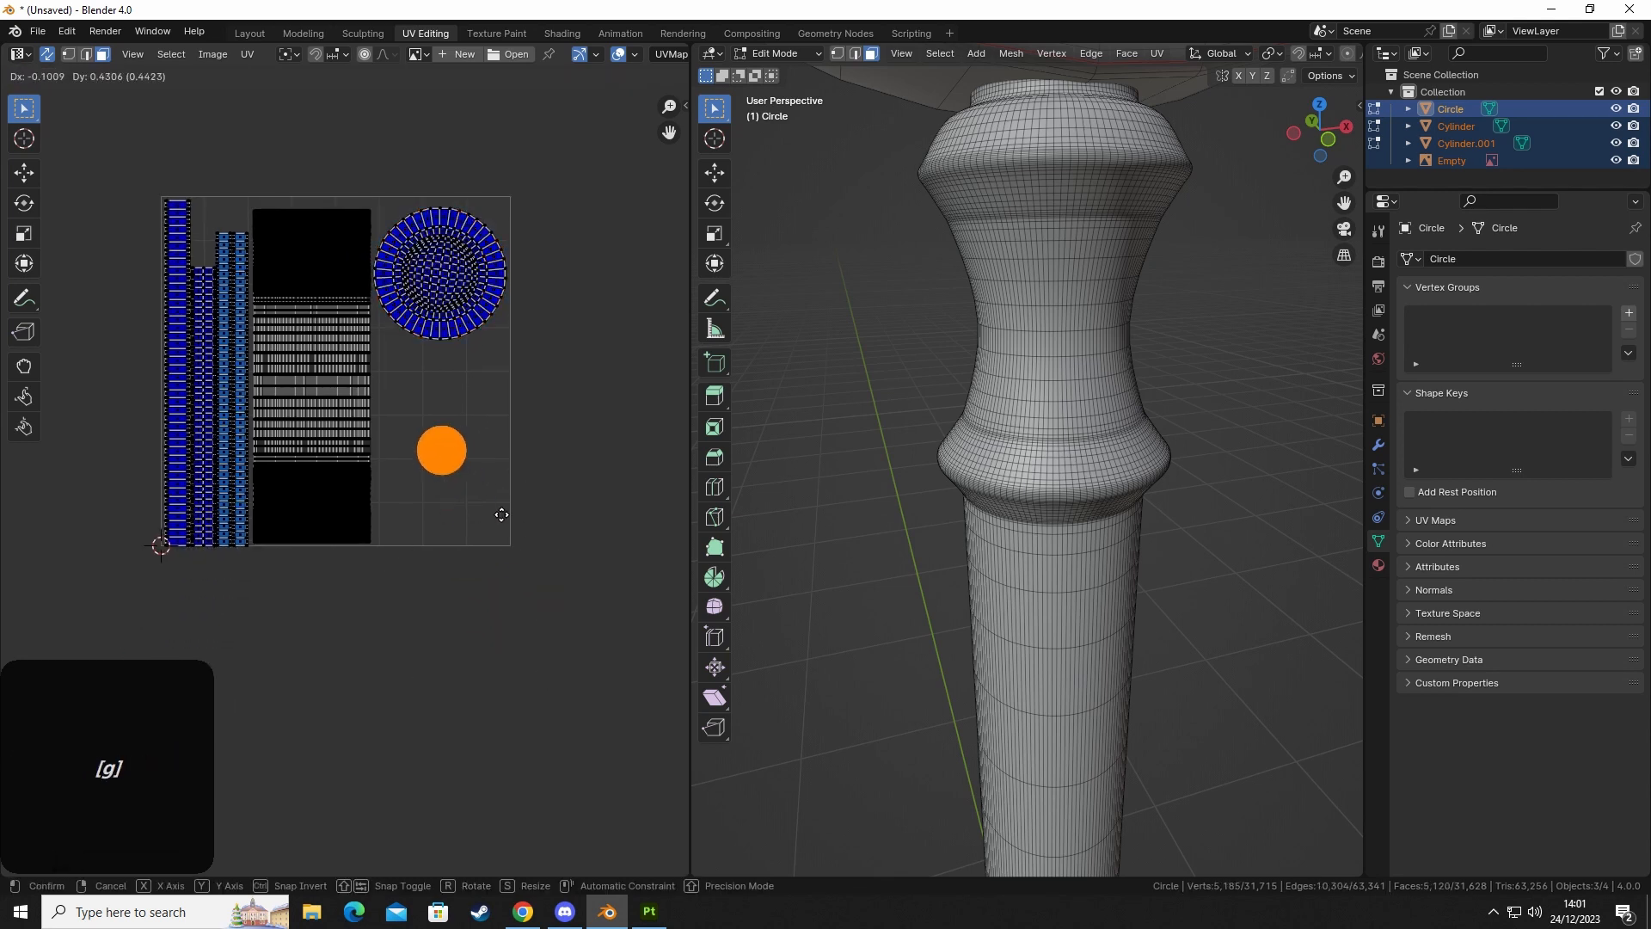
pyautogui.click(501, 550)
pyautogui.click(571, 384)
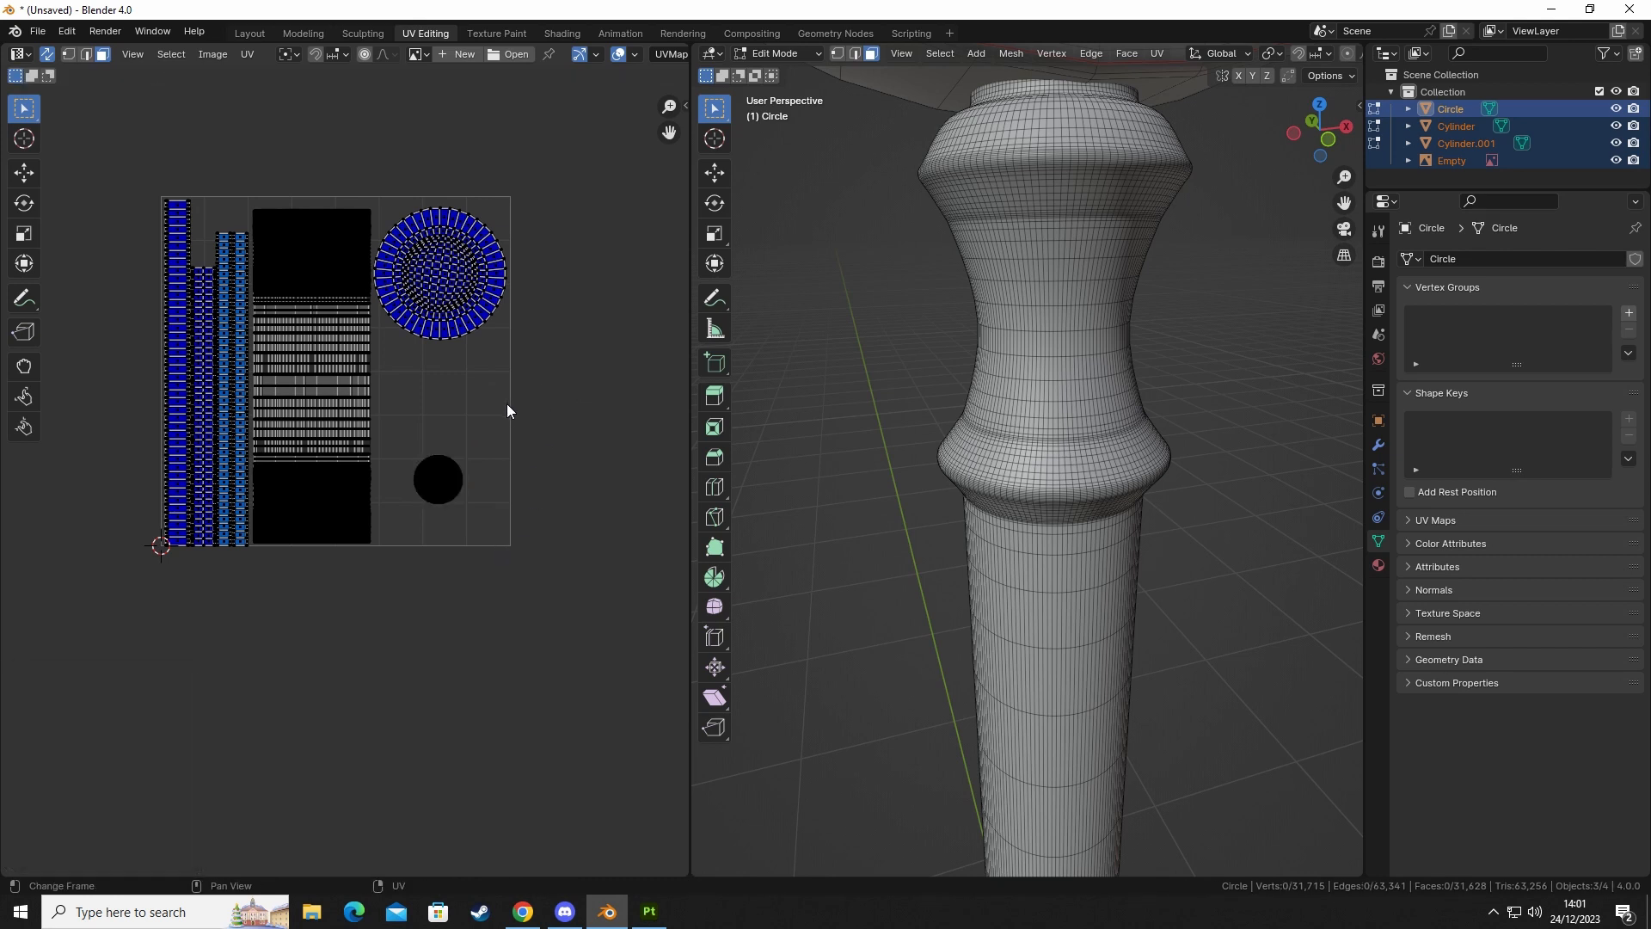
pyautogui.click(467, 374)
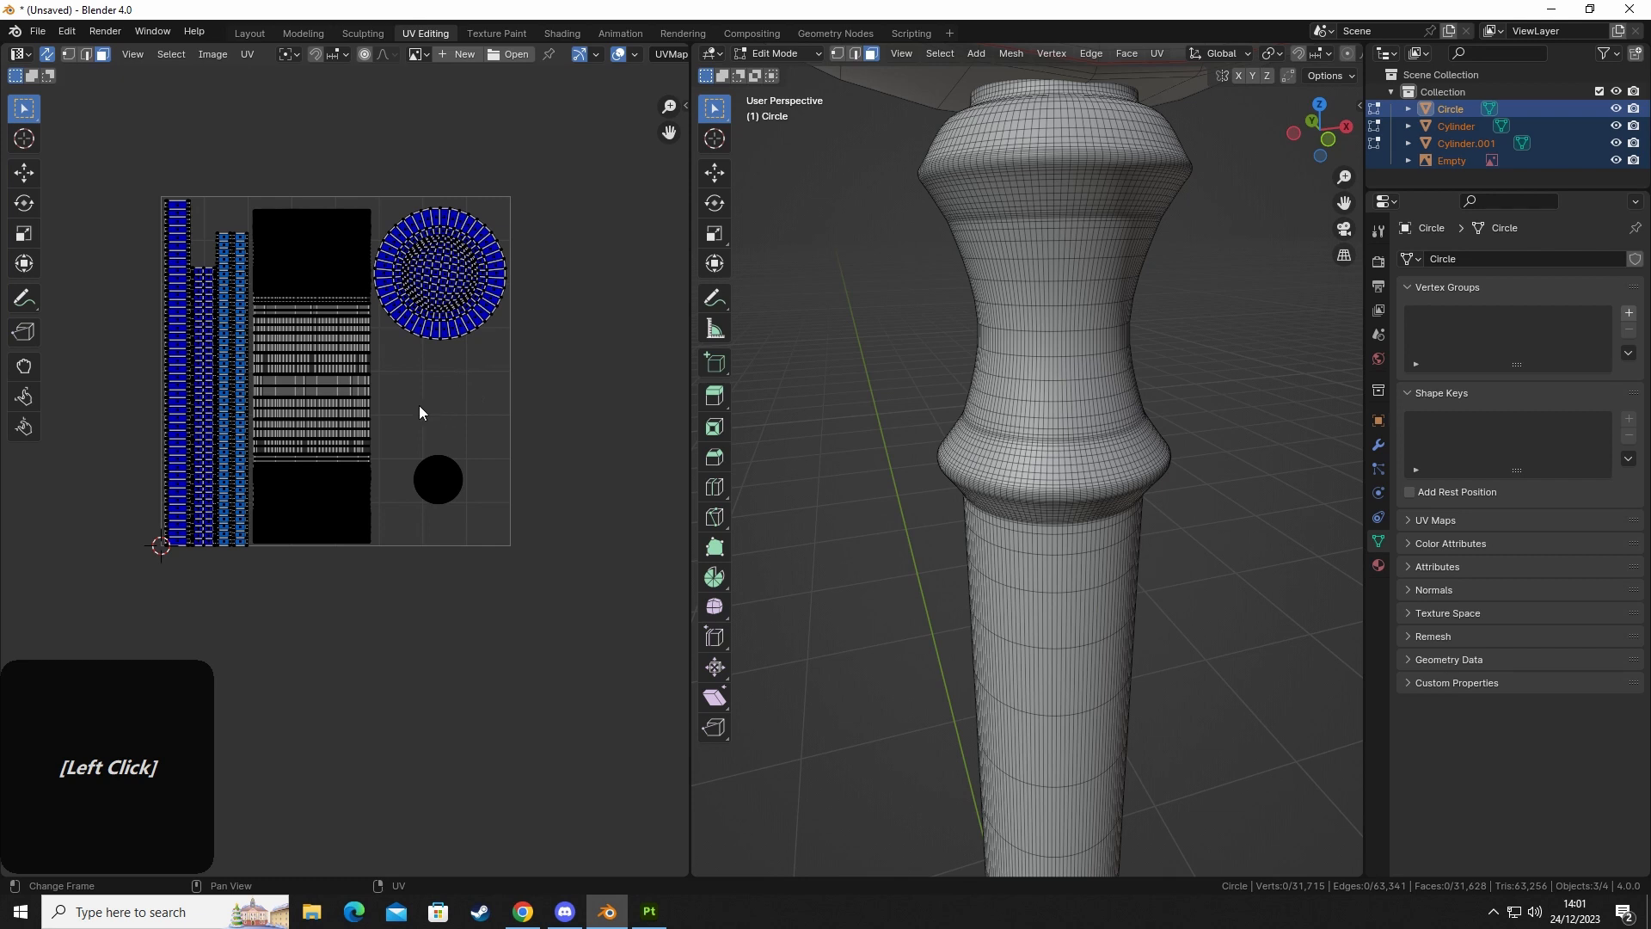
# Move the small cap island into the UV square's lower-right corner and deselect it.
pyautogui.moveTo(420, 405); pyautogui.dragTo(512, 557)
pyautogui.press('g')
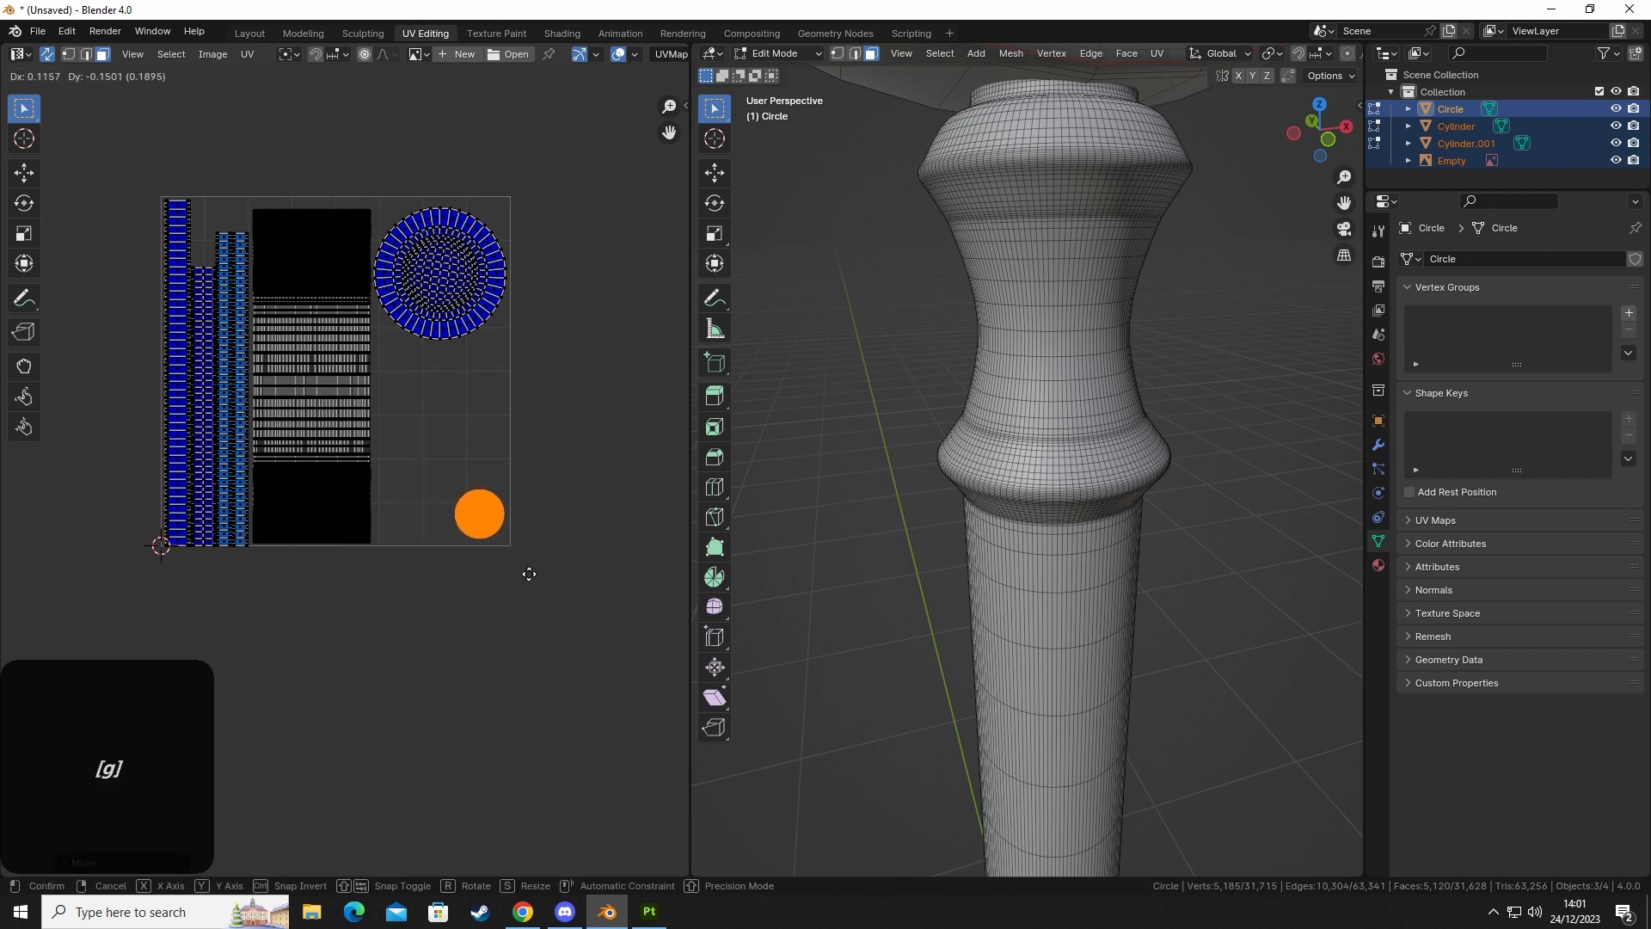
pyautogui.click(527, 575)
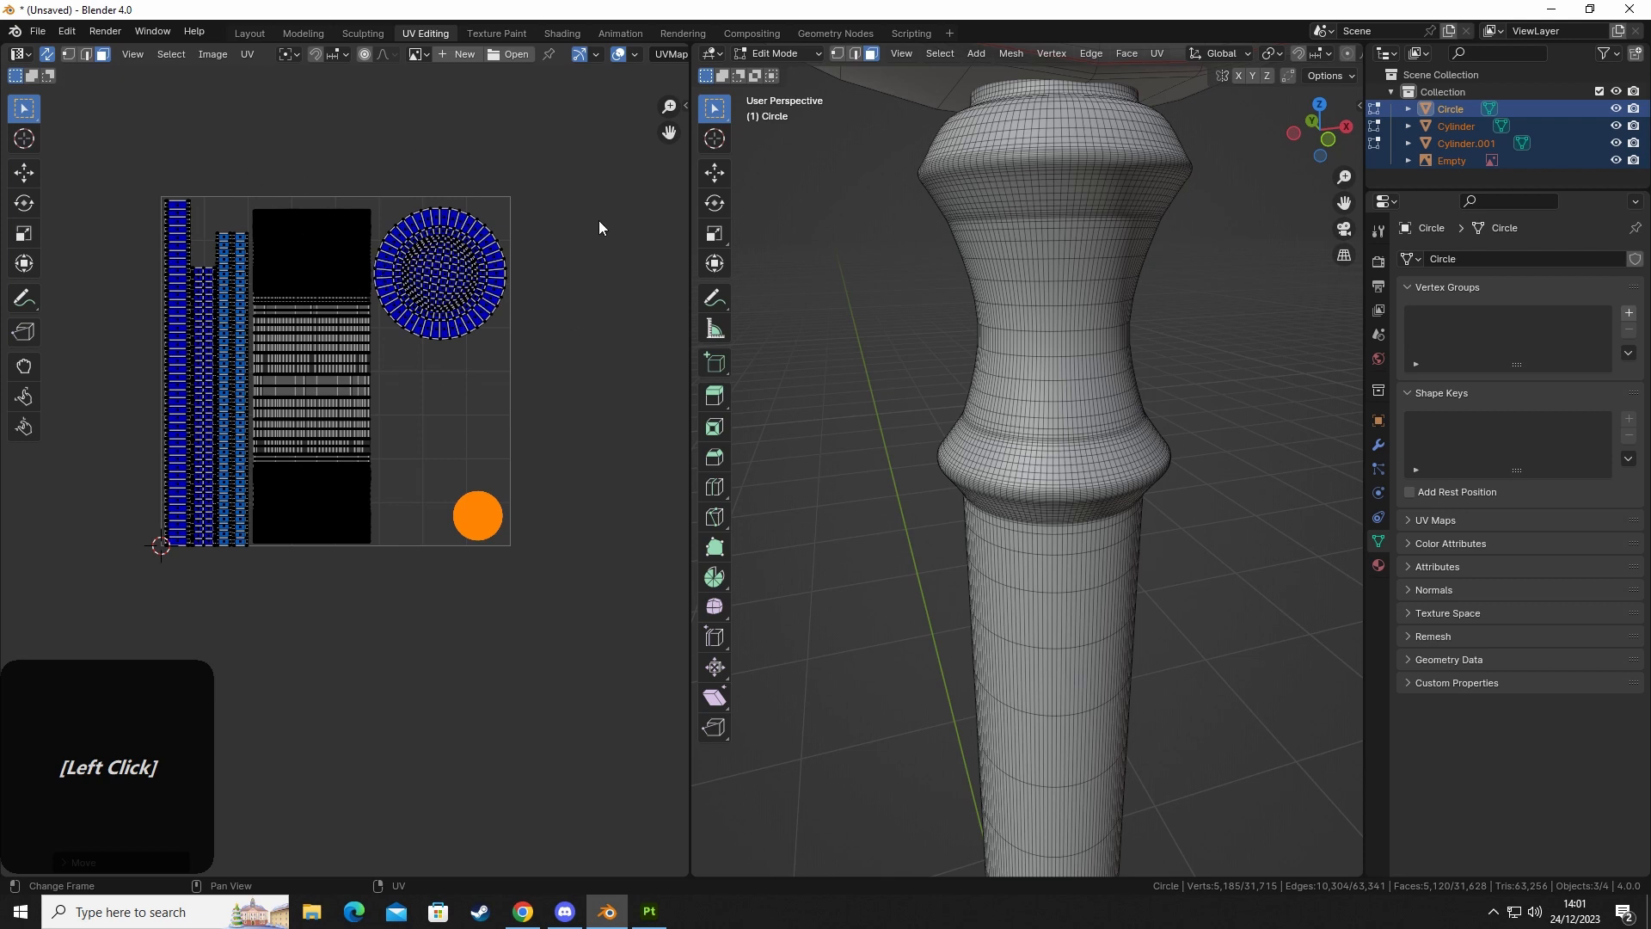
pyautogui.click(480, 402)
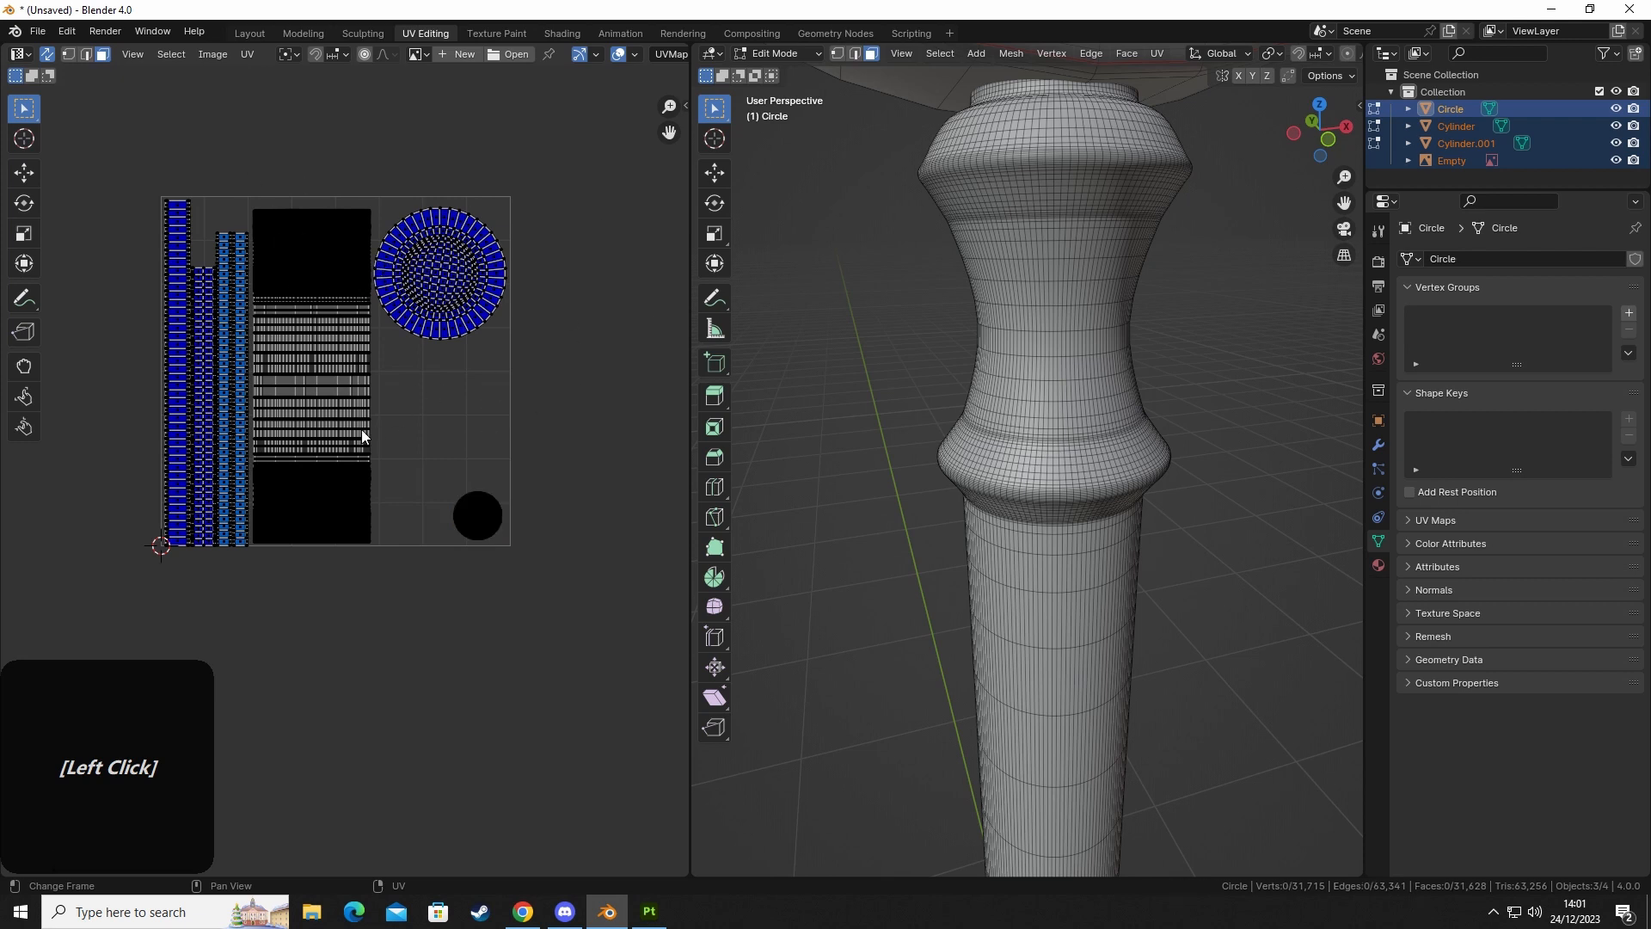
# Try moving the handle strip island out of the UV square to free space for the round island.
pyautogui.press('l')
pyautogui.press('g')
pyautogui.click(349, 769)
pyautogui.click(436, 446)
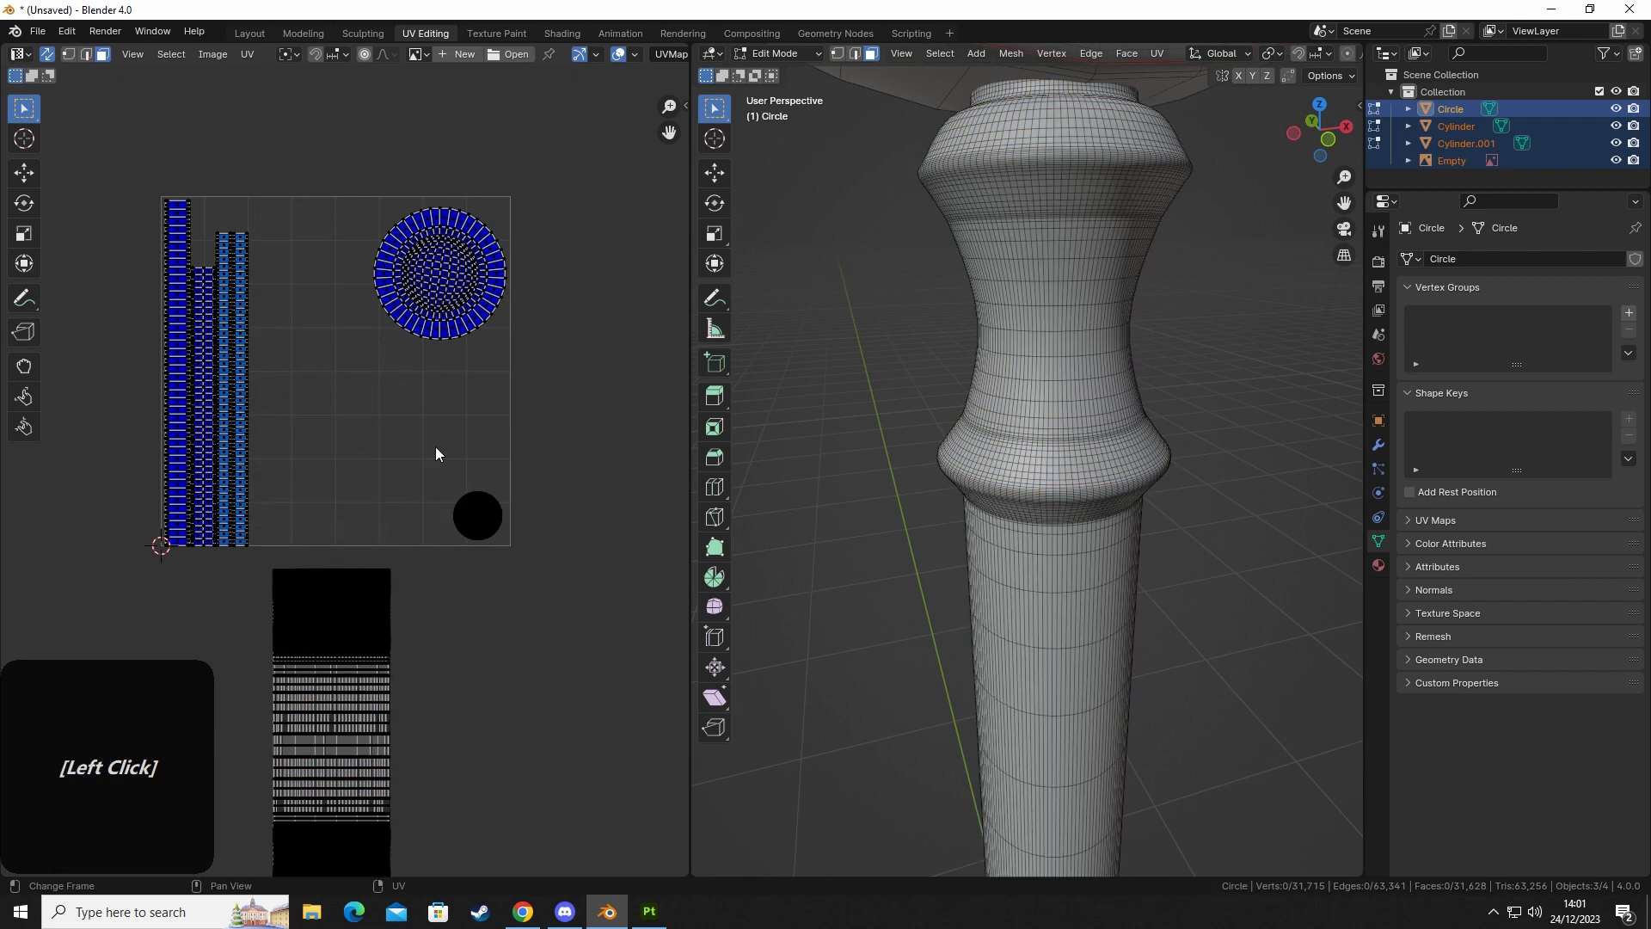
# Try enlarging the large round island and positioning it to fill the free area of the UV square above the cap island.
pyautogui.press('l')
pyautogui.press('g')
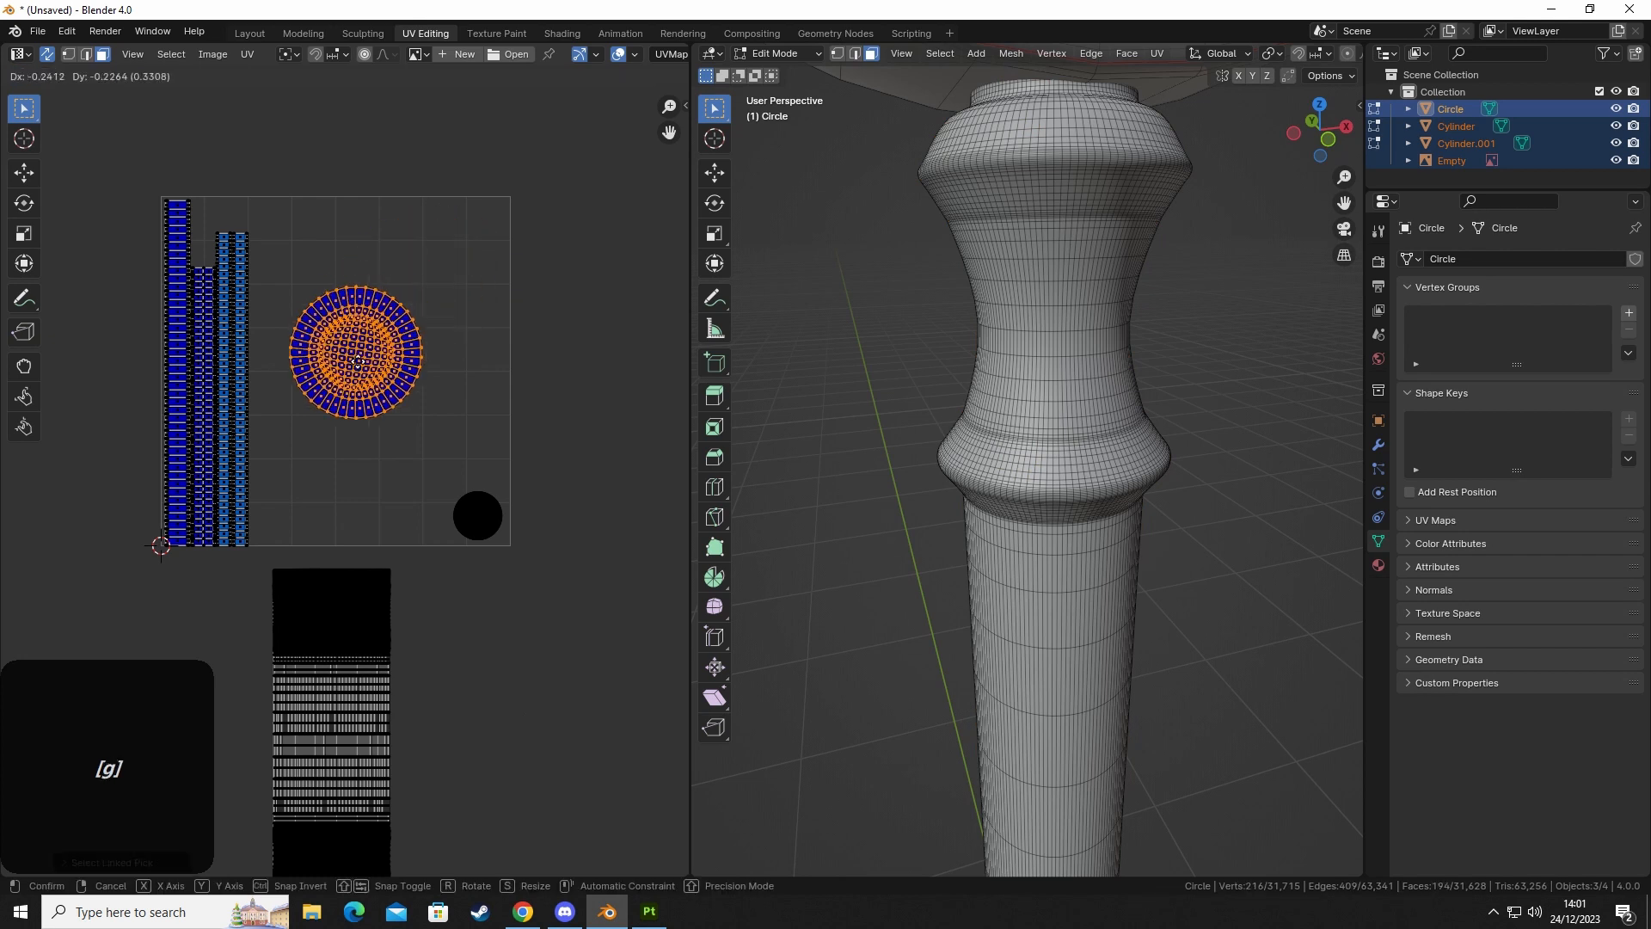
pyautogui.press('s')
pyautogui.press('g')
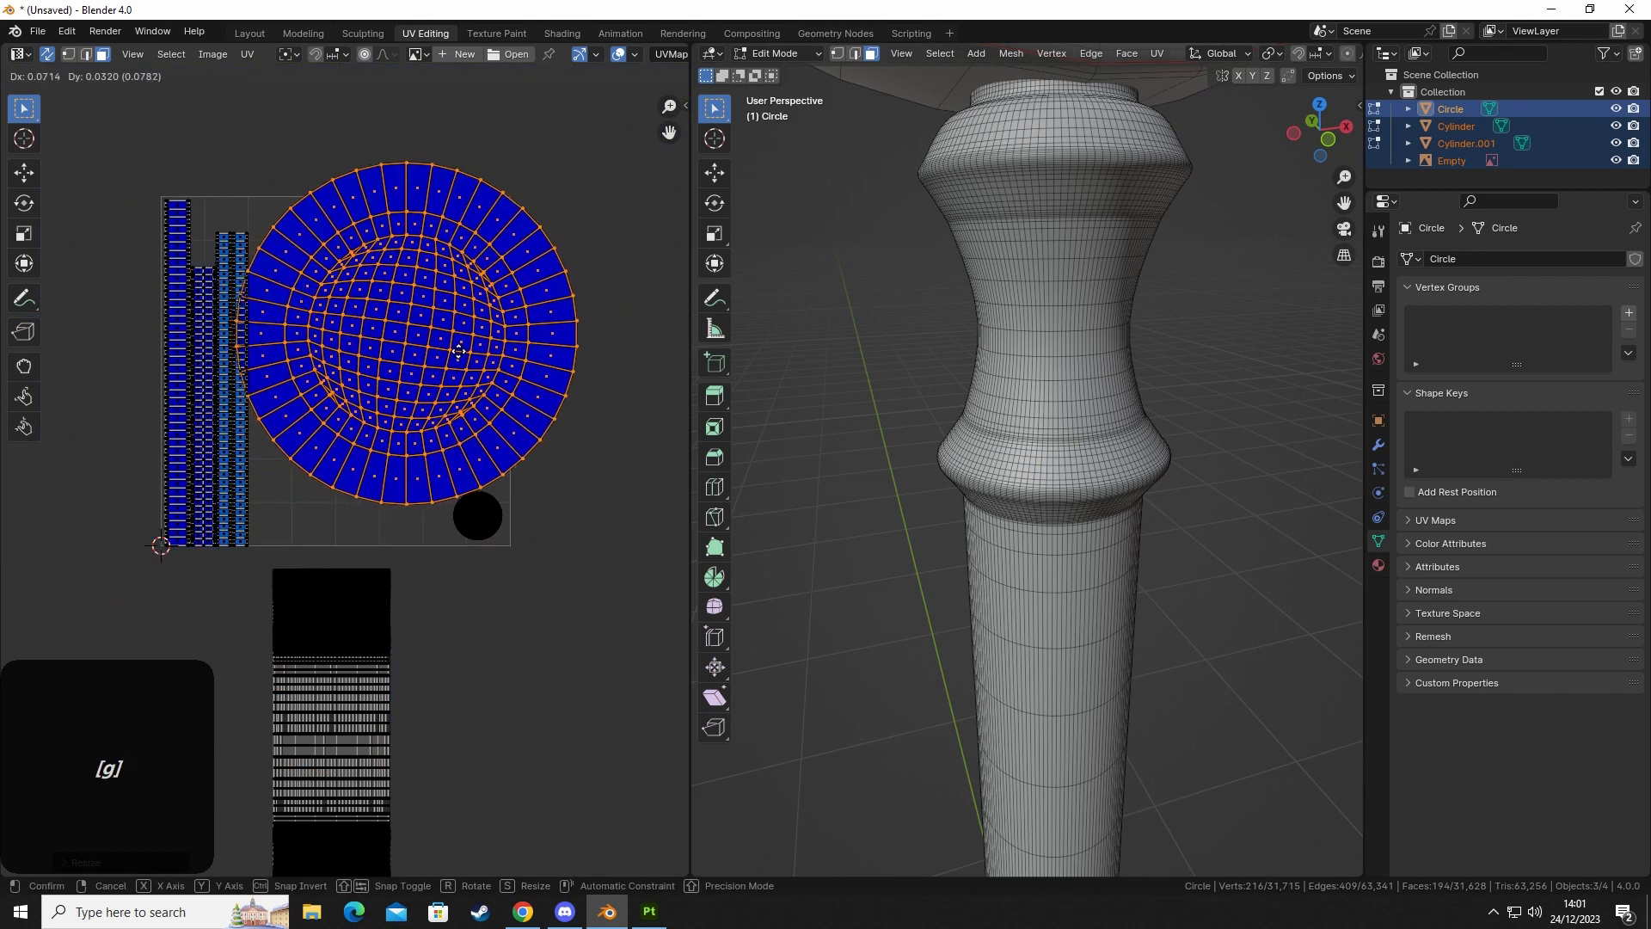
pyautogui.click(479, 348)
pyautogui.press('s')
pyautogui.click(506, 356)
pyautogui.press('g')
pyautogui.keyDown('shift'); pyautogui.click(468, 365); pyautogui.keyUp('shift')
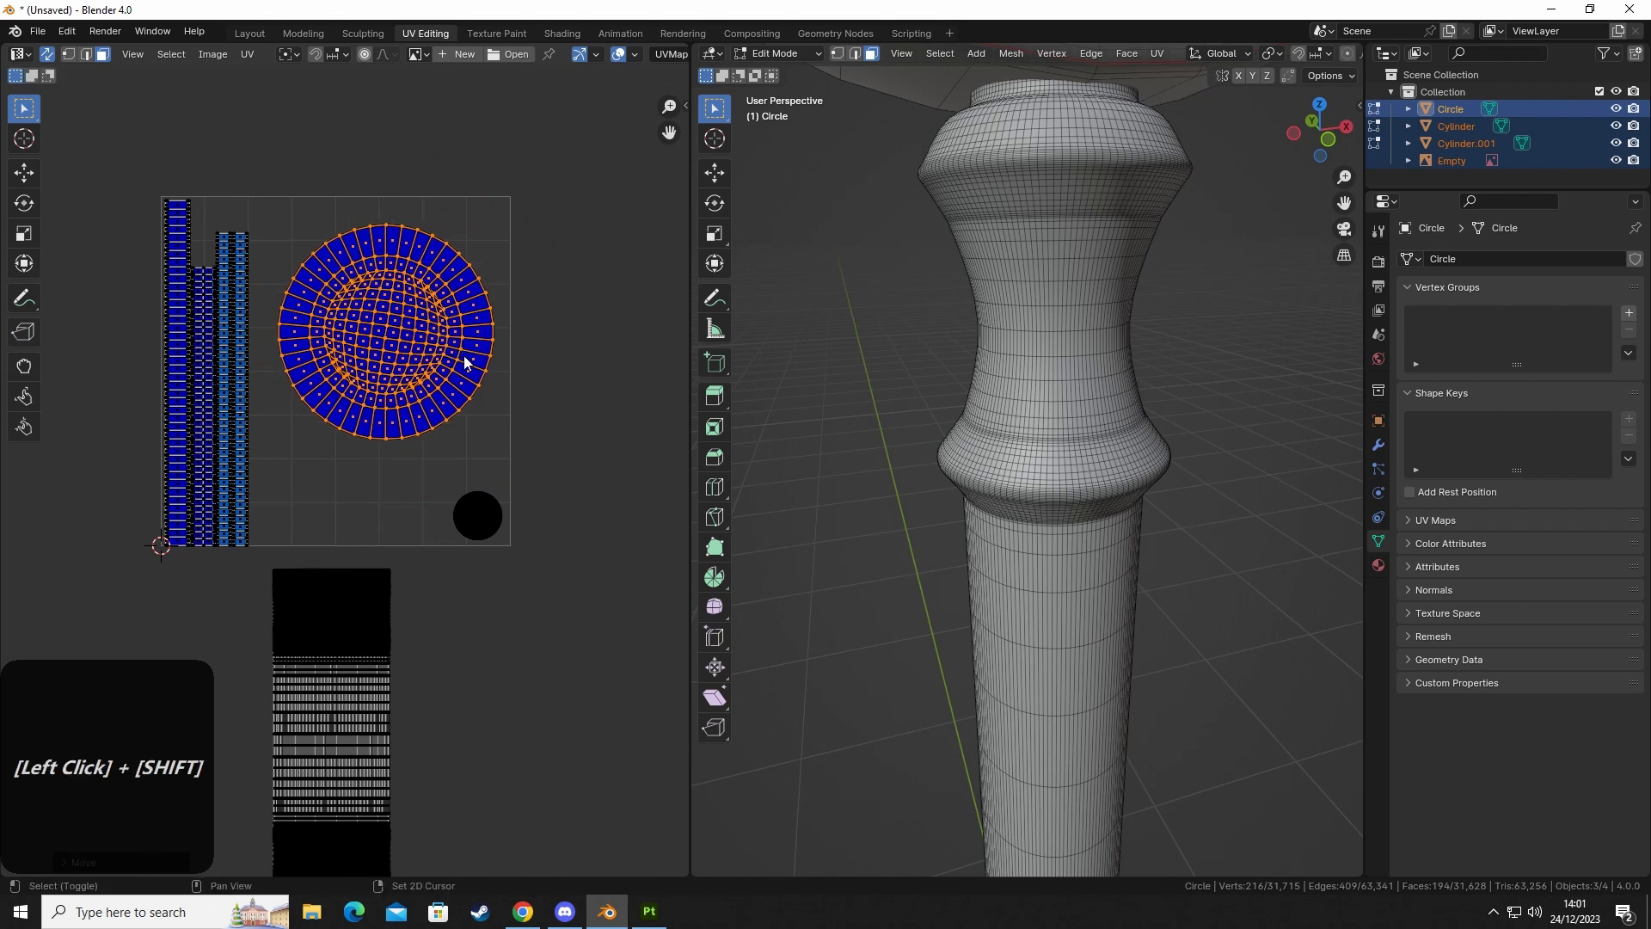
pyautogui.press('s')
pyautogui.press('g')
pyautogui.keyDown('shift'); pyautogui.click(397, 389); pyautogui.keyUp('shift')
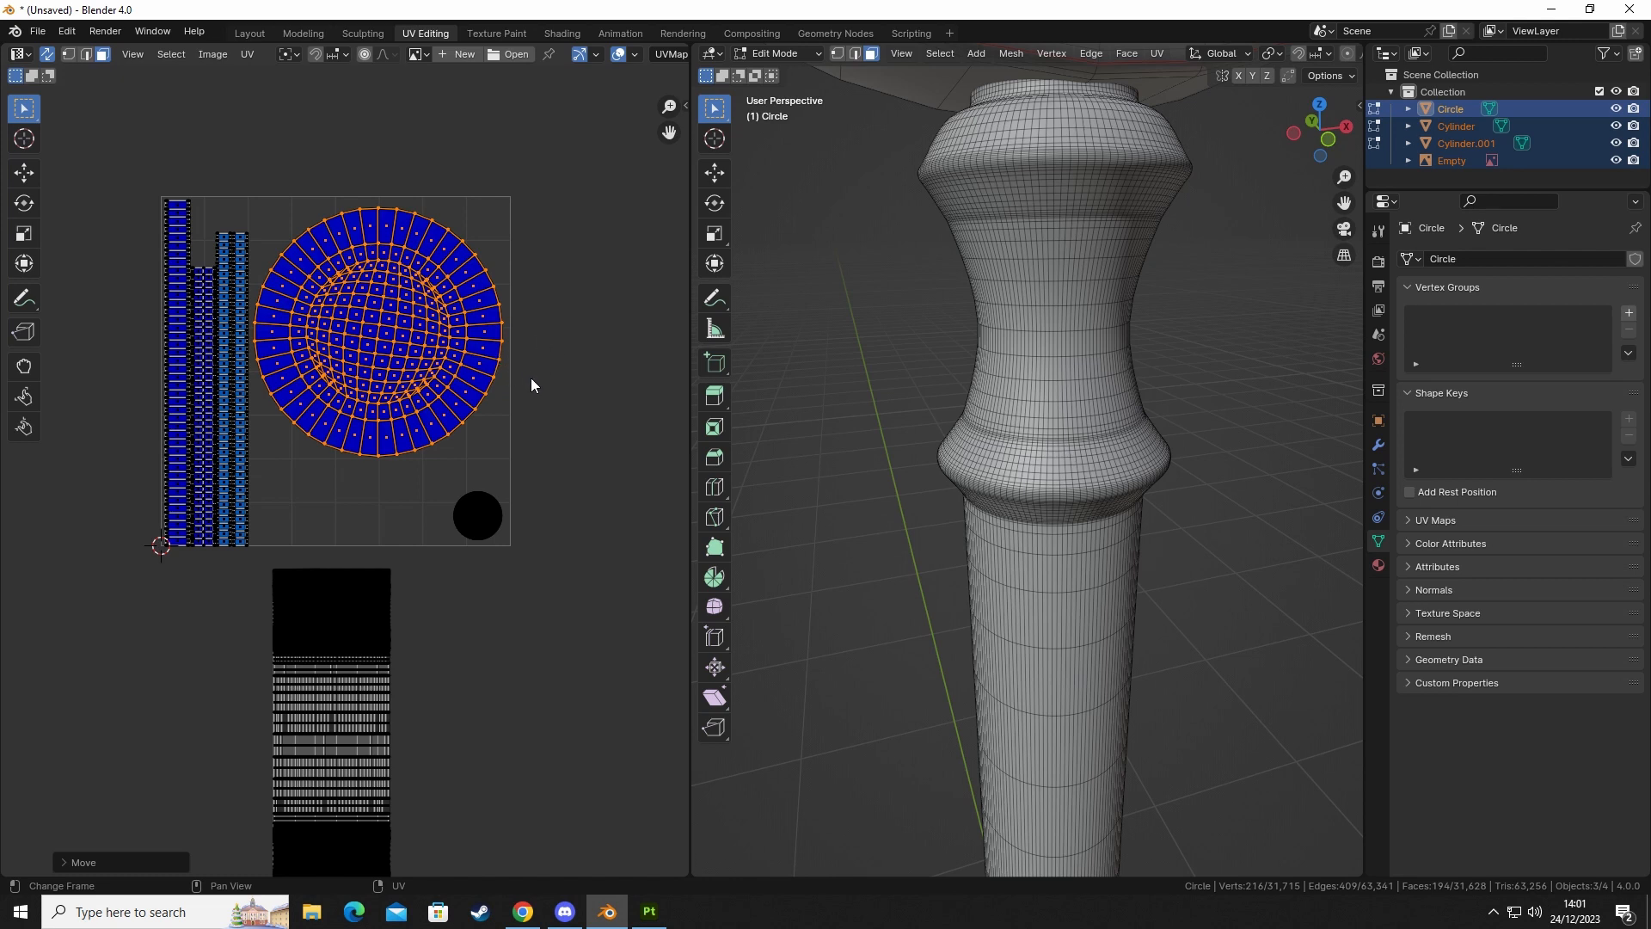
# Undo the round island's enlargement and repositioning as well as the handle strip's move out of the UV square.
pyautogui.hotkey('ctrl', 'z')
pyautogui.hotkey('ctrl', 'z')
pyautogui.hotkey('ctrl', 'z')
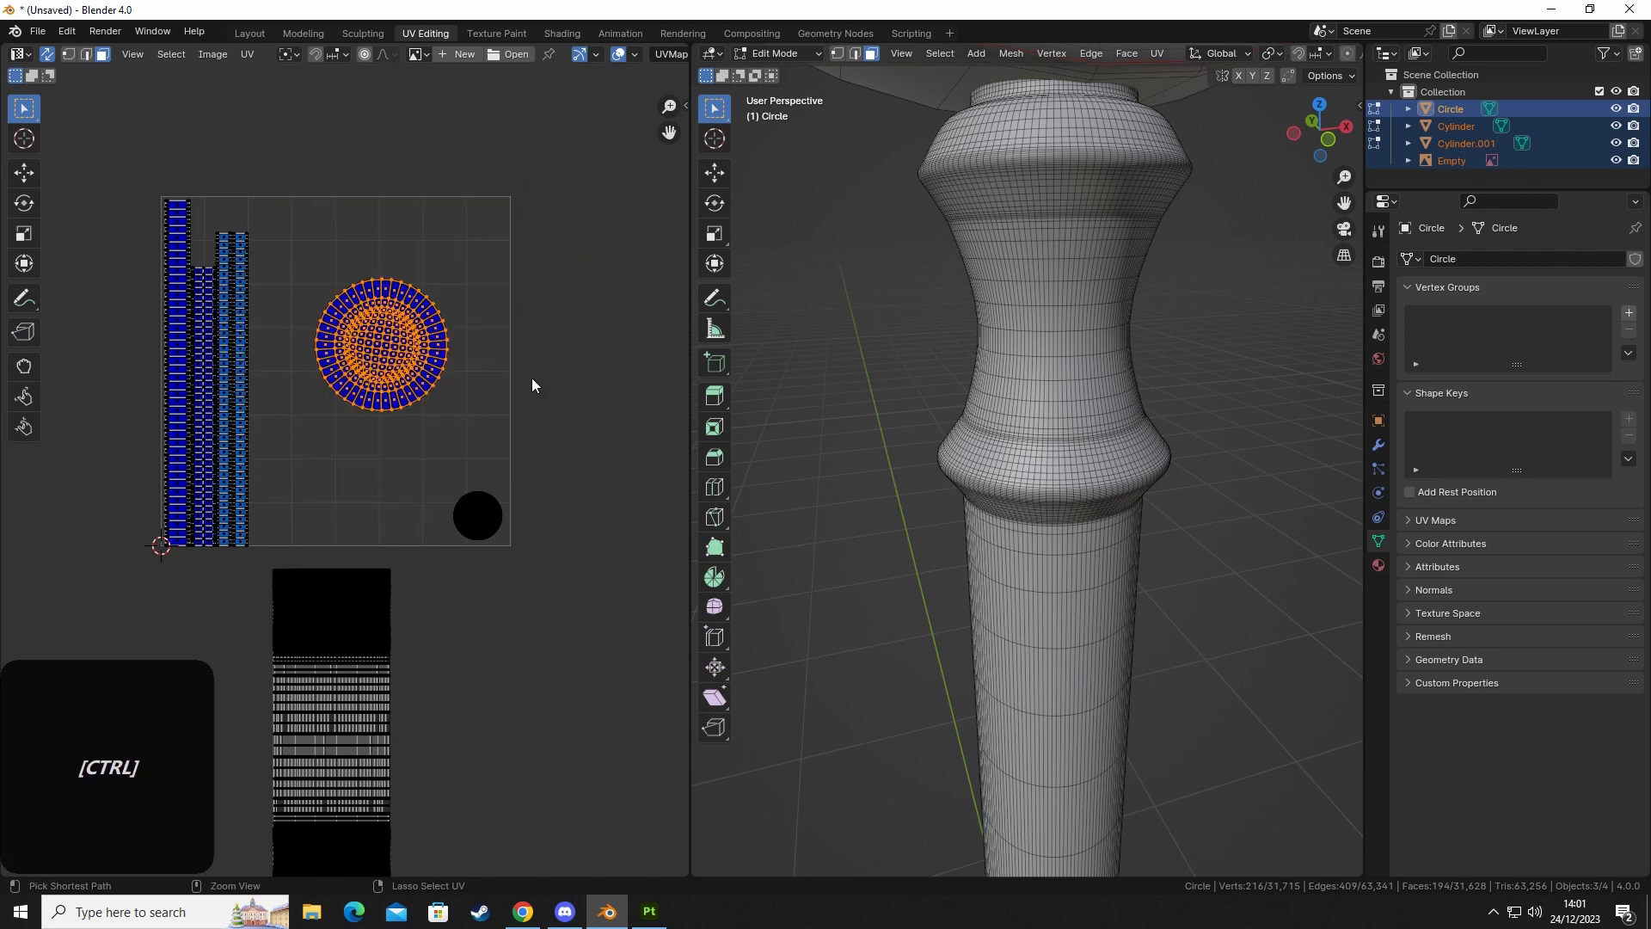
pyautogui.hotkey('ctrl', 'z')
pyautogui.hotkey('ctrl', 'z')
pyautogui.hotkey('ctrl', 'z')
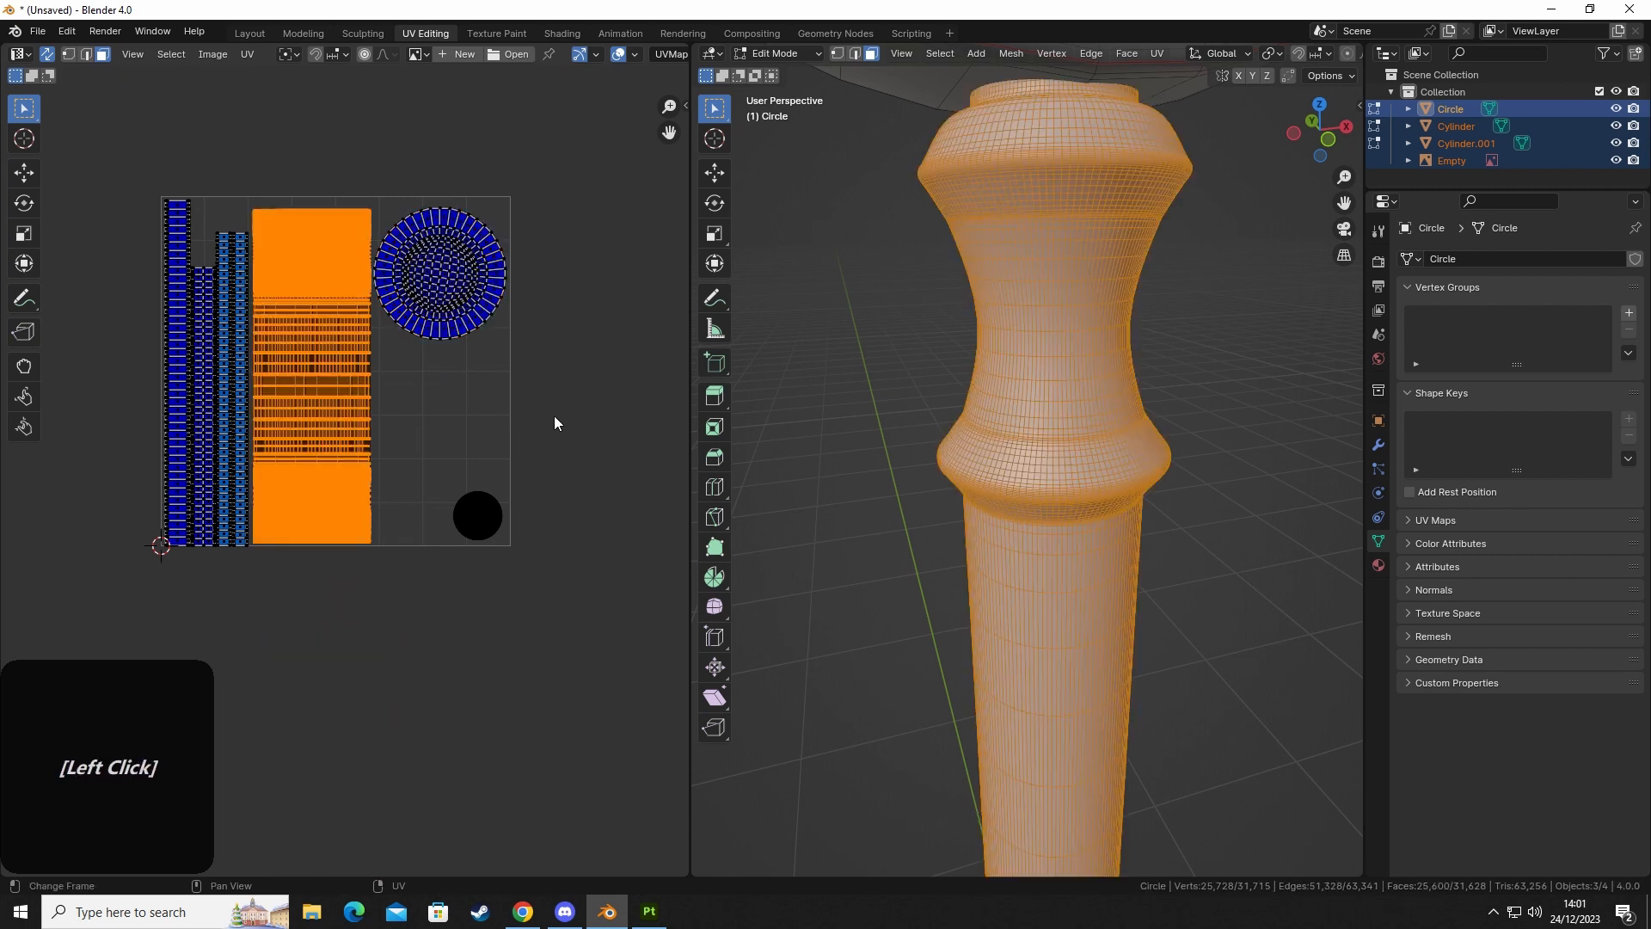
# Select only the small cap island, place it centrally below the large round island, and deselect it.
pyautogui.click(554, 415)
pyautogui.scroll(1, 462, 473)
pyautogui.moveTo(379, 328); pyautogui.dragTo(530, 479)
pyautogui.click(523, 518)
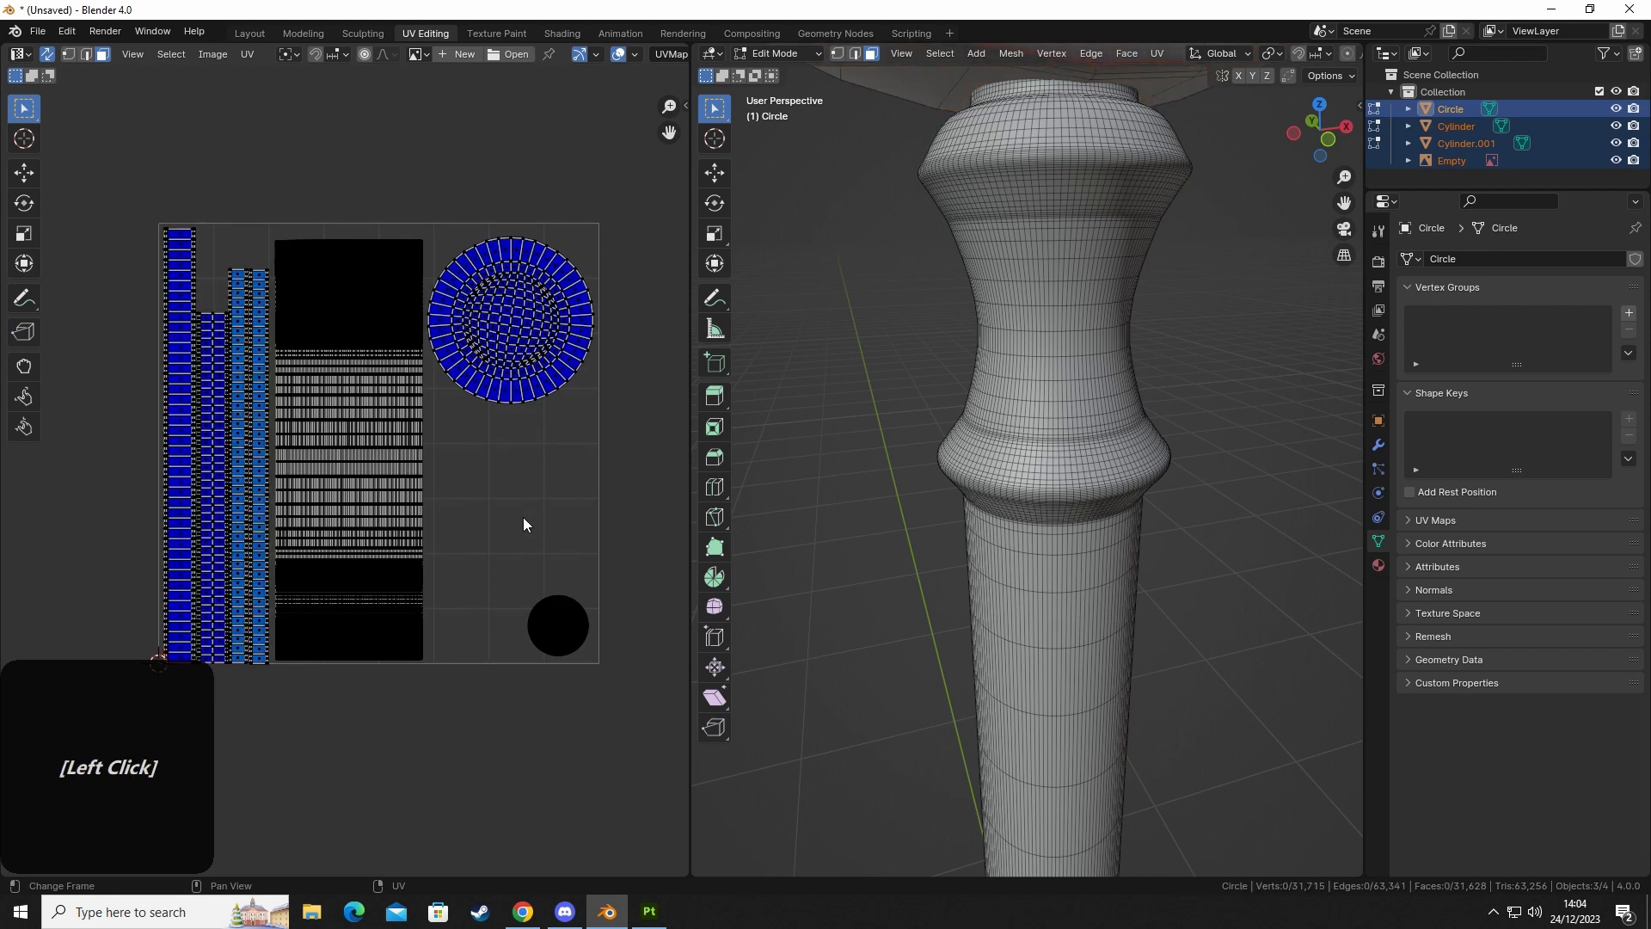
pyautogui.moveTo(514, 519); pyautogui.dragTo(601, 669)
pyautogui.press('g')
pyautogui.click(547, 615)
pyautogui.click(537, 481)
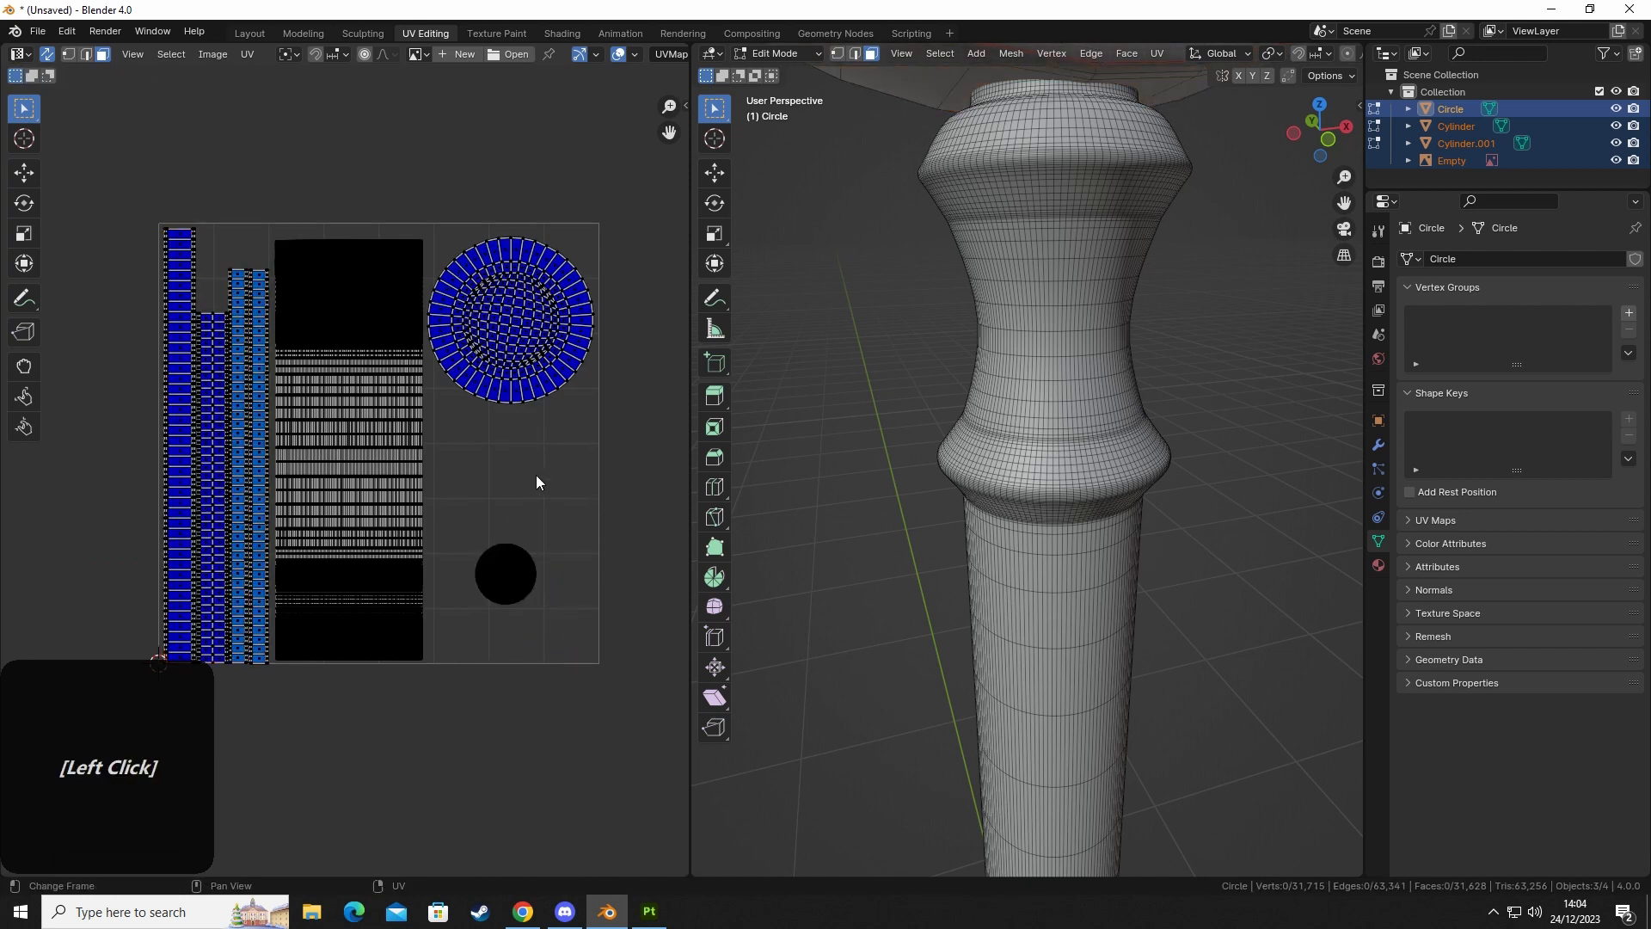
# Select the widest of the narrow strips and move it horizontally until it sits against the UV square's left edge.
pyautogui.scroll(3, 297, 437)
pyautogui.keyDown('shift'); pyautogui.moveTo(195, 426); pyautogui.dragTo(368, 353, button='middle'); pyautogui.keyUp('shift')
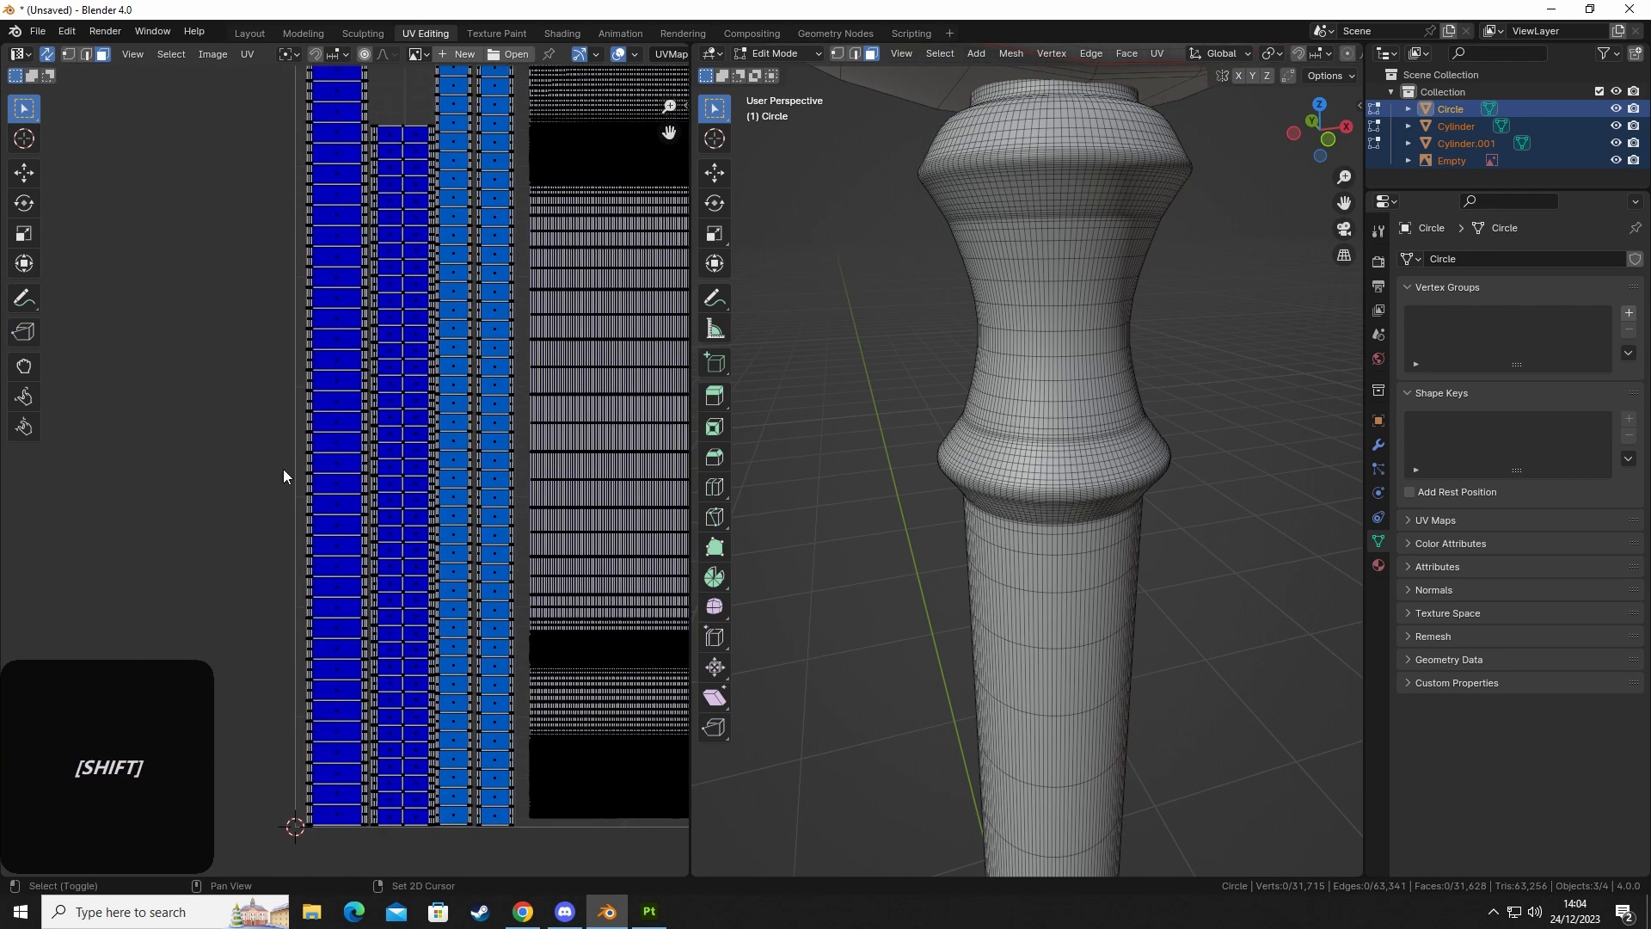
pyautogui.keyDown('shift'); pyautogui.moveTo(282, 468); pyautogui.dragTo(312, 414, button='middle'); pyautogui.keyUp('shift')
pyautogui.scroll(3, 338, 535)
pyautogui.keyDown('shift'); pyautogui.moveTo(373, 696); pyautogui.dragTo(305, 539, button='middle'); pyautogui.keyUp('shift')
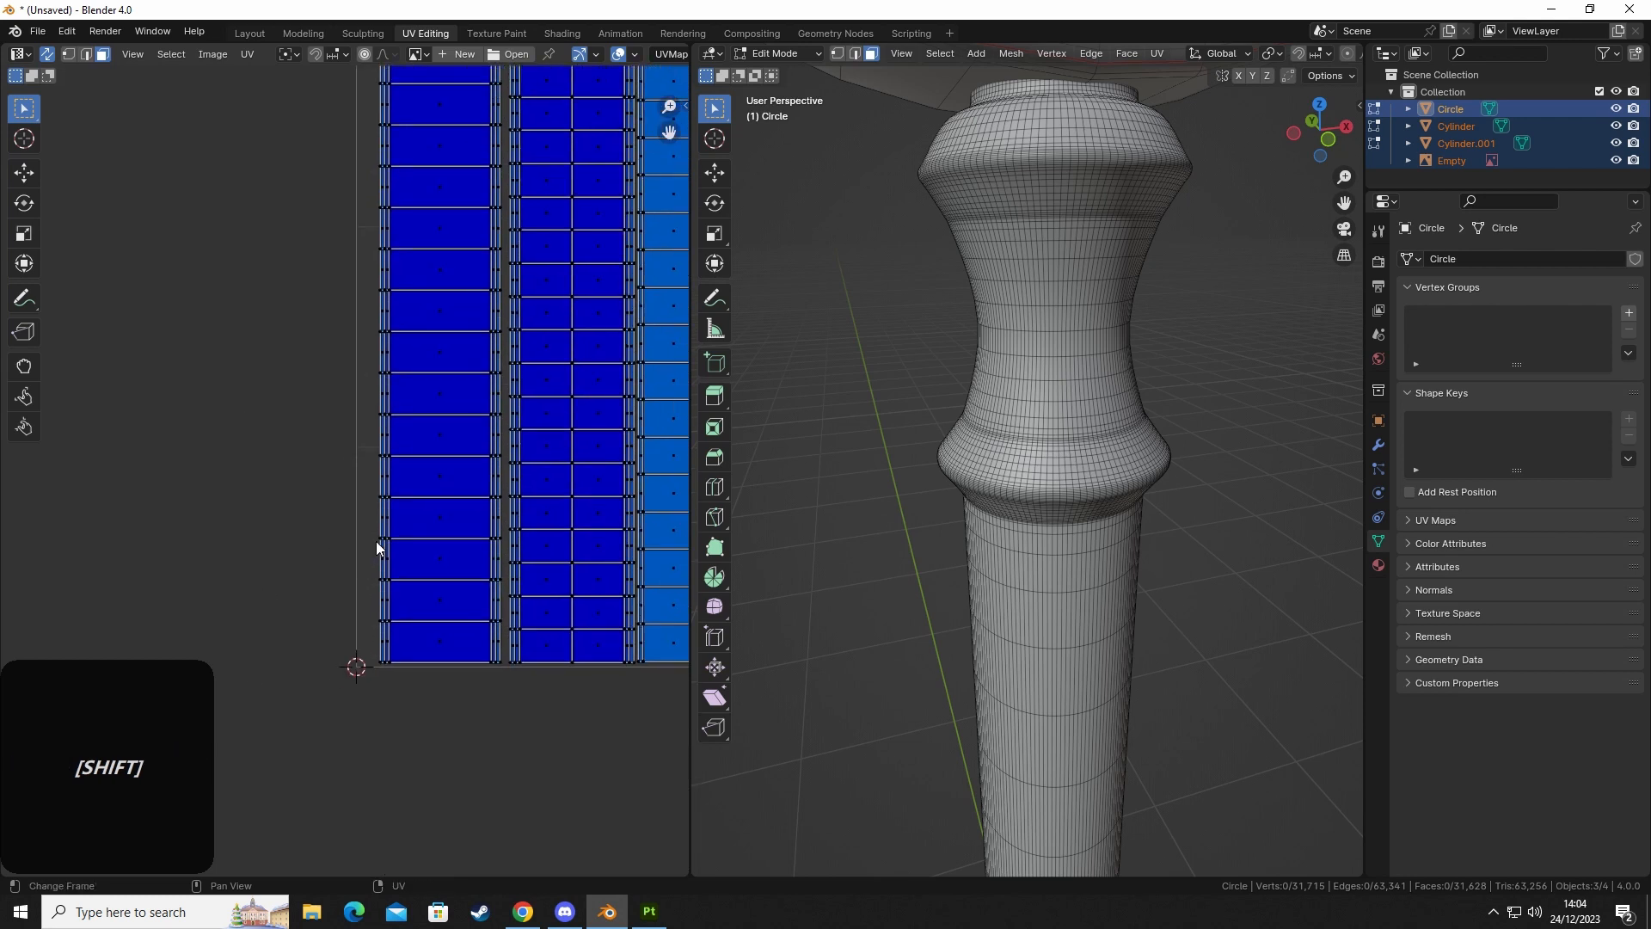
pyautogui.press('l')
pyautogui.press('g')
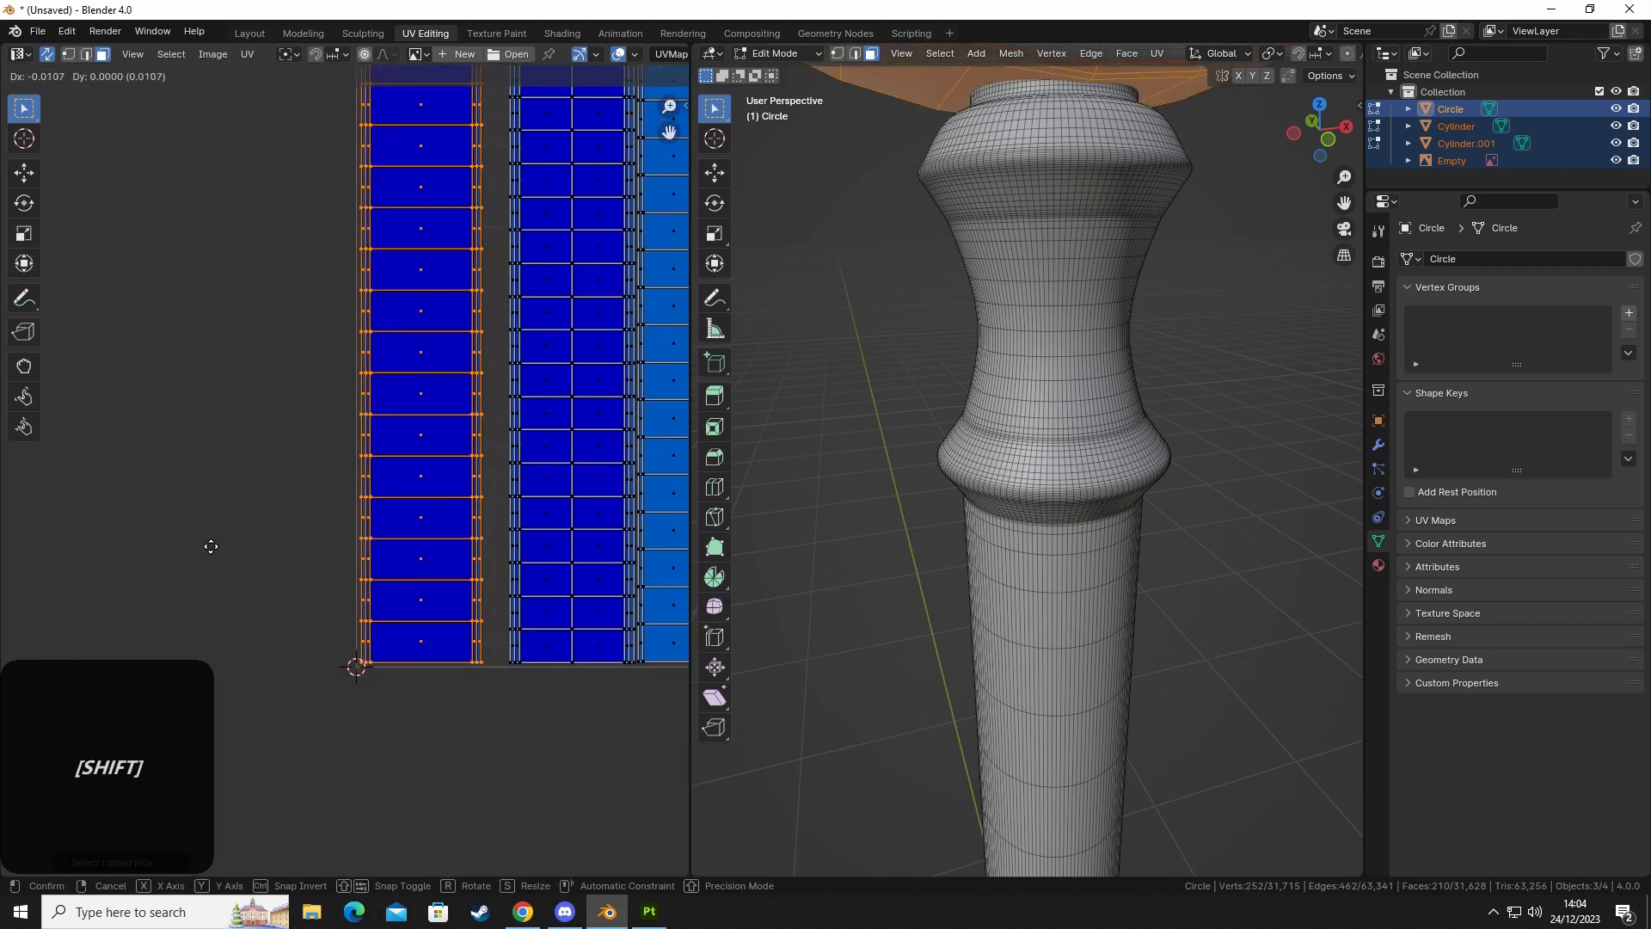
pyautogui.keyDown('shift'); pyautogui.click(210, 546); pyautogui.keyUp('shift')
# Select the second narrow strip and move it horizontally until it sits close beside the first strip.
pyautogui.click(520, 604)
pyautogui.press('l')
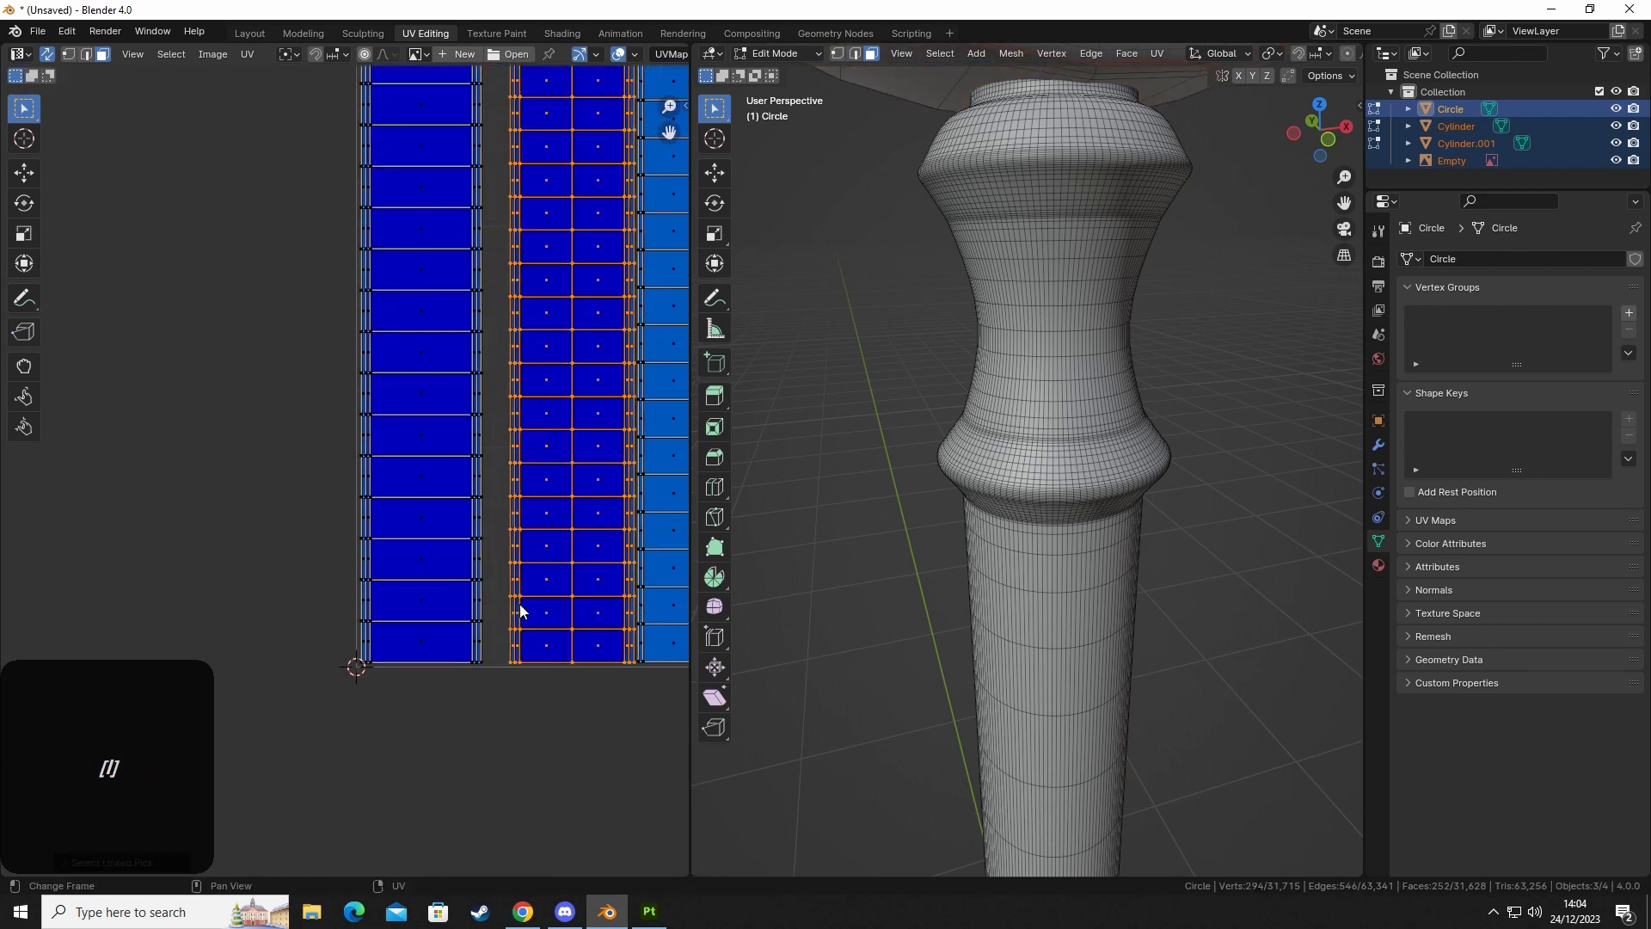
pyautogui.press('g')
pyautogui.keyDown('shift'); pyautogui.click(299, 604); pyautogui.keyUp('shift')
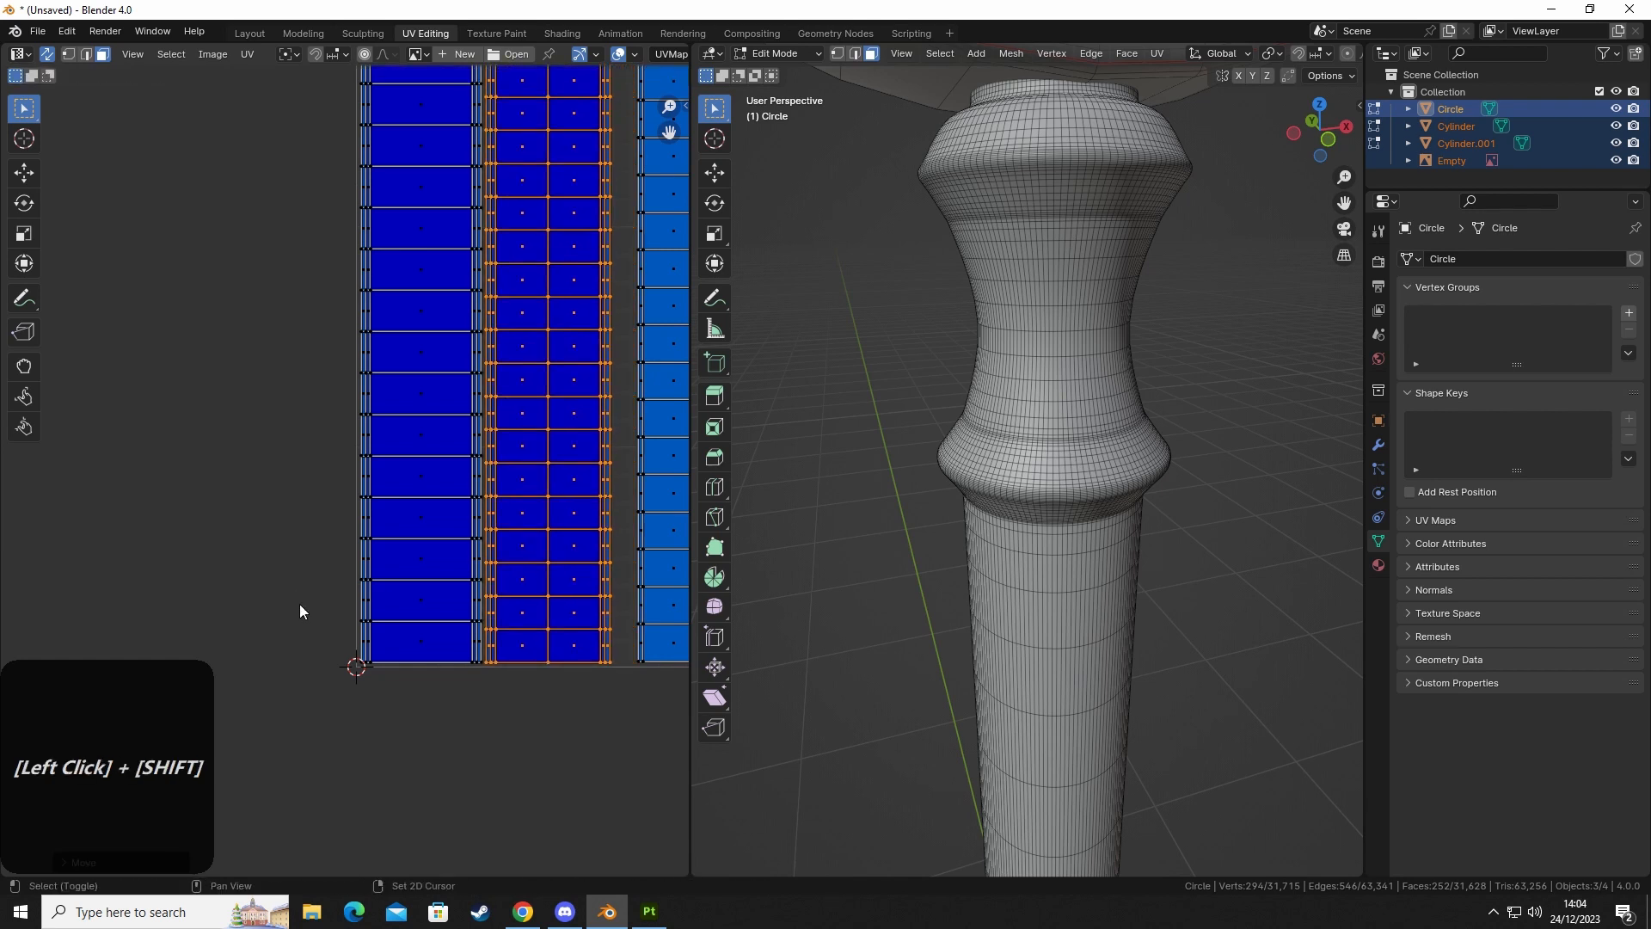
# Select only the third narrow strip, move it horizontally close beside the second strip, and deselect it.
pyautogui.keyDown('shift'); pyautogui.moveTo(573, 768); pyautogui.dragTo(353, 769, button='middle'); pyautogui.keyUp('shift')
pyautogui.click(492, 746)
pyautogui.keyDown('shift'); pyautogui.moveTo(492, 746); pyautogui.dragTo(440, 738, button='middle'); pyautogui.keyUp('shift')
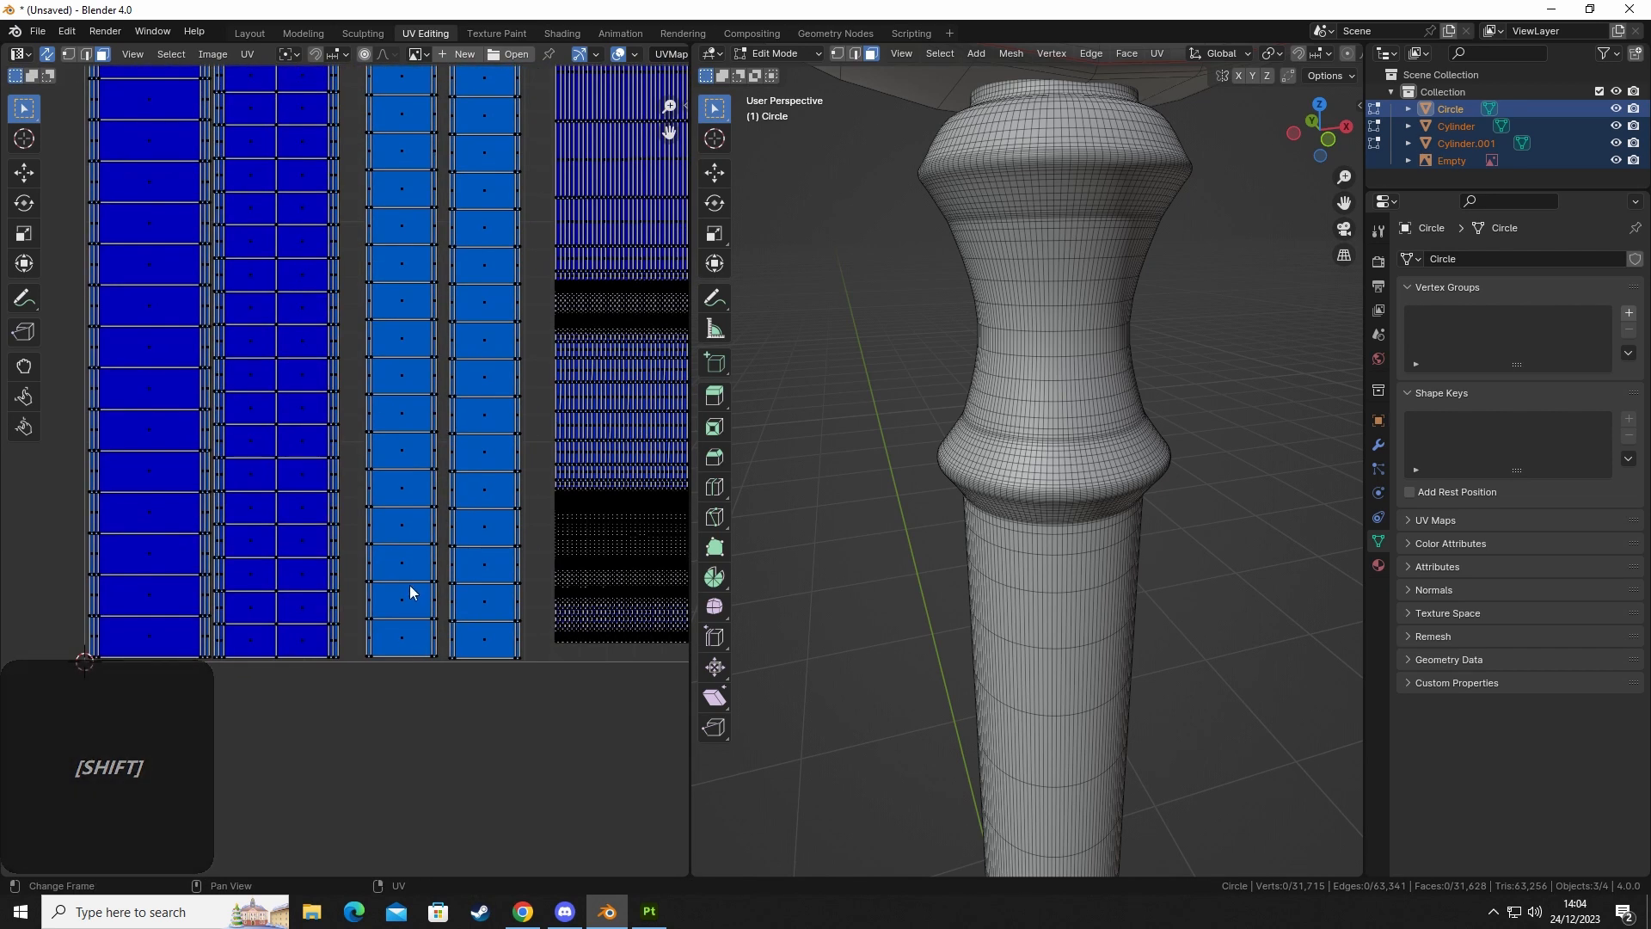
pyautogui.press('l')
pyautogui.press('g')
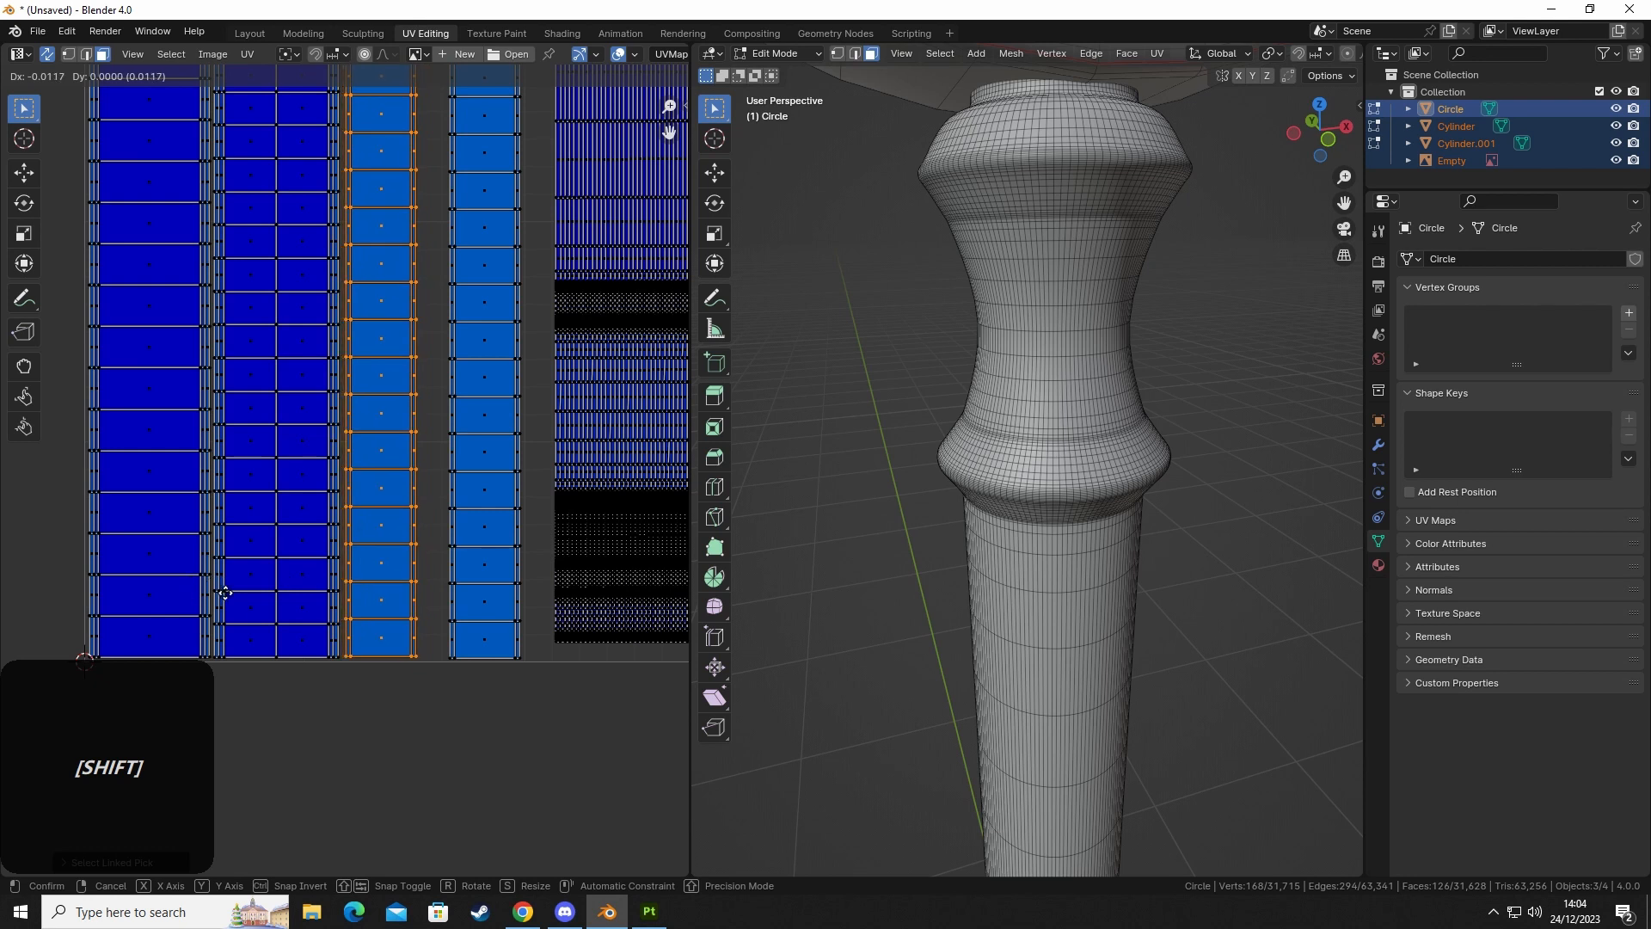
pyautogui.click(228, 602)
pyautogui.click(479, 752)
# Select the fourth narrow strip and move it along X until it sits close beside the third strip.
pyautogui.press('l')
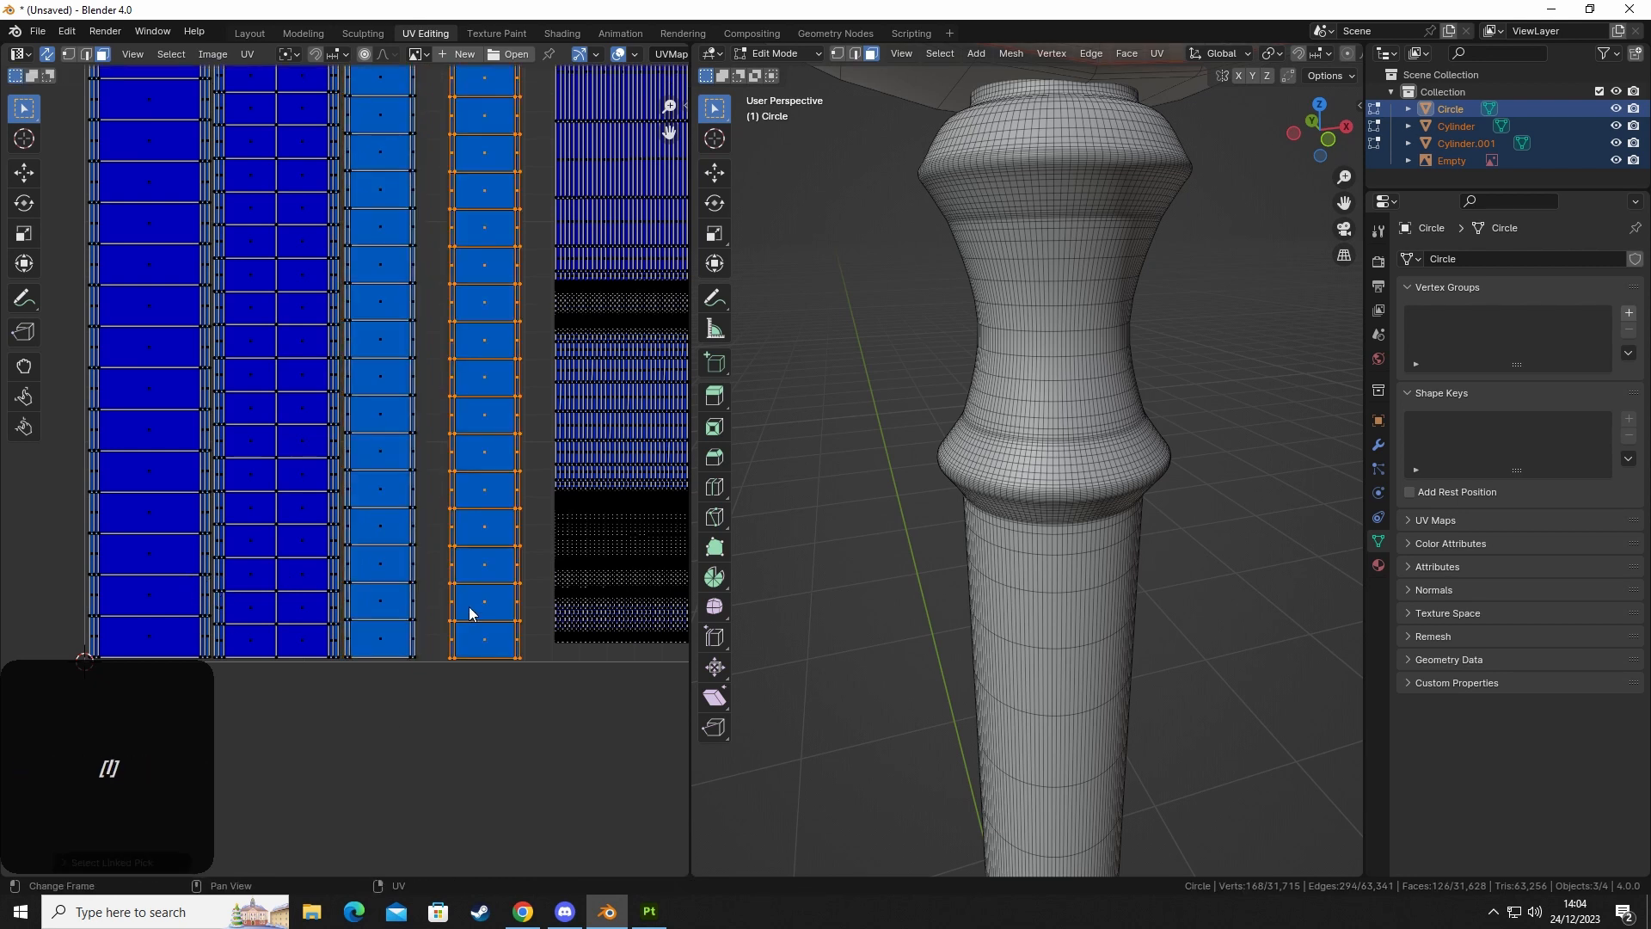
pyautogui.press('g')
pyautogui.press('x')
pyautogui.keyDown('shift'); pyautogui.click(322, 661); pyautogui.keyUp('shift')
# Select only the large rectangular handle island and move it along X close beside the fourth strip.
pyautogui.keyDown('shift'); pyautogui.moveTo(480, 720); pyautogui.dragTo(357, 743, button='middle'); pyautogui.keyUp('shift')
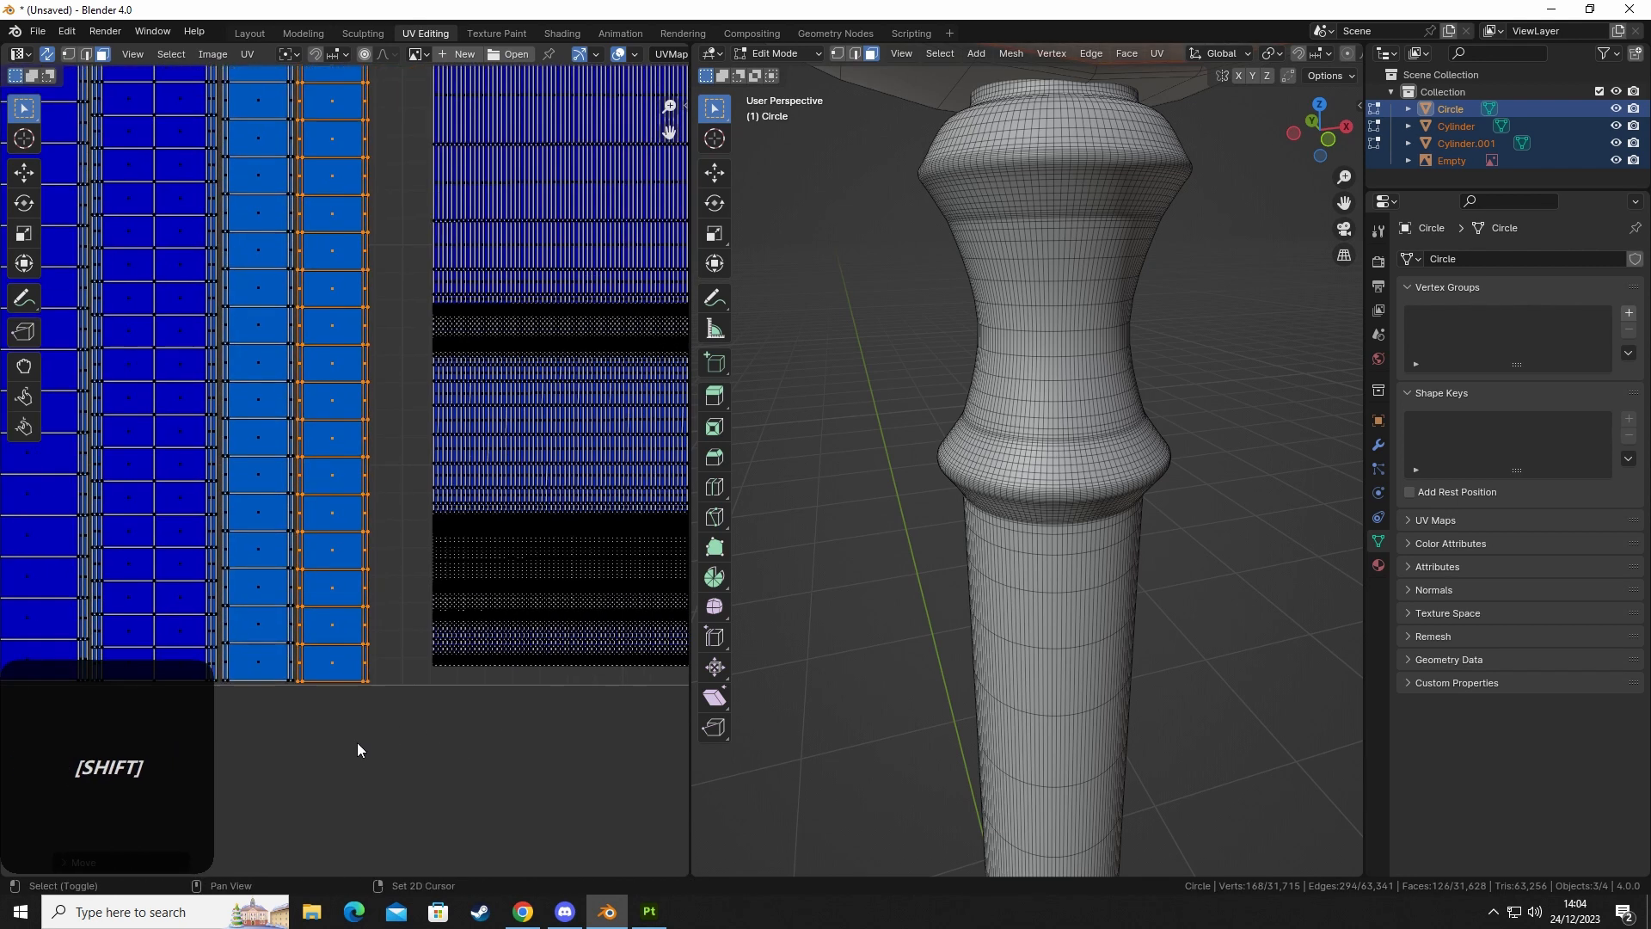
pyautogui.scroll(-5, 358, 743)
pyautogui.press('l')
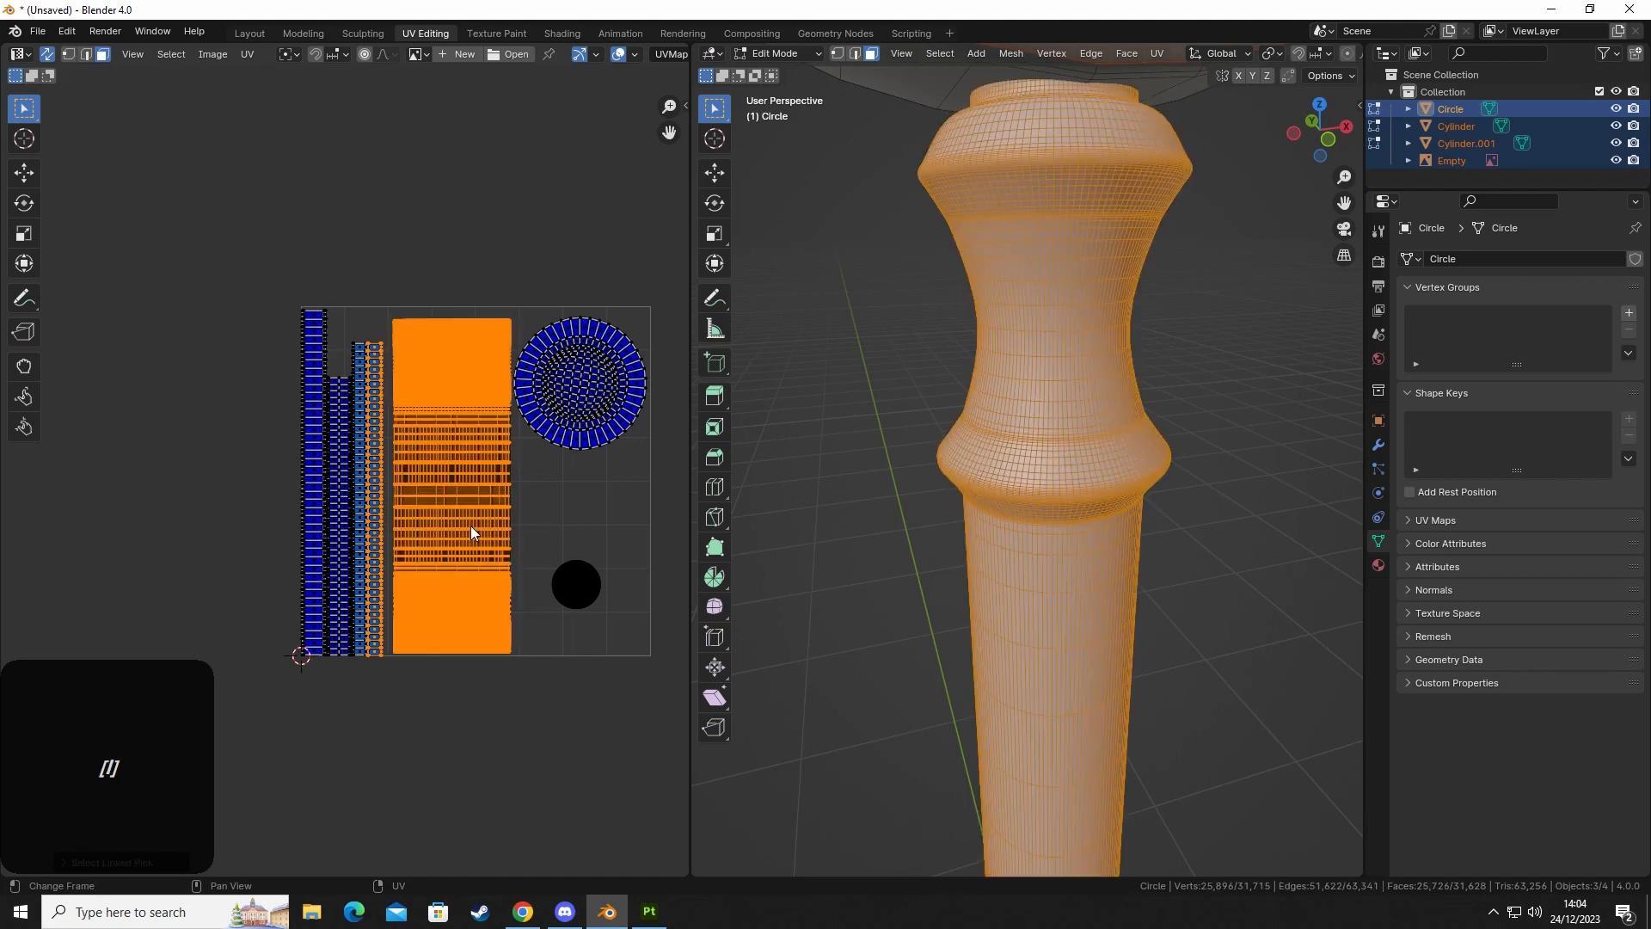
pyautogui.click(471, 527)
pyautogui.press('l')
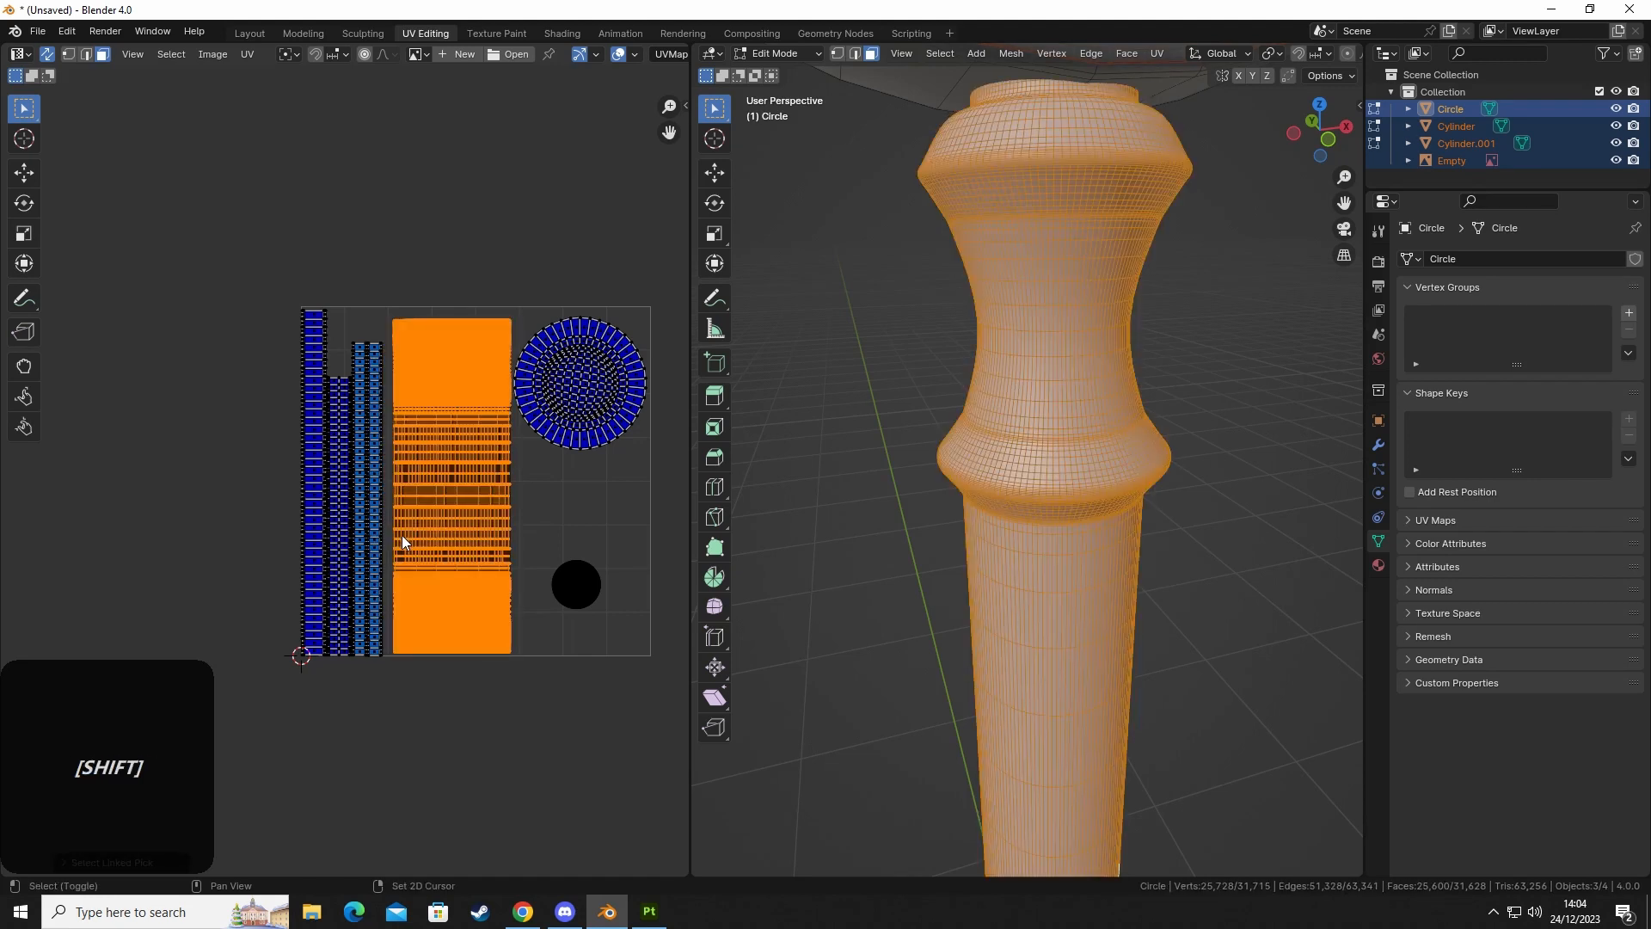
pyautogui.press('g')
pyautogui.press('x')
pyautogui.keyDown('shift'); pyautogui.click(381, 528); pyautogui.keyUp('shift')
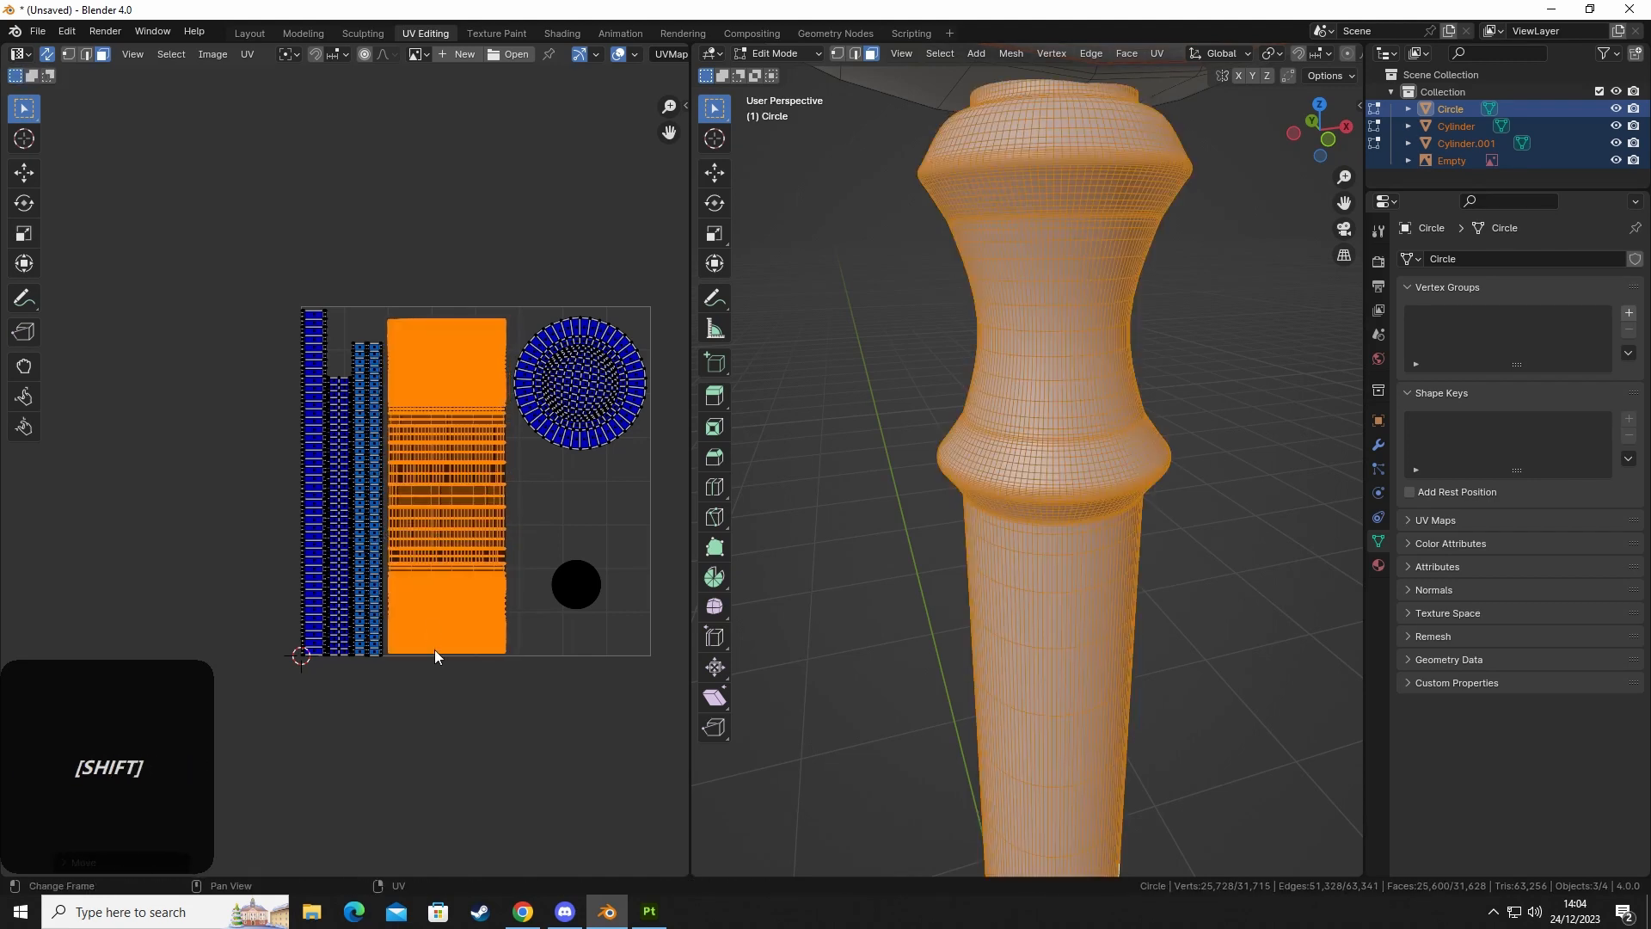
# Nudge the handle island tight against the fourth strip and down to the UV square's lower edge.
pyautogui.scroll(2, 442, 549)
pyautogui.keyDown('shift'); pyautogui.moveTo(406, 677); pyautogui.dragTo(442, 602, button='middle'); pyautogui.keyUp('shift')
pyautogui.scroll(2, 468, 503)
pyautogui.press('g')
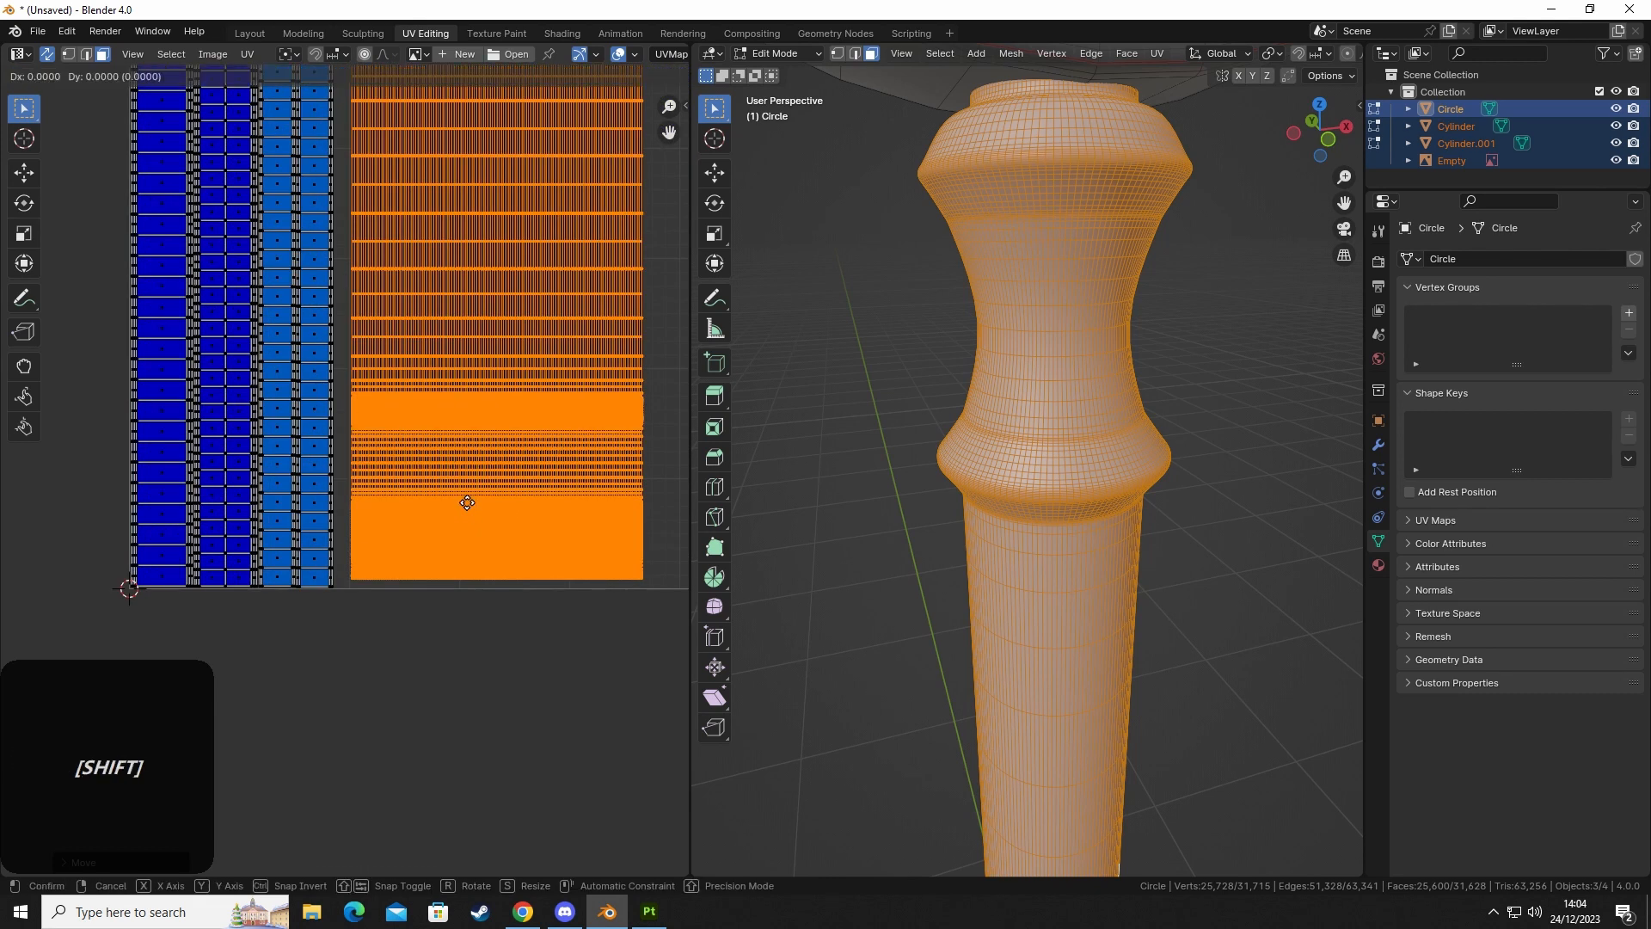
pyautogui.keyDown('shift'); pyautogui.click(351, 553); pyautogui.keyUp('shift')
# Select the small round island, move it to the lower edge beside the handle island, and deselect it.
pyautogui.keyDown('shift'); pyautogui.moveTo(523, 527); pyautogui.dragTo(260, 624, button='middle'); pyautogui.keyUp('shift')
pyautogui.scroll(-5, 454, 488)
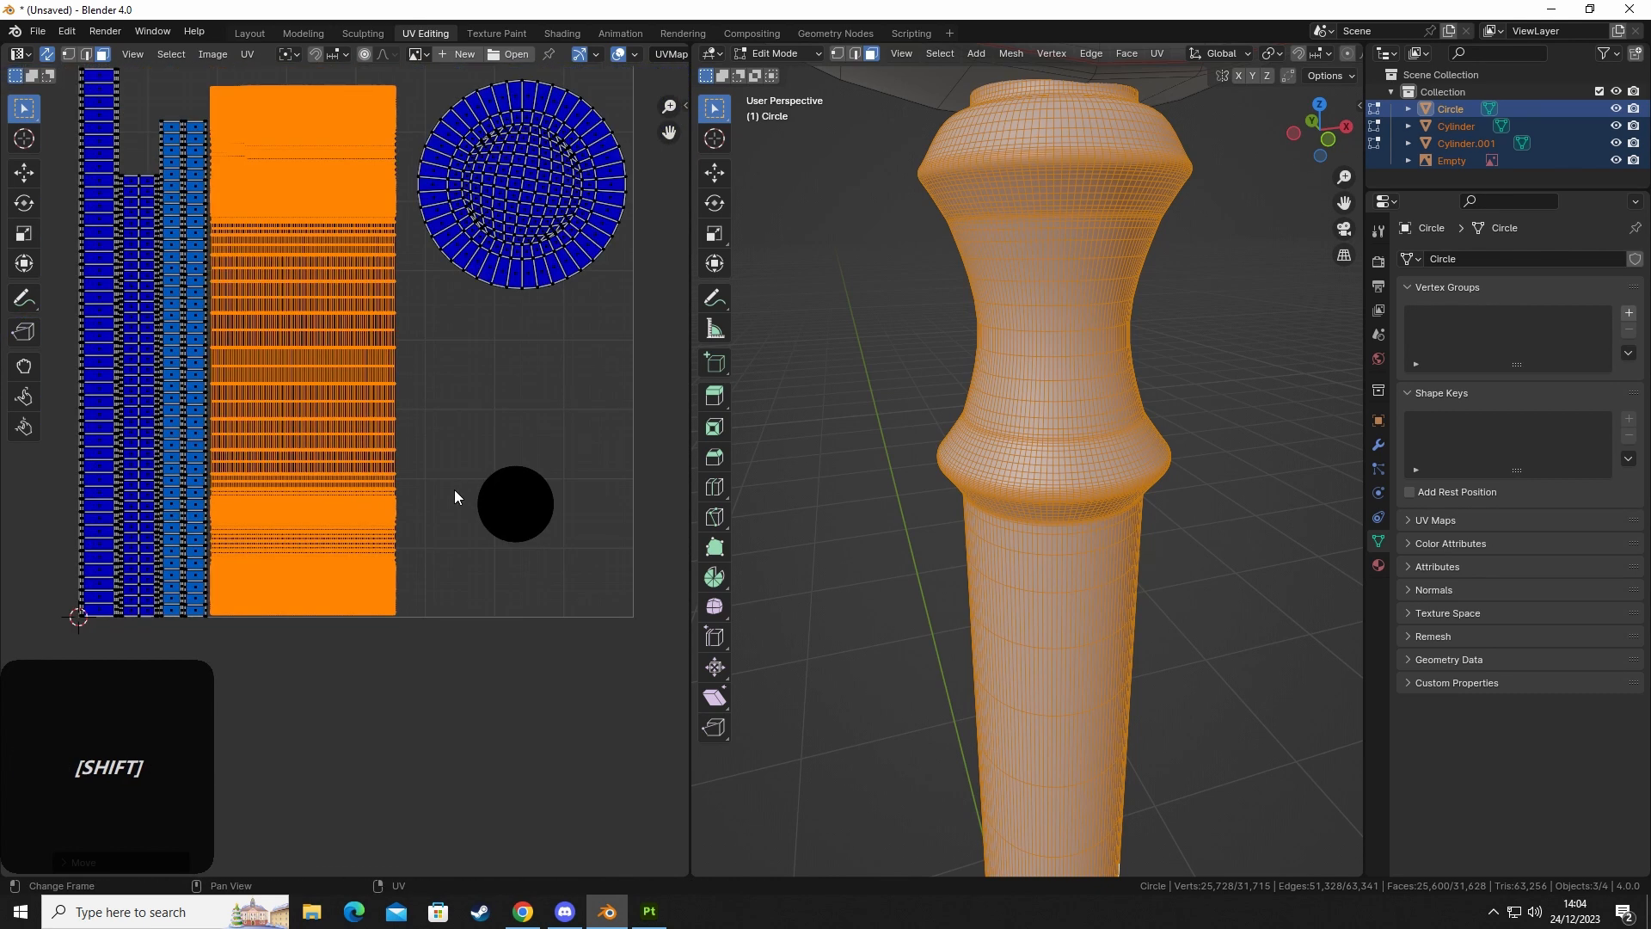
pyautogui.click(453, 435)
pyautogui.moveTo(453, 435); pyautogui.dragTo(549, 561)
pyautogui.press('g')
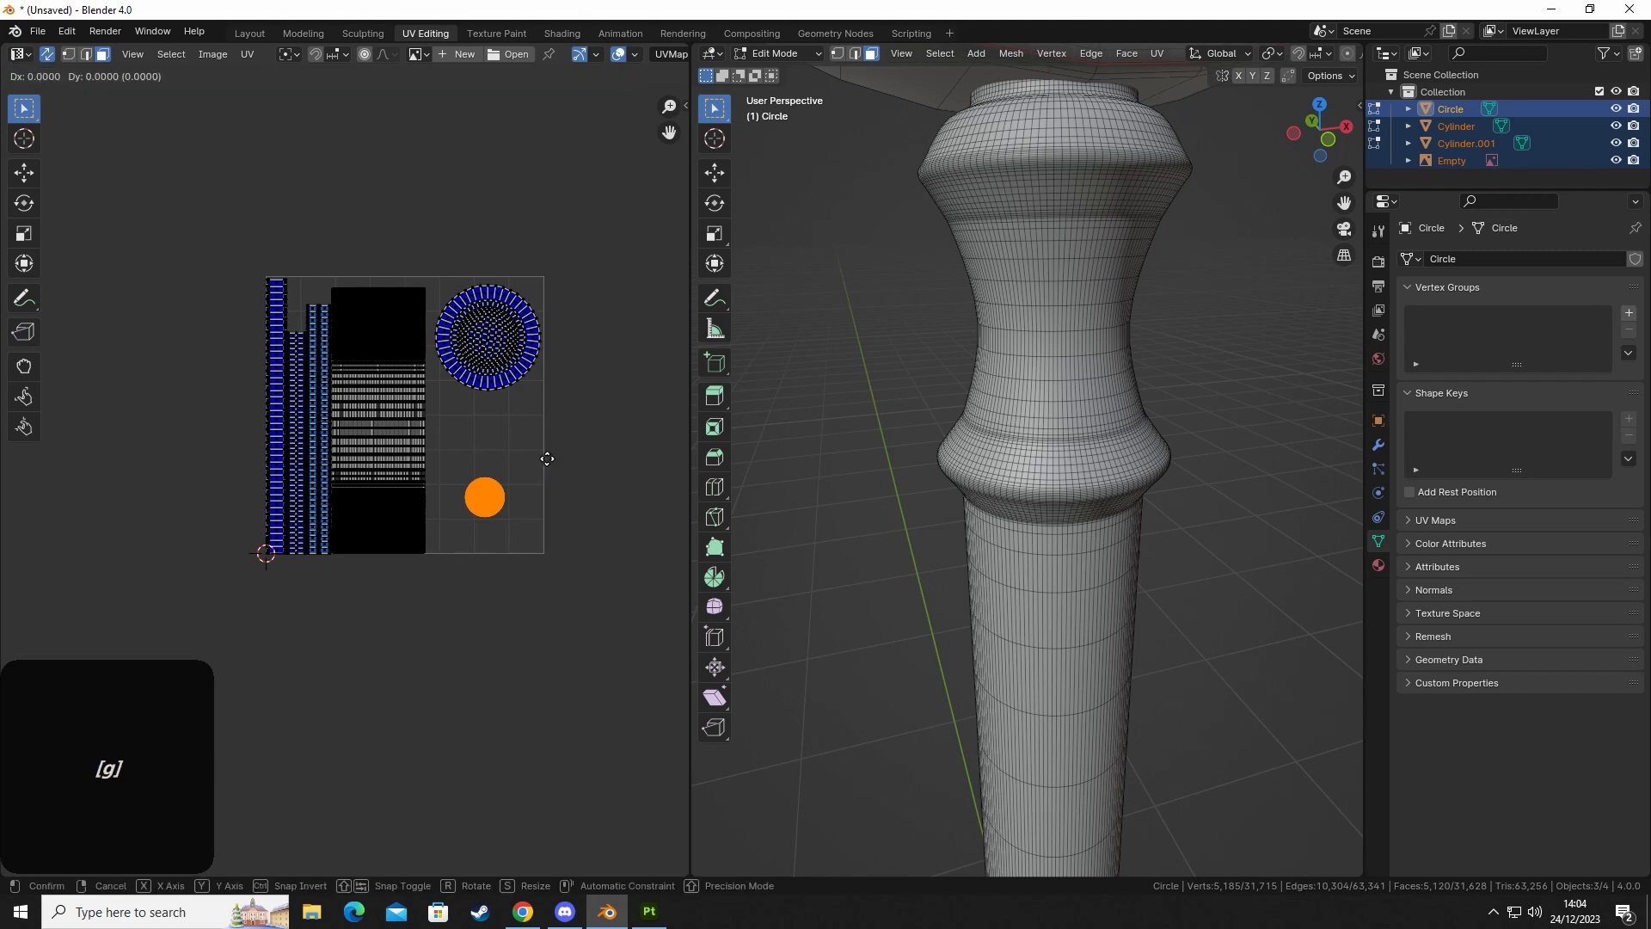
pyautogui.click(505, 483)
pyautogui.click(496, 334)
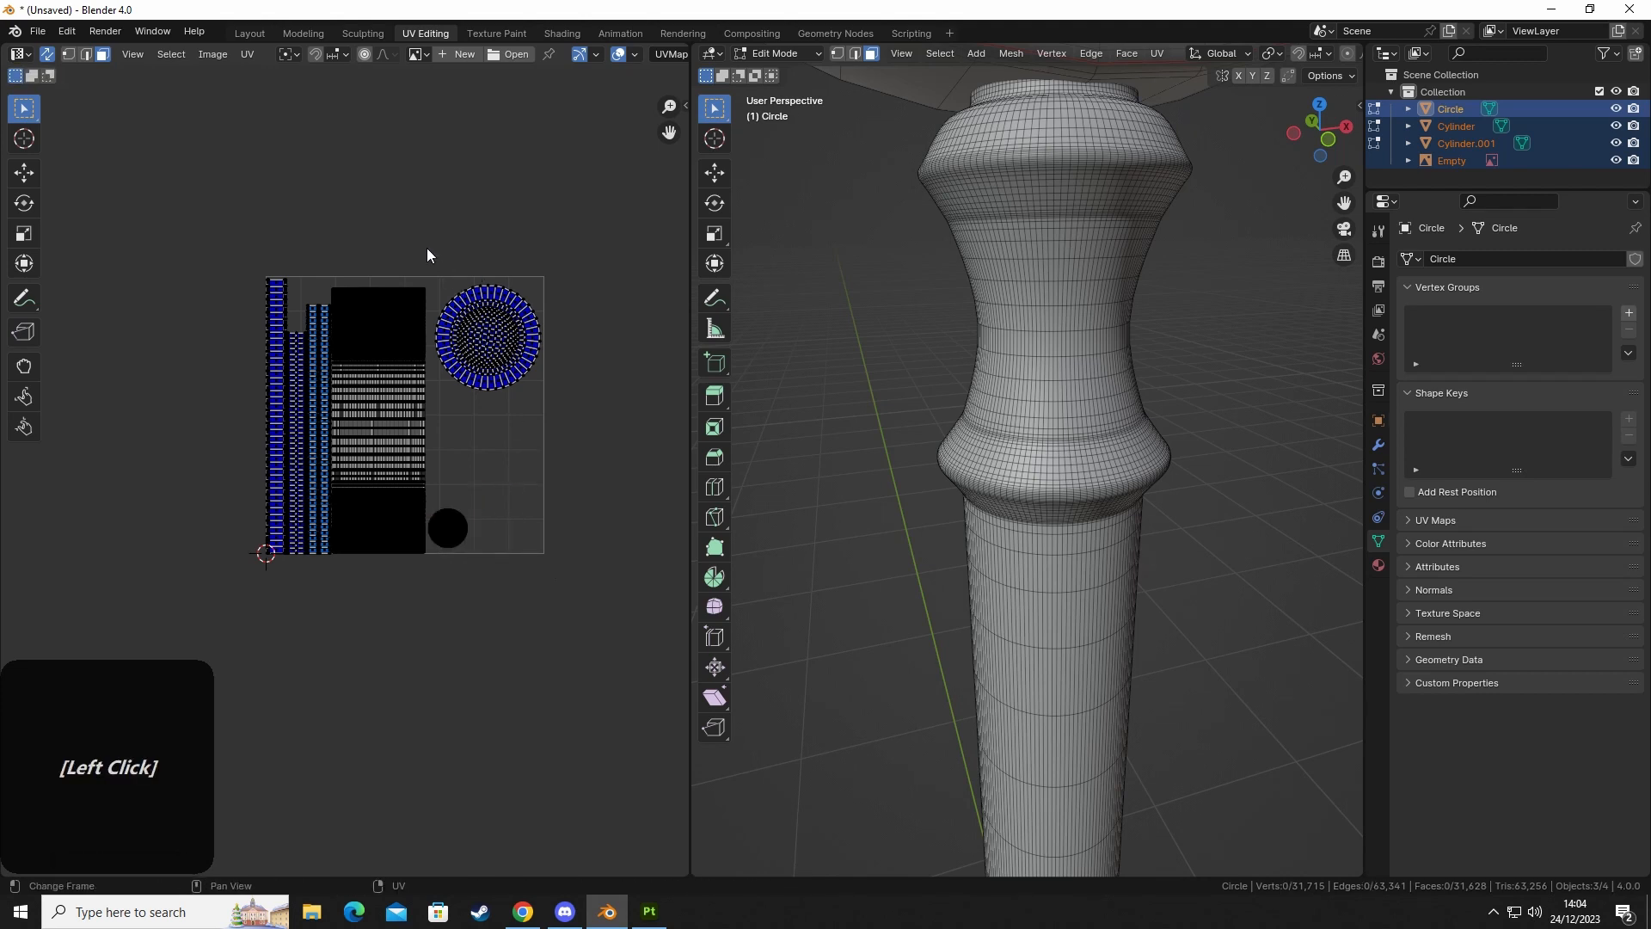
# Select the large disc island and move it between the handle island and the UV square's right edge.
pyautogui.moveTo(428, 253); pyautogui.dragTo(583, 421)
pyautogui.click(583, 421)
pyautogui.press('l')
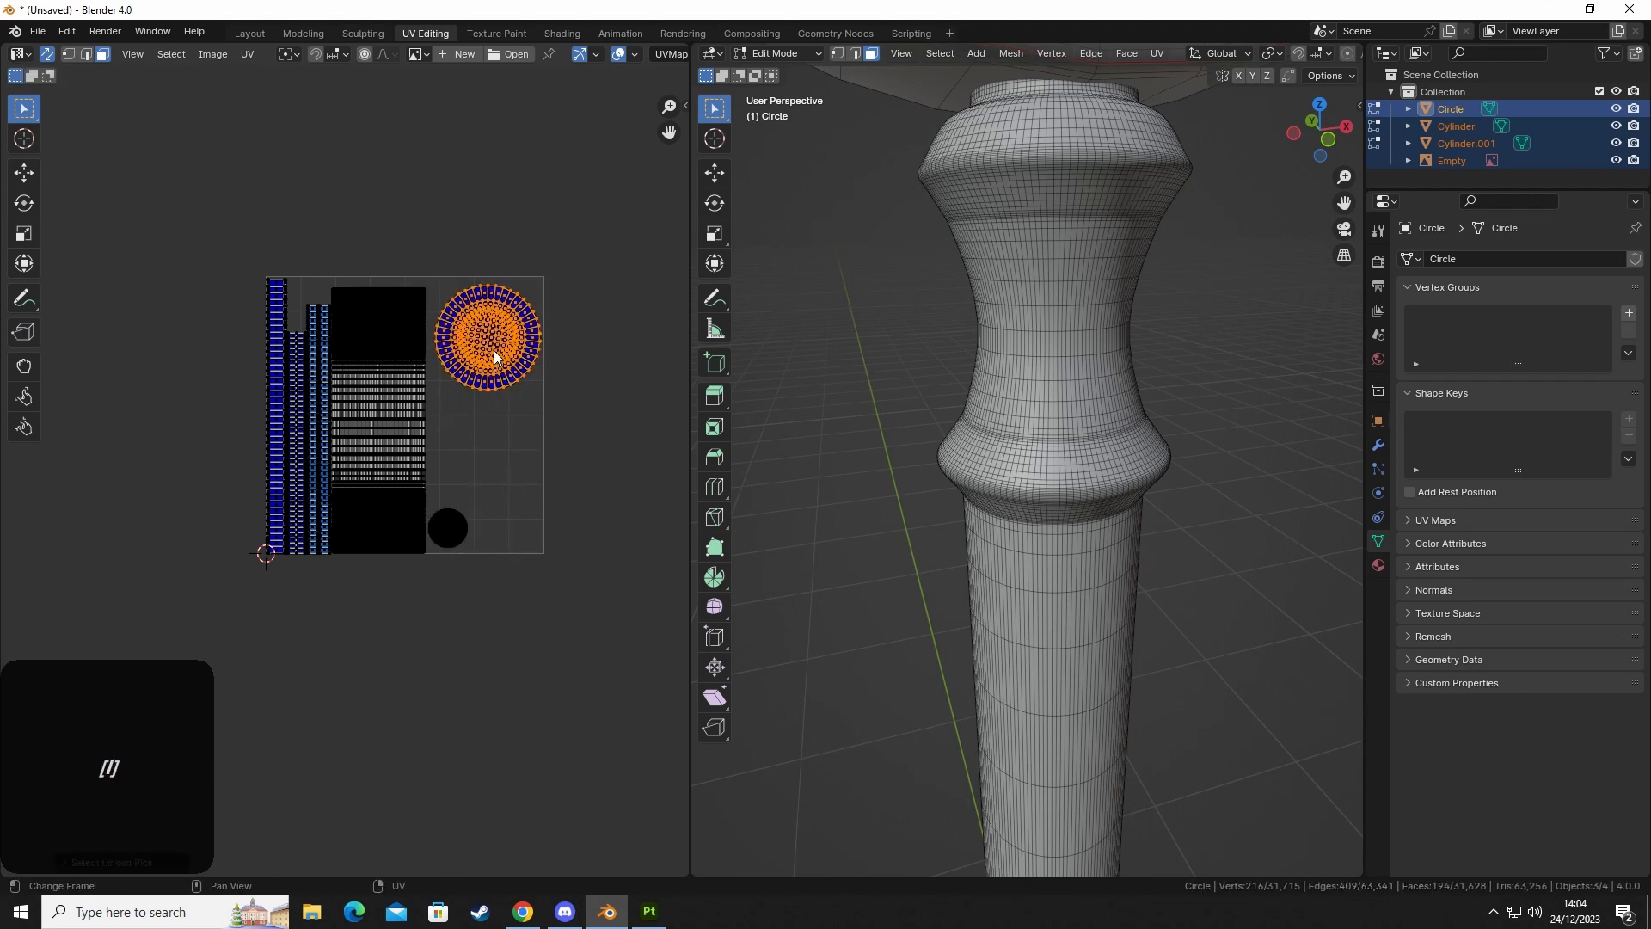
pyautogui.press('g')
pyautogui.keyDown('shift'); pyautogui.click(472, 441); pyautogui.keyUp('shift')
pyautogui.scroll(2, 497, 385)
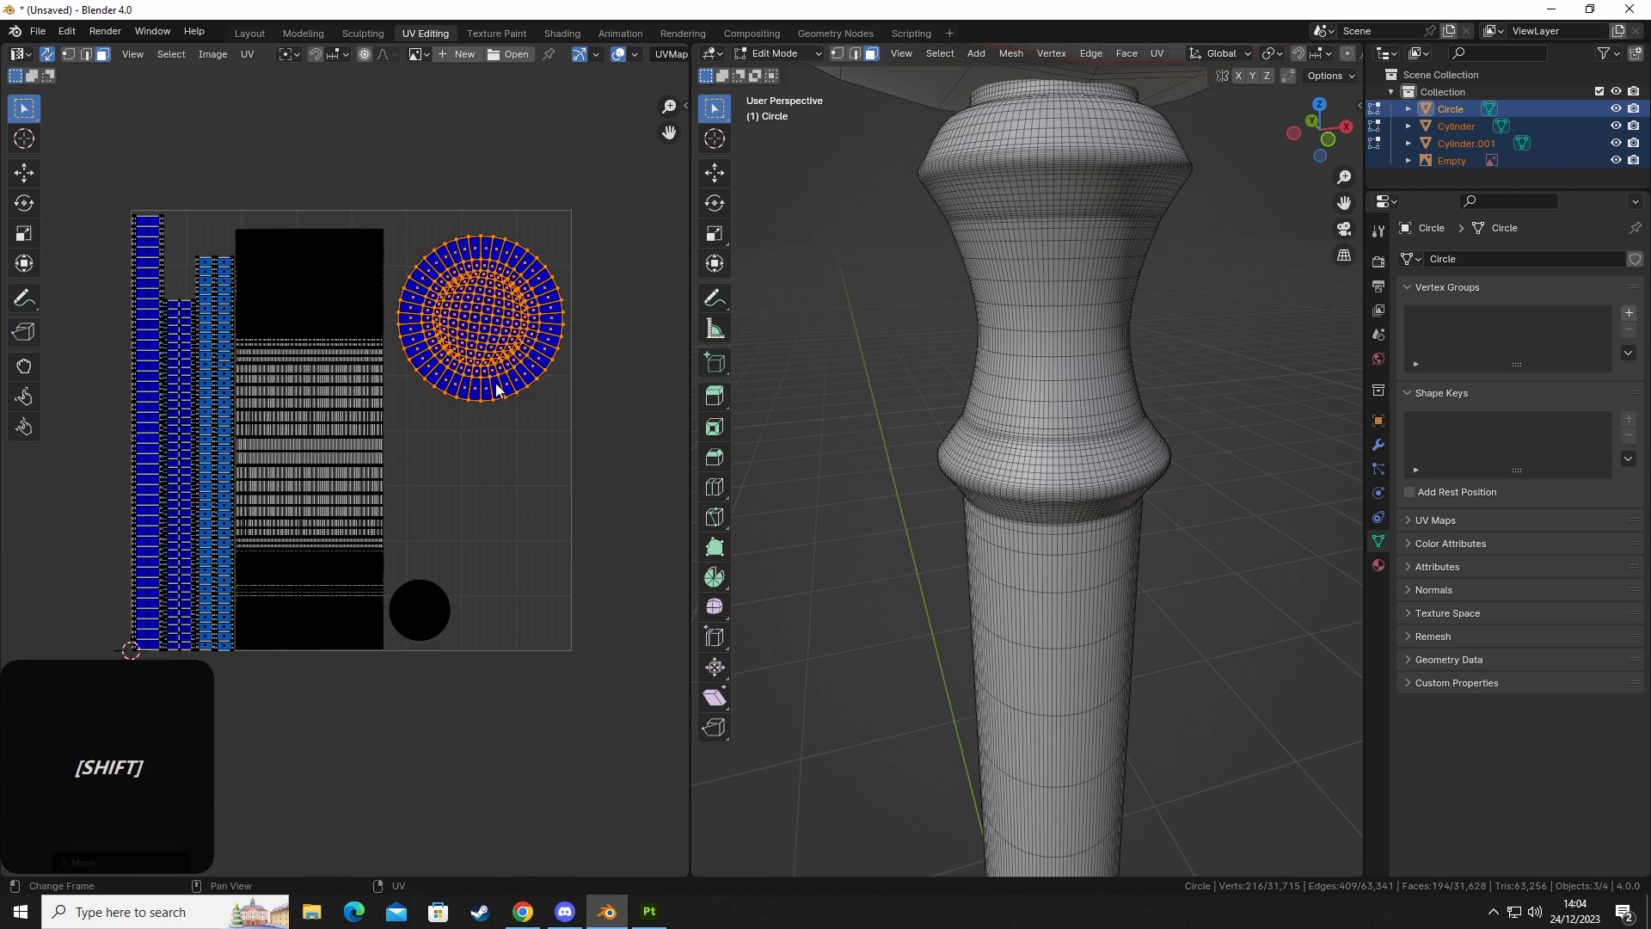
# Scale the disc island up slightly to fill the gap beside the handle island, nudge it into place, and deselect it.
pyautogui.scroll(2, 497, 381)
pyautogui.press('s')
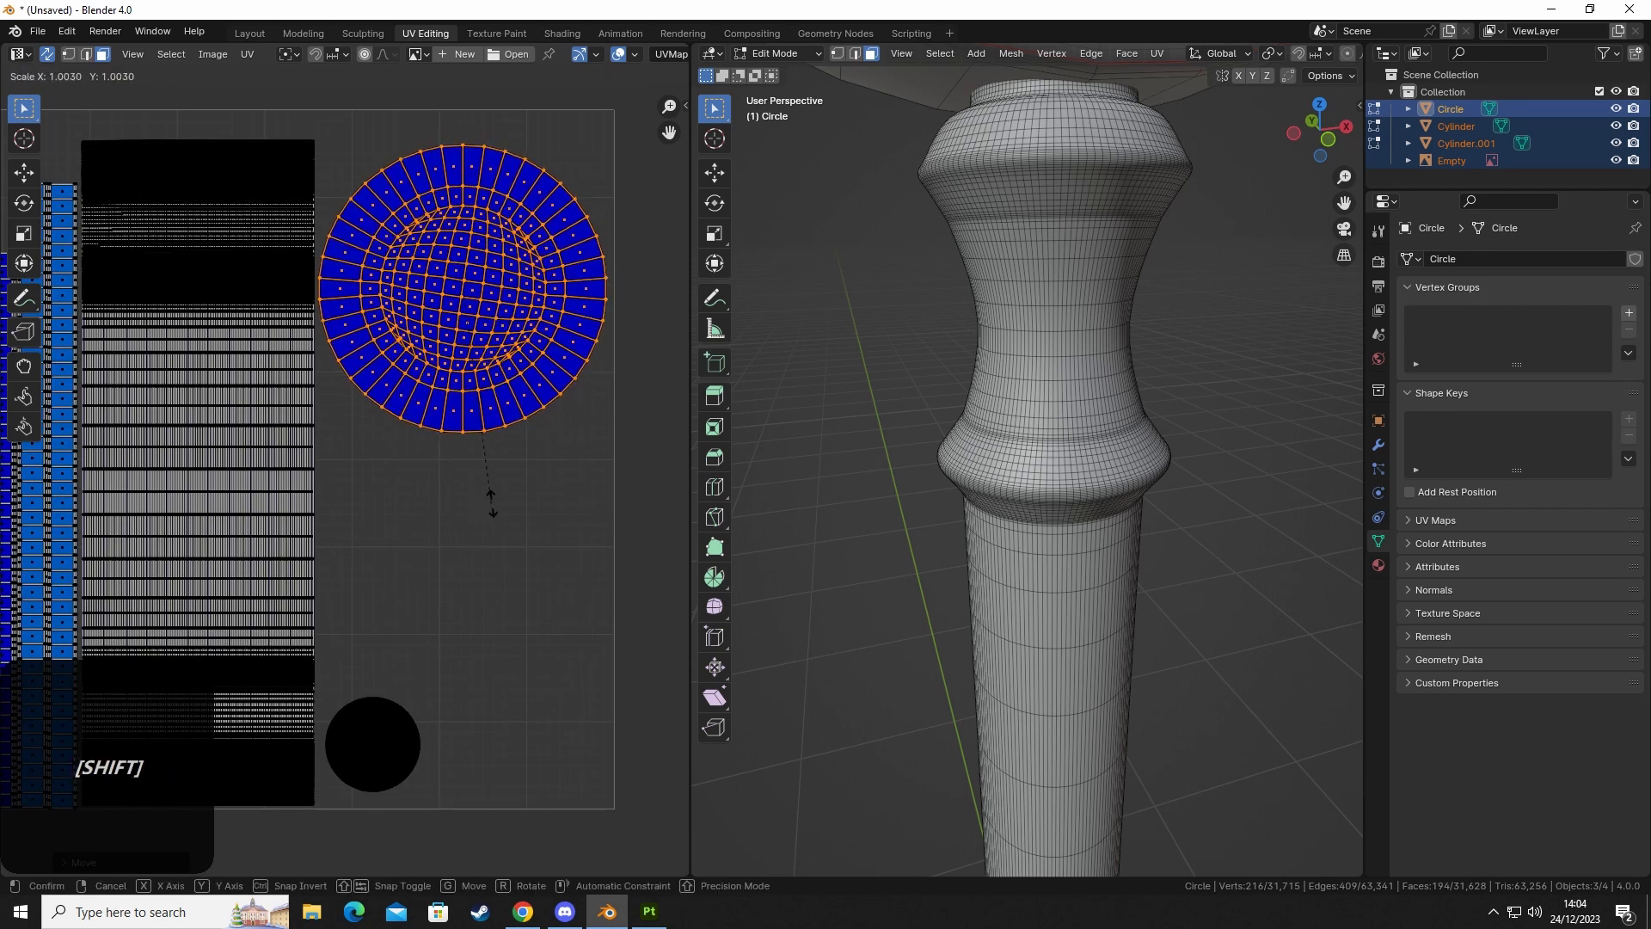
pyautogui.keyDown('shift'); pyautogui.click(530, 565); pyautogui.keyUp('shift')
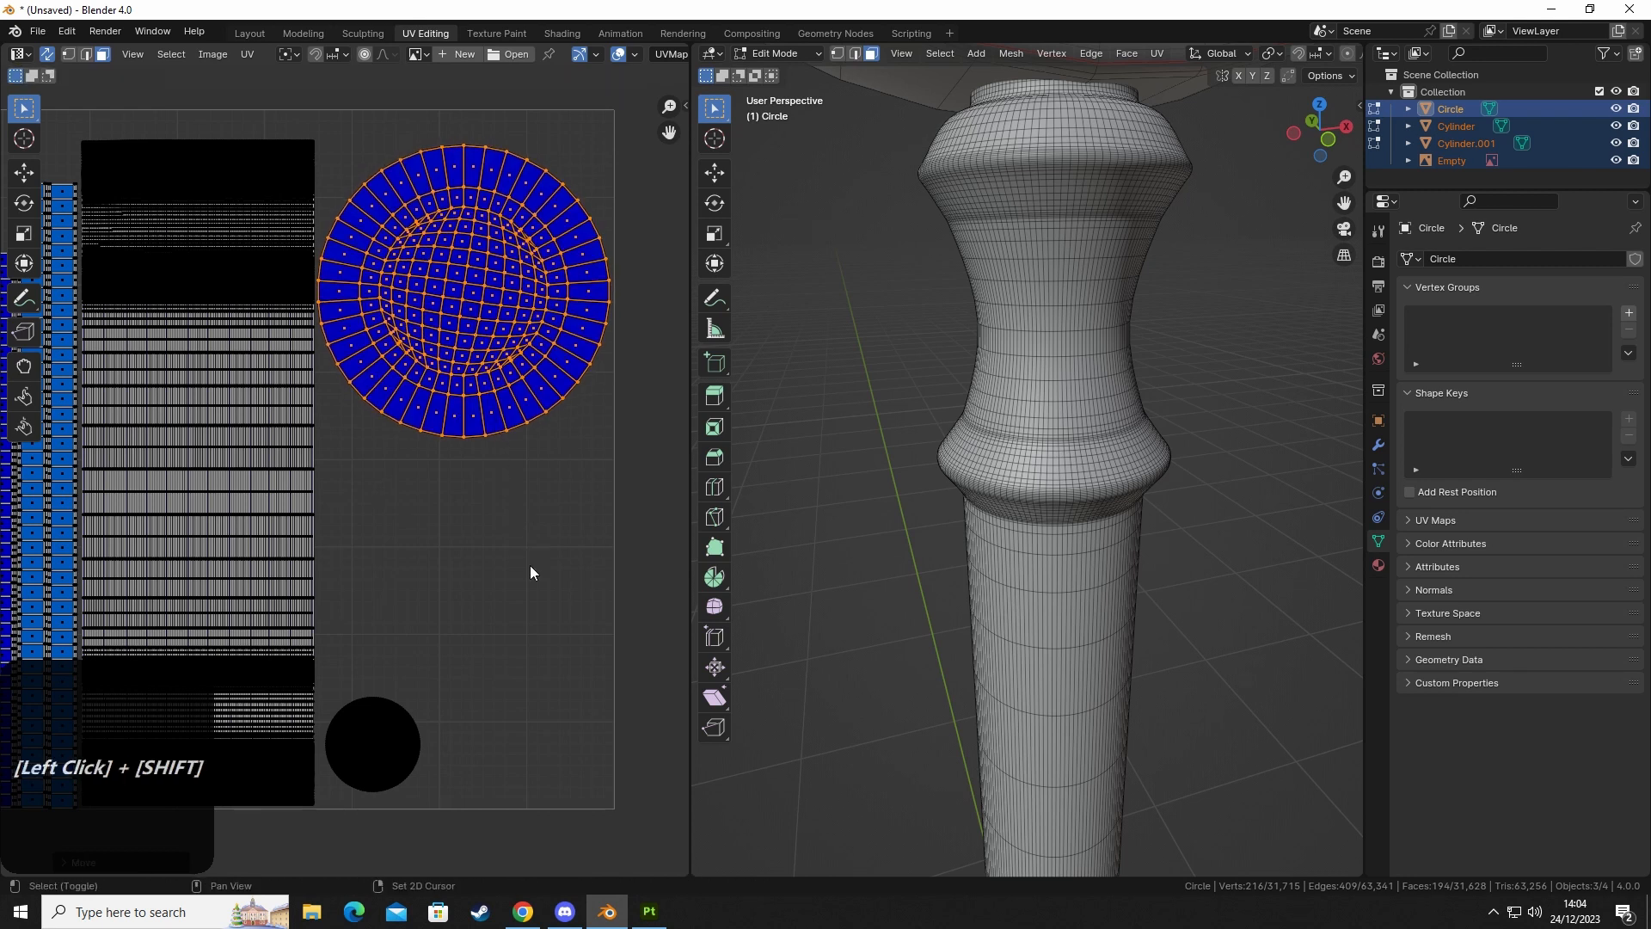
pyautogui.keyDown('shift'); pyautogui.moveTo(482, 497); pyautogui.dragTo(511, 437, button='middle'); pyautogui.keyUp('shift')
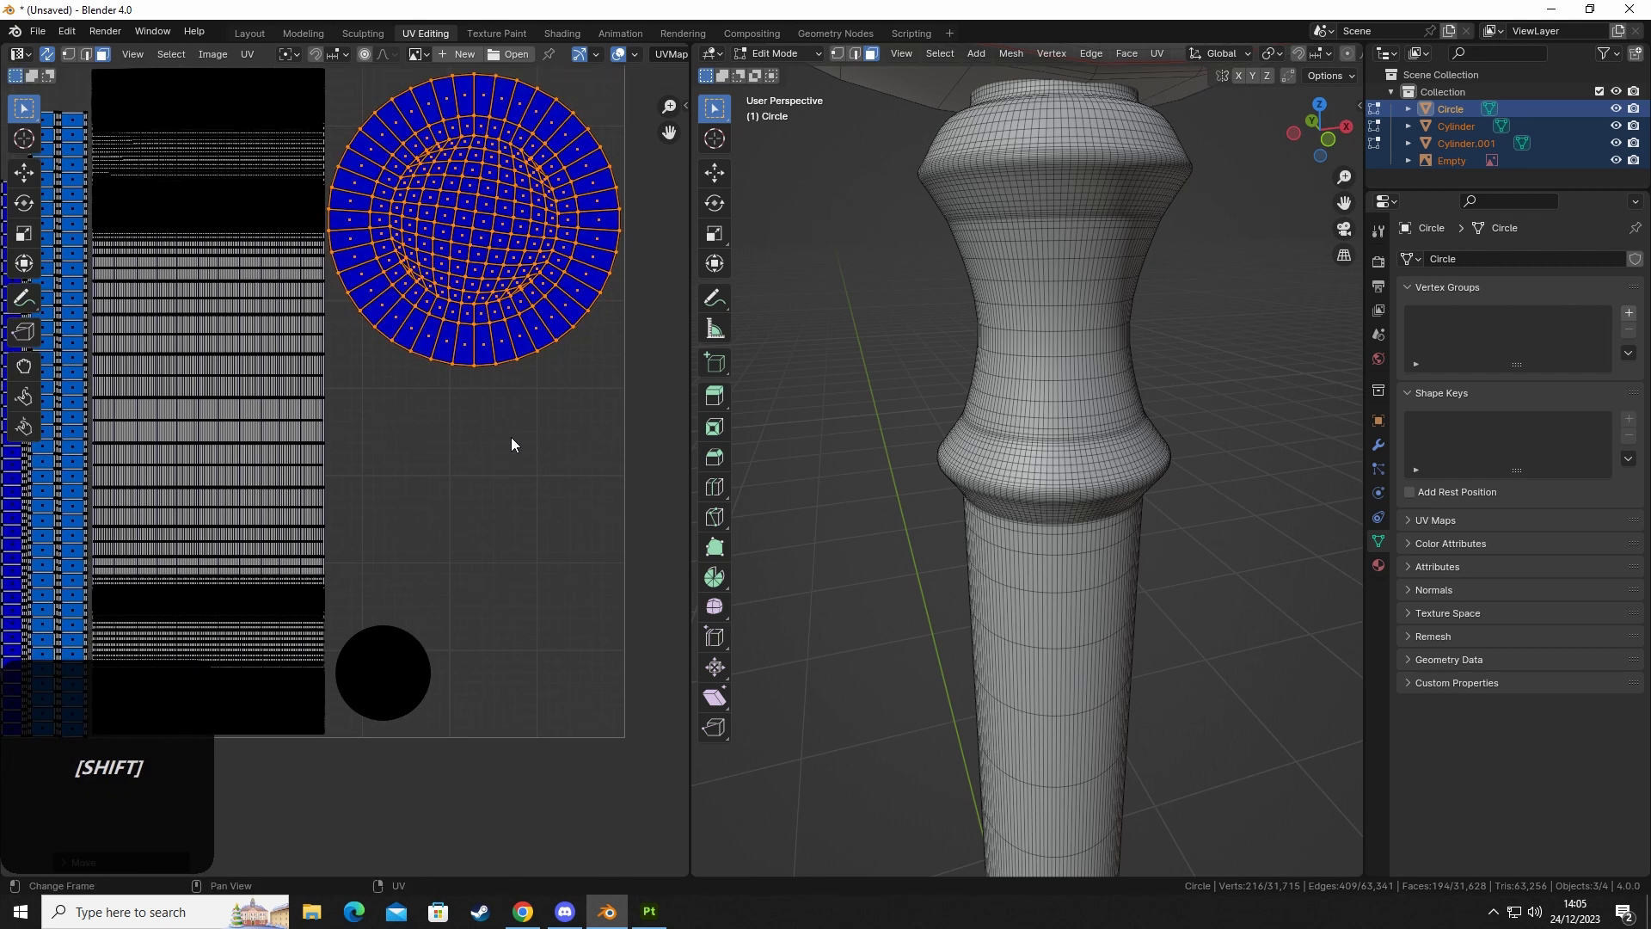
pyautogui.press('s')
pyautogui.keyDown('shift'); pyautogui.click(523, 450); pyautogui.keyUp('shift')
pyautogui.press('g')
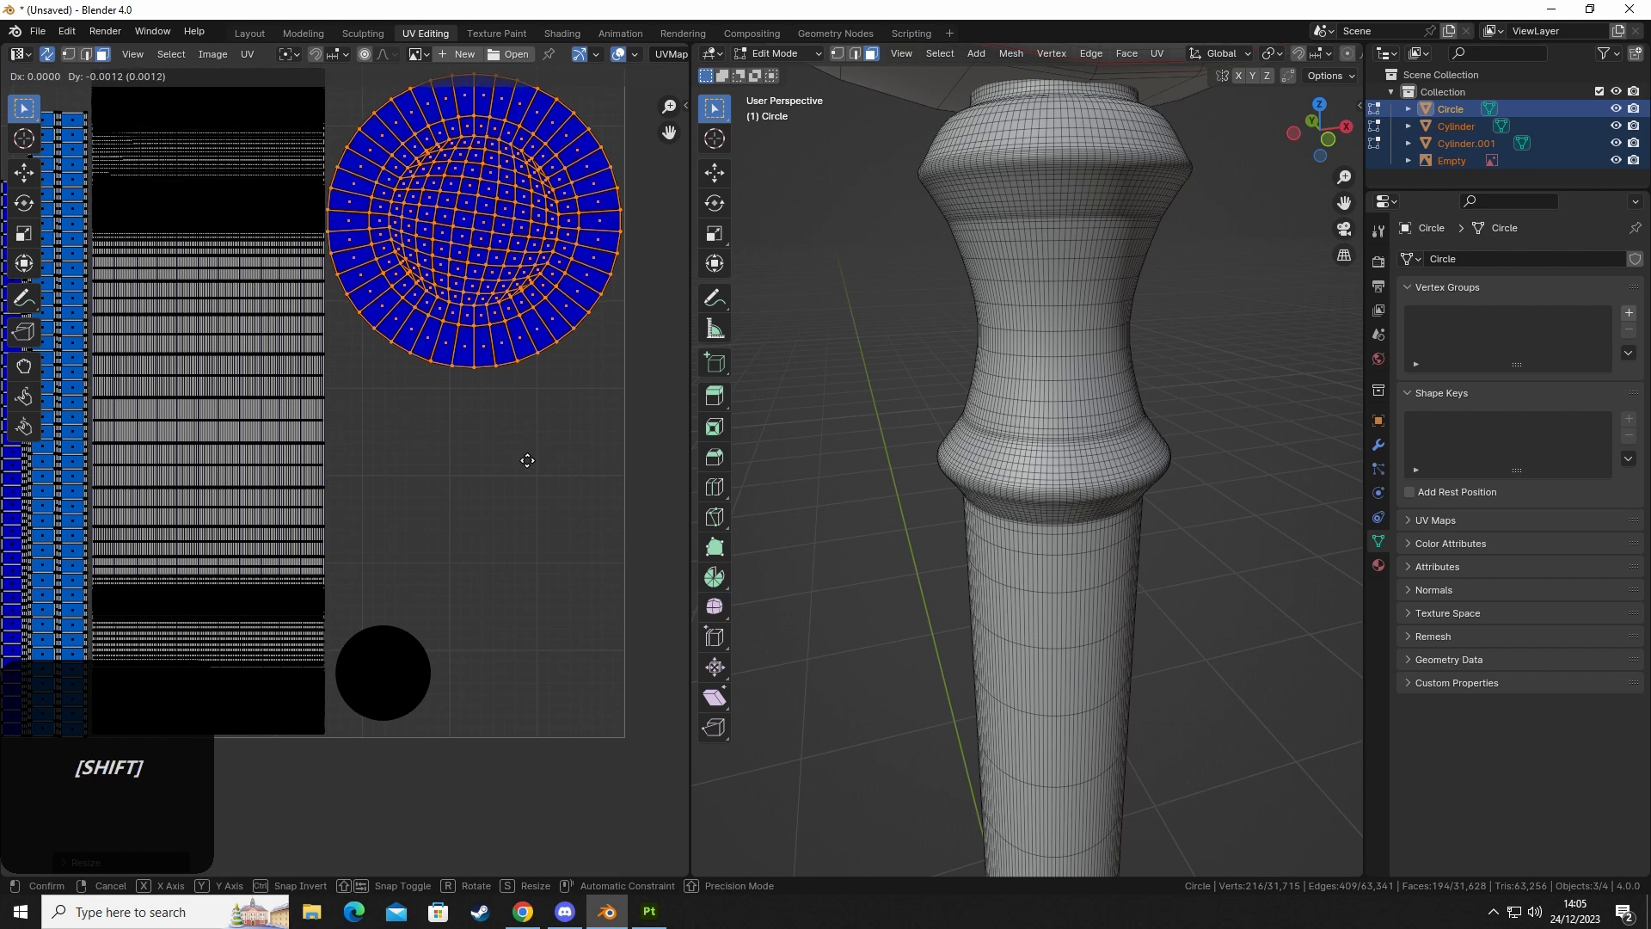
pyautogui.keyDown('shift'); pyautogui.click(535, 472); pyautogui.keyUp('shift')
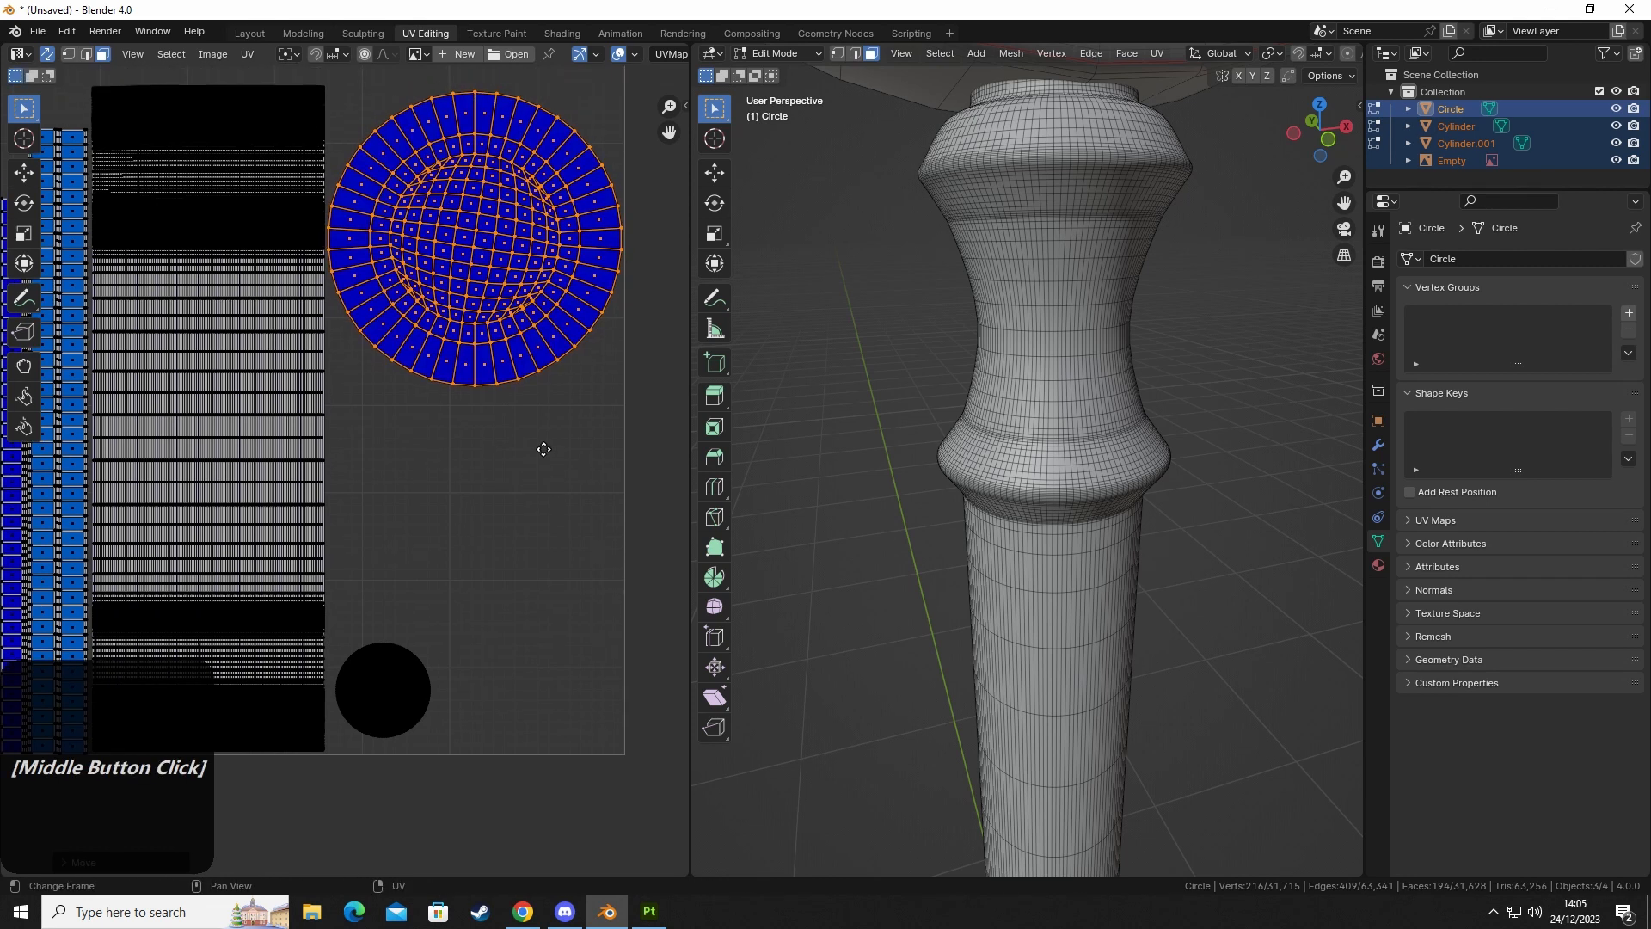
pyautogui.scroll(-2, 555, 456)
pyautogui.click(559, 478)
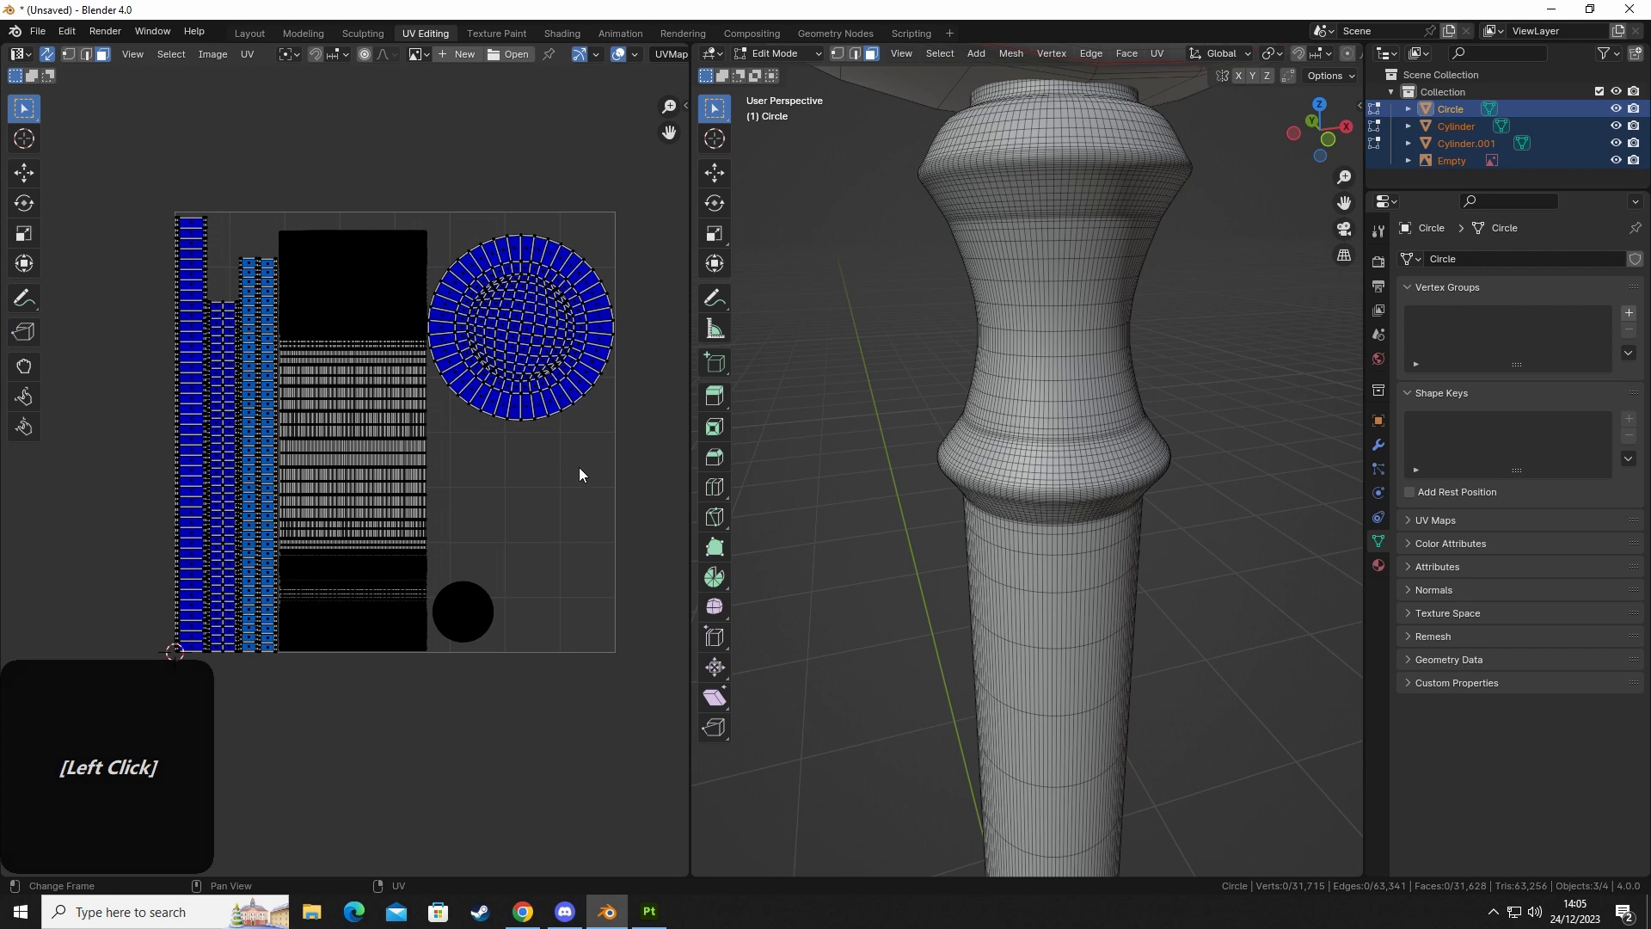
# Check all the packed UV islands for overlapping faces with Select Overlap.
pyautogui.moveTo(577, 465); pyautogui.dragTo(482, 443, button='middle')
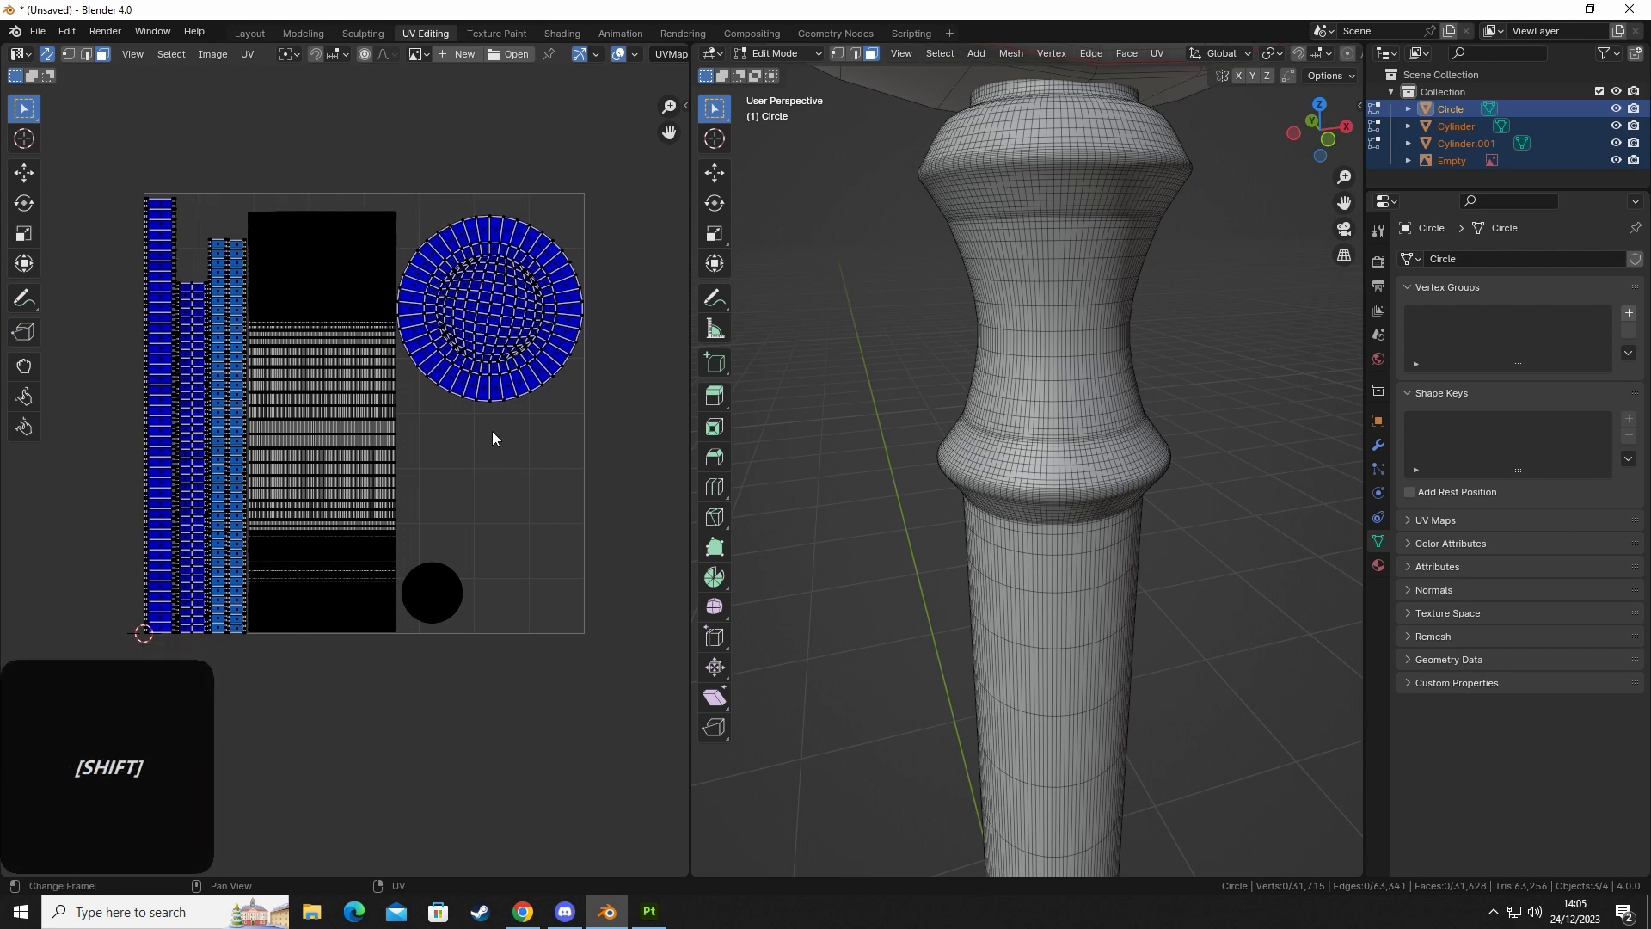
pyautogui.scroll(-2, 492, 431)
pyautogui.press('Tab')
pyautogui.press('Tab')
pyautogui.click(415, 399)
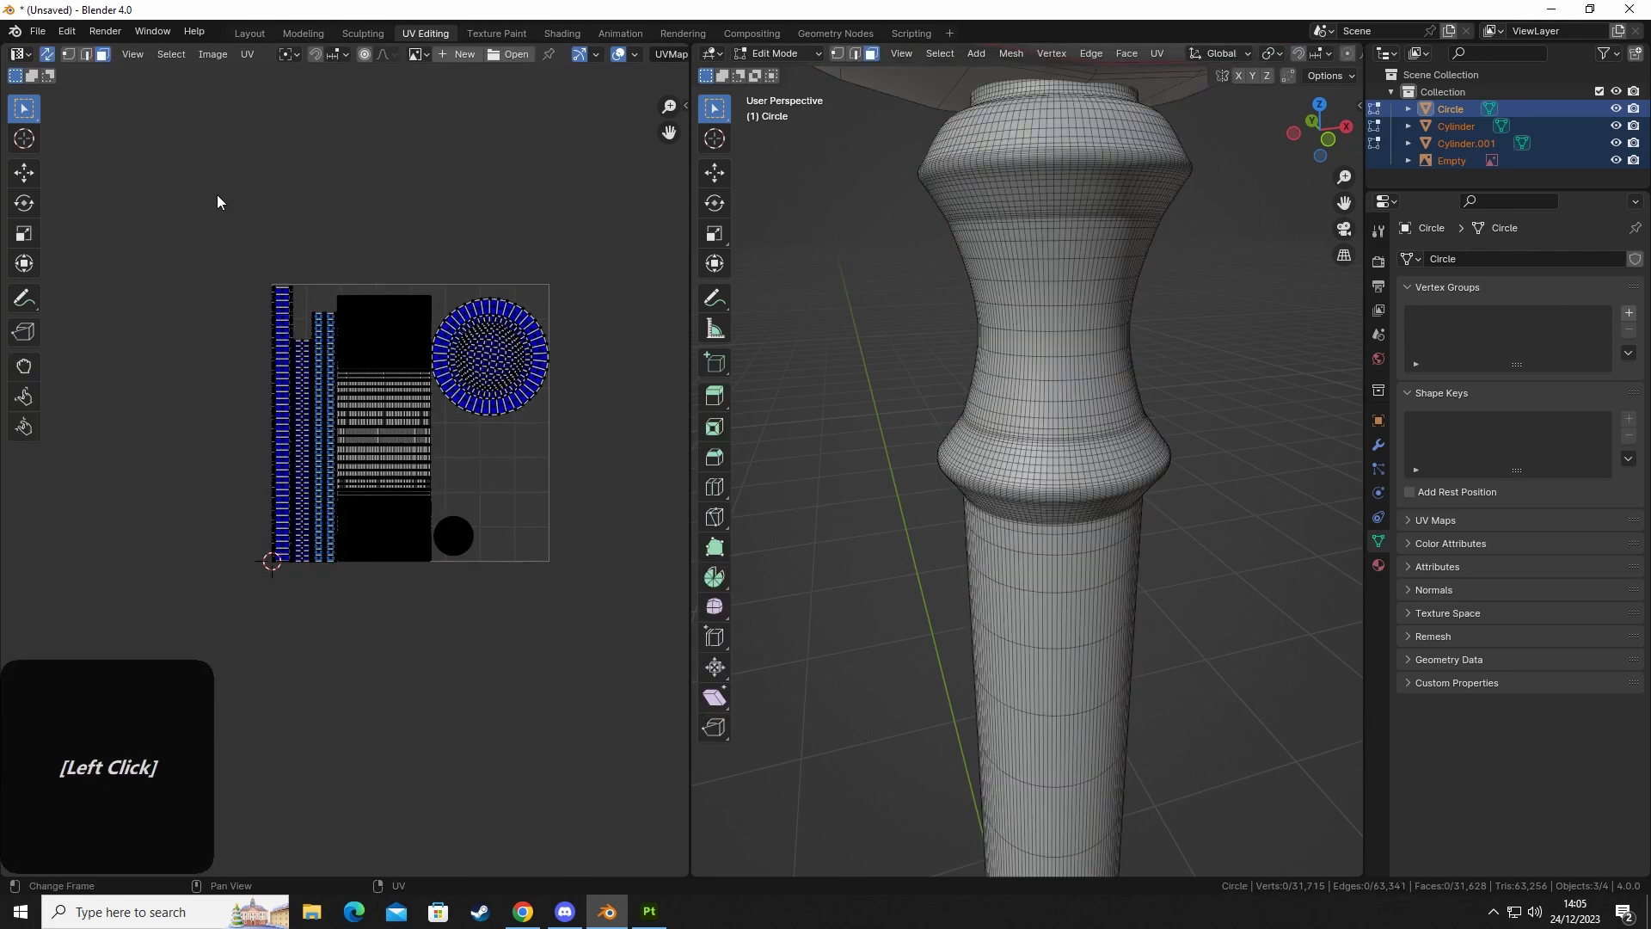
pyautogui.moveTo(217, 196); pyautogui.dragTo(602, 648)
pyautogui.click(160, 158)
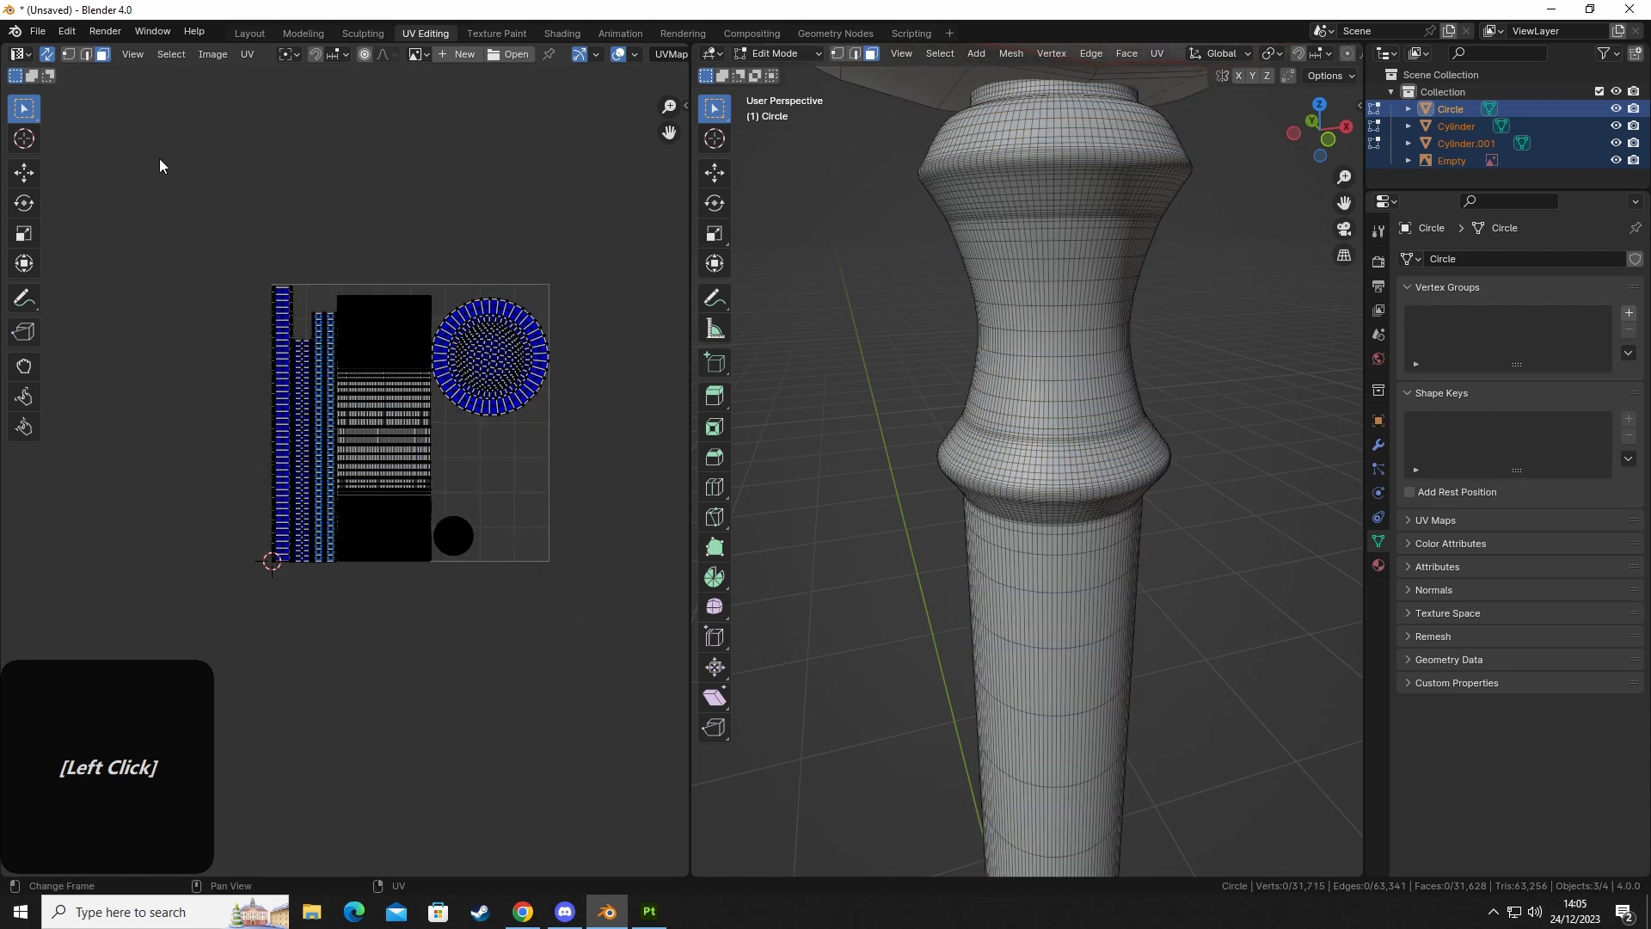
pyautogui.click(172, 56)
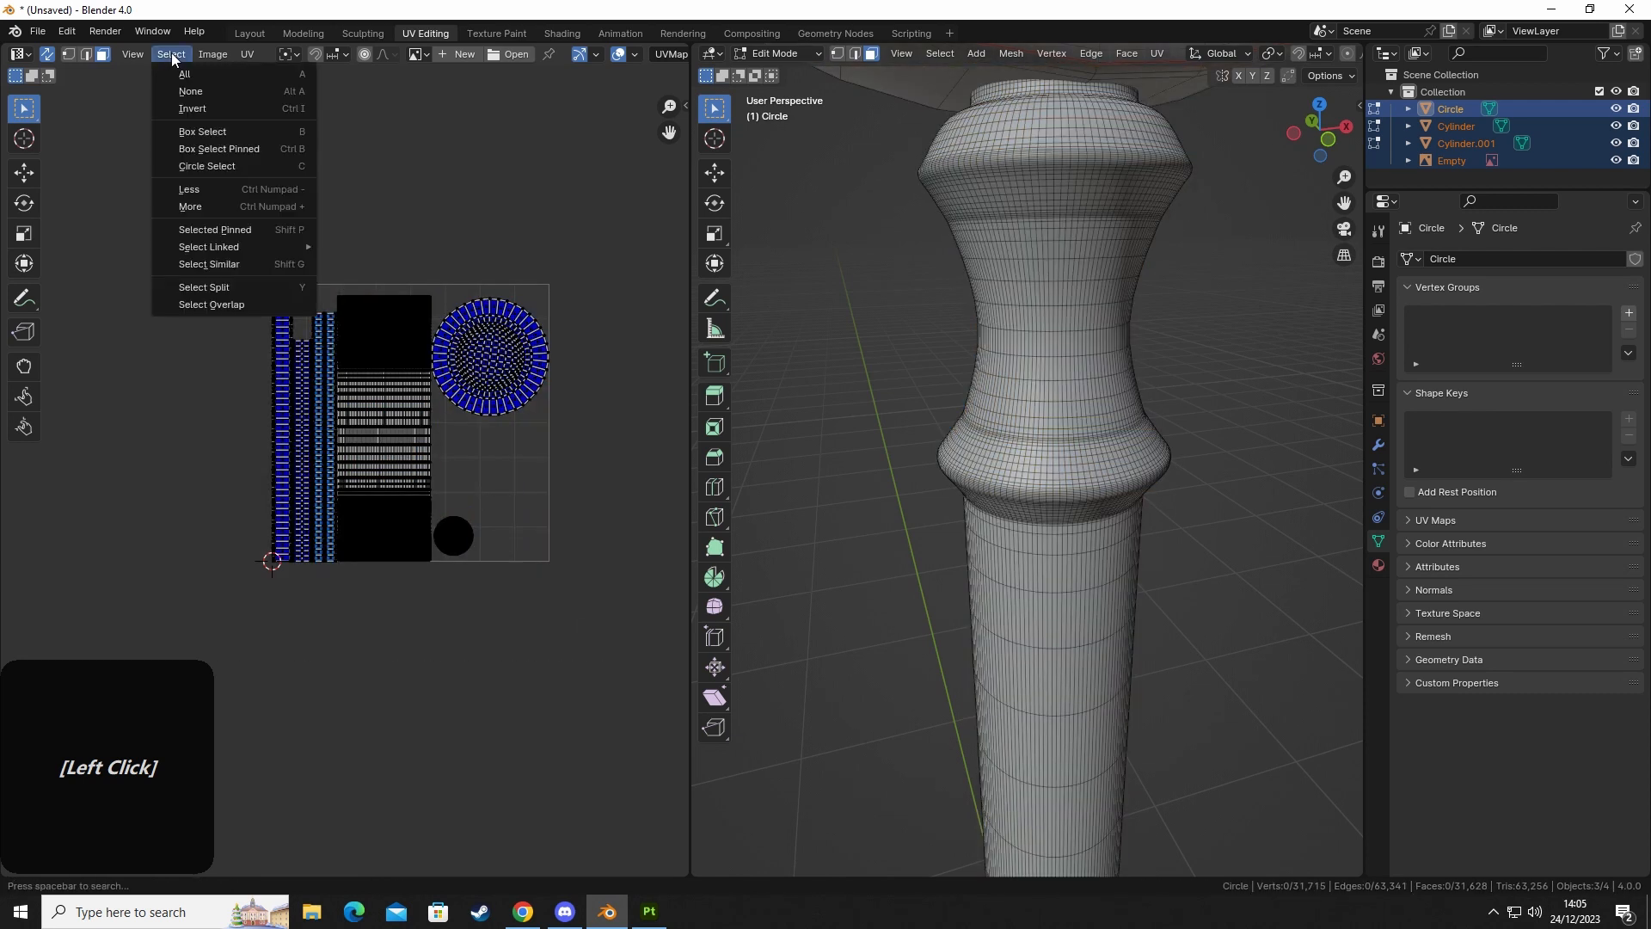
pyautogui.click(203, 305)
pyautogui.moveTo(597, 588); pyautogui.dragTo(595, 595)
pyautogui.click(575, 573)
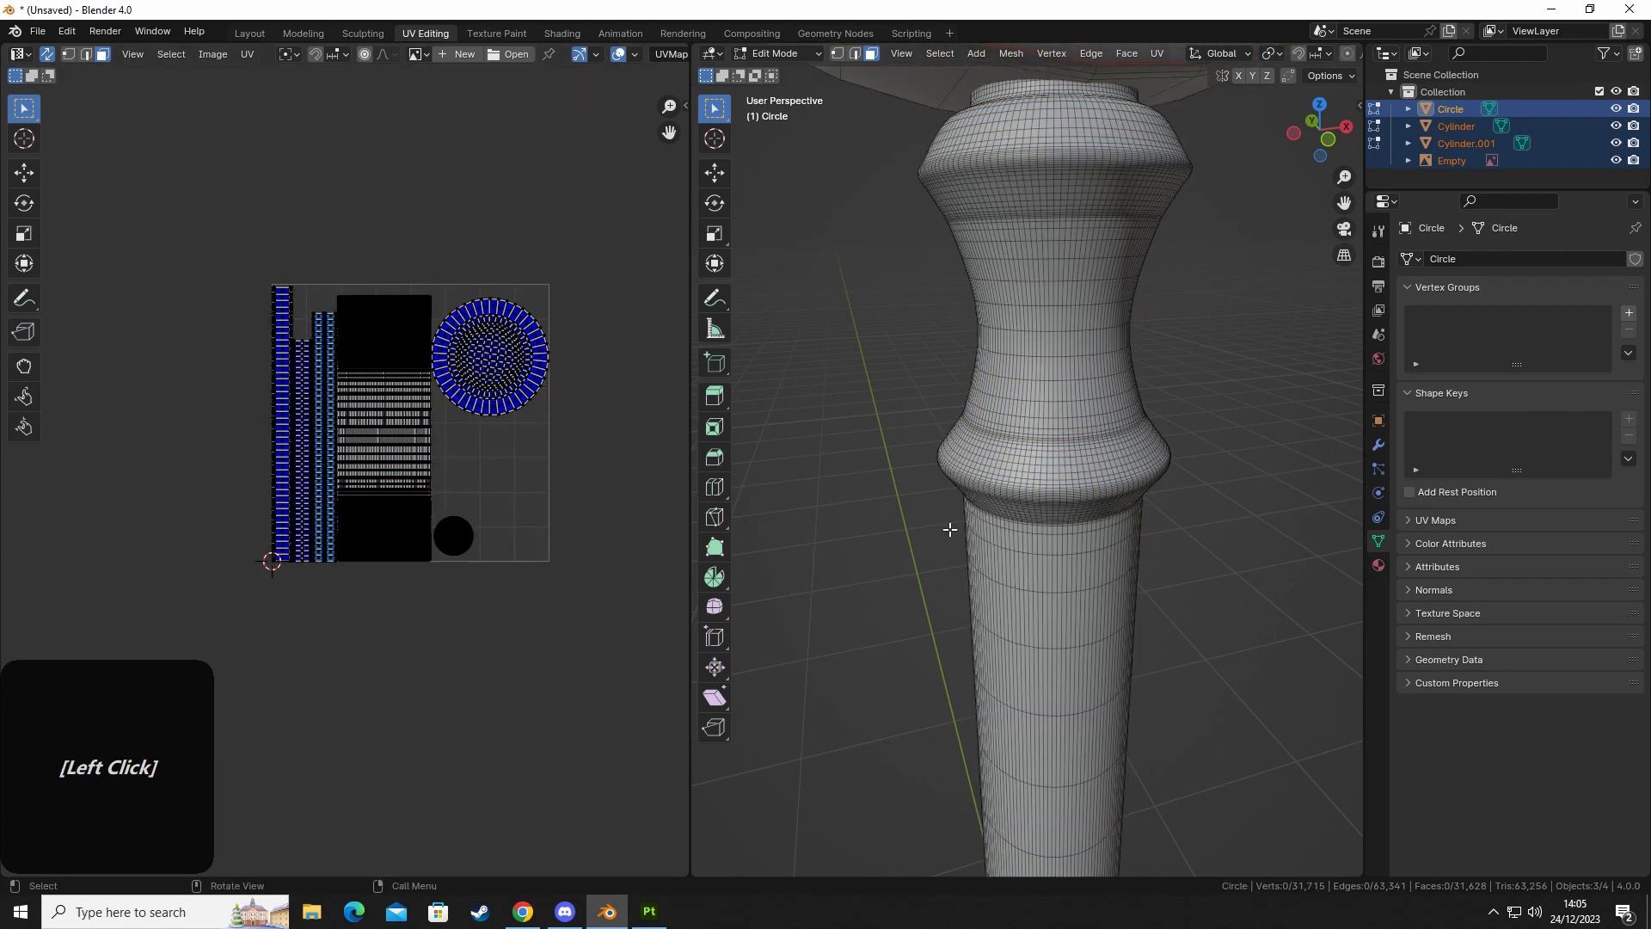
# Return to Object Mode with the whole magnifying glass in view and deselect all objects.
pyautogui.scroll(-6, 900, 521)
pyautogui.keyDown('shift'); pyautogui.moveTo(900, 521); pyautogui.dragTo(1173, 535, button='middle'); pyautogui.keyUp('shift')
pyautogui.press('Tab')
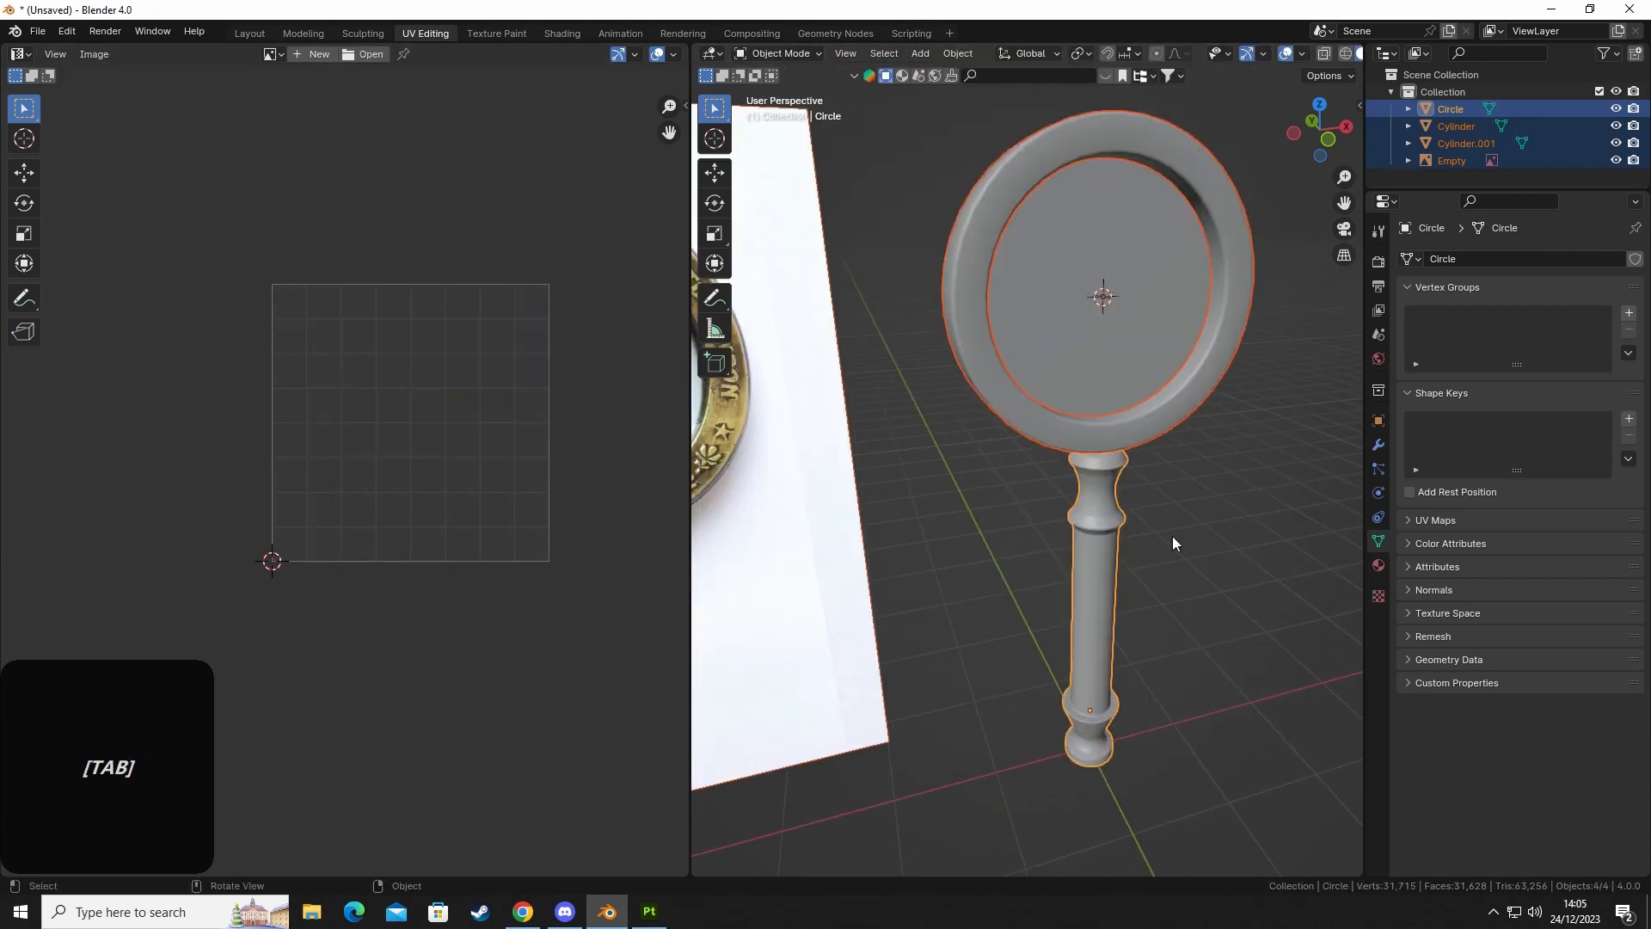
pyautogui.click(1303, 52)
pyautogui.click(1197, 385)
pyautogui.click(1196, 384)
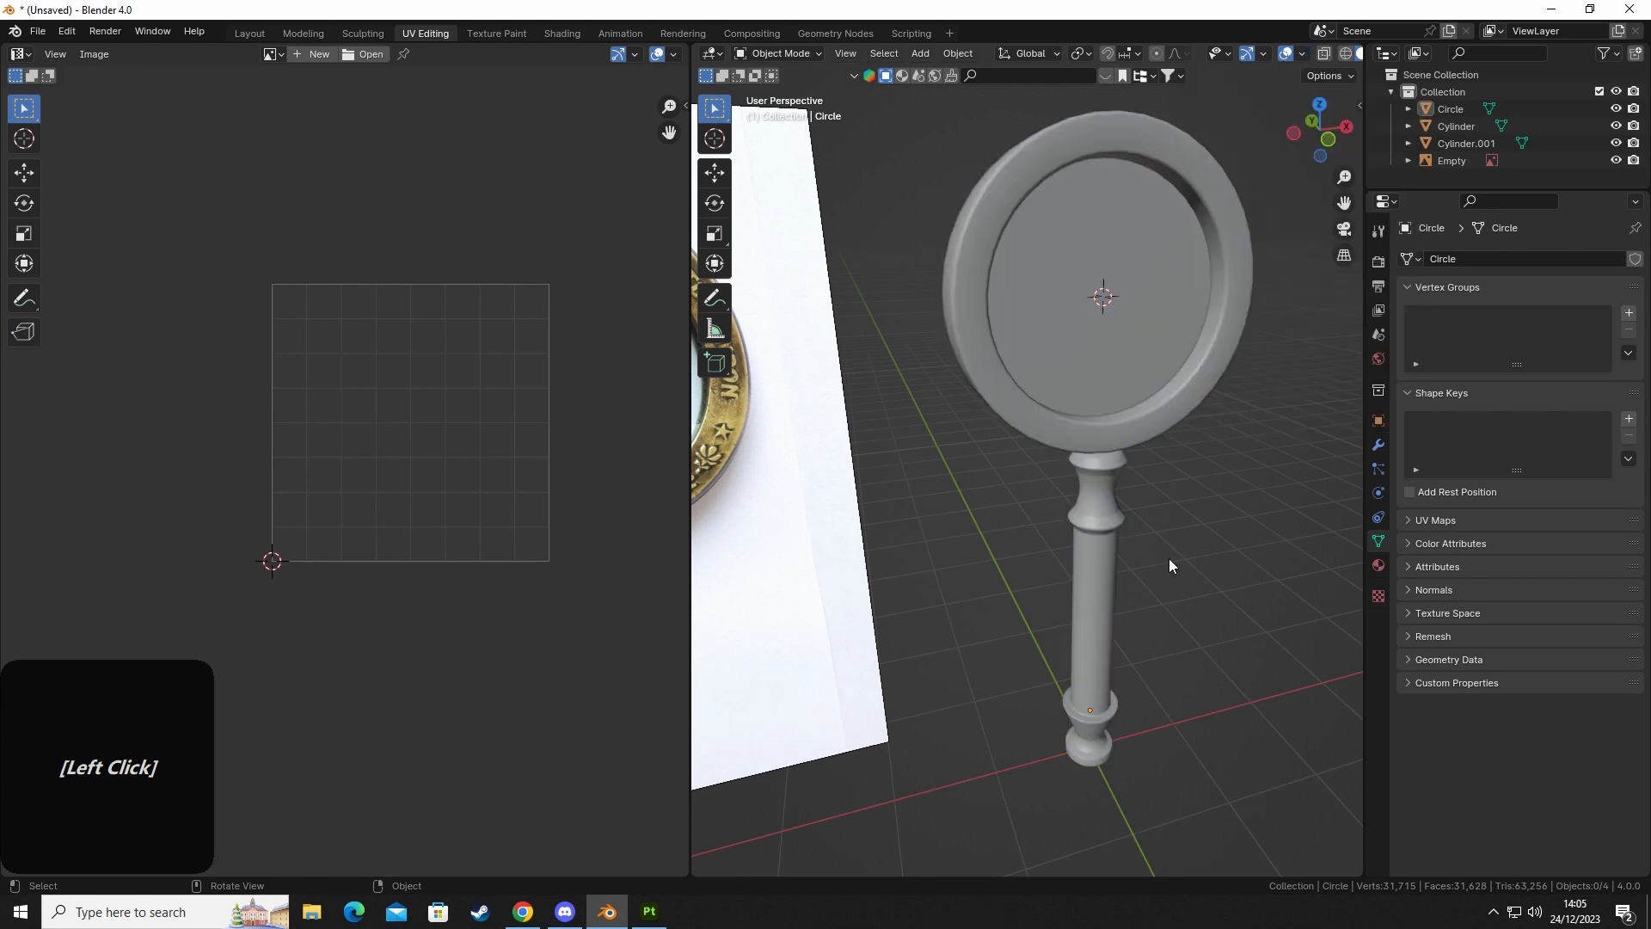
# Inspect the whole magnifying glass from several angles, selecting its ring, lens and handle together and clearing the selection.
pyautogui.moveTo(1169, 559); pyautogui.dragTo(1062, 430, button='middle')
pyautogui.moveTo(897, 179); pyautogui.dragTo(1173, 707)
pyautogui.moveTo(1173, 707); pyautogui.dragTo(1078, 587, button='middle')
pyautogui.scroll(-3, 1122, 566)
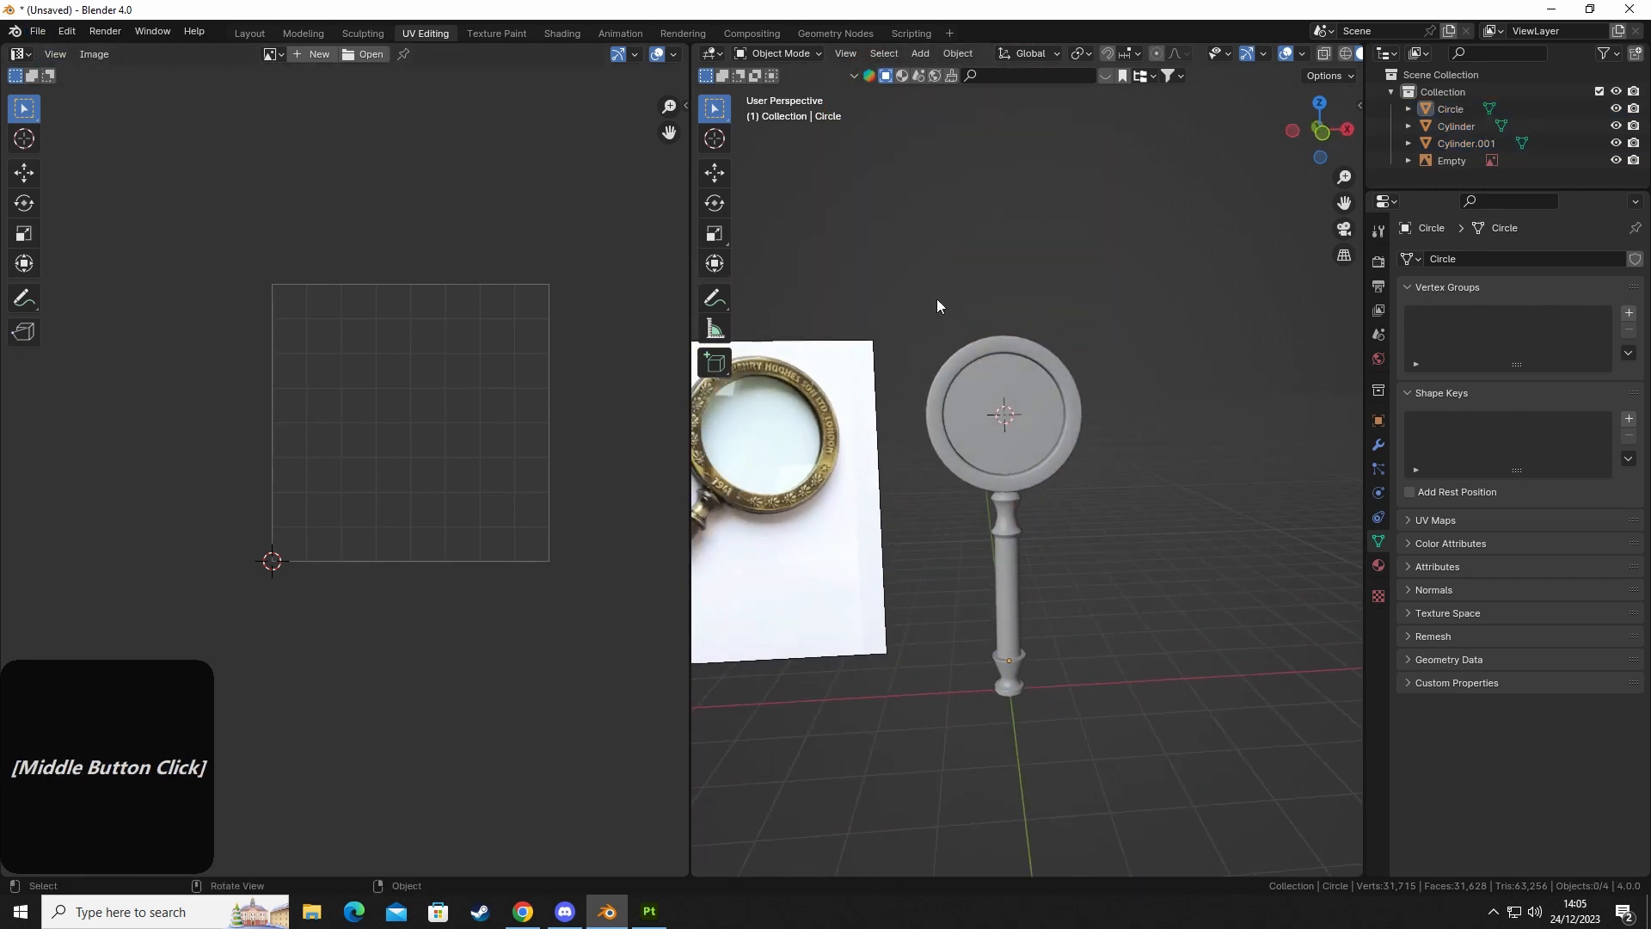
pyautogui.moveTo(942, 288); pyautogui.dragTo(1092, 729)
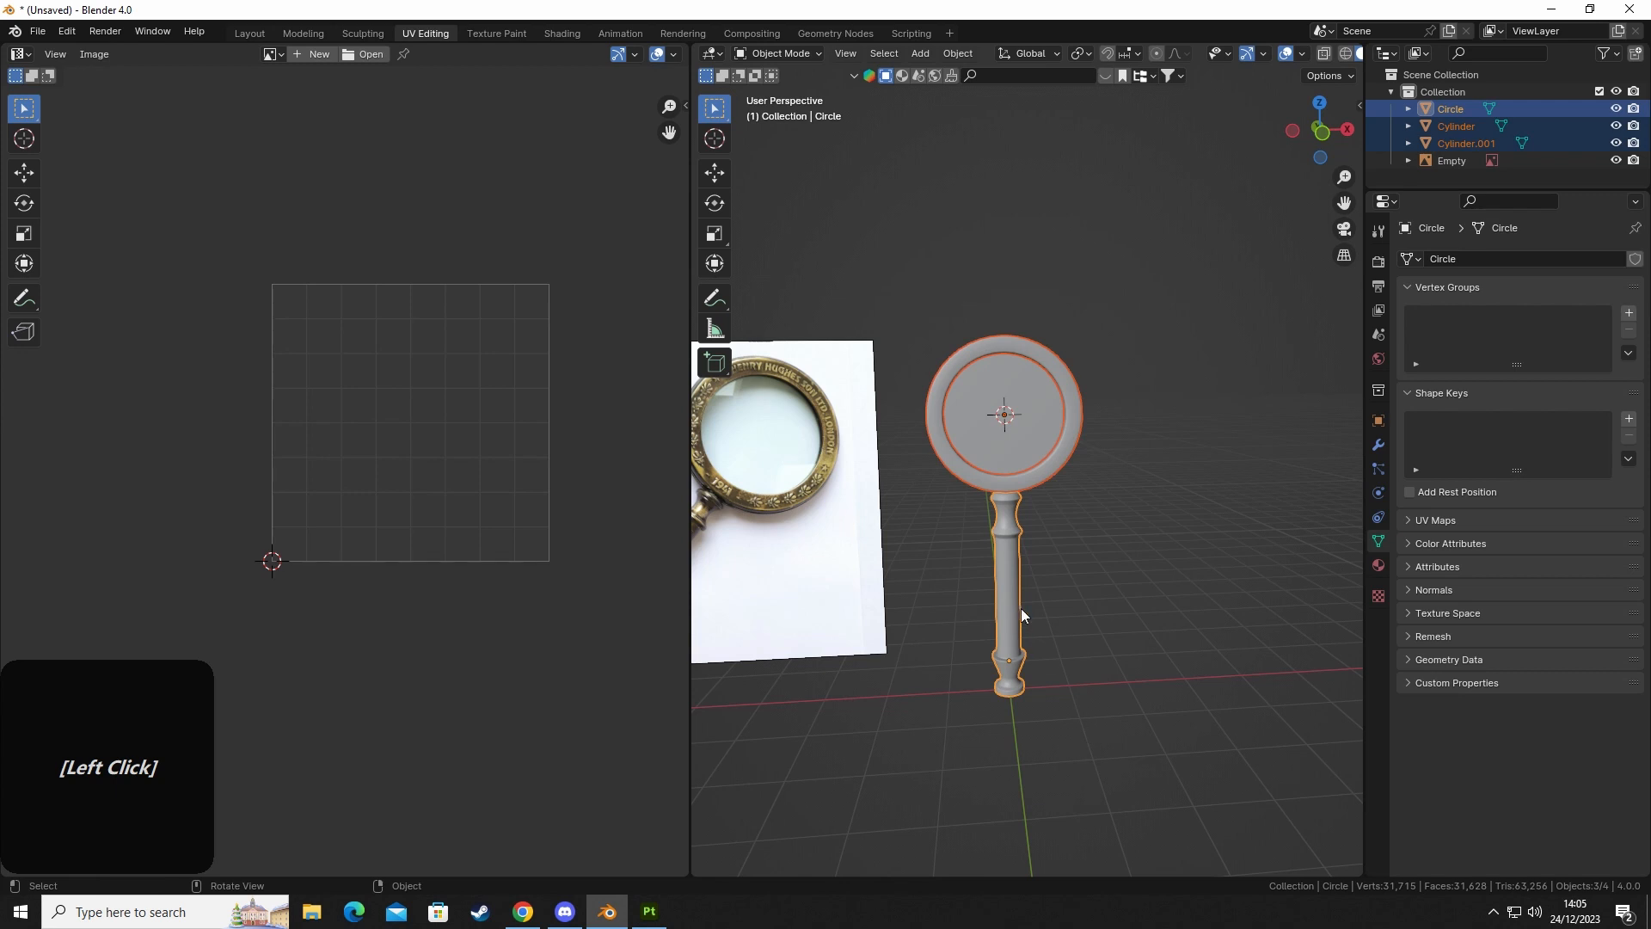
pyautogui.moveTo(1020, 607); pyautogui.dragTo(1066, 568, button='middle')
pyautogui.click(1065, 556)
# Create a new material on the lens and name it Glass.
pyautogui.click(994, 441)
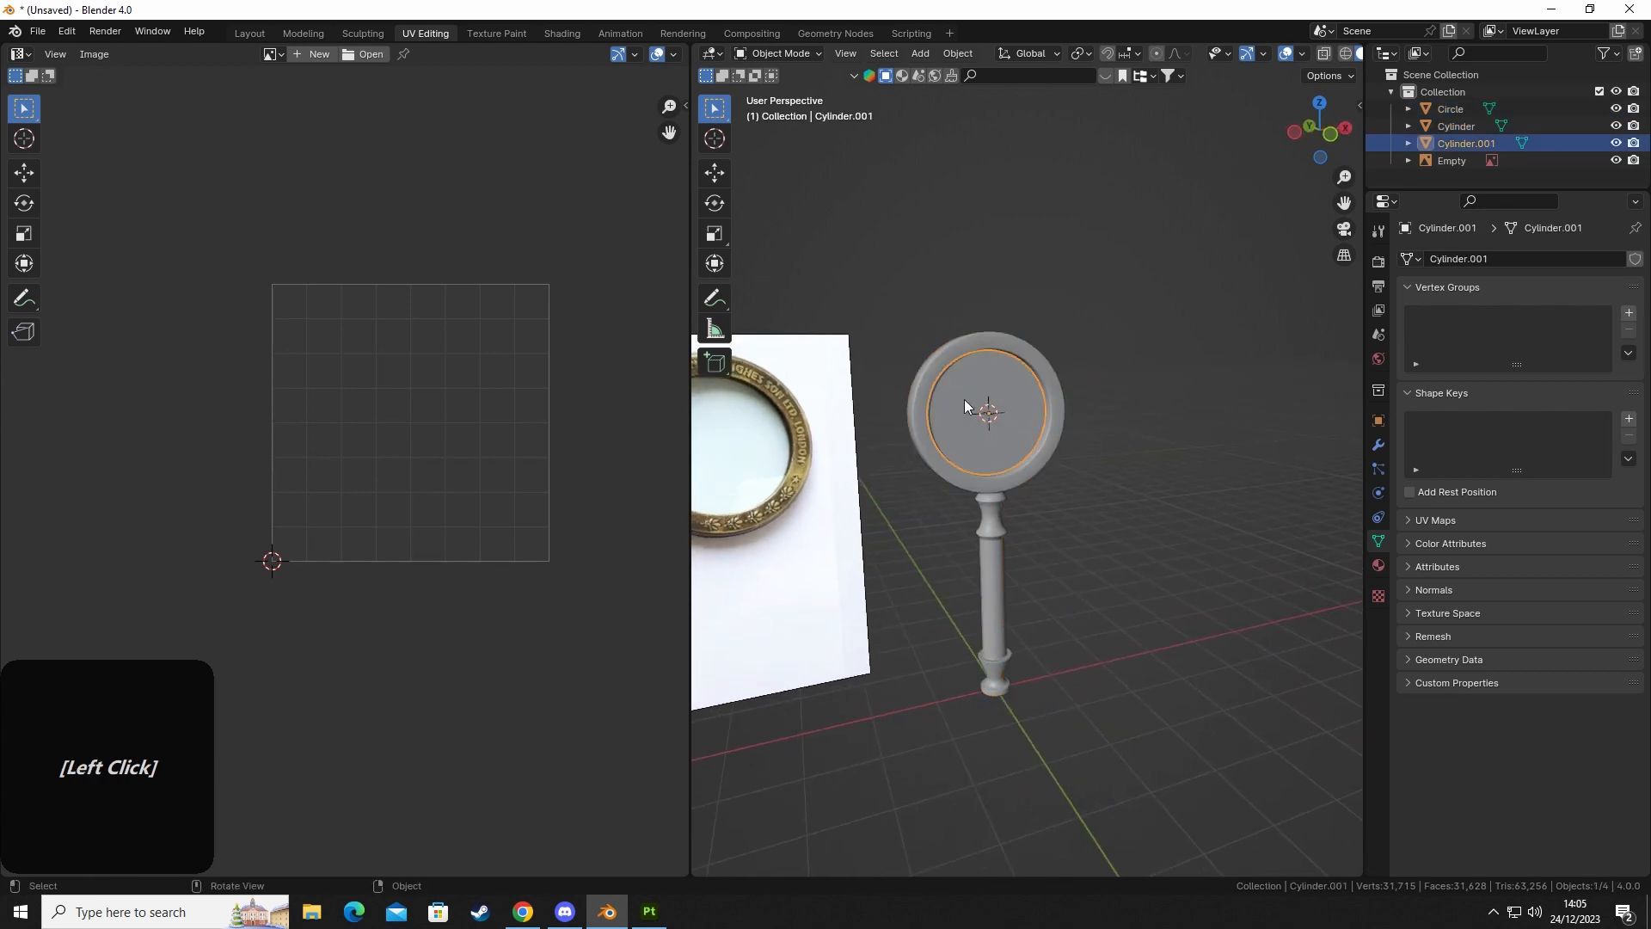
pyautogui.click(1379, 565)
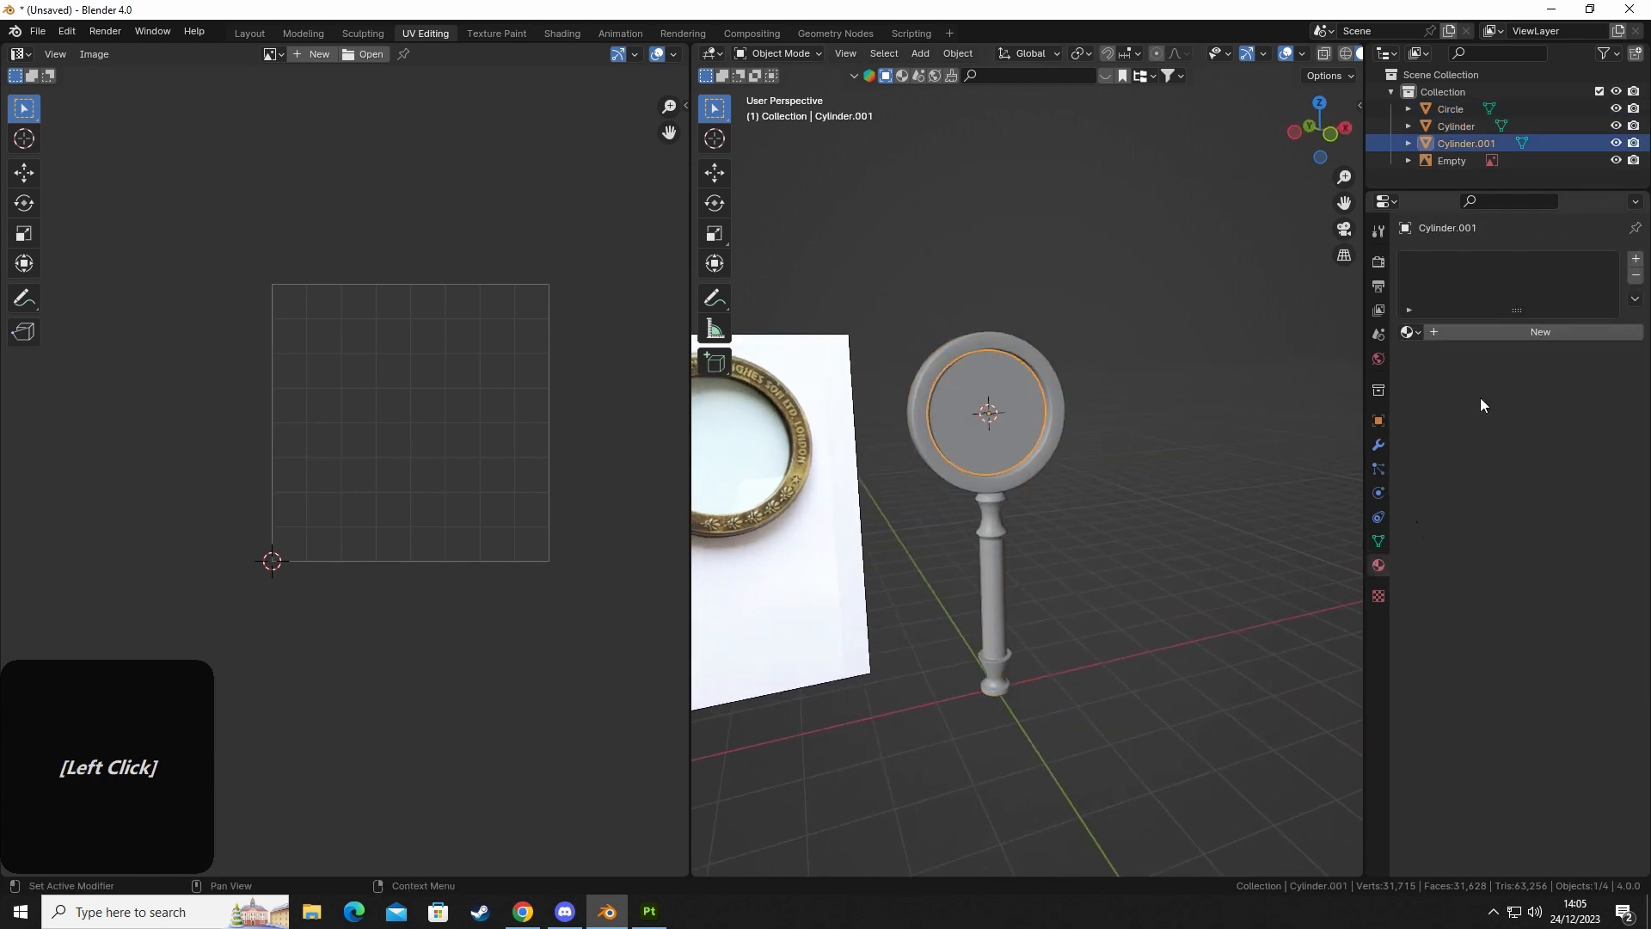
pyautogui.click(1517, 332)
pyautogui.doubleClick(1465, 265)
pyautogui.write('Glas')
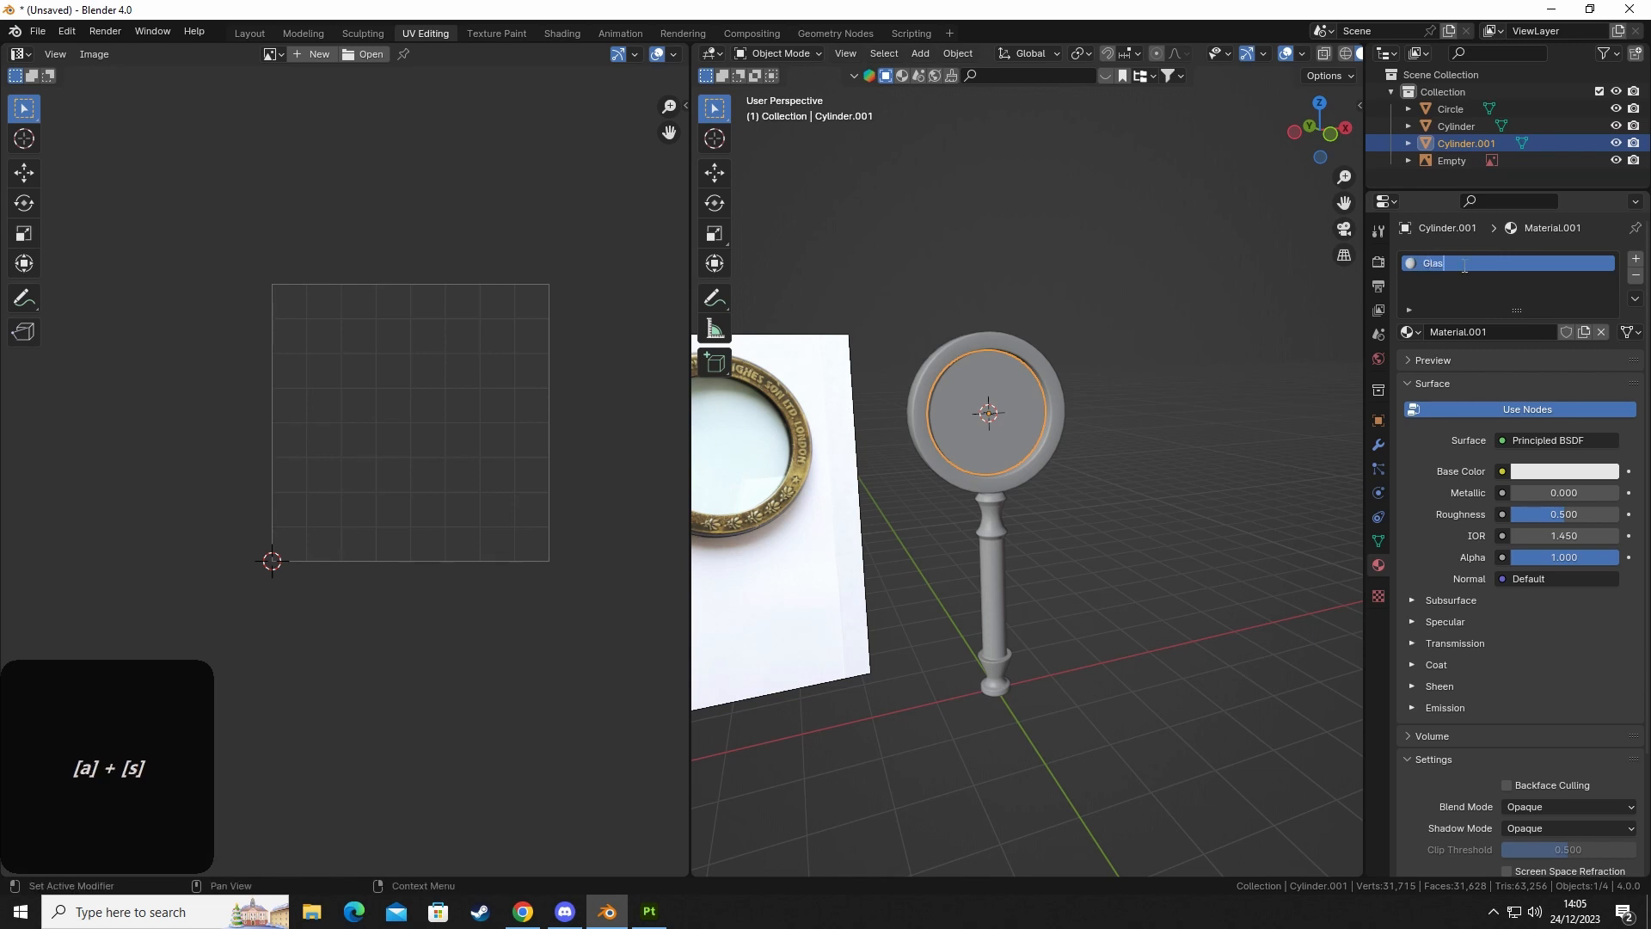
pyautogui.press('Return')
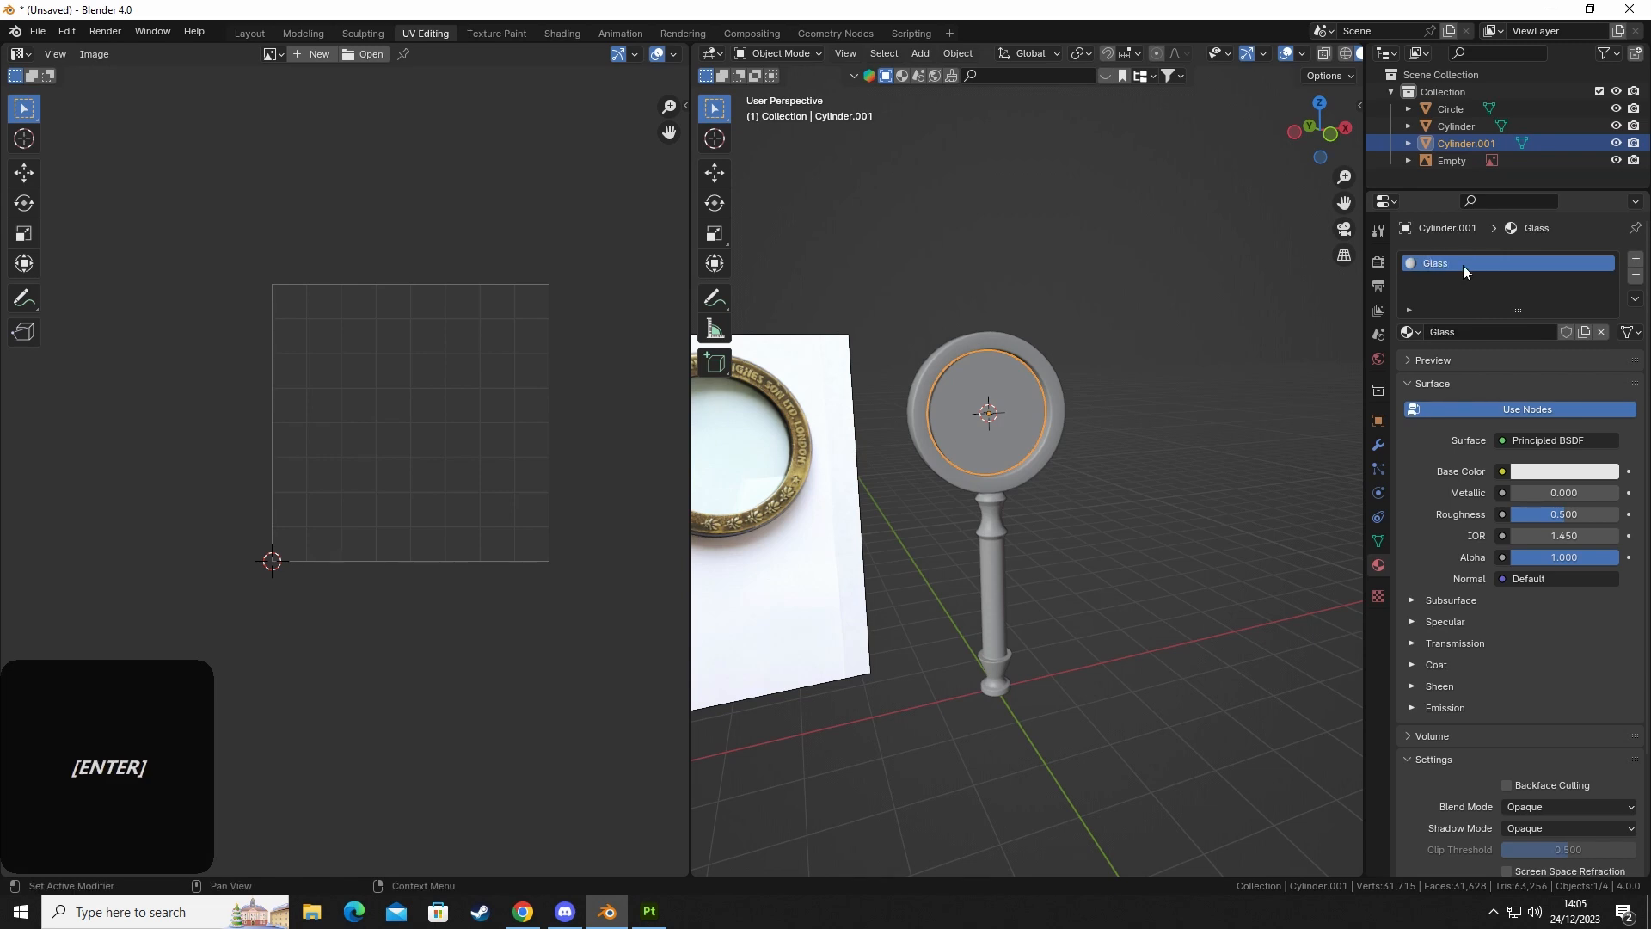
# Create a new material on the ring around the lens and name it Glass Frame.
pyautogui.click(972, 339)
pyautogui.click(1527, 332)
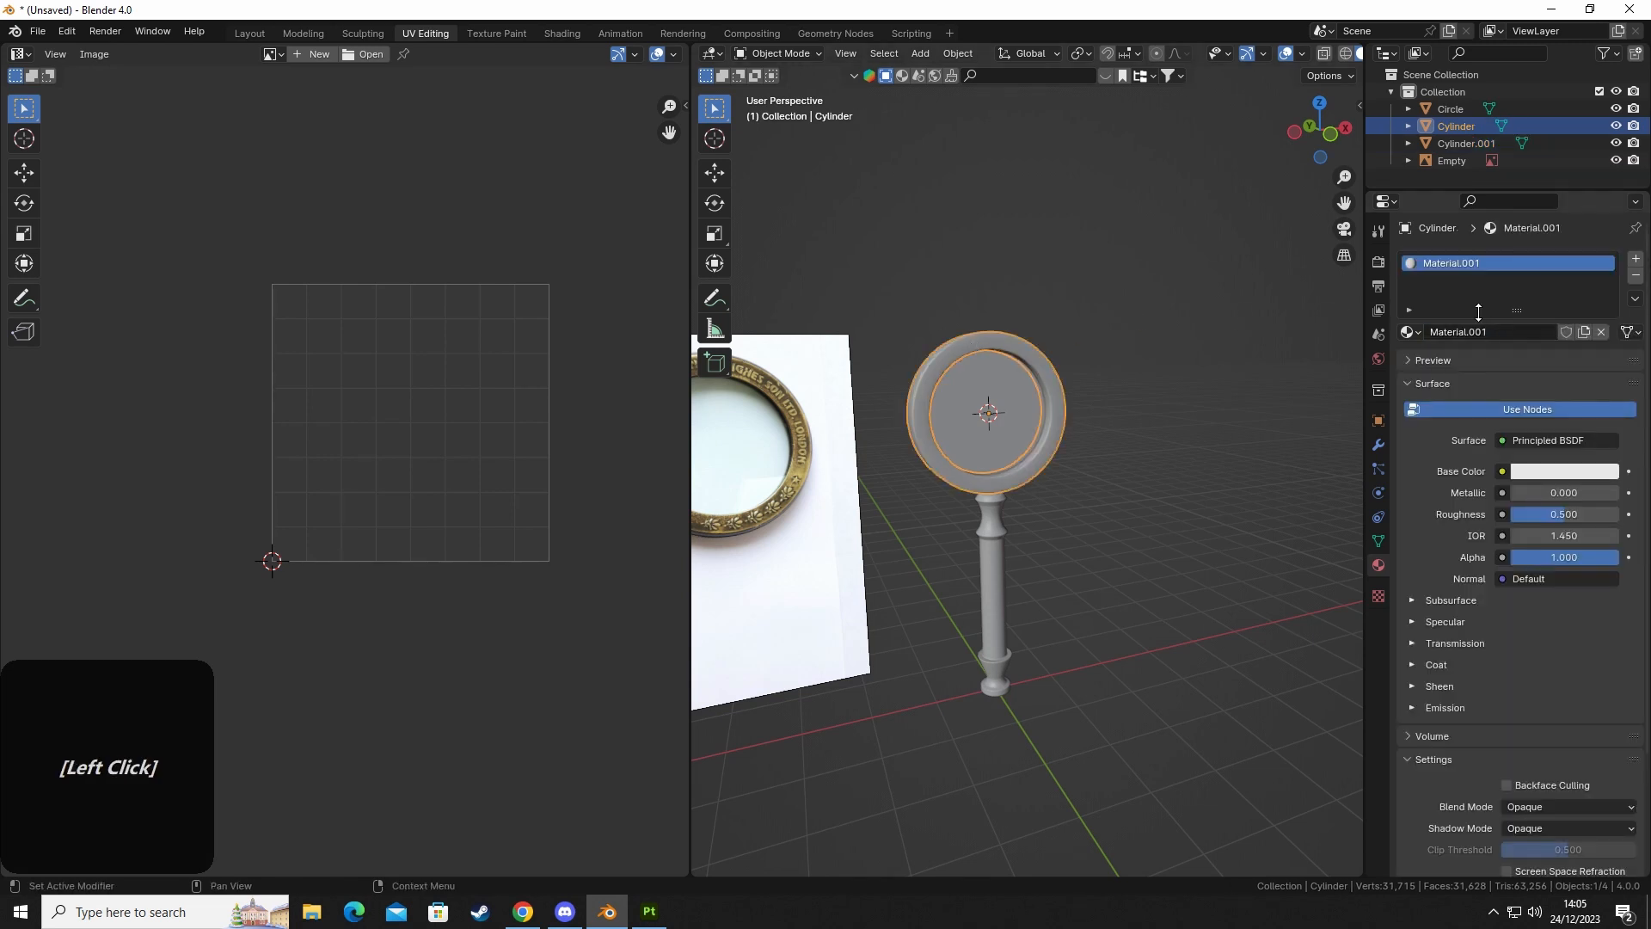
pyautogui.doubleClick(1509, 263)
pyautogui.write('Glass F')
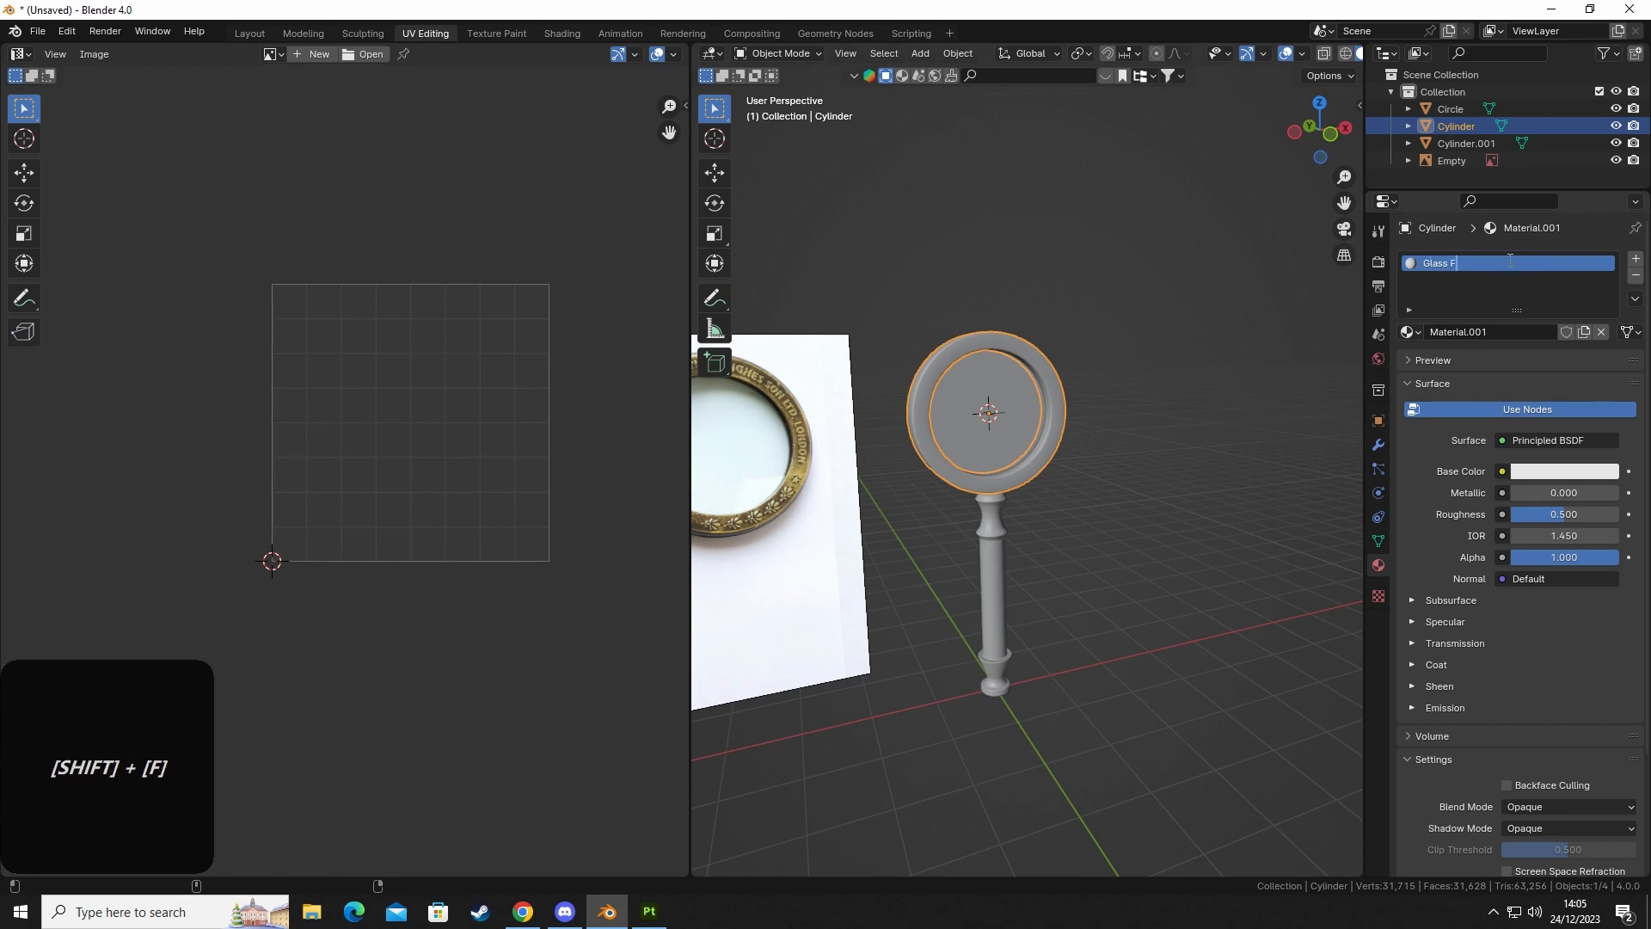
pyautogui.write('rame')
pyautogui.press('Return')
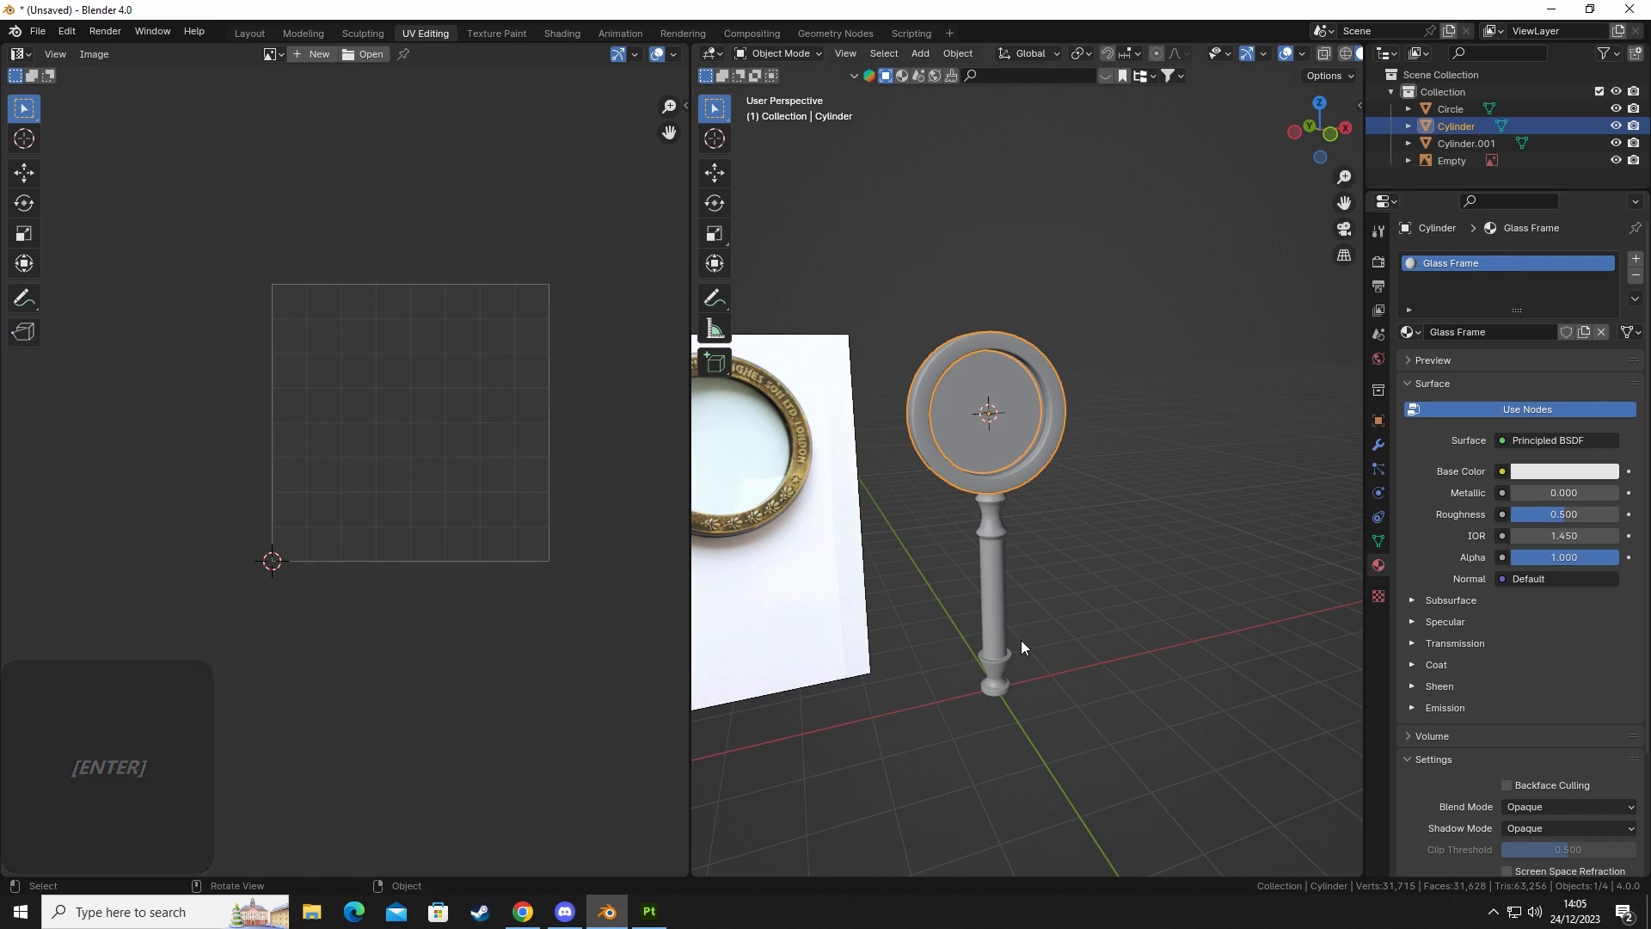
# Create a new material on the handle object and name it Handle.
pyautogui.click(985, 574)
pyautogui.click(1540, 332)
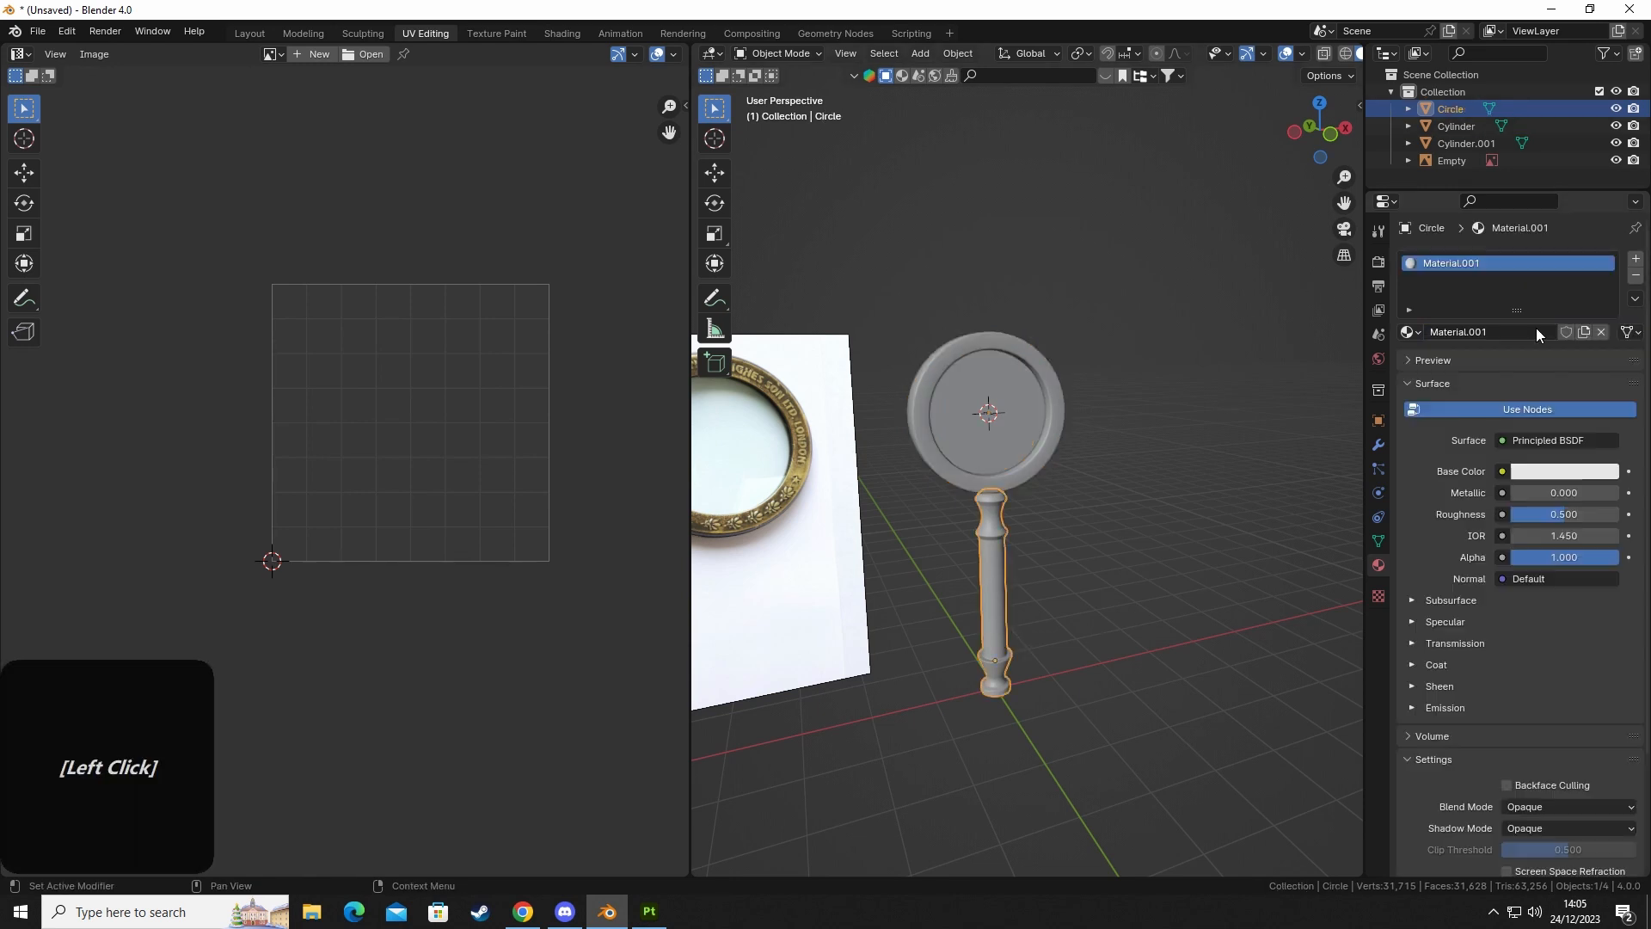
pyautogui.doubleClick(1474, 262)
pyautogui.write('Hand')
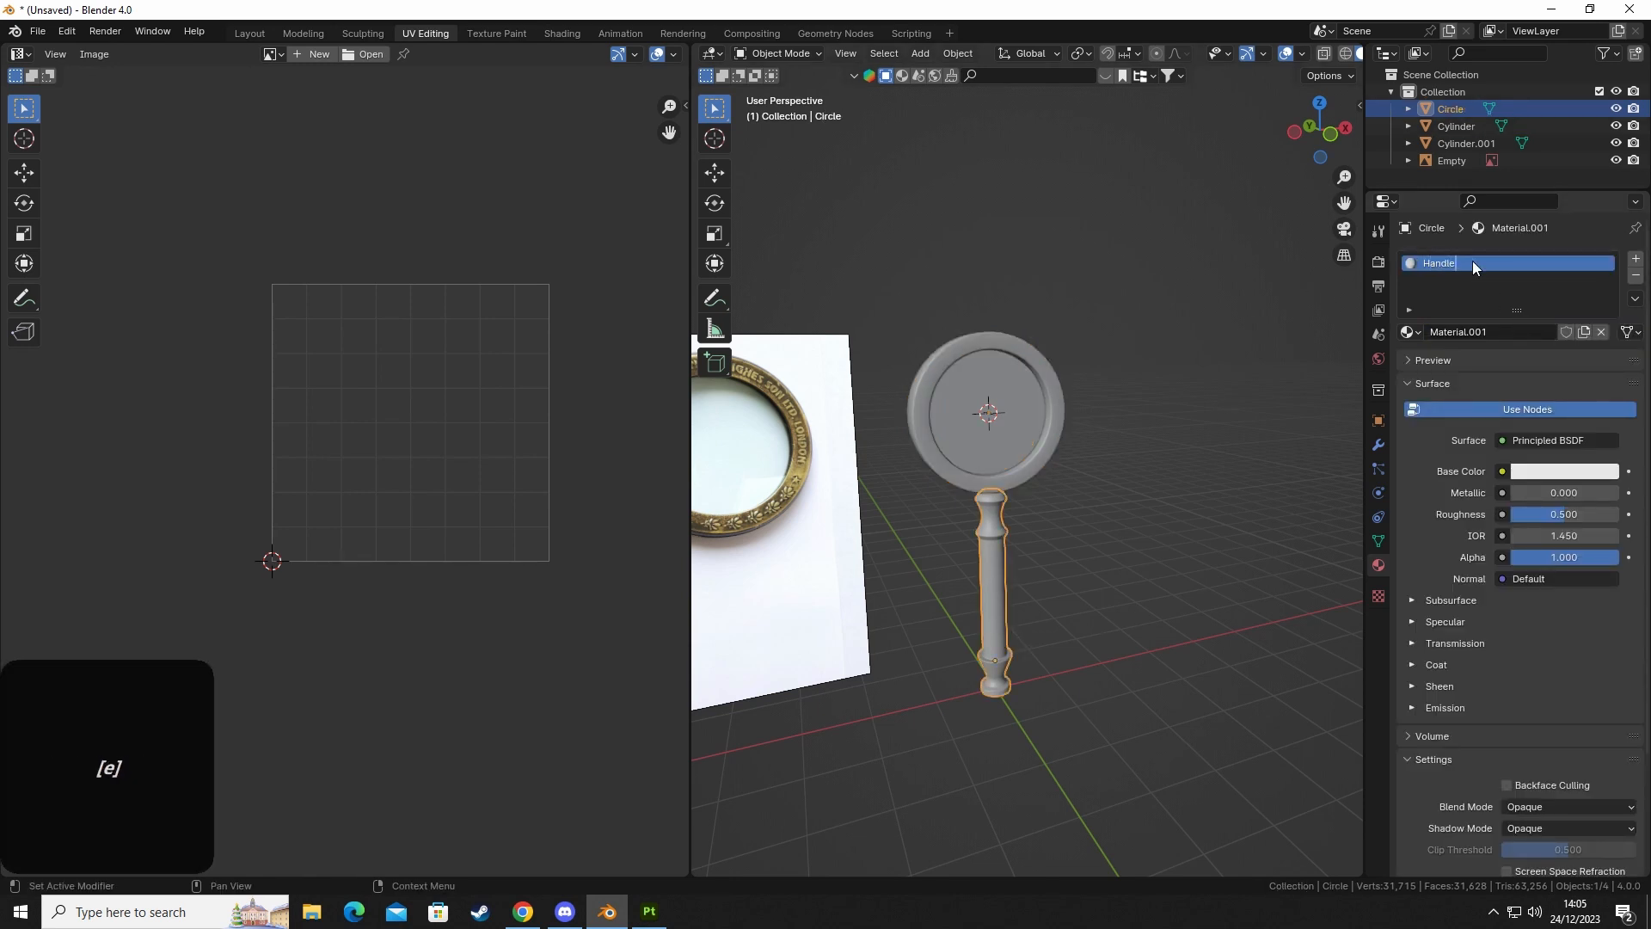
pyautogui.write('le')
pyautogui.press('Return')
# Select the ring, lens and handle in turn to check the material assigned to each.
pyautogui.click(1025, 514)
pyautogui.click(1015, 482)
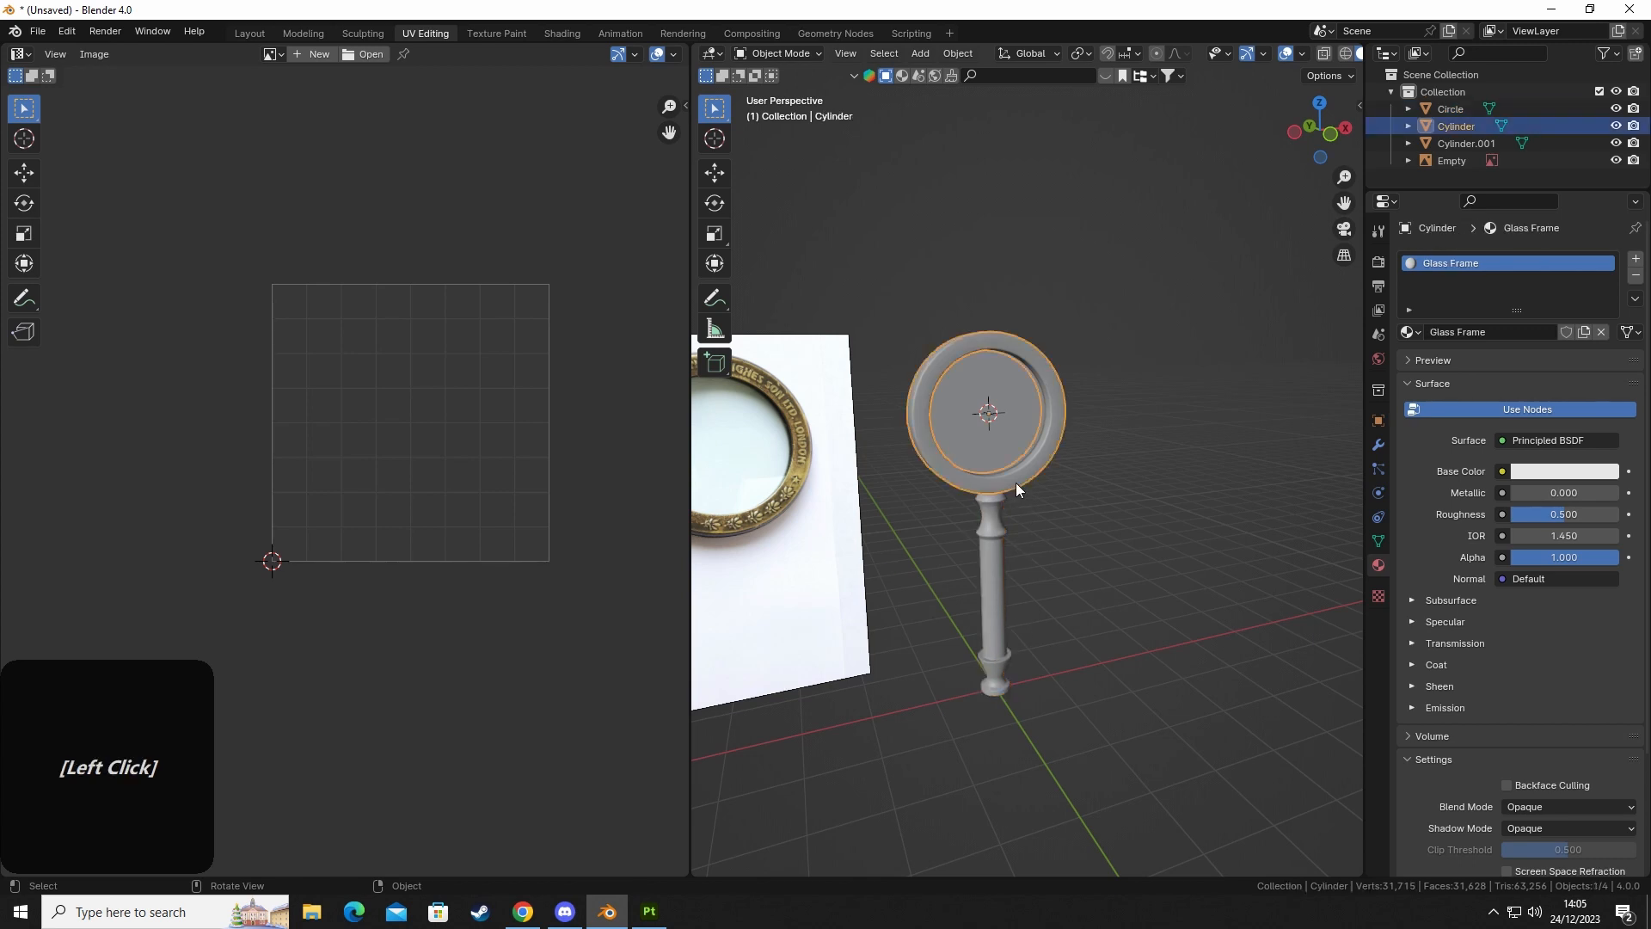
pyautogui.click(1003, 435)
pyautogui.click(1048, 529)
pyautogui.click(1015, 478)
pyautogui.click(1005, 533)
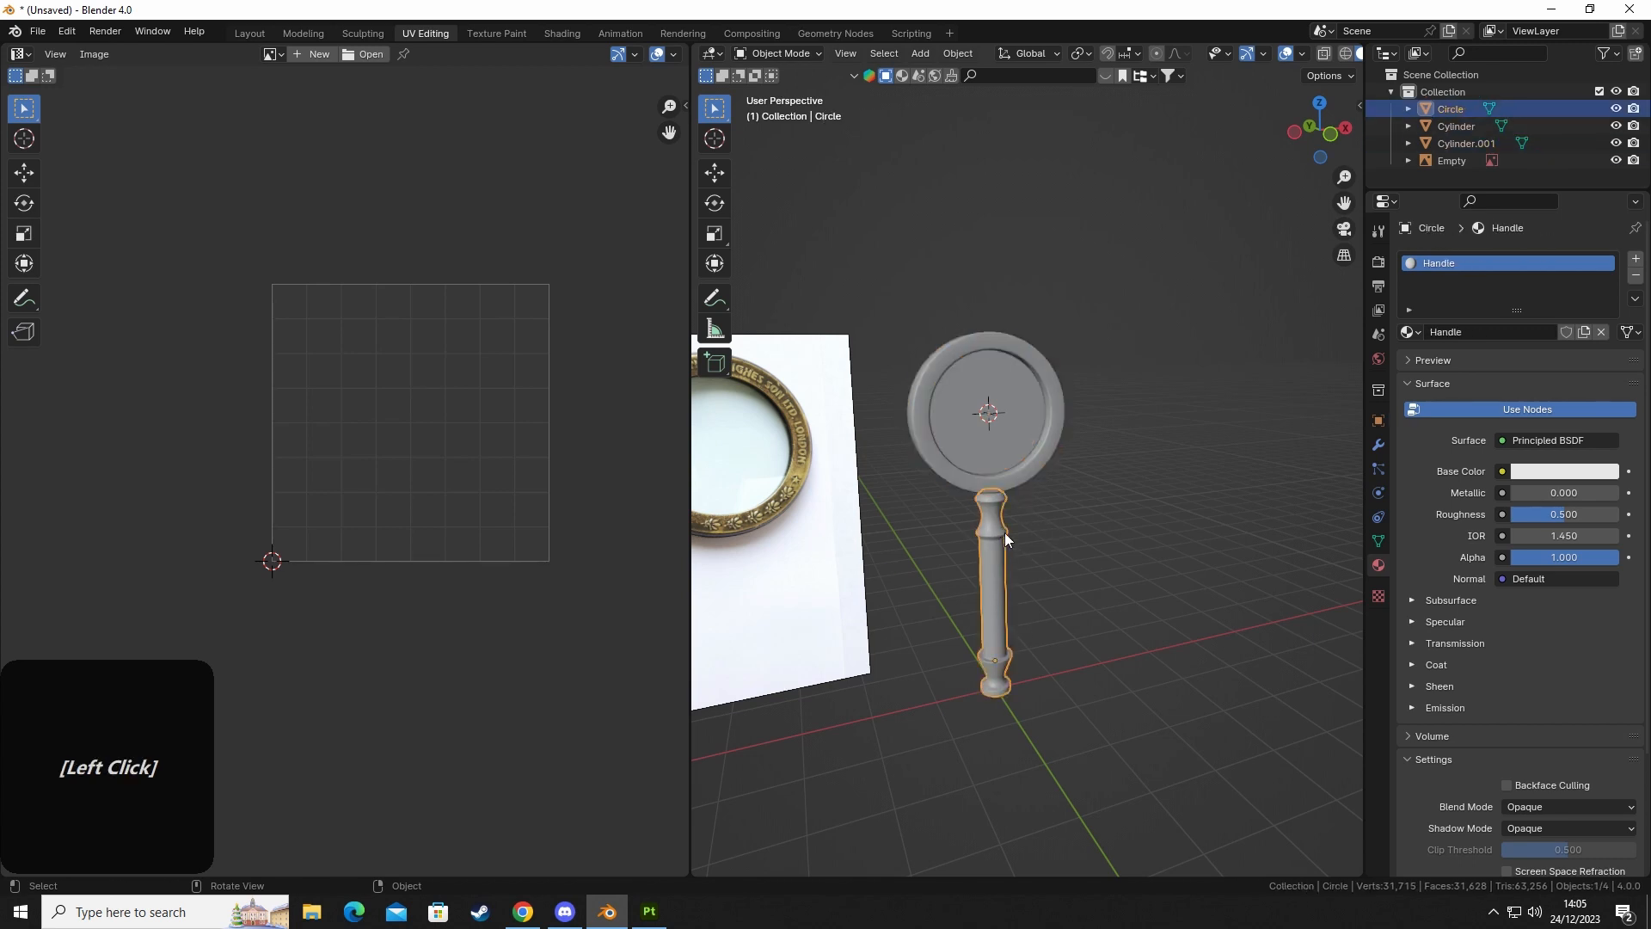
# Select the ring, lens and handle together and join them into a single object.
pyautogui.click(1160, 466)
pyautogui.moveTo(960, 341); pyautogui.dragTo(1124, 494)
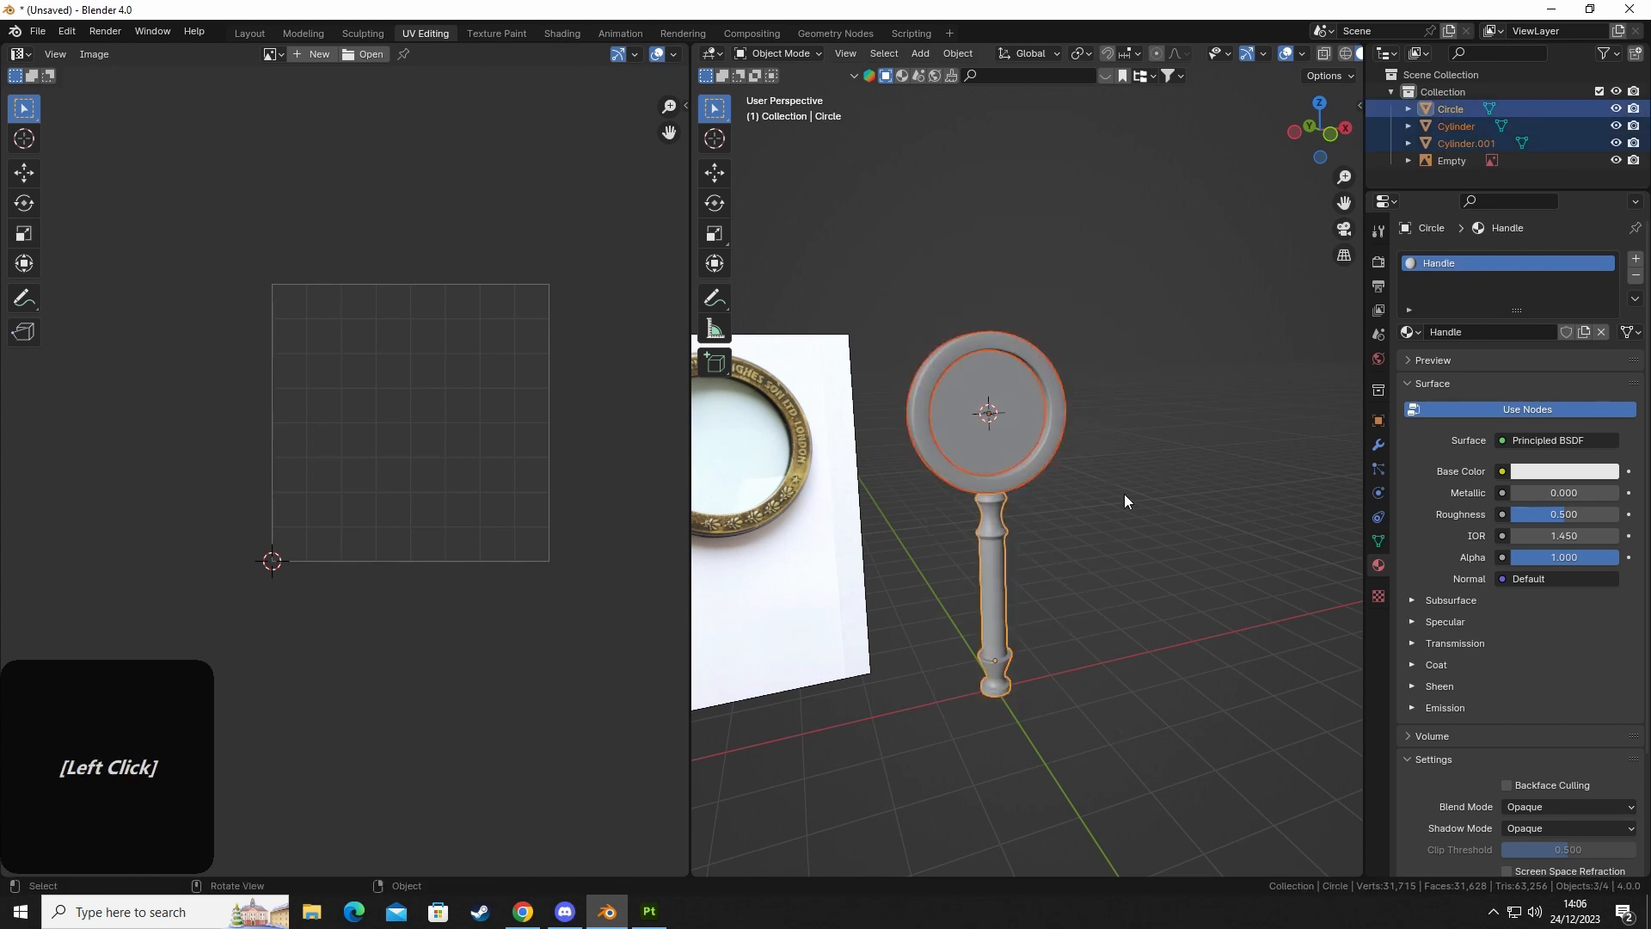
pyautogui.moveTo(1111, 573)
pyautogui.mouseDown(button='middle')
pyautogui.moveTo(1080, 575)
pyautogui.moveTo(1112, 563)
pyautogui.mouseUp(button='middle')
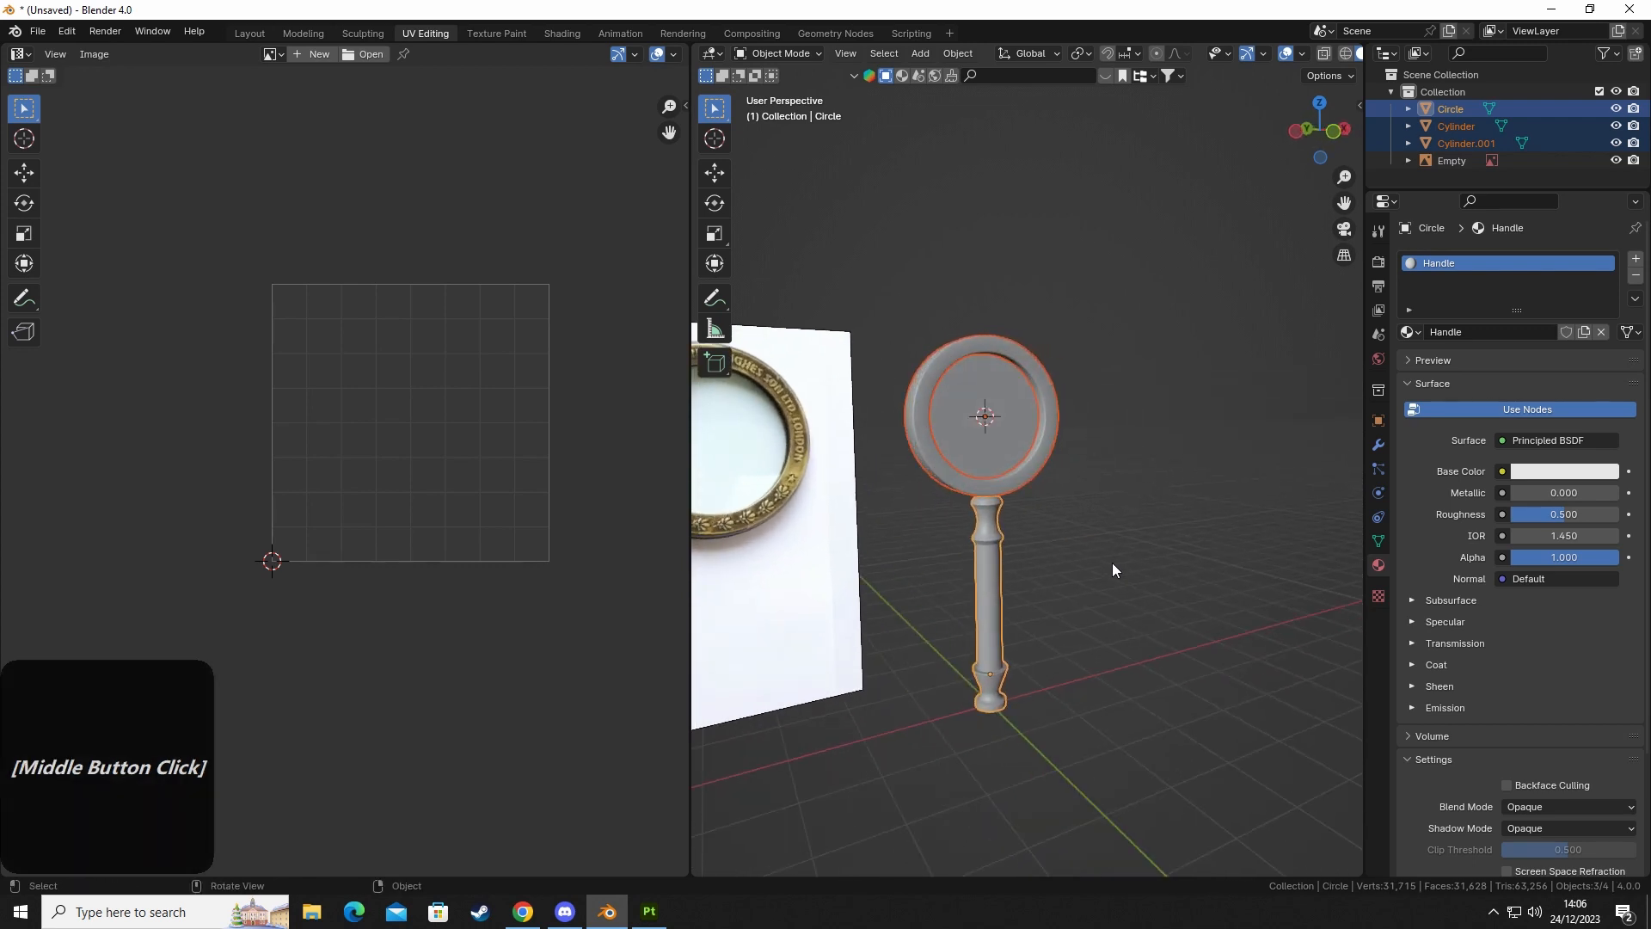
pyautogui.hotkey('ctrl', 'j')
pyautogui.click(1106, 576)
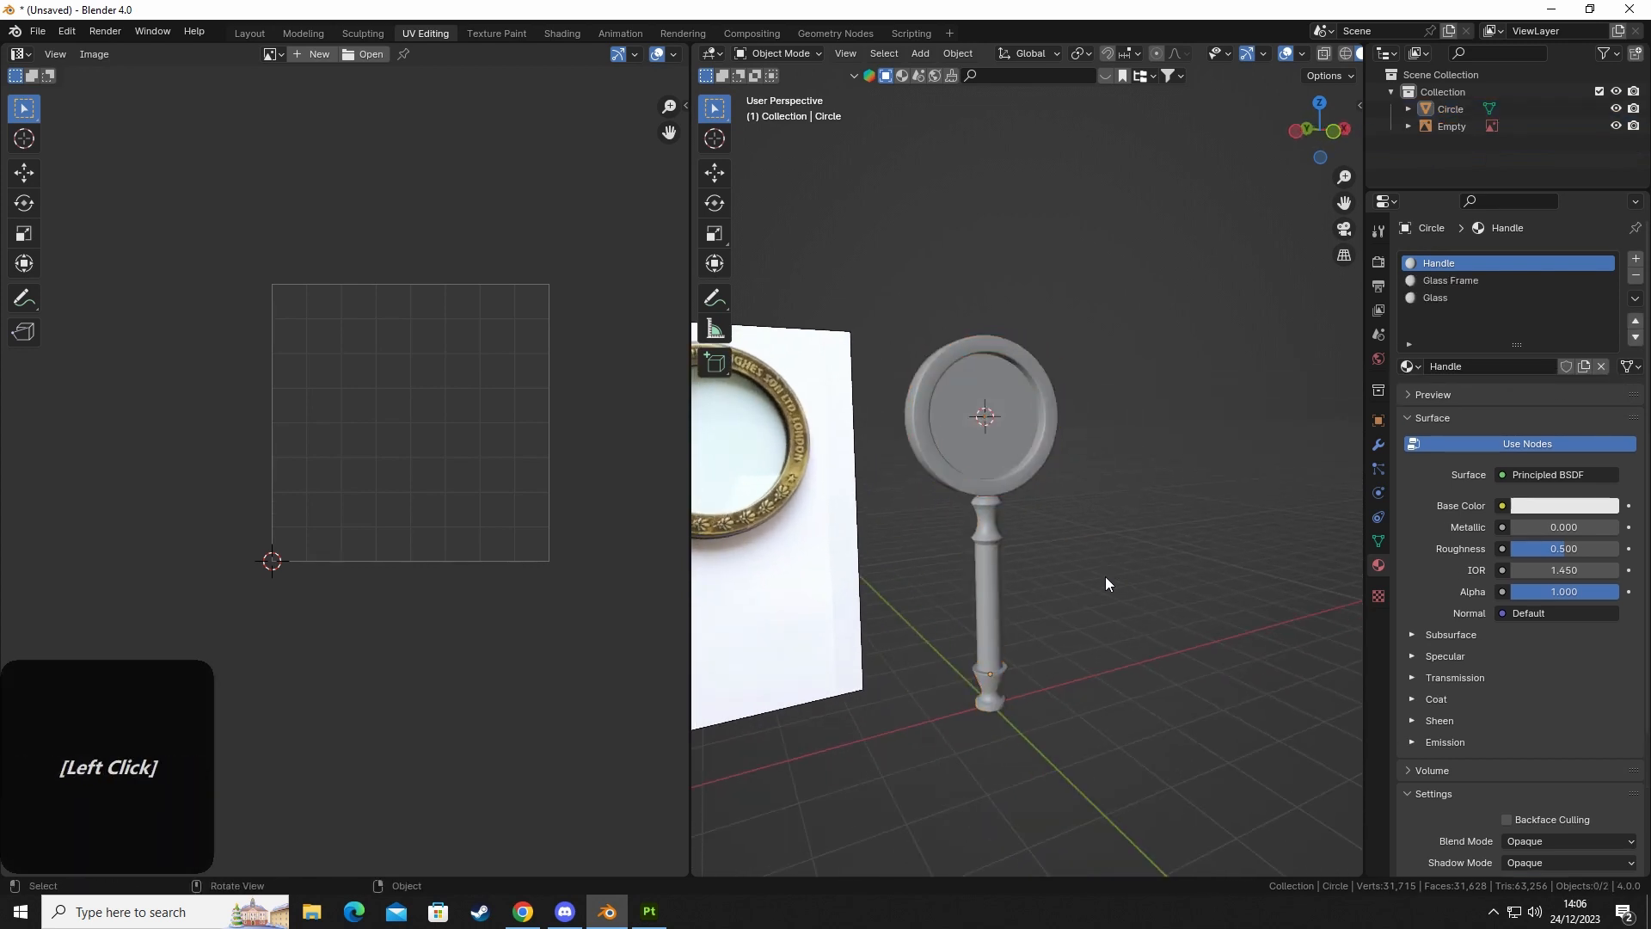
# Select the joined magnifying glass and test-move it as one piece, cancelling the move.
pyautogui.click(982, 412)
pyautogui.click(1107, 556)
pyautogui.moveTo(1106, 556); pyautogui.dragTo(1013, 524, button='middle')
pyautogui.click(1013, 525)
pyautogui.press('g')
pyautogui.rightClick(1025, 629)
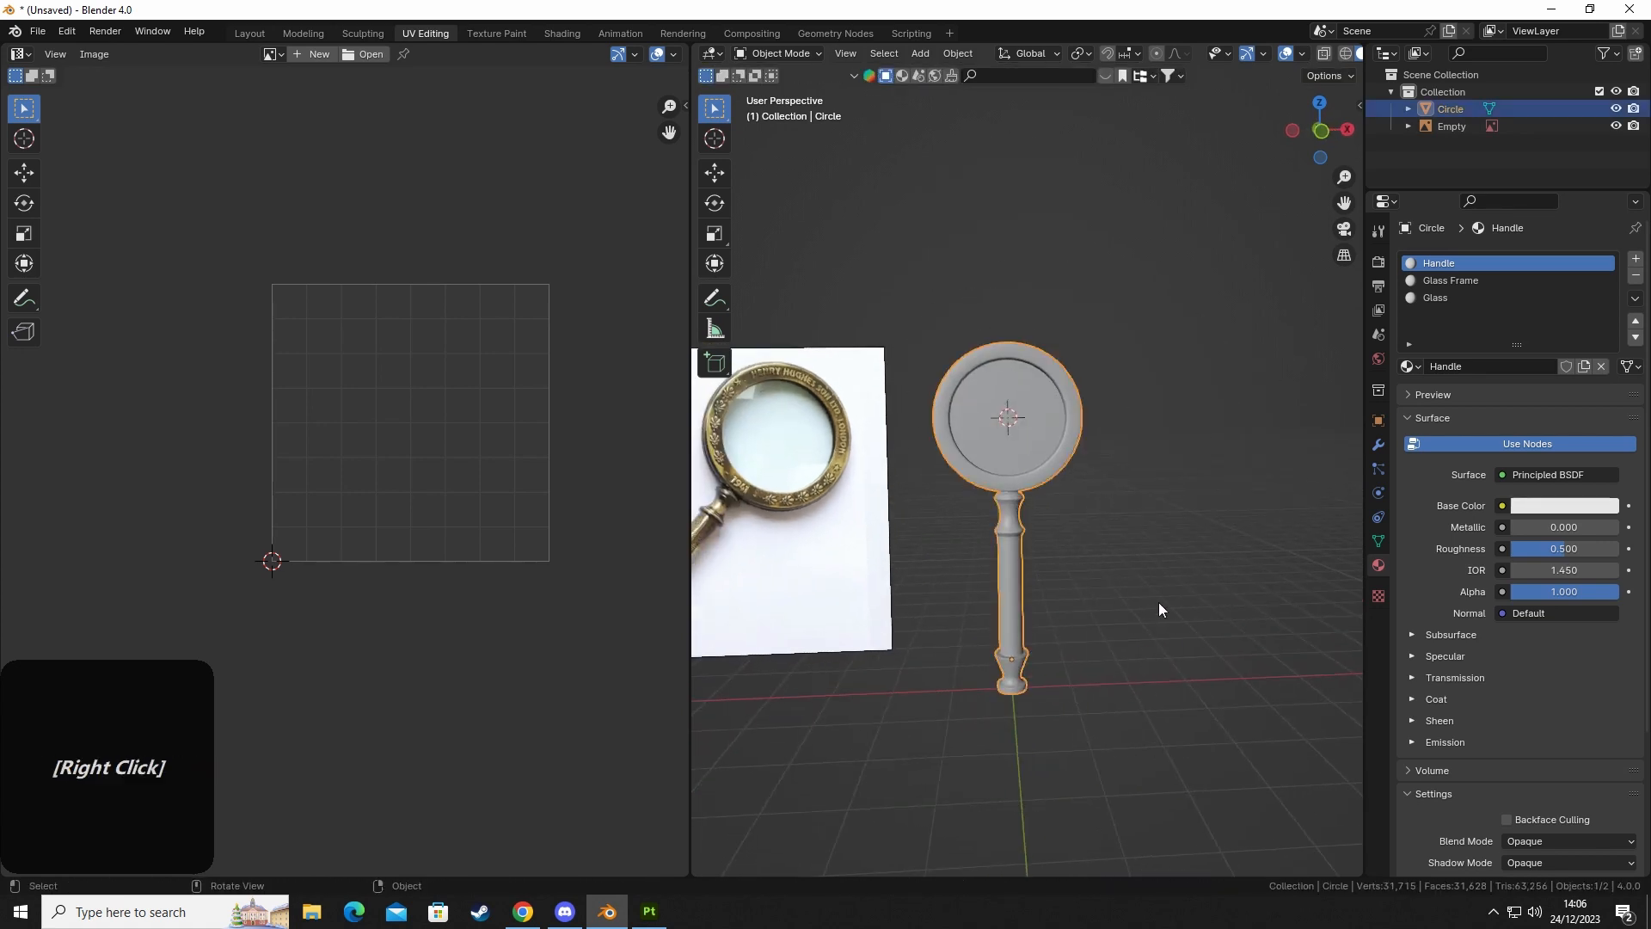
# Apply Shade Smooth to the joined magnifying glass.
pyautogui.click(1158, 602)
pyautogui.moveTo(1158, 602); pyautogui.dragTo(849, 538, button='middle')
pyautogui.click(969, 535)
pyautogui.rightClick(968, 535)
pyautogui.click(912, 540)
pyautogui.click(1080, 533)
pyautogui.scroll(6, 1008, 526)
pyautogui.click(1044, 400)
pyautogui.rightClick(1016, 419)
pyautogui.click(1016, 418)
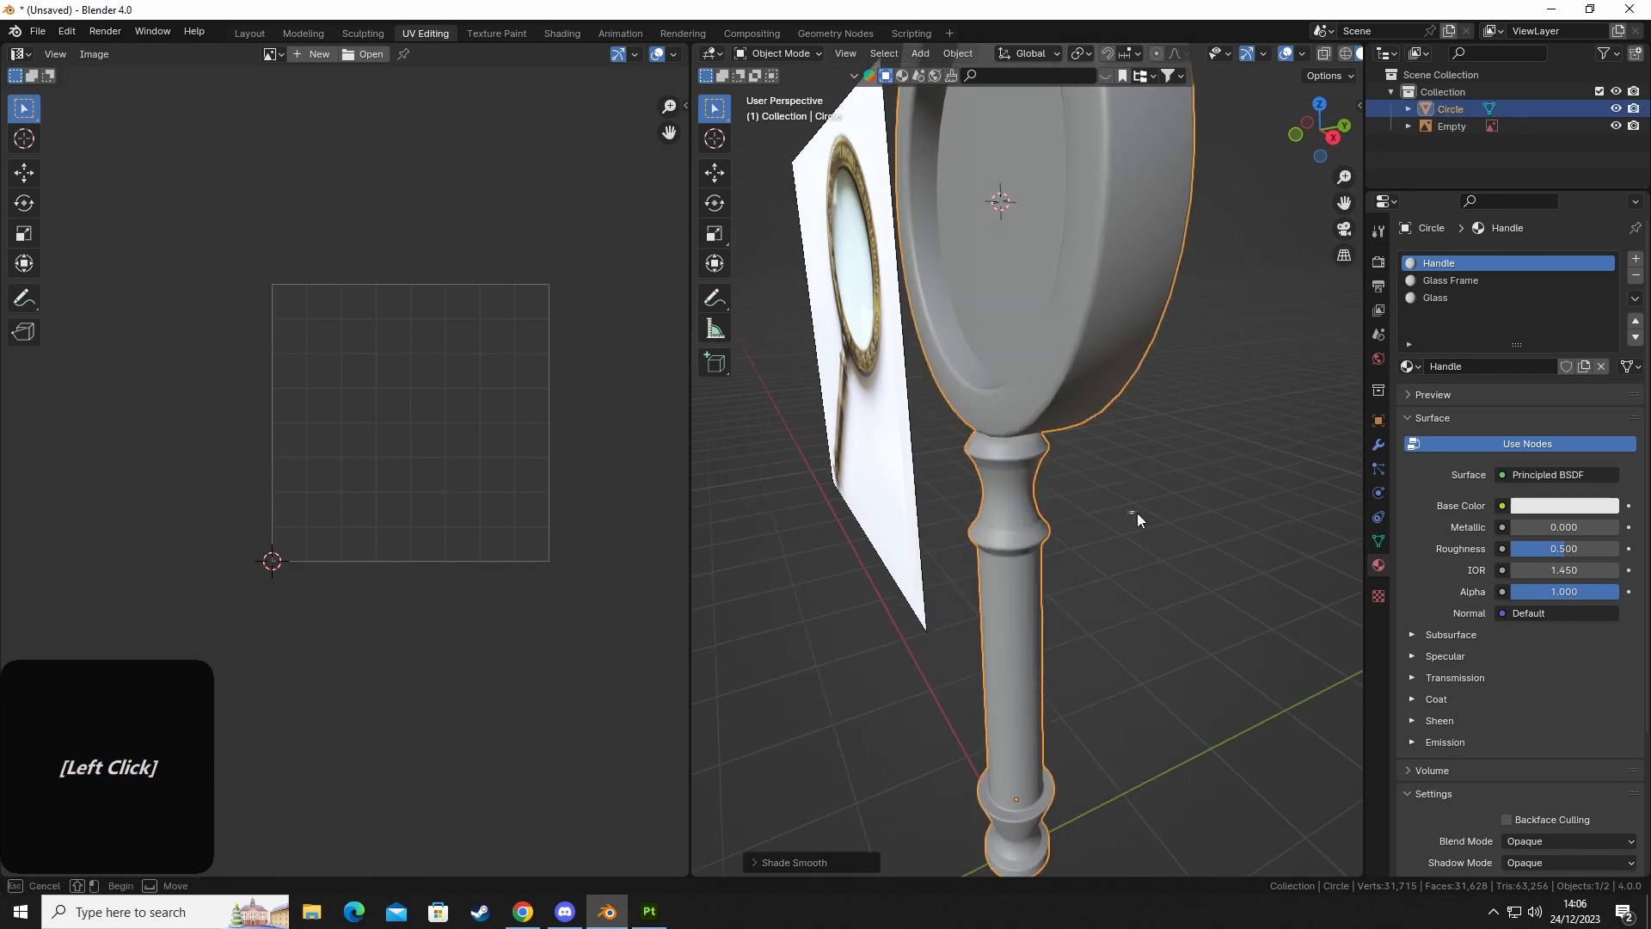
pyautogui.rightClick(1051, 394)
pyautogui.click(1032, 380)
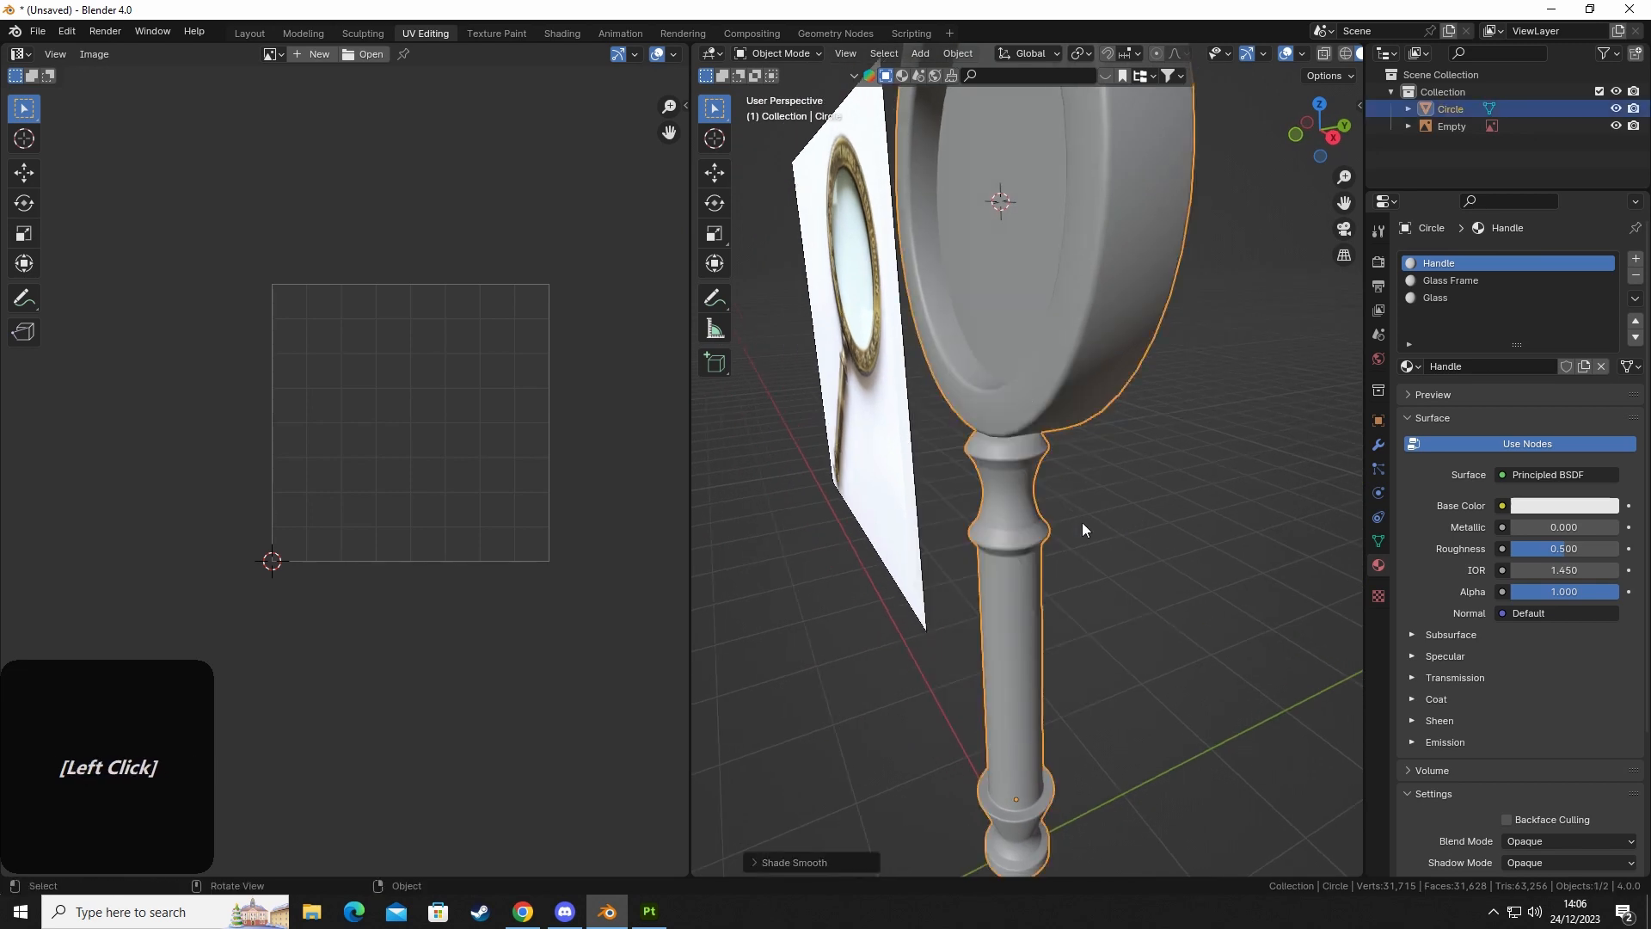
# Select the whole magnifying glass and start an FBX export.
pyautogui.click(1082, 523)
pyautogui.moveTo(1082, 523); pyautogui.dragTo(1114, 517, button='middle')
pyautogui.click(1076, 517)
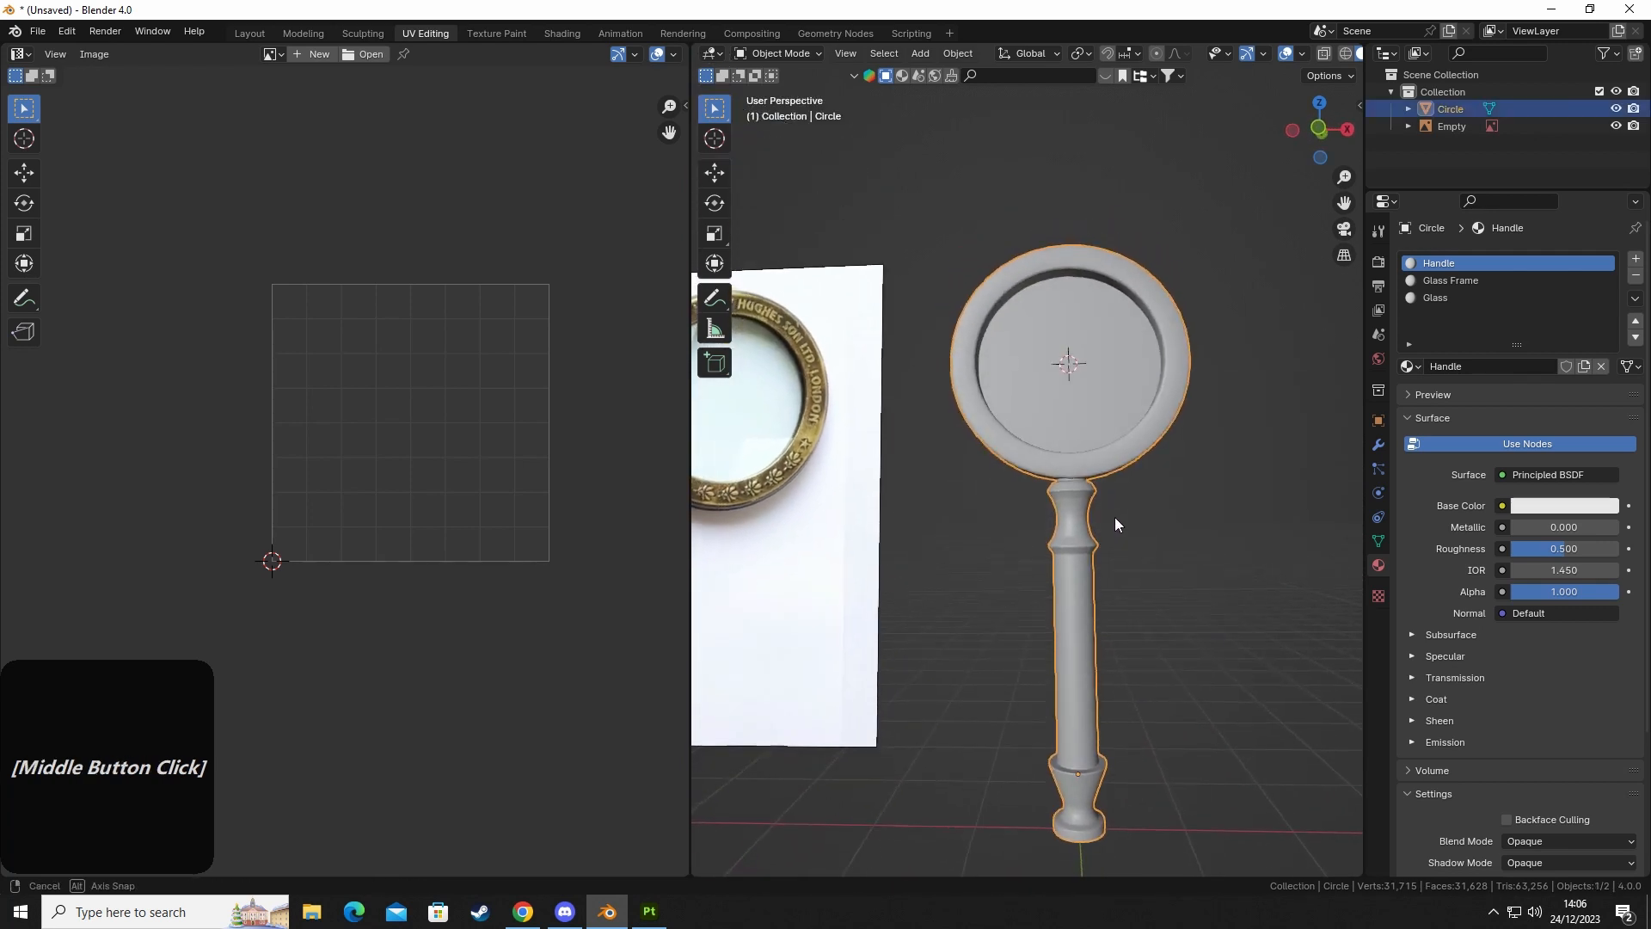
pyautogui.click(1136, 496)
pyautogui.click(1065, 469)
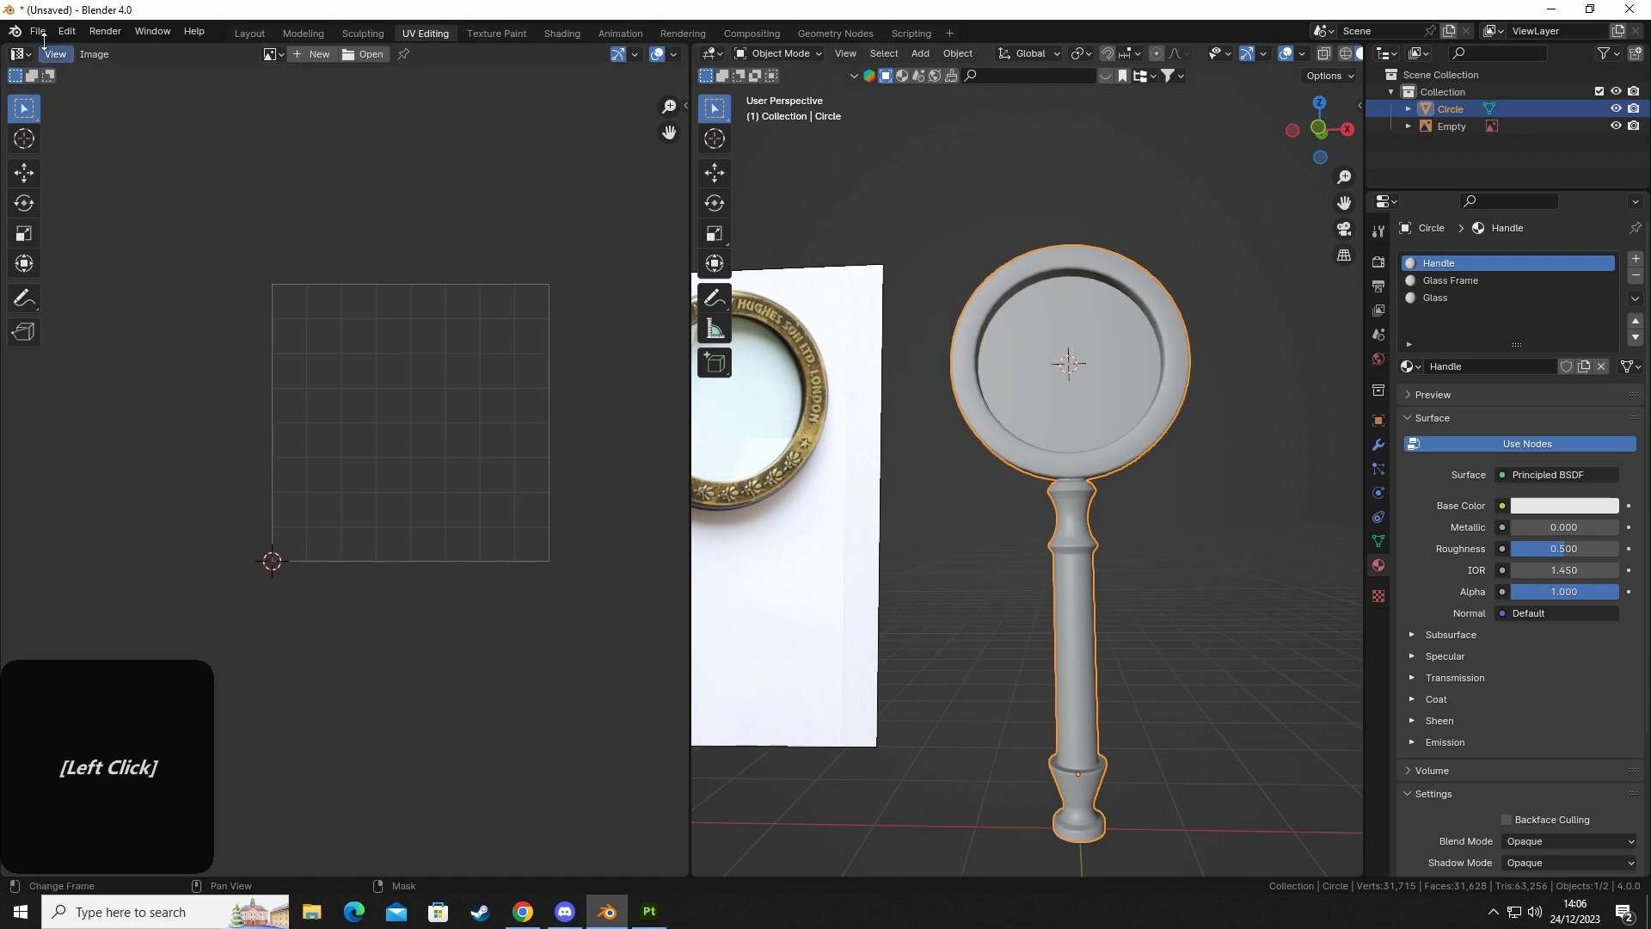
pyautogui.click(38, 31)
pyautogui.moveTo(95, 294)
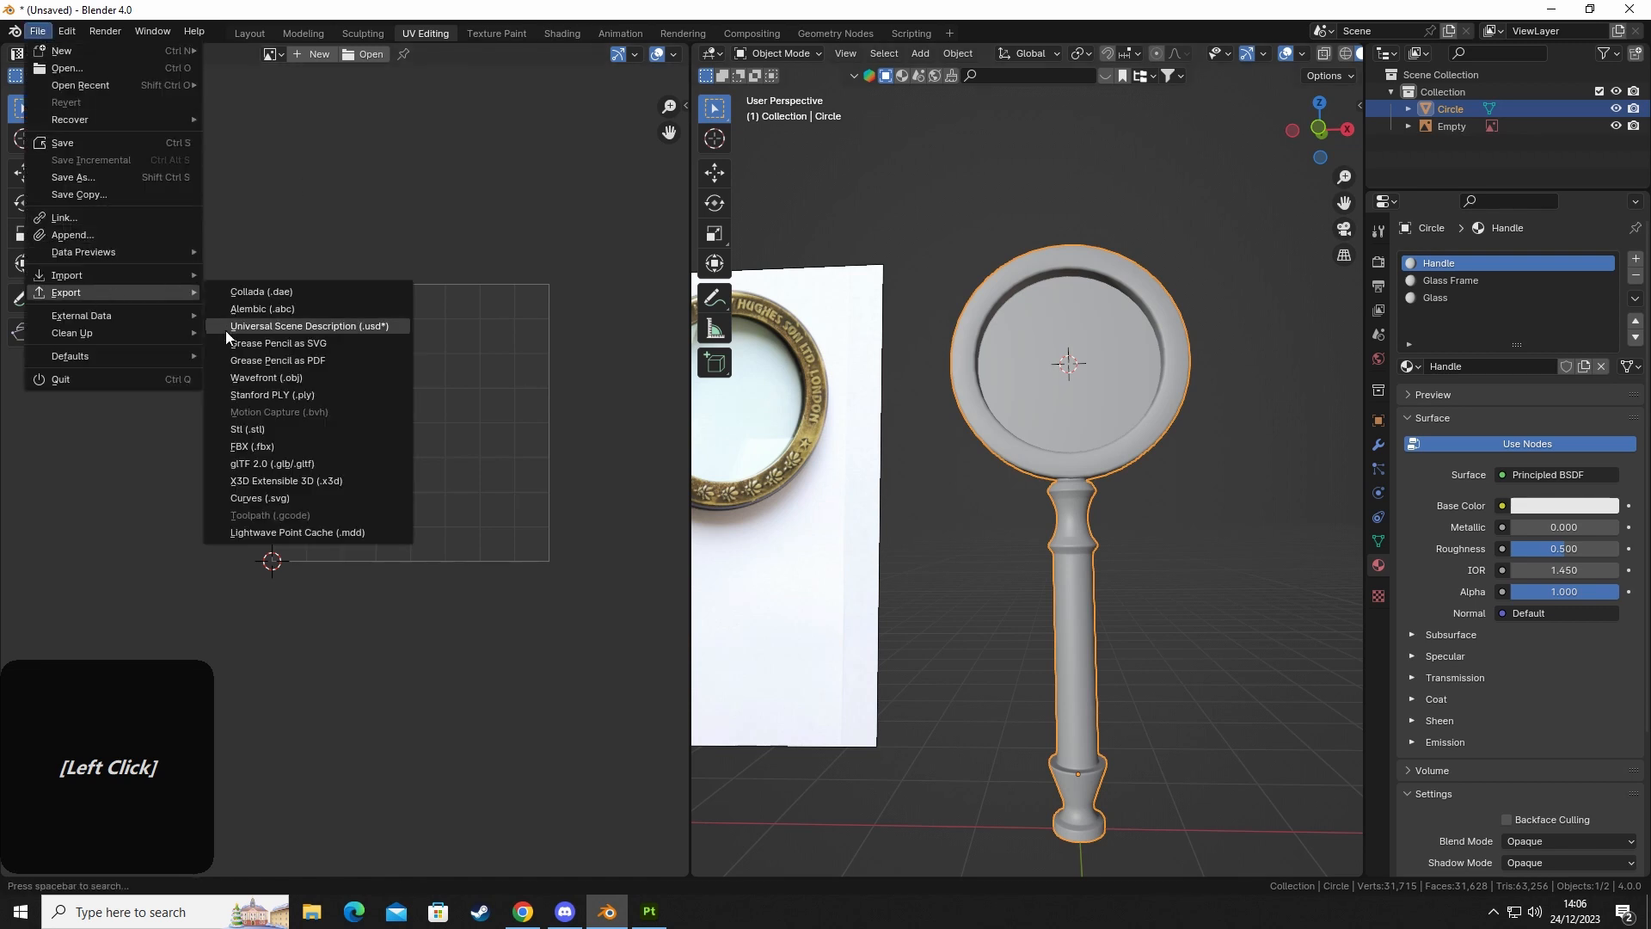
pyautogui.click(253, 446)
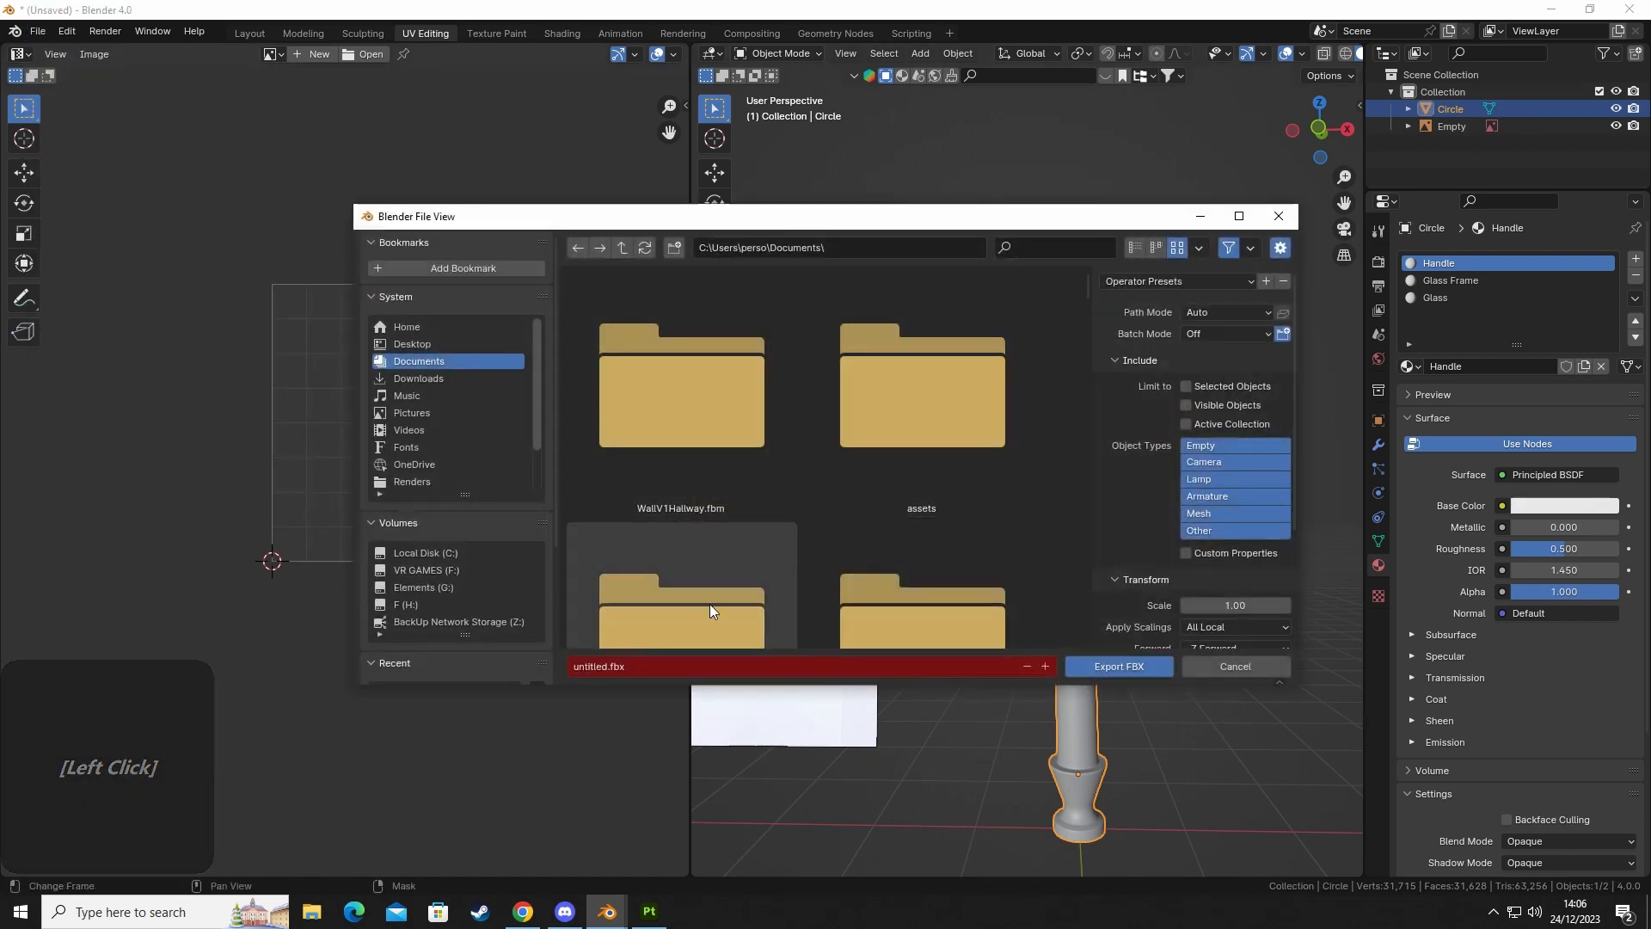
# Name the export file MagnifyingGlassV3.
pyautogui.click(652, 668)
pyautogui.write('M')
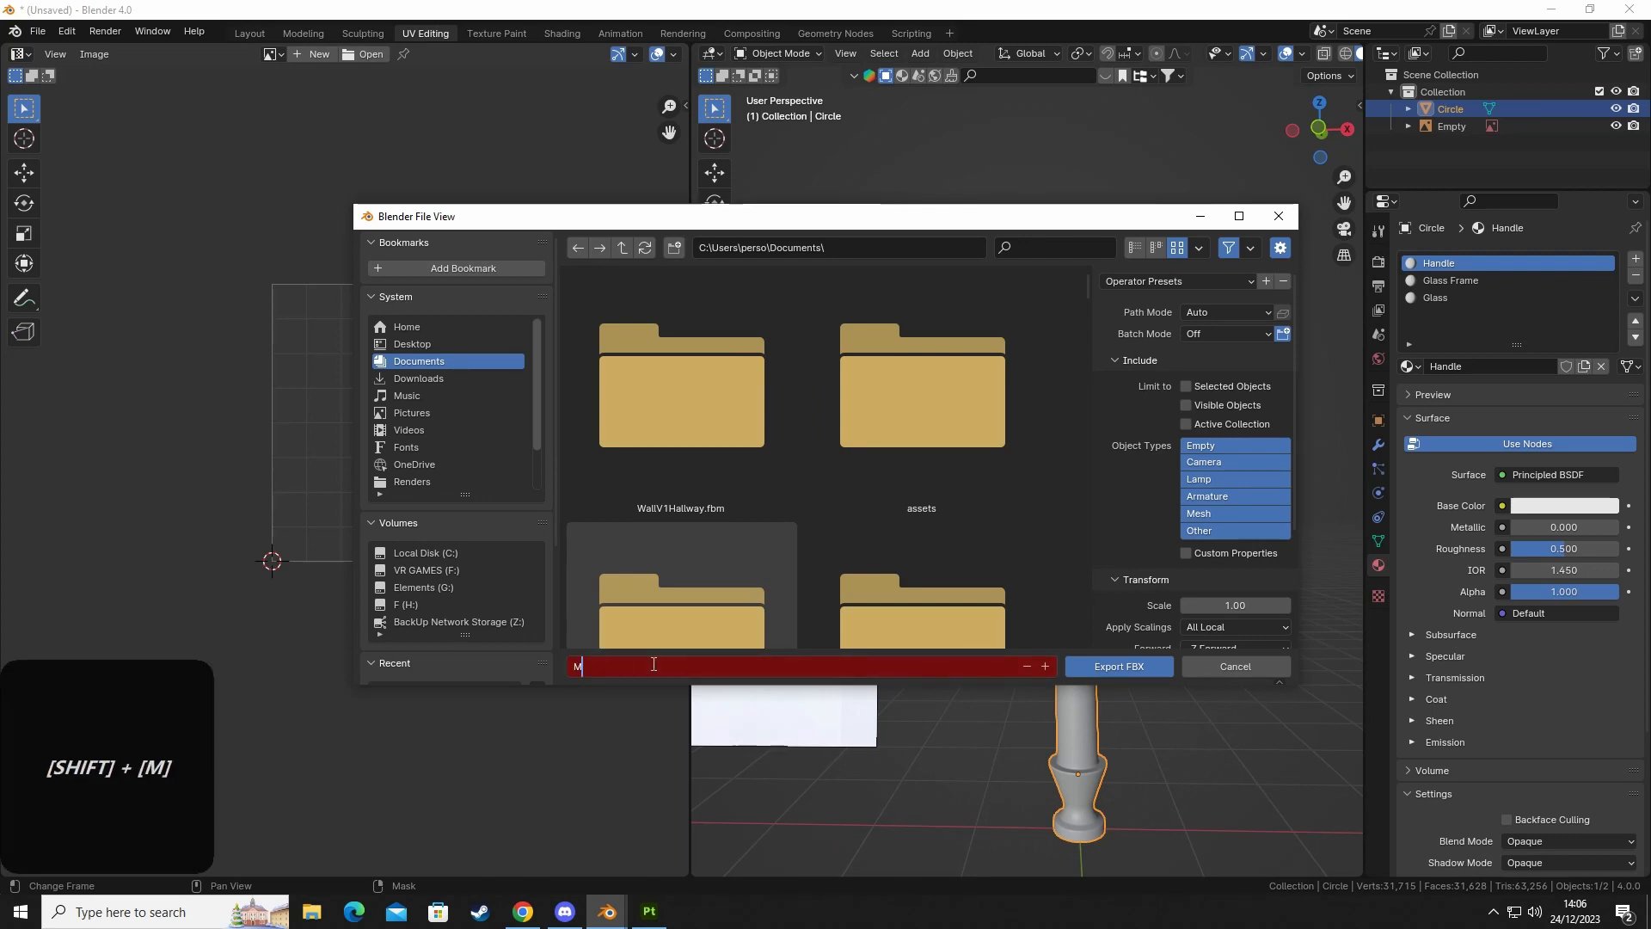
pyautogui.write('agnifying')
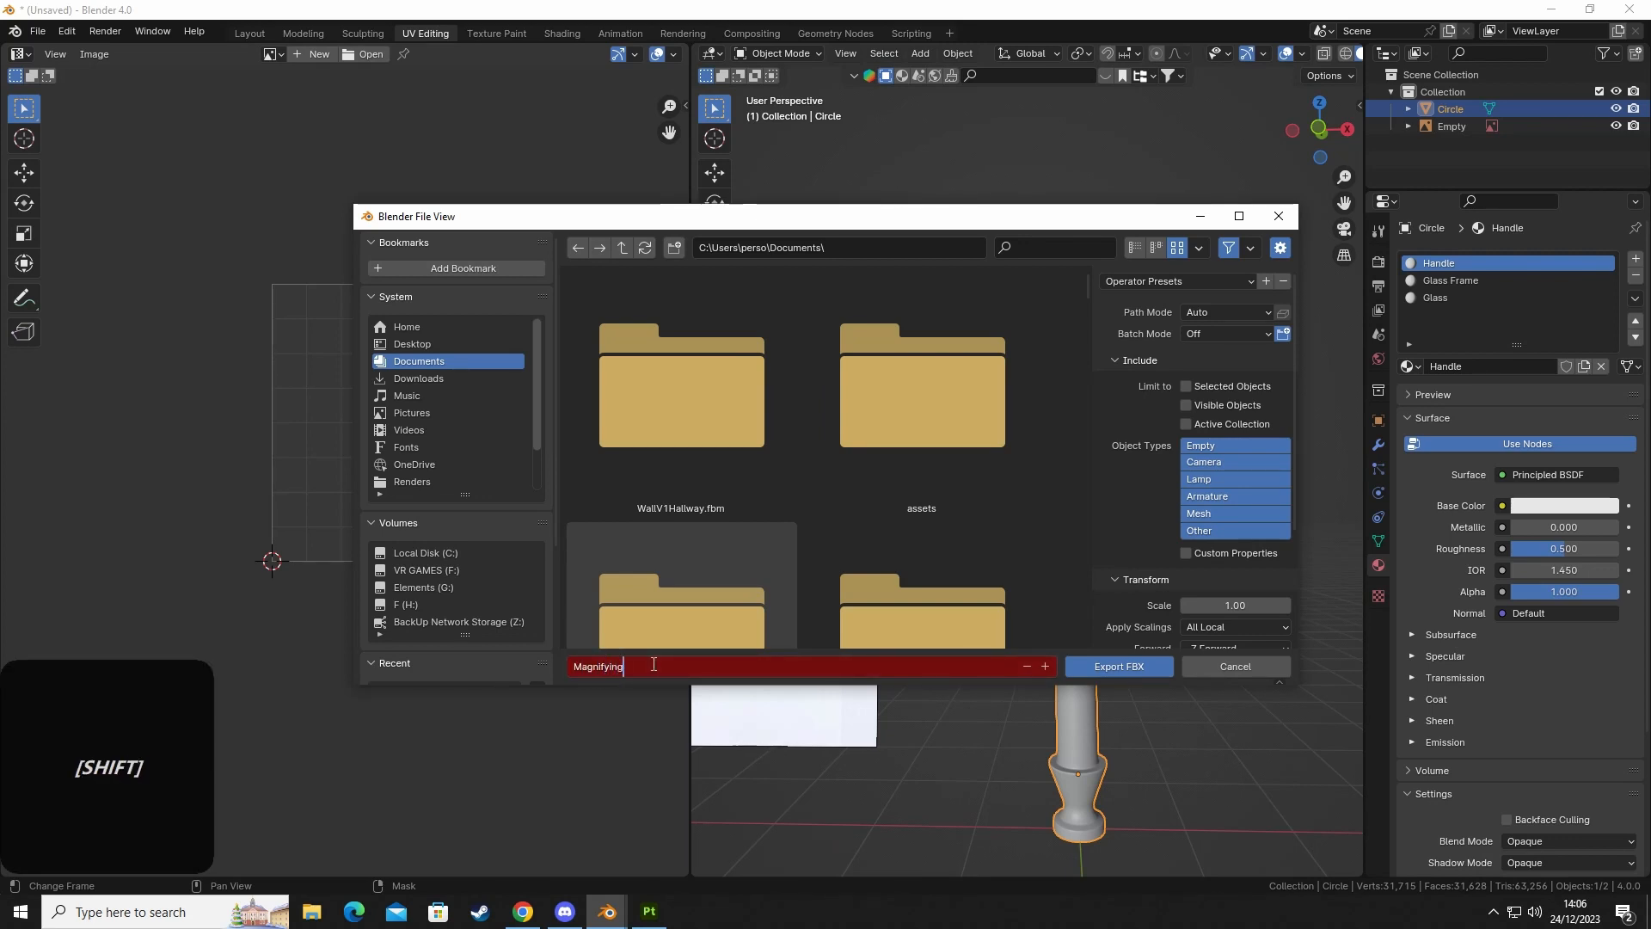
pyautogui.write('GlassV3')
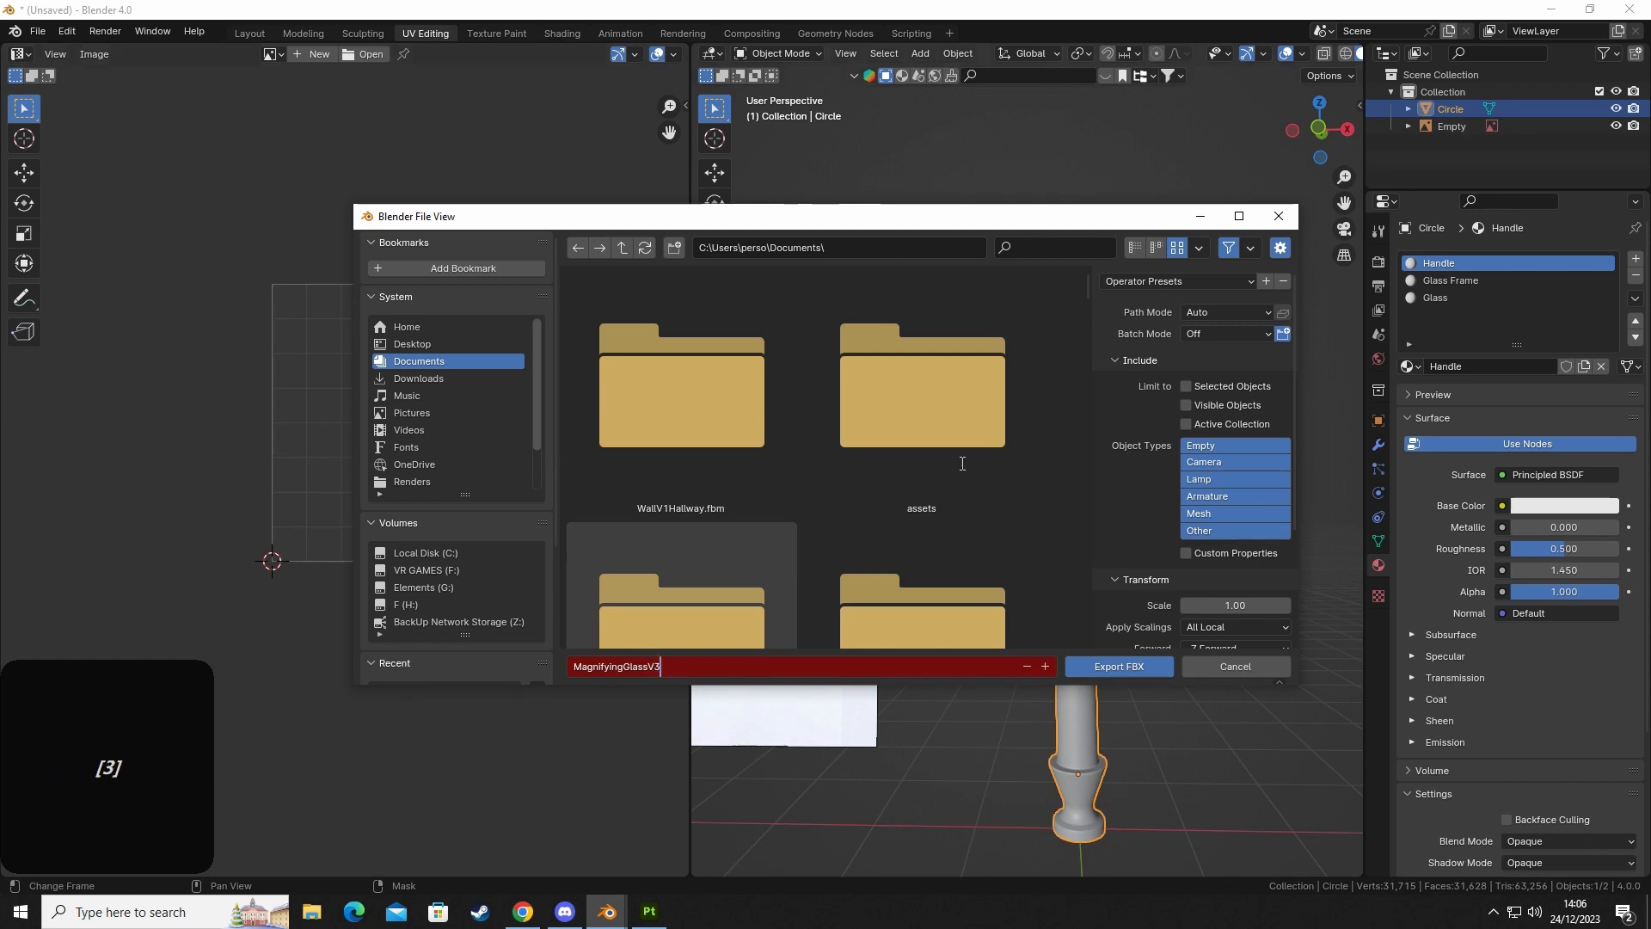
pyautogui.click(1155, 305)
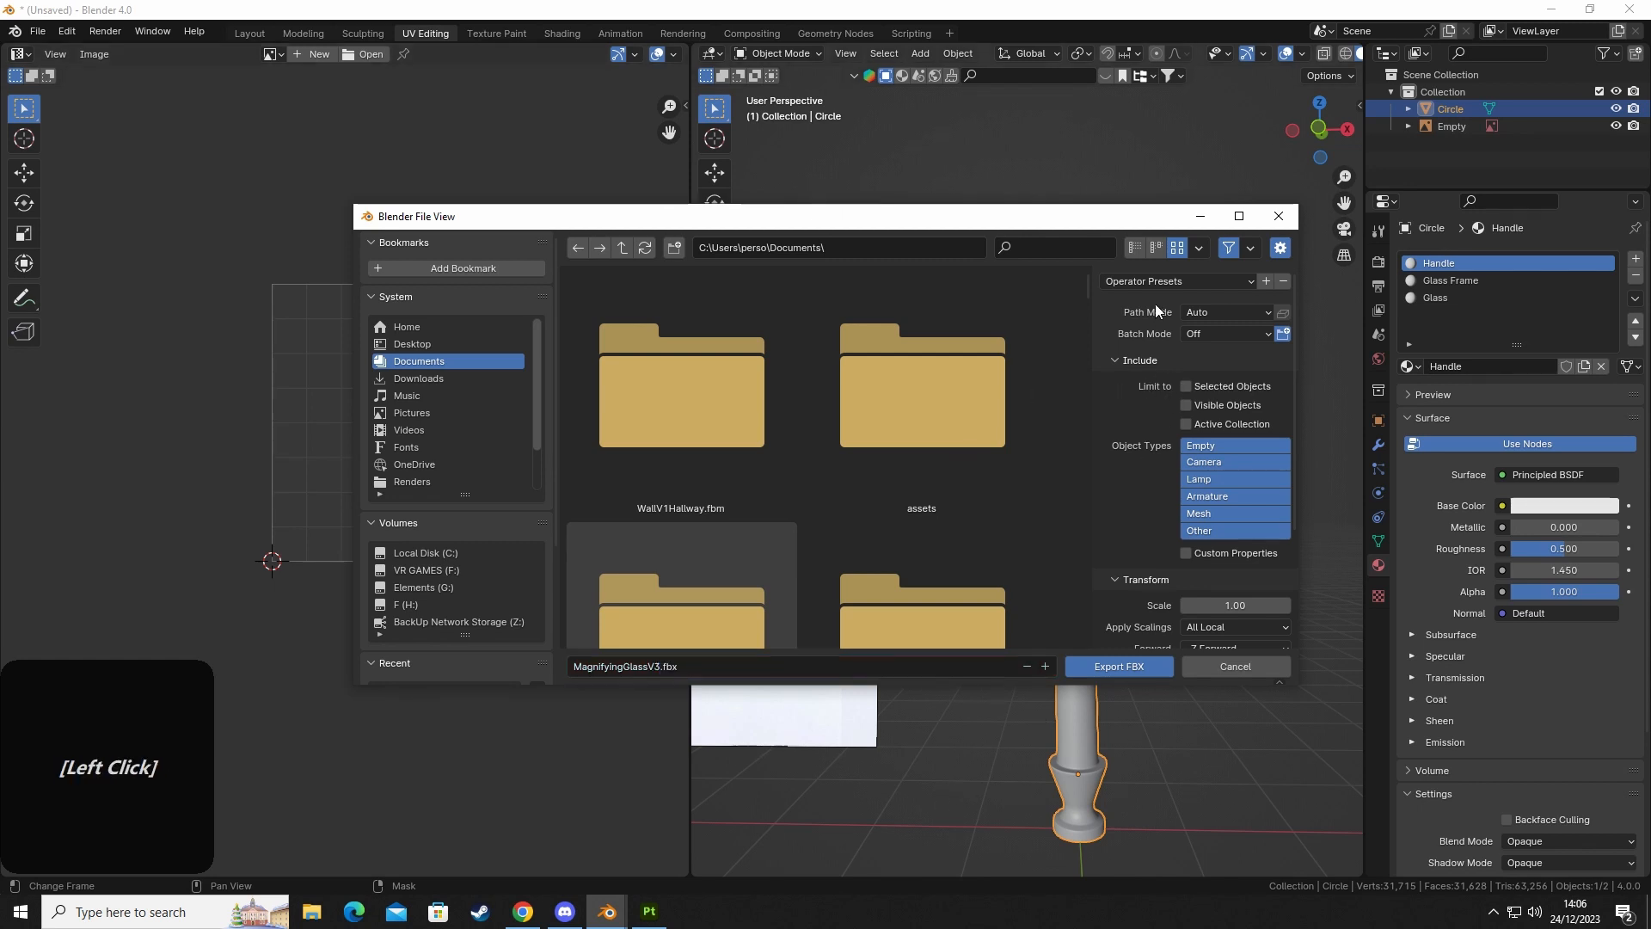
# Limit the export to Selected Objects and export the FBX file to the Documents folder.
pyautogui.click(1186, 386)
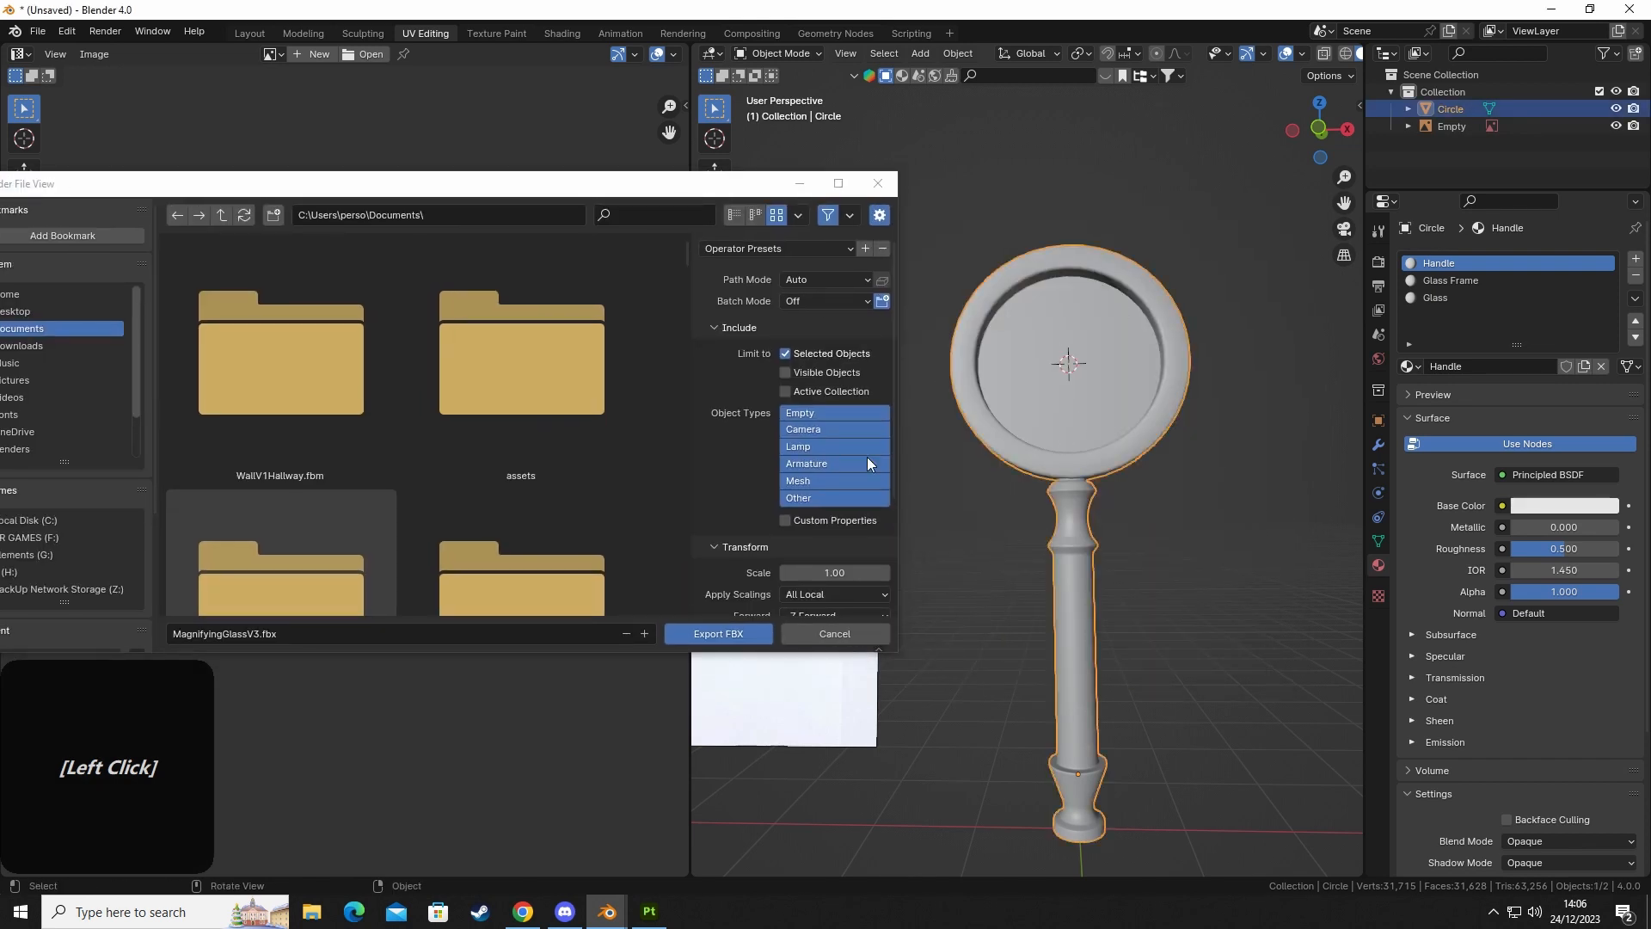
pyautogui.moveTo(501, 184); pyautogui.dragTo(744, 174)
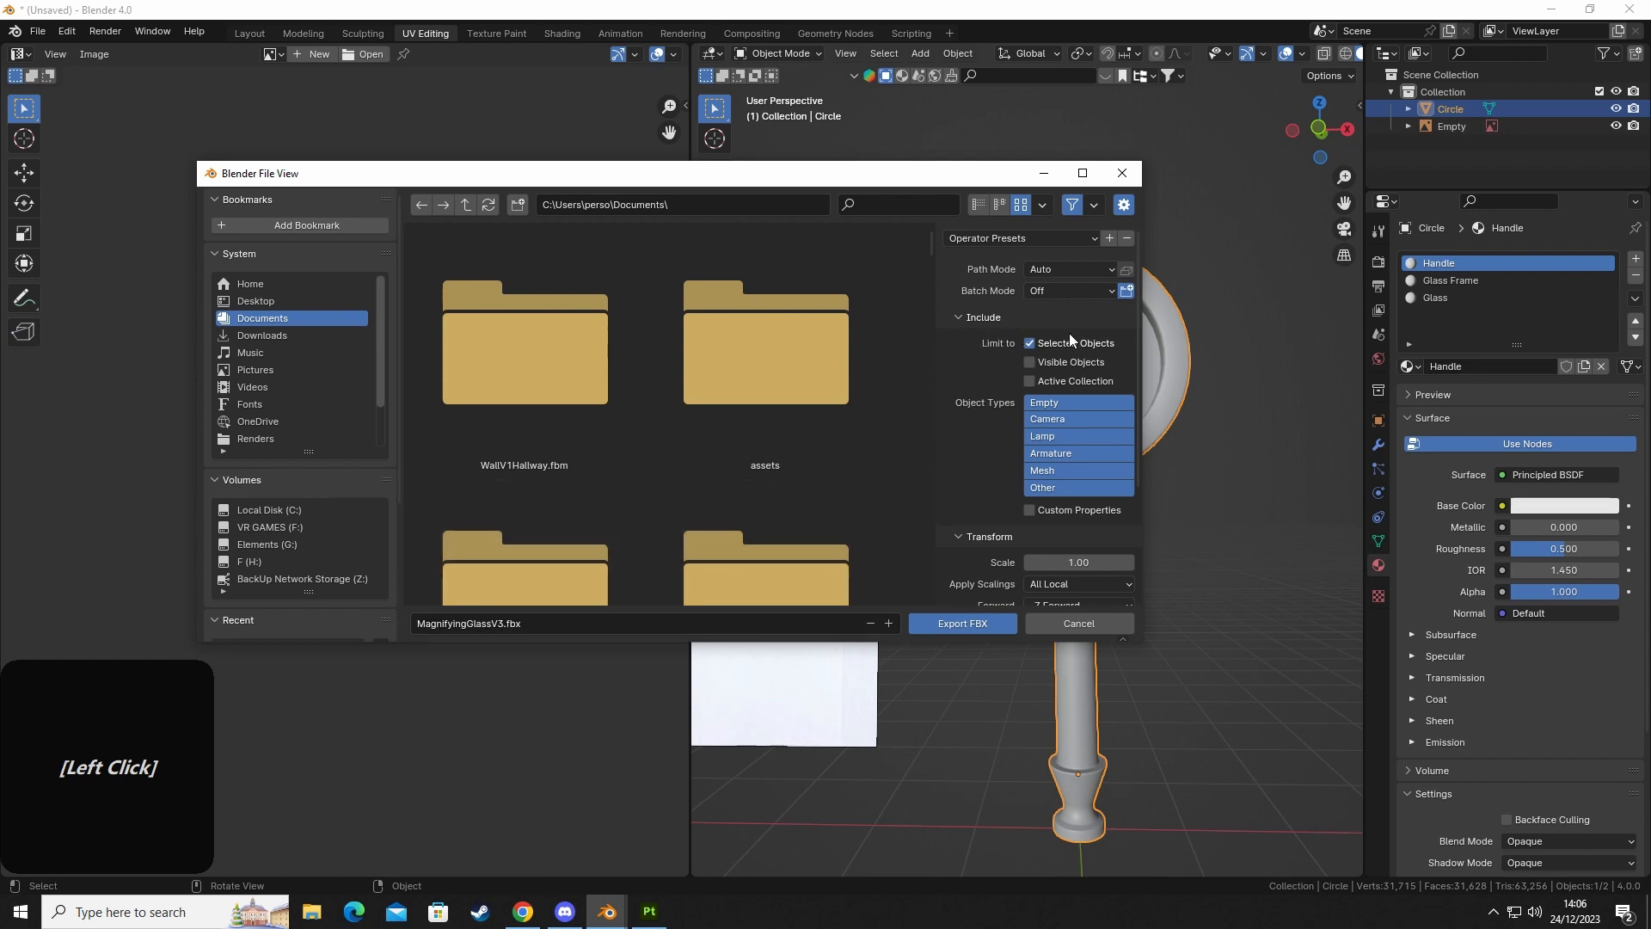
pyautogui.click(943, 623)
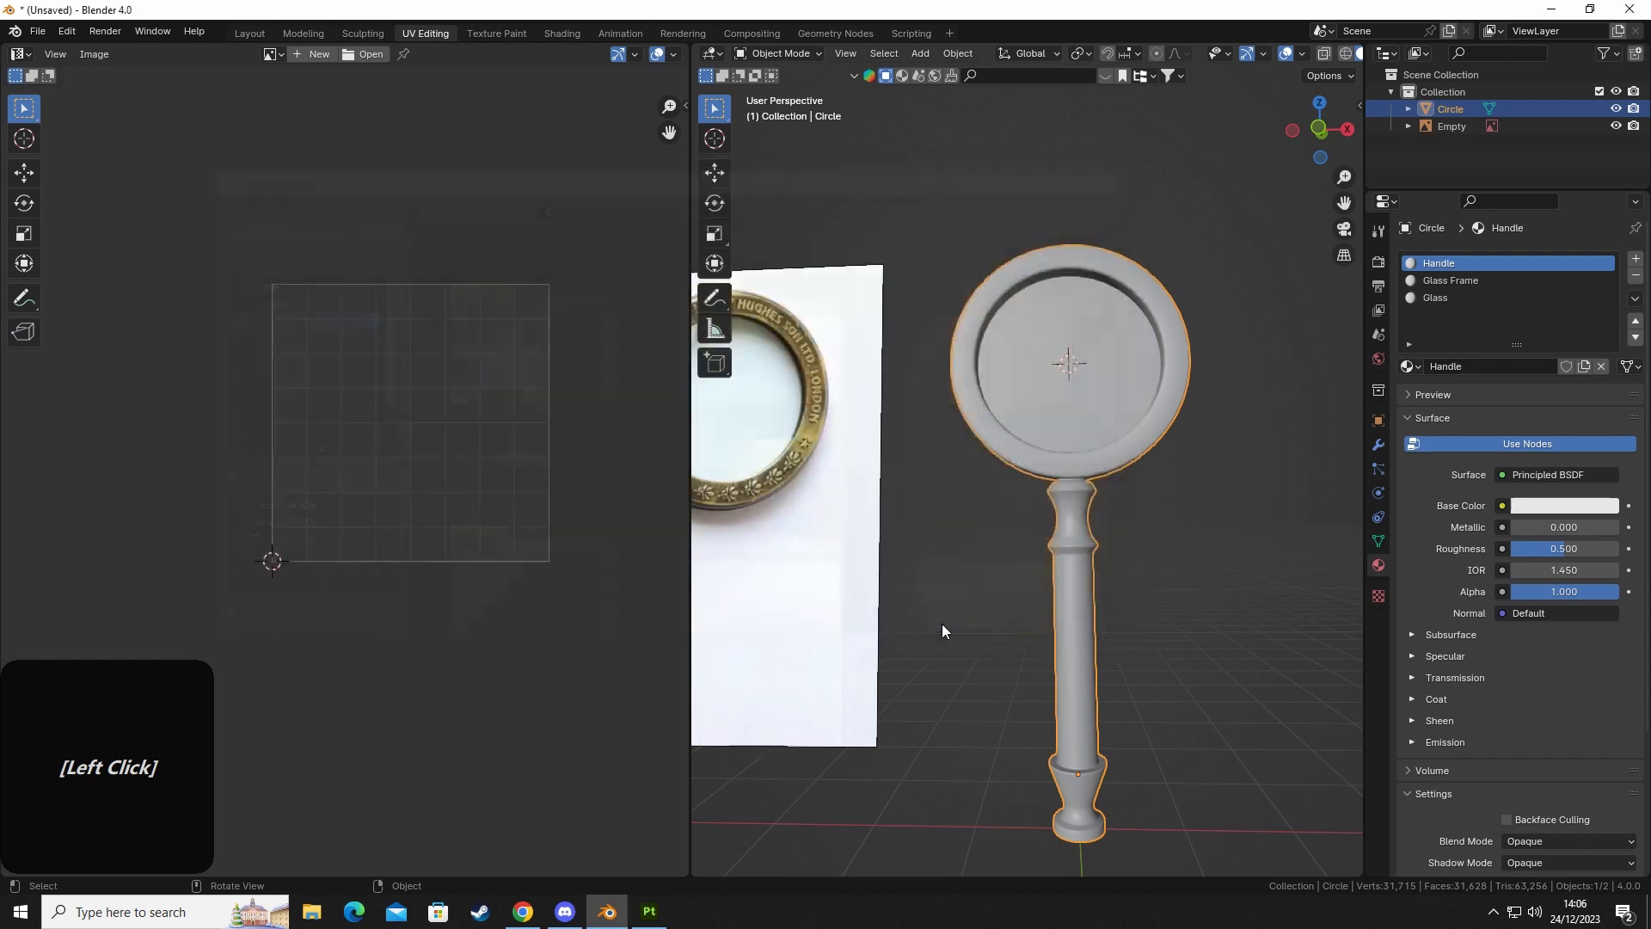
# Switch to Substance 3D Painter and start a new project with a document resolution of 4096.
pyautogui.click(651, 913)
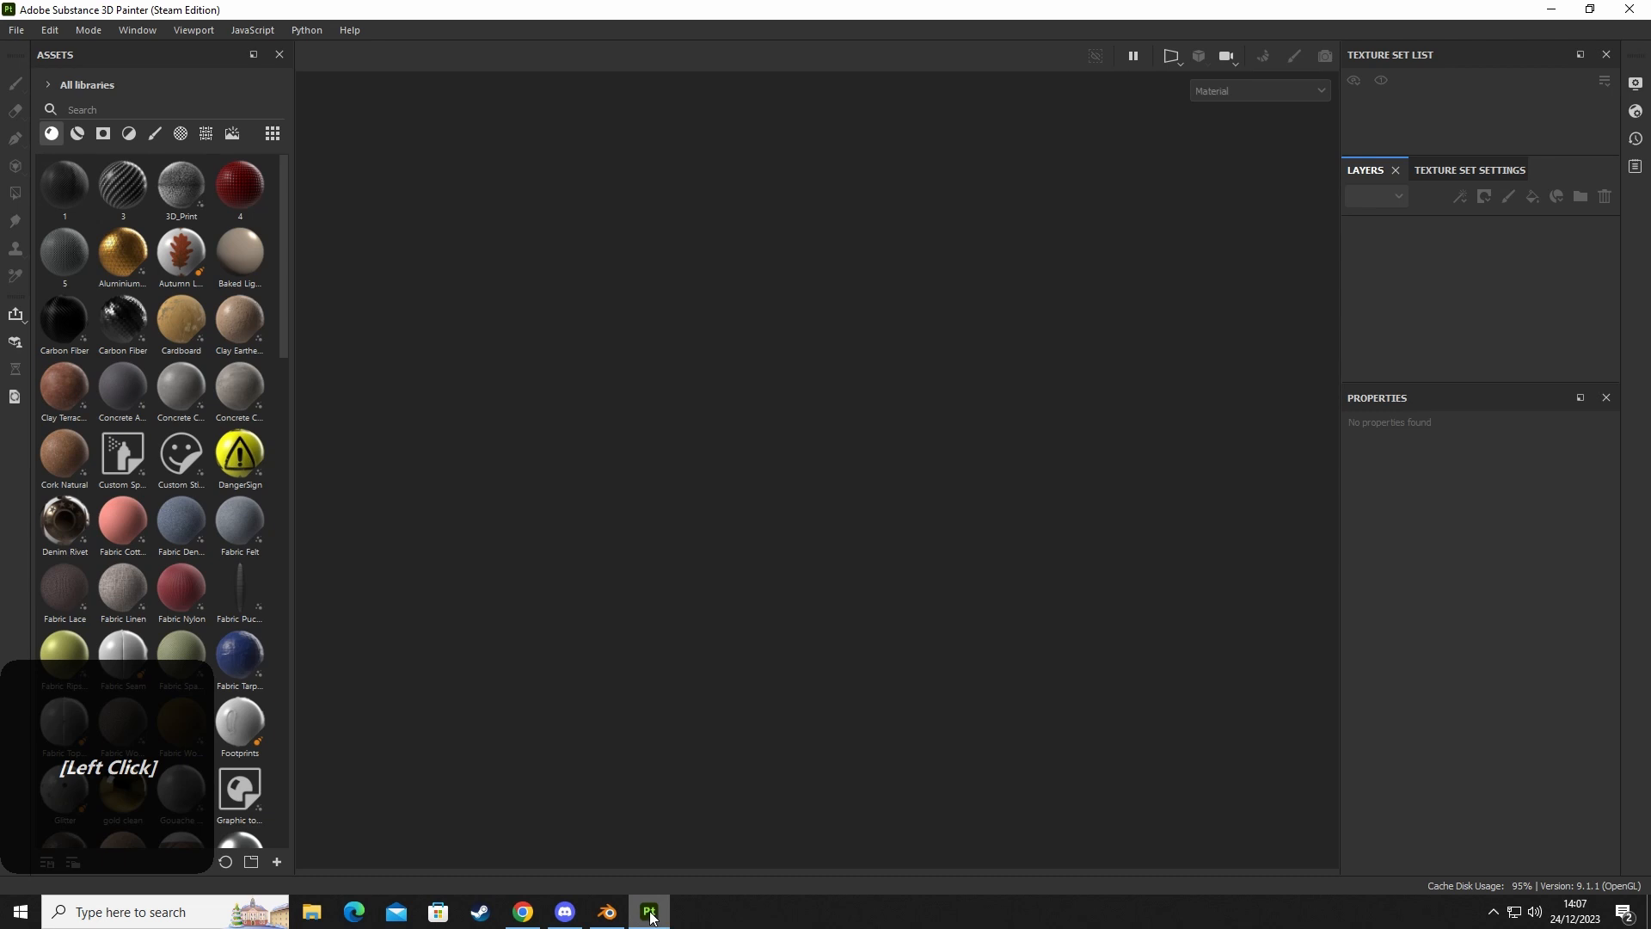
pyautogui.click(17, 32)
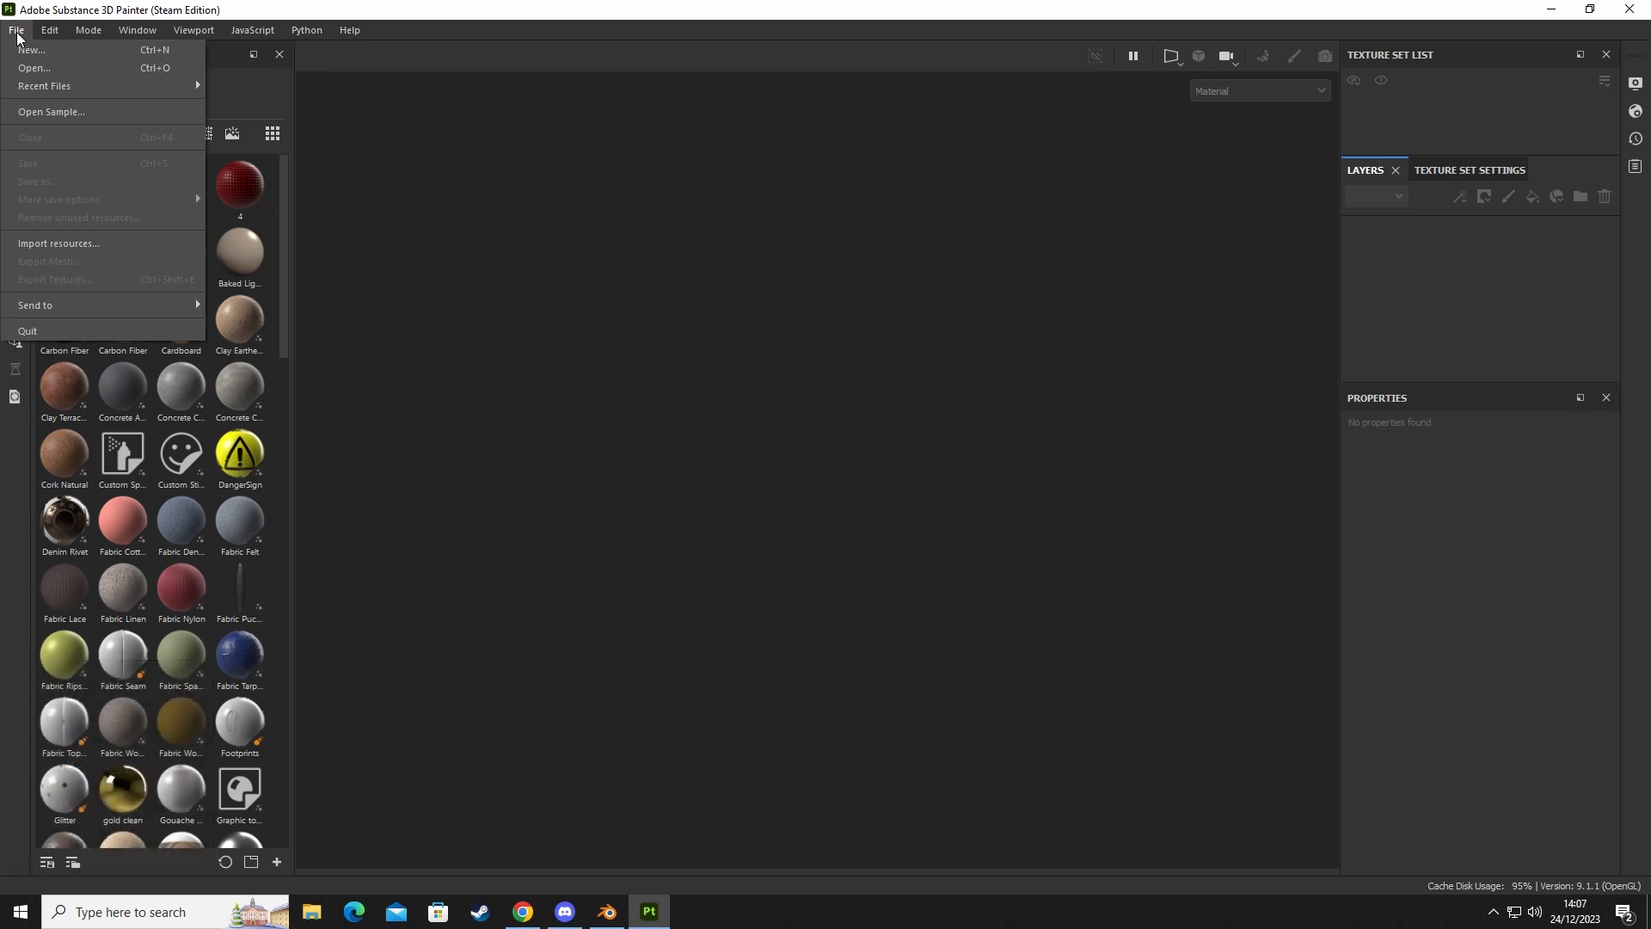
pyautogui.click(35, 50)
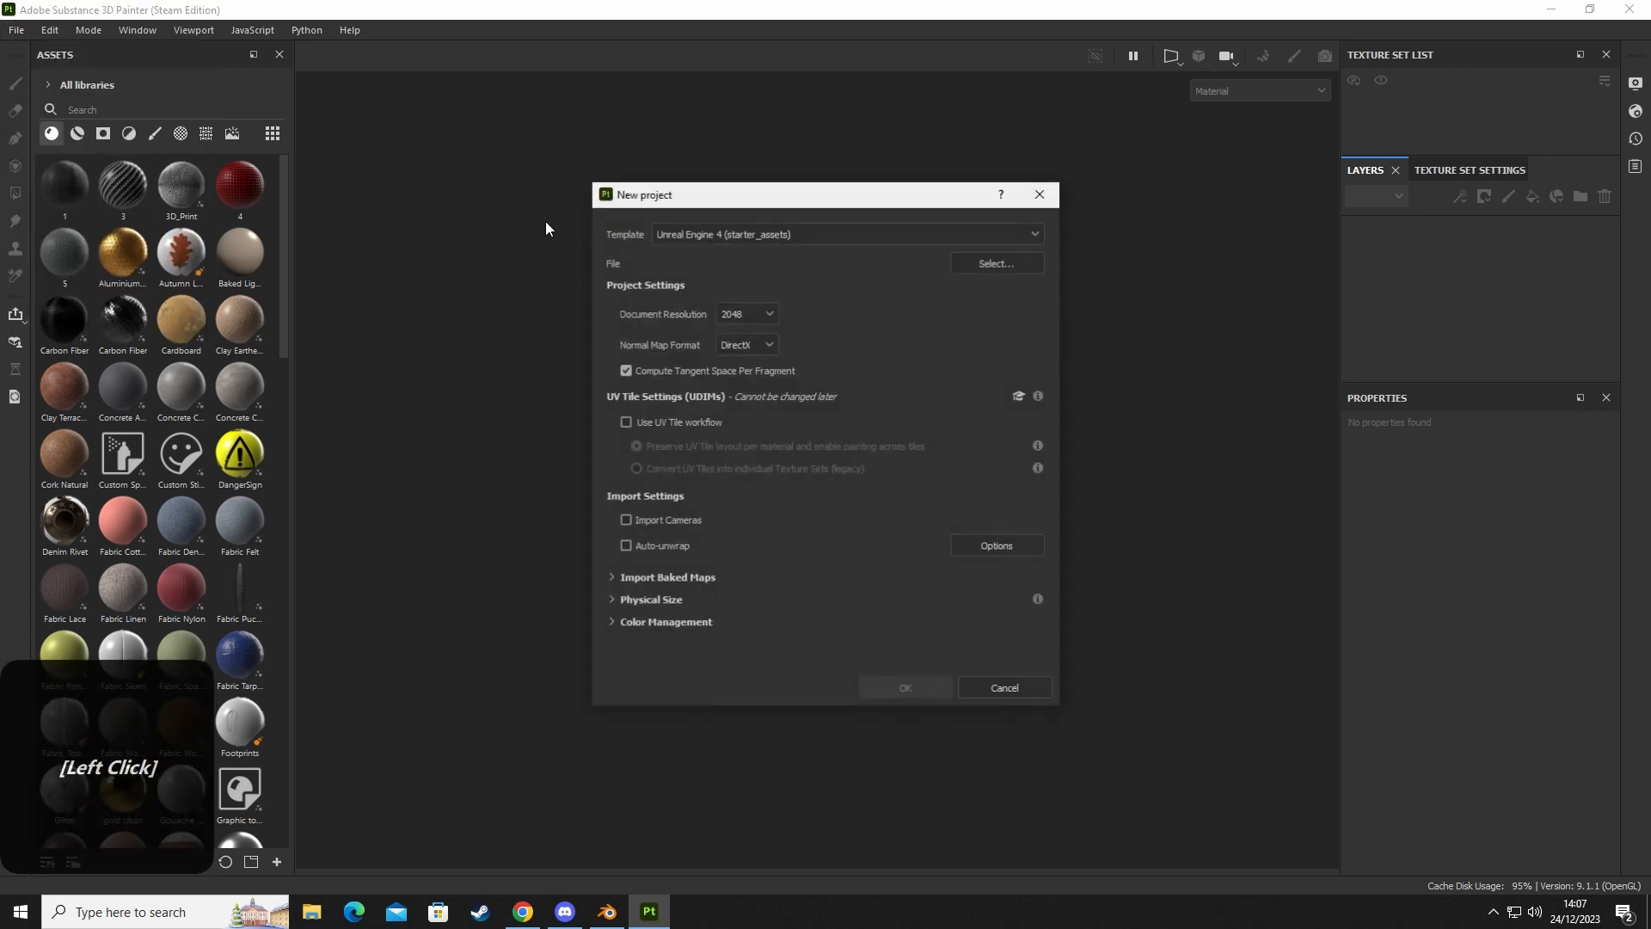
pyautogui.click(751, 313)
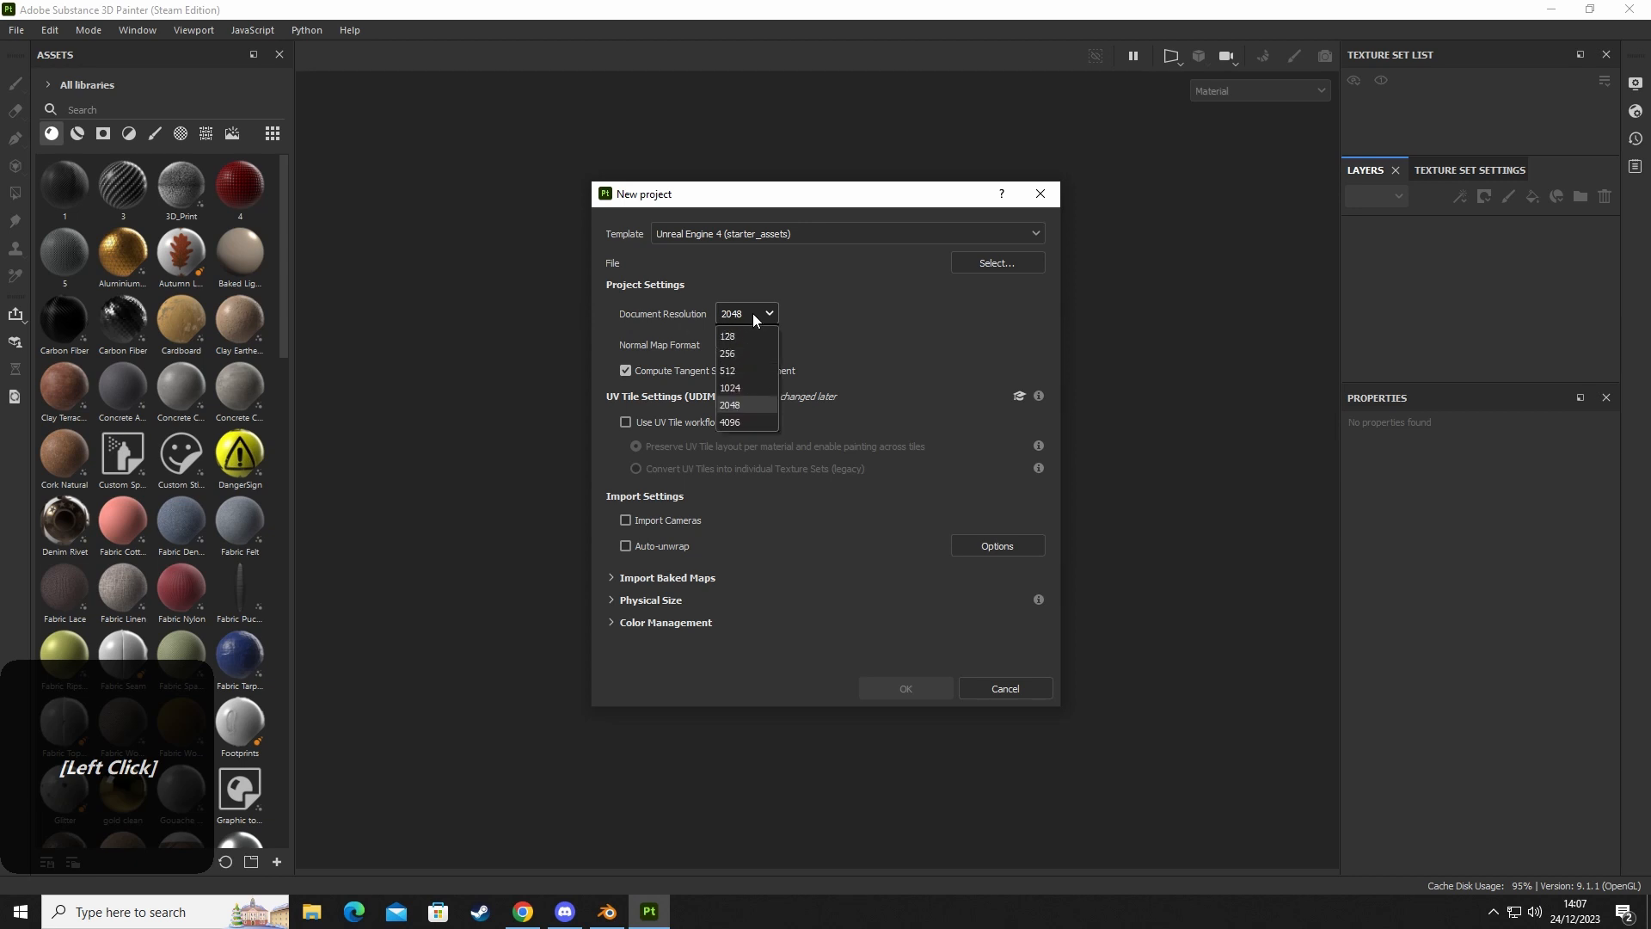
pyautogui.click(738, 421)
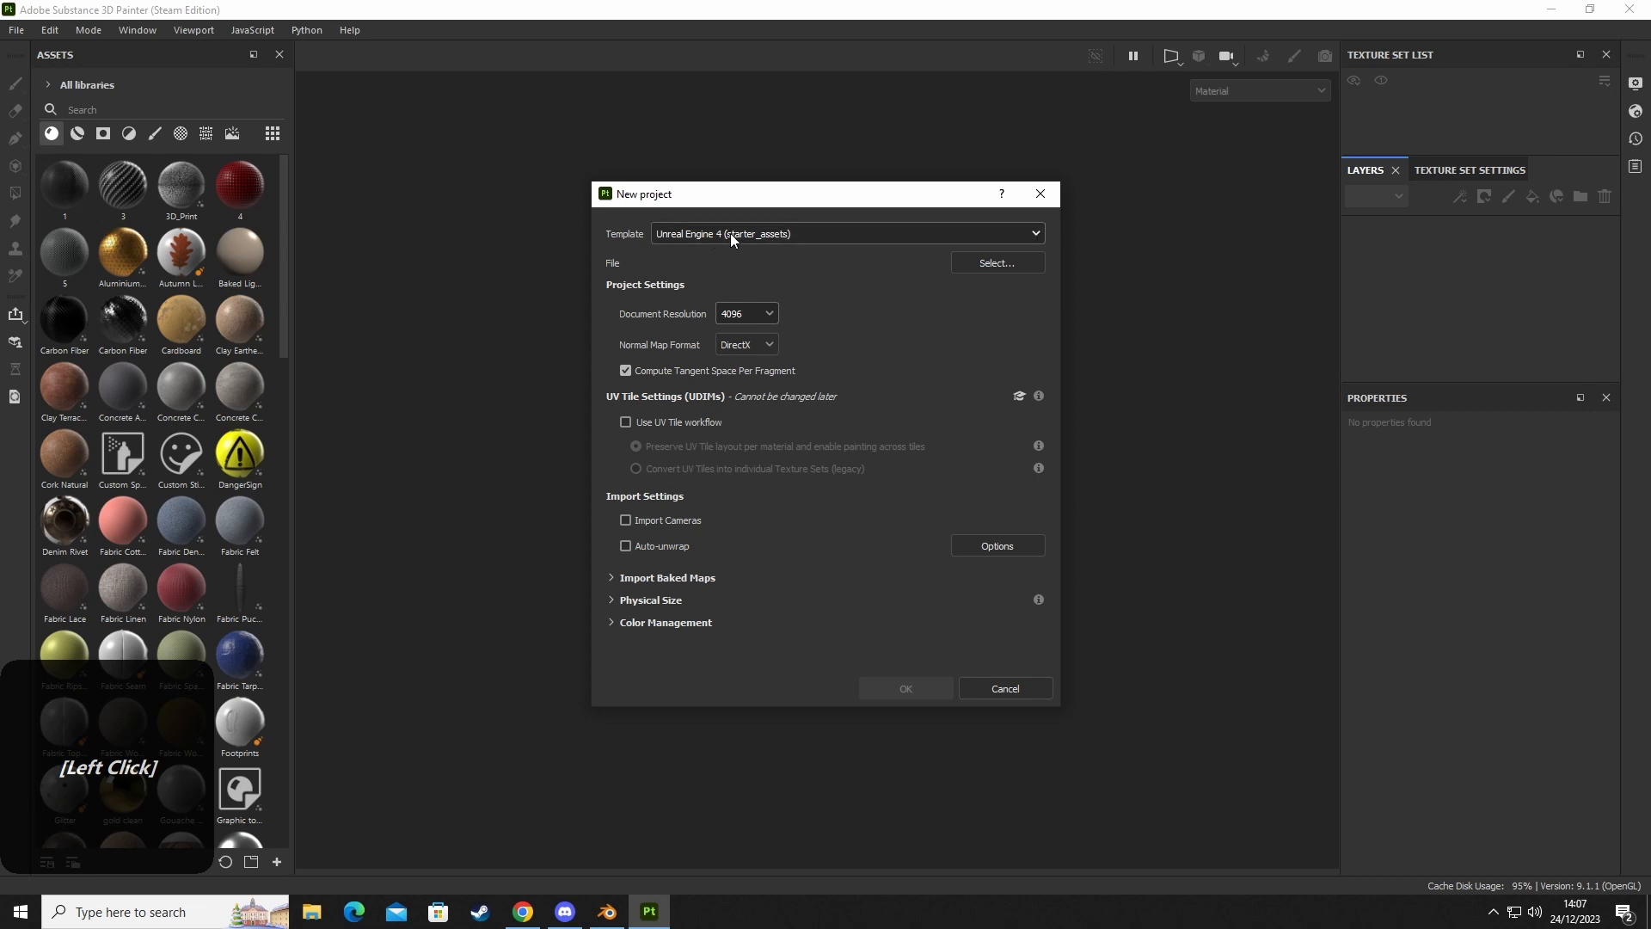
# Choose MagnifyingGlassV3 as the project's mesh file and create the project.
pyautogui.click(1001, 265)
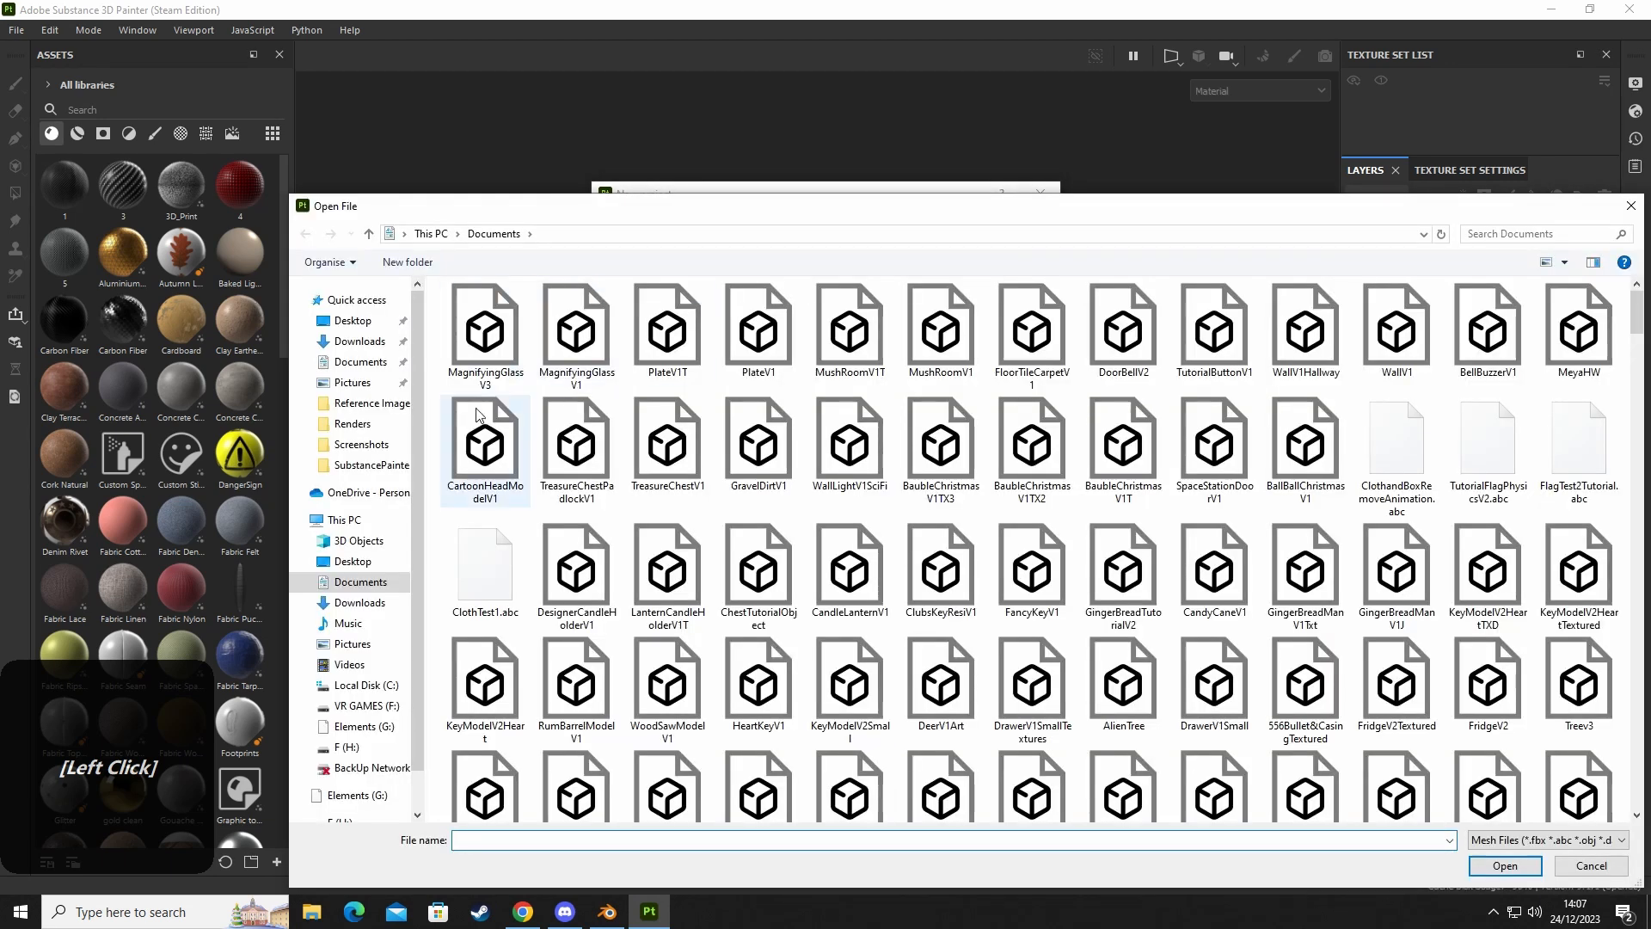
pyautogui.click(482, 370)
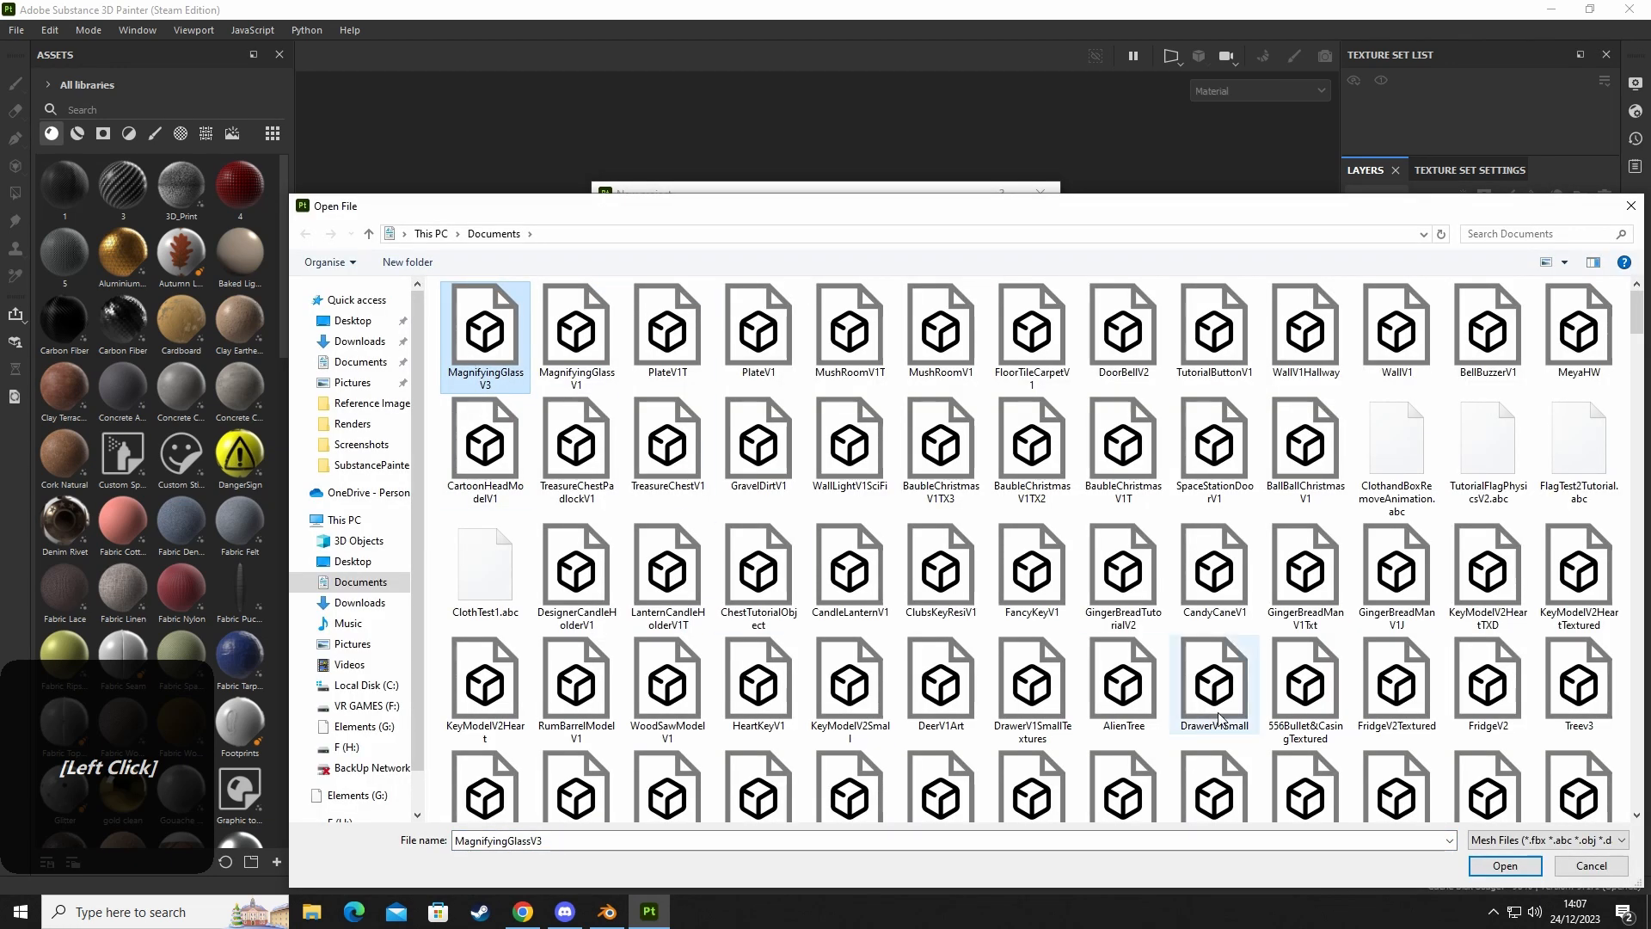
pyautogui.click(1505, 865)
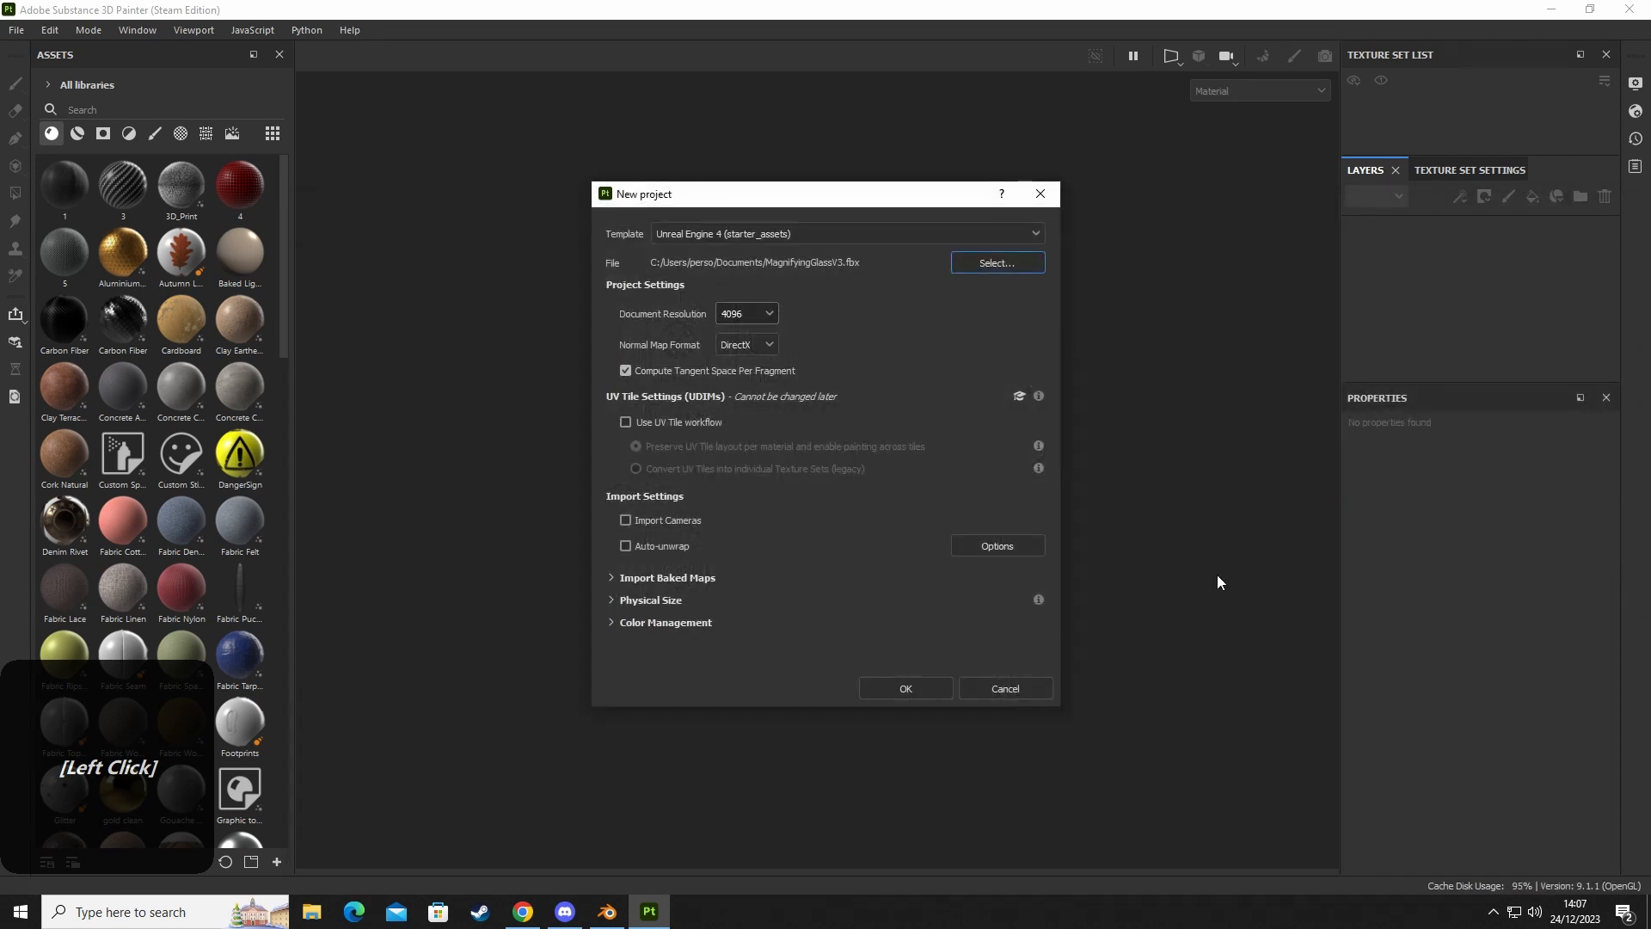
pyautogui.click(901, 691)
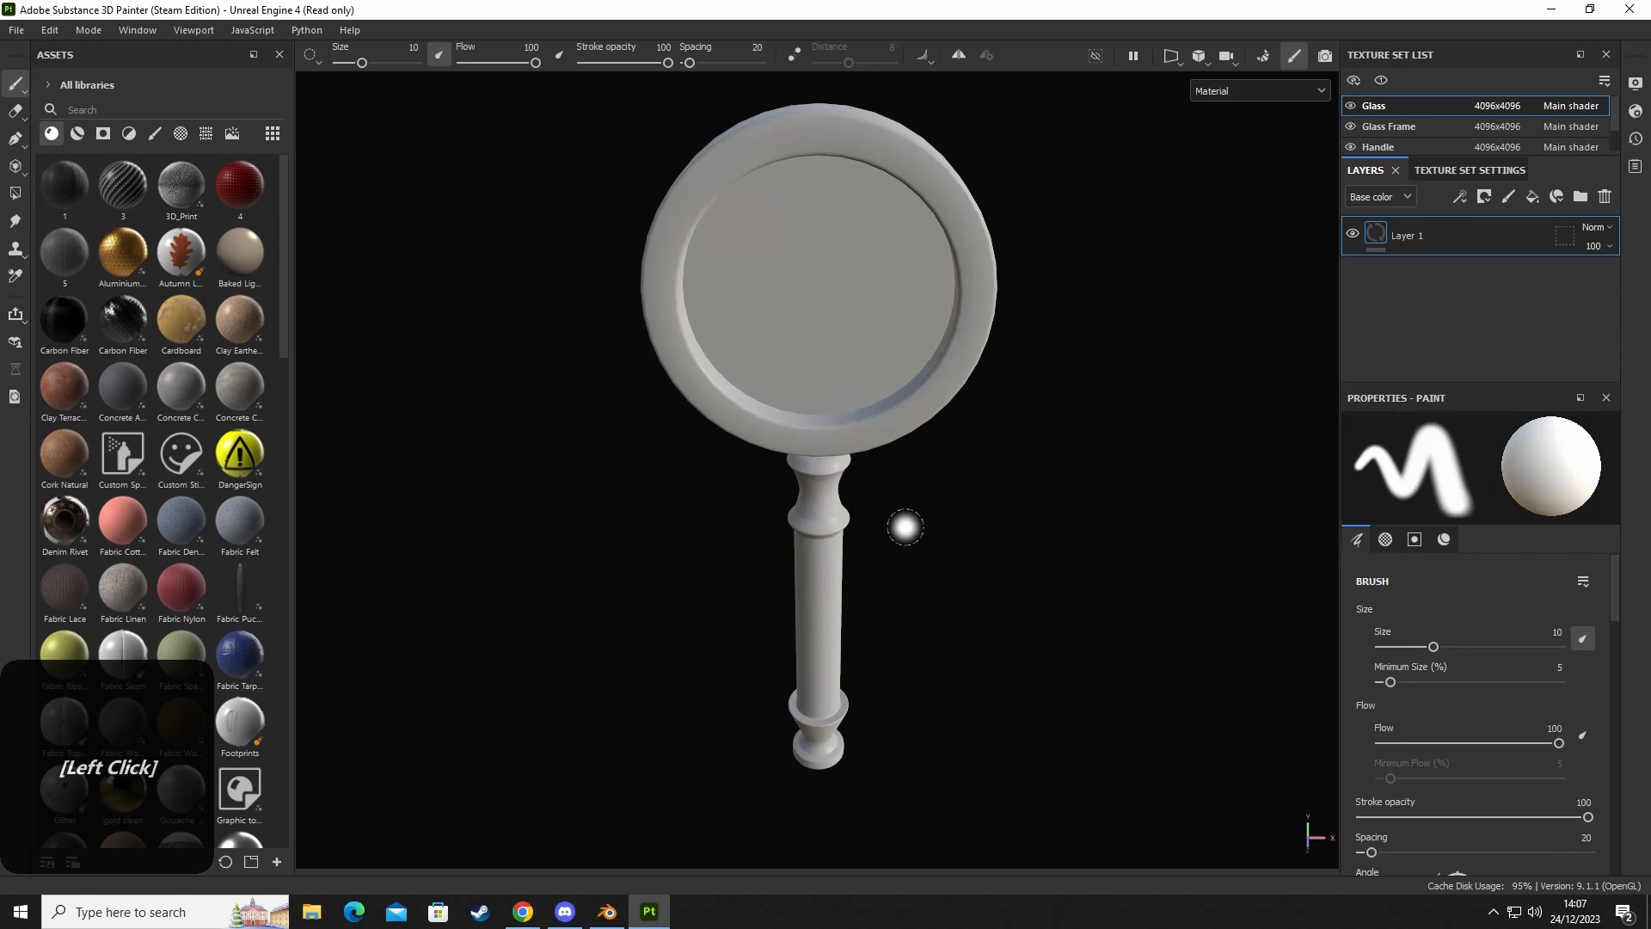
# Enter the mesh map baking mode for the magnifying glass.
pyautogui.keyDown('alt'); pyautogui.moveTo(903, 524); pyautogui.dragTo(896, 472); pyautogui.keyUp('alt')
pyautogui.keyDown('alt'); pyautogui.moveTo(895, 472); pyautogui.dragTo(888, 560, button='middle'); pyautogui.keyUp('alt')
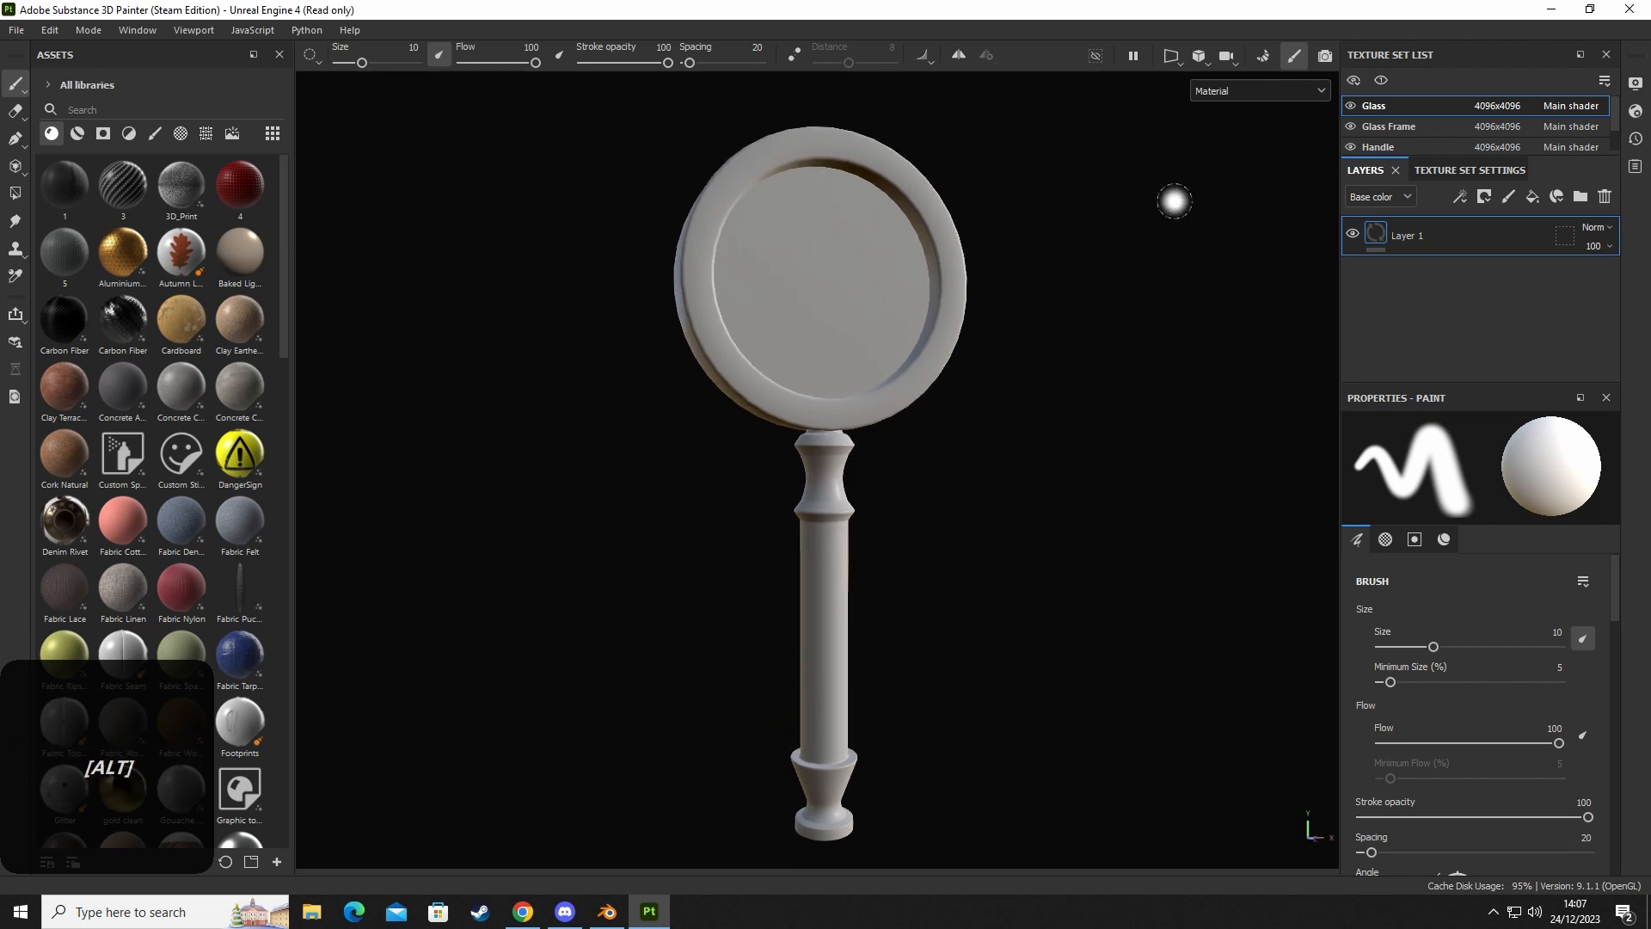
pyautogui.click(1262, 57)
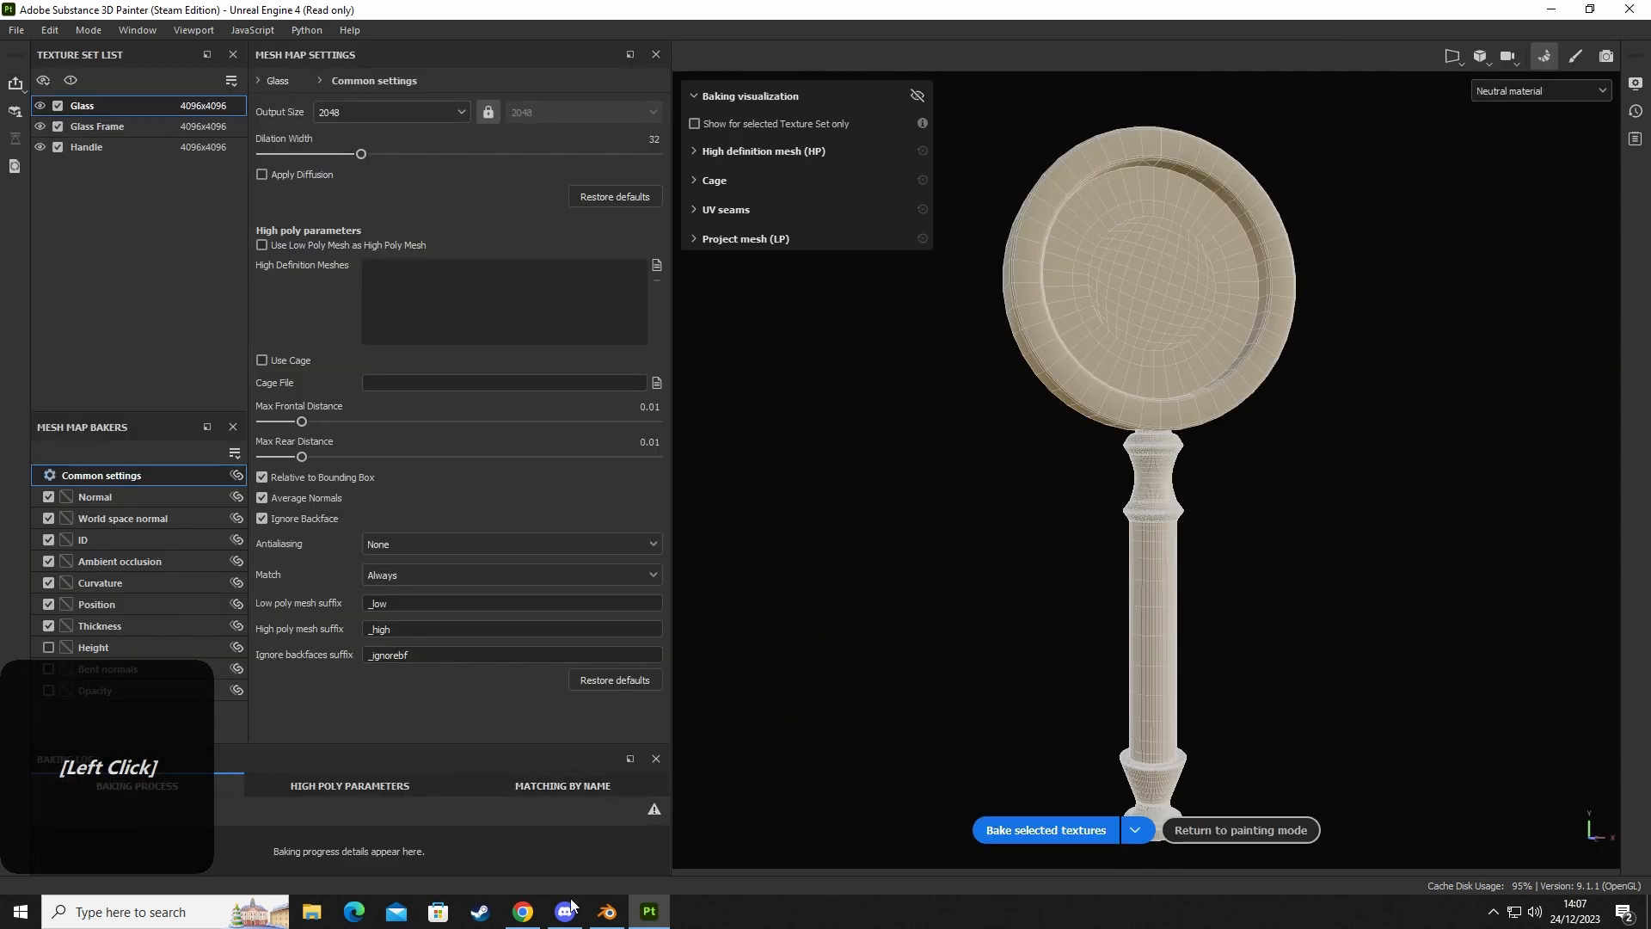
# Check the magnifying glass's UV layout in Blender's Edit Mode and return to Substance 3D Painter.
pyautogui.click(607, 911)
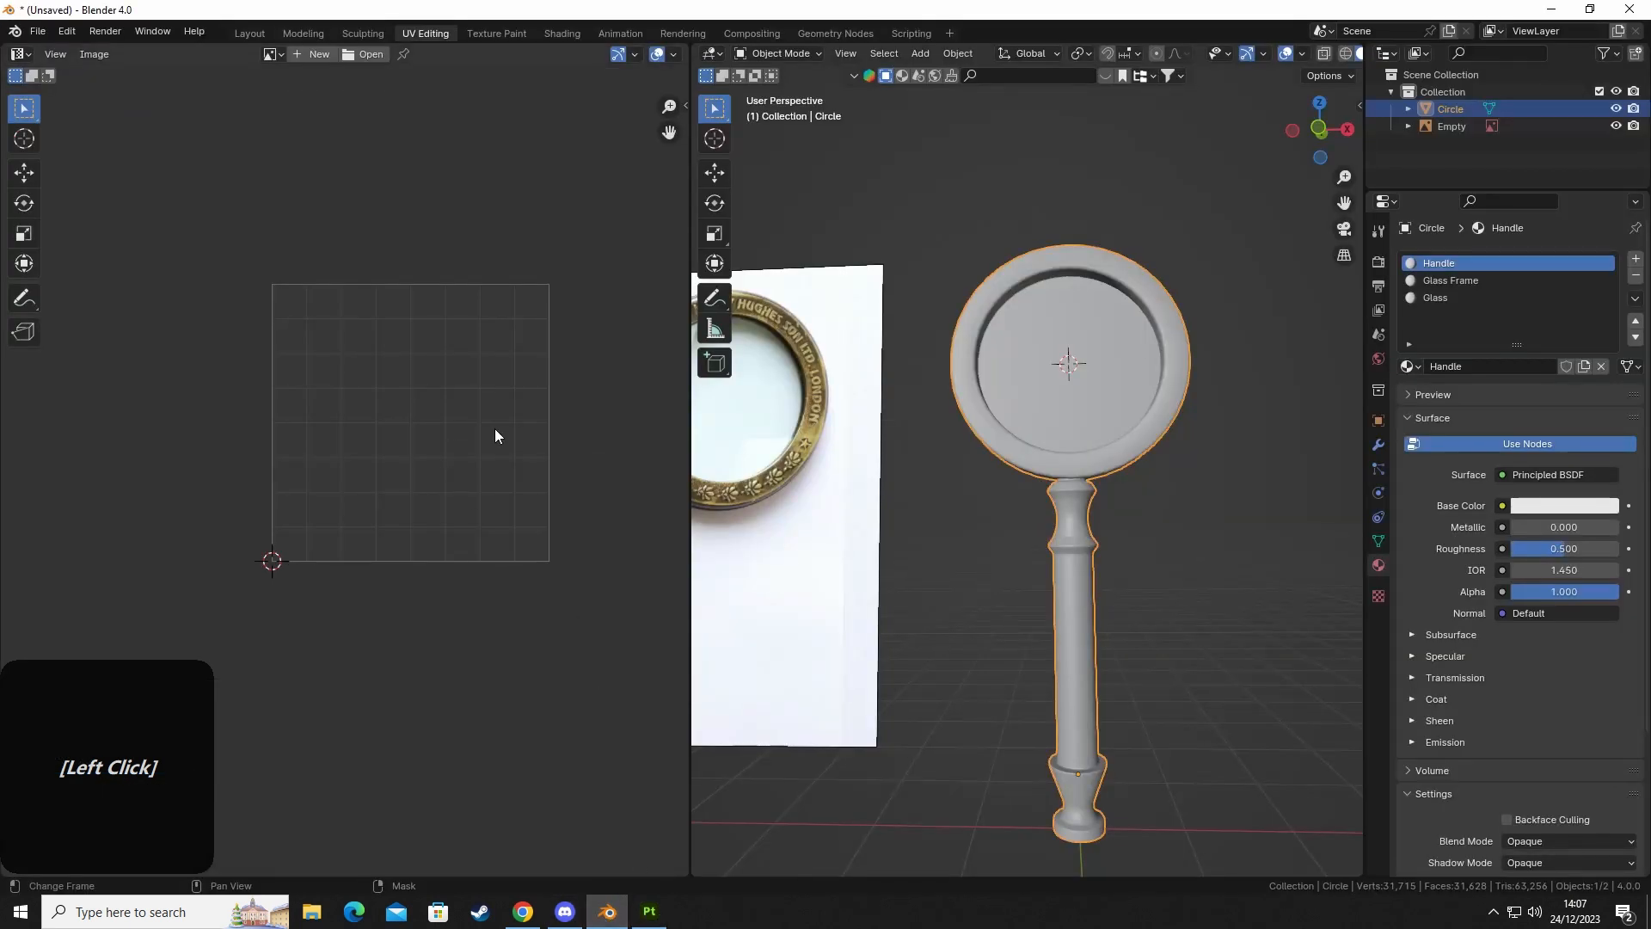
pyautogui.press('Tab')
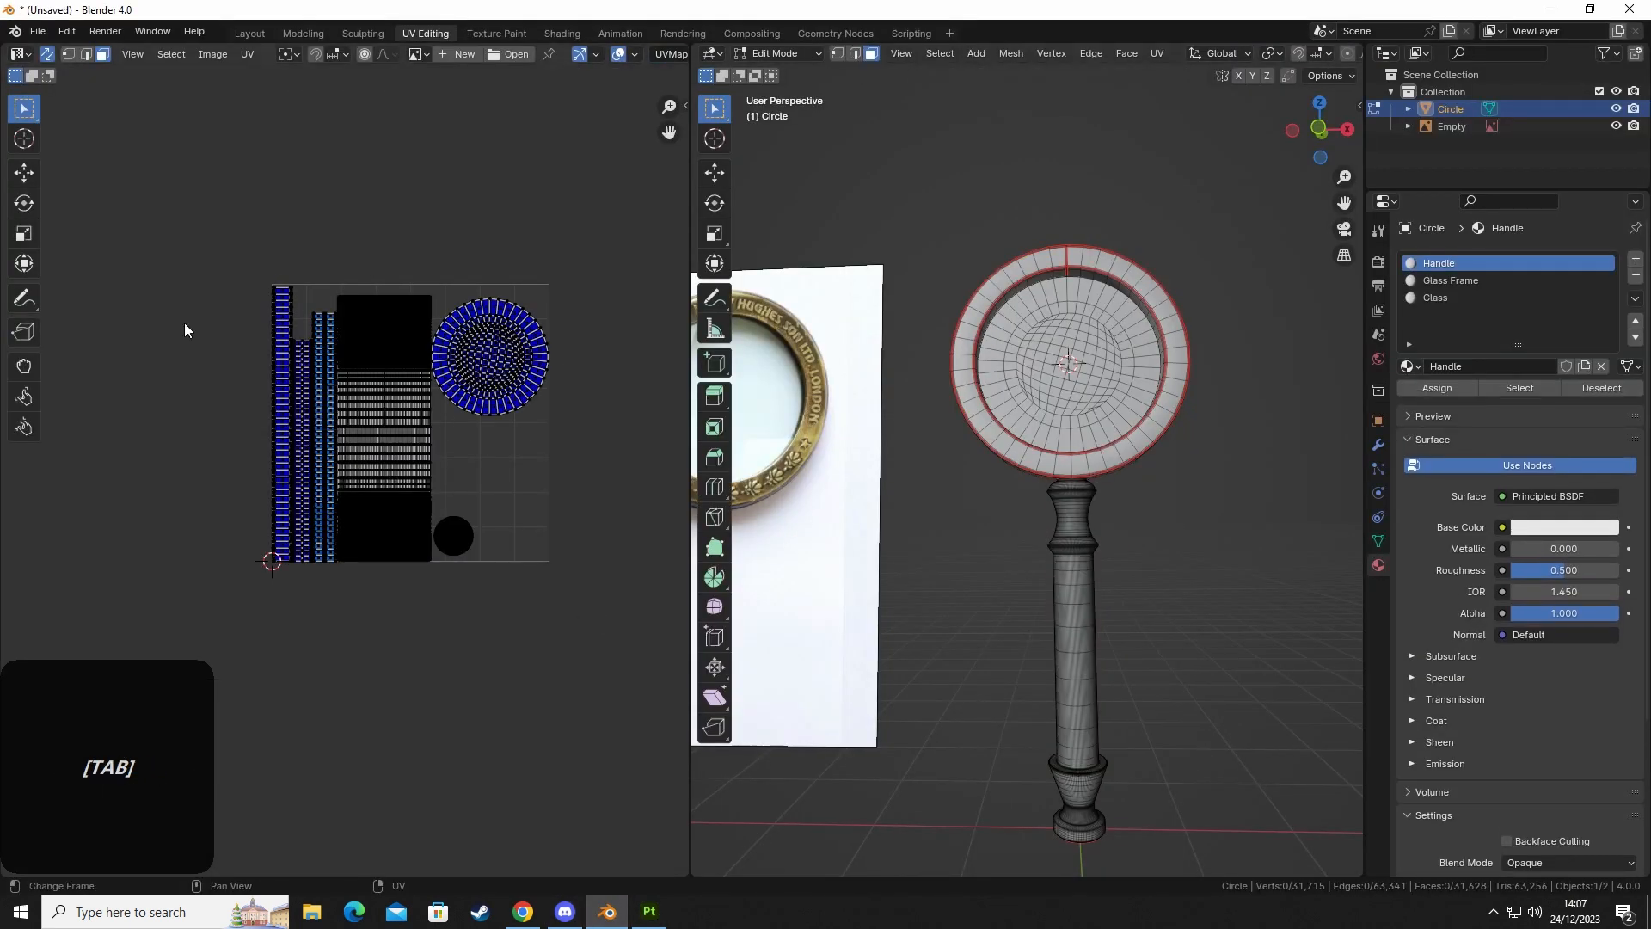
pyautogui.click(649, 911)
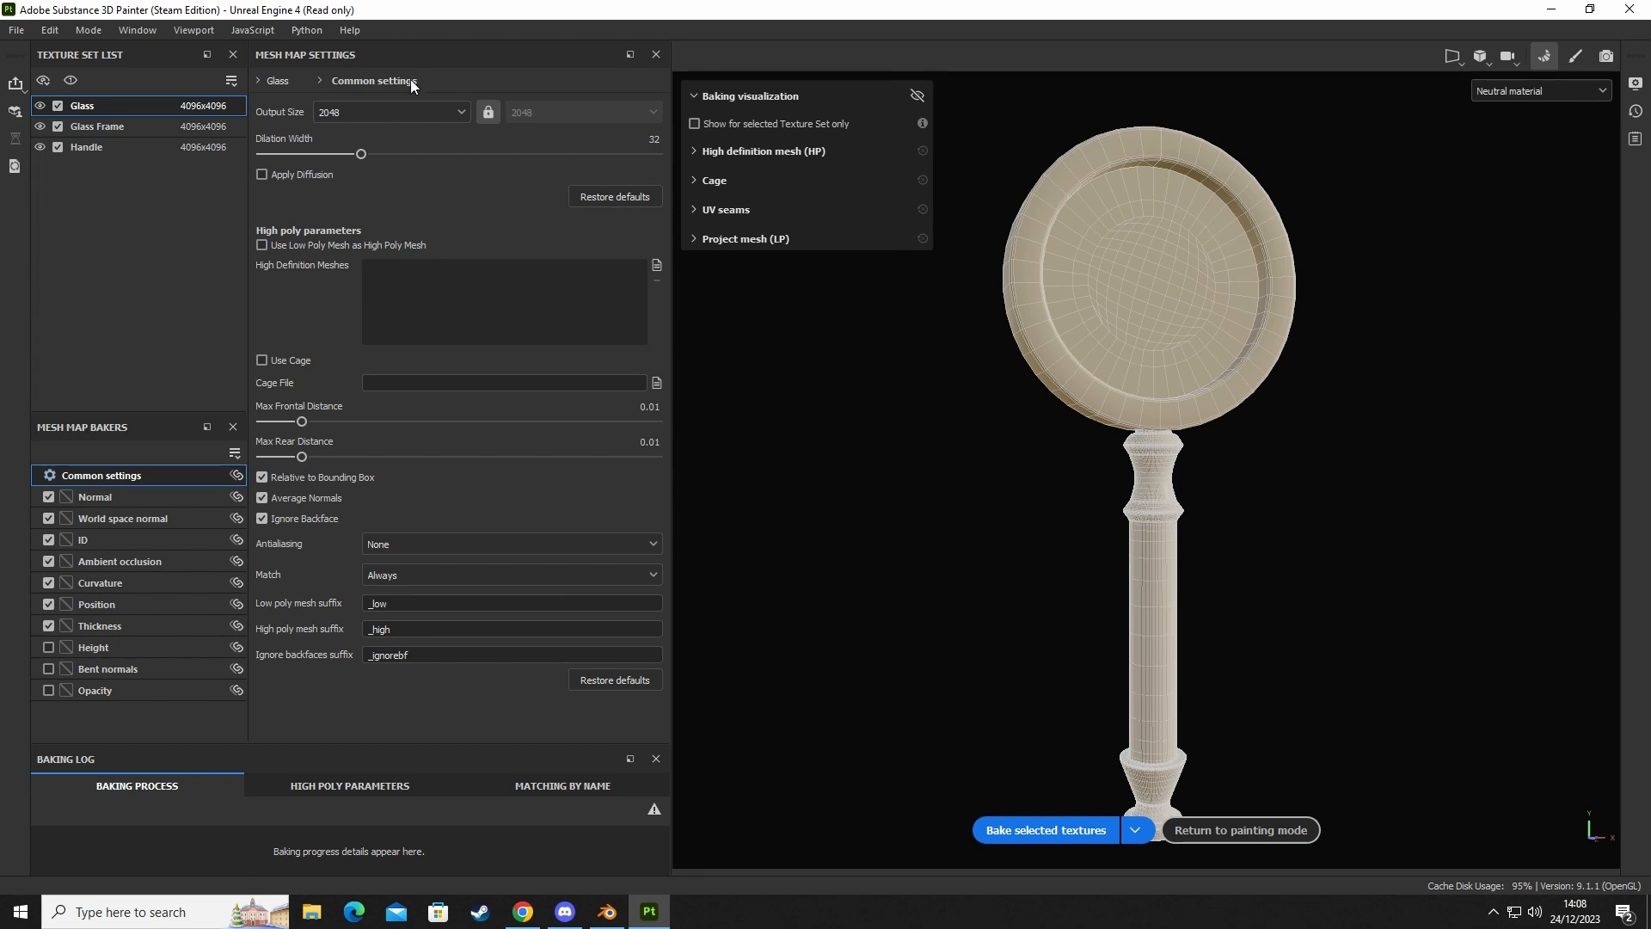
# Set the bake output size to 4096 and exclude the Thickness and ID maps for the Glass texture set.
pyautogui.click(382, 114)
pyautogui.click(344, 256)
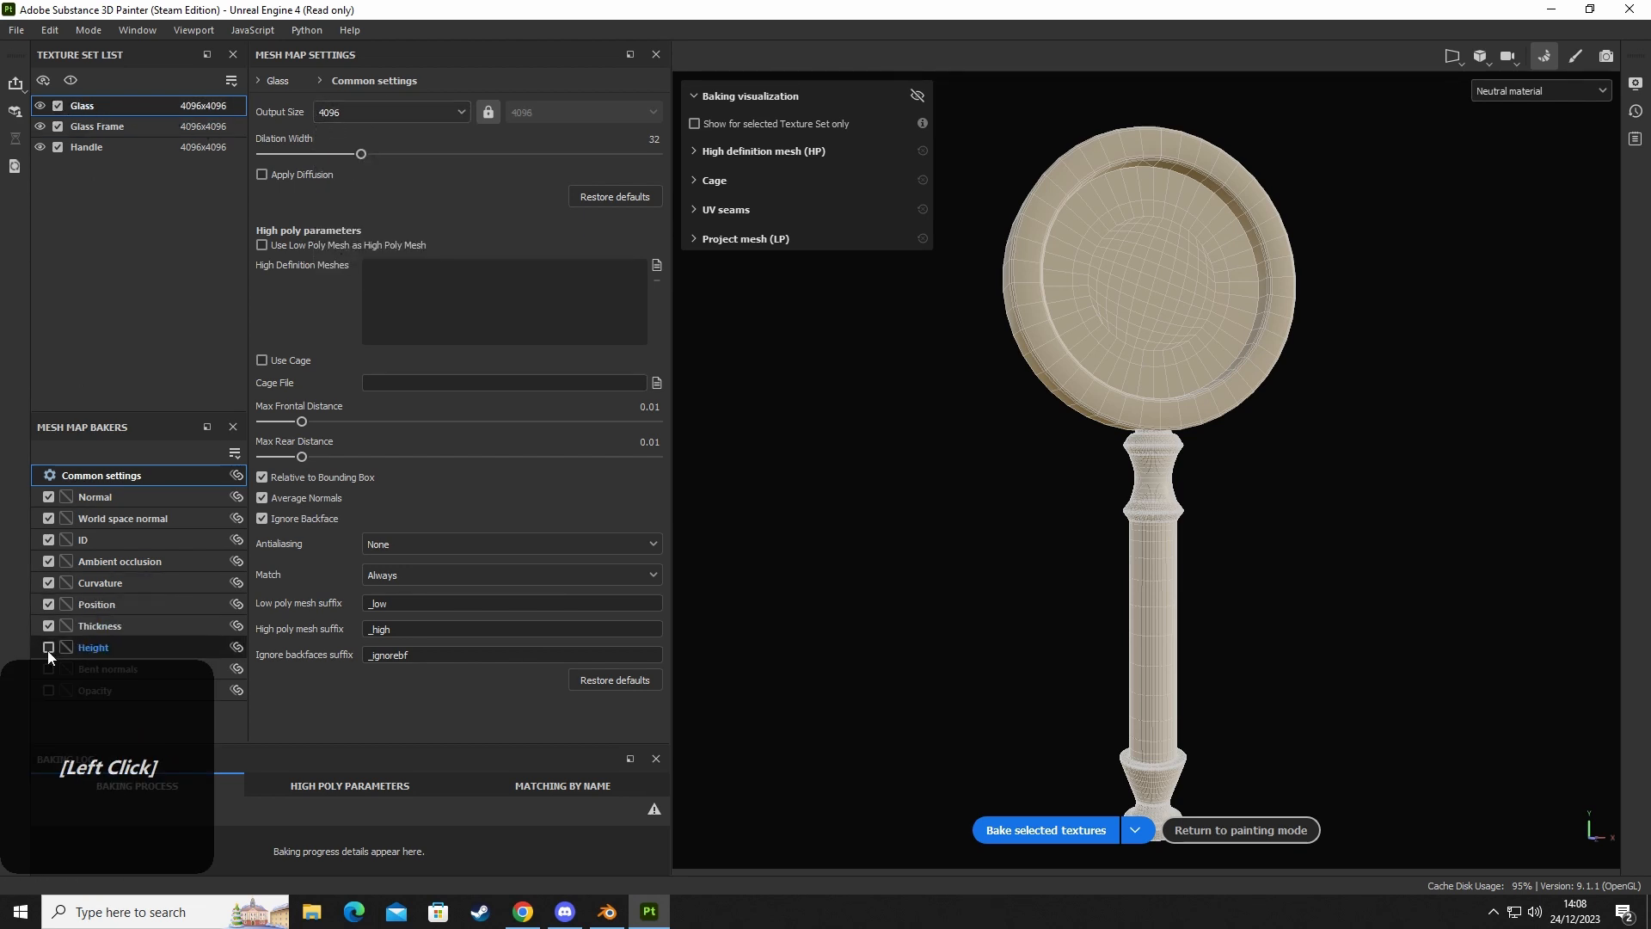
pyautogui.click(49, 626)
pyautogui.click(49, 539)
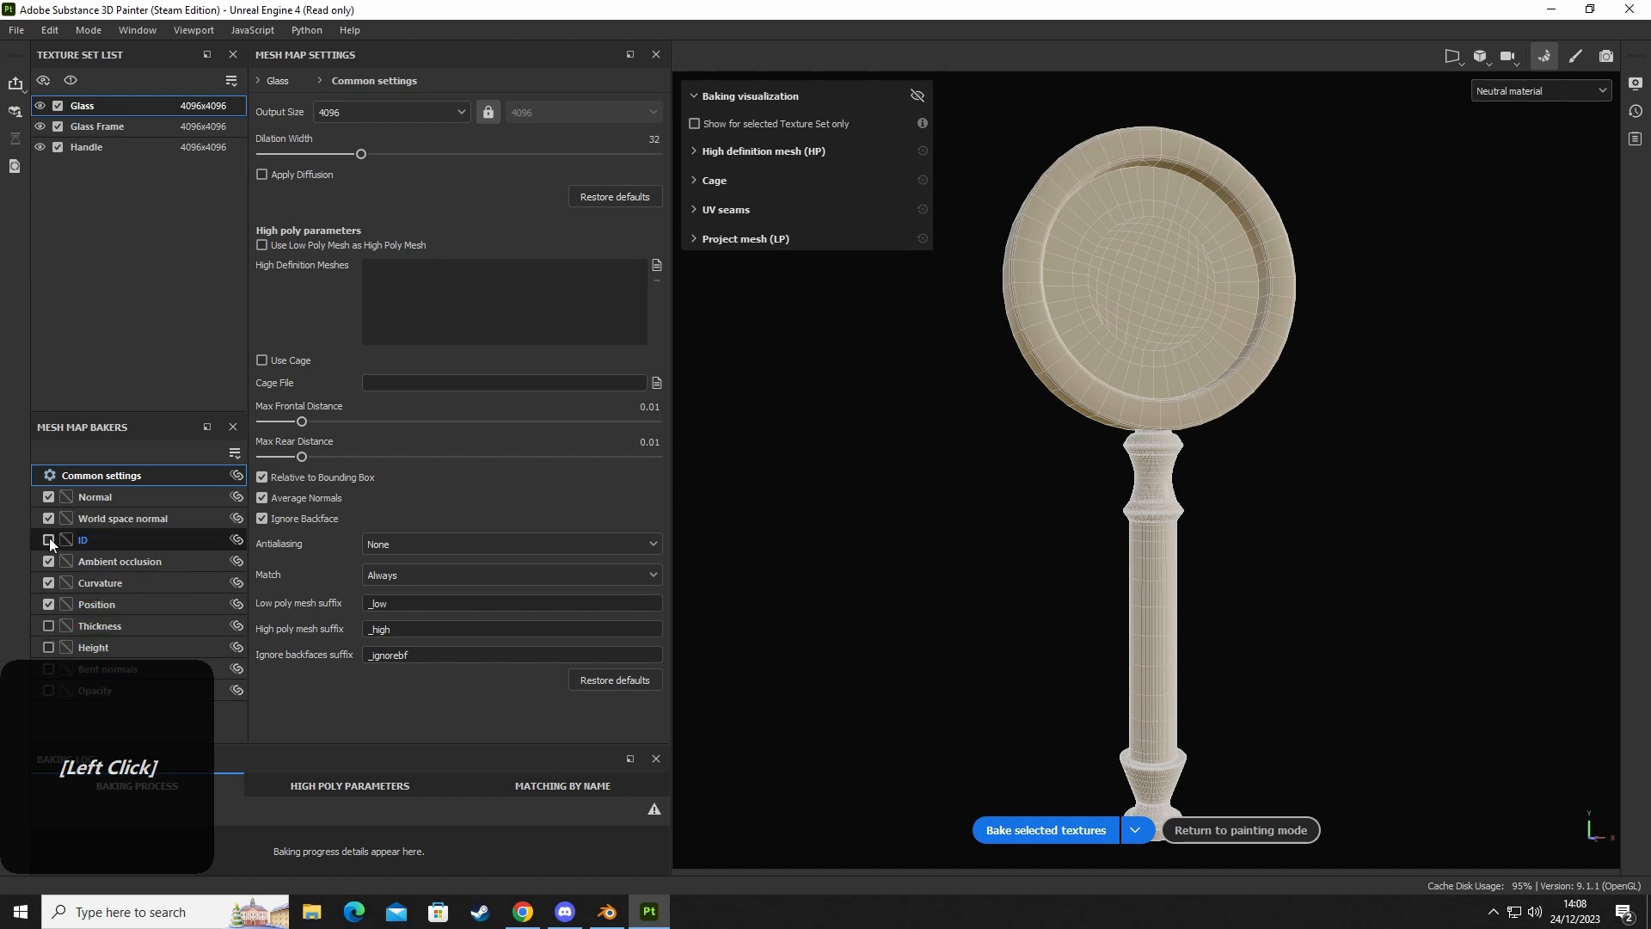
# Exclude the Thickness and ID maps from baking for the Glass Frame and Handle texture sets.
pyautogui.click(106, 127)
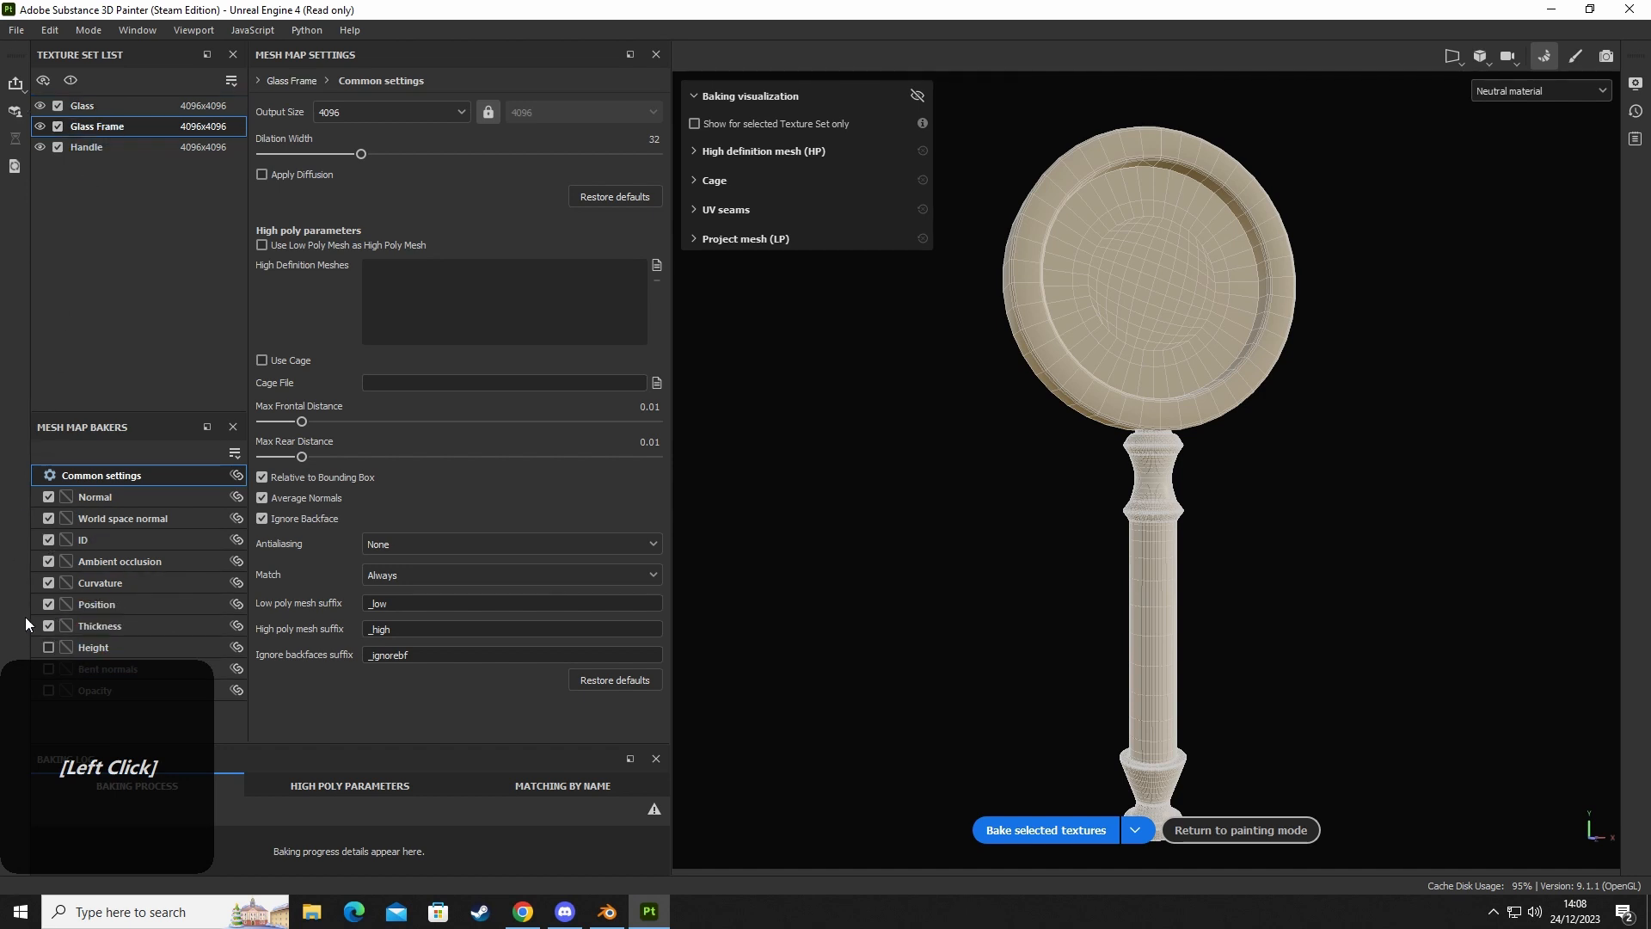
pyautogui.click(48, 624)
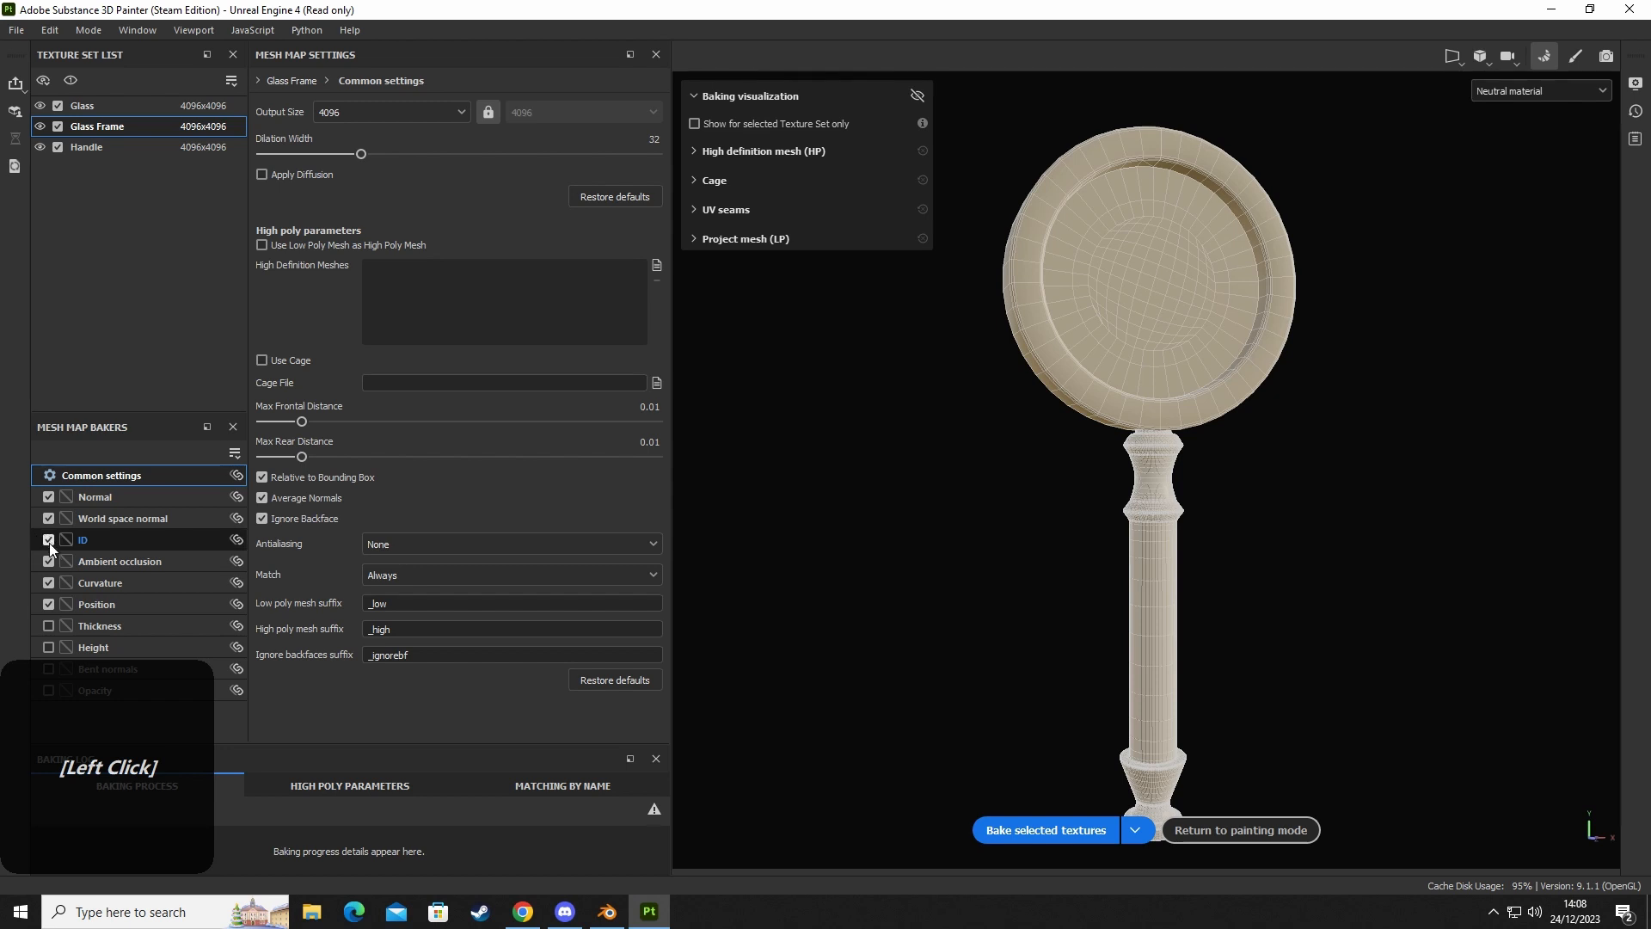
pyautogui.click(89, 148)
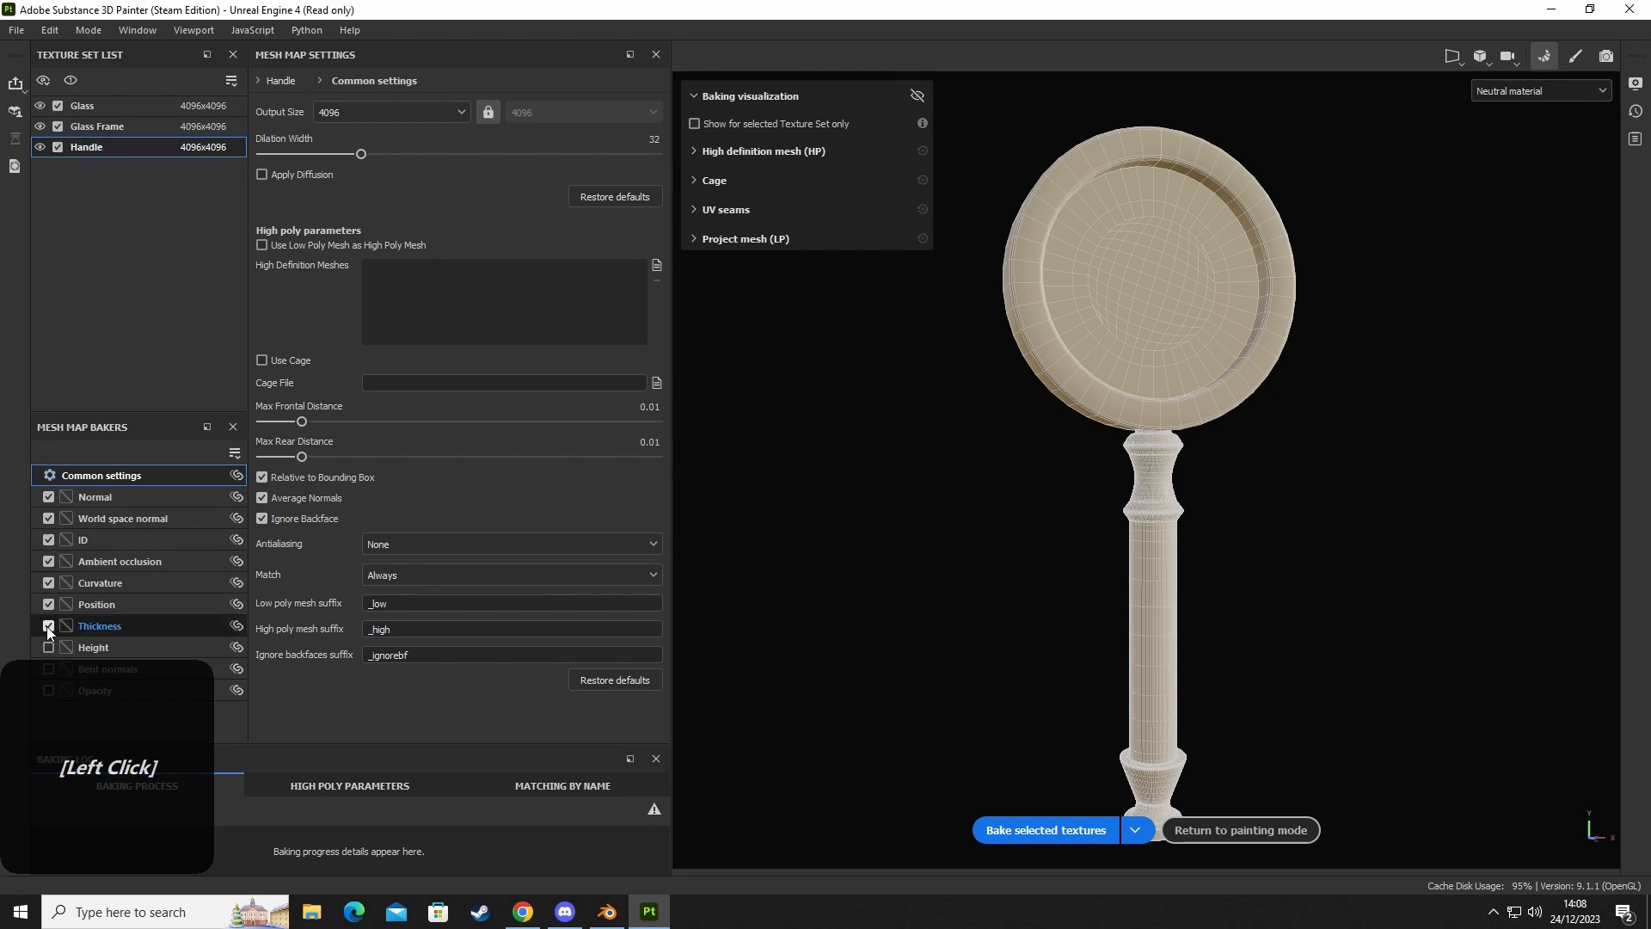
pyautogui.click(48, 540)
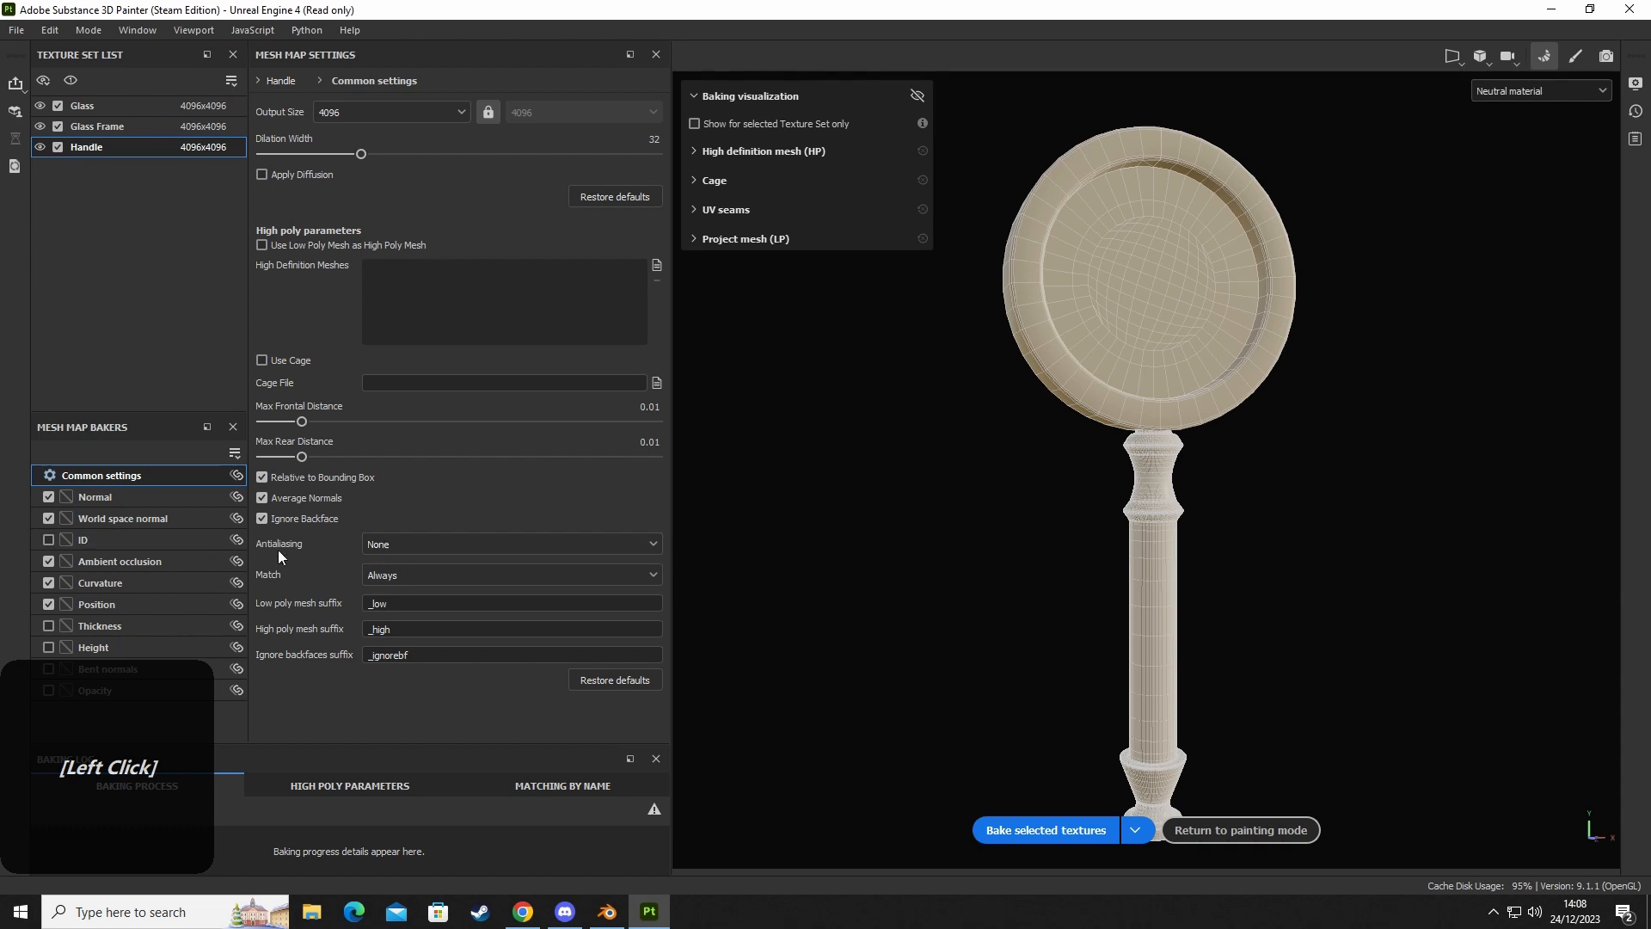
# Bake the selected textures with Supersampling 16x antialiasing and return to painting mode.
pyautogui.click(428, 547)
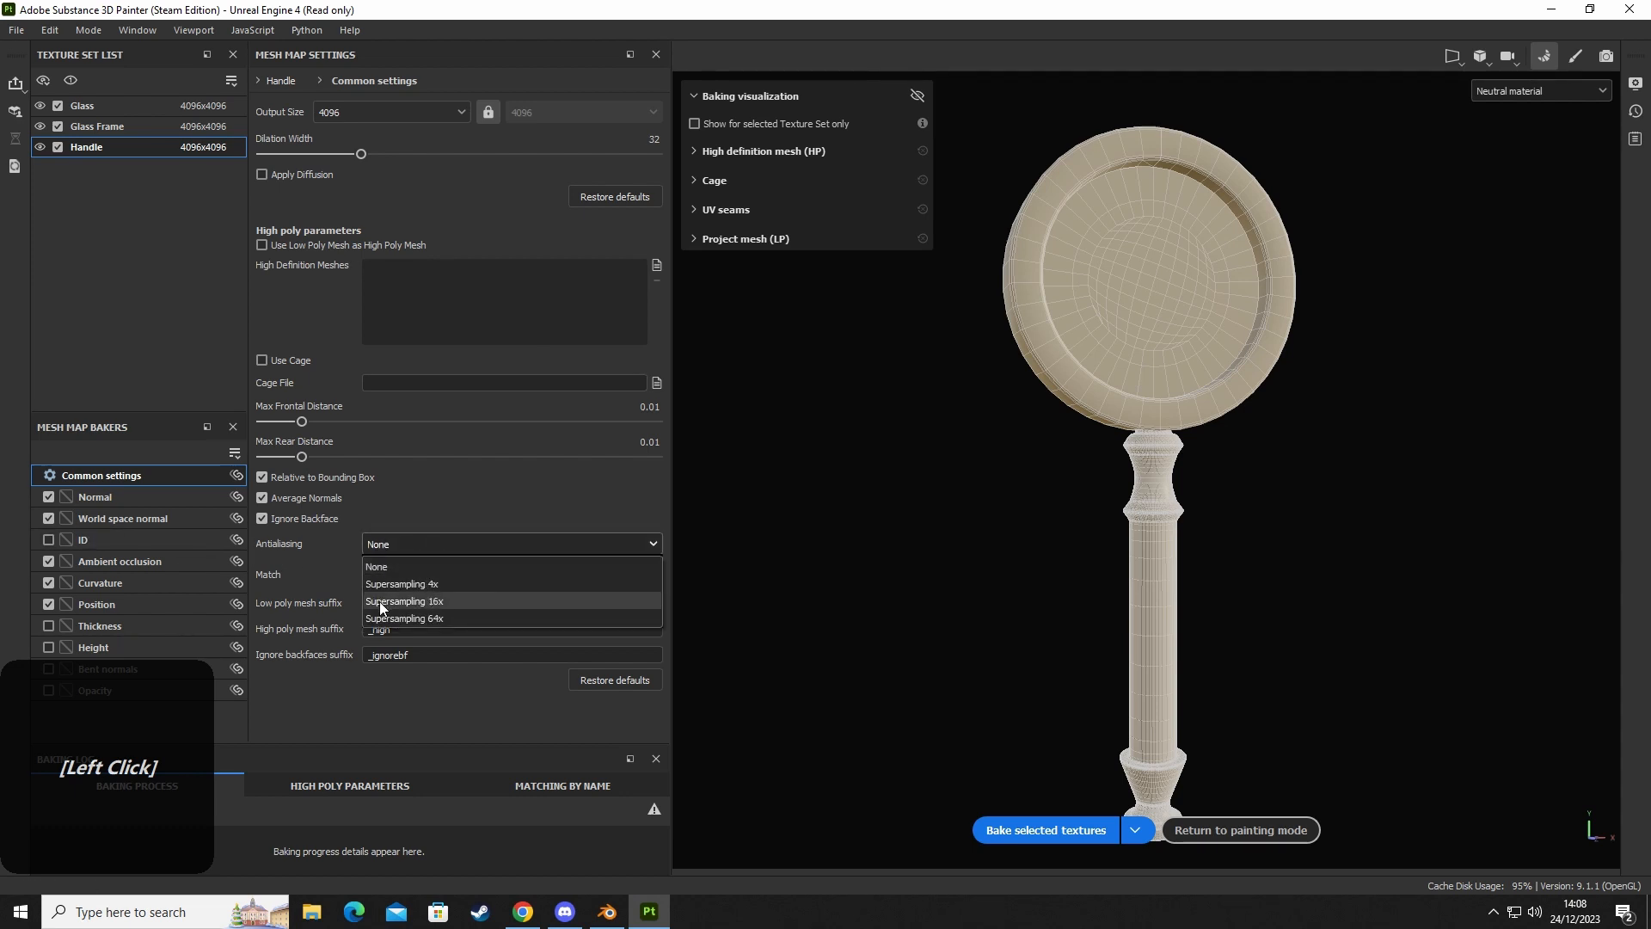
pyautogui.click(440, 601)
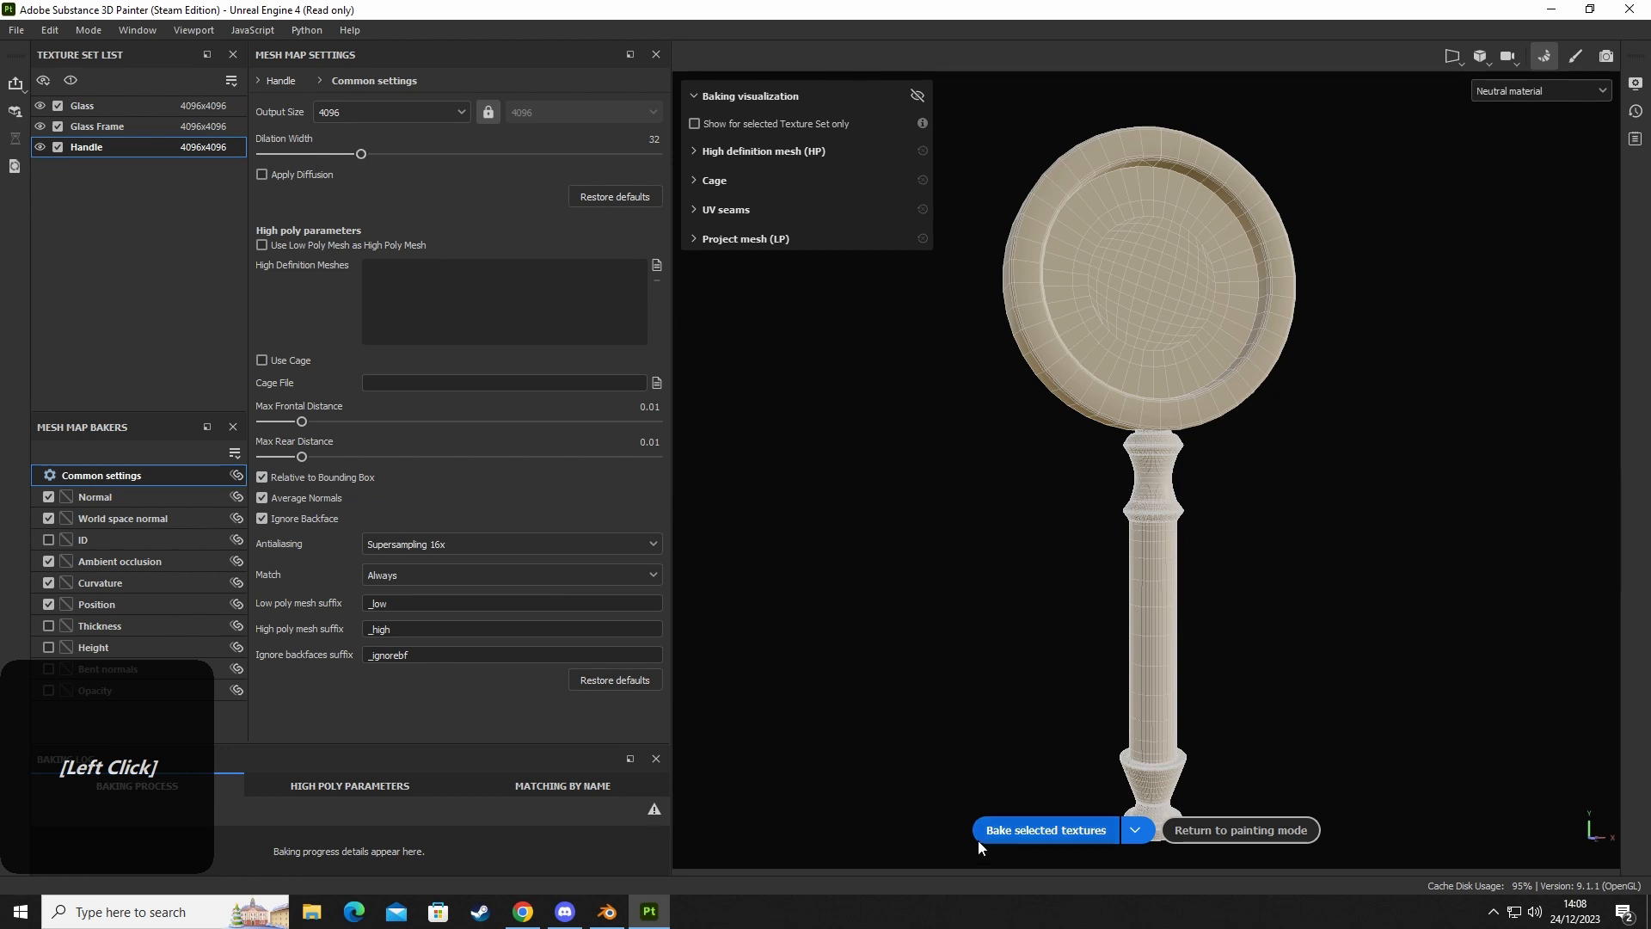
pyautogui.click(1025, 831)
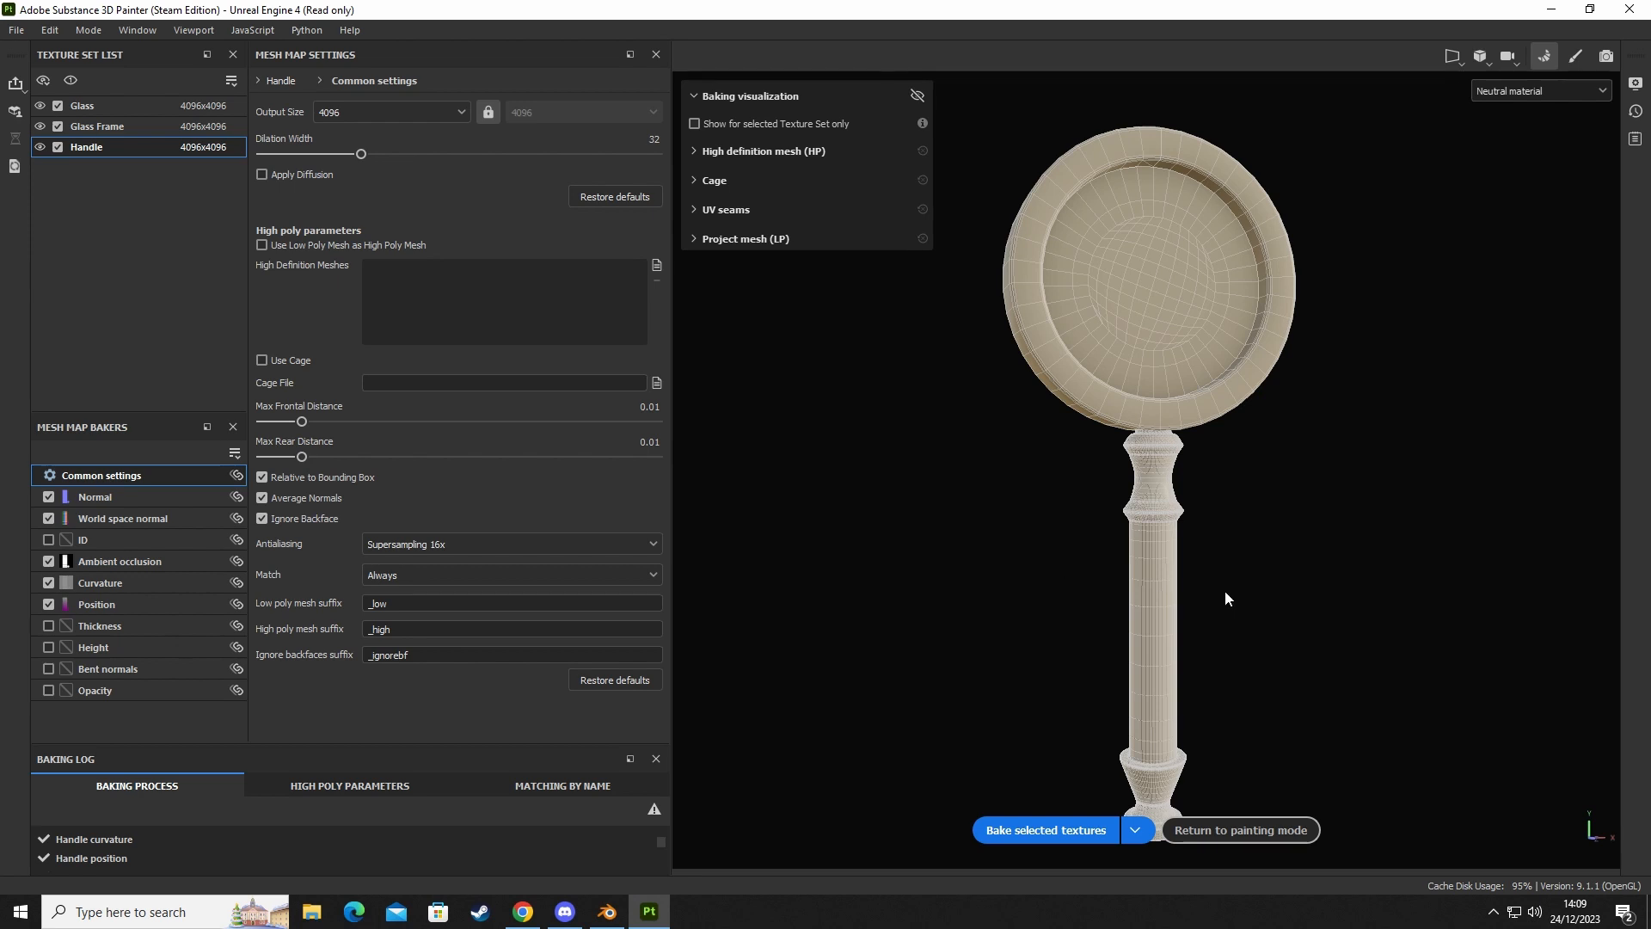
pyautogui.click(1261, 838)
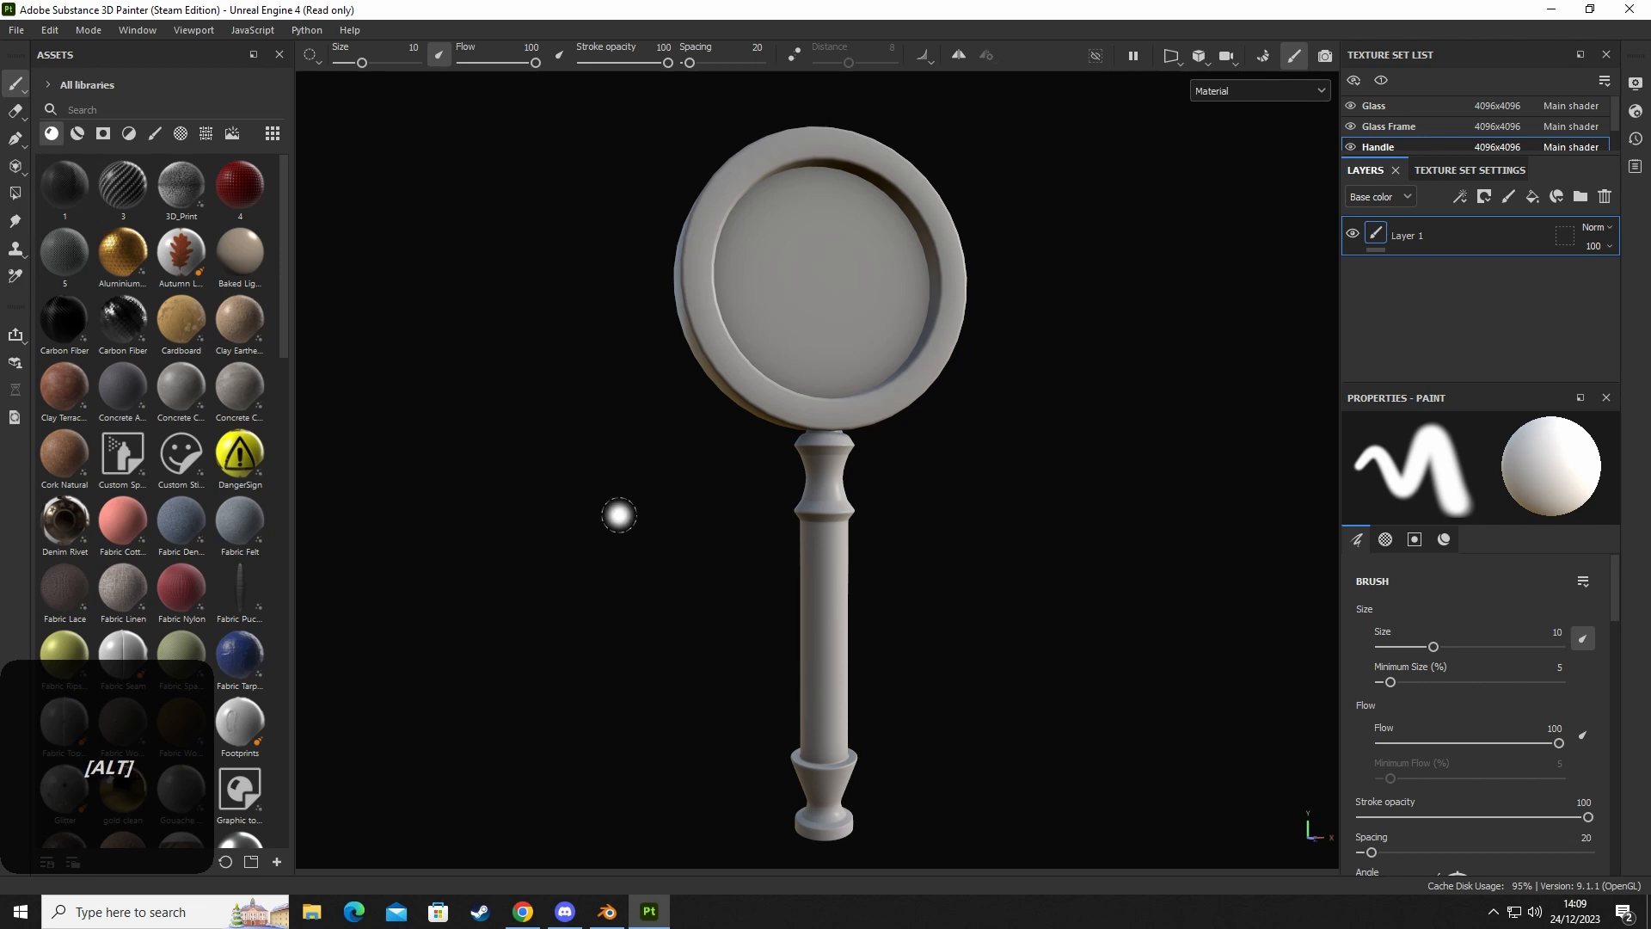
# Switch to Blender, leave Edit Mode and check the magnifying glass's normals from all sides with the Face Orientation overlay.
pyautogui.keyDown('alt'); pyautogui.moveTo(619, 516); pyautogui.dragTo(1209, 518); pyautogui.keyUp('alt')
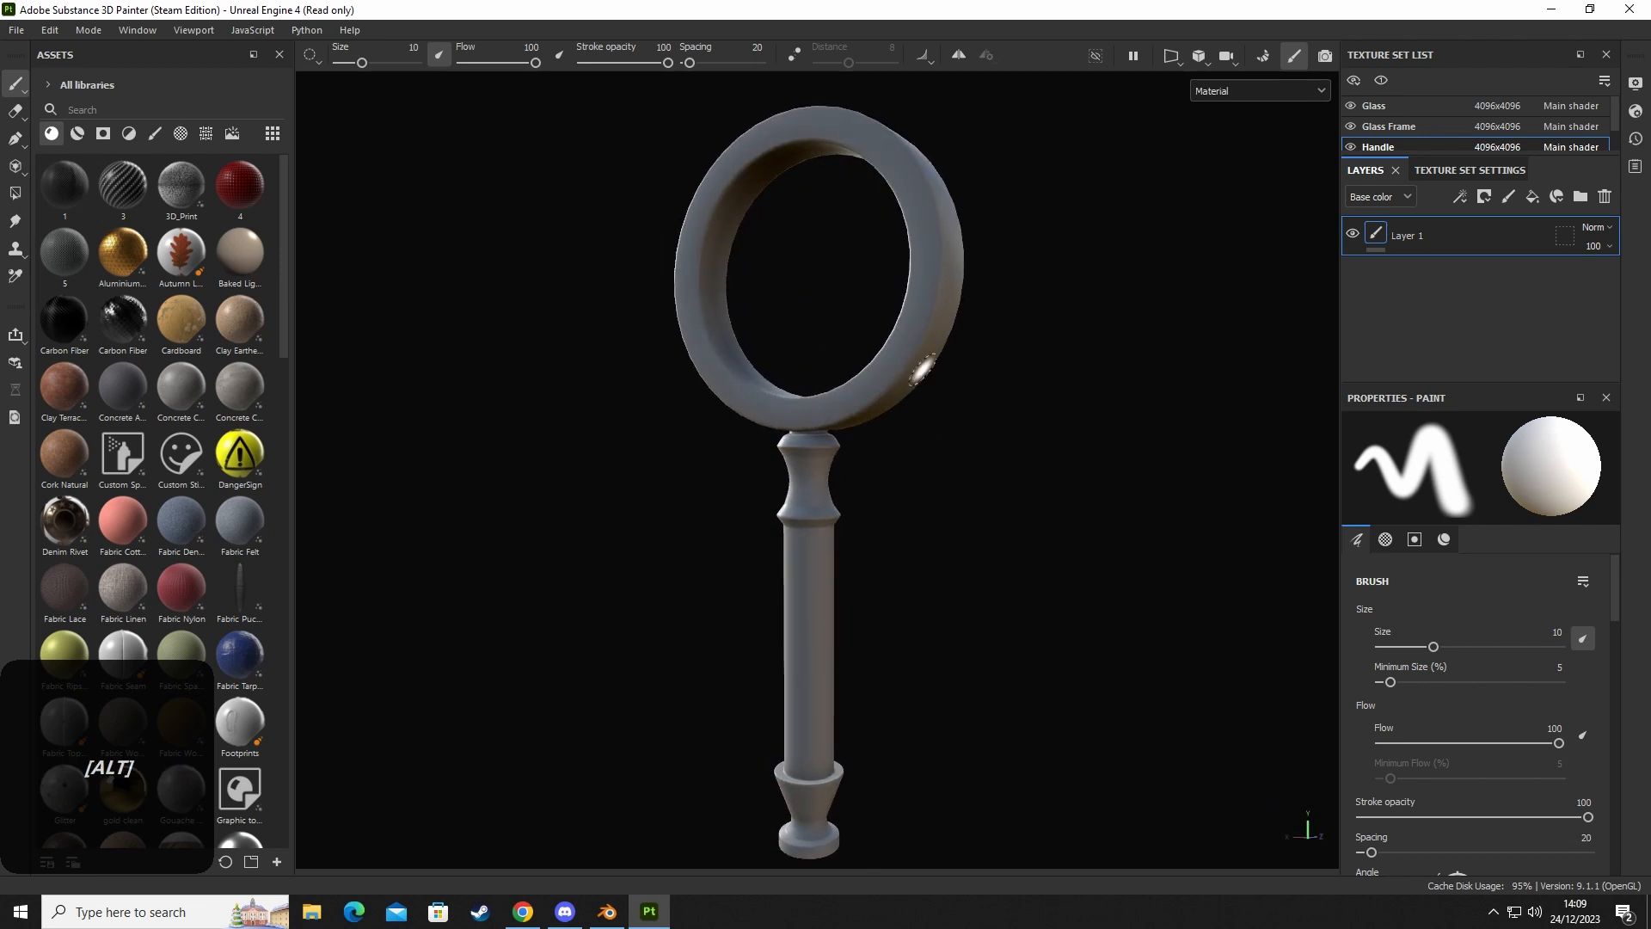
pyautogui.click(607, 912)
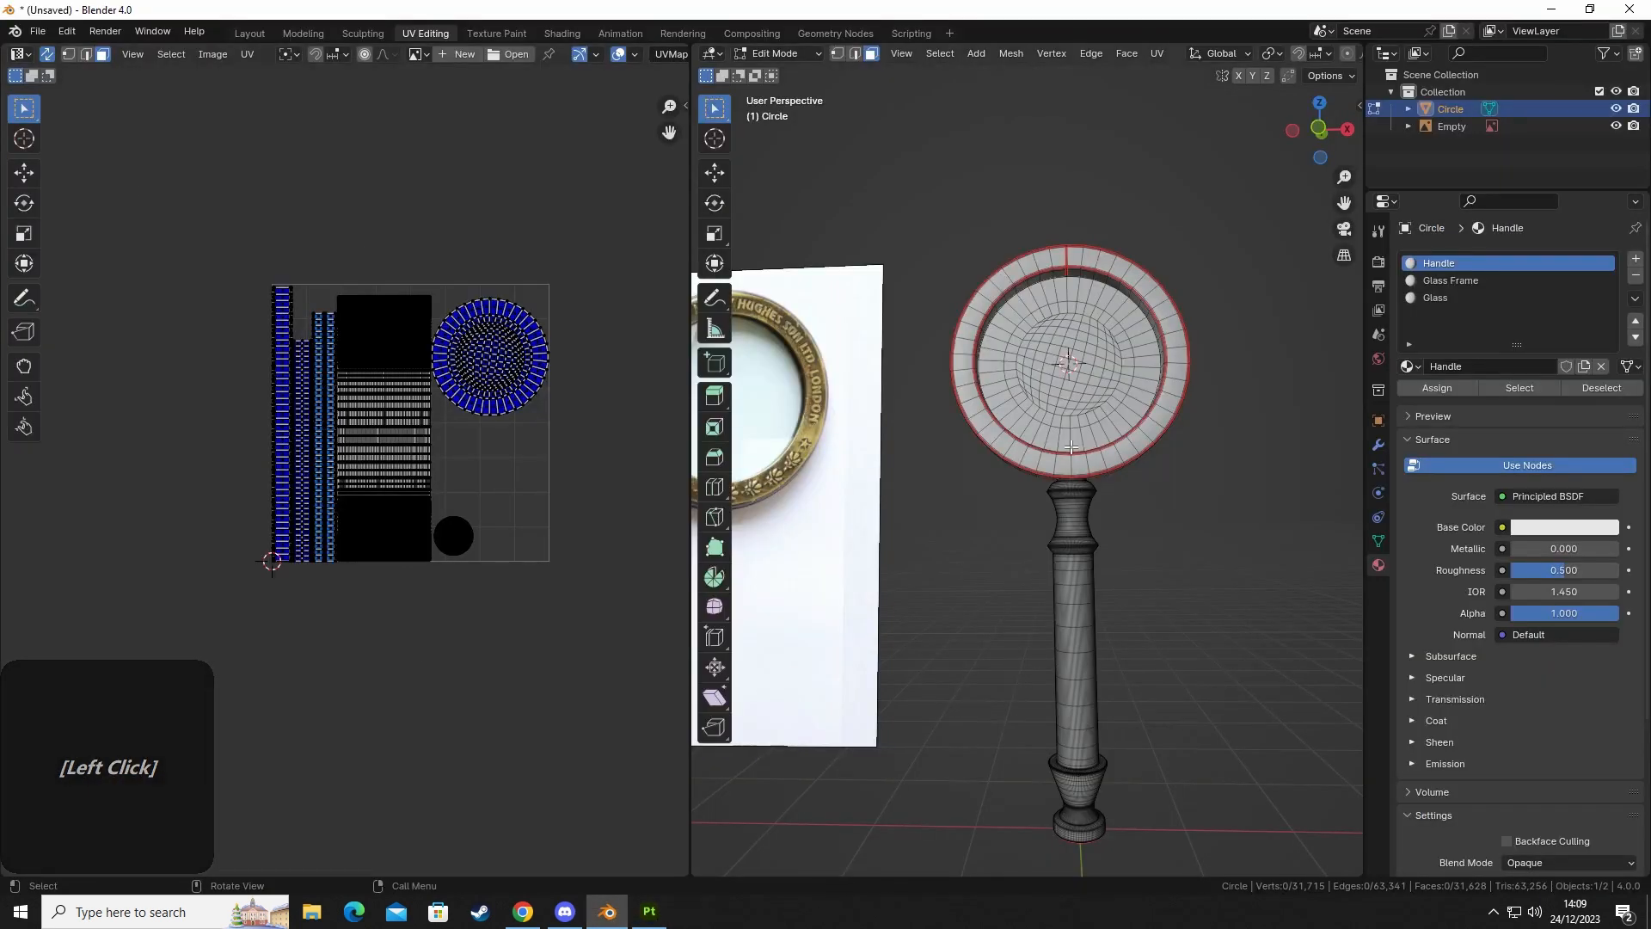
pyautogui.moveTo(1032, 512); pyautogui.dragTo(982, 513, button='middle')
pyautogui.press('Tab')
pyautogui.click(1243, 131)
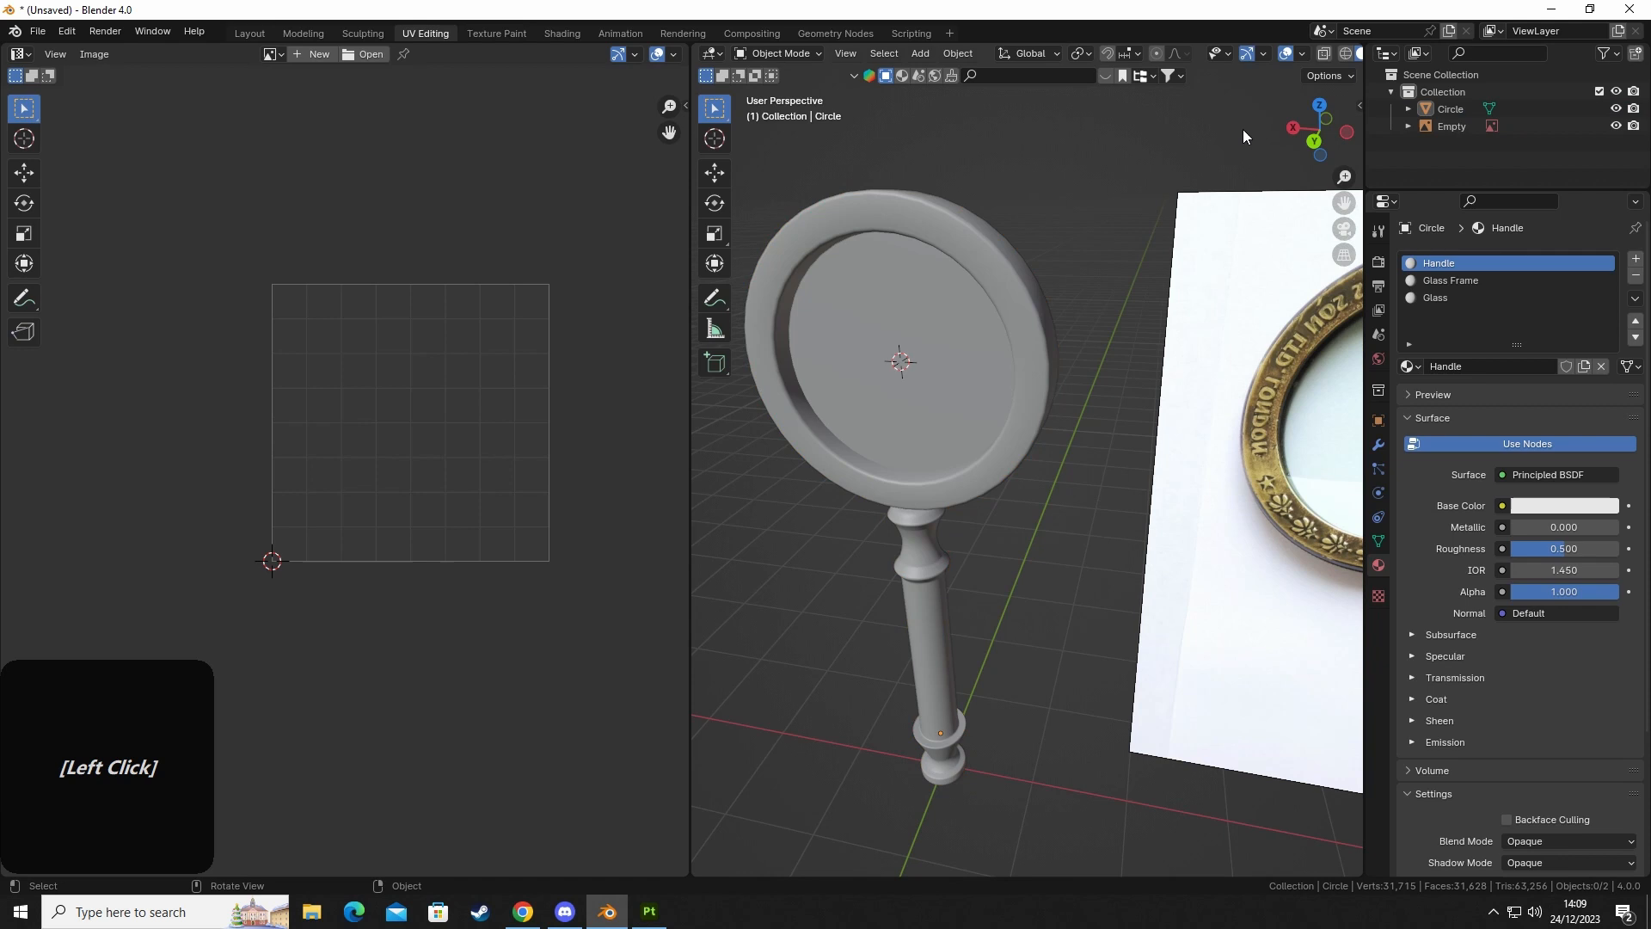
pyautogui.click(1302, 53)
pyautogui.click(1194, 391)
pyautogui.moveTo(1018, 541); pyautogui.dragTo(927, 246, button='middle')
pyautogui.moveTo(954, 376); pyautogui.dragTo(1096, 519, button='middle')
pyautogui.moveTo(846, 308)
pyautogui.mouseDown(button='middle')
pyautogui.moveTo(785, 461)
pyautogui.moveTo(1092, 405)
pyautogui.mouseUp(button='middle')
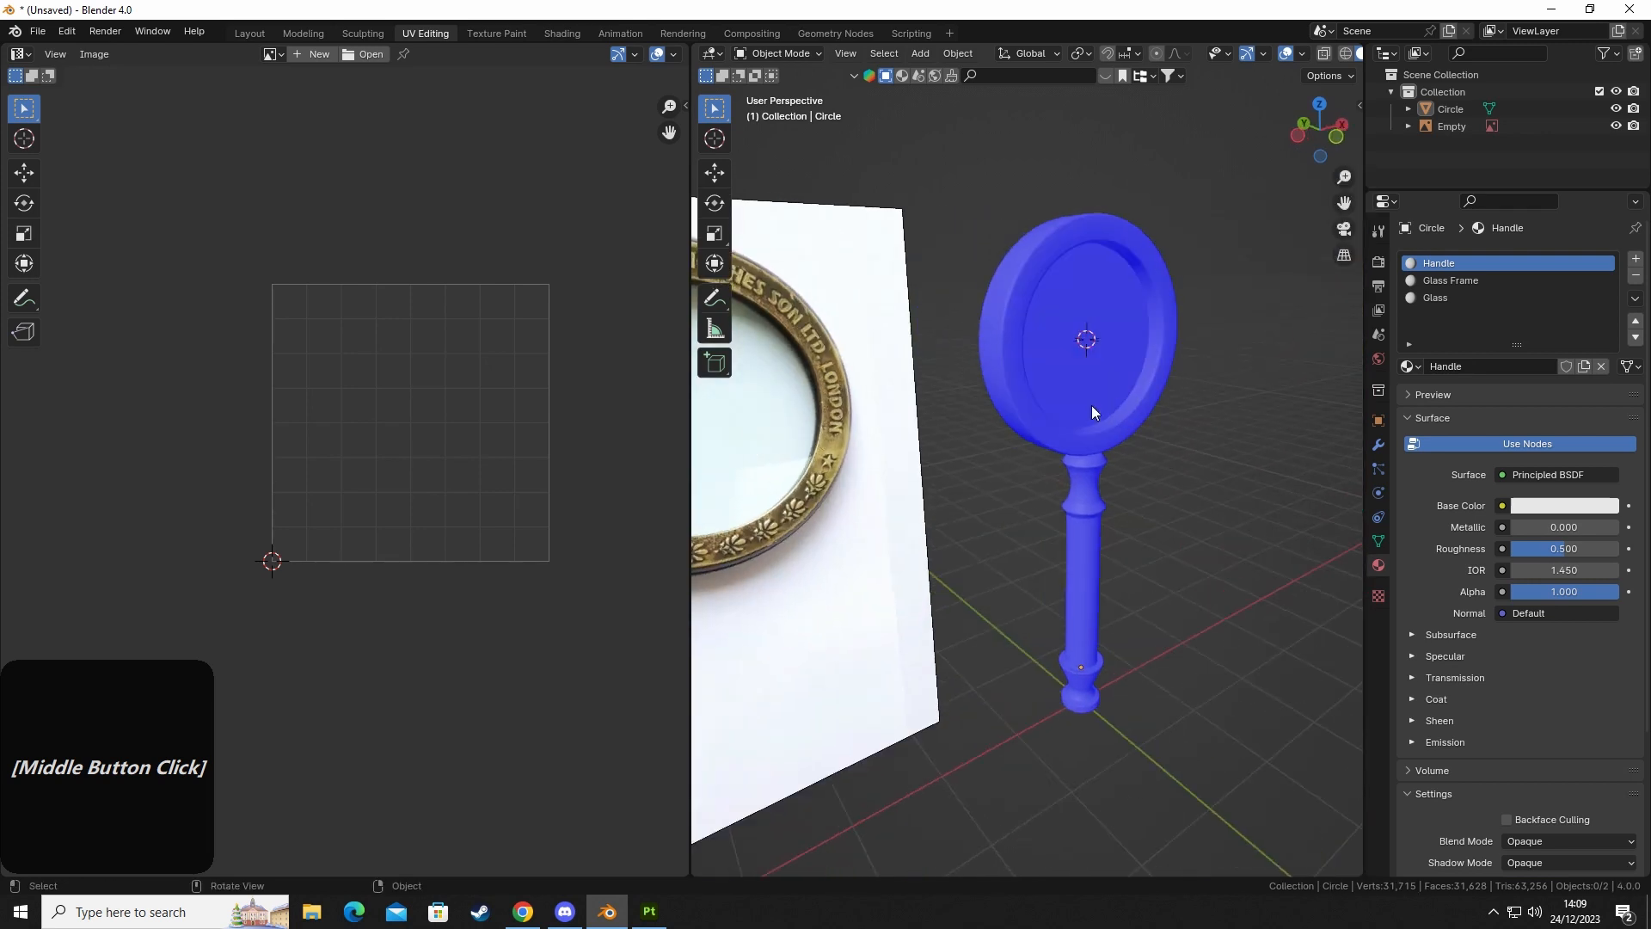
# Return to Substance 3D Painter and enlarge the texture set list to show all three sets fully.
pyautogui.click(650, 912)
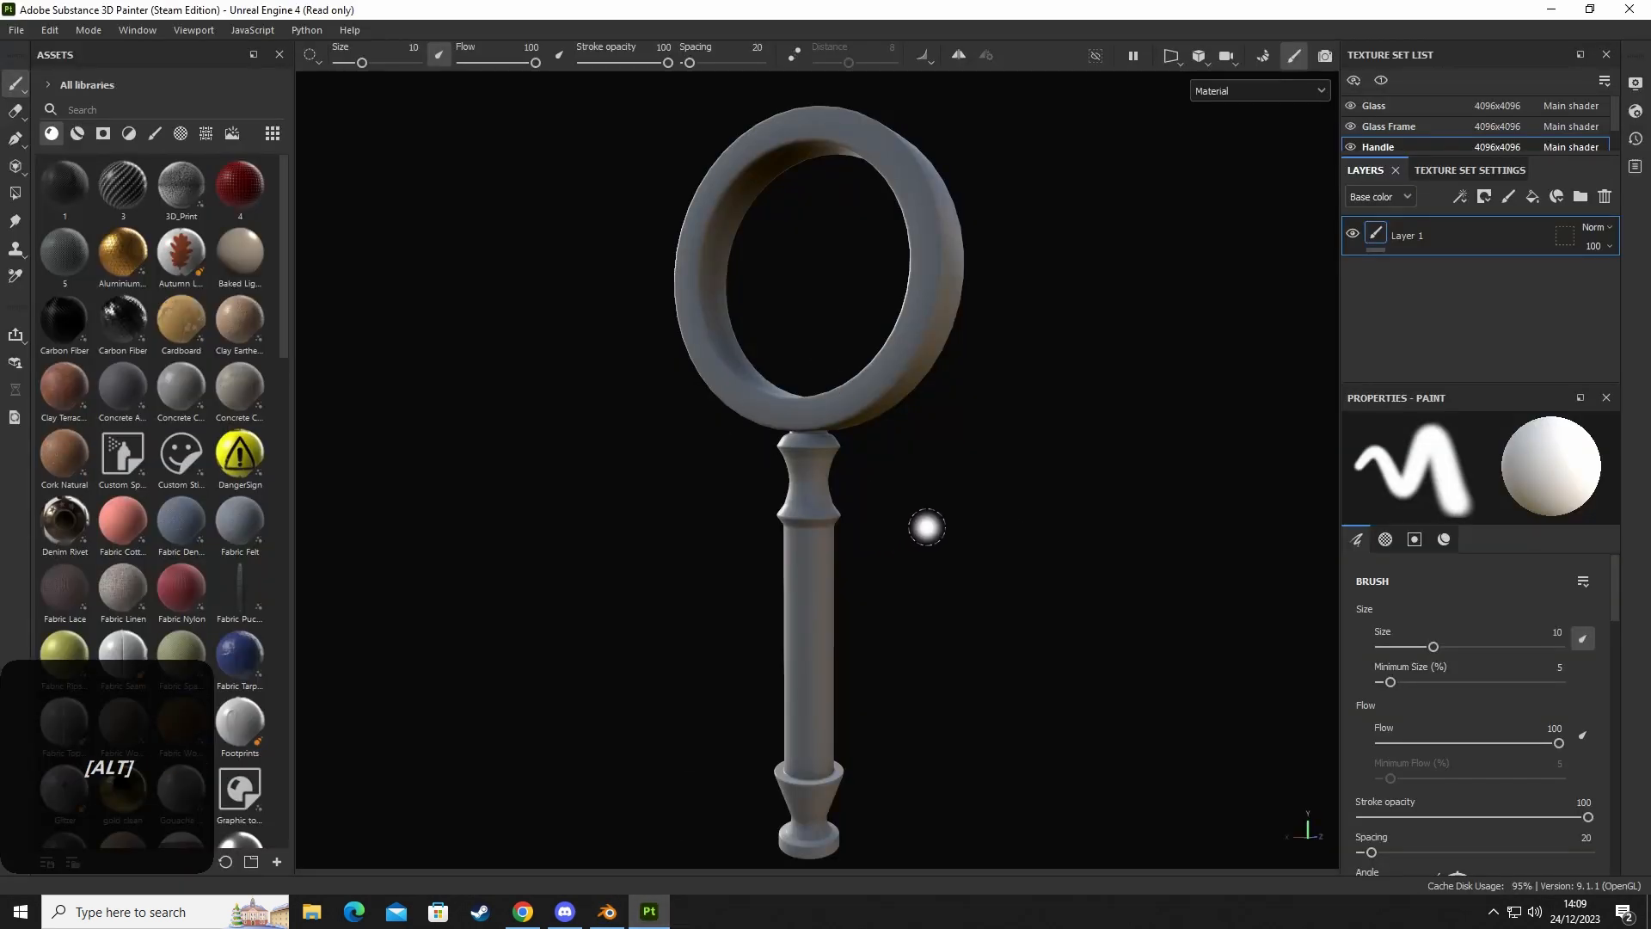
pyautogui.keyDown('alt'); pyautogui.moveTo(925, 527); pyautogui.dragTo(911, 559, button='middle'); pyautogui.keyUp('alt')
pyautogui.keyDown('alt'); pyautogui.moveTo(911, 560); pyautogui.dragTo(439, 534); pyautogui.keyUp('alt')
pyautogui.keyDown('alt'); pyautogui.moveTo(439, 534); pyautogui.dragTo(689, 564, button='middle'); pyautogui.keyUp('alt')
pyautogui.moveTo(687, 574)
pyautogui.keyDown('alt'); pyautogui.mouseDown()
pyautogui.moveTo(553, 519)
pyautogui.moveTo(627, 534)
pyautogui.moveTo(653, 568)
pyautogui.mouseUp(); pyautogui.keyUp('alt')
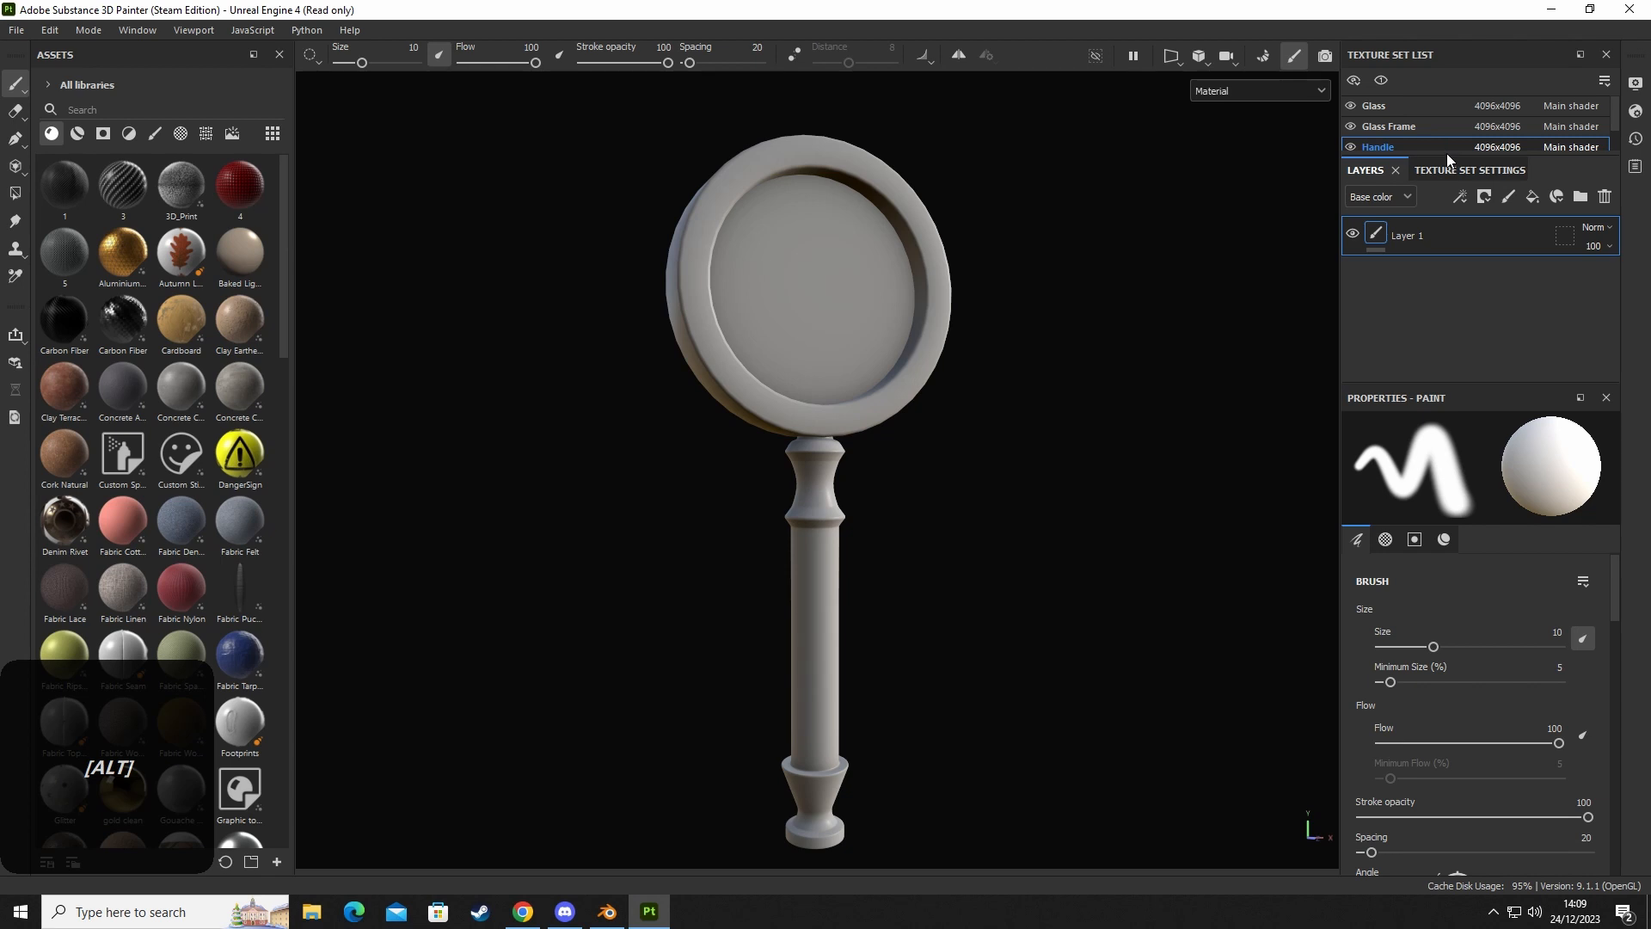
pyautogui.moveTo(1450, 156); pyautogui.dragTo(1444, 186)
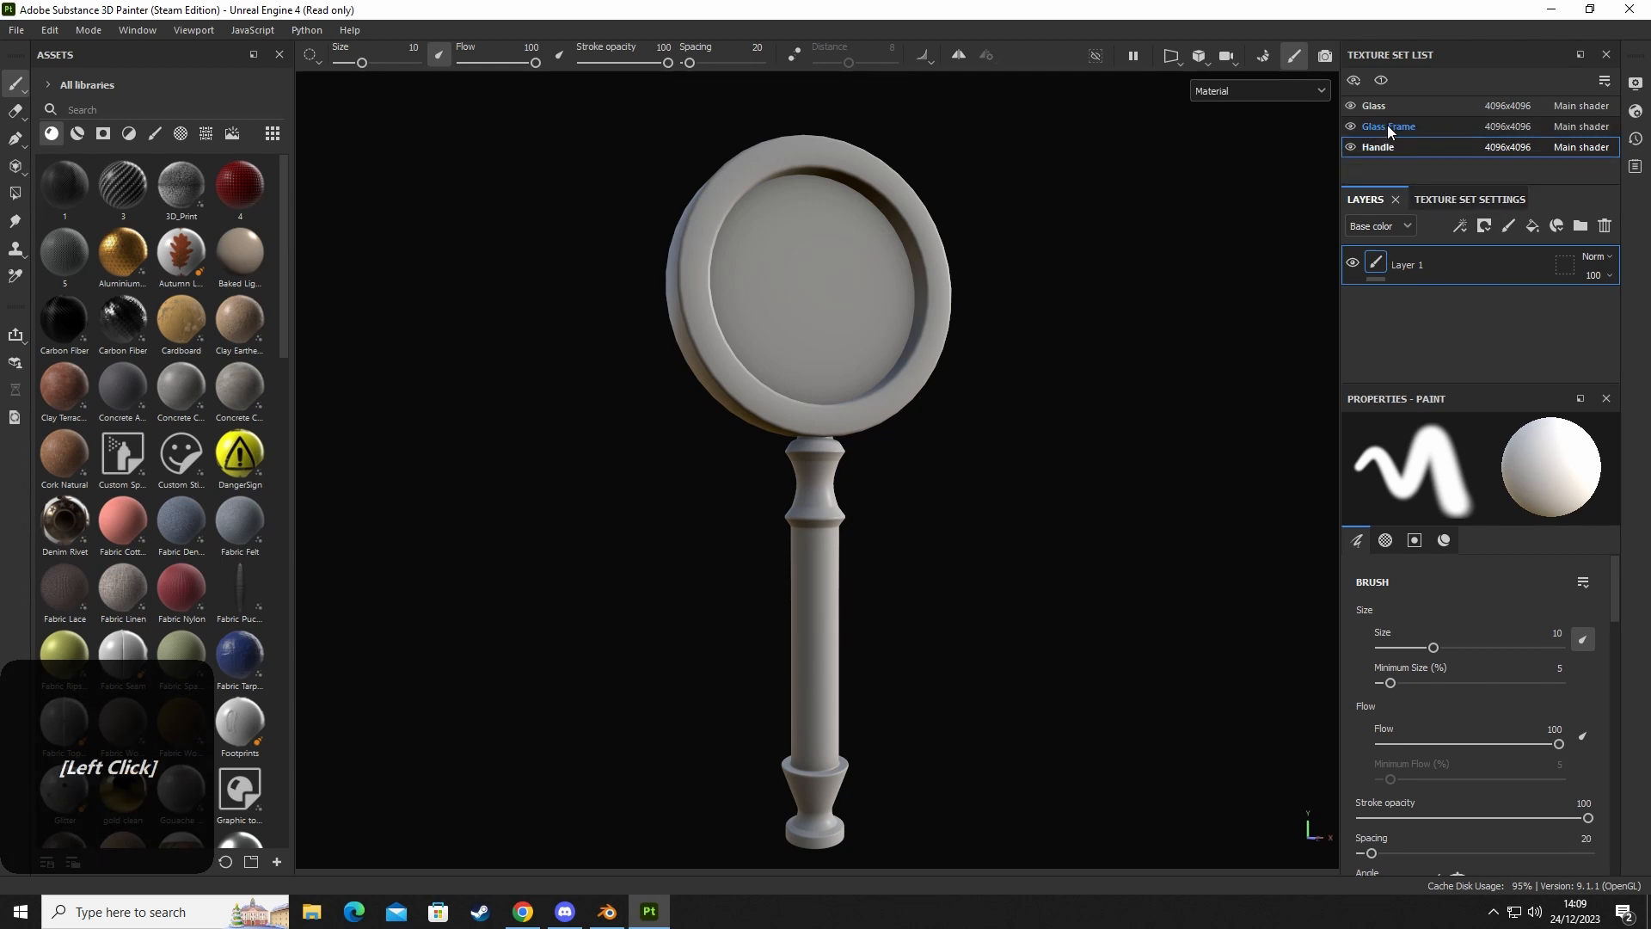
# Go through the texture sets to make Glass the active one, and hide and reshow the Handle set.
pyautogui.click(1379, 127)
pyautogui.click(1380, 108)
pyautogui.click(1381, 147)
pyautogui.click(1380, 126)
pyautogui.click(1380, 109)
pyautogui.click(1351, 148)
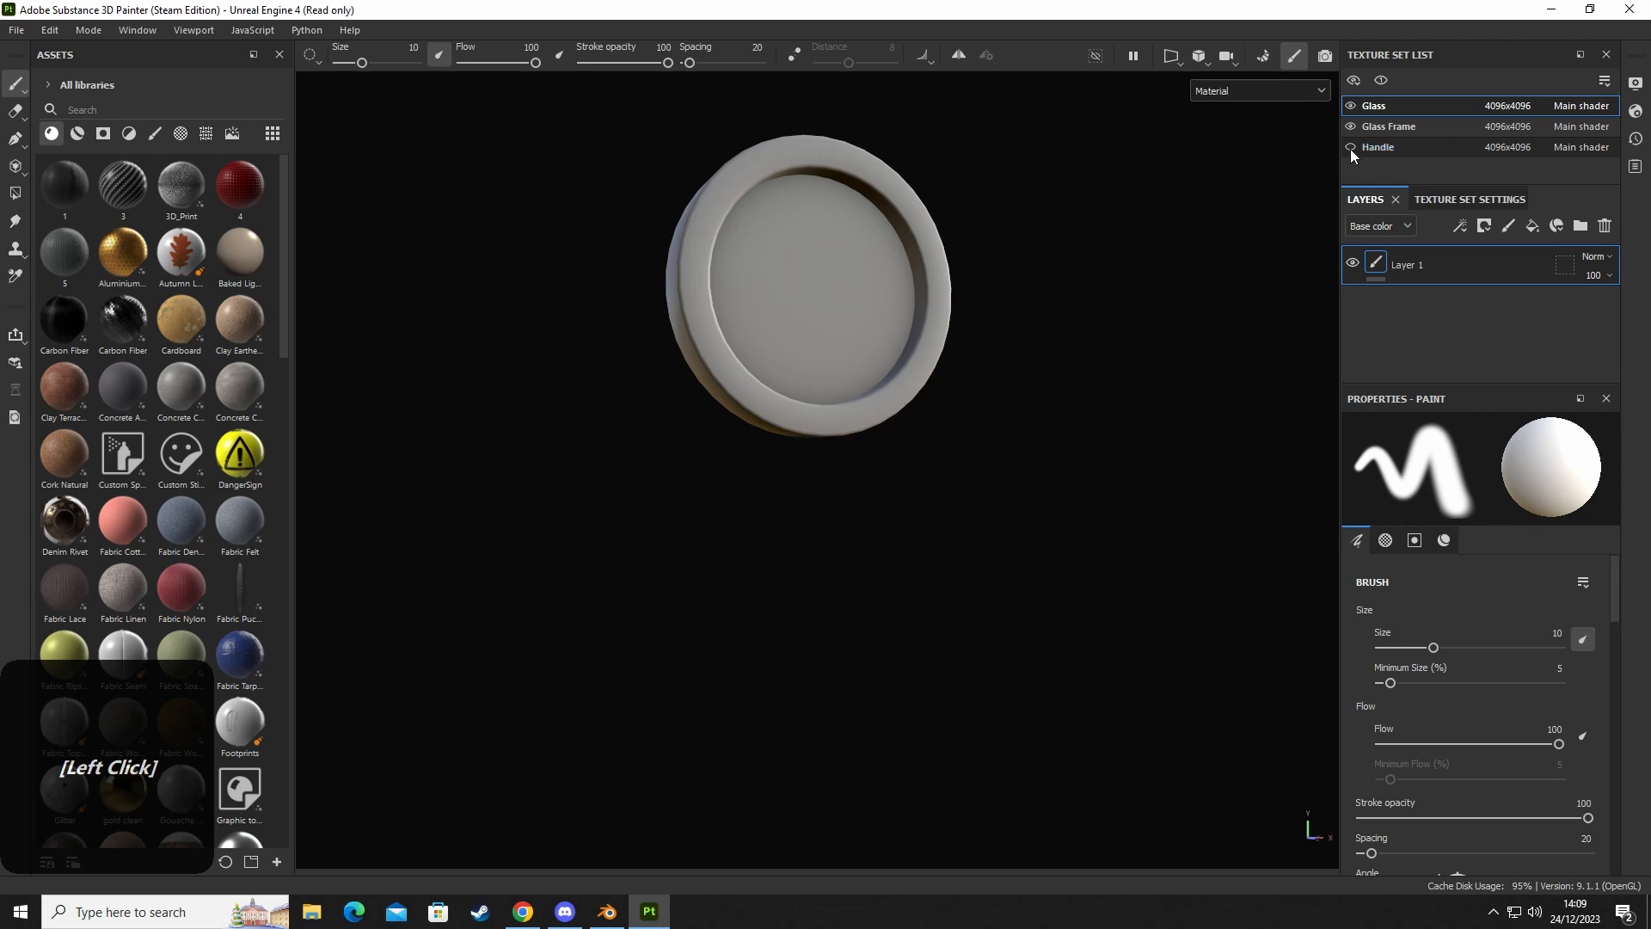
pyautogui.click(1350, 148)
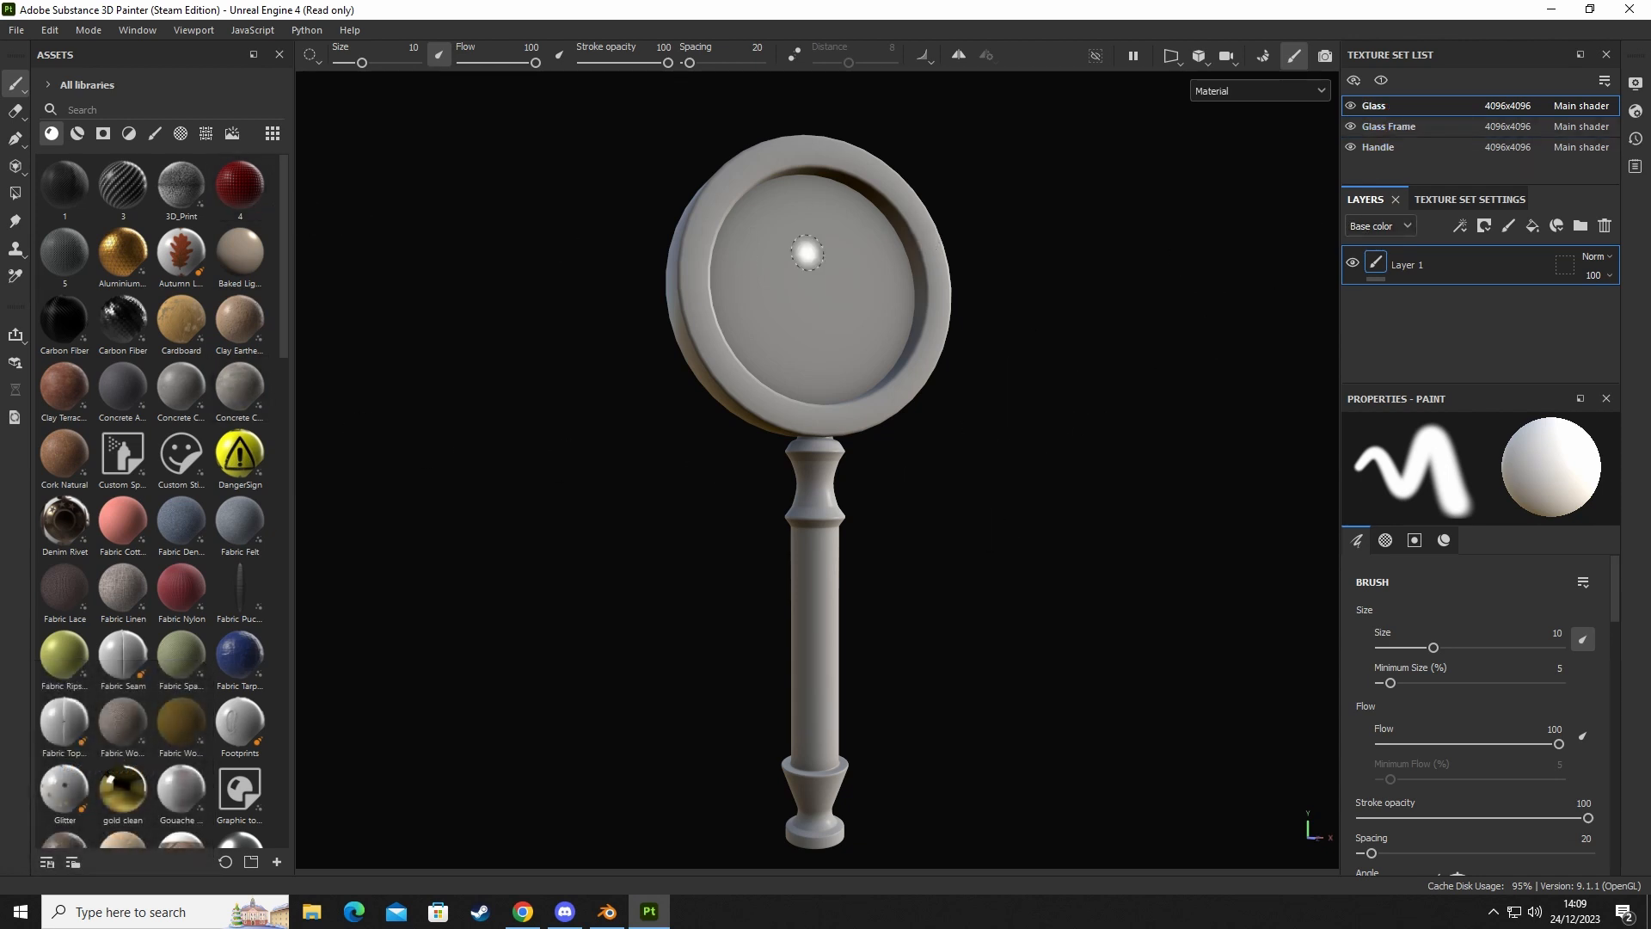
# Show the smart materials among the assets and replace the Handle set's paint layer with a fill layer.
pyautogui.click(77, 133)
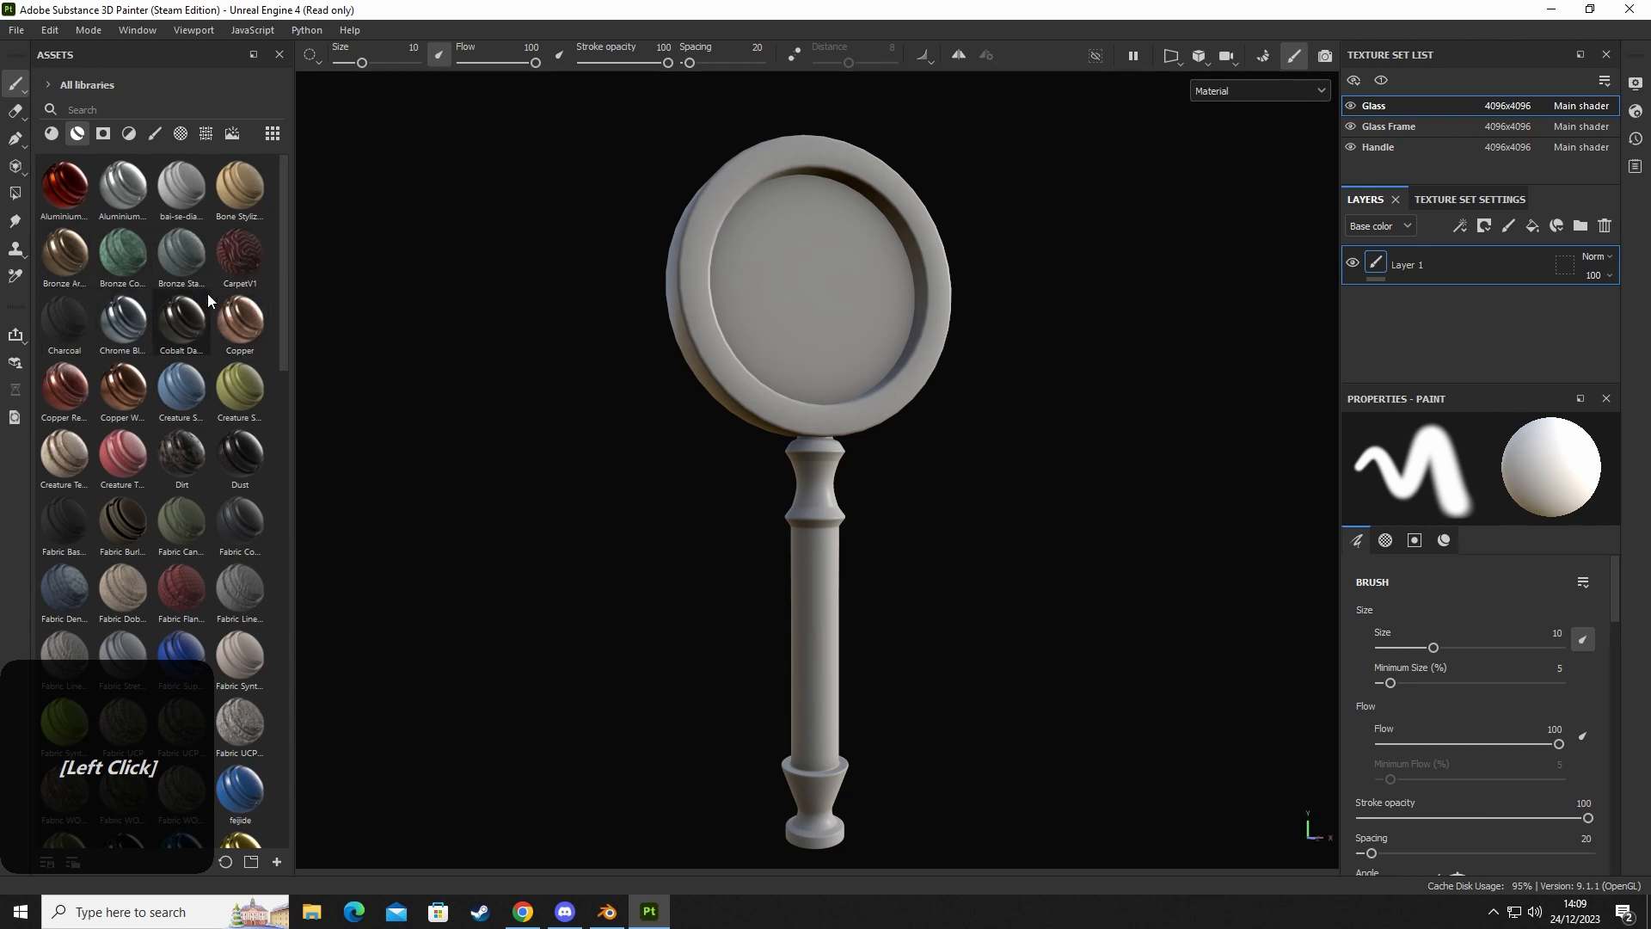
pyautogui.scroll(-3, 172, 430)
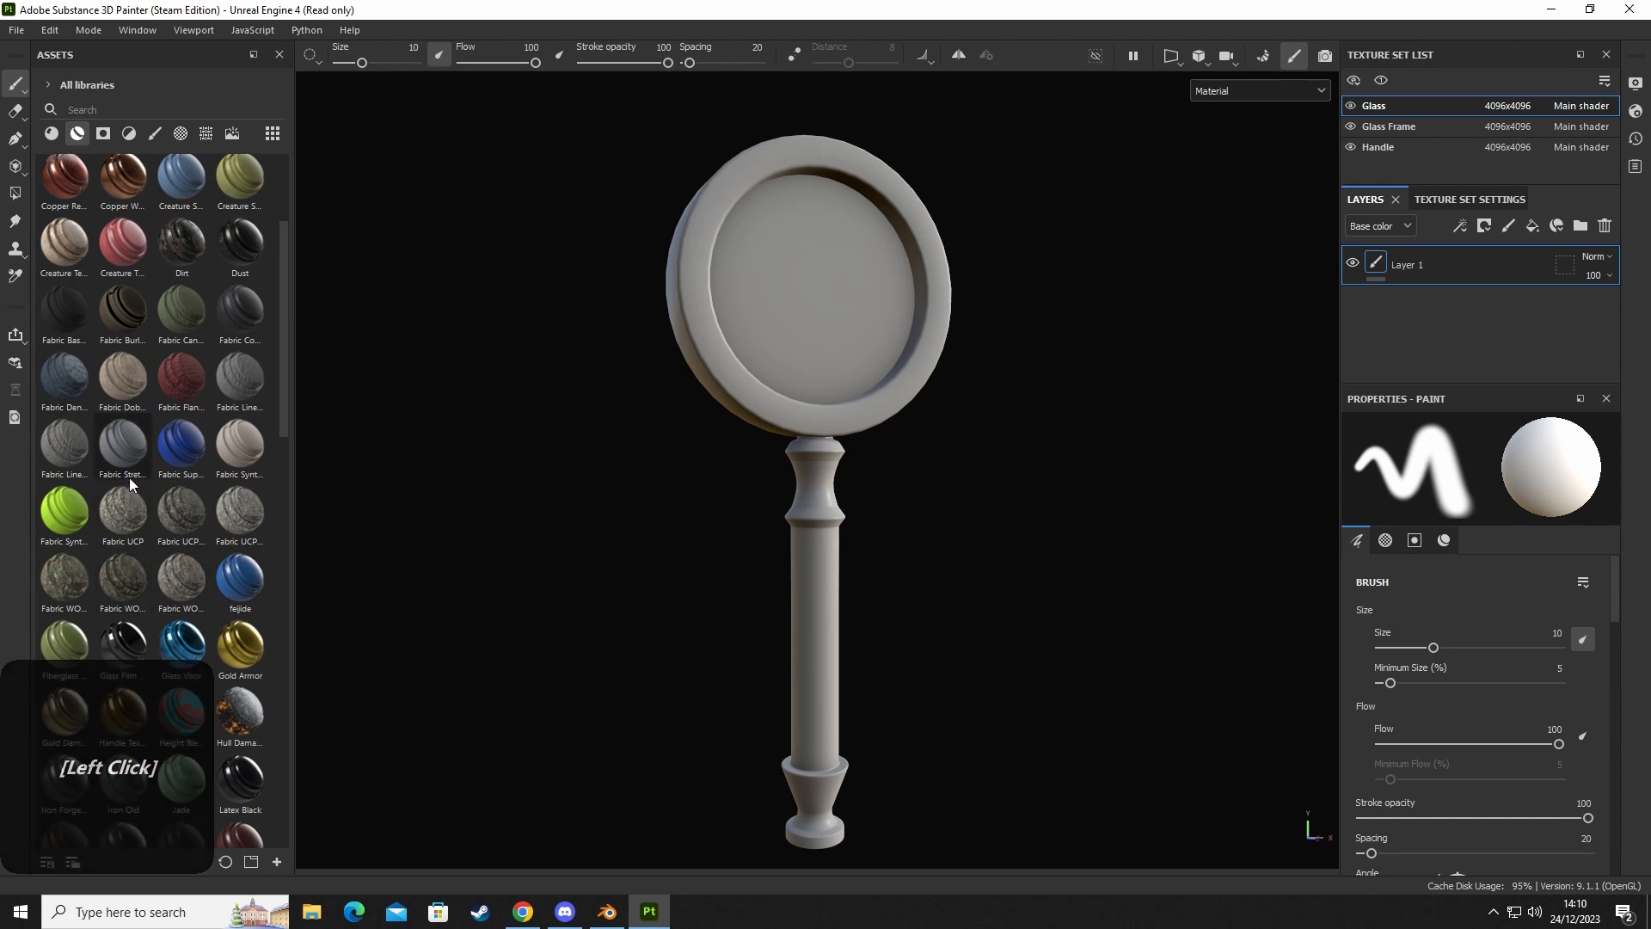
pyautogui.scroll(3, 174, 498)
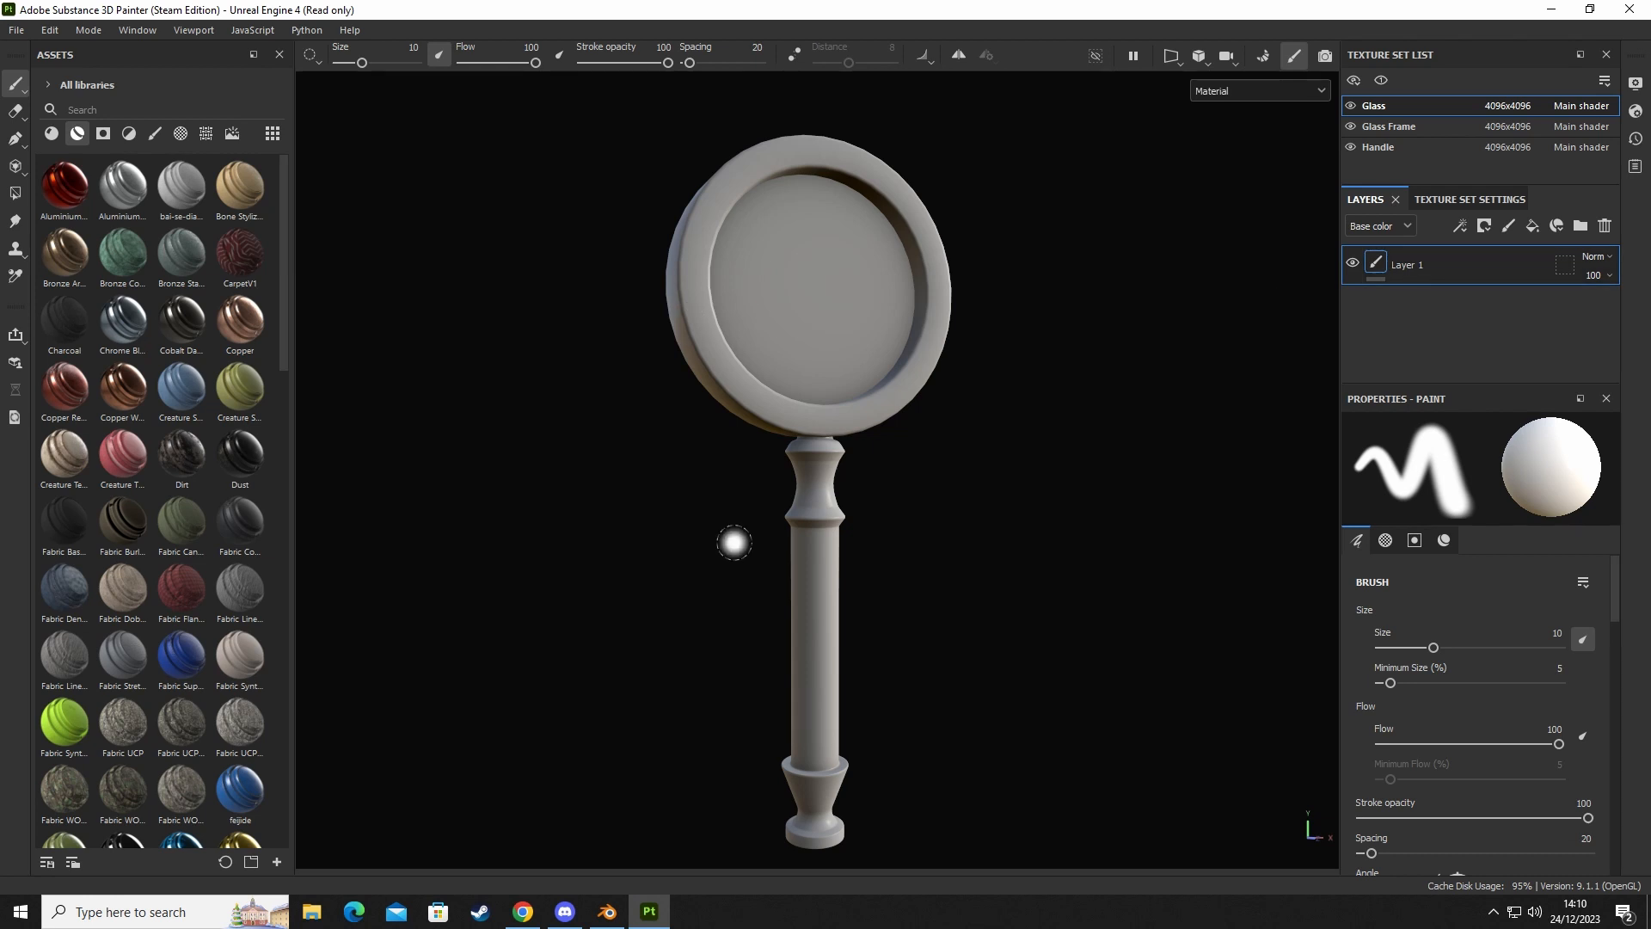
pyautogui.click(1503, 150)
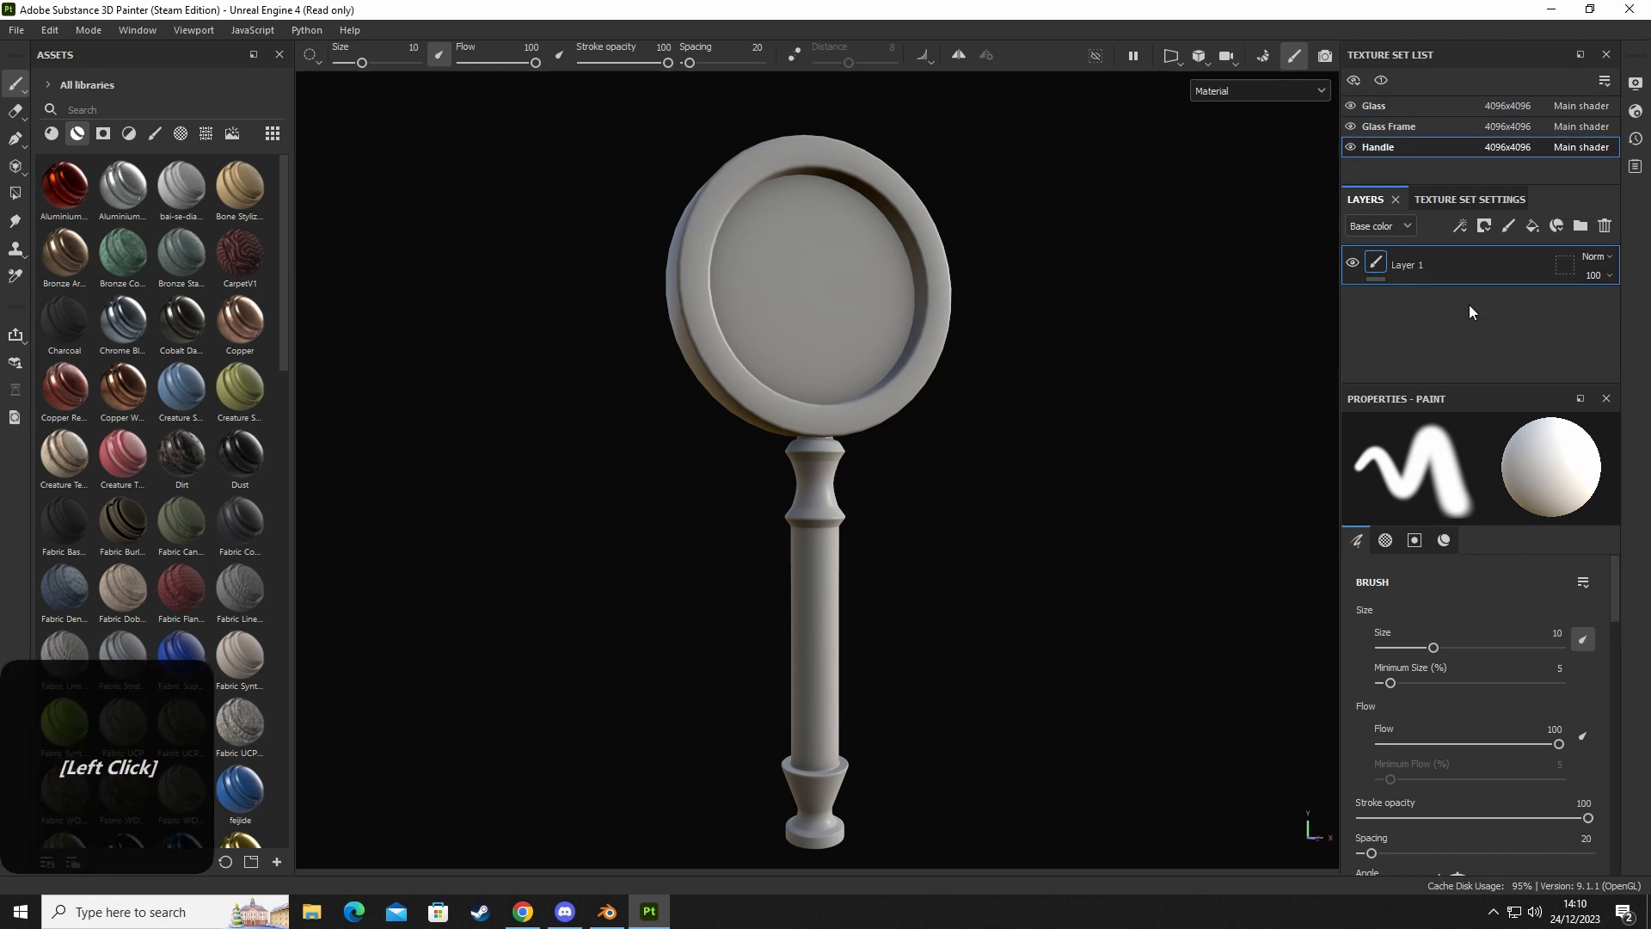
pyautogui.click(1605, 226)
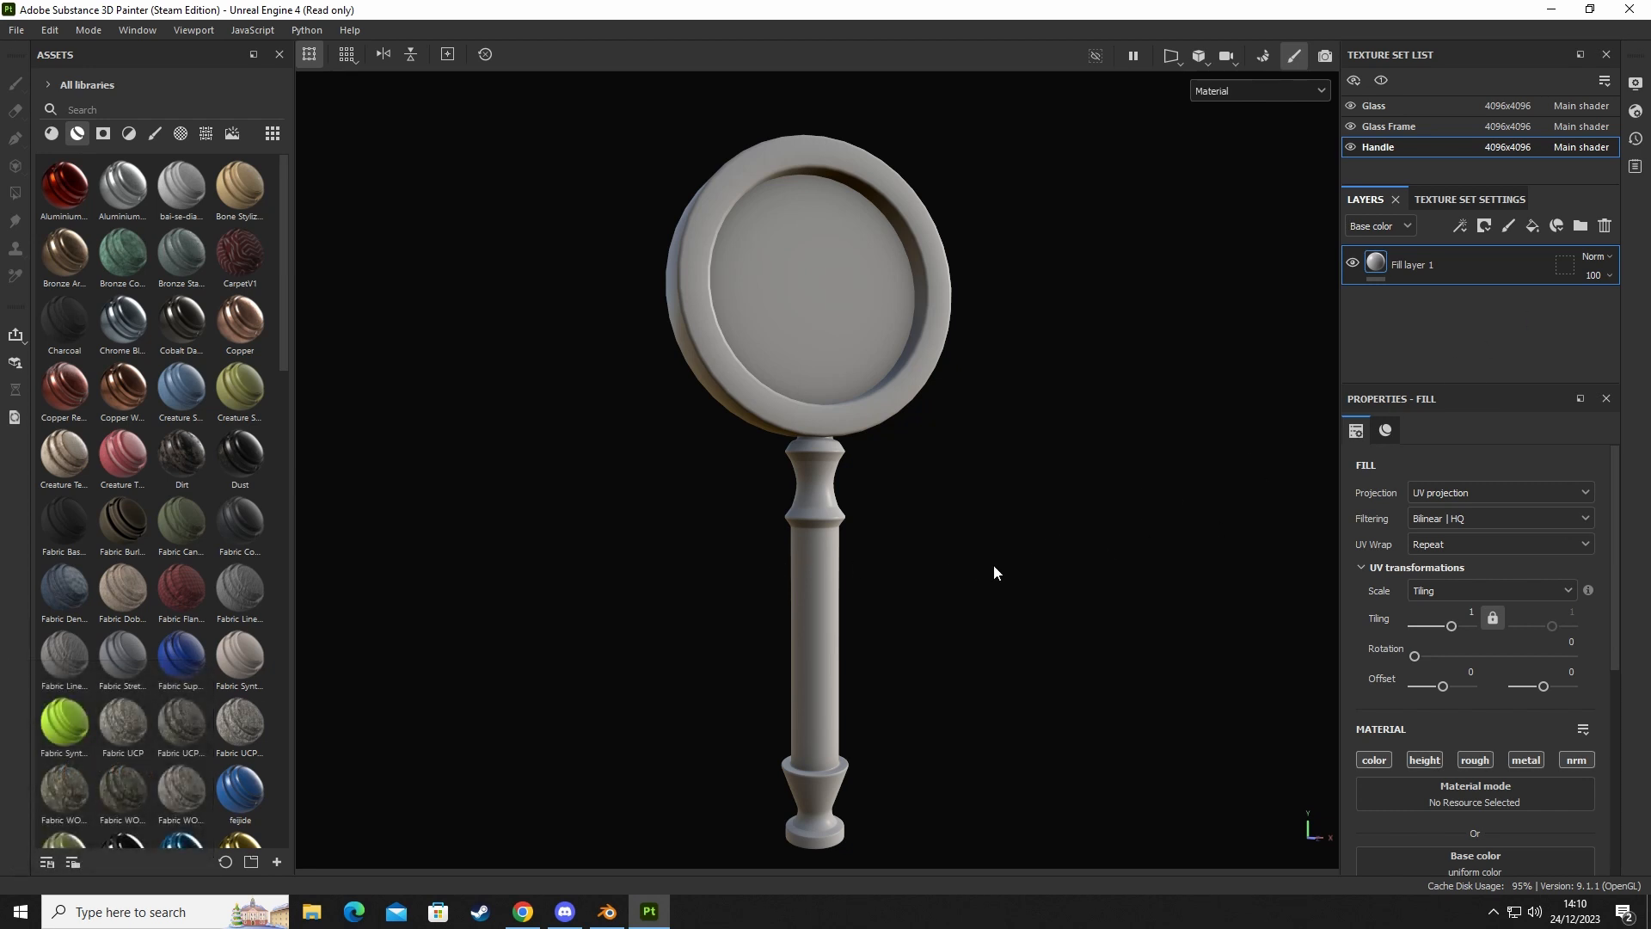
pyautogui.scroll(-4, 1431, 574)
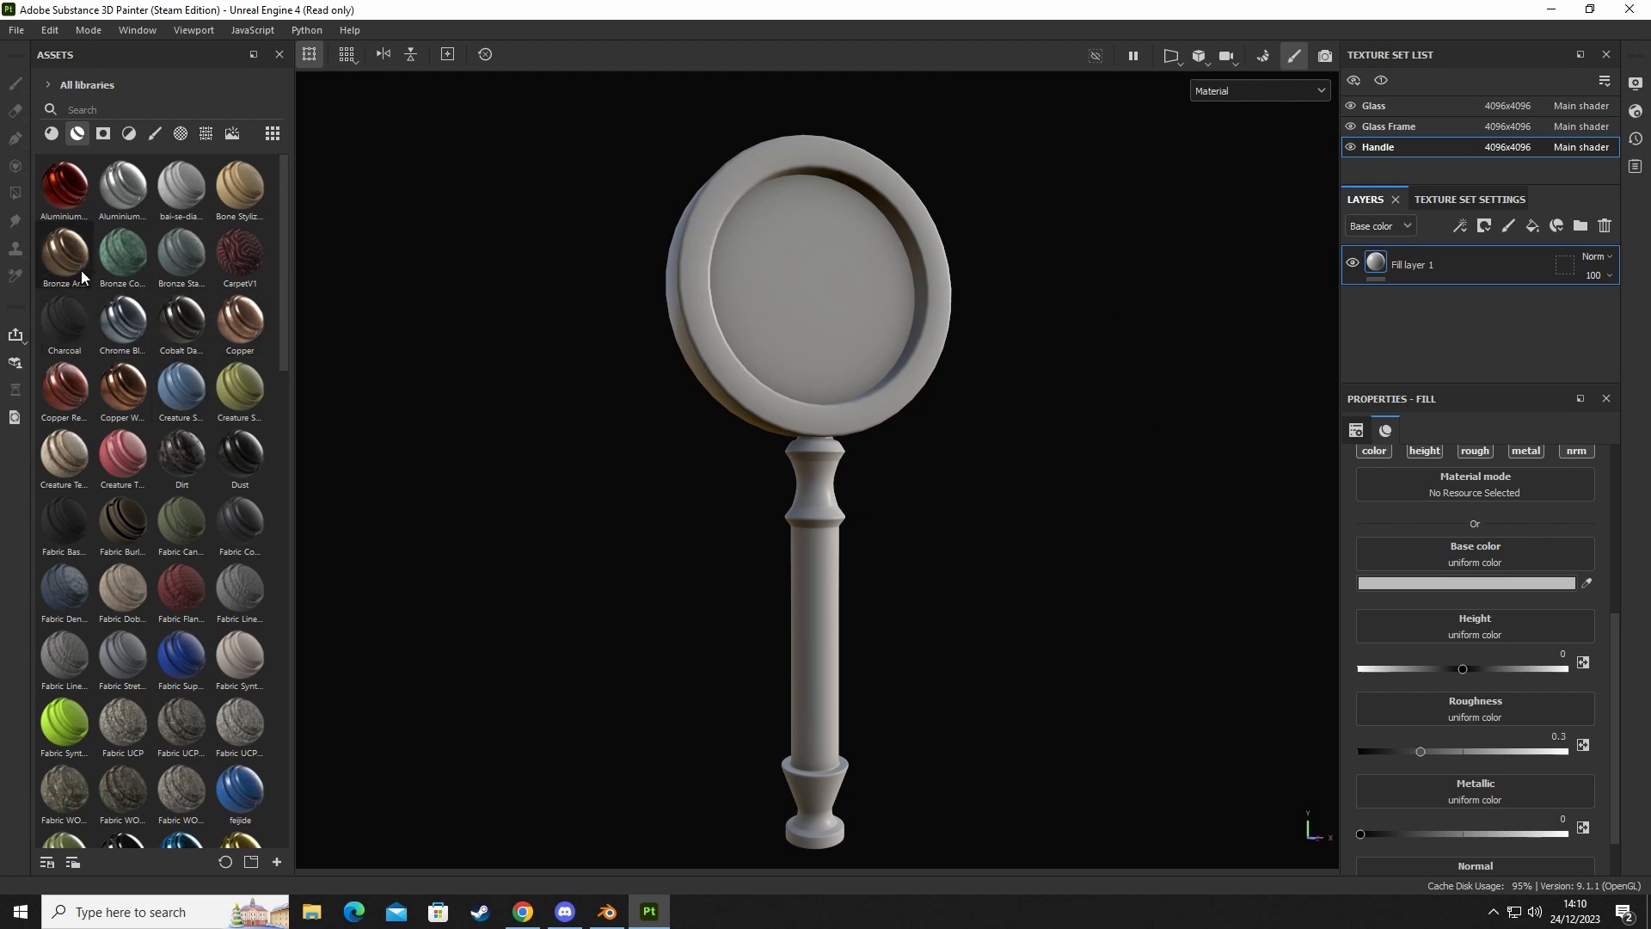
# Apply the Bronze Armor smart material to the magnifying glass's handle.
pyautogui.click(60, 262)
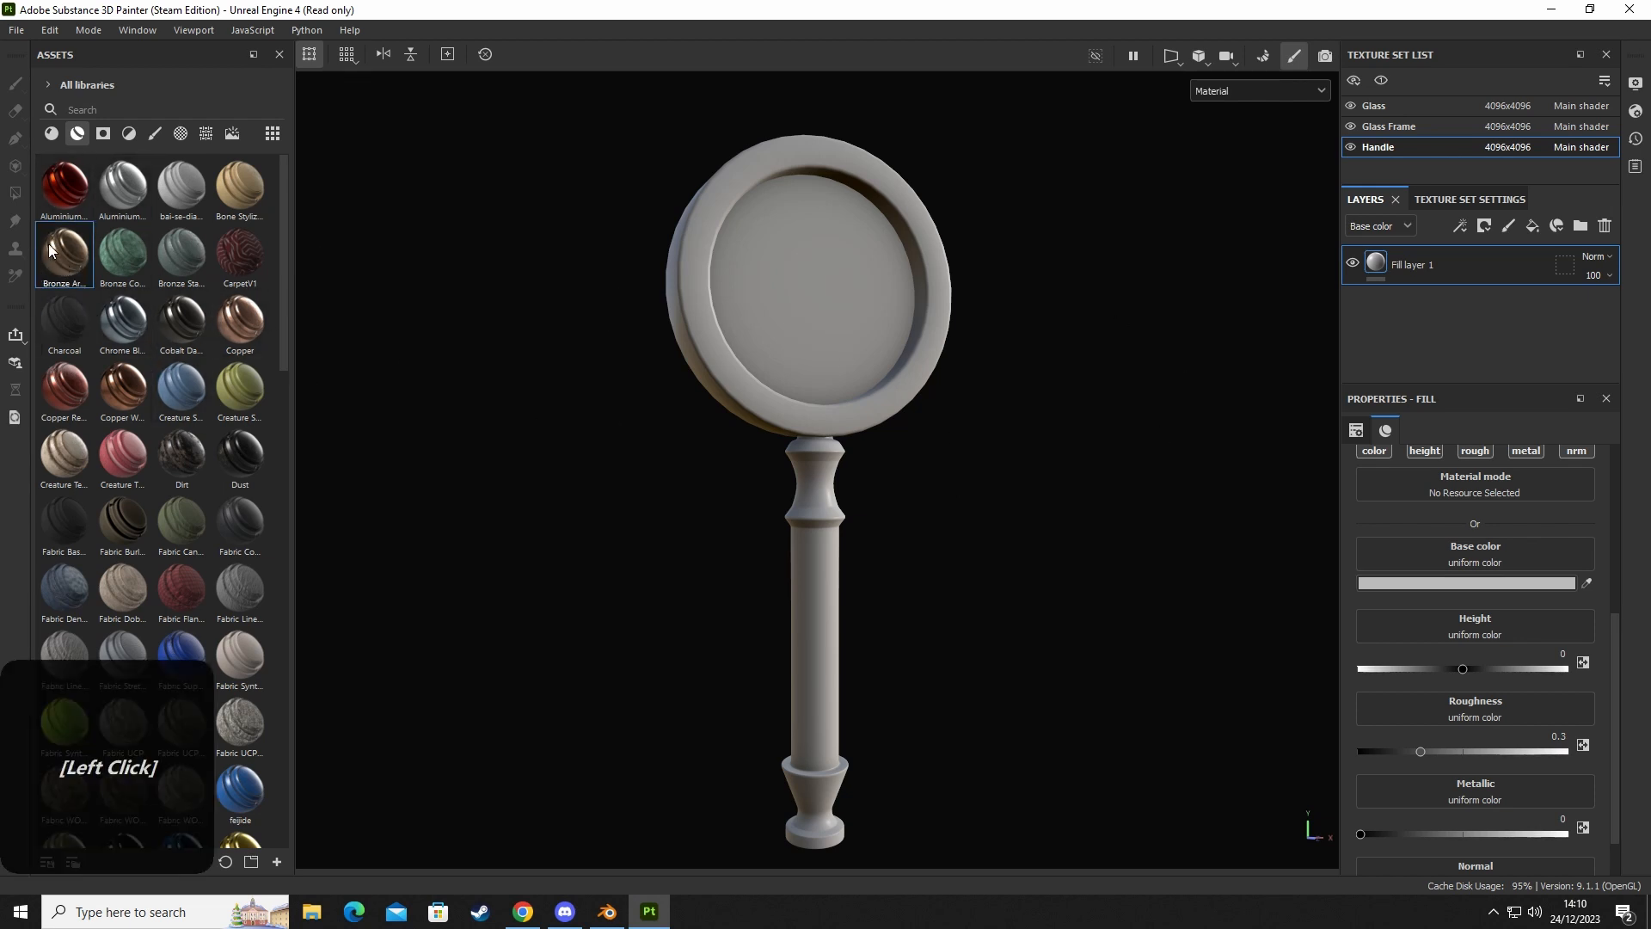
pyautogui.moveTo(49, 251); pyautogui.dragTo(814, 550)
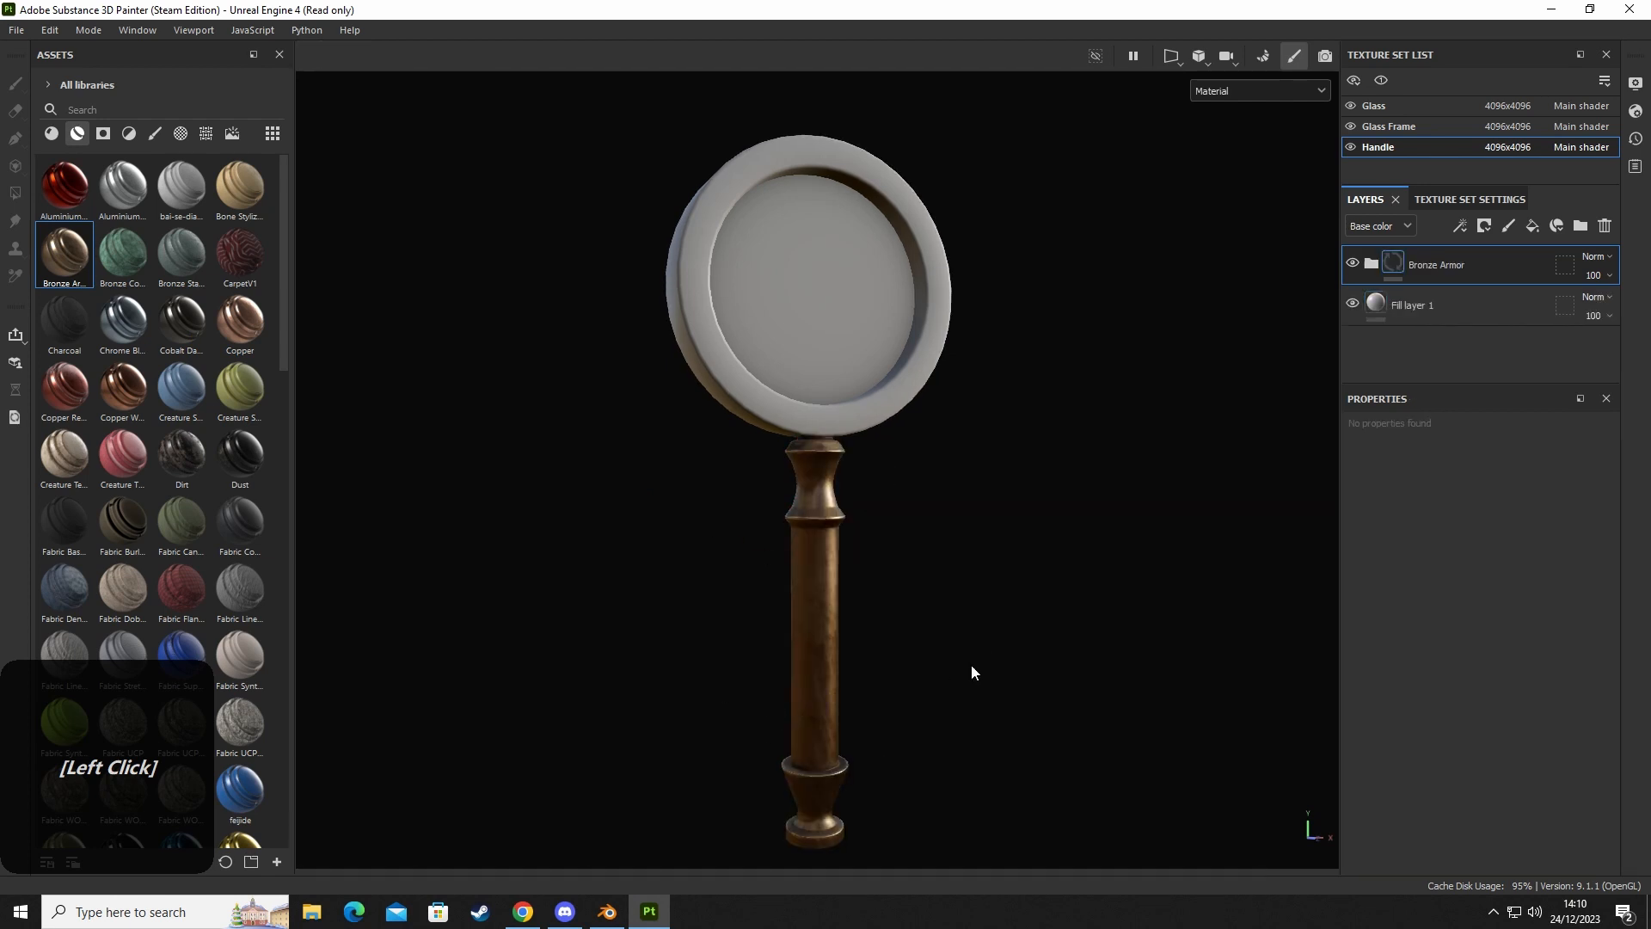
pyautogui.middleClick(910, 631)
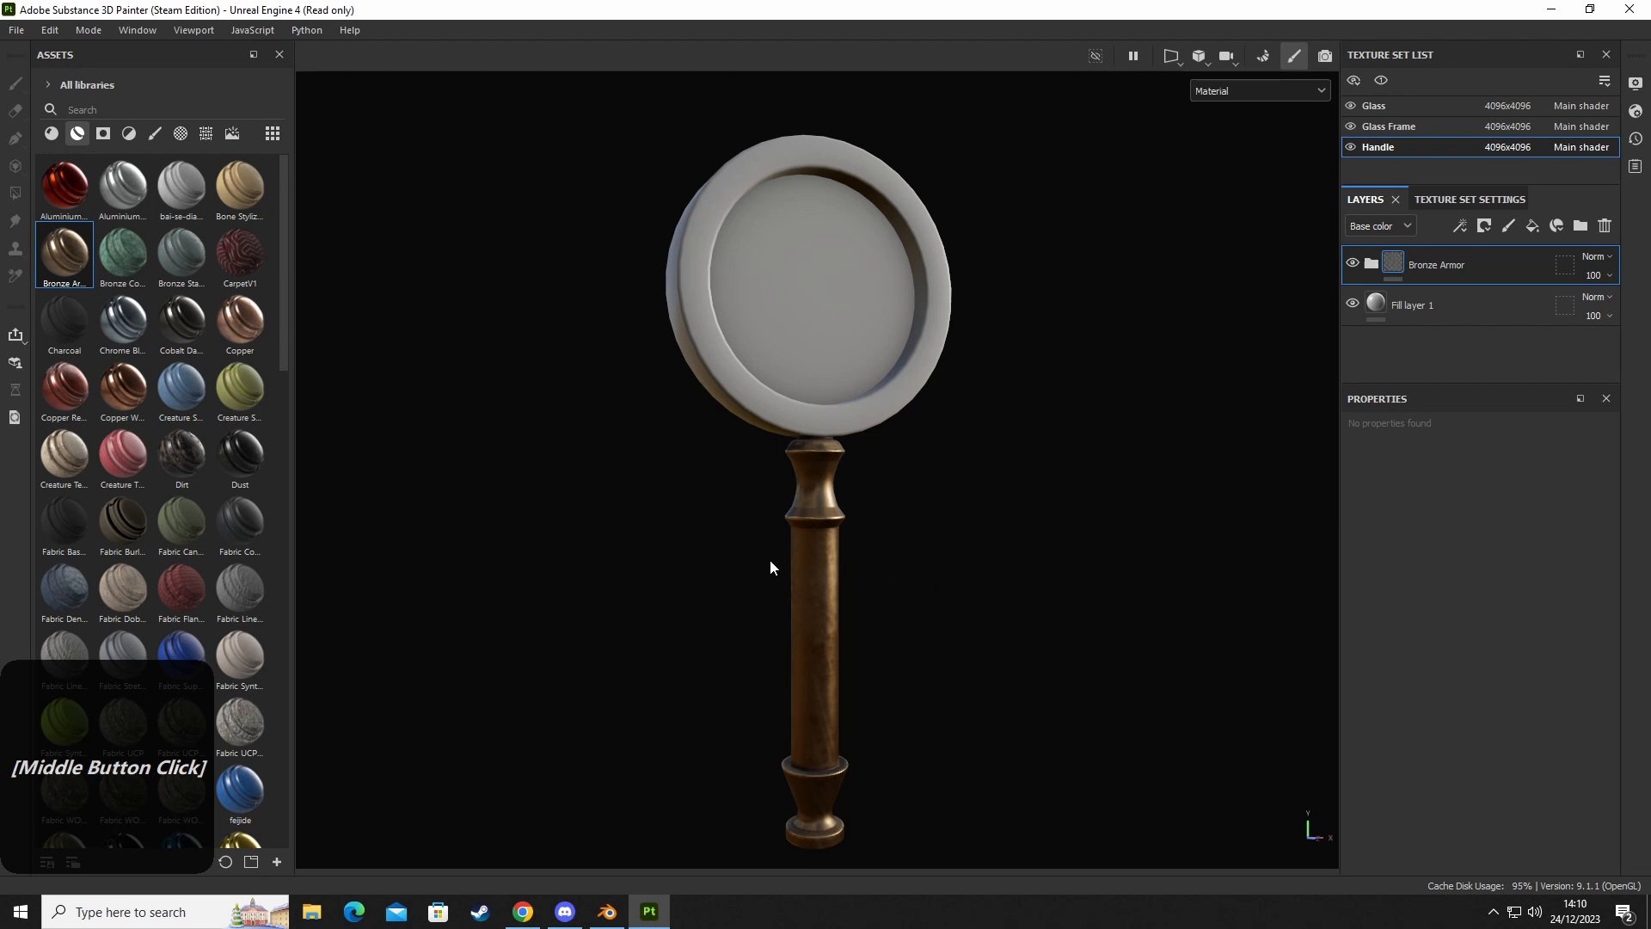
# Expand the Bronze Armor folder and cut the base color code 997E60 out of its Base Metal layer.
pyautogui.click(1372, 263)
pyautogui.scroll(-2, 1445, 301)
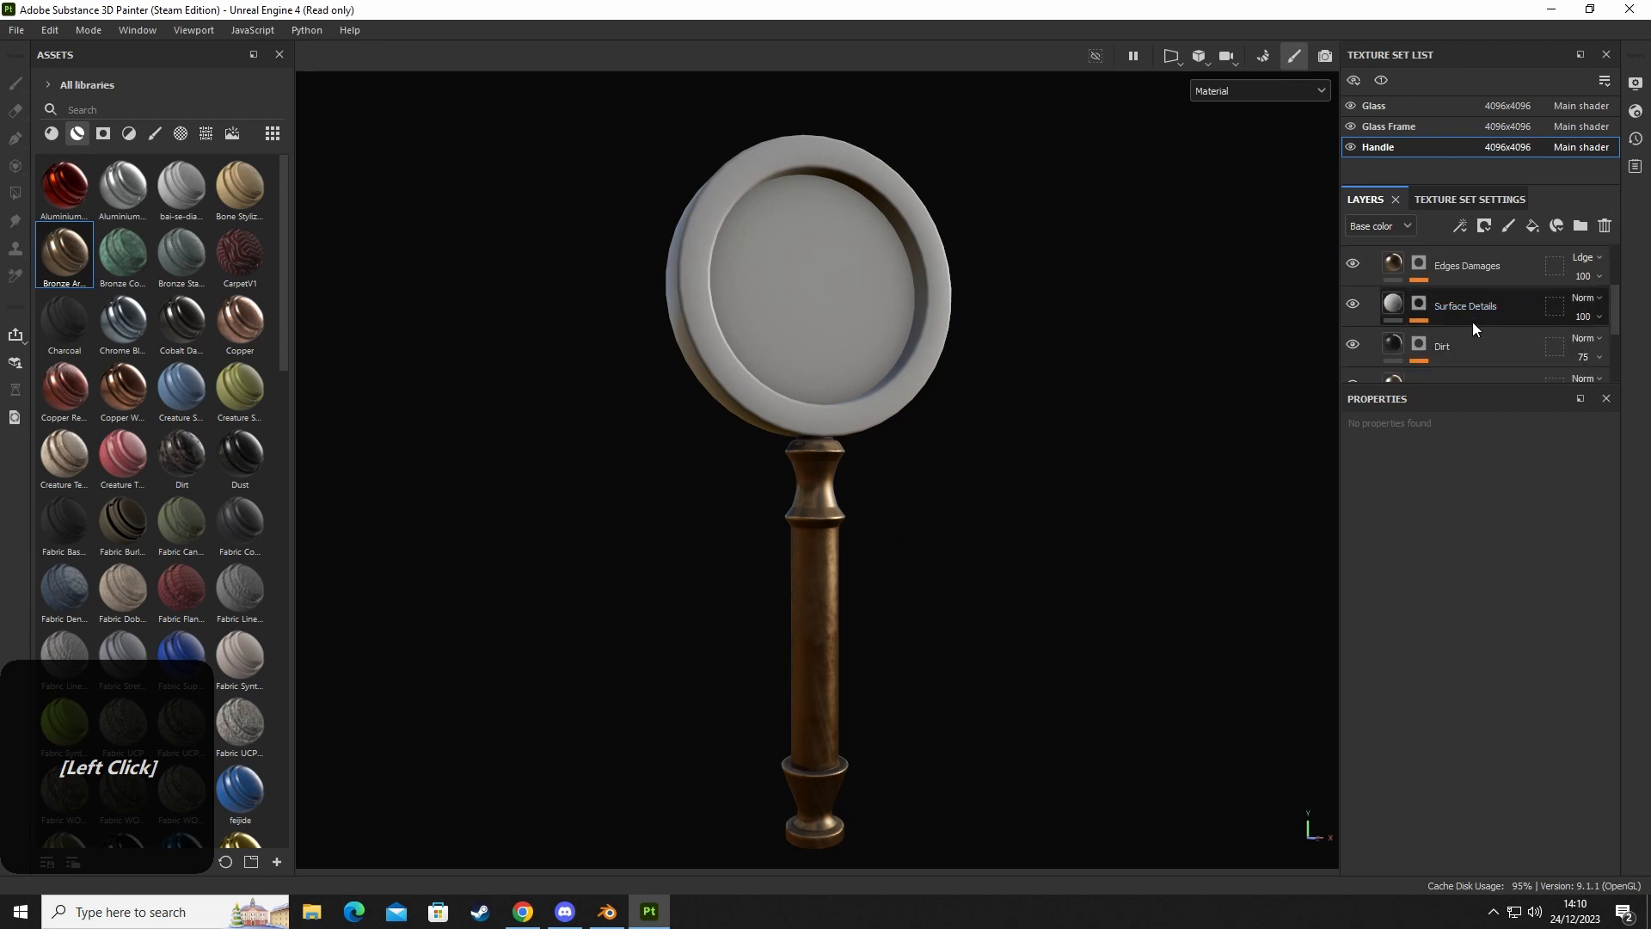
pyautogui.scroll(-2, 1407, 299)
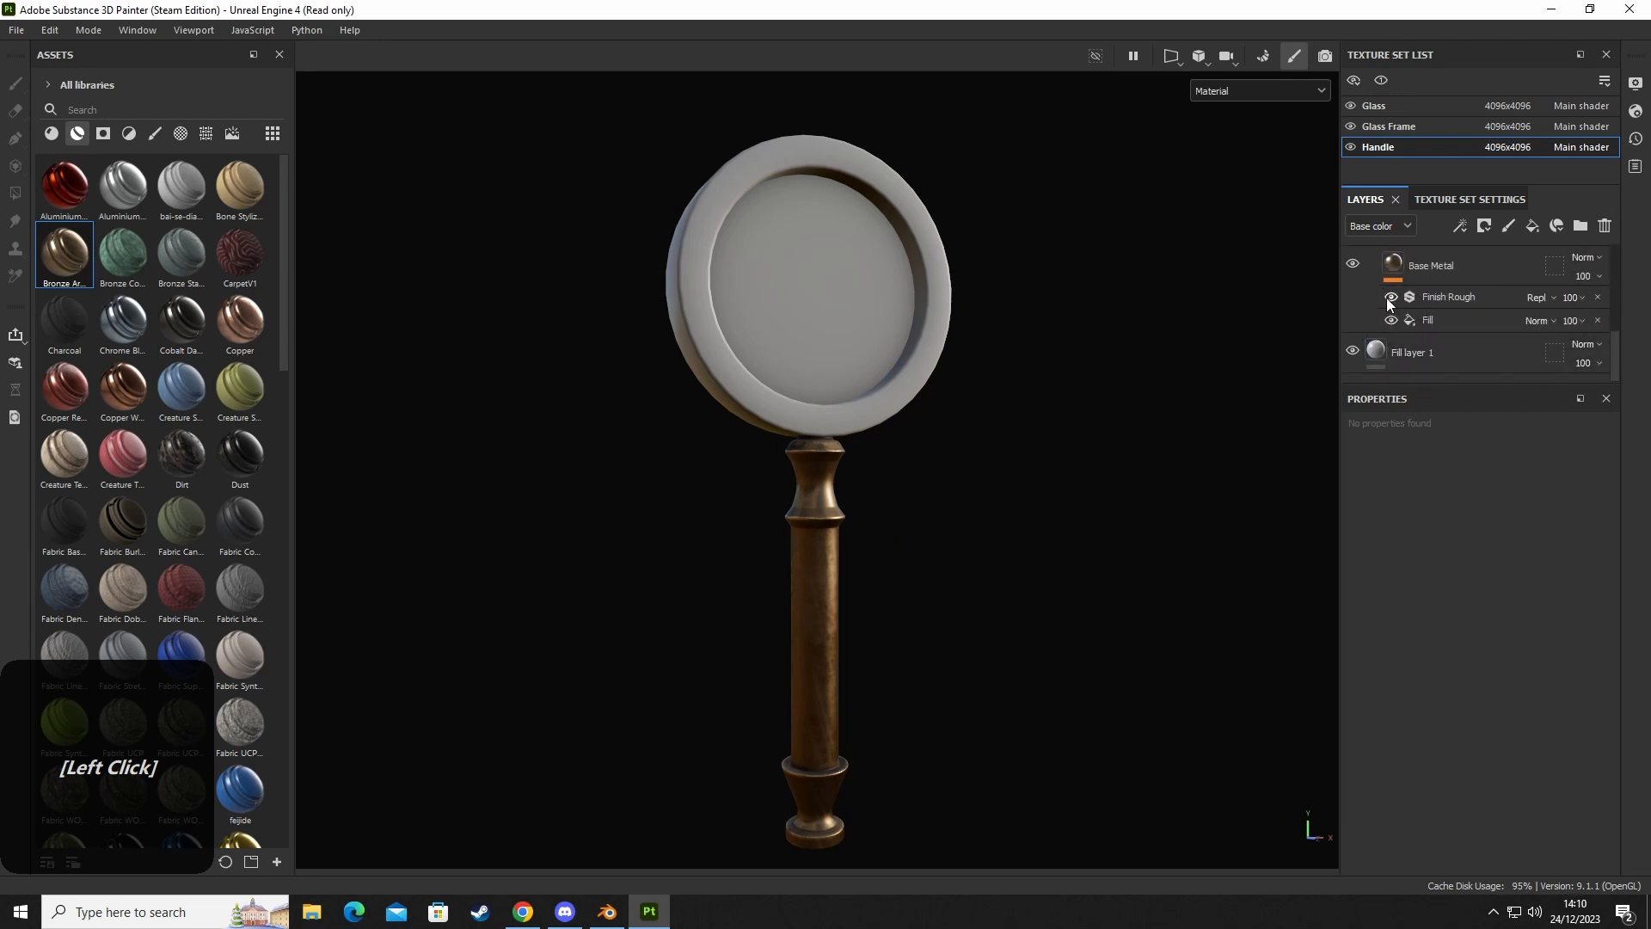
pyautogui.click(1390, 287)
pyautogui.click(1481, 584)
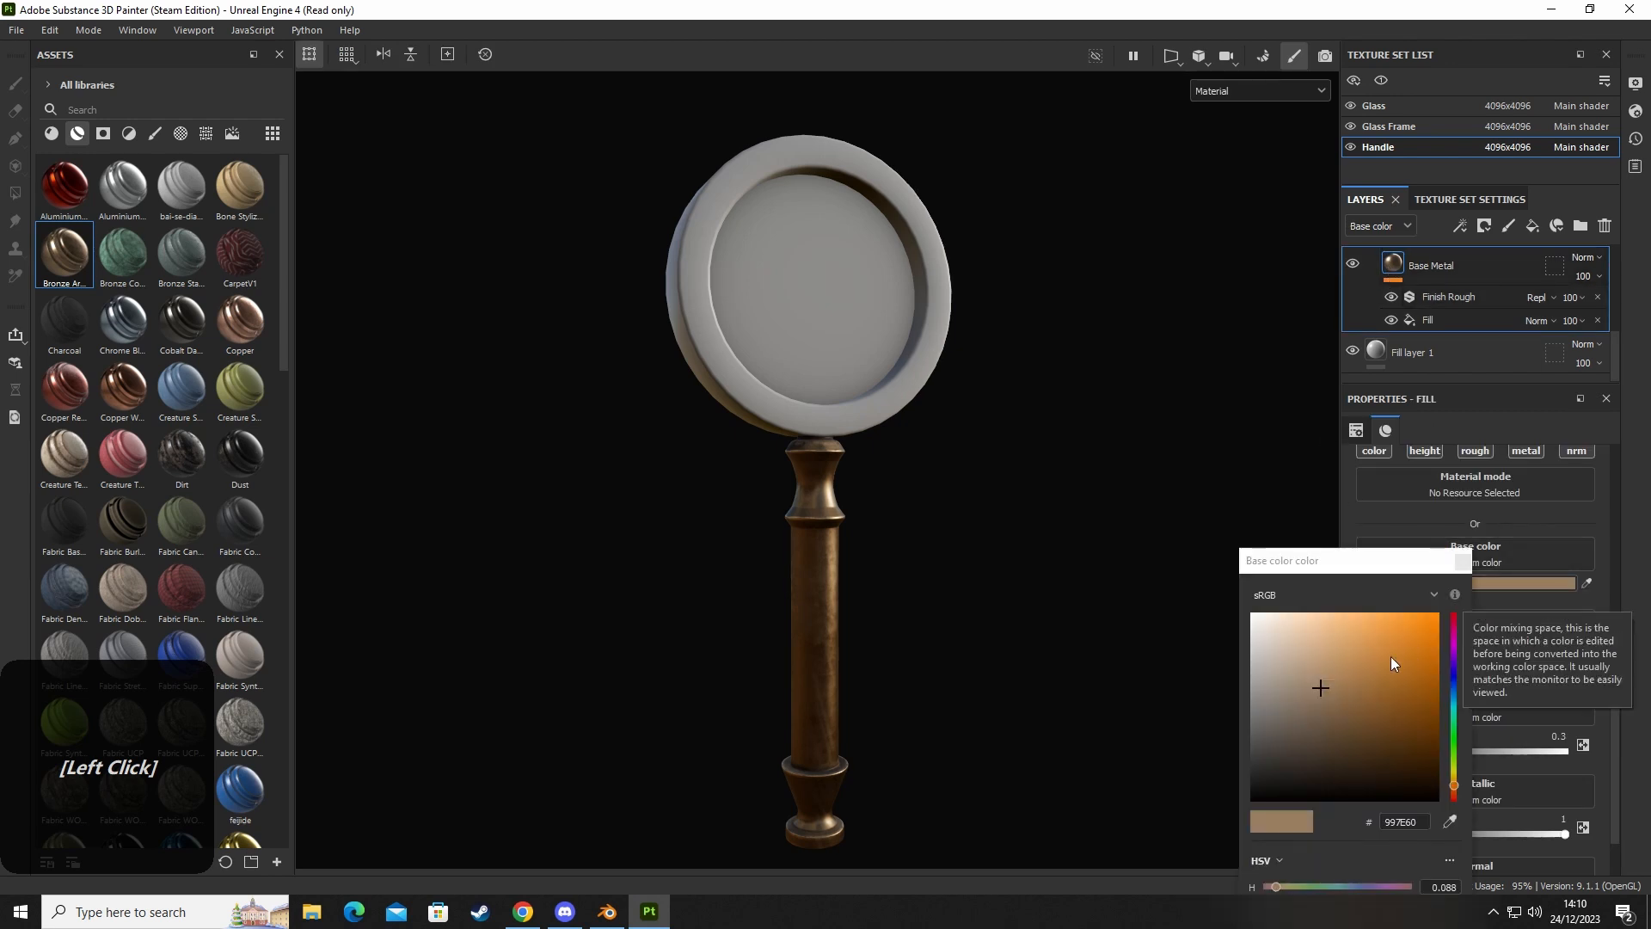
pyautogui.rightClick(1394, 822)
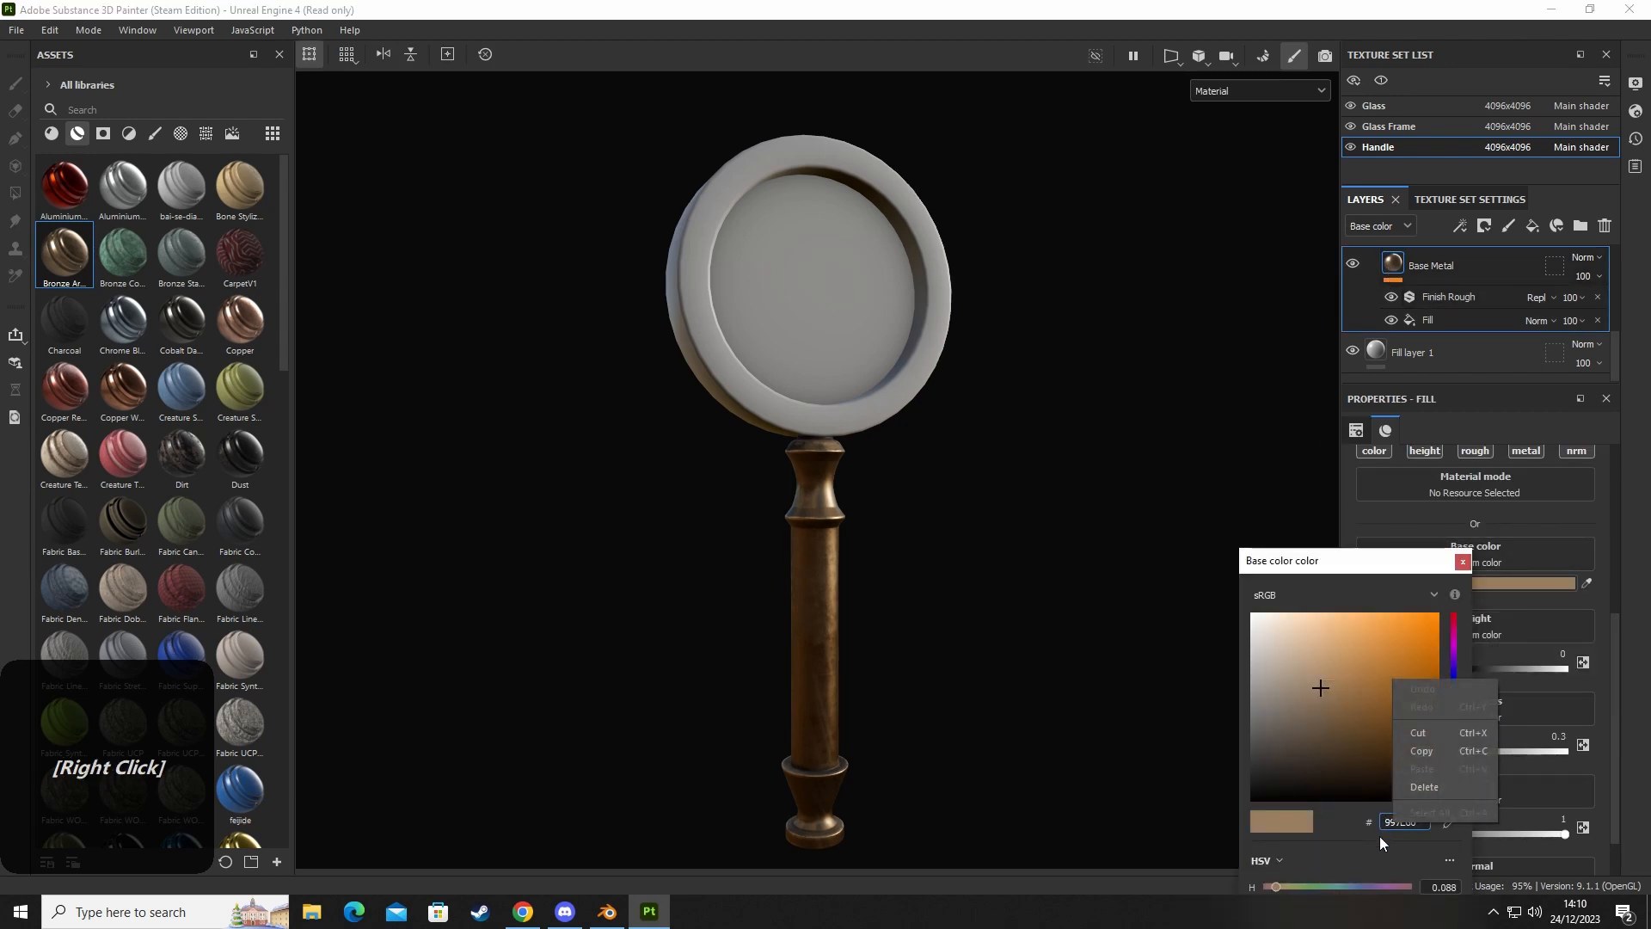
pyautogui.click(1419, 732)
pyautogui.click(836, 425)
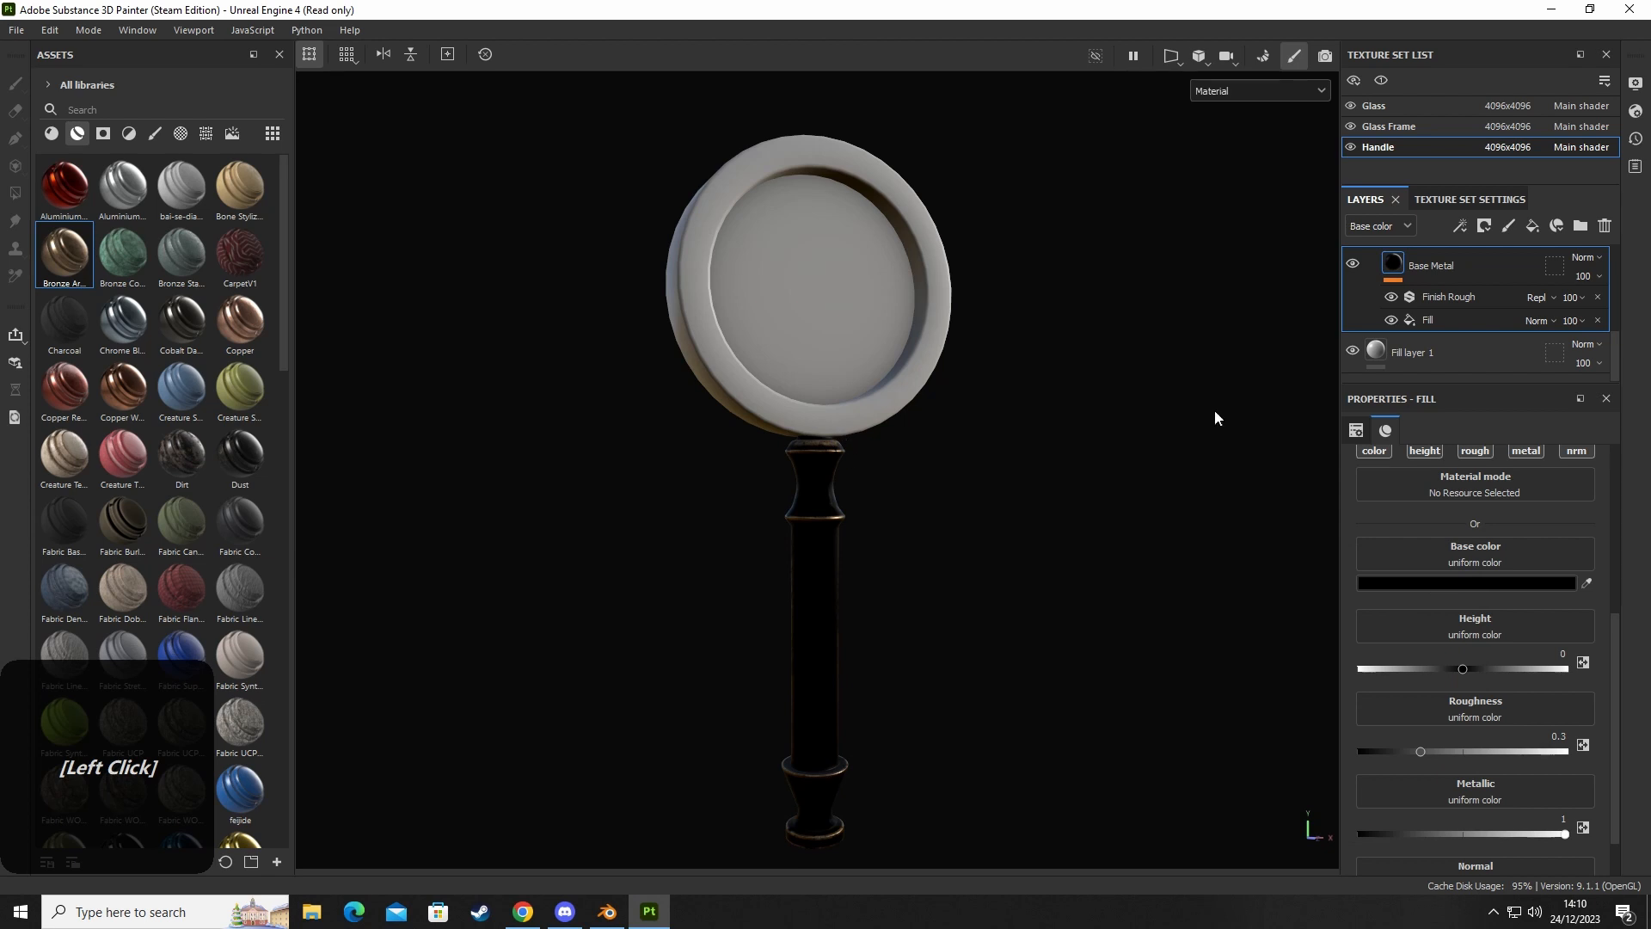
# Delete the whole Bronze Armor folder from the Handle set's layers.
pyautogui.scroll(3, 1509, 277)
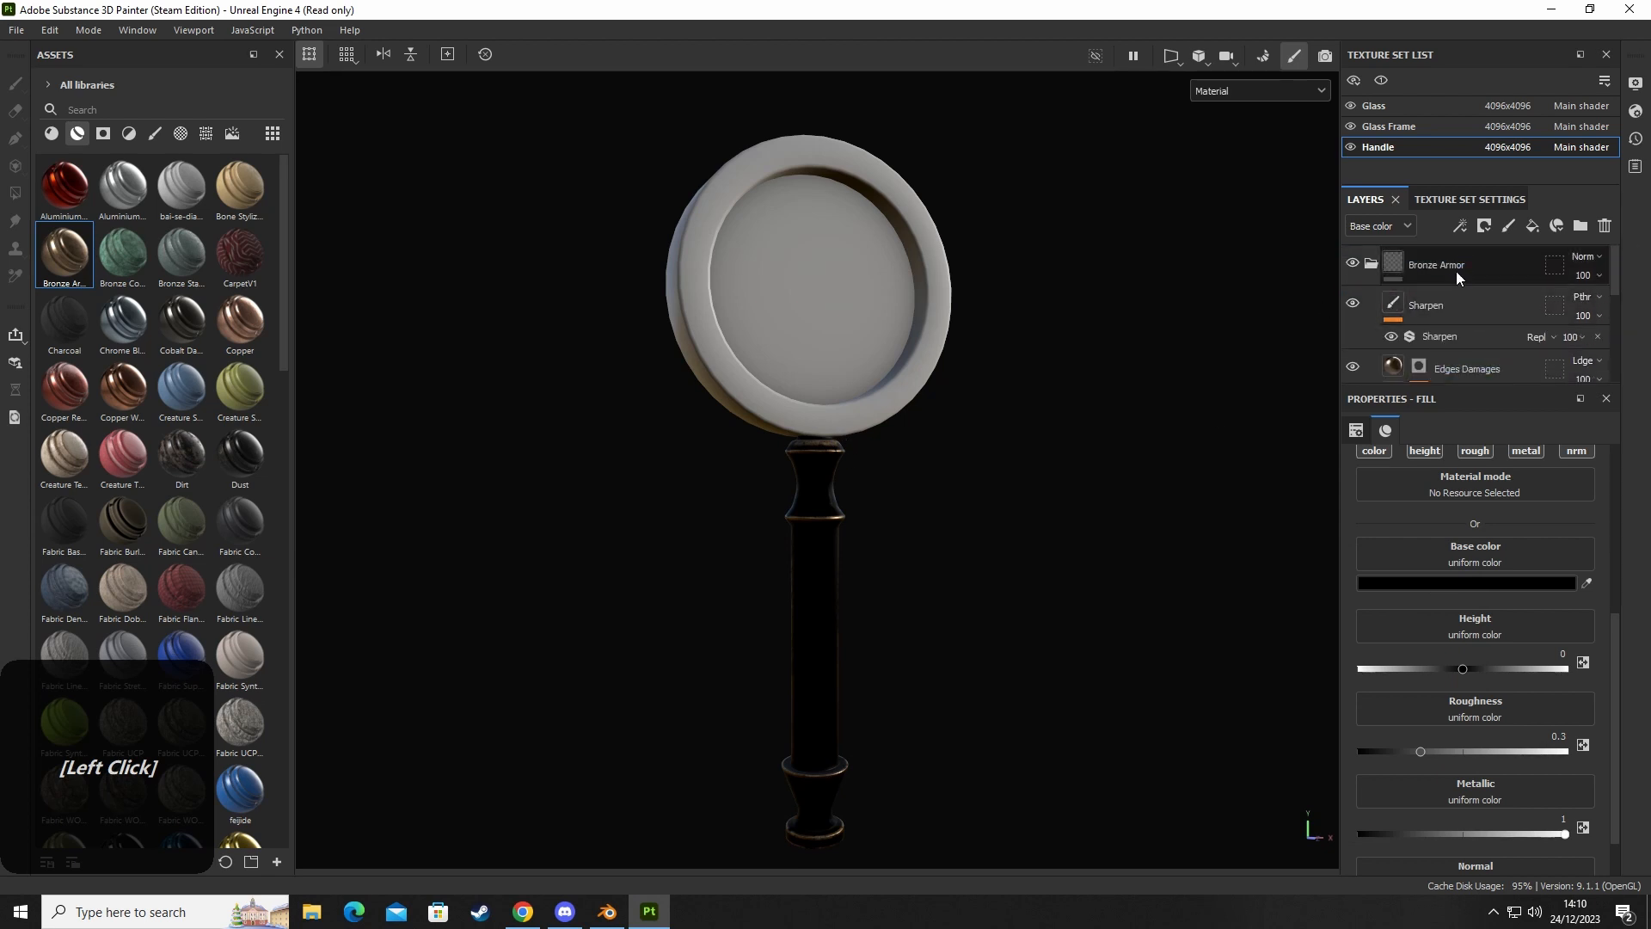
pyautogui.click(1457, 271)
pyautogui.click(1603, 225)
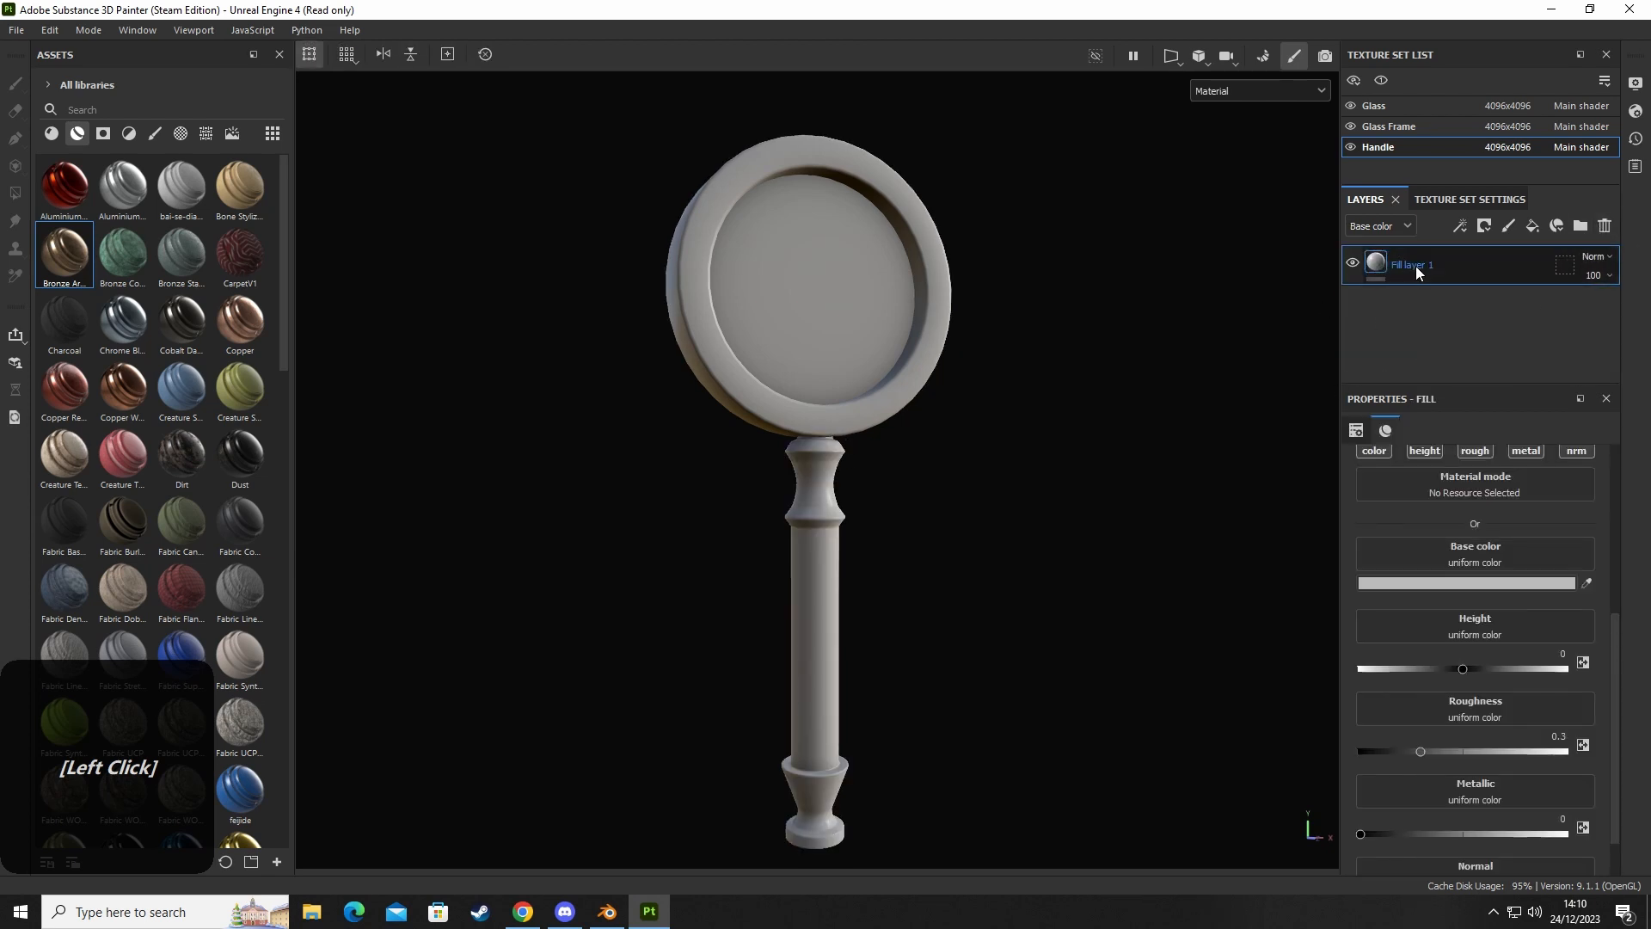
# Set the base color of the Handle's fill layer to the copied code 997E60.
pyautogui.click(1463, 585)
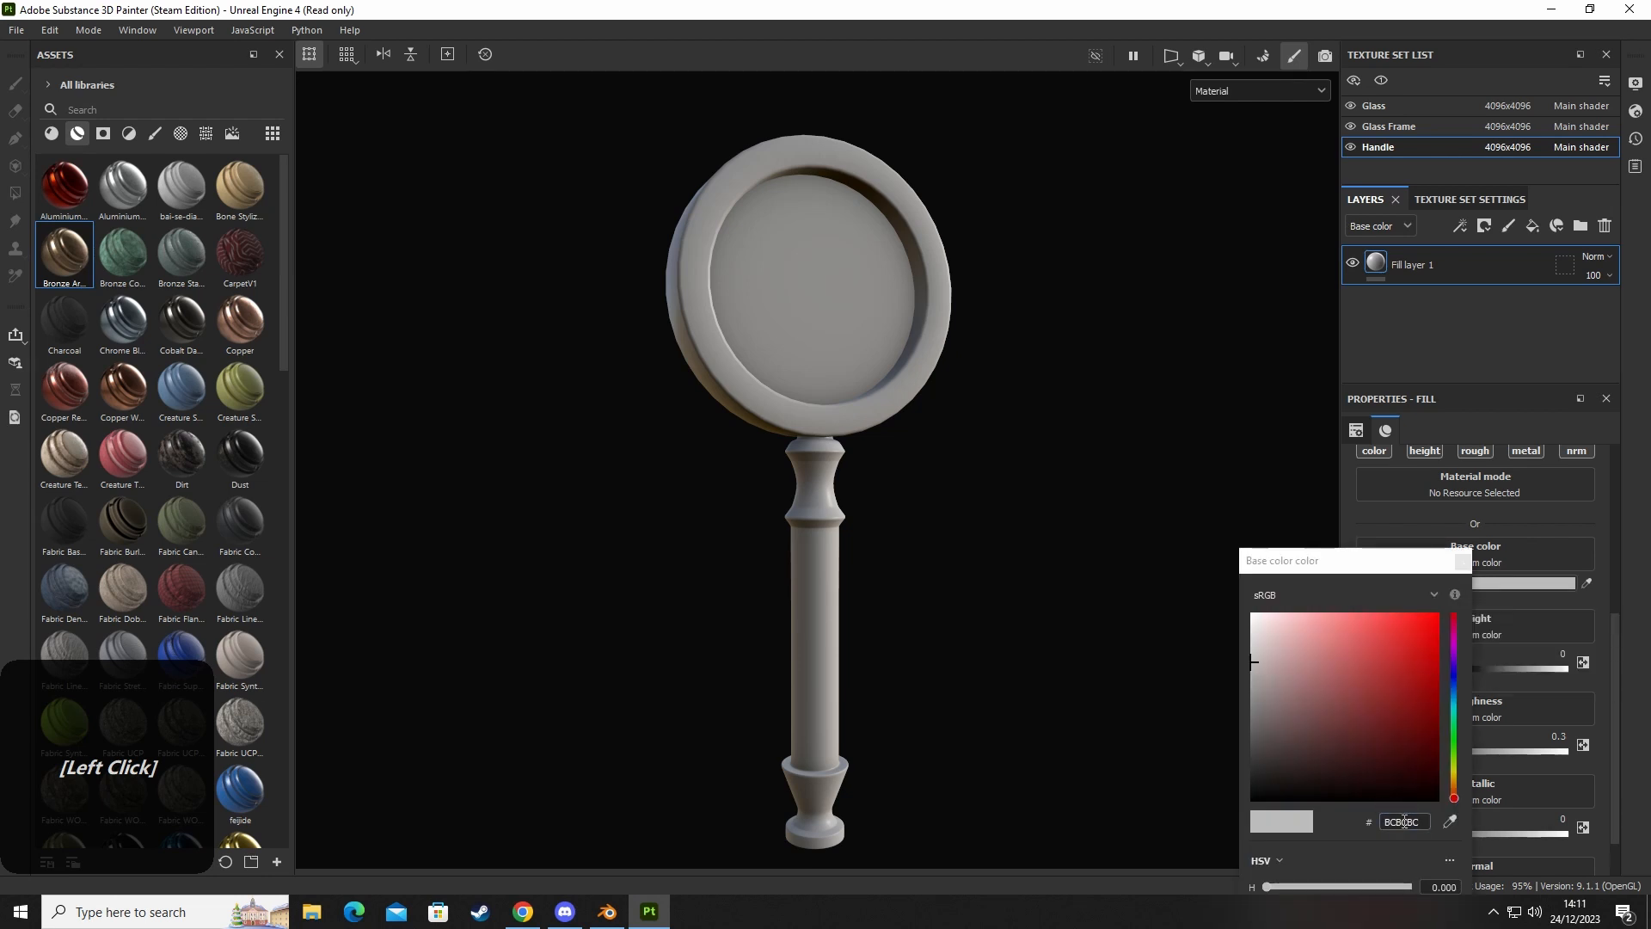
pyautogui.rightClick(1405, 822)
pyautogui.click(1433, 768)
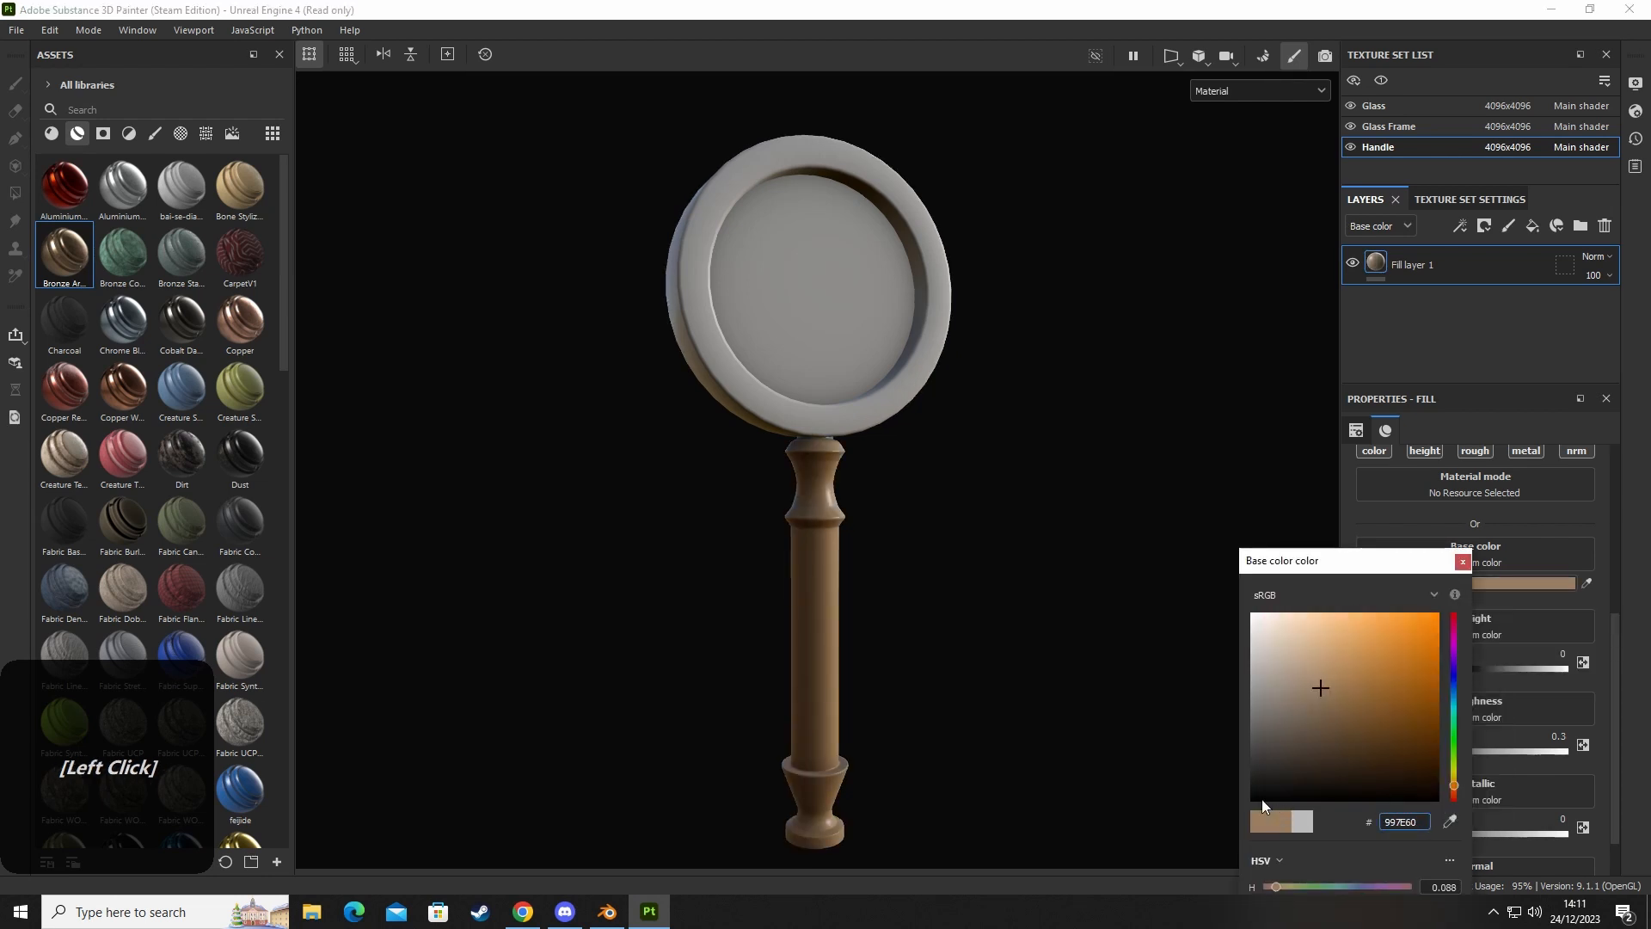
pyautogui.click(1467, 563)
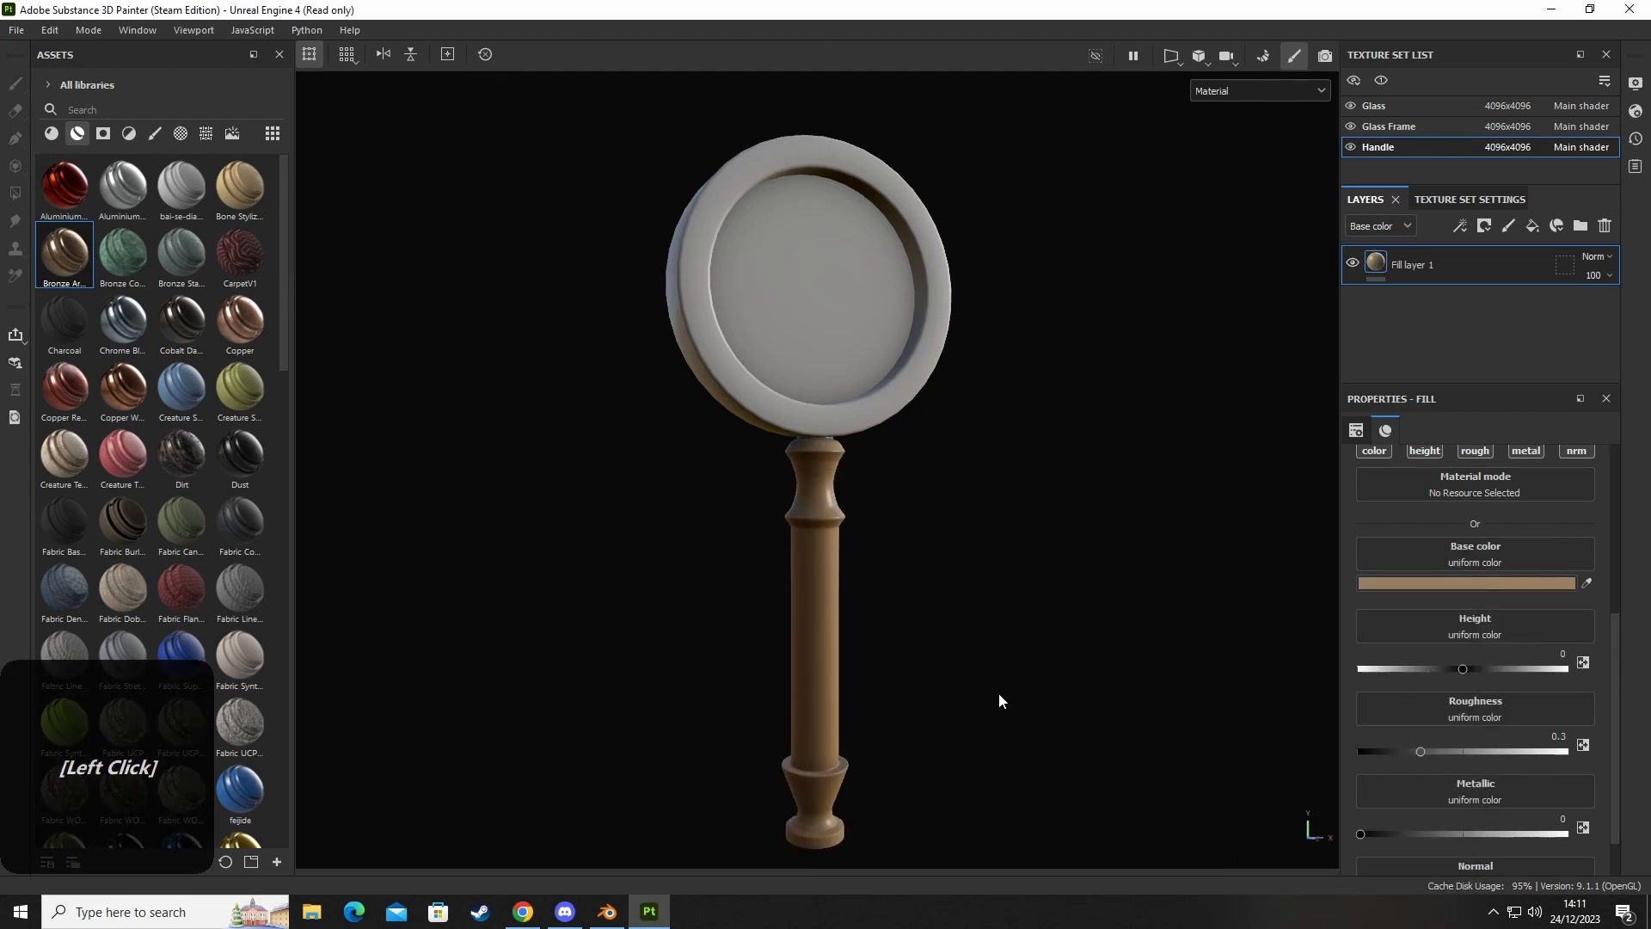
# Set the handle fill layer's Metallic to 1 and Roughness to about 0.24.
pyautogui.keyDown('alt'); pyautogui.moveTo(999, 693); pyautogui.dragTo(995, 649, button='middle'); pyautogui.keyUp('alt')
pyautogui.scroll(-1, 1378, 684)
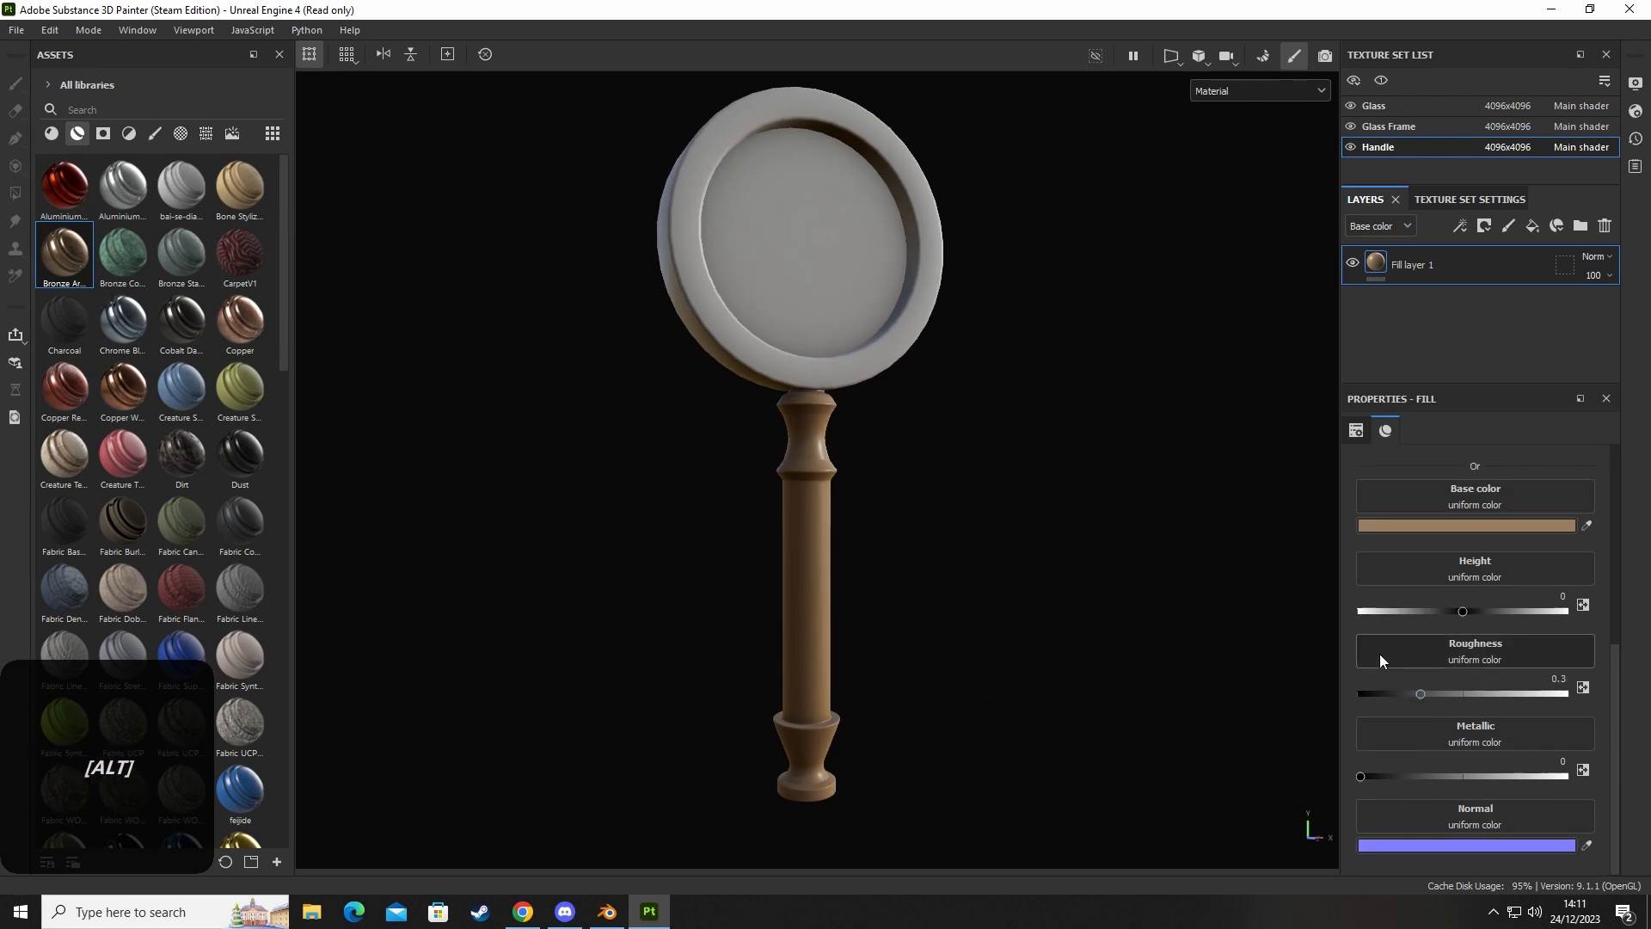
pyautogui.moveTo(1361, 776); pyautogui.dragTo(1613, 788)
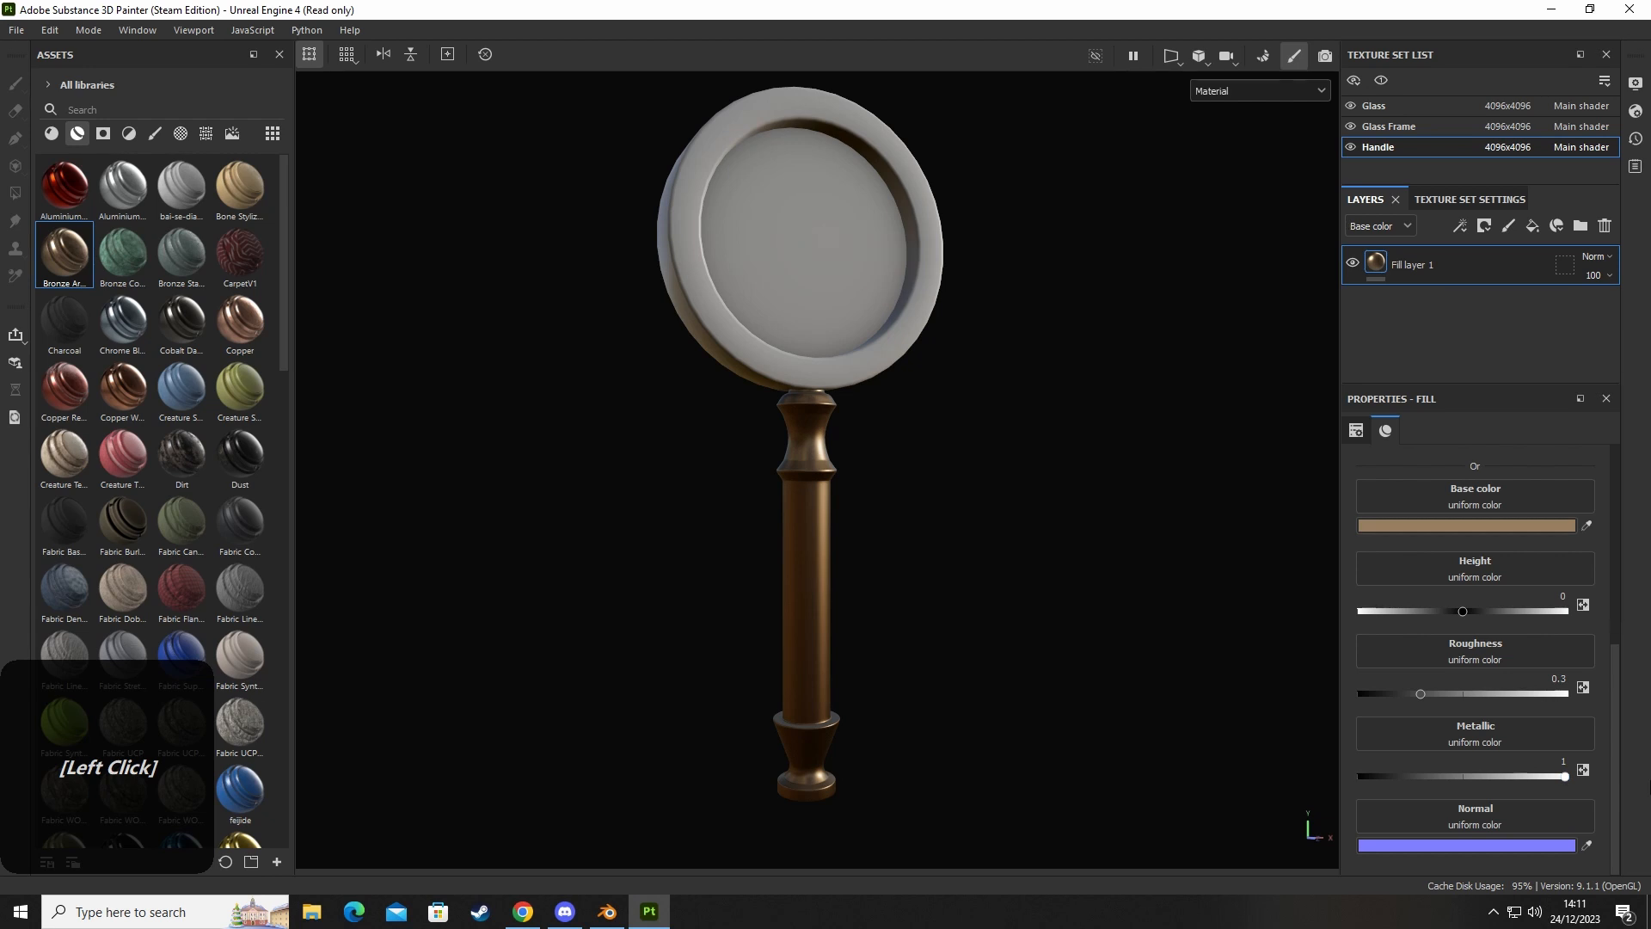
pyautogui.moveTo(1418, 694)
pyautogui.mouseDown()
pyautogui.moveTo(1395, 695)
pyautogui.moveTo(1409, 695)
pyautogui.mouseUp()
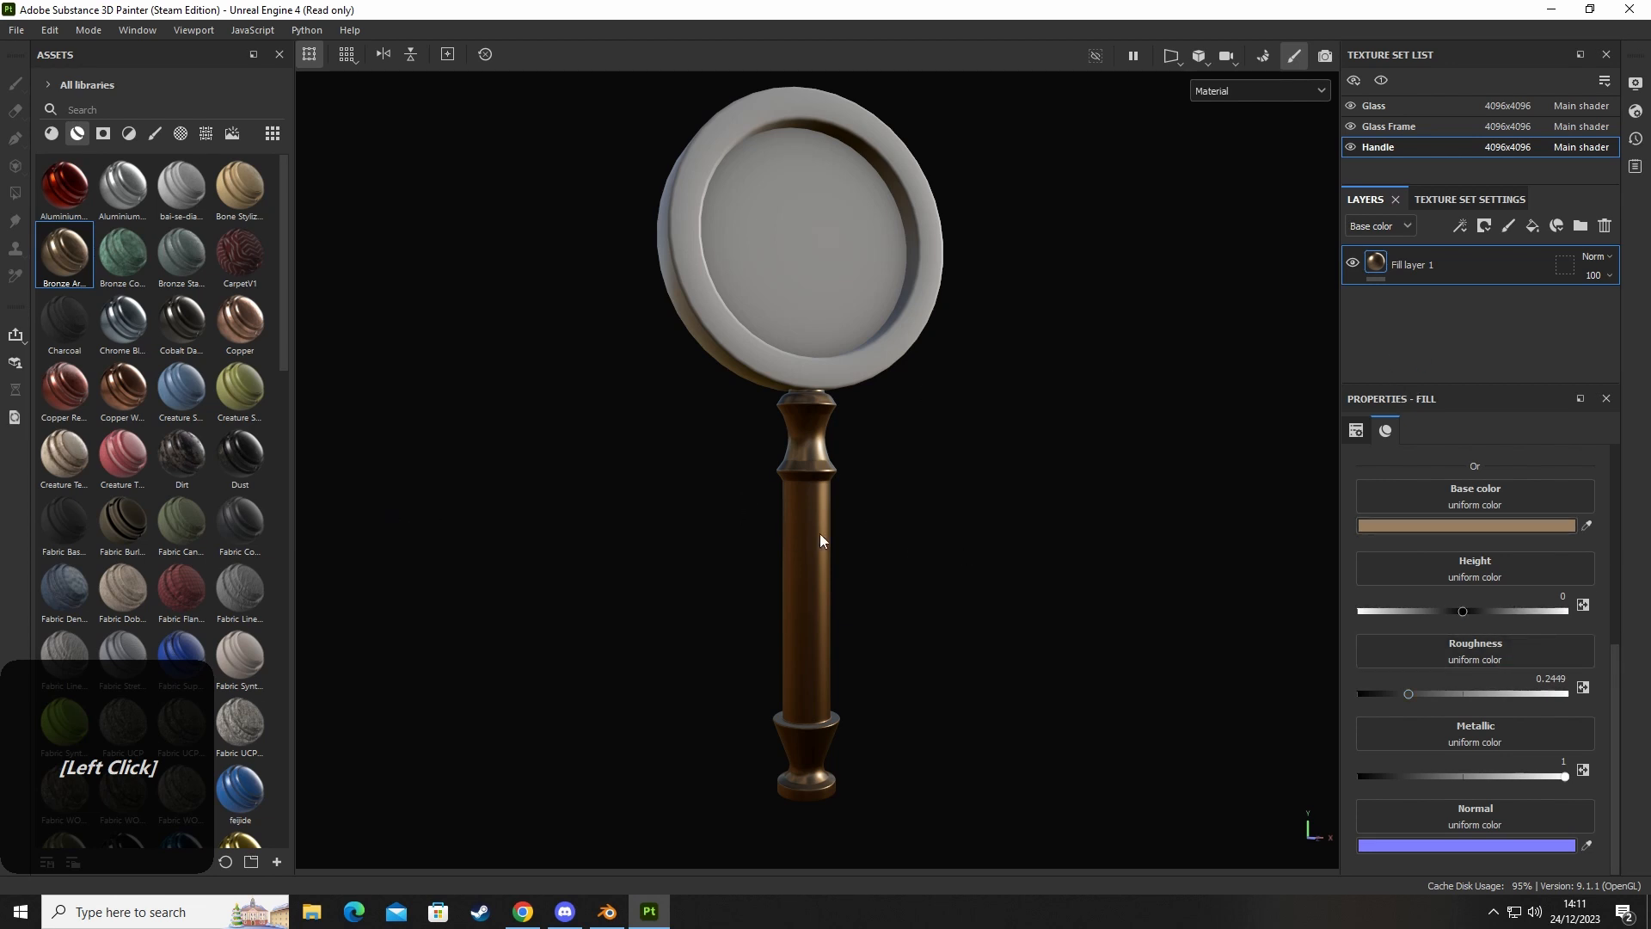
pyautogui.keyDown('alt'); pyautogui.moveTo(820, 541); pyautogui.dragTo(895, 533); pyautogui.keyUp('alt')
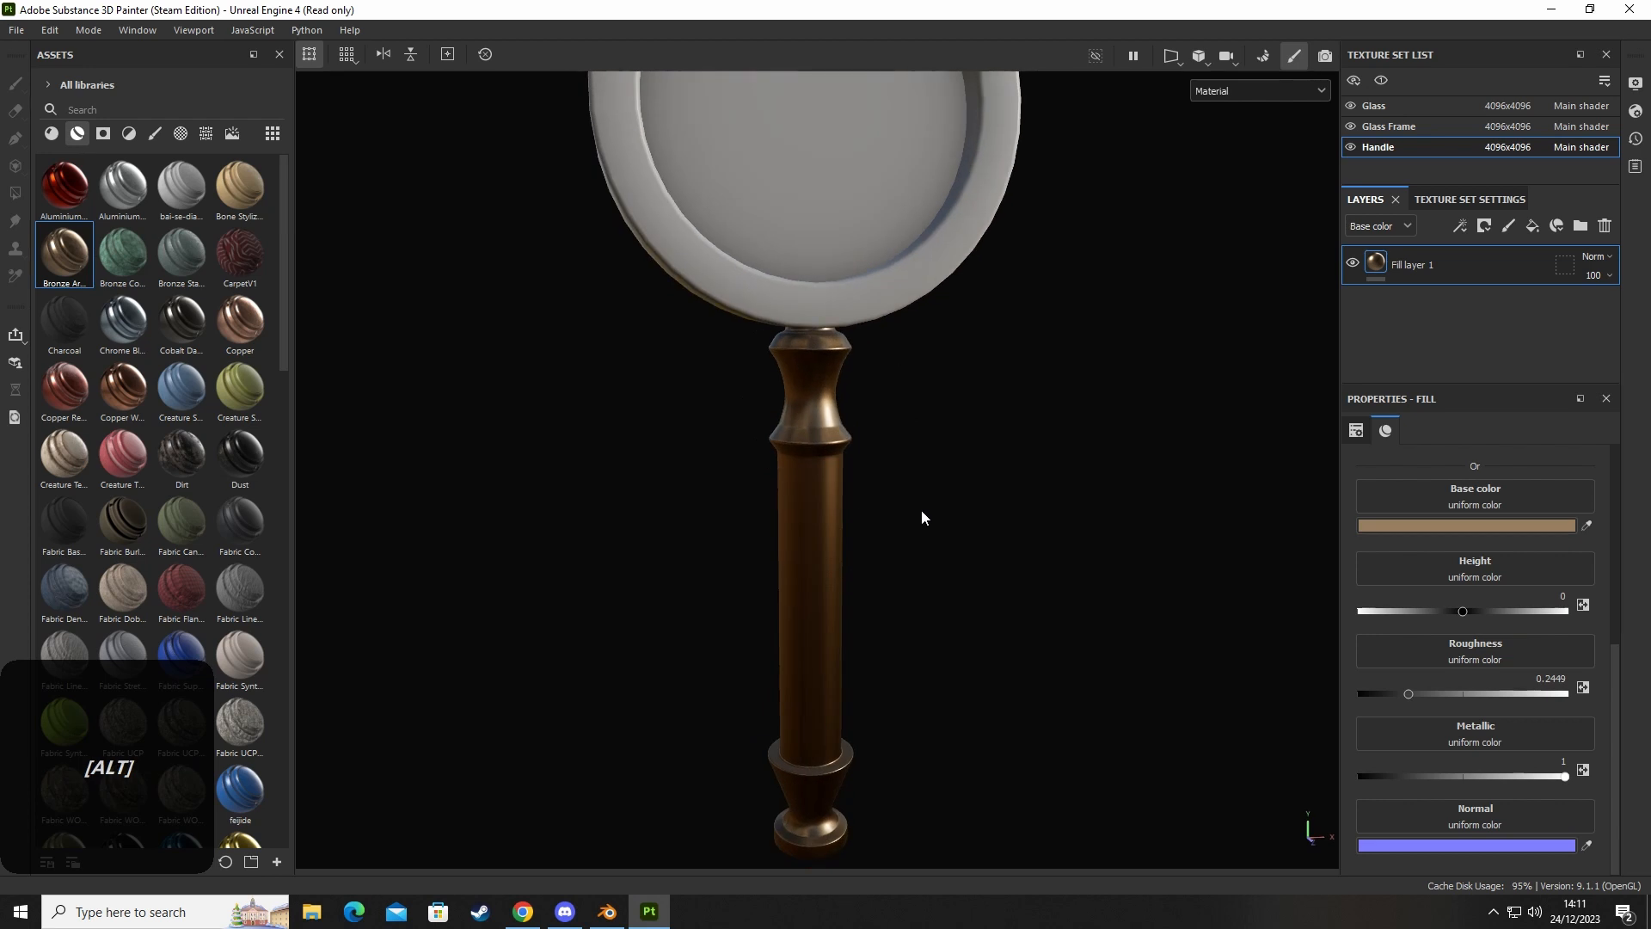
# Add a MatFinish Brushed Linear filter to the handle's fill layer.
pyautogui.click(1408, 261)
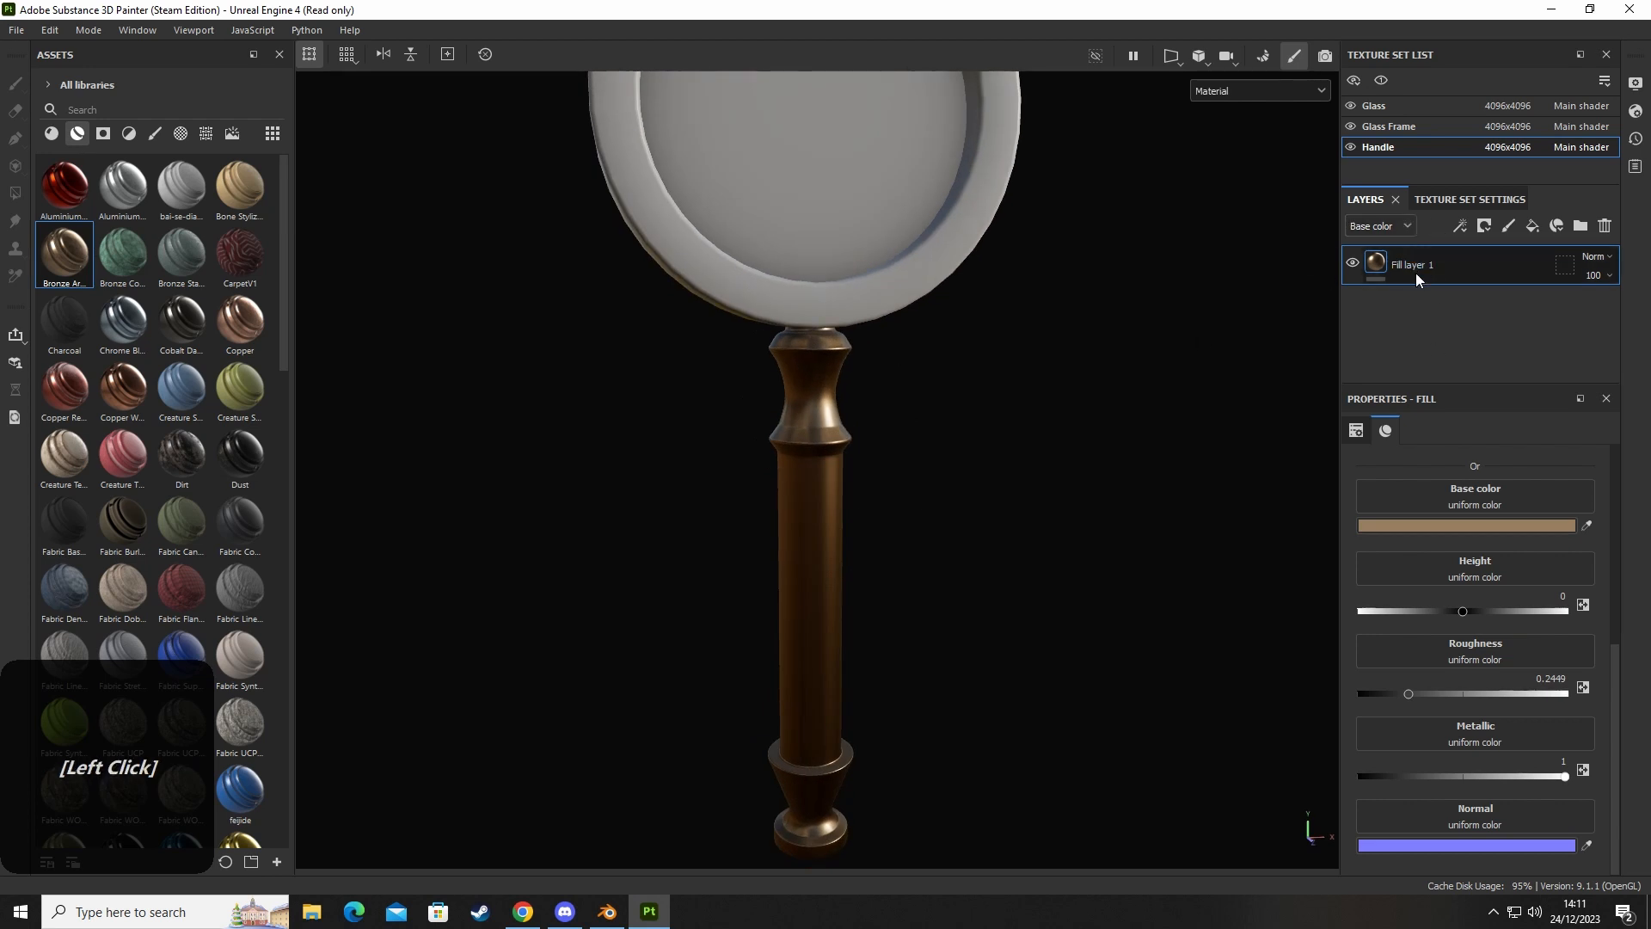
pyautogui.rightClick(1416, 272)
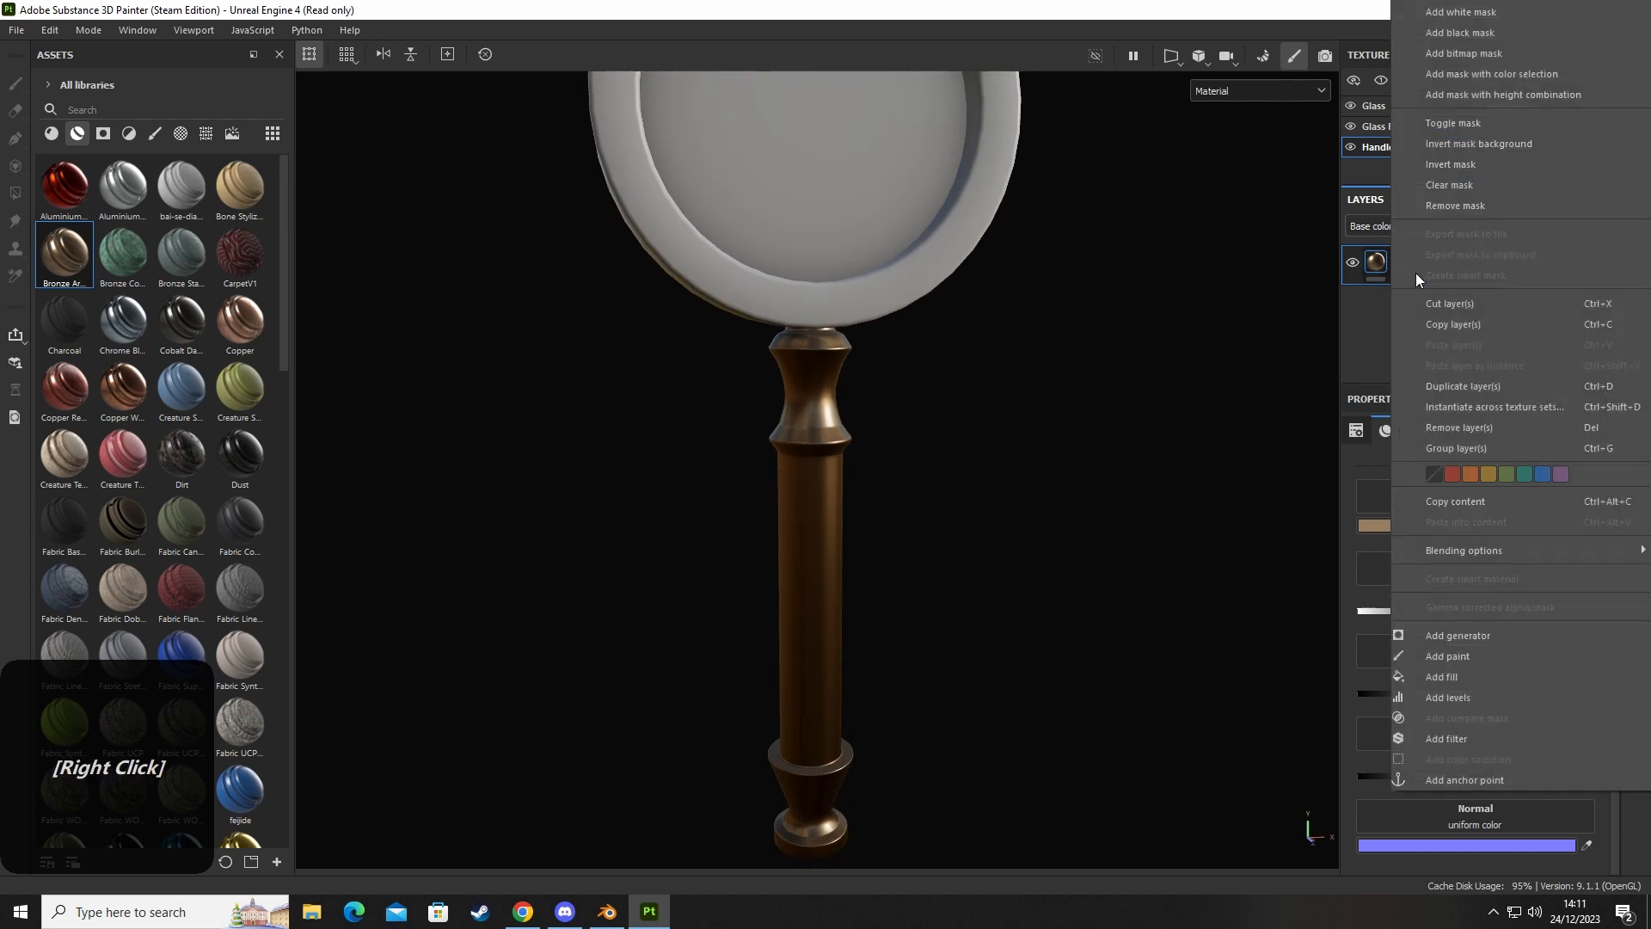
pyautogui.click(1459, 740)
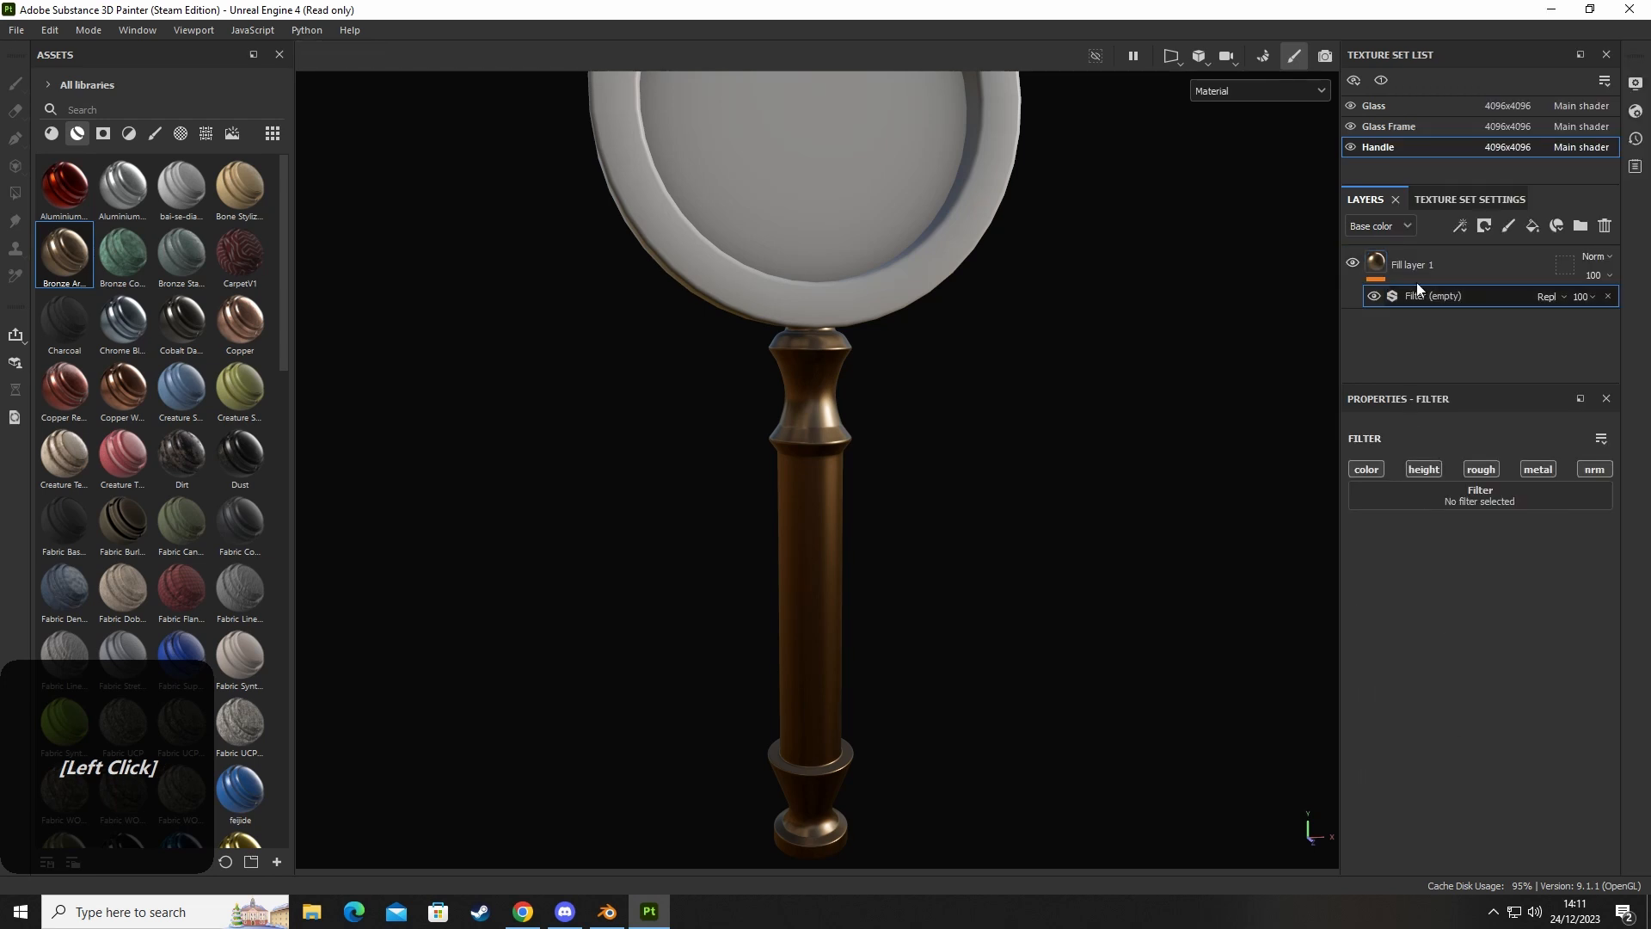
pyautogui.click(1462, 506)
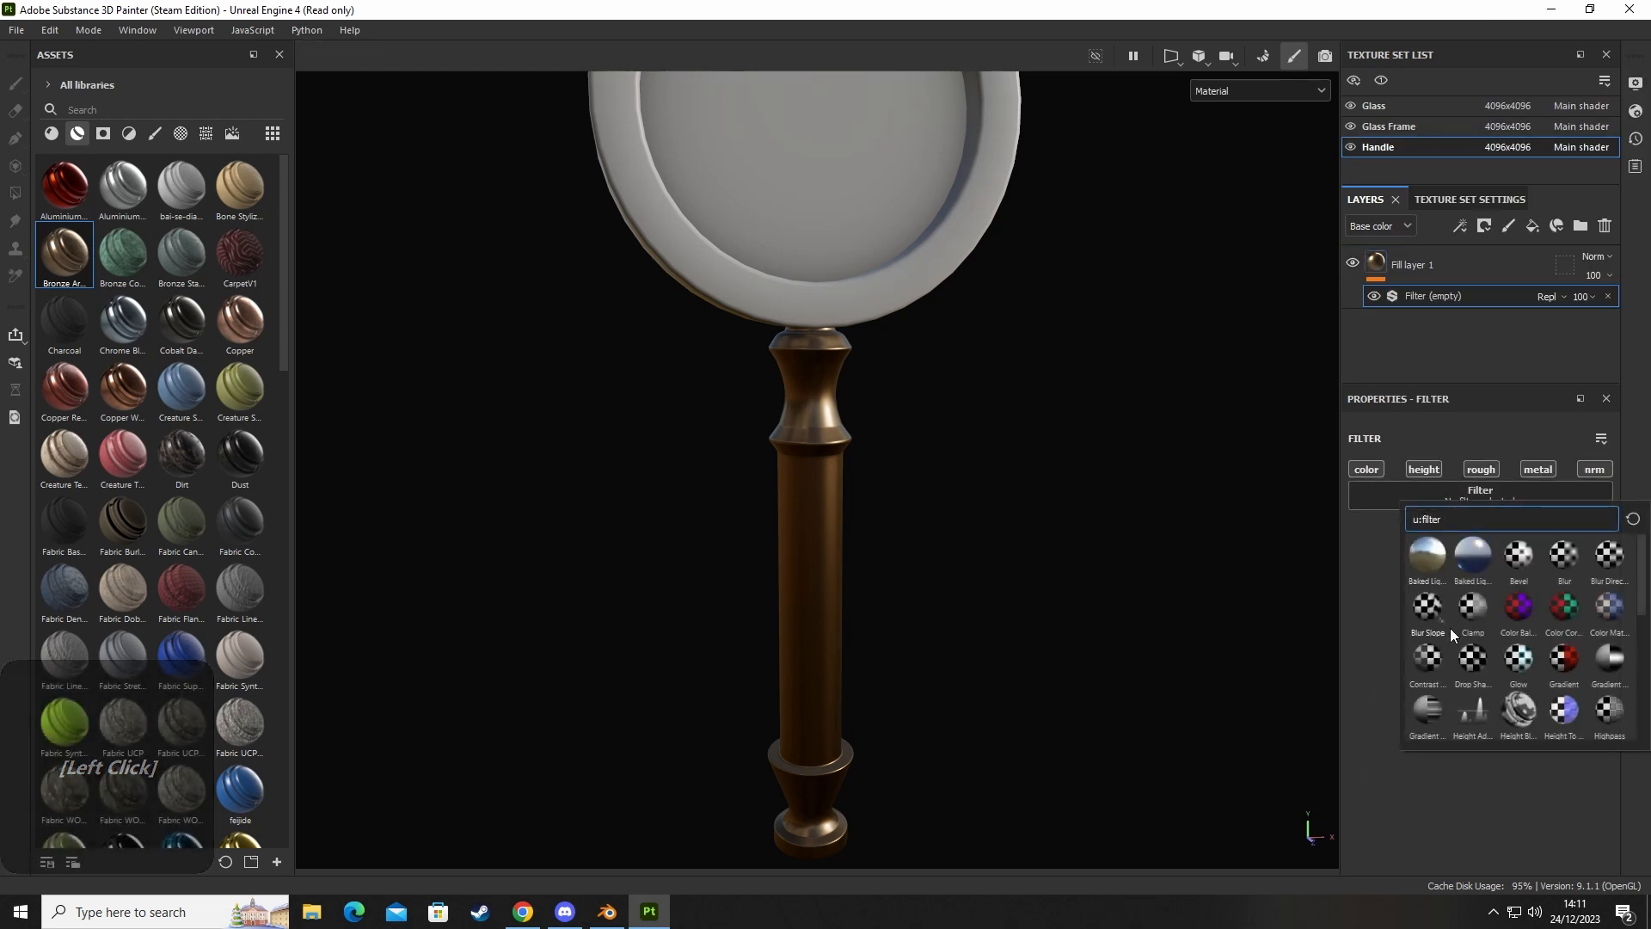
pyautogui.scroll(3, 1430, 612)
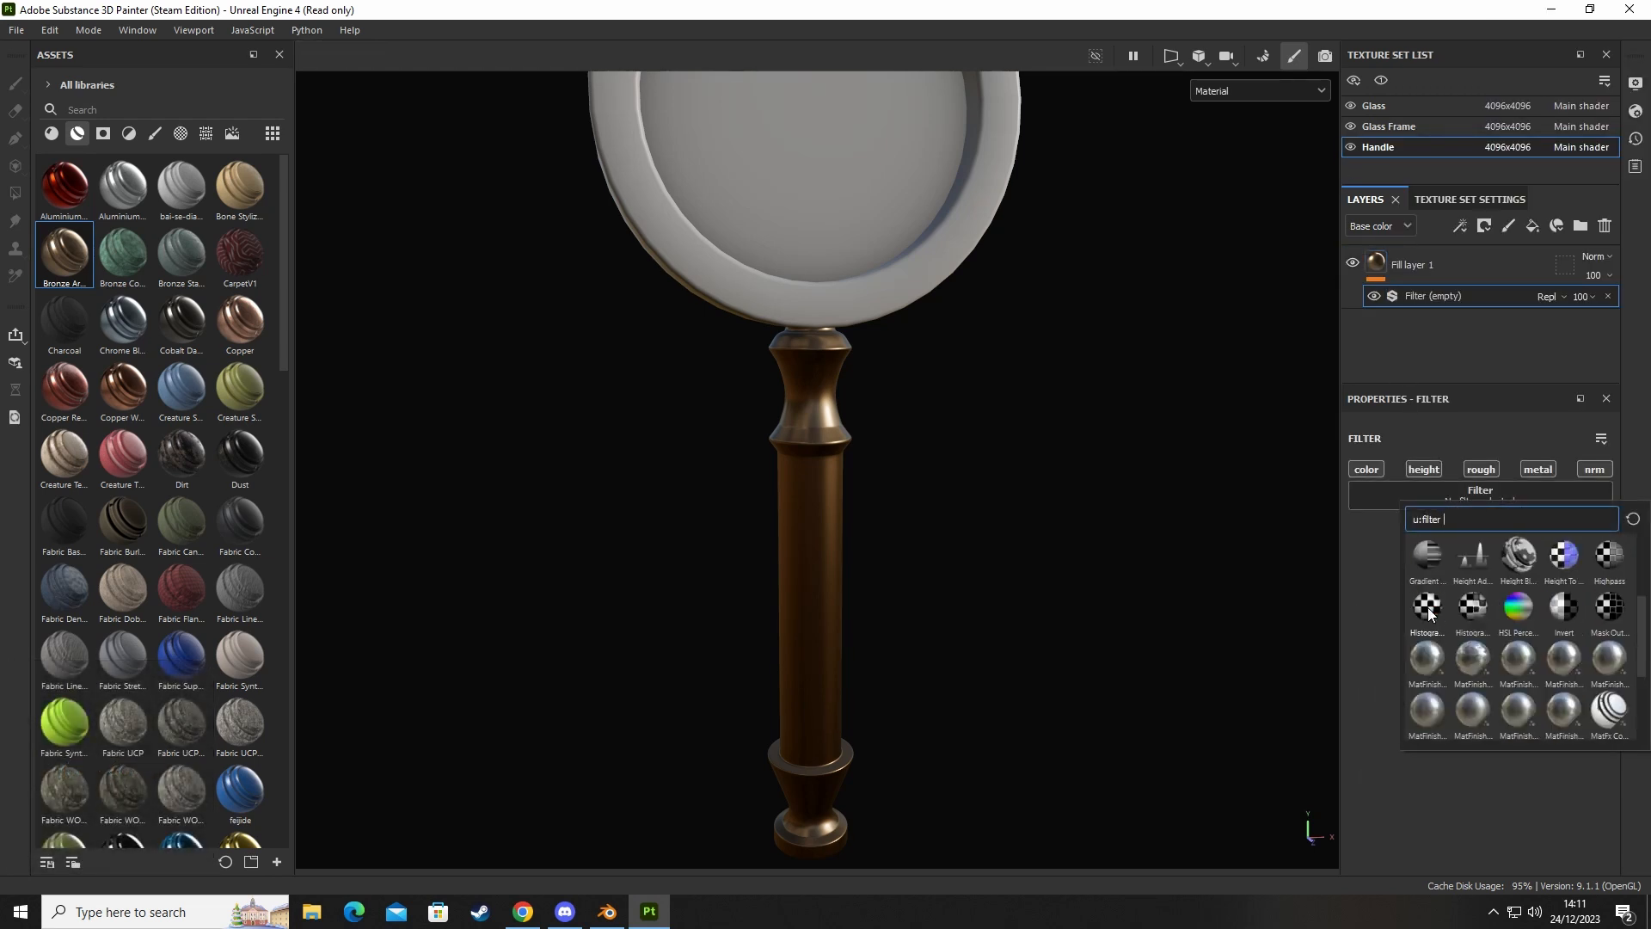
pyautogui.click(1425, 658)
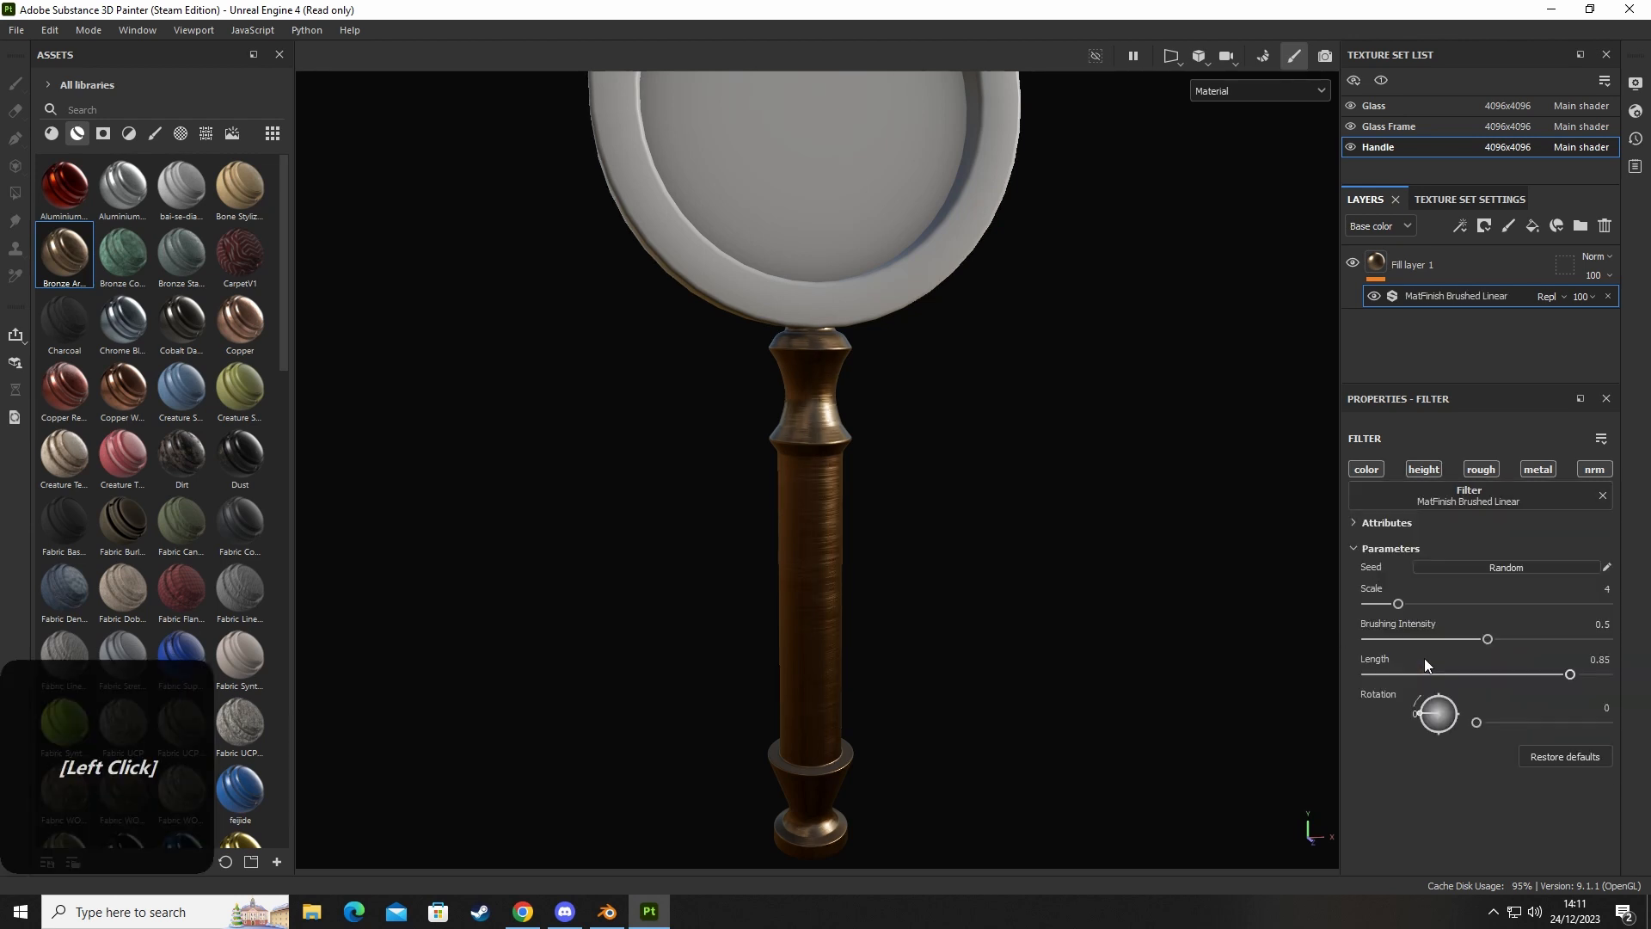
# Set the brushed filter's Scale to 14 and Brushing Intensity to 0.3, checking the finish up close on the handle.
pyautogui.keyDown('alt'); pyautogui.moveTo(1193, 677); pyautogui.dragTo(1099, 608); pyautogui.keyUp('alt')
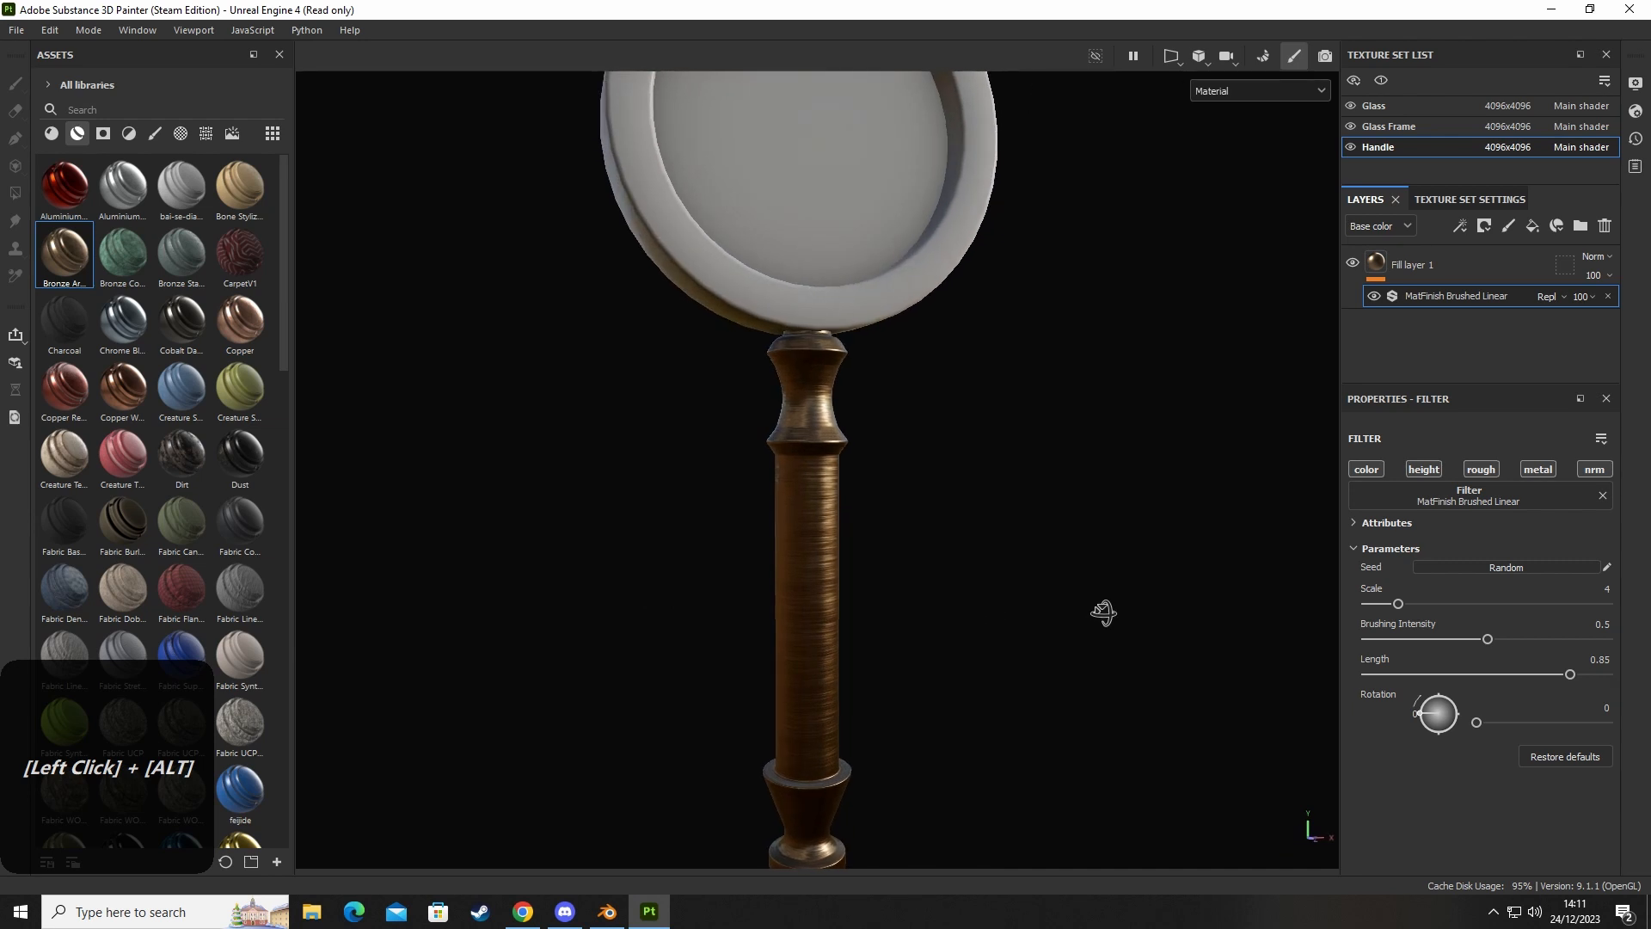
pyautogui.keyDown('alt'); pyautogui.moveTo(1099, 608); pyautogui.dragTo(960, 570, button='middle'); pyautogui.keyUp('alt')
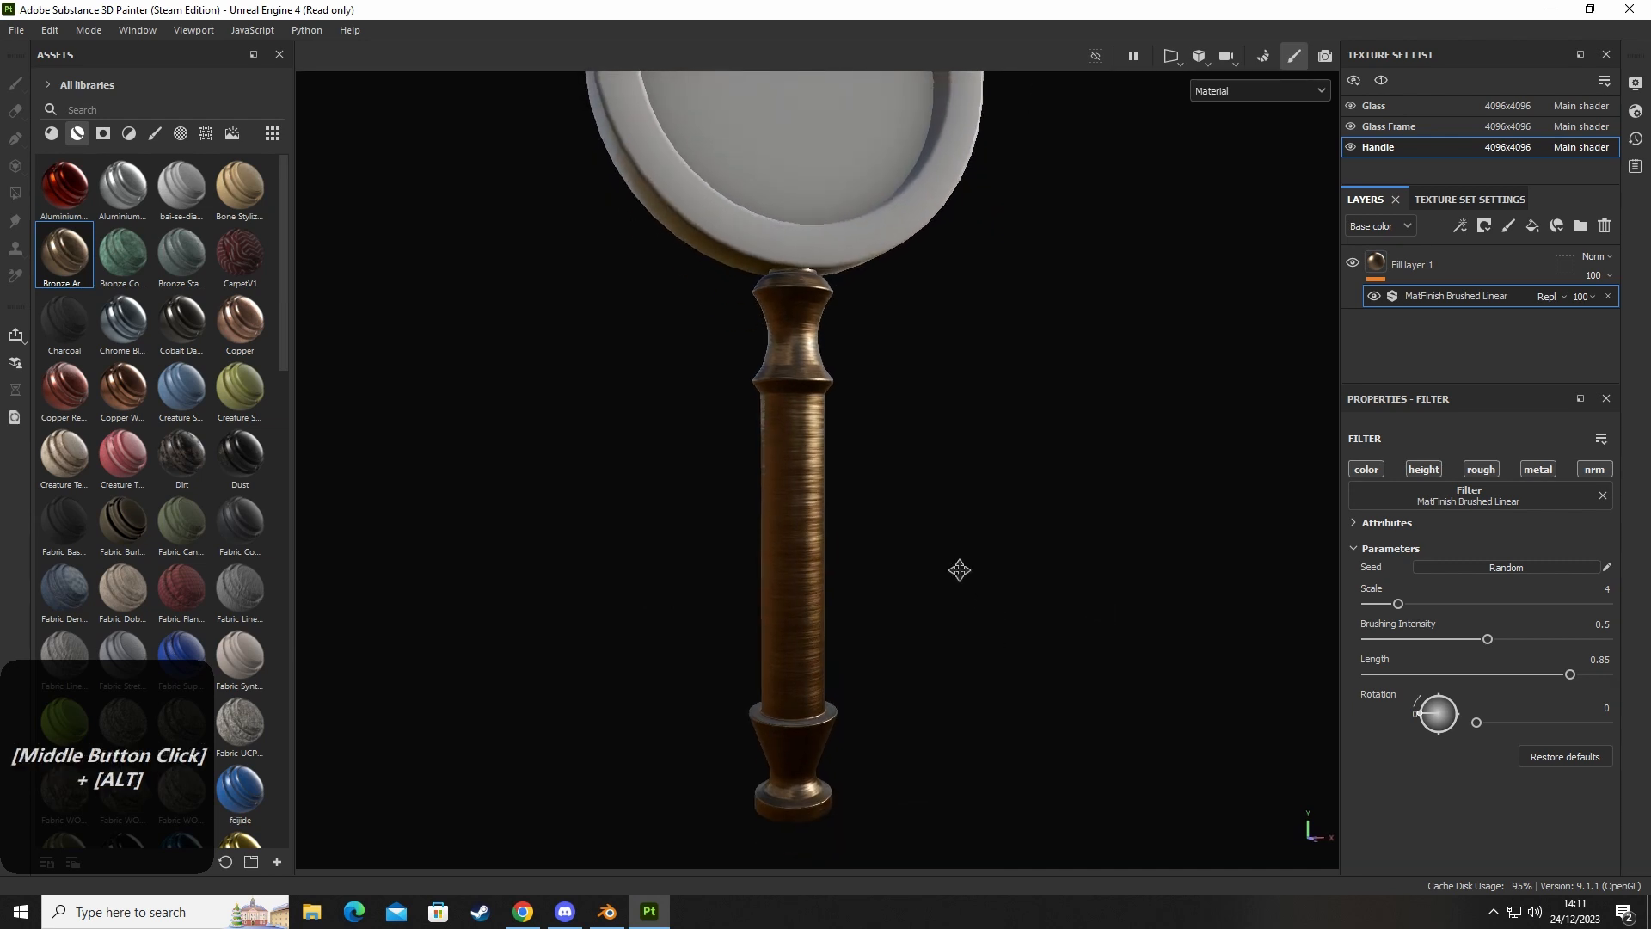
pyautogui.click(1441, 605)
pyautogui.click(1459, 605)
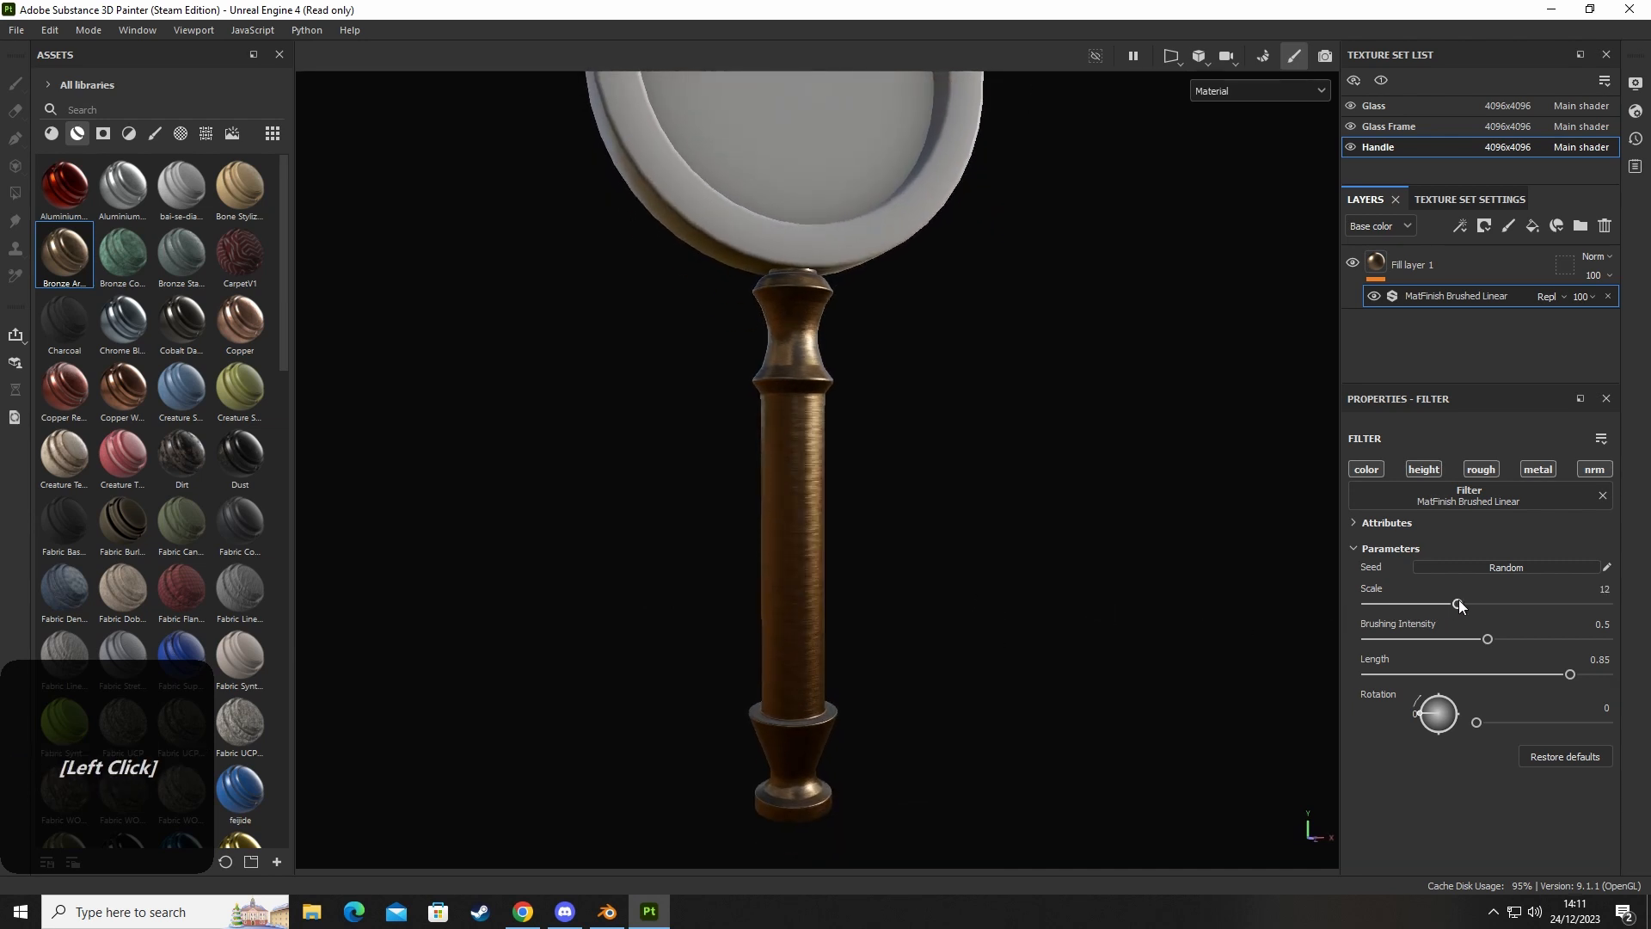
pyautogui.click(1476, 604)
pyautogui.click(1370, 640)
pyautogui.moveTo(1390, 638); pyautogui.dragTo(1412, 640)
pyautogui.scroll(5, 774, 490)
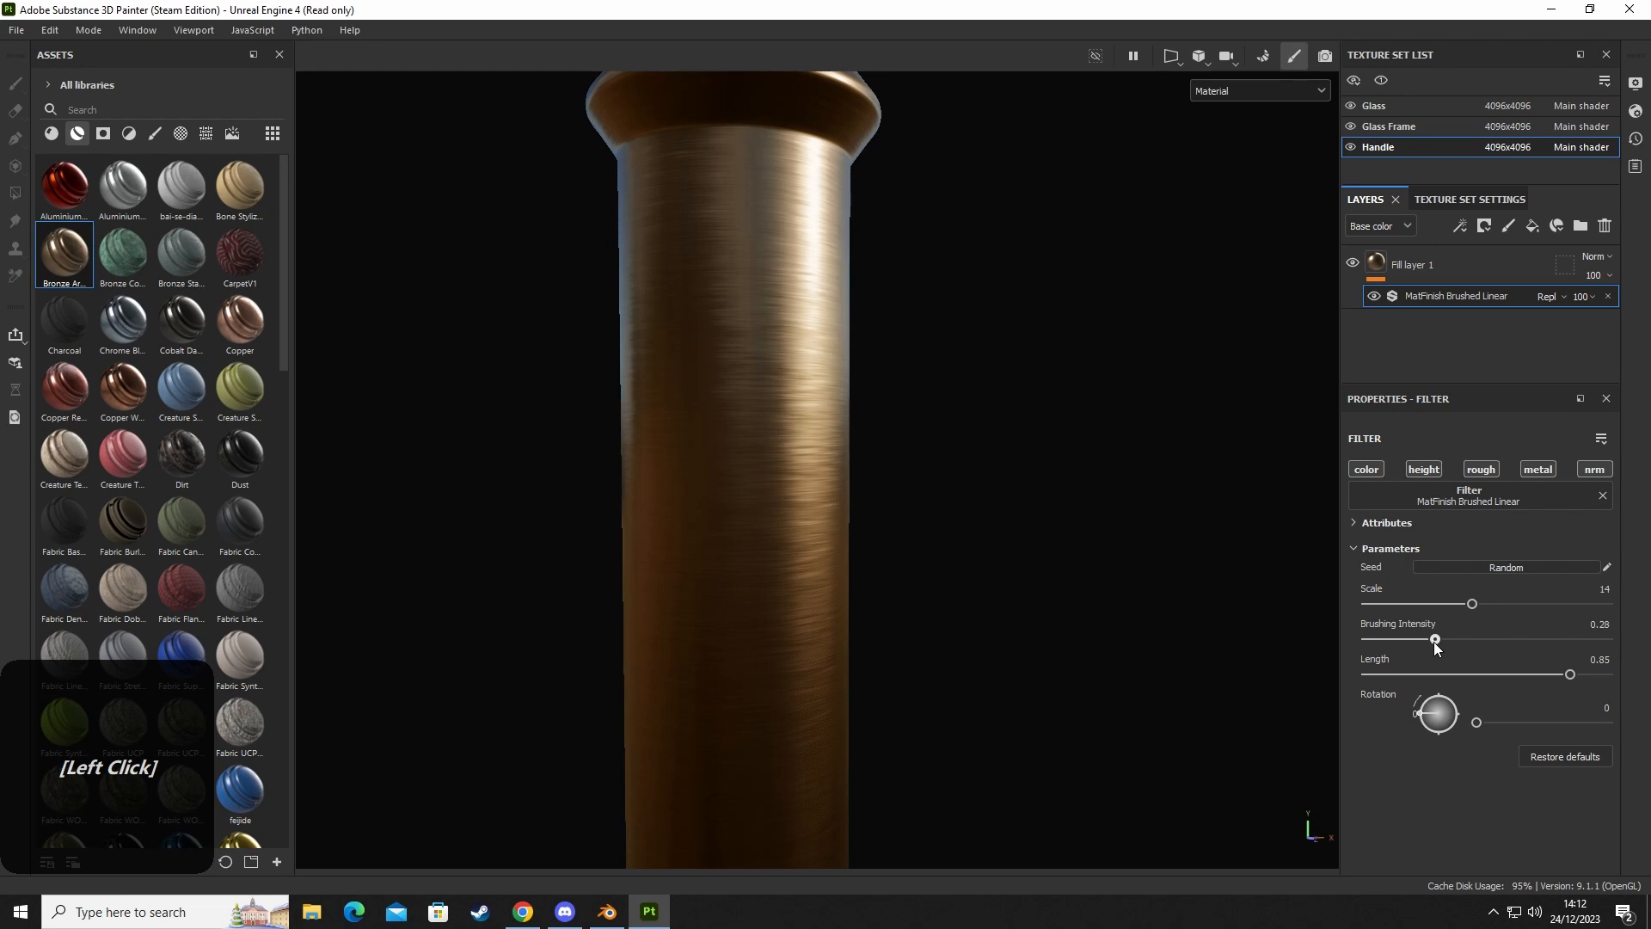
pyautogui.moveTo(1426, 642); pyautogui.dragTo(1440, 642)
pyautogui.scroll(-8, 823, 535)
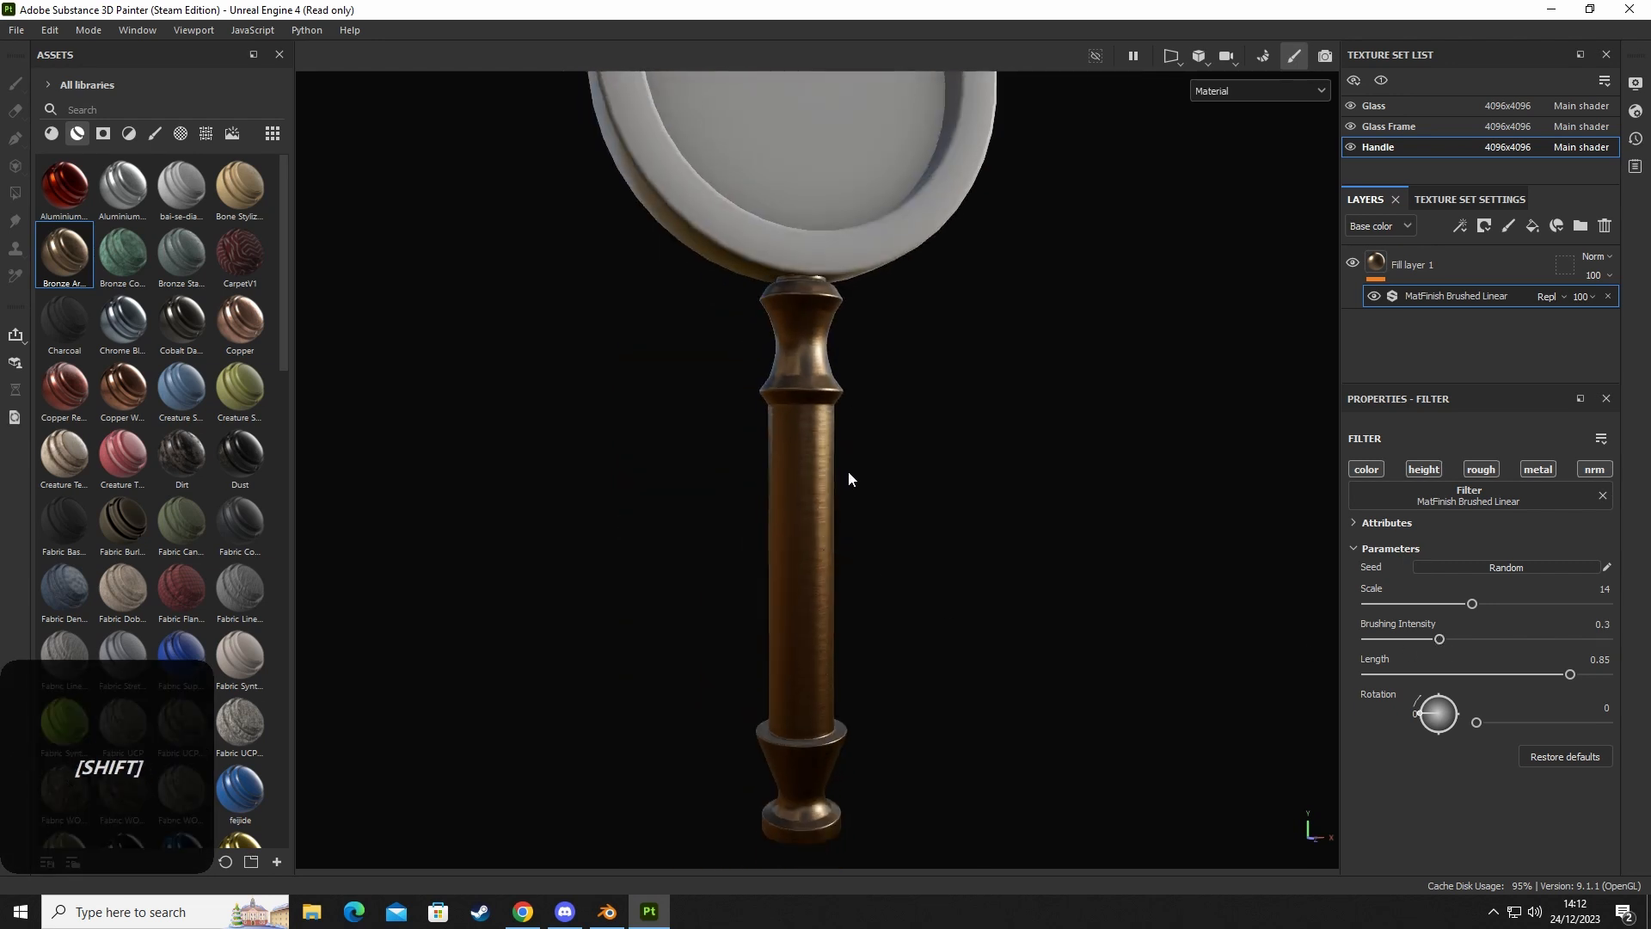
# Set the main shader's specular quality to Ultra (256 spp).
pyautogui.keyDown('alt'); pyautogui.moveTo(848, 472); pyautogui.dragTo(936, 497, button='middle'); pyautogui.keyUp('alt')
pyautogui.keyDown('shift'); pyautogui.moveTo(935, 498); pyautogui.dragTo(1080, 498, button='right'); pyautogui.keyUp('shift')
pyautogui.click(1636, 111)
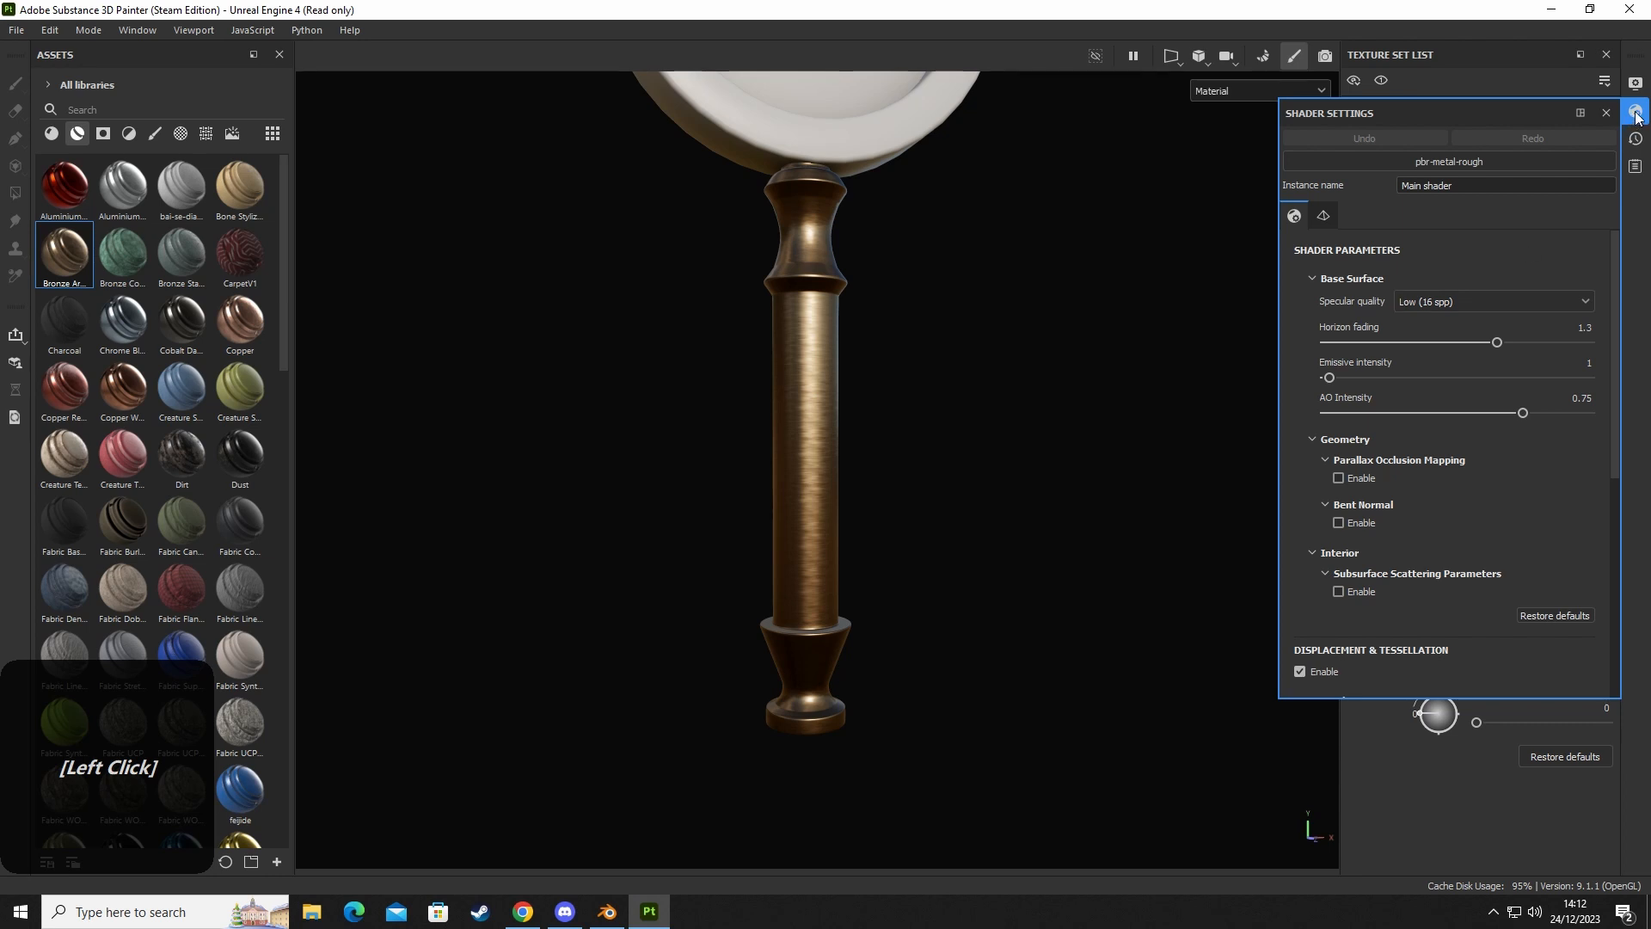
pyautogui.click(1425, 301)
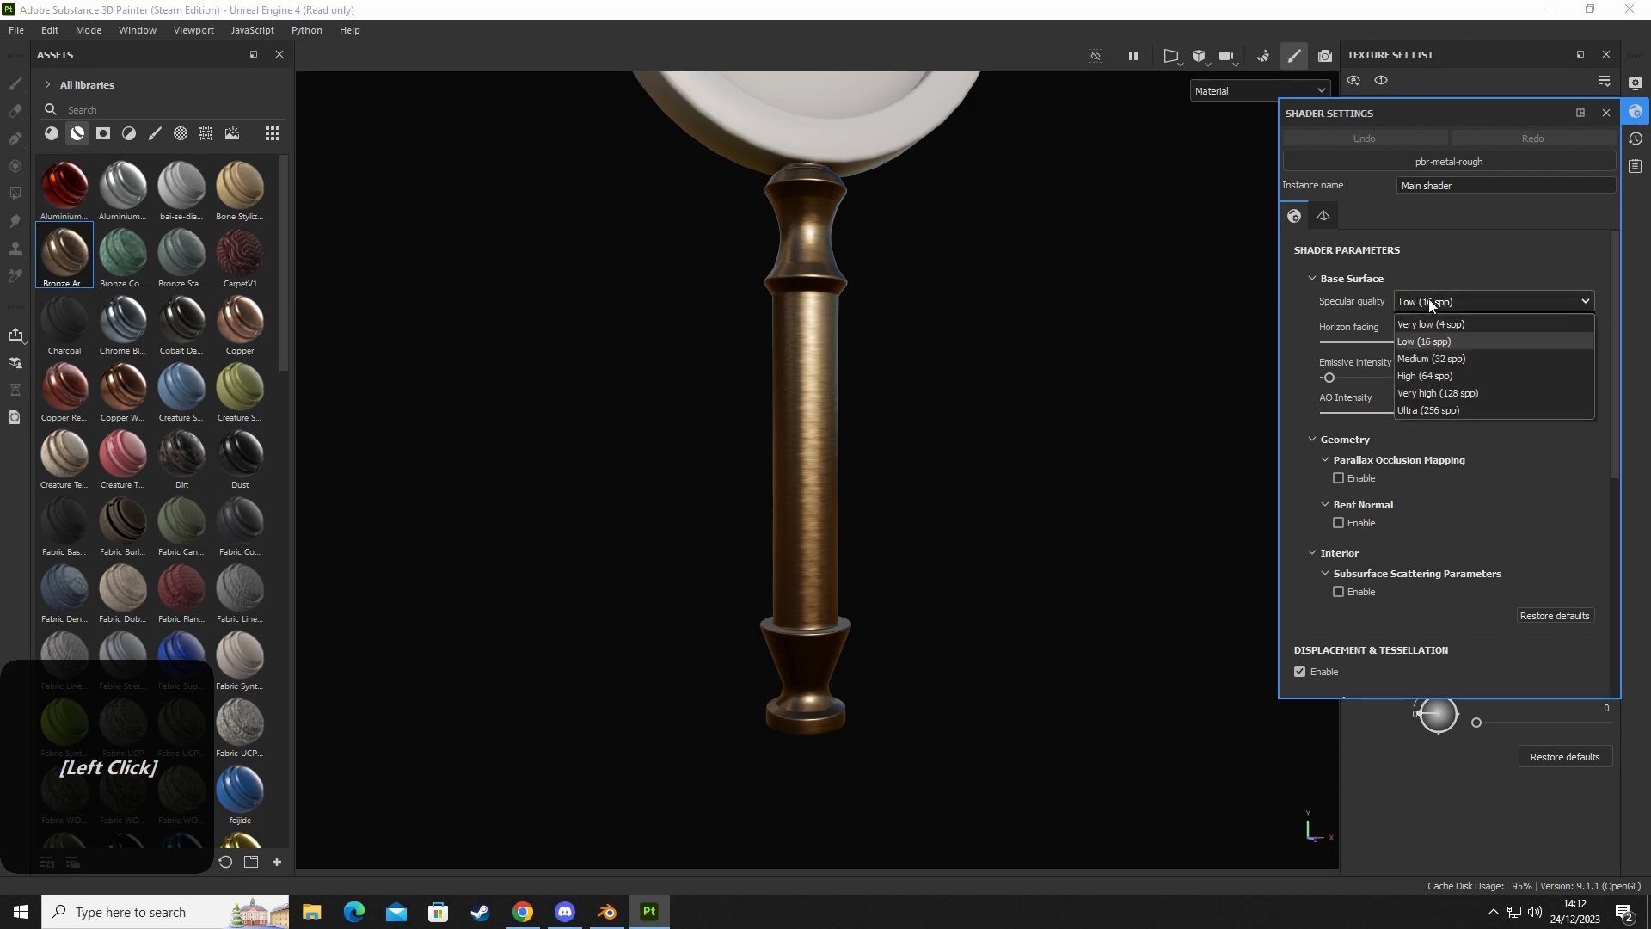
pyautogui.click(1423, 411)
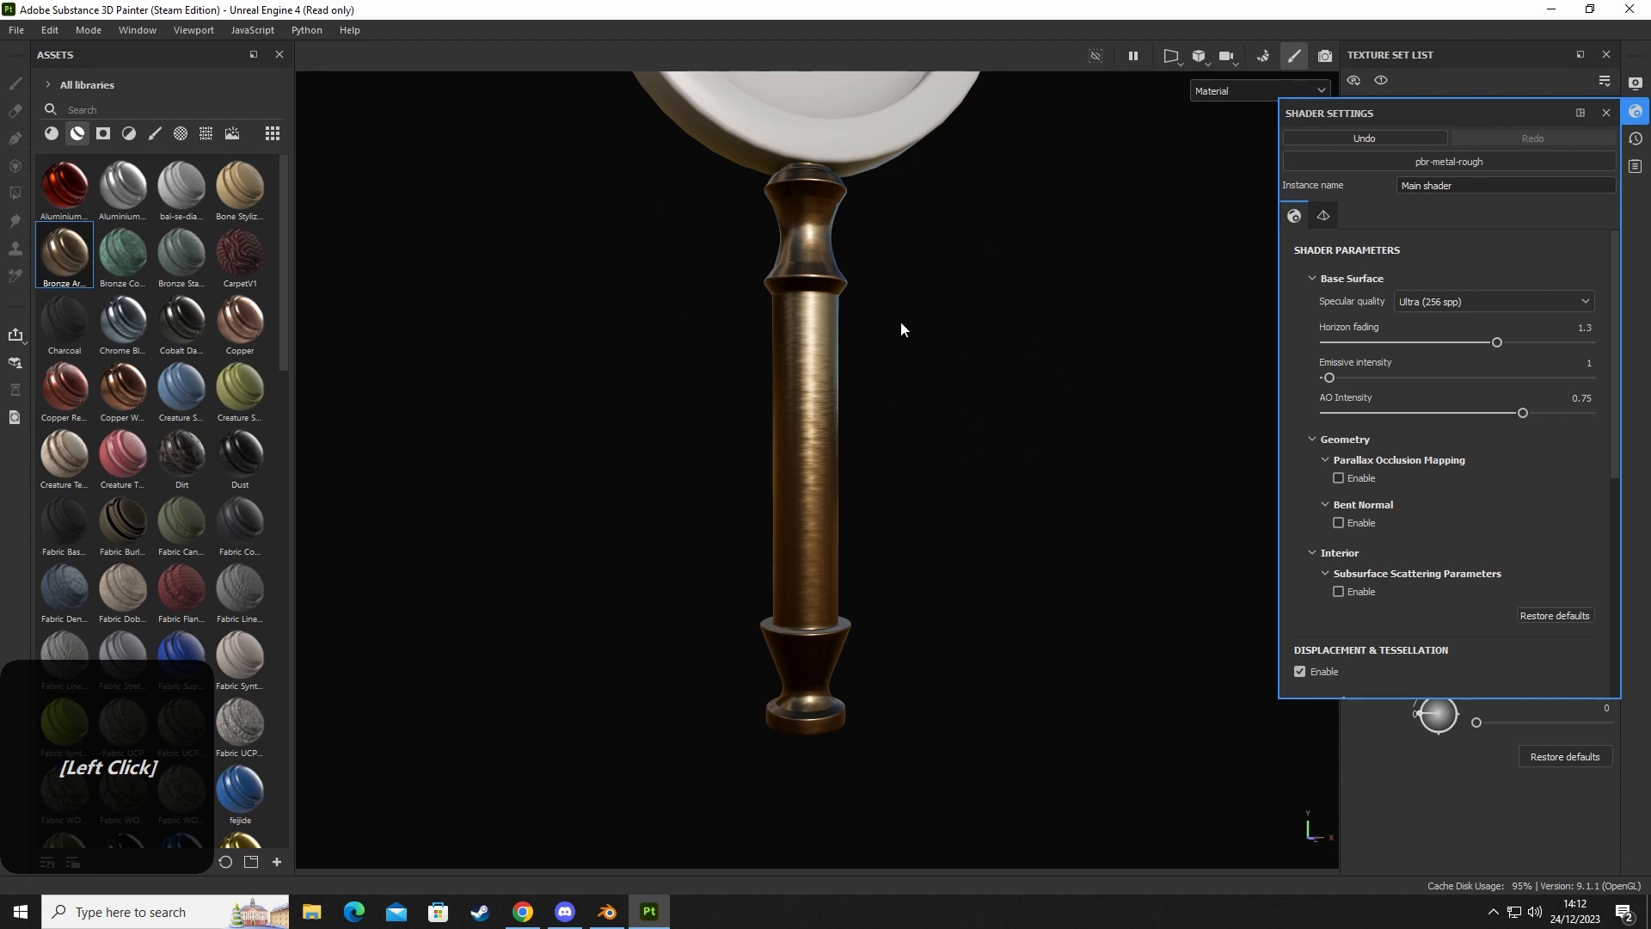
pyautogui.click(1635, 113)
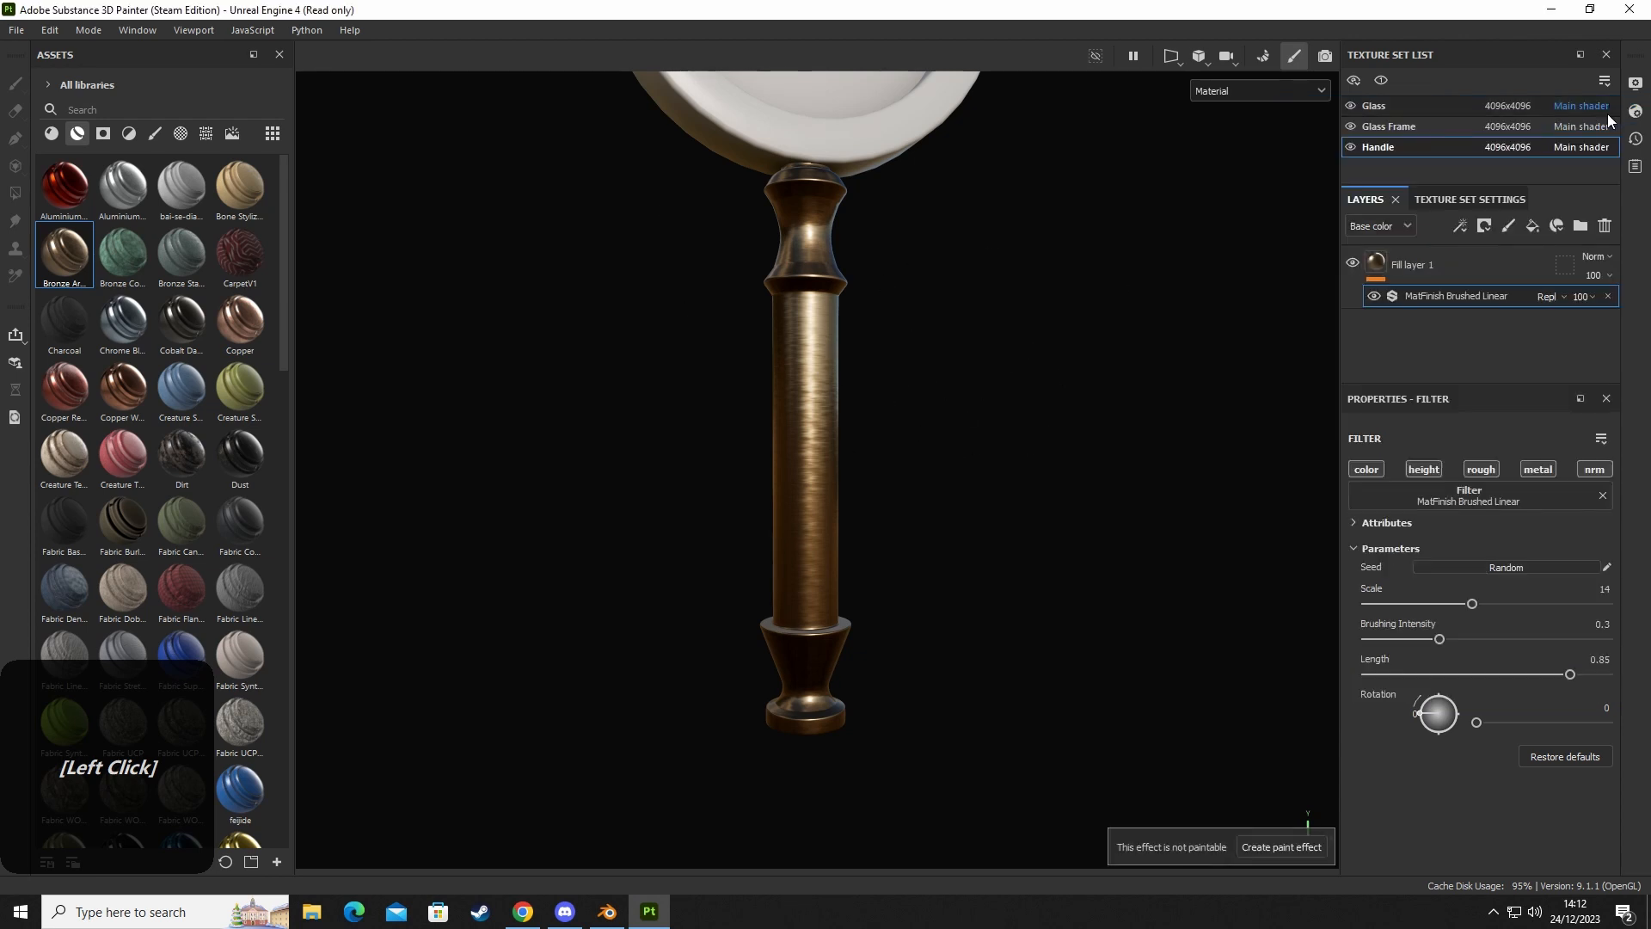
# Copy and paste the handle's fill layer, and remove the MatFinish Brushed Linear filter from the upper copy.
pyautogui.moveTo(970, 395)
pyautogui.keyDown('alt'); pyautogui.mouseDown()
pyautogui.moveTo(438, 408)
pyautogui.moveTo(1253, 398)
pyautogui.moveTo(389, 427)
pyautogui.moveTo(1013, 395)
pyautogui.moveTo(973, 380)
pyautogui.mouseUp(); pyautogui.keyUp('alt')
pyautogui.keyDown('alt'); pyautogui.moveTo(973, 379); pyautogui.dragTo(906, 492, button='middle'); pyautogui.keyUp('alt')
pyautogui.keyDown('alt'); pyautogui.moveTo(906, 492); pyautogui.dragTo(874, 456); pyautogui.keyUp('alt')
pyautogui.scroll(2, 858, 449)
pyautogui.keyDown('alt'); pyautogui.moveTo(857, 450); pyautogui.dragTo(851, 450, button='middle'); pyautogui.keyUp('alt')
pyautogui.keyDown('alt'); pyautogui.moveTo(852, 450); pyautogui.dragTo(848, 490); pyautogui.keyUp('alt')
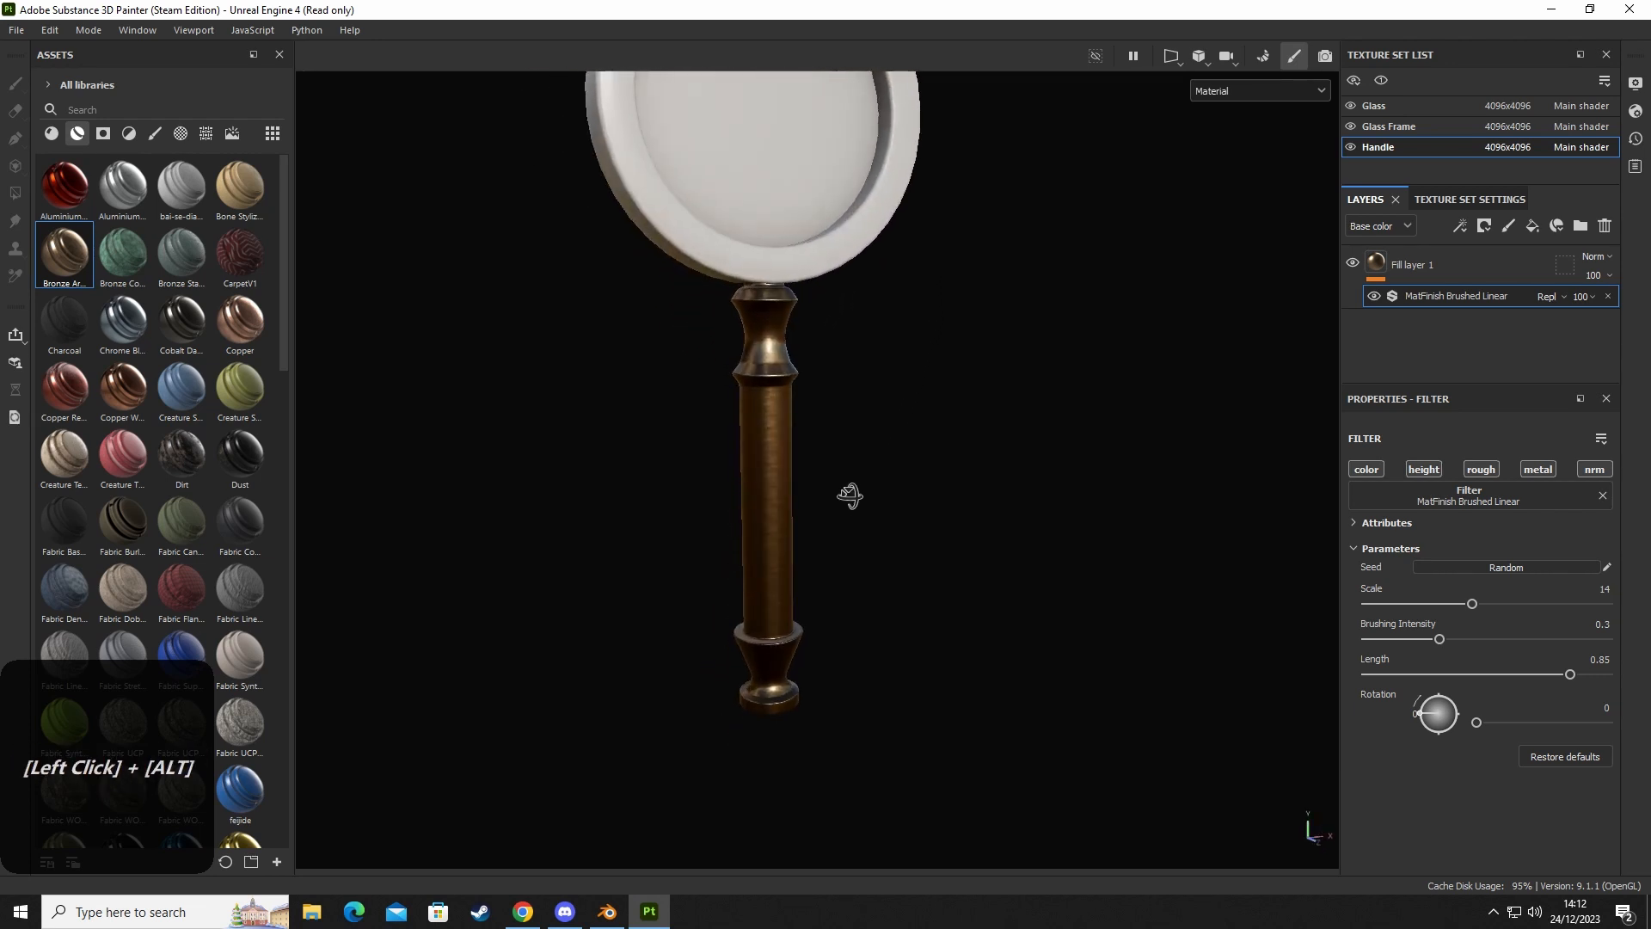
pyautogui.click(1429, 261)
pyautogui.rightClick(1396, 264)
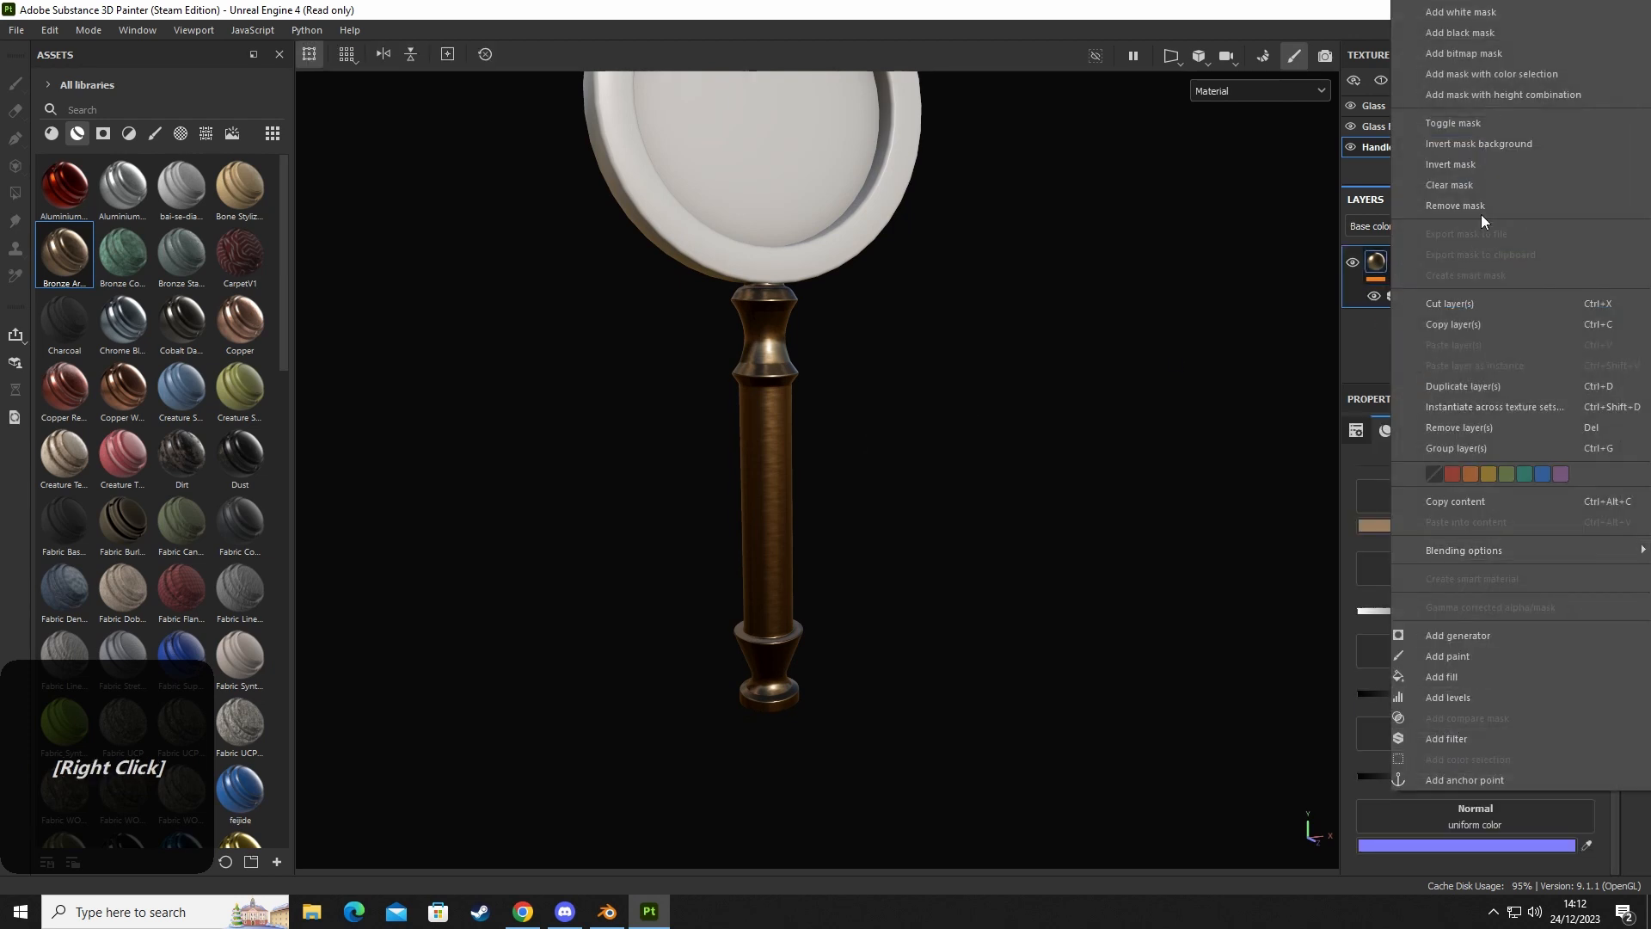
pyautogui.click(1445, 324)
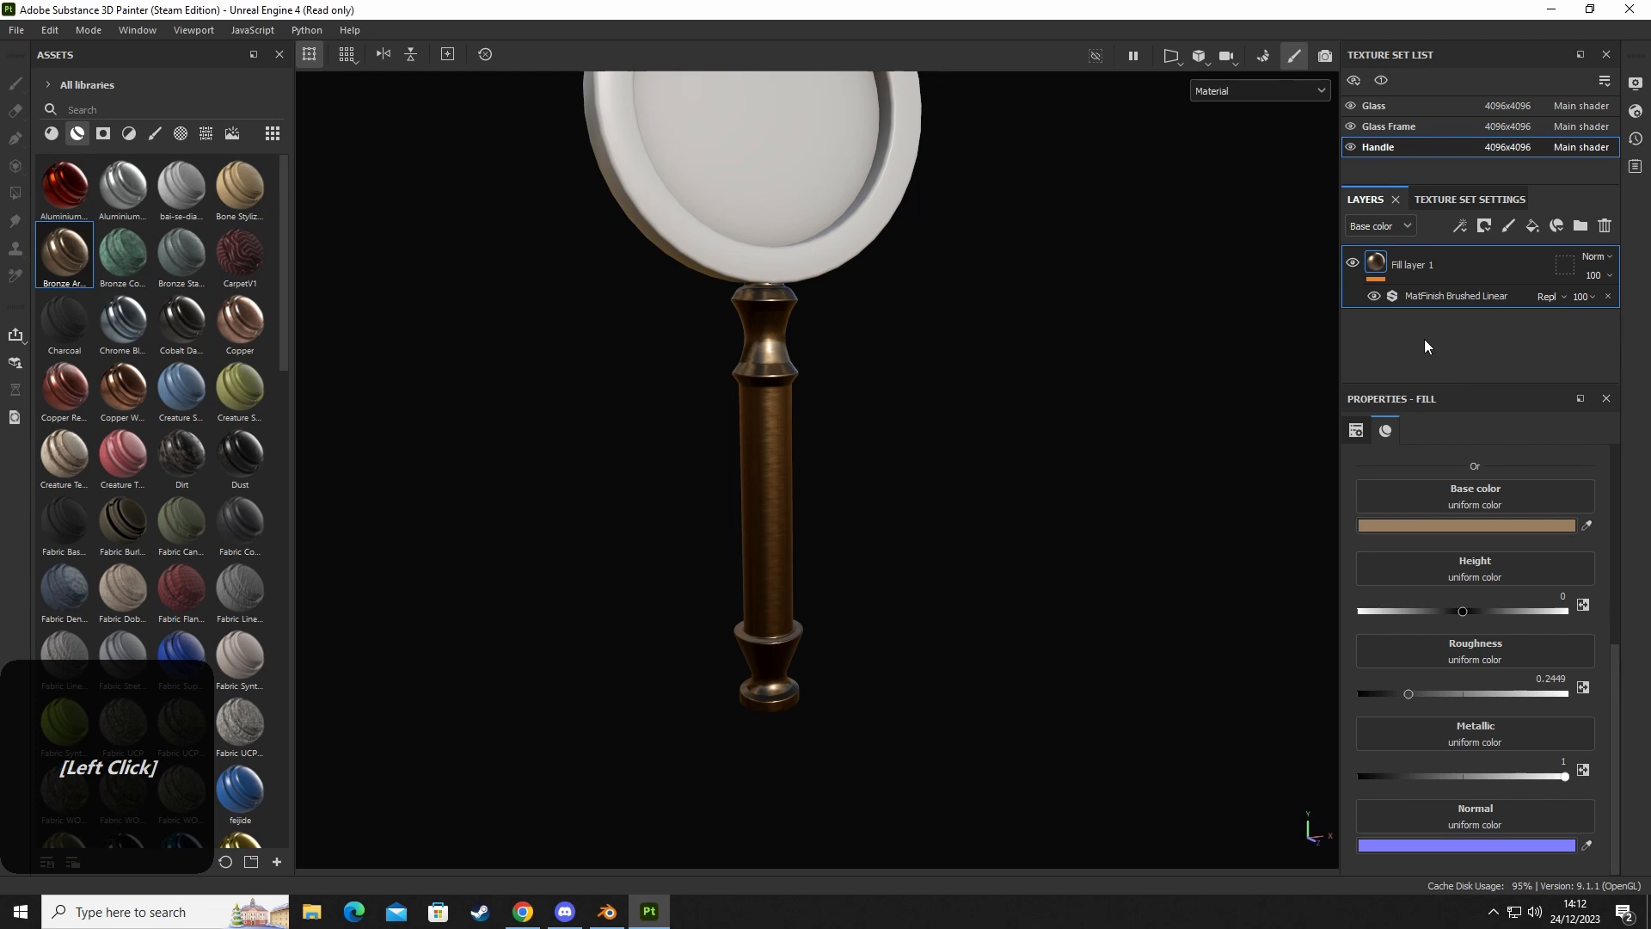
pyautogui.rightClick(1425, 339)
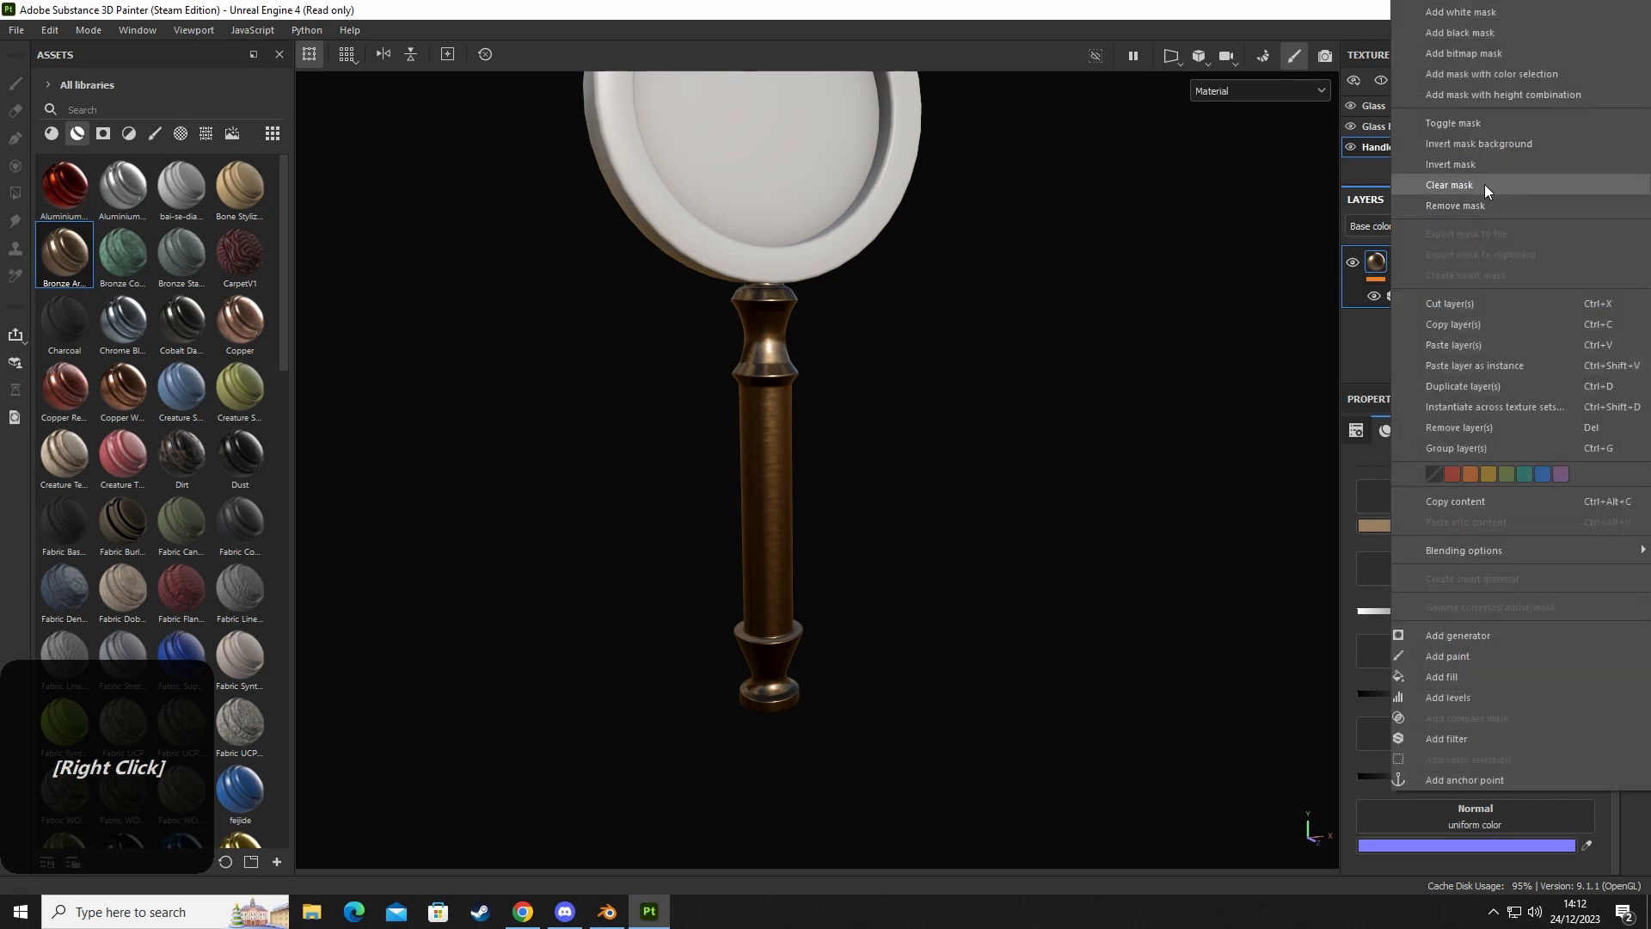
pyautogui.click(1458, 346)
pyautogui.click(1442, 295)
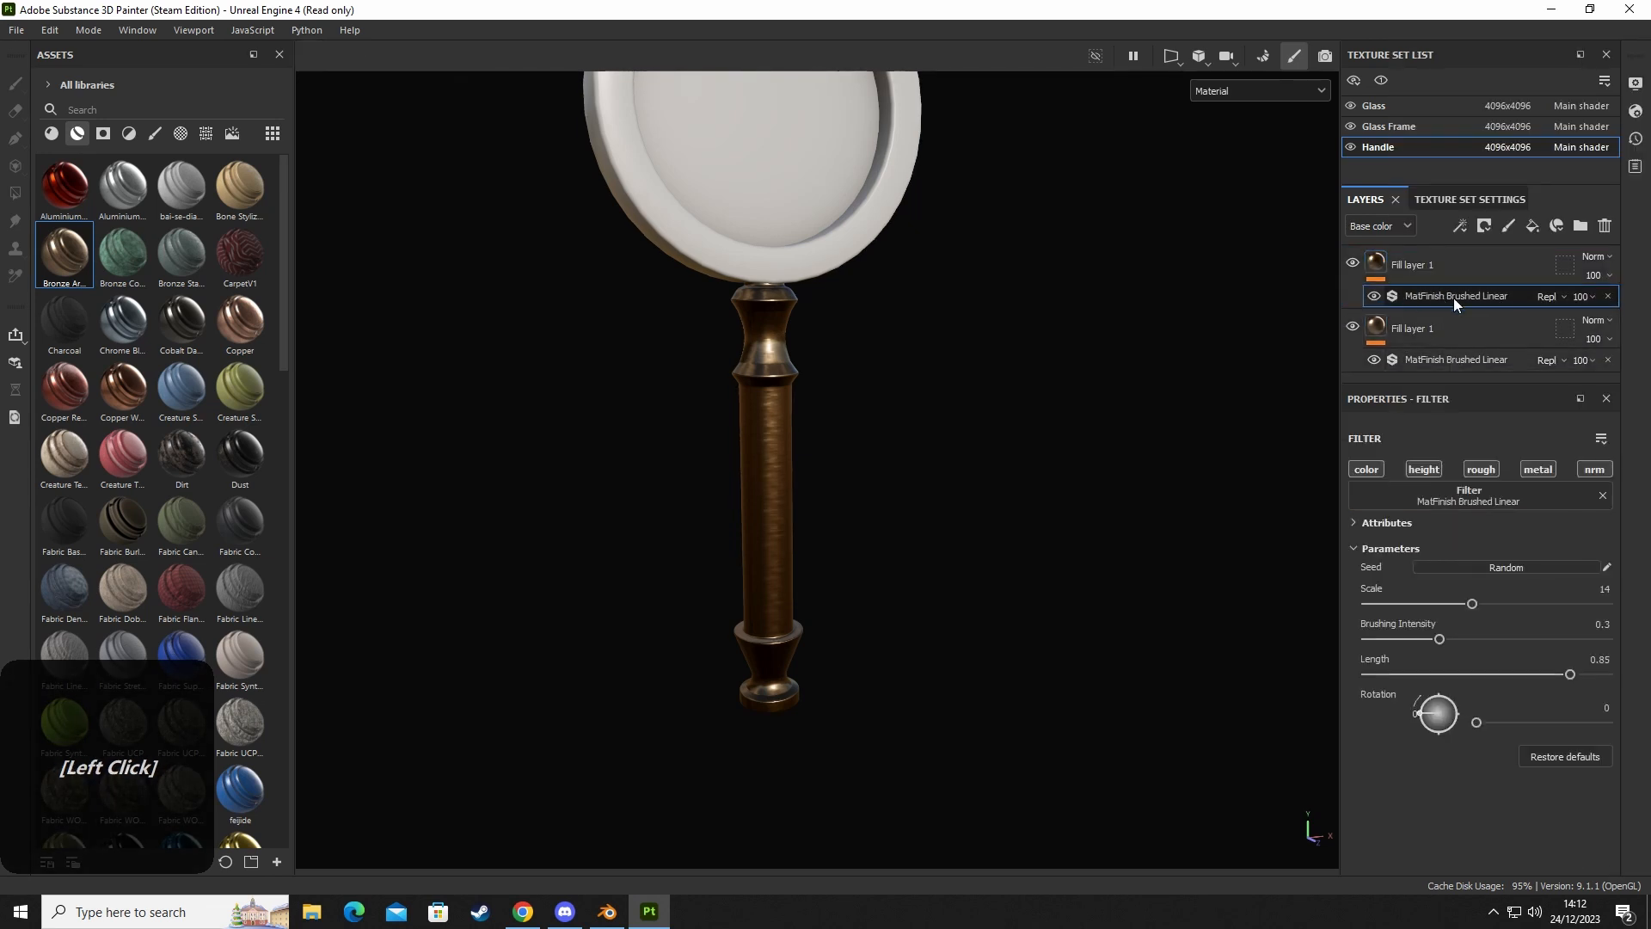
pyautogui.click(1609, 297)
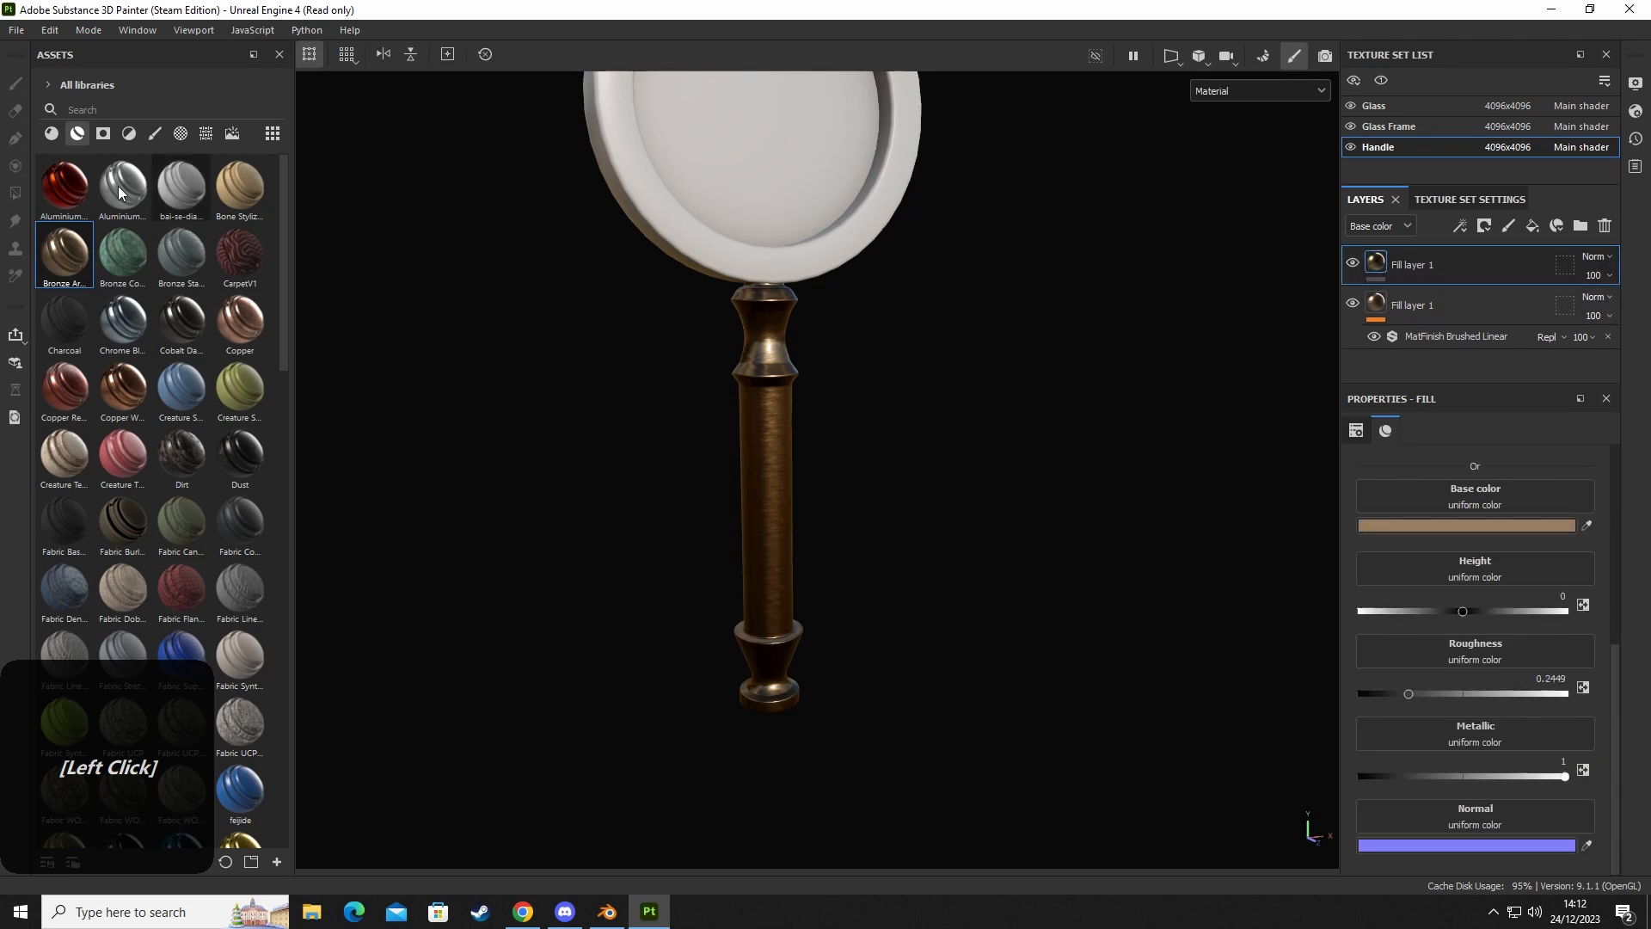
# Apply the Dirt smart mask to the handle's upper fill layer.
pyautogui.click(104, 135)
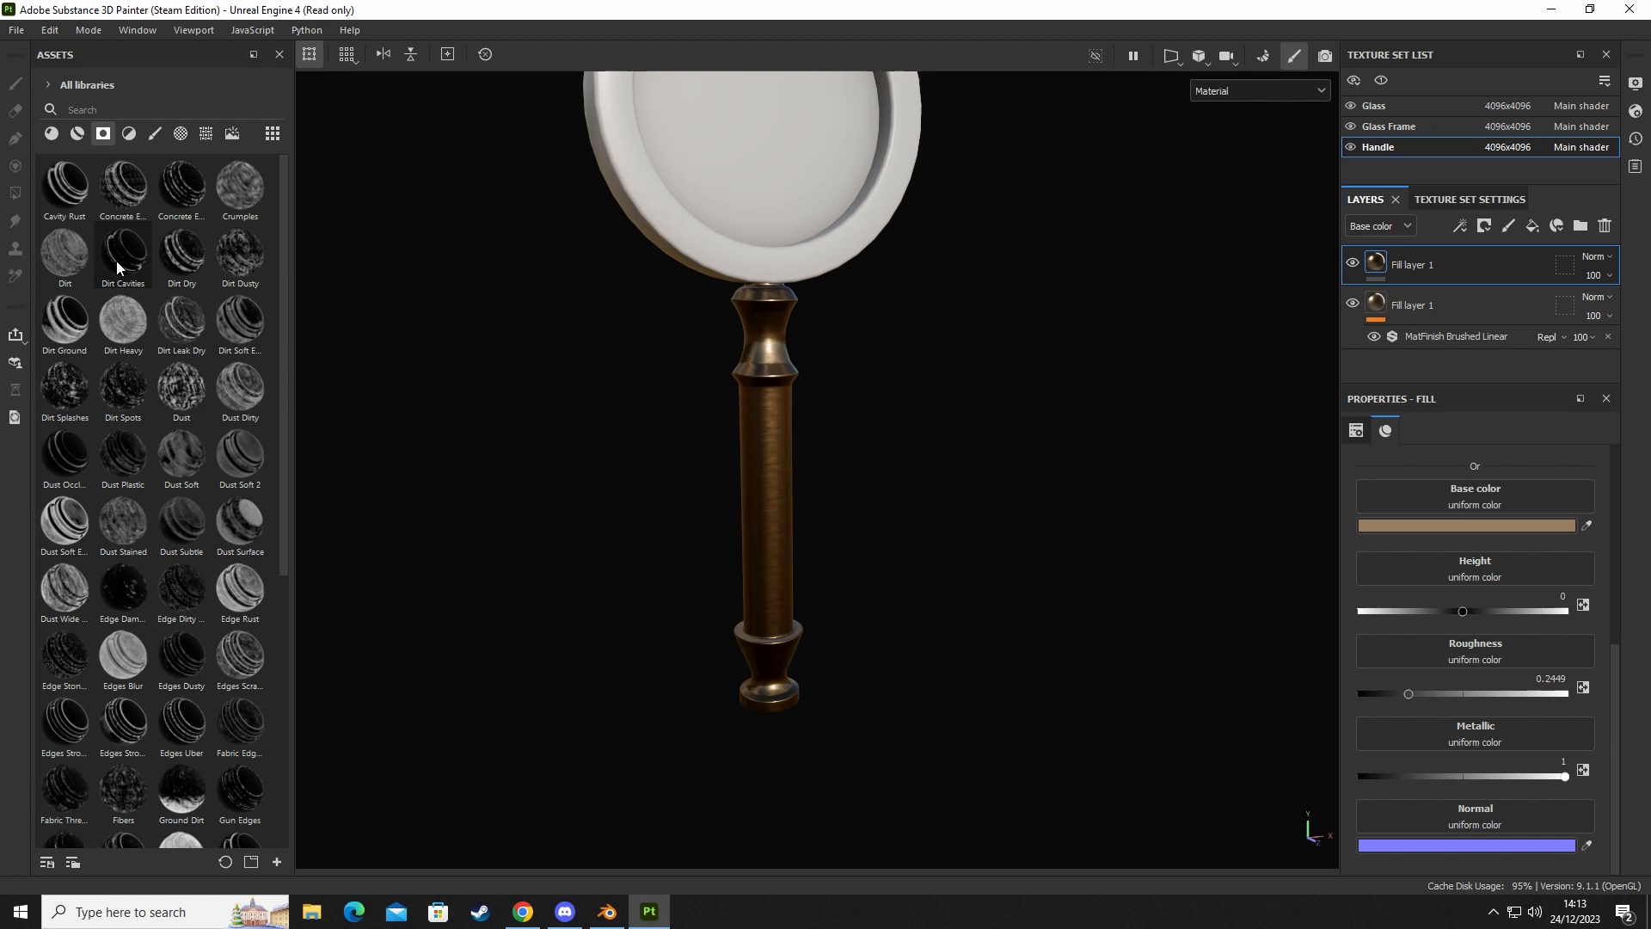
pyautogui.moveTo(54, 251); pyautogui.dragTo(1408, 269)
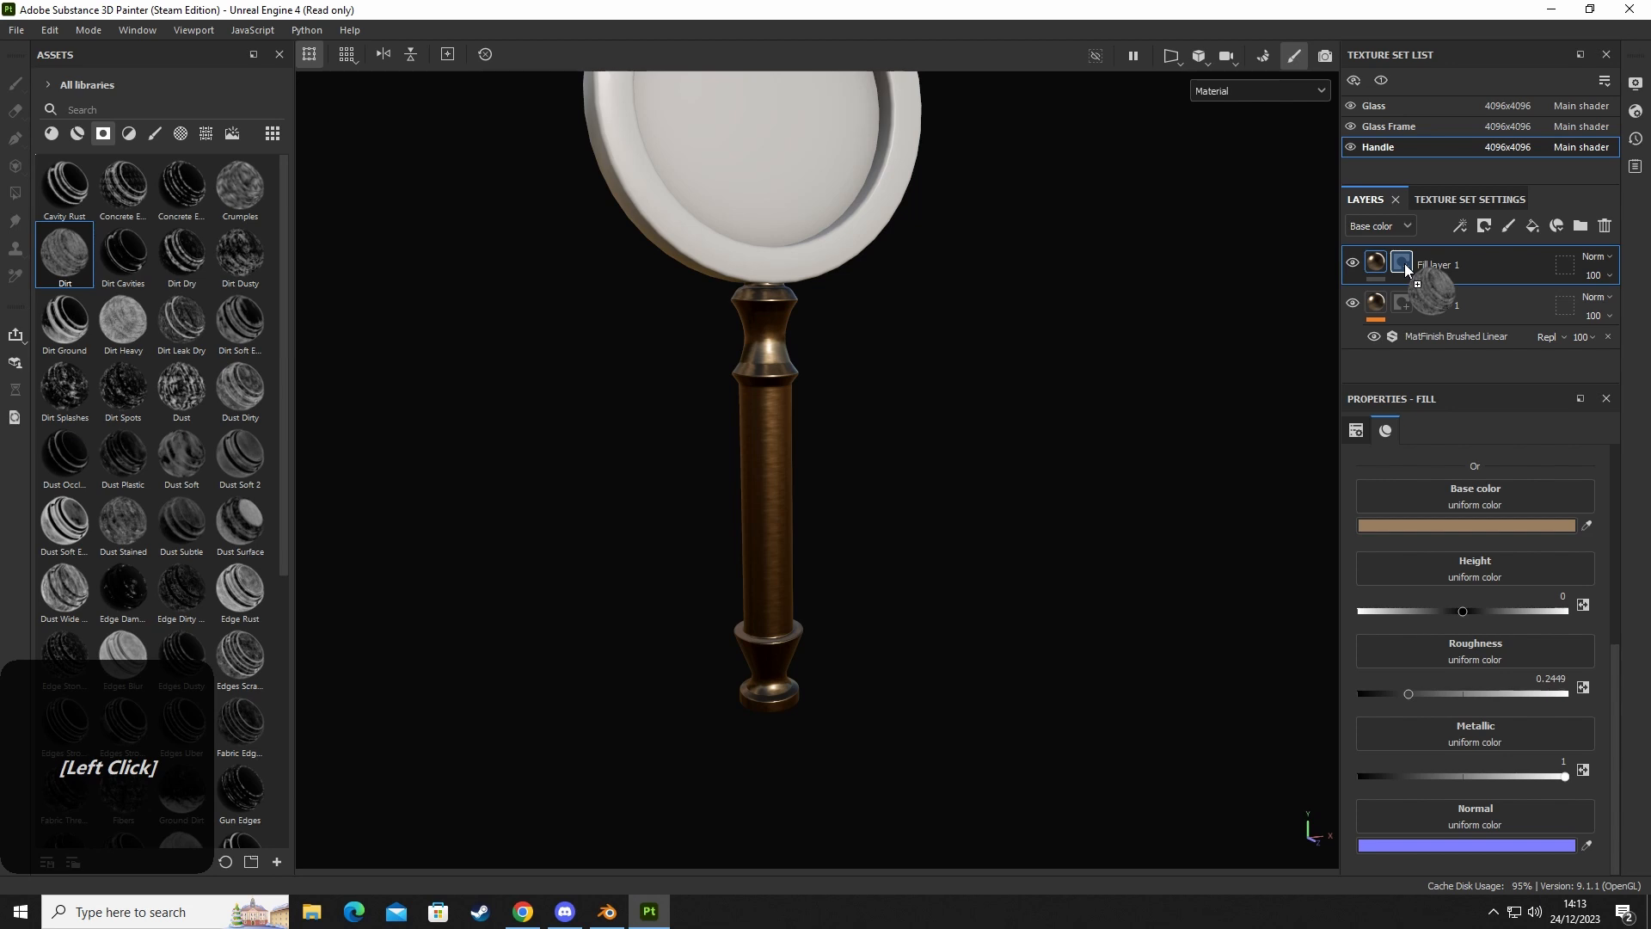
pyautogui.moveTo(1408, 269); pyautogui.dragTo(1408, 268)
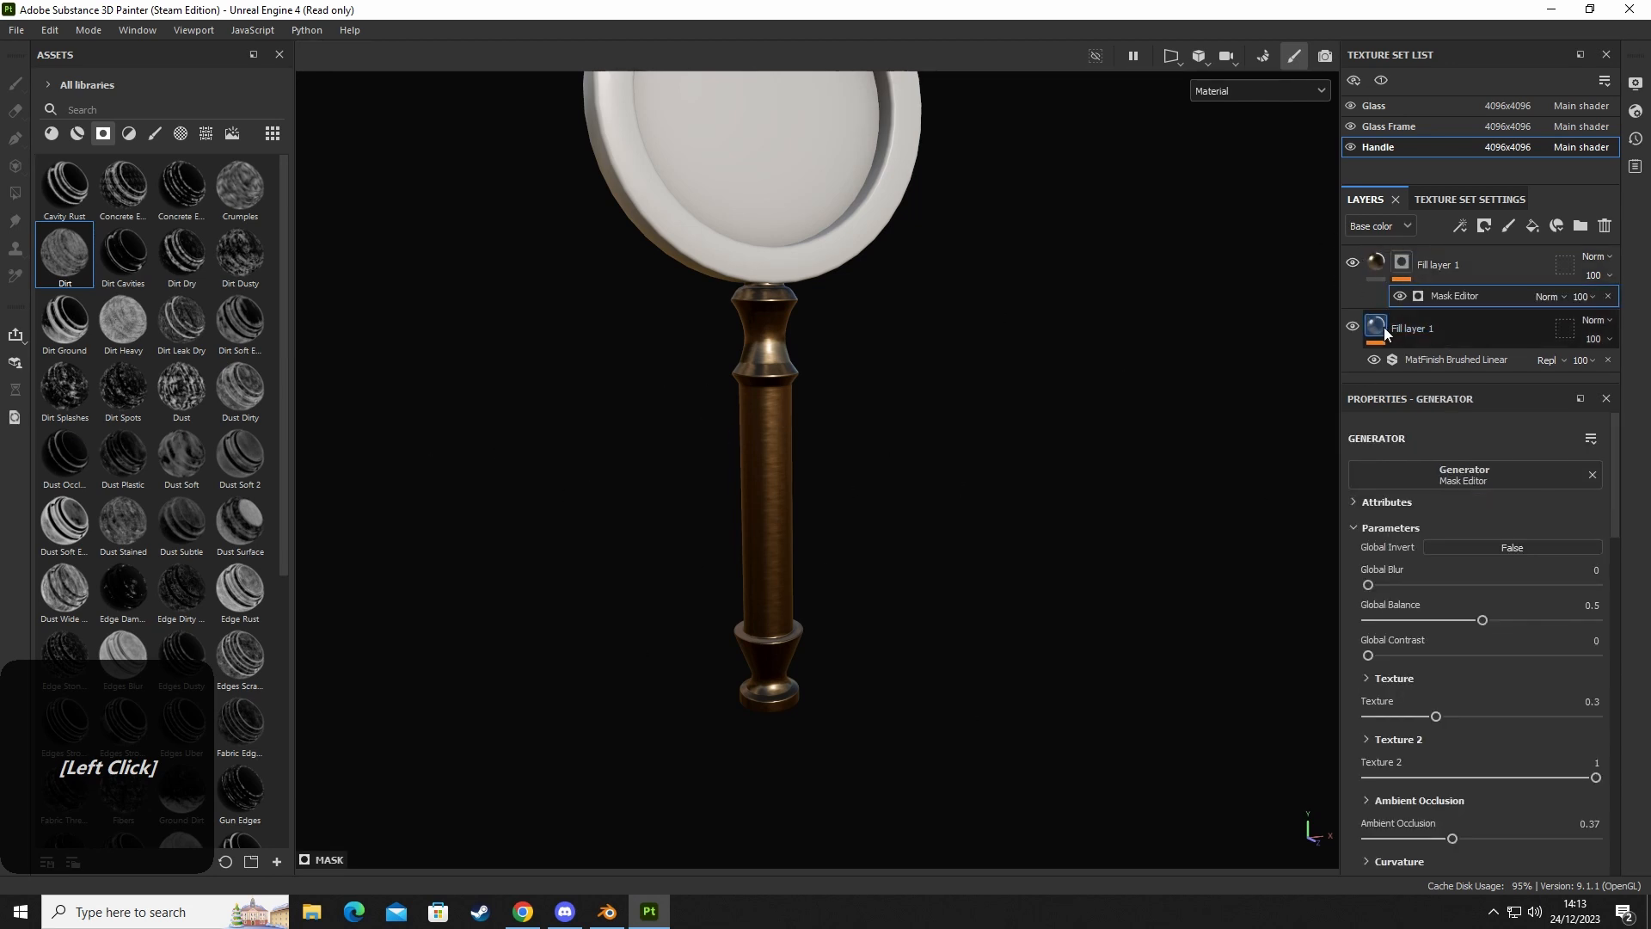
# Set the Roughness of the dirt-masked fill layer to 0.7.
pyautogui.click(1377, 262)
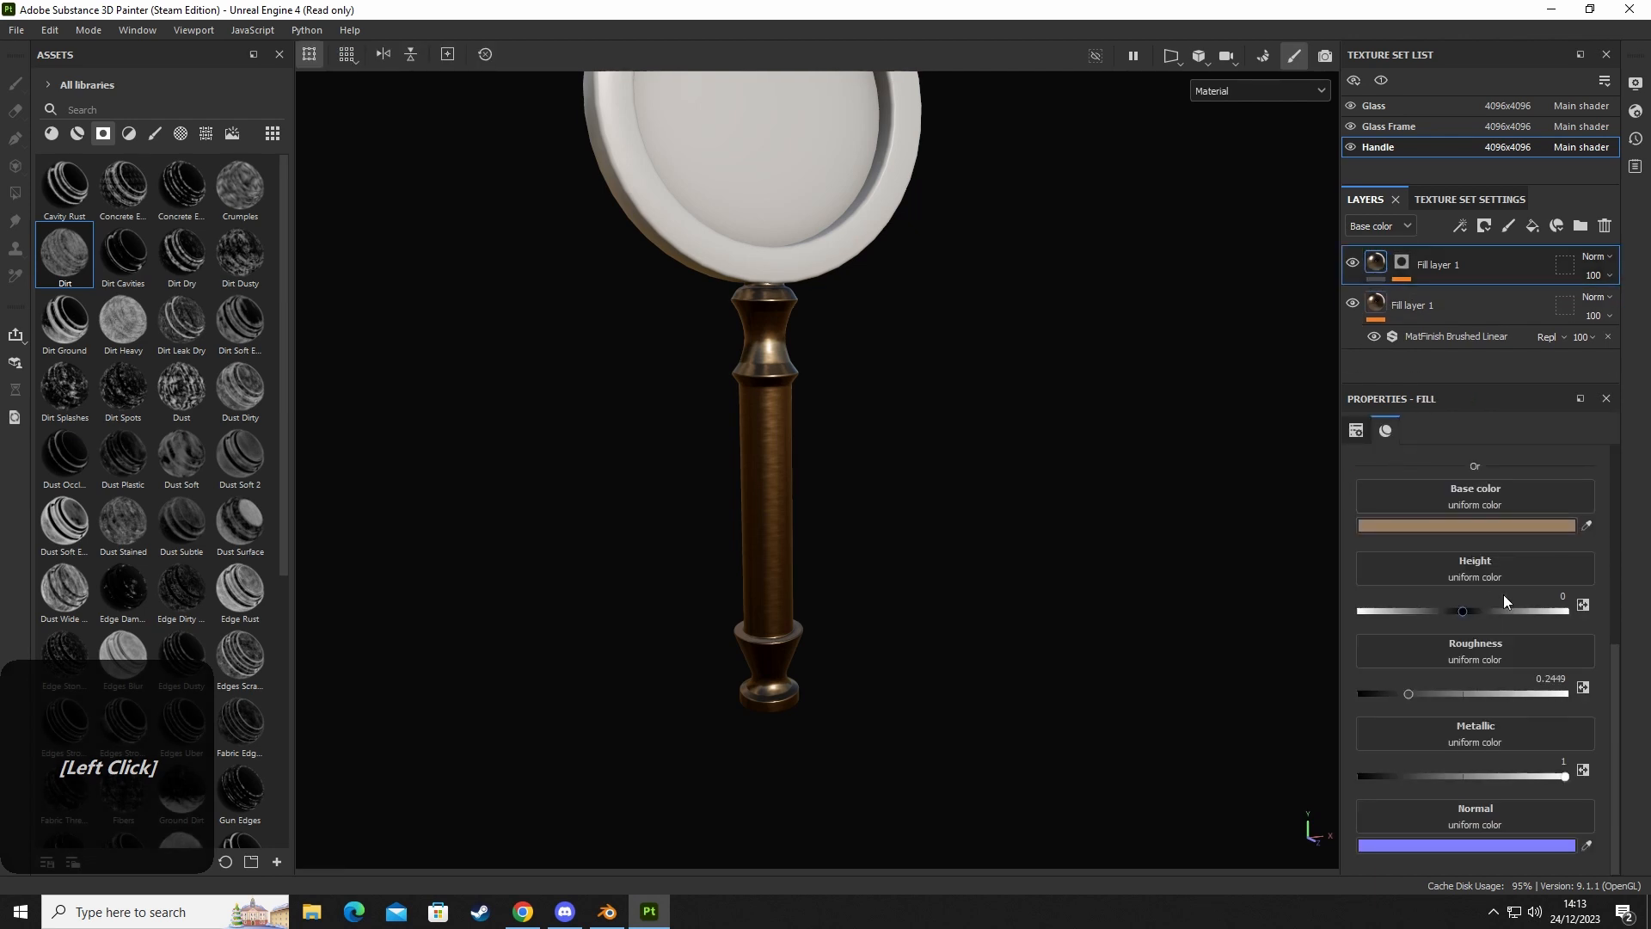
pyautogui.moveTo(1416, 696); pyautogui.dragTo(1519, 694)
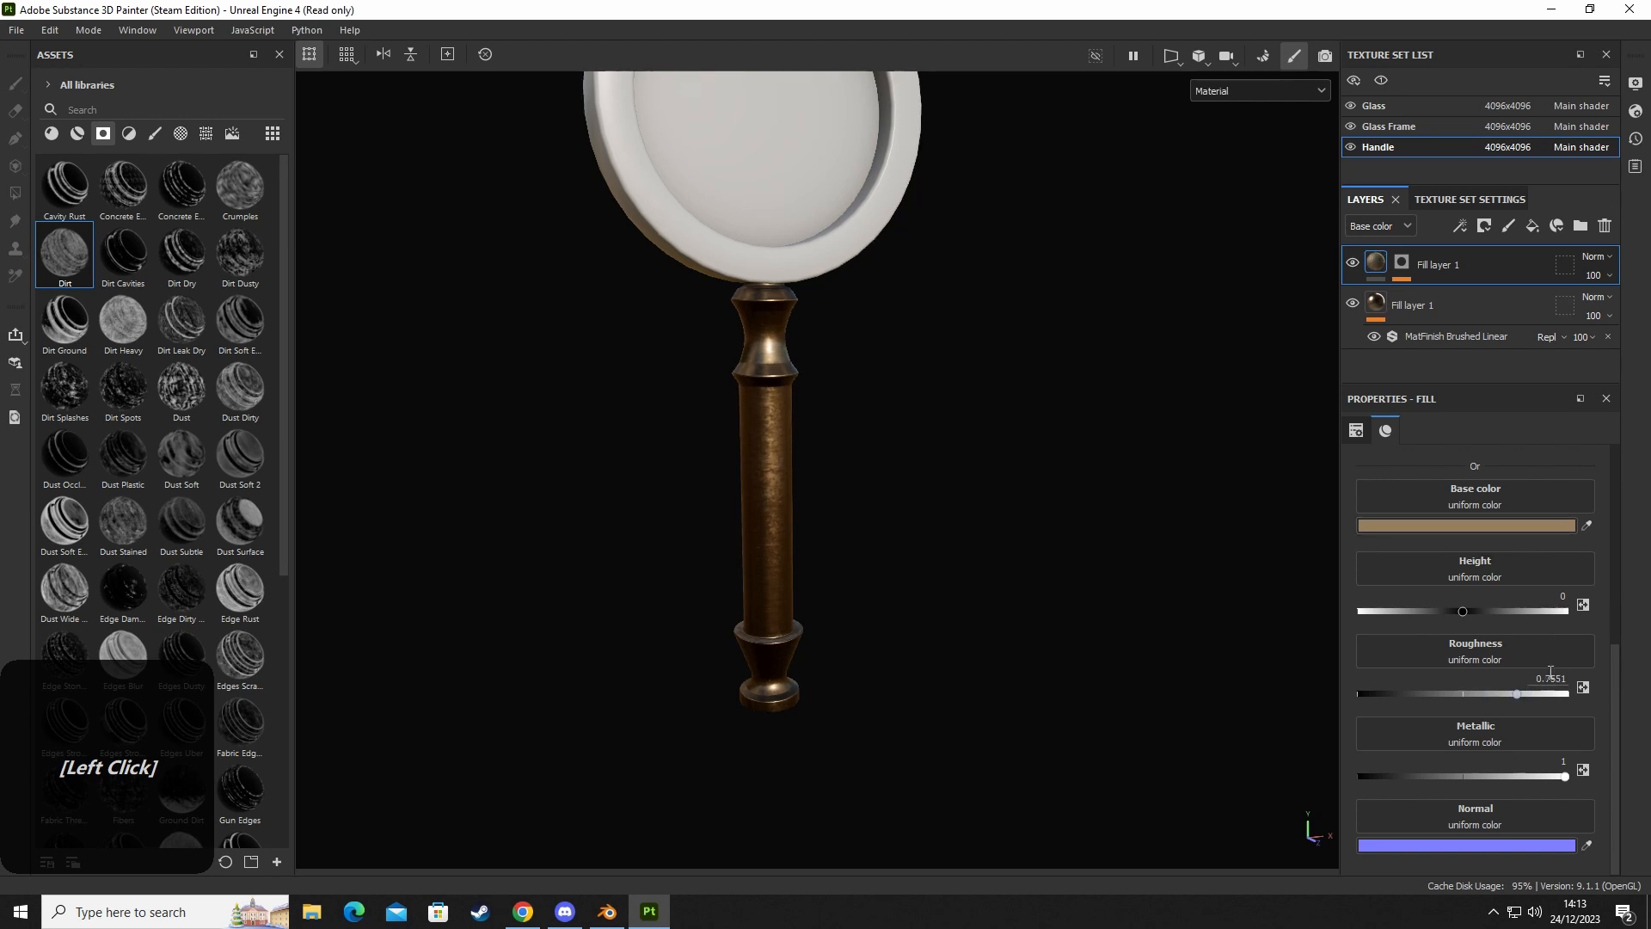
pyautogui.click(1551, 674)
pyautogui.write('0.7')
pyautogui.press('Return')
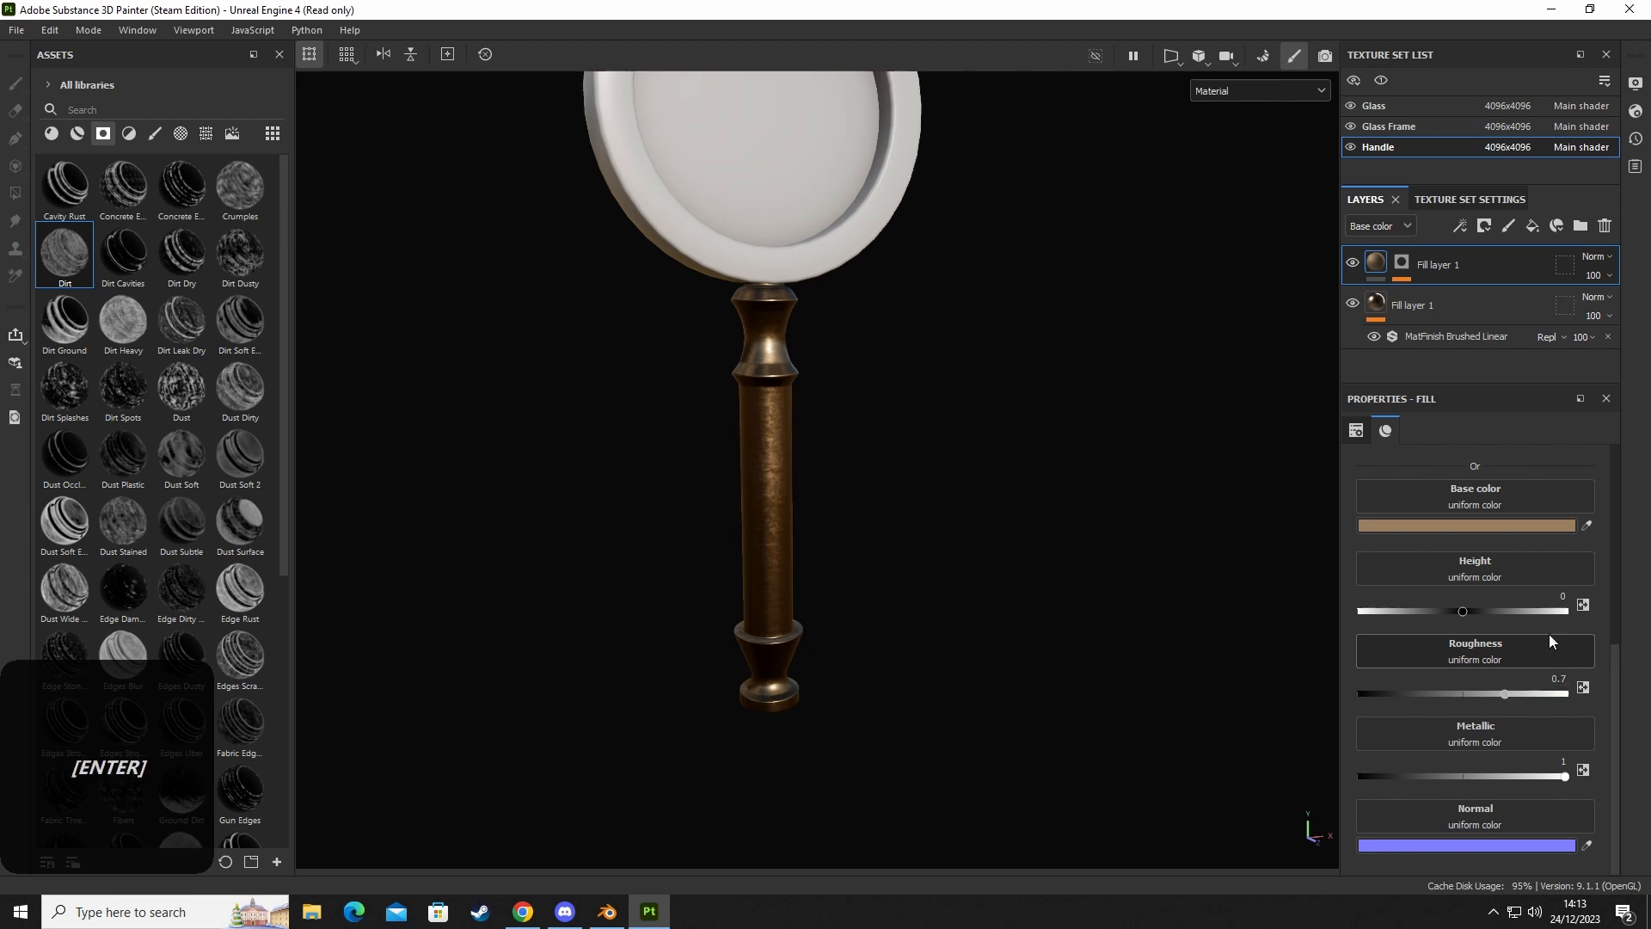
# Darken the base color of the dirt-masked fill layer to a deep brown.
pyautogui.click(1402, 264)
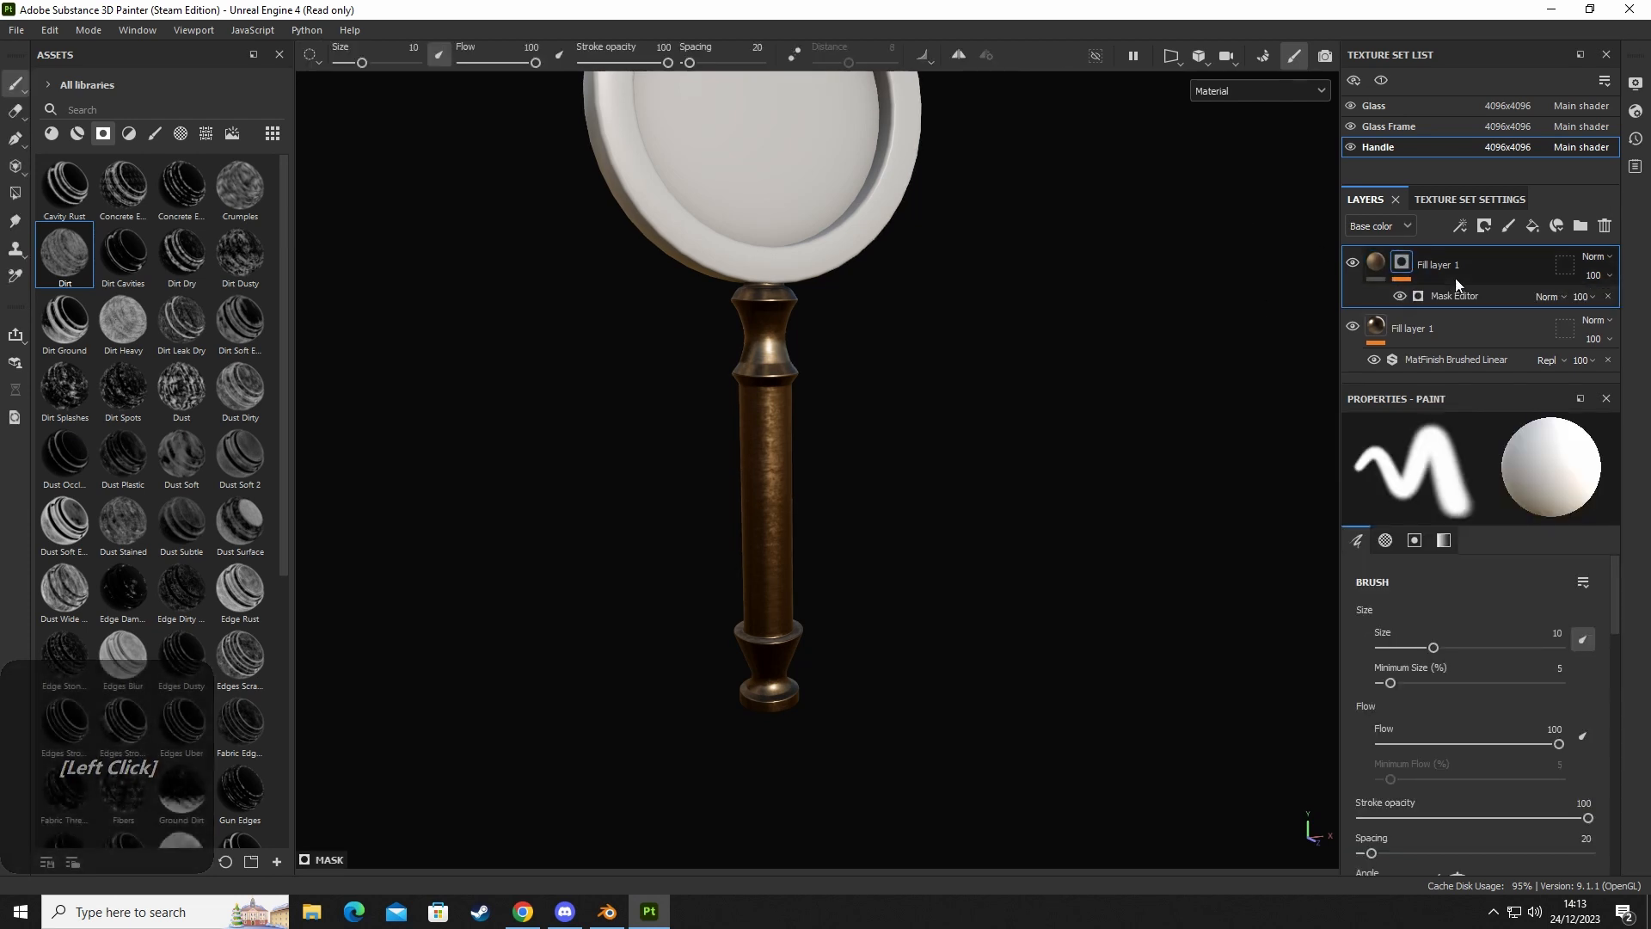
pyautogui.click(1375, 266)
pyautogui.click(1450, 527)
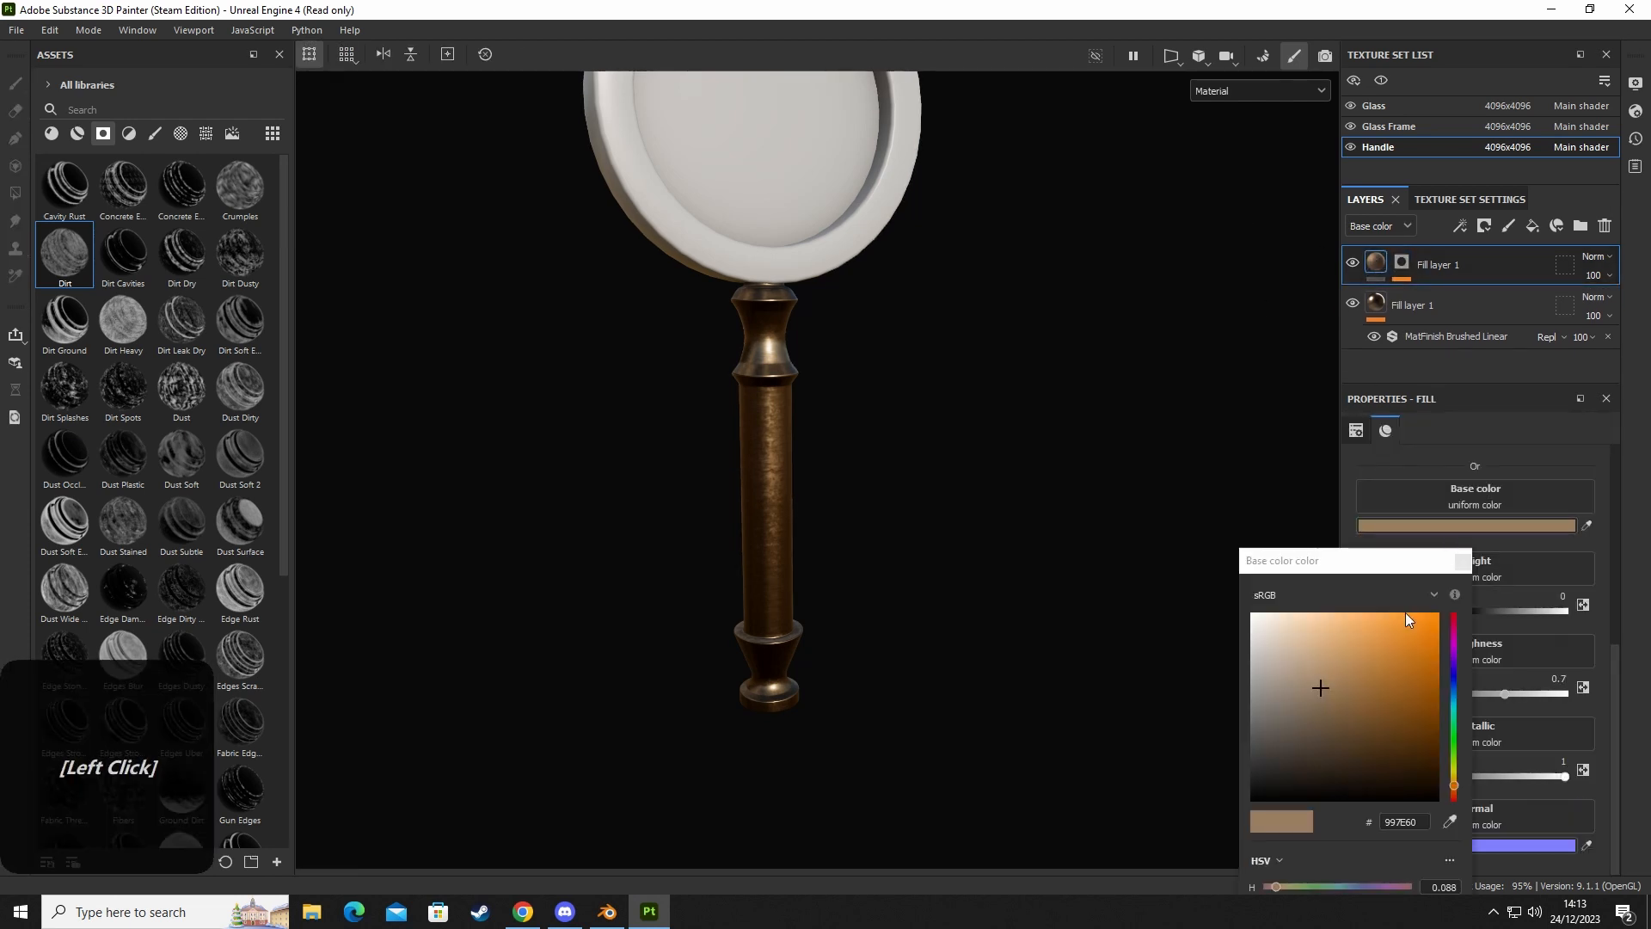
pyautogui.moveTo(1324, 698); pyautogui.dragTo(1385, 744)
pyautogui.click(1462, 562)
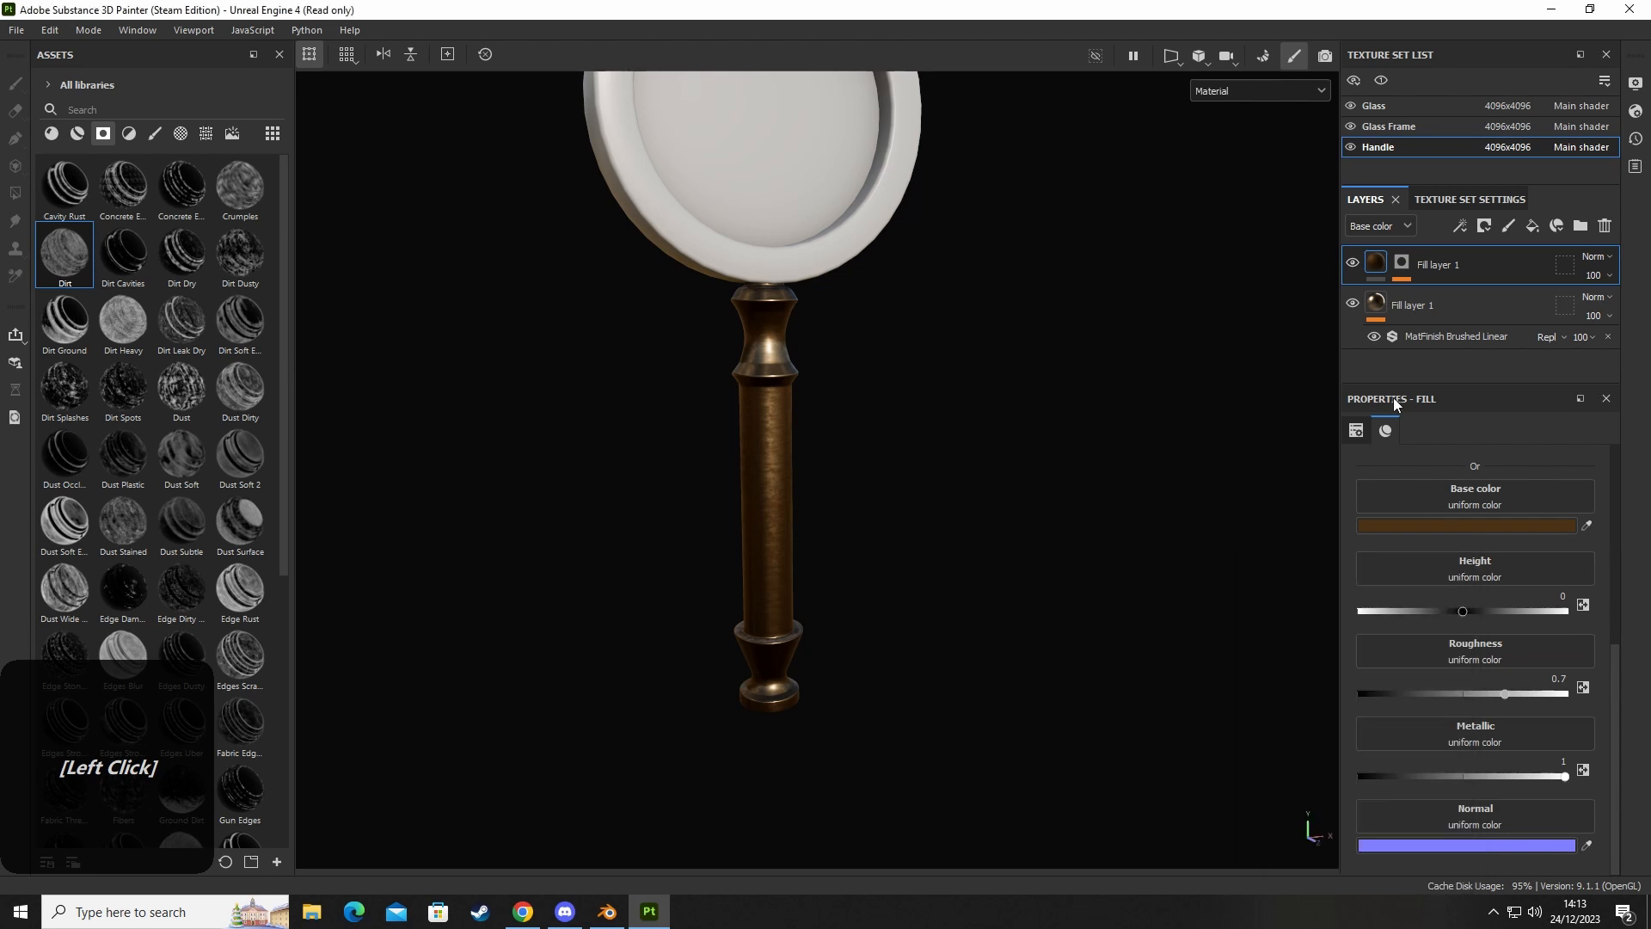
# Set the Global Balance of the dirt mask's Mask Editor generator to 0.6.
pyautogui.click(1402, 263)
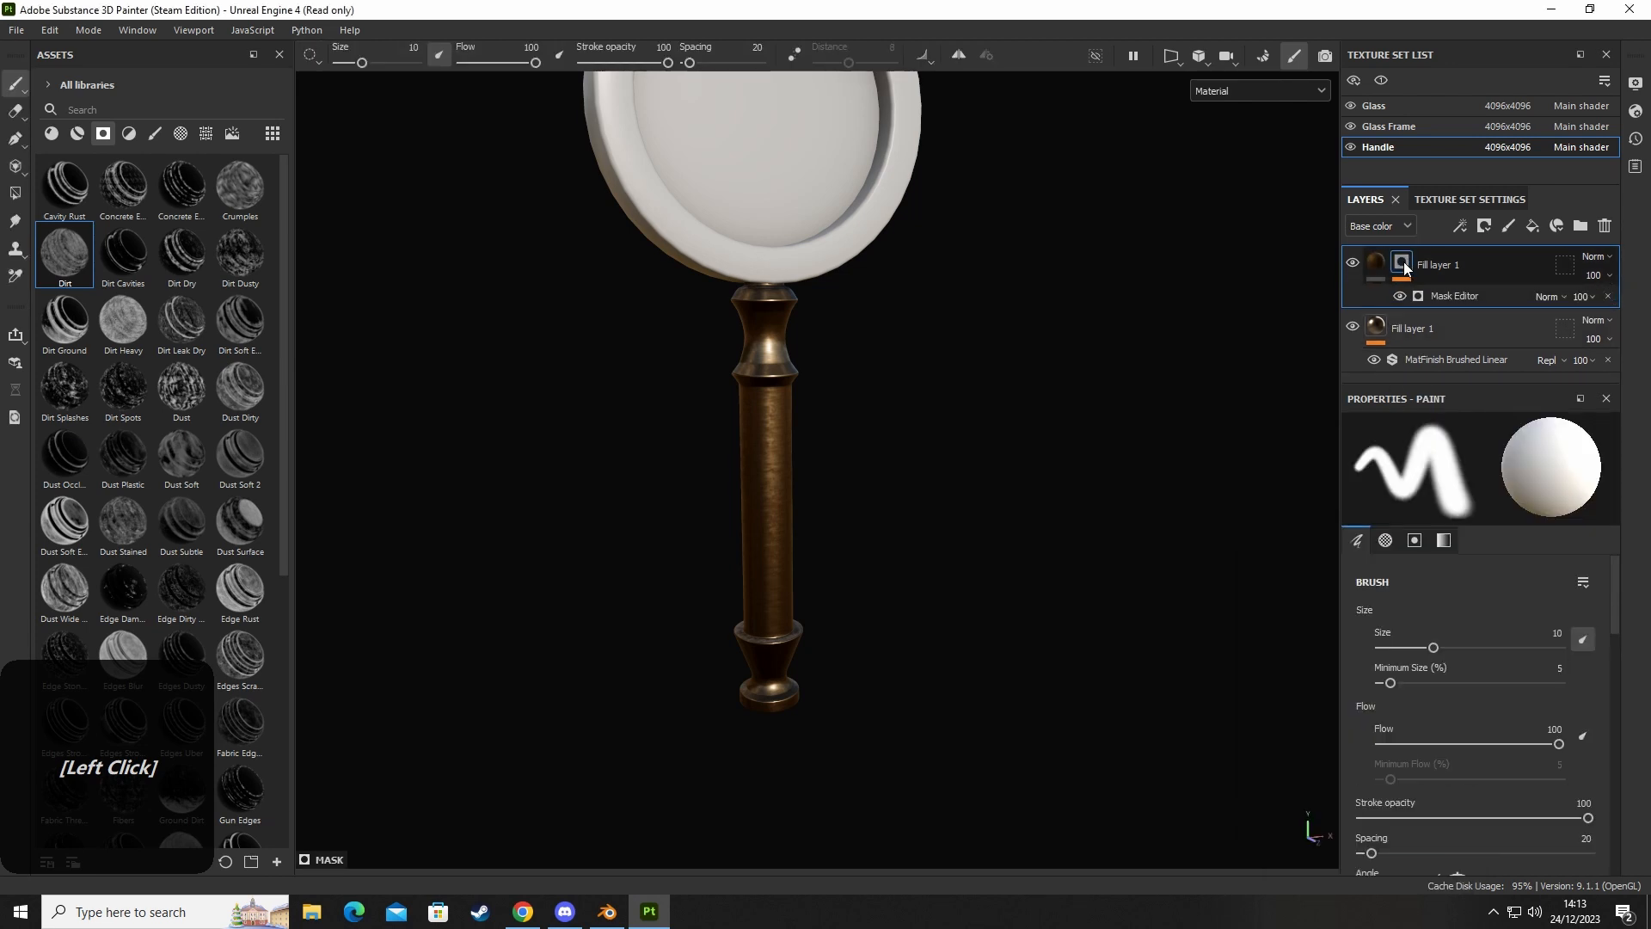
pyautogui.click(1460, 295)
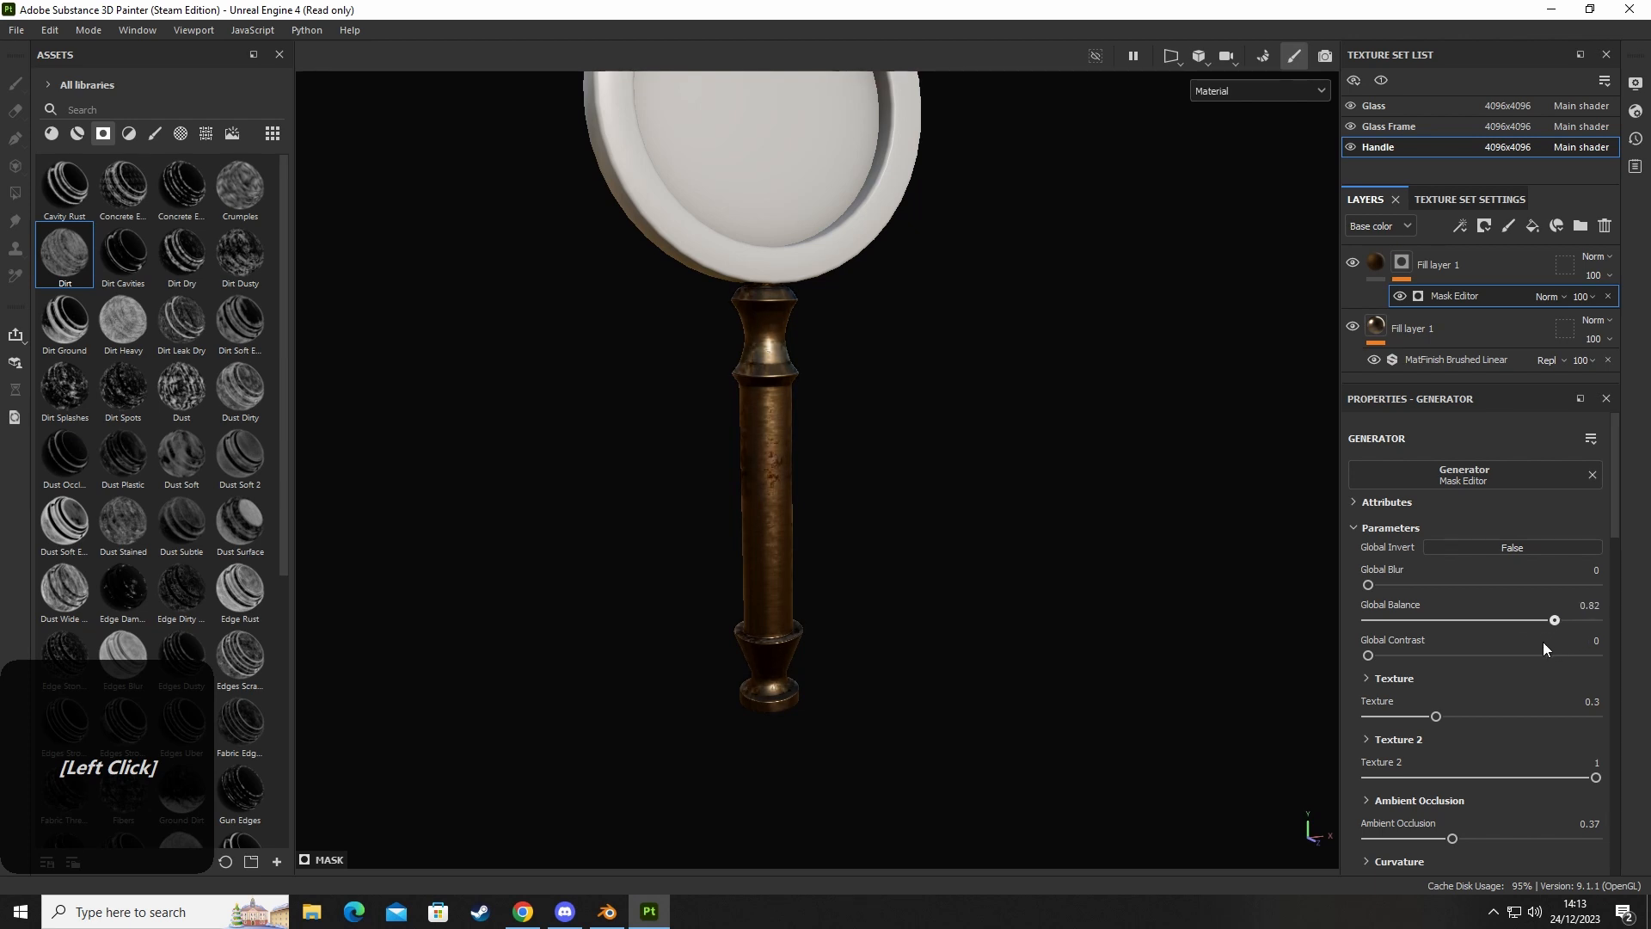
pyautogui.moveTo(1543, 642)
pyautogui.mouseDown()
pyautogui.moveTo(1589, 643)
pyautogui.moveTo(1366, 628)
pyautogui.moveTo(1495, 640)
pyautogui.mouseUp()
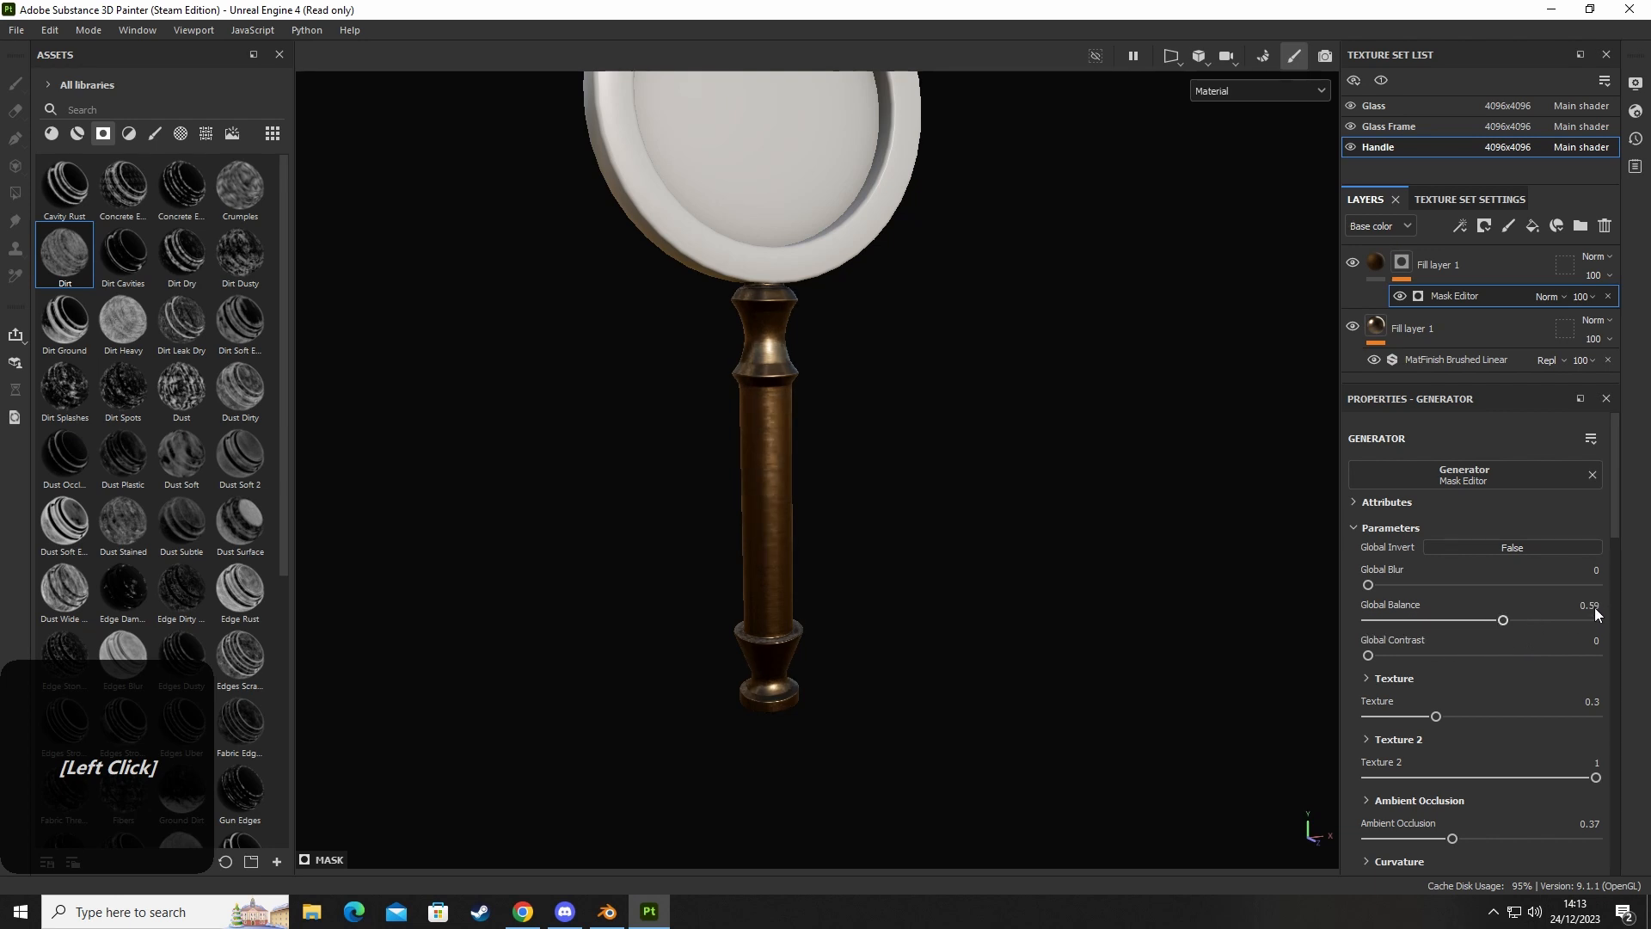
pyautogui.write('0.6')
pyautogui.press('Return')
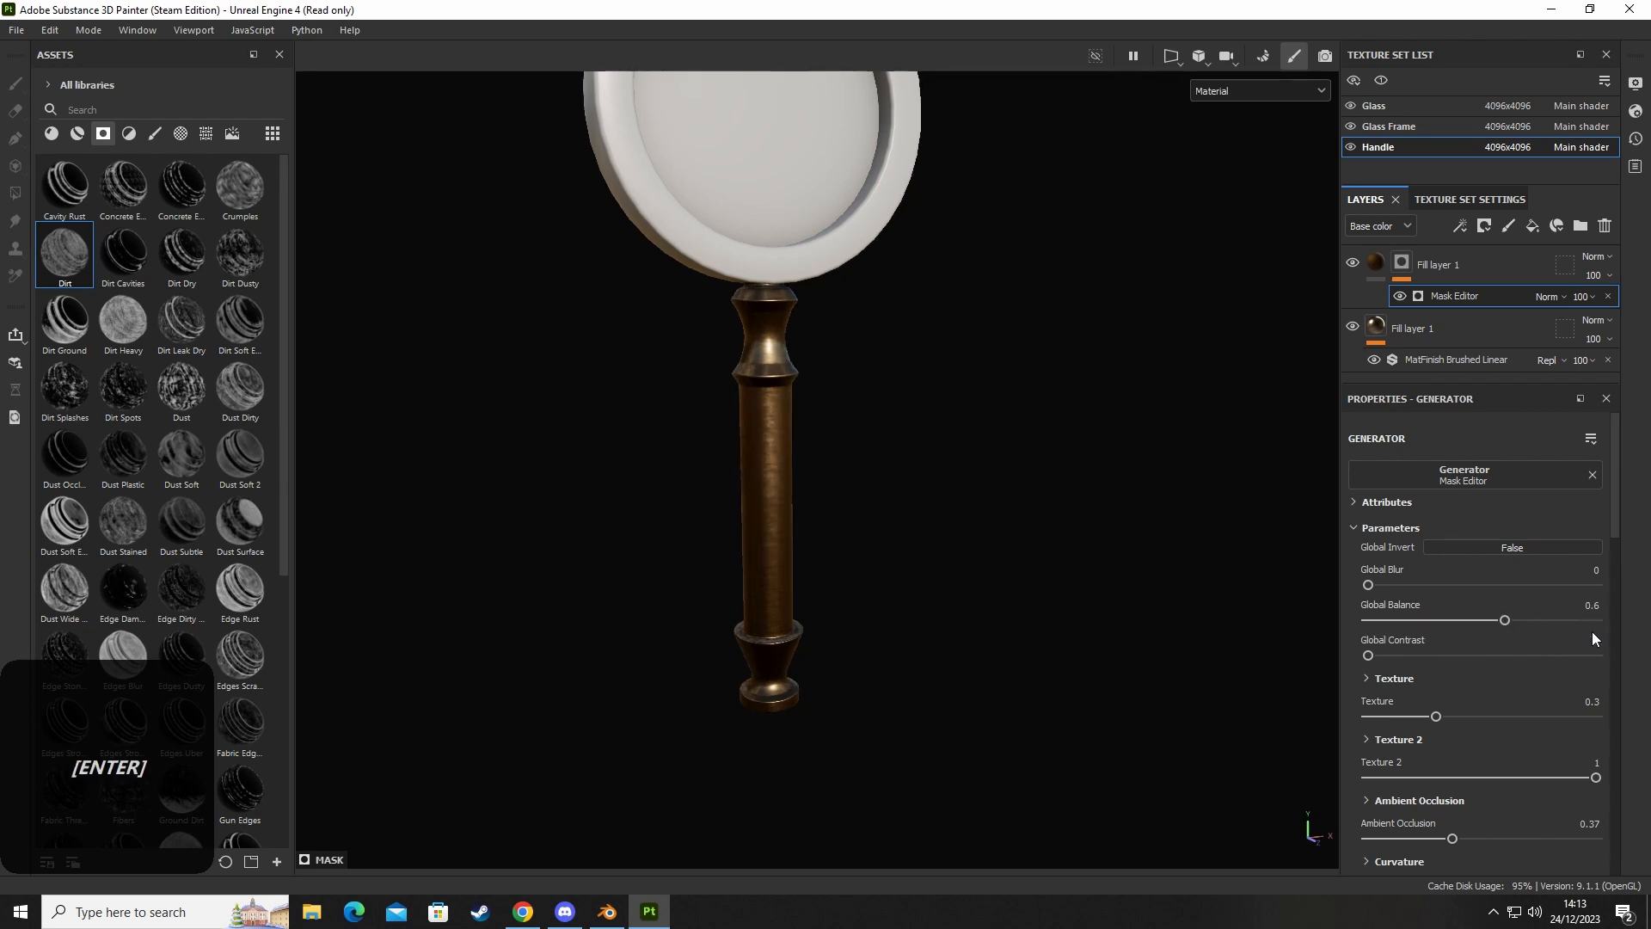
# Check the dirt on the handle and duplicate the dirt-masked fill layer by copying and pasting it.
pyautogui.scroll(2, 766, 464)
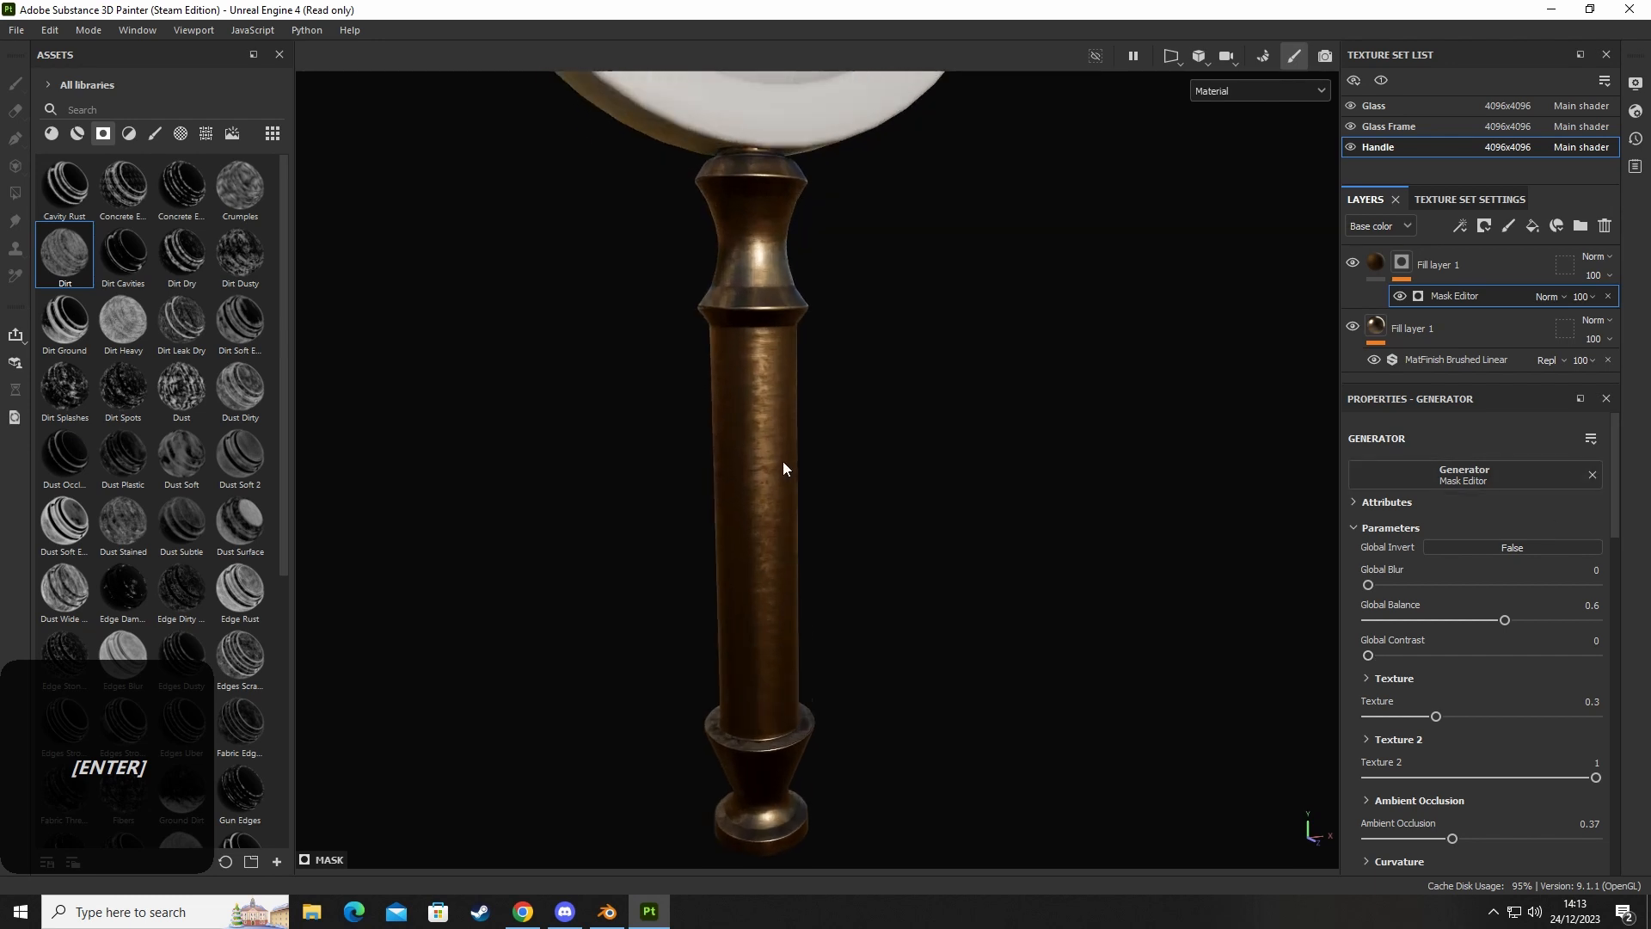
pyautogui.moveTo(783, 461)
pyautogui.keyDown('alt'); pyautogui.mouseDown()
pyautogui.moveTo(869, 383)
pyautogui.moveTo(797, 457)
pyautogui.mouseUp(); pyautogui.keyUp('alt')
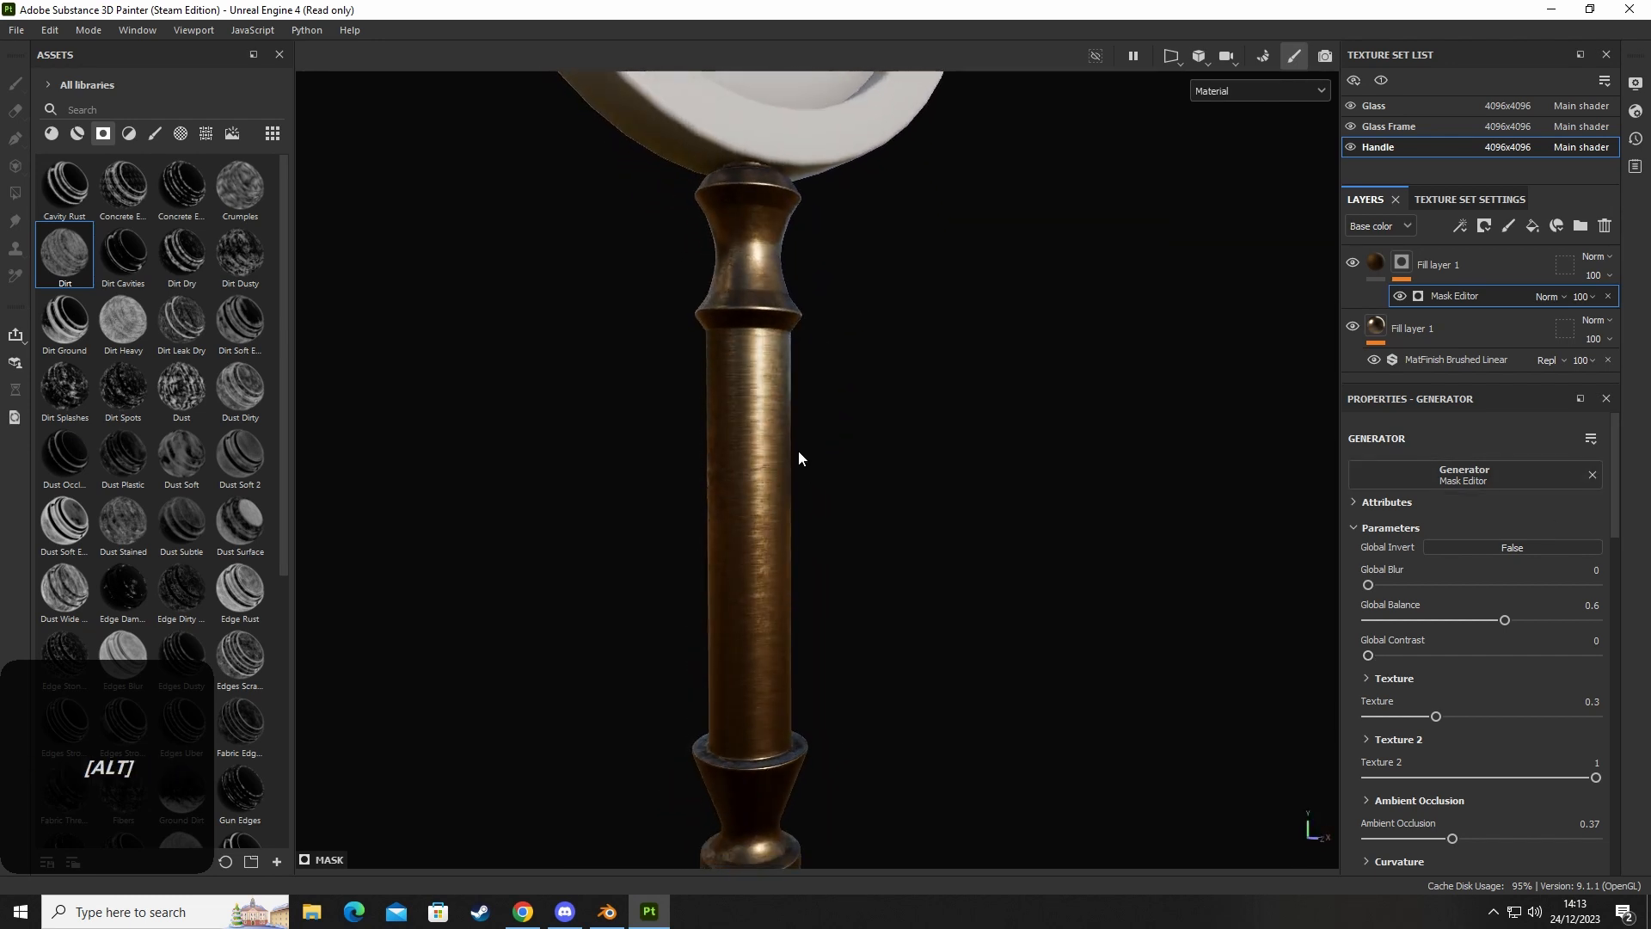
pyautogui.moveTo(797, 457)
pyautogui.keyDown('shift'); pyautogui.mouseDown(button='right')
pyautogui.moveTo(837, 442)
pyautogui.moveTo(937, 466)
pyautogui.mouseUp(button='right'); pyautogui.keyUp('shift')
pyautogui.scroll(-3, 955, 491)
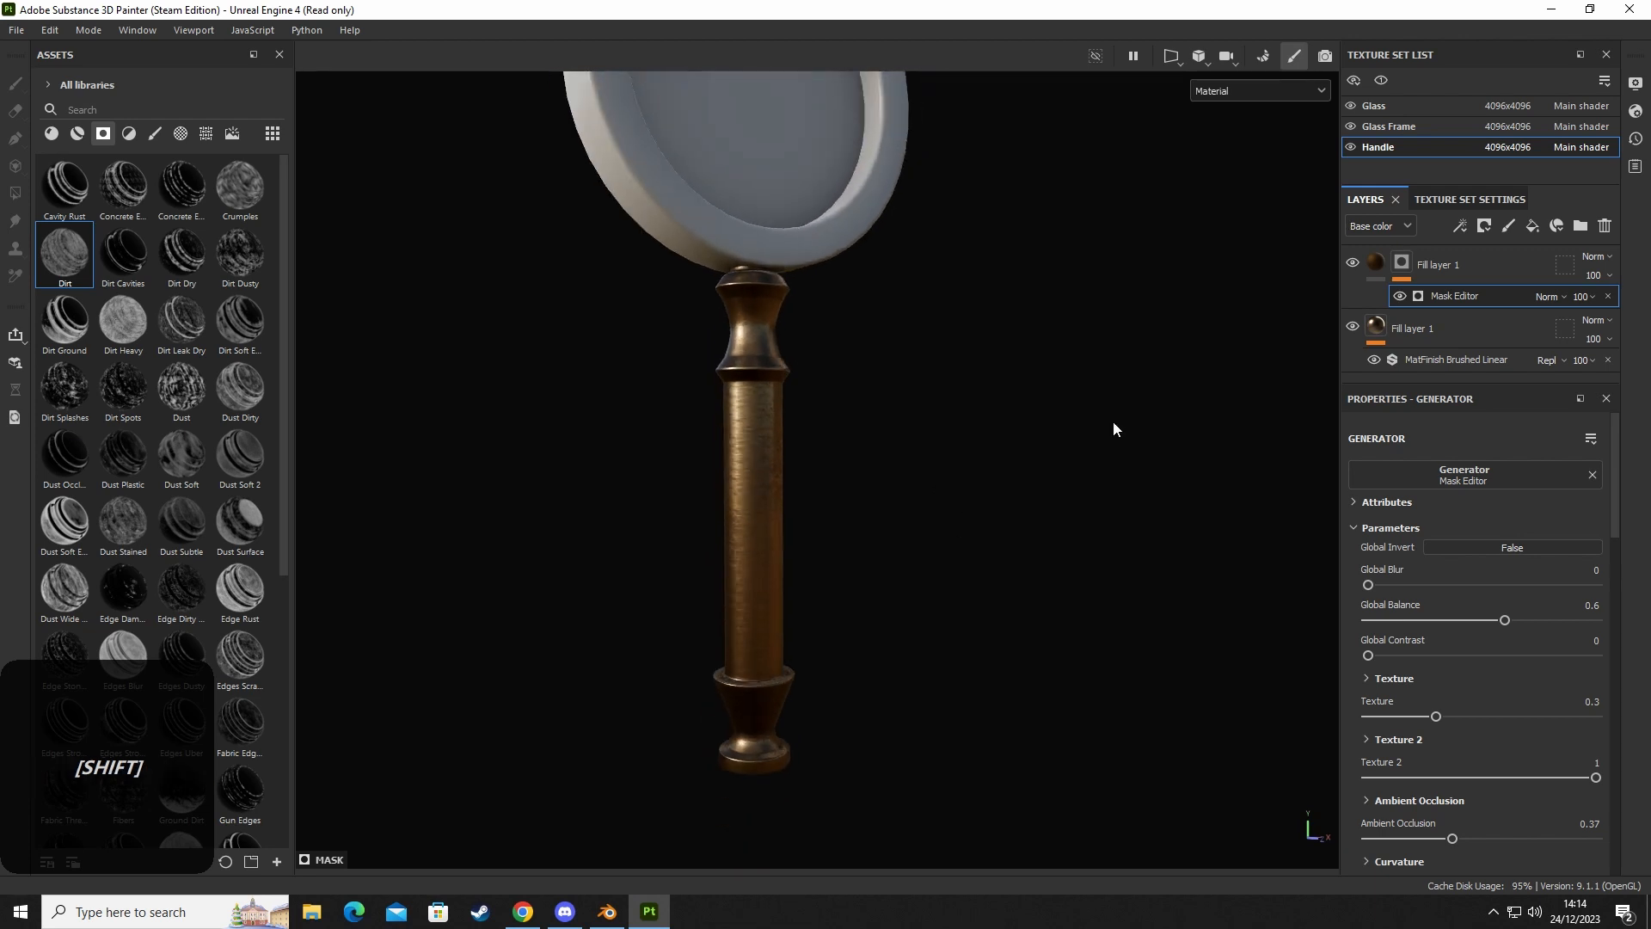
pyautogui.click(1496, 262)
pyautogui.rightClick(1447, 261)
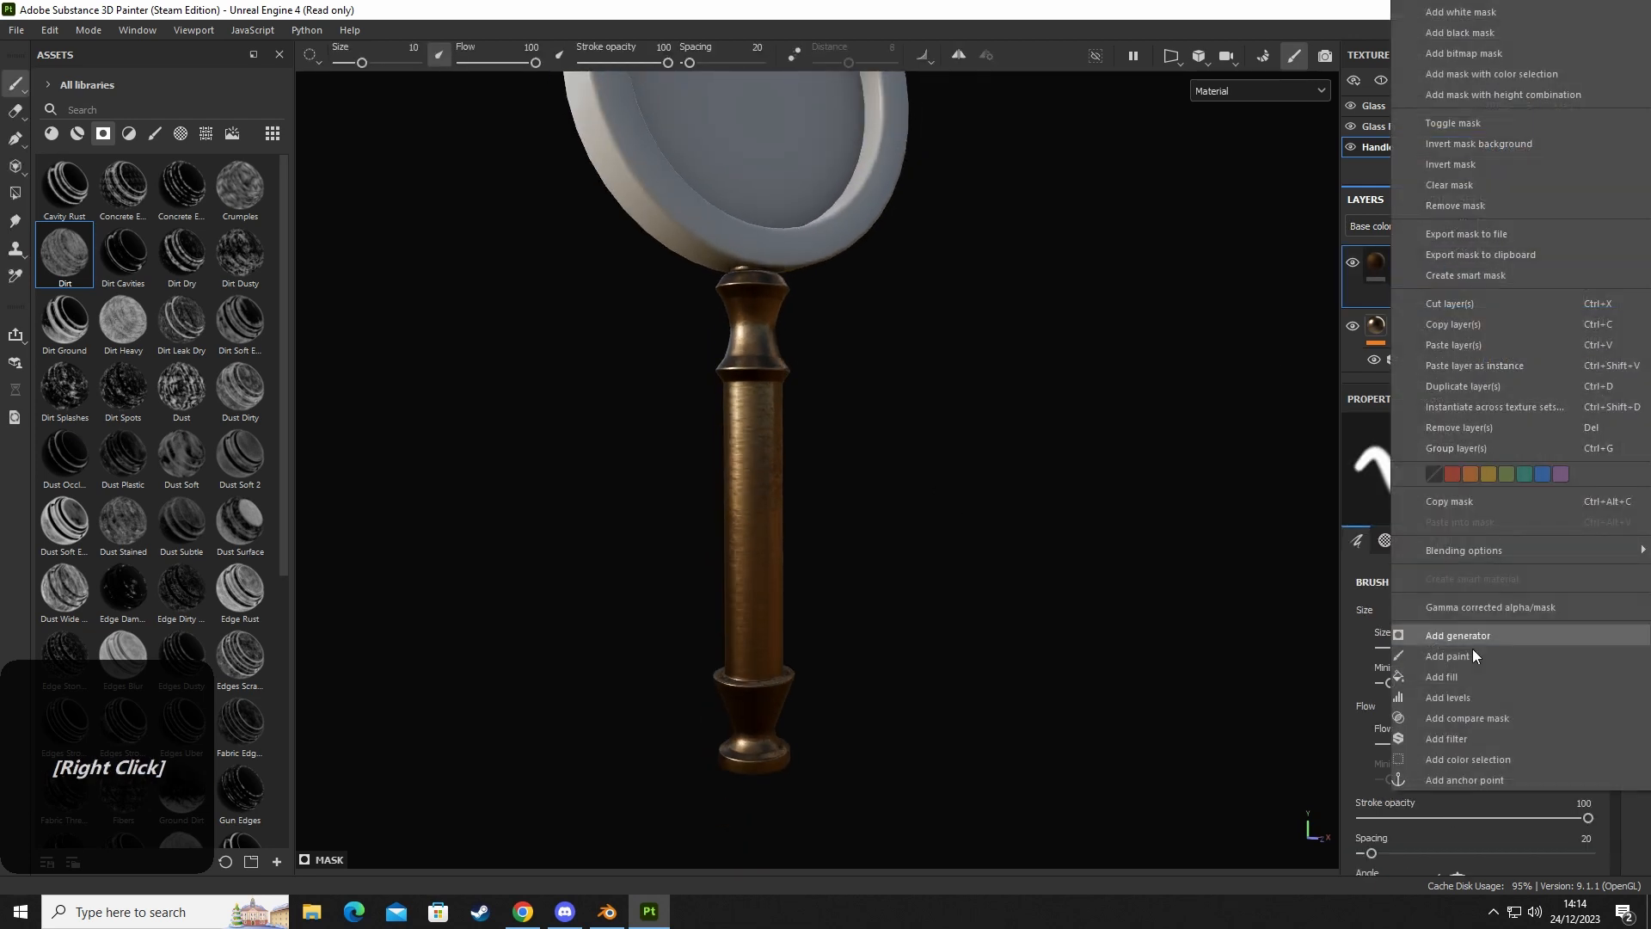
pyautogui.click(1467, 325)
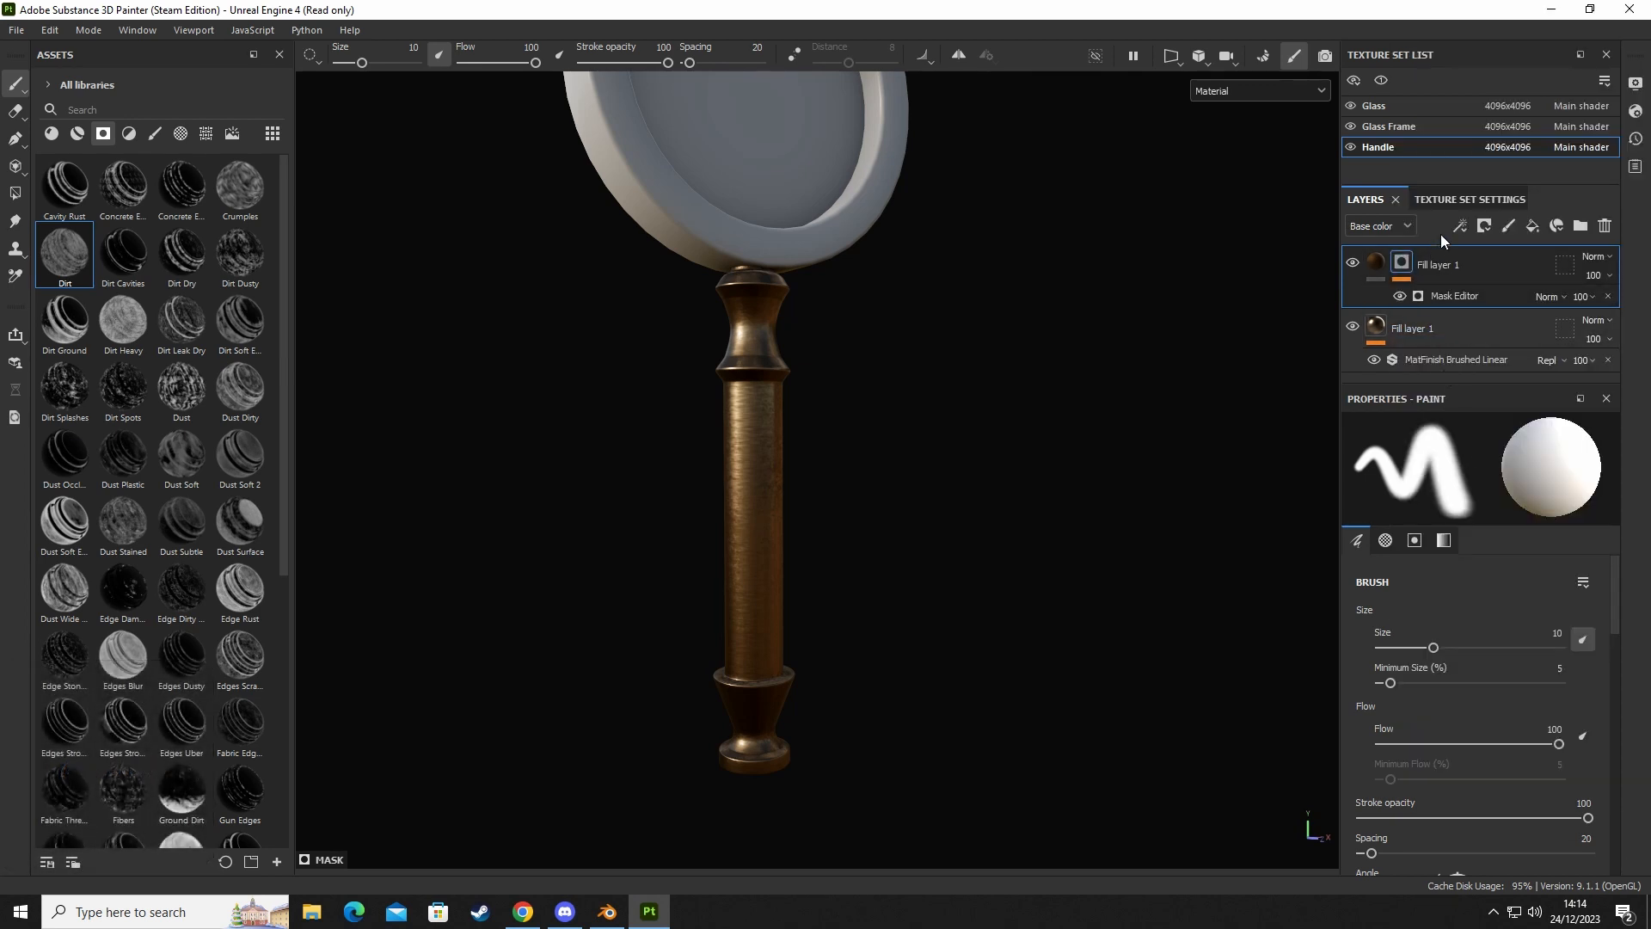
pyautogui.rightClick(1421, 377)
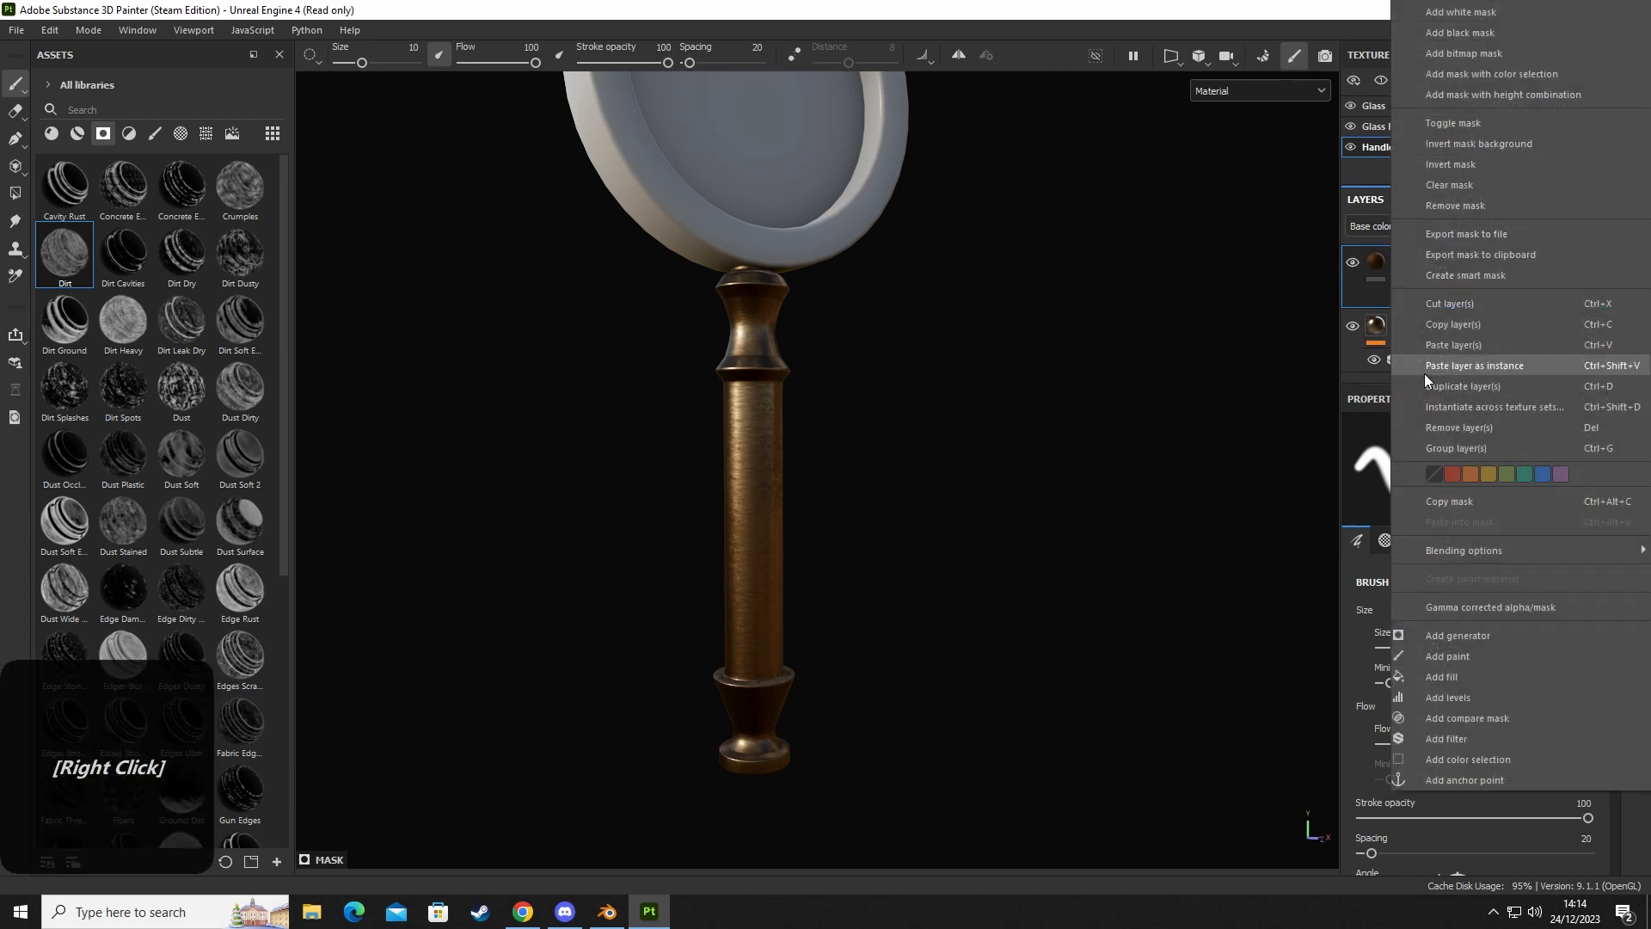
pyautogui.click(1469, 344)
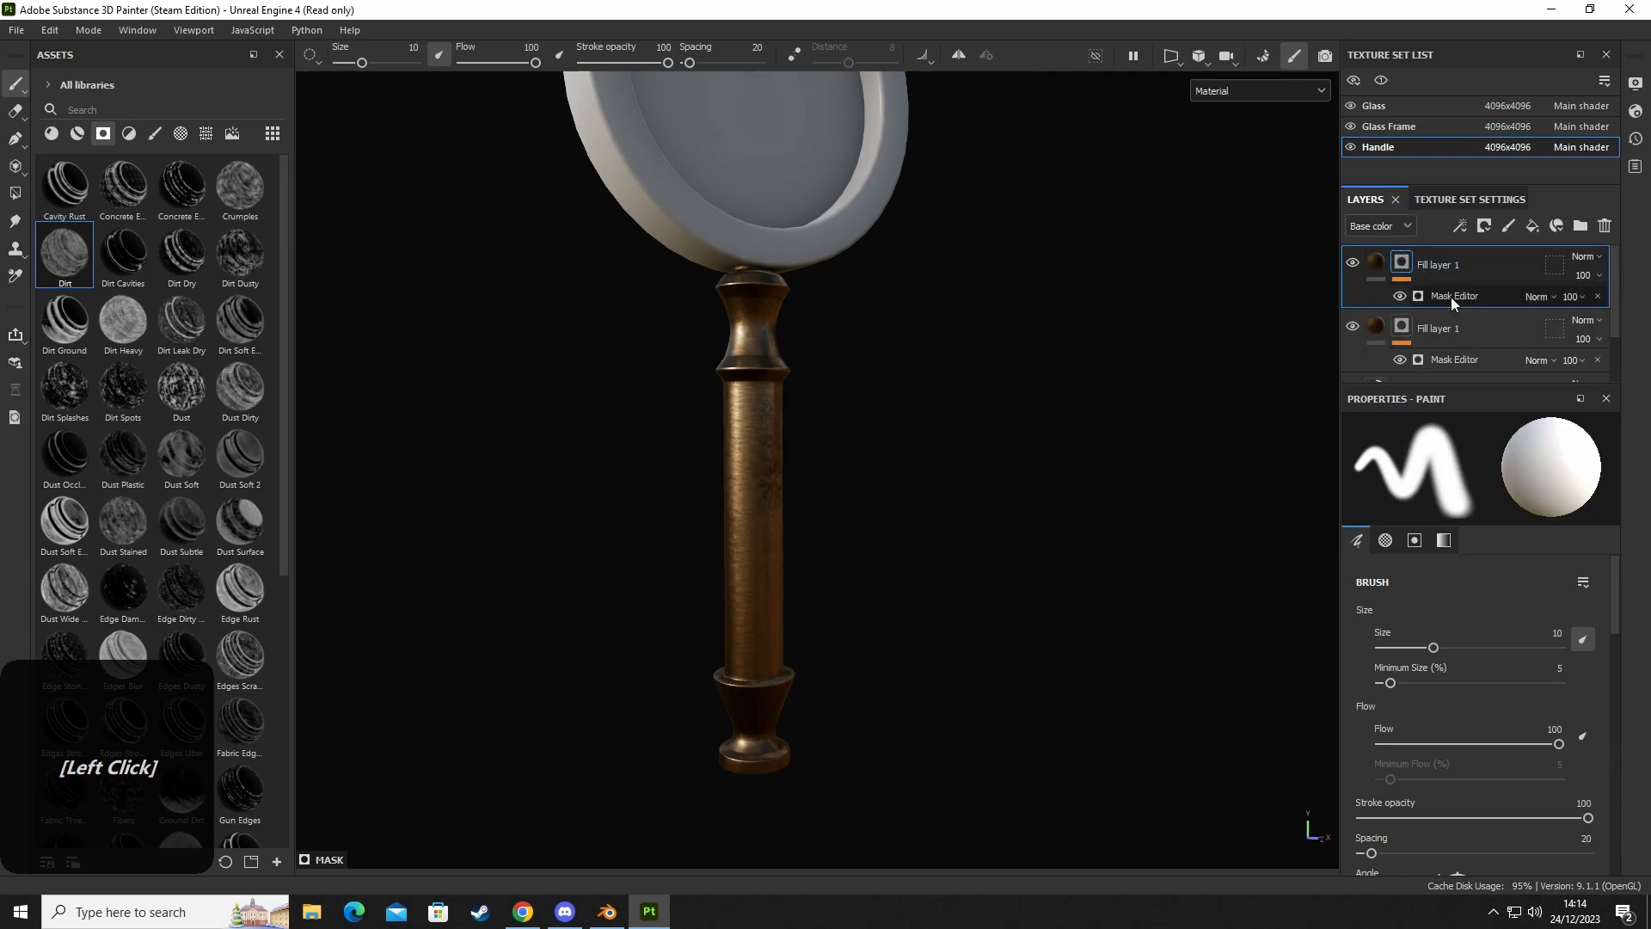
# Replace the mask on the top copied fill layer with the Dirt Cavities smart mask.
pyautogui.click(1462, 293)
pyautogui.rightClick(1426, 260)
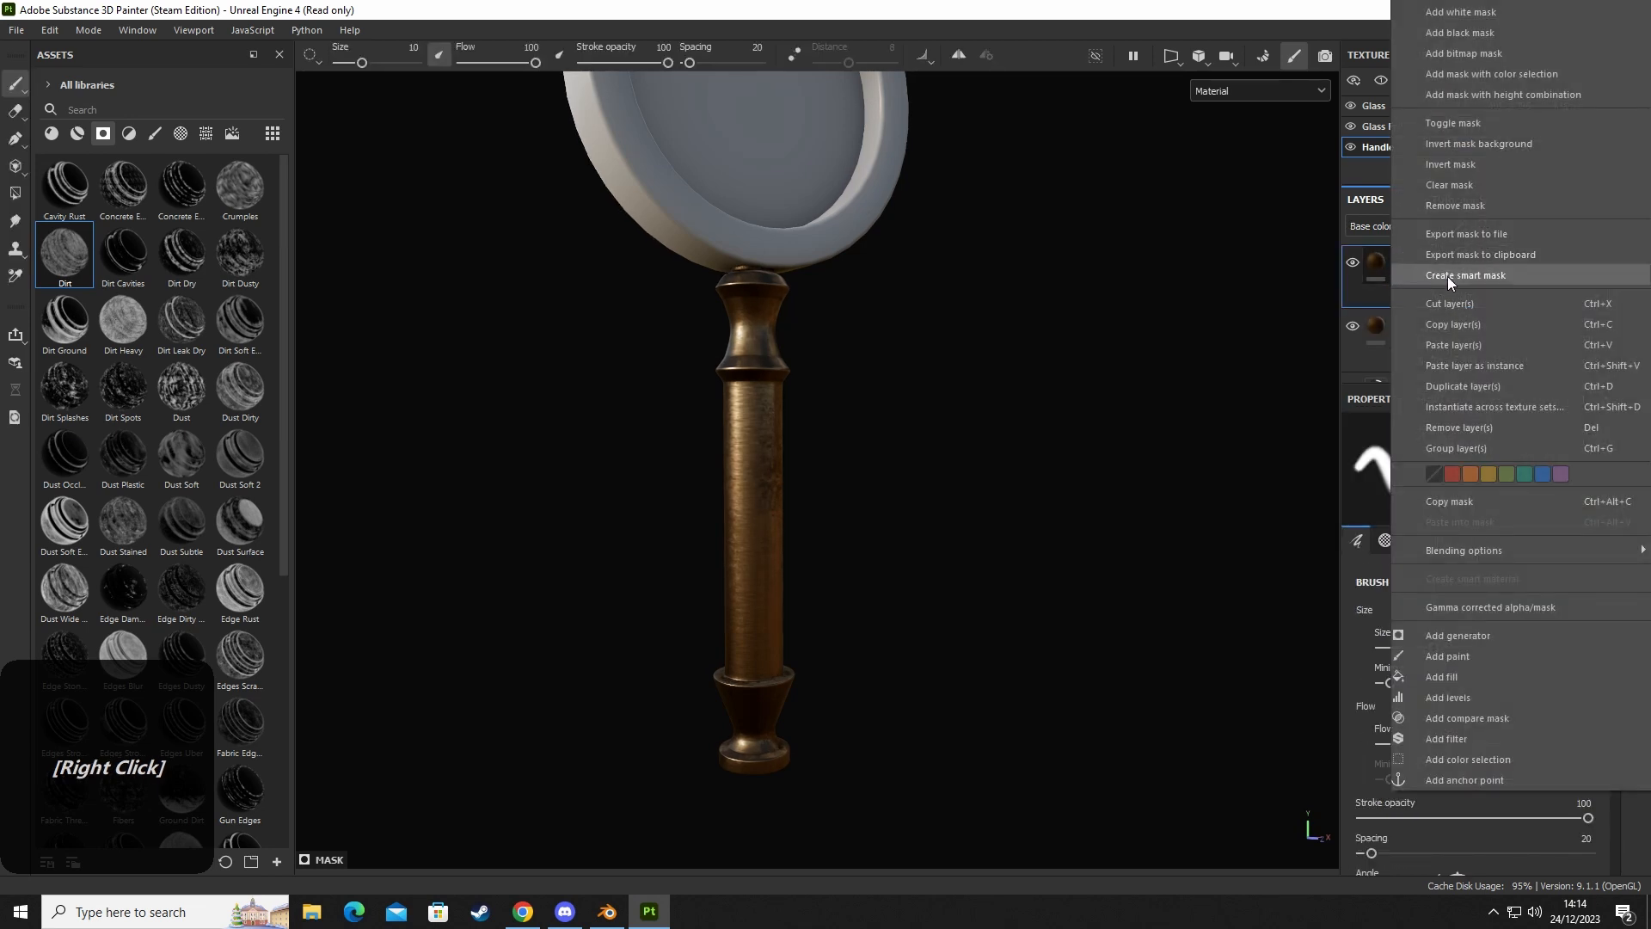
pyautogui.click(1457, 199)
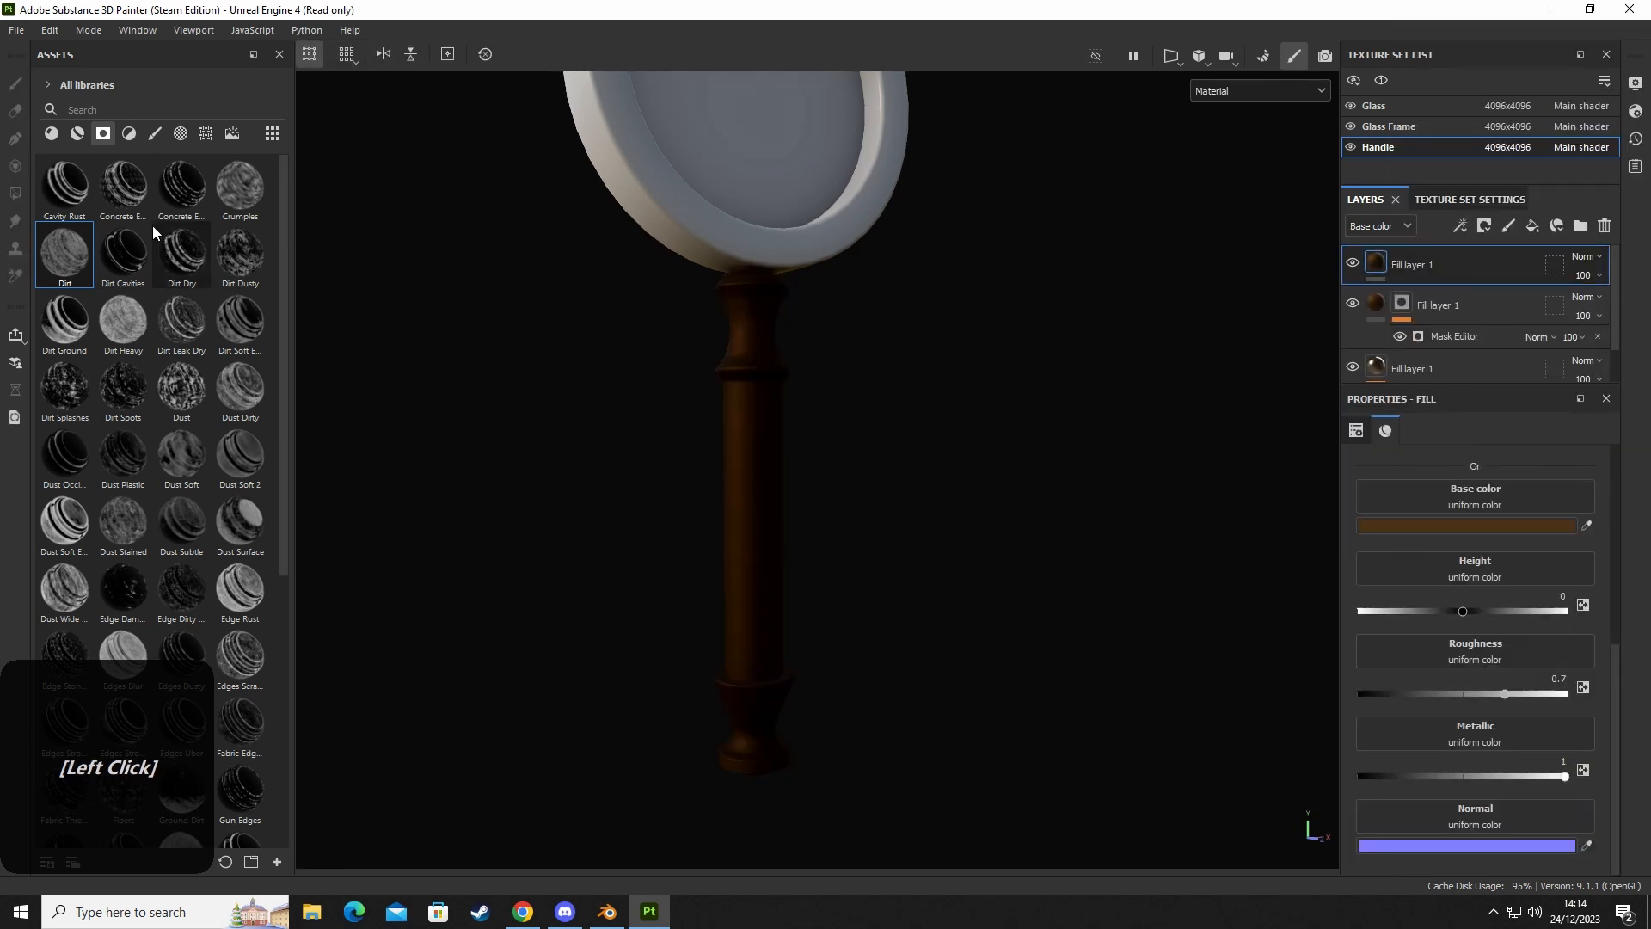
pyautogui.moveTo(120, 255); pyautogui.dragTo(1435, 273)
# Examine the cavity dirt around the rings at the handle's lower end and along its shaft.
pyautogui.moveTo(854, 499)
pyautogui.keyDown('alt'); pyautogui.mouseDown()
pyautogui.moveTo(818, 572)
pyautogui.moveTo(803, 493)
pyautogui.moveTo(770, 613)
pyautogui.moveTo(729, 632)
pyautogui.moveTo(743, 679)
pyautogui.mouseUp(); pyautogui.keyUp('alt')
pyautogui.keyDown('alt'); pyautogui.scroll(5, 741, 595); pyautogui.keyUp('alt')
pyautogui.keyDown('alt'); pyautogui.moveTo(815, 700); pyautogui.dragTo(804, 665, button='middle'); pyautogui.keyUp('alt')
pyautogui.keyDown('alt'); pyautogui.moveTo(804, 665); pyautogui.dragTo(786, 590); pyautogui.keyUp('alt')
pyautogui.keyDown('alt'); pyautogui.scroll(2, 771, 554); pyautogui.keyUp('alt')
pyautogui.keyDown('alt'); pyautogui.scroll(3, 783, 519); pyautogui.keyUp('alt')
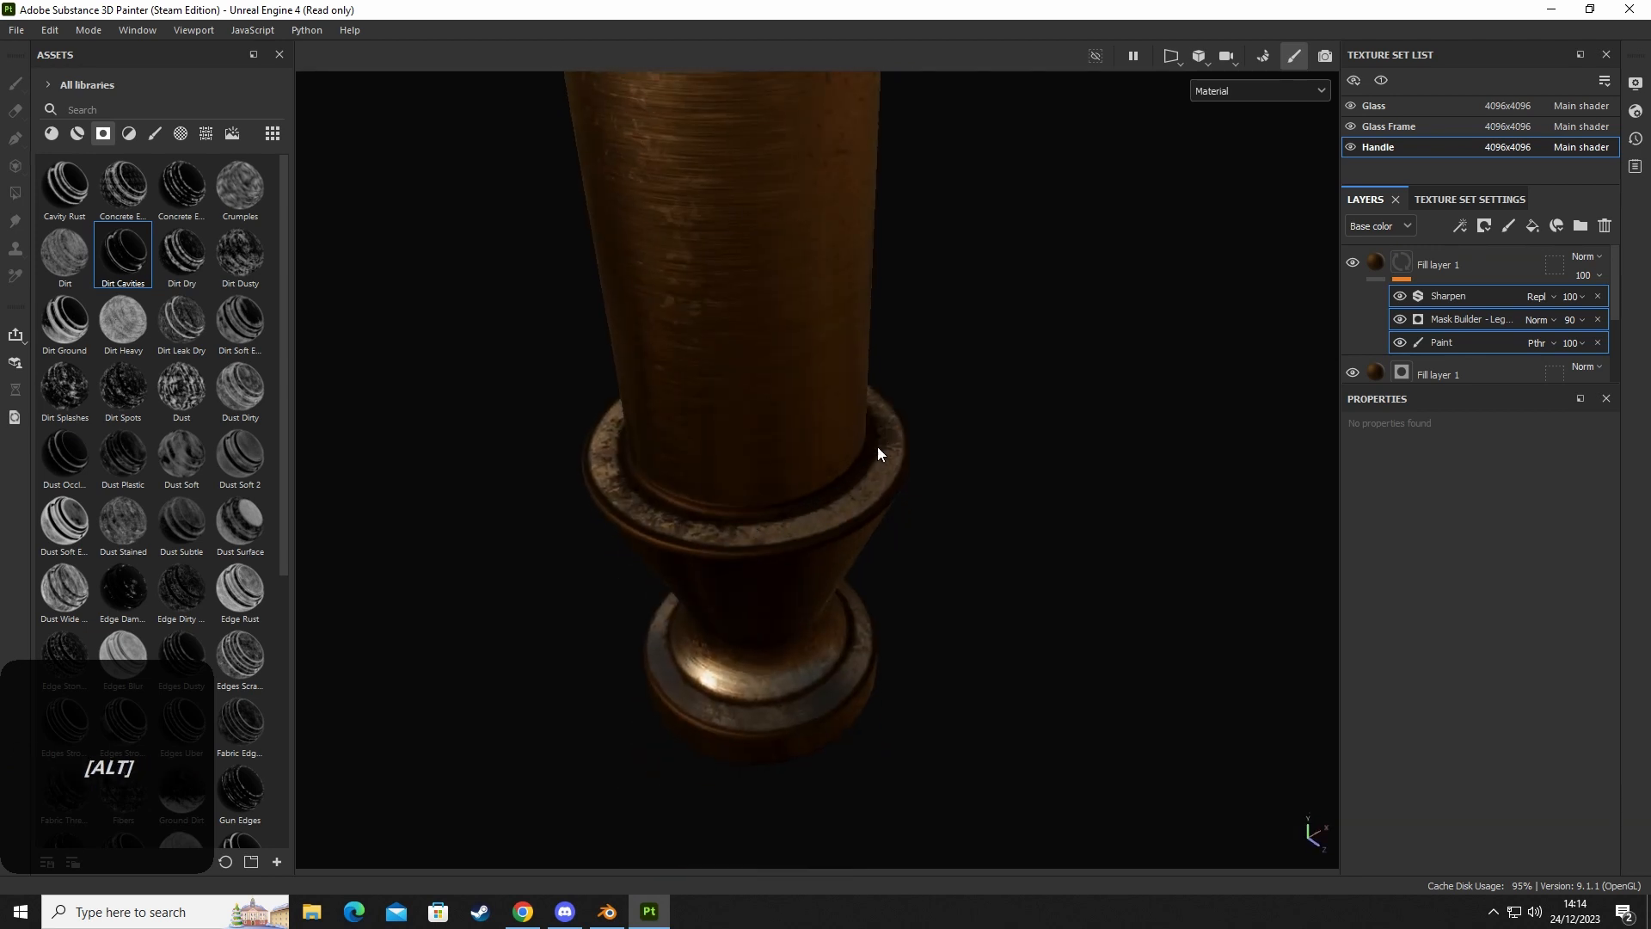
pyautogui.keyDown('alt'); pyautogui.moveTo(878, 448); pyautogui.dragTo(786, 705); pyautogui.keyUp('alt')
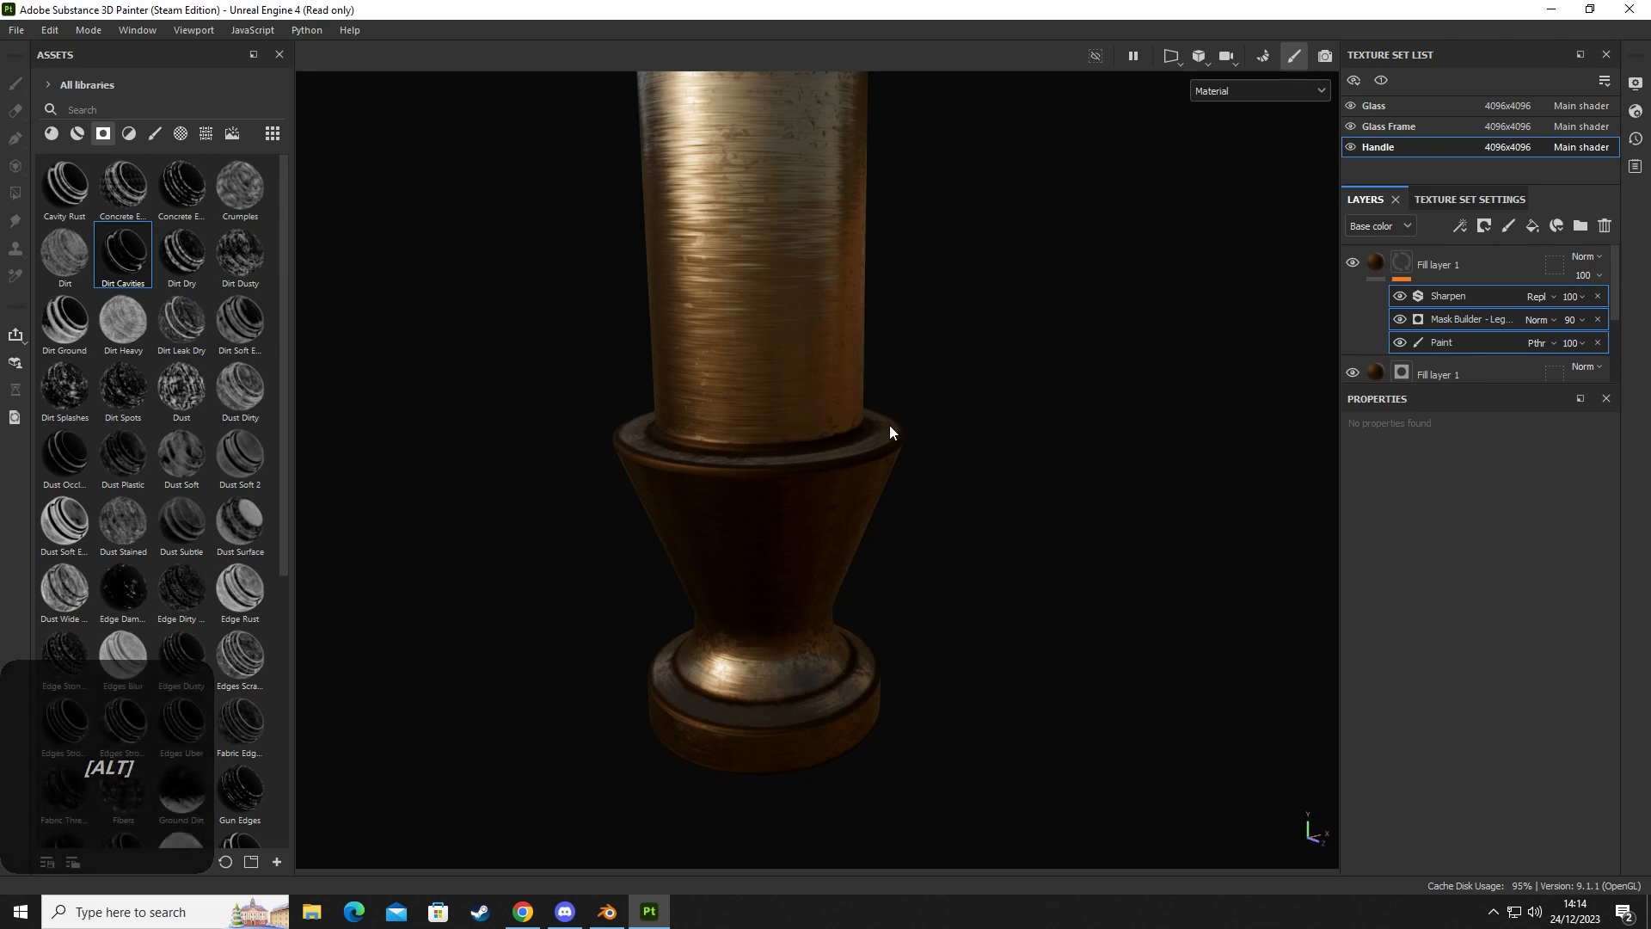
pyautogui.keyDown('alt'); pyautogui.scroll(-5, 738, 627); pyautogui.keyUp('alt')
pyautogui.keyDown('alt'); pyautogui.moveTo(822, 479); pyautogui.dragTo(792, 513); pyautogui.keyUp('alt')
pyautogui.keyDown('alt'); pyautogui.moveTo(792, 512); pyautogui.dragTo(772, 383, button='middle'); pyautogui.keyUp('alt')
pyautogui.keyDown('alt'); pyautogui.moveTo(772, 383); pyautogui.dragTo(753, 482); pyautogui.keyUp('alt')
# Set the Level to 0.23 and the Contrast to 0.08 in the cavity dirt mask's Mask Builder generator.
pyautogui.click(1463, 320)
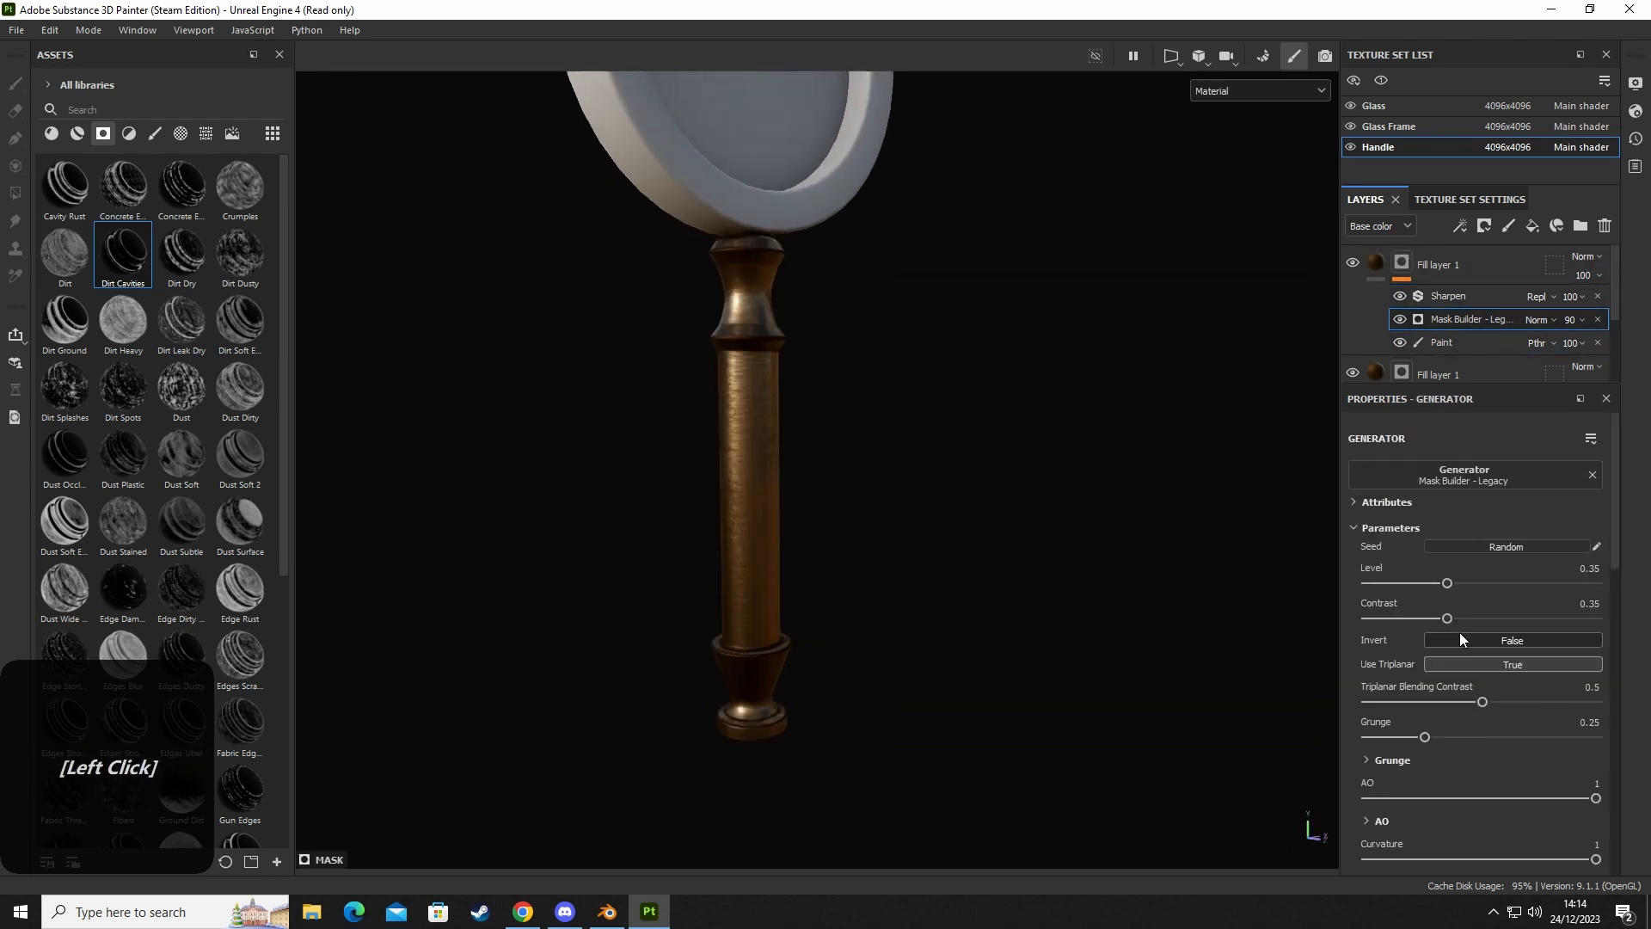
pyautogui.moveTo(1417, 584); pyautogui.dragTo(1410, 583)
pyautogui.scroll(2, 800, 532)
pyautogui.moveTo(800, 533)
pyautogui.keyDown('alt'); pyautogui.mouseDown()
pyautogui.moveTo(822, 621)
pyautogui.moveTo(817, 524)
pyautogui.mouseUp(); pyautogui.keyUp('alt')
pyautogui.keyDown('shift'); pyautogui.moveTo(817, 525); pyautogui.dragTo(864, 530, button='right'); pyautogui.keyUp('shift')
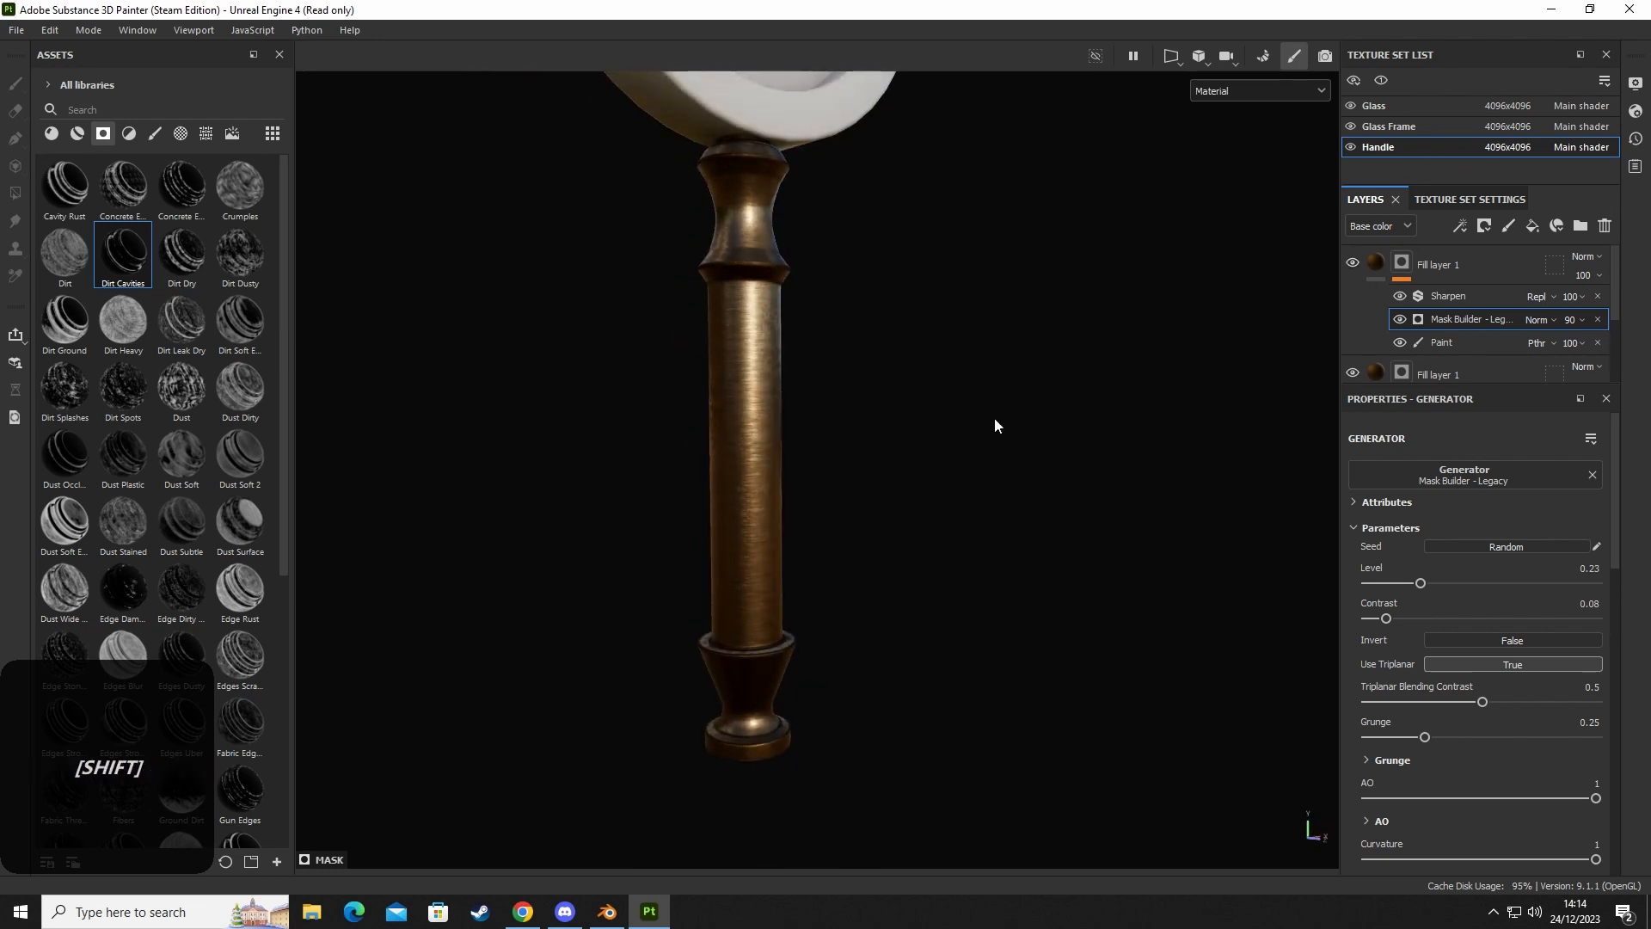
pyautogui.scroll(-3, 921, 442)
pyautogui.keyDown('alt'); pyautogui.moveTo(921, 442); pyautogui.dragTo(885, 476); pyautogui.keyUp('alt')
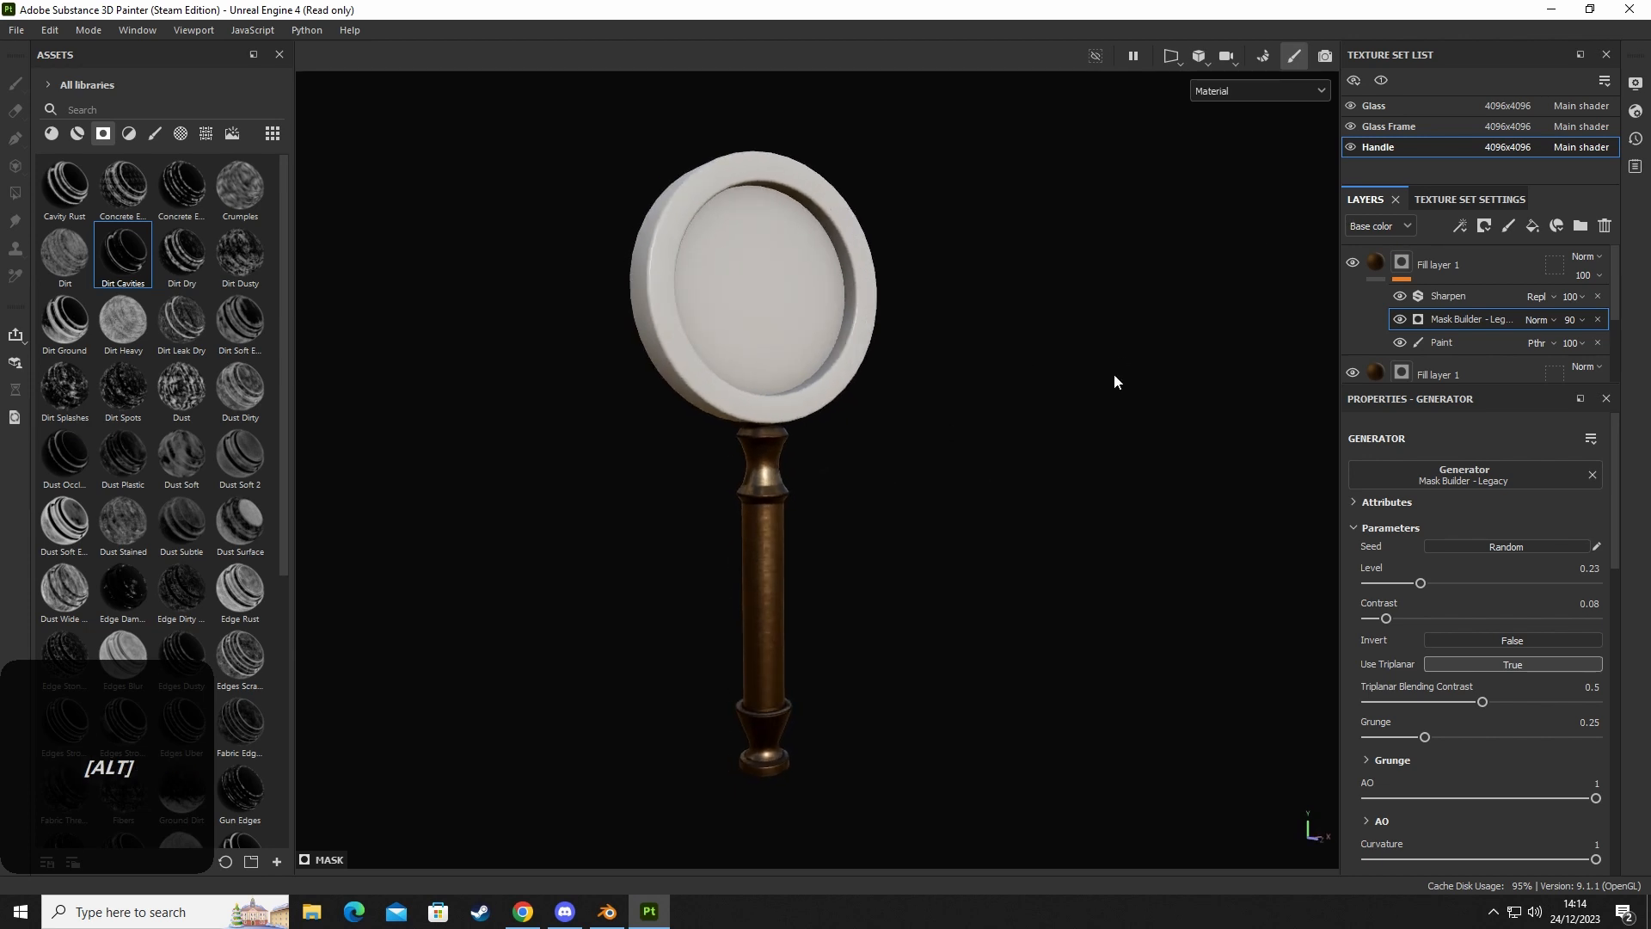
# Copy all three of the handle's fill layers, from the cavity dirt layer down to the brushed bronze base.
pyautogui.click(1466, 280)
pyautogui.scroll(-3, 1462, 291)
pyautogui.keyDown('shift'); pyautogui.click(1459, 279); pyautogui.keyUp('shift')
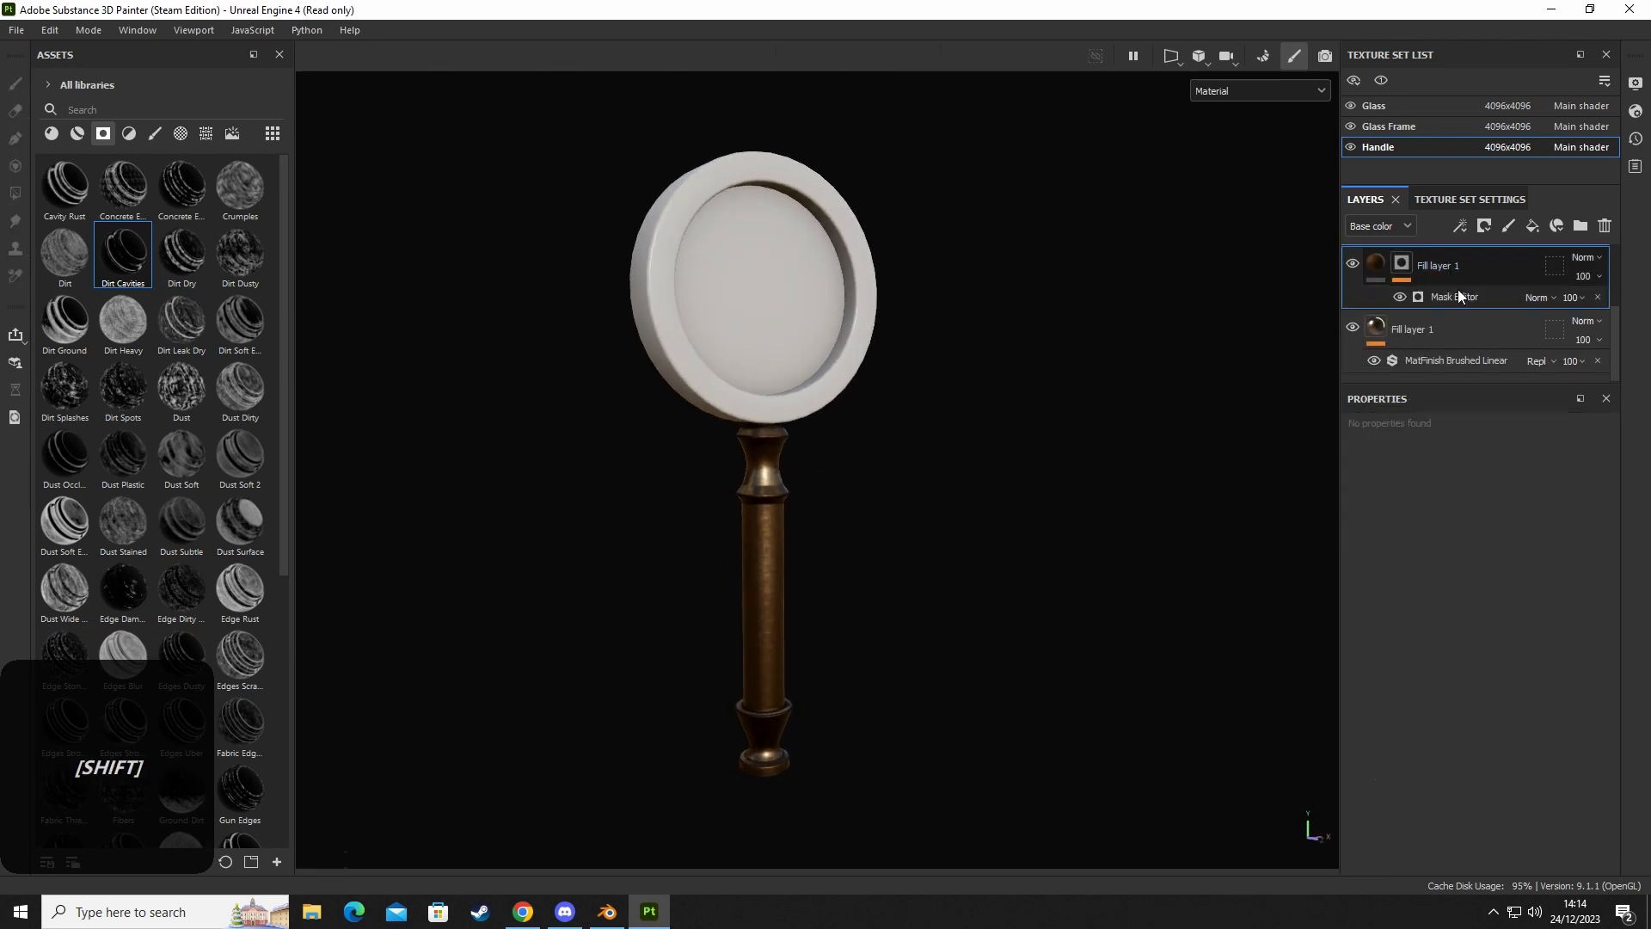
pyautogui.keyDown('shift'); pyautogui.click(1458, 325); pyautogui.keyUp('shift')
pyautogui.rightClick(1458, 327)
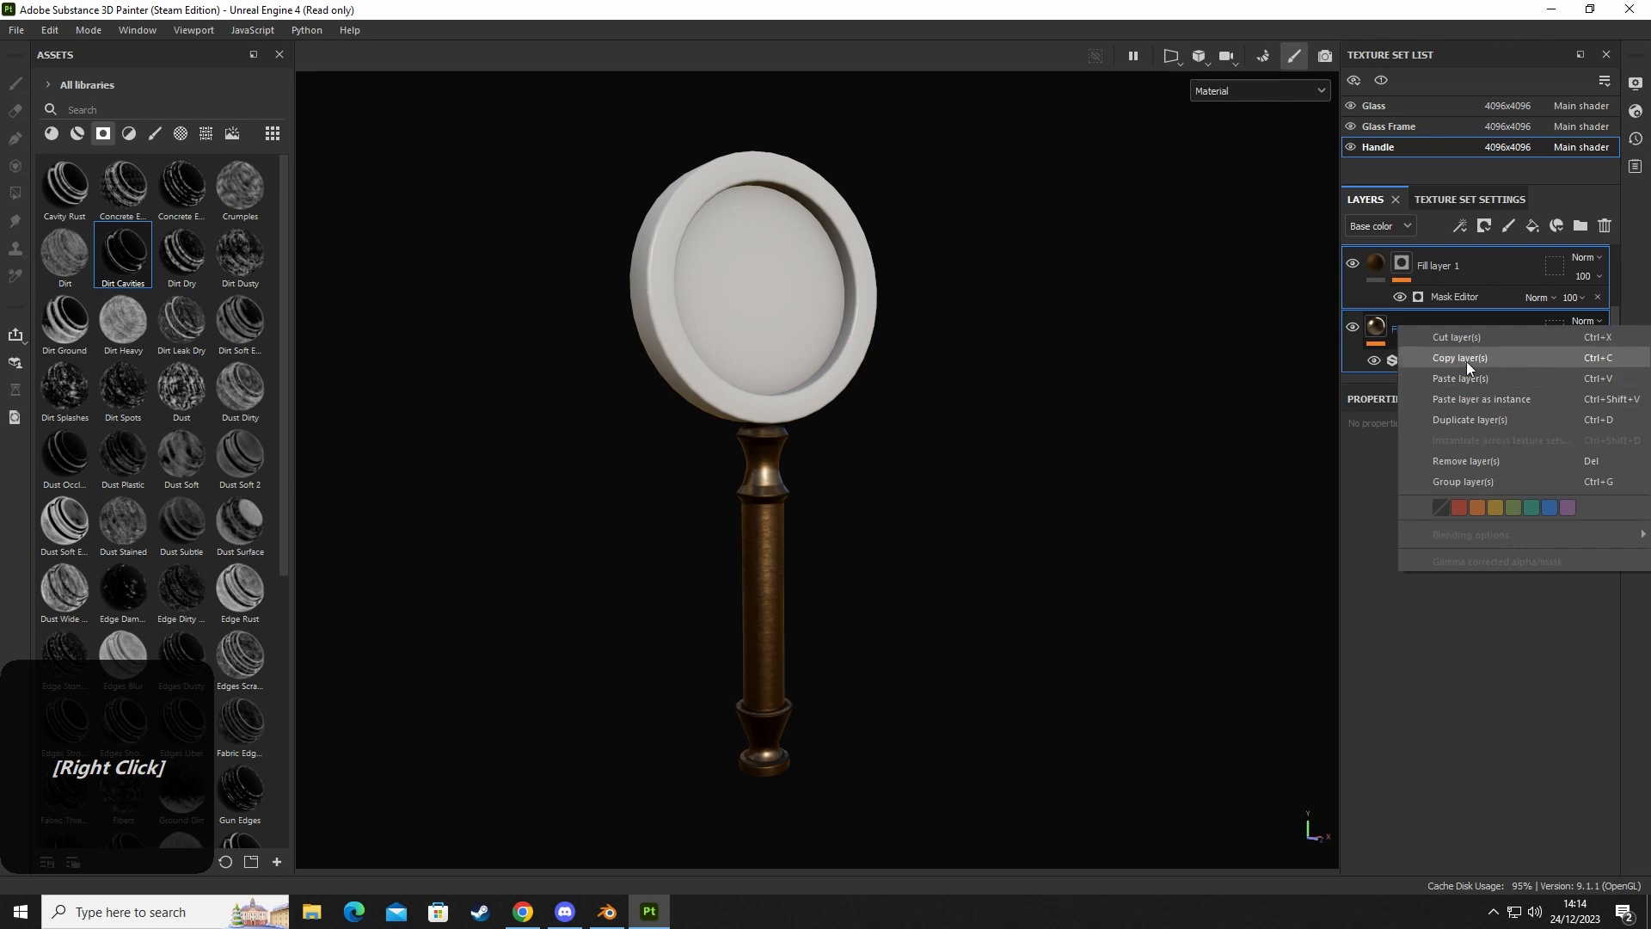
pyautogui.click(1467, 361)
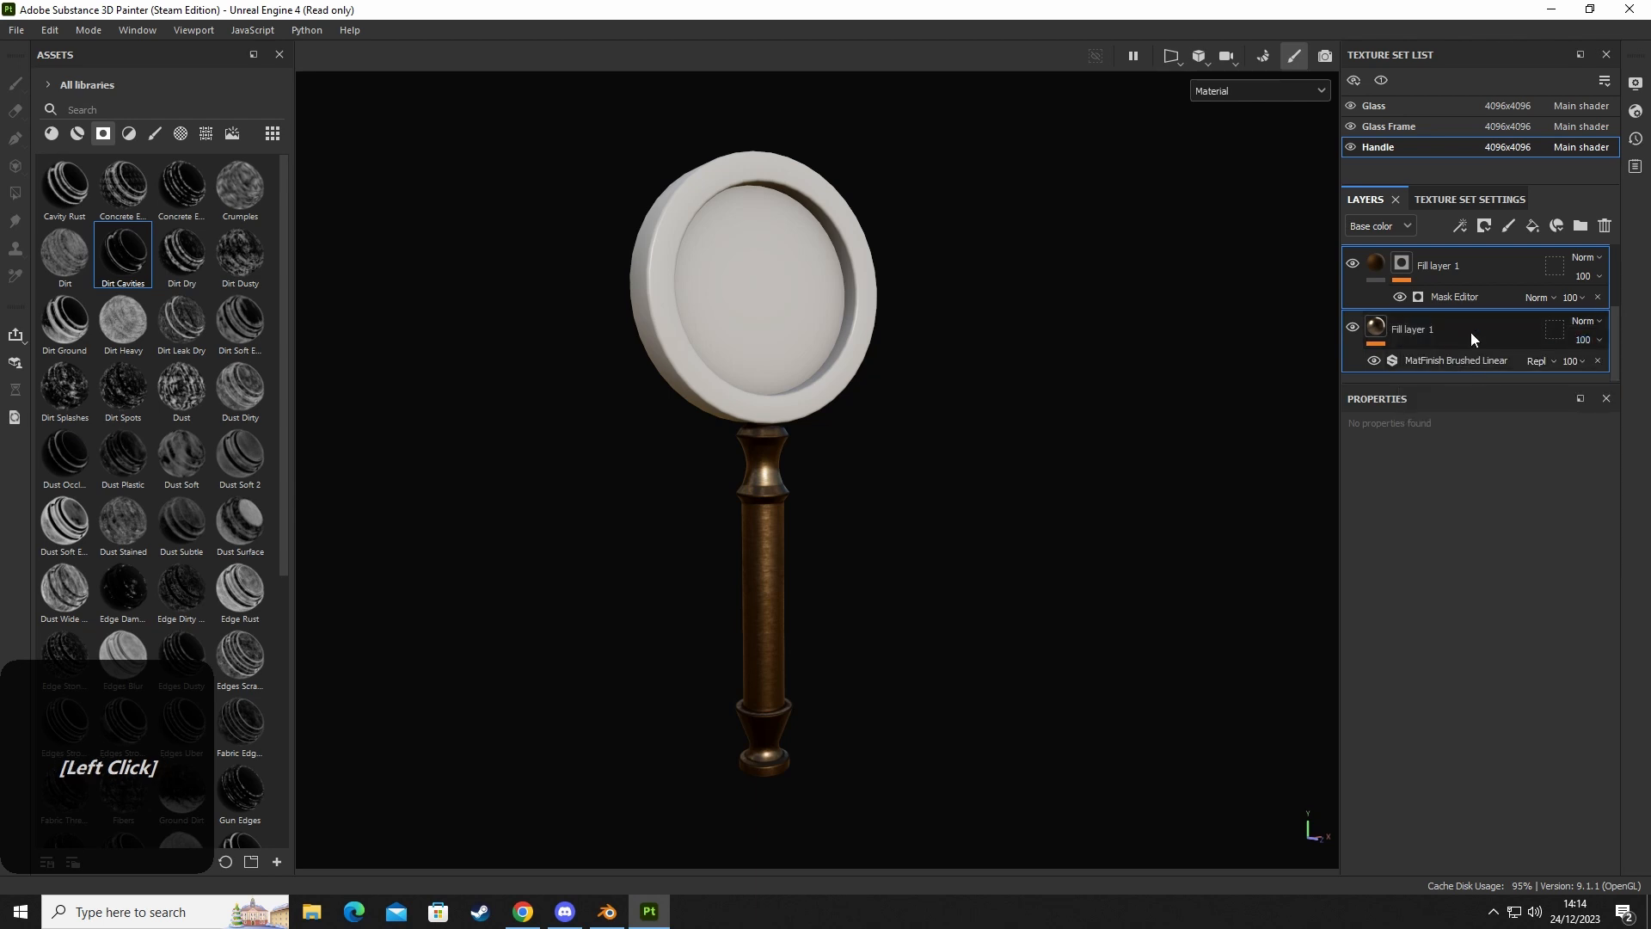
# Replace the default Layer 1 of the Glass Frame texture set with the copied handle layers.
pyautogui.click(1404, 128)
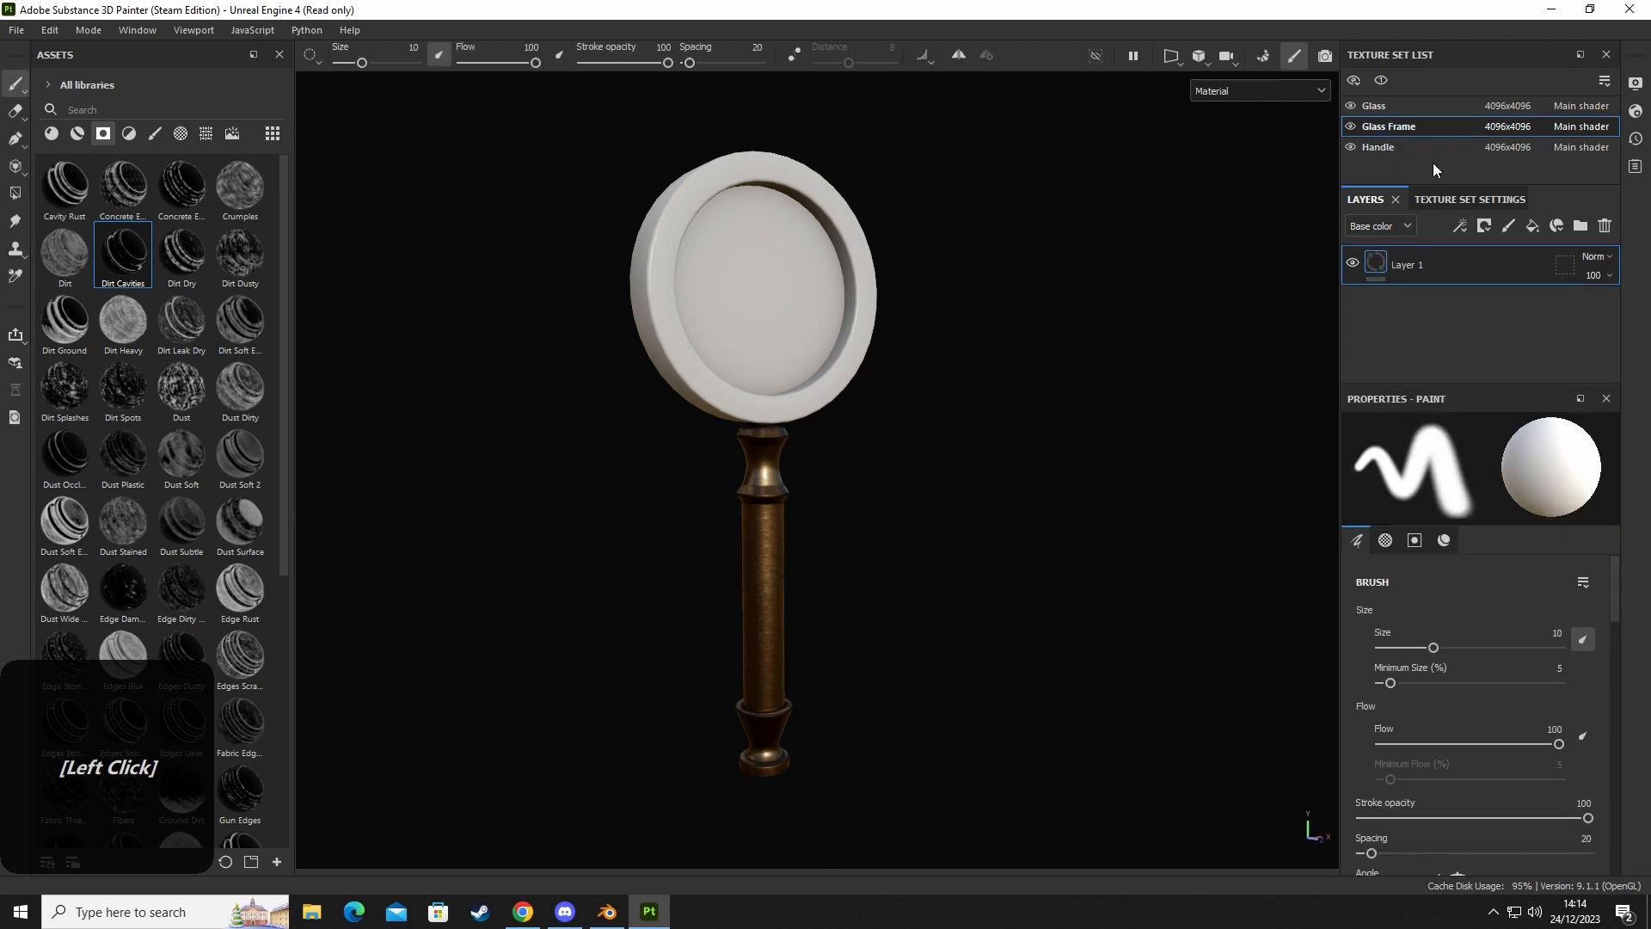
pyautogui.click(1605, 225)
pyautogui.rightClick(1400, 284)
pyautogui.click(1473, 334)
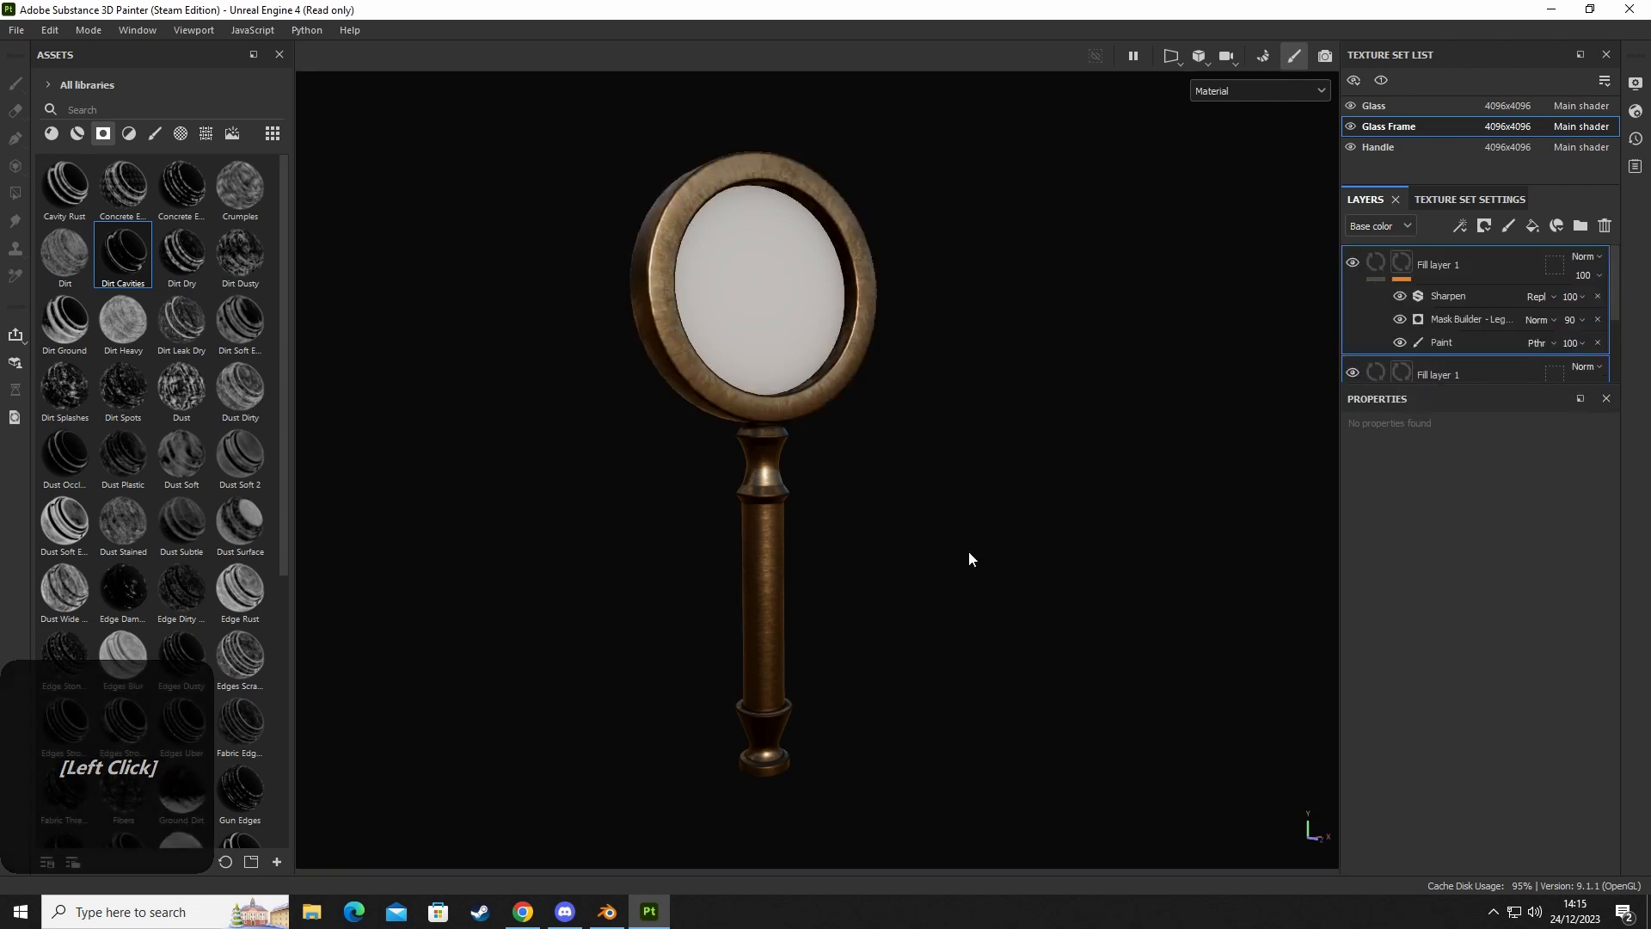
pyautogui.keyDown('alt'); pyautogui.moveTo(970, 557); pyautogui.dragTo(933, 627); pyautogui.keyUp('alt')
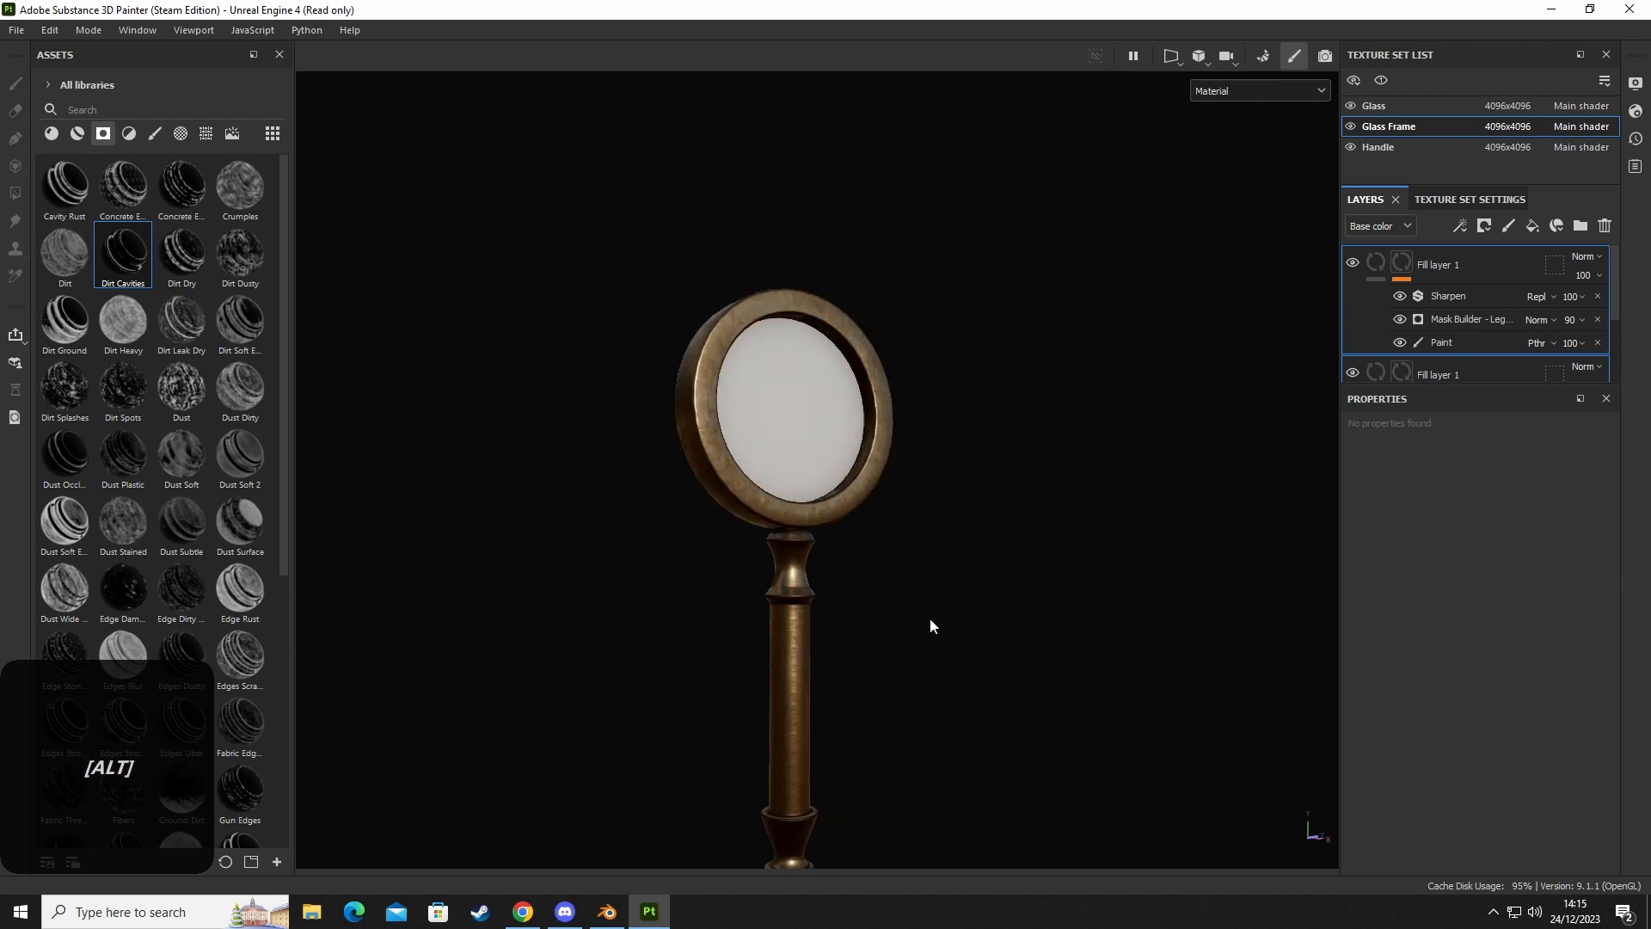
pyautogui.keyDown('shift'); pyautogui.moveTo(933, 627); pyautogui.dragTo(1054, 616, button='right'); pyautogui.keyUp('shift')
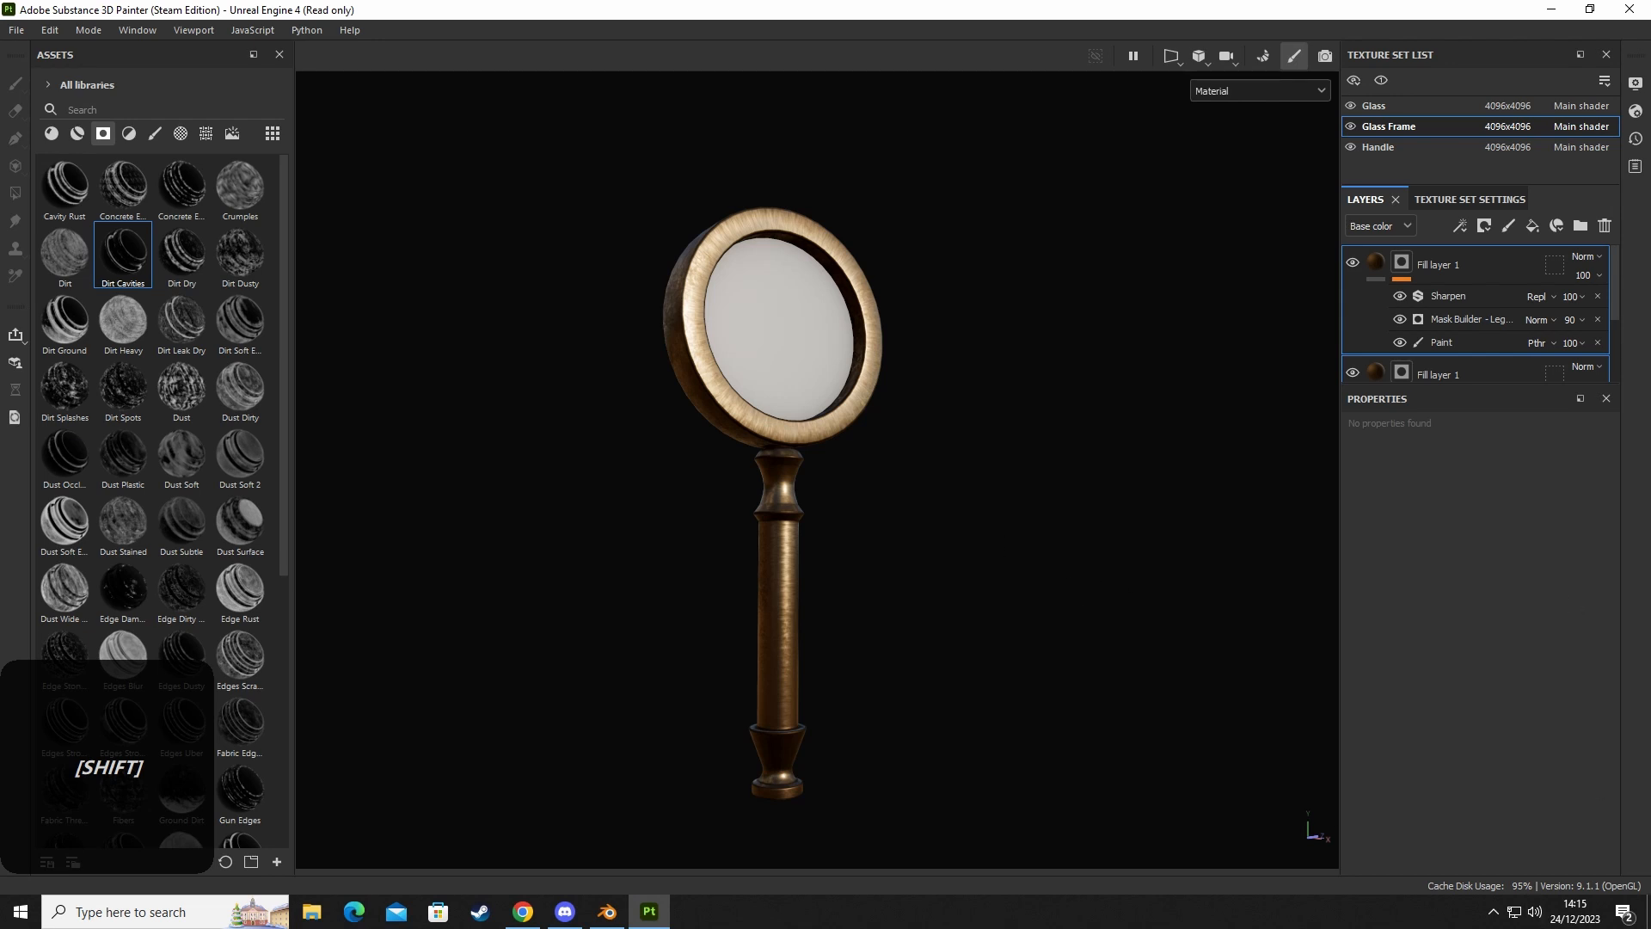
pyautogui.click(523, 912)
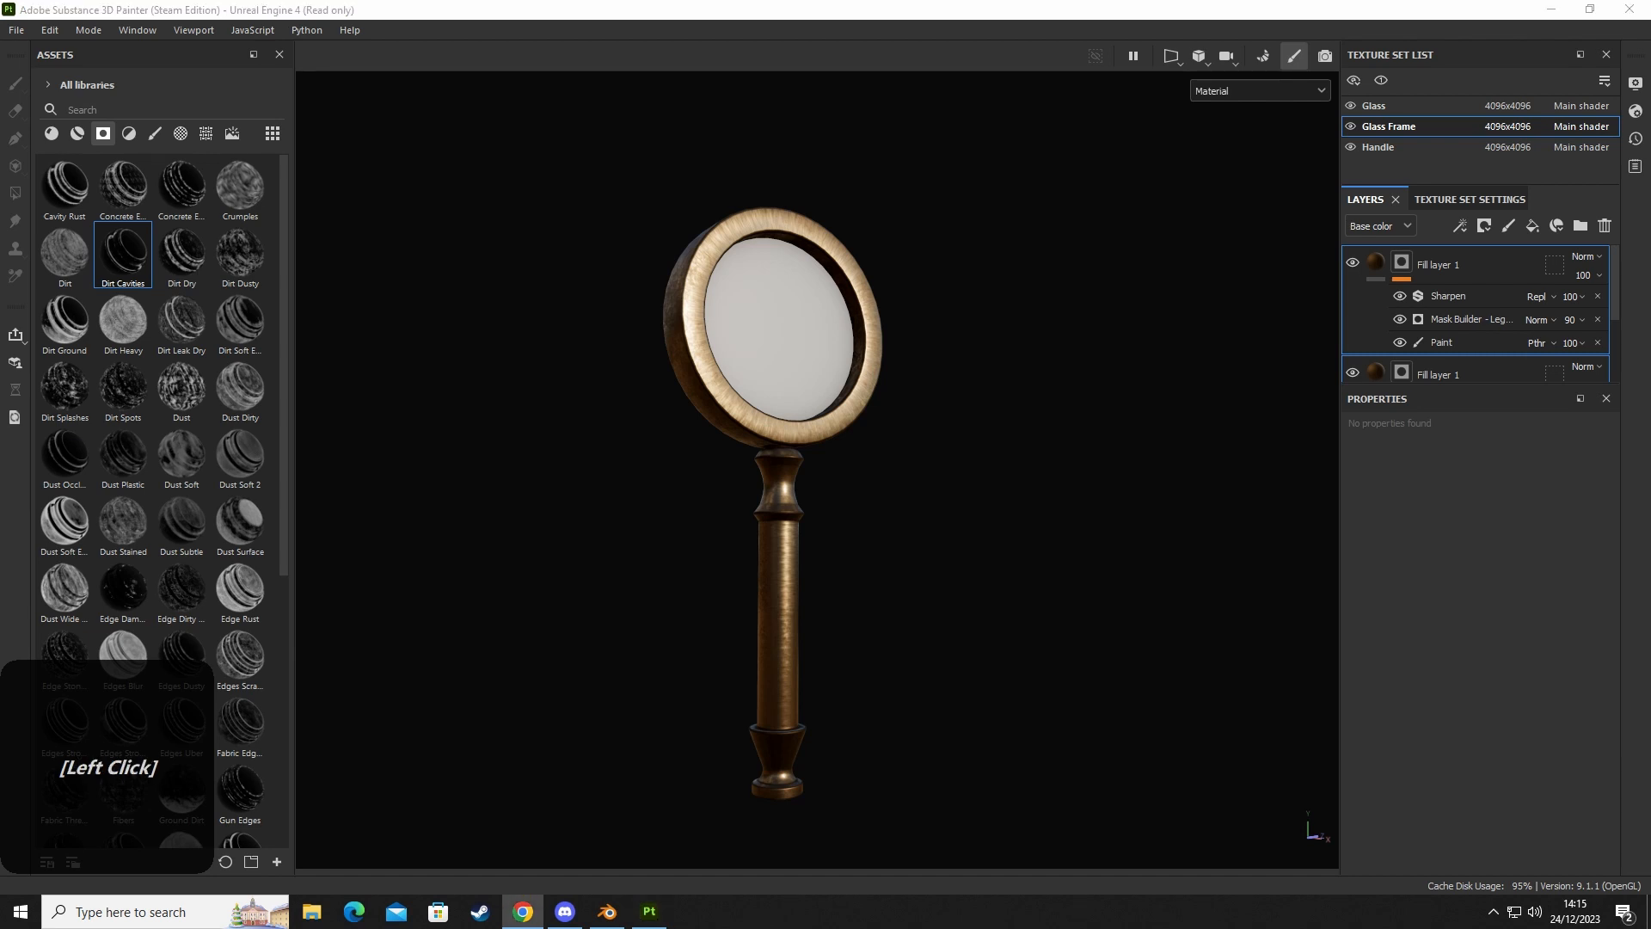
pyautogui.press('f')
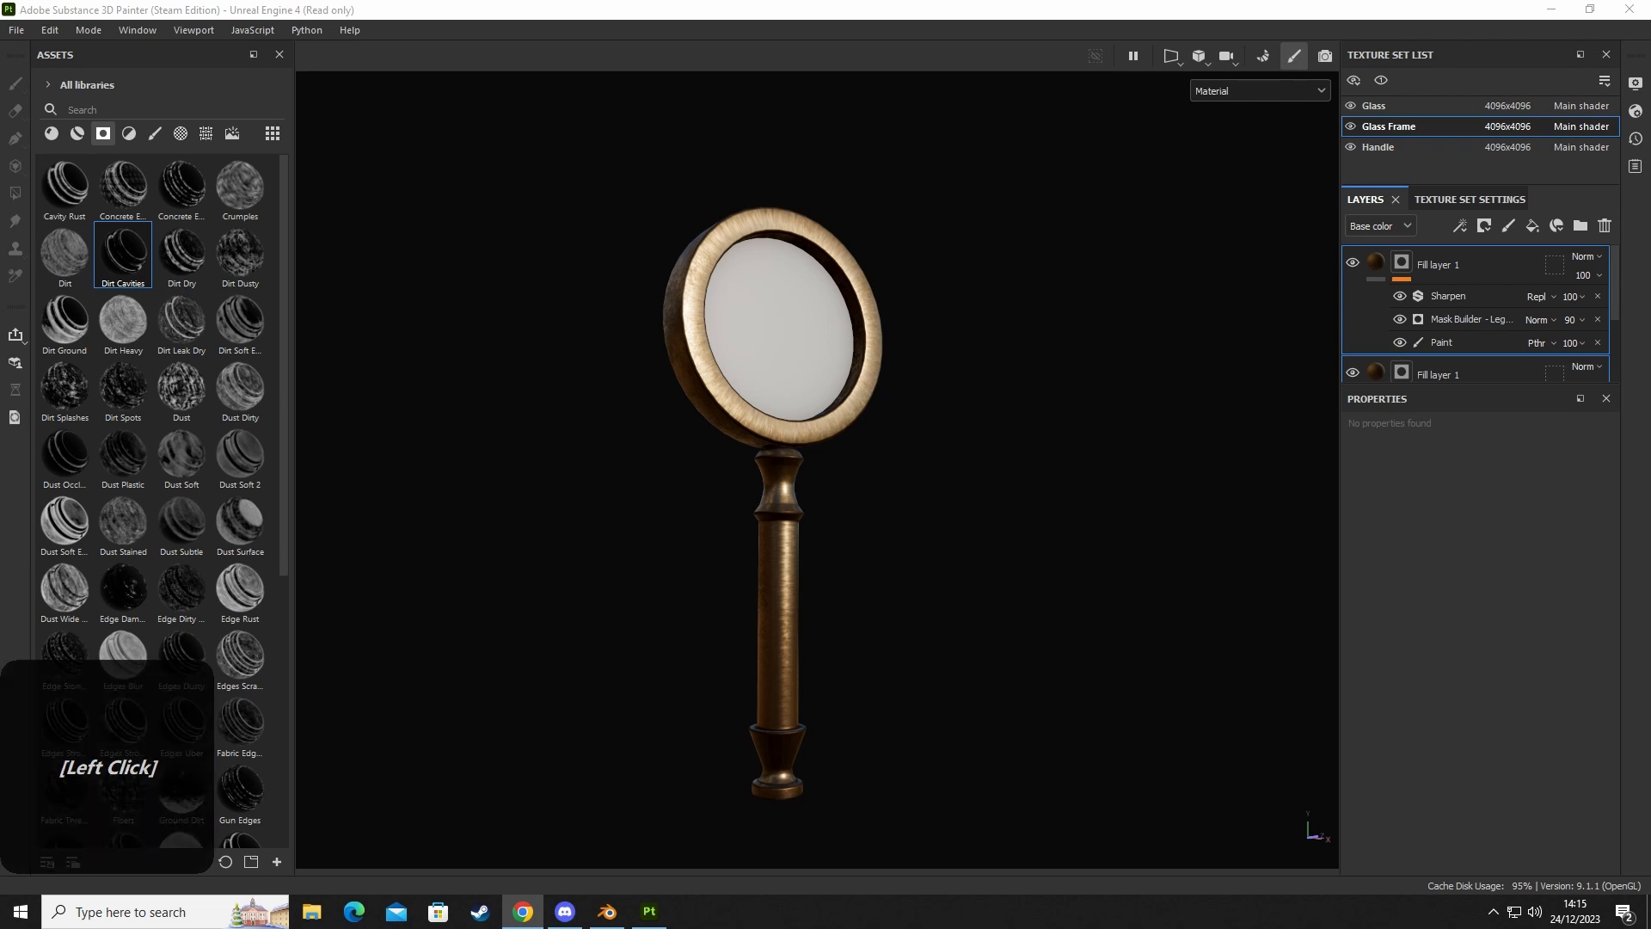
pyautogui.press('j')
pyautogui.press('Return')
pyautogui.middleClick(948, 493)
# Set the Brushing Intensity of the glass frame's MatFinish Brushed Linear filter to 0.18.
pyautogui.keyDown('alt'); pyautogui.moveTo(915, 481); pyautogui.dragTo(937, 534); pyautogui.keyUp('alt')
pyautogui.keyDown('alt'); pyautogui.middleClick(648, 227); pyautogui.keyUp('alt')
pyautogui.keyDown('alt'); pyautogui.moveTo(648, 227); pyautogui.dragTo(608, 254); pyautogui.keyUp('alt')
pyautogui.keyDown('alt'); pyautogui.scroll(4, 681, 438); pyautogui.keyUp('alt')
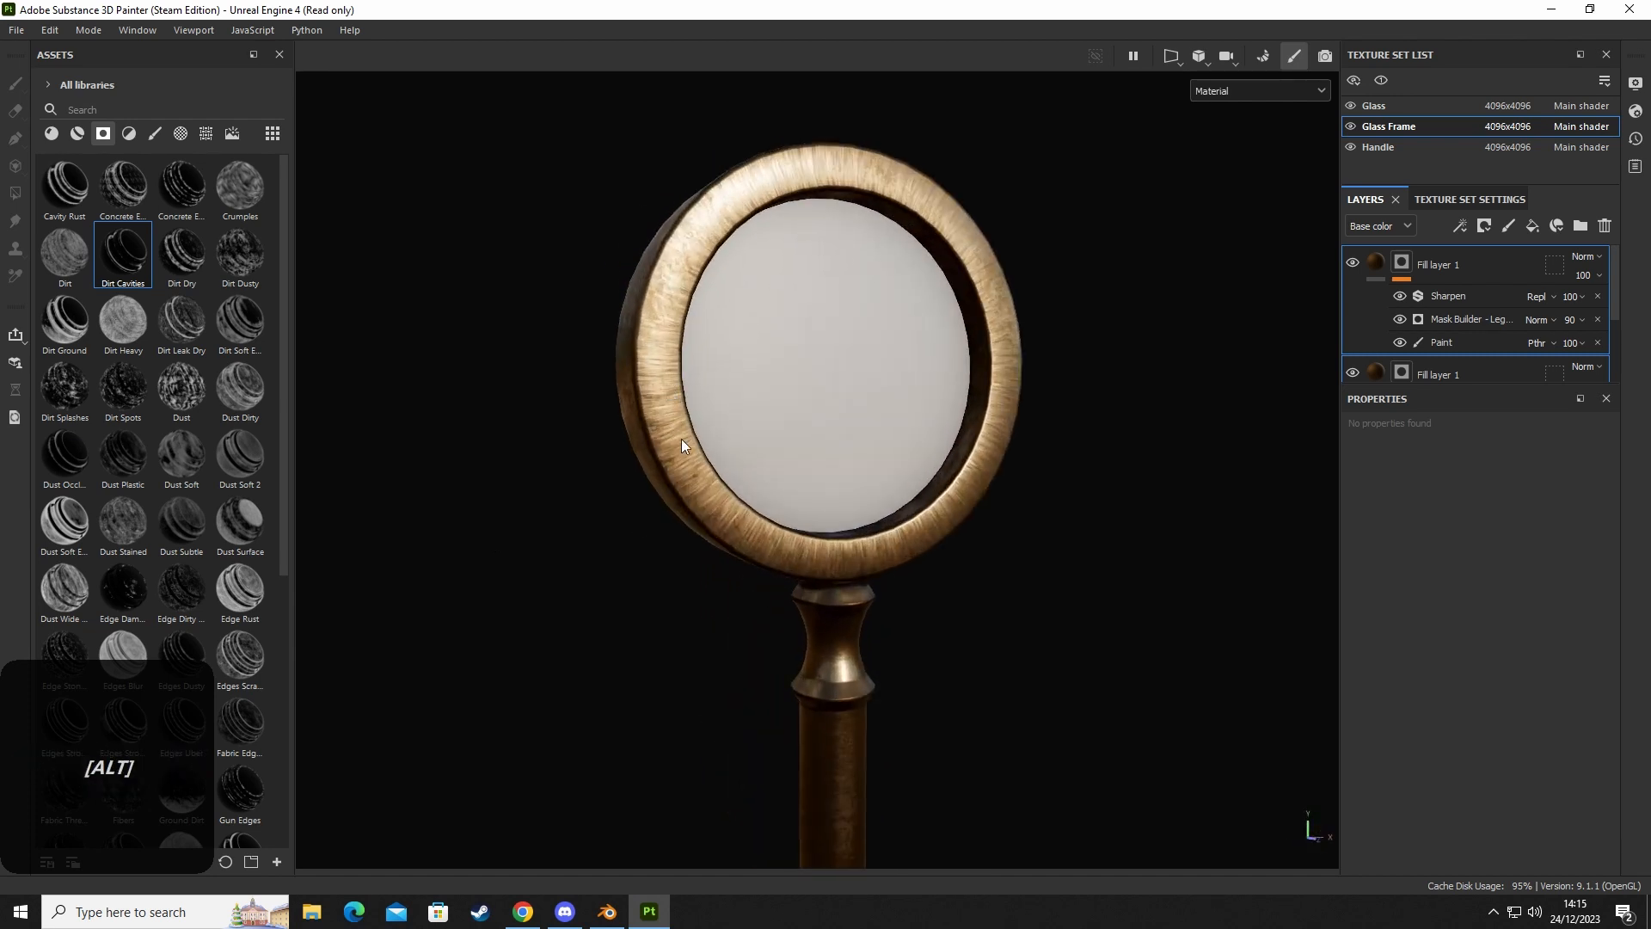
pyautogui.moveTo(688, 507)
pyautogui.keyDown('alt'); pyautogui.mouseDown(button='middle')
pyautogui.moveTo(676, 477)
pyautogui.moveTo(698, 487)
pyautogui.mouseUp(button='middle'); pyautogui.keyUp('alt')
pyautogui.moveTo(698, 487)
pyautogui.keyDown('alt'); pyautogui.mouseDown()
pyautogui.moveTo(649, 387)
pyautogui.moveTo(634, 457)
pyautogui.moveTo(749, 671)
pyautogui.moveTo(884, 469)
pyautogui.moveTo(745, 465)
pyautogui.moveTo(724, 444)
pyautogui.mouseUp(); pyautogui.keyUp('alt')
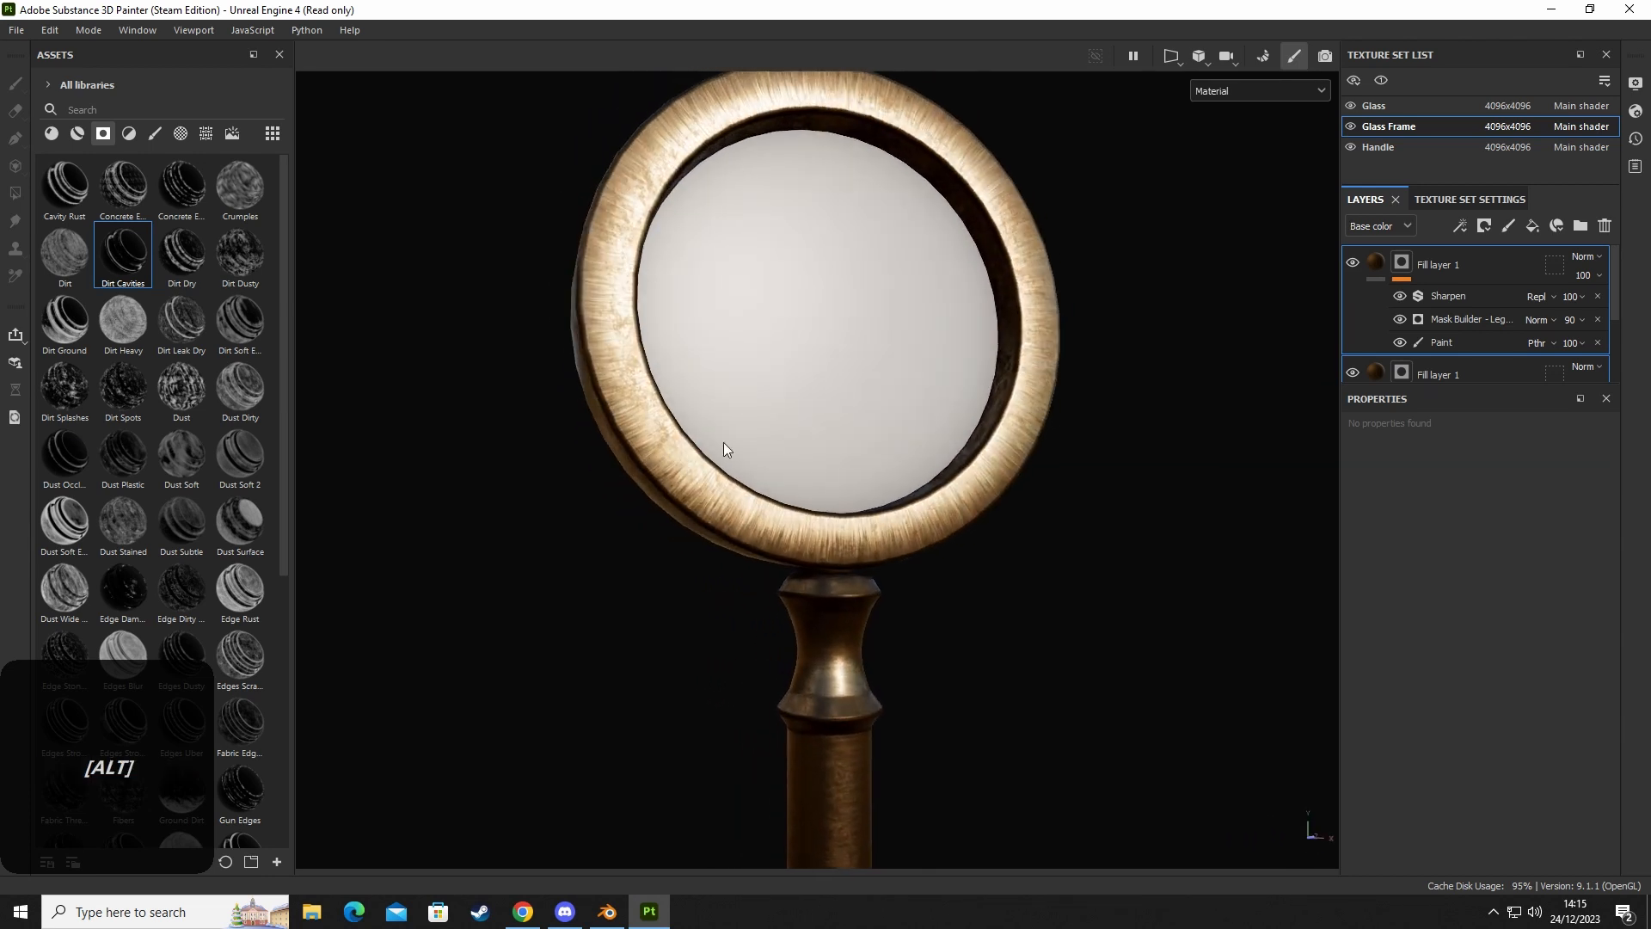
pyautogui.scroll(-3, 1452, 370)
pyautogui.click(1440, 358)
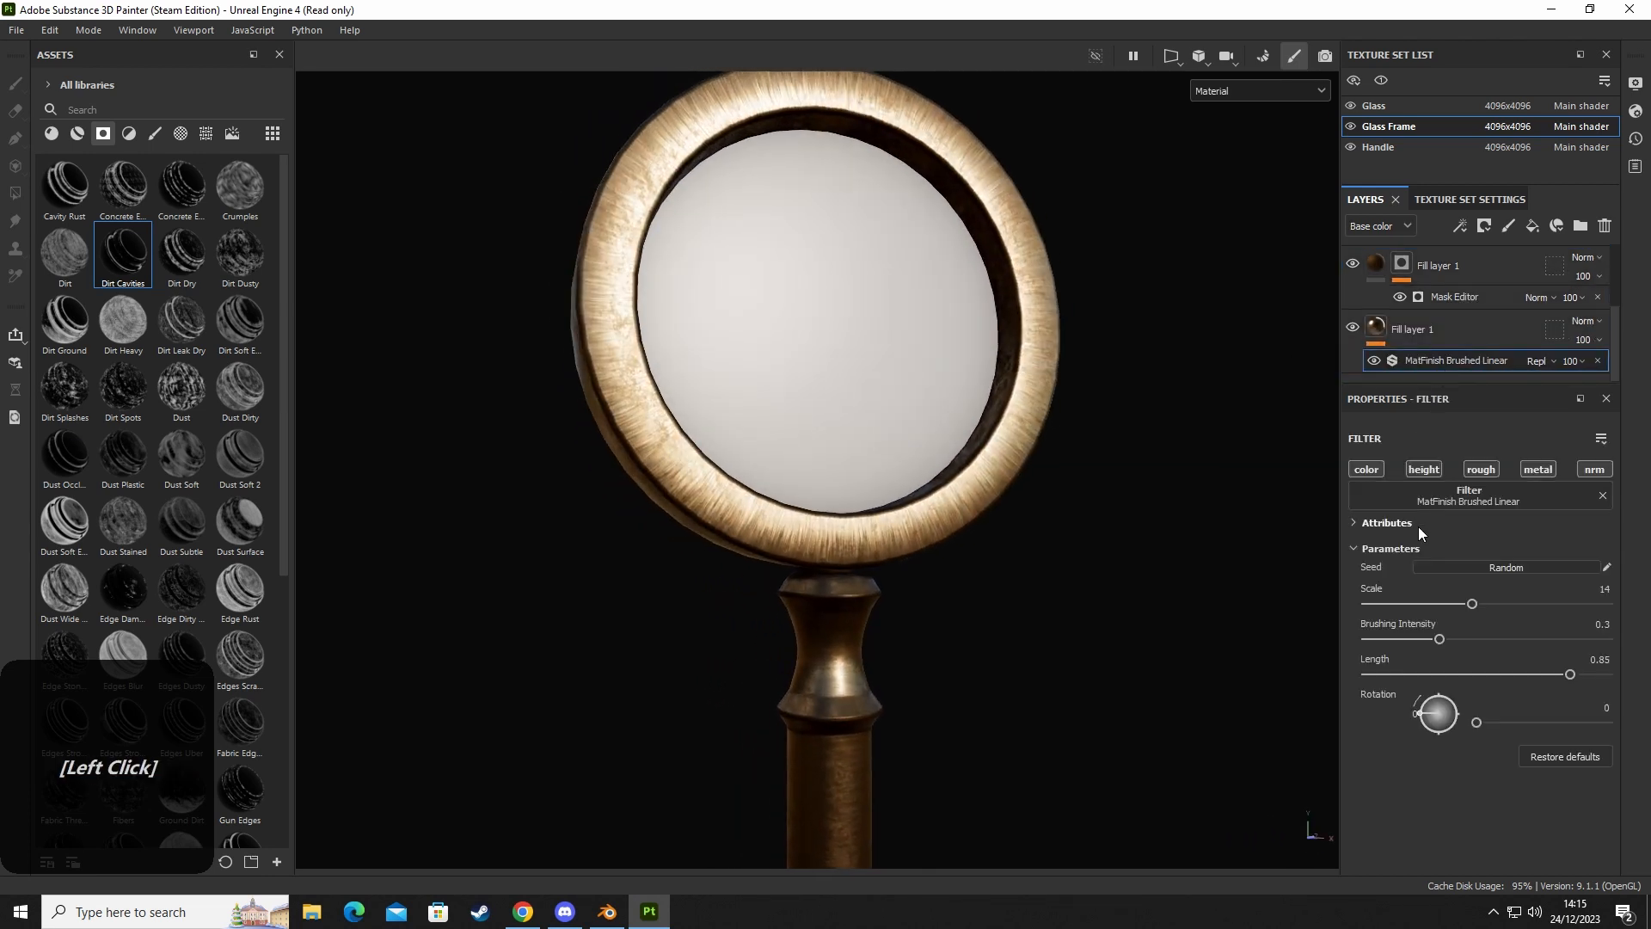
pyautogui.moveTo(1426, 637); pyautogui.dragTo(1411, 640)
pyautogui.keyDown('alt'); pyautogui.moveTo(1018, 527); pyautogui.dragTo(912, 483); pyautogui.keyUp('alt')
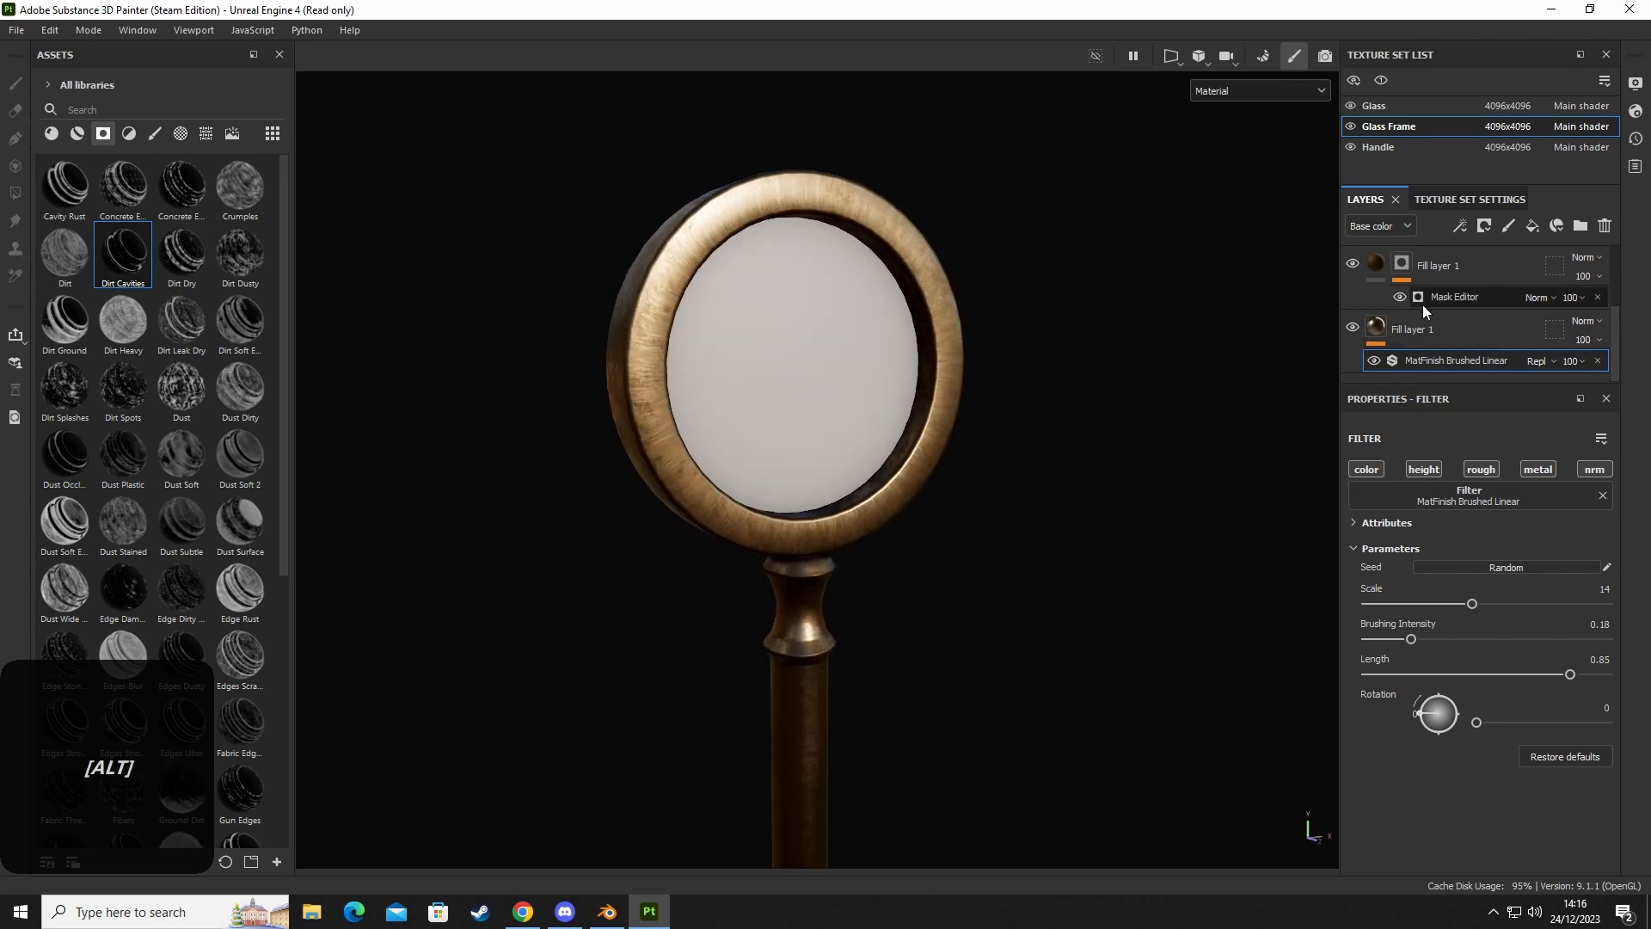
# Delete the top fill layer with the cavity dirt mask from the Glass Frame texture set.
pyautogui.scroll(3, 1427, 307)
pyautogui.click(1468, 269)
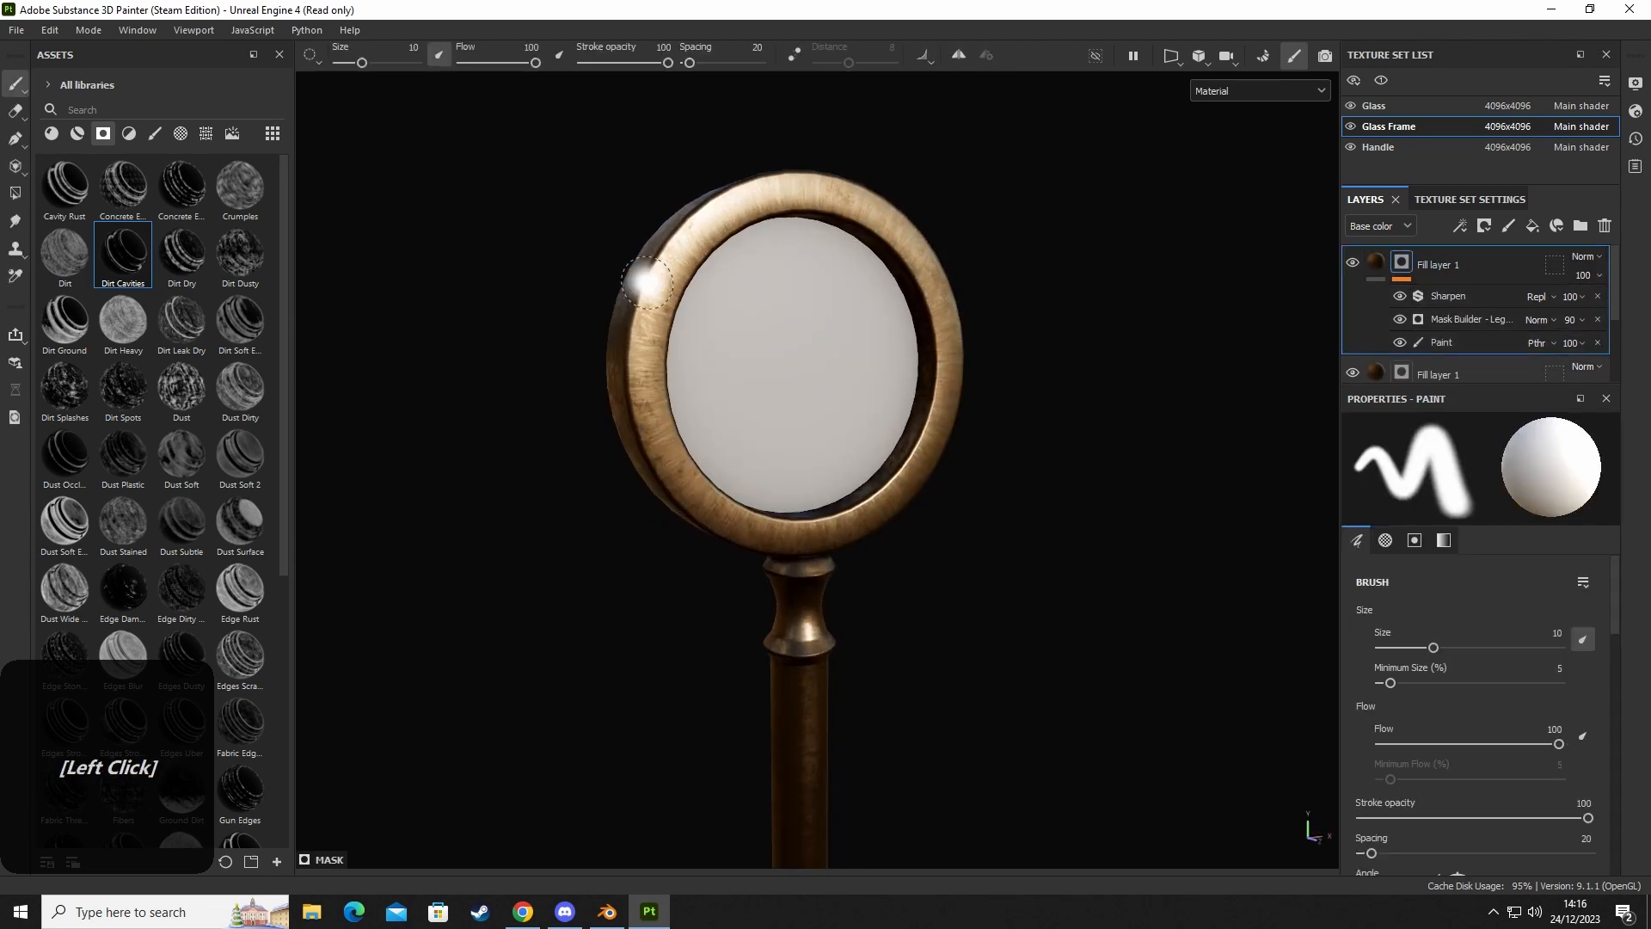
pyautogui.keyDown('alt'); pyautogui.moveTo(647, 281); pyautogui.dragTo(756, 350); pyautogui.keyUp('alt')
pyautogui.keyDown('alt'); pyautogui.moveTo(859, 498); pyautogui.dragTo(486, 329); pyautogui.keyUp('alt')
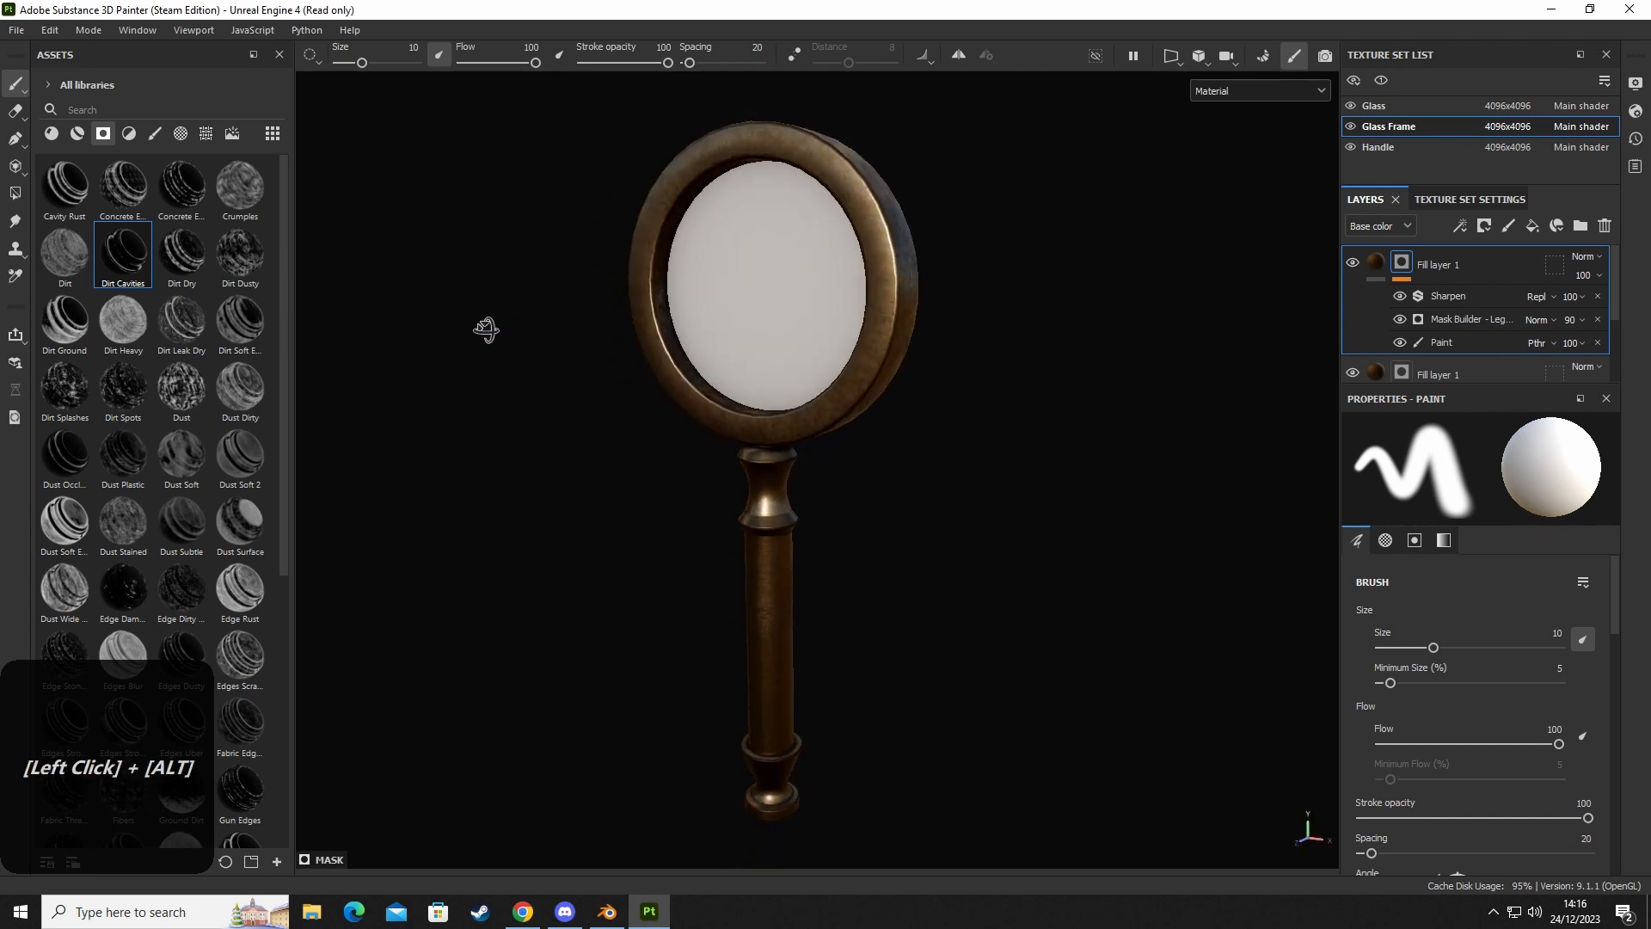
pyautogui.keyDown('alt'); pyautogui.moveTo(756, 481); pyautogui.dragTo(676, 307); pyautogui.keyUp('alt')
pyautogui.click(1479, 263)
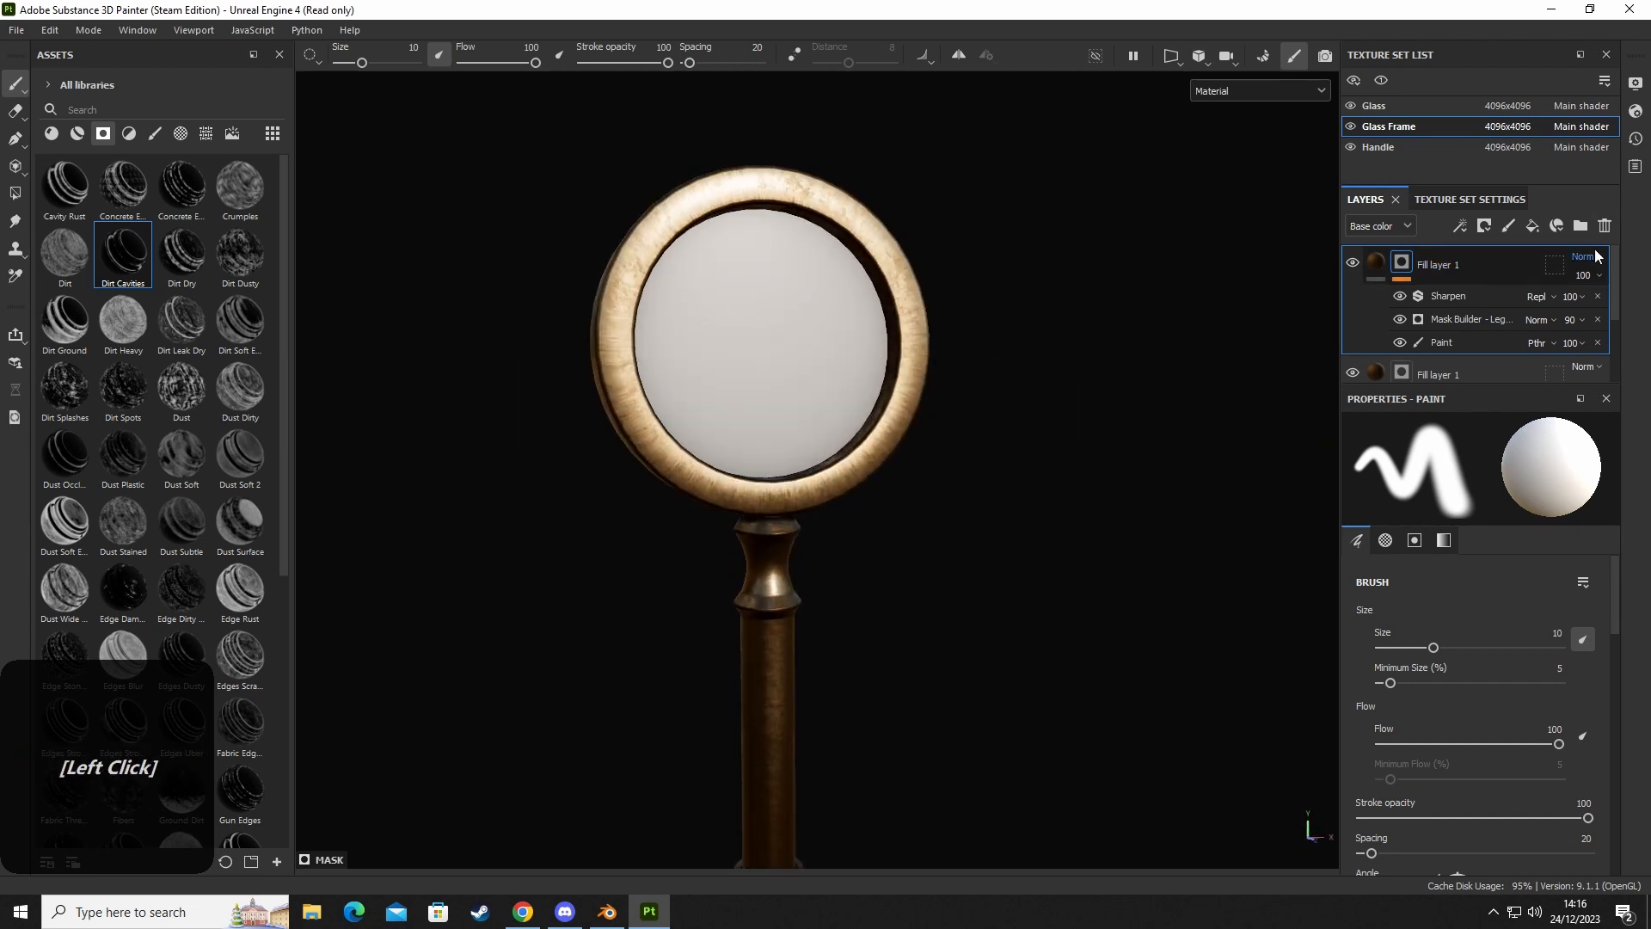
pyautogui.click(1606, 227)
# Examine the frame's remaining dirt and bronze finish against the handle from several angles and lighting directions.
pyautogui.keyDown('alt'); pyautogui.moveTo(632, 416); pyautogui.dragTo(723, 483); pyautogui.keyUp('alt')
pyautogui.keyDown('shift'); pyautogui.moveTo(722, 483); pyautogui.dragTo(749, 387, button='right'); pyautogui.keyUp('shift')
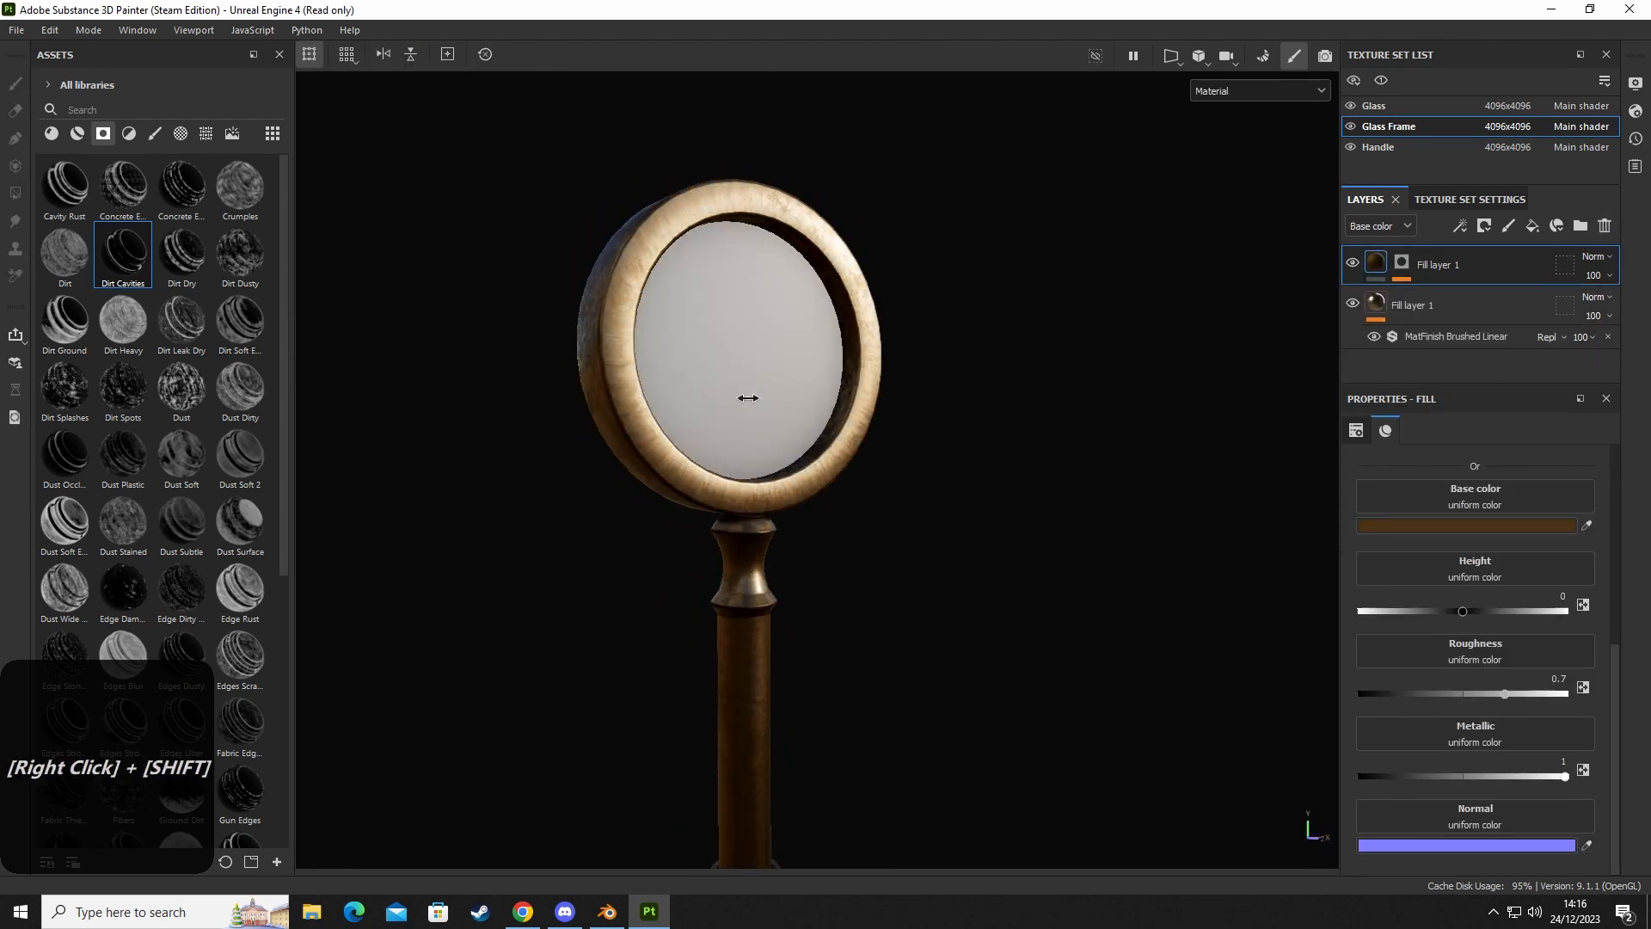
pyautogui.keyDown('alt'); pyautogui.moveTo(821, 566); pyautogui.dragTo(866, 467, button='middle'); pyautogui.keyUp('alt')
pyautogui.keyDown('alt'); pyautogui.moveTo(866, 467); pyautogui.dragTo(886, 506, button='right'); pyautogui.keyUp('alt')
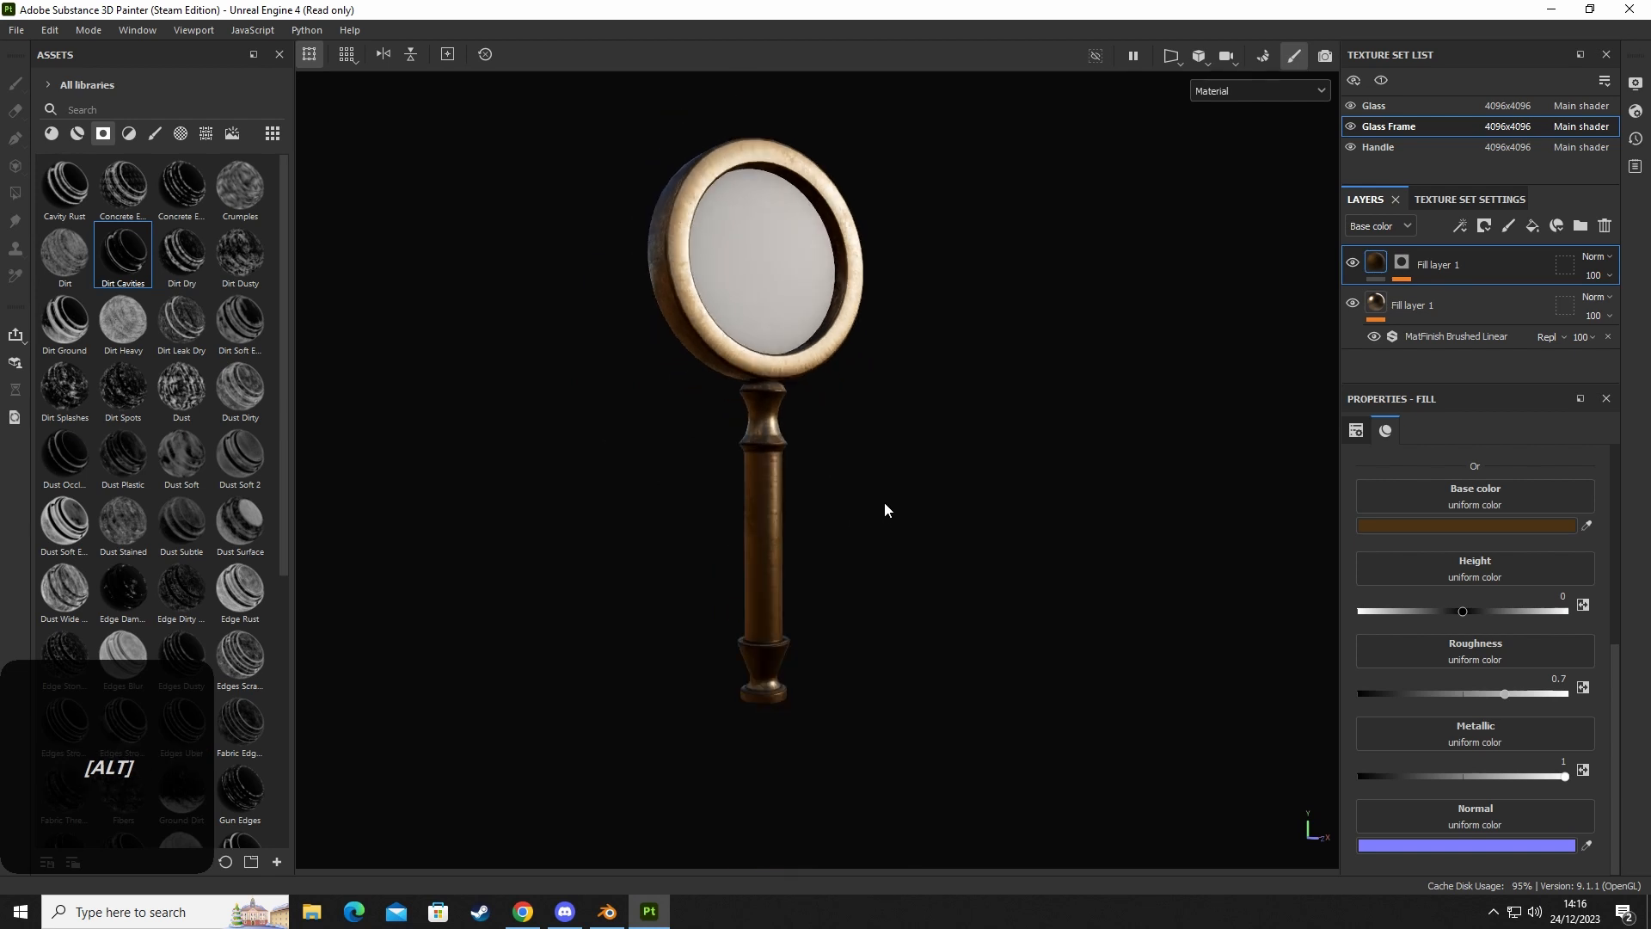
pyautogui.keyDown('alt'); pyautogui.moveTo(885, 506); pyautogui.dragTo(746, 451); pyautogui.keyUp('alt')
pyautogui.keyDown('alt'); pyautogui.moveTo(798, 415); pyautogui.dragTo(800, 444, button='middle'); pyautogui.keyUp('alt')
pyautogui.keyDown('alt'); pyautogui.moveTo(800, 445); pyautogui.dragTo(671, 786); pyautogui.keyUp('alt')
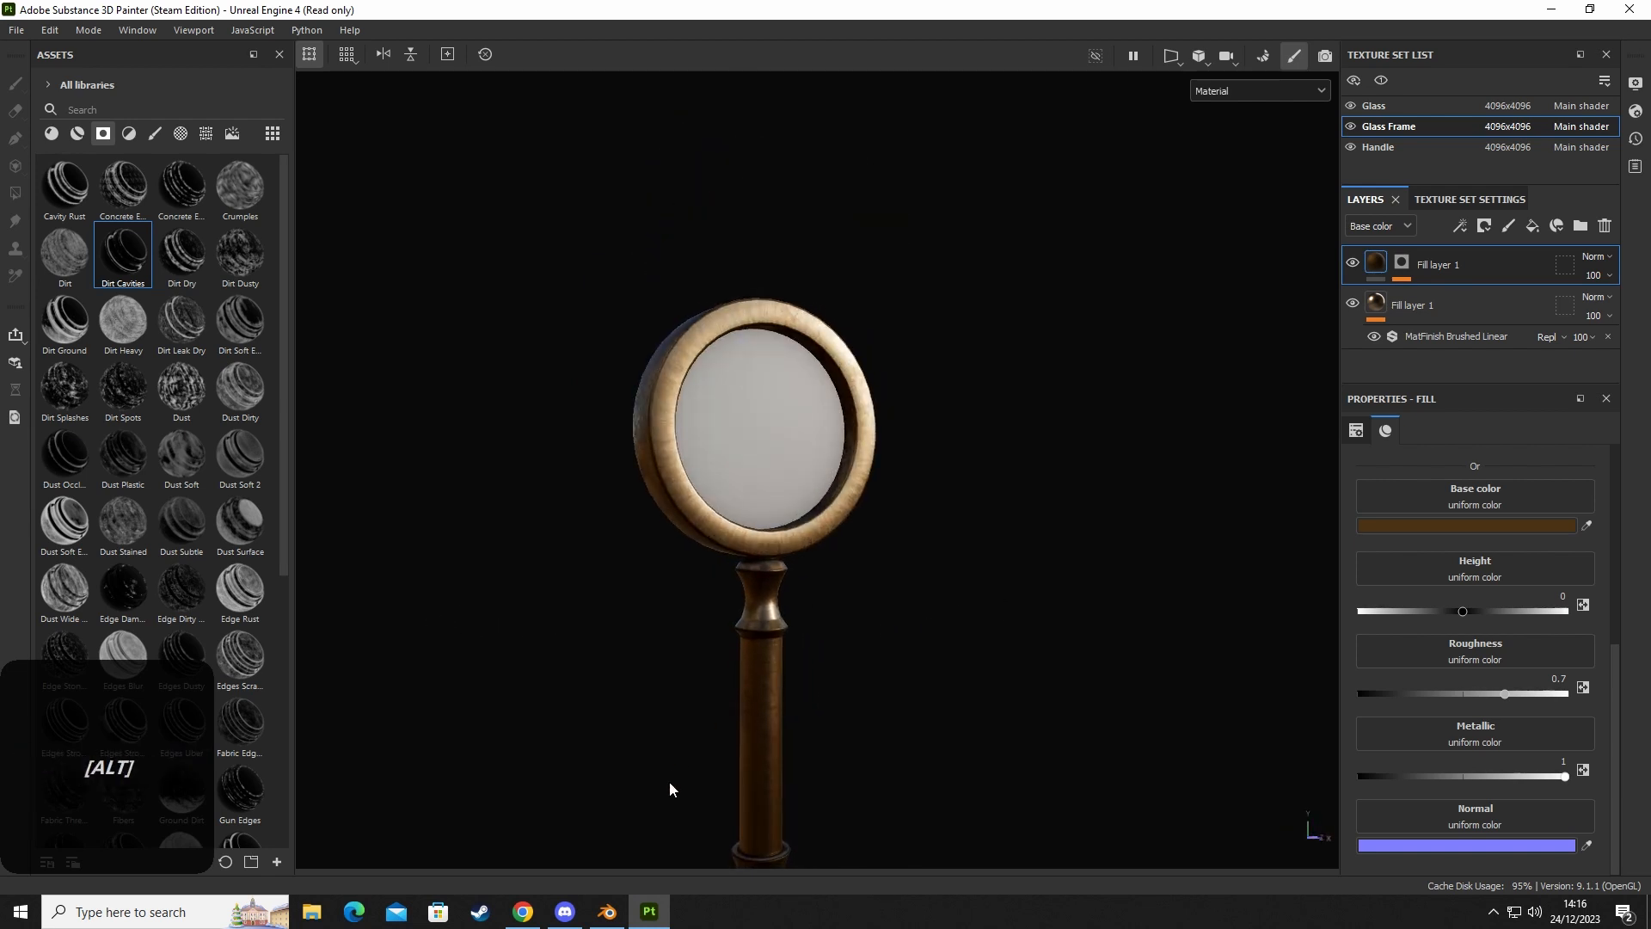
# Switch to Blender to inspect the metal frame in the reference photo, and return to Substance 3D Painter.
pyautogui.click(607, 912)
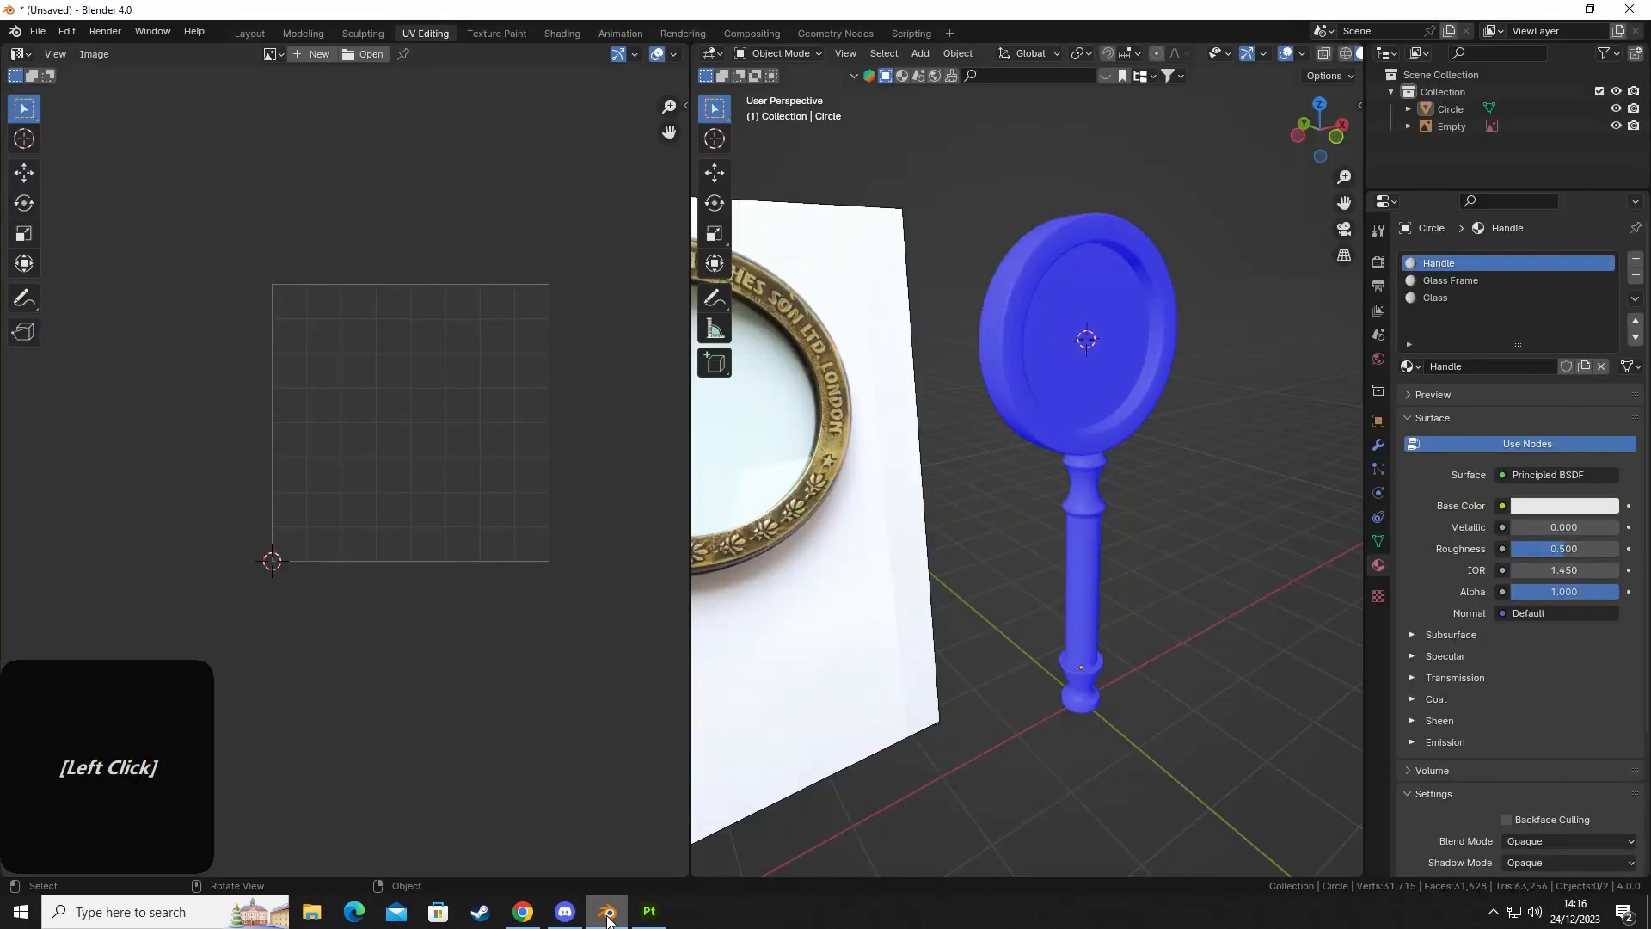
pyautogui.moveTo(833, 626)
pyautogui.keyDown('alt'); pyautogui.mouseDown(button='middle')
pyautogui.moveTo(947, 612)
pyautogui.moveTo(803, 600)
pyautogui.moveTo(865, 578)
pyautogui.moveTo(855, 518)
pyautogui.mouseUp(button='middle'); pyautogui.keyUp('alt')
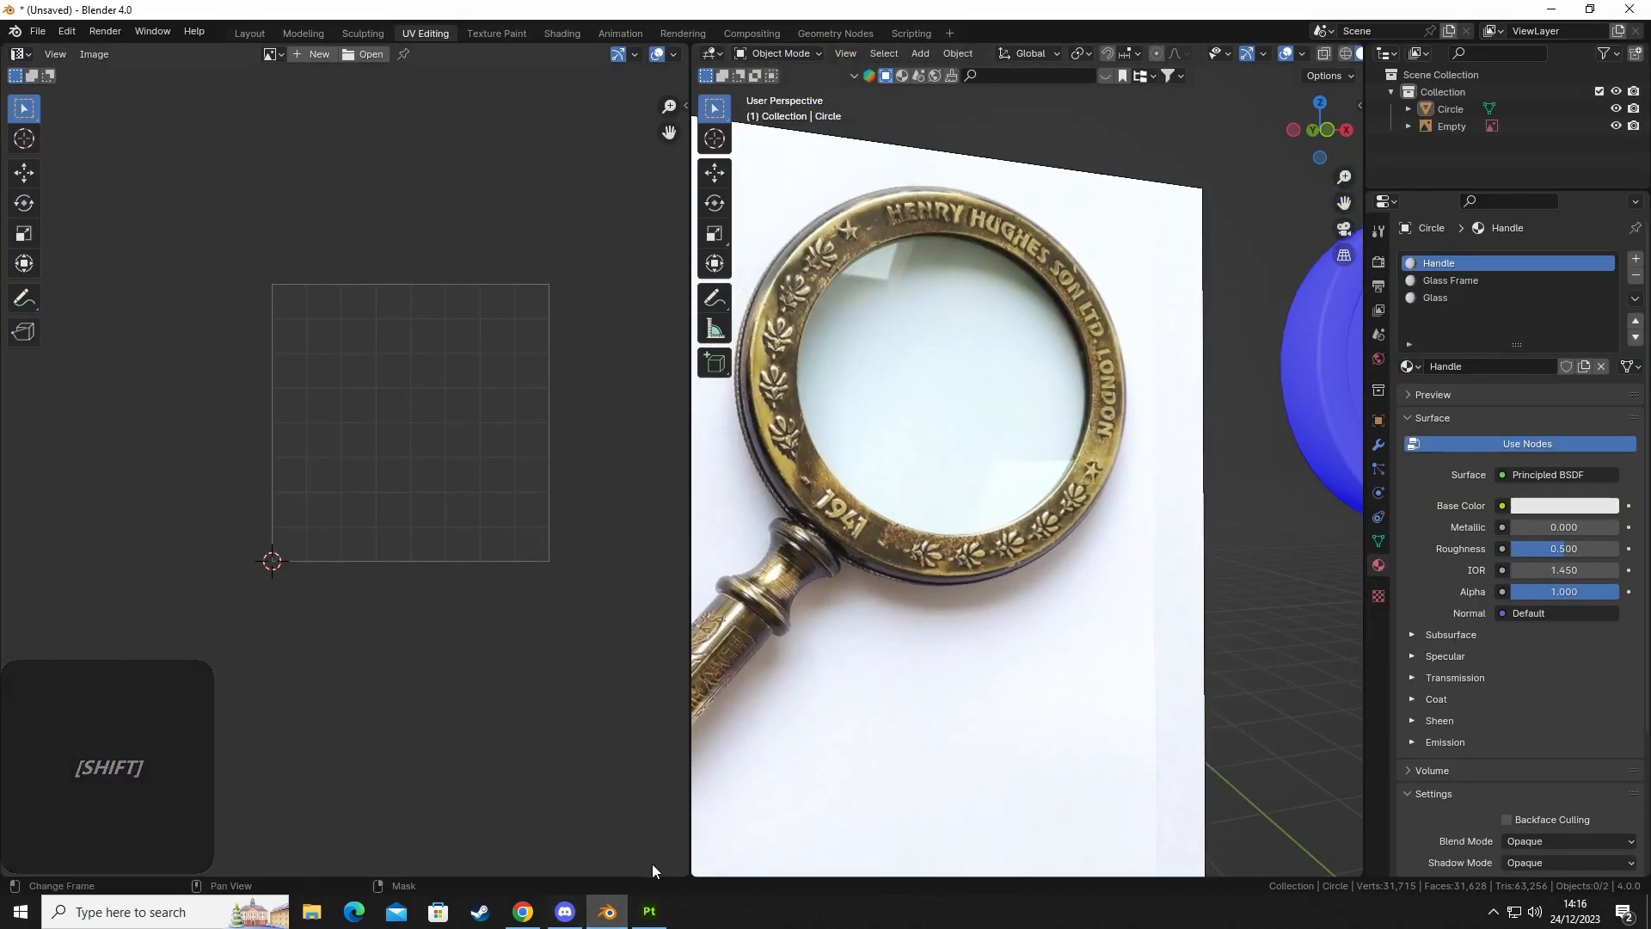
pyautogui.click(650, 912)
pyautogui.moveTo(939, 515)
pyautogui.keyDown('alt'); pyautogui.mouseDown()
pyautogui.moveTo(617, 451)
pyautogui.moveTo(936, 560)
pyautogui.moveTo(1257, 479)
pyautogui.mouseUp(); pyautogui.keyUp('alt')
# Set the base color of the glass frame's dirt fill layer to the light tan C0A485.
pyautogui.click(1374, 306)
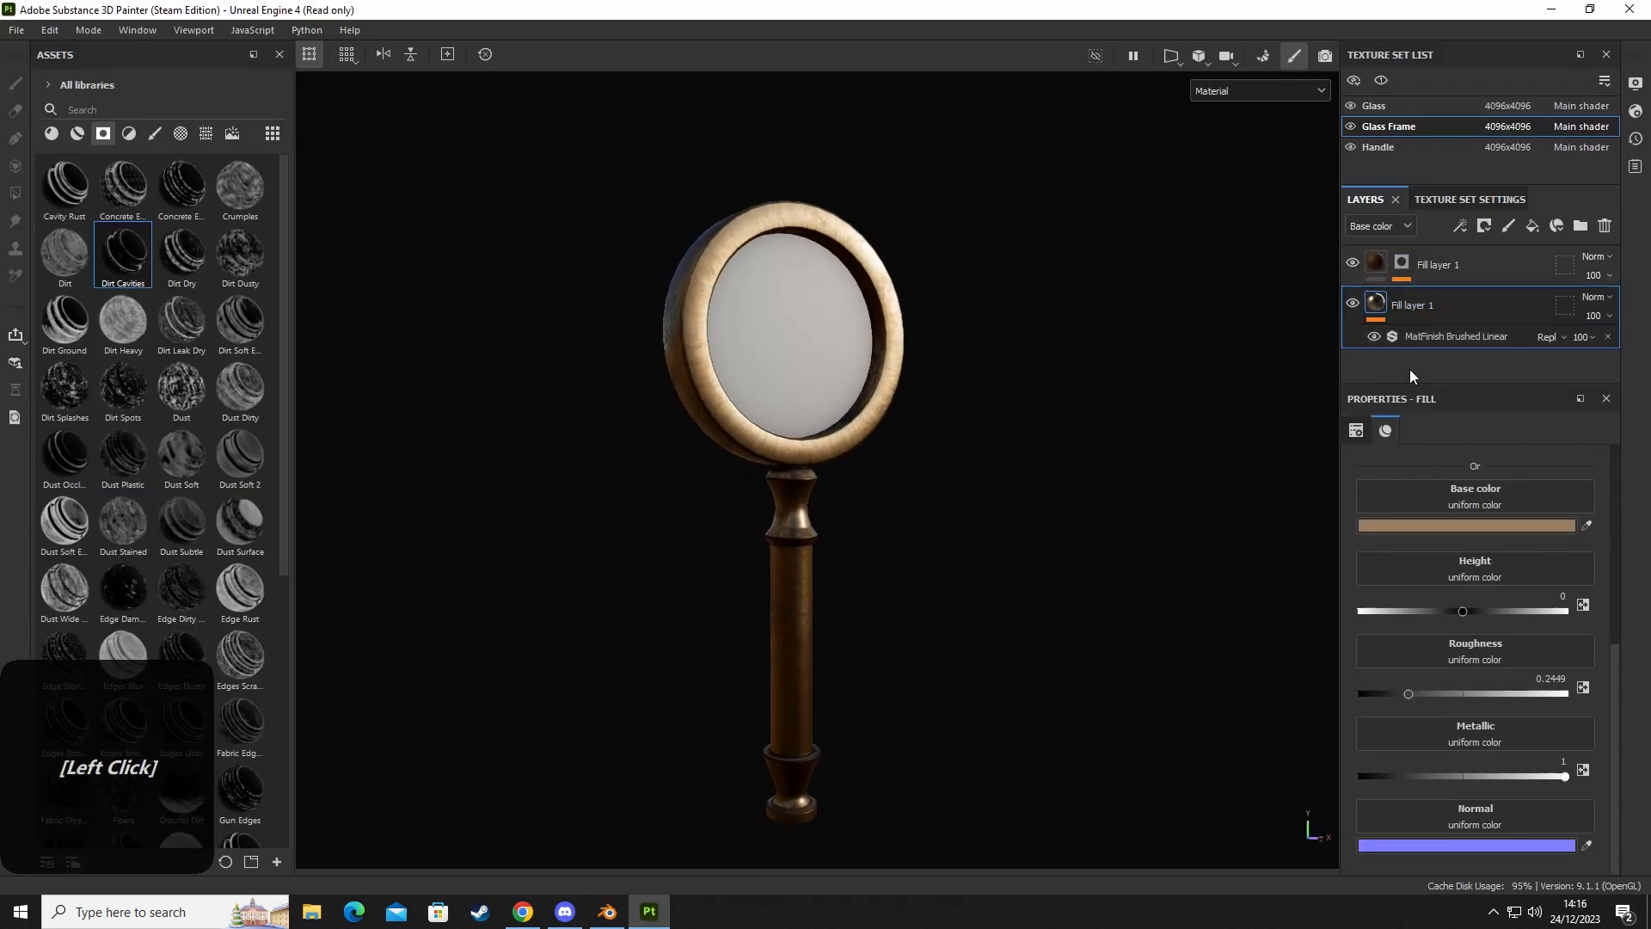
pyautogui.click(1423, 267)
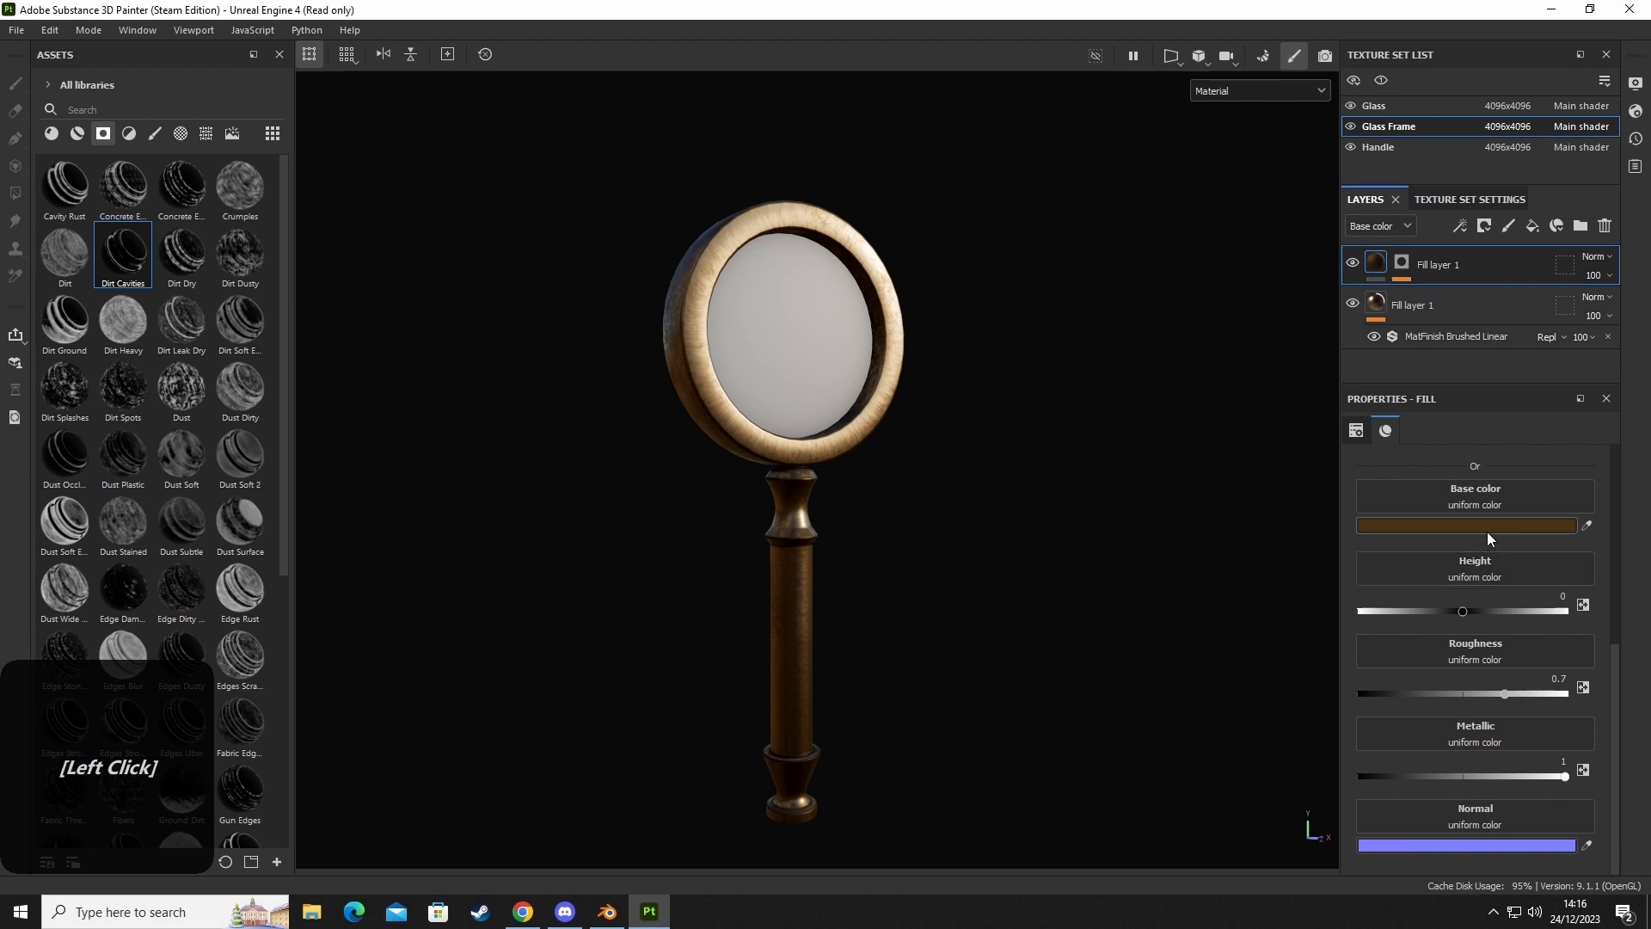
pyautogui.click(1488, 527)
pyautogui.moveTo(1391, 738); pyautogui.dragTo(1308, 659)
pyautogui.keyDown('alt'); pyautogui.moveTo(680, 590); pyautogui.dragTo(839, 590); pyautogui.keyUp('alt')
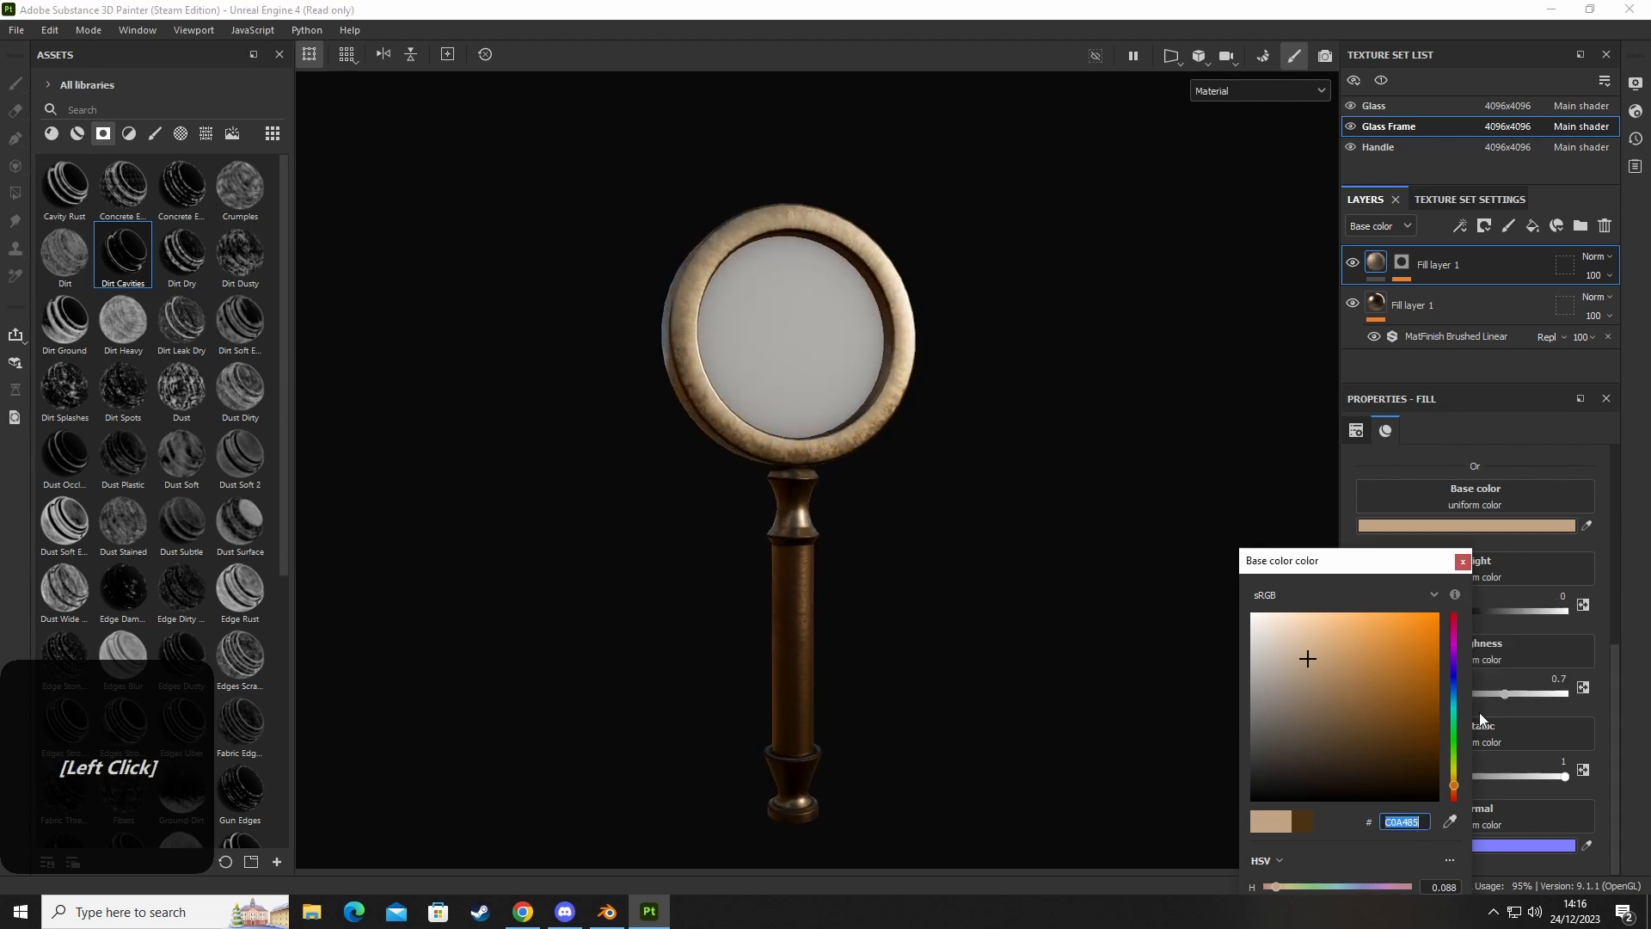
pyautogui.click(1462, 562)
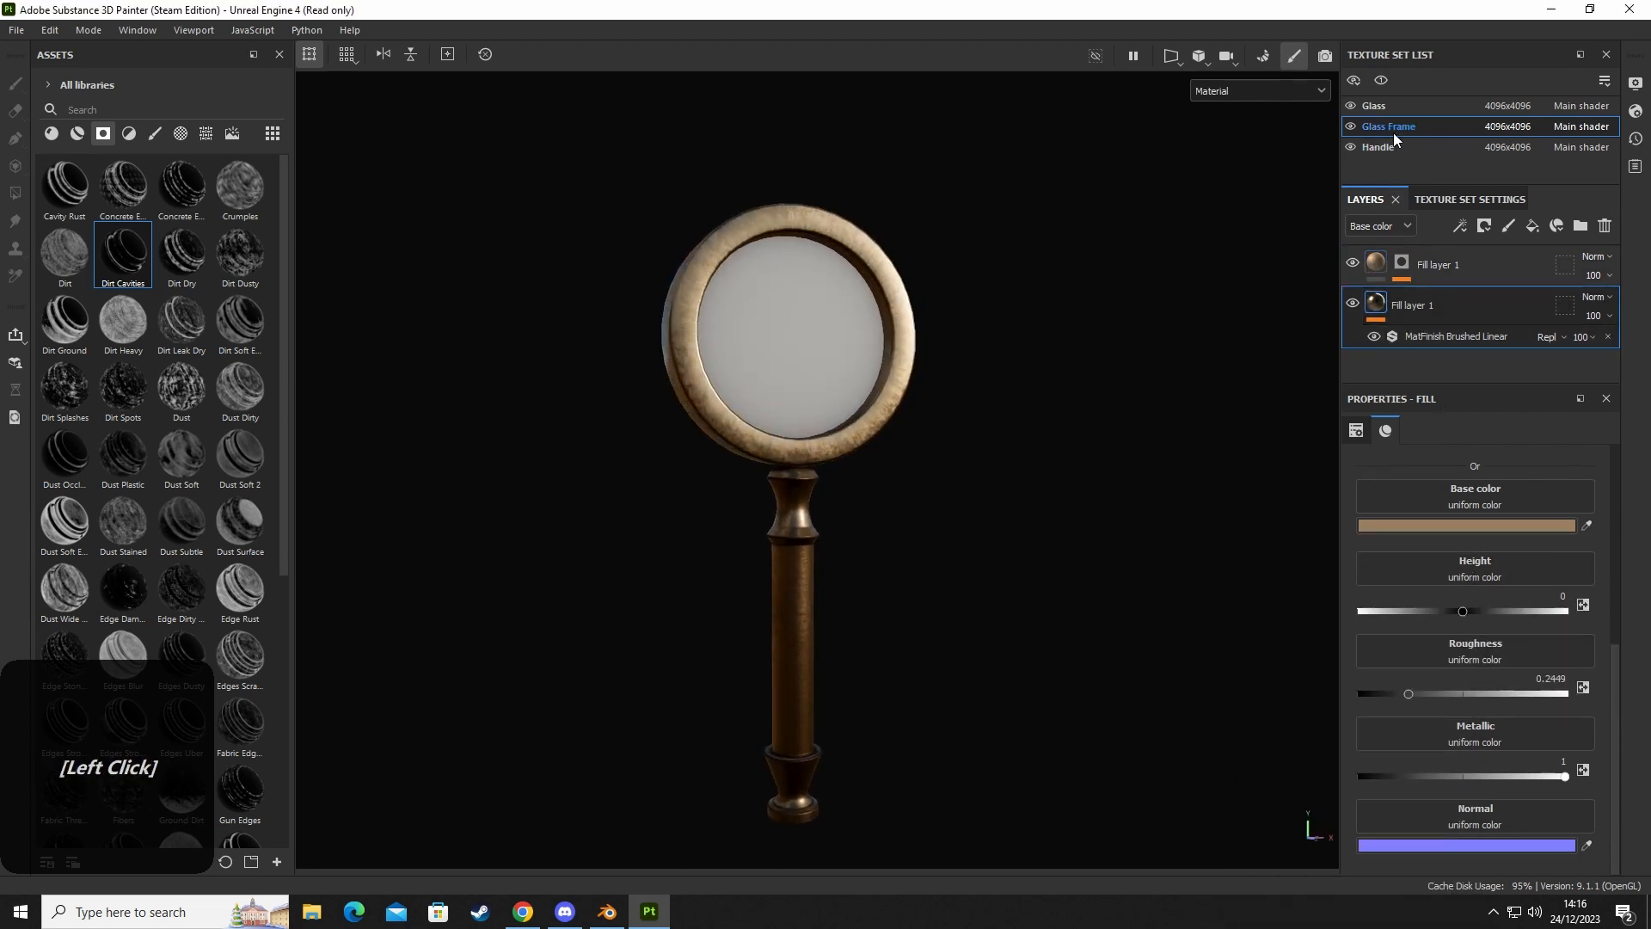
# Apply the same base color, C0A485, to the handle's middle dirt fill layer.
pyautogui.click(1389, 147)
pyautogui.click(1381, 305)
pyautogui.click(1453, 525)
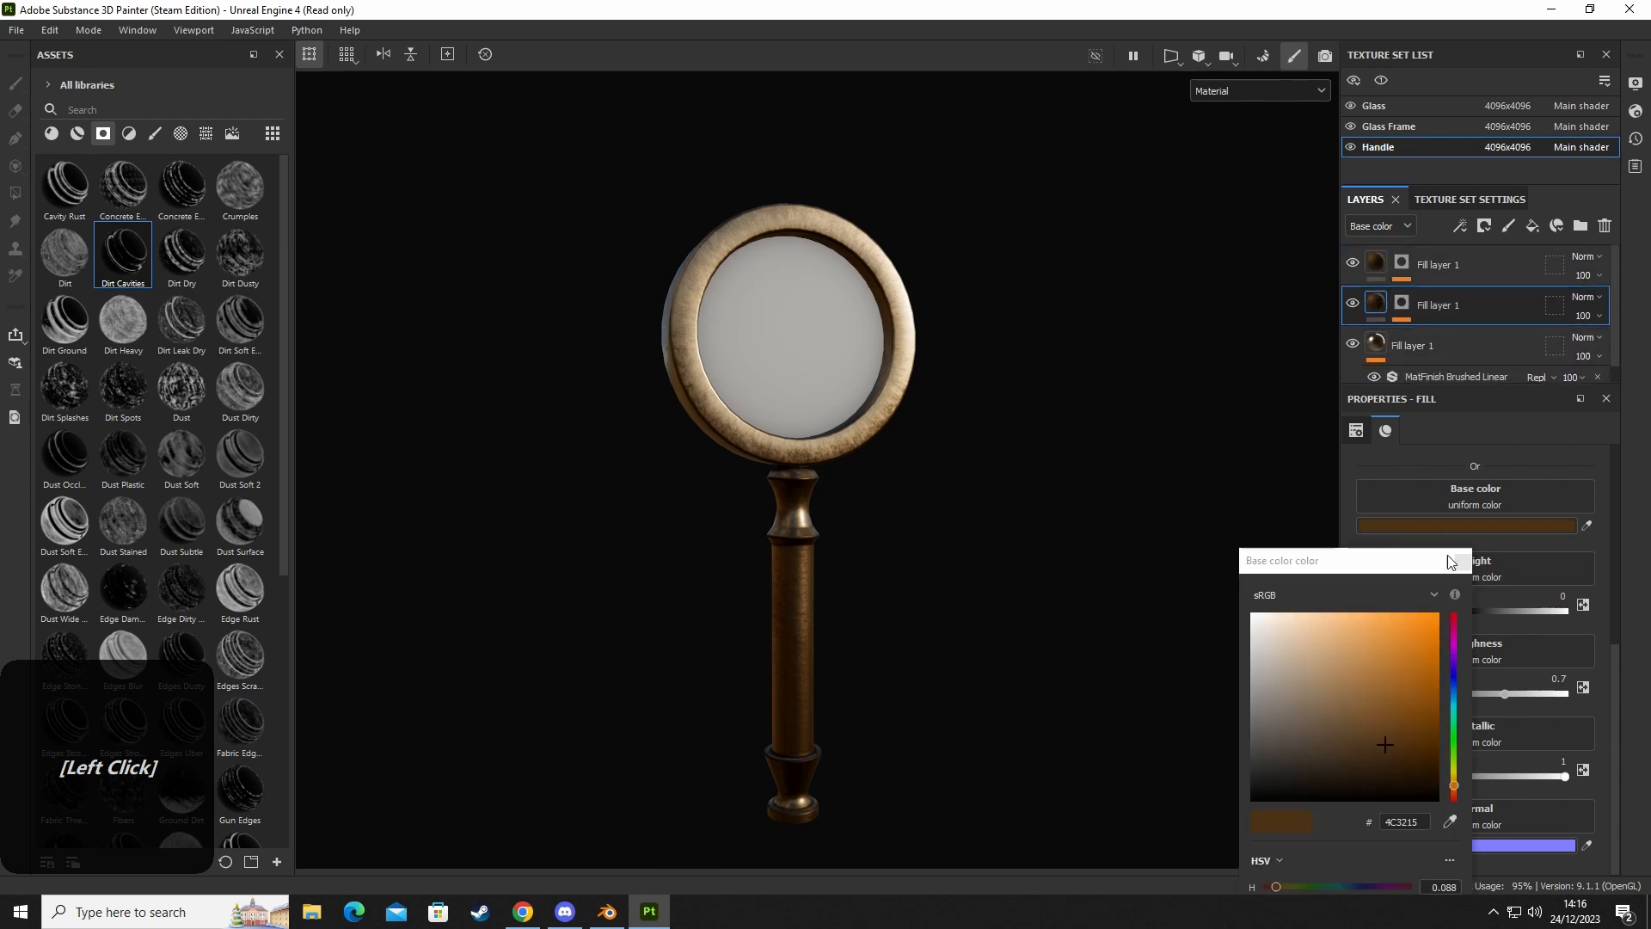
pyautogui.click(1402, 822)
pyautogui.write('C0A485')
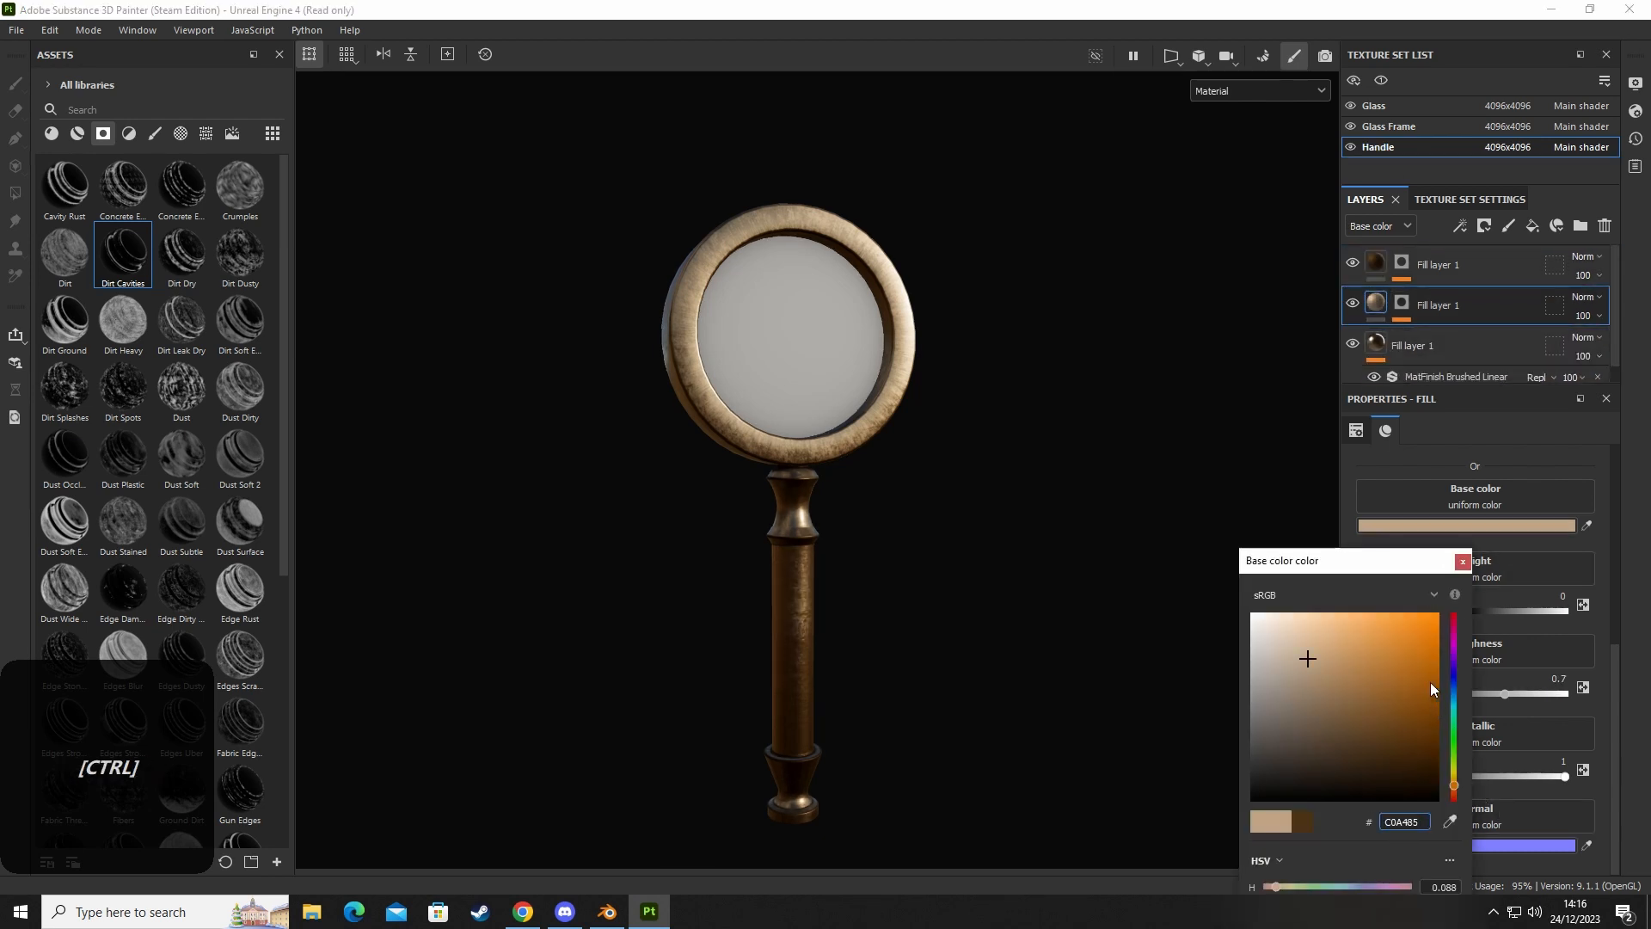
pyautogui.click(1463, 561)
pyautogui.moveTo(1058, 551)
pyautogui.keyDown('alt'); pyautogui.mouseDown()
pyautogui.moveTo(851, 555)
pyautogui.moveTo(766, 579)
pyautogui.moveTo(1081, 615)
pyautogui.mouseUp(); pyautogui.keyUp('alt')
pyautogui.moveTo(1081, 615)
pyautogui.keyDown('shift'); pyautogui.mouseDown(button='right')
pyautogui.moveTo(947, 582)
pyautogui.moveTo(1031, 589)
pyautogui.mouseUp(button='right'); pyautogui.keyUp('shift')
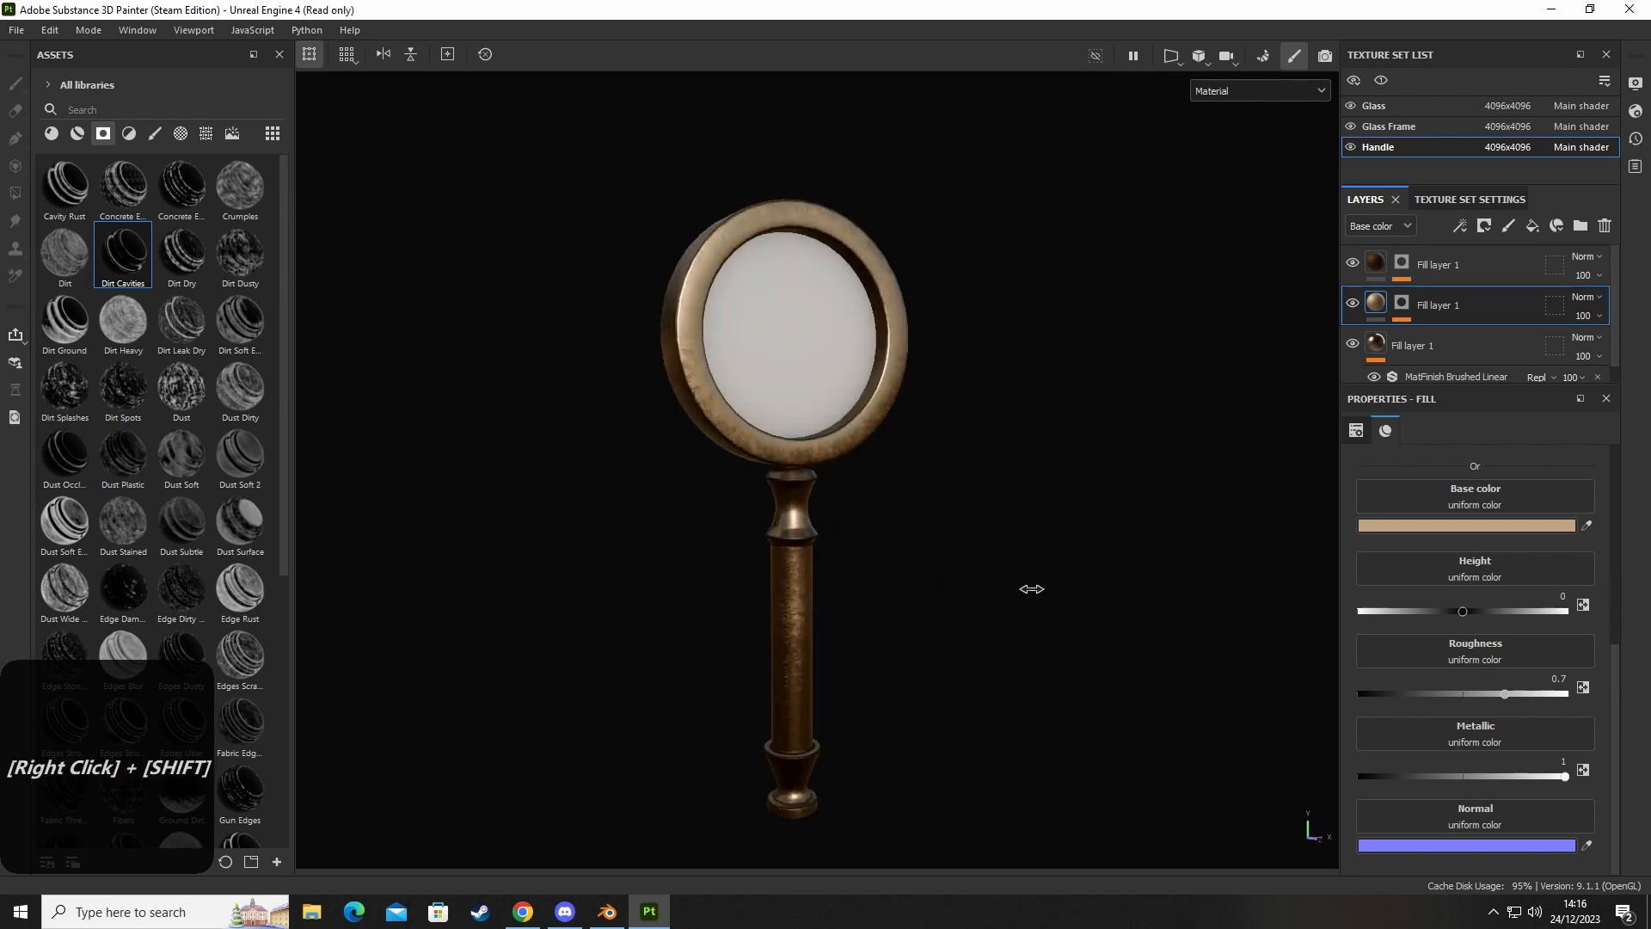
pyautogui.keyDown('alt'); pyautogui.moveTo(1031, 589); pyautogui.dragTo(1006, 527, button='middle'); pyautogui.keyUp('alt')
pyautogui.keyDown('alt'); pyautogui.moveTo(1006, 527); pyautogui.dragTo(1083, 525); pyautogui.keyUp('alt')
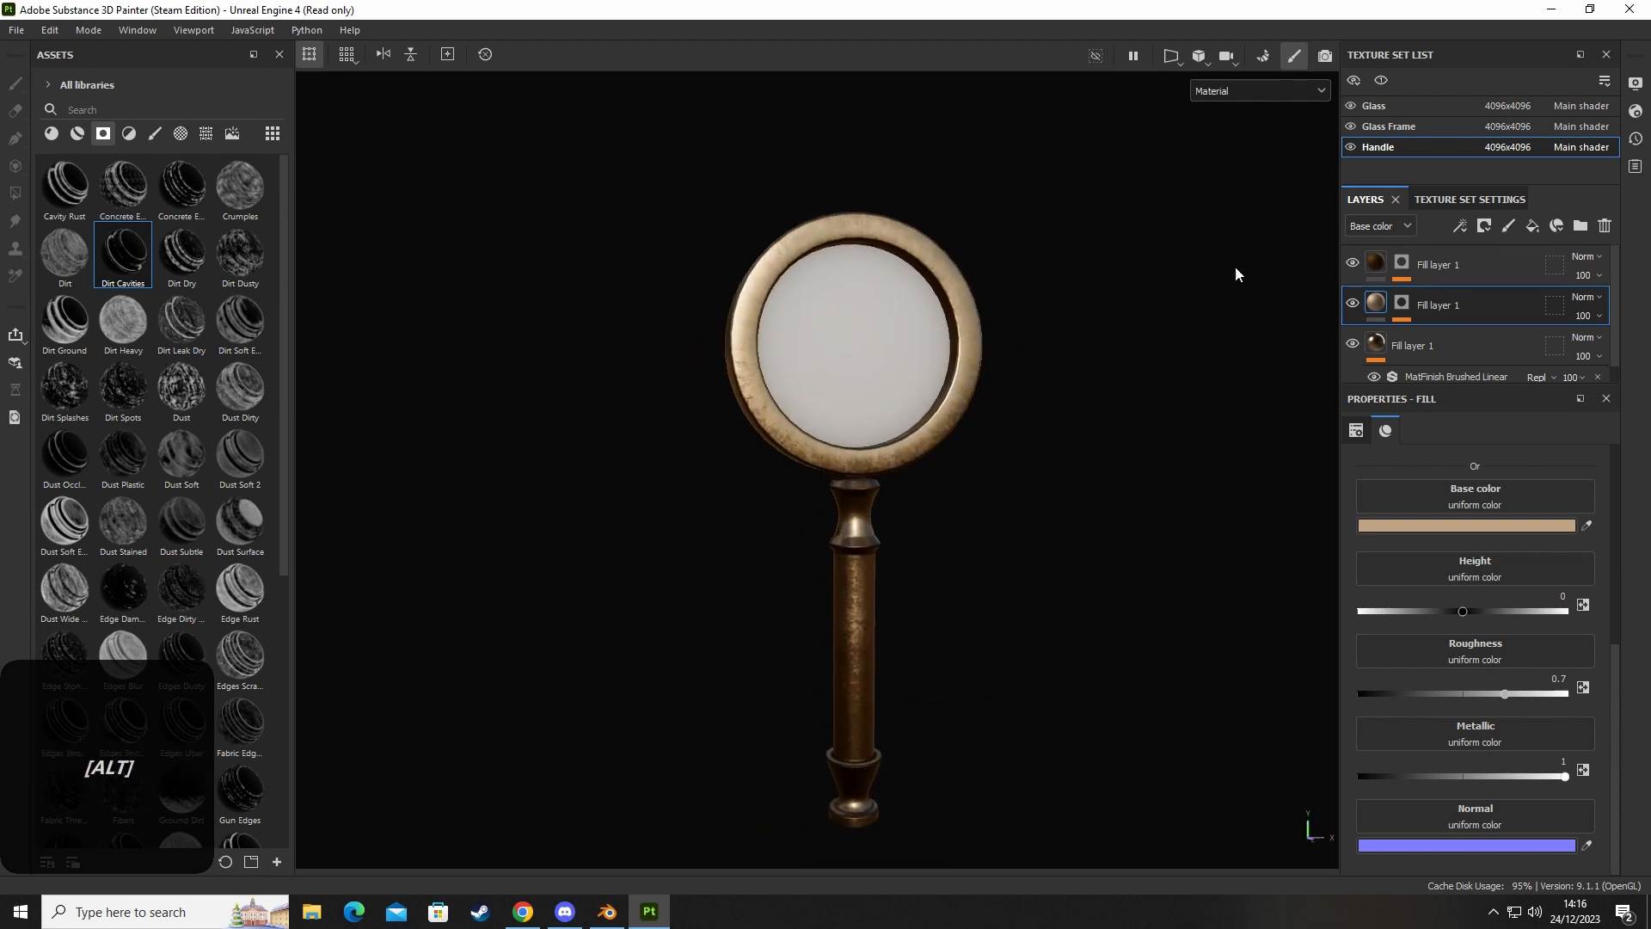
# For the Glass texture set, change the shader from pbr-metal-rough to pbr-metal-rough-with-alpha-blending.
pyautogui.click(1396, 125)
pyautogui.click(1395, 107)
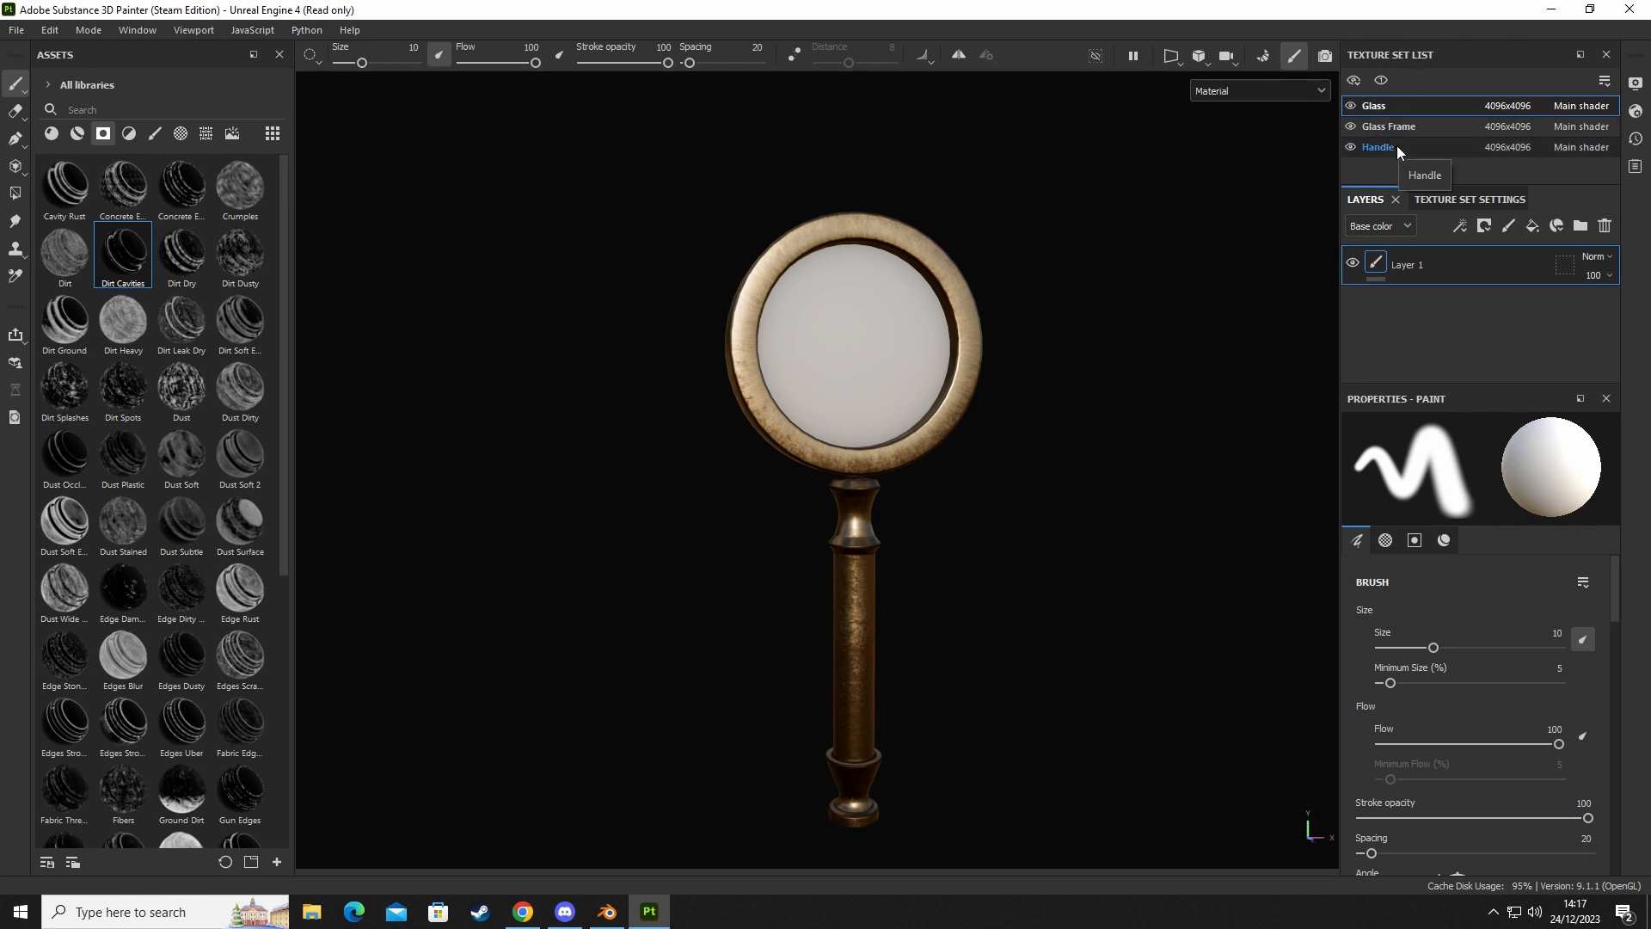
pyautogui.click(1635, 86)
pyautogui.click(1635, 86)
pyautogui.click(1637, 112)
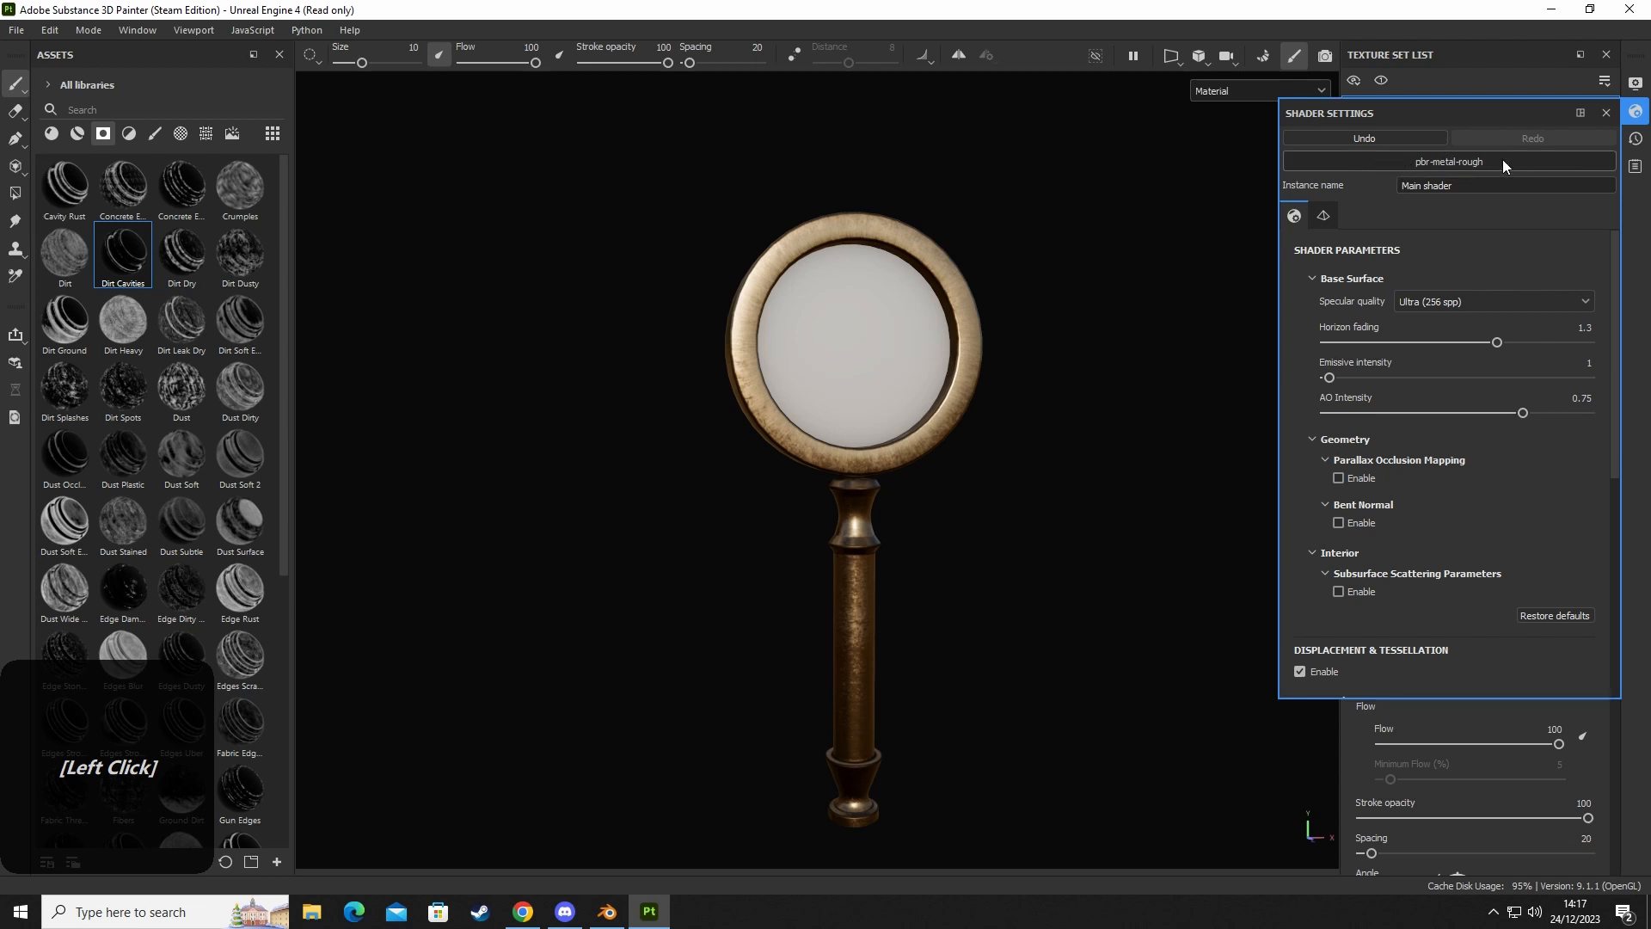
pyautogui.click(1437, 161)
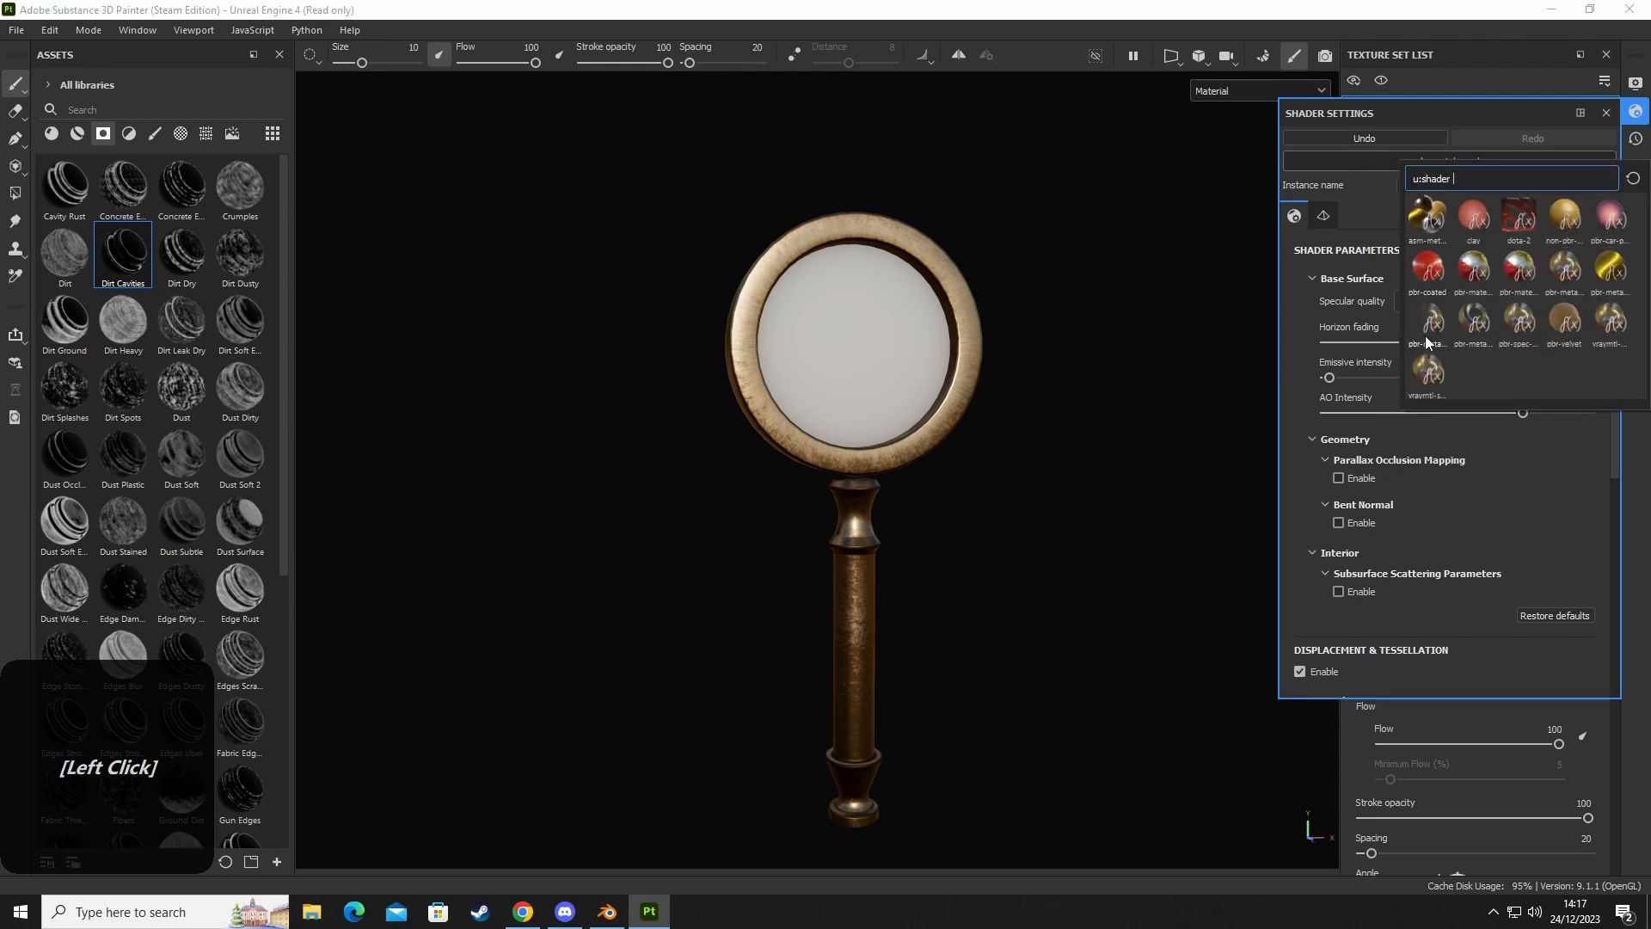
pyautogui.moveTo(1425, 335)
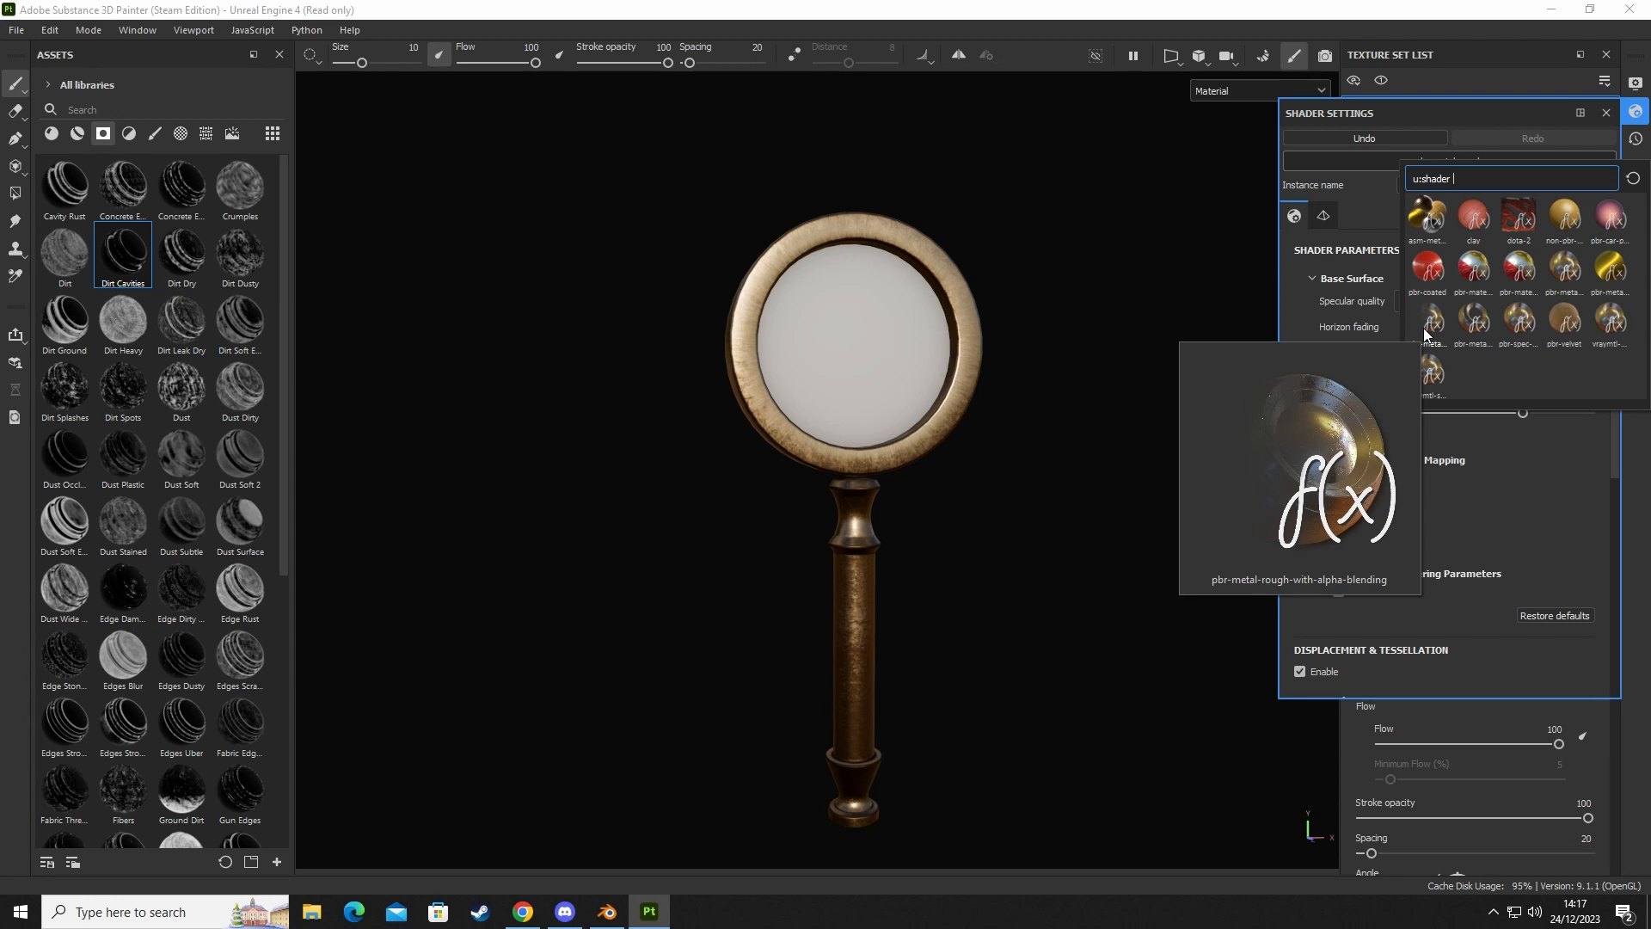
pyautogui.click(1425, 322)
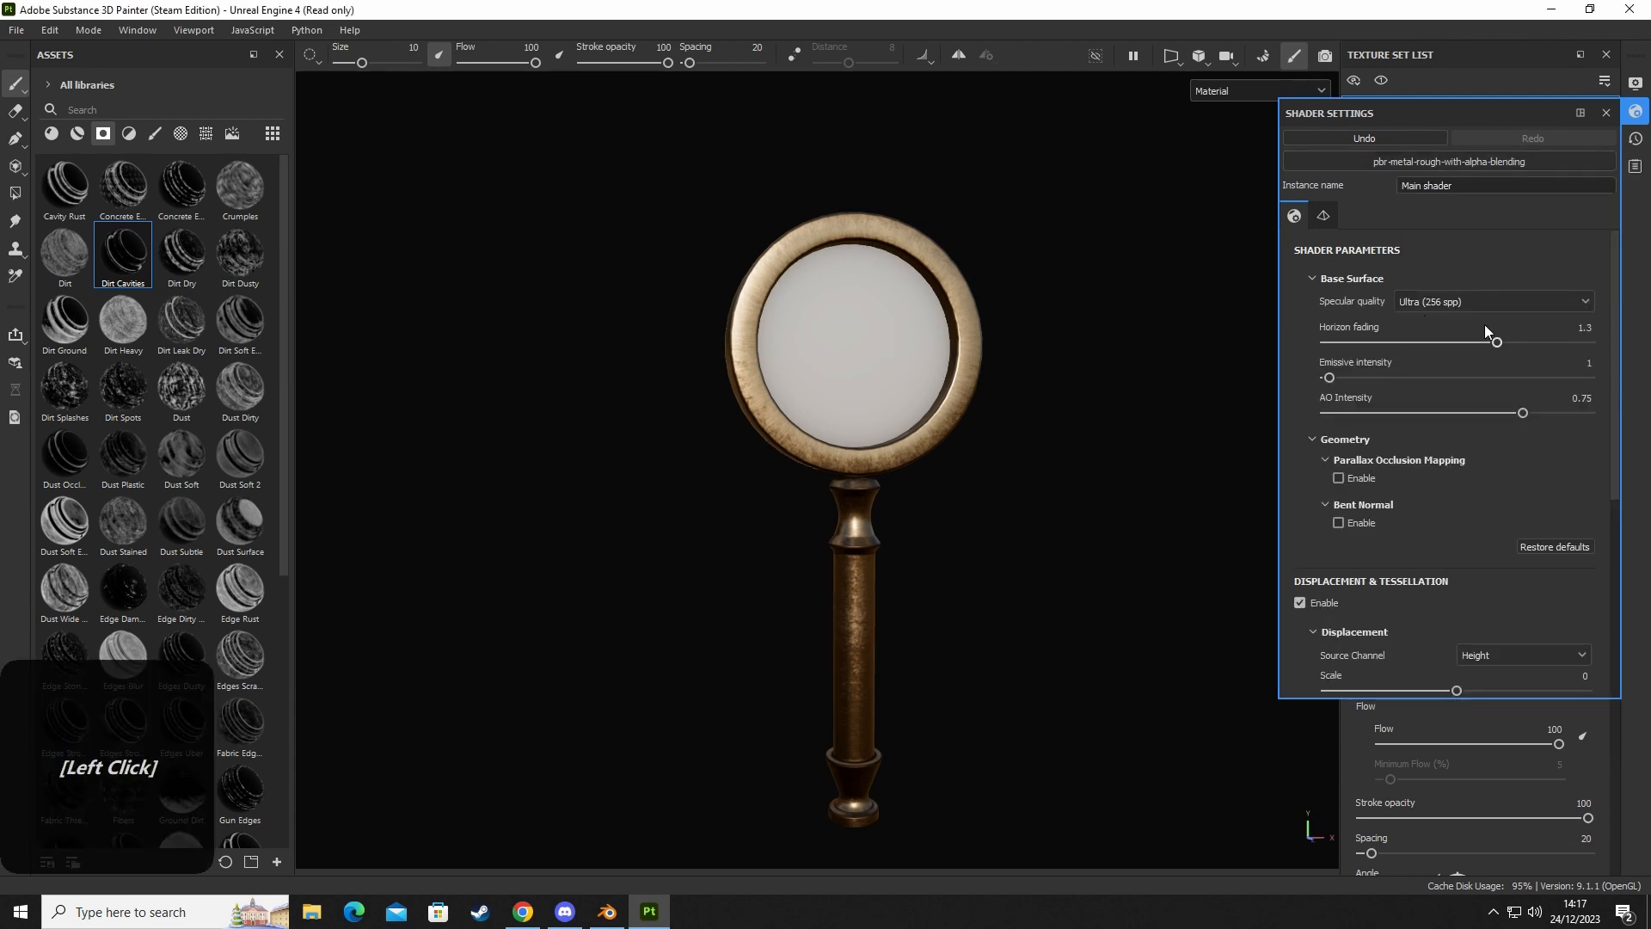
pyautogui.click(1607, 114)
# Add an Opacity channel to the Glass texture set.
pyautogui.keyDown('alt'); pyautogui.moveTo(998, 426); pyautogui.dragTo(973, 383, button='middle'); pyautogui.keyUp('alt')
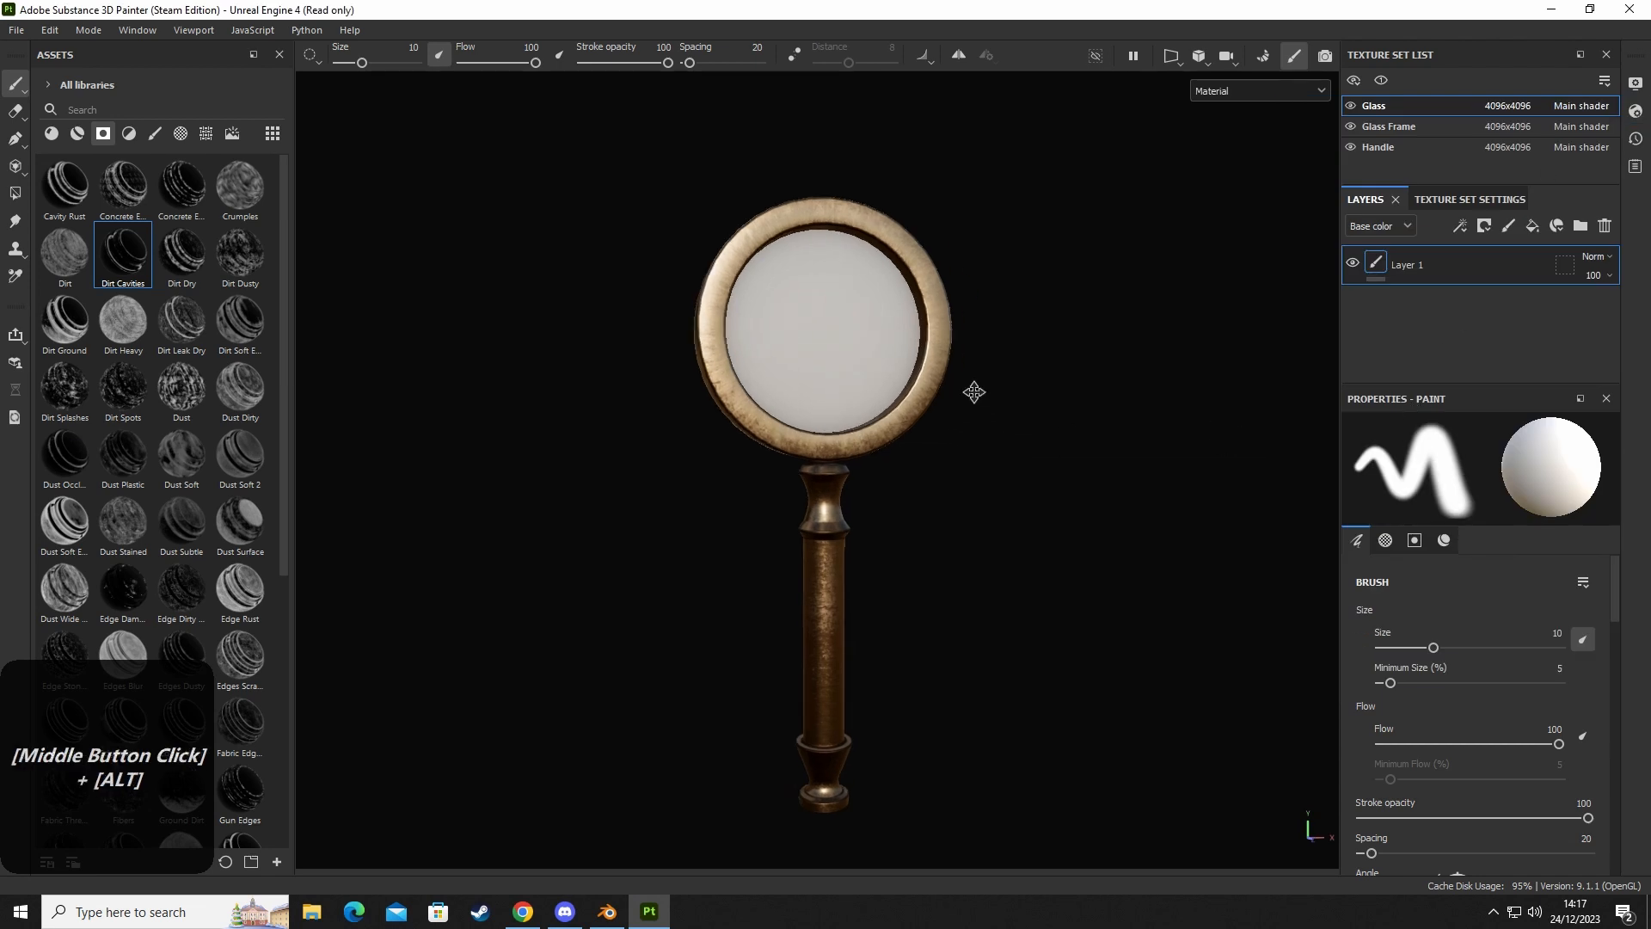
pyautogui.keyDown('alt'); pyautogui.moveTo(973, 383); pyautogui.dragTo(1011, 343); pyautogui.keyUp('alt')
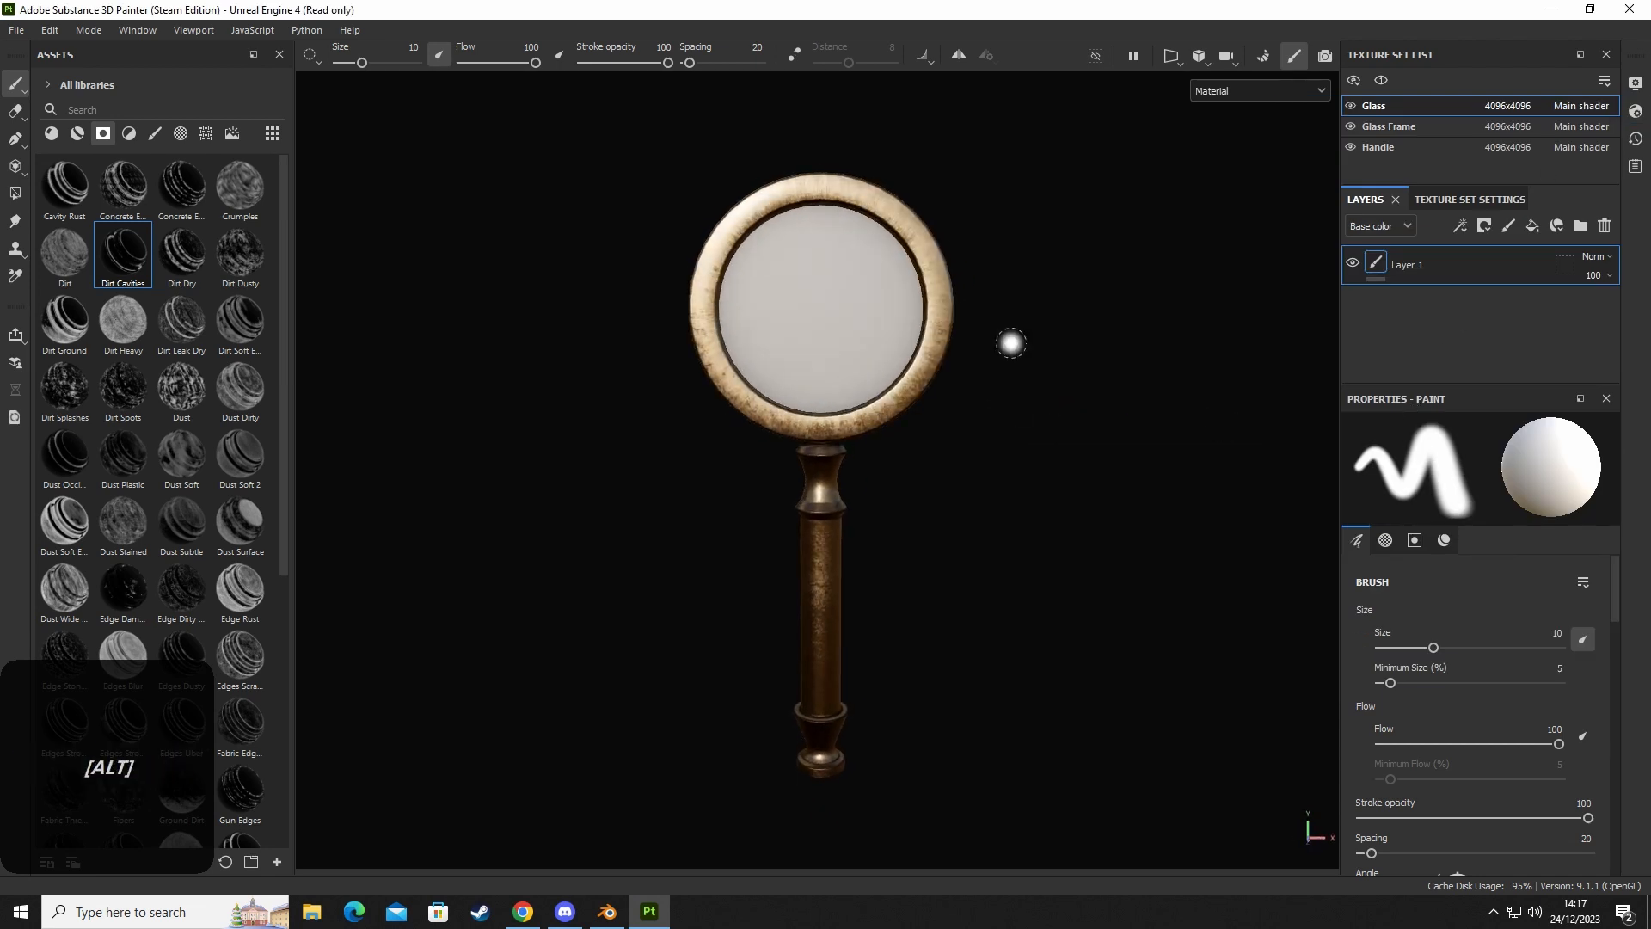
pyautogui.click(1481, 201)
pyautogui.click(1386, 223)
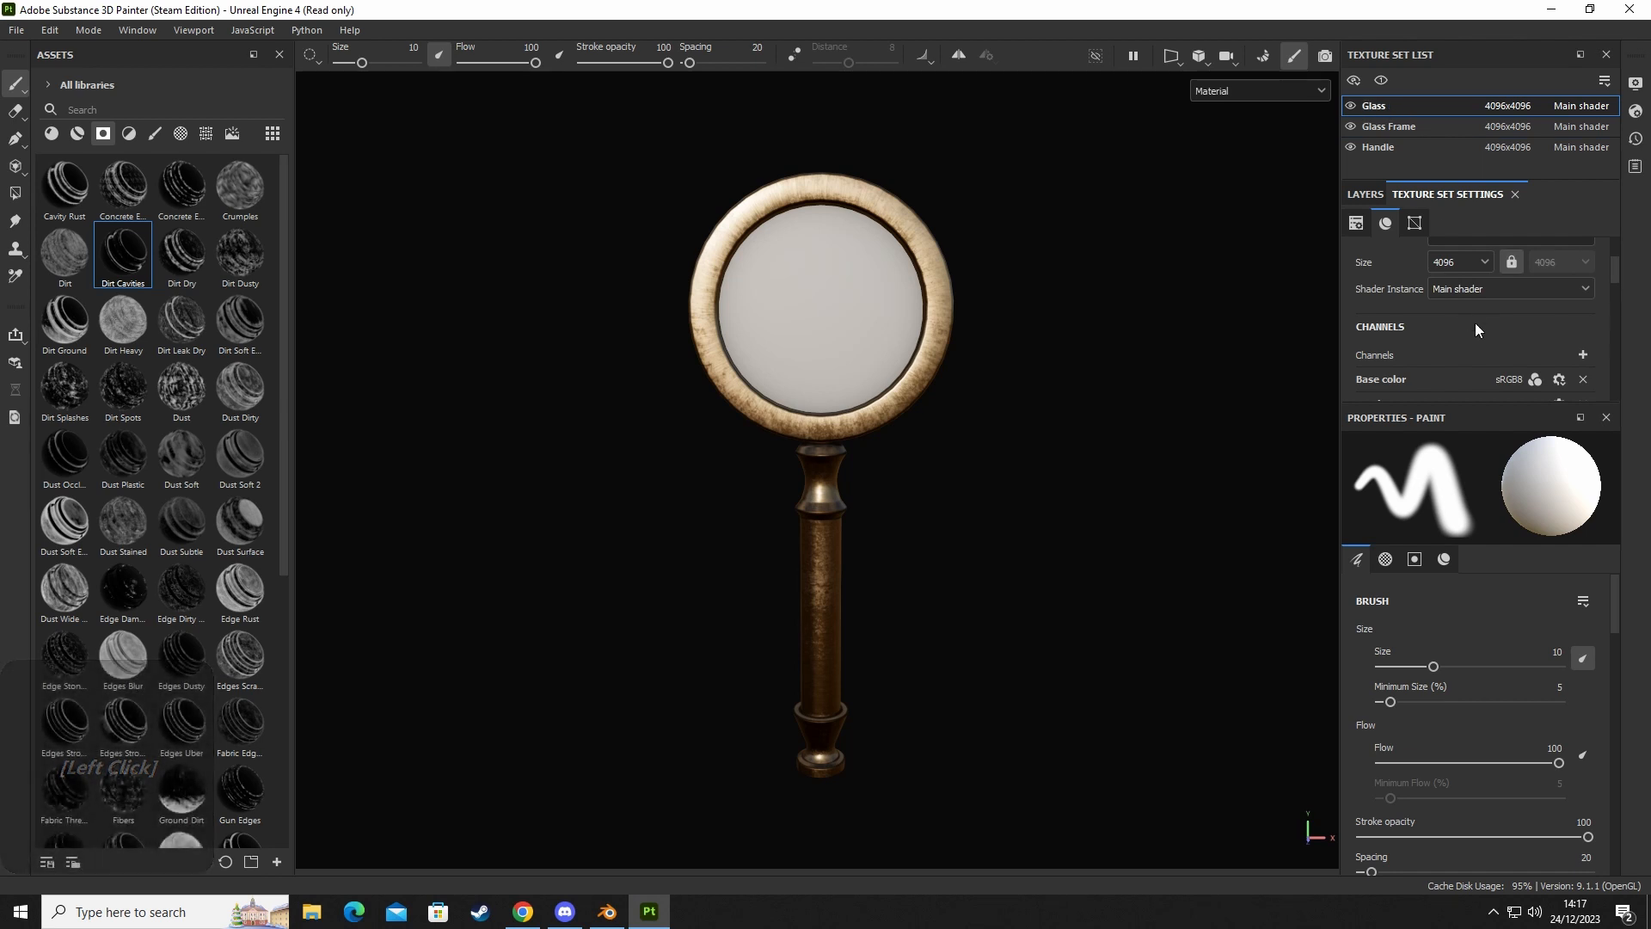
pyautogui.click(1582, 356)
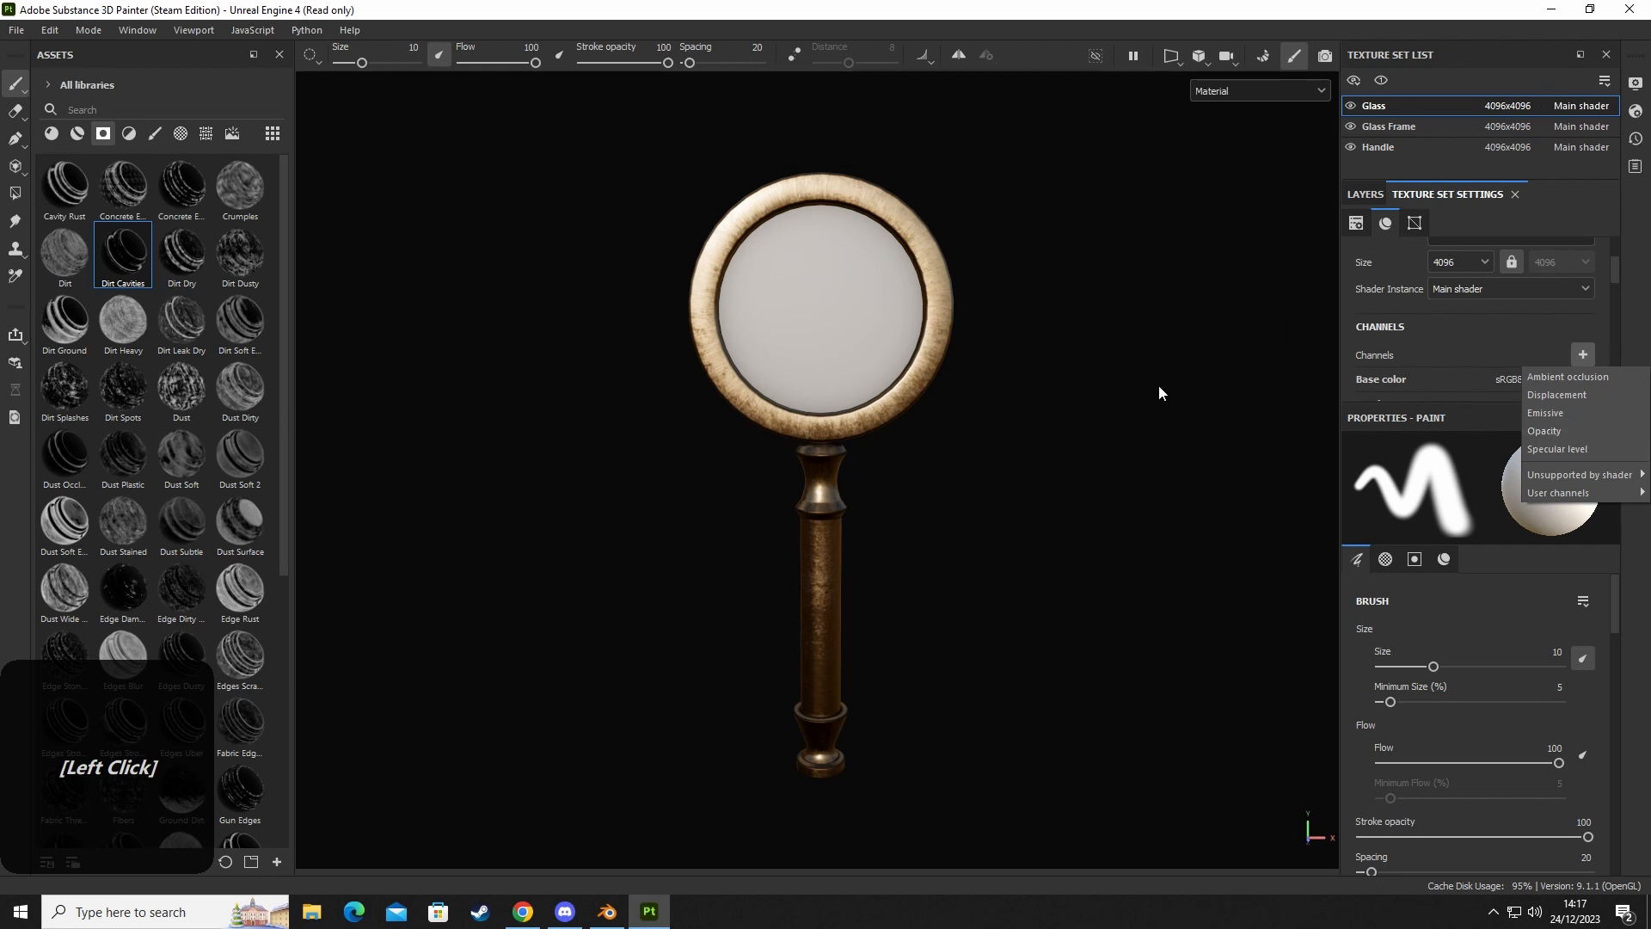
pyautogui.click(1562, 432)
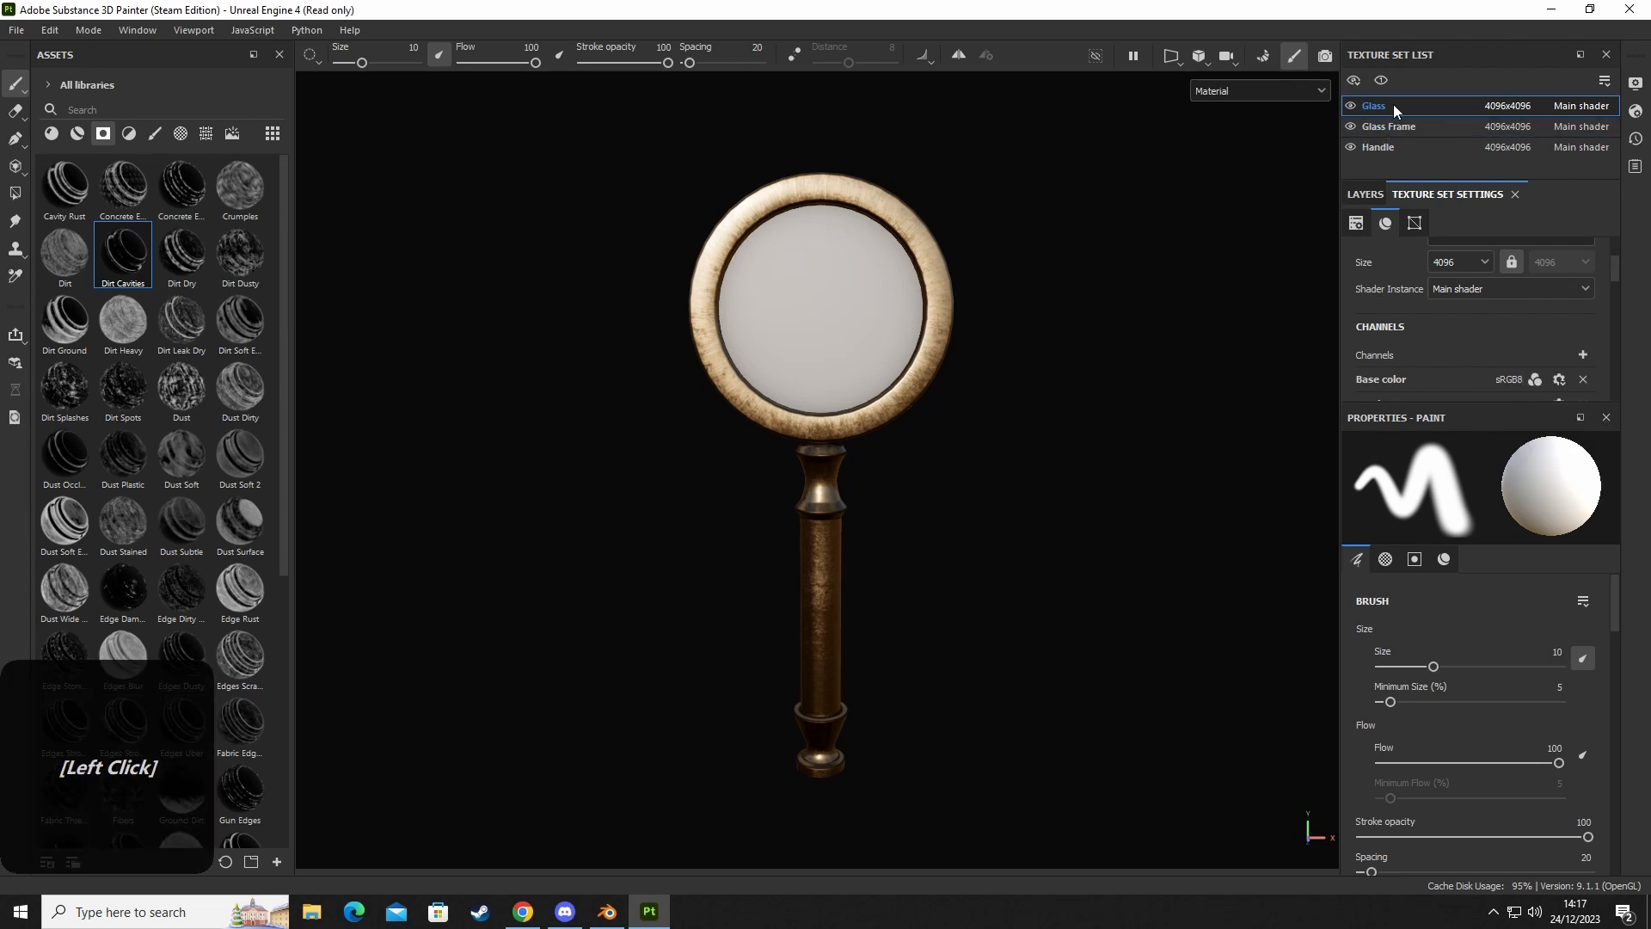
# Delete the Glass set's empty paint layer and apply the Glass Film Dirty Mirror smart material to the lens.
pyautogui.click(1365, 194)
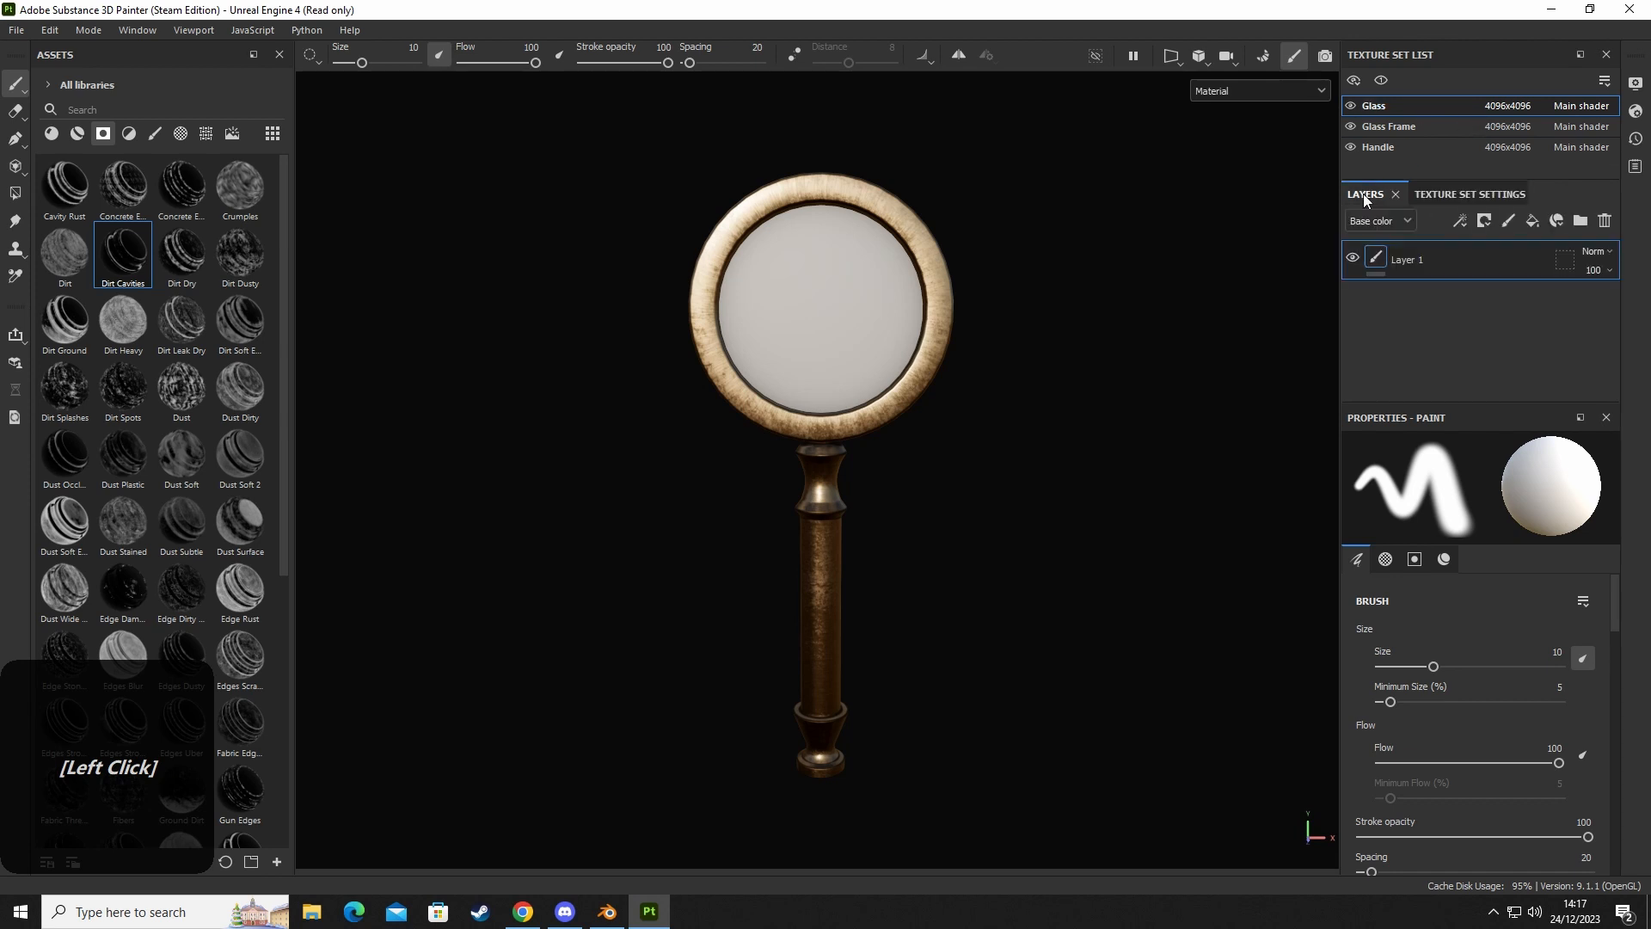
pyautogui.click(1605, 221)
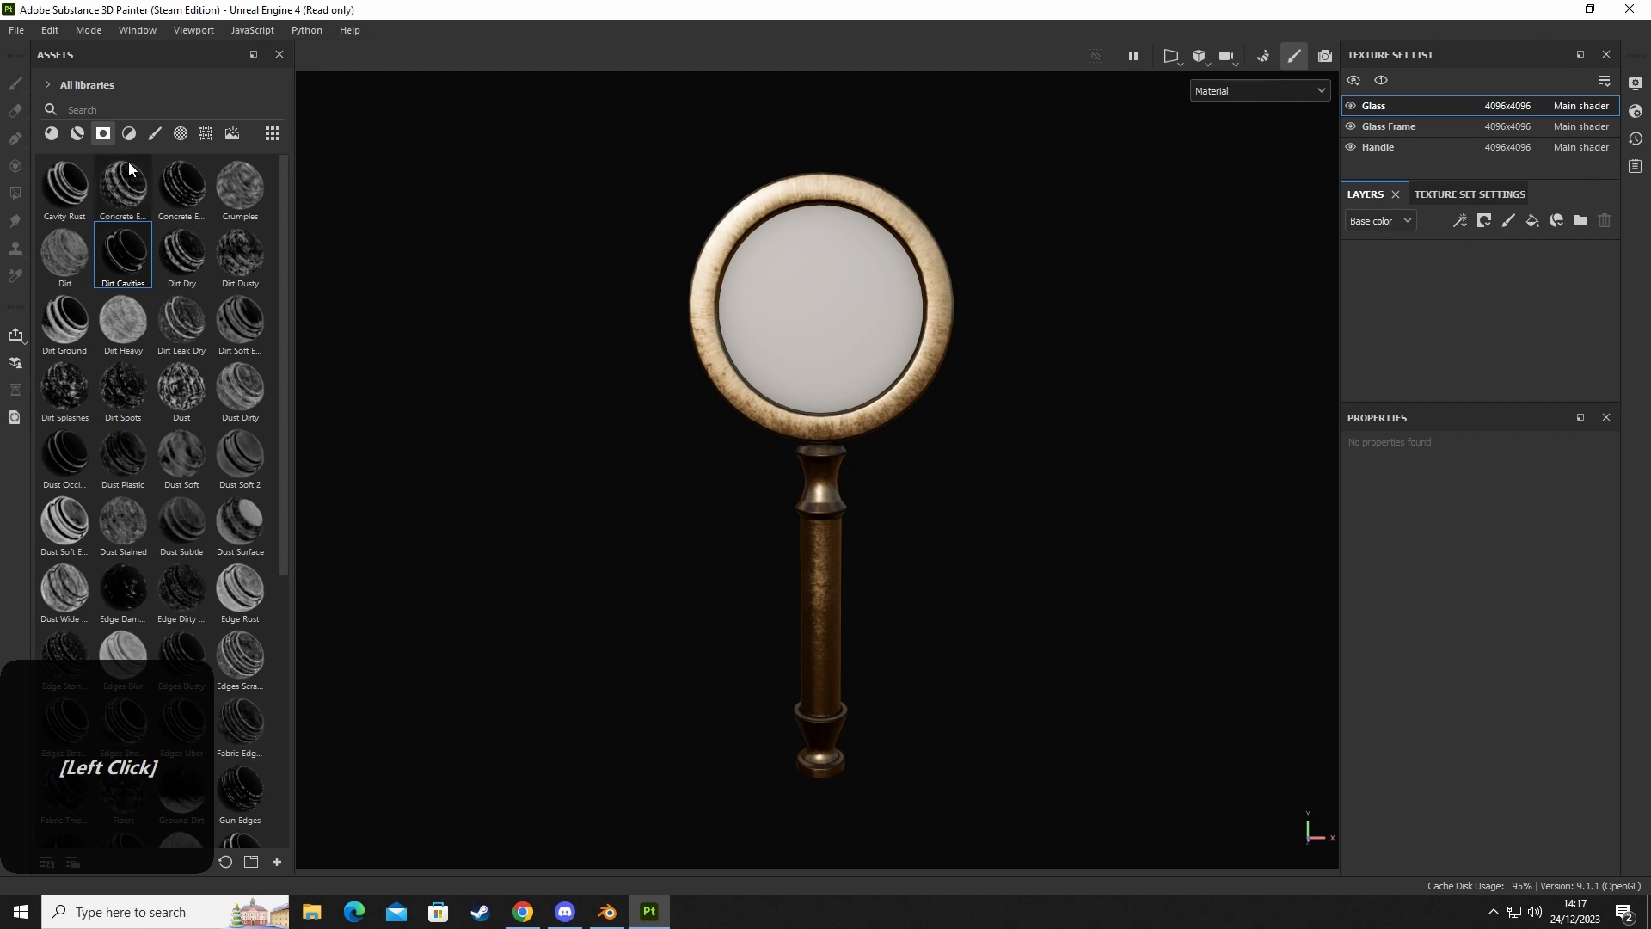
pyautogui.click(78, 133)
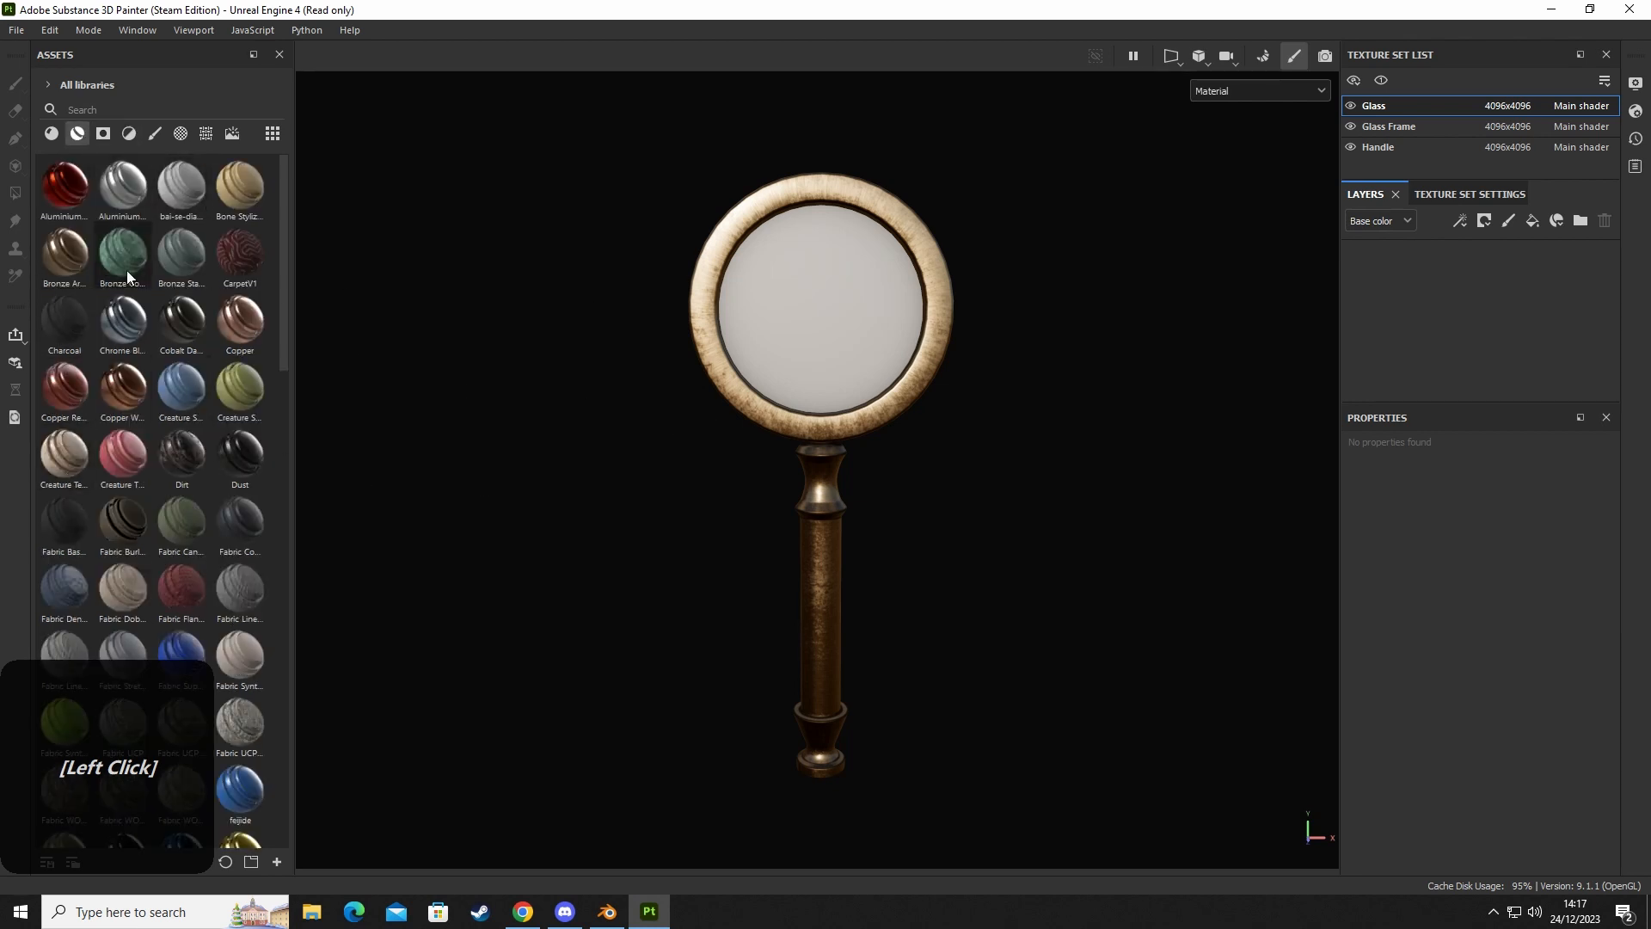
pyautogui.scroll(-5, 111, 458)
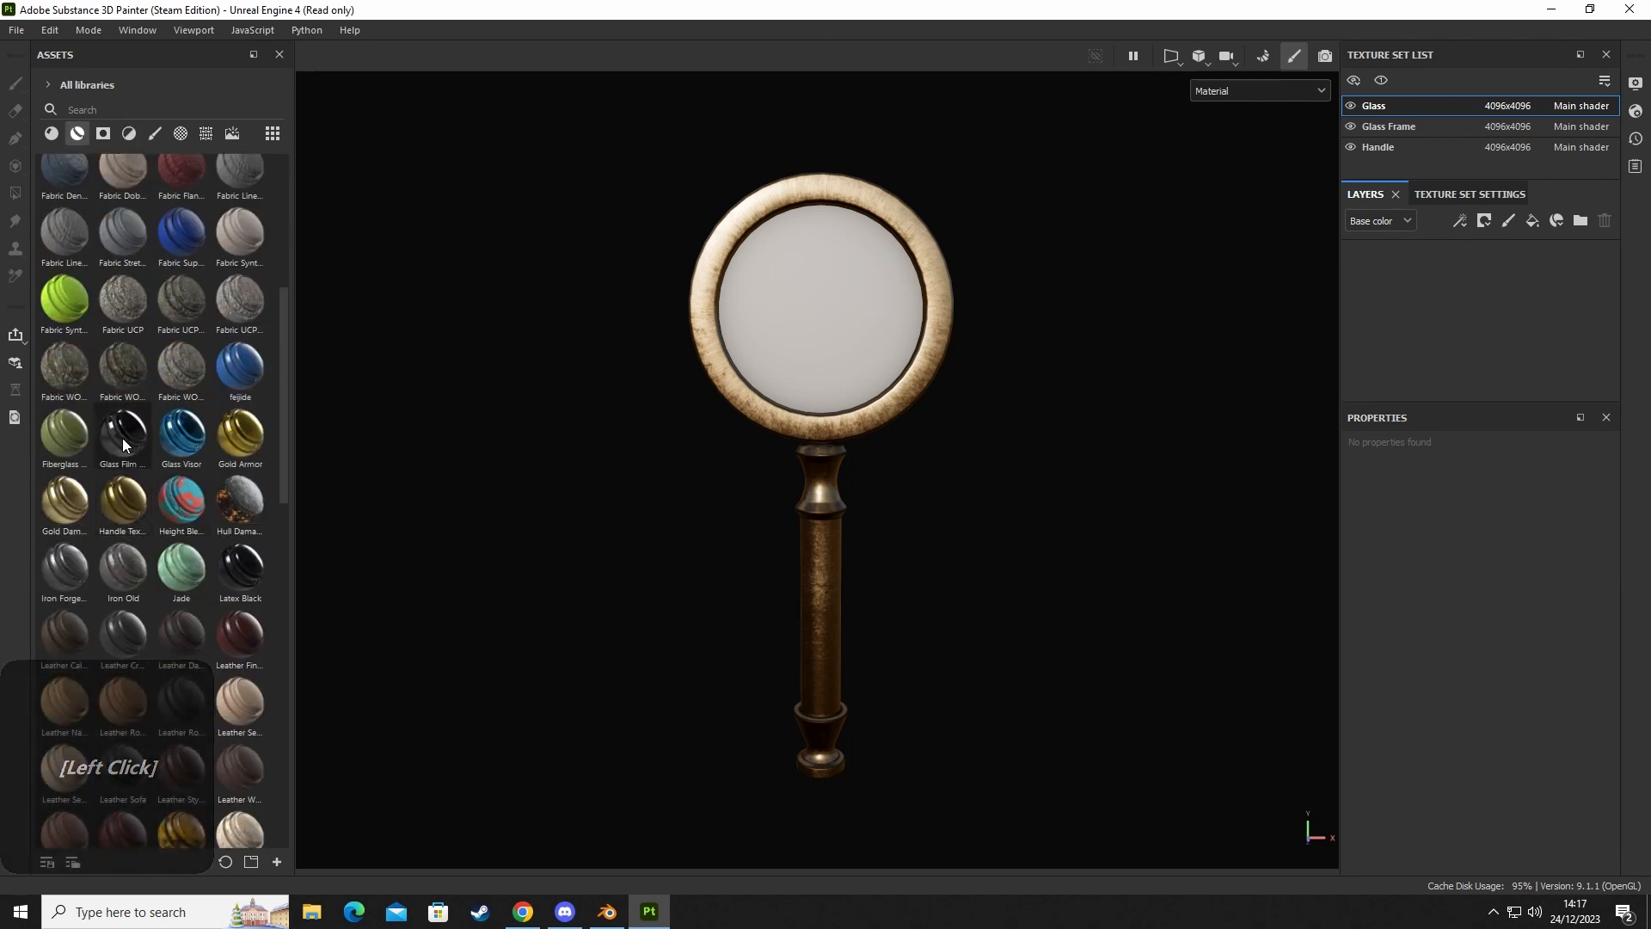
pyautogui.moveTo(122, 437); pyautogui.dragTo(931, 367)
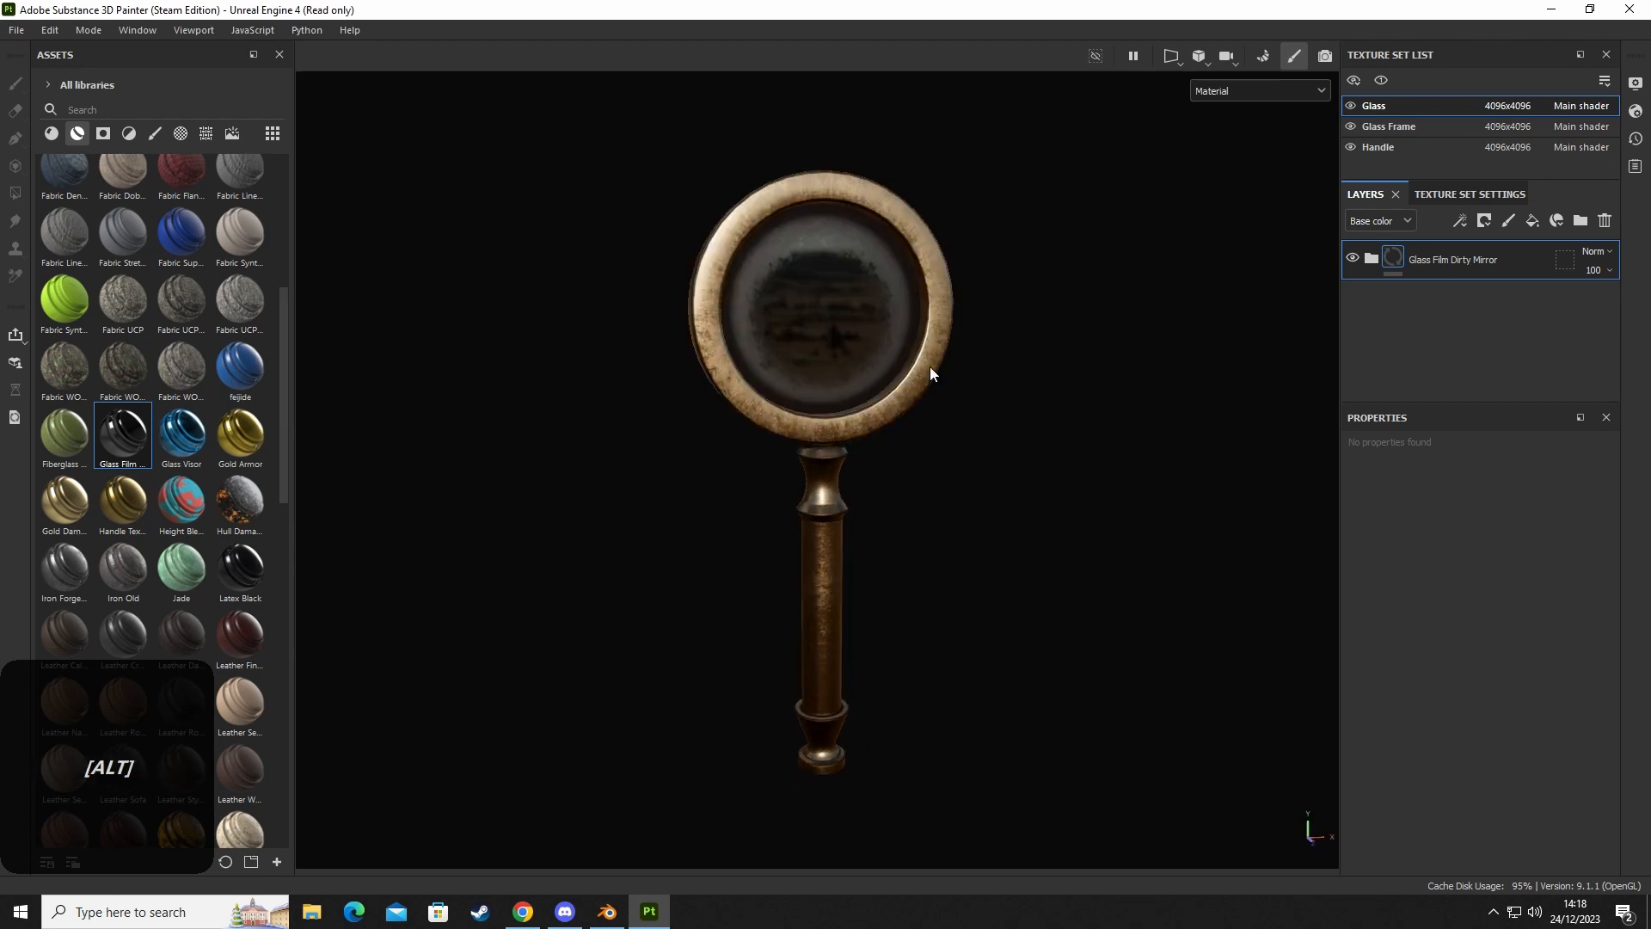
# Delete the Dirt layer inside the Glass Film Dirty Mirror group and add a fill layer above the group.
pyautogui.keyDown('alt'); pyautogui.scroll(1, 932, 367); pyautogui.keyUp('alt')
pyautogui.keyDown('alt'); pyautogui.moveTo(947, 338); pyautogui.dragTo(924, 415, button='middle'); pyautogui.keyUp('alt')
pyautogui.keyDown('alt'); pyautogui.moveTo(925, 415); pyautogui.dragTo(922, 366); pyautogui.keyUp('alt')
pyautogui.keyDown('alt'); pyautogui.scroll(2, 922, 367); pyautogui.keyUp('alt')
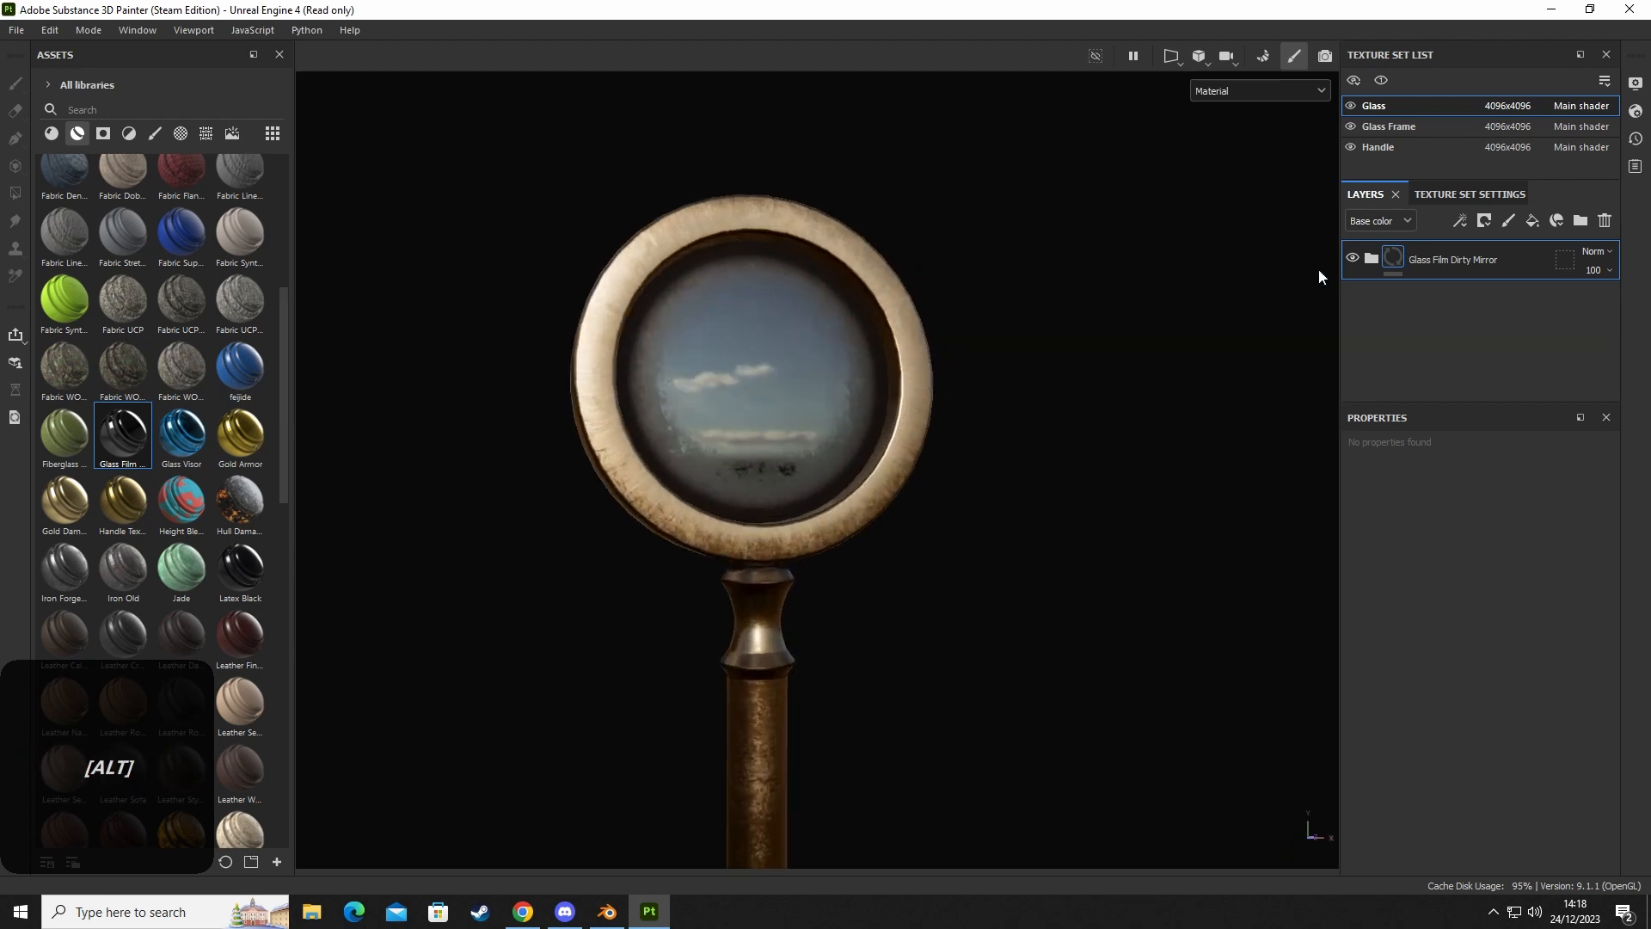
pyautogui.click(1371, 258)
pyautogui.click(1442, 302)
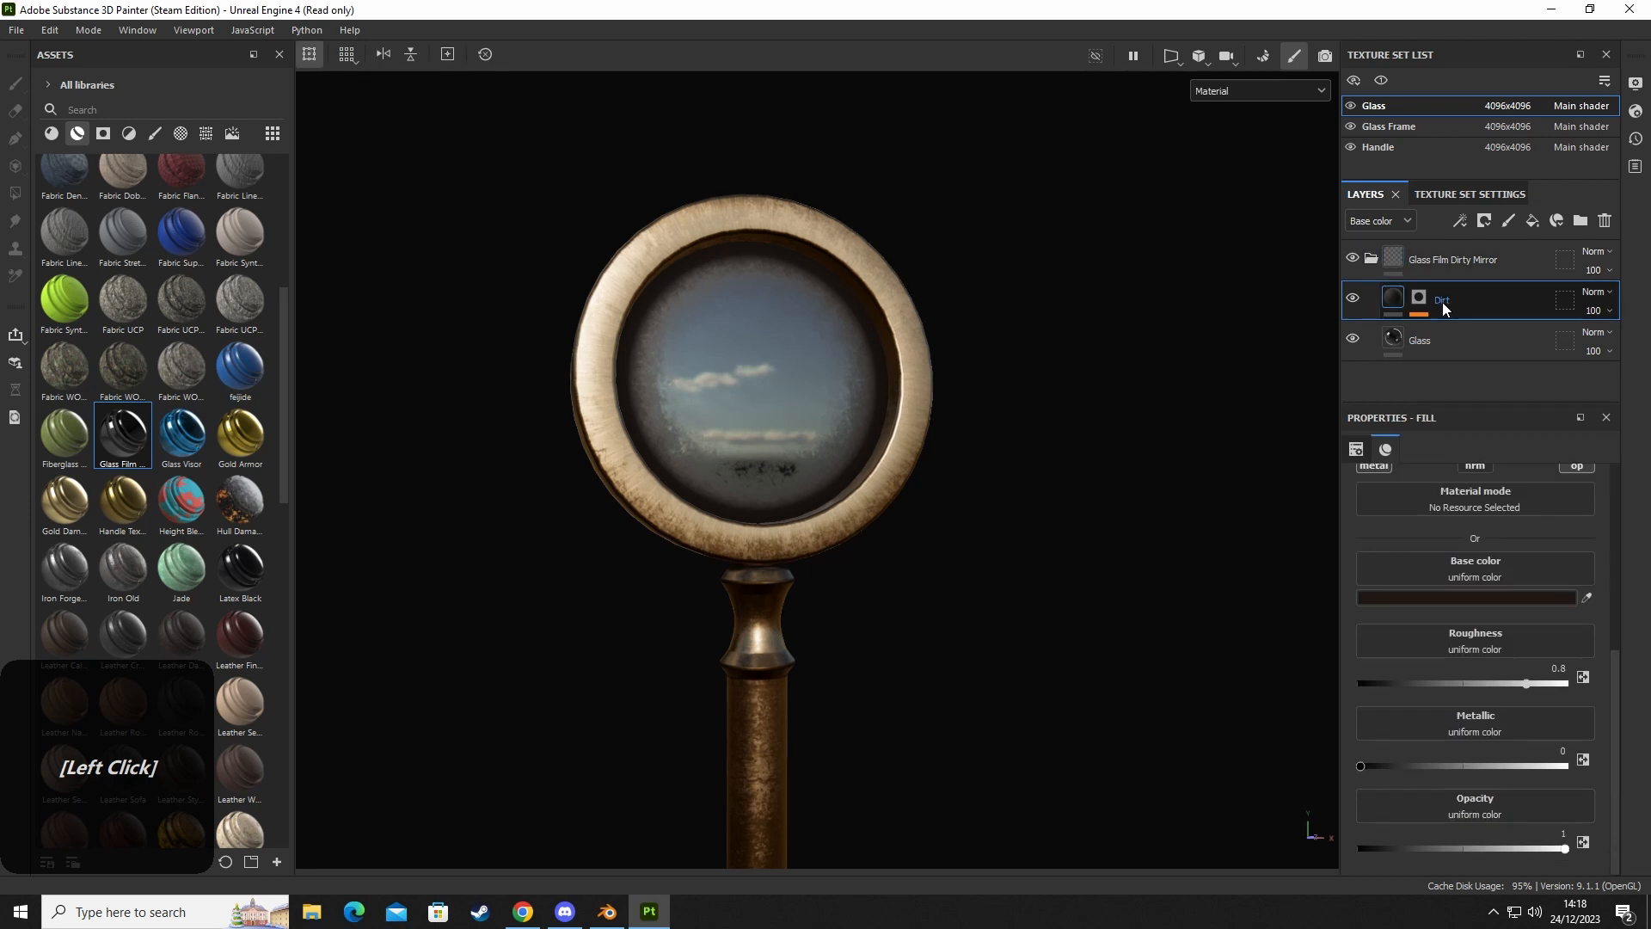
pyautogui.press('Delete')
pyautogui.moveTo(963, 471)
pyautogui.keyDown('alt'); pyautogui.mouseDown()
pyautogui.moveTo(900, 479)
pyautogui.moveTo(974, 495)
pyautogui.mouseUp(); pyautogui.keyUp('alt')
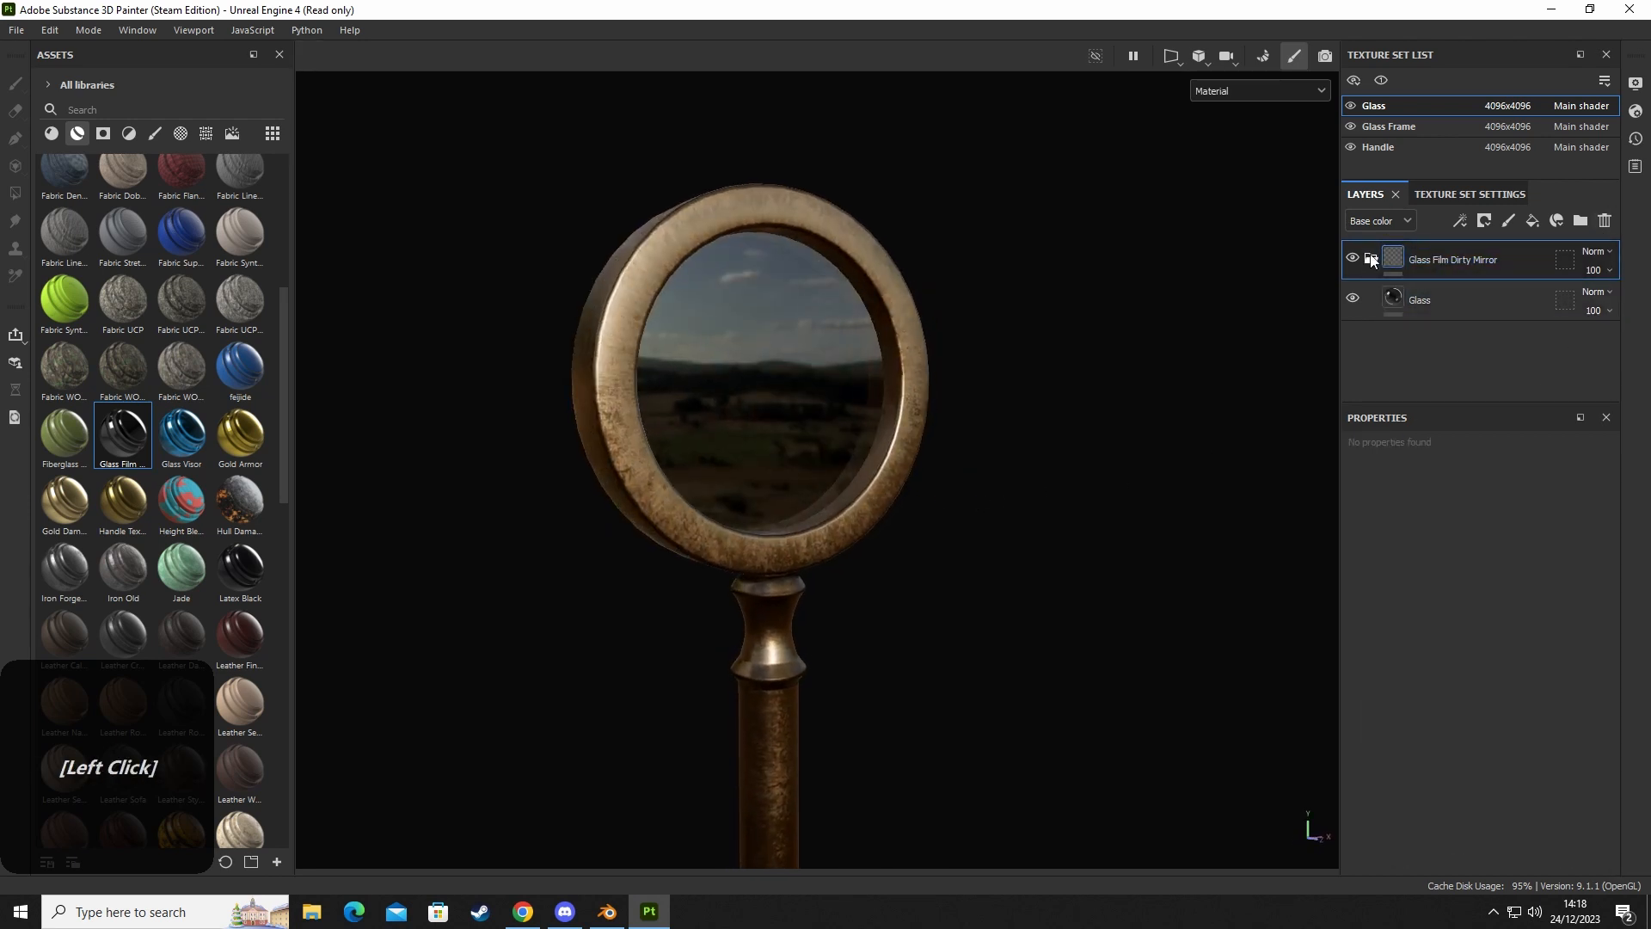
pyautogui.click(1533, 220)
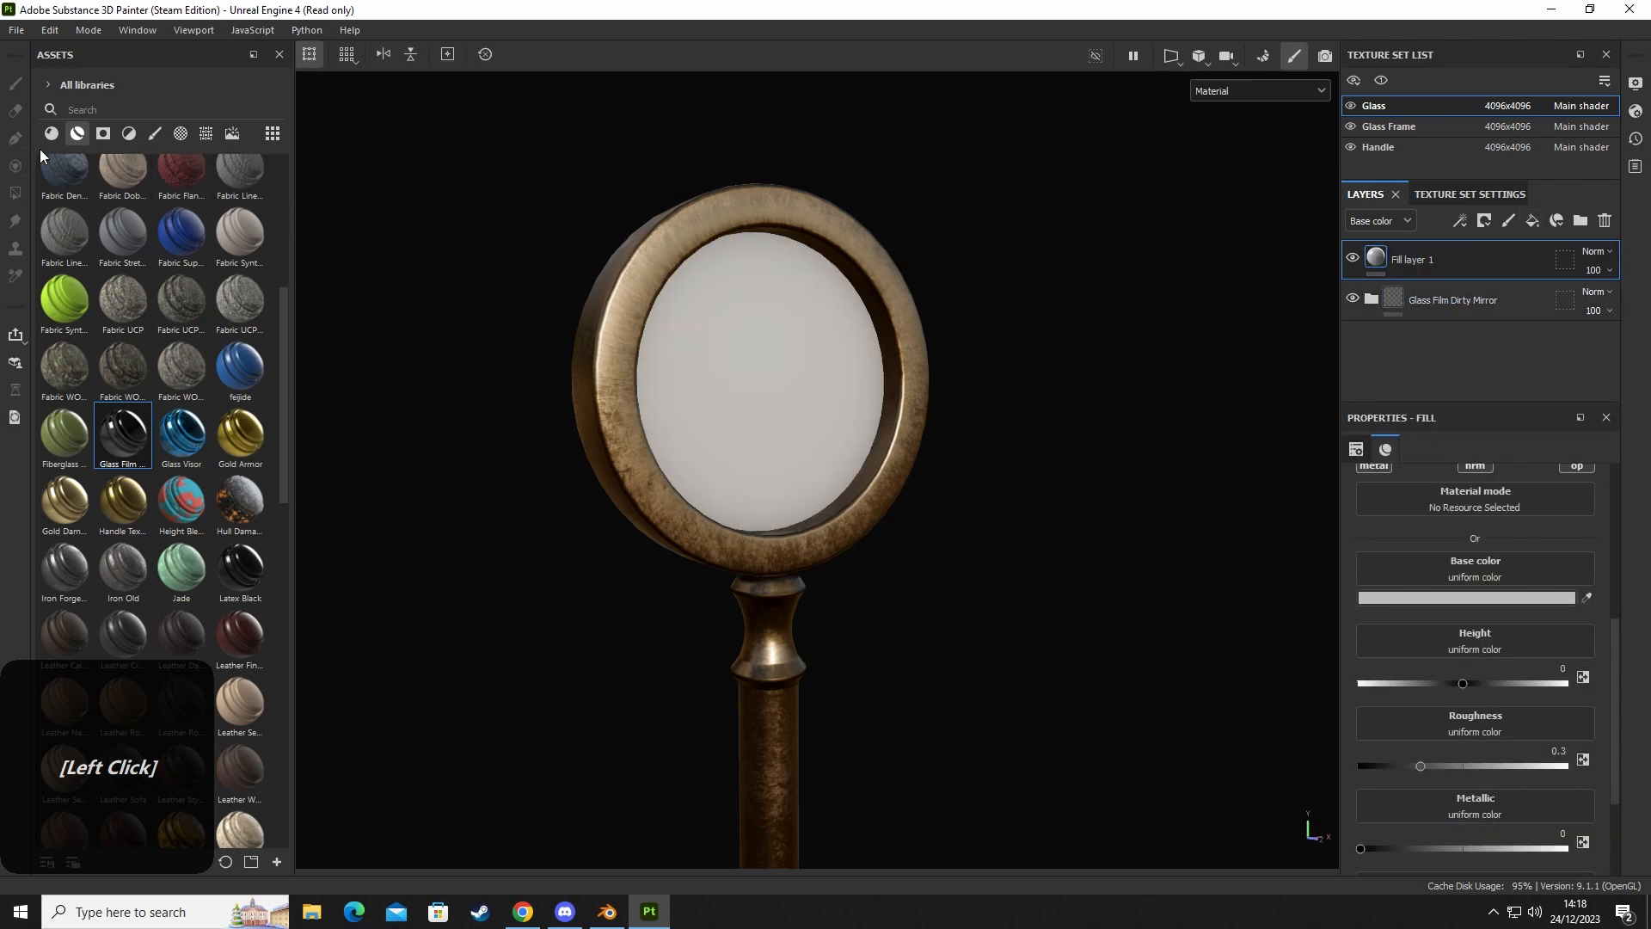
# Try the Dust Soft 2 smart mask on the glass's new fill layer, adjusting its mask settings, and undo it.
pyautogui.click(105, 132)
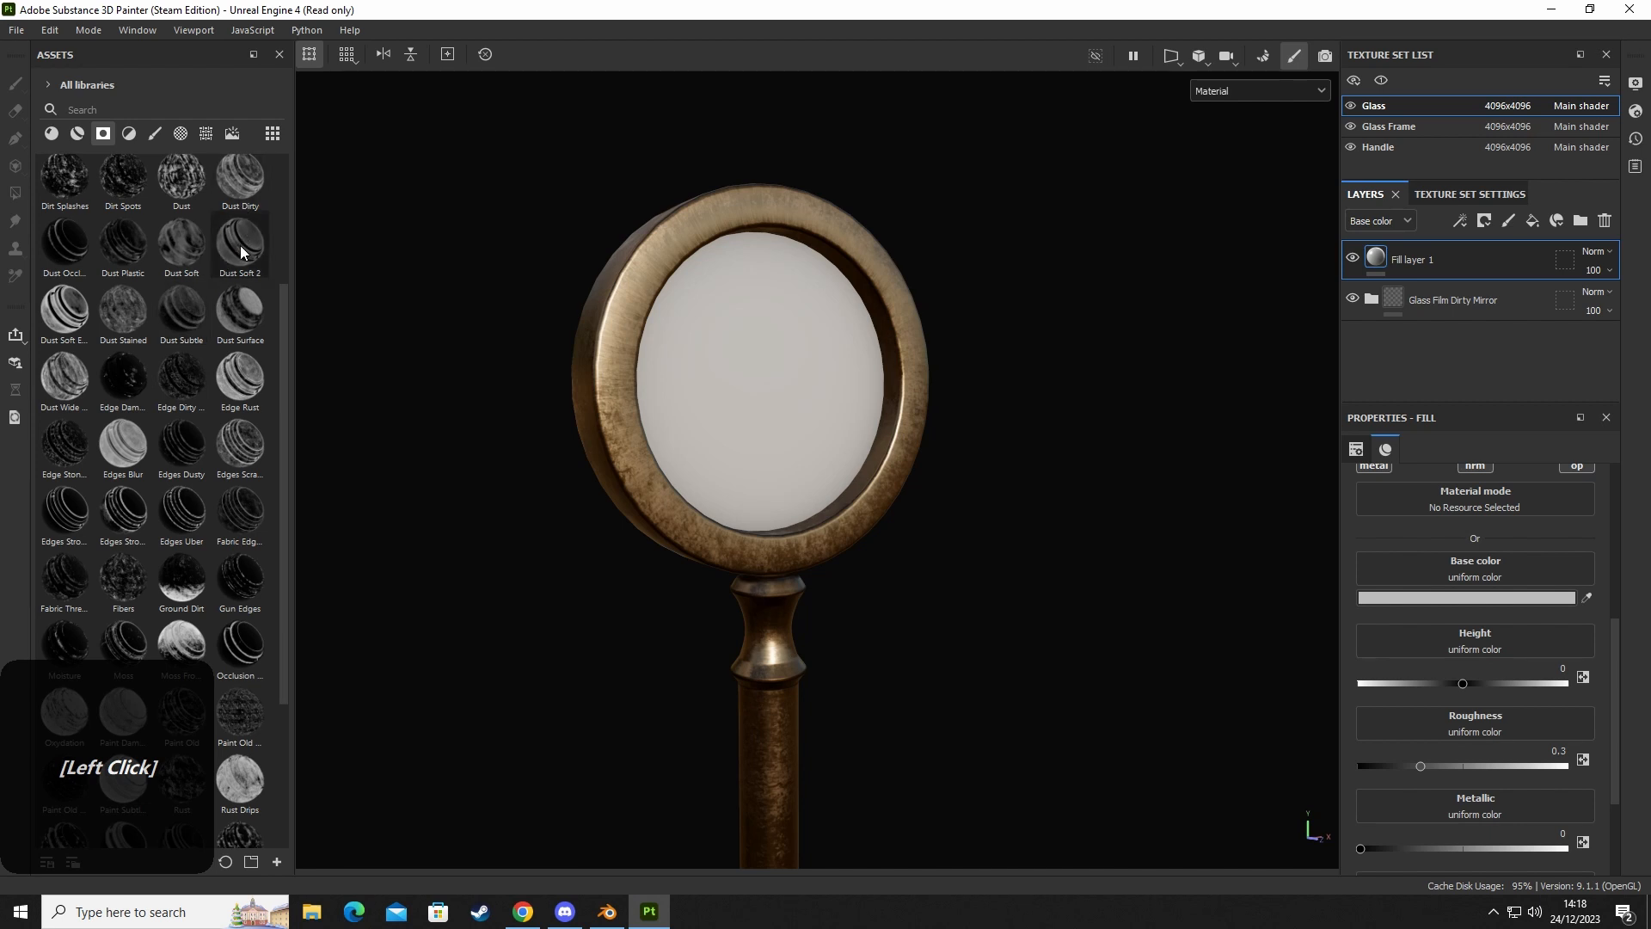
pyautogui.moveTo(241, 251); pyautogui.dragTo(1406, 265)
pyautogui.keyDown('alt'); pyautogui.moveTo(988, 473); pyautogui.dragTo(940, 475); pyautogui.keyUp('alt')
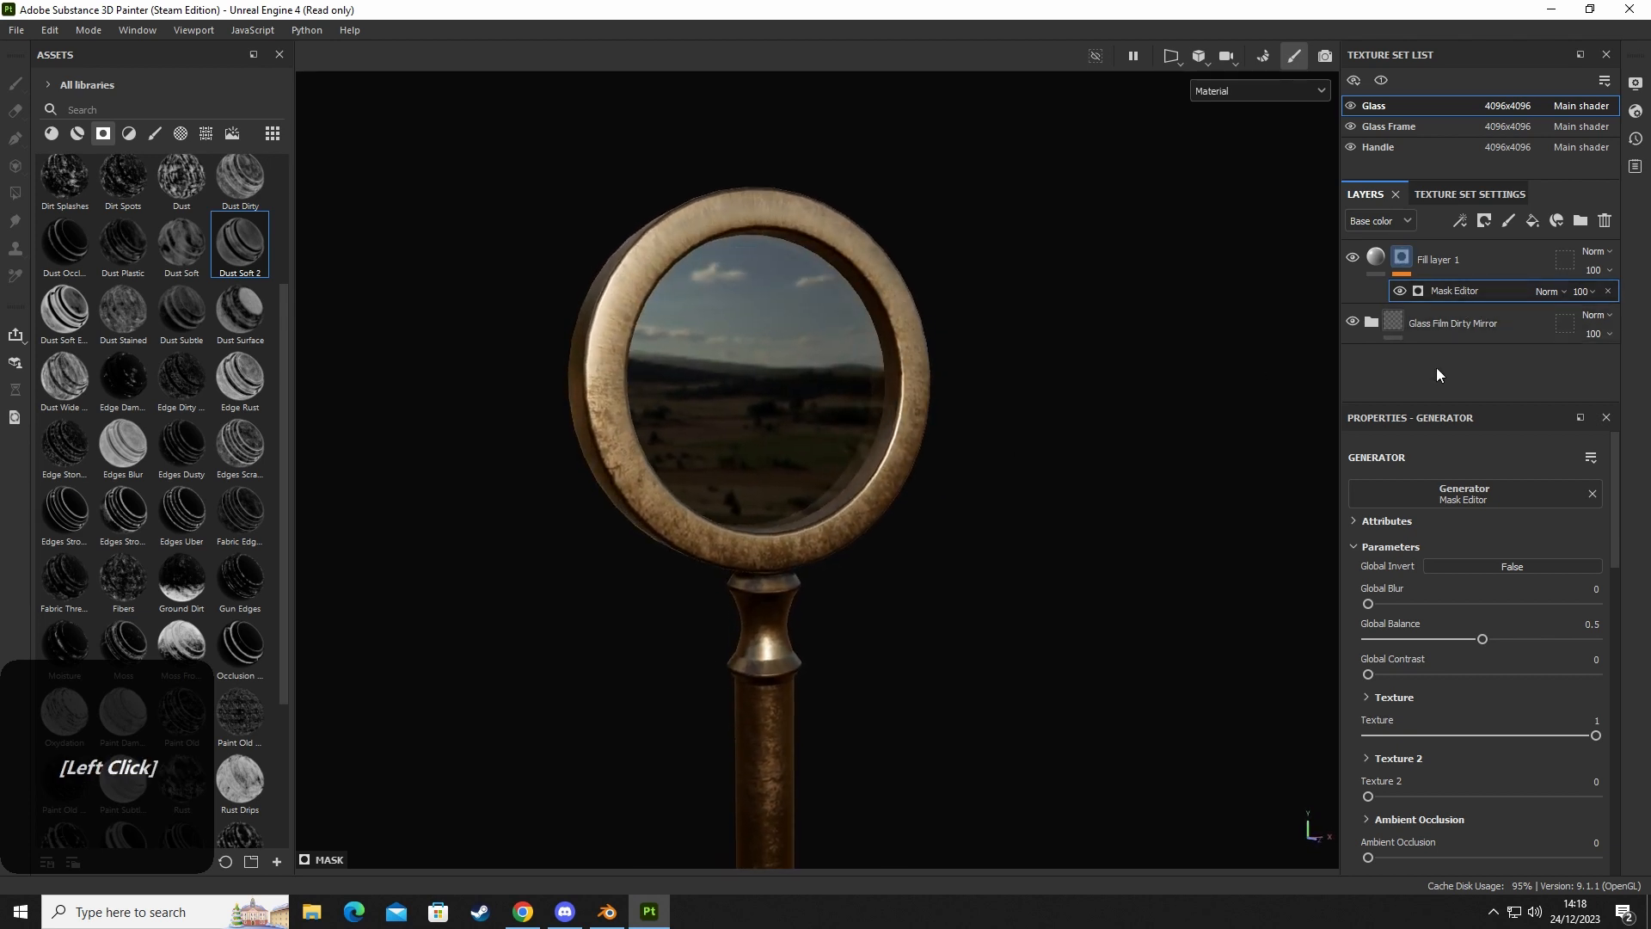
pyautogui.moveTo(1482, 638); pyautogui.dragTo(1496, 643)
pyautogui.moveTo(1617, 652); pyautogui.dragTo(1571, 651)
pyautogui.hotkey('ctrl', 'z')
pyautogui.hotkey('ctrl', 'z')
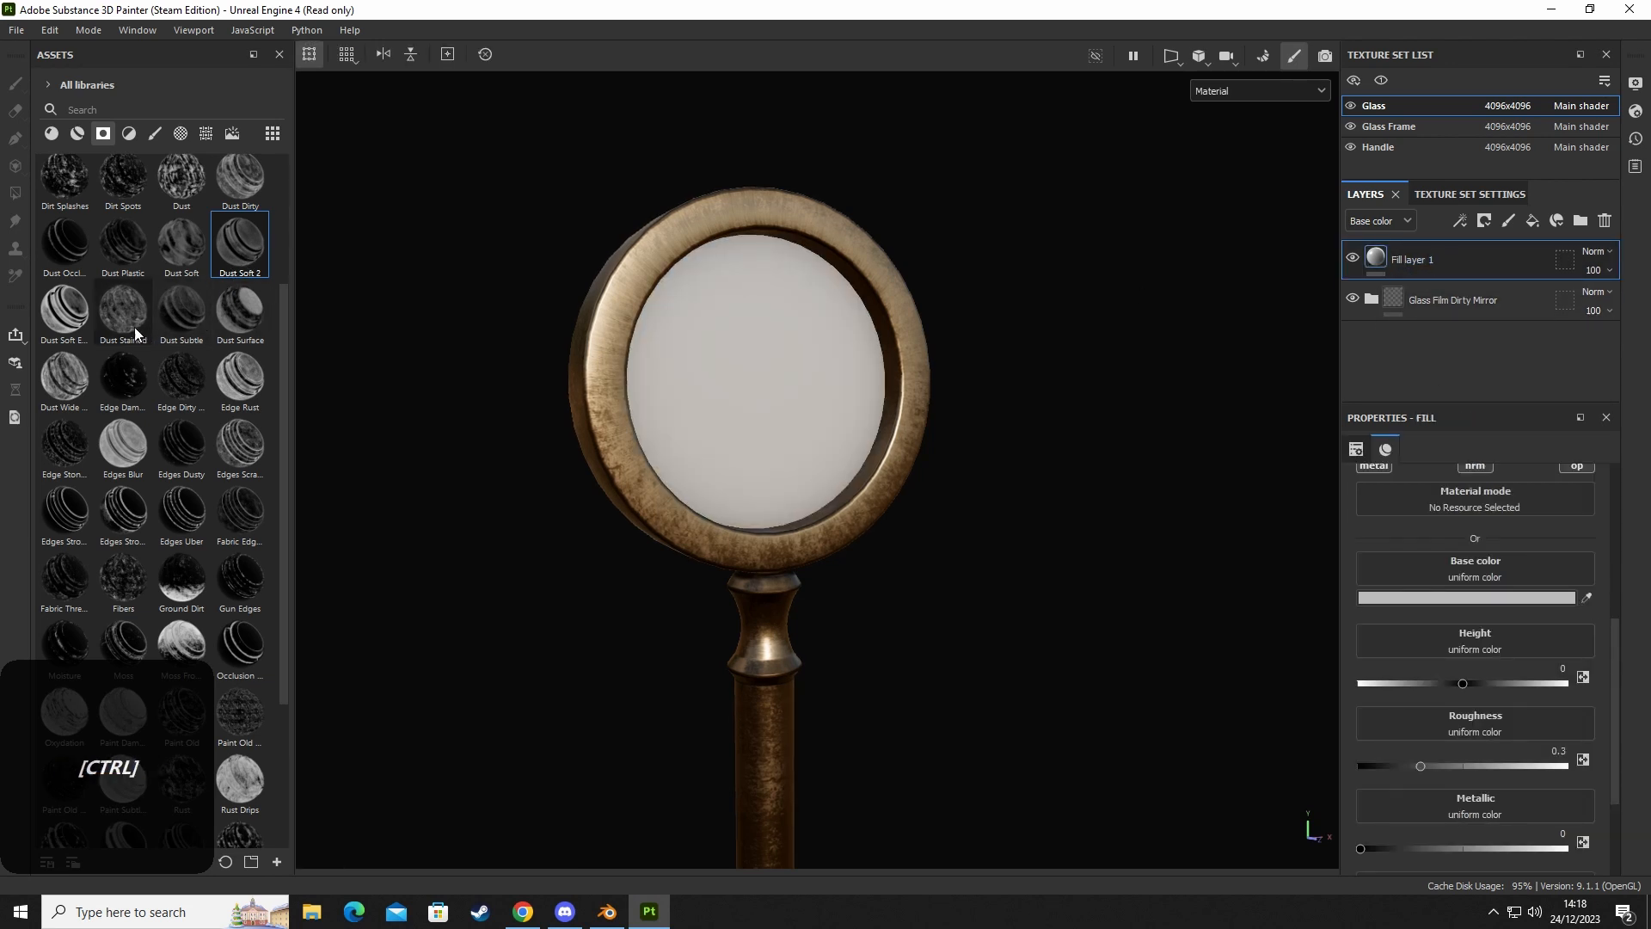
# Try the soft dust smart mask beside Dust Stained on the glass's fill layer and undo it.
pyautogui.moveTo(60, 318); pyautogui.dragTo(1402, 265)
pyautogui.moveTo(910, 450)
pyautogui.keyDown('alt'); pyautogui.mouseDown()
pyautogui.moveTo(792, 465)
pyautogui.moveTo(675, 357)
pyautogui.moveTo(897, 439)
pyautogui.mouseUp(); pyautogui.keyUp('alt')
pyautogui.hotkey('ctrl', 'z')
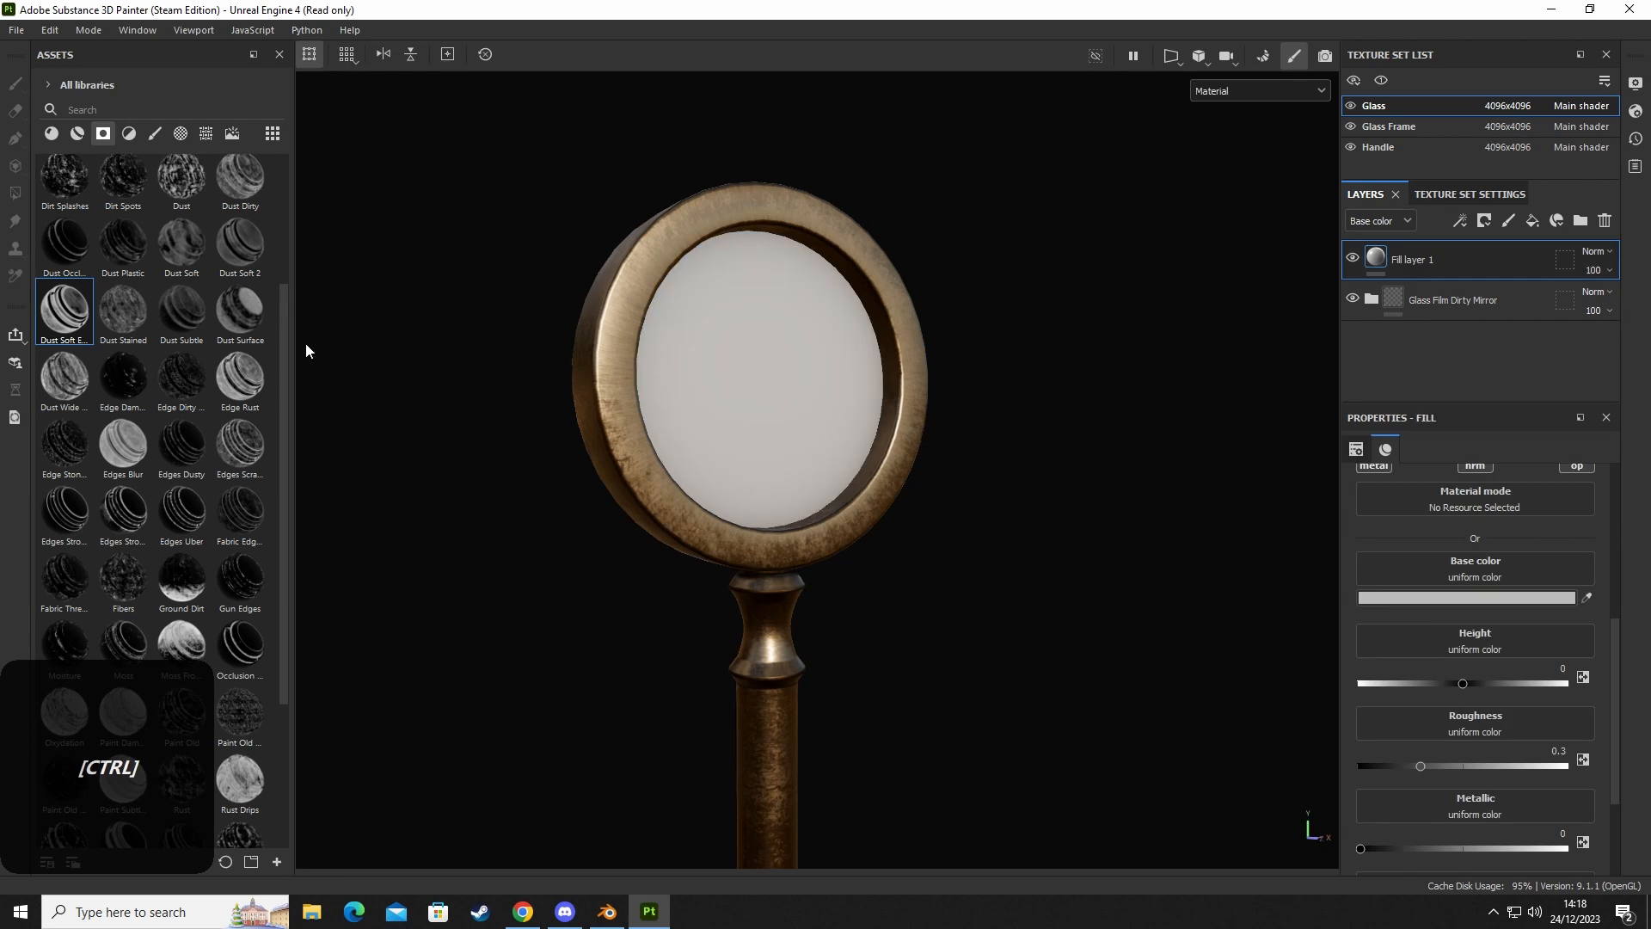
# Apply the Dust Dirty smart mask to the glass's fill layer and set its Global Balance to 0.34.
pyautogui.scroll(3, 203, 291)
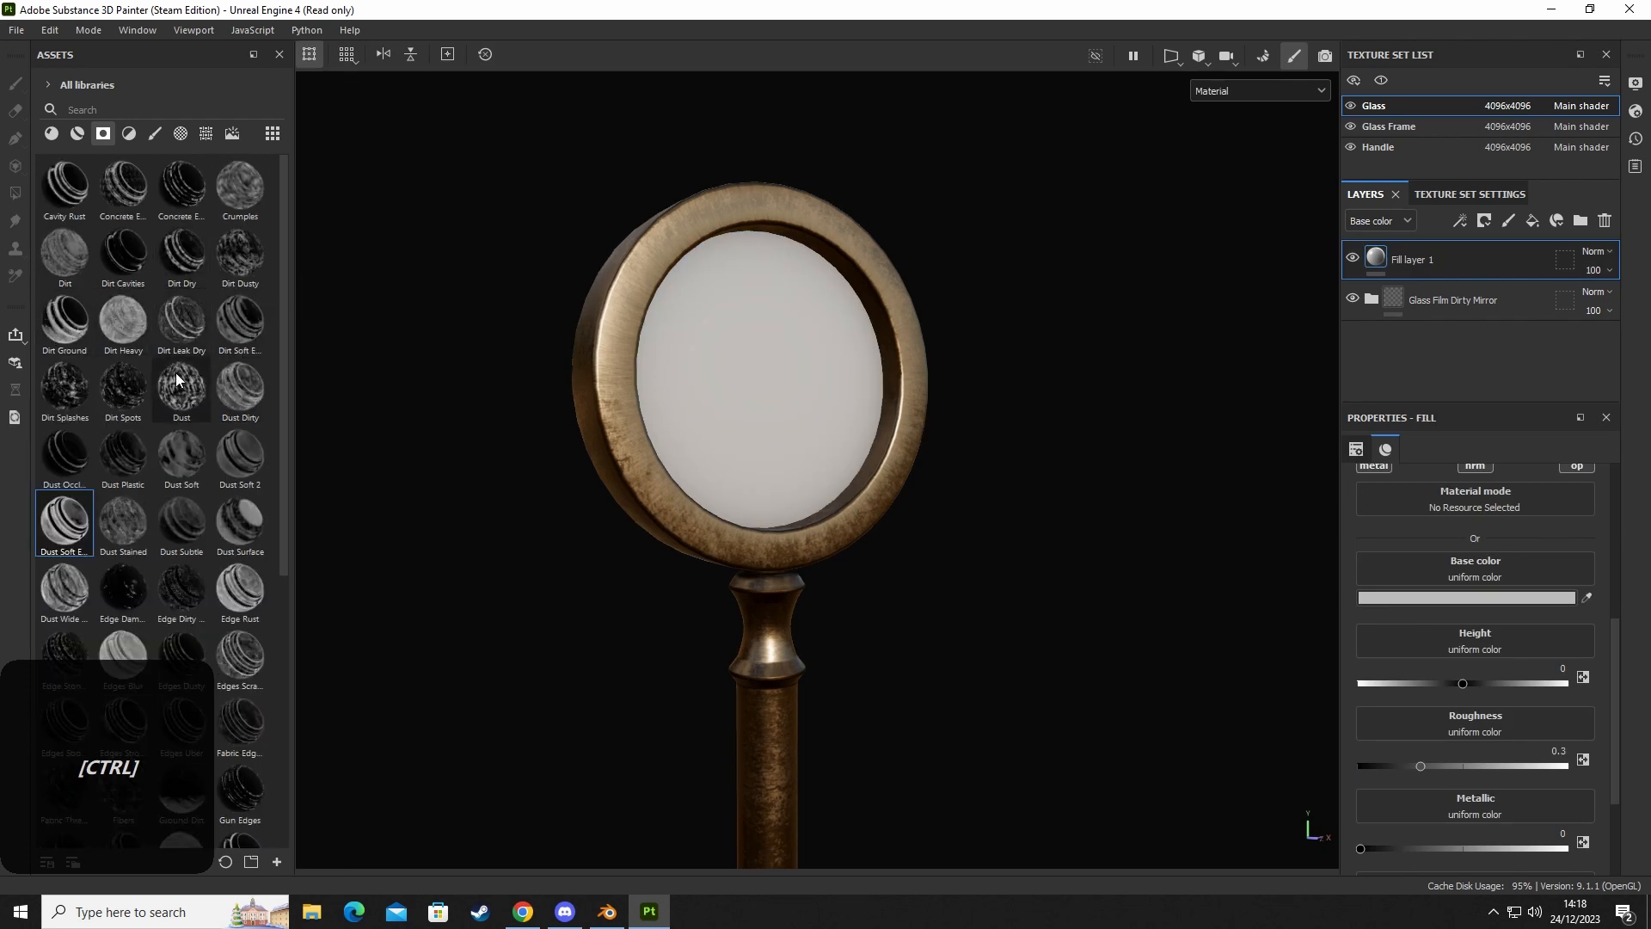
pyautogui.moveTo(219, 388); pyautogui.dragTo(1405, 257)
pyautogui.keyDown('alt'); pyautogui.moveTo(987, 364); pyautogui.dragTo(919, 413); pyautogui.keyUp('alt')
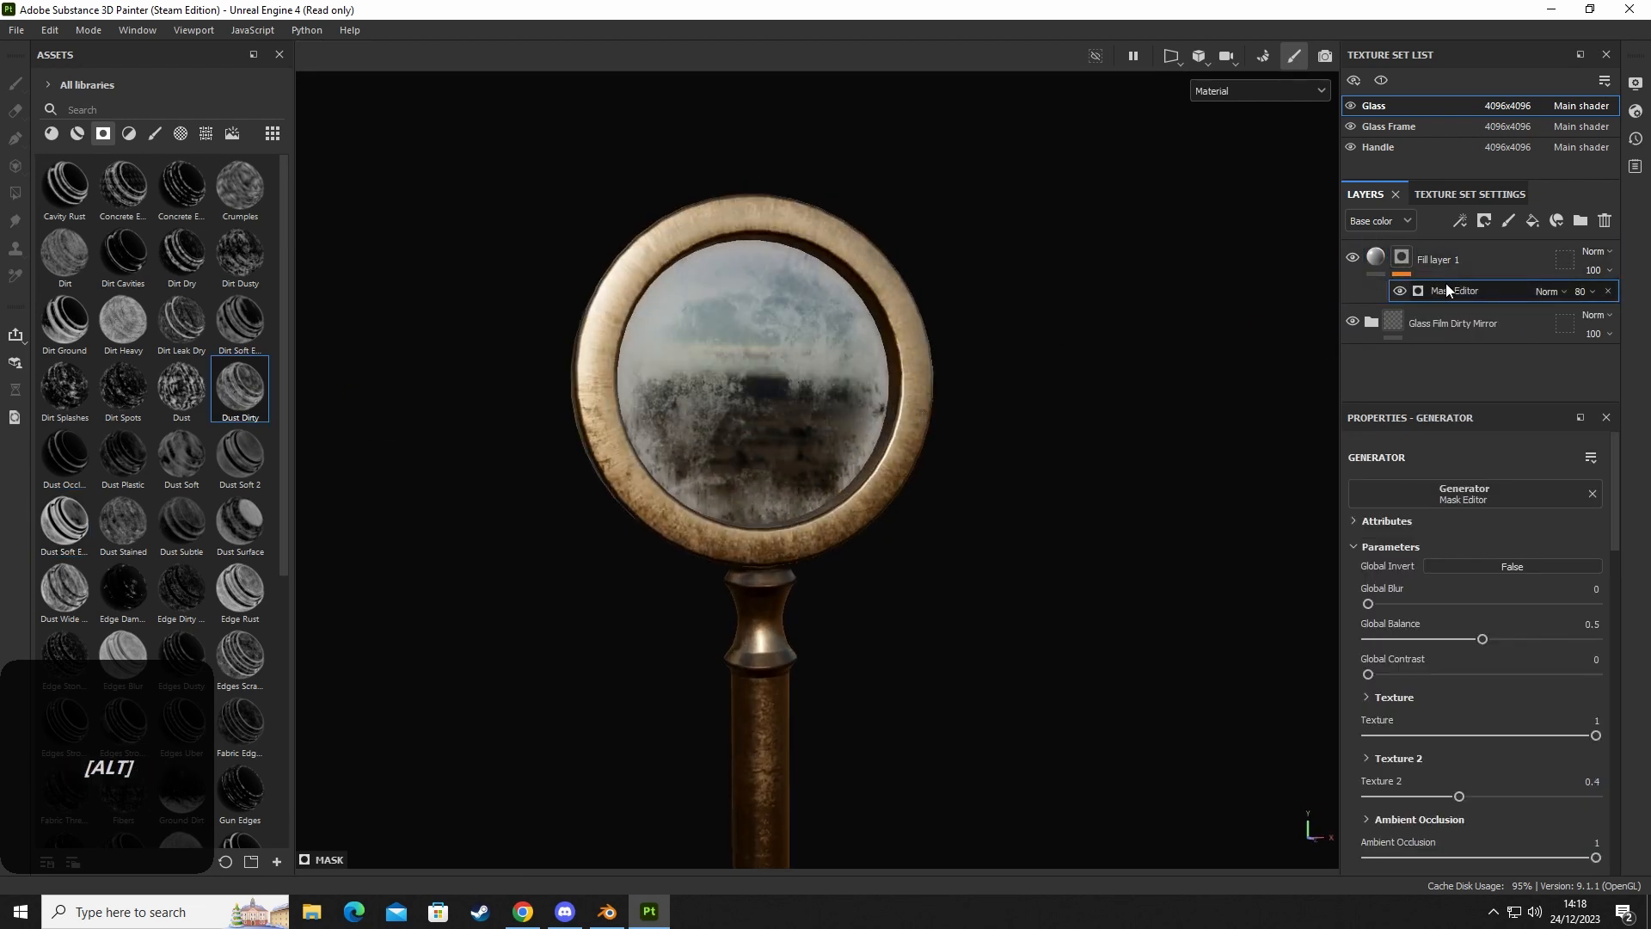
pyautogui.click(1526, 656)
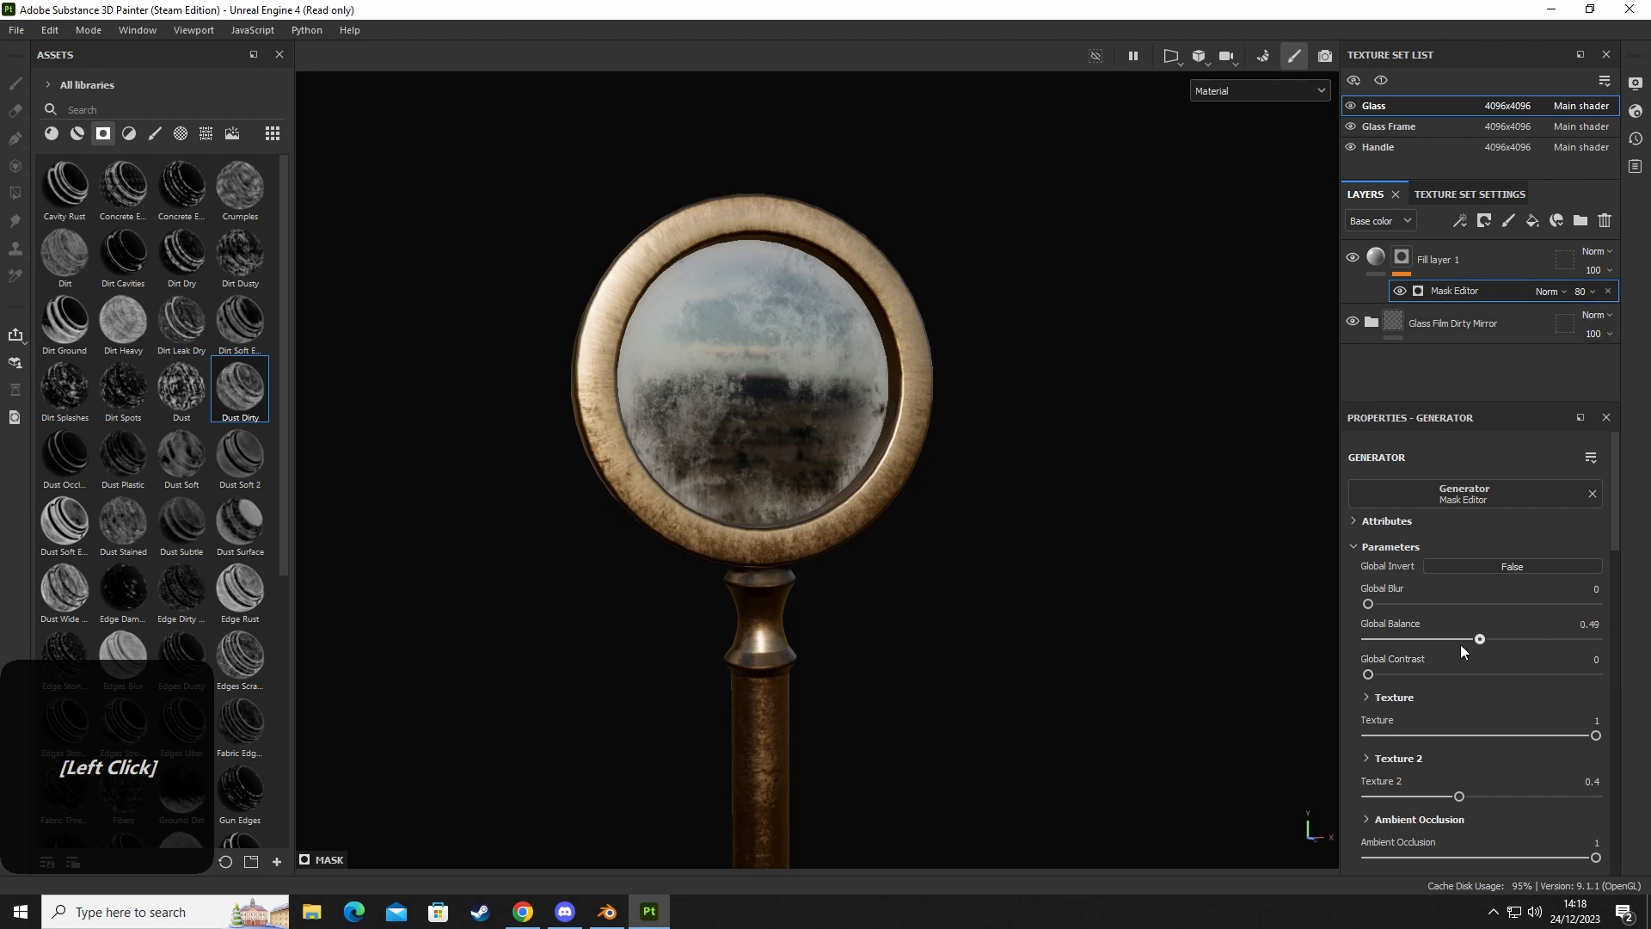
pyautogui.moveTo(1460, 640); pyautogui.dragTo(1446, 640)
# Examine the dusty glass reflections and the bronze frame and handle from several angles and under a rotated environment light.
pyautogui.moveTo(1055, 546)
pyautogui.keyDown('alt'); pyautogui.mouseDown()
pyautogui.moveTo(1164, 583)
pyautogui.moveTo(1107, 550)
pyautogui.moveTo(931, 540)
pyautogui.moveTo(1044, 530)
pyautogui.mouseUp(); pyautogui.keyUp('alt')
pyautogui.keyDown('alt'); pyautogui.moveTo(1043, 530); pyautogui.dragTo(970, 564, button='middle'); pyautogui.keyUp('alt')
pyautogui.keyDown('alt'); pyautogui.moveTo(969, 564); pyautogui.dragTo(1041, 593); pyautogui.keyUp('alt')
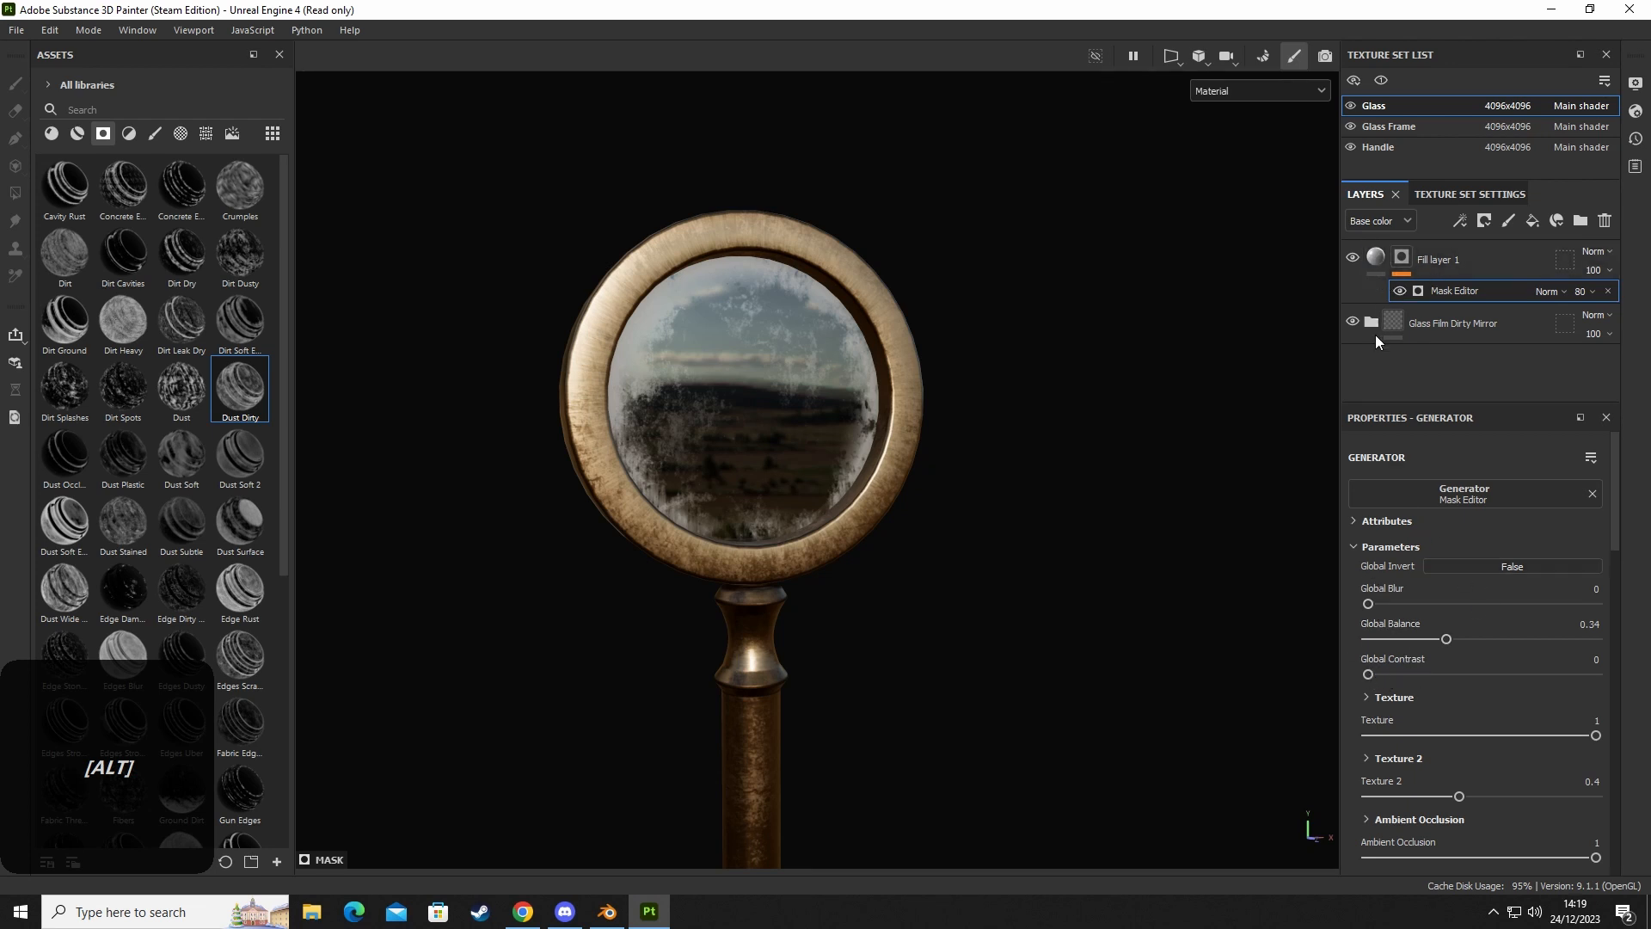
pyautogui.keyDown('alt'); pyautogui.moveTo(1250, 447); pyautogui.dragTo(937, 464); pyautogui.keyUp('alt')
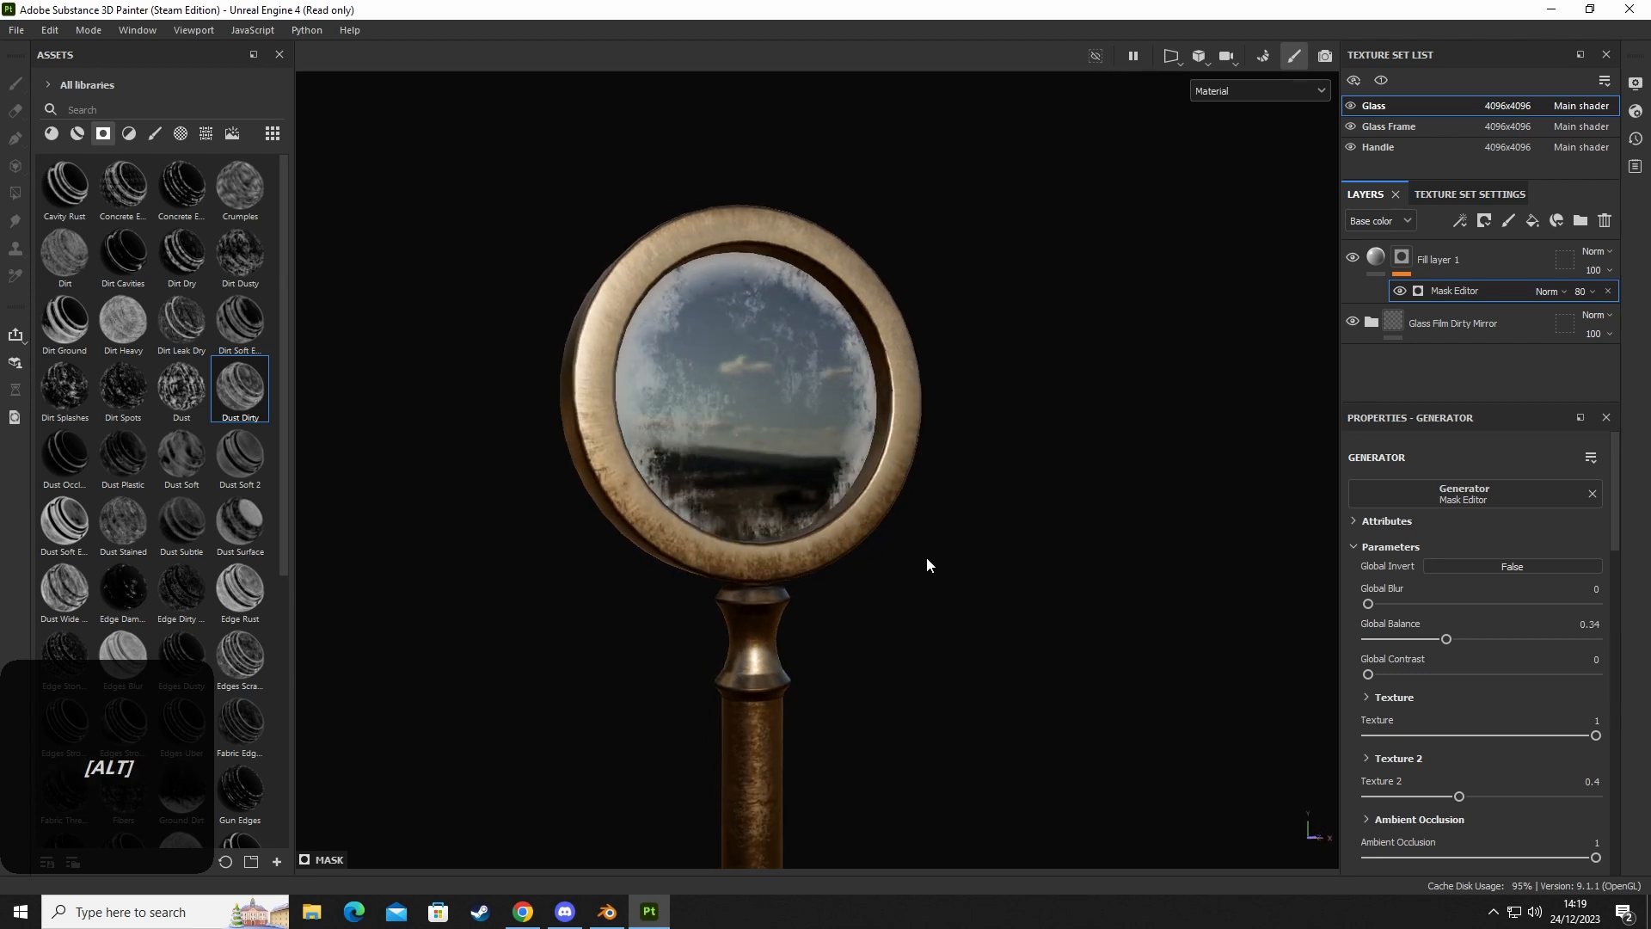
pyautogui.keyDown('alt'); pyautogui.moveTo(931, 531); pyautogui.dragTo(843, 561, button='middle'); pyautogui.keyUp('alt')
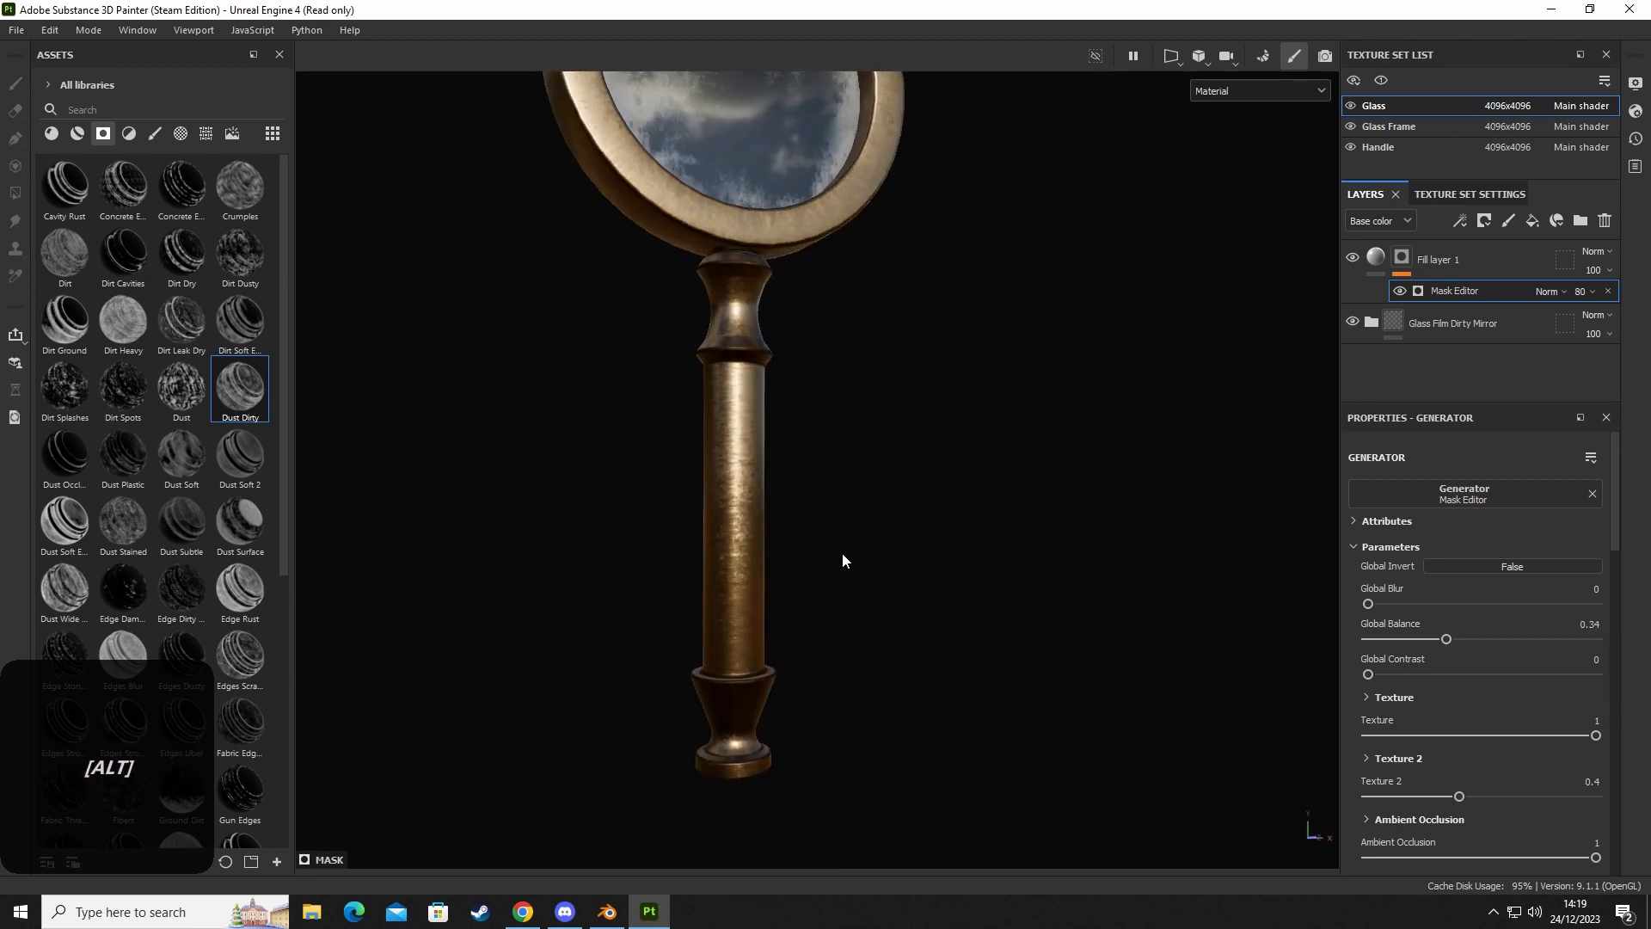
pyautogui.keyDown('alt'); pyautogui.scroll(-3, 846, 481); pyautogui.keyUp('alt')
pyautogui.keyDown('alt'); pyautogui.moveTo(848, 427); pyautogui.dragTo(673, 369); pyautogui.keyUp('alt')
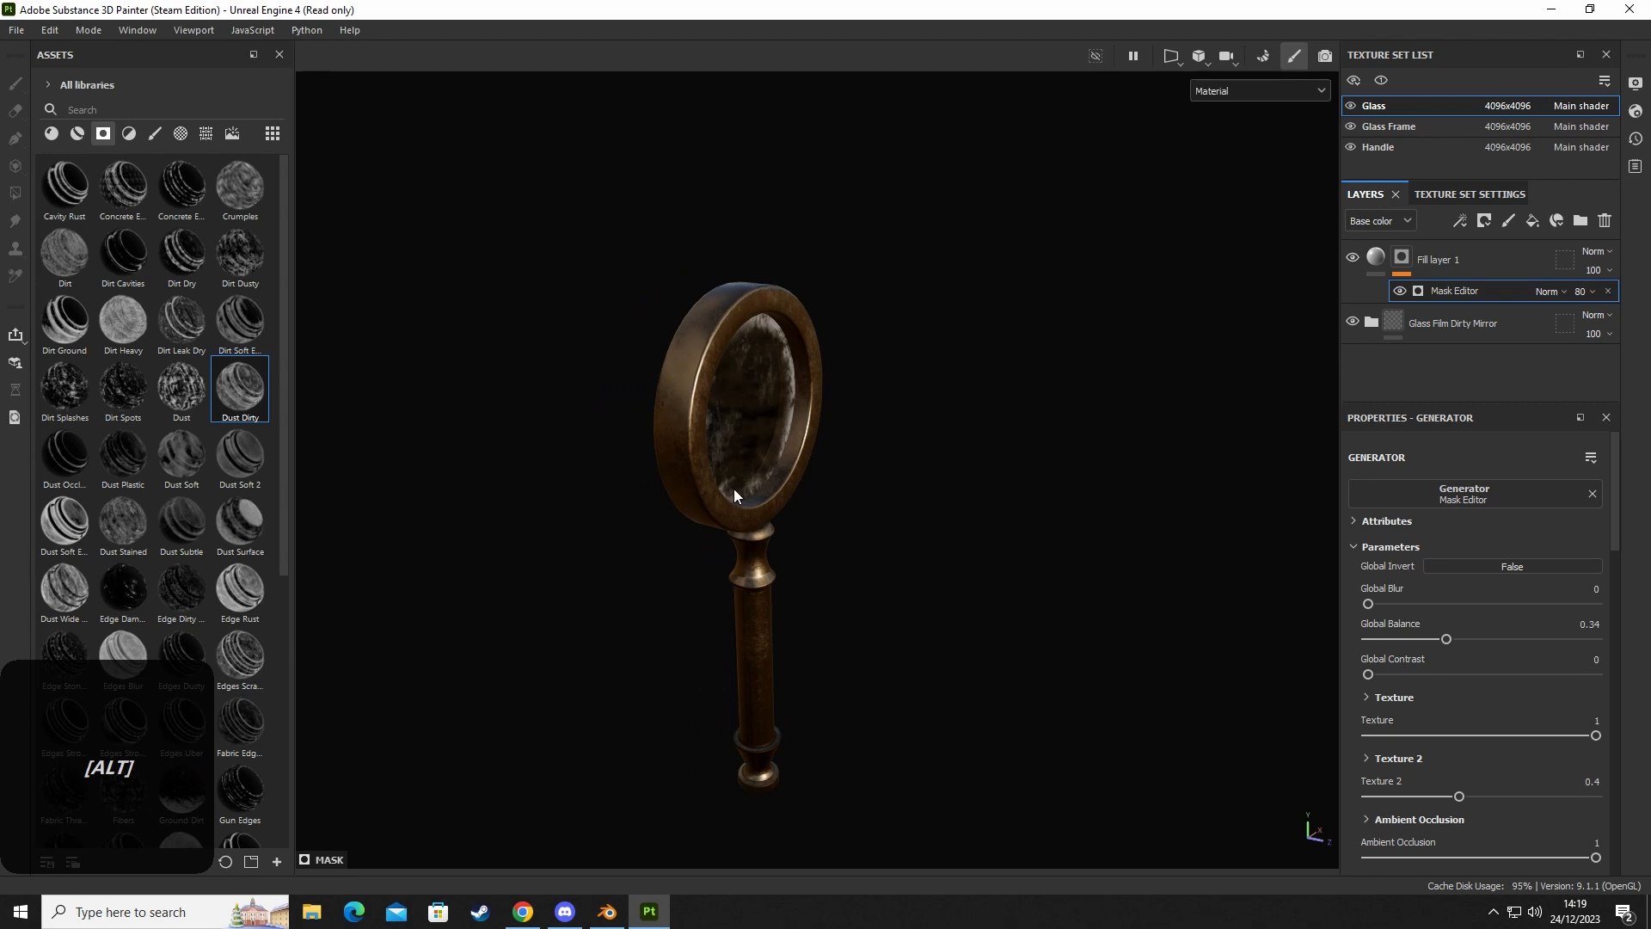
pyautogui.keyDown('alt'); pyautogui.moveTo(734, 494); pyautogui.dragTo(645, 442); pyautogui.keyUp('alt')
pyautogui.keyDown('alt'); pyautogui.scroll(3, 768, 428); pyautogui.keyUp('alt')
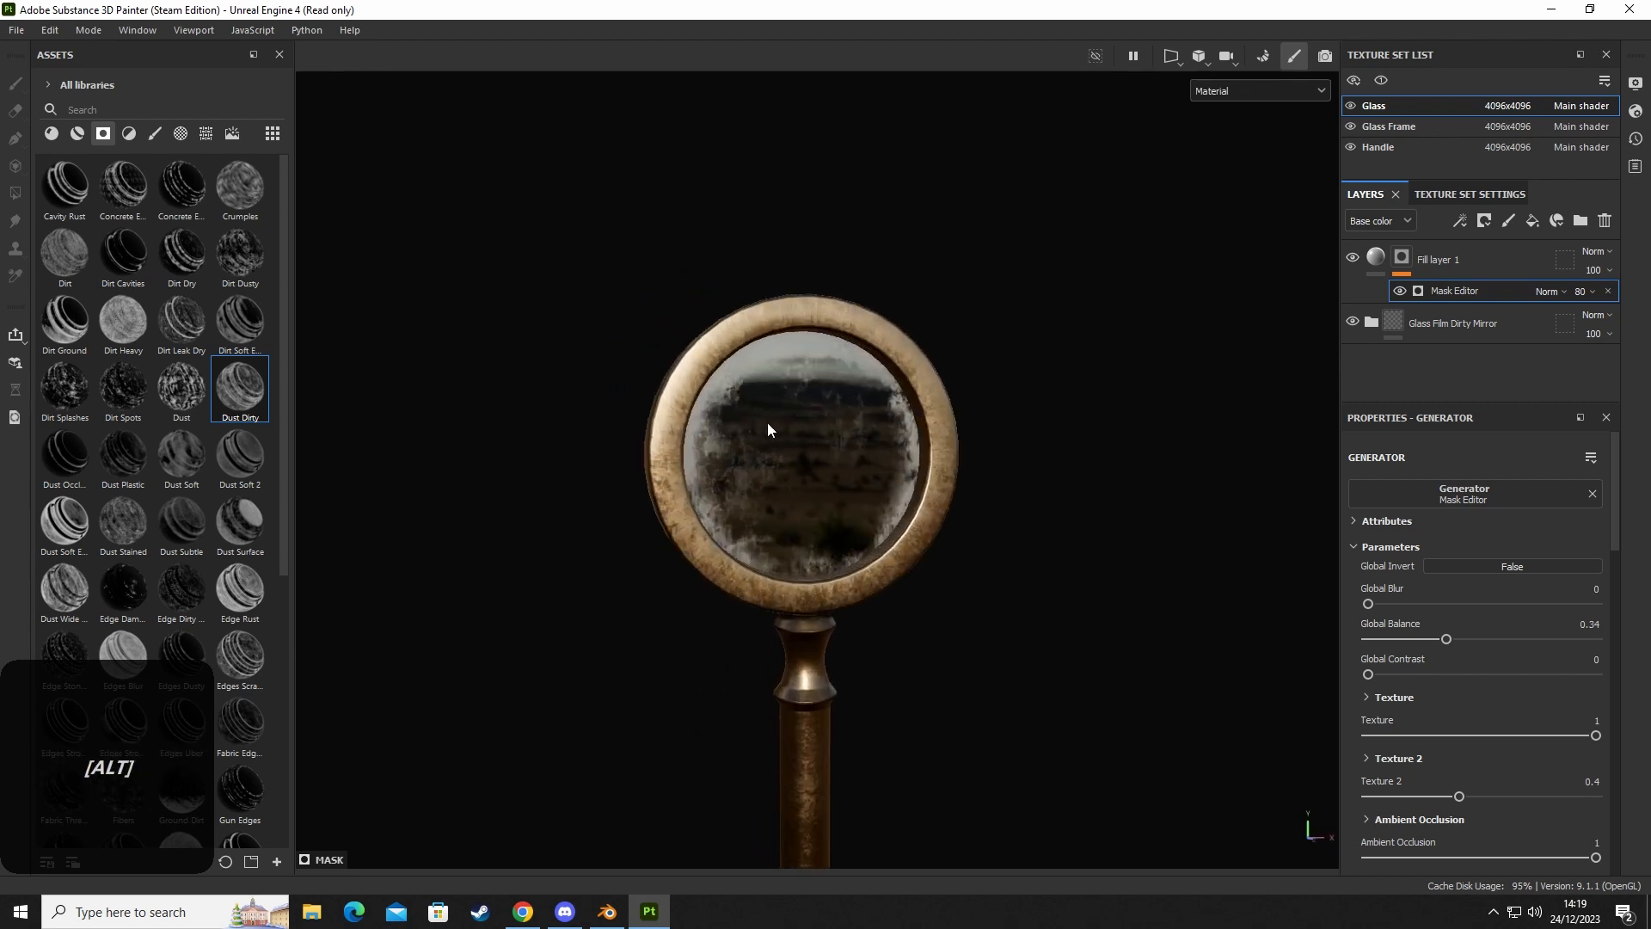
pyautogui.keyDown('alt'); pyautogui.moveTo(767, 428); pyautogui.dragTo(689, 465); pyautogui.keyUp('alt')
pyautogui.keyDown('alt'); pyautogui.moveTo(689, 465); pyautogui.dragTo(947, 555, button='middle'); pyautogui.keyUp('alt')
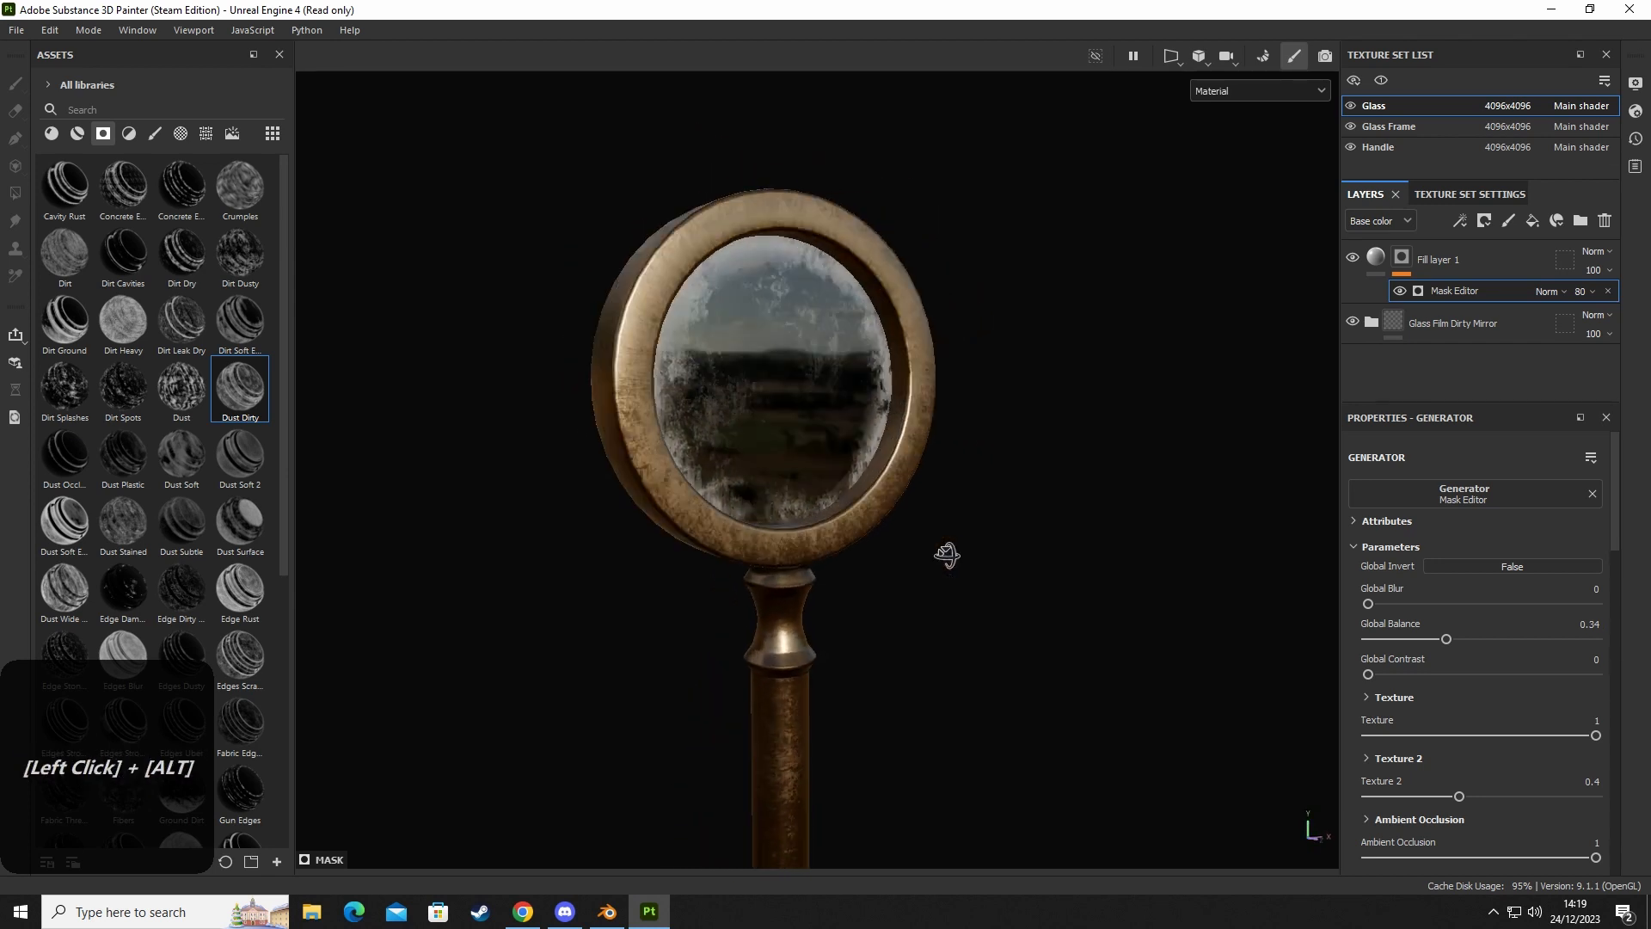
pyautogui.keyDown('alt'); pyautogui.moveTo(947, 555); pyautogui.dragTo(750, 533); pyautogui.keyUp('alt')
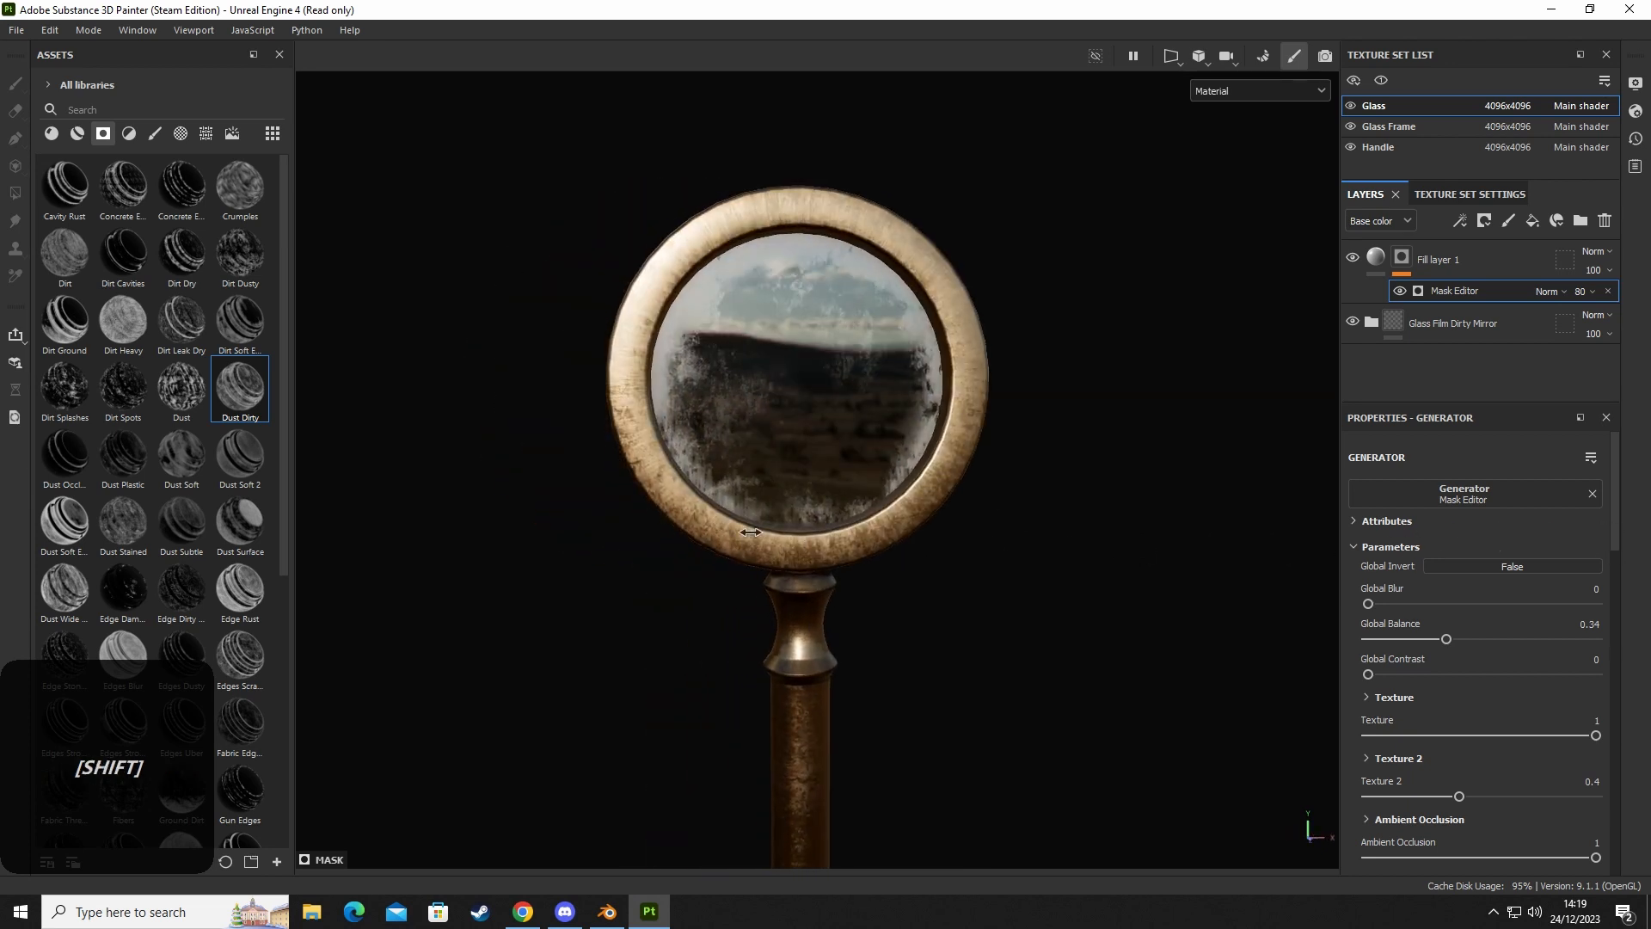
pyautogui.moveTo(750, 532)
pyautogui.keyDown('shift'); pyautogui.mouseDown(button='right')
pyautogui.moveTo(940, 559)
pyautogui.moveTo(878, 574)
pyautogui.mouseUp(button='right'); pyautogui.keyUp('shift')
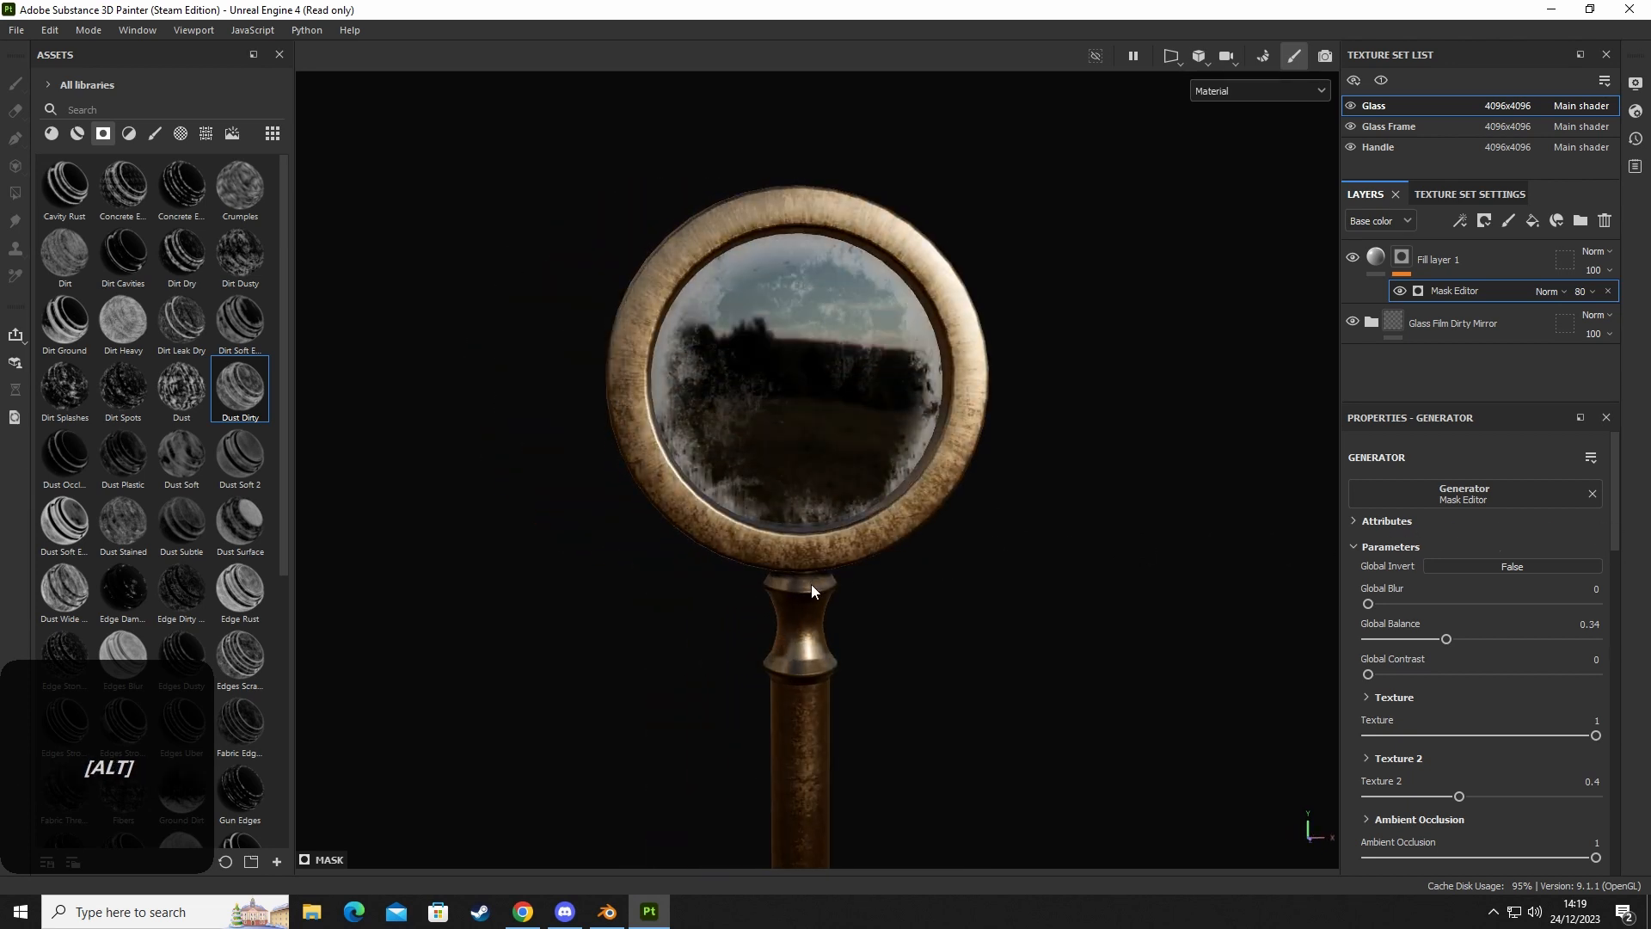
pyautogui.keyDown('alt'); pyautogui.moveTo(812, 590); pyautogui.dragTo(961, 632); pyautogui.keyUp('alt')
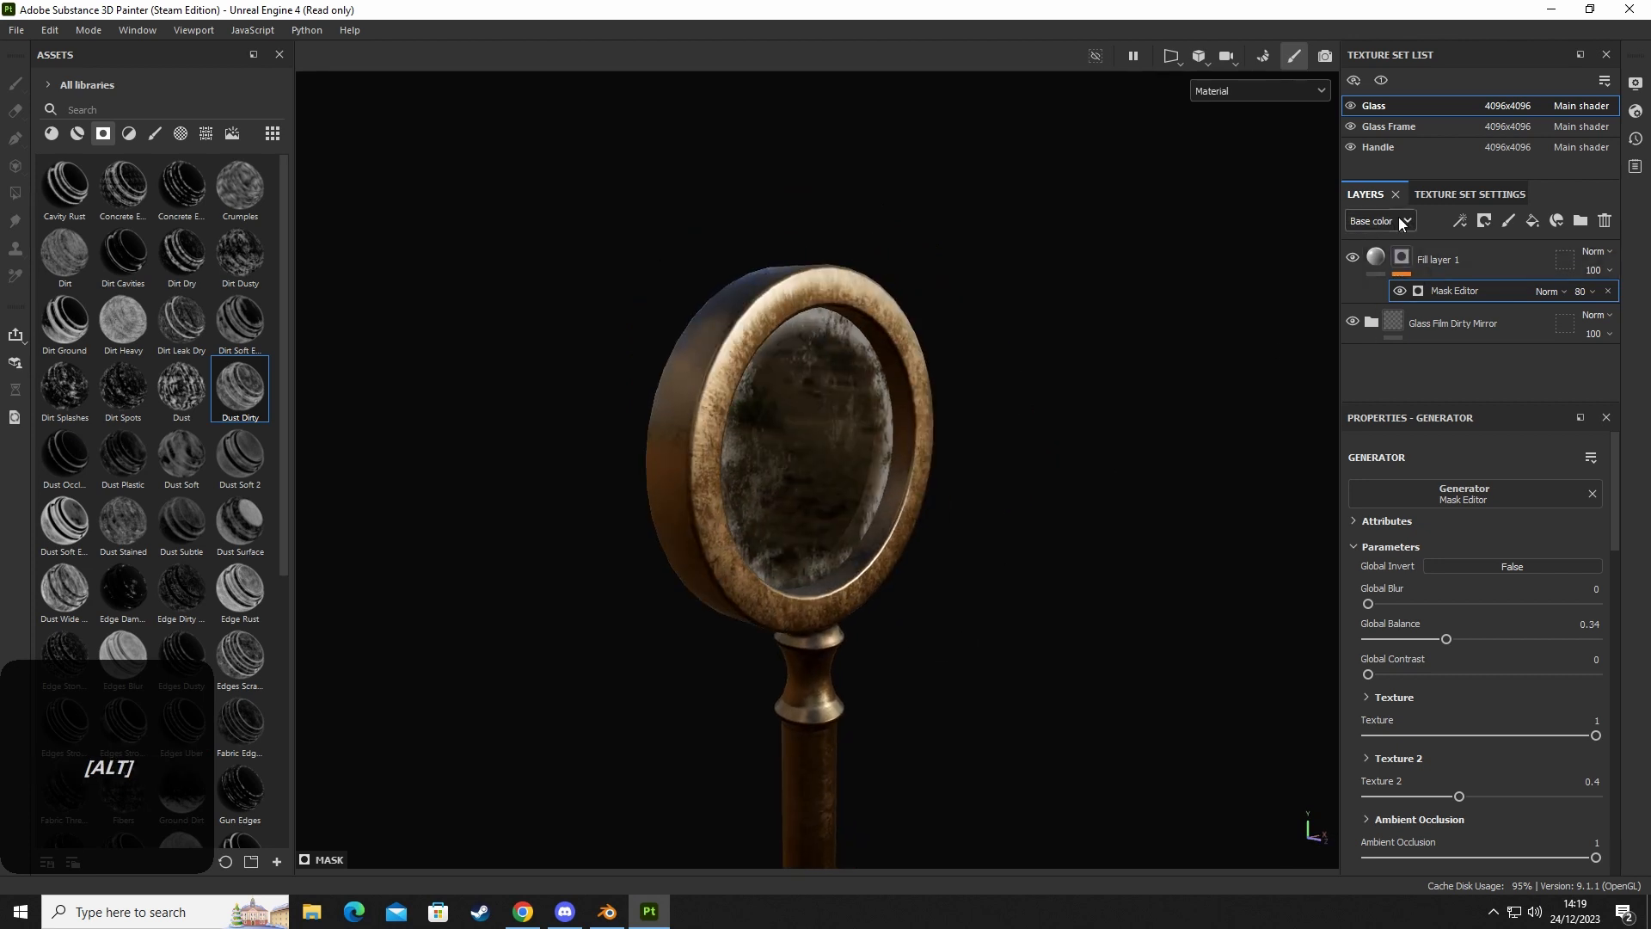
# Remove the MatFinish Brushed Linear filter from the bottom fill layer of the Glass Frame texture set.
pyautogui.click(1391, 124)
pyautogui.keyDown('alt'); pyautogui.moveTo(854, 626); pyautogui.dragTo(763, 574); pyautogui.keyUp('alt')
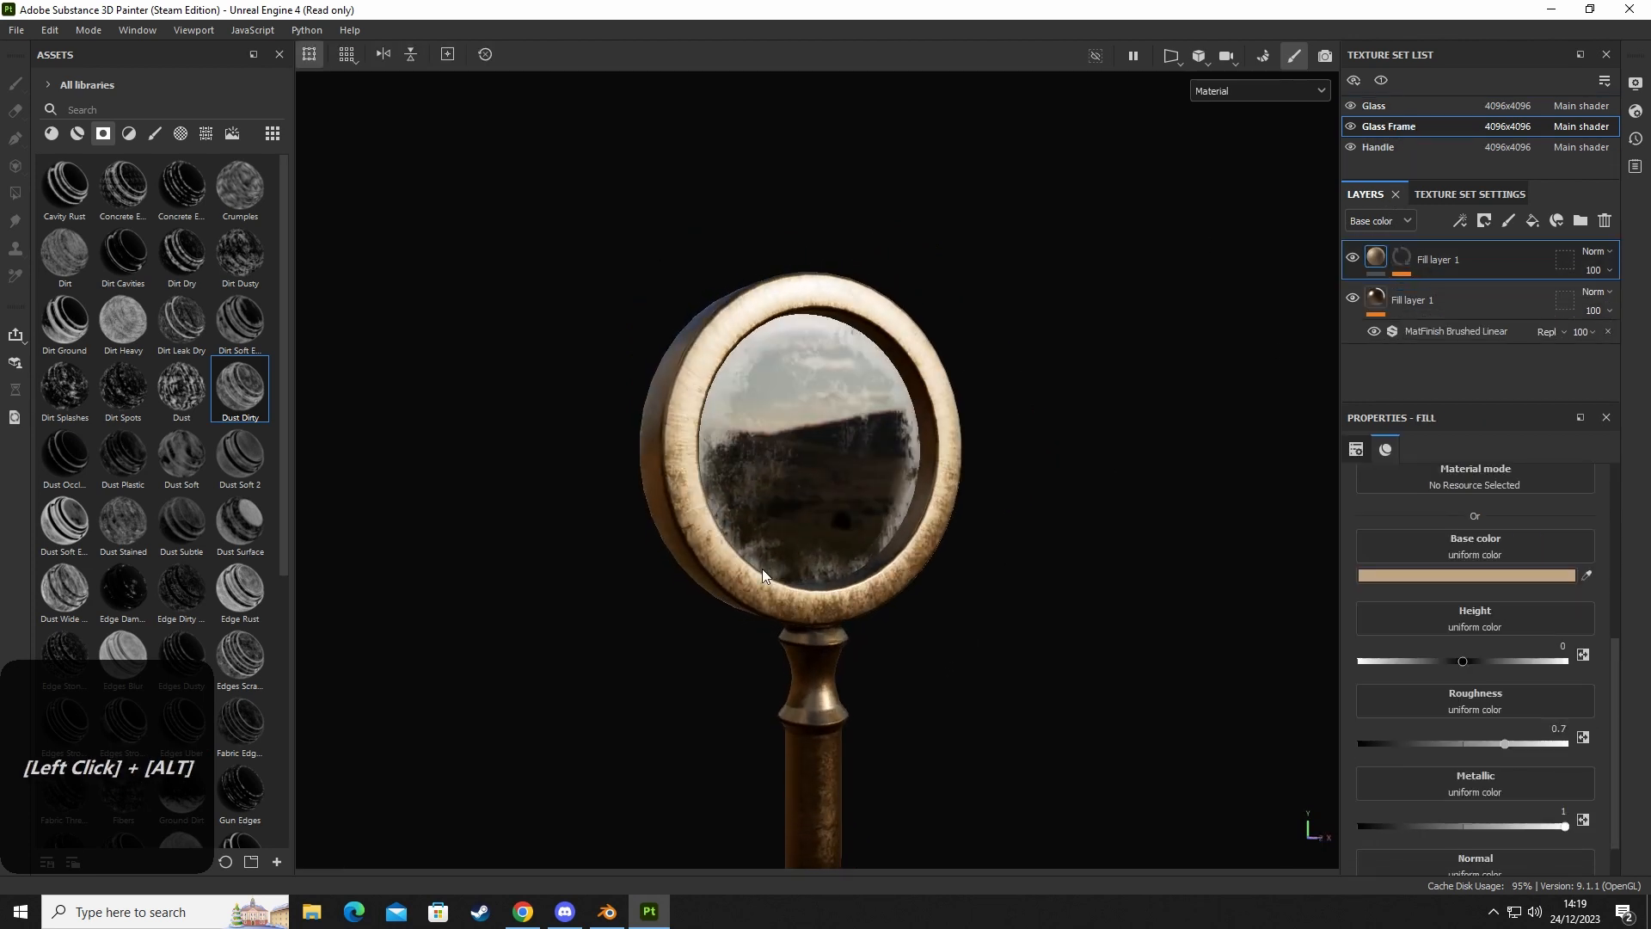
pyautogui.click(1507, 339)
pyautogui.click(1609, 332)
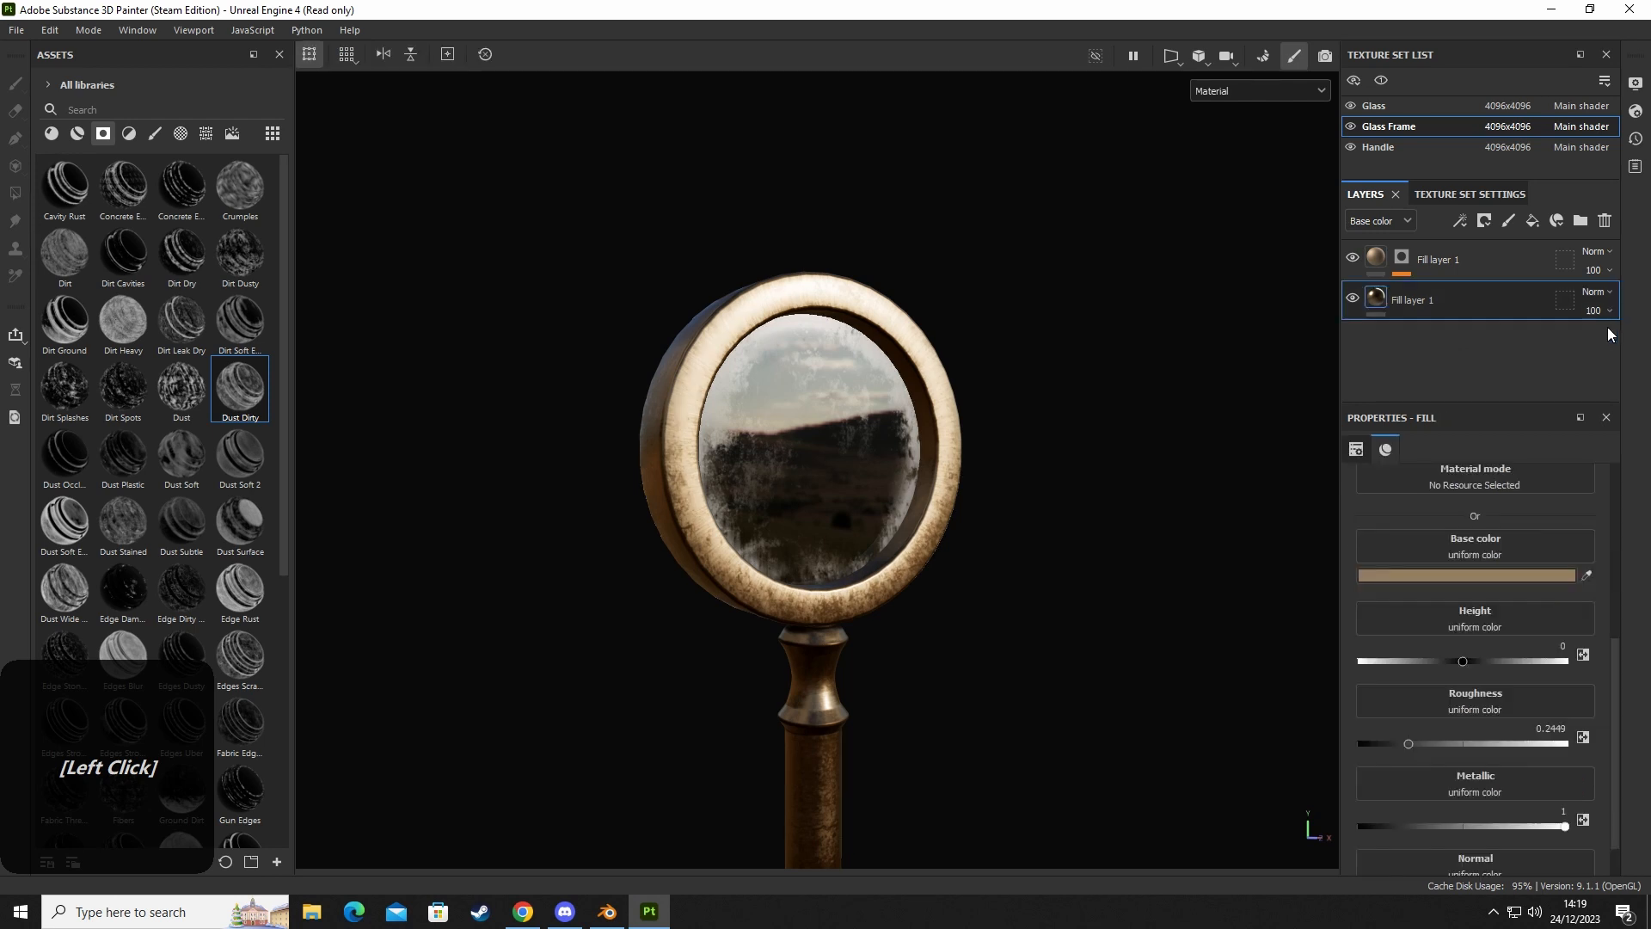
pyautogui.keyDown('alt'); pyautogui.moveTo(1055, 563); pyautogui.dragTo(1038, 640); pyautogui.keyUp('alt')
pyautogui.click(1377, 261)
pyautogui.click(1380, 297)
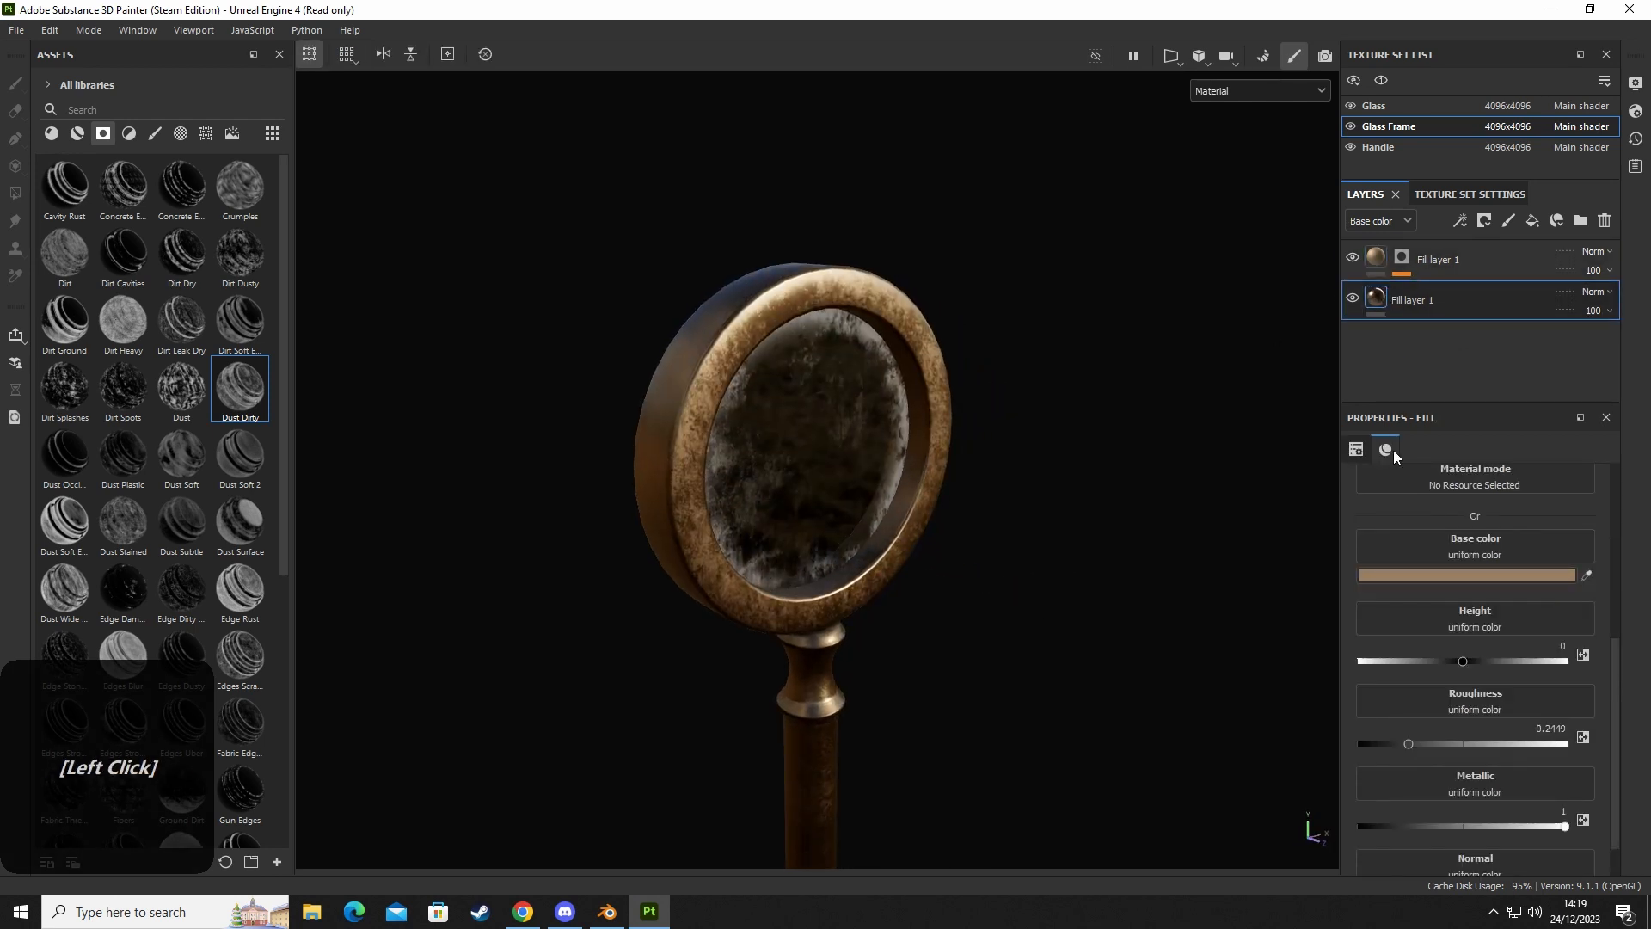
# Add a fill layer on top of the Glass Frame's layers and apply the Dirt Dry smart mask to it.
pyautogui.click(1418, 260)
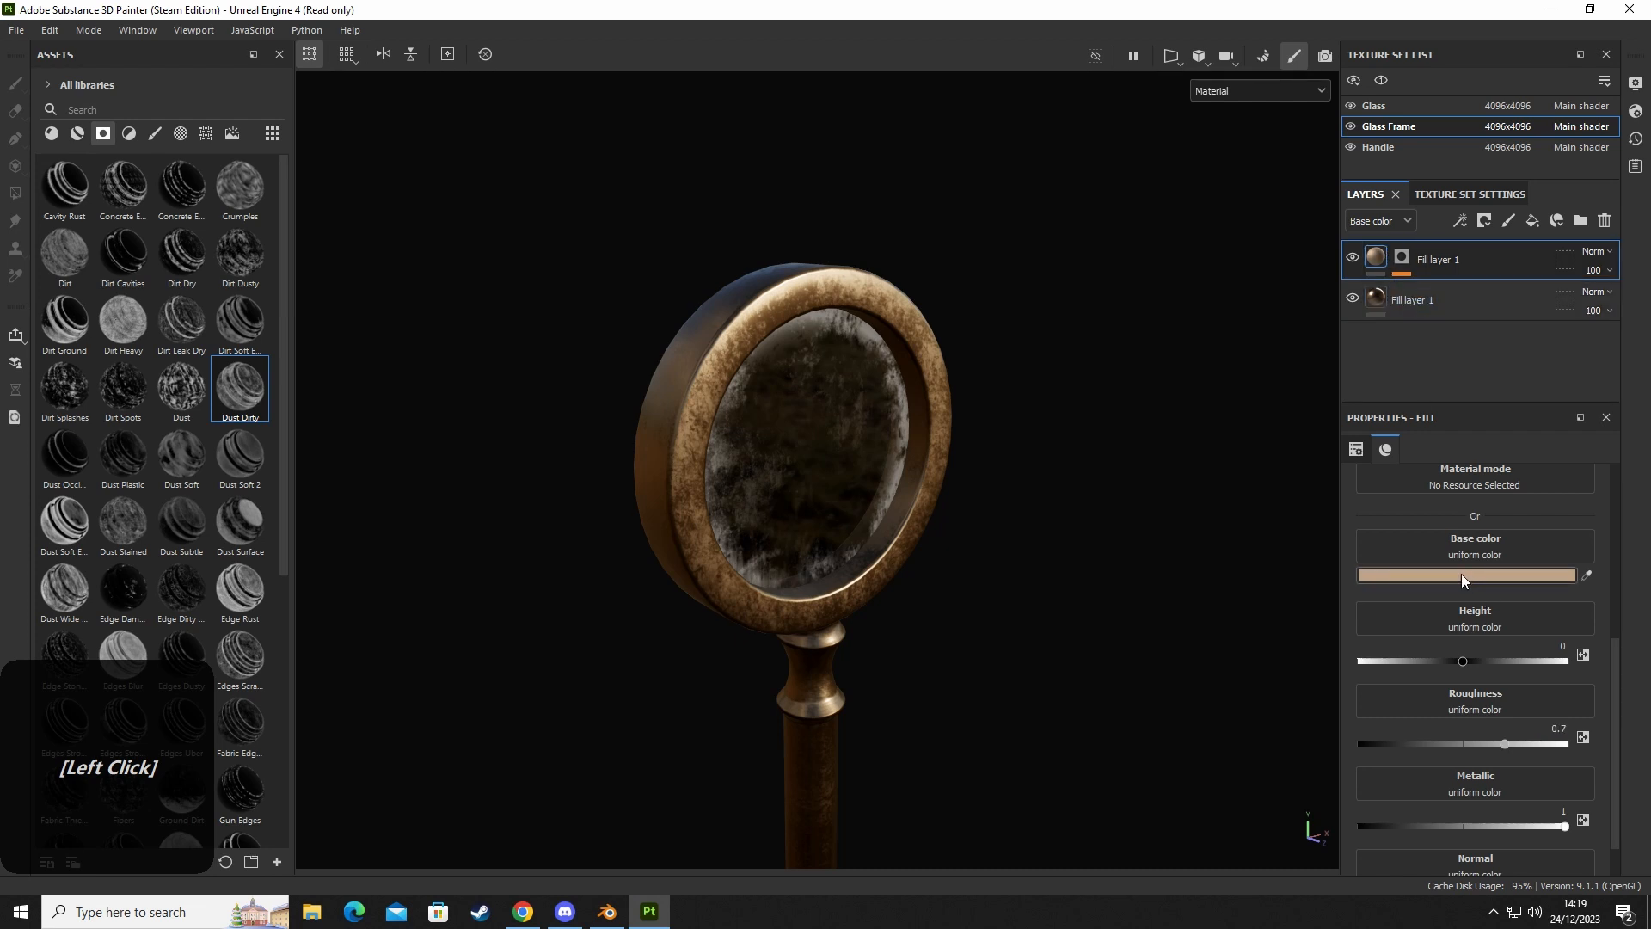
pyautogui.click(1533, 220)
pyautogui.keyDown('alt'); pyautogui.moveTo(901, 574); pyautogui.dragTo(828, 516); pyautogui.keyUp('alt')
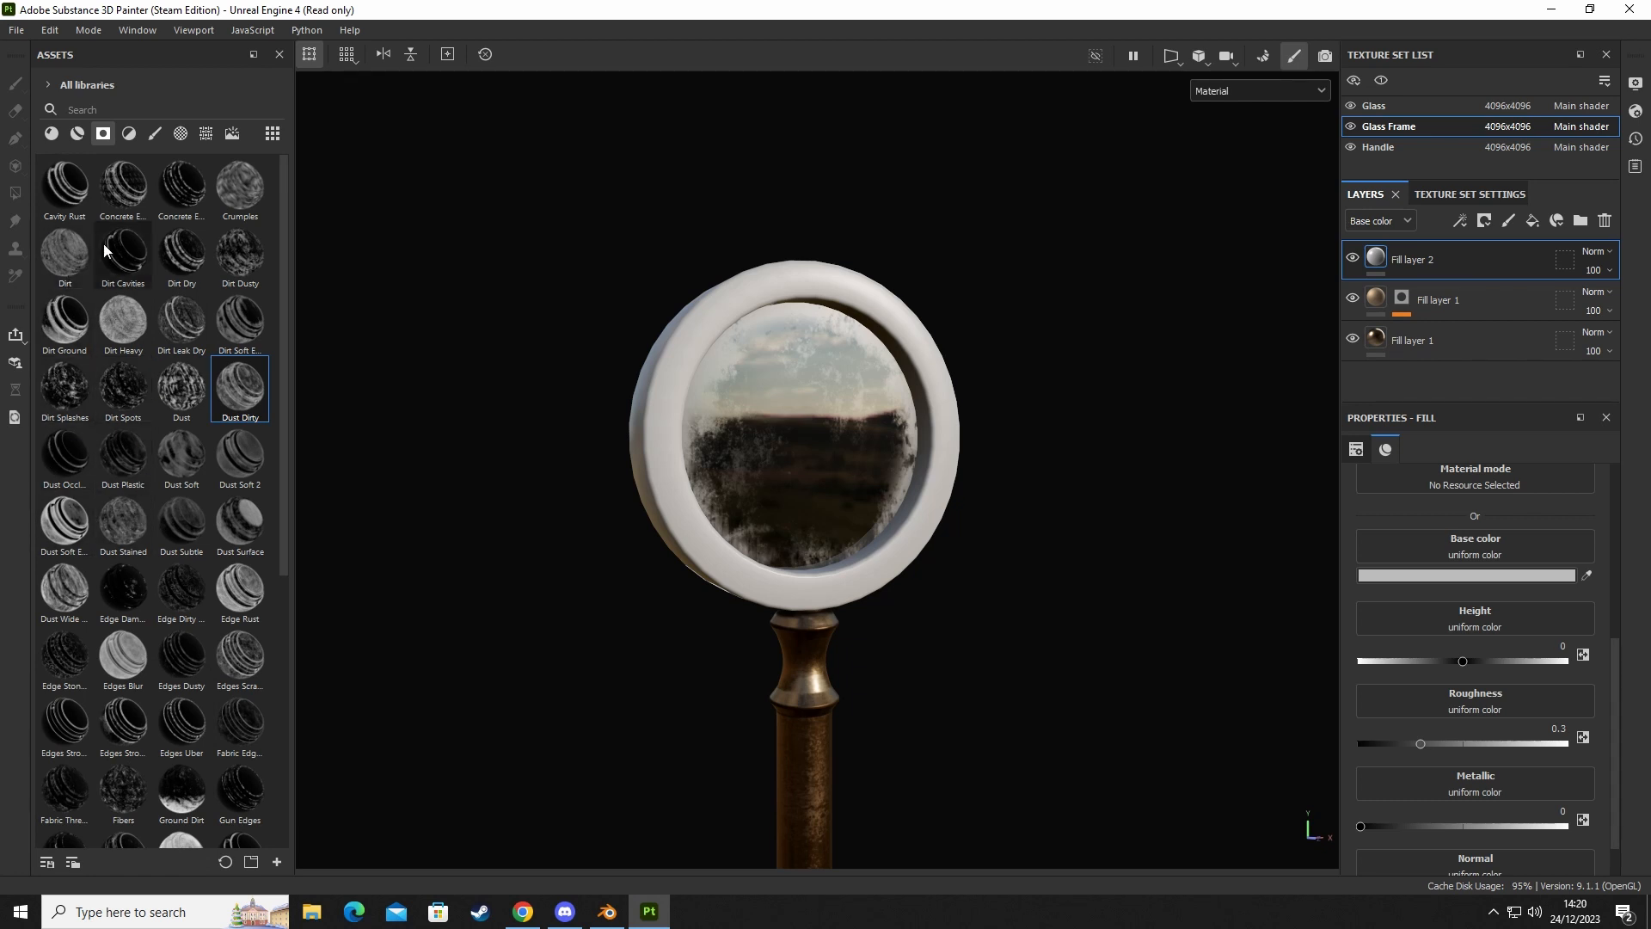
pyautogui.moveTo(188, 252); pyautogui.dragTo(1401, 262)
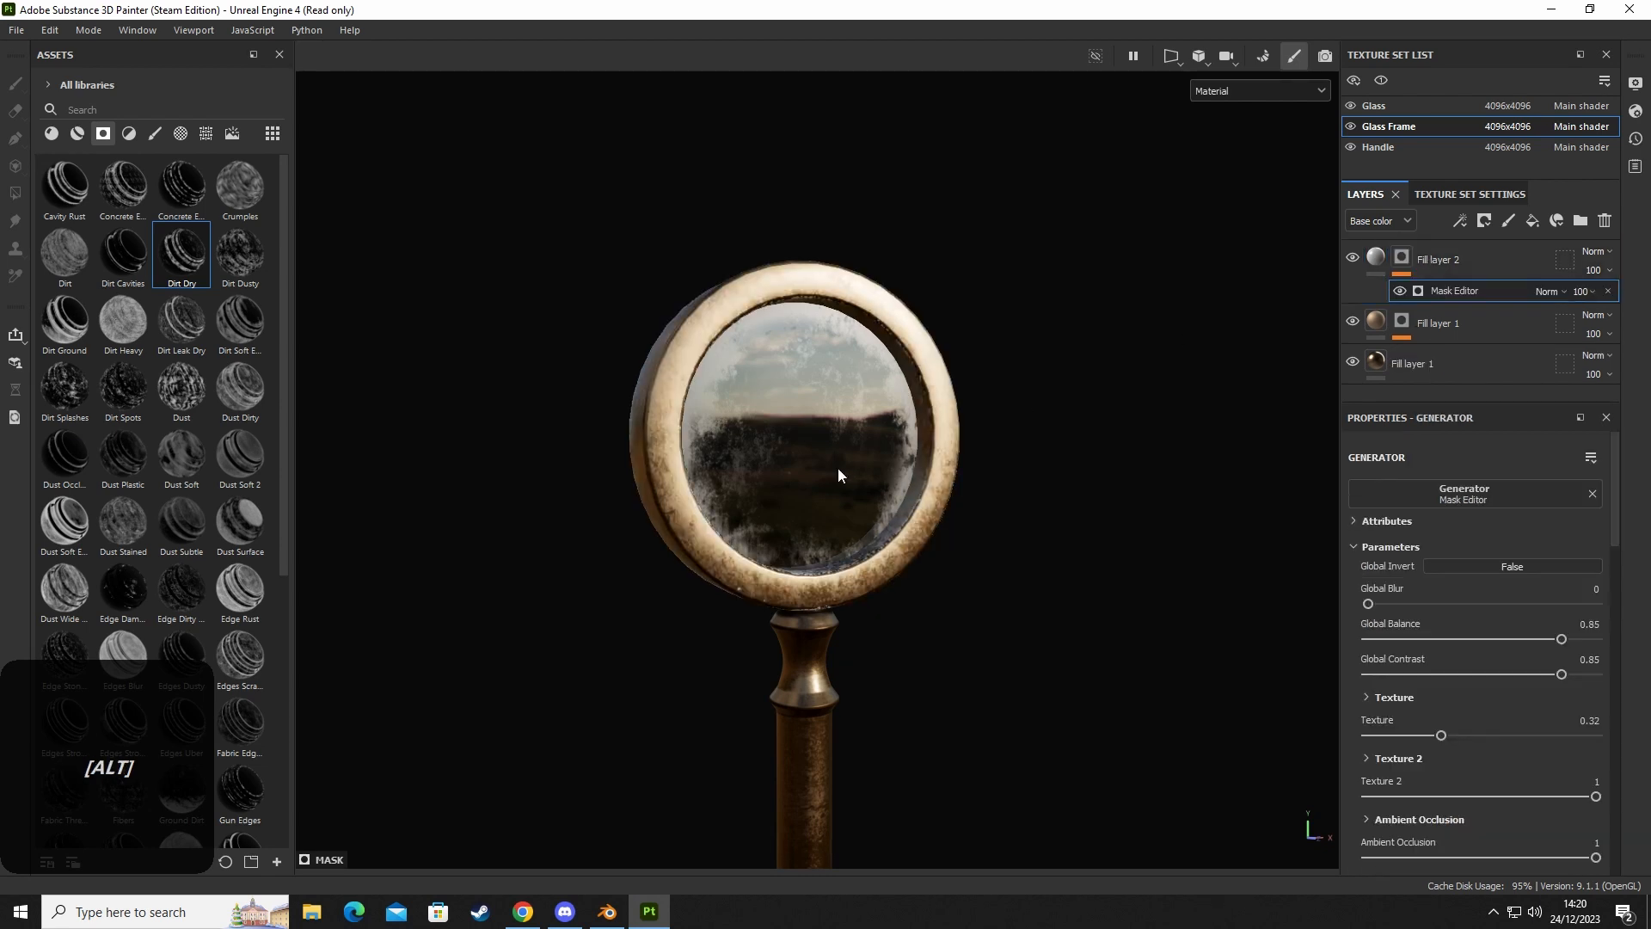
pyautogui.keyDown('alt'); pyautogui.moveTo(837, 468); pyautogui.dragTo(890, 492); pyautogui.keyUp('alt')
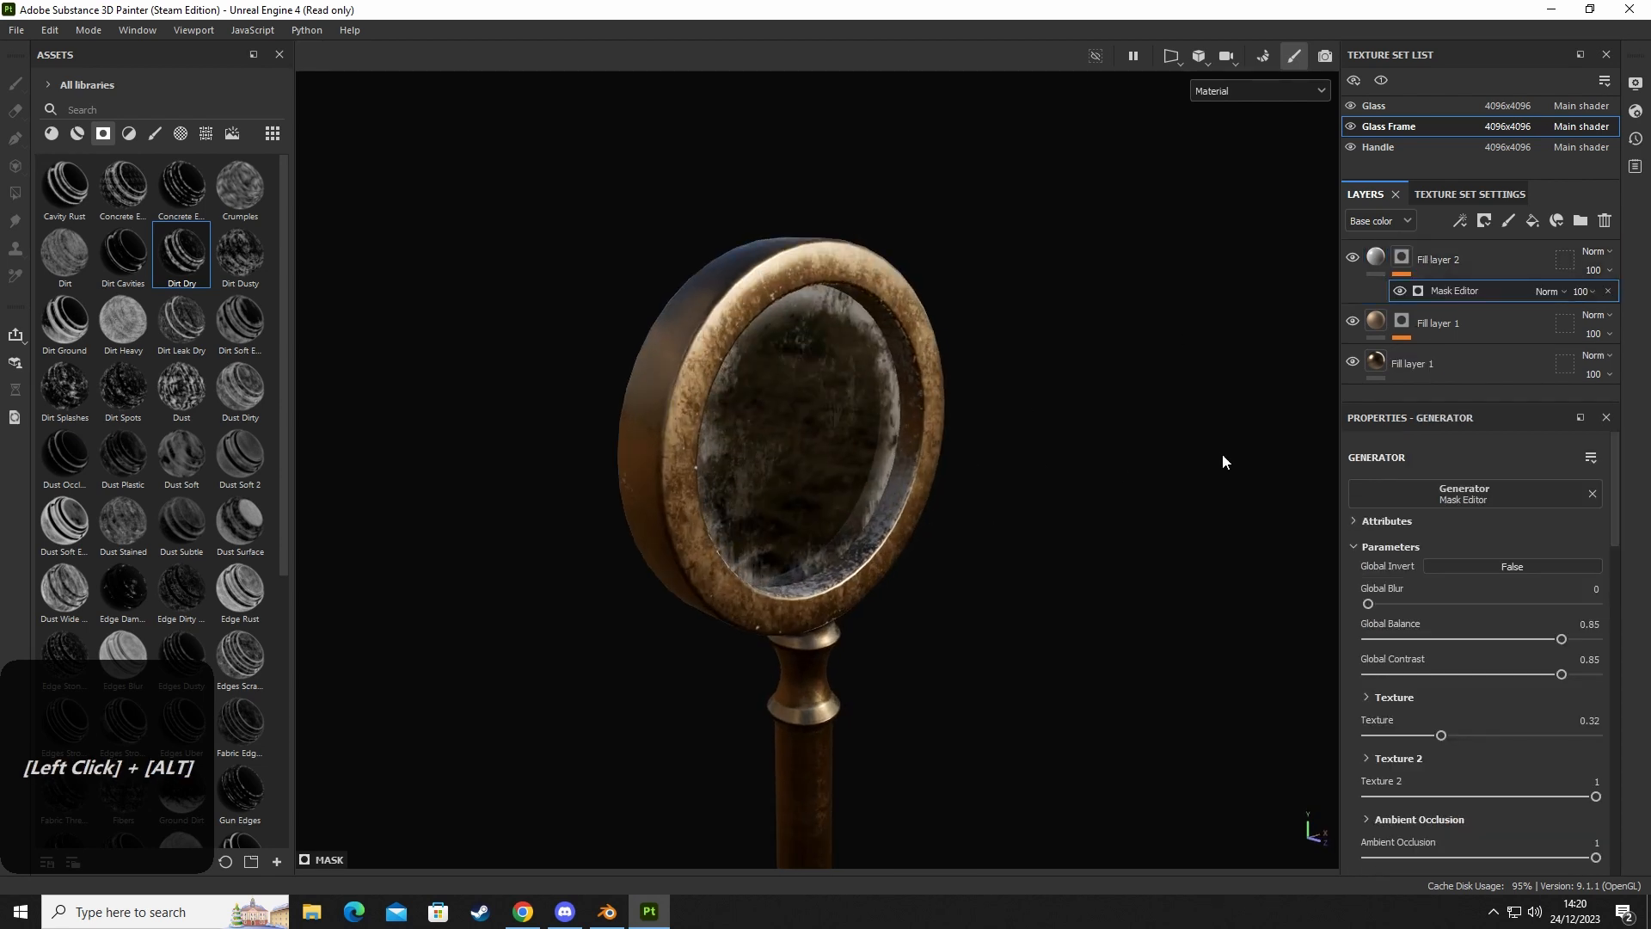
# Copy base color C0A485 from the fill layer beneath to the Dirt Dry masked layer, and darken it to brown 62411D.
pyautogui.click(1374, 293)
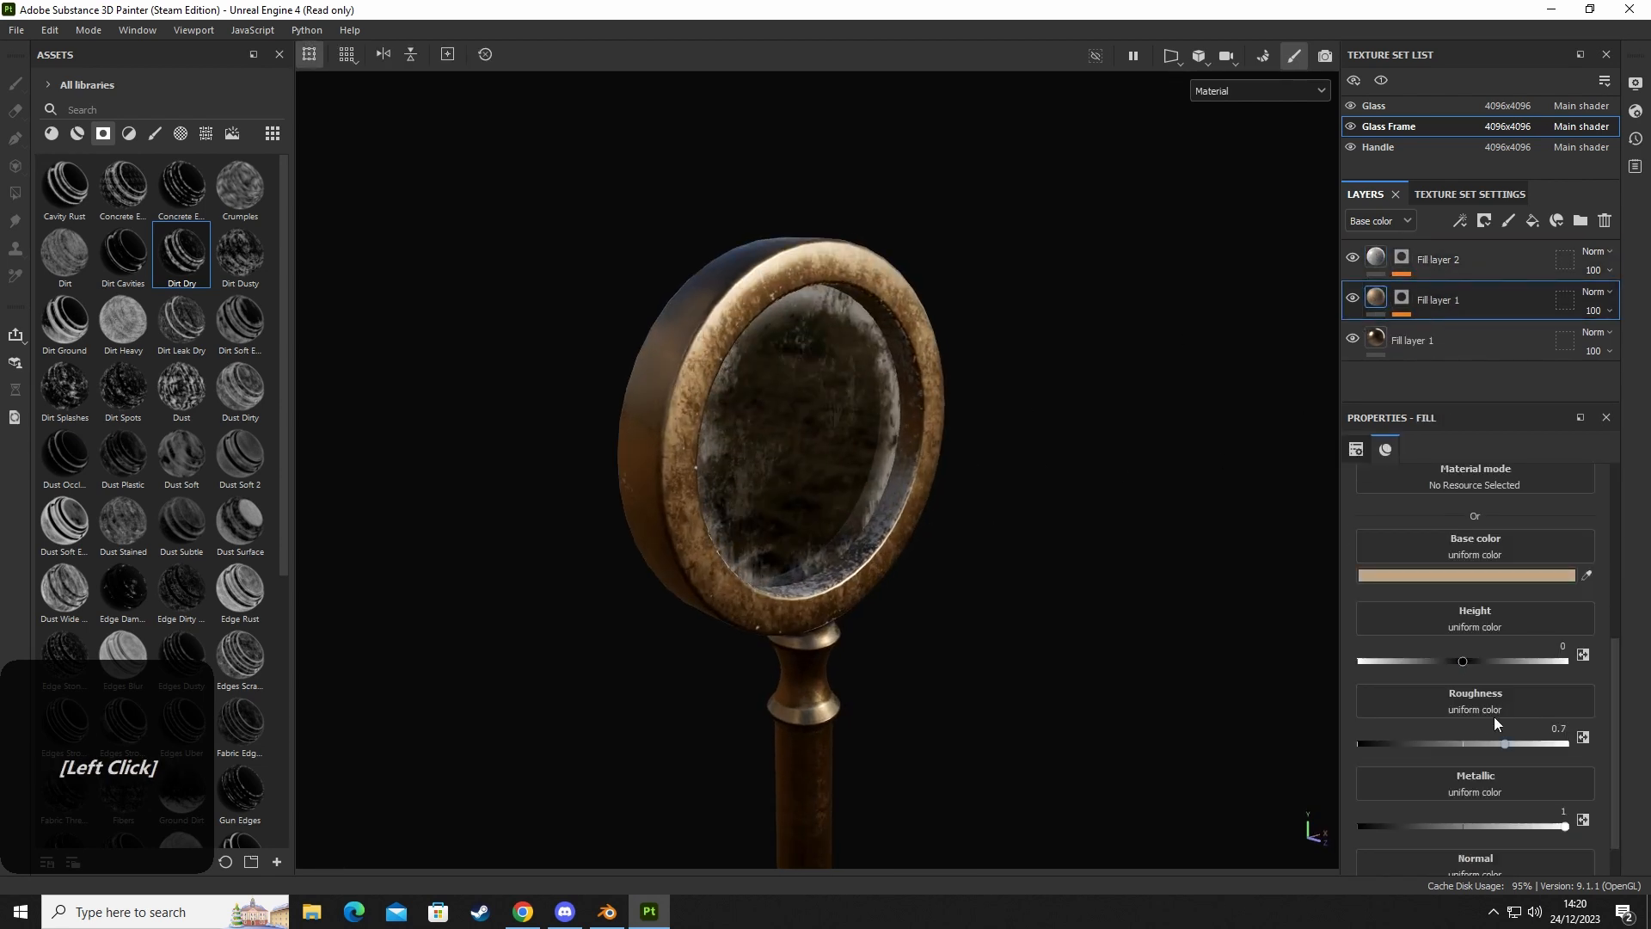
pyautogui.click(1505, 571)
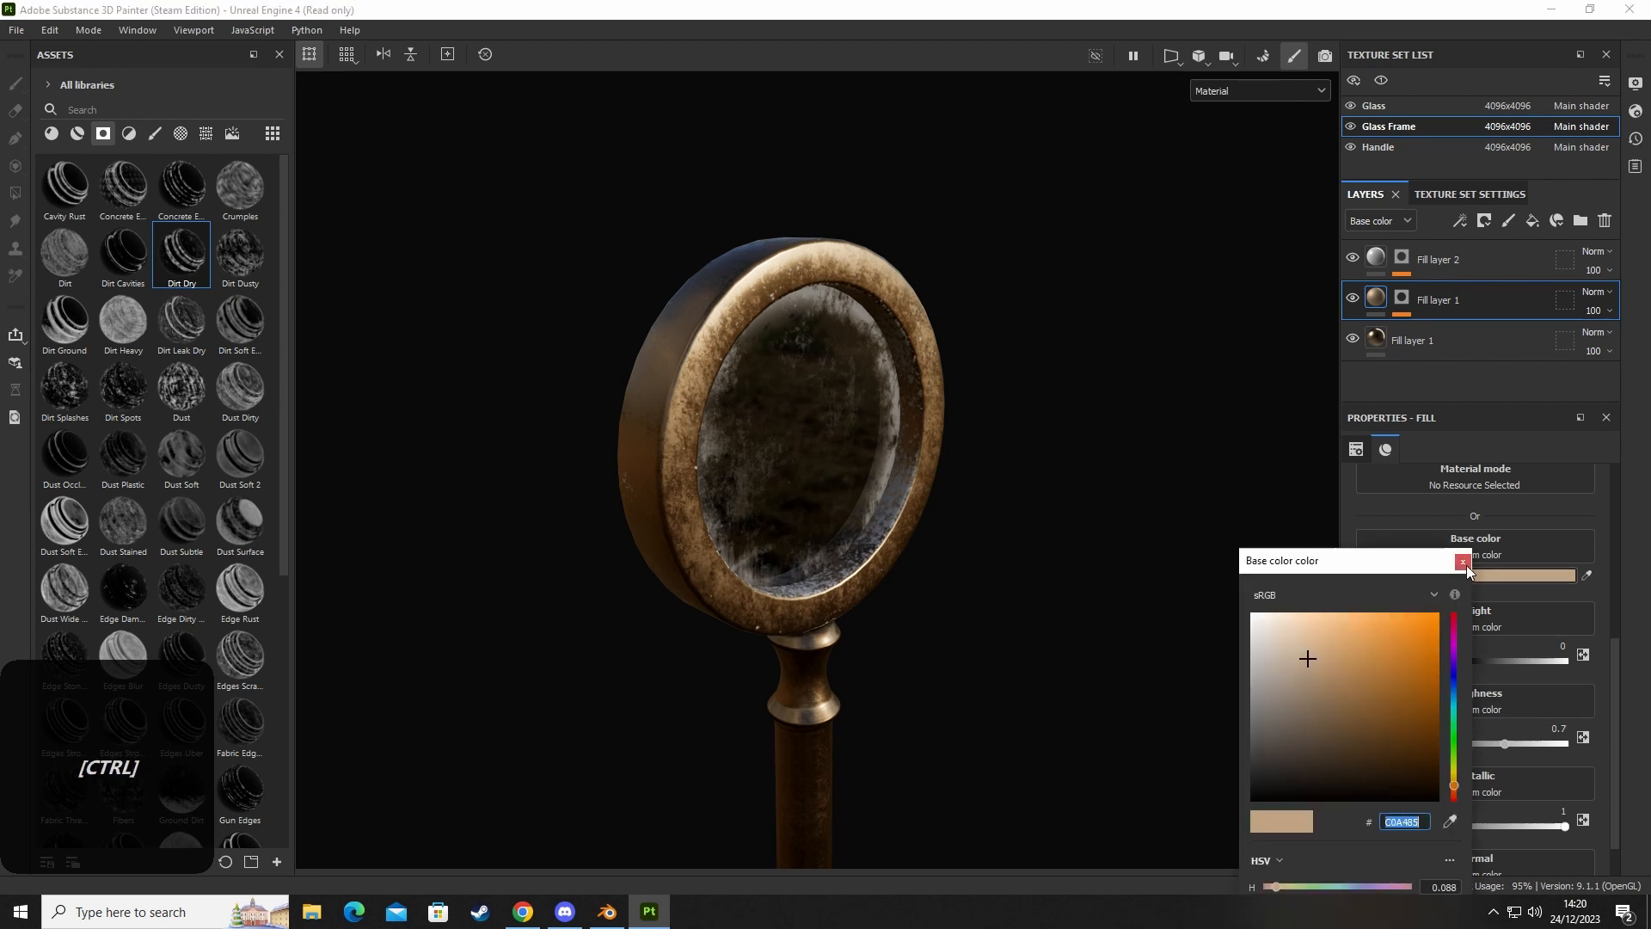
pyautogui.click(1445, 418)
pyautogui.click(1453, 261)
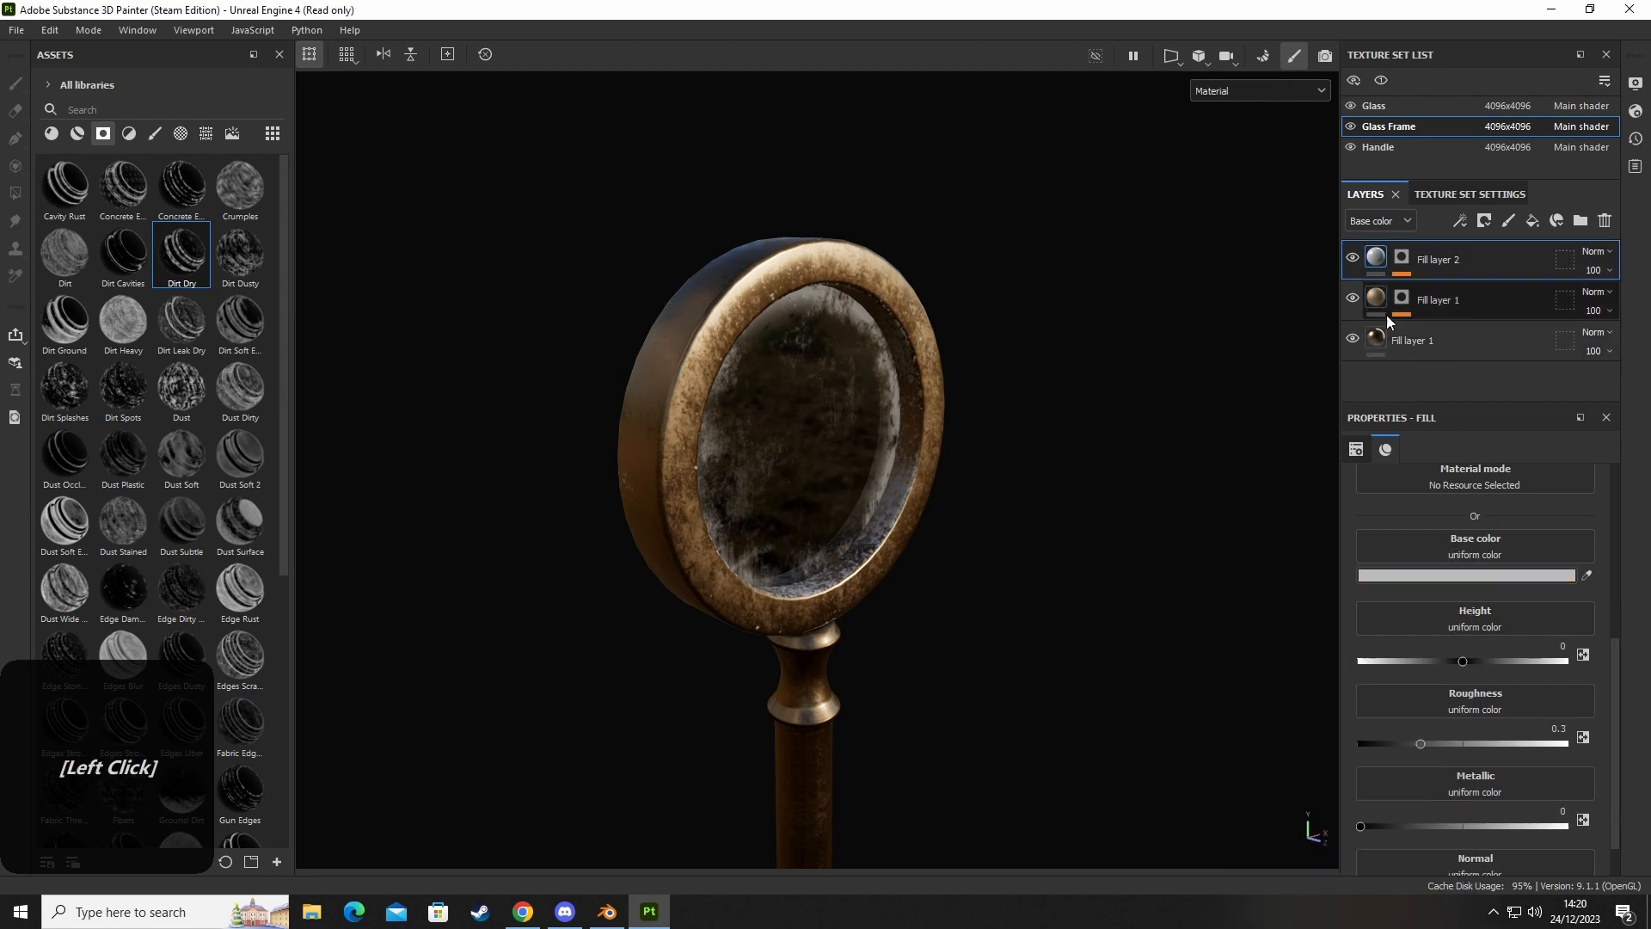
pyautogui.click(1462, 575)
pyautogui.write('C0A485')
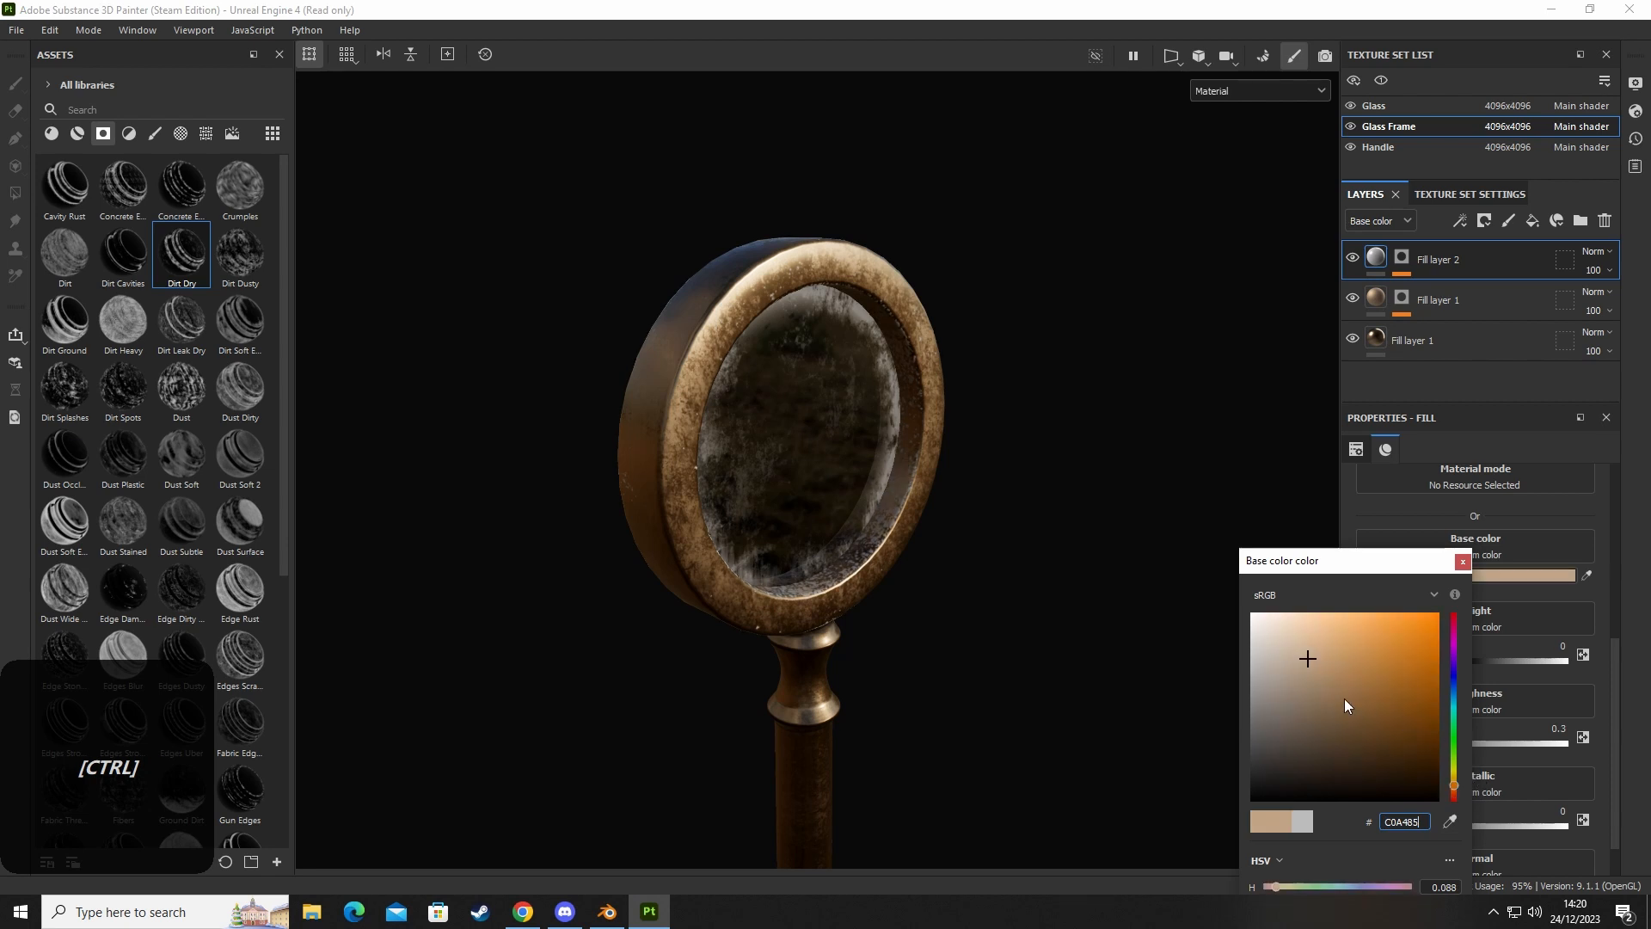
pyautogui.click(1408, 569)
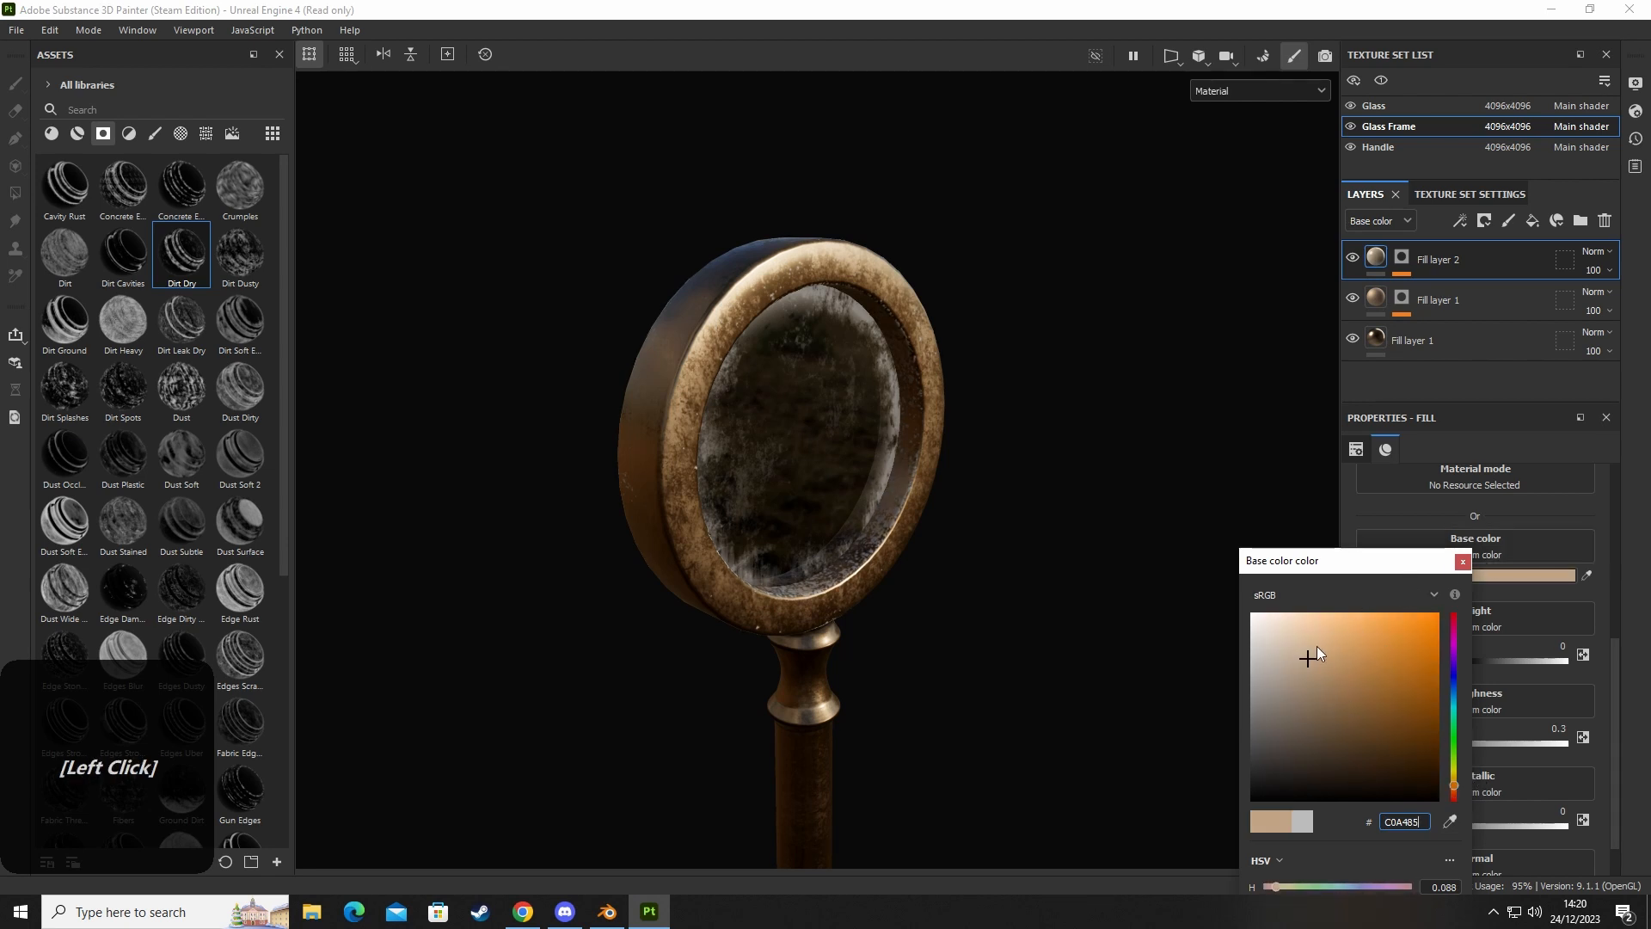
pyautogui.moveTo(1307, 658)
pyautogui.mouseDown()
pyautogui.moveTo(1391, 740)
pyautogui.moveTo(1382, 730)
pyautogui.mouseUp()
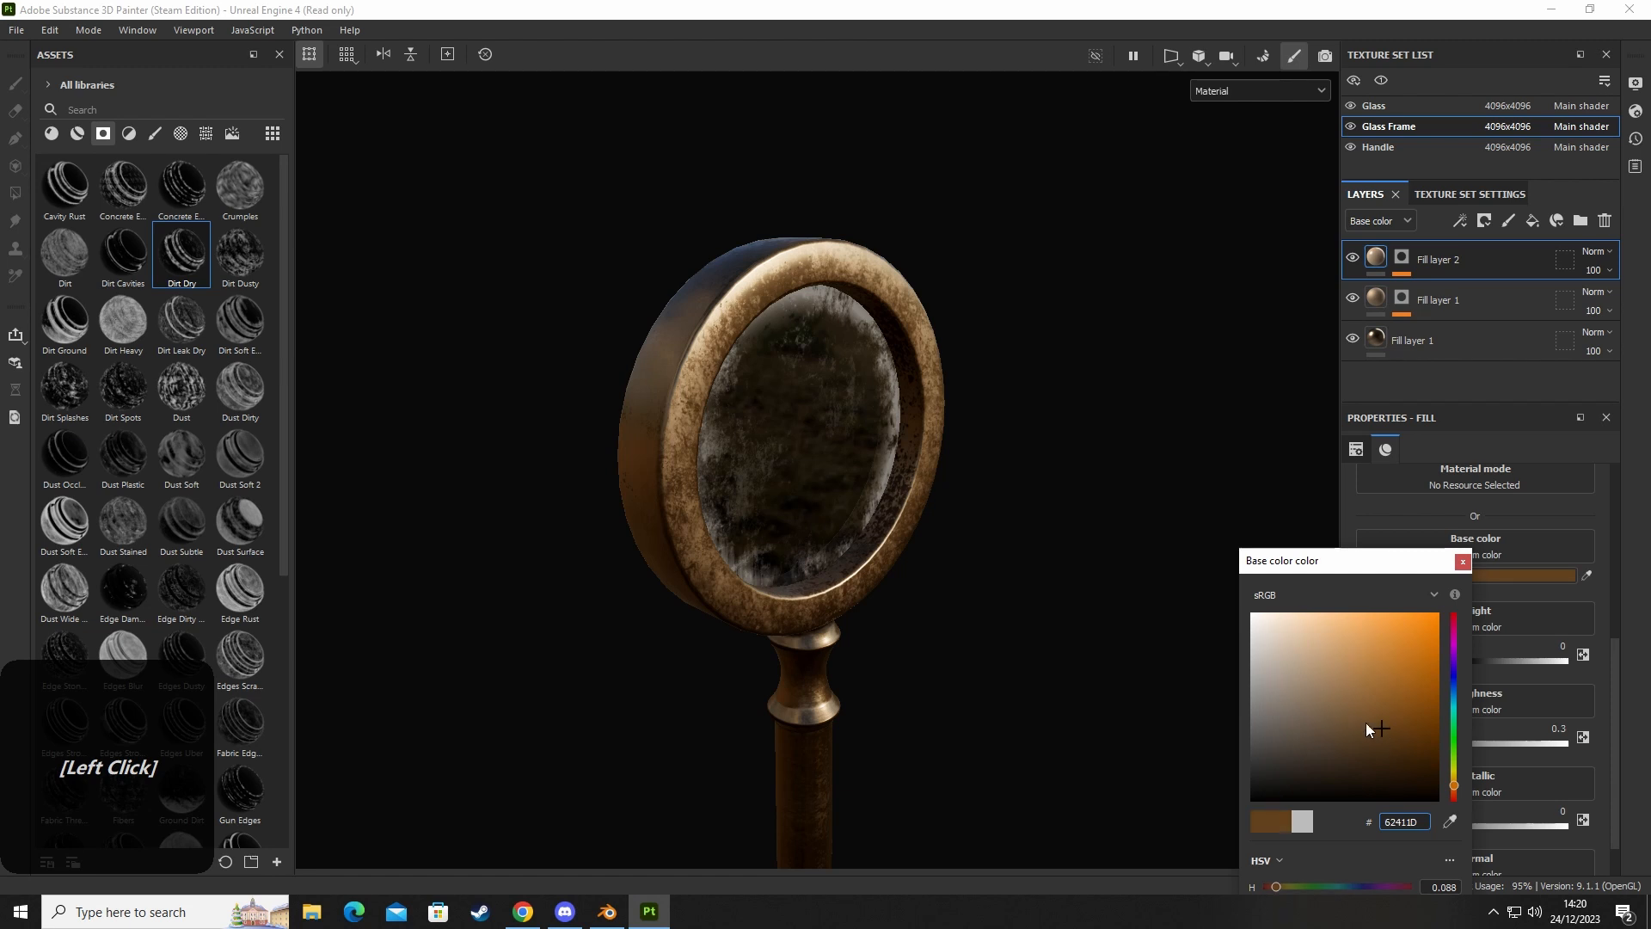
pyautogui.moveTo(757, 632)
pyautogui.keyDown('alt'); pyautogui.mouseDown()
pyautogui.moveTo(794, 634)
pyautogui.moveTo(657, 601)
pyautogui.moveTo(689, 627)
pyautogui.moveTo(869, 630)
pyautogui.mouseUp(); pyautogui.keyUp('alt')
pyautogui.click(1481, 518)
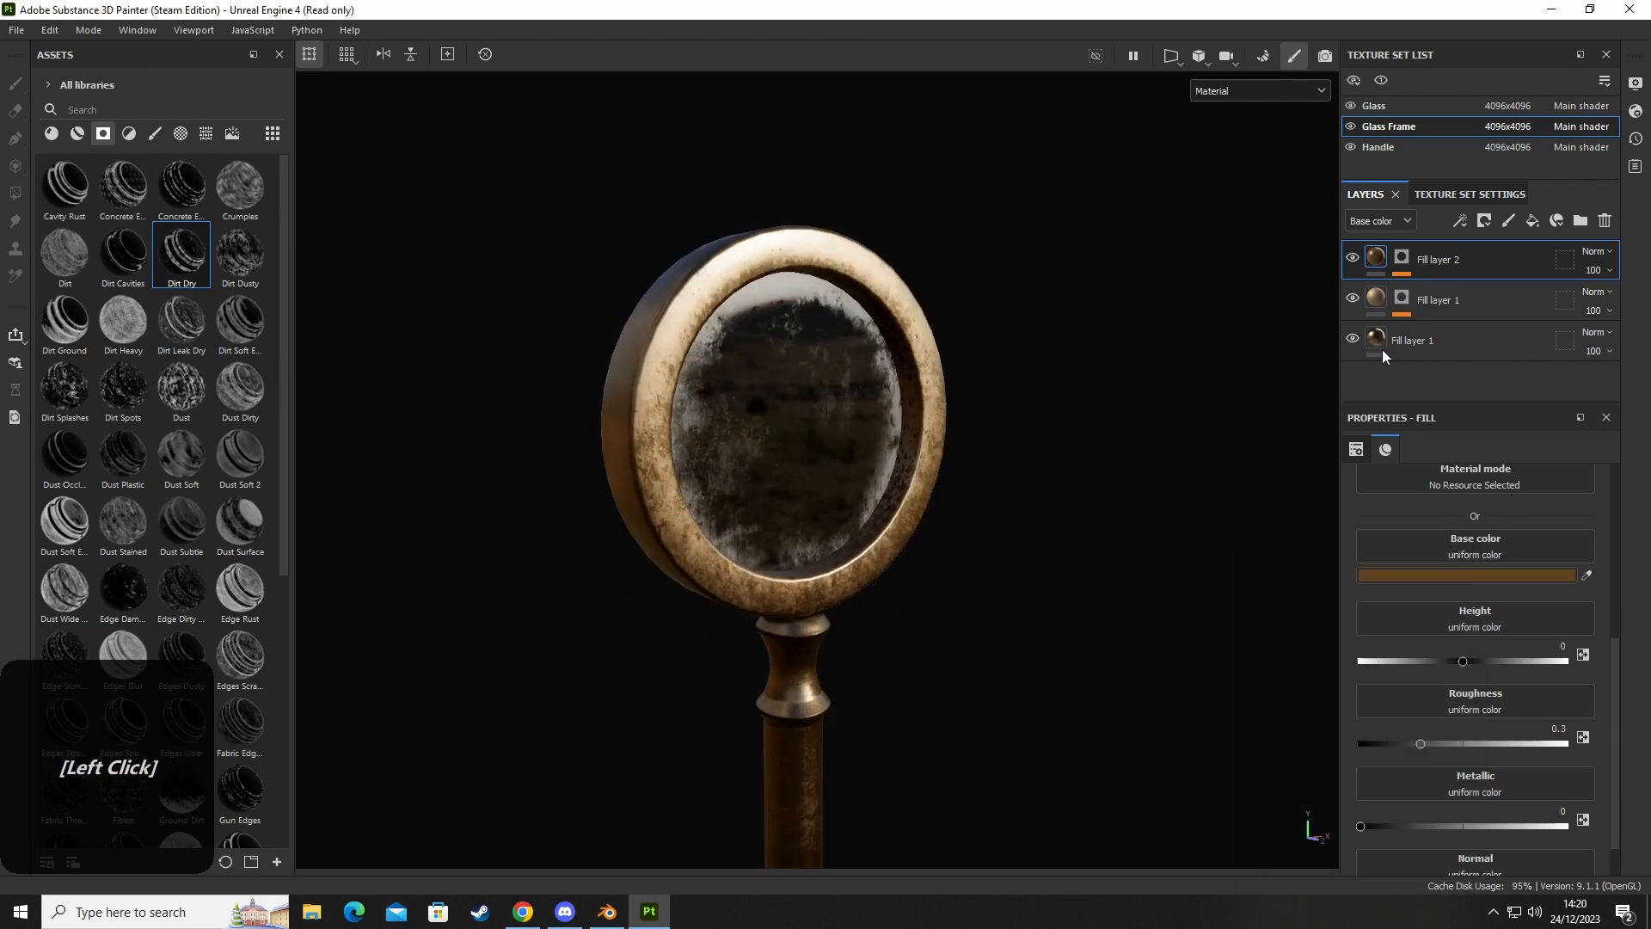
# Add a paint layer on top of the Handle texture set's layers.
pyautogui.keyDown('alt'); pyautogui.moveTo(1036, 583); pyautogui.dragTo(1118, 361, button='middle'); pyautogui.keyUp('alt')
pyautogui.click(1378, 147)
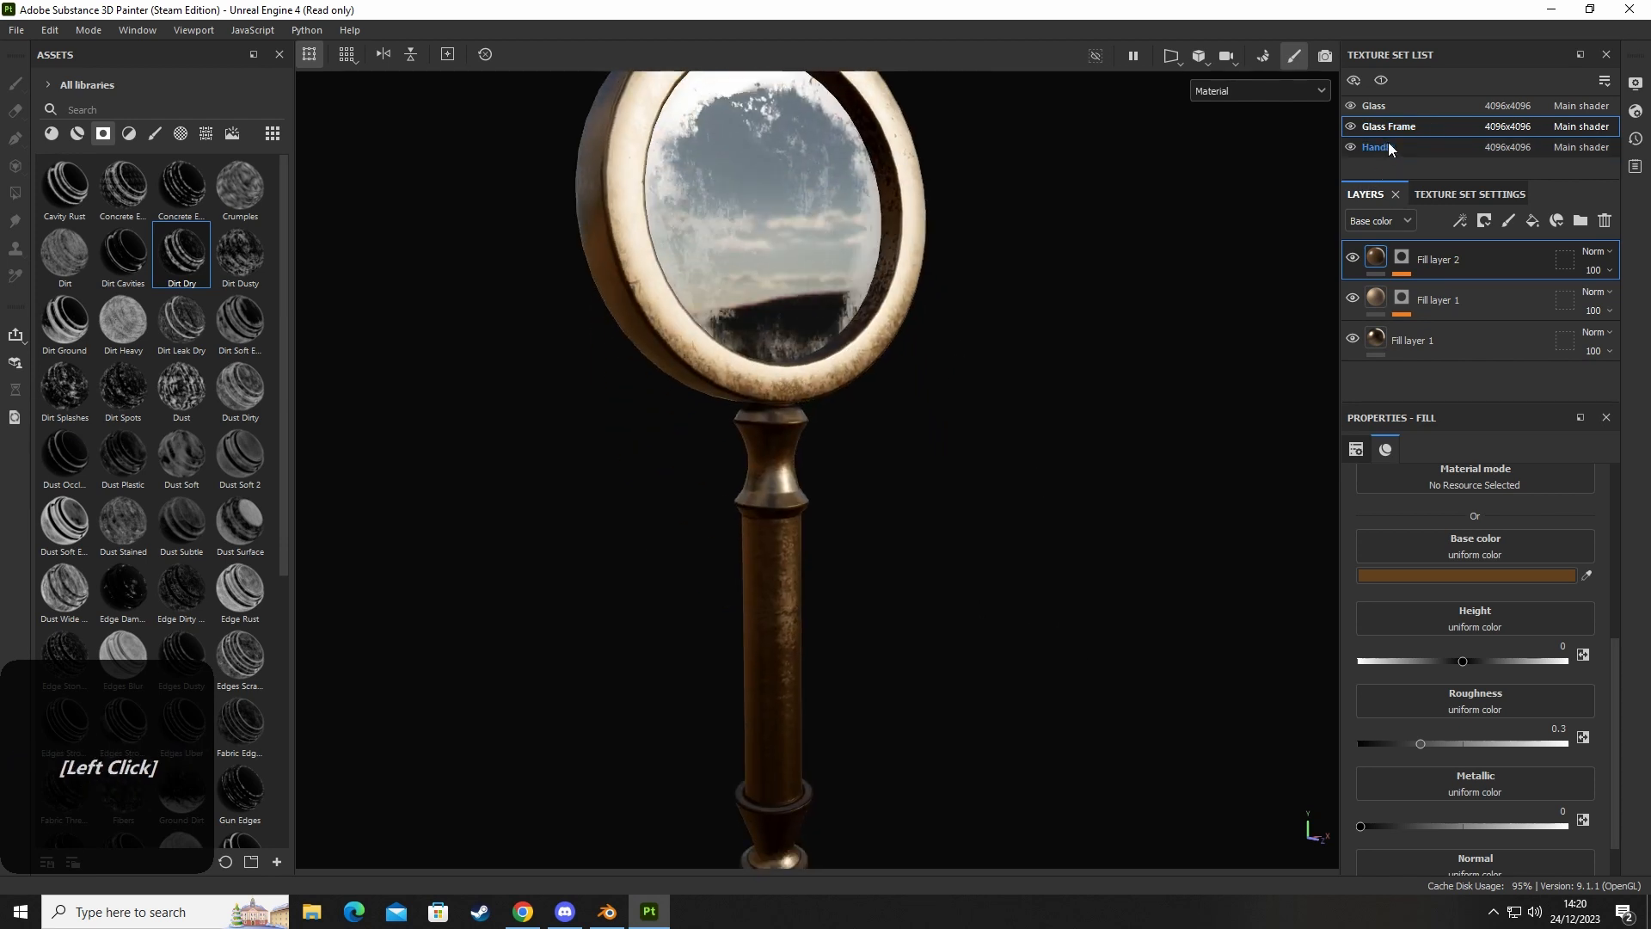
pyautogui.keyDown('alt'); pyautogui.moveTo(1010, 661); pyautogui.dragTo(921, 553, button='middle'); pyautogui.keyUp('alt')
pyautogui.keyDown('alt'); pyautogui.moveTo(921, 553); pyautogui.dragTo(822, 582); pyautogui.keyUp('alt')
pyautogui.keyDown('alt'); pyautogui.moveTo(822, 582); pyautogui.dragTo(863, 634, button='middle'); pyautogui.keyUp('alt')
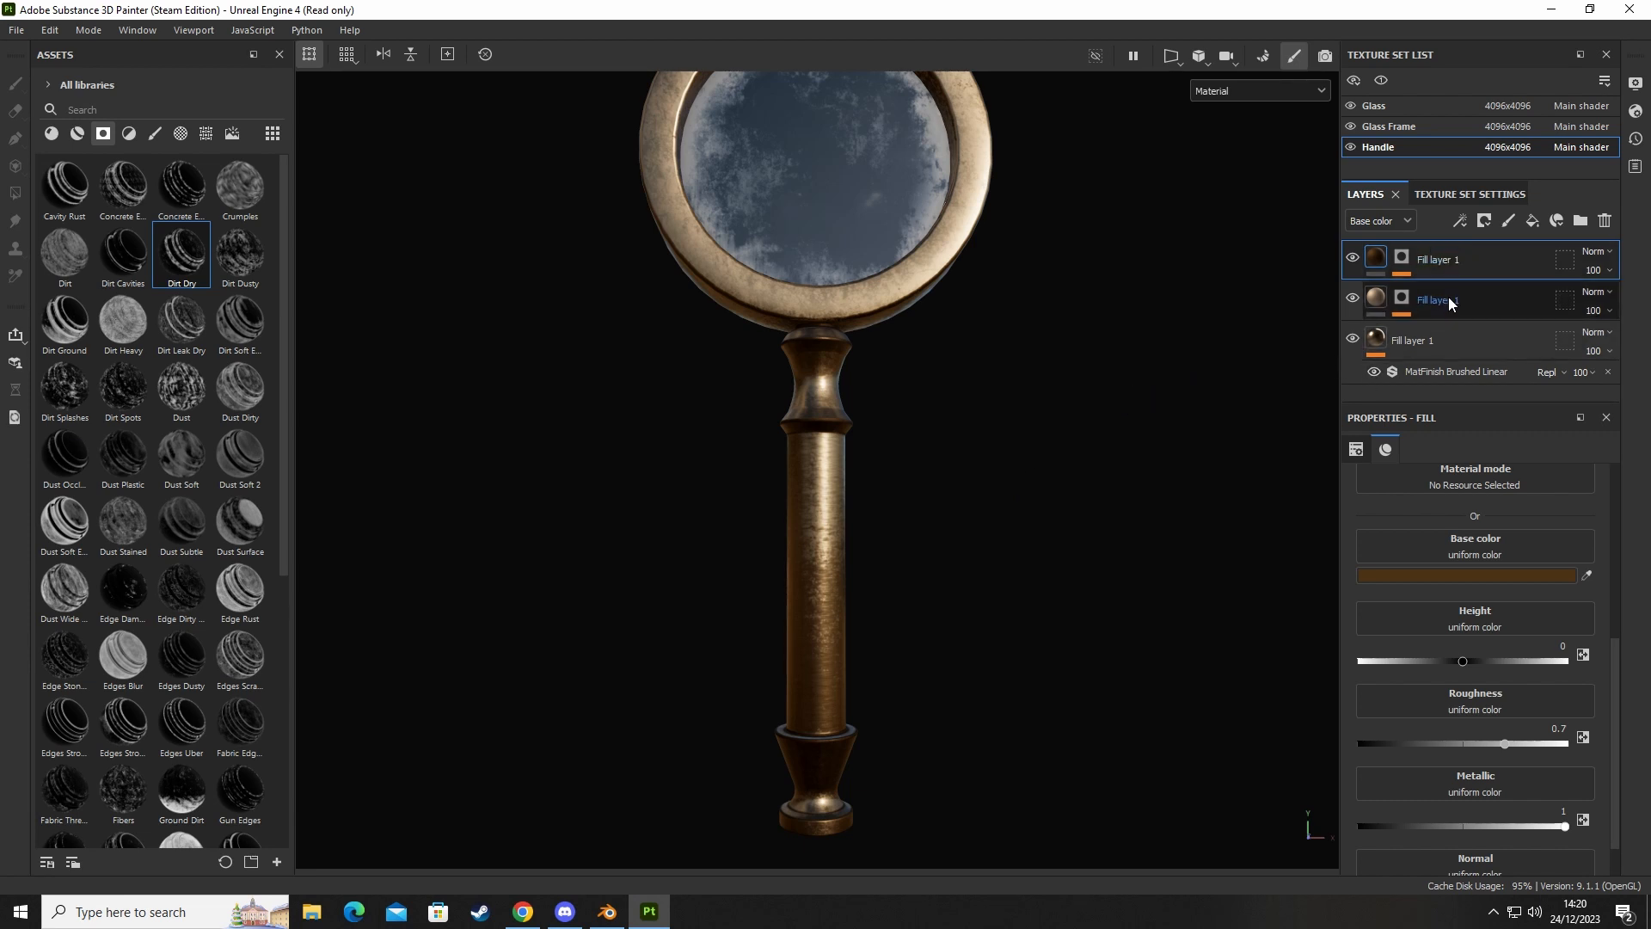
pyautogui.click(1459, 260)
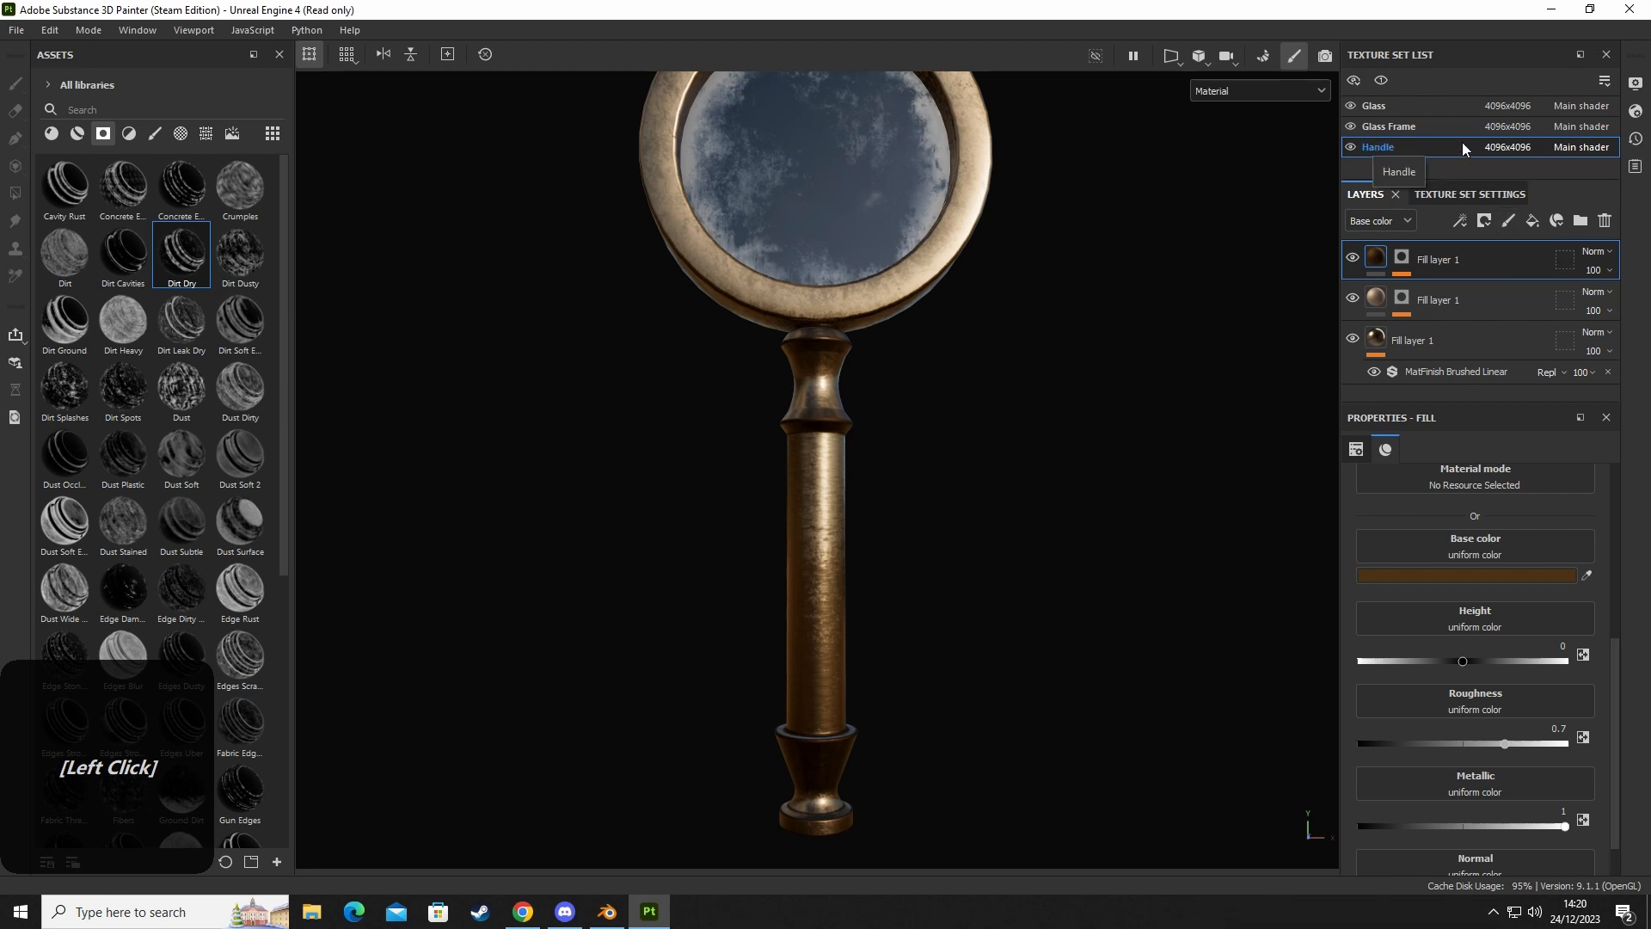
pyautogui.click(1507, 225)
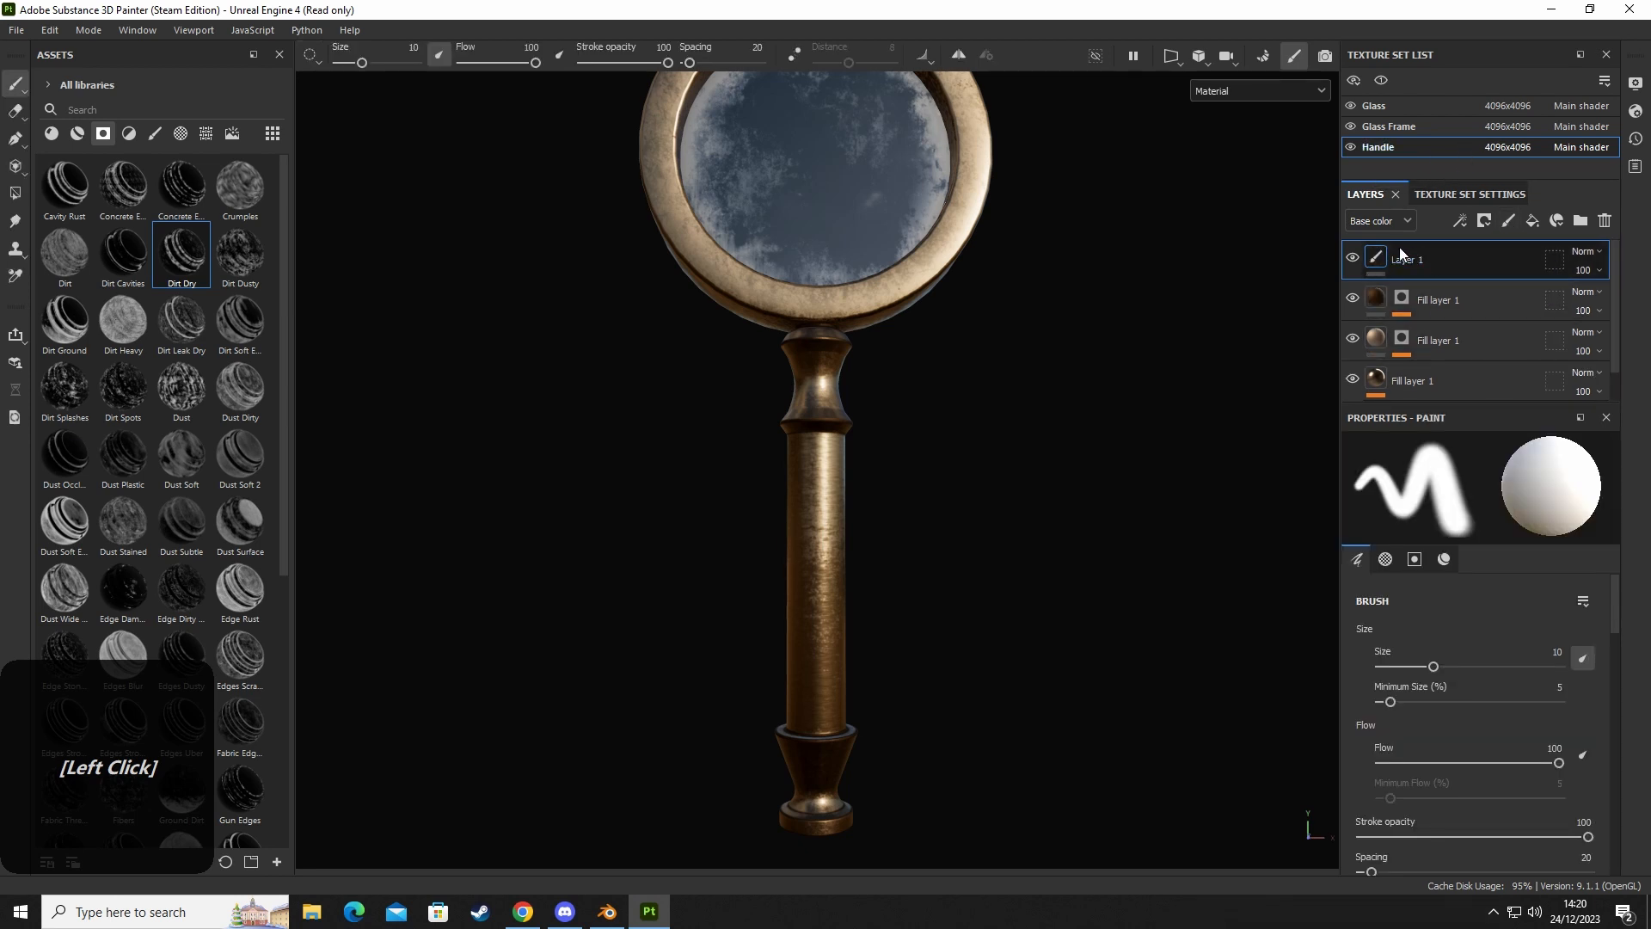
# Set up the paint brush with size 3.24, the color channel off and a height of -0.102.
pyautogui.moveTo(825, 497)
pyautogui.mouseDown()
pyautogui.moveTo(817, 636)
pyautogui.moveTo(797, 621)
pyautogui.moveTo(804, 473)
pyautogui.moveTo(821, 748)
pyautogui.mouseUp()
pyautogui.hotkey('ctrl', 'z')
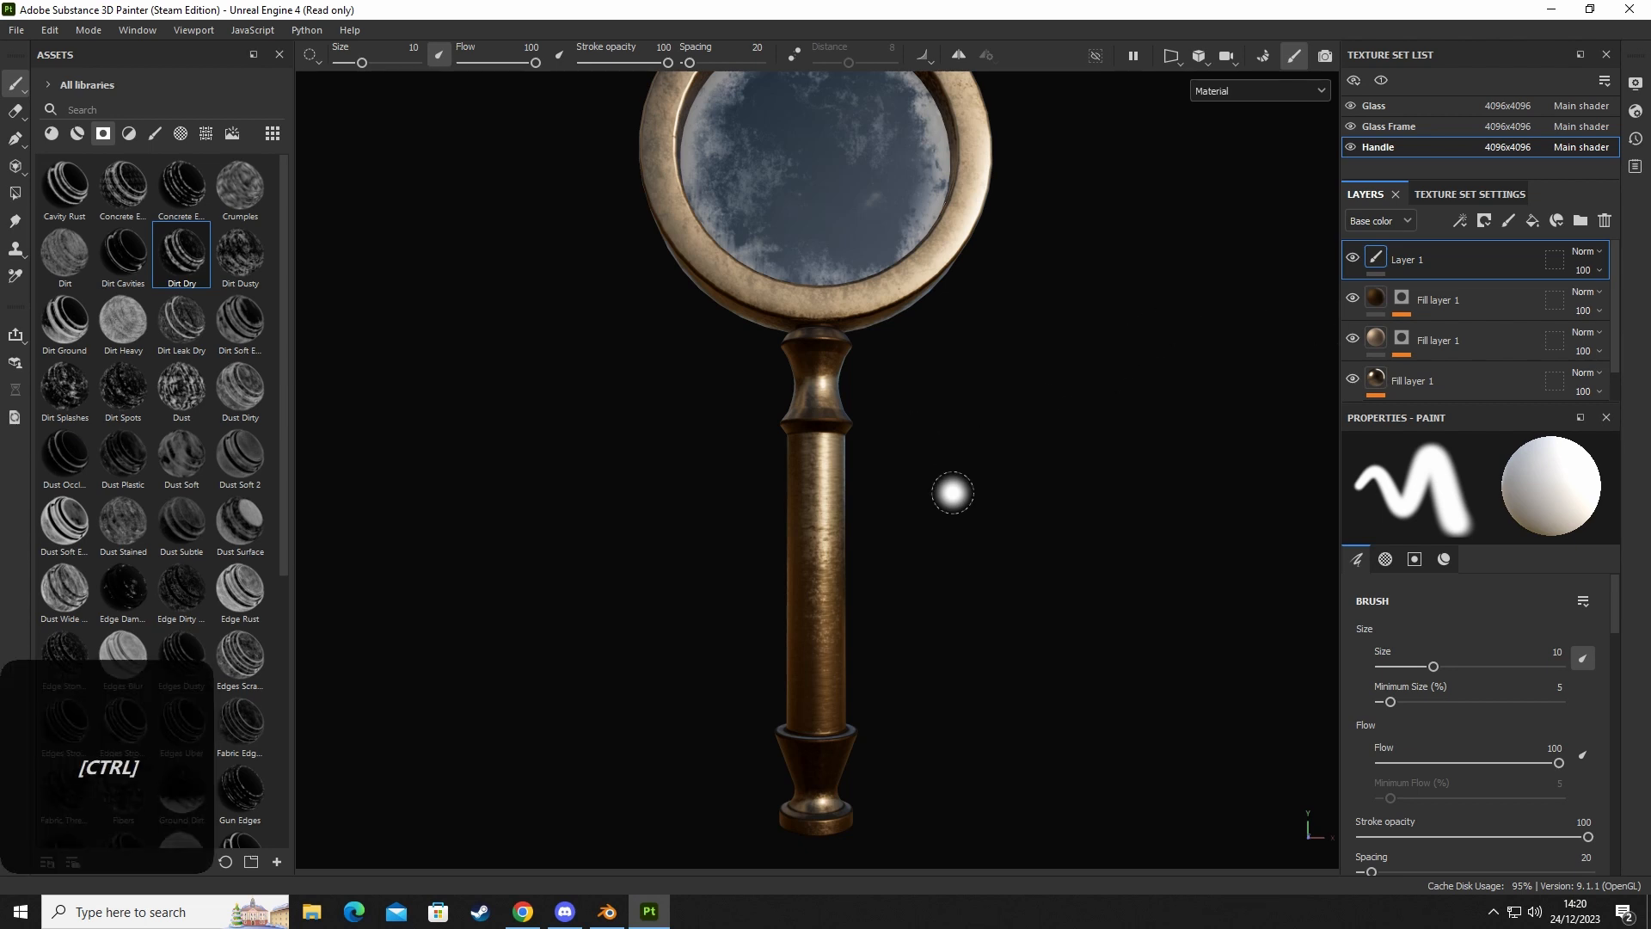
pyautogui.keyDown('ctrl'); pyautogui.moveTo(951, 490); pyautogui.dragTo(951, 492, button='right'); pyautogui.keyUp('ctrl')
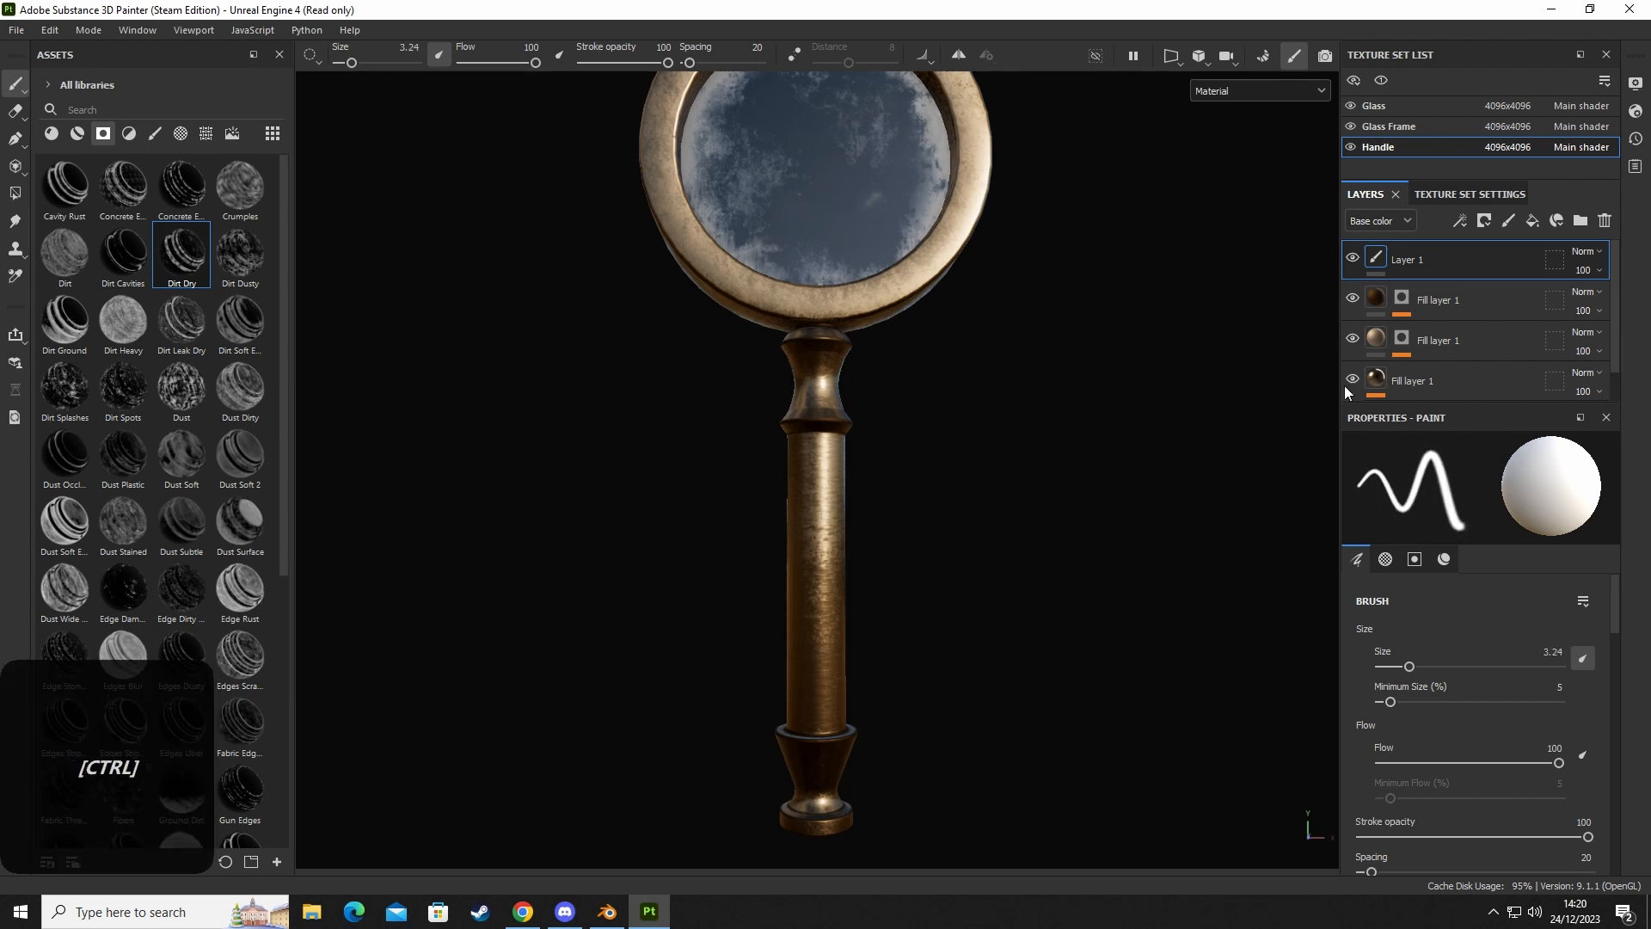
pyautogui.scroll(-10, 1436, 674)
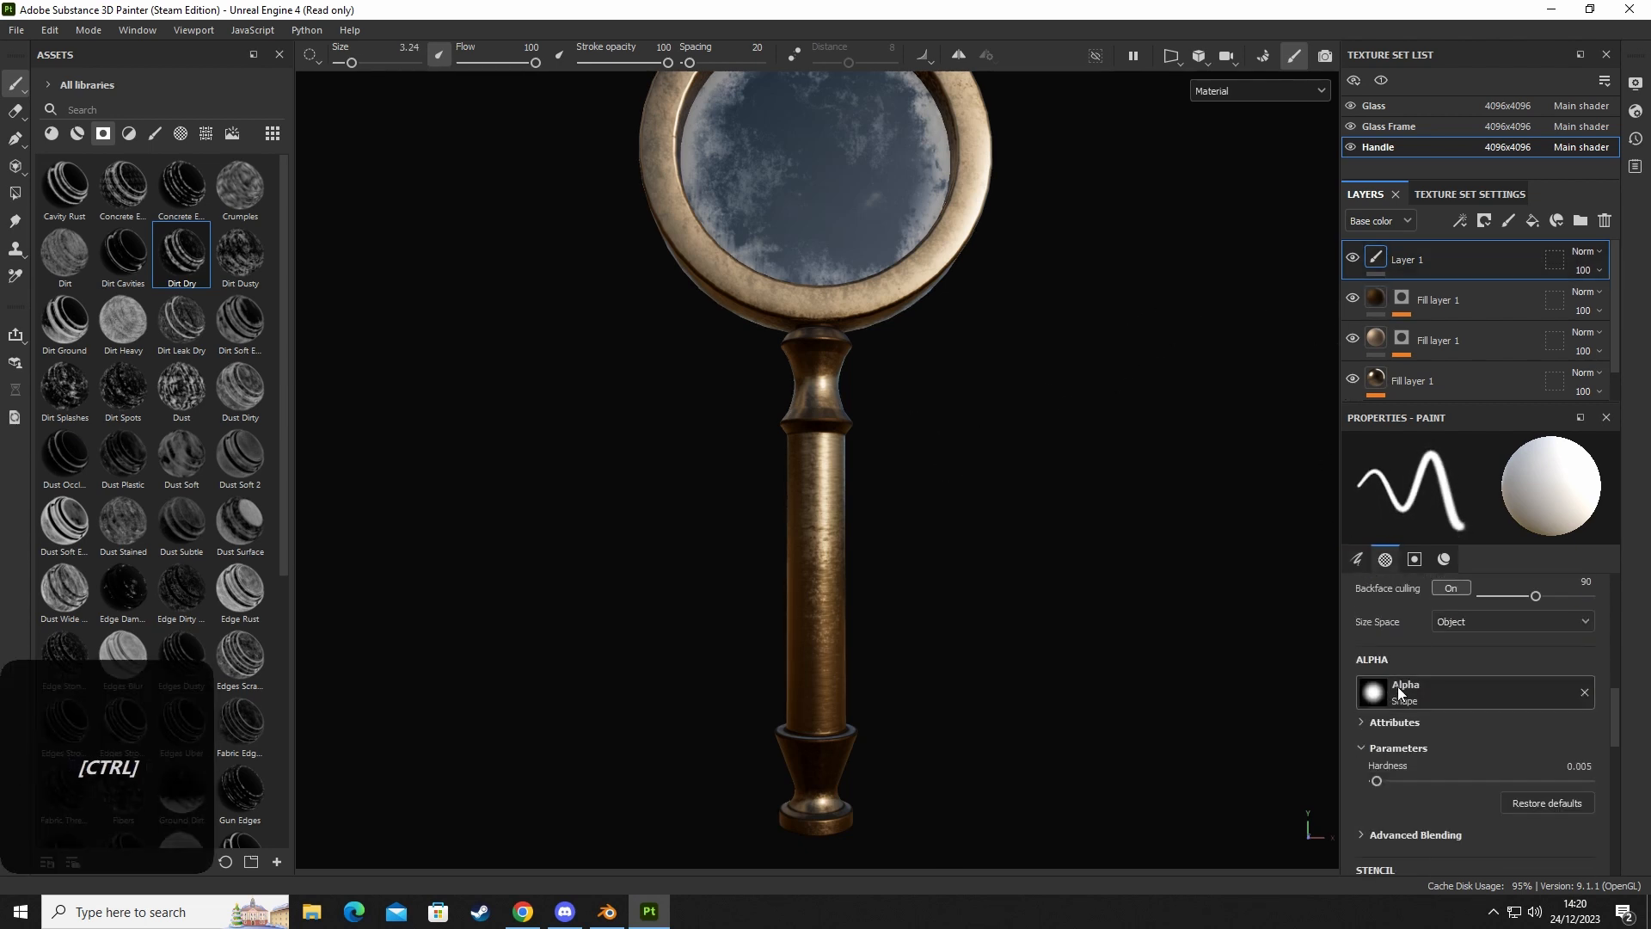
pyautogui.click(1373, 655)
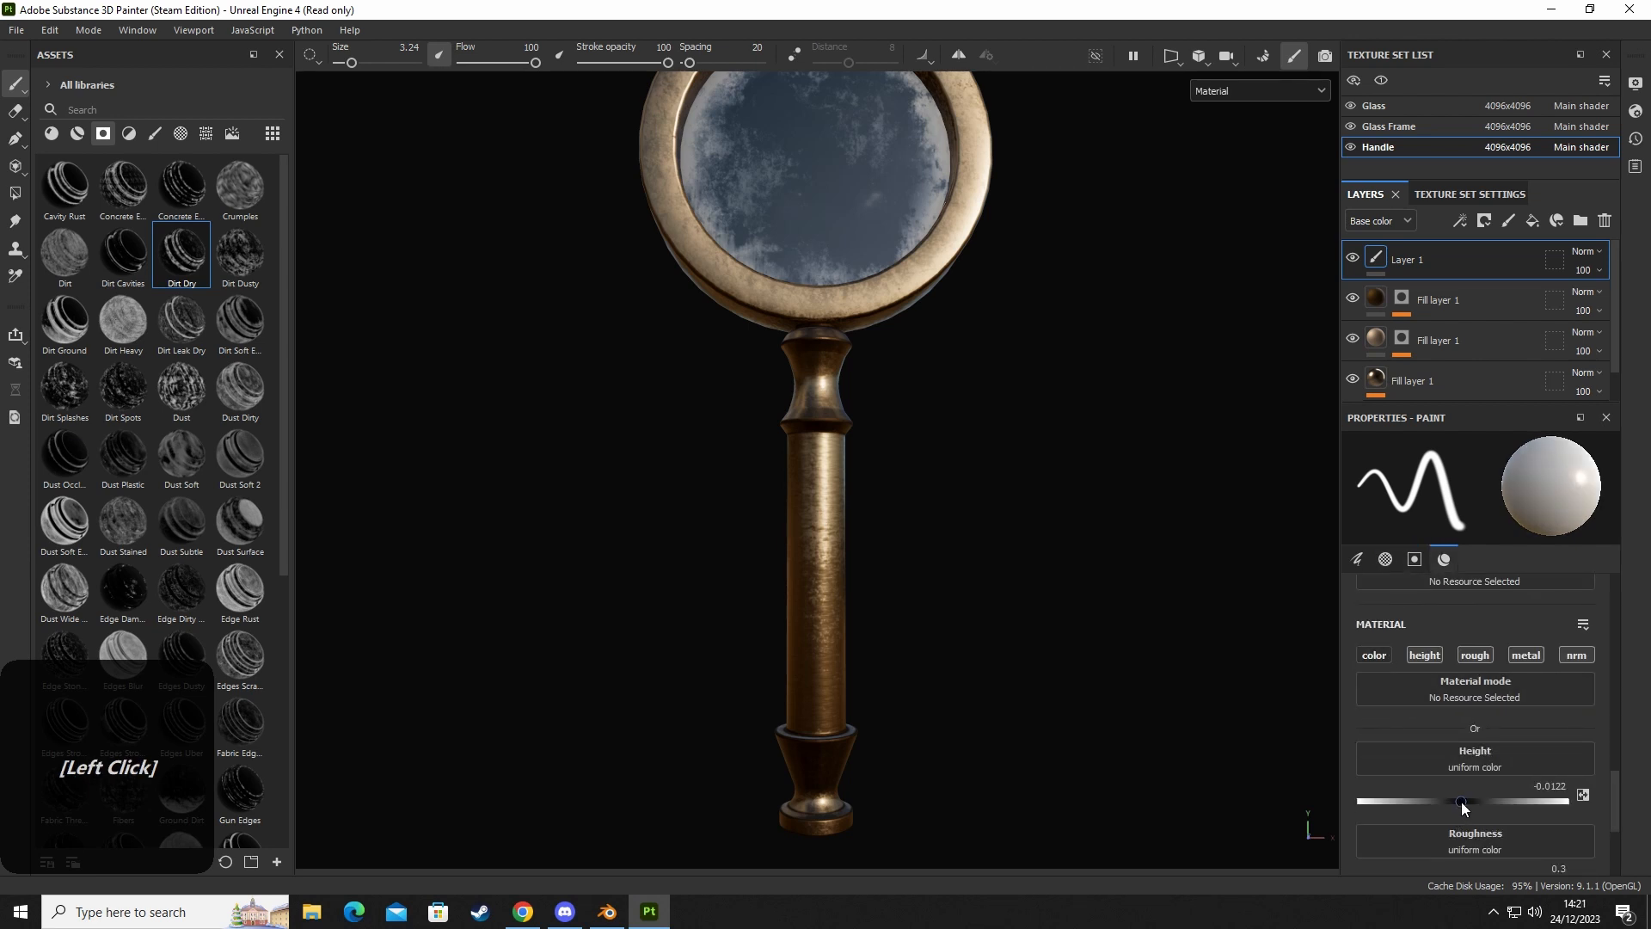
pyautogui.moveTo(1453, 806); pyautogui.dragTo(1548, 806)
# Try an engraved line down the handle shaft, inspect it under rotated environment light and undo it.
pyautogui.moveTo(802, 504); pyautogui.dragTo(810, 532)
pyautogui.moveTo(823, 626); pyautogui.dragTo(826, 655)
pyautogui.scroll(4, 793, 549)
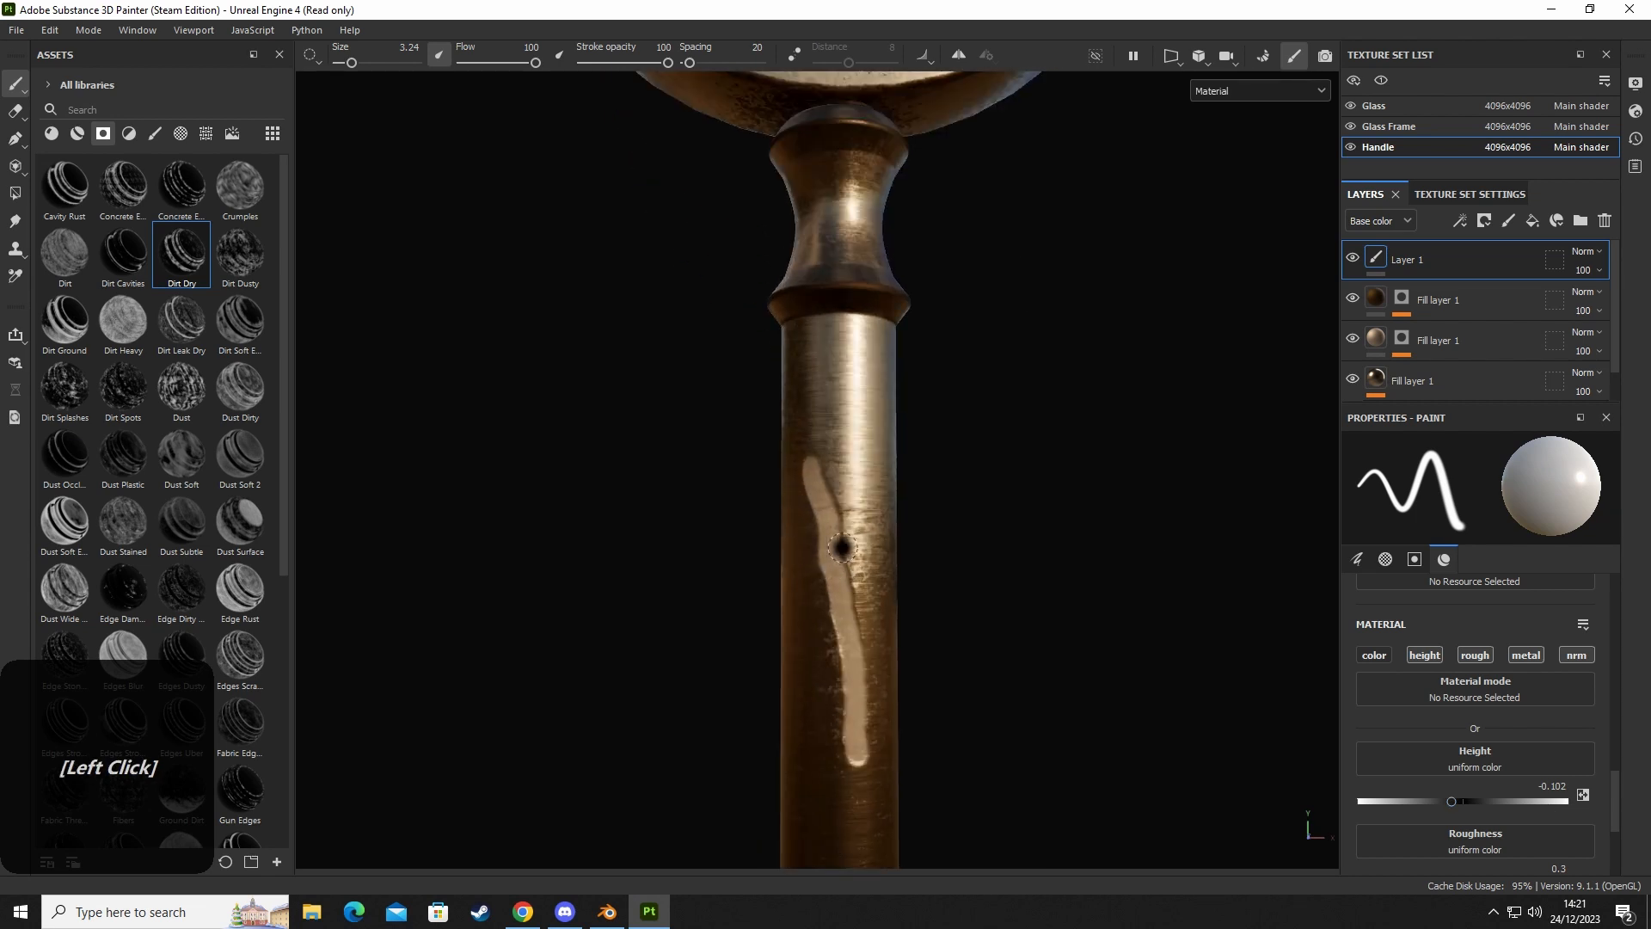
pyautogui.keyDown('shift'); pyautogui.moveTo(843, 547); pyautogui.dragTo(975, 580, button='right'); pyautogui.keyUp('shift')
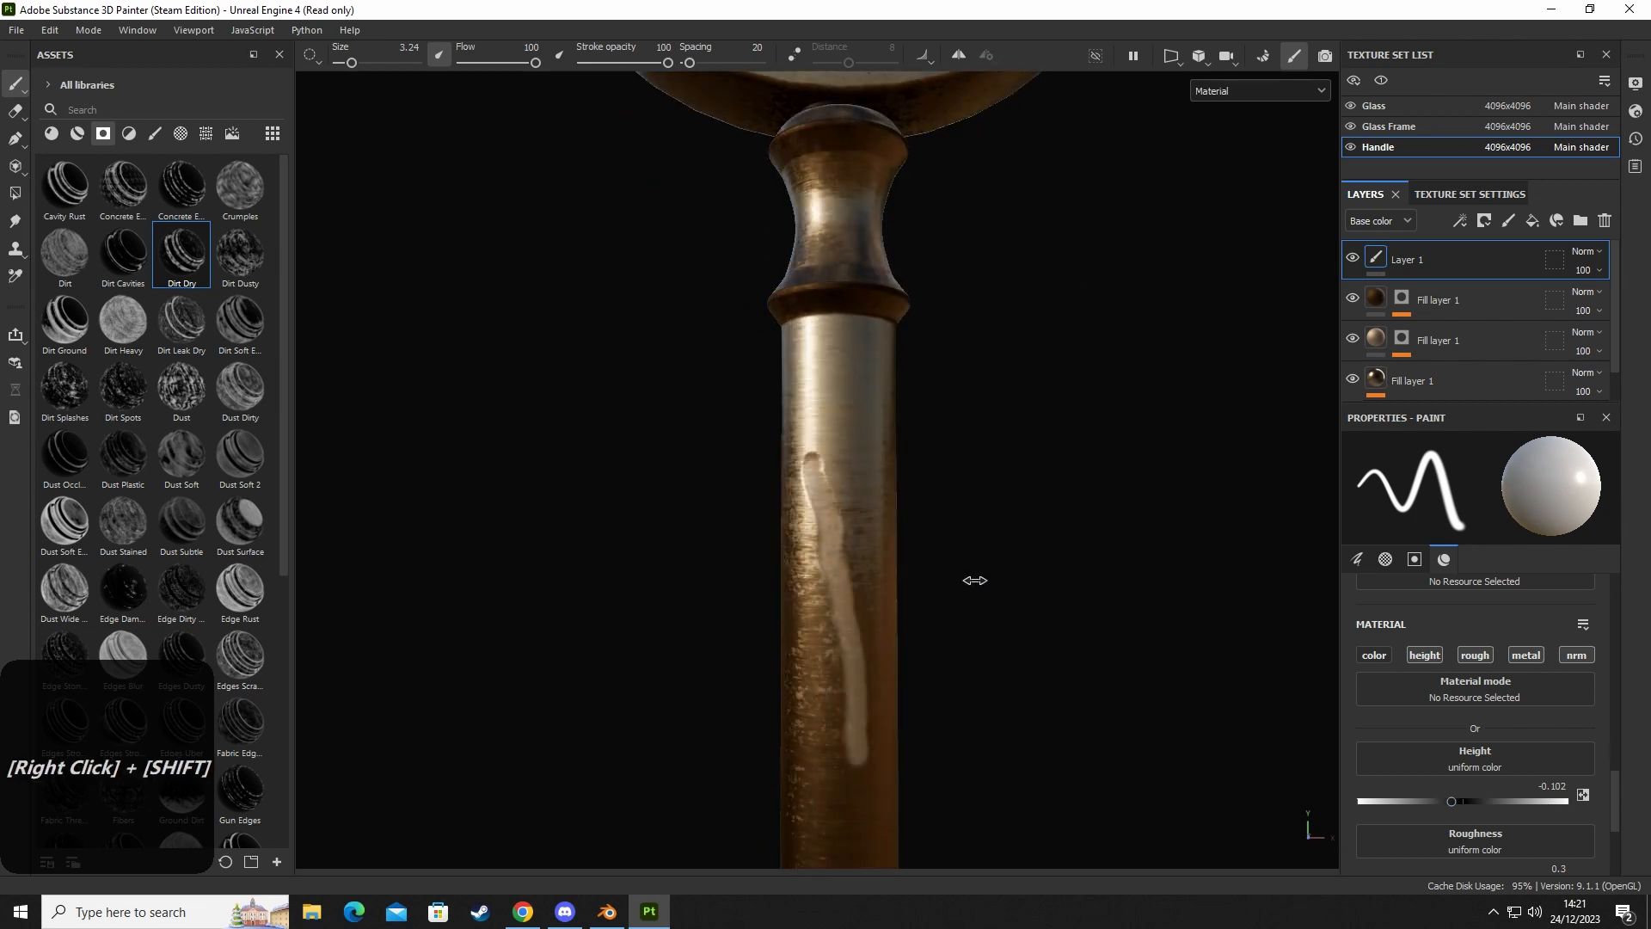
pyautogui.hotkey('ctrl', 'z')
# Set the brush material's height to -0.2 for deeper engraving.
pyautogui.scroll(1, 1401, 790)
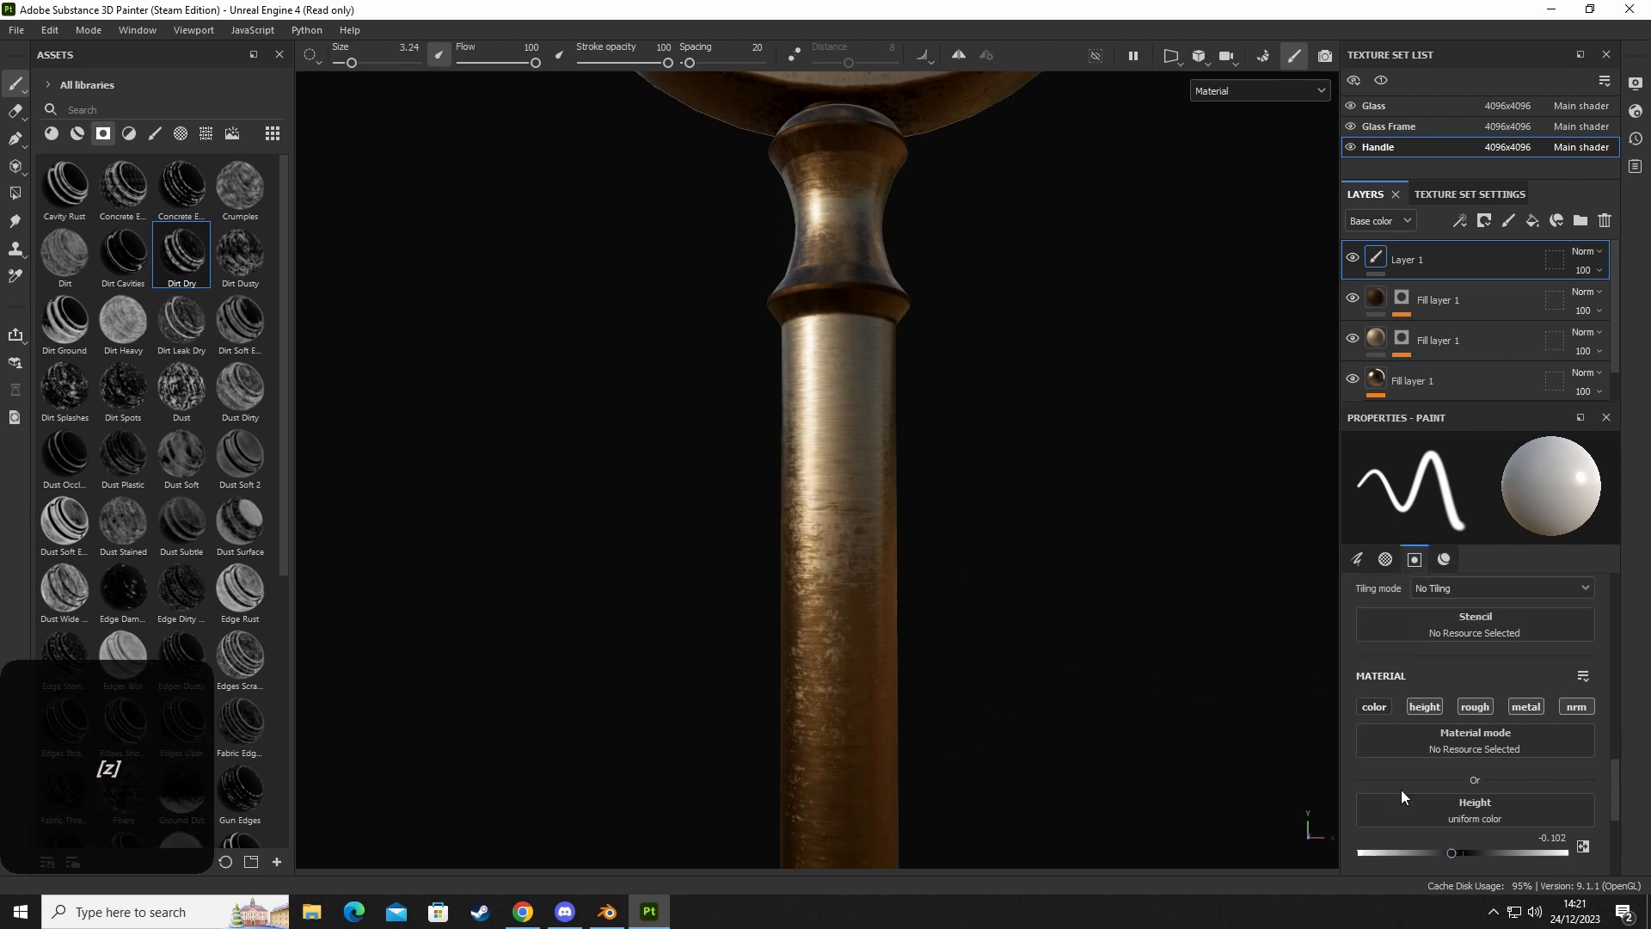
pyautogui.scroll(1, 1431, 678)
pyautogui.scroll(-2, 1446, 778)
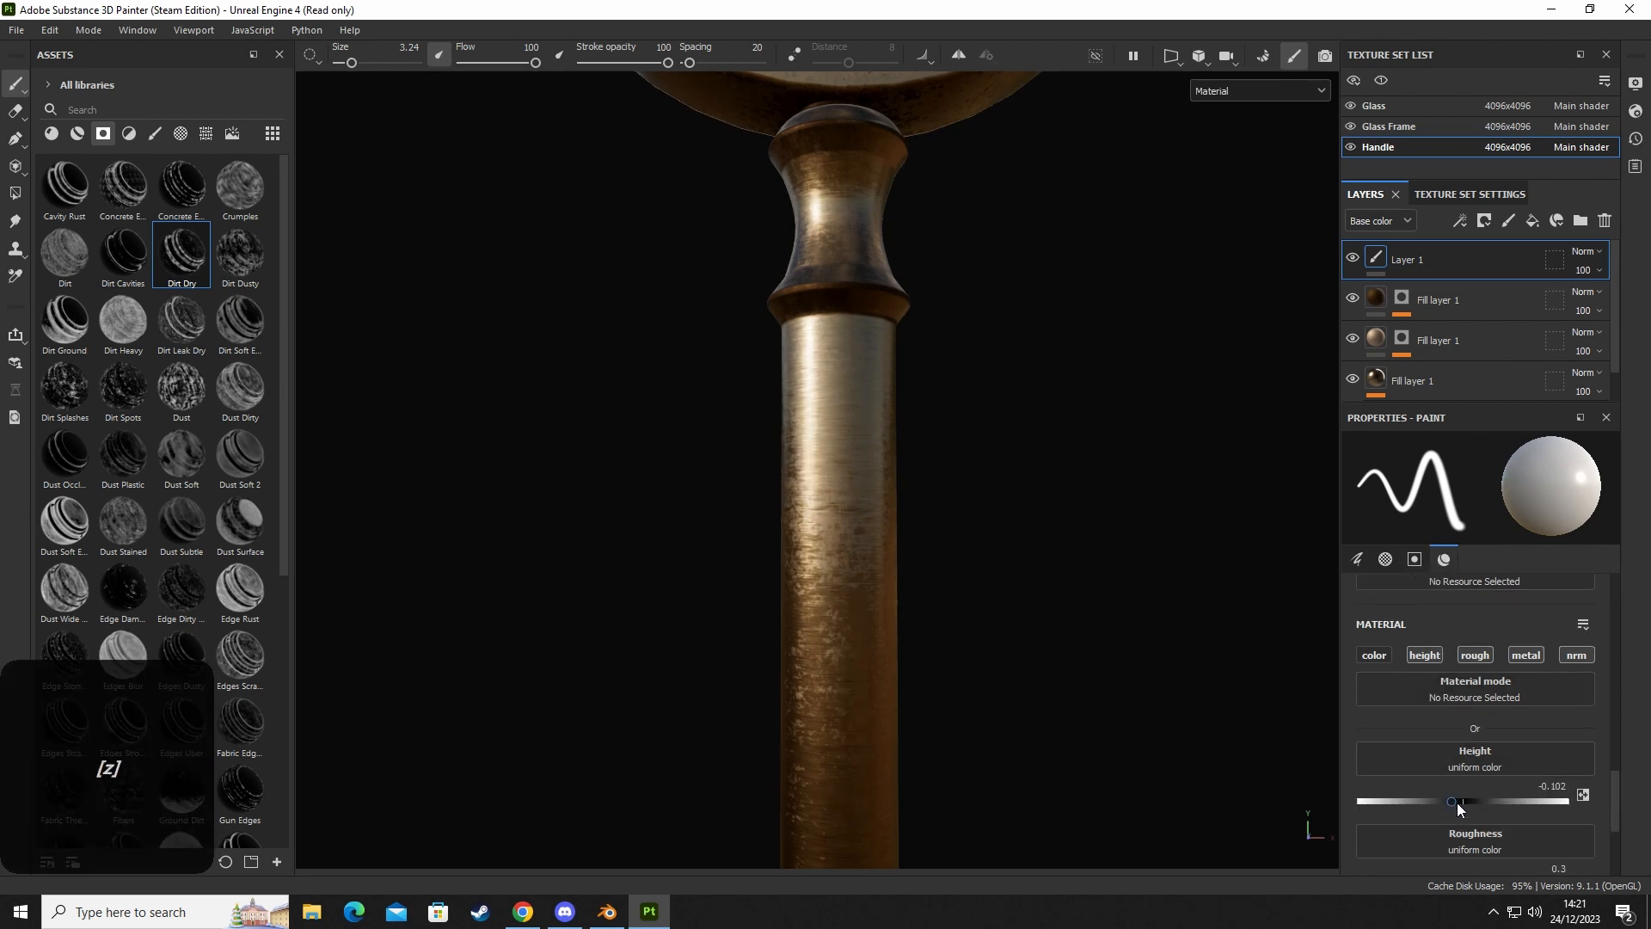
pyautogui.moveTo(1457, 803); pyautogui.dragTo(1441, 803)
pyautogui.click(1543, 785)
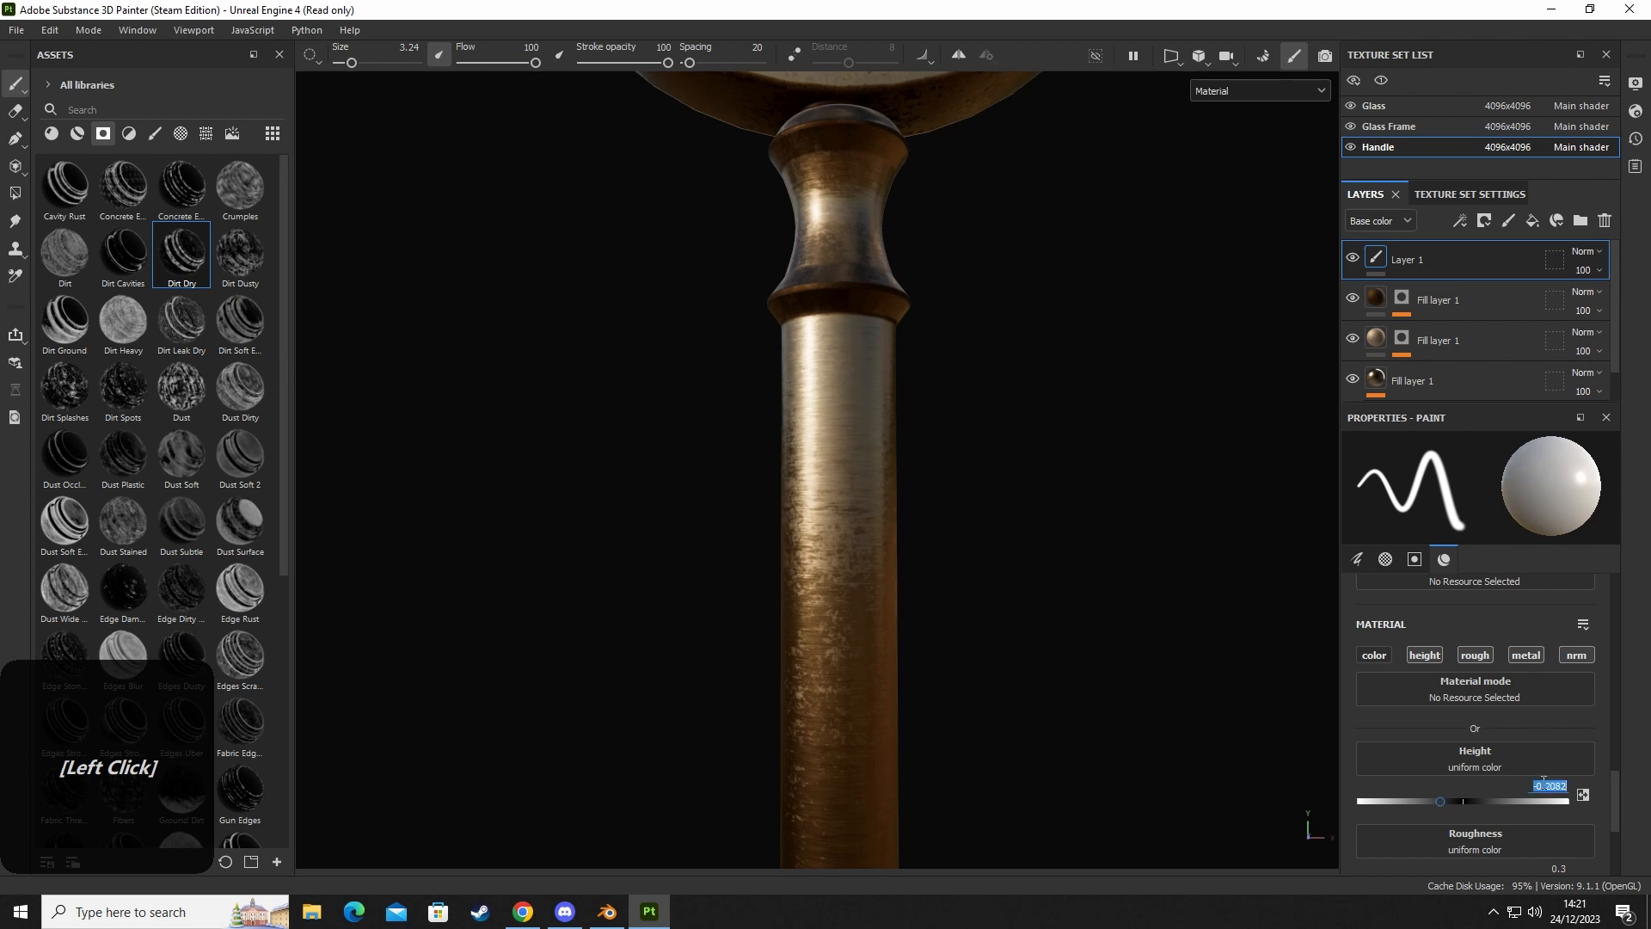
pyautogui.write('-0')
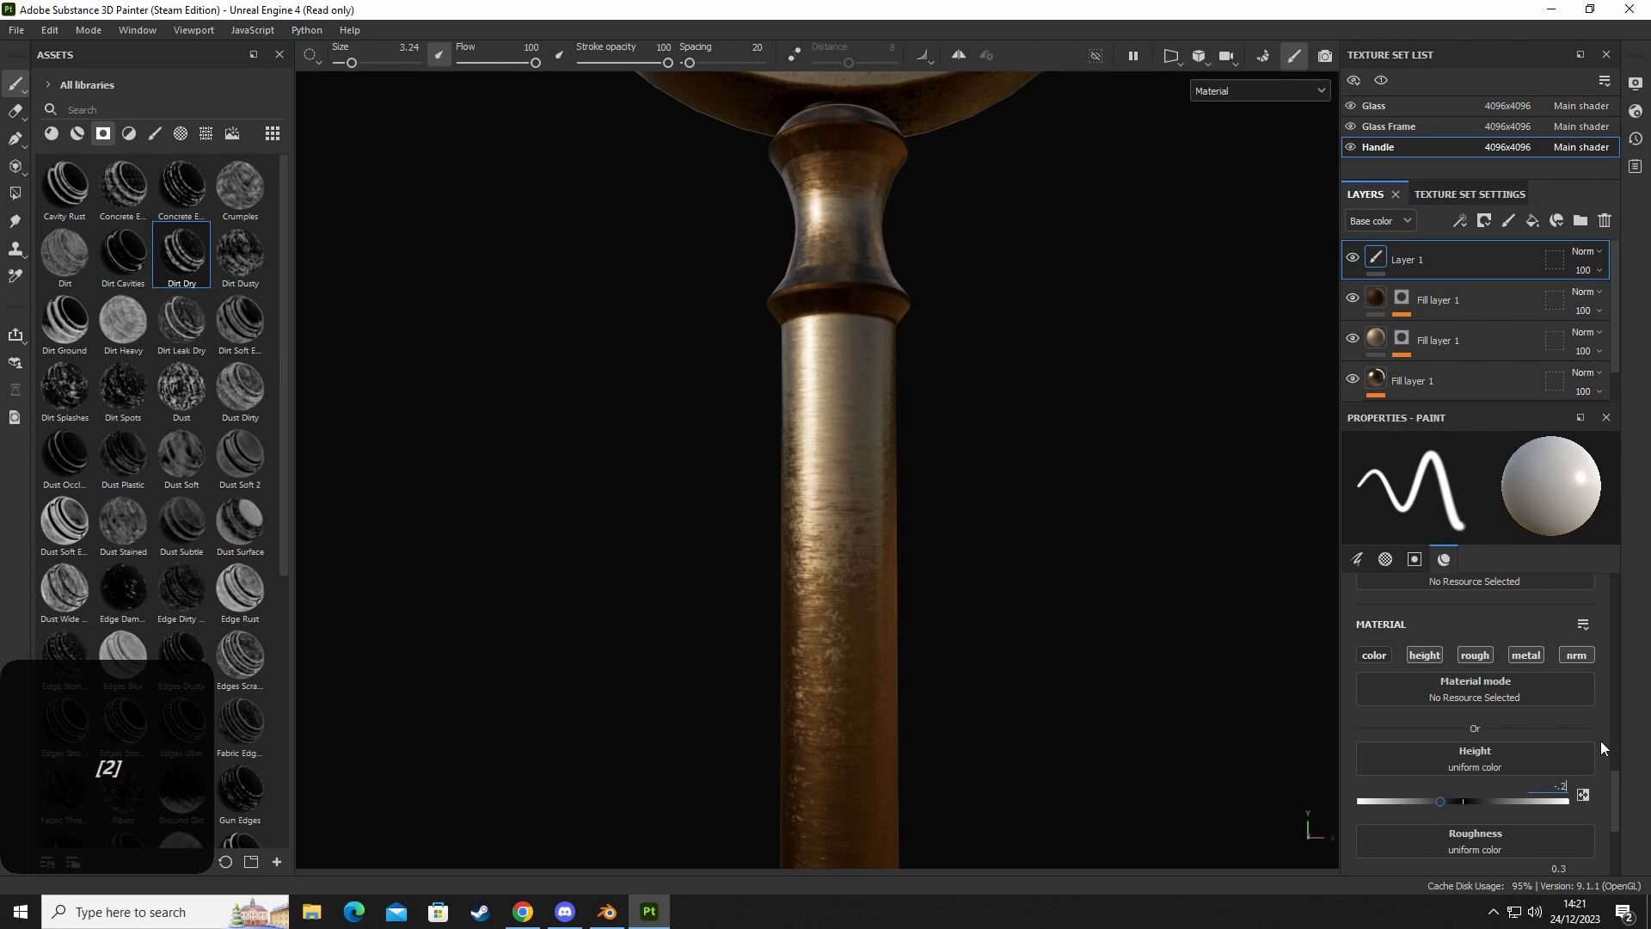
pyautogui.write('.2')
pyautogui.press('Return')
# Test one engraved stroke on the handle shaft, undo it and reduce the brush size to 1.29.
pyautogui.moveTo(830, 478); pyautogui.dragTo(834, 555)
pyautogui.hotkey('ctrl', 'z')
pyautogui.keyDown('shift'); pyautogui.moveTo(880, 552); pyautogui.dragTo(860, 553, button='right'); pyautogui.keyUp('shift')
# Try engraving a column of freehand symbols down the handle shaft and undo all the strokes.
pyautogui.click(822, 474)
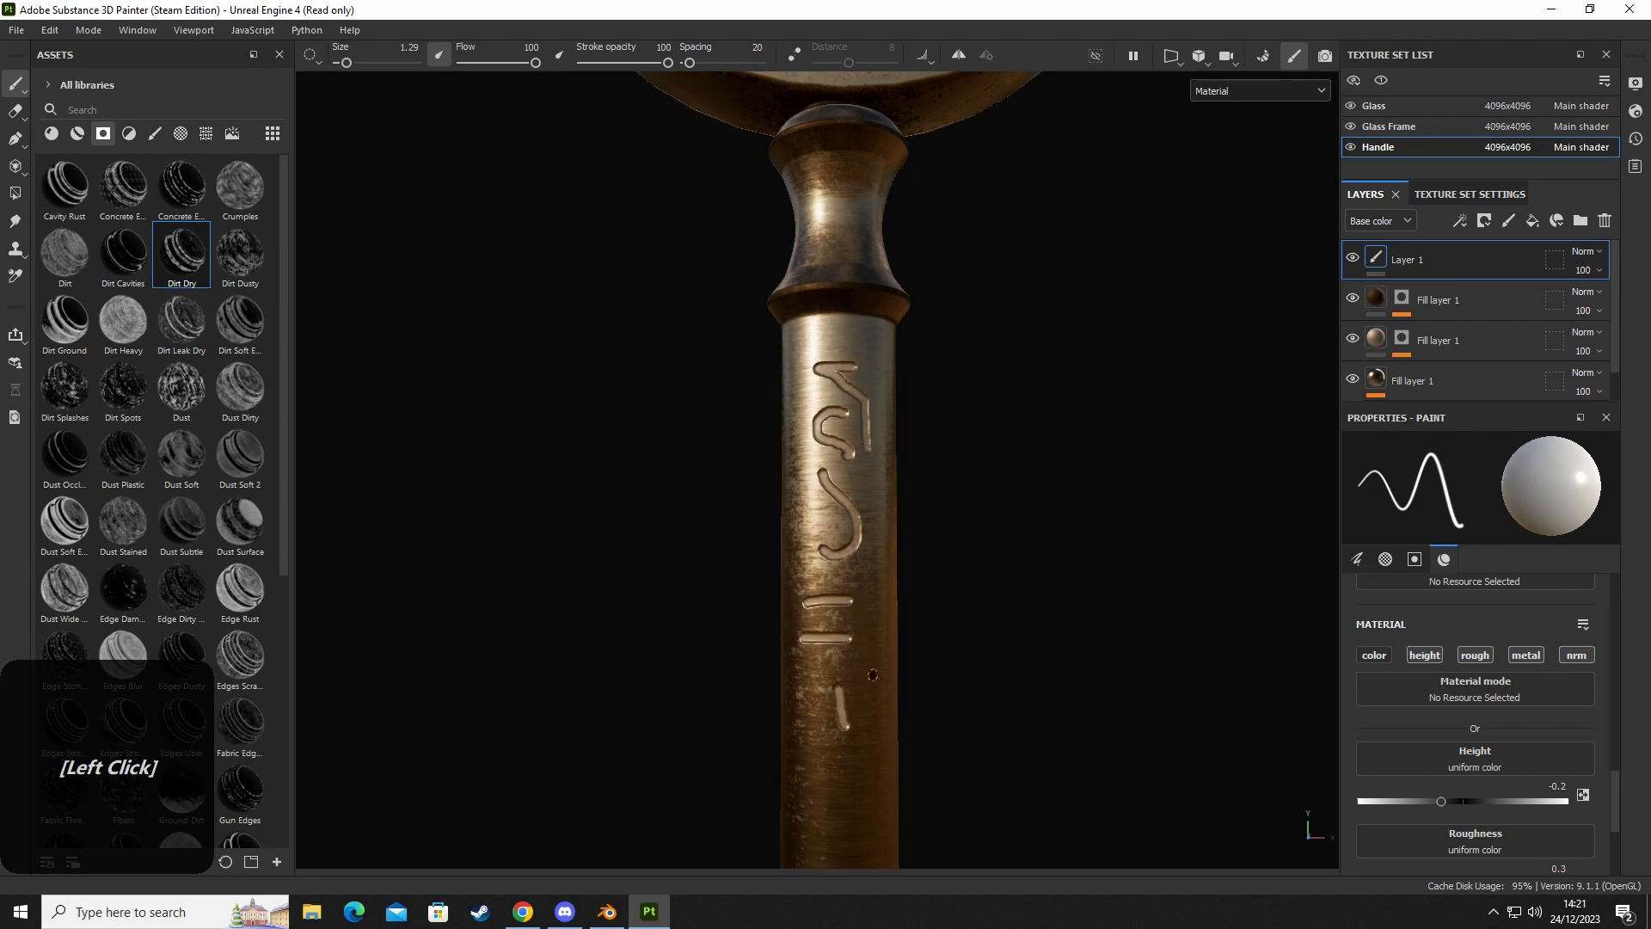
pyautogui.hotkey('ctrl', 'z')
pyautogui.hotkey('ctrl', 'z')
pyautogui.hotkey('ctrl', 'z')
pyautogui.hotkey('ctrl', 'z')
pyautogui.hotkey('ctrl', 'z')
pyautogui.hotkey('ctrl', 'z')
pyautogui.hotkey('ctrl', 'z')
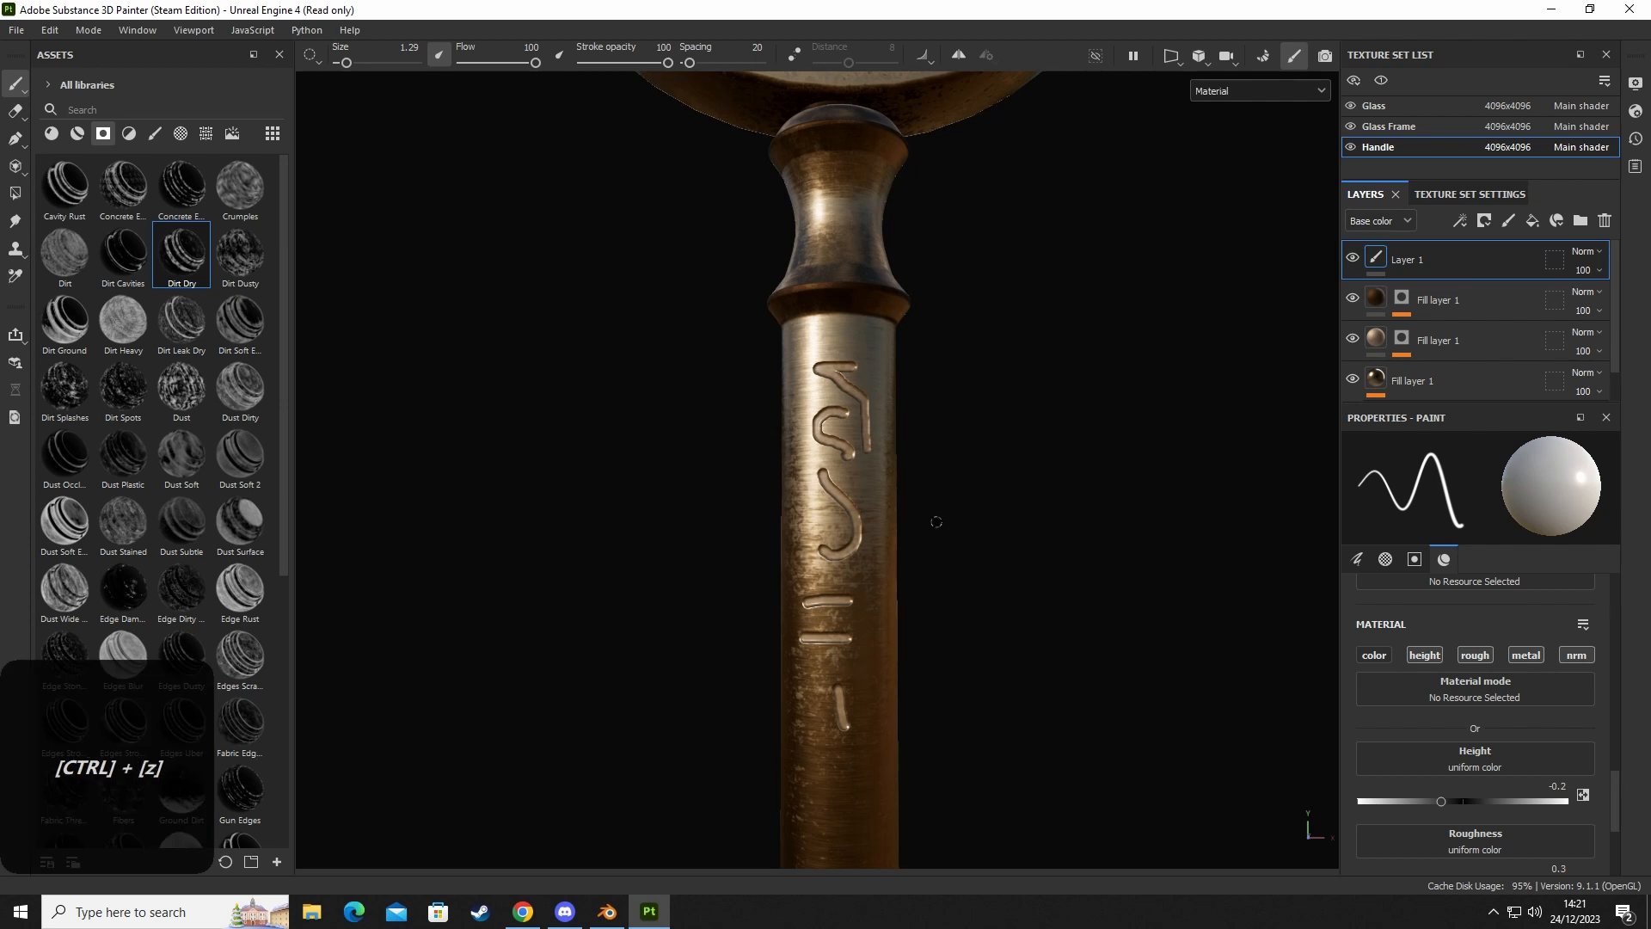
pyautogui.hotkey('ctrl', 'z')
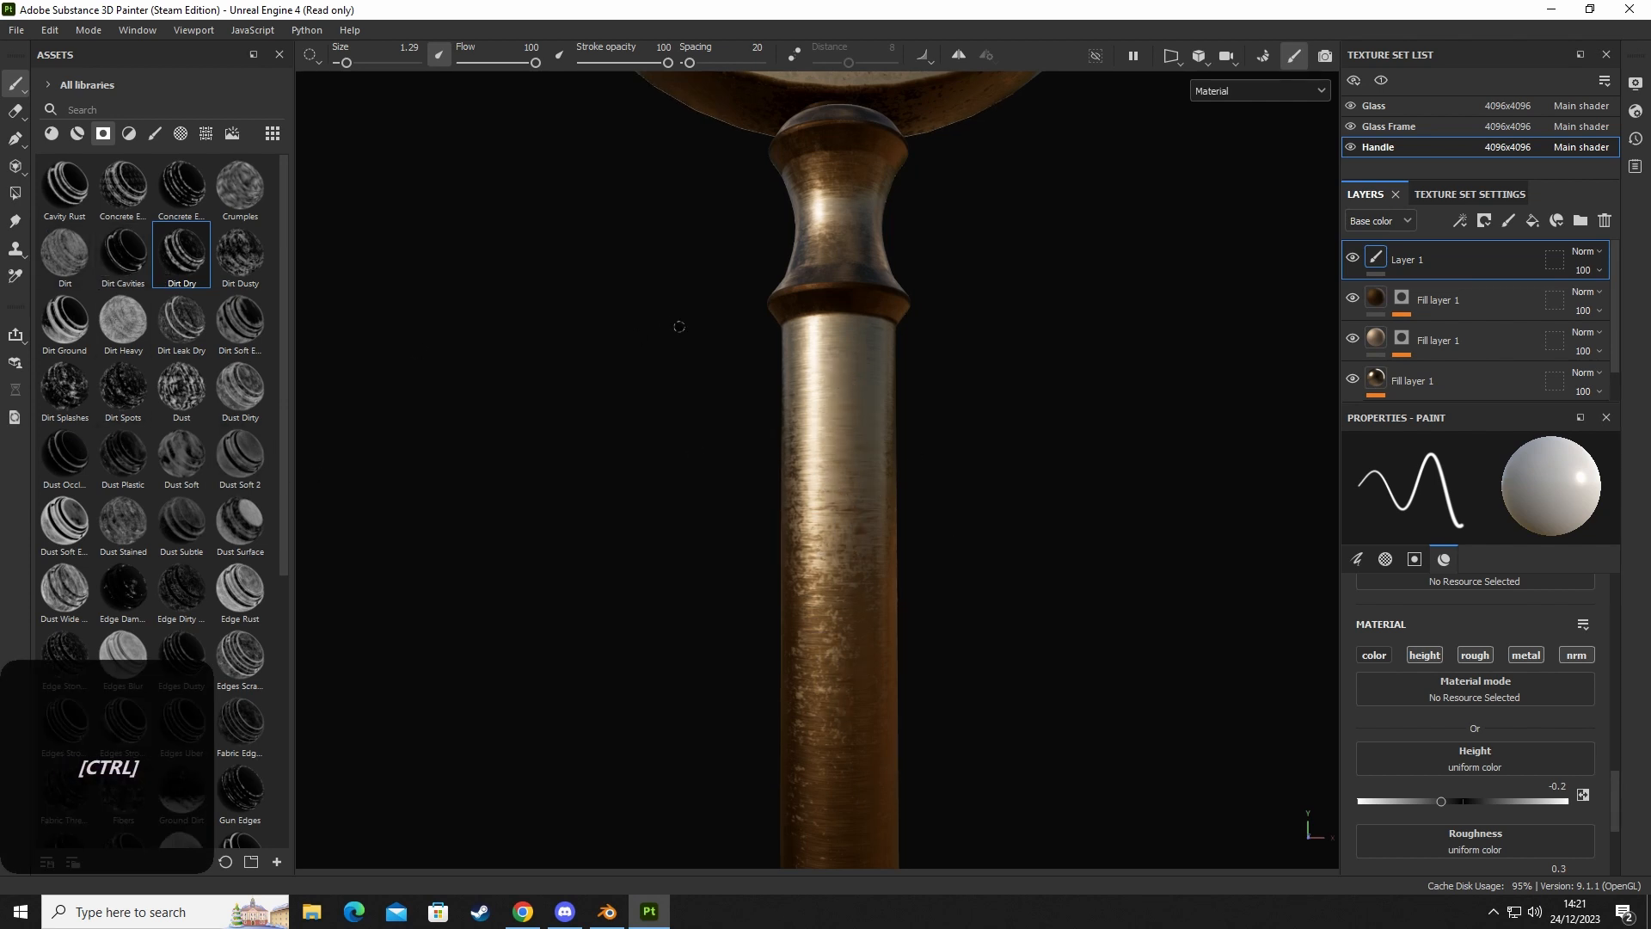
# Rename the Handle texture set's paint layer as Detailing.
pyautogui.keyDown('alt'); pyautogui.moveTo(703, 387); pyautogui.dragTo(695, 507, button='middle'); pyautogui.keyUp('alt')
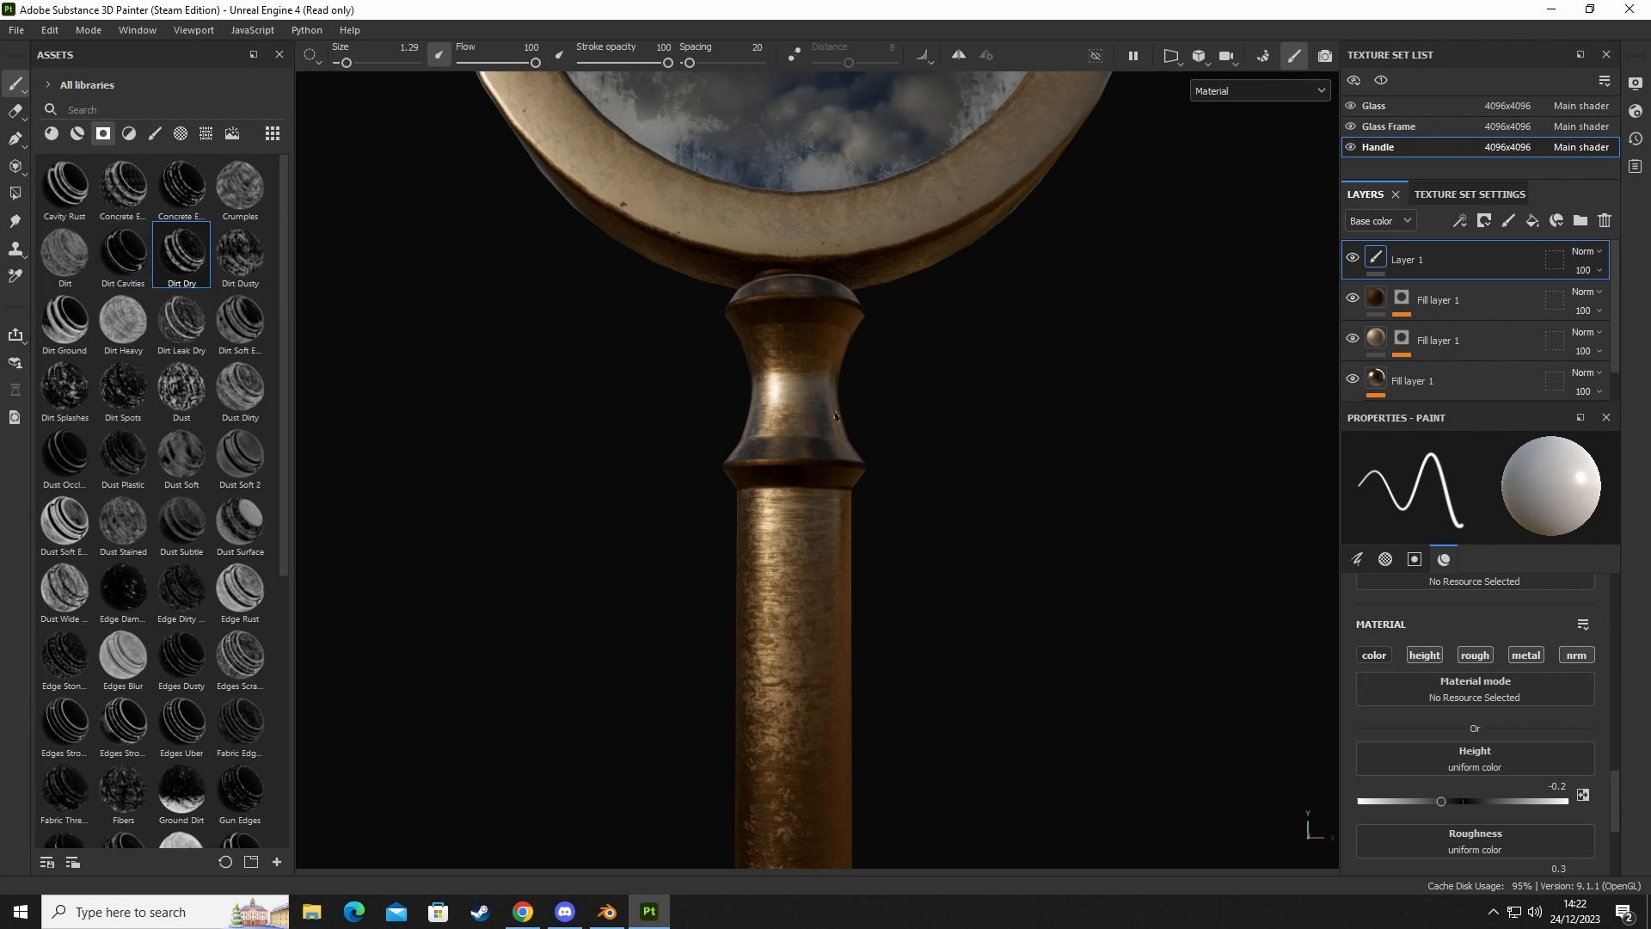
pyautogui.keyDown('alt'); pyautogui.moveTo(812, 414); pyautogui.dragTo(778, 417); pyautogui.keyUp('alt')
pyautogui.keyDown('alt'); pyautogui.moveTo(814, 514); pyautogui.dragTo(796, 375, button='middle'); pyautogui.keyUp('alt')
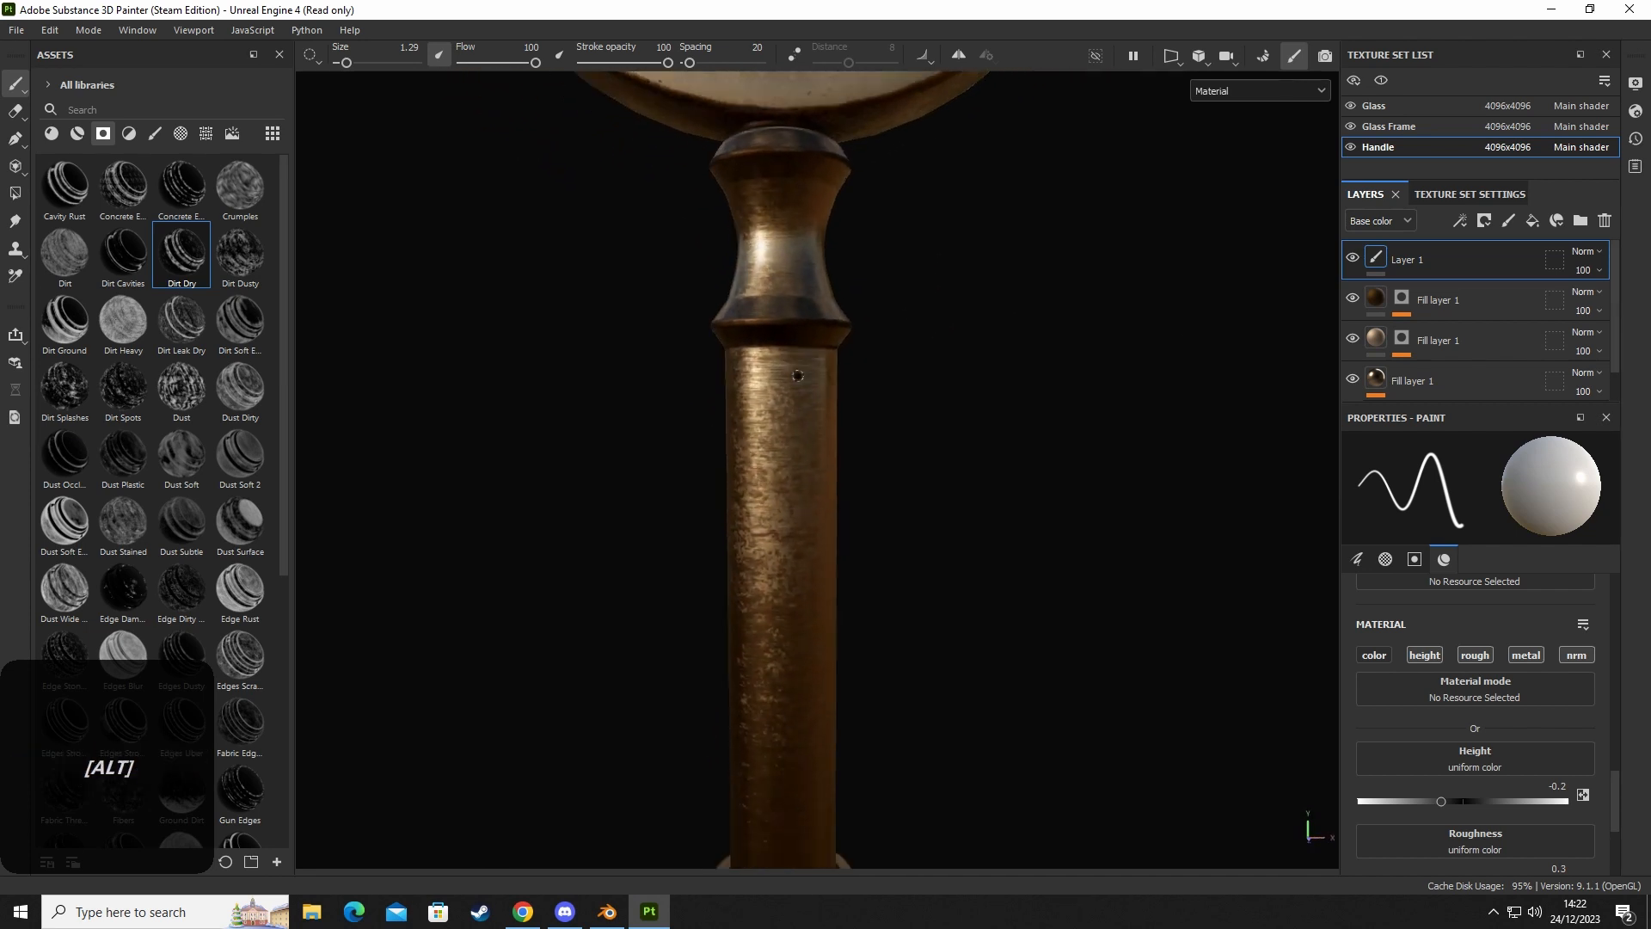
pyautogui.click(1411, 262)
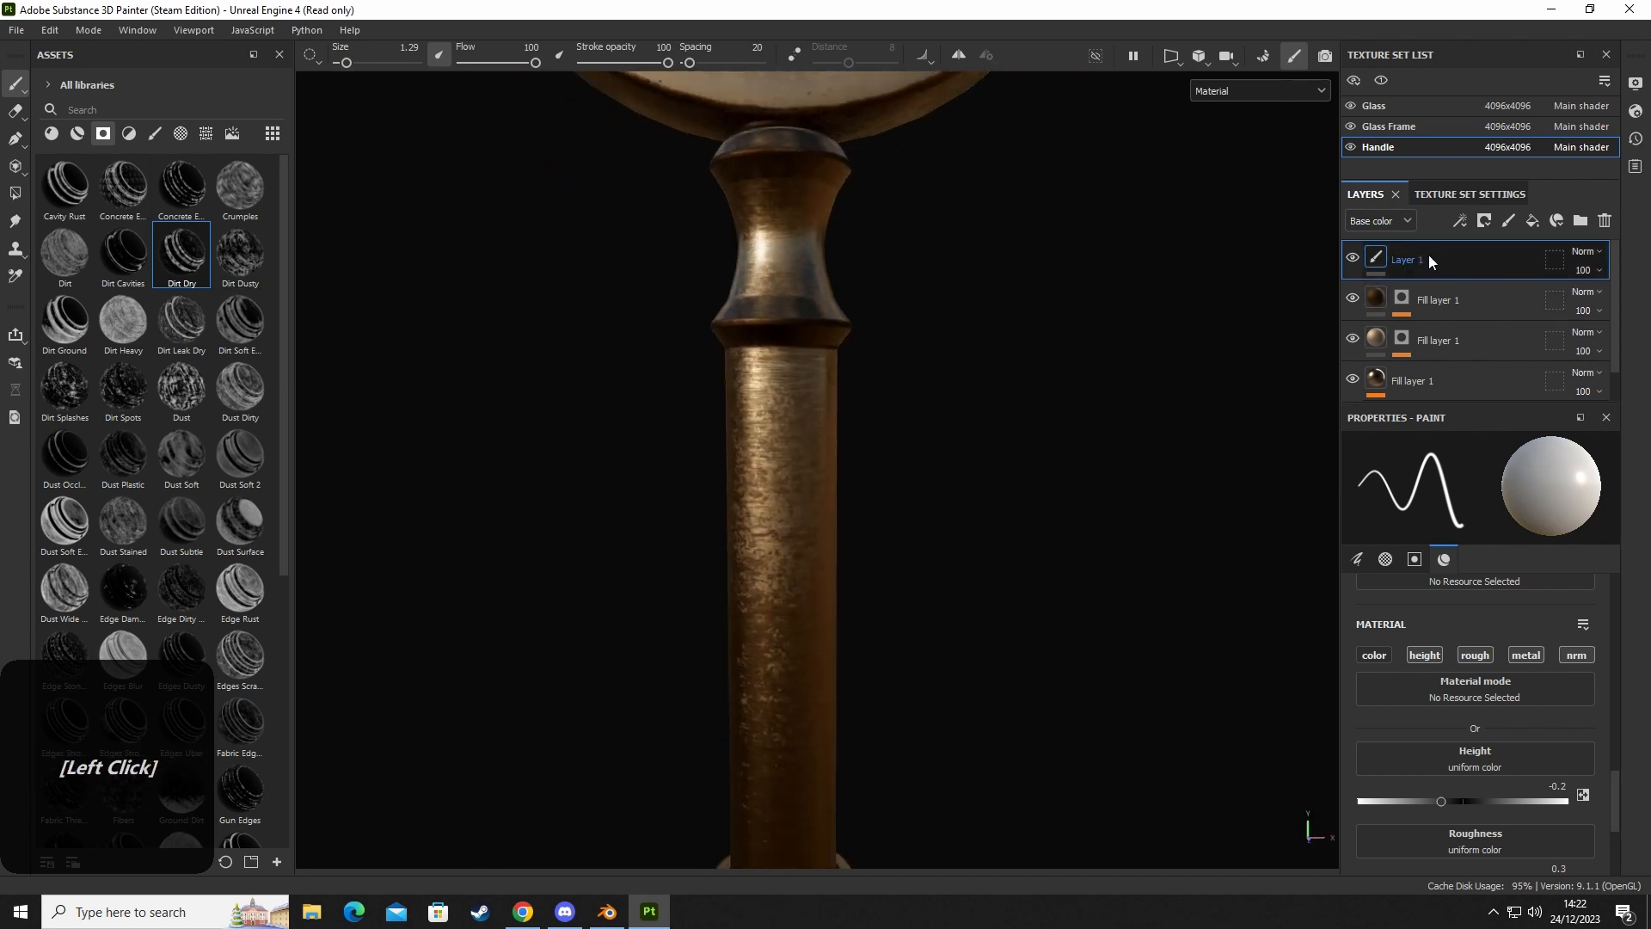
pyautogui.doubleClick(1431, 262)
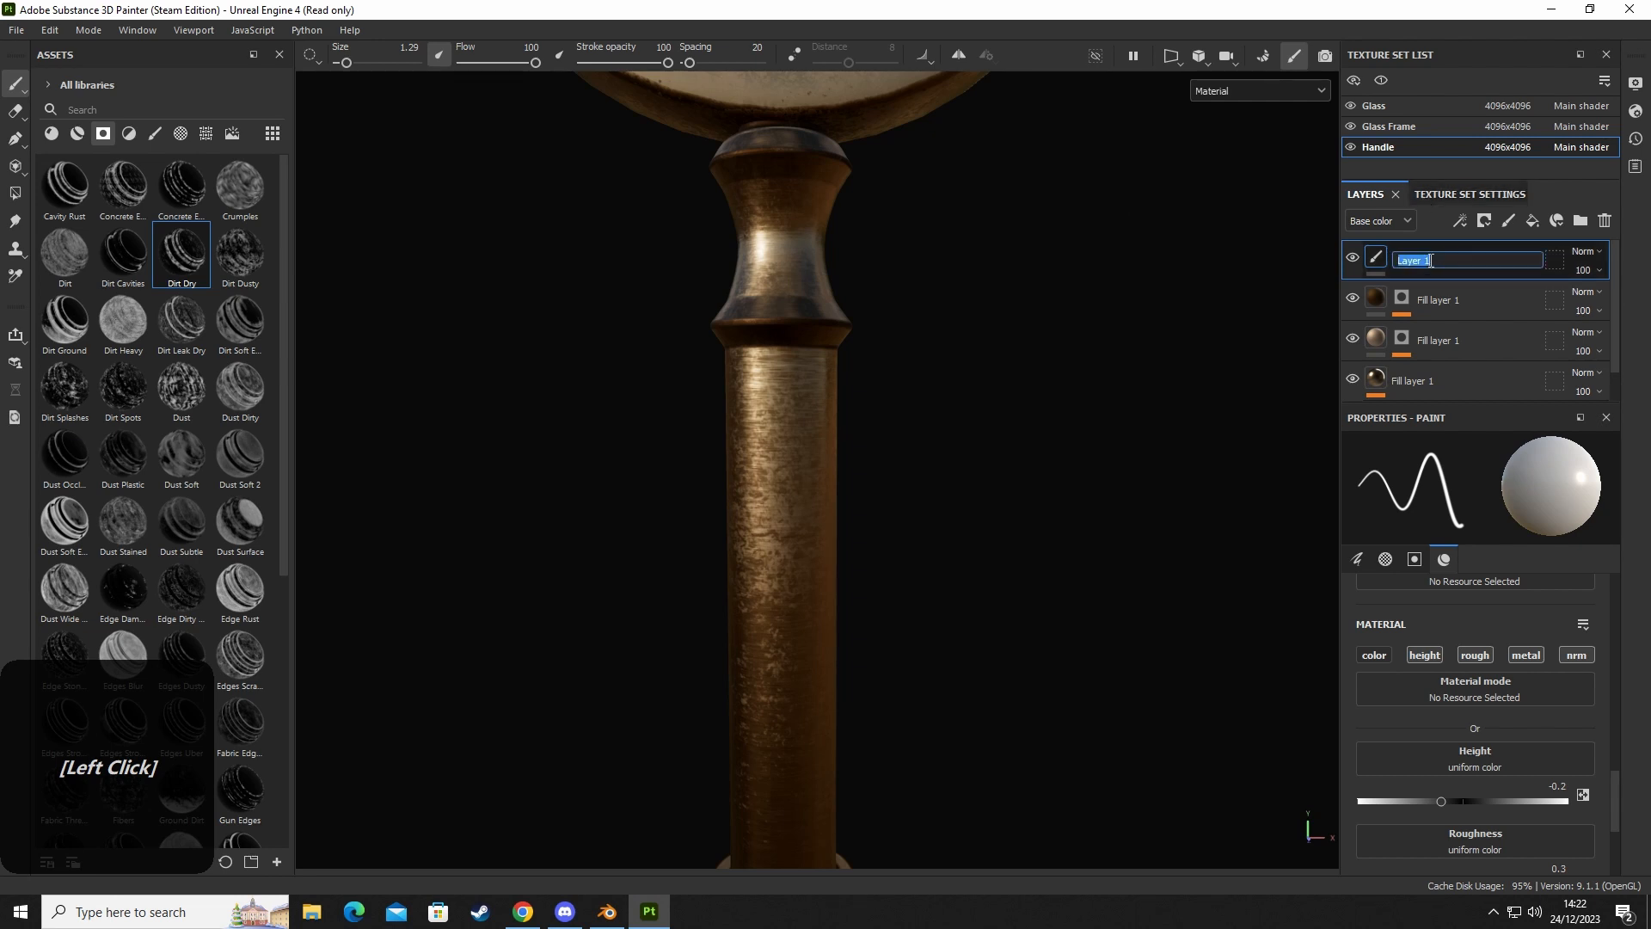
pyautogui.write('Detailing')
pyautogui.press('Return')
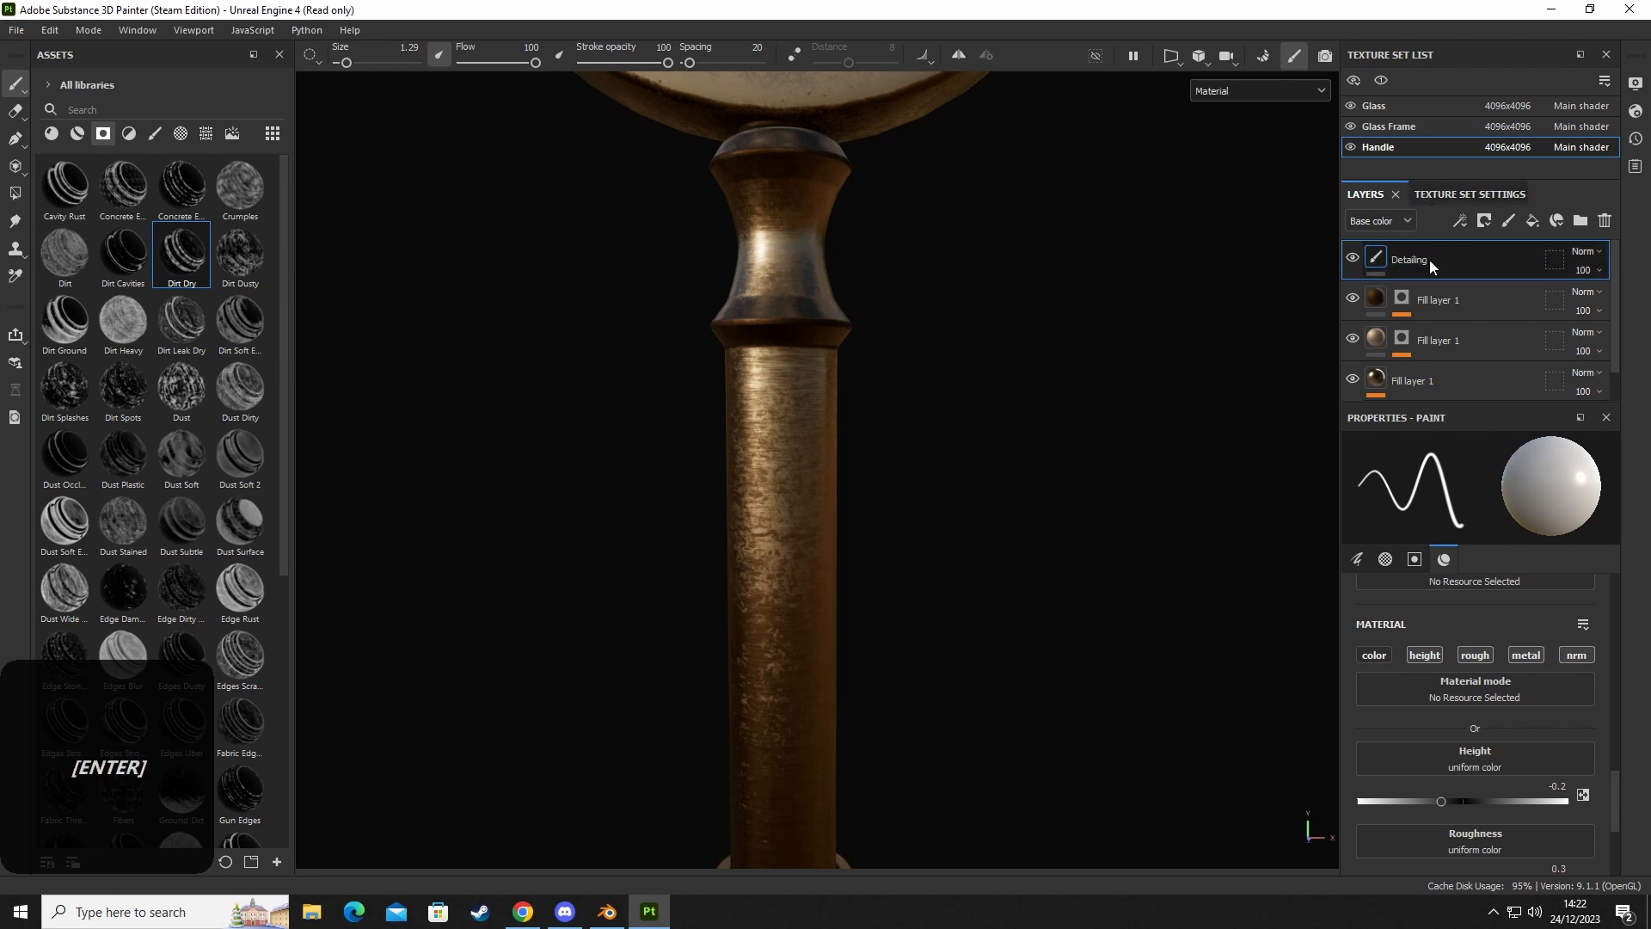
# Group the three fill layers below Detailing into a folder named BaseColourHandle.
pyautogui.click(1471, 314)
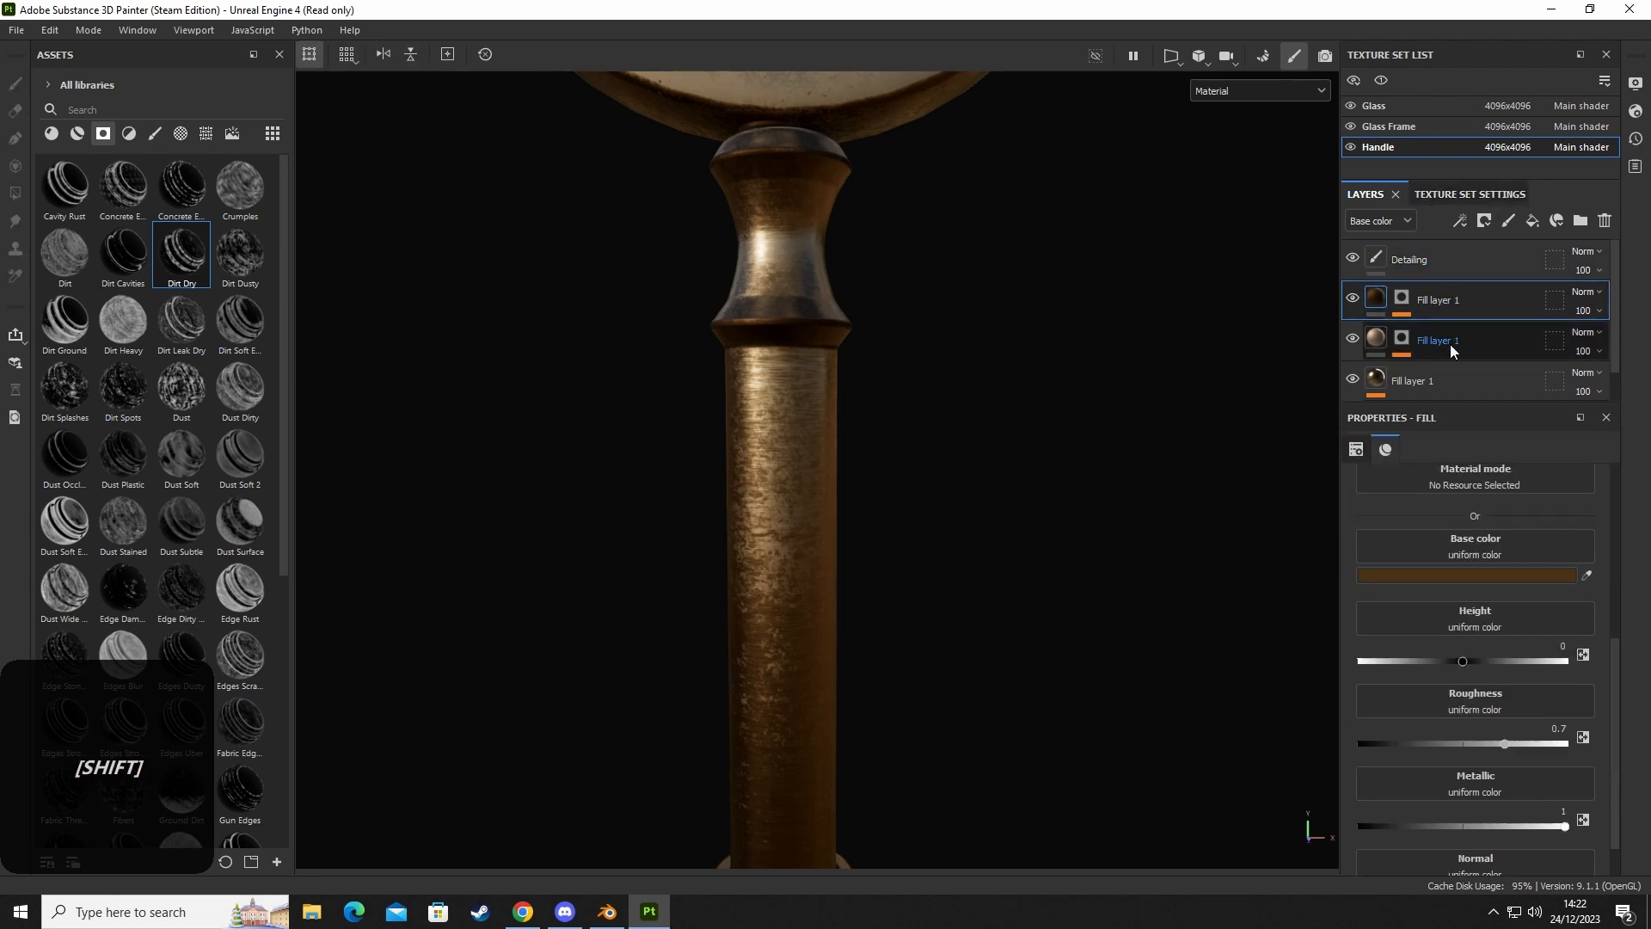
pyautogui.keyDown('shift'); pyautogui.click(1470, 337); pyautogui.keyUp('shift')
pyautogui.keyDown('shift'); pyautogui.click(1447, 370); pyautogui.keyUp('shift')
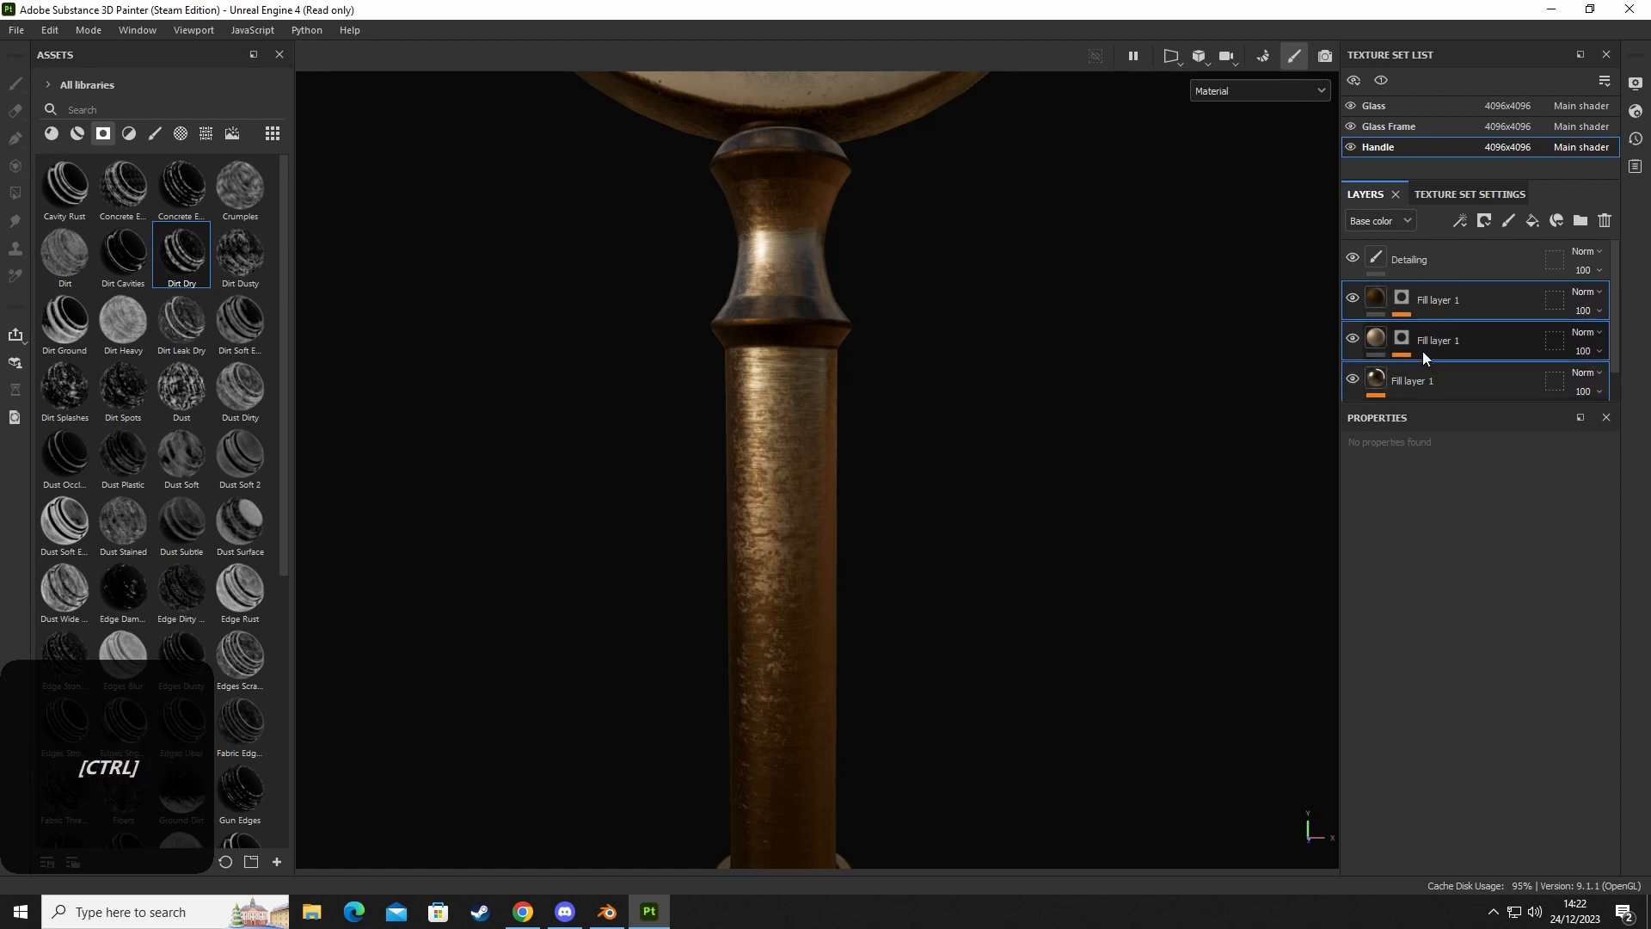
pyautogui.hotkey('ctrl', 'g')
pyautogui.doubleClick(1446, 302)
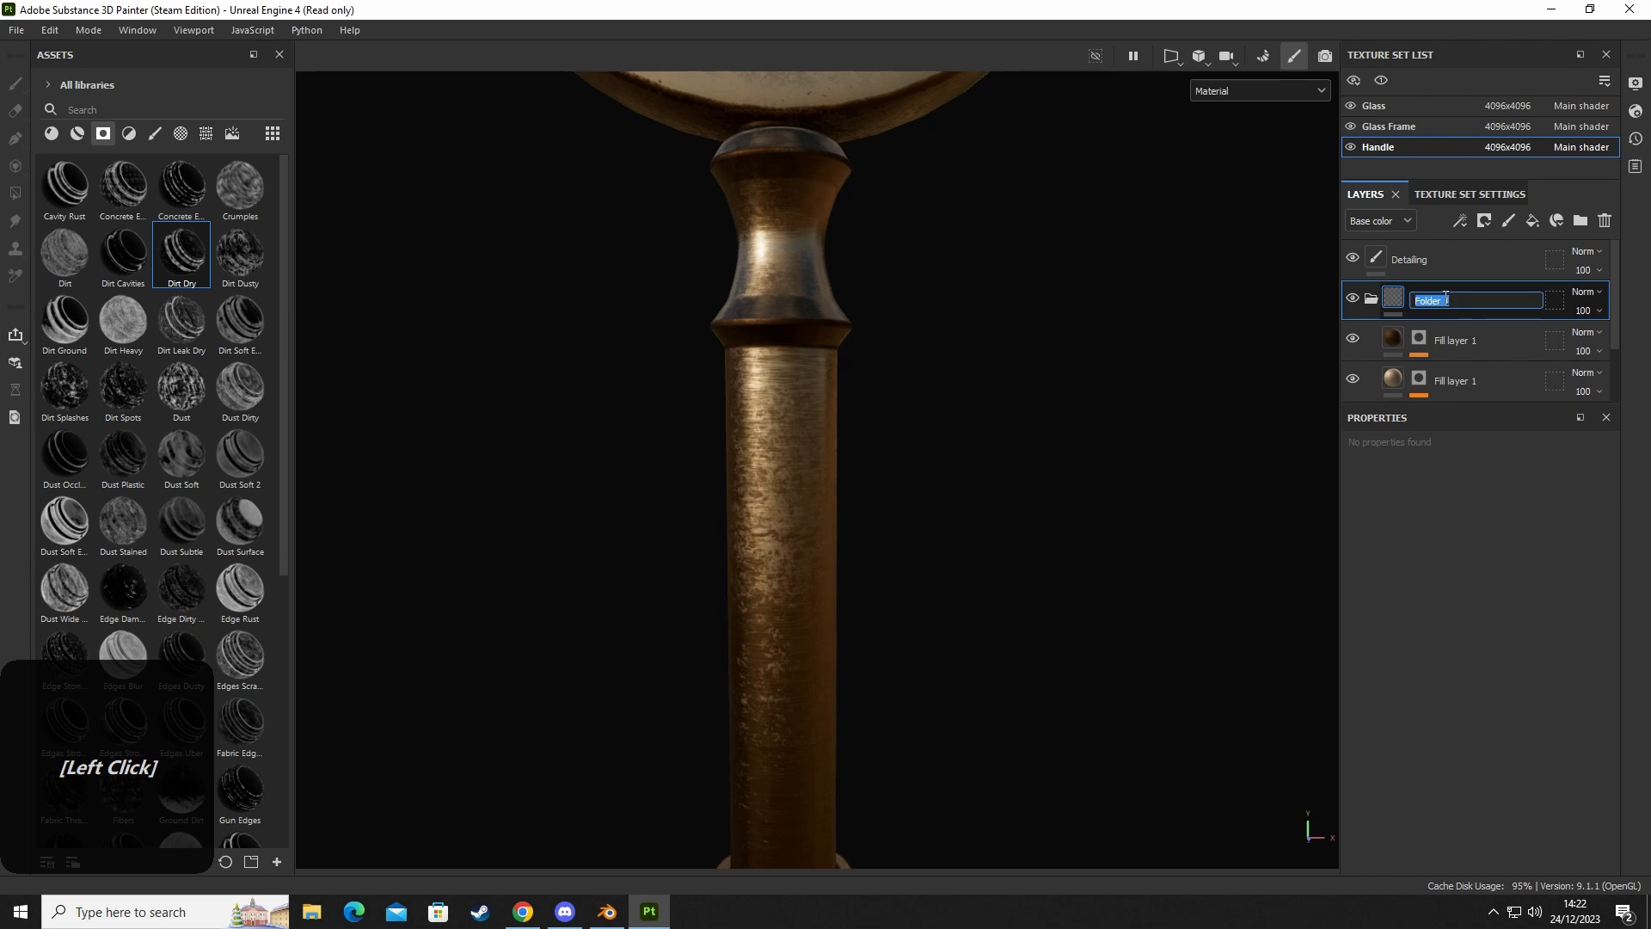
pyautogui.write('BaseCo')
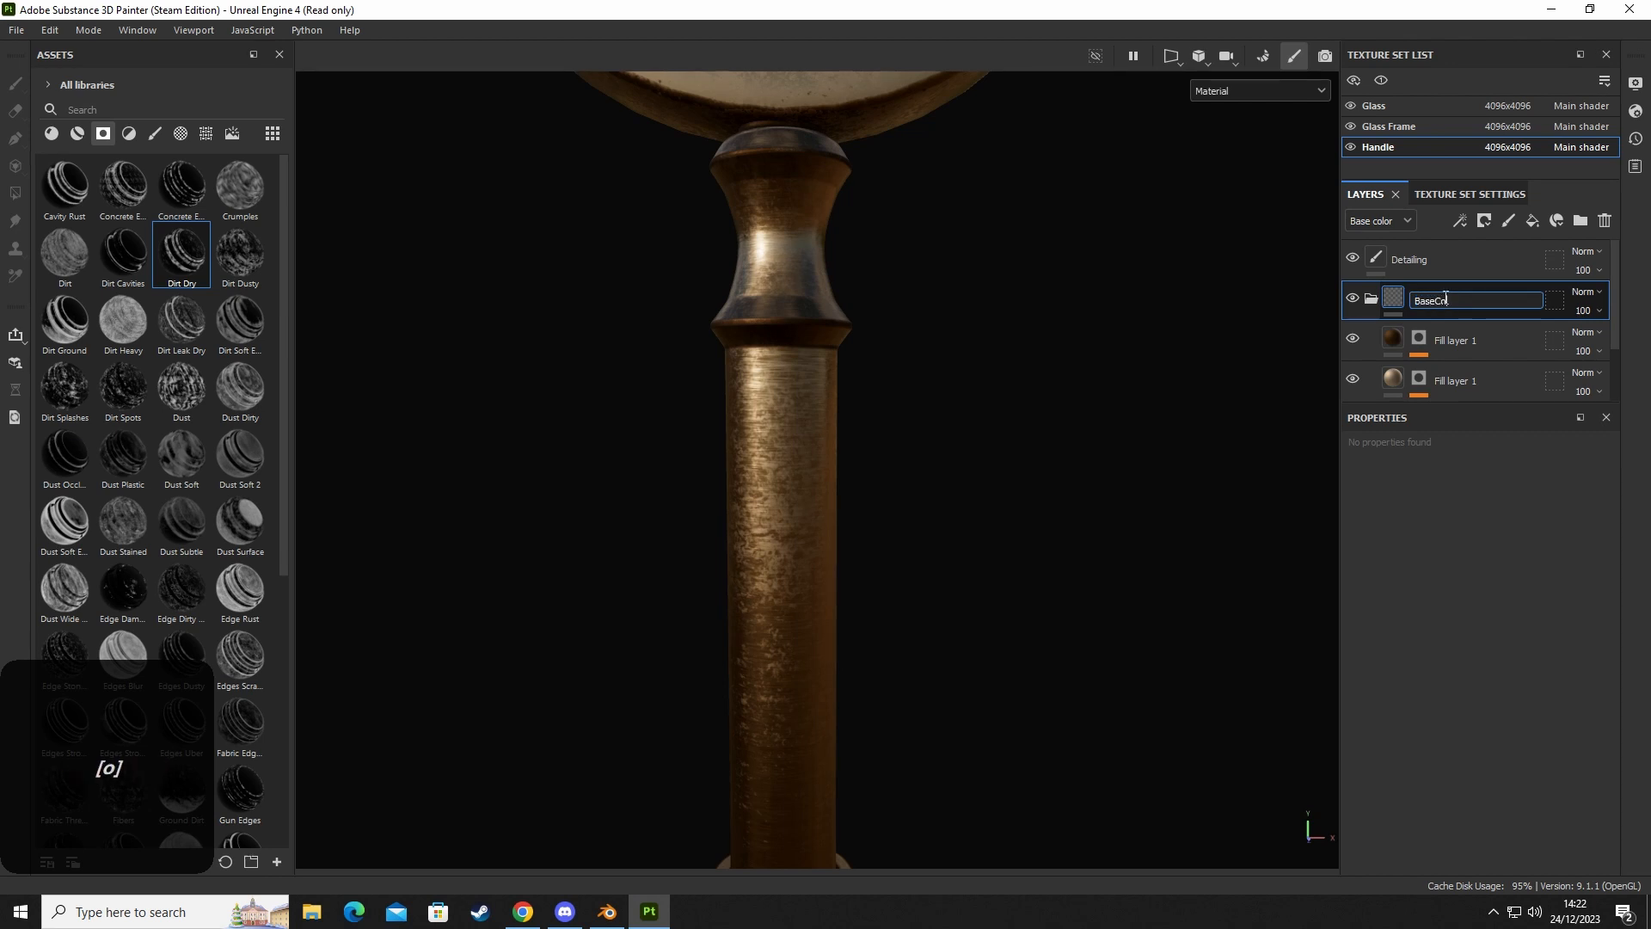
pyautogui.write('lourHandle')
pyautogui.press('Return')
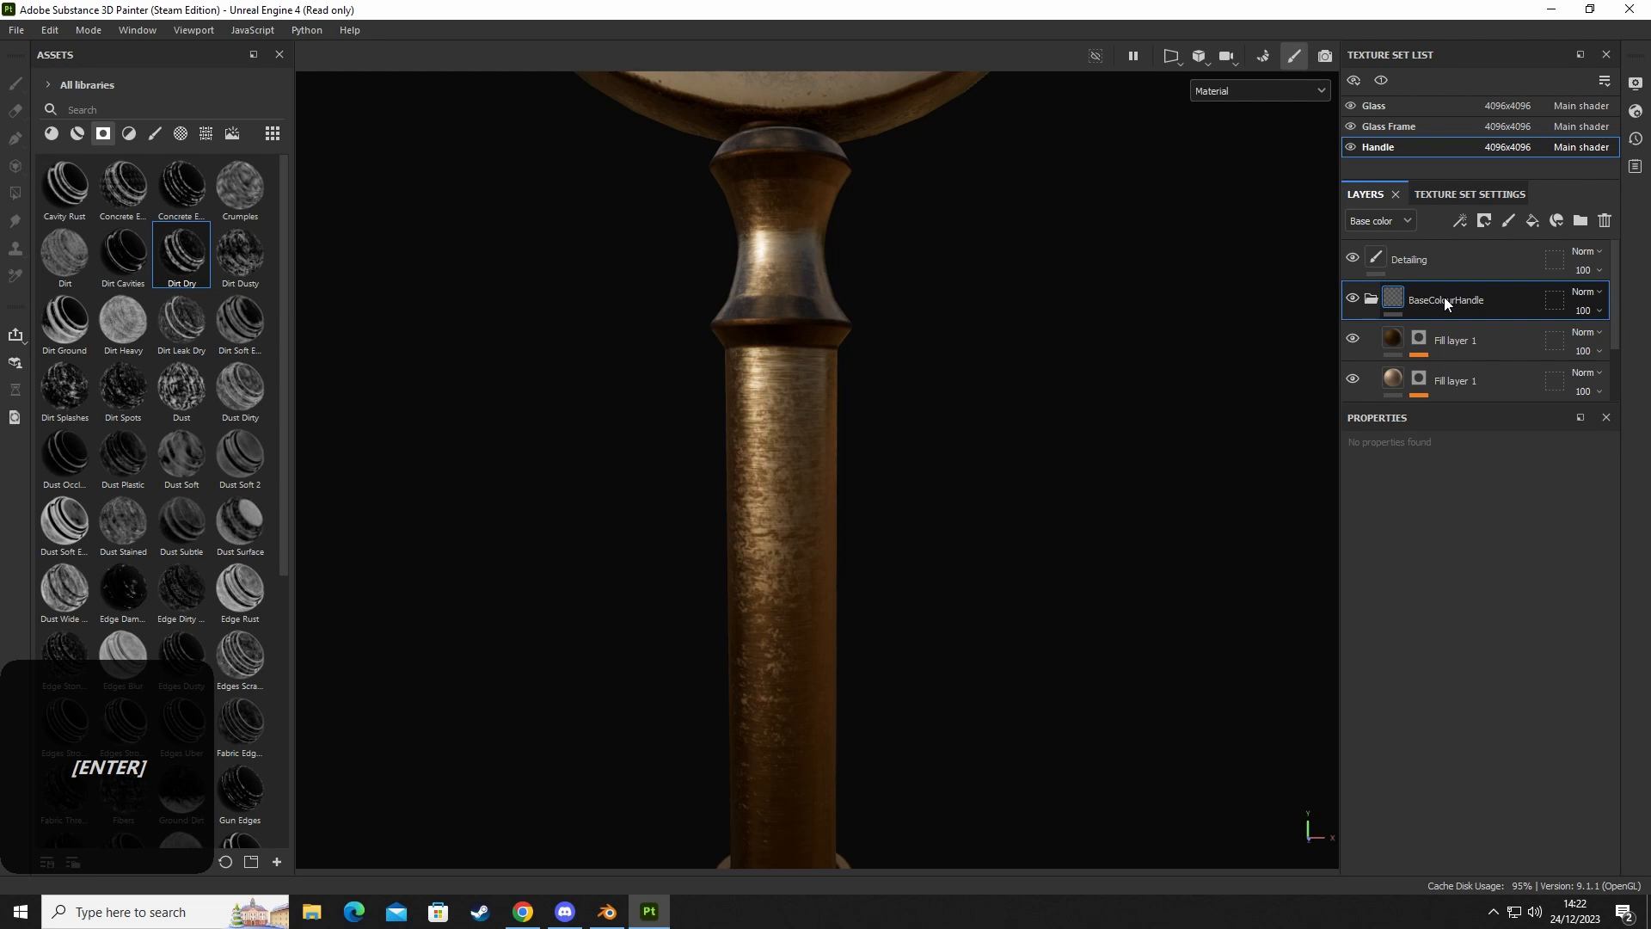
# Collapse the BaseColourHandle folder and toggle its visibility off and on to check what it controls.
pyautogui.click(1374, 298)
pyautogui.click(1354, 299)
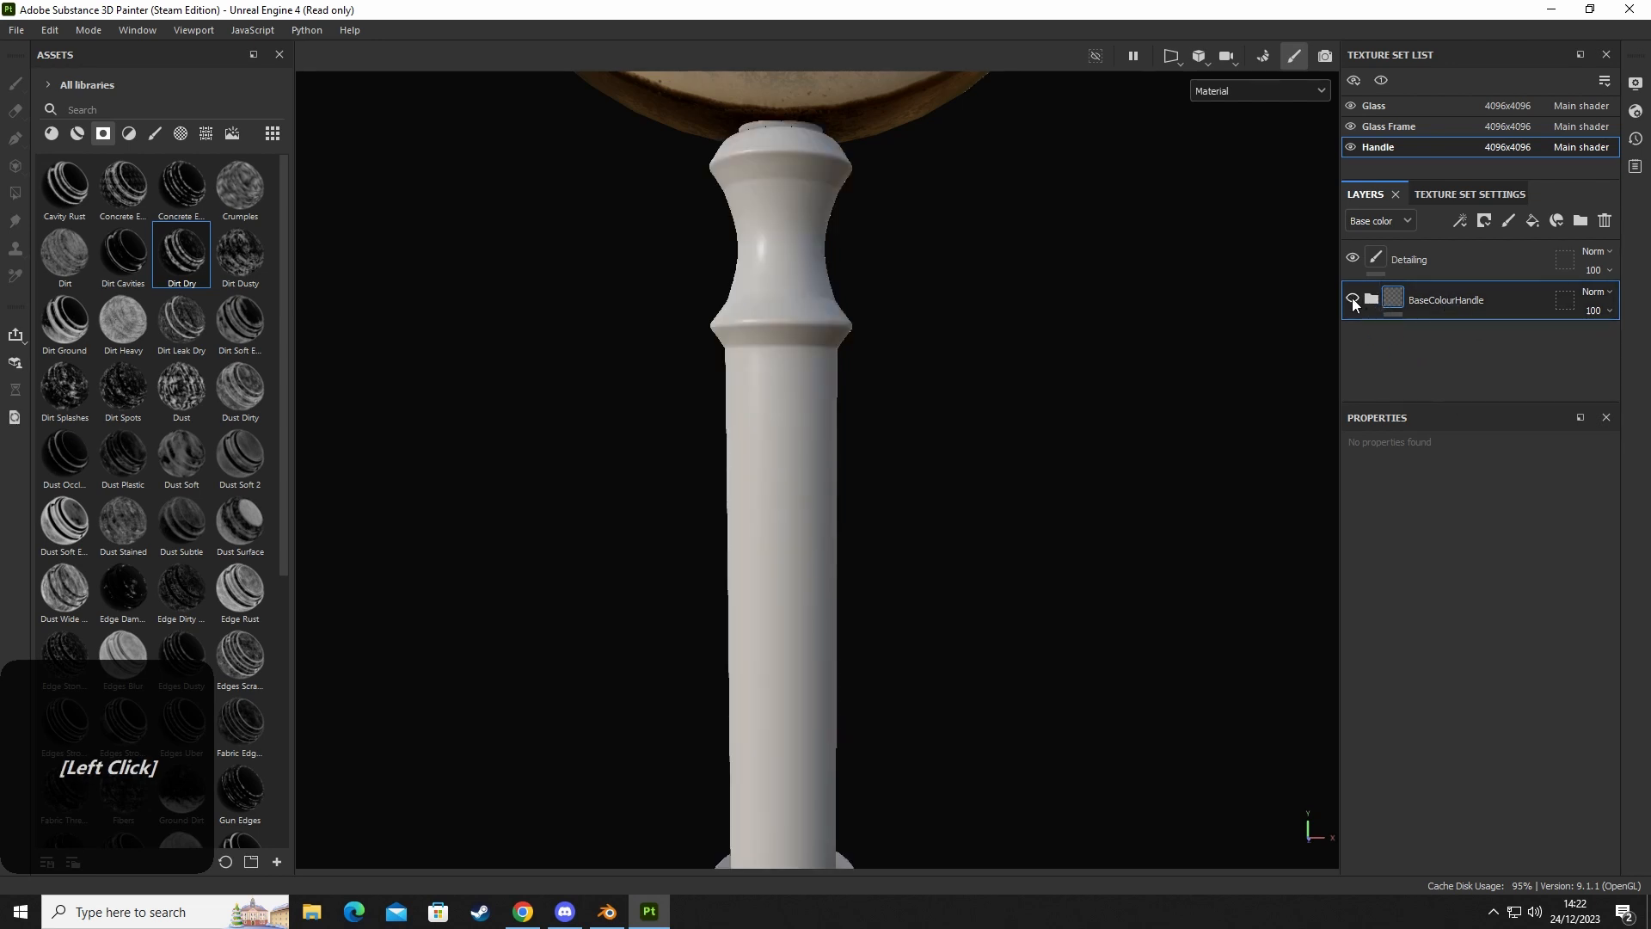
pyautogui.click(1354, 299)
pyautogui.click(1354, 299)
pyautogui.click(1354, 300)
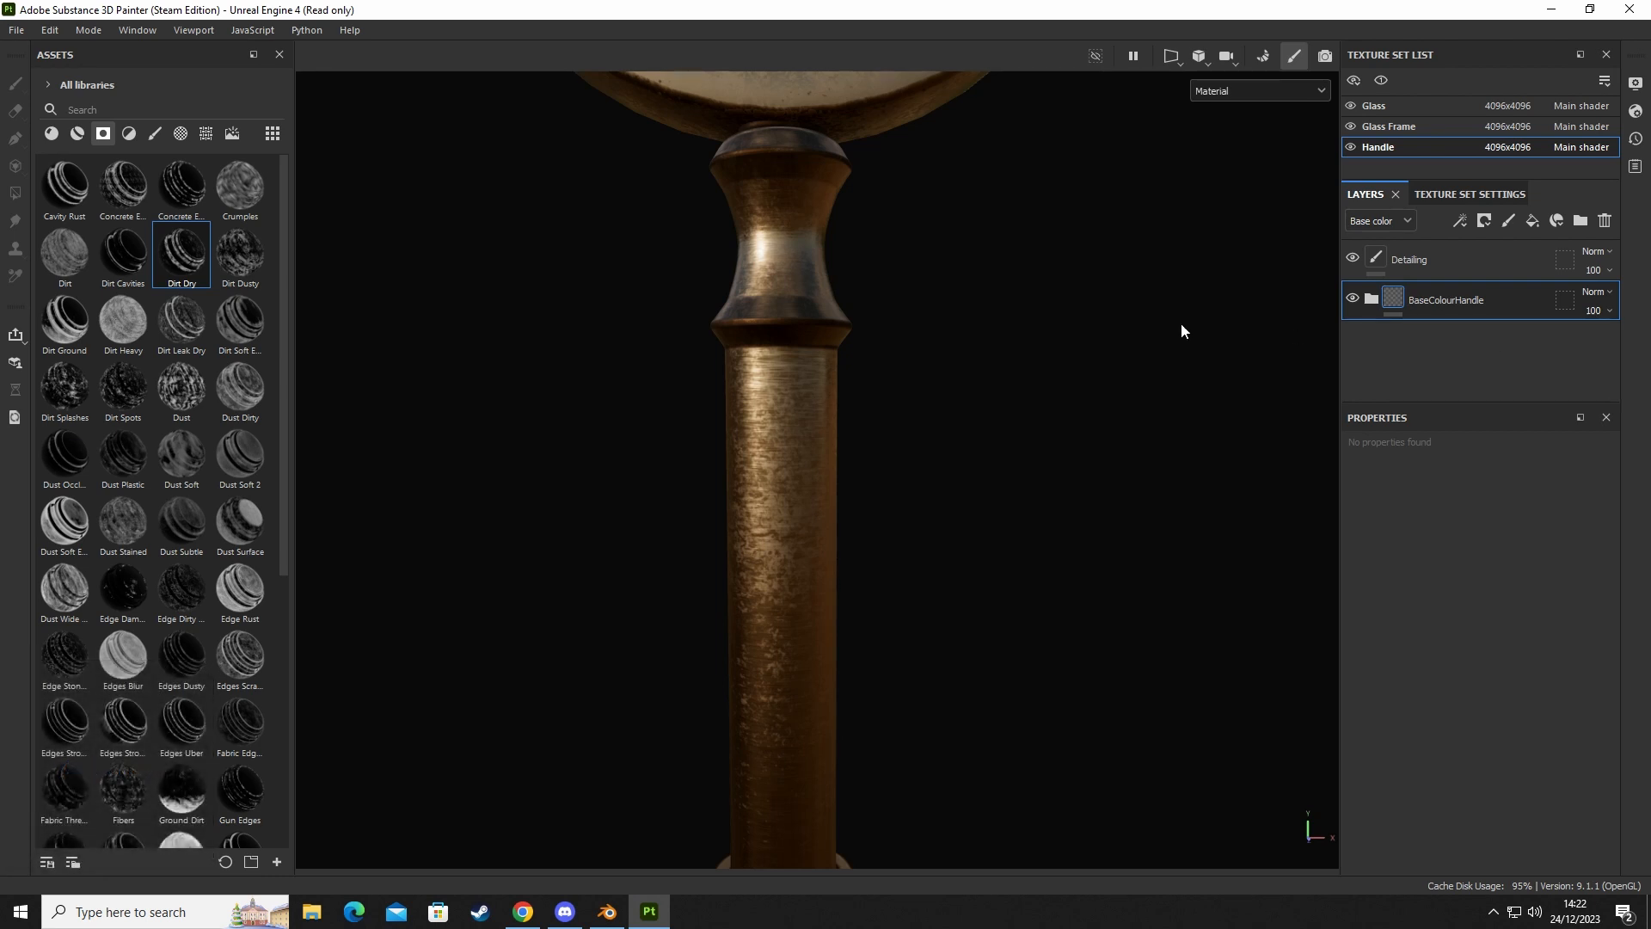
# Turn on symmetry for the Detailing layer, try Mirror Y and Mirror Z on the handle, and undo the test mark.
pyautogui.click(1429, 267)
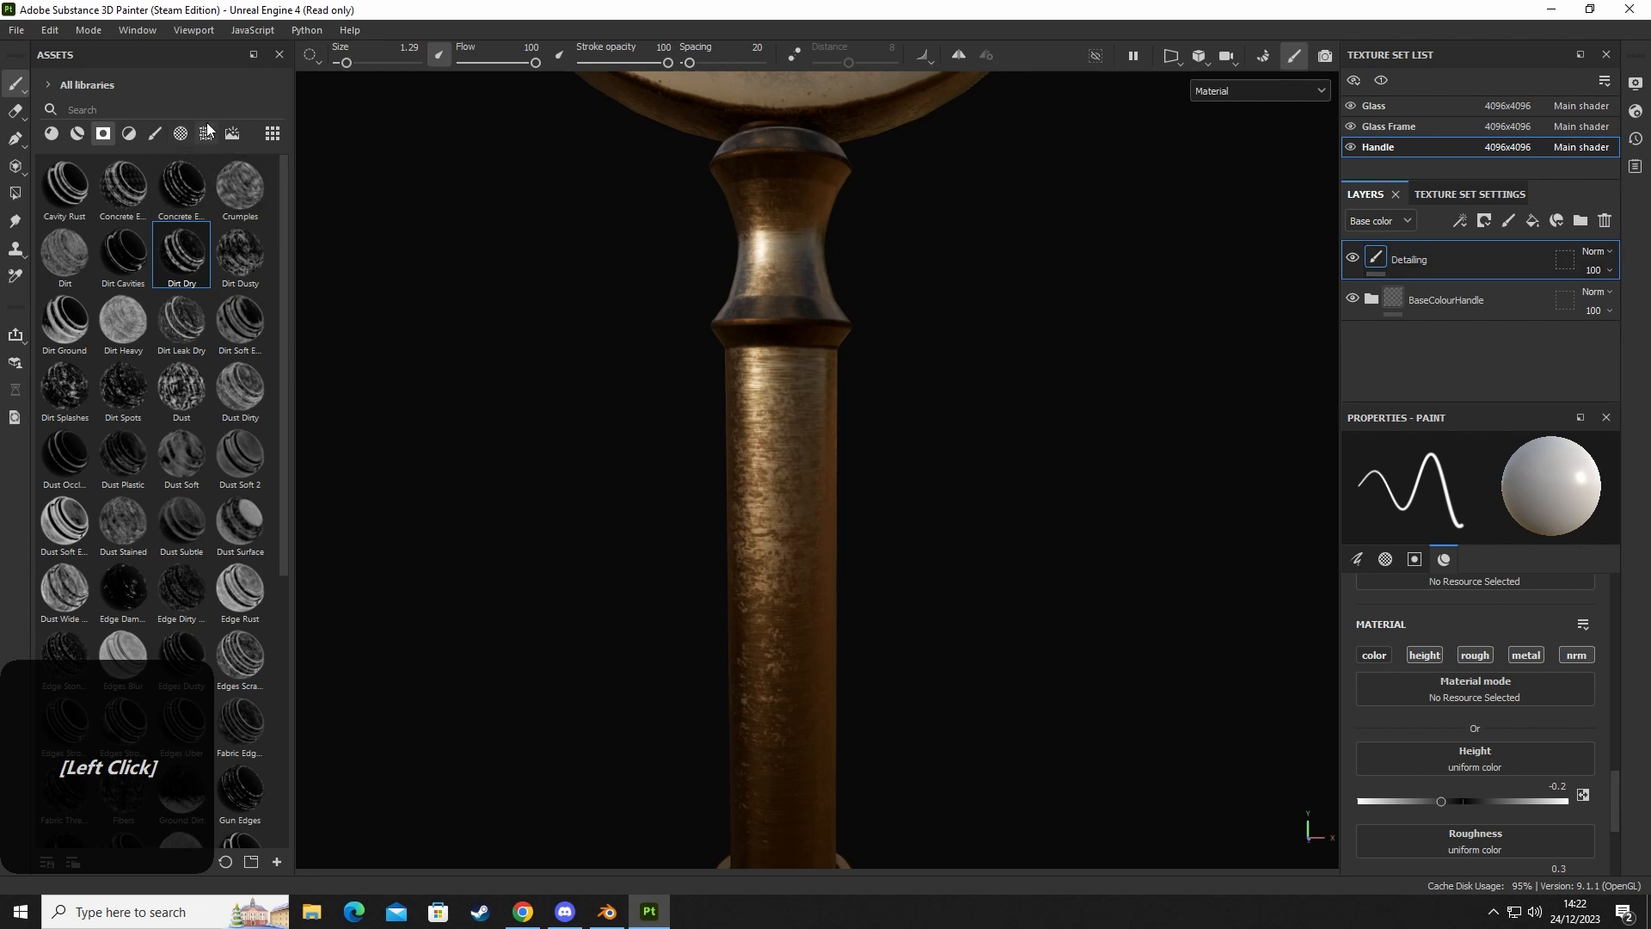
pyautogui.click(958, 55)
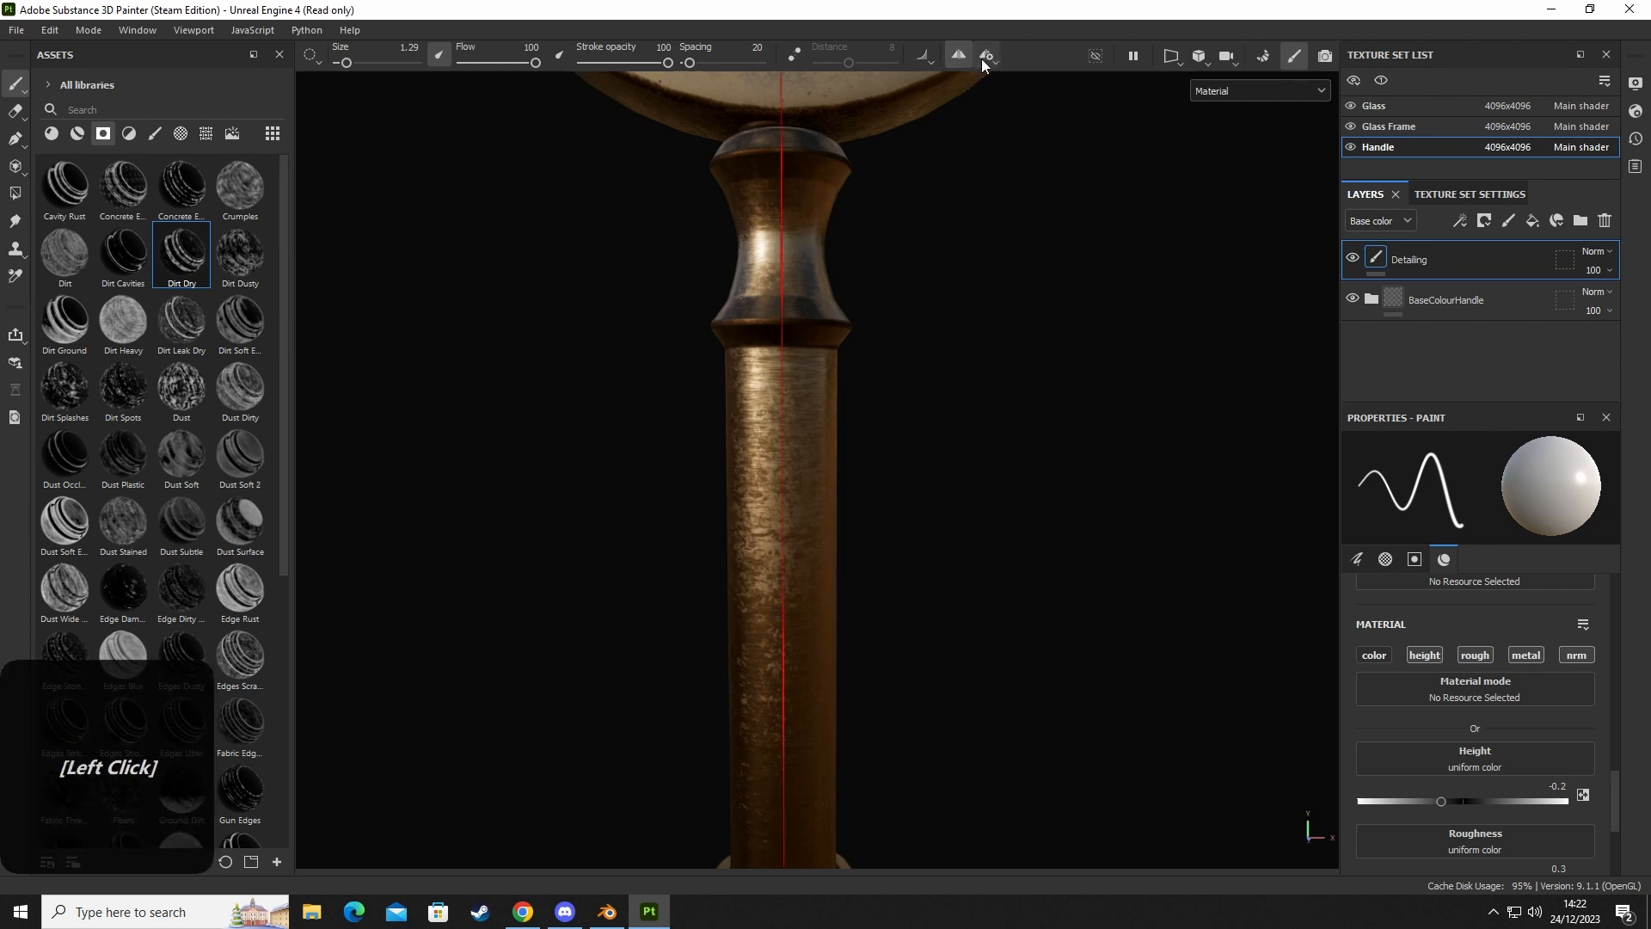
pyautogui.click(986, 57)
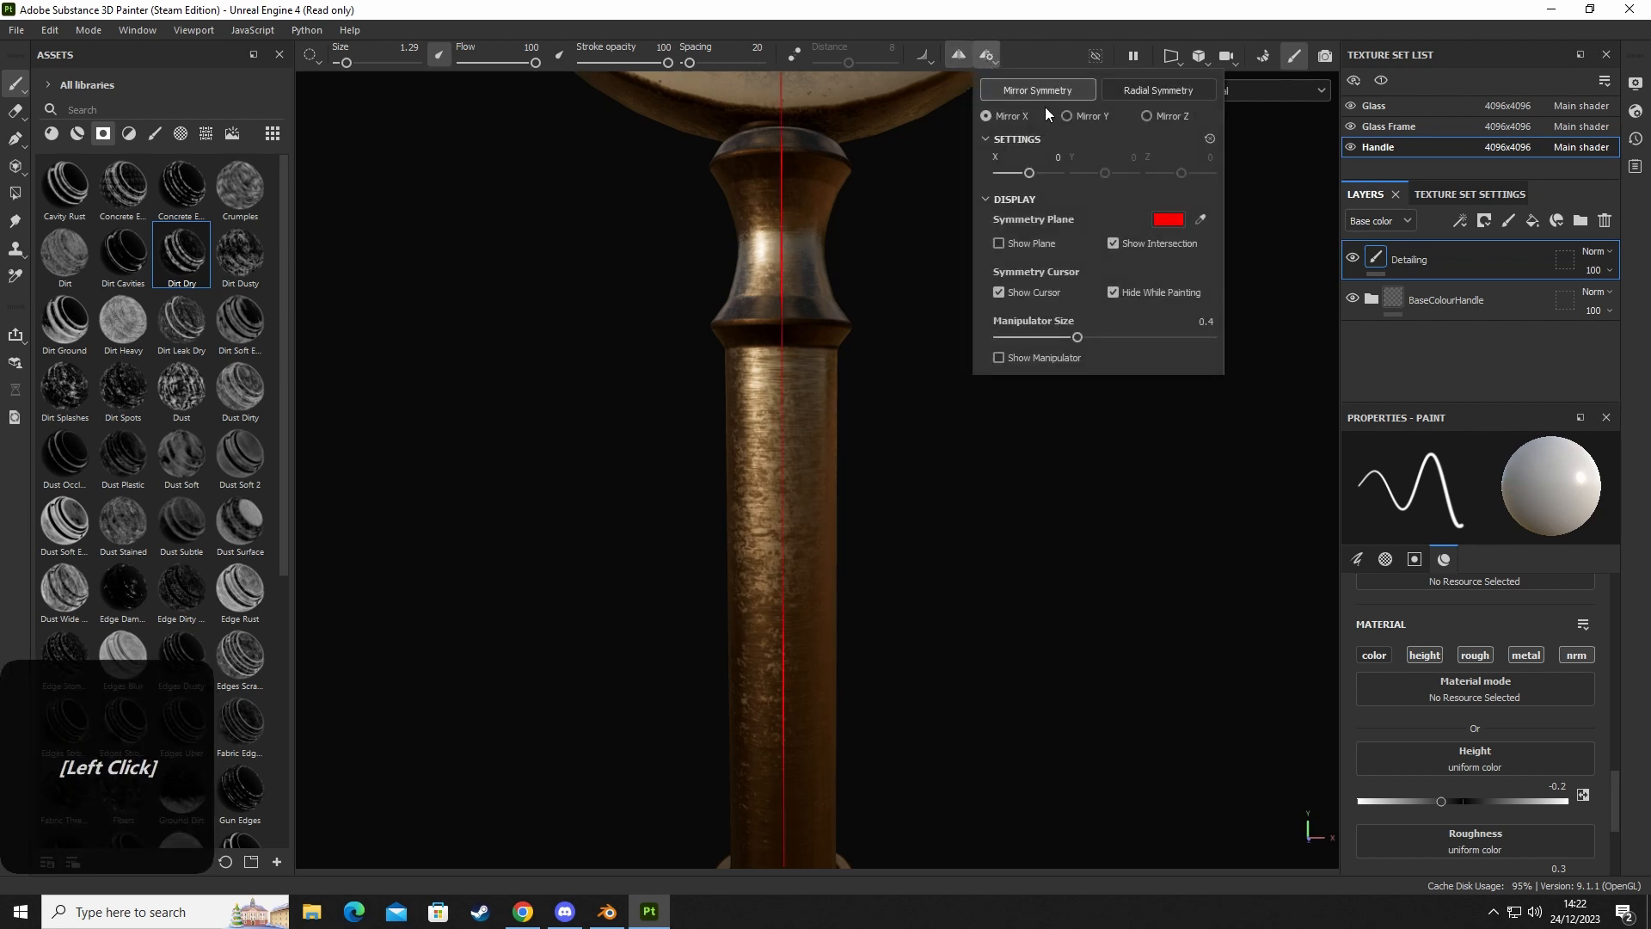
pyautogui.click(1076, 117)
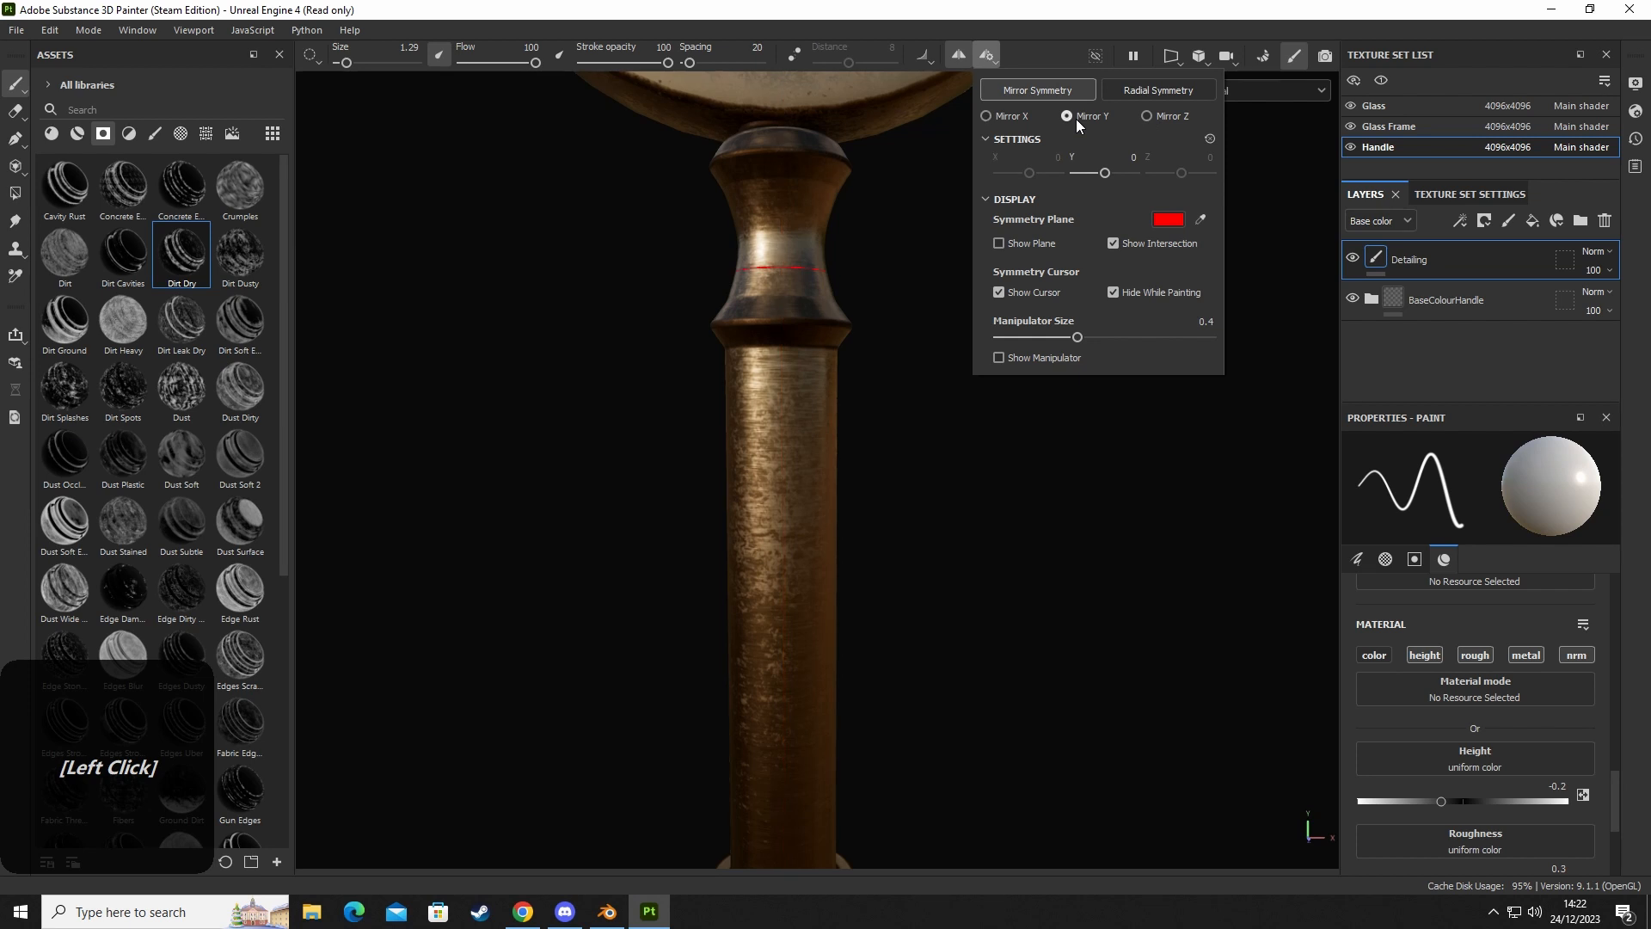
pyautogui.click(1161, 117)
pyautogui.click(790, 394)
pyautogui.hotkey('ctrl', 'z')
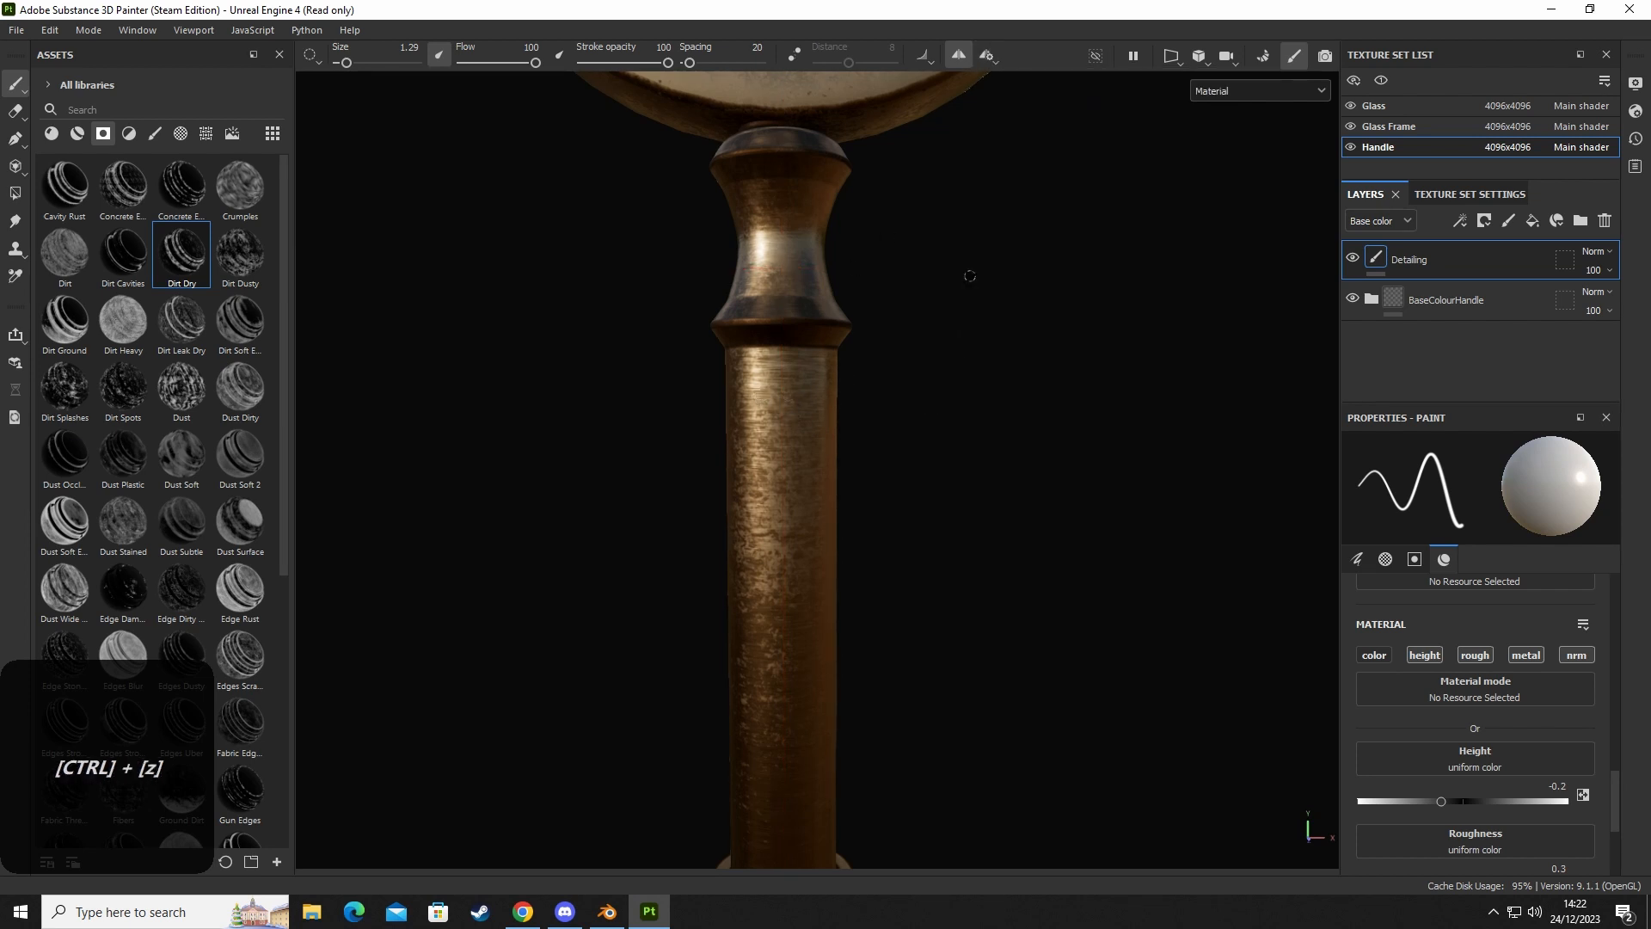
# Try Mirror X symmetry with an engraved motif at the top of the handle shaft and undo the last mark.
pyautogui.click(961, 57)
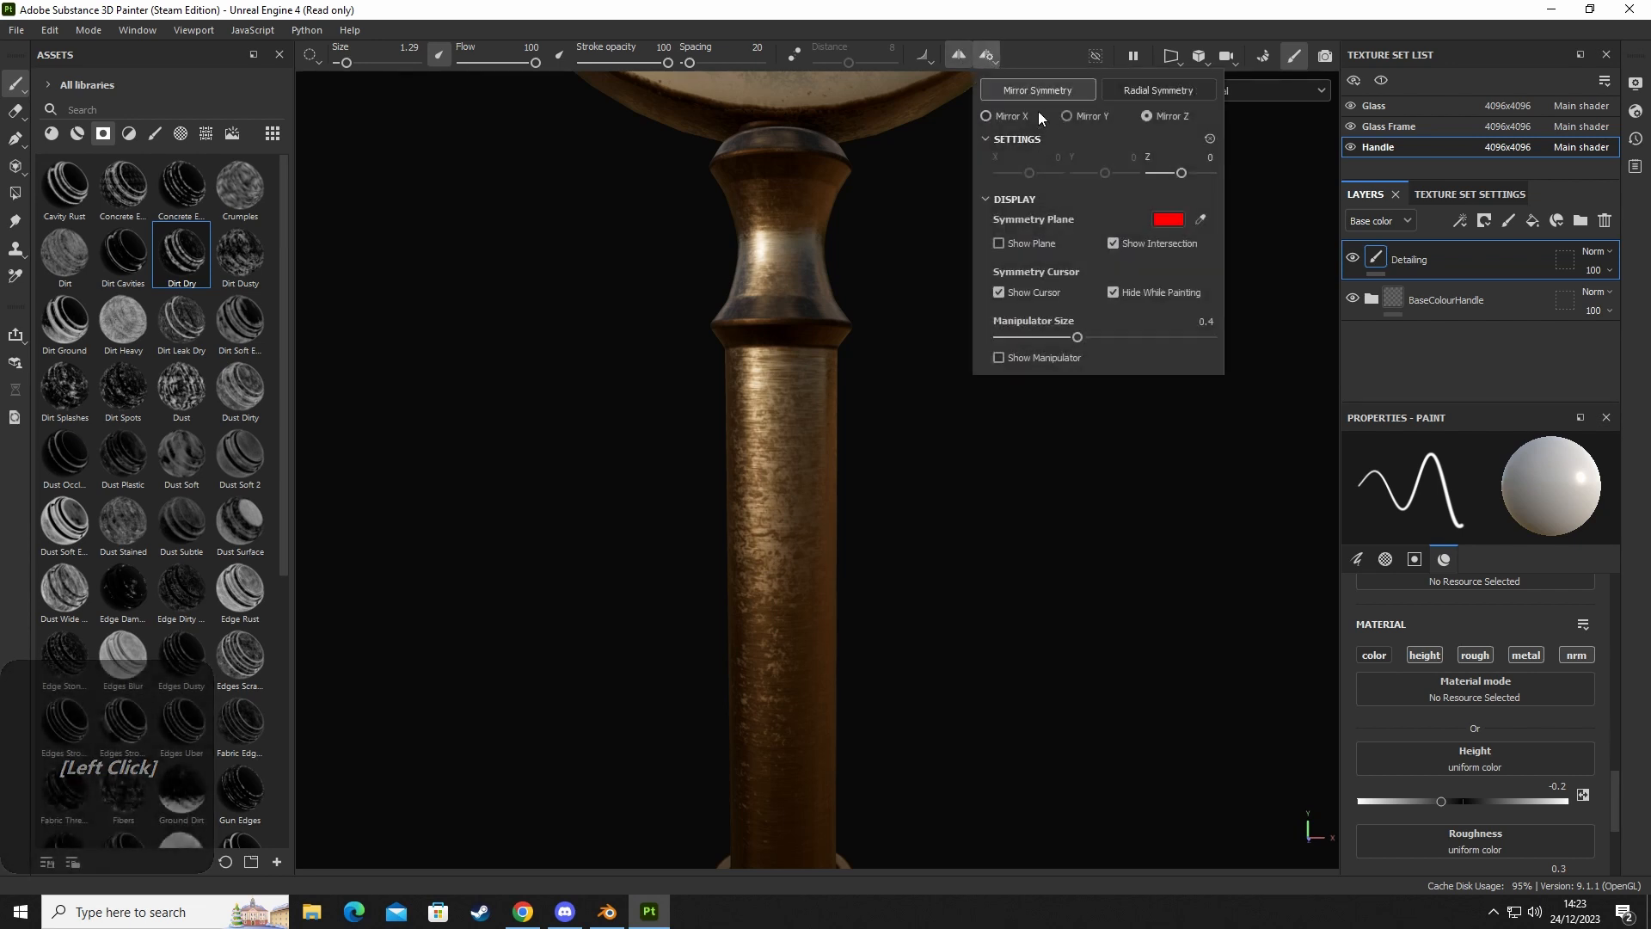
pyautogui.click(986, 114)
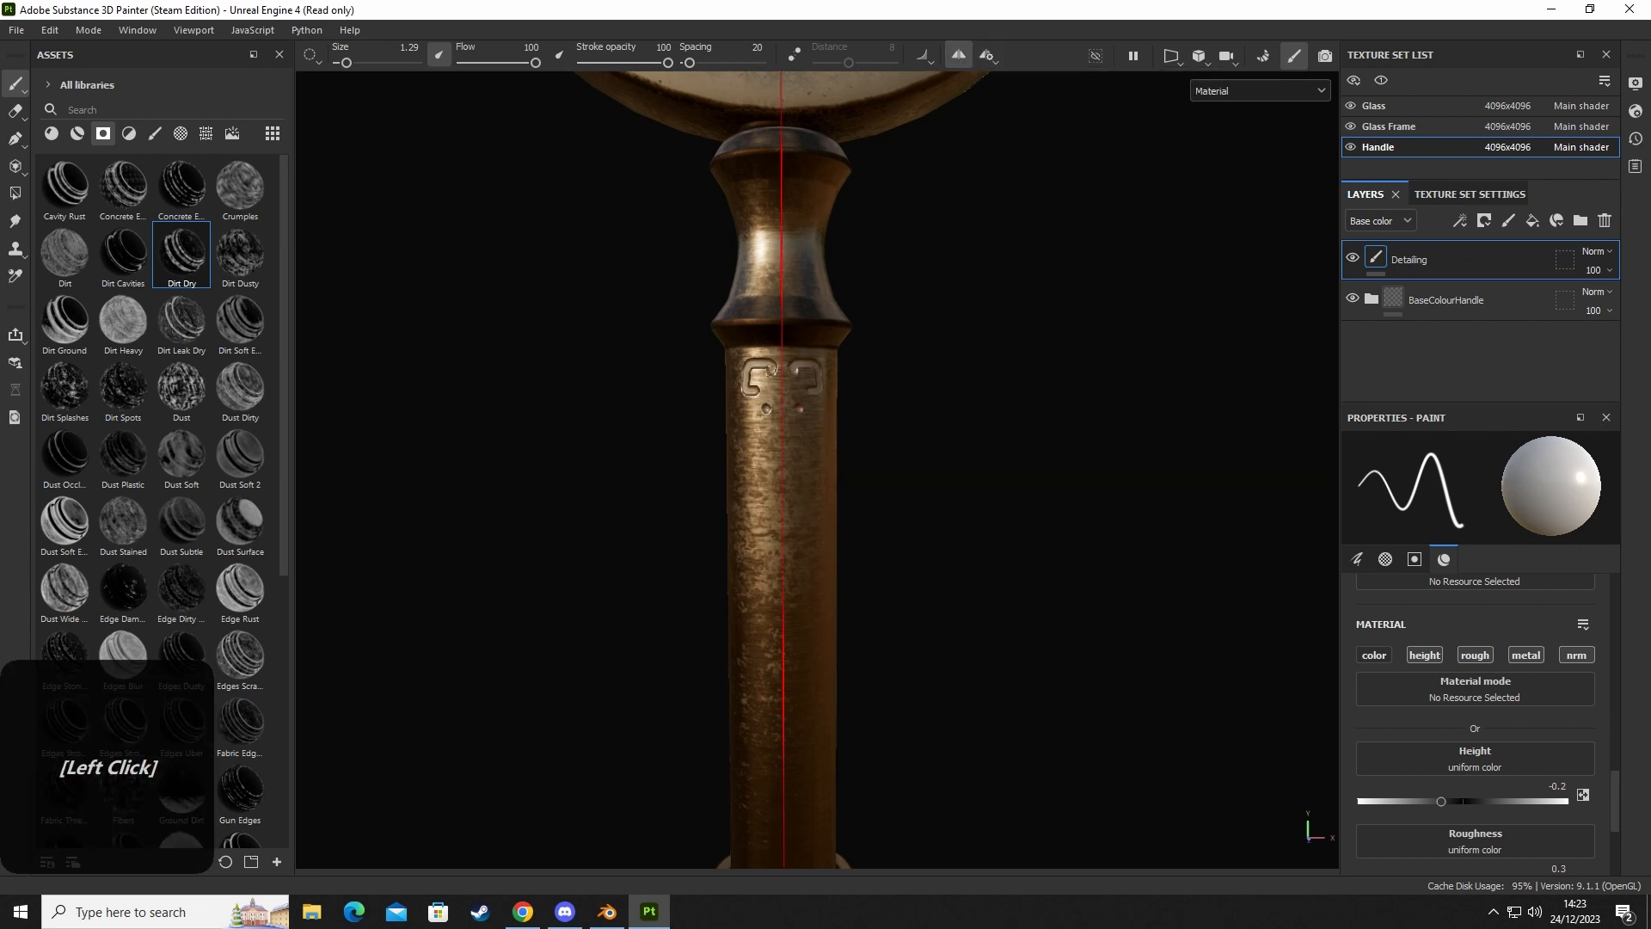
pyautogui.hotkey('ctrl', 'z')
# Switch to radial symmetry about the Y axis, testing engraved dots around the handle shaft and undoing them.
pyautogui.click(988, 57)
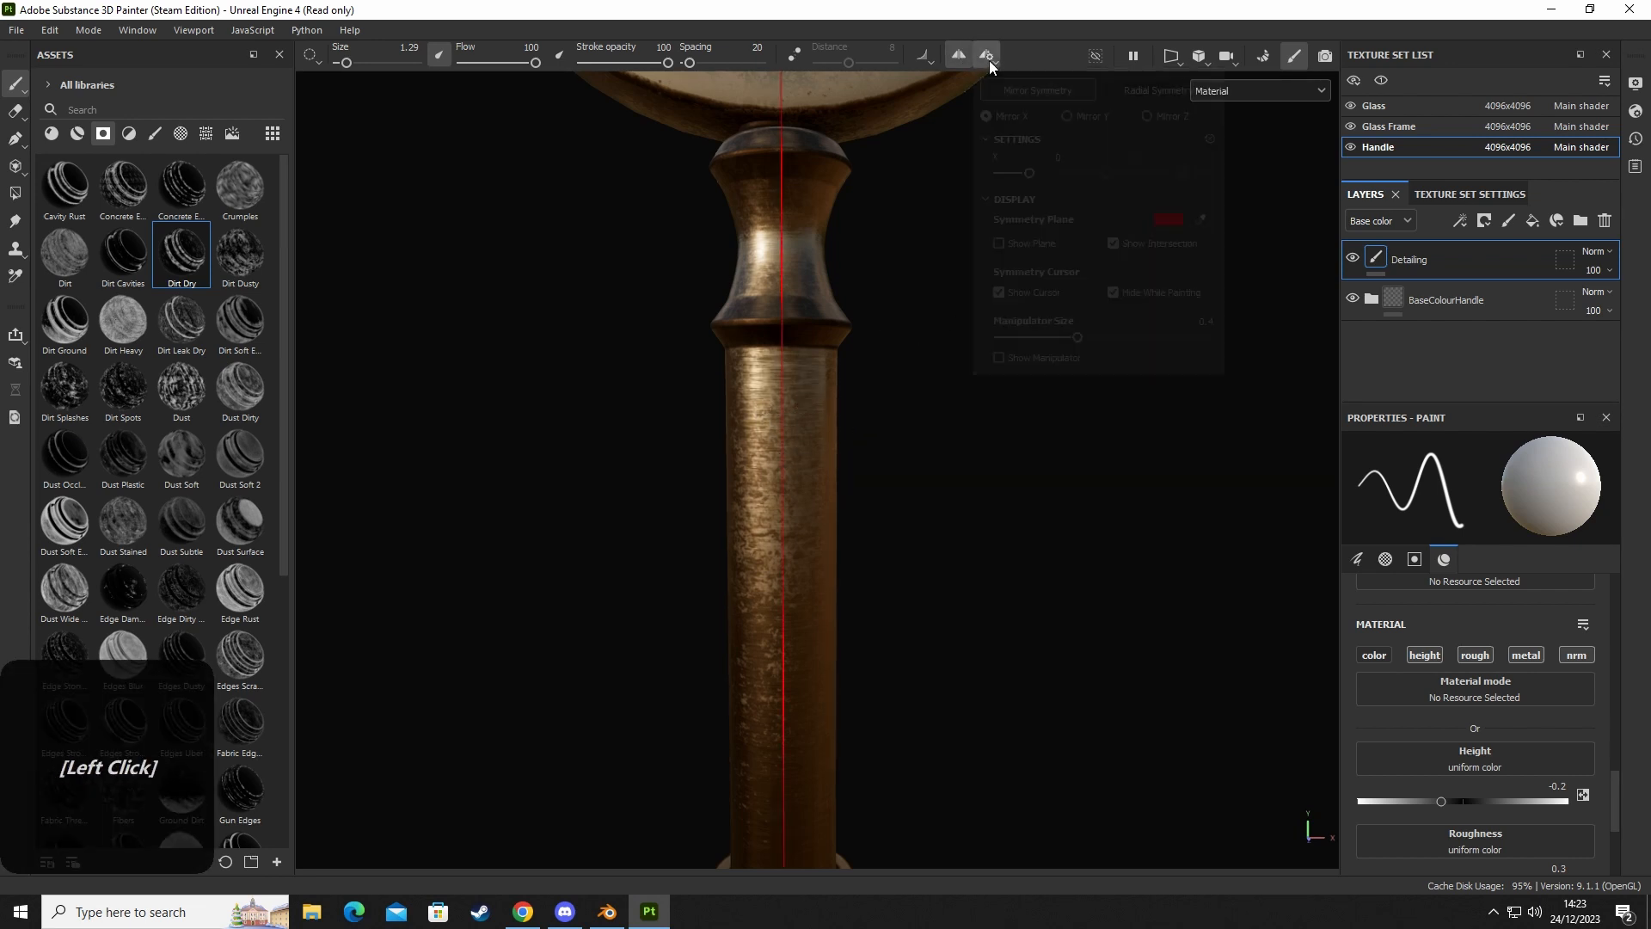
pyautogui.click(1140, 95)
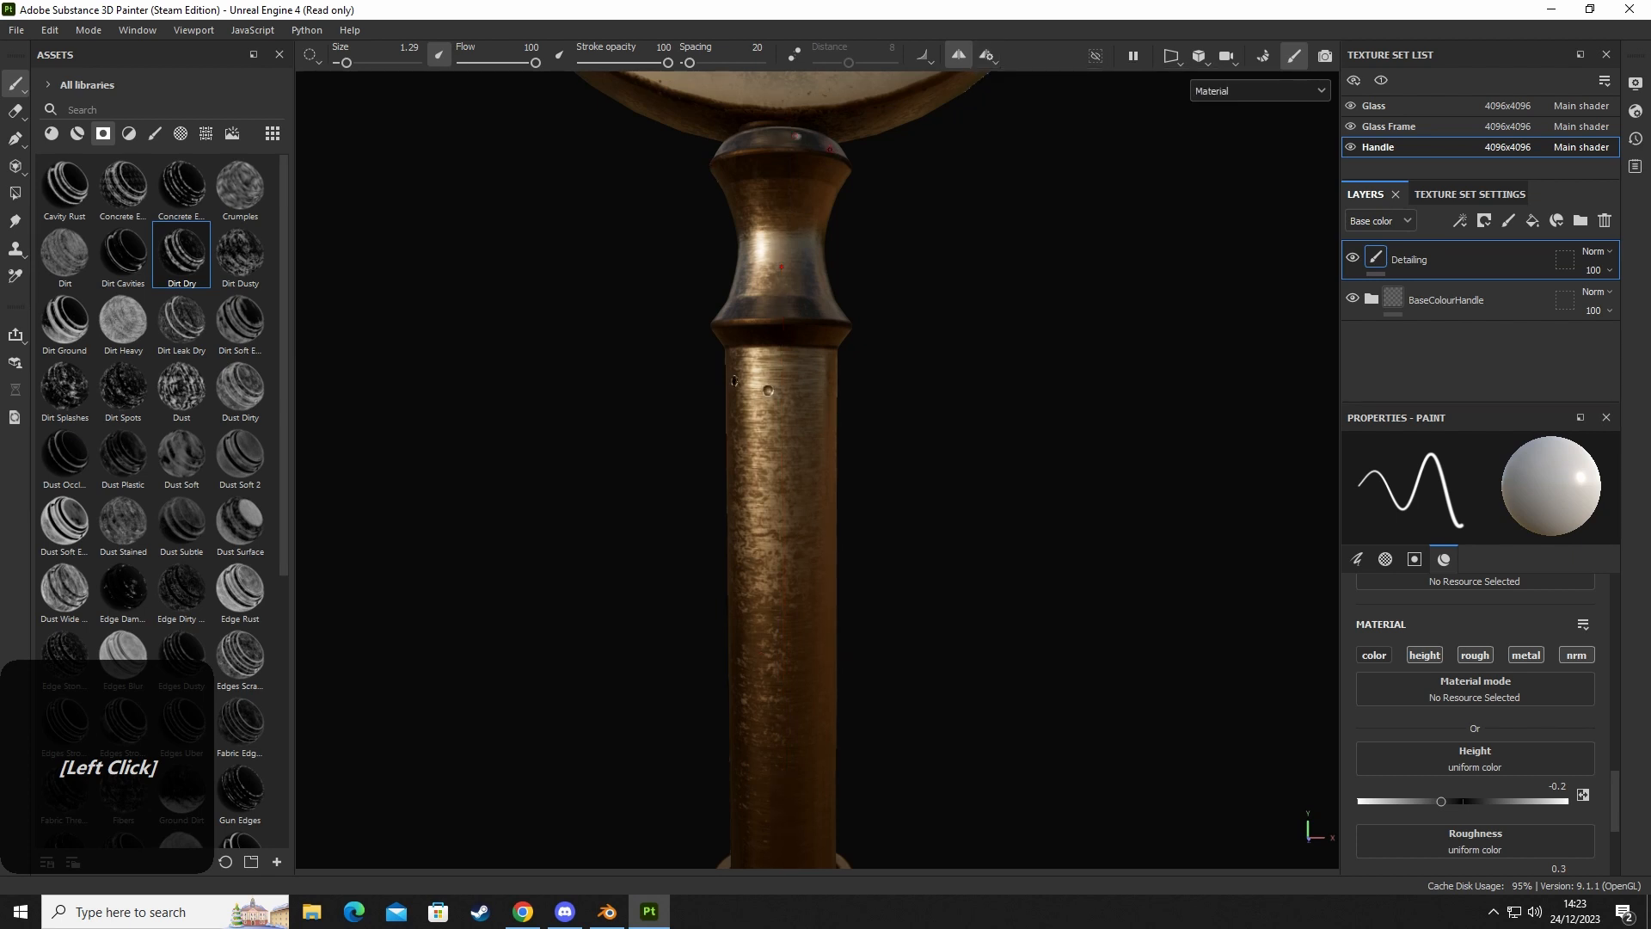
pyautogui.hotkey('ctrl', 'z')
pyautogui.click(987, 56)
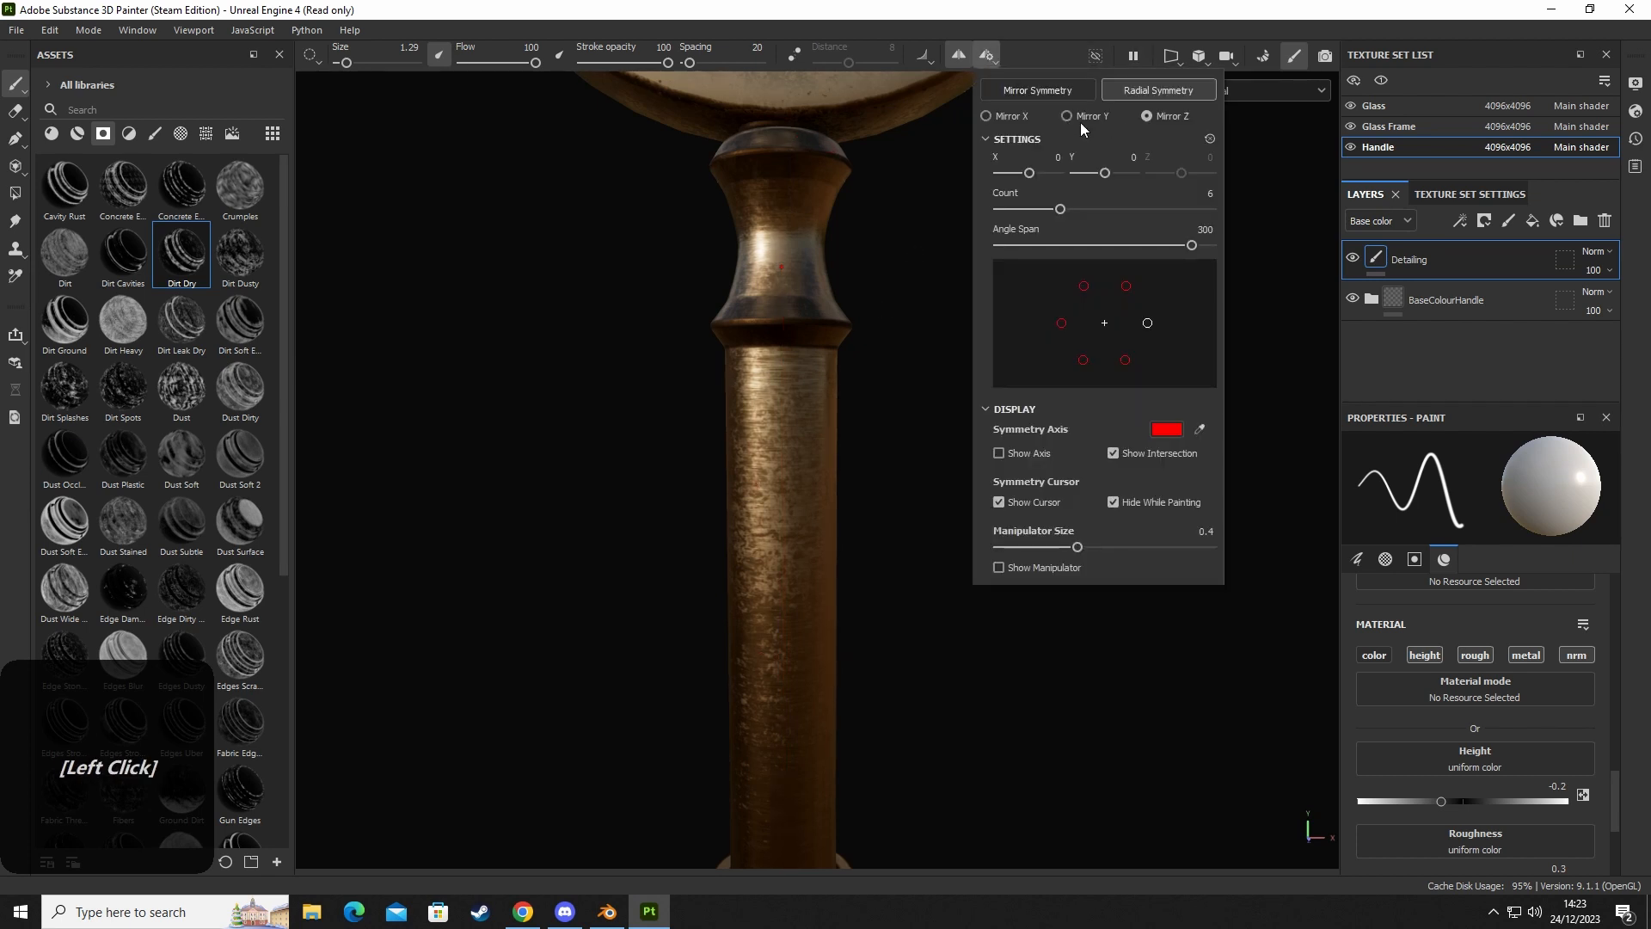
pyautogui.click(1072, 115)
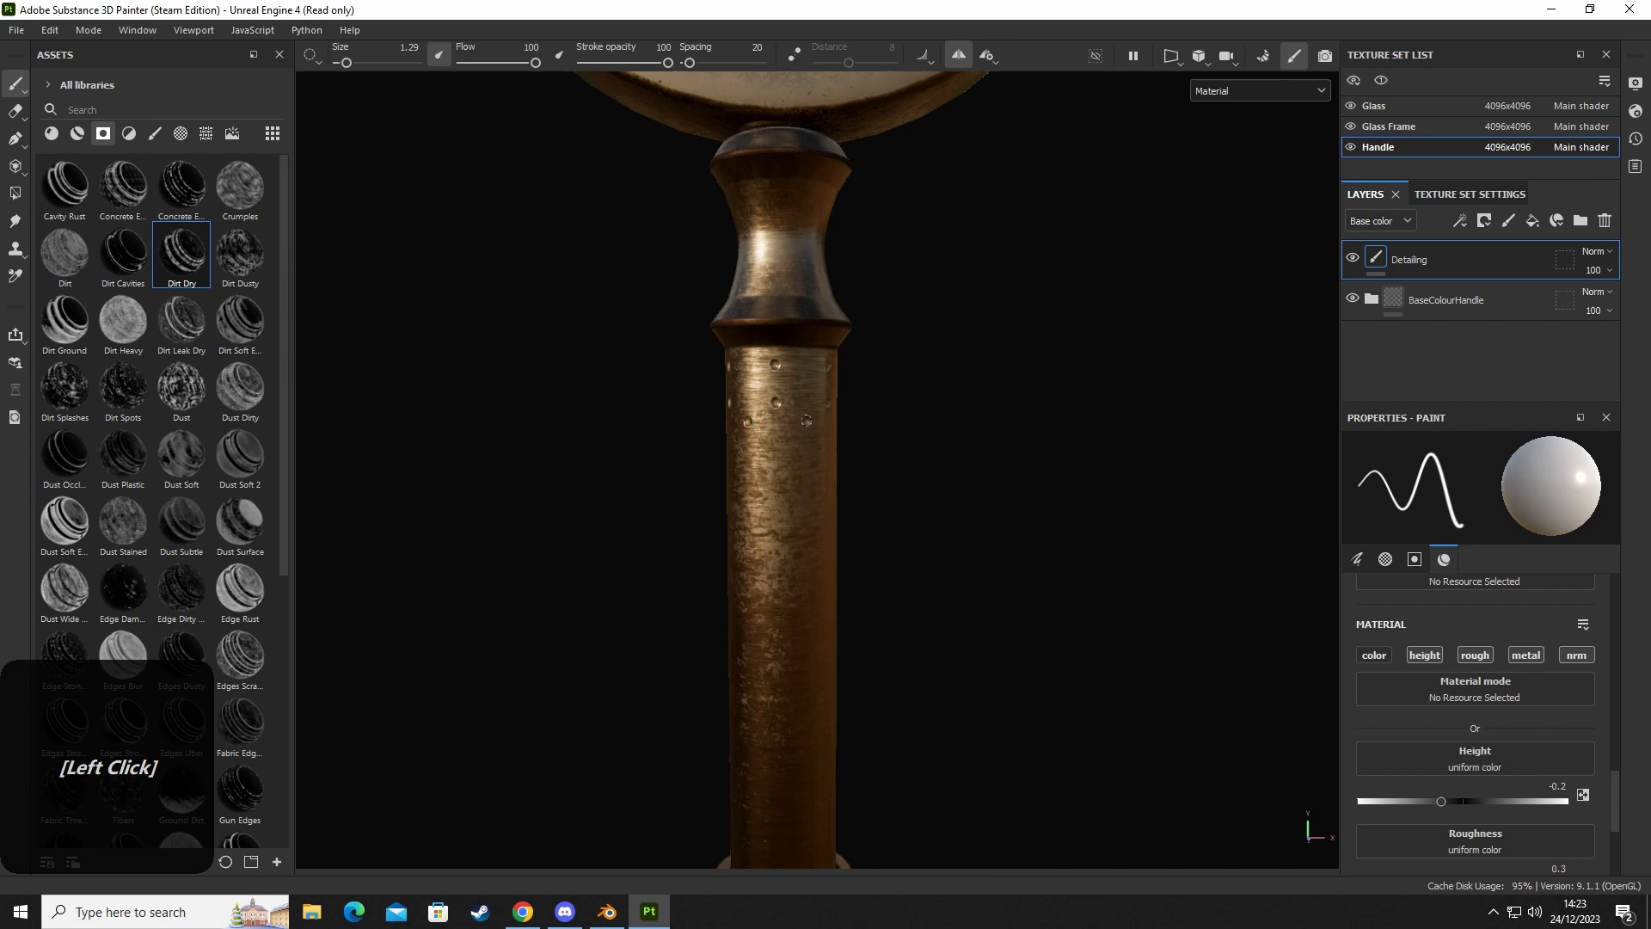
pyautogui.hotkey('ctrl', 'z')
pyautogui.hotkey('ctrl', 'z')
pyautogui.hotkey('ctrl', 'z')
pyautogui.hotkey('ctrl', 'z')
pyautogui.hotkey('ctrl', 'z')
pyautogui.hotkey('ctrl', 'z')
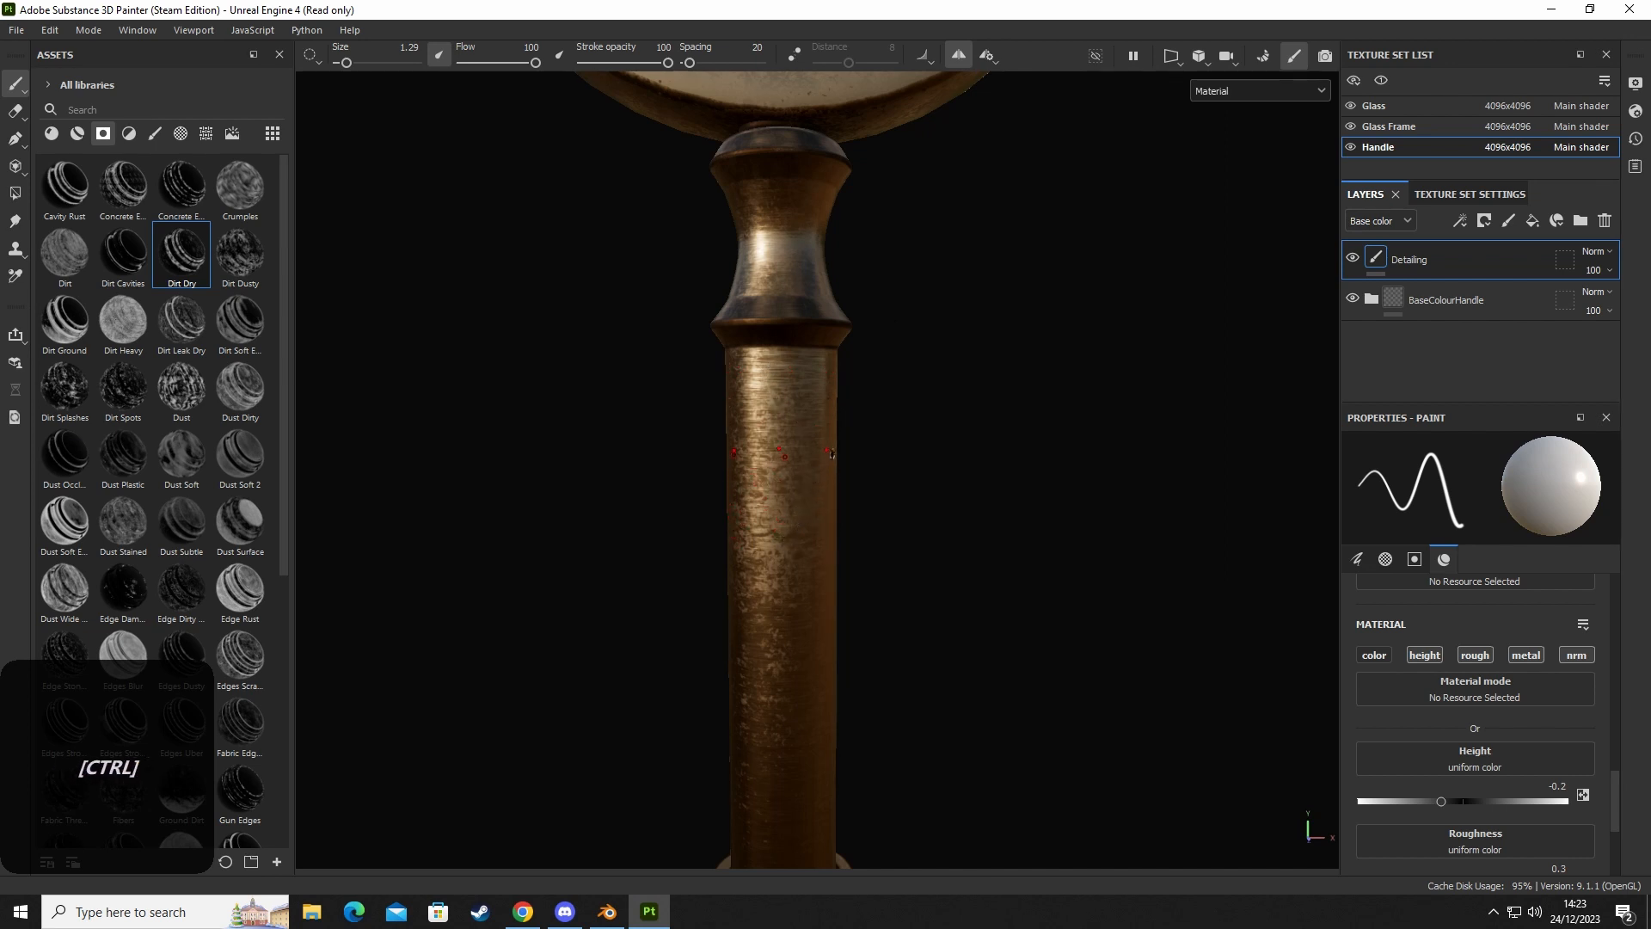
pyautogui.click(1353, 299)
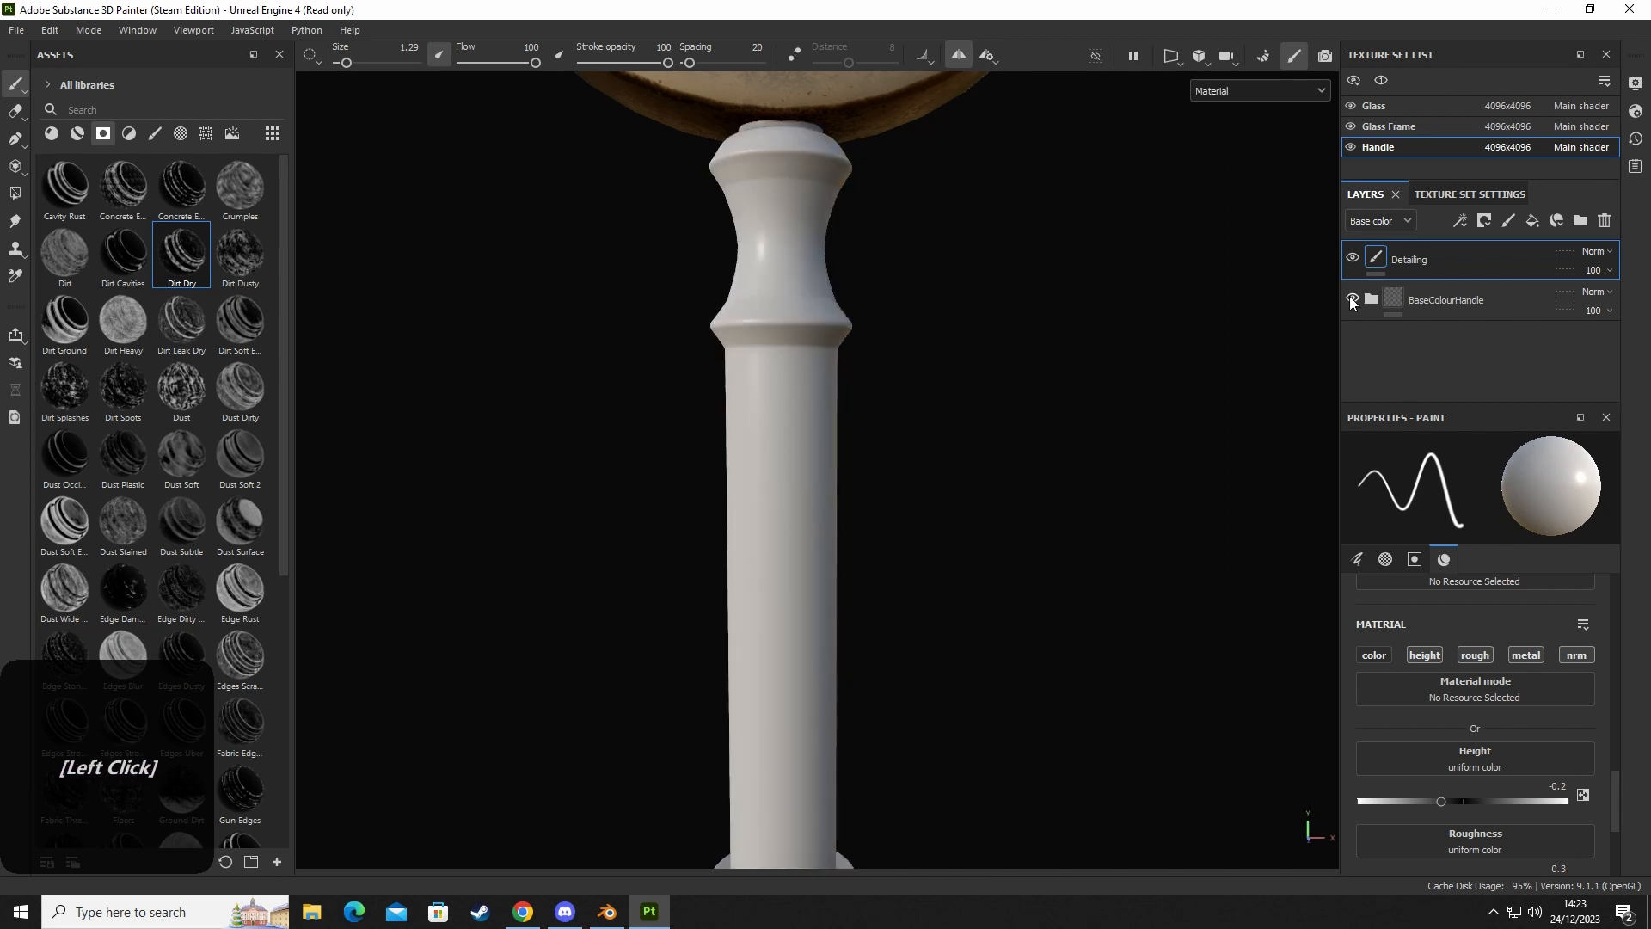
# Increase the radial symmetry's angle span and count, test rings of engraved dots around the upper shaft and undo them.
pyautogui.click(986, 56)
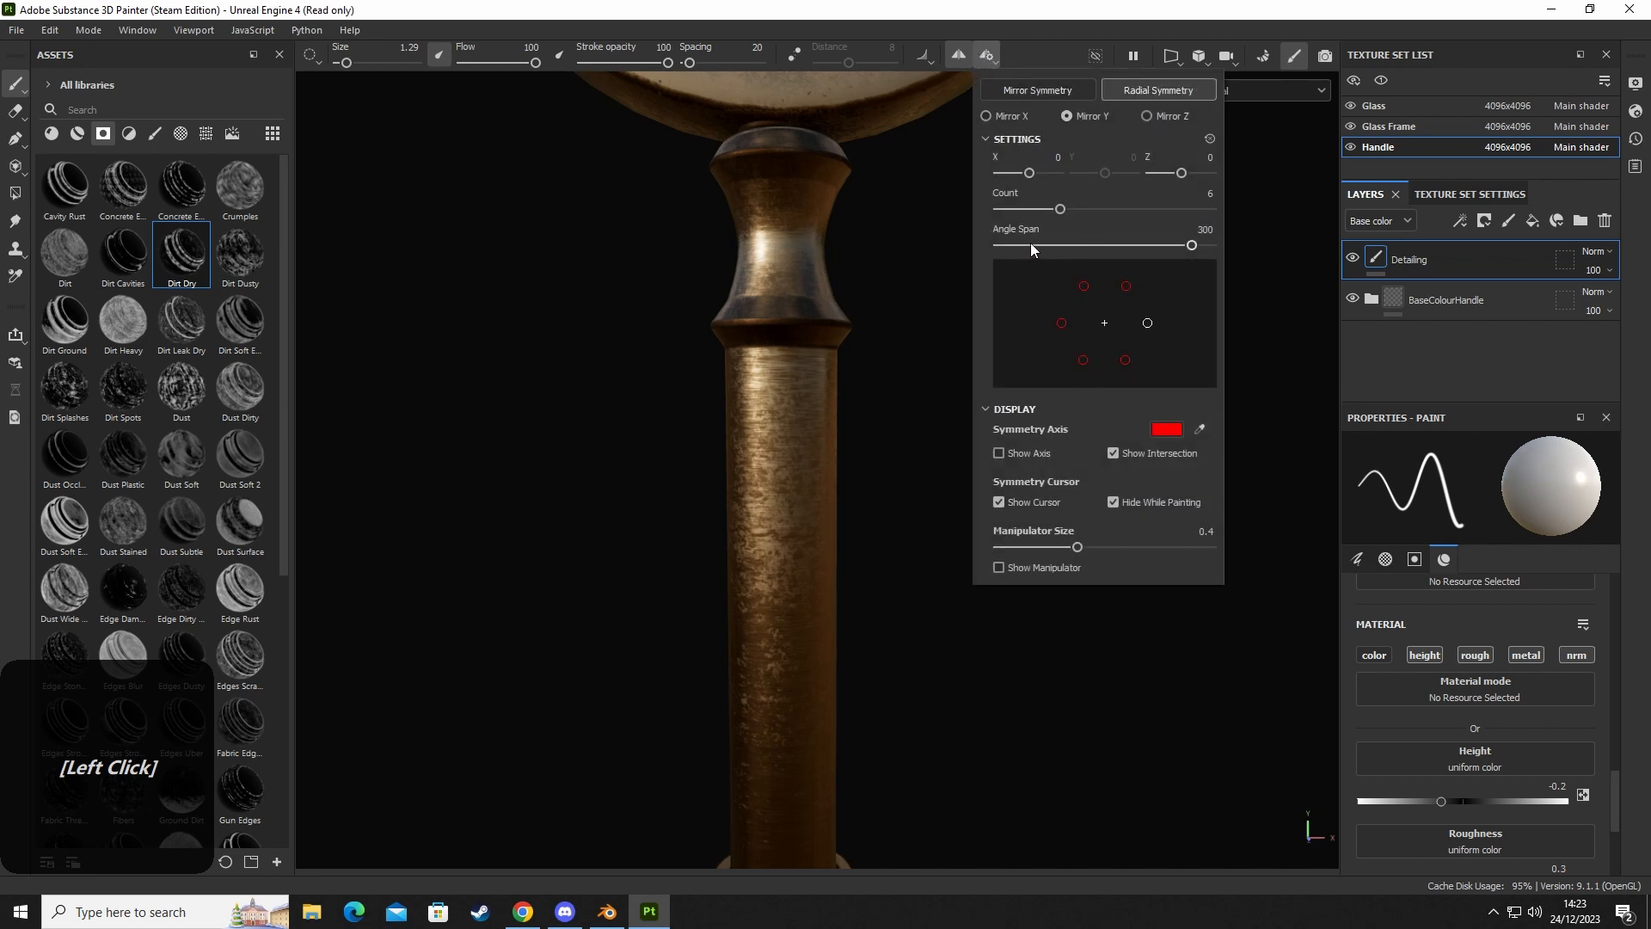
pyautogui.moveTo(1030, 245); pyautogui.dragTo(1287, 246)
pyautogui.moveTo(1061, 209); pyautogui.dragTo(1215, 219)
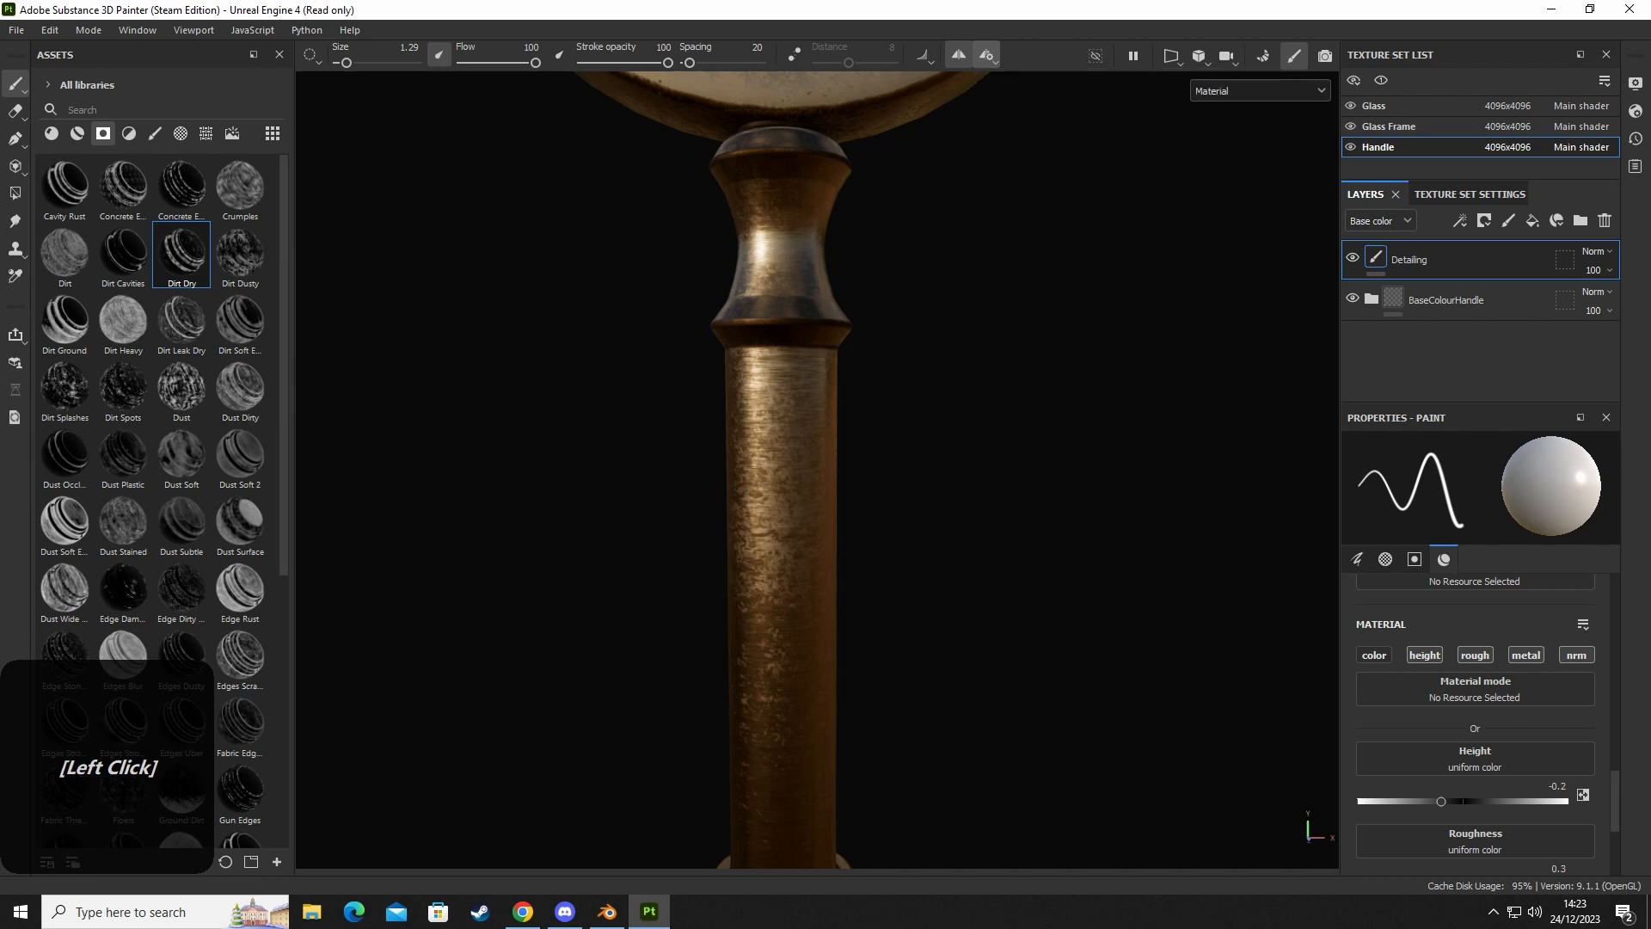
pyautogui.click(757, 384)
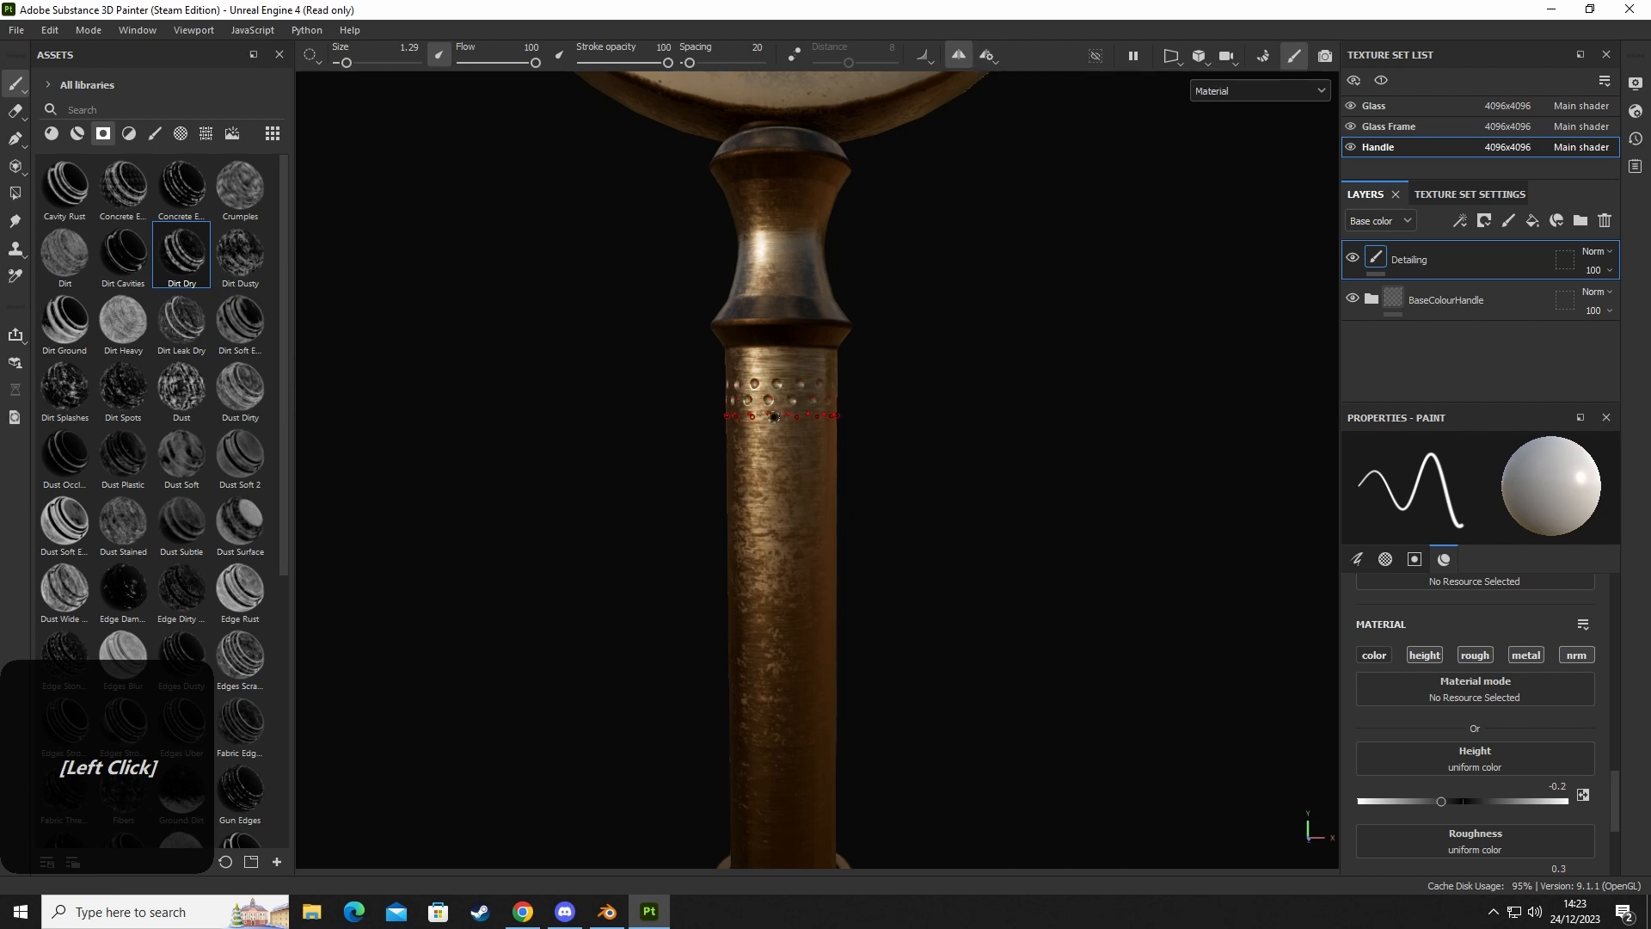
pyautogui.scroll(3, 848, 452)
pyautogui.hotkey('ctrl', 'z')
pyautogui.hotkey('ctrl', 'z')
pyautogui.hotkey('ctrl', 'z')
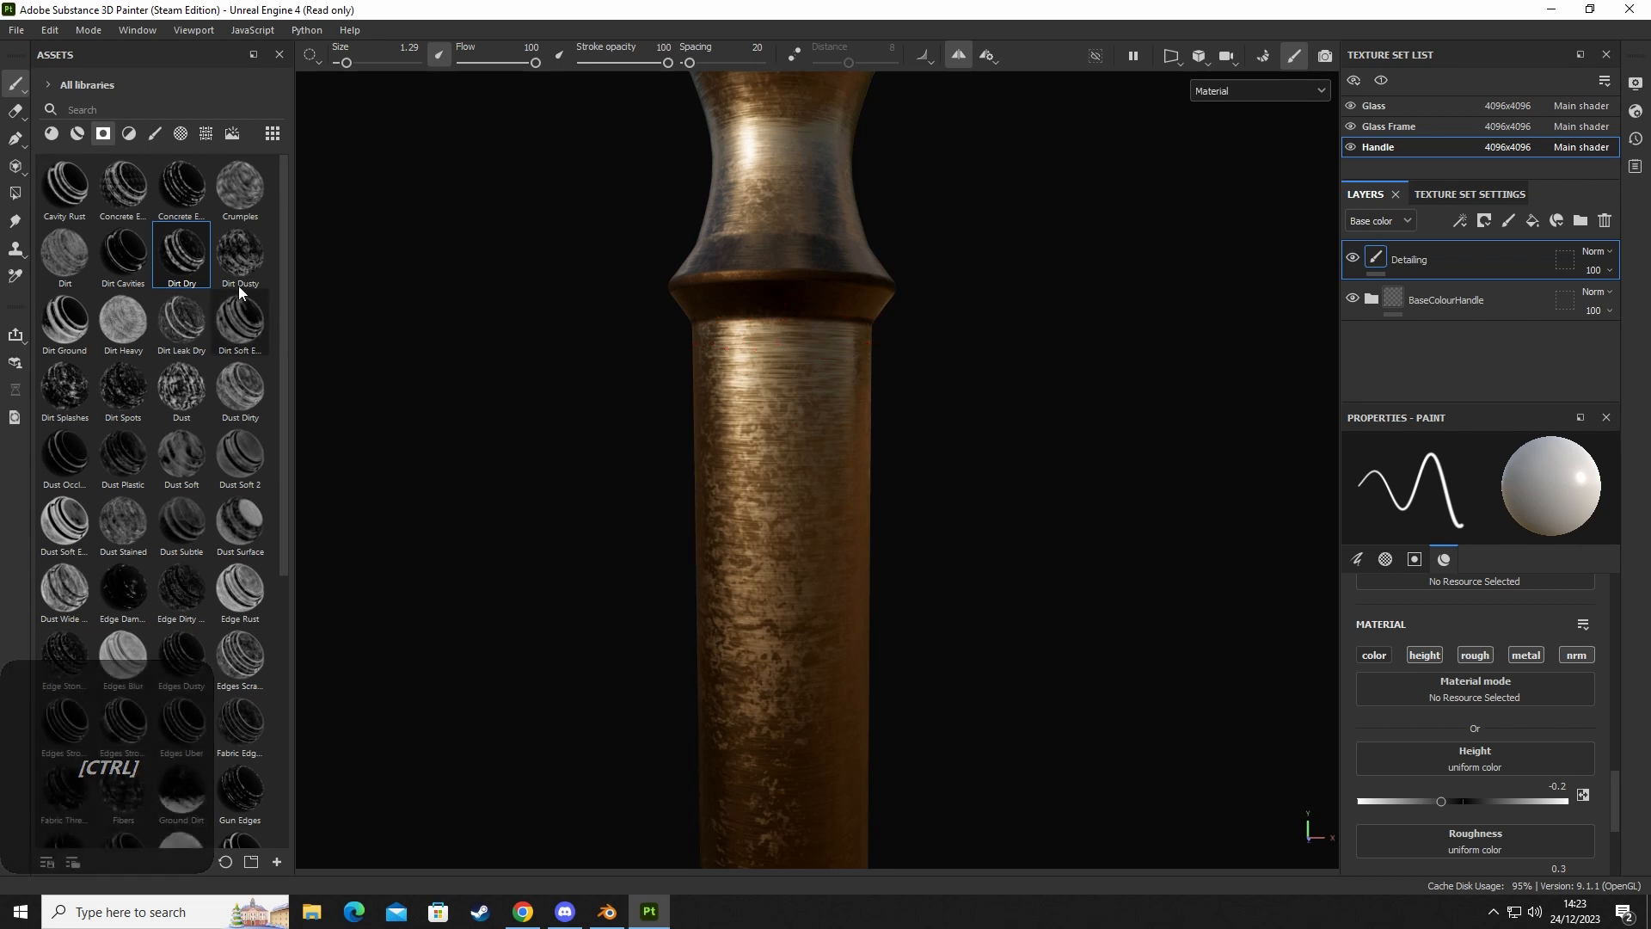
# Browse the alpha library and load the outlined quatrefoil cross as the brush alpha.
pyautogui.click(186, 133)
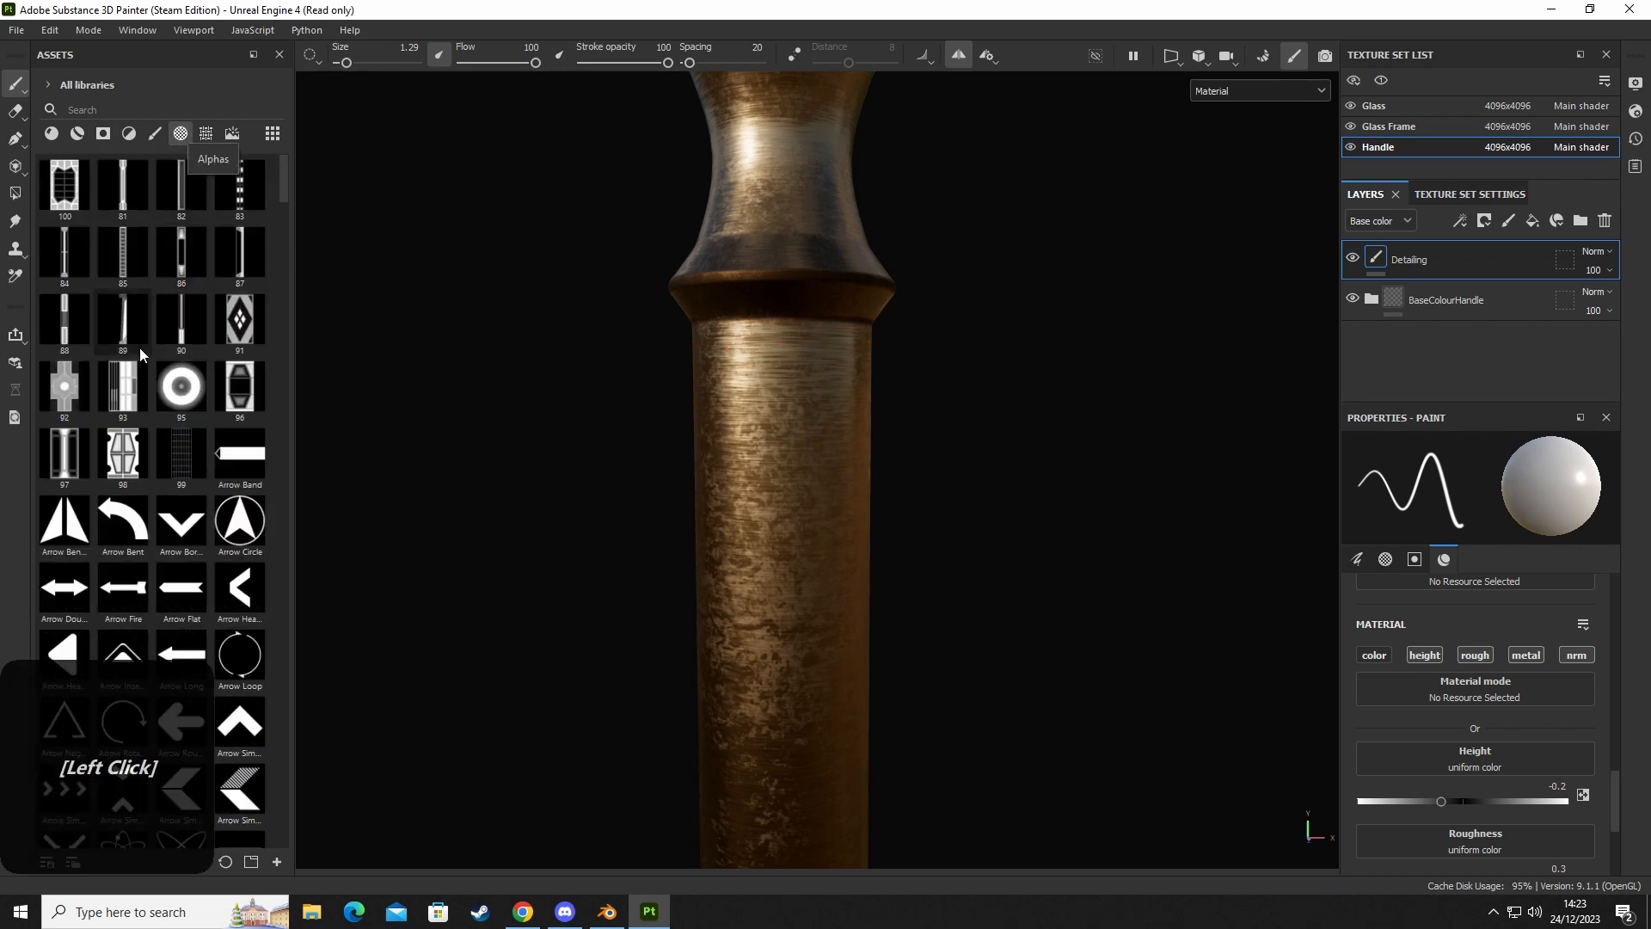
pyautogui.scroll(-5, 136, 352)
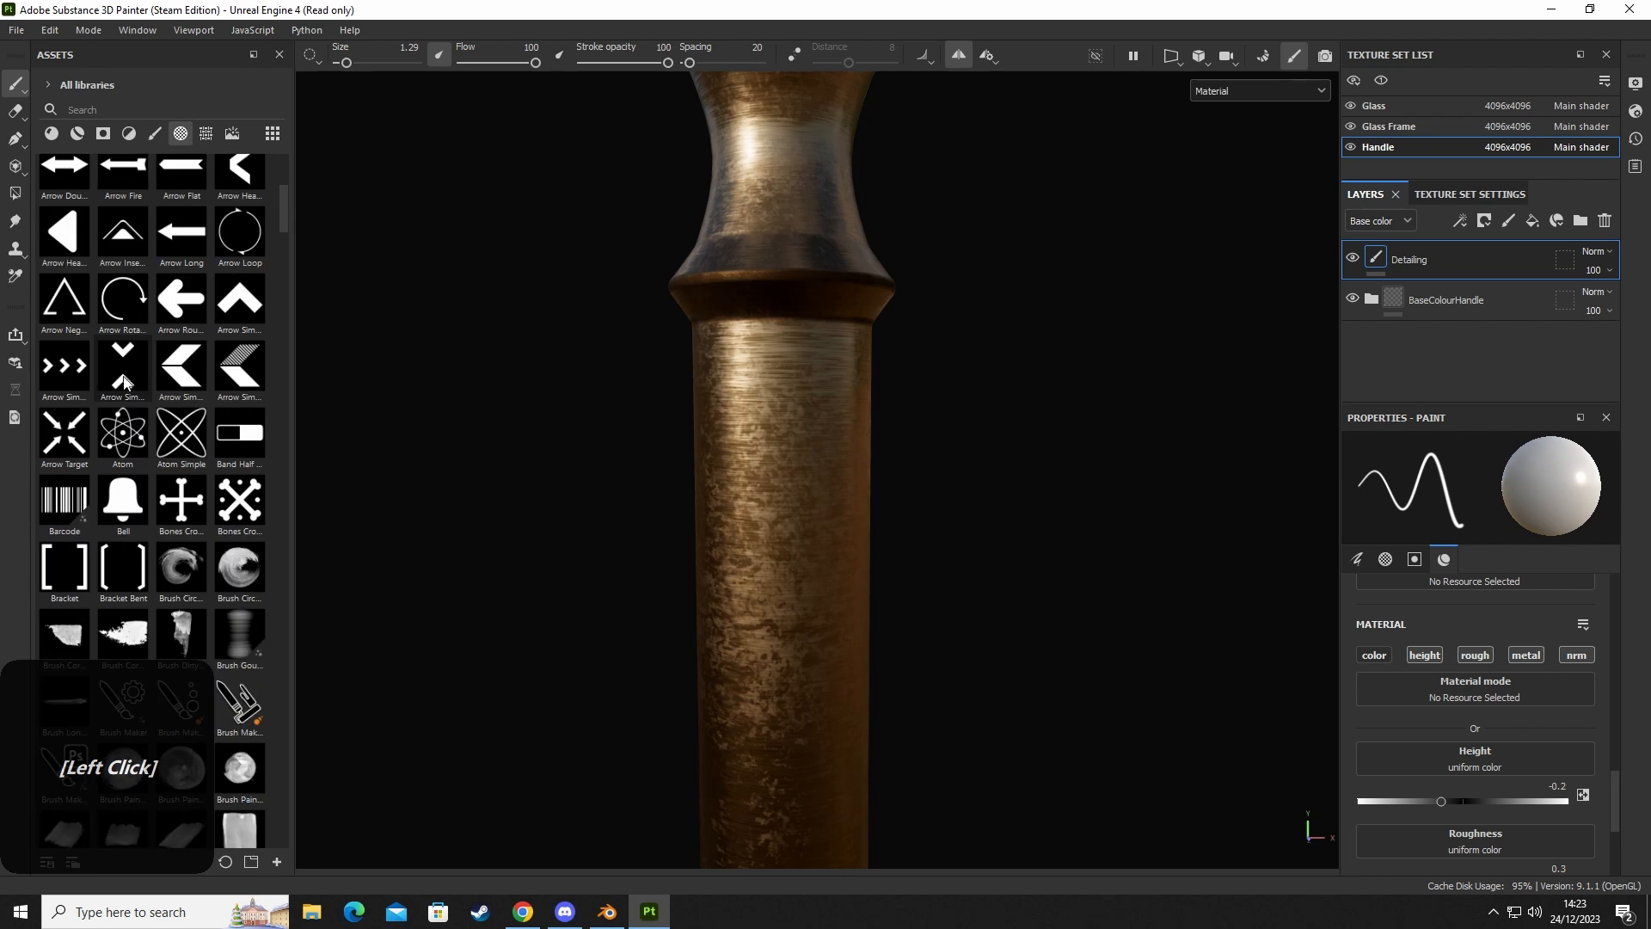
pyautogui.scroll(-12, 125, 381)
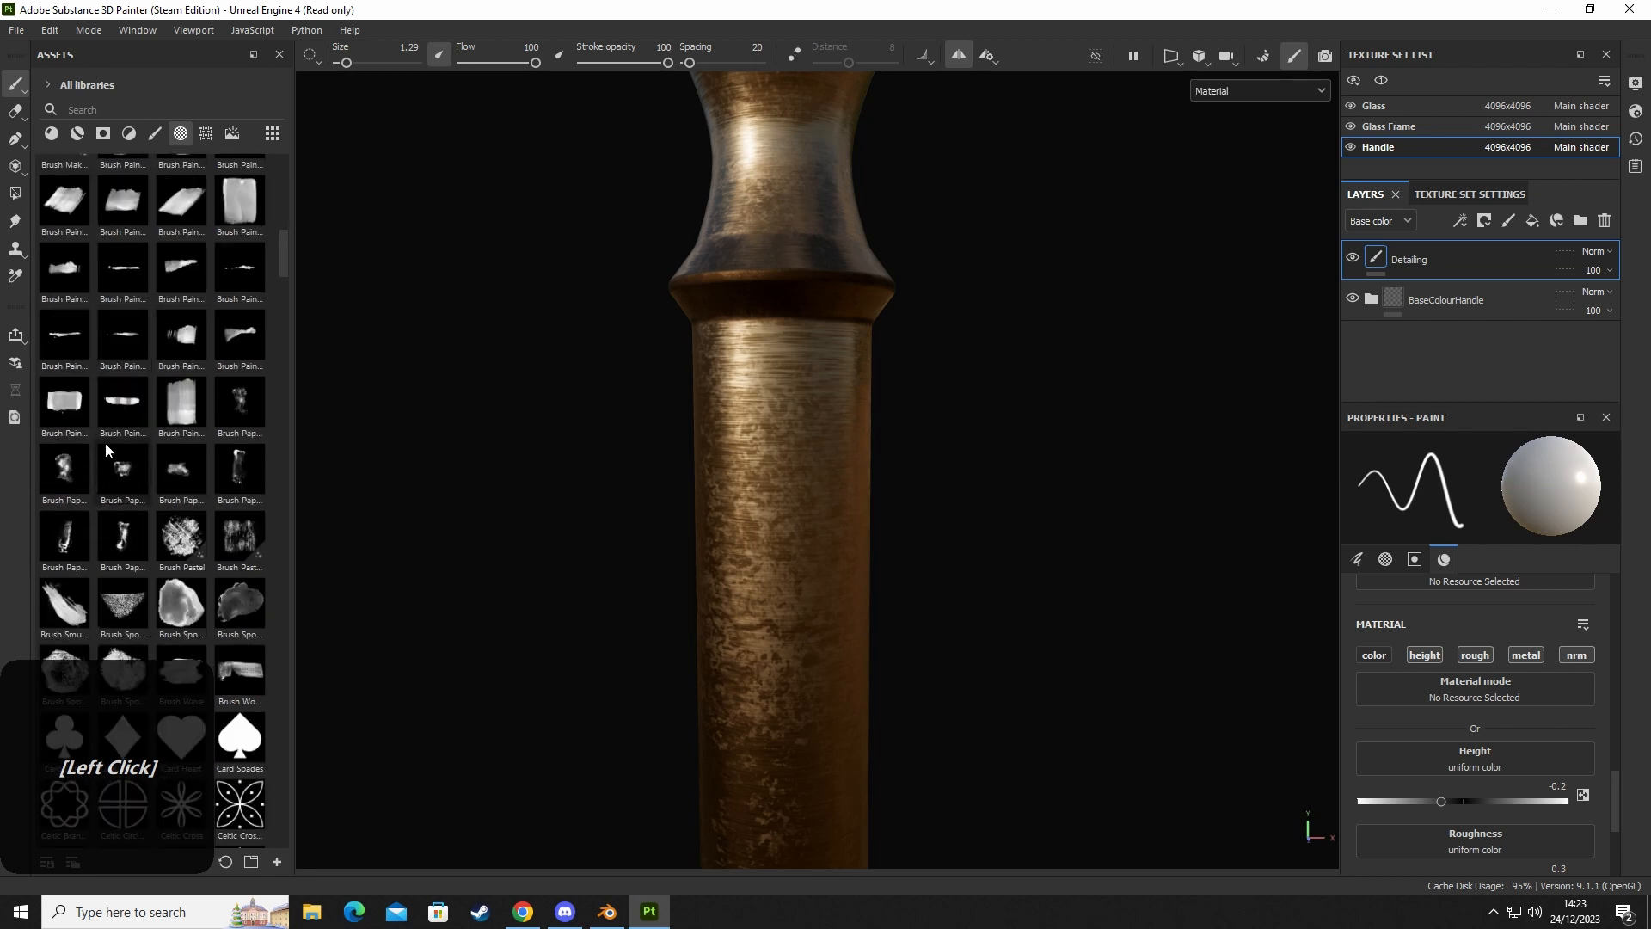
pyautogui.scroll(-3, 105, 447)
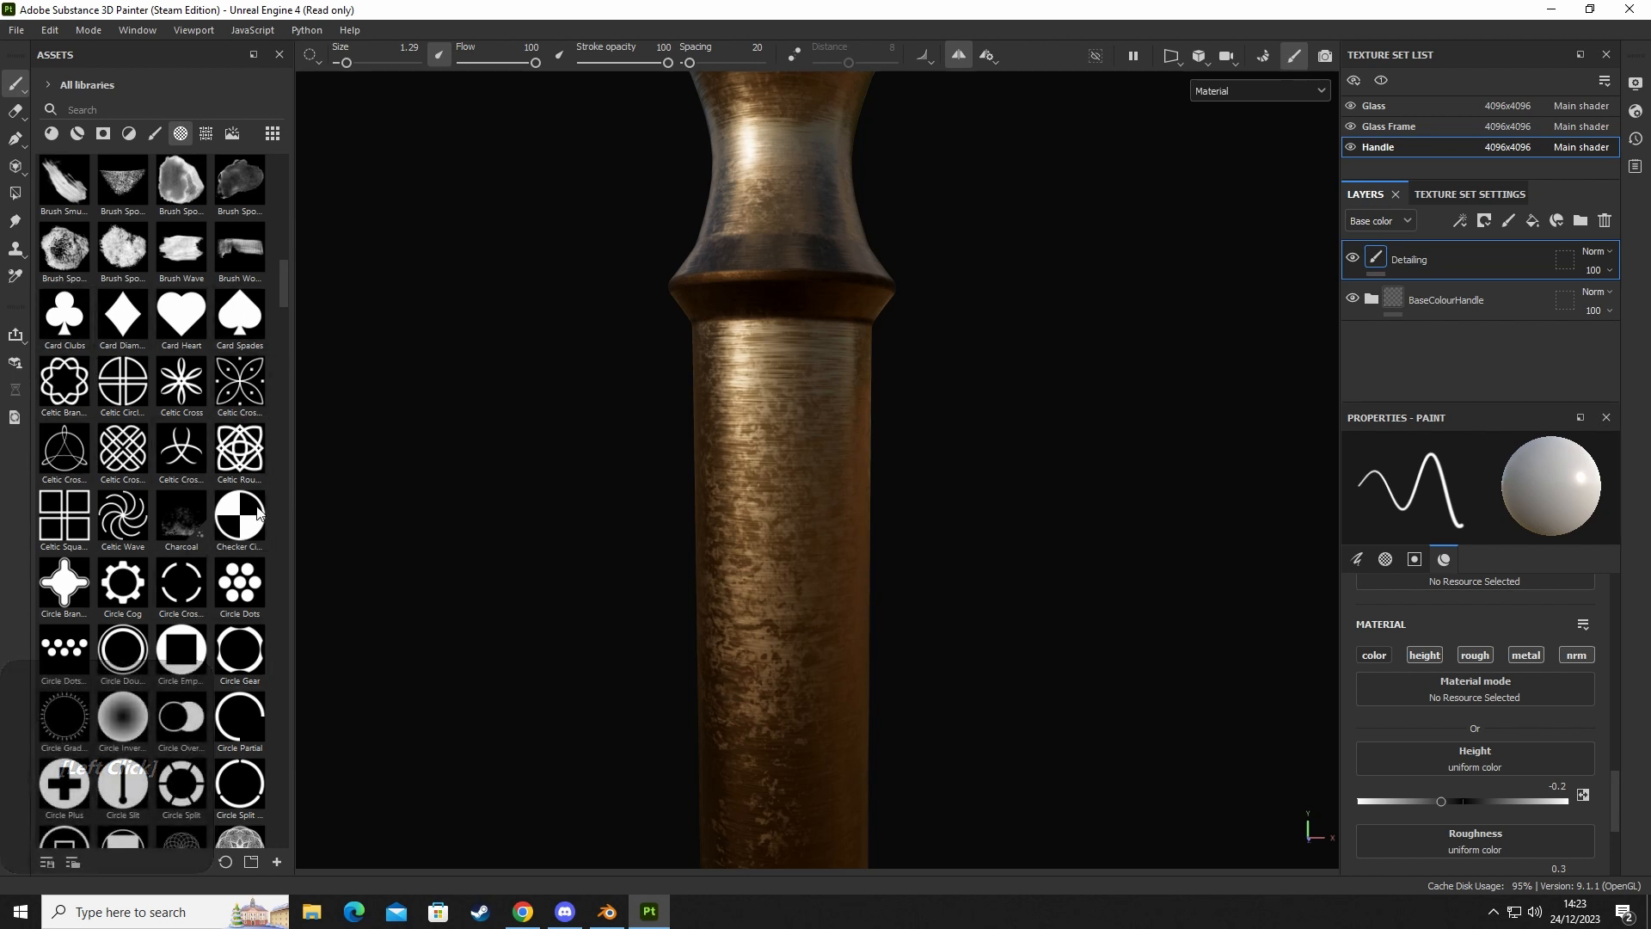
pyautogui.scroll(-3, 125, 529)
pyautogui.scroll(-3, 116, 516)
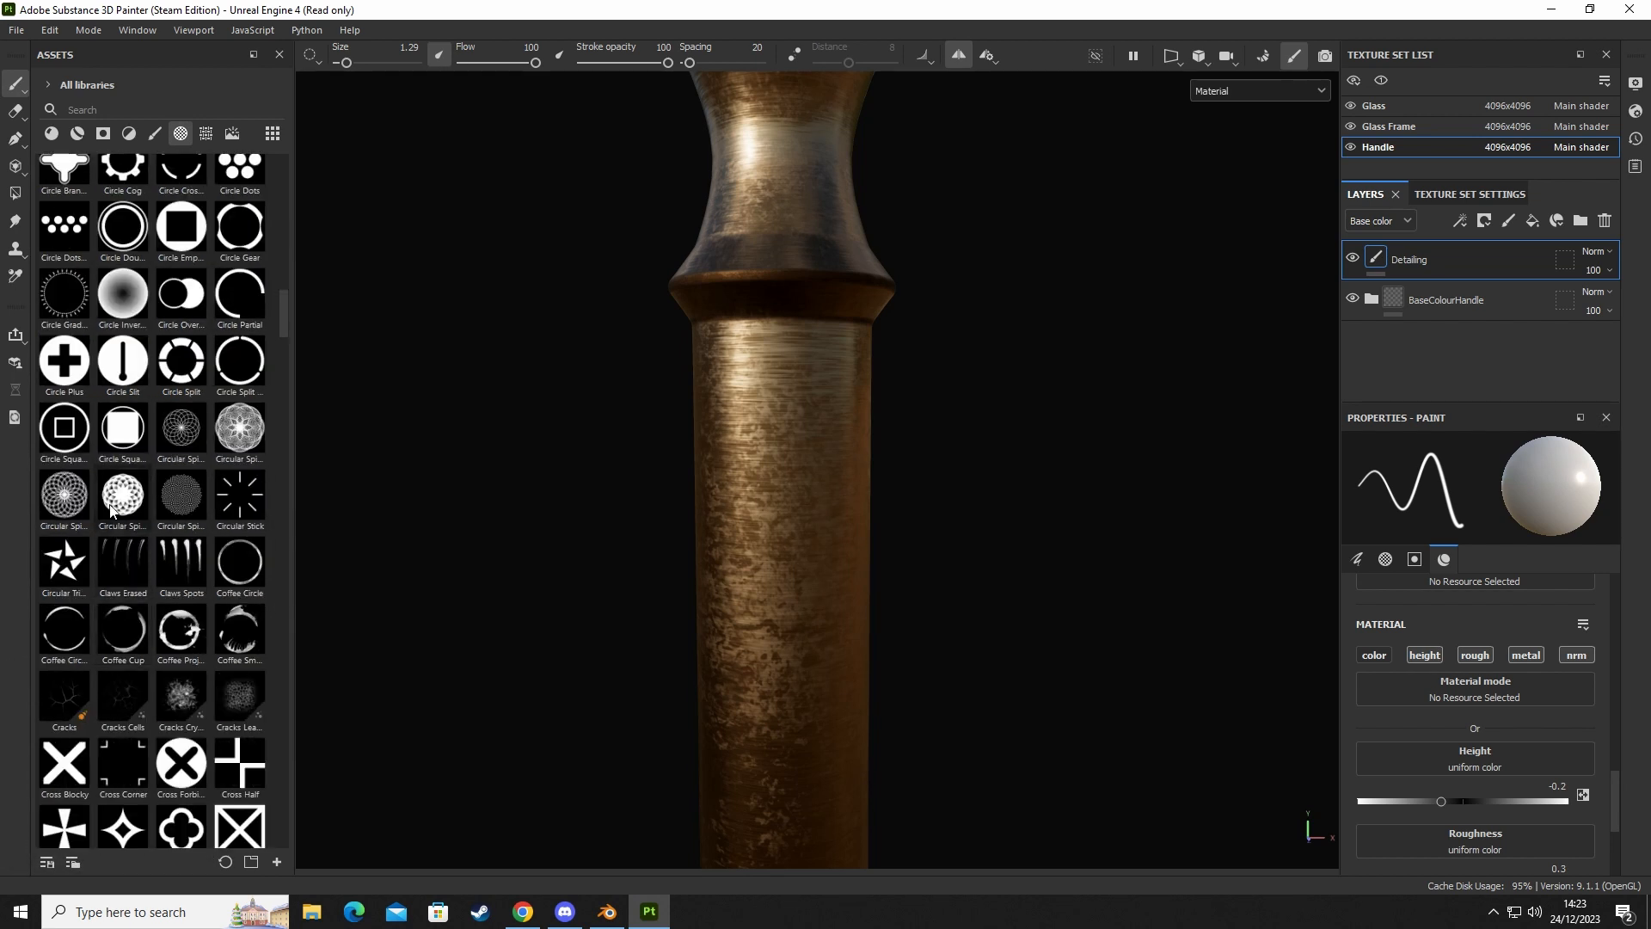
pyautogui.scroll(-3, 121, 602)
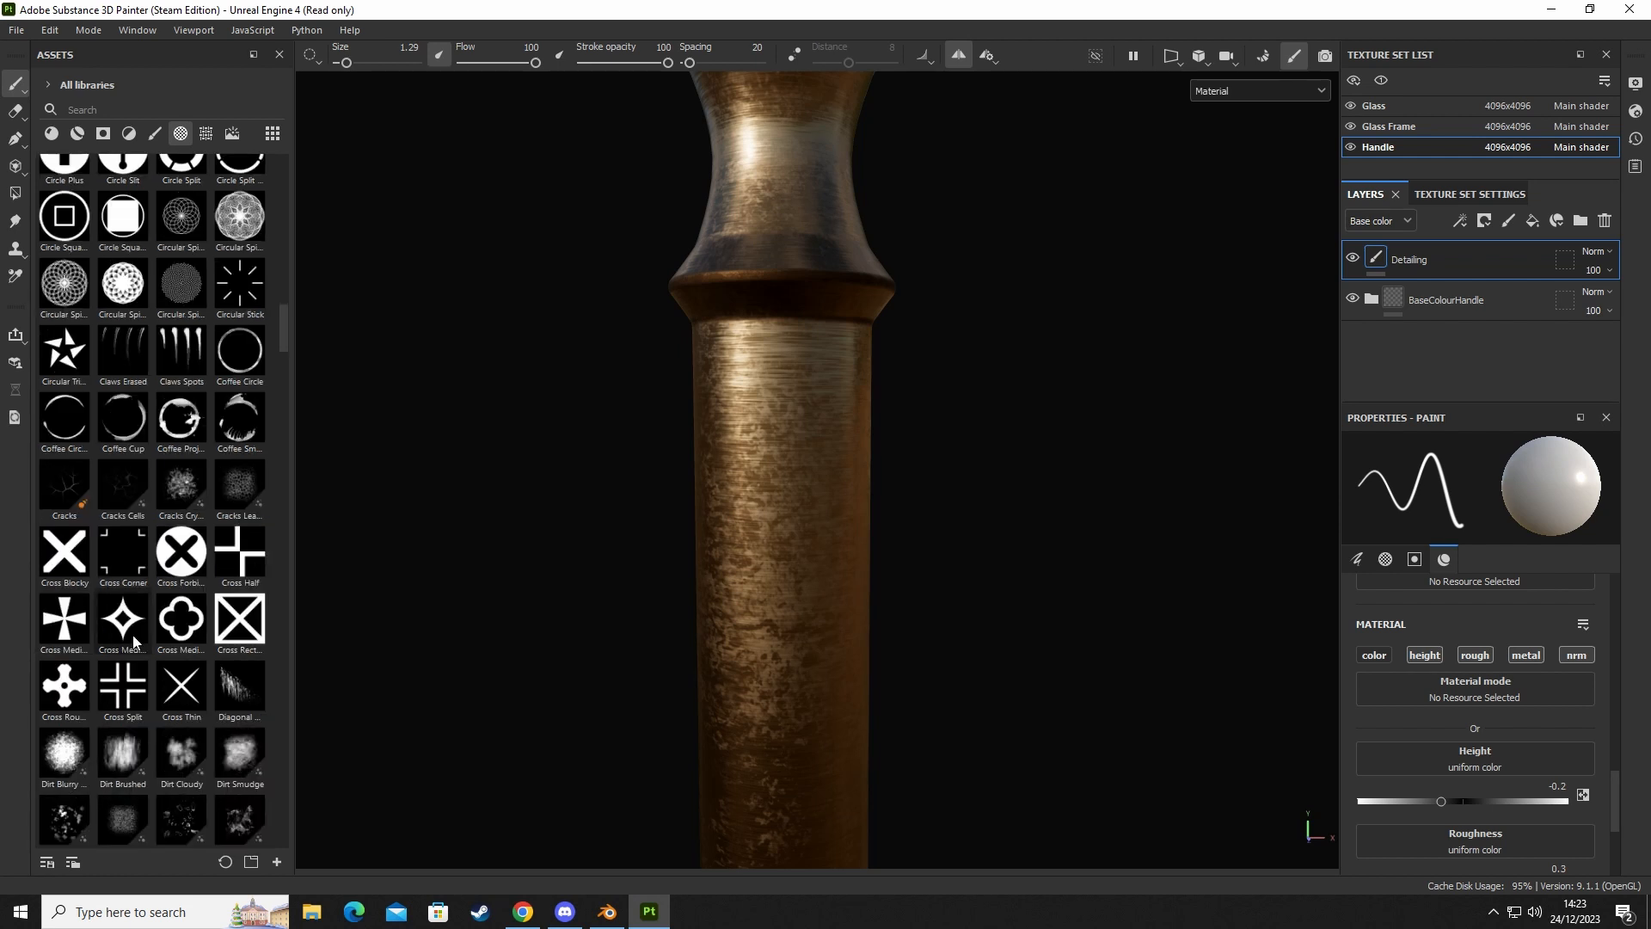
pyautogui.click(186, 620)
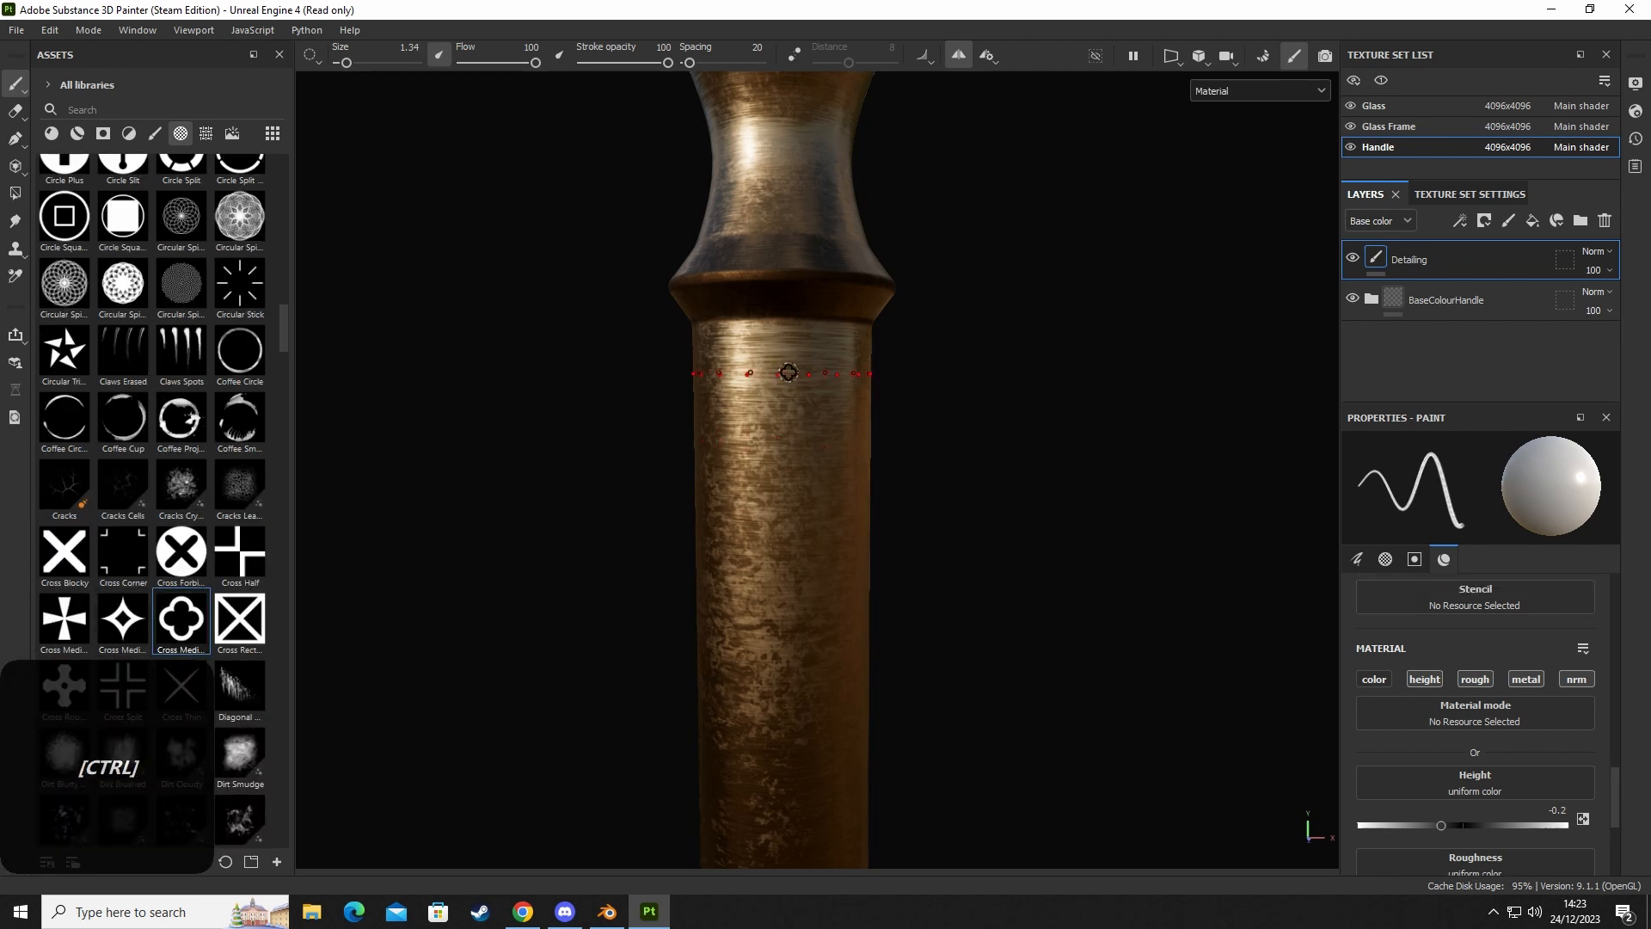
# Try a ring of quatrefoils at brush size 3.92 around the upper shaft and undo it.
pyautogui.keyDown('ctrl'); pyautogui.moveTo(778, 354); pyautogui.dragTo(757, 358, button='right'); pyautogui.keyUp('ctrl')
pyautogui.click(781, 350)
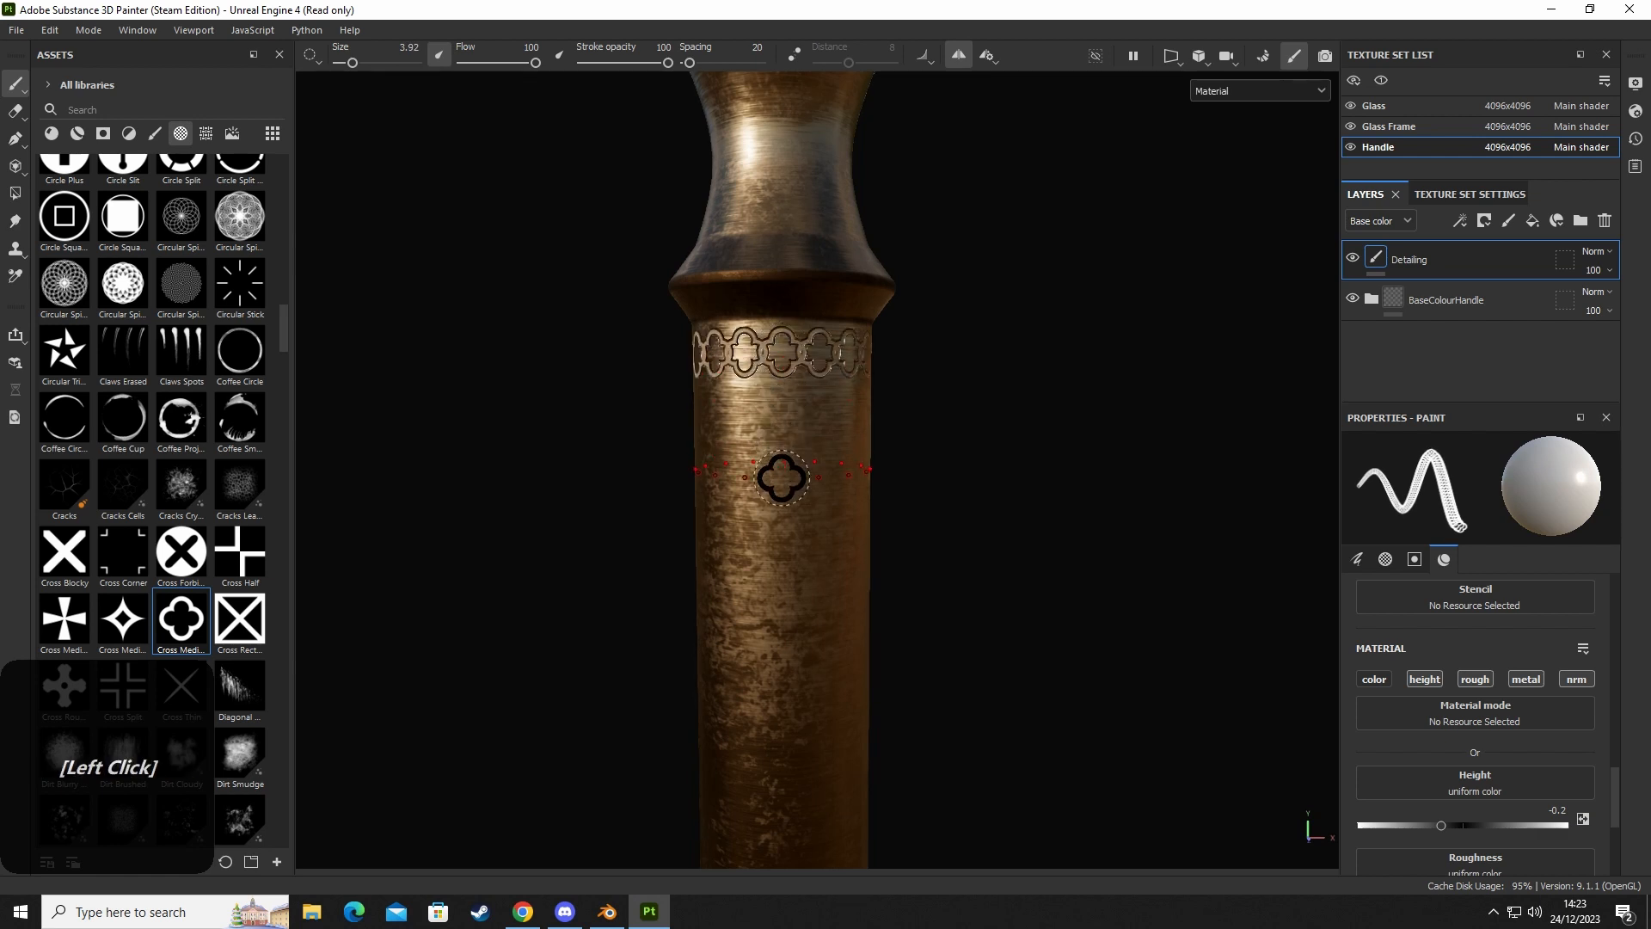
pyautogui.hotkey('ctrl', 'z')
# Set the brush size to 2.89 and engrave three staggered quatrefoil rings around the shaft directly below the upper collar.
pyautogui.keyDown('ctrl'); pyautogui.moveTo(775, 436); pyautogui.dragTo(778, 355, button='right'); pyautogui.keyUp('ctrl')
pyautogui.click(779, 349)
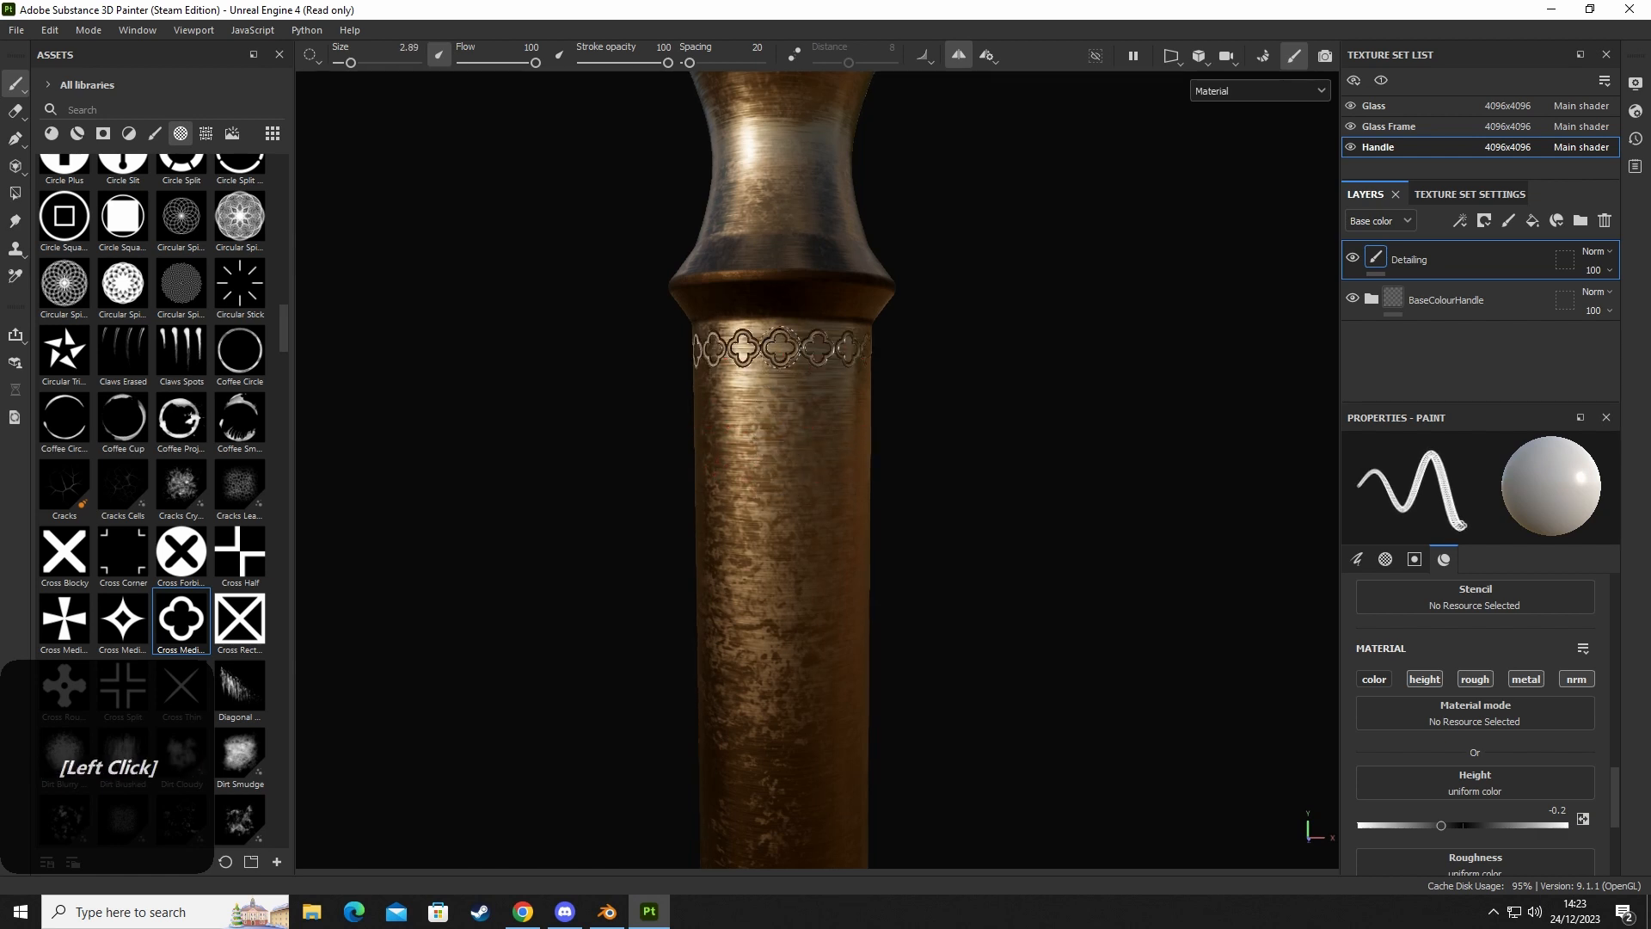
pyautogui.click(761, 382)
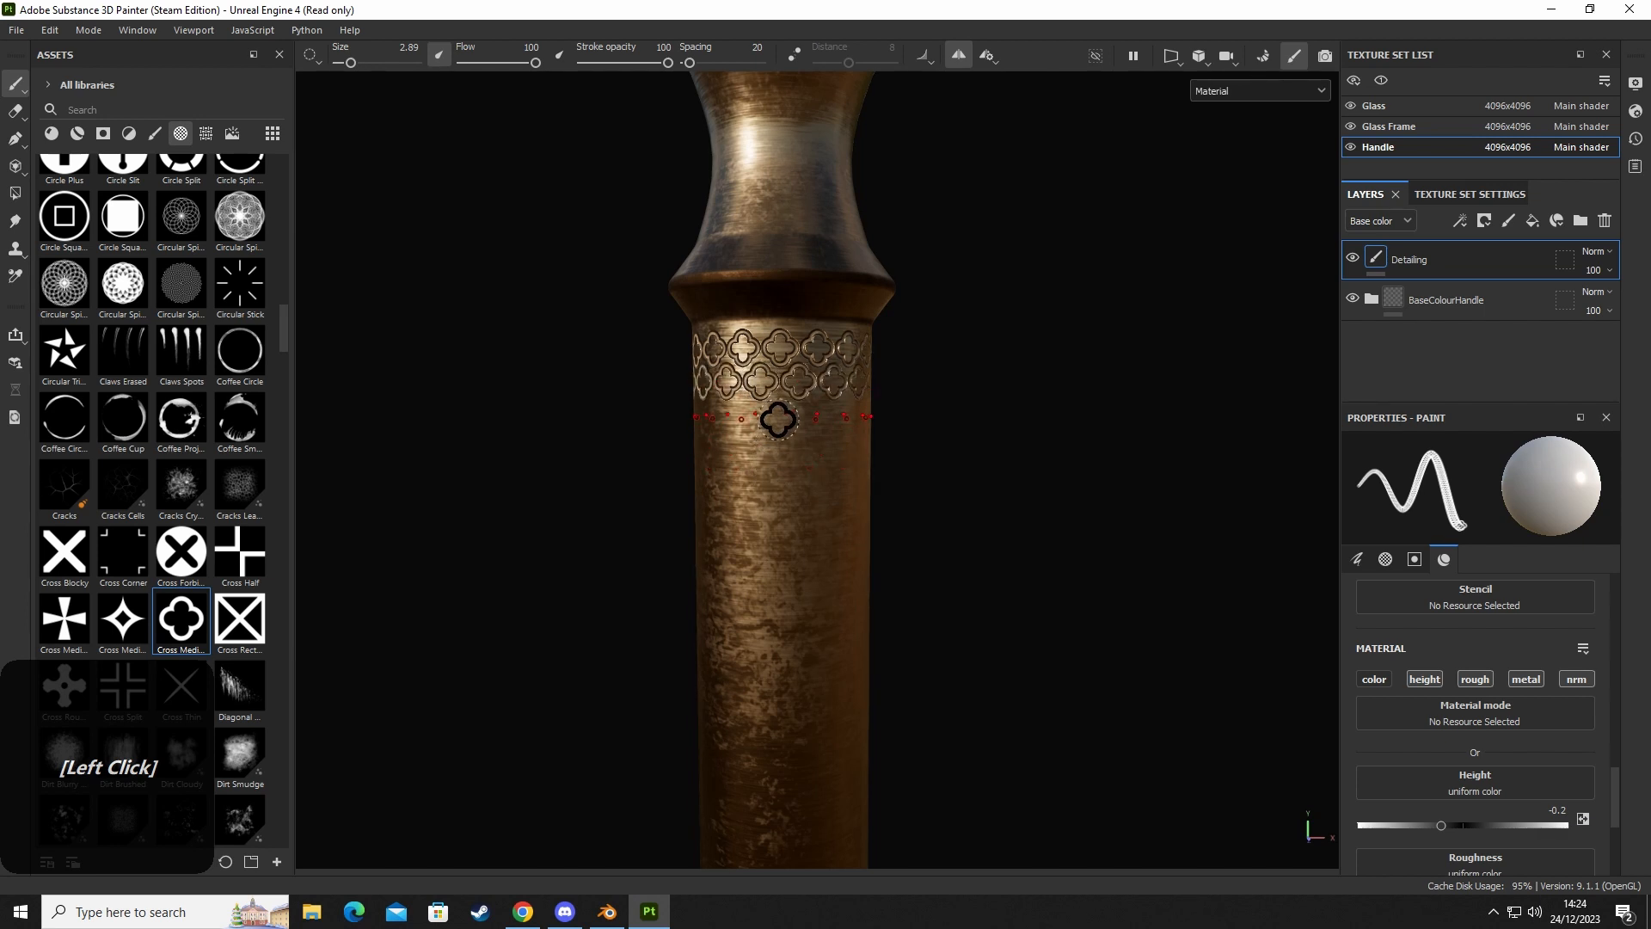
pyautogui.click(778, 418)
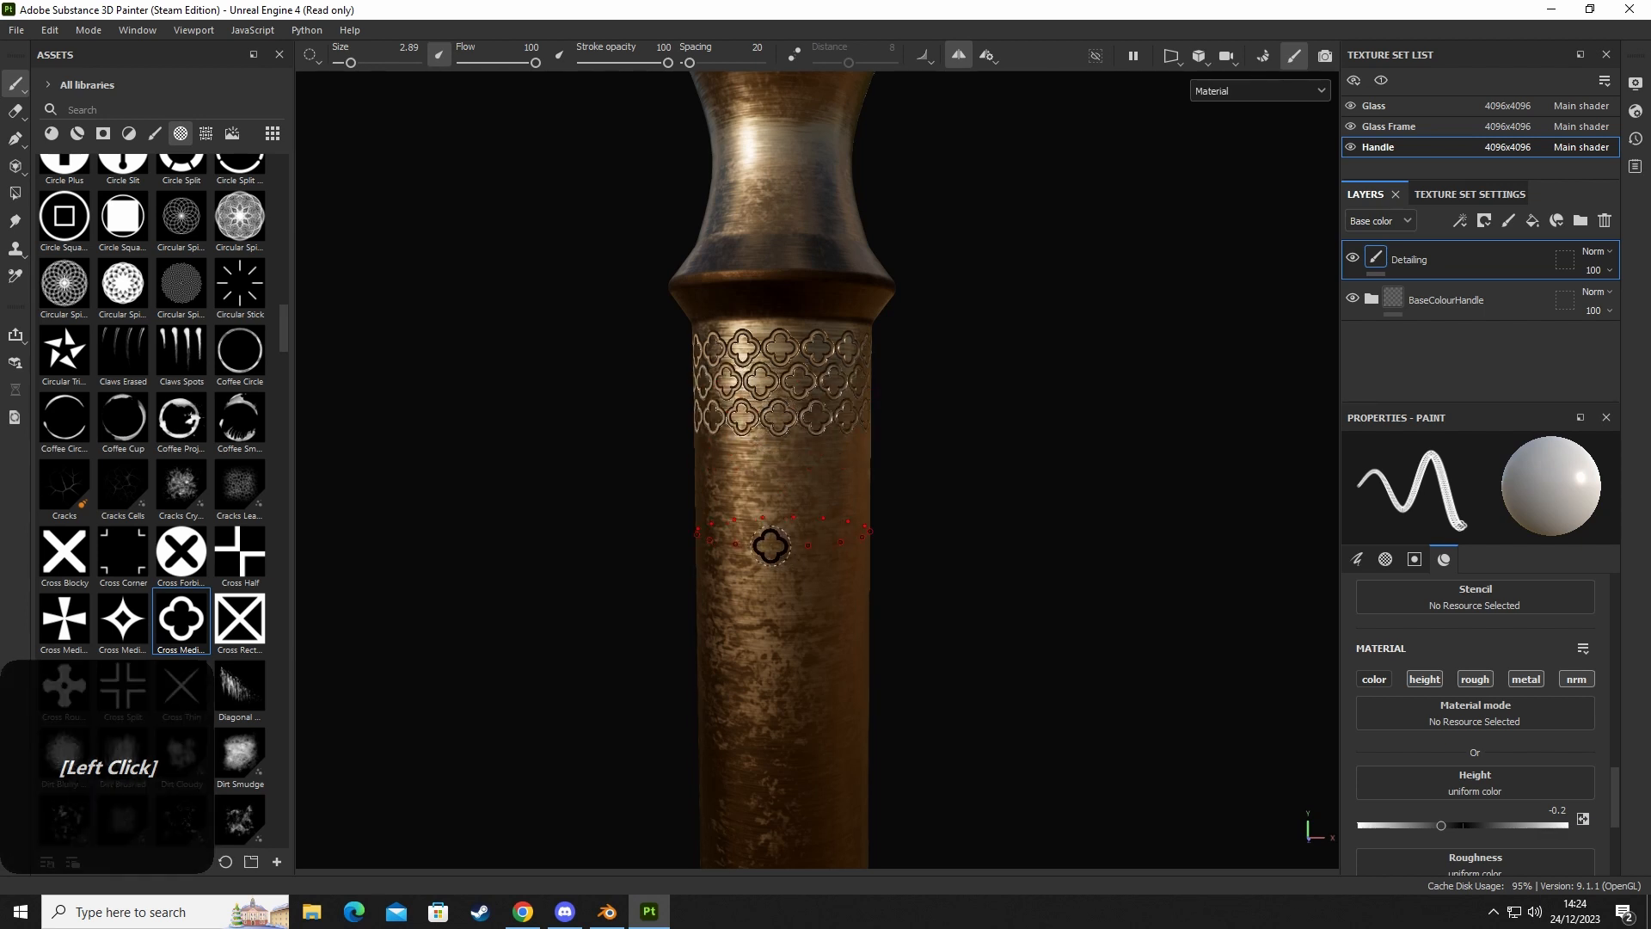
# Extend the upper quatrefoil band downward with two more staggered rings around the shaft.
pyautogui.scroll(-2, 787, 550)
pyautogui.scroll(-3, 798, 584)
pyautogui.keyDown('alt'); pyautogui.moveTo(862, 600); pyautogui.dragTo(874, 423, button='middle'); pyautogui.keyUp('alt')
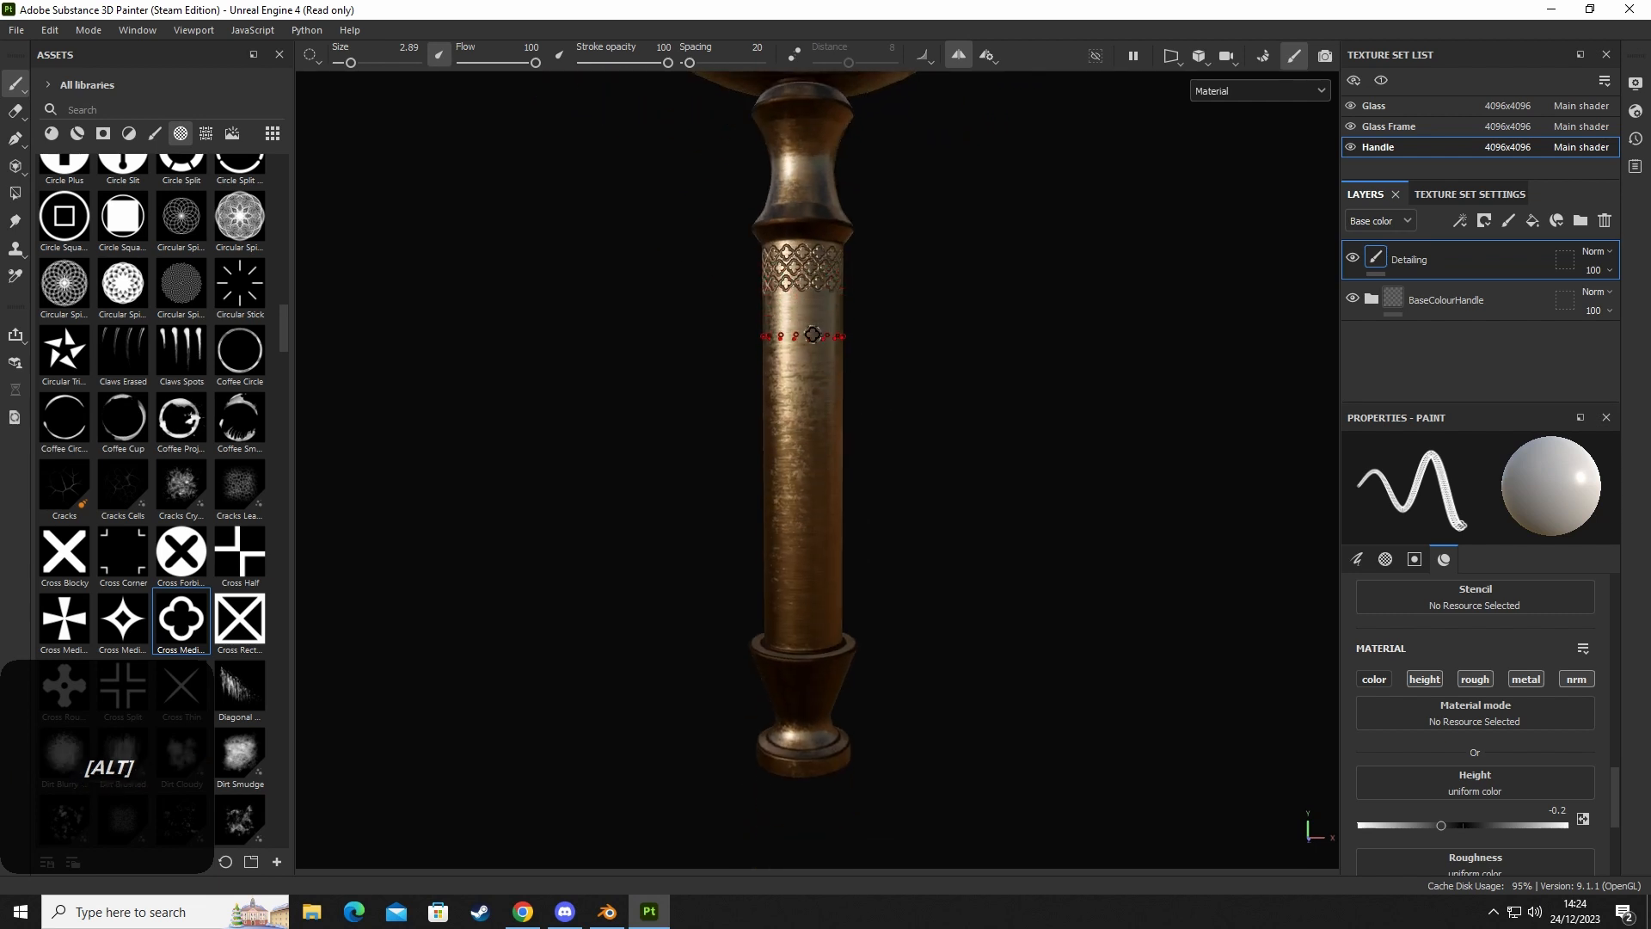
pyautogui.scroll(2, 801, 277)
pyautogui.keyDown('alt'); pyautogui.moveTo(800, 279); pyautogui.dragTo(785, 545, button='middle'); pyautogui.keyUp('alt')
pyautogui.scroll(4, 785, 546)
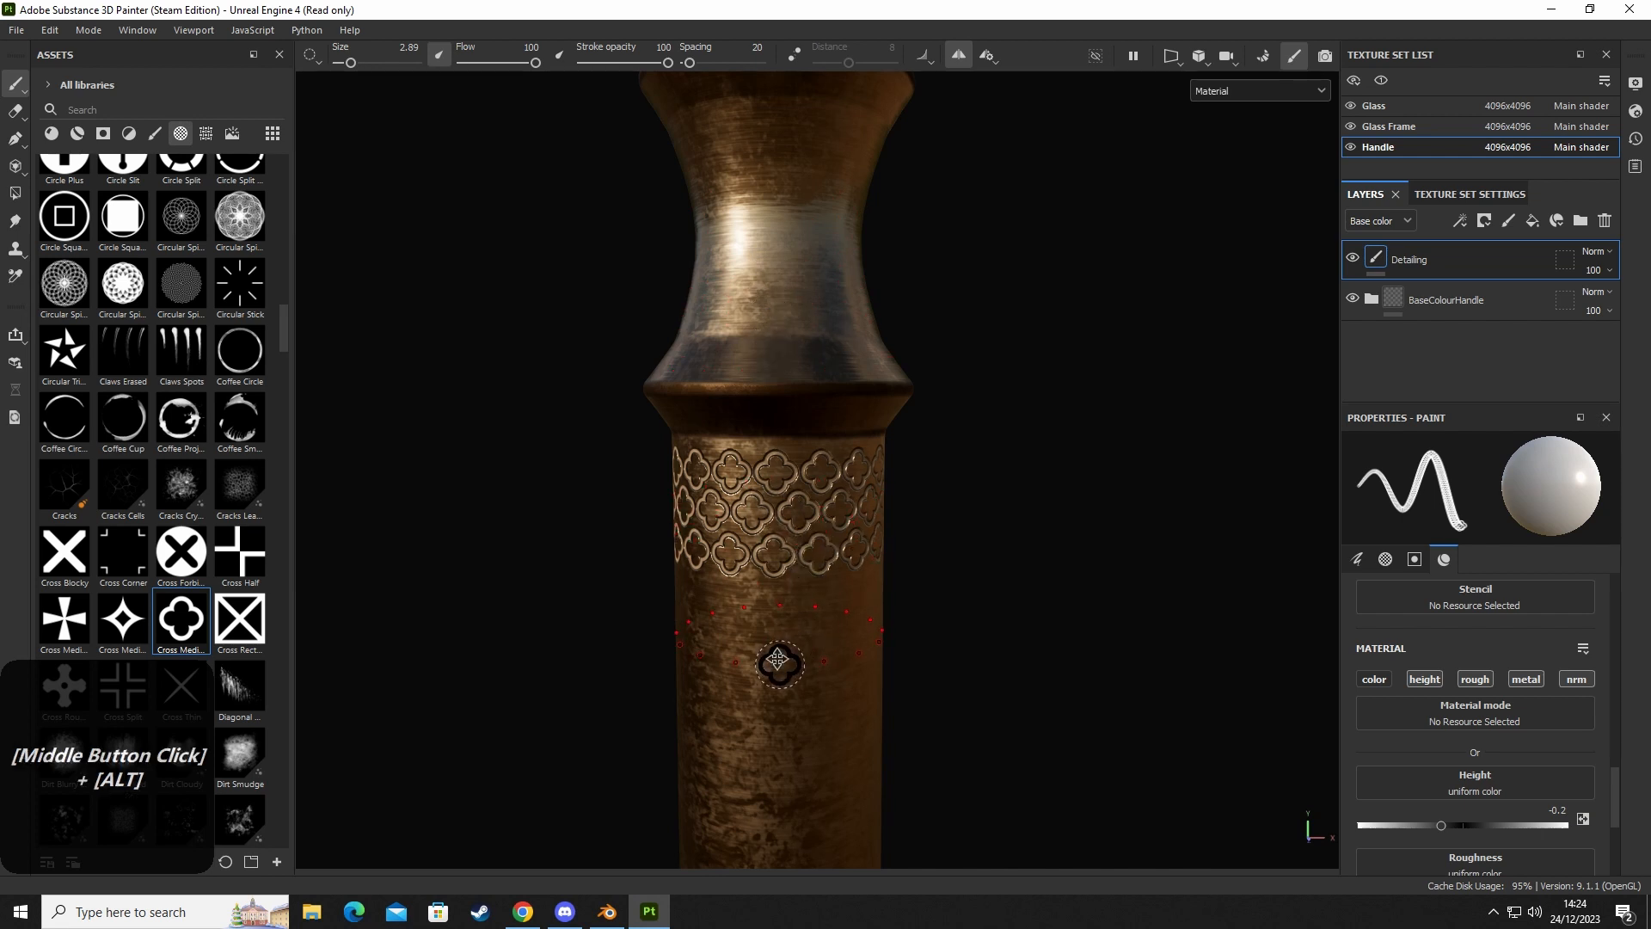
pyautogui.keyDown('alt'); pyautogui.moveTo(777, 667); pyautogui.dragTo(769, 430, button='middle'); pyautogui.keyUp('alt')
pyautogui.click(753, 358)
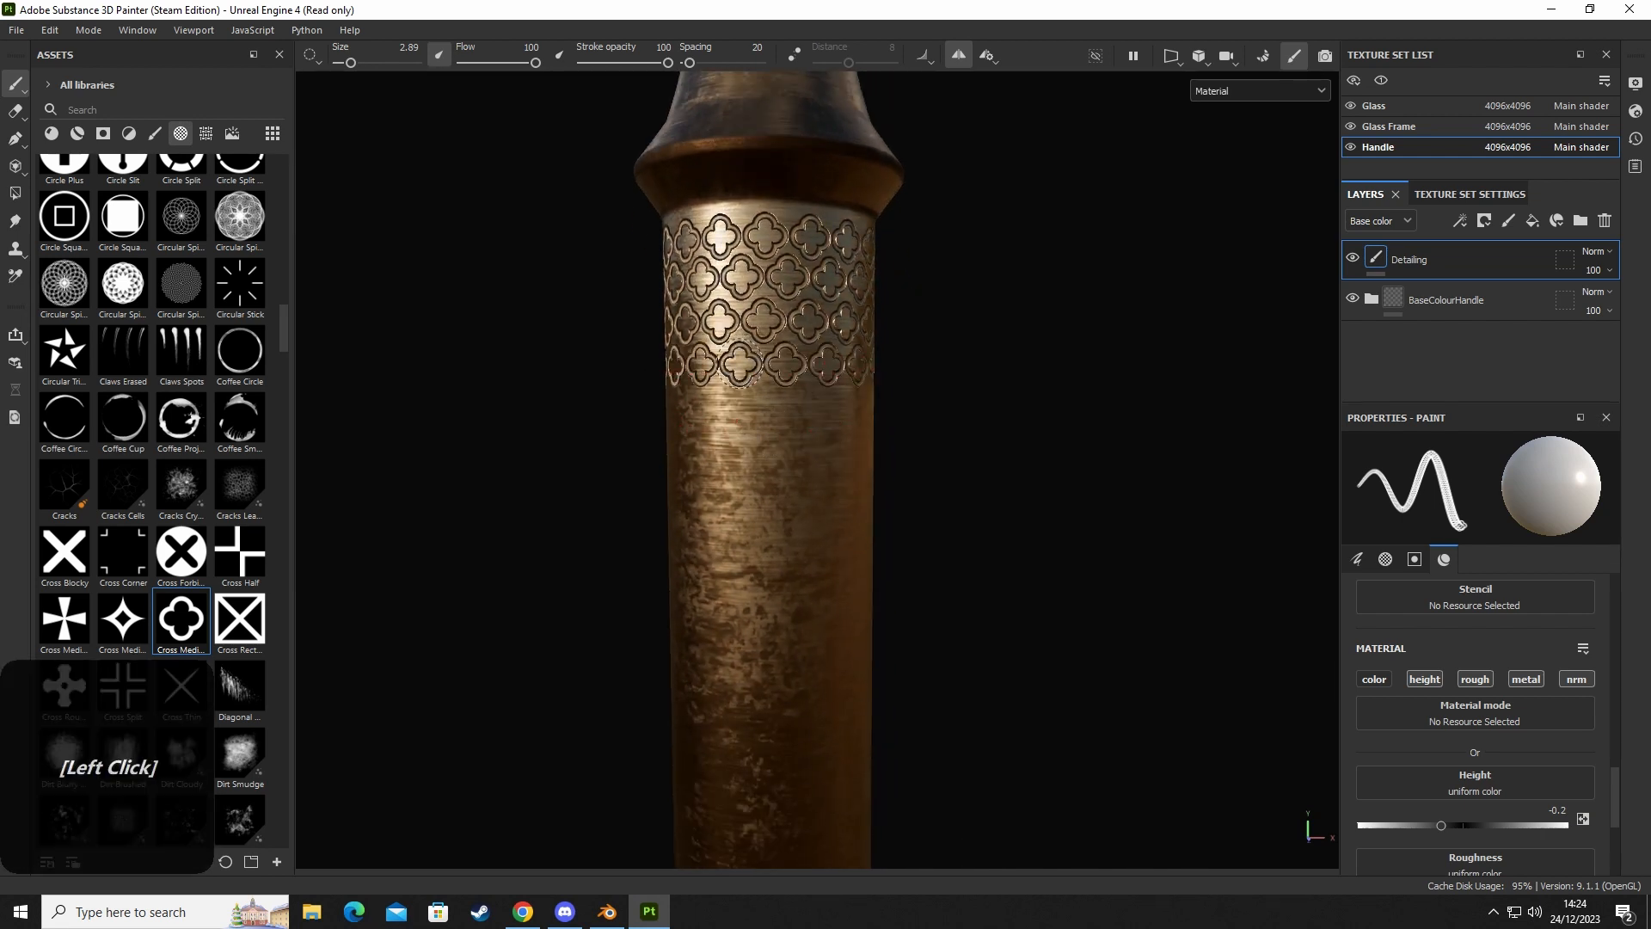
pyautogui.click(759, 409)
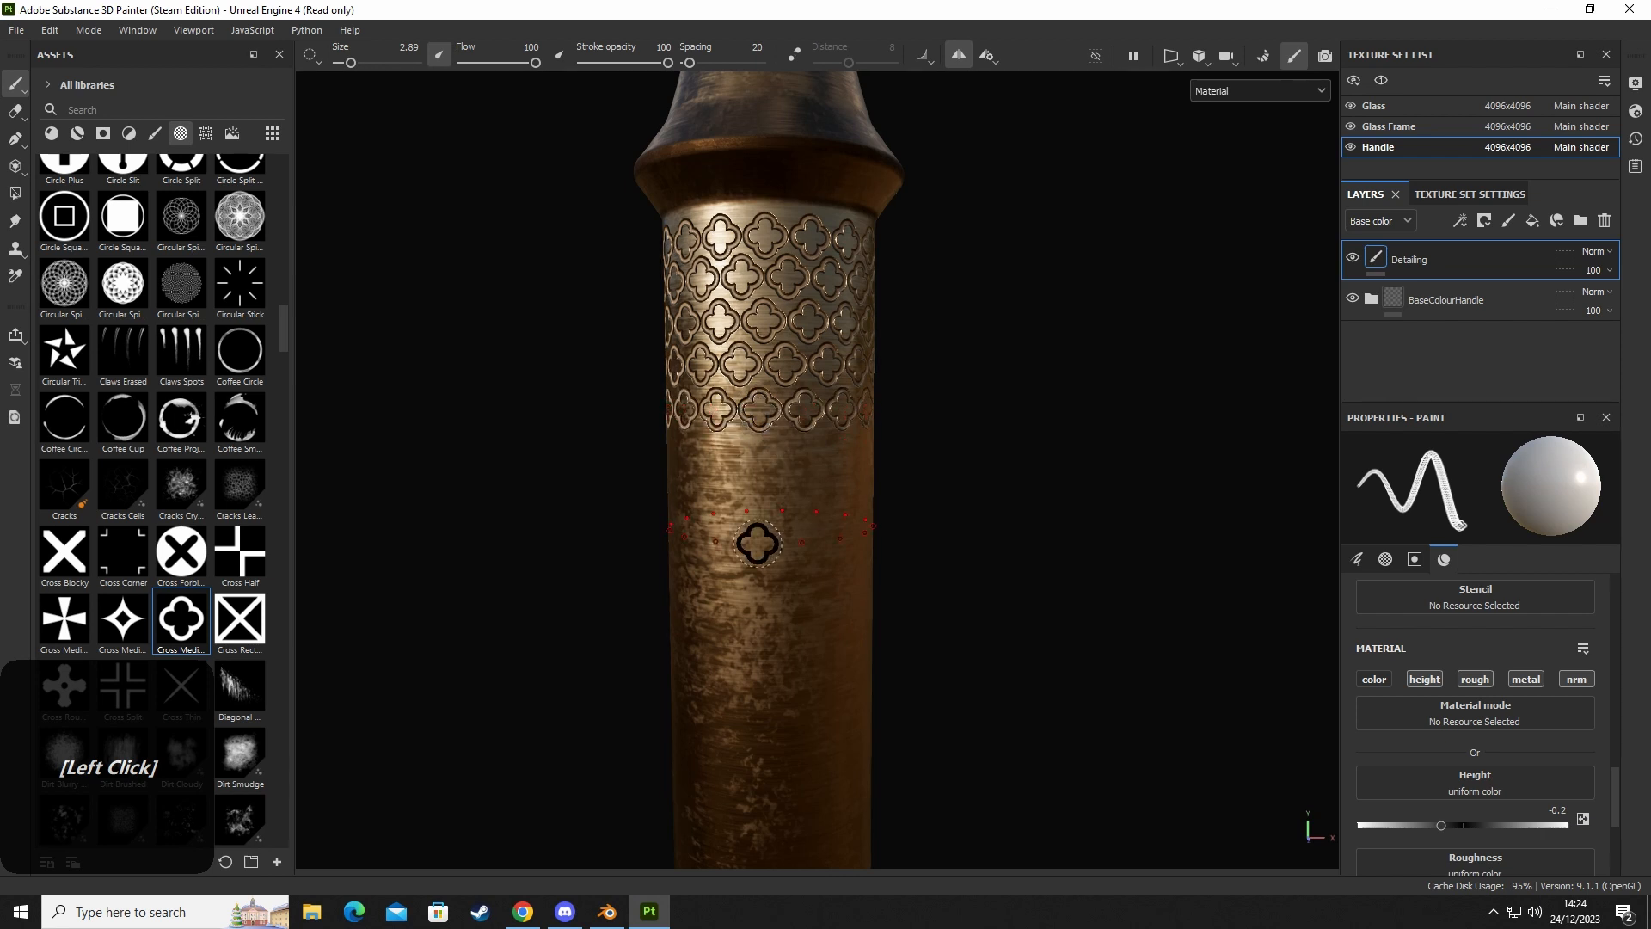
# Engrave a matching band of five staggered quatrefoil rings at the lower end of the shaft, starting just above the base collar.
pyautogui.scroll(-4, 758, 620)
pyautogui.keyDown('alt'); pyautogui.moveTo(759, 671); pyautogui.dragTo(733, 239, button='middle'); pyautogui.keyUp('alt')
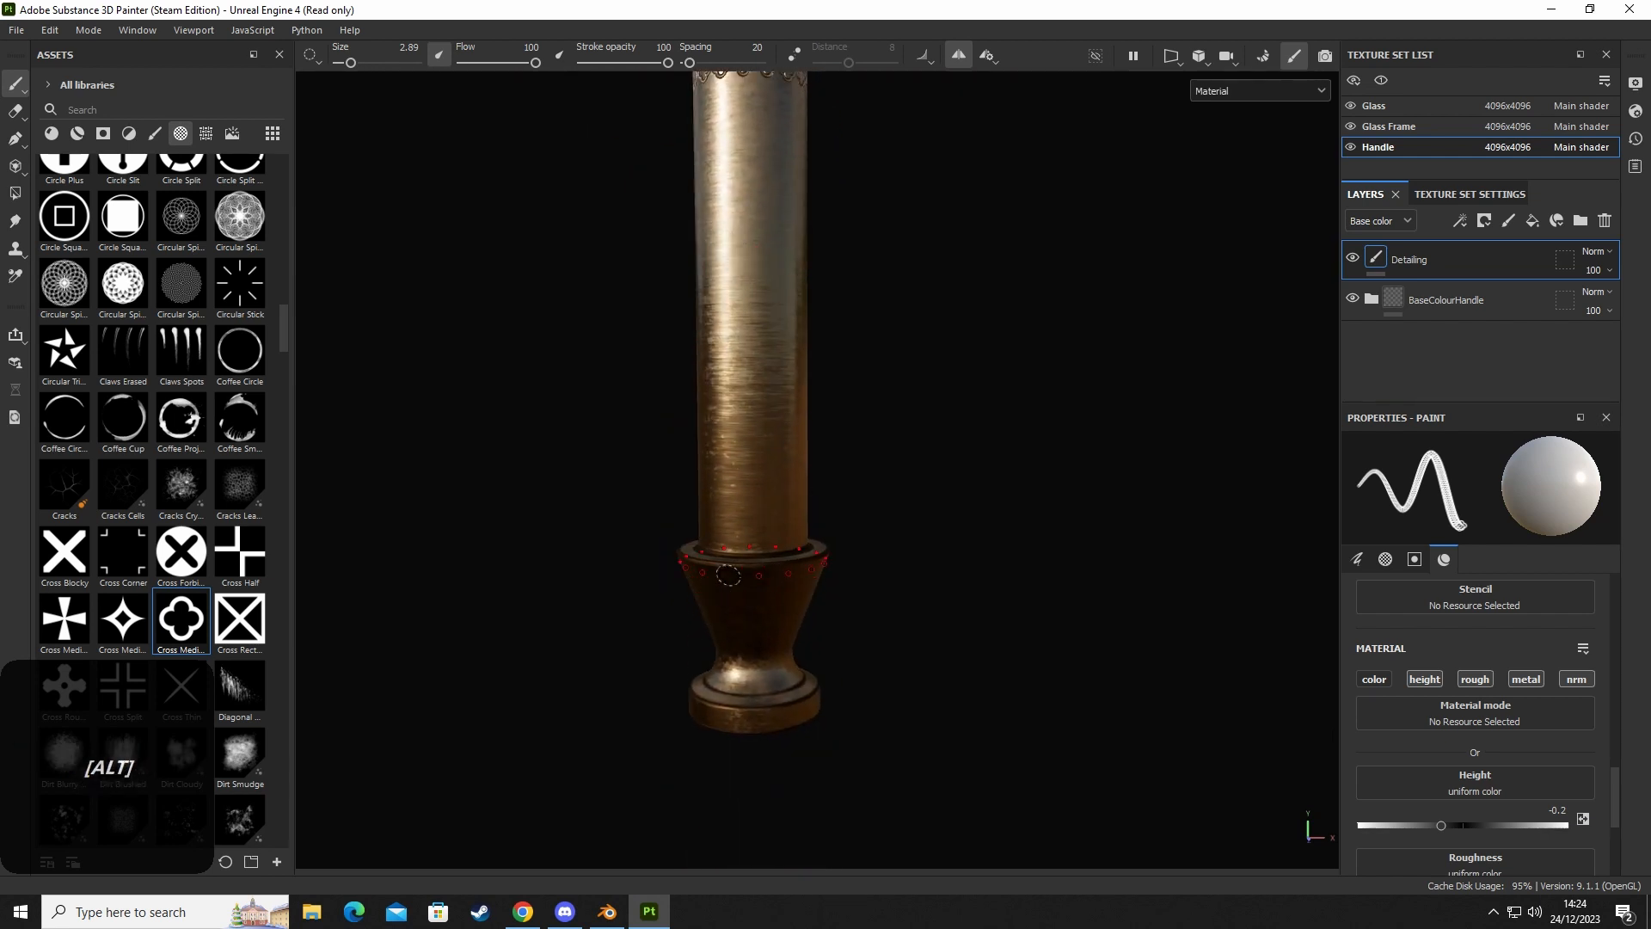
pyautogui.keyDown('alt'); pyautogui.moveTo(728, 576); pyautogui.dragTo(726, 499, button='middle'); pyautogui.keyUp('alt')
pyautogui.scroll(4, 726, 468)
pyautogui.keyDown('alt'); pyautogui.moveTo(715, 210); pyautogui.dragTo(700, 472, button='middle'); pyautogui.keyUp('alt')
pyautogui.scroll(-4, 700, 474)
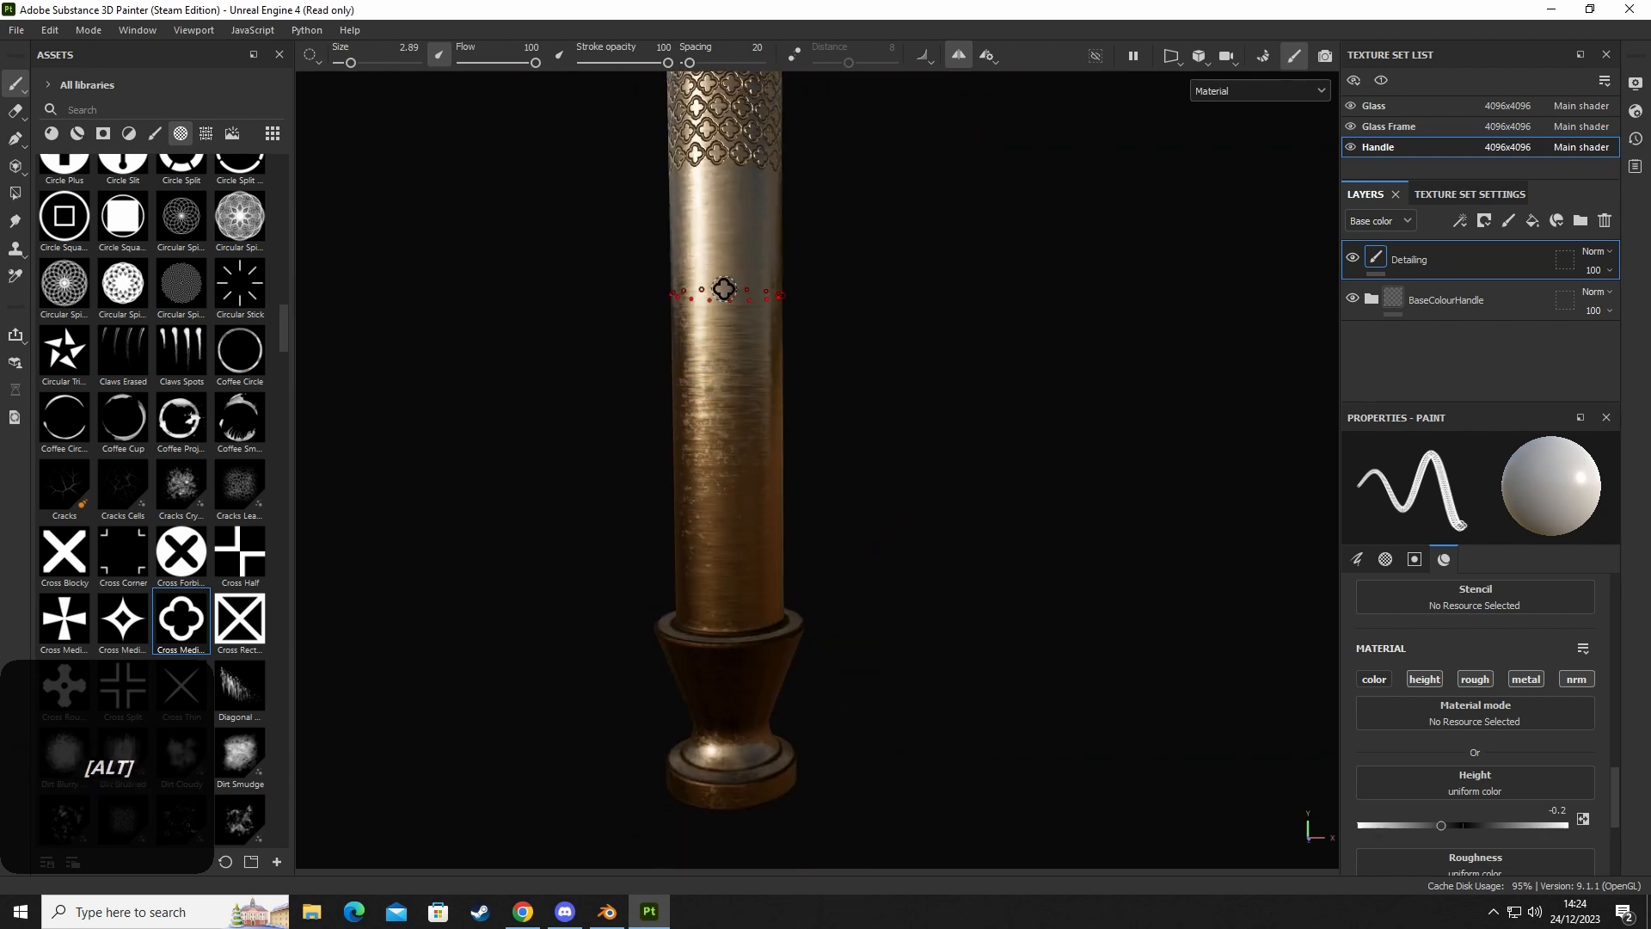
pyautogui.keyDown('alt'); pyautogui.moveTo(724, 289); pyautogui.dragTo(748, 421, button='middle'); pyautogui.keyUp('alt')
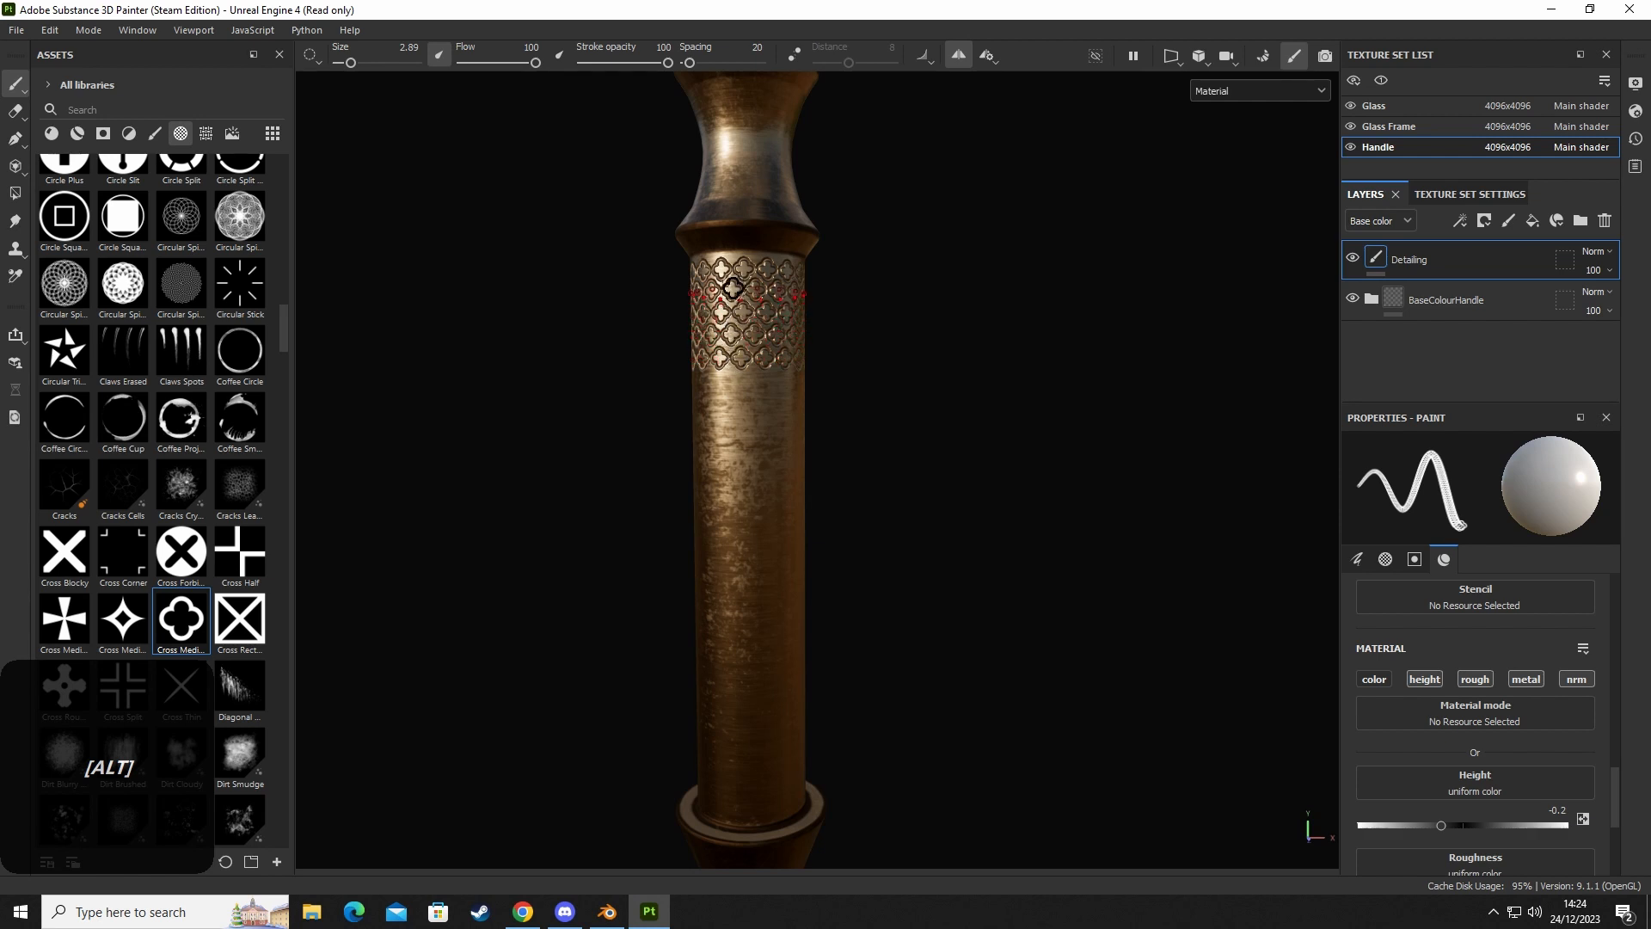
pyautogui.keyDown('alt'); pyautogui.moveTo(750, 621); pyautogui.dragTo(730, 338, button='middle'); pyautogui.keyUp('alt')
pyautogui.scroll(4, 743, 473)
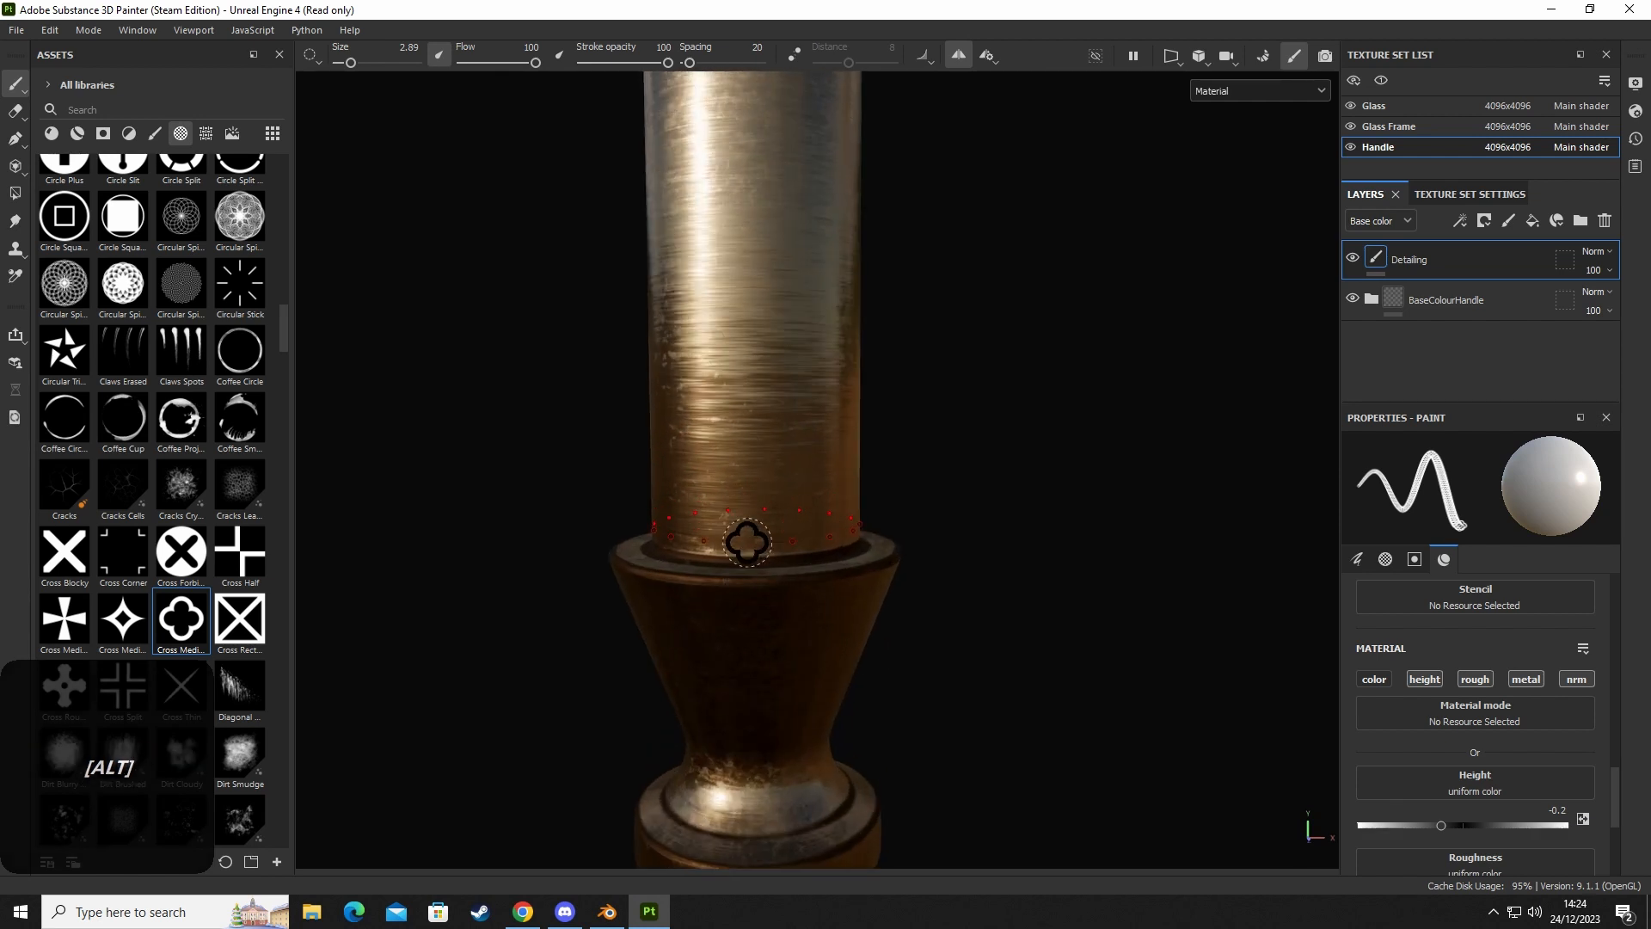
pyautogui.click(744, 534)
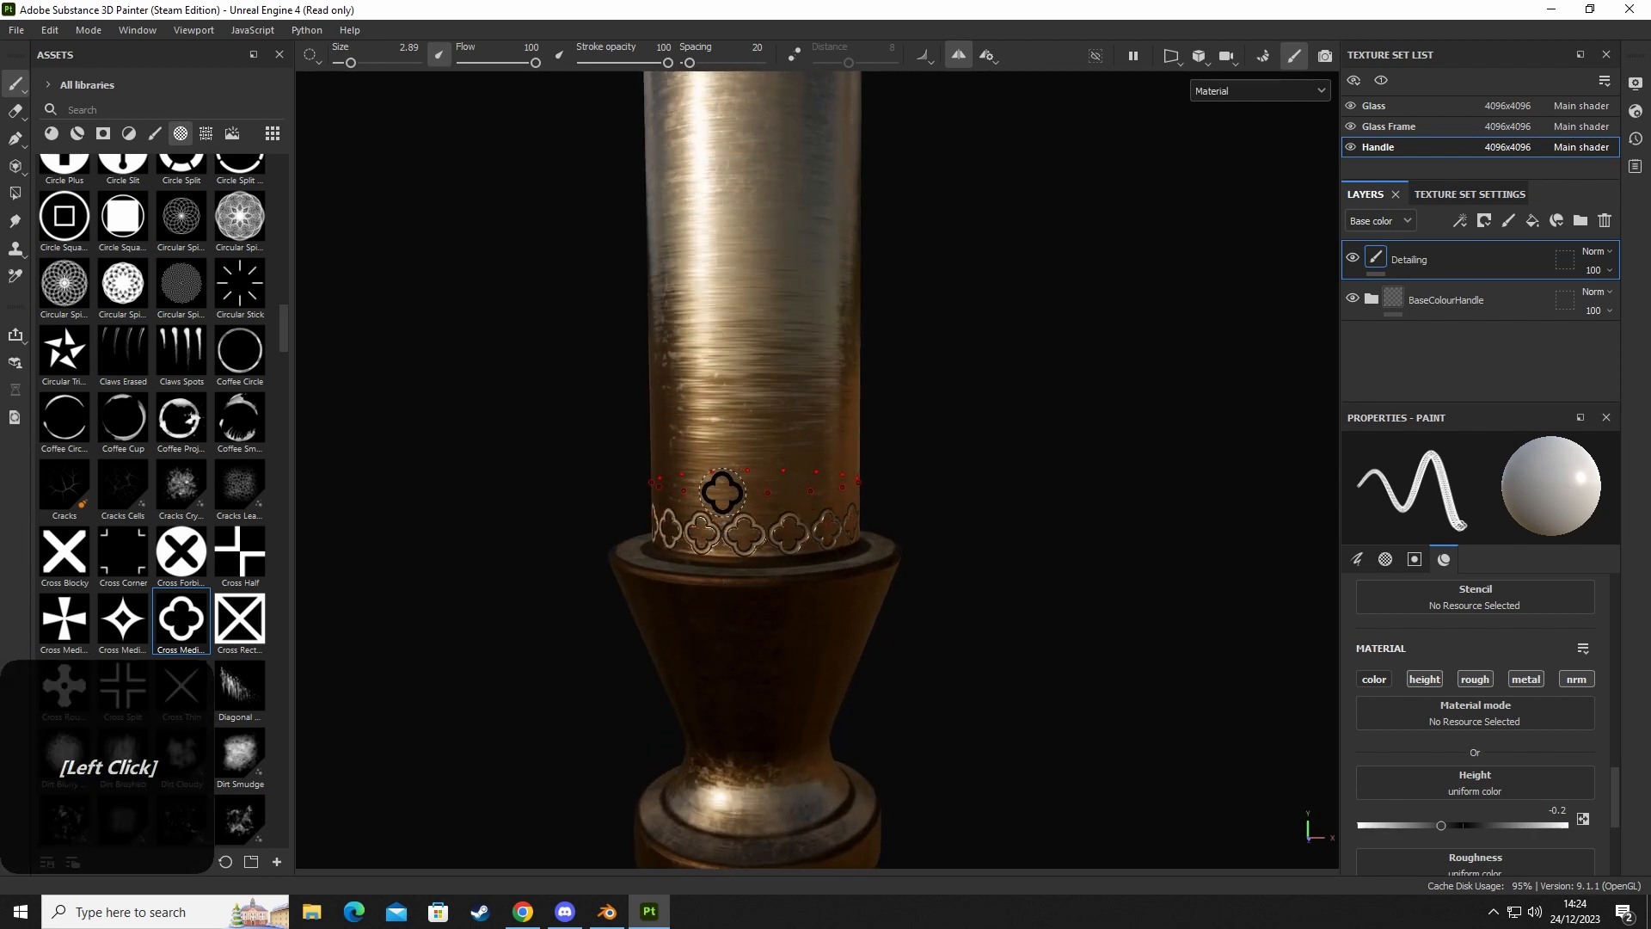
pyautogui.click(722, 492)
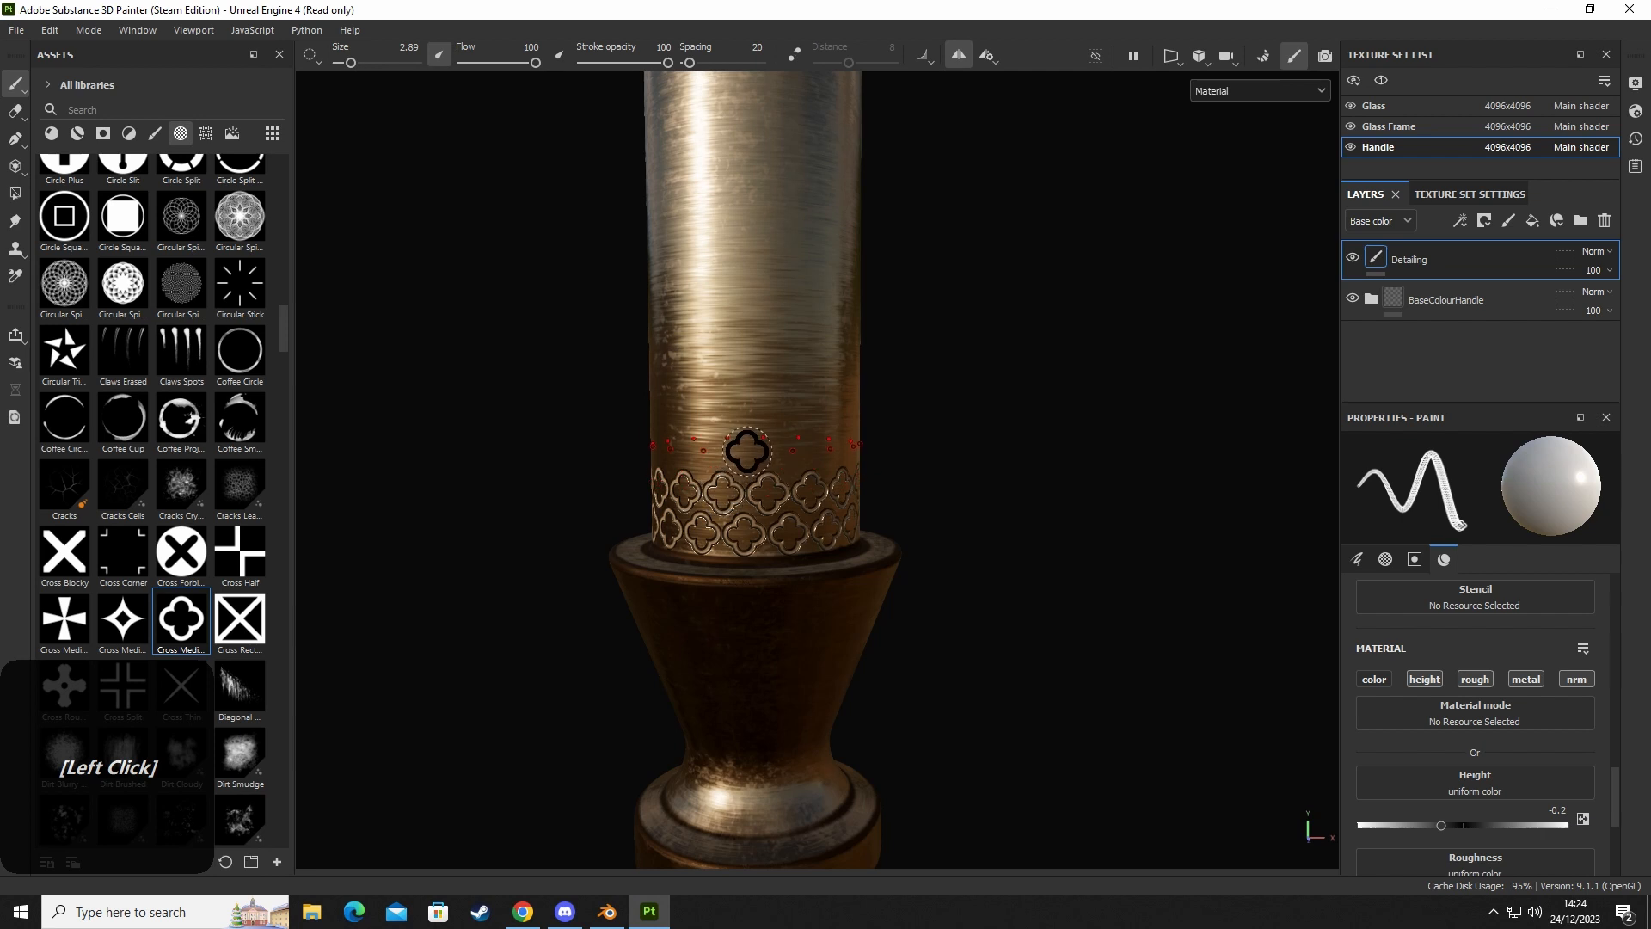
pyautogui.click(723, 410)
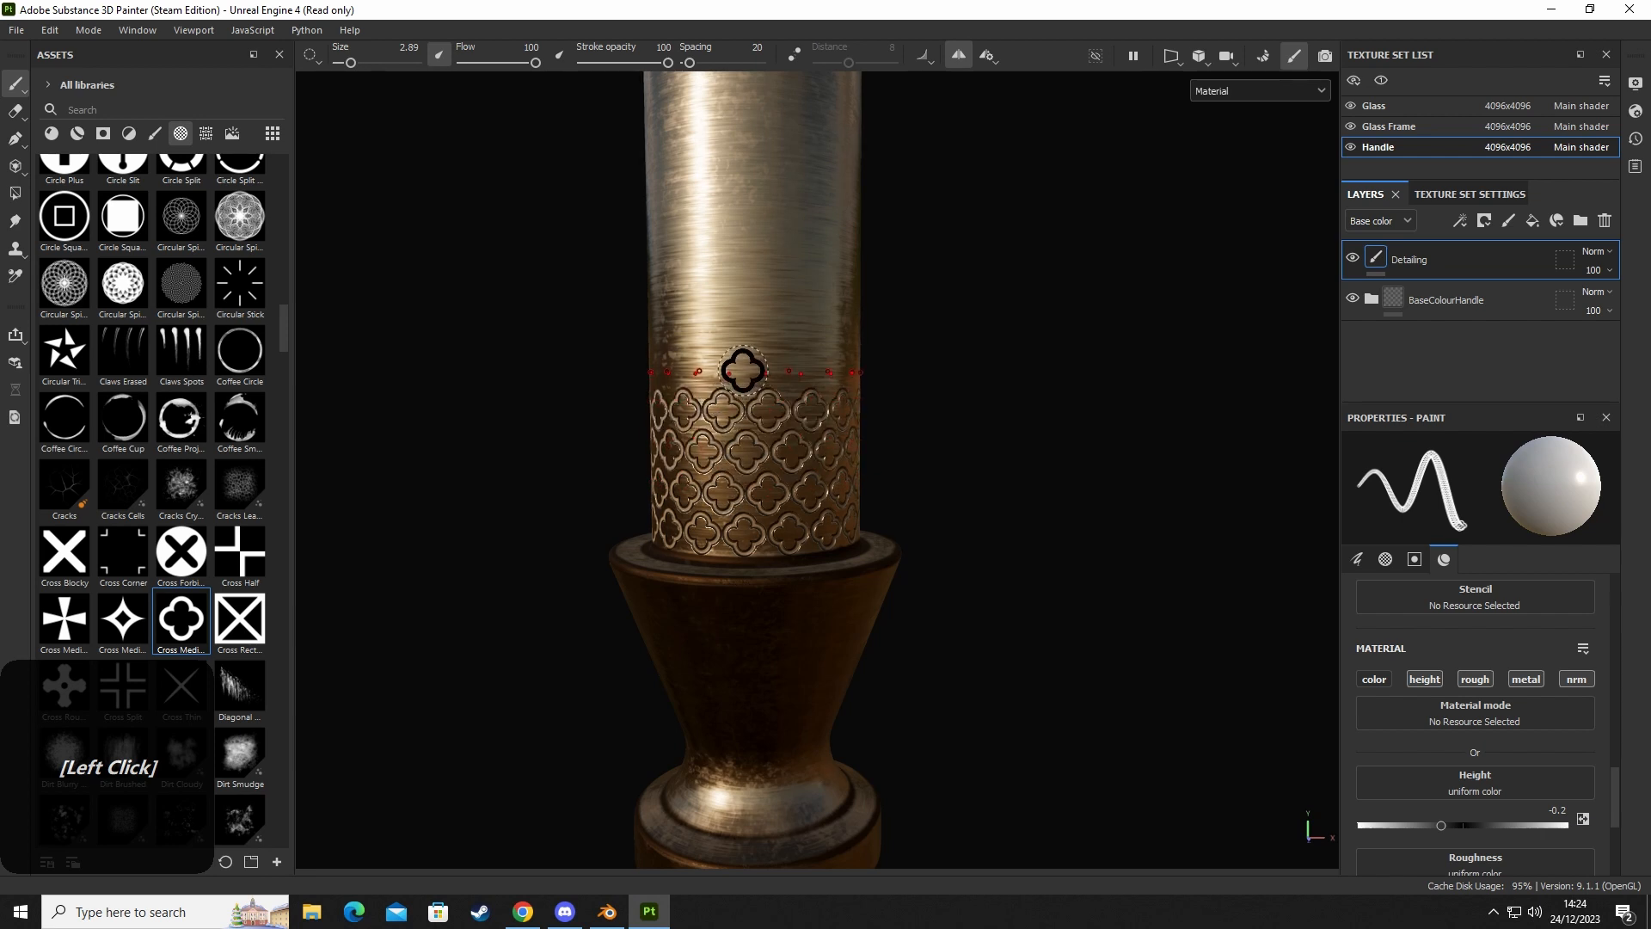
pyautogui.click(744, 371)
# Examine both engraved quatrefoil bands along the handle from different angles and under rotated lighting.
pyautogui.scroll(-5, 800, 623)
pyautogui.keyDown('alt'); pyautogui.moveTo(786, 340); pyautogui.dragTo(795, 518, button='middle'); pyautogui.keyUp('alt')
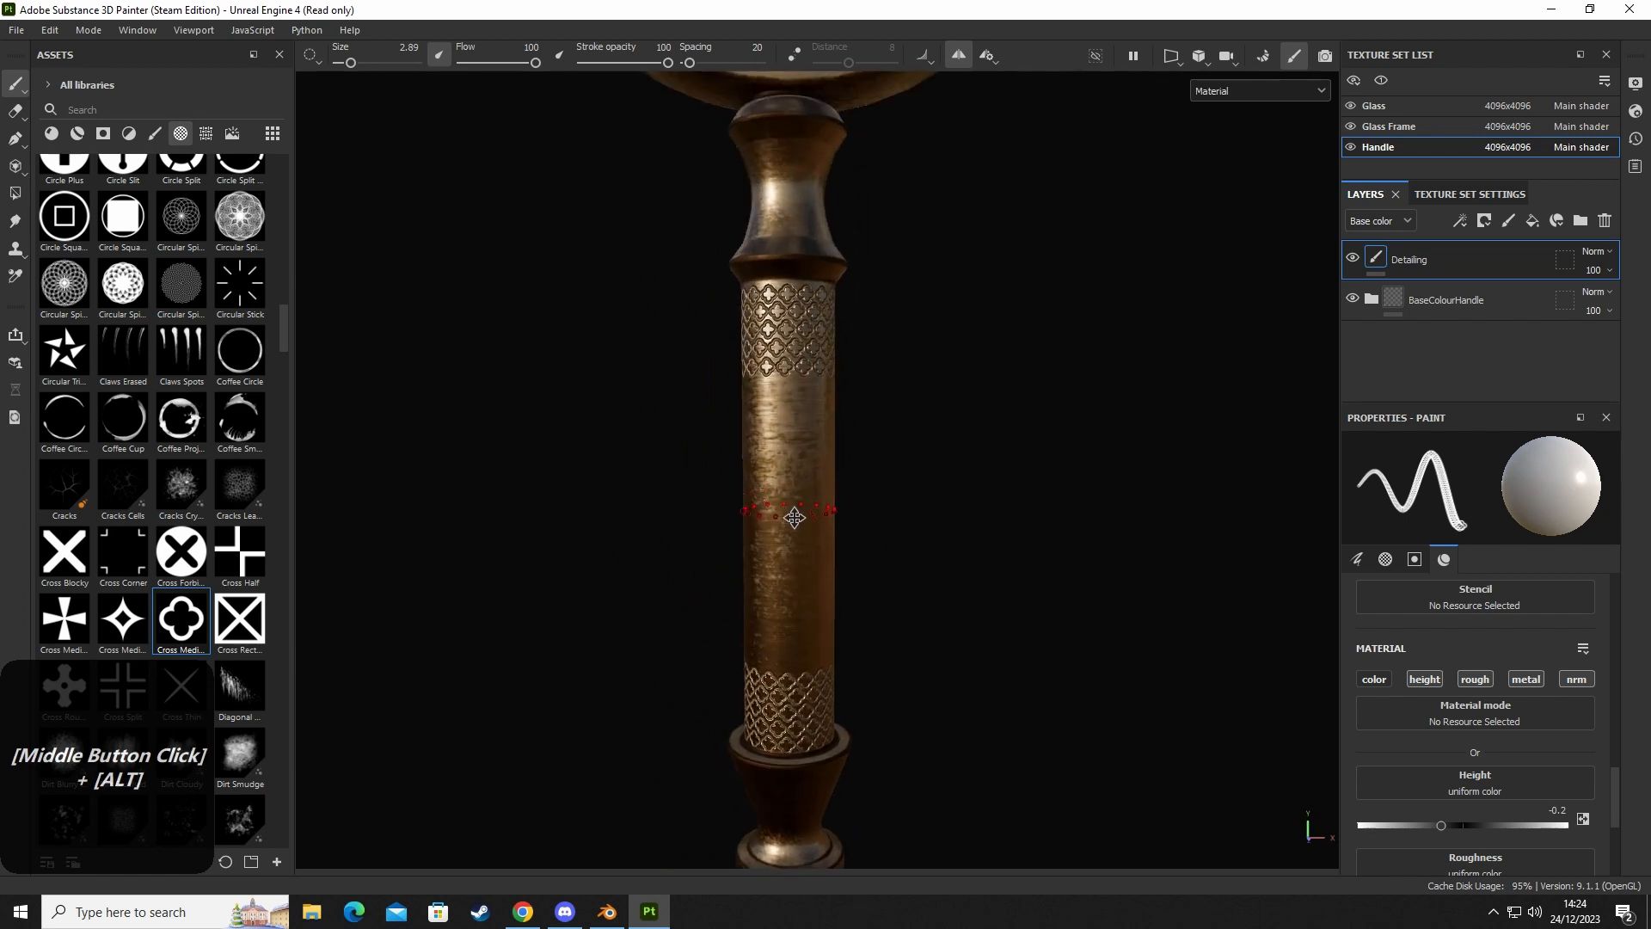
pyautogui.scroll(-5, 794, 517)
pyautogui.keyDown('alt'); pyautogui.moveTo(748, 442); pyautogui.dragTo(789, 442, button='middle'); pyautogui.keyUp('alt')
pyautogui.keyDown('alt'); pyautogui.moveTo(789, 442); pyautogui.dragTo(855, 461); pyautogui.keyUp('alt')
pyautogui.keyDown('shift'); pyautogui.moveTo(855, 461); pyautogui.dragTo(807, 512, button='right'); pyautogui.keyUp('shift')
pyautogui.scroll(5, 782, 513)
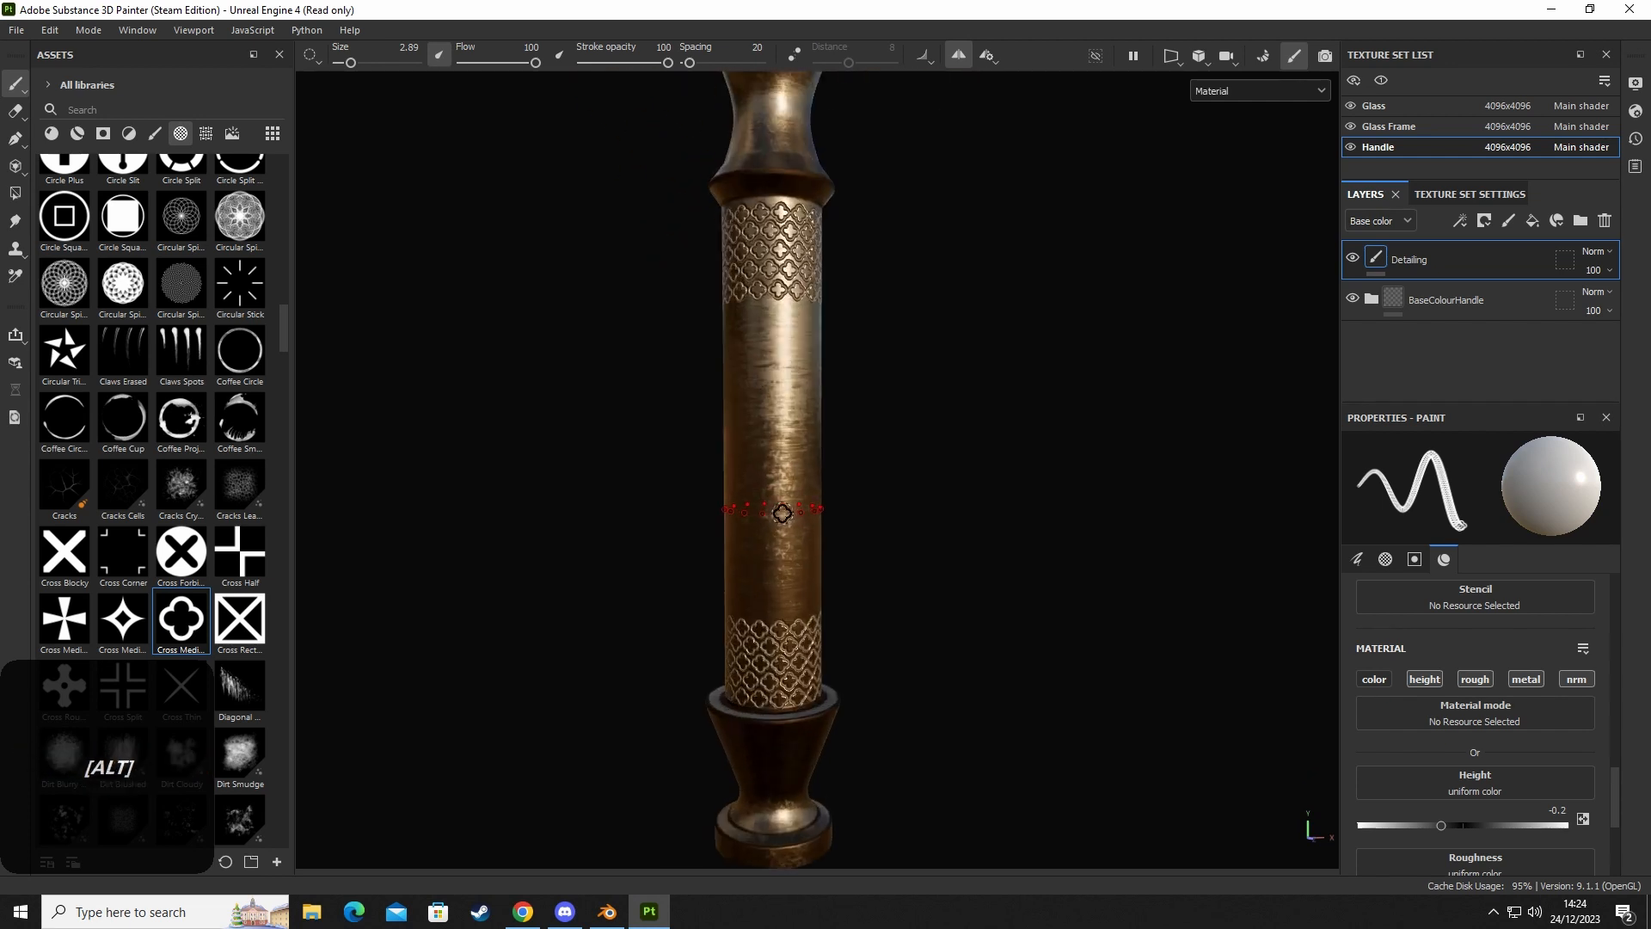
pyautogui.keyDown('alt'); pyautogui.moveTo(782, 512); pyautogui.dragTo(726, 516); pyautogui.keyUp('alt')
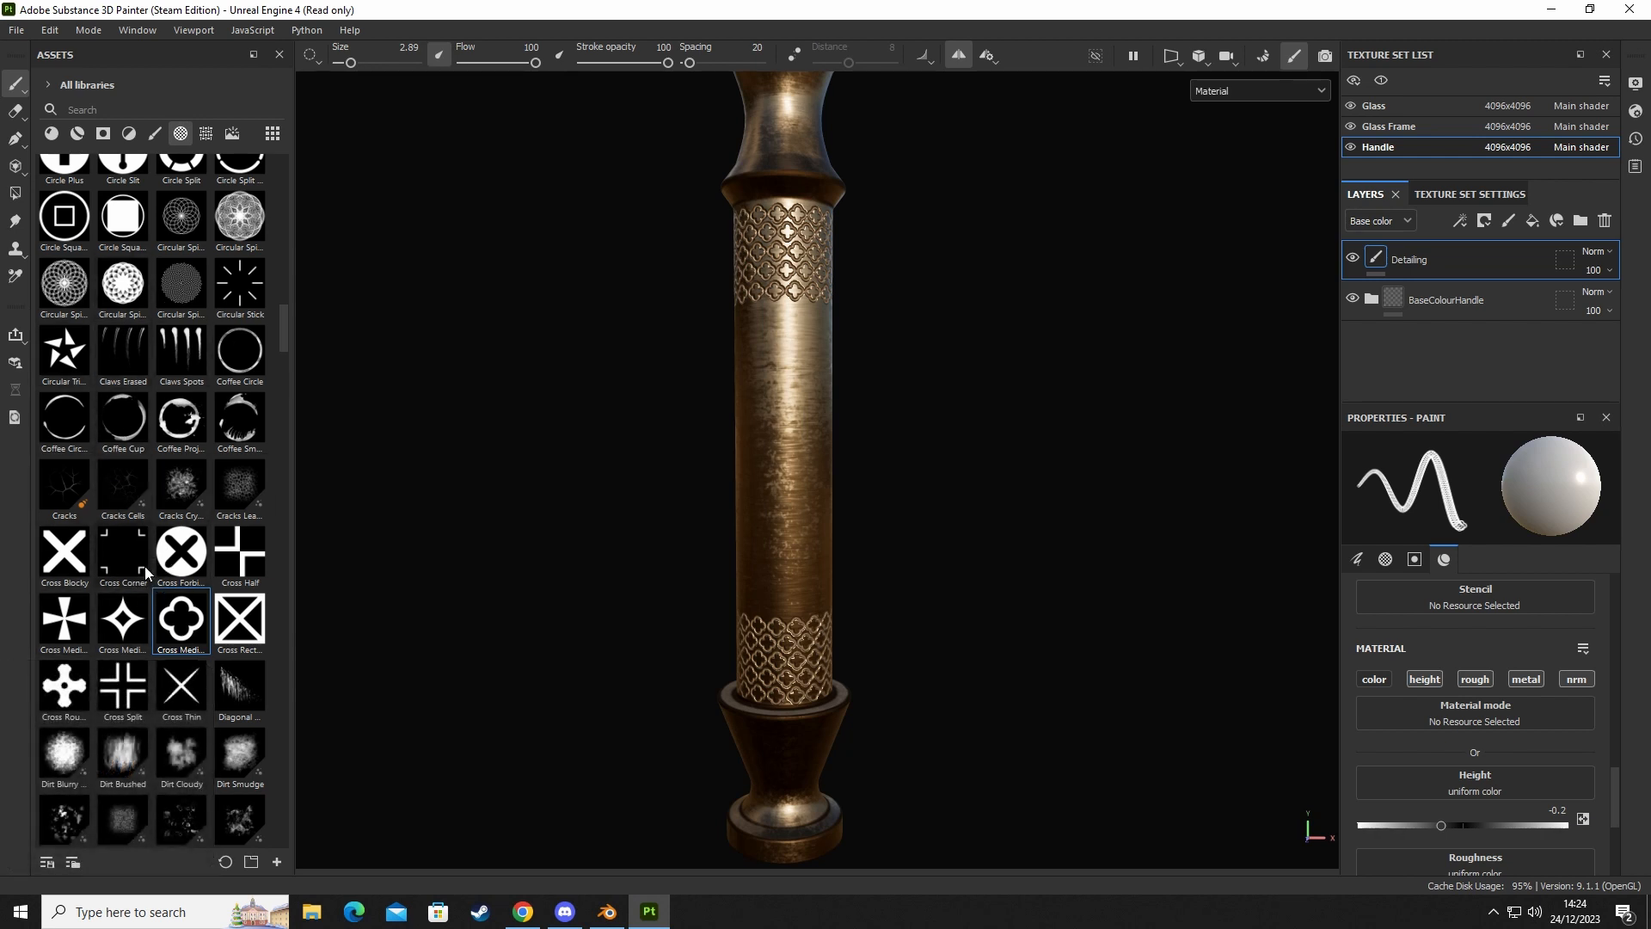
# Browse the alpha library for a border motif and load the Celtic Cross alpha into the brush.
pyautogui.scroll(-5, 94, 662)
pyautogui.scroll(8, 167, 476)
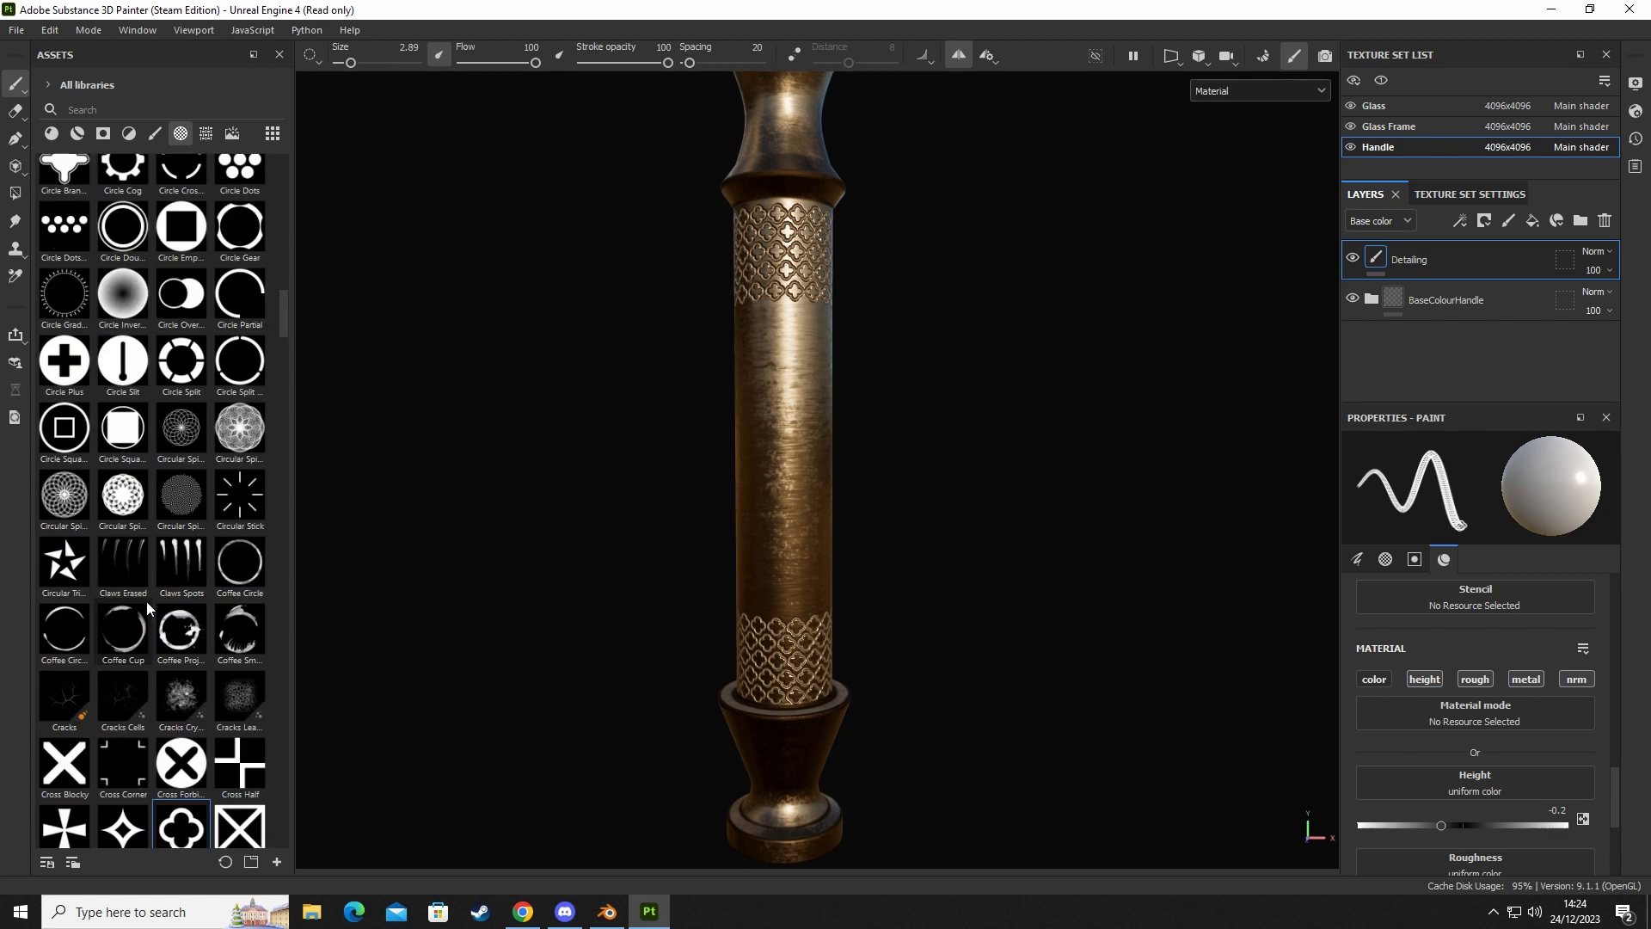
pyautogui.scroll(5, 168, 476)
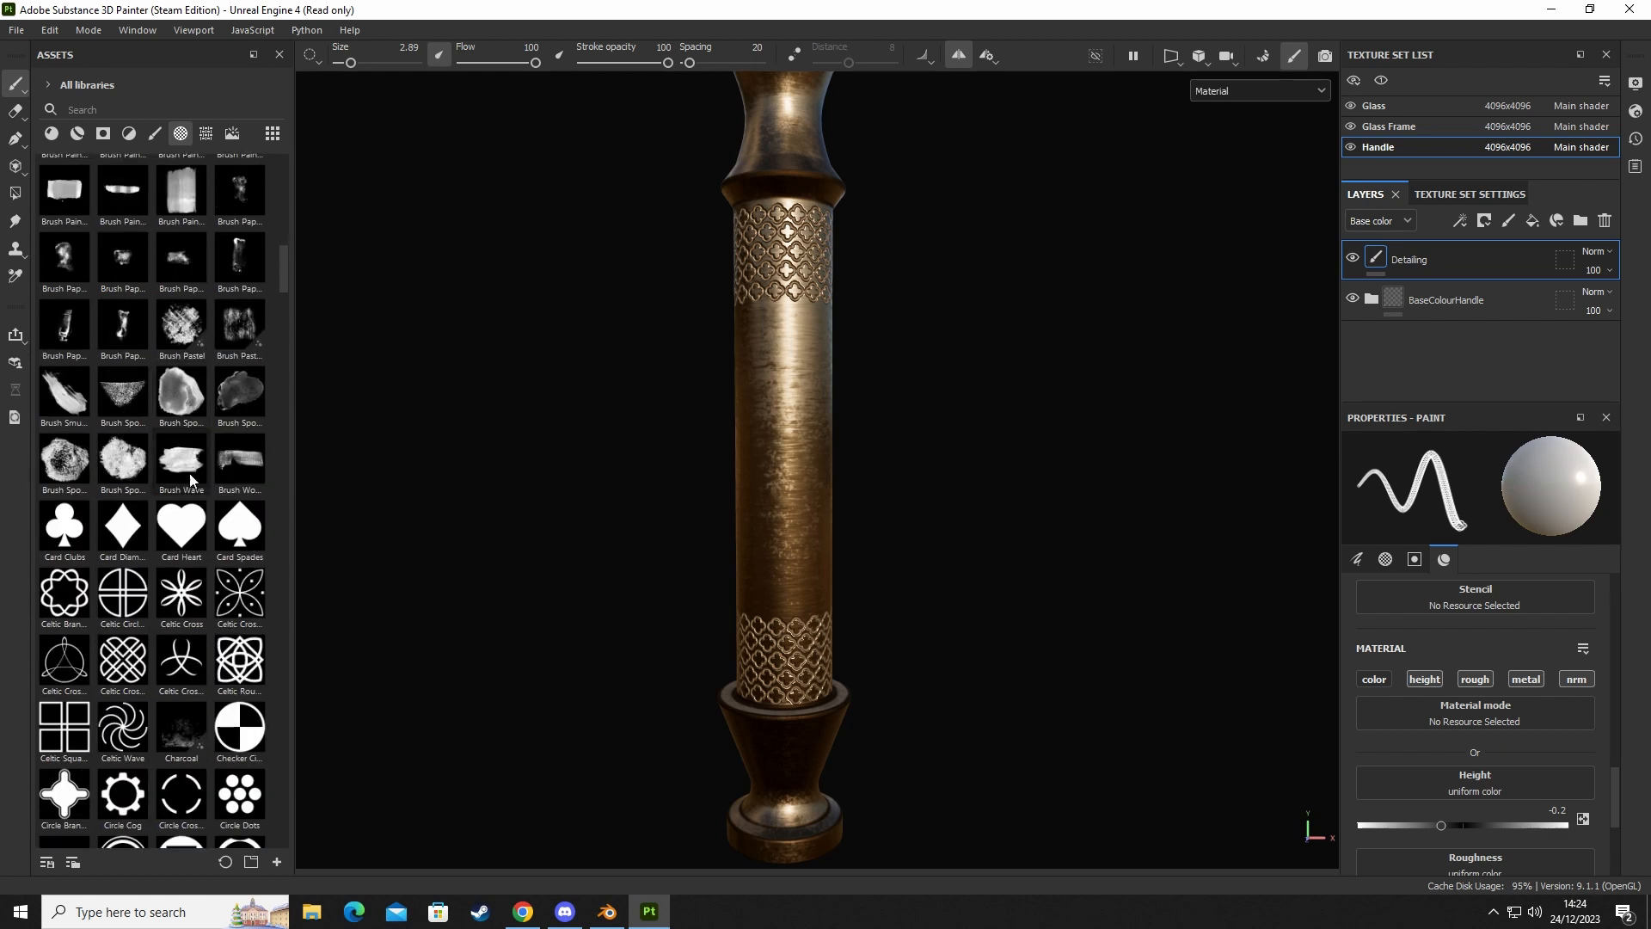
pyautogui.scroll(-3, 191, 479)
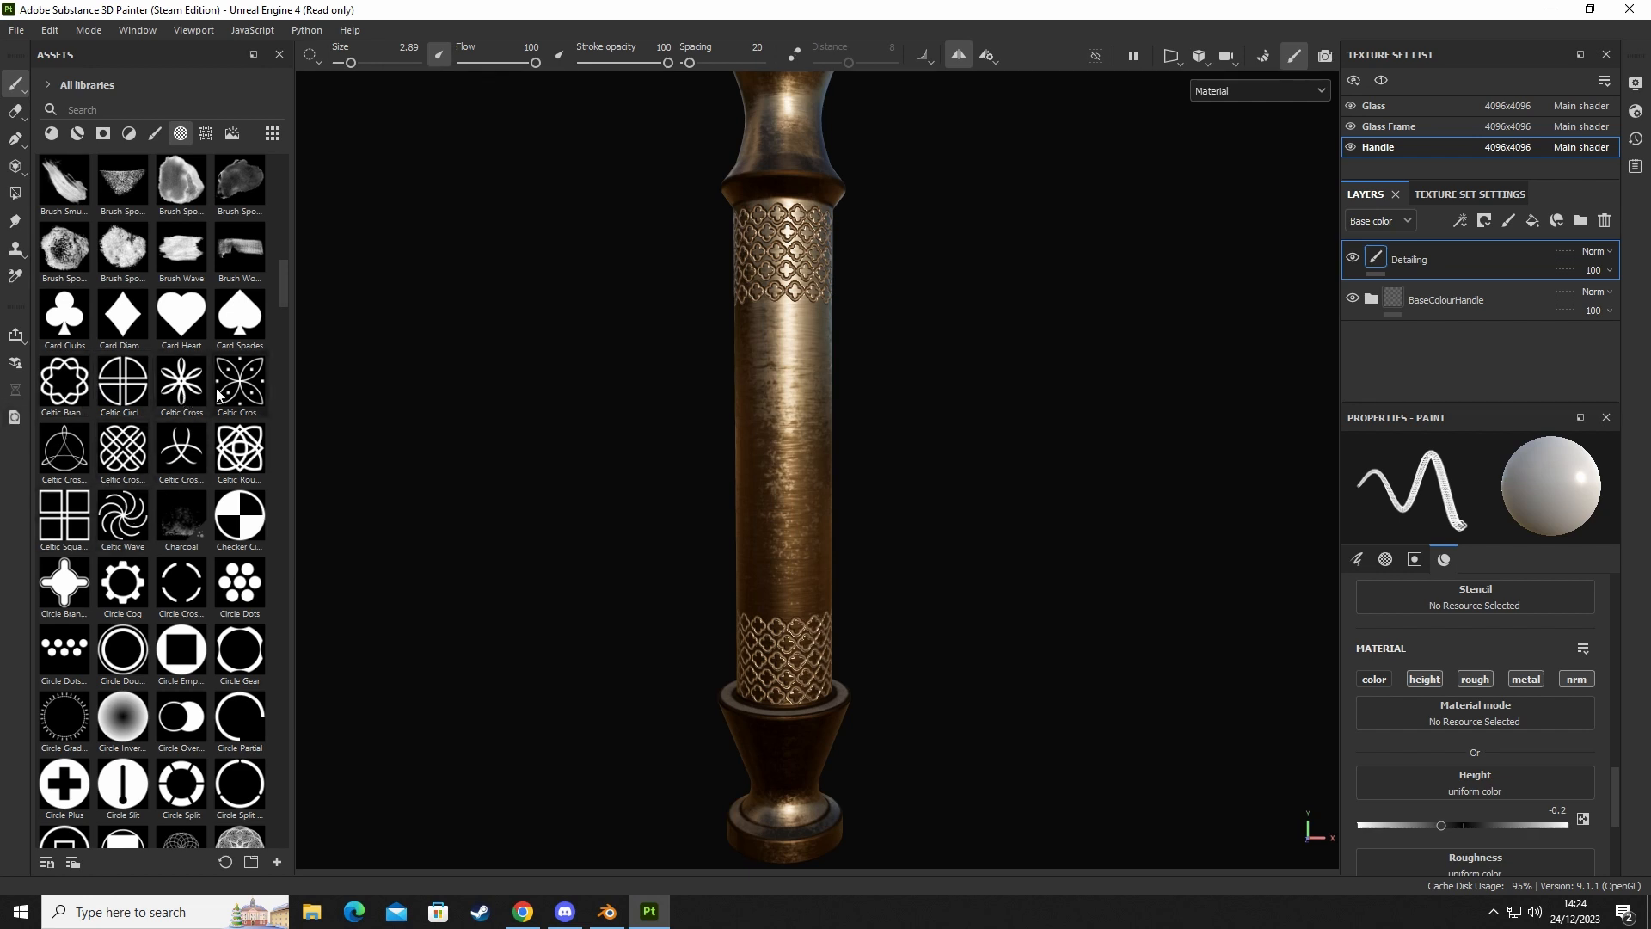
pyautogui.click(191, 396)
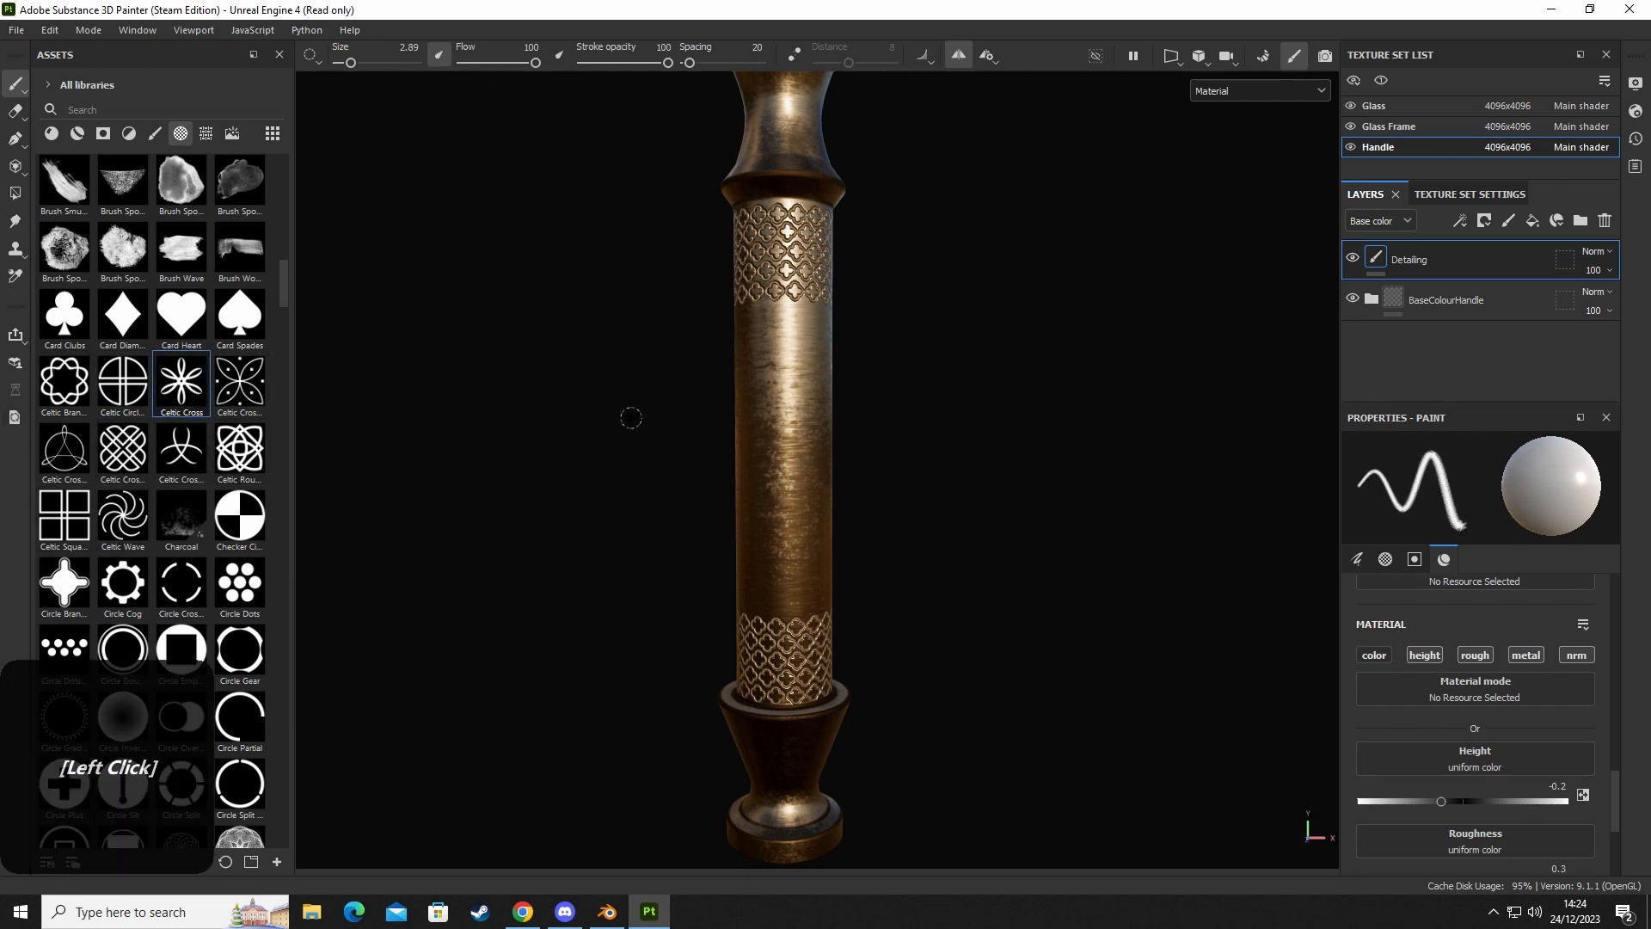
# Set the brush size to 2.61 and engrave a Celtic Cross ring along the inner edge of both quatrefoil bands.
pyautogui.scroll(3, 709, 499)
pyautogui.keyDown('ctrl'); pyautogui.moveTo(763, 590); pyautogui.dragTo(766, 624, button='right'); pyautogui.keyUp('ctrl')
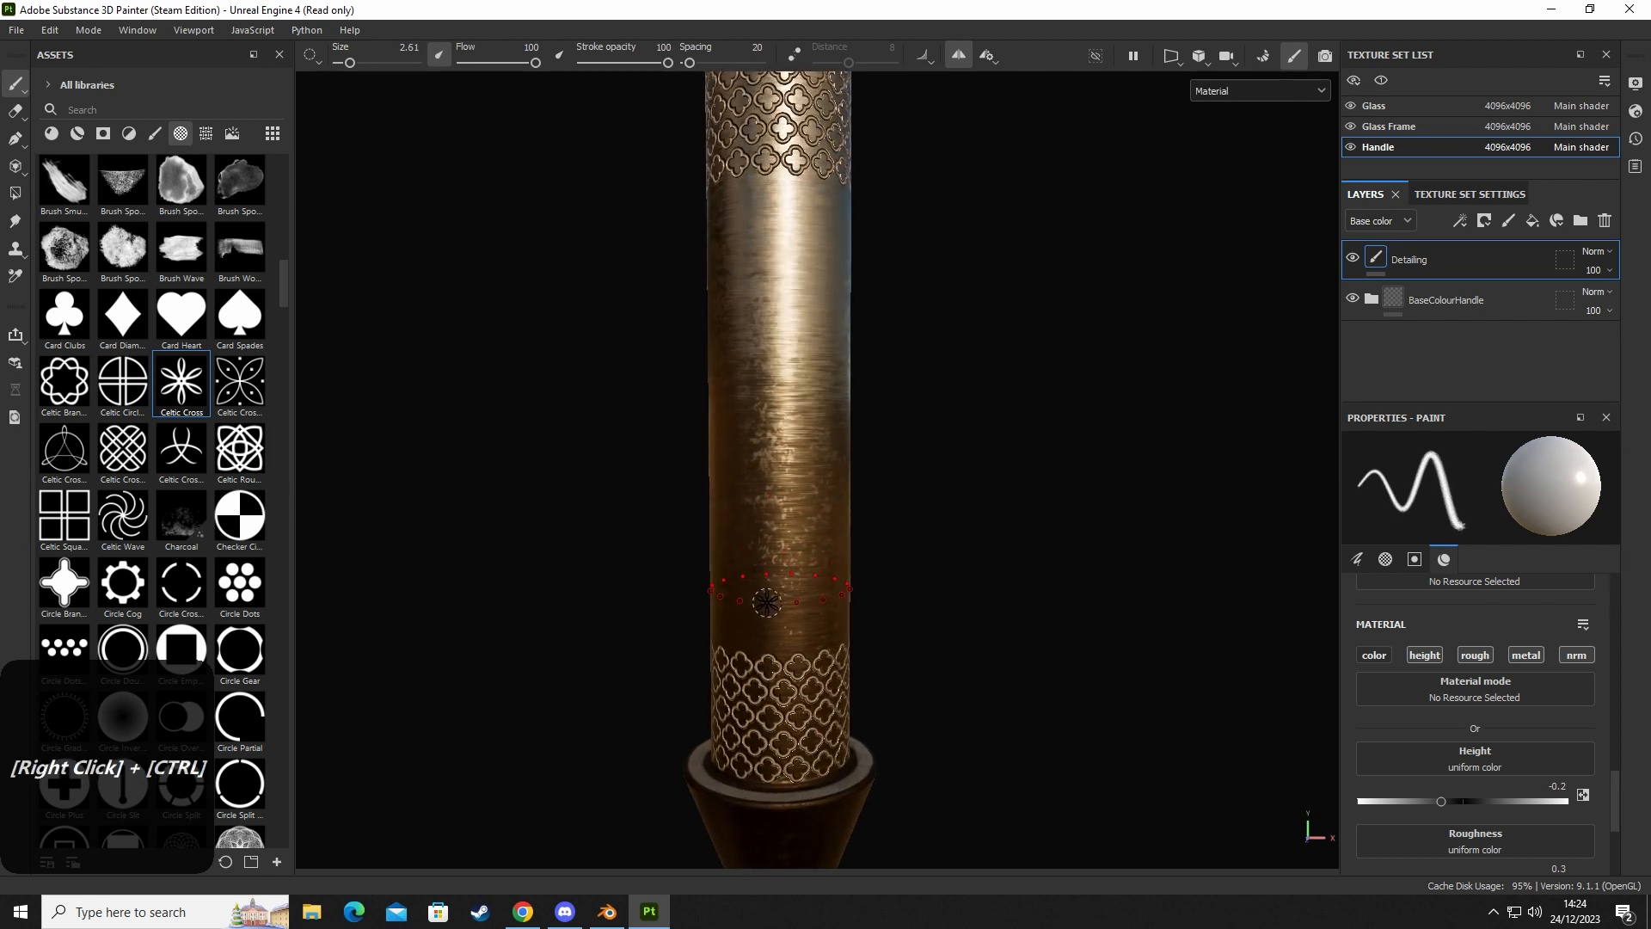
pyautogui.scroll(2, 767, 625)
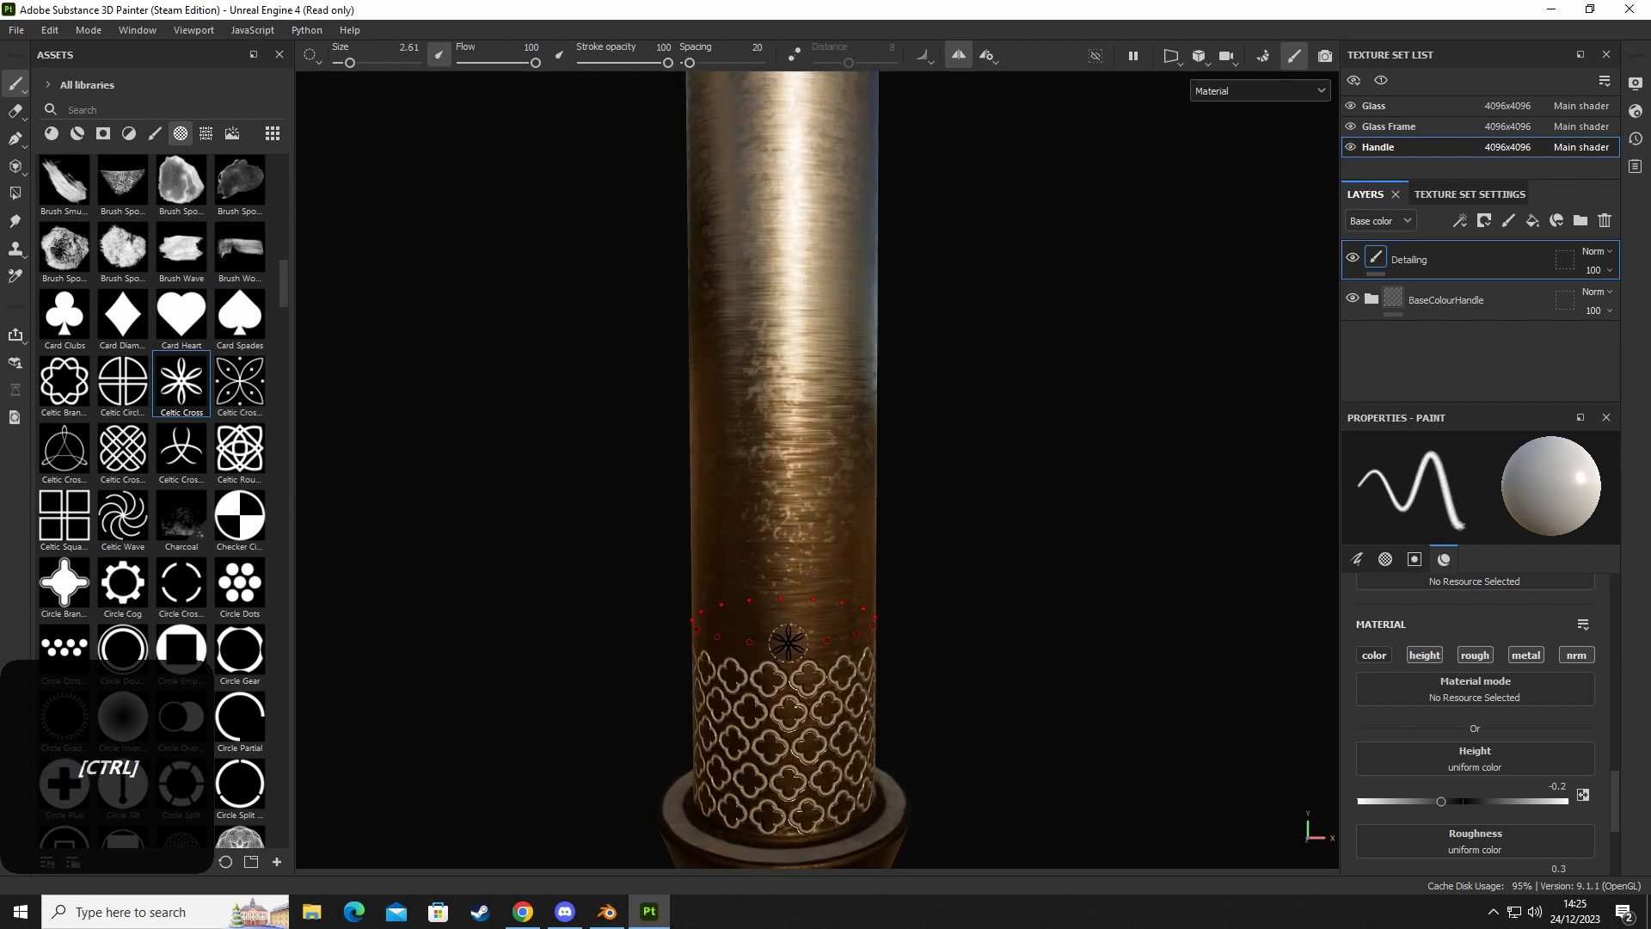
pyautogui.click(789, 642)
pyautogui.moveTo(784, 540)
pyautogui.keyDown('alt'); pyautogui.mouseDown(button='middle')
pyautogui.moveTo(748, 505)
pyautogui.moveTo(752, 560)
pyautogui.mouseUp(button='middle'); pyautogui.keyUp('alt')
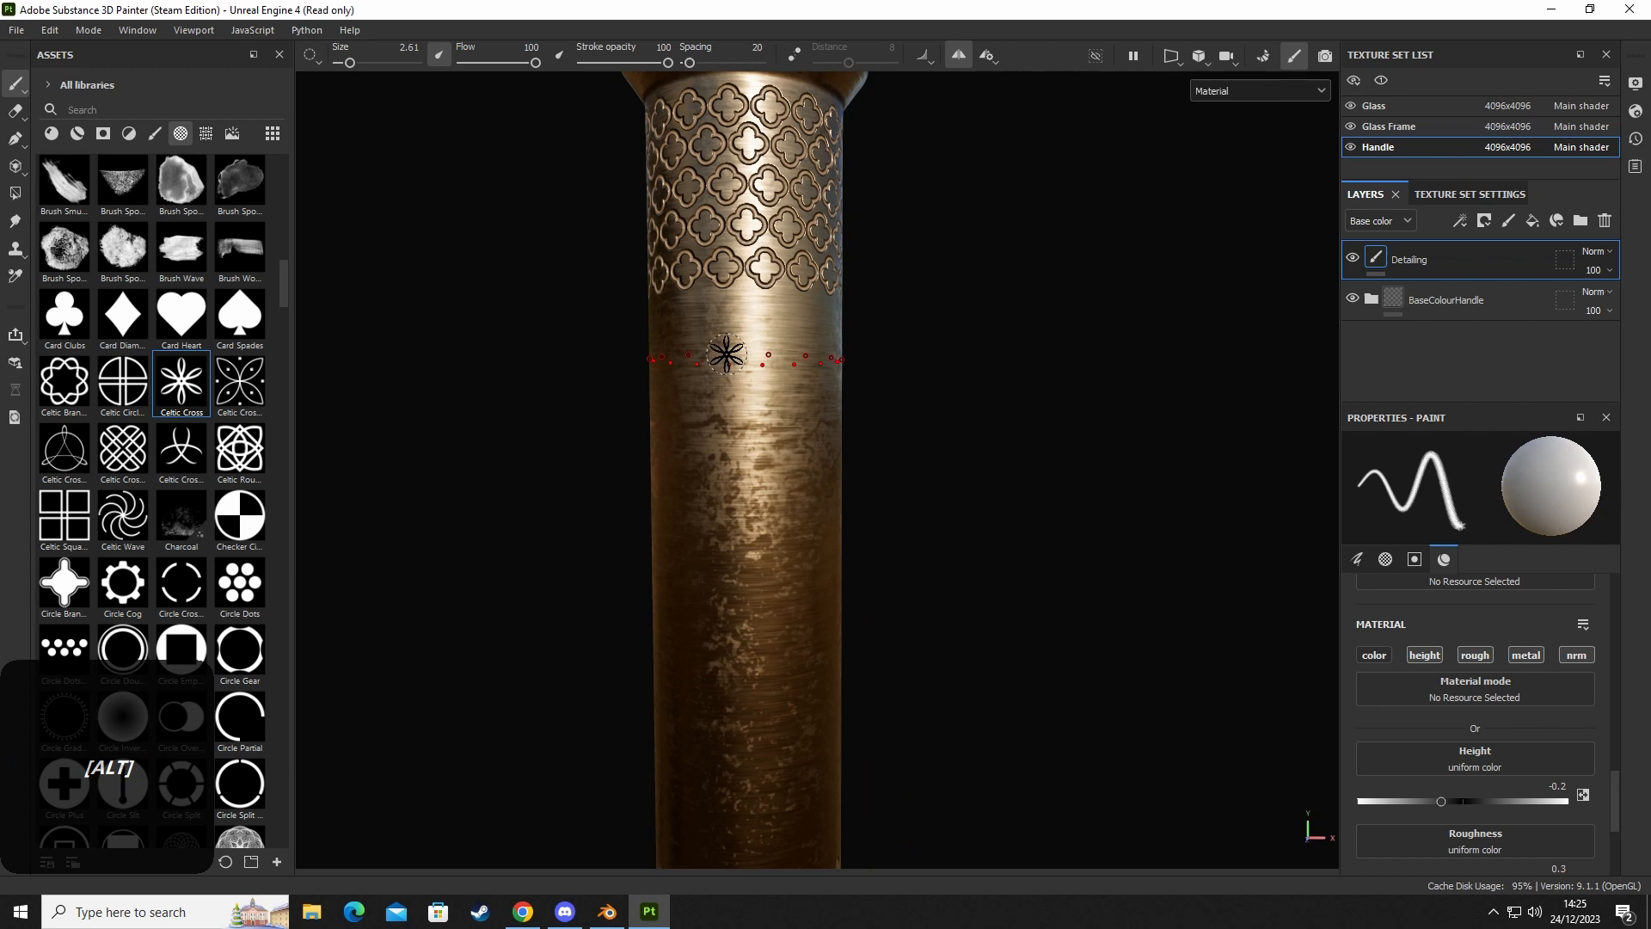
pyautogui.click(745, 307)
# Inspect the handle with its Celtic Cross borders from other angles and under rotated lighting.
pyautogui.scroll(-3, 764, 695)
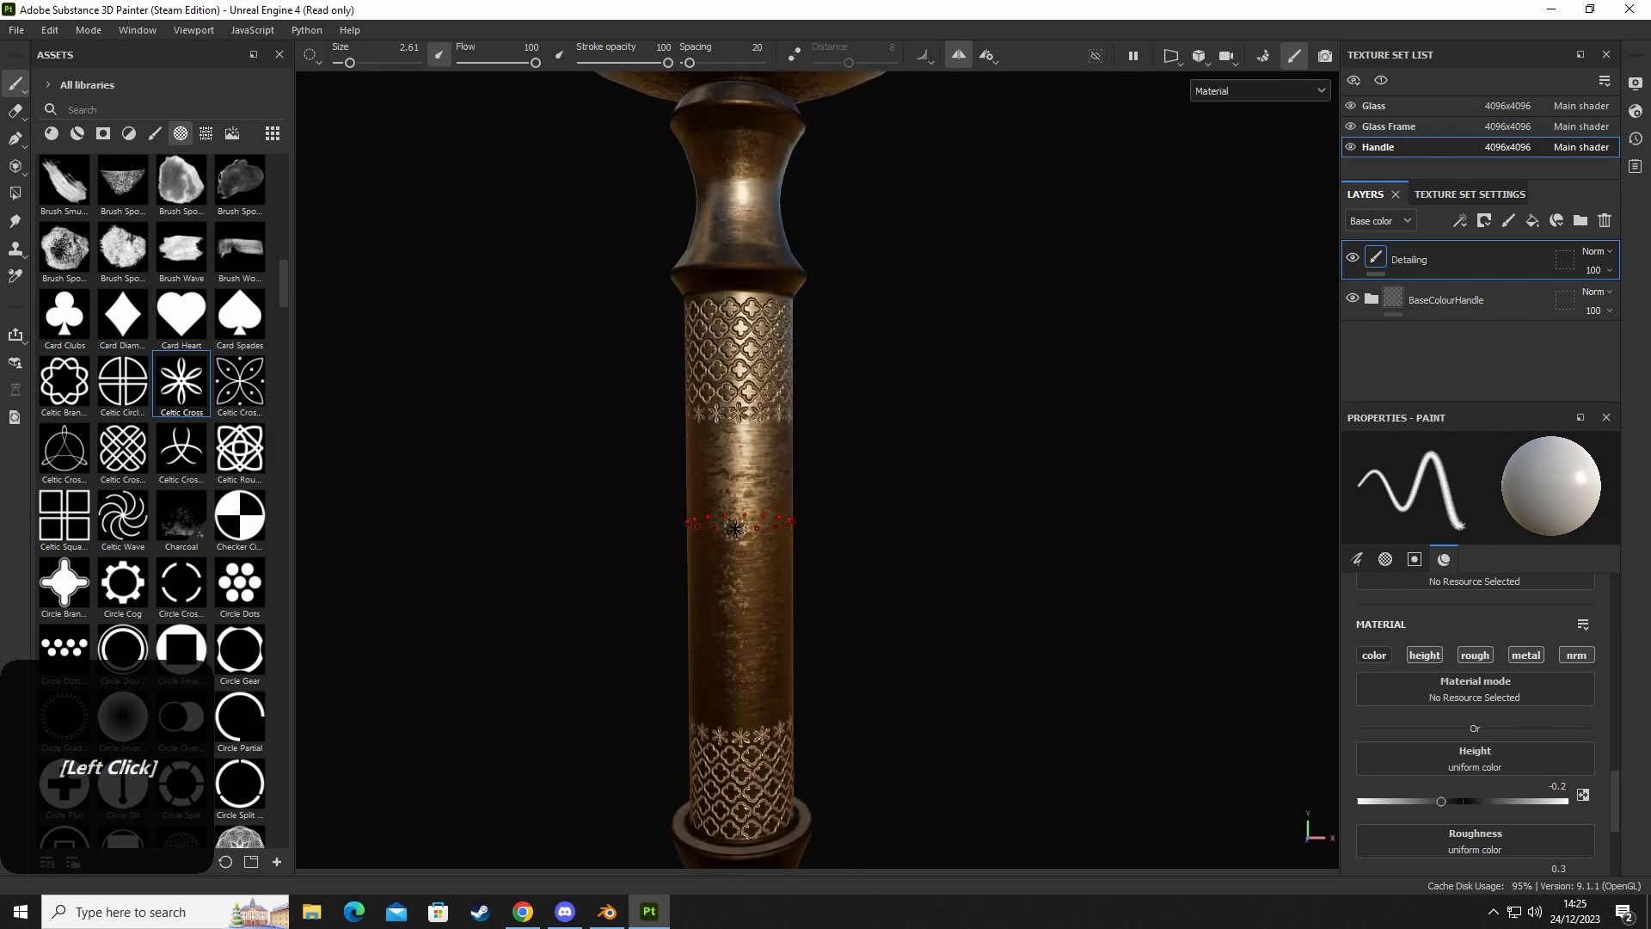
pyautogui.moveTo(742, 525)
pyautogui.keyDown('alt'); pyautogui.mouseDown(button='middle')
pyautogui.moveTo(753, 557)
pyautogui.moveTo(732, 682)
pyautogui.mouseUp(button='middle'); pyautogui.keyUp('alt')
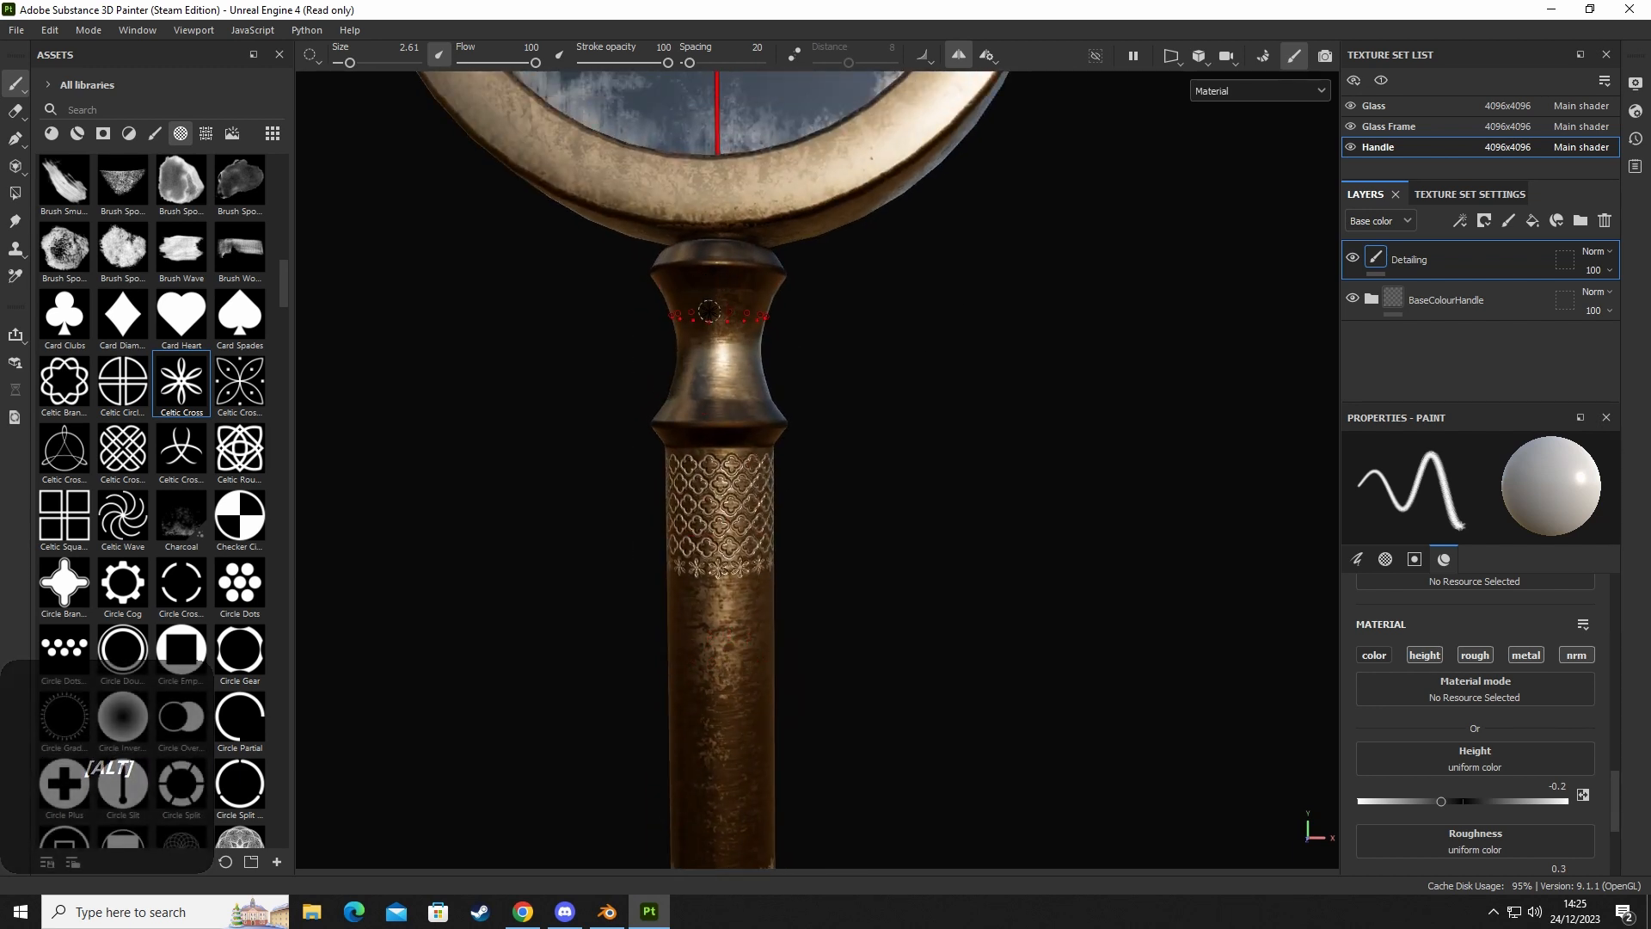
pyautogui.keyDown('alt'); pyautogui.scroll(-4, 711, 420); pyautogui.keyUp('alt')
pyautogui.keyDown('alt'); pyautogui.moveTo(728, 430); pyautogui.dragTo(800, 508); pyautogui.keyUp('alt')
pyautogui.keyDown('shift'); pyautogui.moveTo(800, 507); pyautogui.dragTo(844, 475, button='right'); pyautogui.keyUp('shift')
pyautogui.scroll(6, 716, 566)
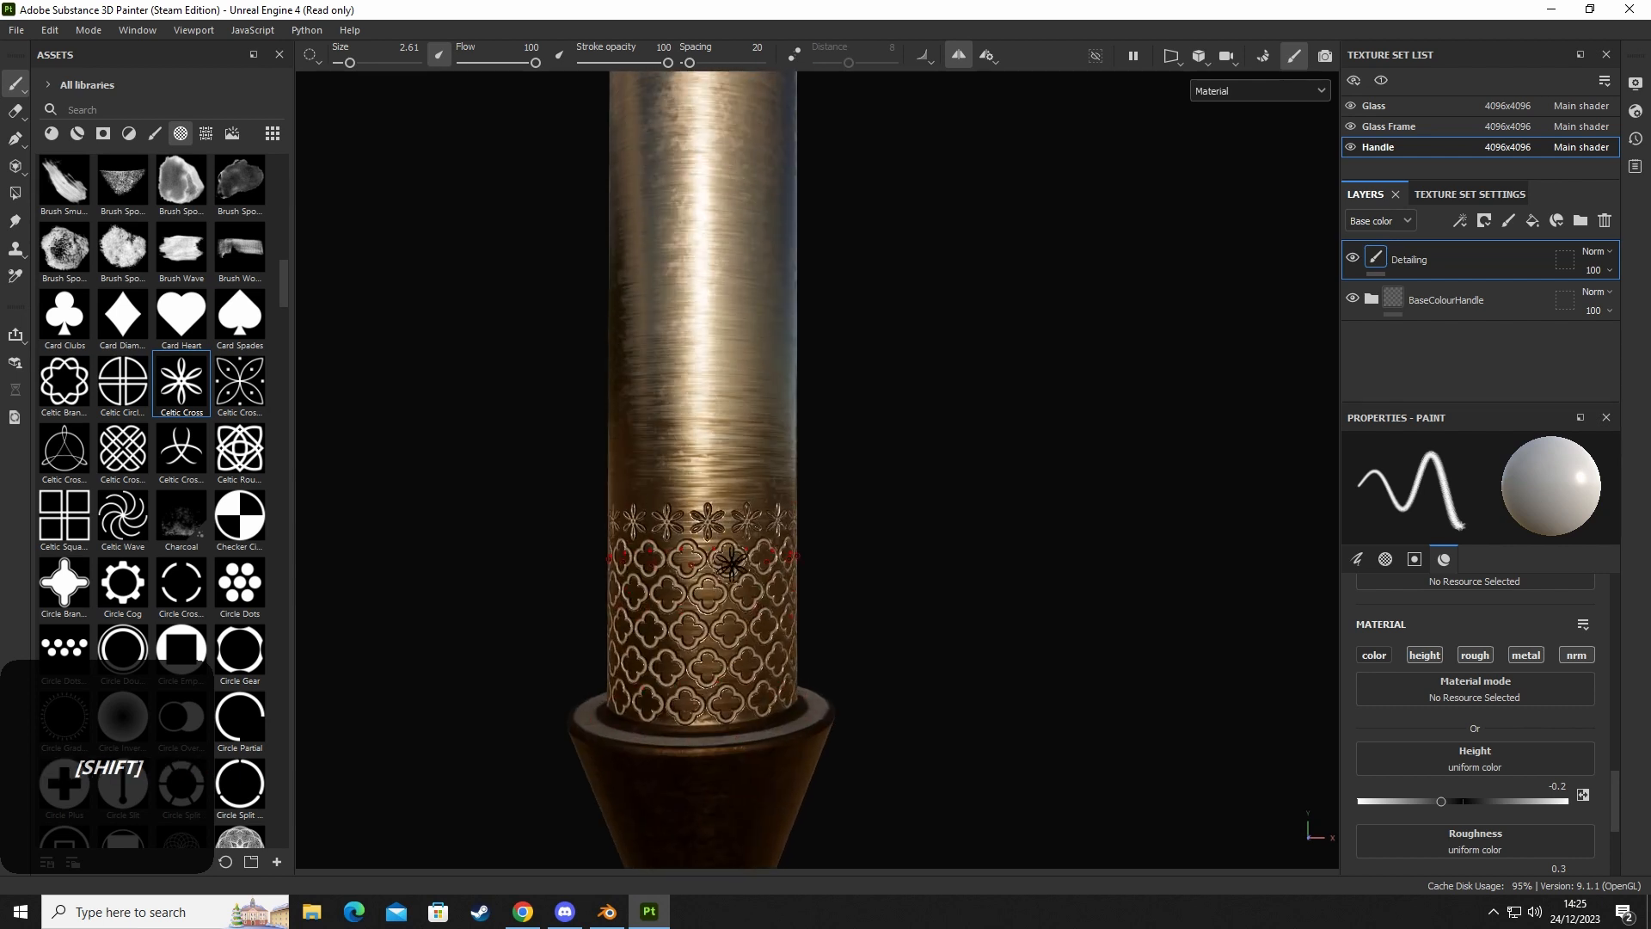
# Make Glass Frame the active texture set.
pyautogui.scroll(-9, 731, 563)
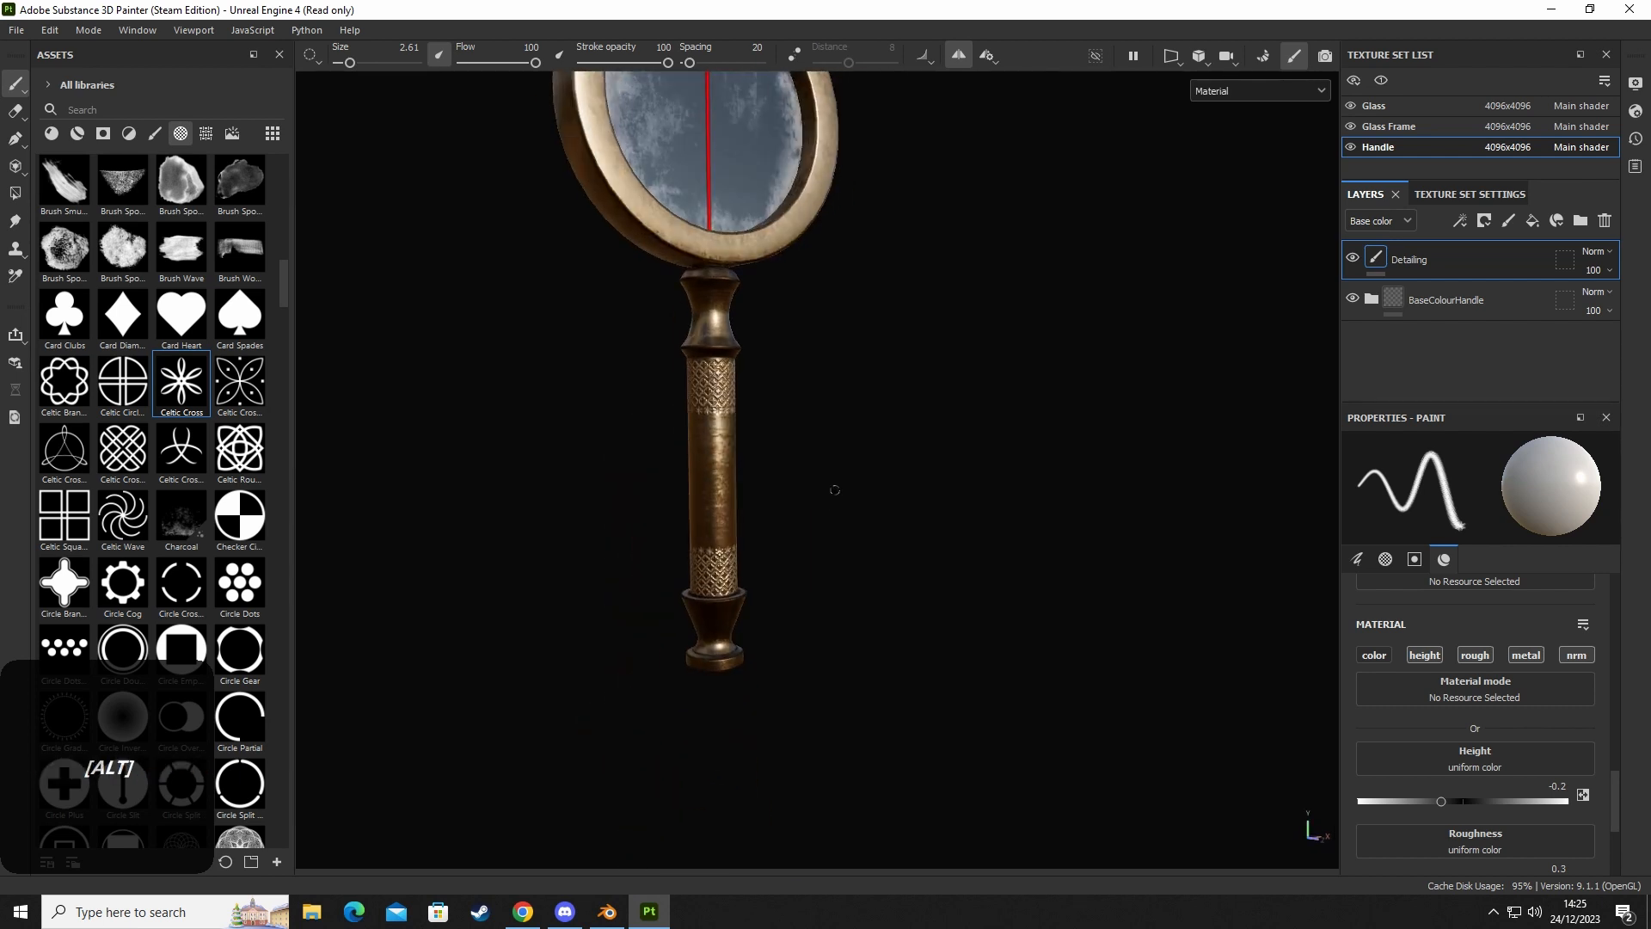
pyautogui.keyDown('alt'); pyautogui.moveTo(835, 490); pyautogui.dragTo(583, 300); pyautogui.keyUp('alt')
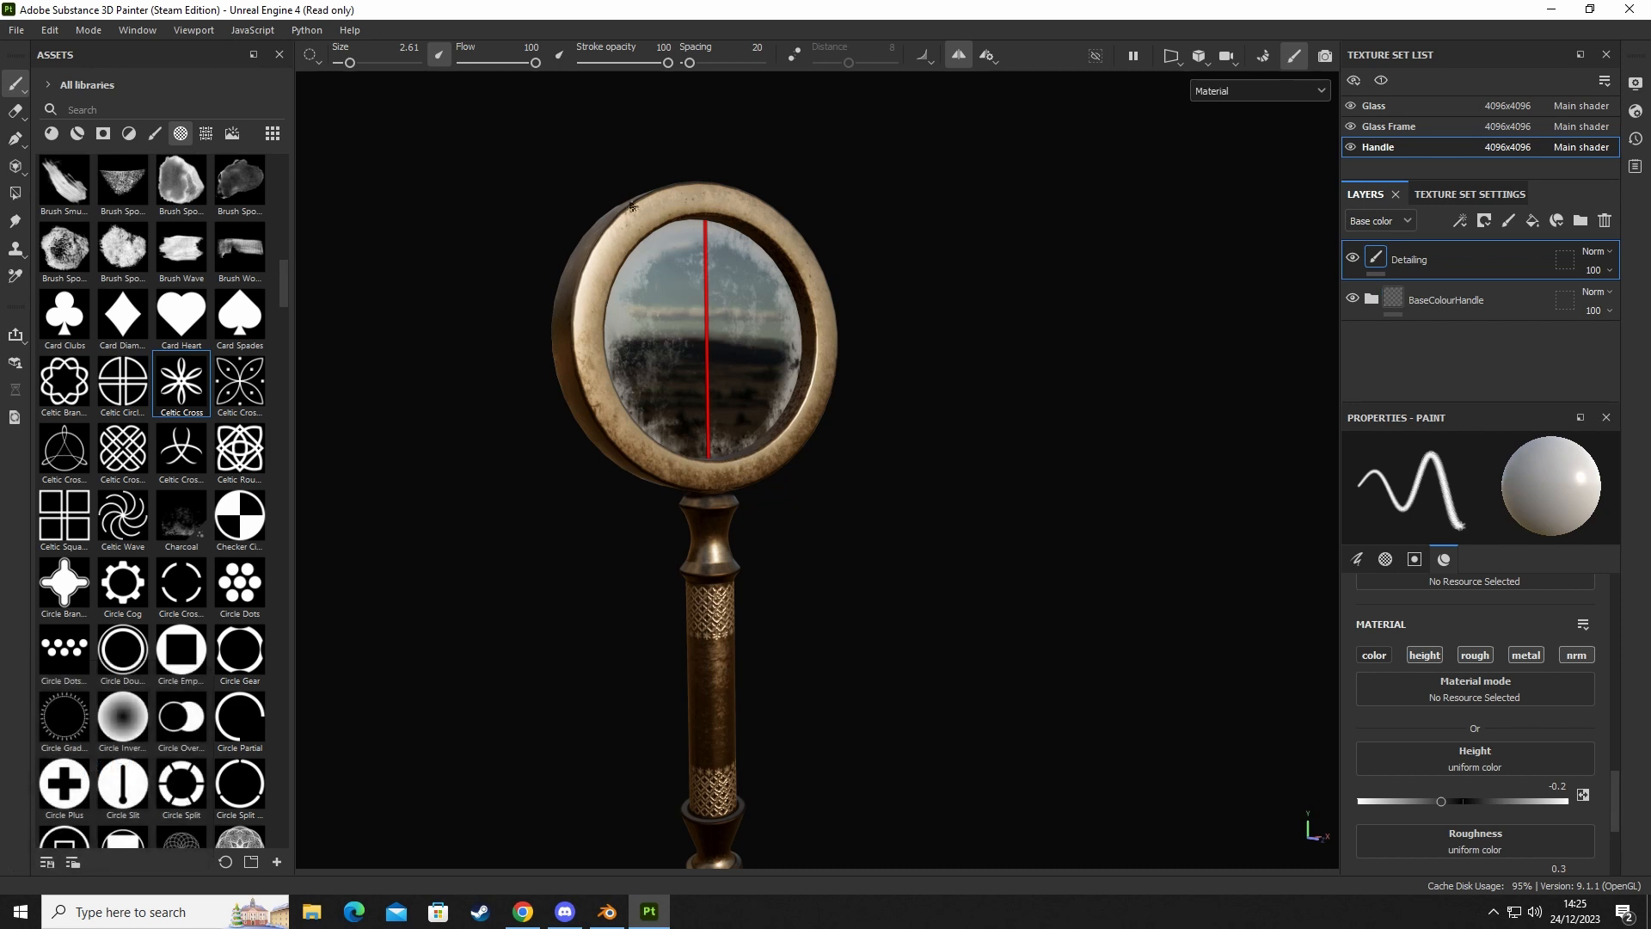
pyautogui.click(1389, 126)
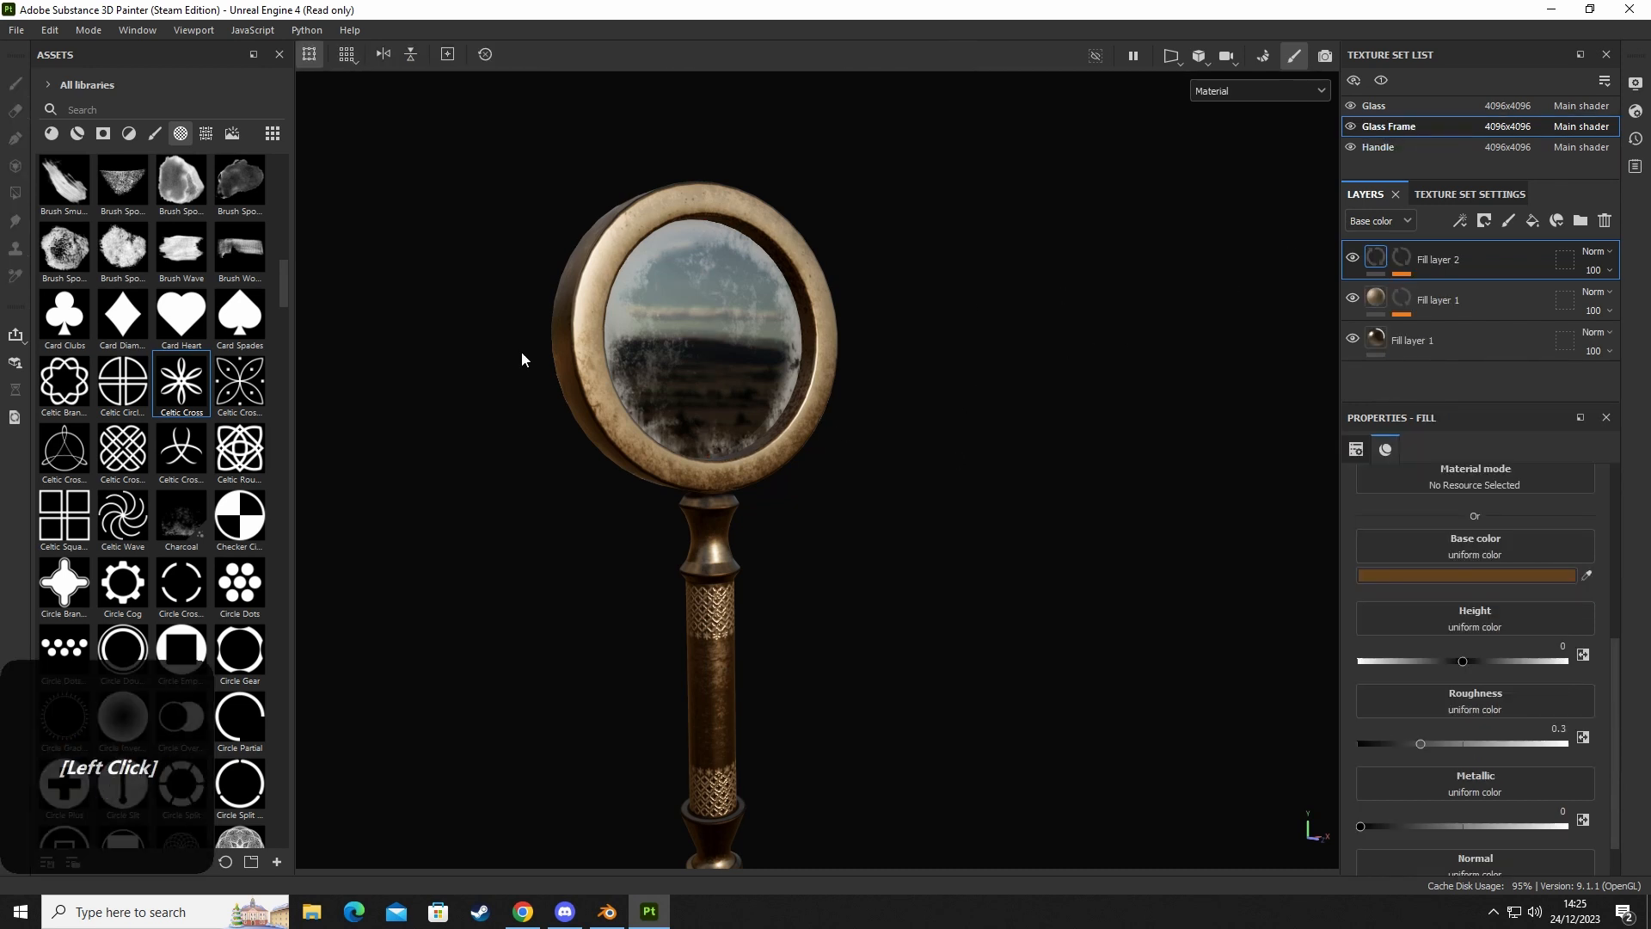
# Examine the glass frame's front face and outer rim from several angles, ending on the side of the rim.
pyautogui.keyDown('alt'); pyautogui.click(558, 337); pyautogui.keyUp('alt')
pyautogui.keyDown('alt'); pyautogui.moveTo(557, 338); pyautogui.dragTo(586, 268); pyautogui.keyUp('alt')
pyautogui.keyDown('alt'); pyautogui.middleClick(785, 424); pyautogui.keyUp('alt')
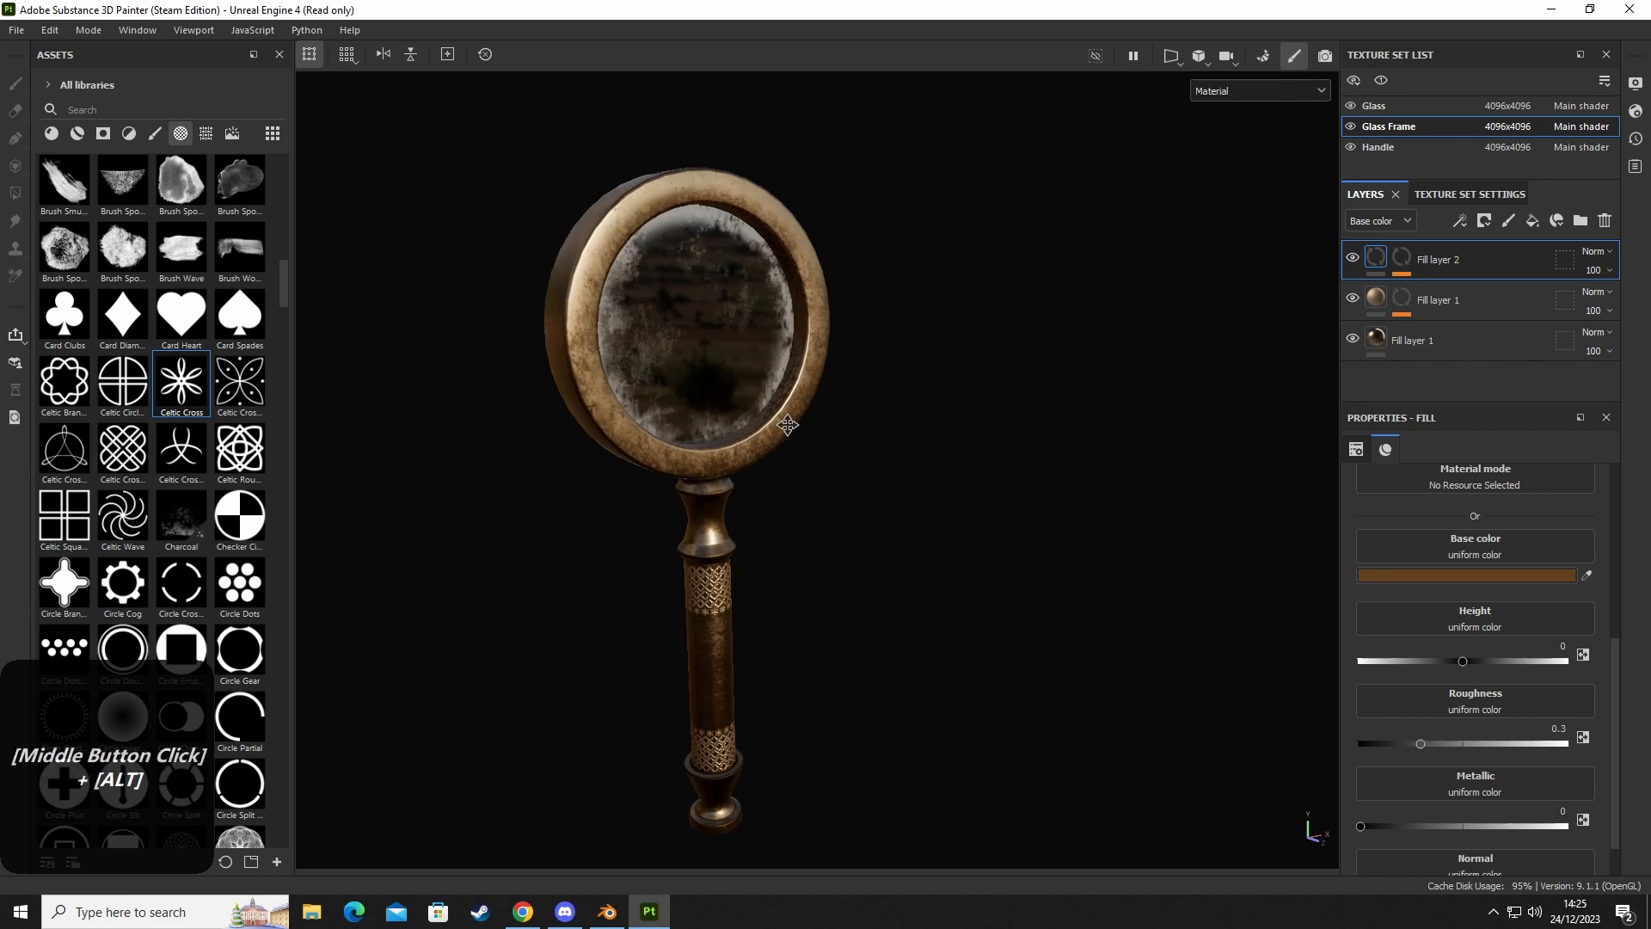
pyautogui.keyDown('alt'); pyautogui.moveTo(785, 424); pyautogui.dragTo(630, 442); pyautogui.keyUp('alt')
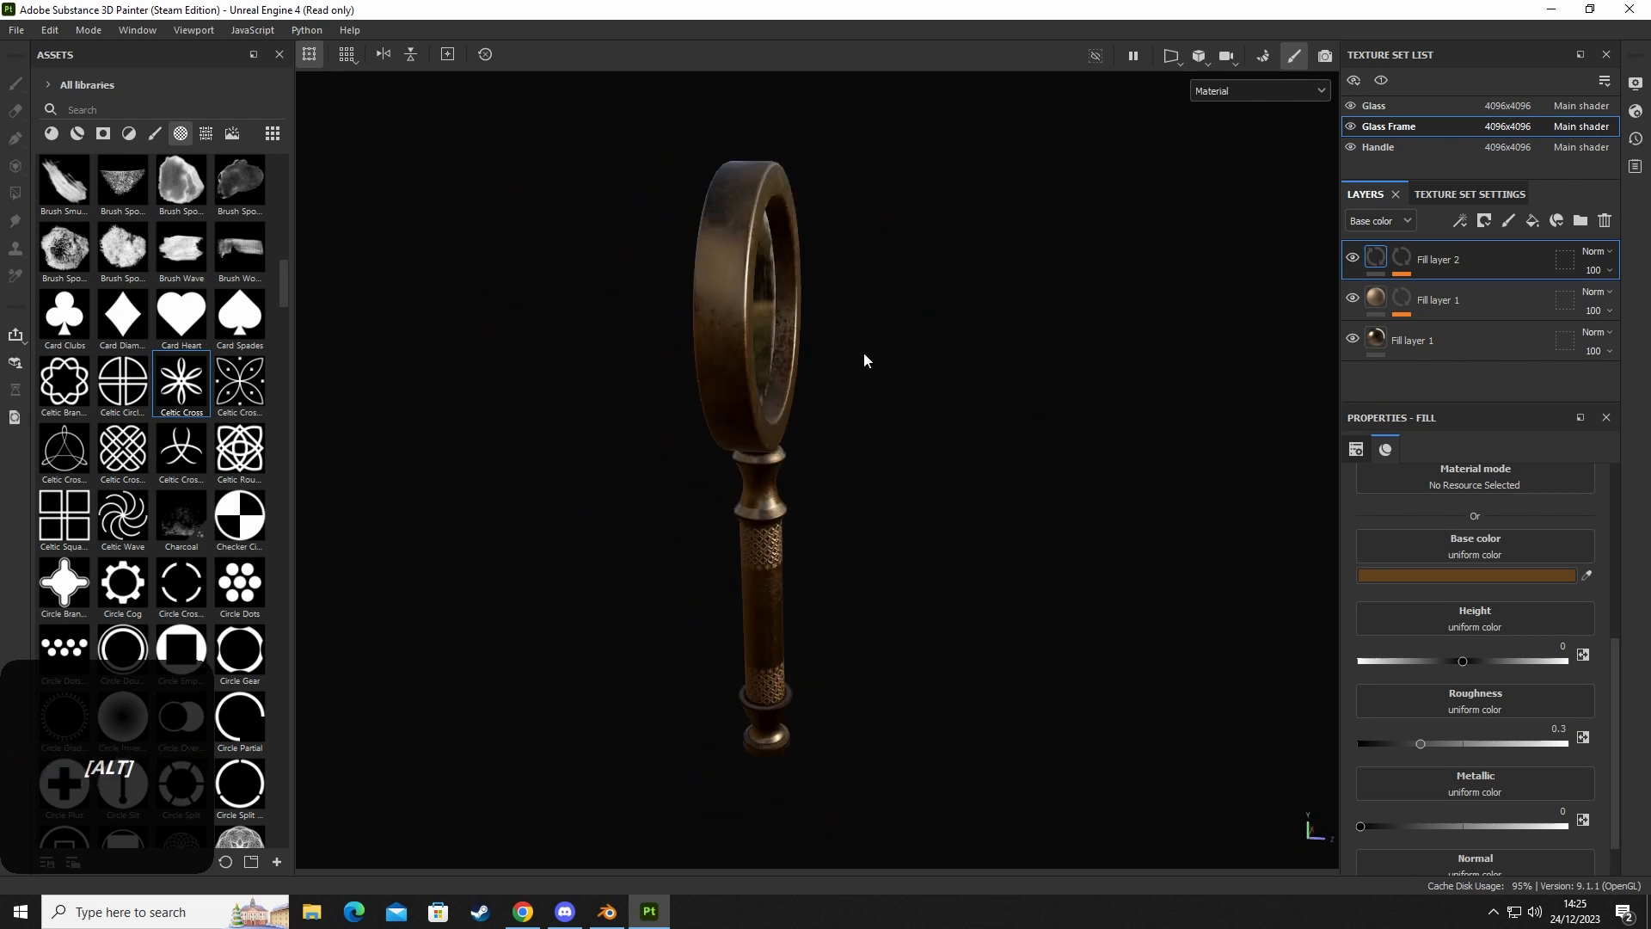
pyautogui.moveTo(864, 359)
pyautogui.keyDown('alt'); pyautogui.mouseDown()
pyautogui.moveTo(774, 435)
pyautogui.moveTo(818, 427)
pyautogui.moveTo(782, 383)
pyautogui.moveTo(809, 364)
pyautogui.moveTo(841, 424)
pyautogui.moveTo(809, 357)
pyautogui.moveTo(860, 383)
pyautogui.mouseUp(); pyautogui.keyUp('alt')
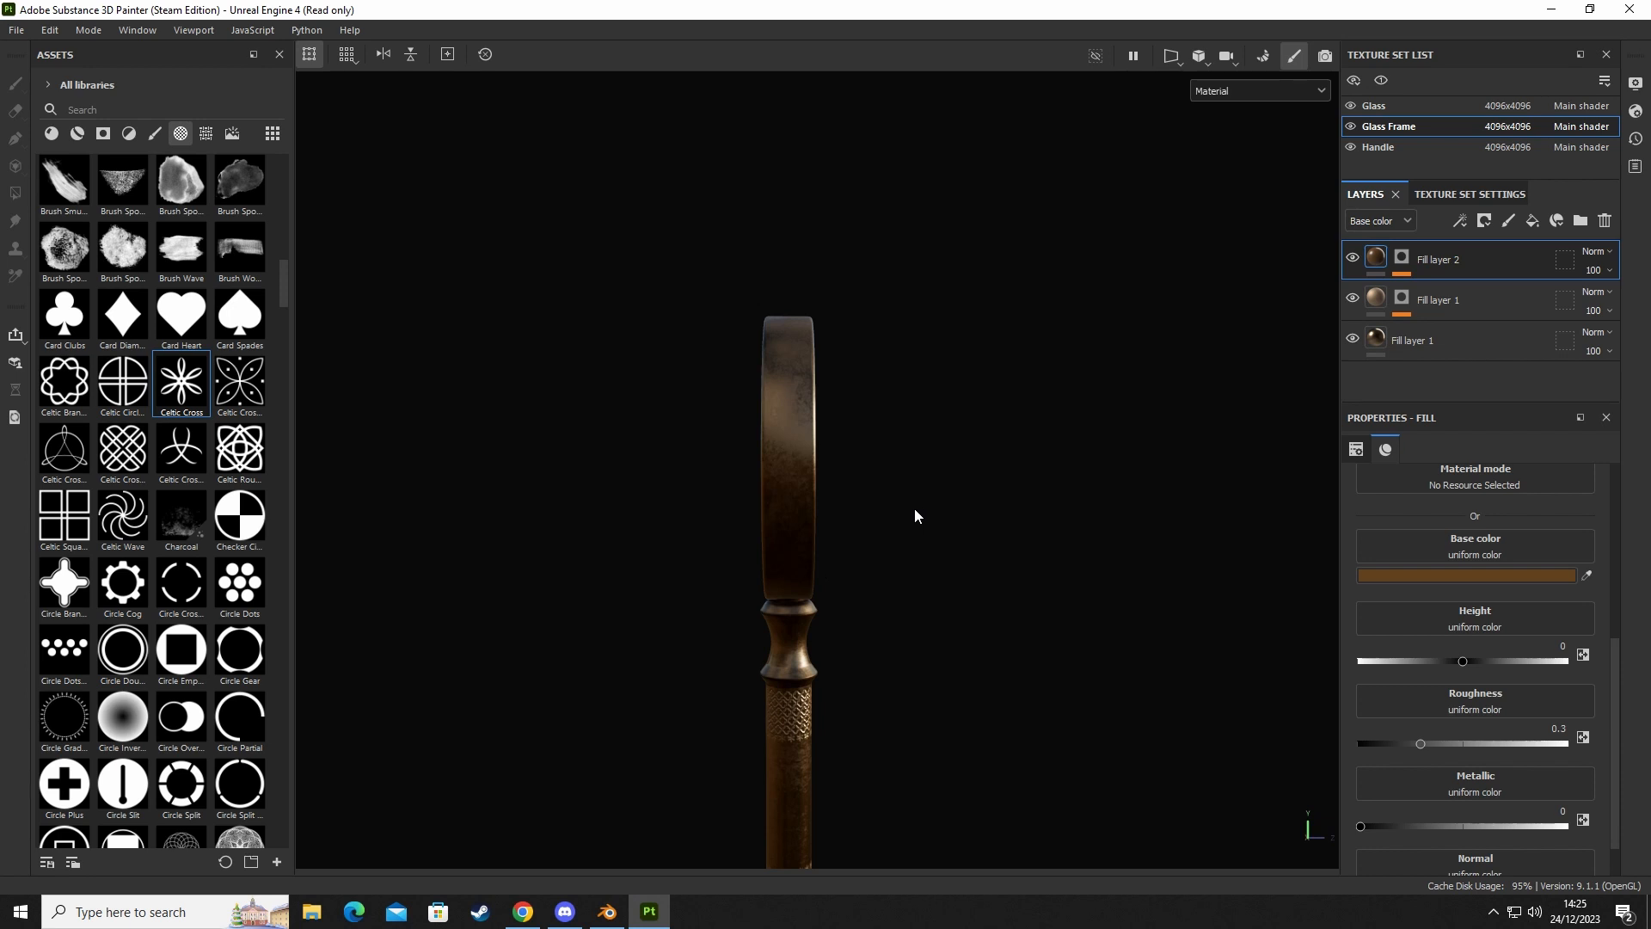
pyautogui.keyDown('alt'); pyautogui.moveTo(916, 508); pyautogui.dragTo(914, 538, button='middle'); pyautogui.keyUp('alt')
pyautogui.keyDown('alt'); pyautogui.moveTo(914, 538); pyautogui.dragTo(798, 471); pyautogui.keyUp('alt')
pyautogui.keyDown('alt'); pyautogui.moveTo(798, 470); pyautogui.dragTo(830, 511, button='middle'); pyautogui.keyUp('alt')
pyautogui.keyDown('alt'); pyautogui.moveTo(814, 428); pyautogui.dragTo(850, 536, button='middle'); pyautogui.keyUp('alt')
pyautogui.keyDown('alt'); pyautogui.moveTo(833, 499); pyautogui.dragTo(808, 518); pyautogui.keyUp('alt')
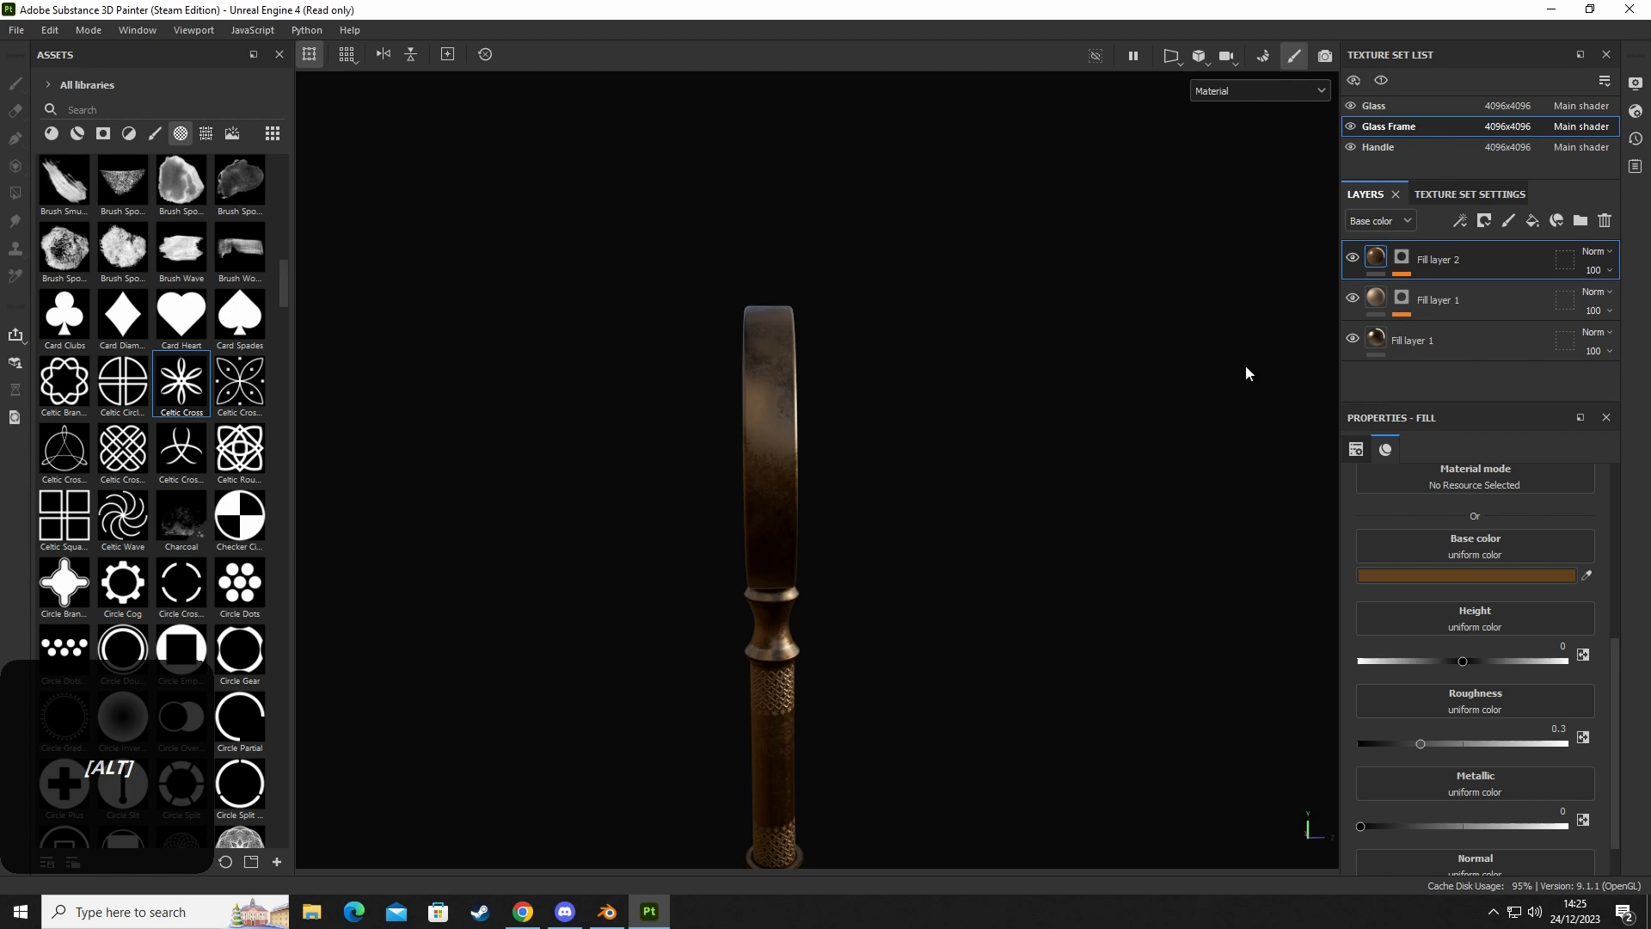
pyautogui.keyDown('alt'); pyautogui.moveTo(865, 552); pyautogui.dragTo(782, 476); pyautogui.keyUp('alt')
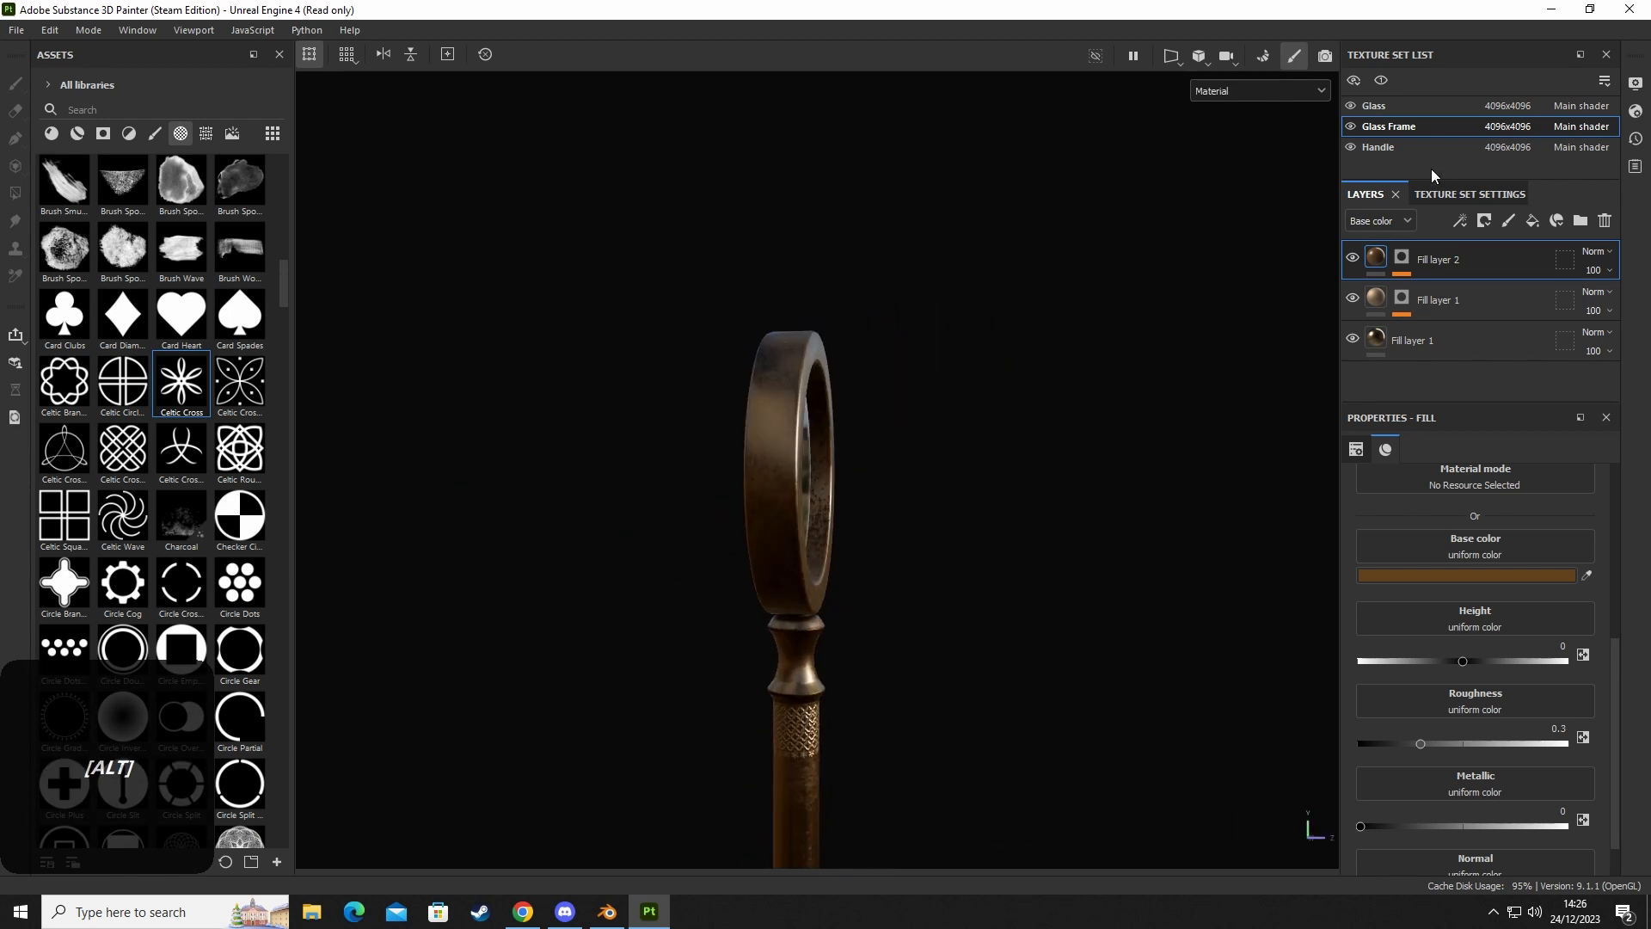
# Add a paint layer above the fill layers of the Glass Frame texture set and name it Detailing.
pyautogui.click(1402, 129)
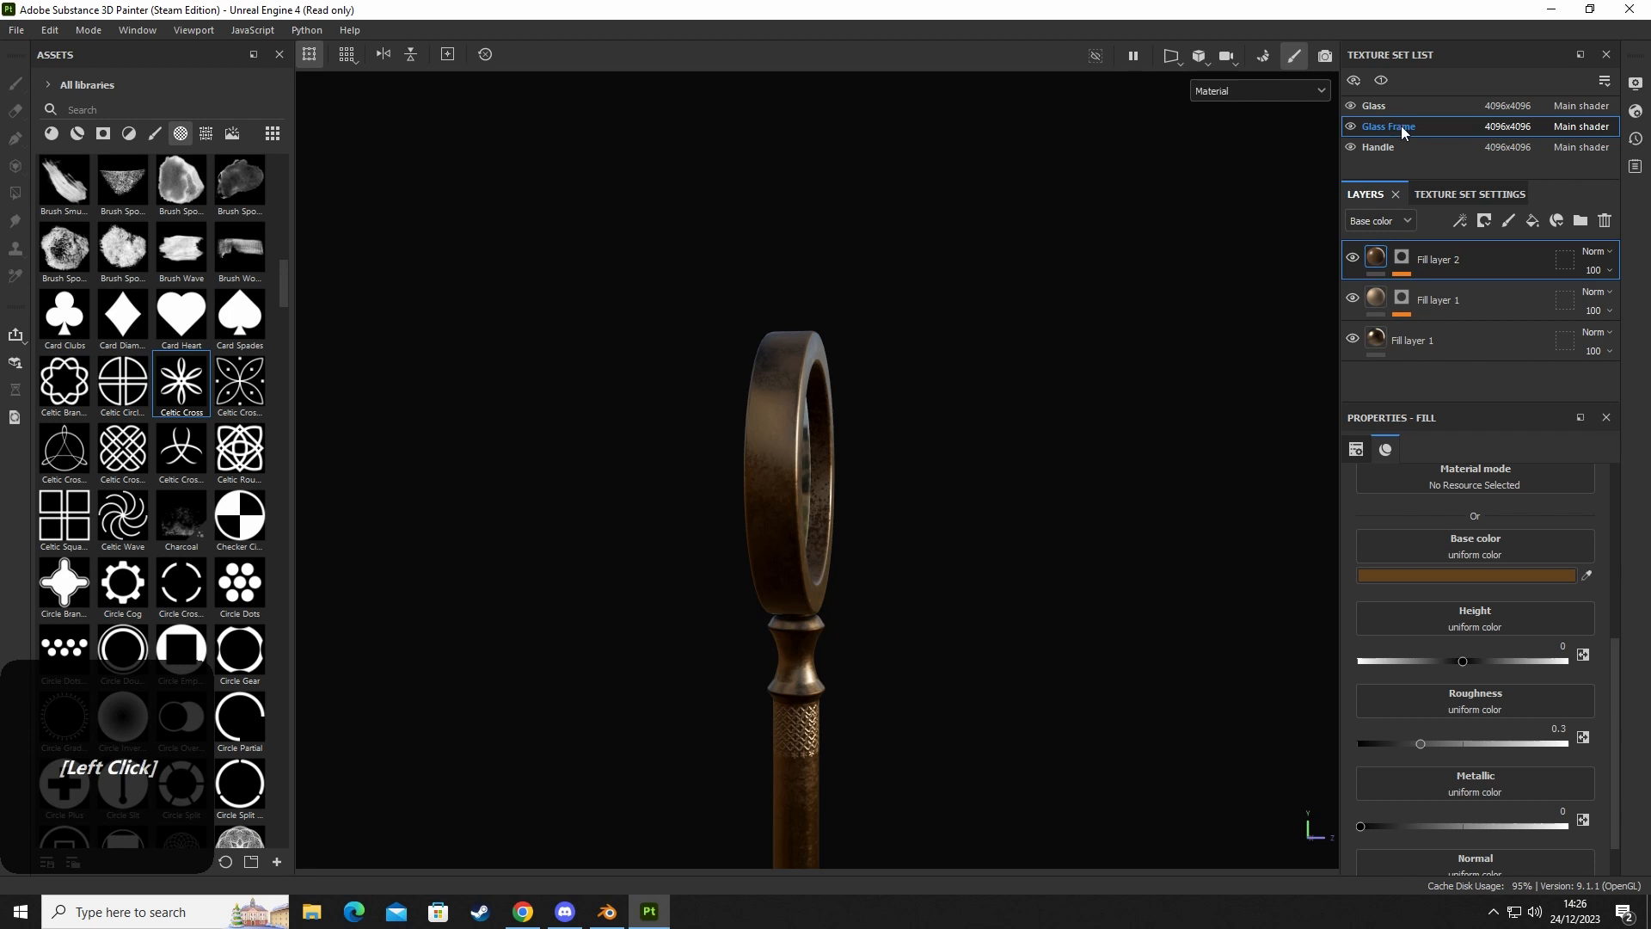
pyautogui.click(1507, 222)
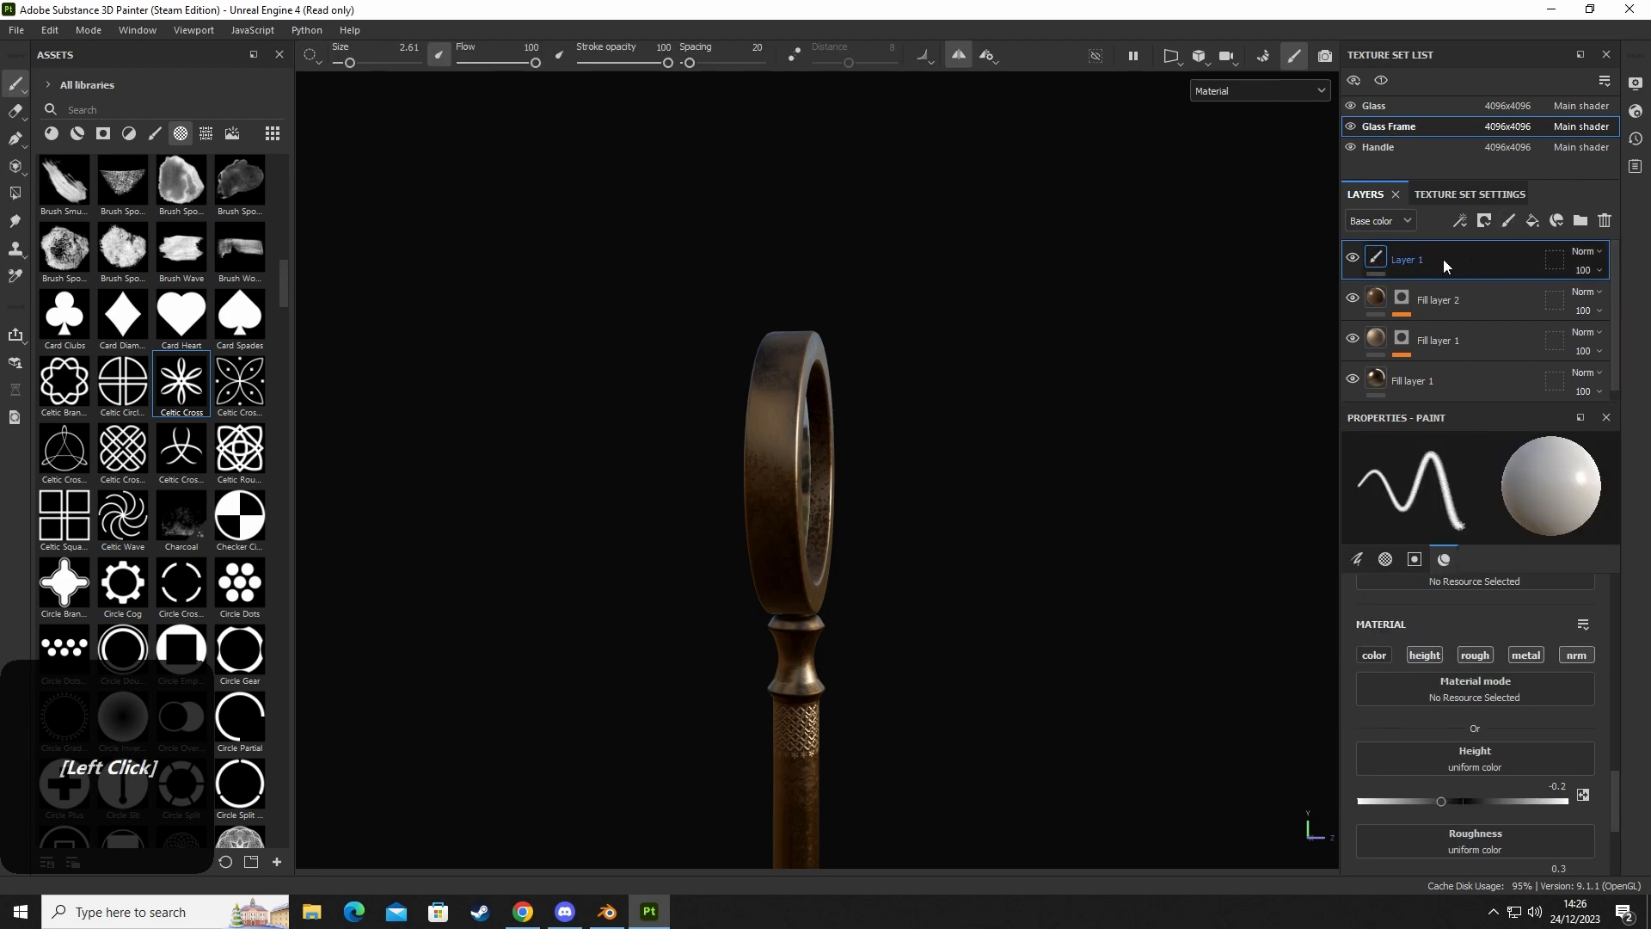
pyautogui.click(1405, 129)
pyautogui.doubleClick(1442, 259)
pyautogui.write('Detail')
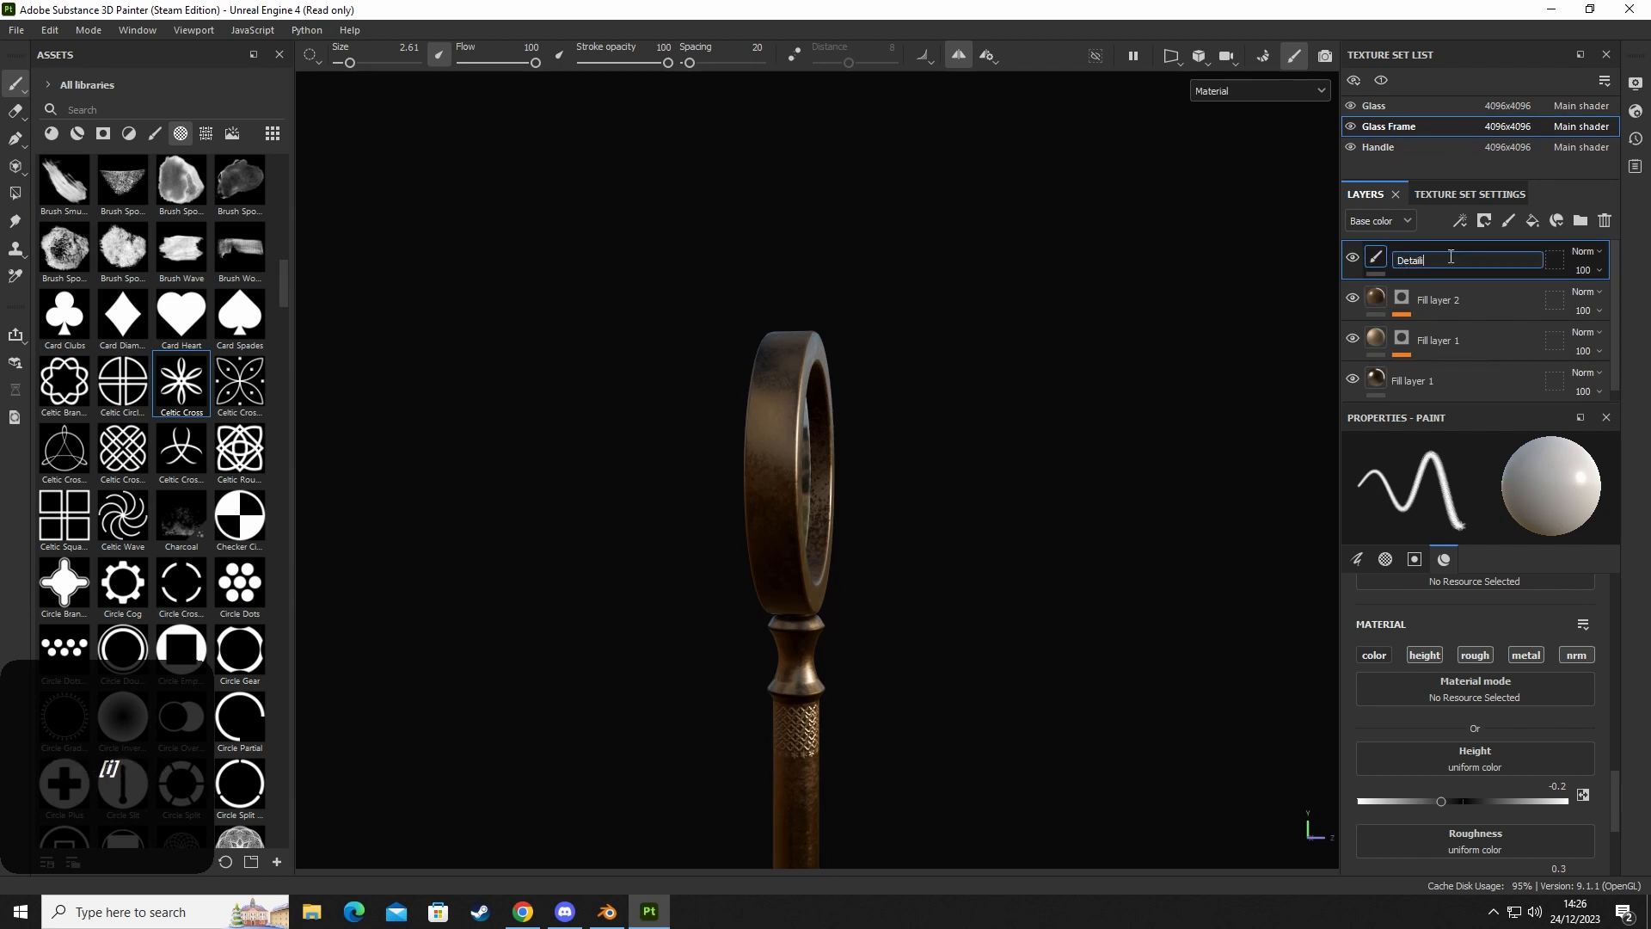
pyautogui.write('ing')
pyautogui.press('Return')
# Group the Glass Frame's three fill layers into a folder named BaseColourFrame and collapse it.
pyautogui.click(1462, 301)
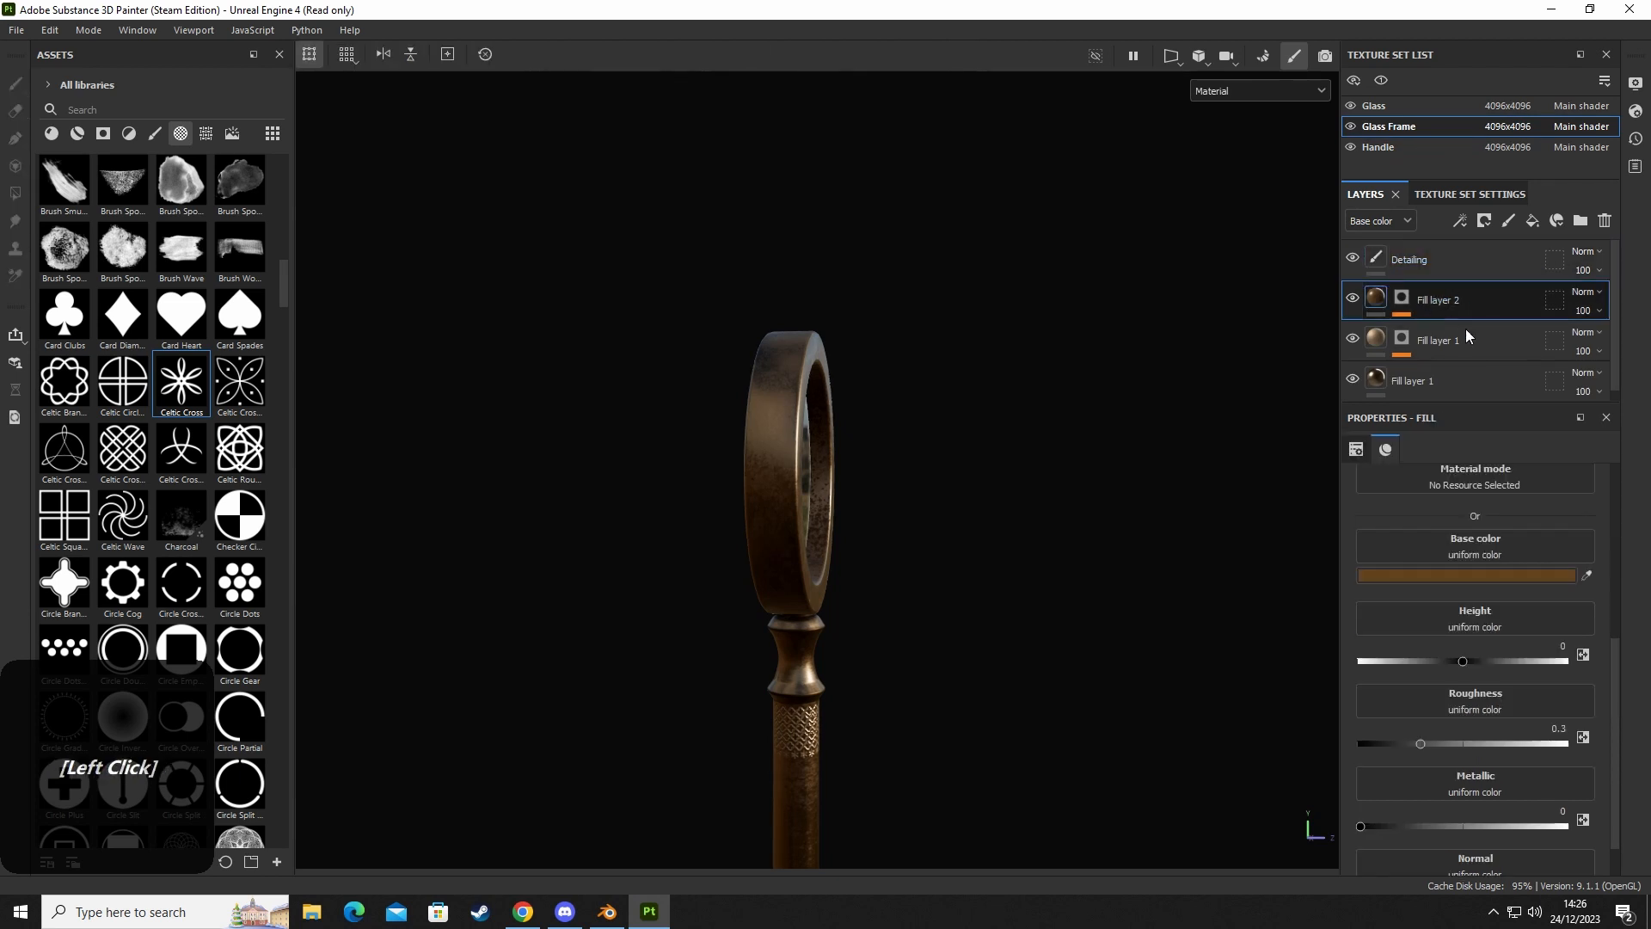
pyautogui.keyDown('shift'); pyautogui.click(1468, 378); pyautogui.keyUp('shift')
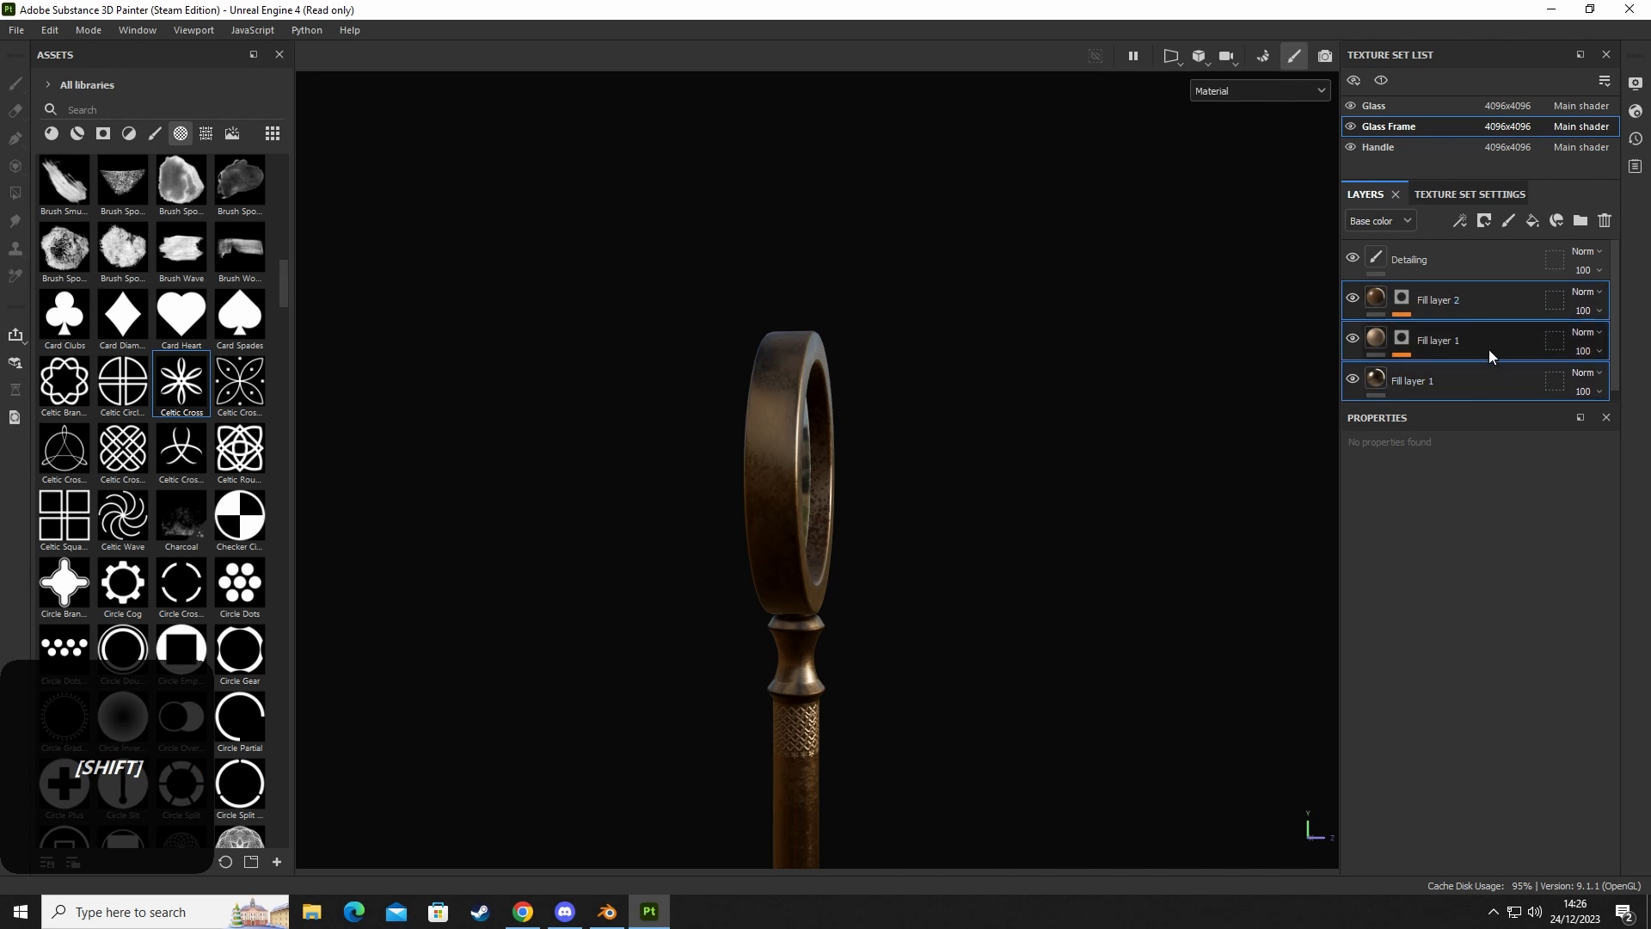
pyautogui.hotkey('ctrl', 'g')
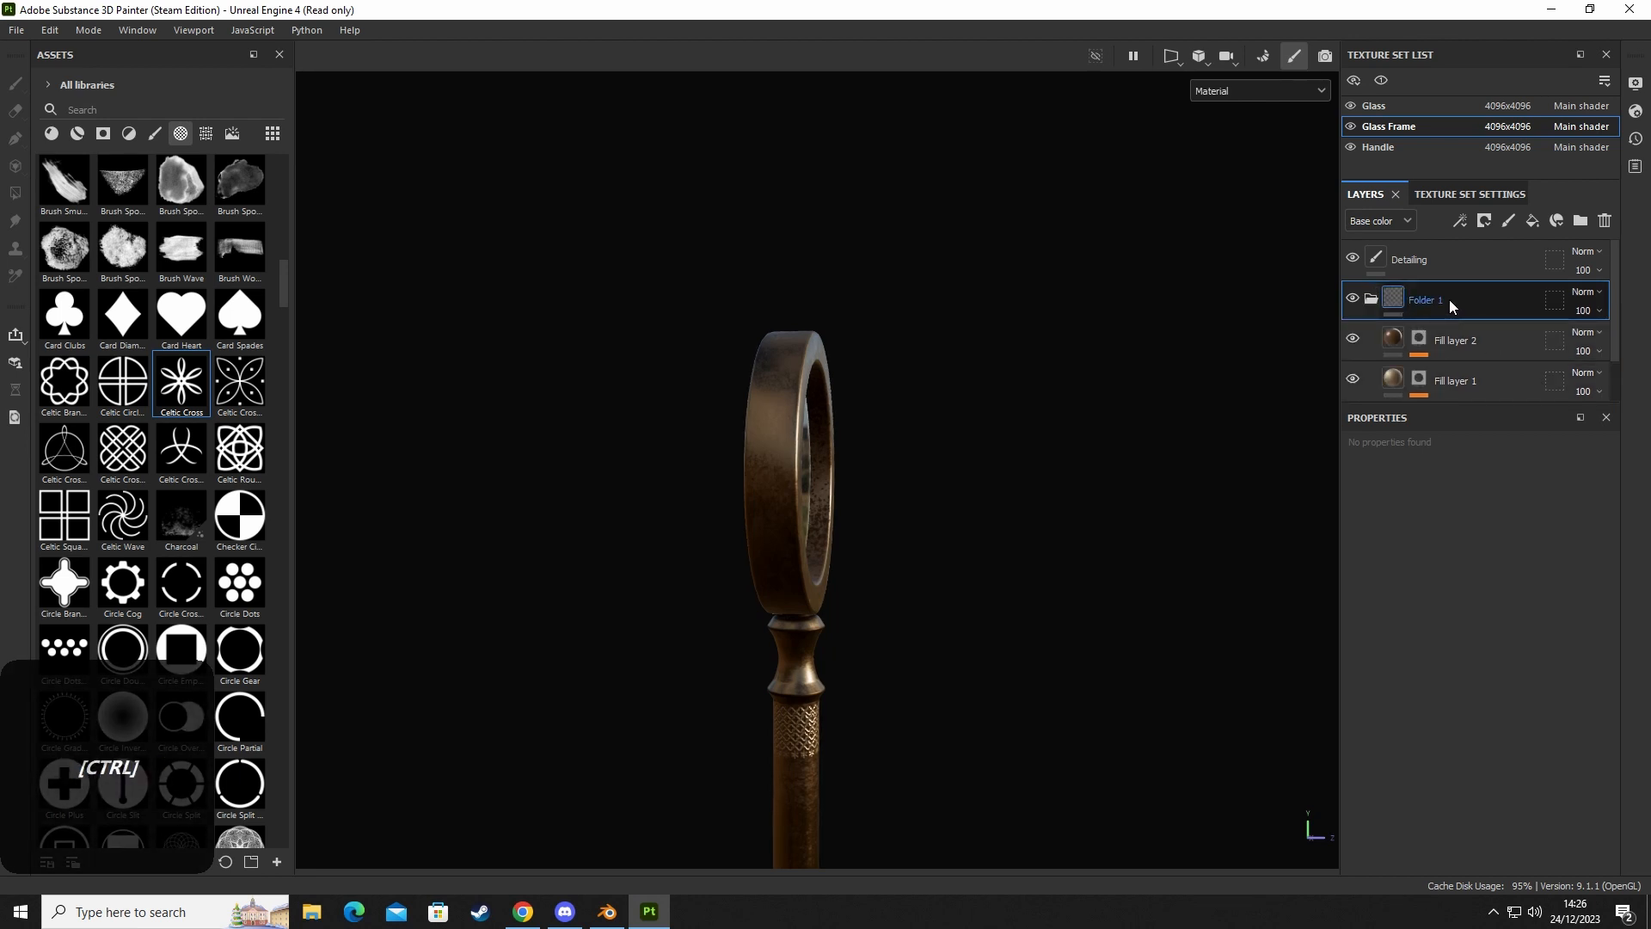
pyautogui.doubleClick(1450, 301)
pyautogui.write('BaseColour')
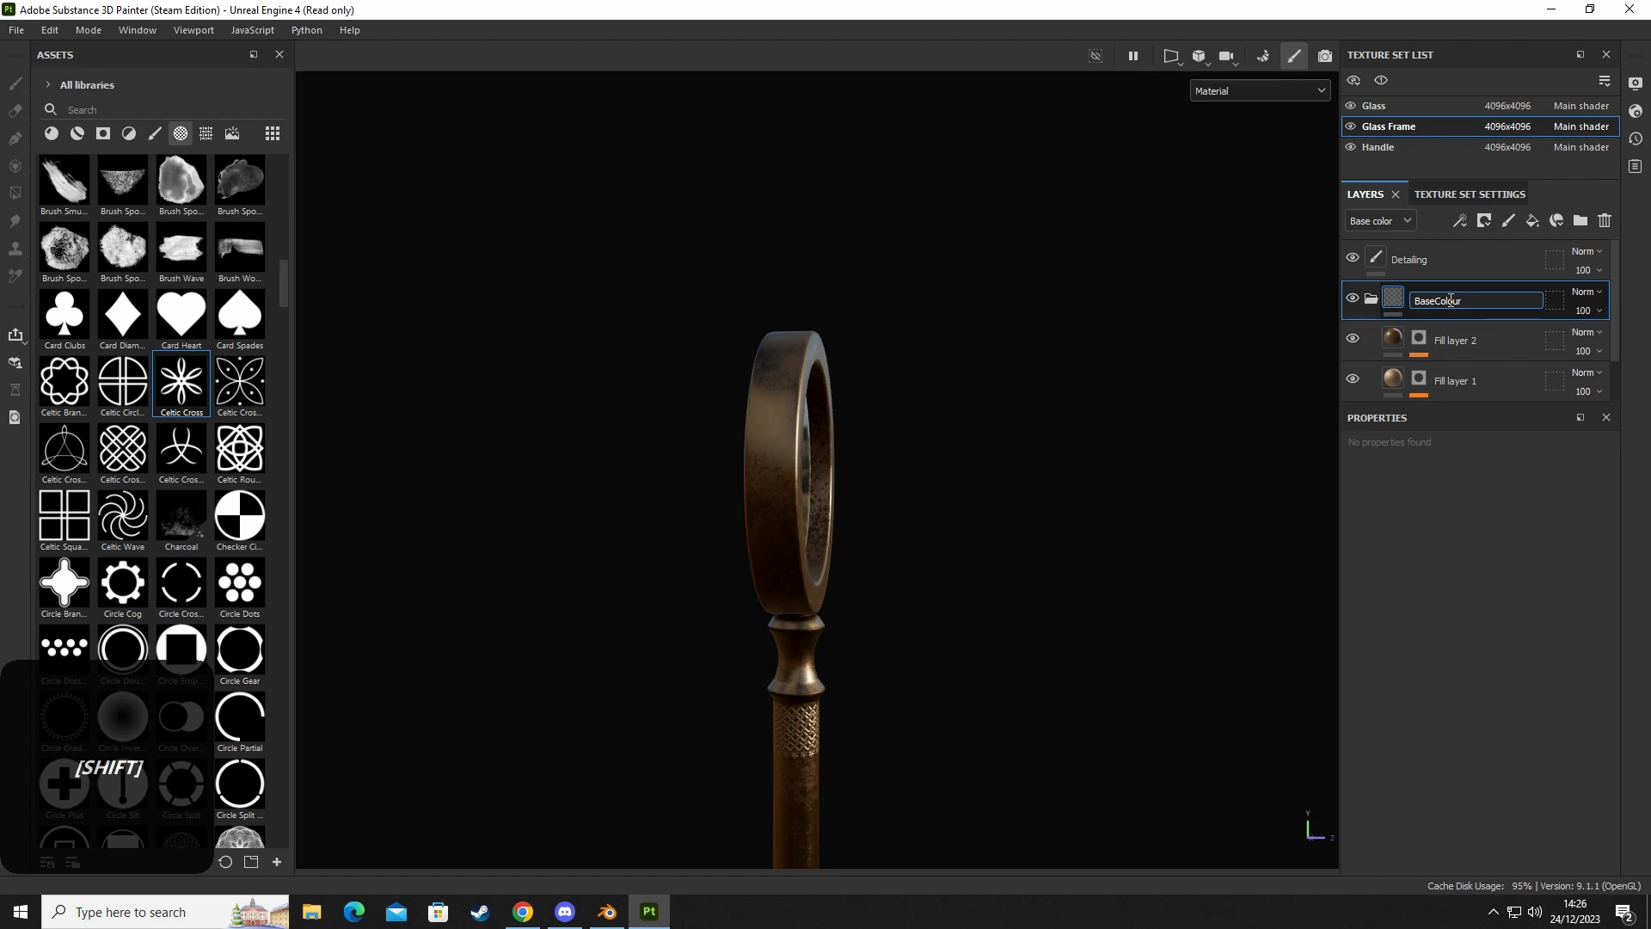
pyautogui.write('Gr')
pyautogui.press('BackSpace')
pyautogui.press('BackSpace')
pyautogui.write('Frame')
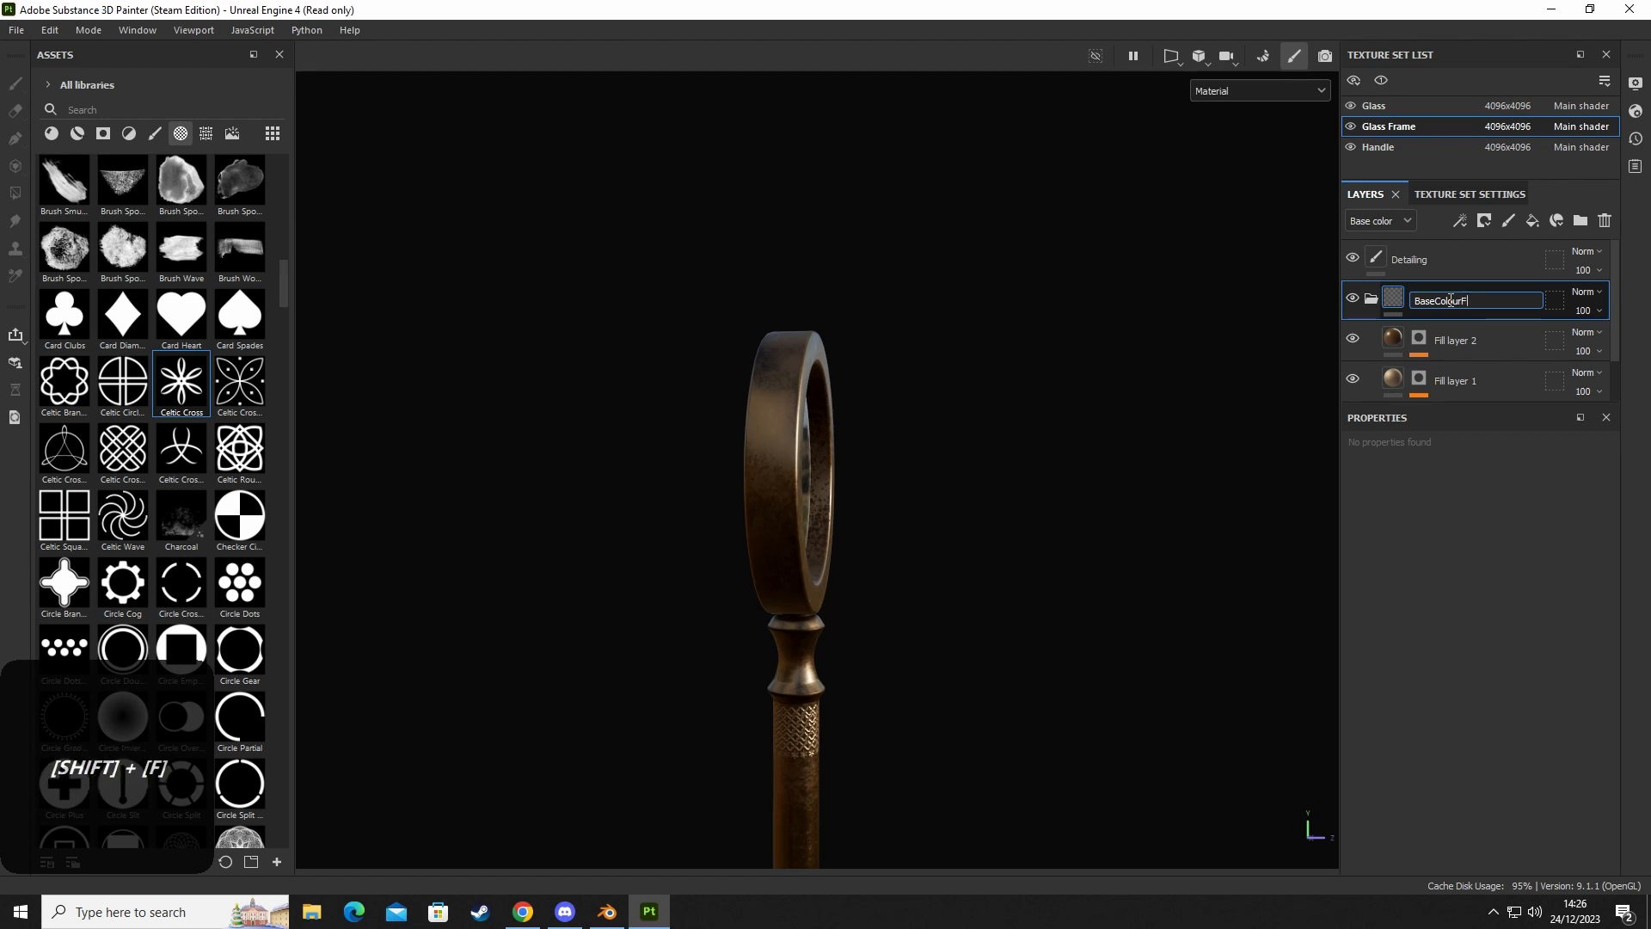
pyautogui.press('Return')
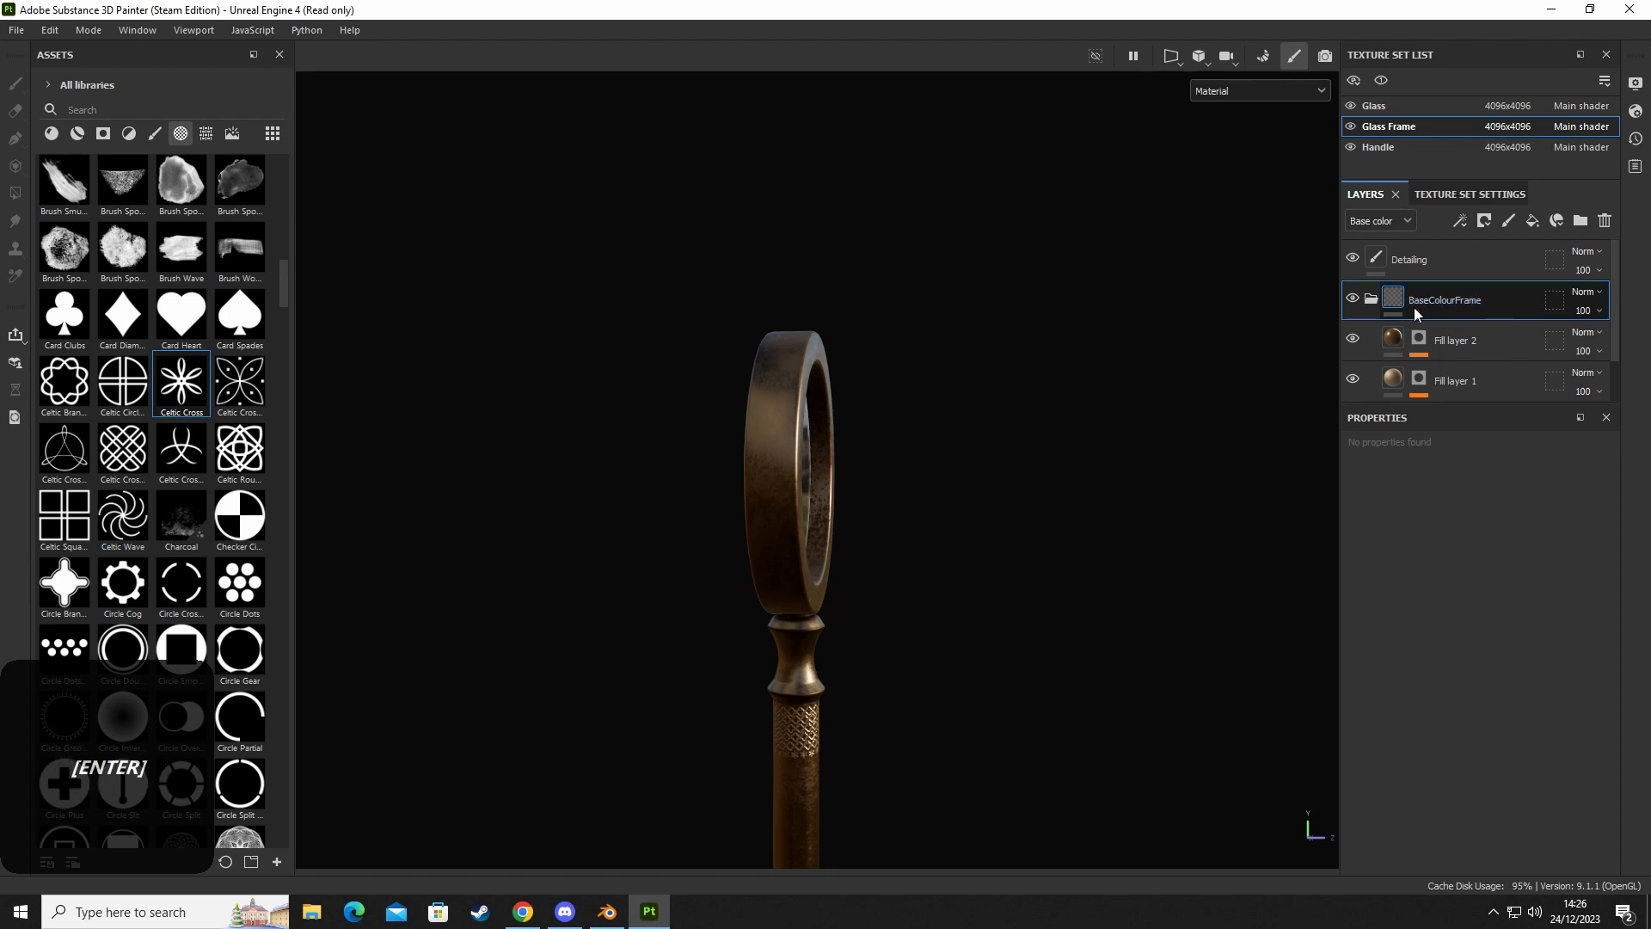
pyautogui.click(1371, 298)
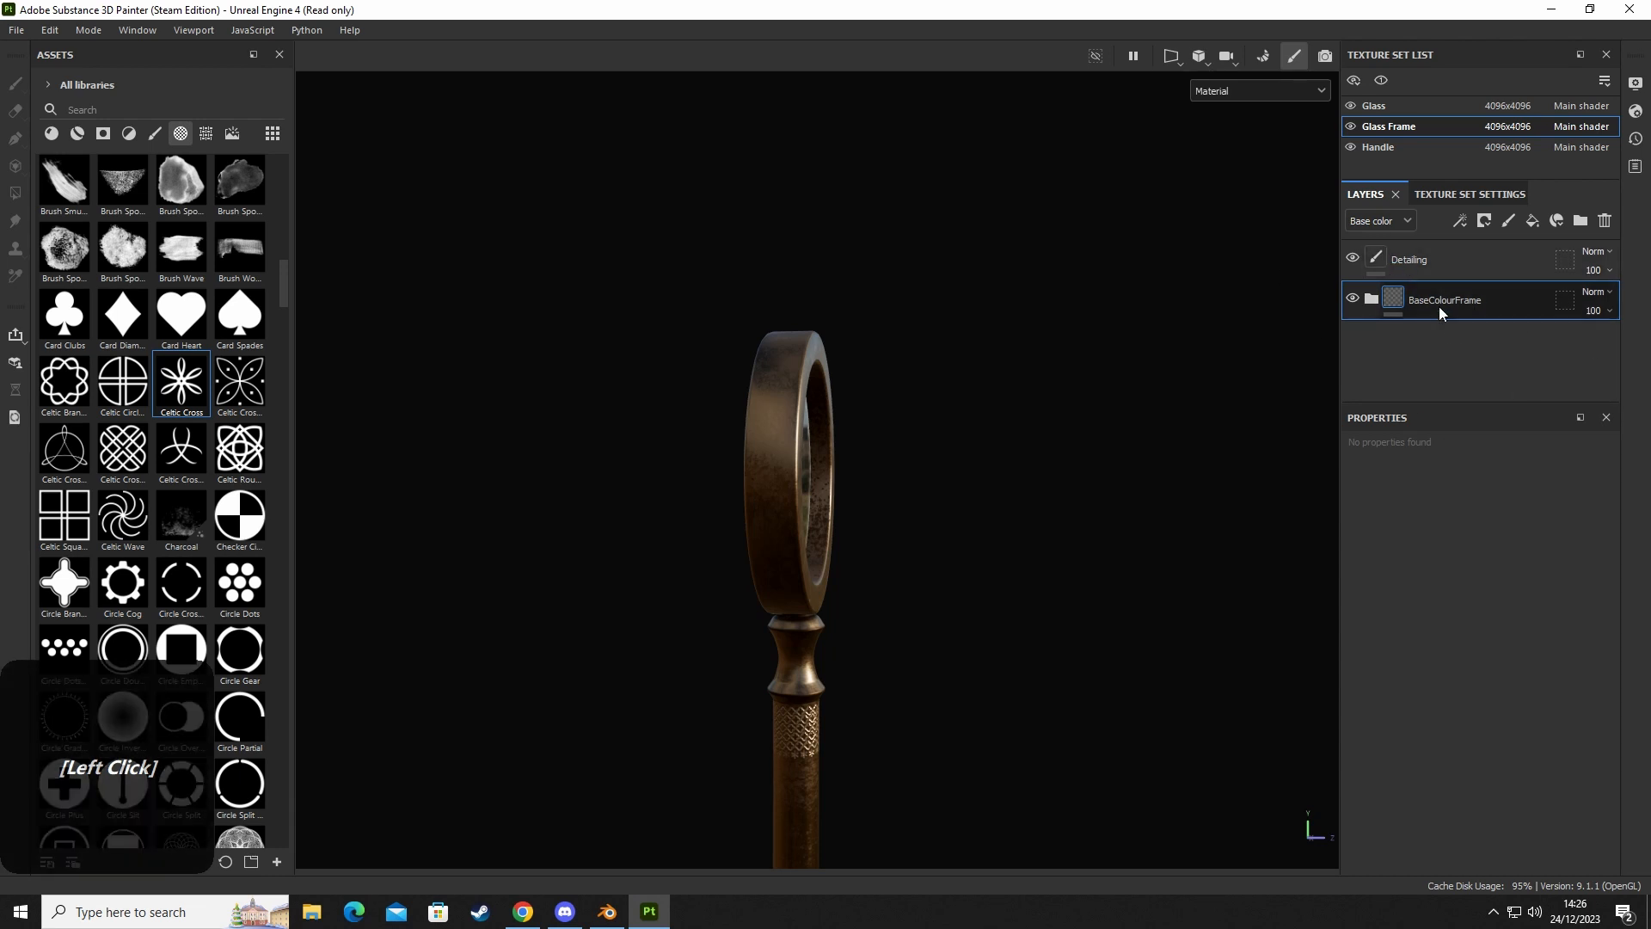
# Select the Glass Frame's Detailing layer for painting on the outer rim and turn symmetry off.
pyautogui.keyDown('alt'); pyautogui.moveTo(1075, 508); pyautogui.dragTo(781, 446); pyautogui.keyUp('alt')
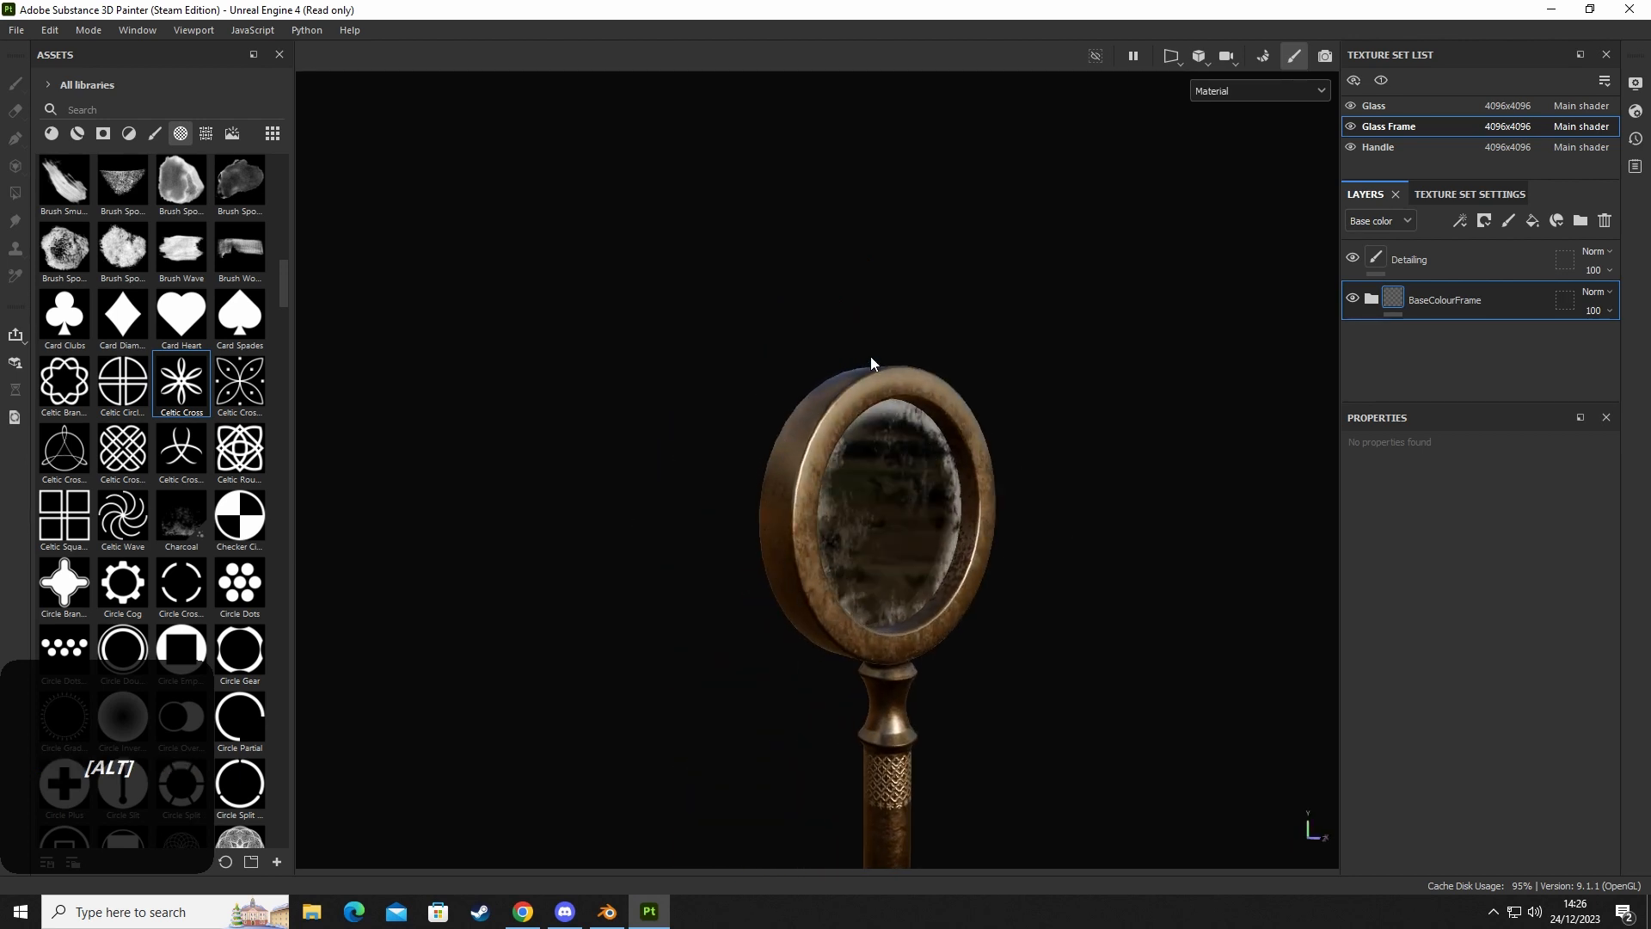
pyautogui.keyDown('alt'); pyautogui.moveTo(731, 542); pyautogui.dragTo(989, 516); pyautogui.keyUp('alt')
pyautogui.click(1456, 258)
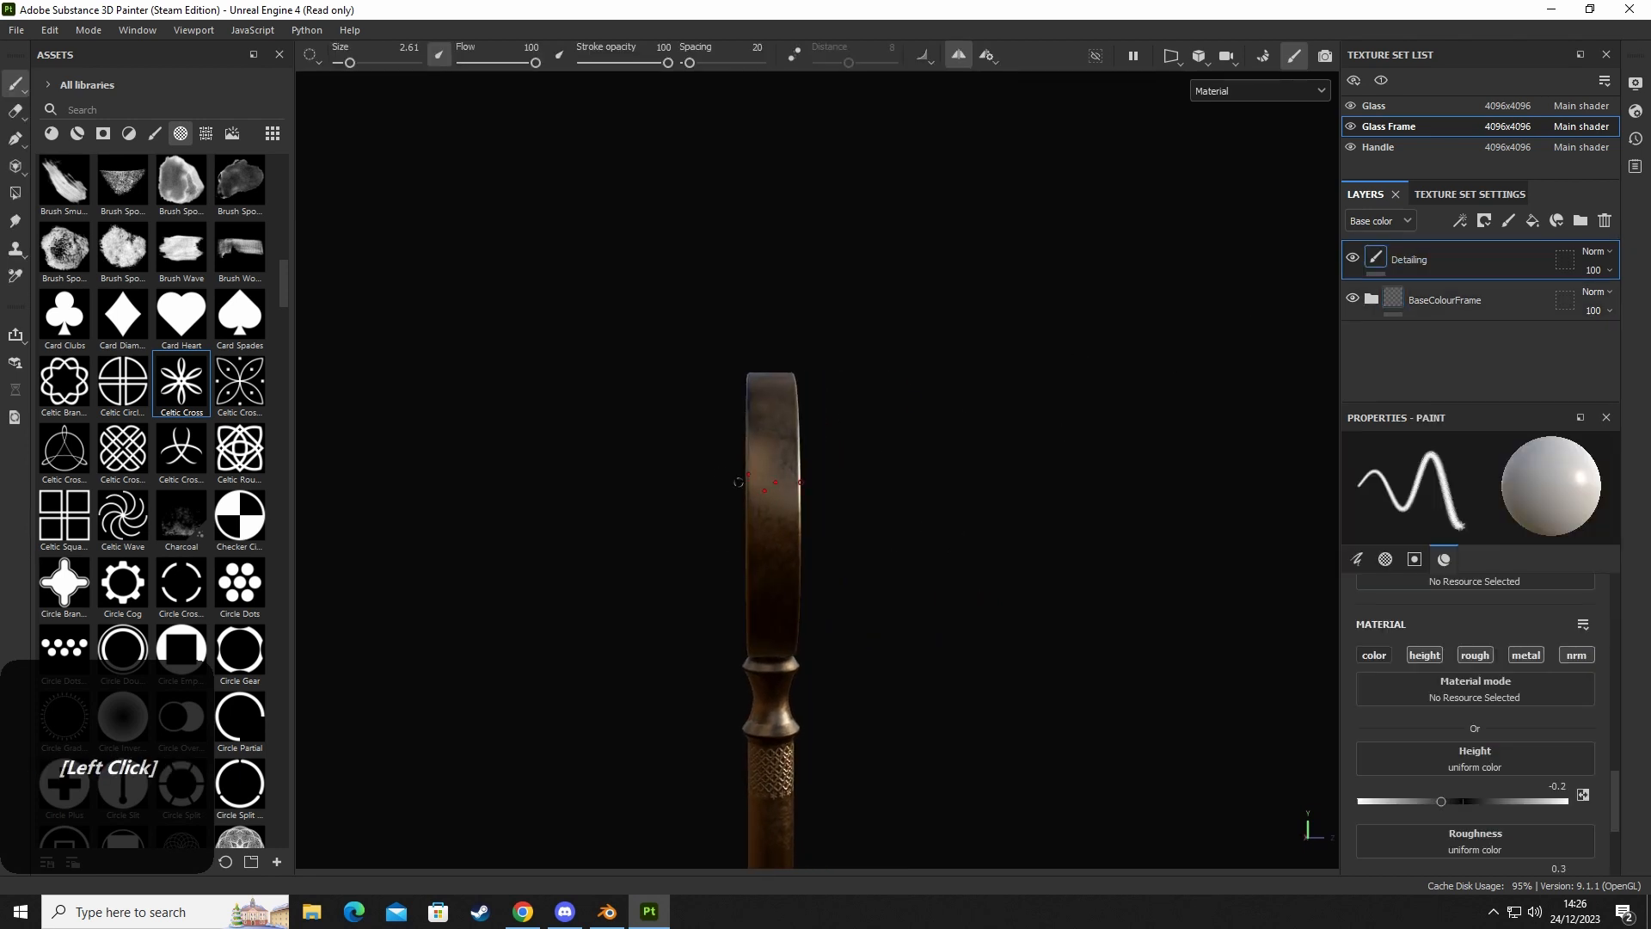
pyautogui.click(963, 65)
# Try stamping Celtic Crosses on the frame's outer rim at brush size 9.84, and undo the stamps.
pyautogui.keyDown('ctrl'); pyautogui.moveTo(750, 475); pyautogui.dragTo(773, 482, button='right'); pyautogui.keyUp('ctrl')
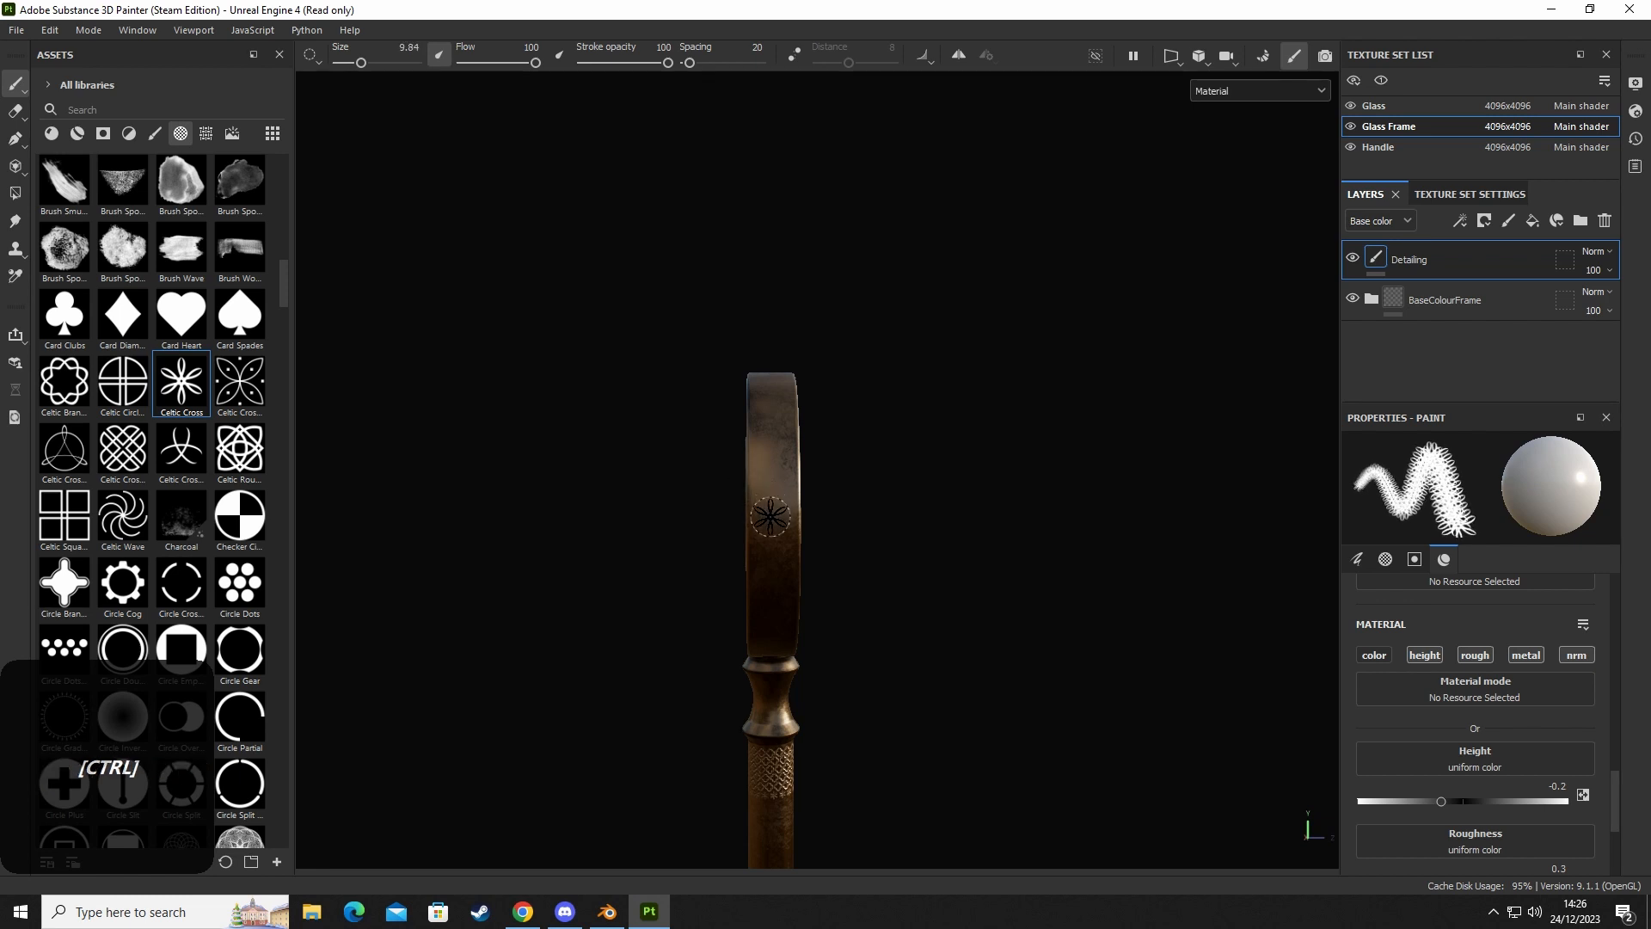
pyautogui.click(772, 520)
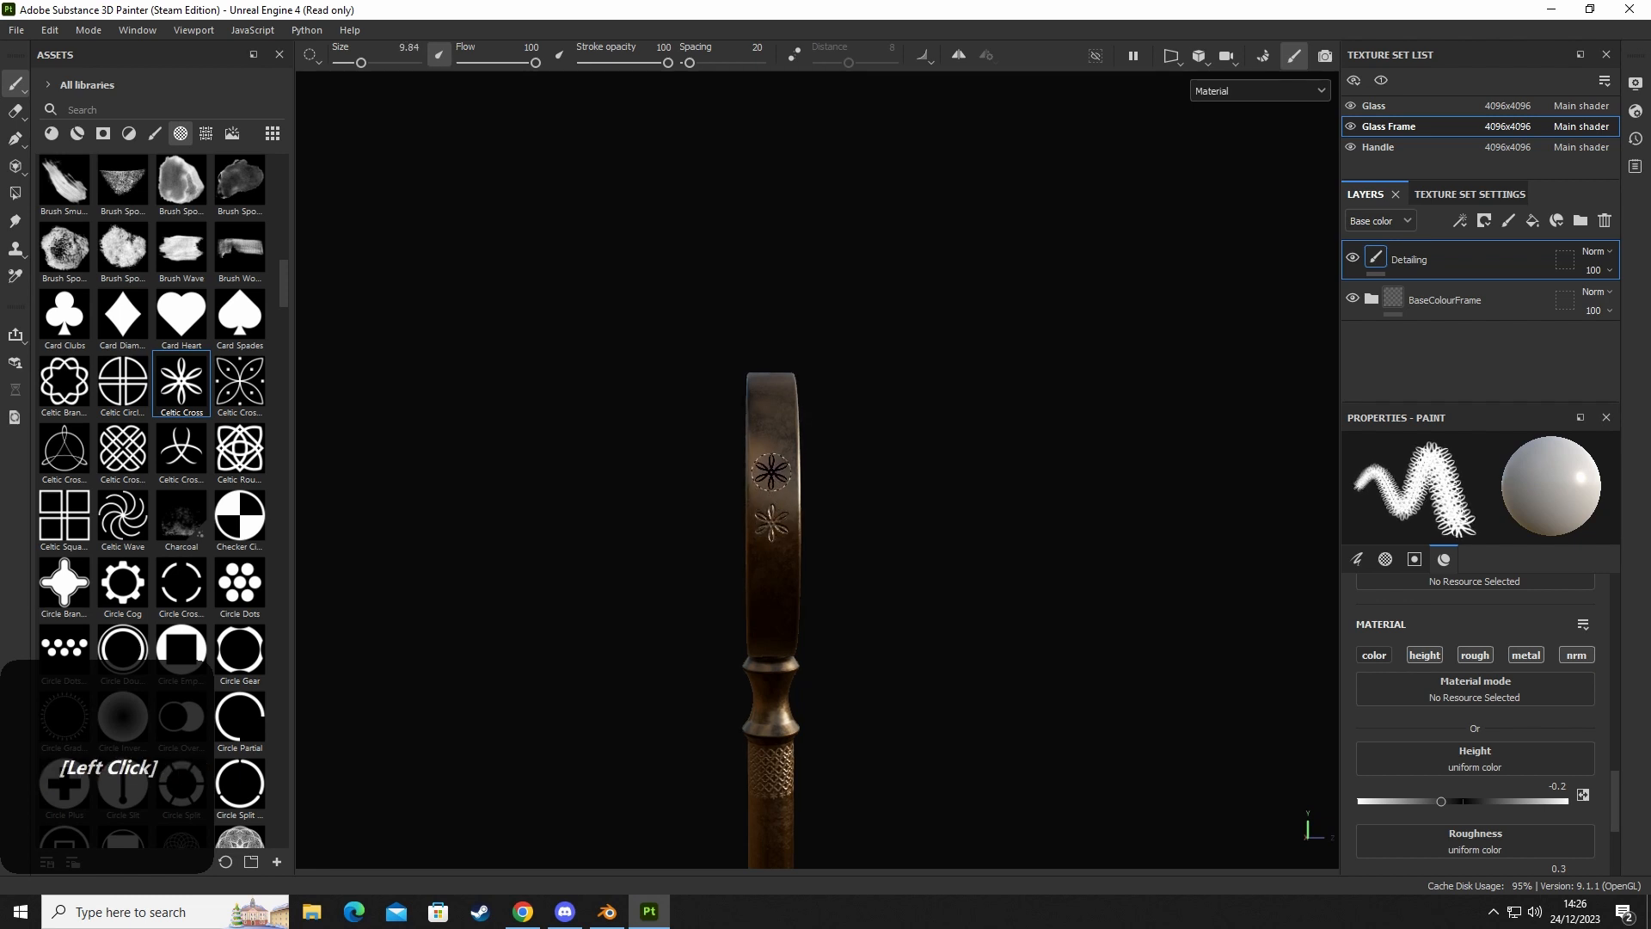
pyautogui.click(771, 473)
pyautogui.hotkey('ctrl', 'z')
pyautogui.hotkey('ctrl', 'z')
pyautogui.hotkey('ctrl', 'z')
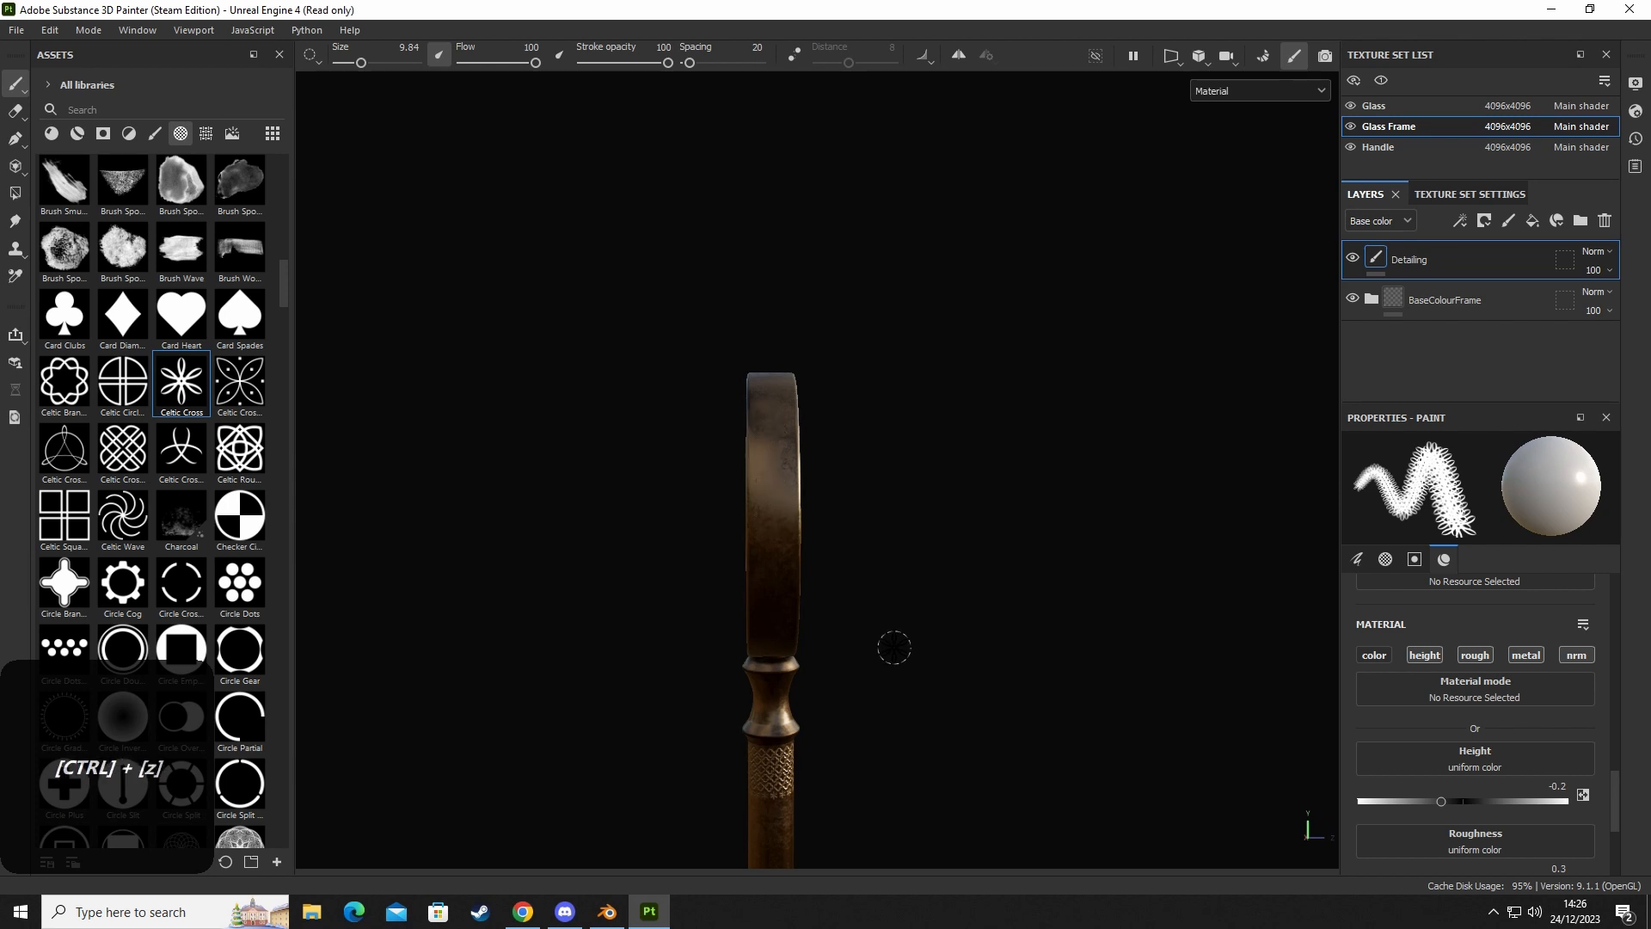
# Start a paint path with its first point centred at the base of the frame's outer rim, just above the handle.
pyautogui.click(16, 140)
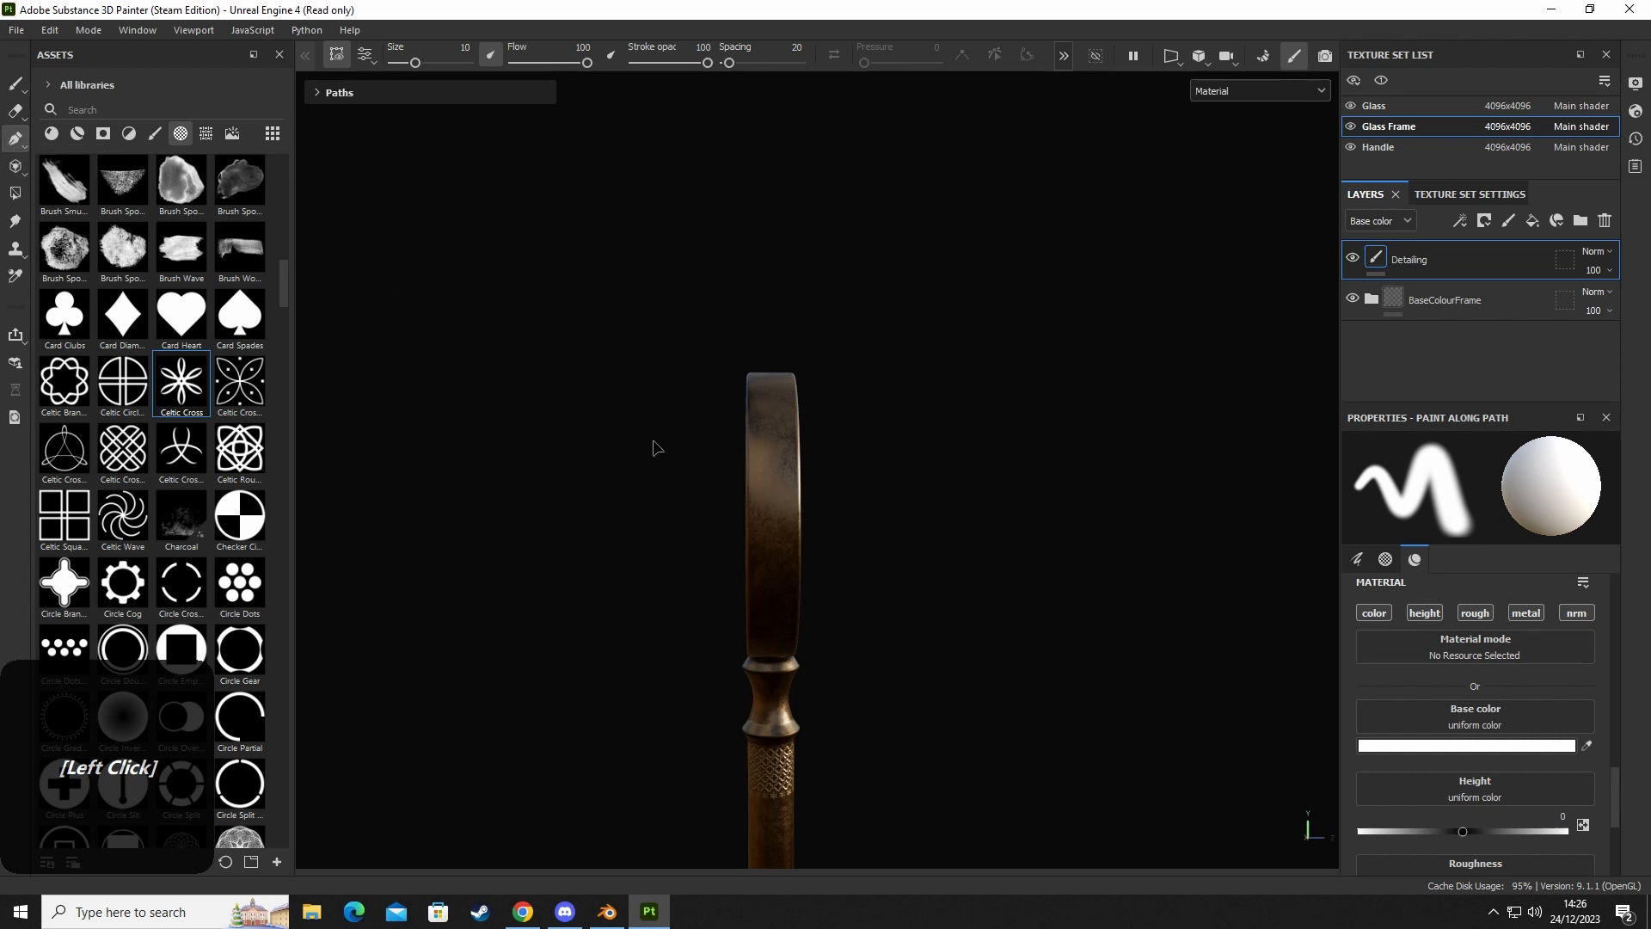
pyautogui.keyDown('alt'); pyautogui.moveTo(764, 666); pyautogui.dragTo(757, 500, button='middle'); pyautogui.keyUp('alt')
pyautogui.scroll(5, 755, 509)
pyautogui.moveTo(758, 521)
pyautogui.keyDown('alt'); pyautogui.mouseDown()
pyautogui.moveTo(738, 395)
pyautogui.moveTo(763, 491)
pyautogui.mouseUp(); pyautogui.keyUp('alt')
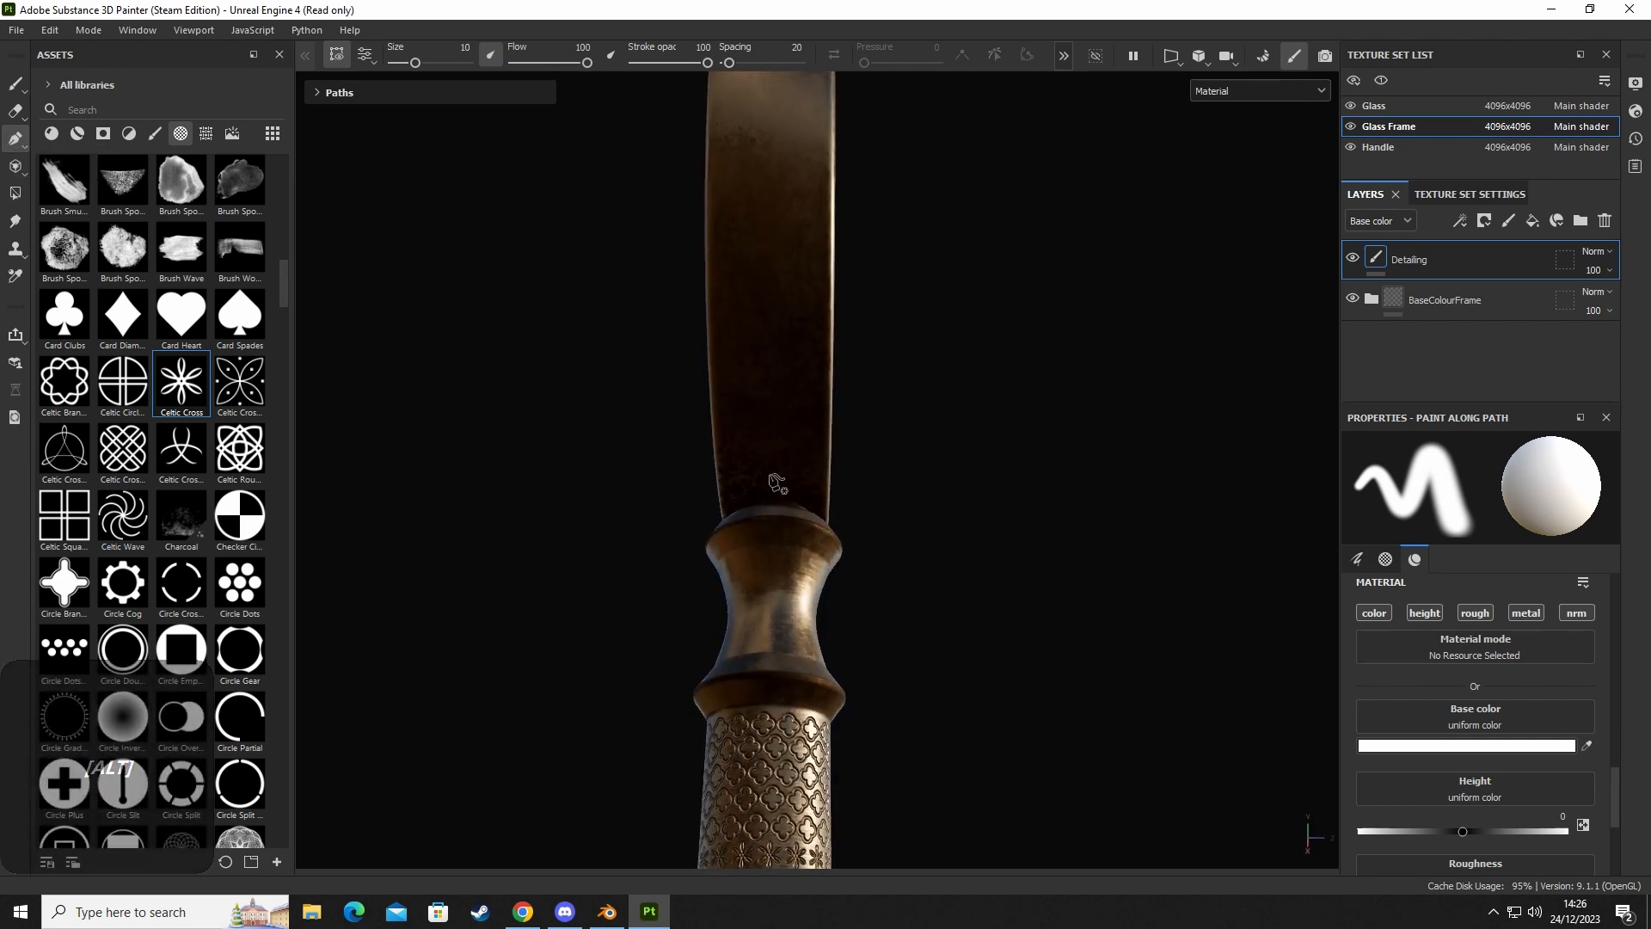
pyautogui.click(768, 485)
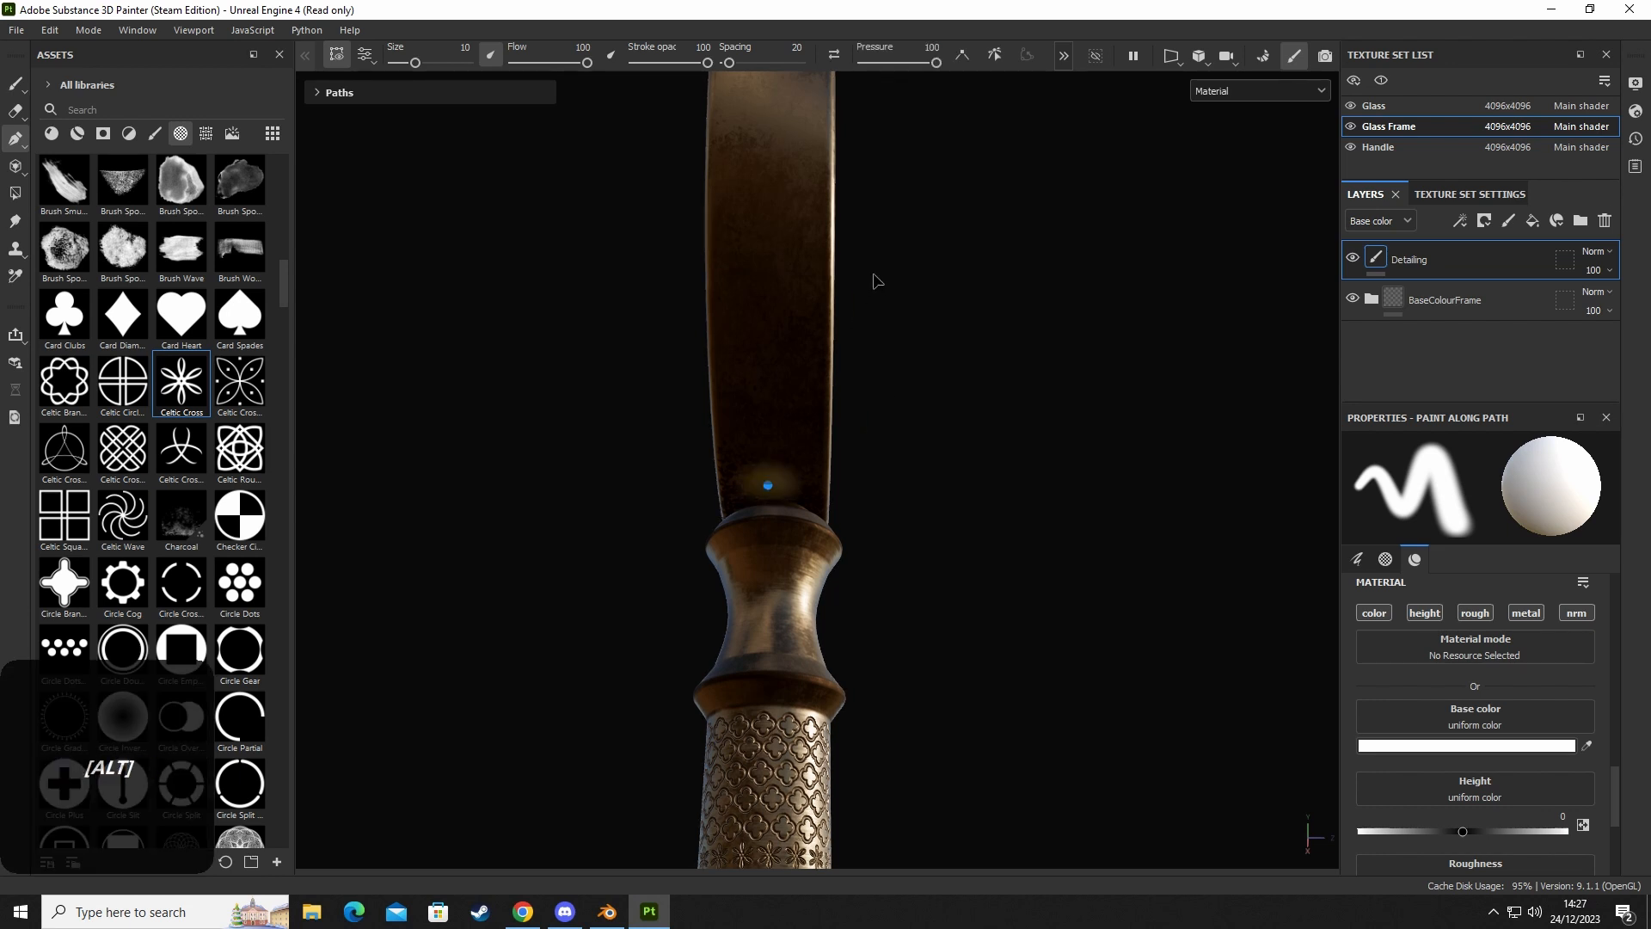
pyautogui.keyDown('alt'); pyautogui.moveTo(874, 280); pyautogui.dragTo(895, 327, button='middle'); pyautogui.keyUp('alt')
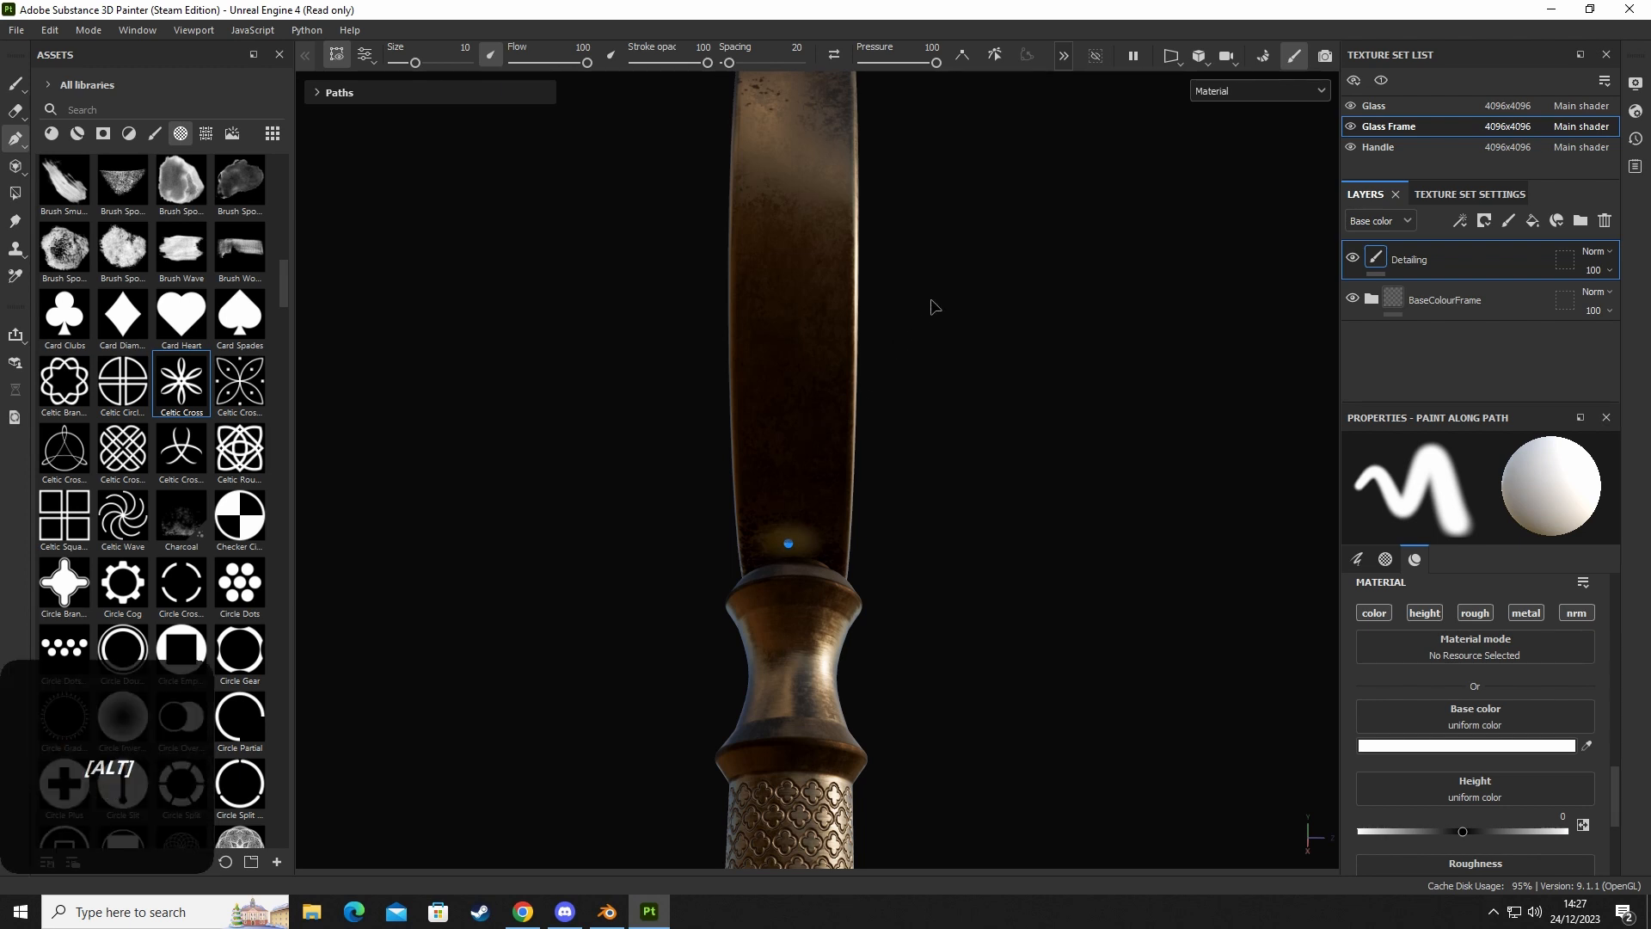
pyautogui.keyDown('alt'); pyautogui.moveTo(933, 306); pyautogui.dragTo(807, 650, button='middle'); pyautogui.keyUp('alt')
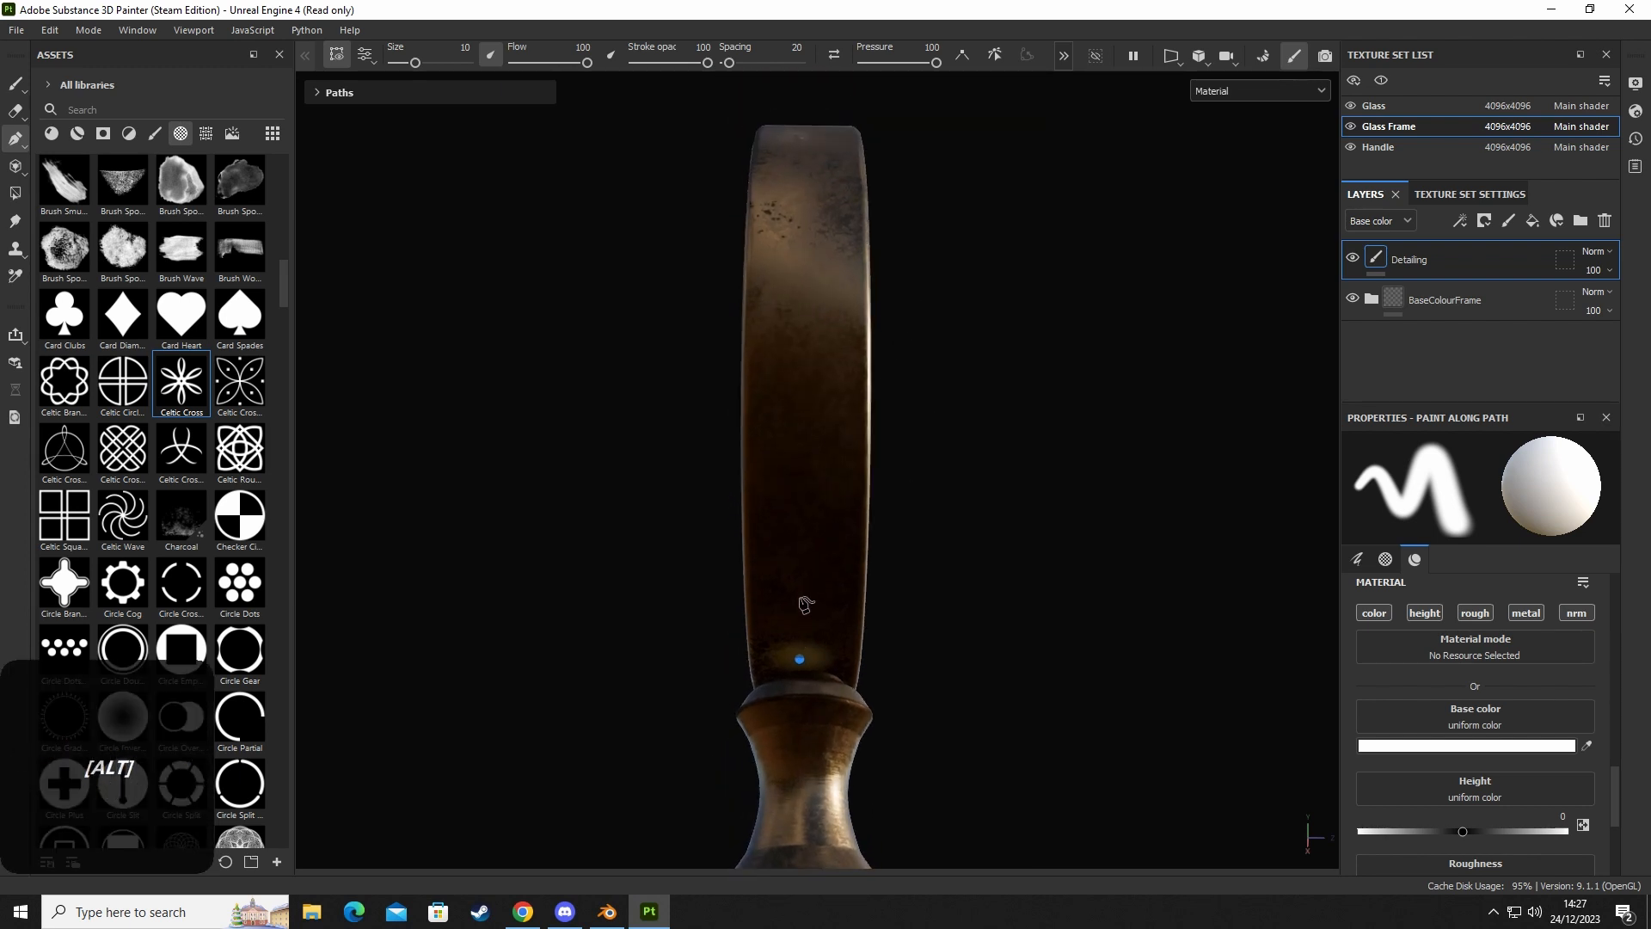
pyautogui.click(800, 658)
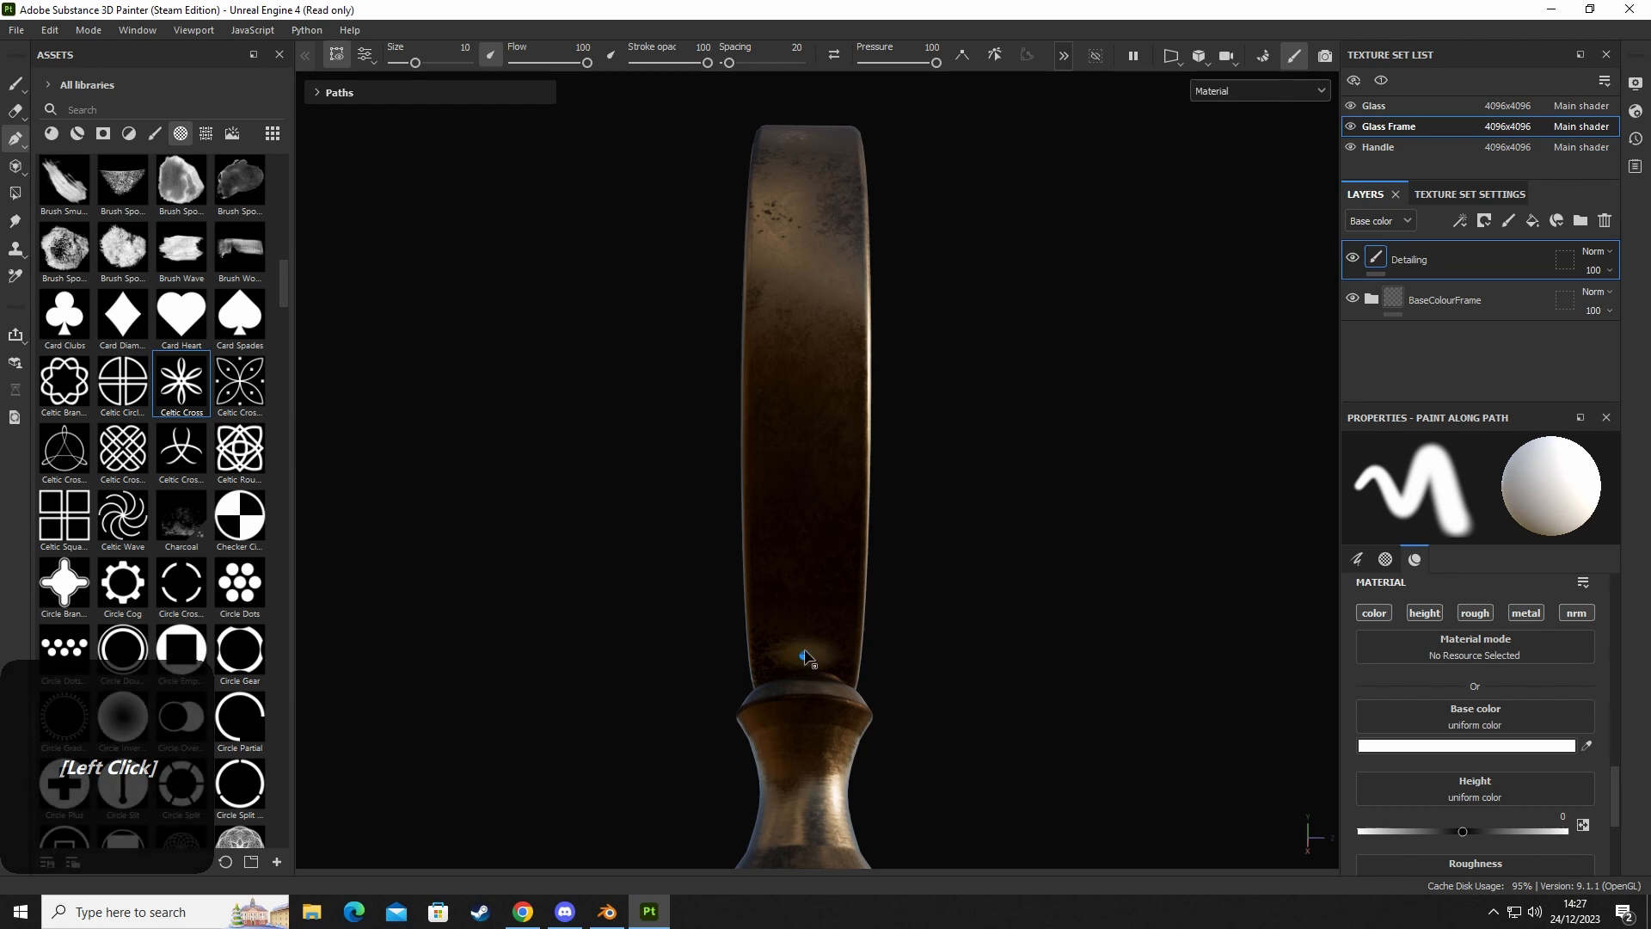
# Extend the path straight up the centre of the rim with two points, one at mid-height and one above it.
pyautogui.click(802, 489)
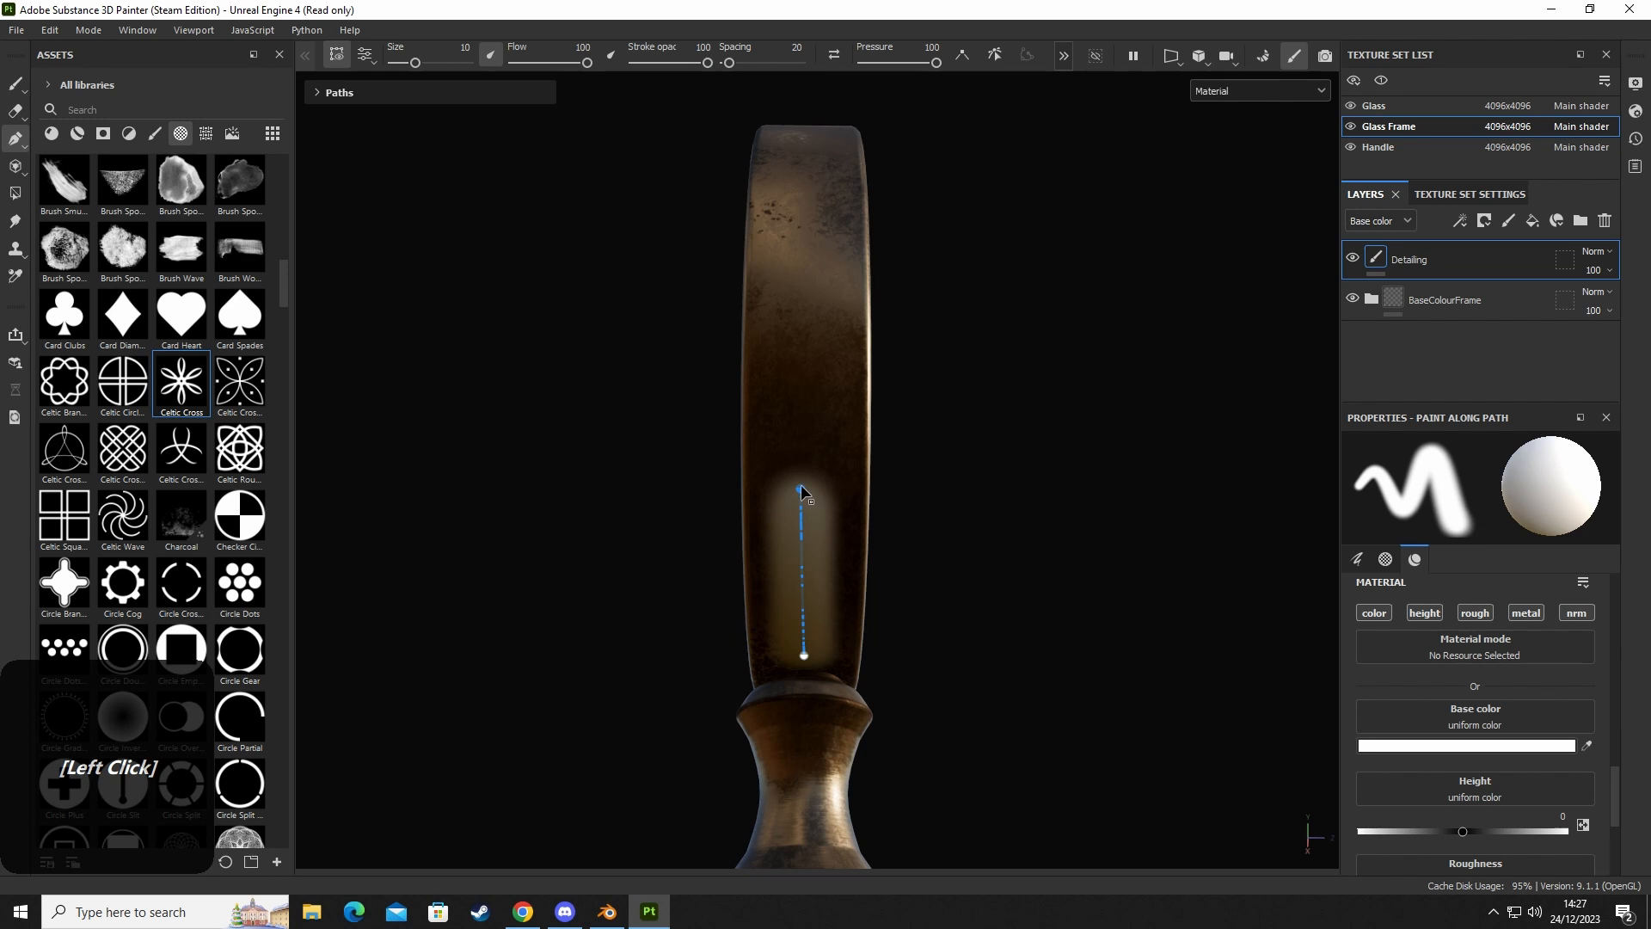
pyautogui.moveTo(803, 486); pyautogui.dragTo(803, 483)
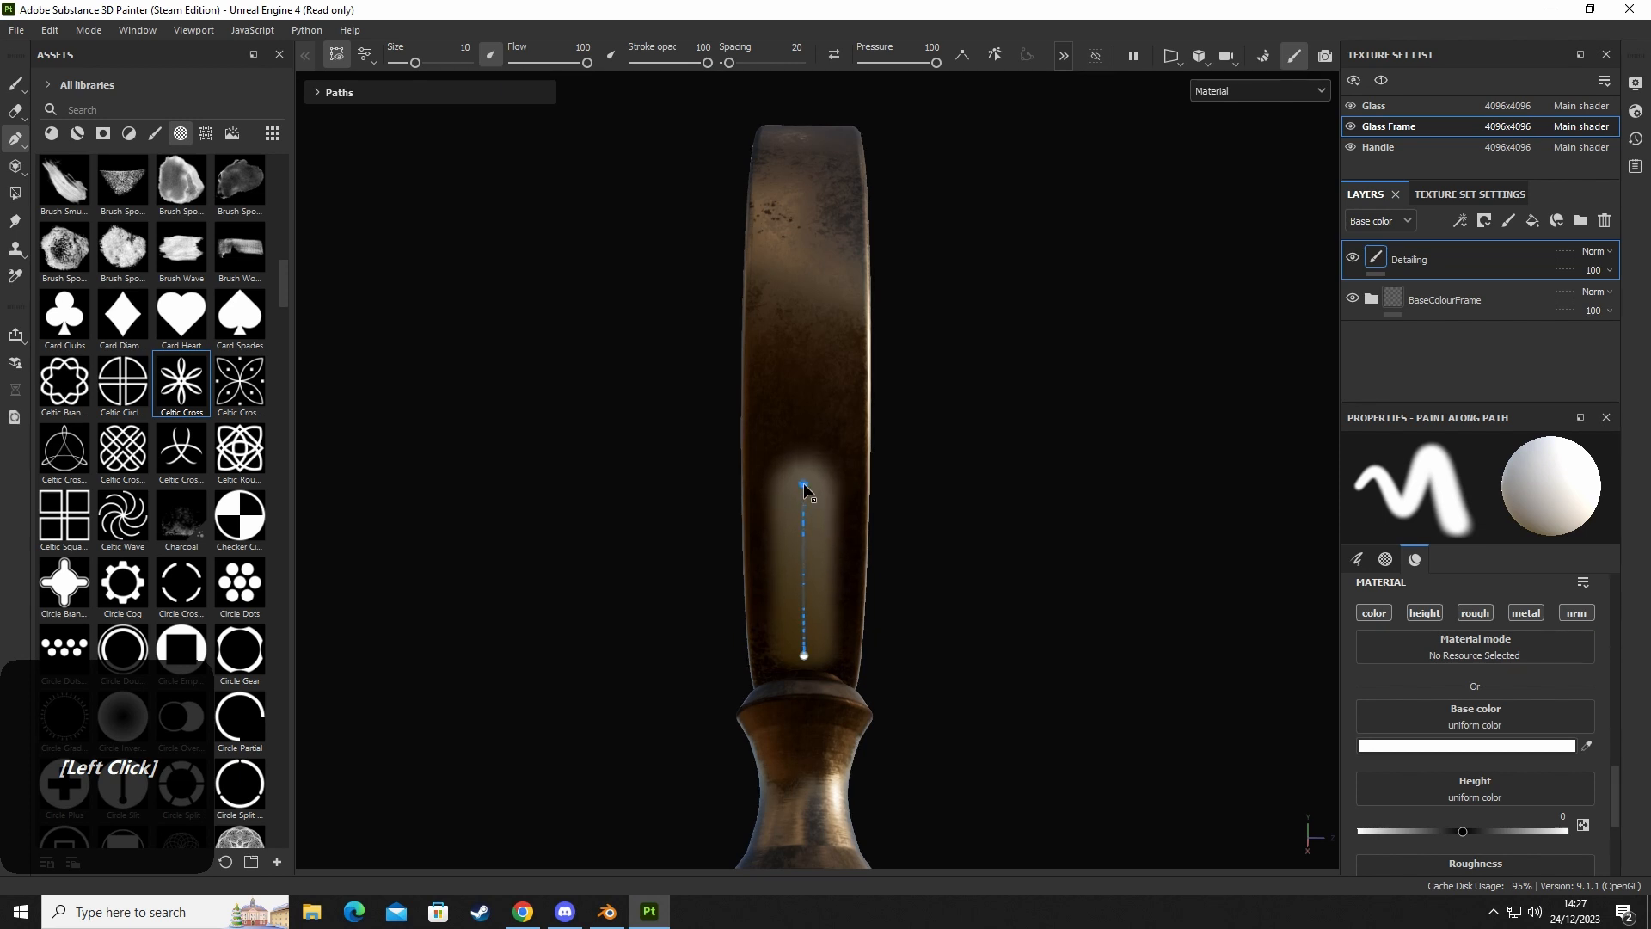
pyautogui.click(803, 284)
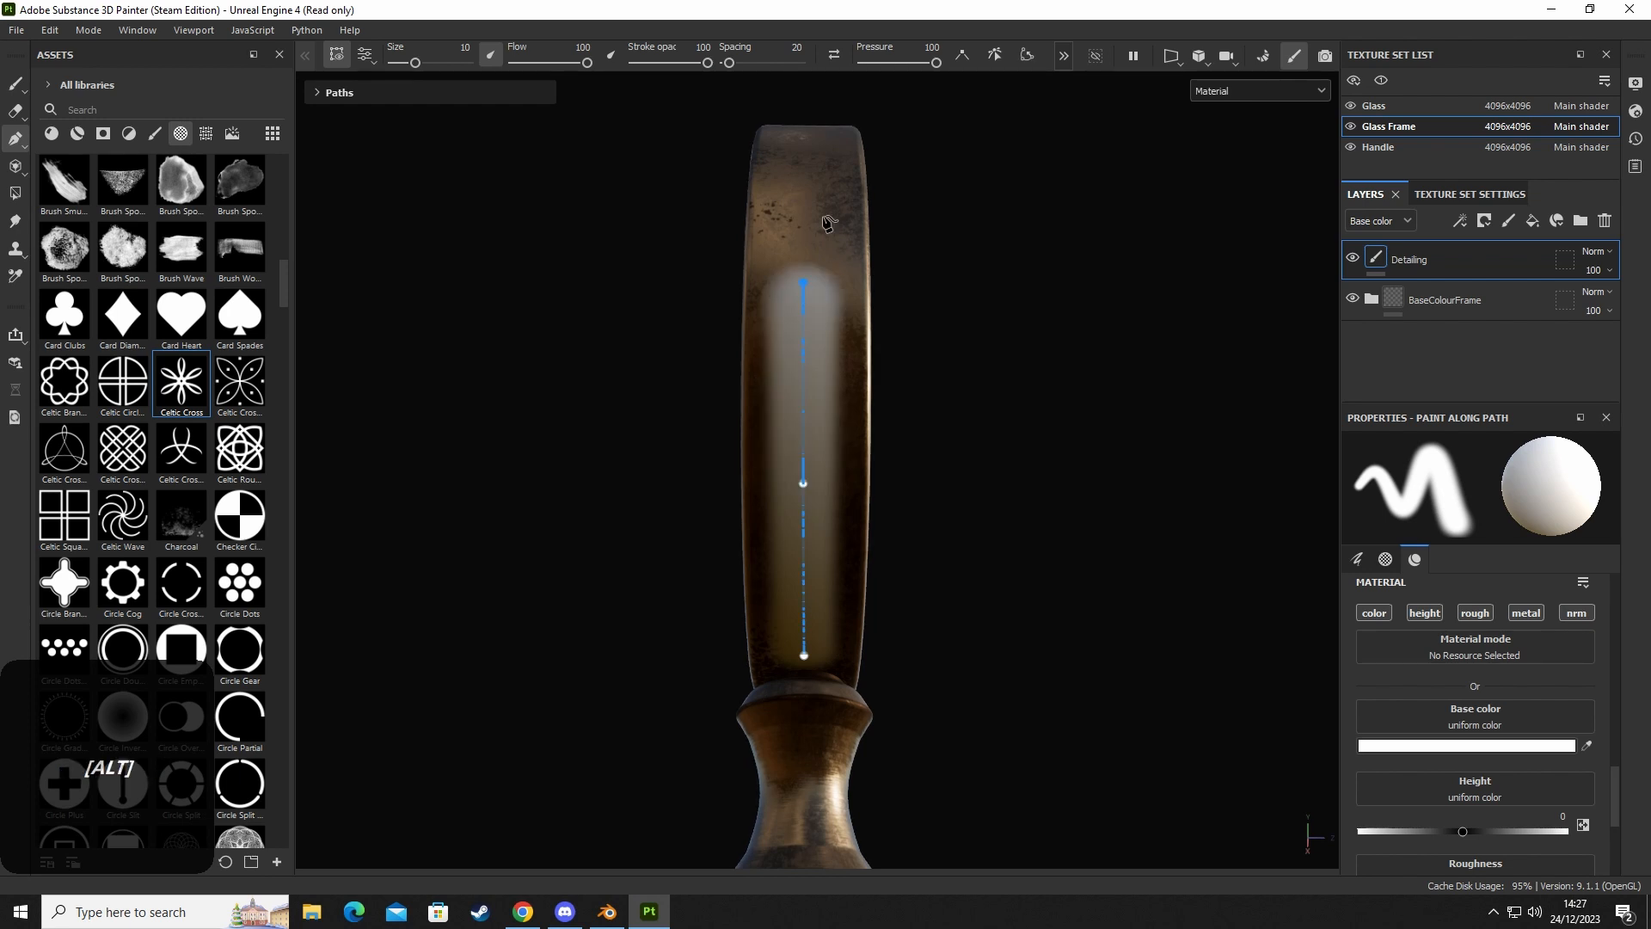
# Extend the path further up the centre of the frame's outer rim with two more points on the upper half.
pyautogui.keyDown('alt'); pyautogui.moveTo(806, 301); pyautogui.dragTo(800, 417, button='middle'); pyautogui.keyUp('alt')
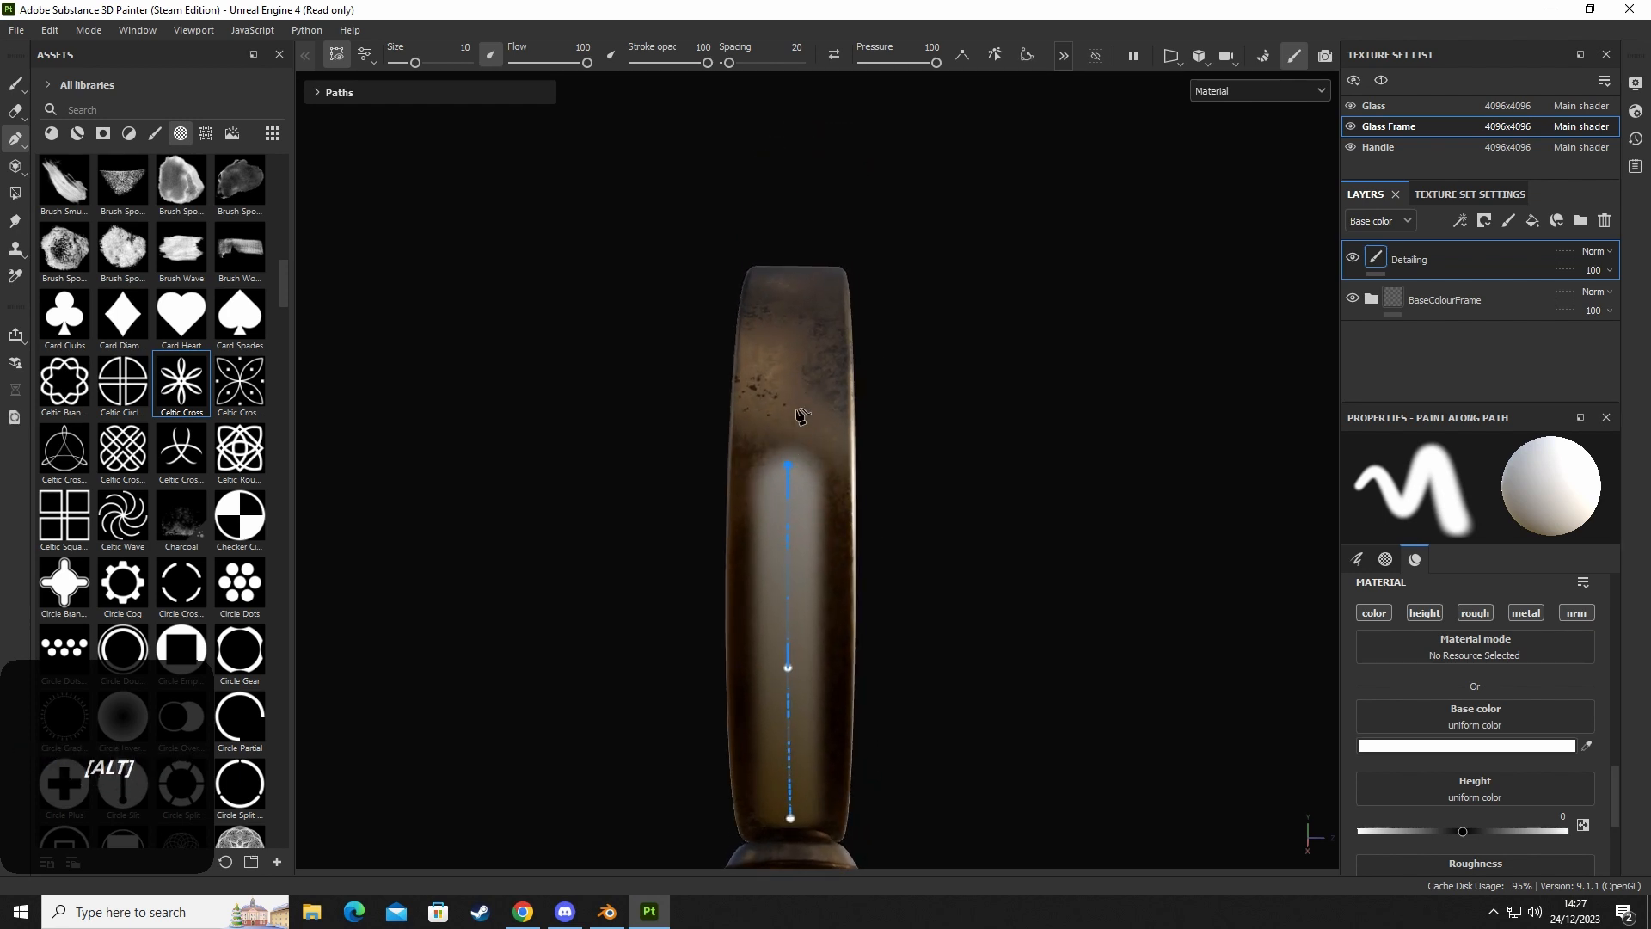
pyautogui.click(800, 320)
pyautogui.moveTo(800, 320)
pyautogui.keyDown('alt'); pyautogui.mouseDown()
pyautogui.moveTo(784, 419)
pyautogui.moveTo(793, 370)
pyautogui.mouseUp(); pyautogui.keyUp('alt')
pyautogui.click(803, 228)
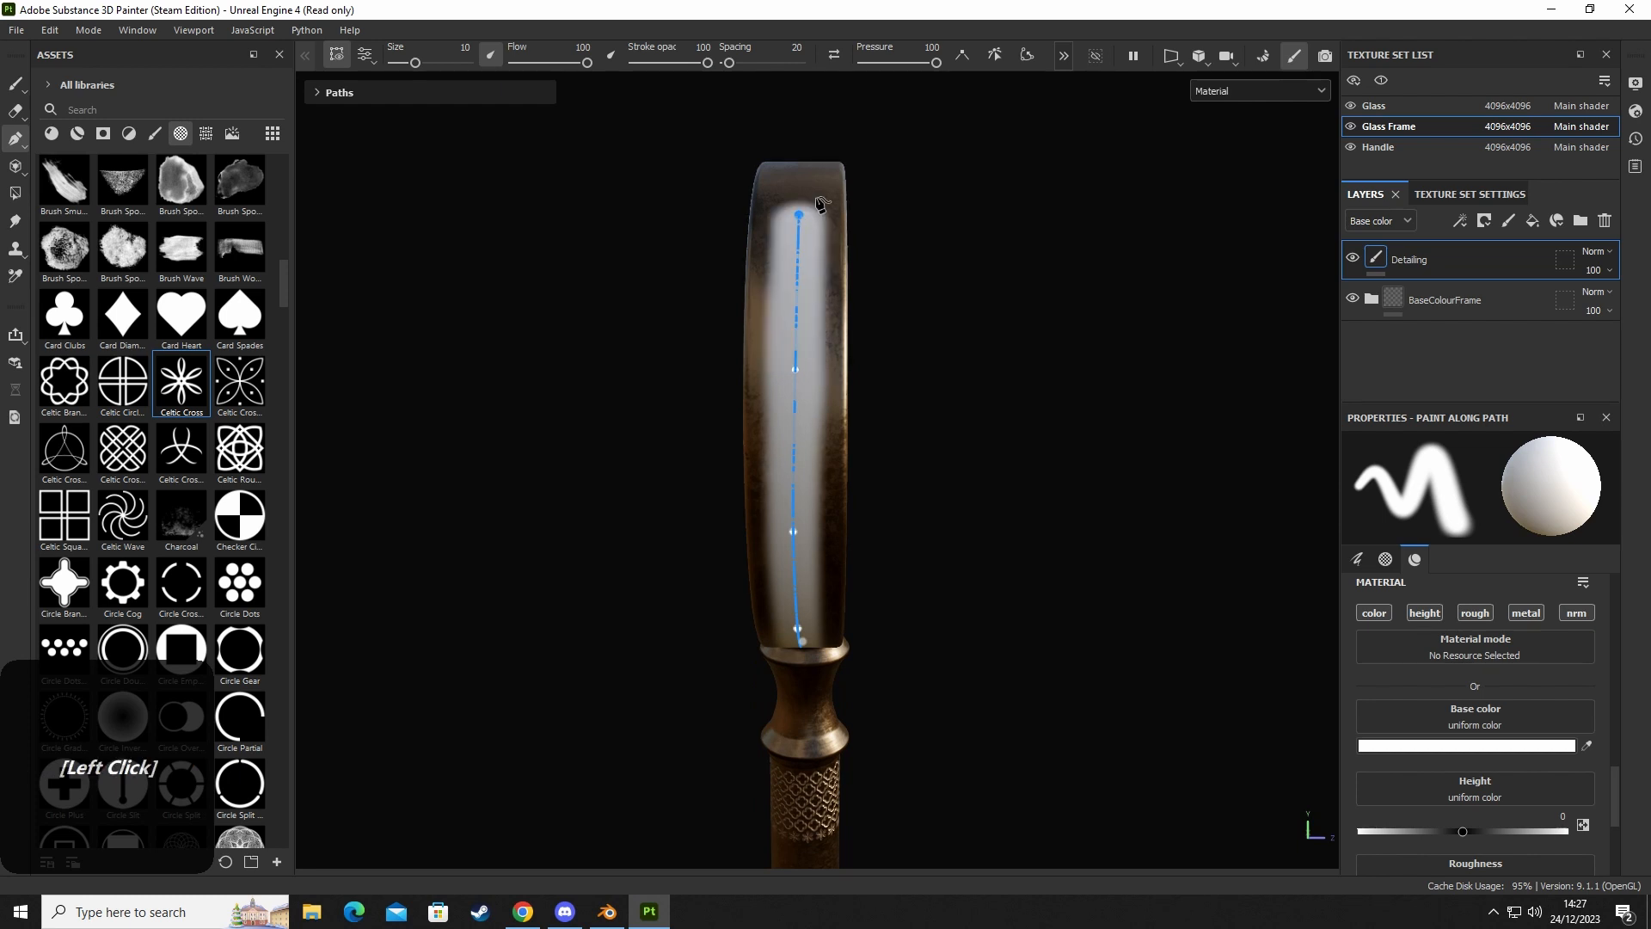
# Carry the path up to the top of the frame with two more points centred on the rim.
pyautogui.keyDown('alt'); pyautogui.moveTo(824, 203); pyautogui.dragTo(869, 332, button='middle'); pyautogui.keyUp('alt')
pyautogui.keyDown('alt'); pyautogui.moveTo(869, 332); pyautogui.dragTo(874, 408); pyautogui.keyUp('alt')
pyautogui.keyDown('alt'); pyautogui.moveTo(875, 408); pyautogui.dragTo(840, 479, button='middle'); pyautogui.keyUp('alt')
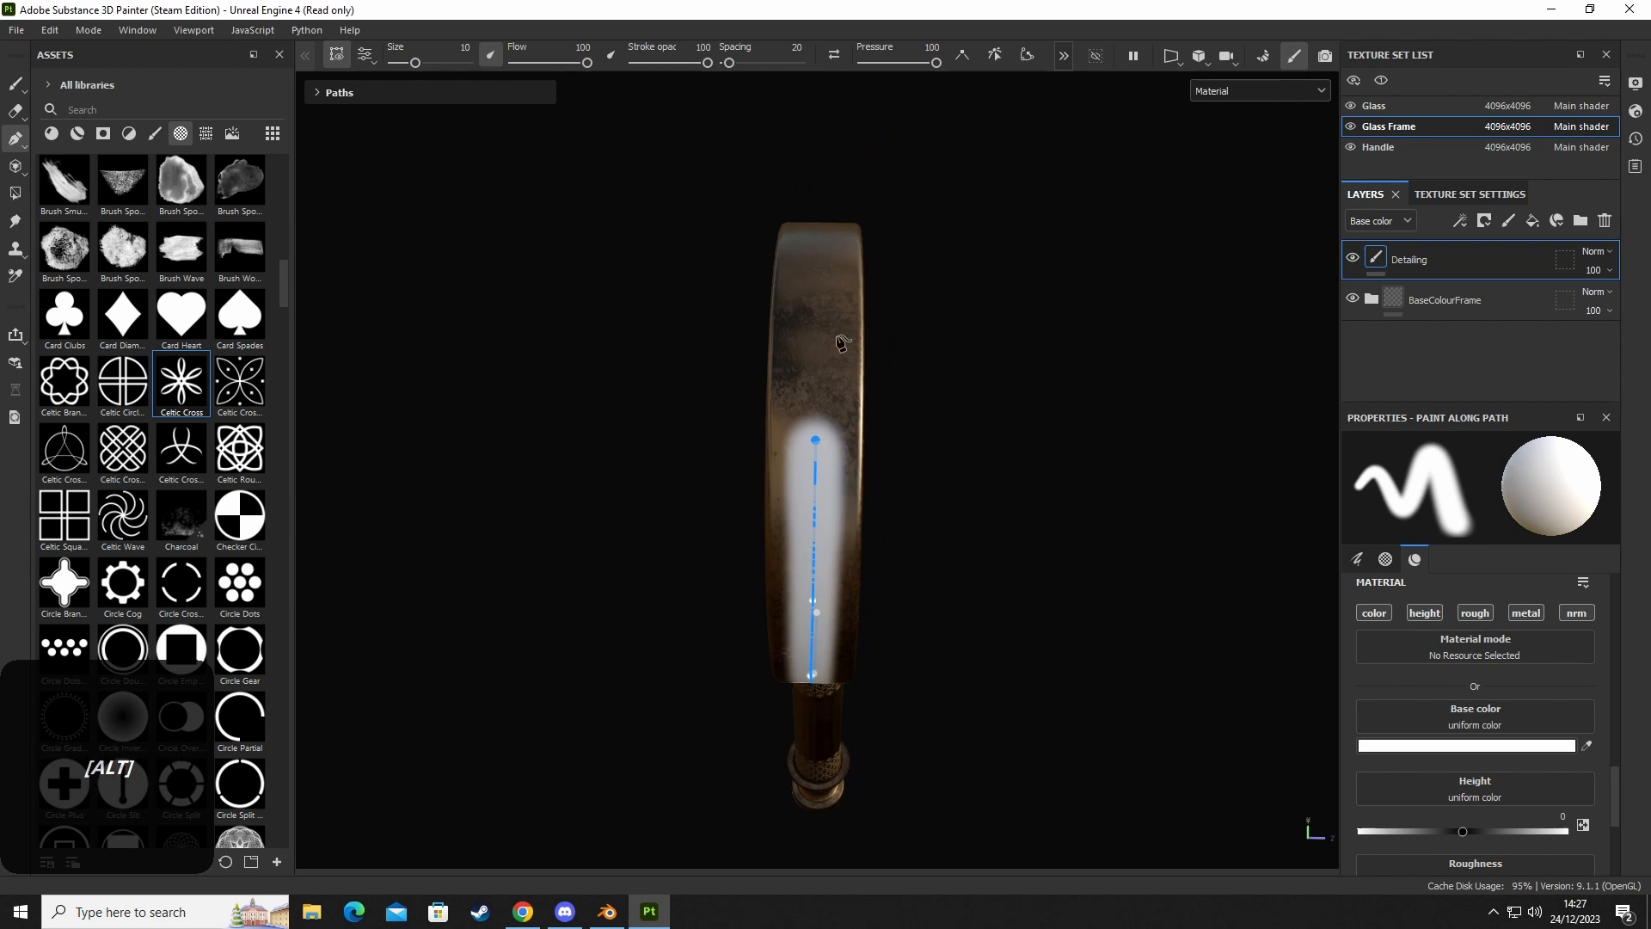
pyautogui.click(822, 277)
pyautogui.moveTo(830, 287)
pyautogui.keyDown('alt'); pyautogui.mouseDown()
pyautogui.moveTo(811, 480)
pyautogui.moveTo(802, 452)
pyautogui.mouseUp(); pyautogui.keyUp('alt')
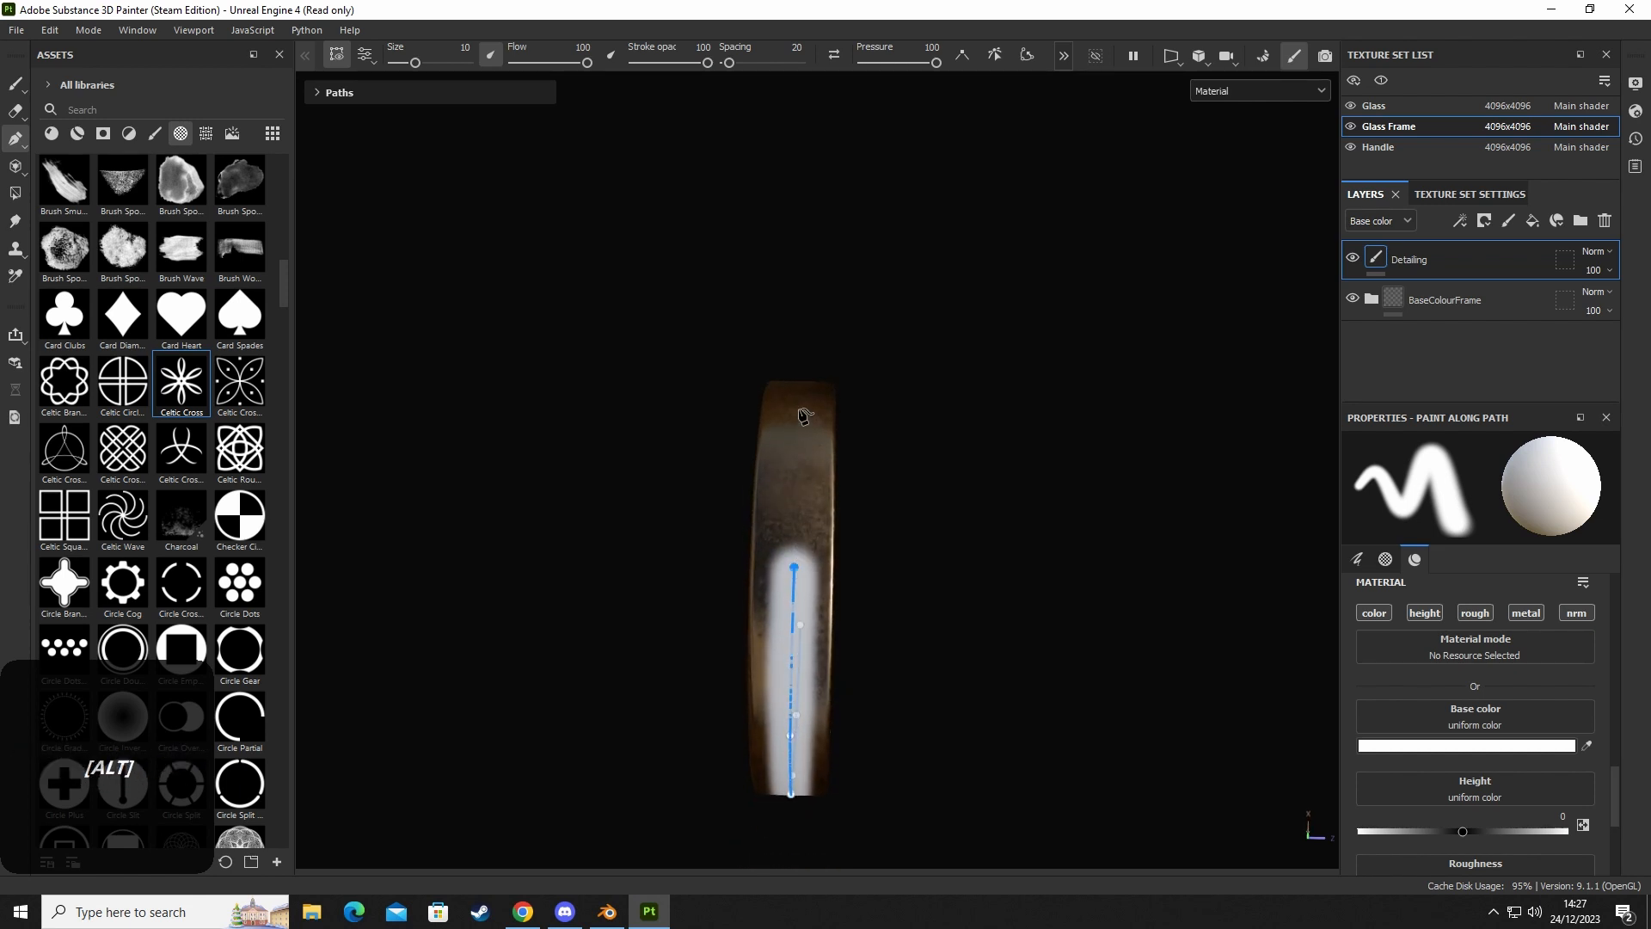
pyautogui.click(801, 415)
# Continue the path down the opposite side of the rim with two centred points, one near the top and one around mid-height.
pyautogui.keyDown('alt'); pyautogui.moveTo(641, 490); pyautogui.dragTo(811, 510, button='middle'); pyautogui.keyUp('alt')
pyautogui.moveTo(810, 509)
pyautogui.keyDown('alt'); pyautogui.mouseDown()
pyautogui.moveTo(837, 519)
pyautogui.moveTo(809, 486)
pyautogui.mouseUp(); pyautogui.keyUp('alt')
pyautogui.keyDown('alt'); pyautogui.moveTo(808, 486); pyautogui.dragTo(851, 475, button='middle'); pyautogui.keyUp('alt')
pyautogui.keyDown('alt'); pyautogui.moveTo(852, 476); pyautogui.dragTo(967, 555); pyautogui.keyUp('alt')
pyautogui.keyDown('alt'); pyautogui.moveTo(968, 554); pyautogui.dragTo(978, 564, button='middle'); pyautogui.keyUp('alt')
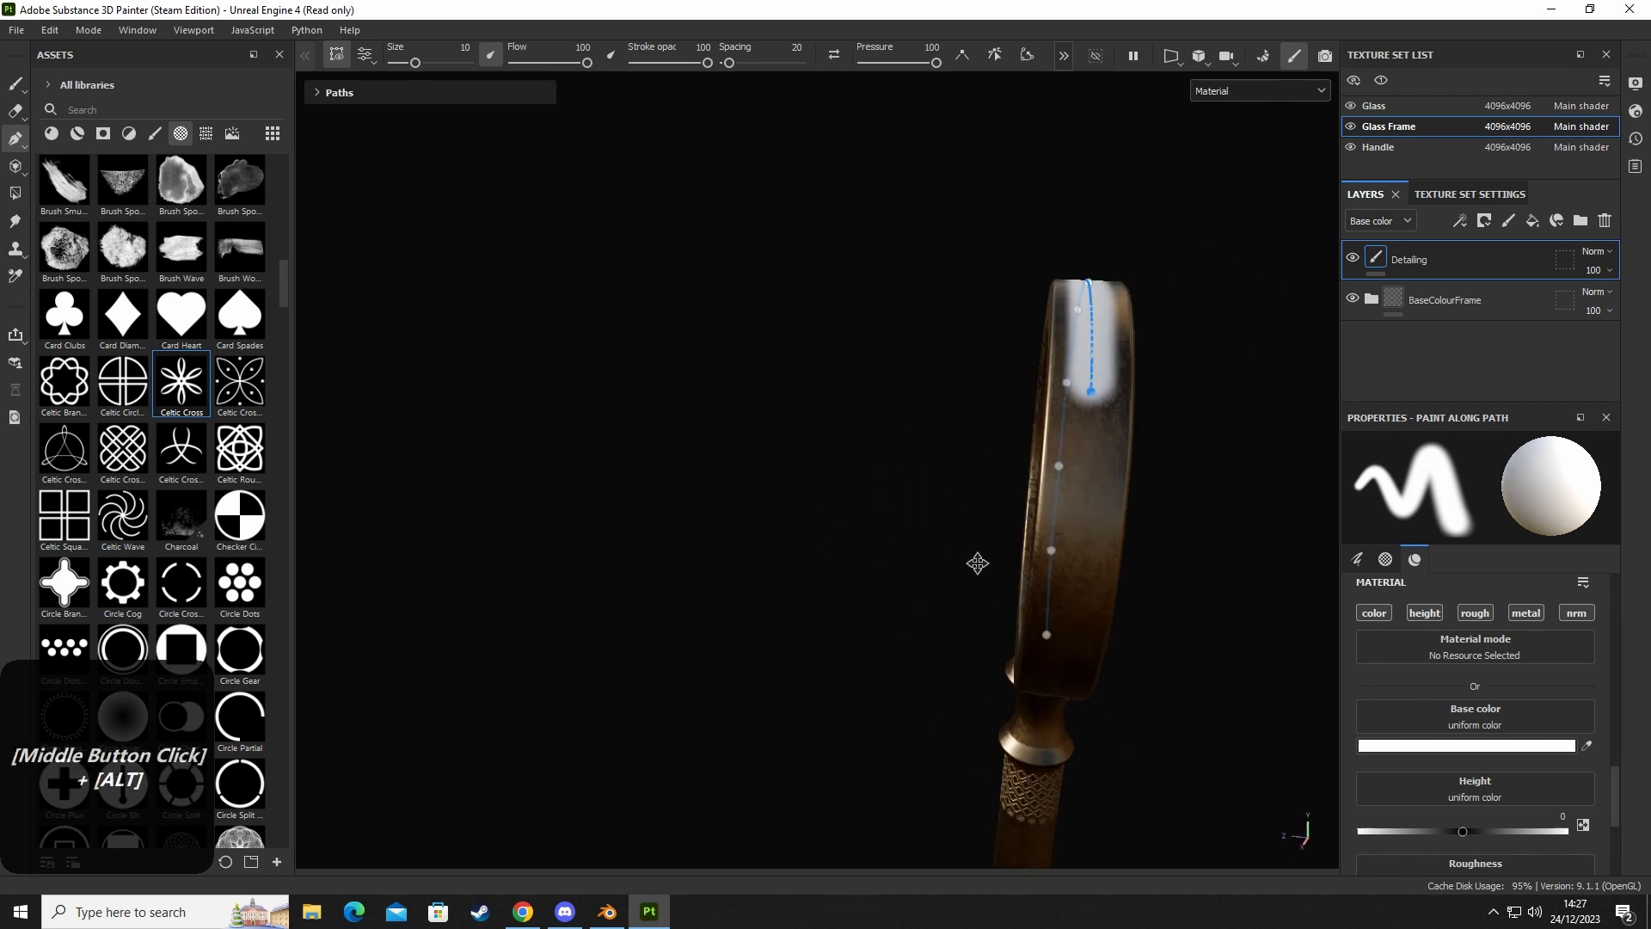
pyautogui.keyDown('alt'); pyautogui.moveTo(978, 564); pyautogui.dragTo(1077, 285); pyautogui.keyUp('alt')
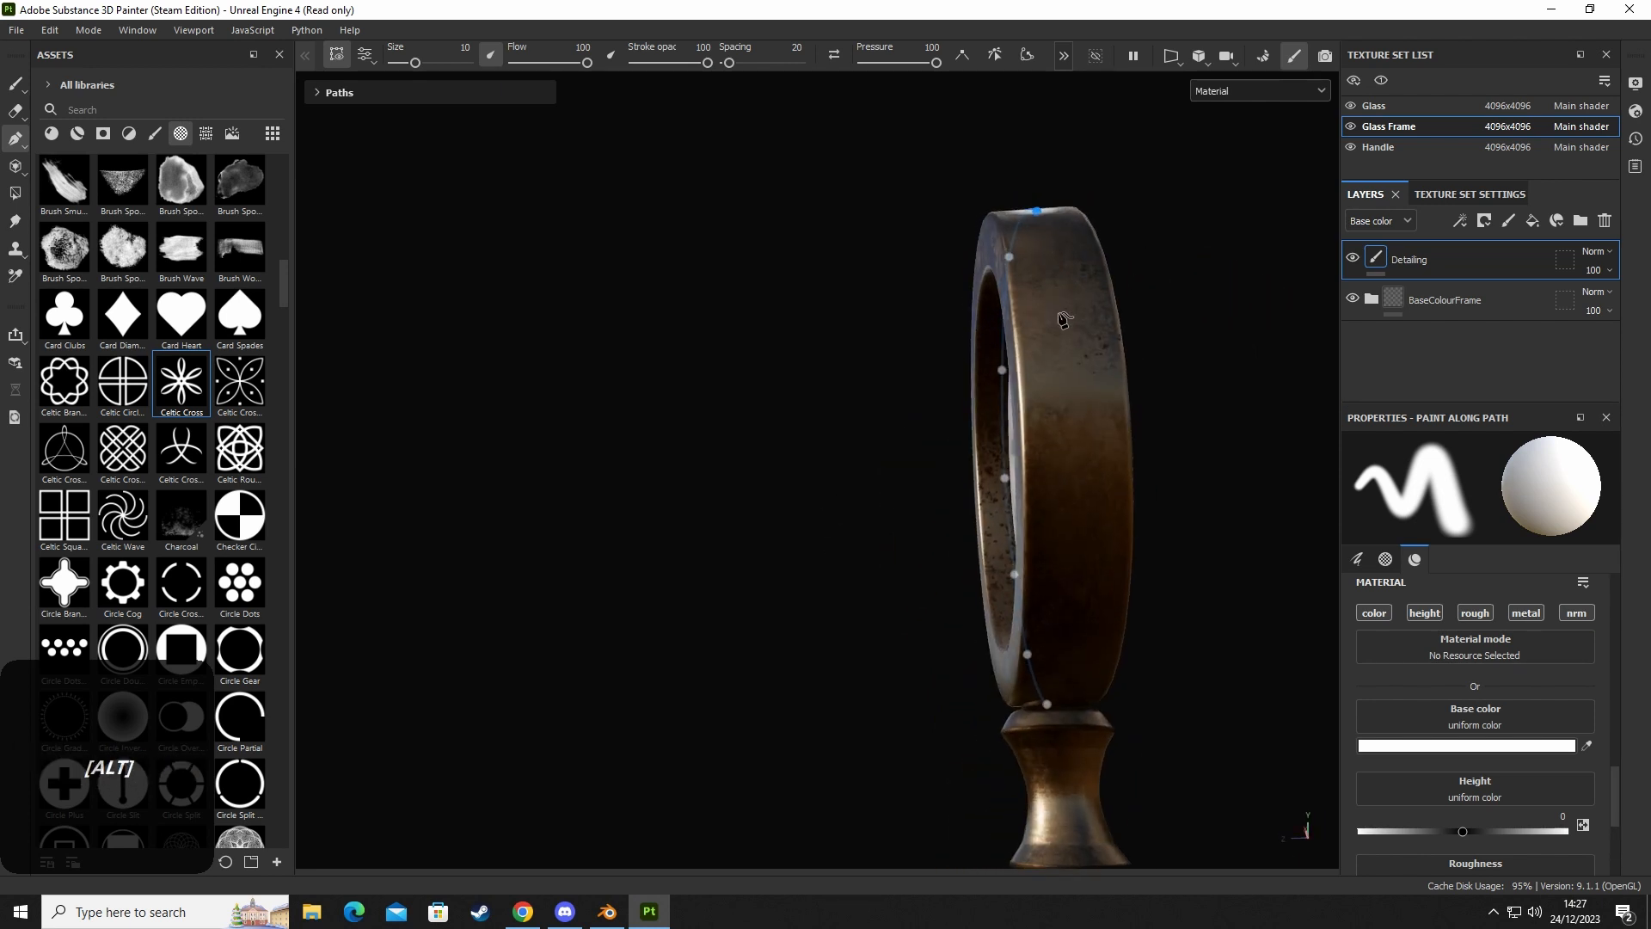
pyautogui.keyDown('alt'); pyautogui.moveTo(1070, 337); pyautogui.dragTo(953, 325, button='middle'); pyautogui.keyUp('alt')
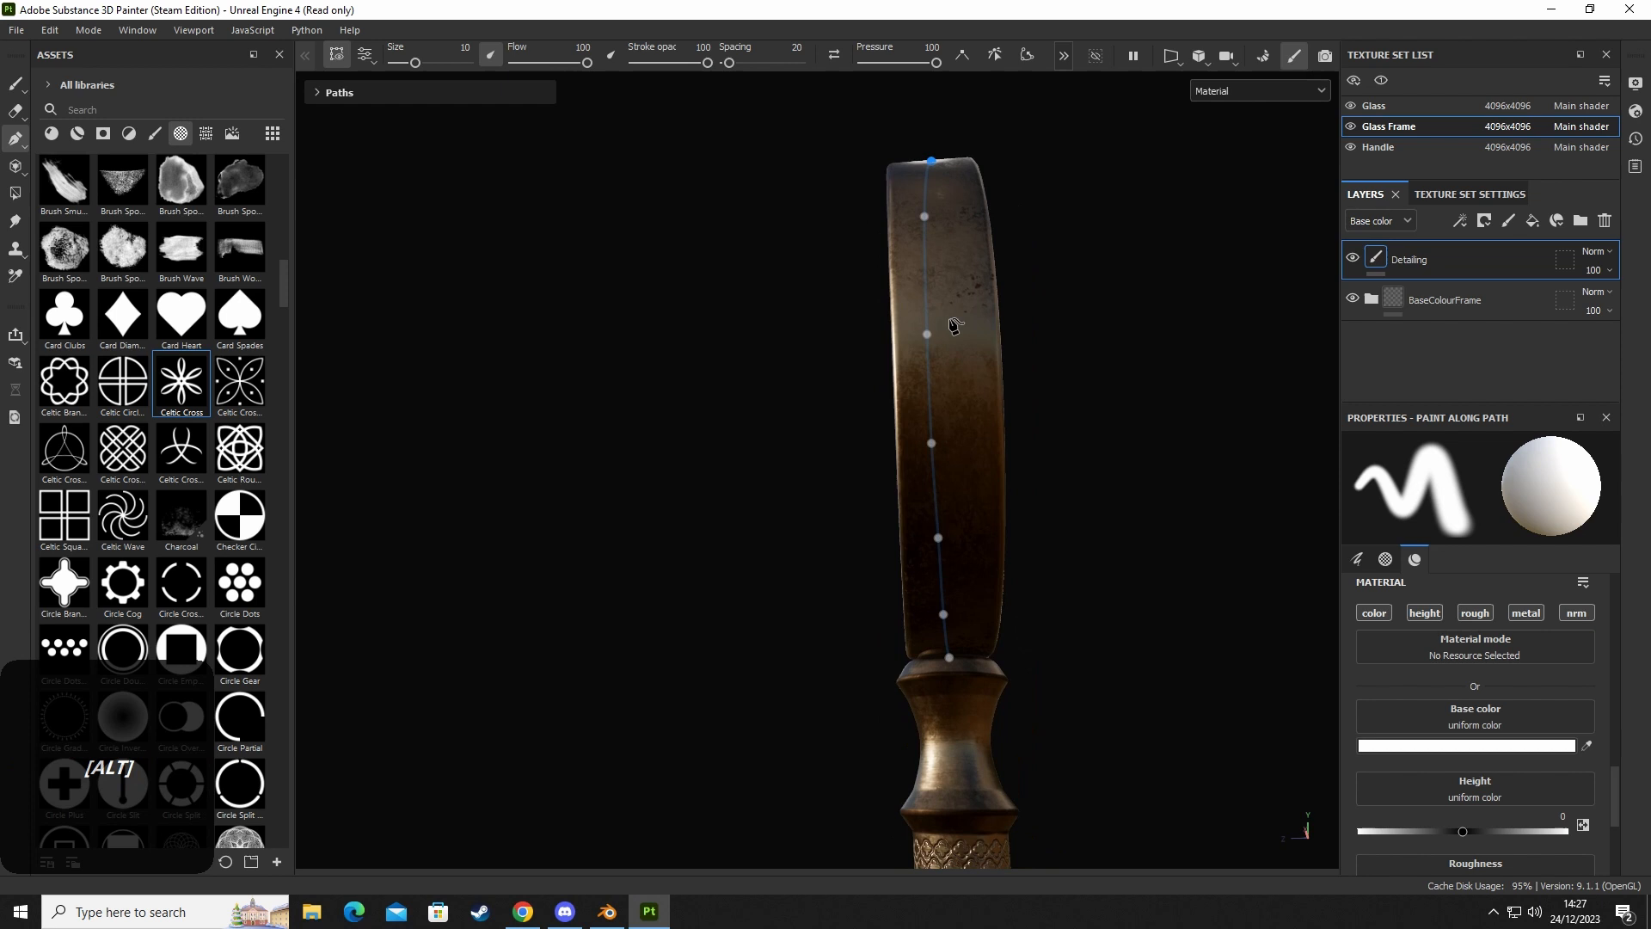
pyautogui.click(940, 262)
pyautogui.keyDown('alt'); pyautogui.moveTo(957, 427); pyautogui.dragTo(936, 230, button='middle'); pyautogui.keyUp('alt')
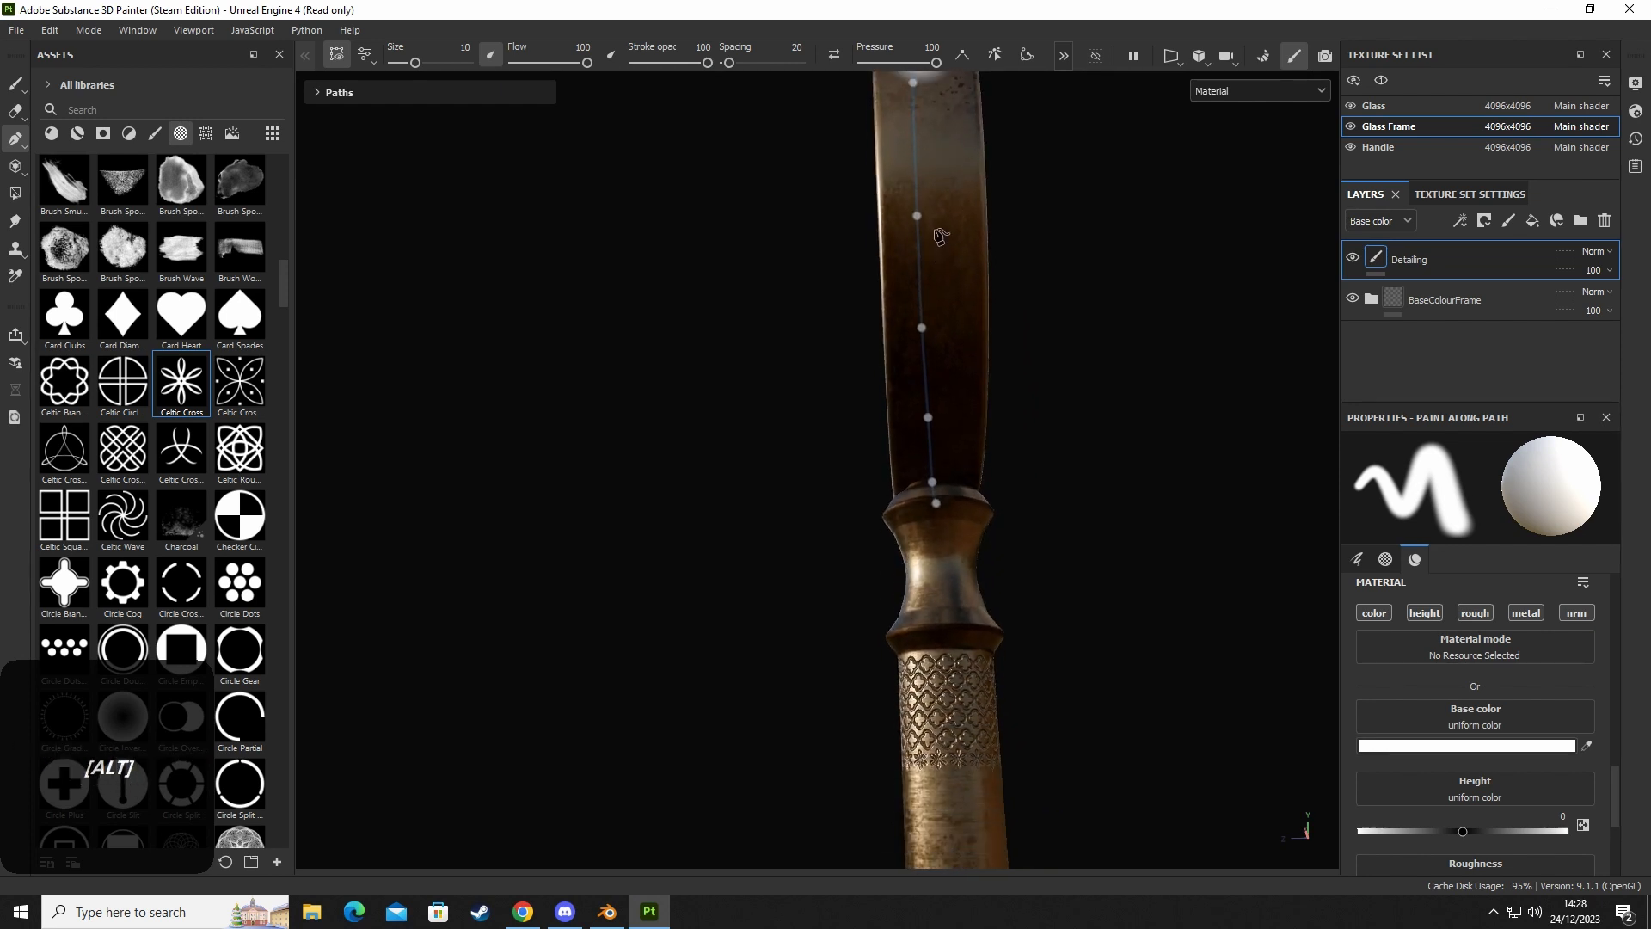
pyautogui.click(934, 187)
# Add two more path points down the rim's lower part, ending just above the handle collar.
pyautogui.keyDown('alt'); pyautogui.moveTo(938, 361); pyautogui.dragTo(936, 191, button='middle'); pyautogui.keyUp('alt')
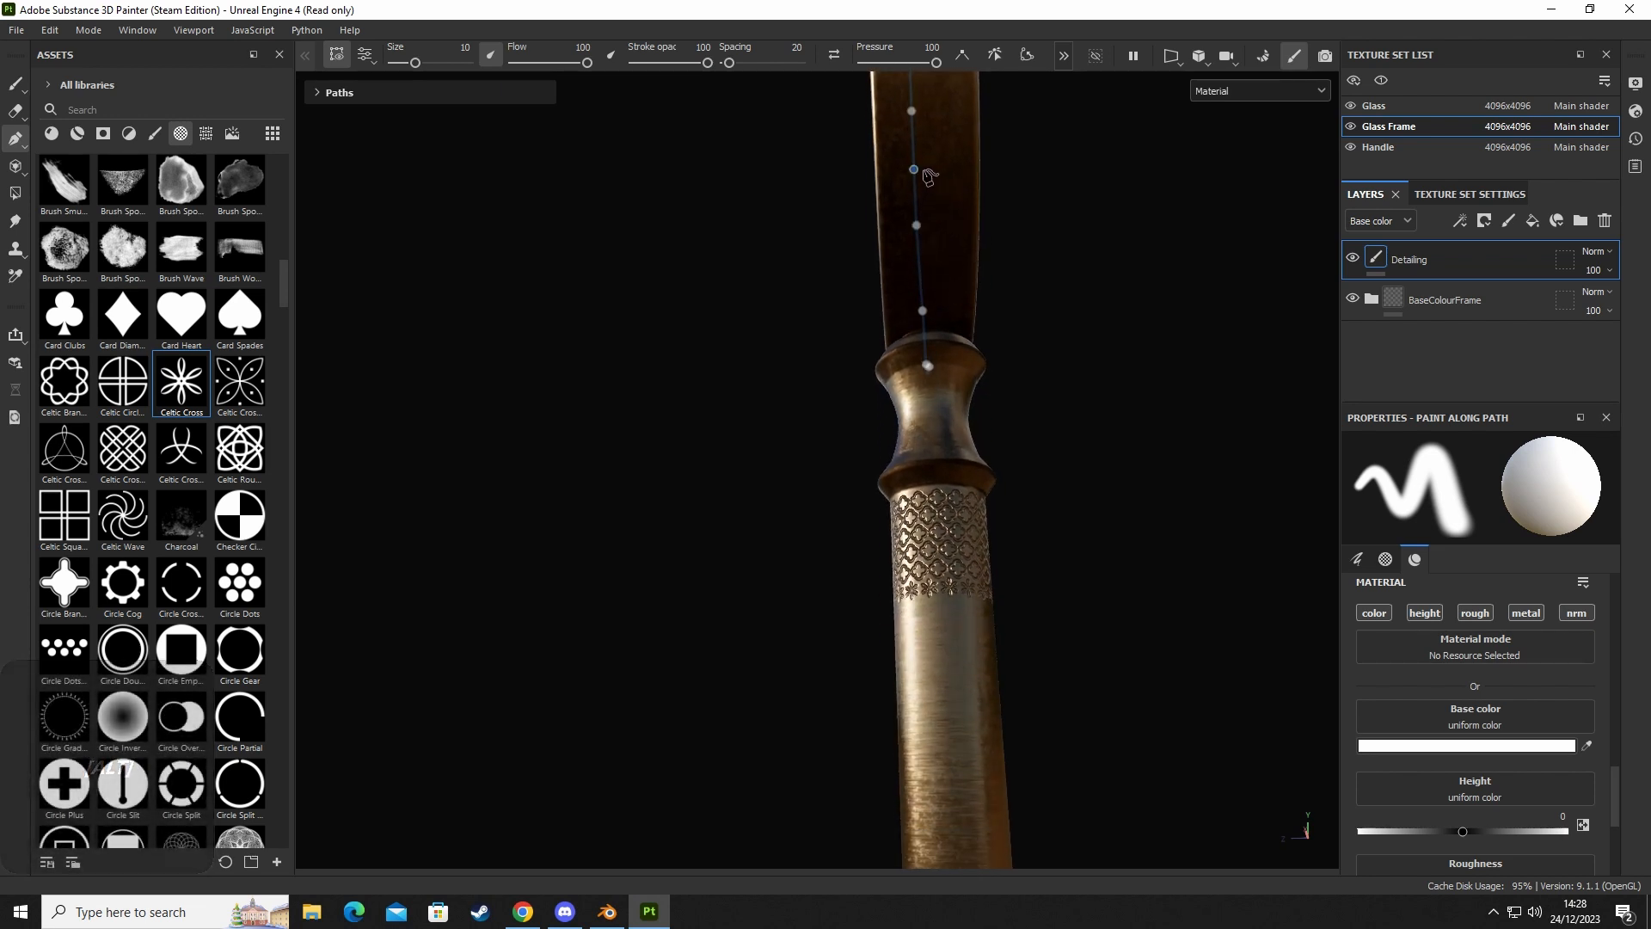
pyautogui.click(924, 171)
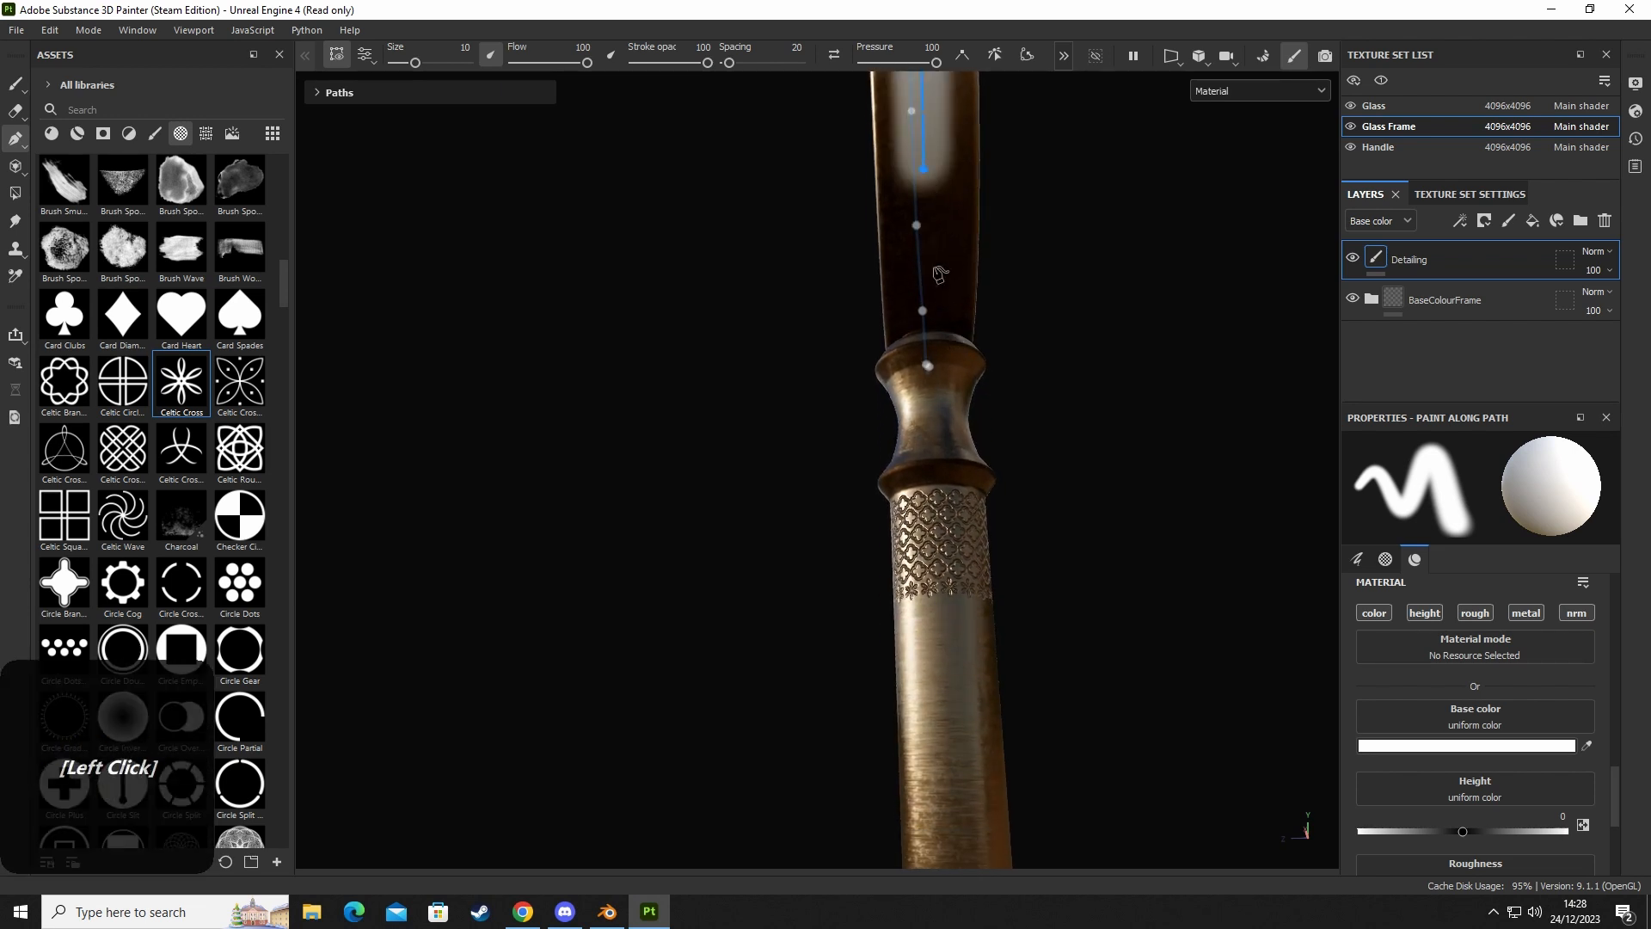
pyautogui.moveTo(947, 321)
pyautogui.keyDown('alt'); pyautogui.mouseDown()
pyautogui.moveTo(952, 258)
pyautogui.moveTo(973, 247)
pyautogui.moveTo(937, 325)
pyautogui.mouseUp(); pyautogui.keyUp('alt')
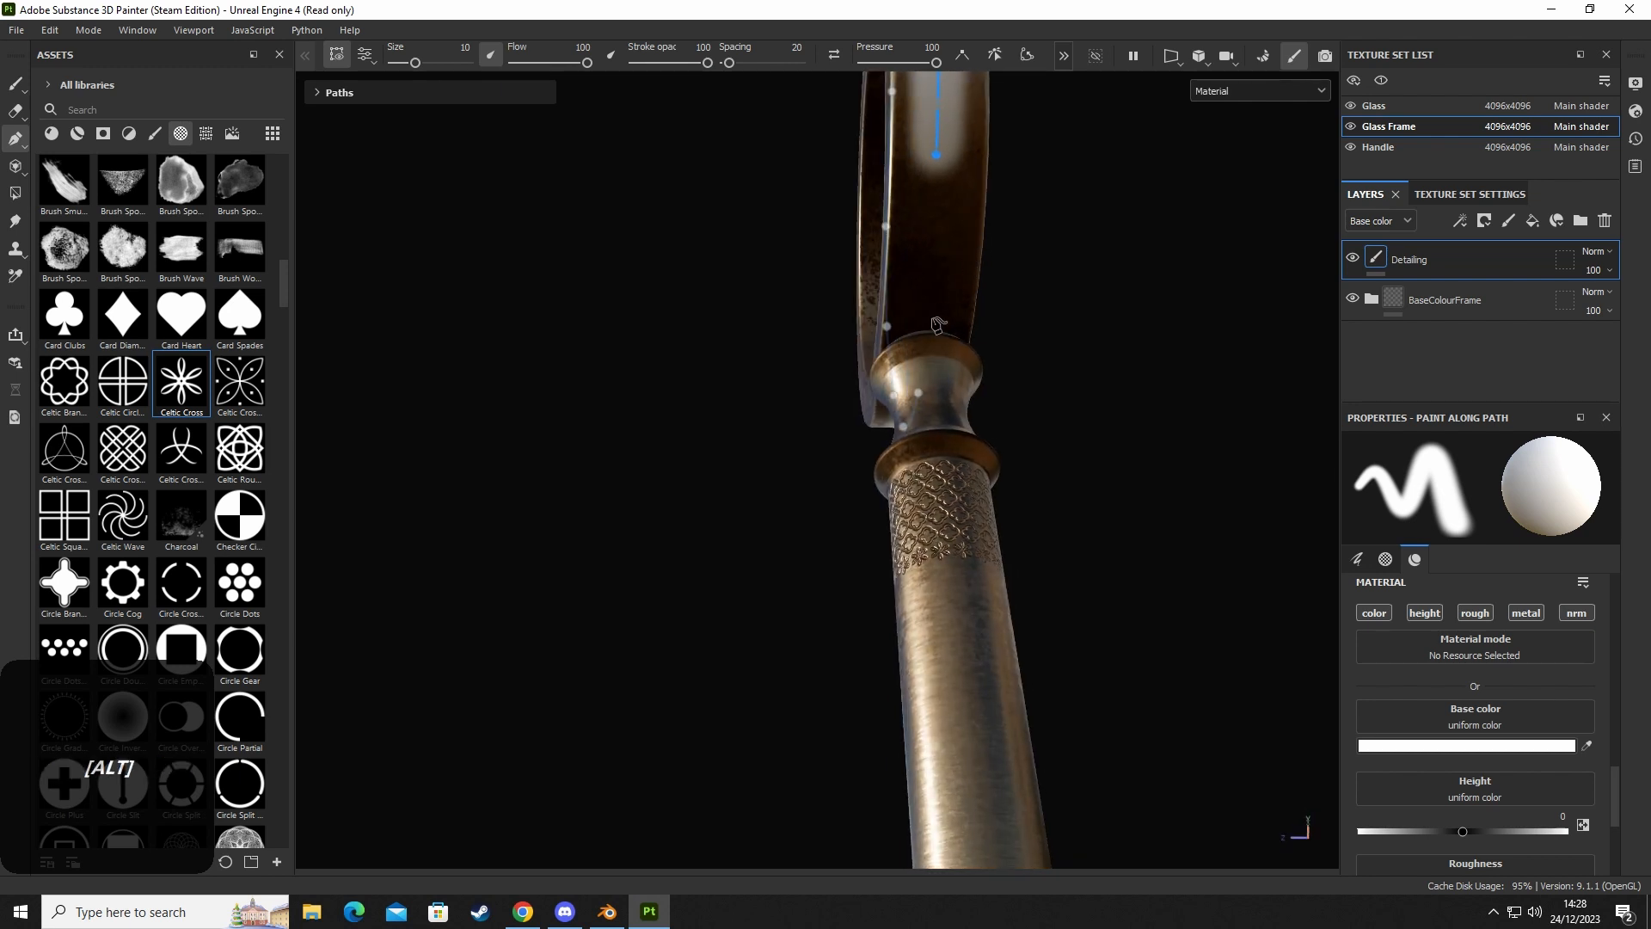
pyautogui.click(929, 318)
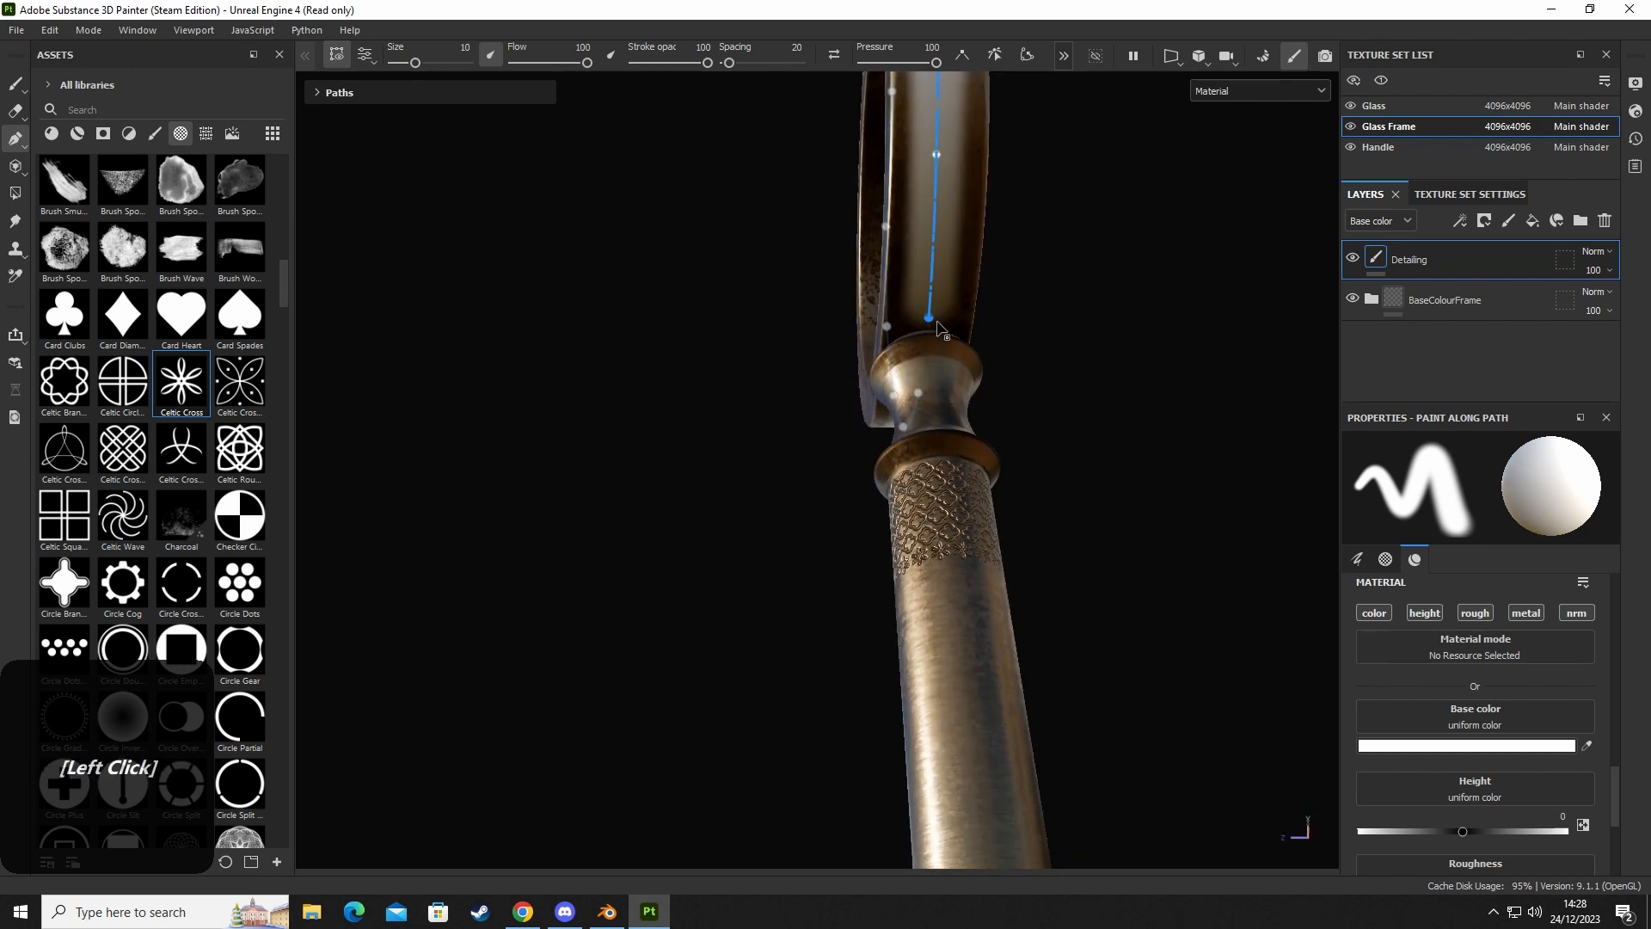
# Reduce the brush size of the stroke along the rim path to 3.49.
pyautogui.keyDown('alt'); pyautogui.moveTo(867, 339); pyautogui.dragTo(911, 641); pyautogui.keyUp('alt')
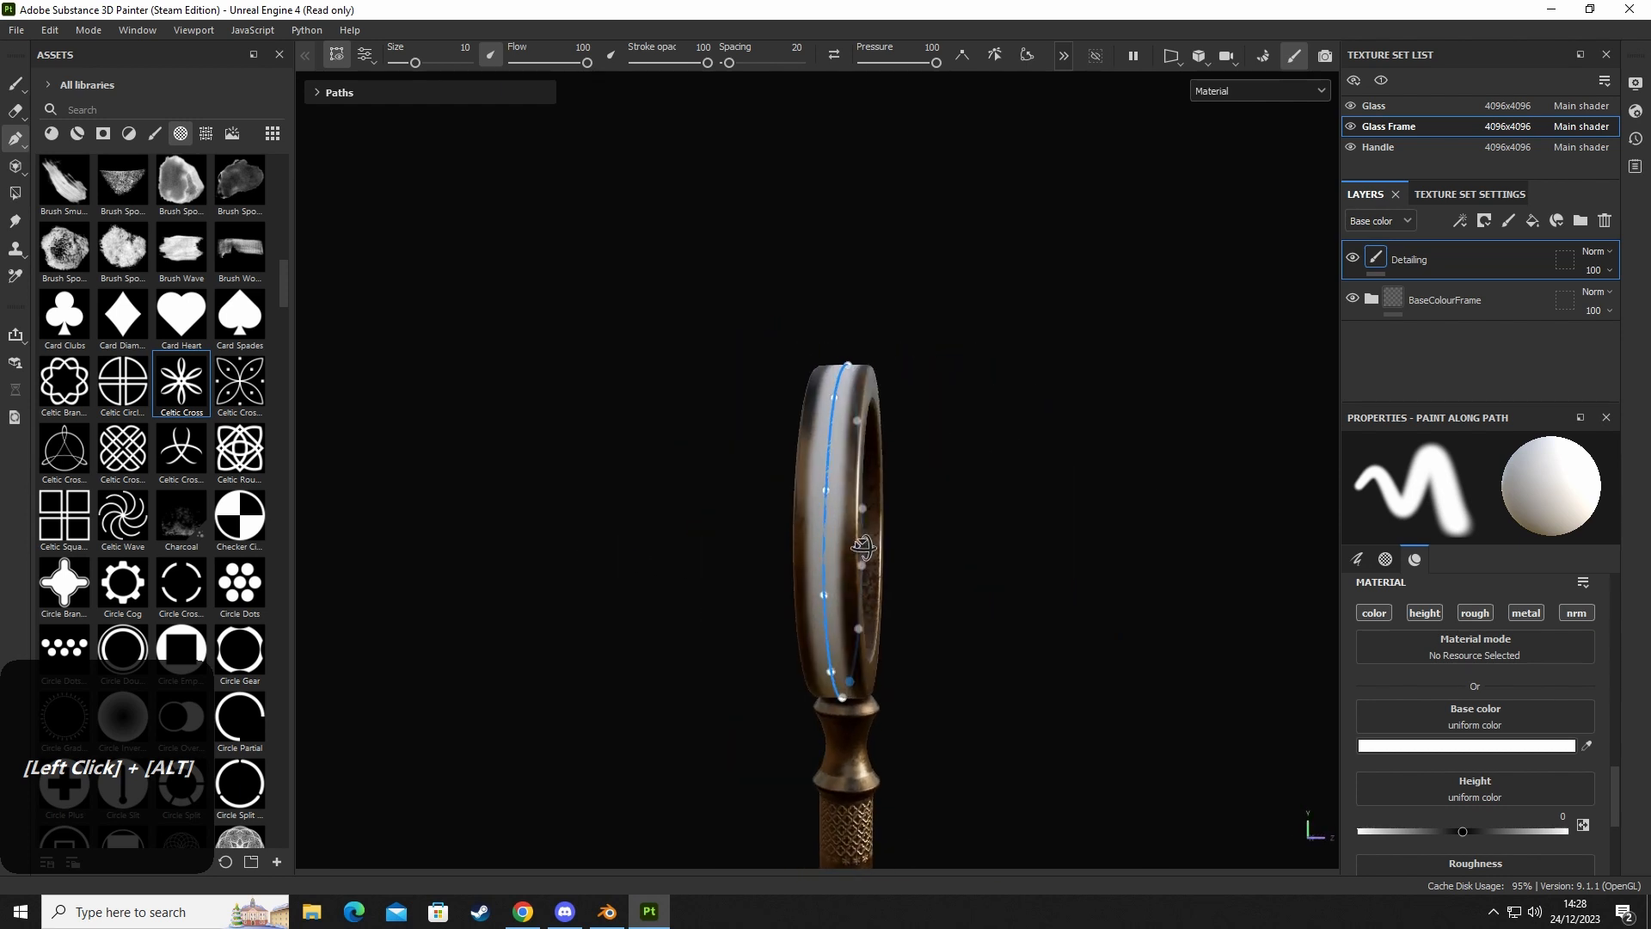
pyautogui.keyDown('alt'); pyautogui.moveTo(911, 641); pyautogui.dragTo(920, 655, button='middle'); pyautogui.keyUp('alt')
pyautogui.keyDown('alt'); pyautogui.moveTo(919, 655); pyautogui.dragTo(970, 330); pyautogui.keyUp('alt')
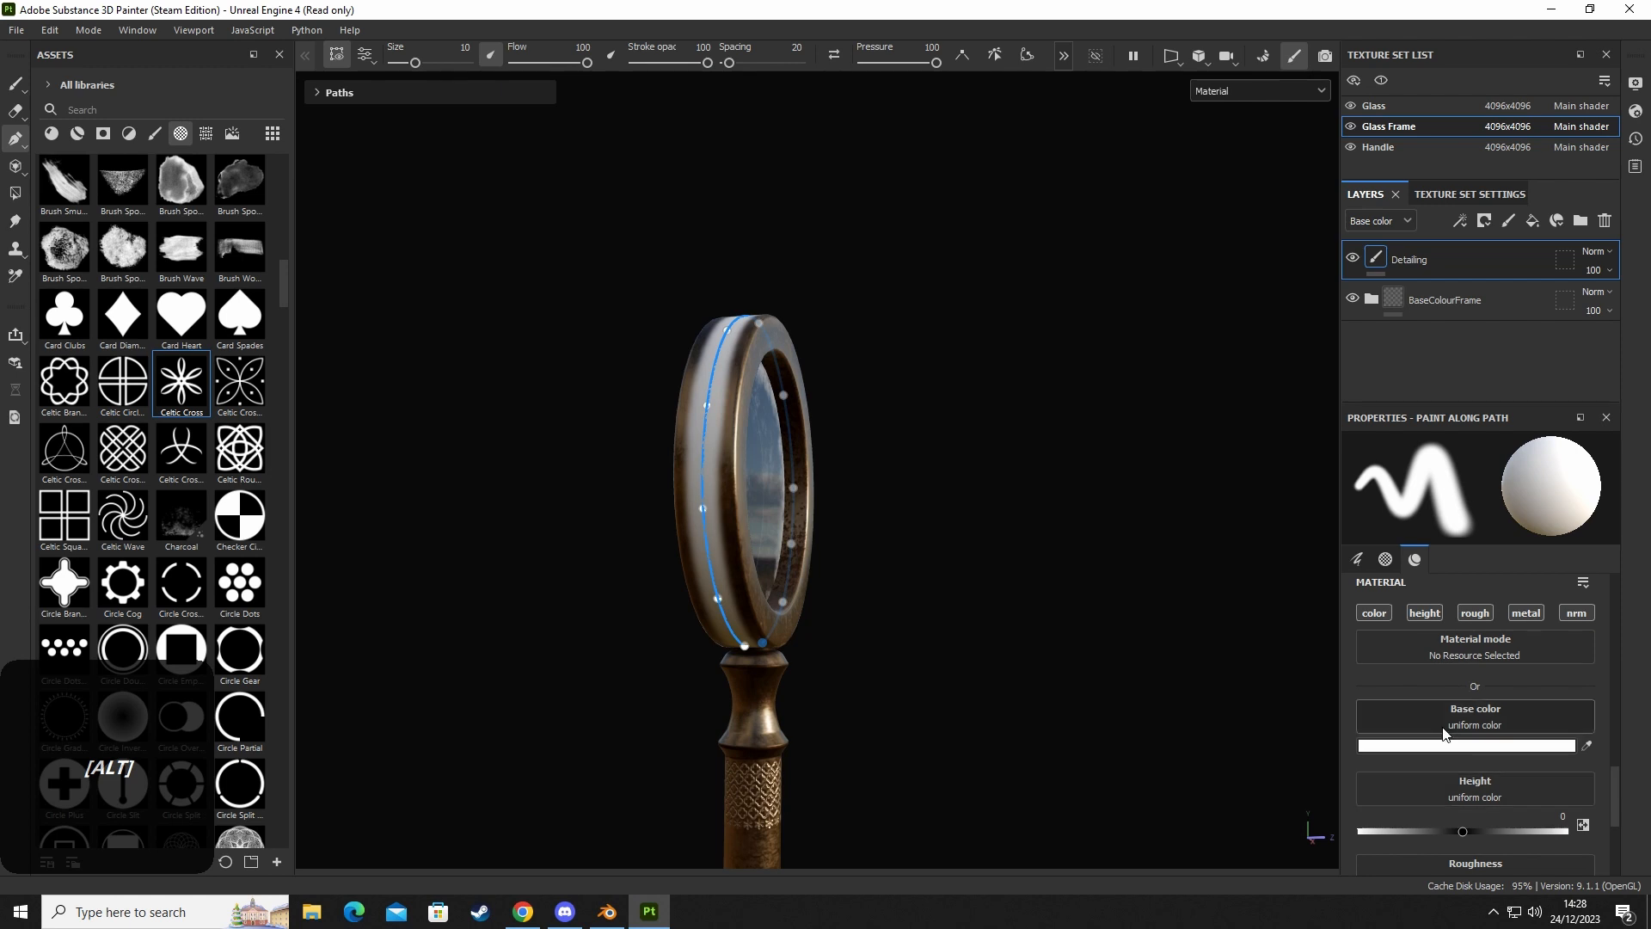
pyautogui.scroll(5, 1444, 718)
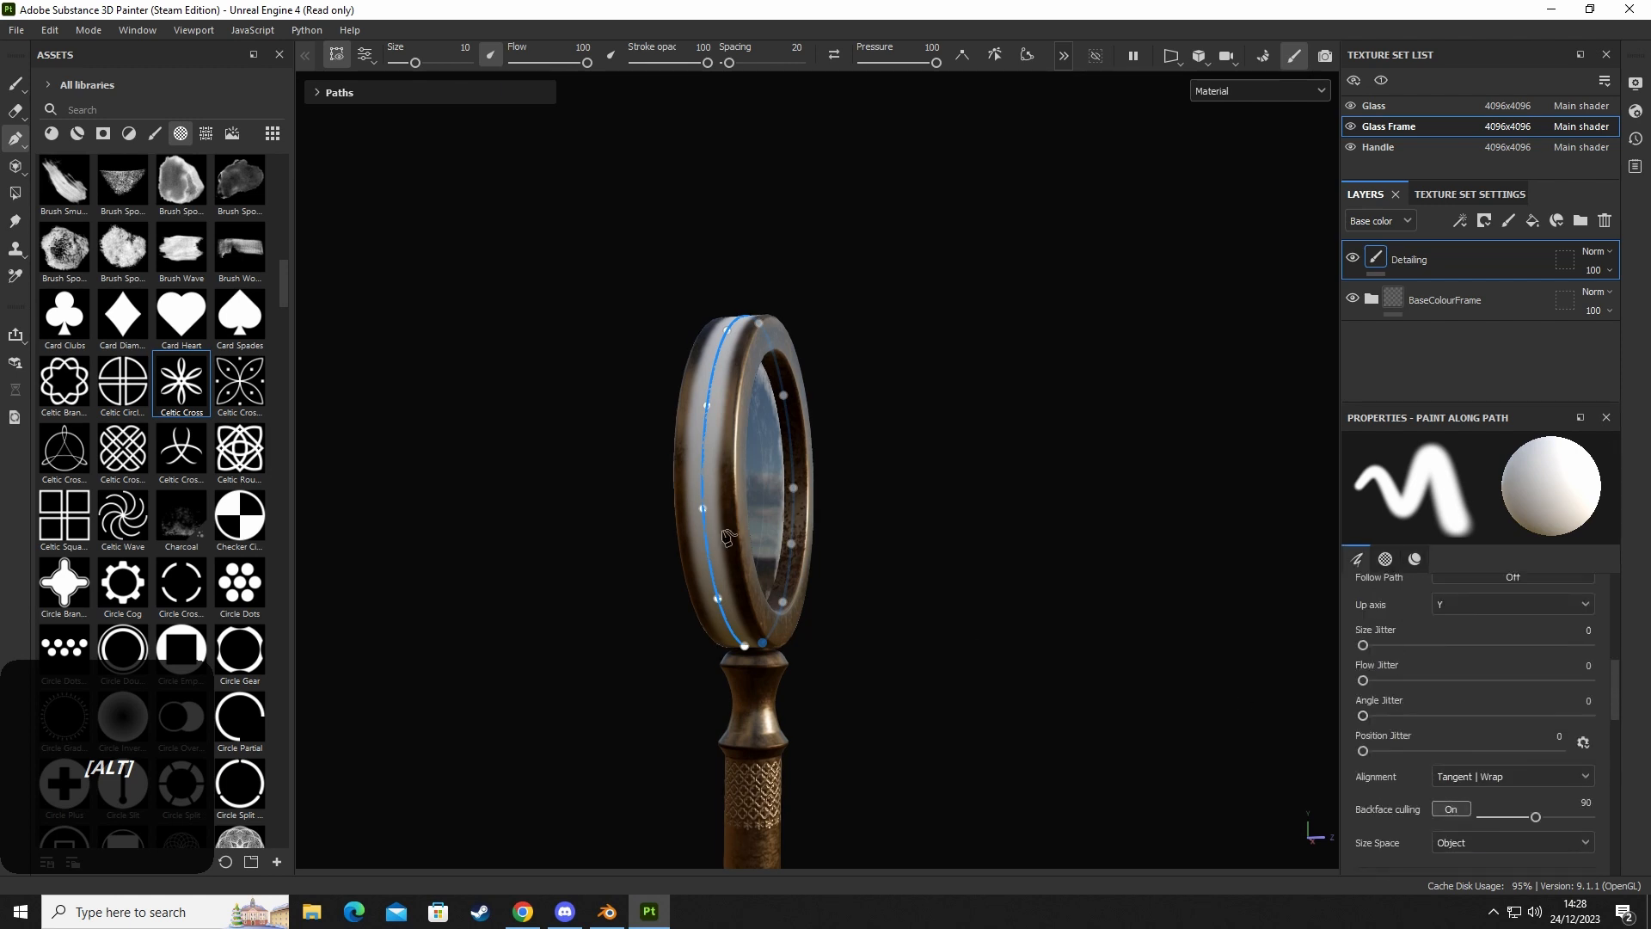
pyautogui.scroll(4, 1394, 761)
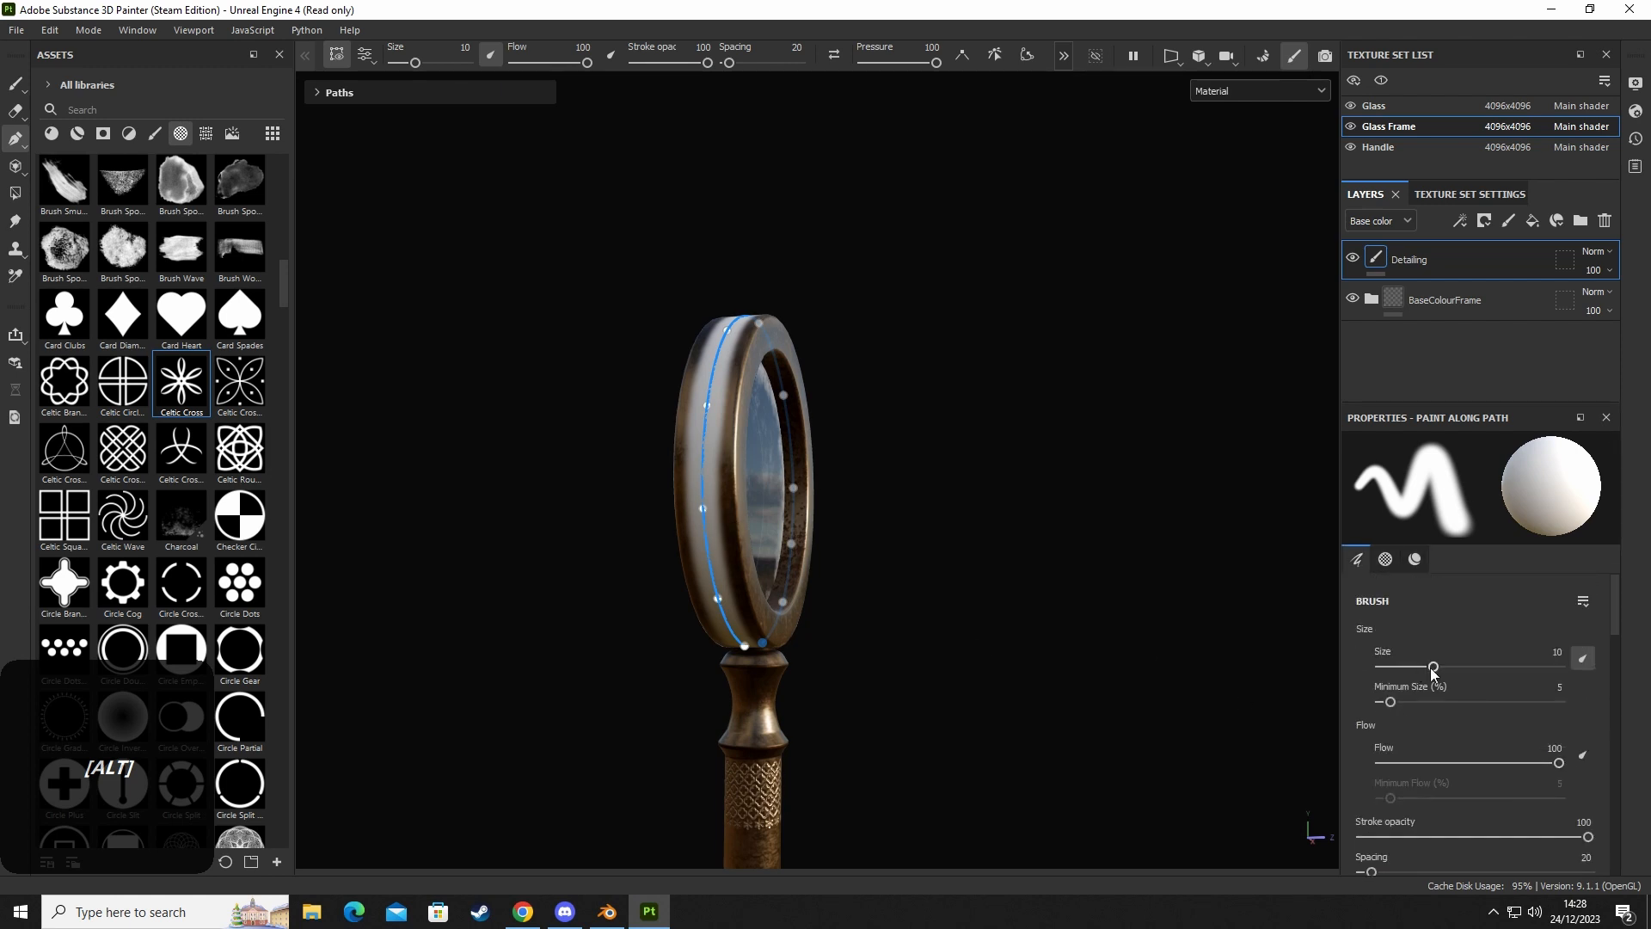
pyautogui.moveTo(1433, 668); pyautogui.dragTo(1419, 670)
pyautogui.moveTo(1445, 664); pyautogui.dragTo(1410, 669)
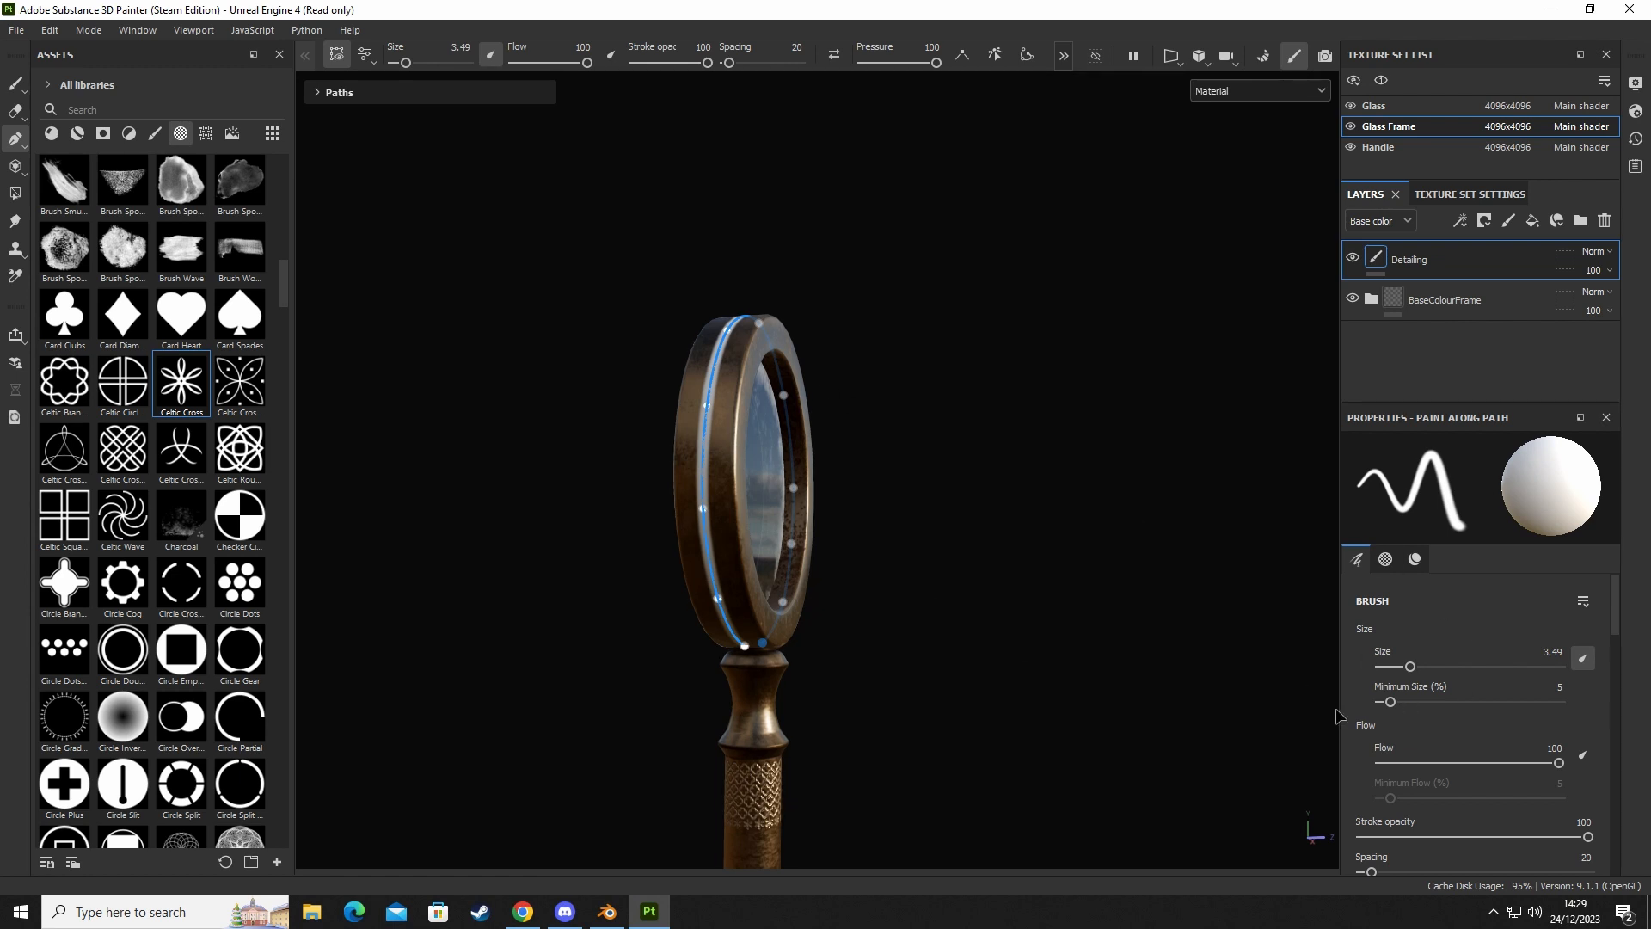
# Apply the interlaced-ring Celtic alpha to the rim path's brush and check the pattern down to the base.
pyautogui.keyDown('alt'); pyautogui.moveTo(843, 631); pyautogui.dragTo(807, 516); pyautogui.keyUp('alt')
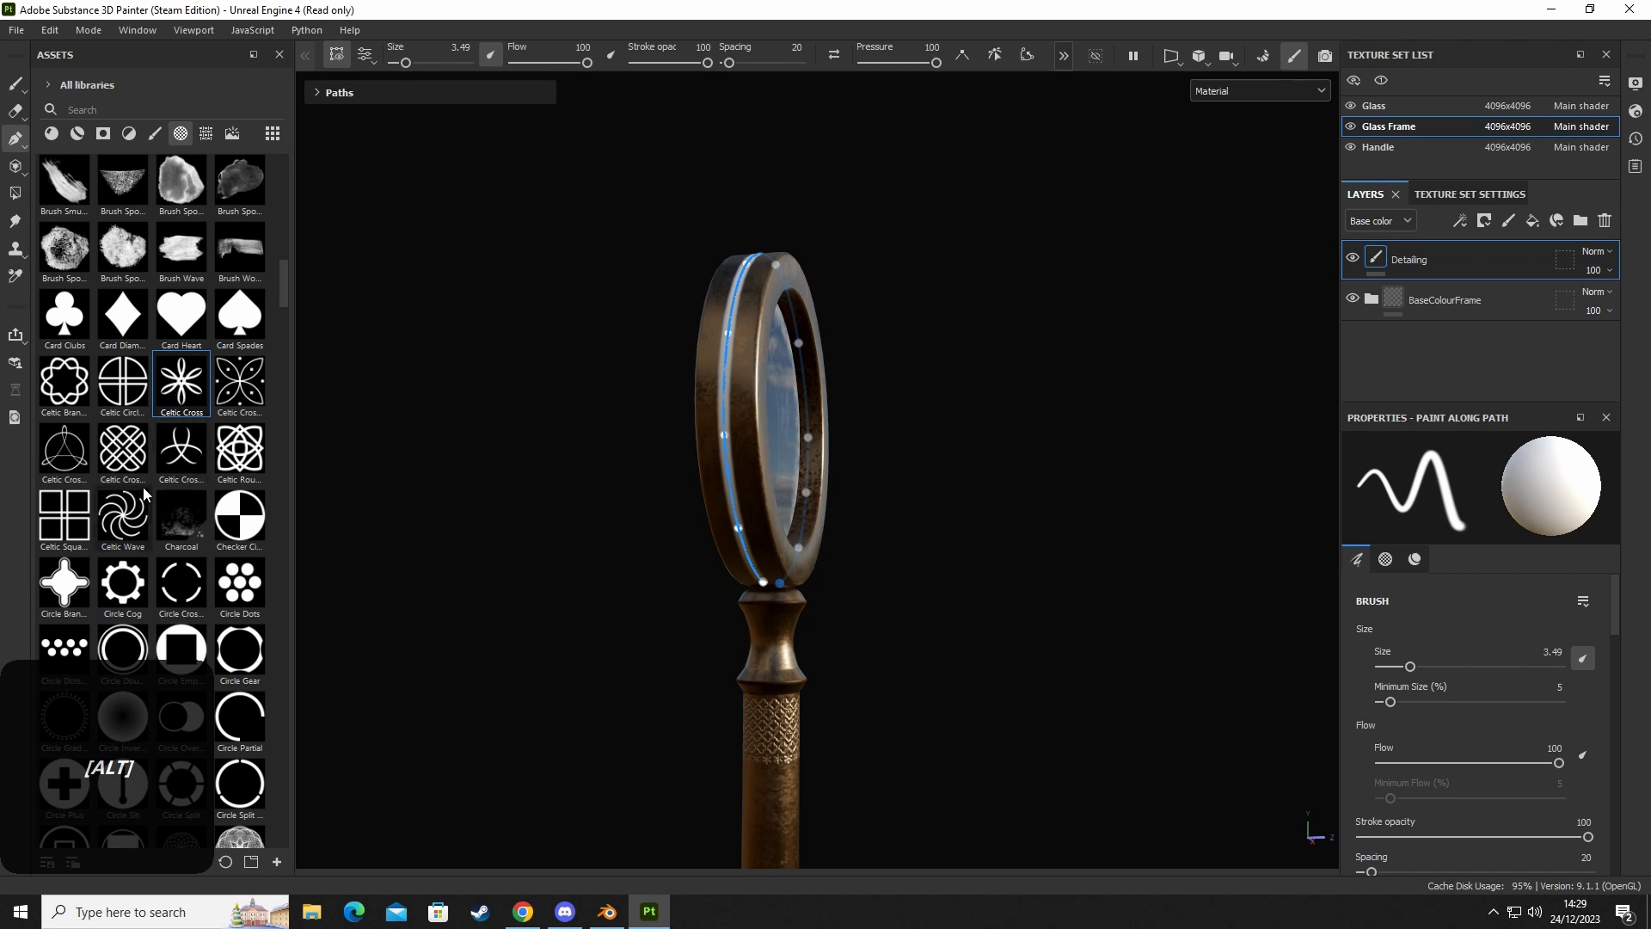
pyautogui.click(58, 382)
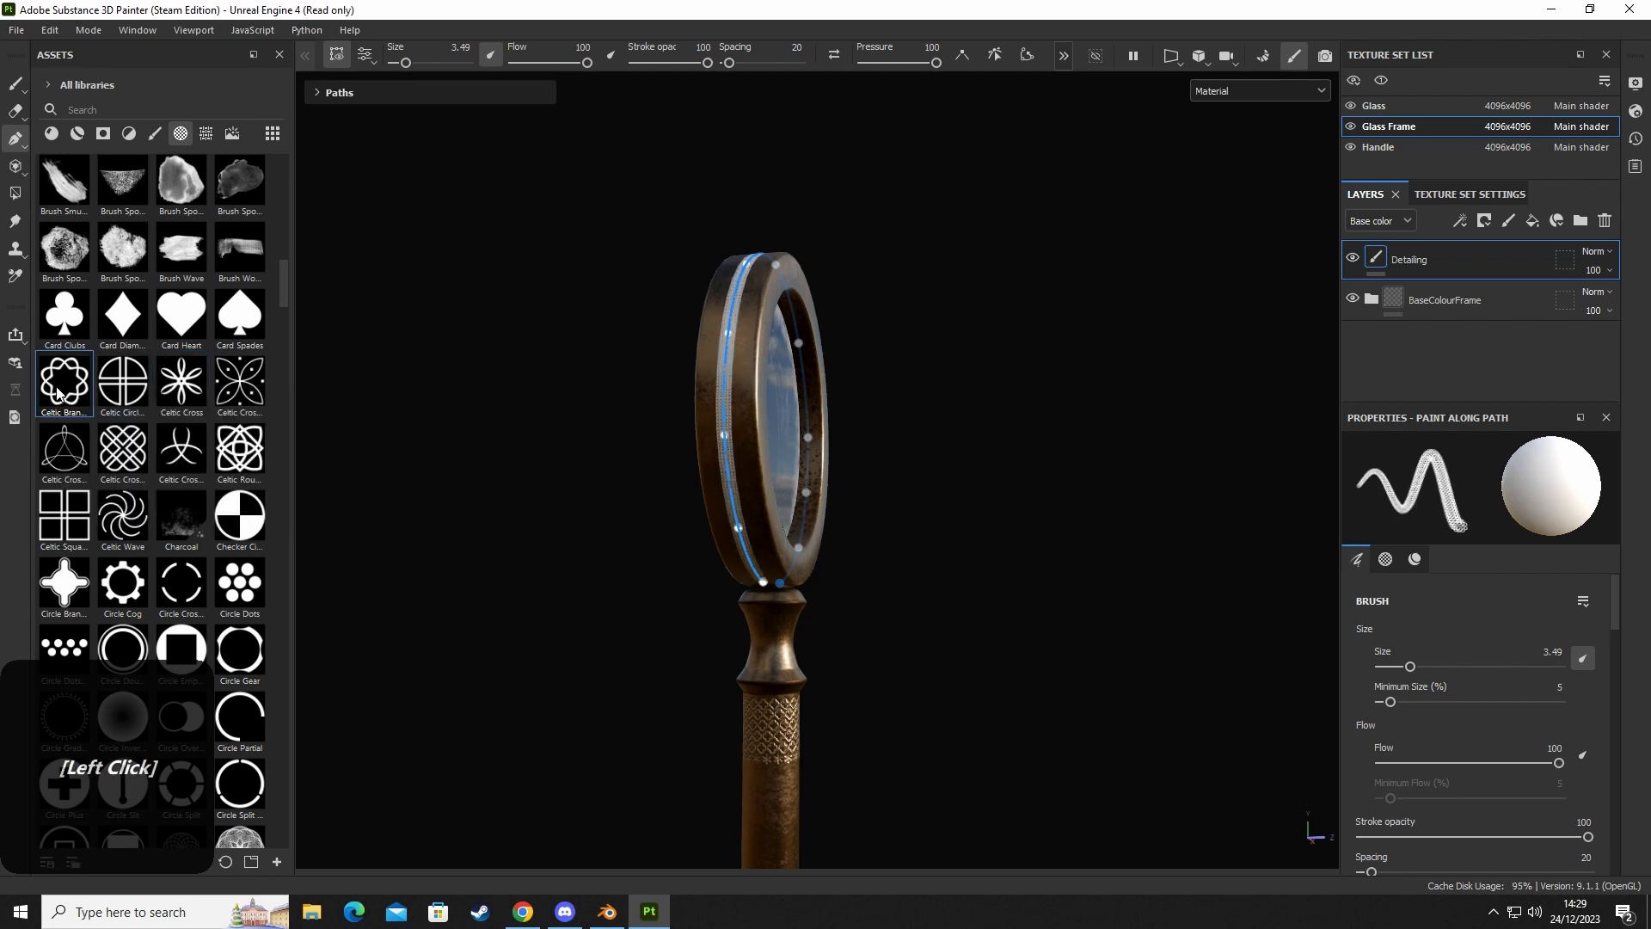
pyautogui.scroll(8, 733, 338)
pyautogui.keyDown('alt'); pyautogui.moveTo(712, 456); pyautogui.dragTo(786, 472); pyautogui.keyUp('alt')
pyautogui.scroll(4, 712, 455)
pyautogui.scroll(-5, 718, 462)
pyautogui.keyDown('alt'); pyautogui.moveTo(811, 395); pyautogui.dragTo(705, 361, button='middle'); pyautogui.keyUp('alt')
pyautogui.scroll(-5, 741, 627)
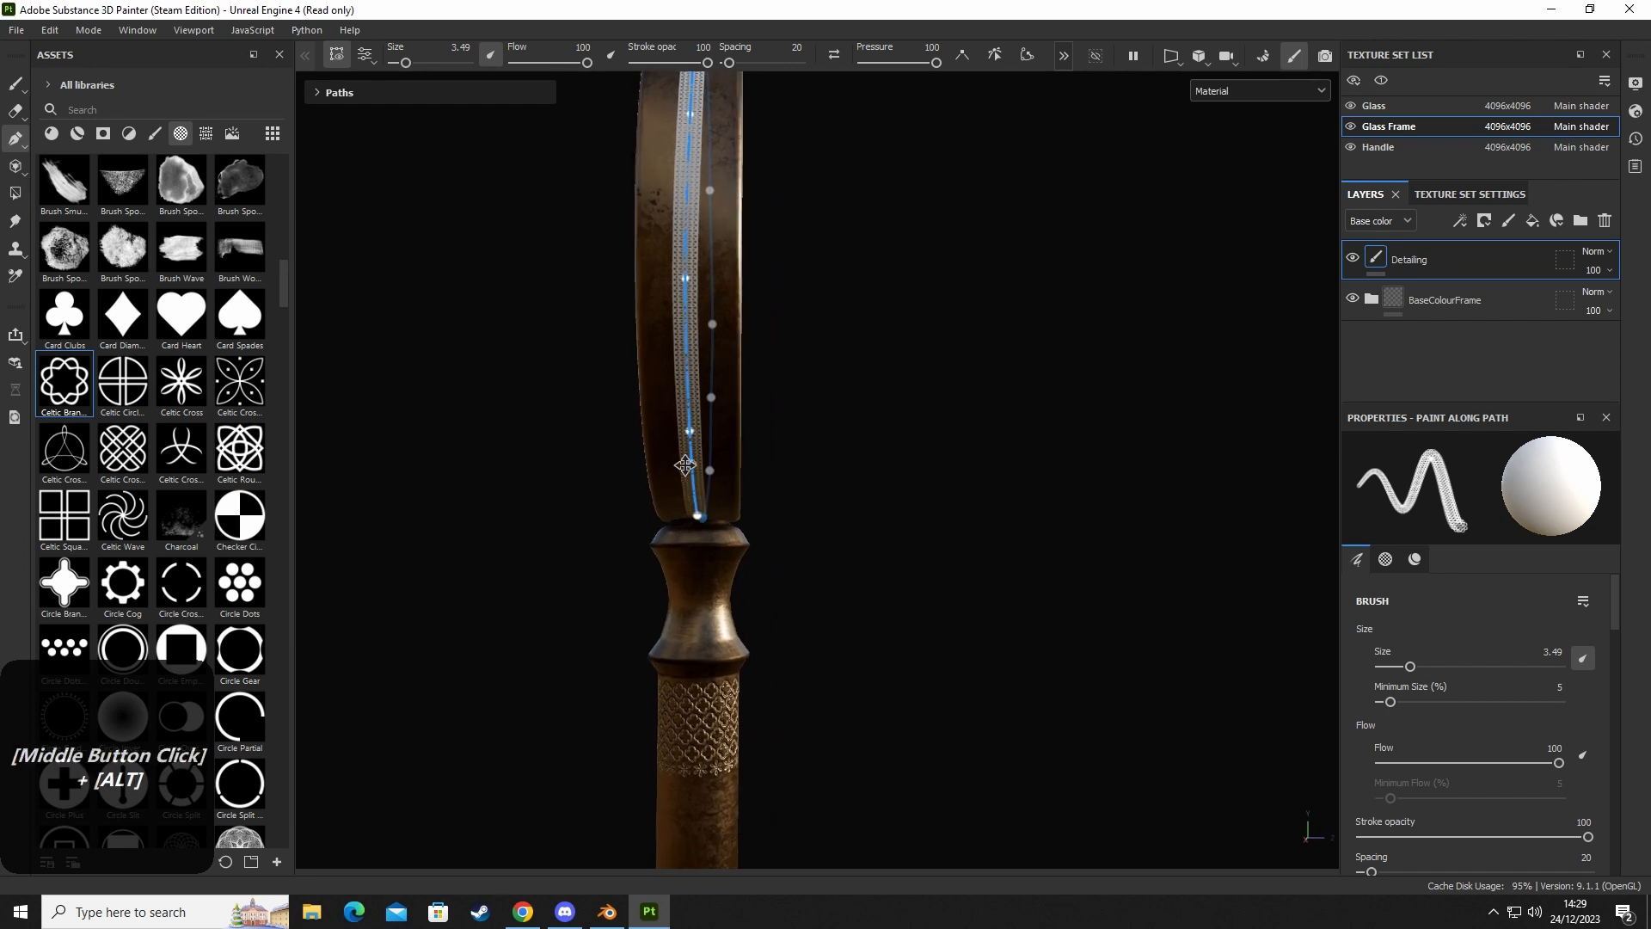
pyautogui.keyDown('alt'); pyautogui.moveTo(705, 361); pyautogui.dragTo(666, 378); pyautogui.keyUp('alt')
pyautogui.scroll(6, 634, 550)
pyautogui.keyDown('alt'); pyautogui.moveTo(716, 615); pyautogui.dragTo(695, 525, button='middle'); pyautogui.keyUp('alt')
pyautogui.scroll(2, 695, 525)
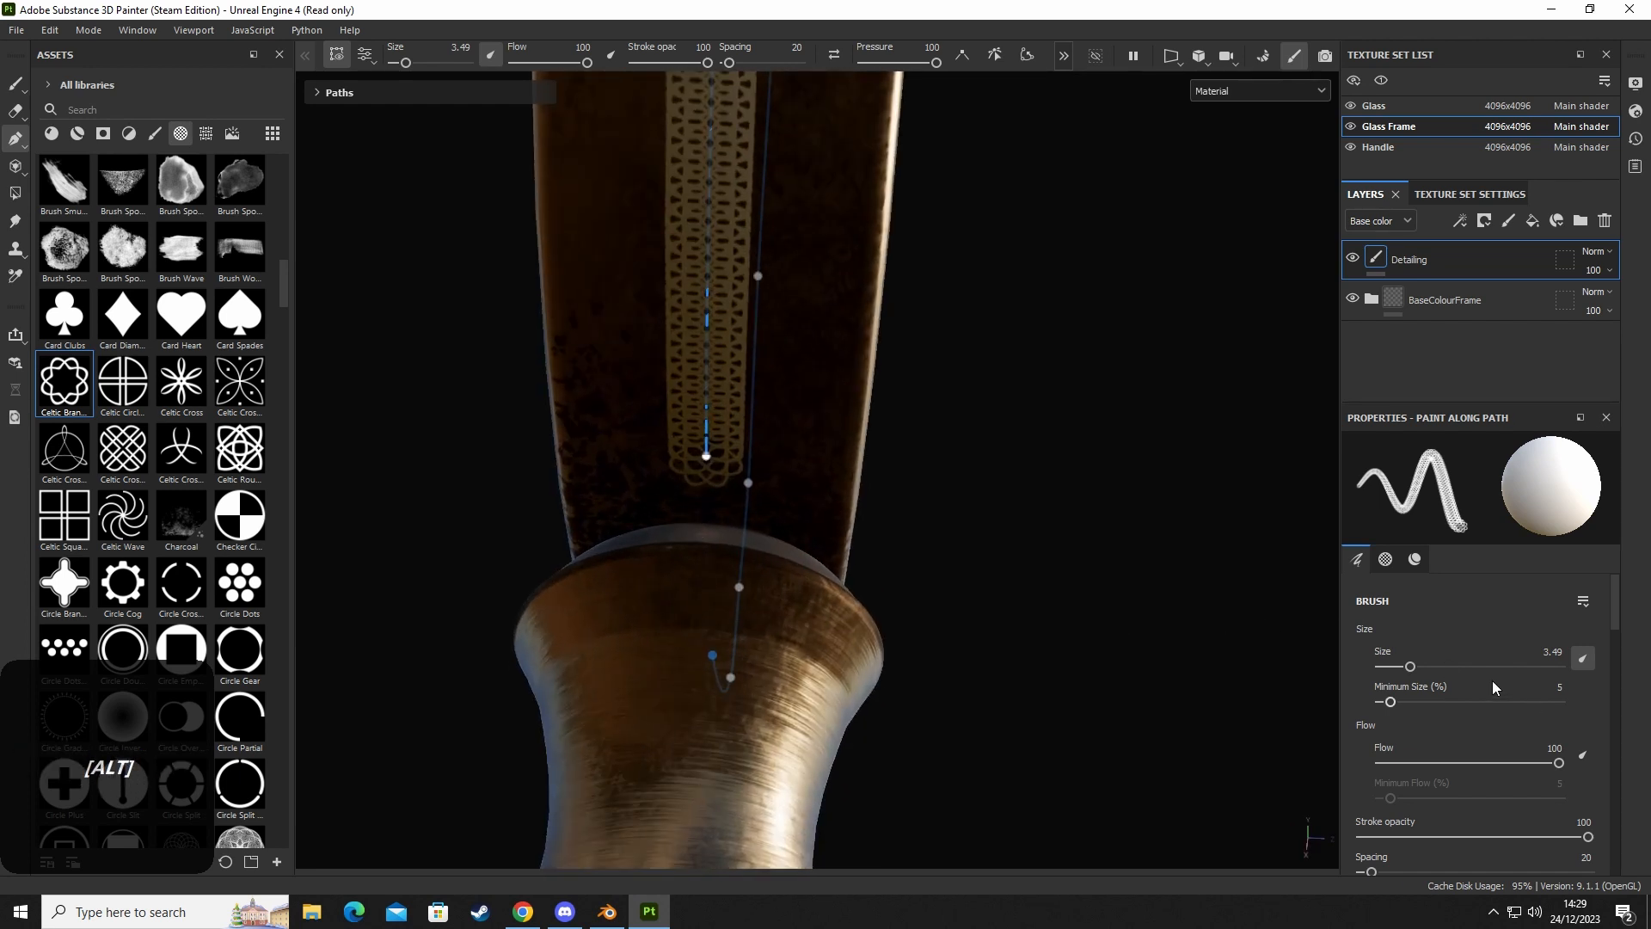
# Raise the path brush's spacing to 139 so the ring stamps separate.
pyautogui.scroll(-1, 1403, 815)
pyautogui.click(1392, 821)
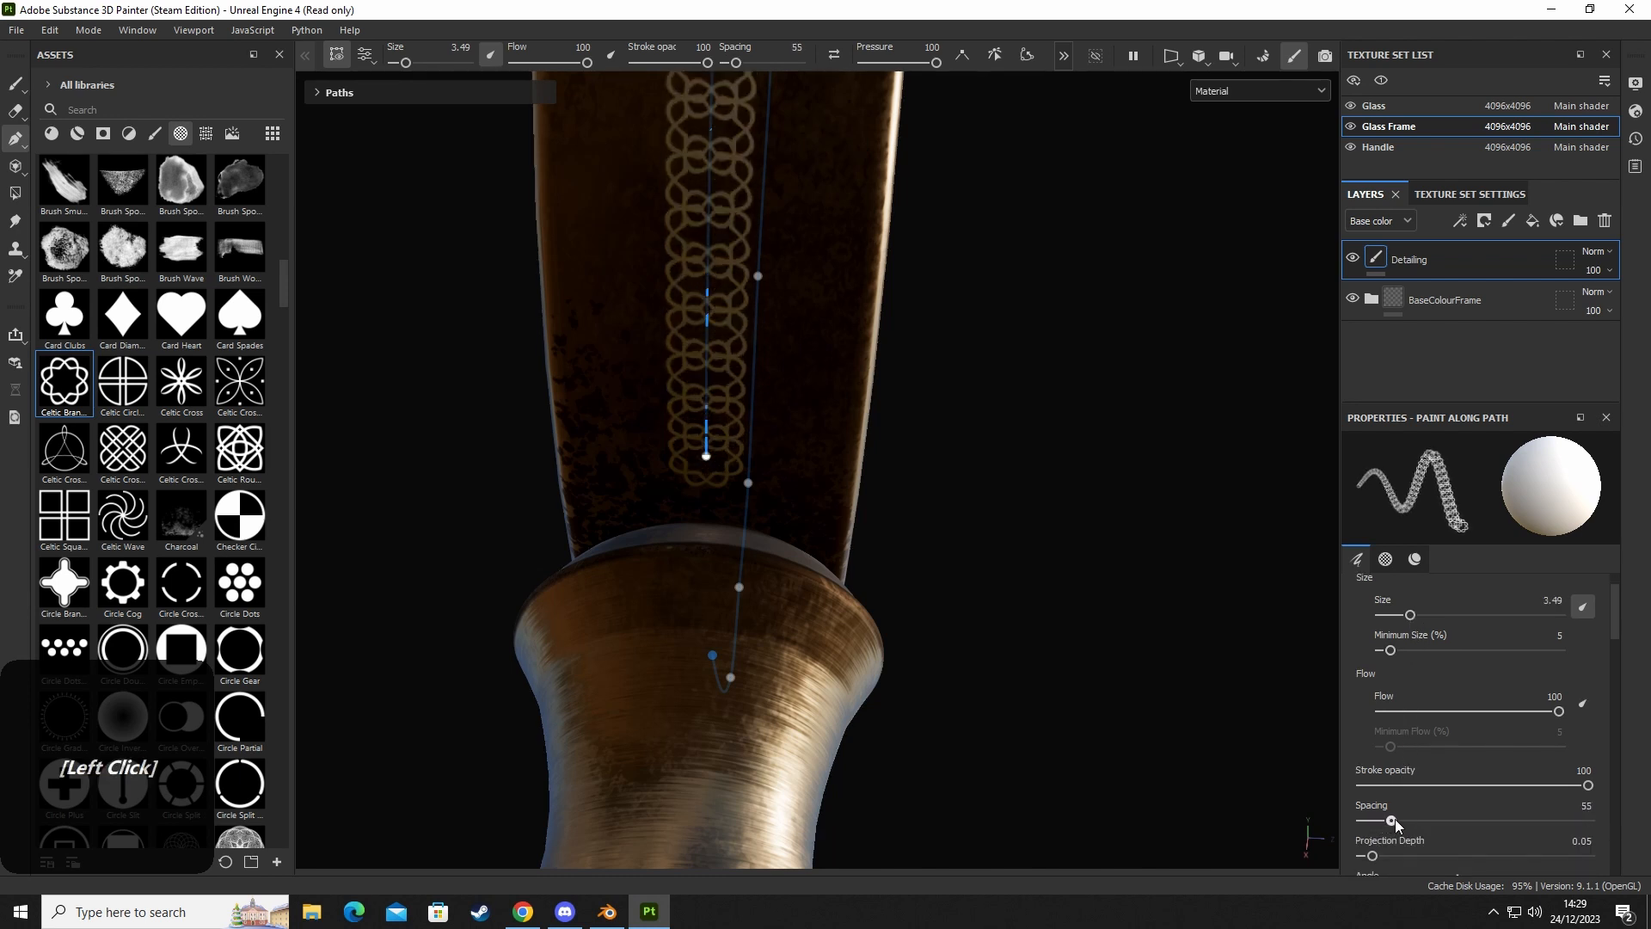
pyautogui.moveTo(1395, 823); pyautogui.dragTo(1440, 828)
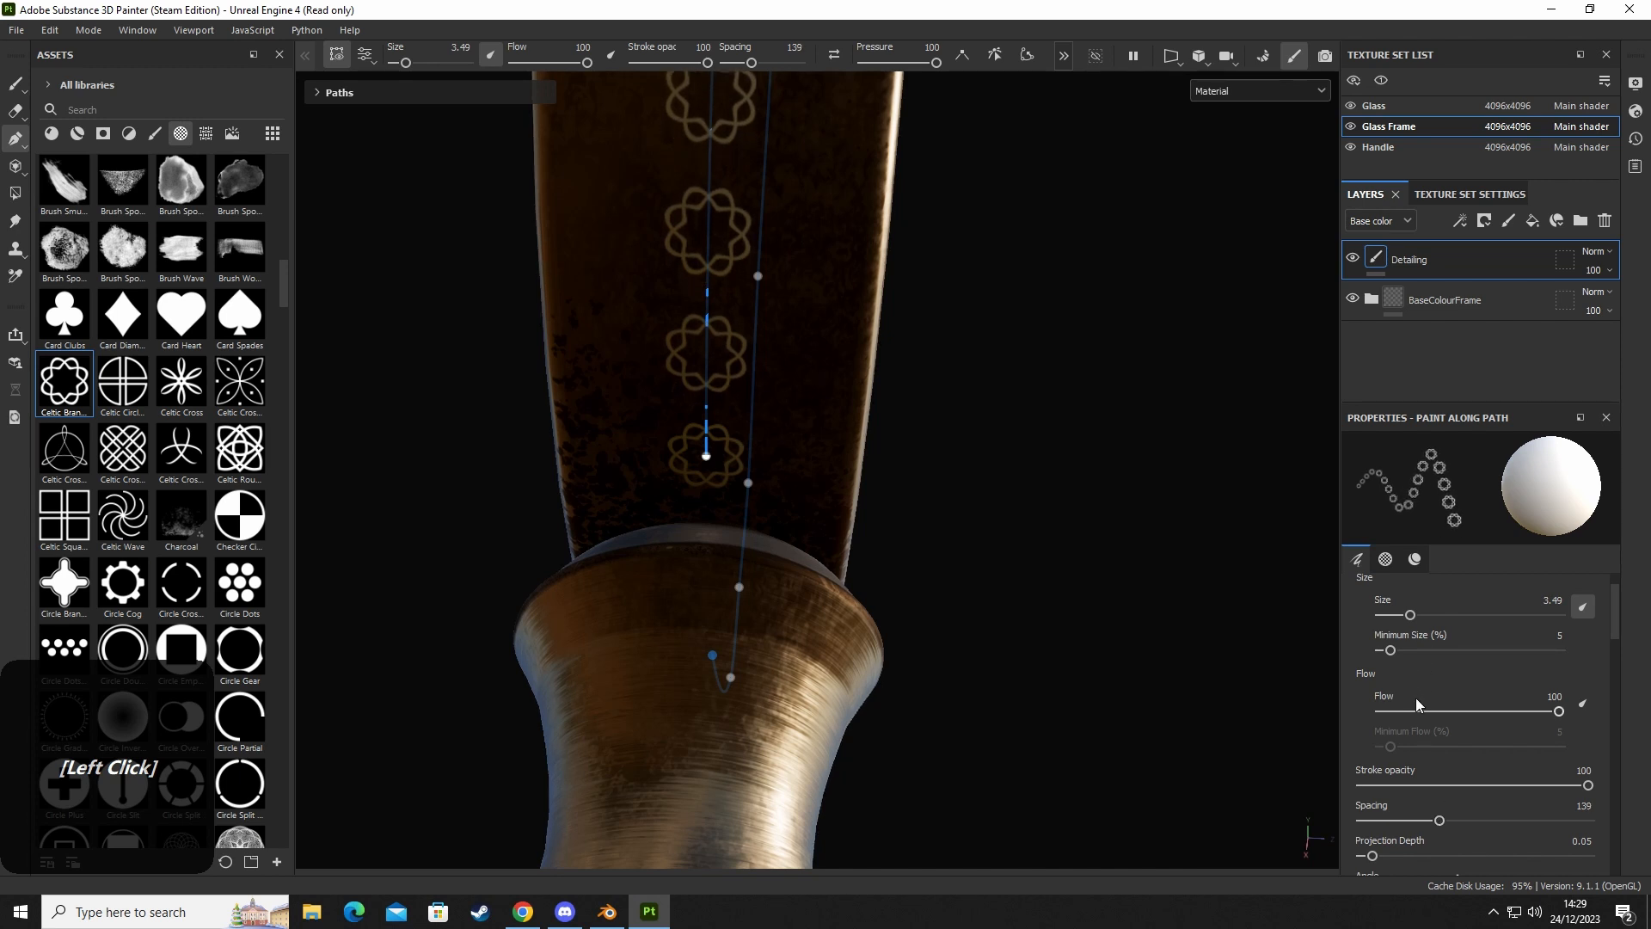
# Turn off the path's colour channel and set its height to -0.2 so the rings are engraved.
pyautogui.scroll(-10, 1419, 705)
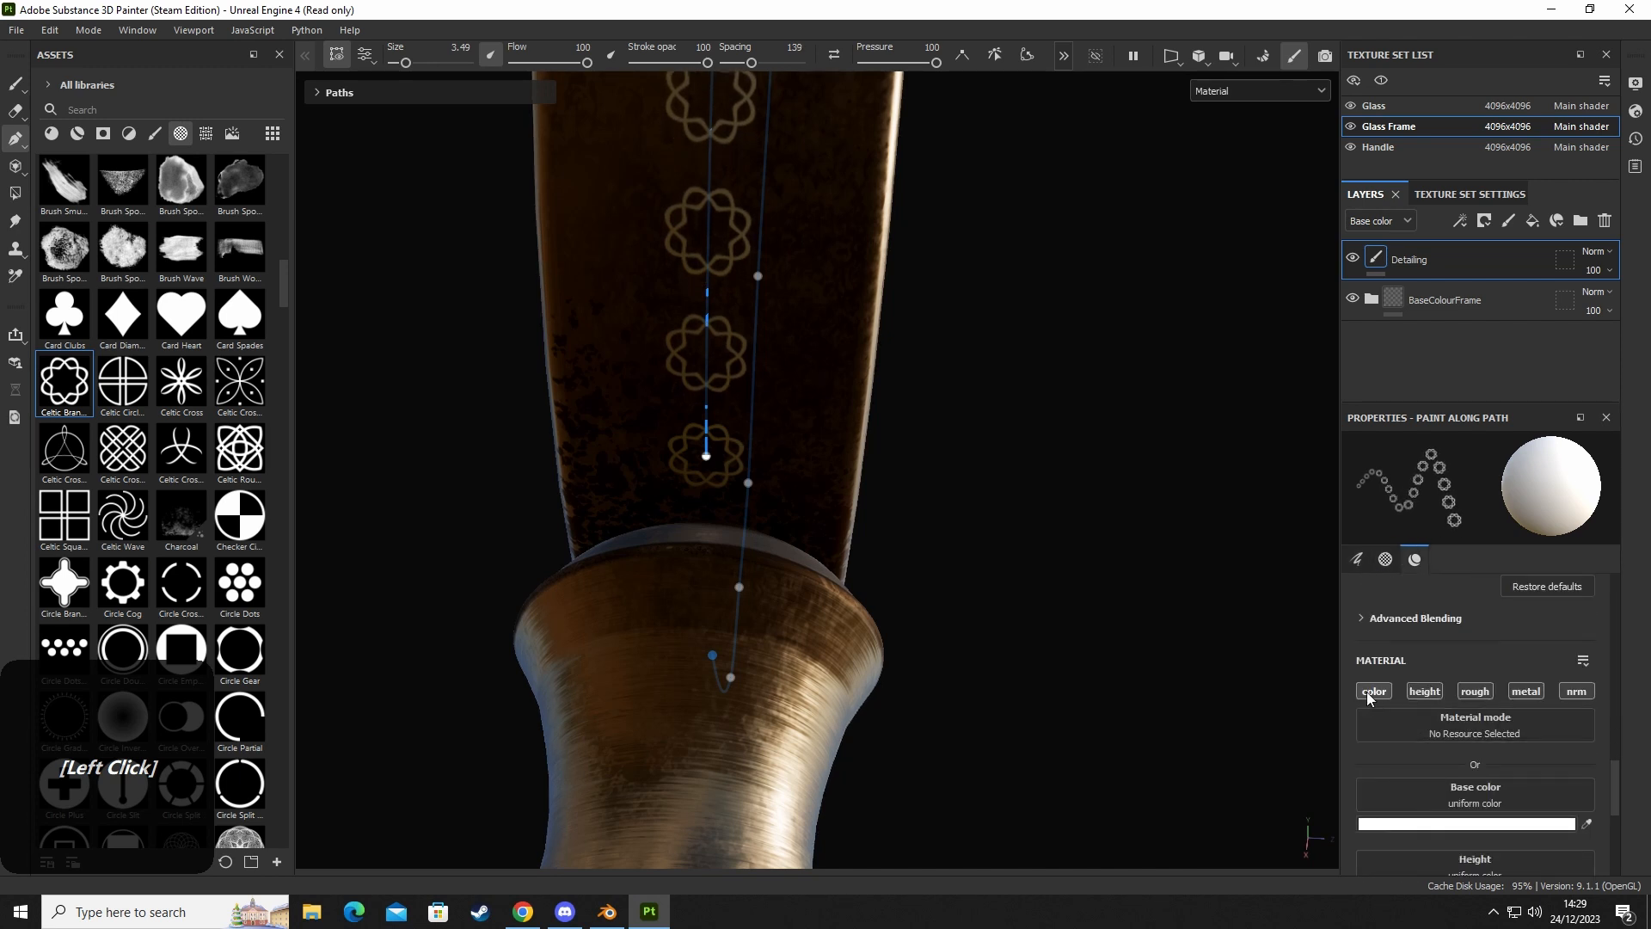
pyautogui.click(1366, 692)
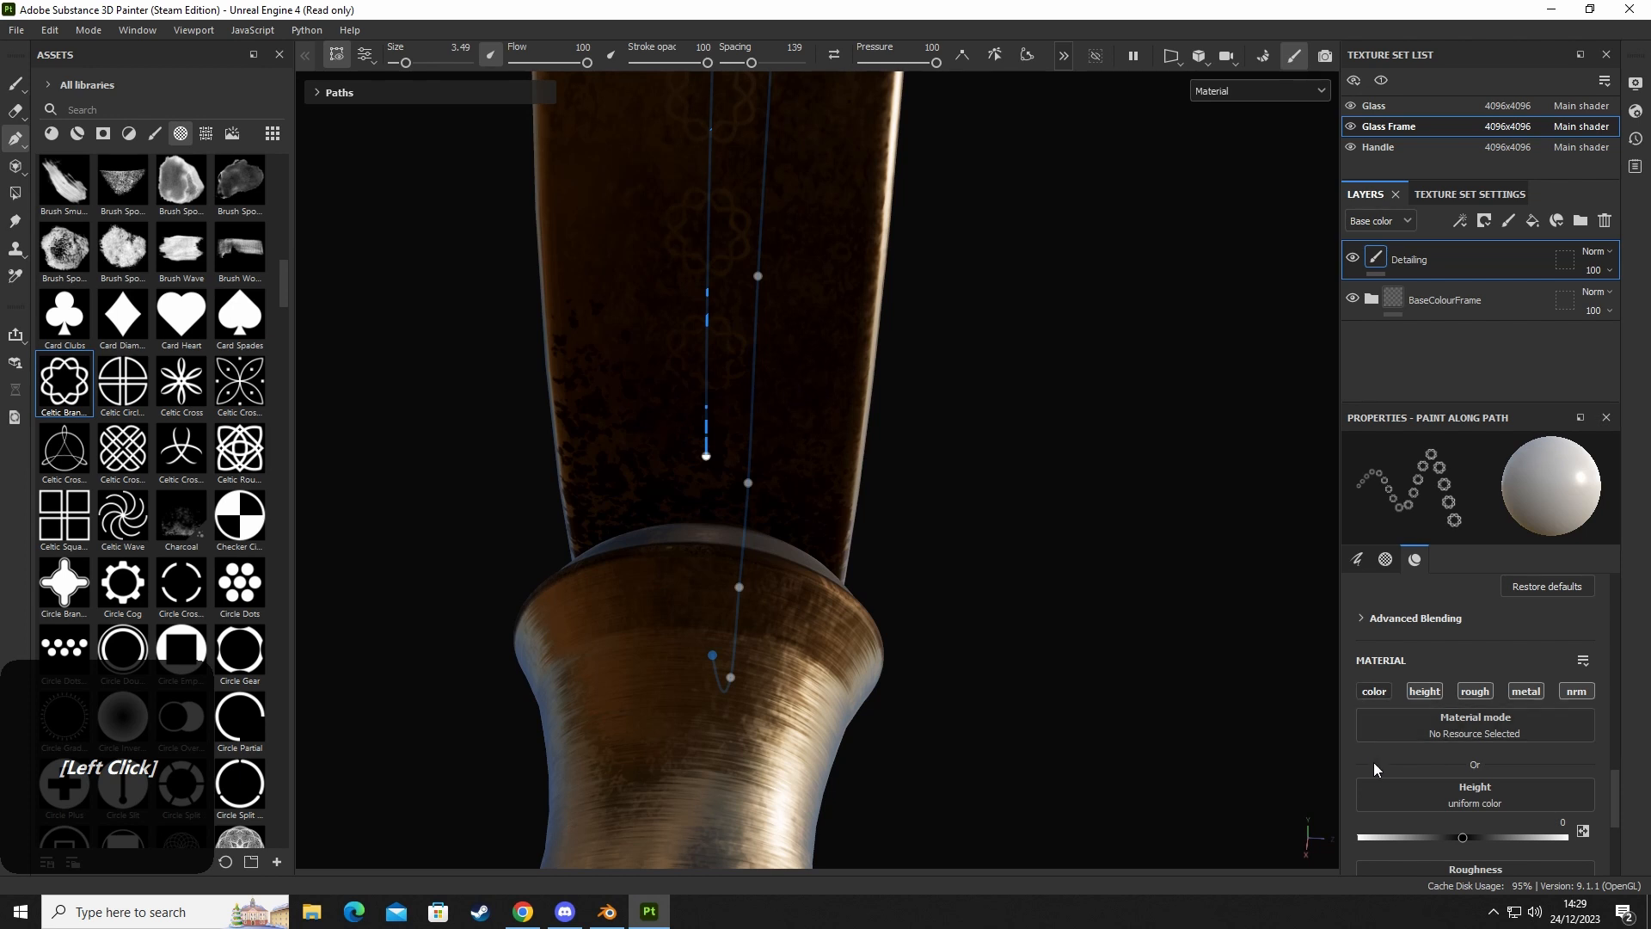
pyautogui.moveTo(1466, 843); pyautogui.dragTo(1452, 844)
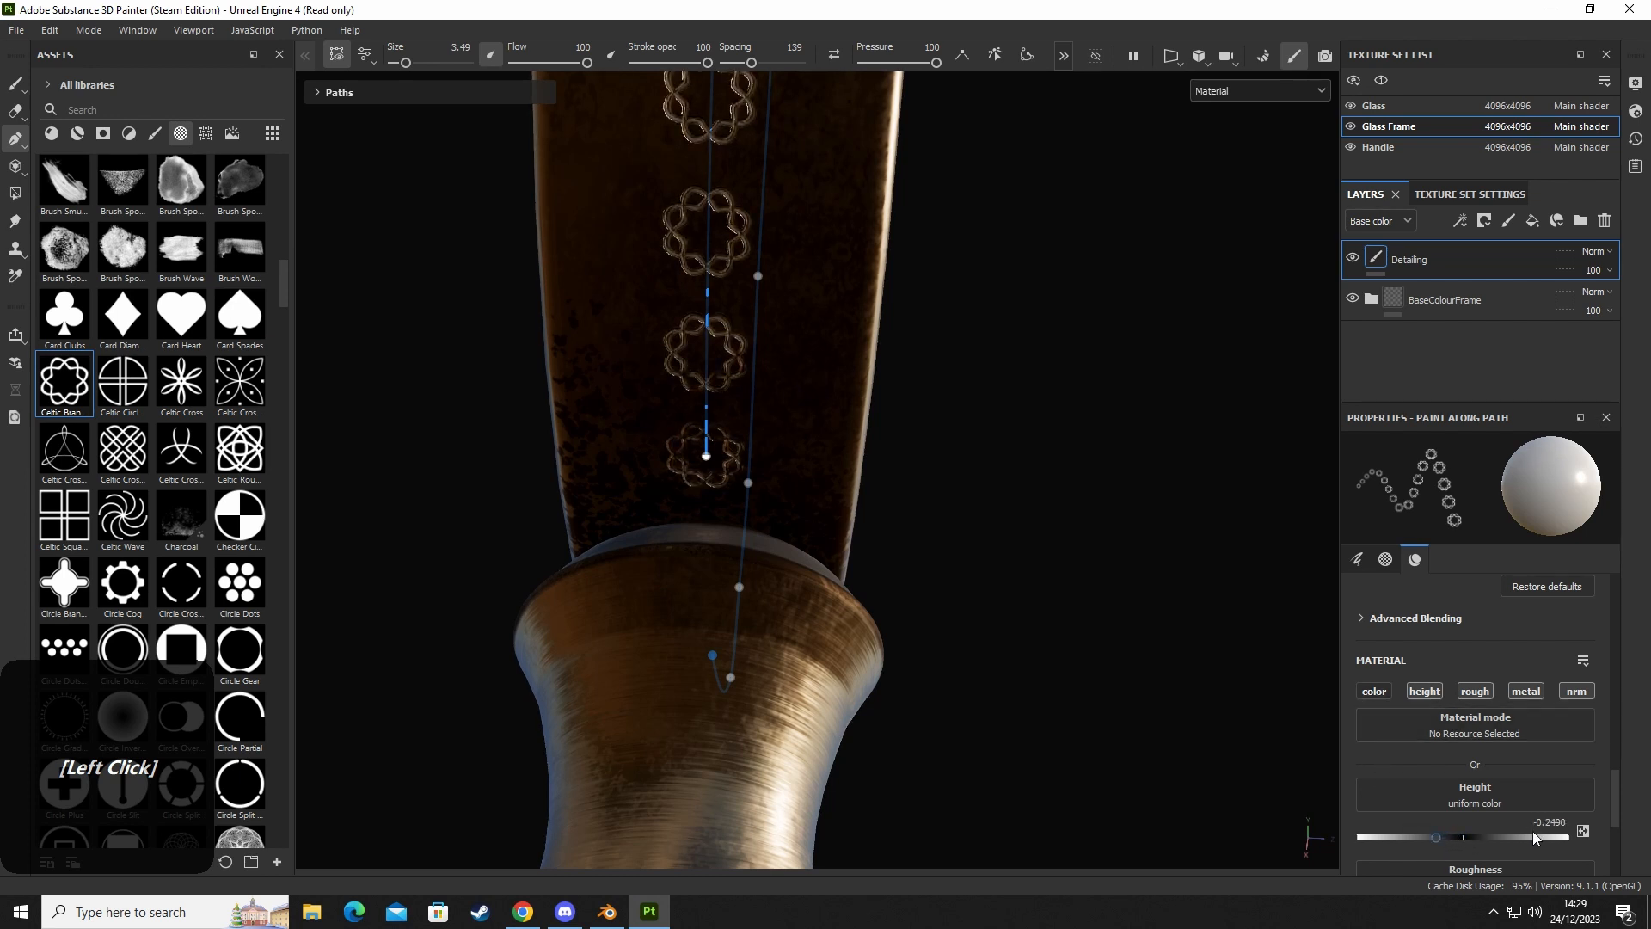
pyautogui.write('-')
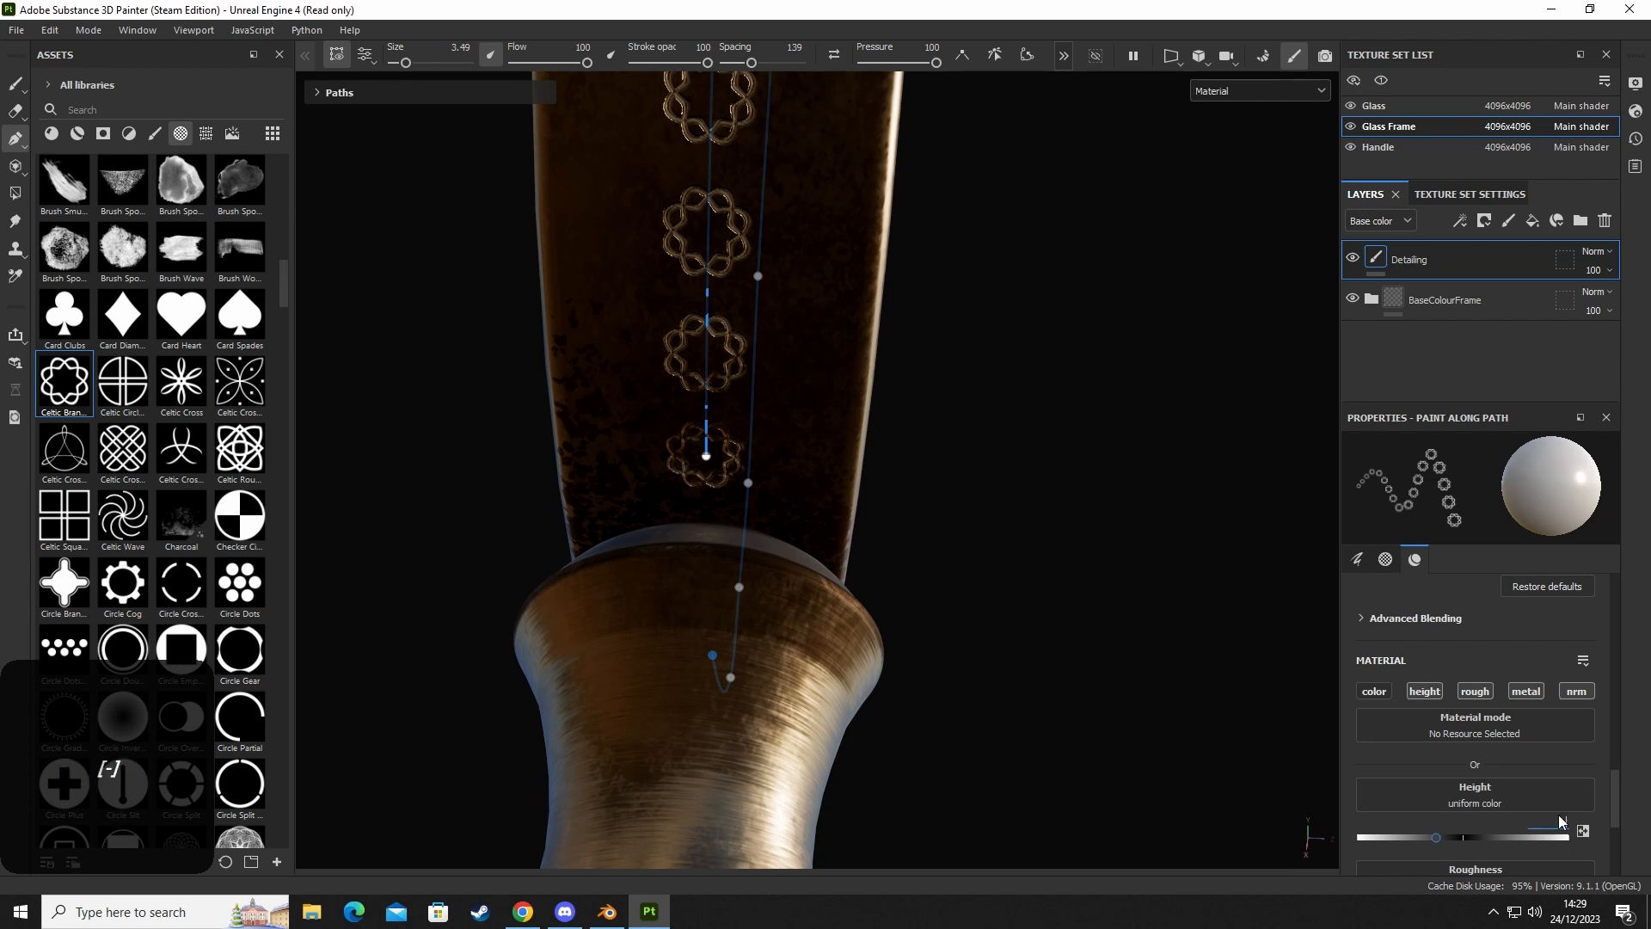
pyautogui.scroll(-7, 794, 437)
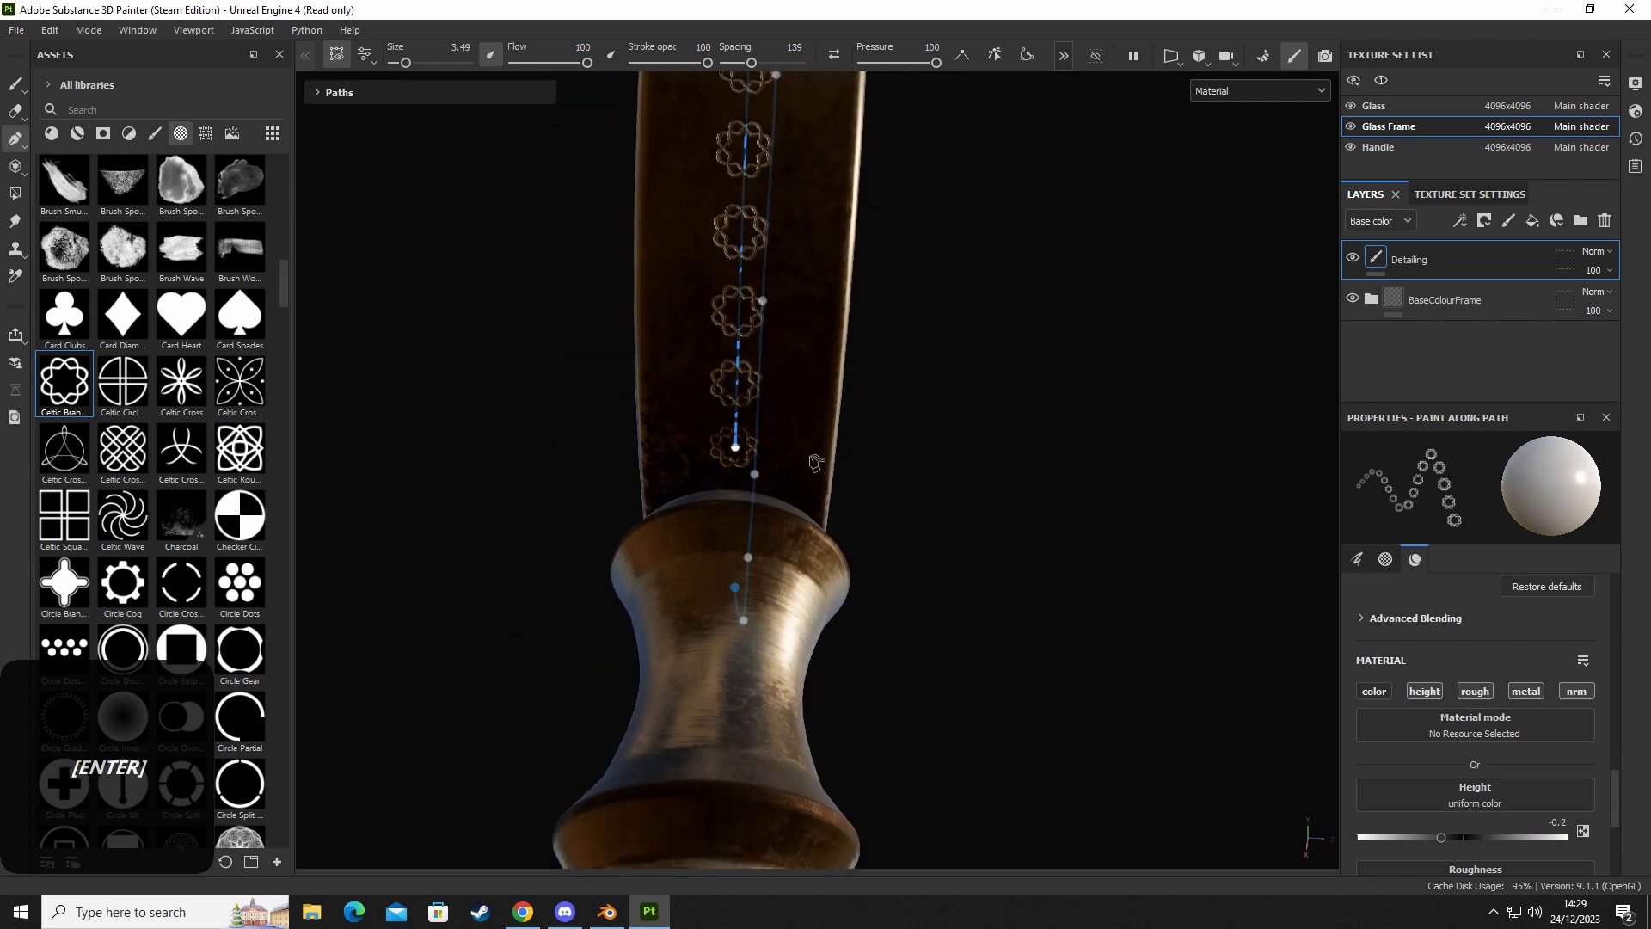
# Set the rim path's stamp spacing to 172 and its brush size to 5.69.
pyautogui.keyDown('alt'); pyautogui.moveTo(833, 493); pyautogui.dragTo(715, 456); pyautogui.keyUp('alt')
pyautogui.keyDown('shift'); pyautogui.moveTo(813, 449); pyautogui.dragTo(929, 422, button='right'); pyautogui.keyUp('shift')
pyautogui.scroll(3, 796, 326)
pyautogui.keyDown('alt'); pyautogui.moveTo(795, 326); pyautogui.dragTo(717, 667, button='middle'); pyautogui.keyUp('alt')
pyautogui.keyDown('alt'); pyautogui.moveTo(677, 617); pyautogui.dragTo(735, 502); pyautogui.keyUp('alt')
pyautogui.scroll(3, 736, 502)
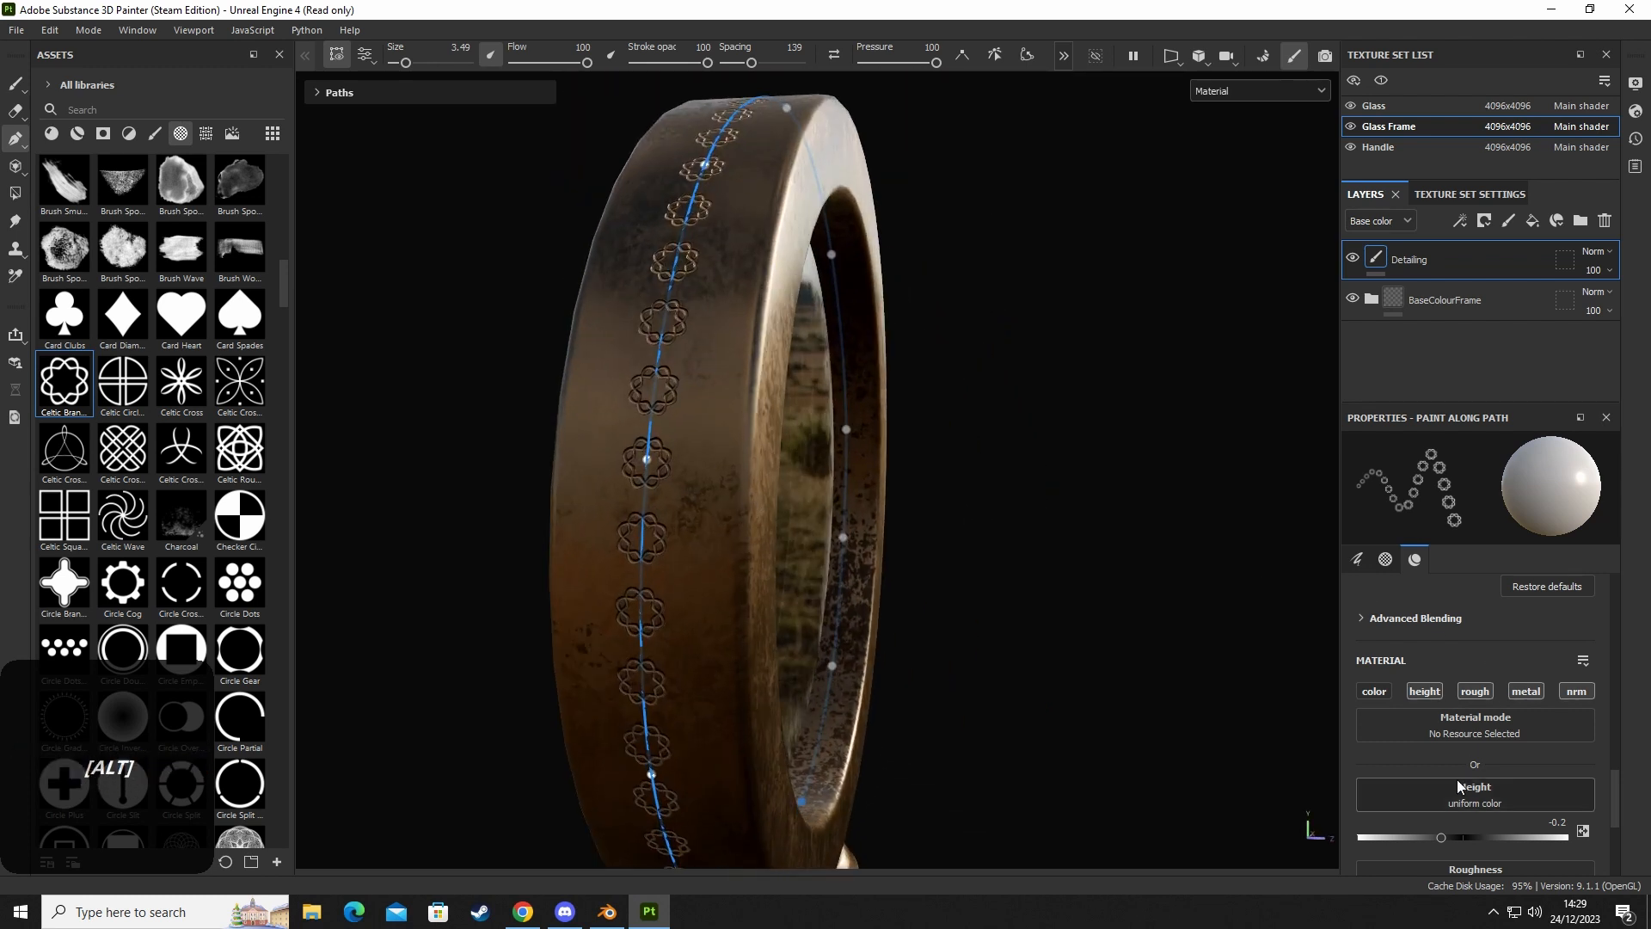
pyautogui.click(1357, 559)
pyautogui.scroll(-5, 1433, 623)
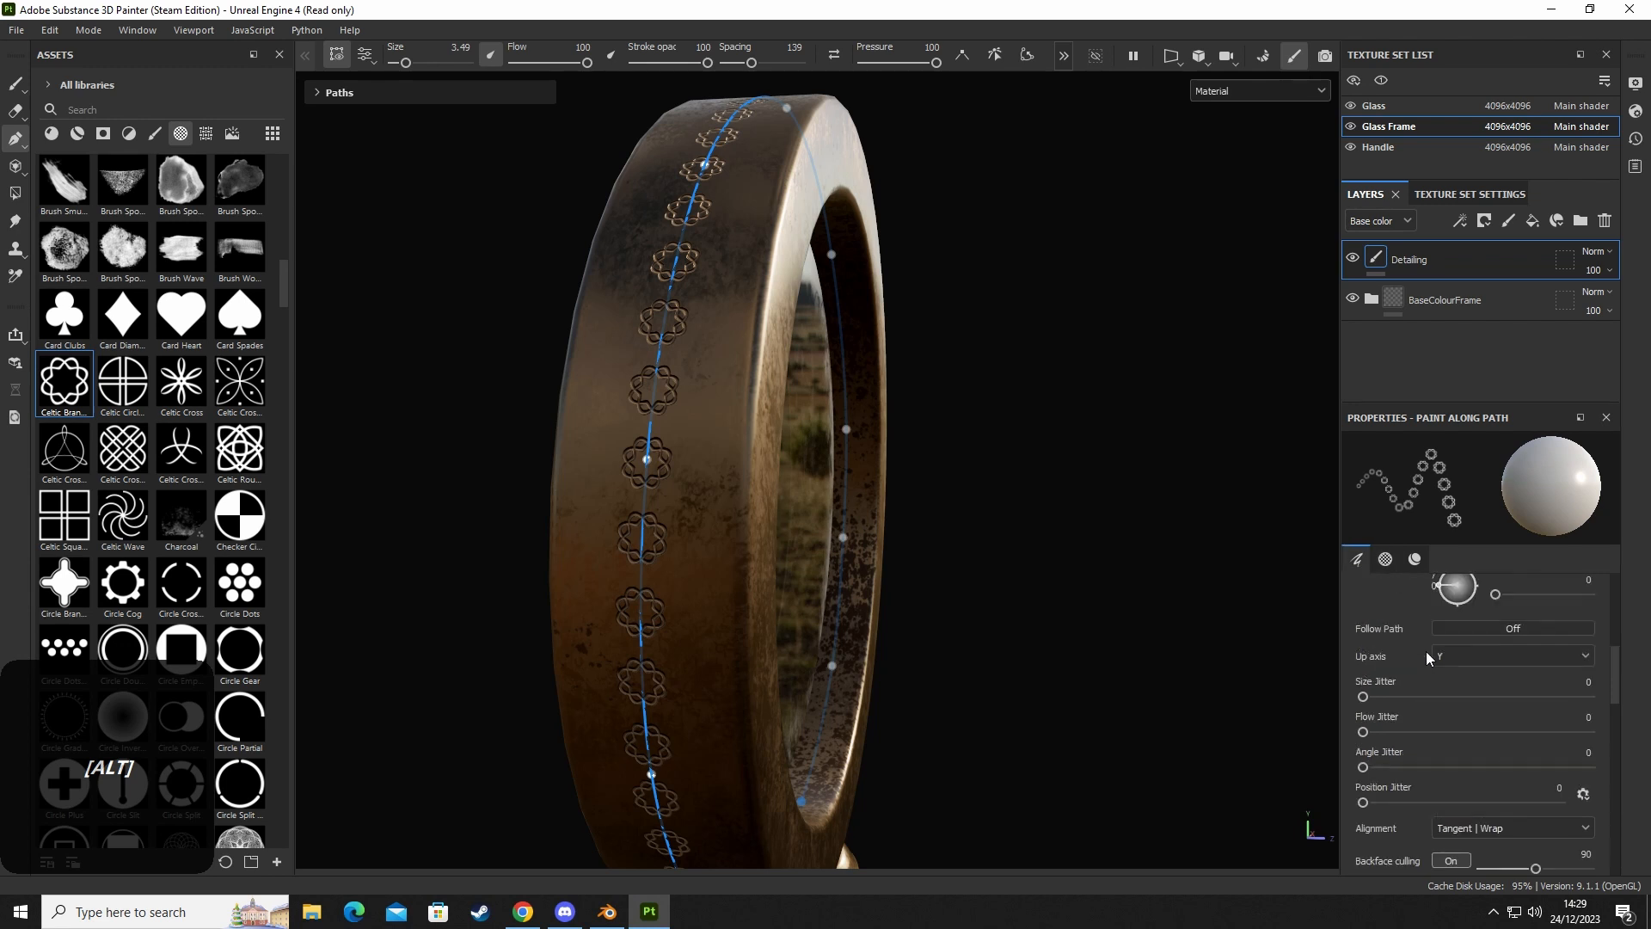
pyautogui.scroll(3, 1410, 697)
pyautogui.scroll(2, 1411, 737)
pyautogui.scroll(-1, 1411, 774)
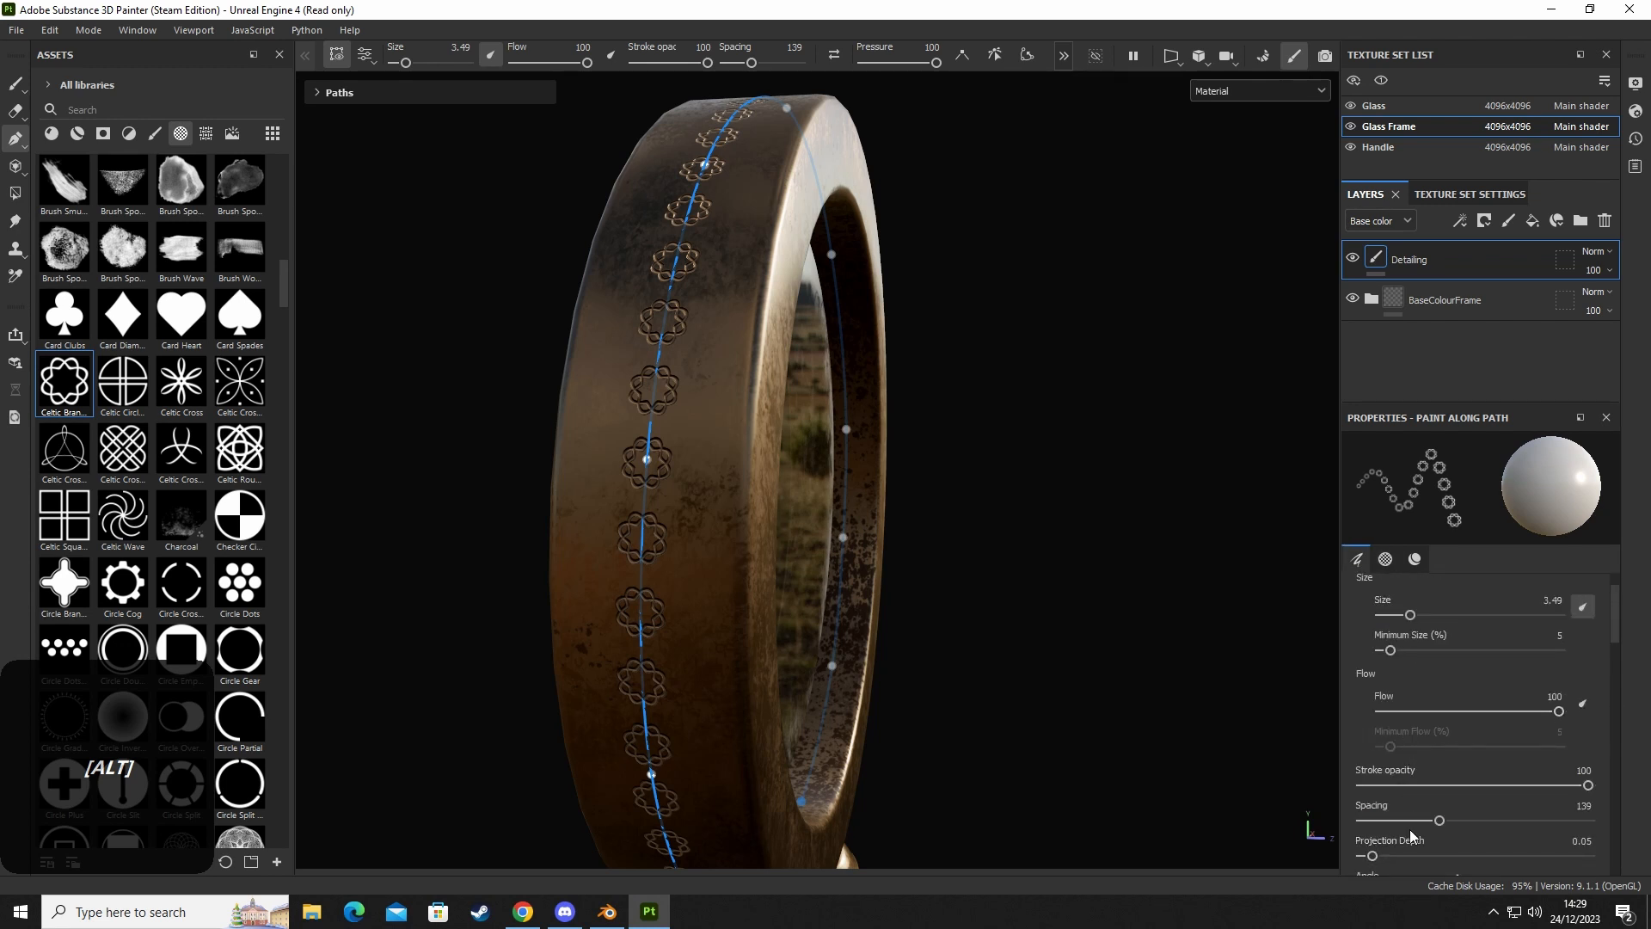
pyautogui.scroll(-1, 1412, 825)
pyautogui.moveTo(1442, 769); pyautogui.dragTo(1458, 769)
pyautogui.scroll(2, 1433, 680)
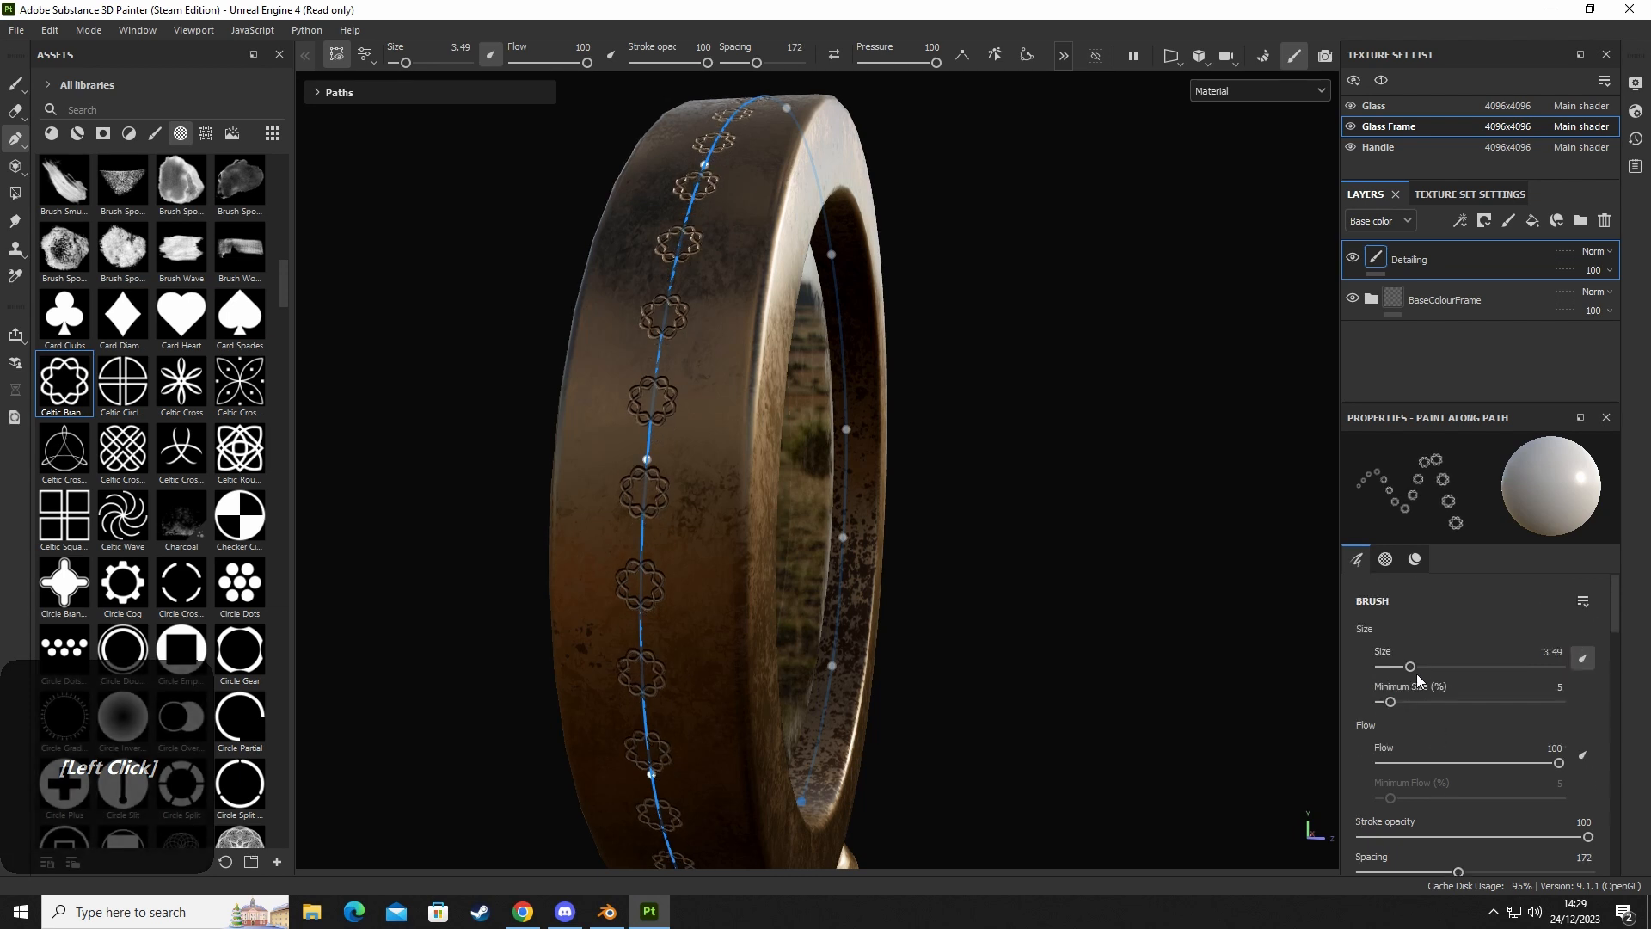
pyautogui.moveTo(1411, 668); pyautogui.dragTo(1419, 668)
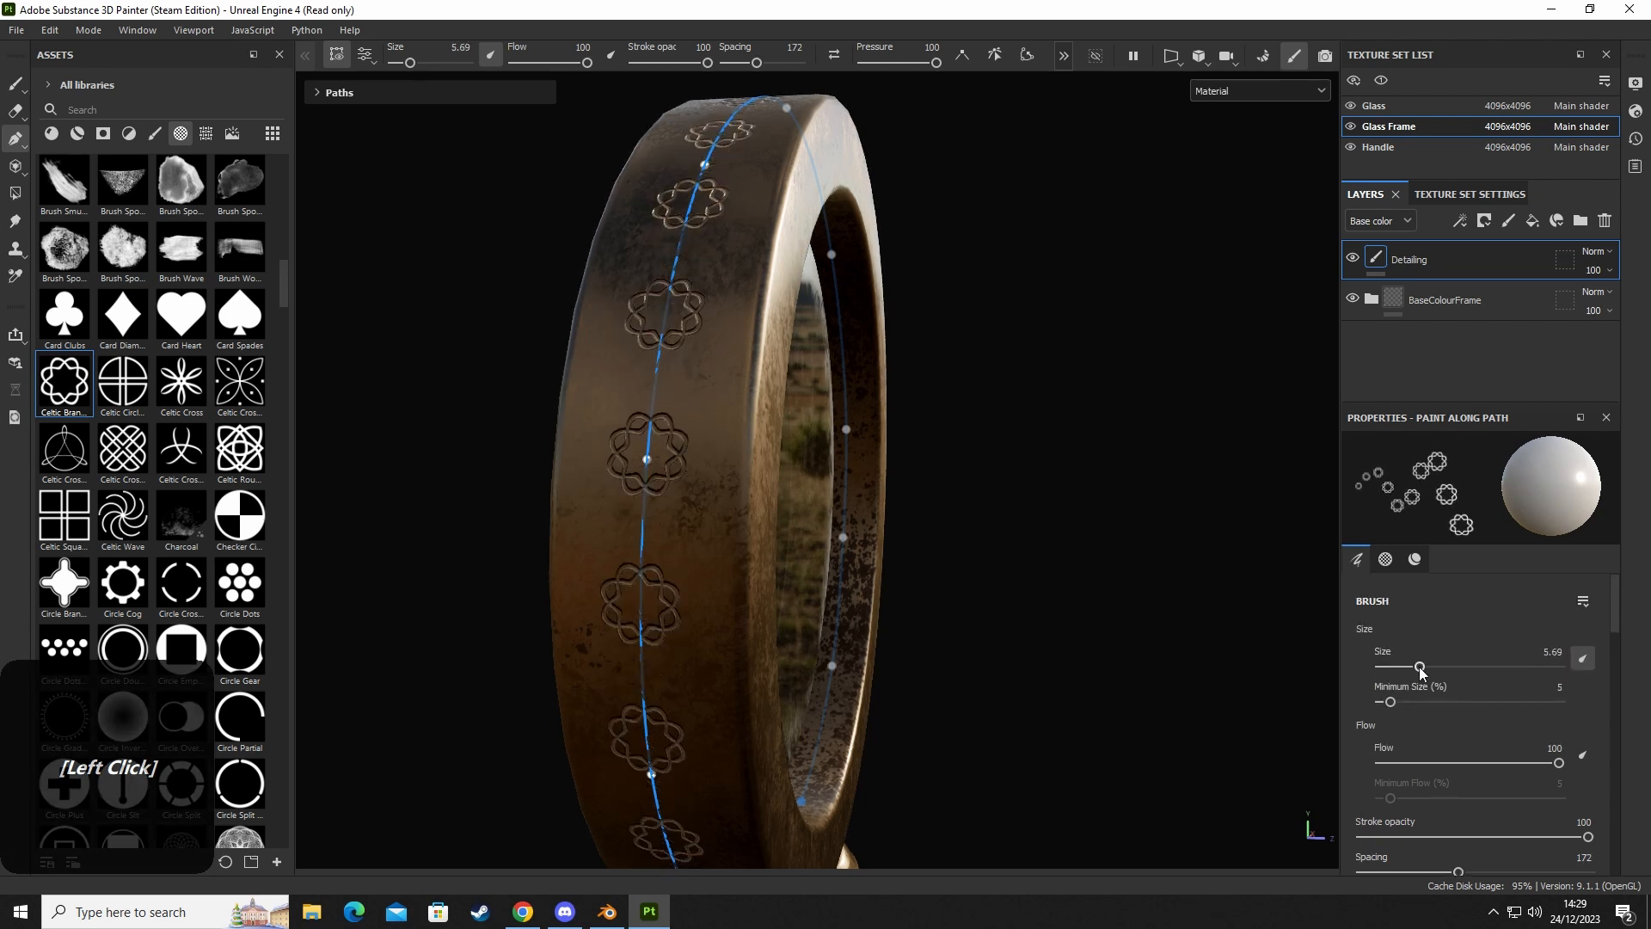
# Inspect the engraved ring pattern along the rim, up close at the handle joint and from the whole-model view.
pyautogui.scroll(-2, 982, 655)
pyautogui.keyDown('alt'); pyautogui.moveTo(981, 658); pyautogui.dragTo(941, 600, button='middle'); pyautogui.keyUp('alt')
pyautogui.keyDown('alt'); pyautogui.moveTo(883, 550); pyautogui.dragTo(785, 368); pyautogui.keyUp('alt')
pyautogui.keyDown('alt'); pyautogui.moveTo(864, 645); pyautogui.dragTo(782, 483); pyautogui.keyUp('alt')
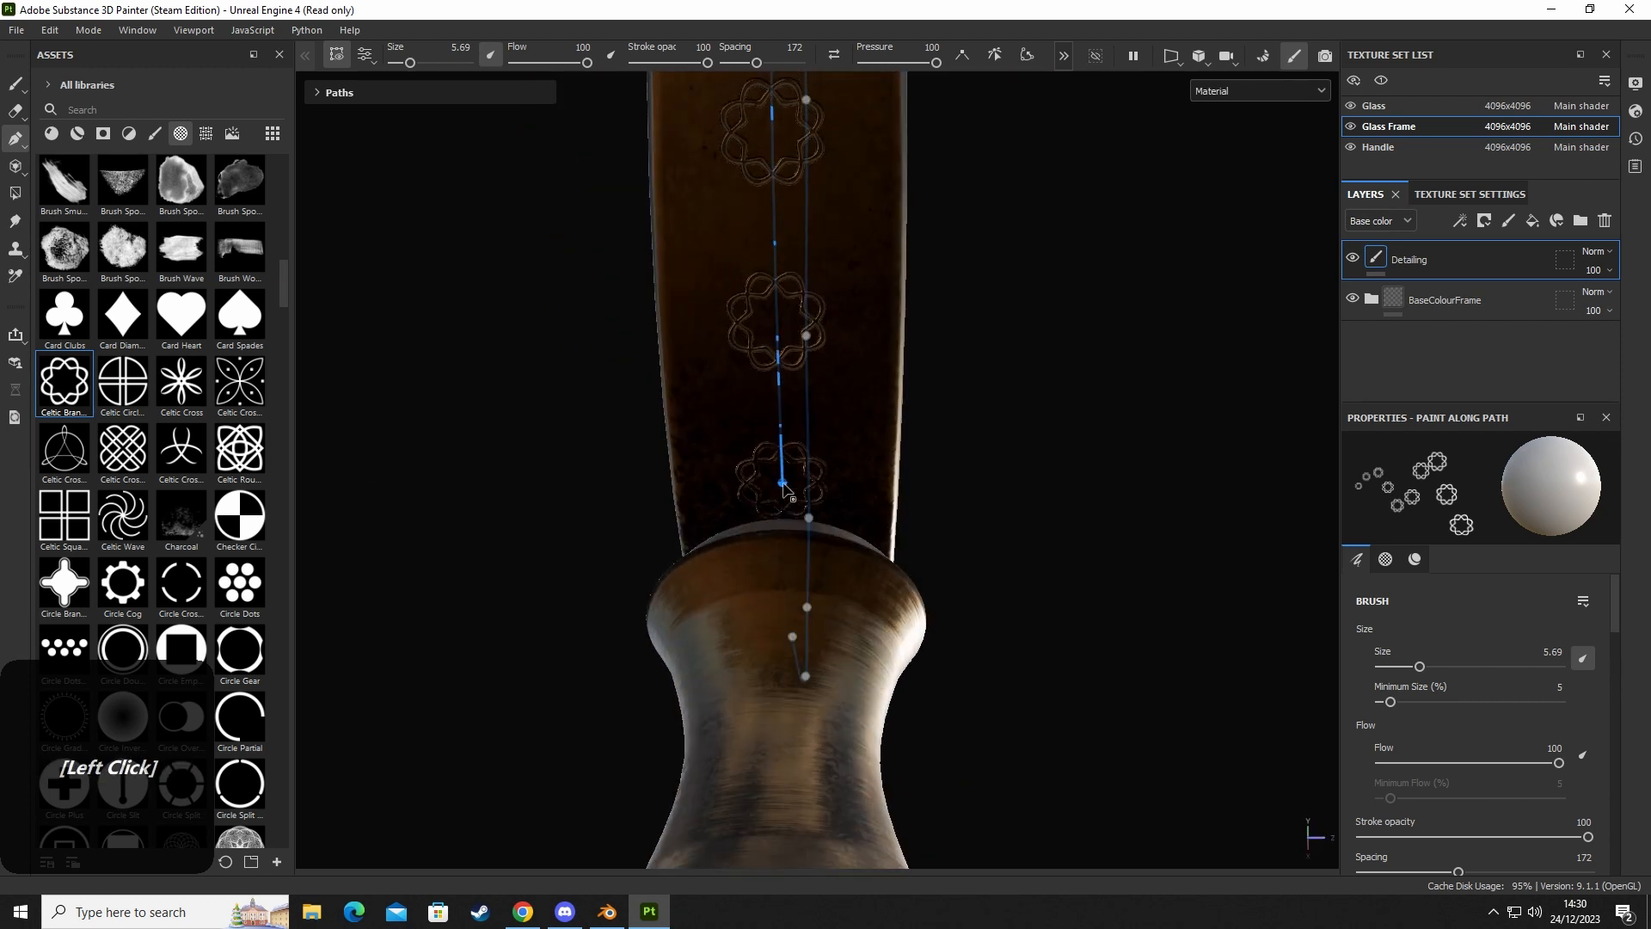
pyautogui.keyDown('alt'); pyautogui.moveTo(783, 487); pyautogui.dragTo(973, 611, button='middle'); pyautogui.keyUp('alt')
pyautogui.keyDown('alt'); pyautogui.moveTo(973, 611); pyautogui.dragTo(346, 612); pyautogui.keyUp('alt')
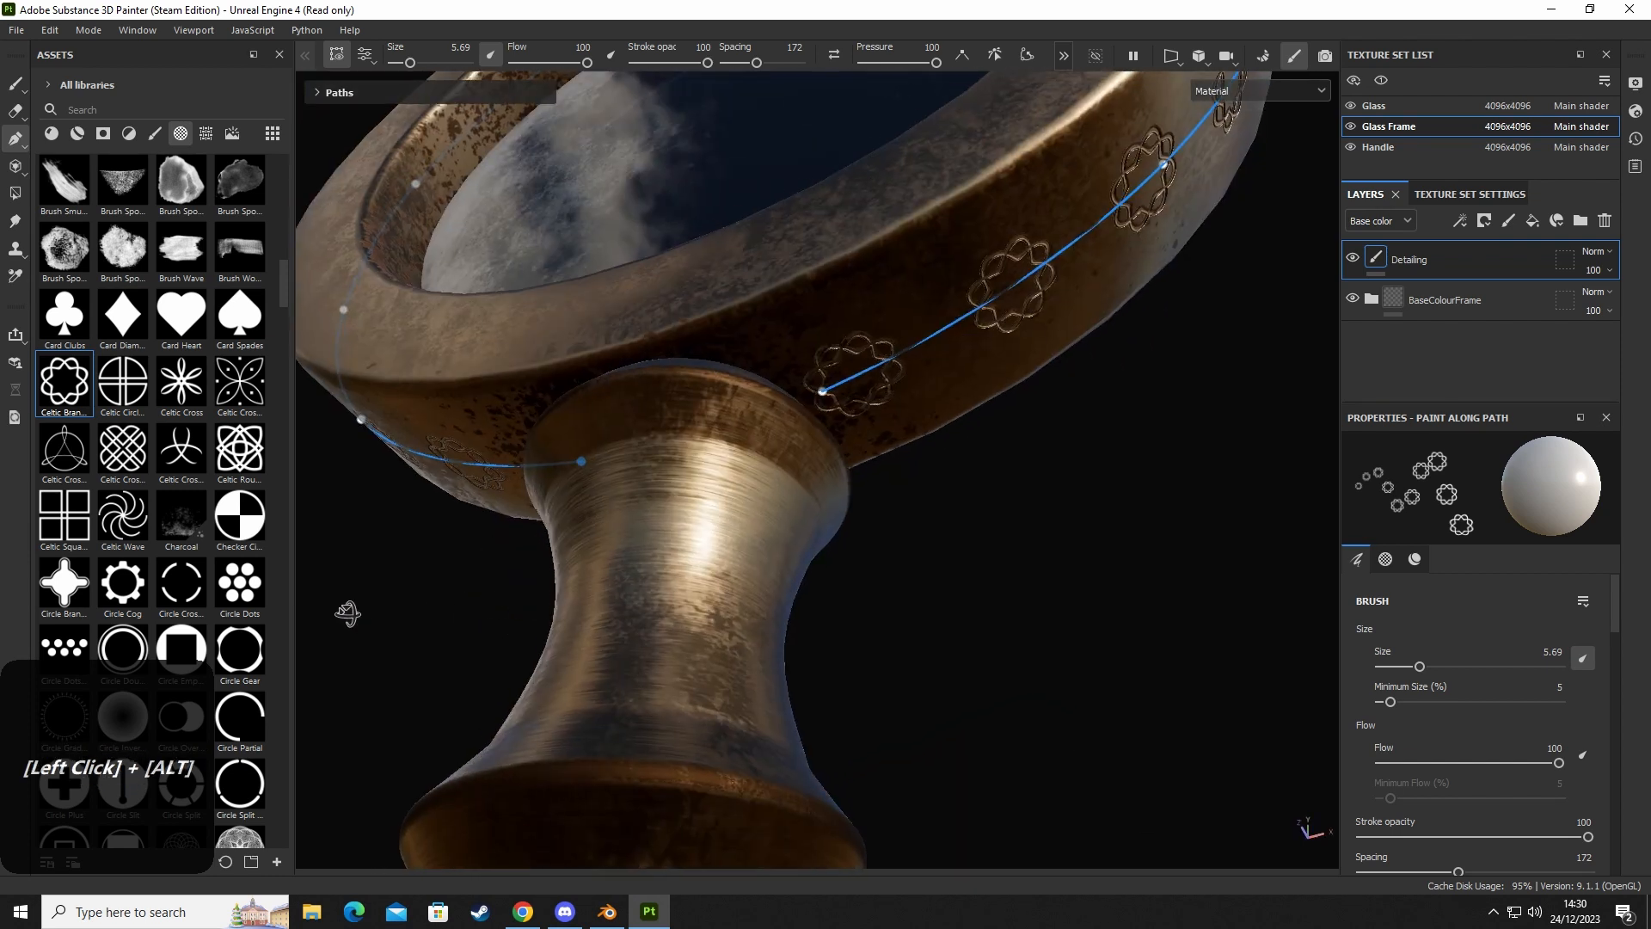
pyautogui.keyDown('alt'); pyautogui.moveTo(821, 395); pyautogui.dragTo(933, 656); pyautogui.keyUp('alt')
pyautogui.keyDown('alt'); pyautogui.scroll(-8, 722, 572); pyautogui.keyUp('alt')
pyautogui.keyDown('alt'); pyautogui.scroll(5, 650, 558); pyautogui.keyUp('alt')
pyautogui.keyDown('alt'); pyautogui.scroll(-6, 688, 647); pyautogui.keyUp('alt')
pyautogui.keyDown('shift'); pyautogui.moveTo(933, 656); pyautogui.dragTo(1021, 656, button='right'); pyautogui.keyUp('shift')
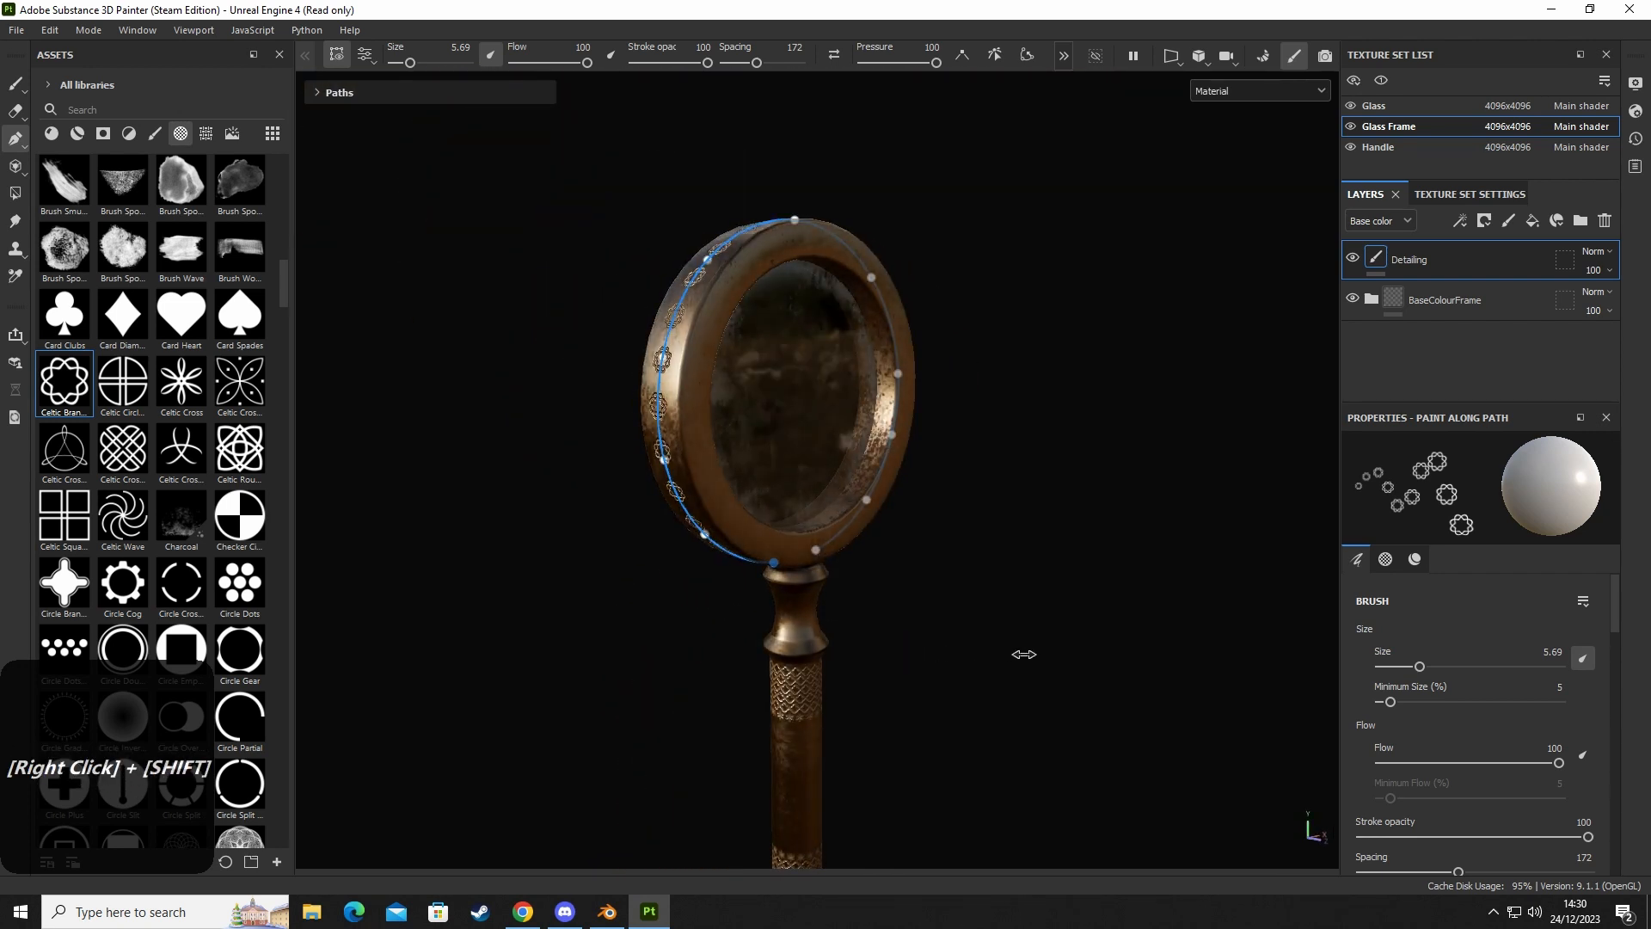
pyautogui.keyDown('alt'); pyautogui.moveTo(1021, 657); pyautogui.dragTo(901, 534, button='middle'); pyautogui.keyUp('alt')
pyautogui.keyDown('alt'); pyautogui.scroll(-3, 841, 611); pyautogui.keyUp('alt')
pyautogui.keyDown('alt'); pyautogui.moveTo(840, 612); pyautogui.dragTo(930, 634); pyautogui.keyUp('alt')
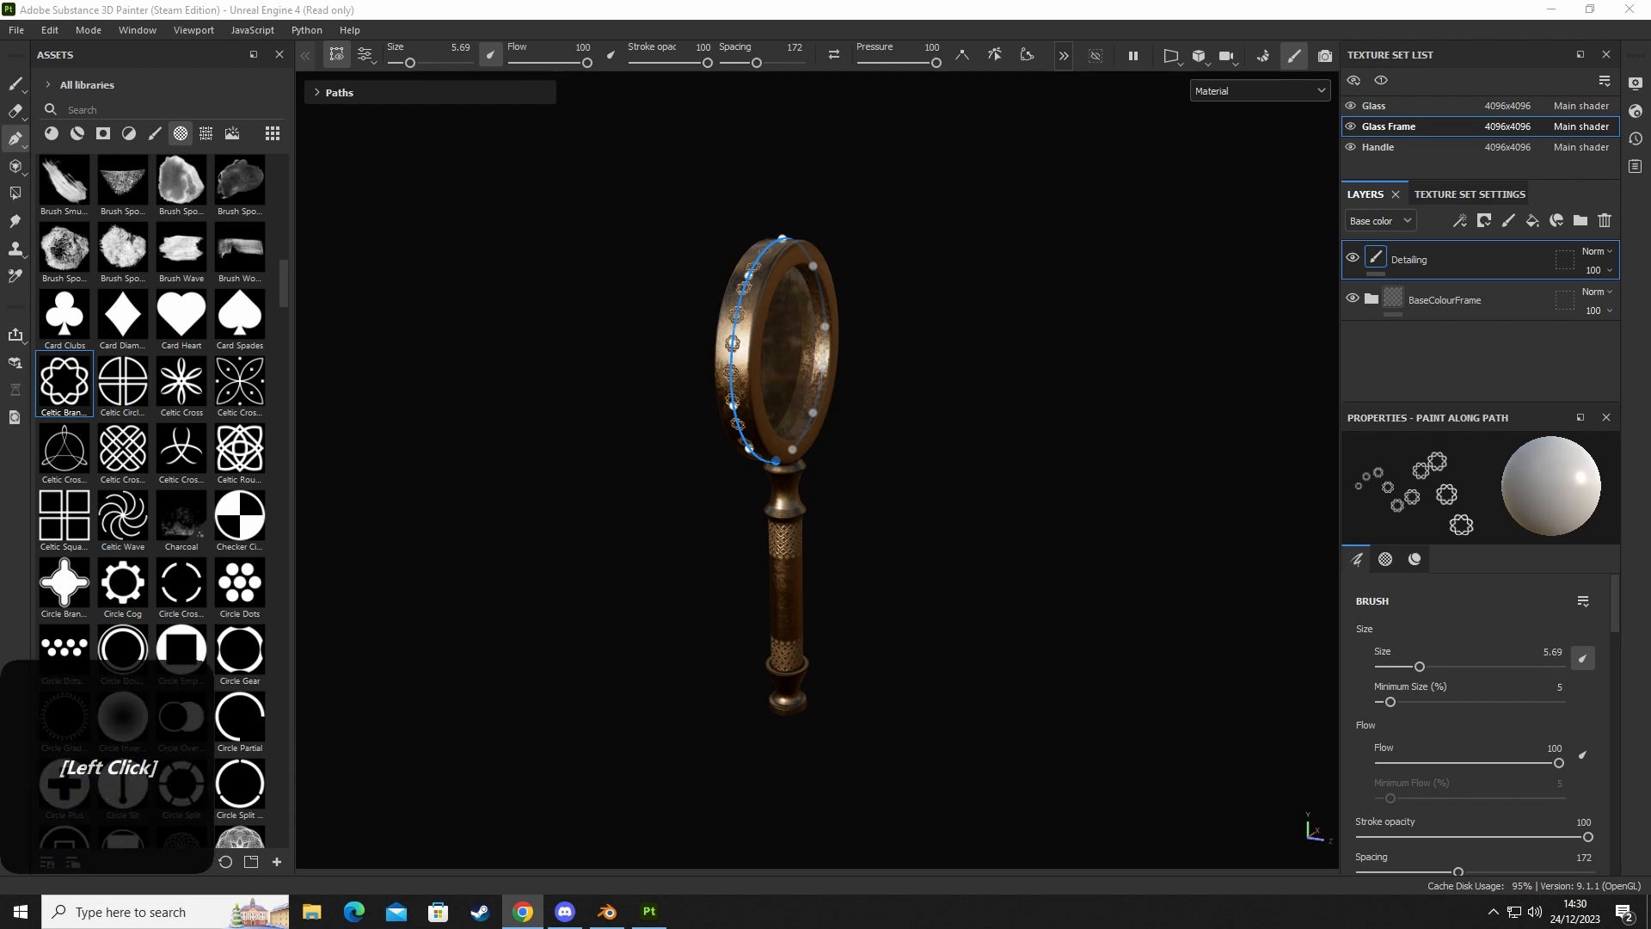
# Set the rim path's brush size to 5.03.
pyautogui.keyDown('alt'); pyautogui.moveTo(846, 442); pyautogui.dragTo(820, 557, button='middle'); pyautogui.keyUp('alt')
pyautogui.scroll(5, 818, 556)
pyautogui.moveTo(741, 554)
pyautogui.keyDown('alt'); pyautogui.mouseDown()
pyautogui.moveTo(902, 561)
pyautogui.moveTo(796, 639)
pyautogui.moveTo(906, 571)
pyautogui.moveTo(947, 482)
pyautogui.moveTo(852, 449)
pyautogui.moveTo(678, 459)
pyautogui.mouseUp(); pyautogui.keyUp('alt')
pyautogui.scroll(5, 785, 530)
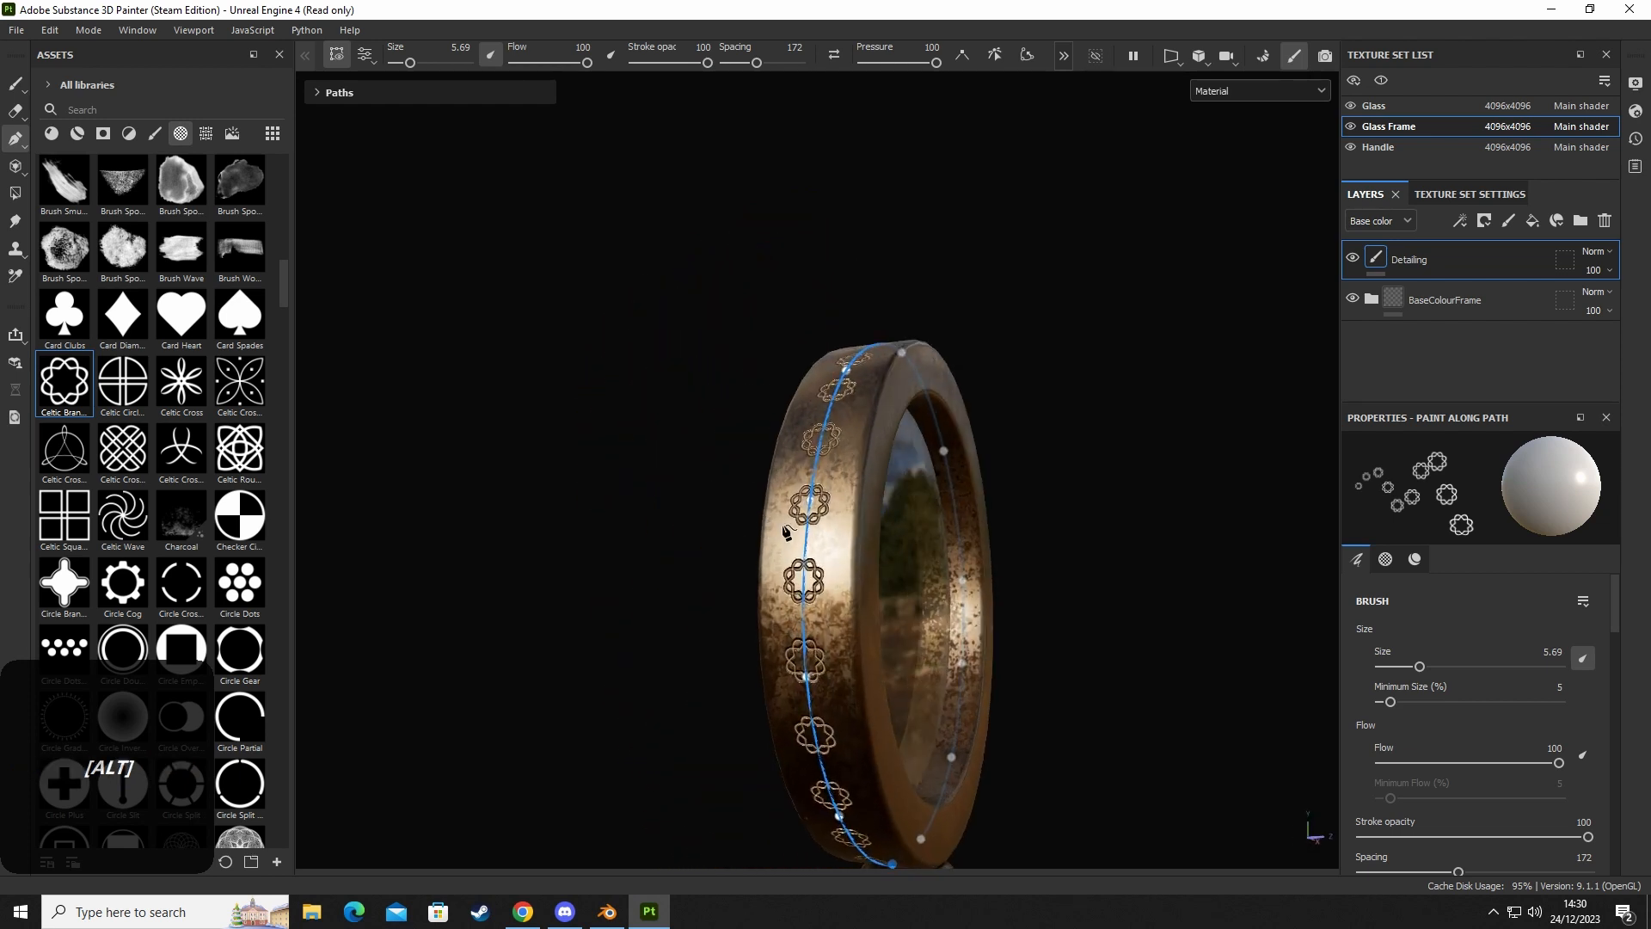
pyautogui.keyDown('alt'); pyautogui.moveTo(871, 607); pyautogui.dragTo(862, 541, button='middle'); pyautogui.keyUp('alt')
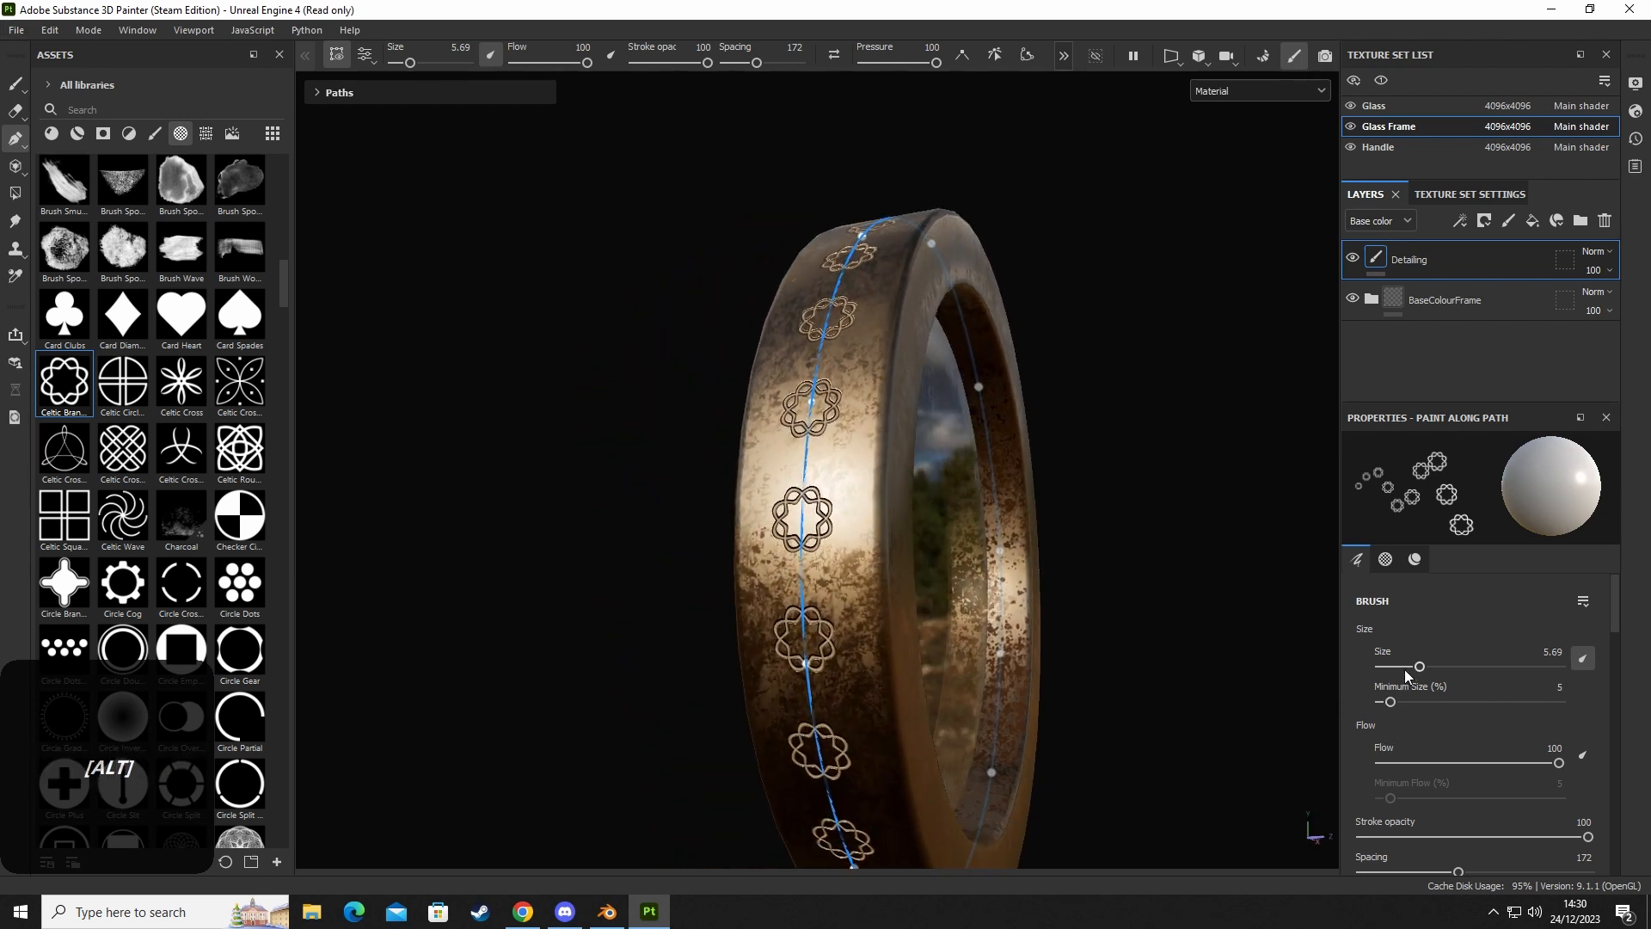
pyautogui.moveTo(1417, 666)
pyautogui.mouseDown()
pyautogui.moveTo(1434, 670)
pyautogui.moveTo(1401, 669)
pyautogui.moveTo(1416, 668)
pyautogui.mouseUp()
# Set the rim path's Celtic Branch alpha to border width 0.19, number 5, radius 0.32 and width 0.6.
pyautogui.scroll(-6, 1488, 778)
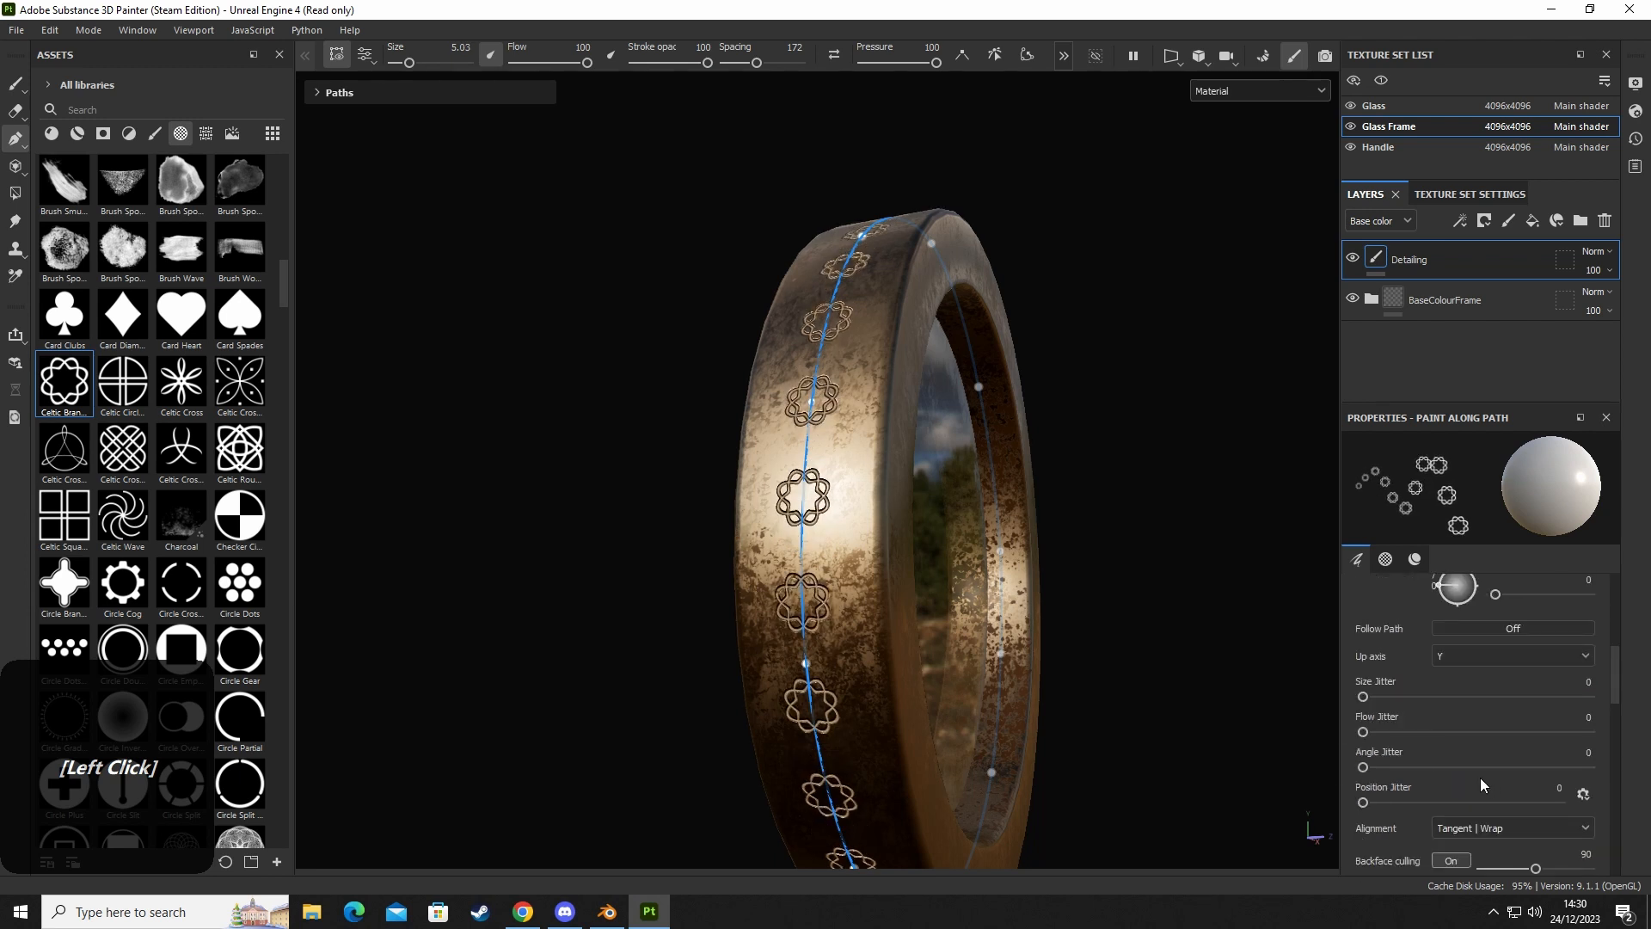
pyautogui.scroll(-5, 1480, 778)
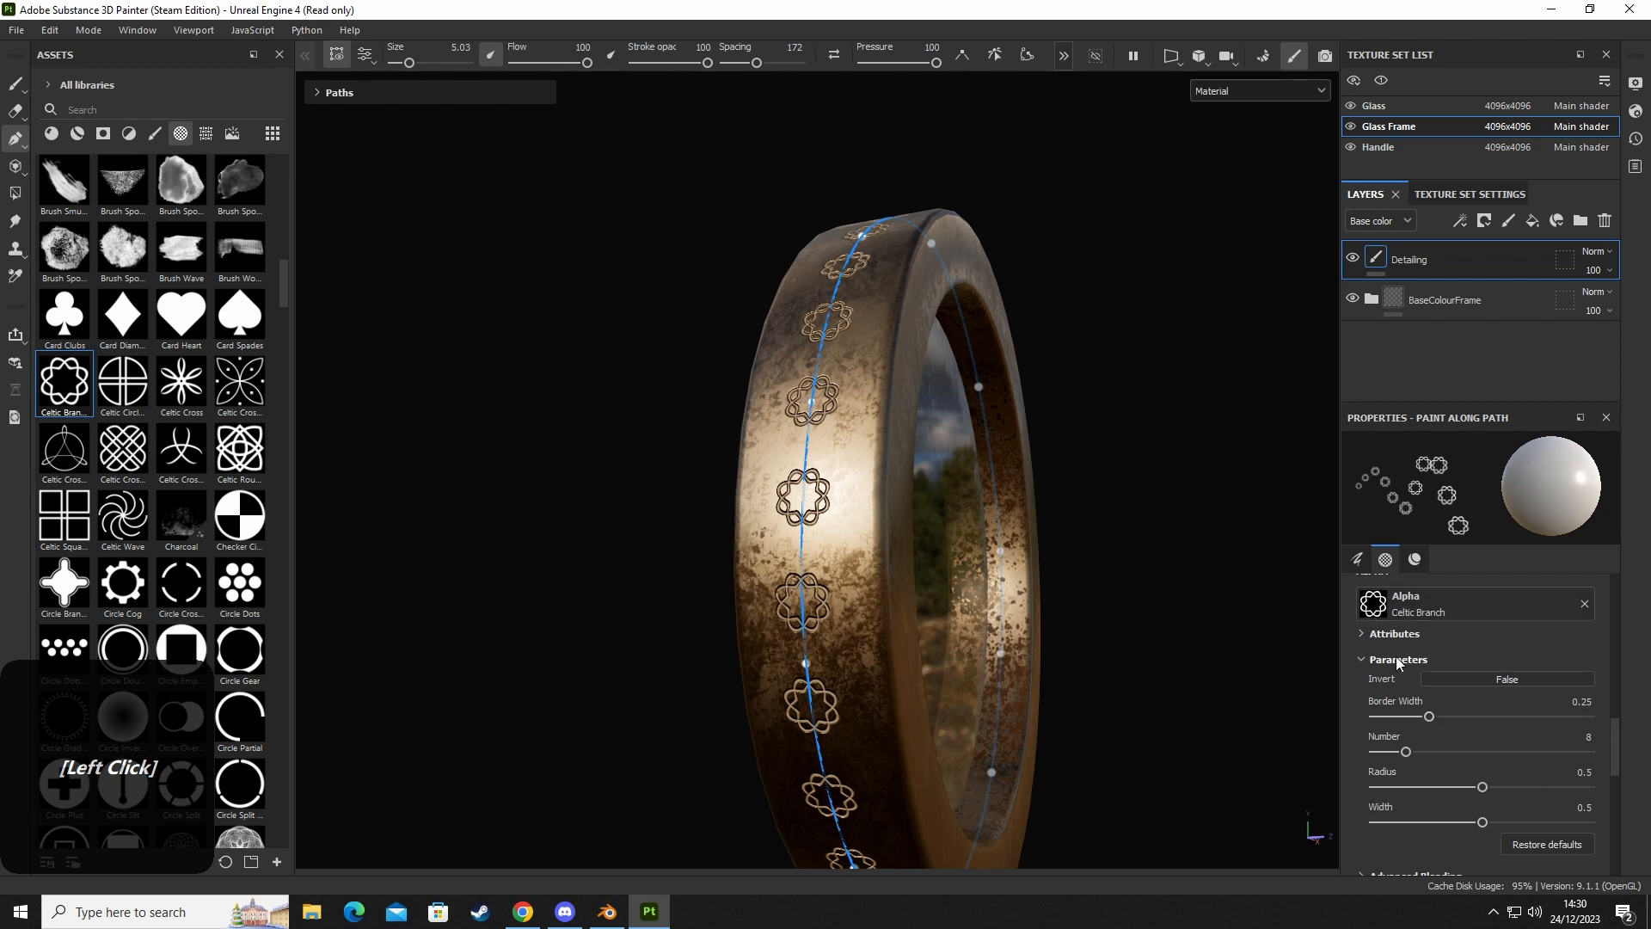
pyautogui.moveTo(1431, 717); pyautogui.dragTo(1385, 752)
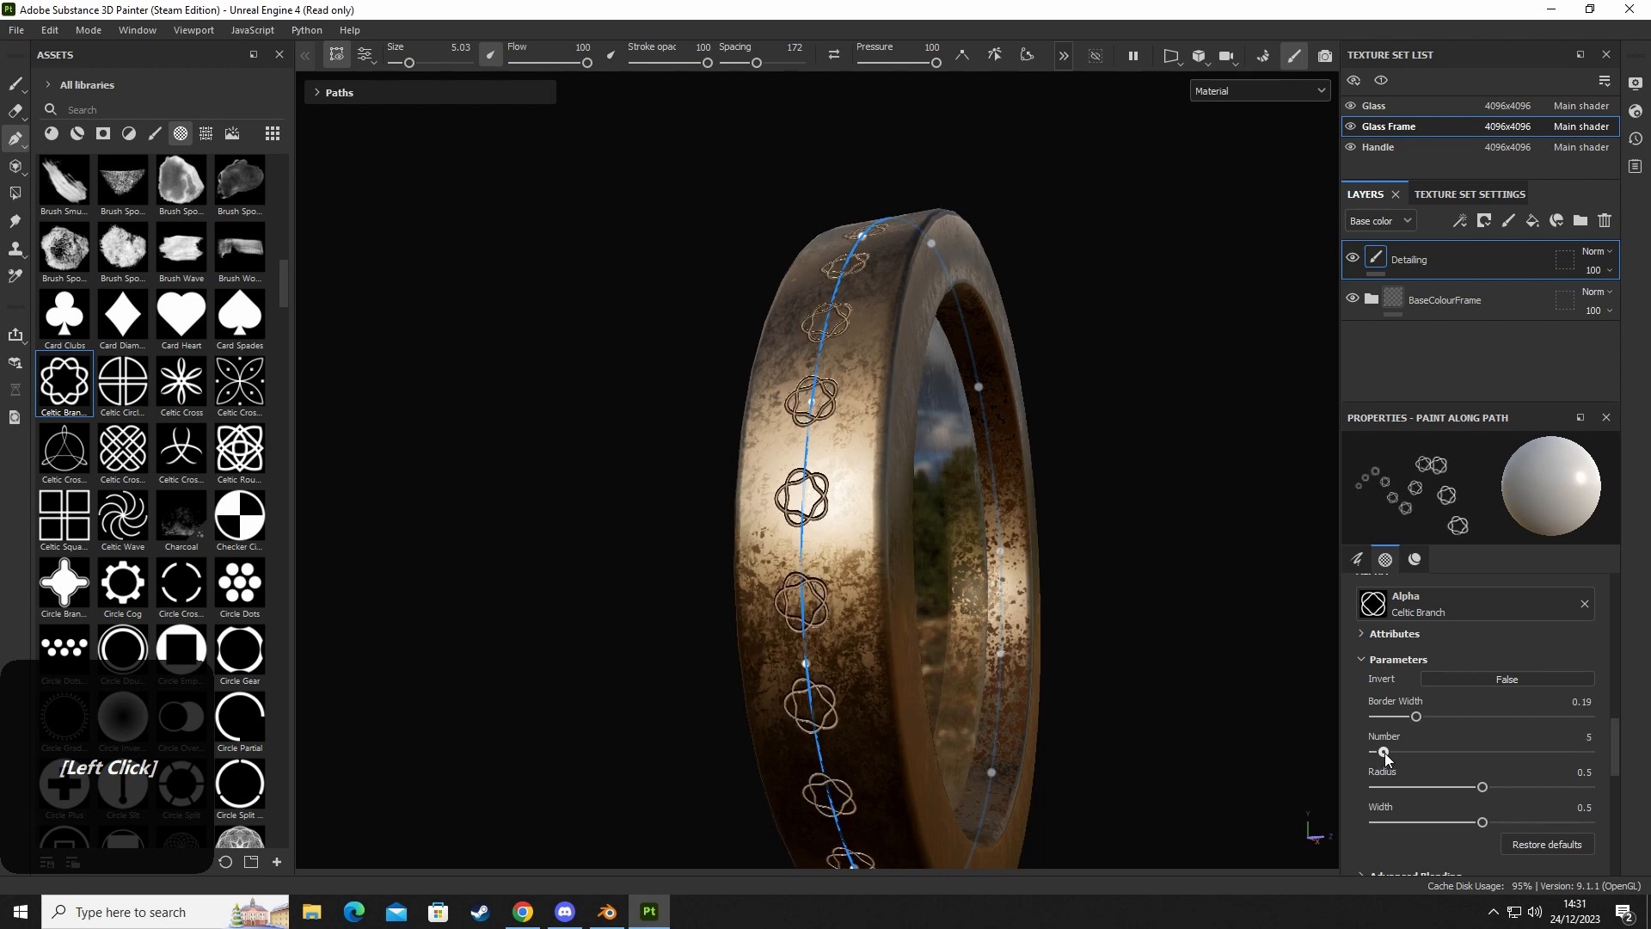
pyautogui.moveTo(1488, 792)
pyautogui.mouseDown()
pyautogui.moveTo(1531, 791)
pyautogui.moveTo(1440, 790)
pyautogui.moveTo(1495, 822)
pyautogui.moveTo(1573, 833)
pyautogui.moveTo(1505, 832)
pyautogui.mouseUp()
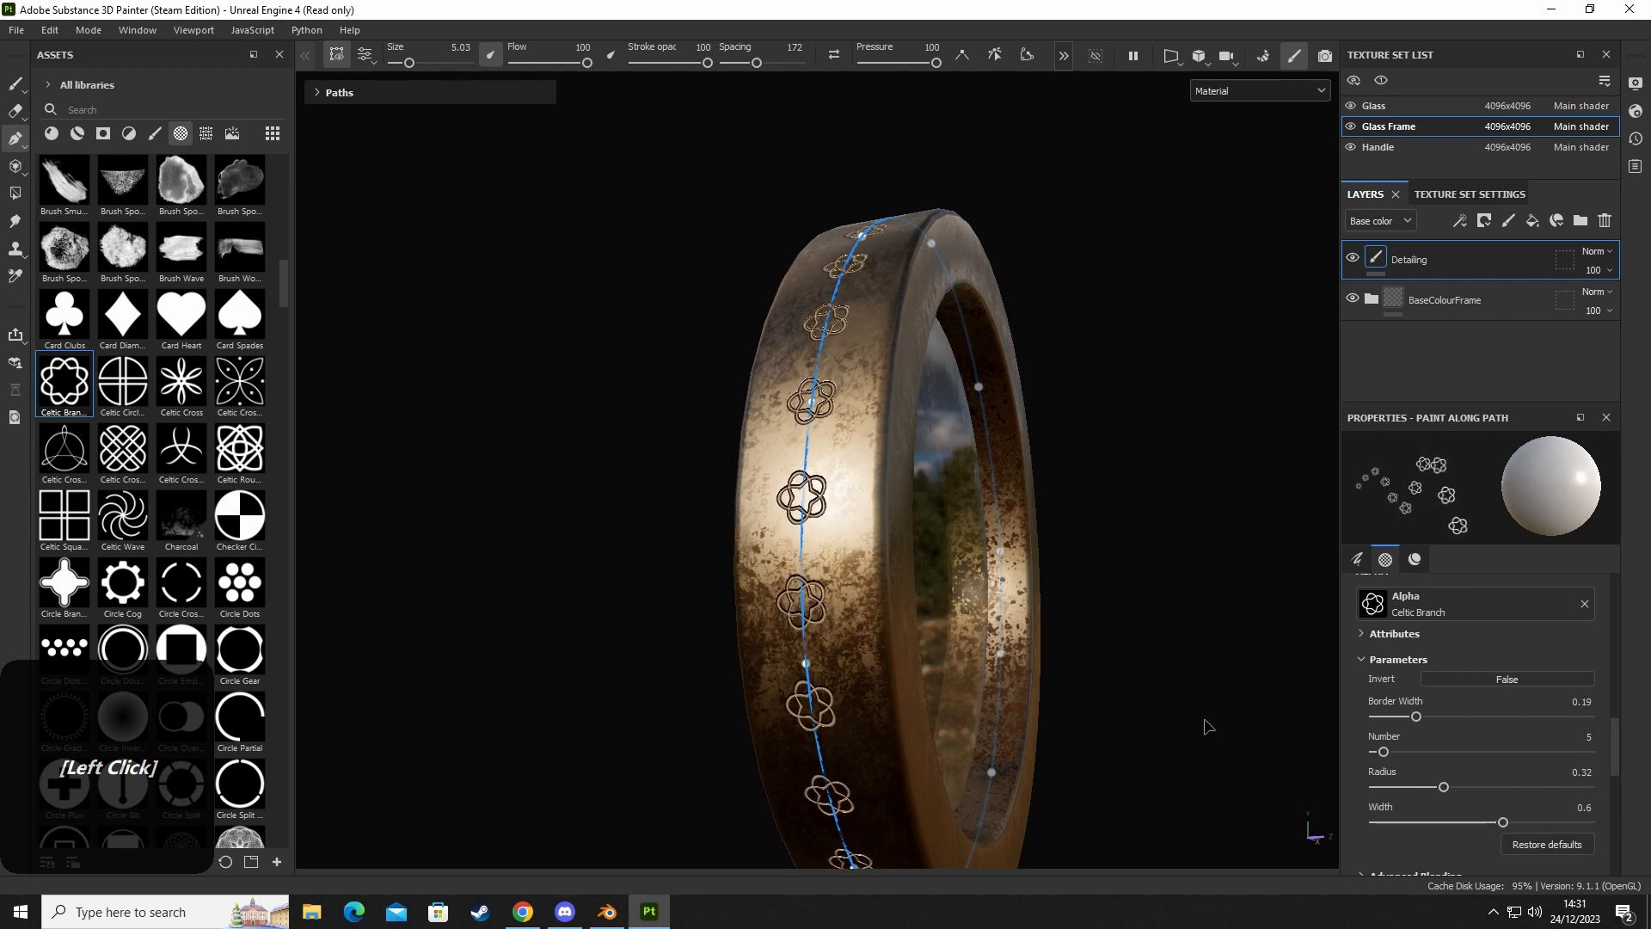
# Check the magnifying glass from the front, leave the rim path and switch to the Paint brush tool.
pyautogui.keyDown('alt'); pyautogui.moveTo(1201, 726); pyautogui.dragTo(1099, 721); pyautogui.keyUp('alt')
pyautogui.keyDown('alt'); pyautogui.moveTo(1099, 721); pyautogui.dragTo(999, 497, button='middle'); pyautogui.keyUp('alt')
pyautogui.keyDown('alt'); pyautogui.moveTo(1005, 517); pyautogui.dragTo(955, 617); pyautogui.keyUp('alt')
pyautogui.scroll(-3, 1002, 526)
pyautogui.keyDown('alt'); pyautogui.moveTo(958, 619); pyautogui.dragTo(957, 600, button='middle'); pyautogui.keyUp('alt')
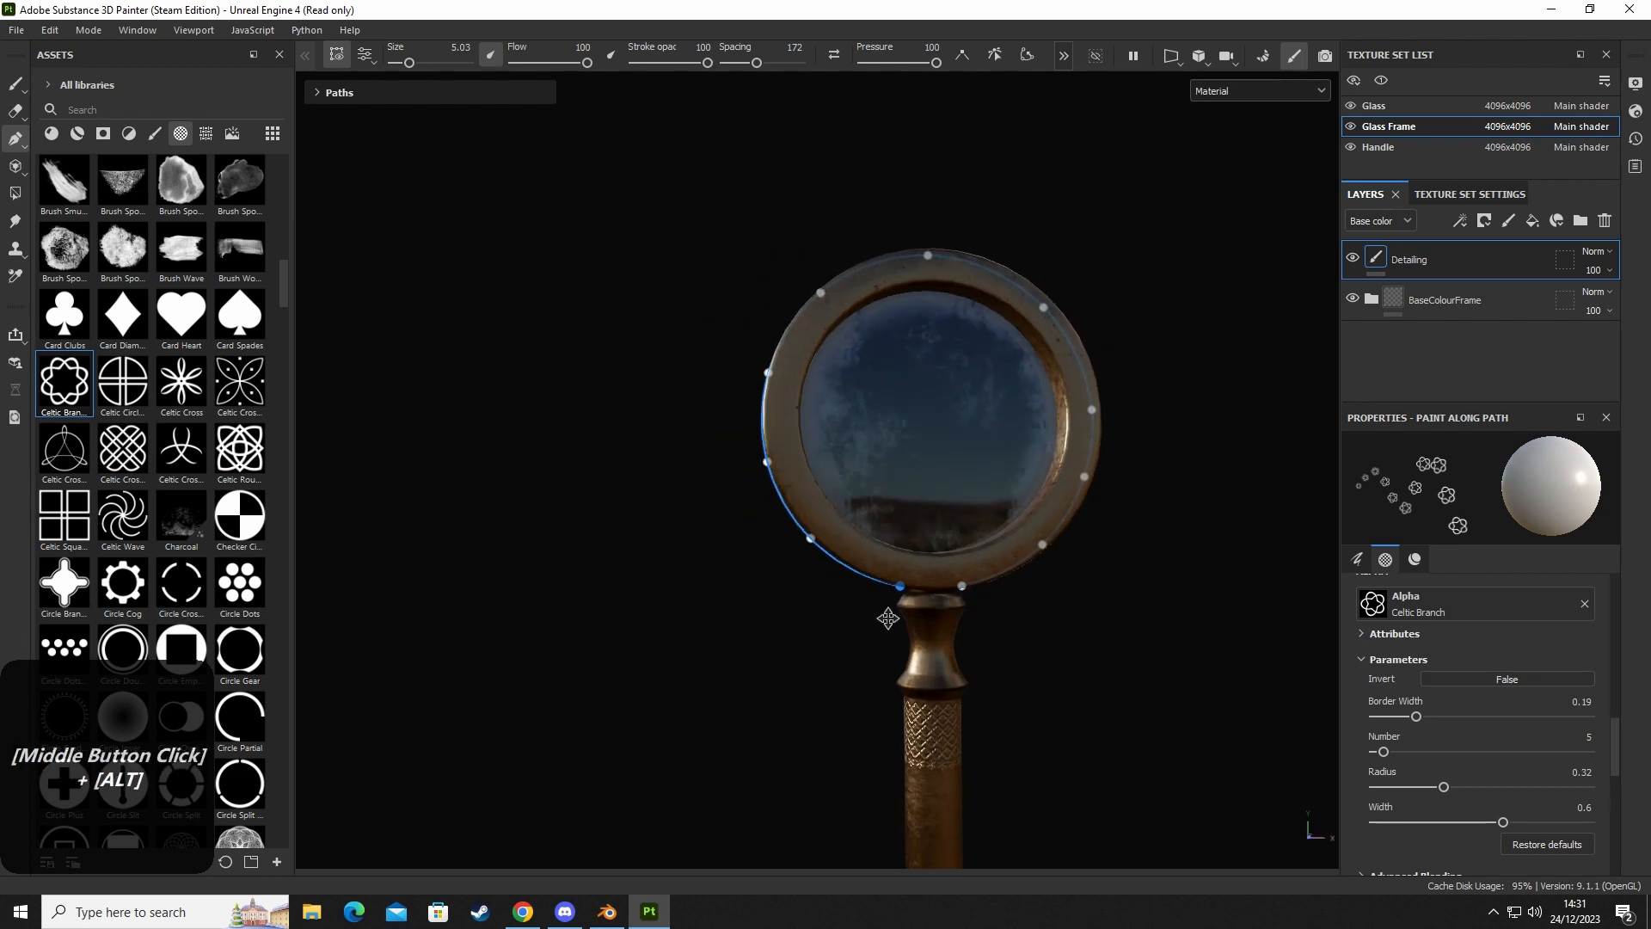
pyautogui.click(1237, 267)
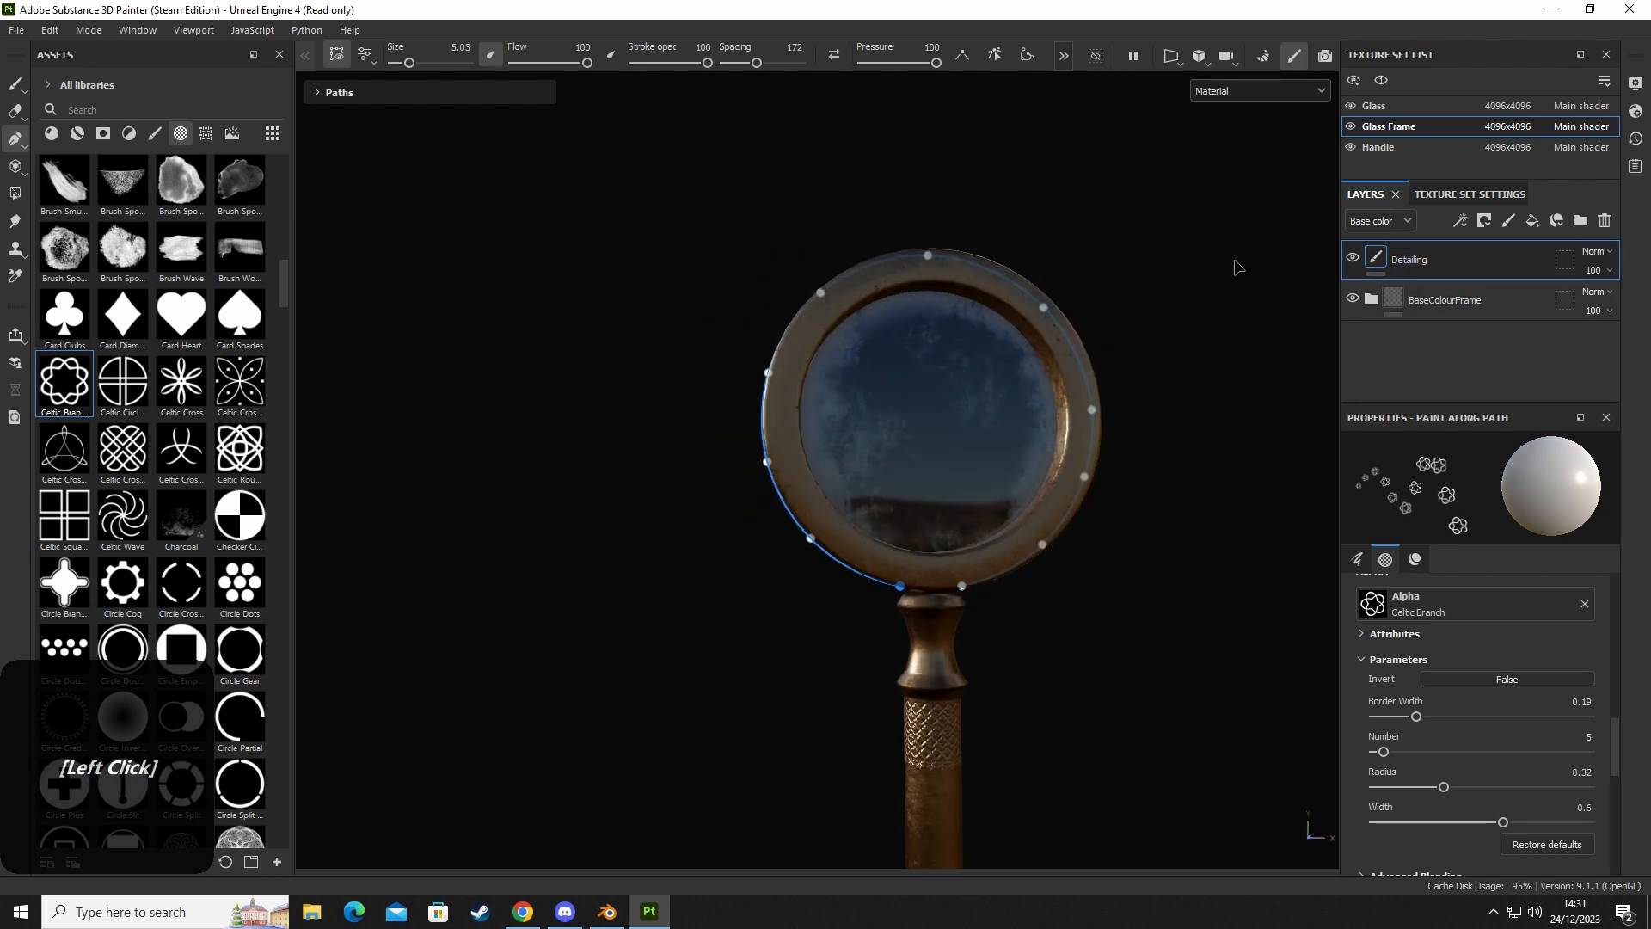
pyautogui.click(10, 84)
# Examine the engraved rim and handle without the path overlay, ending close on the frame's front above the handle.
pyautogui.moveTo(785, 560)
pyautogui.keyDown('alt'); pyautogui.mouseDown()
pyautogui.moveTo(1046, 597)
pyautogui.moveTo(1120, 558)
pyautogui.moveTo(1101, 464)
pyautogui.moveTo(1036, 630)
pyautogui.mouseUp(); pyautogui.keyUp('alt')
pyautogui.keyDown('alt'); pyautogui.moveTo(1036, 630); pyautogui.dragTo(864, 499, button='middle'); pyautogui.keyUp('alt')
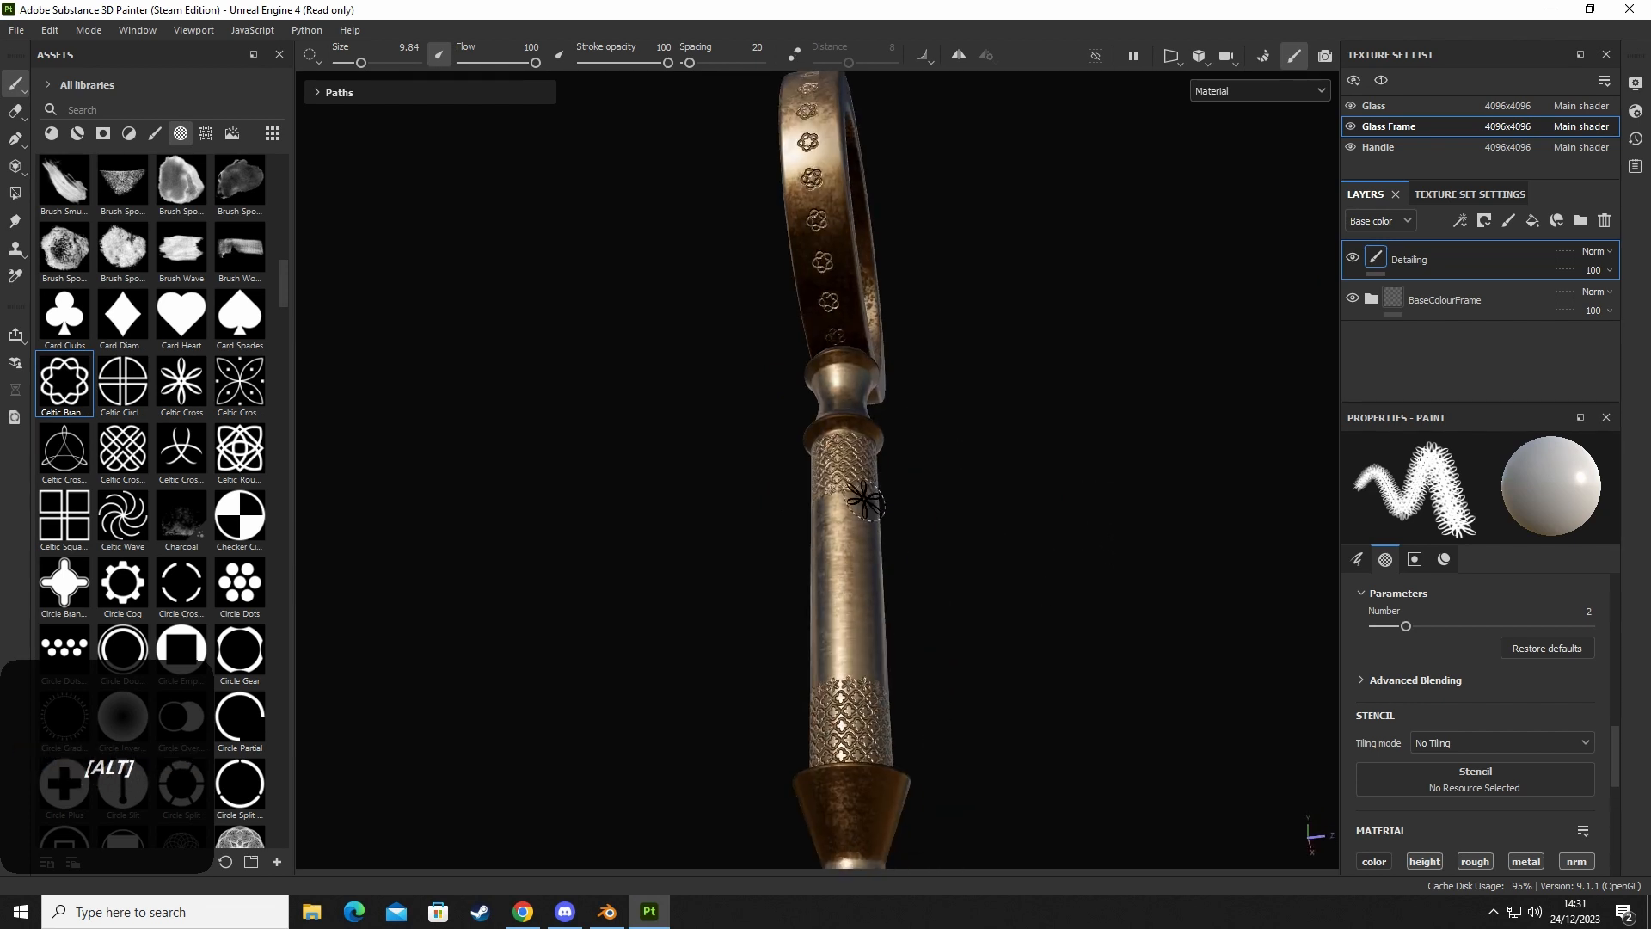
pyautogui.keyDown('alt'); pyautogui.moveTo(864, 498); pyautogui.dragTo(728, 575); pyautogui.keyUp('alt')
pyautogui.keyDown('alt'); pyautogui.moveTo(845, 519); pyautogui.dragTo(839, 658, button='middle'); pyautogui.keyUp('alt')
pyautogui.keyDown('alt'); pyautogui.moveTo(861, 632); pyautogui.dragTo(746, 550); pyautogui.keyUp('alt')
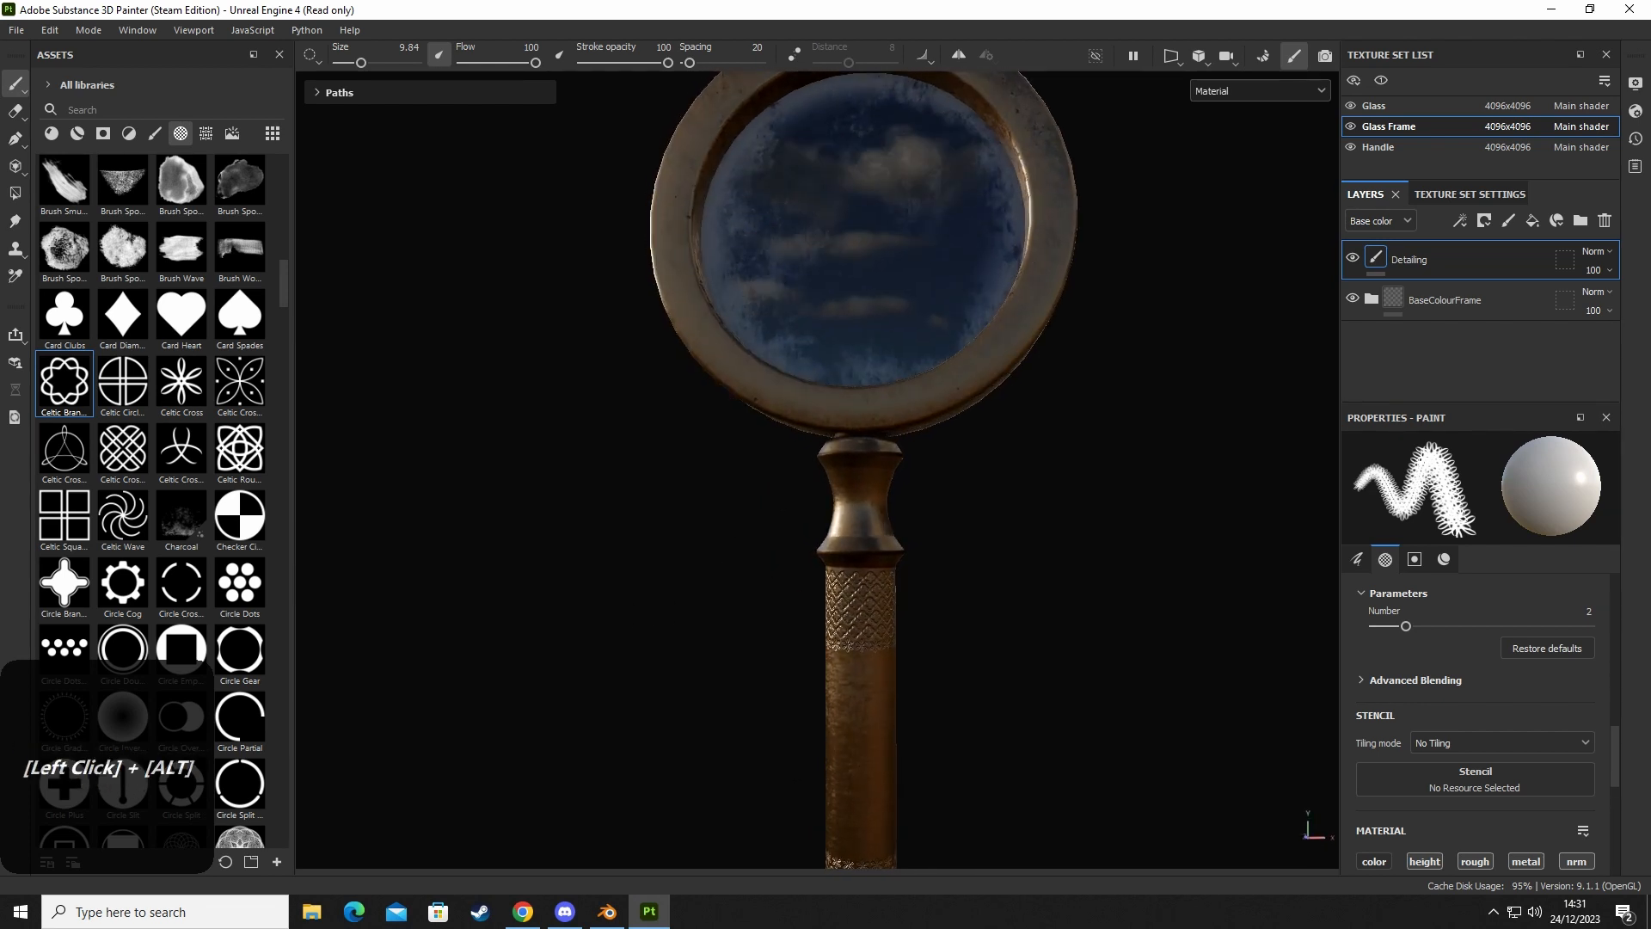
pyautogui.keyDown('alt'); pyautogui.moveTo(878, 420); pyautogui.dragTo(800, 597, button='middle'); pyautogui.keyUp('alt')
pyautogui.moveTo(800, 597)
pyautogui.keyDown('alt'); pyautogui.mouseDown()
pyautogui.moveTo(833, 622)
pyautogui.moveTo(809, 604)
pyautogui.mouseUp(); pyautogui.keyUp('alt')
pyautogui.keyDown('alt'); pyautogui.scroll(5, 740, 616); pyautogui.keyUp('alt')
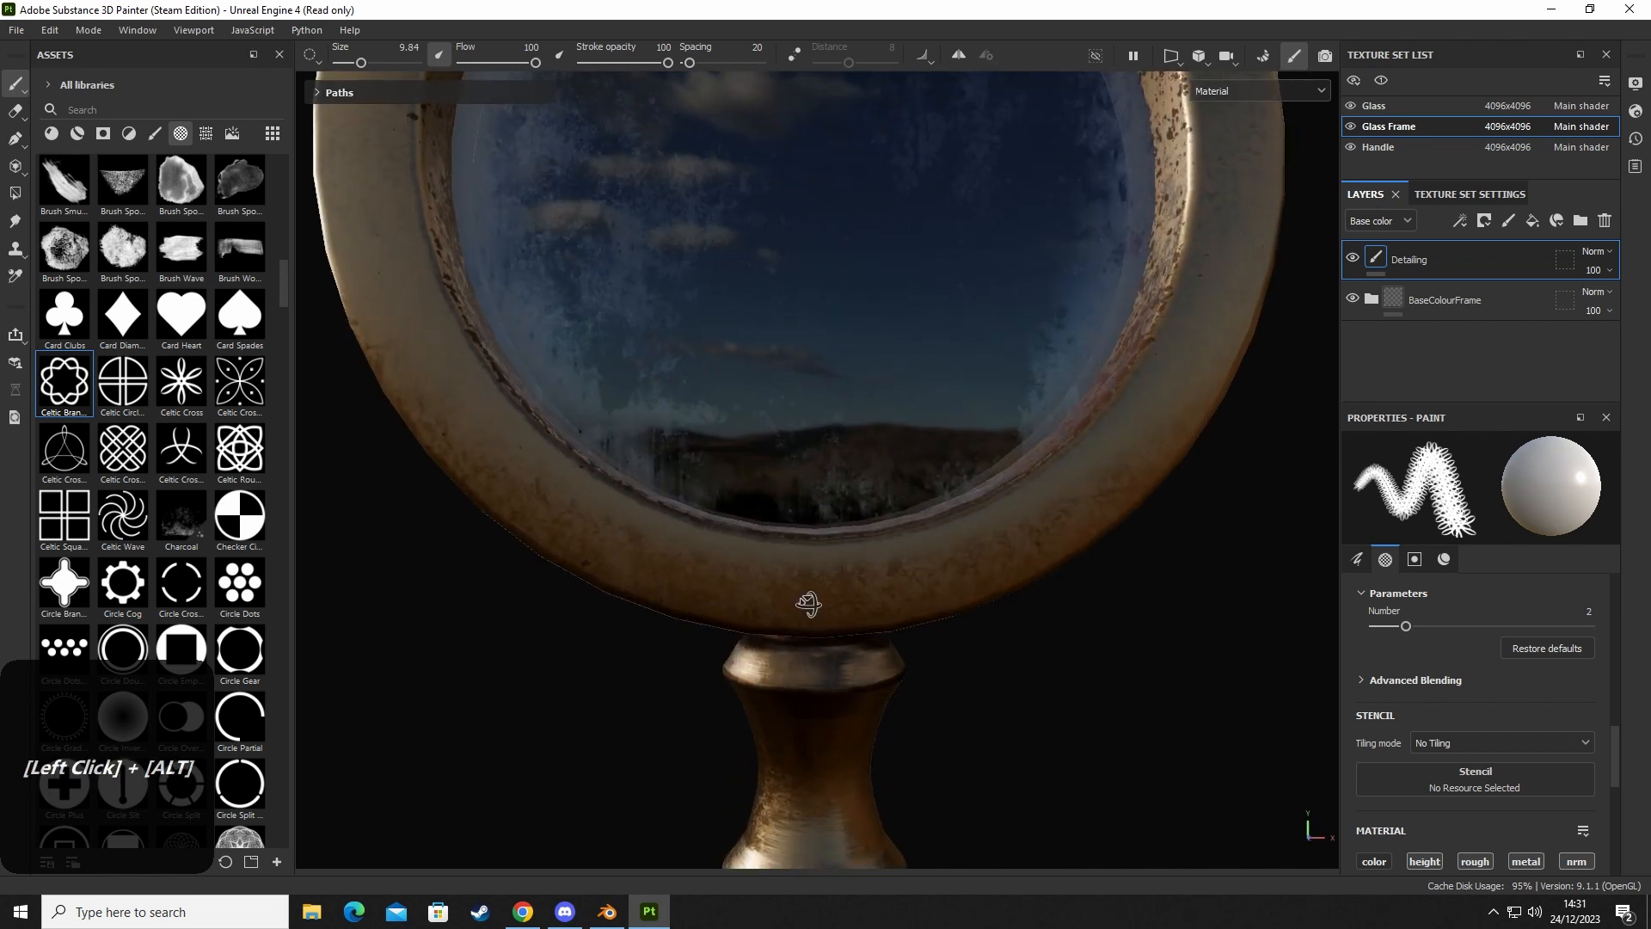
# Check the reference photo's frame lettering in Blender, then return to Substance 3D Painter at the frame's lower front.
pyautogui.click(607, 912)
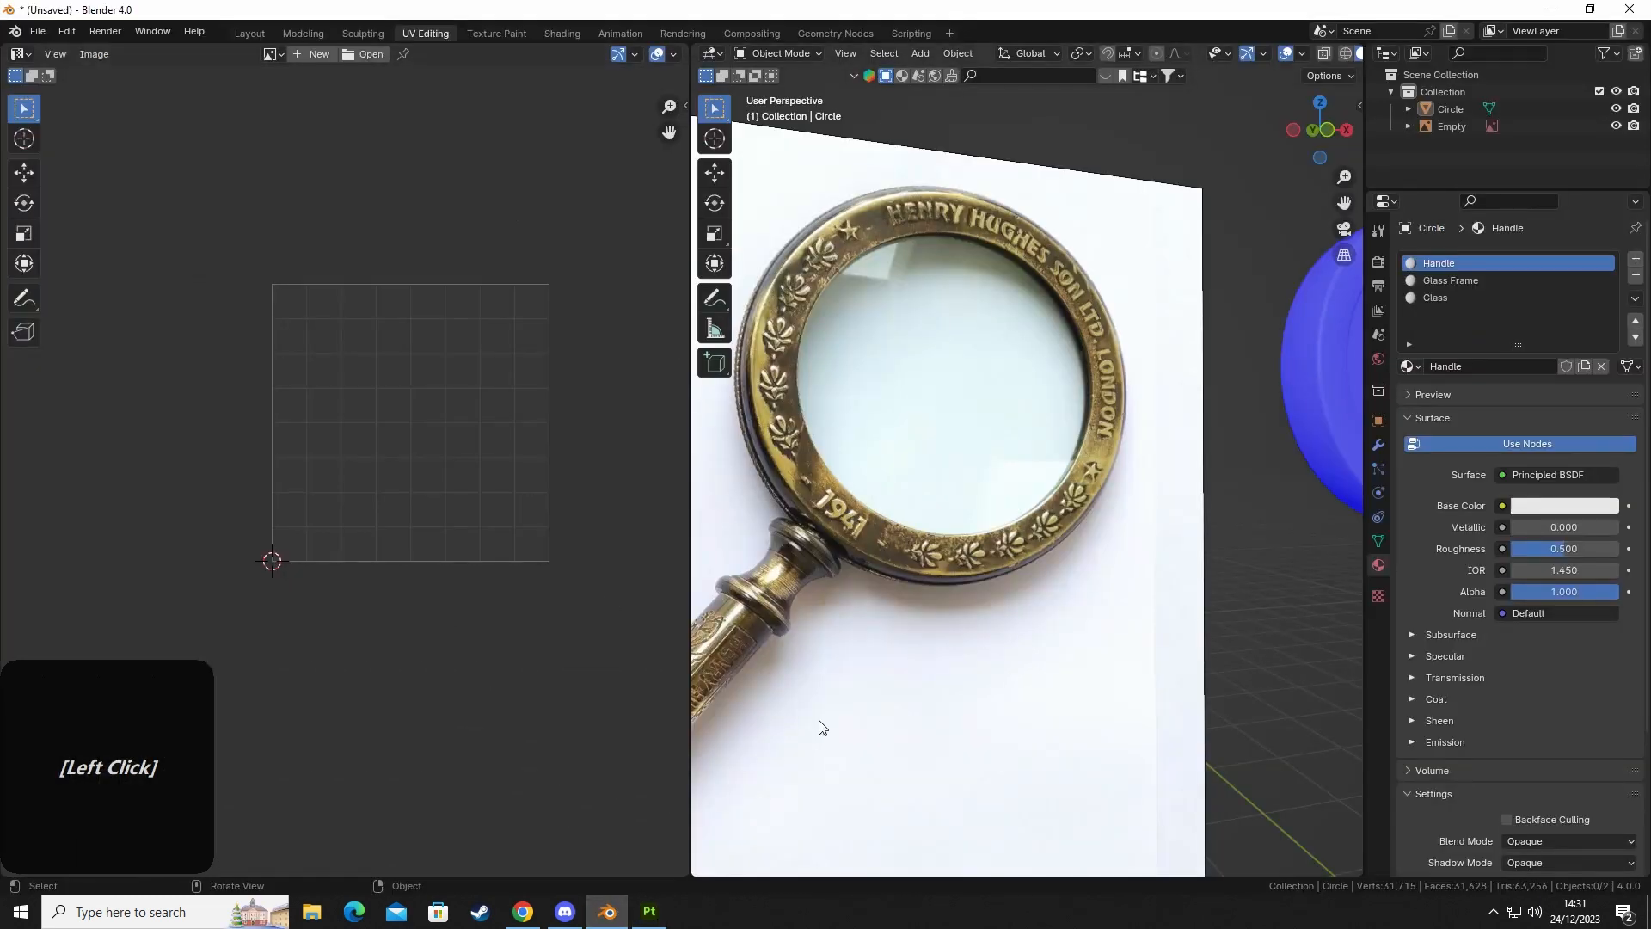
pyautogui.click(652, 914)
pyautogui.keyDown('alt'); pyautogui.scroll(2, 737, 590); pyautogui.keyUp('alt')
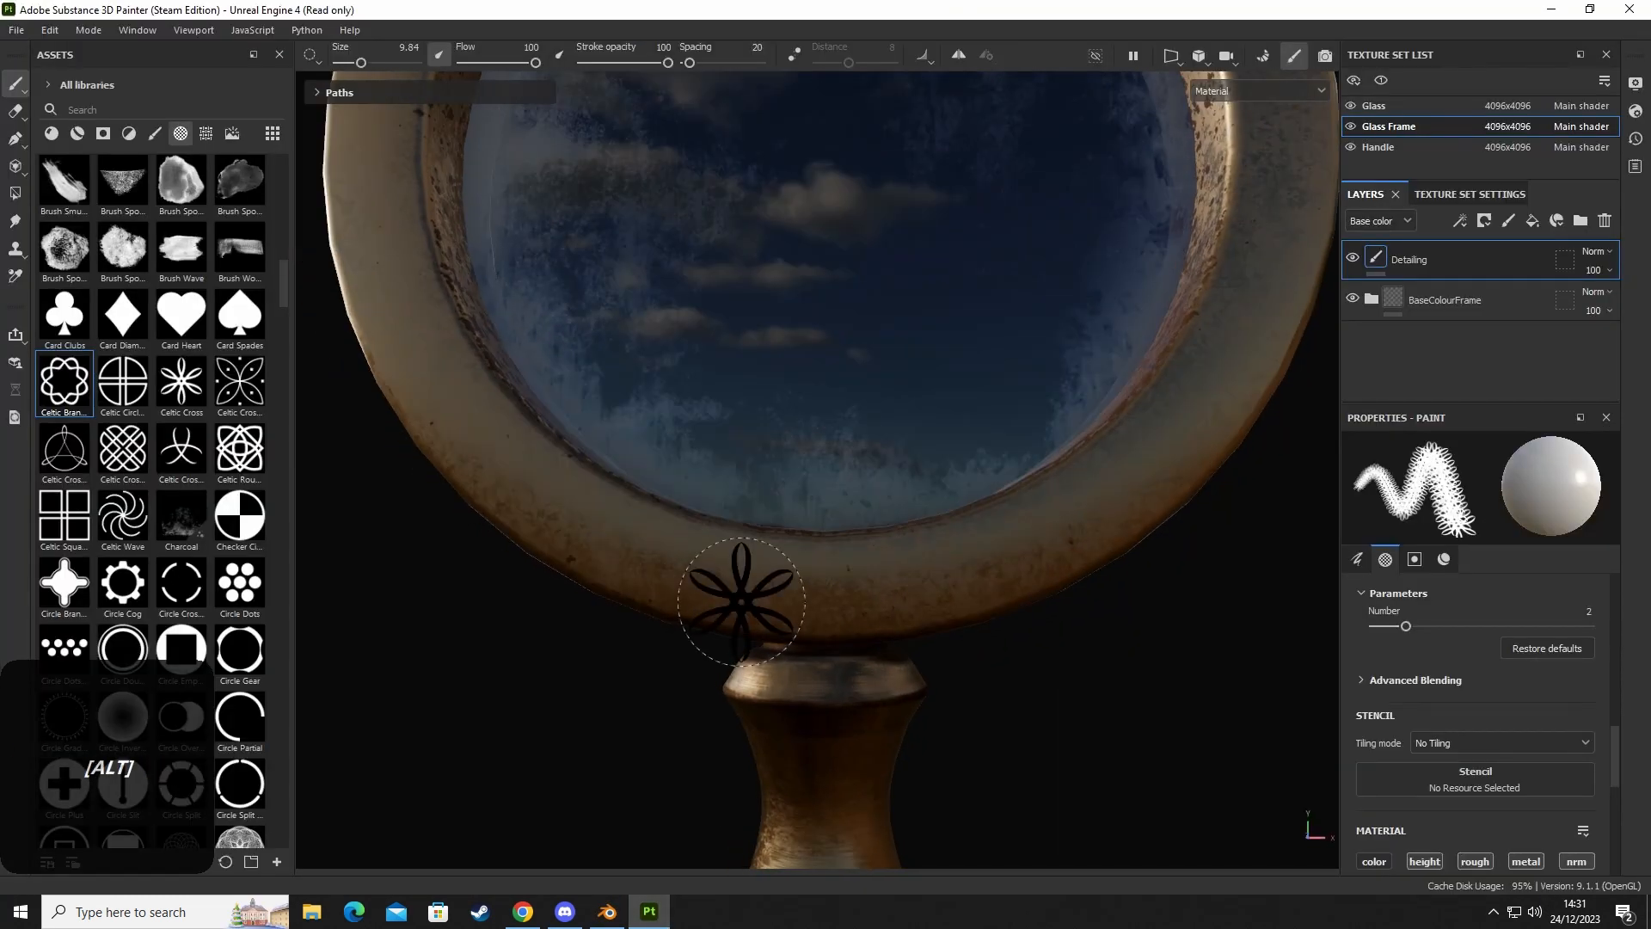
pyautogui.keyDown('alt'); pyautogui.moveTo(737, 590); pyautogui.dragTo(677, 508, button='middle'); pyautogui.keyUp('alt')
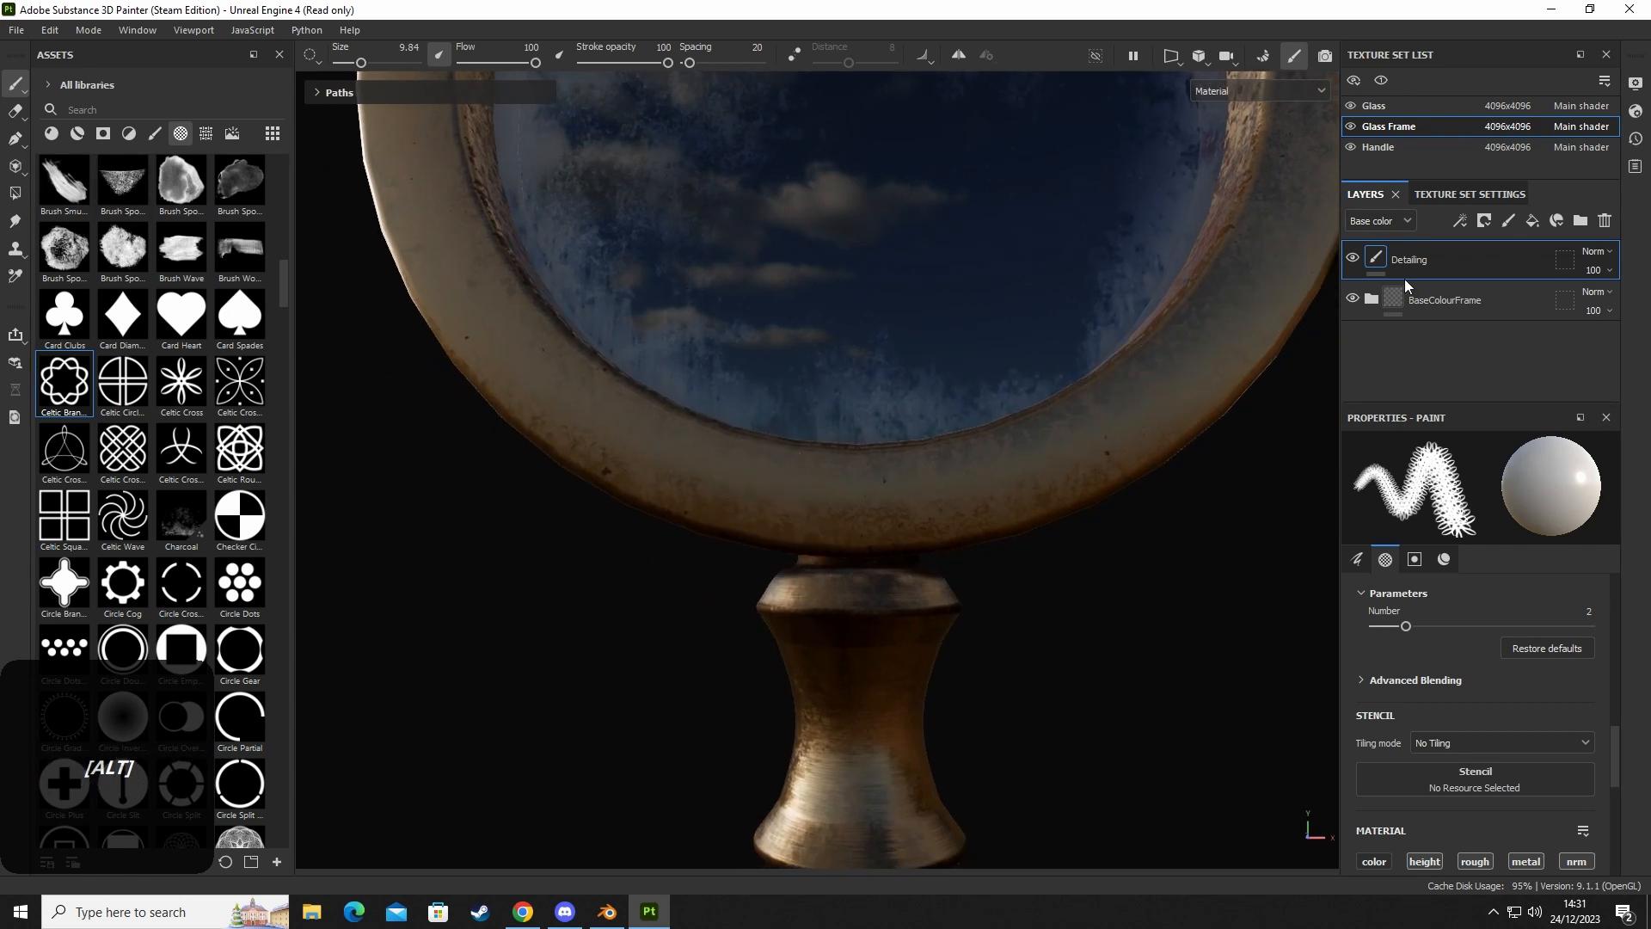
# Find the Orbitron font among the alpha assets and apply it to the paint brush.
pyautogui.click(180, 134)
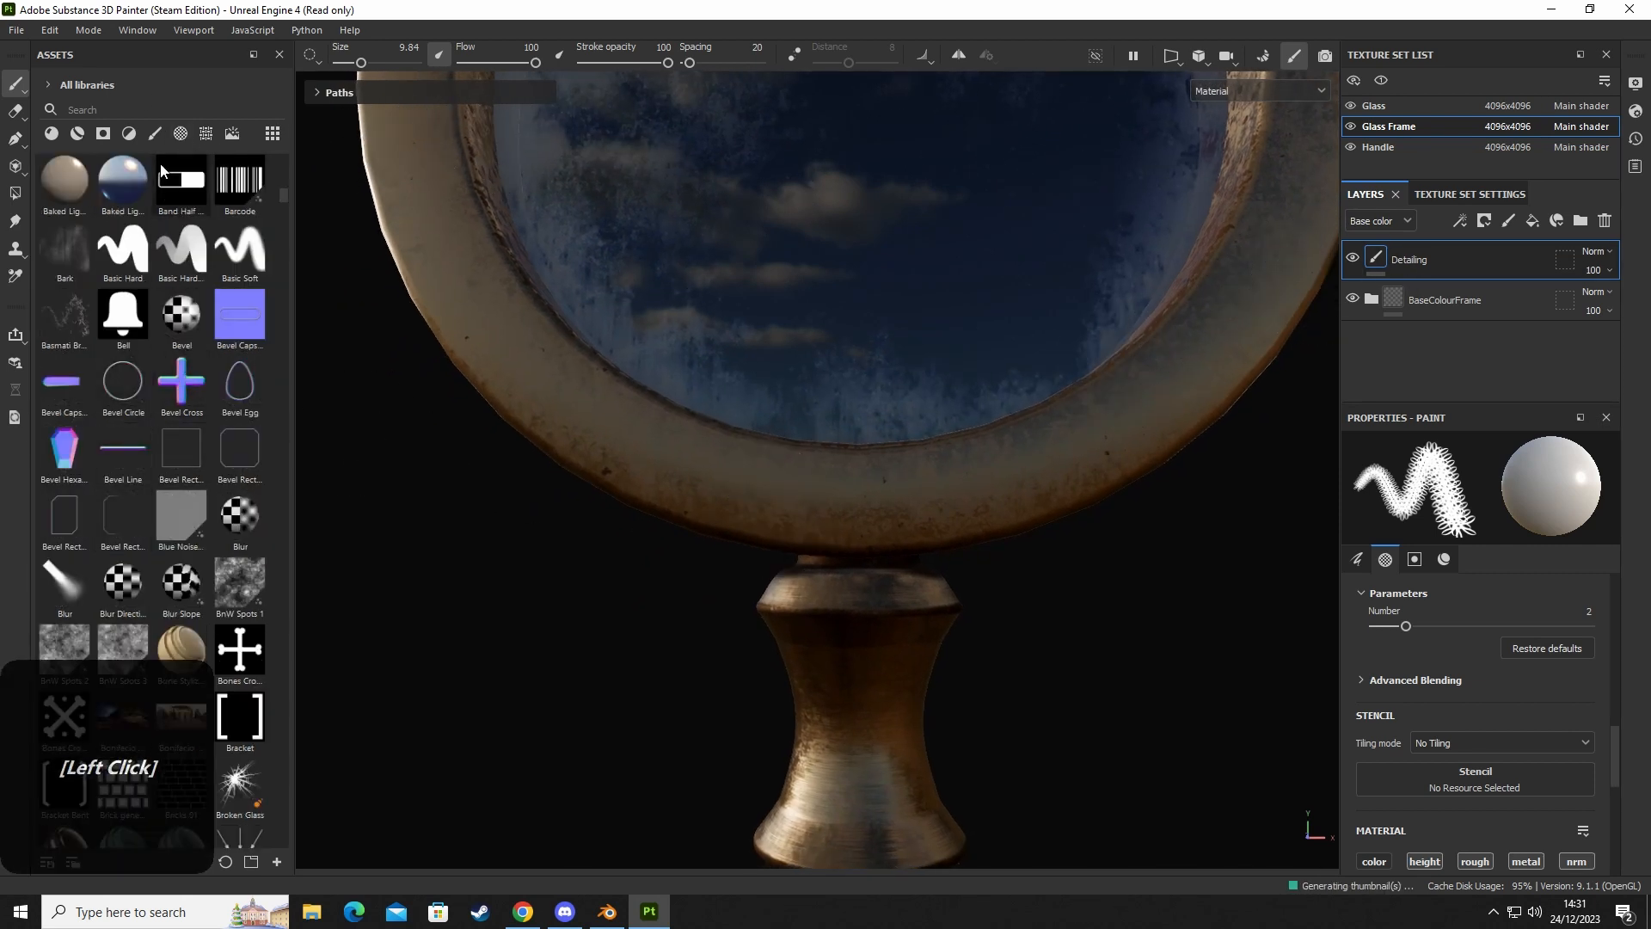
pyautogui.scroll(-5, 193, 413)
pyautogui.scroll(-6, 207, 499)
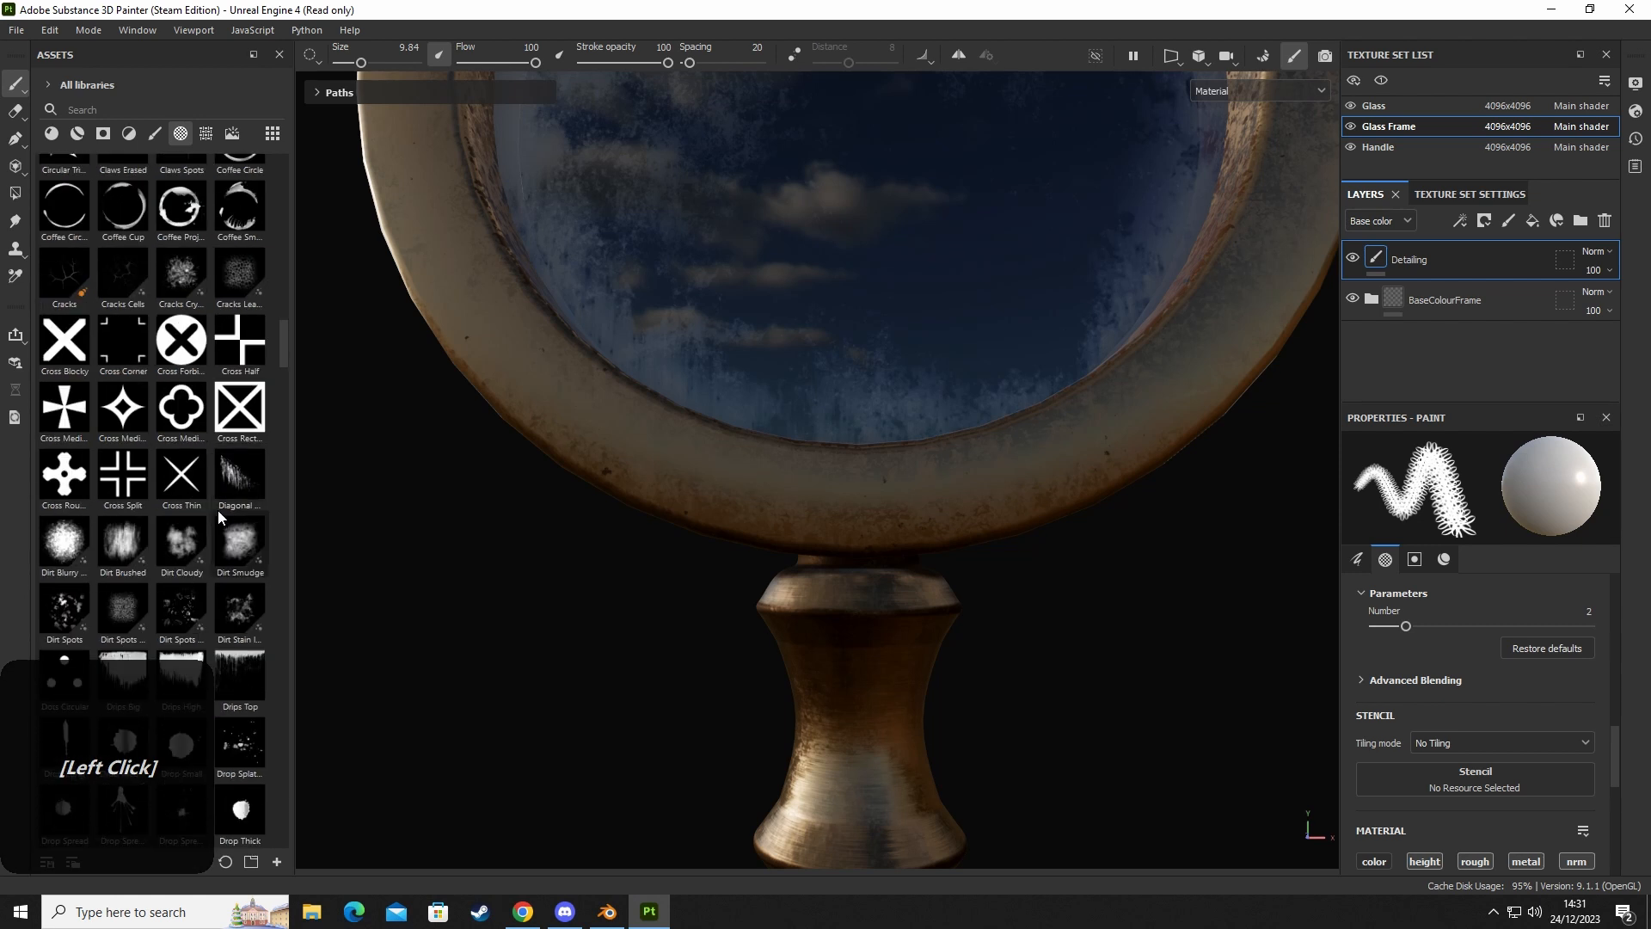
pyautogui.scroll(-8, 206, 490)
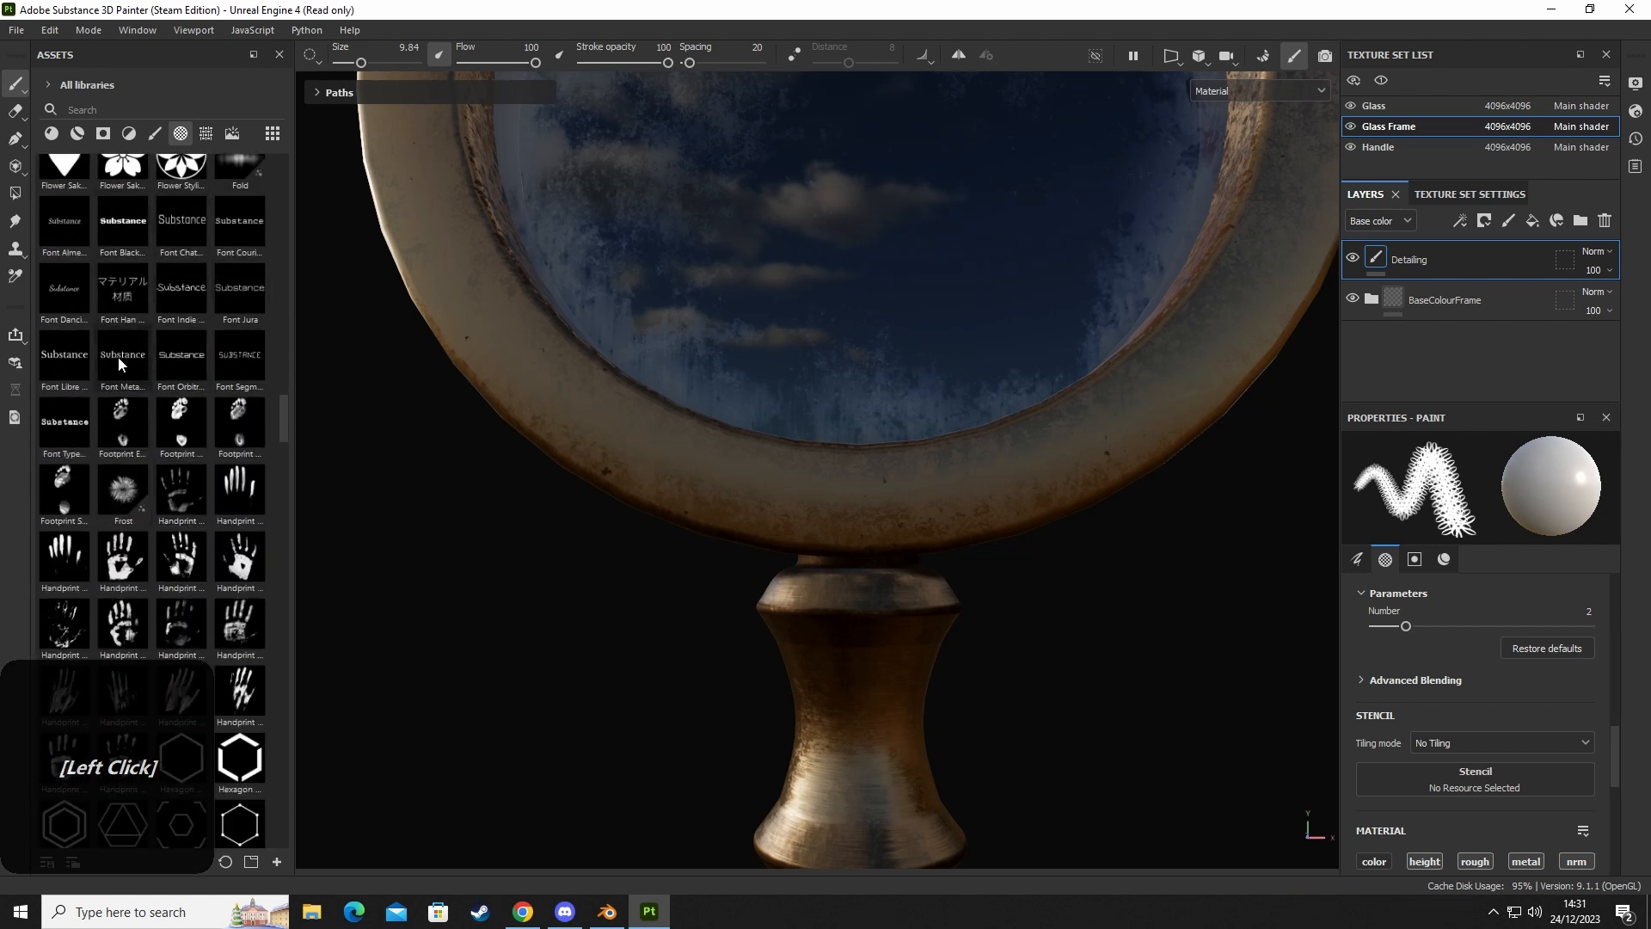
pyautogui.click(156, 361)
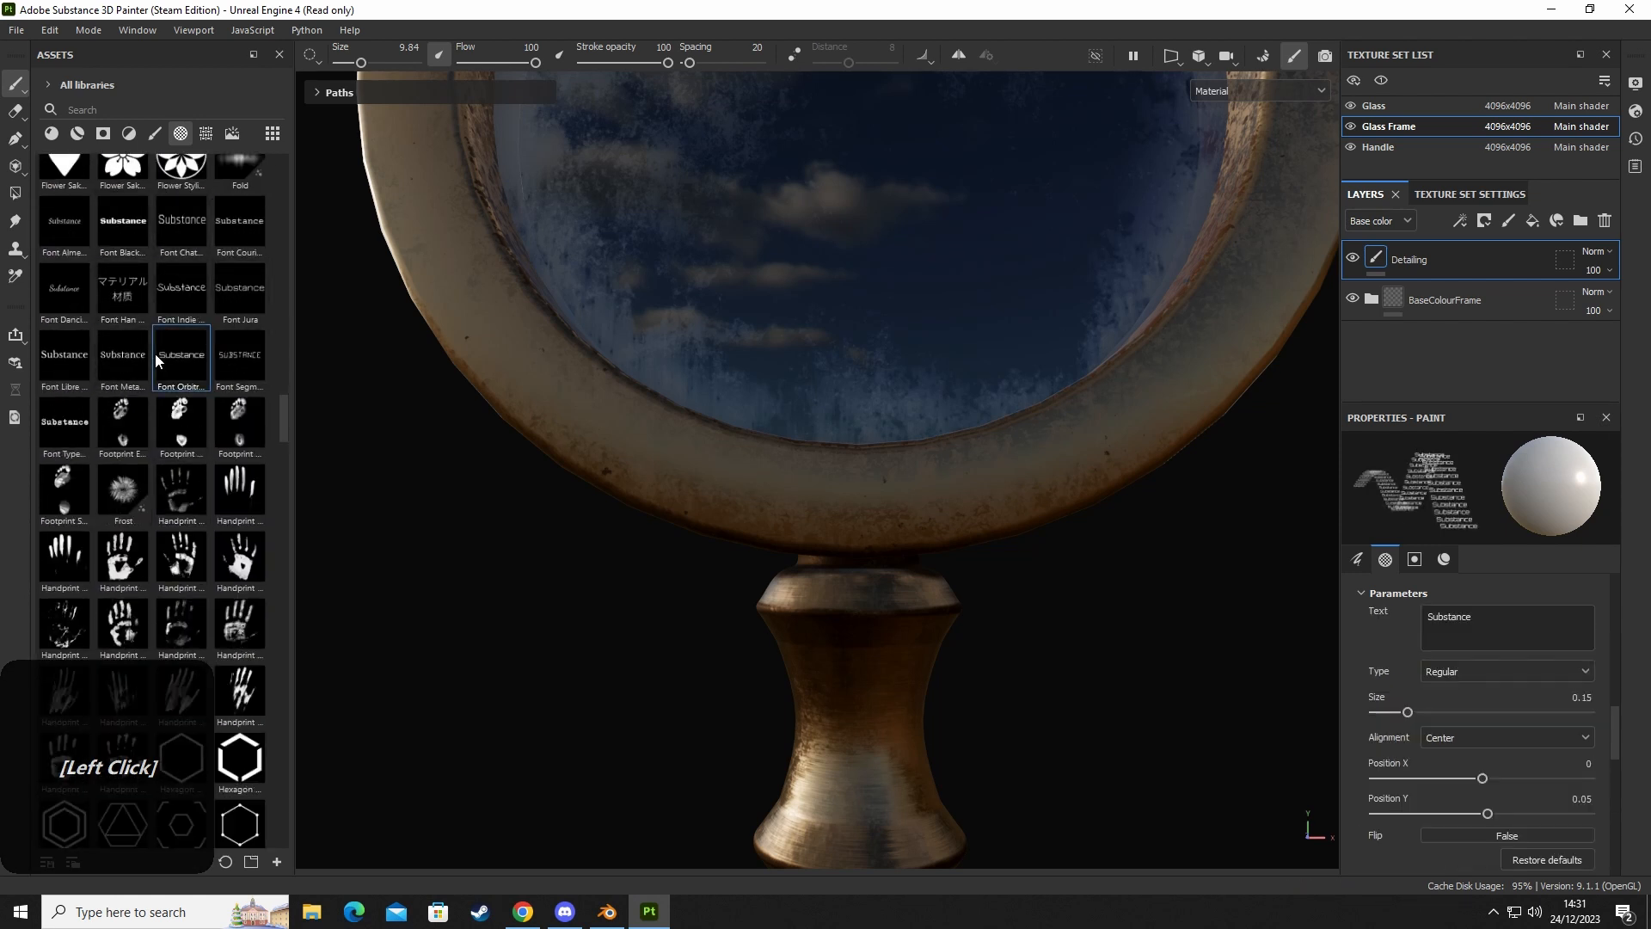
# Try stamping the default text "Substance" on the frame's lower front at brush size 16.81, and undo the stamp.
pyautogui.keyDown('ctrl'); pyautogui.moveTo(850, 503); pyautogui.dragTo(895, 504, button='right'); pyautogui.keyUp('ctrl')
pyautogui.click(850, 503)
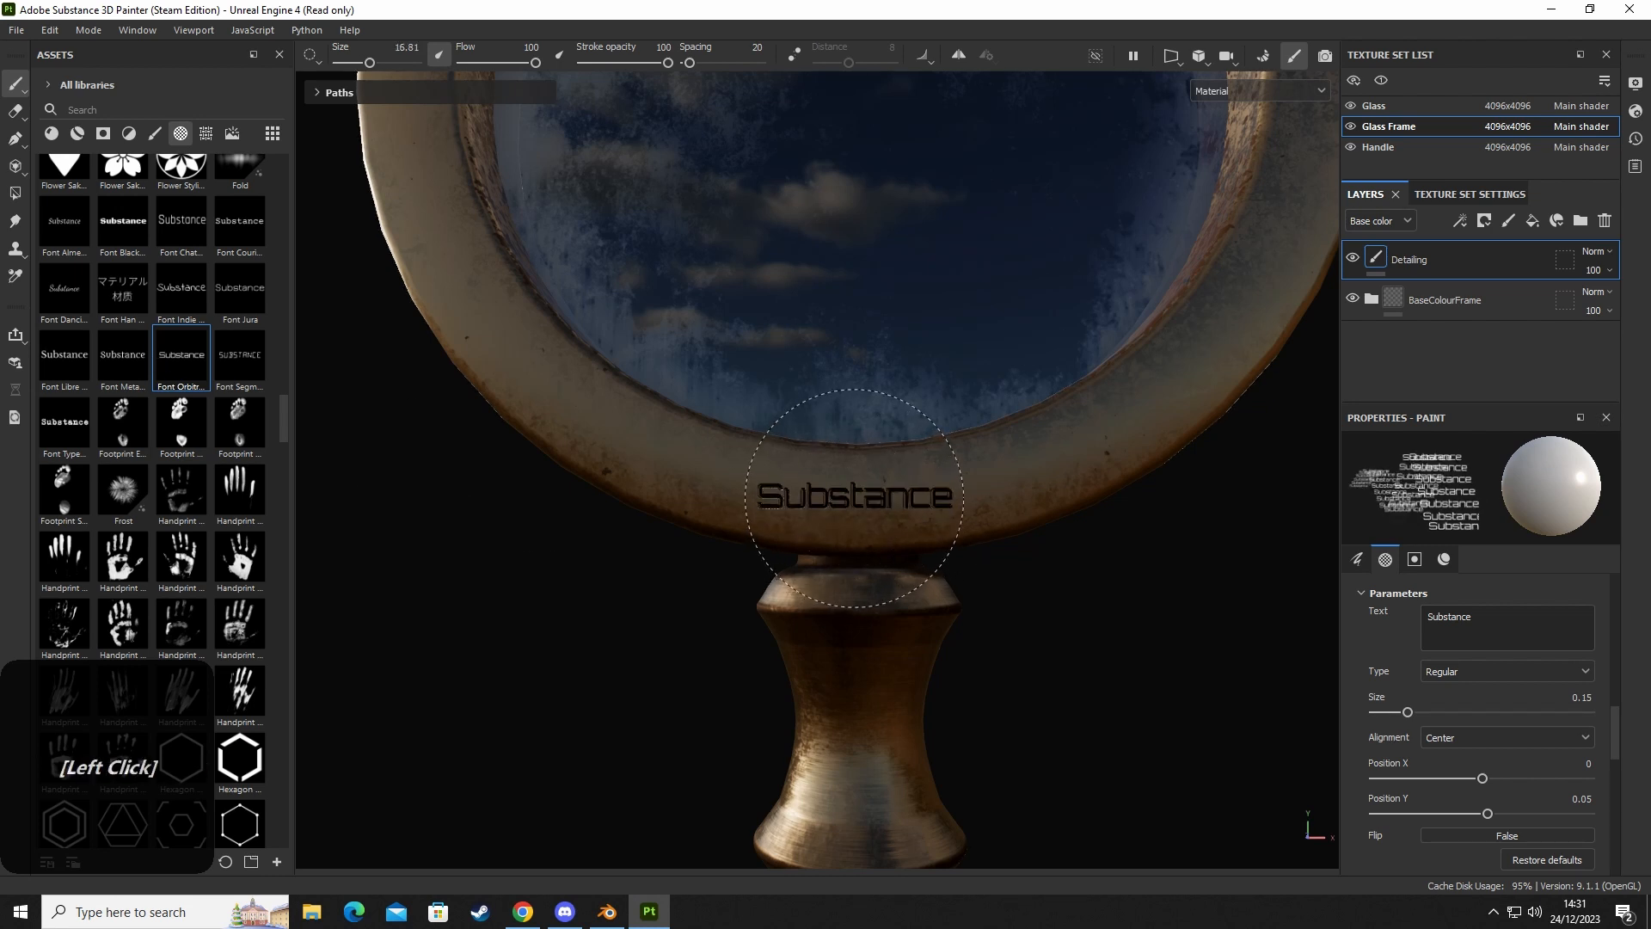
pyautogui.hotkey('ctrl', 'z')
# Set the font alpha's text to 1941 in Bold and the brush size to 30.03.
pyautogui.click(1527, 624)
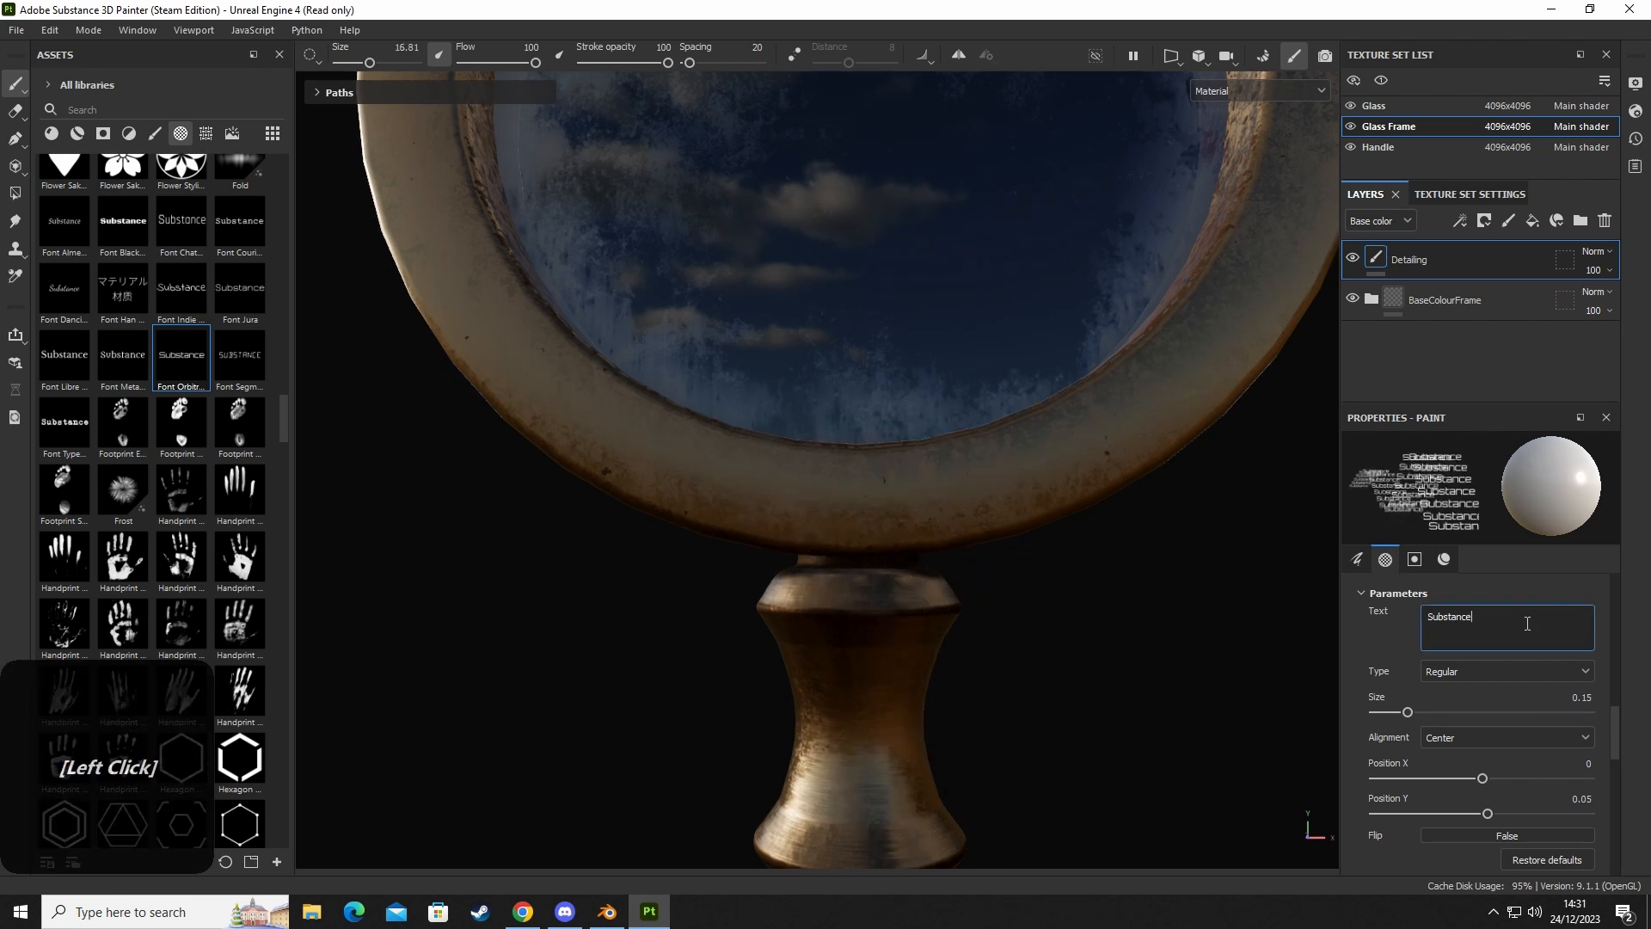
pyautogui.write('1941')
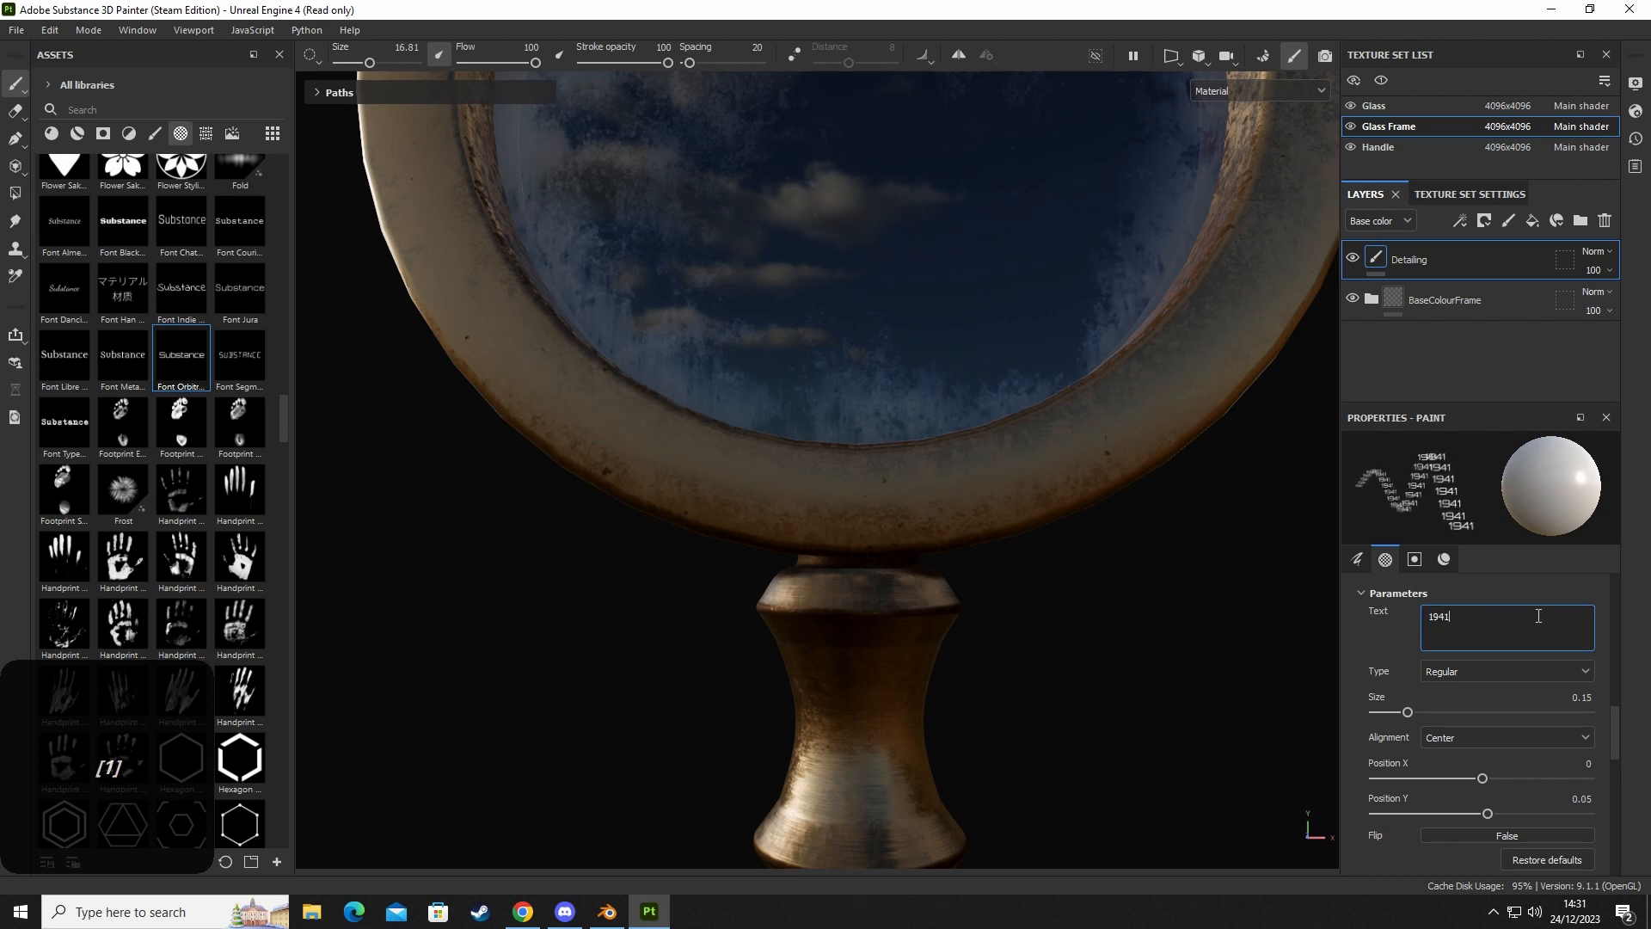
pyautogui.keyDown('ctrl'); pyautogui.moveTo(851, 514); pyautogui.dragTo(898, 513, button='right'); pyautogui.keyUp('ctrl')
pyautogui.click(1456, 711)
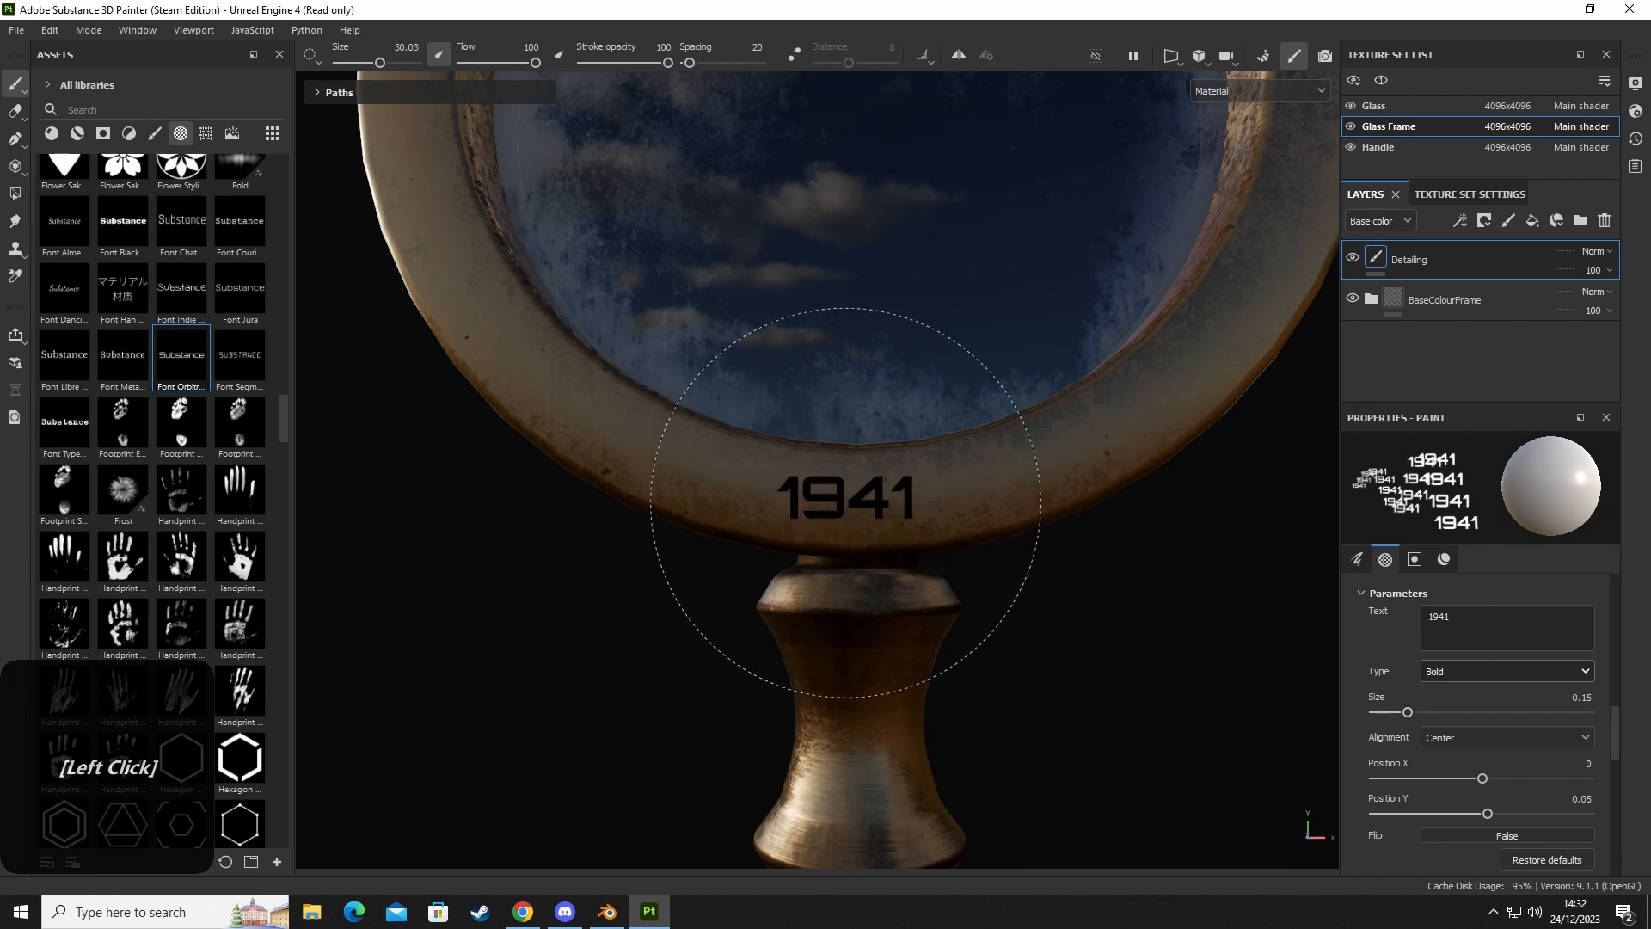
# Stamp the 1941 engraving once on the frame's front face, centred just above the handle.
pyautogui.keyDown('alt'); pyautogui.moveTo(873, 531); pyautogui.dragTo(798, 454, button='middle'); pyautogui.keyUp('alt')
pyautogui.moveTo(799, 454)
pyautogui.keyDown('alt'); pyautogui.mouseDown()
pyautogui.moveTo(833, 468)
pyautogui.moveTo(737, 413)
pyautogui.mouseUp(); pyautogui.keyUp('alt')
pyautogui.click(771, 410)
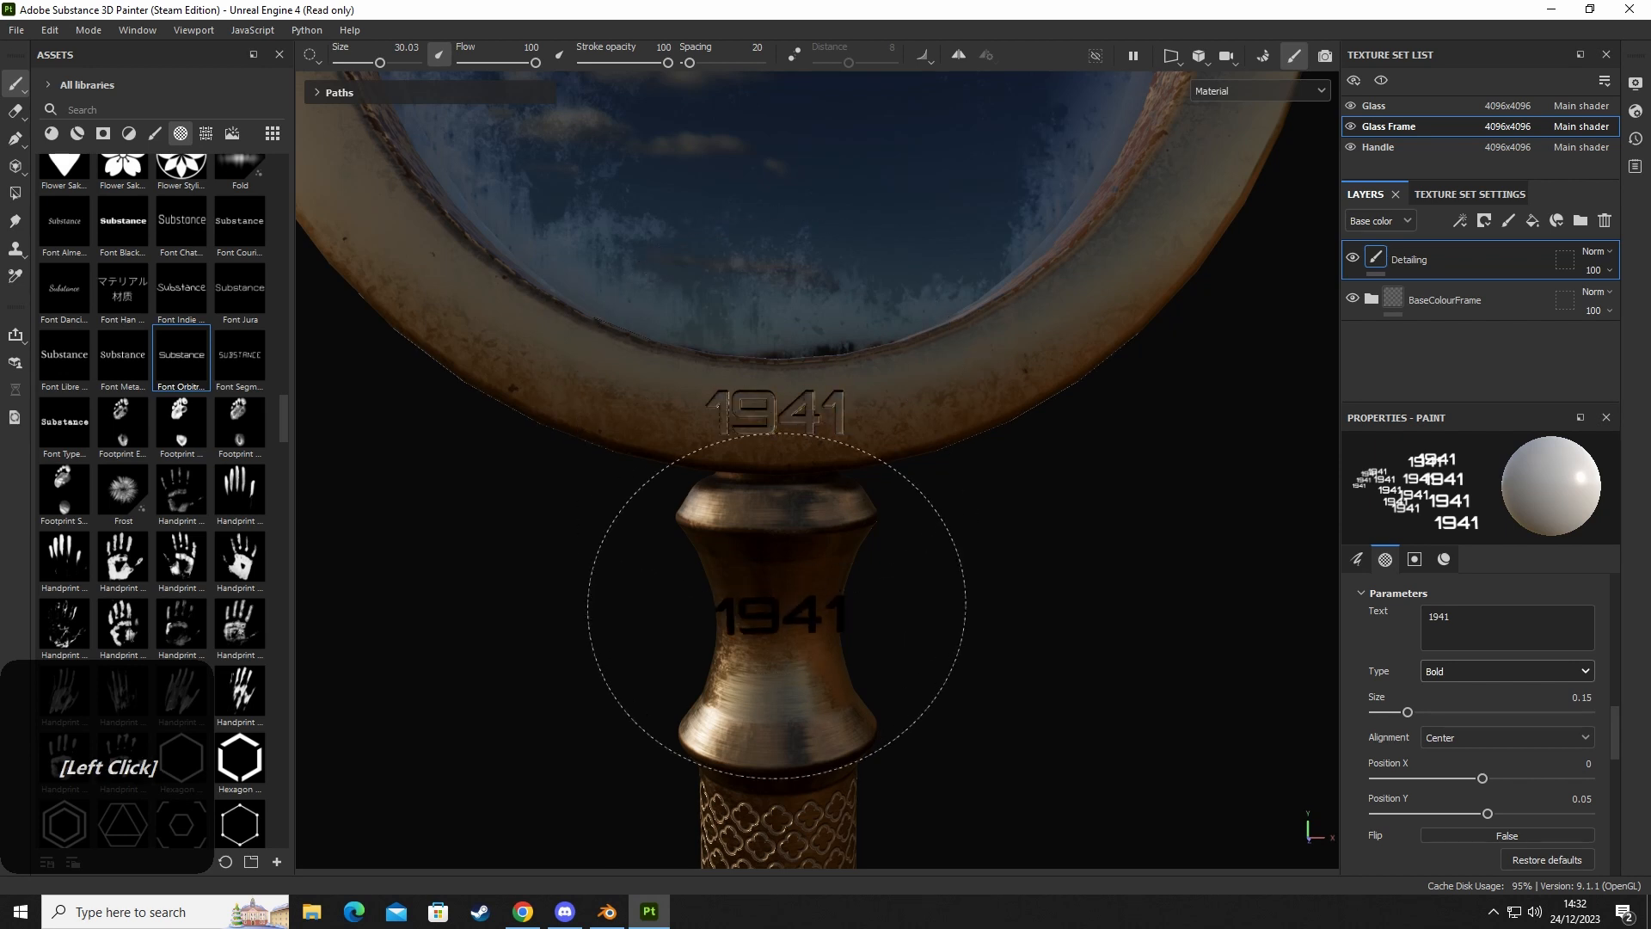
# Review the whole magnifying glass with its rim rings and 1941 engraving from the side and front.
pyautogui.scroll(-3, 793, 646)
pyautogui.keyDown('alt'); pyautogui.moveTo(820, 581); pyautogui.dragTo(1003, 545); pyautogui.keyUp('alt')
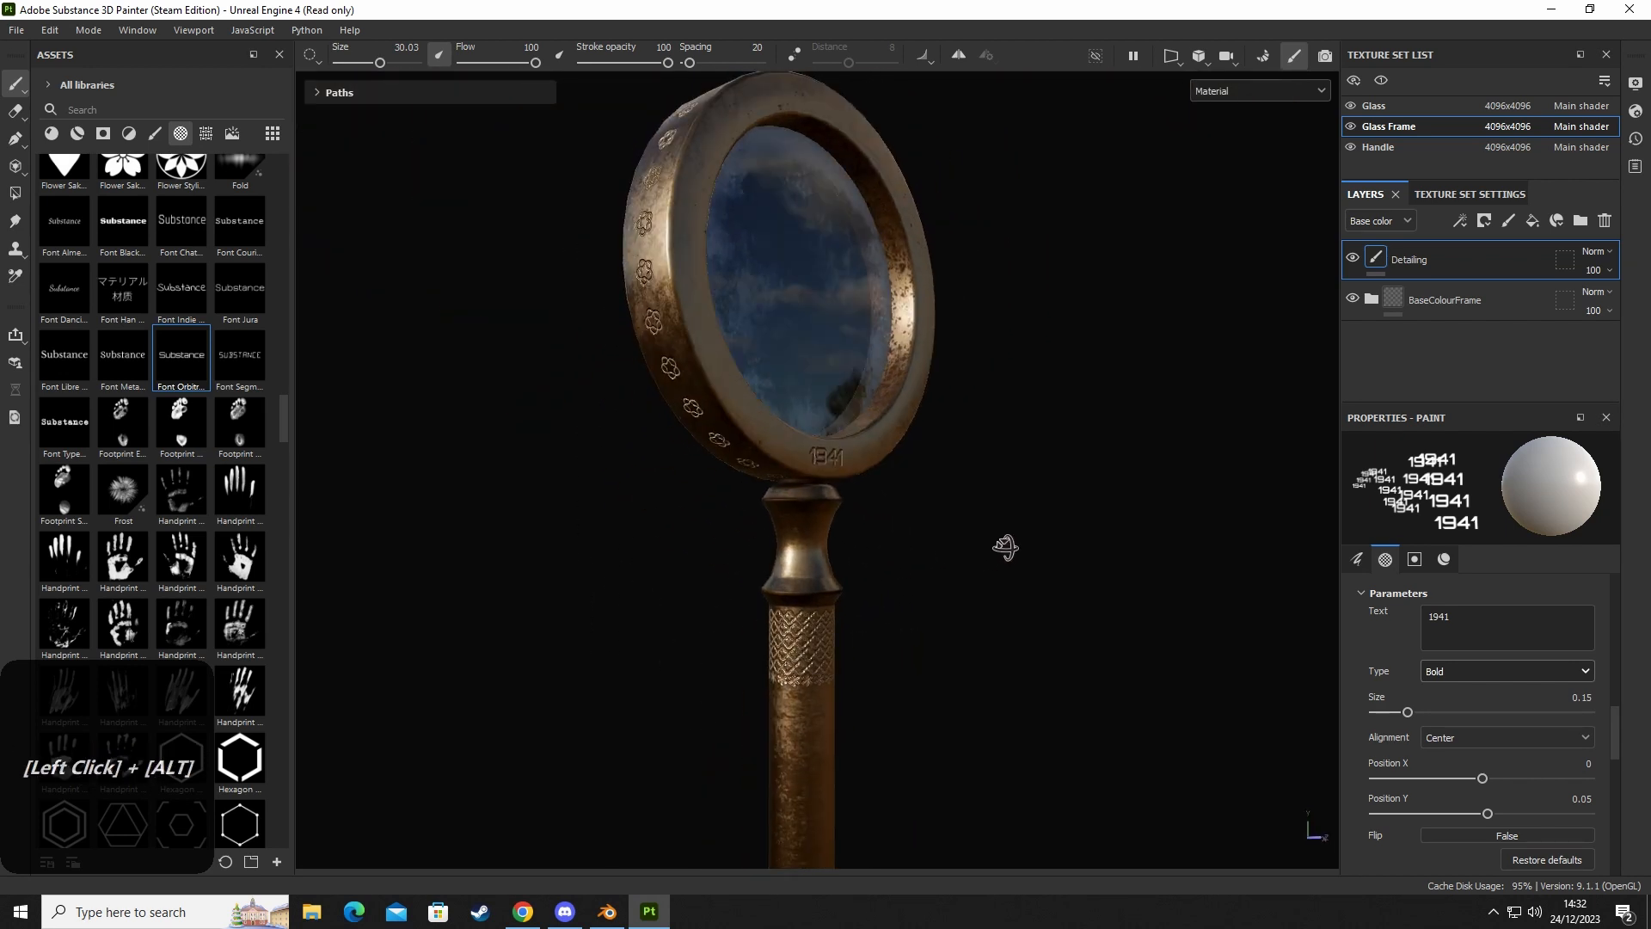
pyautogui.keyDown('alt'); pyautogui.scroll(-2, 874, 579); pyautogui.keyUp('alt')
pyautogui.moveTo(842, 522)
pyautogui.keyDown('alt'); pyautogui.mouseDown()
pyautogui.moveTo(818, 453)
pyautogui.moveTo(873, 383)
pyautogui.moveTo(645, 473)
pyautogui.moveTo(832, 493)
pyautogui.mouseUp(); pyautogui.keyUp('alt')
pyautogui.keyDown('alt'); pyautogui.moveTo(832, 492); pyautogui.dragTo(837, 505, button='middle'); pyautogui.keyUp('alt')
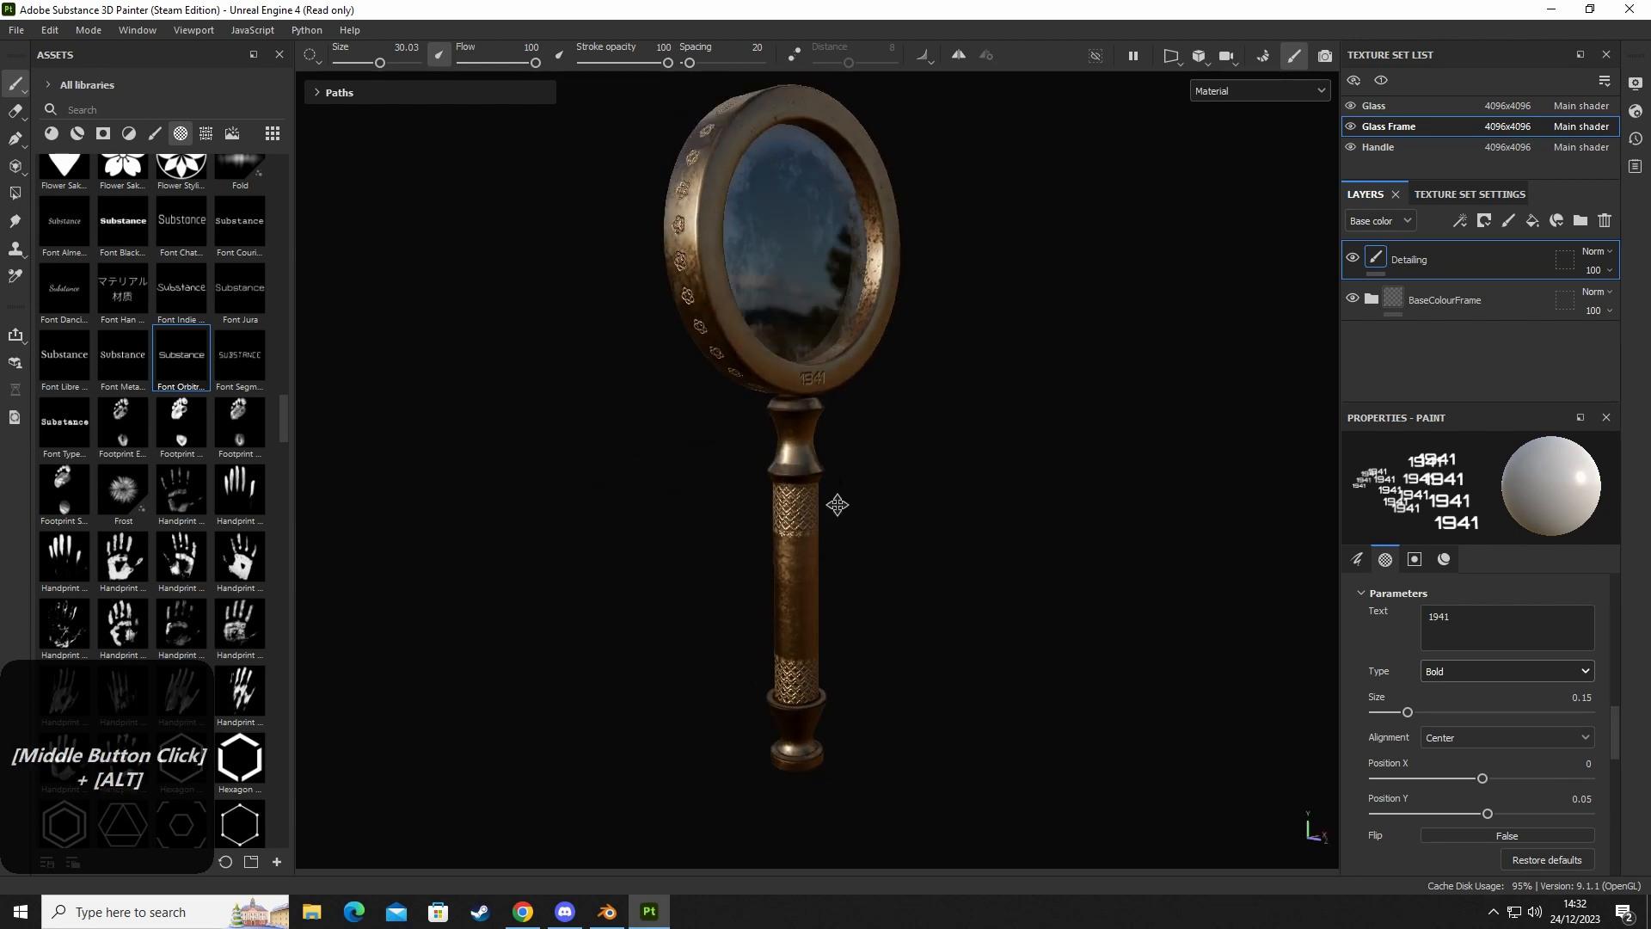
pyautogui.keyDown('alt'); pyautogui.moveTo(837, 505); pyautogui.dragTo(719, 559); pyautogui.keyUp('alt')
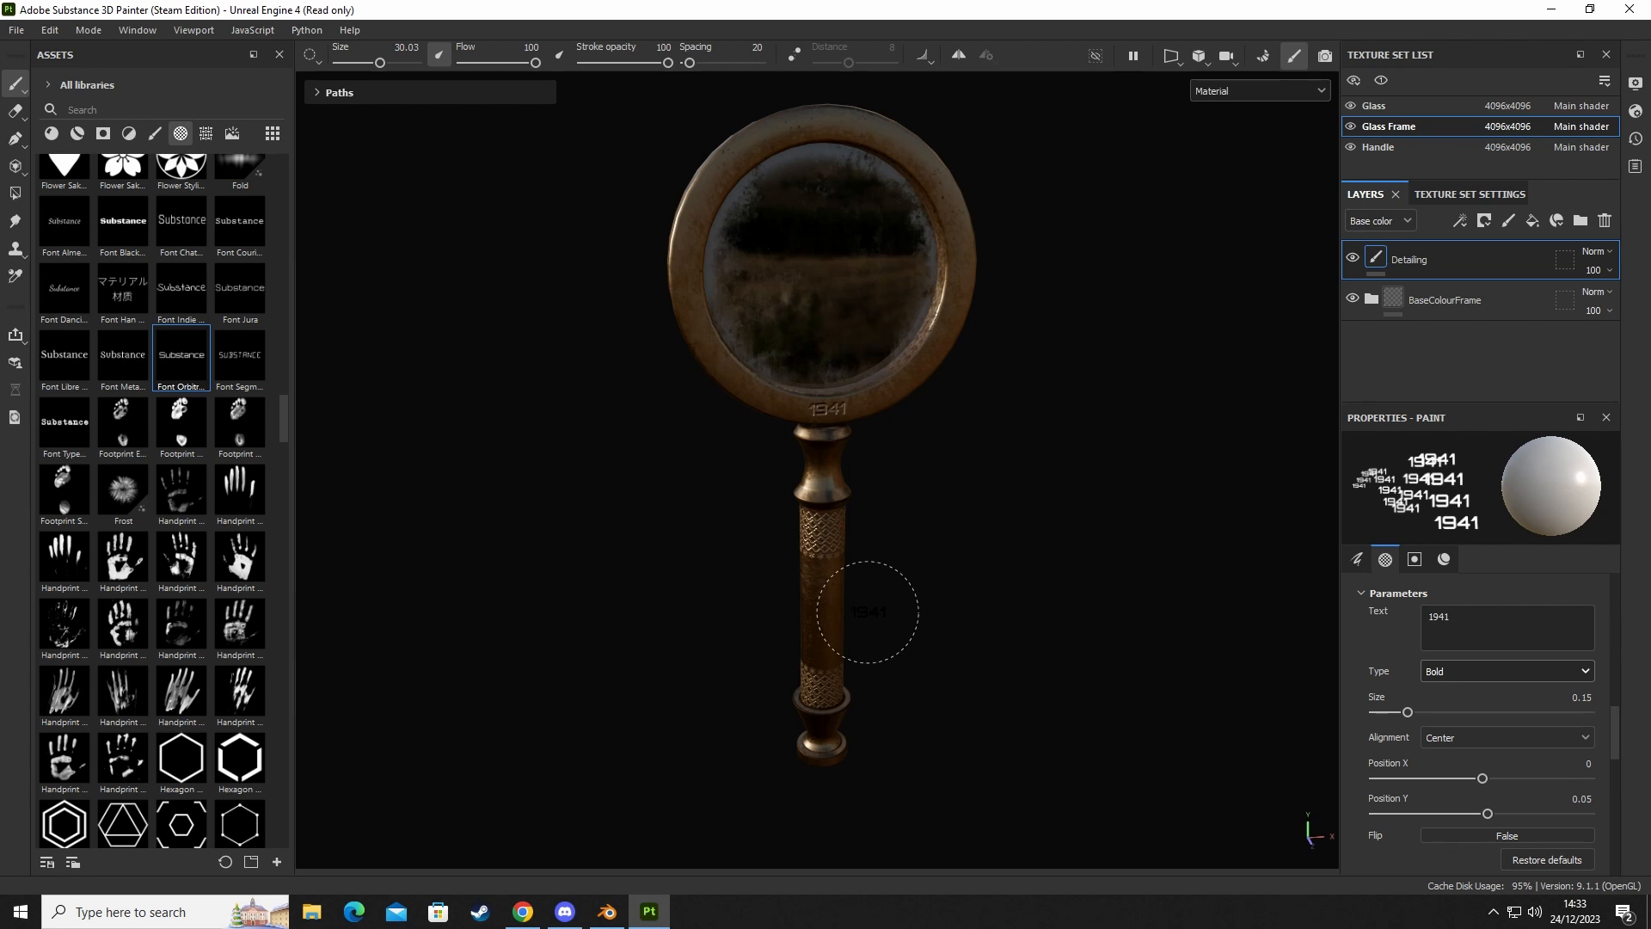
pyautogui.press('alt')
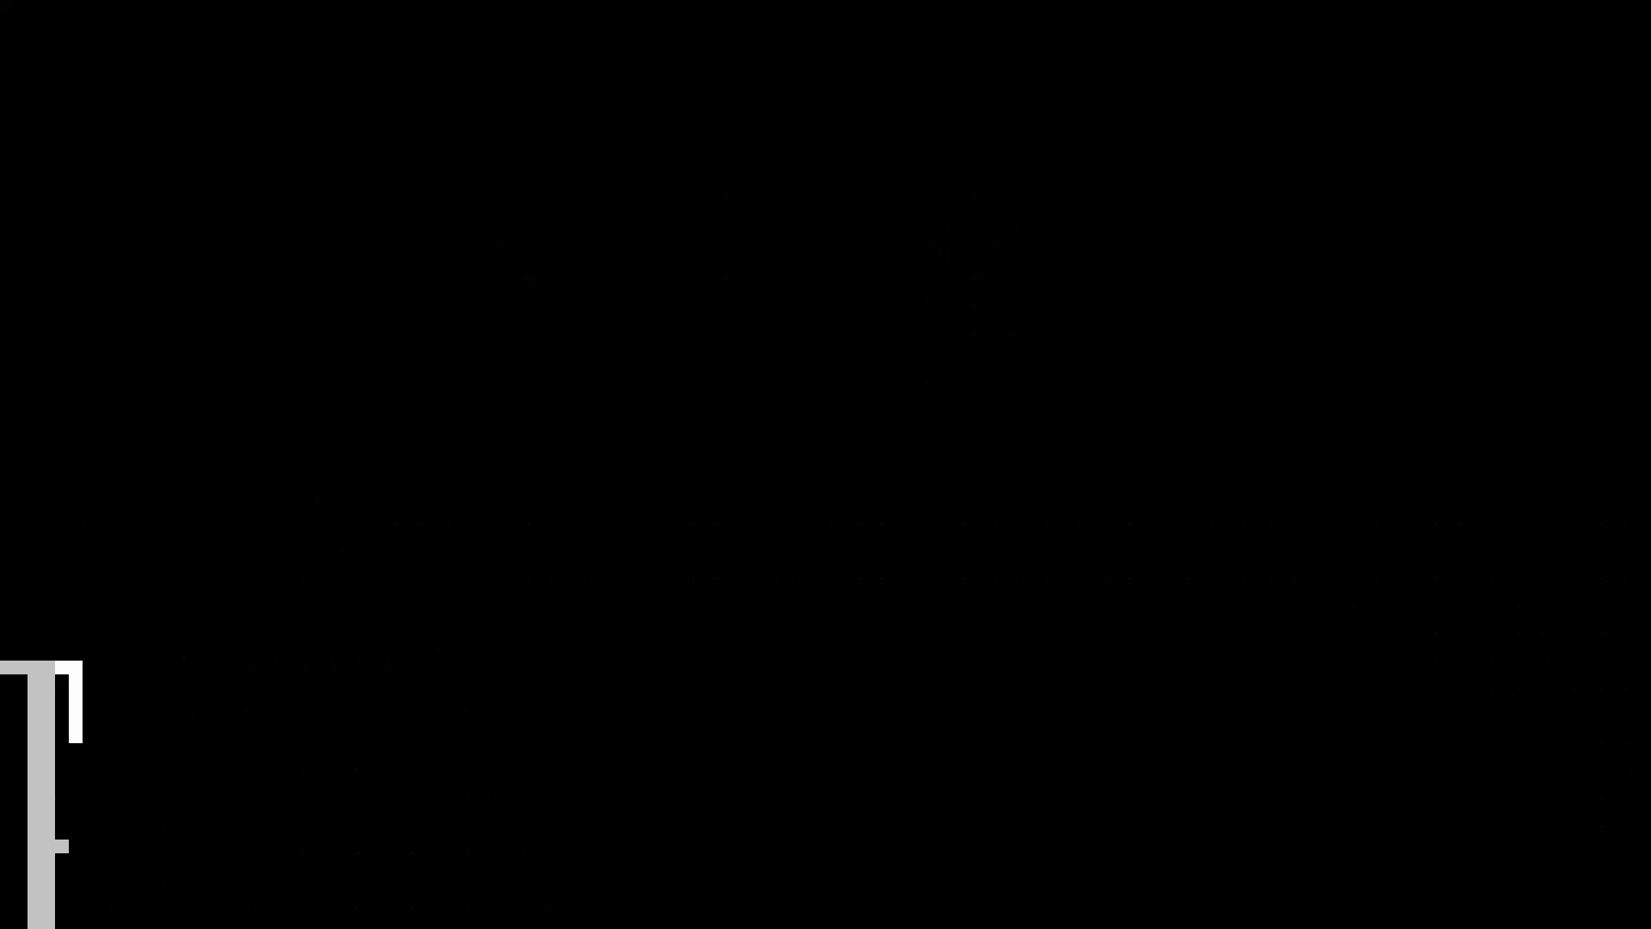